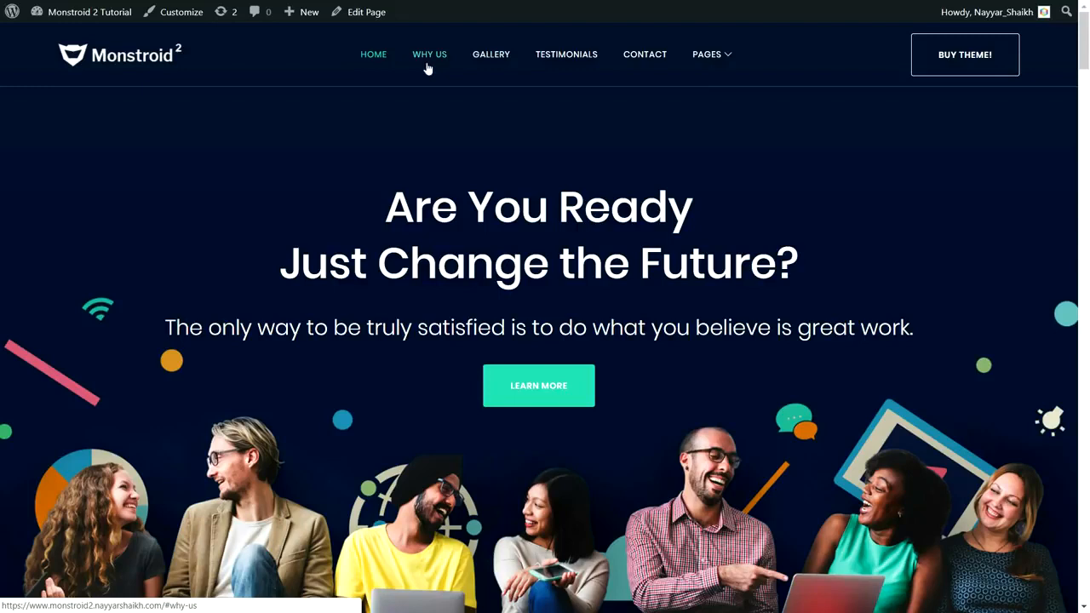
Test the Why Us and Contact navigation links, look over the contact area, and return to the start of the page
mouse_move(711, 53)
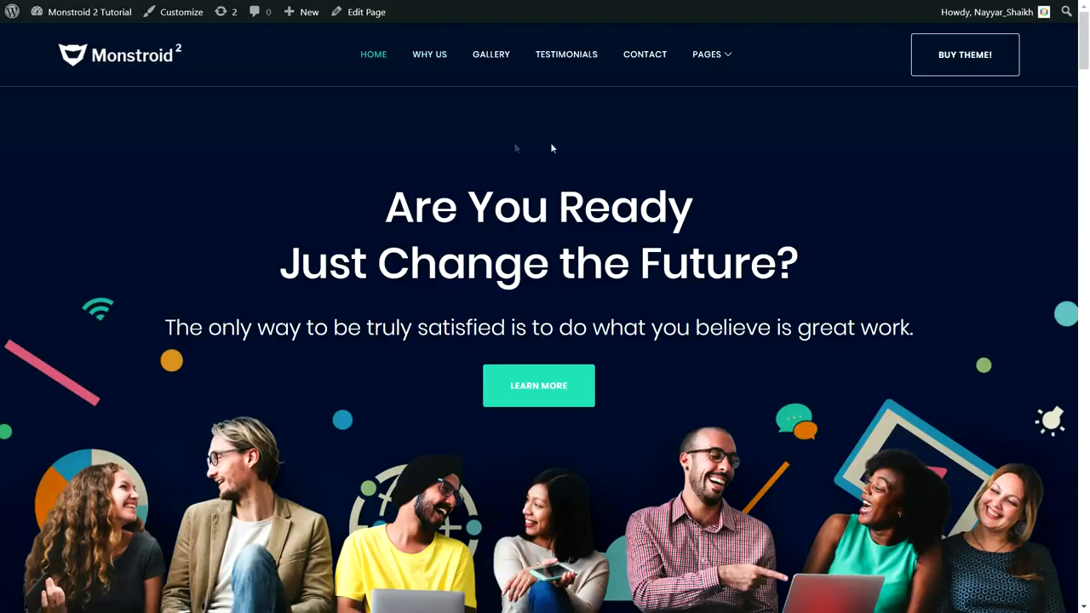
click(435, 56)
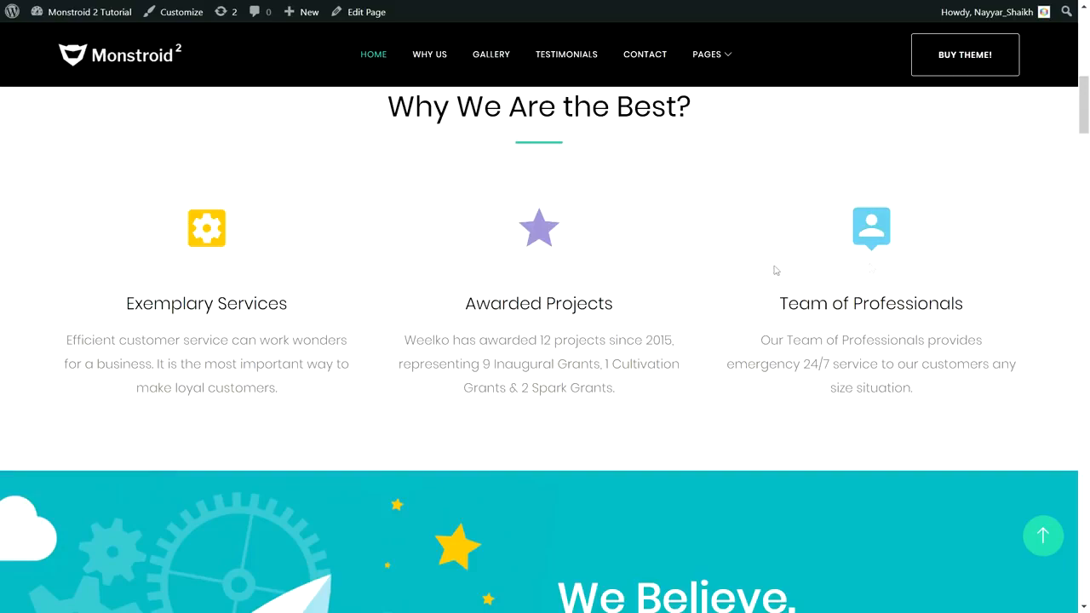
click(646, 55)
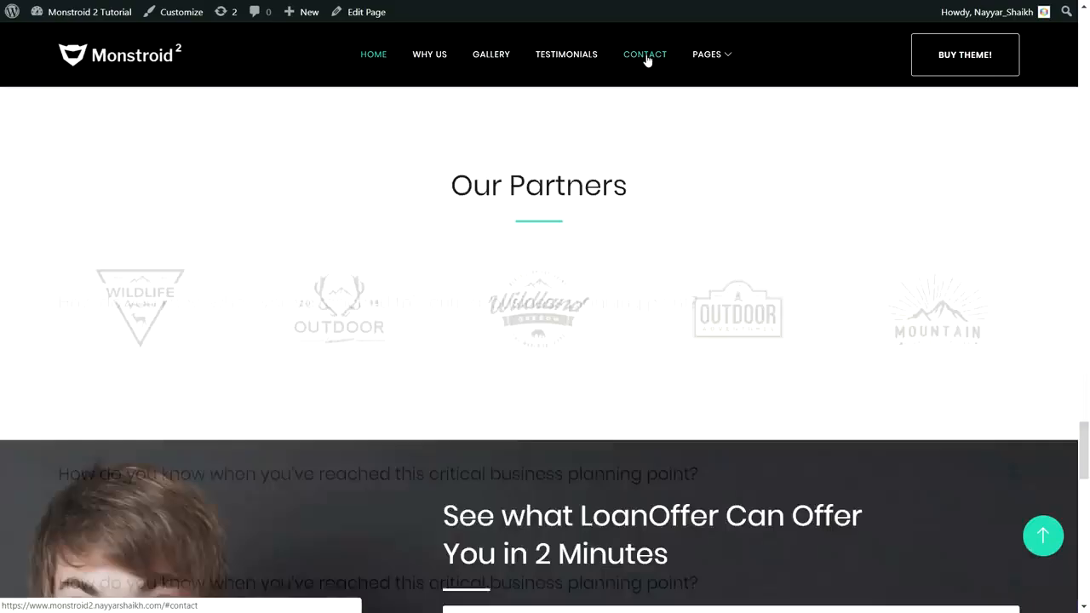
scroll(710, 428, down, 7)
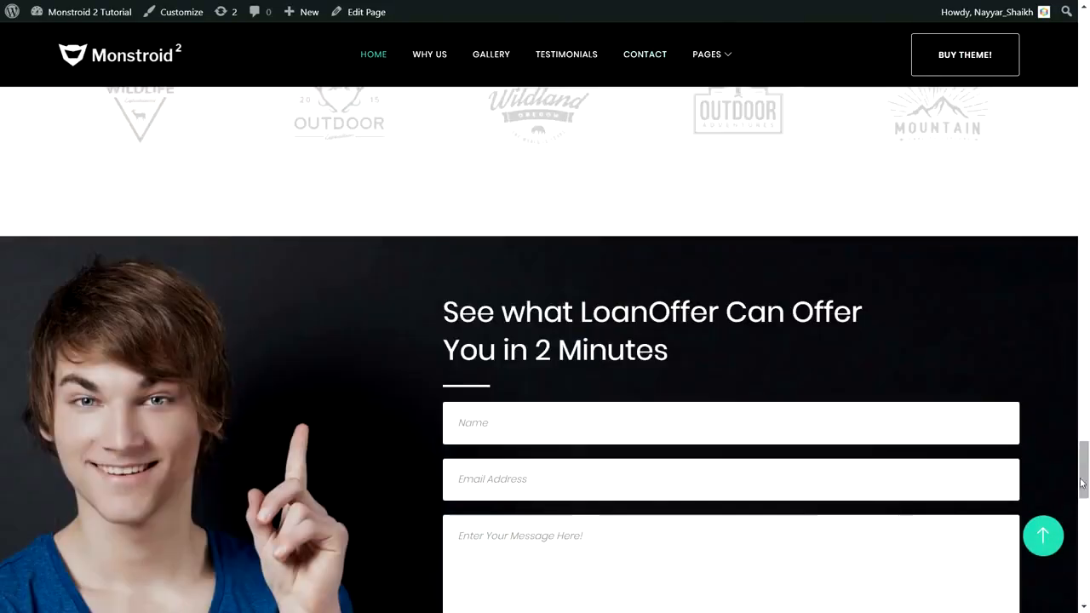
drag(1084, 464, 1081, 39)
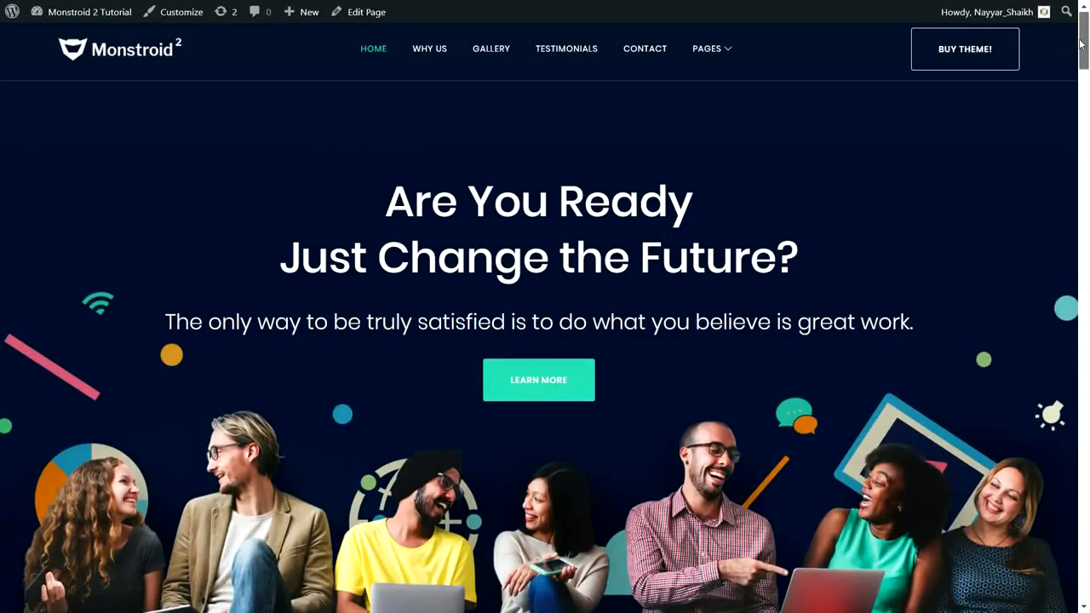
Examine how the site header behaves while scrolling and inspect the hero heading "Are You Ready Just Change the Future?"
mouse_move(730, 57)
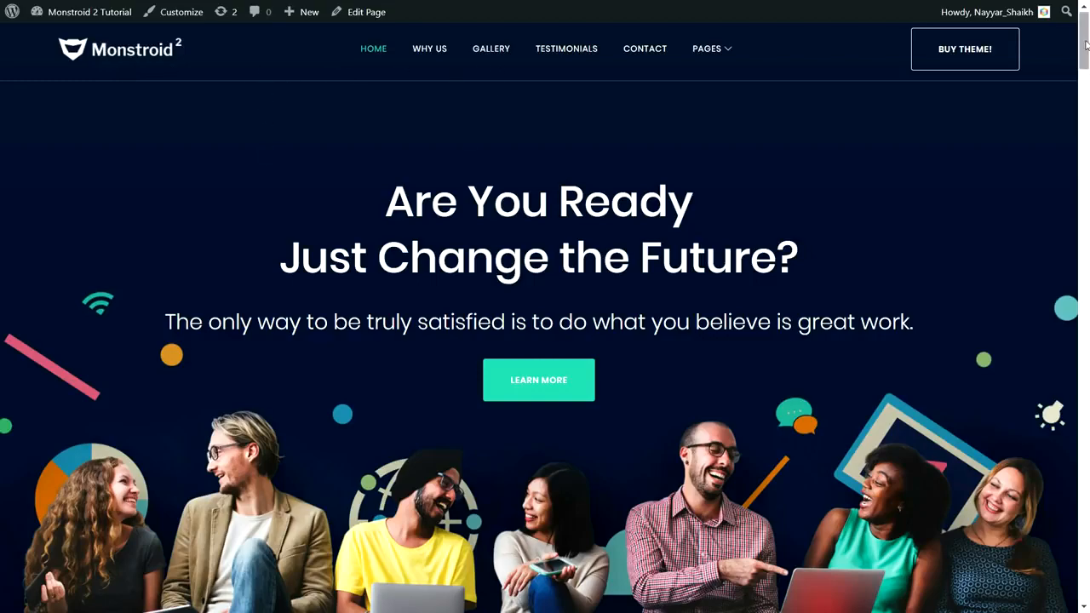
scroll(1085, 45, down, 3)
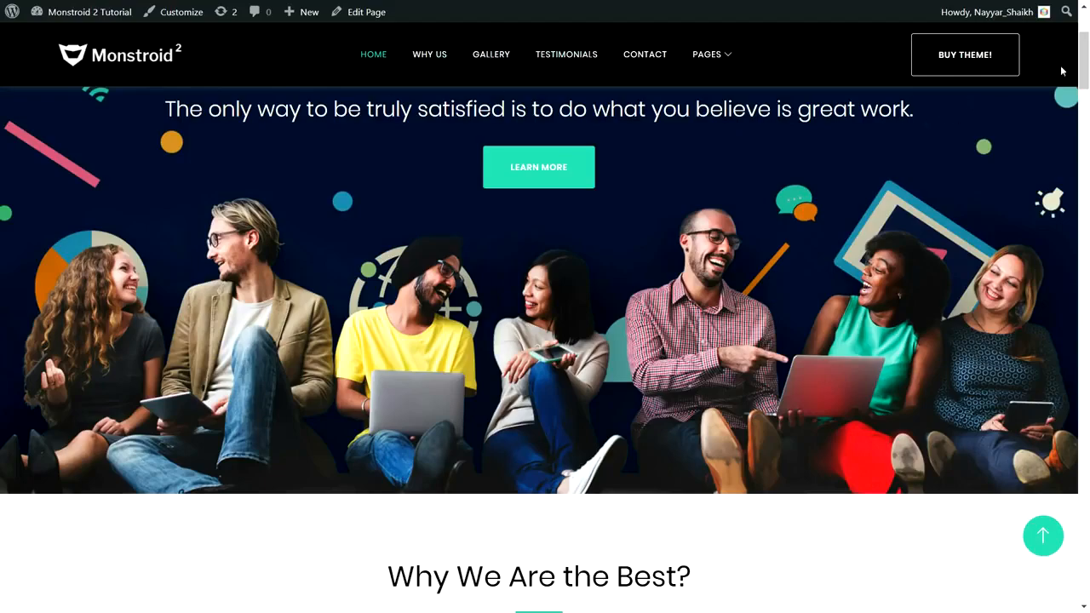
scroll(1086, 79, down, 3)
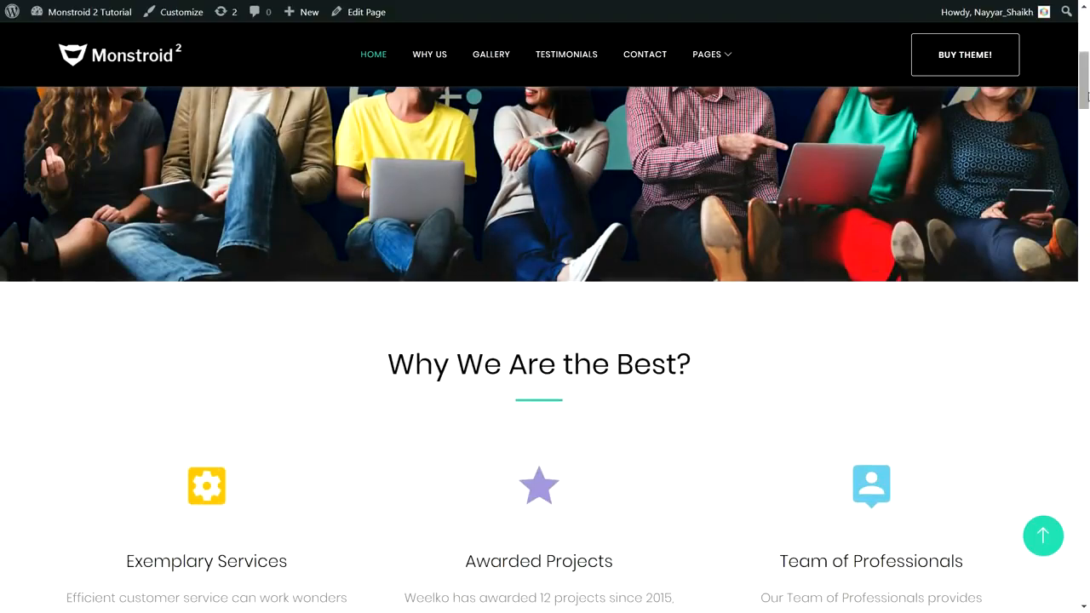
drag(1085, 88, 1085, 48)
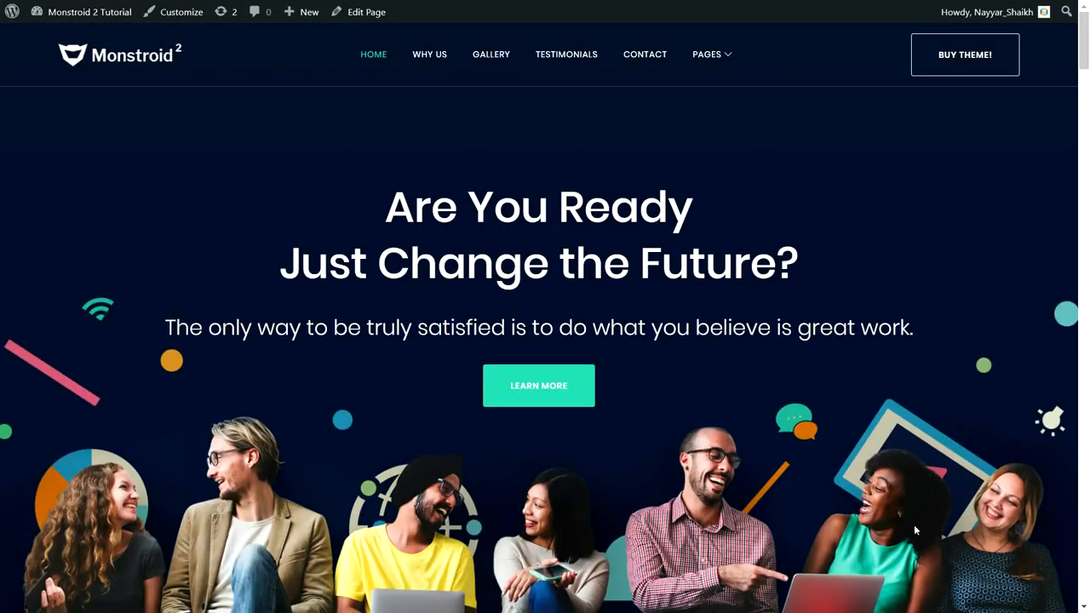
drag(369, 203, 750, 266)
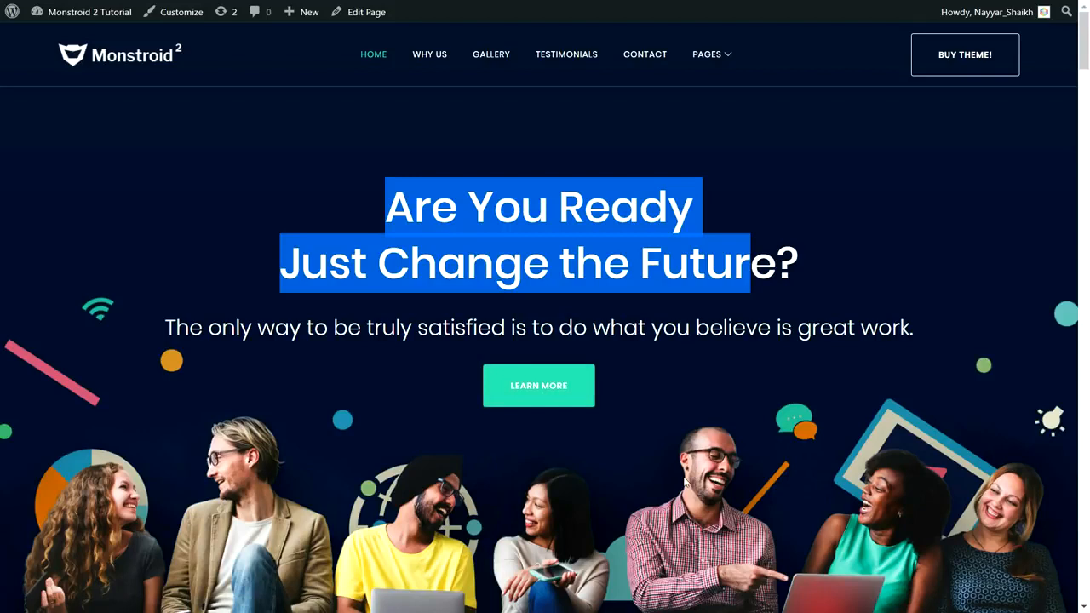
click(669, 345)
drag(388, 206, 601, 223)
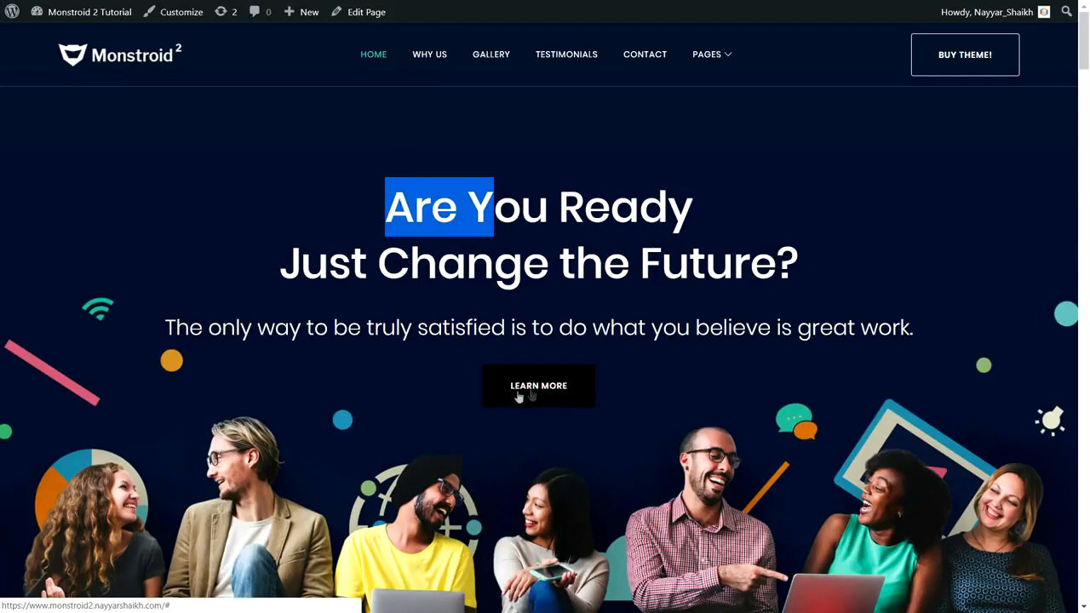
Examine the "Why We Are the Best?" section, including its heading and the Exemplary Services text
scroll(743, 437, down, 5)
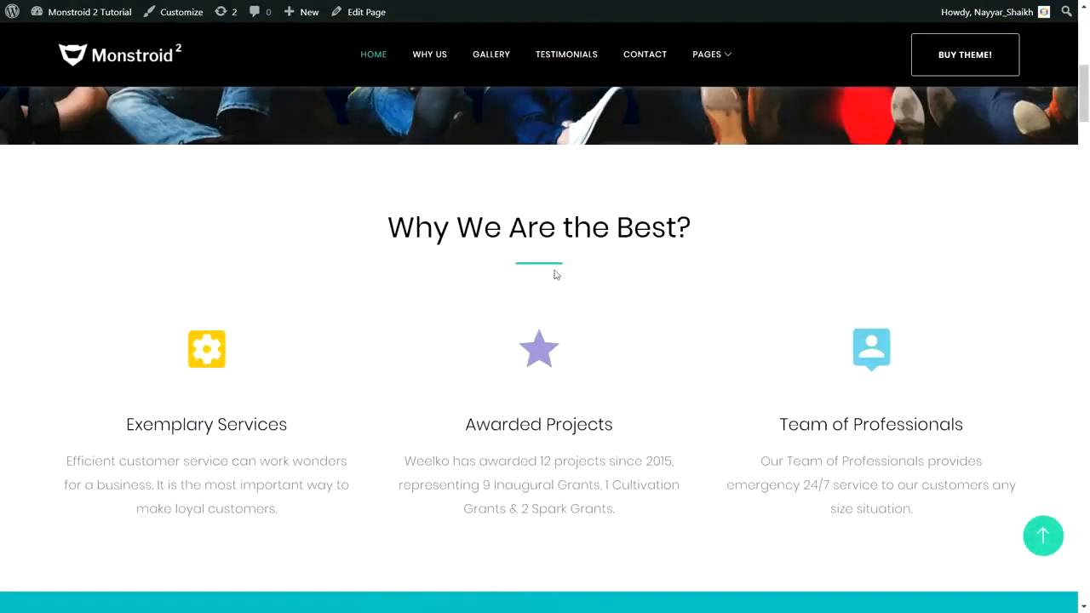
drag(383, 237, 732, 226)
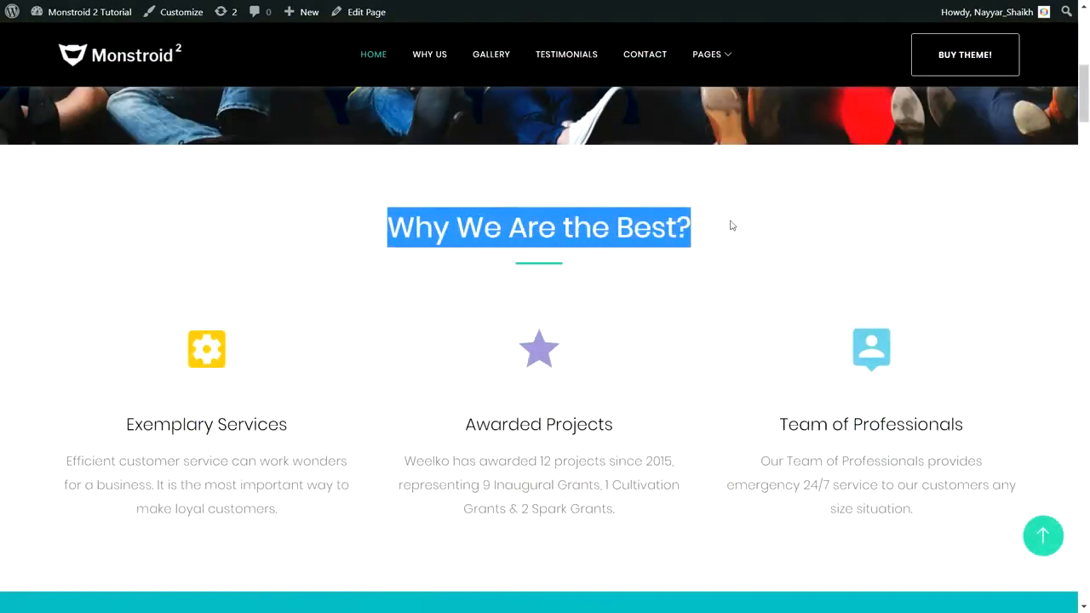
click(533, 271)
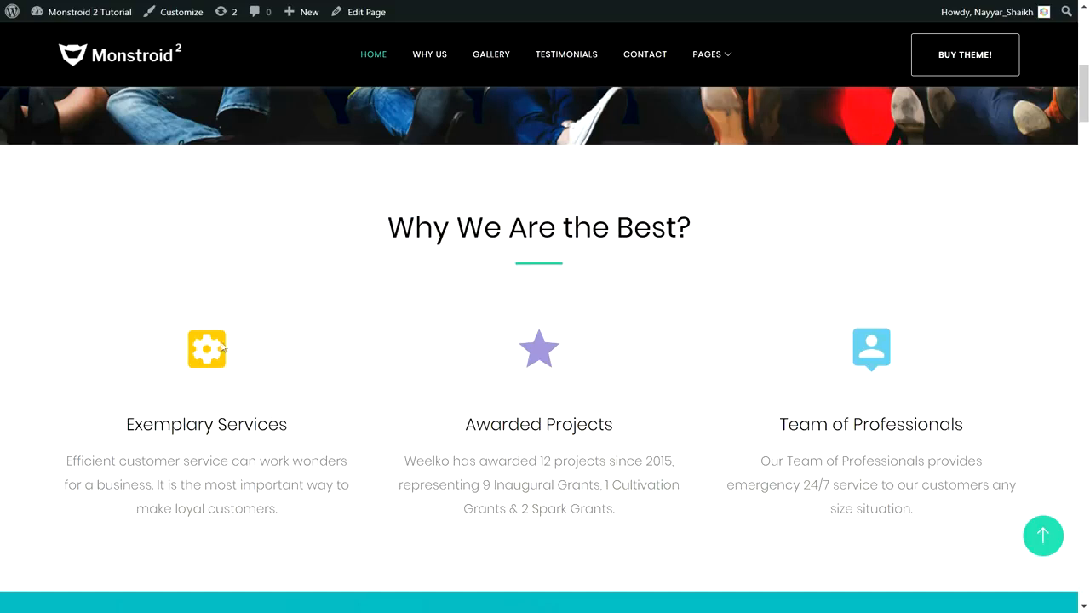
drag(129, 423, 309, 435)
drag(307, 504, 96, 432)
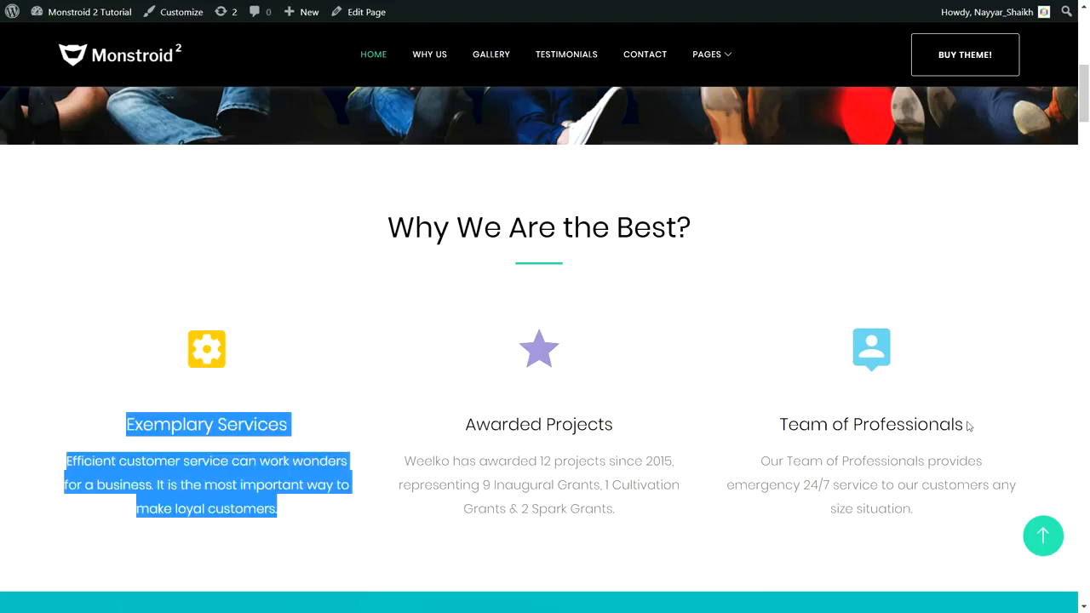
Review the home page from the "We Believe." section through the image gallery
scroll(968, 423, down, 5)
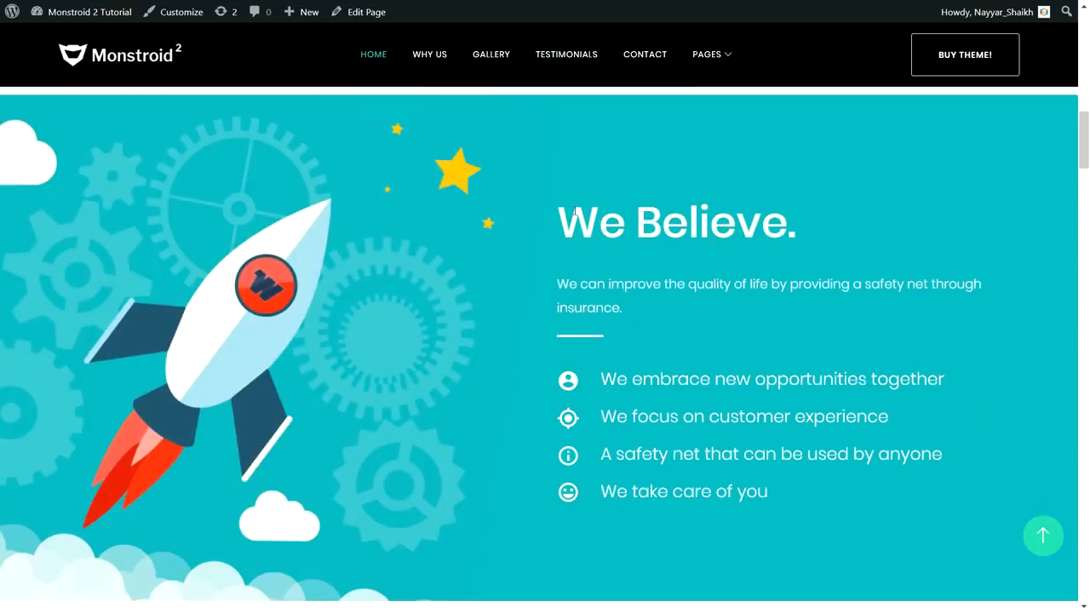
drag(574, 213, 690, 214)
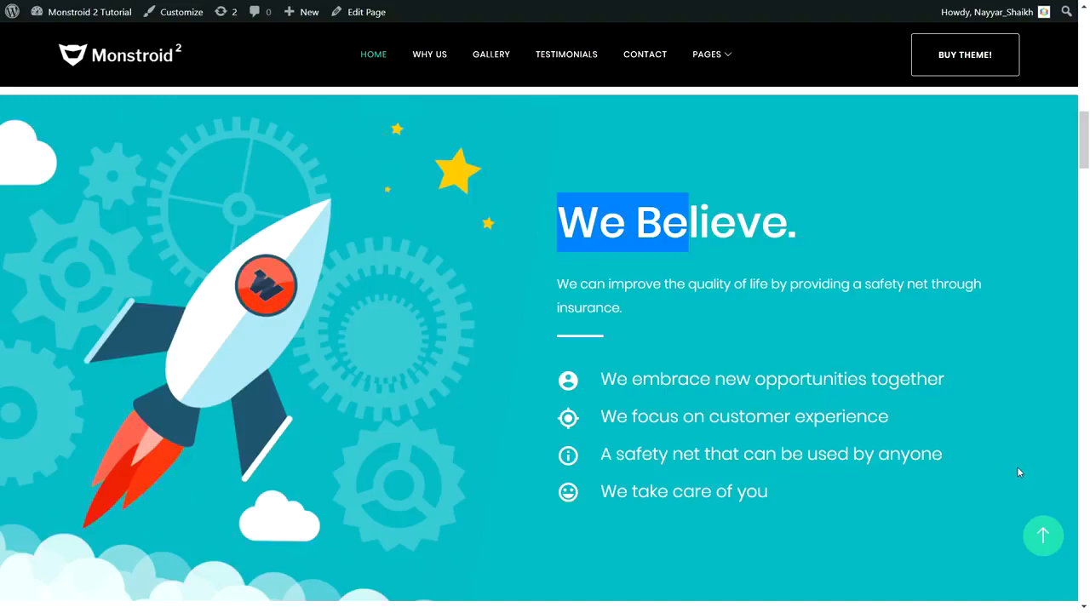
scroll(1013, 477, down, 5)
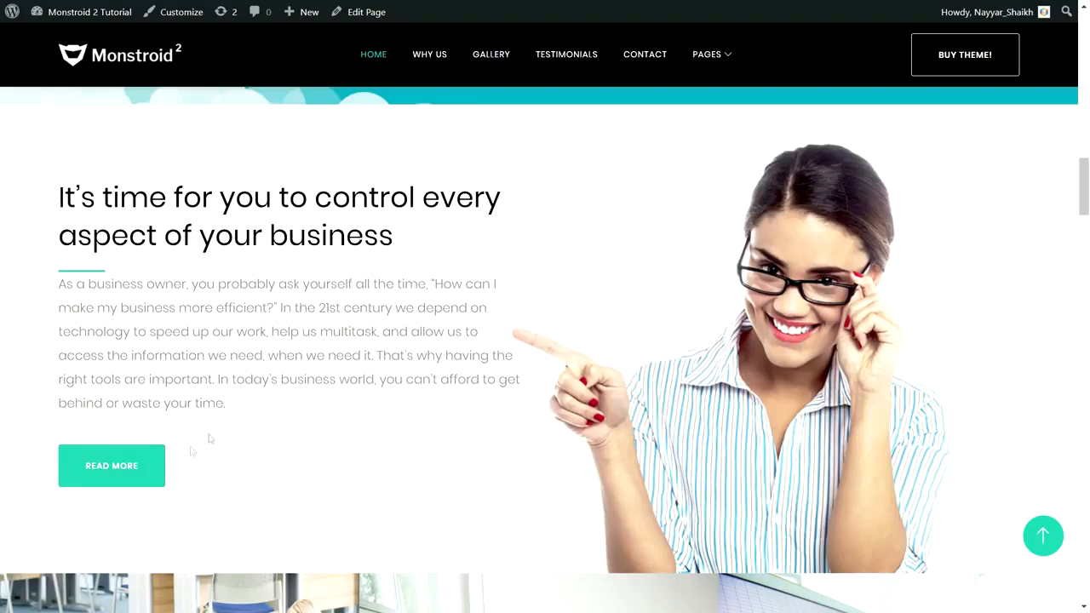
scroll(497, 447, down, 6)
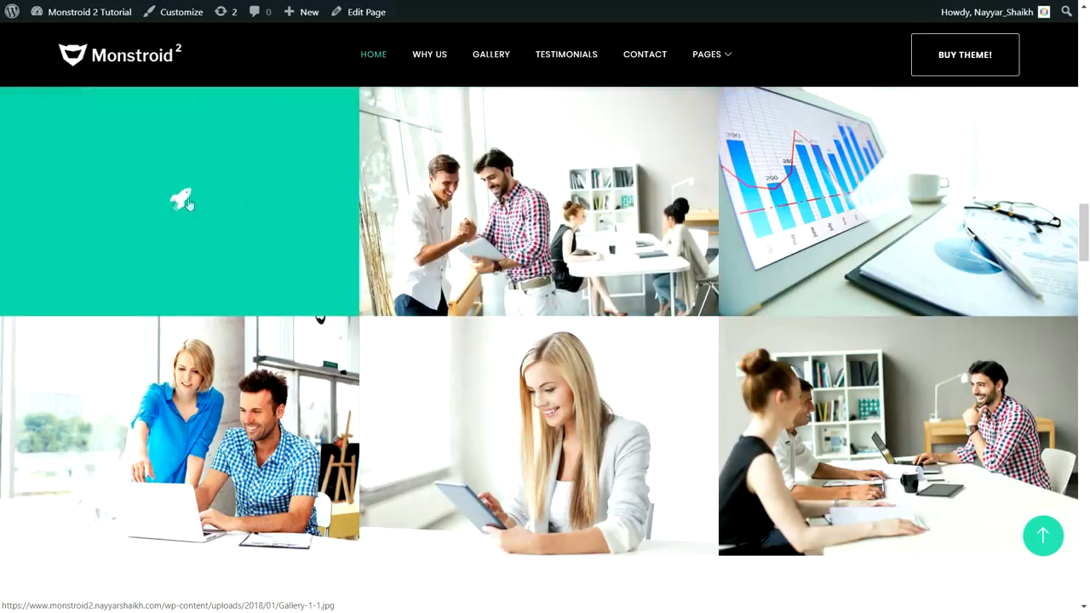
Examine the "Our Advantages" section, highlighting its heading and the counters for customers, projects, consultants and awards
scroll(368, 418, down, 6)
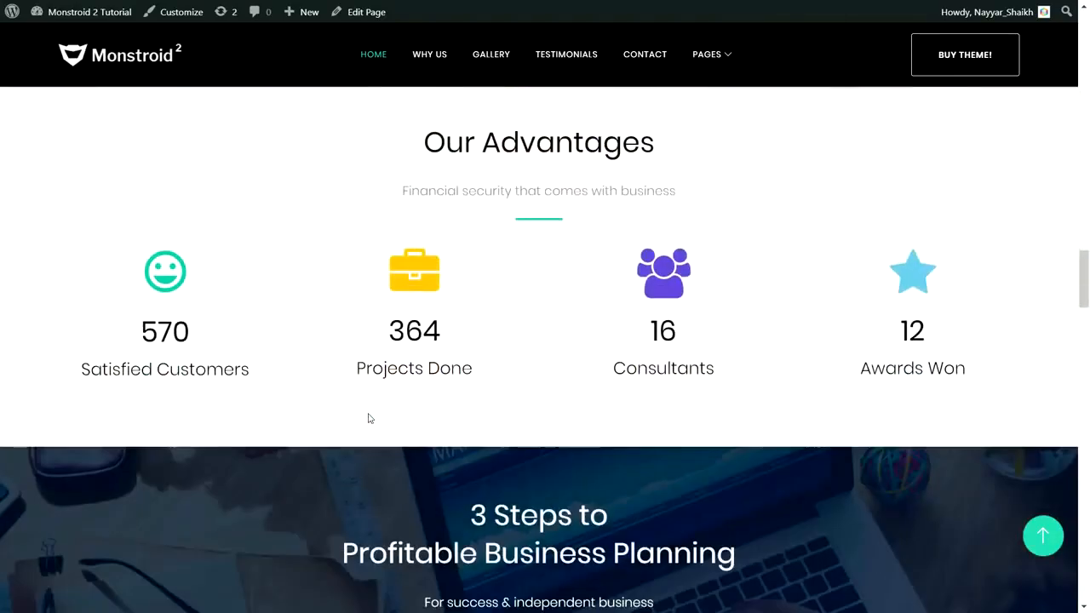
scroll(368, 418, up, 2)
drag(419, 281, 667, 274)
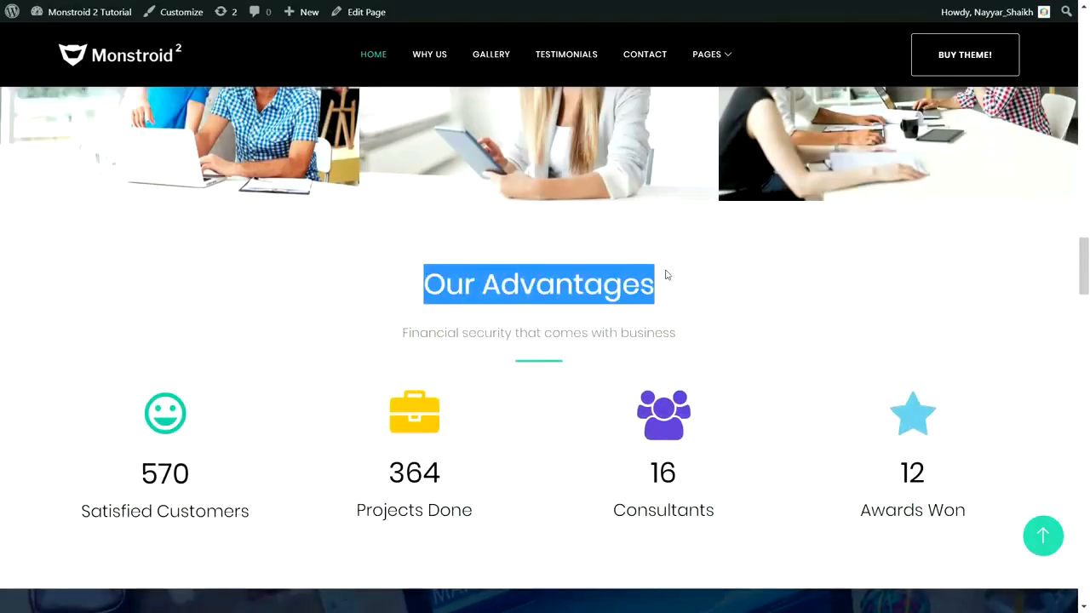
click(735, 426)
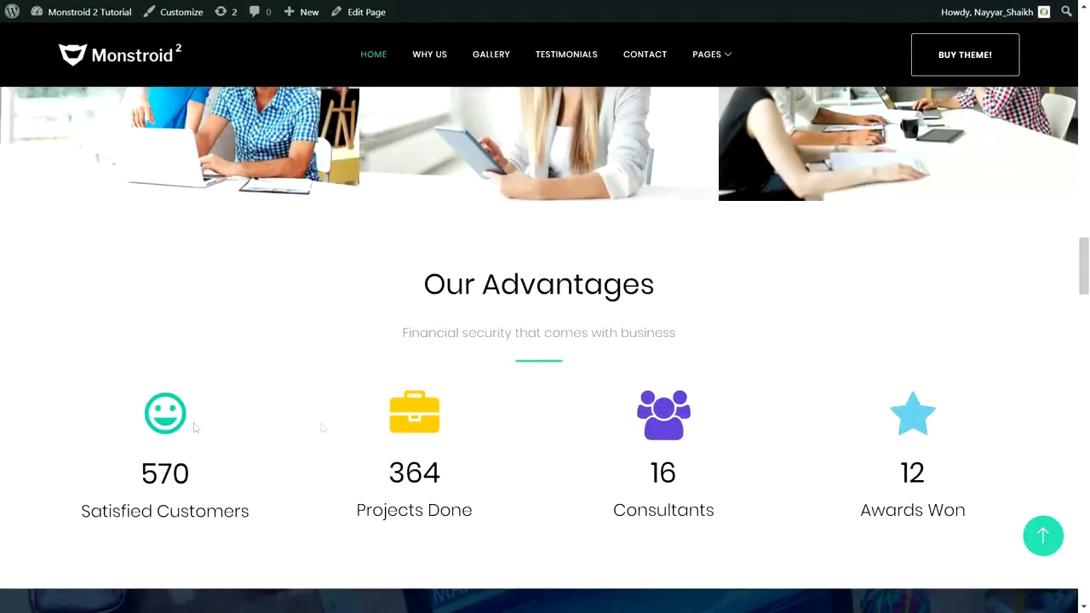
scroll(991, 406, down, 3)
drag(133, 342, 231, 333)
drag(387, 330, 471, 322)
drag(491, 382, 353, 370)
drag(384, 328, 452, 329)
click(679, 323)
double_click(679, 323)
drag(954, 329, 833, 335)
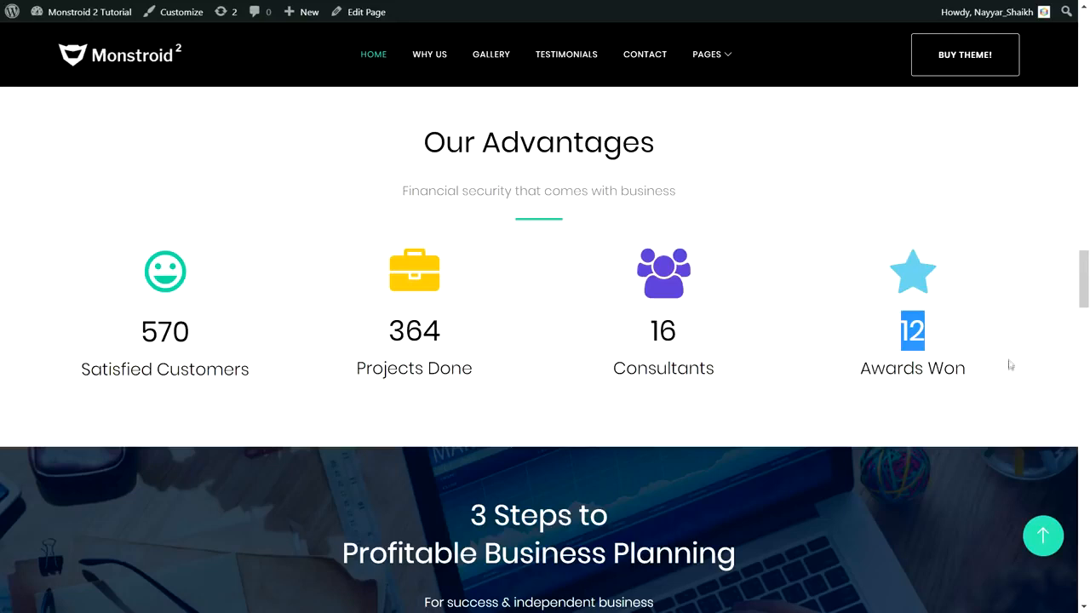
Examine the "3 Steps to Profitable Business Planning" section and its heading
scroll(1009, 363, down, 3)
drag(457, 243, 672, 267)
click(634, 247)
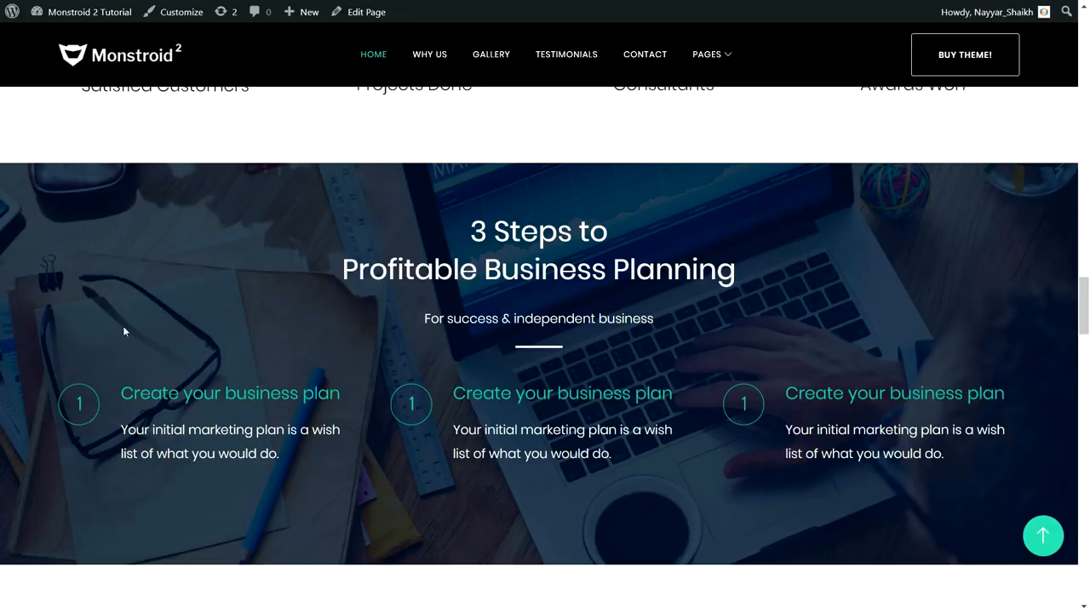
drag(441, 210, 748, 259)
click(750, 268)
Review the customer testimonials in the "How We Help People" section
scroll(777, 383, down, 6)
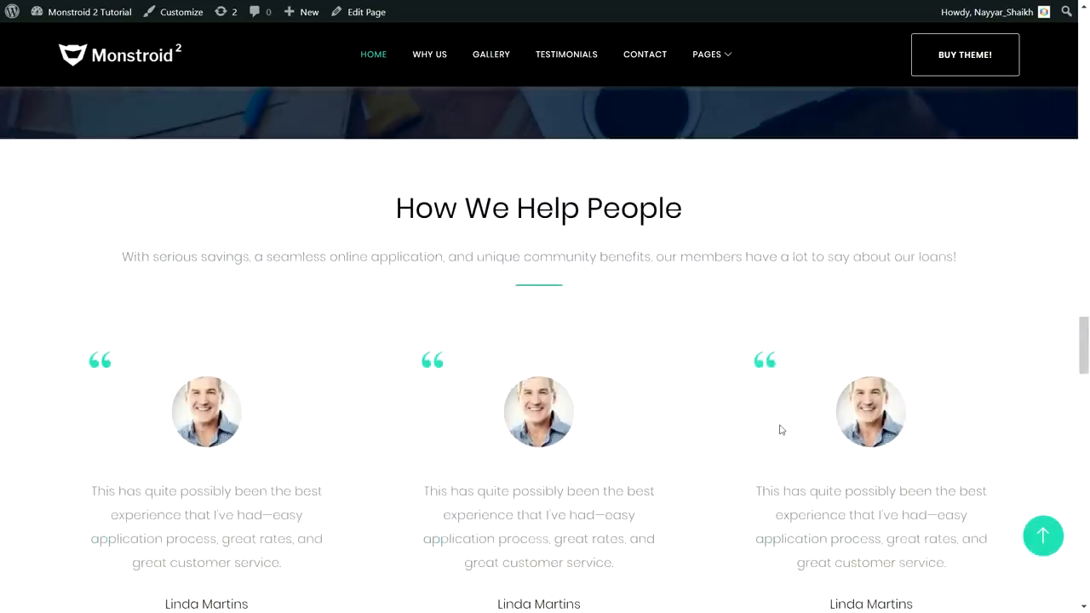
scroll(937, 345, down, 1)
scroll(891, 346, up, 1)
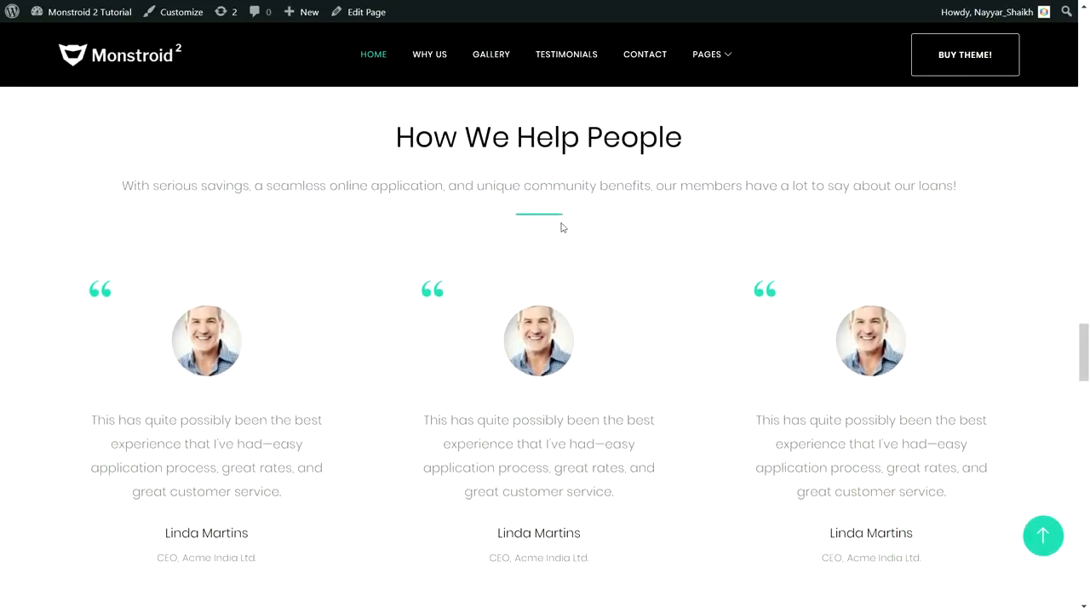
scroll(645, 271, down, 1)
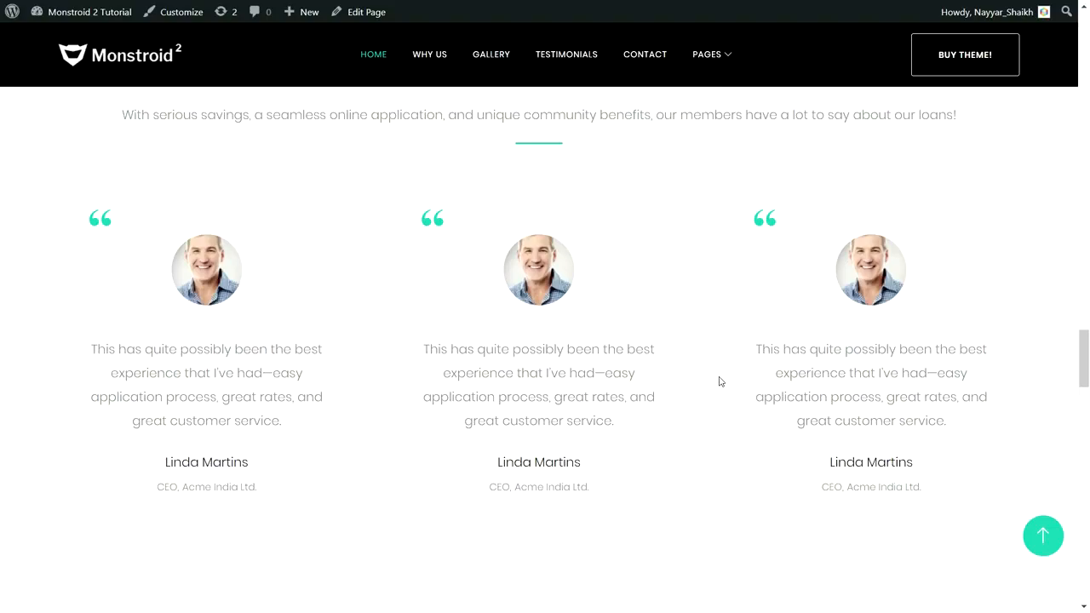
Test the business planning FAQ accordion by switching between its first and second questions, ending with the first one expanded
scroll(719, 381, down, 7)
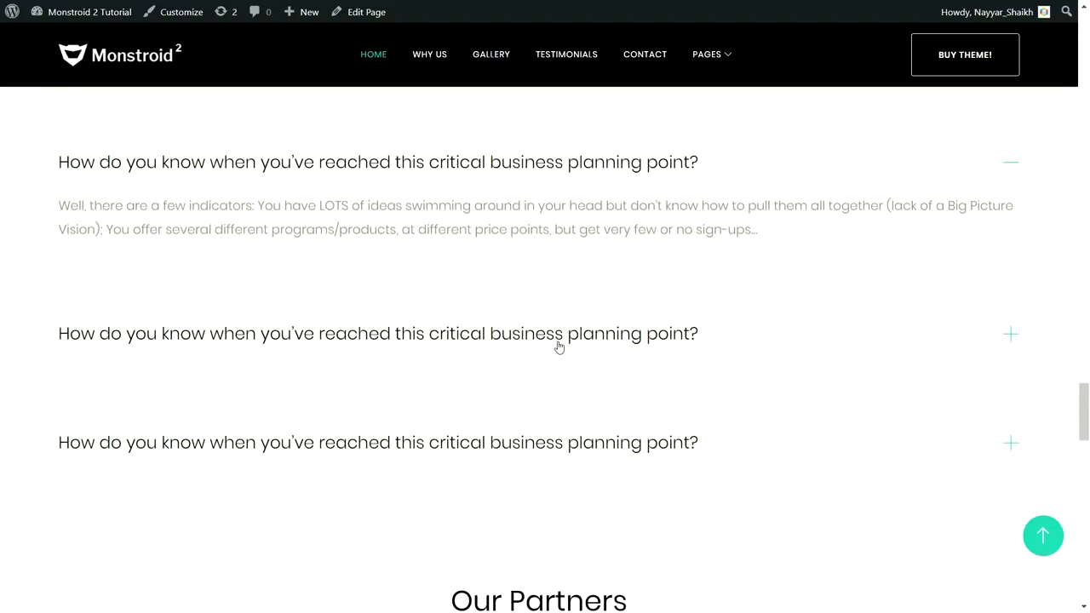
click(559, 345)
click(548, 161)
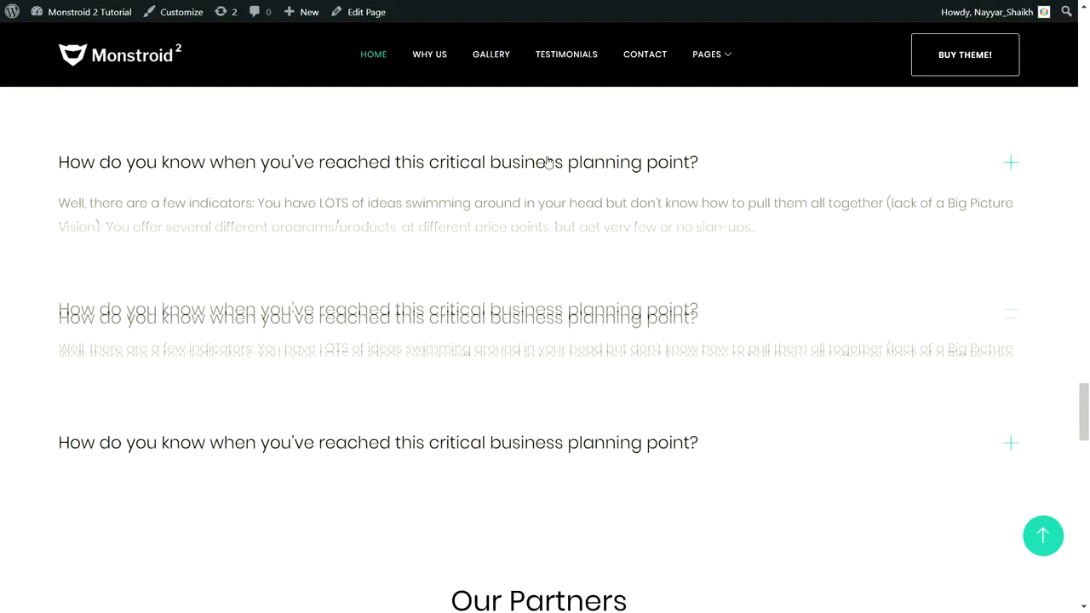
click(556, 332)
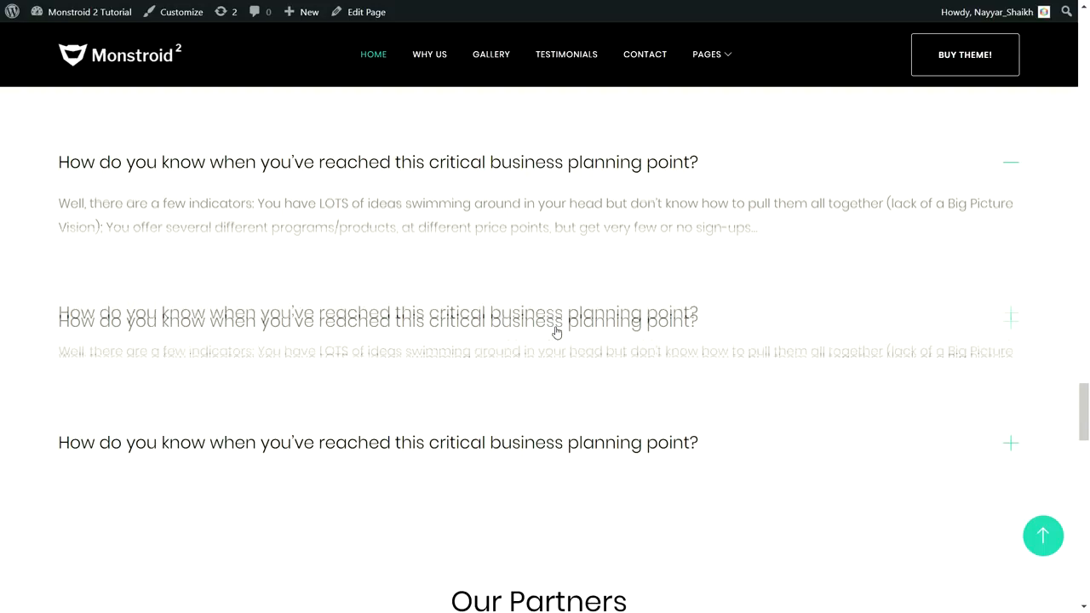
click(509, 175)
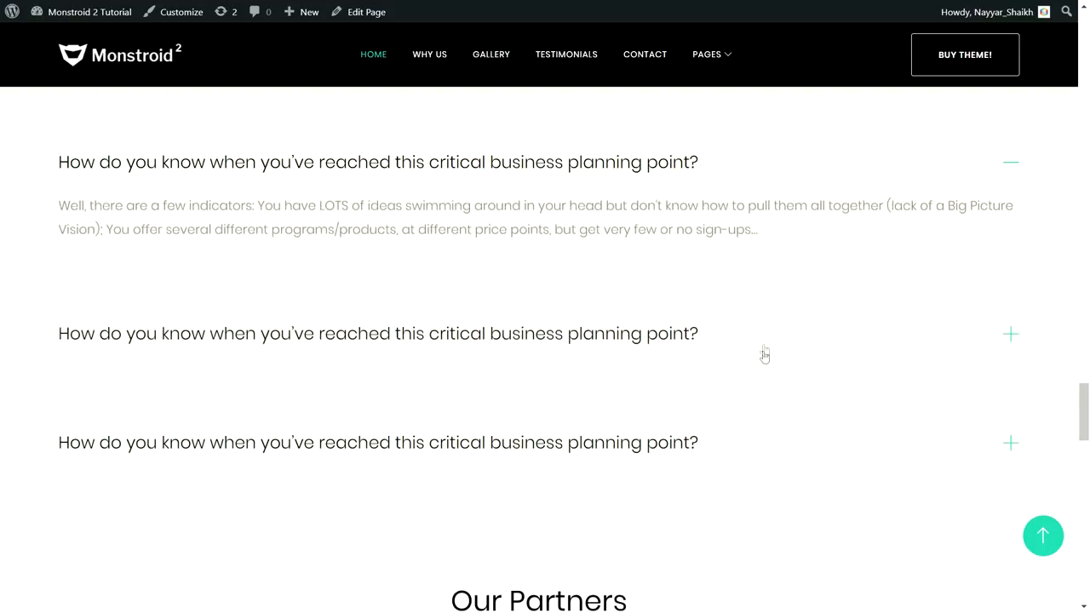
Review the Our Partners logos and the contact form, and highlight the free consultation call-to-action text
scroll(761, 354, down, 4)
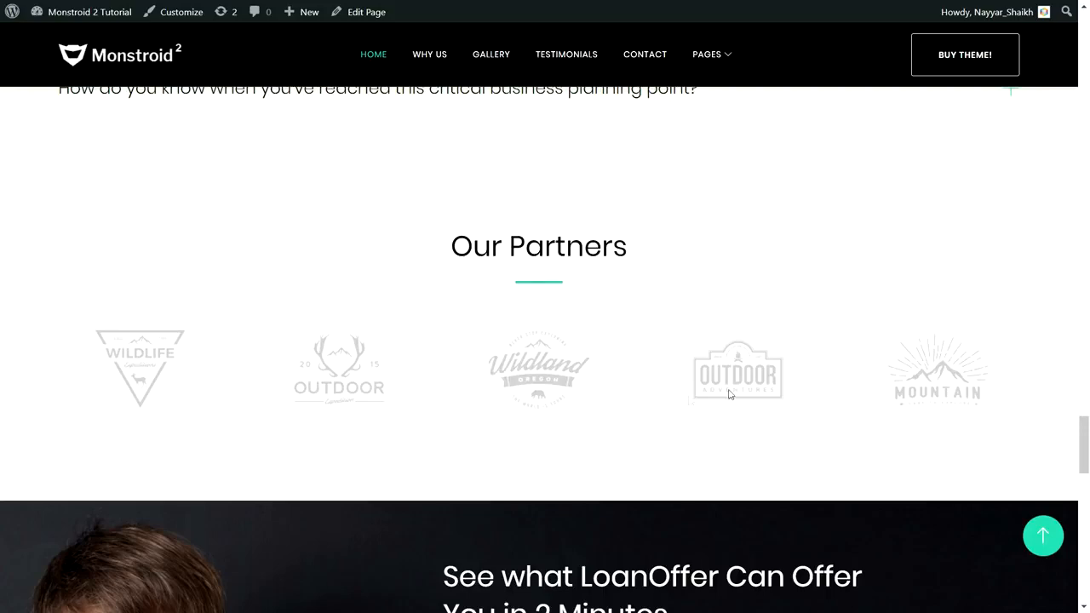
scroll(683, 368, down, 5)
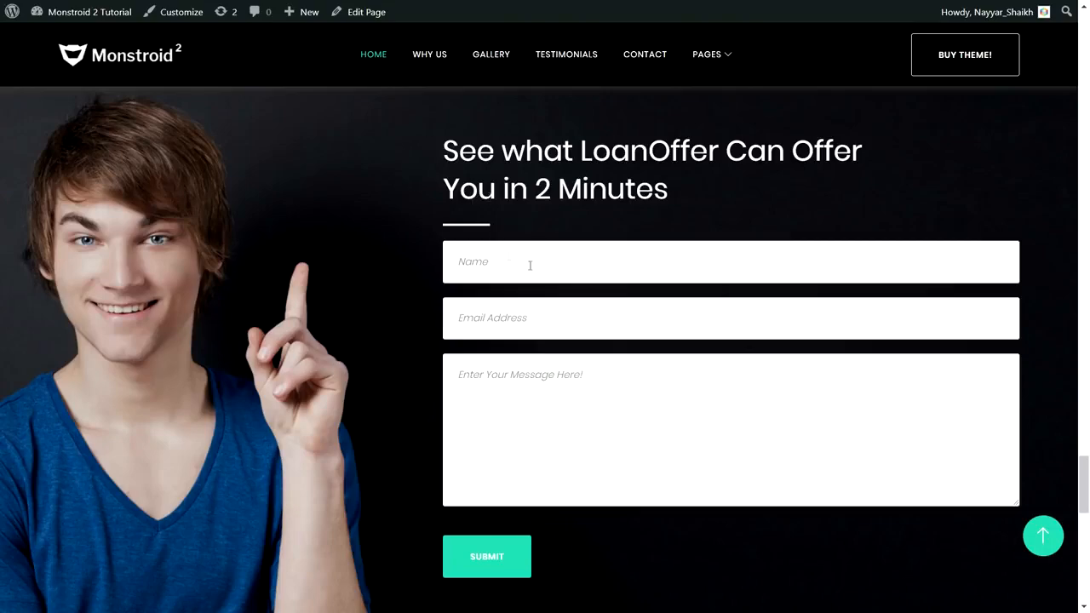
scroll(681, 356, down, 5)
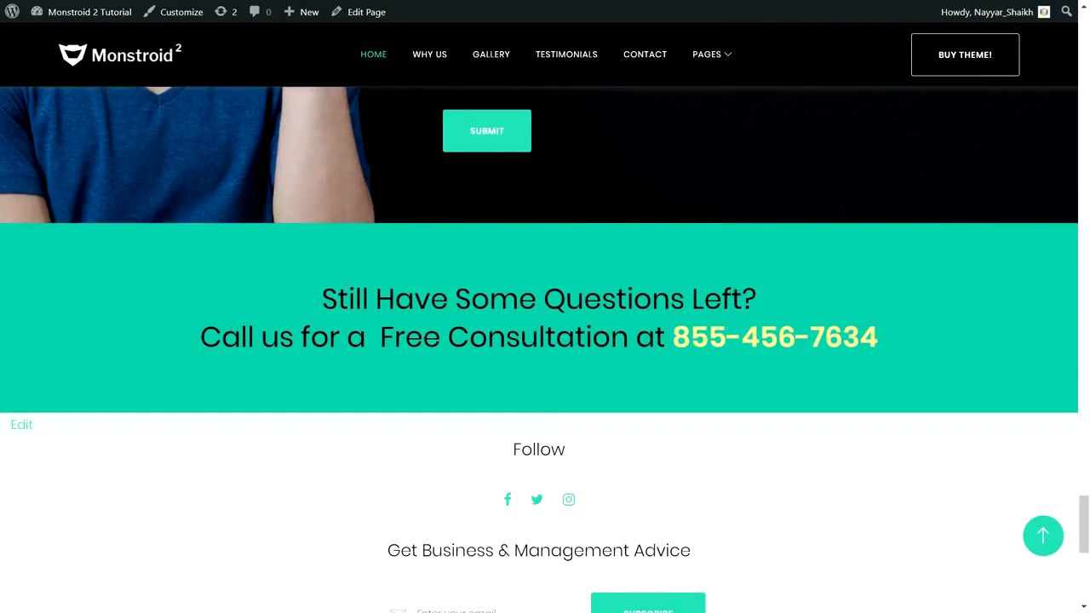
drag(321, 298, 902, 340)
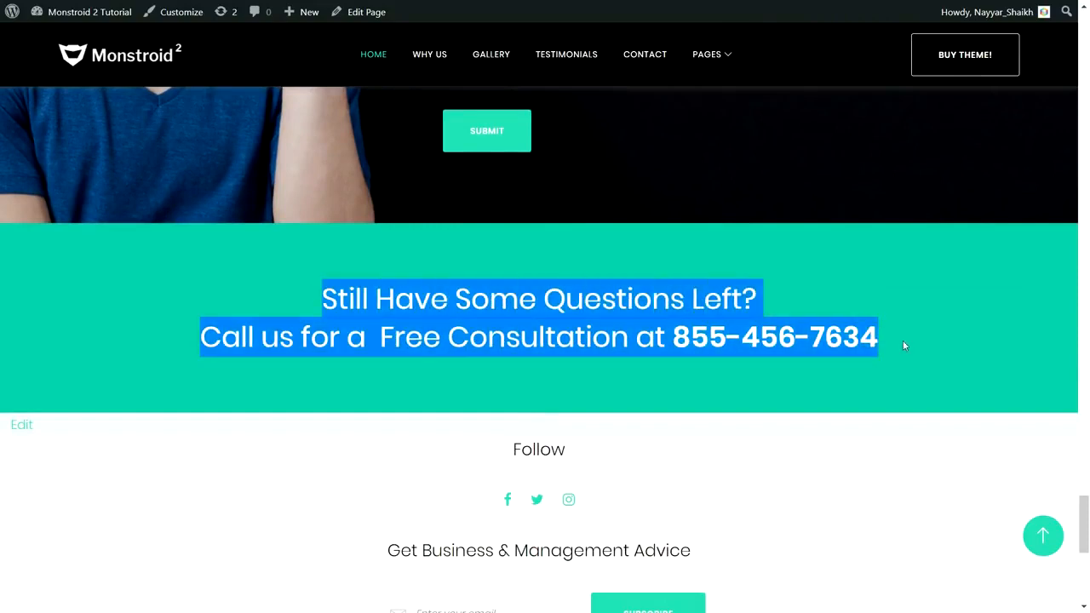
Highlight the "Still Have Some Questions Left?" heading in the free consultation banner, then clear the selection
click(903, 340)
drag(313, 298, 863, 284)
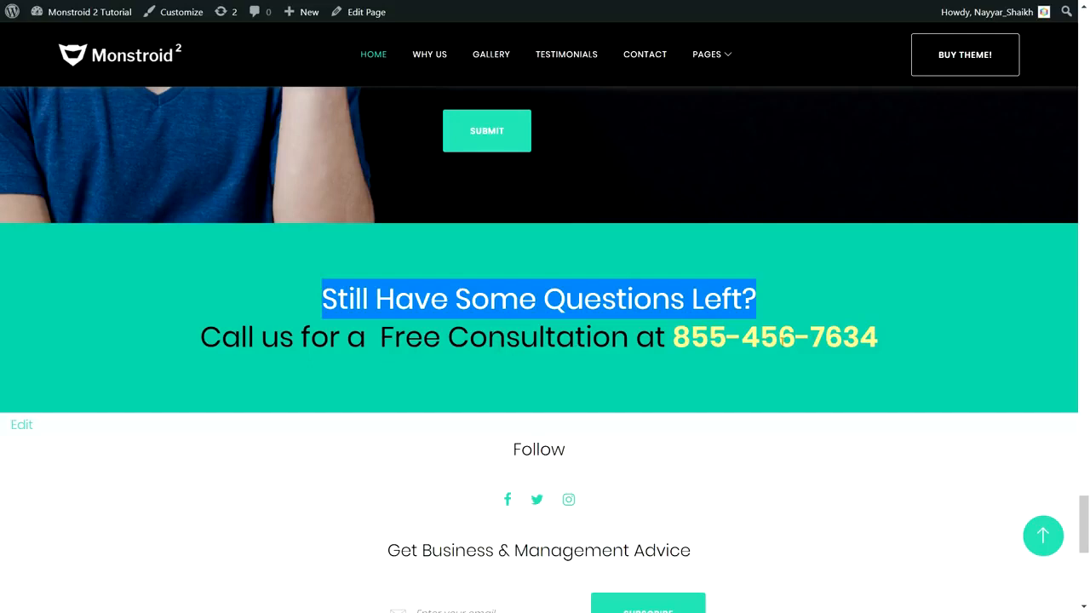
click(907, 363)
Review the home page's Follow, newsletter and footer areas, and highlight the About Us description in the footer
scroll(907, 363, down, 2)
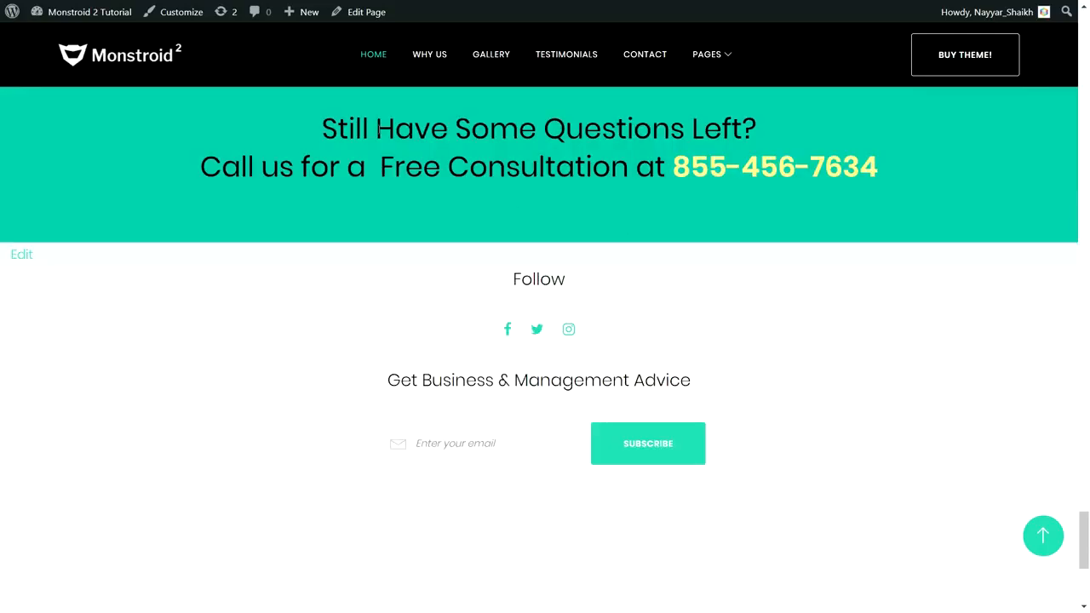
drag(1086, 523, 1041, 80)
scroll(1041, 80, up, 4)
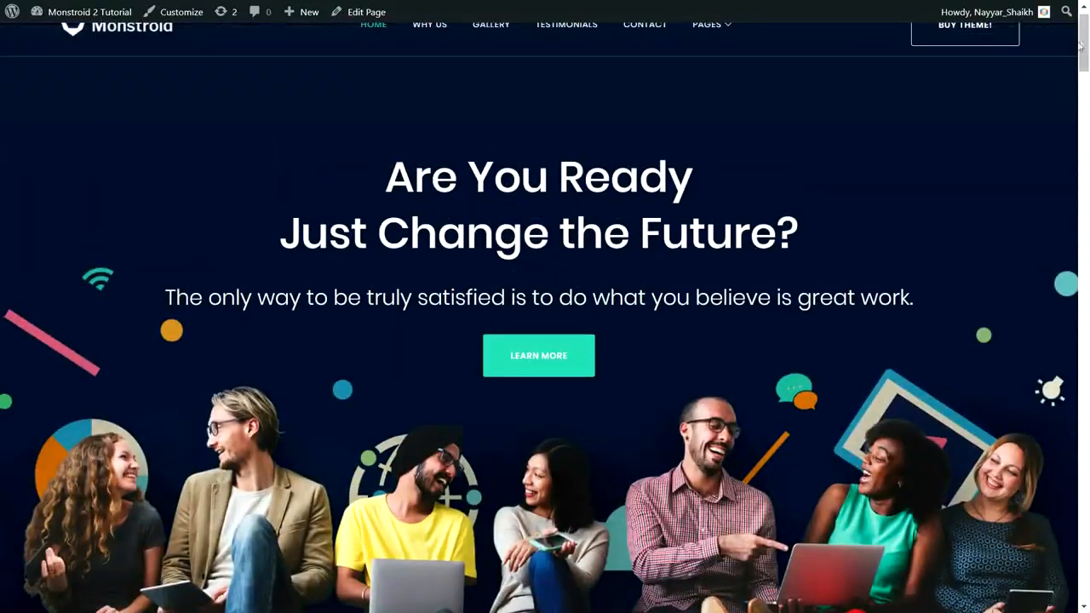
scroll(1057, 315, up, 1)
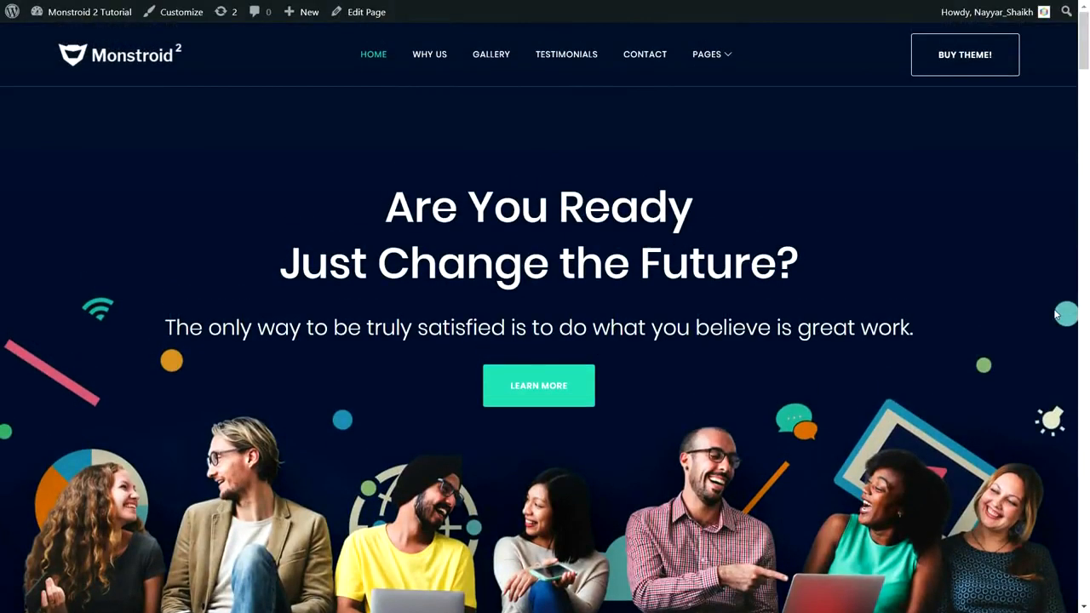
drag(1086, 43, 1087, 545)
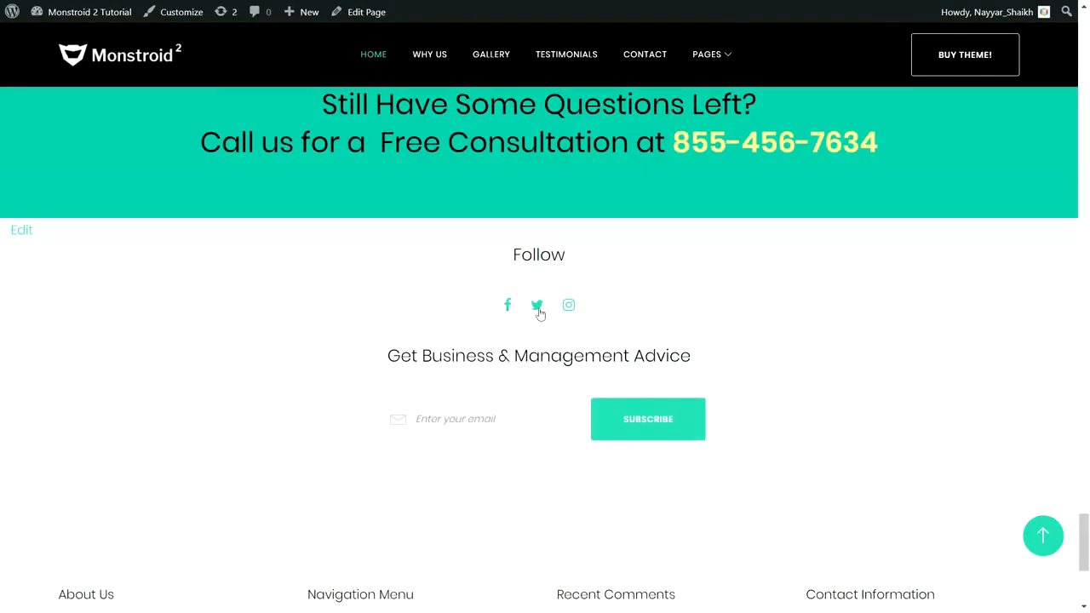
scroll(653, 378, down, 4)
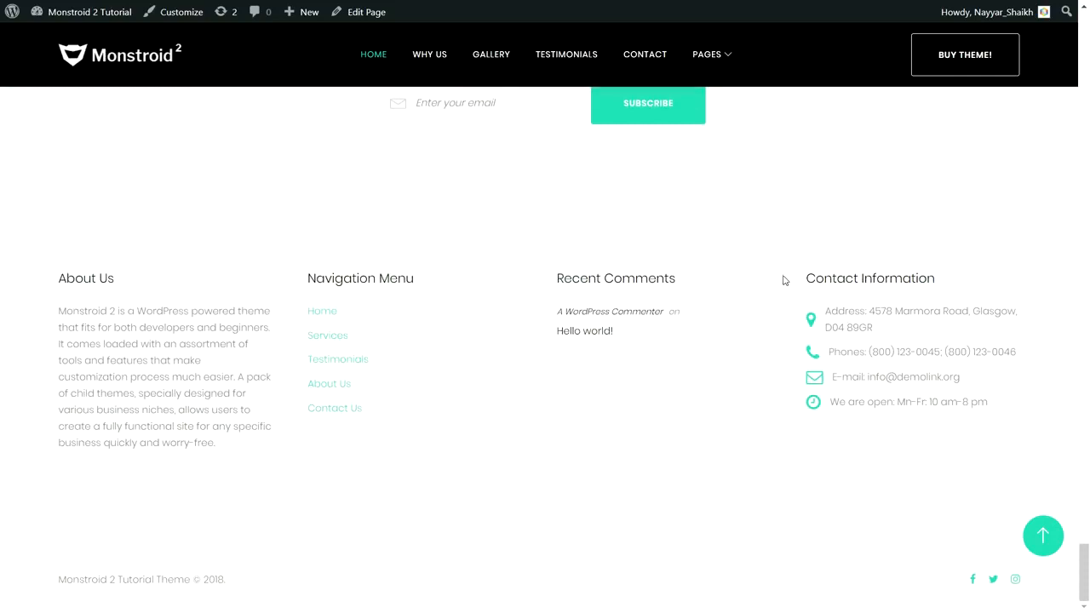
drag(58, 309, 202, 443)
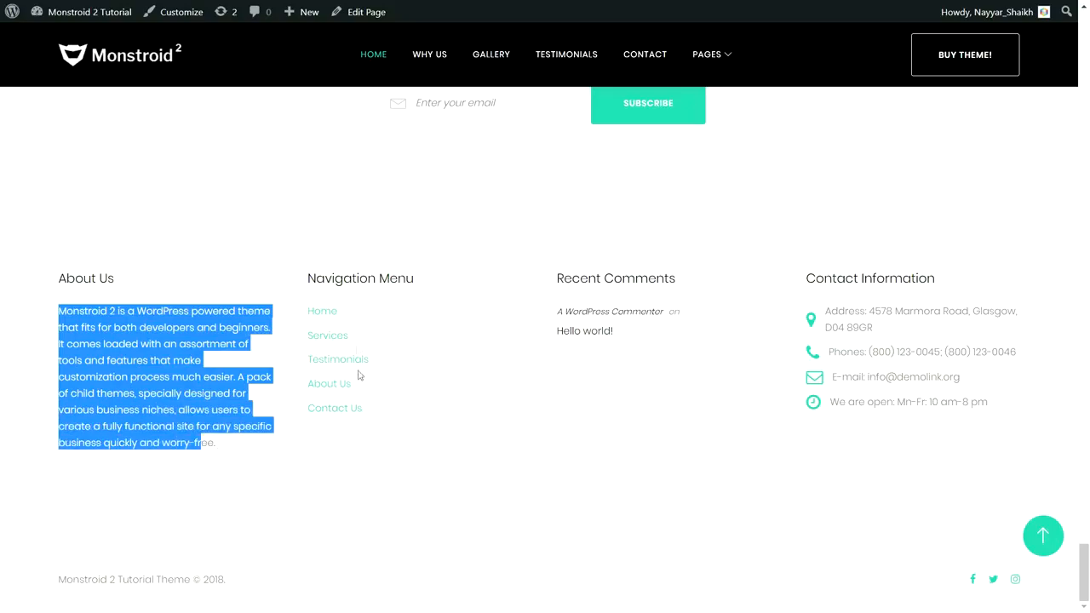
Open the About Us page and highlight its "ABOUT" title and "We're as efficient as you're successful!" tagline
click(1043, 535)
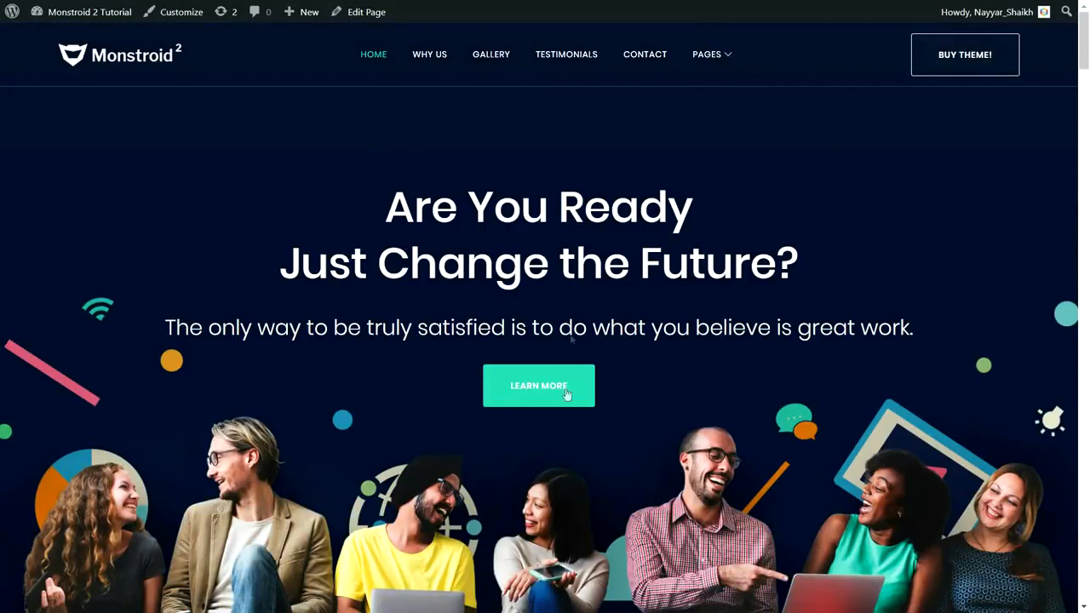
mouse_move(723, 58)
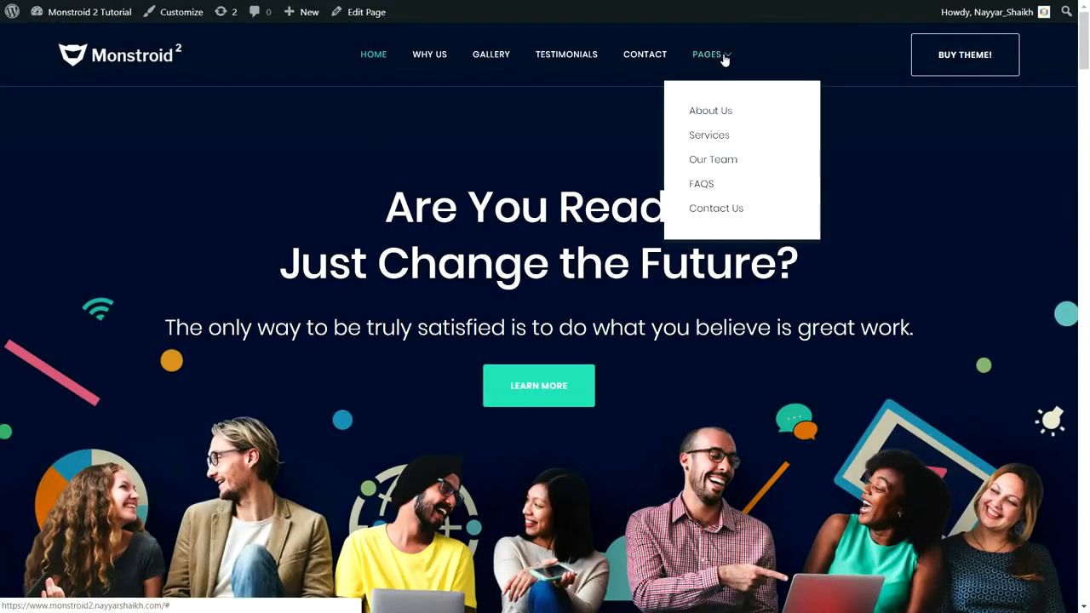
click(728, 114)
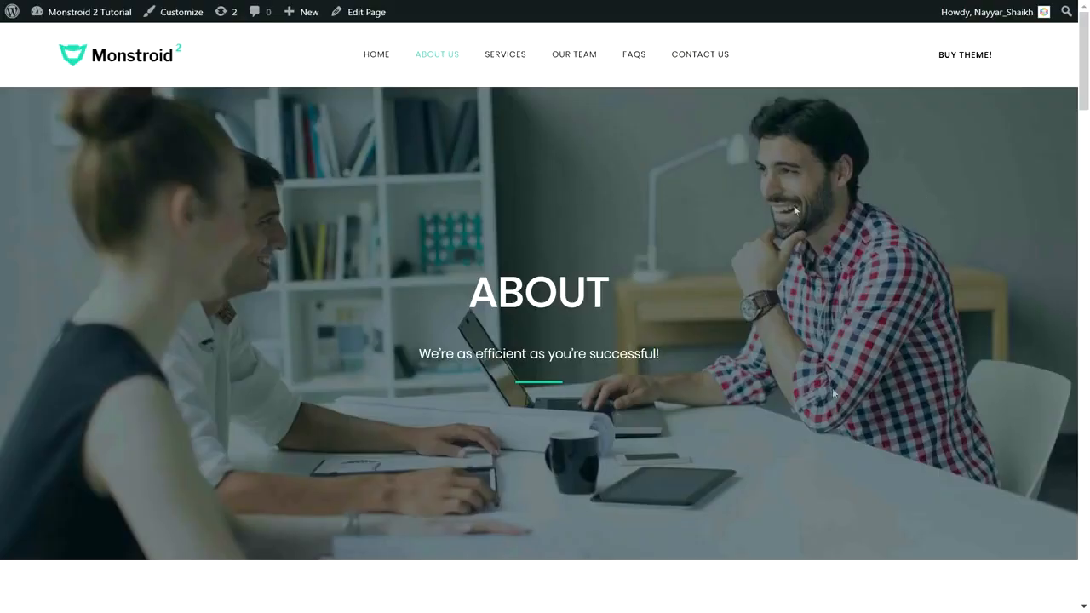
drag(467, 292, 619, 292)
drag(673, 356, 419, 354)
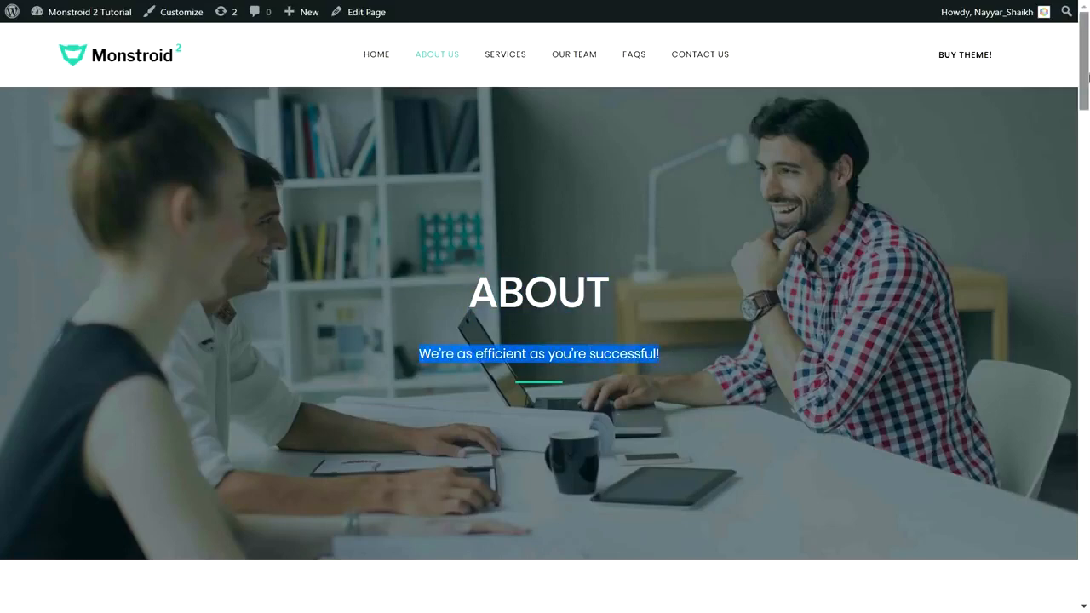
Review the About Us feature blocks, and highlight the Projects Completed and Staff members counters
scroll(324, 196, down, 6)
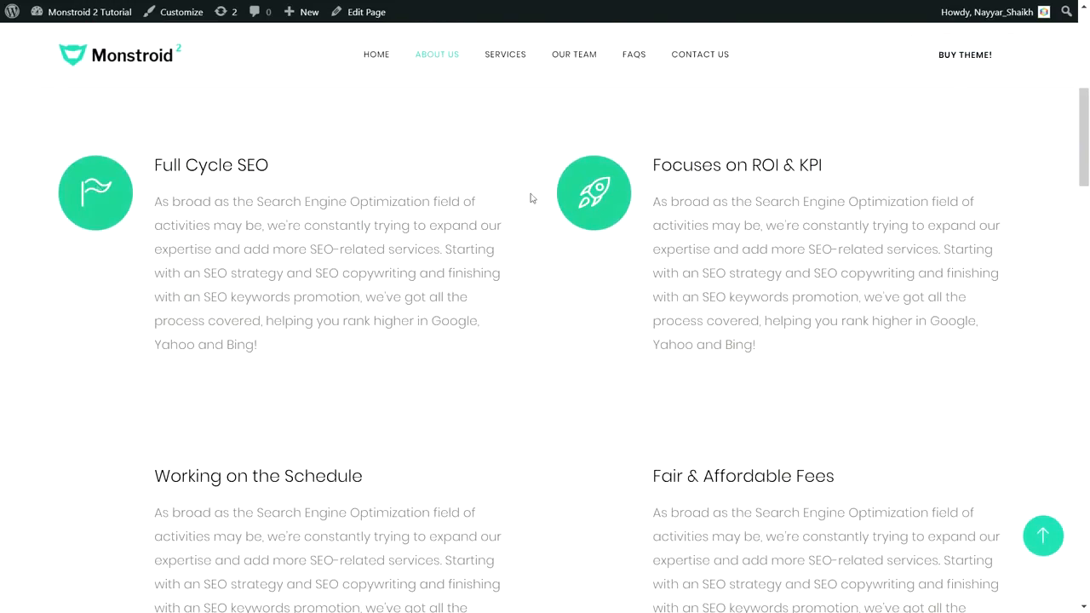
drag(1085, 159, 1088, 248)
drag(97, 337, 232, 334)
drag(244, 372, 99, 343)
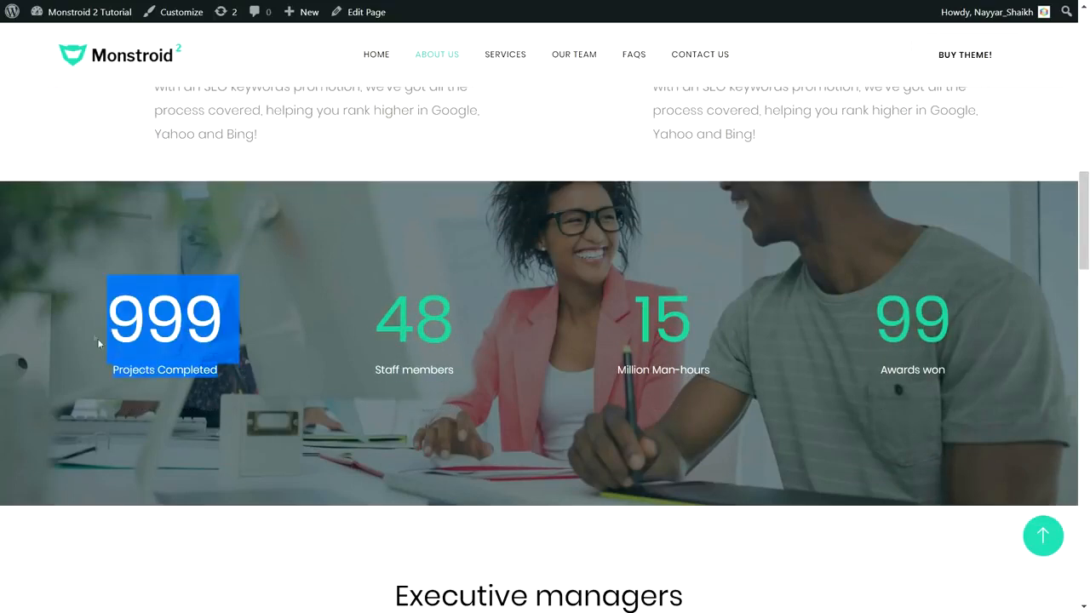
drag(458, 339, 378, 326)
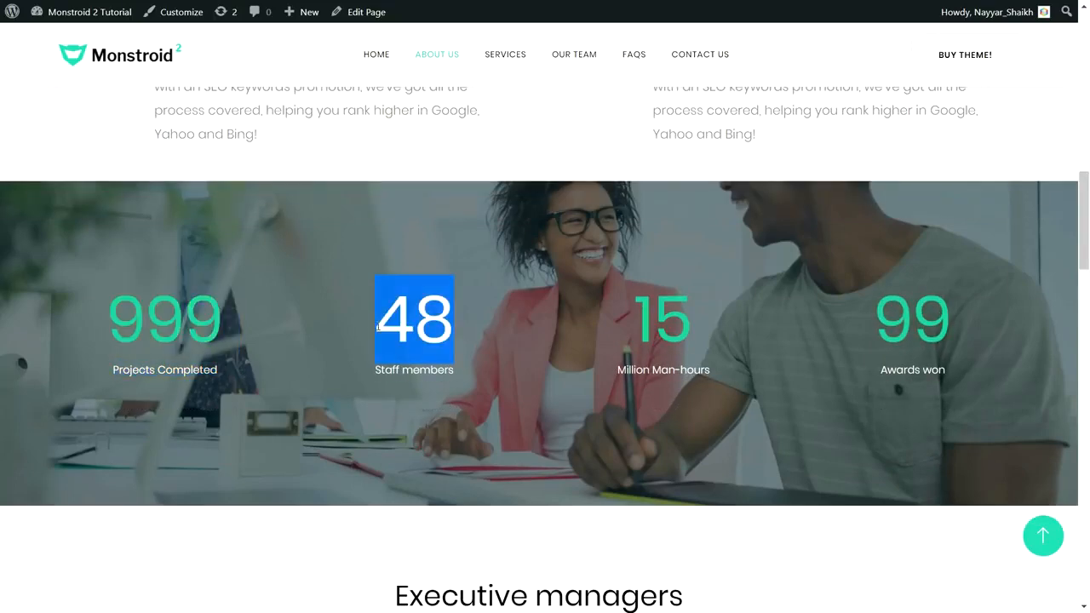
Examine how the background image behind the About Us counters behaves as the page moves
drag(1089, 233, 1087, 261)
scroll(1086, 222, down, 3)
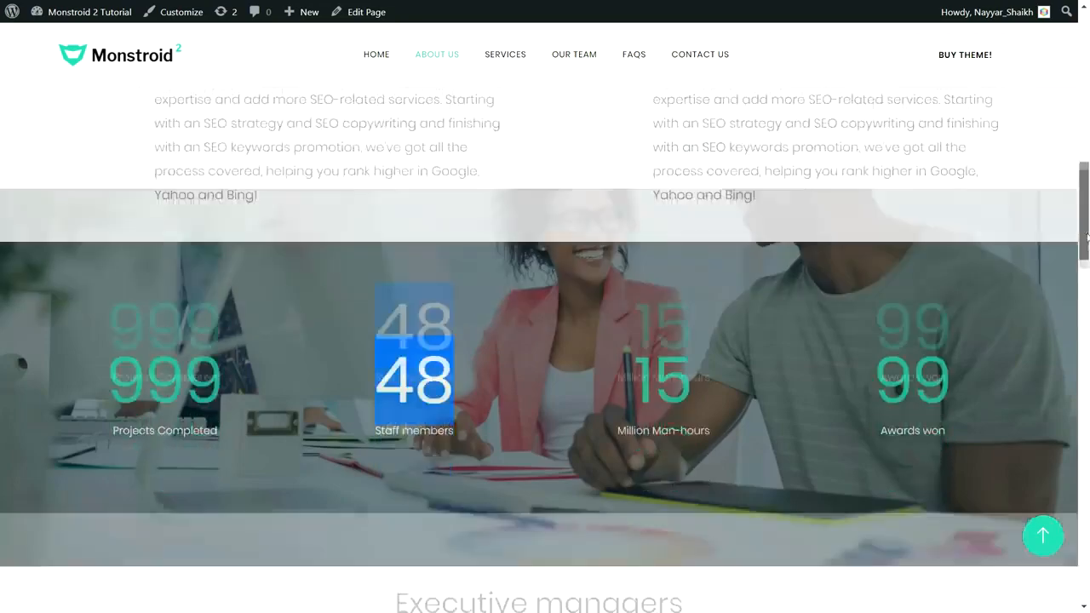
scroll(1086, 220, up, 4)
scroll(1086, 222, down, 3)
scroll(1086, 226, up, 2)
scroll(1086, 235, down, 2)
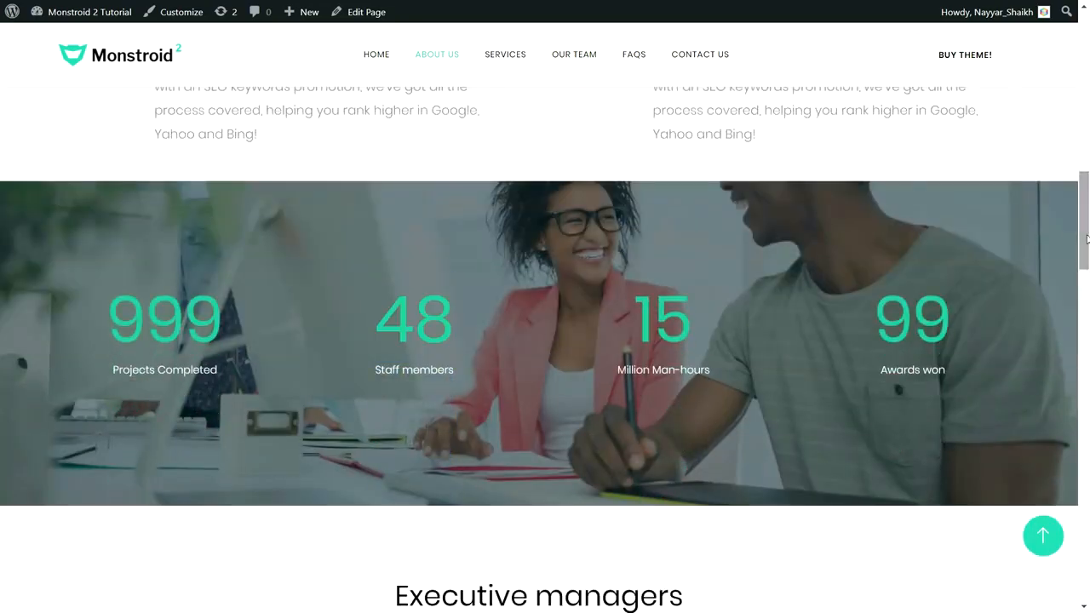
Review the rest of the About Us page from the Executive managers section down to the footer
drag(1087, 238, 1088, 513)
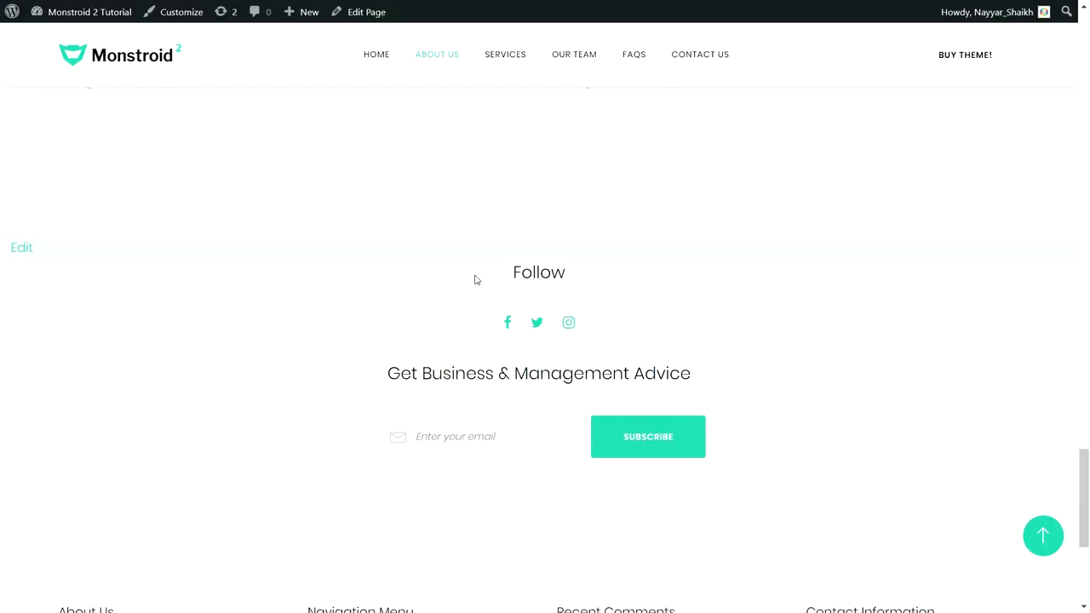
scroll(475, 279, down, 1)
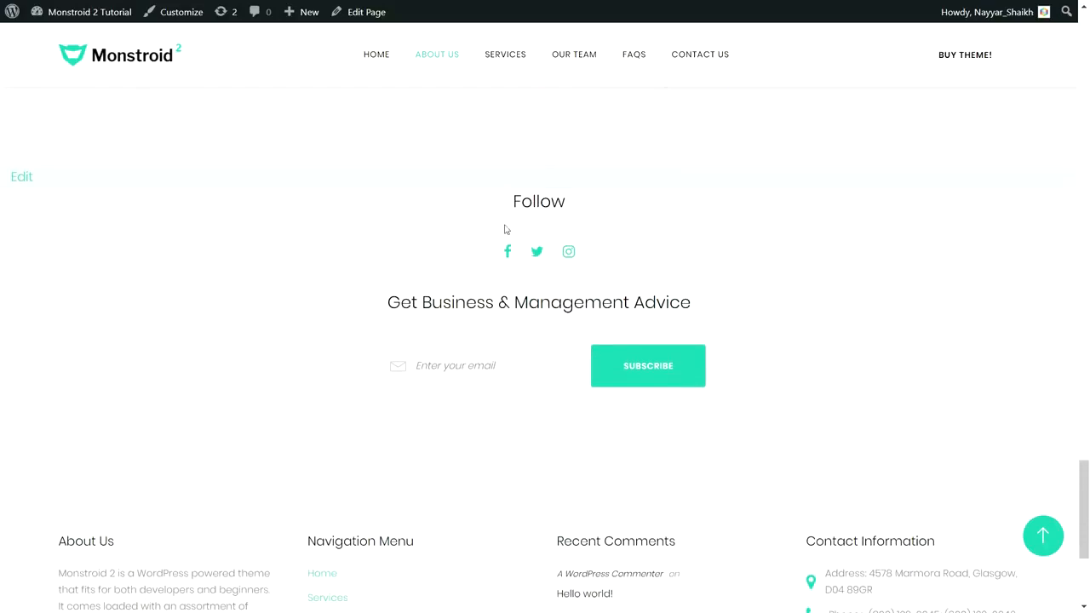
scroll(530, 375, down, 4)
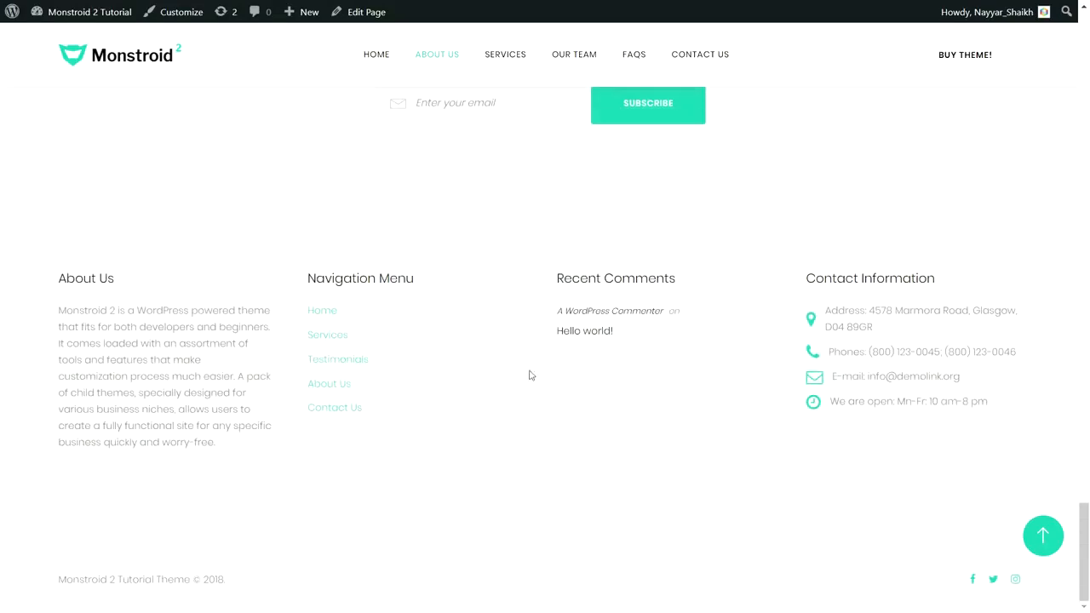
scroll(289, 299, up, 4)
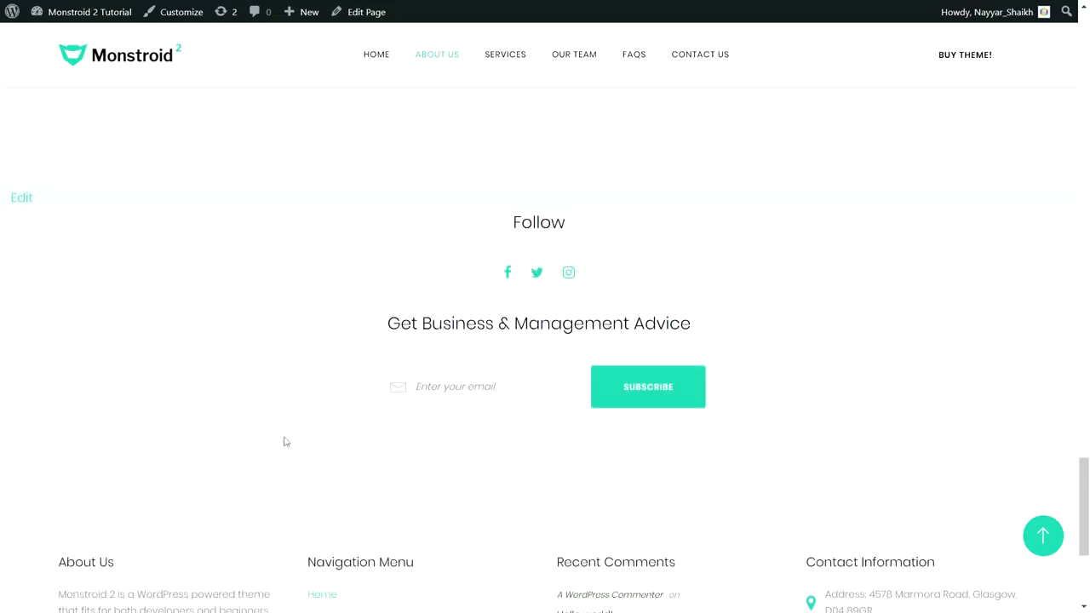
Open the Services page and highlight the description in its first "PPC & Media Buying" block, then clear the selection
click(1044, 535)
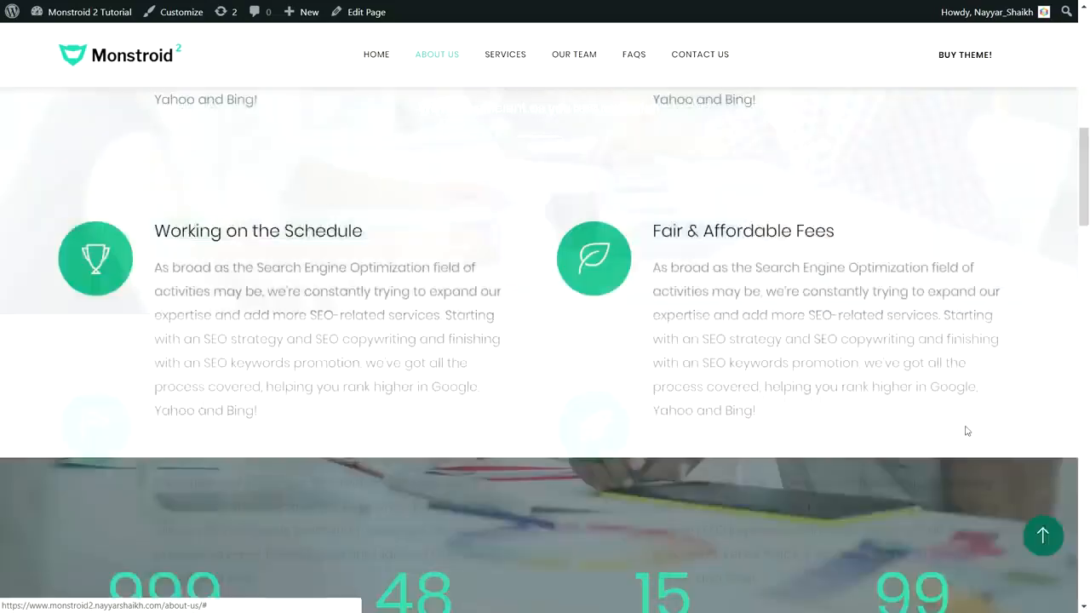
click(507, 58)
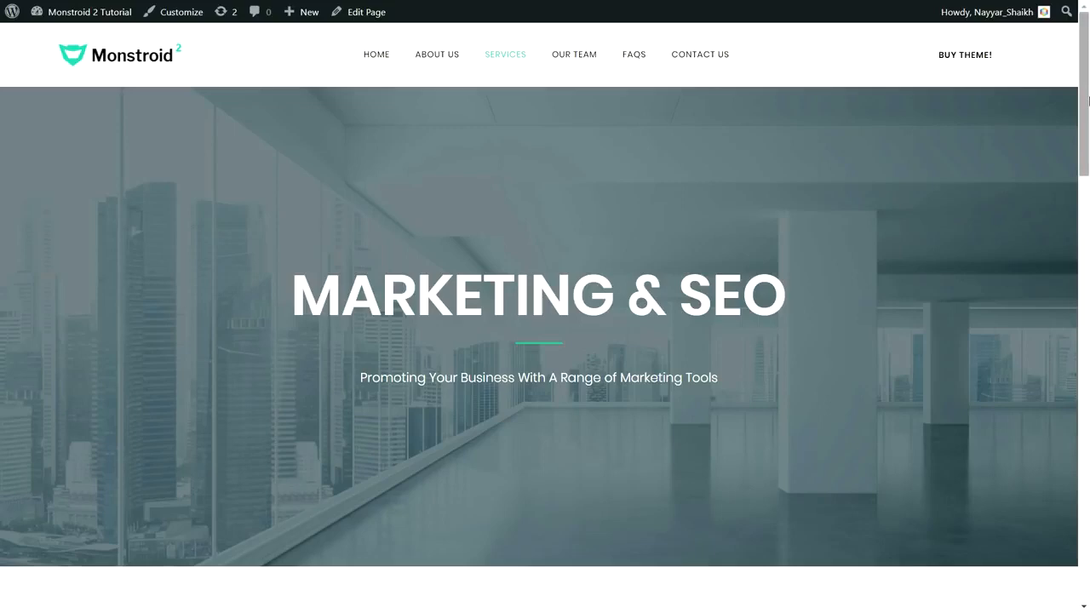
drag(1089, 101, 1089, 224)
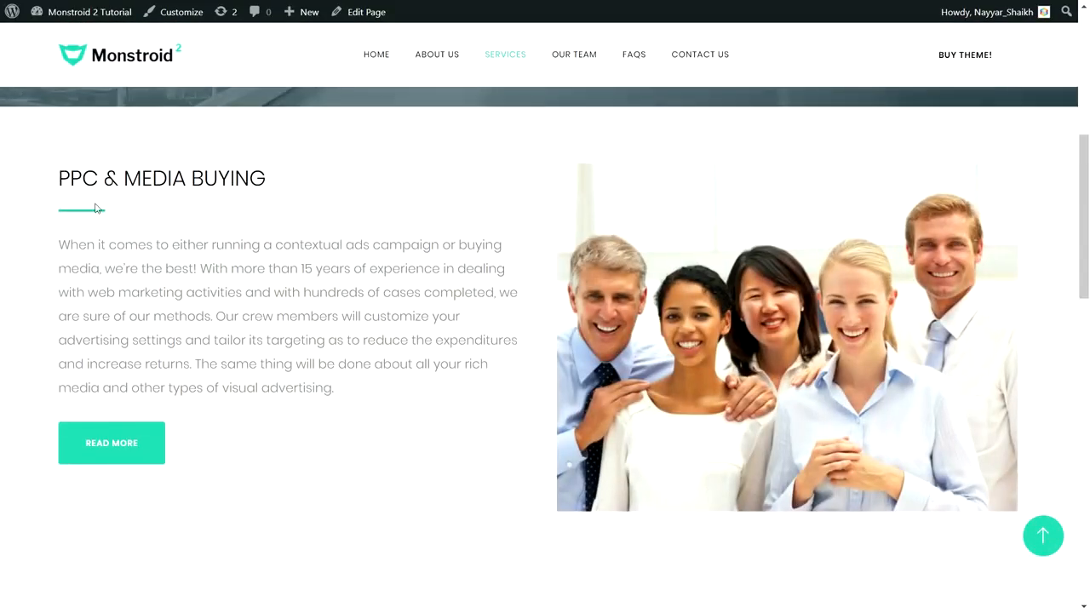
drag(59, 248, 362, 393)
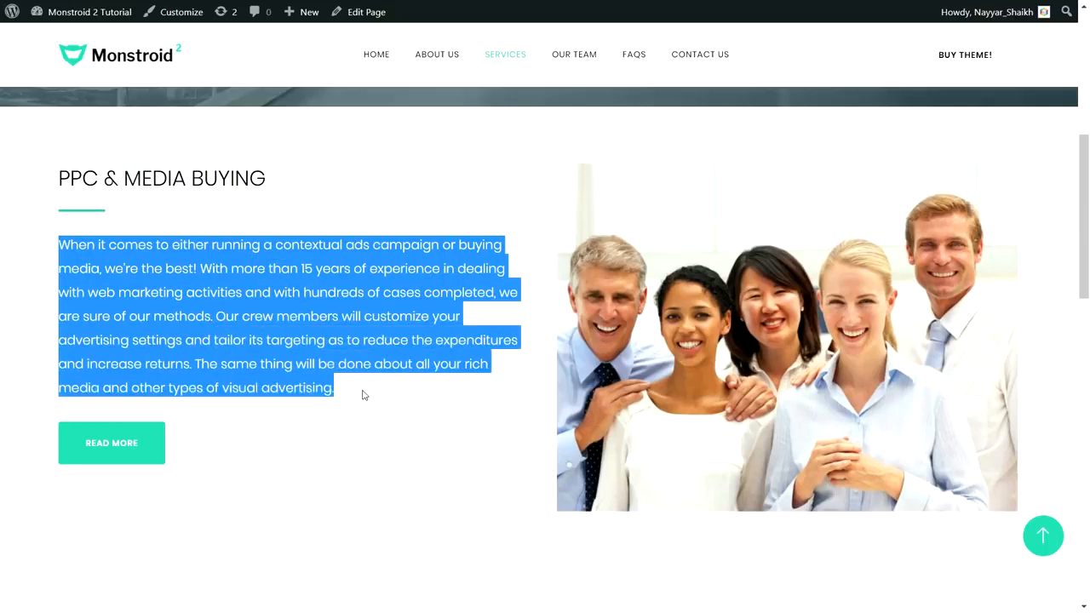
click(274, 430)
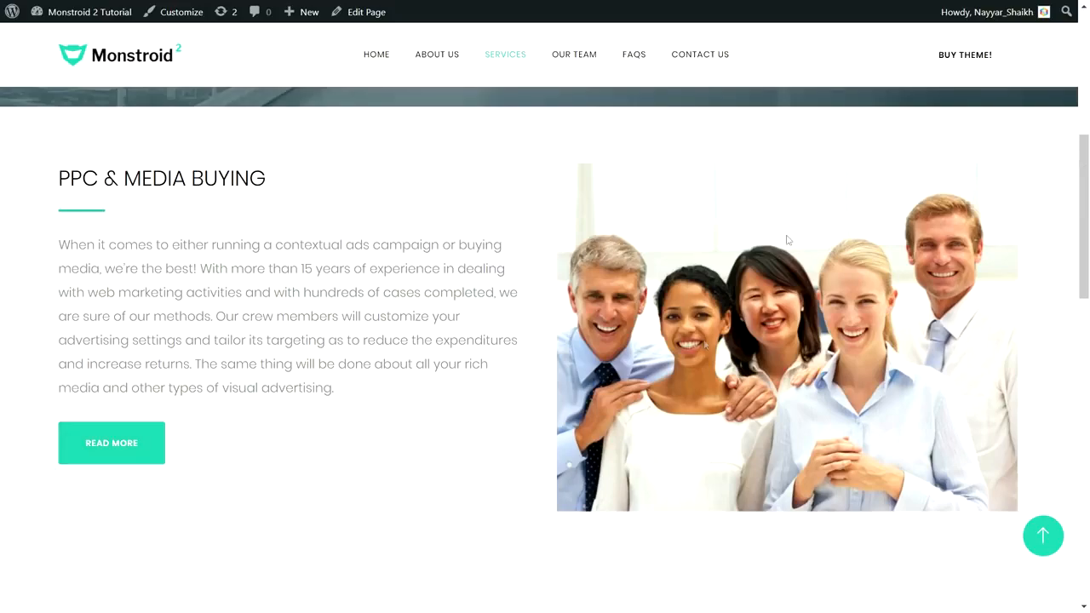
Examine the alternating image and text layout of the two "PPC & Media Buying" blocks on the Services page
scroll(1086, 247, down, 3)
drag(1088, 249, 1088, 274)
scroll(657, 211, down, 1)
scroll(661, 213, up, 4)
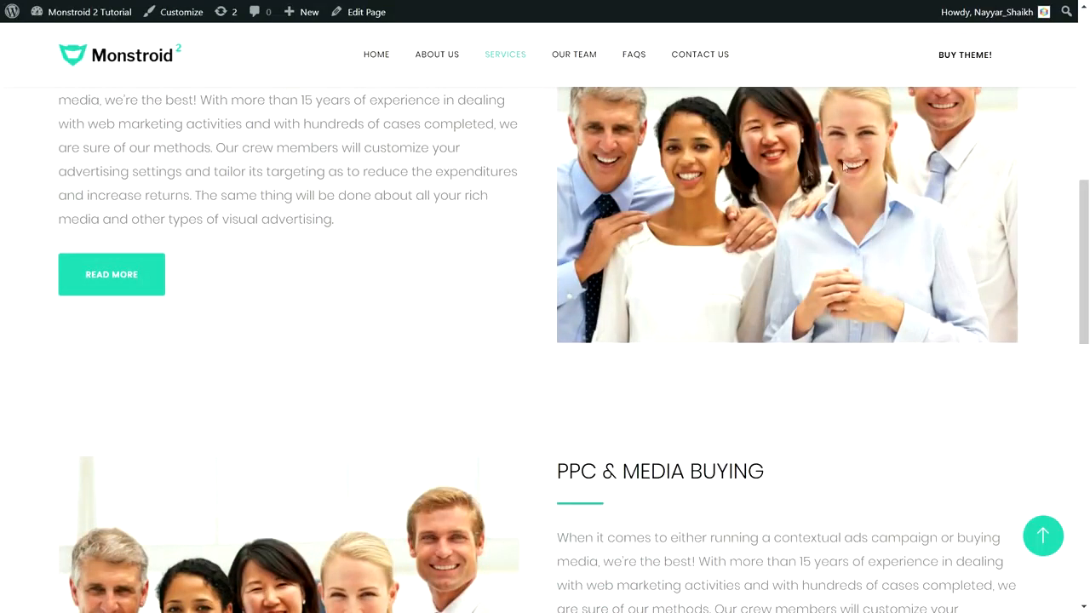
scroll(876, 168, down, 4)
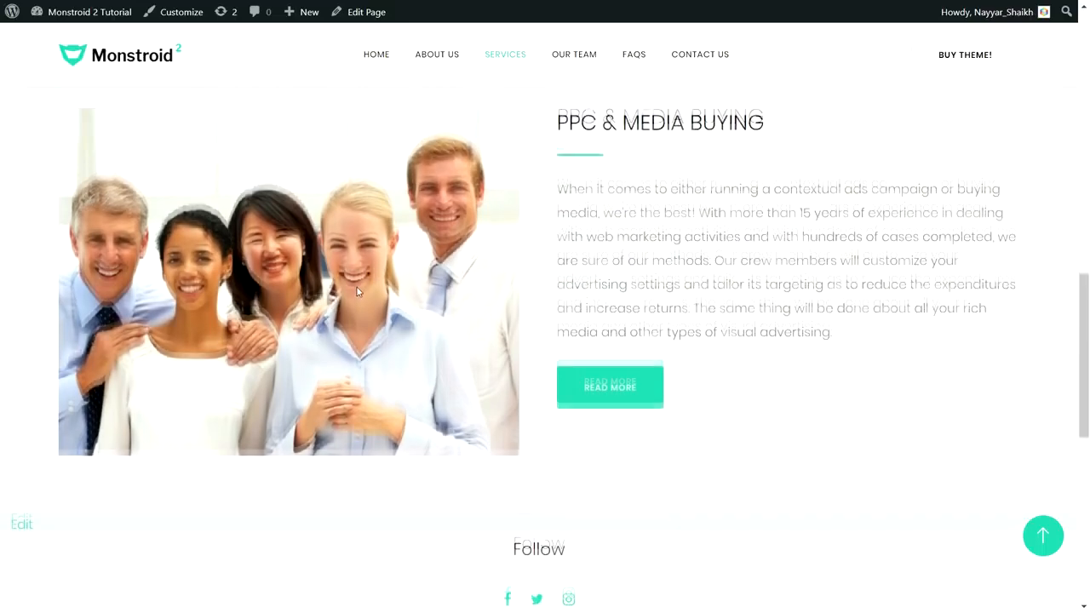
scroll(357, 291, up, 1)
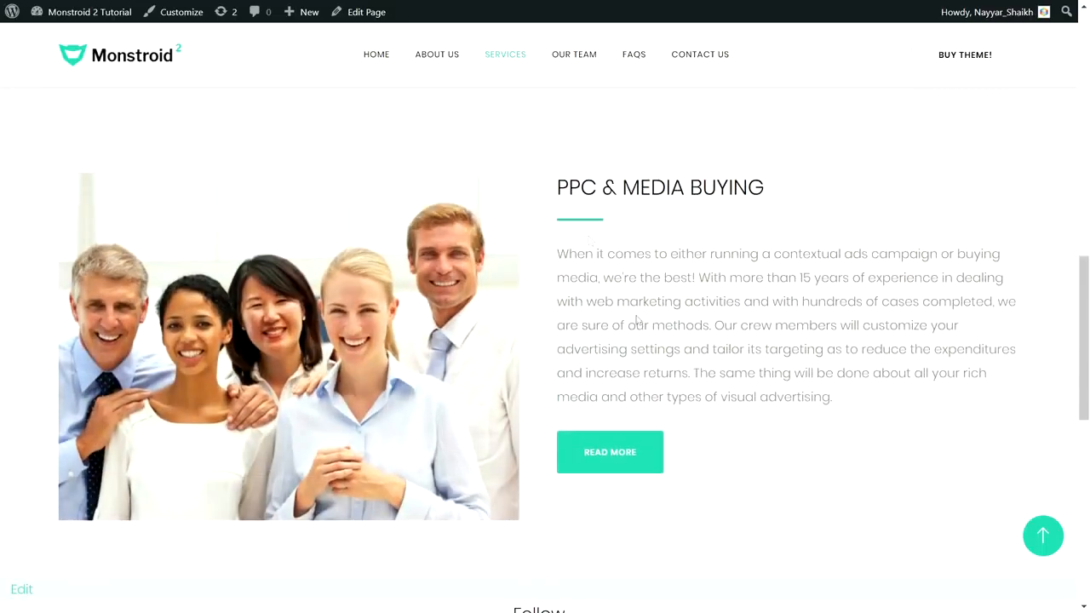
scroll(662, 391, down, 3)
scroll(665, 388, up, 3)
scroll(666, 388, up, 1)
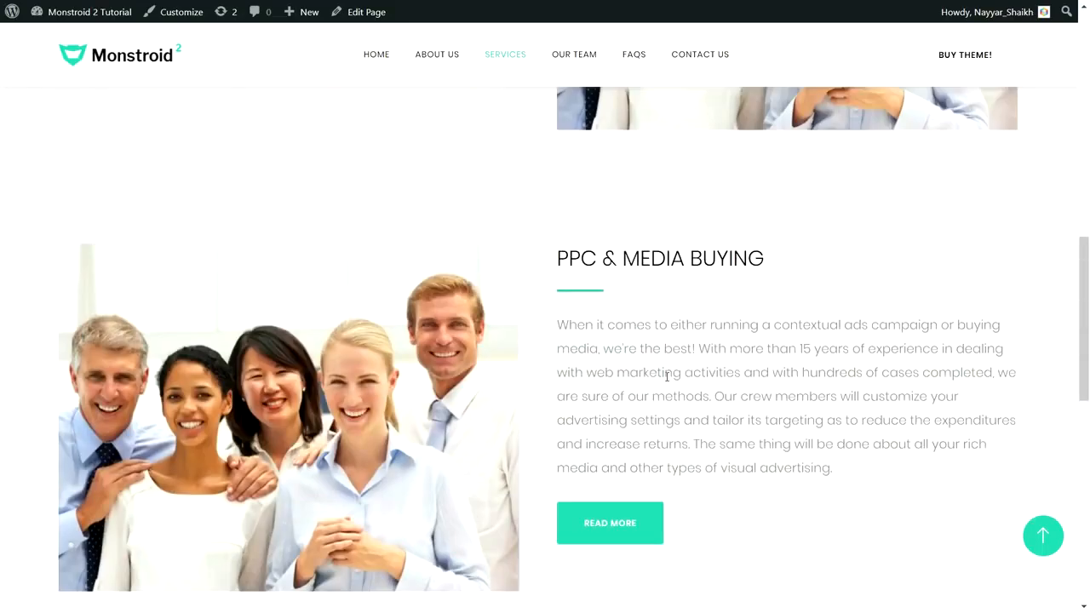
scroll(667, 376, down, 2)
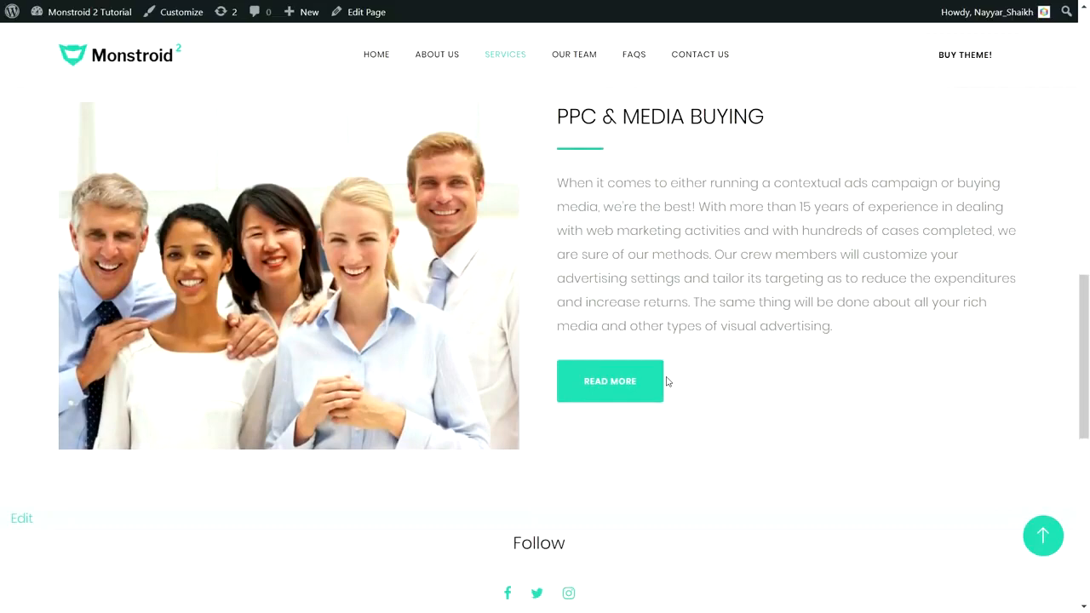
Open the Our Team page and view its "Meet the Team. Who We Are?" banner
click(1043, 535)
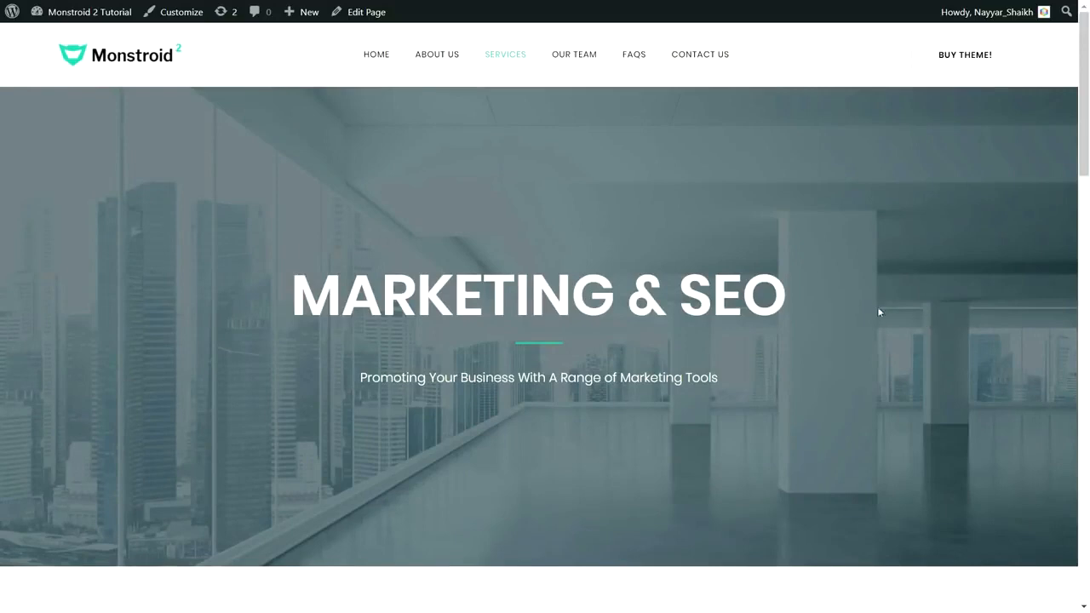
click(570, 64)
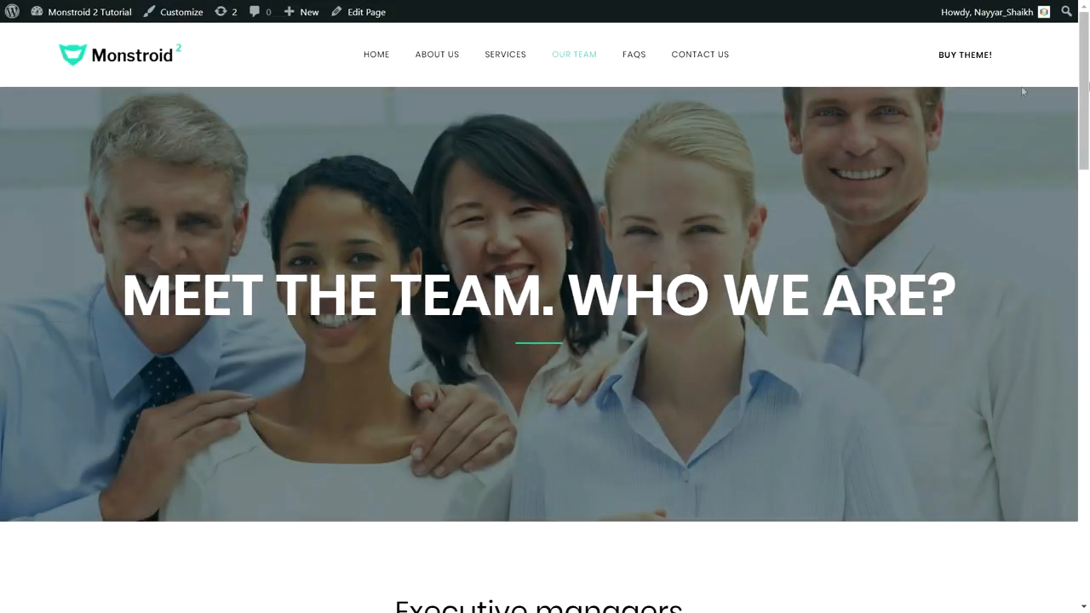
mouse_move(1086, 102)
mouse_down()
mouse_move(1089, 426)
mouse_move(1087, 84)
mouse_up()
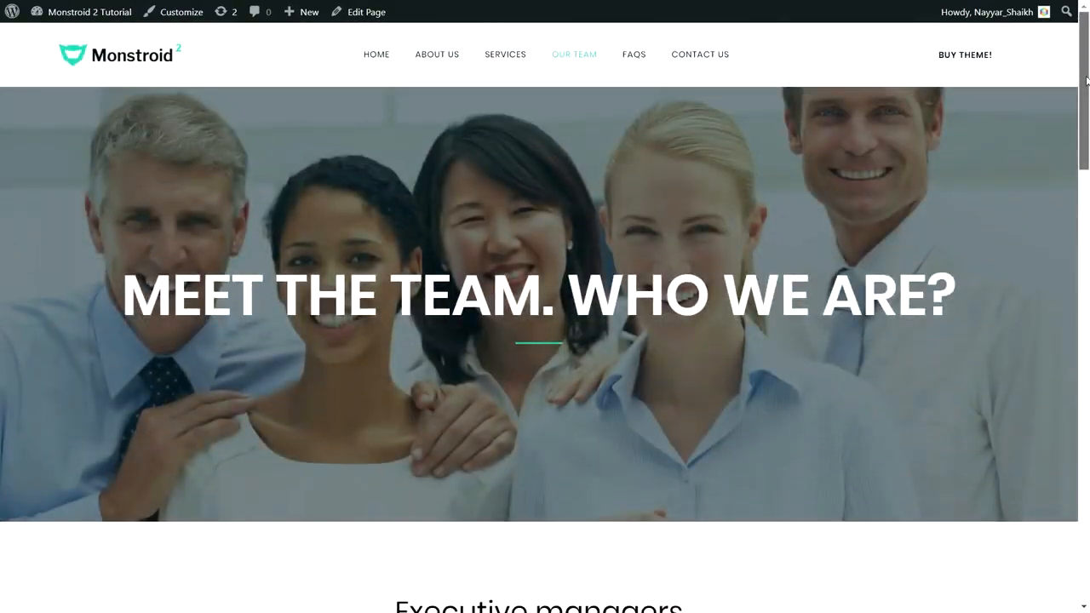
Open the FAQs page and look through its list of "Consistency is the Key" accordion items
click(587, 65)
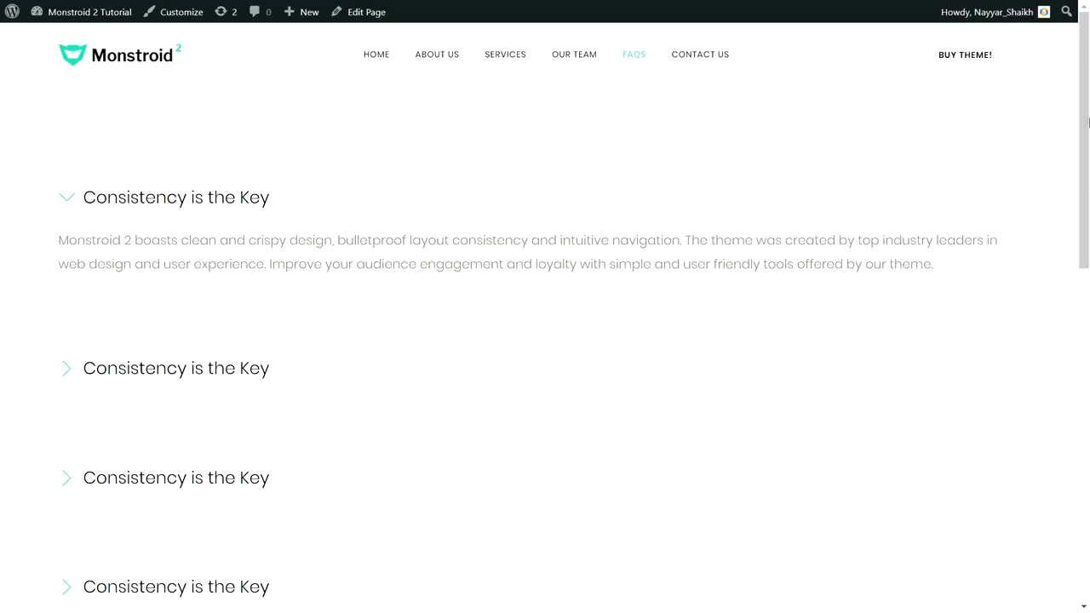
scroll(1088, 142, down, 3)
scroll(1088, 142, up, 3)
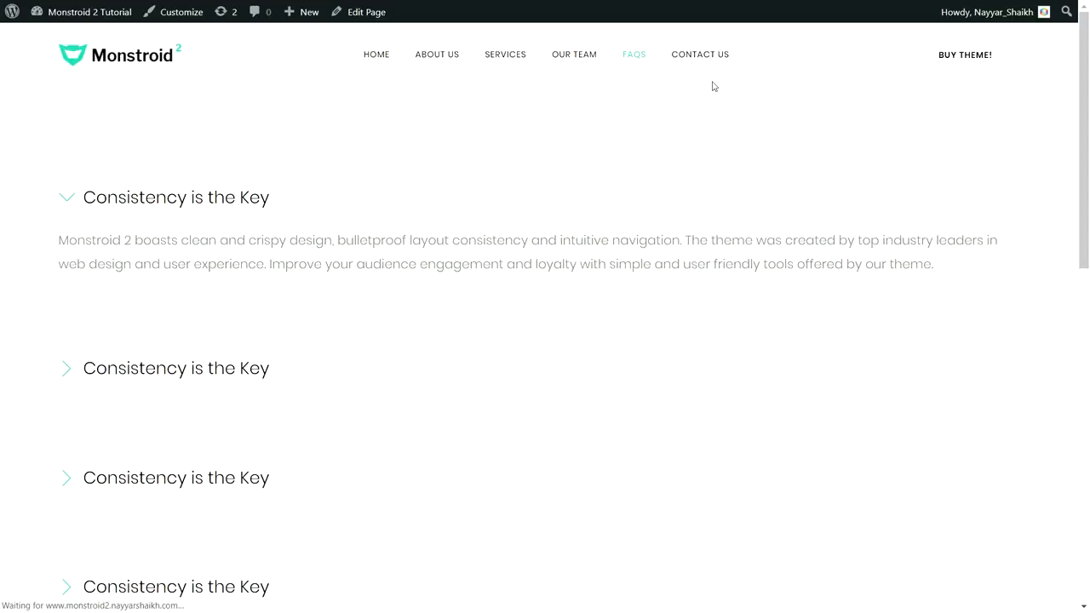
Open the Contact Us page and review its map, contact details, message form and footer
click(704, 56)
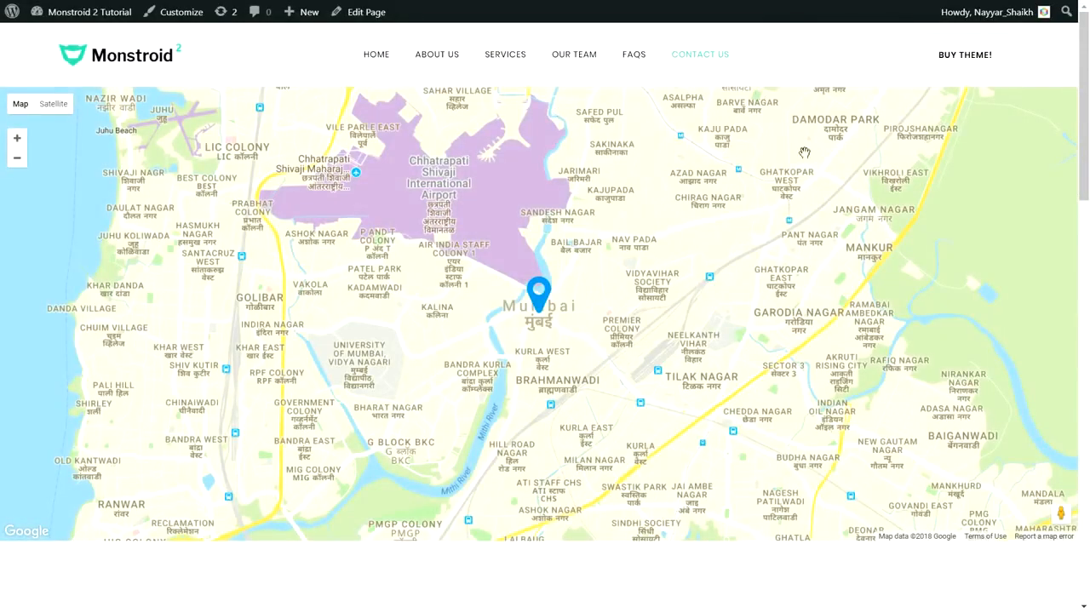
click(536, 291)
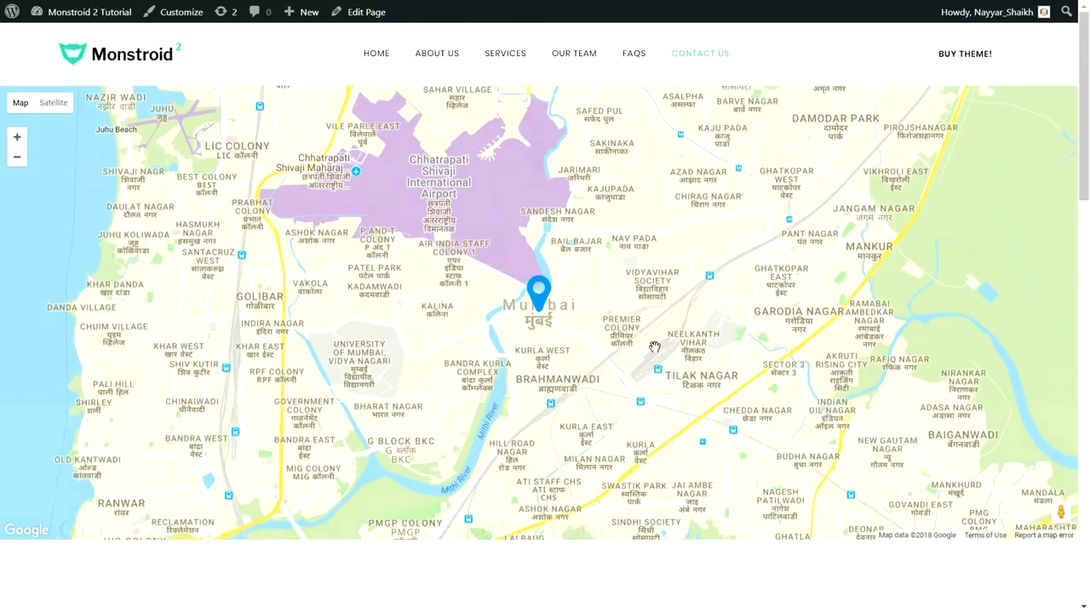
scroll(654, 354, down, 6)
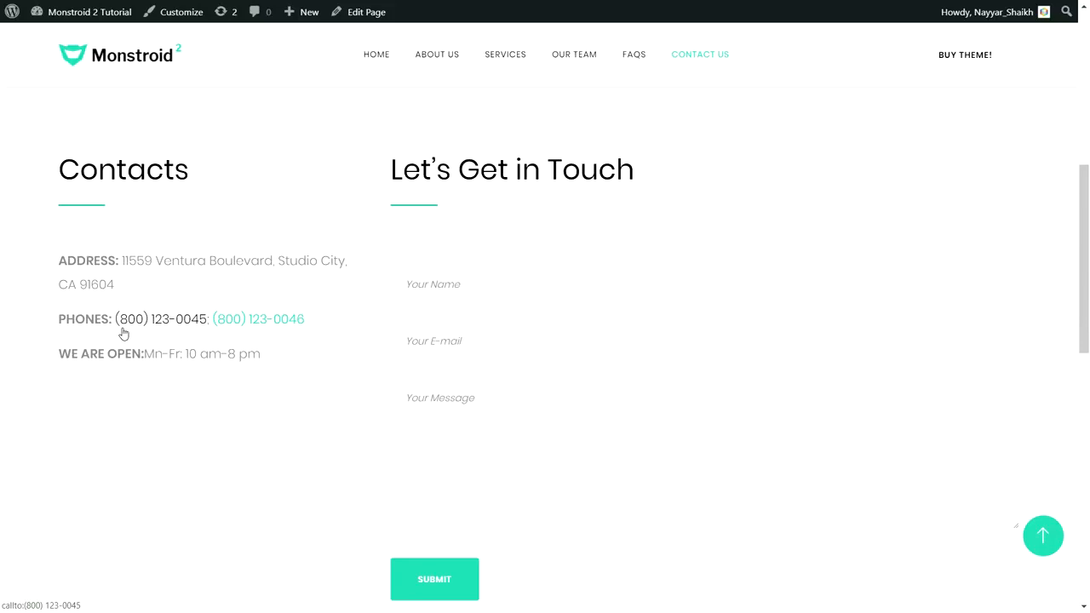
scroll(267, 348, down, 10)
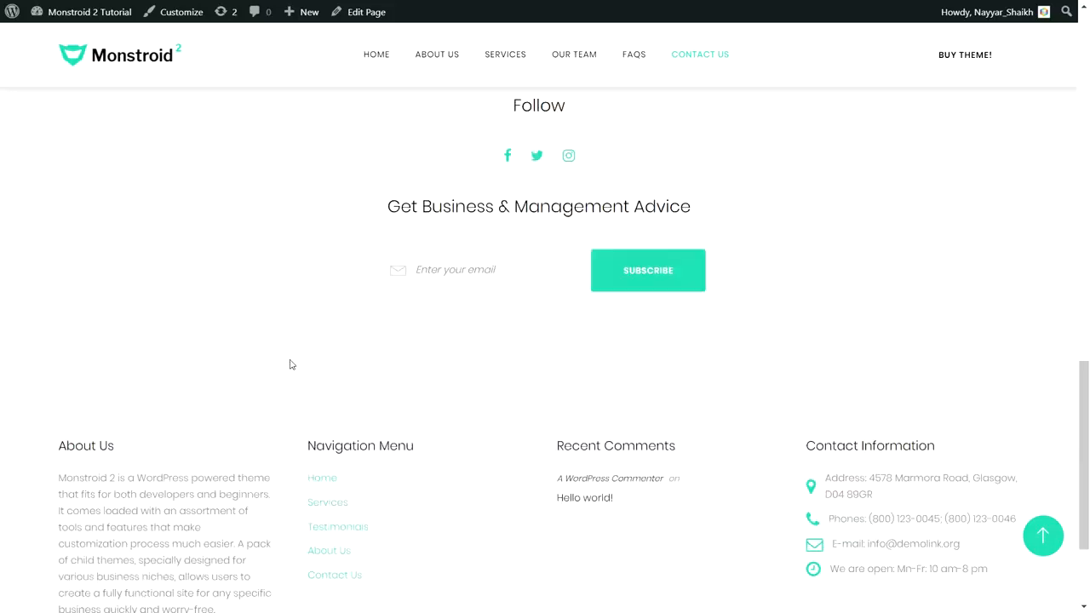
scroll(388, 431, up, 10)
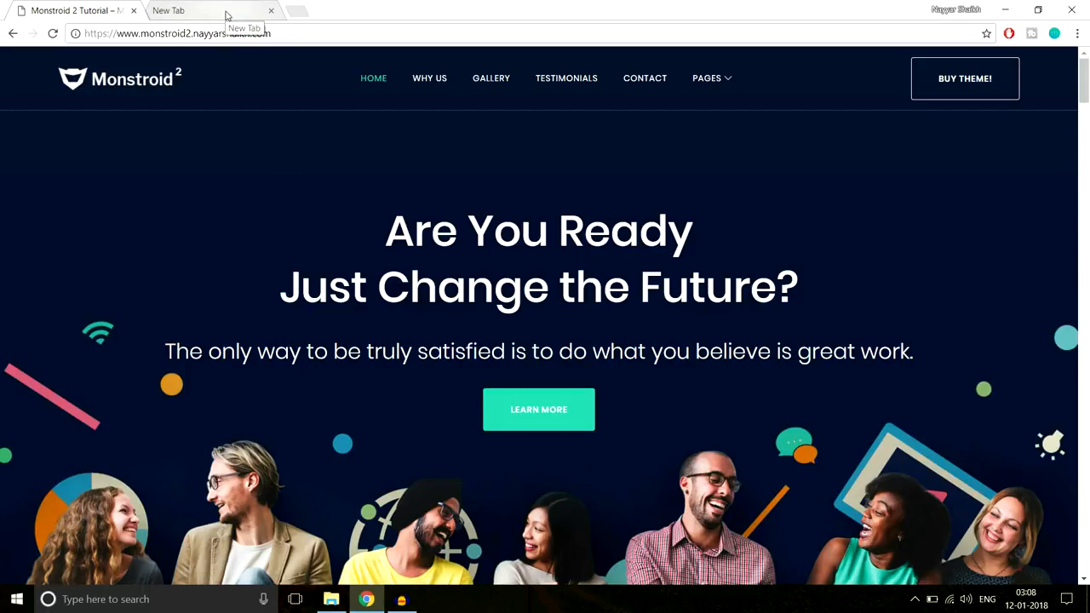
Load bloggdude.com/tmd in the blank browser tab and highlight "Shared Hosting" in the cloud hosting headline
click(187, 16)
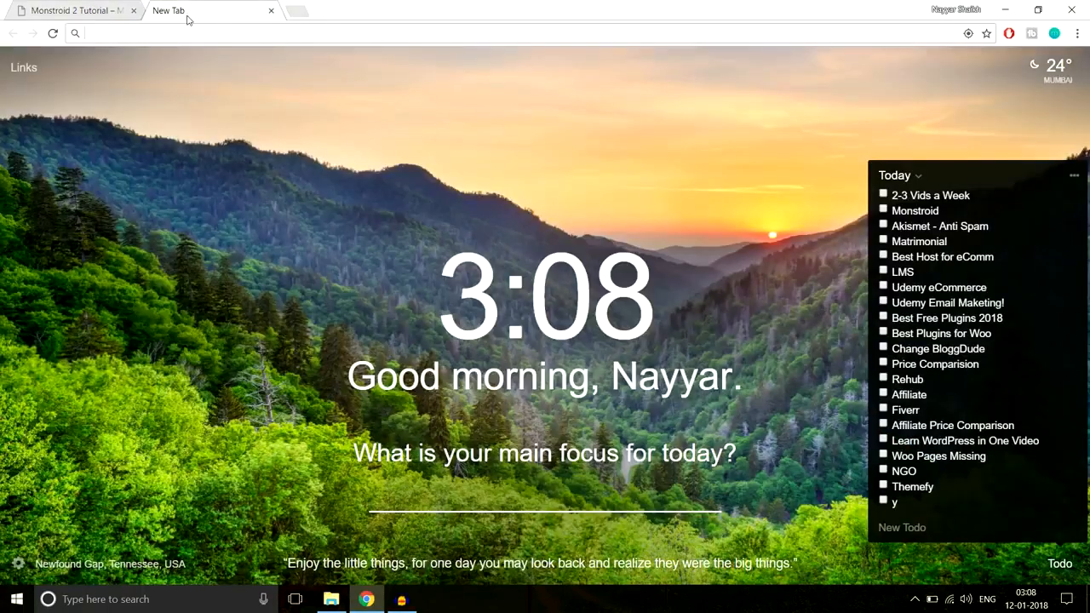
text(bl)
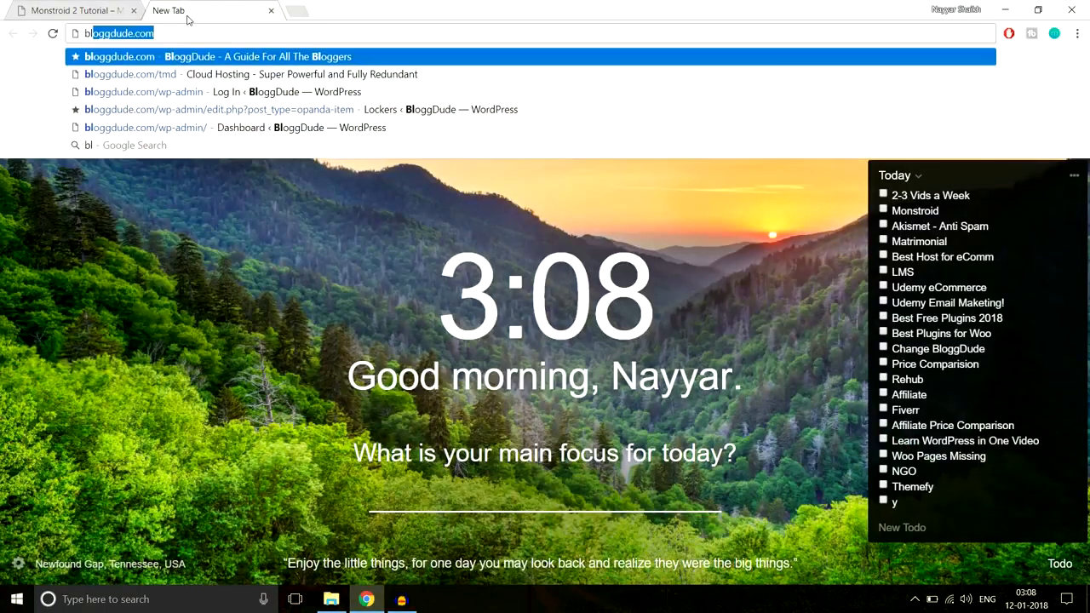
text(oggdude.com/tmd)
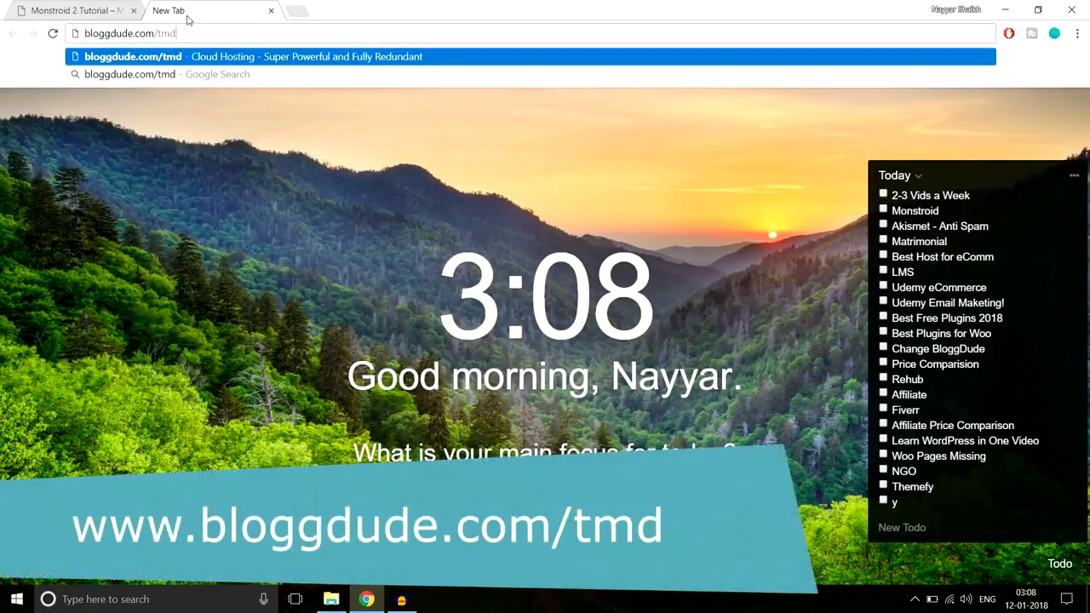
key(Return)
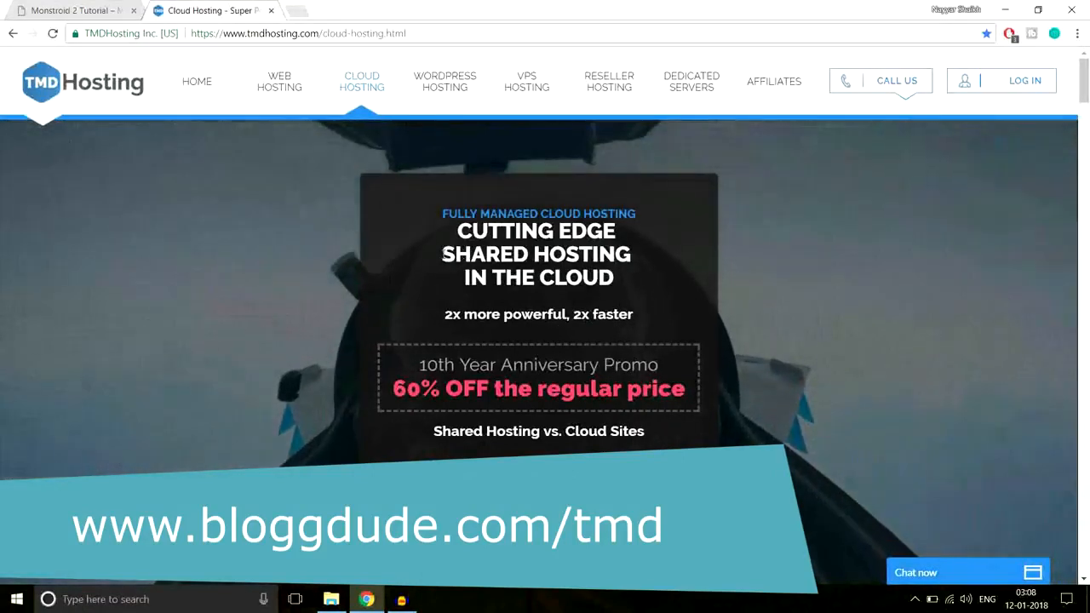
drag(441, 254, 635, 252)
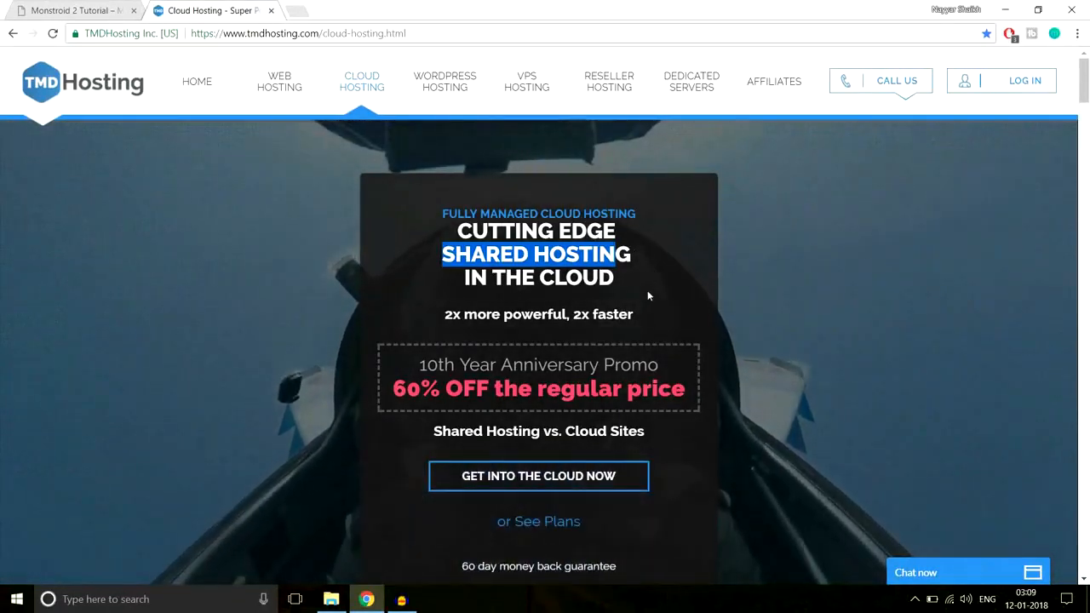
Open the cloud hosting plans, highlighting the Starter Cloud and Business Cloud names, and view the plans' feature lists
click(562, 480)
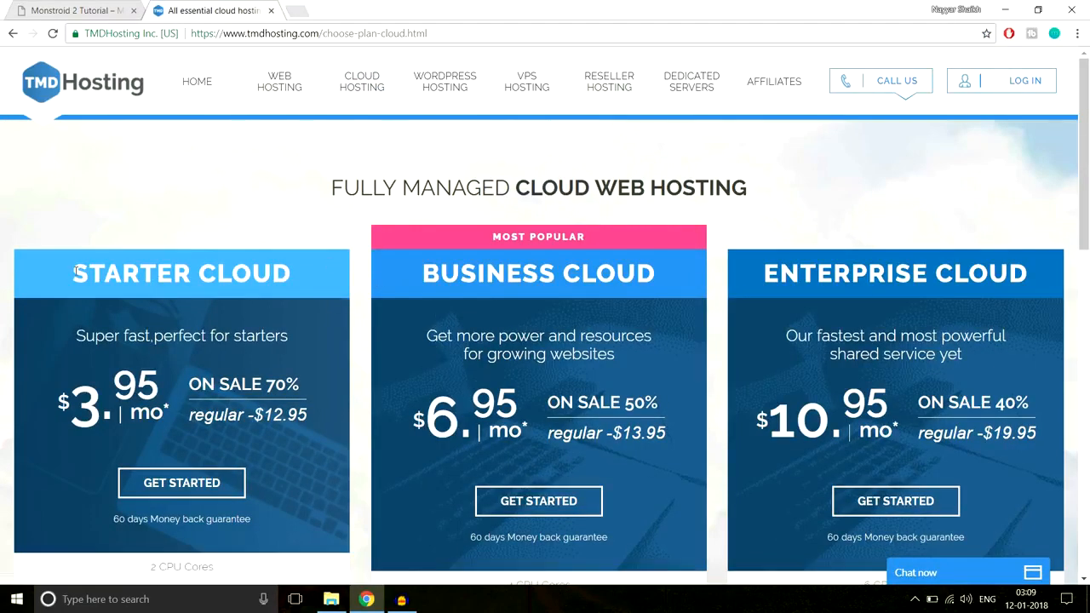
drag(73, 274, 291, 272)
drag(424, 273, 669, 271)
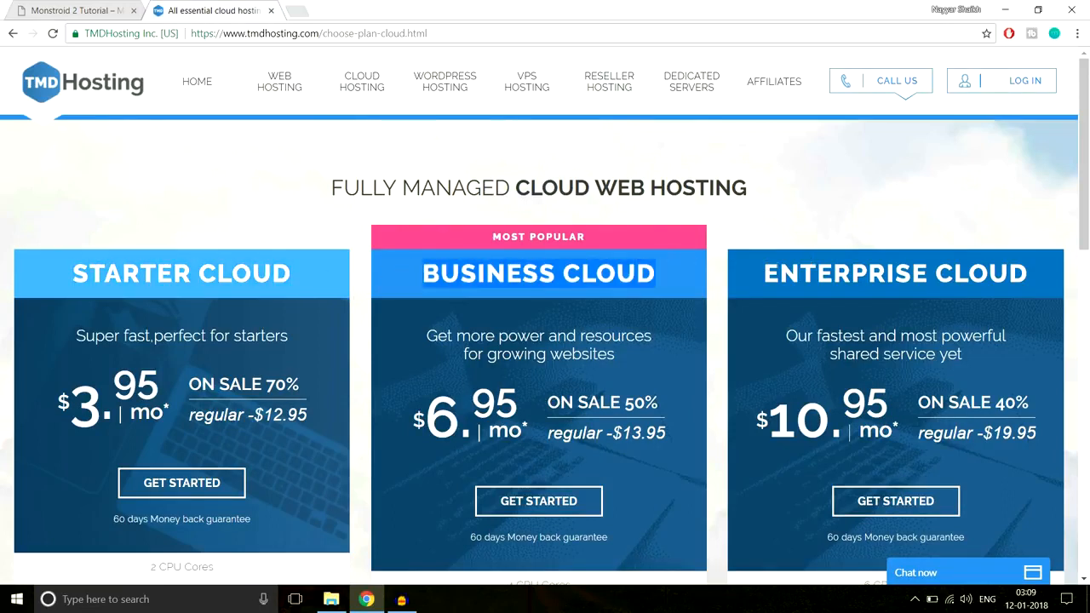
scroll(839, 285, down, 5)
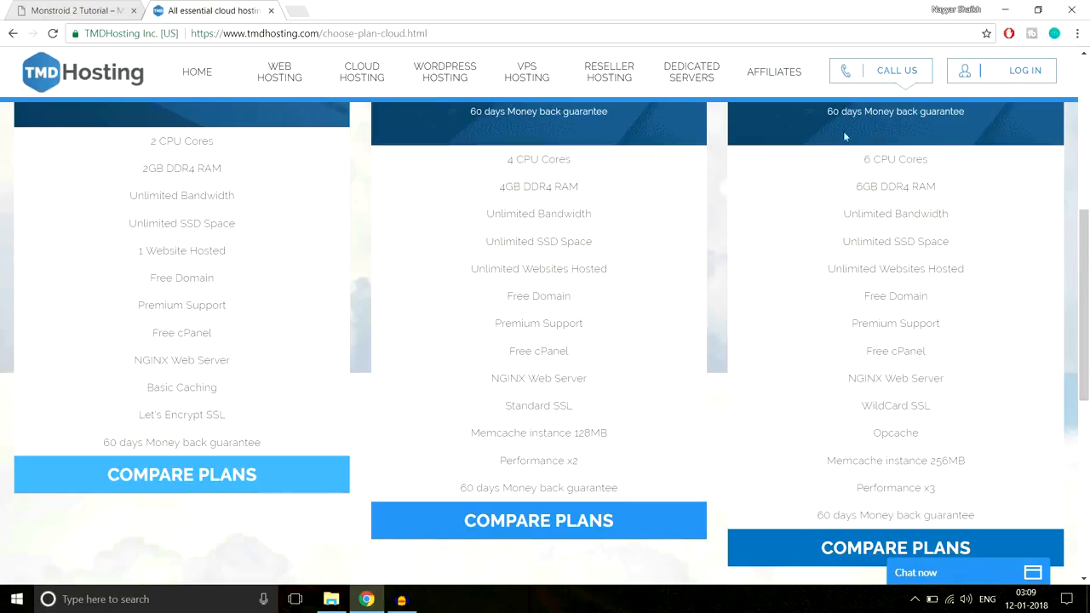
Return to the Monstroid 2 Tutorial site and look over the home page banner
click(121, 5)
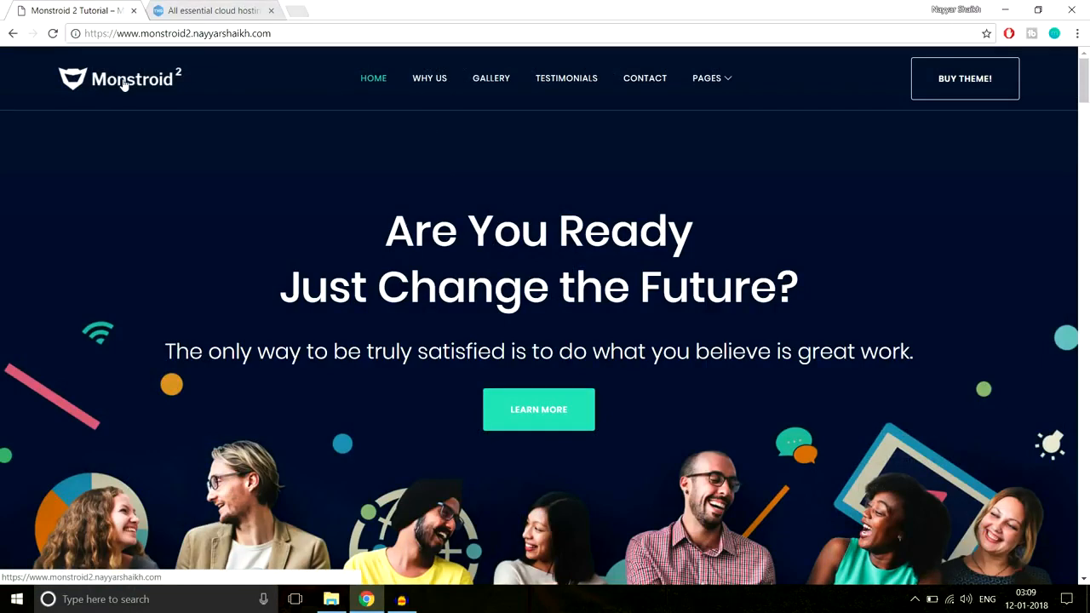
scroll(738, 399, down, 2)
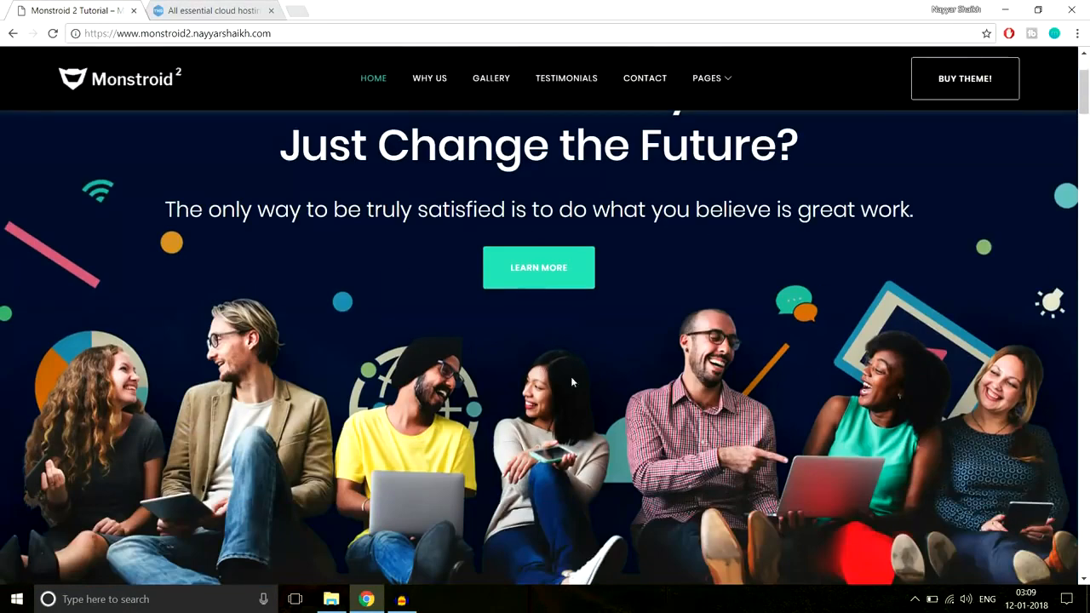
scroll(605, 431, up, 2)
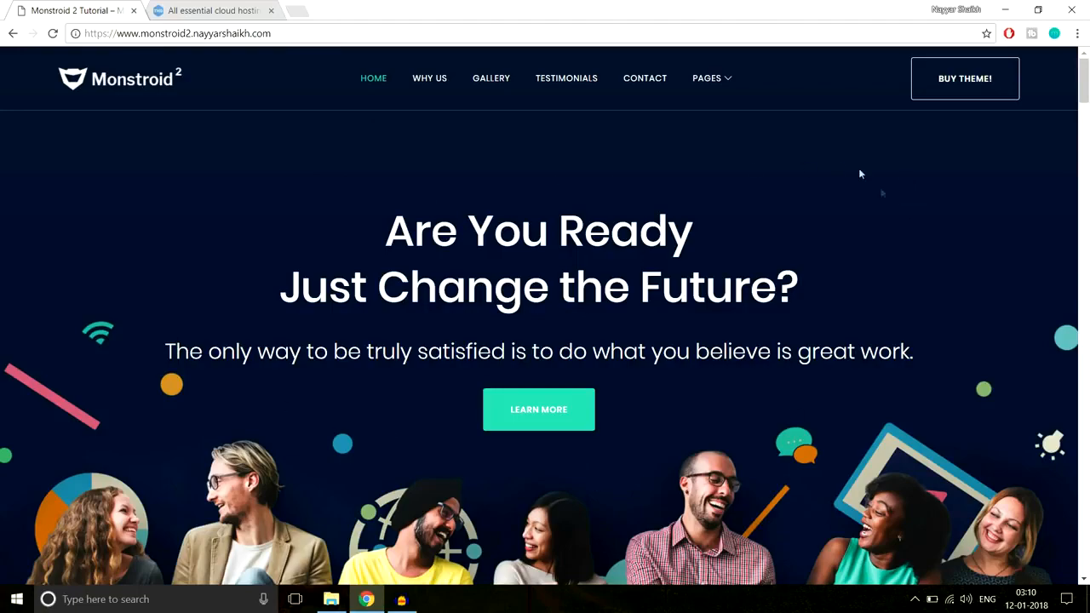
scroll(808, 533, down, 3)
scroll(806, 537, up, 3)
Back on the TMDHosting plans page, highlight the Enterprise Cloud plan's CPU cores, DDR4 RAM, Unlimited Bandwidth and SSD Space features one by one
click(204, 10)
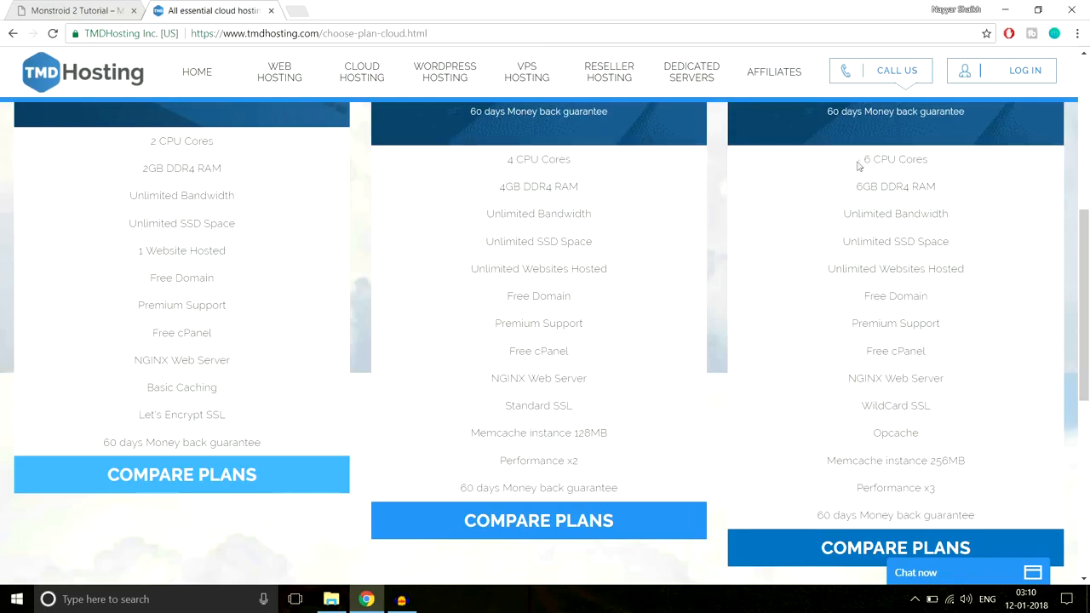
drag(860, 163, 941, 160)
click(941, 162)
drag(855, 186, 950, 189)
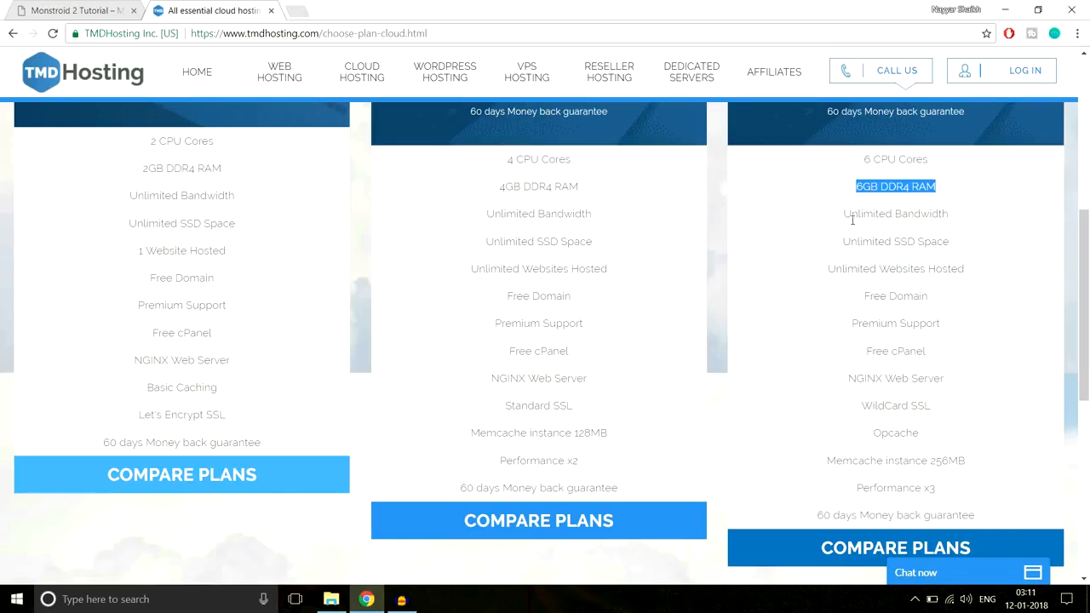
drag(836, 222, 968, 225)
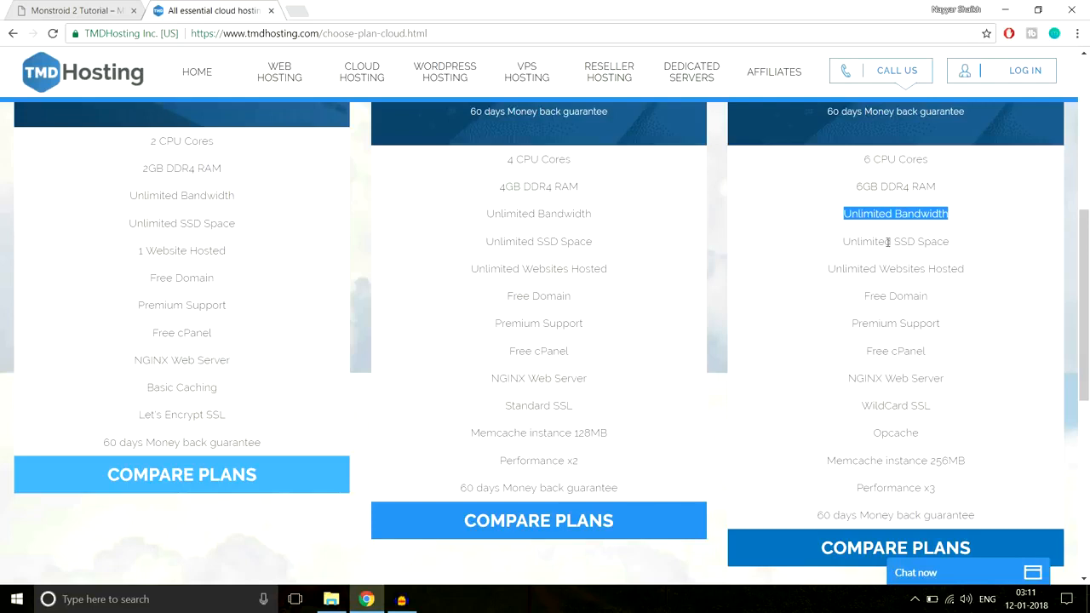
drag(896, 242, 959, 242)
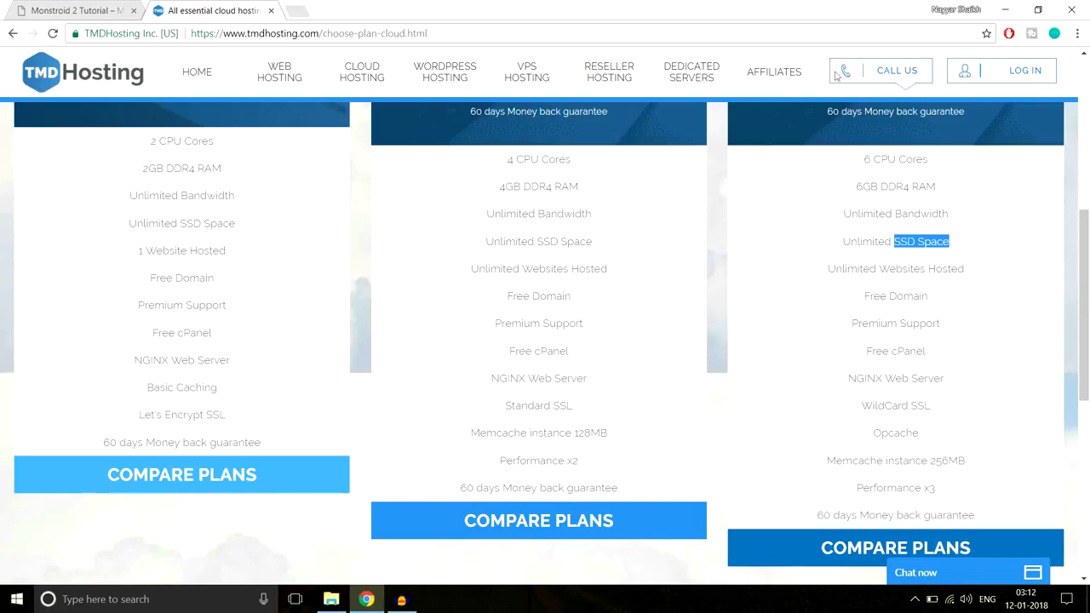
Search Google for "ssd vs hdd web hosting" in a new tab and look through the results
click(297, 12)
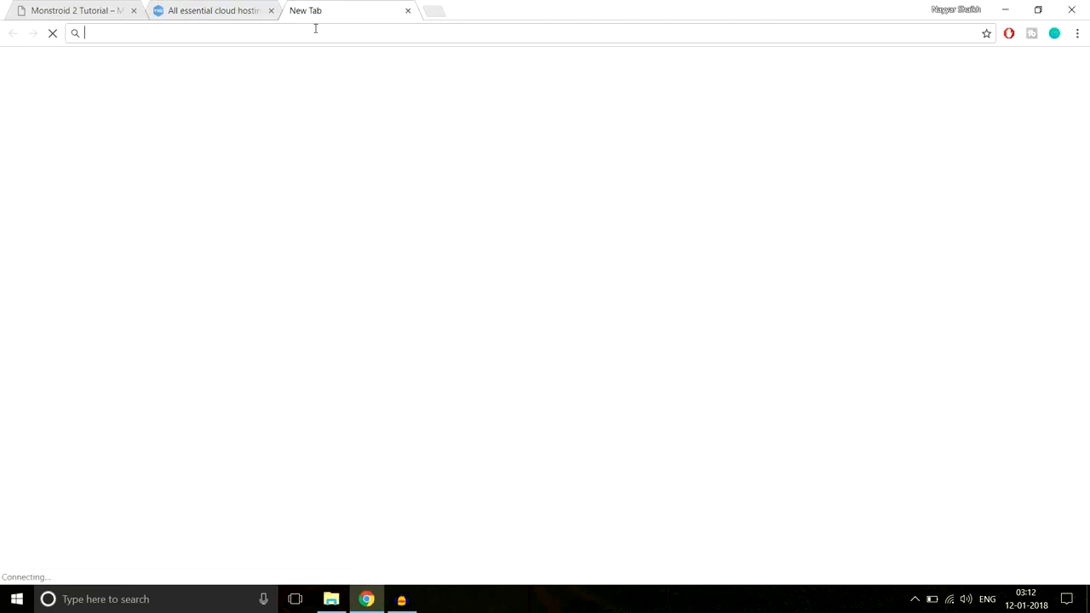
text(ssd vs hdd)
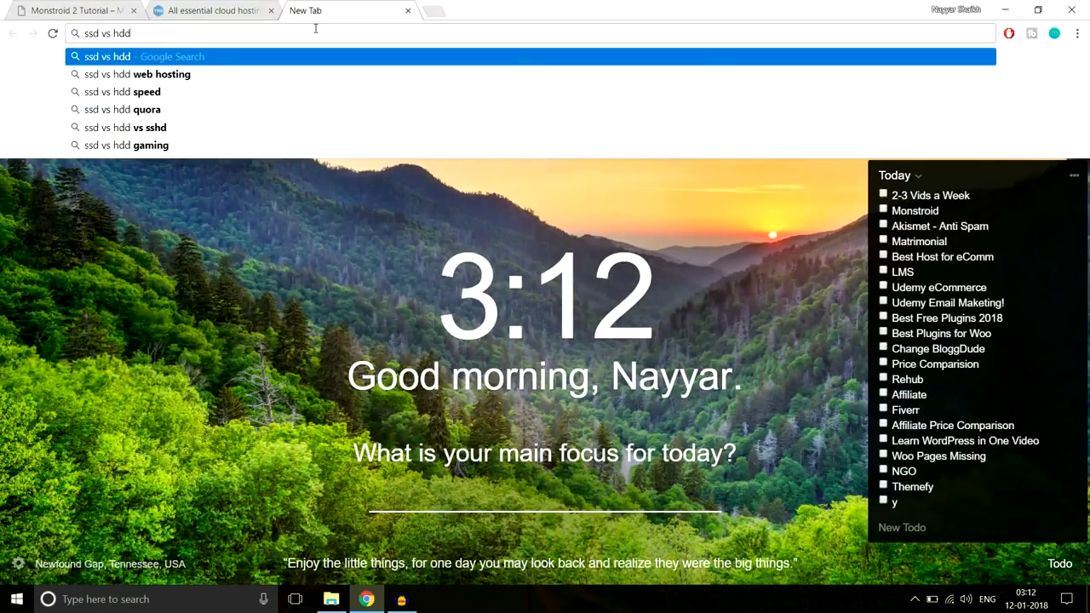
key(Down)
key(Return)
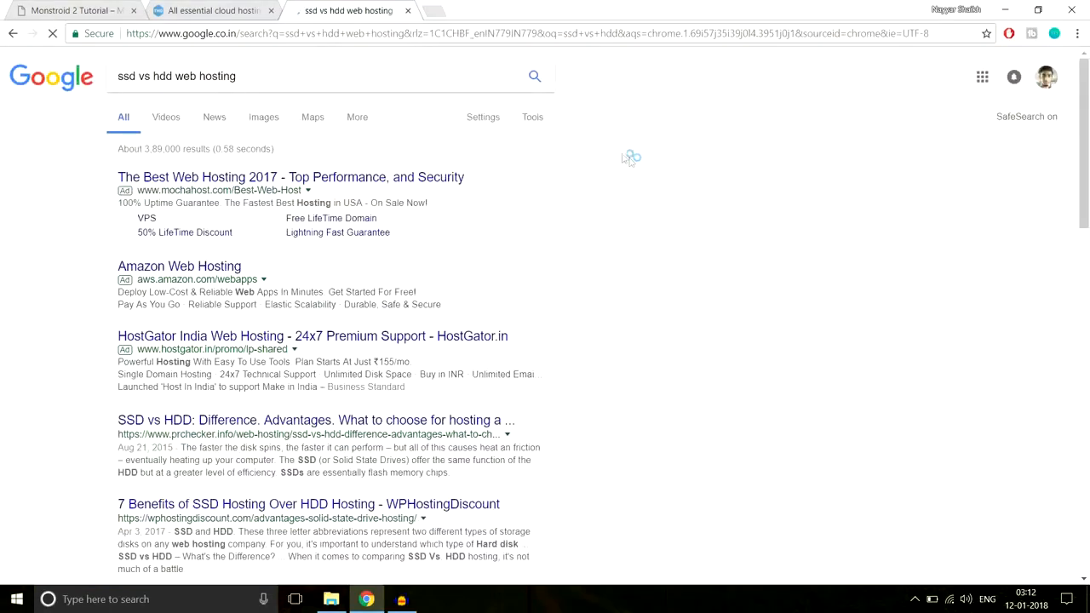
scroll(720, 338, down, 4)
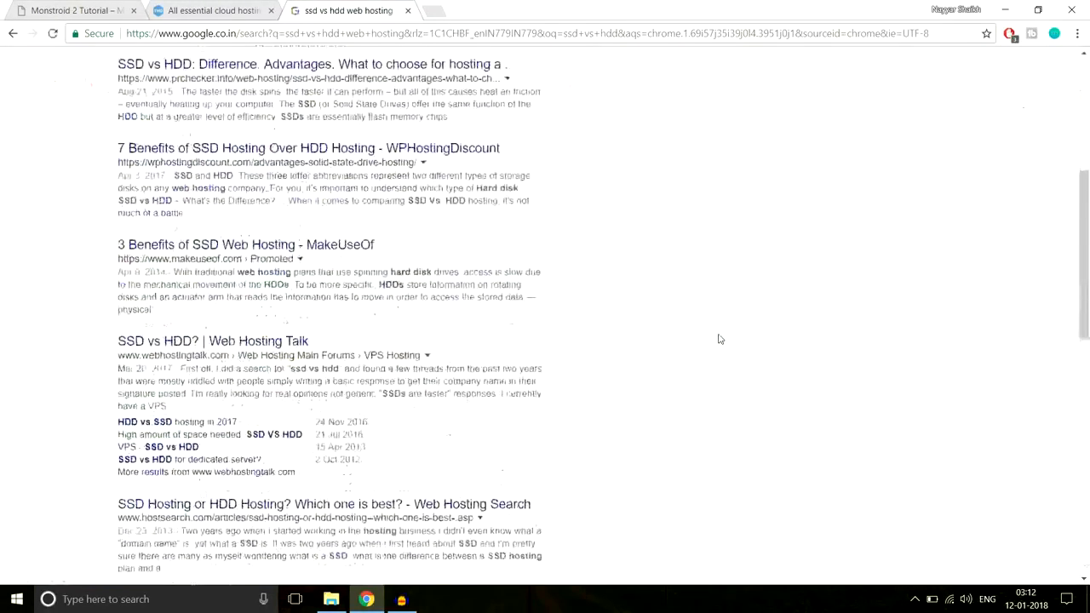
scroll(720, 339, down, 3)
scroll(721, 338, up, 1)
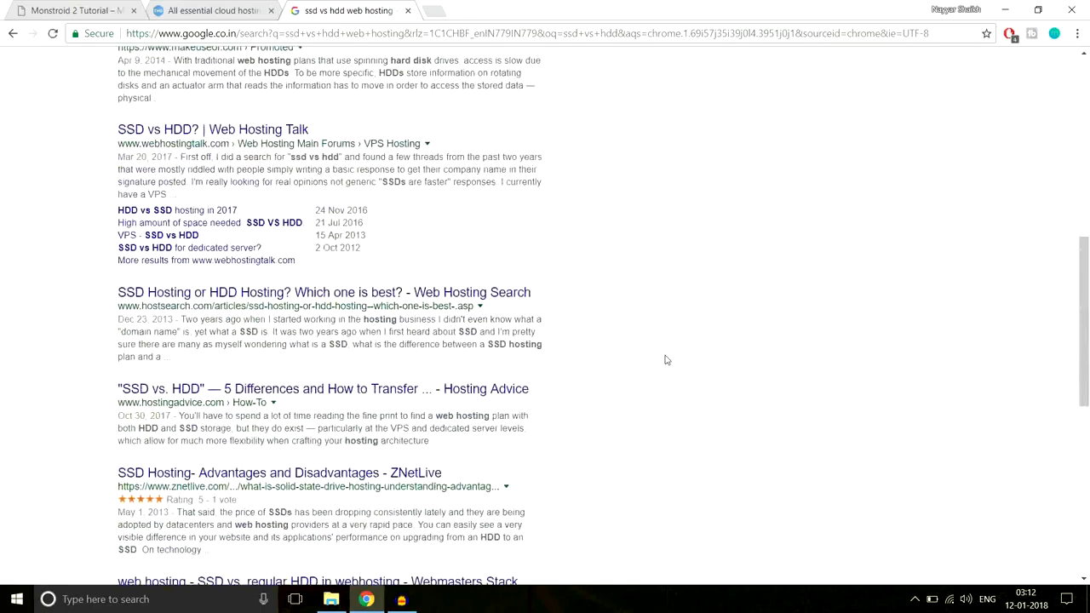
scroll(667, 359, up, 7)
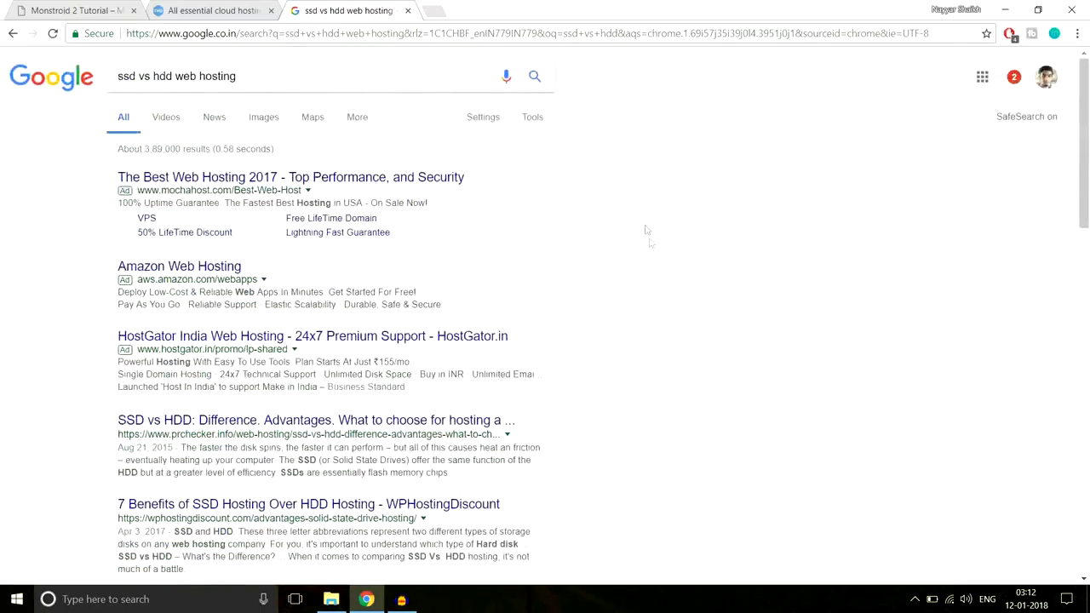
Examine the MaxterHost SSD versus HDD comparison chart in the image results, then close the search tab
click(266, 119)
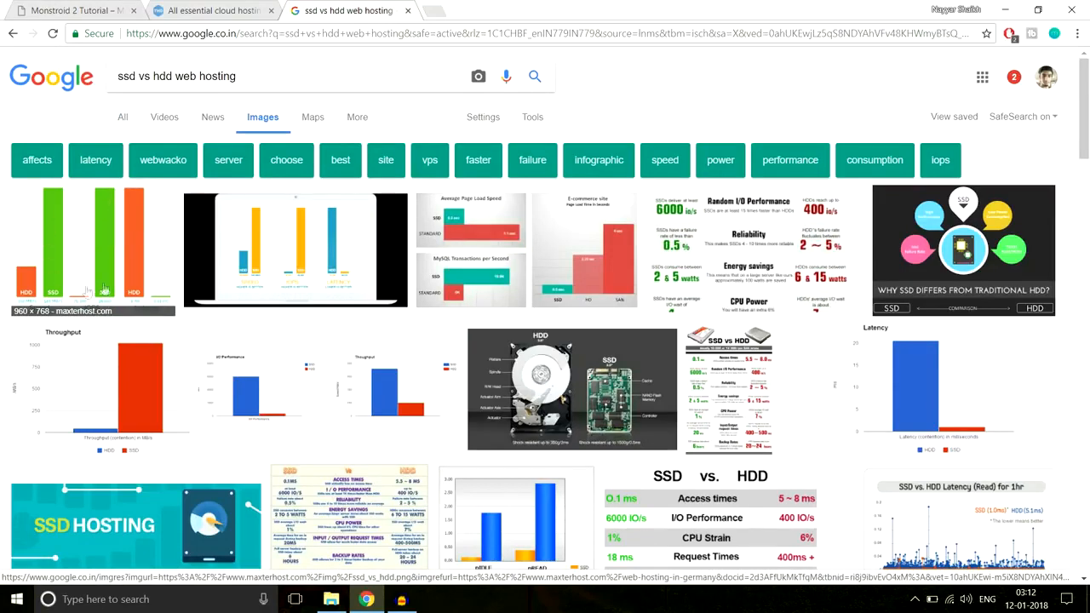
click(69, 247)
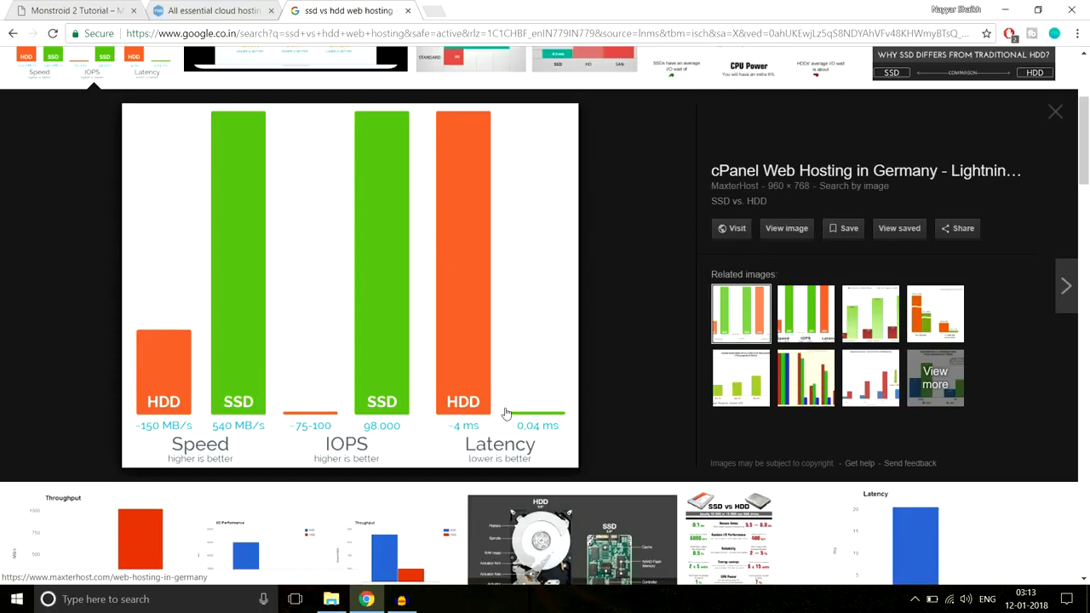
click(410, 11)
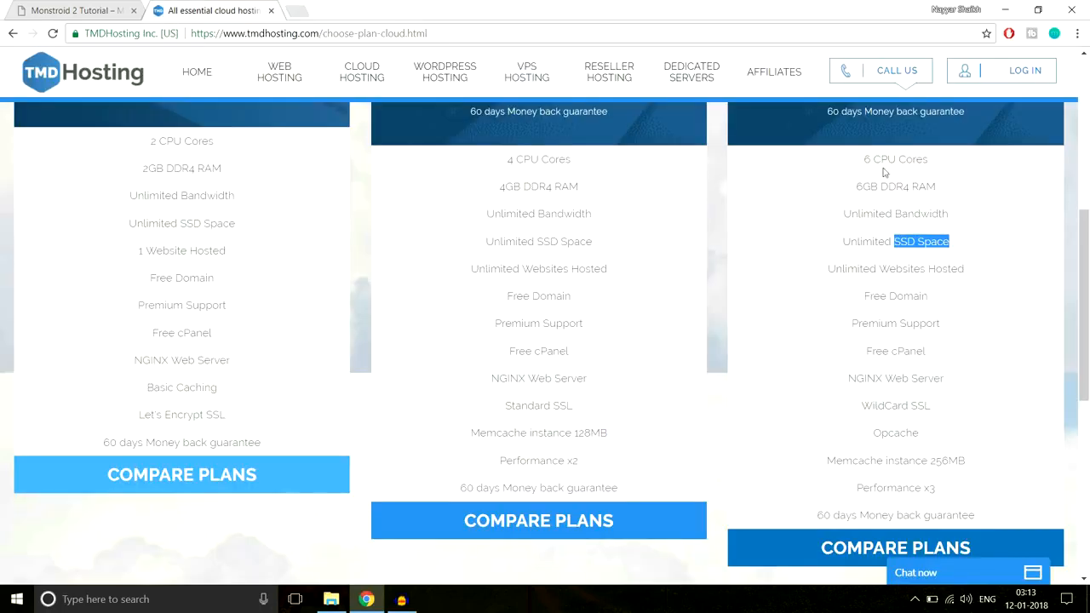
Highlight the Unlimited SSD Space, Unlimited Websites Hosted and Free Domain features of the Enterprise Cloud plan one after another
click(929, 247)
drag(893, 242, 966, 246)
click(964, 246)
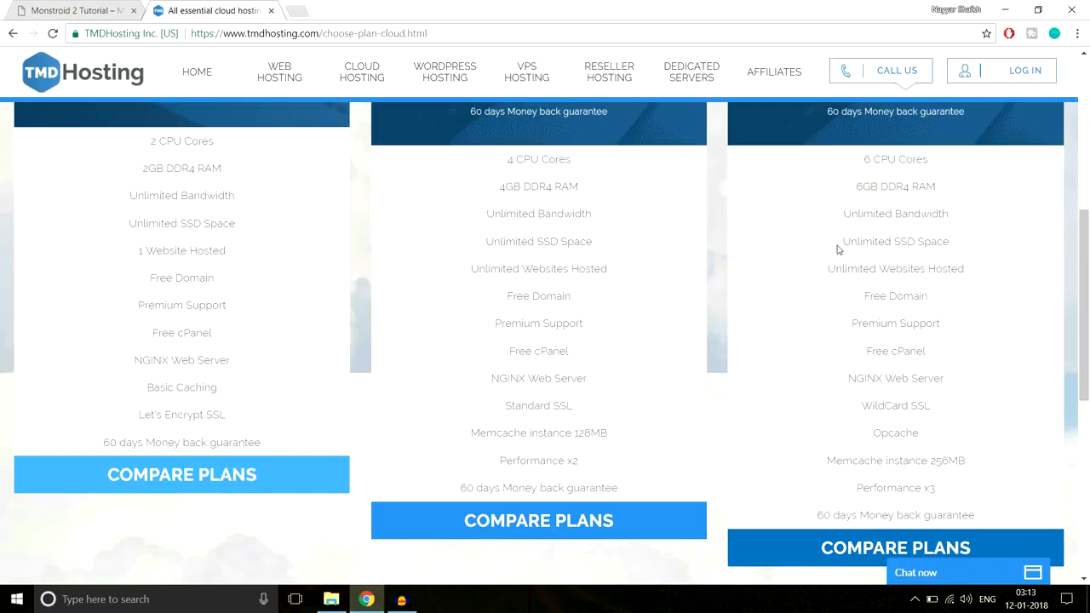
drag(841, 246, 964, 241)
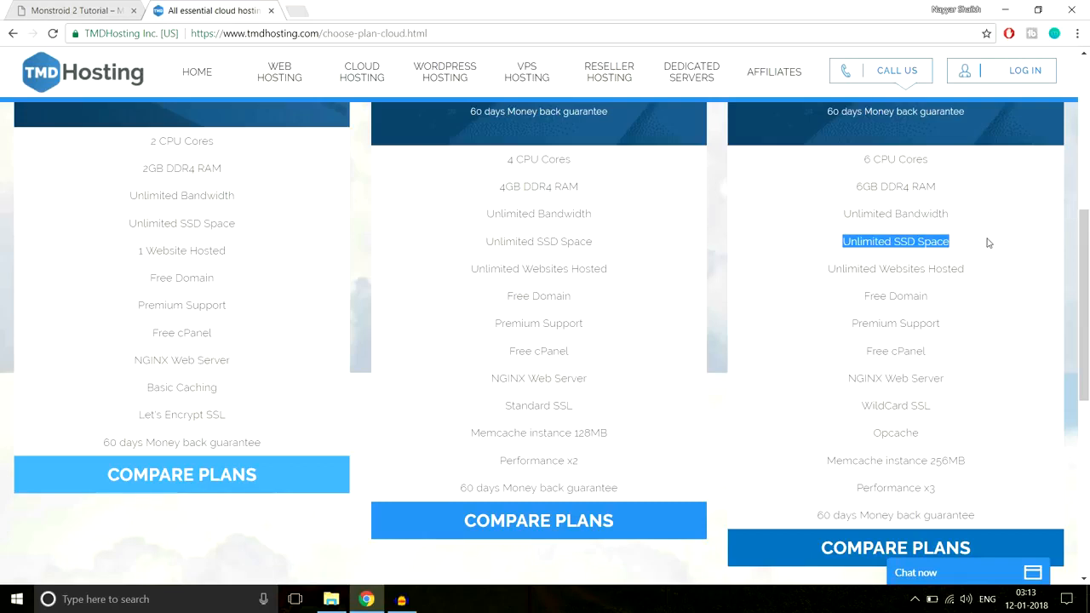
click(963, 249)
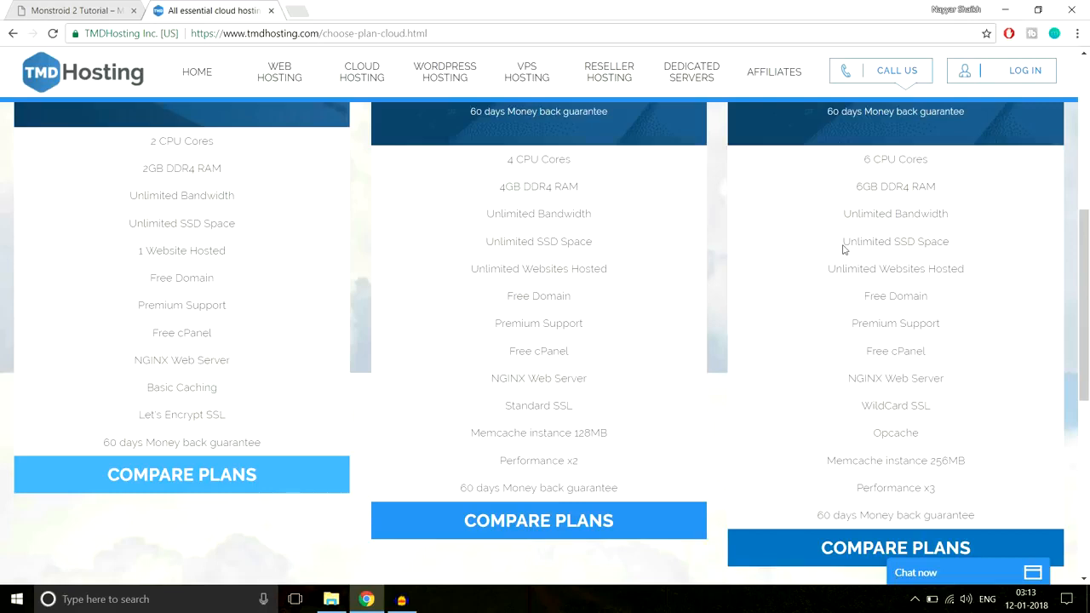
drag(842, 248, 966, 244)
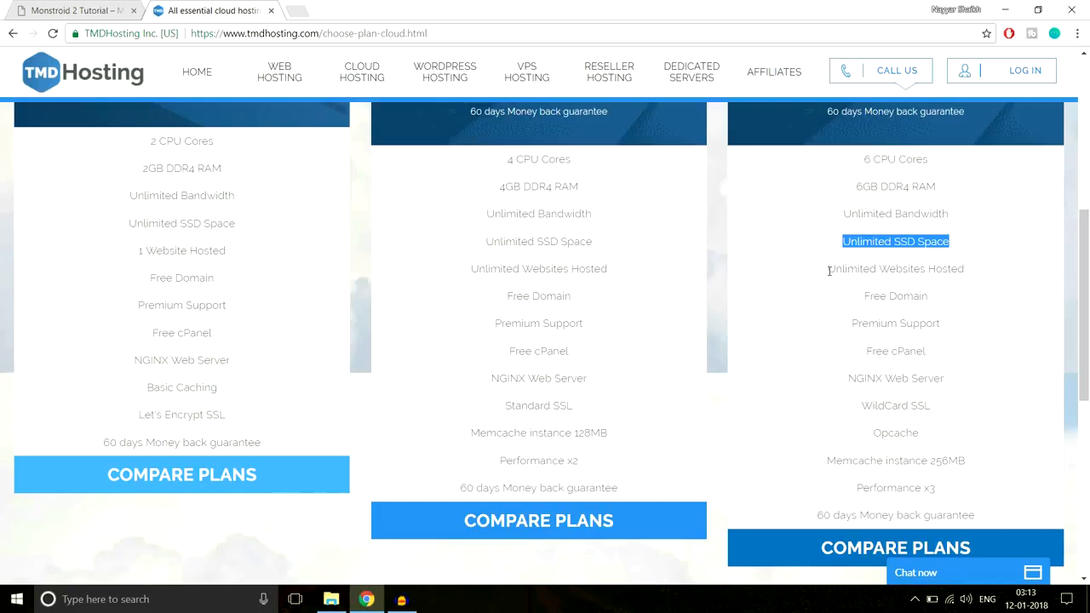
drag(829, 271, 990, 272)
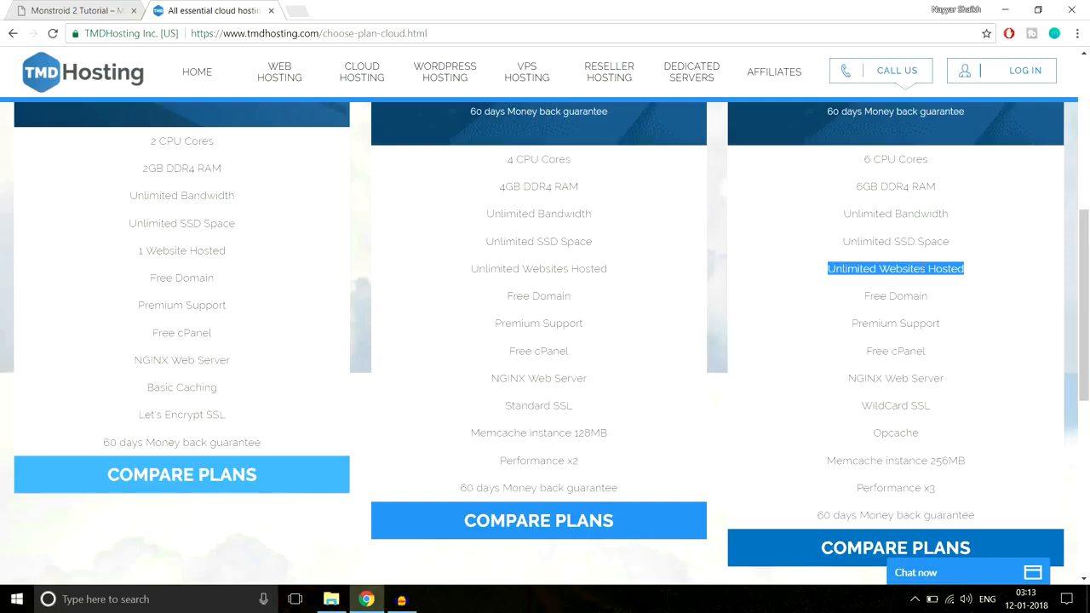
drag(863, 298, 947, 298)
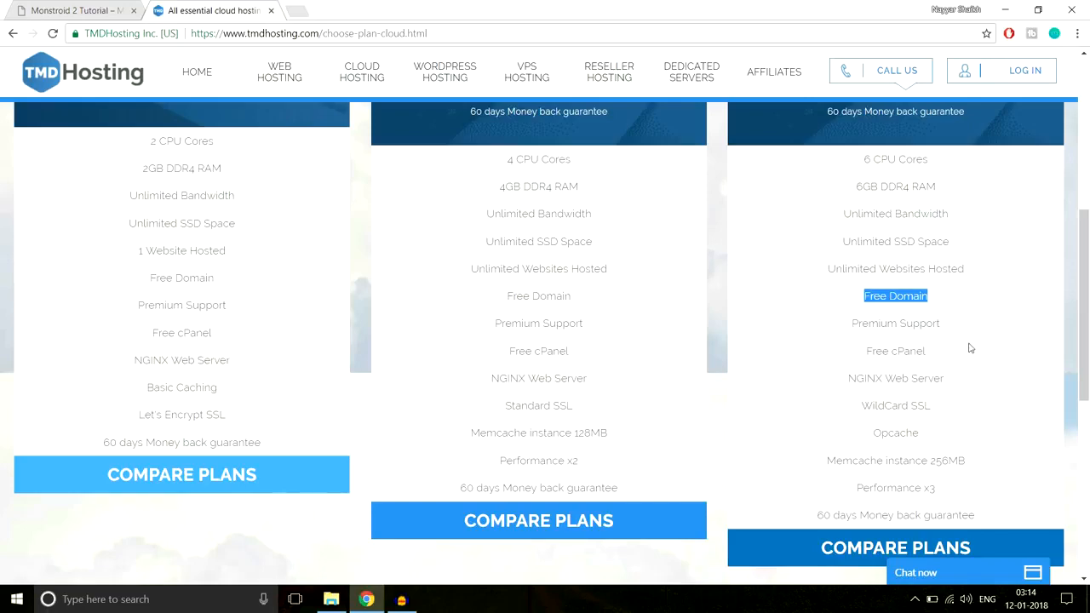
Highlight the Enterprise Cloud plan's Premium Support, Free cPanel, NGINX Web Server and WildCard SSL features one after another
scroll(782, 372, up, 2)
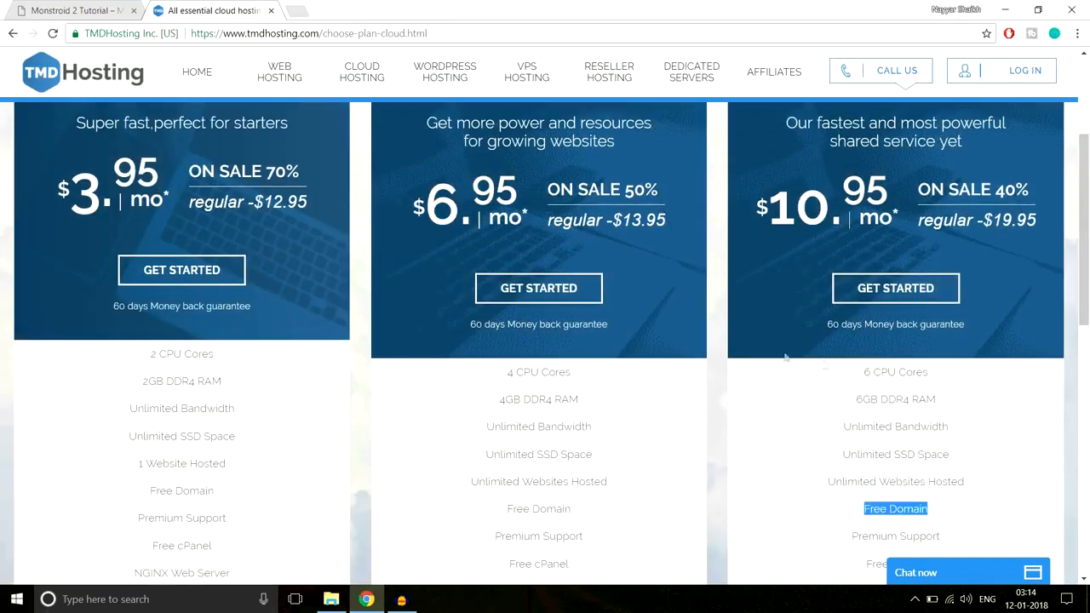
scroll(785, 356, down, 3)
scroll(908, 358, up, 1)
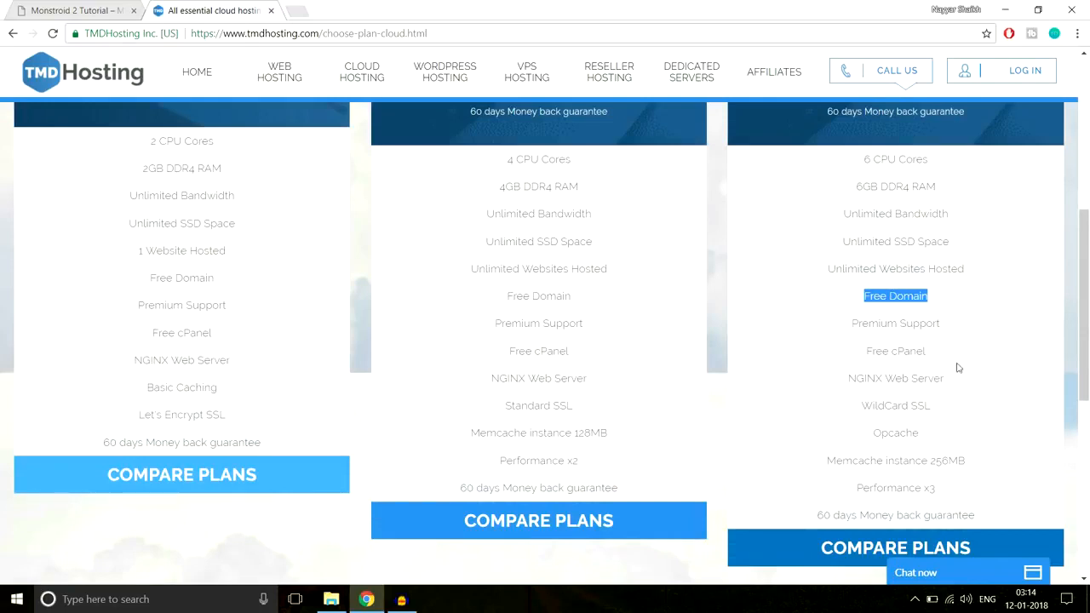
drag(849, 322, 966, 323)
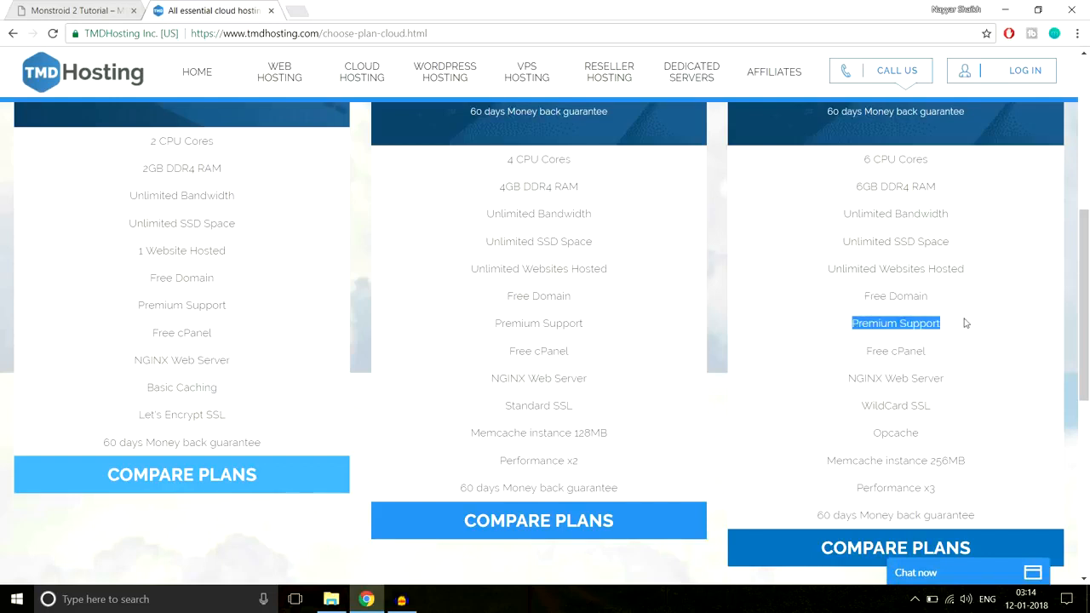
drag(868, 349, 945, 352)
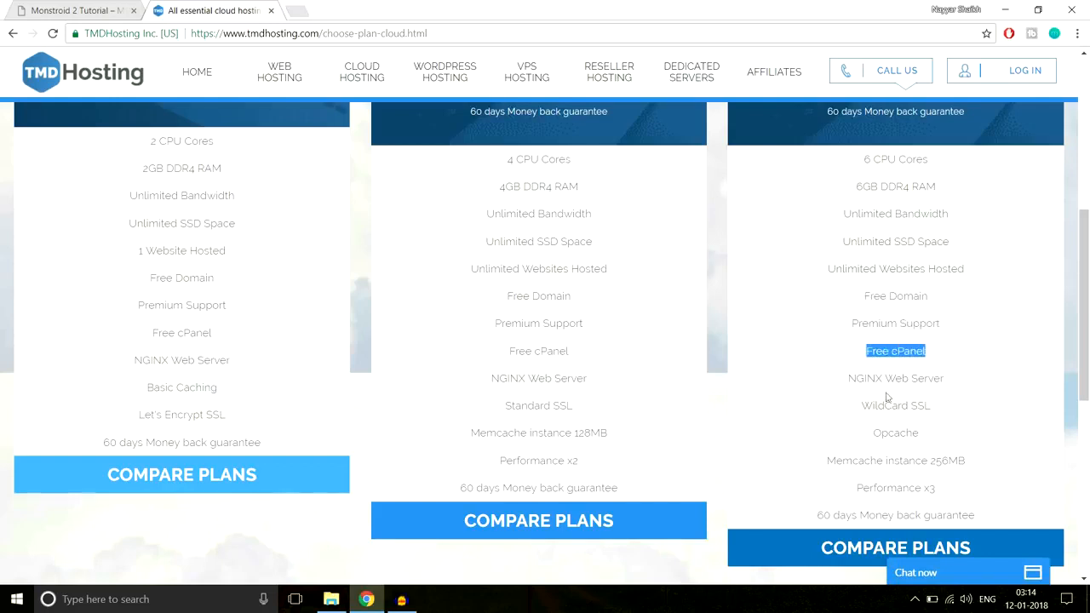
drag(844, 378, 962, 377)
drag(860, 407, 946, 410)
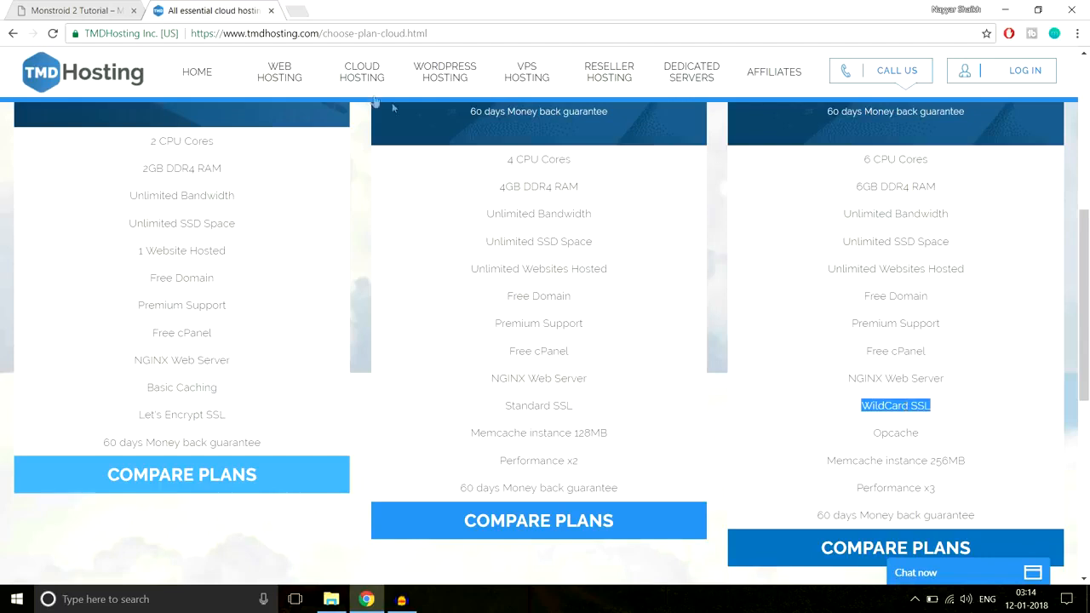
click(864, 409)
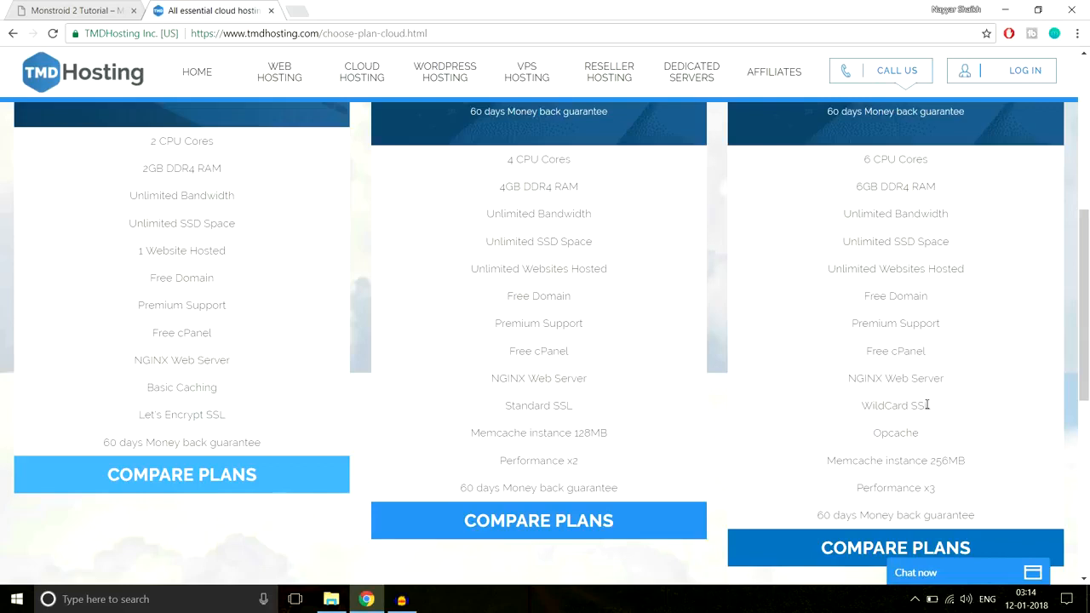
double_click(924, 406)
Highlight the Enterprise Cloud plan's Opcache, Memcache instance 256MB, Performance x3 and 60 days Money back guarantee features one by one
scroll(991, 438, down, 1)
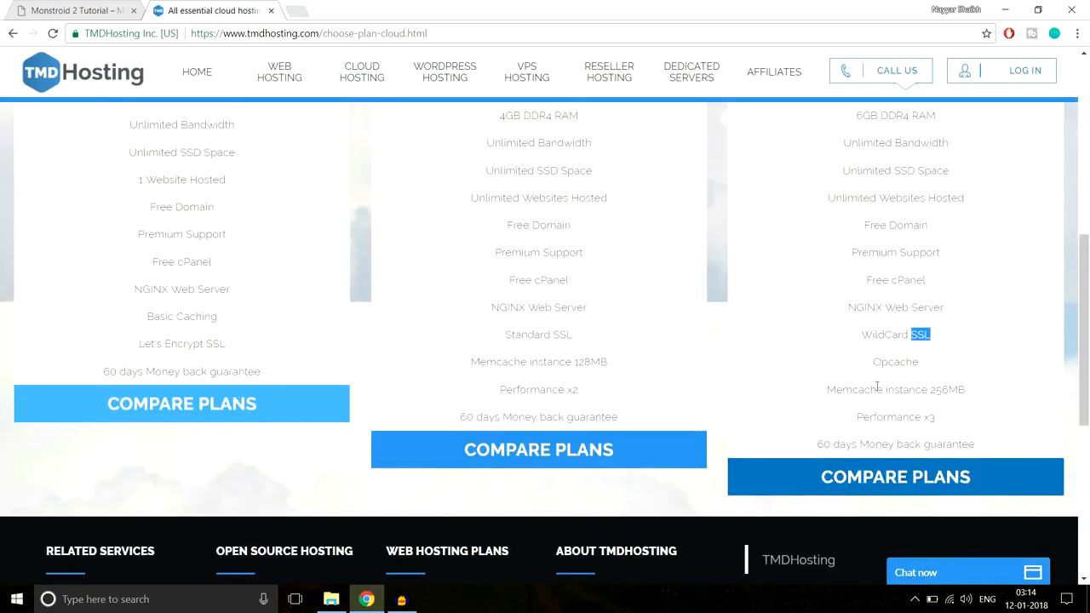
drag(873, 367, 952, 363)
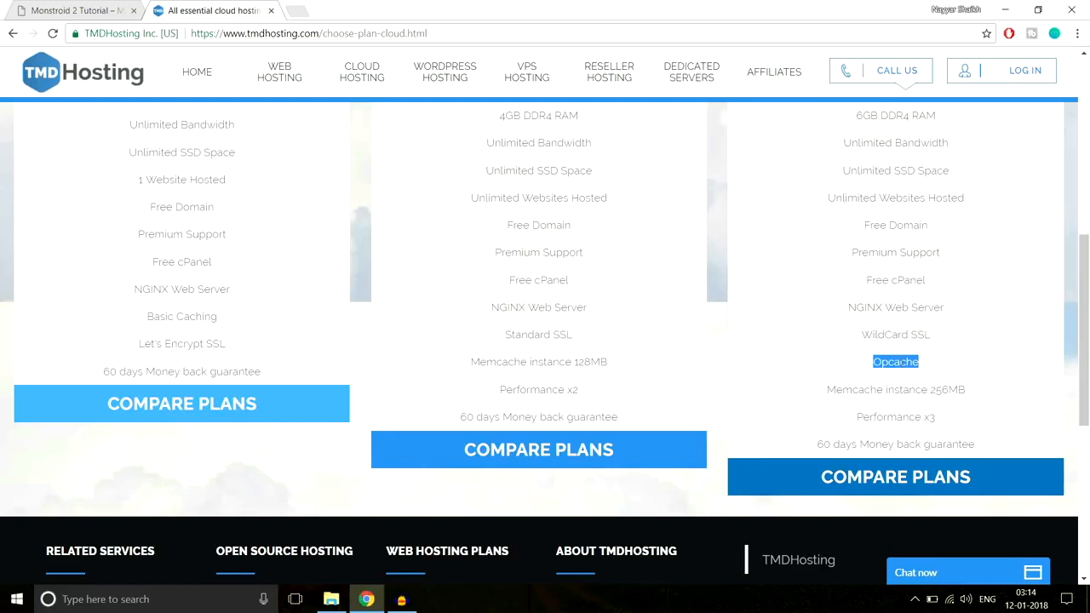
drag(826, 394, 986, 389)
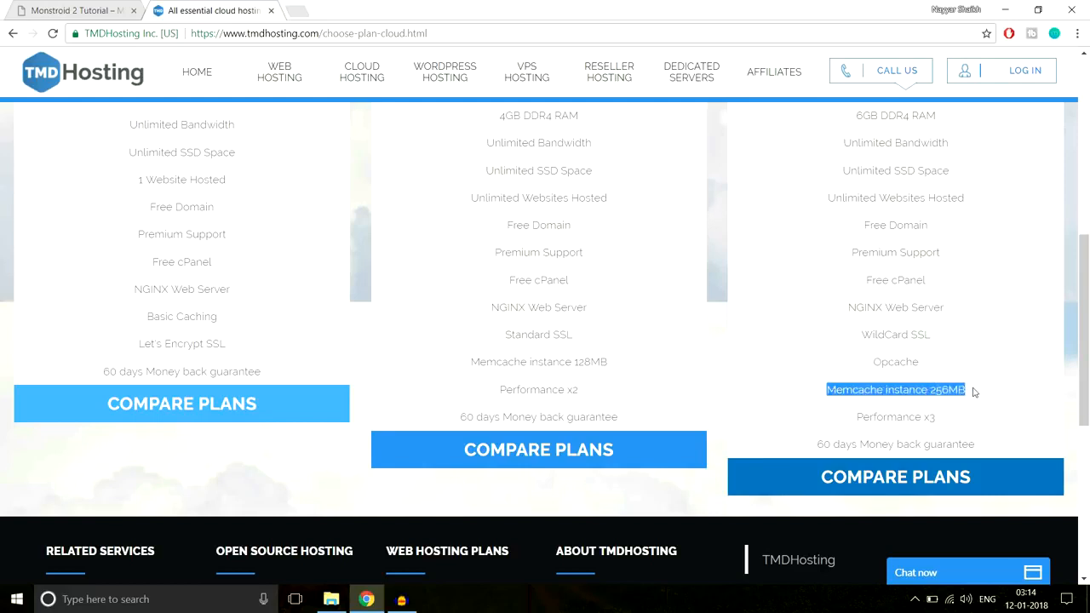
click(975, 395)
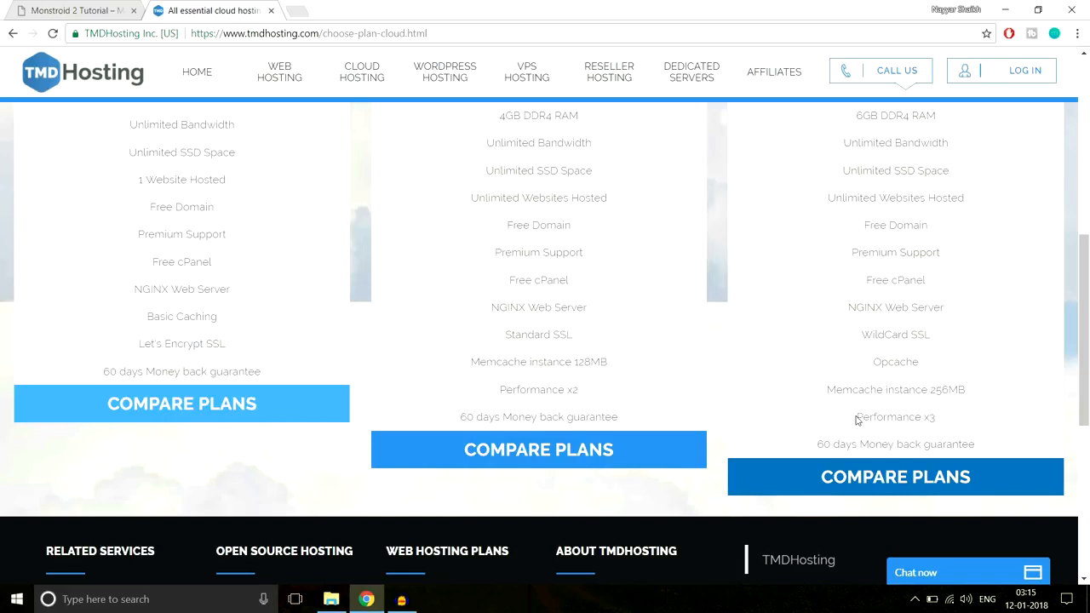
drag(856, 417, 952, 419)
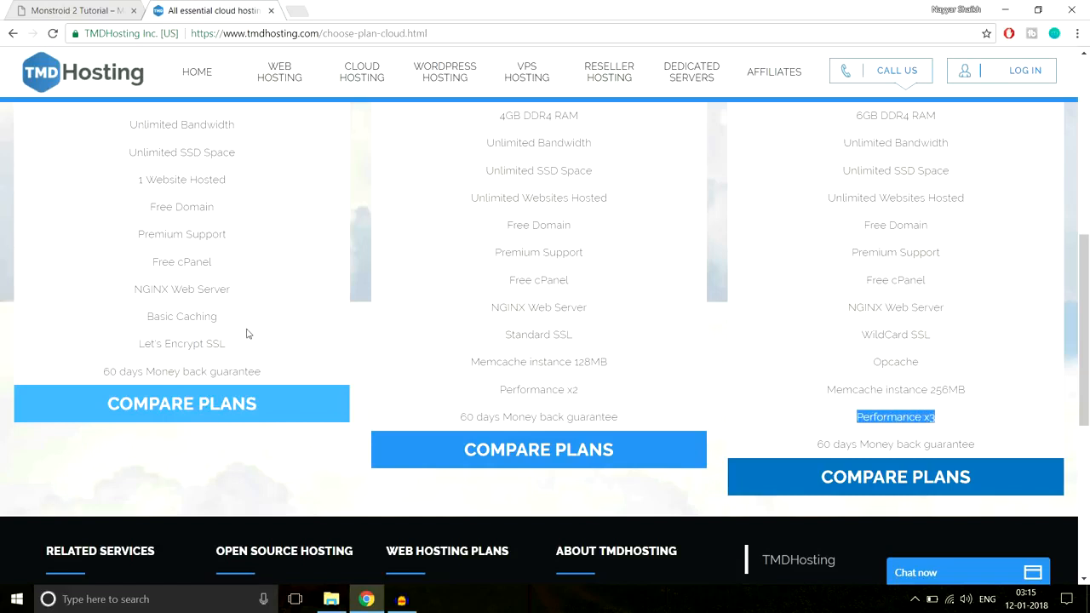
drag(820, 444, 1005, 442)
Highlight the Starter Cloud plan's heading and its 1 Website Hosted limit
scroll(1028, 453, up, 3)
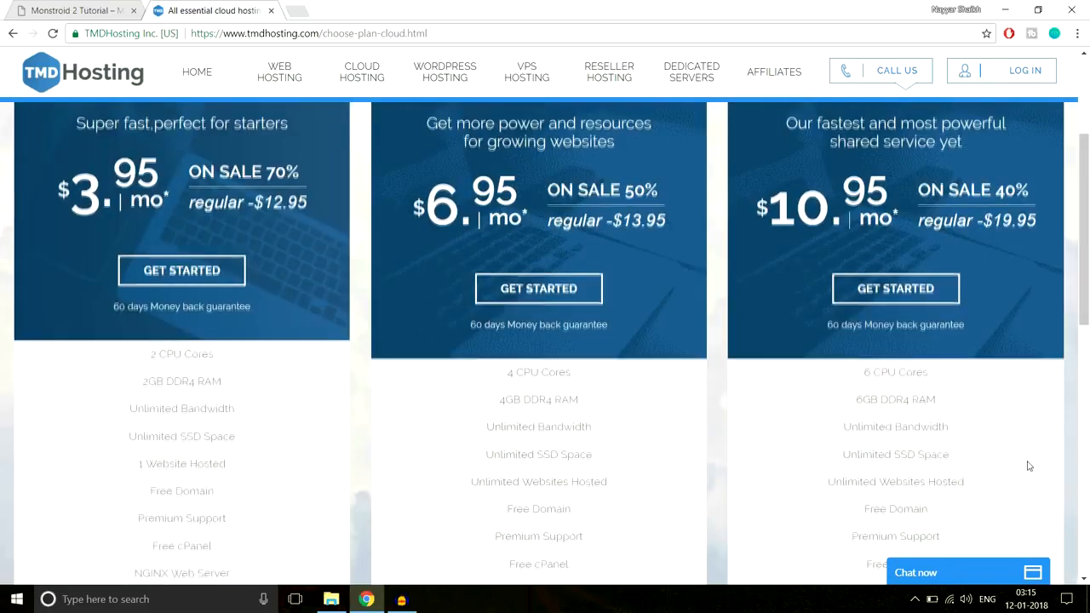
scroll(355, 341, up, 2)
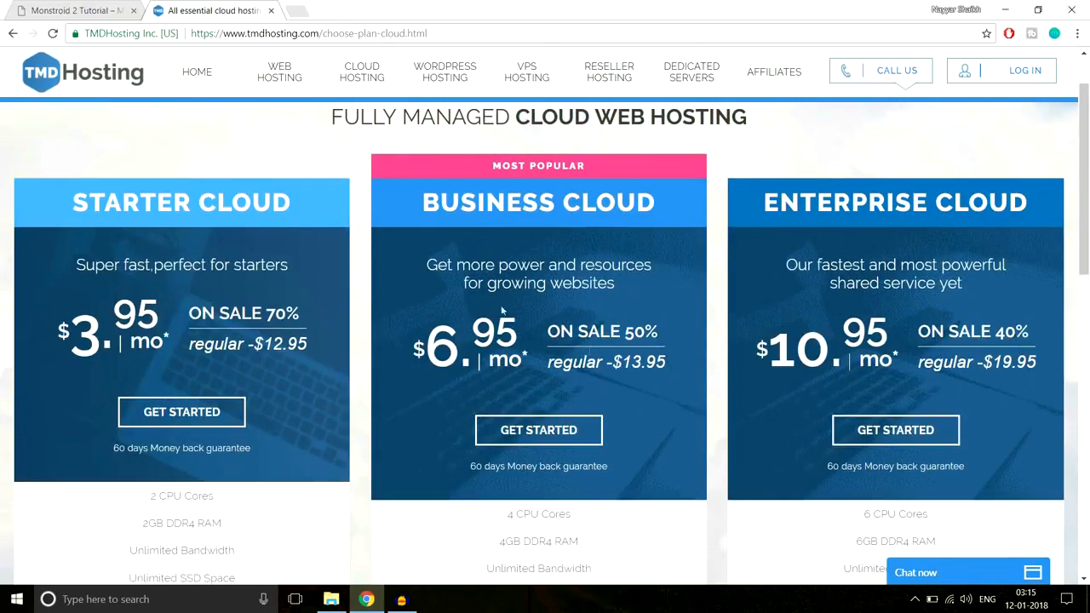
scroll(907, 281, down, 2)
drag(74, 202, 294, 203)
scroll(324, 293, down, 1)
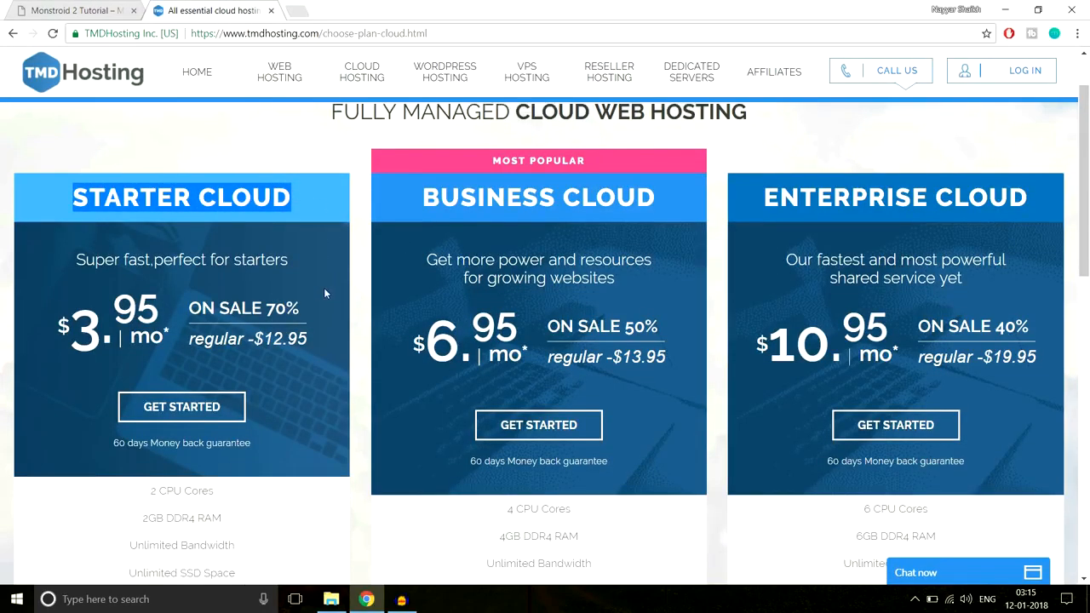
scroll(324, 293, down, 4)
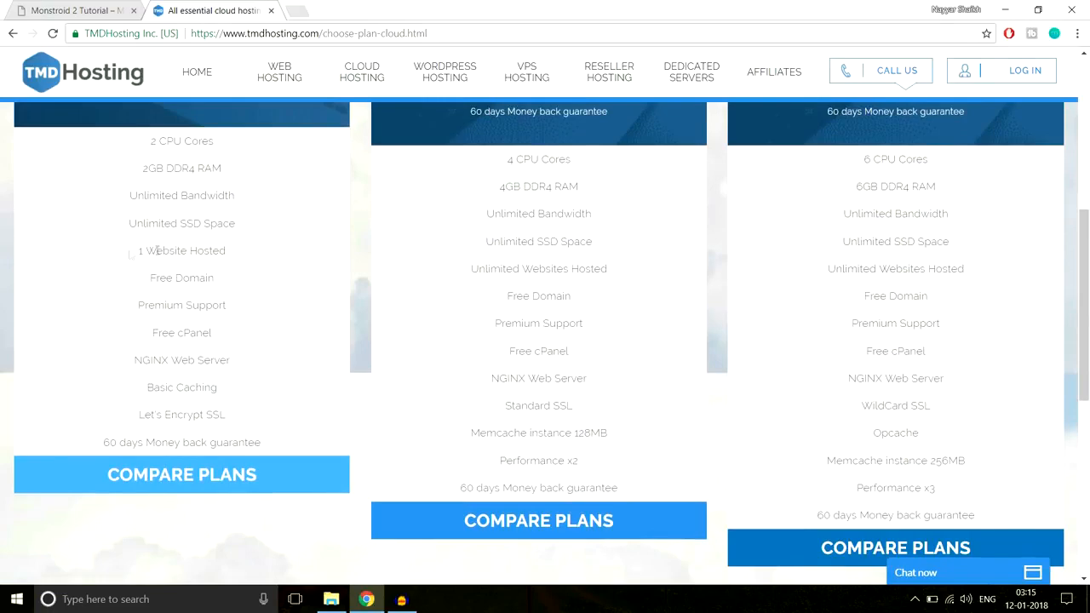
drag(129, 254, 250, 254)
scroll(283, 321, up, 3)
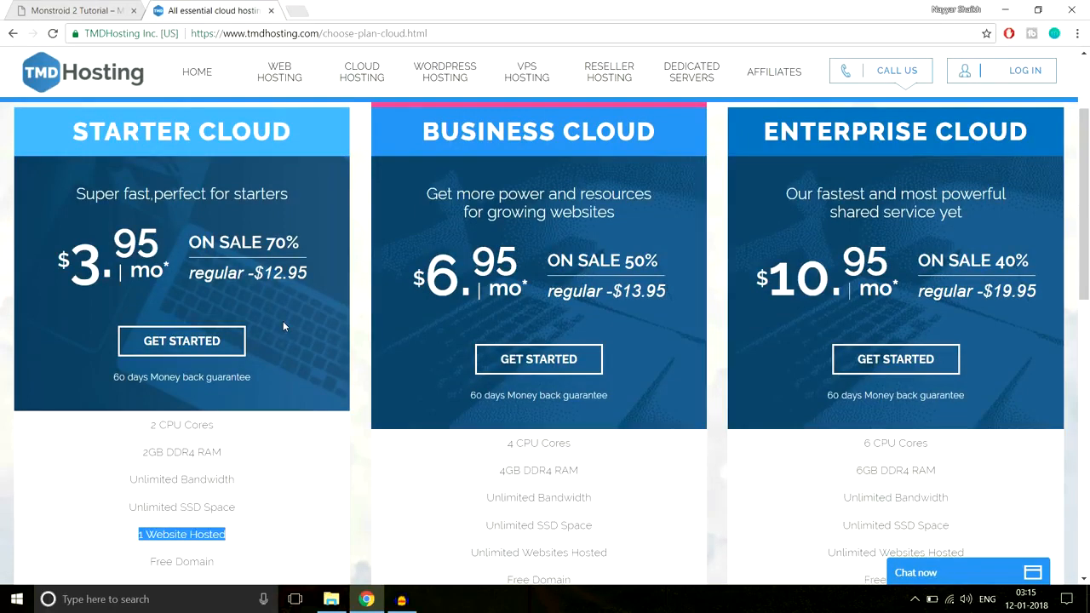
Compare the prices and feature lists of the Starter, Business and Enterprise Cloud plans
scroll(315, 315, down, 3)
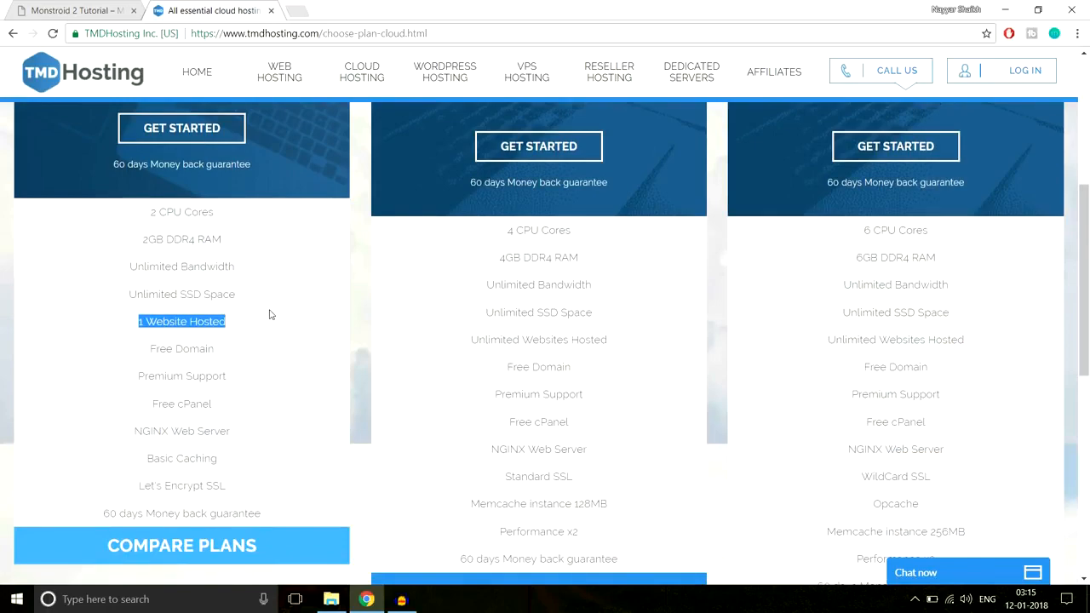
scroll(665, 365, up, 3)
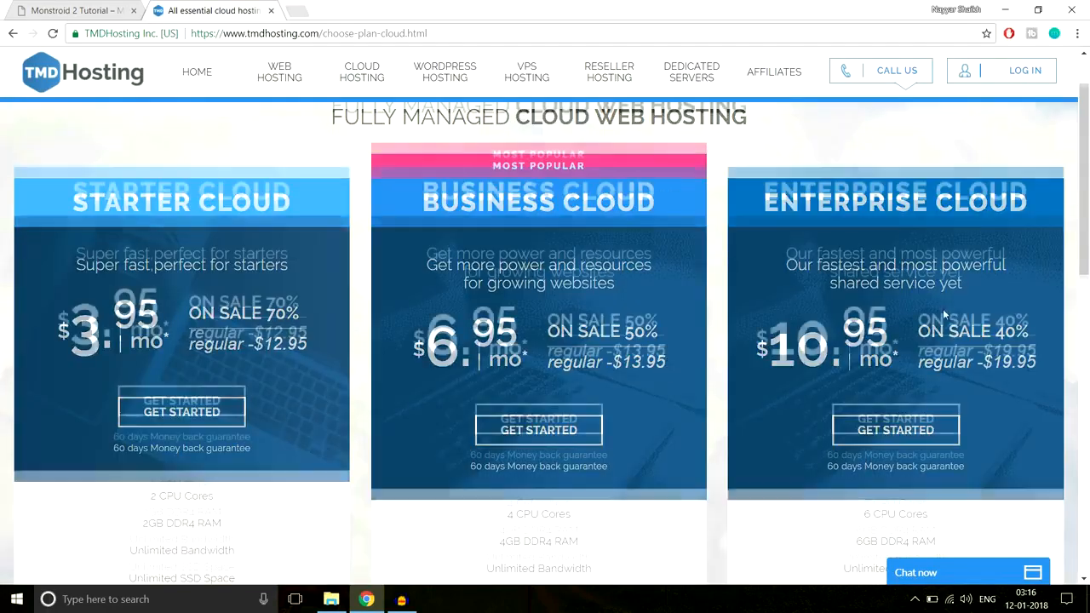
scroll(943, 309, down, 4)
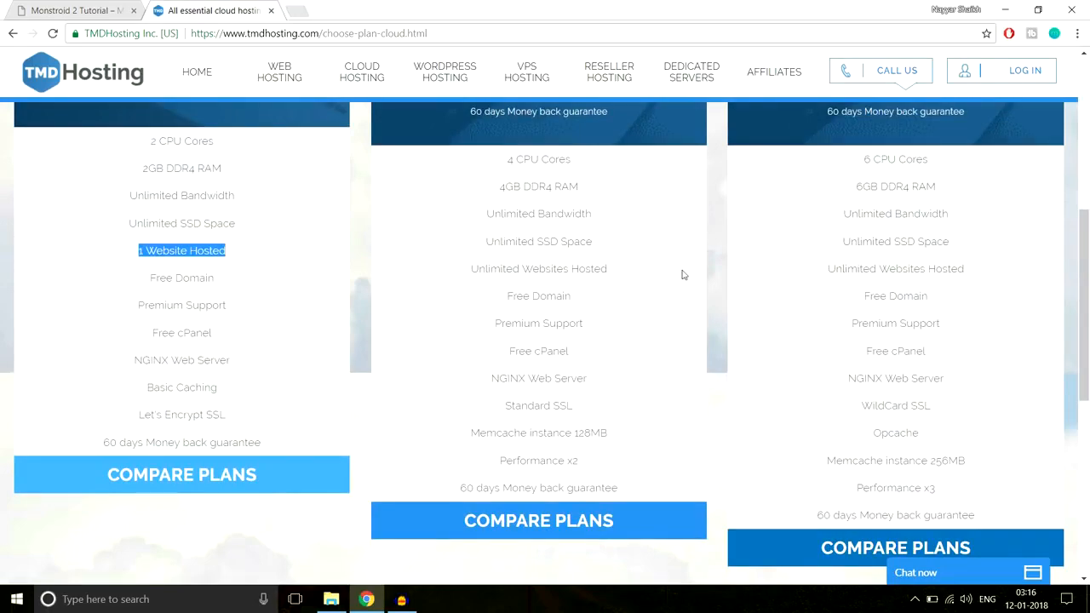
scroll(969, 298, down, 2)
scroll(970, 297, up, 4)
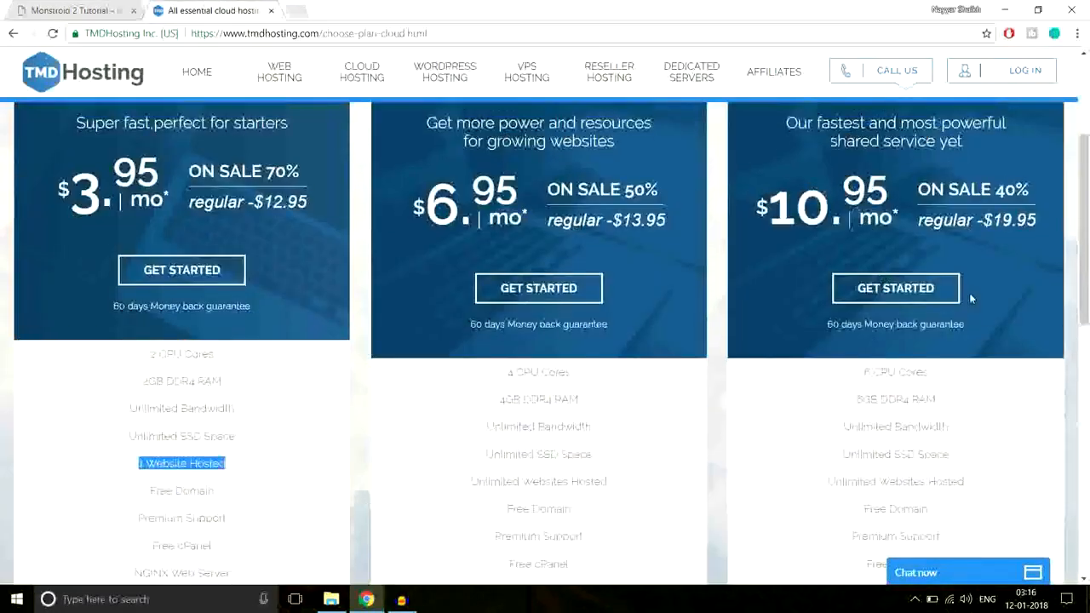
scroll(970, 297, up, 2)
scroll(946, 290, down, 7)
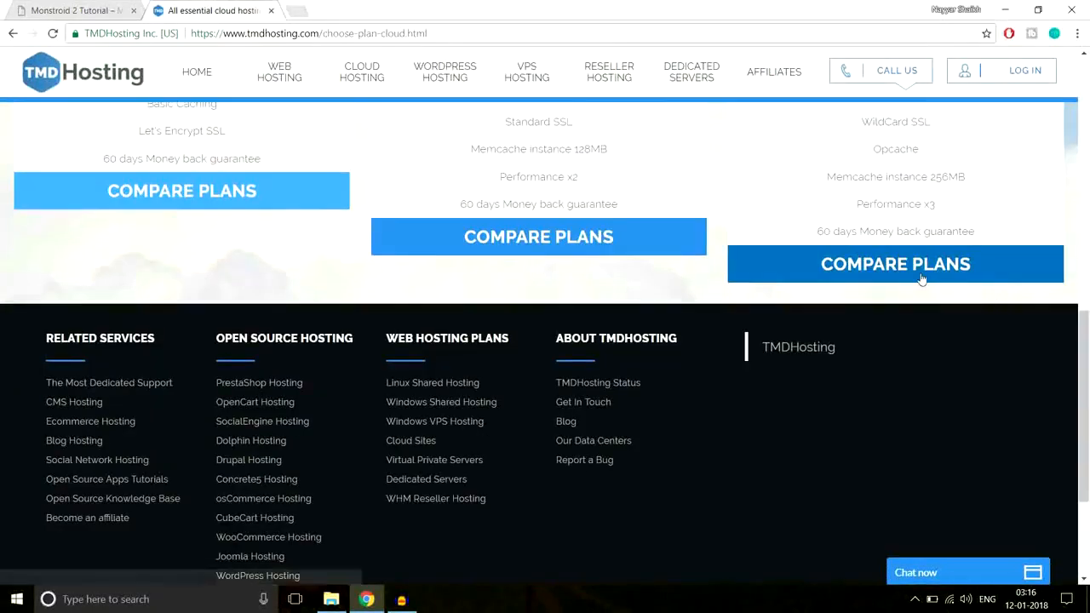
scroll(944, 275, up, 6)
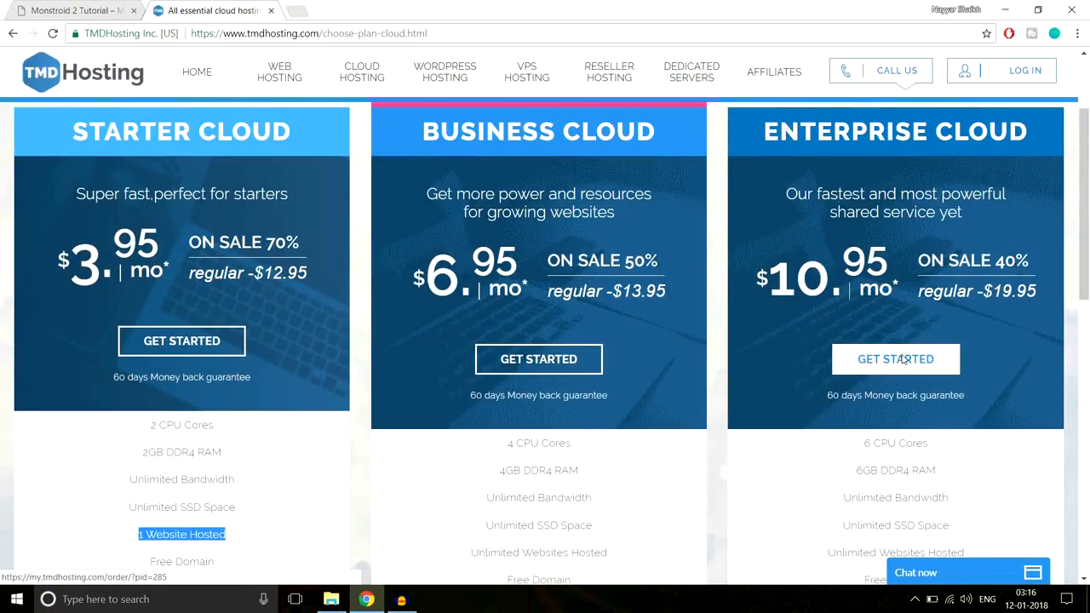
Start an order for the Enterprise Cloud plan and enter the desired name for the free new domain
click(909, 361)
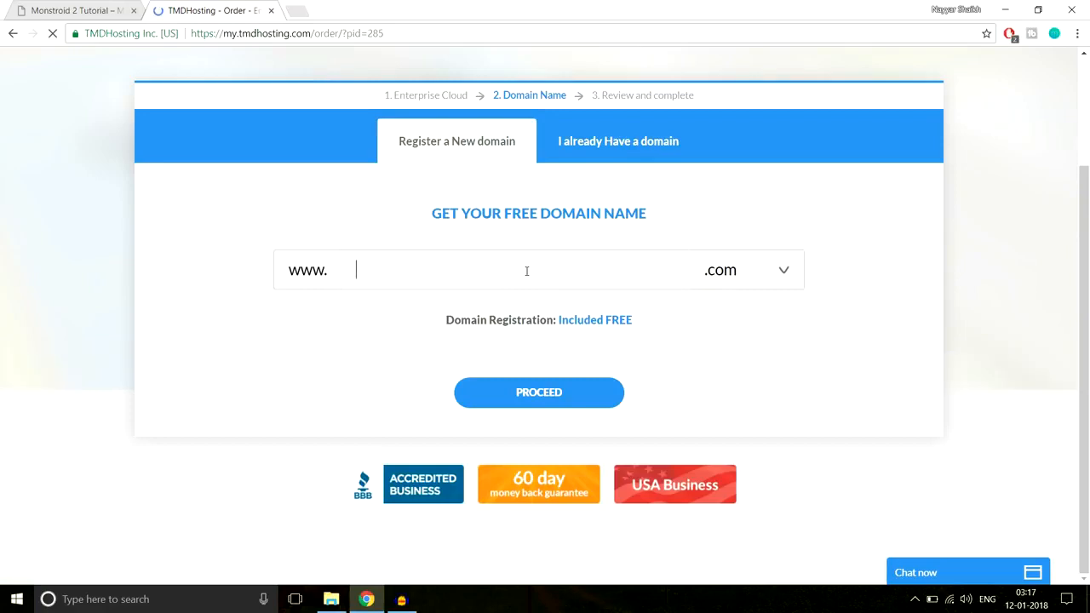
text(nayyarshai)
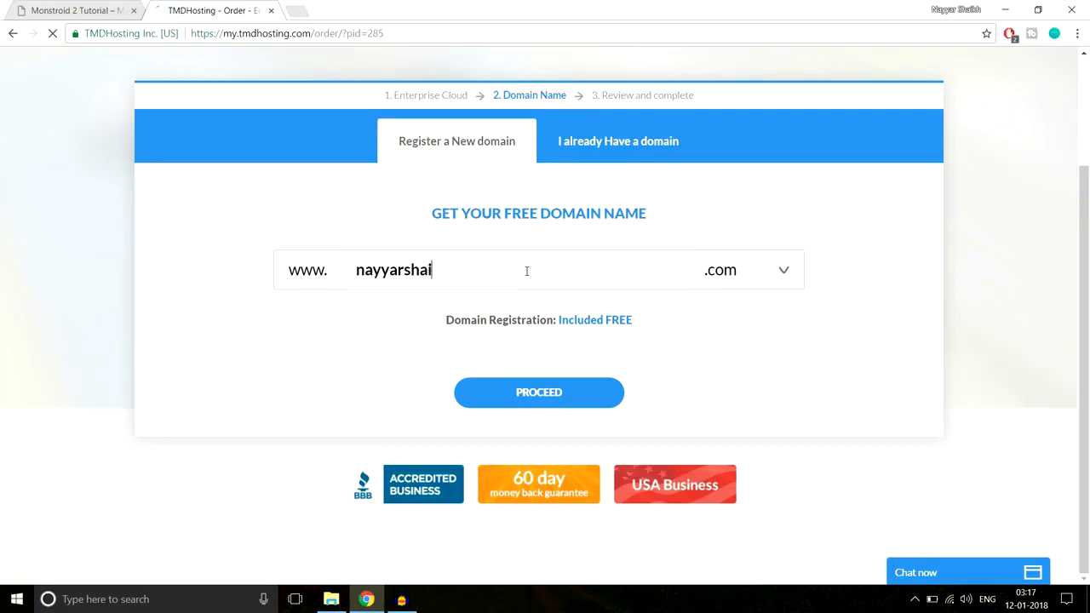
text(kh1)
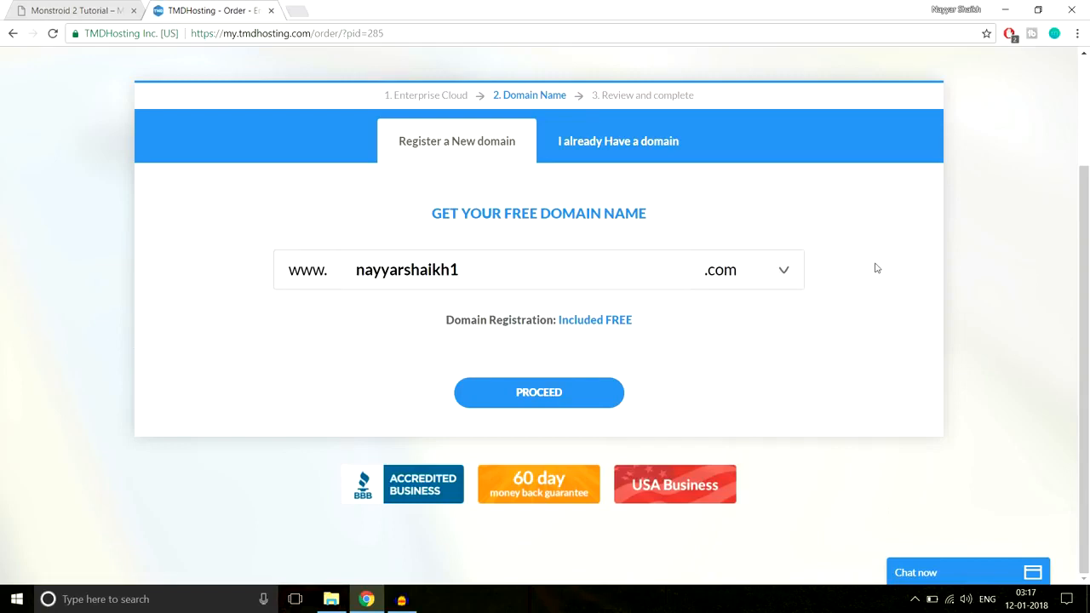
Look through the available domain extensions, choose .com for the free domain and proceed with the order
click(729, 271)
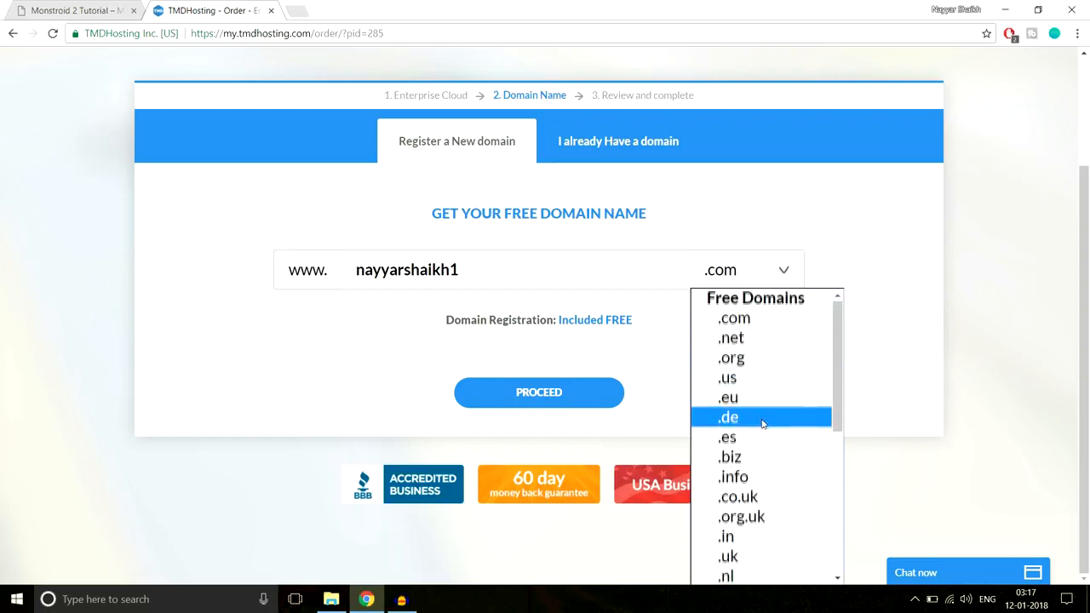
scroll(762, 422, down, 3)
scroll(766, 418, up, 3)
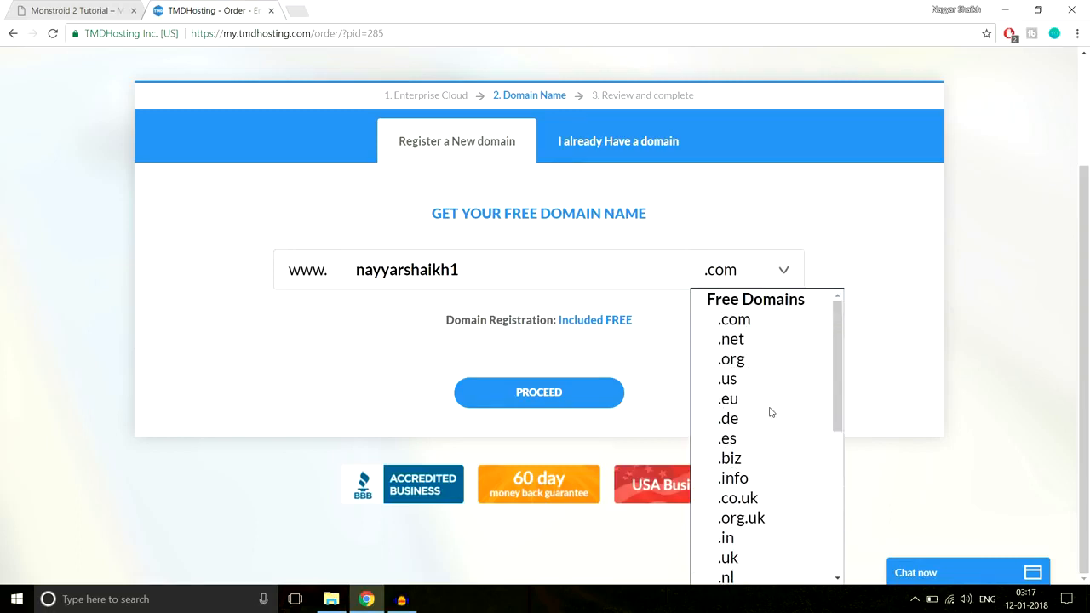
scroll(770, 412, down, 3)
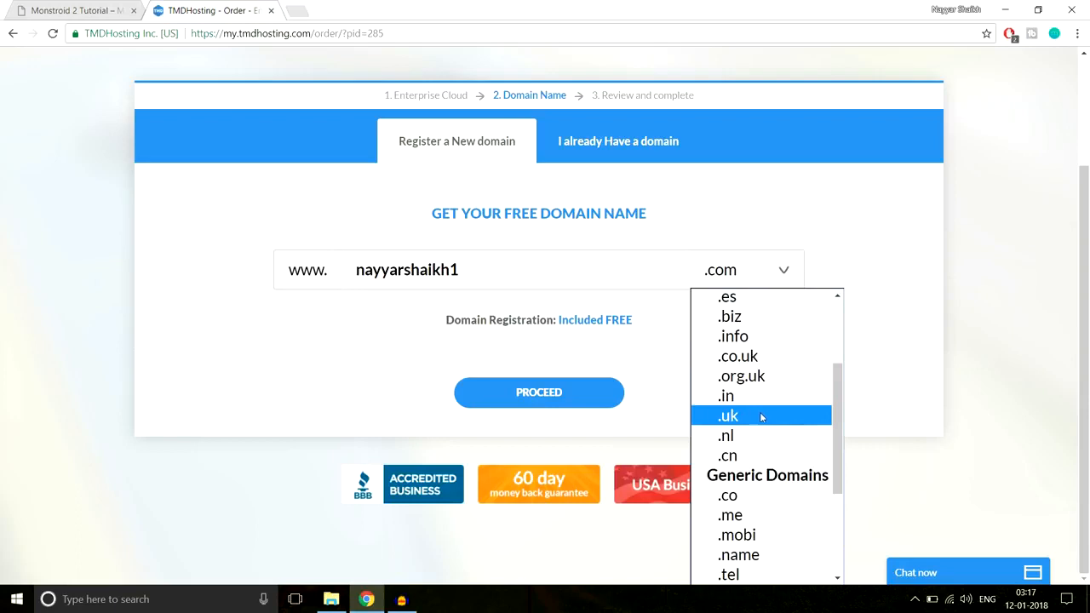
scroll(760, 418, up, 3)
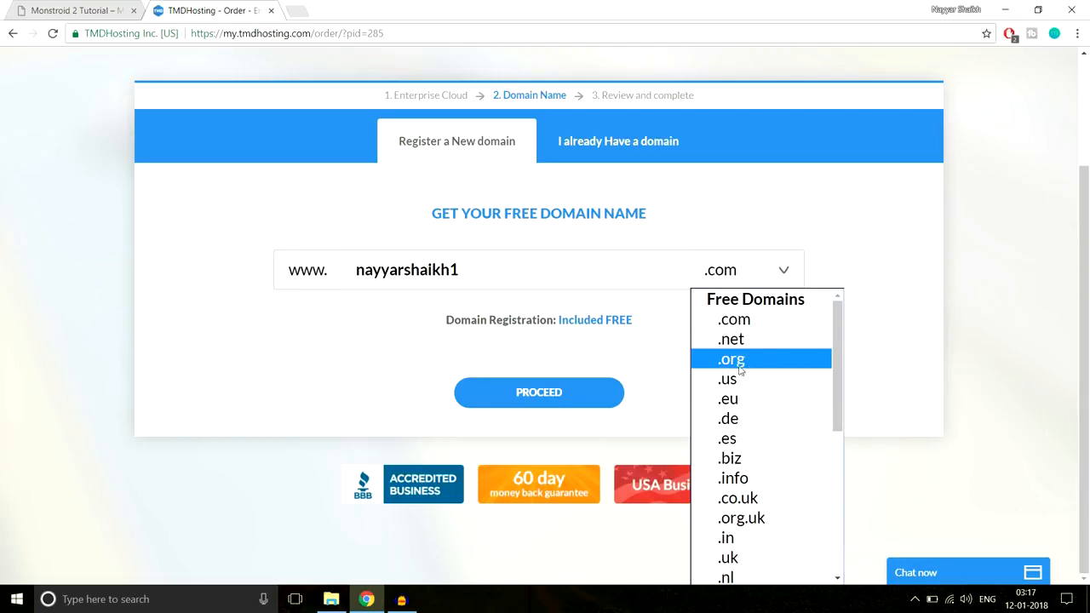
click(775, 324)
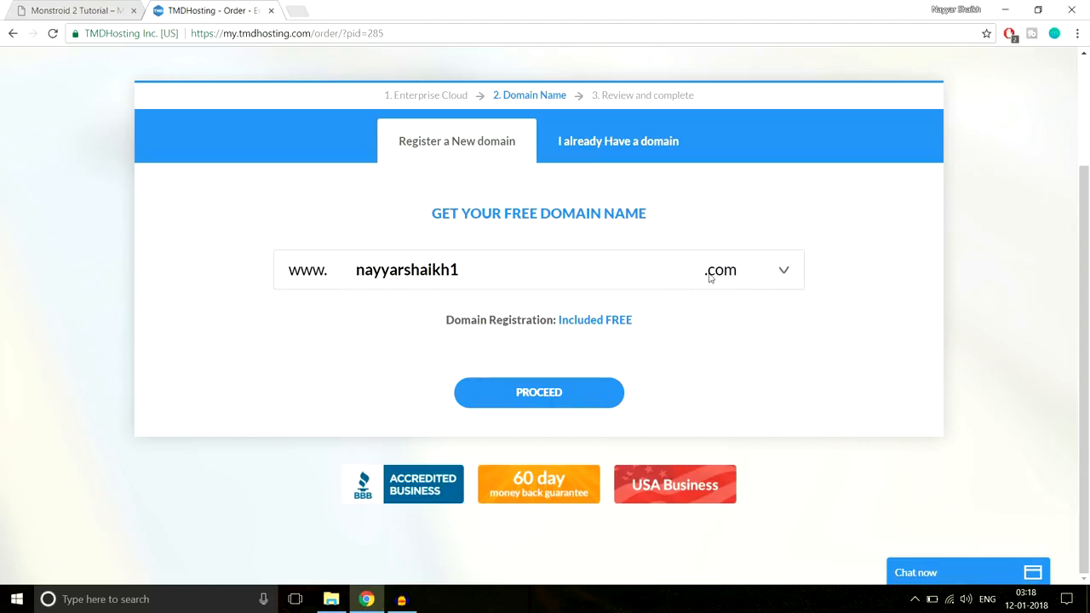
click(579, 396)
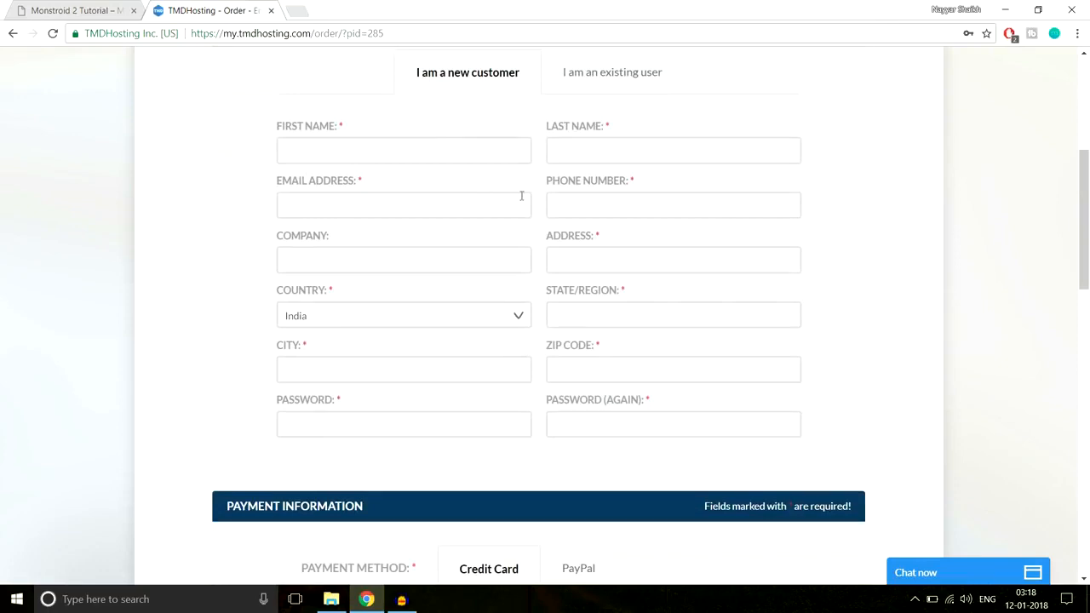
Examine the order form's new customer and payment information sections, including the selectable credit card types
scroll(866, 307, down, 3)
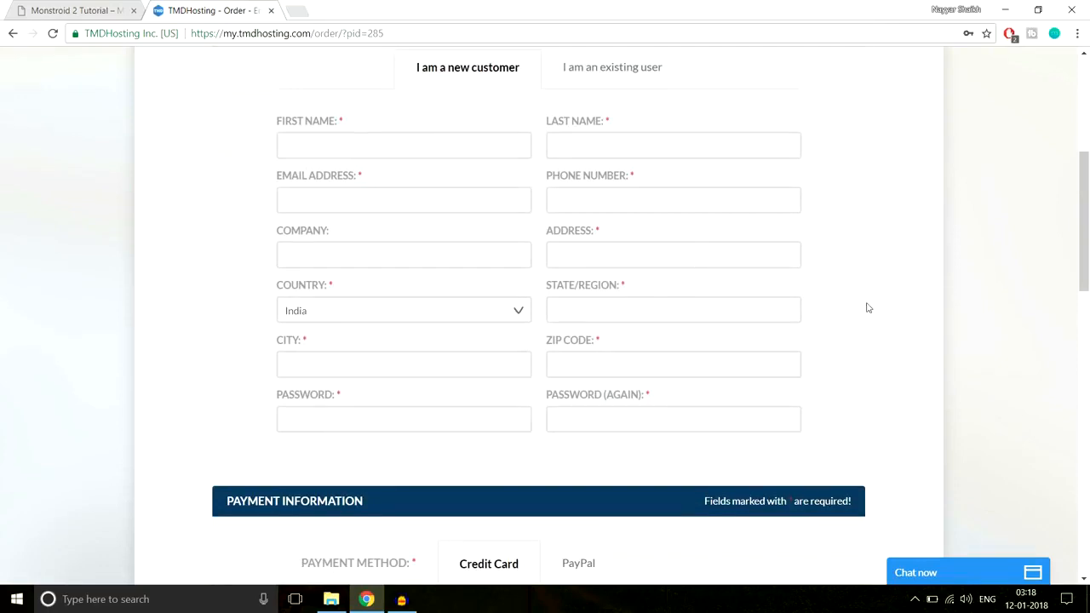
scroll(1021, 276, down, 2)
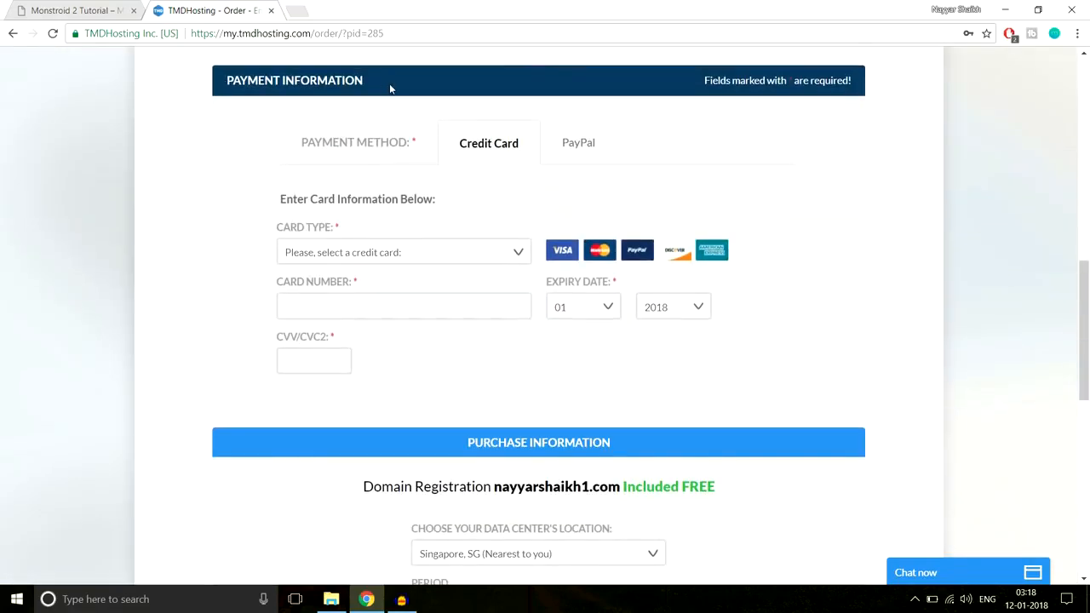
click(437, 251)
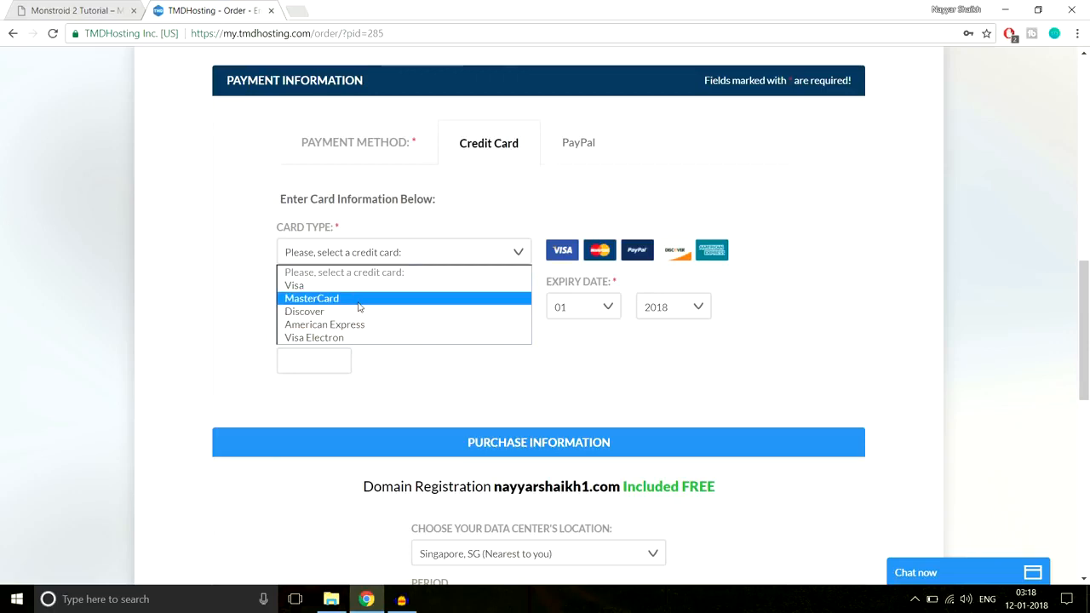
click(496, 213)
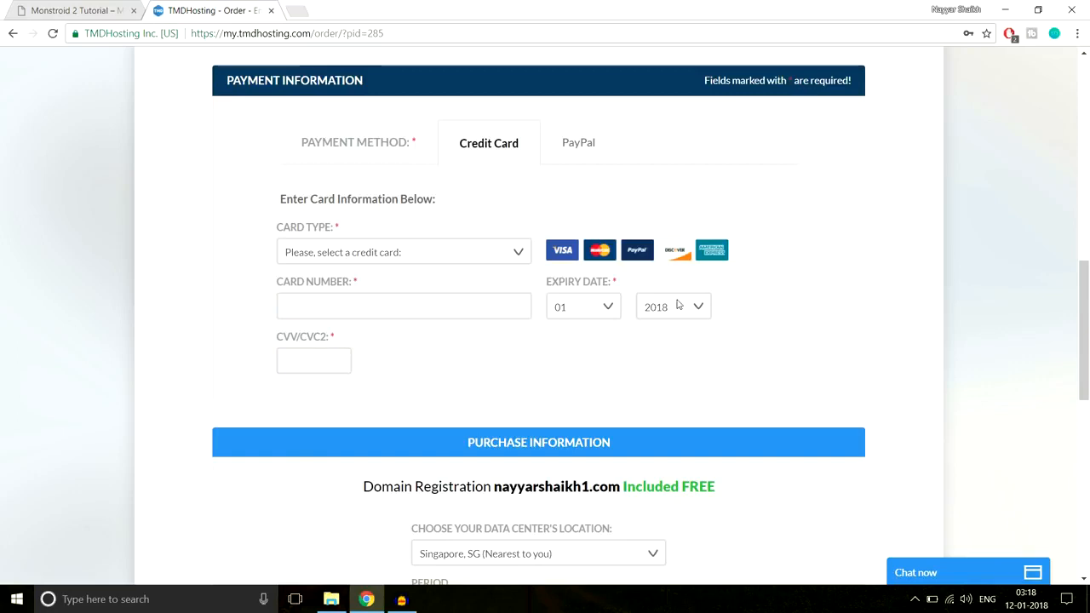
View the PayPal payment option and return to the Credit Card payment method
click(583, 145)
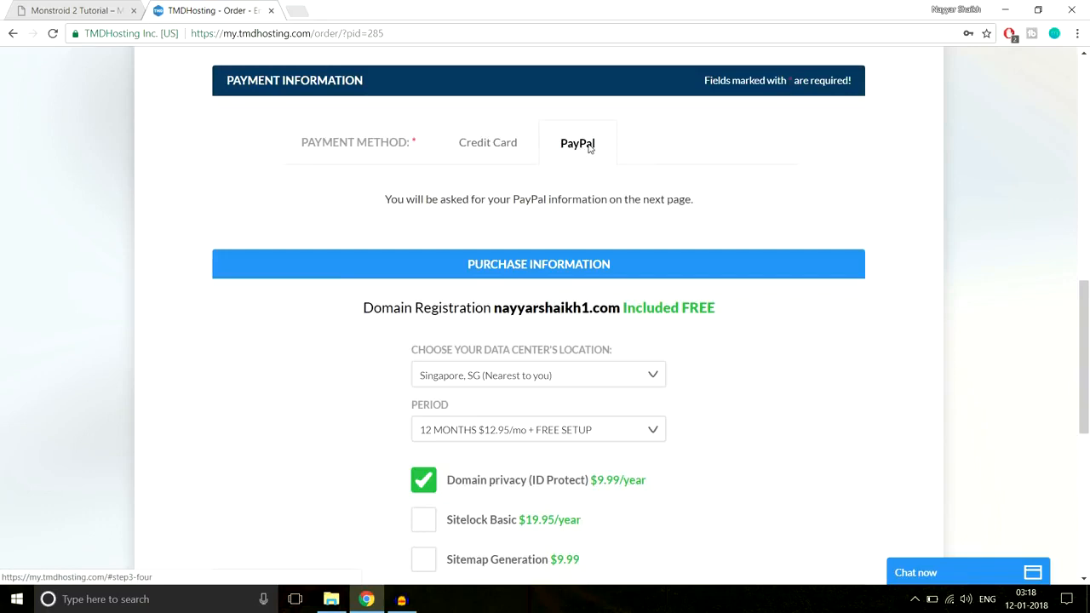
click(499, 144)
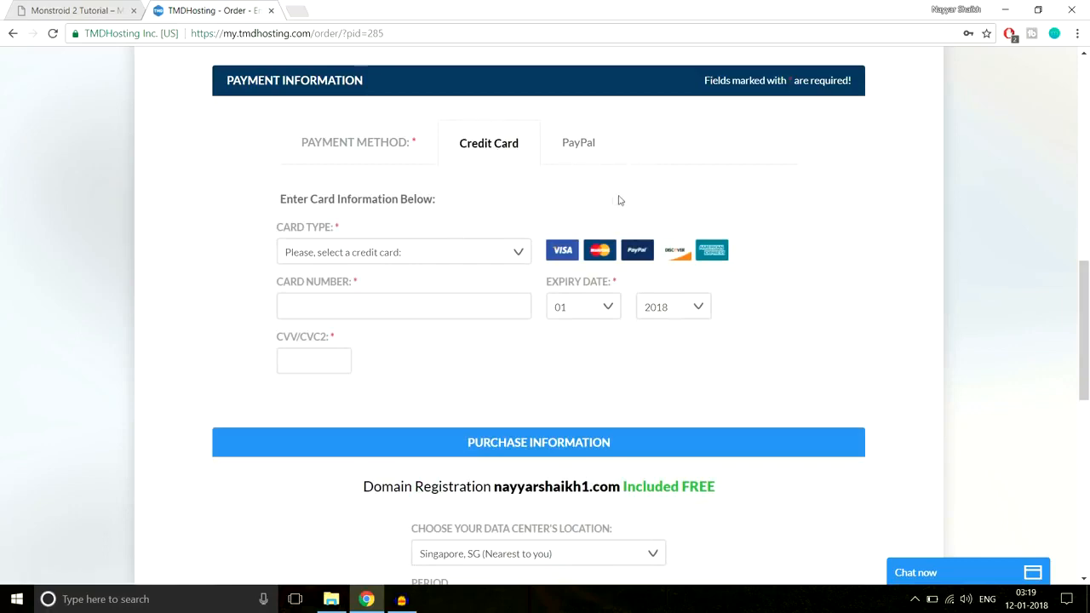
Choose the Singapore, SG data center and the 12 MONTHS $12.95/mo + FREE SETUP period for the hosting order
scroll(878, 234, down, 4)
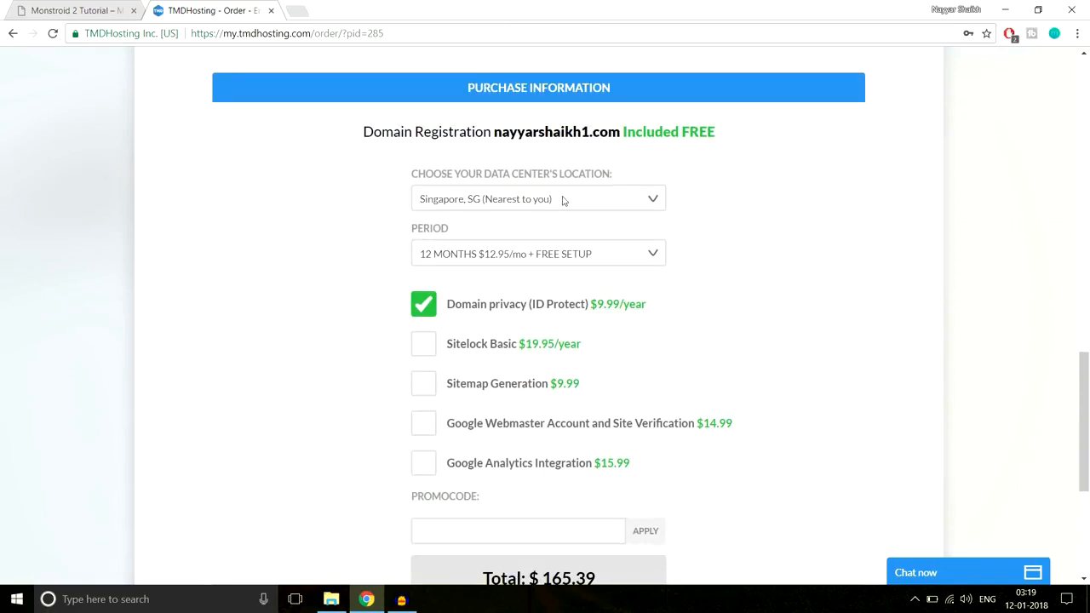
click(481, 201)
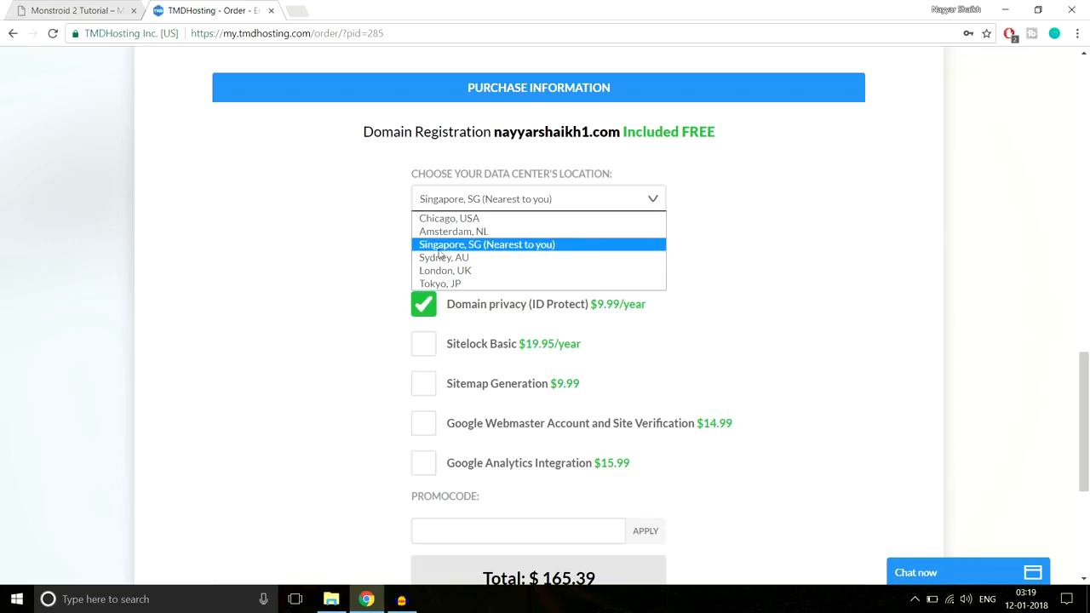
click(535, 246)
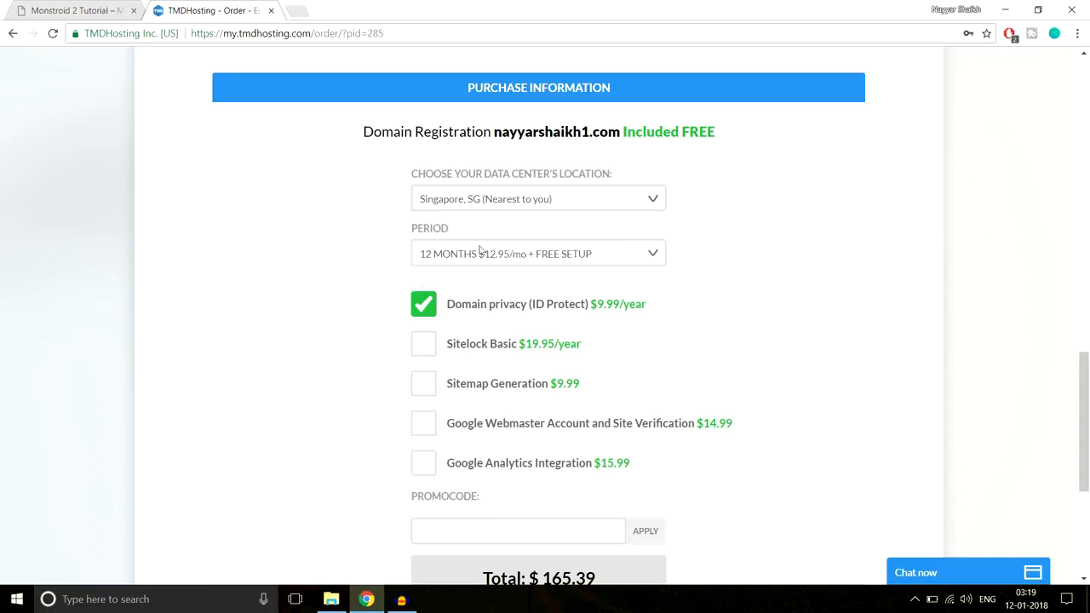
click(467, 262)
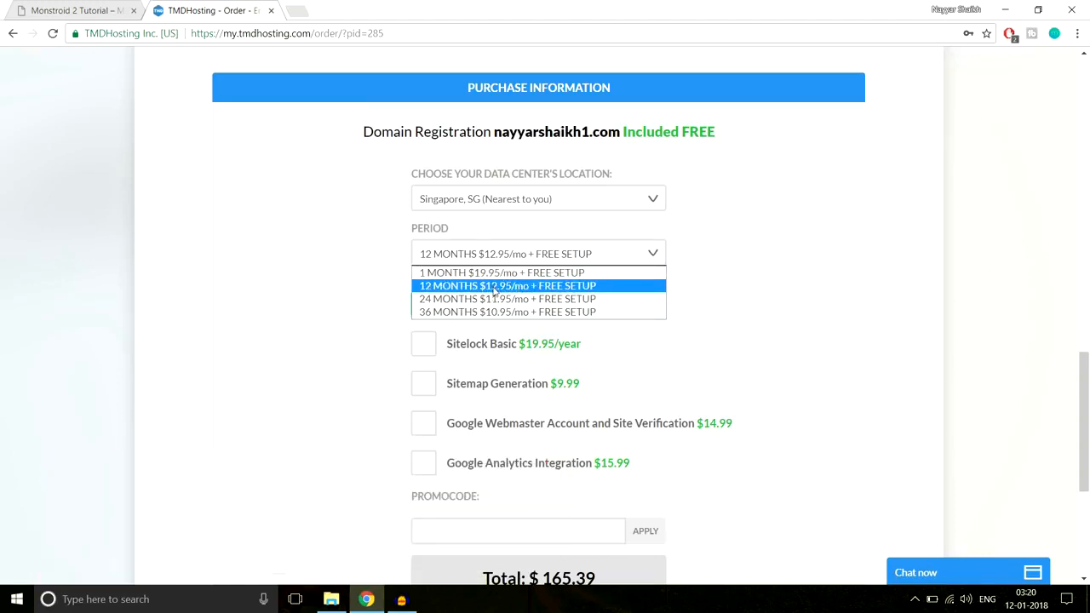
click(494, 288)
Enter and apply the promo code to the order and agree to the TMDHosting Terms of Service
scroll(799, 283, down, 1)
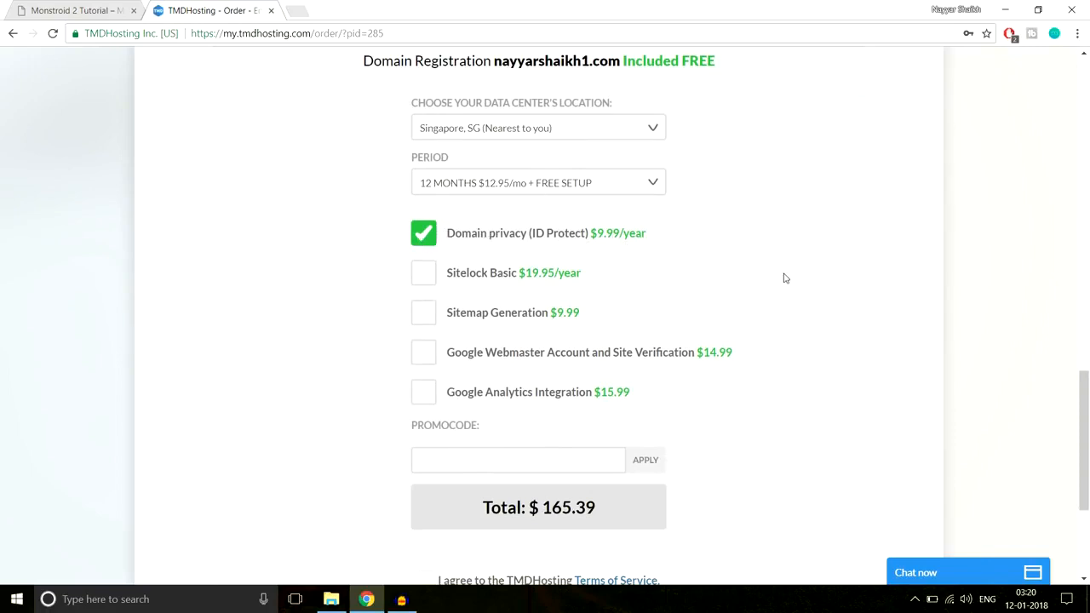
scroll(785, 278, down, 1)
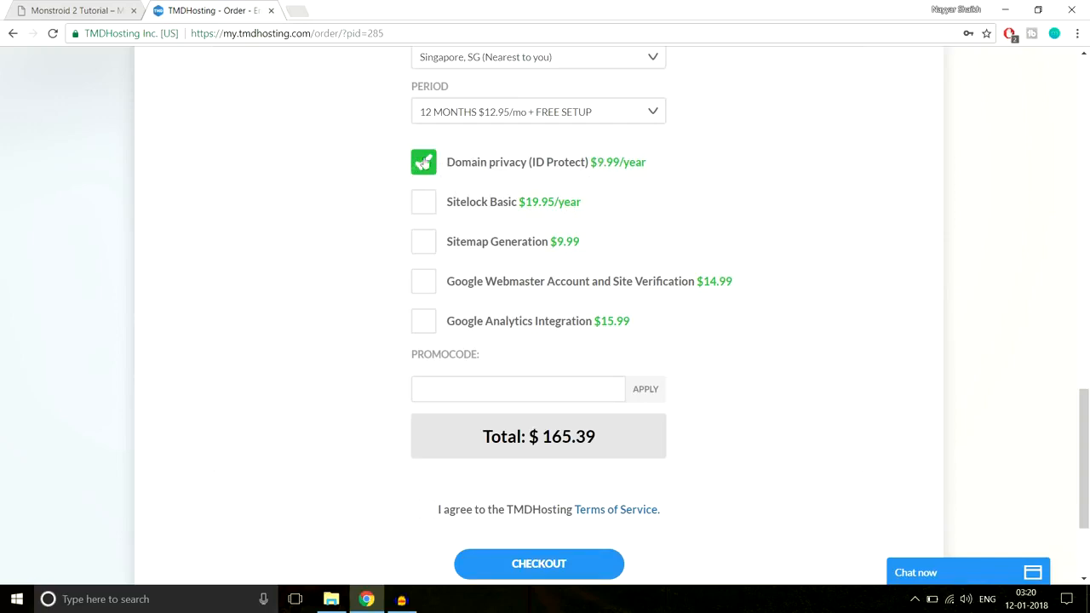
scroll(999, 238, down, 2)
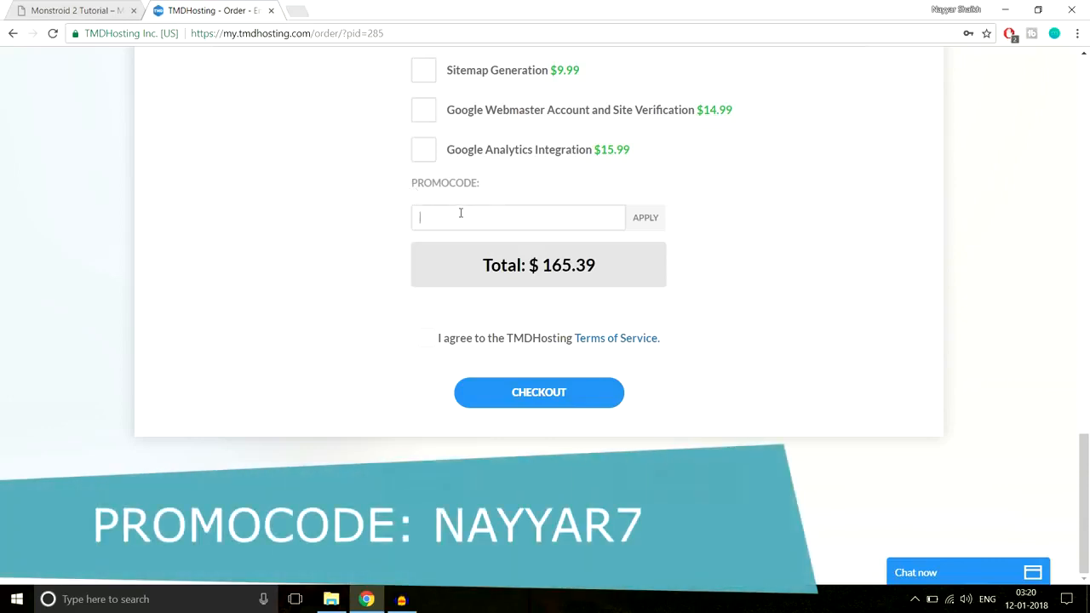
text(NAYYAR7)
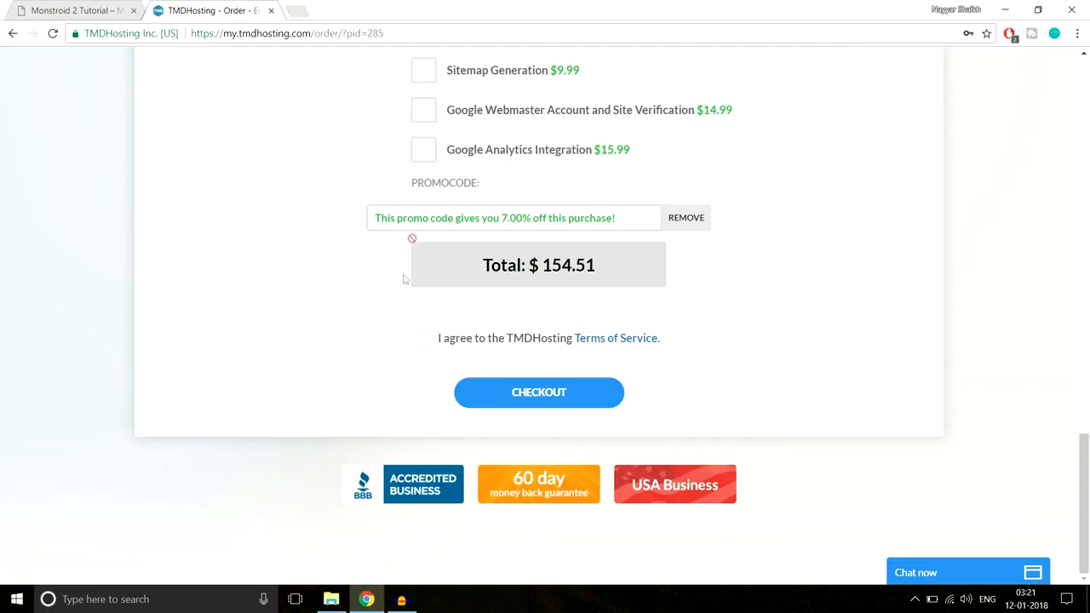
click(429, 339)
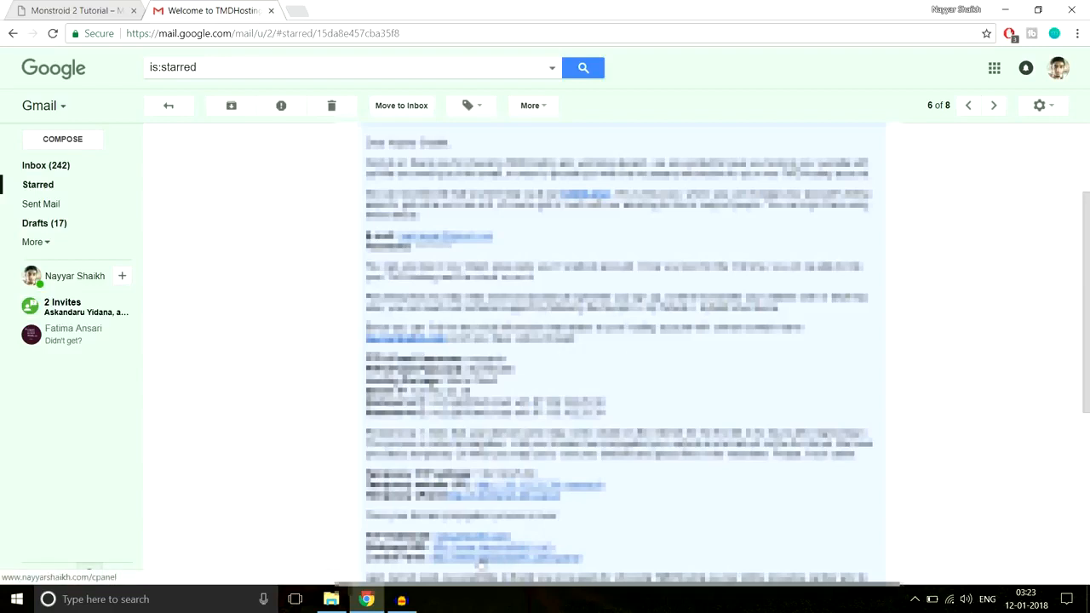
Open the cPanel link from the TMDHosting welcome email in a new tab and log in with the saved credentials
right_click(481, 562)
click(536, 430)
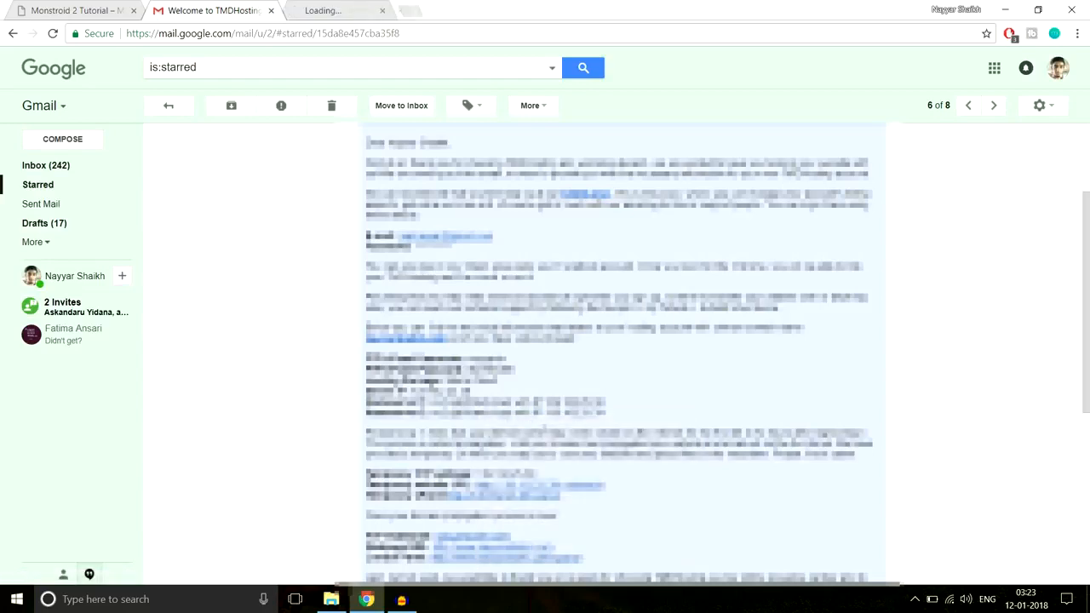
click(327, 10)
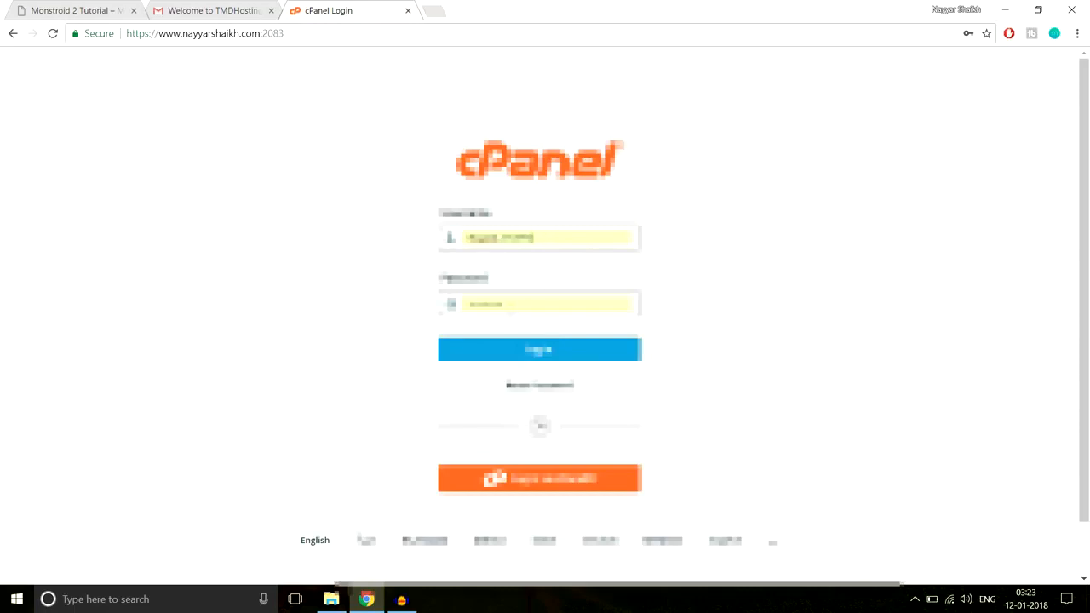
click(542, 352)
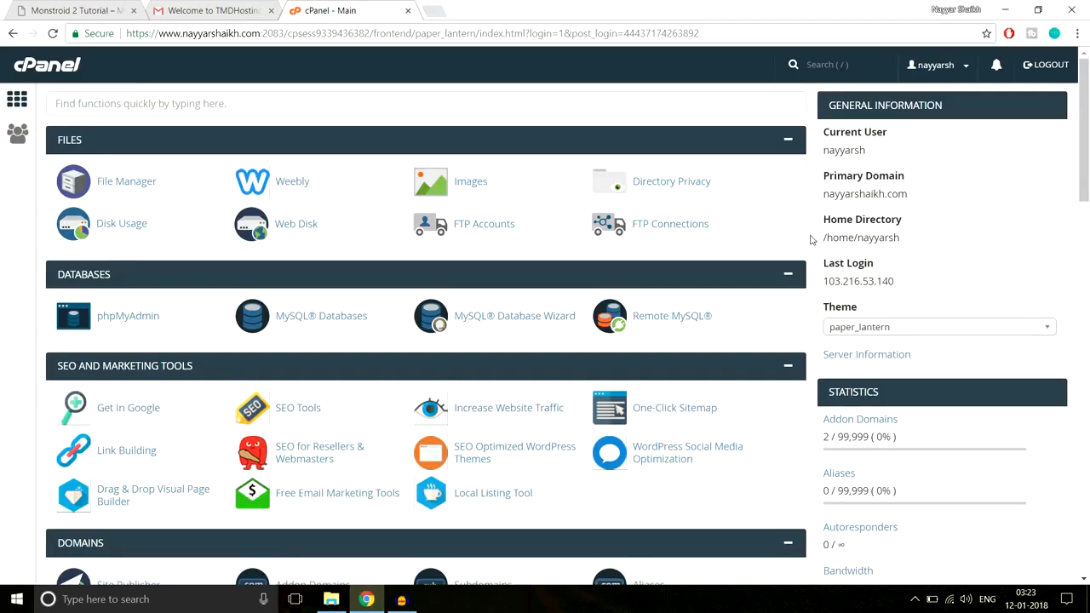
Open WordPress from cPanel's Softaculous Apps Installer and start its installation form
drag(1087, 115, 1087, 564)
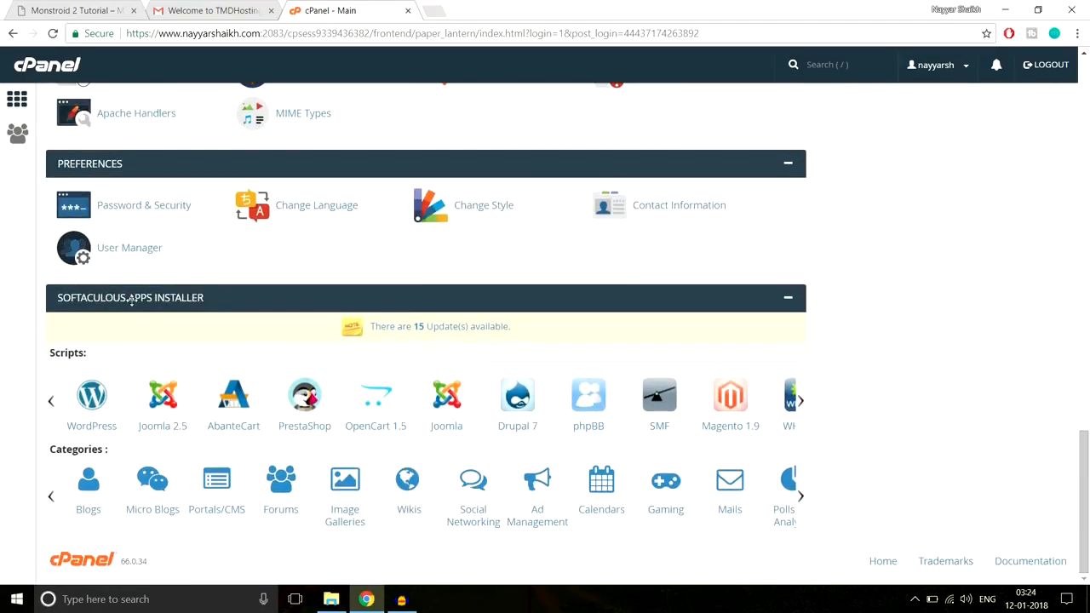
click(86, 407)
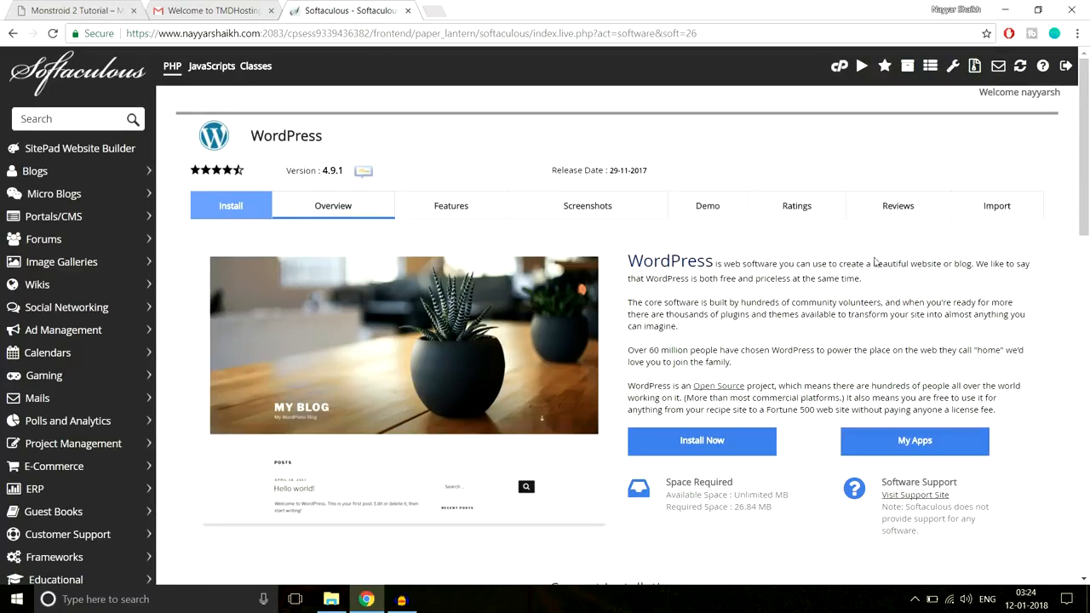
click(748, 446)
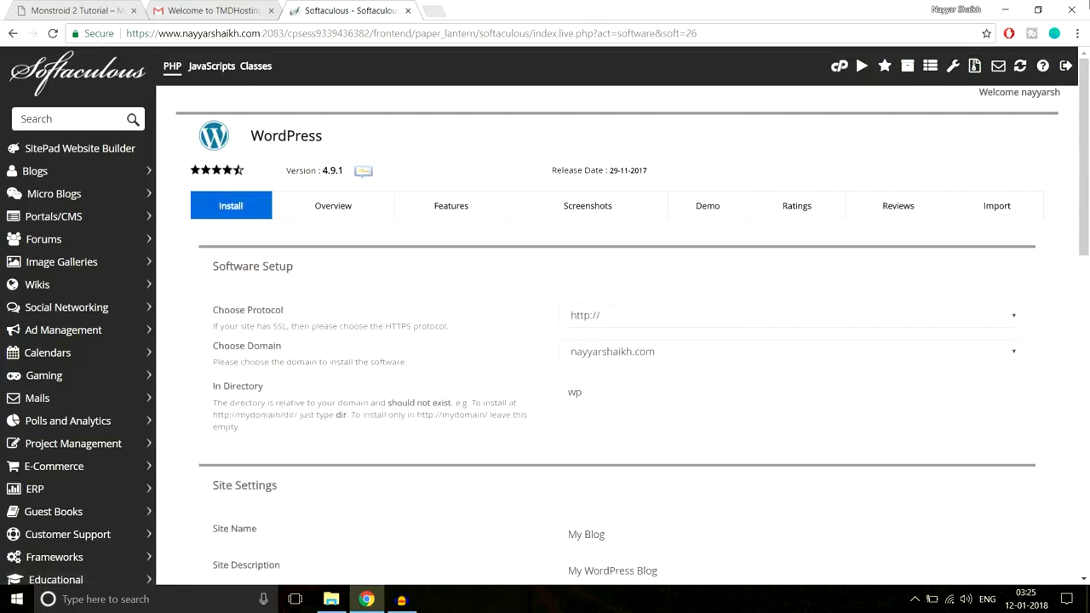
click(787, 315)
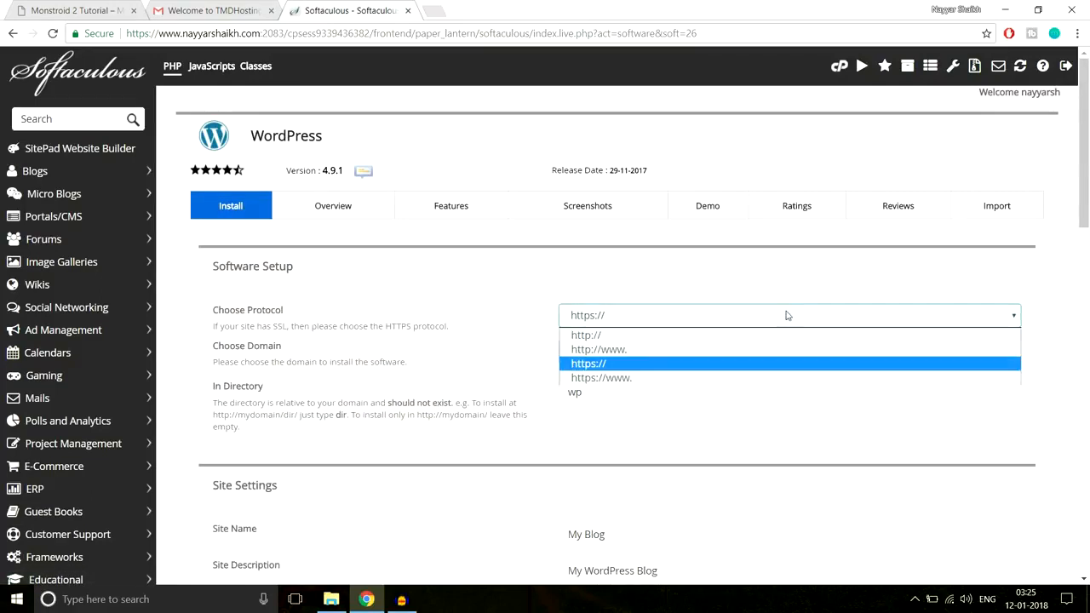
click(629, 379)
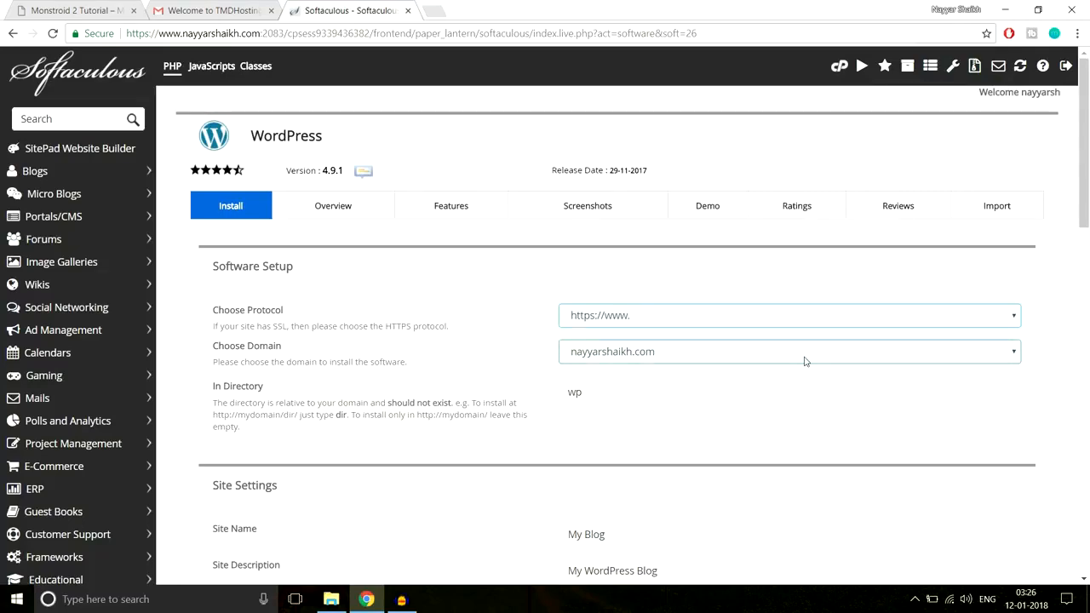
scroll(682, 357, down, 1)
click(677, 285)
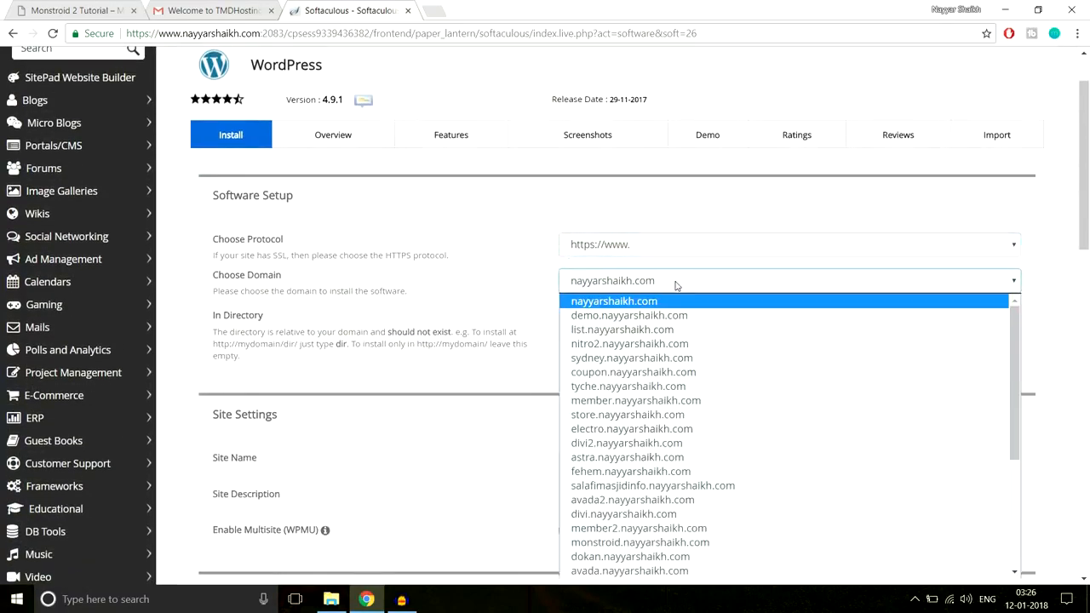
text(monstroid.)
key(Return)
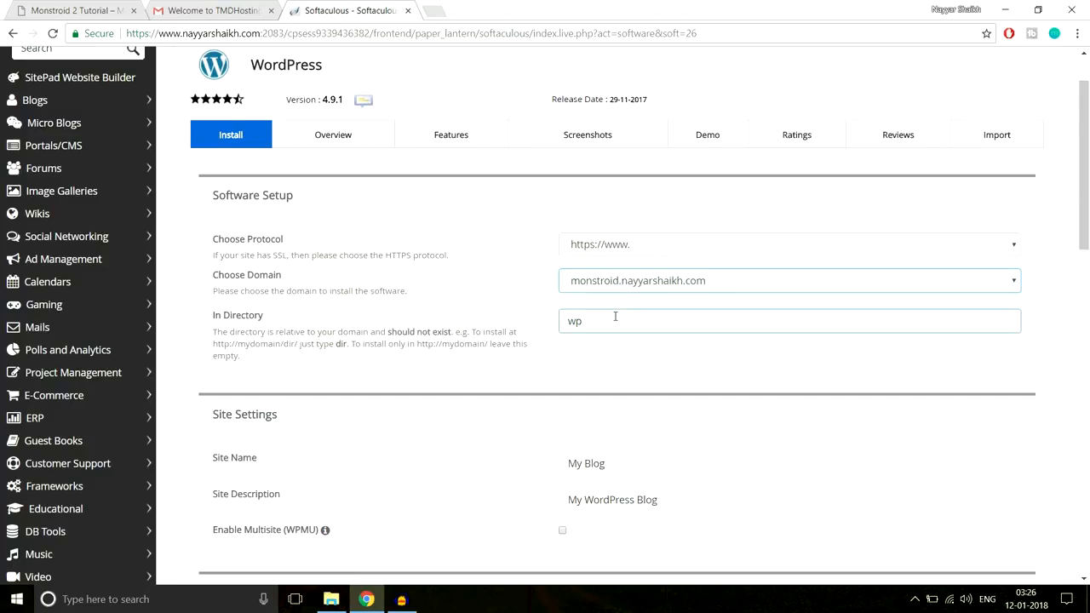
Clear the installation directory so WordPress installs directly in the root of the chosen domain
drag(212, 316, 269, 320)
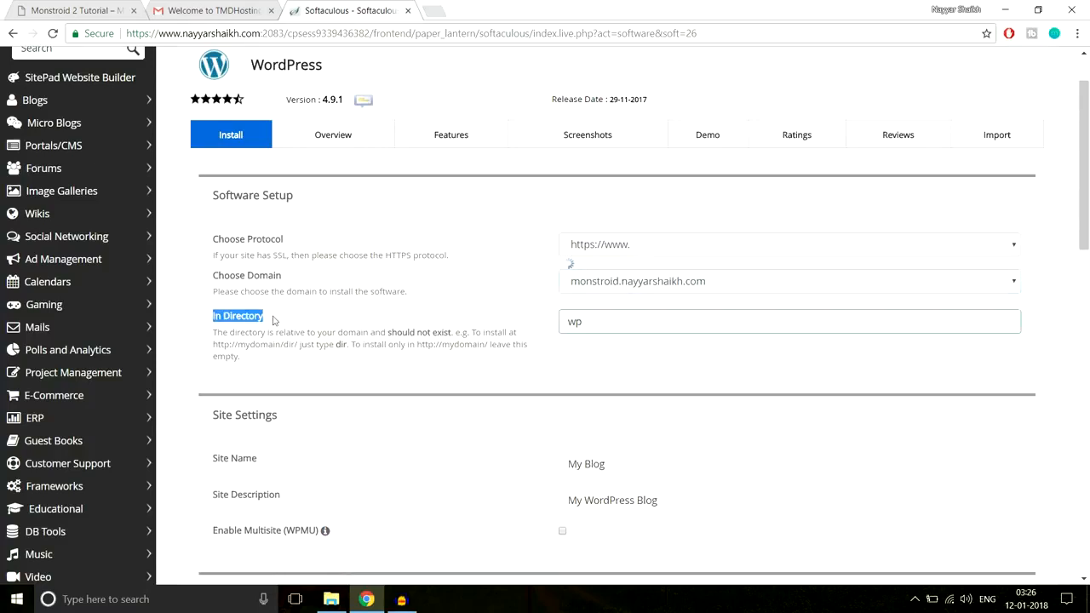
click(324, 319)
drag(594, 322, 546, 324)
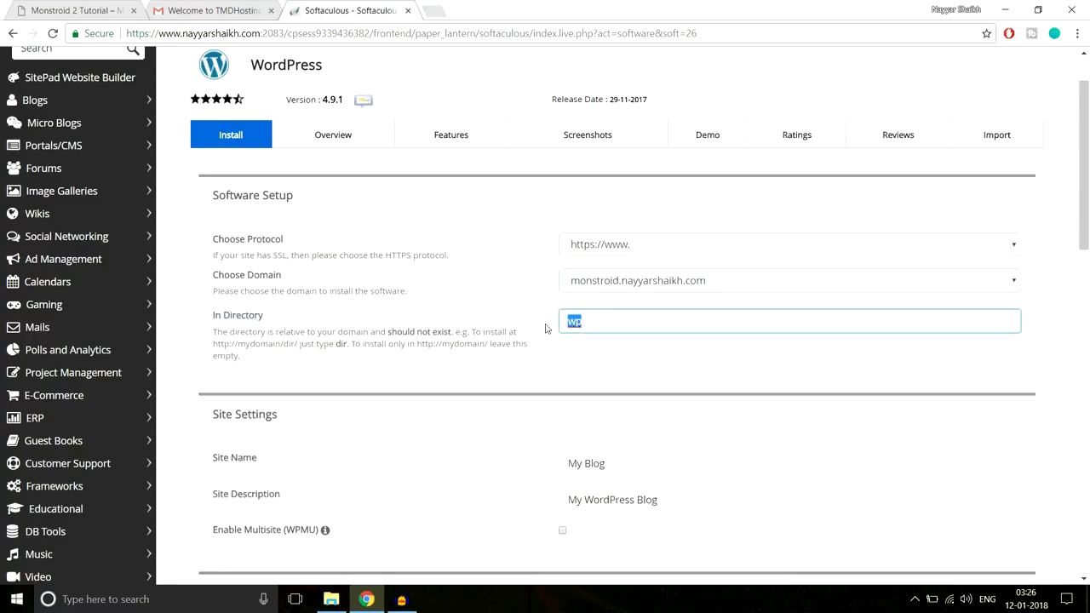
click(590, 363)
click(585, 322)
Set the site name to BloggDude and the site description to "A Blog"
scroll(692, 377, down, 2)
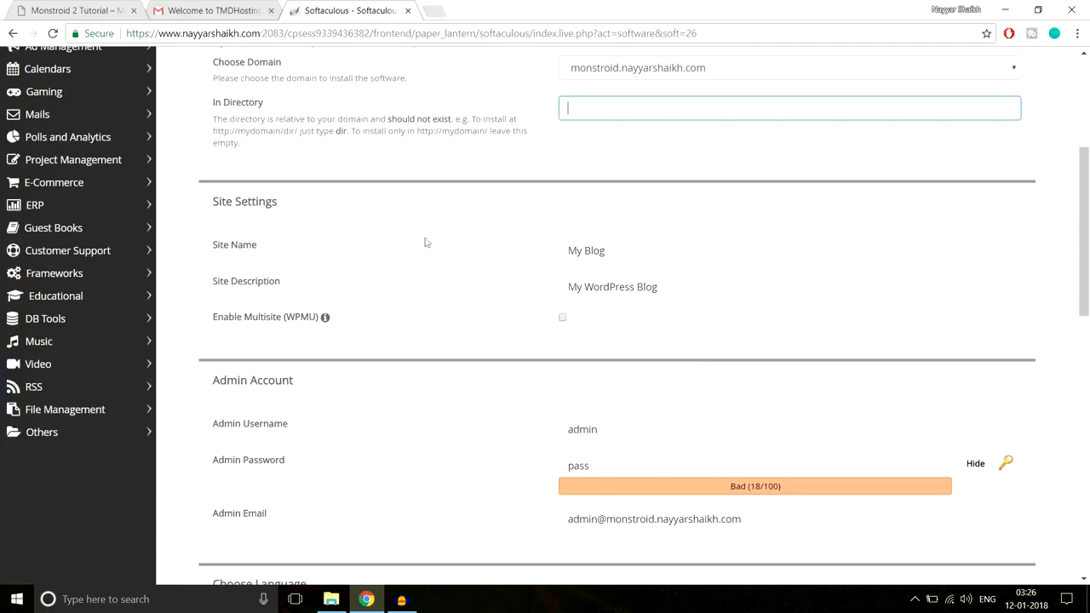
drag(629, 253, 515, 246)
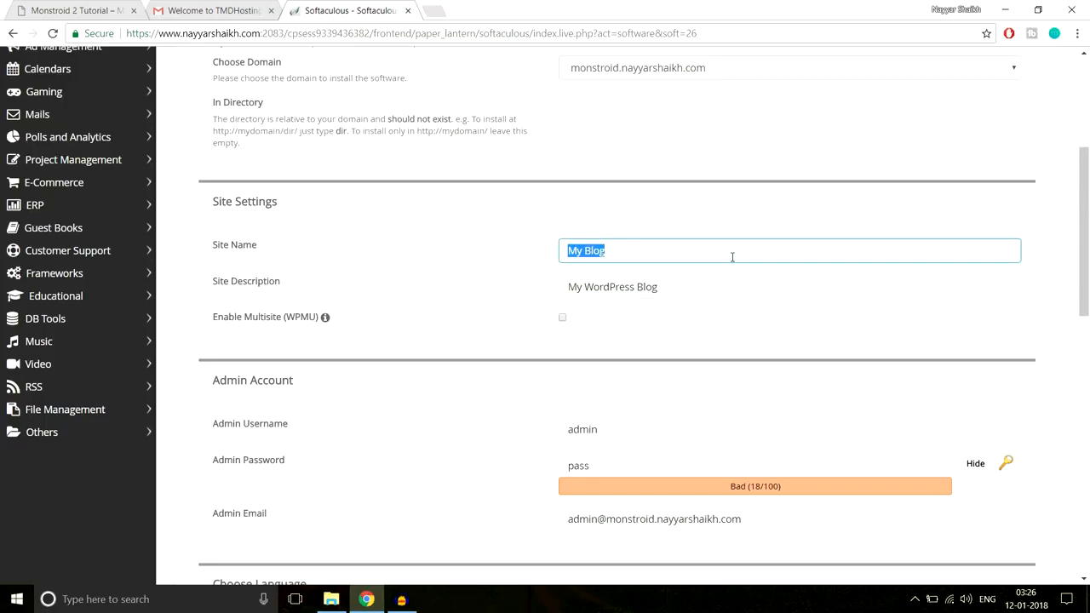
text(BloggDude)
drag(725, 287, 469, 316)
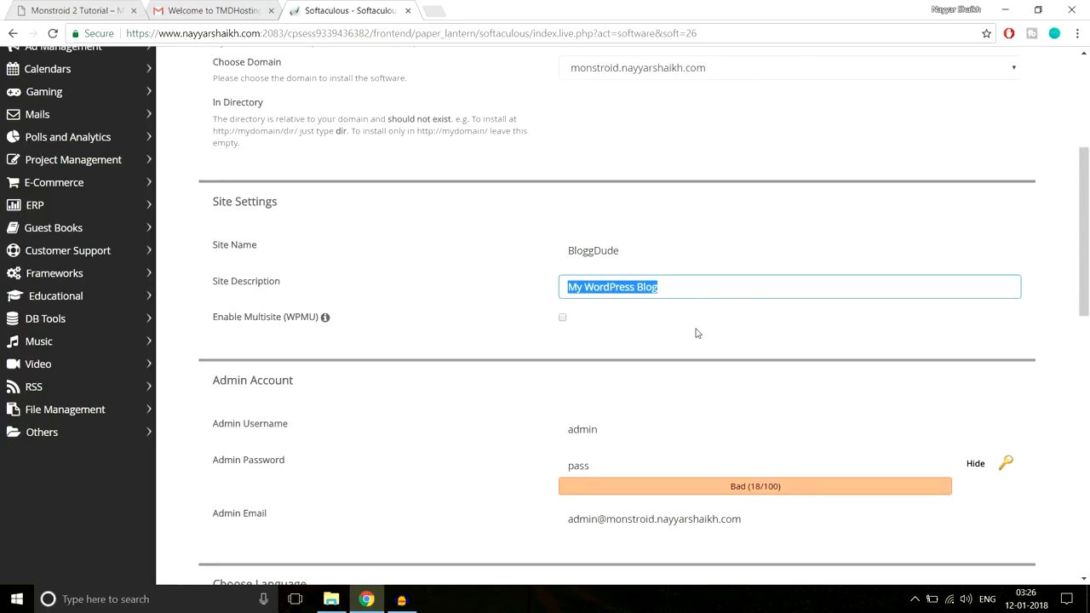
text(A)
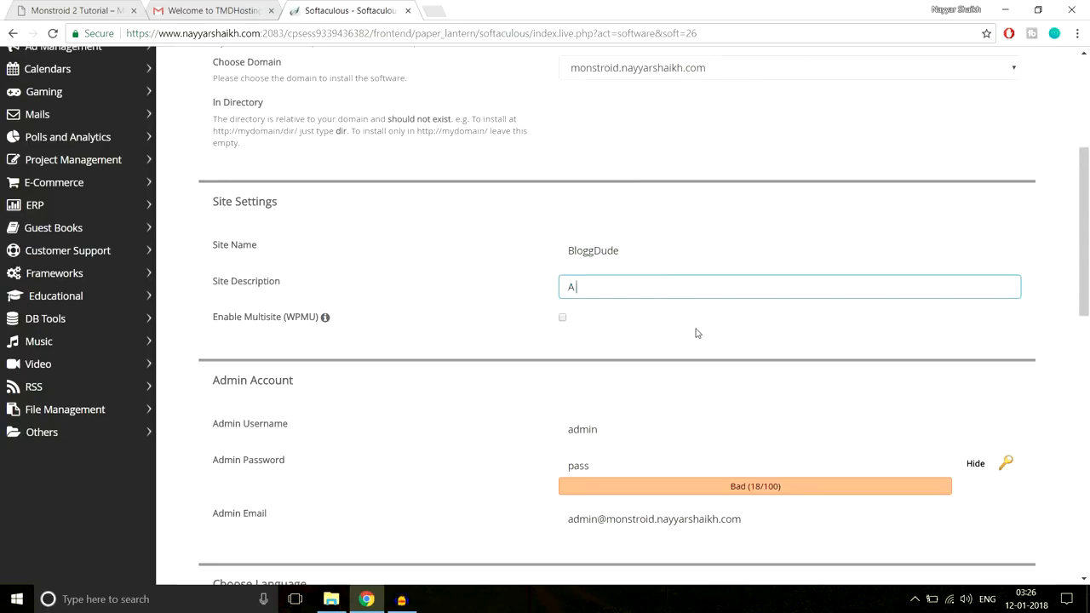
scroll(781, 319, down, 1)
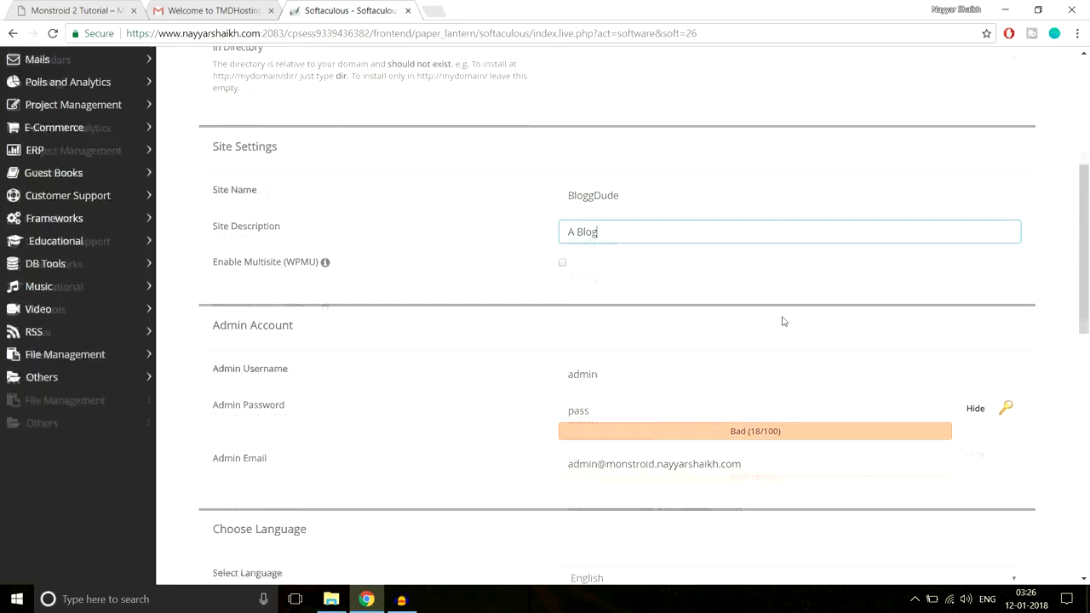
drag(619, 215, 538, 220)
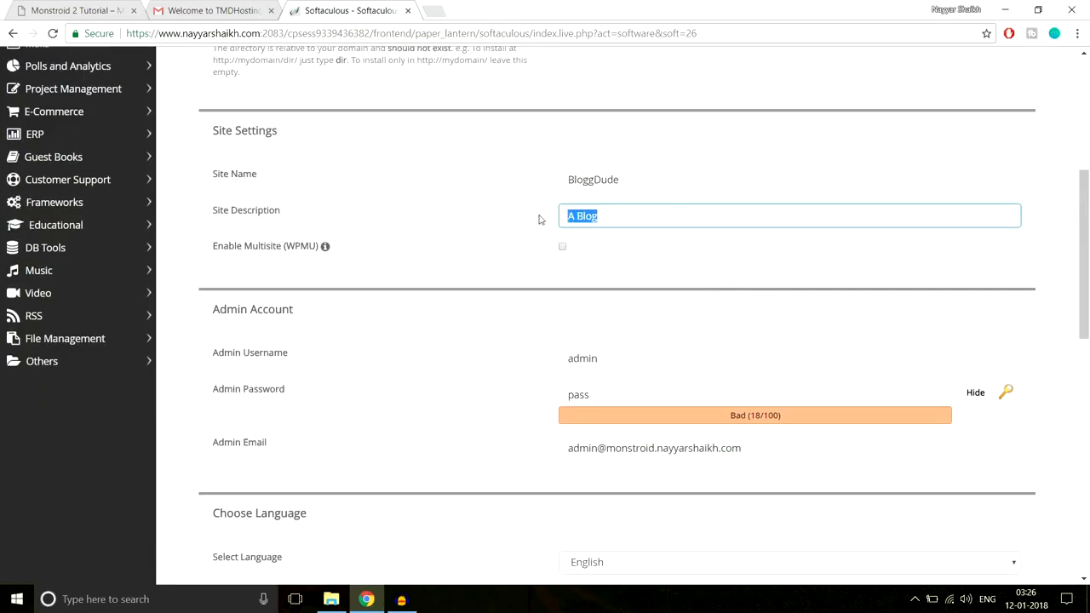
Replace the default admin username with the administrator's first and last name joined by an underscore
scroll(726, 271, down, 2)
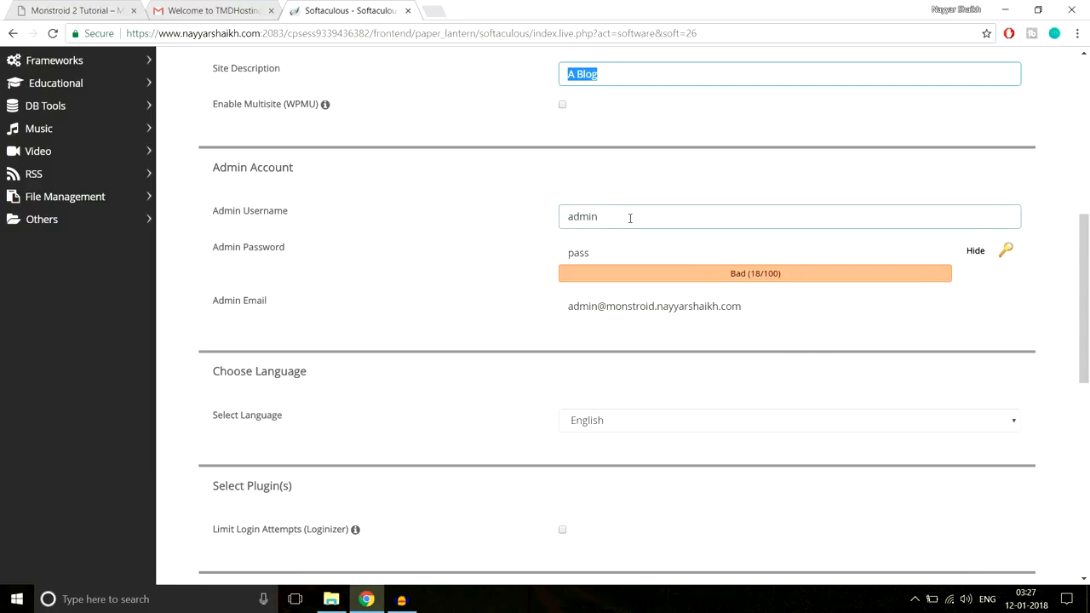
drag(630, 218, 550, 224)
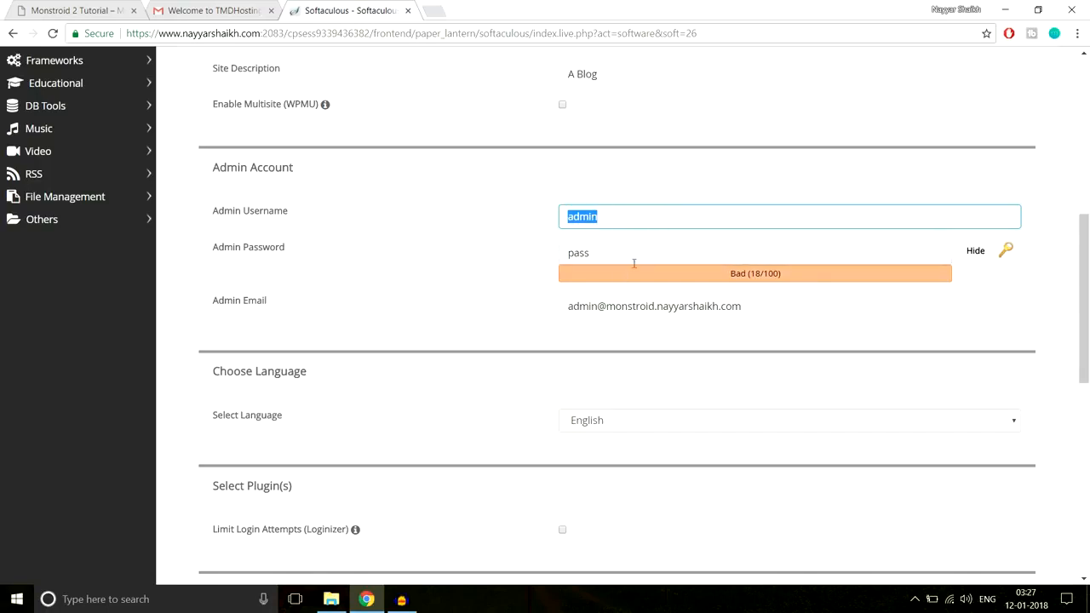
text(Na)
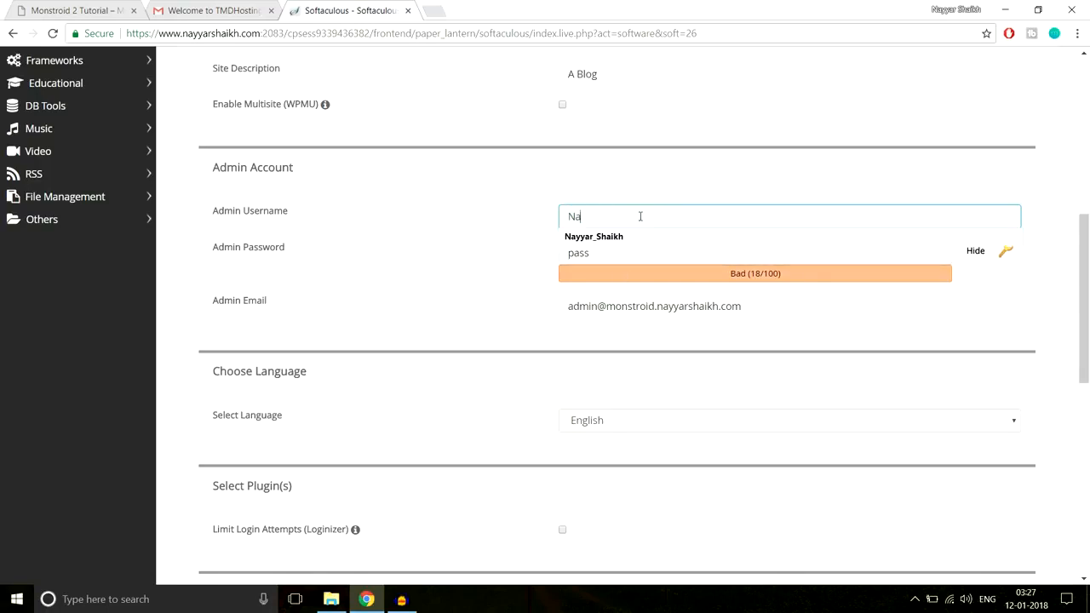
text(yyar)
click(637, 240)
drag(571, 216, 578, 217)
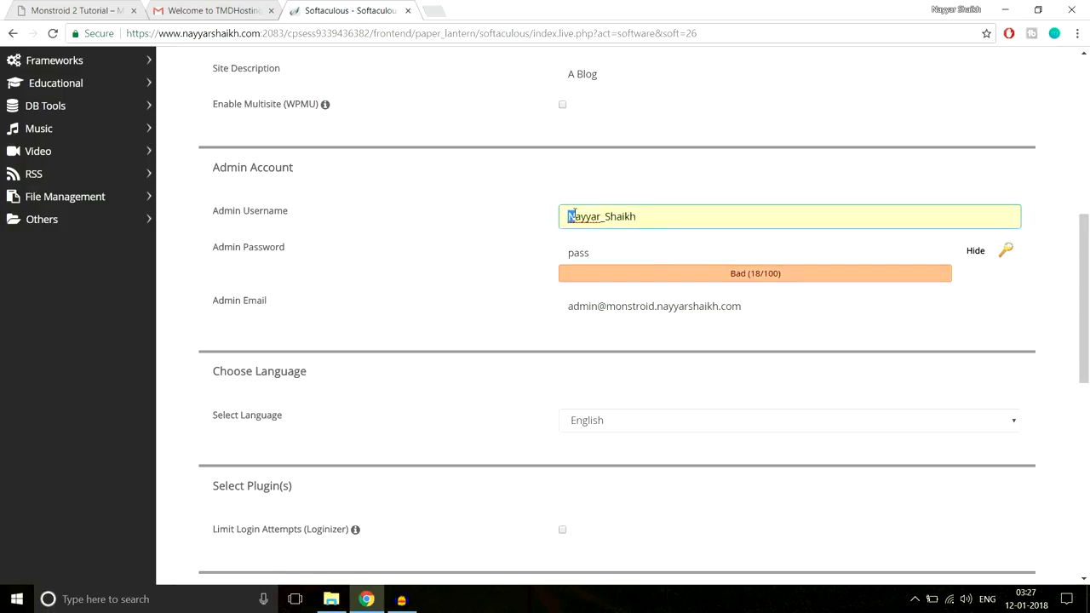
click(663, 186)
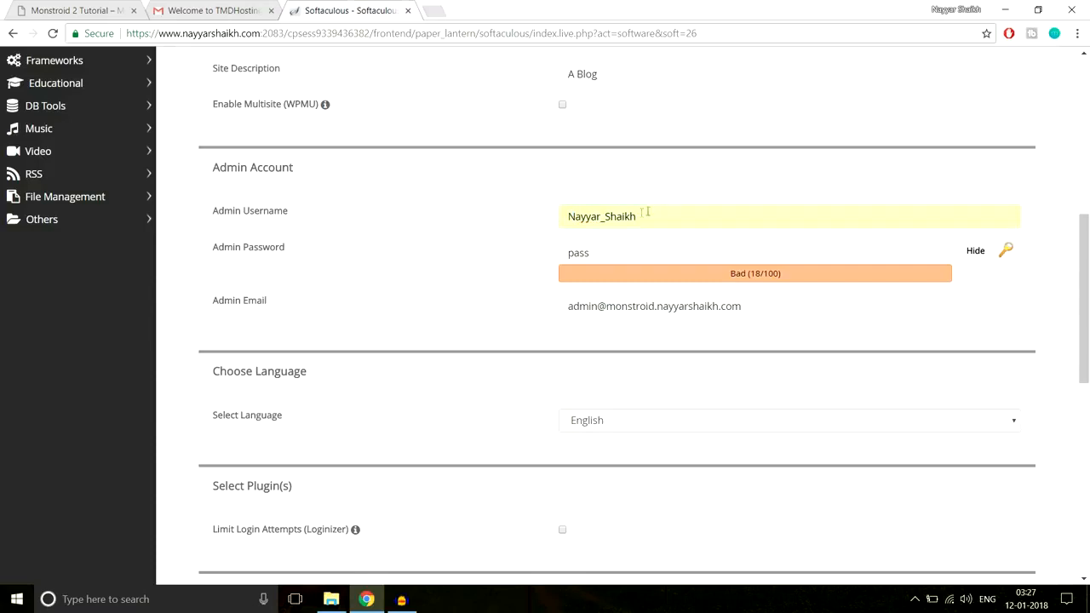
mouse_move(601, 216)
mouse_down()
mouse_move(615, 217)
mouse_move(604, 217)
mouse_up()
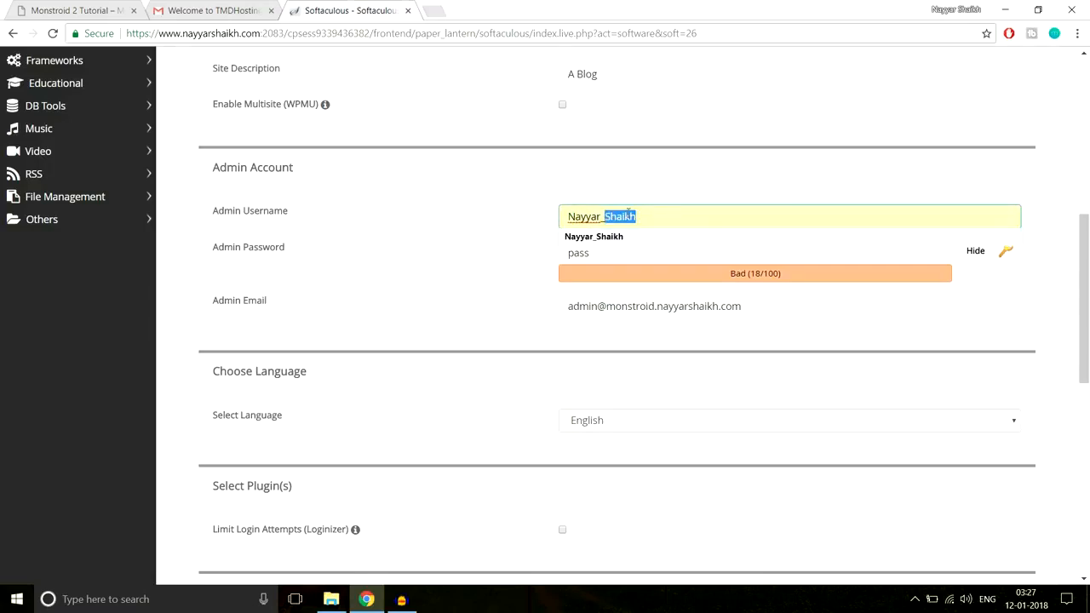
Hide the admin password's characters and replace the default password with the administrator's chosen password
click(643, 207)
click(678, 186)
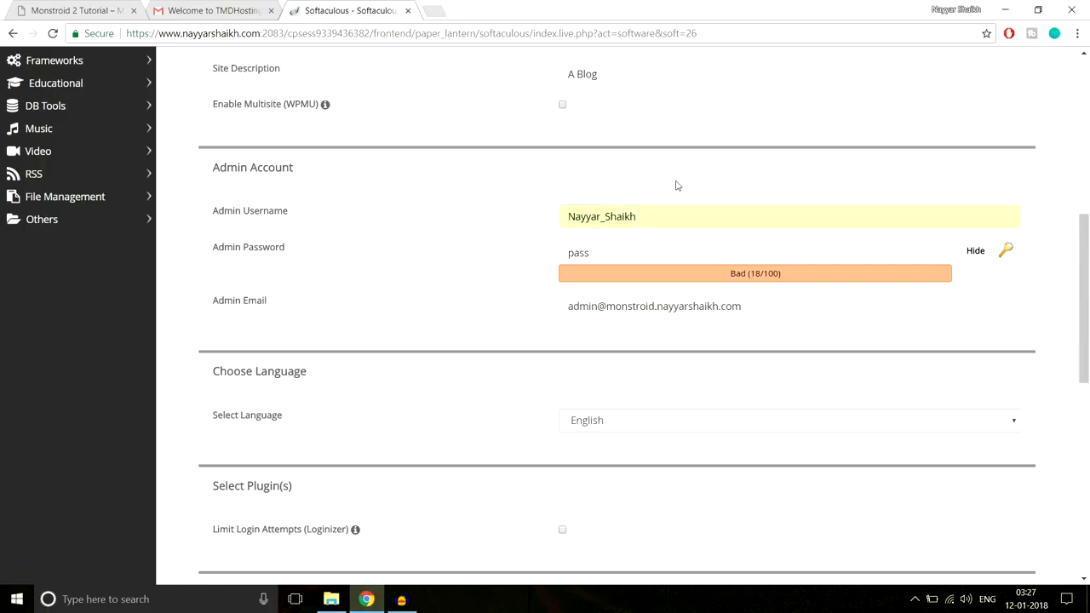
click(669, 248)
click(978, 260)
drag(667, 253, 518, 257)
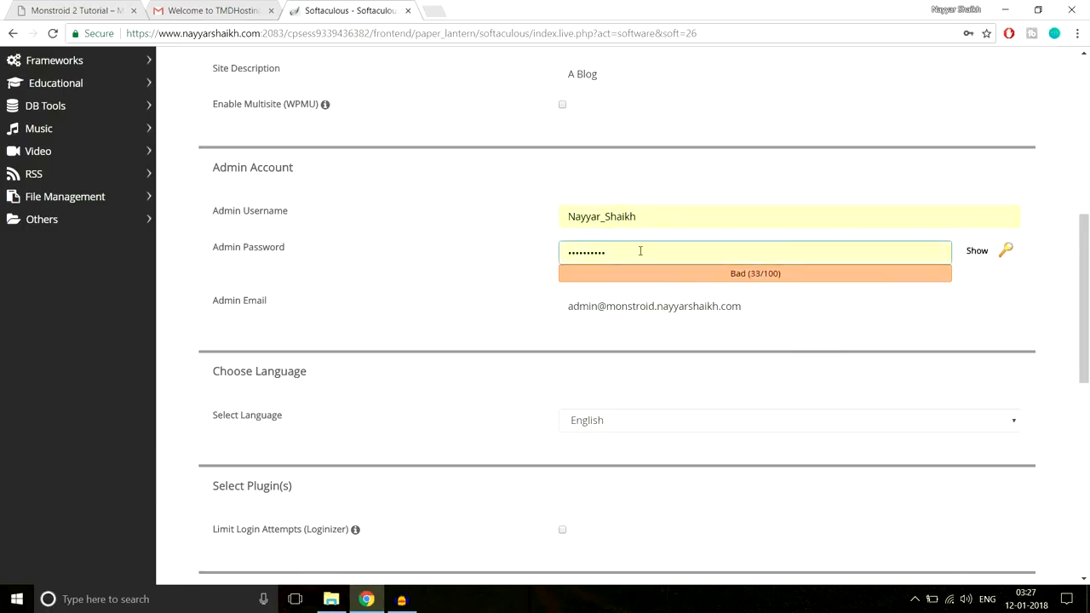
text(12)
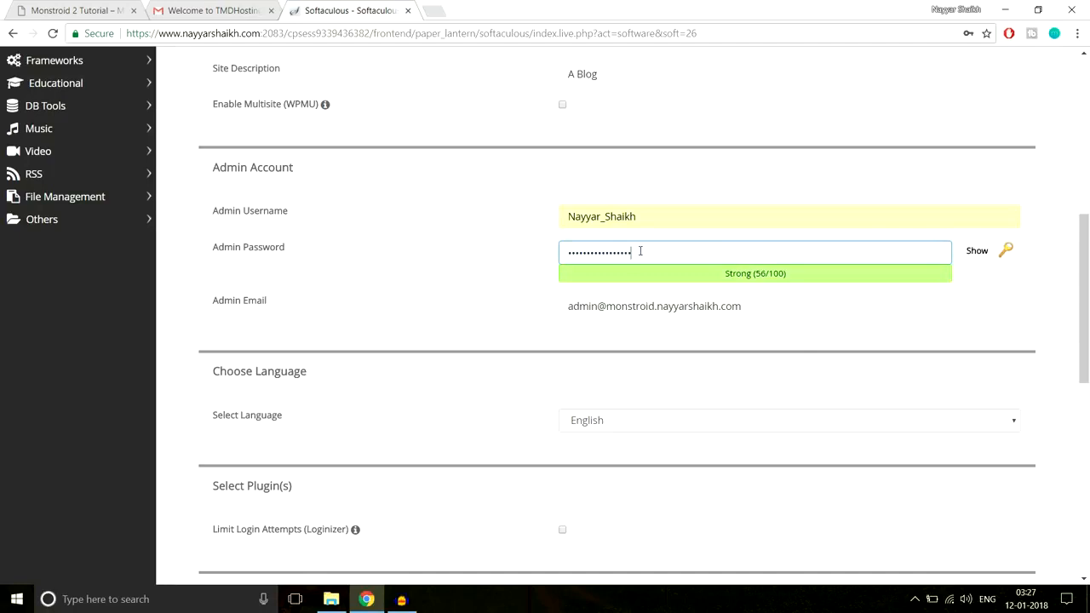
key(ctrl+a)
text(••••••••••)
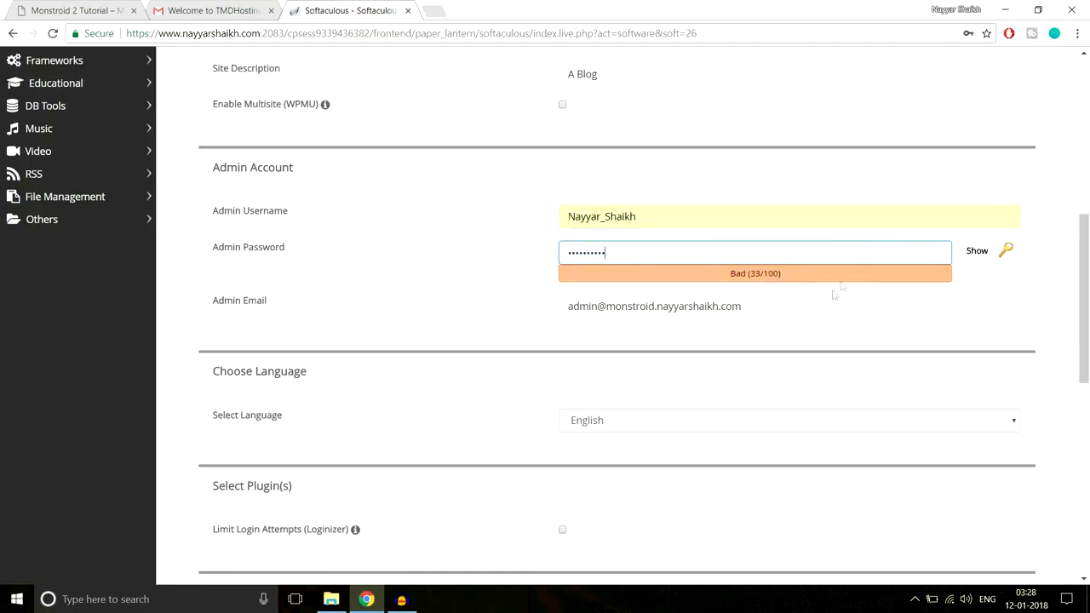
Replace the default admin email with the administrator's own email address
drag(826, 304, 485, 328)
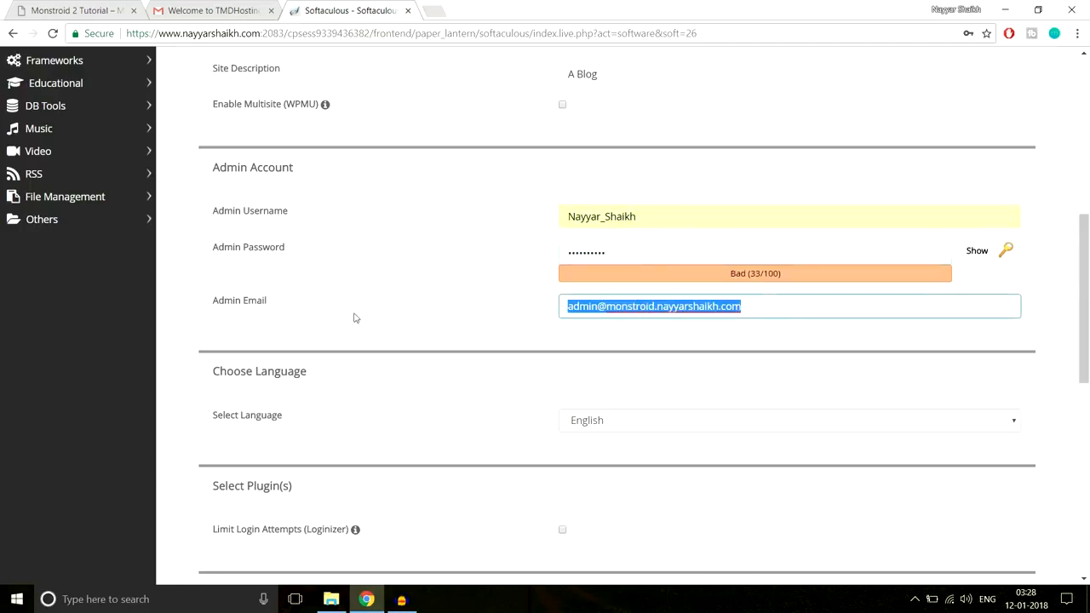
text(re)
click(621, 329)
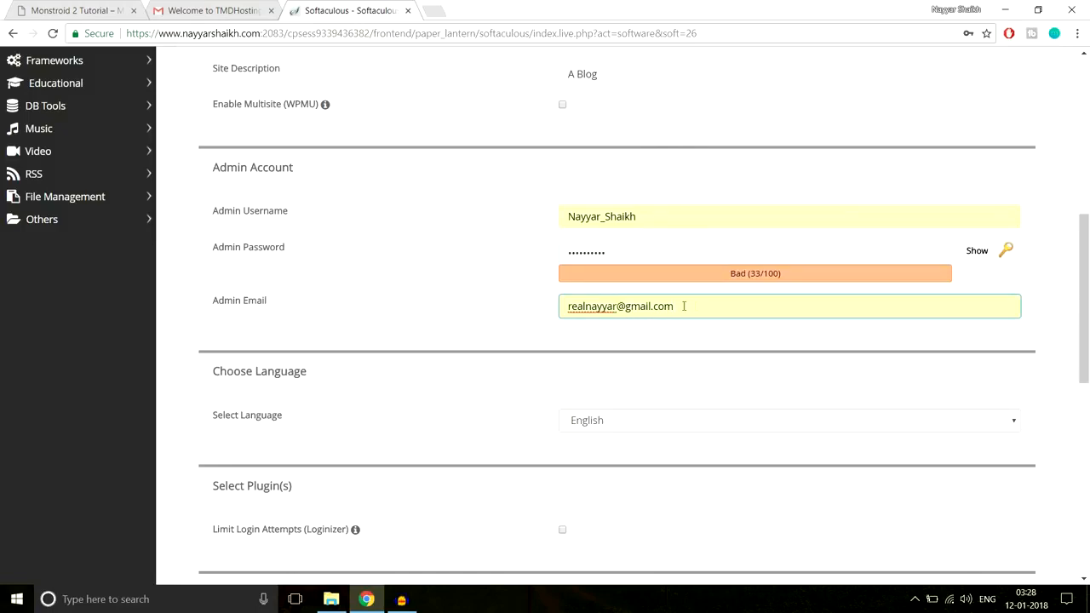
Start the WordPress installation with the entered settings, without selecting an optional theme
scroll(754, 367, down, 7)
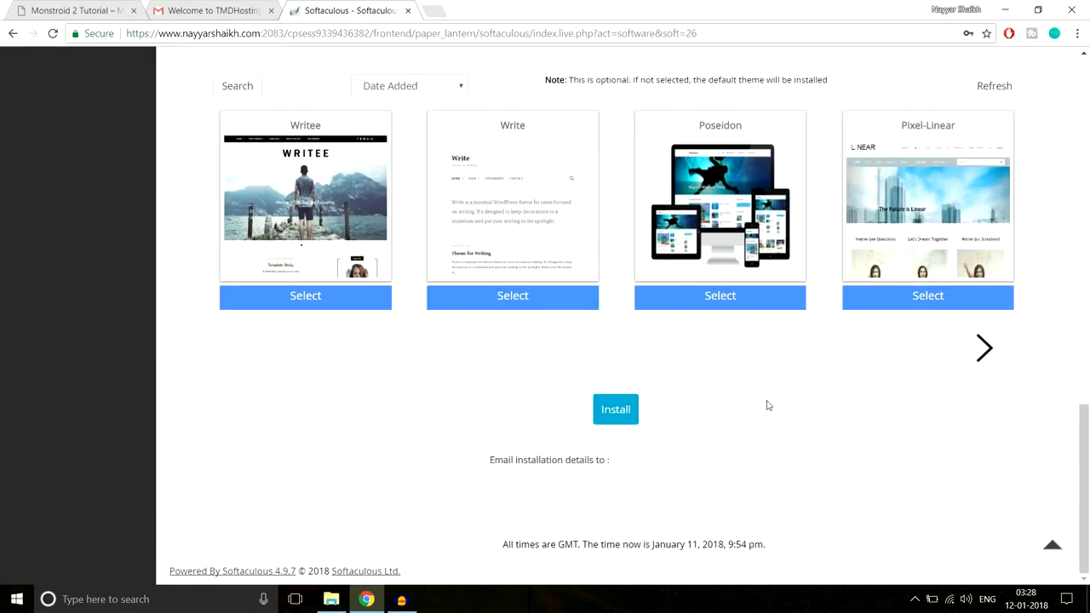
click(615, 411)
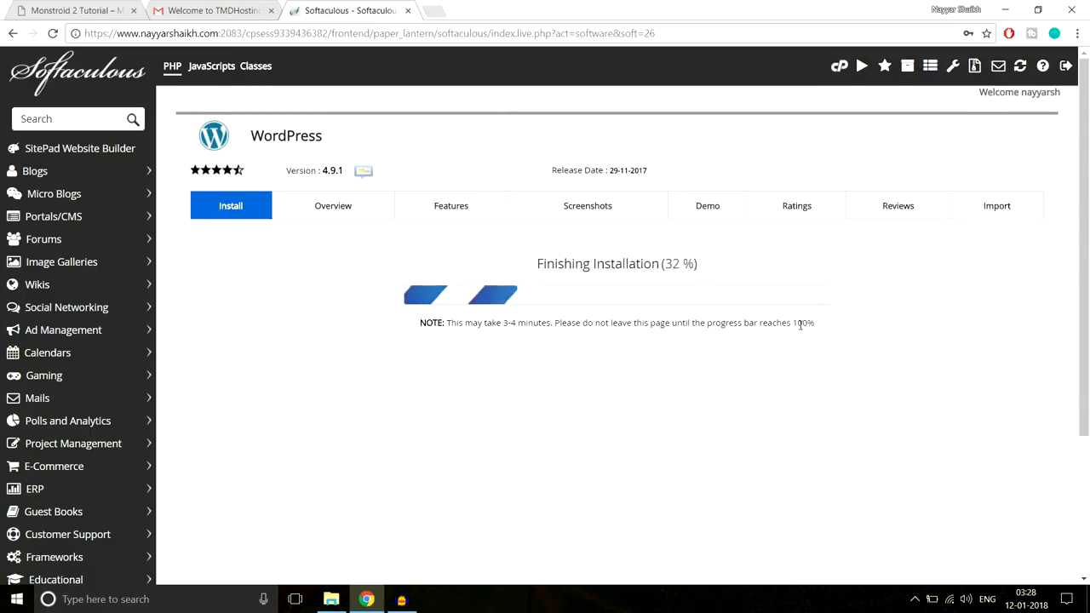
Open the new site's wp-admin address from the installation summary and close the Gmail and Softaculous pages
scroll(901, 320, down, 1)
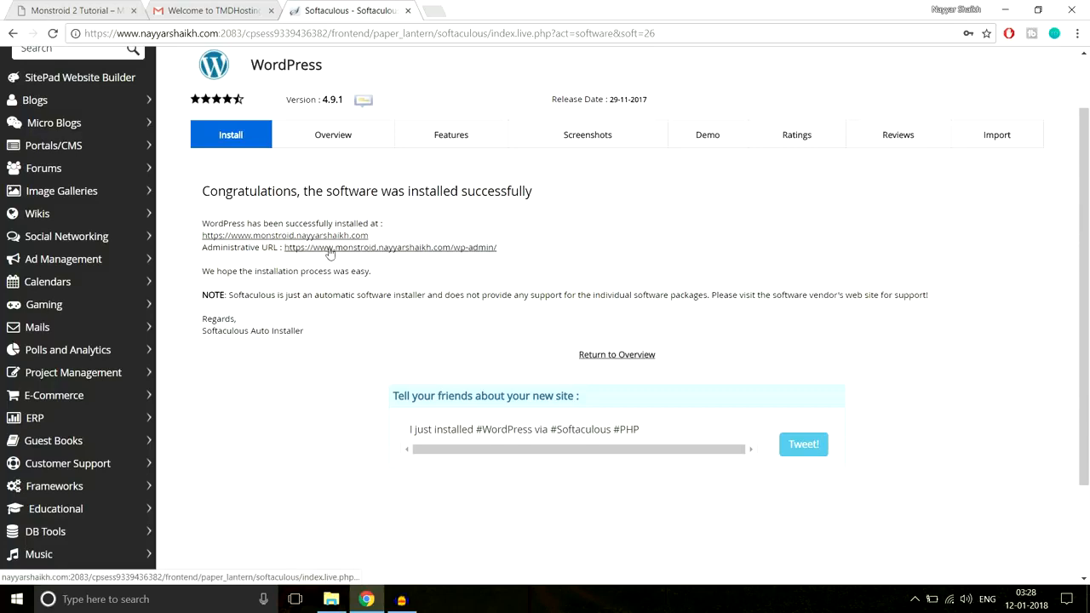
click(397, 253)
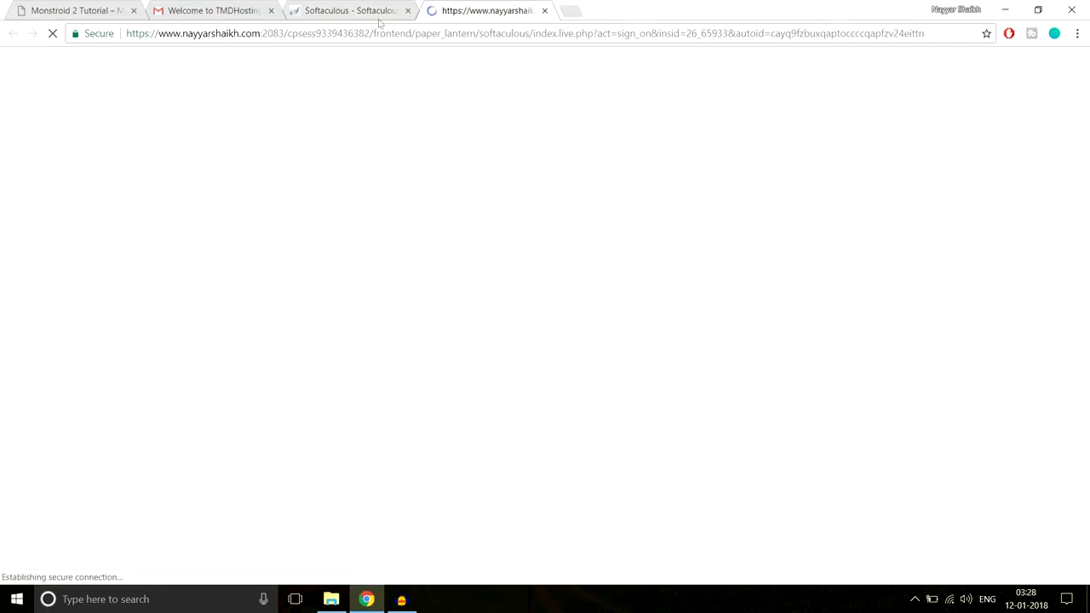
click(271, 10)
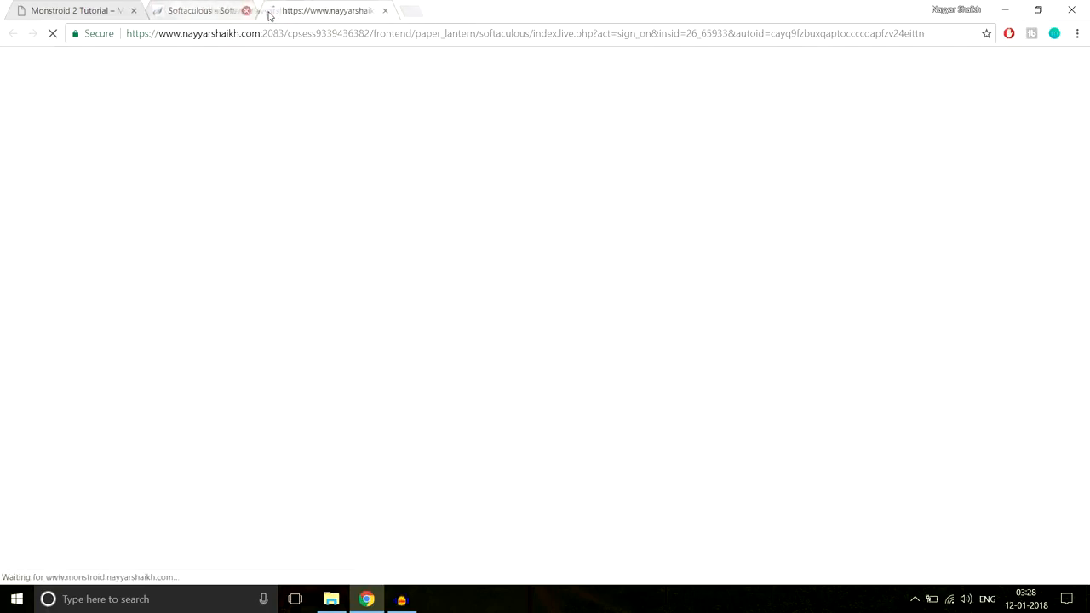
click(271, 10)
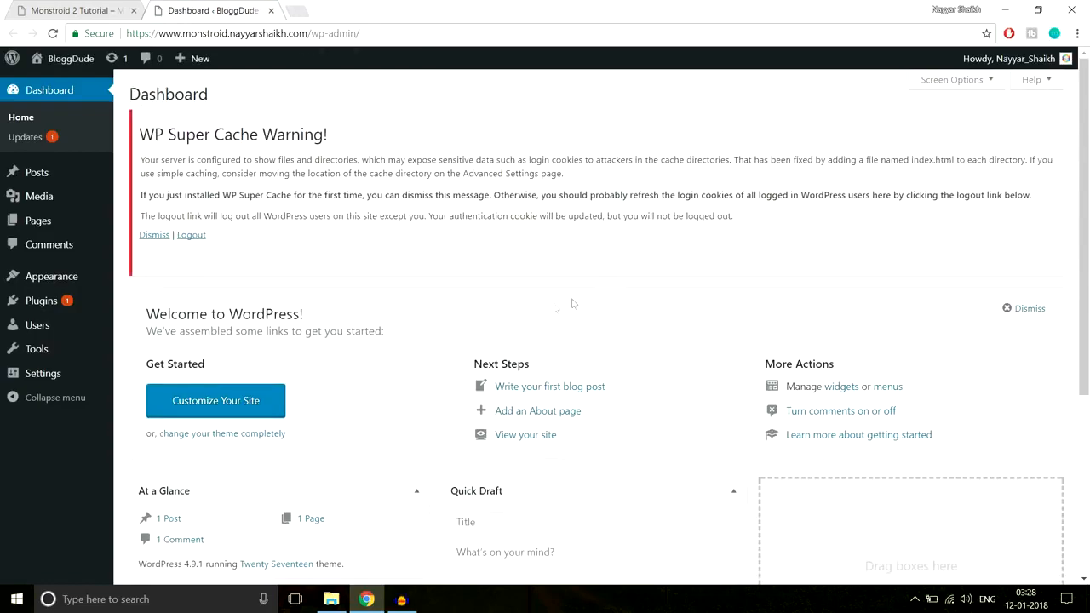
Review the dashboard and clear the WP Super Cache warning by using its option to log out all other WordPress users
scroll(850, 411, down, 2)
scroll(850, 411, down, 2)
scroll(850, 411, up, 5)
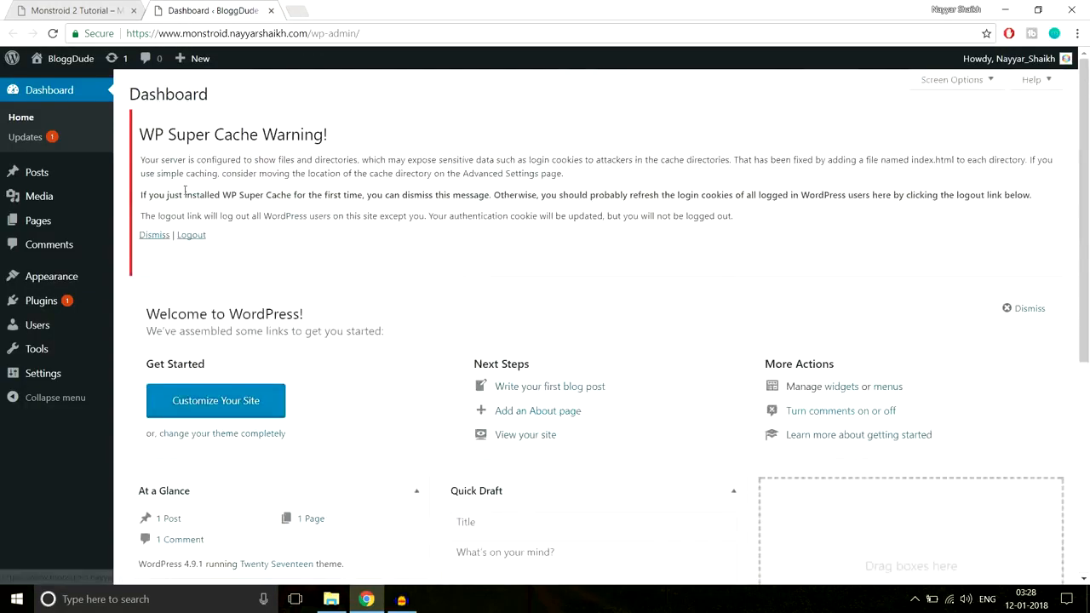
drag(140, 134, 348, 129)
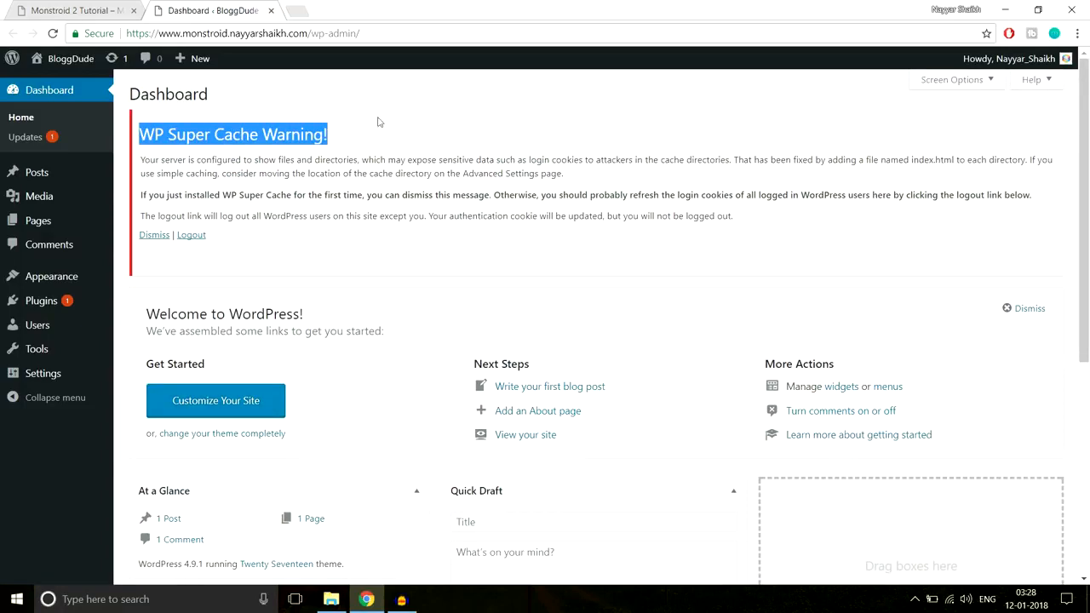
click(292, 165)
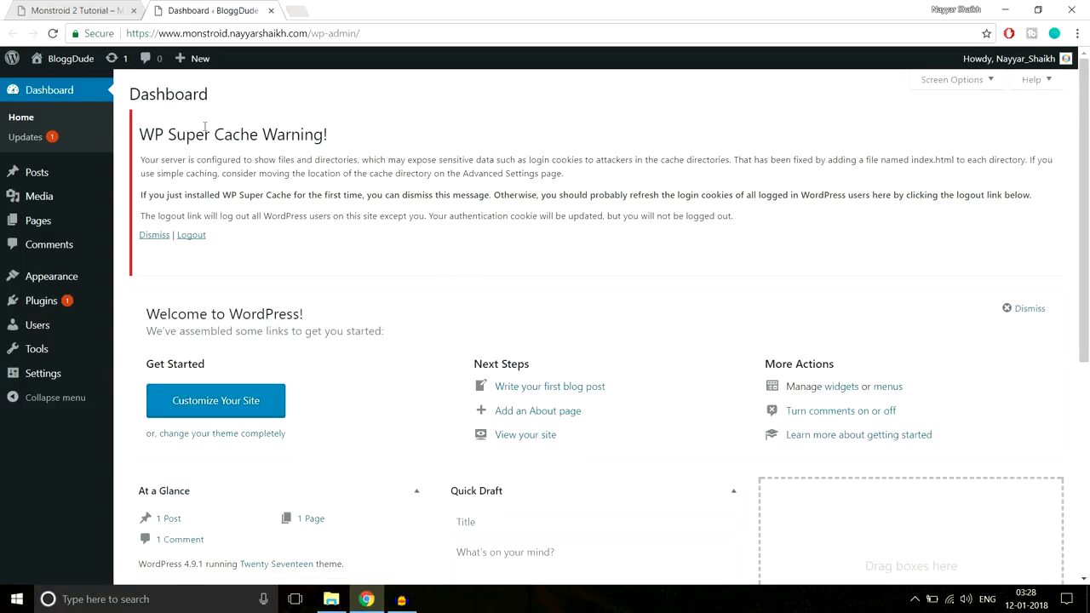
click(191, 237)
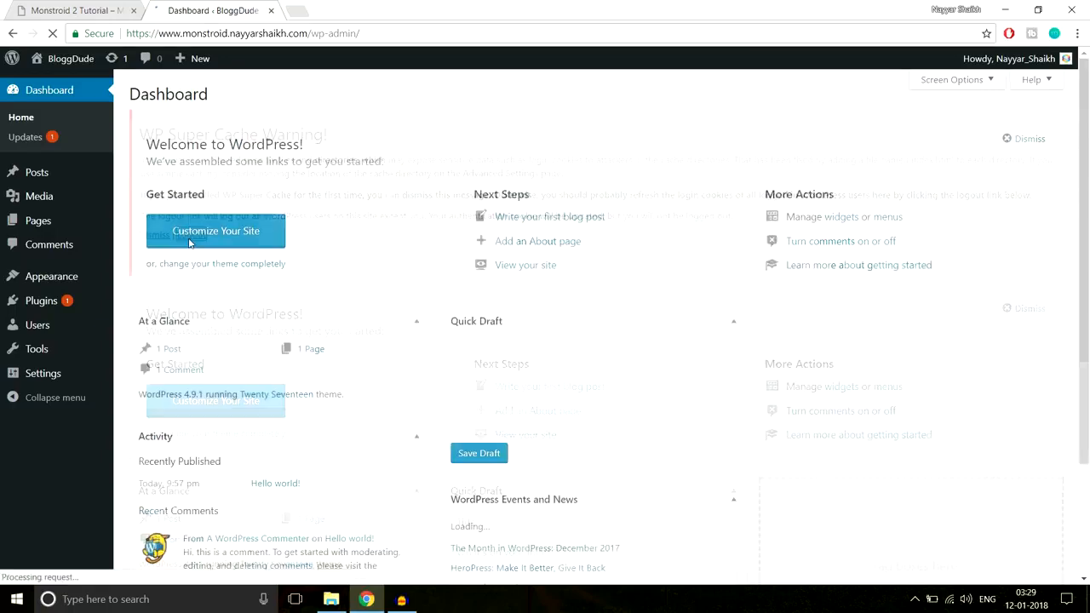
Deactivate the WP Super Cache plugin in the list of installed plugins
mouse_move(43, 311)
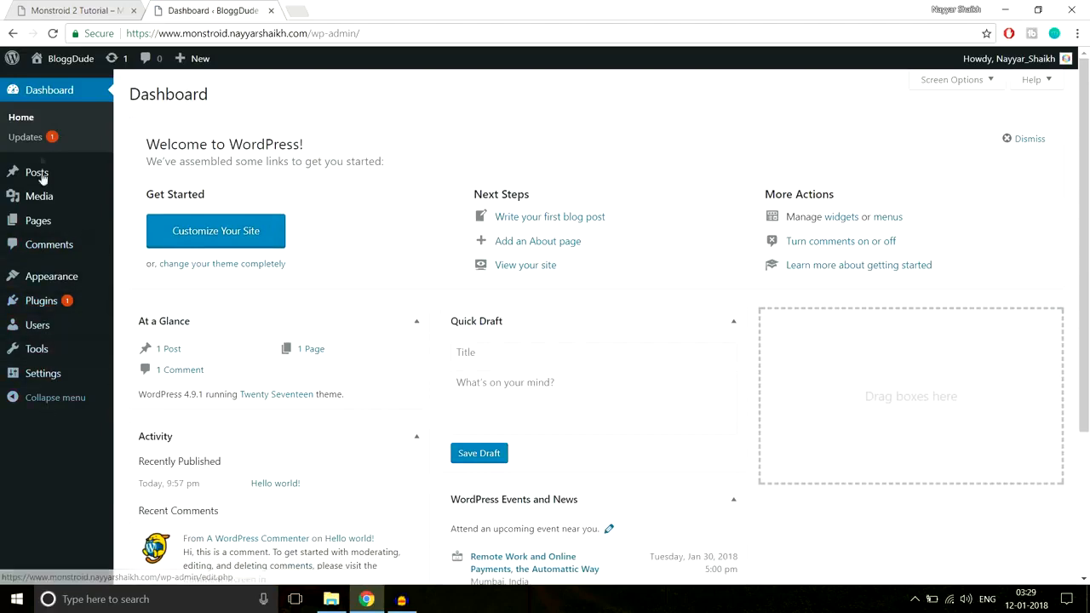
click(53, 304)
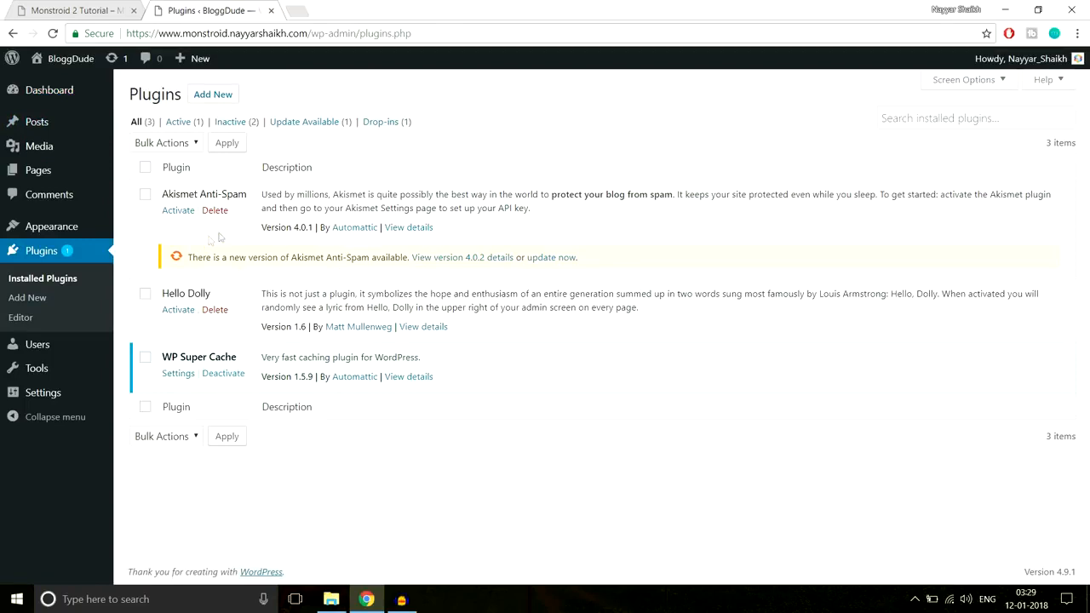
click(225, 378)
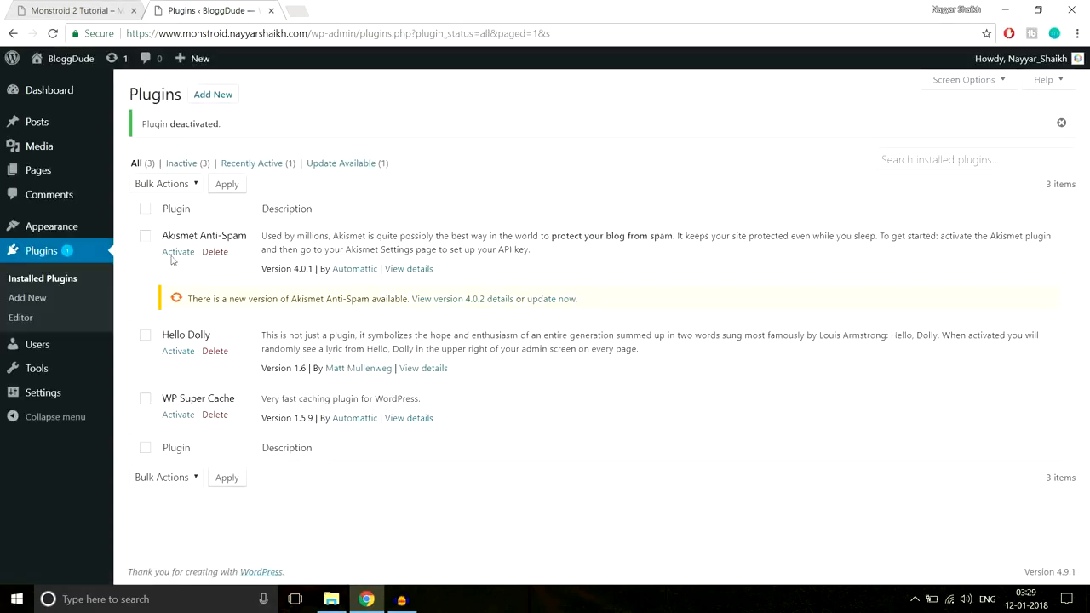
Delete all installed plugins in bulk: Akismet Anti-Spam, Hello Dolly and WP Super Cache
click(145, 209)
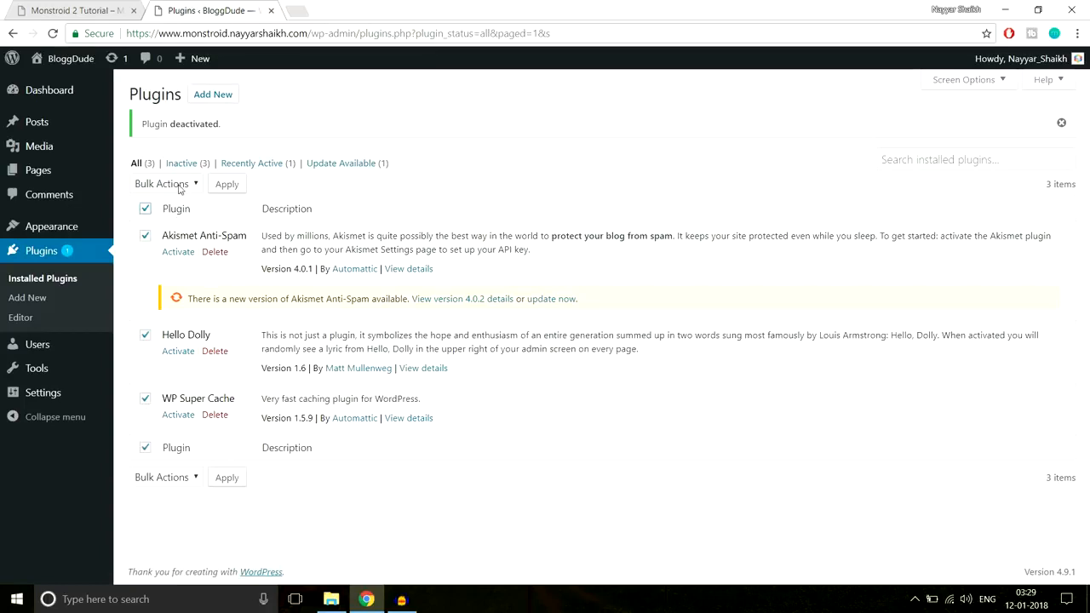
click(180, 186)
click(151, 258)
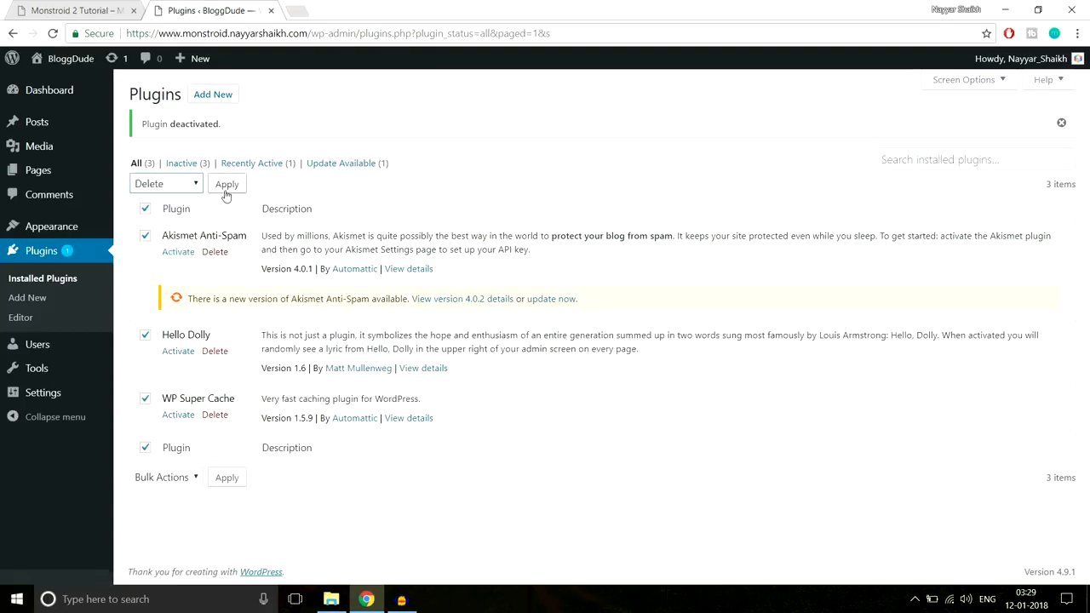
click(226, 184)
click(603, 110)
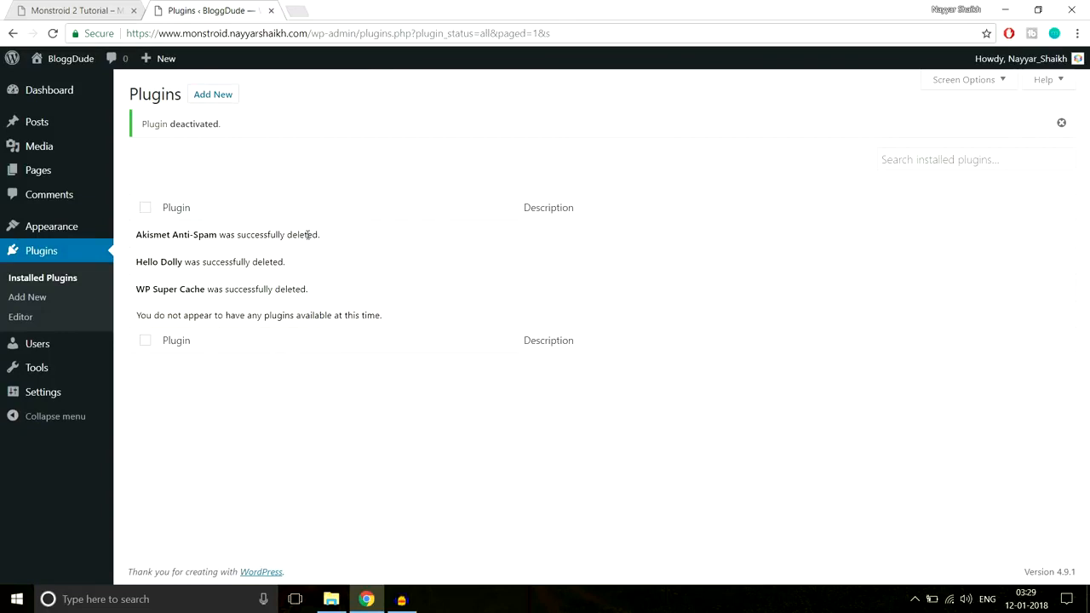
Open the site's list of installed themes
click(61, 229)
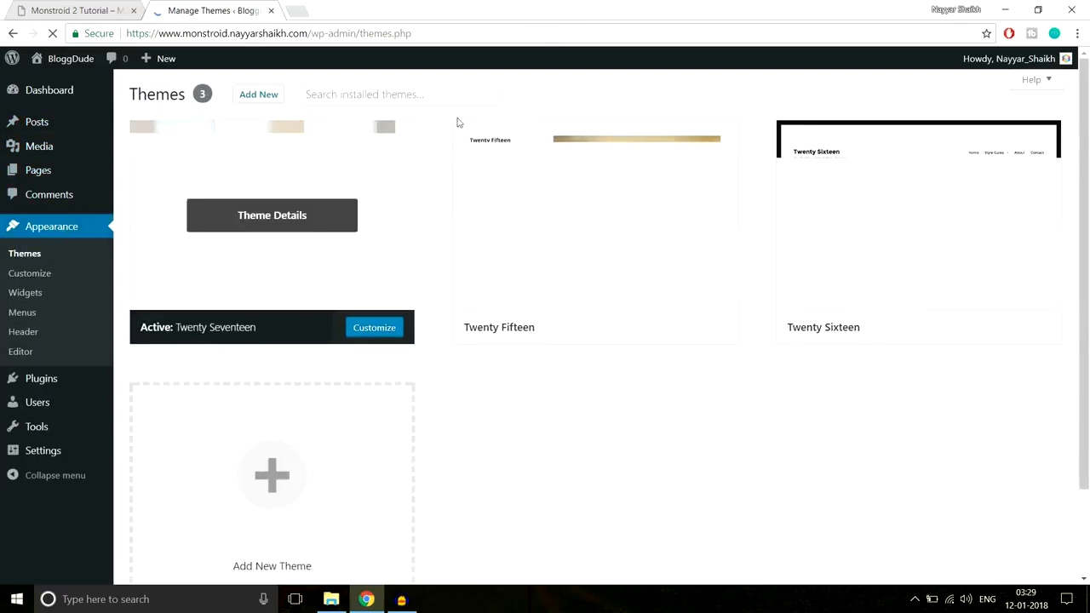
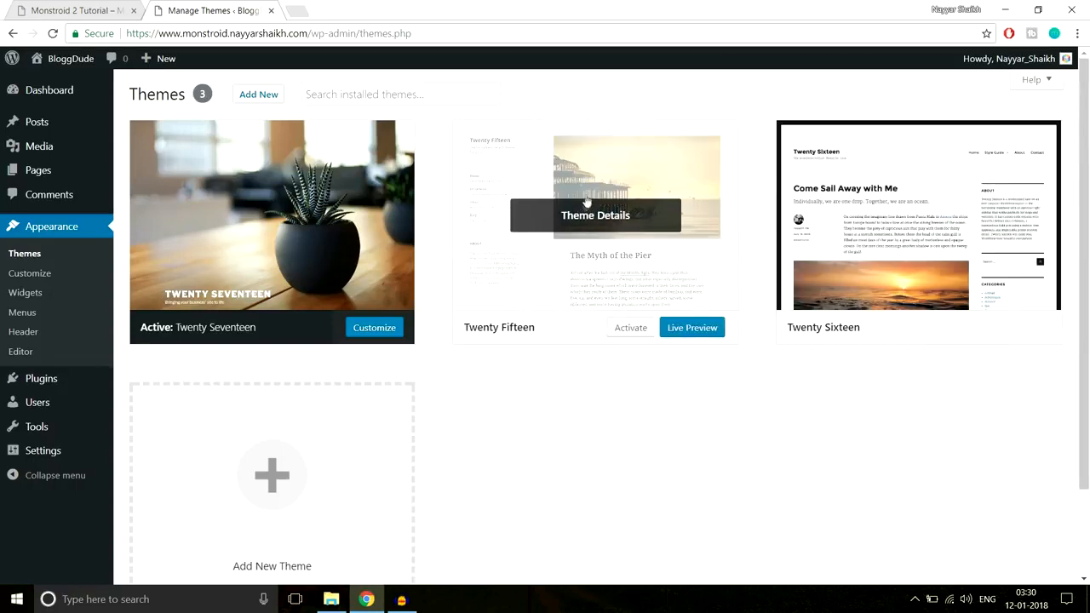
Delete the inactive Twenty Fifteen and Twenty Sixteen themes, confirming each deletion
click(599, 223)
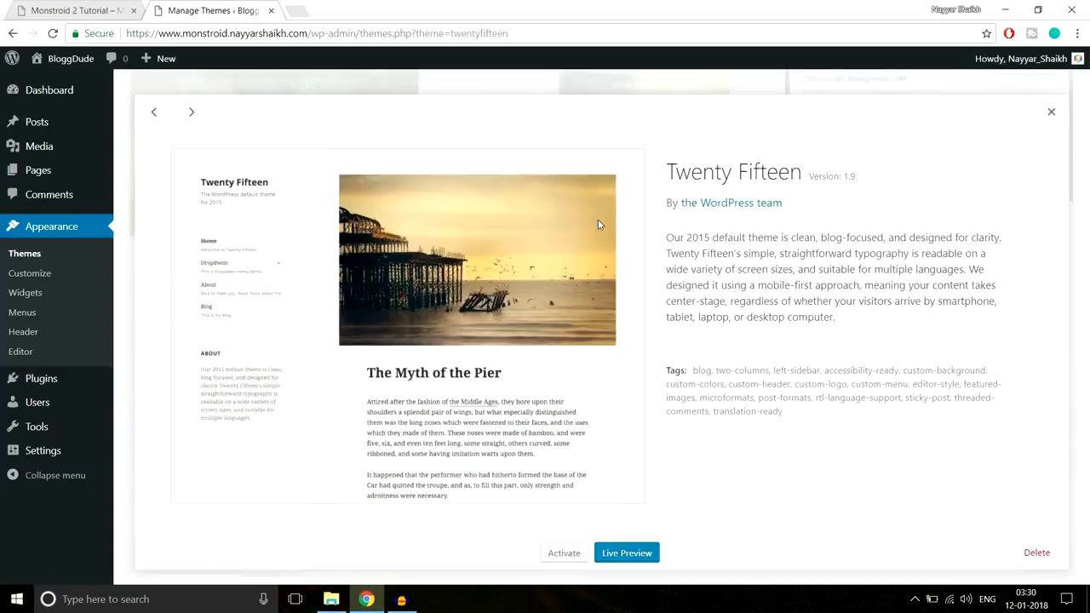
click(1031, 552)
click(599, 133)
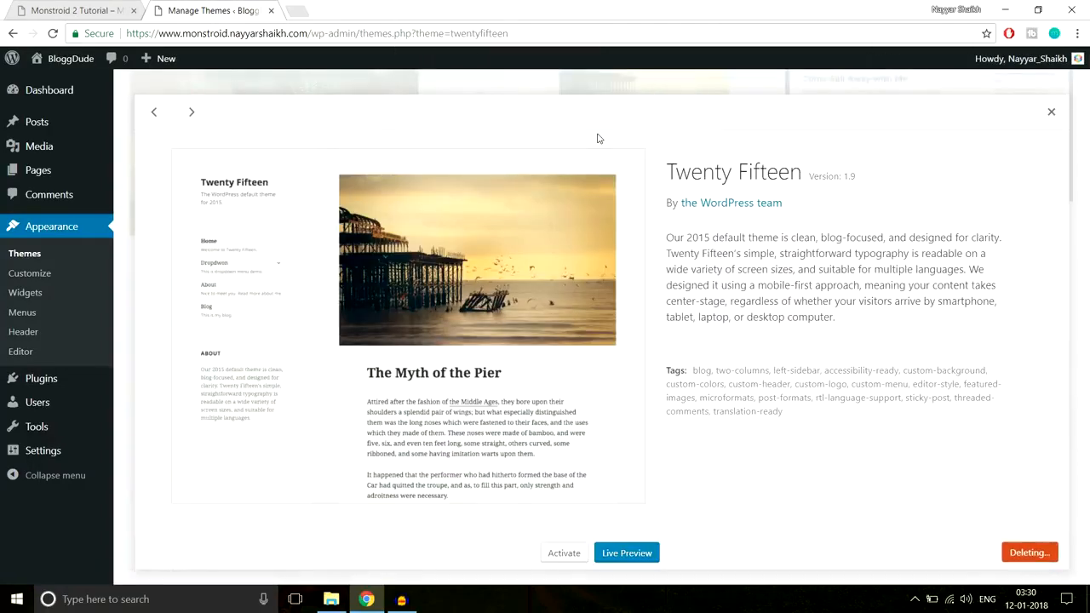
click(590, 184)
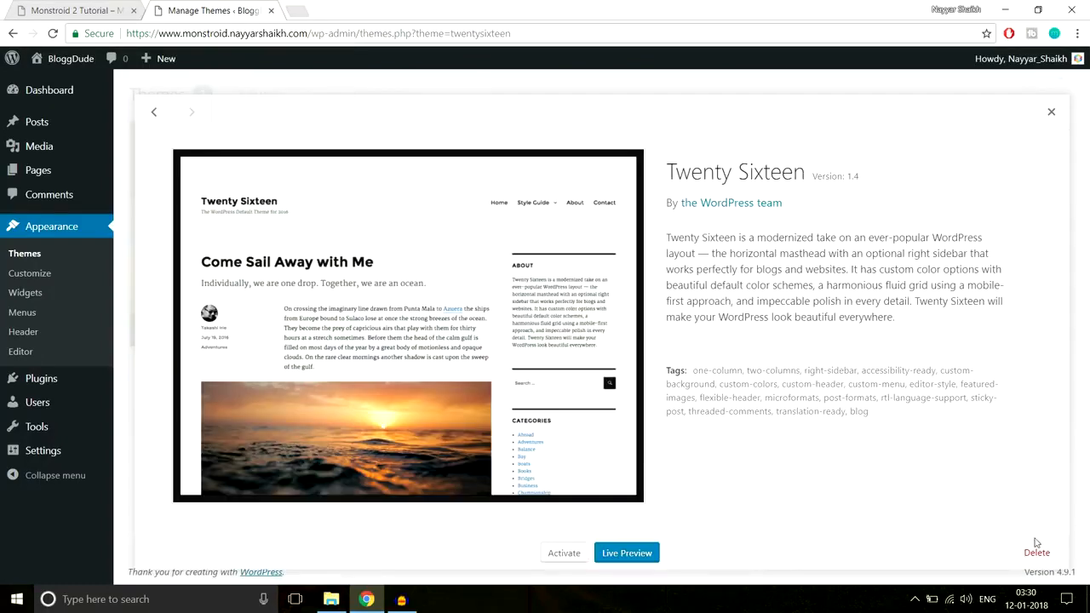
click(1037, 552)
click(595, 138)
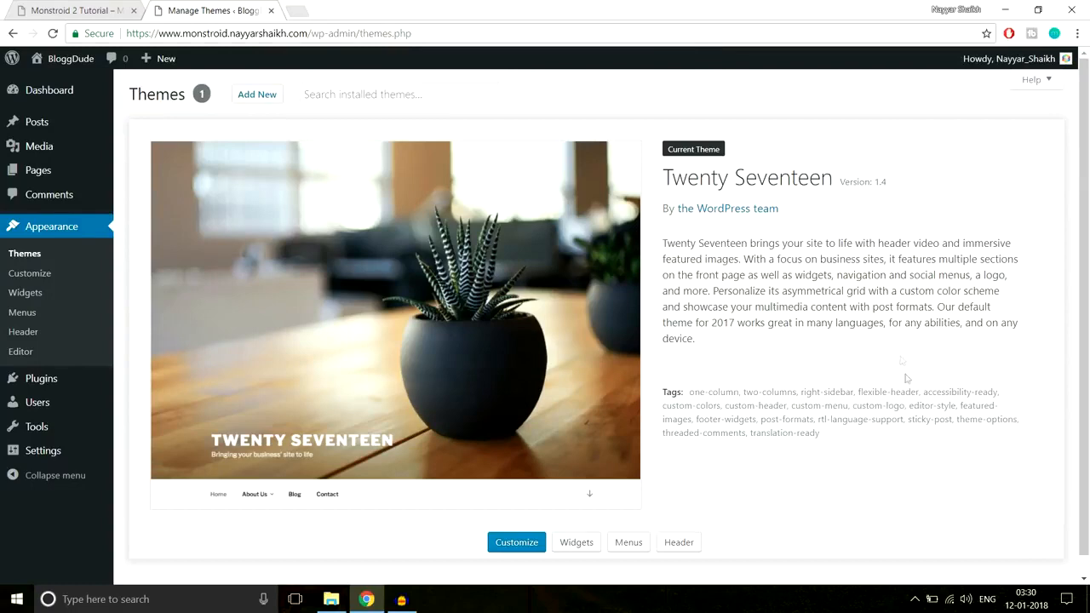
Open the BloggDude site's front end in a new tab and look through its homepage
scroll(905, 383, down, 1)
scroll(901, 386, up, 1)
mouse_move(65, 71)
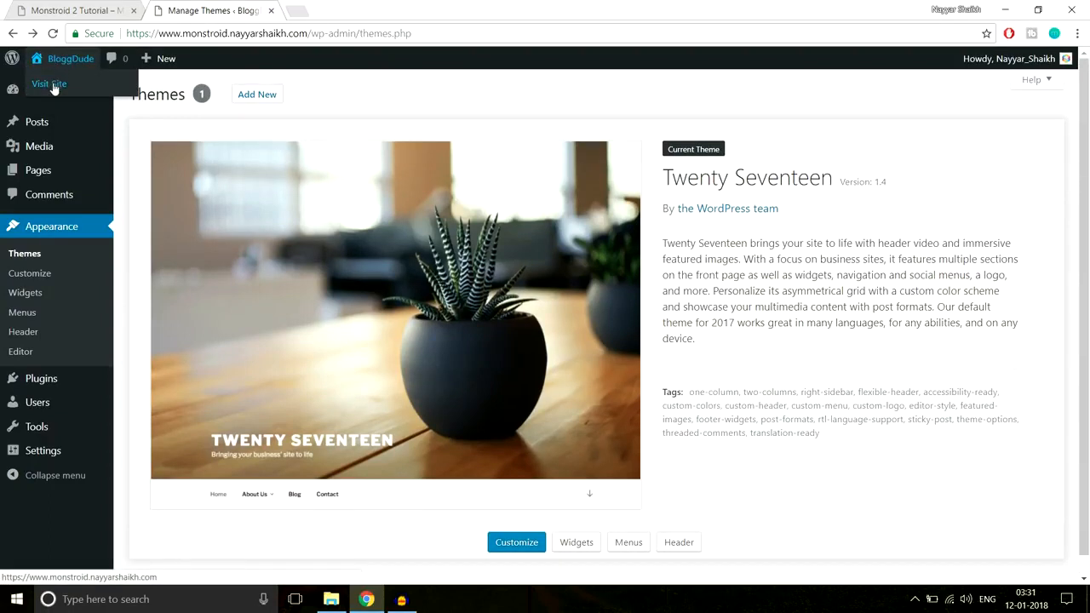
right_click(54, 88)
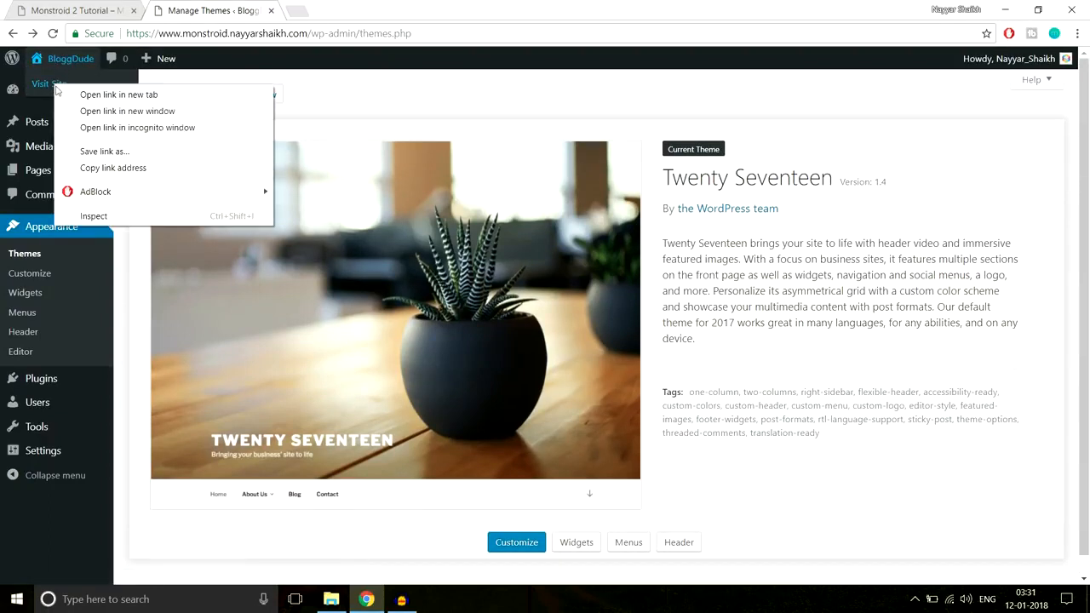
click(85, 95)
click(332, 9)
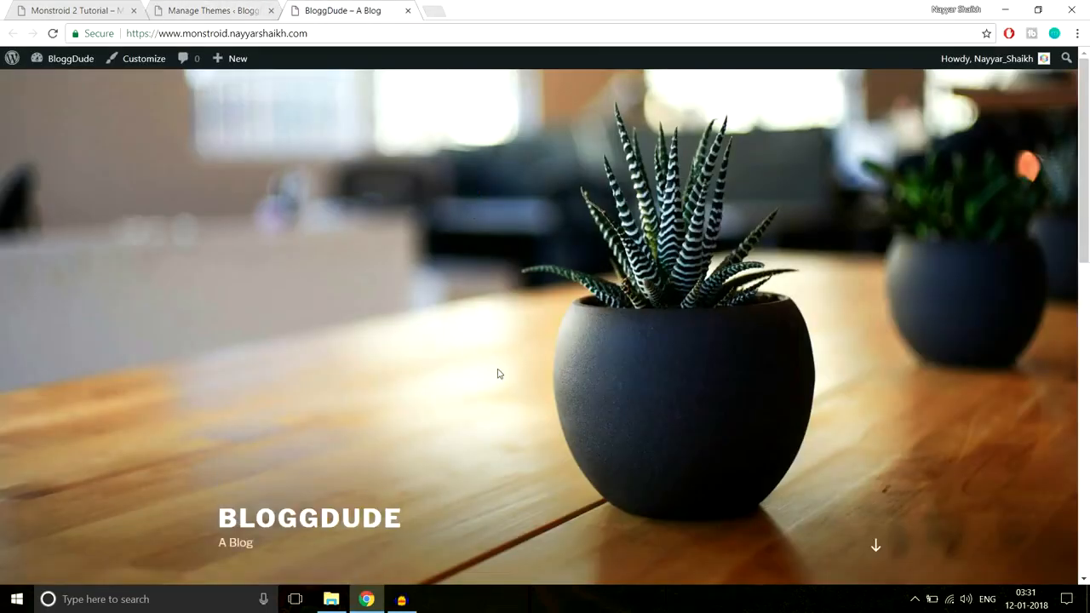
scroll(499, 374, down, 8)
scroll(499, 381, down, 3)
scroll(499, 383, up, 15)
scroll(696, 375, down, 4)
scroll(694, 388, up, 4)
Look over the Monstroid 2 demo site's homepage, then return to the Manage Themes page
click(59, 9)
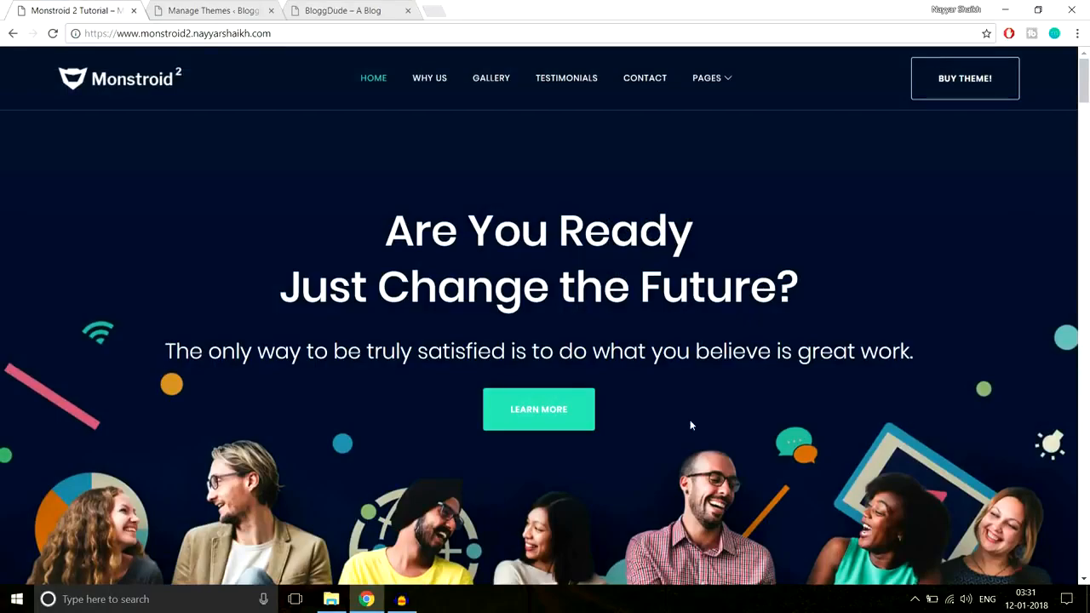
scroll(691, 426, down, 4)
scroll(690, 429, down, 5)
scroll(688, 428, up, 8)
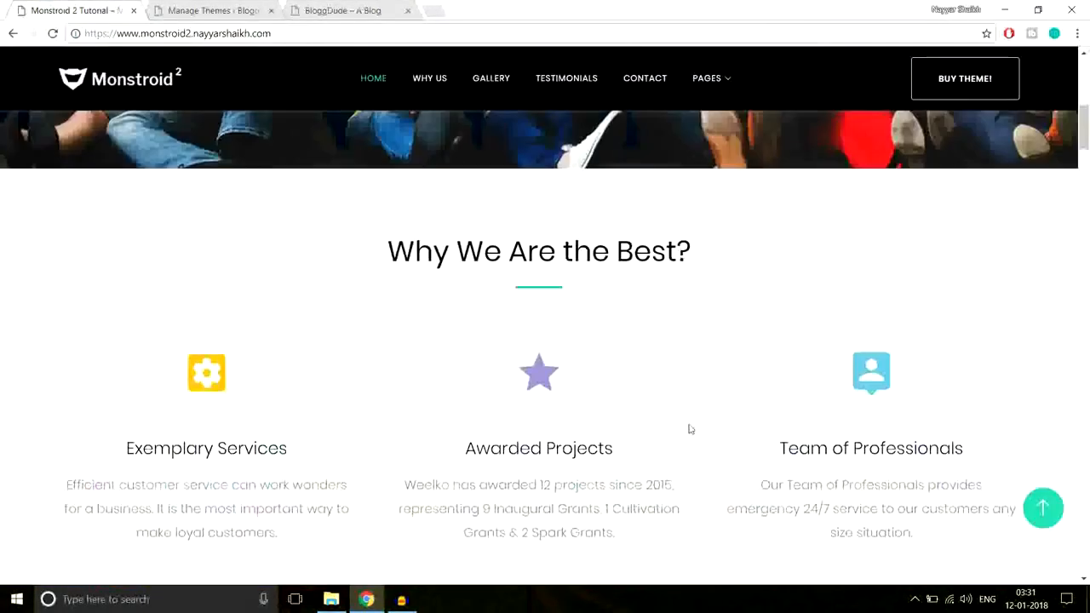
scroll(689, 425, up, 3)
click(213, 10)
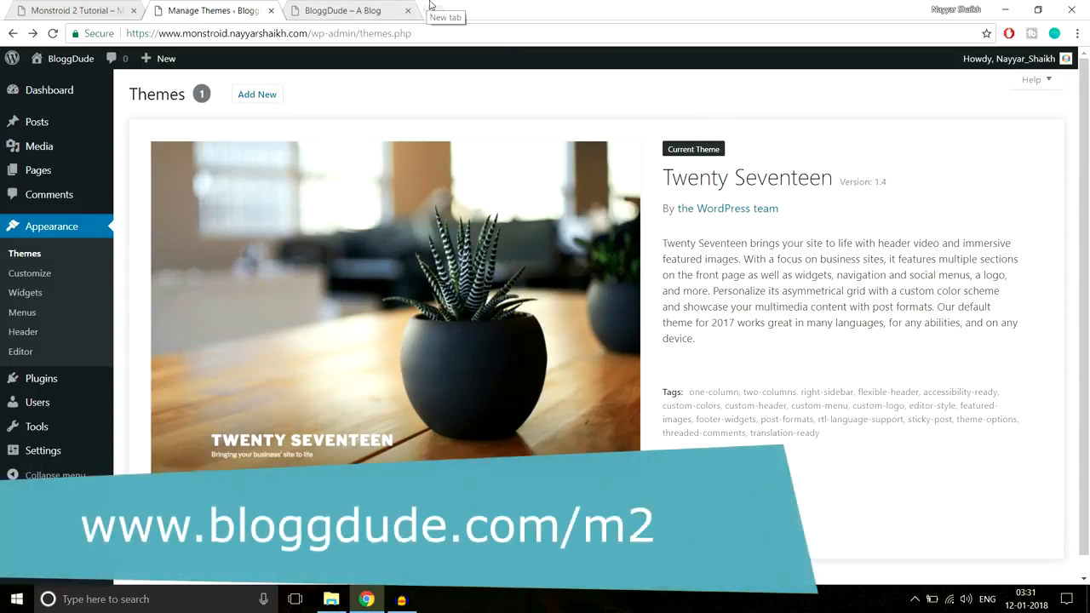
Open bloggdude.com/m2 in a new tab, dismiss the notification request and look over the Monstroid2 theme page
click(431, 7)
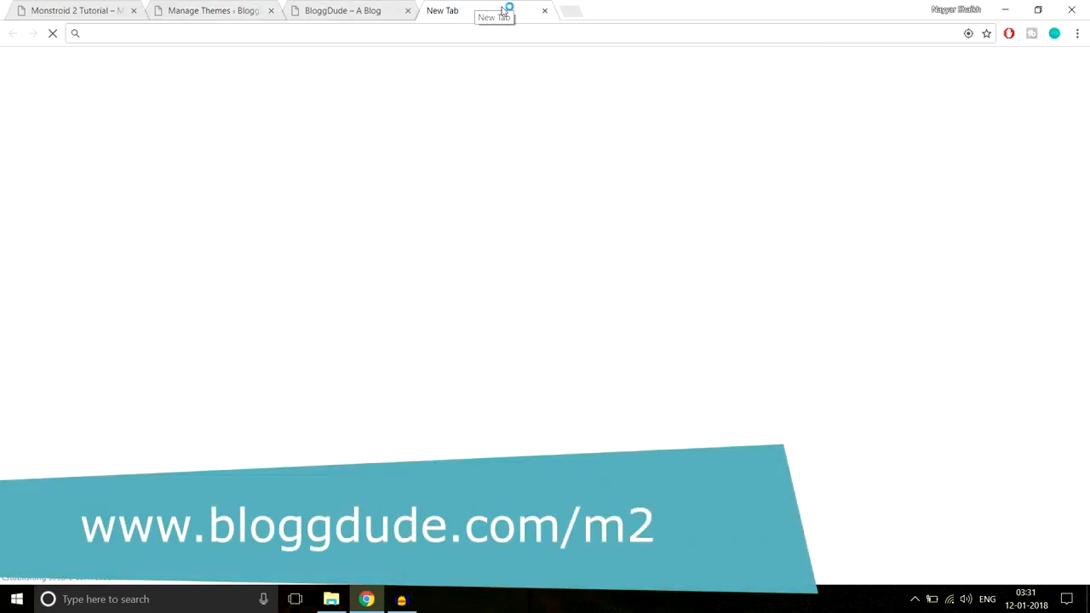
text(bloggdude.com)
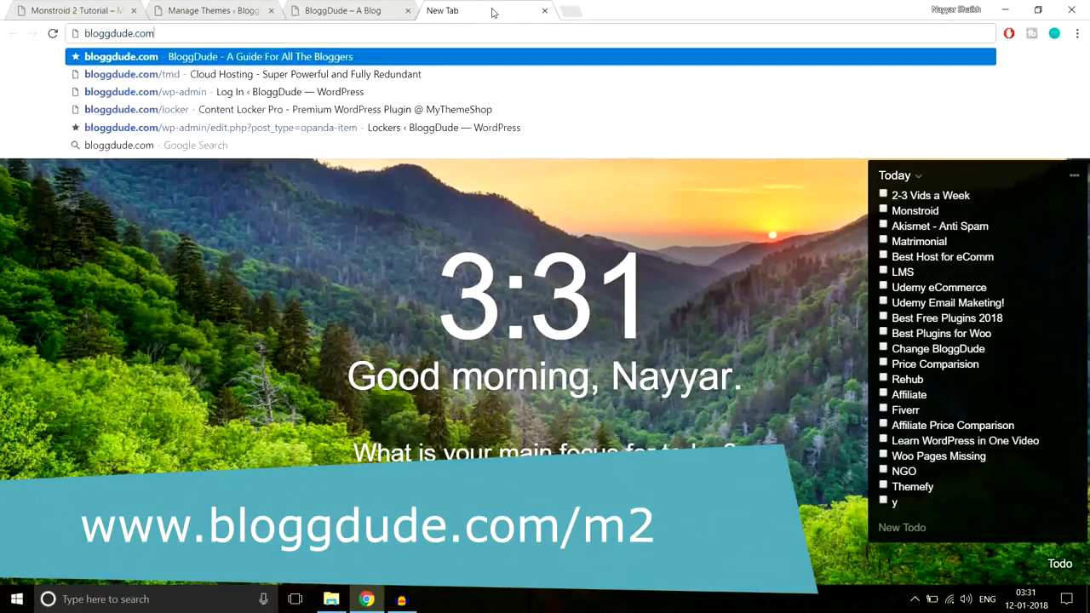
text(/m2)
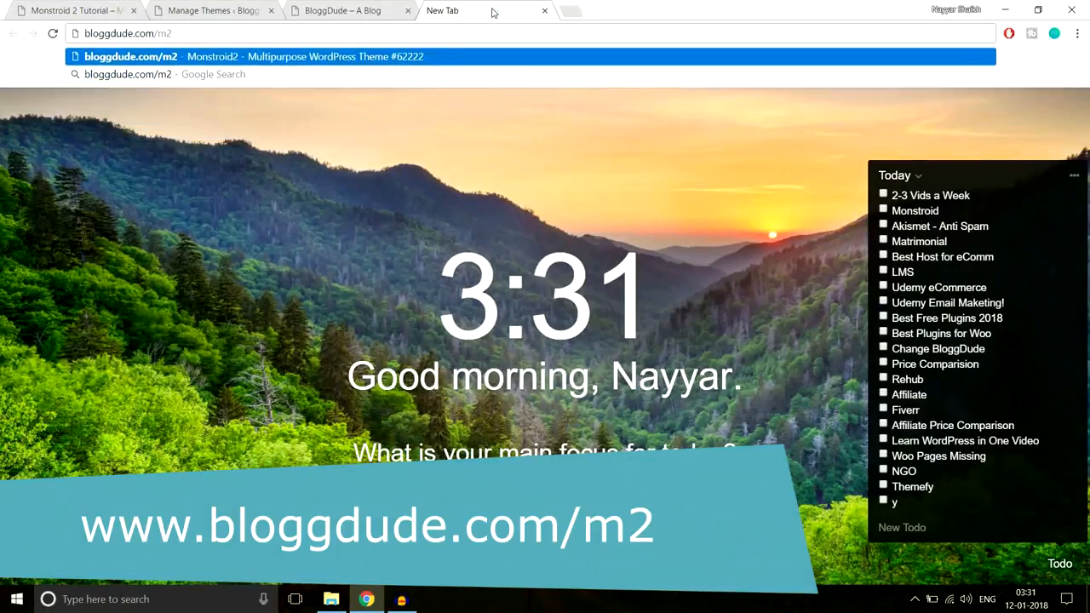
key(Return)
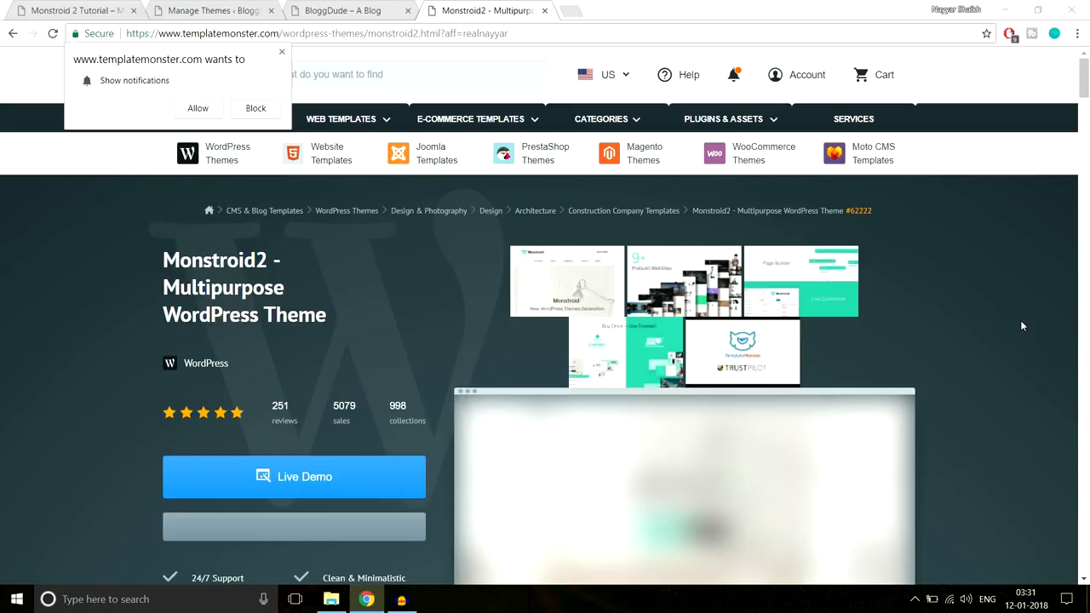
click(282, 52)
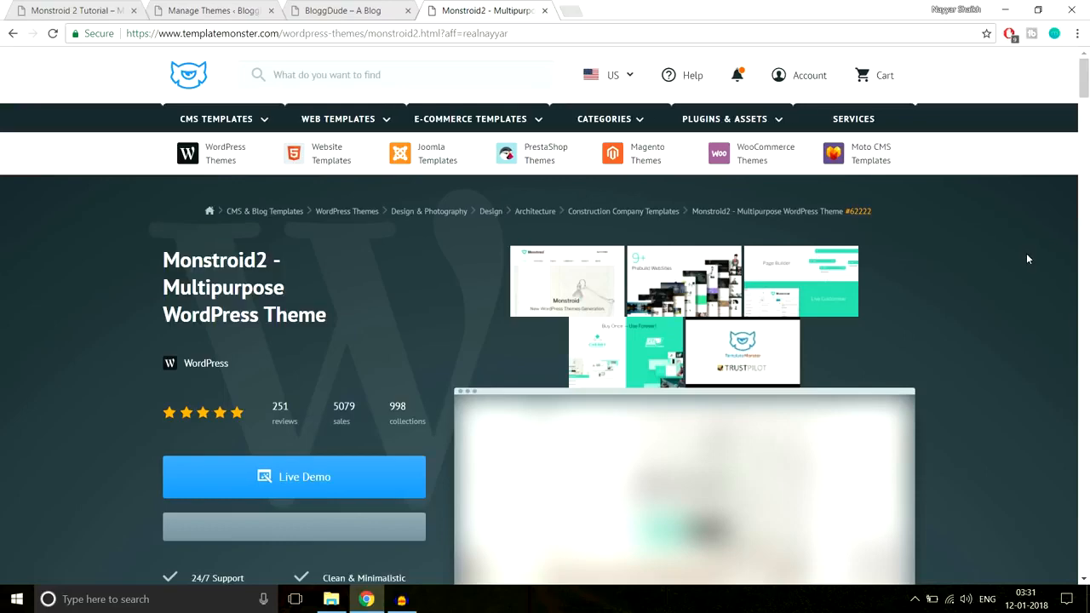
scroll(1027, 256, down, 2)
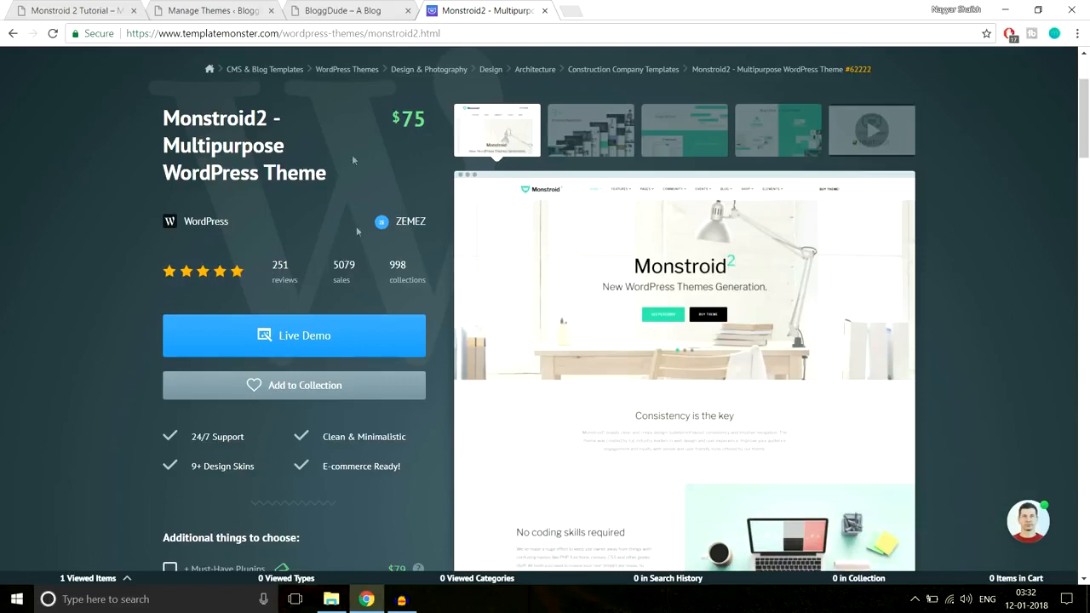
Glance at the demo site, then add the Monstroid2 theme without extras to the cart and proceed to checkout
click(69, 9)
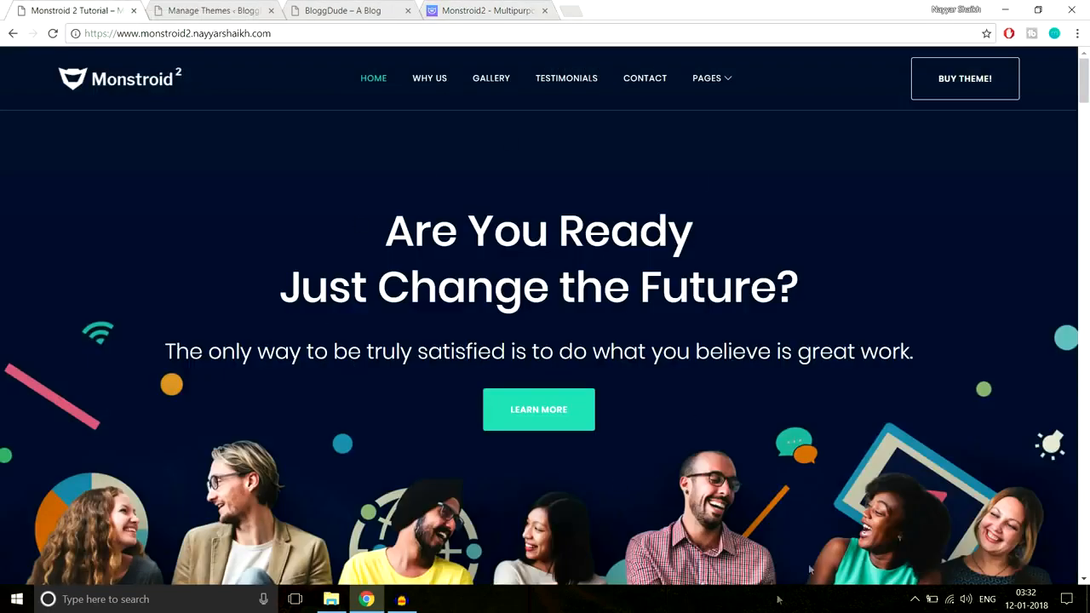
click(488, 7)
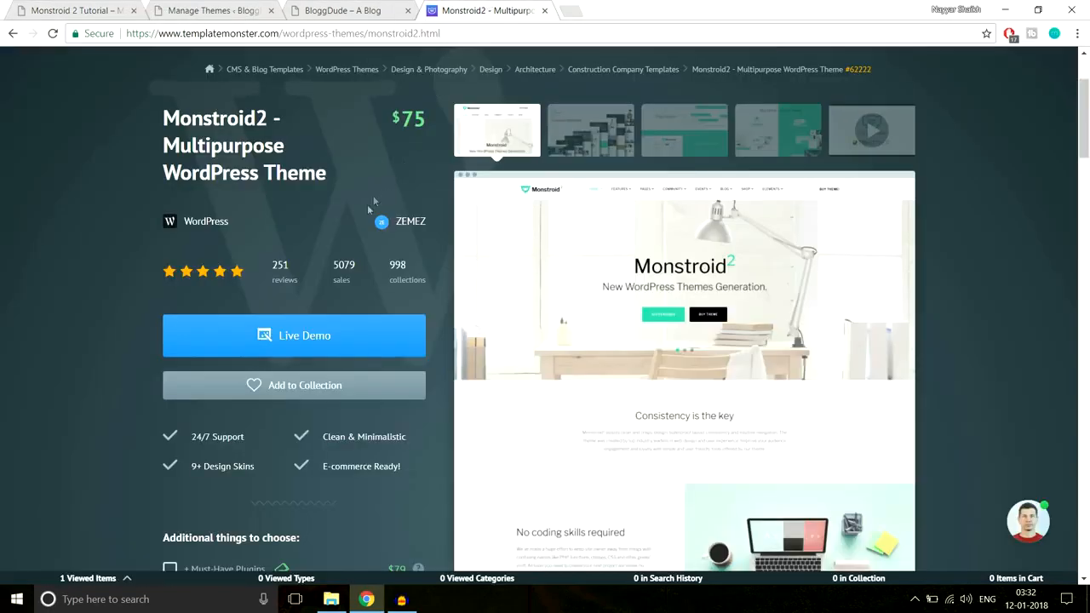
scroll(394, 338, down, 6)
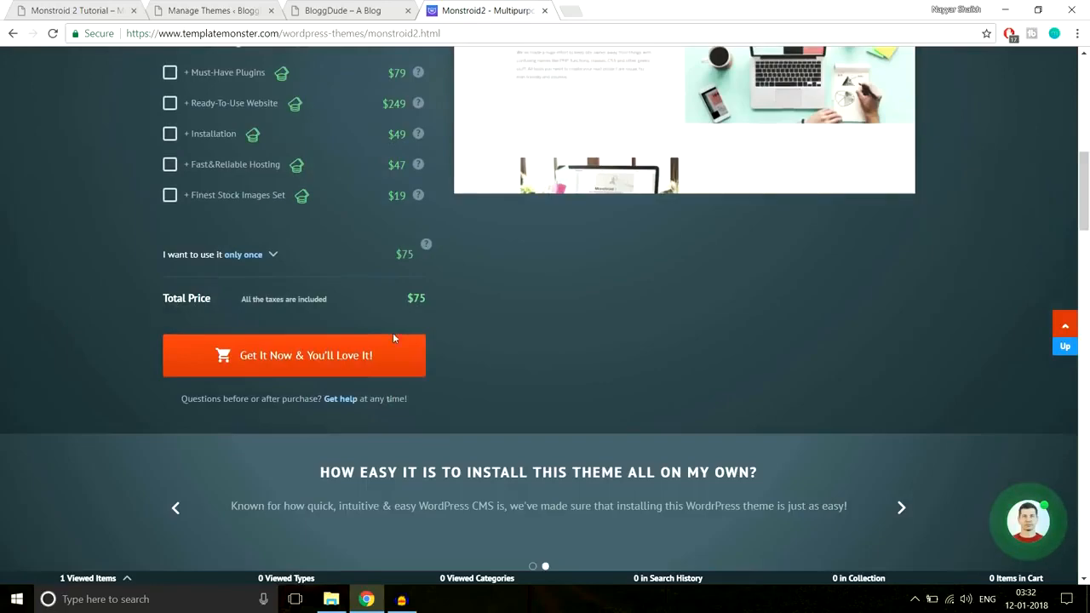
click(358, 361)
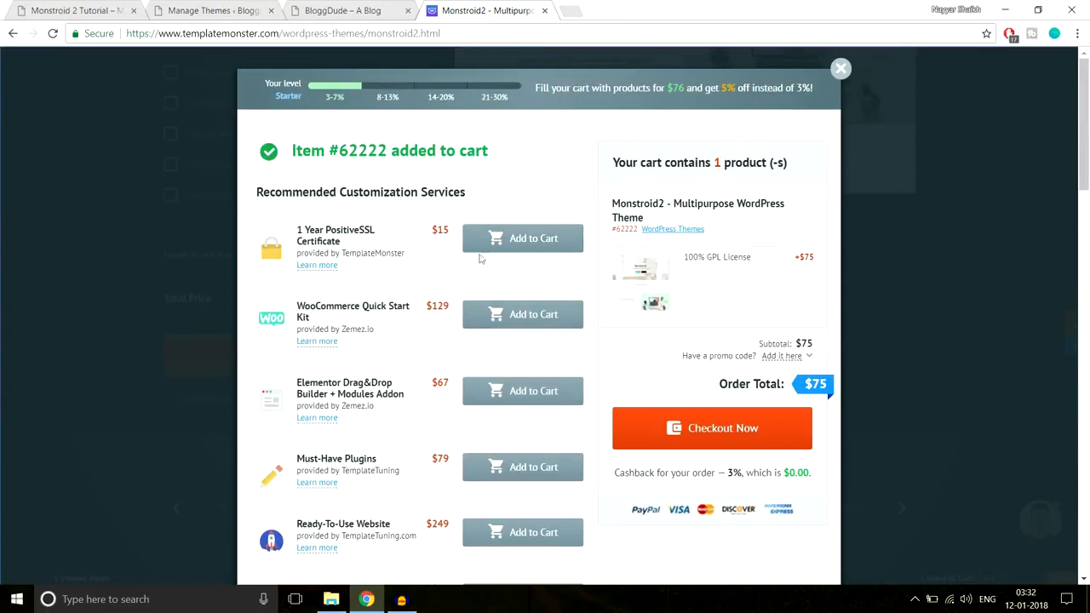
click(714, 428)
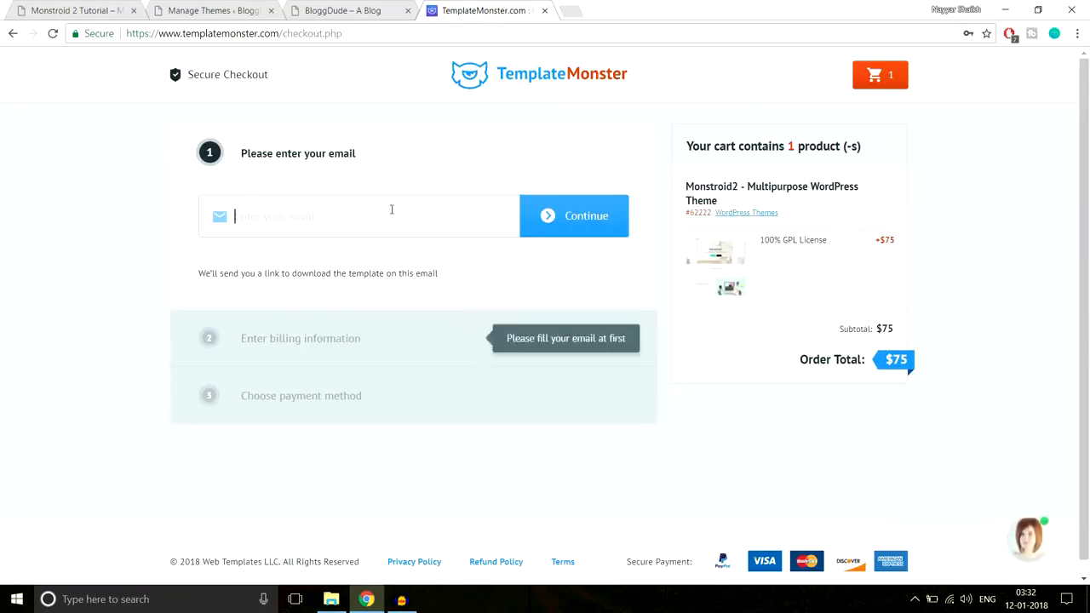
Sign in at checkout with the account e-mail and its saved password, then review the payment methods
click(387, 212)
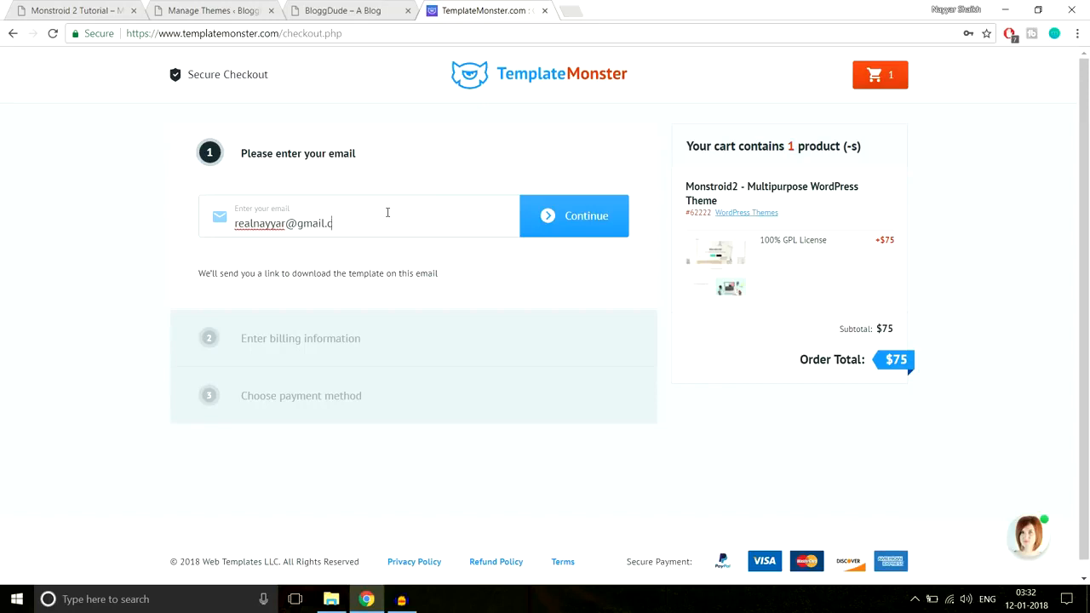
click(564, 217)
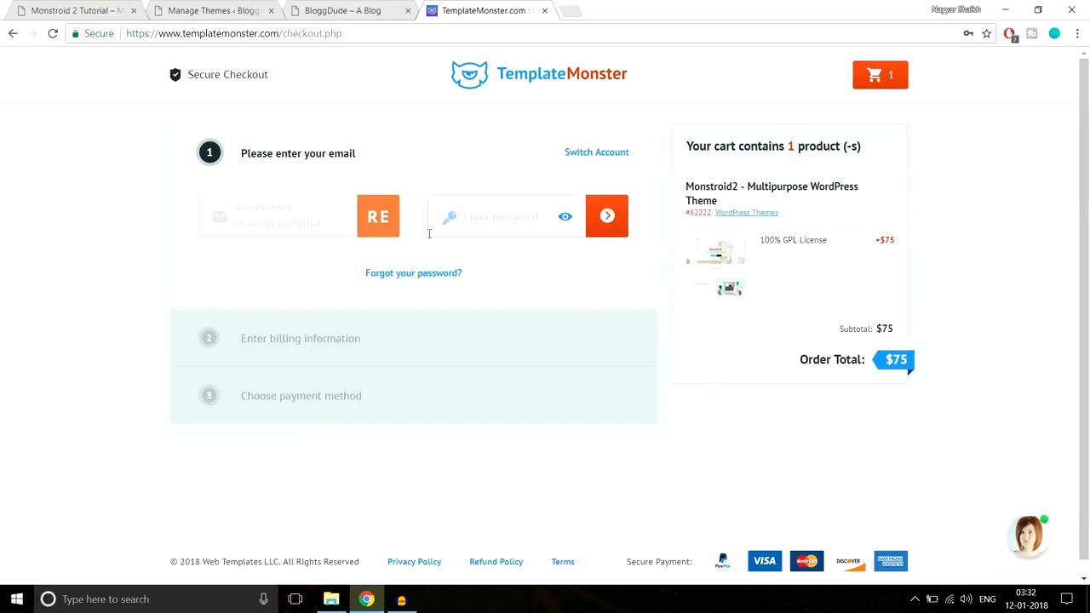
click(503, 217)
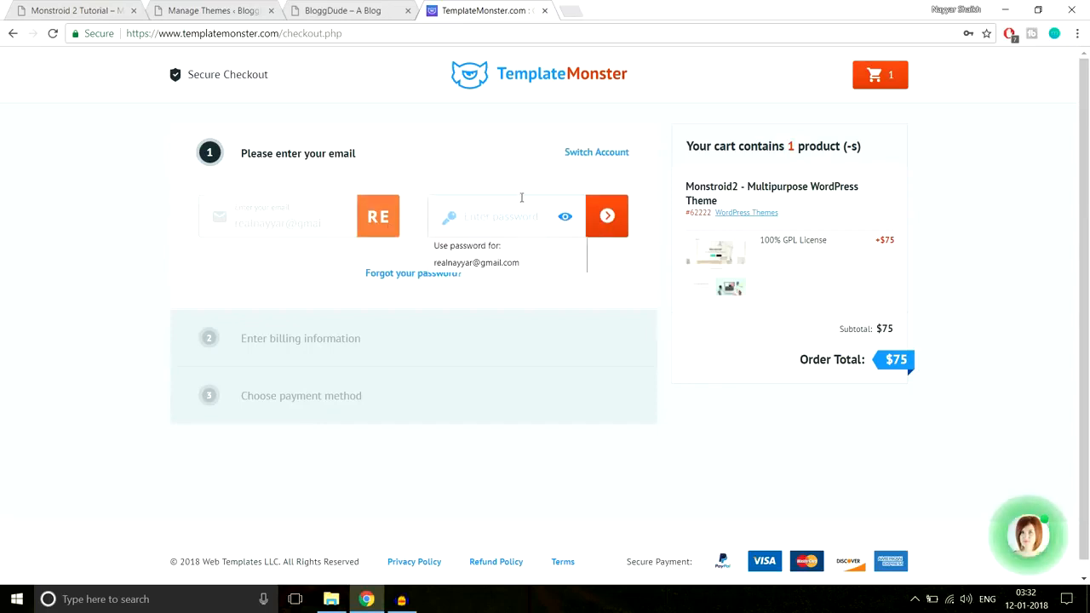
click(506, 264)
click(603, 229)
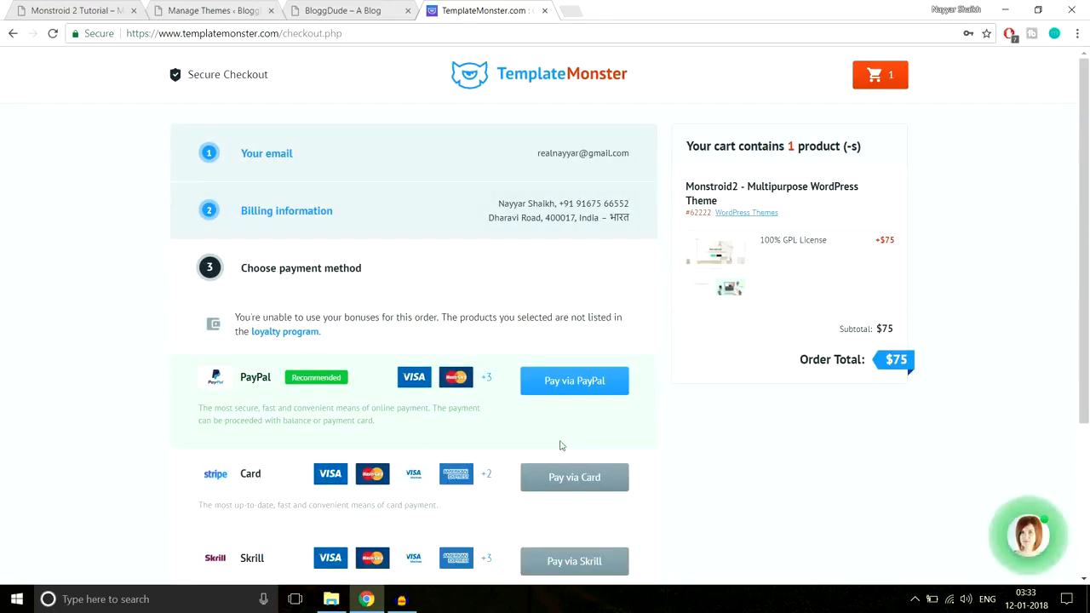
scroll(566, 460, down, 3)
scroll(573, 467, up, 3)
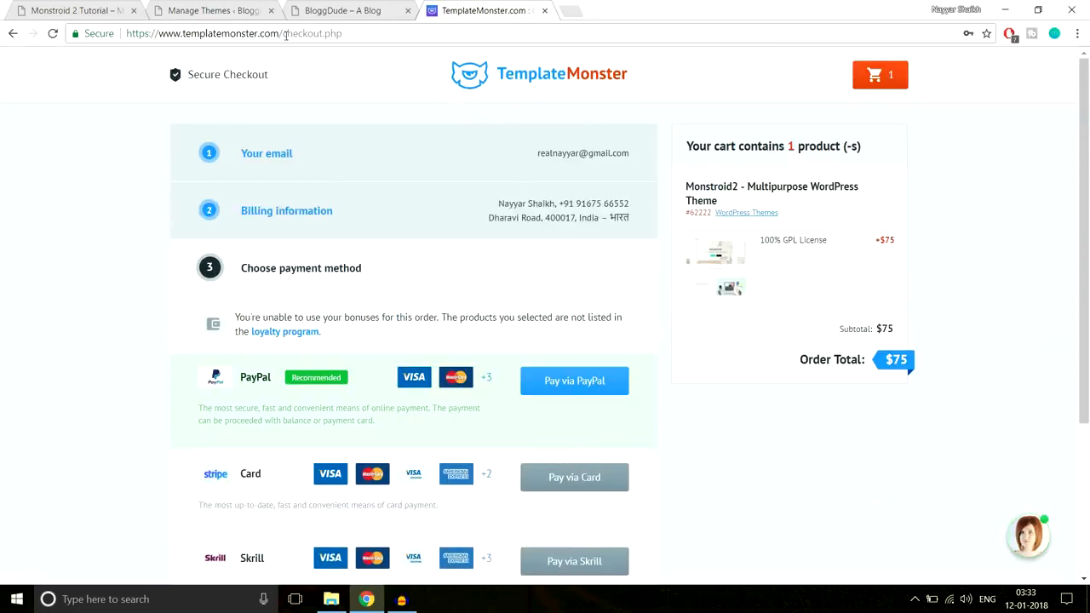
drag(283, 33, 490, 33)
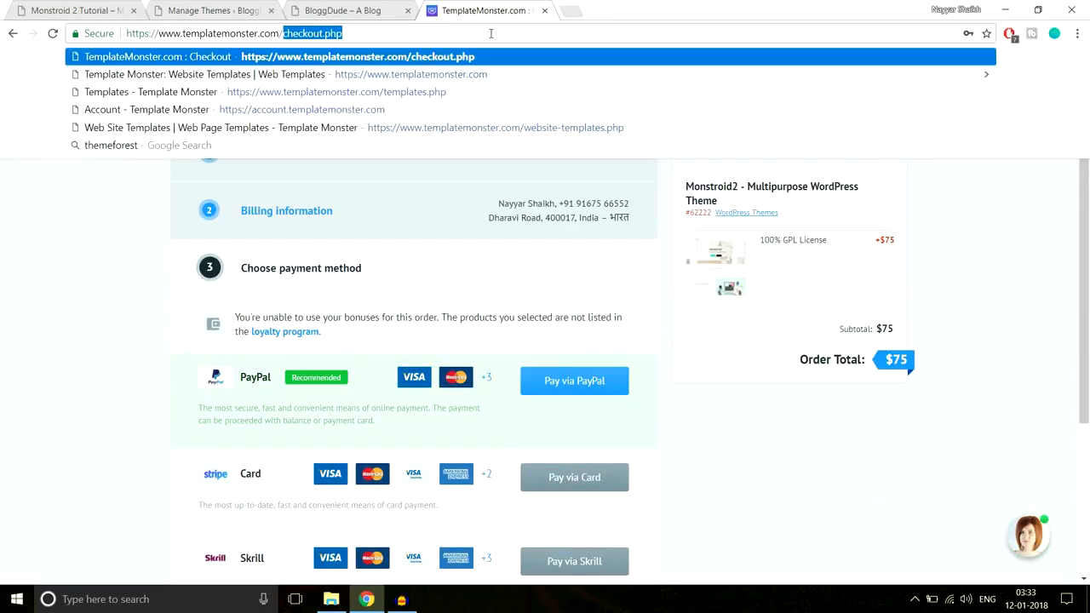
key(BackSpace)
key(Return)
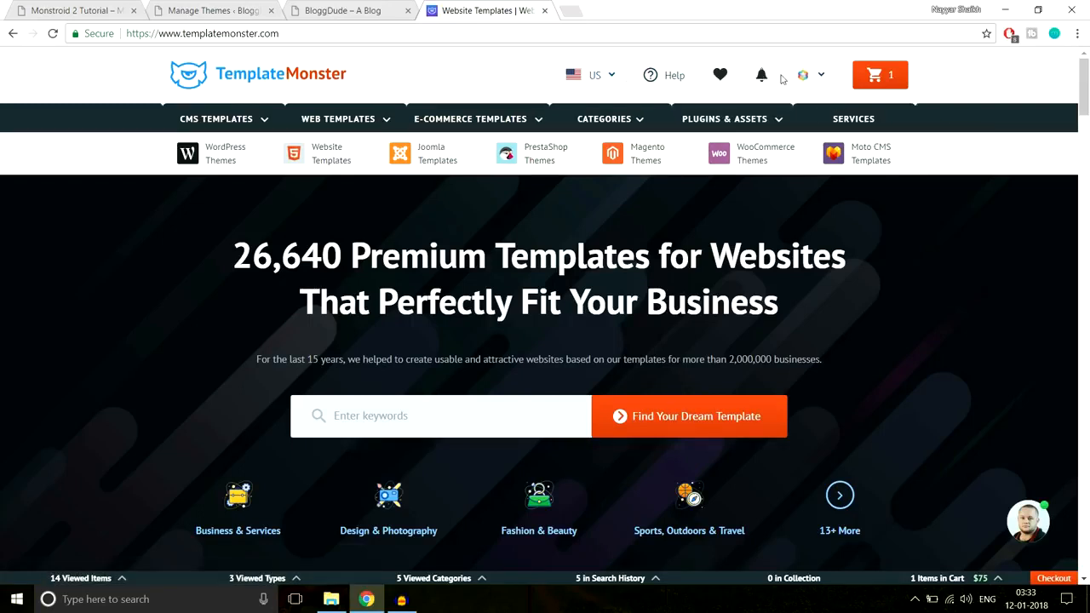
click(822, 81)
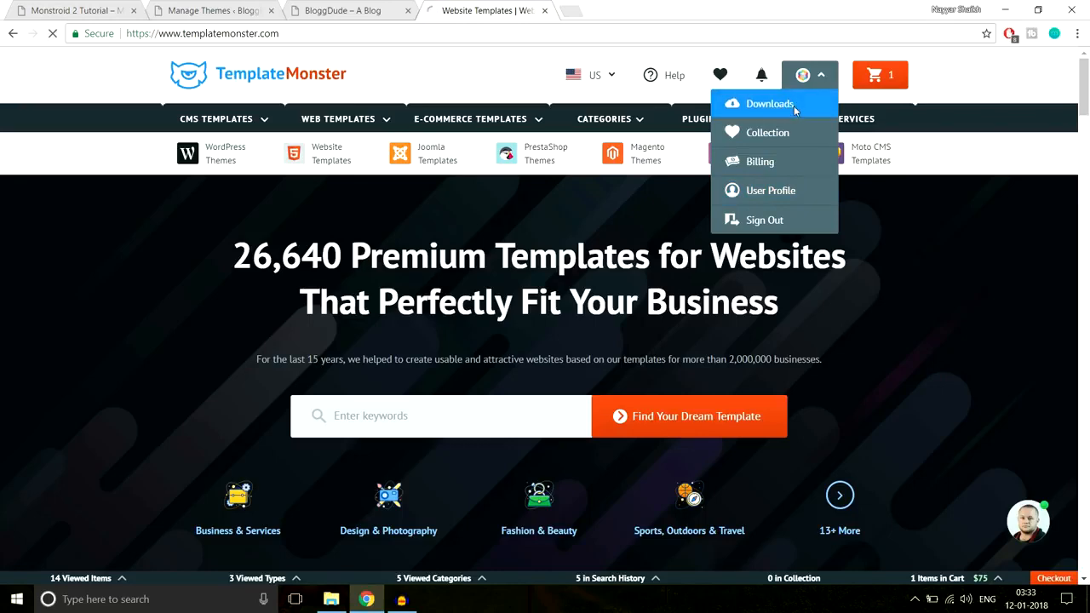
click(791, 109)
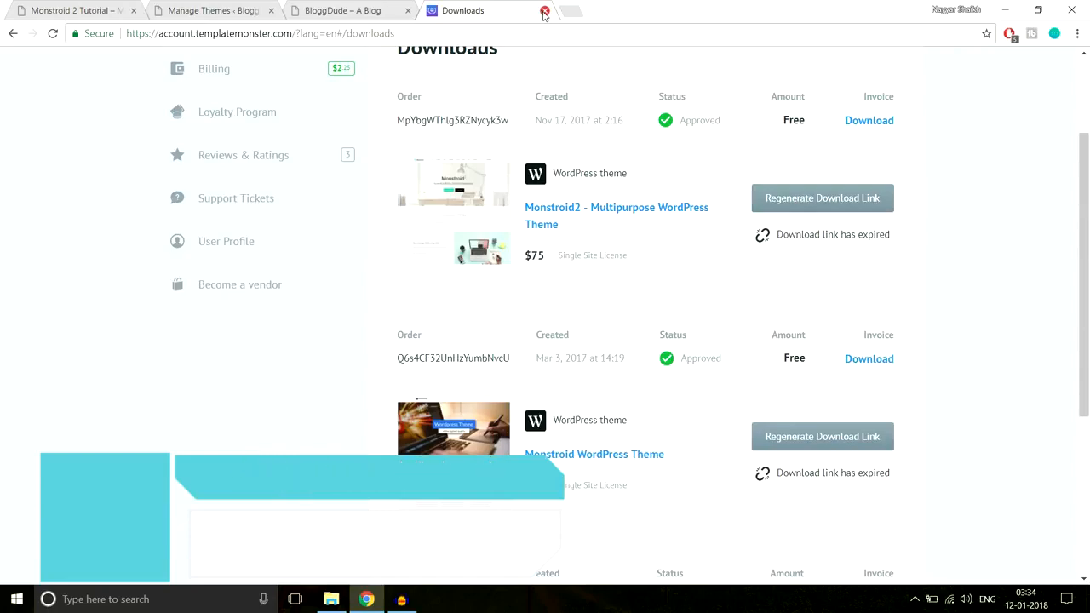
click(544, 11)
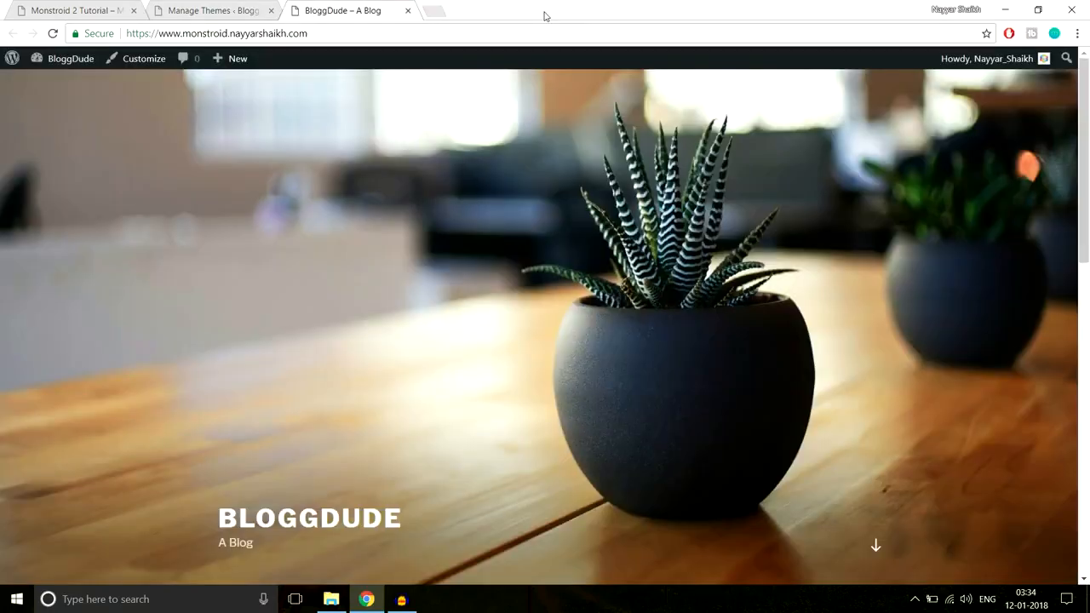
Switch to File Explorer and find the monstroid2 zip in the theme folder of the extracted template_62222 package
click(330, 600)
click(237, 47)
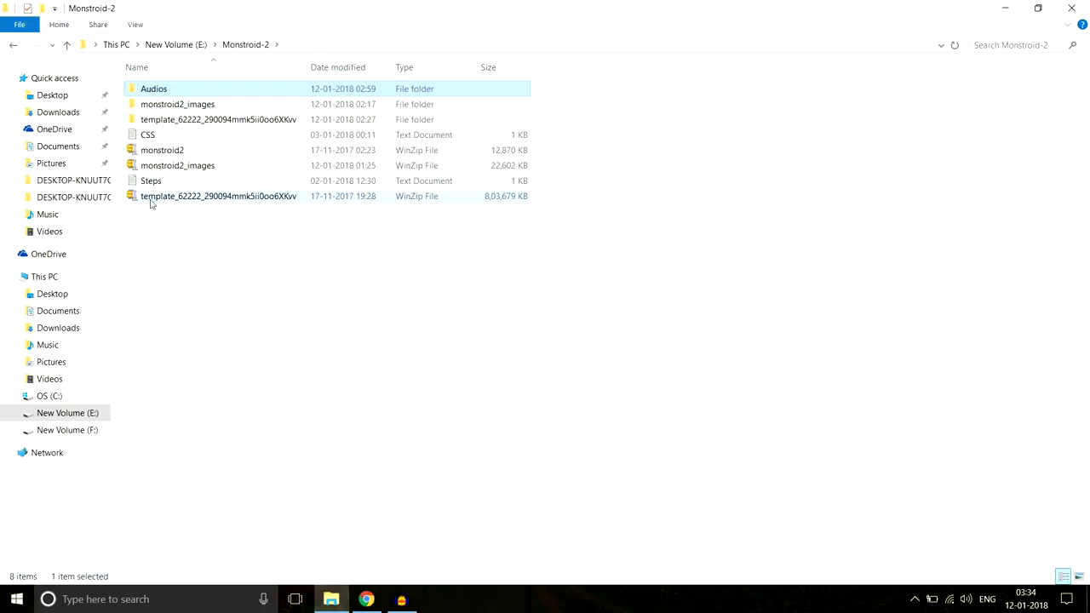
mouse_move(160, 204)
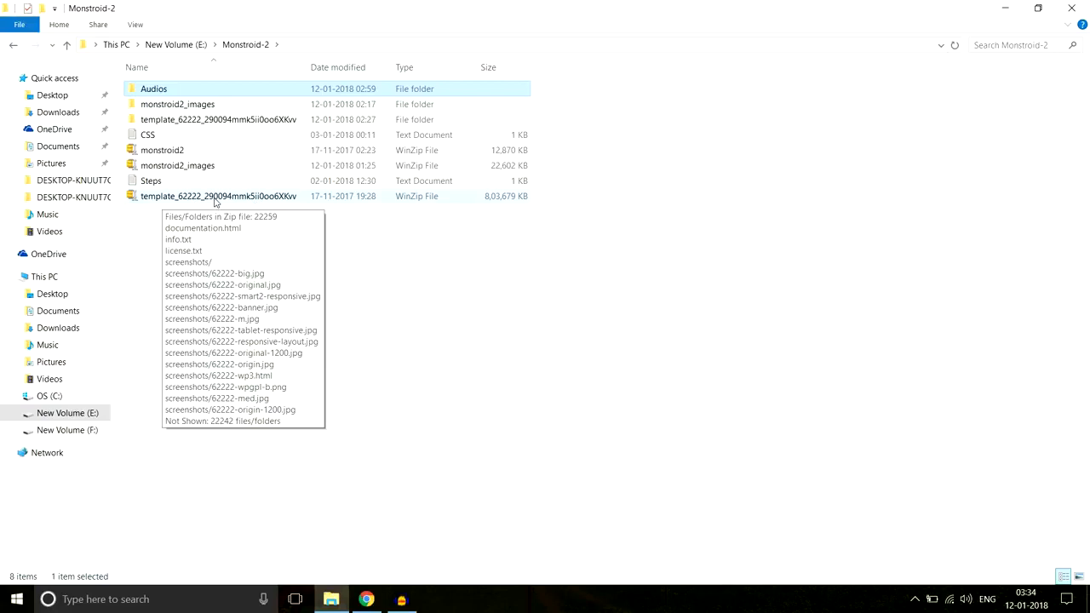
right_click(215, 199)
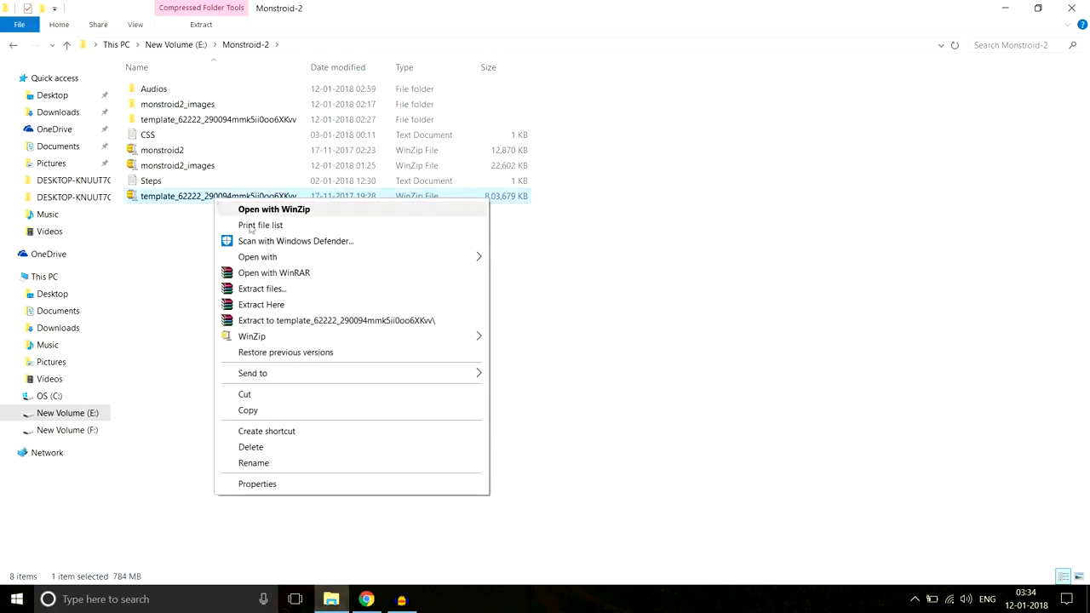
click(212, 125)
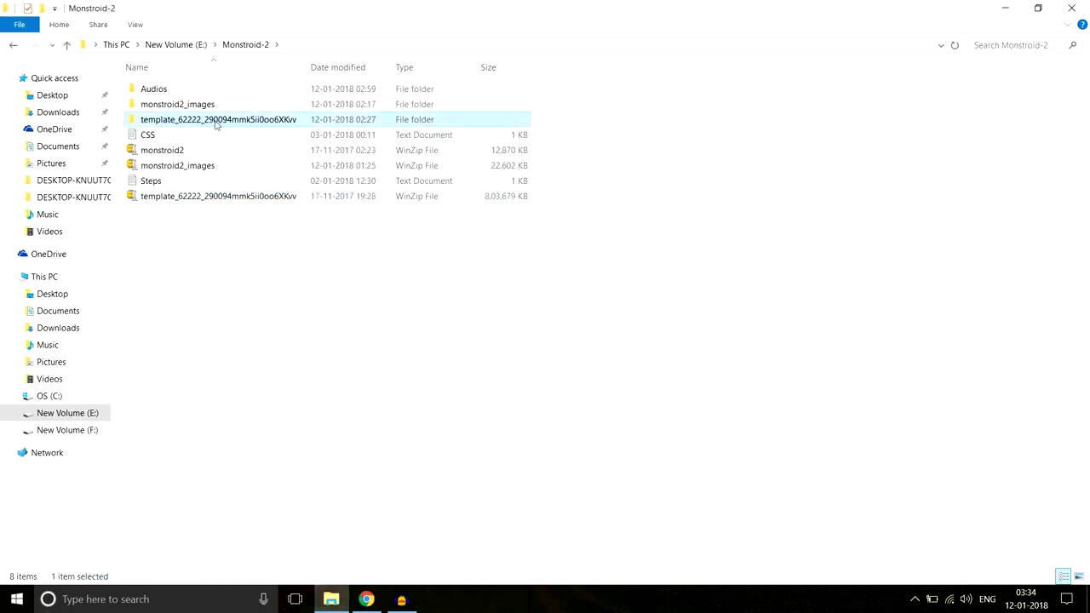
double_click(179, 125)
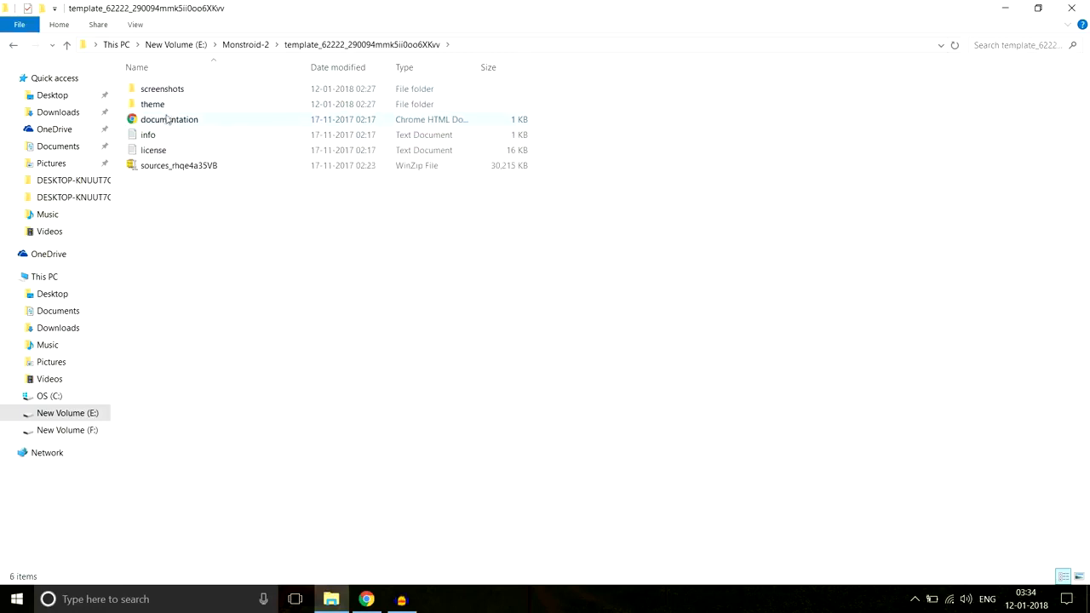
double_click(155, 106)
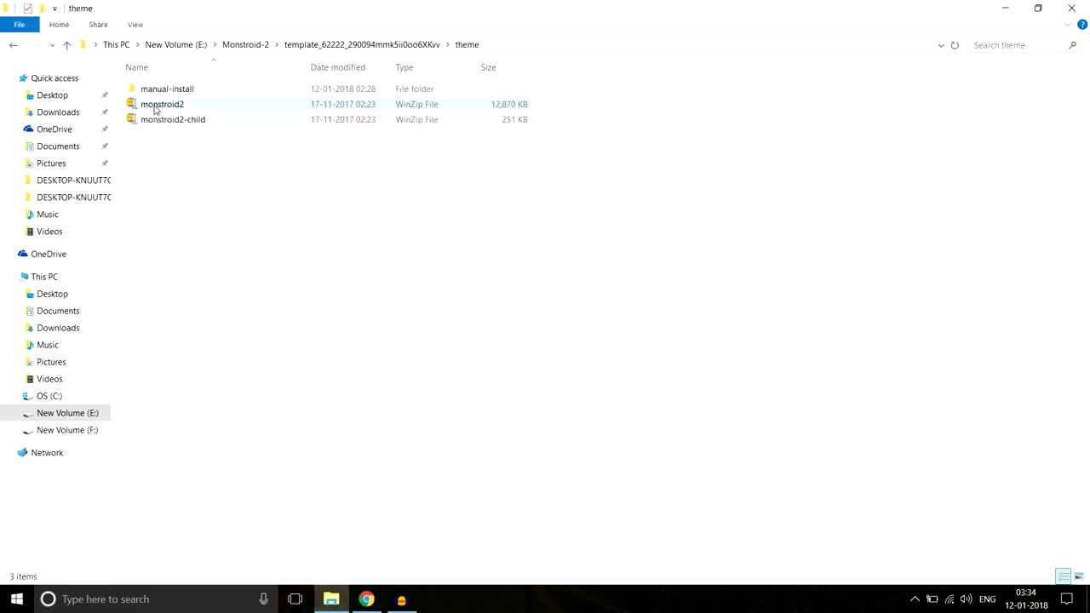
click(171, 105)
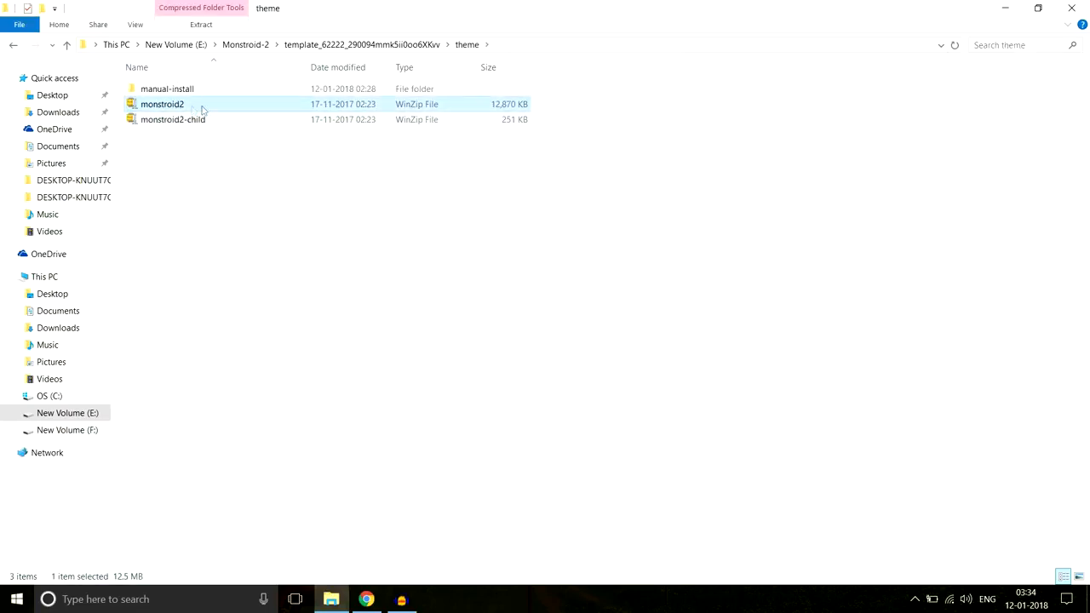
mouse_move(202, 107)
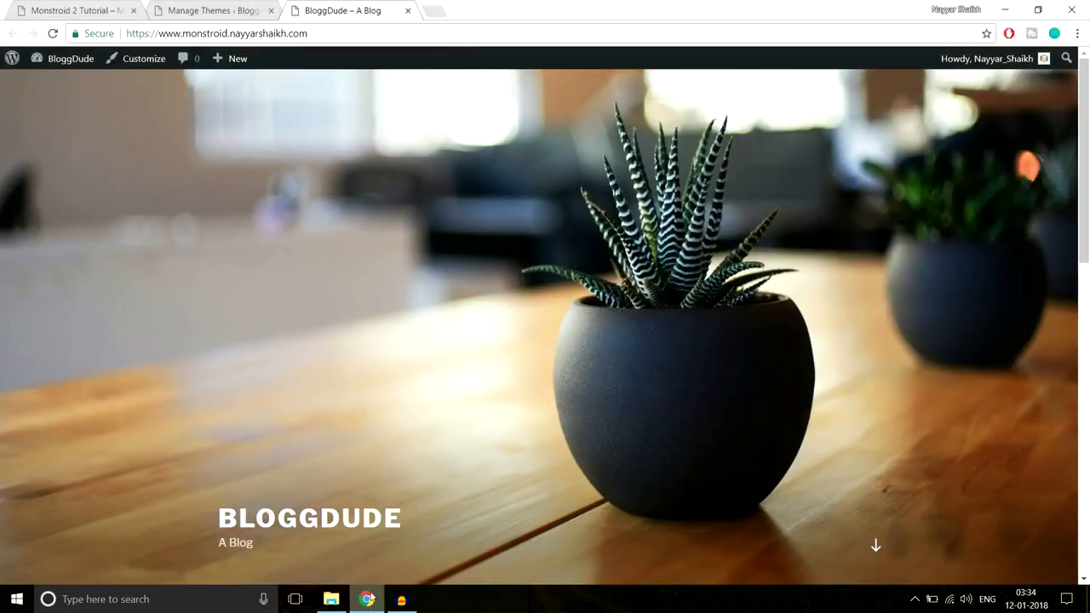
Switch to Chrome and choose monstroid2.zip from the Monstroid-2 folder on drive E: for a new WordPress theme upload
click(366, 599)
click(239, 10)
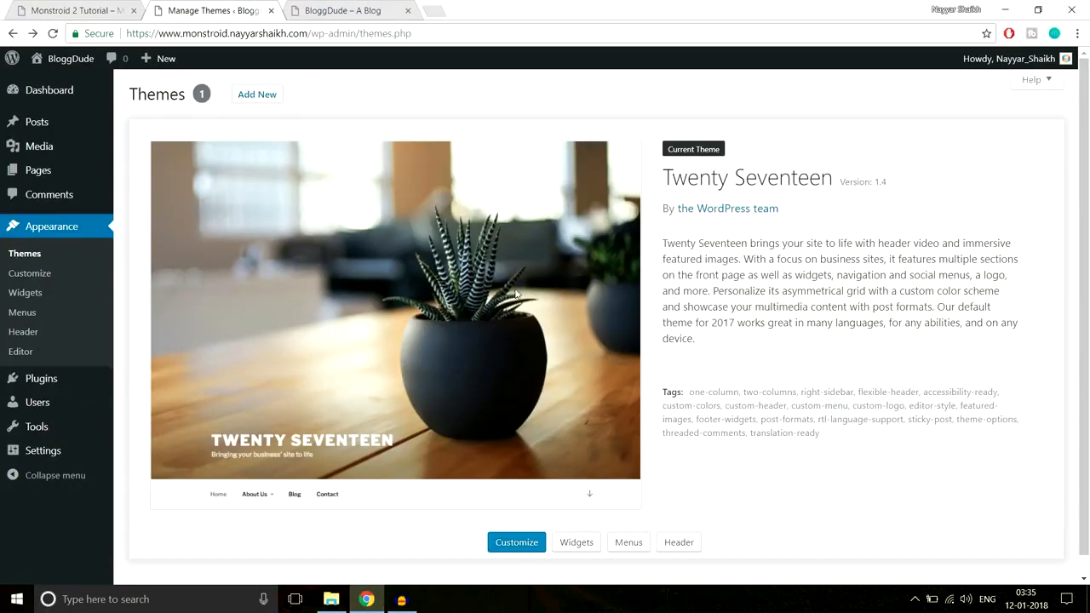
click(257, 95)
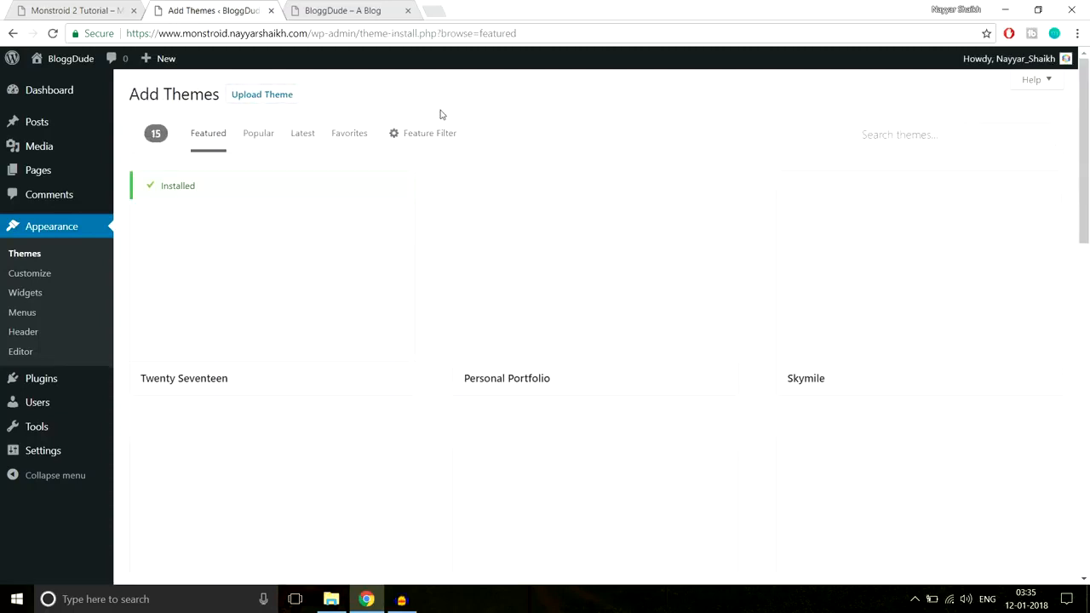
click(288, 97)
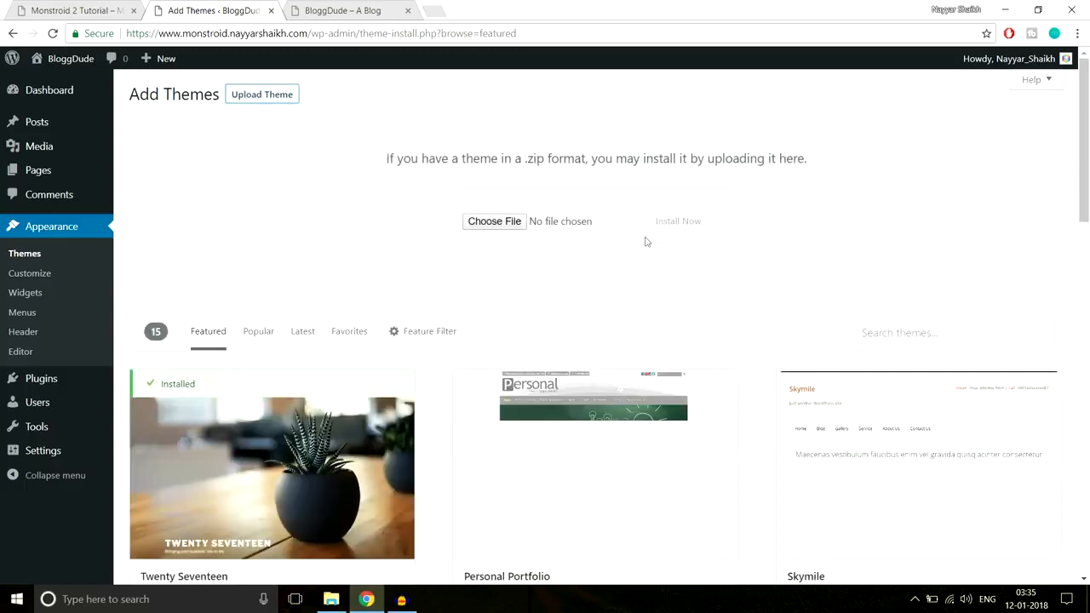
click(515, 227)
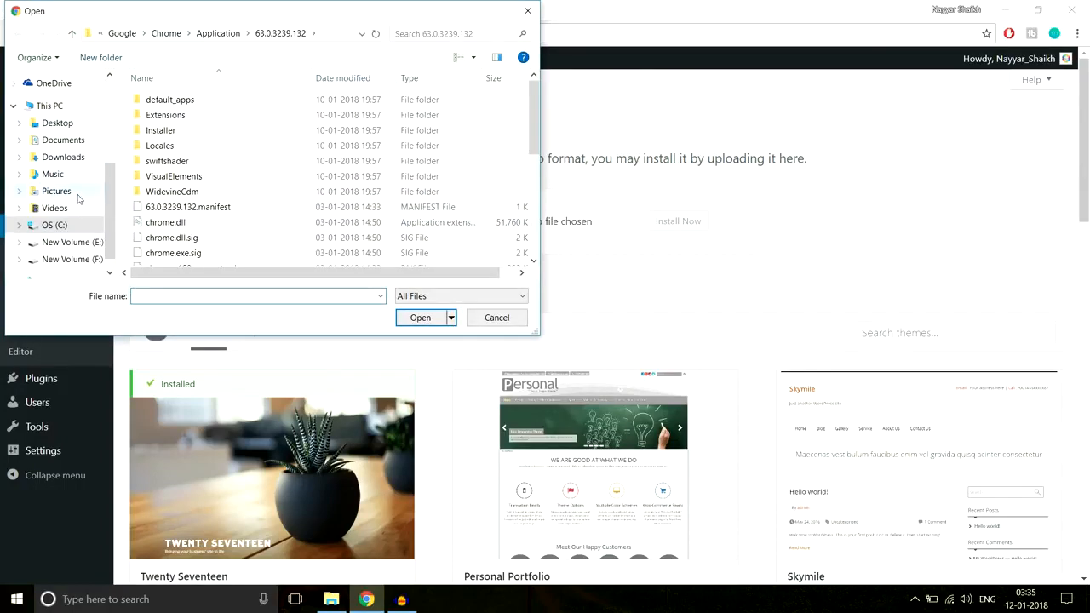
scroll(80, 246, down, 1)
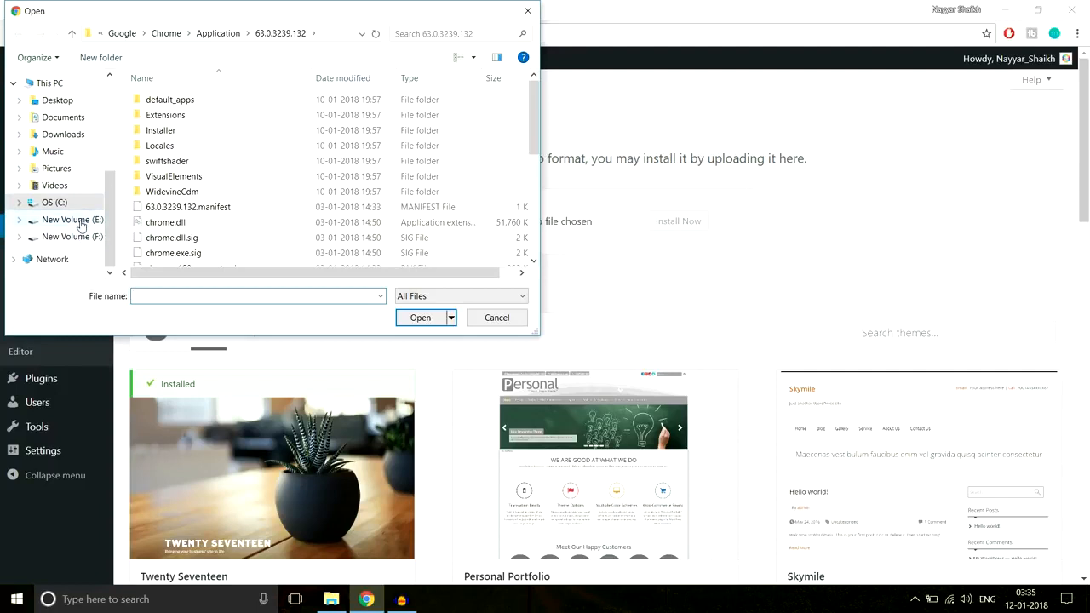
click(80, 223)
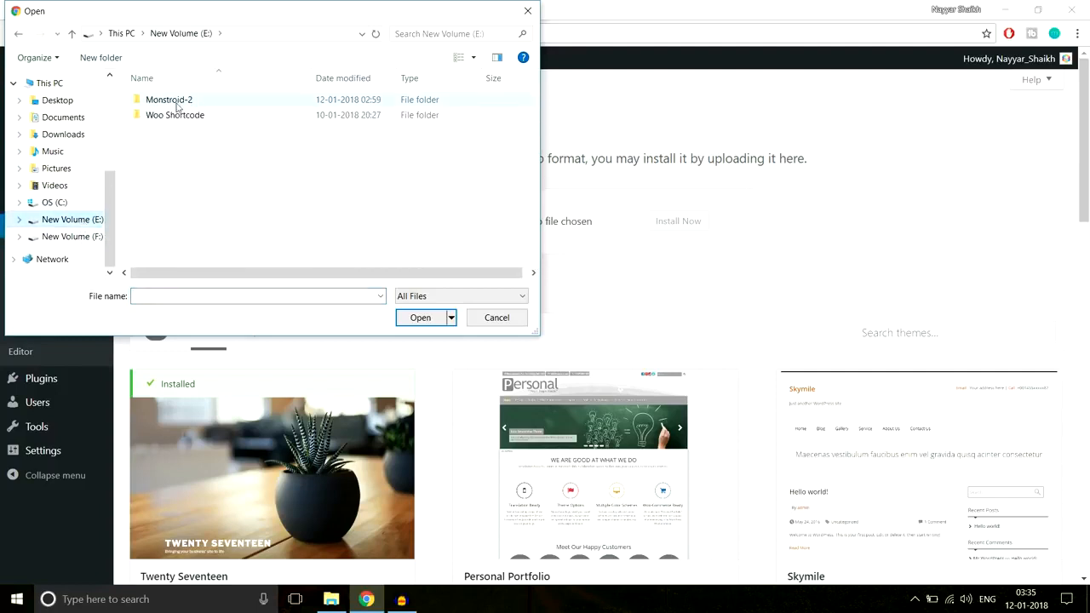
double_click(176, 104)
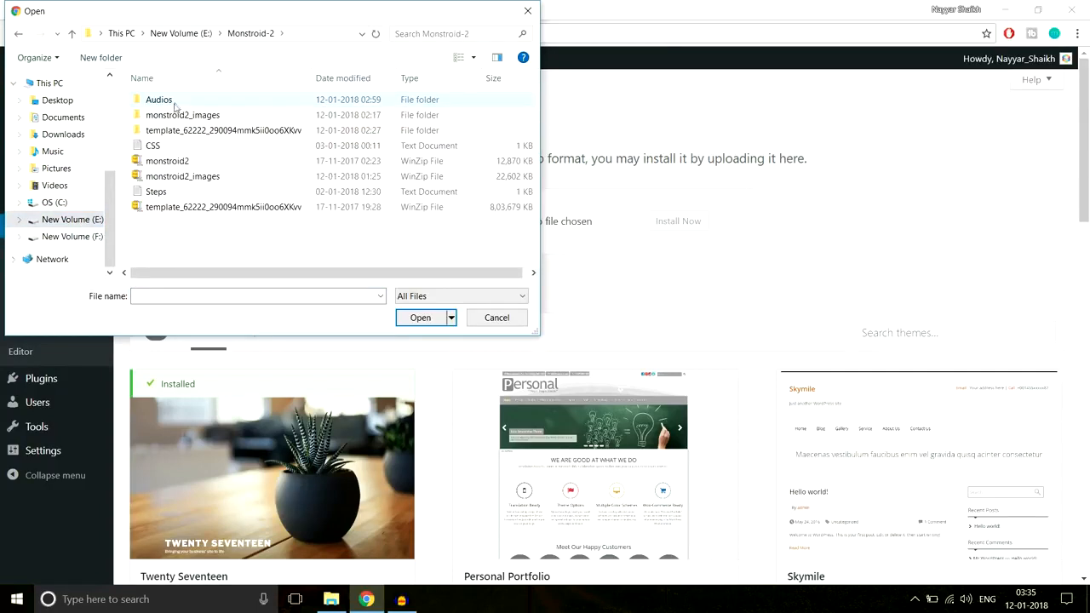
click(175, 162)
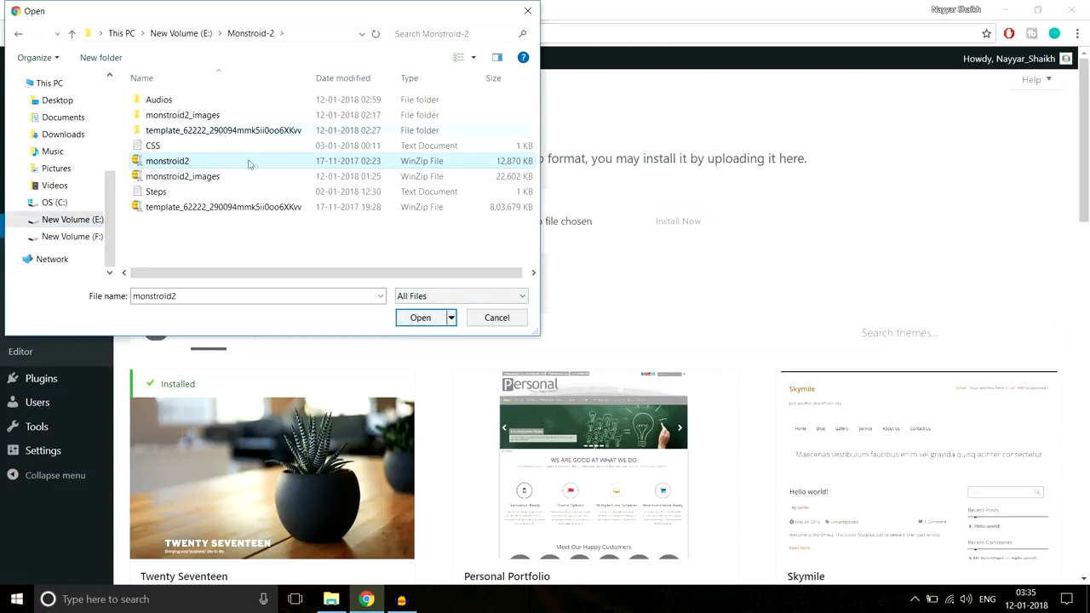
click(426, 319)
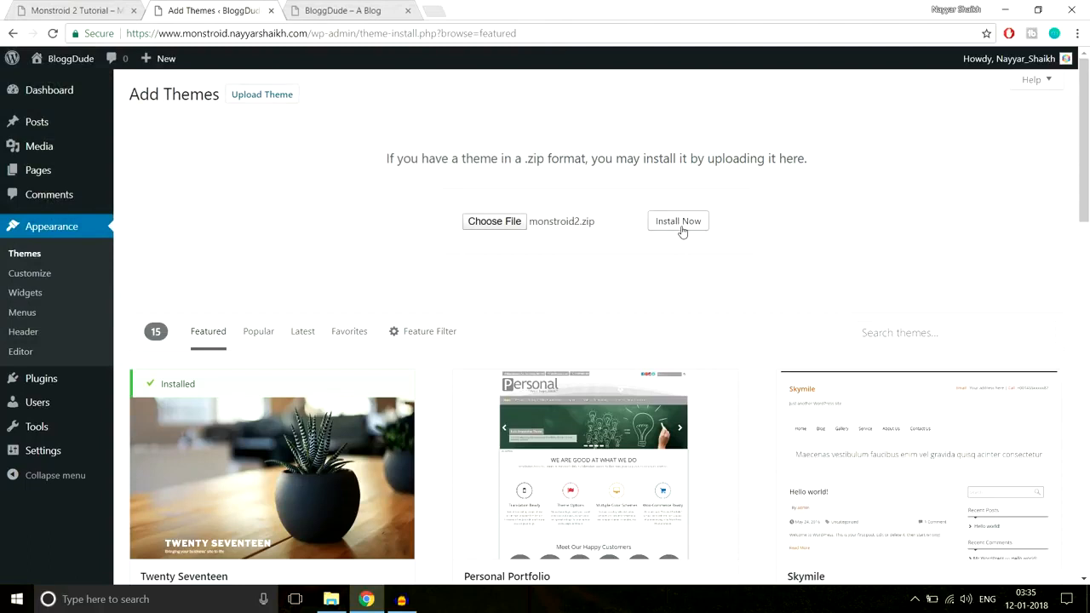
Install the theme from the chosen monstroid2.zip and activate it
click(679, 221)
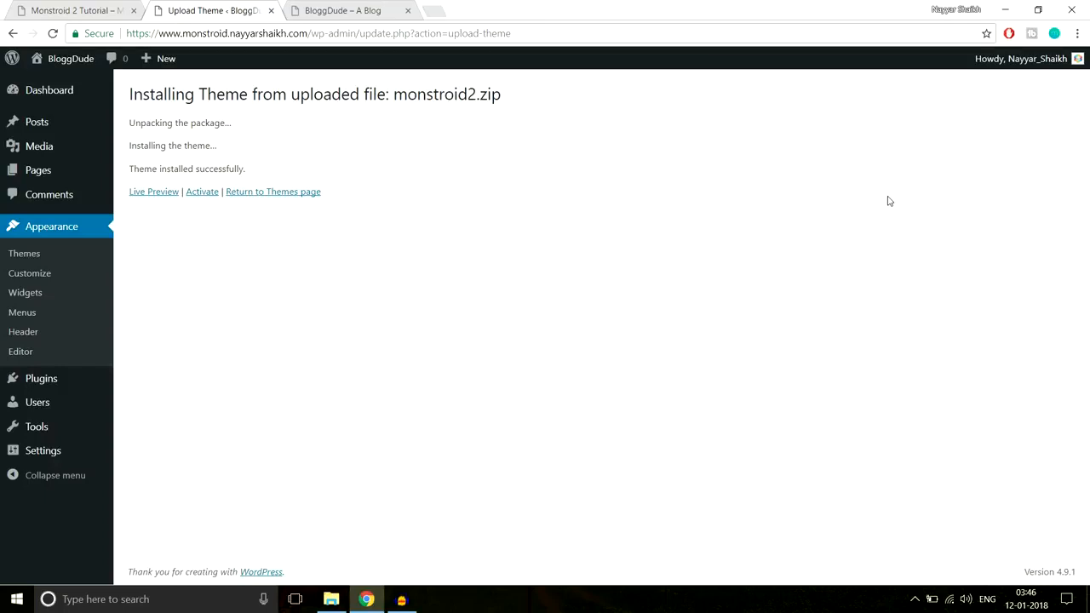
click(203, 194)
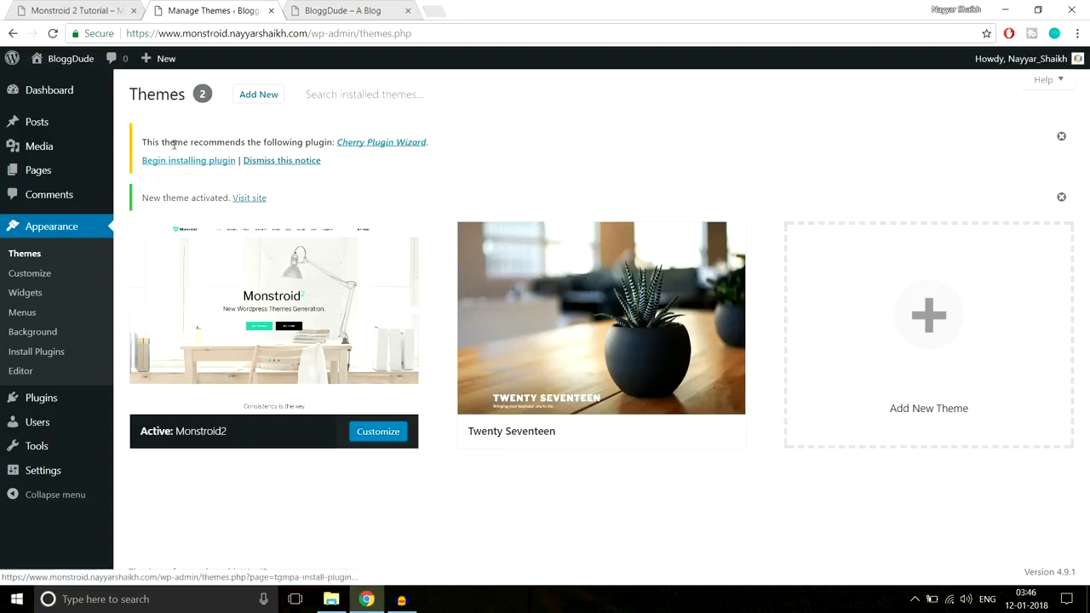
mouse_move(328, 340)
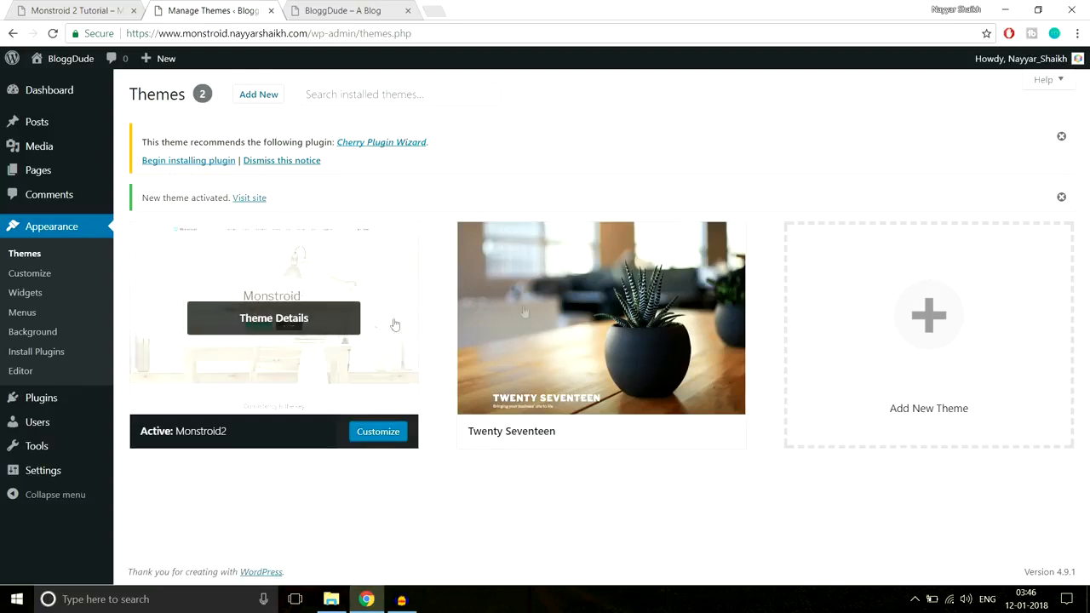
mouse_move(620, 342)
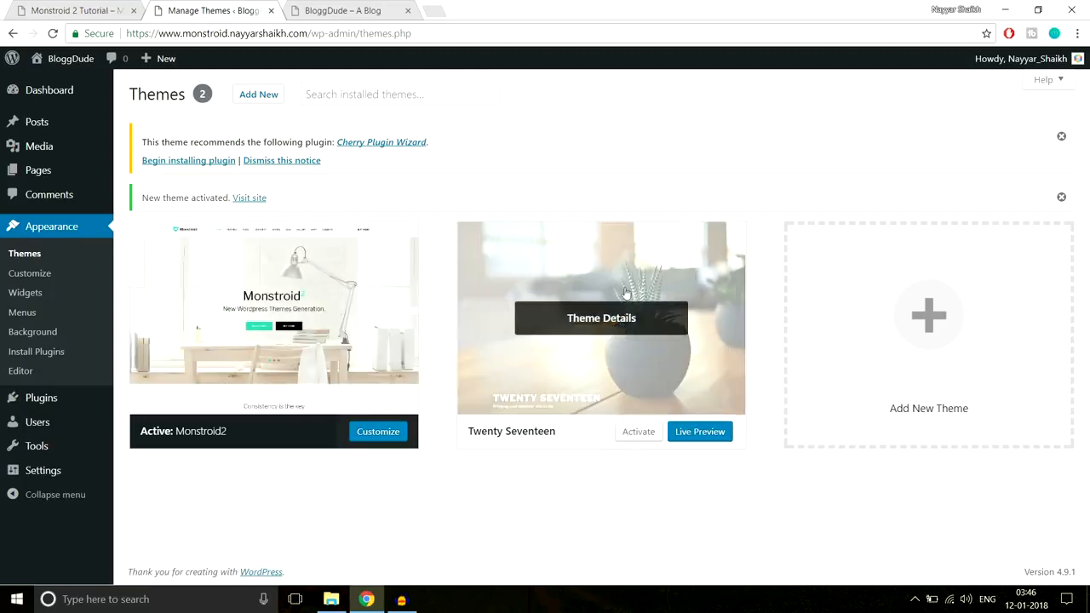
Install the recommended Cherry Plugin Wizard plugin and dismiss the theme install wizard notice on the Dashboard
click(188, 162)
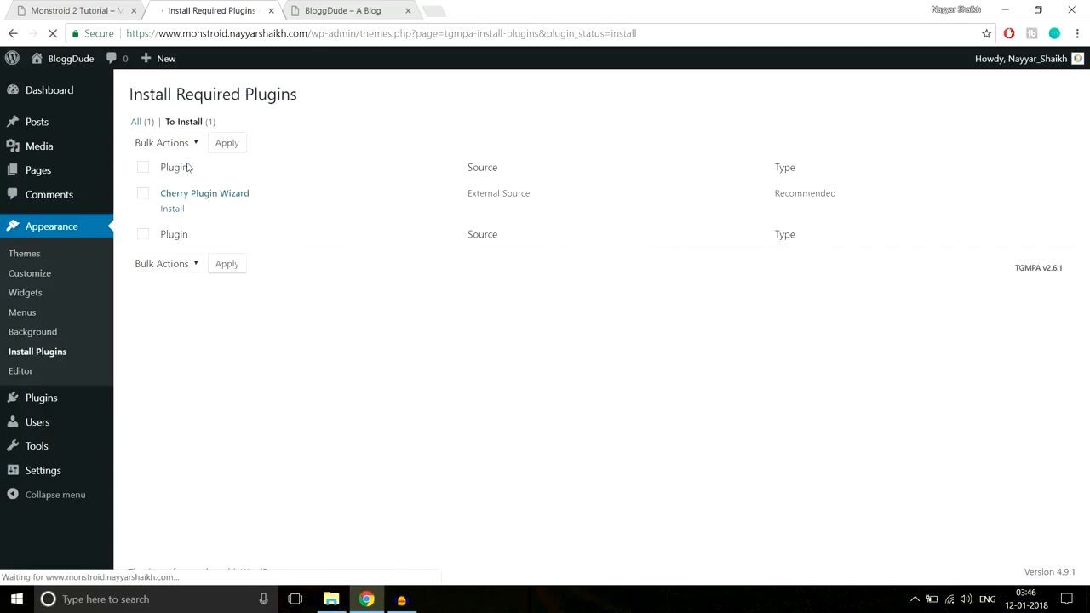
click(173, 208)
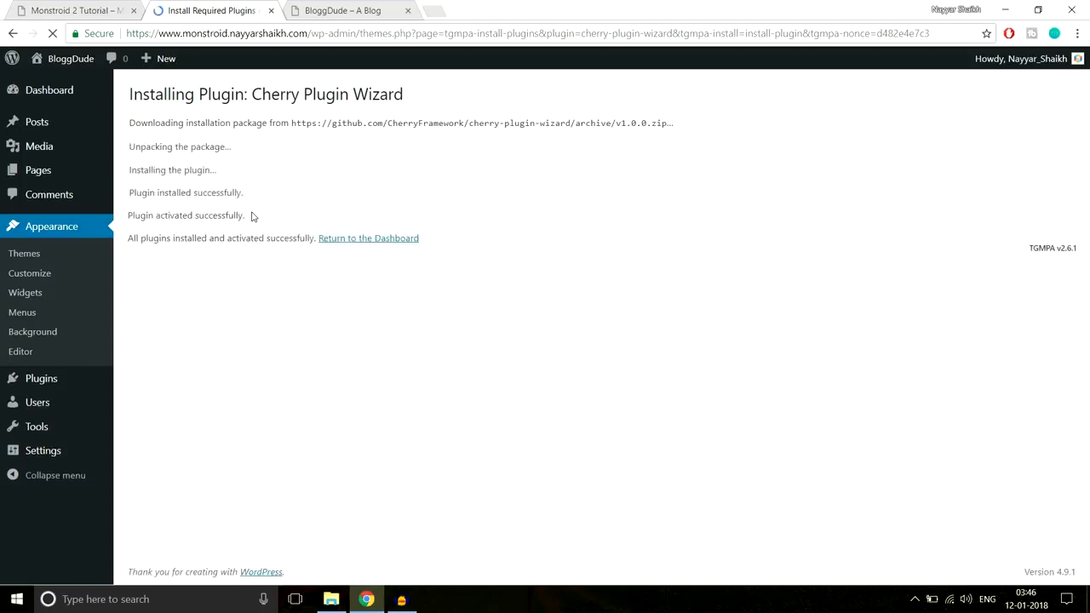
click(378, 239)
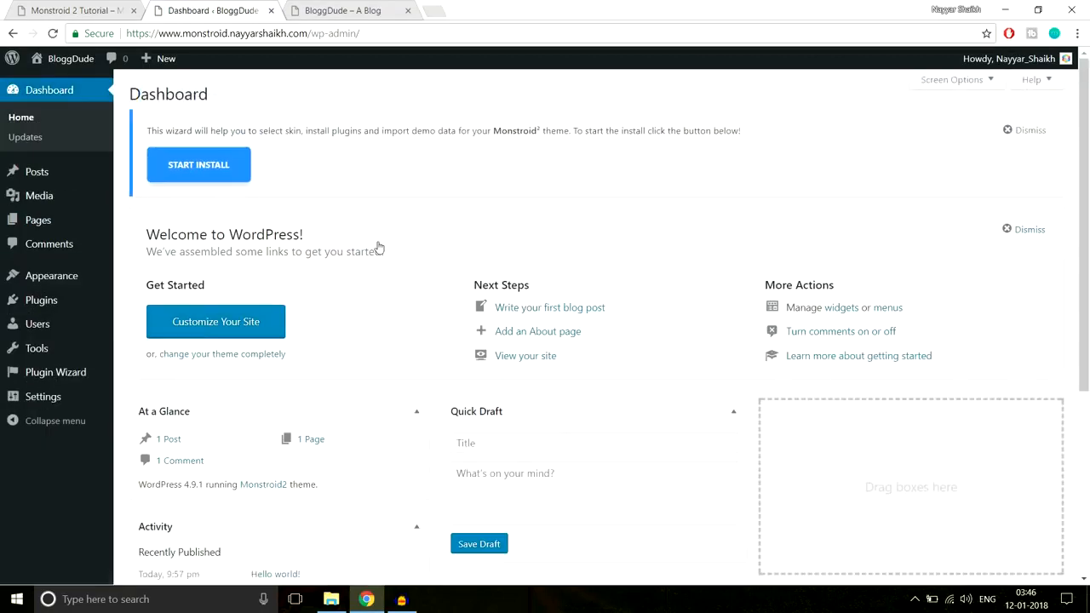
click(1028, 132)
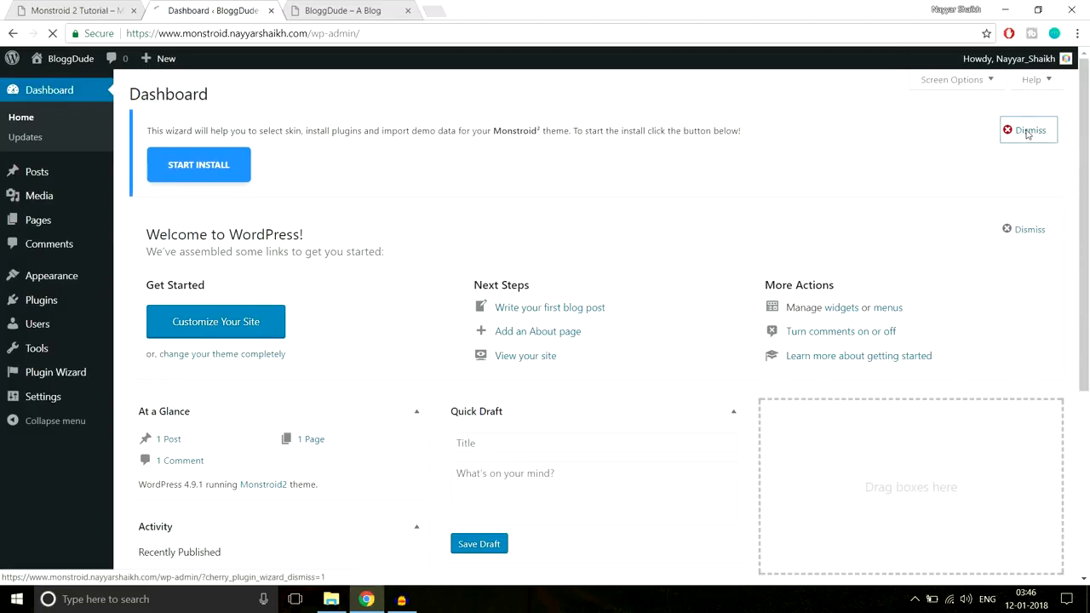
Reload the BloggDude site's front page and compare it with the Monstroid 2 Tutorial demo site
click(356, 16)
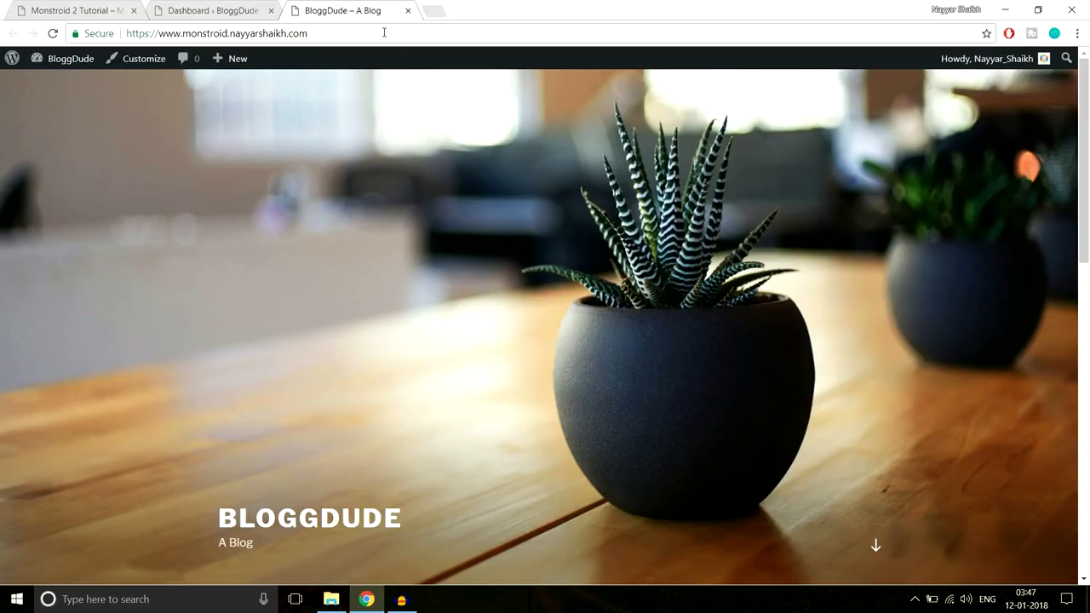
click(384, 32)
key(Return)
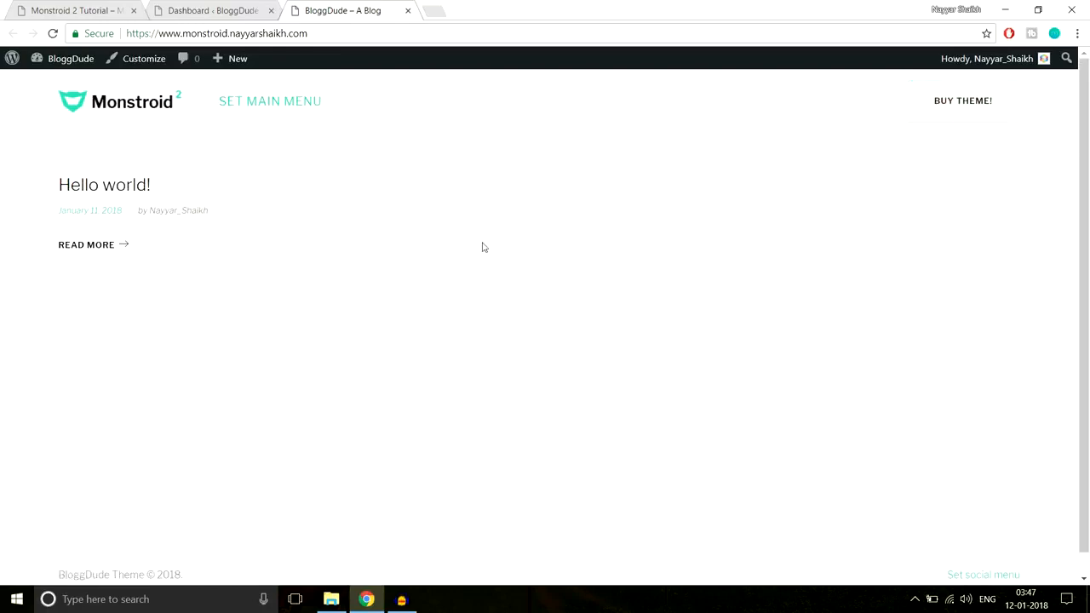
click(102, 10)
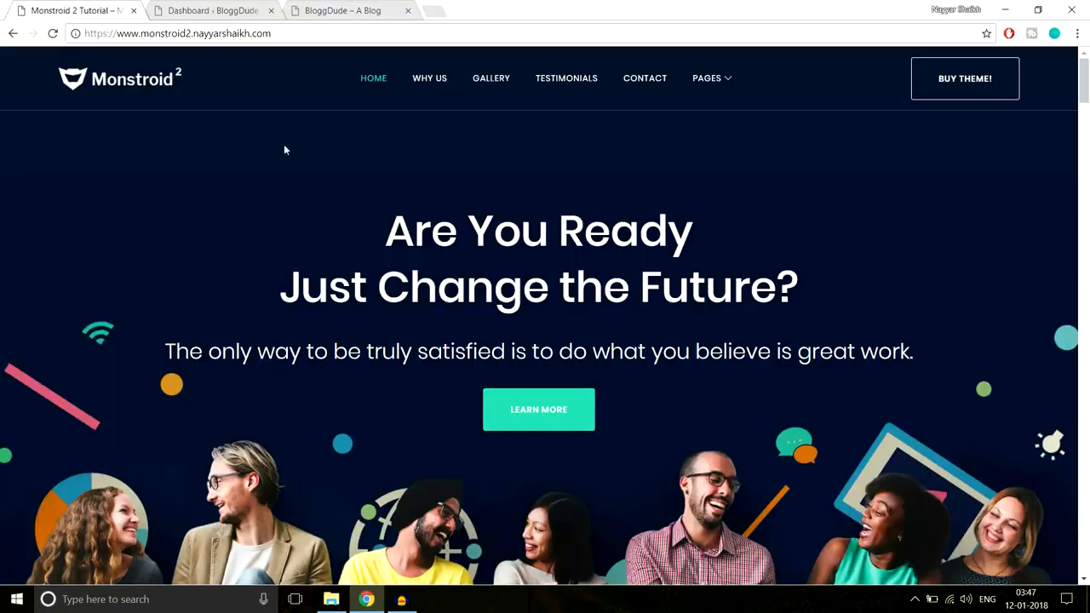
click(329, 10)
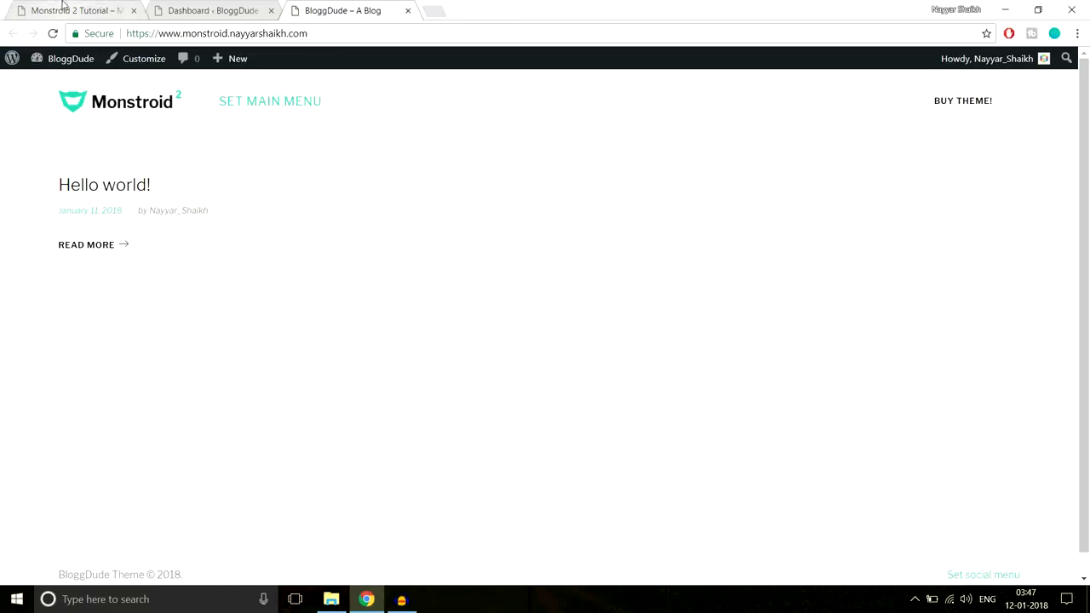
click(66, 9)
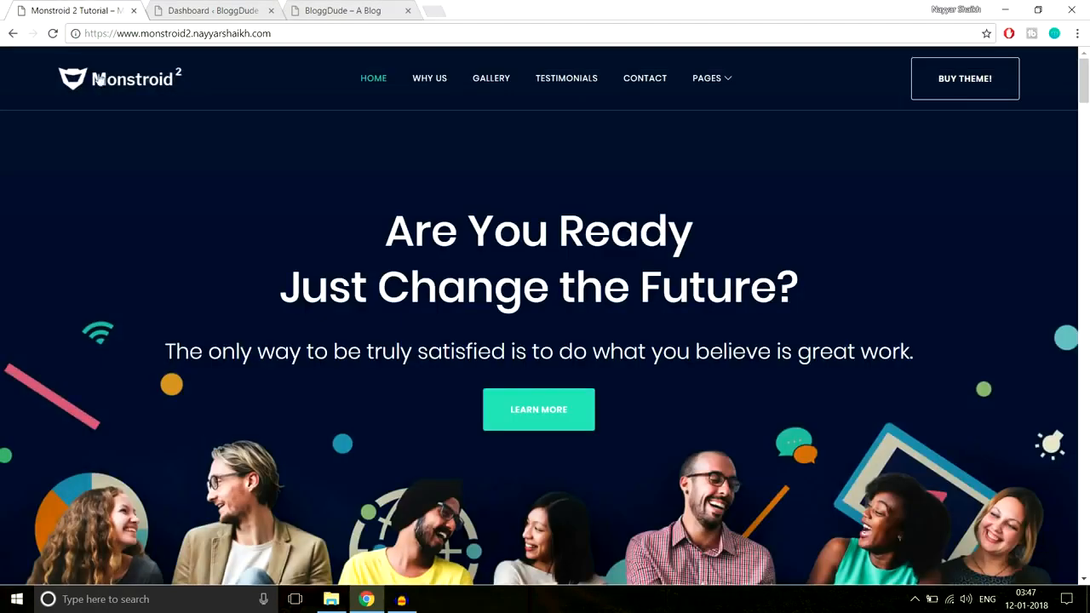
click(356, 7)
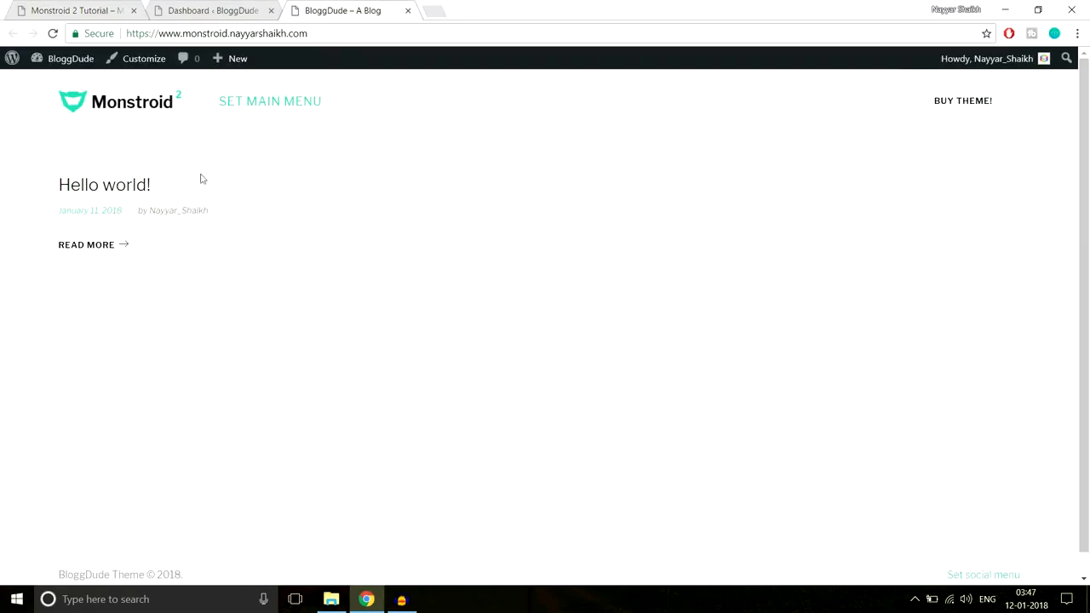
Return to the WordPress dashboard and open the plugin upload form for adding a new plugin
click(237, 9)
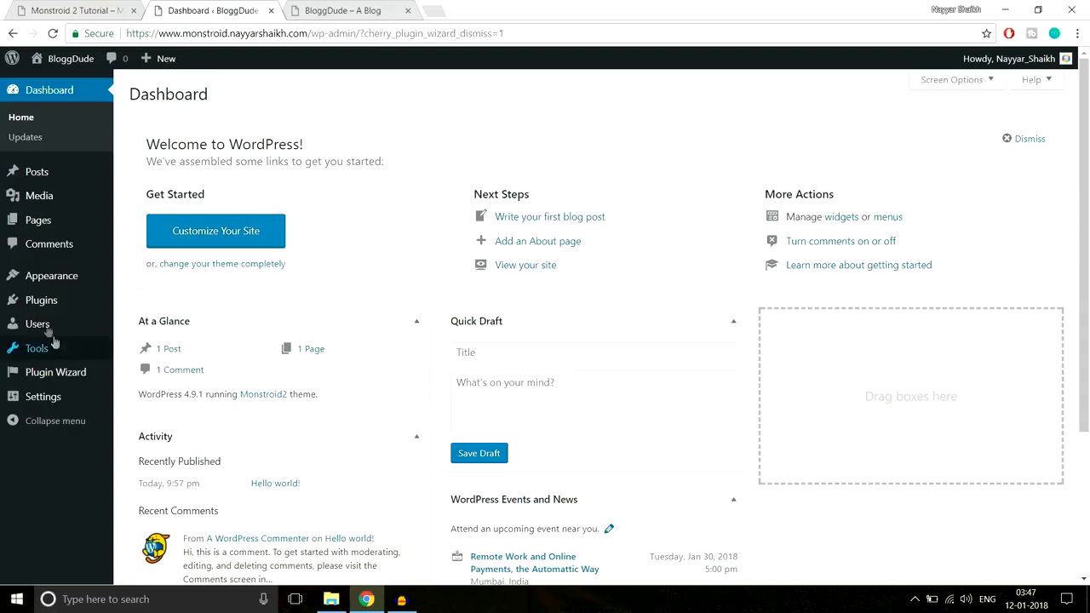
mouse_move(42, 305)
click(164, 324)
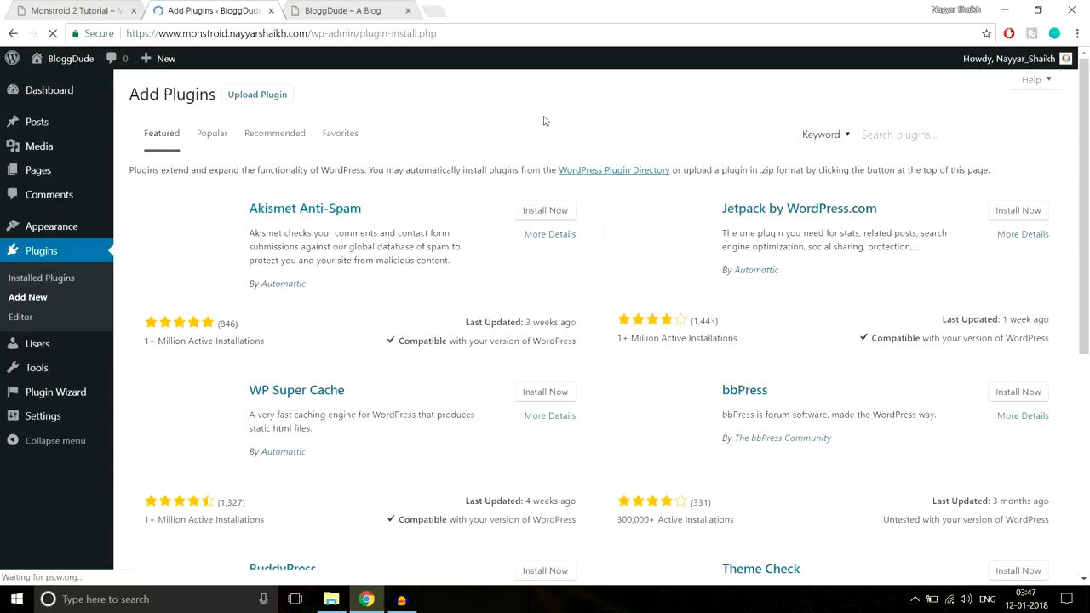
click(275, 97)
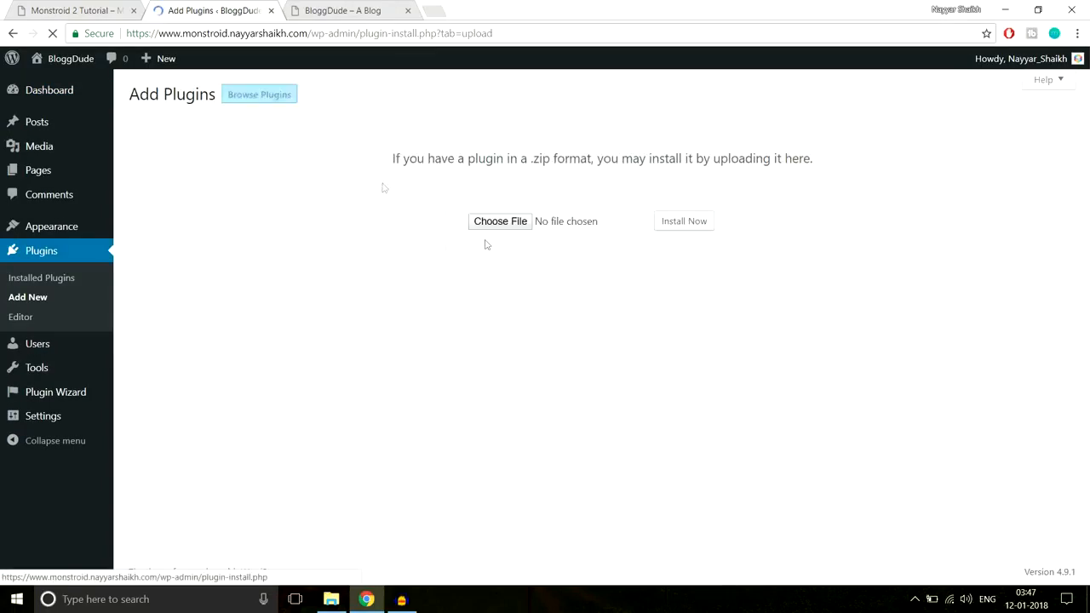
Browse to theme > manual-install > plugins inside the extracted template folder, review the plugin zip files, and close the file chooser
click(485, 232)
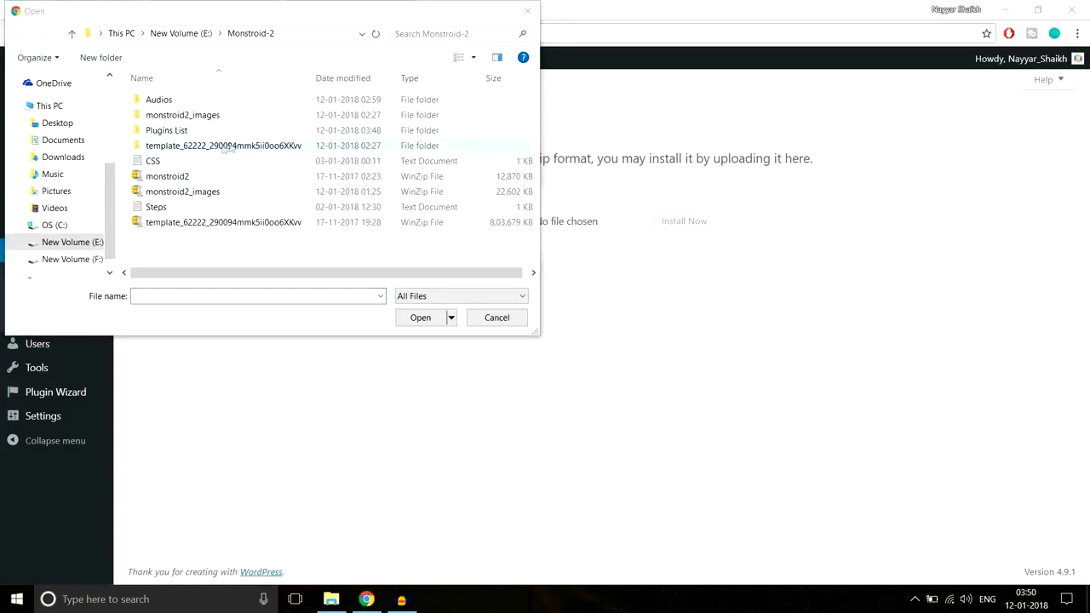
double_click(220, 147)
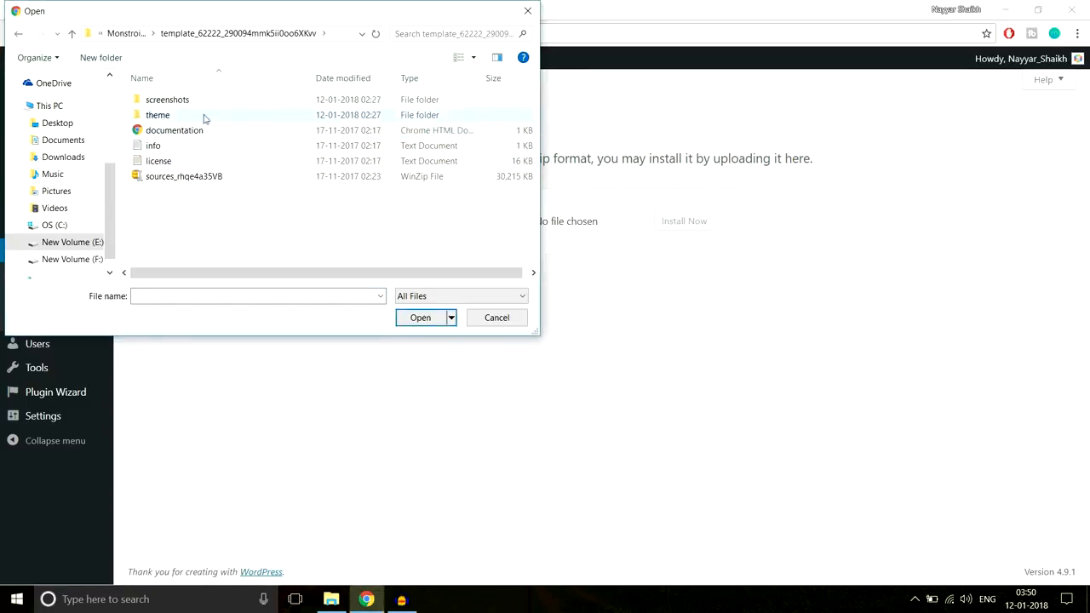
double_click(204, 119)
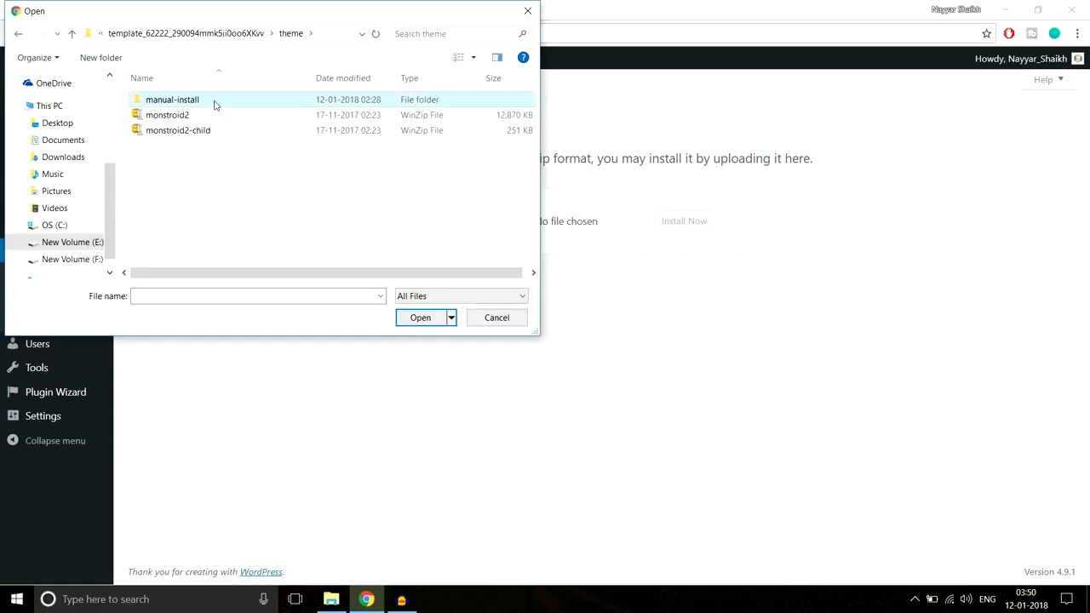
double_click(213, 102)
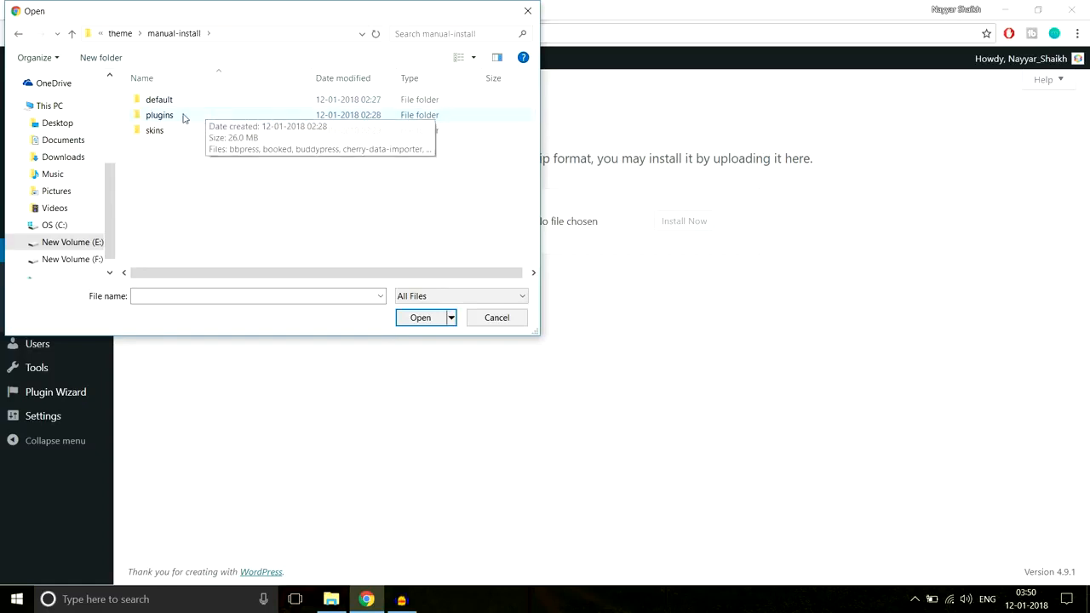
double_click(182, 118)
scroll(241, 145, down, 8)
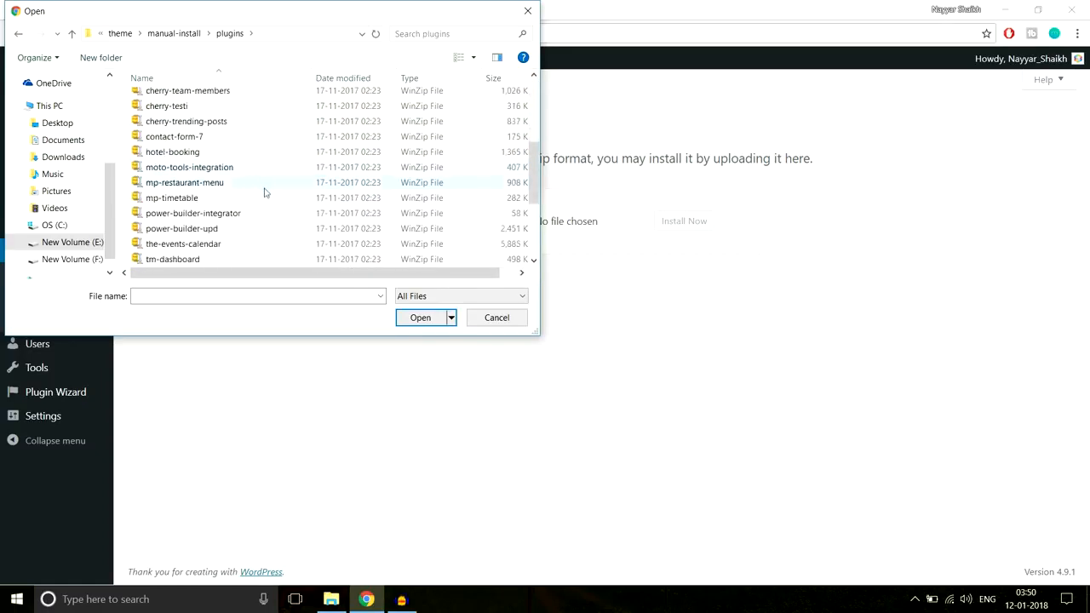
scroll(264, 193, up, 4)
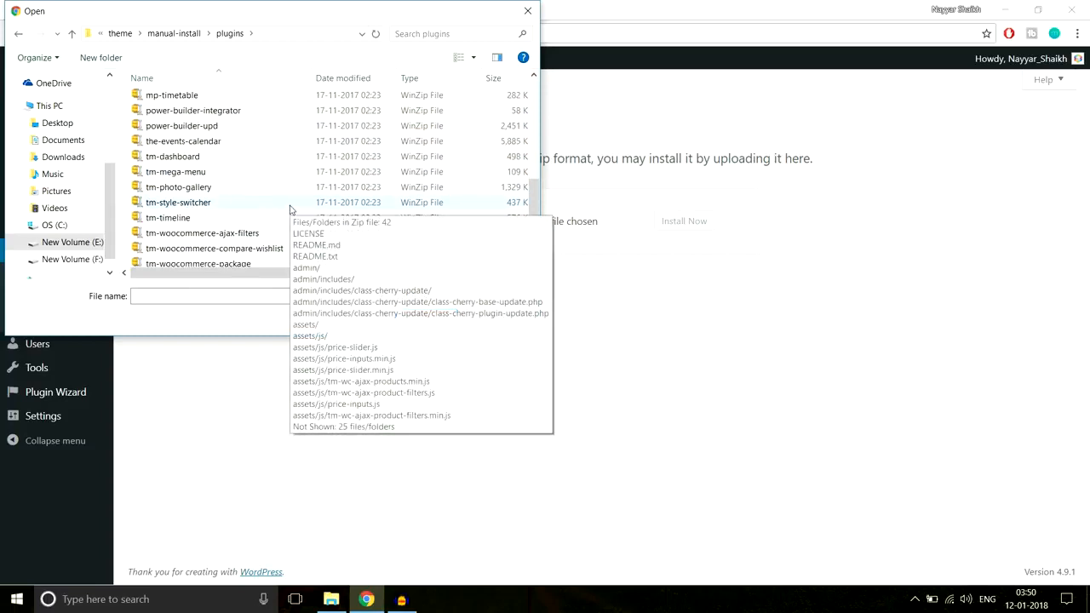
scroll(236, 176, up, 3)
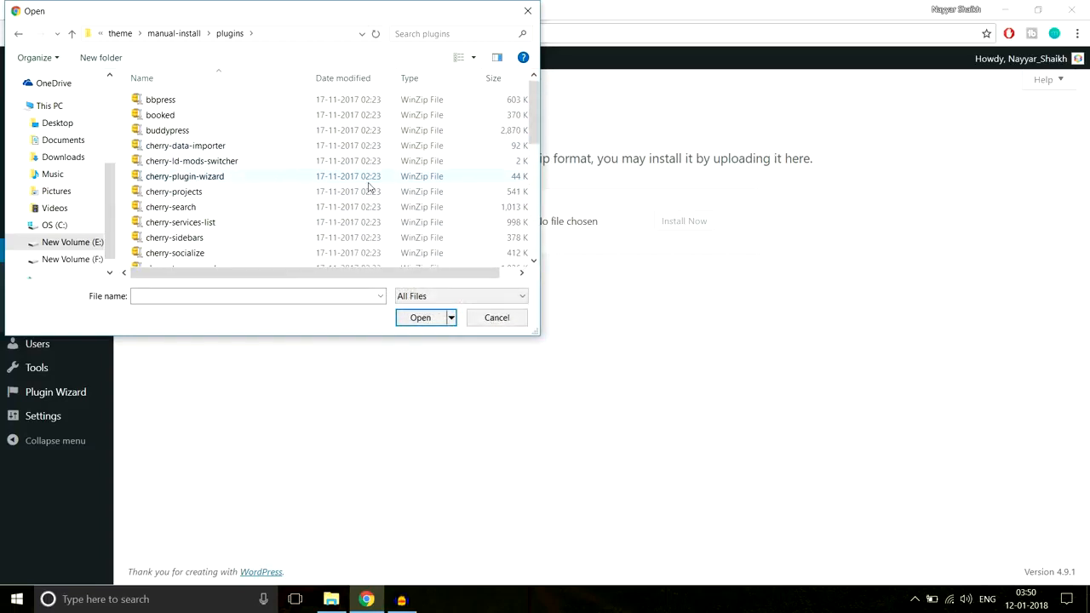
click(532, 9)
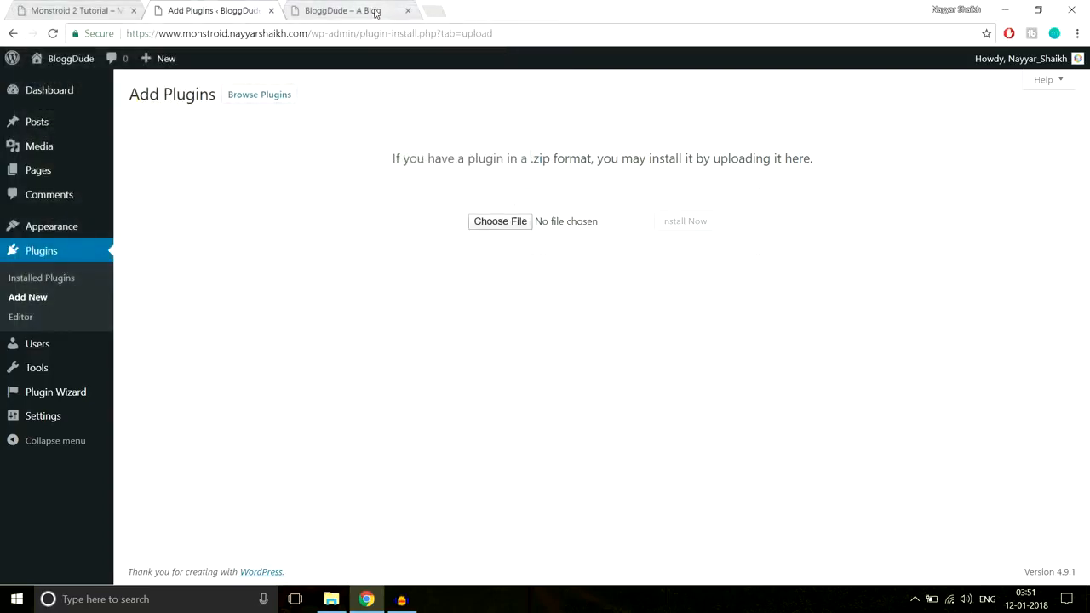
Open bloggdude.com in a new browser tab and find the locked downloads in the post "How to Make a WordPress Website 2018"
click(426, 8)
text(b)
key(Return)
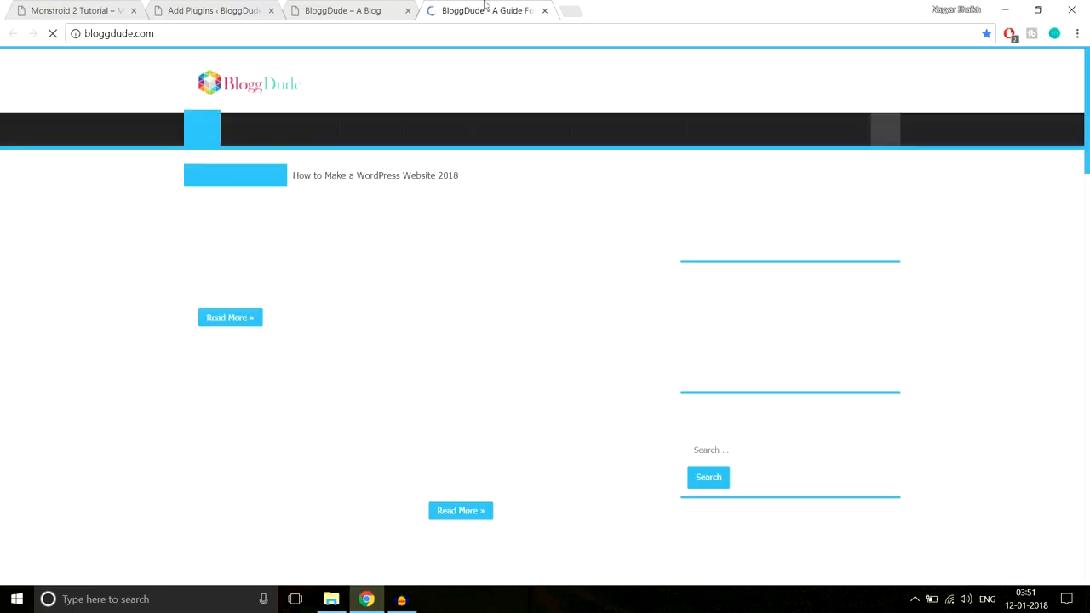
scroll(500, 235, down, 4)
scroll(499, 236, up, 5)
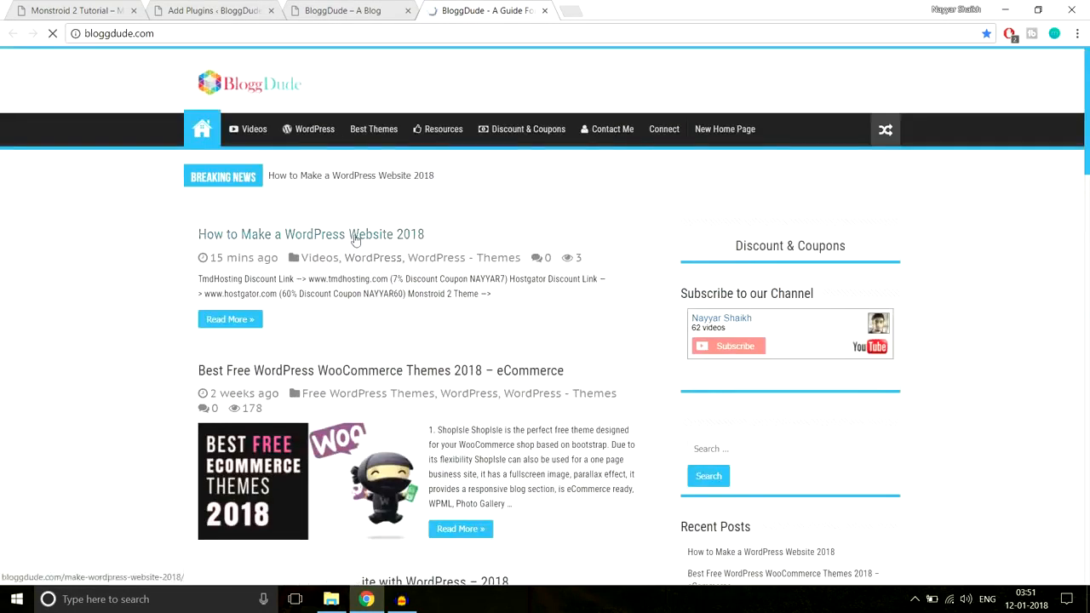
click(388, 236)
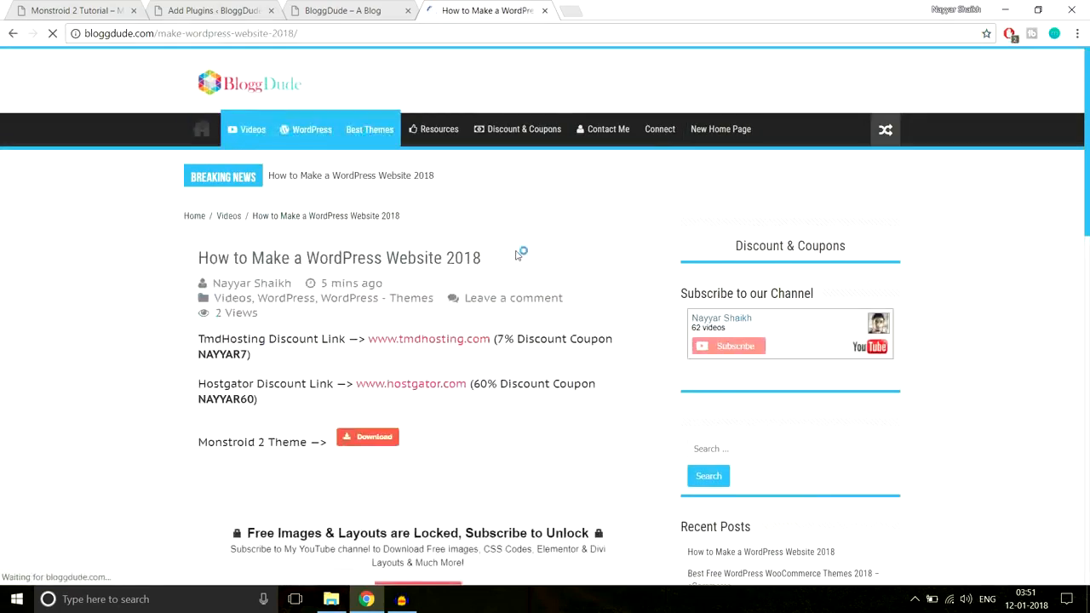
scroll(516, 256, down, 5)
scroll(517, 262, down, 3)
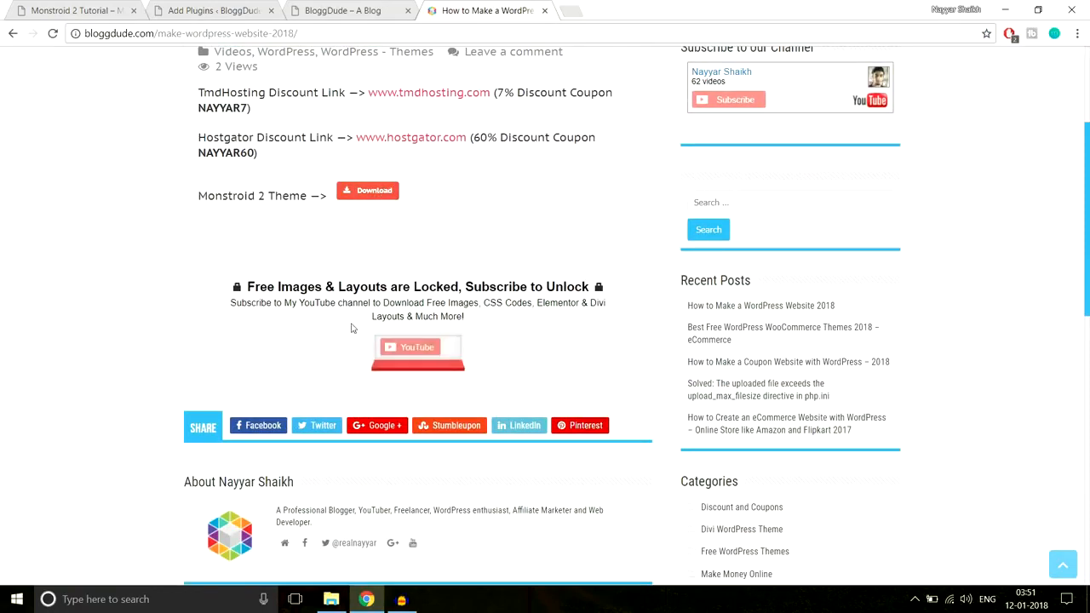
Unlock the free images and layouts by subscribing through YouTube with a personal Google account
click(424, 361)
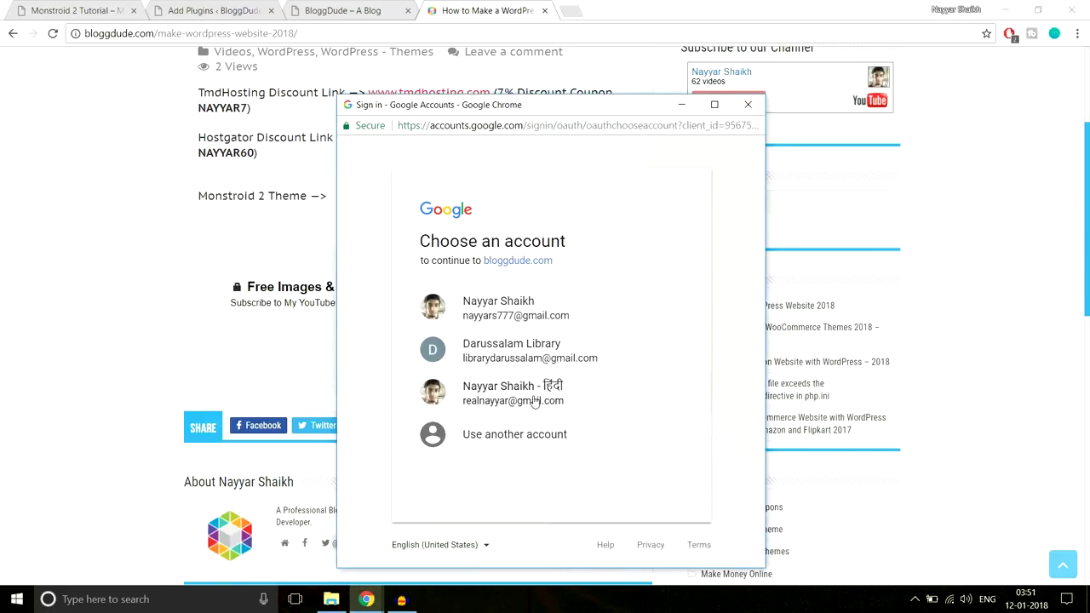
click(534, 400)
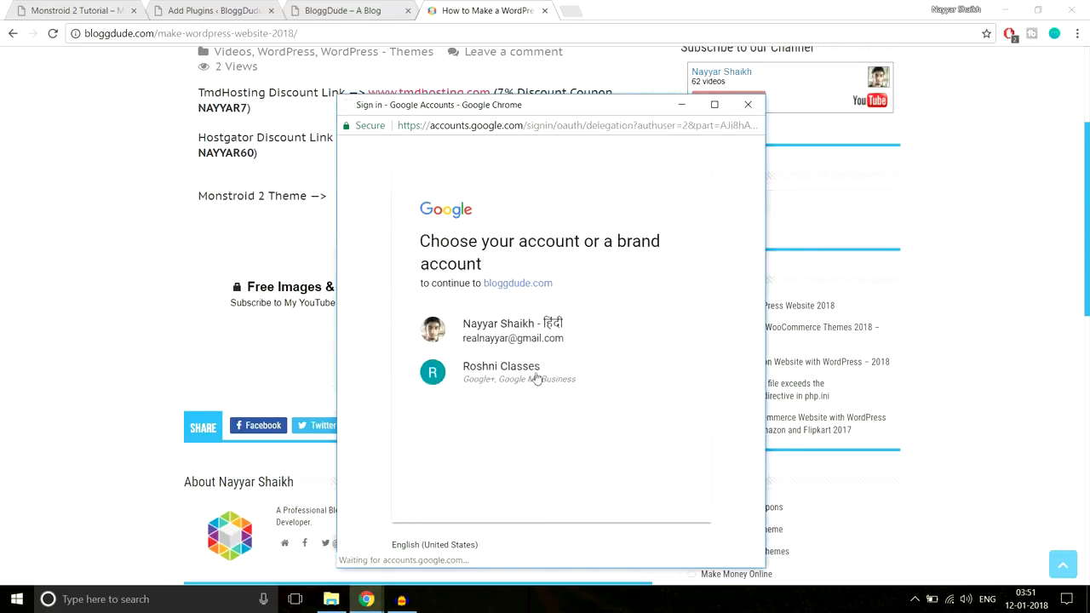
click(534, 334)
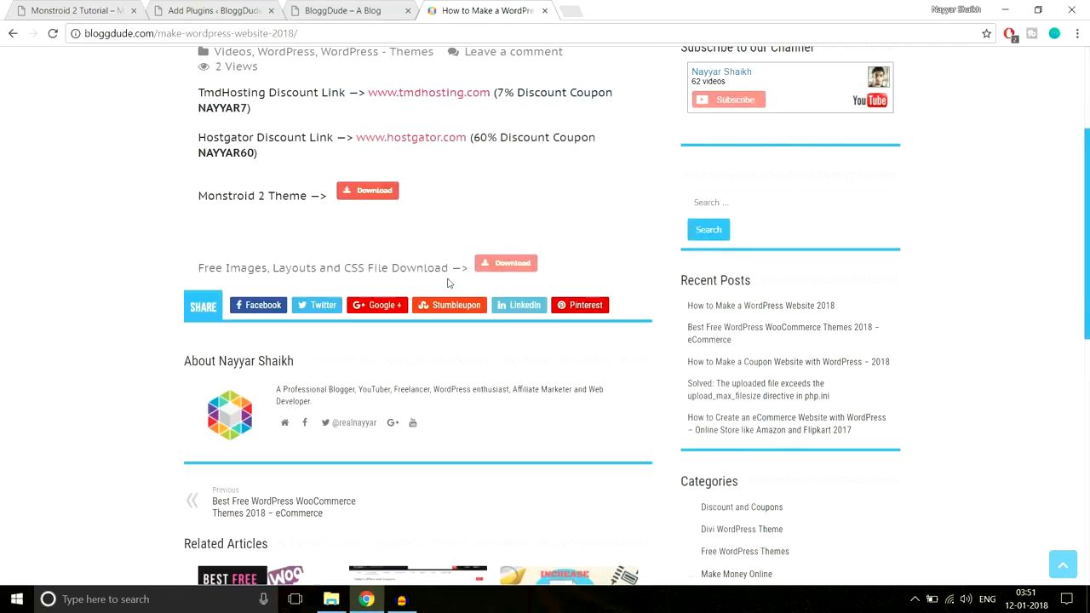
Start the Free Images, Layouts and CSS File download of monstroid2_images.zip, cancel it and dismiss the download bar
drag(199, 267, 464, 270)
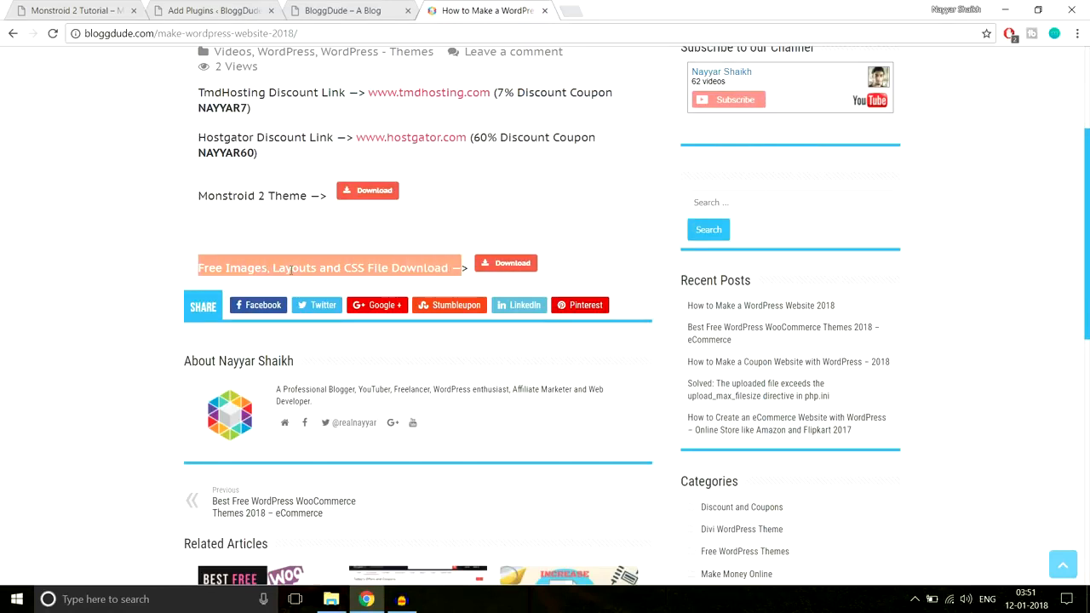
click(449, 262)
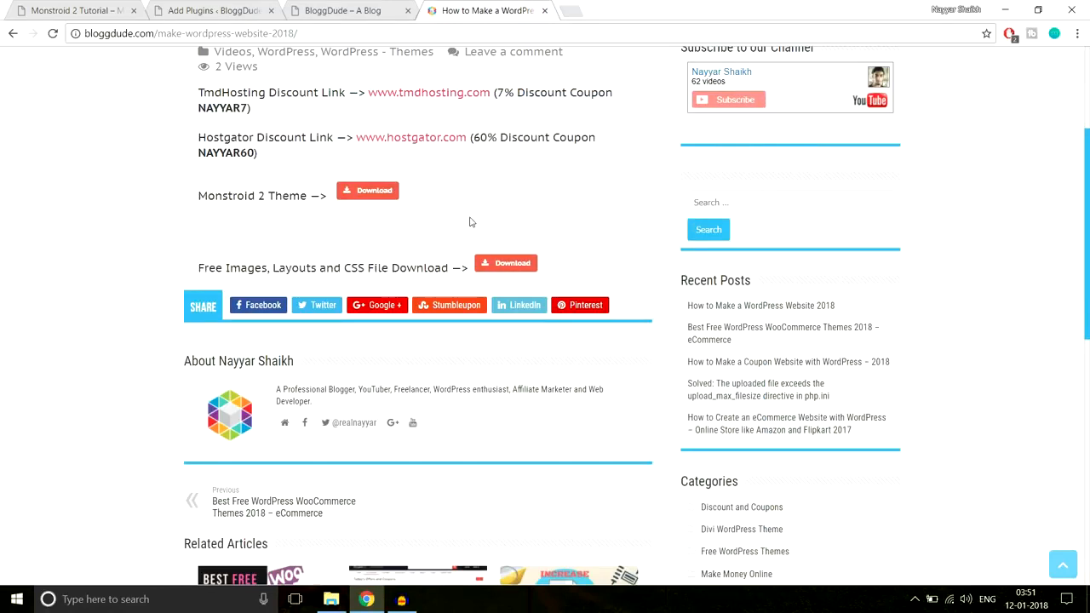
click(520, 269)
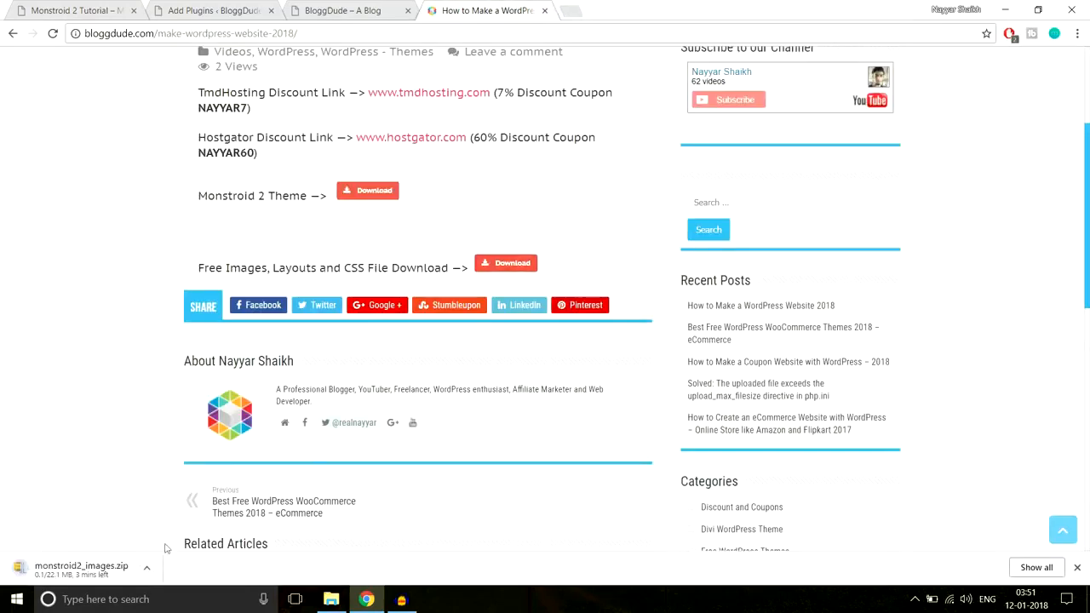
click(148, 569)
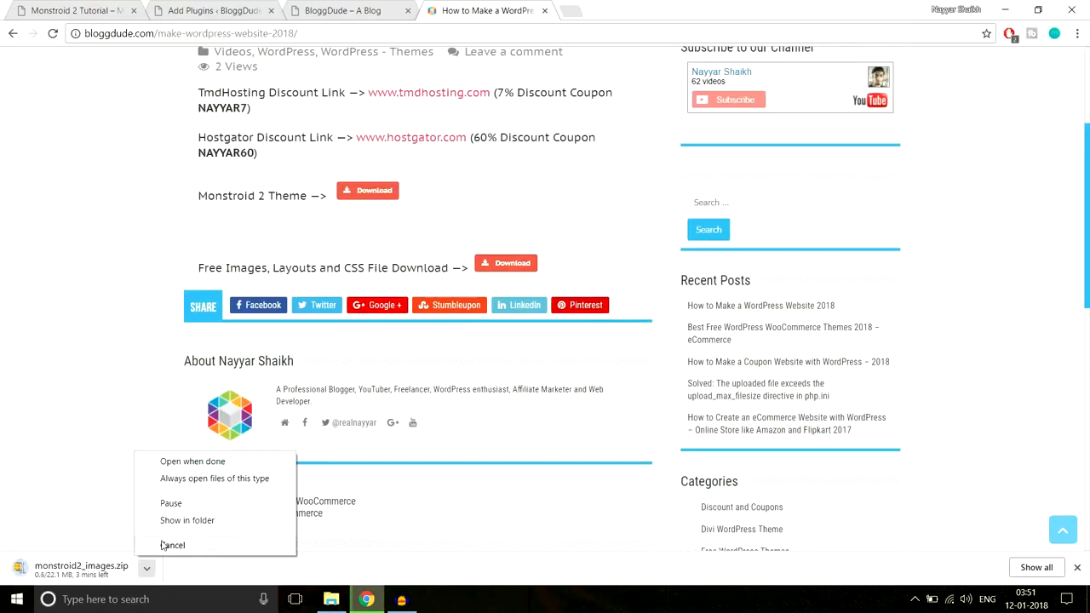
click(172, 545)
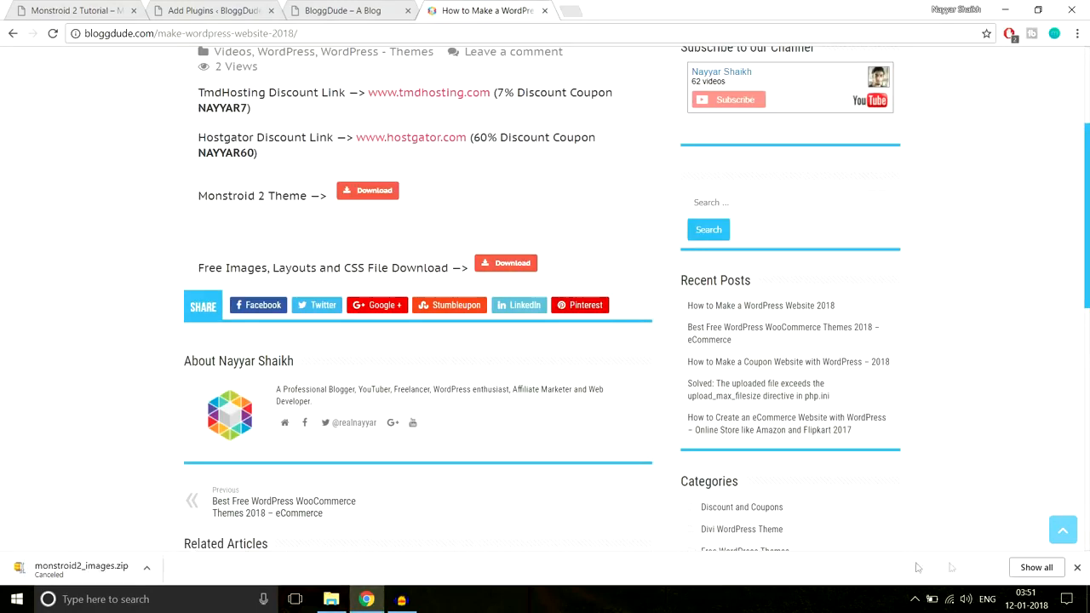
click(1077, 567)
Switch to File Explorer and locate the monstroid2_images zip and its extracted folder in the Monstroid-2 folder
click(330, 599)
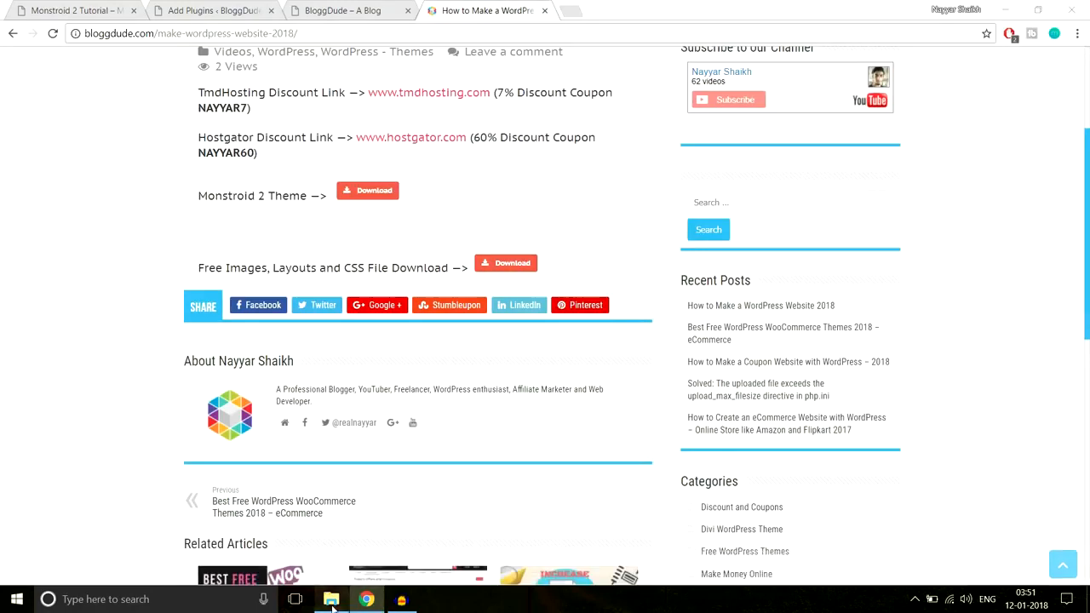
click(241, 45)
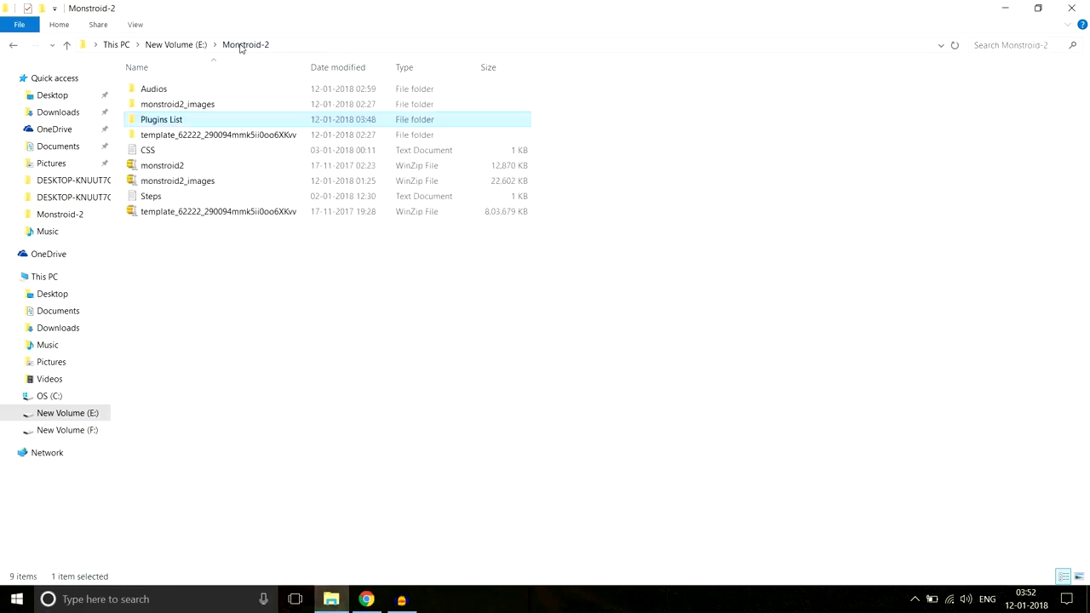
click(197, 184)
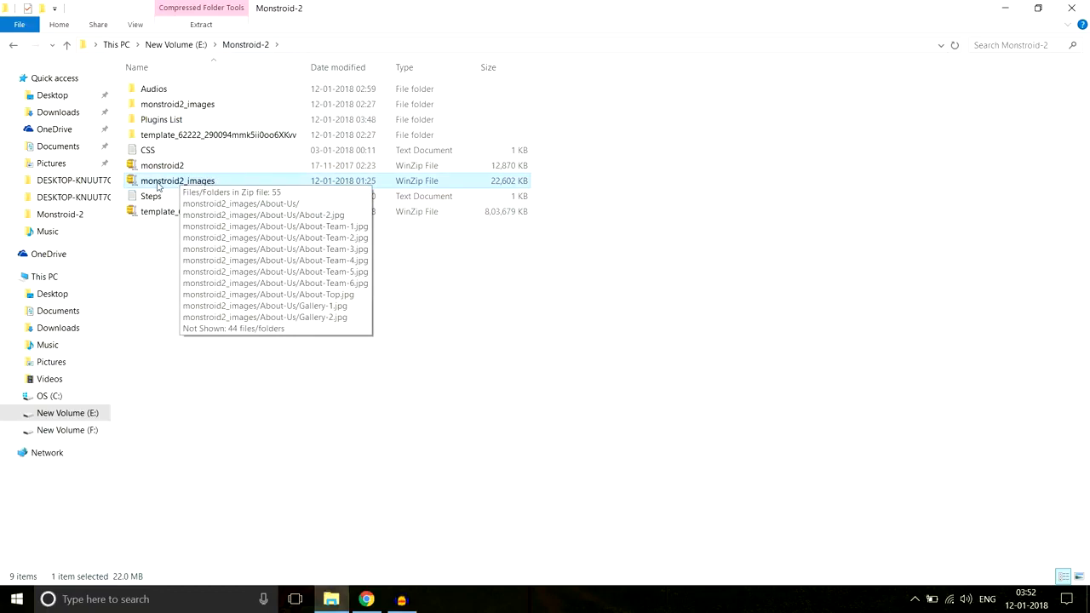
click(210, 109)
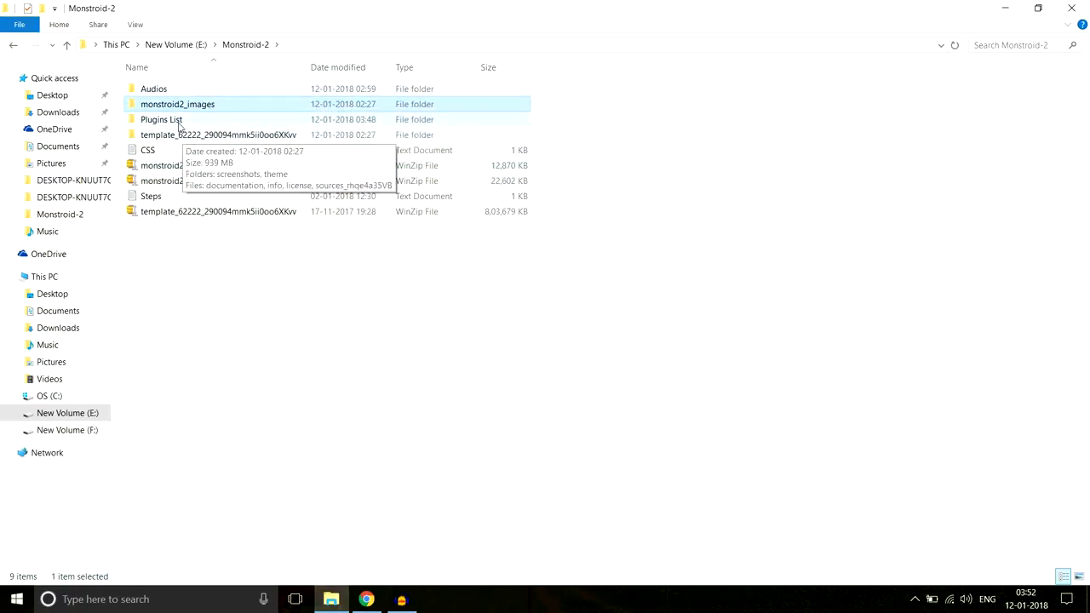
Open the Plugins List text document from the Plugins List folder in Notepad and review the plugin names in it
double_click(171, 127)
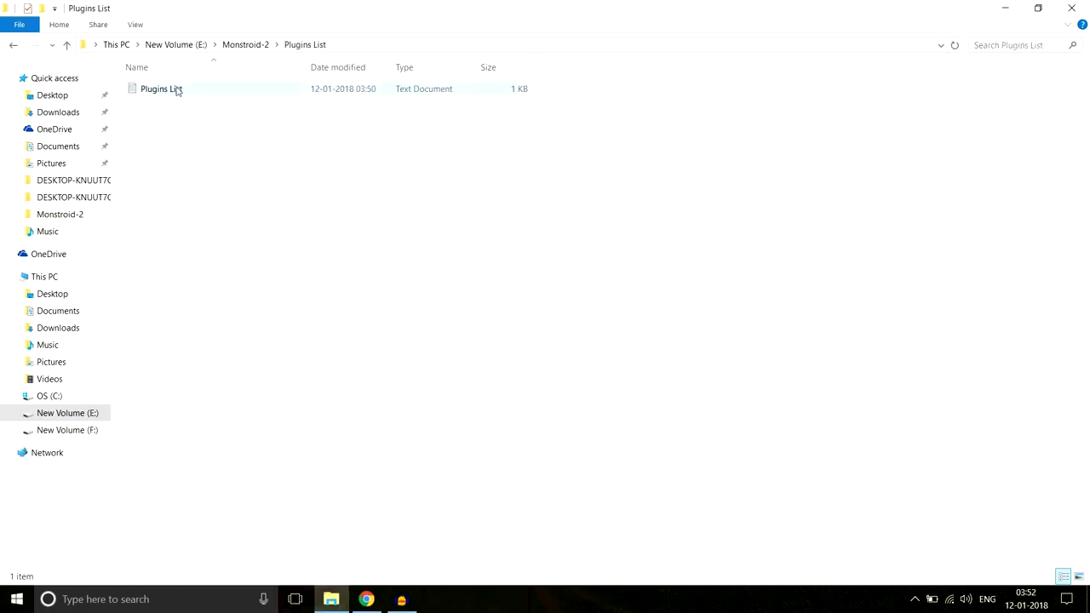
double_click(182, 91)
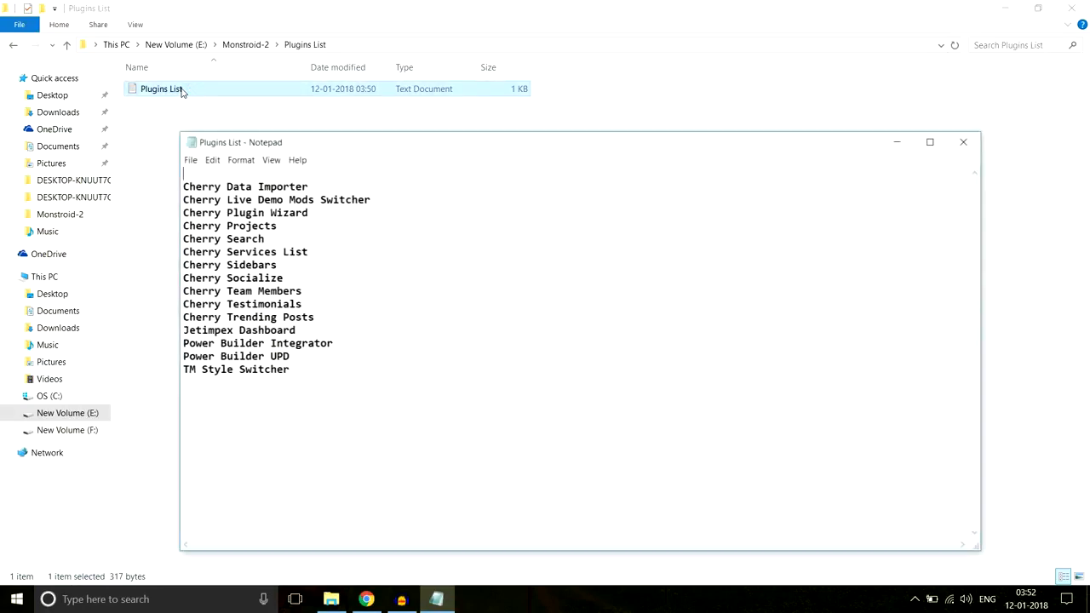
drag(335, 367, 216, 177)
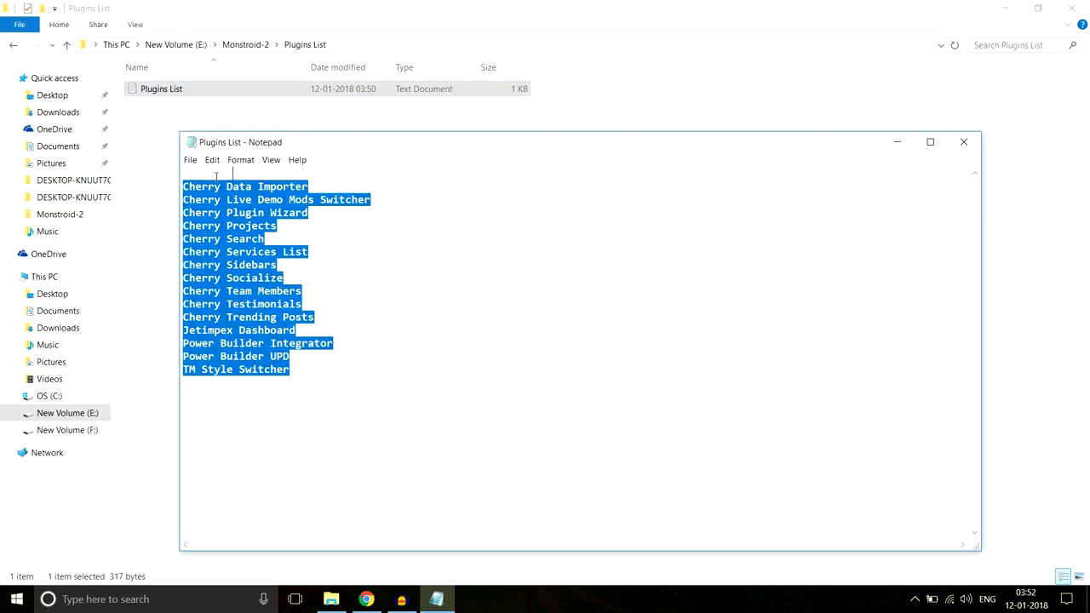
click(262, 186)
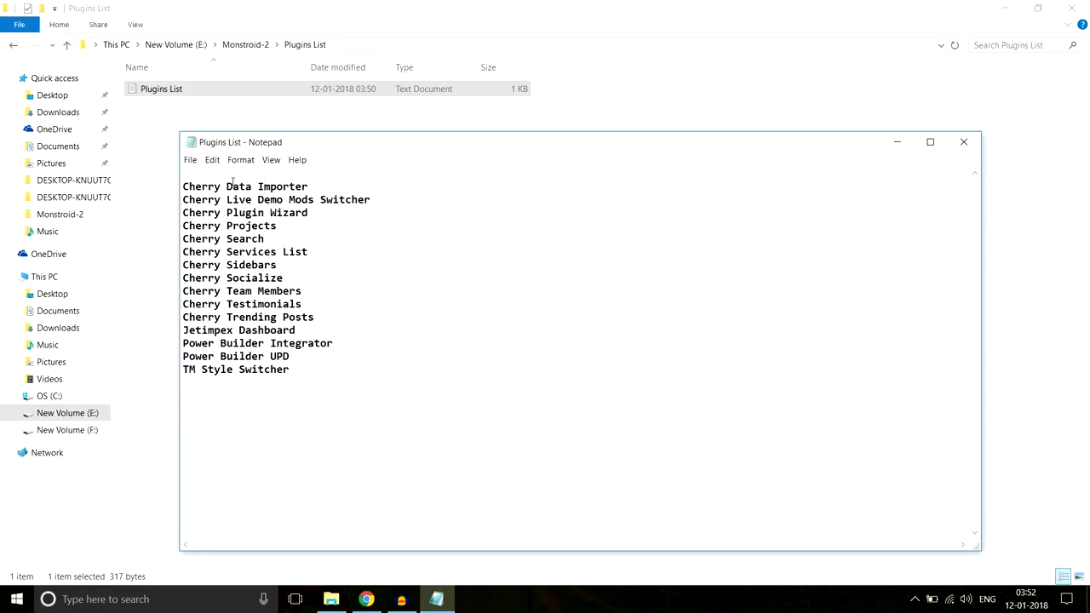
drag(296, 370, 195, 176)
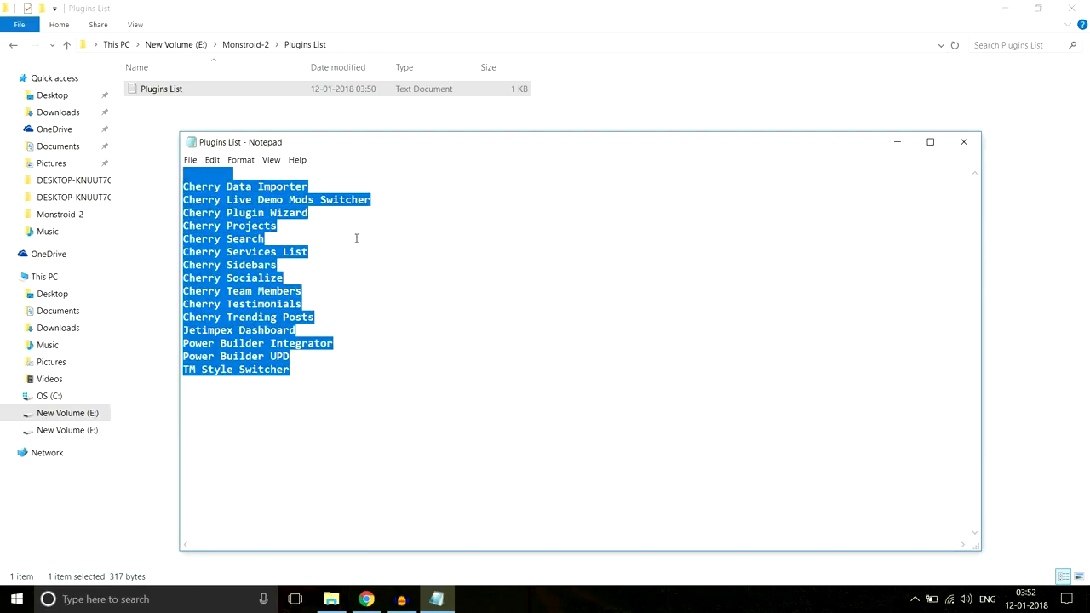
Return to the WordPress plugin upload form in Chrome and browse for a file in the extracted template's theme > manual-install > plugins folder
click(381, 600)
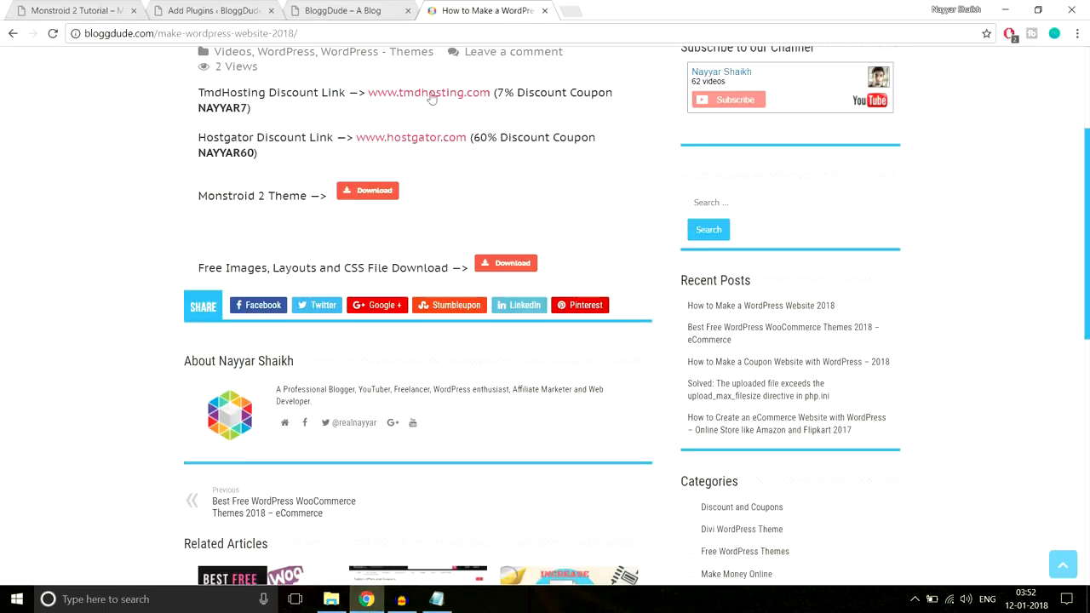
click(235, 6)
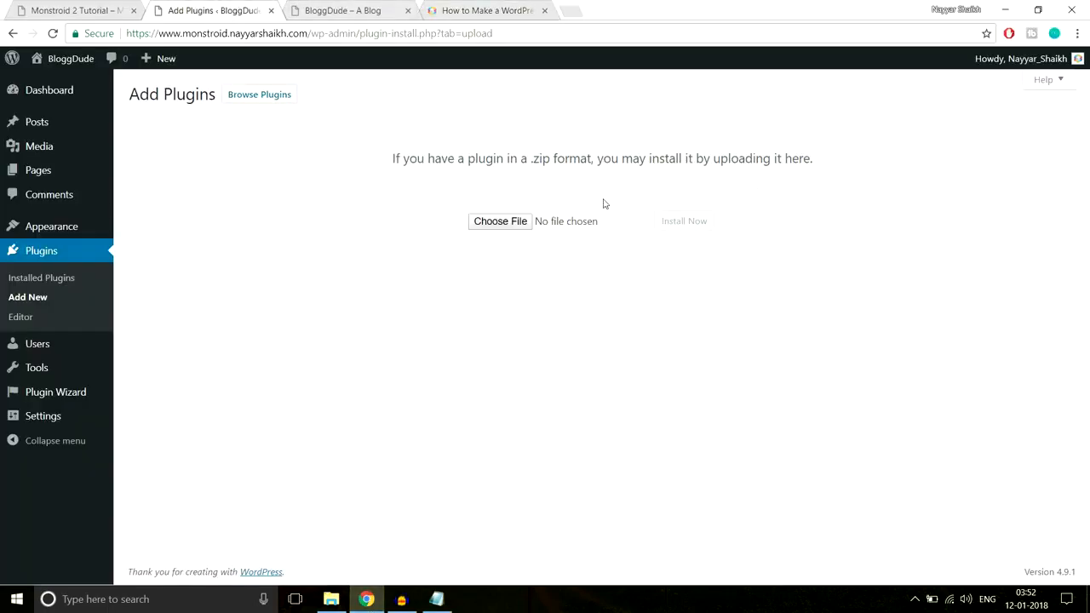
click(482, 225)
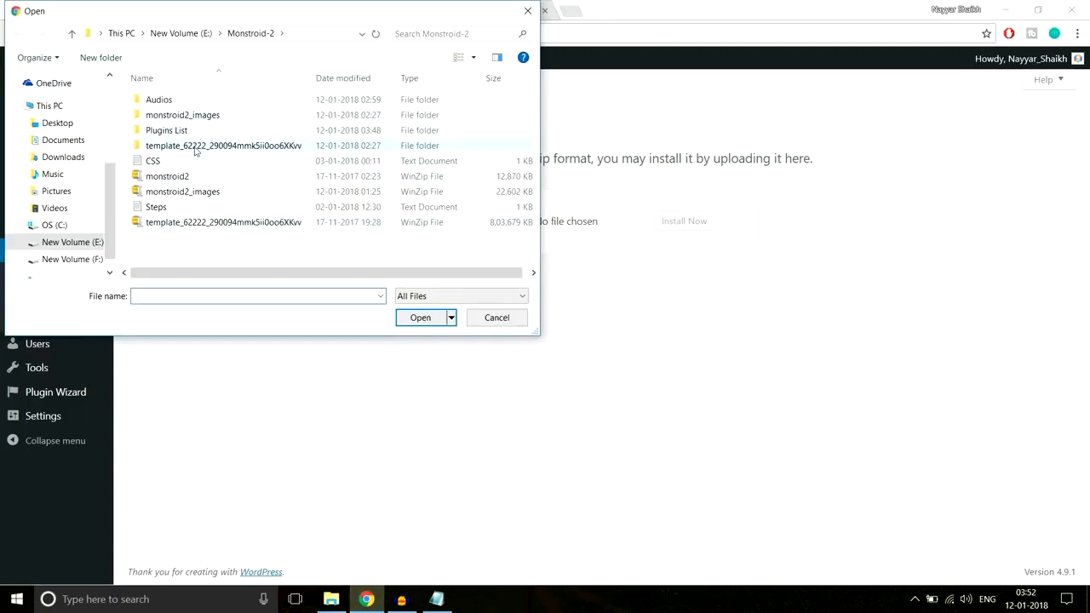
double_click(201, 147)
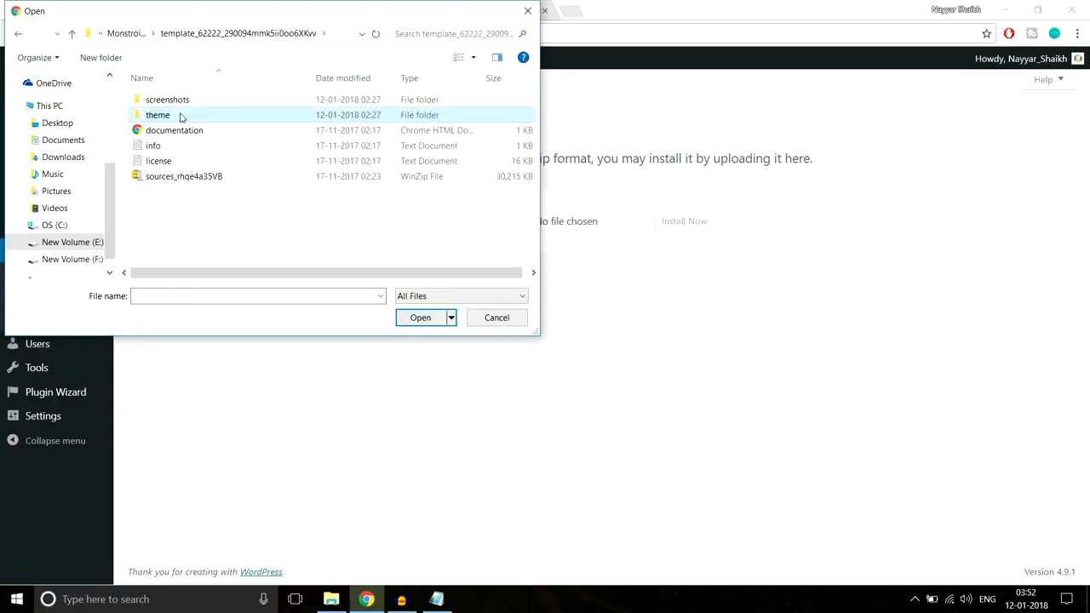
double_click(179, 114)
double_click(189, 101)
double_click(185, 119)
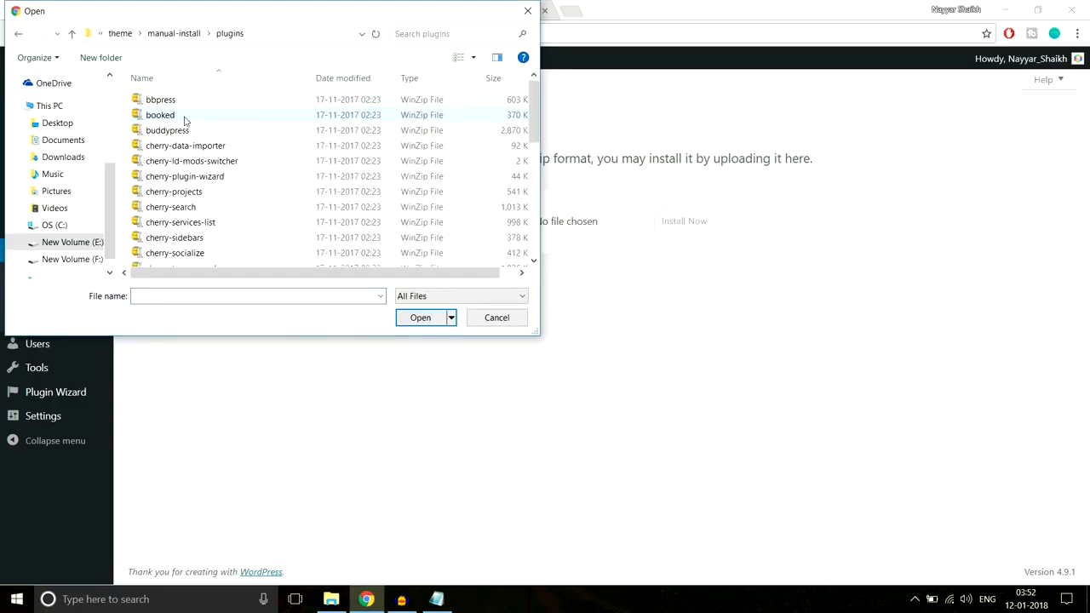
Check the plugin zips against the Plugins List document and select cherry-data-importer for upload
click(248, 143)
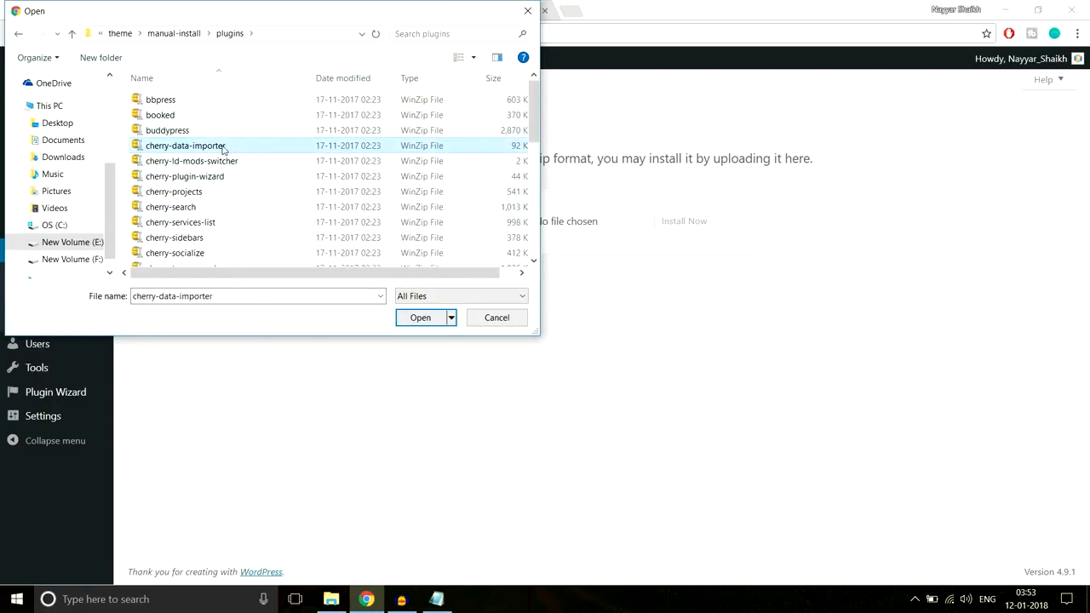
scroll(284, 235, down, 6)
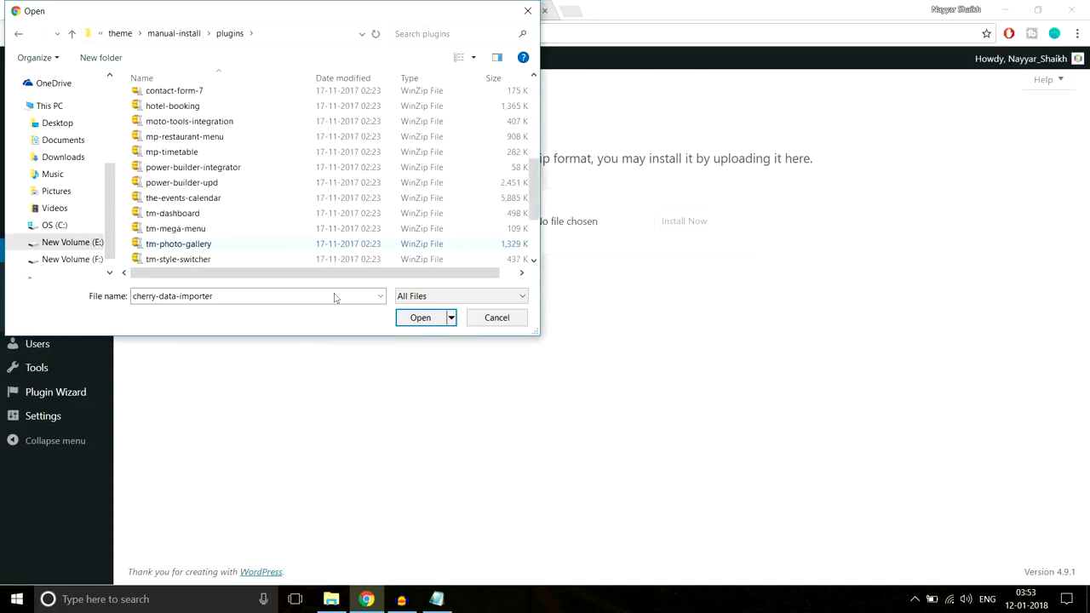
click(436, 599)
click(334, 372)
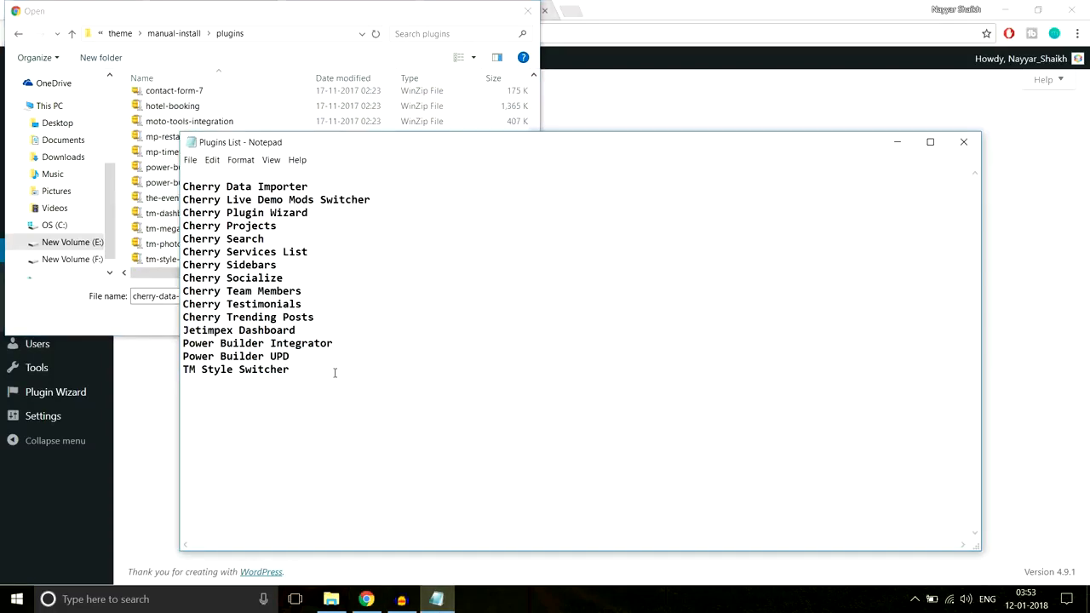
click(270, 105)
scroll(276, 189, up, 4)
scroll(276, 189, up, 2)
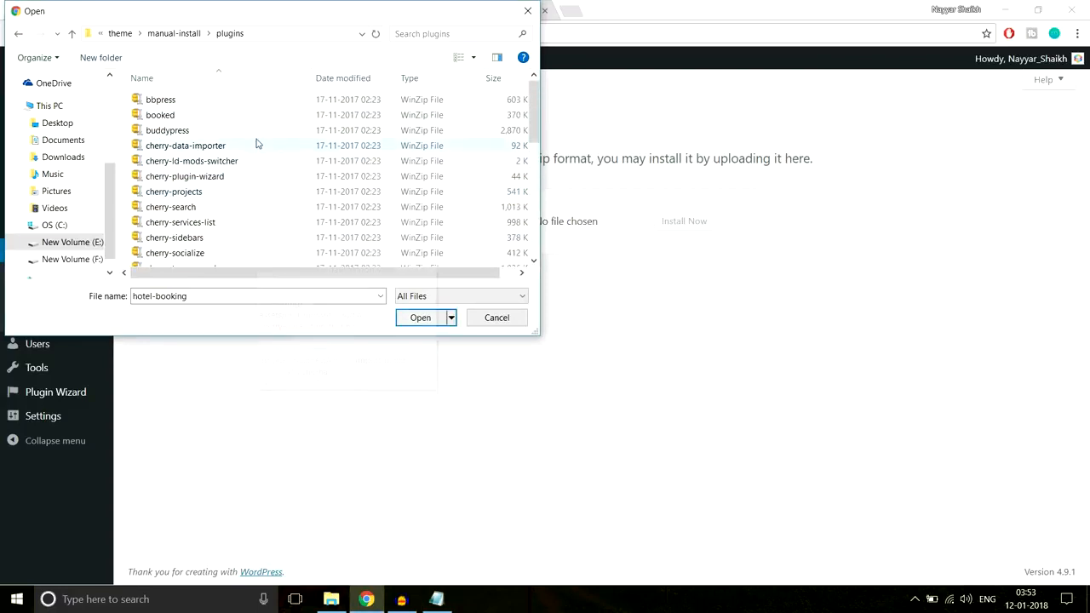
click(217, 146)
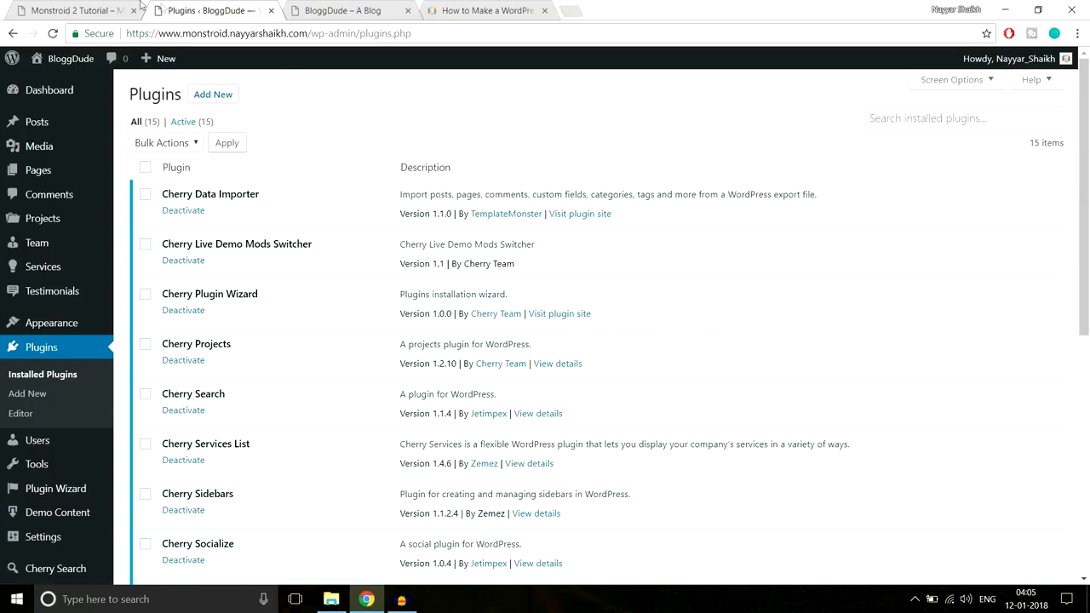
Look over the demo site's homepage, then add a new WordPress page titled "Homepage"
click(99, 6)
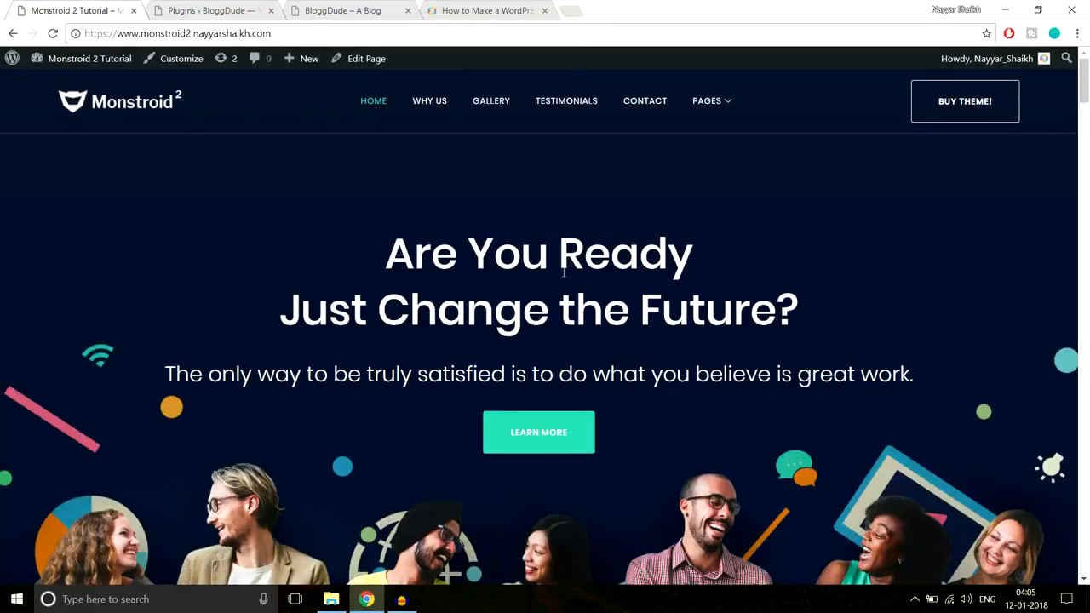
scroll(496, 440, down, 7)
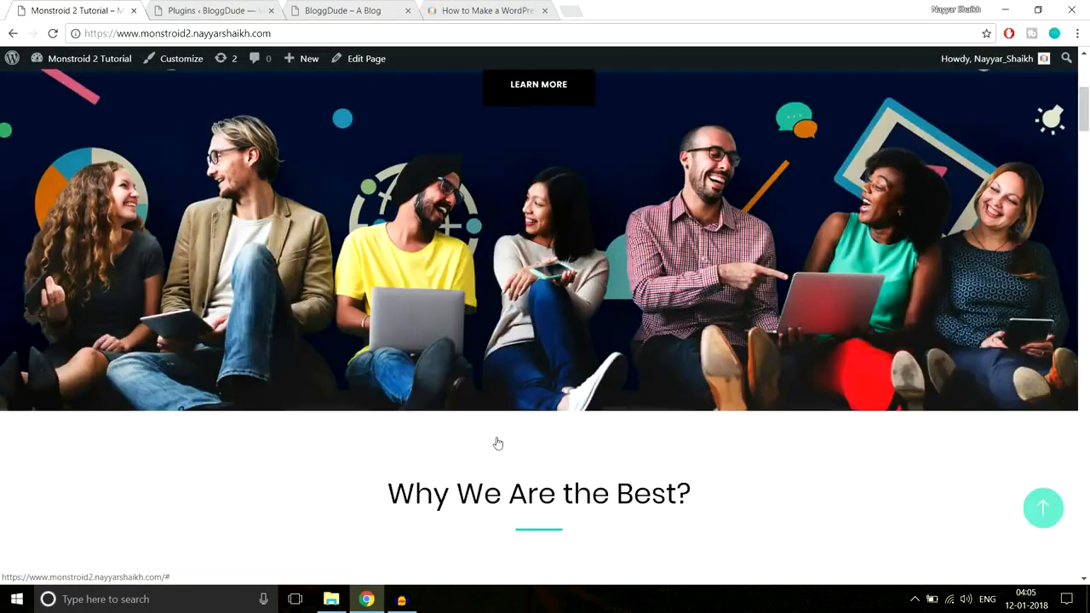
scroll(496, 438, up, 7)
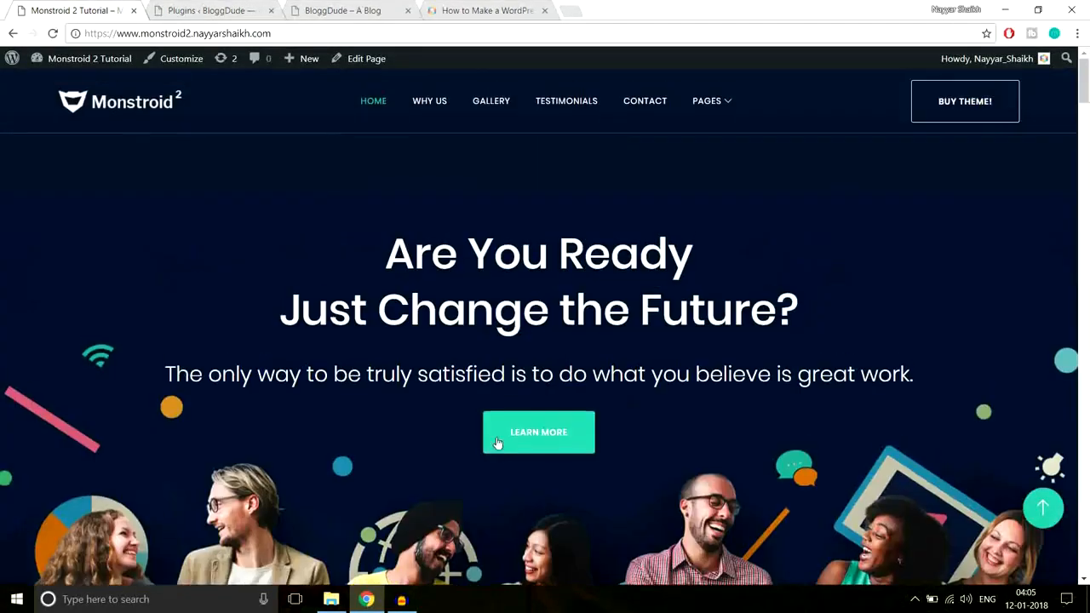
click(213, 10)
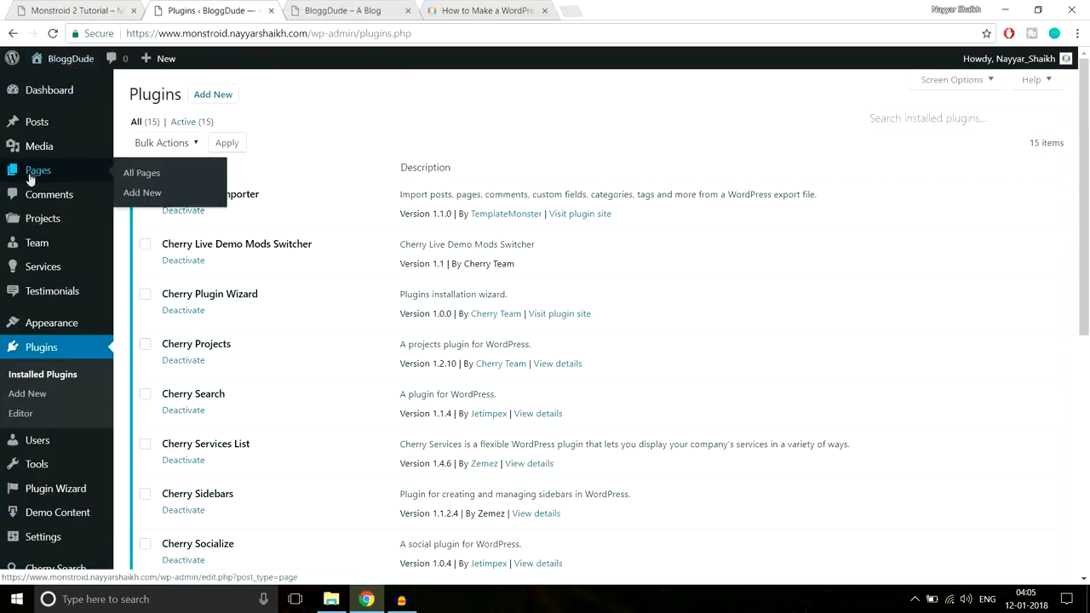
mouse_move(45, 173)
click(145, 194)
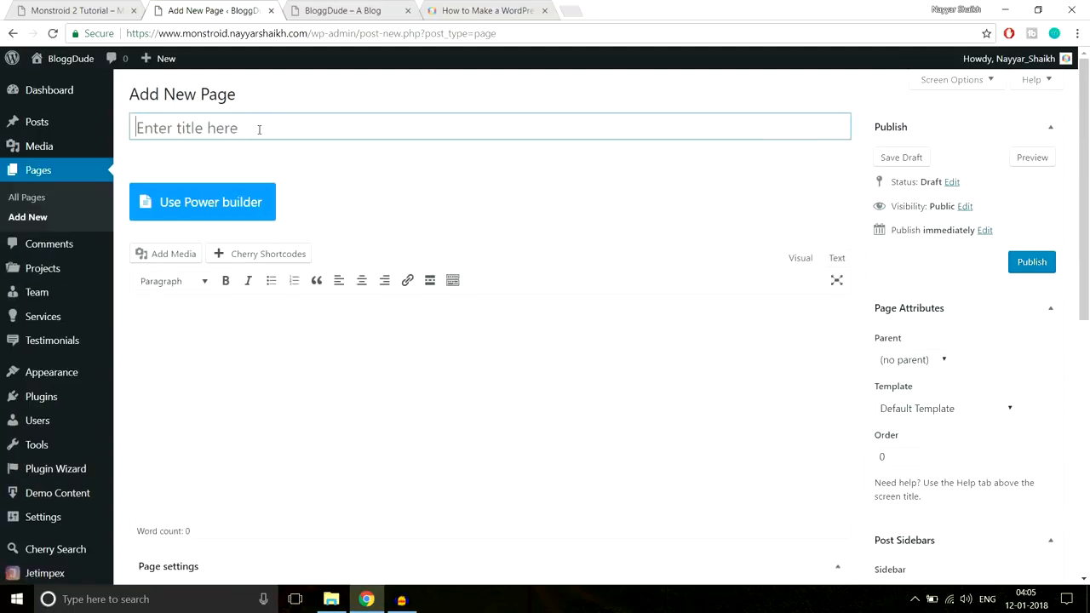
text(Homepage)
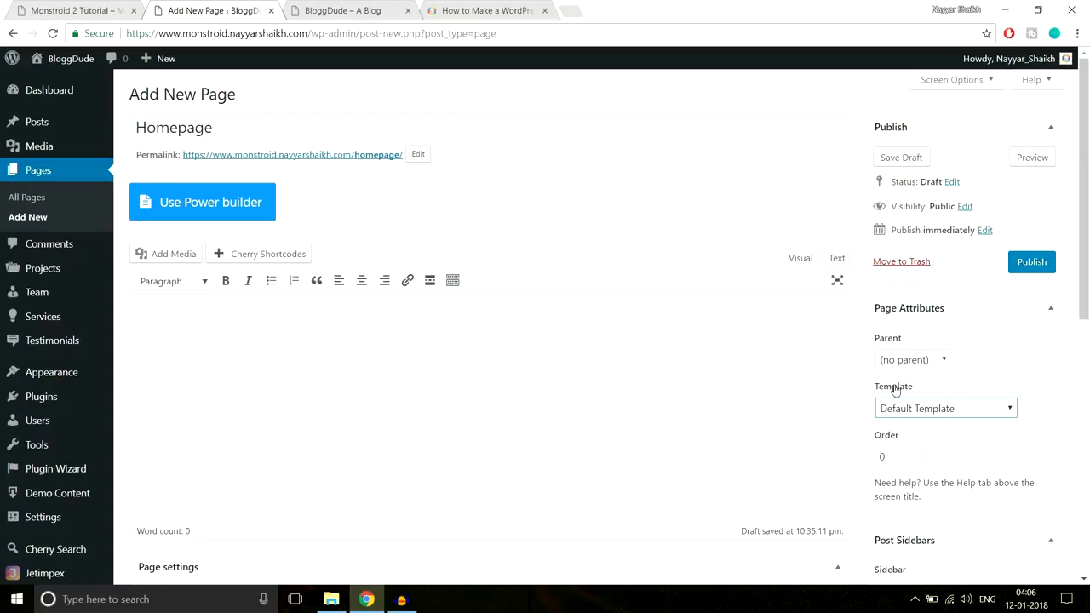
Assign the Landing Page template to the new page, review its layout options and publish it
click(919, 412)
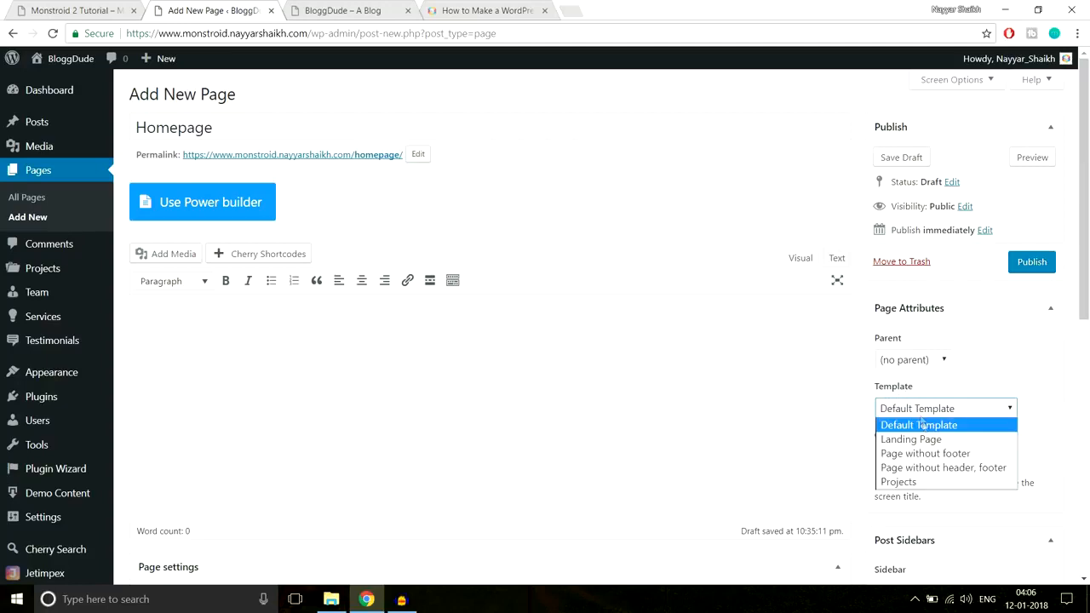
click(923, 441)
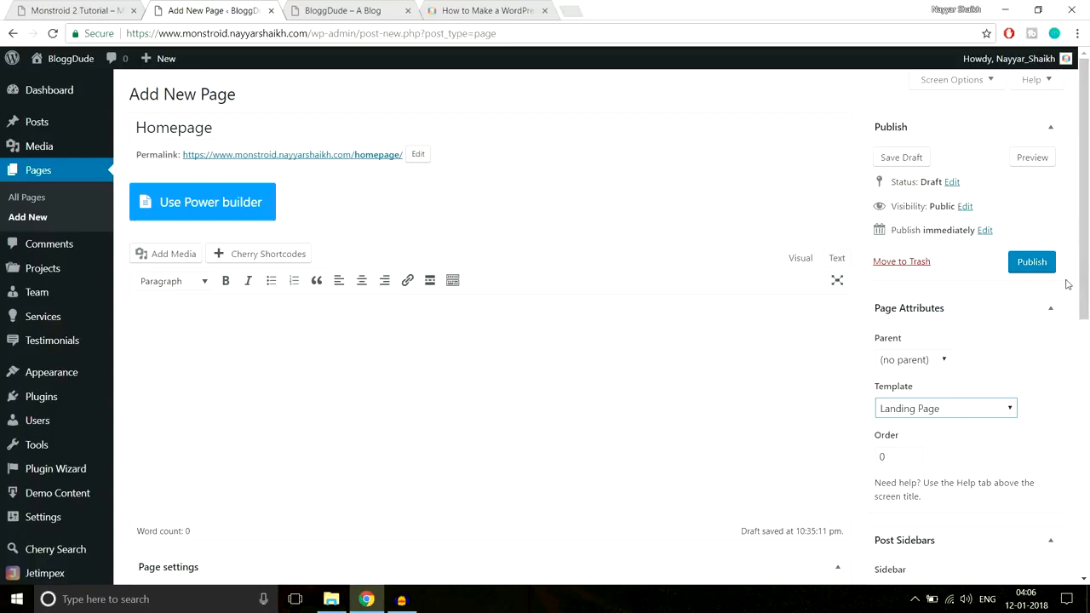
scroll(810, 311, down, 5)
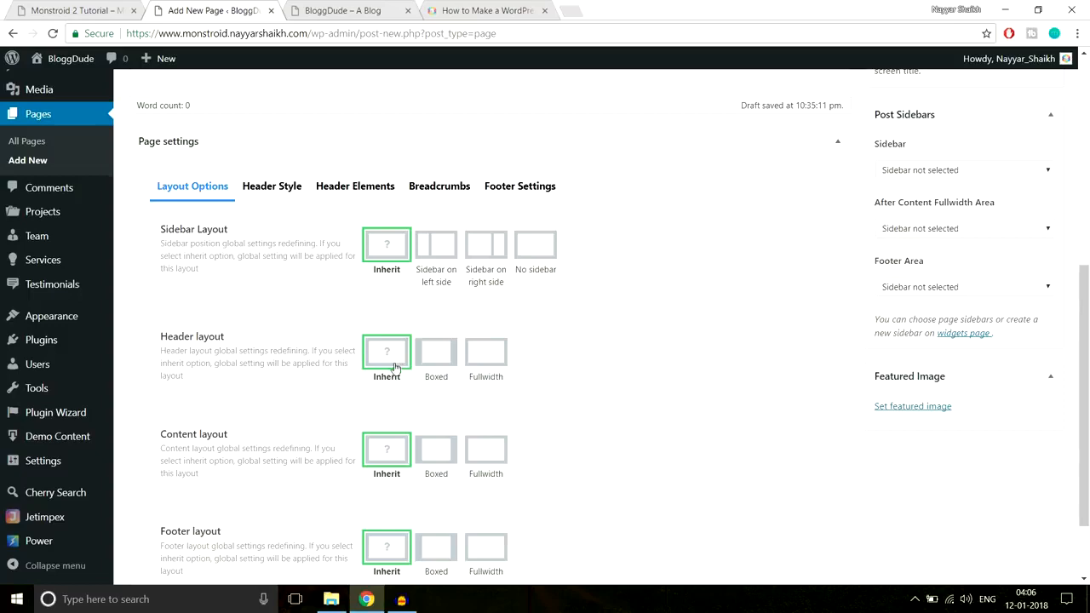
scroll(398, 363, down, 1)
scroll(401, 375, down, 1)
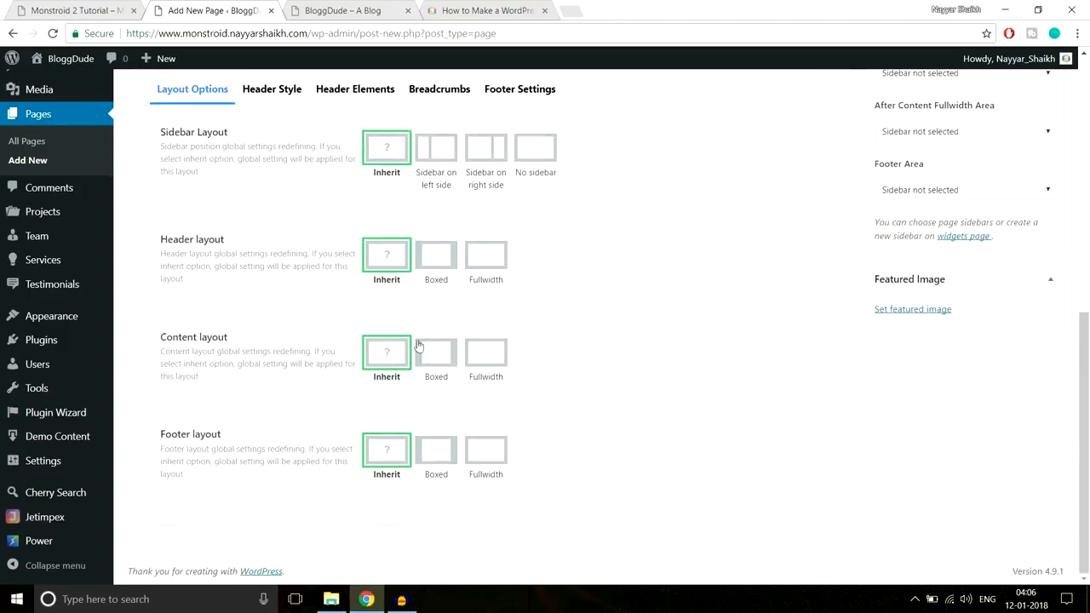
scroll(420, 362, up, 4)
scroll(421, 363, up, 2)
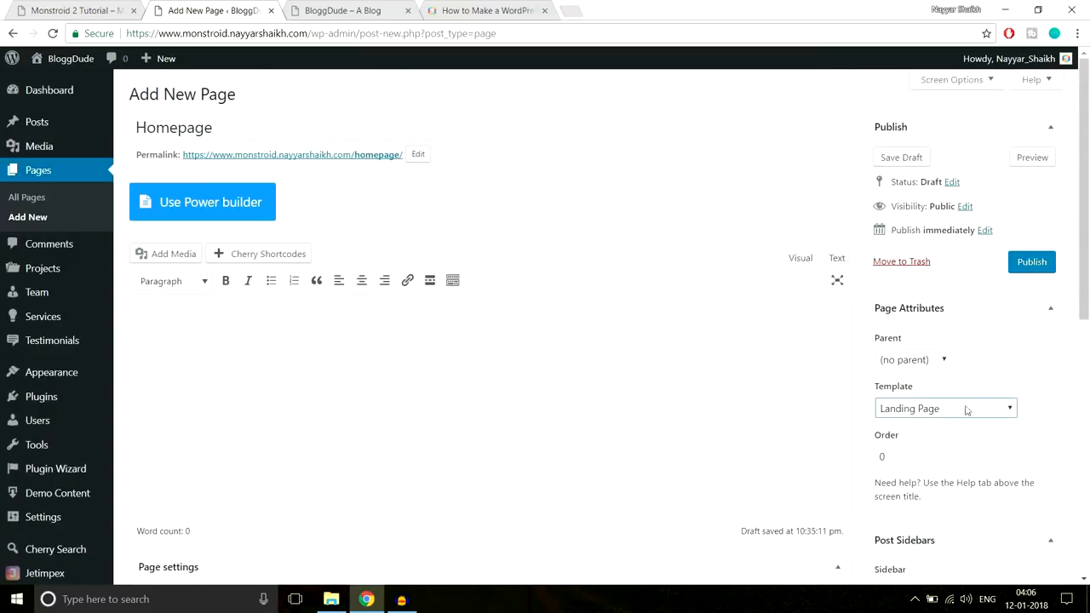
click(1044, 263)
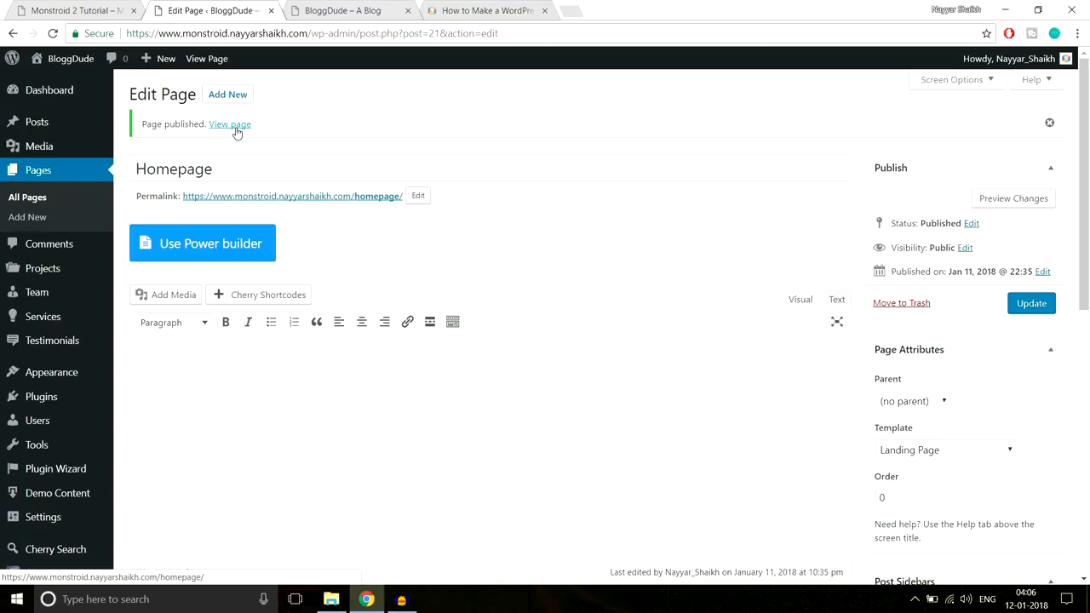
View the published Homepage in a new tab and compare its homepage/ address with the demo site's root address
click(237, 132)
right_click(237, 132)
key(t)
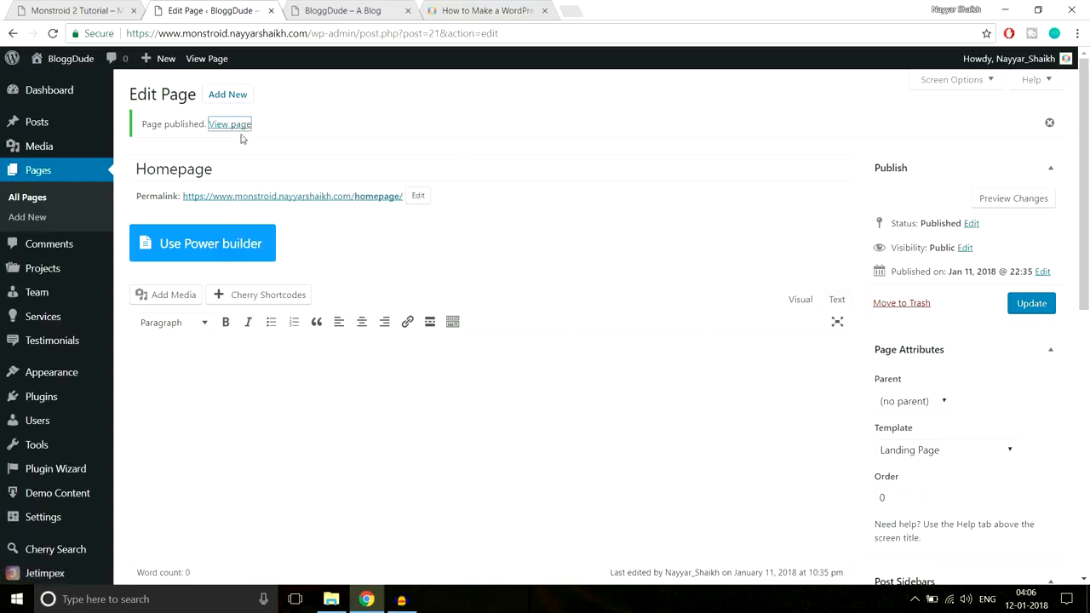
click(337, 12)
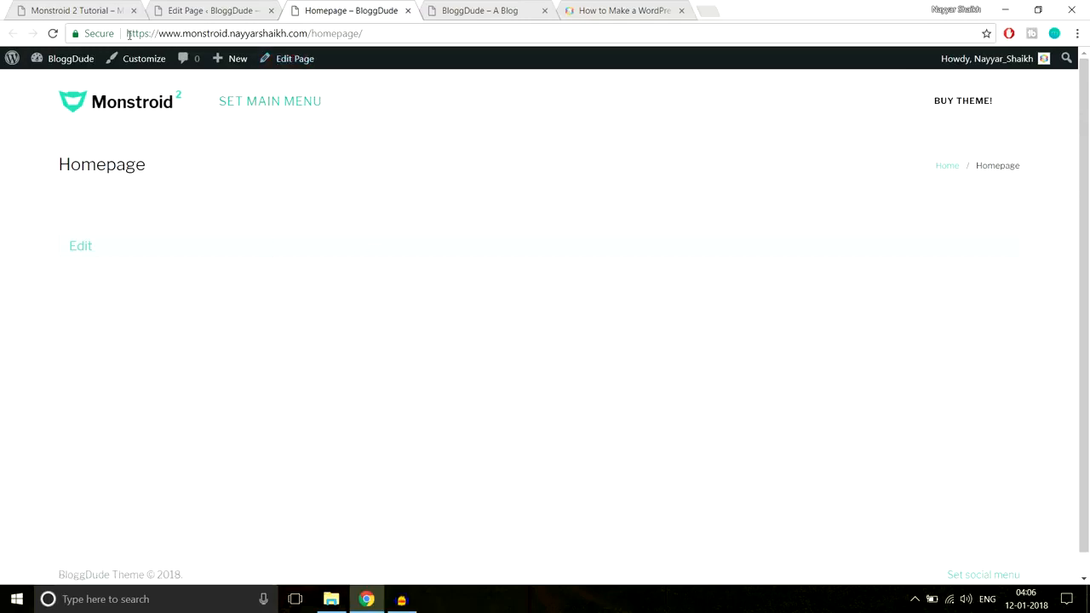
drag(128, 33, 315, 32)
click(320, 32)
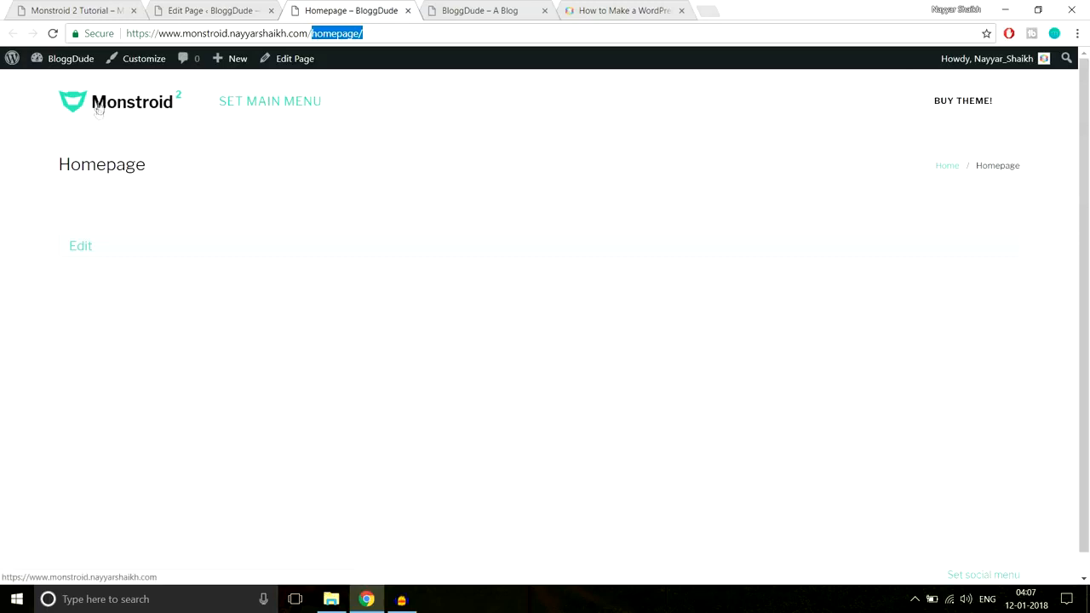
drag(363, 33, 313, 34)
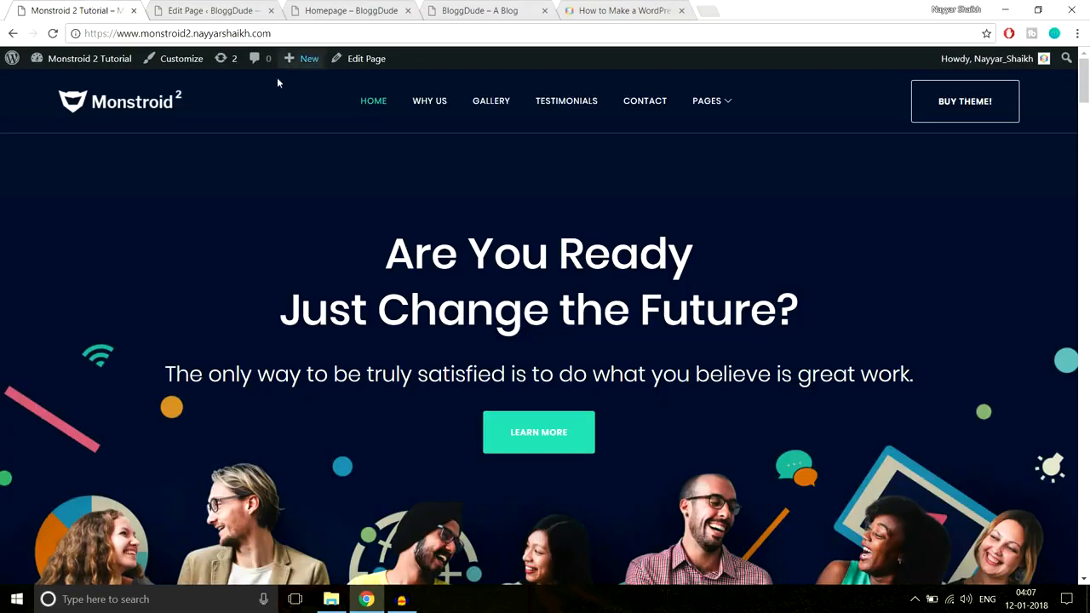
scroll(616, 441, down, 3)
scroll(511, 281, up, 3)
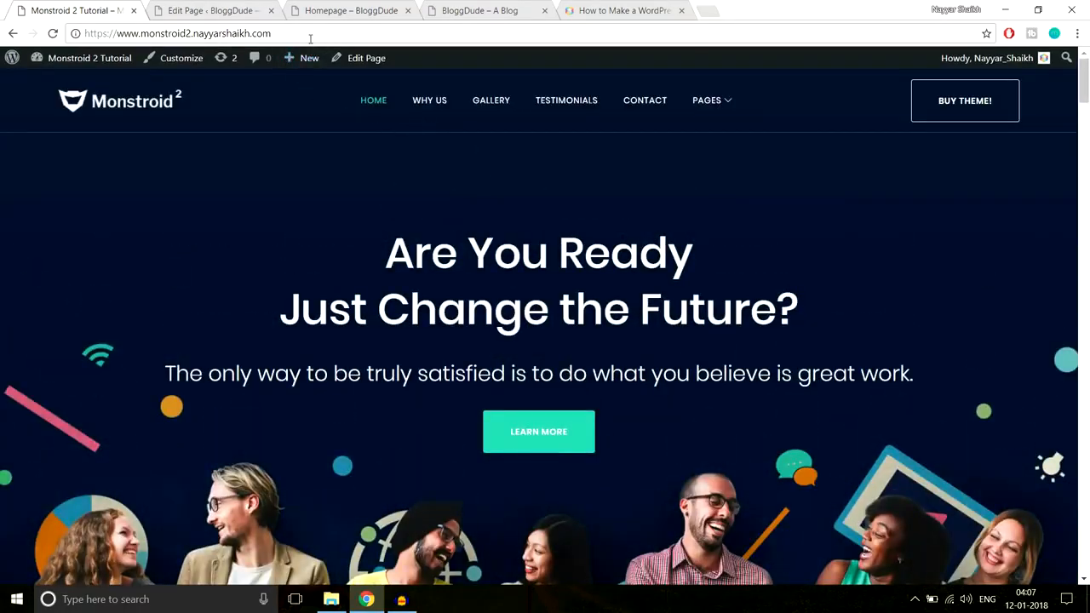
drag(314, 37, 63, 47)
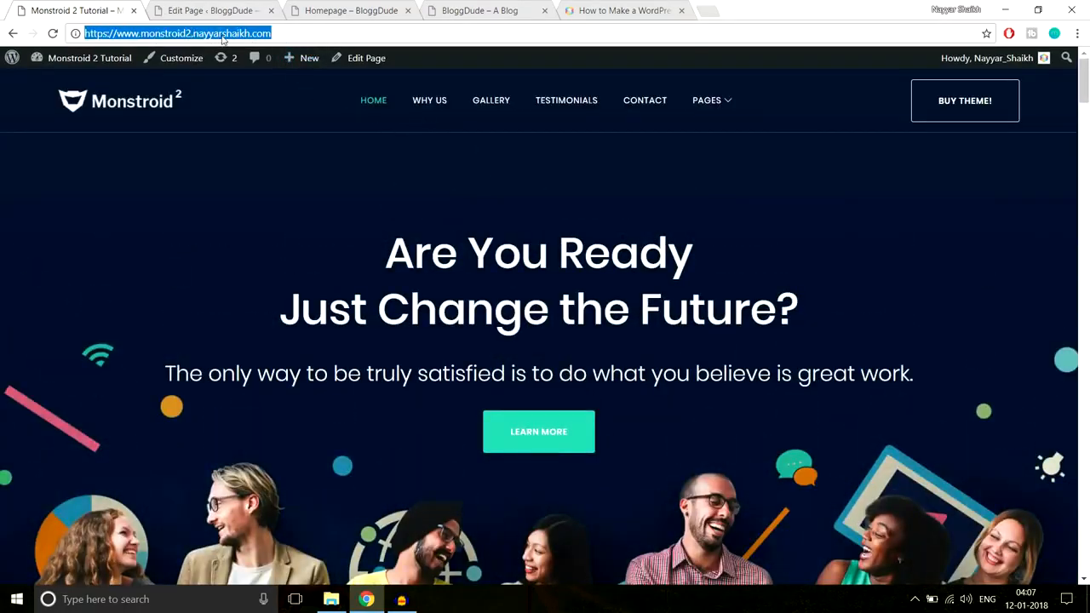
click(235, 6)
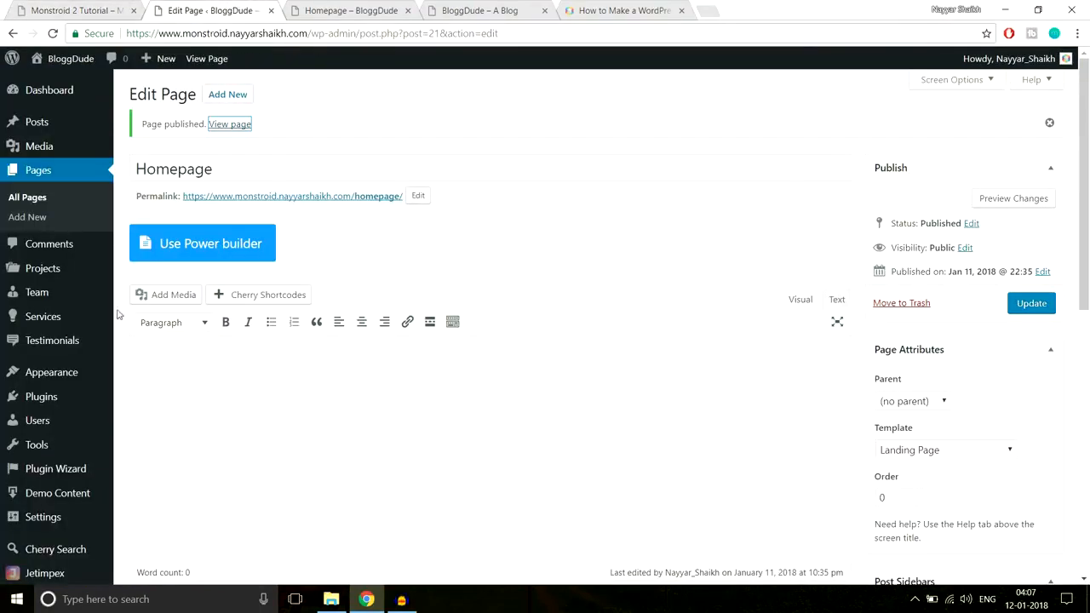
click(337, 11)
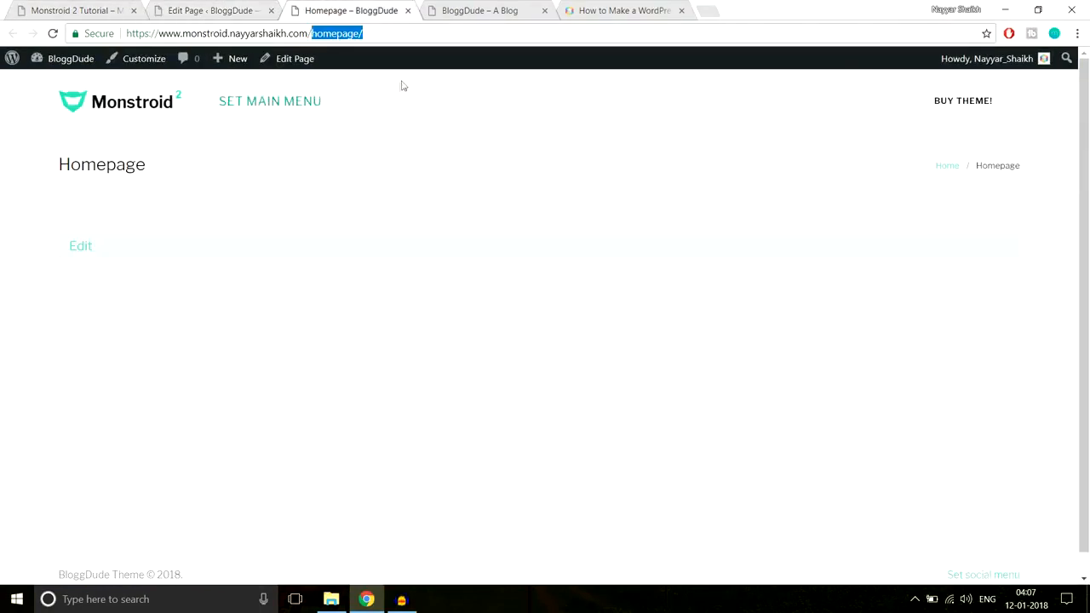
In the site's Reading settings, make the homepage display a static page and choose Homepage as that page
click(205, 7)
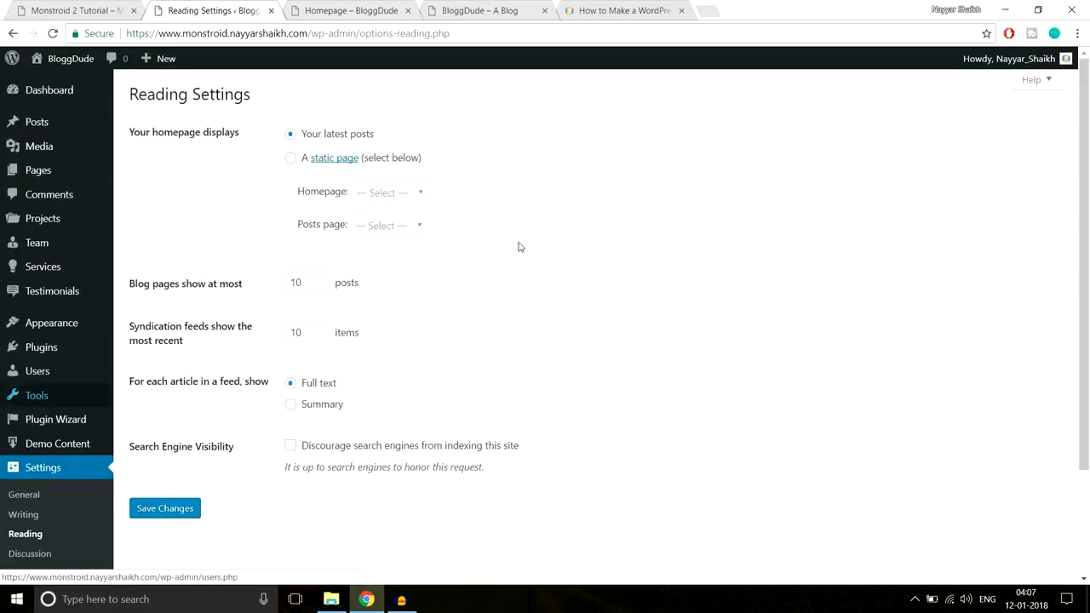
drag(132, 132, 267, 134)
click(273, 132)
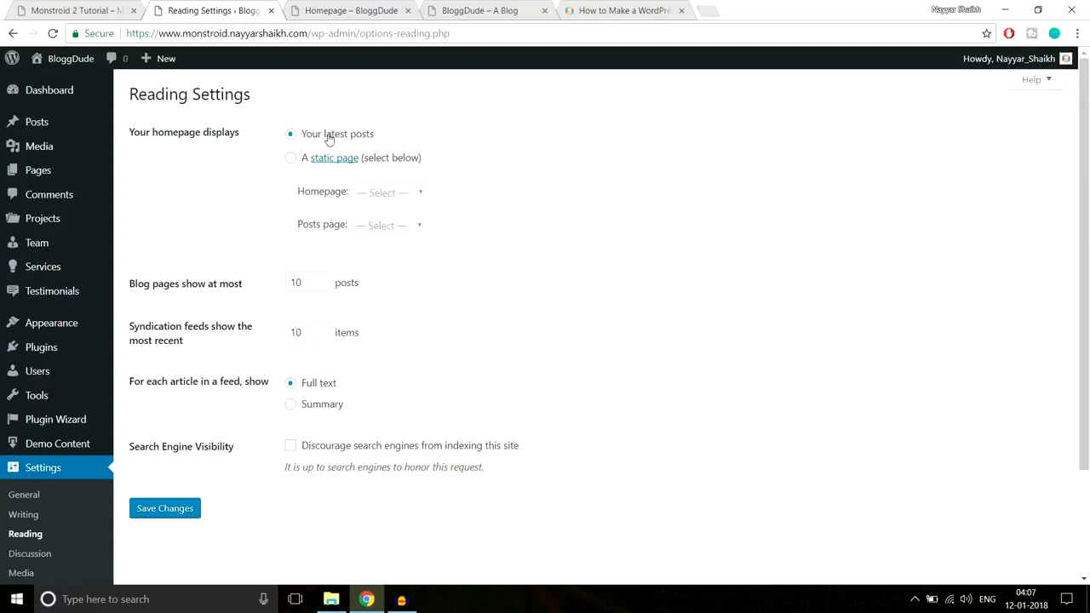
click(295, 157)
drag(304, 198, 341, 198)
click(377, 200)
click(380, 228)
click(389, 198)
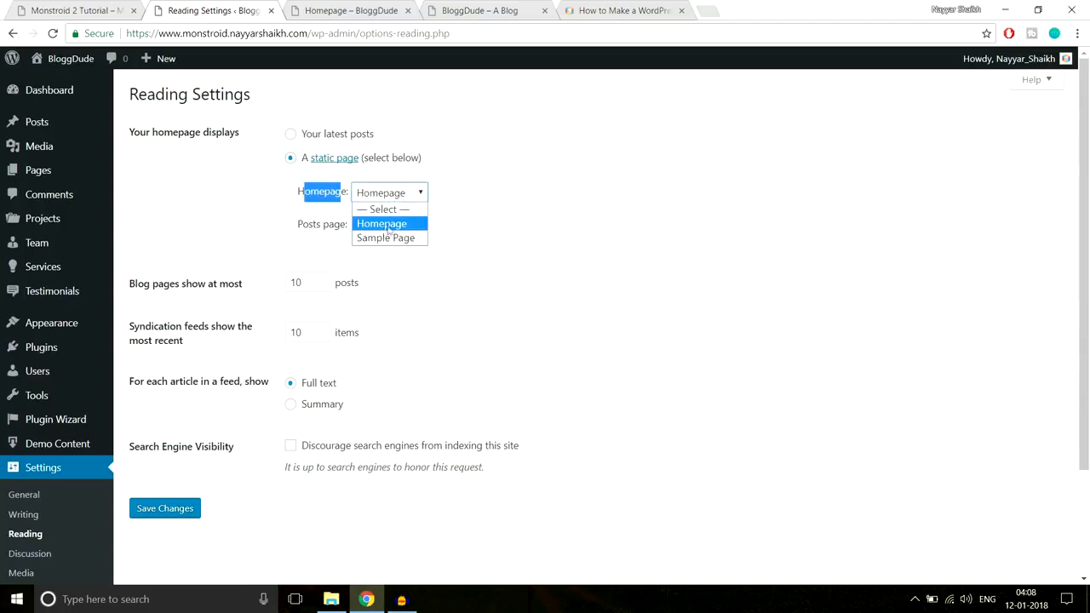
click(390, 225)
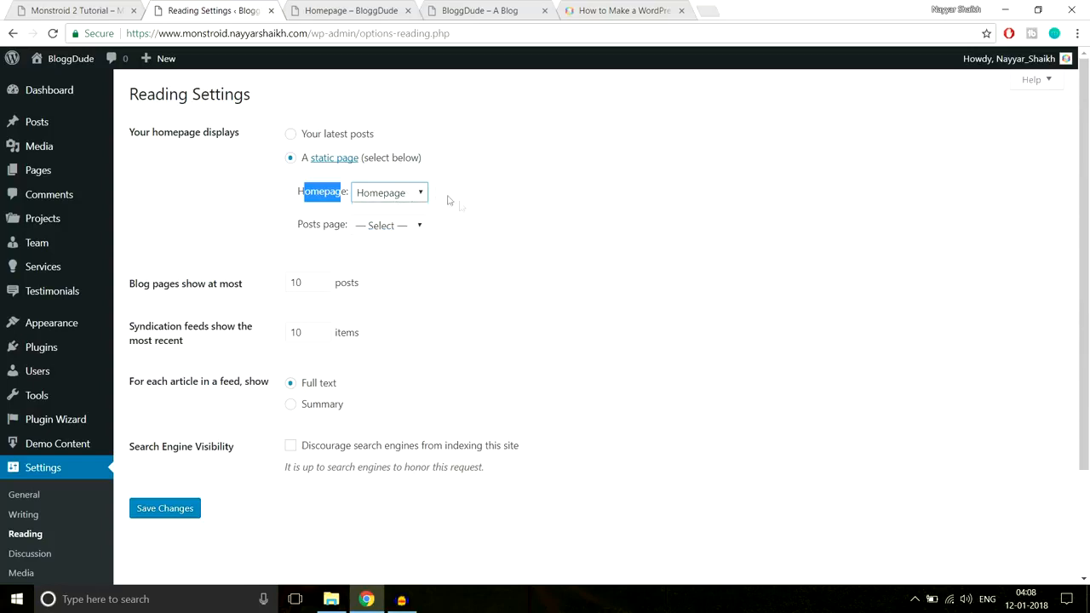
Save the Reading settings and load the site's root address to check the new front page
click(176, 515)
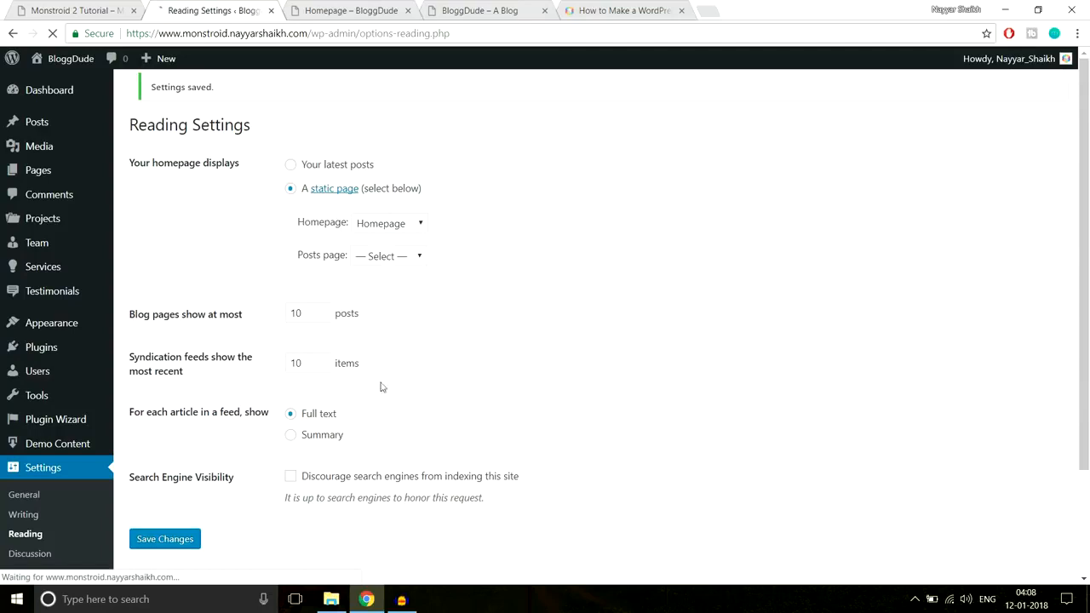
click(329, 9)
click(407, 37)
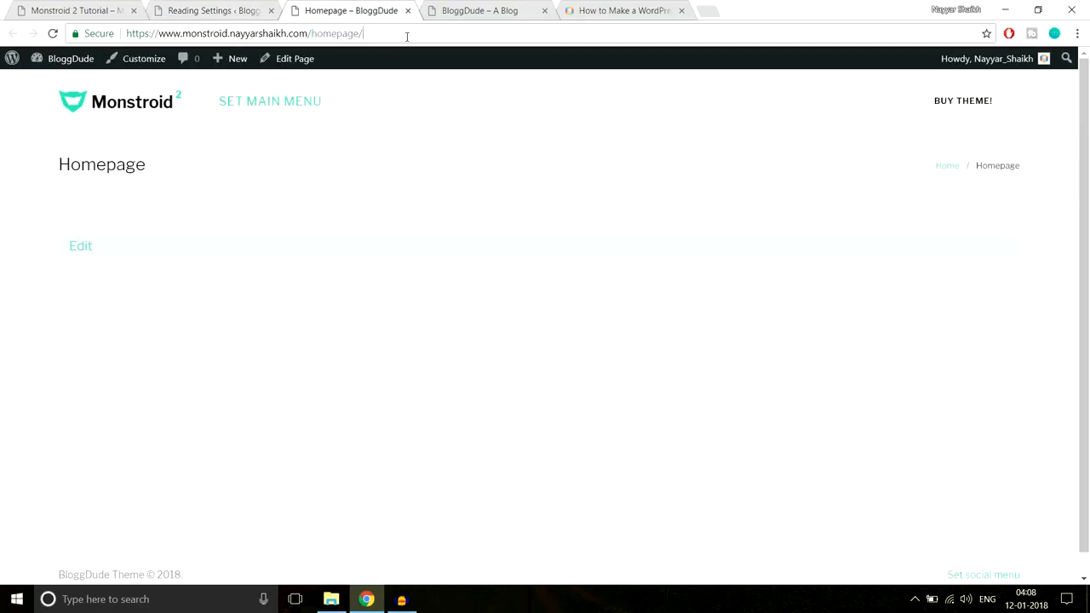
key(BackSpace)
key(BackSpace)
key(BackSpace)
key(BackSpace)
key(BackSpace)
key(BackSpace)
key(BackSpace)
key(BackSpace)
key(BackSpace)
key(Return)
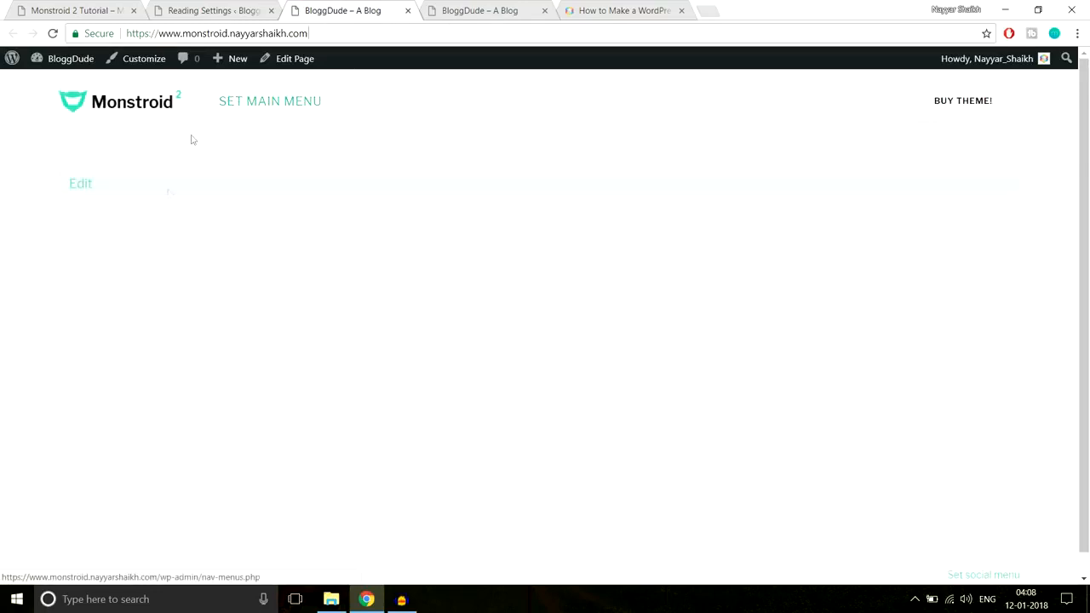
Close the duplicate blog tab and the "How to Make a WordPress" tab
click(540, 16)
click(545, 11)
click(545, 11)
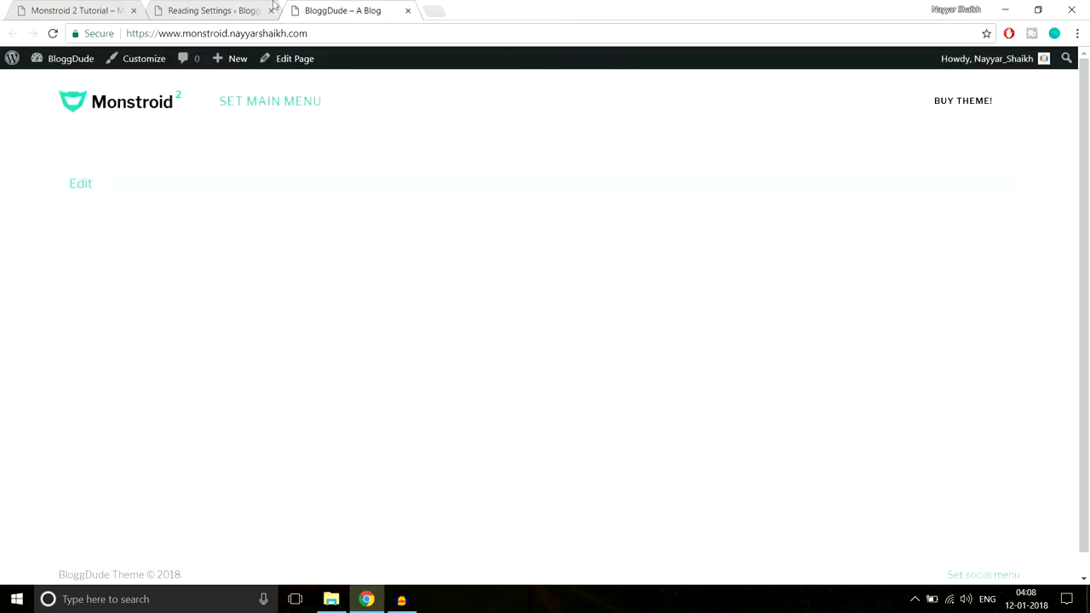
Move the Sample Page to the trash in the site's list of pages
click(217, 8)
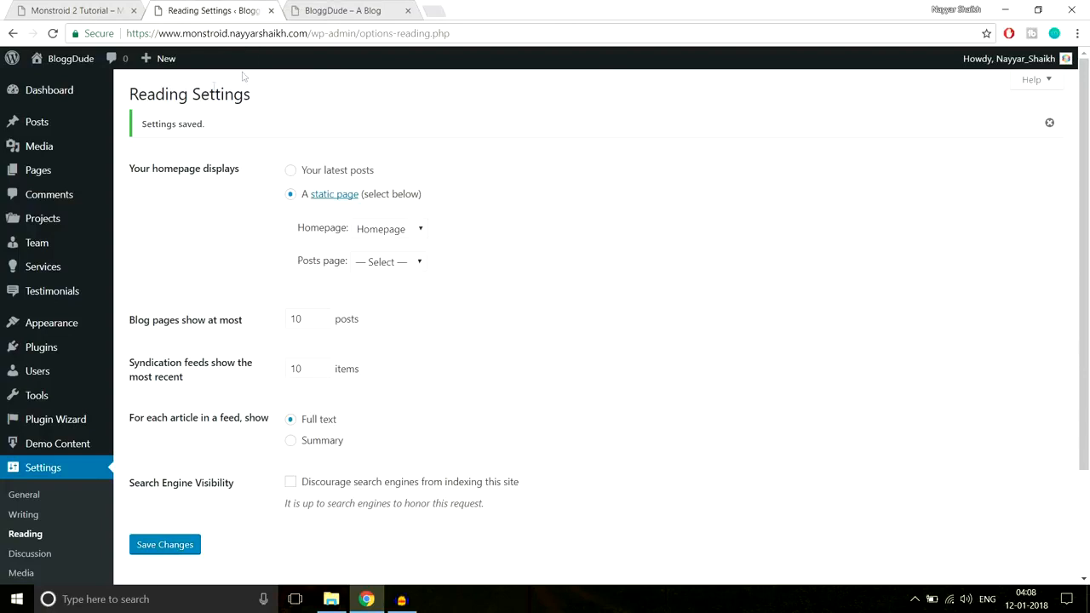
click(48, 174)
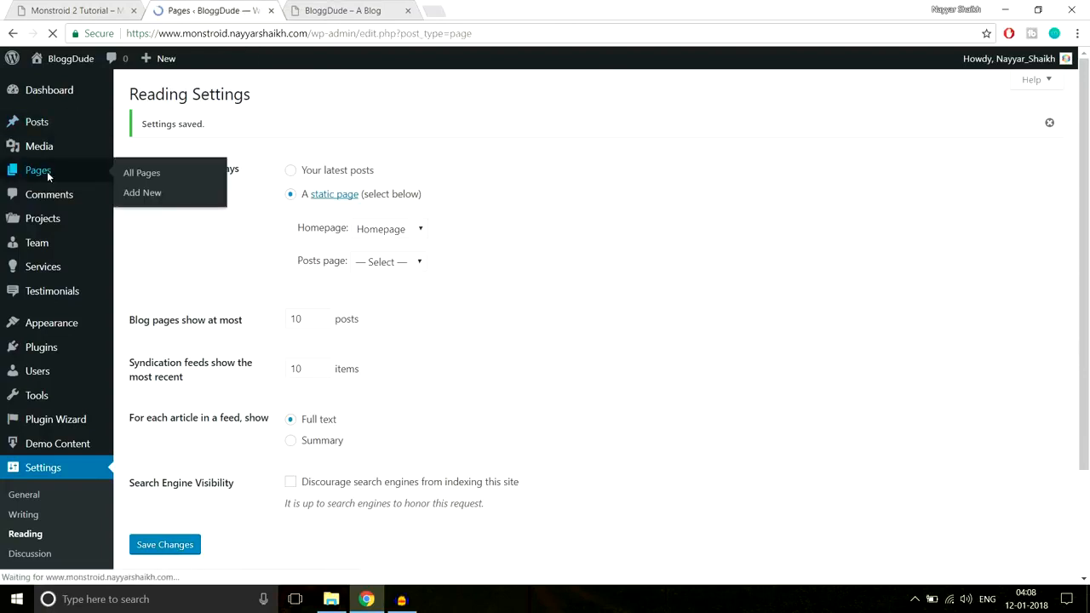
mouse_move(213, 254)
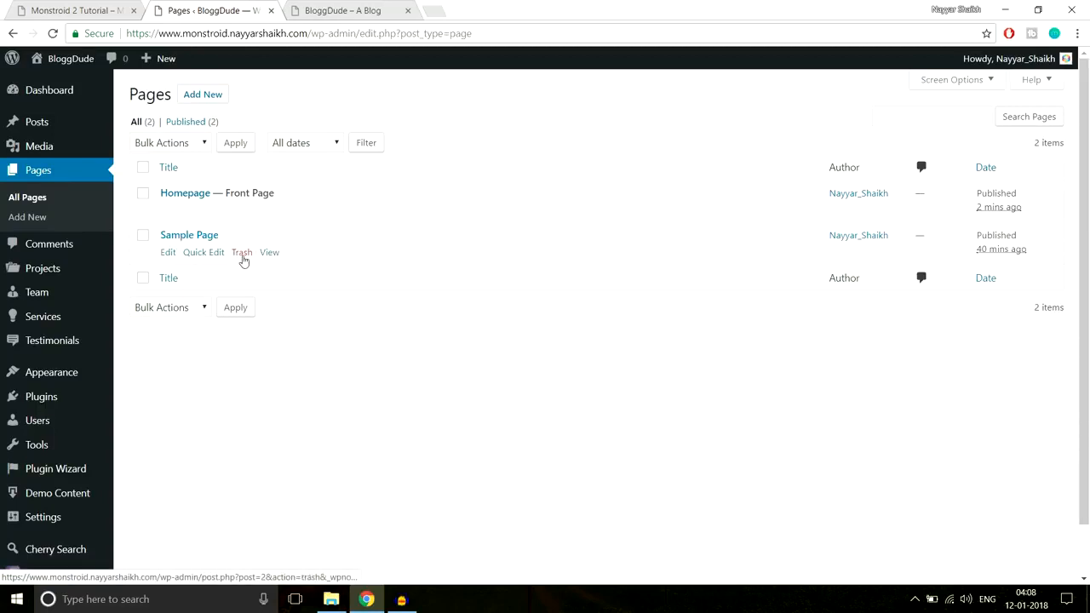
click(242, 253)
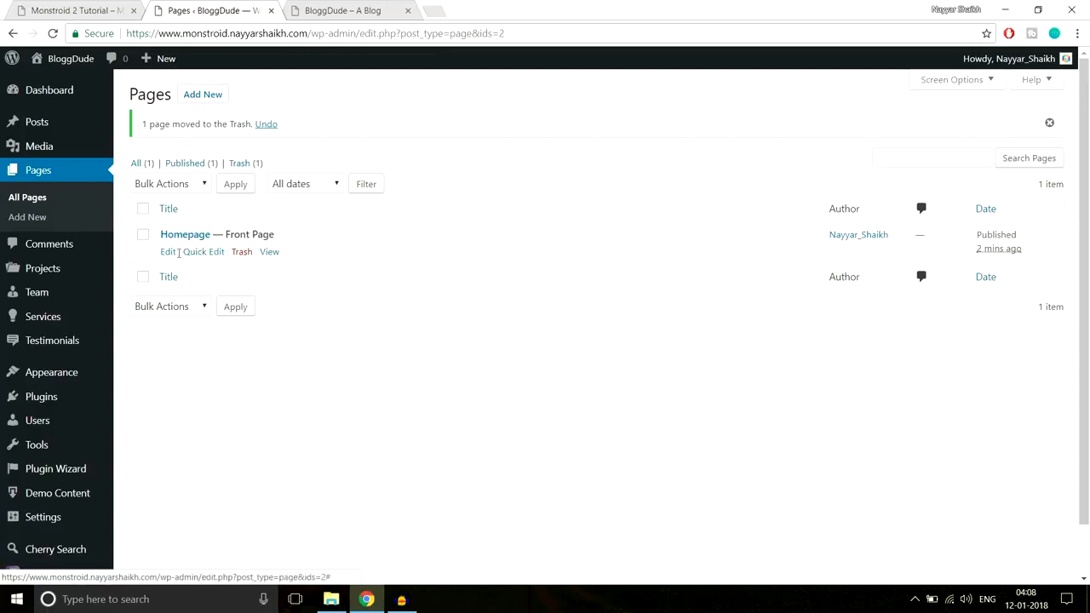
Open the Homepage front page for editing and switch it to the Power builder
drag(224, 236, 297, 236)
click(294, 237)
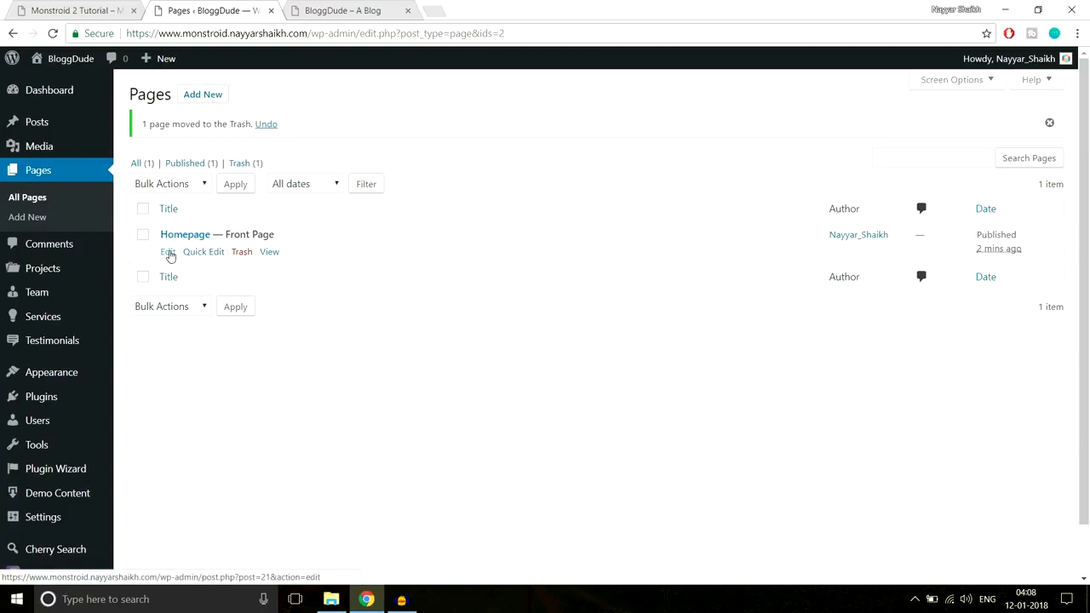
click(169, 253)
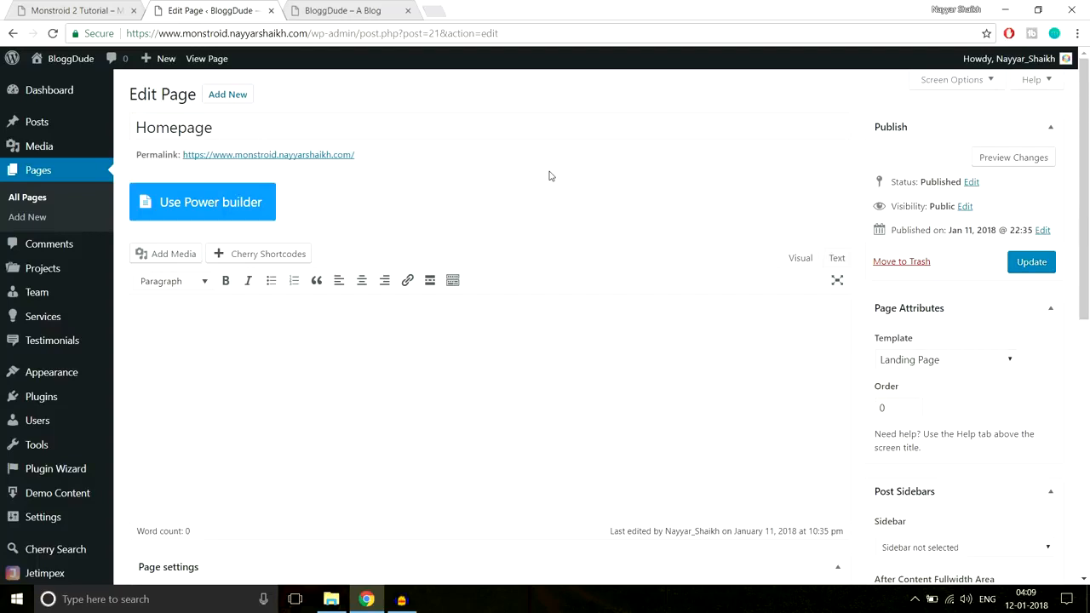
click(190, 209)
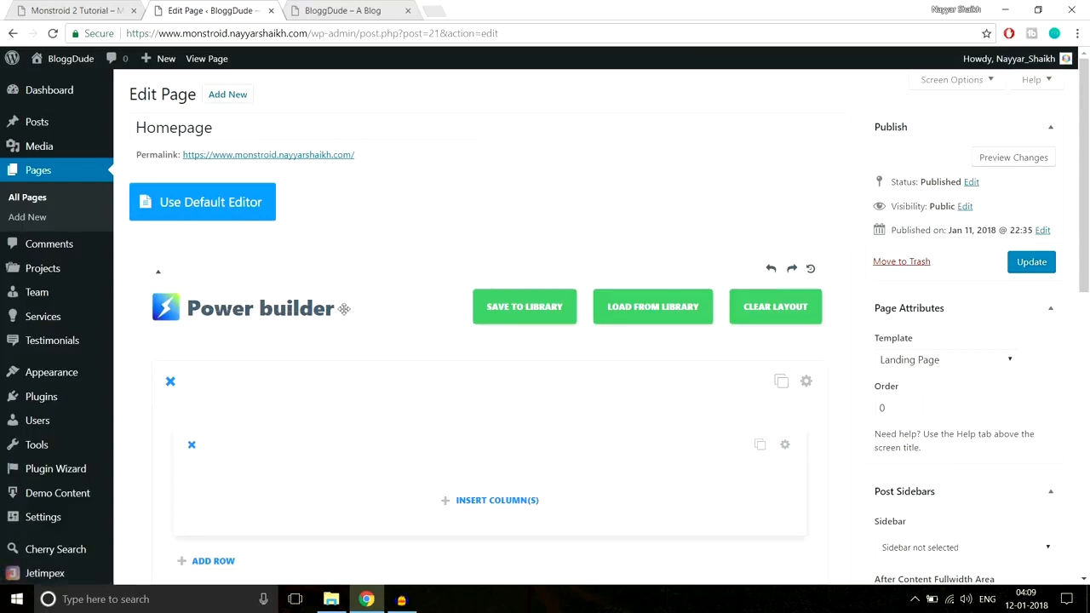
scroll(418, 374, down, 2)
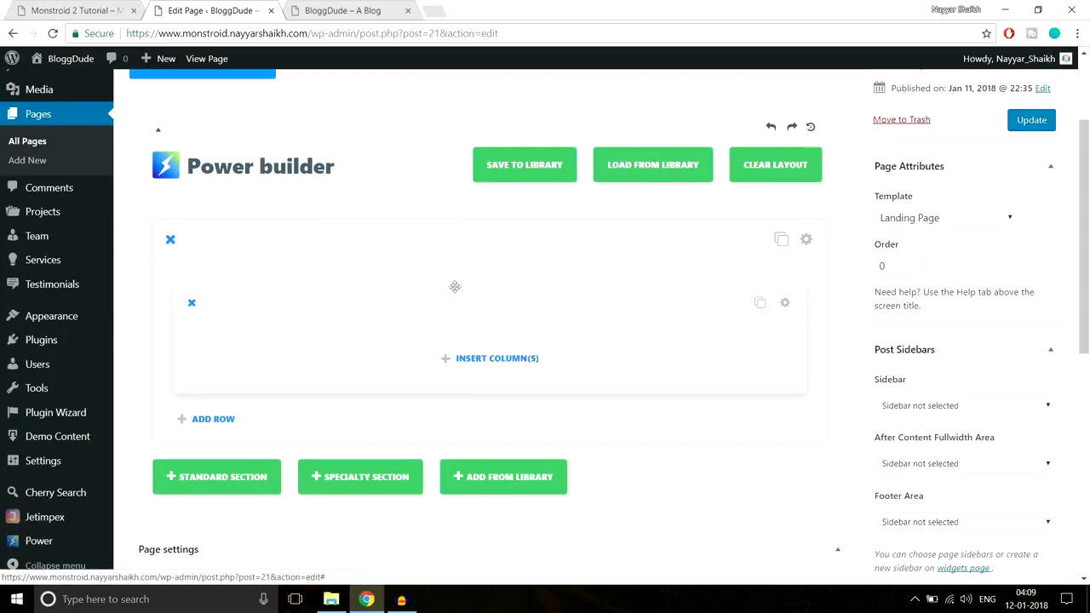
Examine the hero heading and tagline on the demo site alongside the empty section and row in the Power builder
click(92, 5)
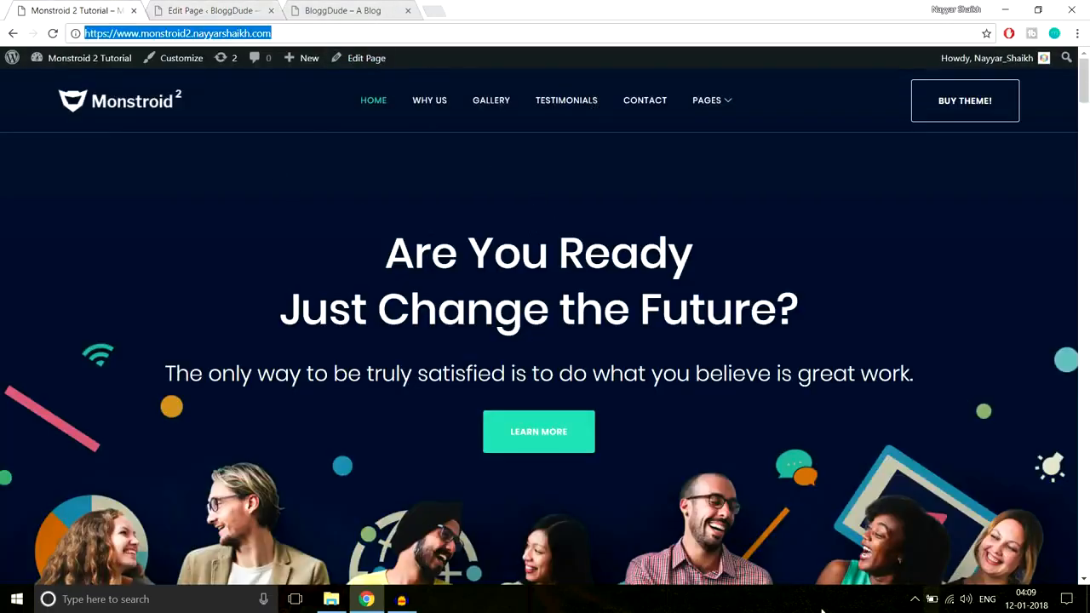
drag(364, 269, 816, 344)
click(845, 378)
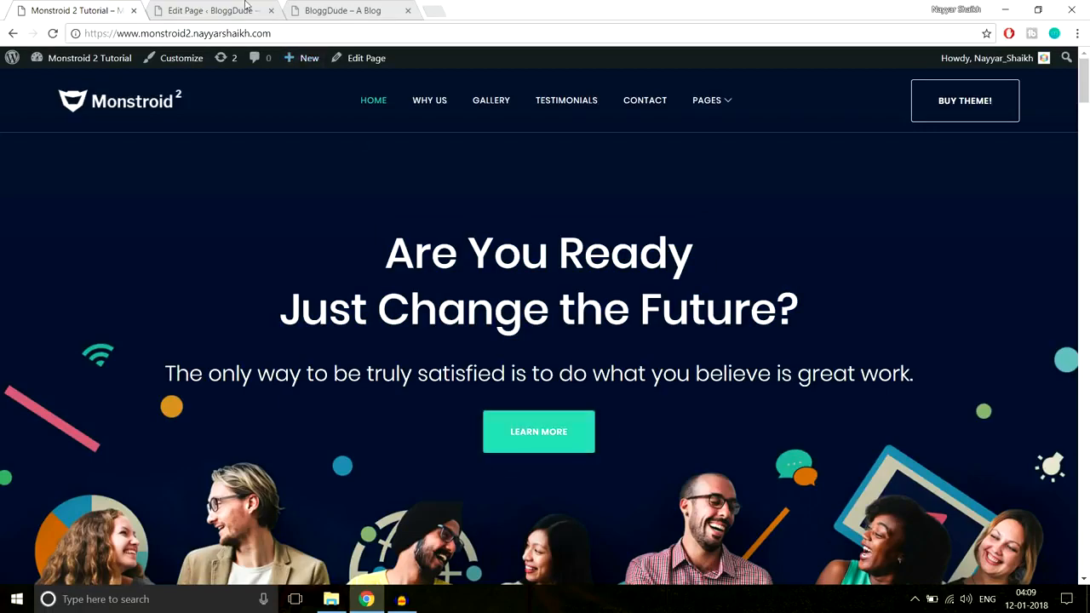
click(247, 11)
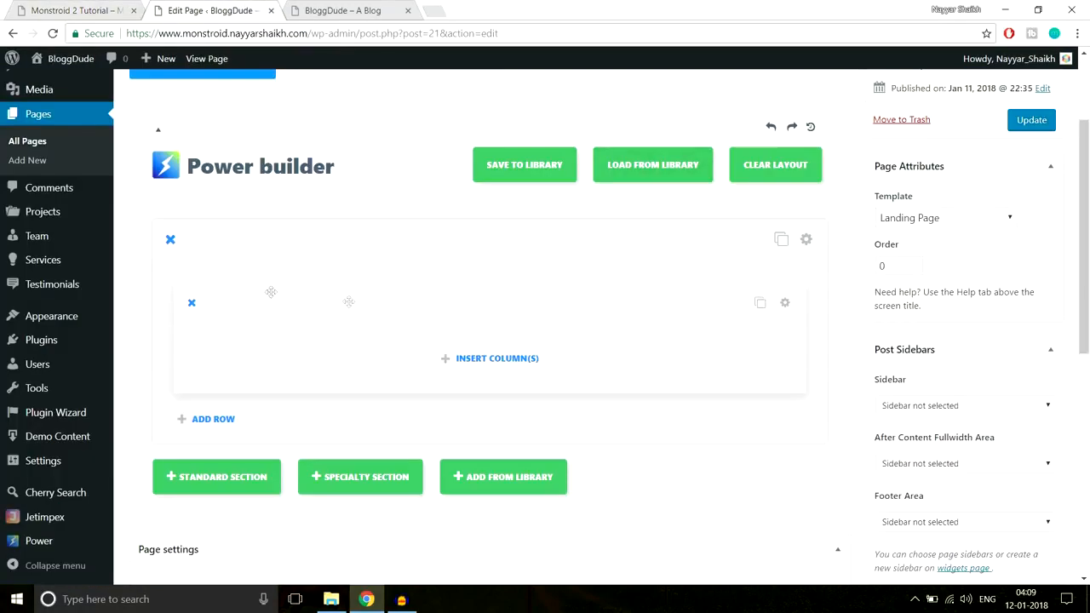
scroll(349, 301, down, 1)
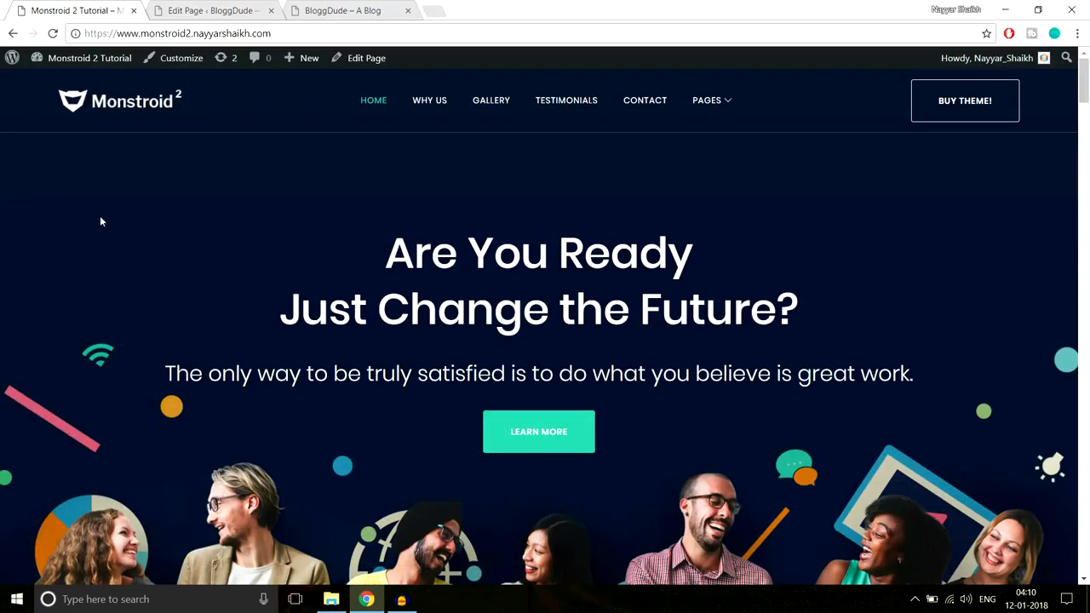
drag(261, 247, 823, 429)
click(793, 399)
drag(356, 249, 762, 441)
click(762, 441)
click(228, 10)
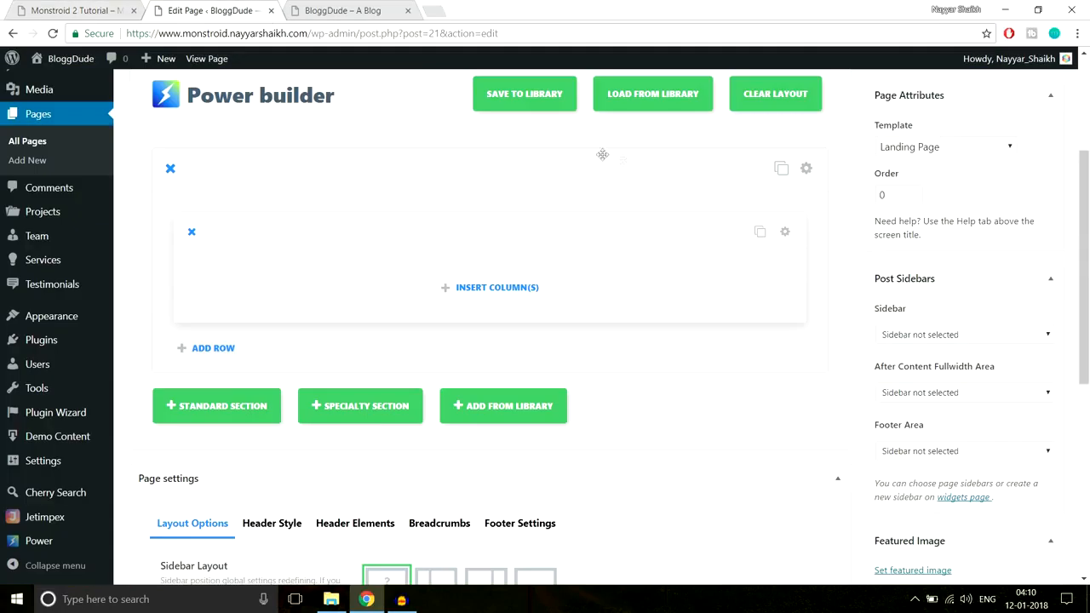
Insert a single full-width column in the empty row and add a Text module to it
click(482, 289)
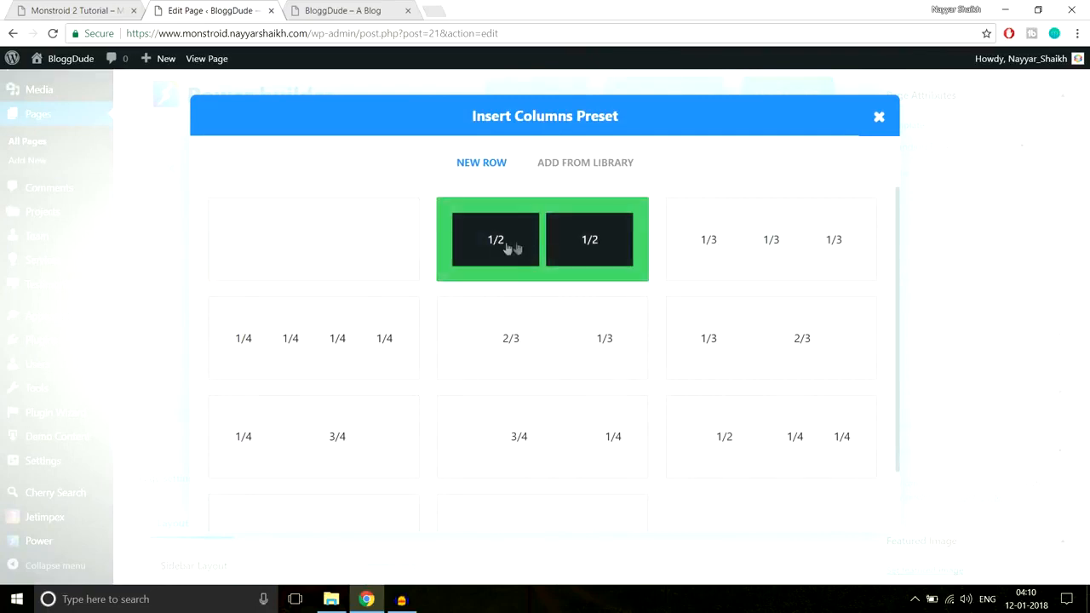
click(367, 256)
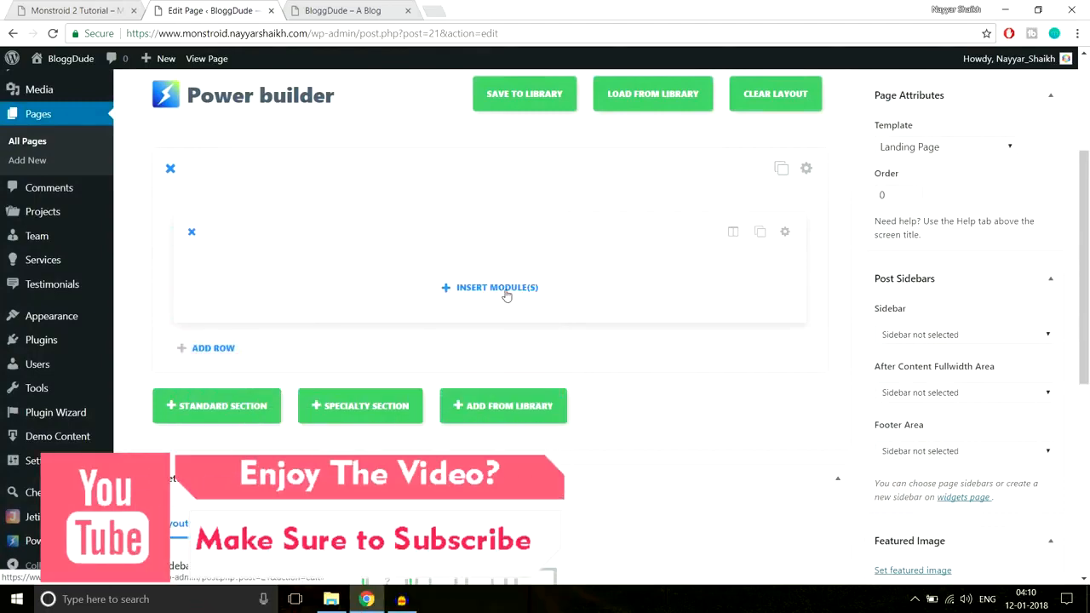
click(494, 289)
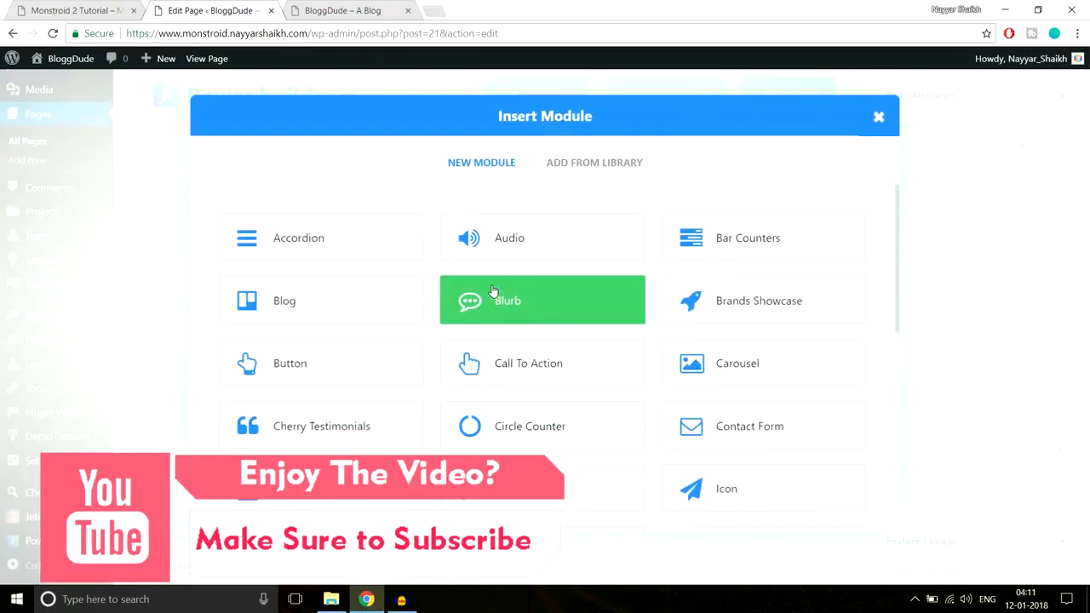
scroll(816, 331, down, 6)
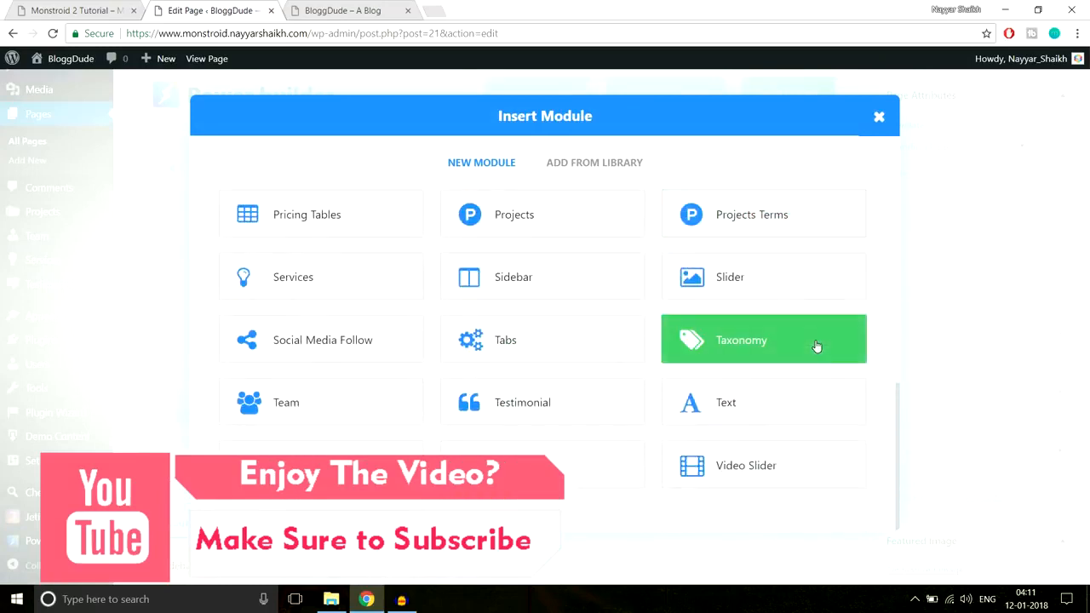
click(81, 10)
drag(385, 251, 530, 273)
click(347, 168)
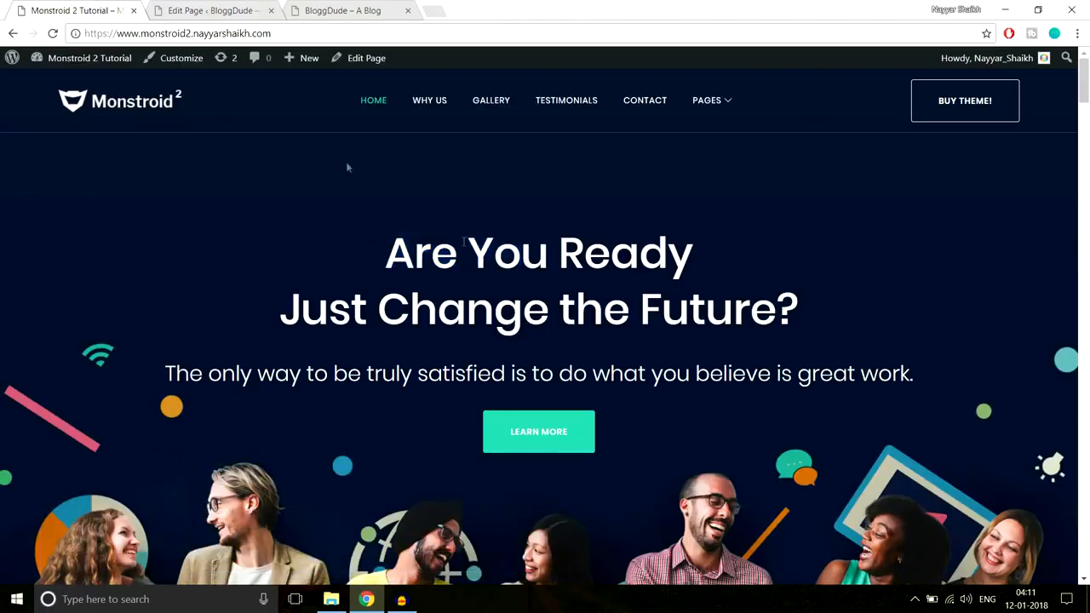
click(228, 10)
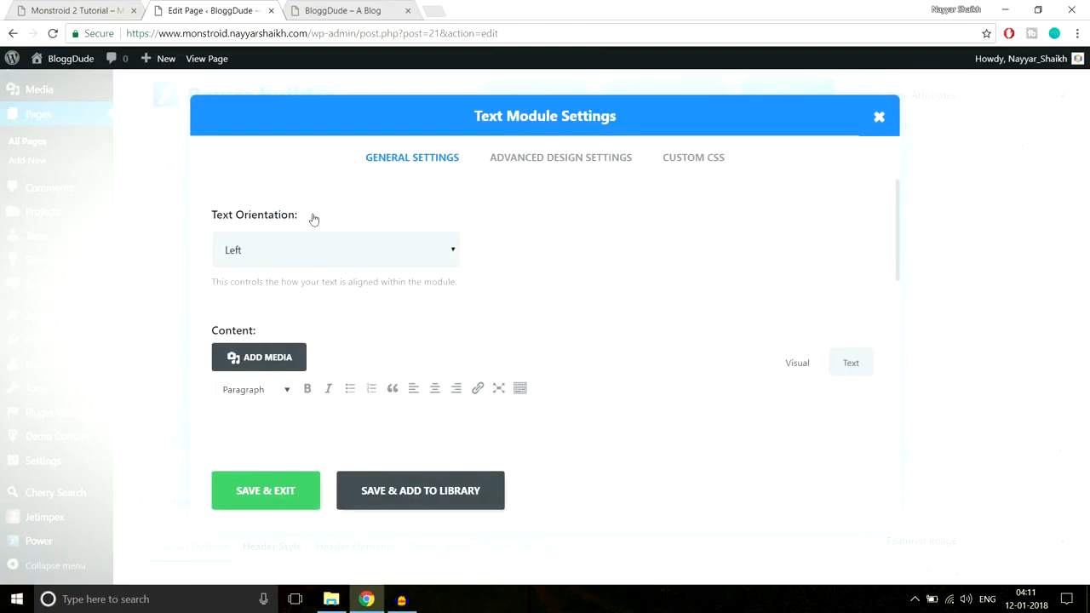
Copy the demo site's hero heading "Are You Ready Just Change the Future?" and its tagline into the Text module's content
click(85, 9)
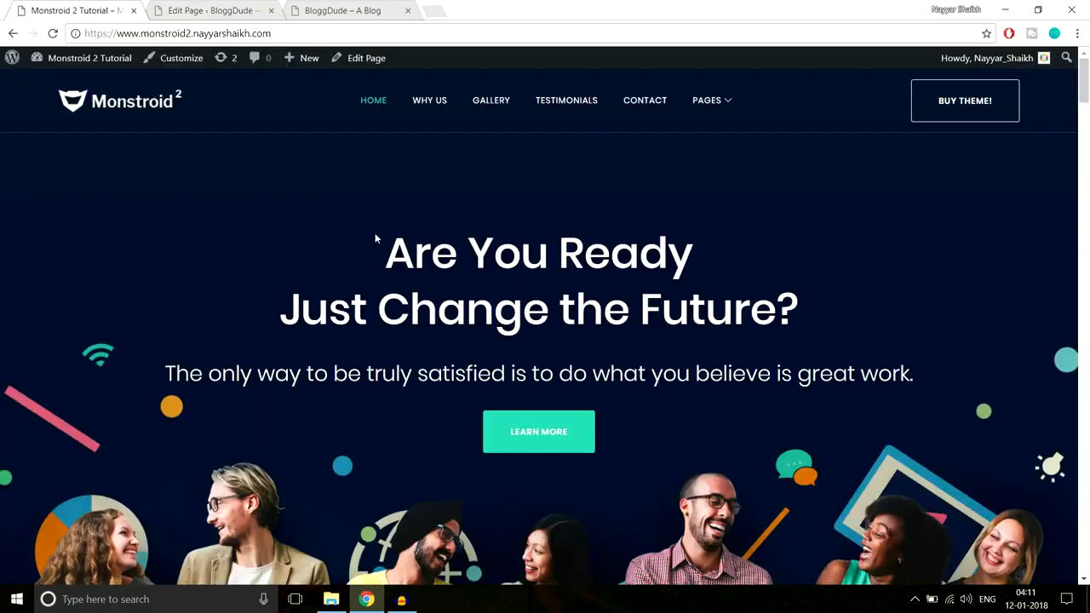
drag(381, 238, 907, 385)
click(837, 351)
drag(381, 243, 833, 373)
click(197, 9)
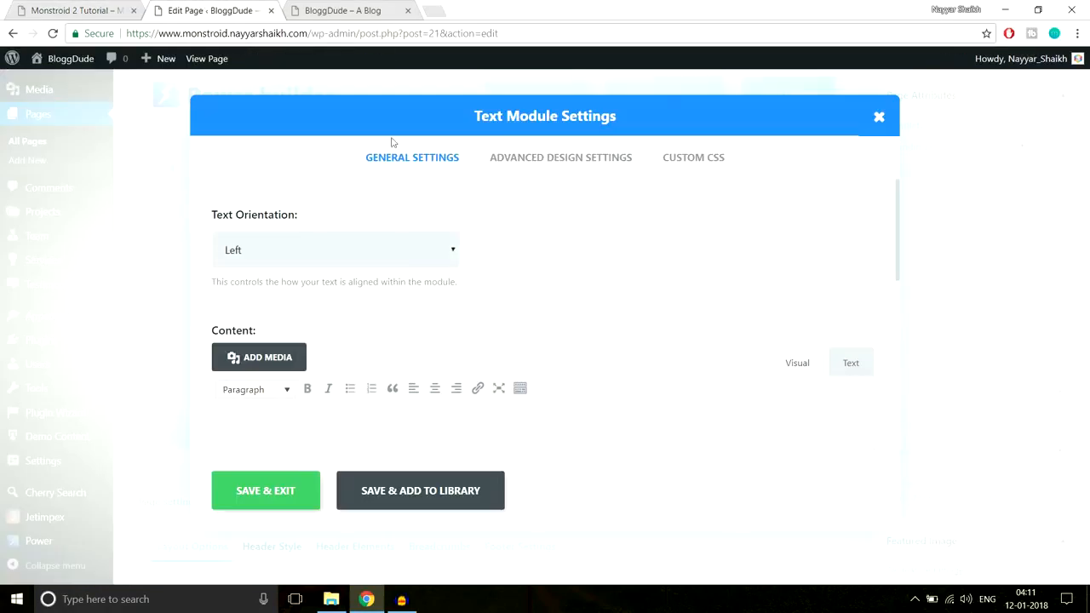
click(339, 265)
click(324, 289)
scroll(669, 296, down, 2)
click(535, 331)
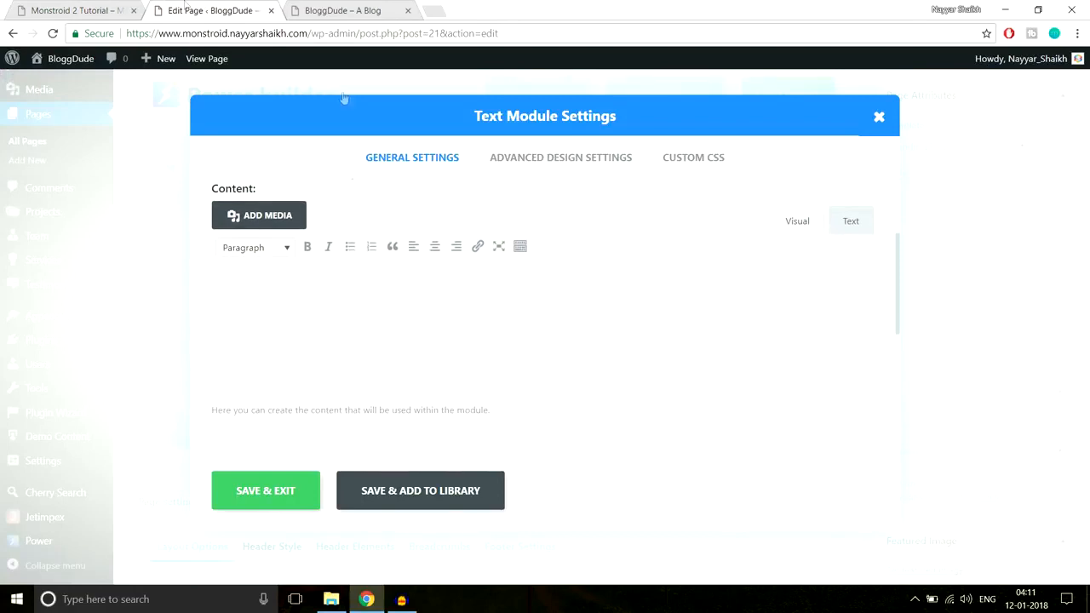
click(95, 9)
drag(380, 246, 945, 369)
key(ctrl+c)
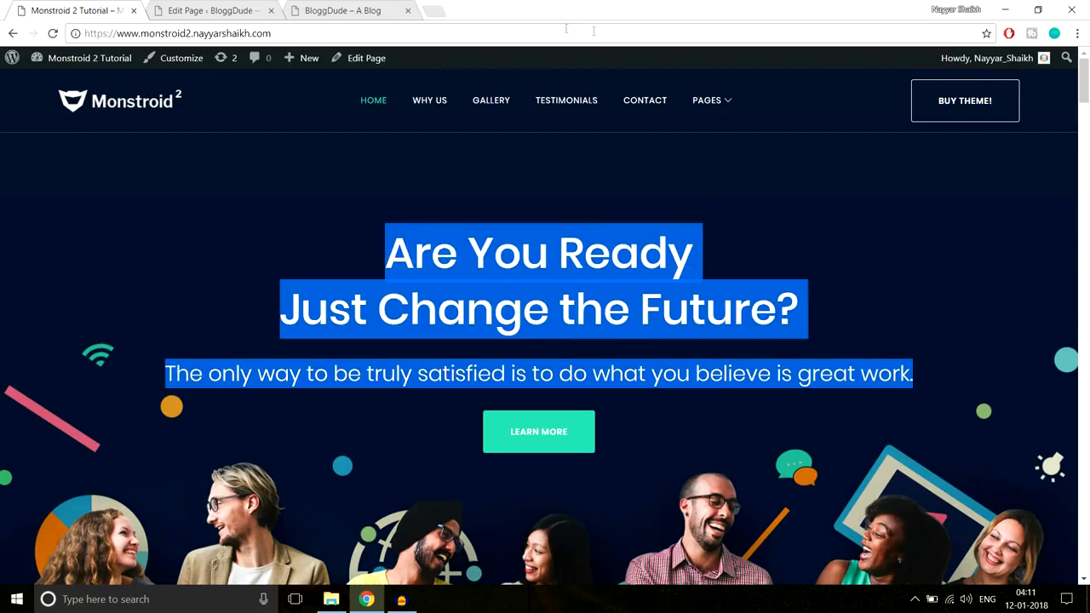
click(223, 11)
key(ctrl+v)
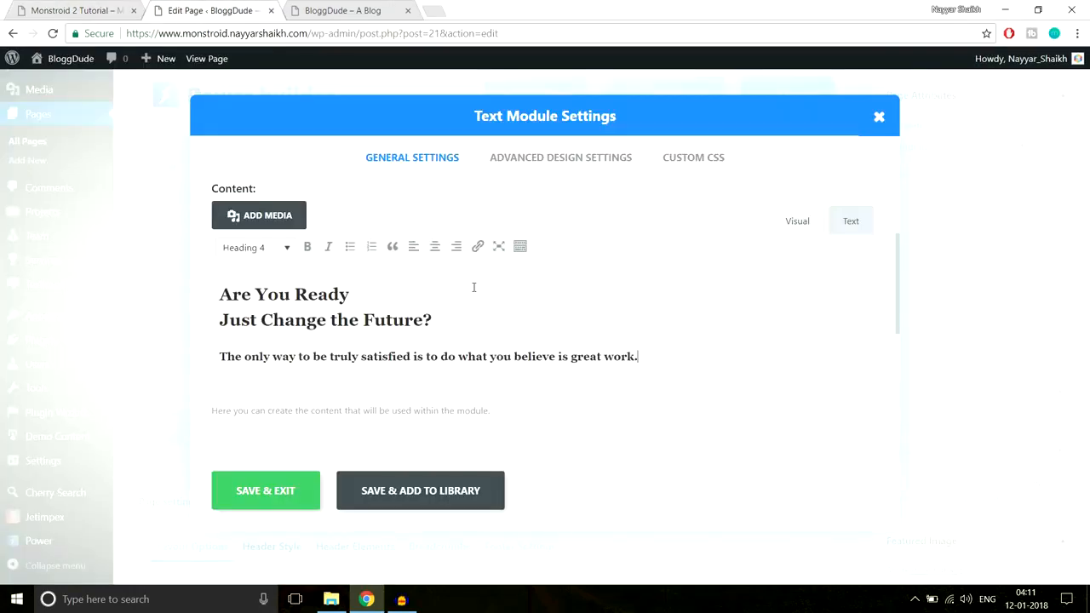
Compare the pasted hero heading with the demo site's, switch it to Paragraph and set it back to Heading 2
drag(439, 319, 202, 296)
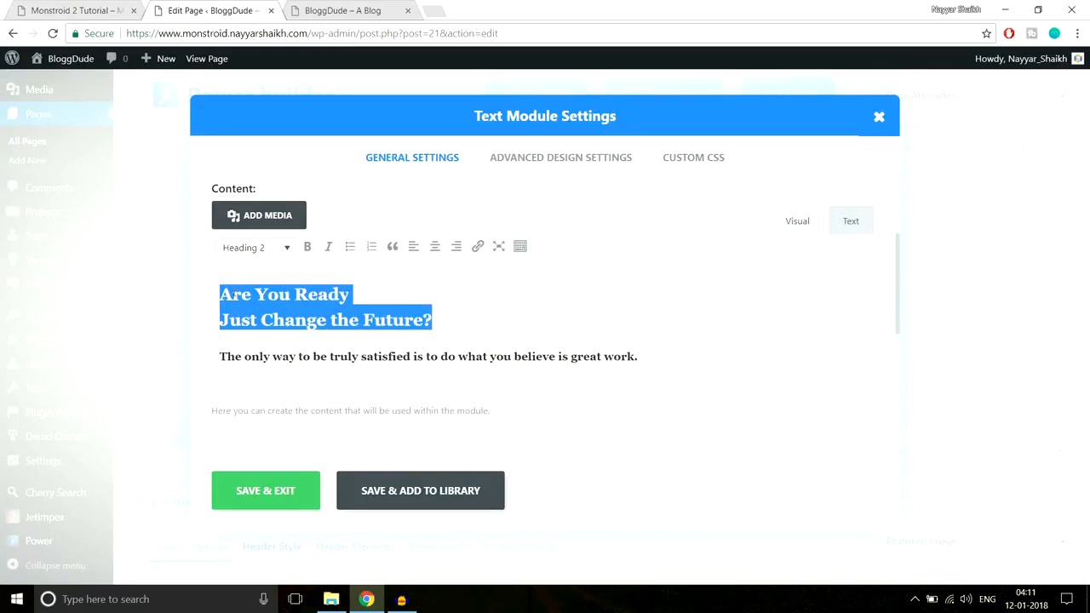
click(92, 9)
click(724, 305)
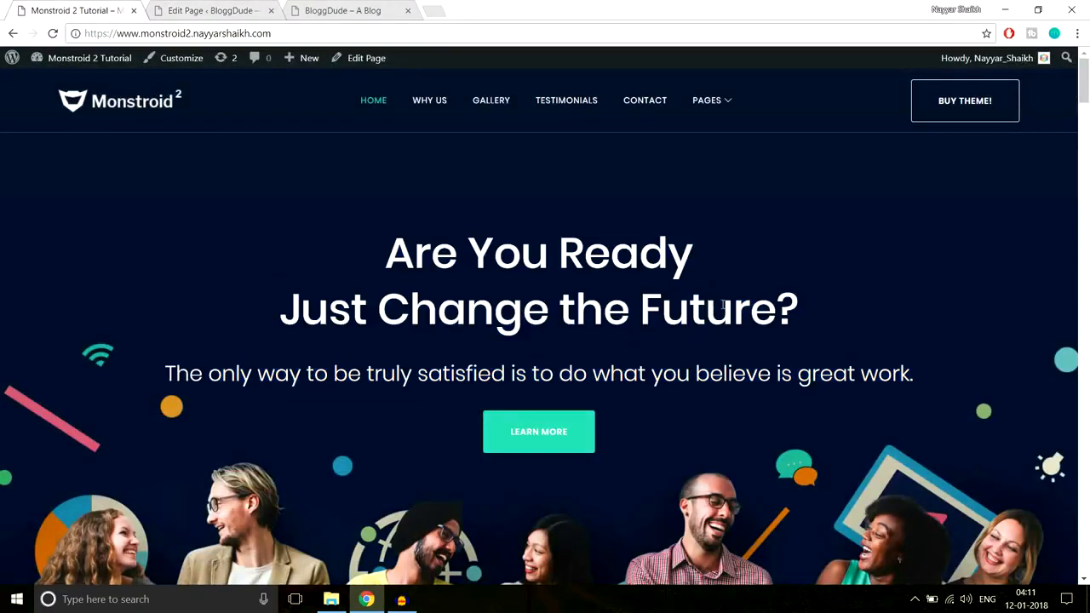
drag(806, 314, 365, 246)
click(209, 10)
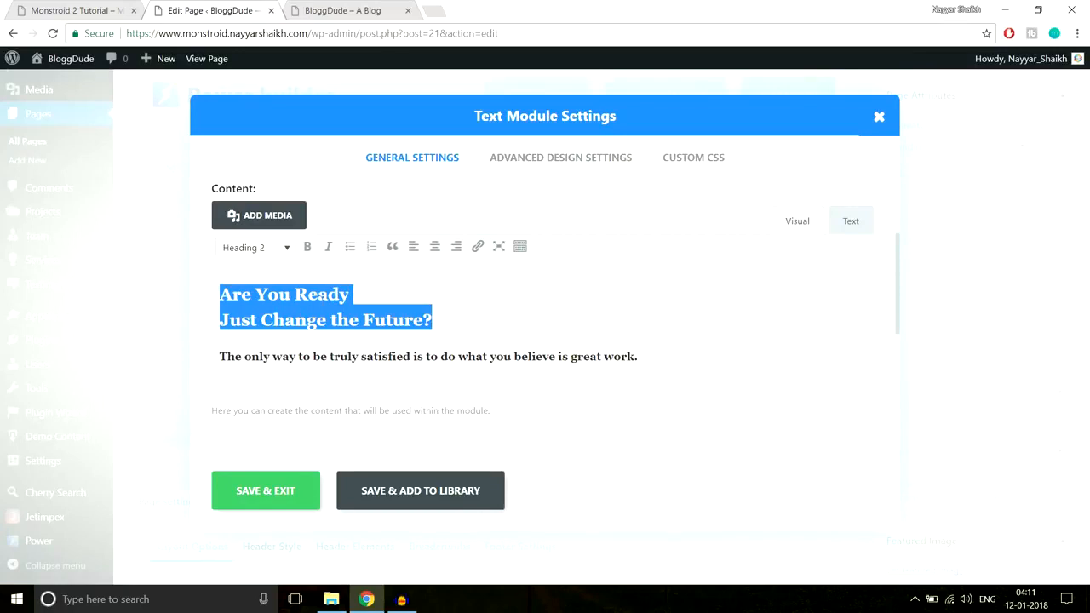
click(267, 252)
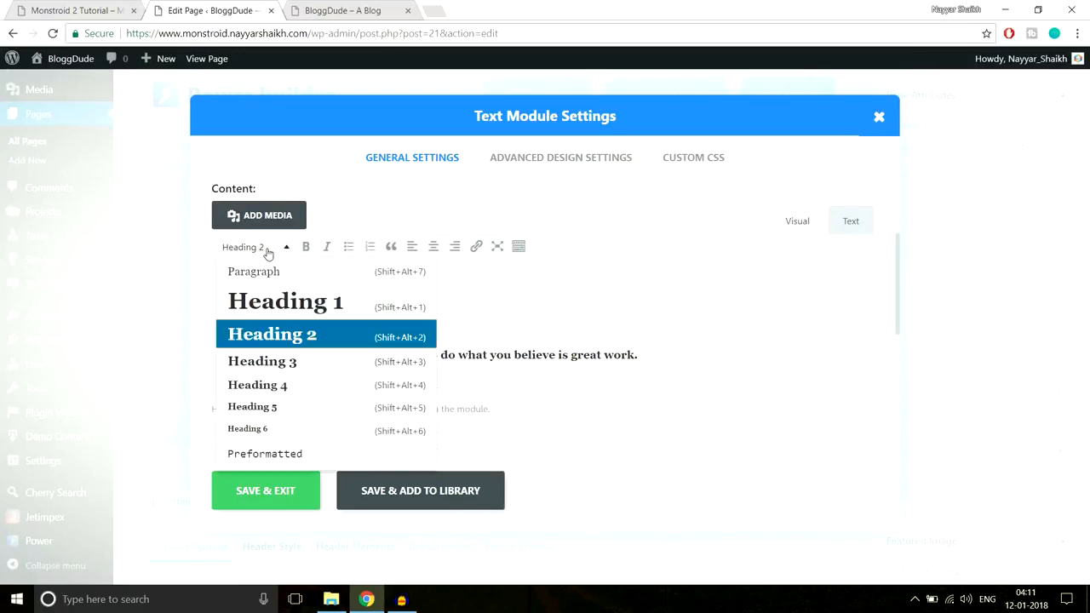
click(288, 337)
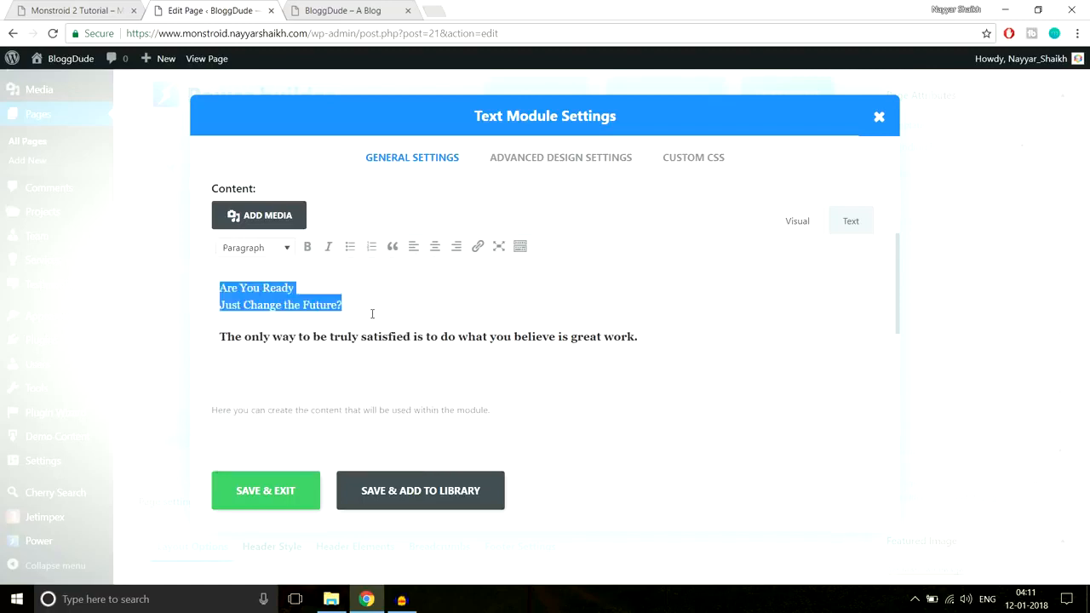
click(284, 247)
click(308, 332)
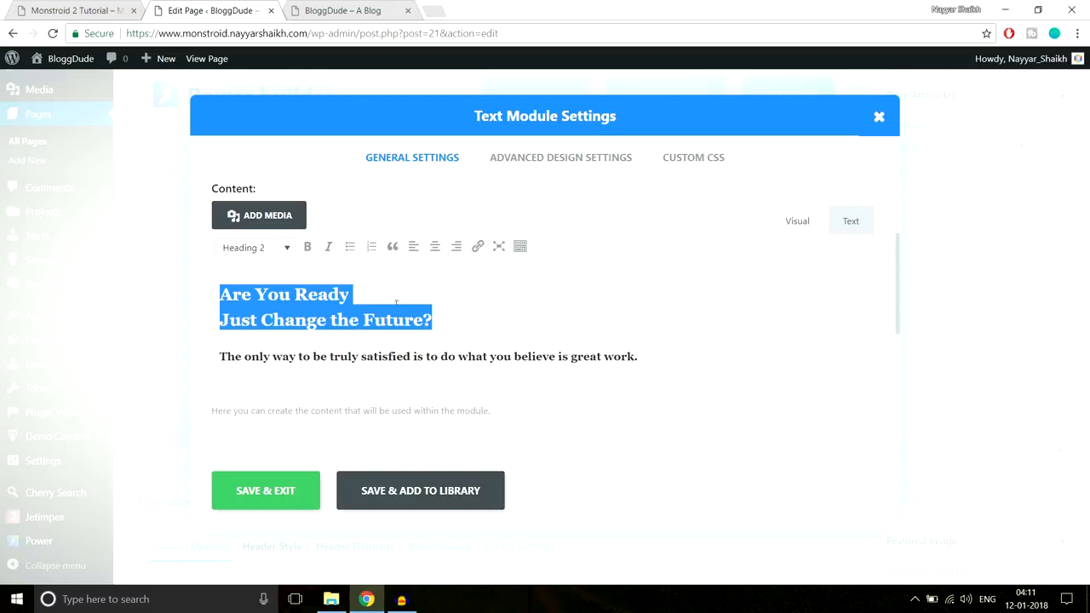
Compare the format of the pasted tagline "The only way to be truly satisfied..." with the hero text on the demo site
click(397, 357)
drag(666, 356, 196, 353)
click(63, 10)
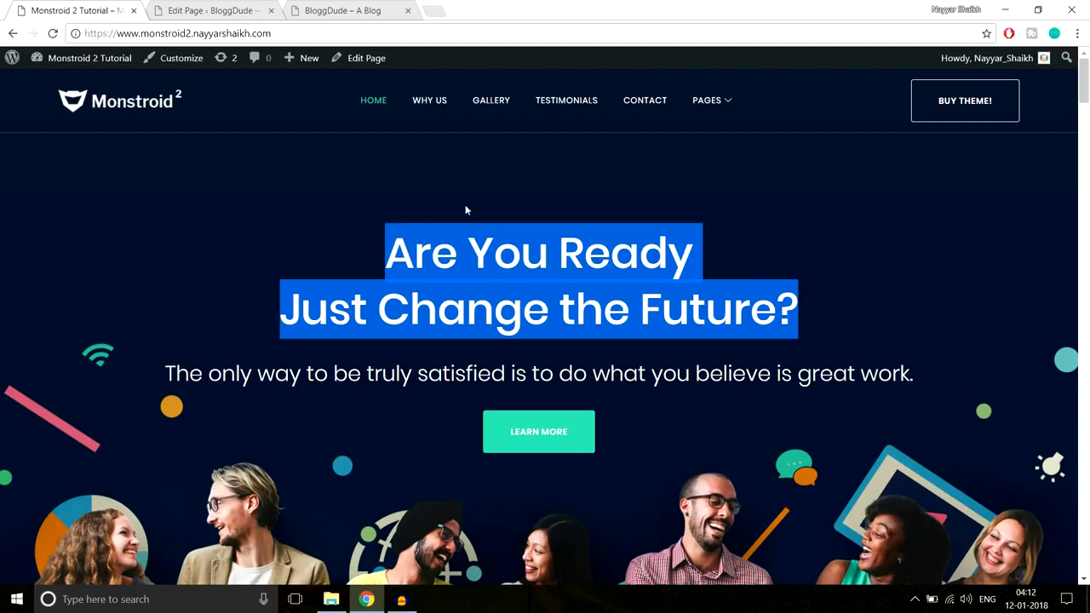
drag(916, 375, 145, 366)
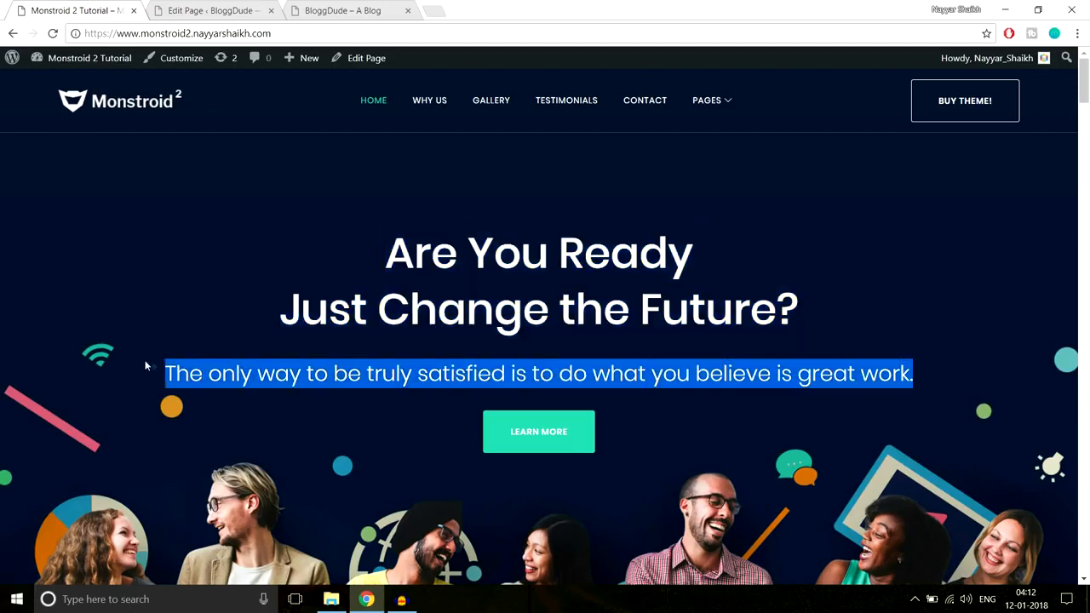
drag(388, 247, 830, 319)
drag(944, 378, 132, 385)
click(209, 11)
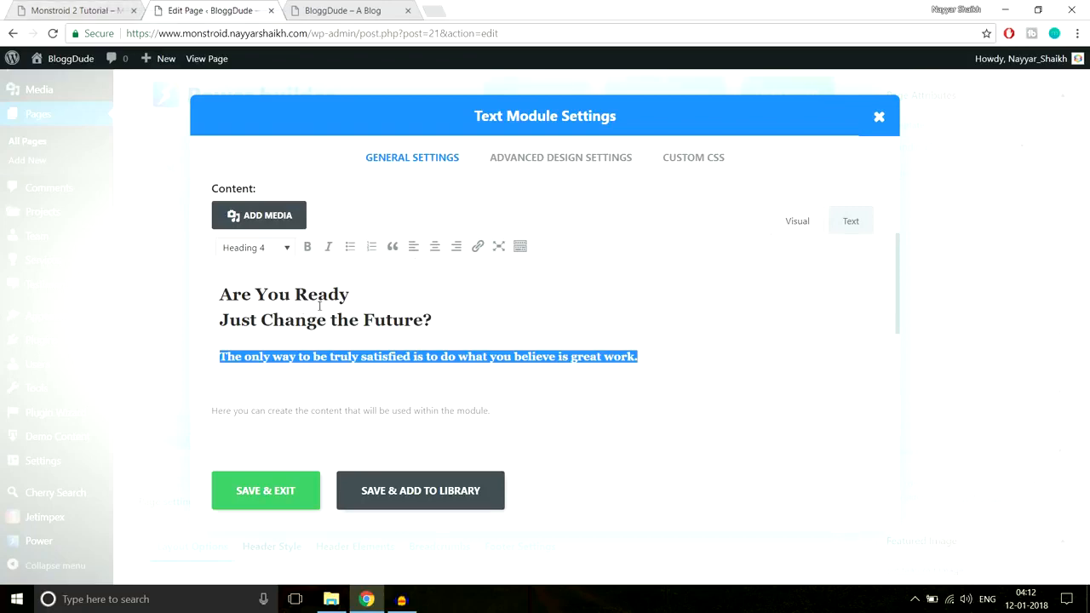
Compare the block formats of the hero heading and the tagline in the Text module with the hero text on the demo site
click(111, 11)
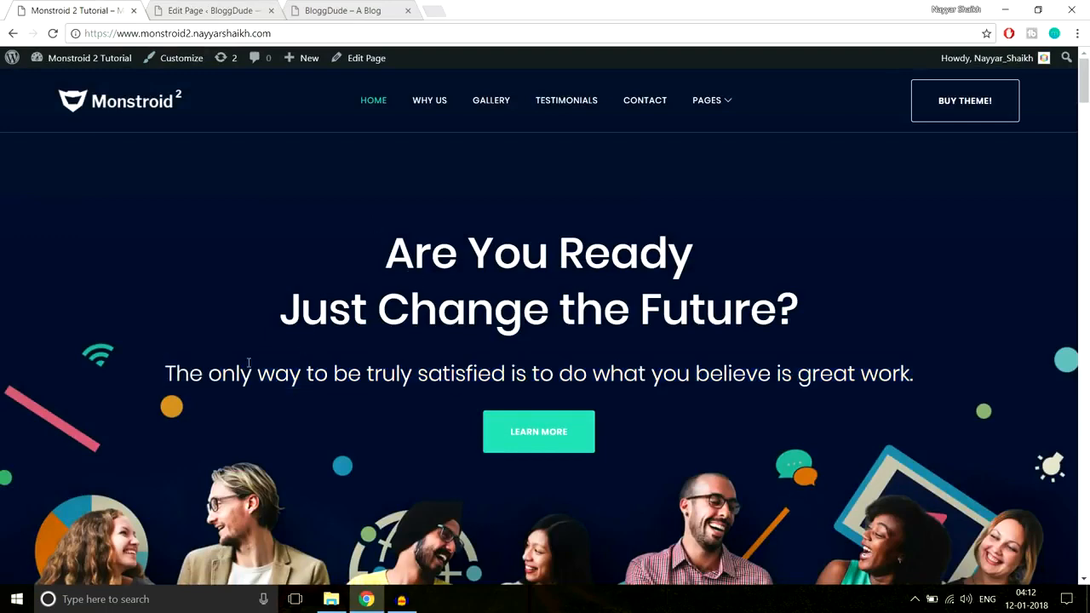
click(217, 10)
drag(229, 280, 450, 322)
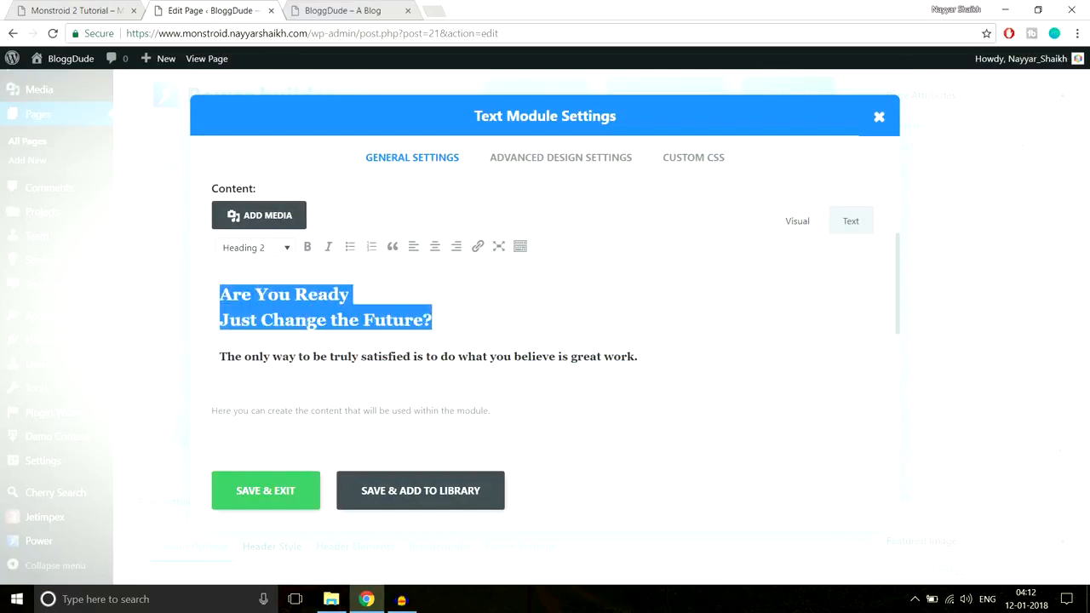
click(284, 247)
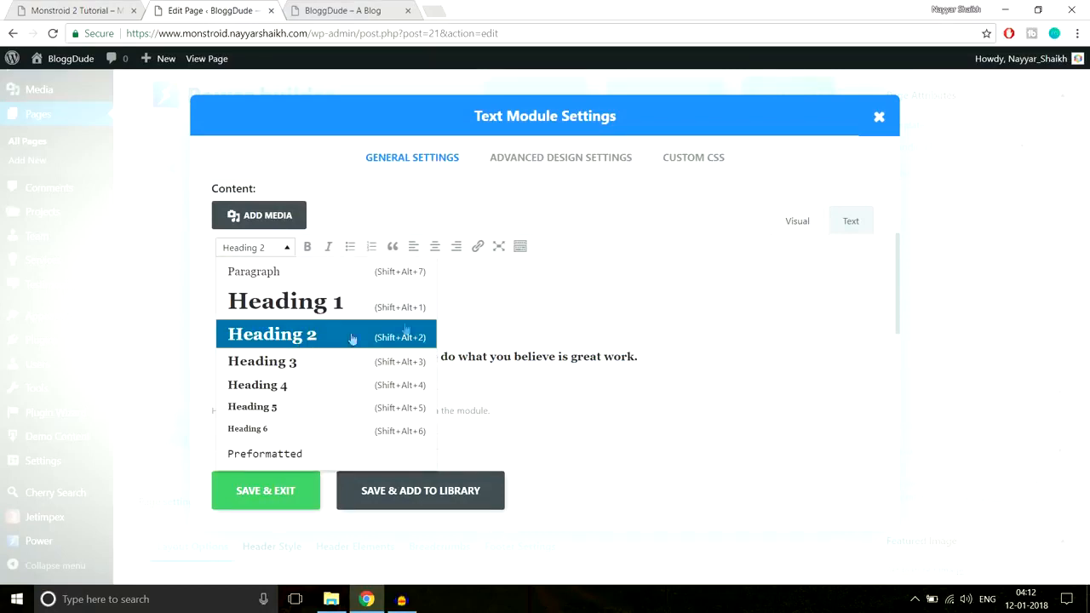
click(521, 323)
drag(670, 359, 85, 359)
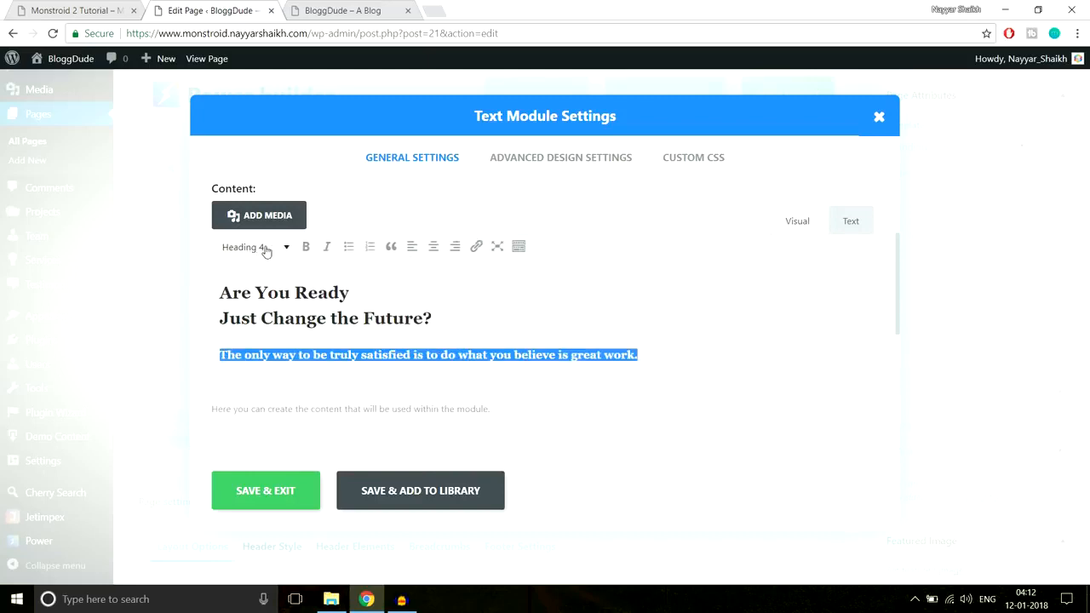
click(65, 7)
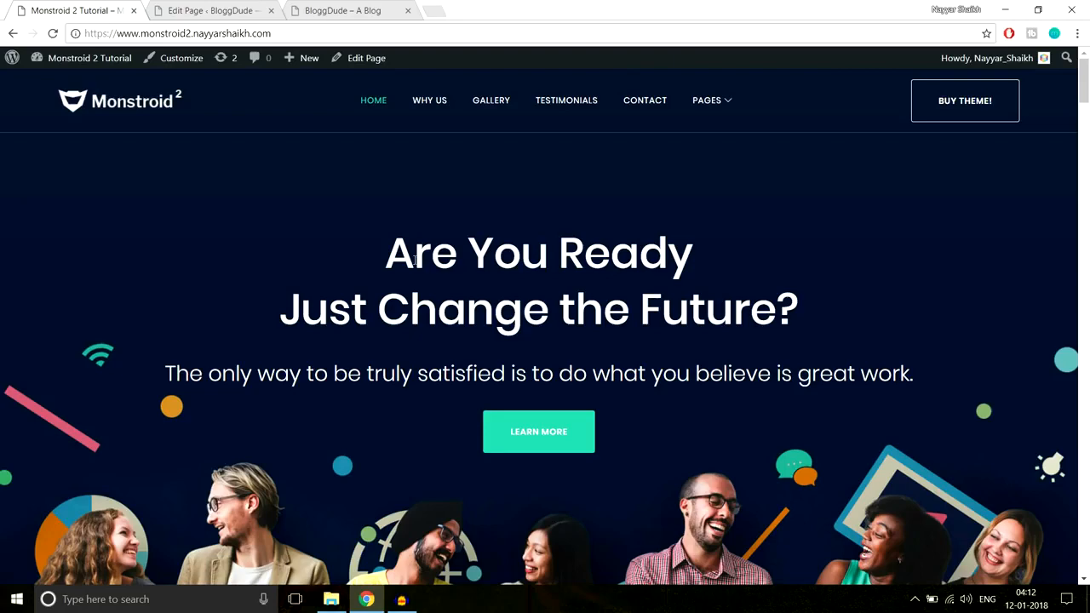
drag(376, 245, 933, 364)
click(933, 364)
click(204, 11)
click(492, 321)
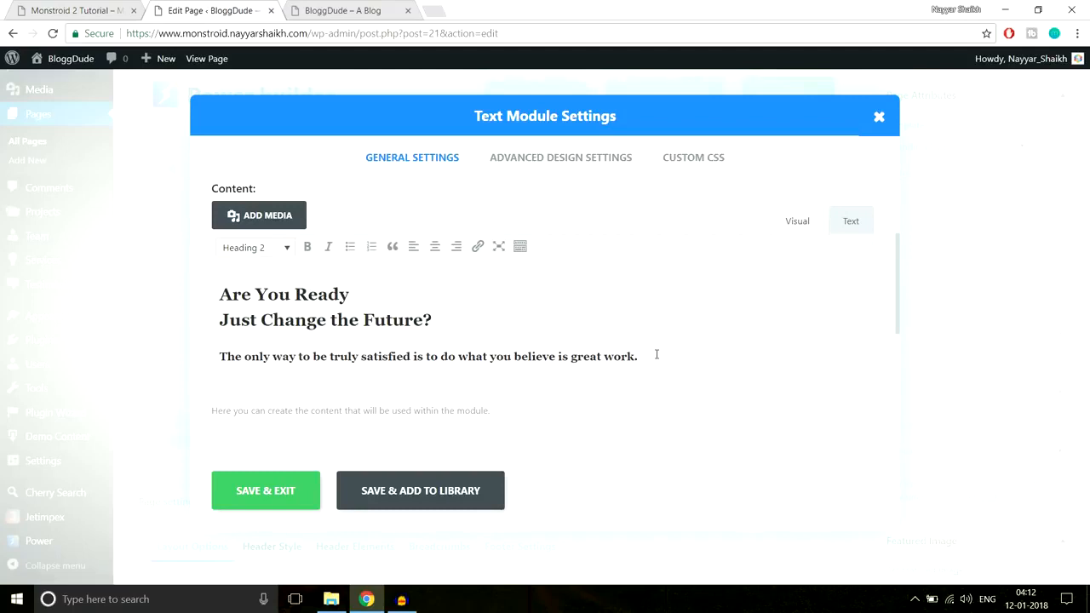
Reveal the content editor's extra formatting tools and color the hero heading and tagline Sea green
drag(657, 354, 192, 296)
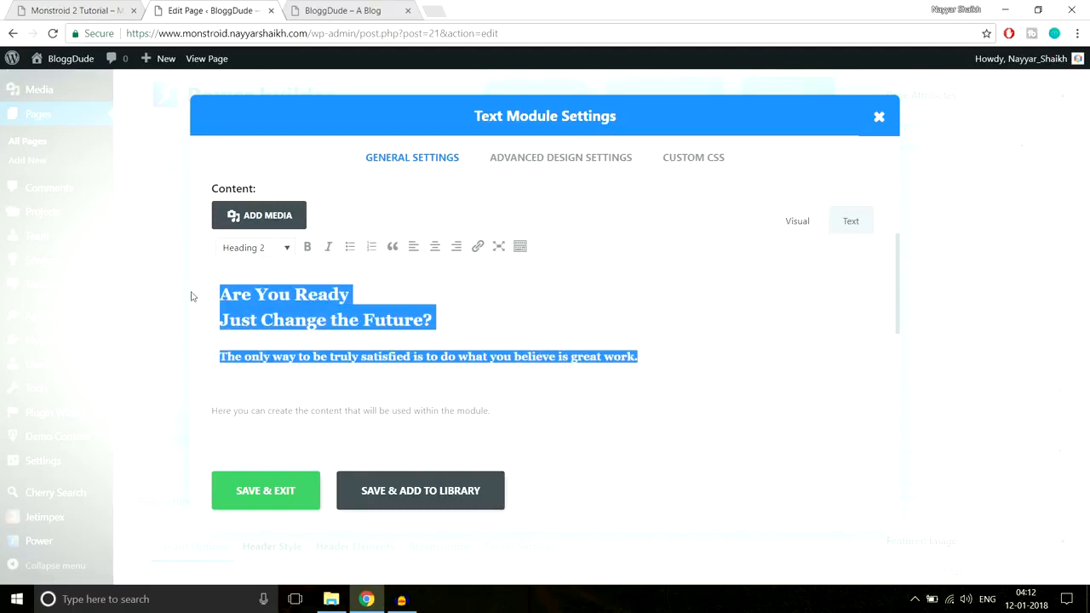
click(519, 248)
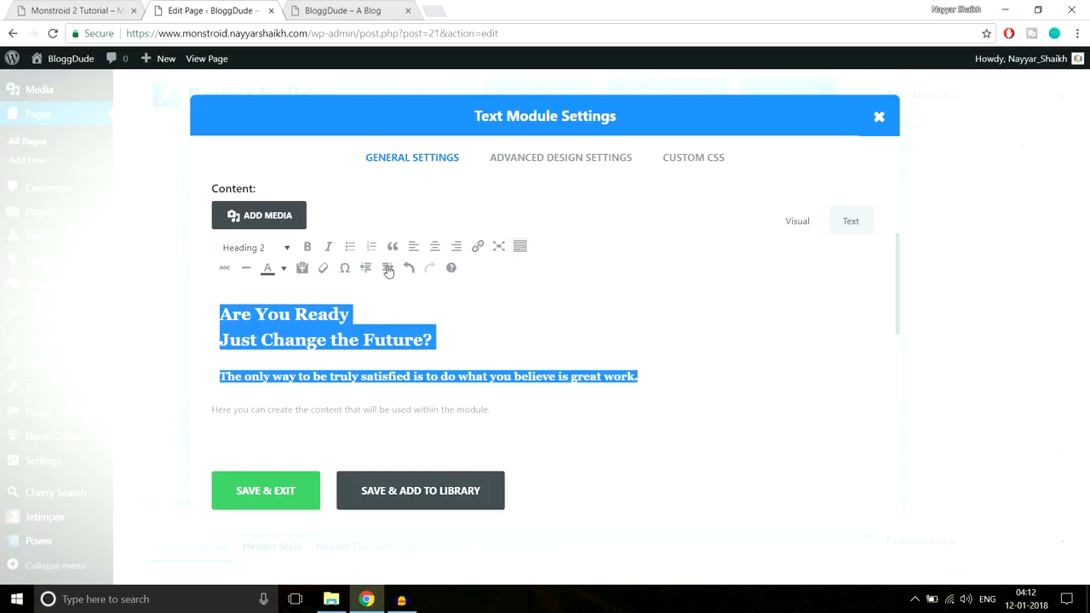
click(282, 269)
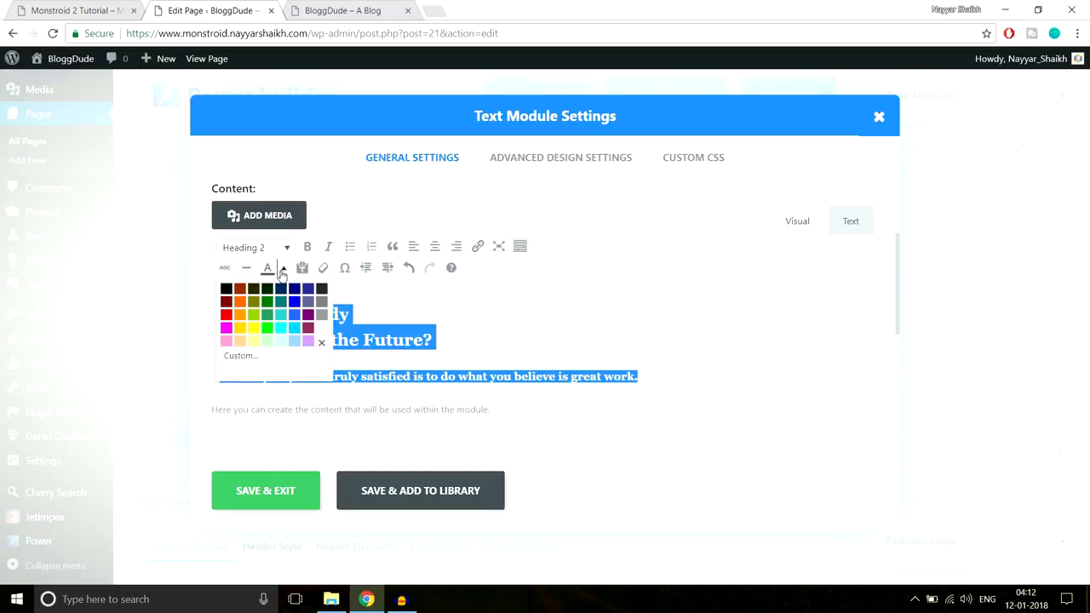
click(268, 317)
click(419, 326)
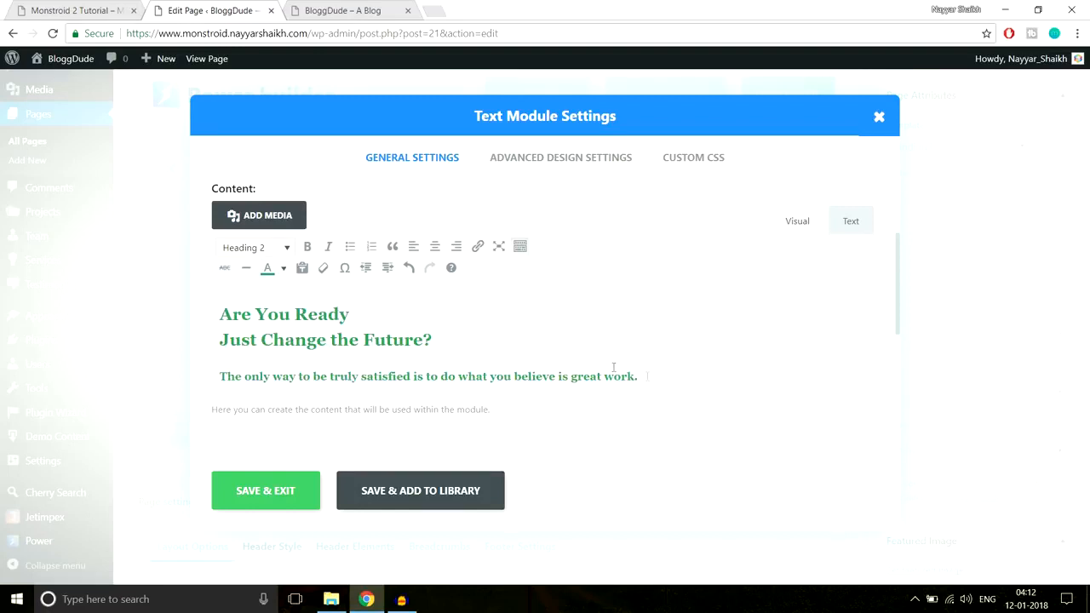
Change the text color of the whole hero heading and tagline to white and check the text by selecting it
drag(659, 376, 216, 292)
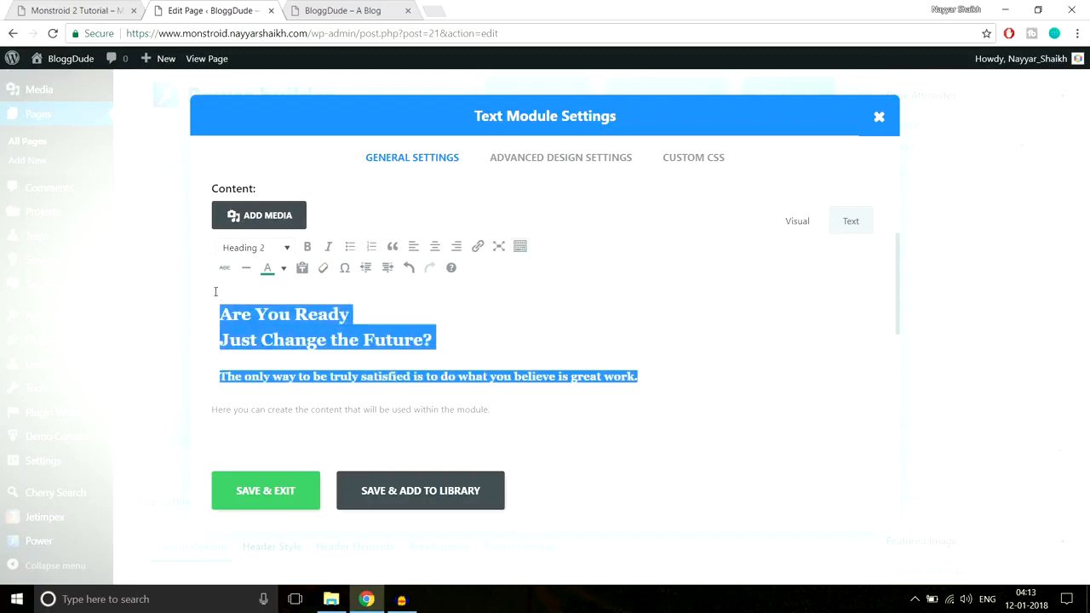
click(285, 269)
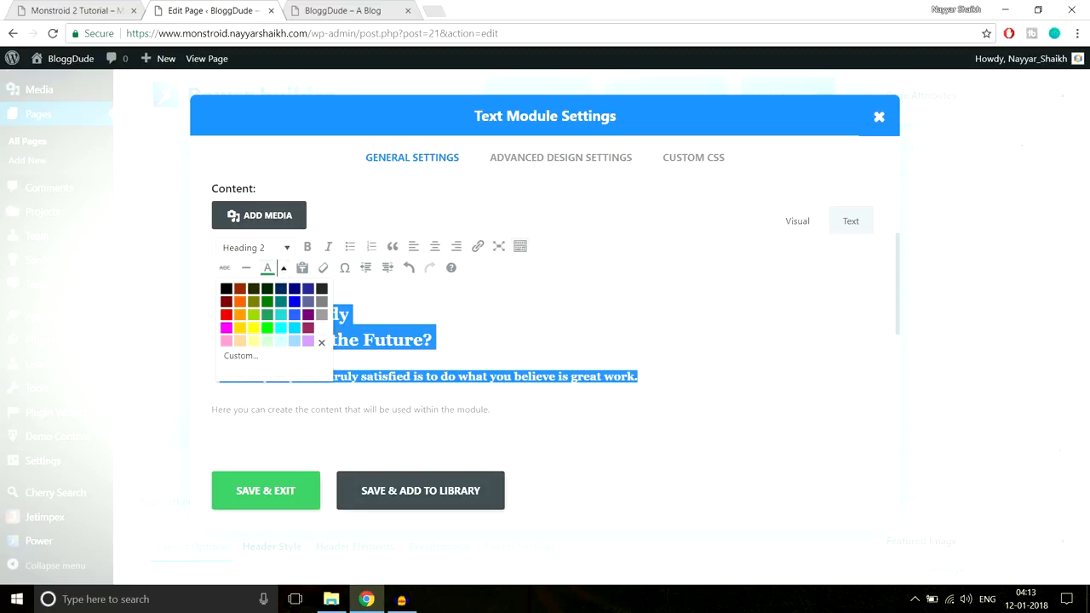
click(321, 343)
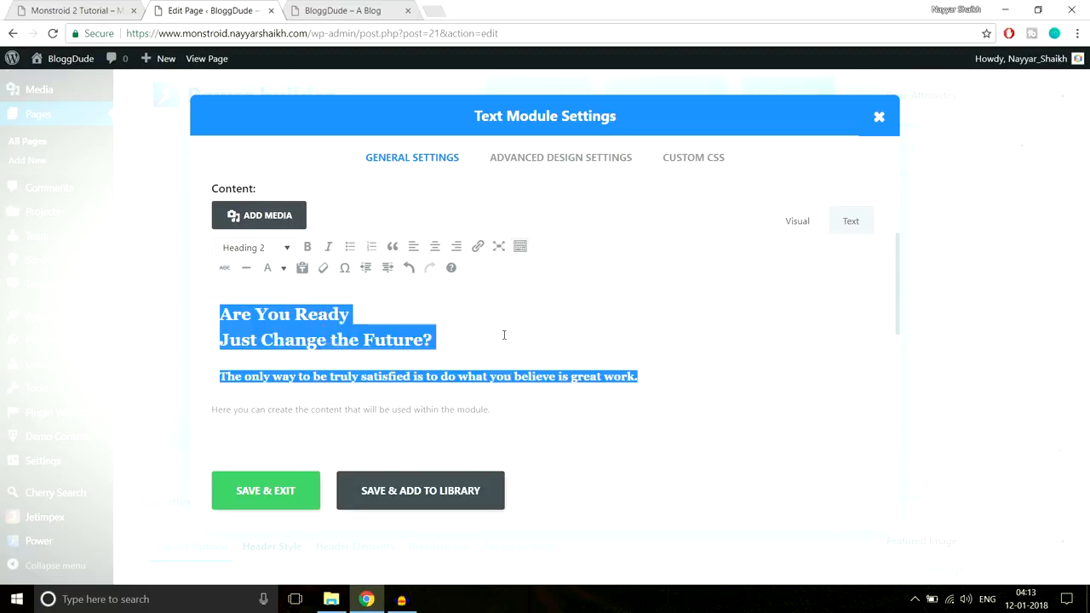
key(BackSpace)
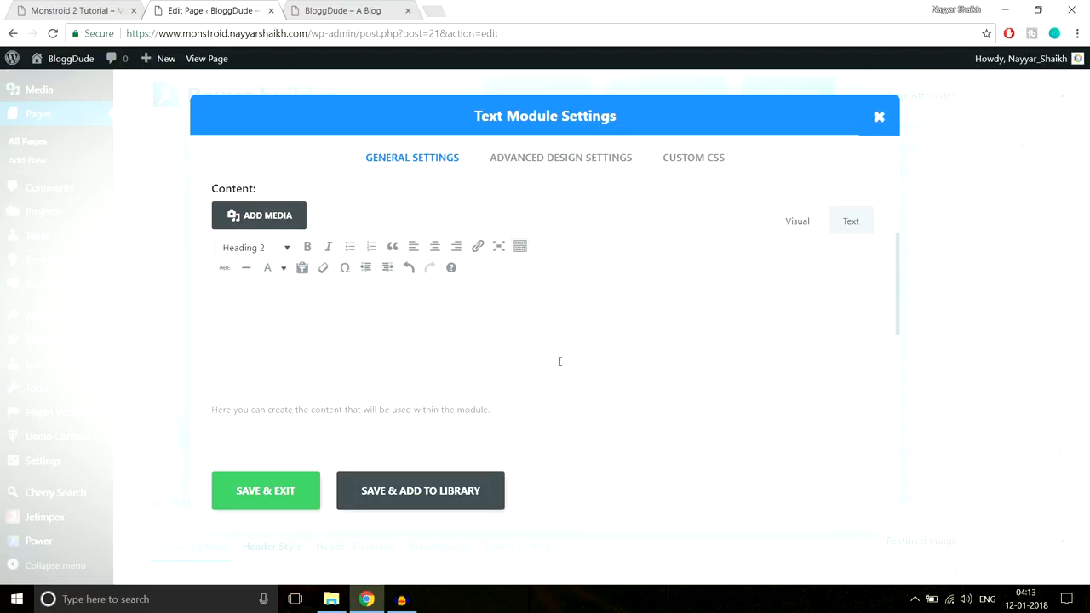
drag(597, 366, 277, 314)
click(466, 321)
drag(581, 367, 293, 312)
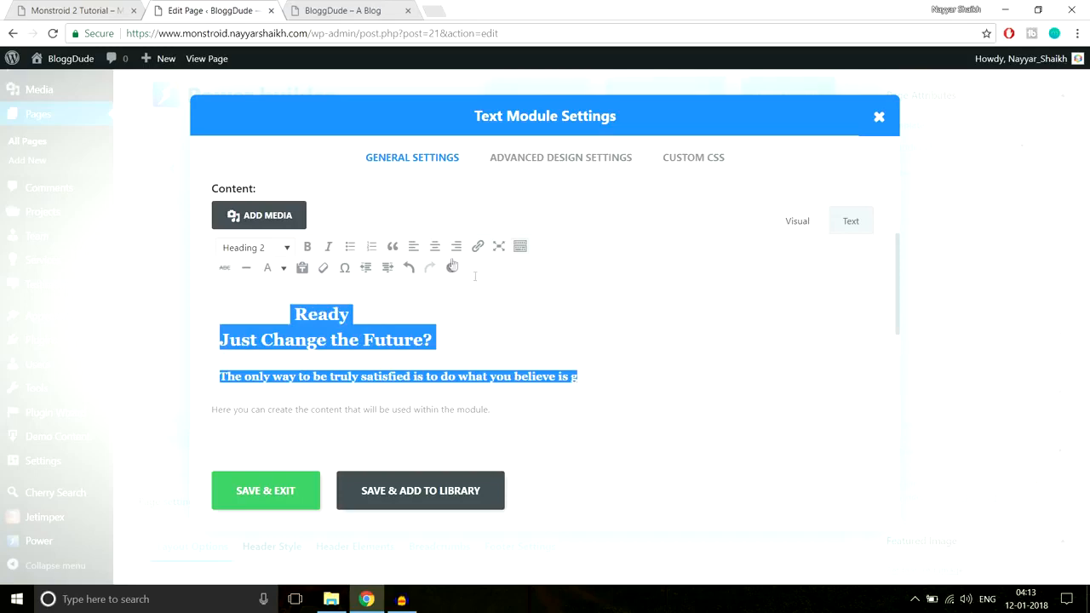
Review the Text module's advanced design settings, from max width and text font to background, border, margin and padding
scroll(489, 341, down, 1)
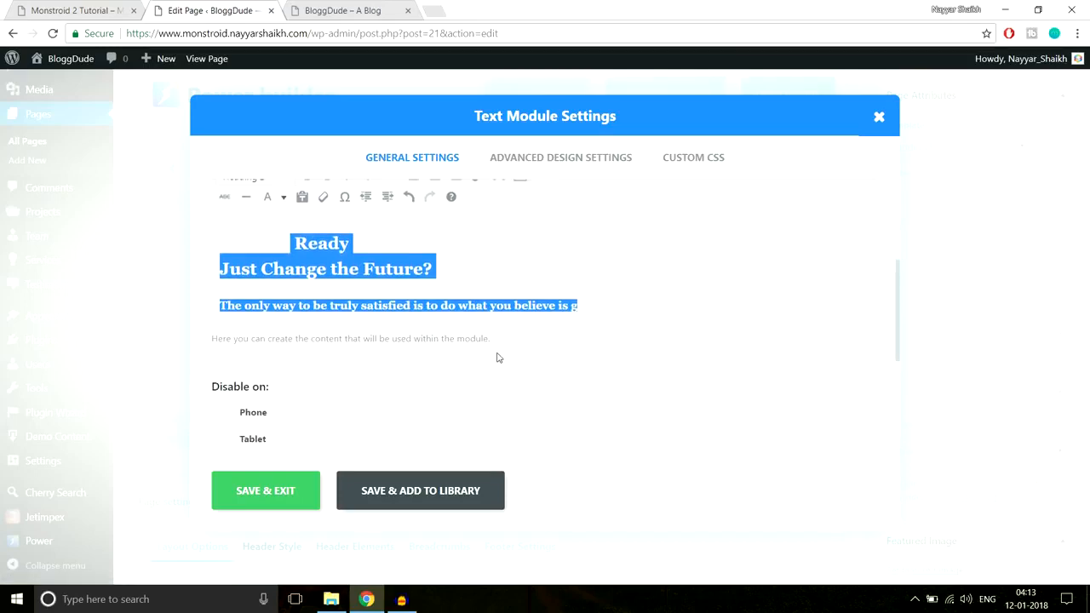
scroll(502, 324, up, 1)
click(522, 166)
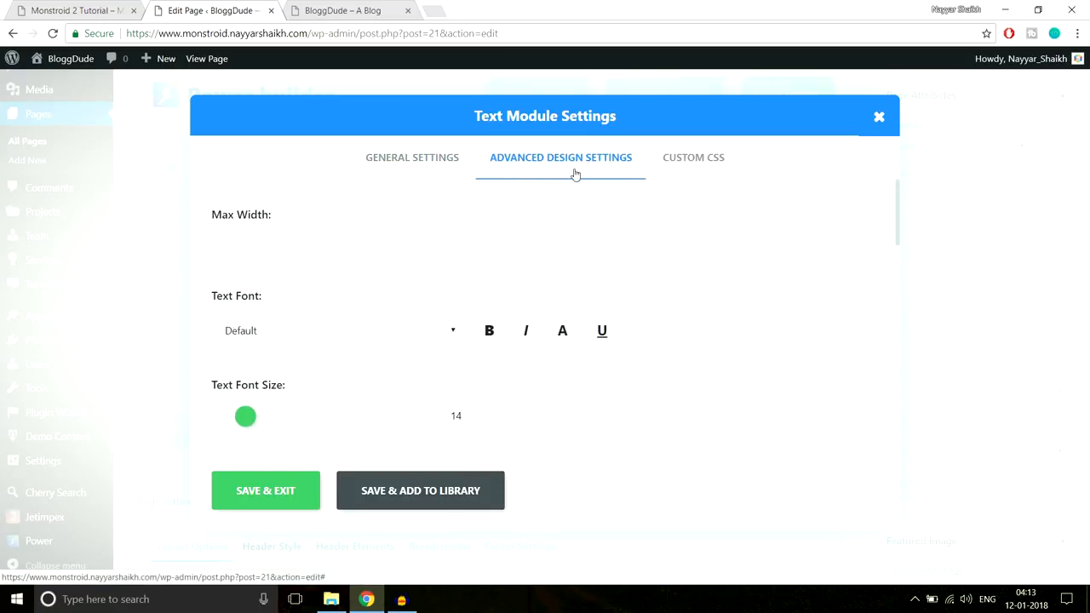
click(265, 234)
scroll(726, 291, down, 1)
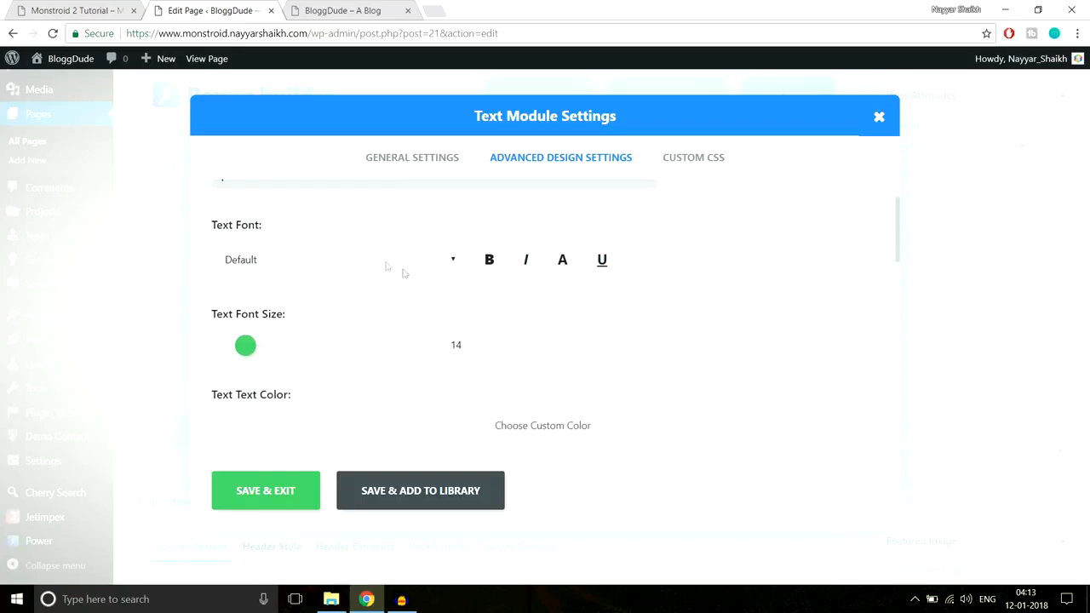
click(381, 260)
click(586, 291)
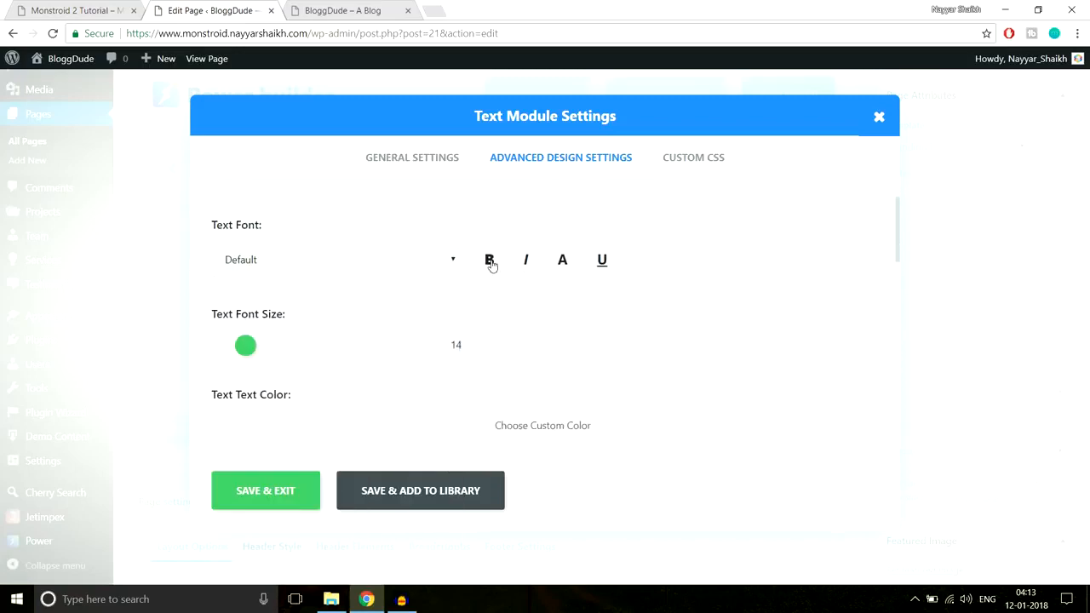
scroll(771, 272, down, 1)
scroll(749, 276, up, 1)
scroll(372, 284, down, 2)
scroll(298, 281, up, 1)
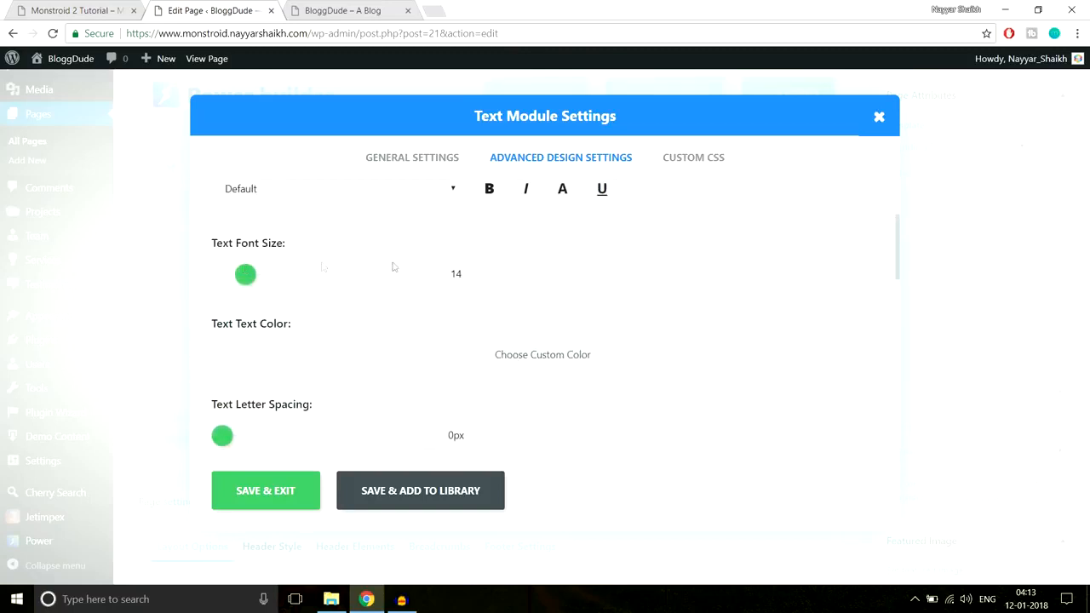
scroll(672, 339, down, 1)
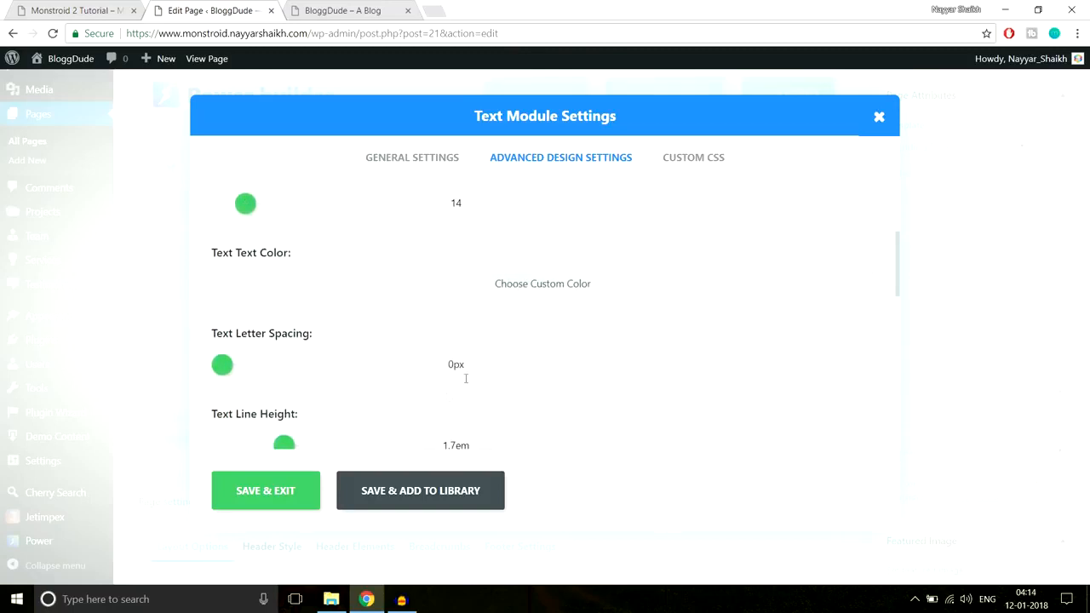
scroll(566, 324, down, 4)
scroll(580, 334, down, 3)
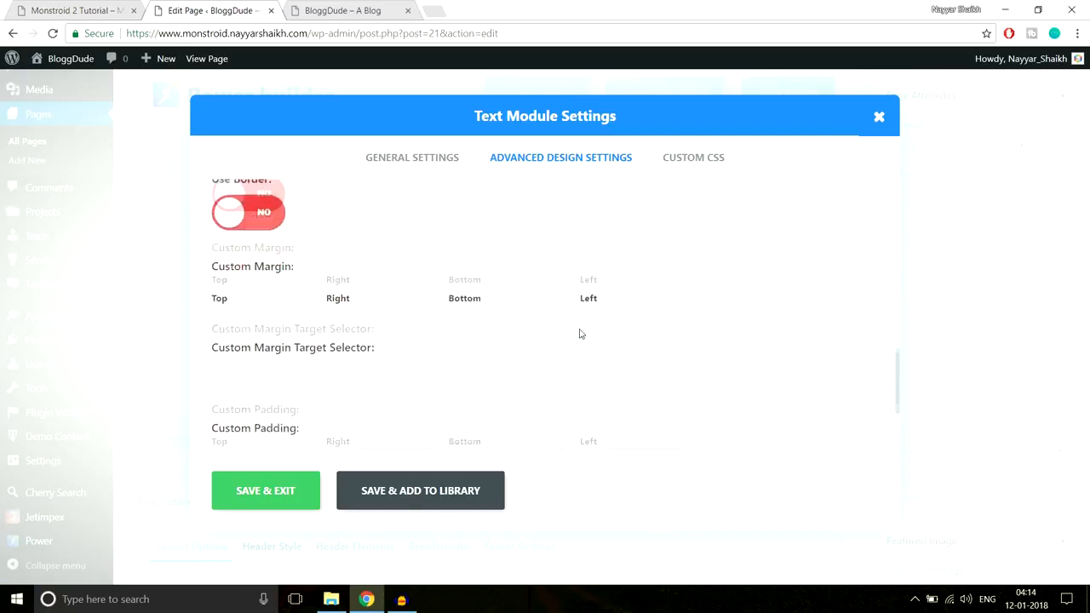
scroll(582, 333, up, 4)
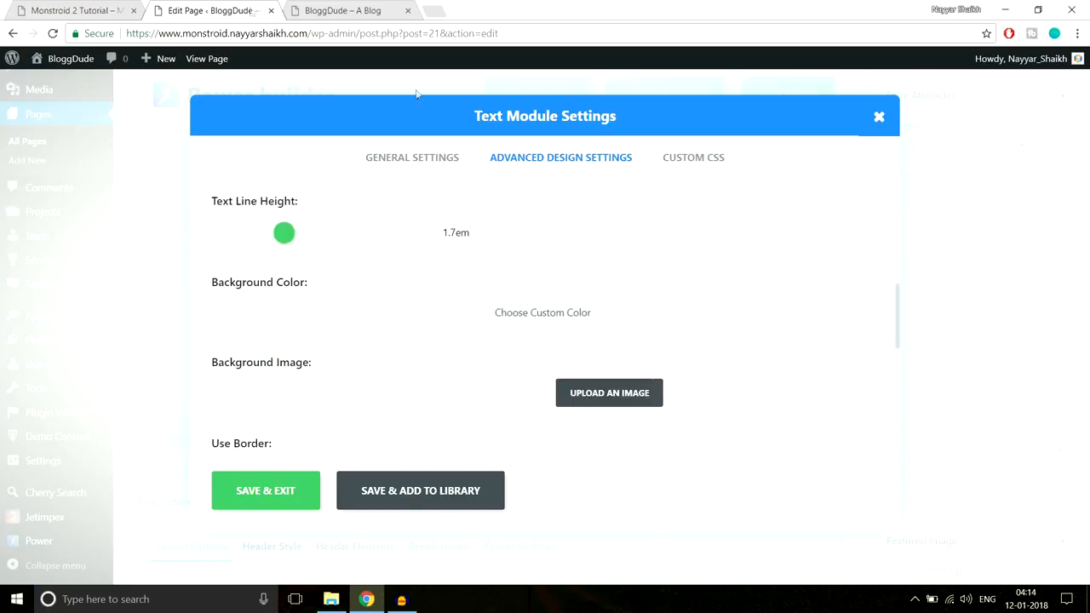
Check the demo site's hero once more, then save the Text module's settings and return to the page layout
click(56, 8)
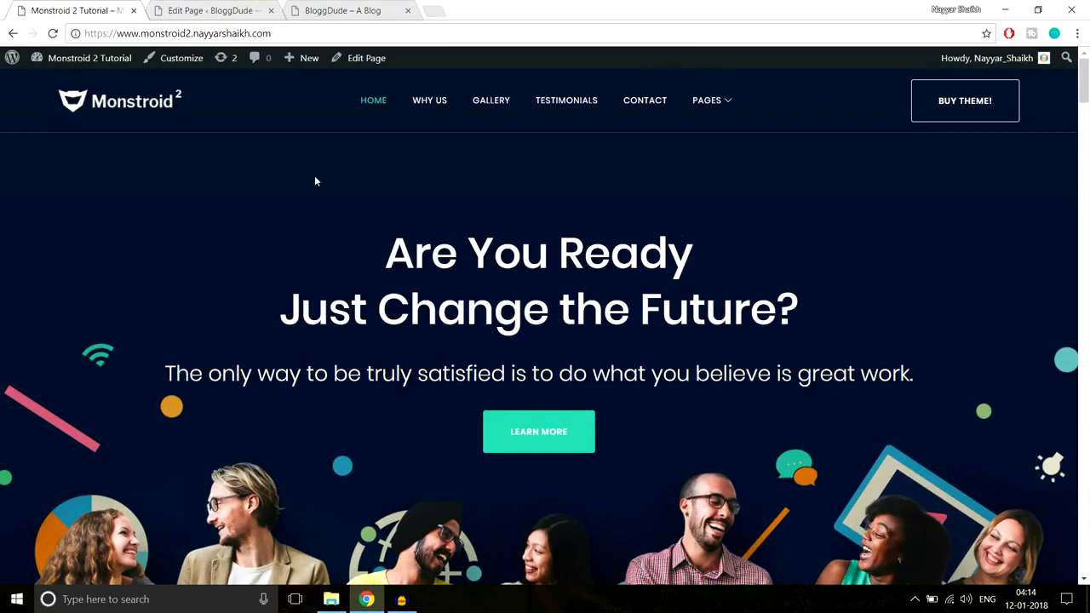
click(218, 10)
click(389, 162)
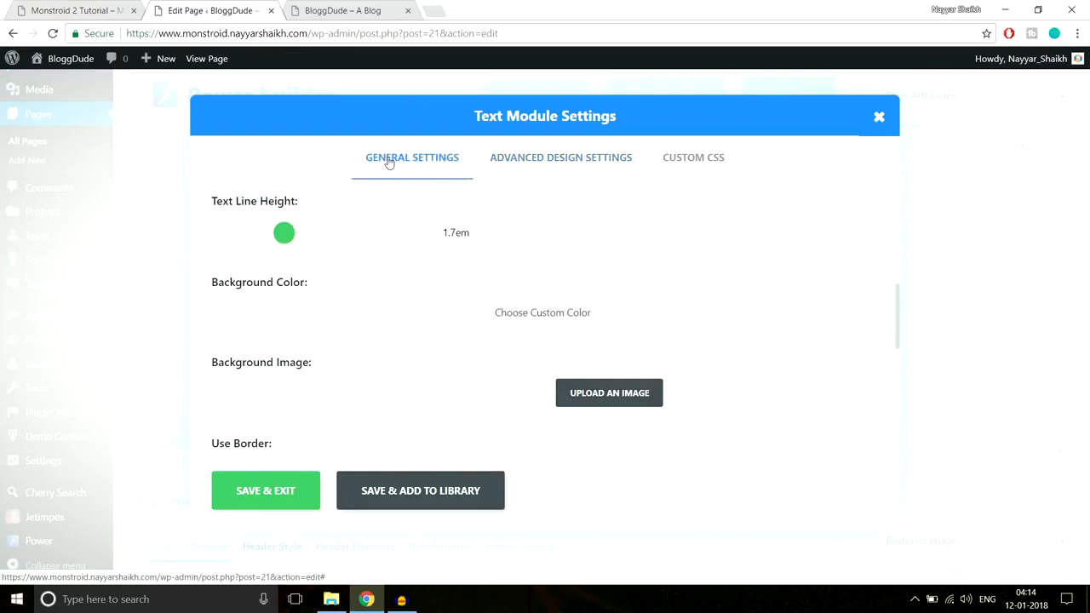
click(266, 493)
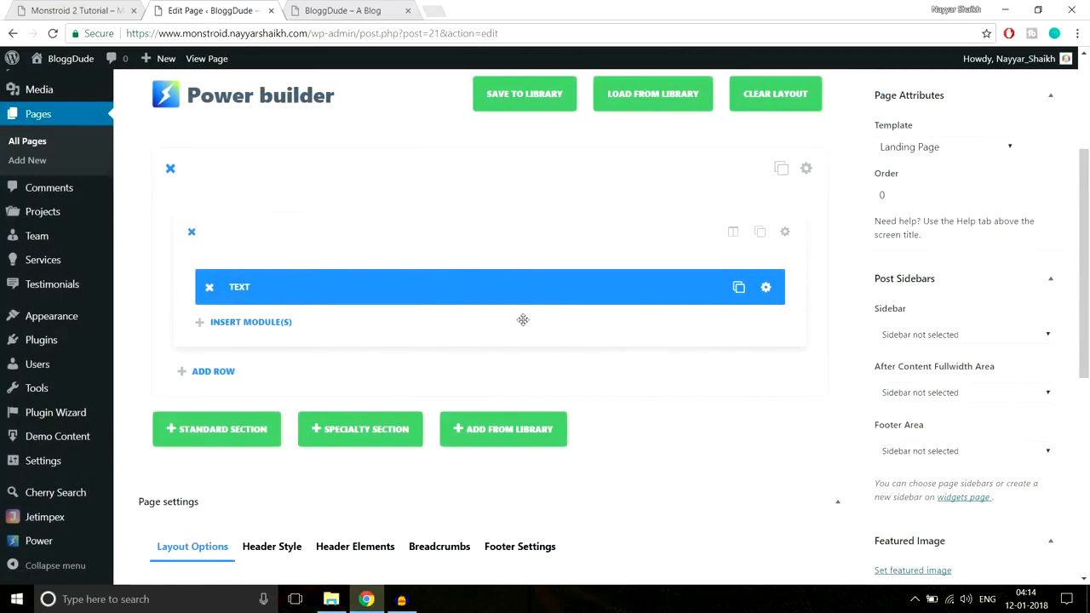
Look over the demo site's hero background, then open the background image chooser in the section's settings
click(64, 10)
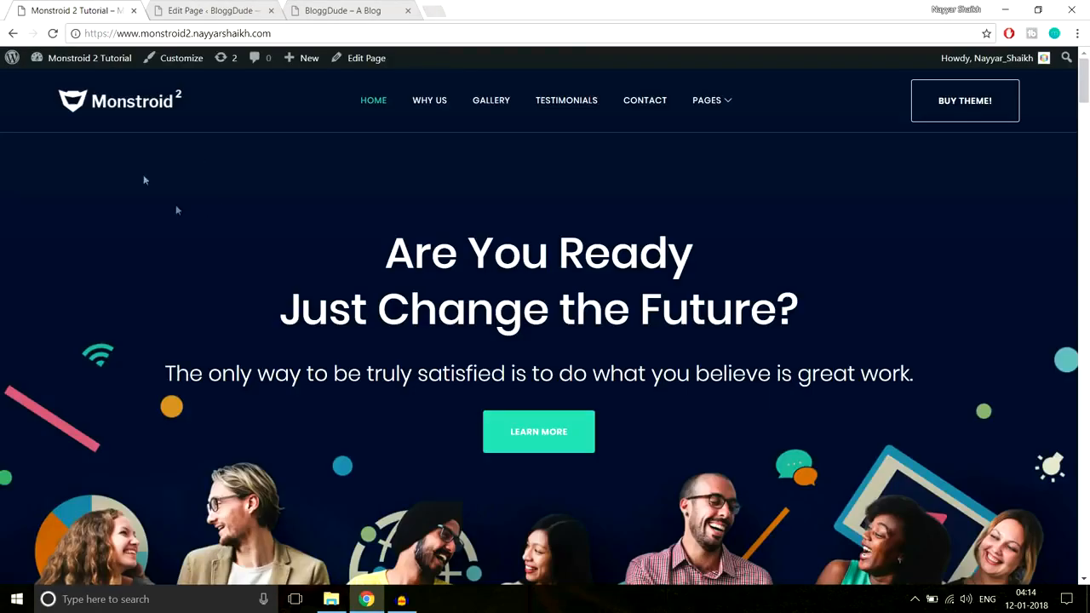
scroll(1030, 411, down, 2)
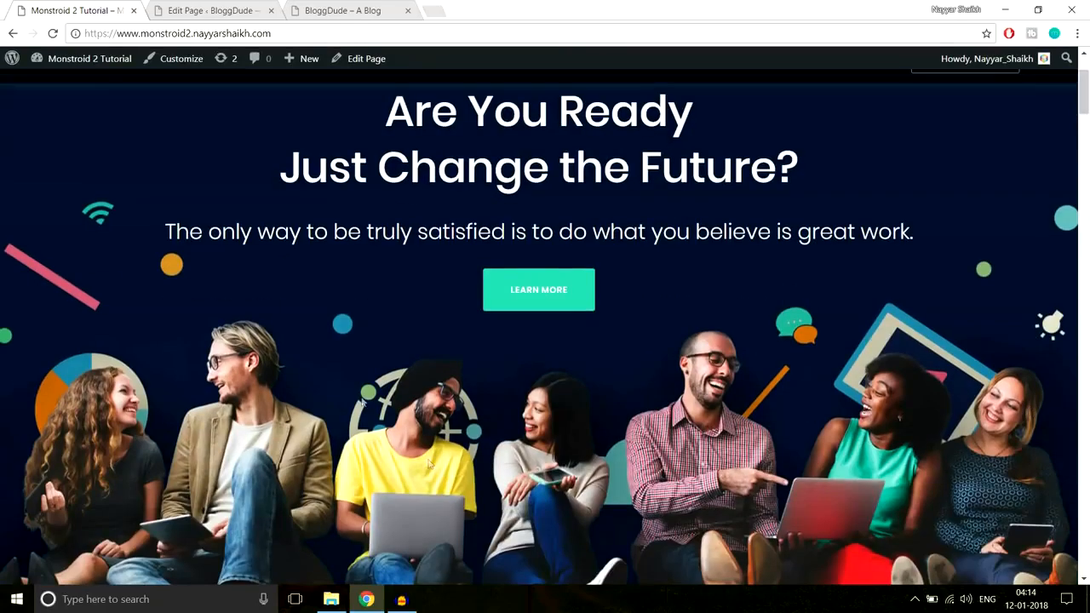
scroll(706, 462, up, 2)
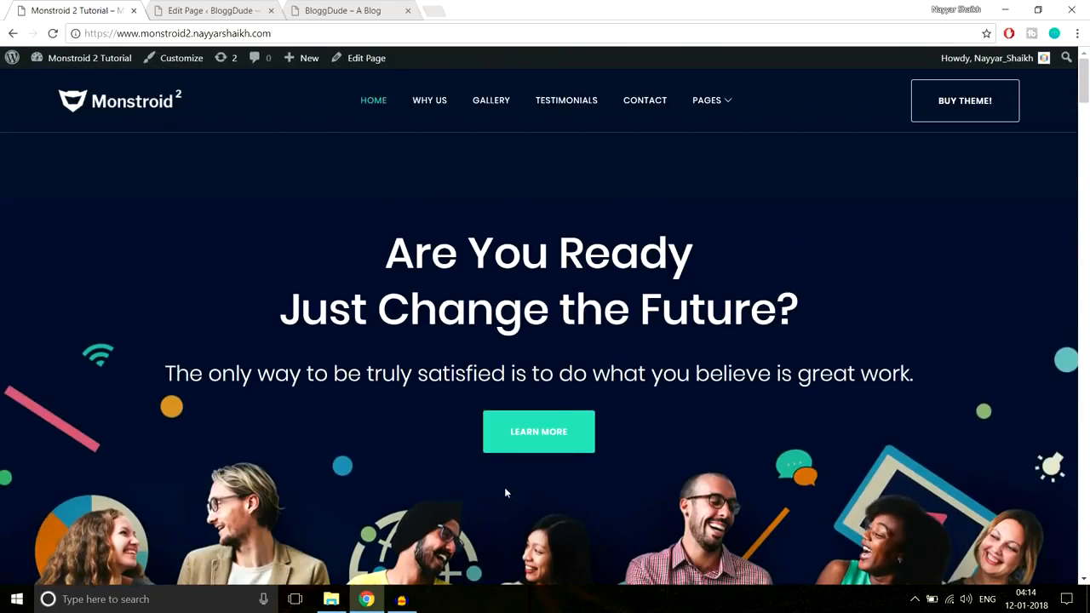
click(253, 9)
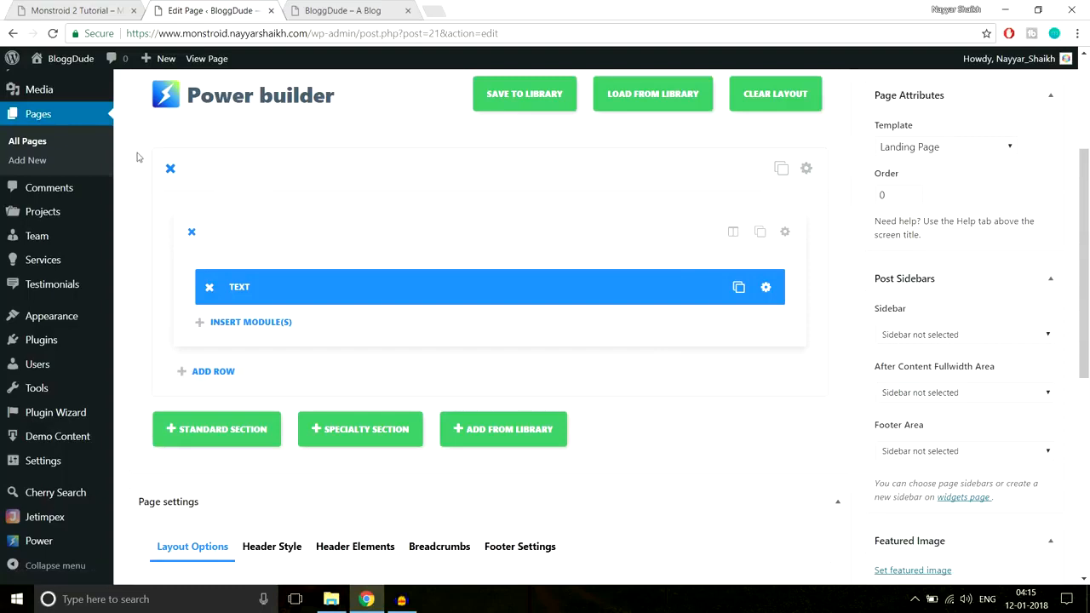
click(807, 170)
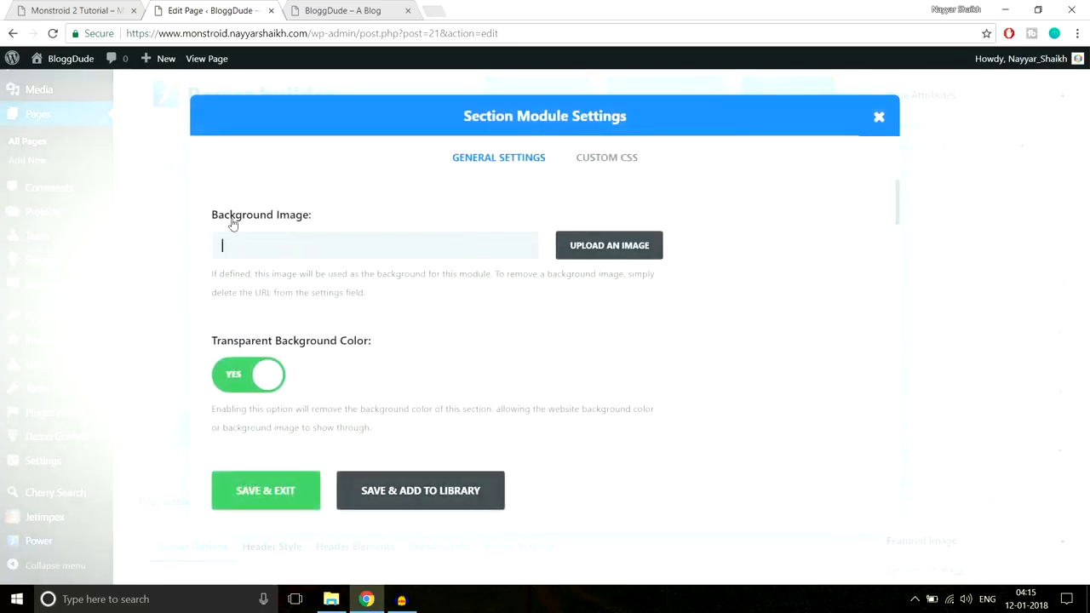
click(619, 249)
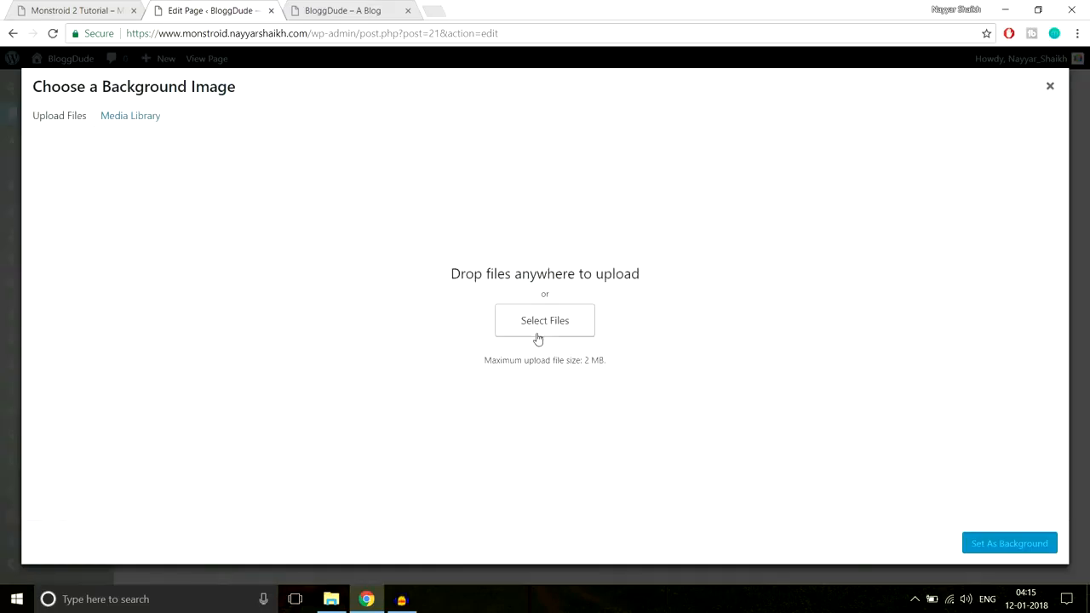
Start a file upload for the background and browse to the Home Page folder inside Monstroid-2 > monstroid2_images
click(544, 319)
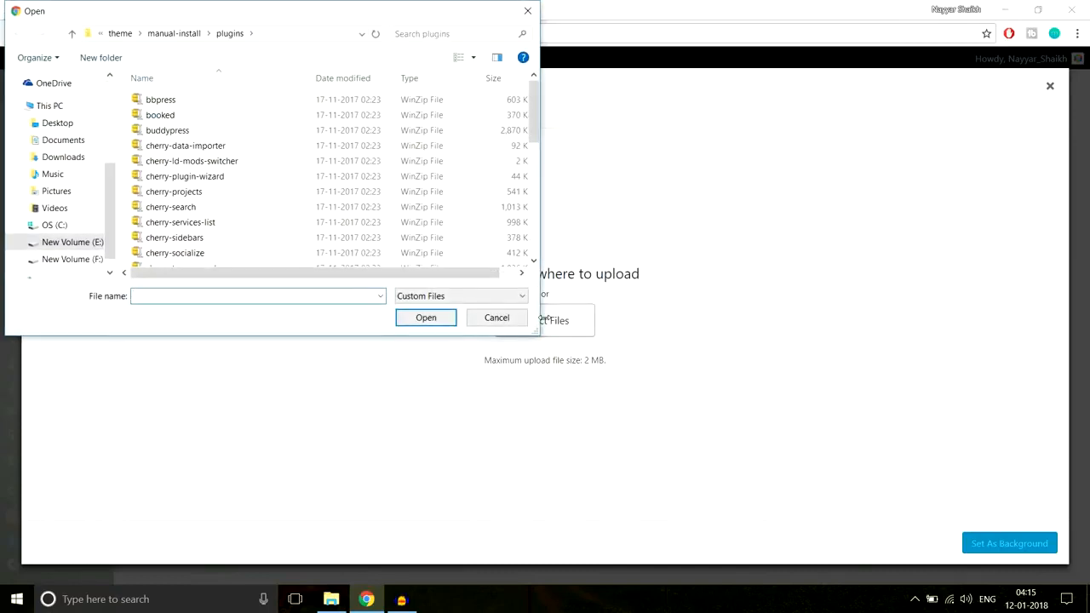
click(120, 34)
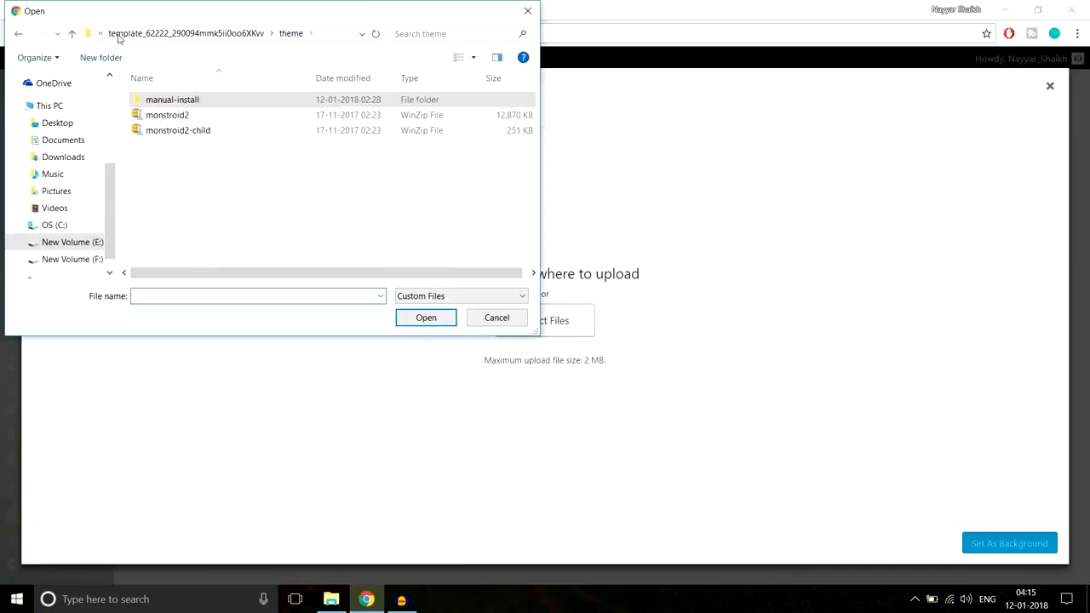
click(151, 34)
click(130, 34)
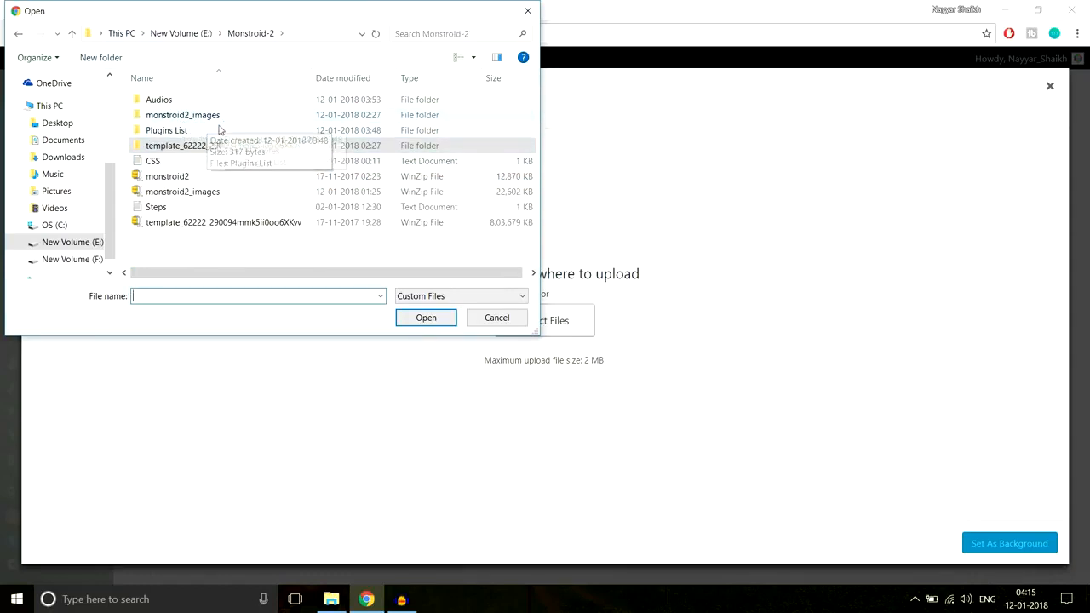
double_click(228, 118)
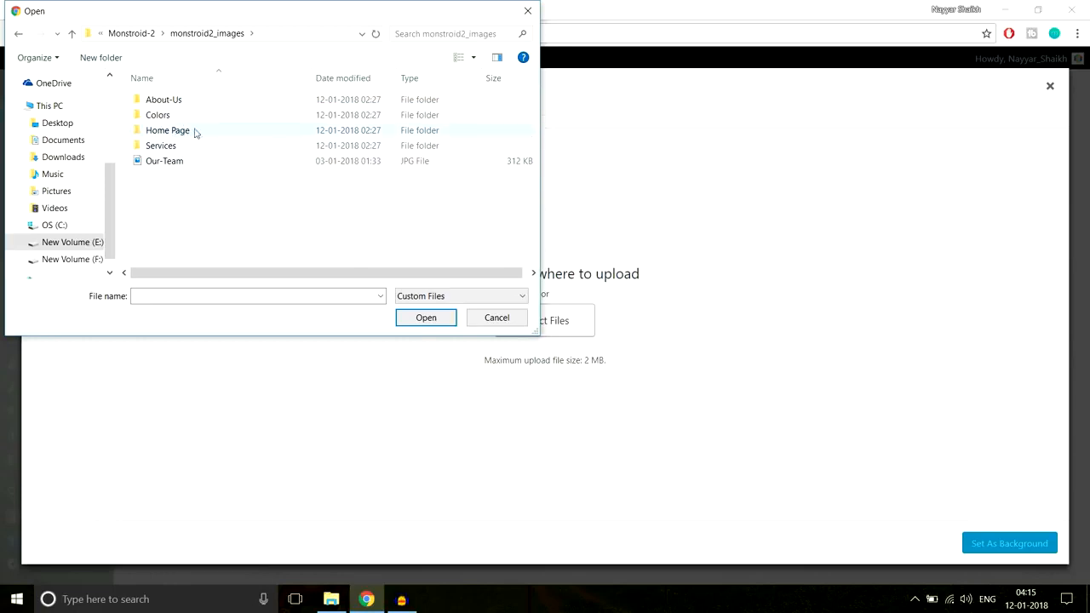
double_click(189, 134)
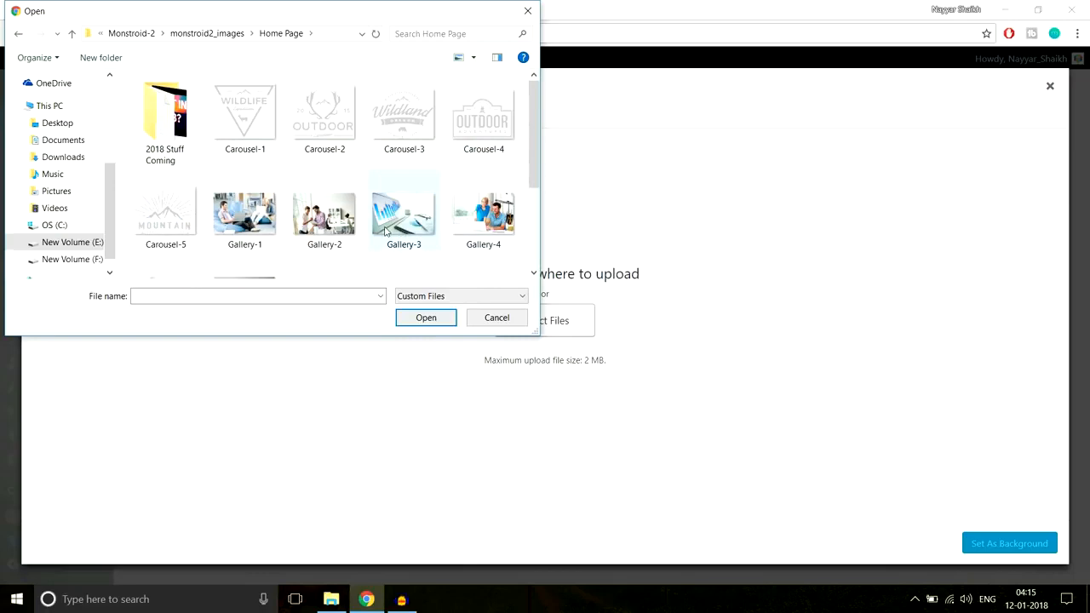
Upload the Home-Top image and set it as the section's background
scroll(416, 243, down, 3)
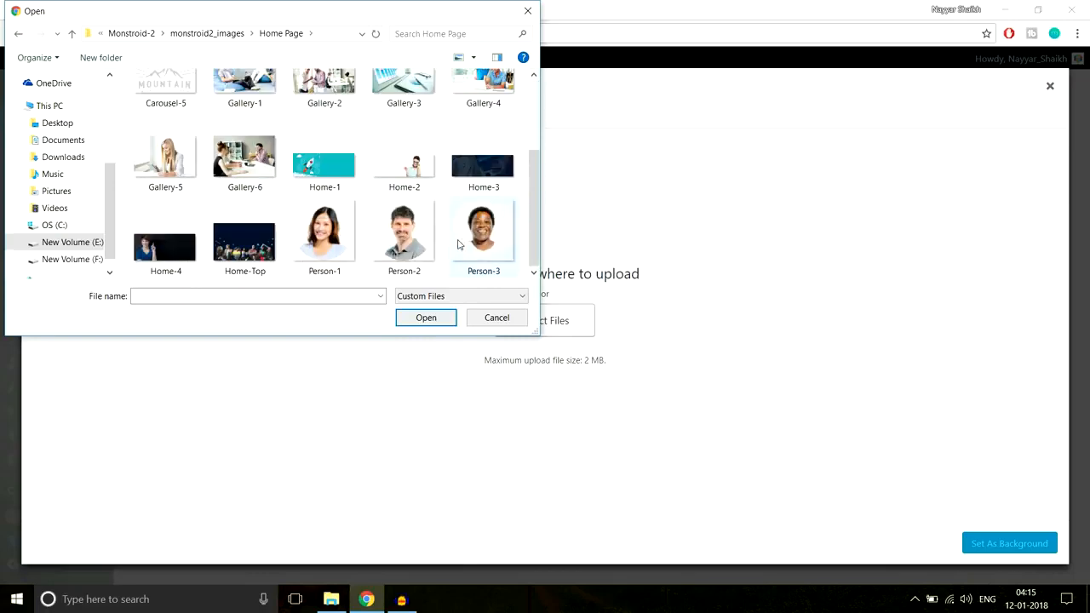
click(248, 248)
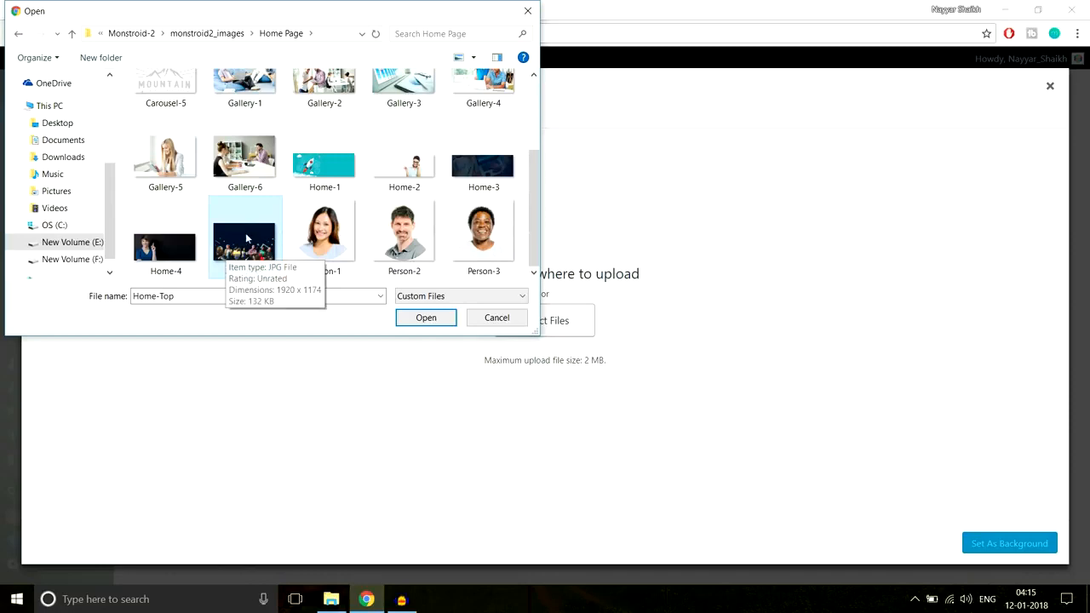
click(428, 320)
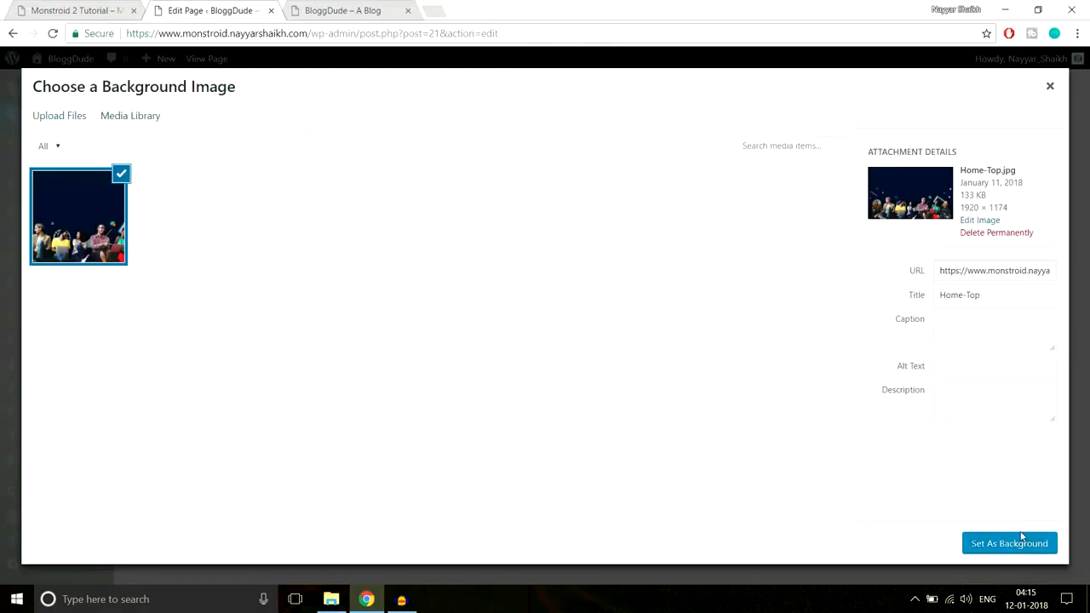
click(1012, 543)
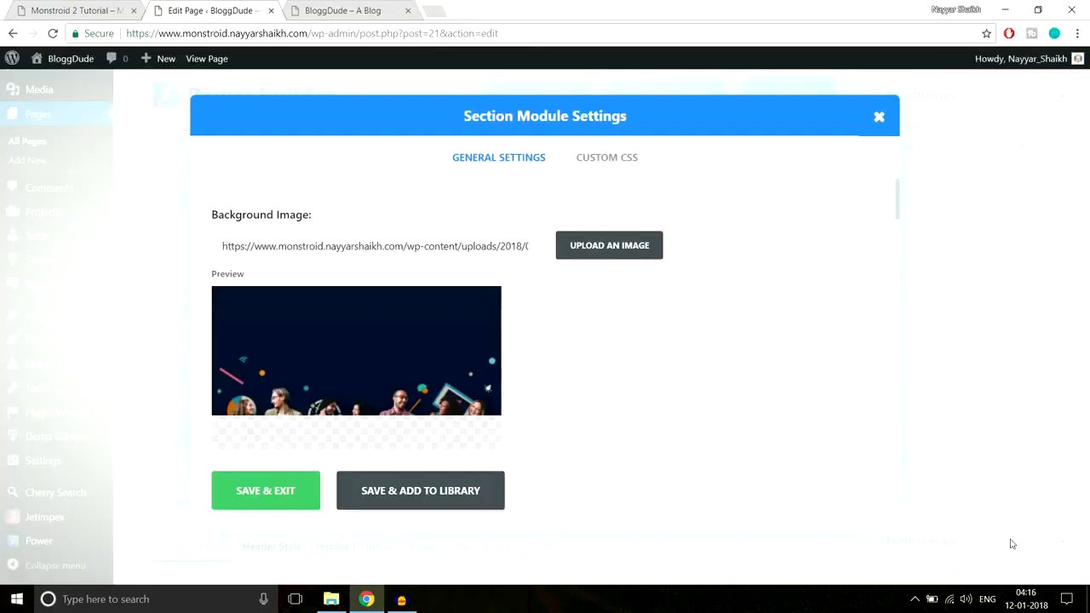
Review the section's general settings, from transparent background color and background video to inner shadow, parallax effect, custom padding and device visibility
scroll(850, 407, down, 4)
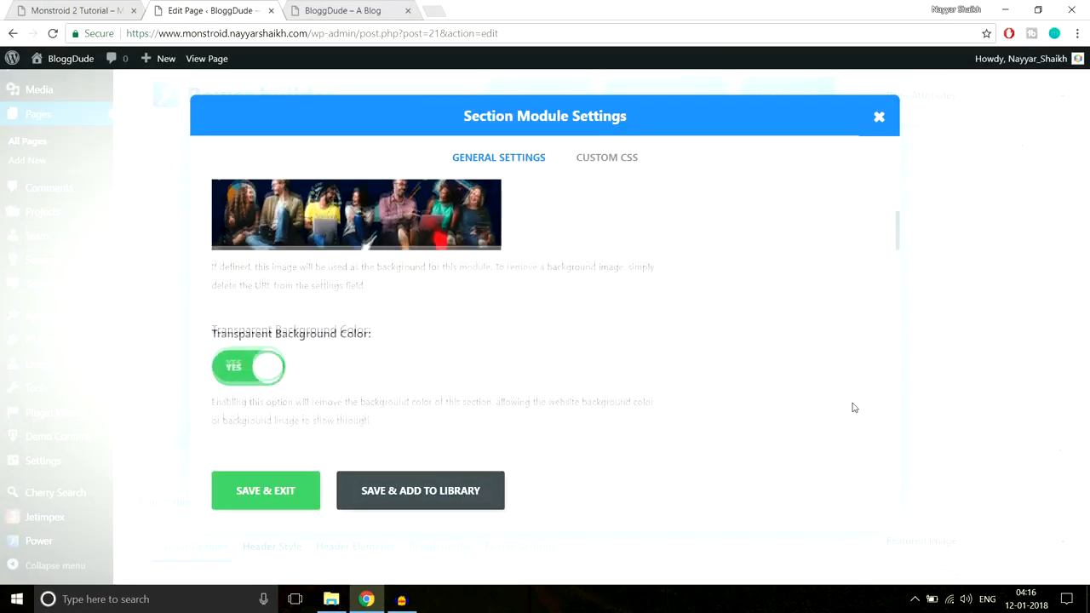
scroll(854, 409, down, 6)
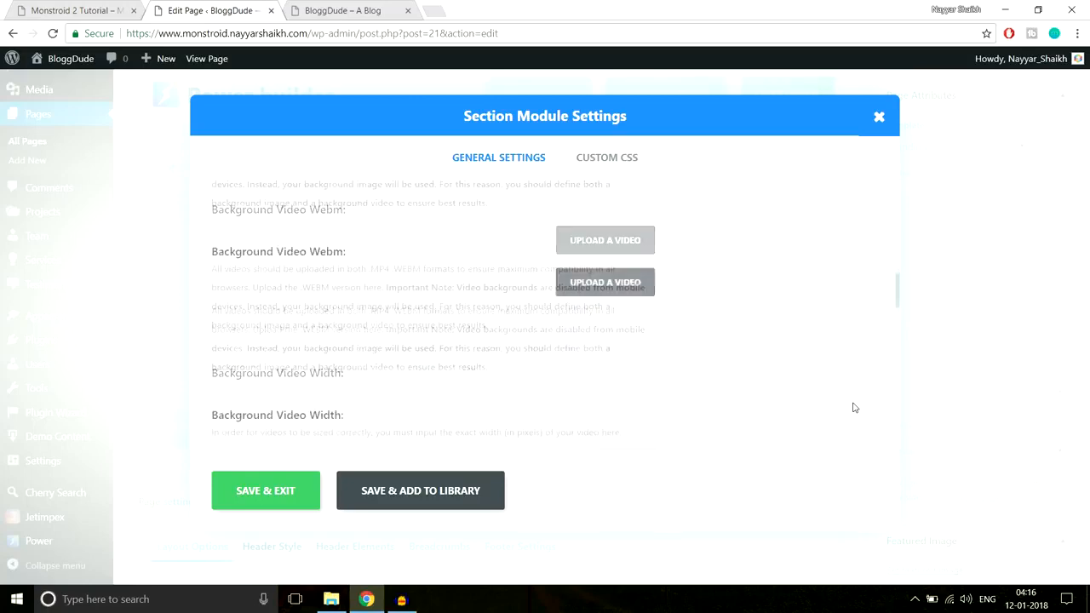
scroll(853, 407, down, 2)
scroll(853, 407, up, 3)
scroll(562, 355, down, 1)
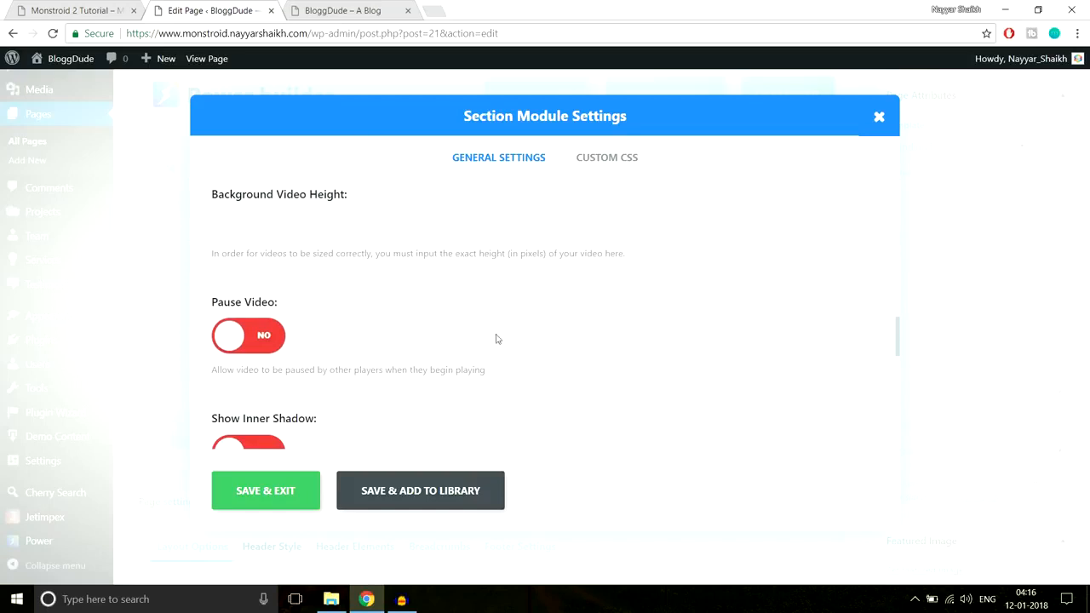
scroll(464, 315, down, 1)
scroll(469, 318, up, 1)
click(377, 216)
scroll(482, 309, down, 1)
scroll(342, 260, down, 3)
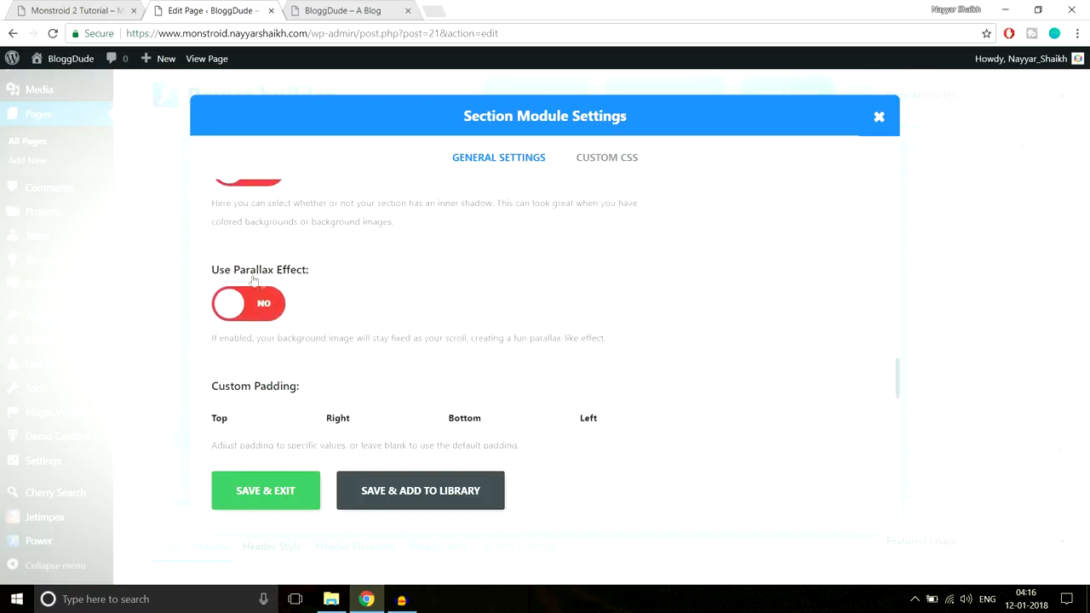
scroll(343, 269, down, 1)
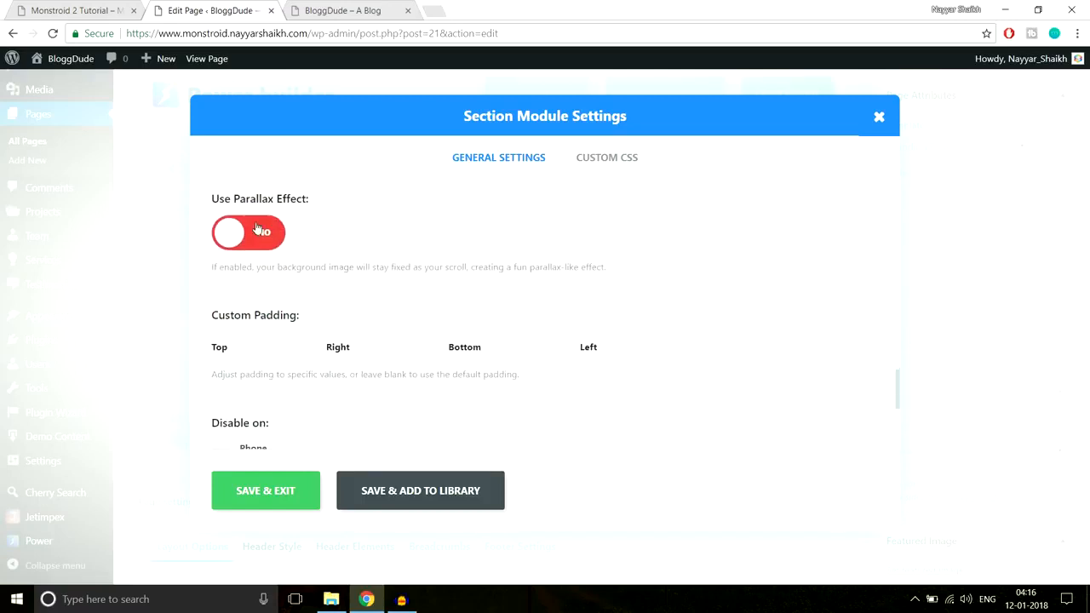
scroll(336, 268, up, 3)
scroll(343, 284, down, 5)
scroll(344, 283, up, 1)
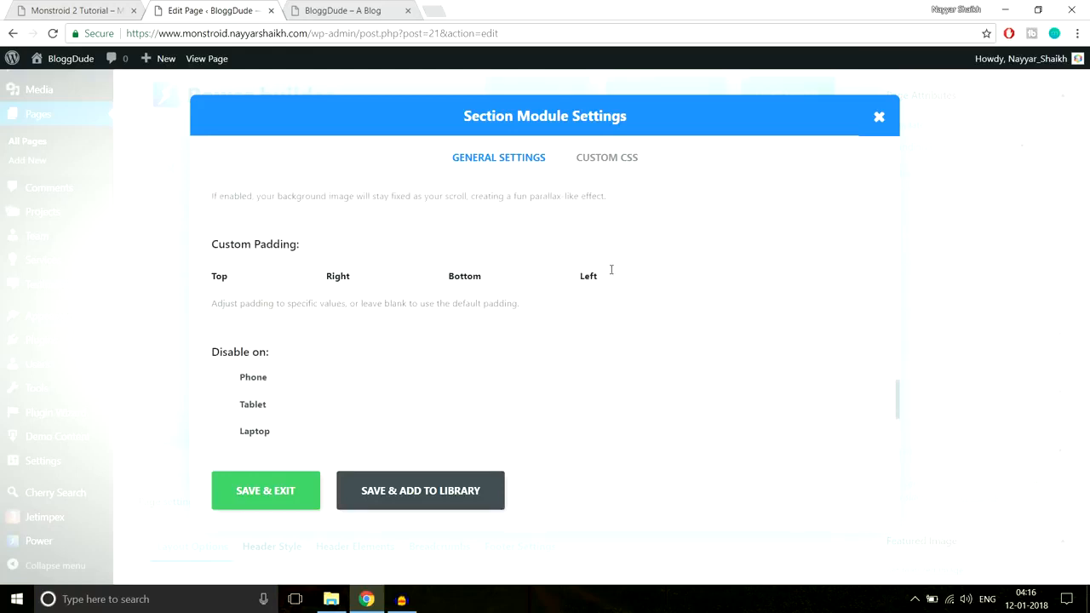
Save the section's settings, return to the page layout and update the Homepage
scroll(619, 315, down, 3)
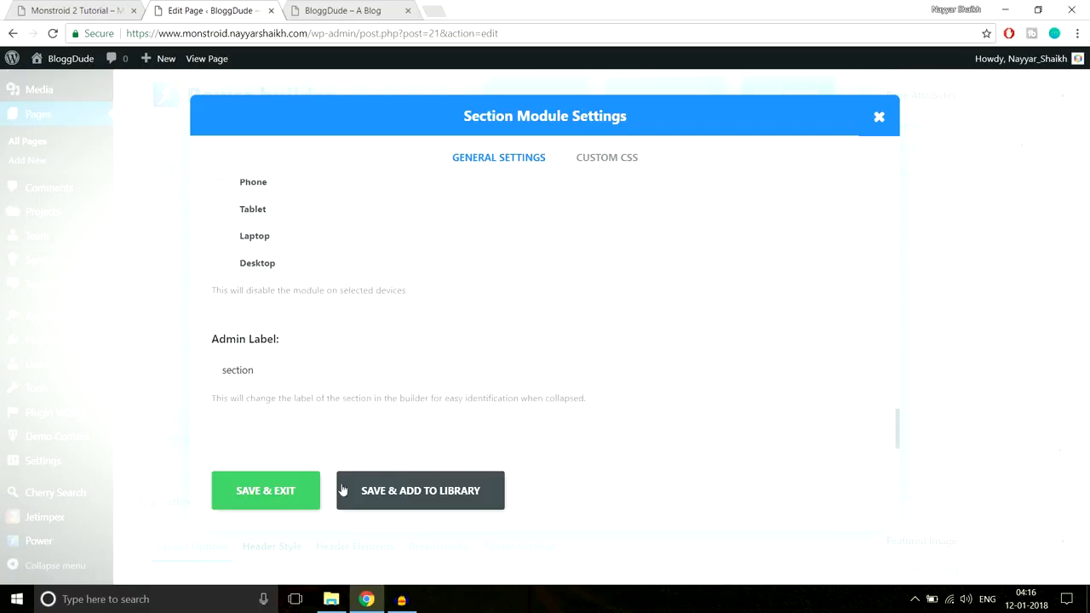
click(313, 491)
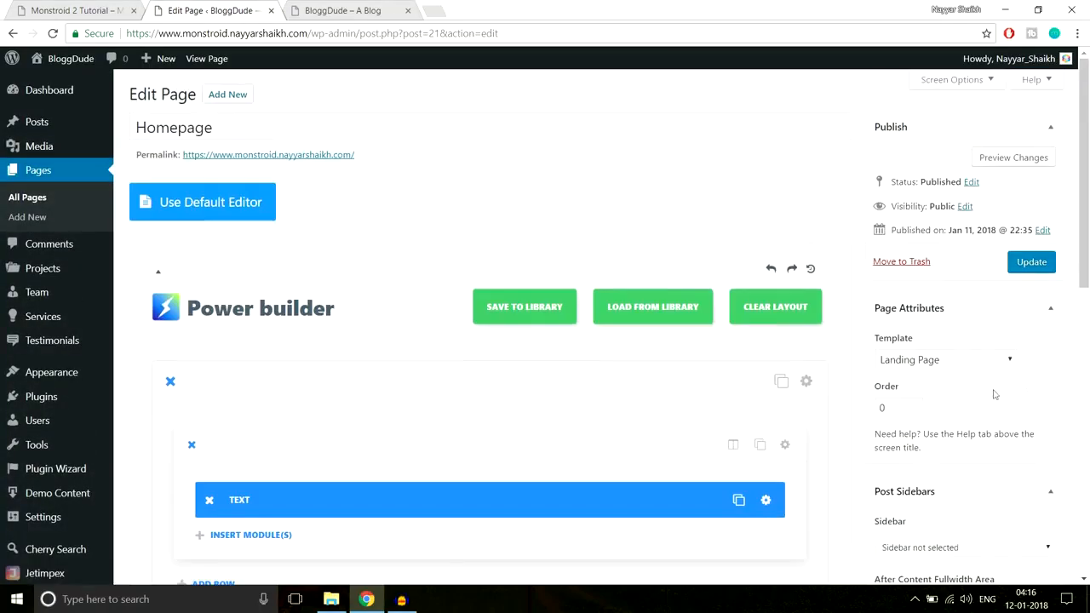
click(1032, 261)
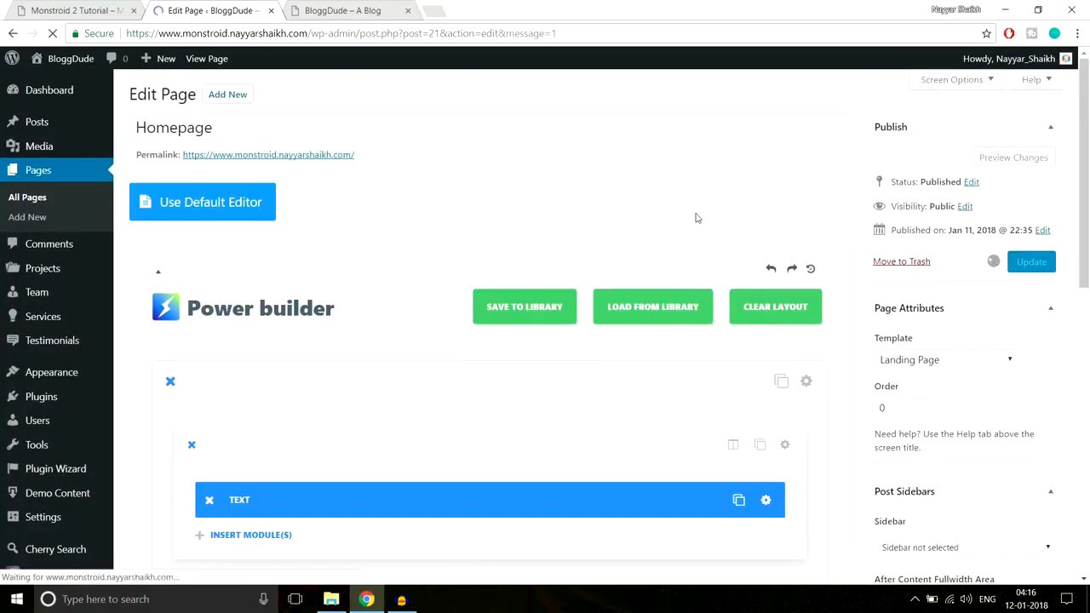
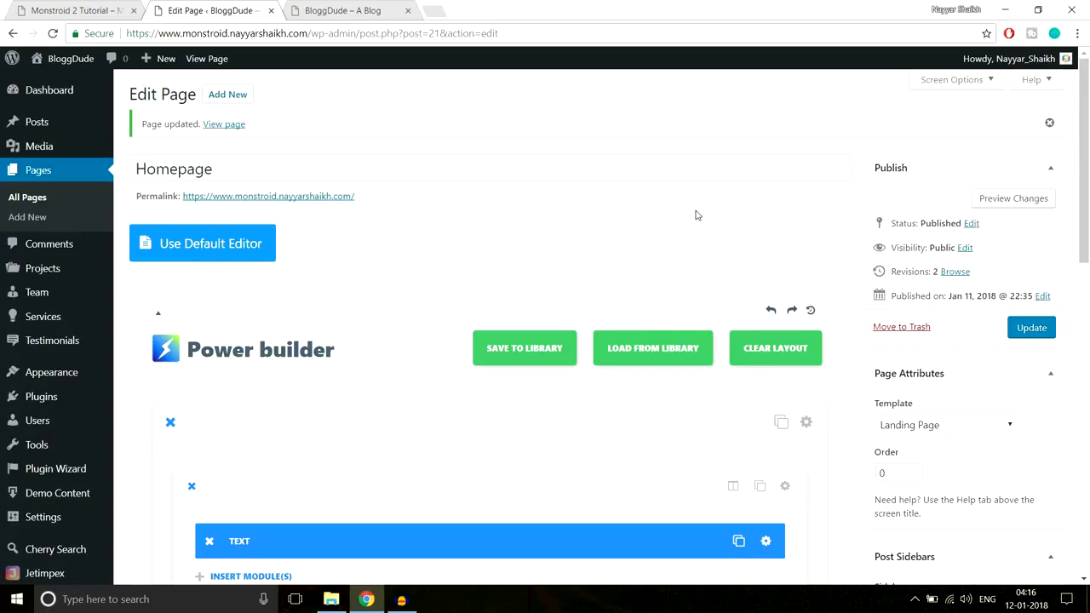
Reload the live homepage and review the hero section's heading, subtitle and background image
click(348, 10)
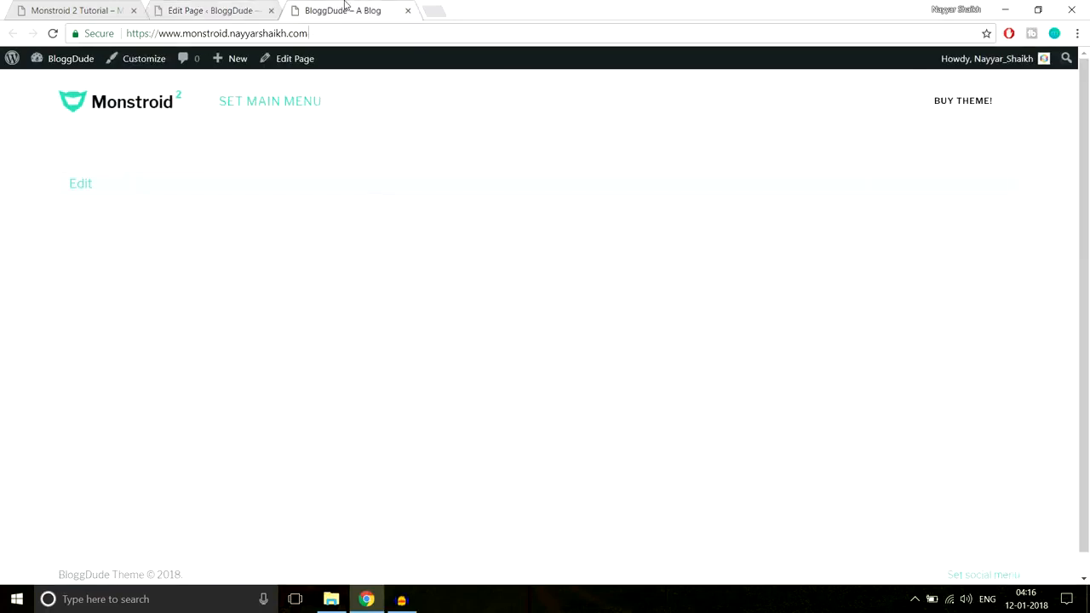
click(356, 28)
key(Return)
drag(398, 162, 795, 219)
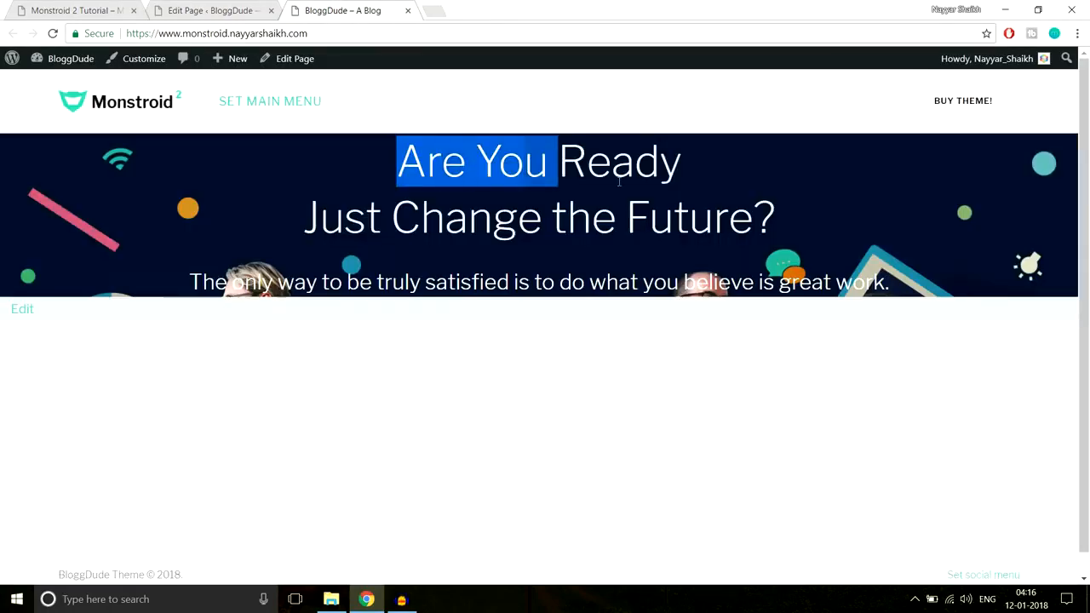
click(872, 258)
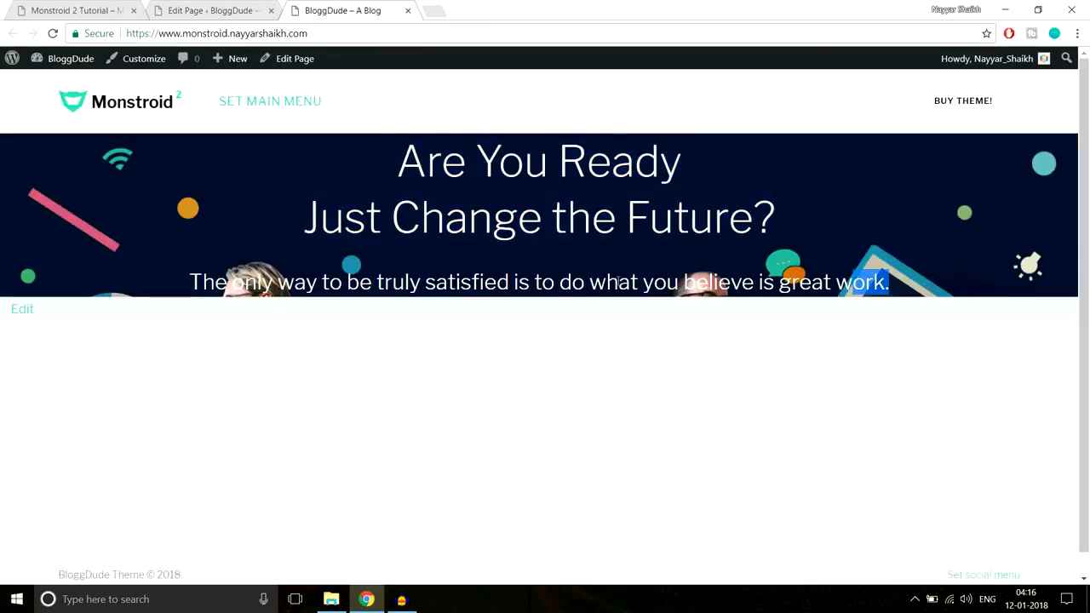
drag(890, 282, 140, 277)
click(49, 162)
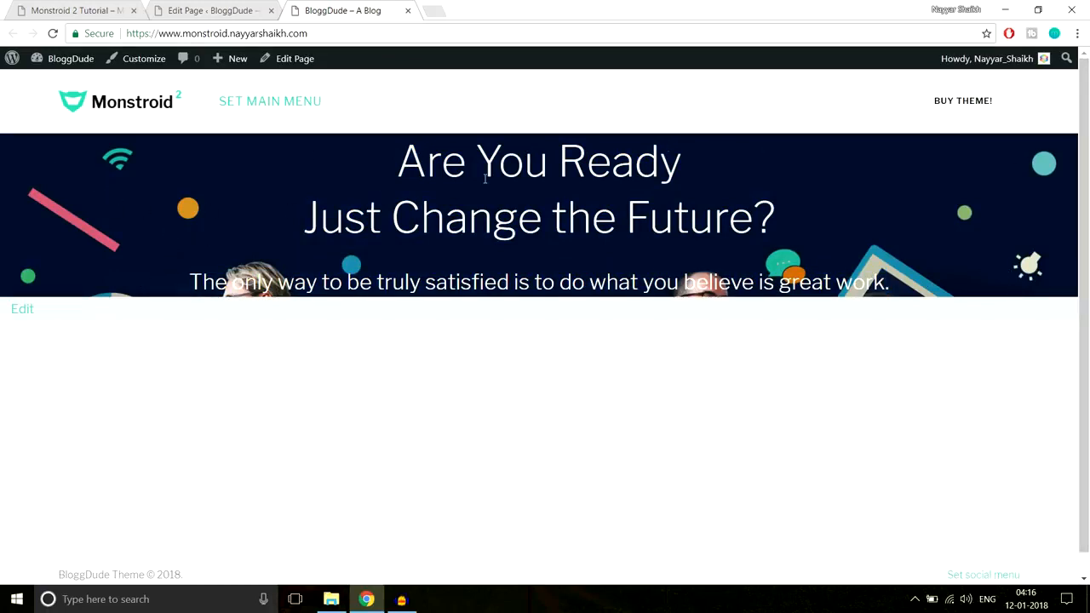
drag(397, 162, 889, 281)
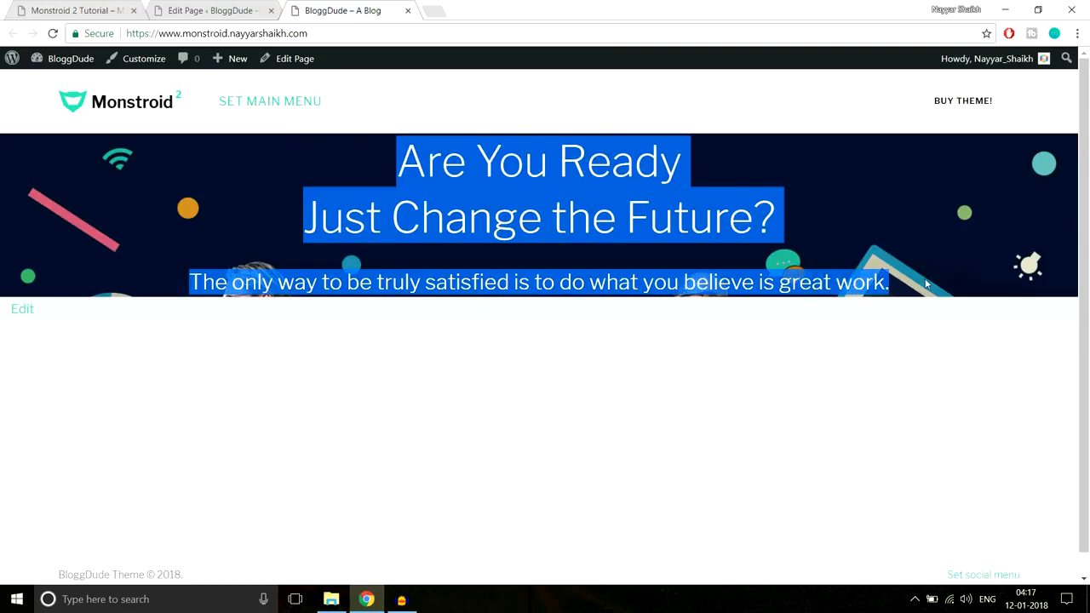
click(714, 252)
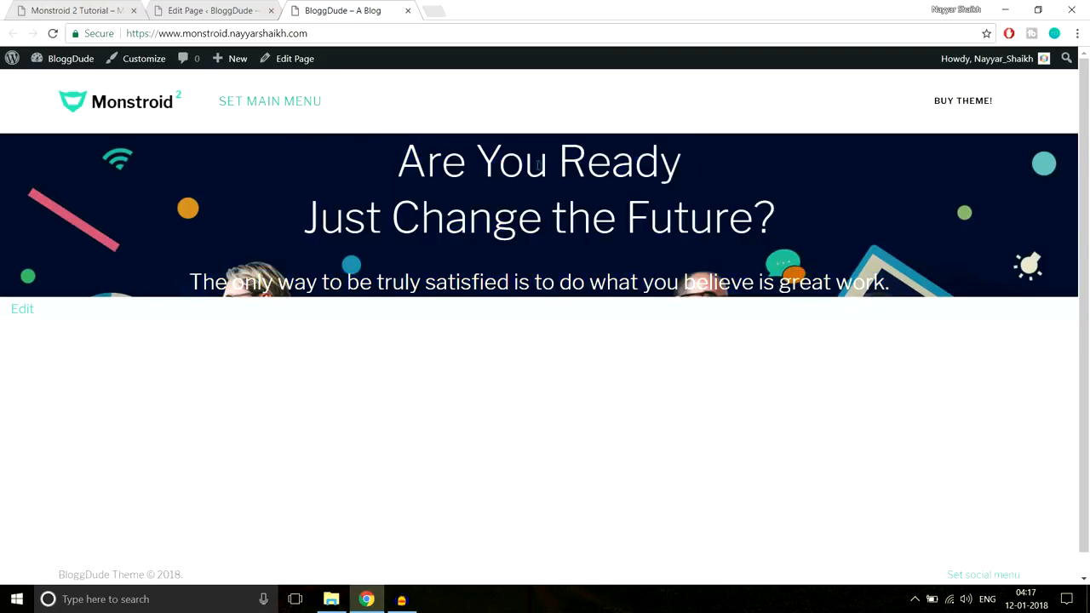
Compare the spacing around the demo site's hero text and its visible background image with the live homepage
click(98, 7)
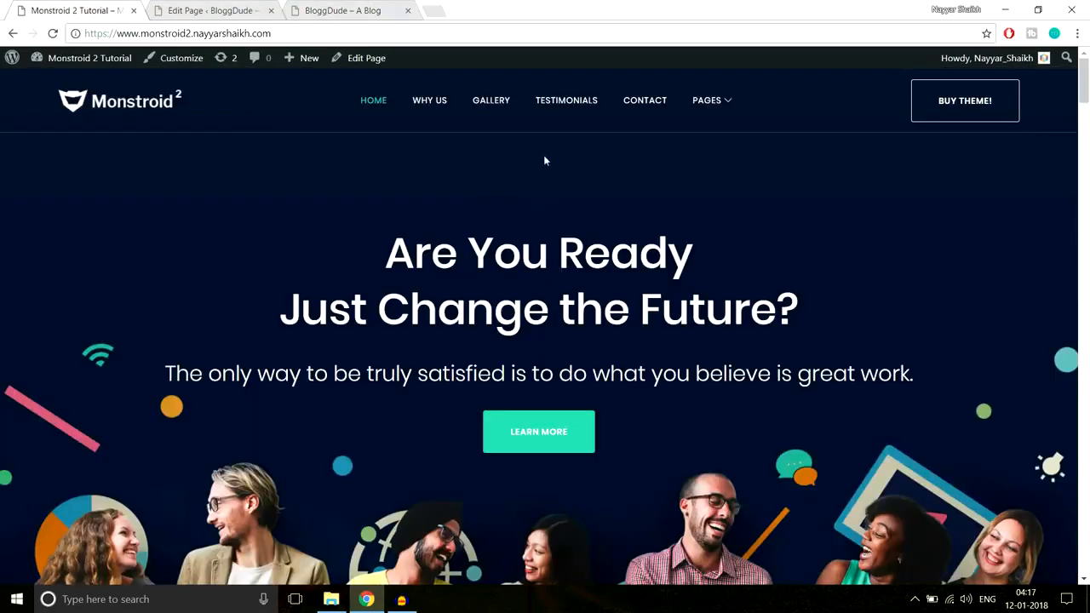
scroll(588, 372, down, 2)
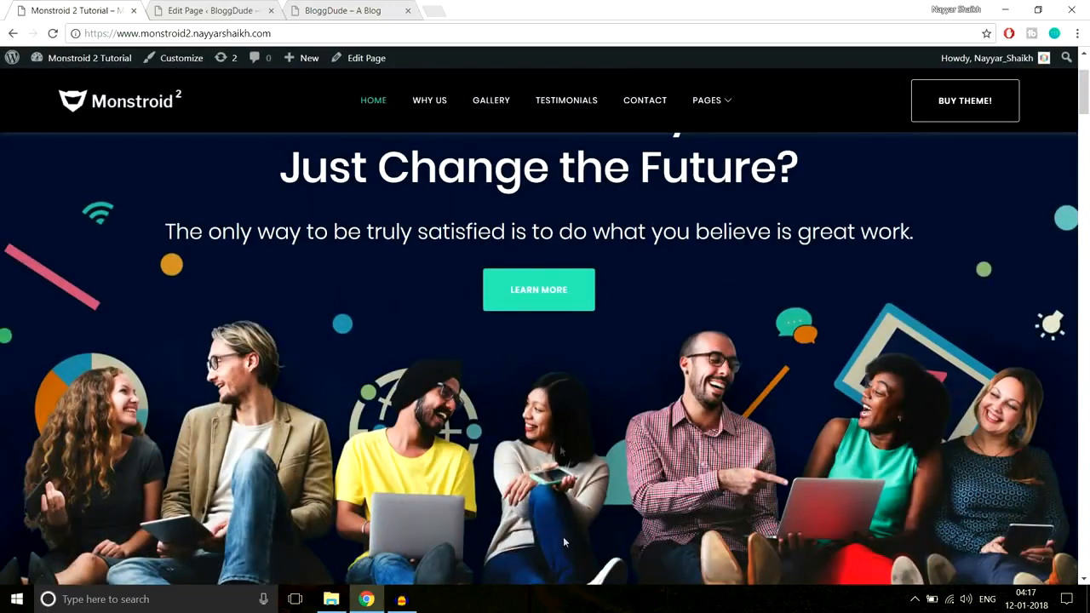
scroll(590, 494, up, 2)
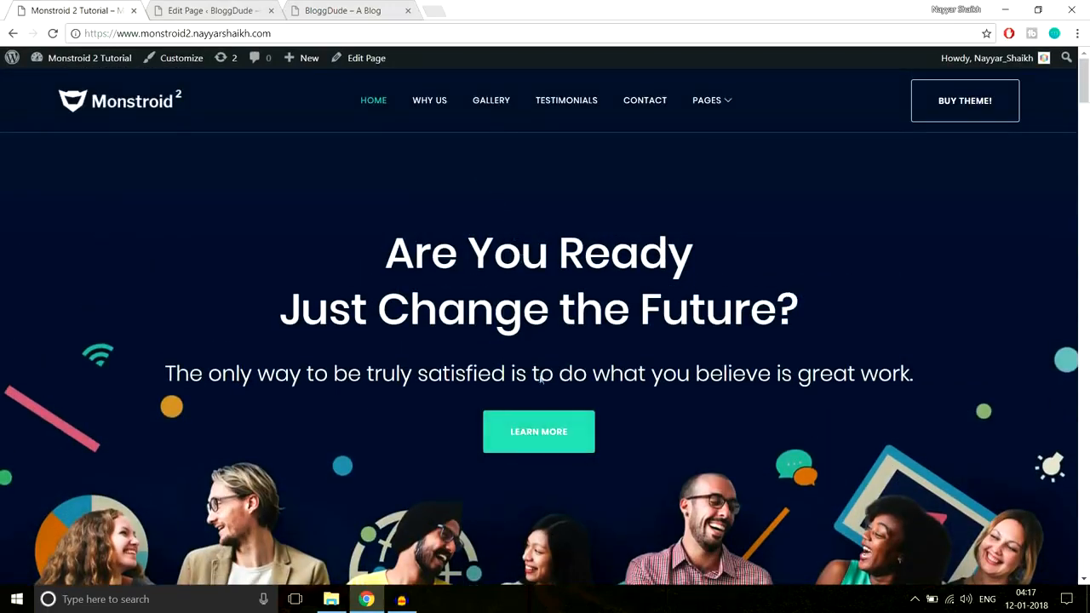
click(341, 10)
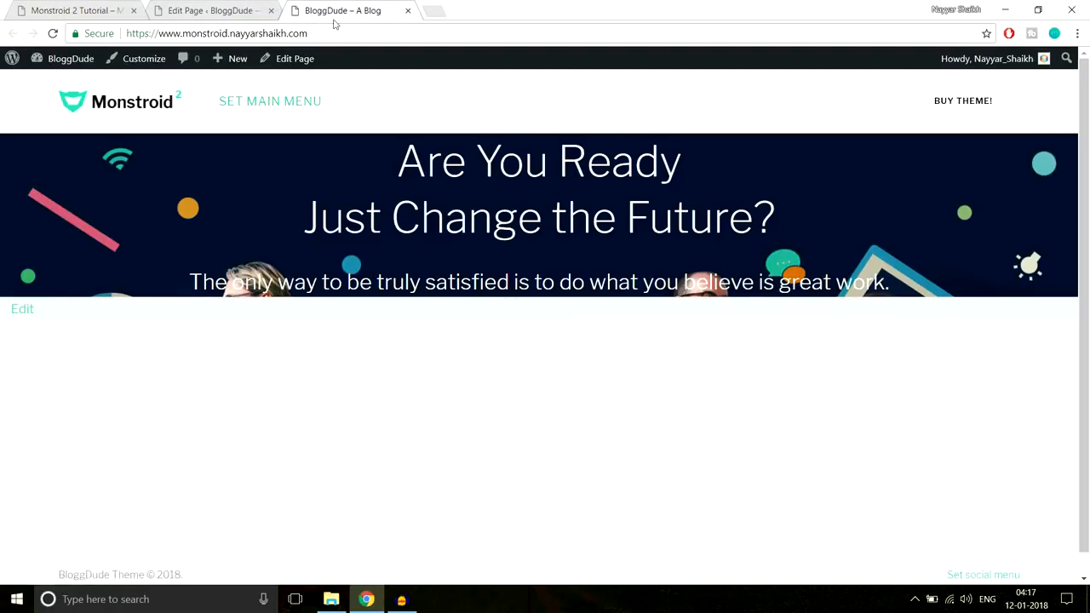
Set the hero section's custom padding to 220px top and 440px bottom, and save the section settings
click(215, 10)
scroll(796, 288, down, 2)
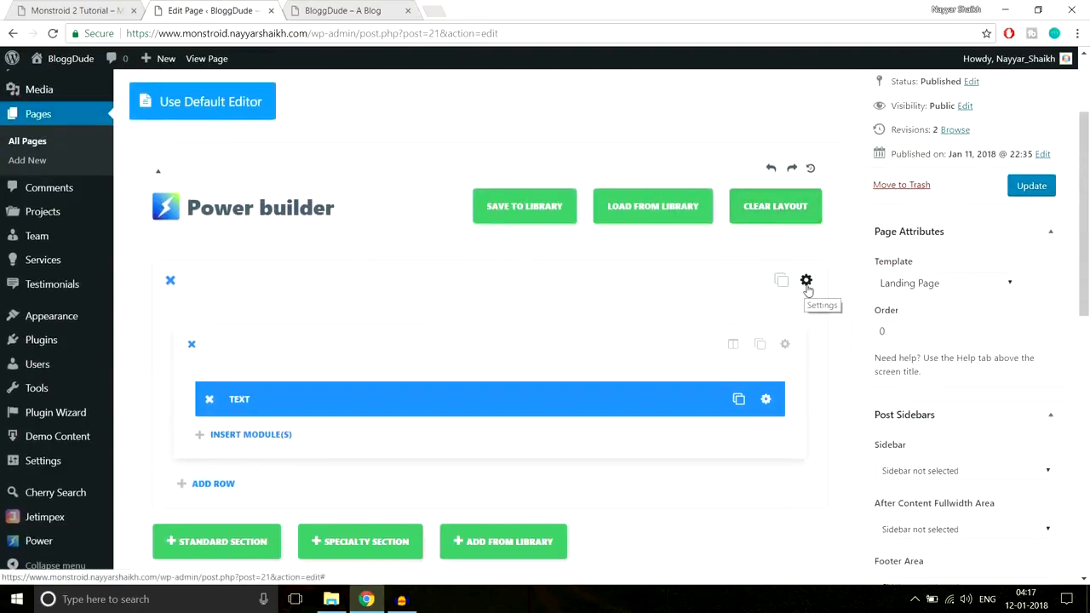
click(807, 282)
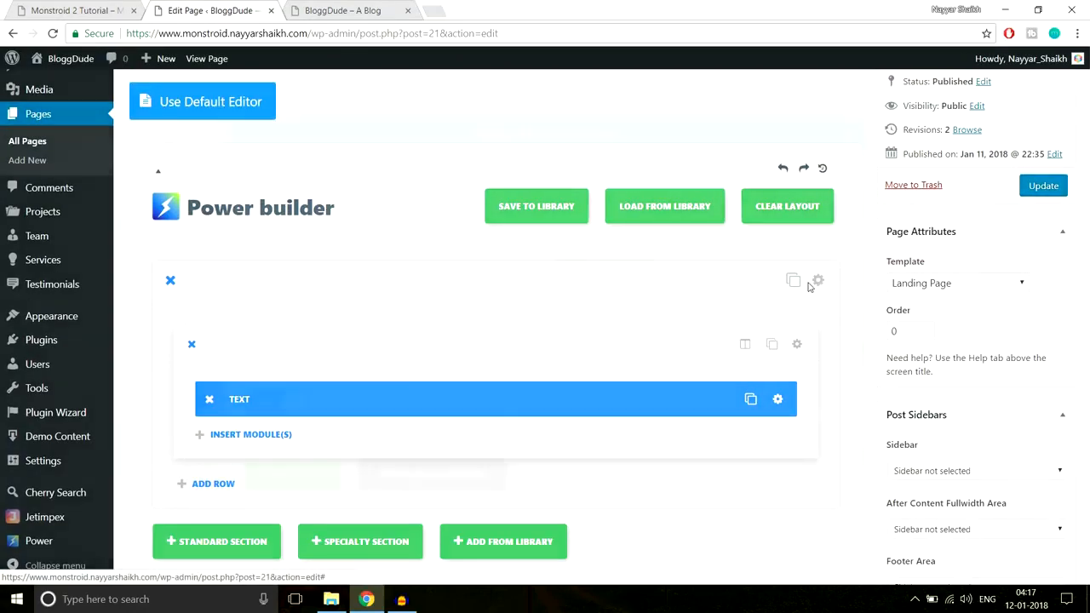
scroll(788, 320, down, 1)
scroll(788, 320, down, 10)
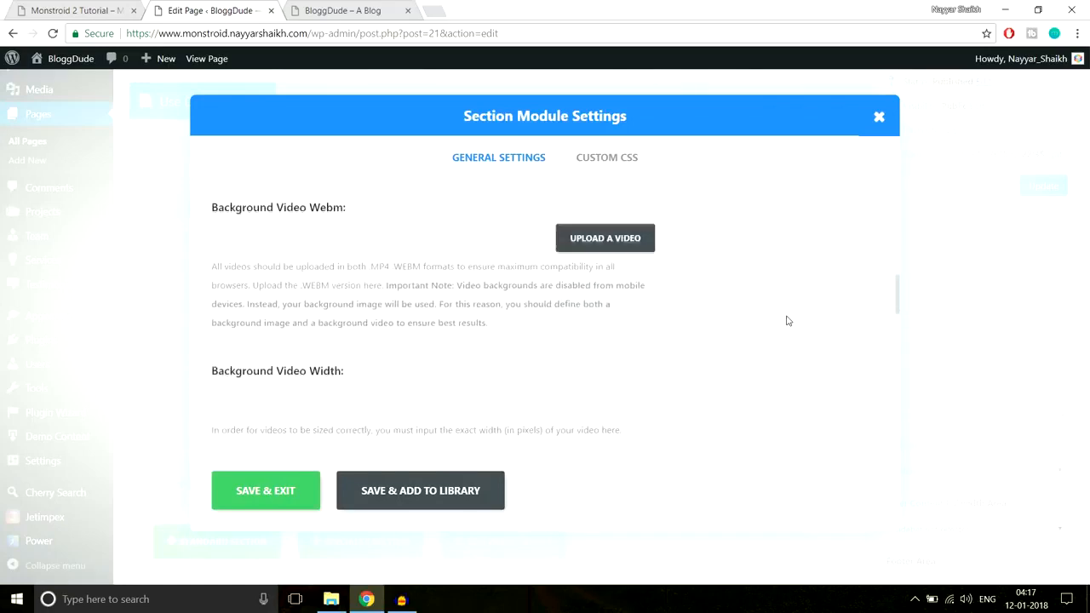
scroll(788, 320, down, 3)
scroll(786, 318, up, 2)
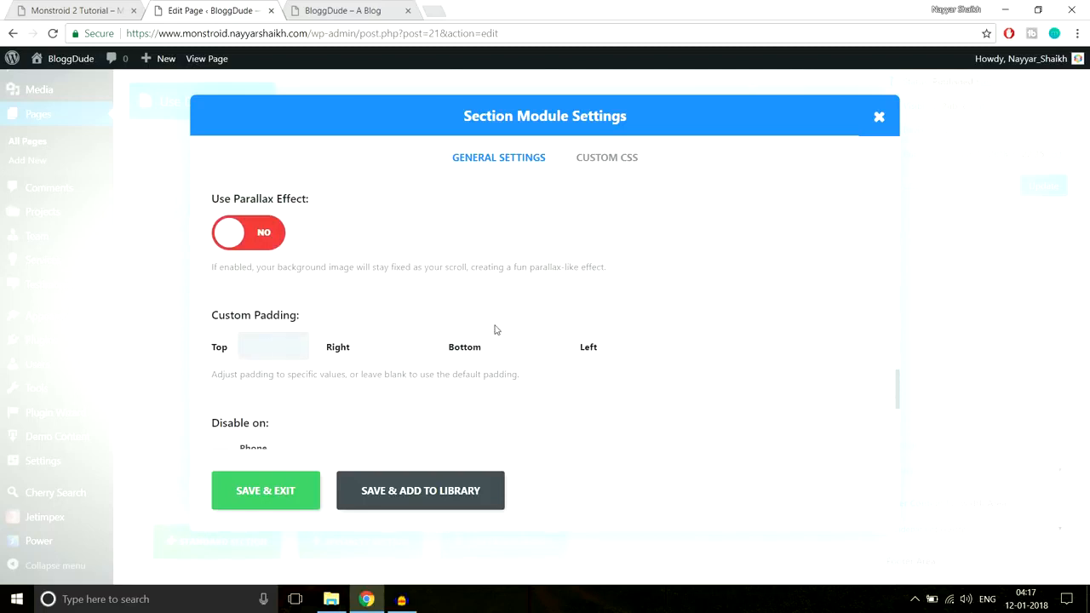
text(px)
click(531, 345)
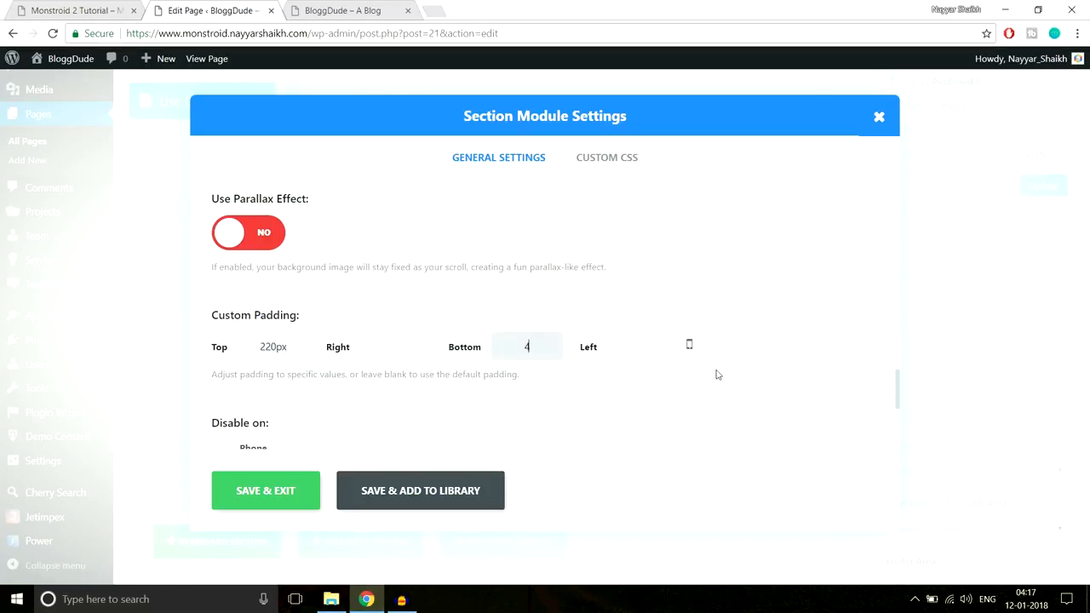
text(440px)
click(287, 490)
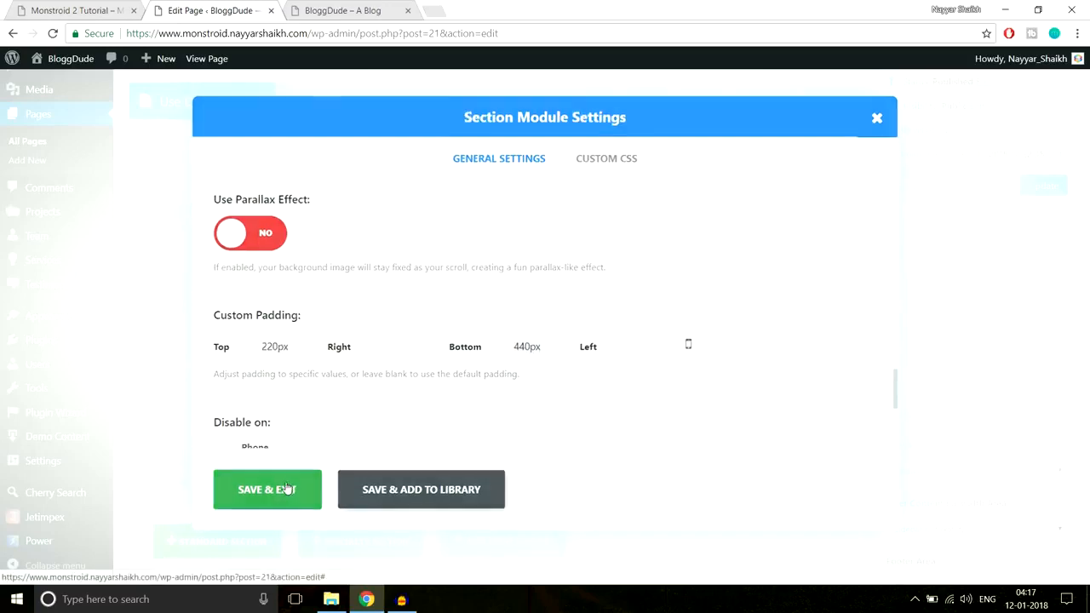
Update the Homepage and reload the live site to check the hero section's spacing
click(1030, 193)
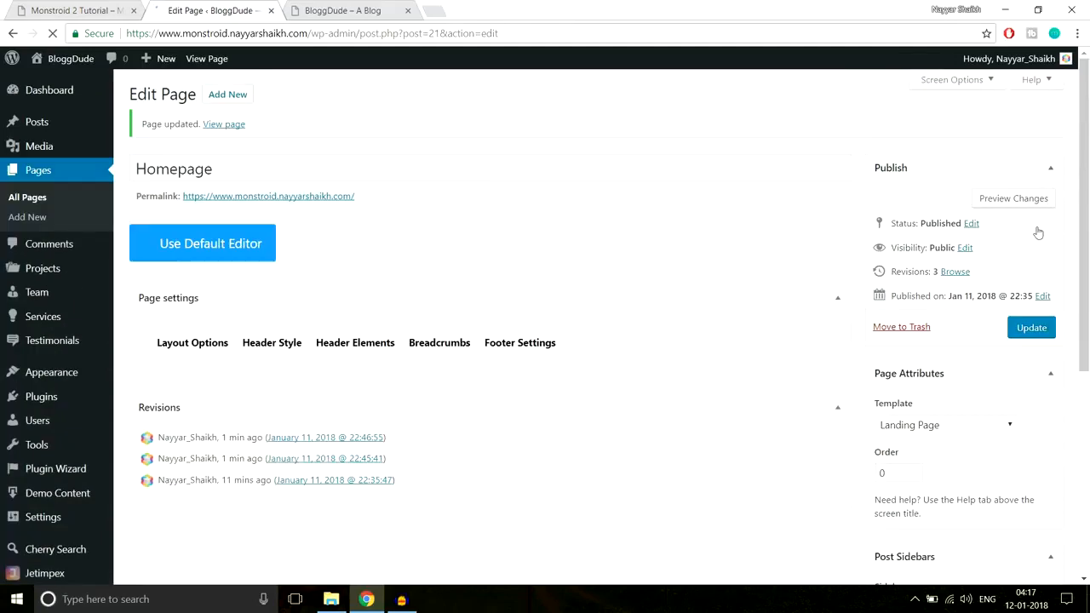
click(340, 11)
click(377, 34)
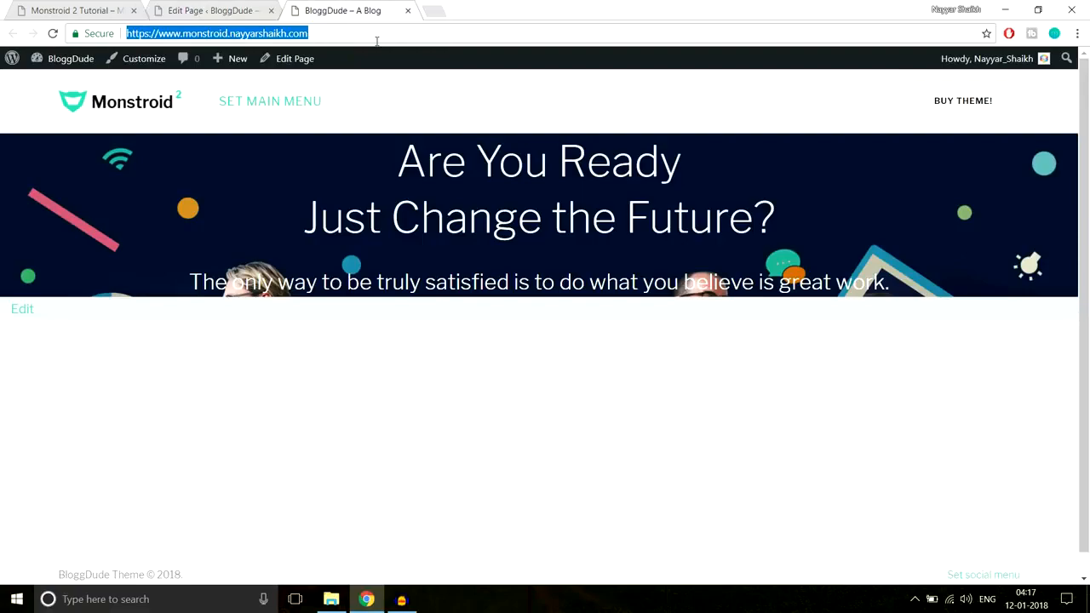
key(Return)
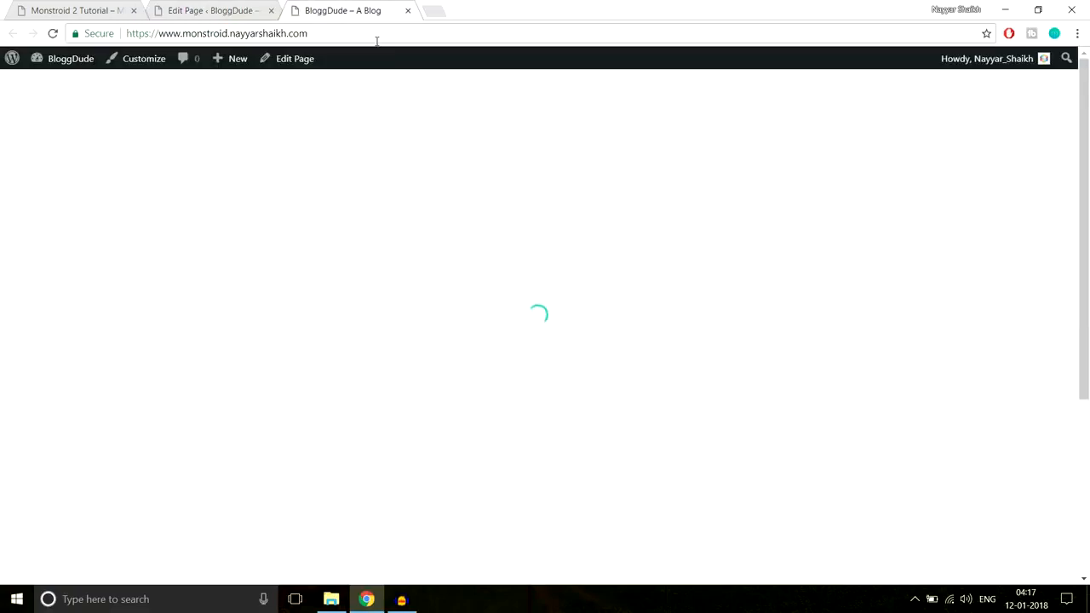
scroll(586, 359, down, 3)
scroll(586, 359, up, 4)
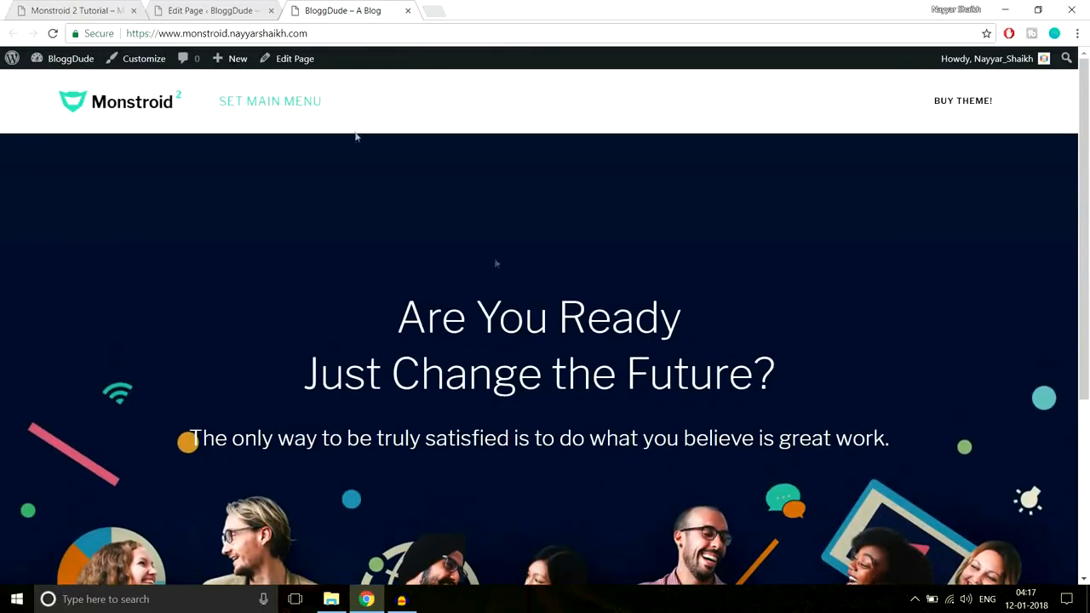
Compare the live hero section with the demo's, including the Learn More button below its text
click(77, 10)
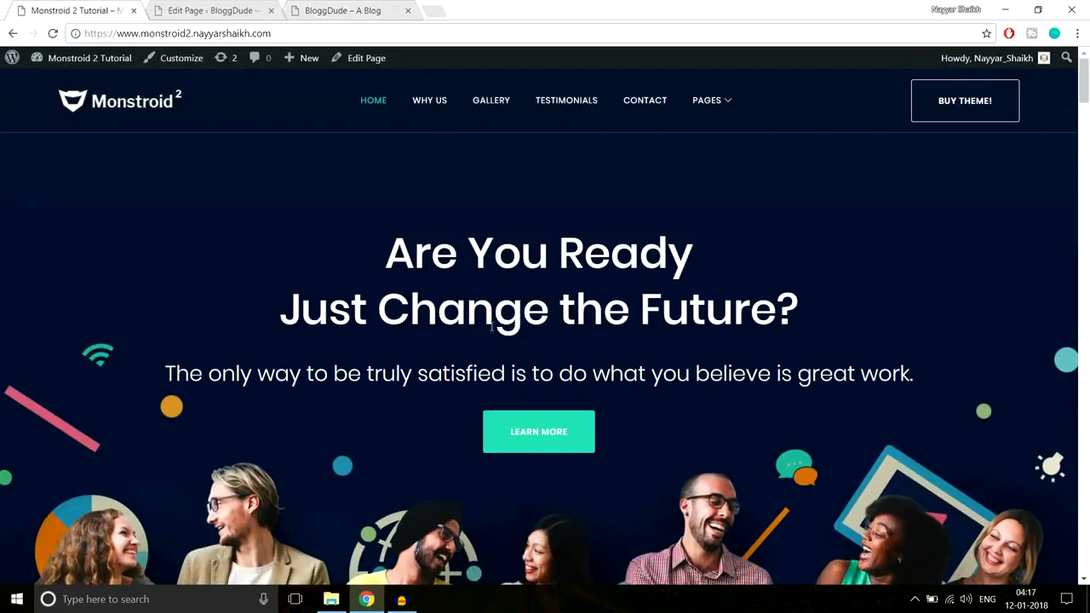
click(328, 10)
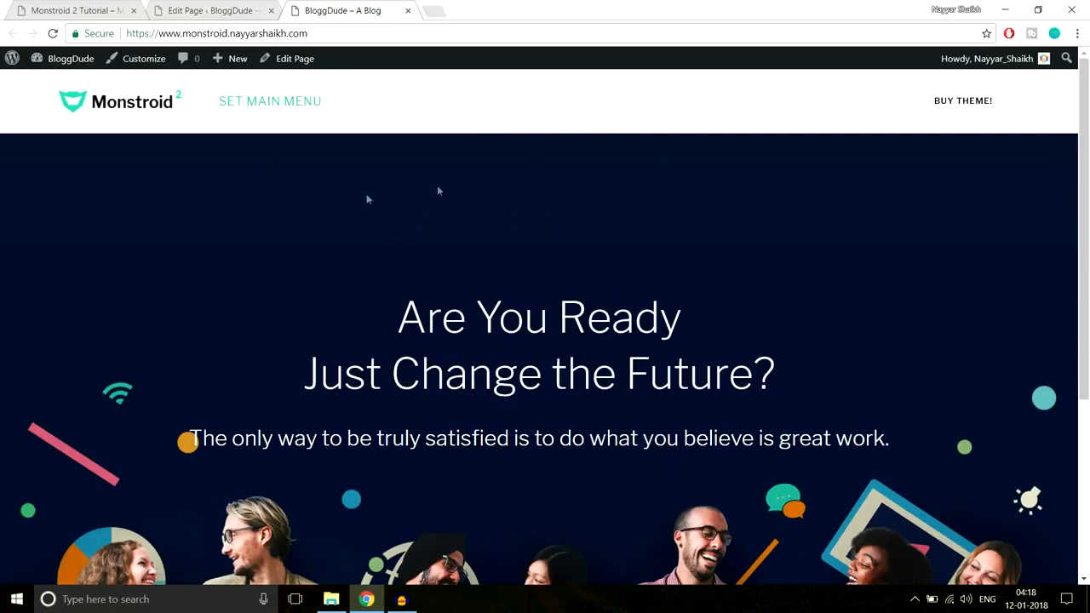
scroll(847, 327, down, 2)
scroll(637, 261, up, 2)
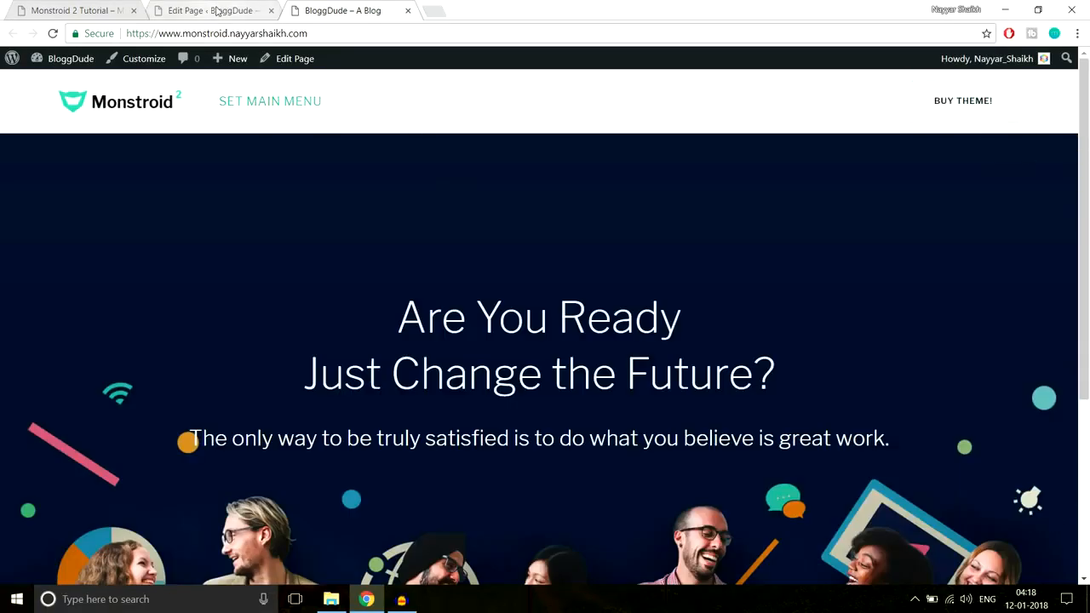
click(217, 10)
click(52, 8)
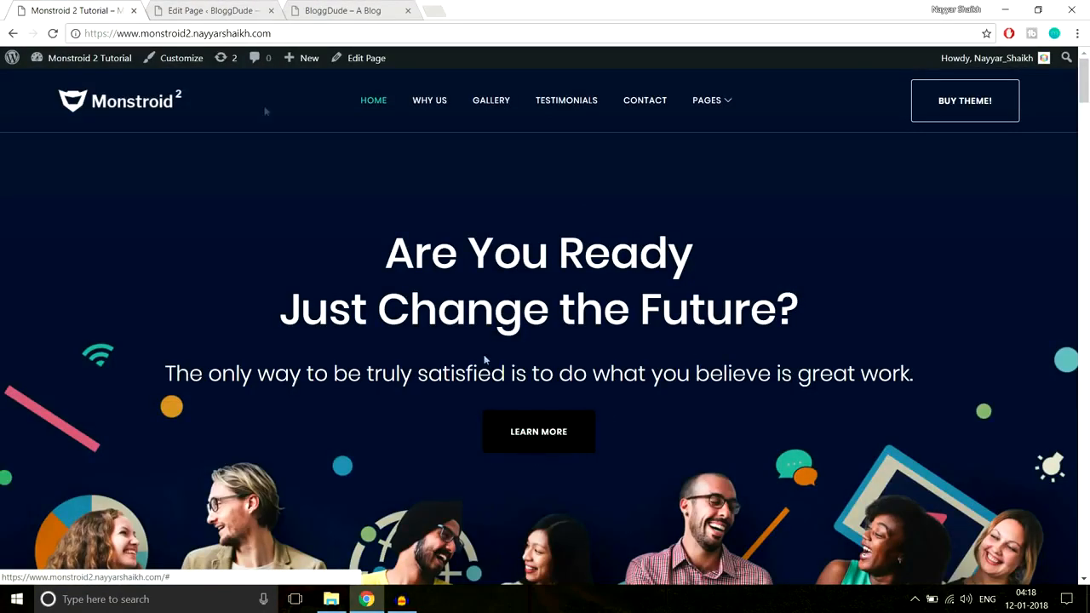
Insert a Button module below the Text module in the Homepage's hero section
click(205, 11)
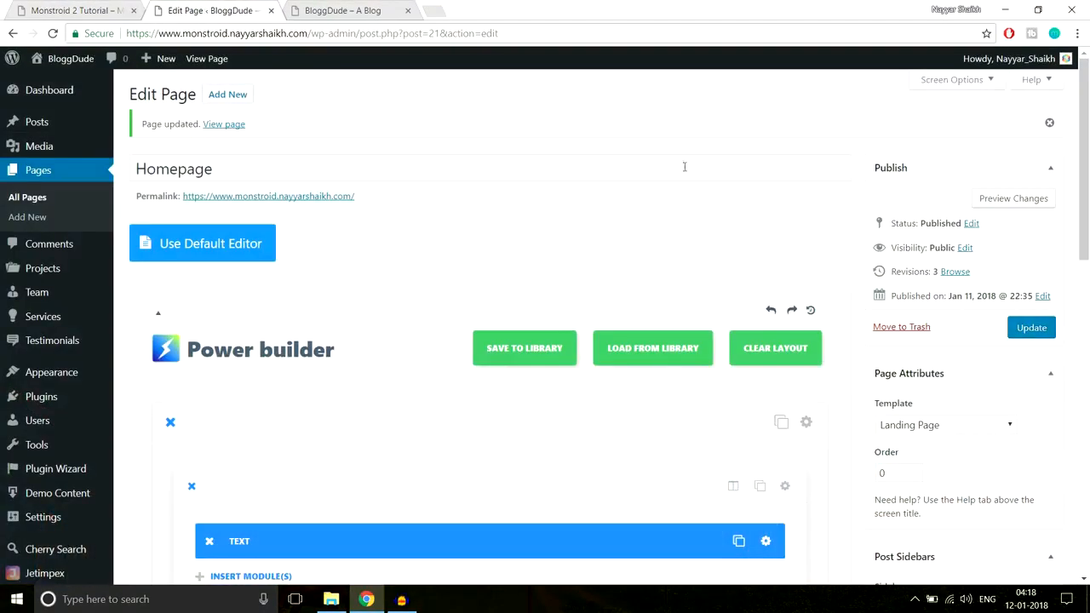
scroll(711, 217, down, 3)
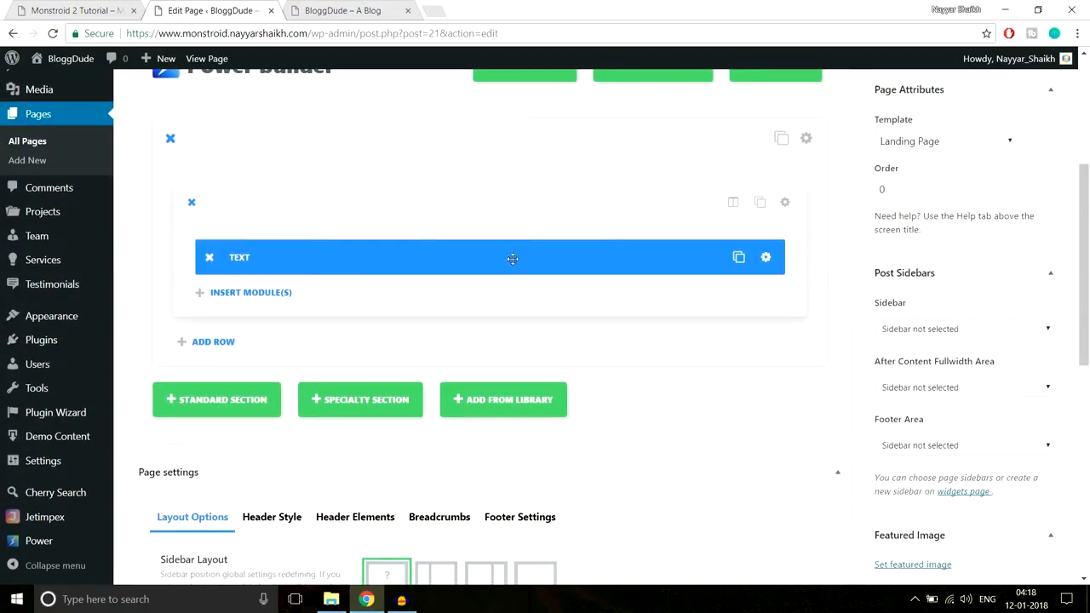
click(265, 294)
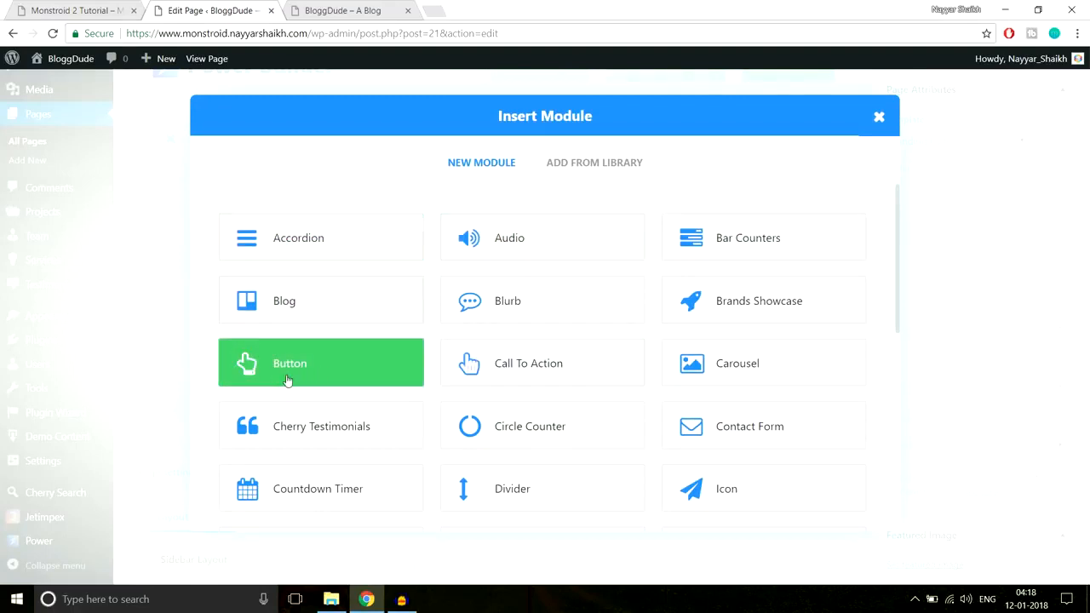
click(328, 375)
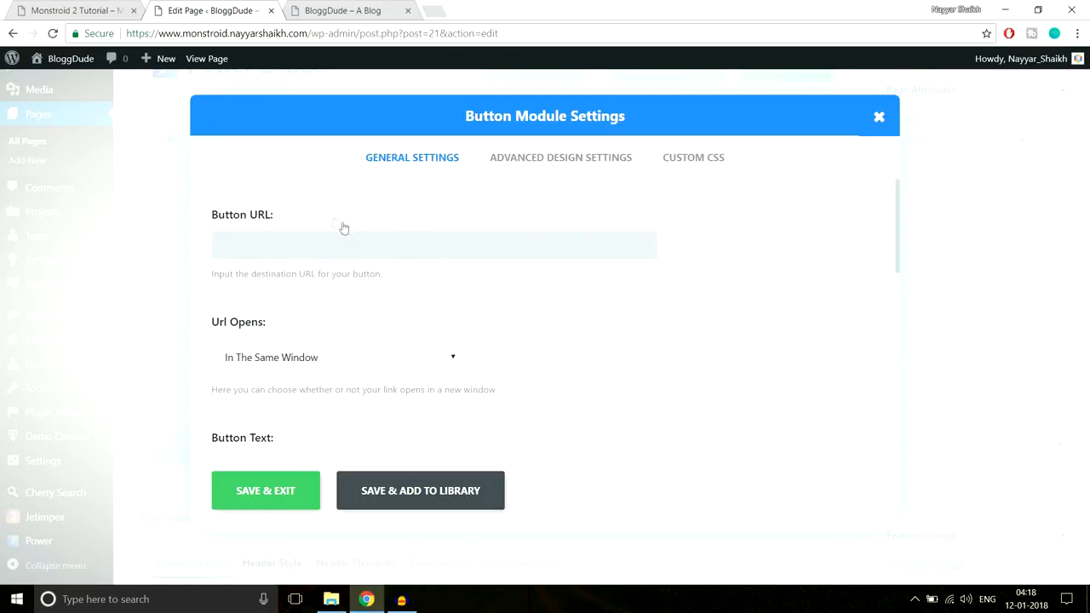
Copy the link address of the demo's Contact Us page and paste it as the button's URL
click(85, 10)
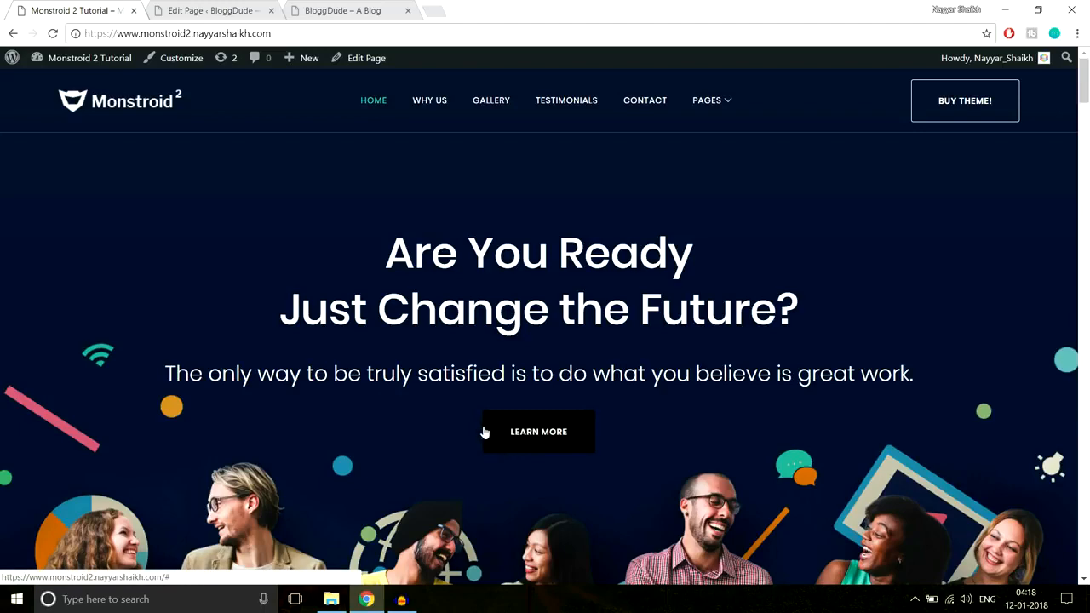
click(233, 11)
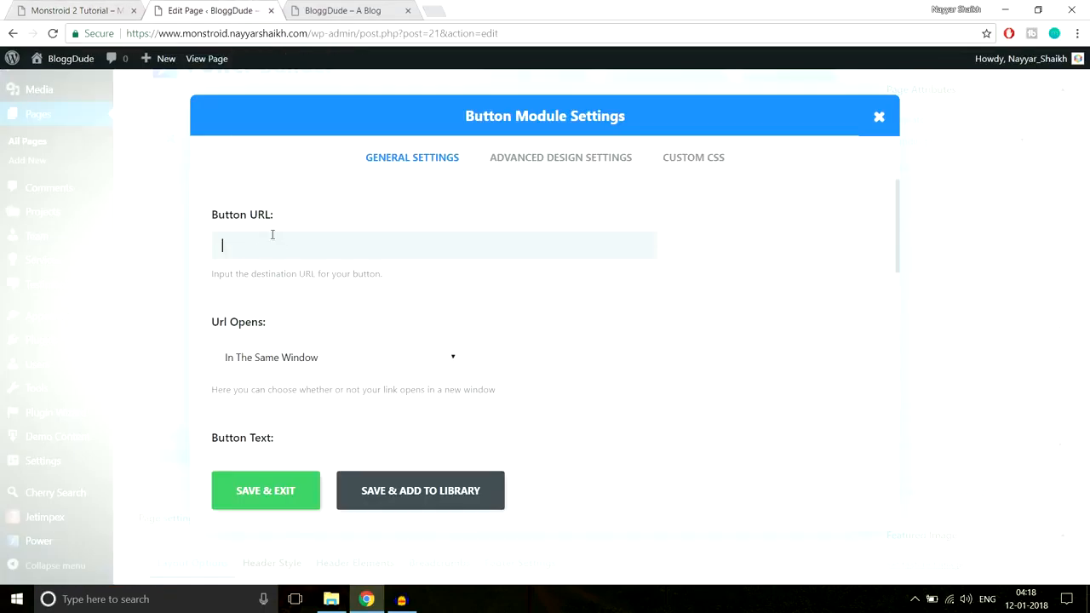
click(82, 9)
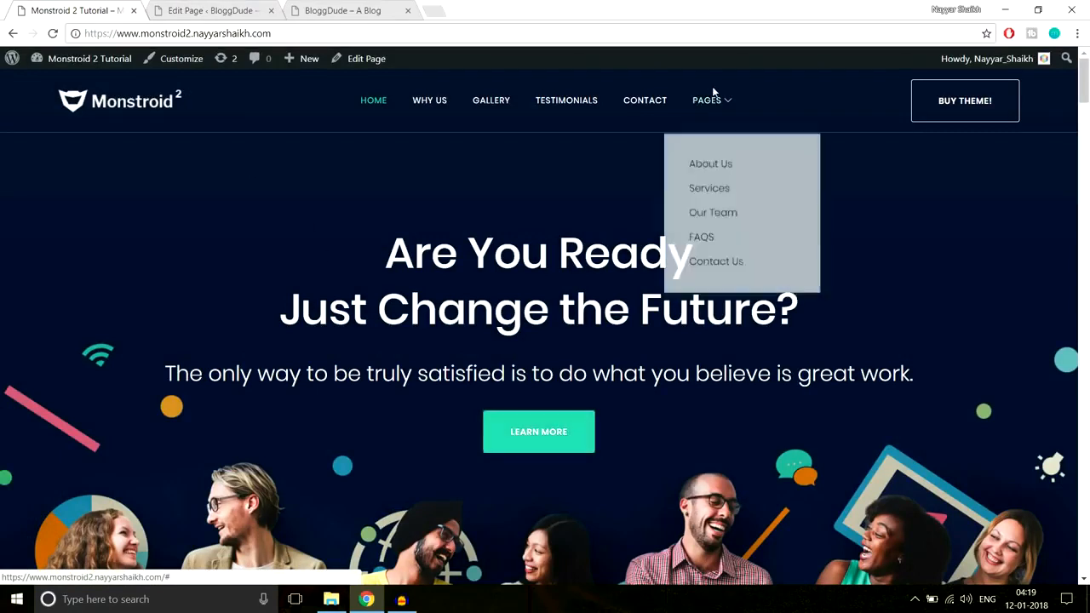
mouse_move(712, 100)
right_click(722, 257)
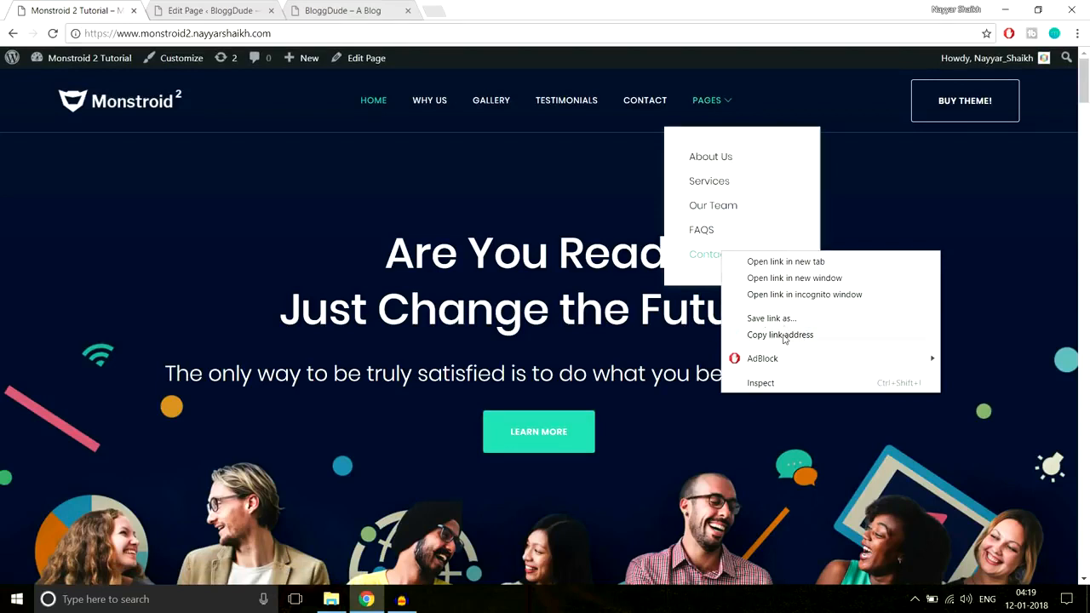
click(815, 336)
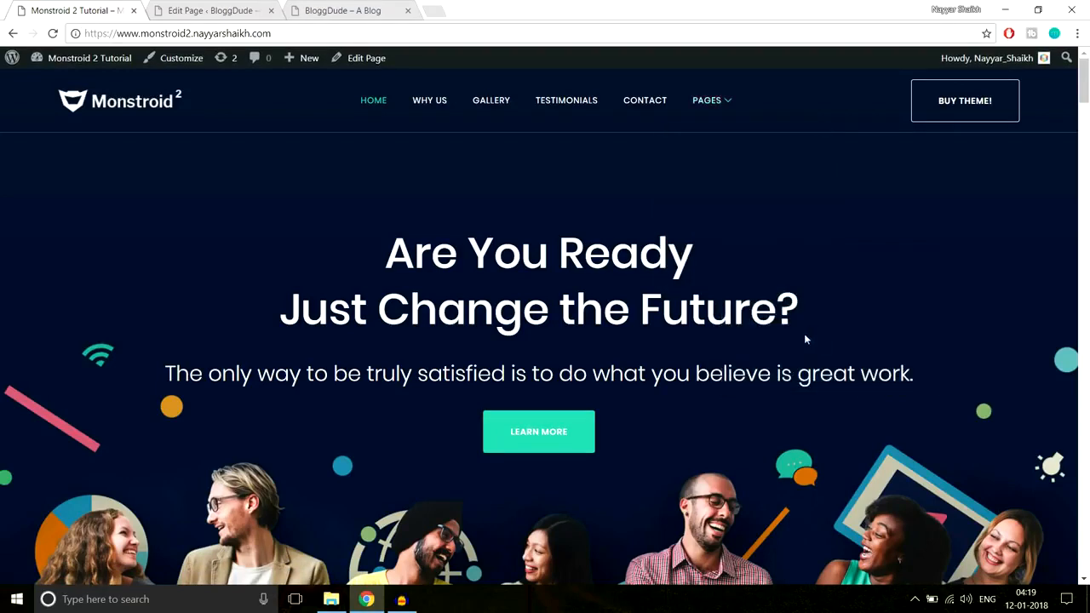
key(ctrl+Tab)
click(330, 234)
text(https://www.monstroid2.nayyarshaikh.com/contact-us/)
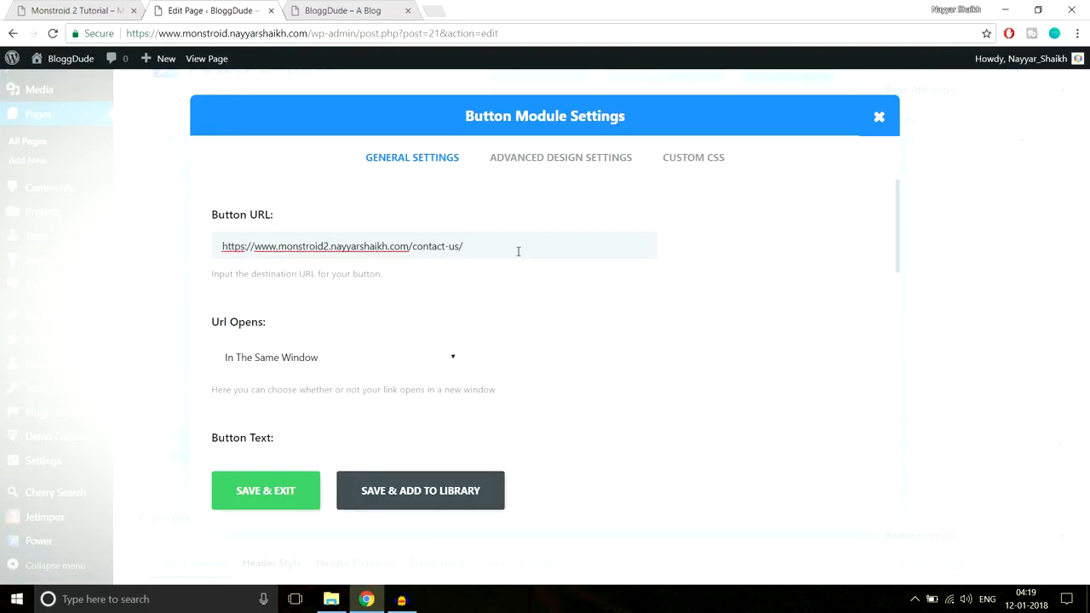
Replace the button's URL with the placeholder #
drag(517, 249, 206, 259)
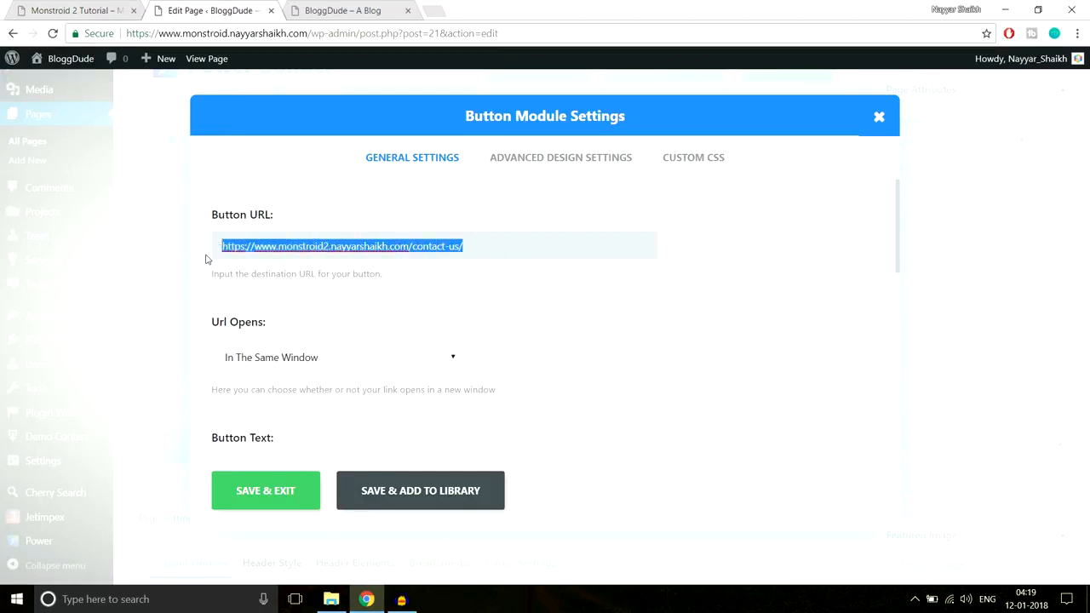
text(#)
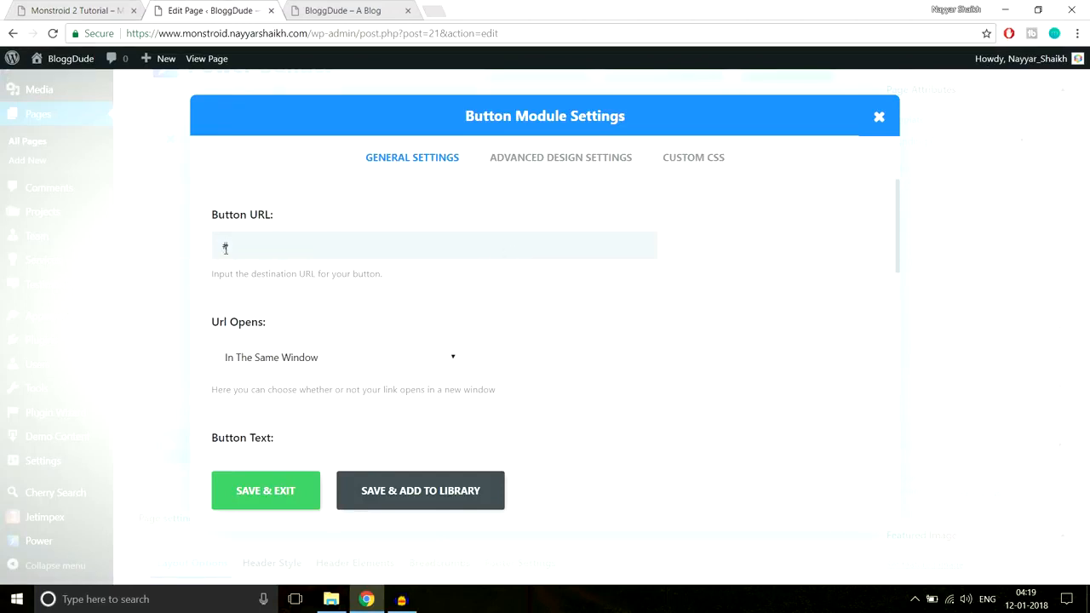
Check the button's link target options and keep the URL opening in the same window
click(298, 312)
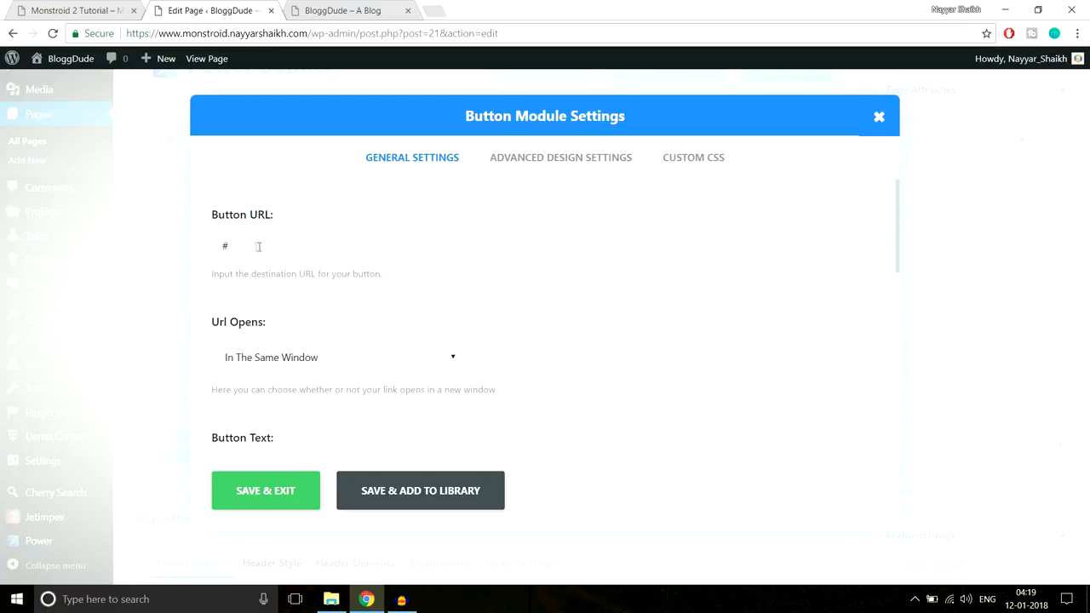
scroll(348, 275, down, 2)
scroll(388, 287, up, 1)
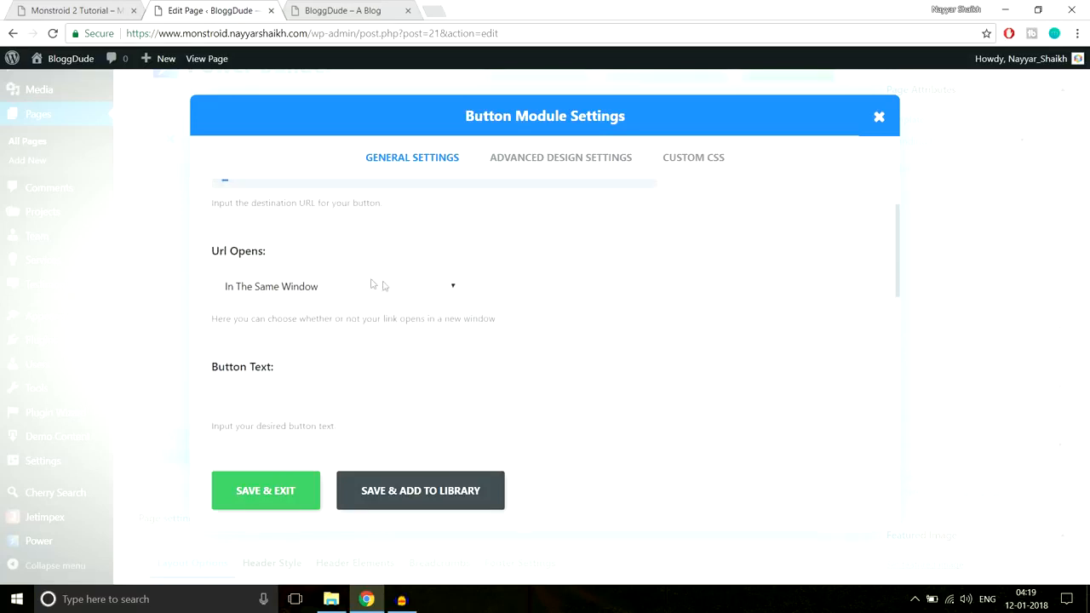
click(358, 283)
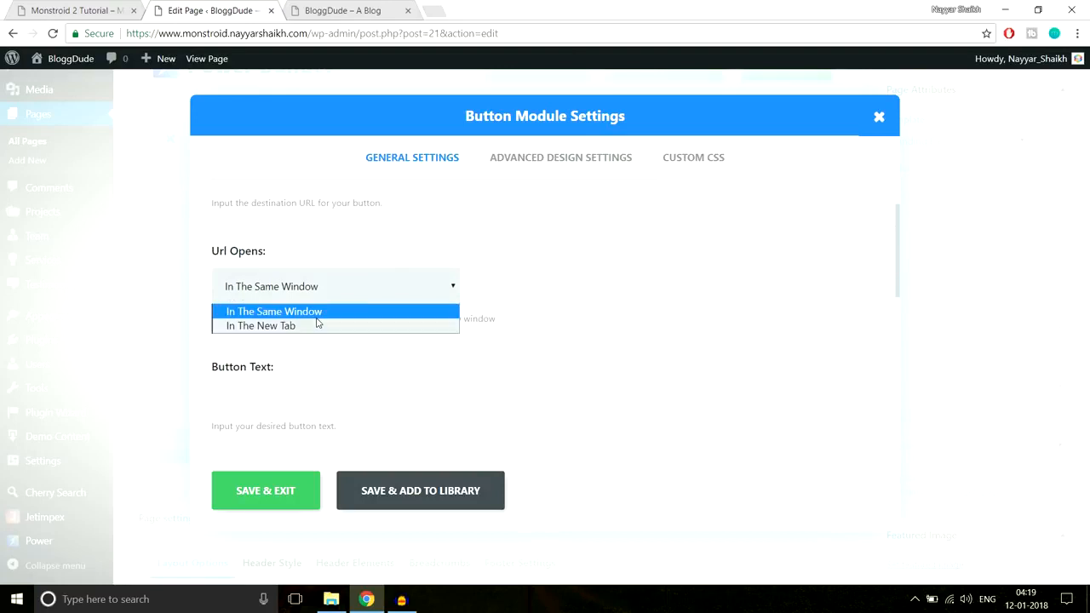
click(513, 273)
Check the label on the demo's hero button and enter Learn More as the button text
click(69, 7)
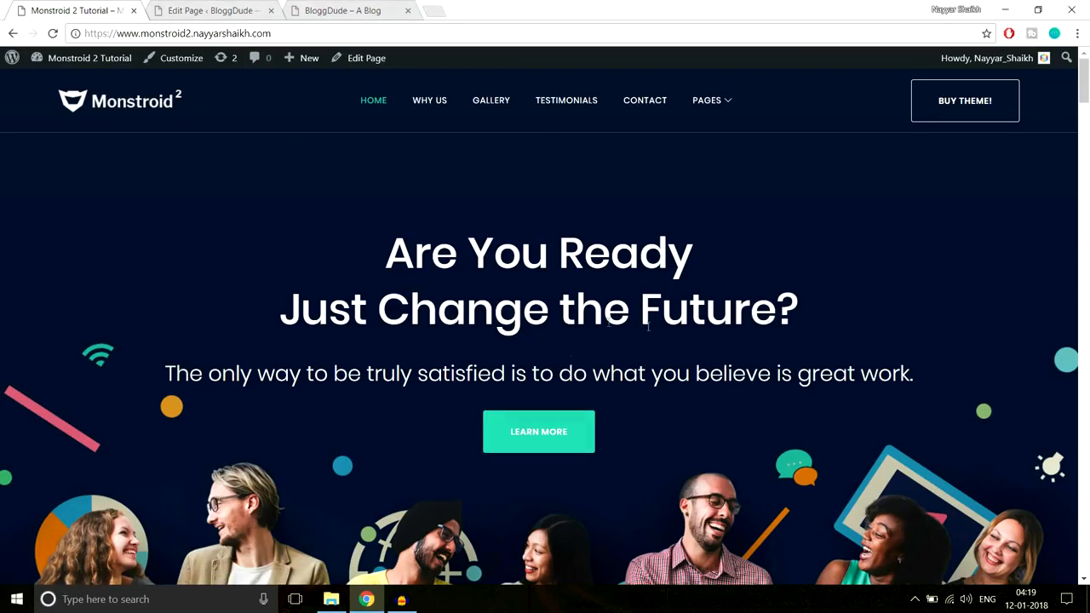
click(256, 11)
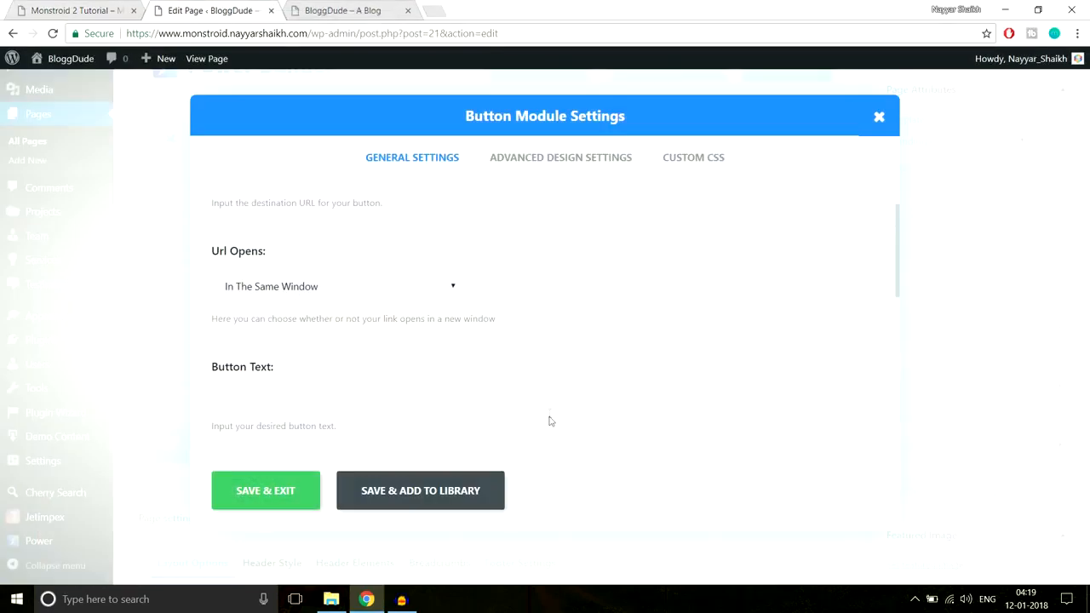
scroll(637, 376, down, 1)
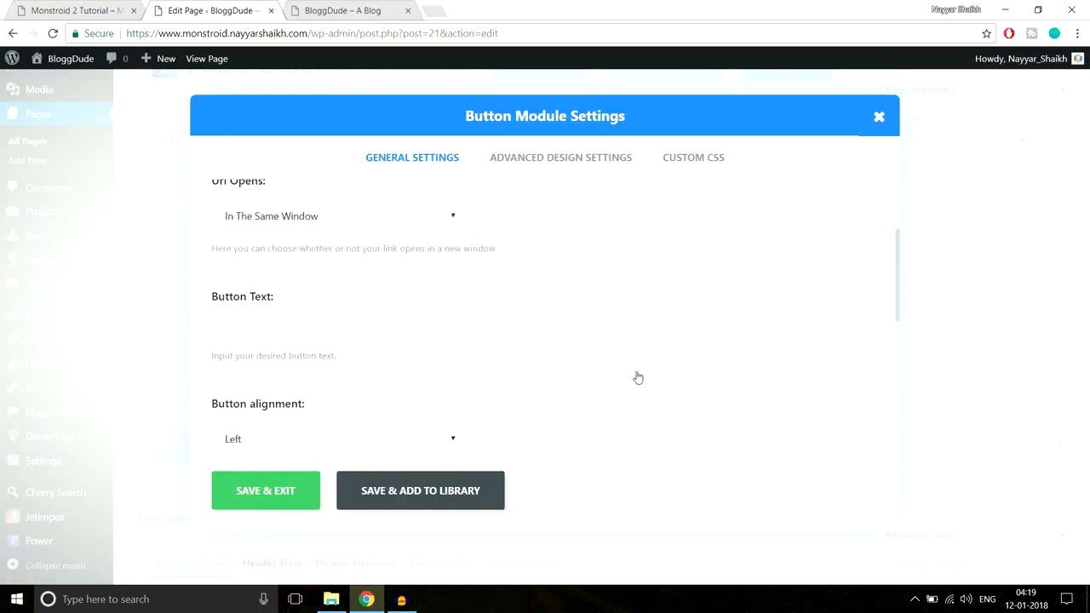
click(92, 8)
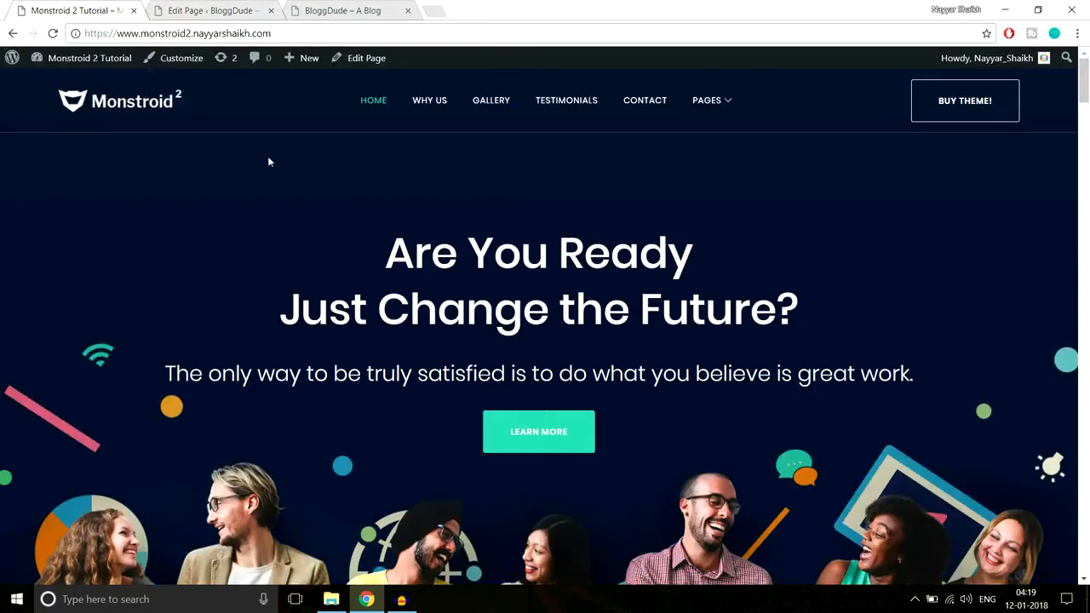
scroll(579, 477, down, 2)
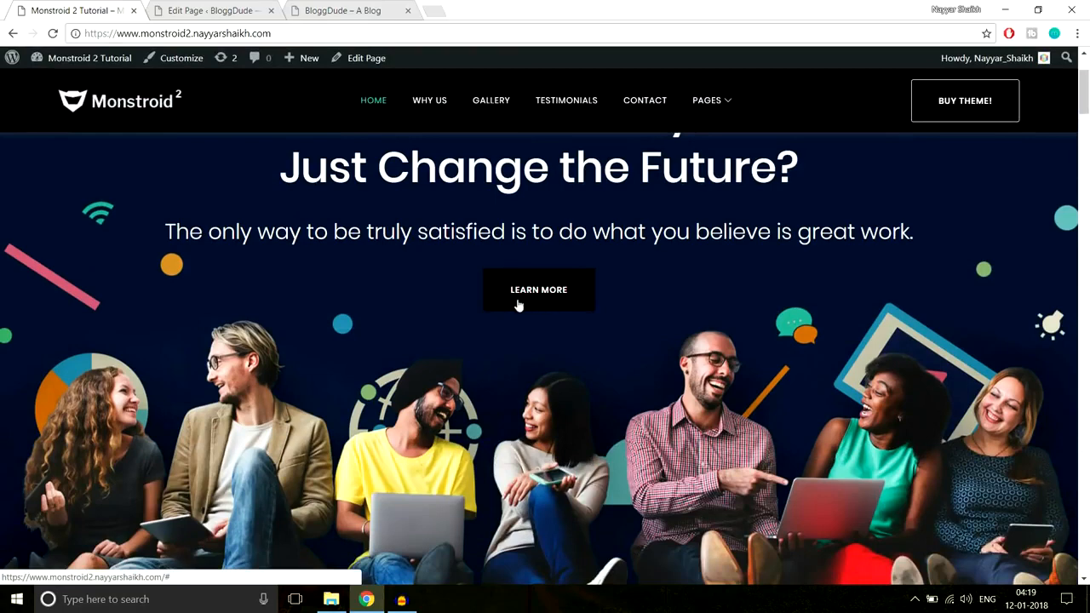
click(205, 8)
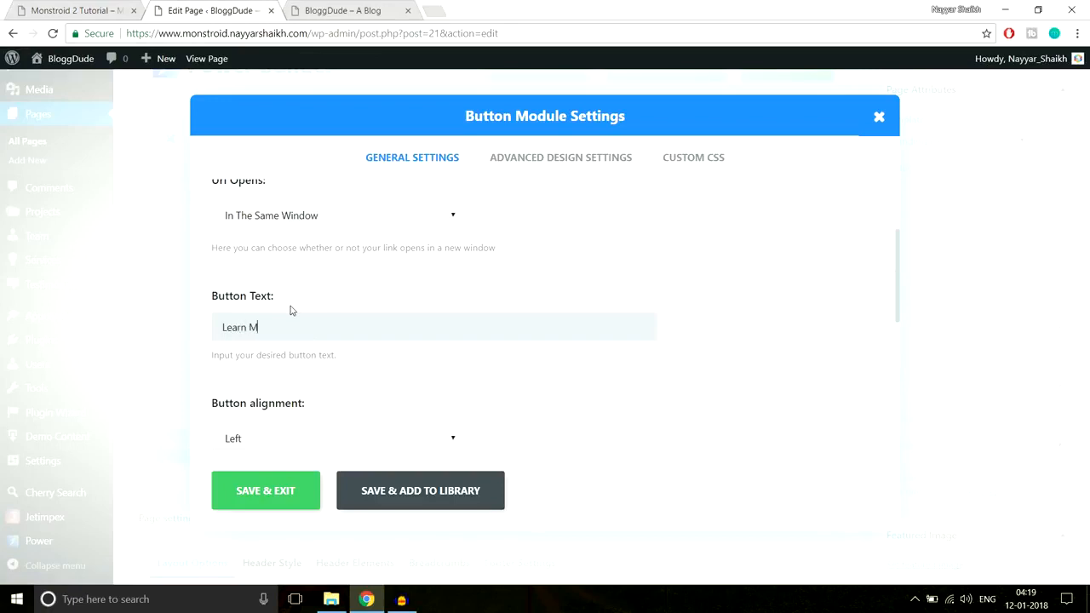
Set the button alignment to Center
scroll(758, 209, down, 2)
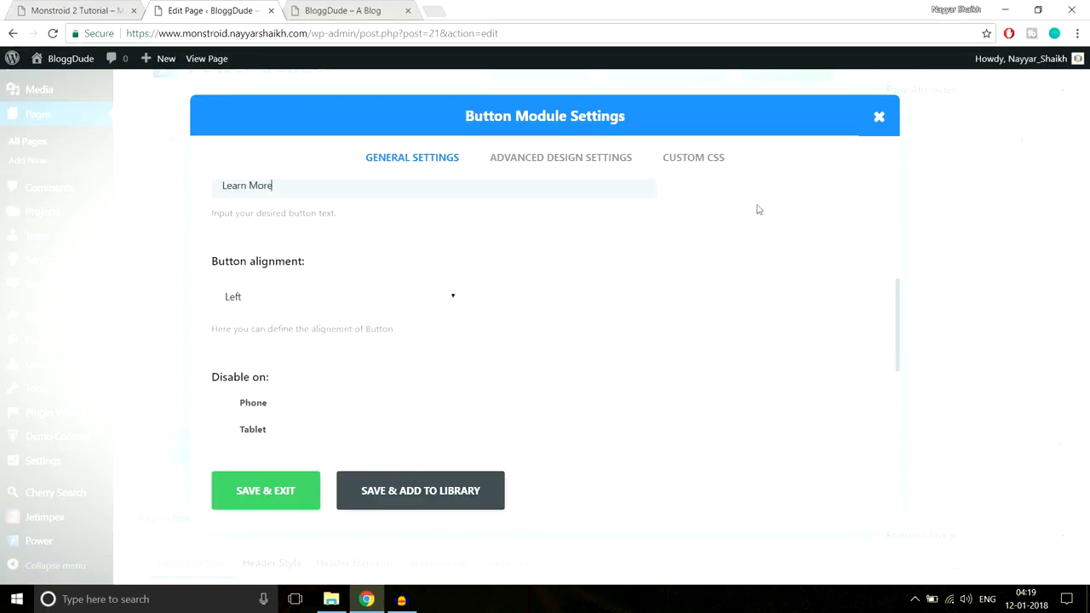
click(397, 299)
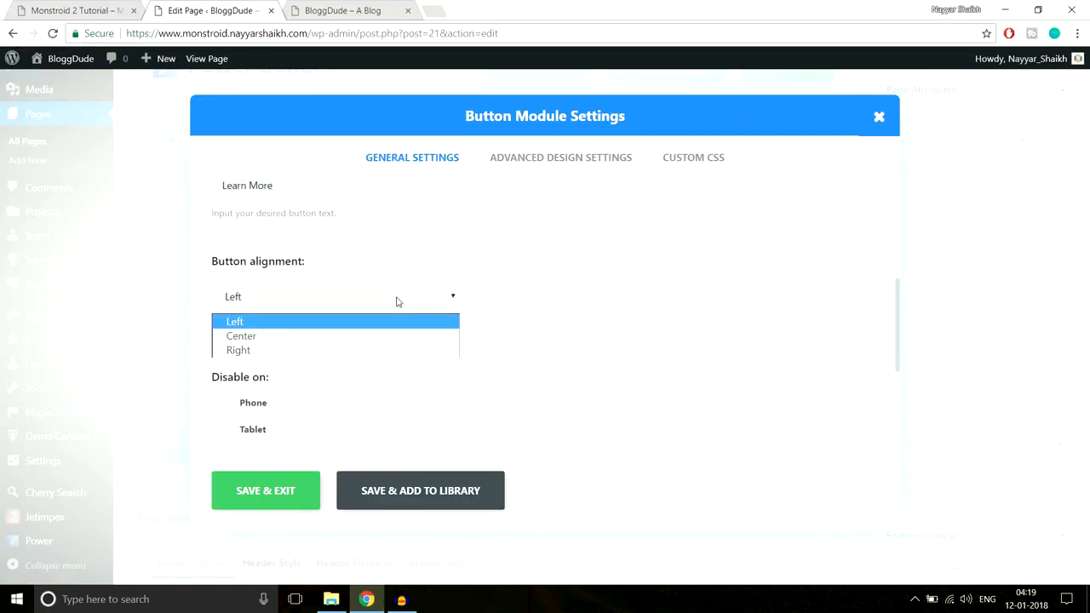
click(342, 346)
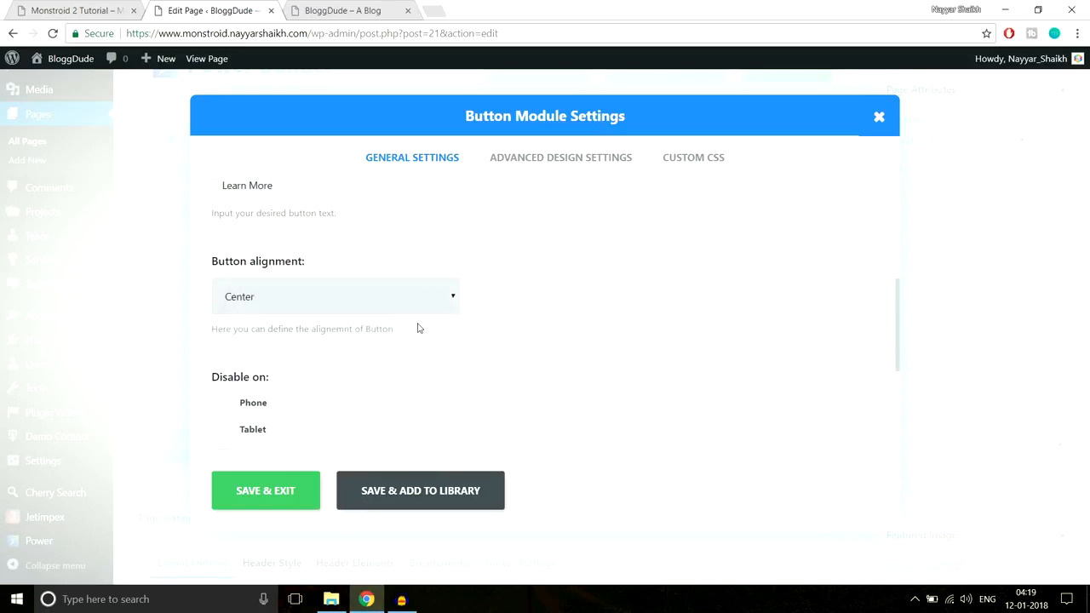
Turn on custom styles for the button, review the style options against the demo's button, and turn custom styles off again
scroll(417, 329, down, 3)
scroll(515, 330, up, 8)
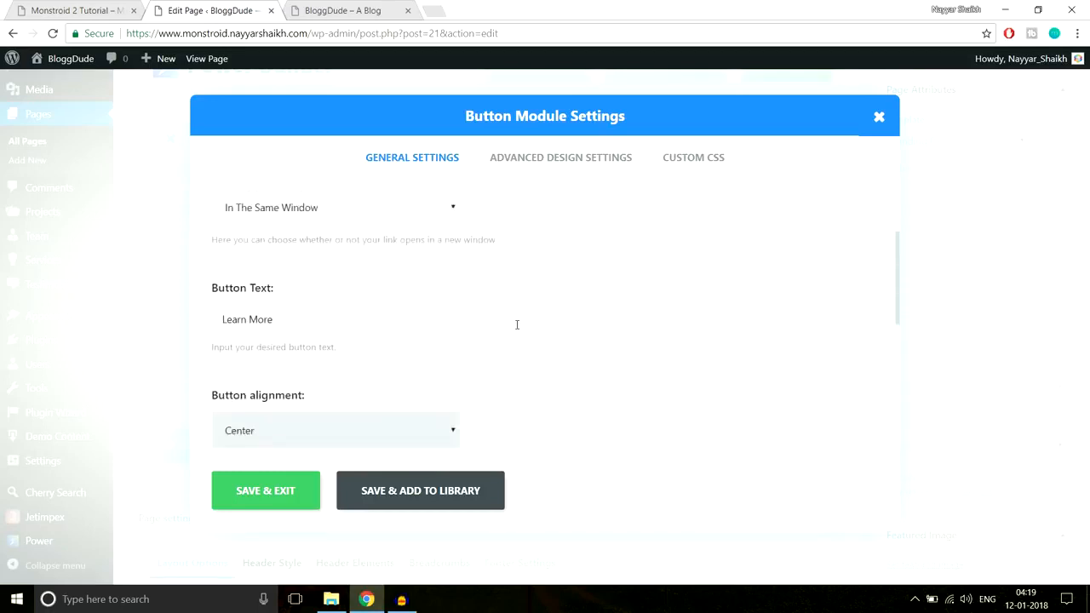
click(543, 166)
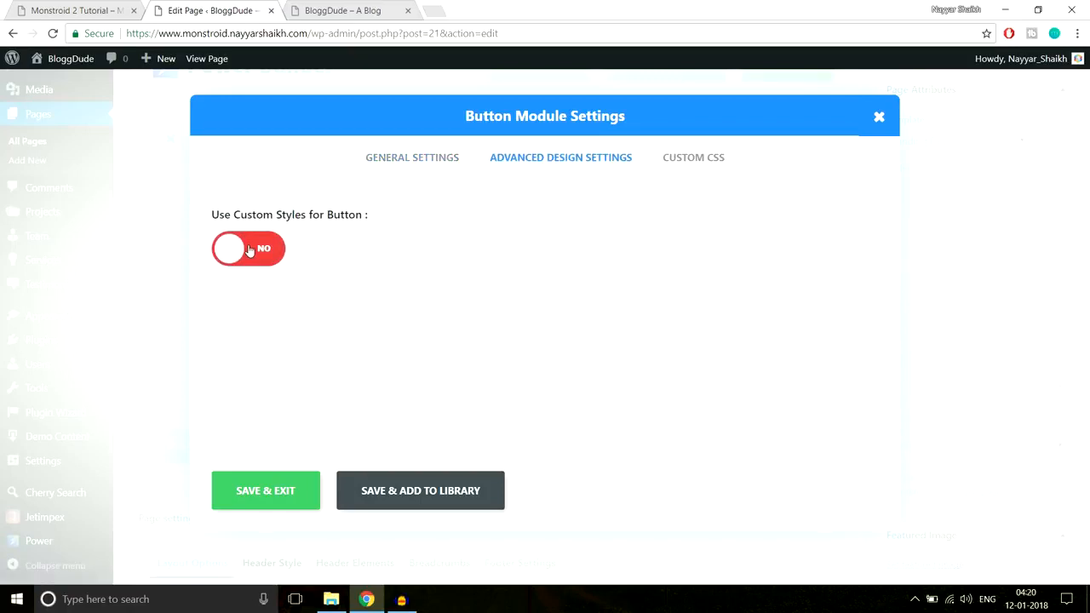
click(281, 248)
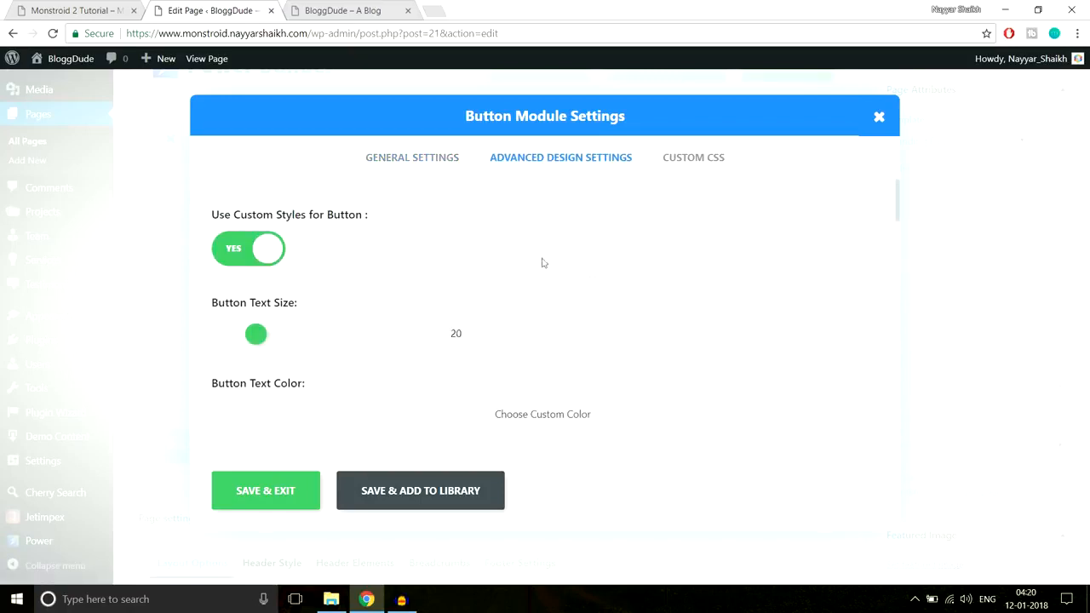
scroll(681, 296, down, 1)
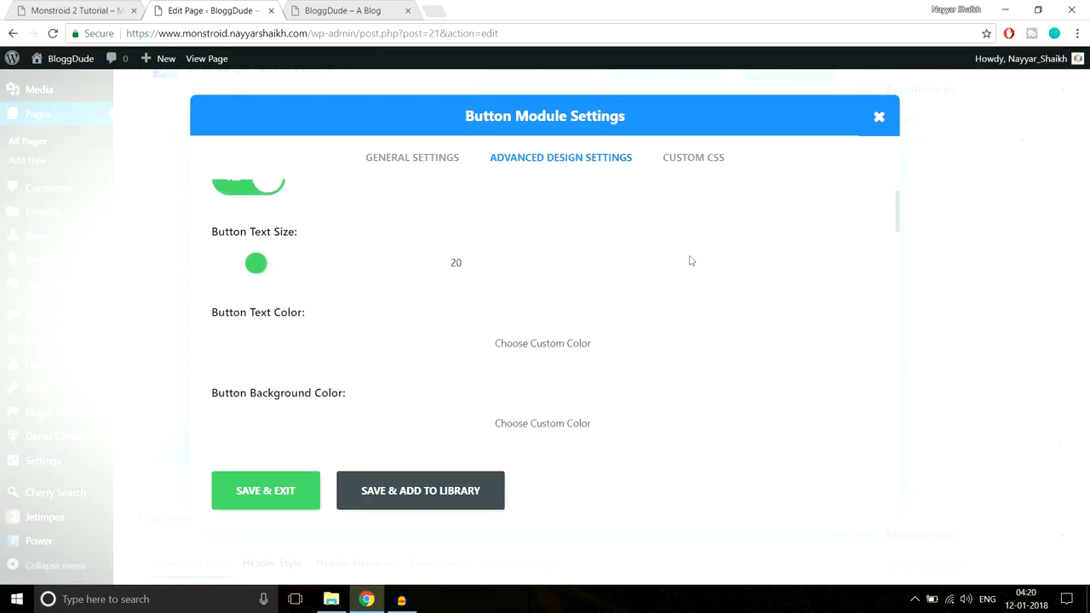
scroll(682, 260, down, 2)
scroll(698, 273, up, 2)
scroll(738, 314, down, 3)
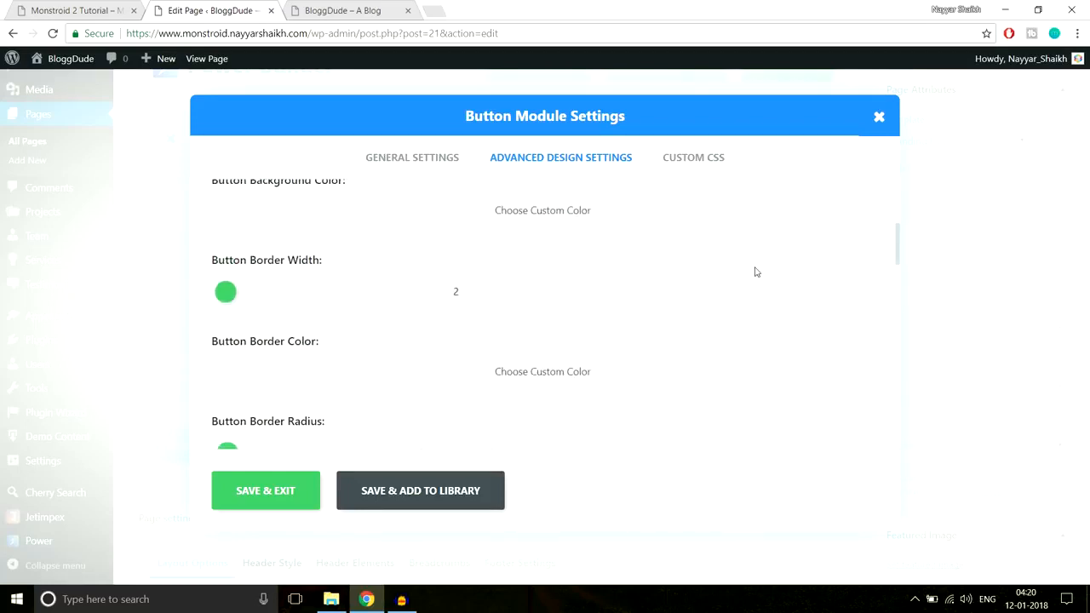
scroll(755, 272, down, 1)
click(102, 11)
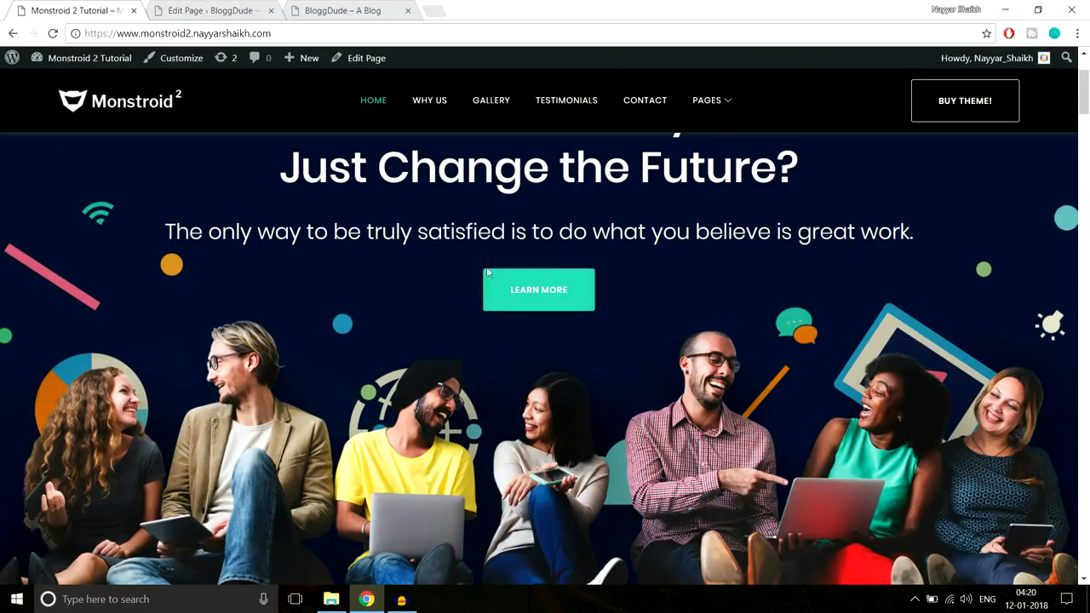
click(213, 10)
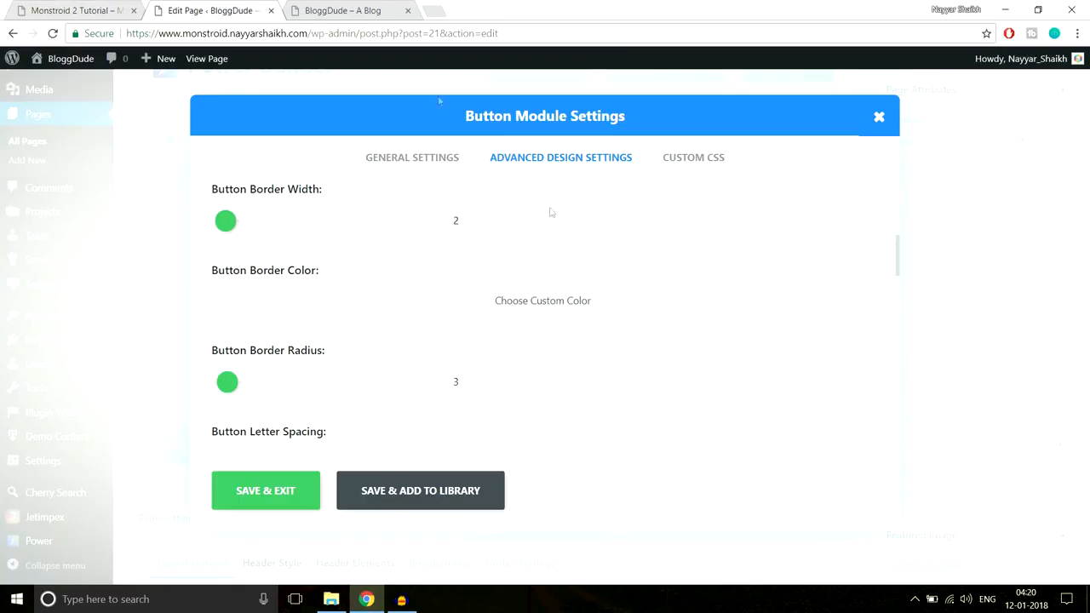
scroll(338, 347, down, 1)
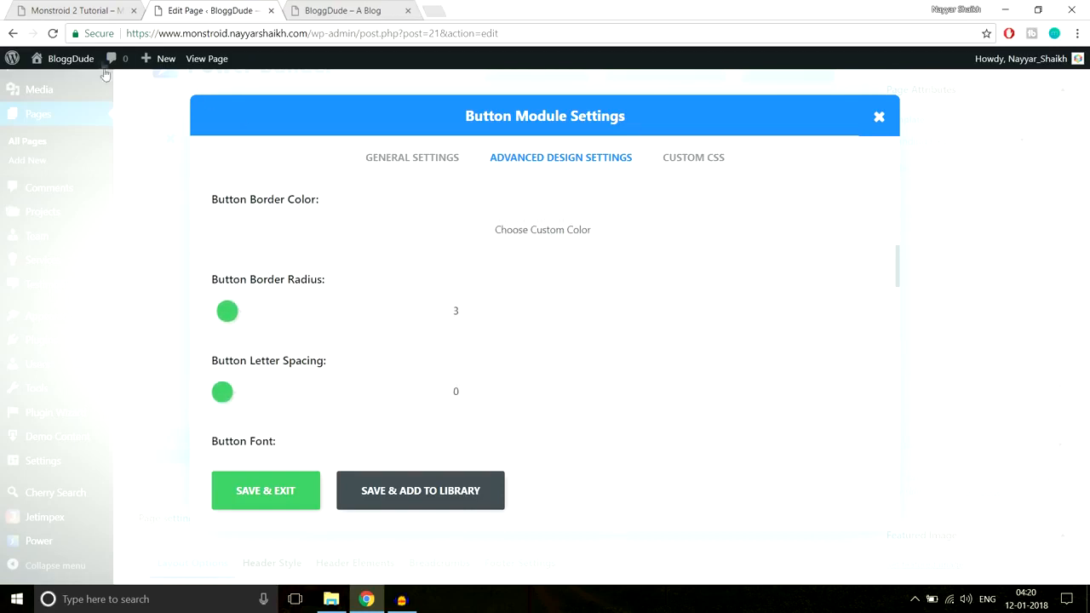
scroll(713, 334, down, 2)
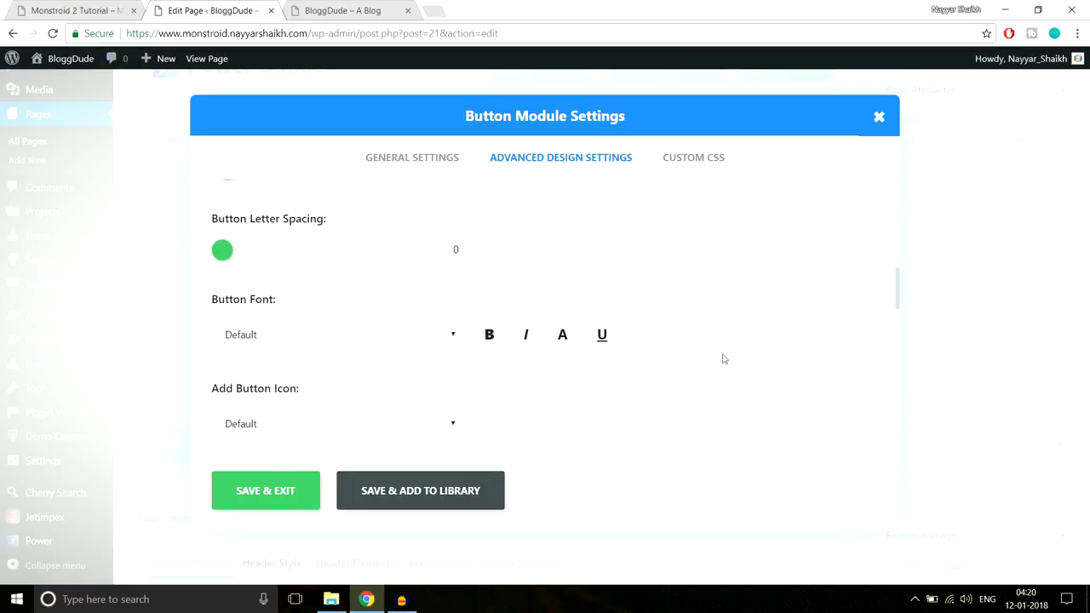
scroll(724, 365, up, 8)
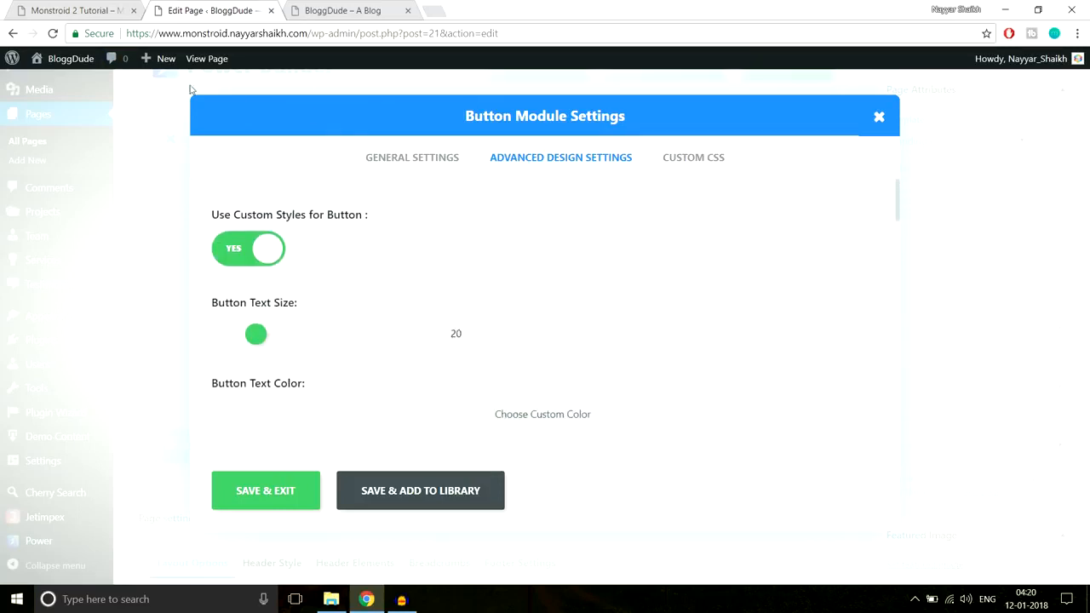
click(68, 10)
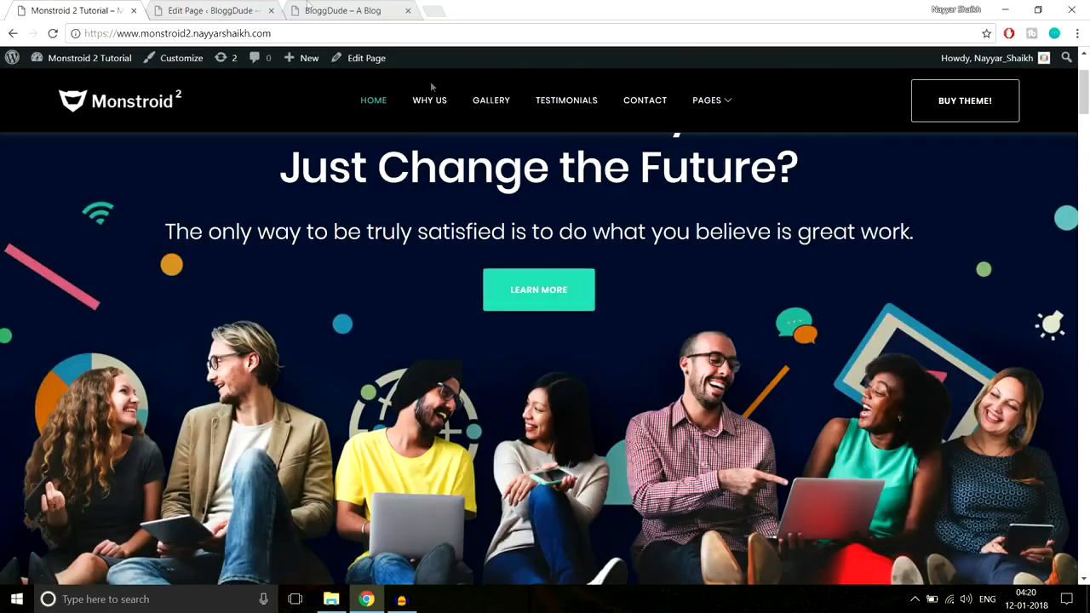
click(188, 10)
click(239, 250)
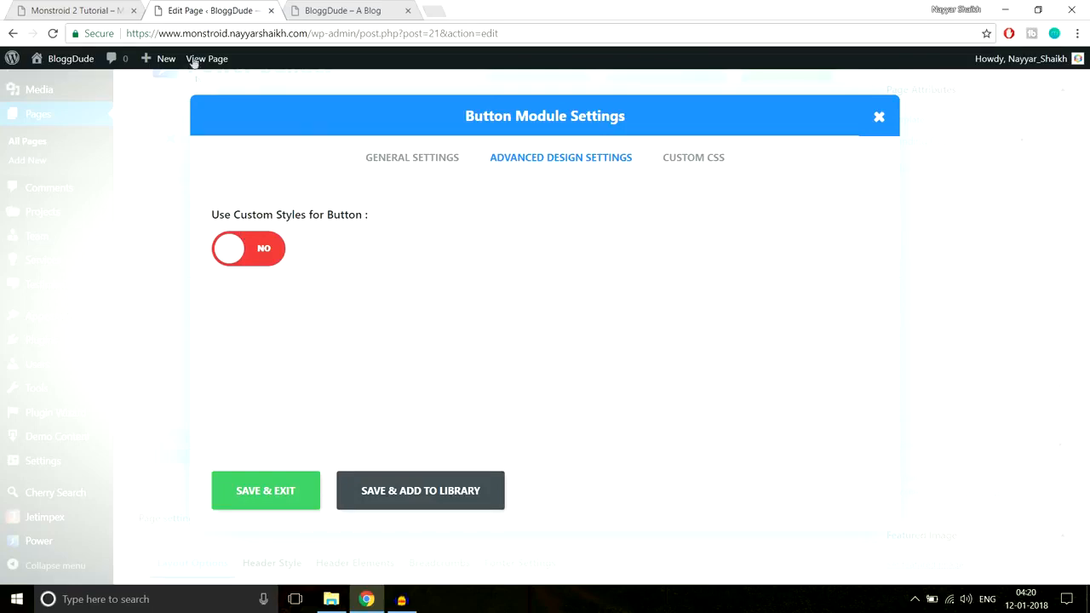
Save the Button module without custom styles and update the Homepage
click(37, 12)
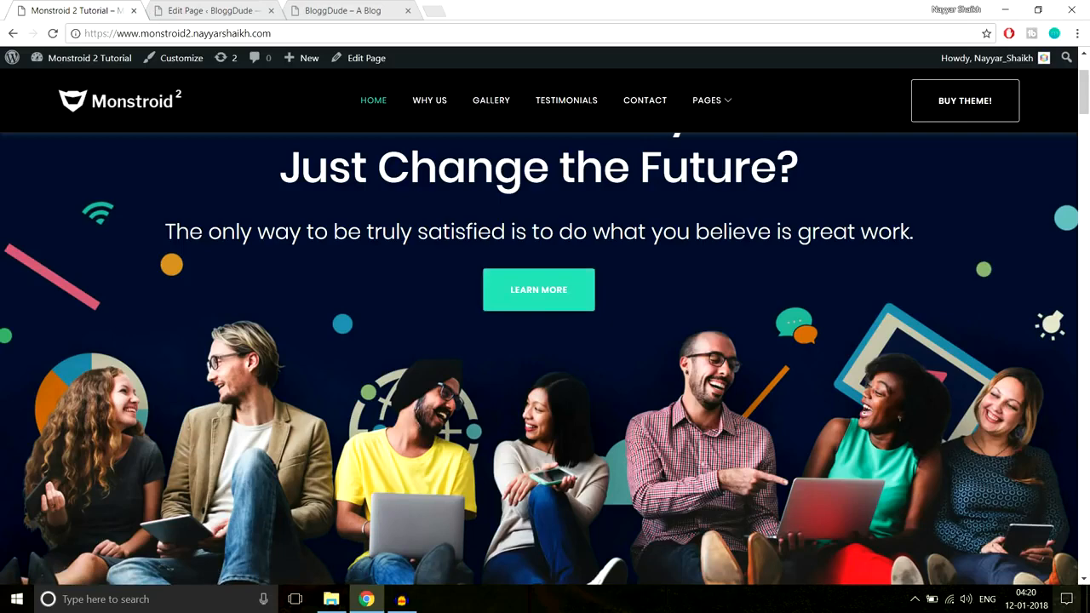
click(197, 8)
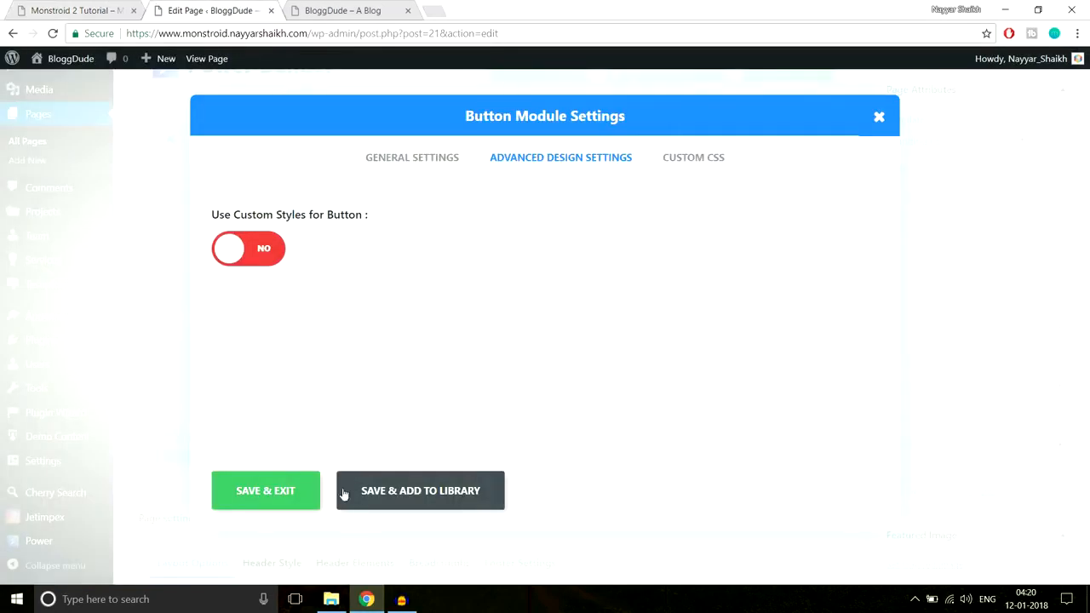
click(265, 494)
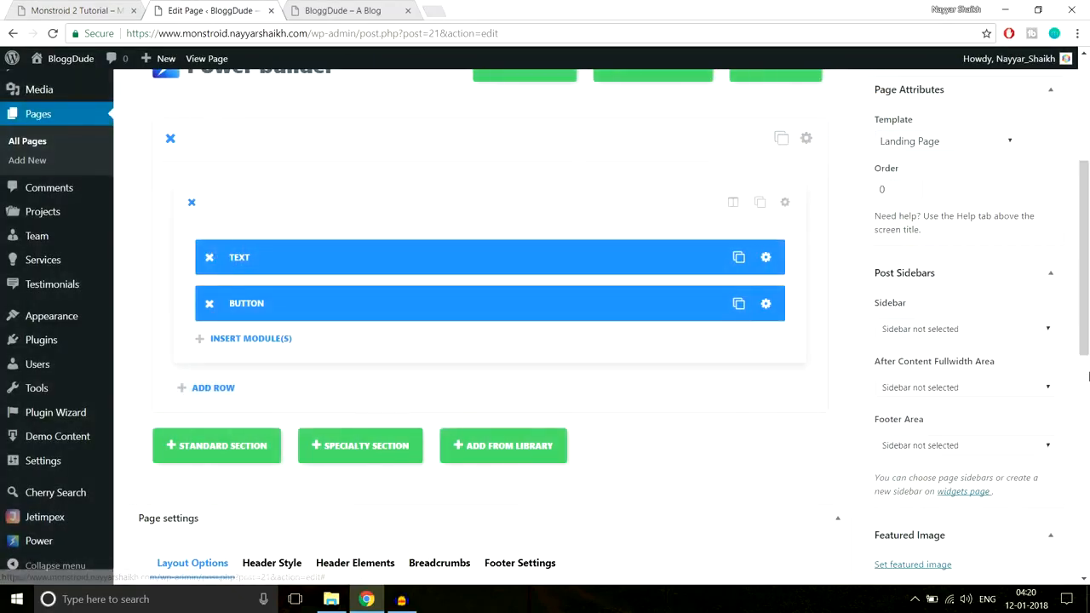
scroll(1060, 398, up, 3)
click(1035, 332)
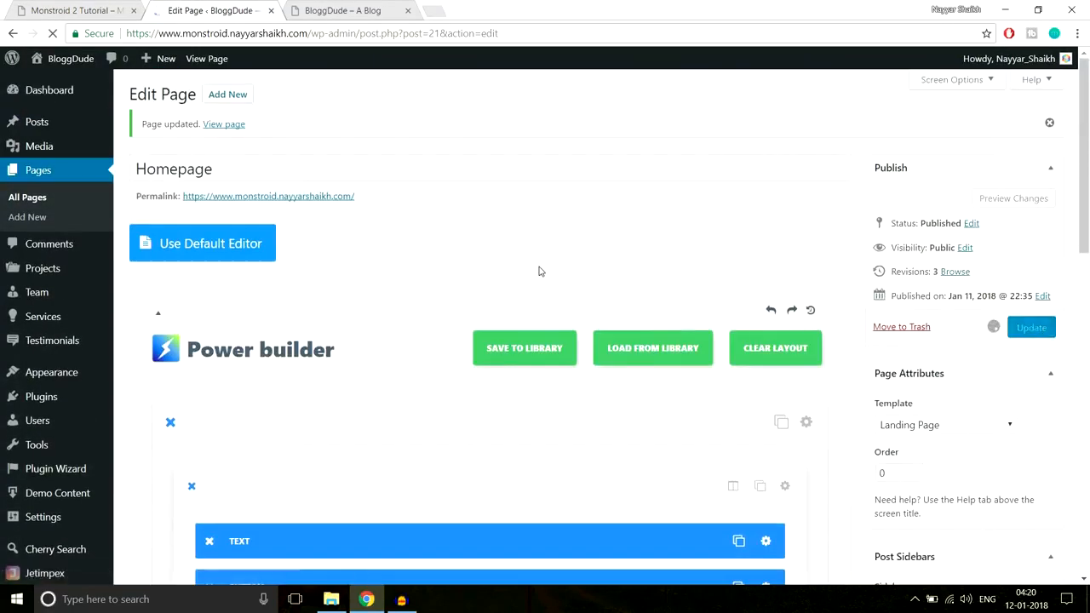
Reload the live homepage and inspect the Learn More button in the hero section
click(312, 8)
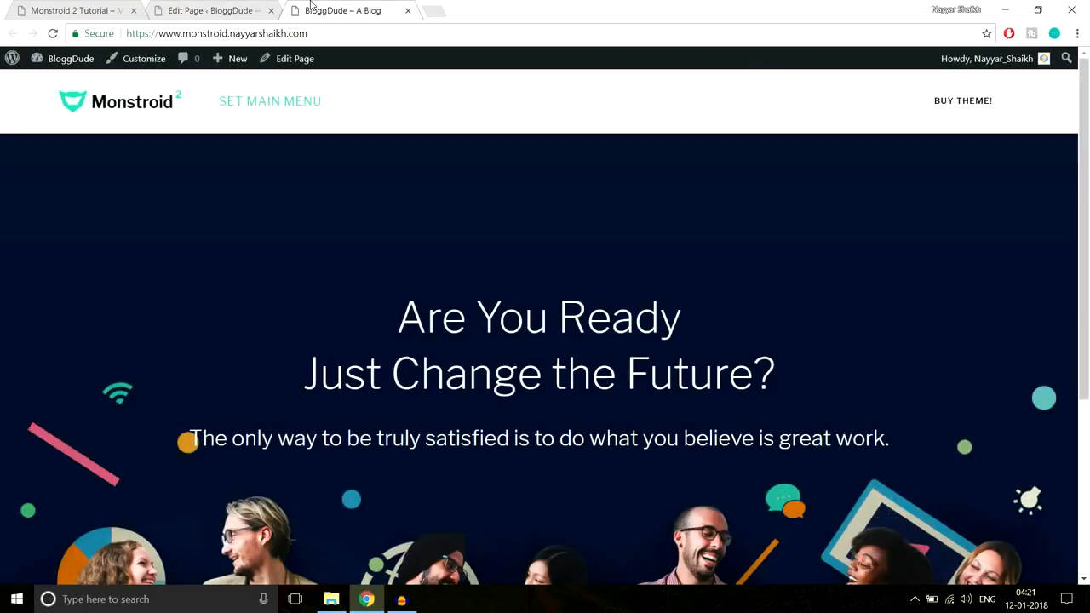
click(349, 33)
key(Return)
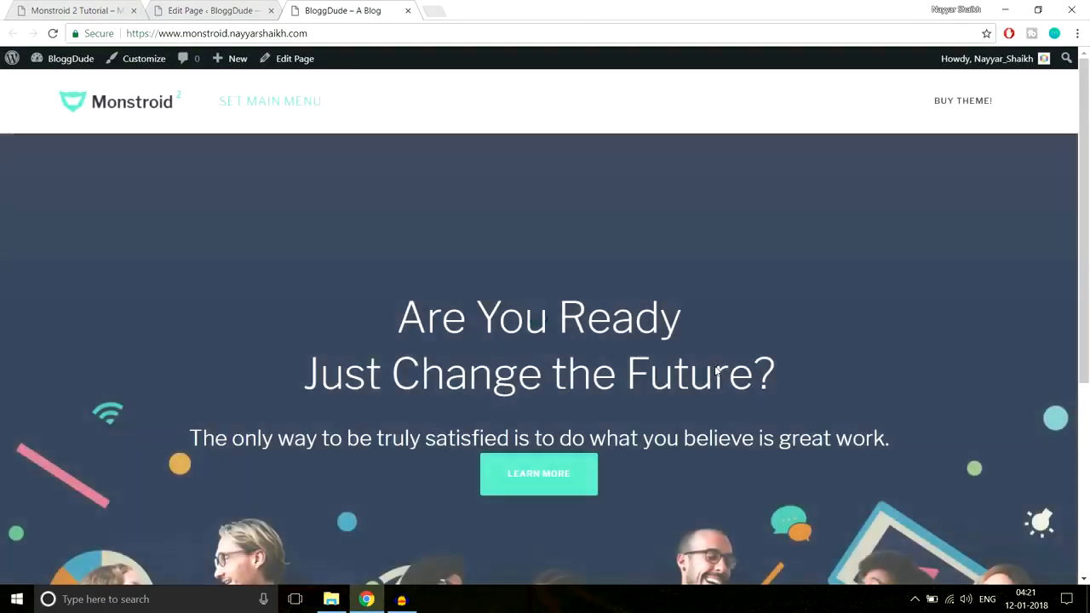
scroll(716, 367, down, 1)
scroll(715, 368, down, 1)
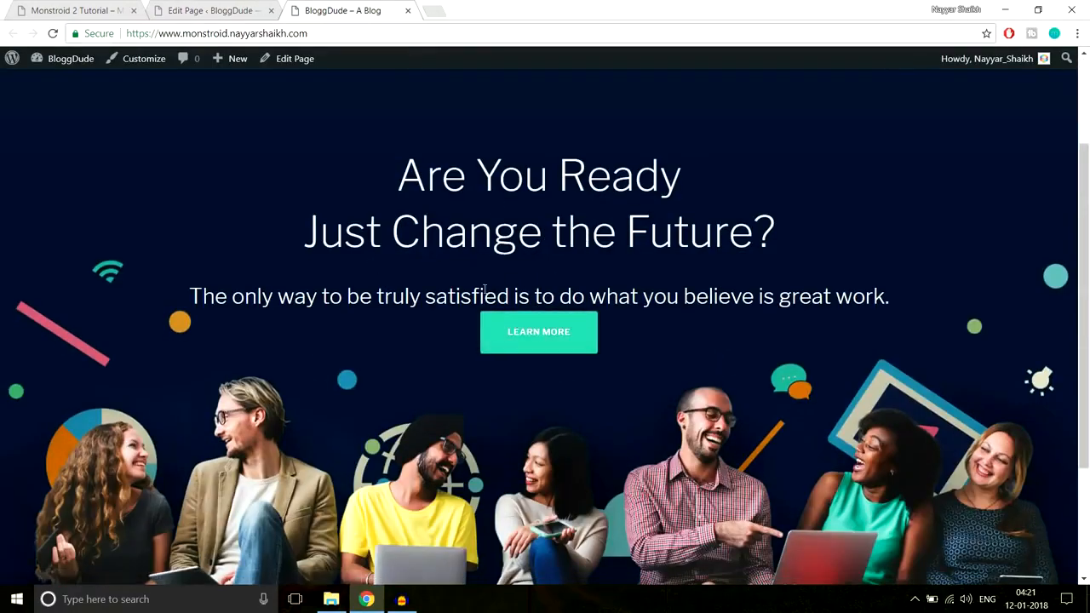
Compare the spacing between the hero's subtitle line and its button on the demo and on the live site
click(53, 6)
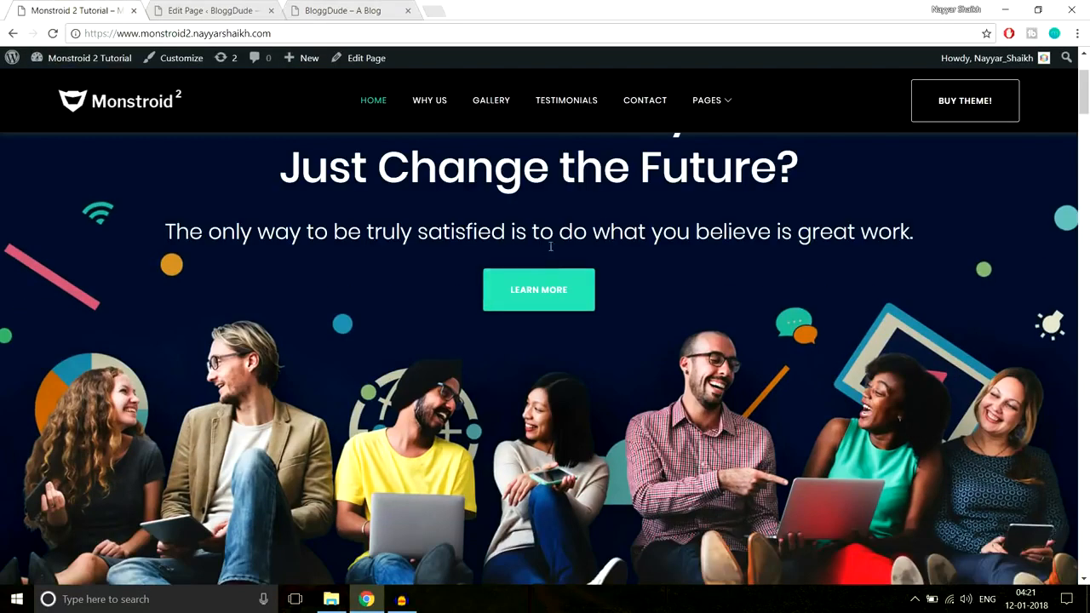
drag(190, 233, 914, 235)
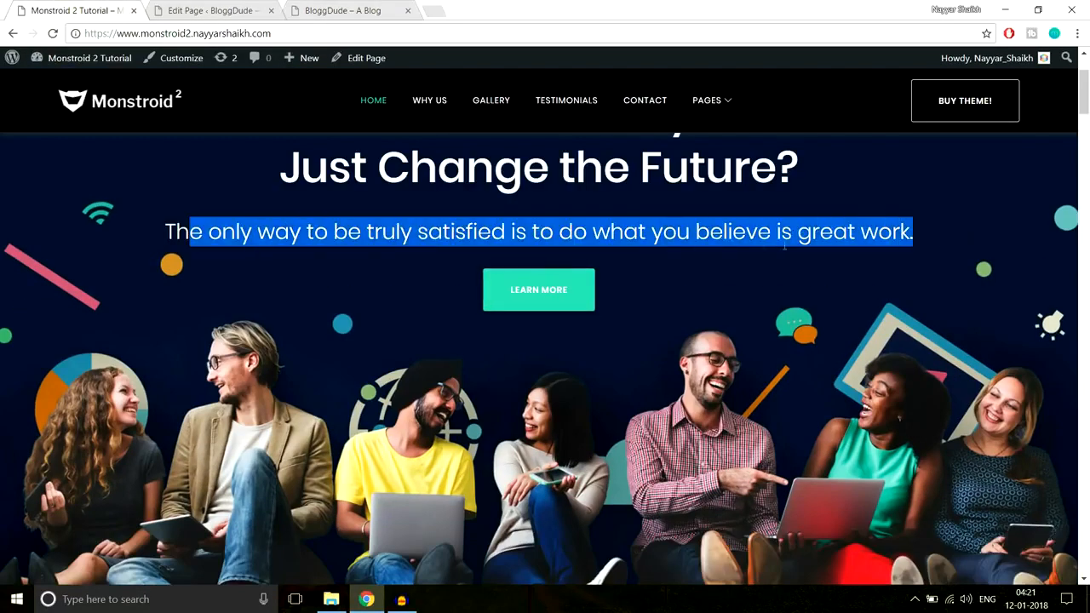
click(621, 235)
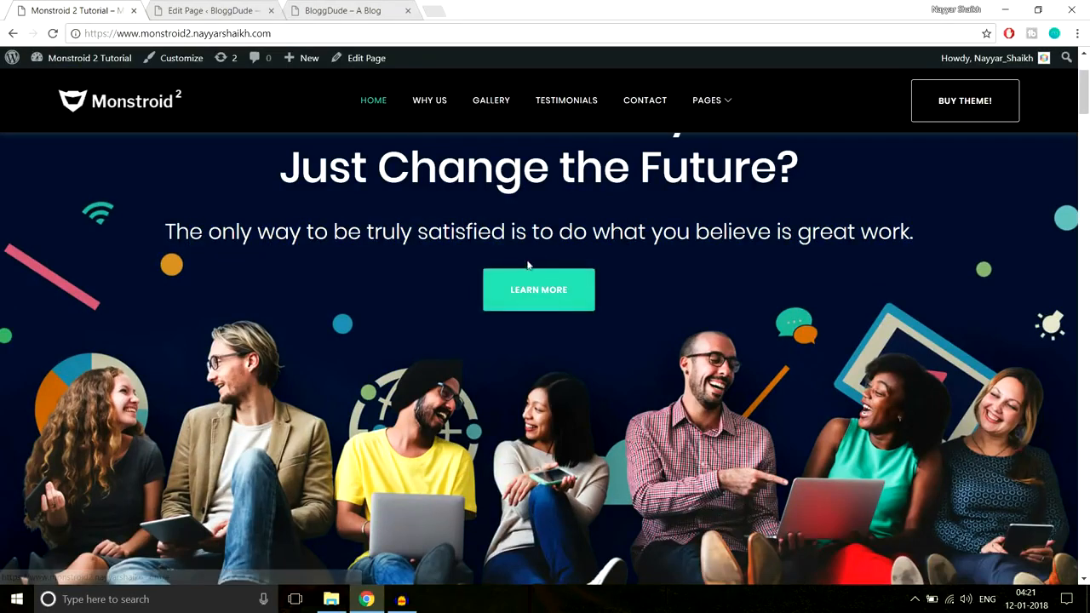
click(374, 11)
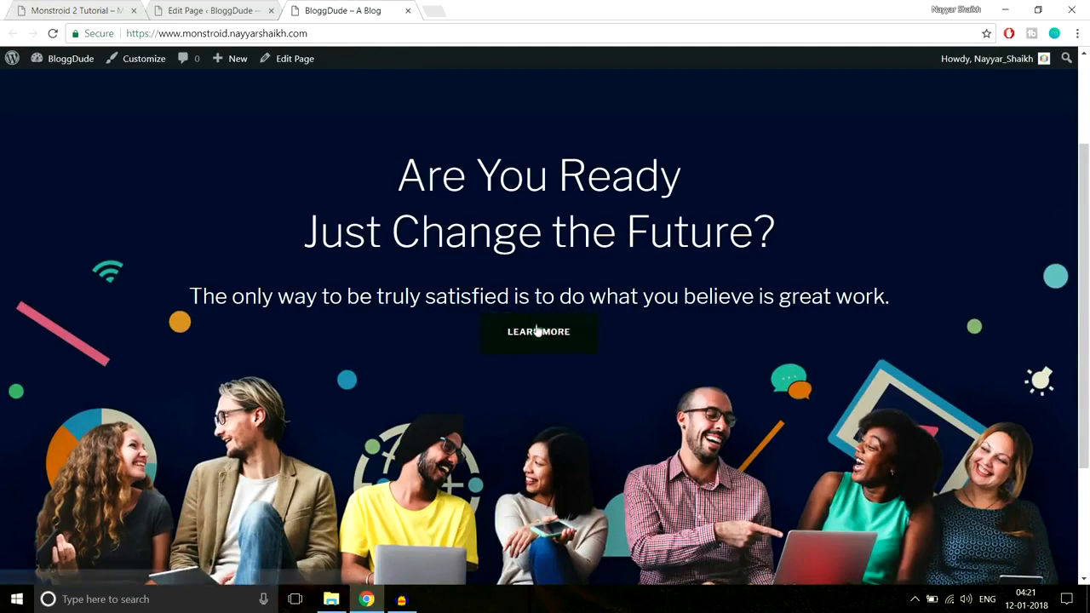
click(213, 10)
scroll(736, 291, down, 3)
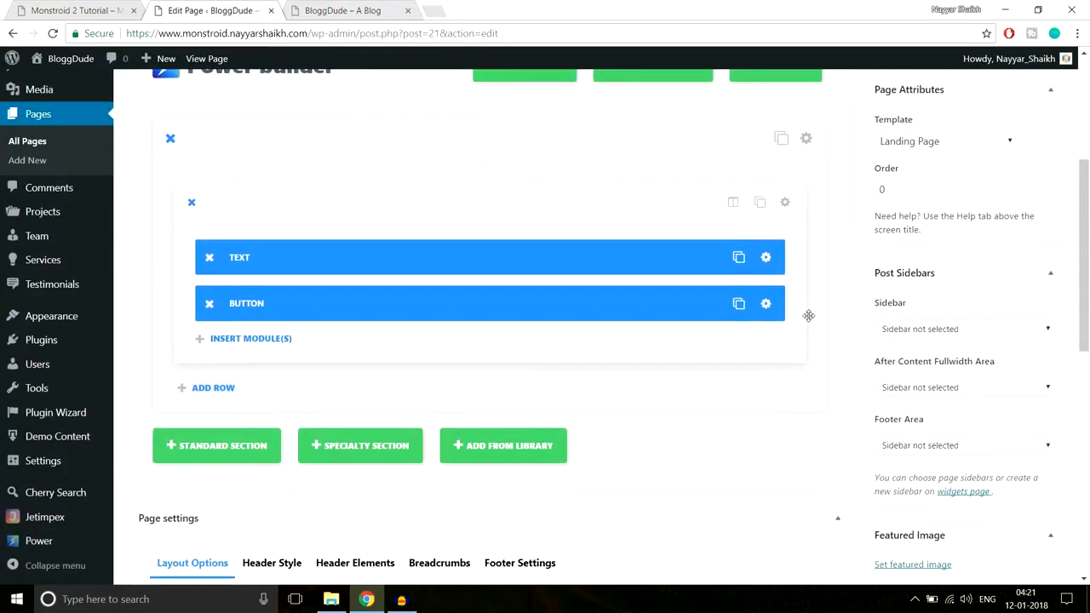
scroll(810, 259, down, 1)
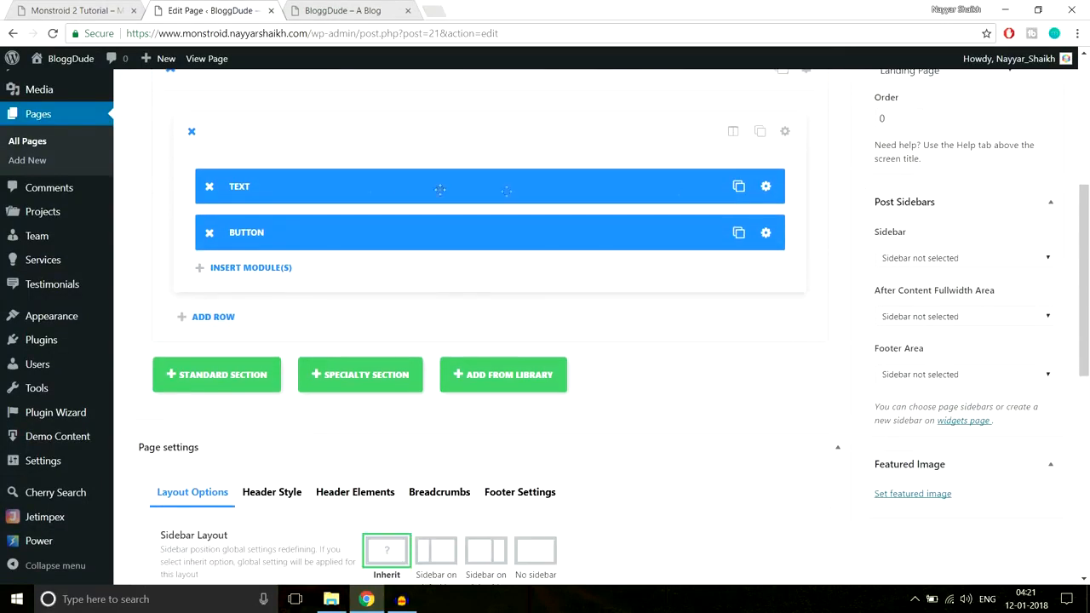
click(766, 191)
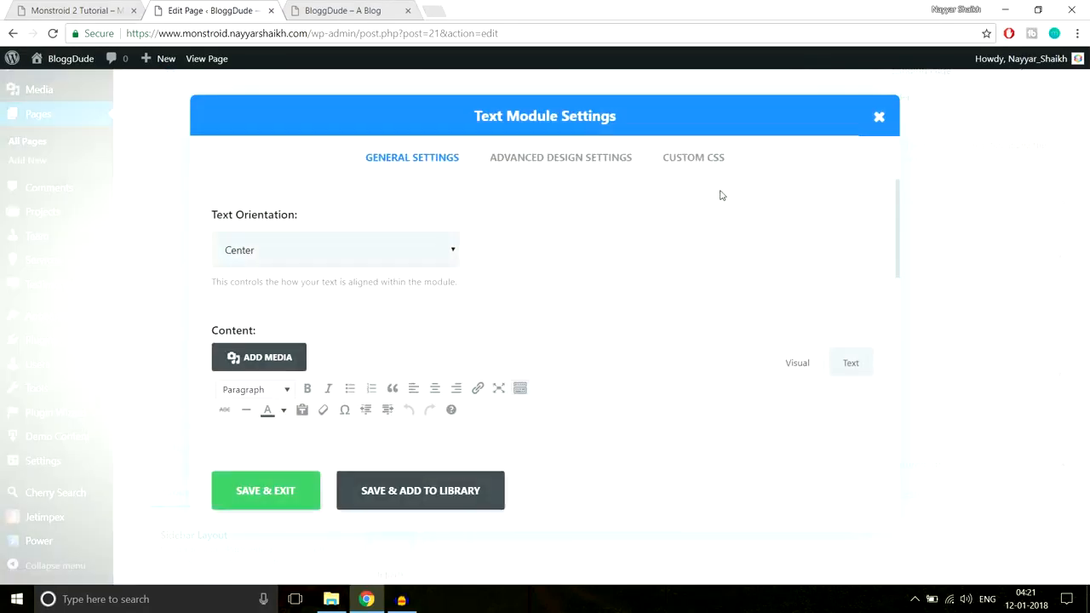
click(585, 163)
scroll(690, 311, down, 10)
scroll(695, 317, down, 3)
scroll(696, 318, up, 2)
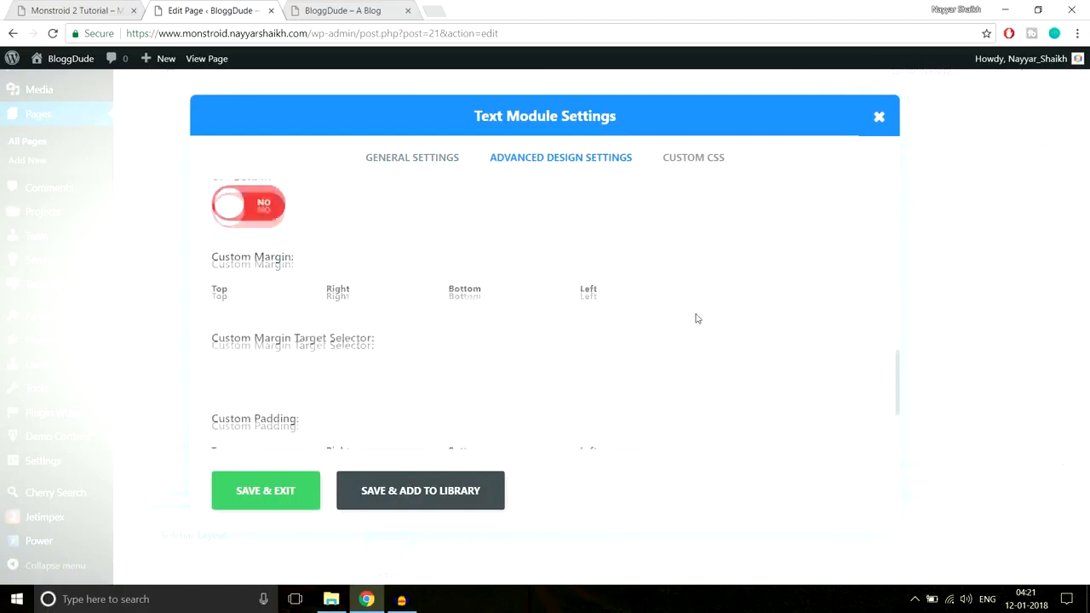
scroll(443, 314, down, 3)
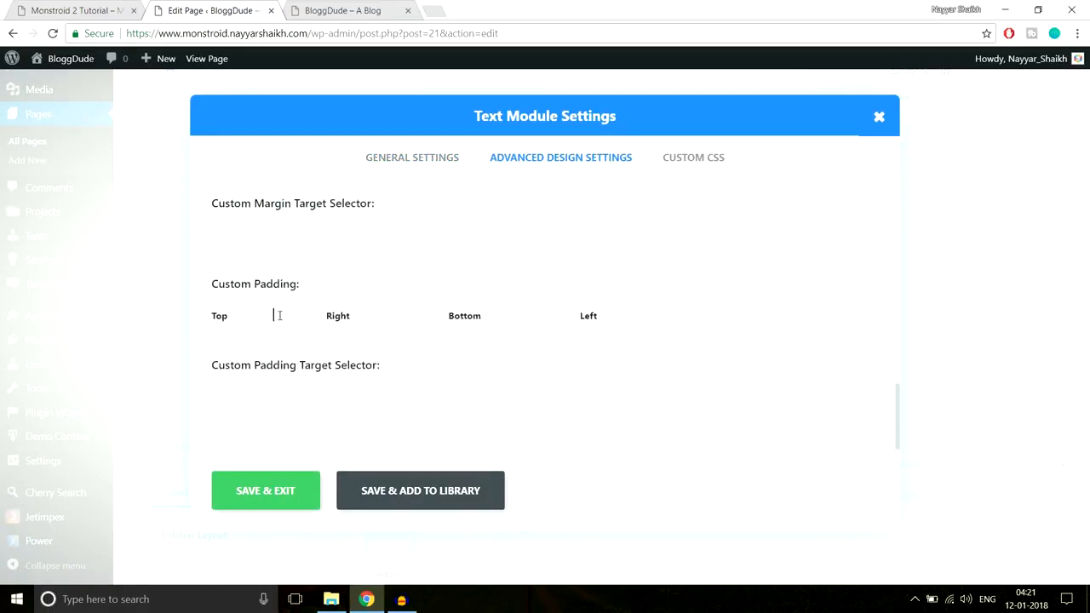
click(345, 11)
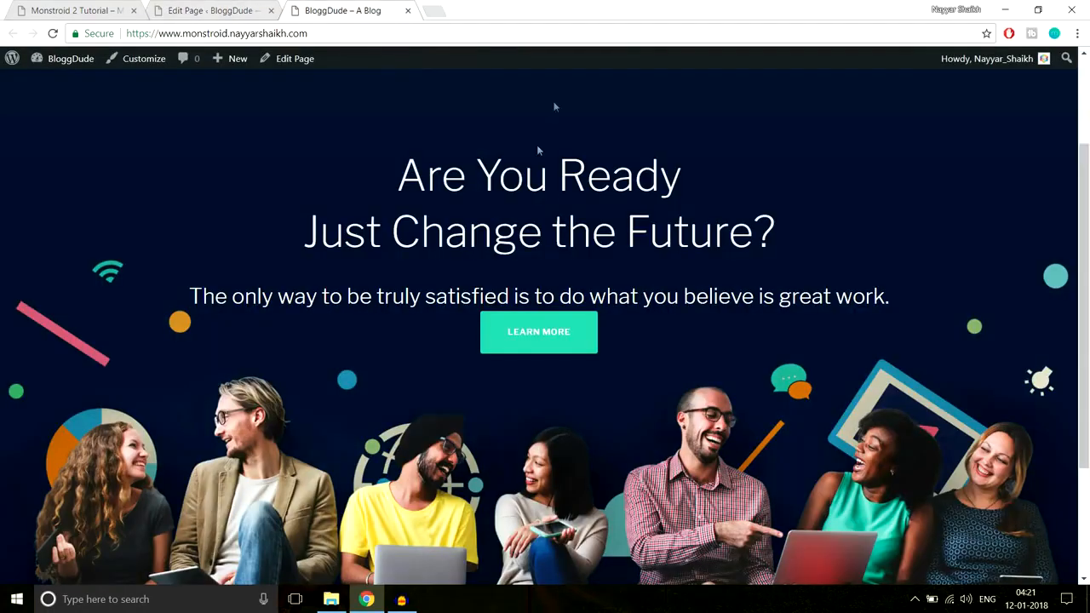
scroll(581, 291, up, 2)
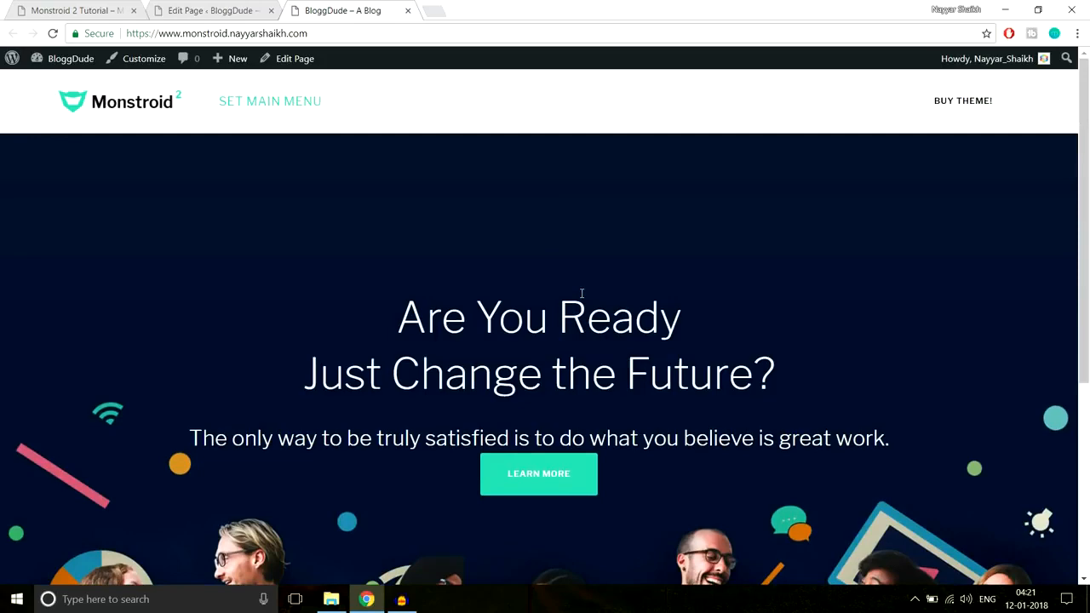
scroll(581, 293, down, 3)
key(ctrl+Page_Up)
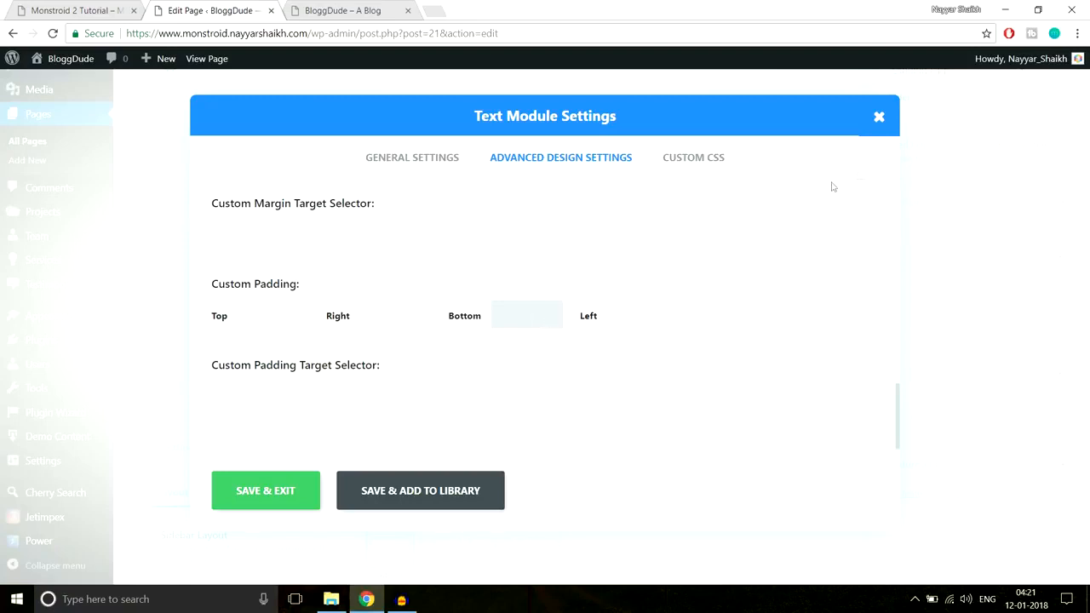
click(879, 118)
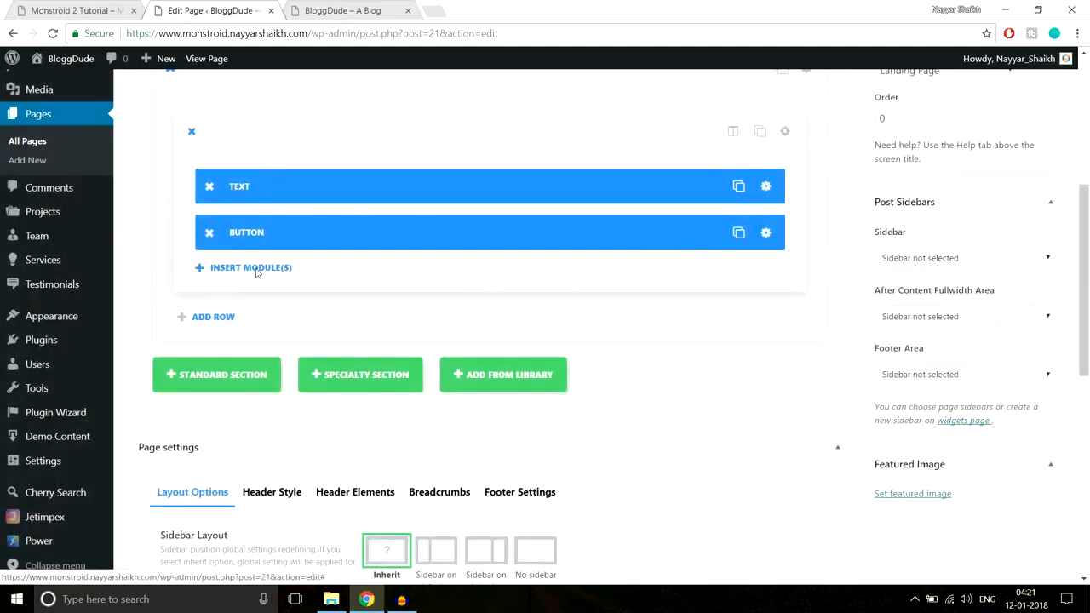
Add a Divider module with a 30px custom top margin between the Text and Button modules and update the Homepage
click(256, 271)
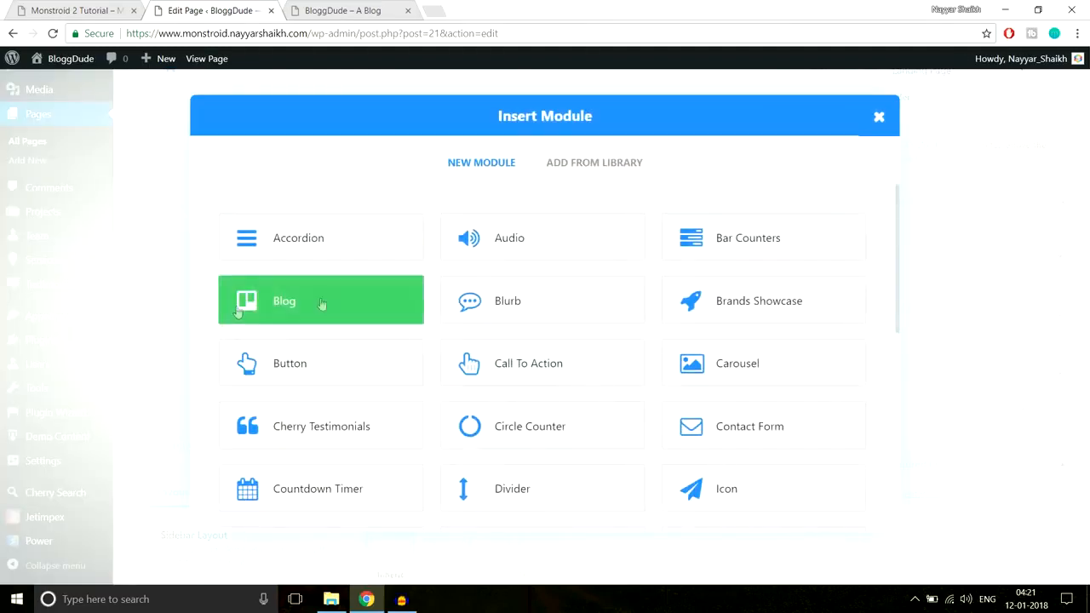
click(531, 492)
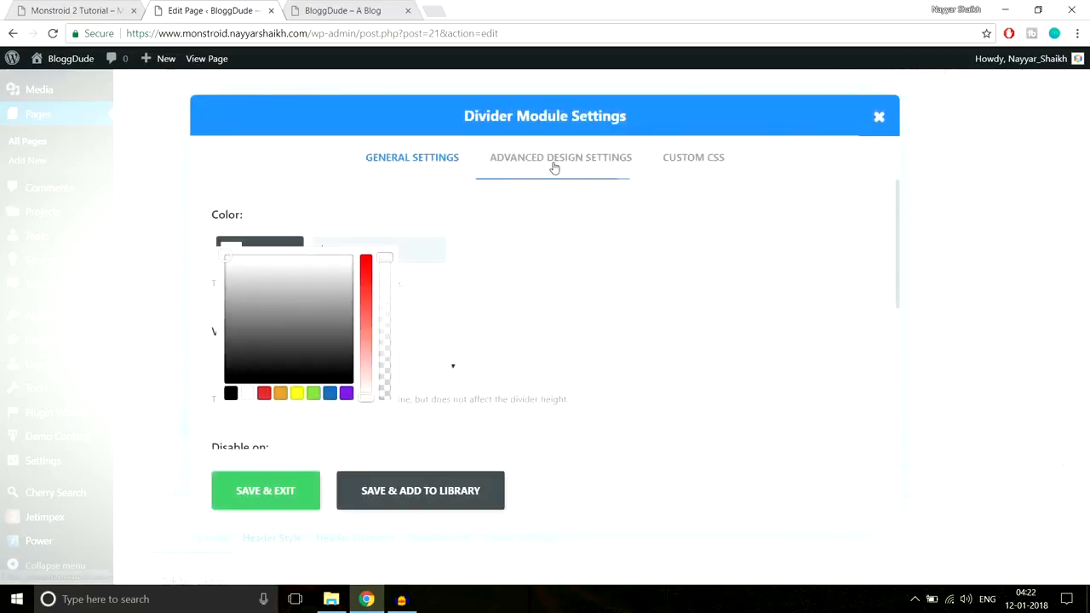
click(553, 168)
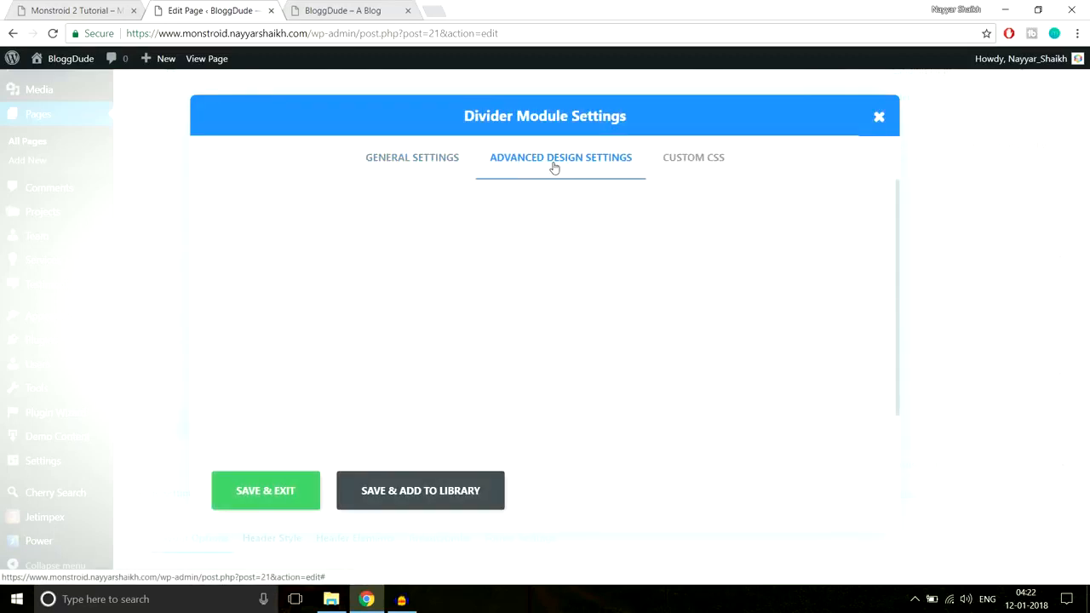
scroll(446, 341, down, 1)
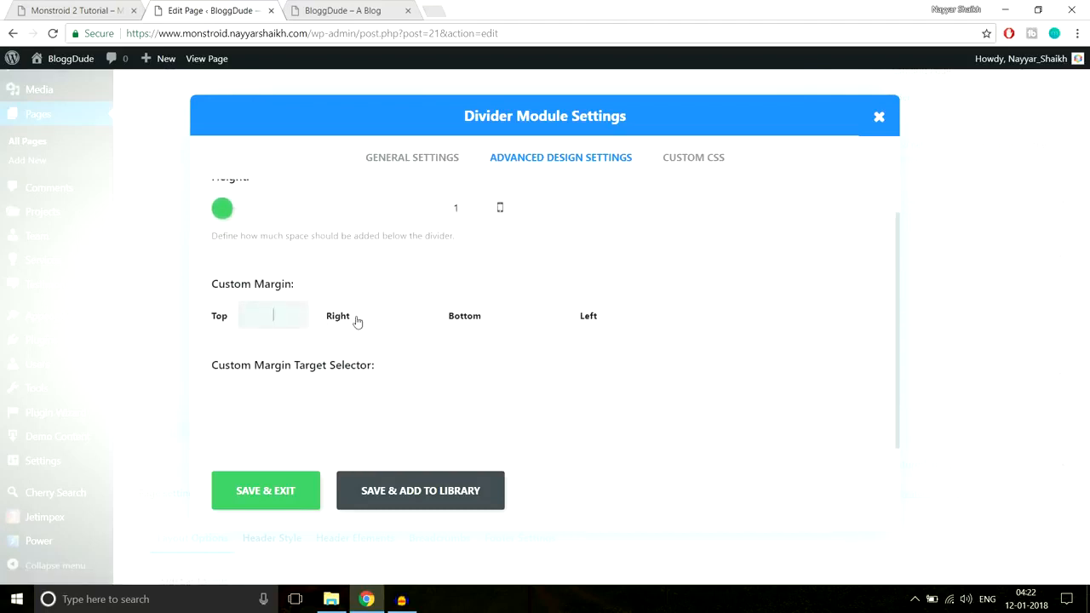
text(x)
double_click(273, 315)
click(271, 499)
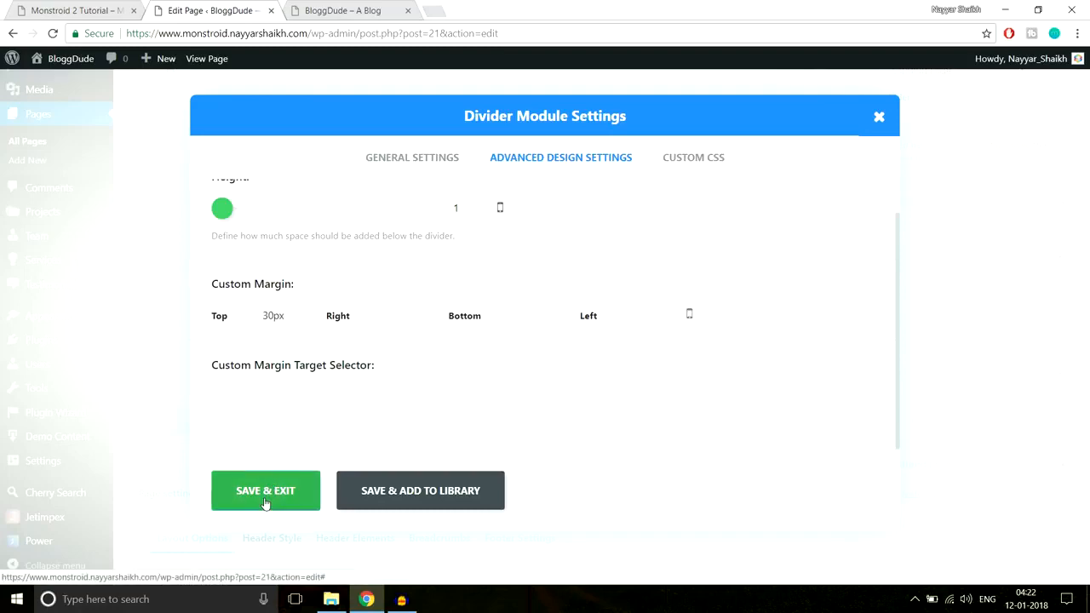
drag(340, 275, 335, 222)
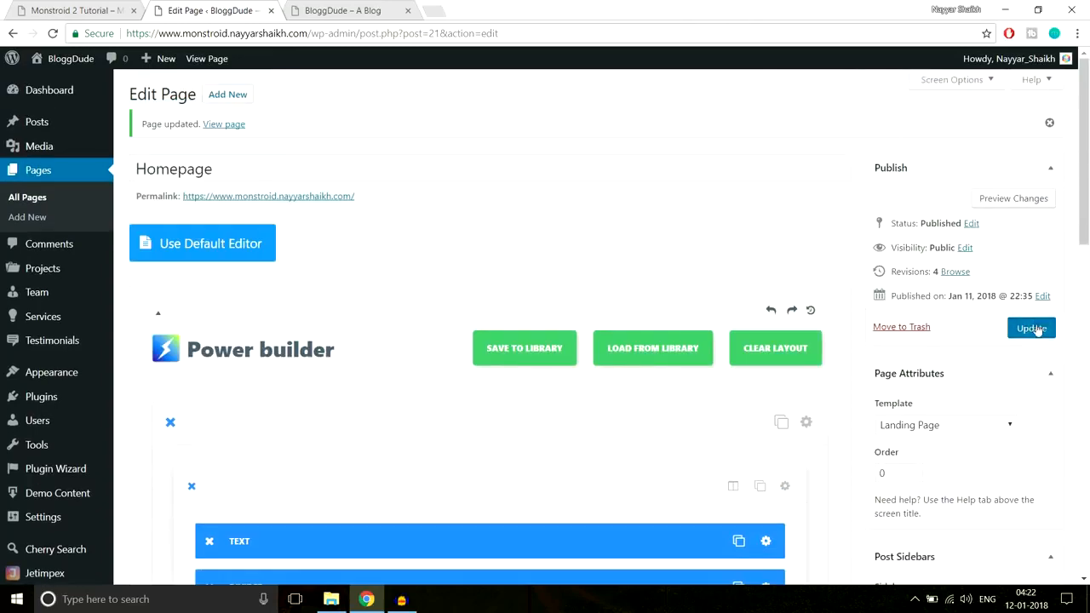
click(1031, 327)
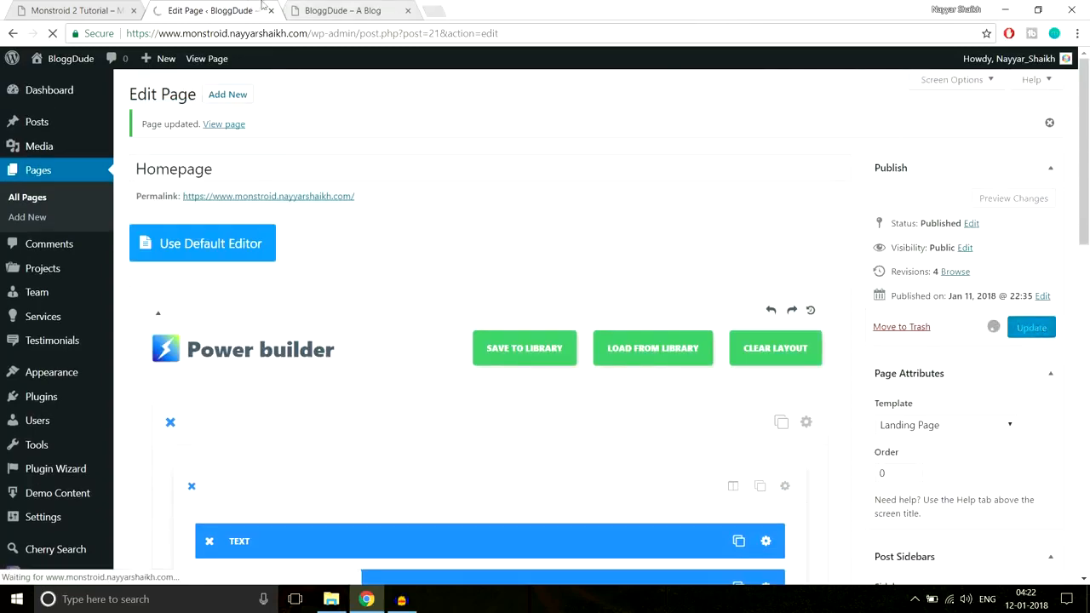
Reload the live homepage and inspect the hero section's spacing between the subtitle line and the Learn More button
click(341, 10)
click(352, 39)
key(Return)
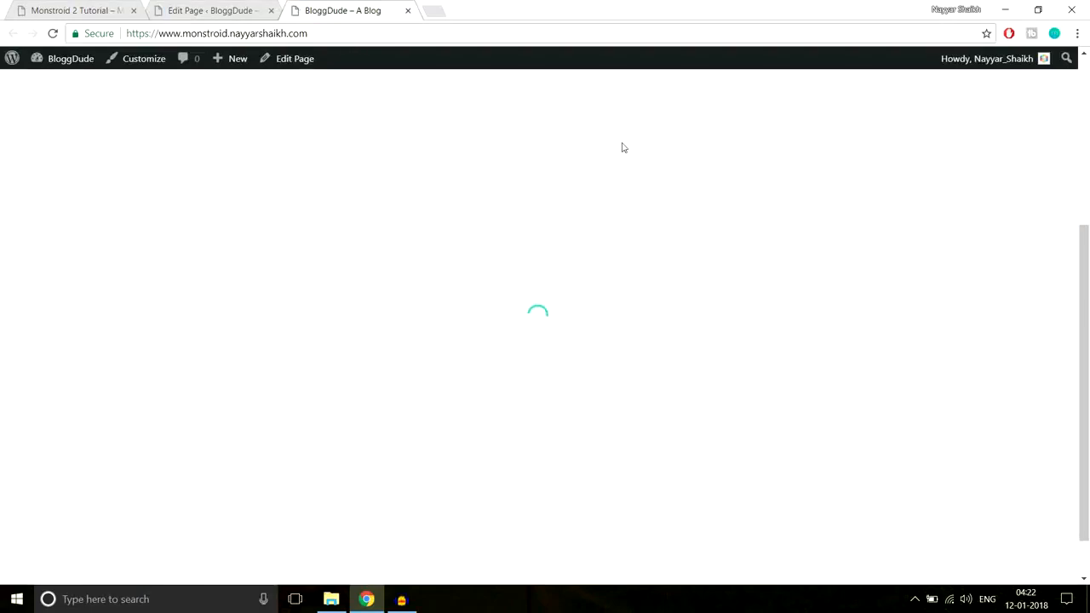
scroll(632, 253, up, 1)
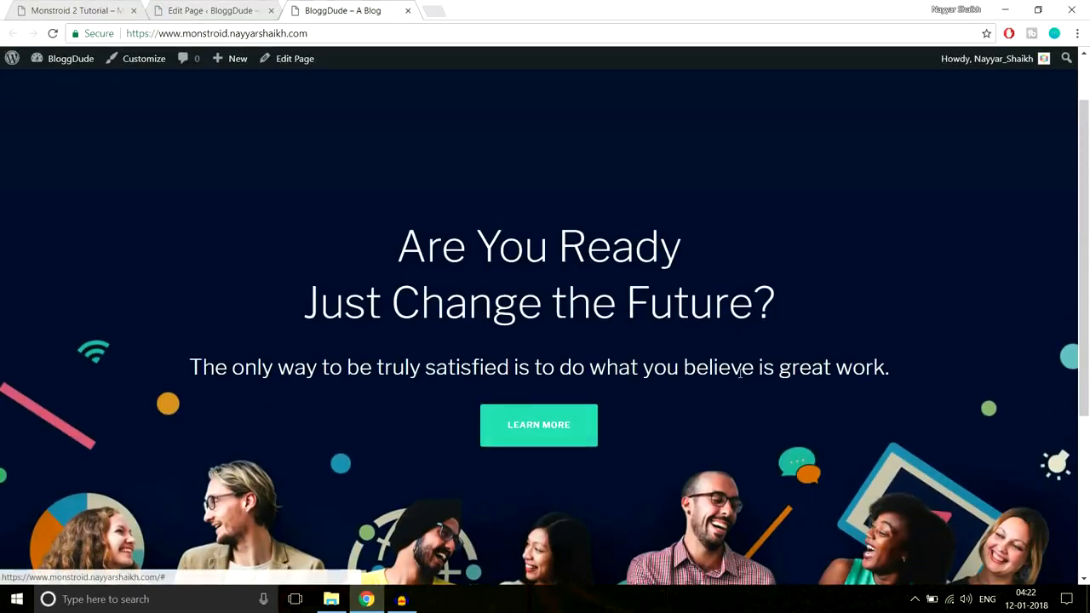
scroll(740, 378, down, 2)
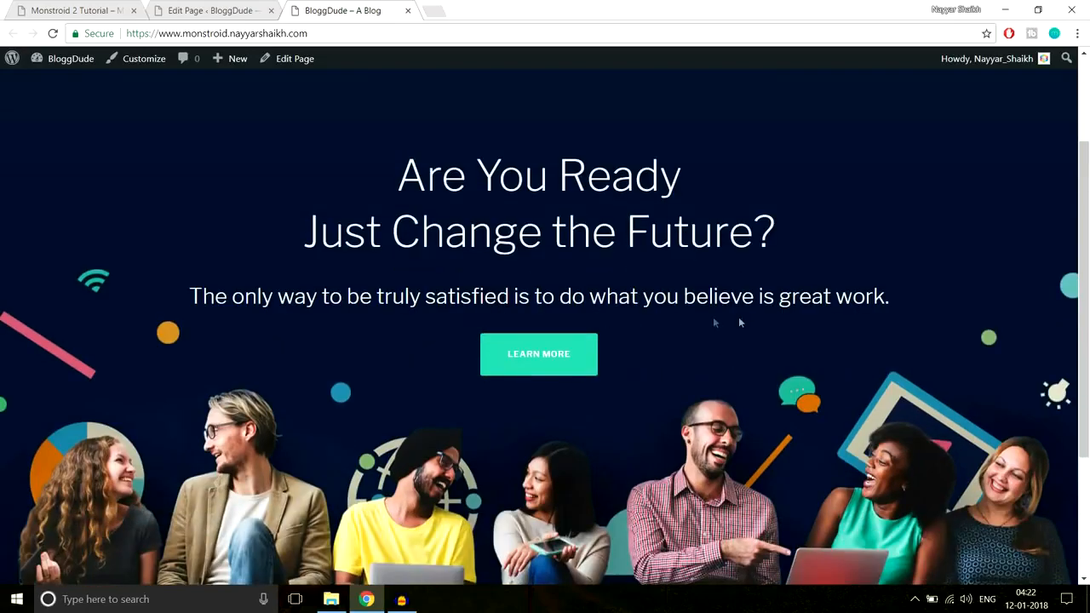
scroll(741, 324, down, 2)
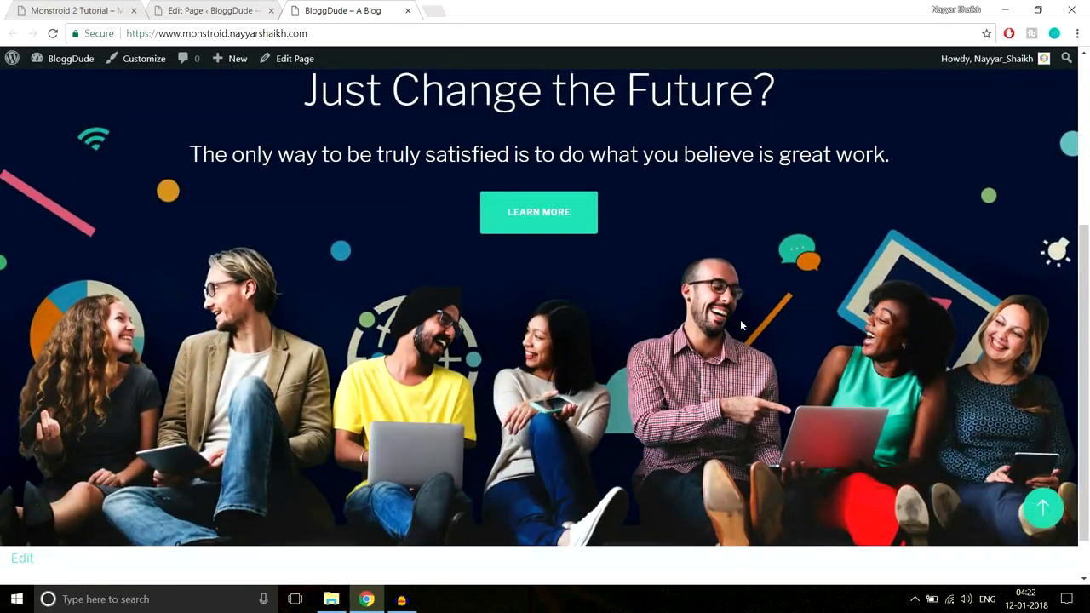
scroll(719, 299, up, 1)
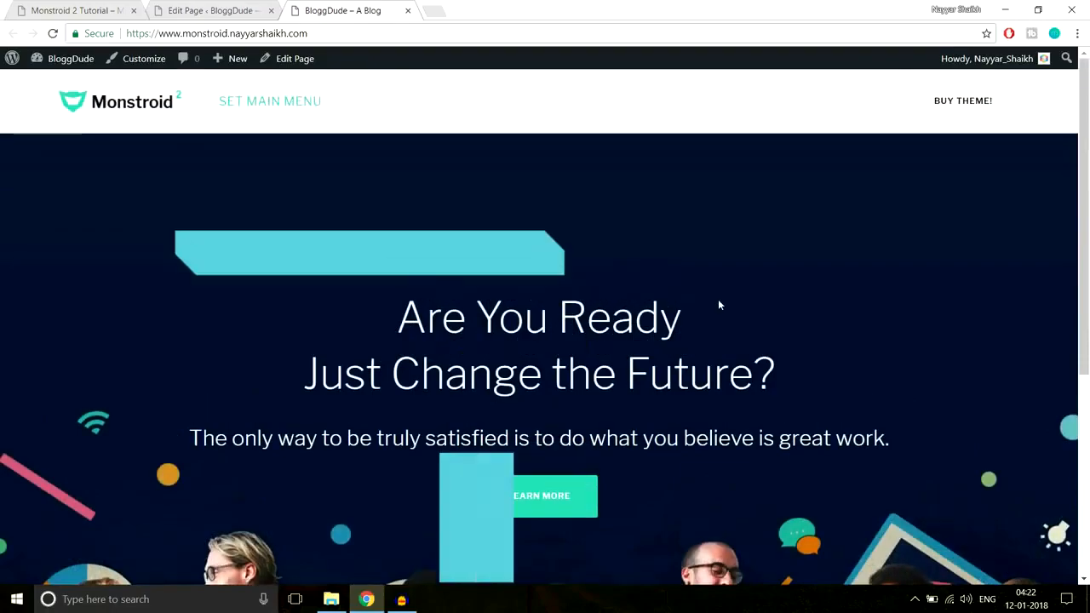
scroll(719, 299, down, 3)
scroll(720, 300, up, 2)
scroll(733, 300, down, 2)
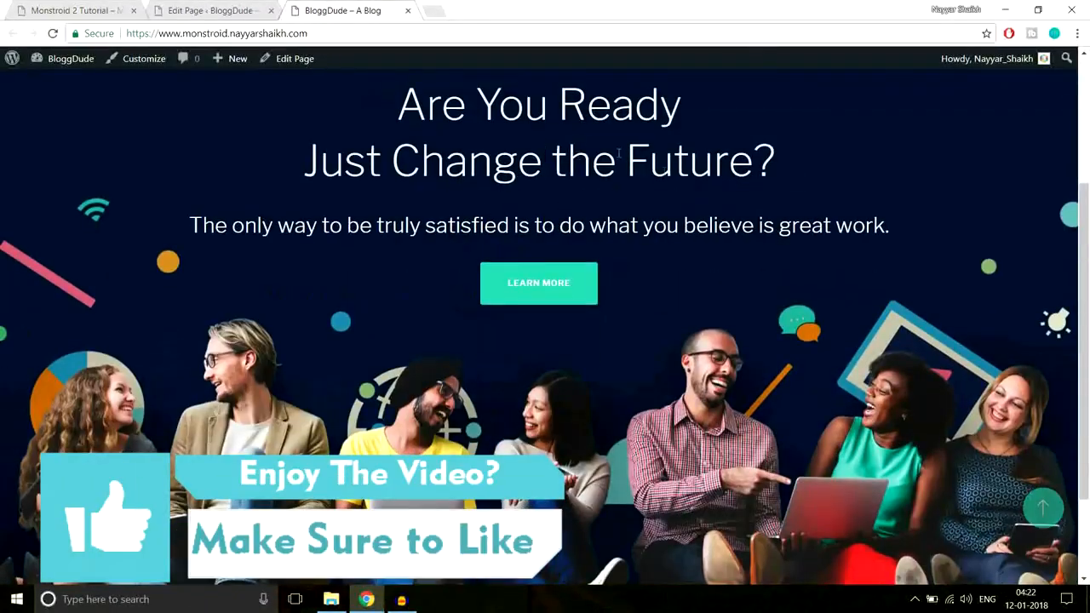
scroll(733, 299, down, 1)
scroll(734, 299, up, 1)
scroll(734, 308, up, 2)
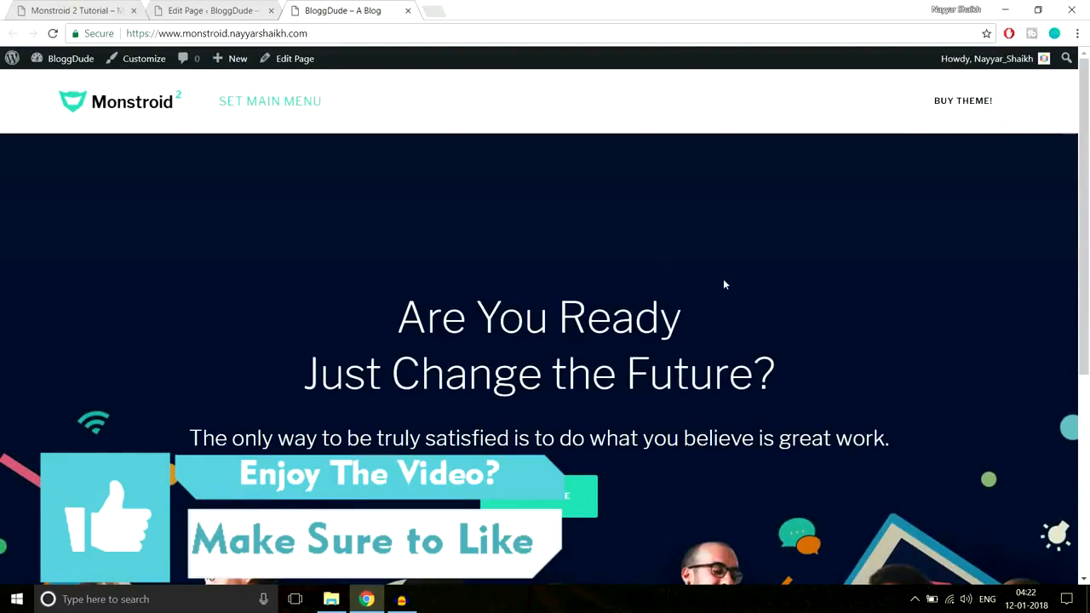
Examine the demo's "Why We Are the Best?" section below the hero, including its heading, underline and three feature columns
click(81, 8)
scroll(700, 202, down, 3)
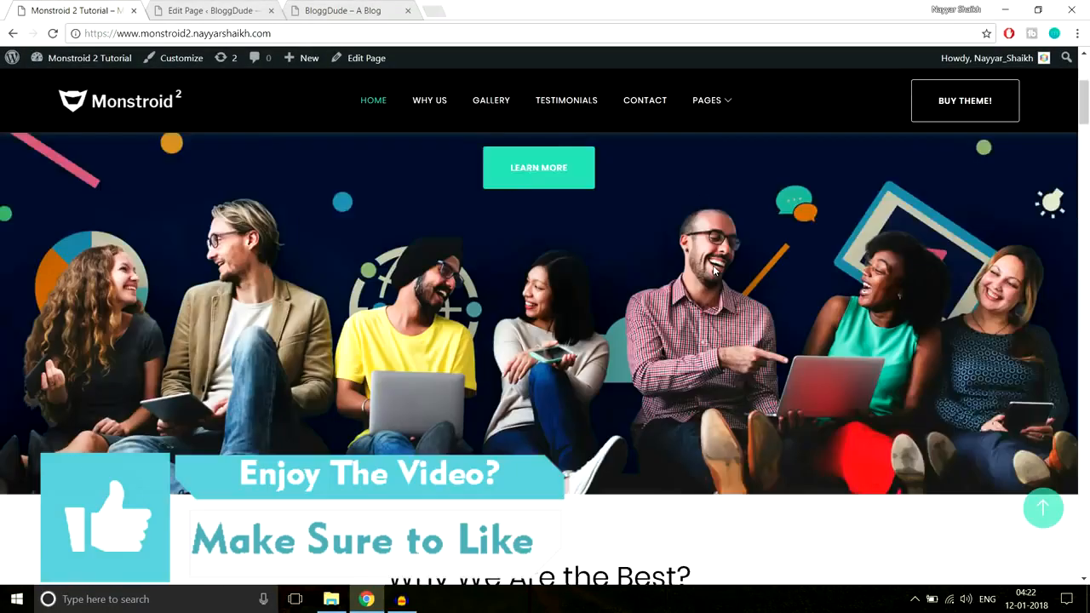
scroll(713, 265, down, 2)
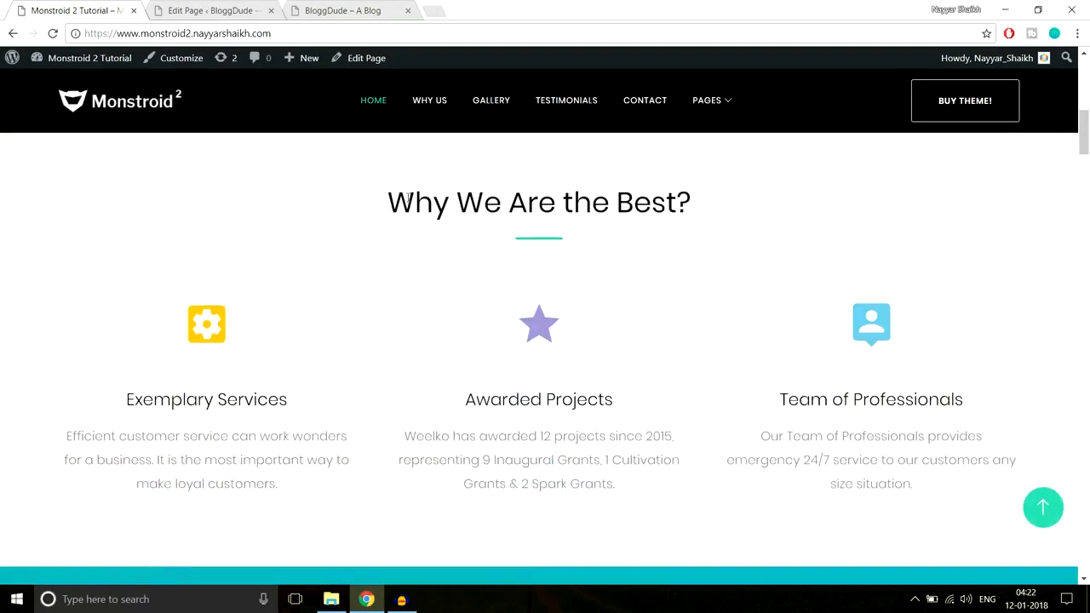
drag(388, 202, 731, 195)
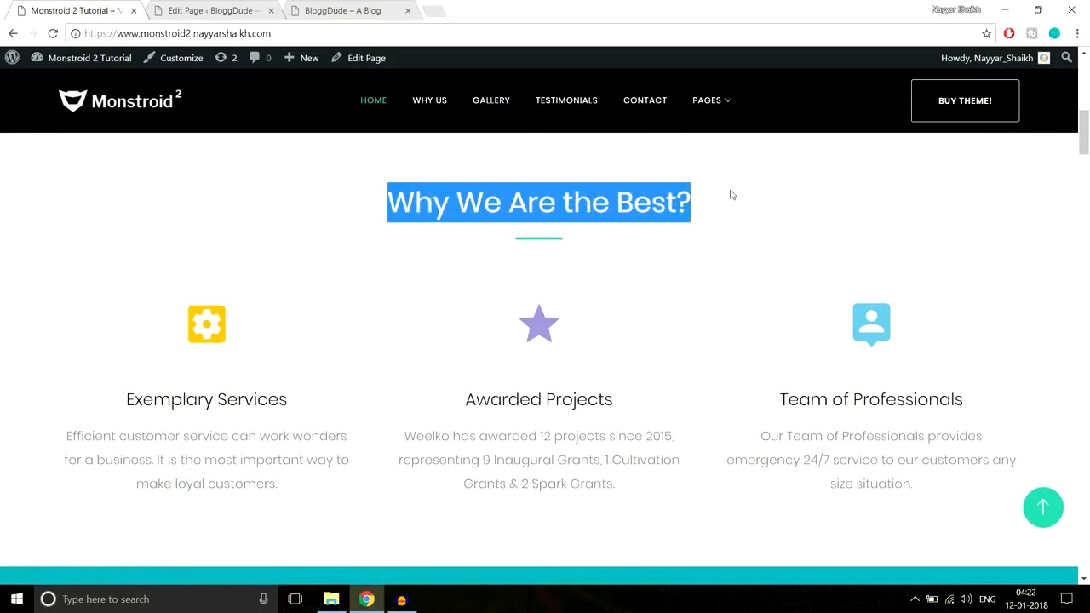
click(569, 249)
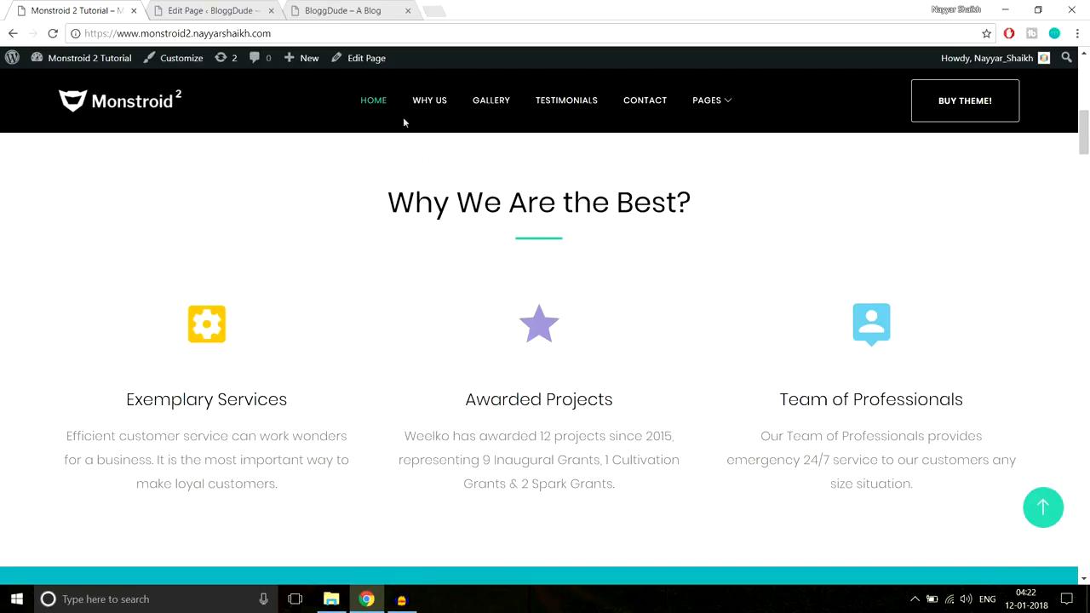
Compare the Homepage's Power builder layout with how the demo sets the "Why We Are the Best?" section apart from its hero
click(223, 10)
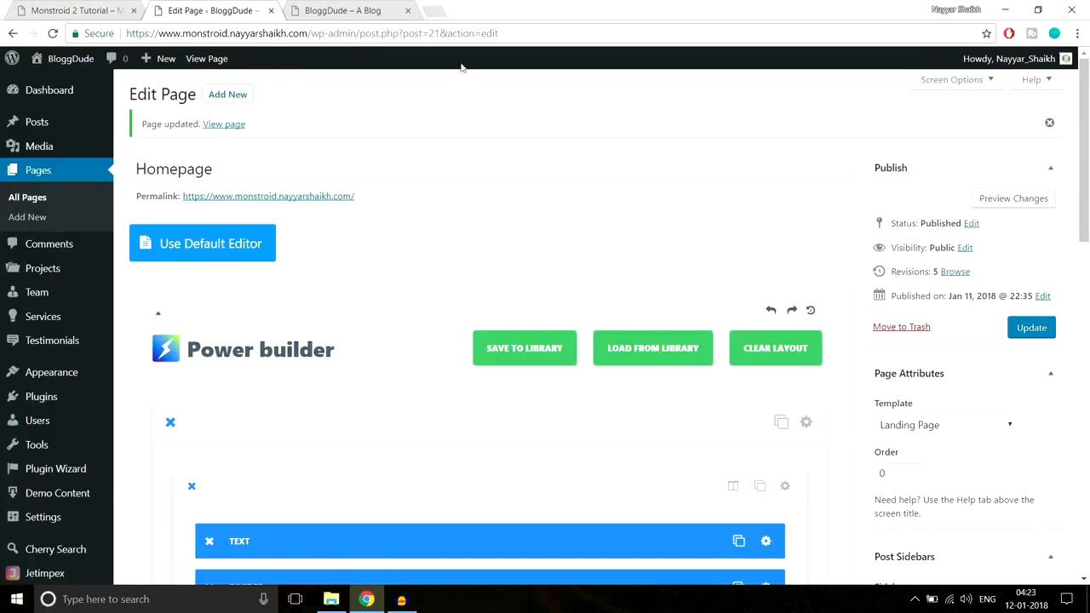
scroll(717, 243, down, 3)
scroll(273, 389, down, 1)
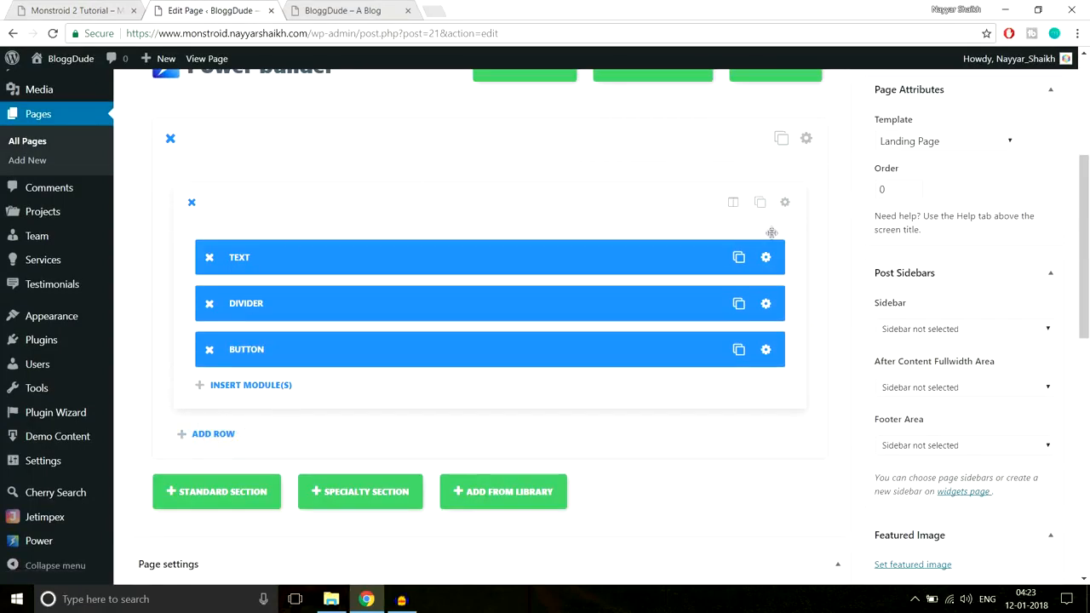
scroll(246, 430, down, 1)
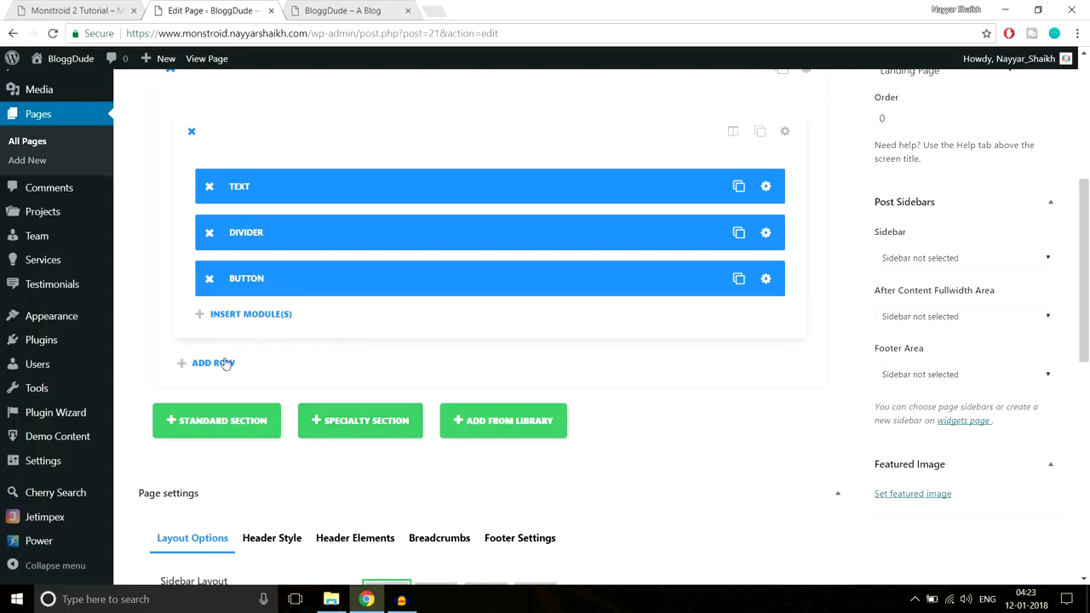
click(109, 8)
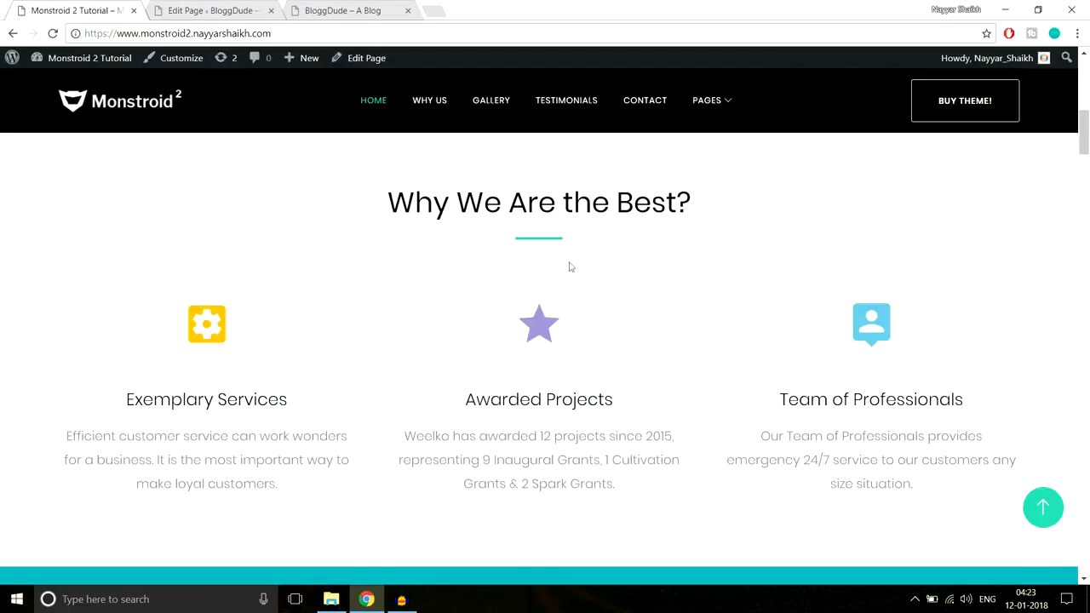
scroll(769, 406, up, 2)
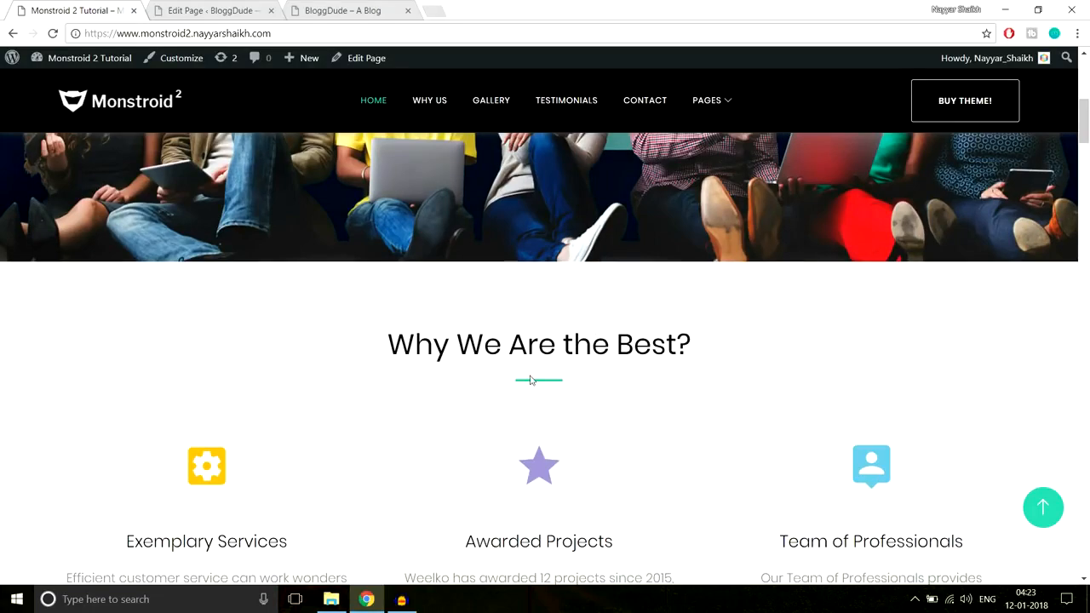
scroll(531, 381, up, 8)
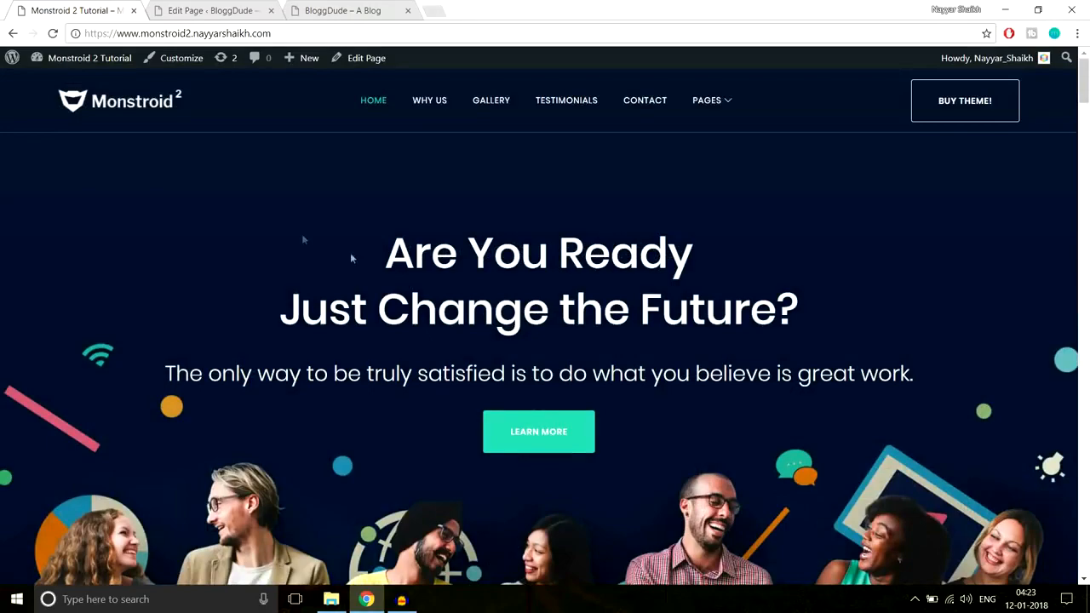
scroll(1027, 366, down, 4)
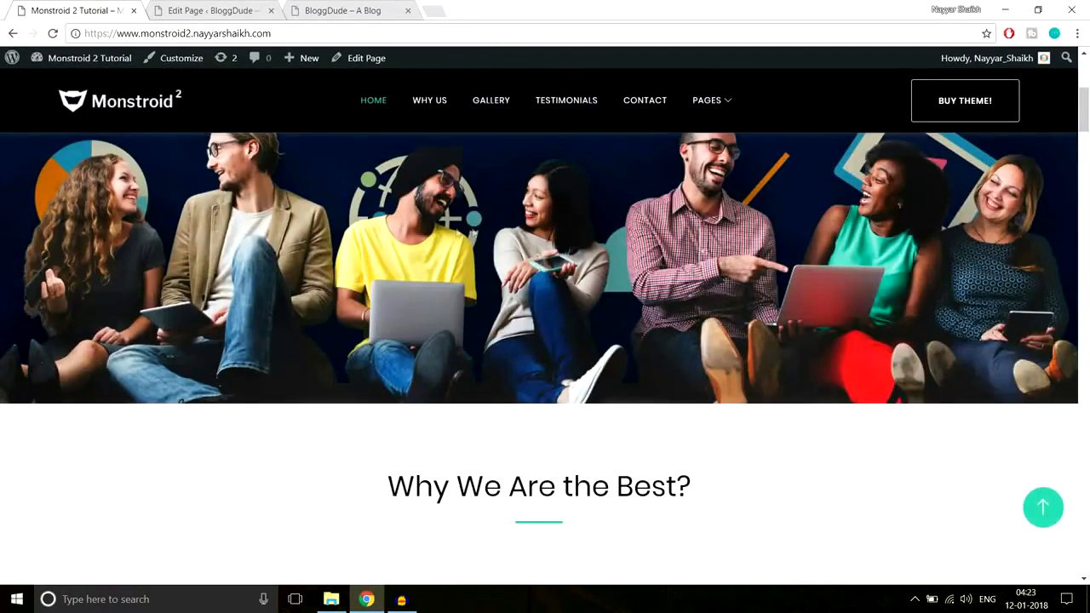
scroll(453, 225, down, 2)
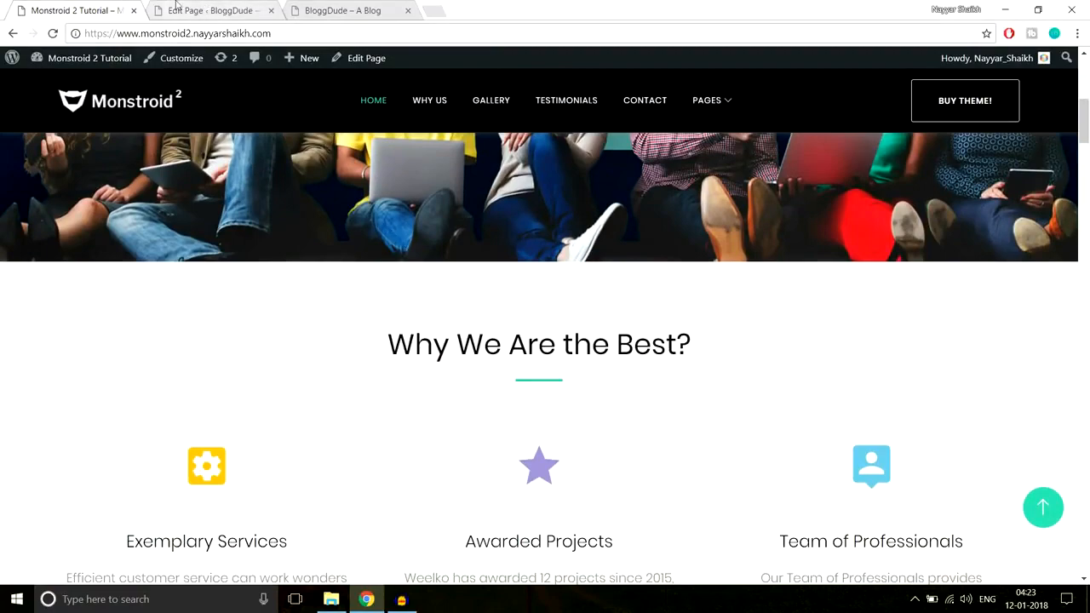
Compare the demo's hero and "Why We Are the Best?" sections with the hero modules in the Homepage's Power builder layout
scroll(465, 317, up, 2)
scroll(465, 317, down, 3)
drag(387, 273, 782, 467)
click(711, 419)
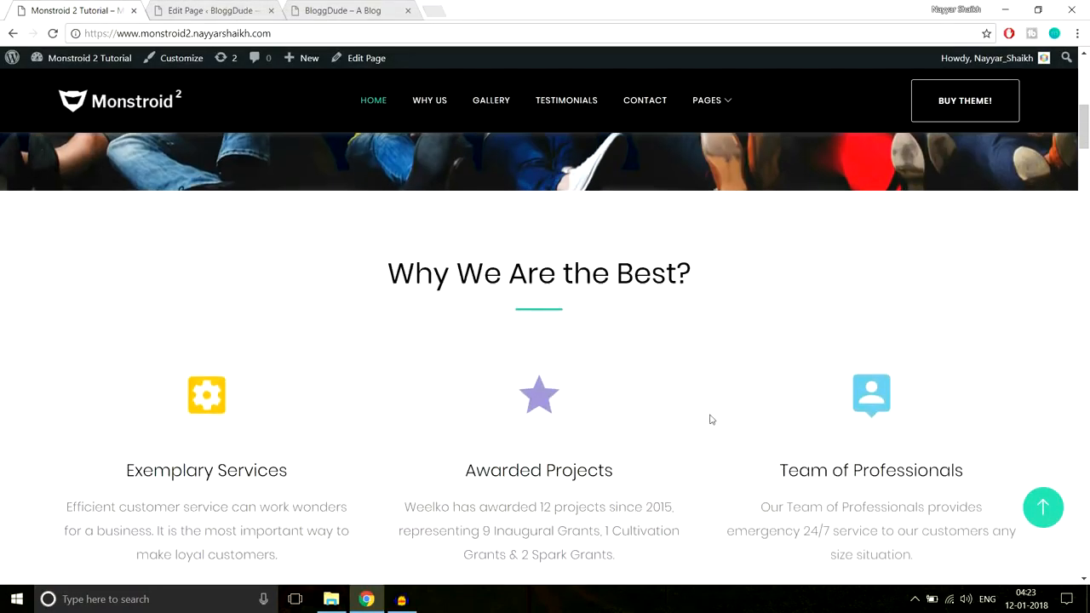
scroll(713, 400, up, 1)
scroll(766, 366, up, 4)
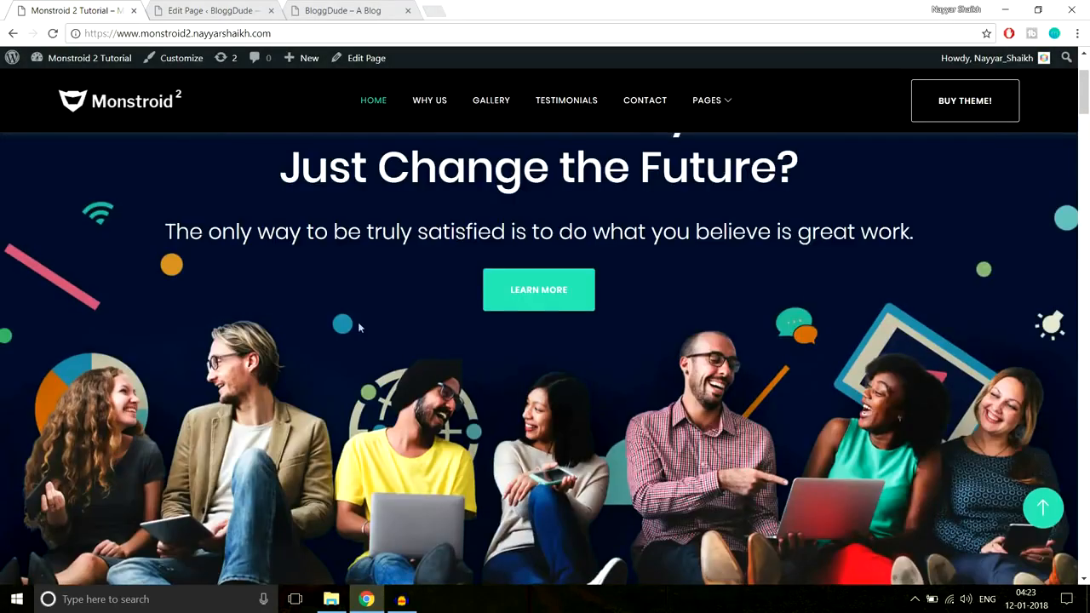
scroll(864, 364, down, 3)
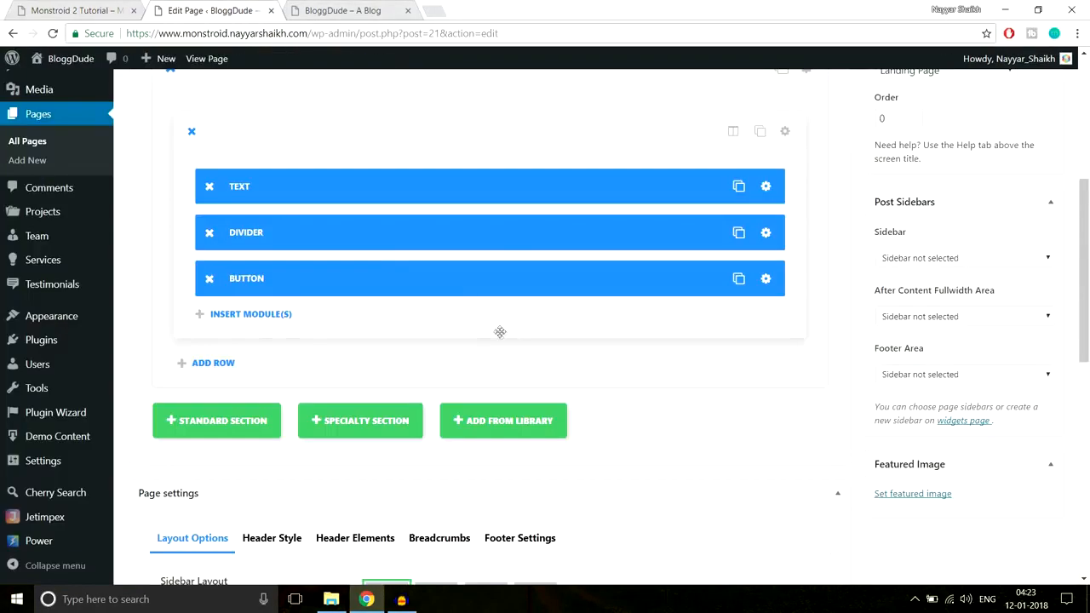
scroll(499, 332, up, 1)
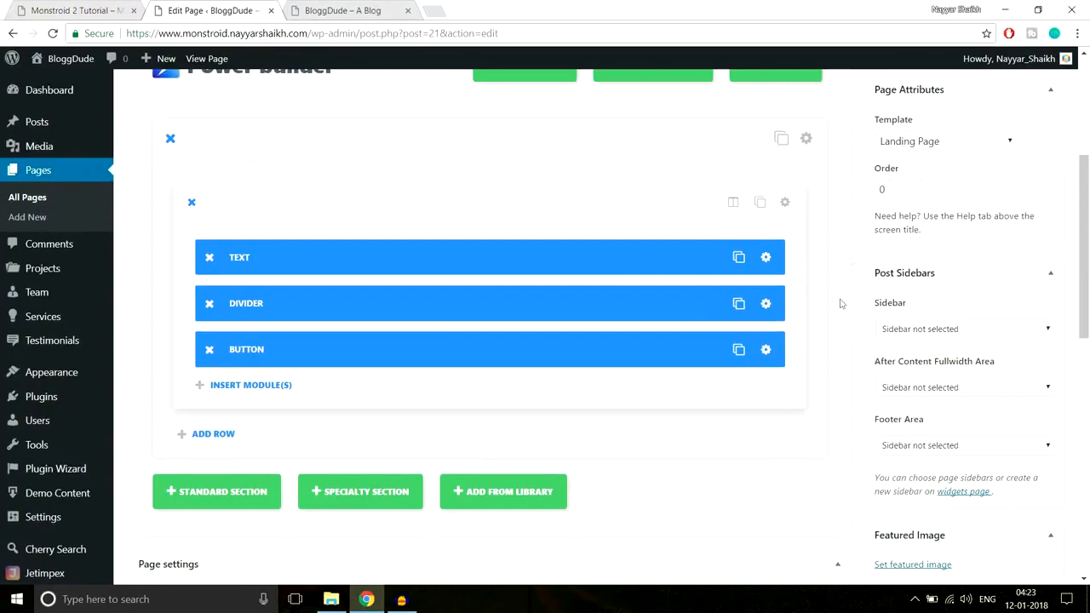
scroll(397, 368, down, 1)
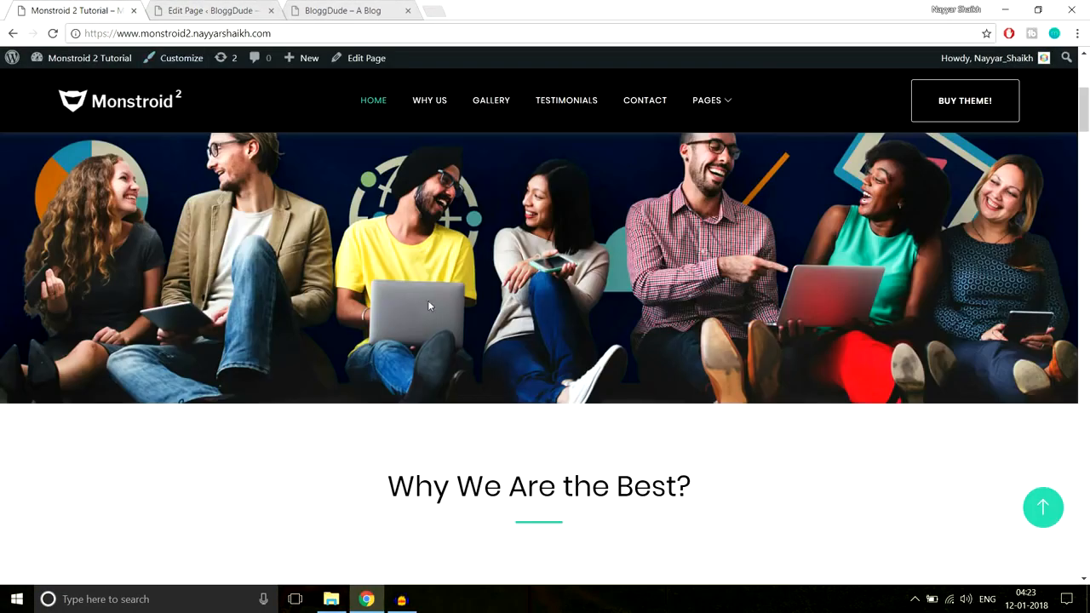
scroll(617, 312, up, 2)
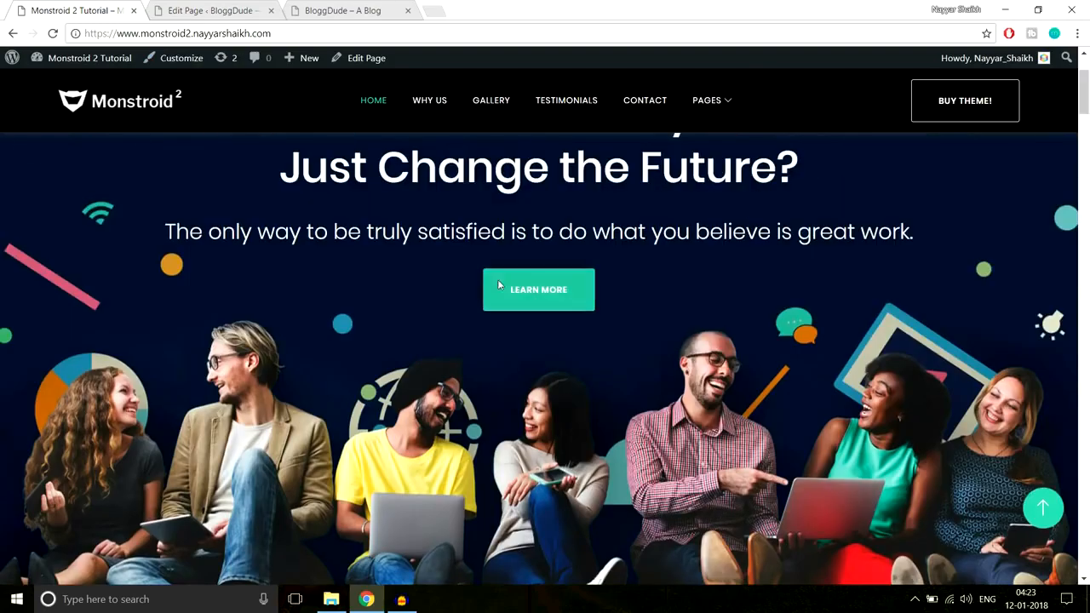
scroll(1065, 272, down, 2)
scroll(883, 313, down, 3)
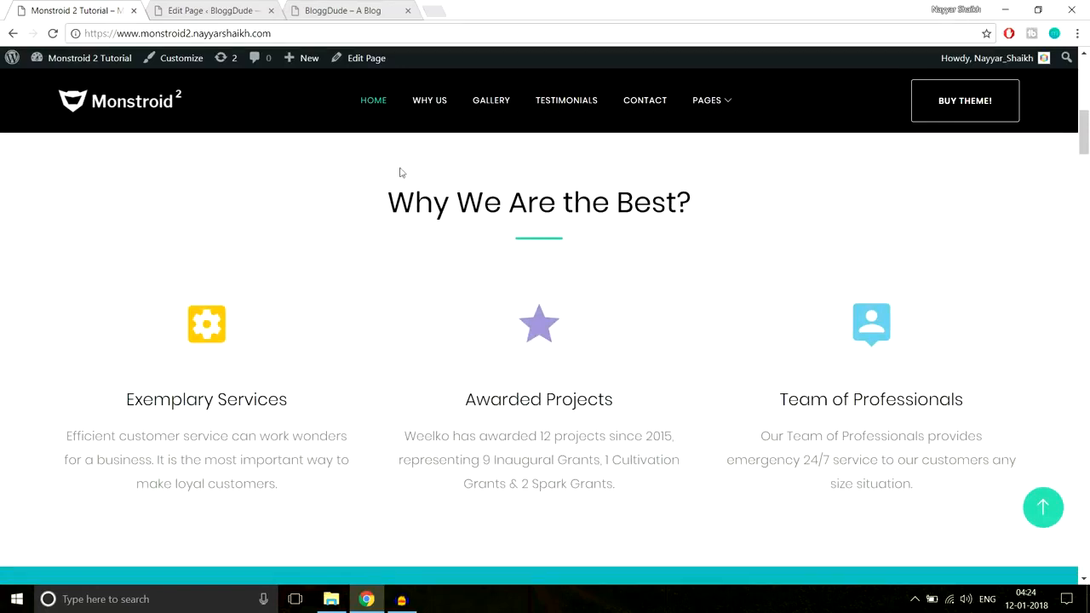
Add a standard section below the Homepage's hero section, using a single full-width column for its row
click(199, 10)
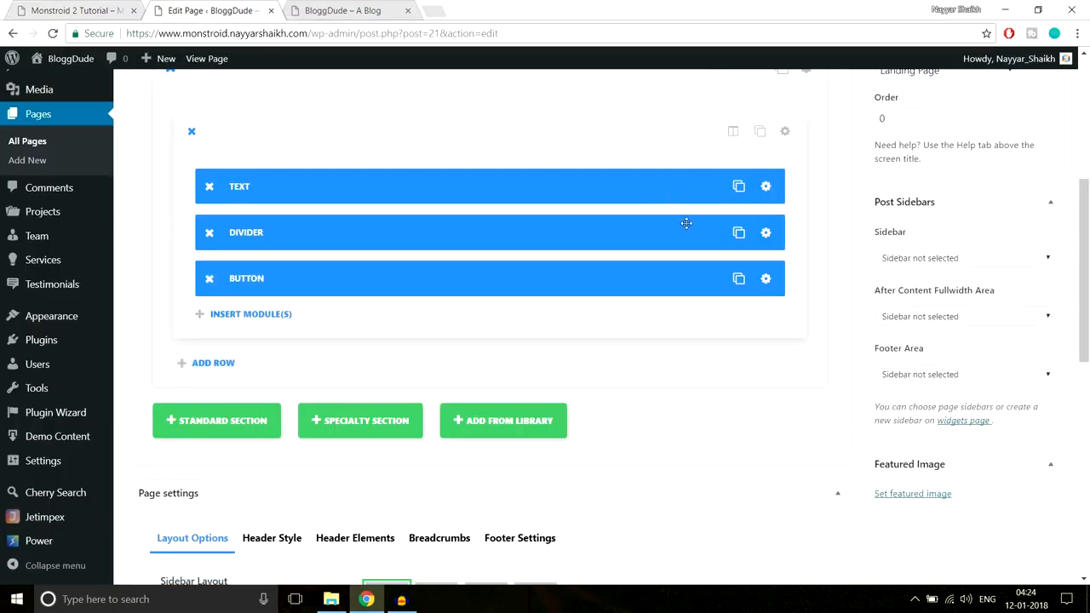
scroll(425, 255, down, 2)
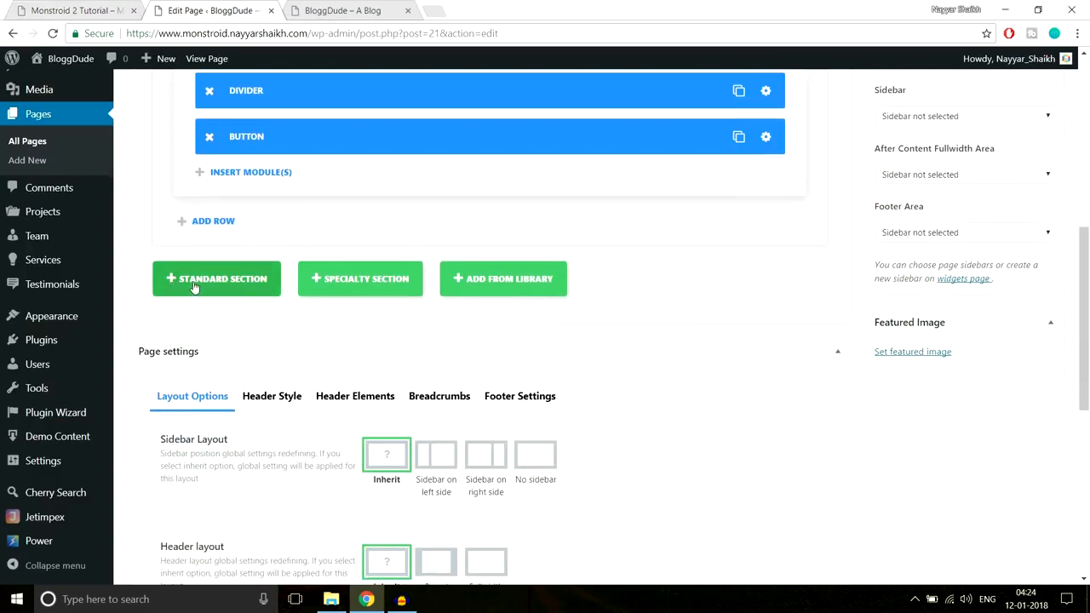
click(216, 285)
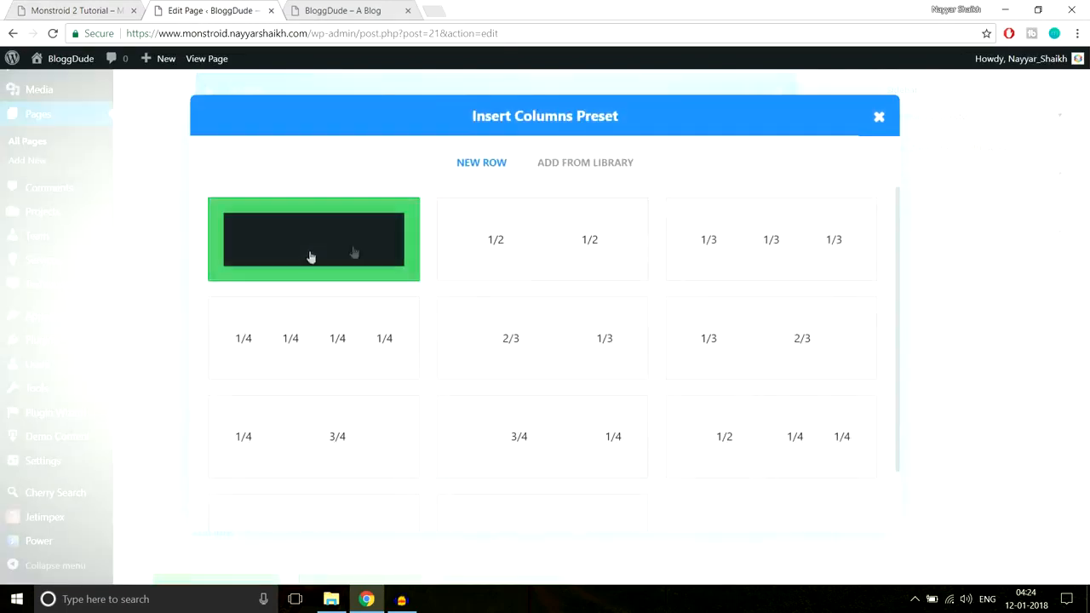
click(66, 4)
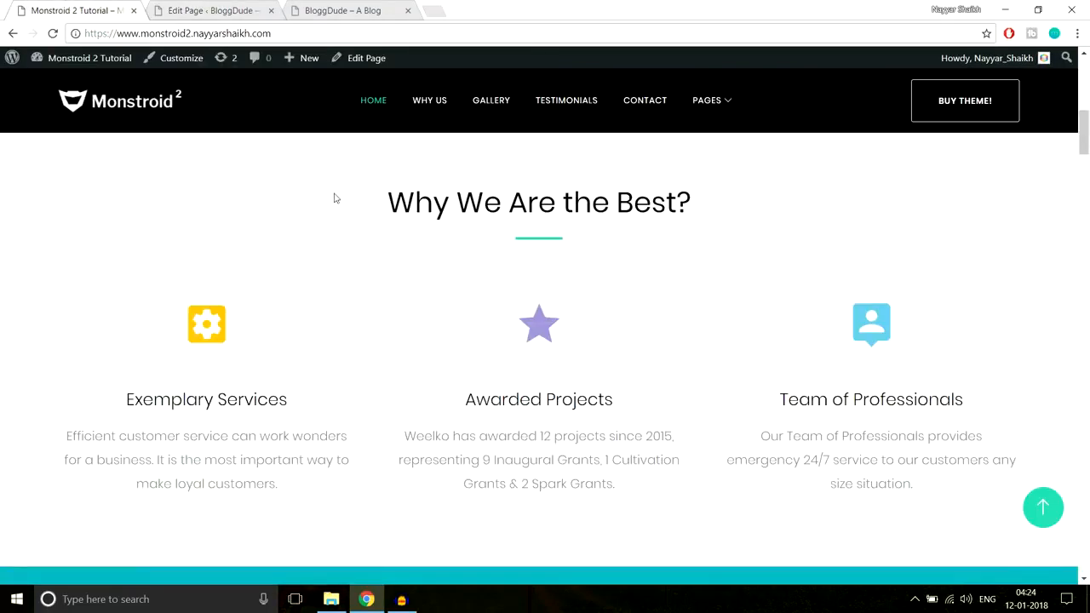
drag(366, 195, 688, 231)
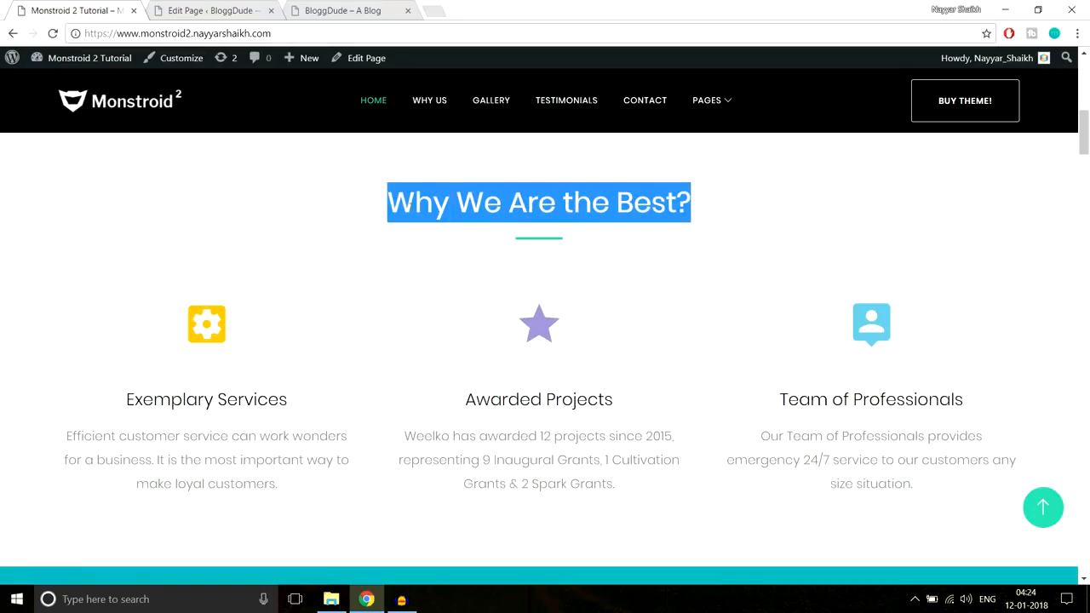
click(202, 7)
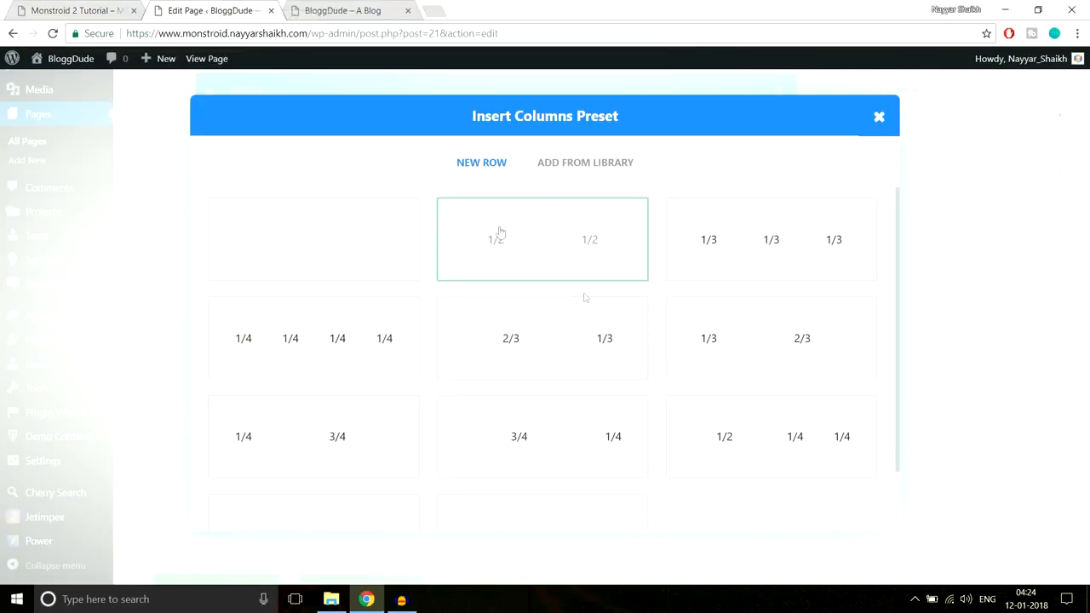
click(367, 257)
scroll(584, 311, down, 2)
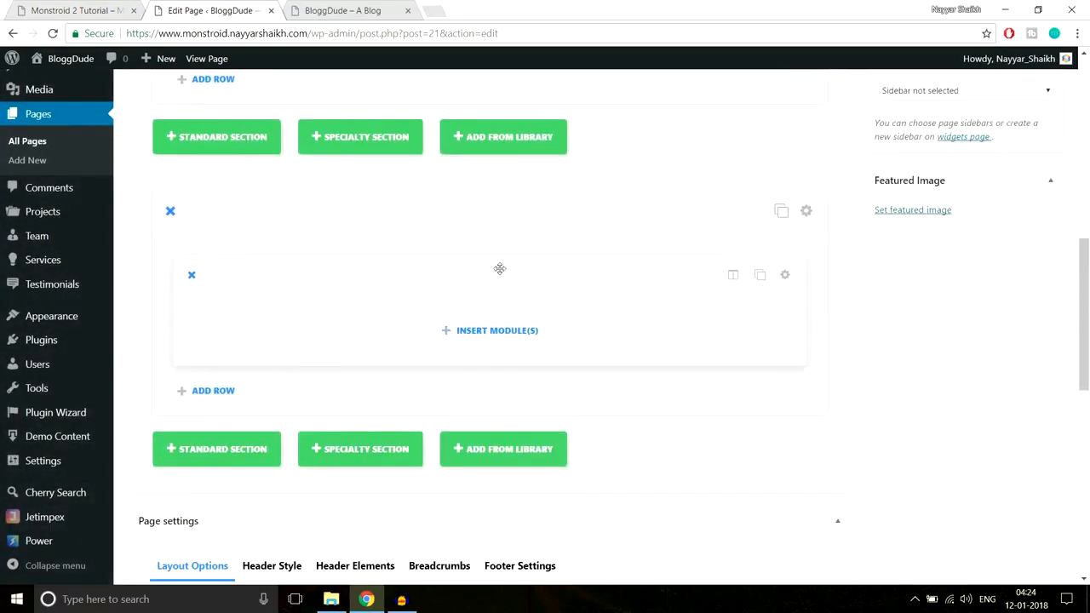
Copy the "Why We Are the Best?" heading from the demo and insert a Text module in the new section's row
click(54, 8)
drag(385, 202, 775, 199)
key(ctrl+c)
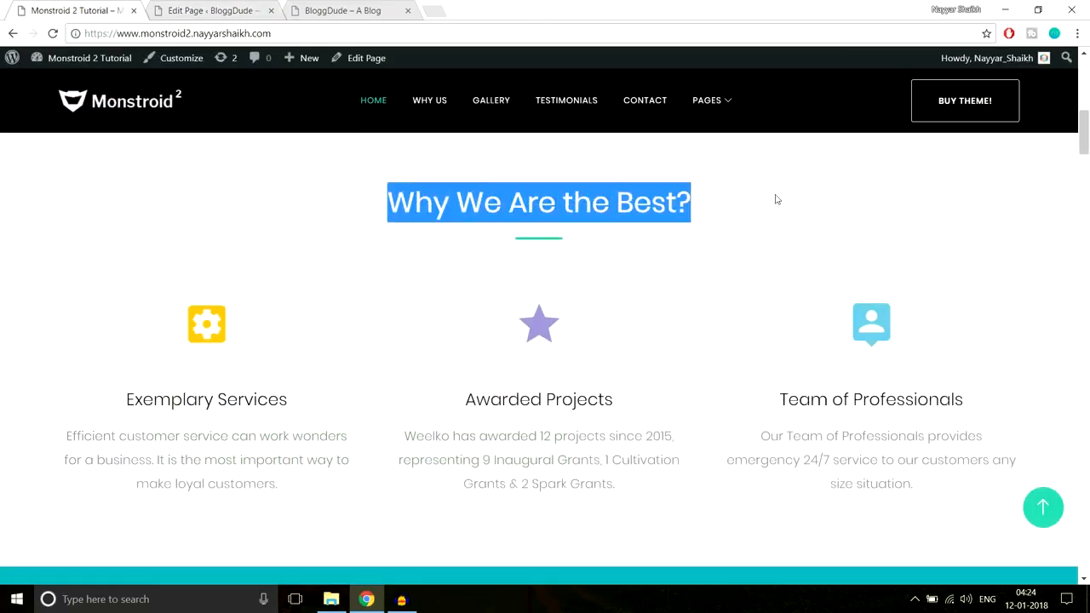
click(208, 10)
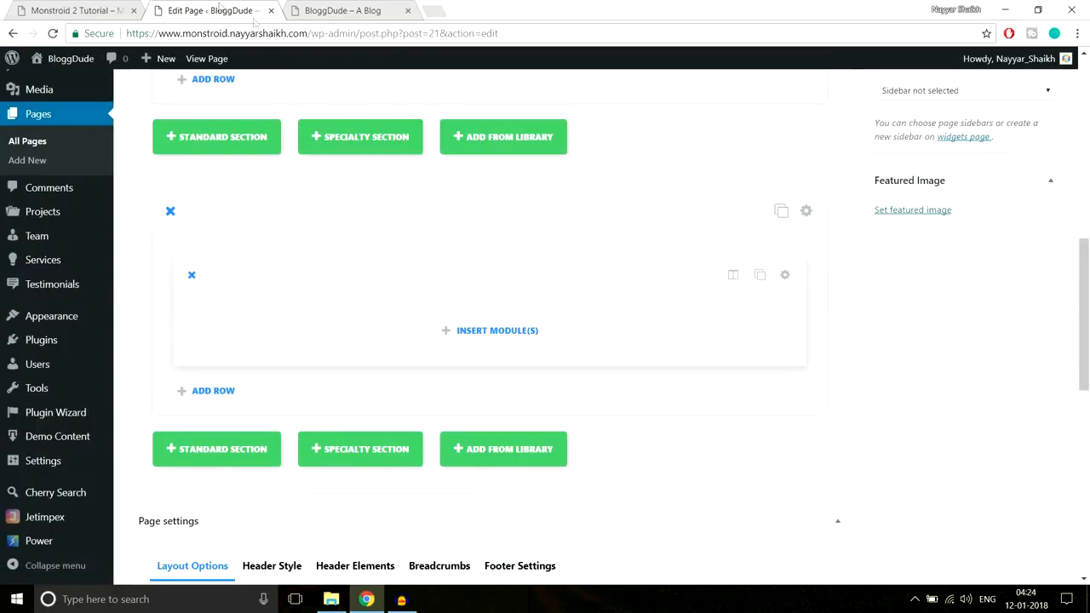
click(520, 335)
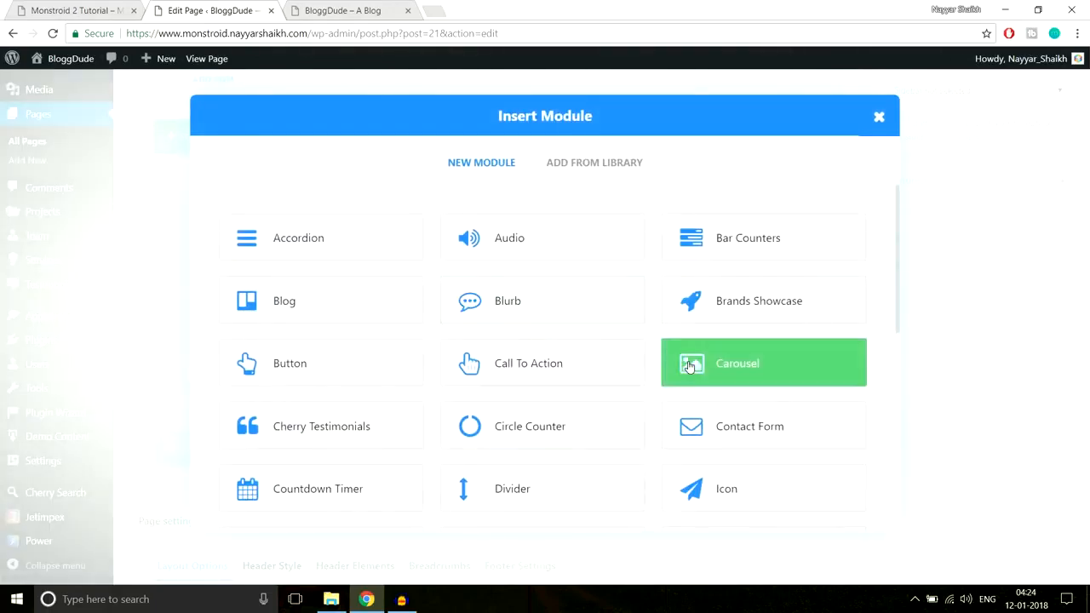
scroll(690, 367, down, 3)
scroll(690, 367, down, 3)
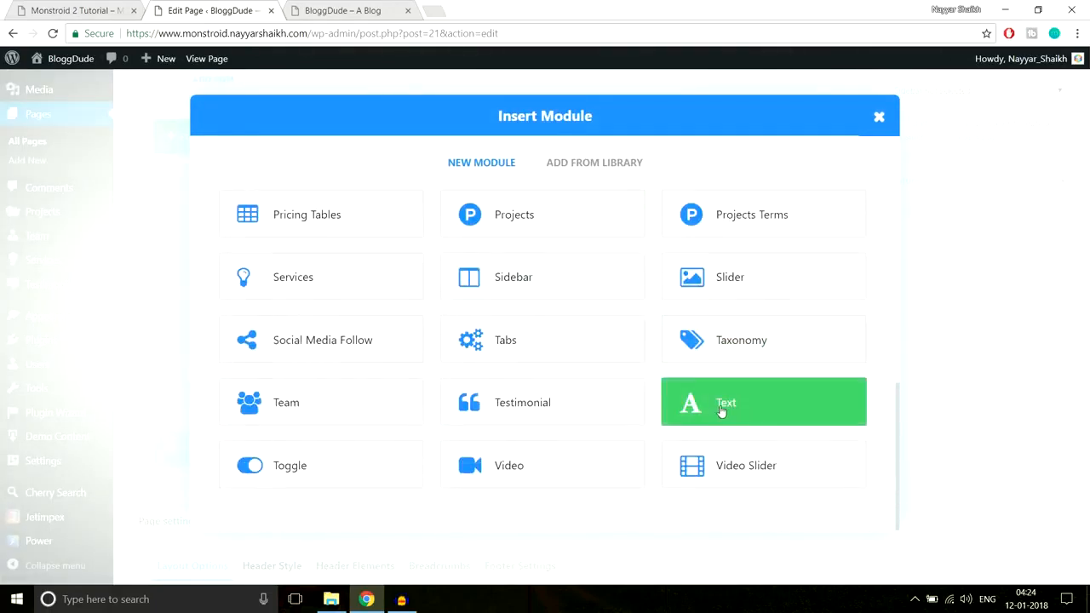
click(735, 412)
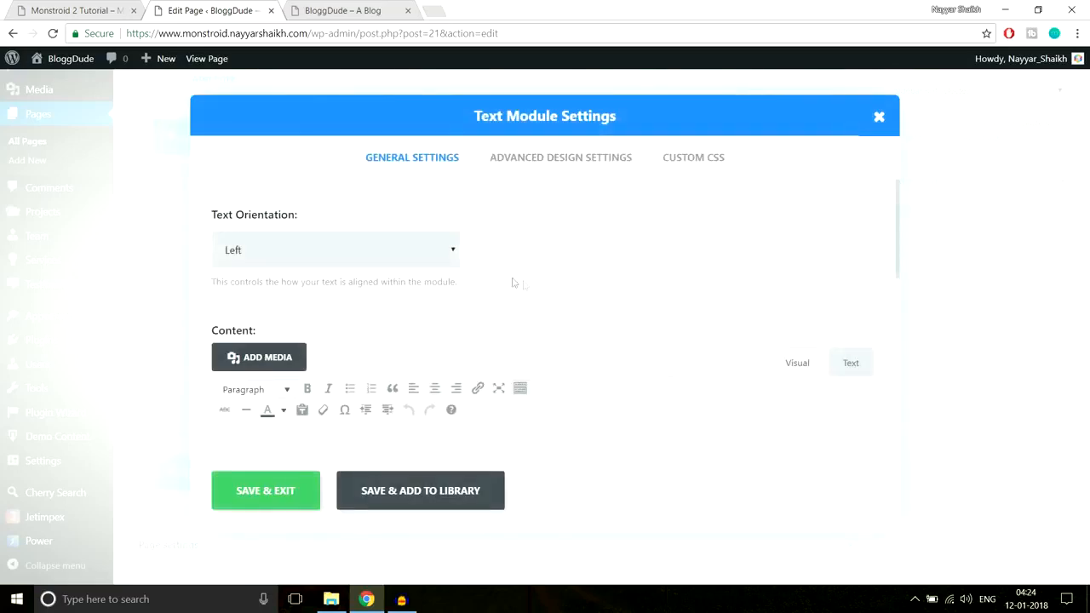
Set the Text module's orientation to Center, paste the "Why We Are the Best?" heading as its content, and save the module
click(388, 252)
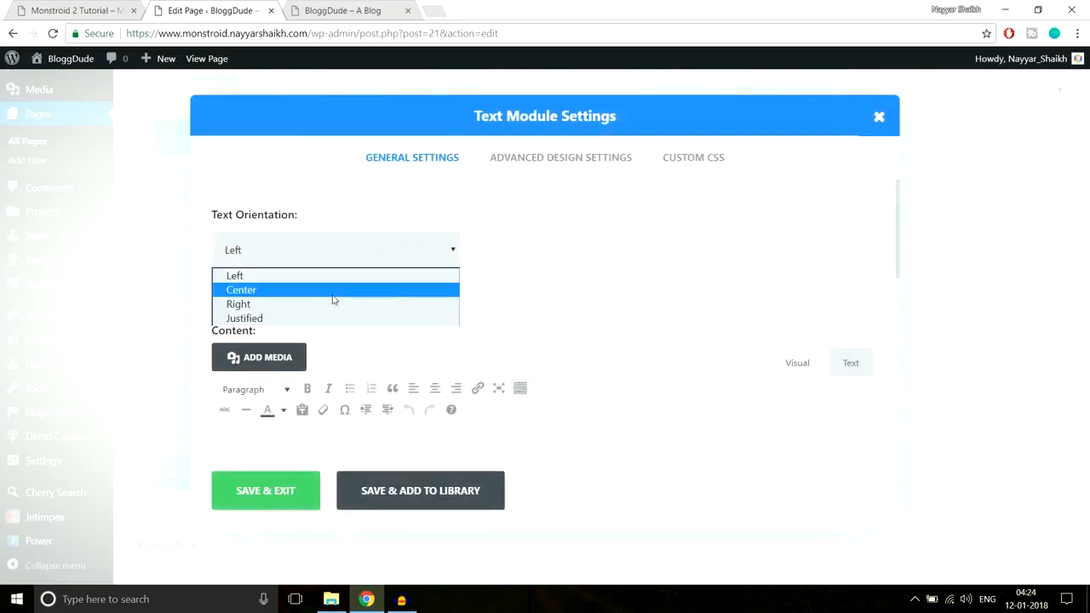
click(334, 294)
scroll(579, 301, down, 2)
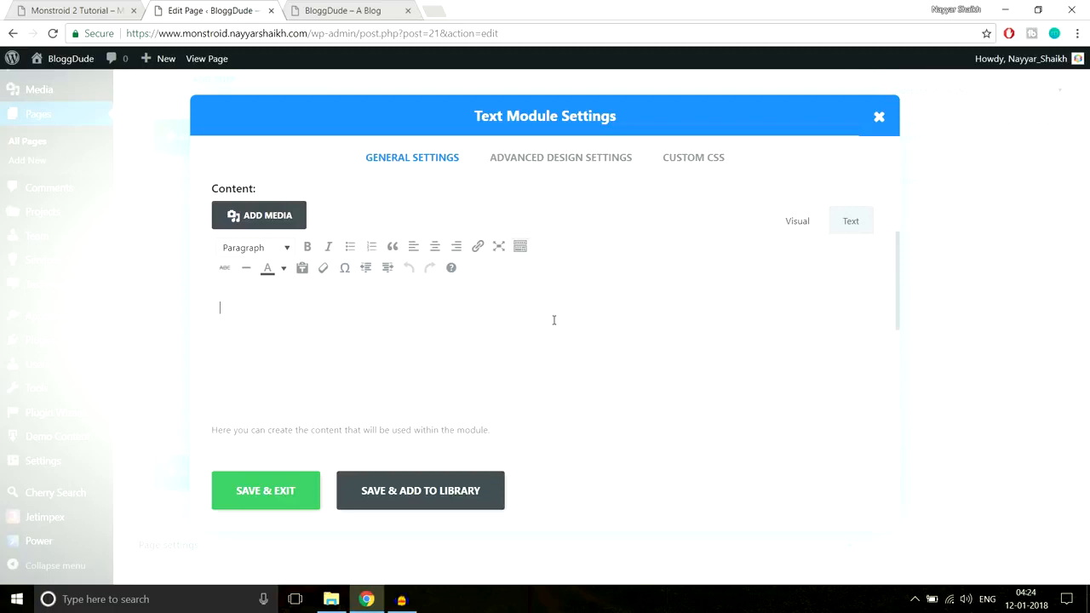
click(554, 320)
key(ctrl+v)
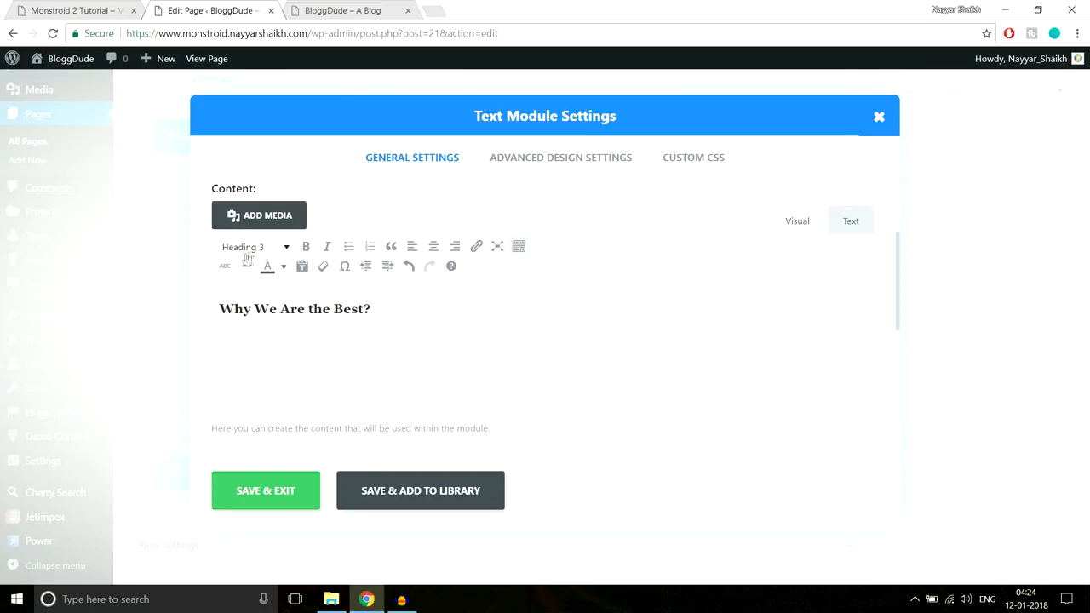
click(102, 8)
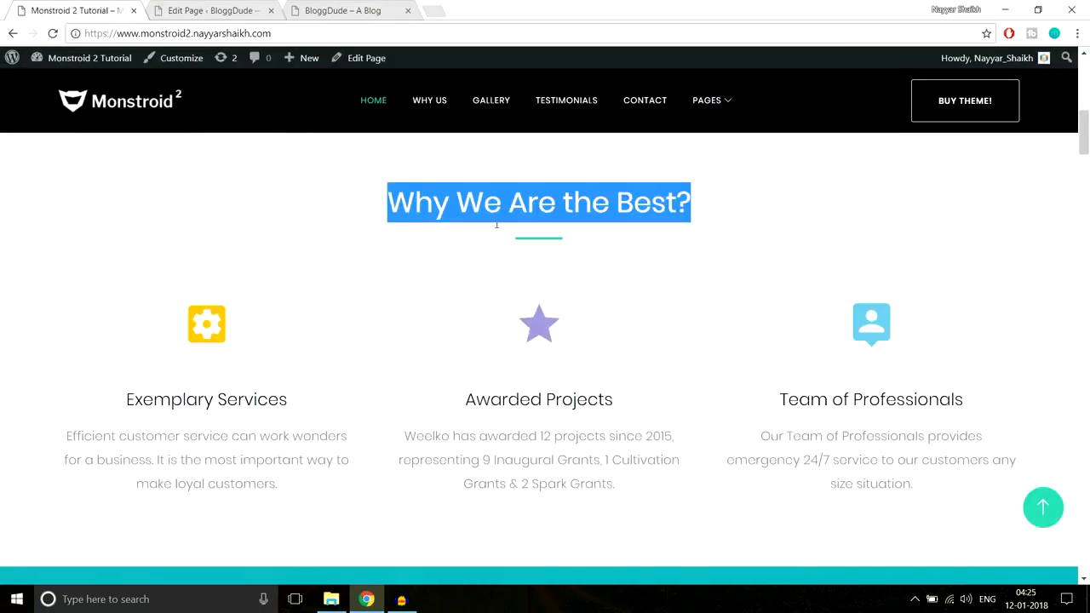
click(209, 10)
click(275, 496)
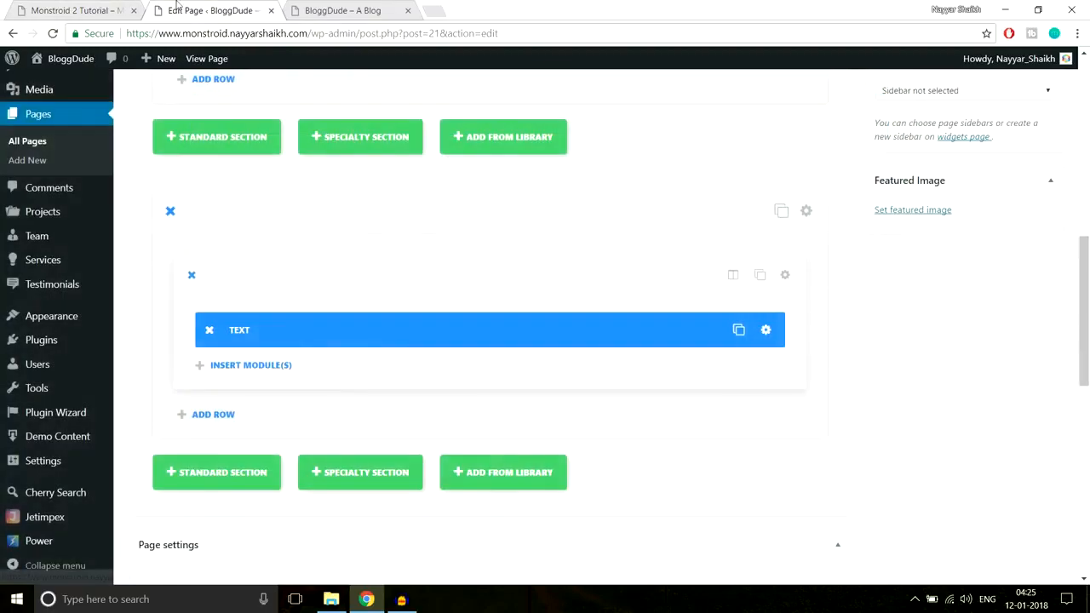
Open the CSS text file from the Monstroid-2 folder and examine its "Line After Center" and "Line After Left" snippets
click(106, 7)
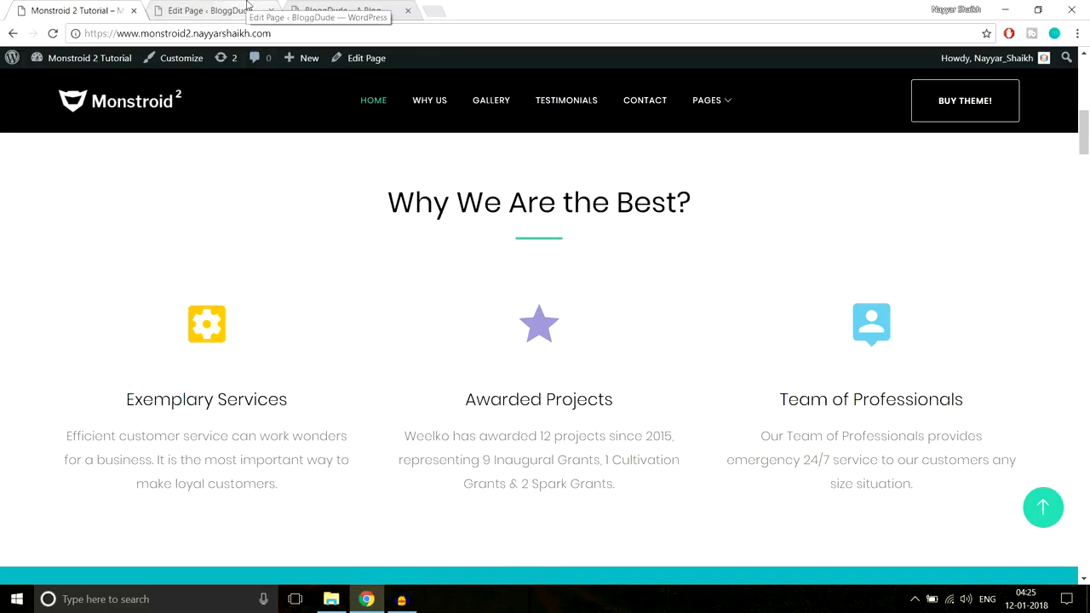
click(247, 6)
scroll(824, 331, down, 2)
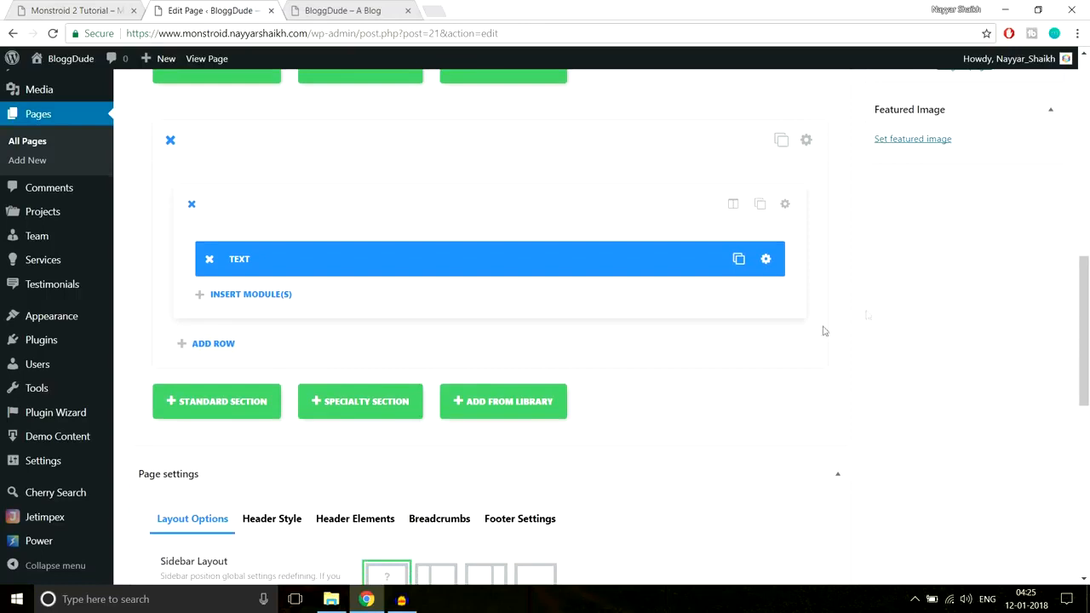
click(332, 598)
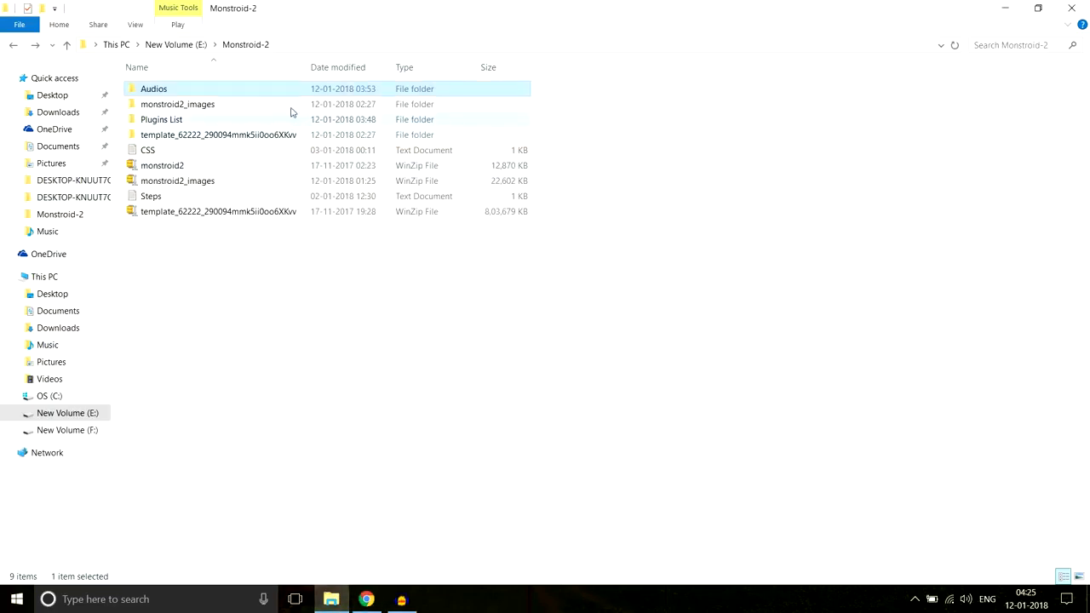
double_click(153, 154)
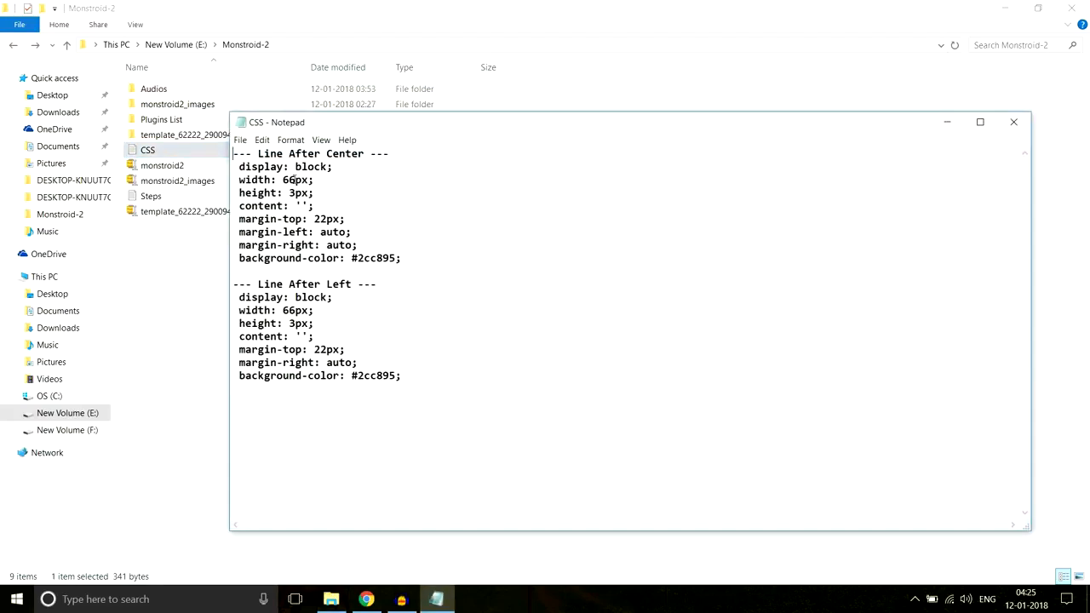
drag(429, 258, 238, 165)
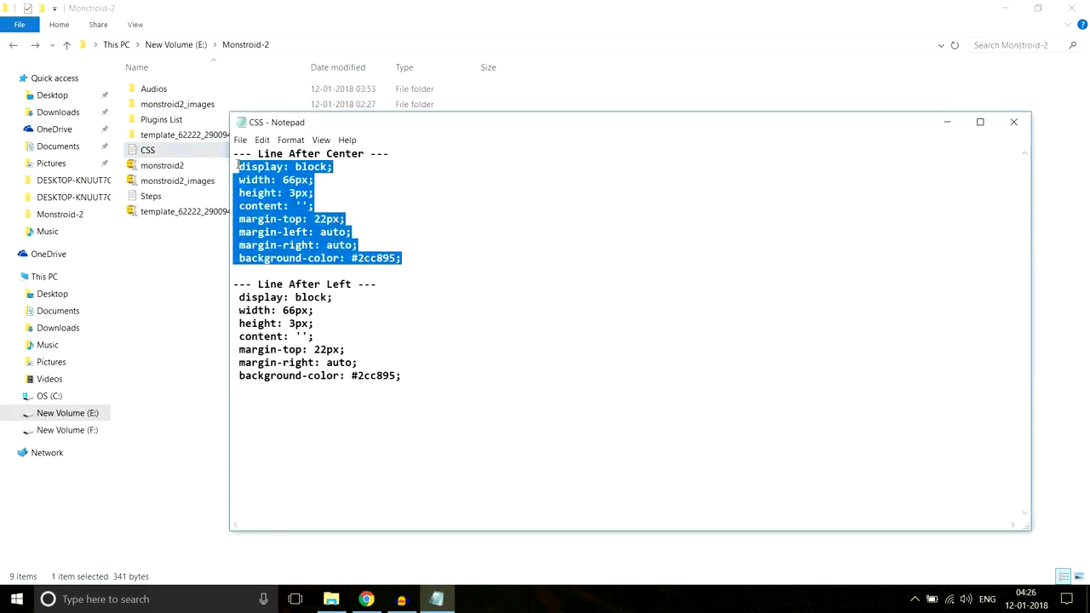
drag(389, 157, 228, 159)
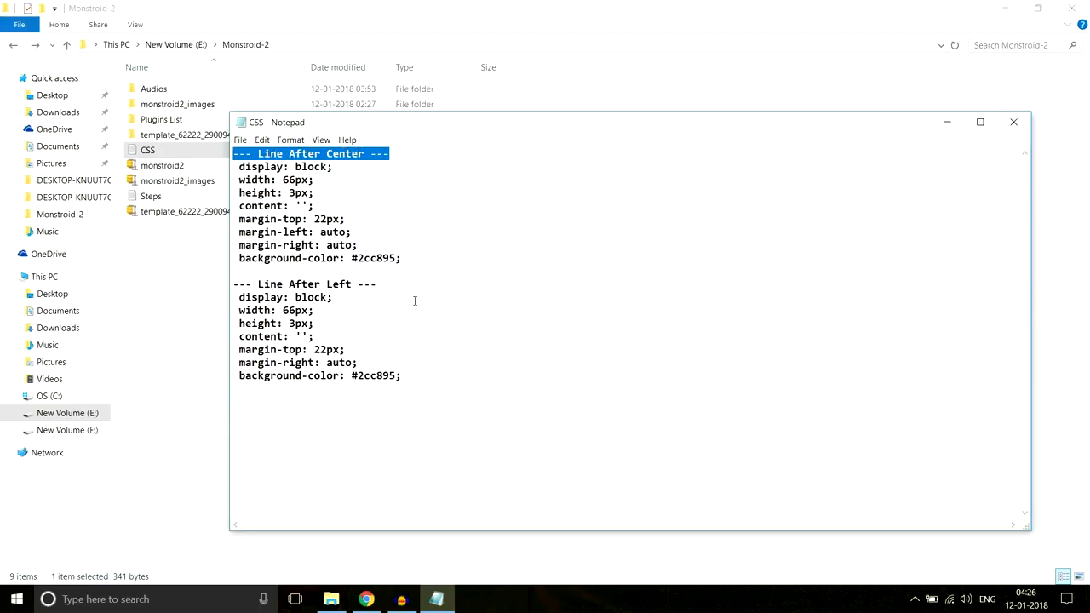
drag(378, 285, 227, 285)
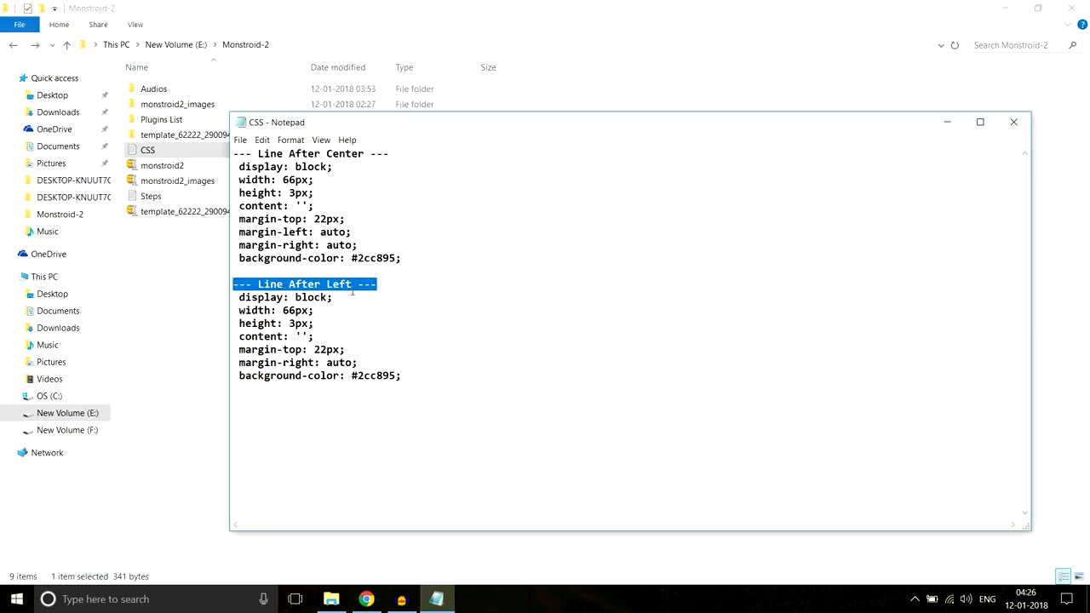
Check the demo heading's underline and select the "Line After Center" declarations in the CSS text file, from display: block to background-color: #2cc895
click(367, 599)
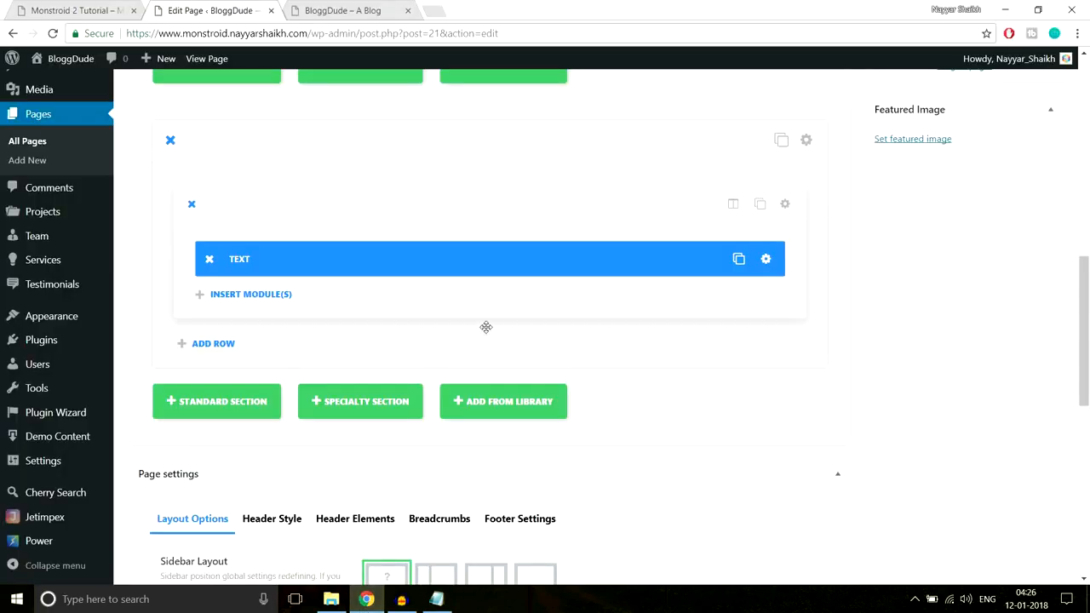
click(98, 11)
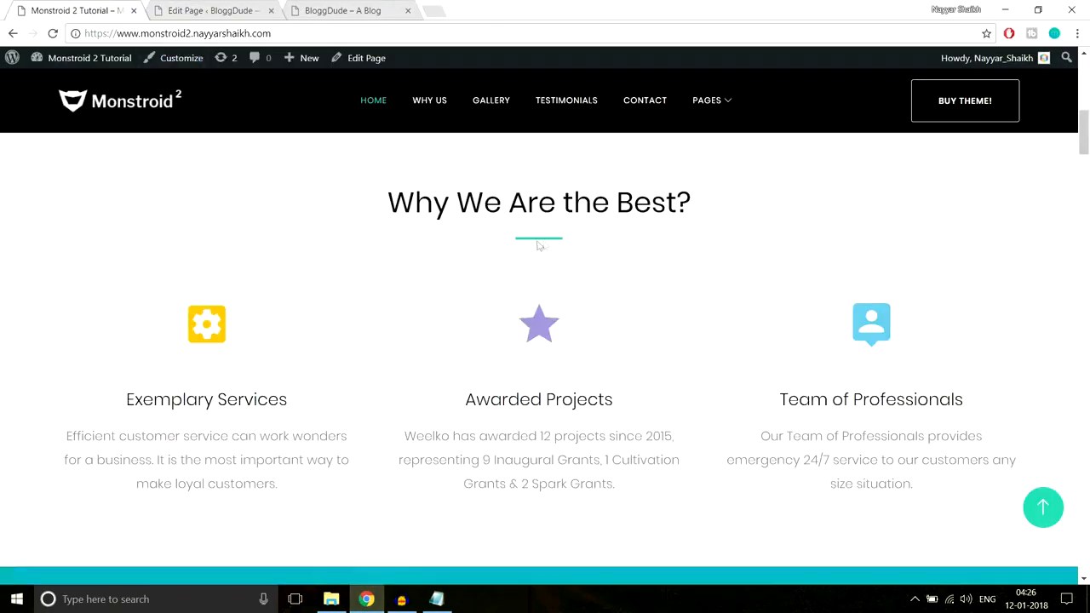
click(436, 599)
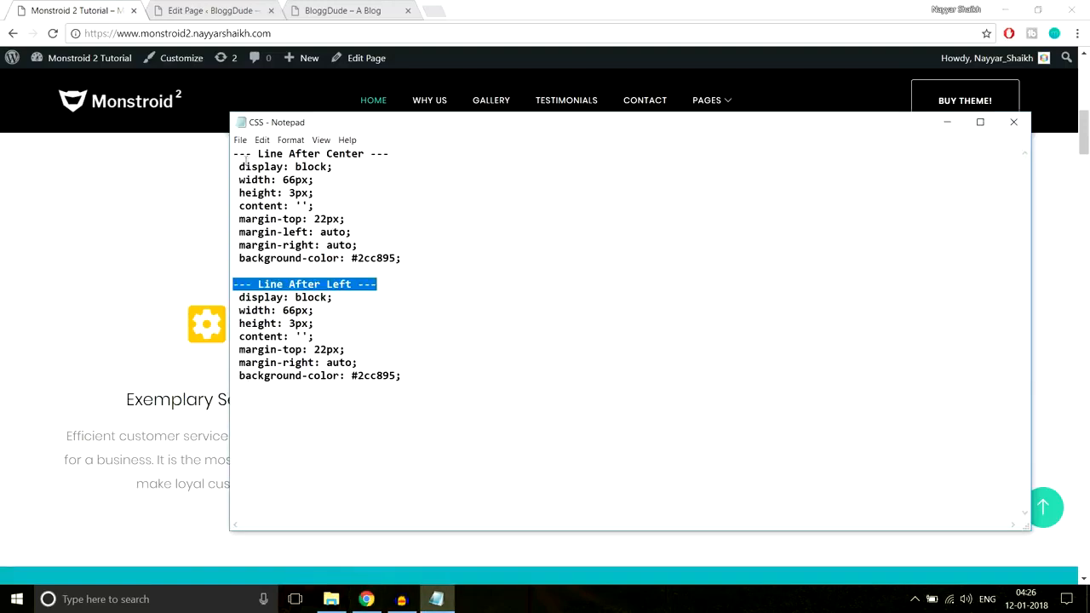
drag(240, 165, 423, 252)
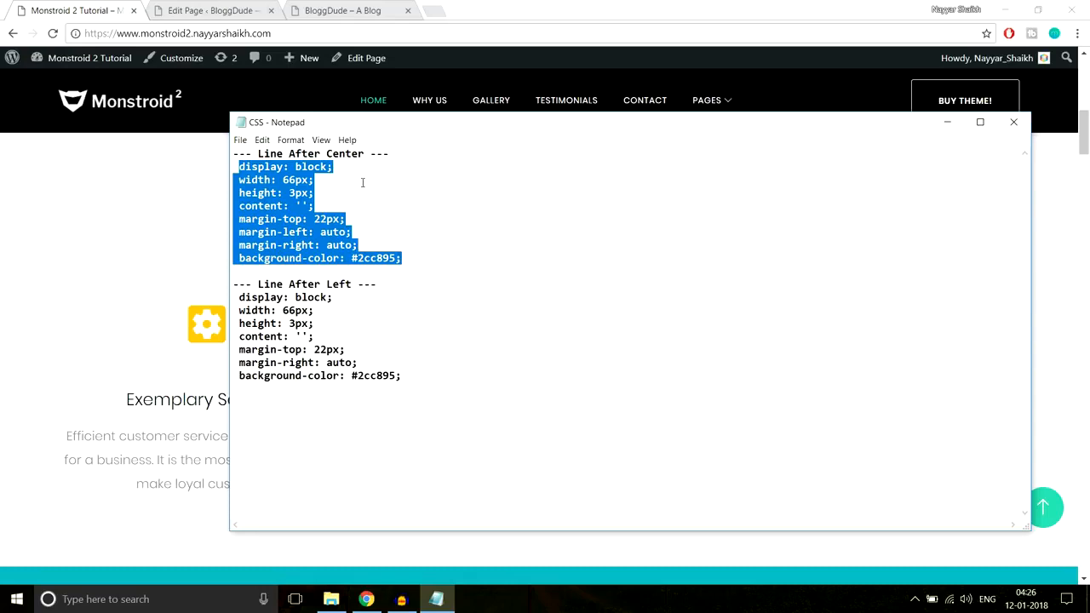
Paste the copied "Line After Center" declarations into the After custom CSS of the "Why We Are the Best?" Text module
click(245, 11)
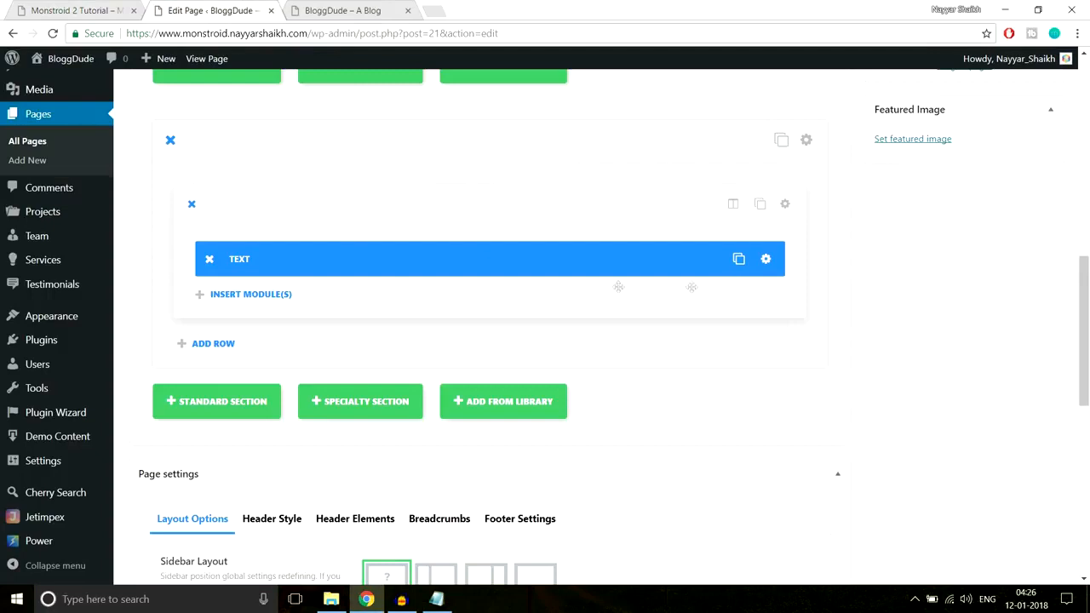
click(766, 261)
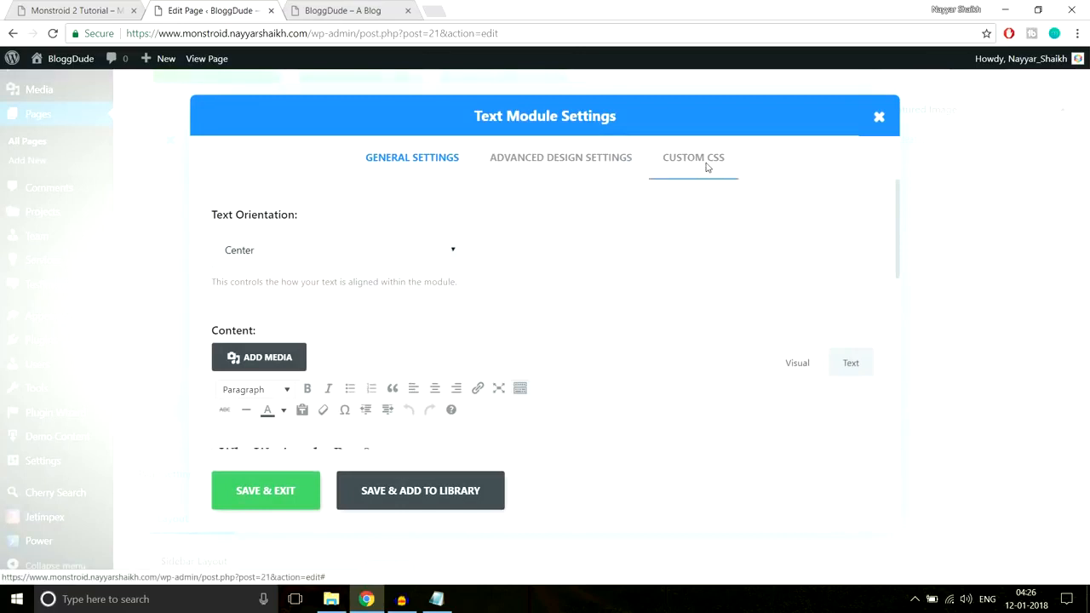
click(707, 167)
scroll(763, 292, down, 5)
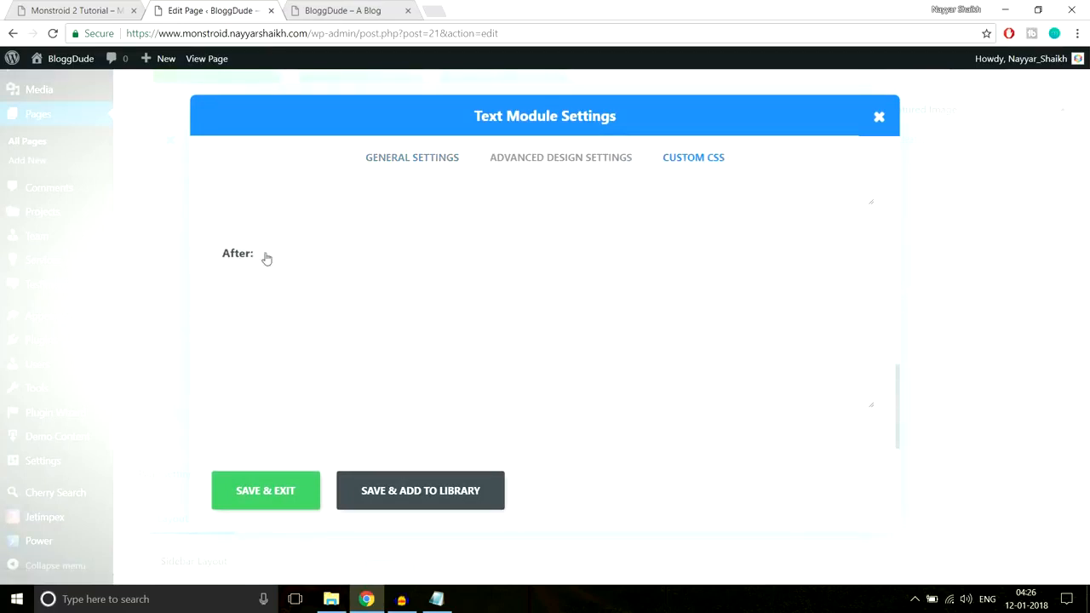
click(262, 316)
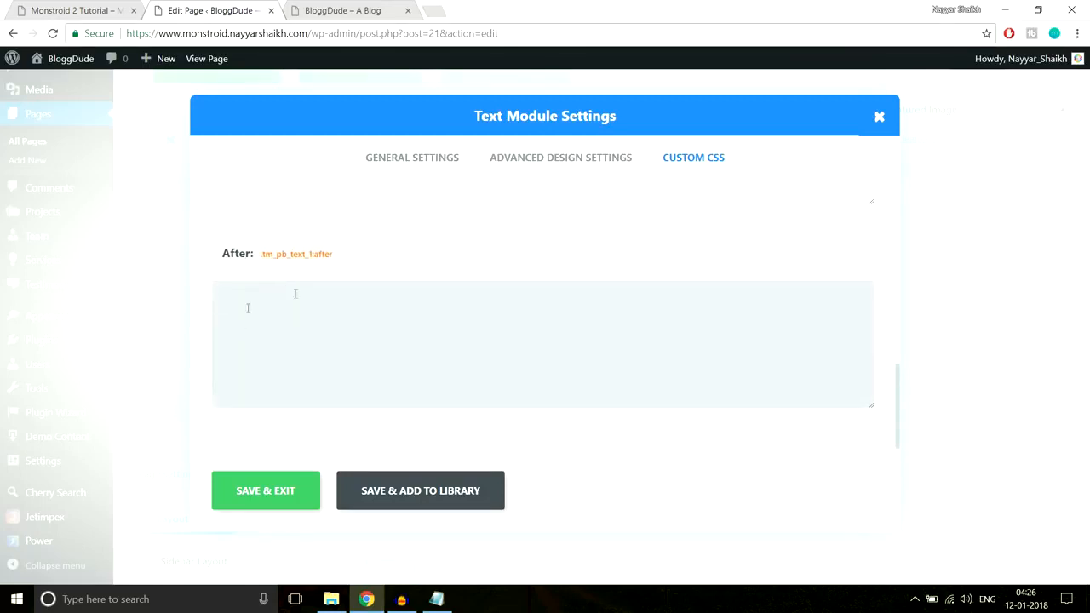
key(ctrl+v)
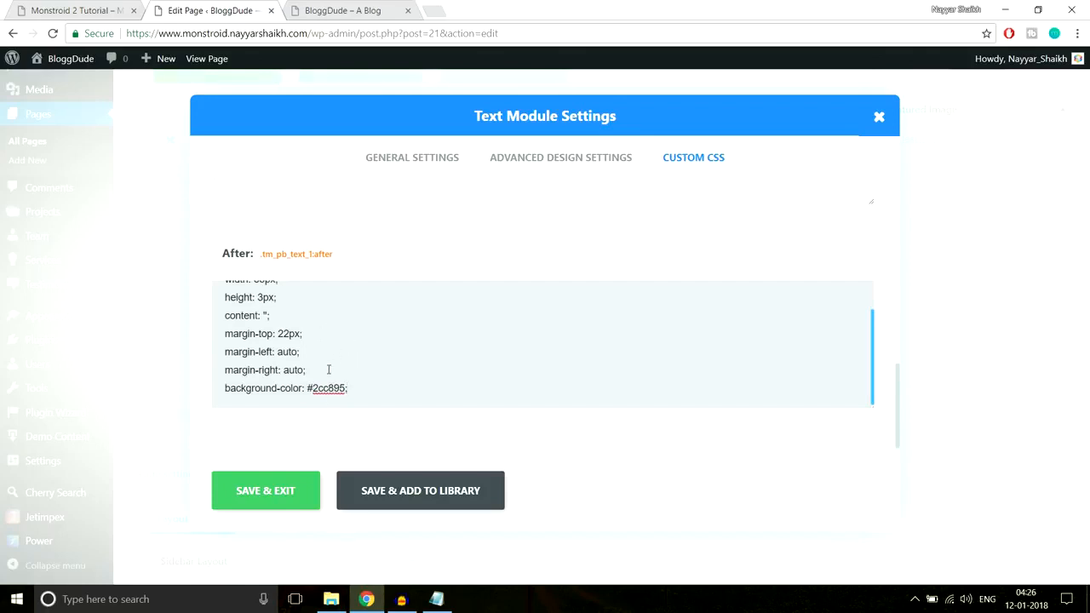
Check the demo's "Why We Are the Best?" heading and its underline, and save the Text module with its custom CSS
click(100, 11)
drag(380, 204, 711, 214)
click(543, 242)
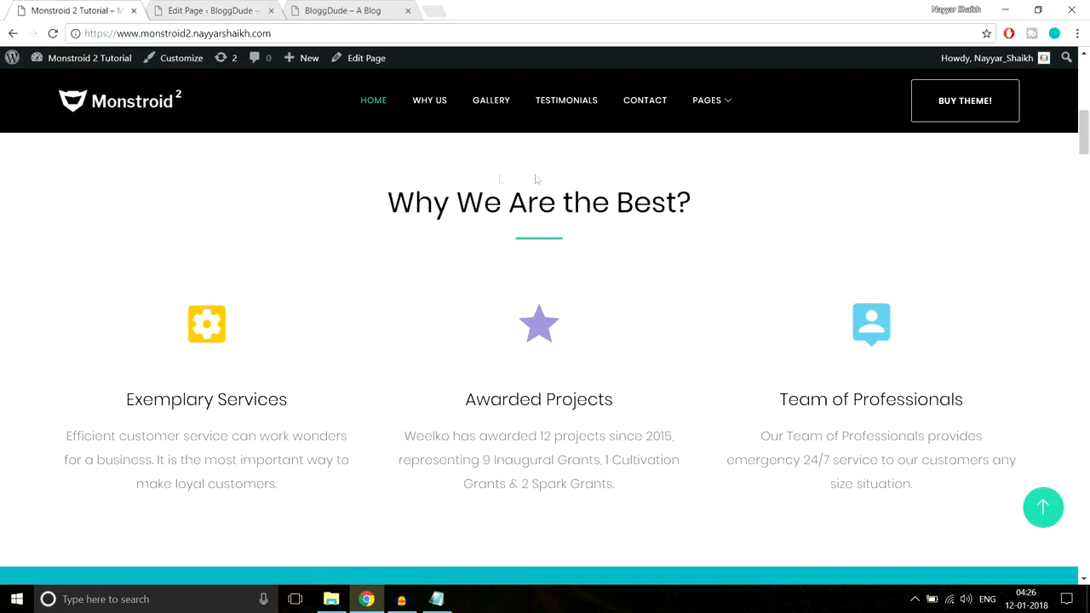
click(223, 10)
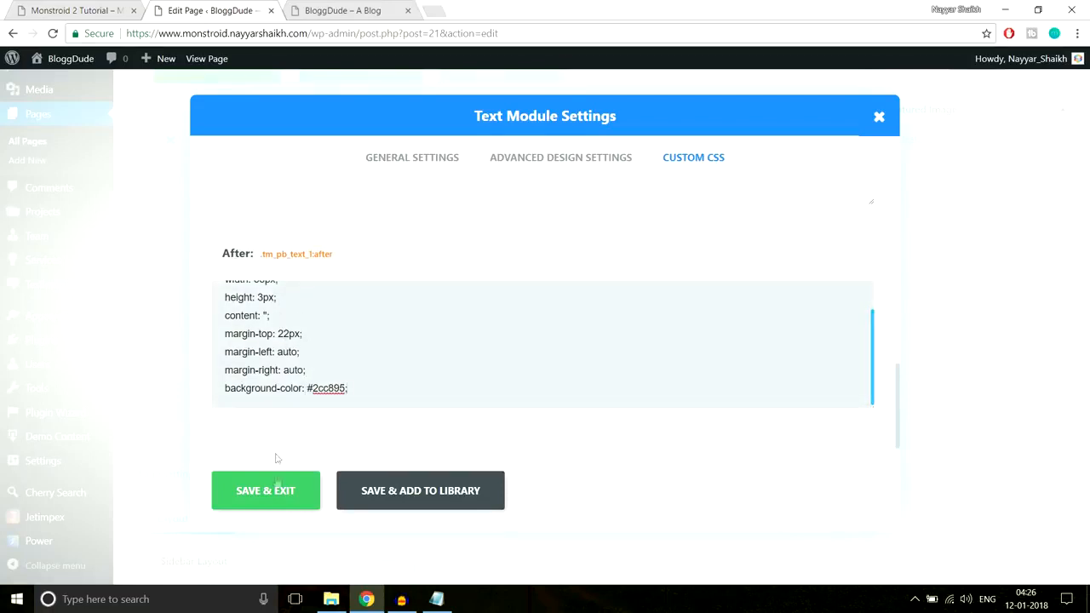
click(280, 492)
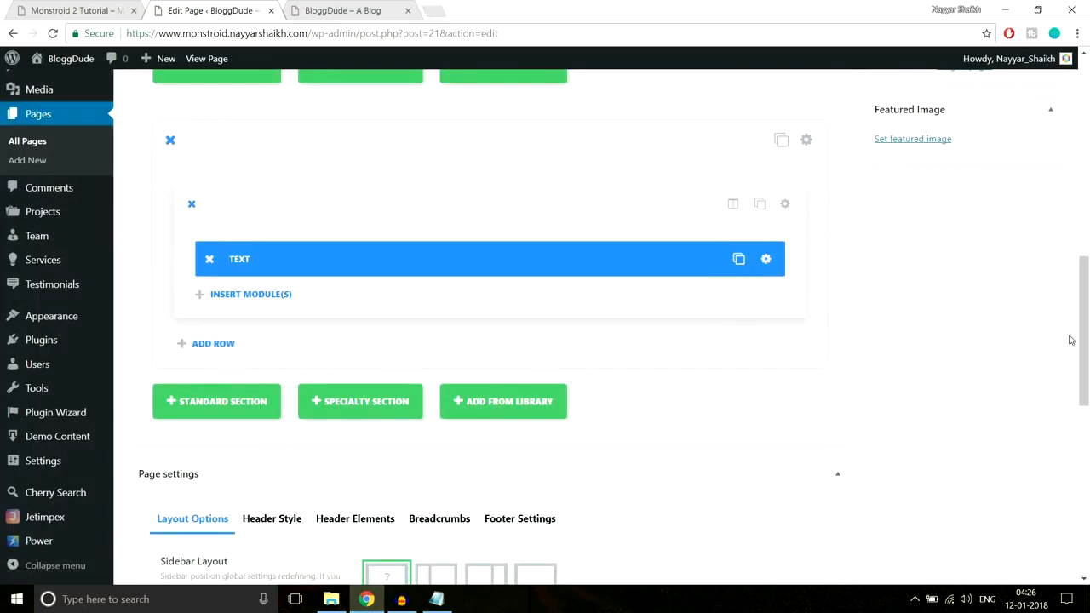
Update the Homepage page and reload the live BloggDude homepage
scroll(1071, 340, up, 8)
click(1030, 271)
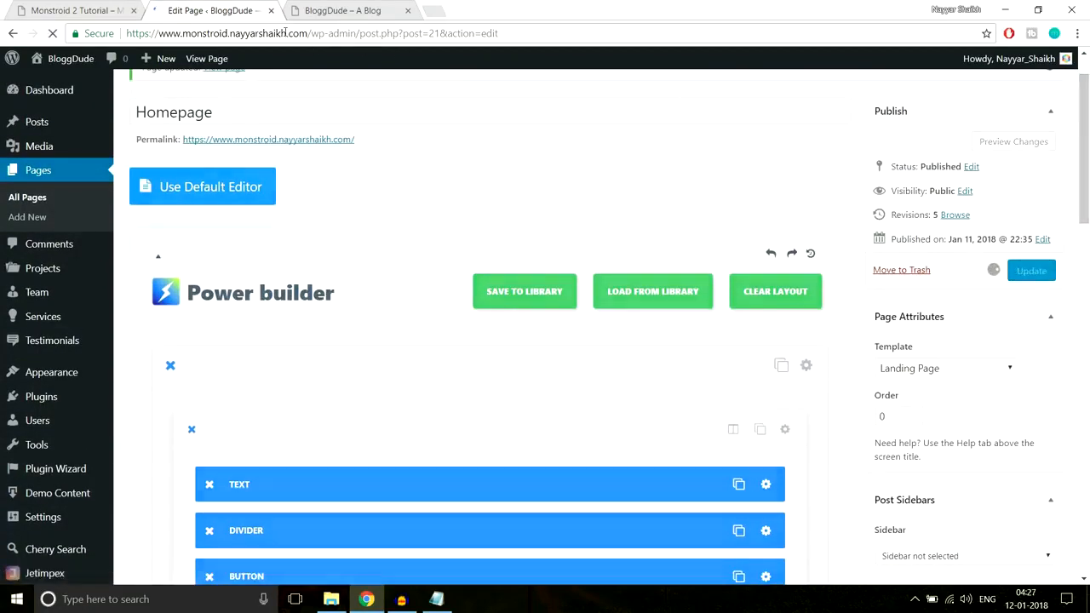
click(342, 10)
click(355, 33)
key(Return)
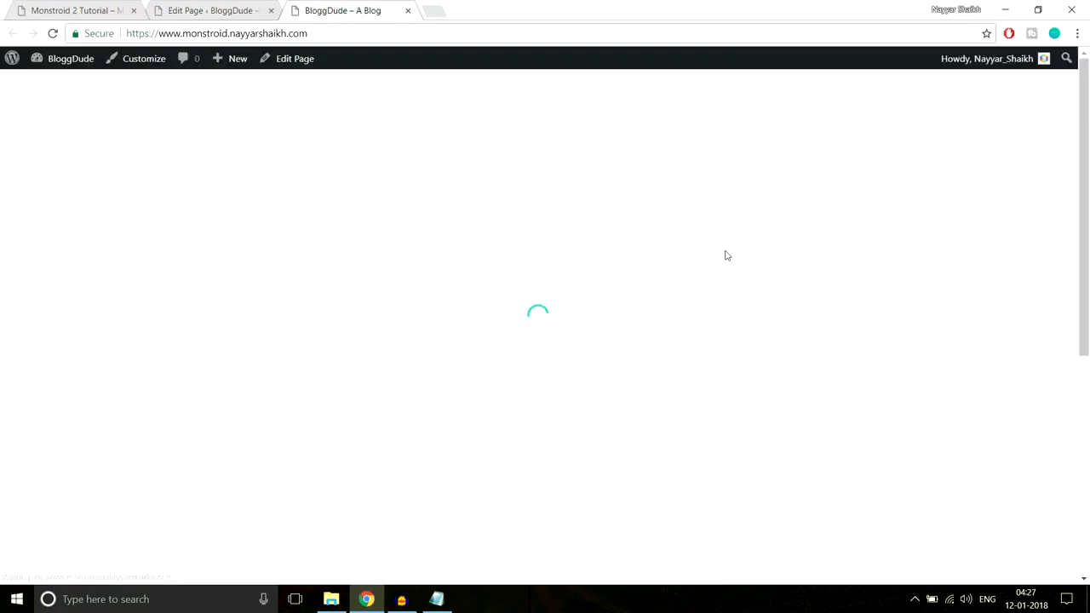
Examine the "Why We Are the Best?" heading and its underline on the live homepage and compare them with the demo
scroll(731, 287, down, 2)
scroll(731, 291, down, 2)
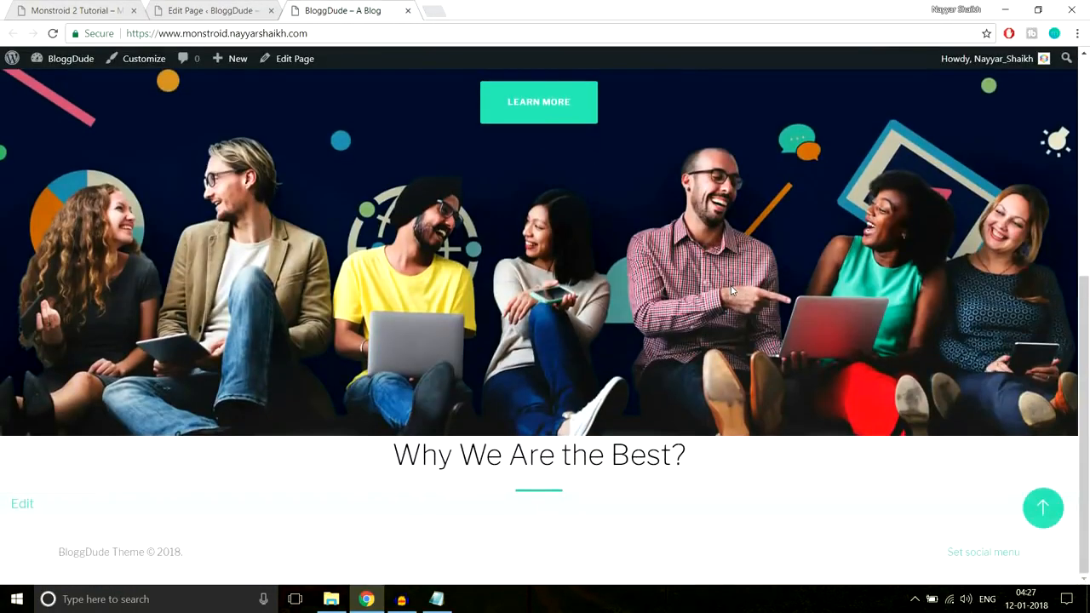
drag(405, 455, 708, 458)
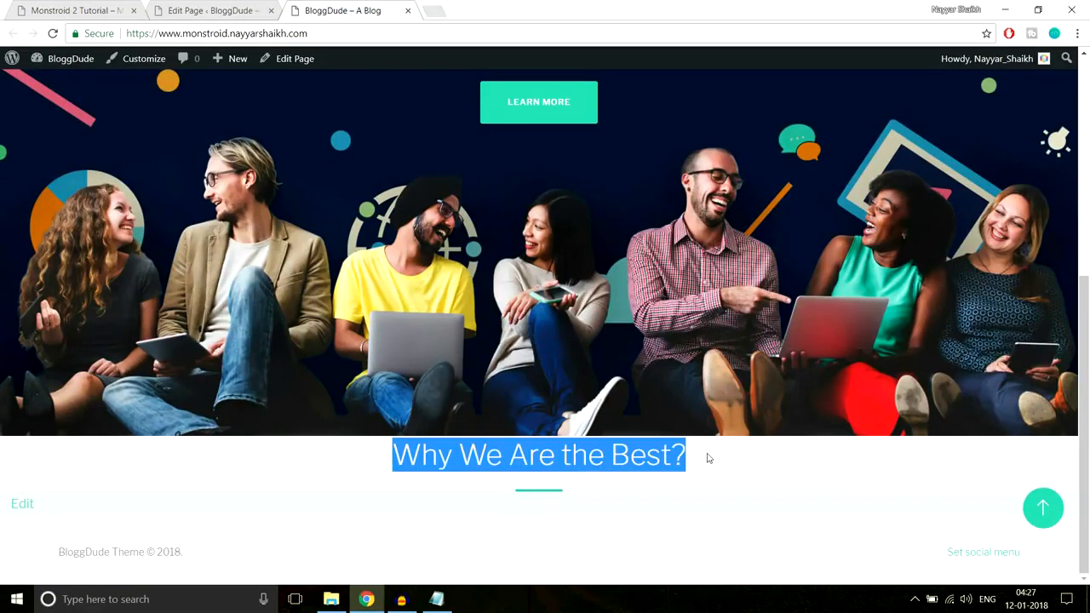
click(623, 490)
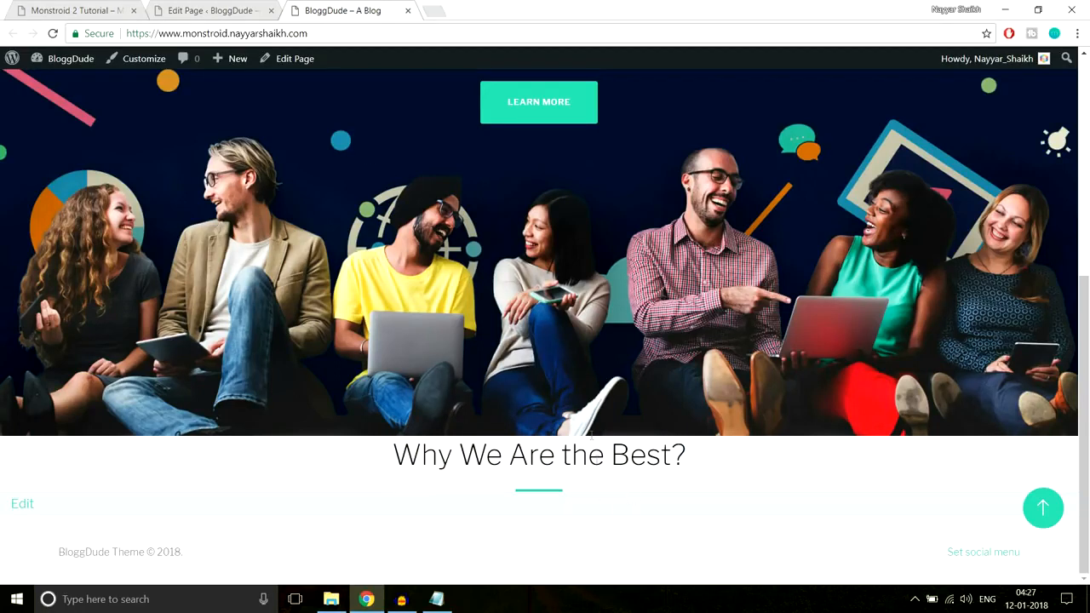
drag(410, 445, 704, 464)
click(703, 463)
triple_click(614, 456)
click(394, 462)
drag(394, 460, 633, 488)
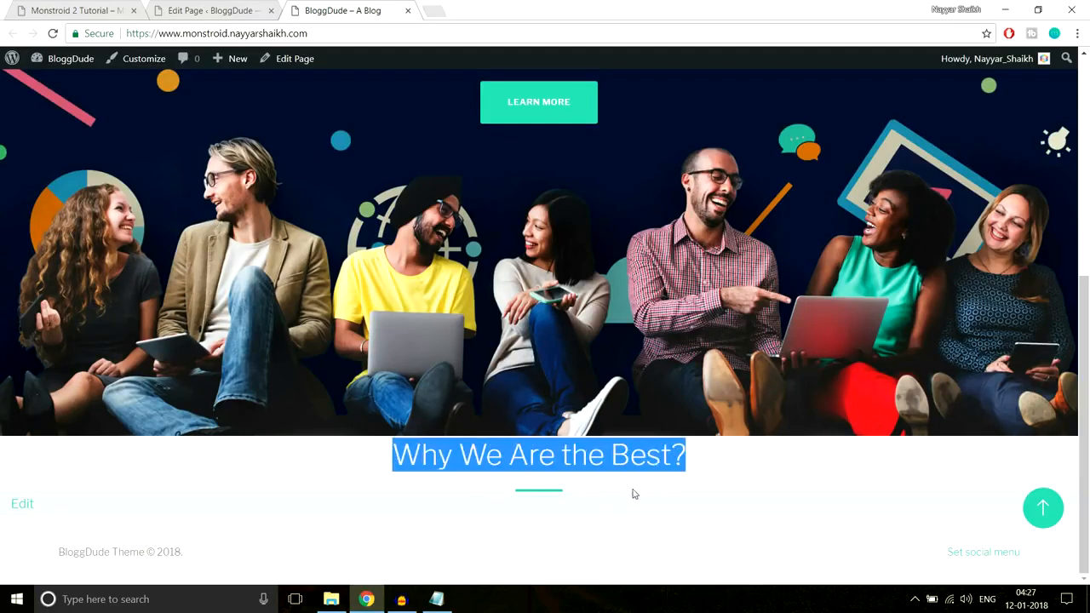
click(622, 496)
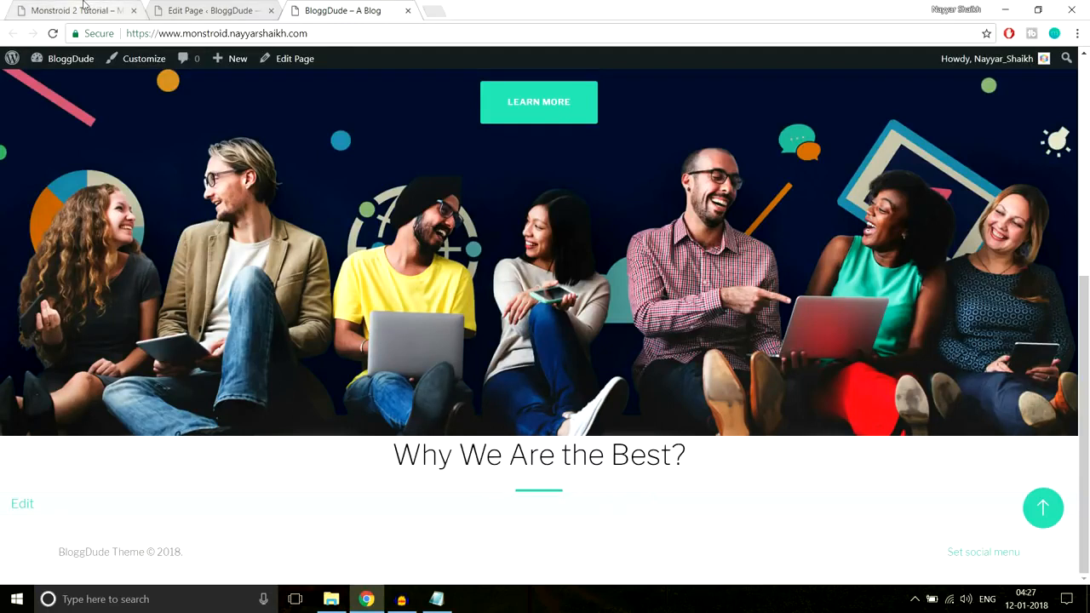
key(ctrl+1)
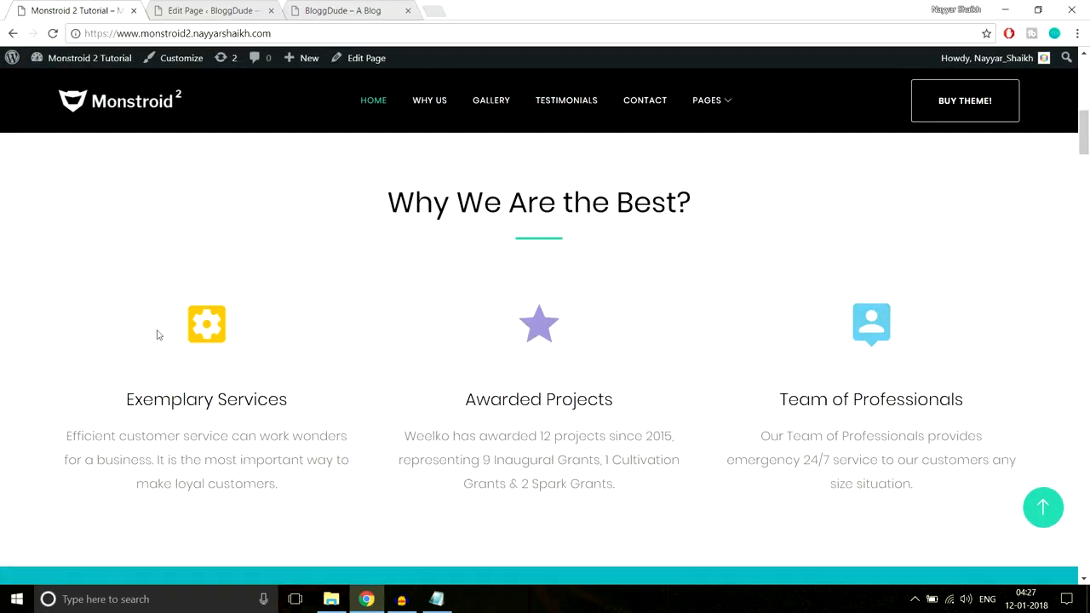
Add a row with three 1/3 columns below the heading Text module's row, matching the demo's three-column layout
click(230, 10)
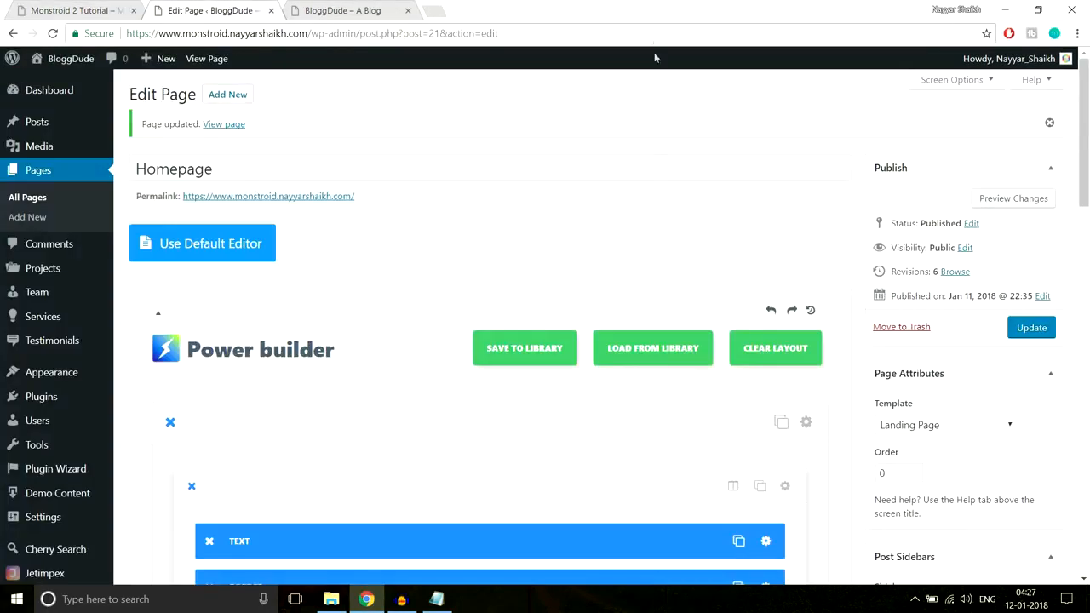
scroll(657, 221, down, 6)
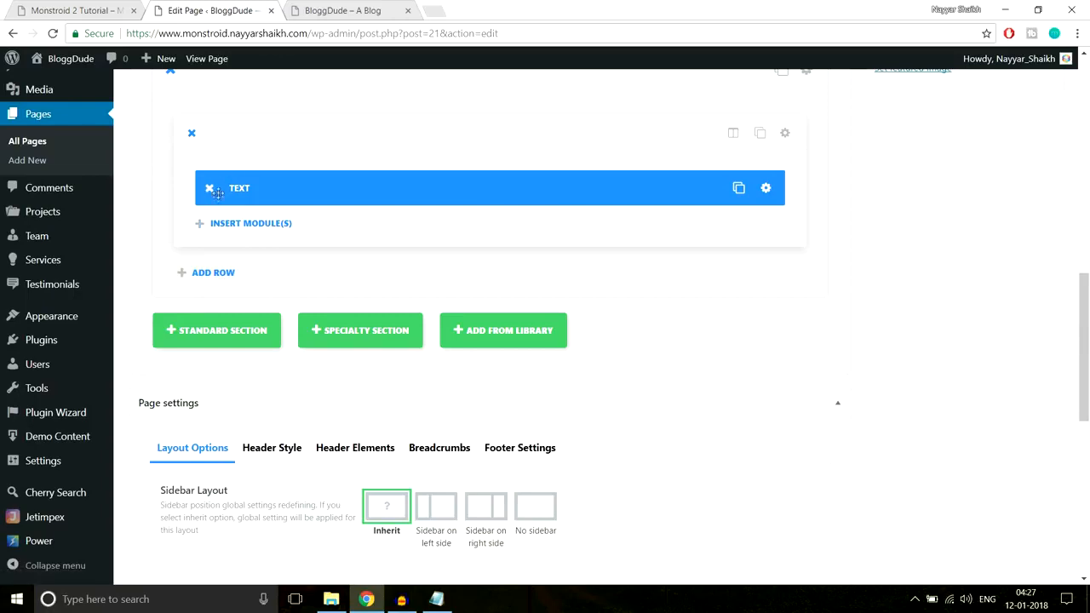
click(103, 8)
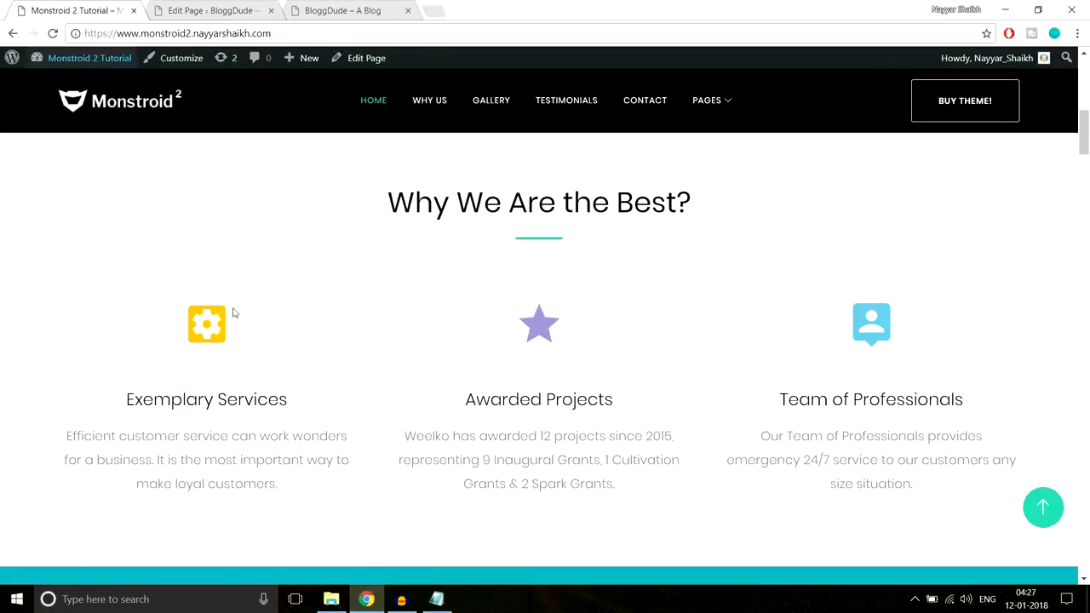
click(208, 11)
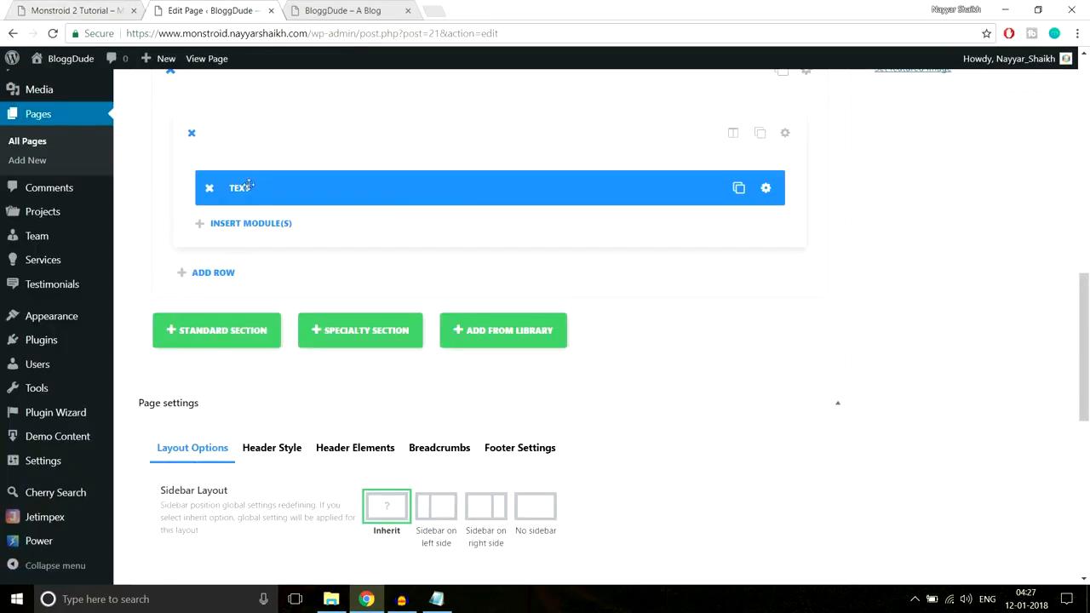
click(221, 278)
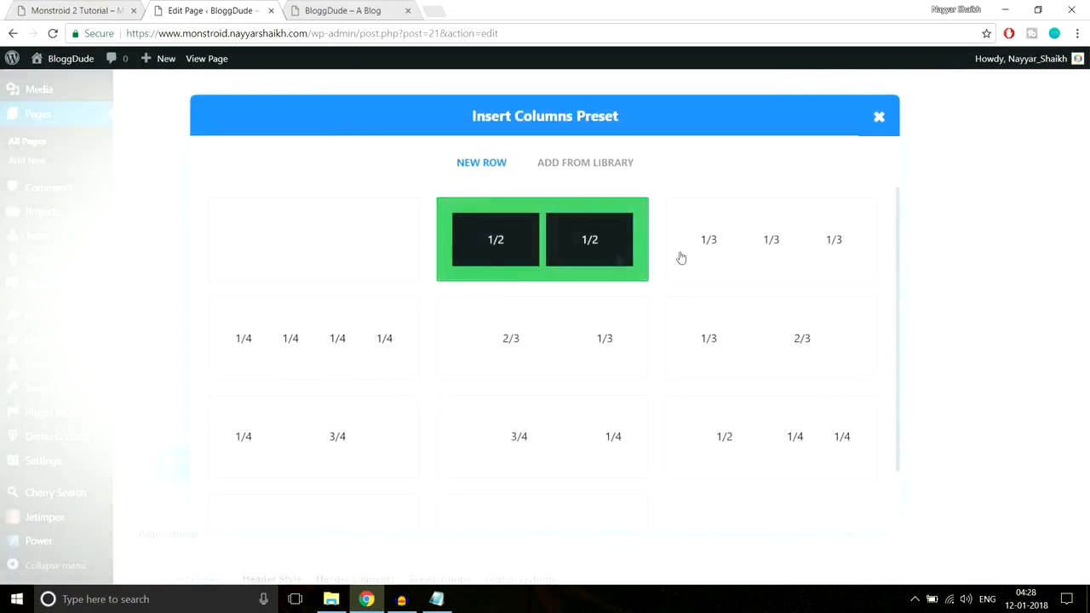
click(775, 251)
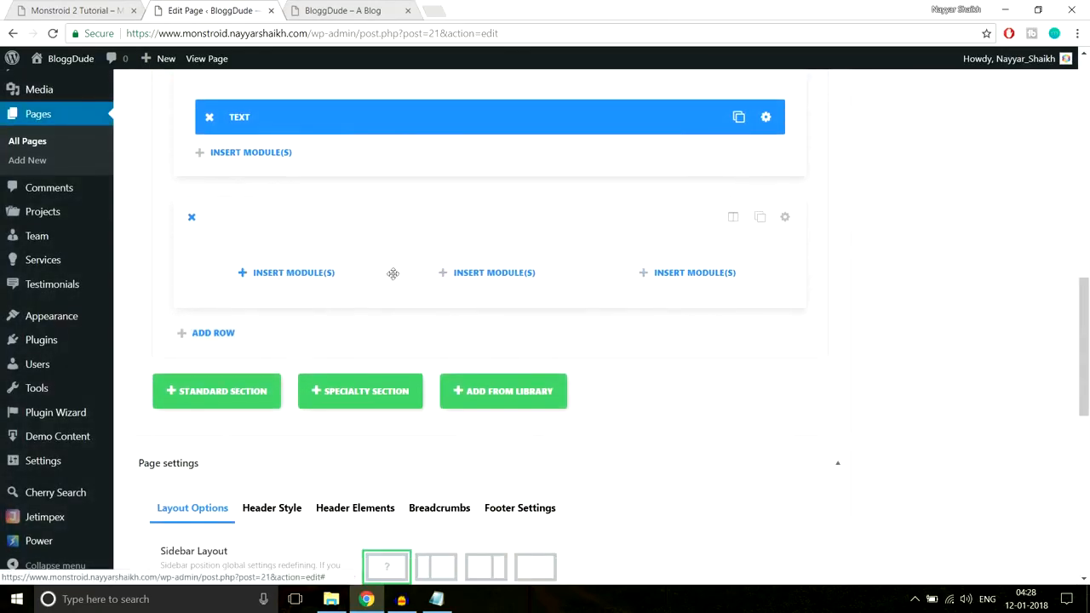
Insert a Blurb module in the new row's first column and set its title to the demo's "Exemplary Services" heading
click(272, 274)
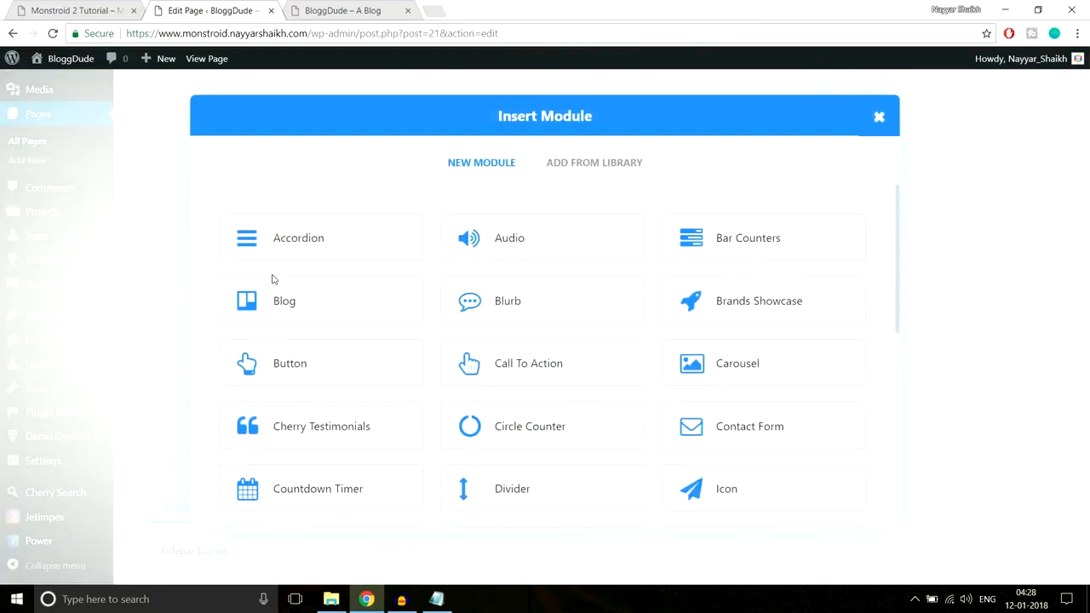
click(519, 306)
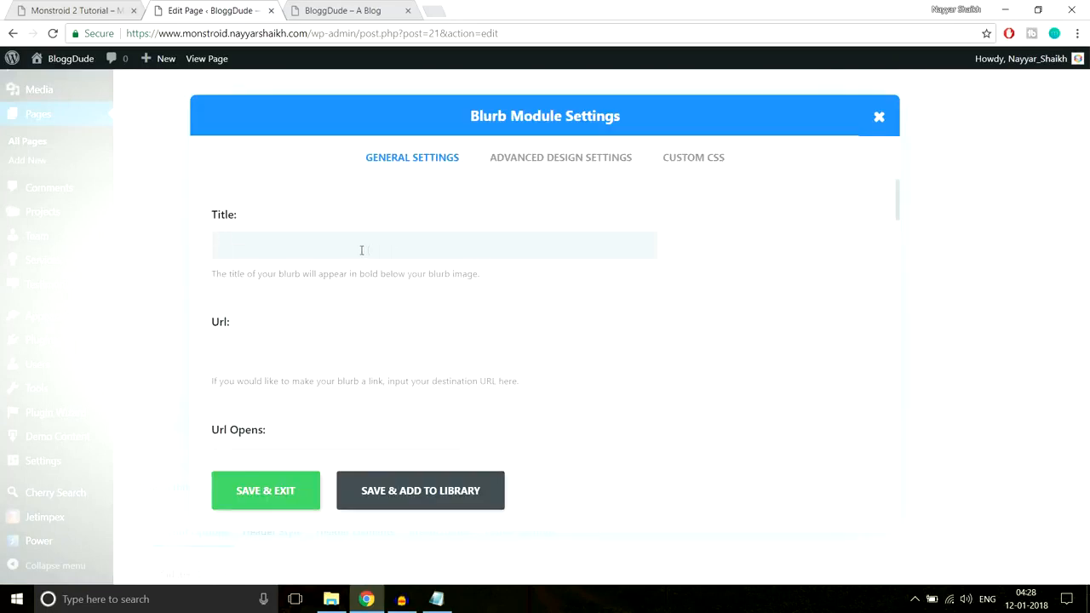
click(106, 8)
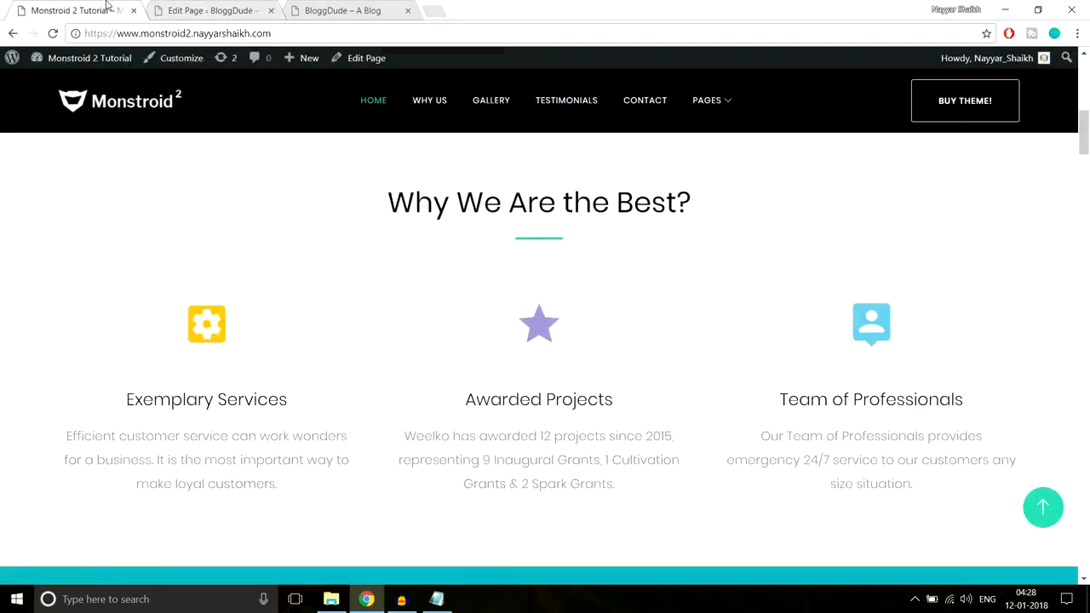
drag(128, 398, 316, 406)
key(ctrl+c)
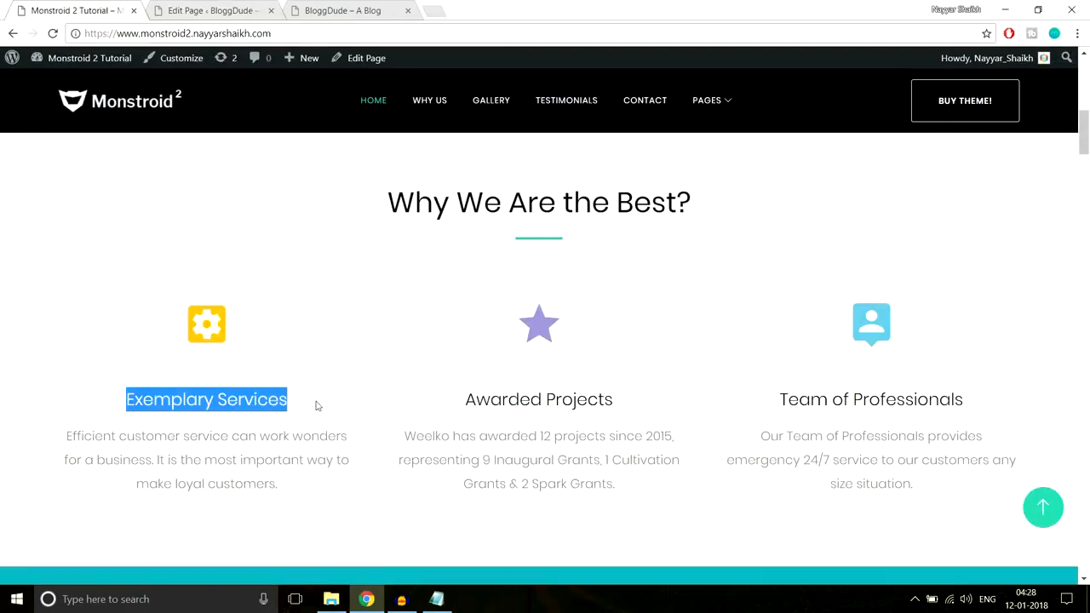
click(218, 7)
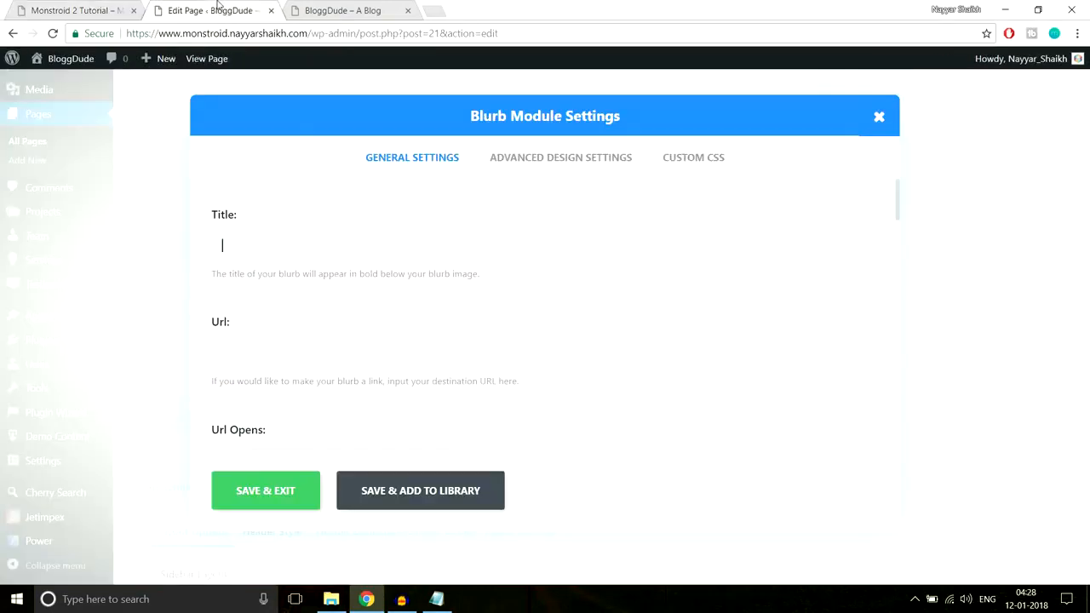
key(ctrl+v)
Fill in the blurb's title as "Exemplary Services" and leave its link URL empty
scroll(707, 286, down, 2)
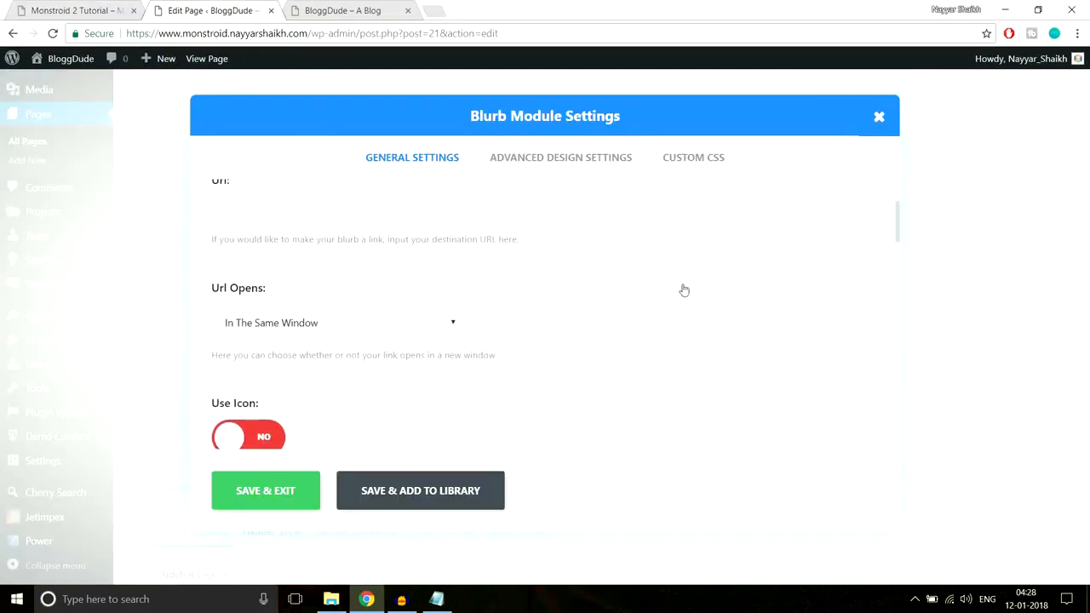
scroll(451, 295, up, 2)
click(409, 352)
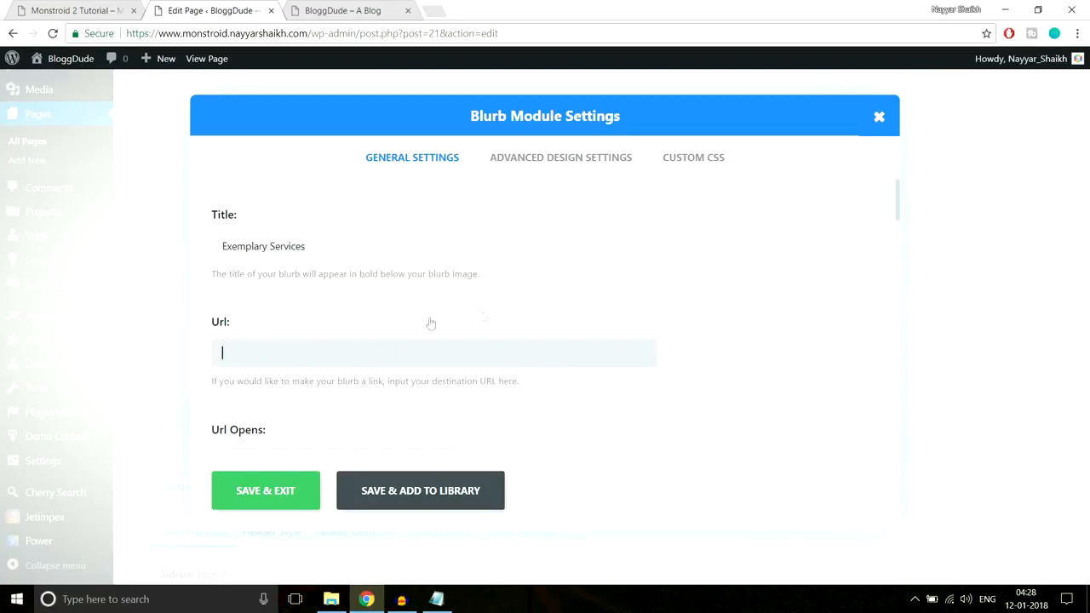
scroll(459, 328, down, 1)
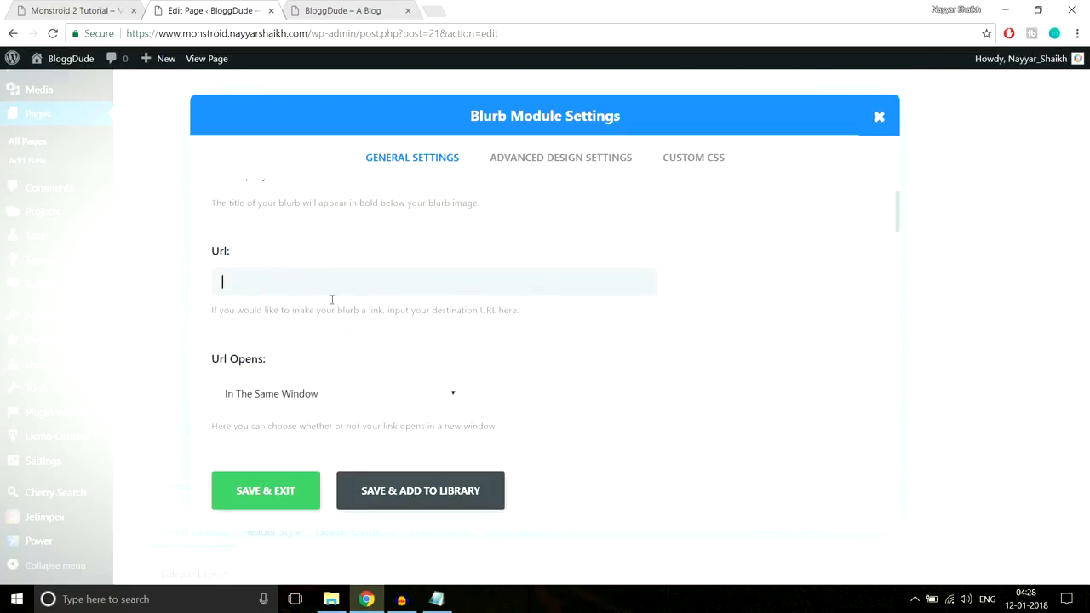
Check the demo's gear icon, enable Use Icon for the blurb and choose the heart icon
click(97, 9)
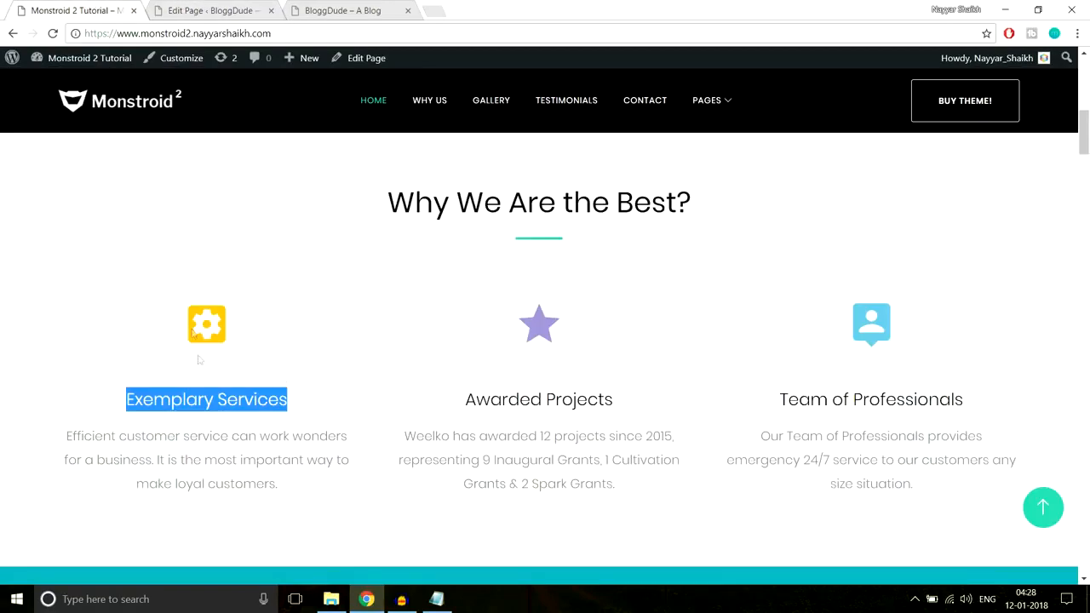
click(195, 332)
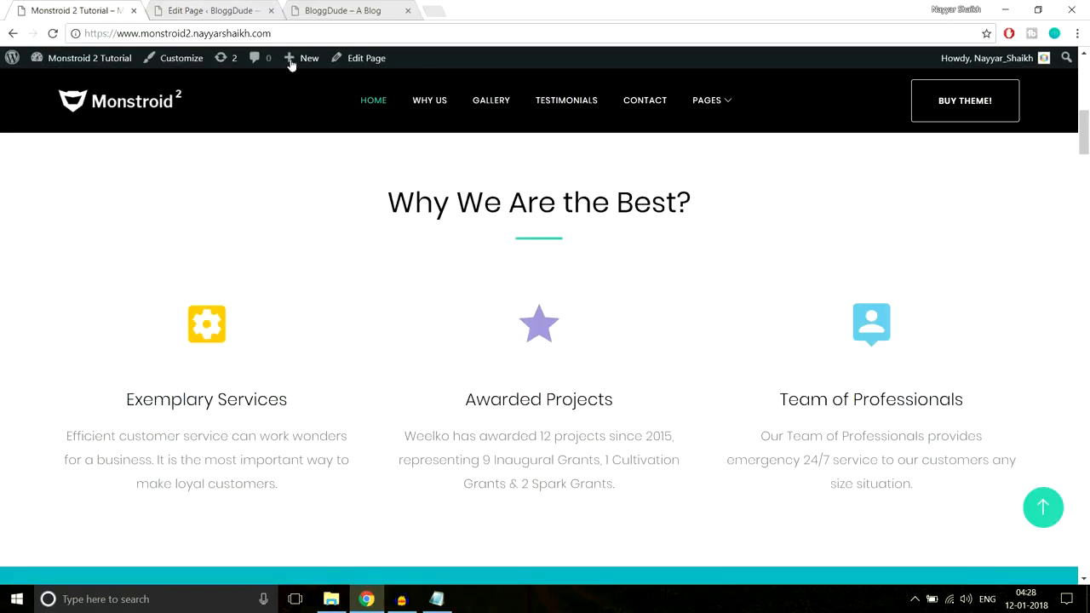
click(209, 11)
scroll(511, 277, down, 2)
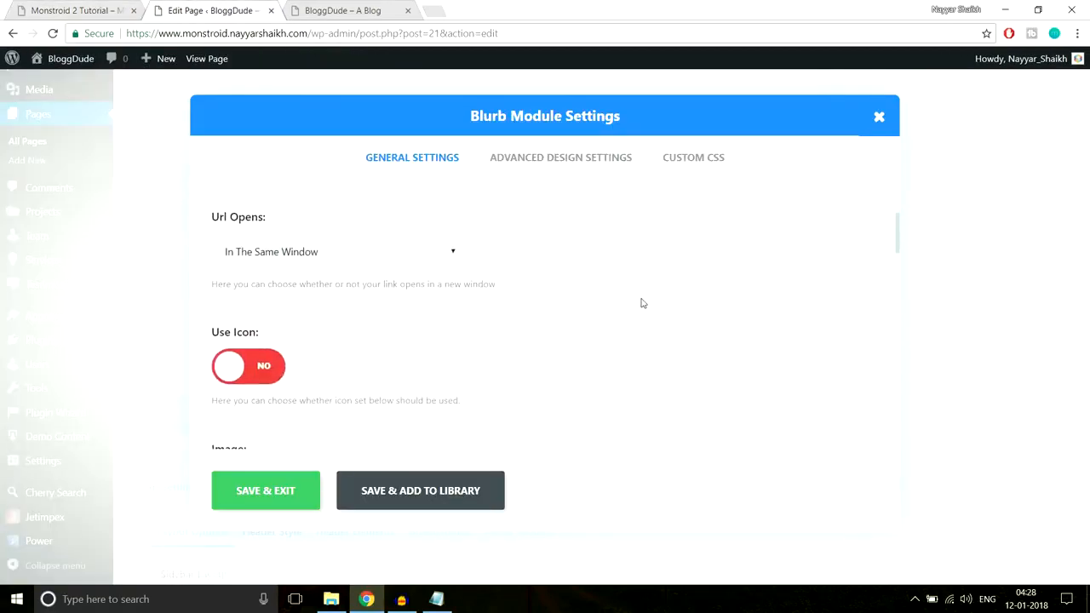
scroll(643, 303, down, 3)
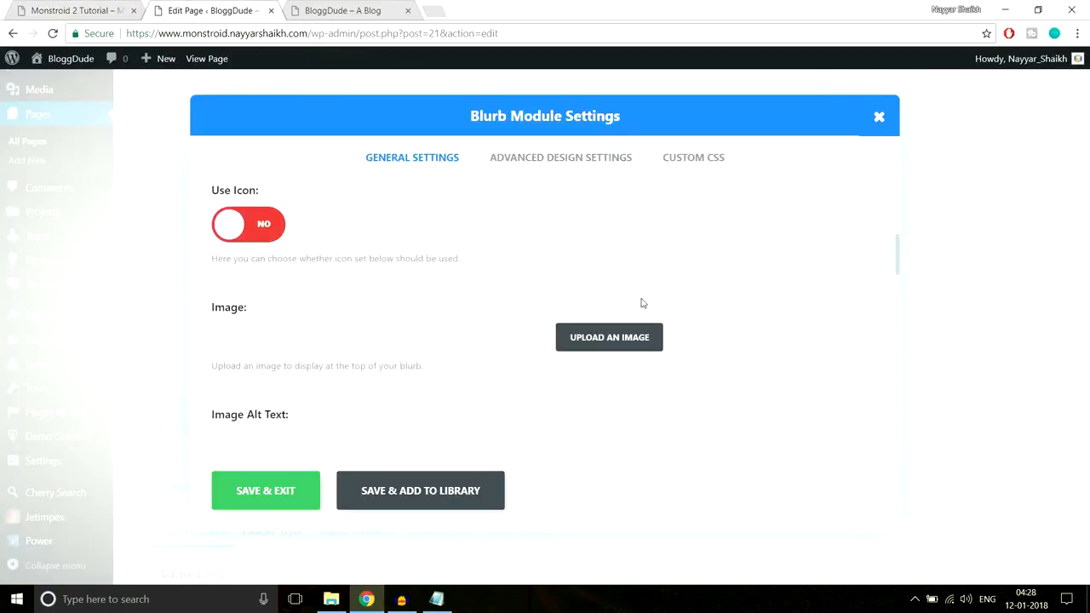
click(85, 10)
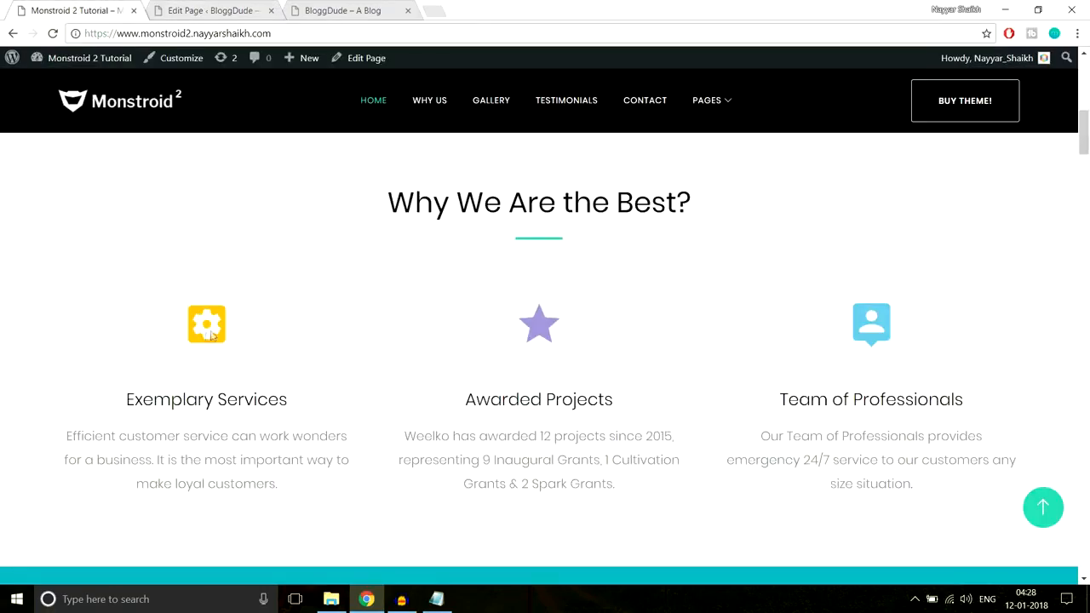
click(209, 10)
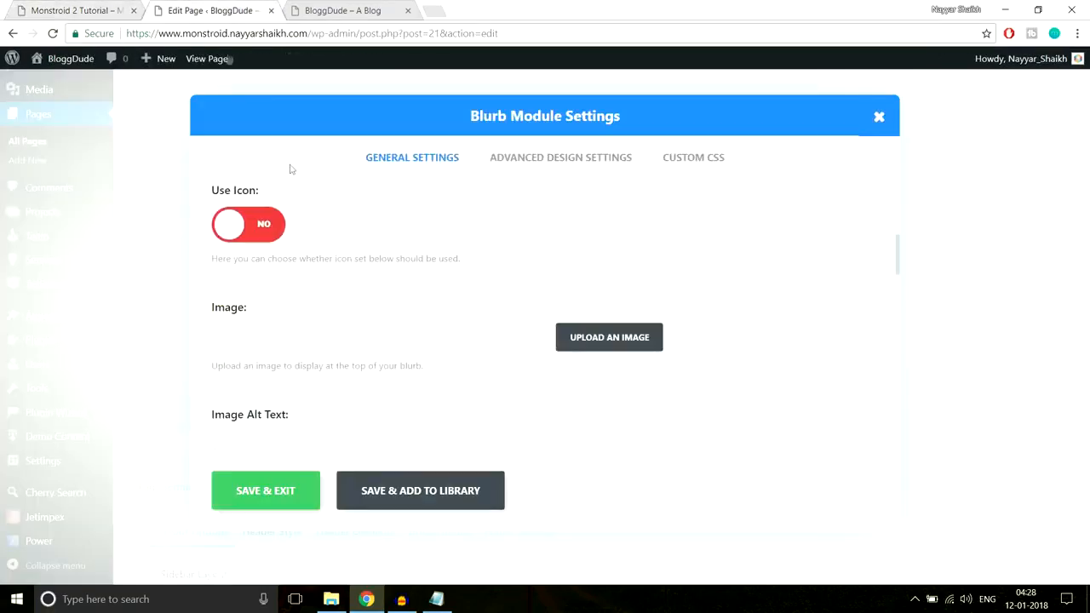
click(265, 227)
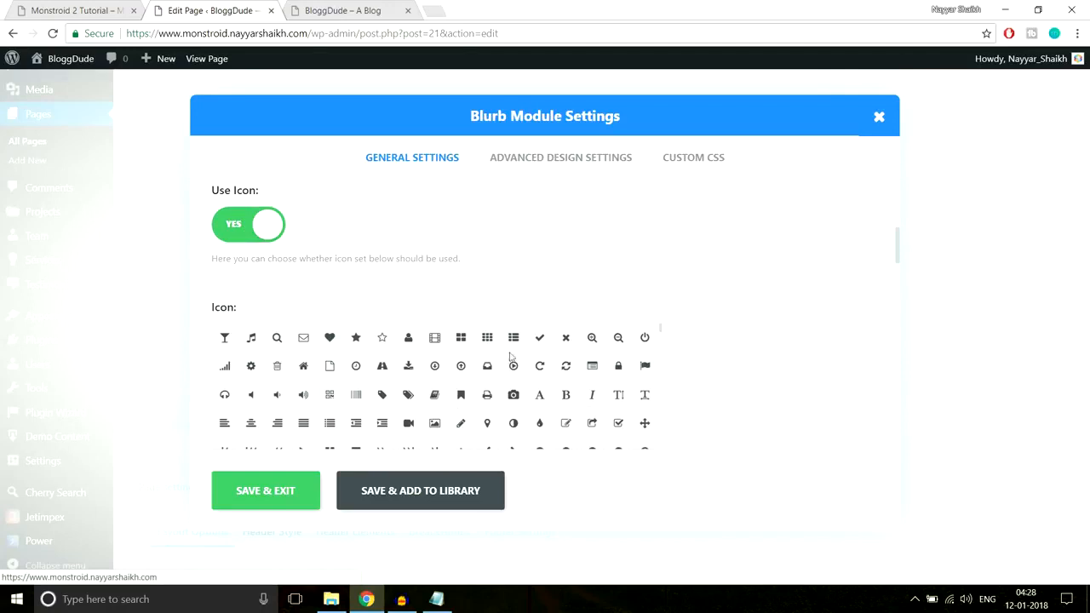
click(330, 341)
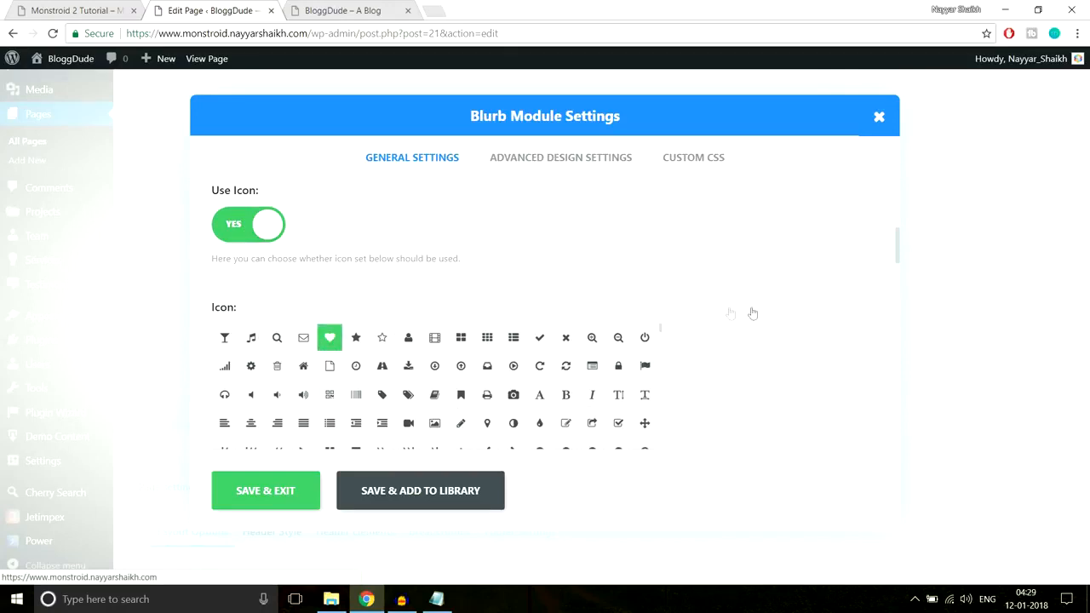
Inspect the yellow gear icon above "Exemplary Services" on the demo homepage in the developer tools
scroll(755, 319, down, 5)
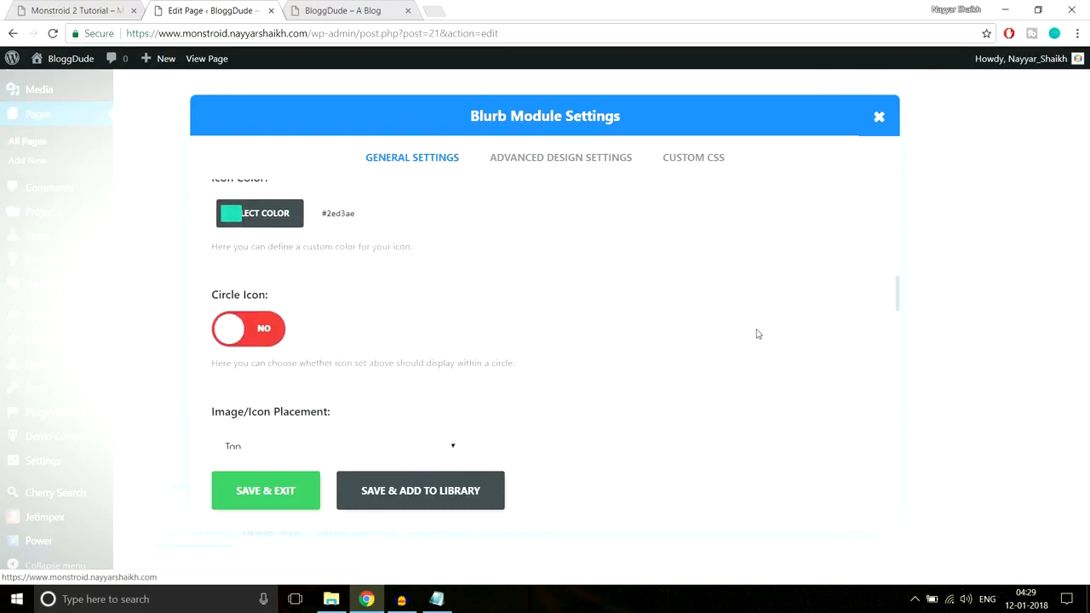
scroll(436, 343, up, 1)
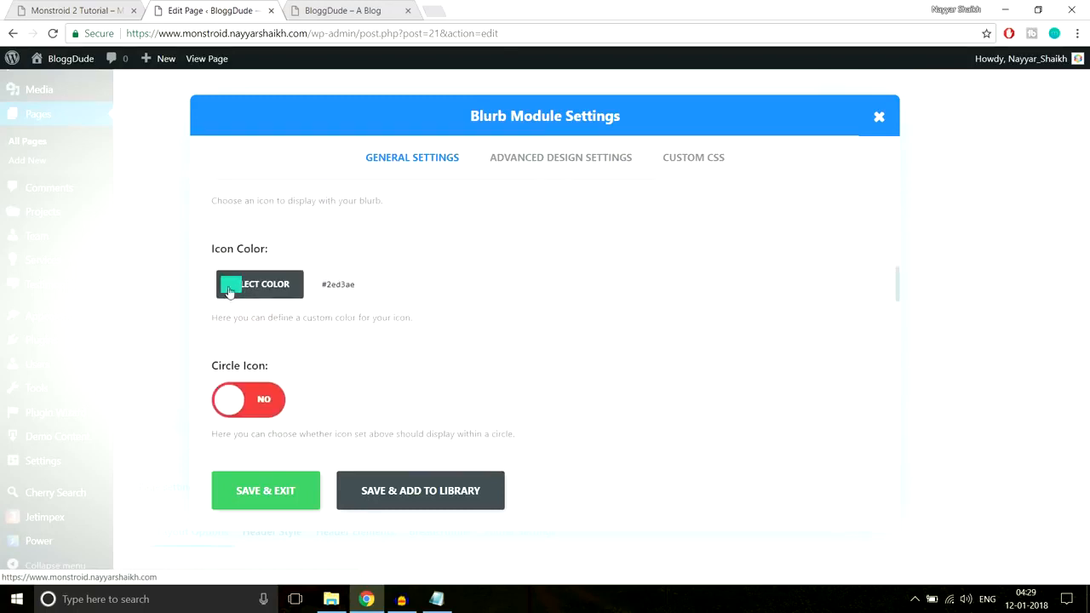
click(89, 9)
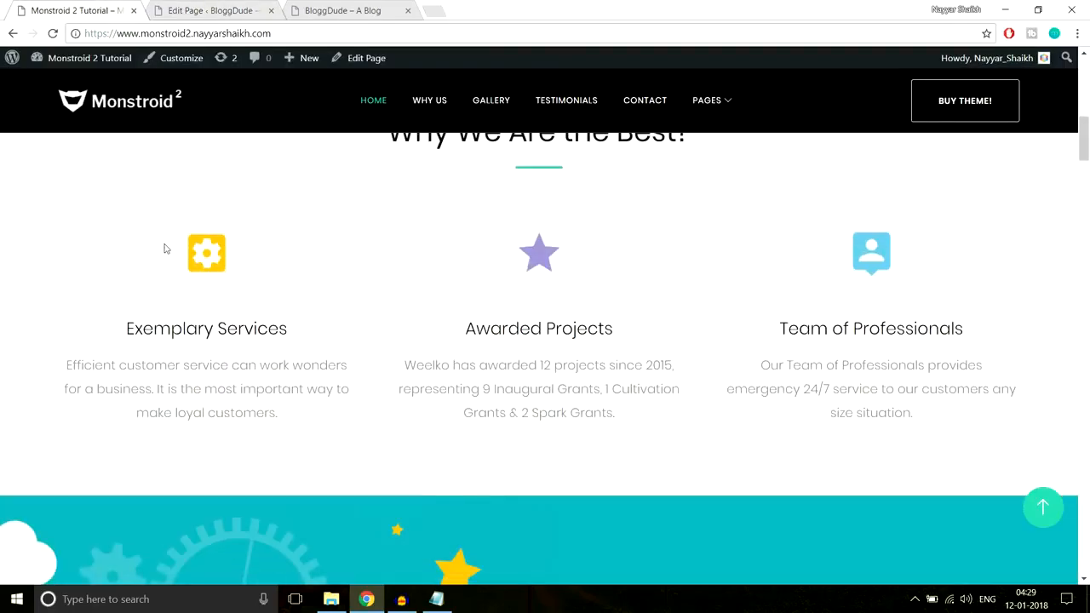
scroll(311, 266, down, 1)
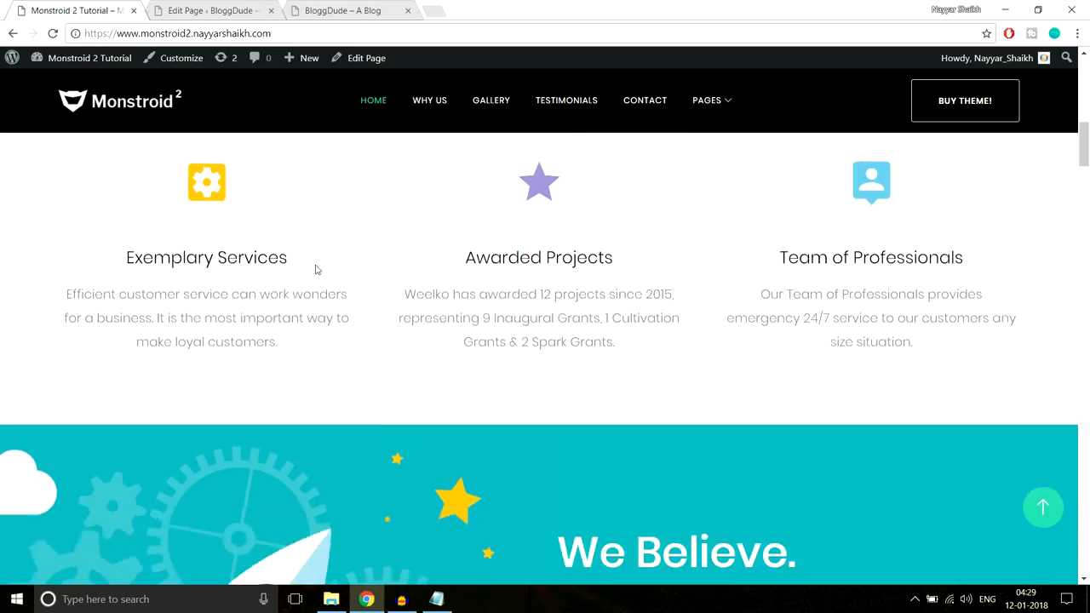
right_click(217, 195)
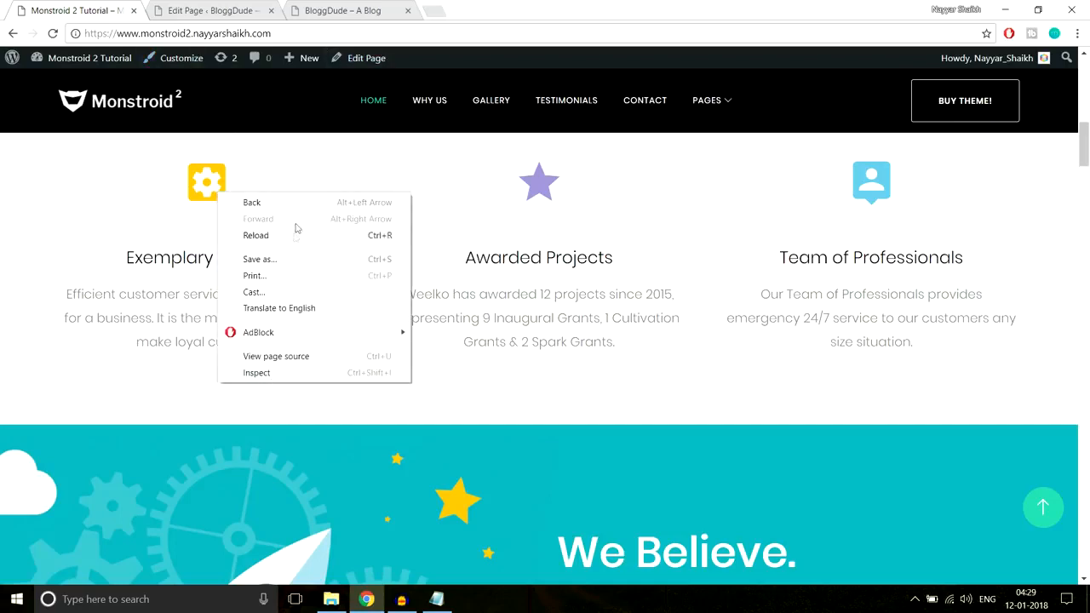
click(286, 375)
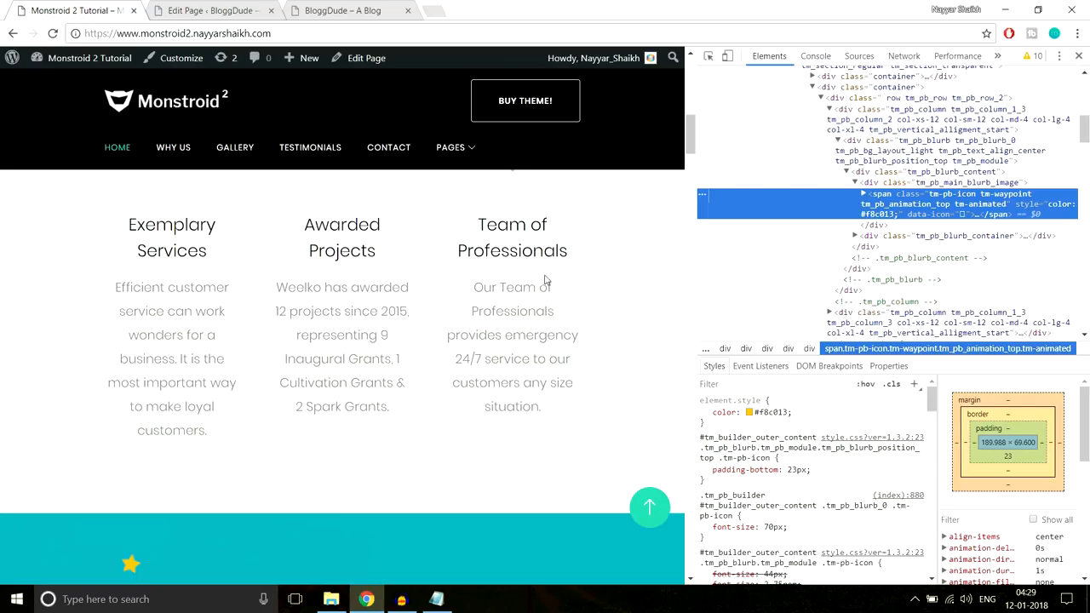
scroll(545, 281, up, 2)
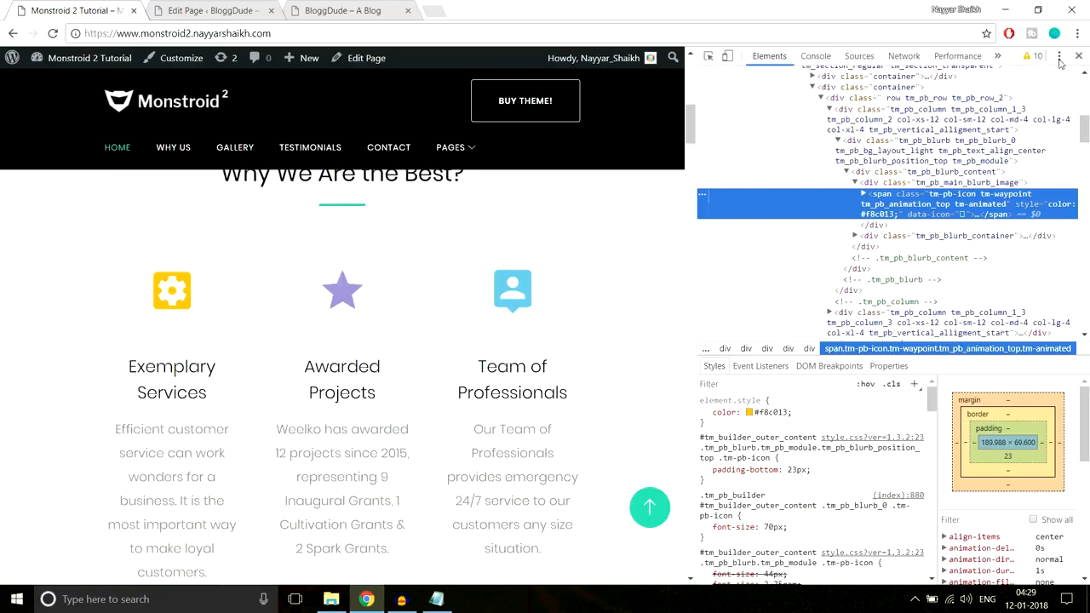
Dock the developer tools below the demo page and copy the gear icon's color code from its element style
click(1059, 57)
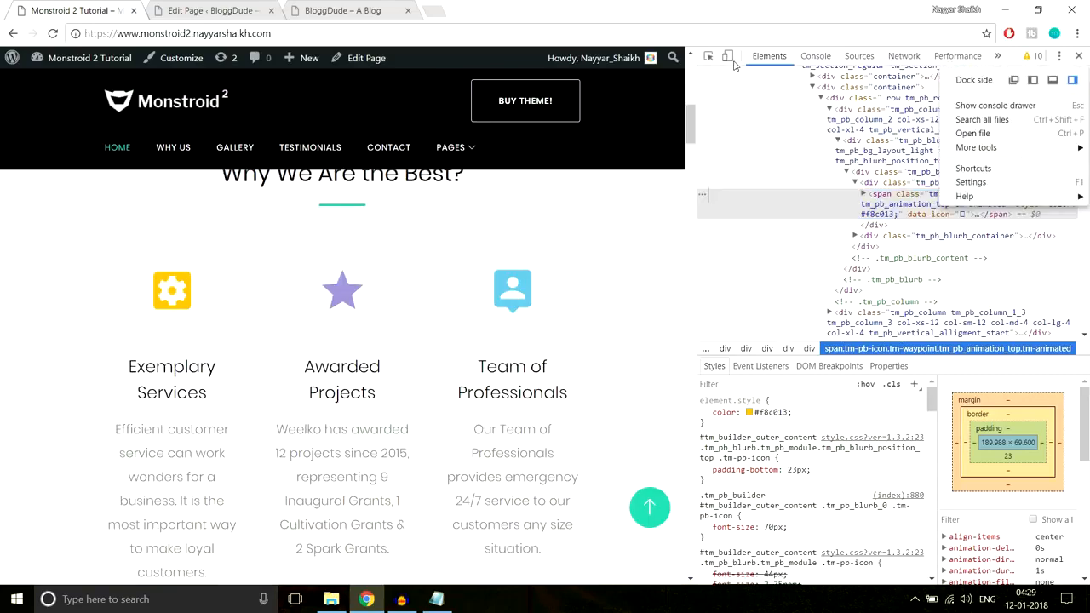
click(1053, 79)
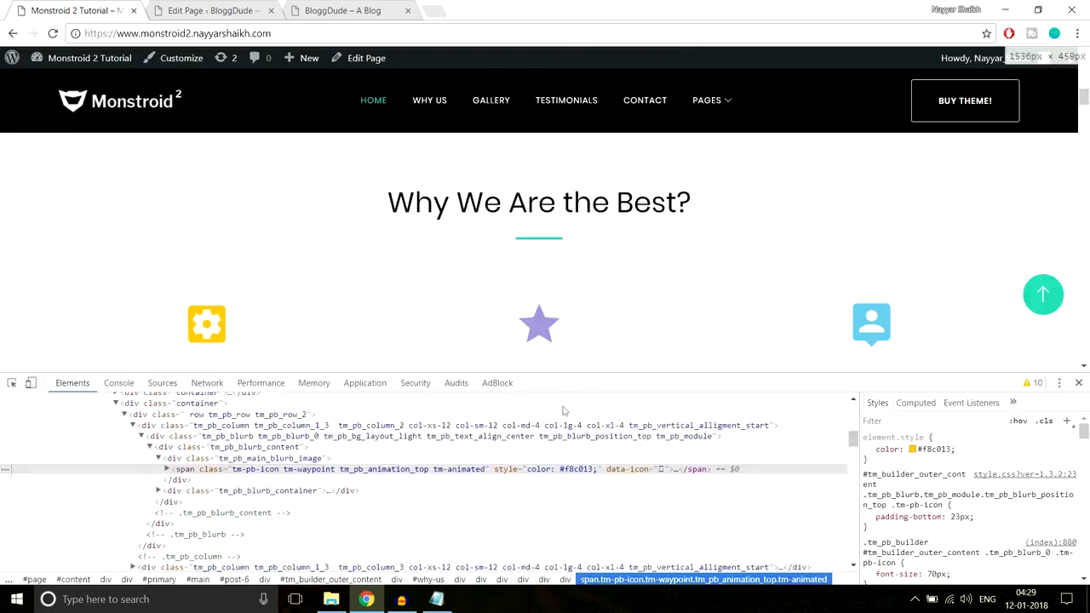
scroll(788, 301, down, 1)
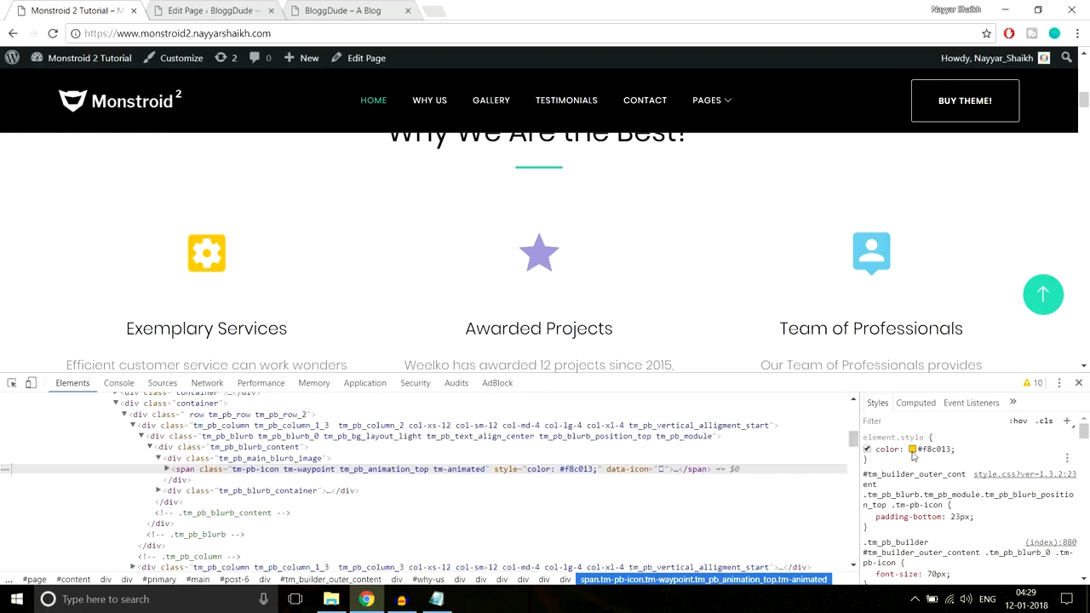
click(937, 452)
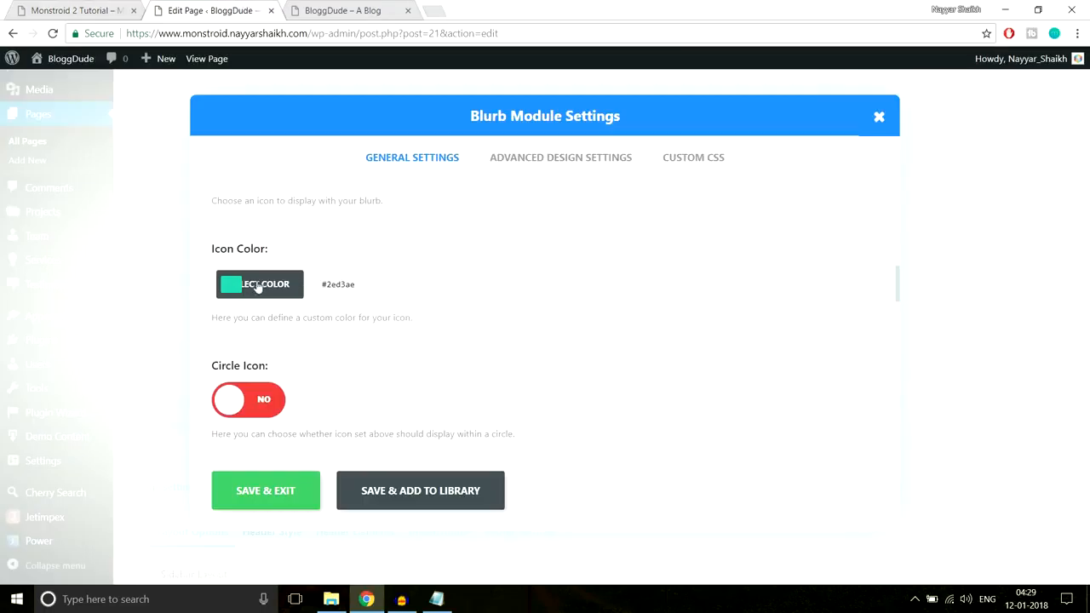
Set the blurb's icon color to #f8c013, matching the demo's gear icon
click(239, 284)
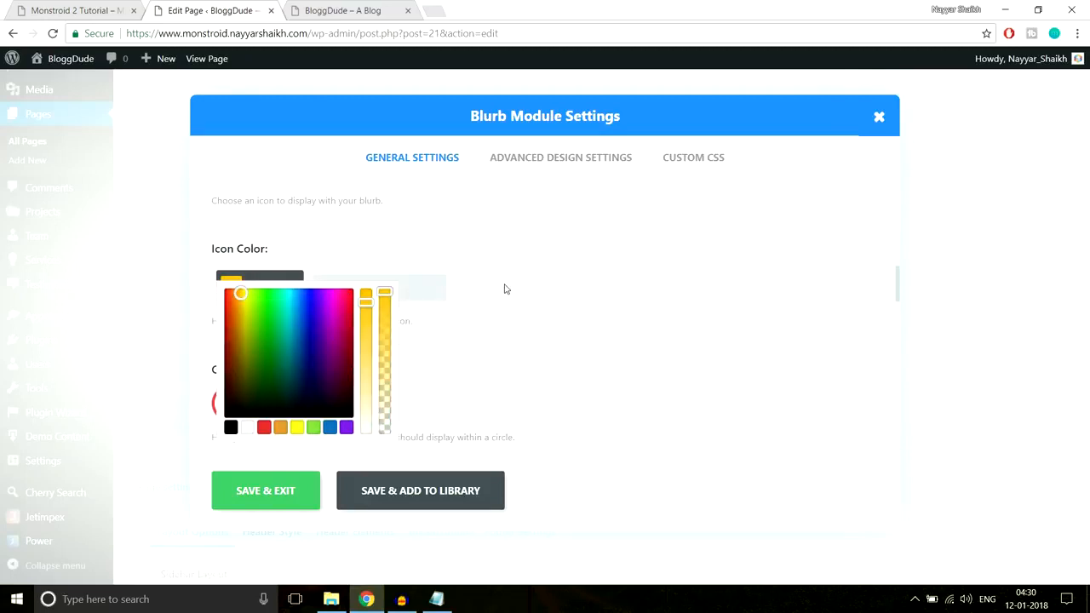
scroll(520, 290, down, 1)
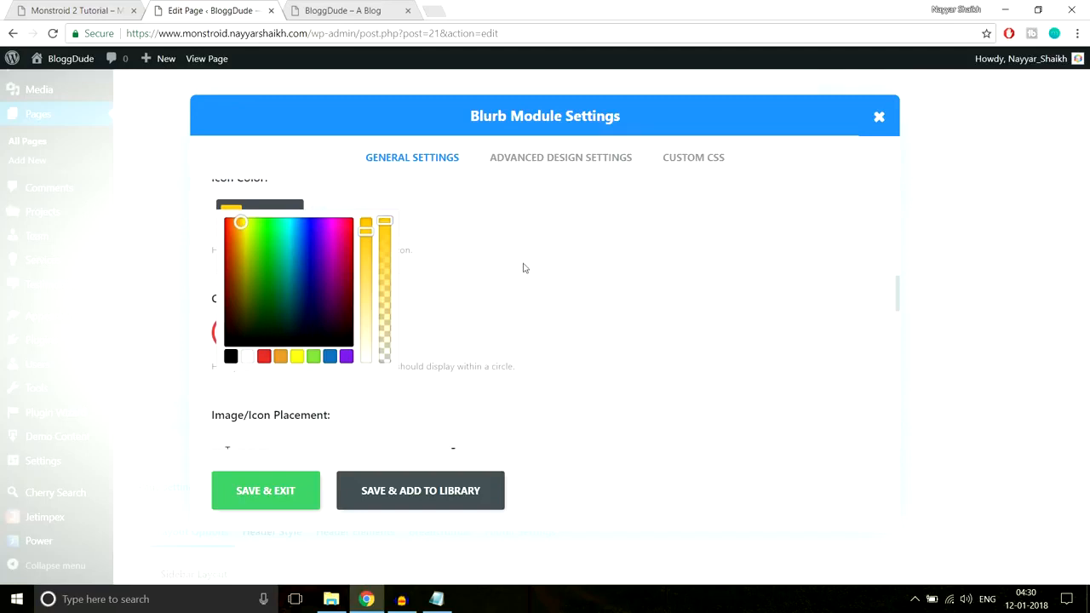
click(523, 269)
scroll(409, 291, up, 1)
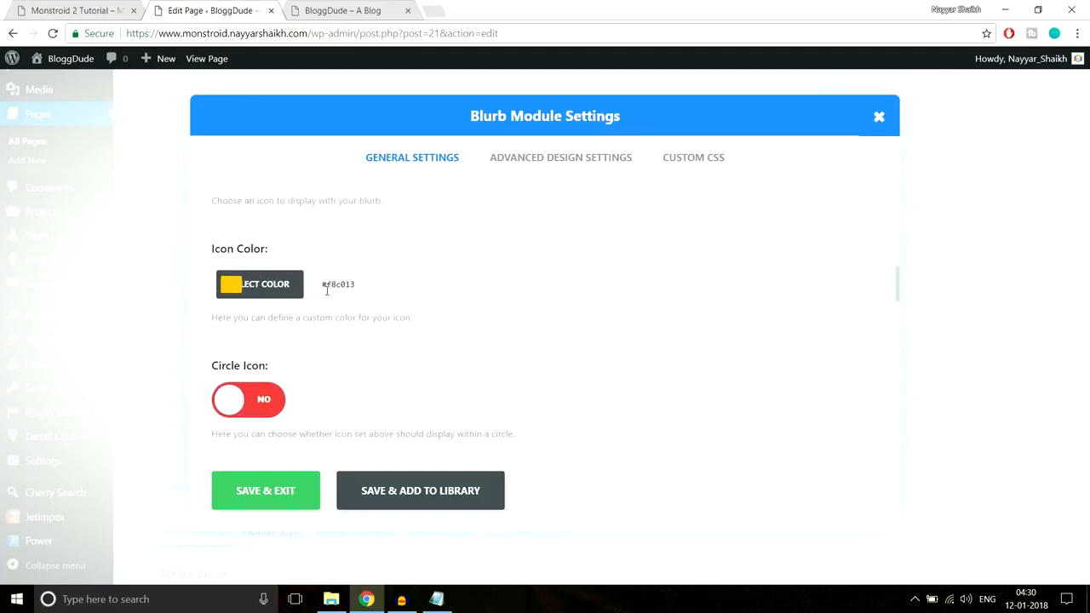
scroll(287, 349, down, 1)
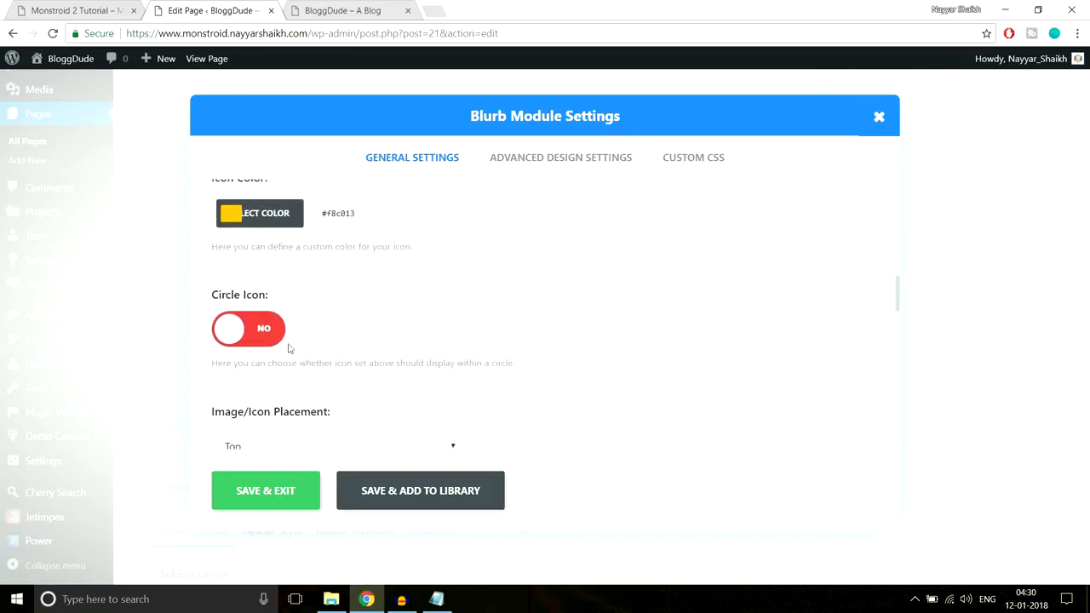
click(232, 328)
click(232, 328)
Close the demo page's developer tools and set the blurb's image/icon animation to Left To Right
scroll(542, 332, down, 1)
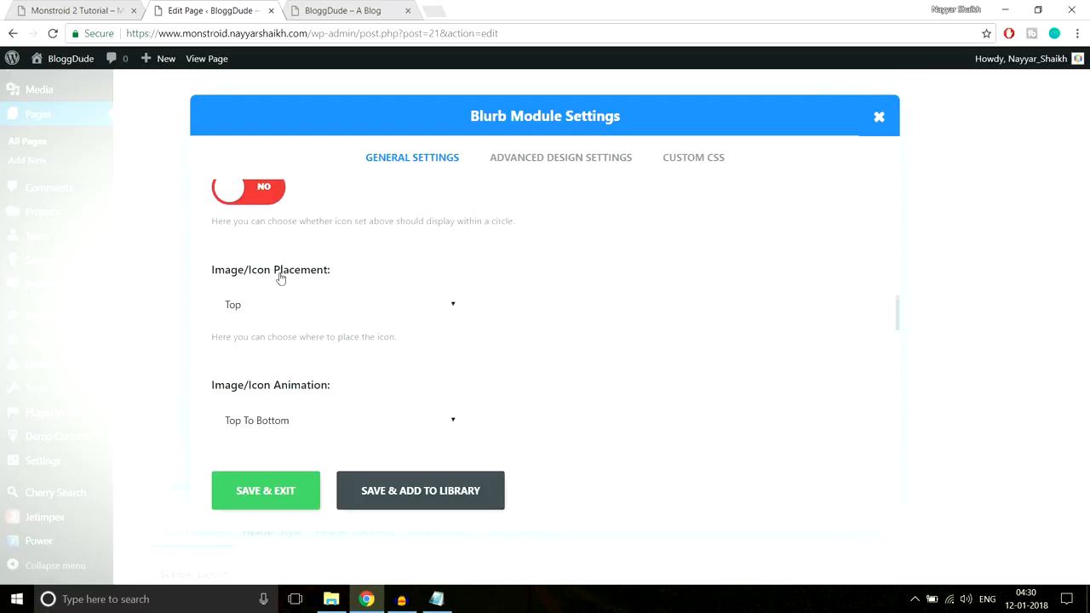
click(116, 7)
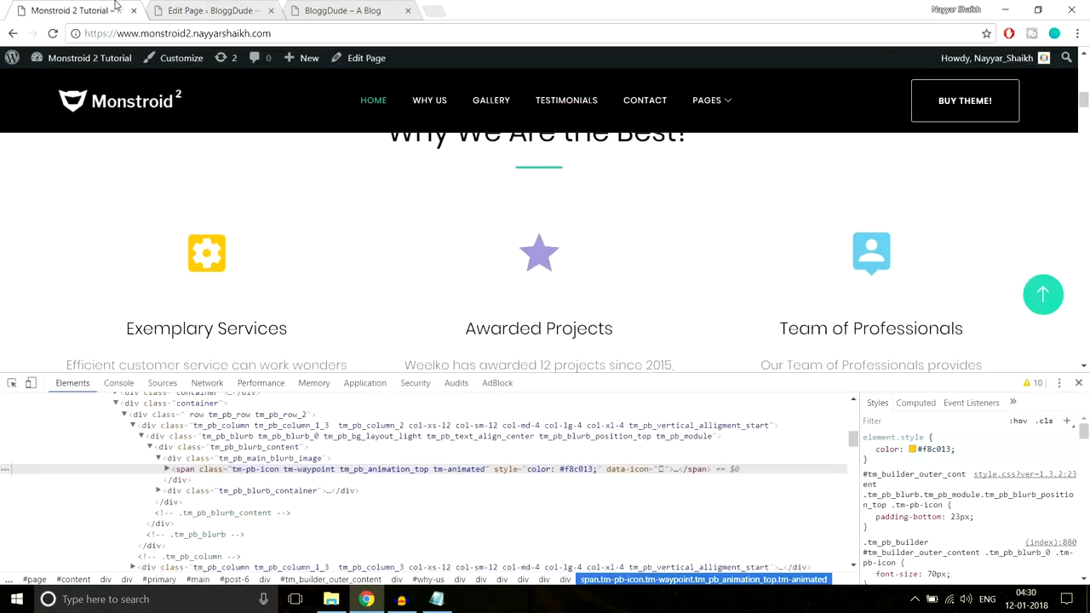
click(1079, 384)
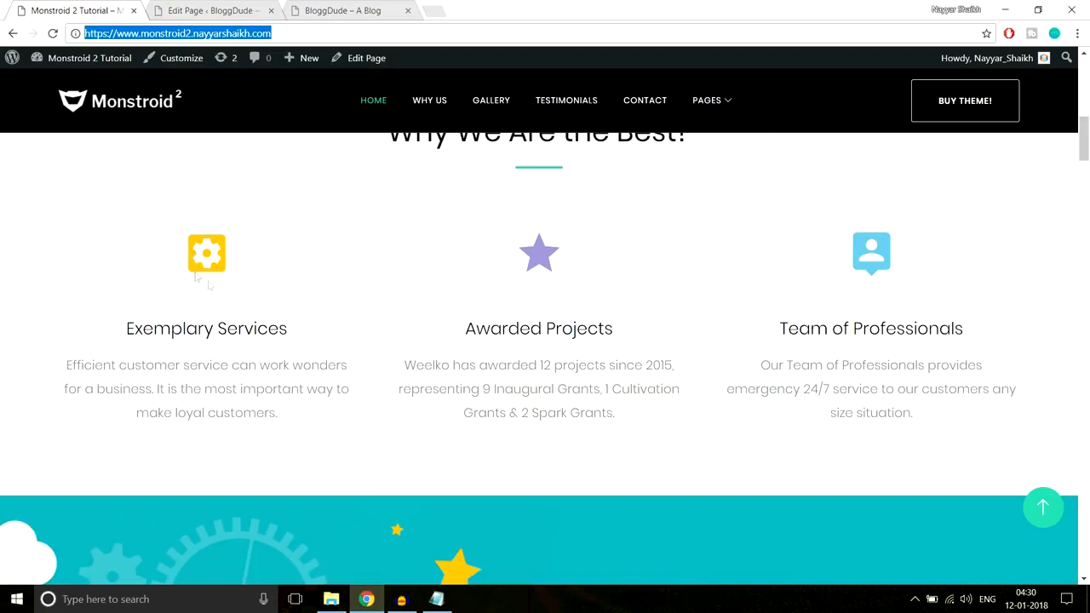
click(210, 10)
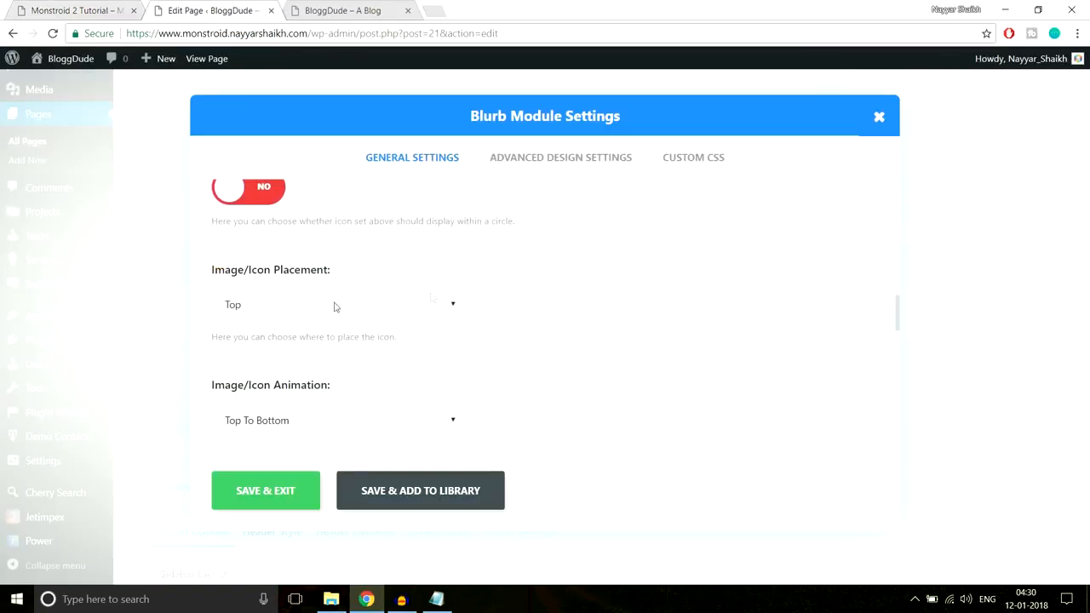
scroll(628, 345, down, 2)
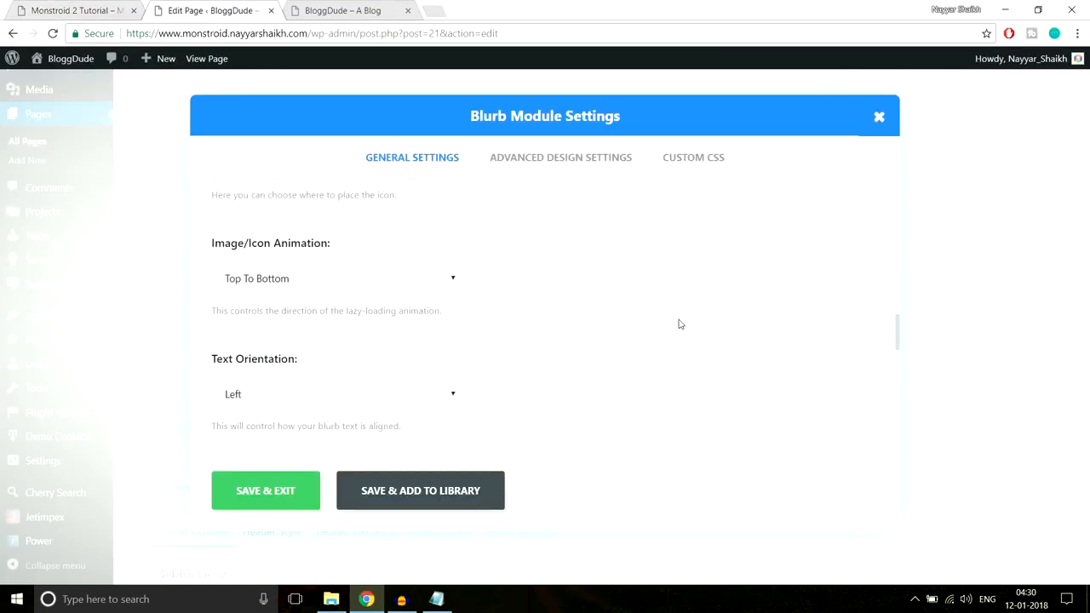
click(326, 280)
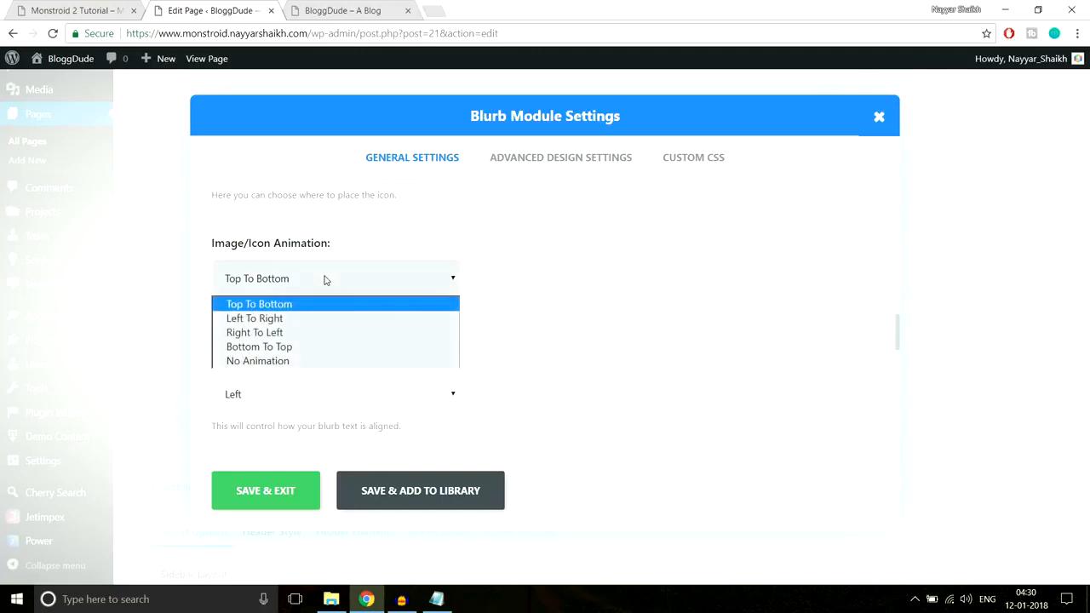
click(280, 319)
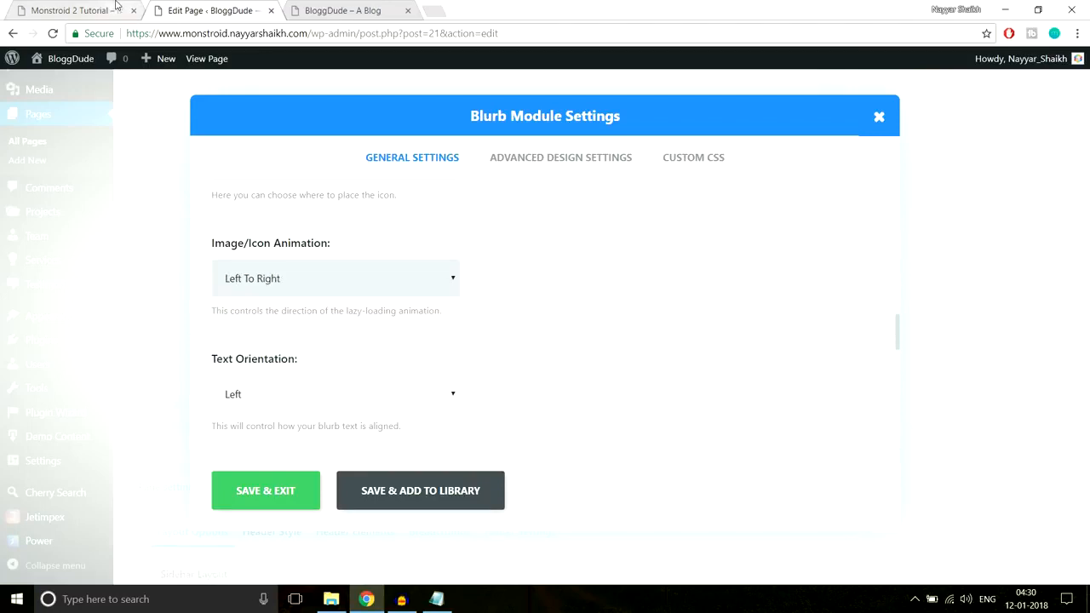
Set the blurb's text orientation to Center, matching the Exemplary Services text on the demo homepage
click(81, 10)
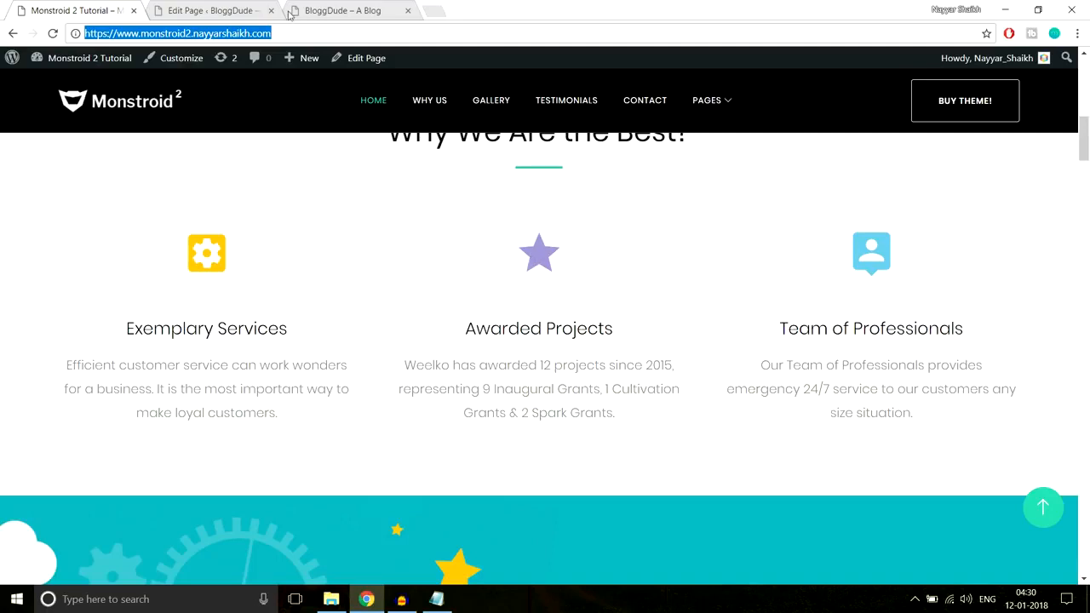
click(217, 10)
scroll(693, 324, down, 1)
click(354, 323)
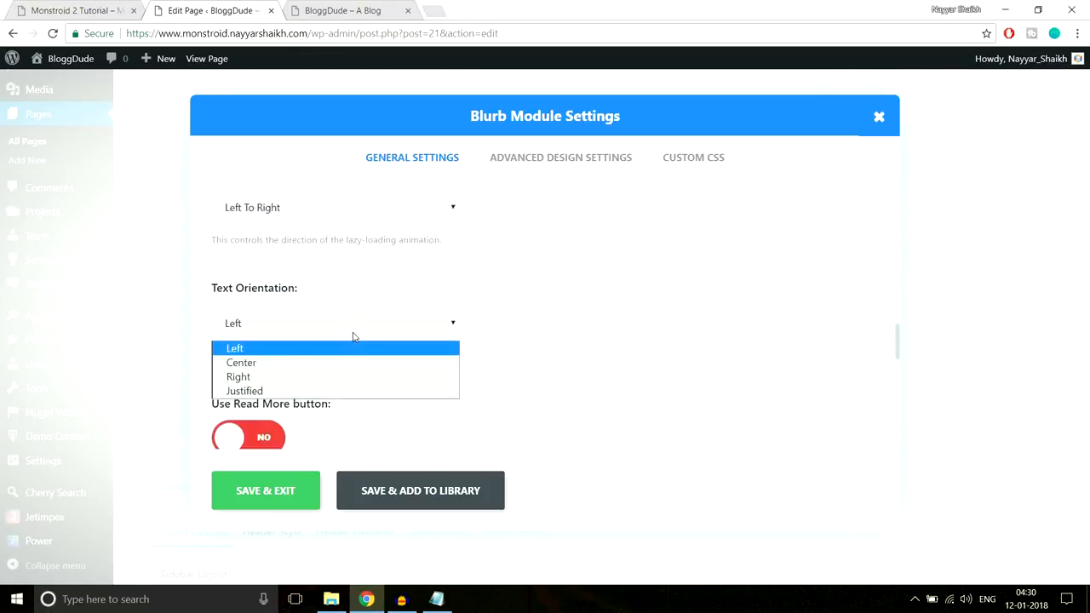
click(340, 360)
click(109, 7)
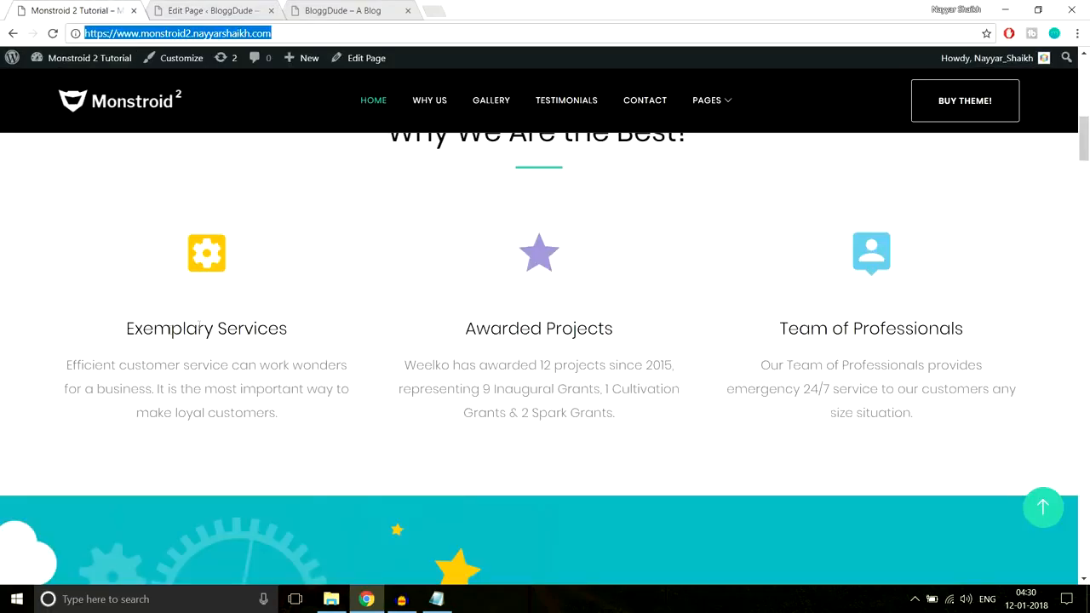
drag(134, 318, 335, 444)
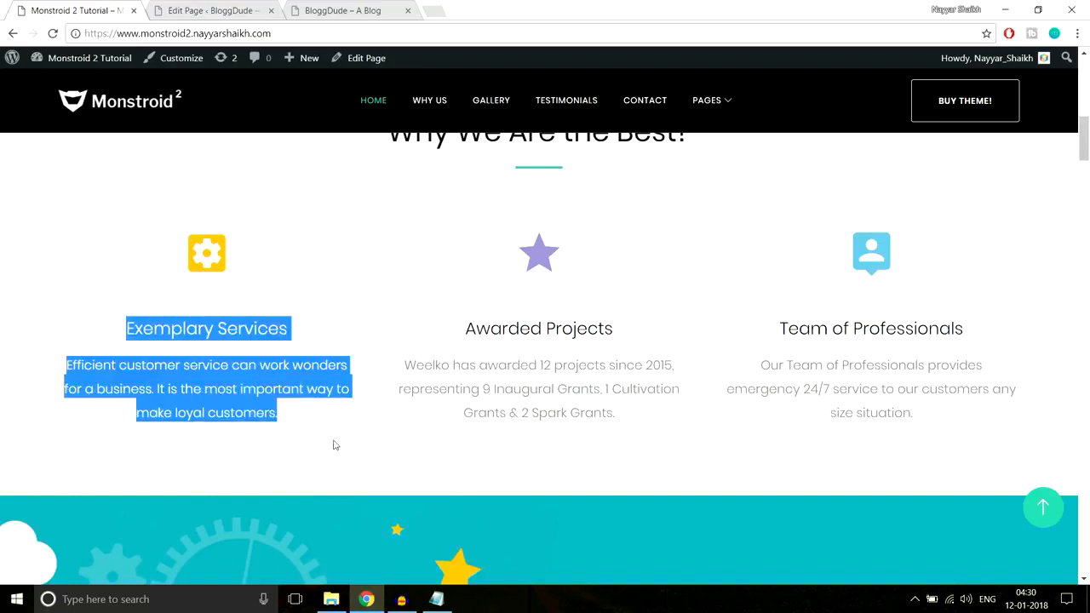
click(334, 443)
click(255, 10)
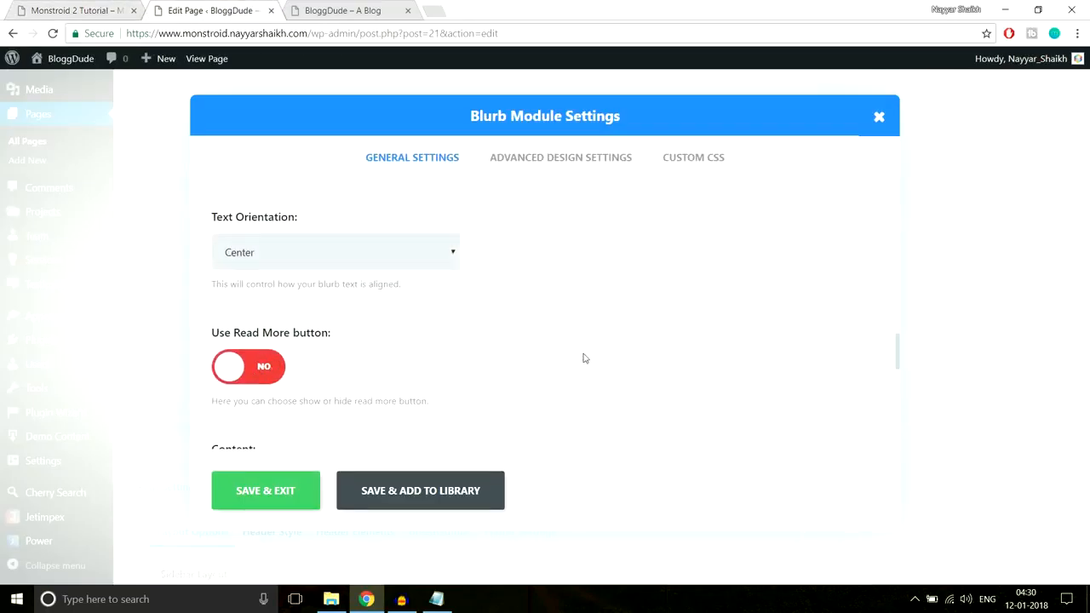
Copy the description below "Exemplary Services" on the demo homepage and paste it as the blurb's content
scroll(584, 358, down, 2)
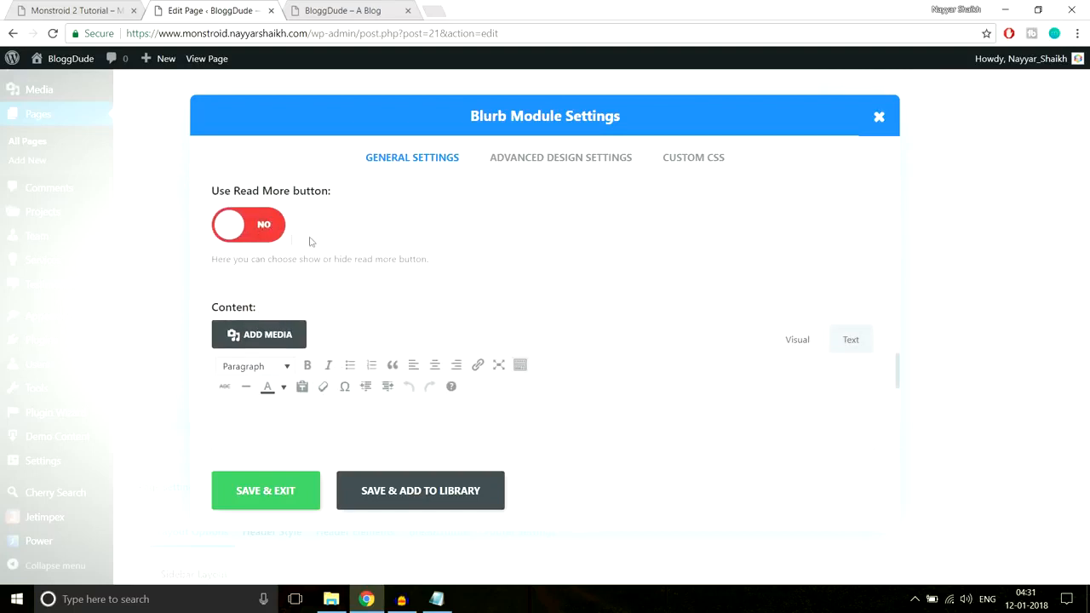
scroll(555, 221, down, 2)
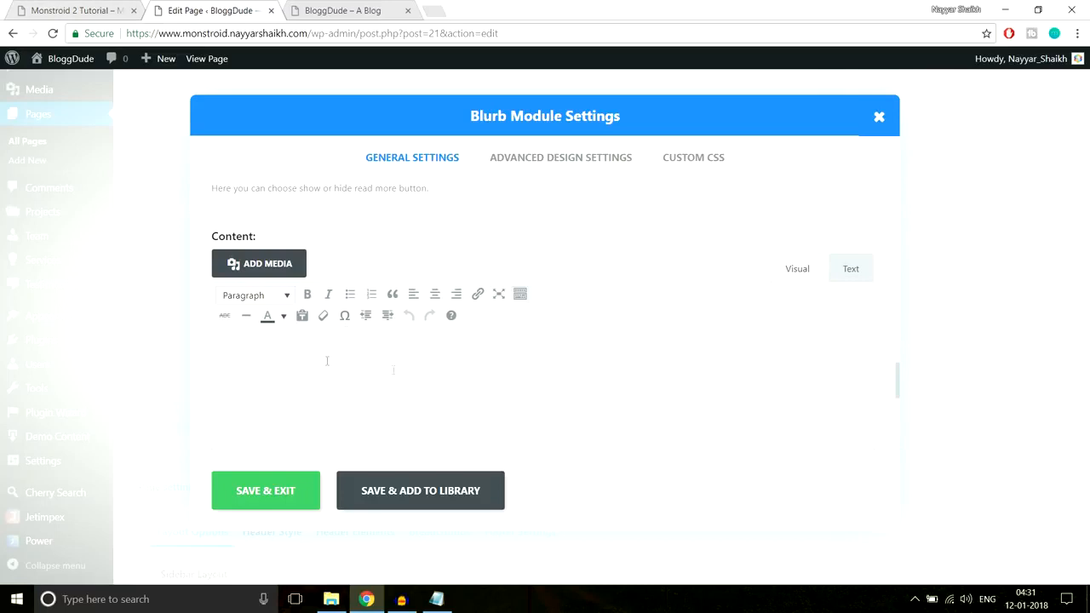
click(99, 8)
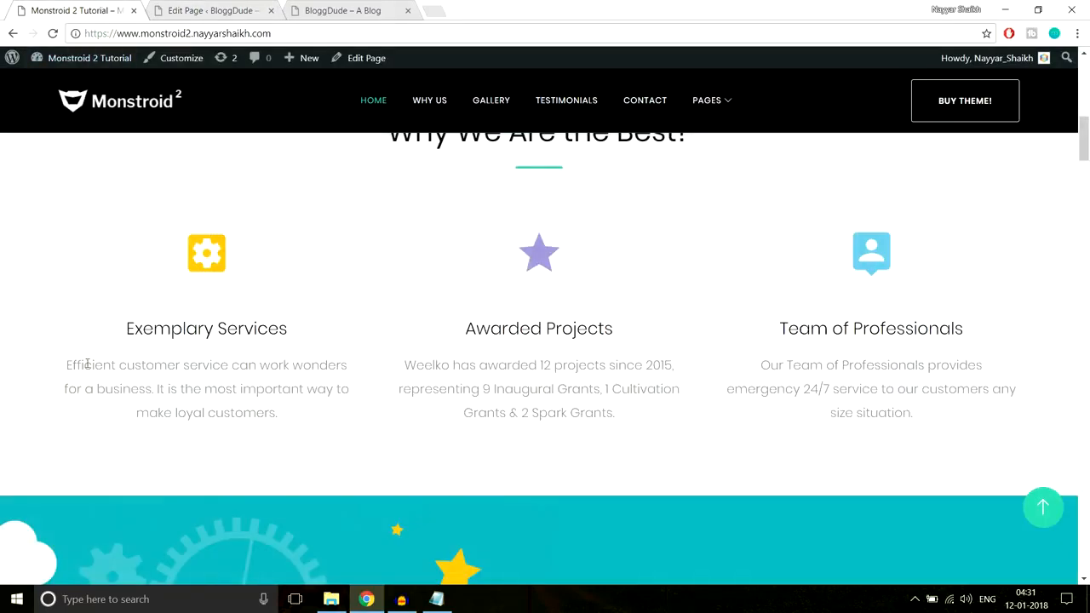
drag(67, 359, 330, 428)
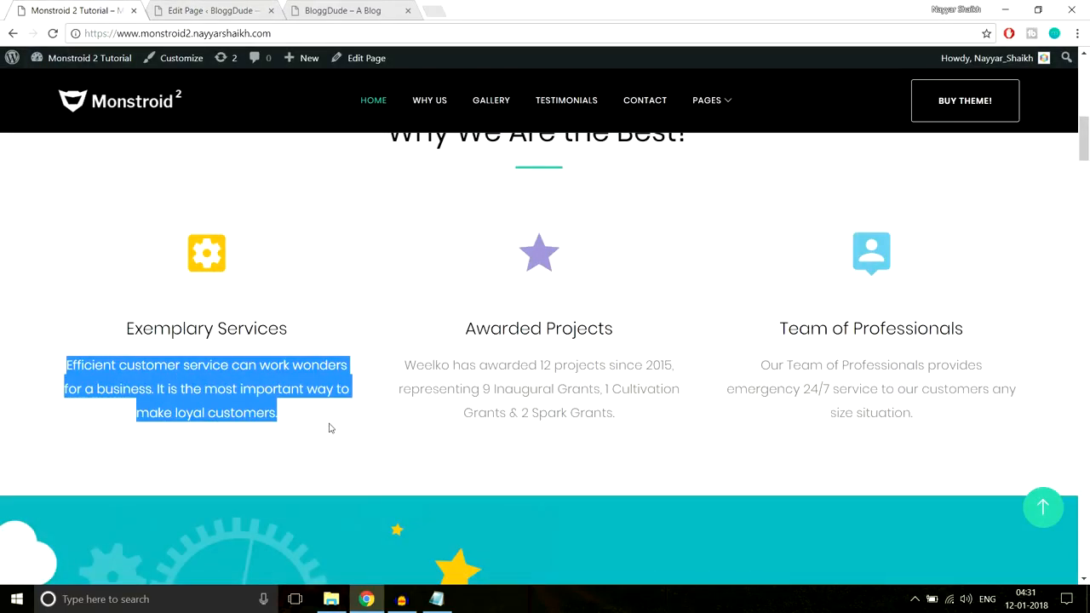
key(ctrl+c)
click(236, 7)
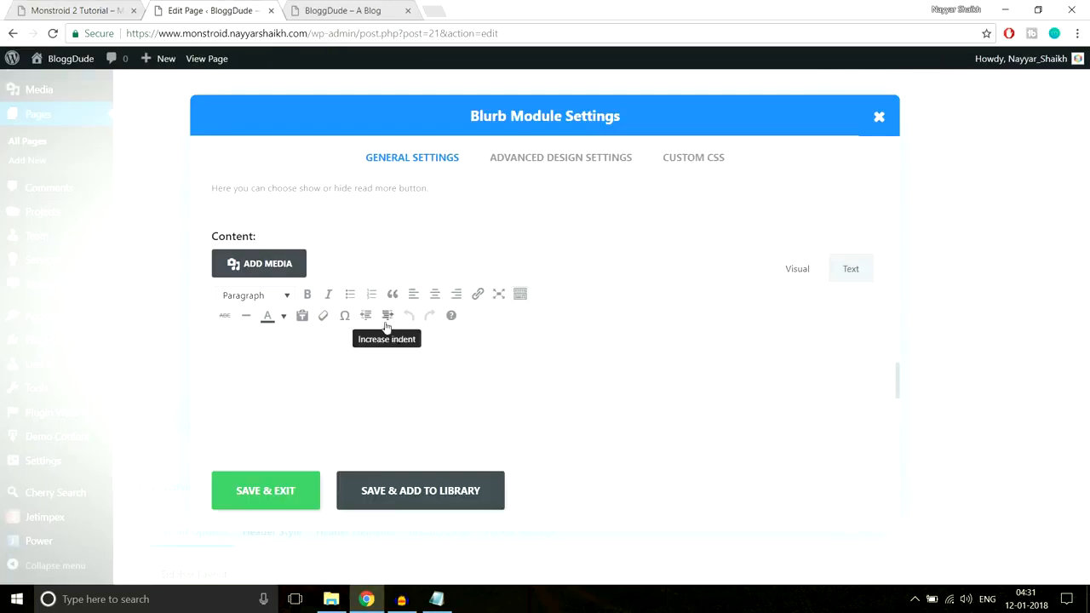
click(374, 384)
key(ctrl+v)
Review the paragraph format choices for the pasted description and compare the text with the demo homepage
drag(773, 356, 182, 373)
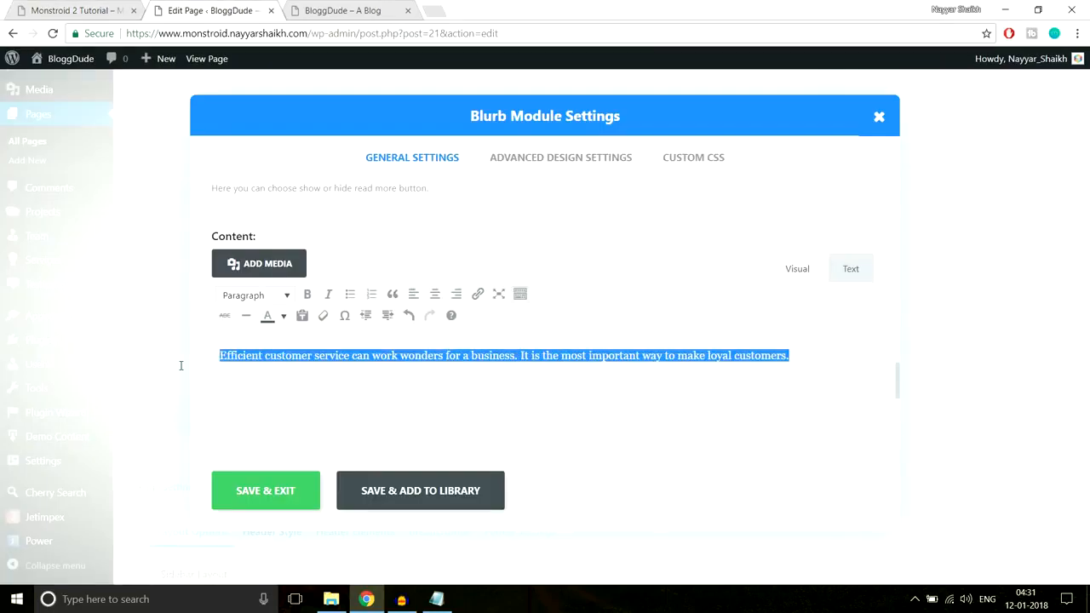
click(259, 298)
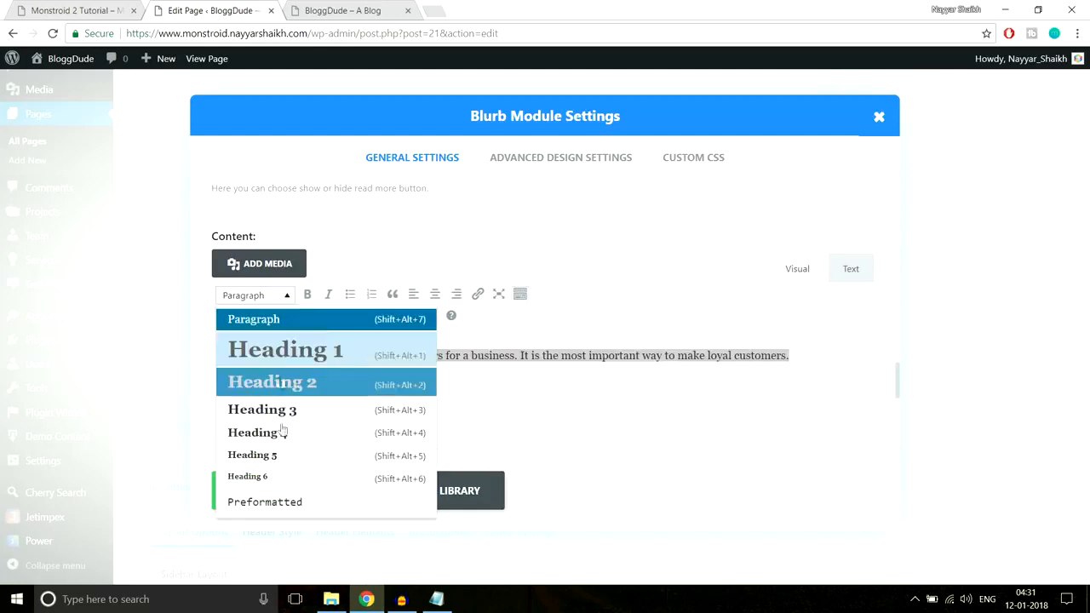
click(282, 296)
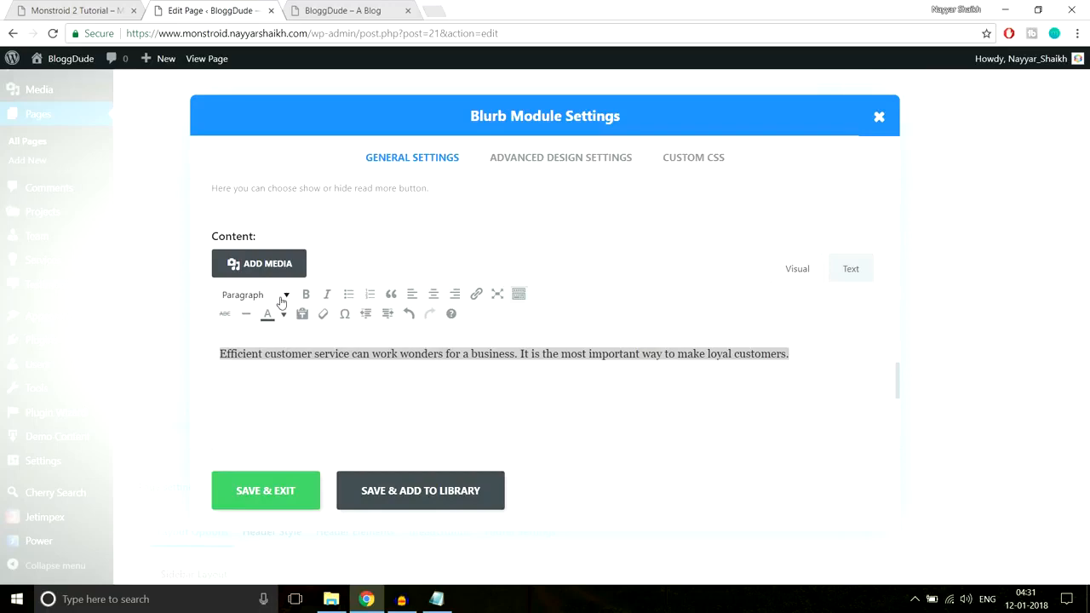
click(81, 9)
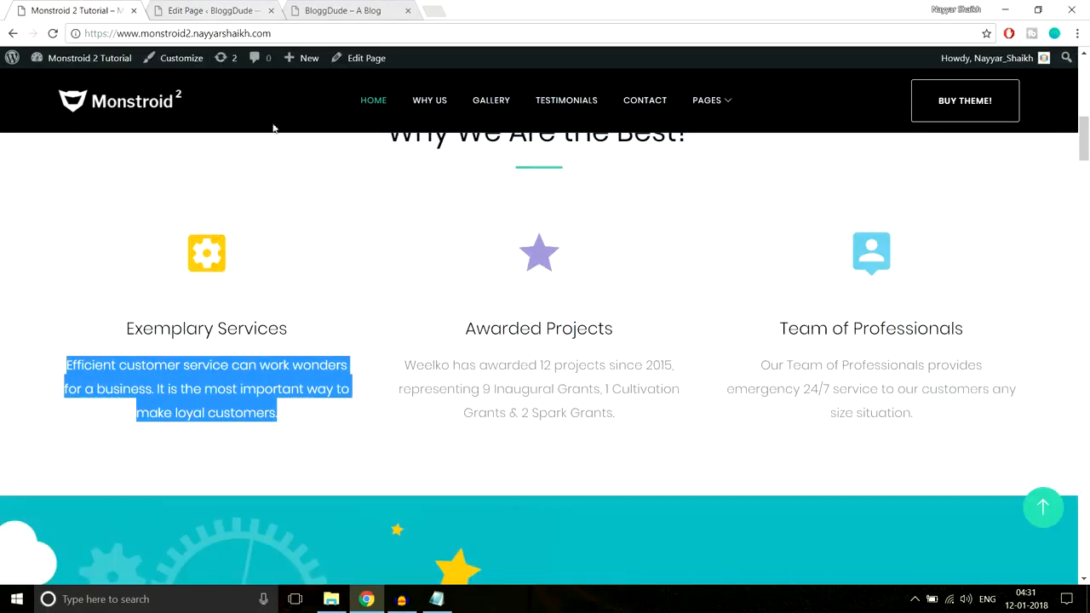
click(335, 331)
click(257, 6)
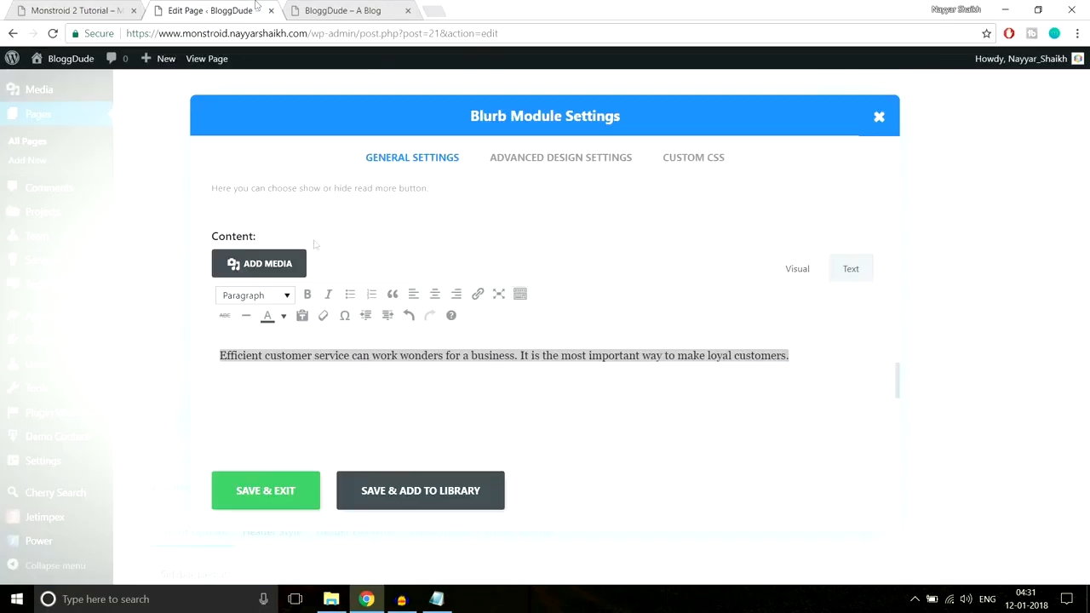
Save the blurb's settings and update the homepage
click(291, 491)
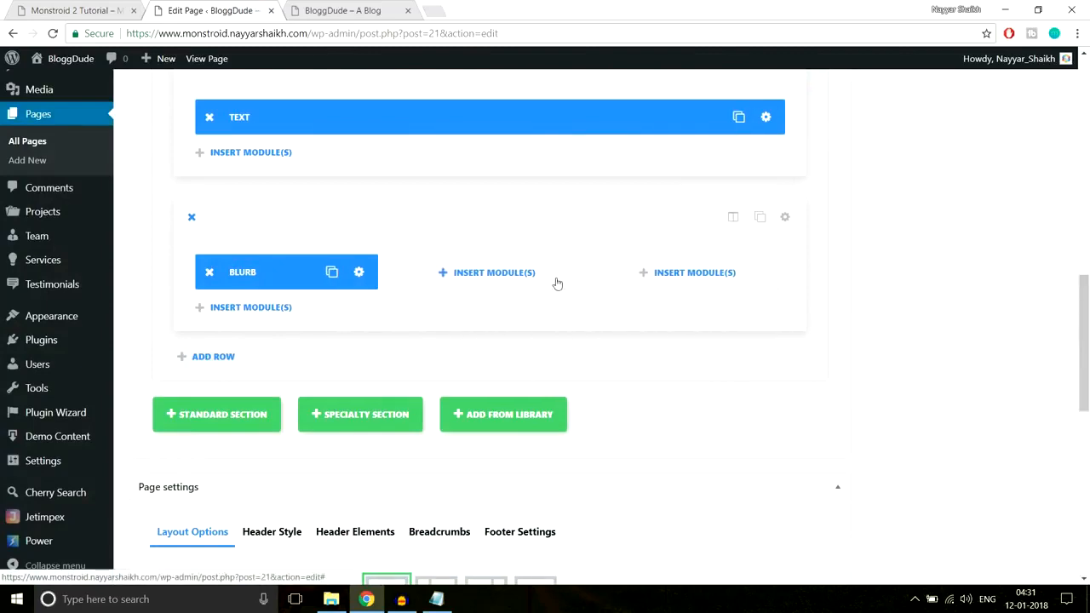
drag(1085, 320, 1087, 115)
click(1039, 296)
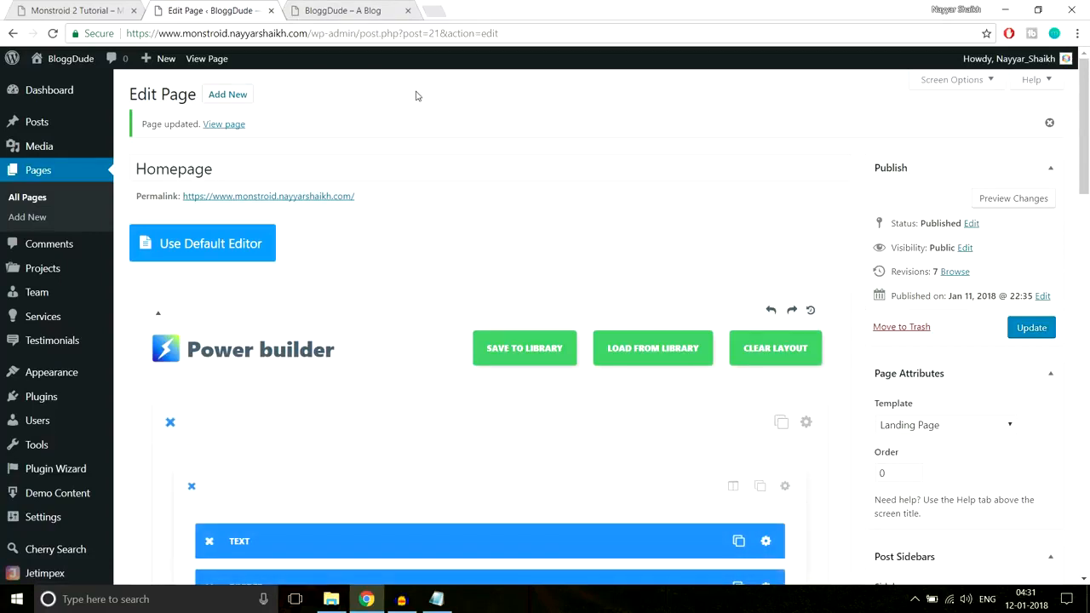
Reload the live homepage and examine the Exemplary Services blurb below the "Why We Are the Best?" heading
click(339, 11)
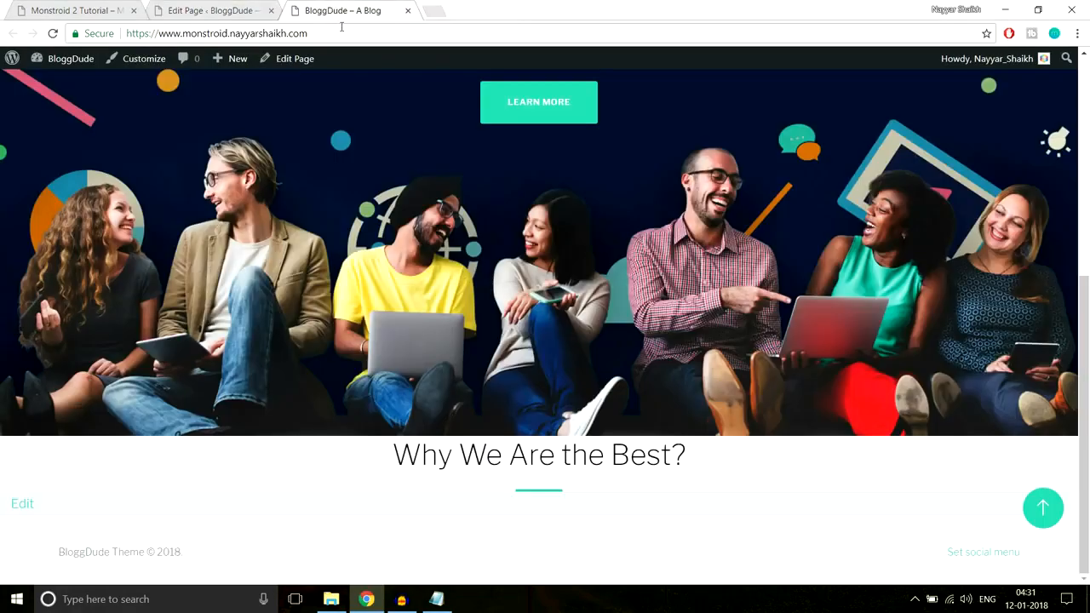
click(341, 27)
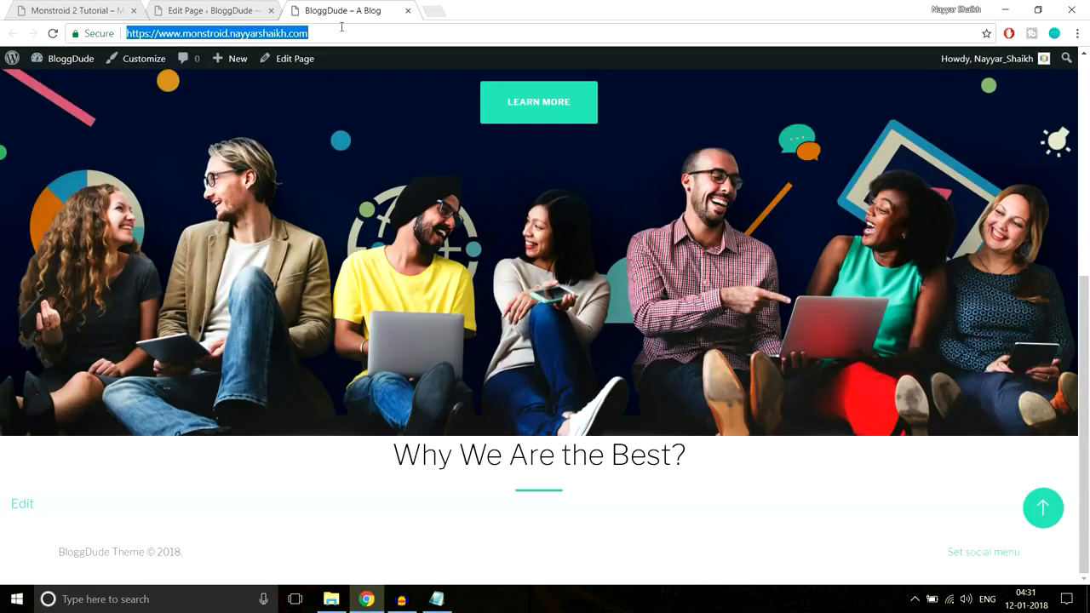
key(Return)
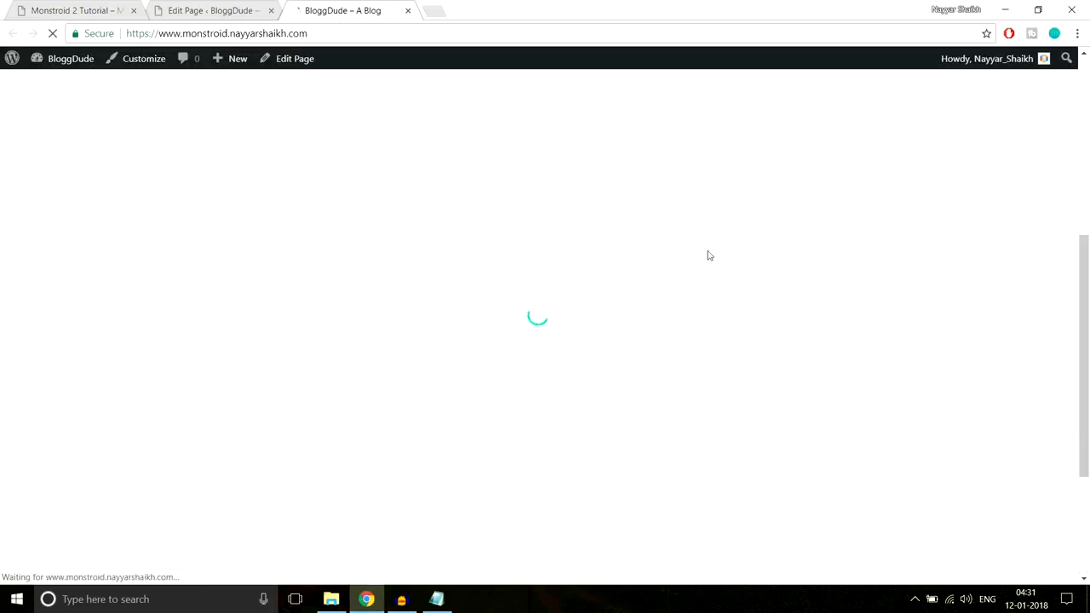
scroll(711, 273, down, 3)
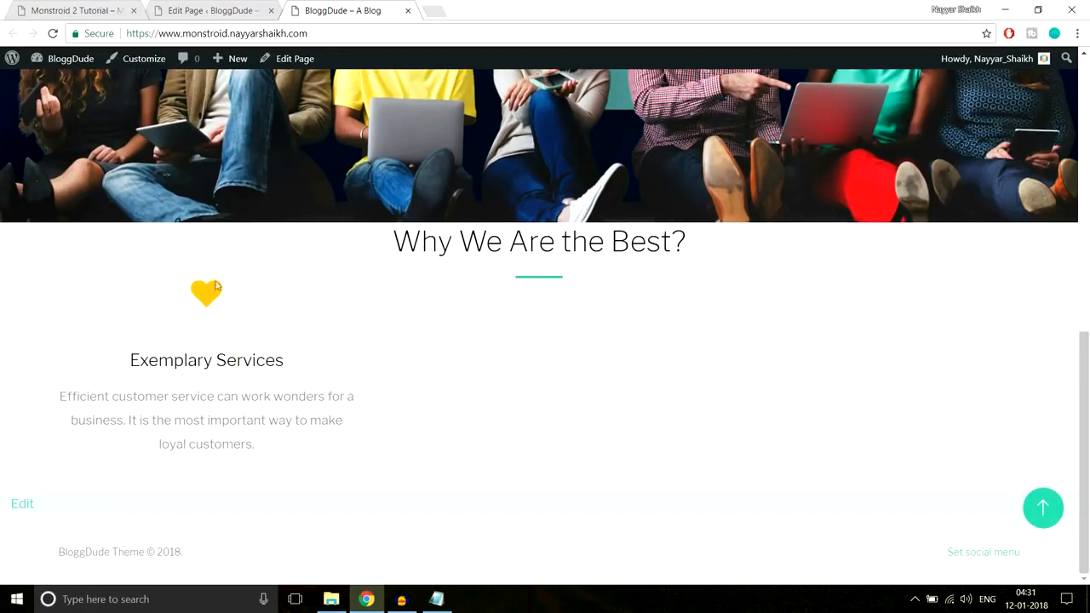
drag(164, 292, 260, 442)
click(260, 443)
drag(263, 287, 569, 289)
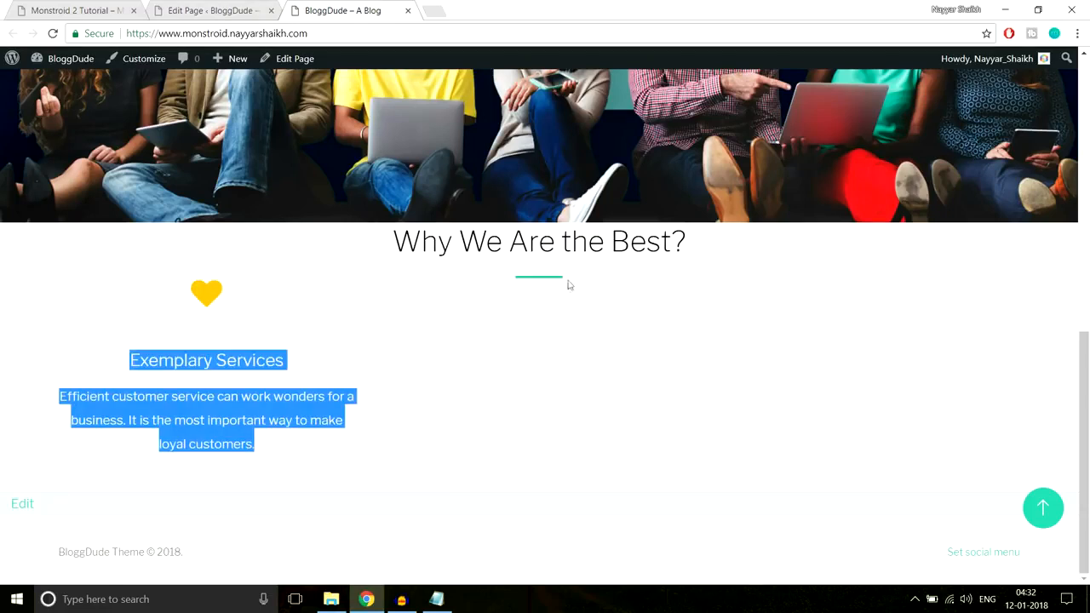
click(531, 281)
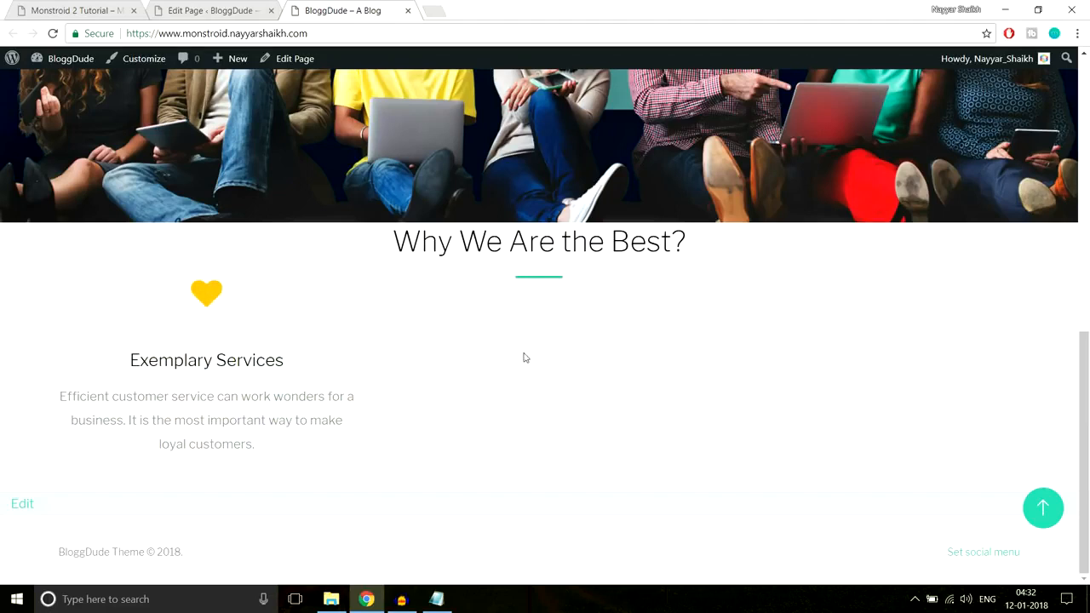
Duplicate the Exemplary Services blurb twice and place the copies in the second and third columns of its row
click(205, 6)
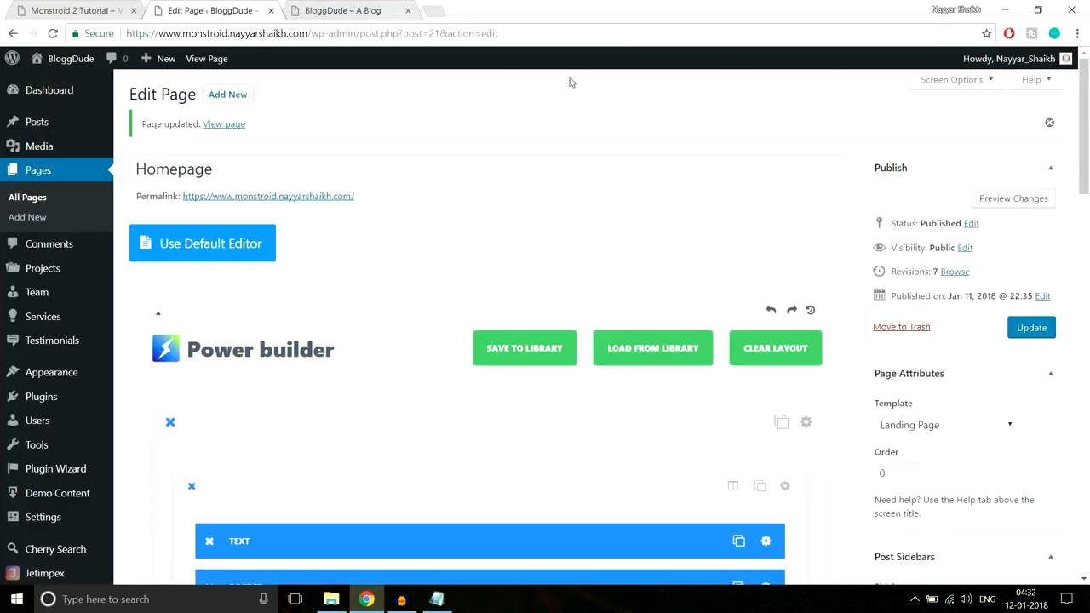
scroll(625, 290, down, 10)
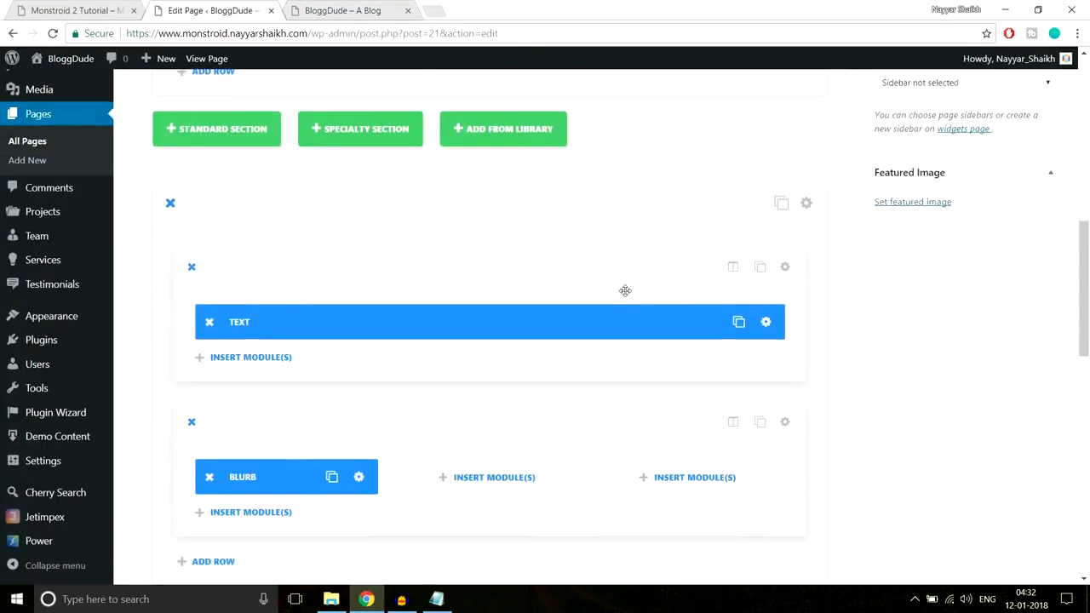
scroll(625, 291, up, 1)
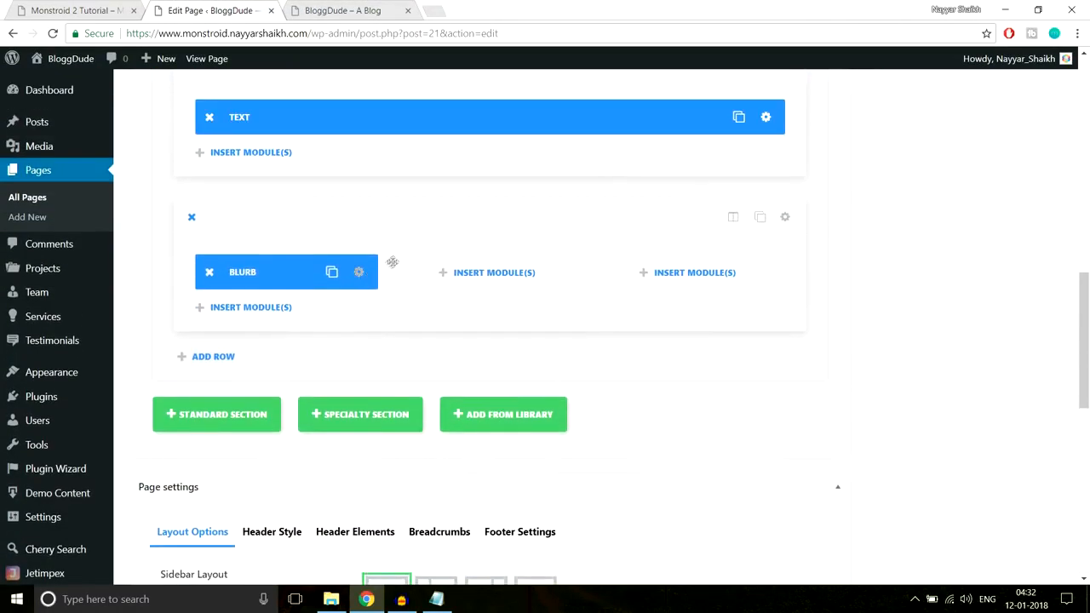
click(52, 8)
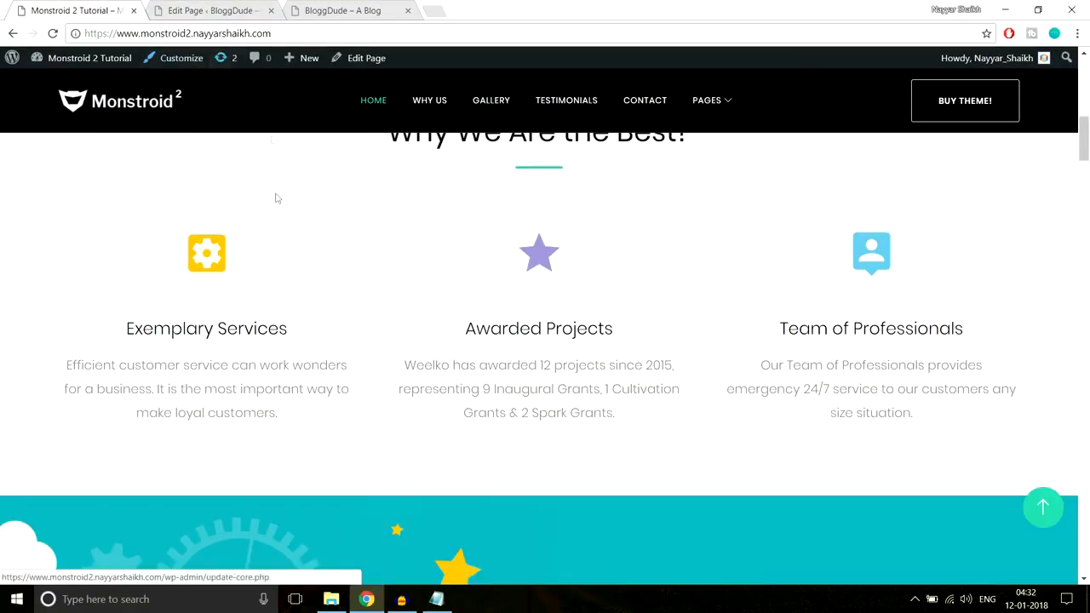
drag(175, 239, 293, 418)
click(293, 418)
click(223, 10)
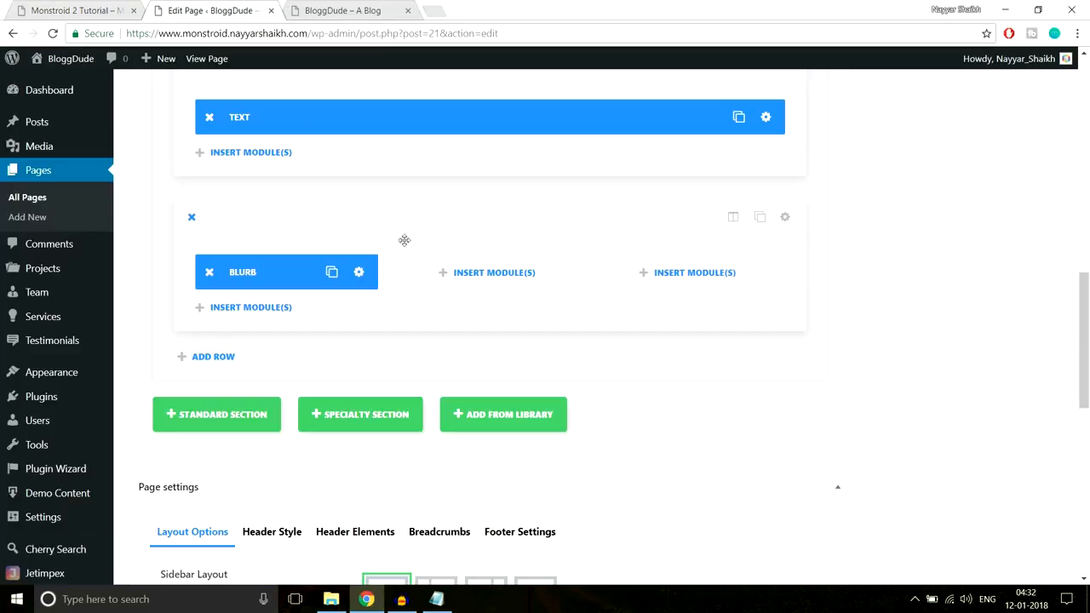
click(331, 273)
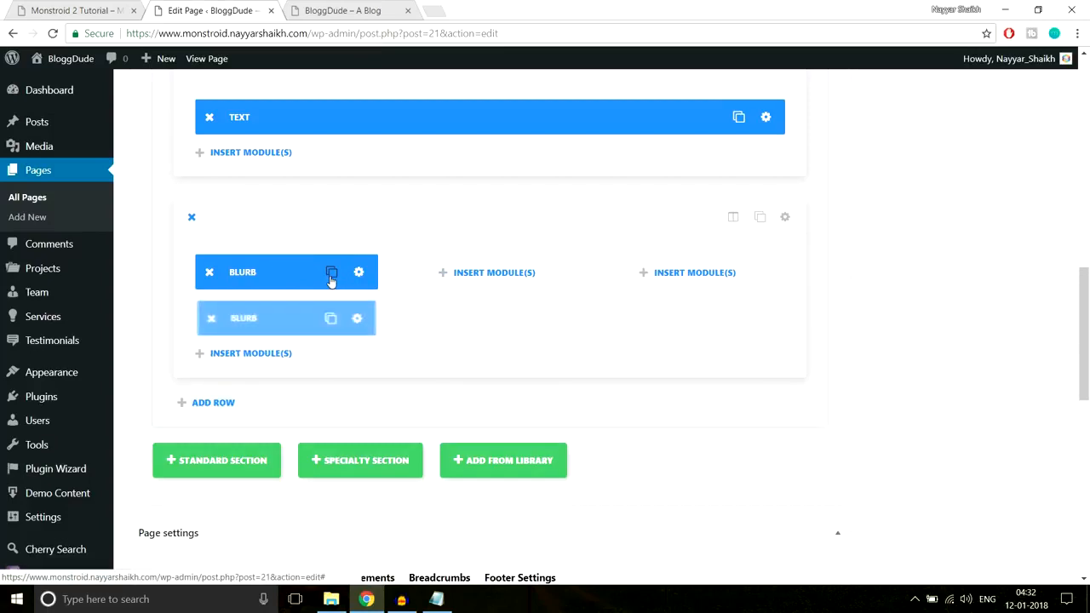
click(331, 273)
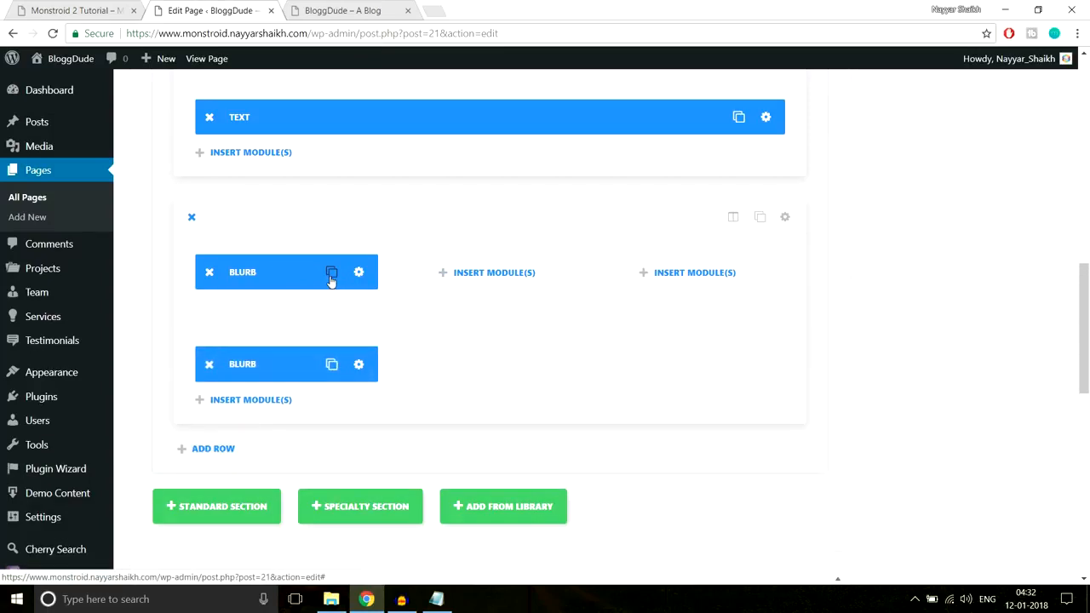
drag(305, 307, 494, 270)
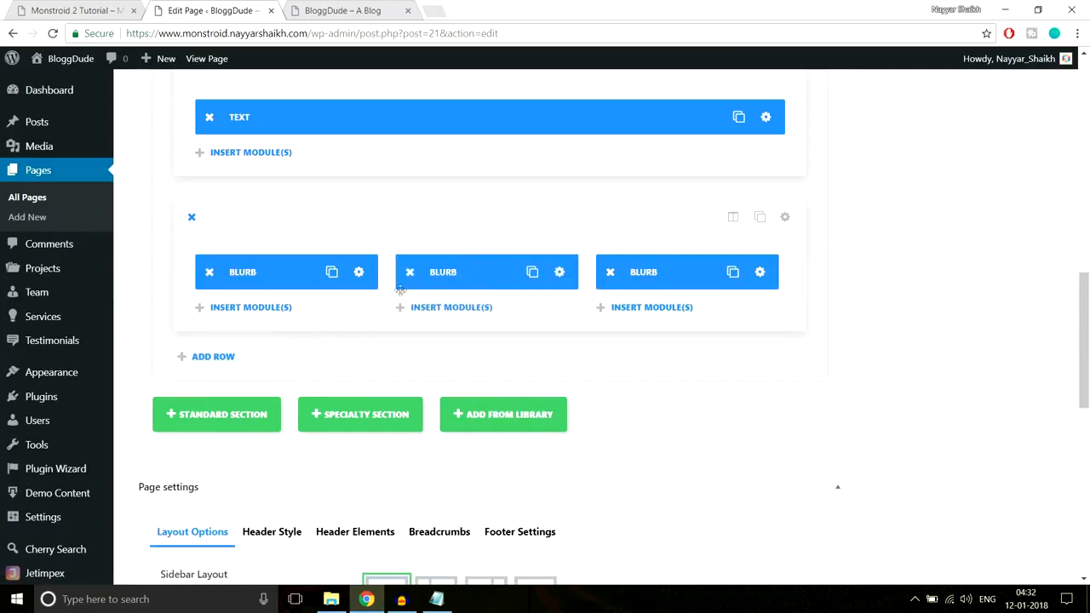
Check the demo homepage's Awarded Projects blurb and choose the camera icon for the second-column blurb
click(68, 9)
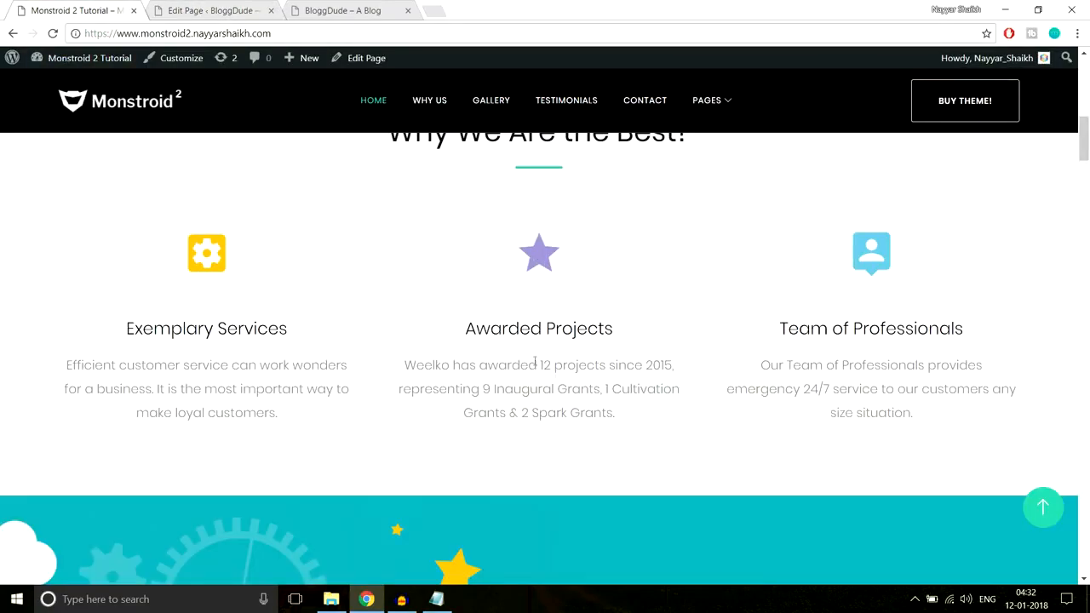
click(205, 10)
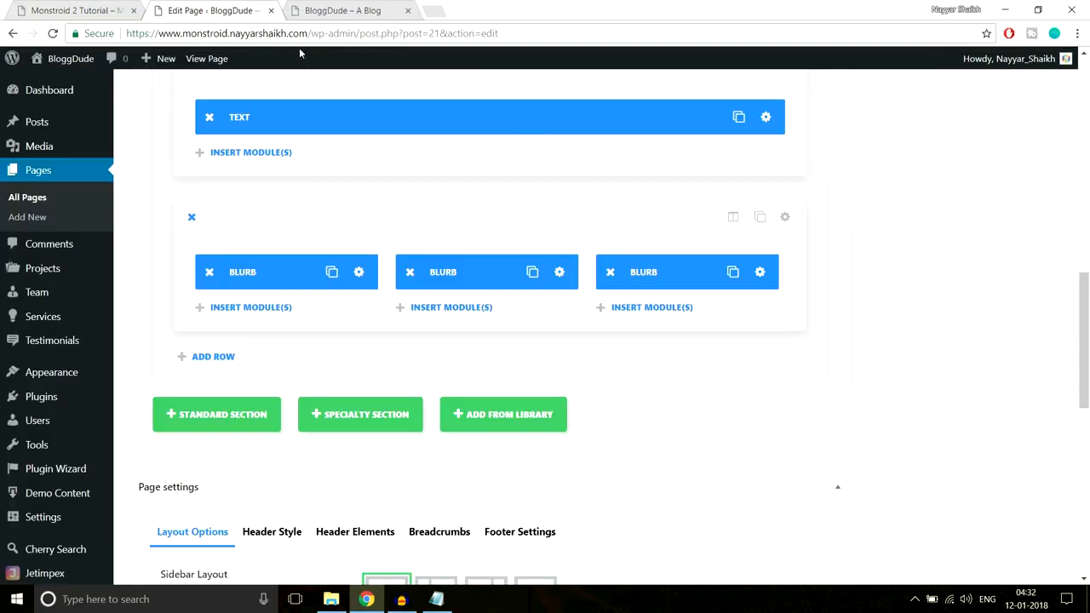
click(560, 274)
scroll(773, 272, down, 3)
scroll(773, 280, up, 3)
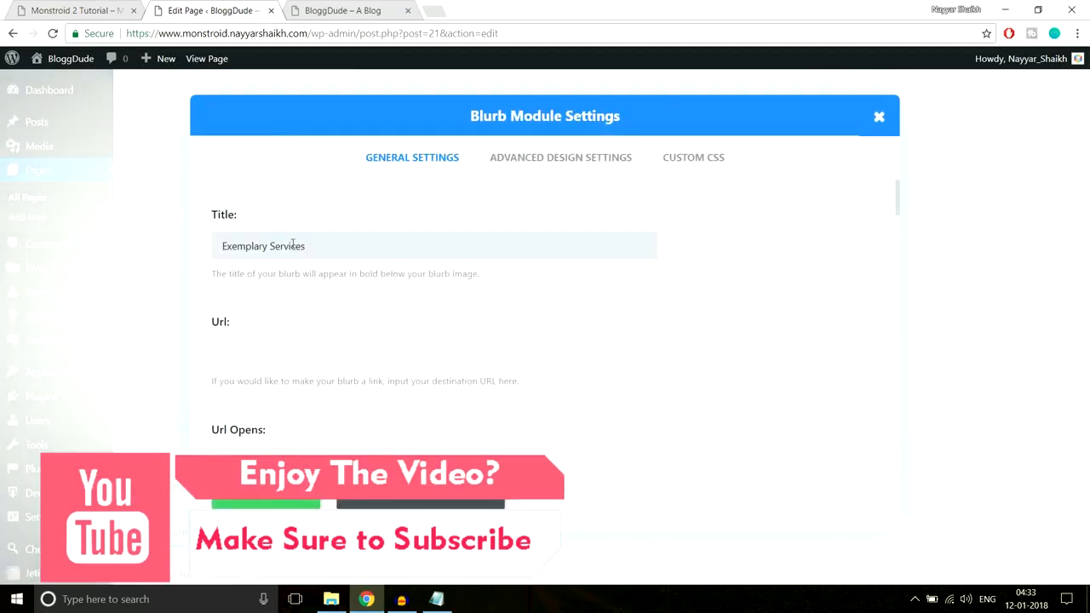
scroll(704, 296, down, 3)
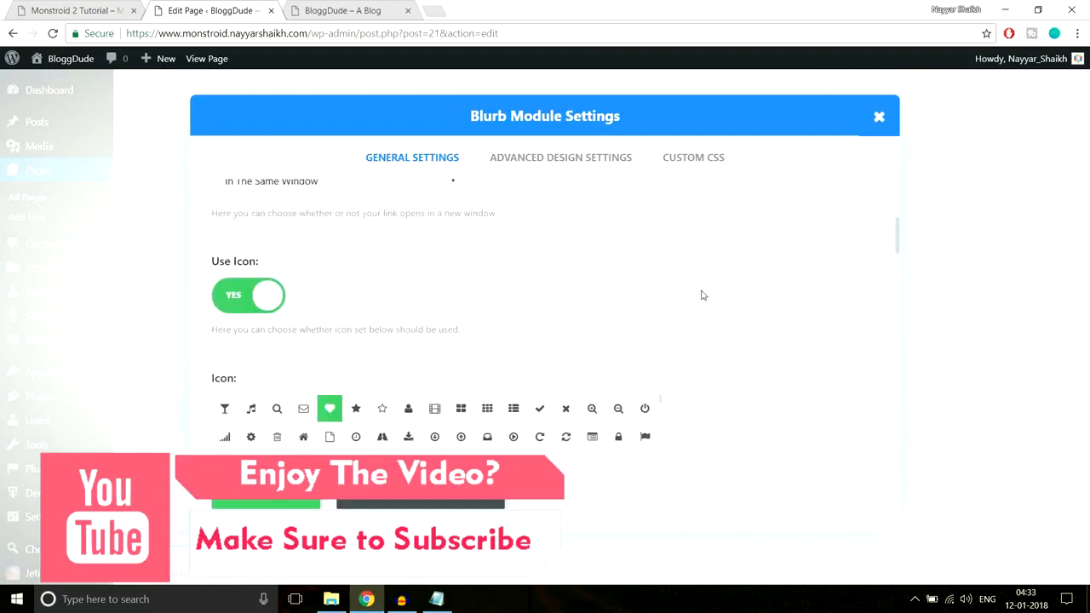
scroll(775, 275, down, 2)
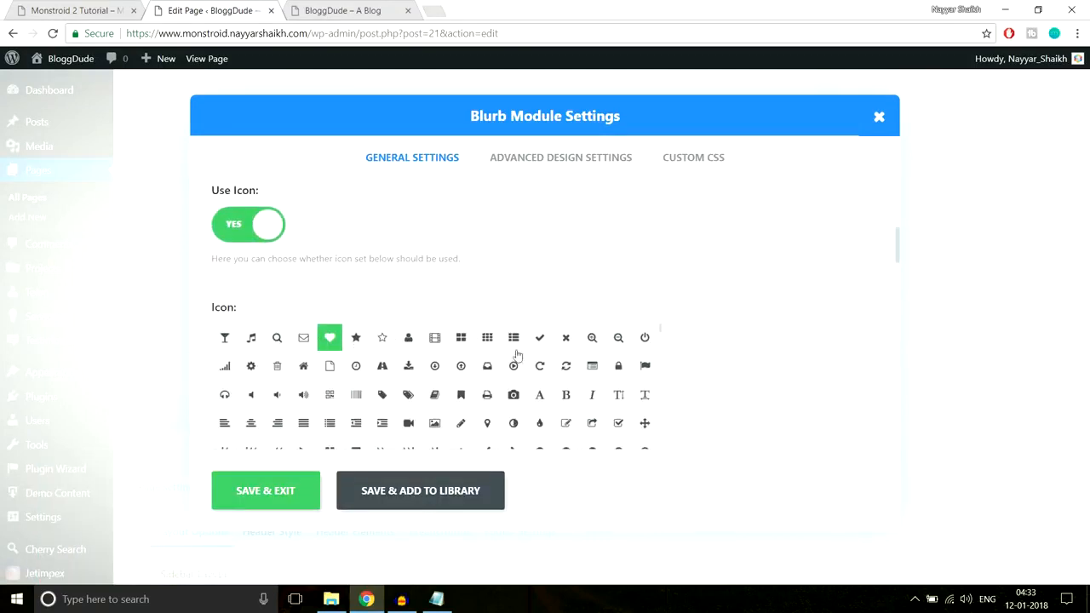
scroll(811, 339, down, 2)
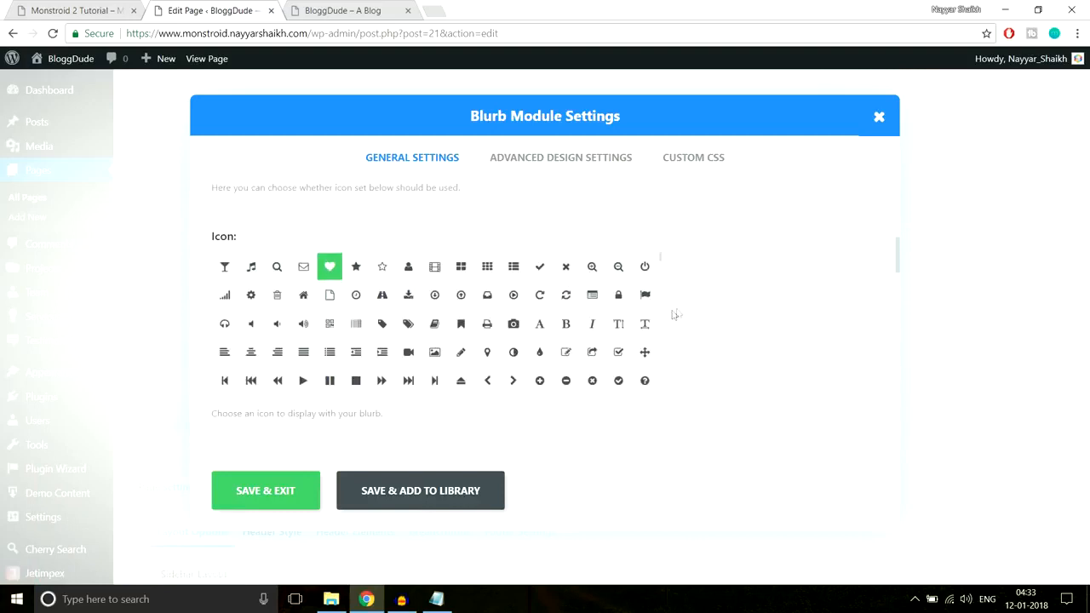
click(515, 325)
scroll(742, 316, down, 5)
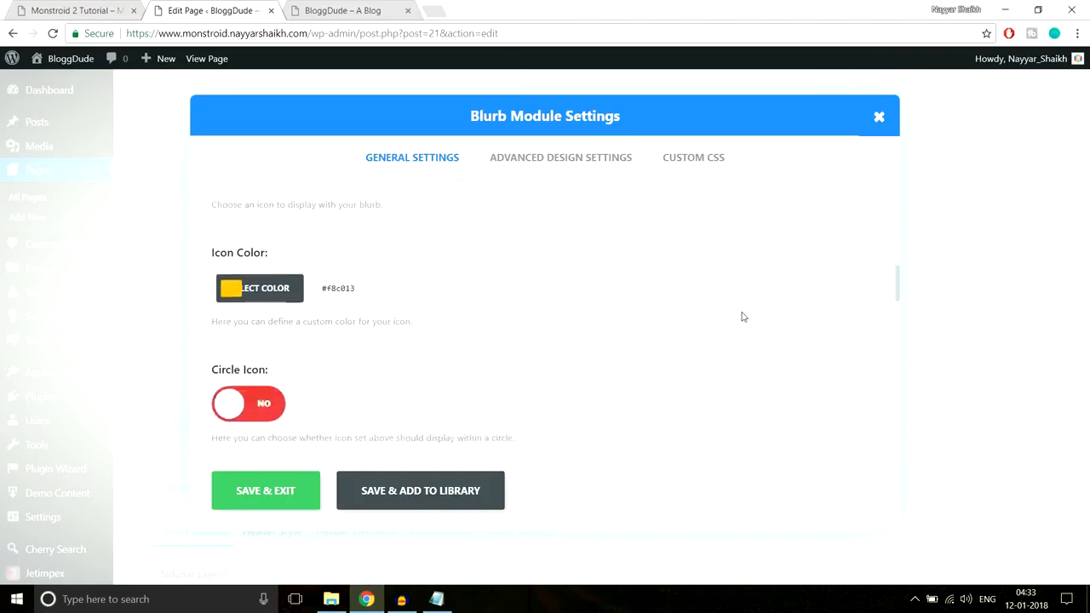
Inspect the Awarded Projects star on the demo homepage and copy its color code #a193d2
click(118, 5)
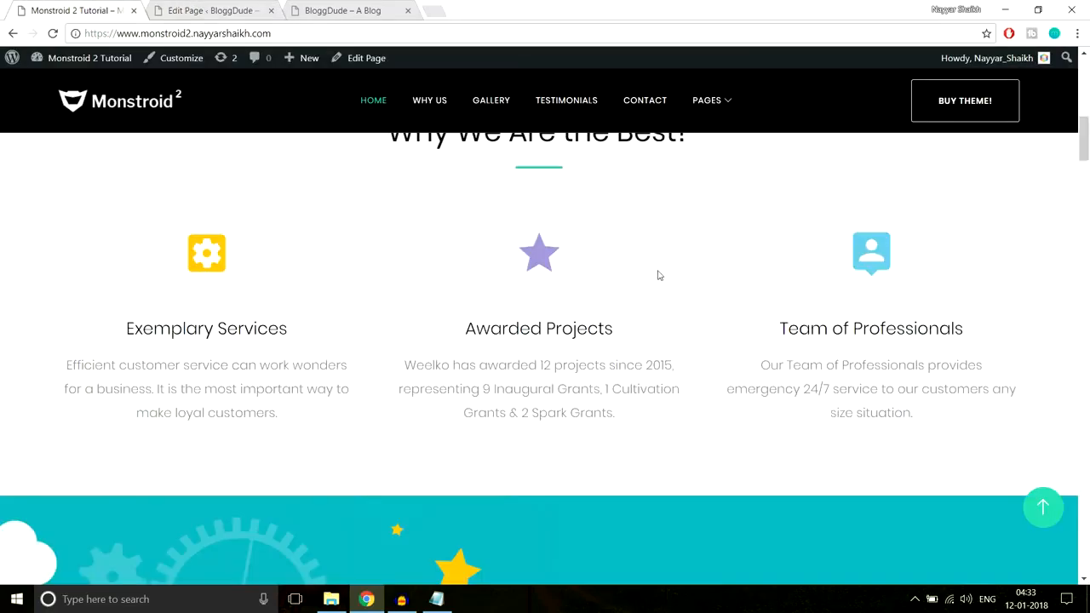
right_click(540, 256)
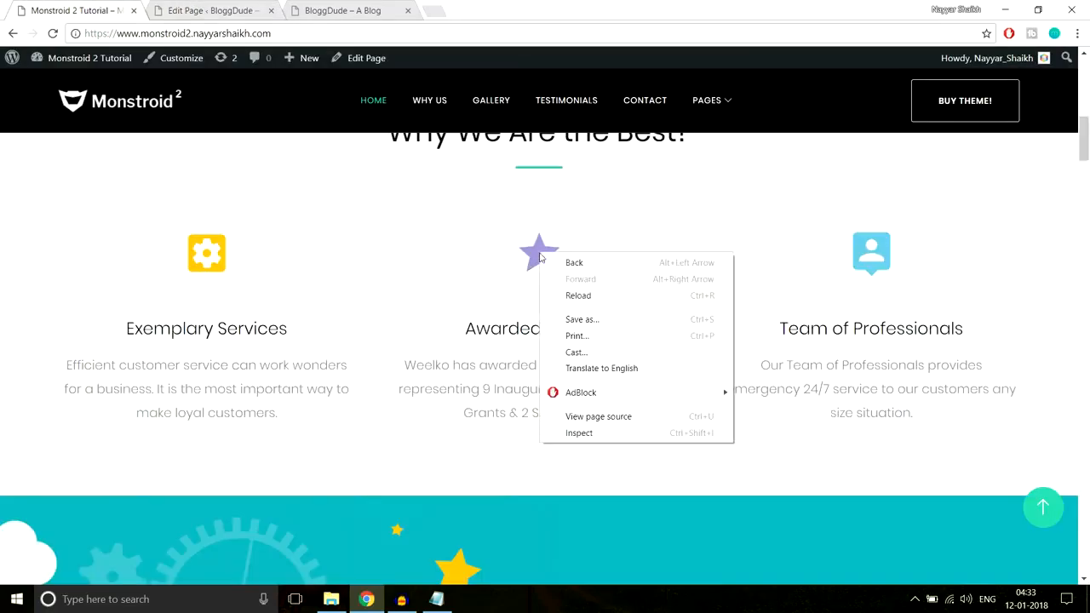
click(591, 435)
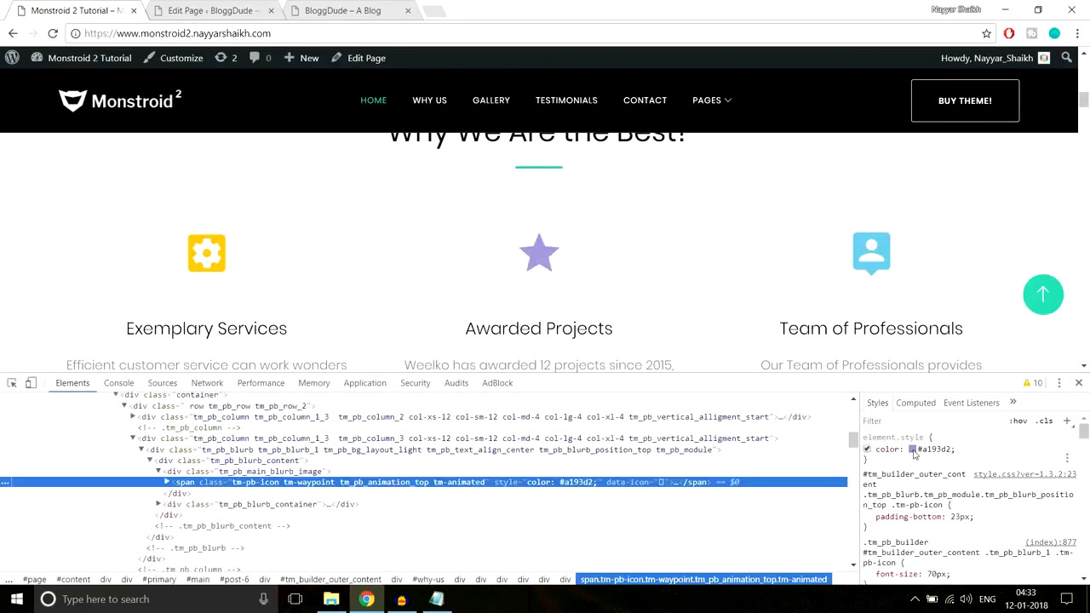
click(929, 449)
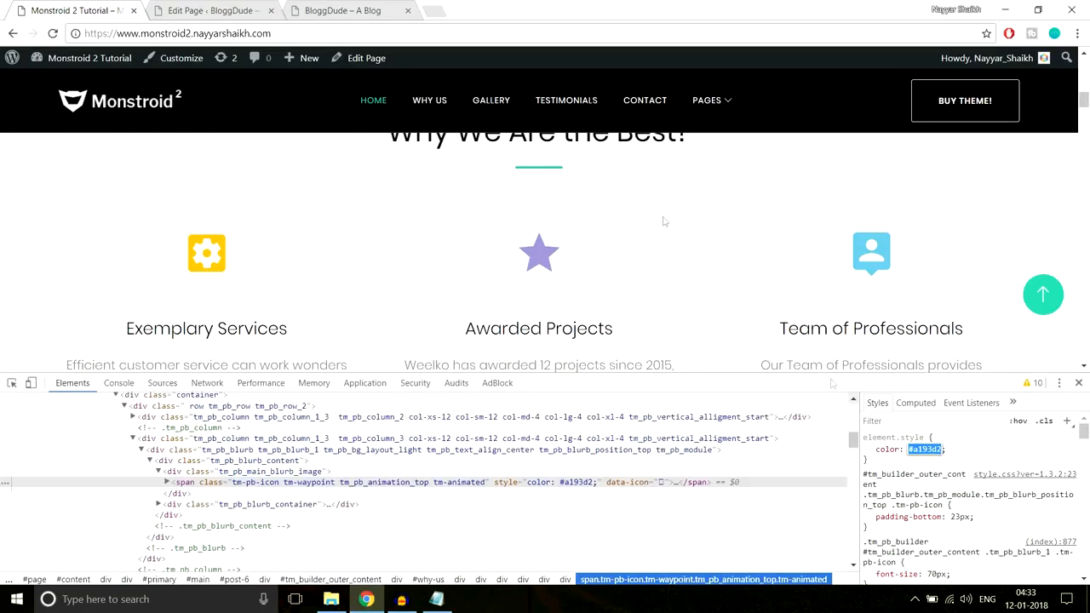
Set the second-column blurb's icon color to #a193d2 and save its settings
click(208, 10)
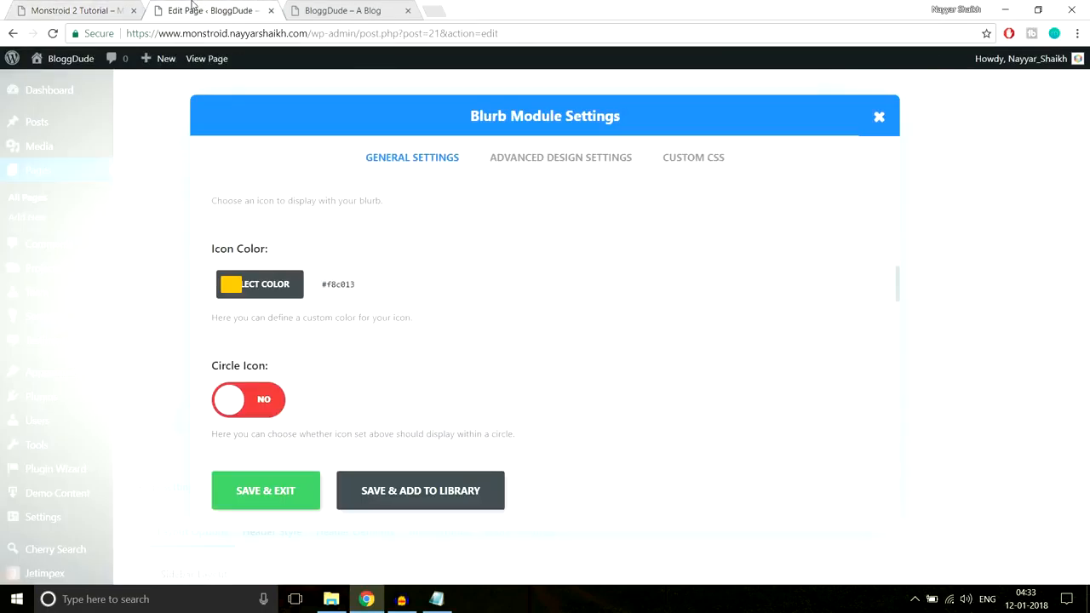
click(237, 285)
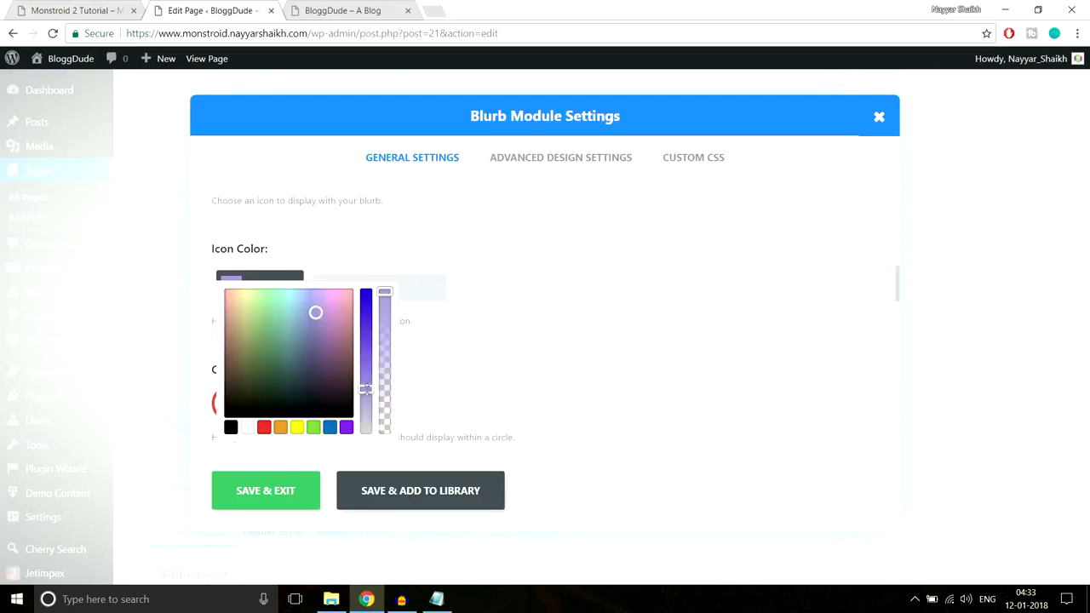
click(501, 328)
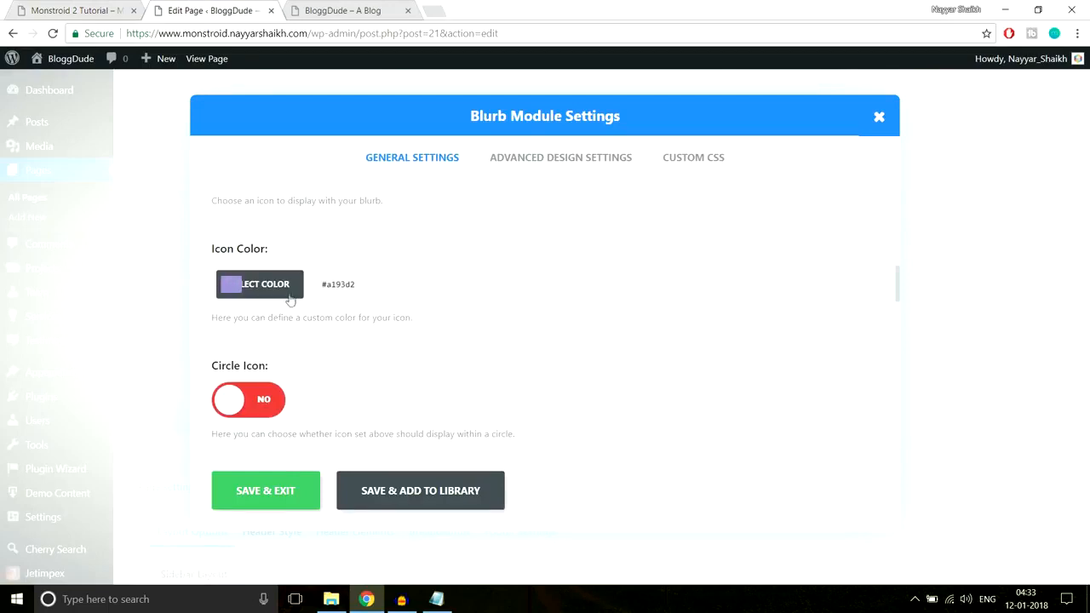
scroll(585, 348, down, 3)
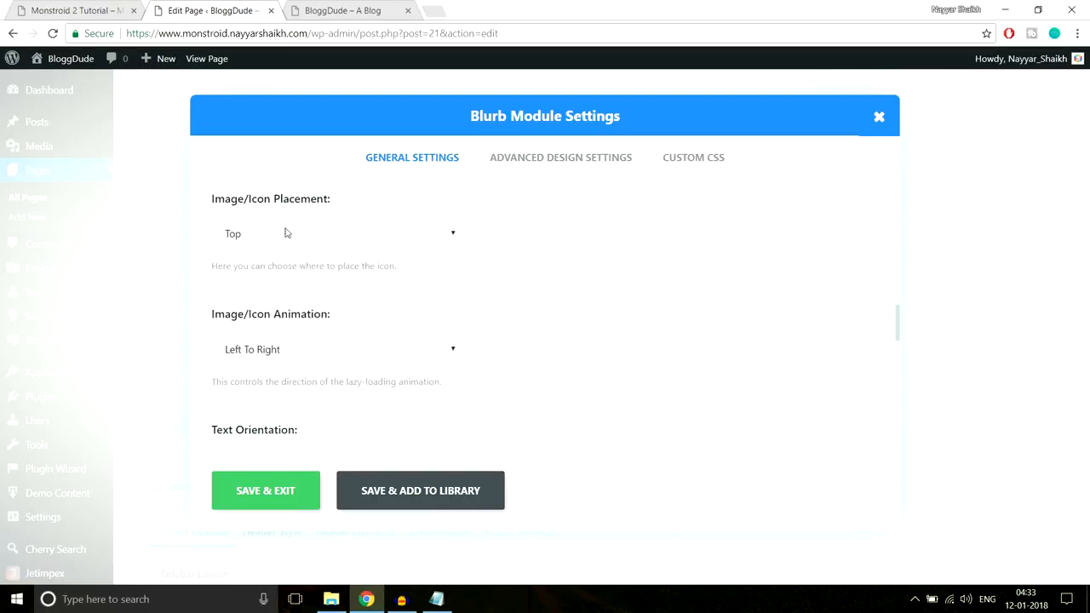
click(294, 496)
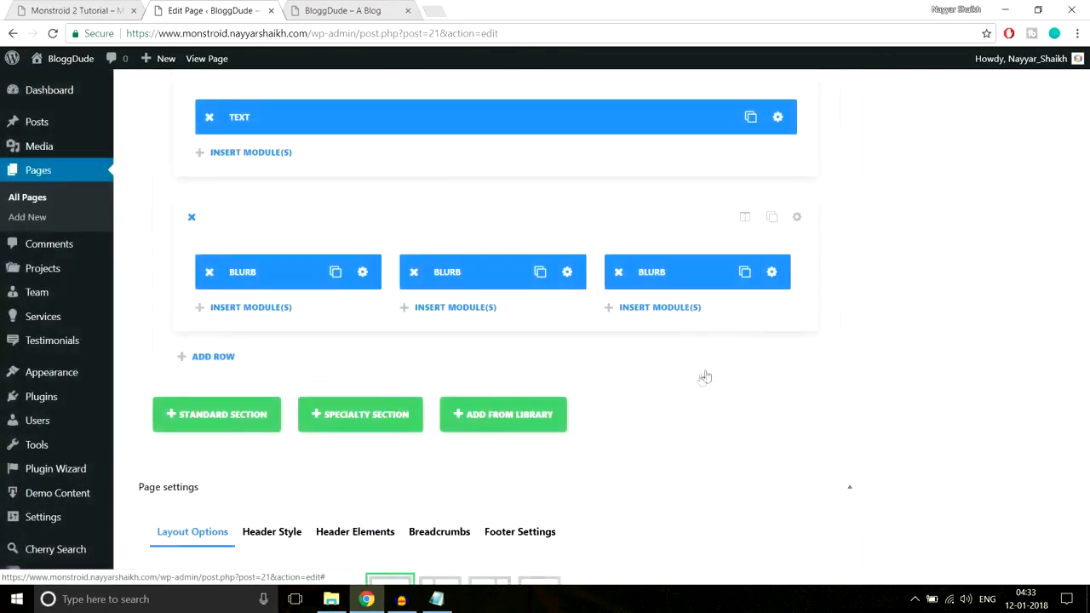
Open the third-column blurb's settings and copy the Team of Professionals icon color #6bc4e3 from the demo homepage
click(761, 272)
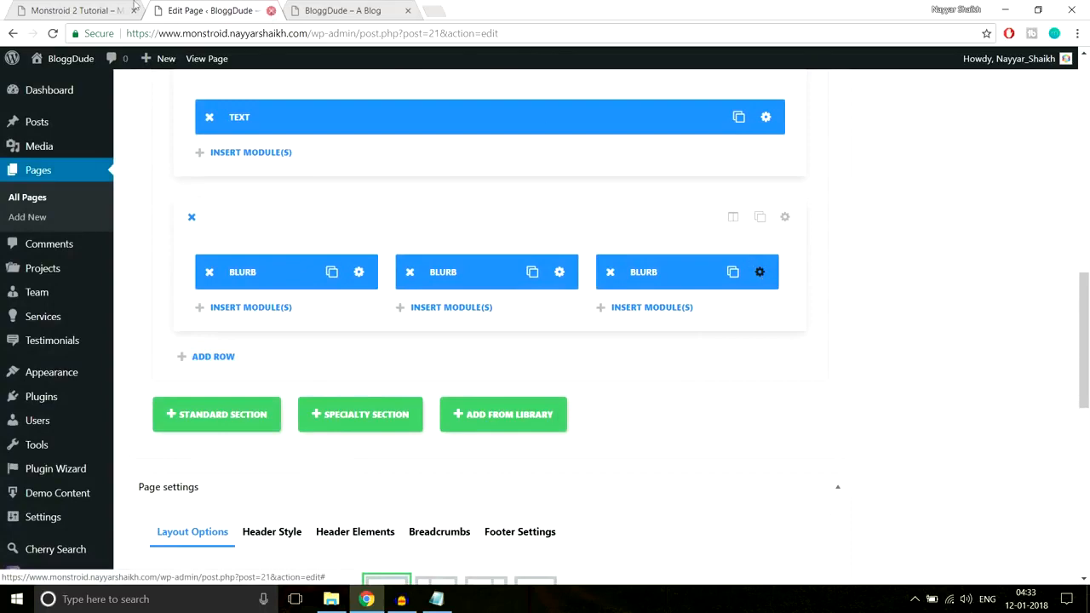
click(52, 10)
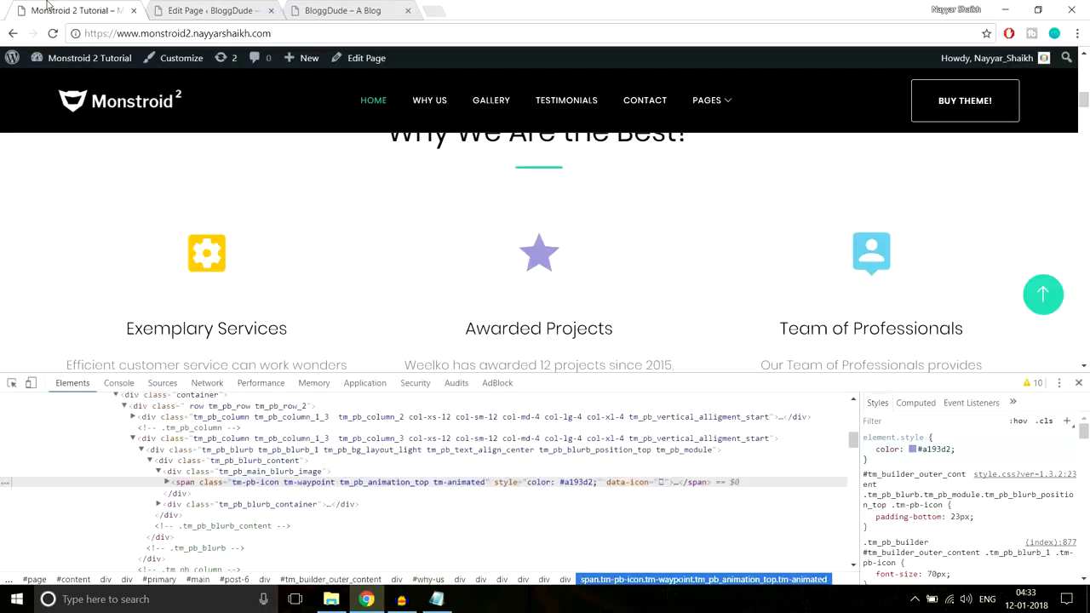
right_click(885, 246)
click(933, 418)
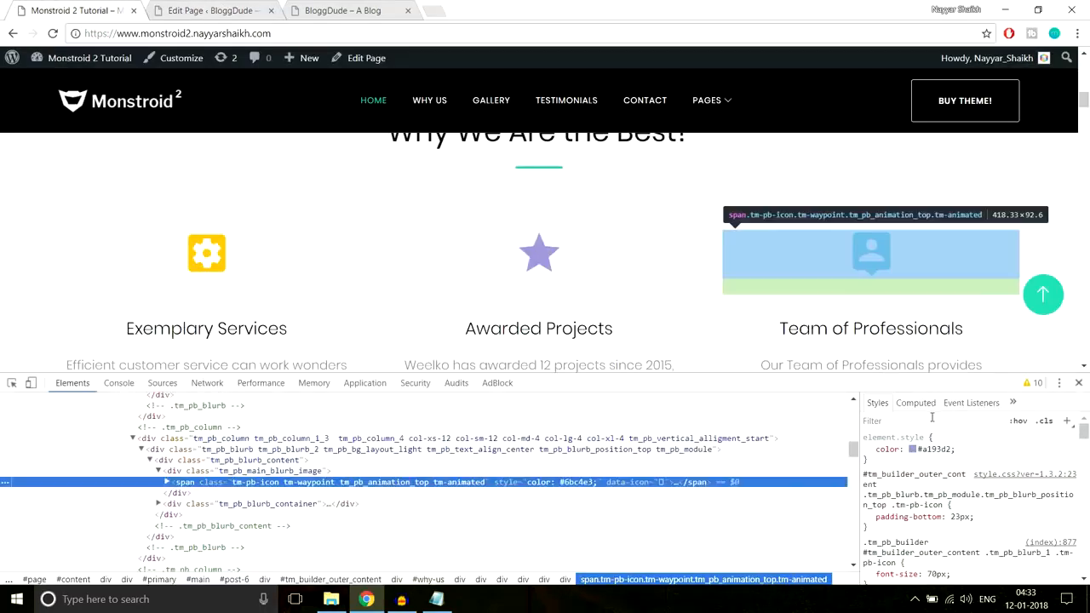
click(943, 448)
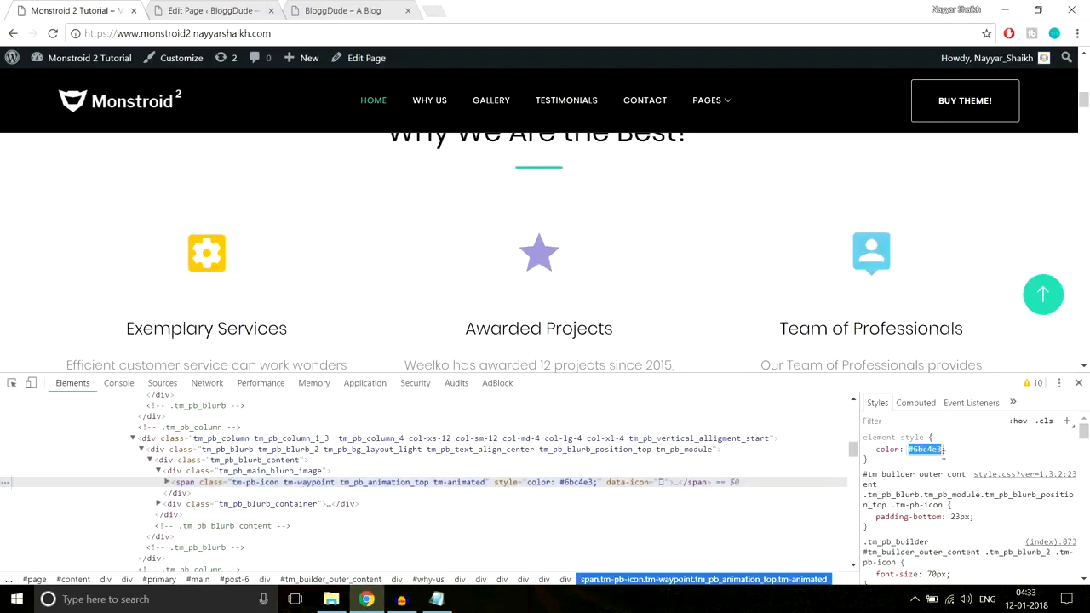
Choose the framed list icon for the third-column blurb
click(209, 10)
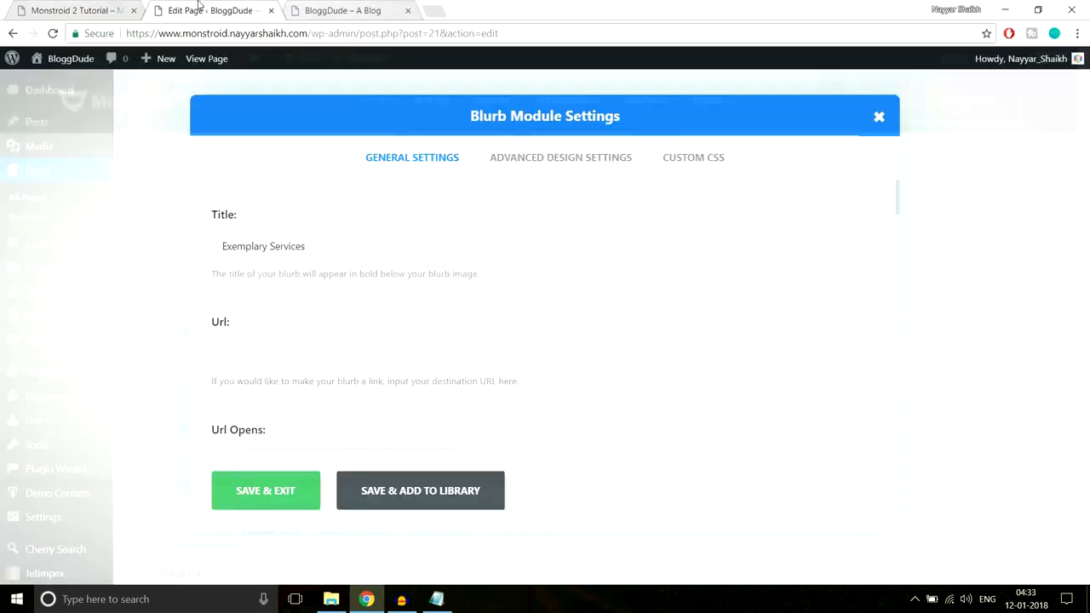
scroll(511, 344, down, 5)
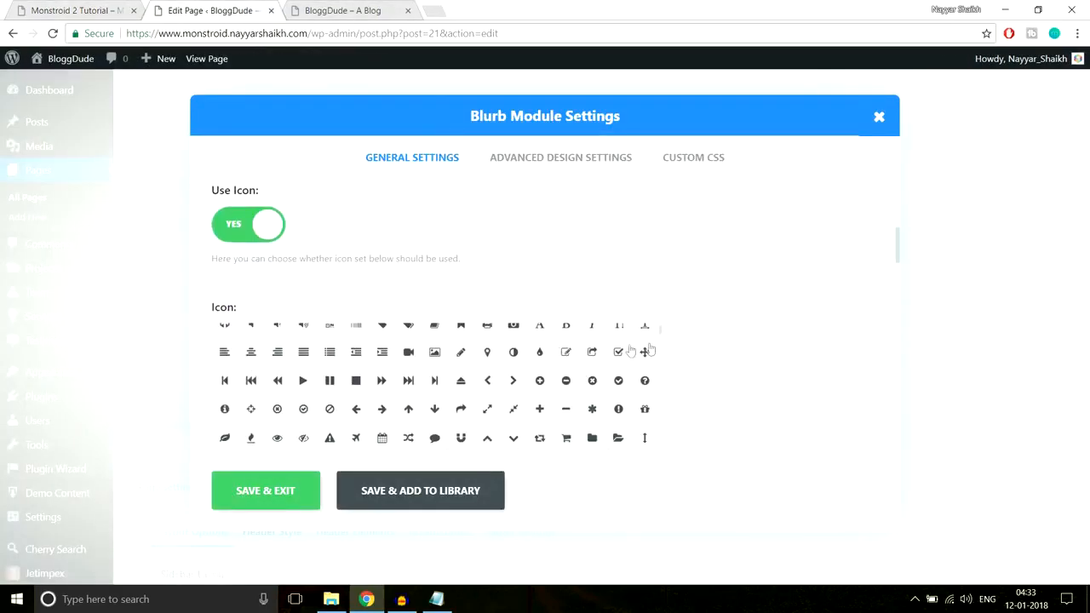
scroll(835, 353, up, 1)
scroll(840, 353, down, 2)
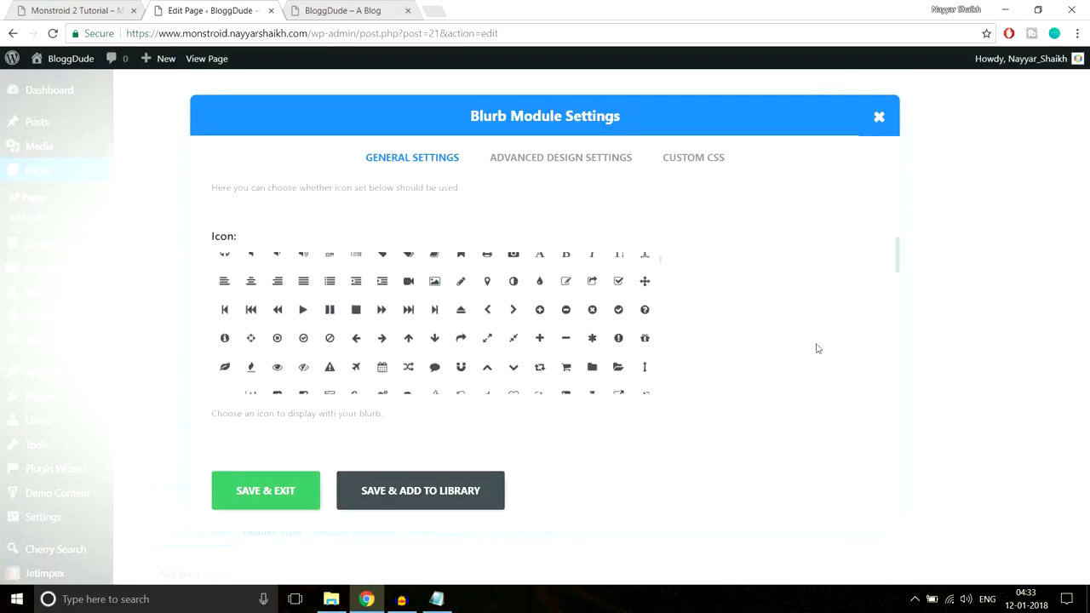
scroll(594, 364, up, 1)
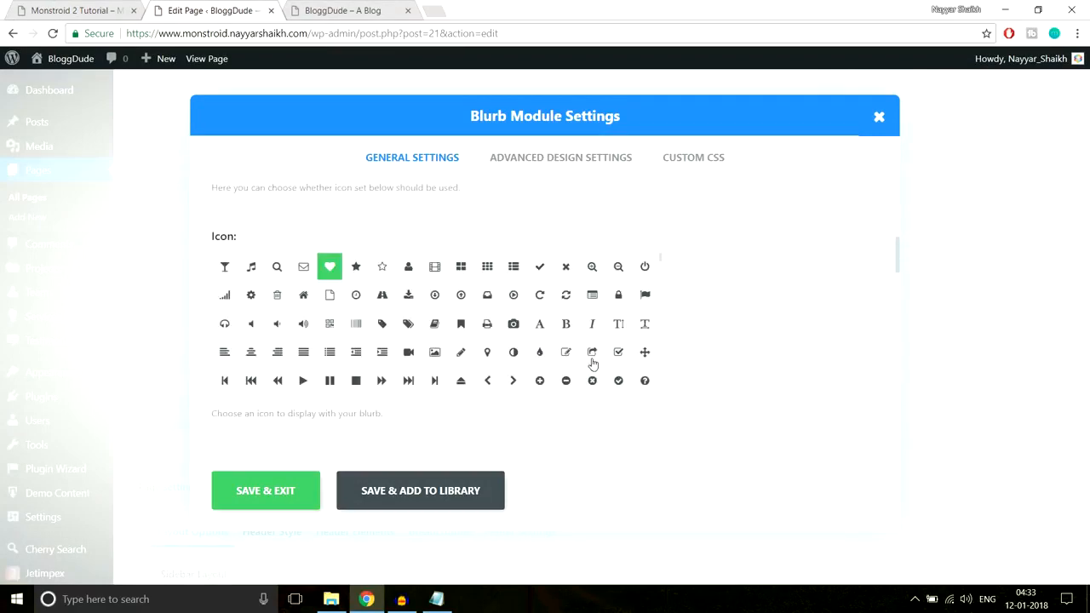
click(597, 300)
Set the third-column blurb's icon color to #6bc4e3 and save its settings
scroll(741, 328, down, 3)
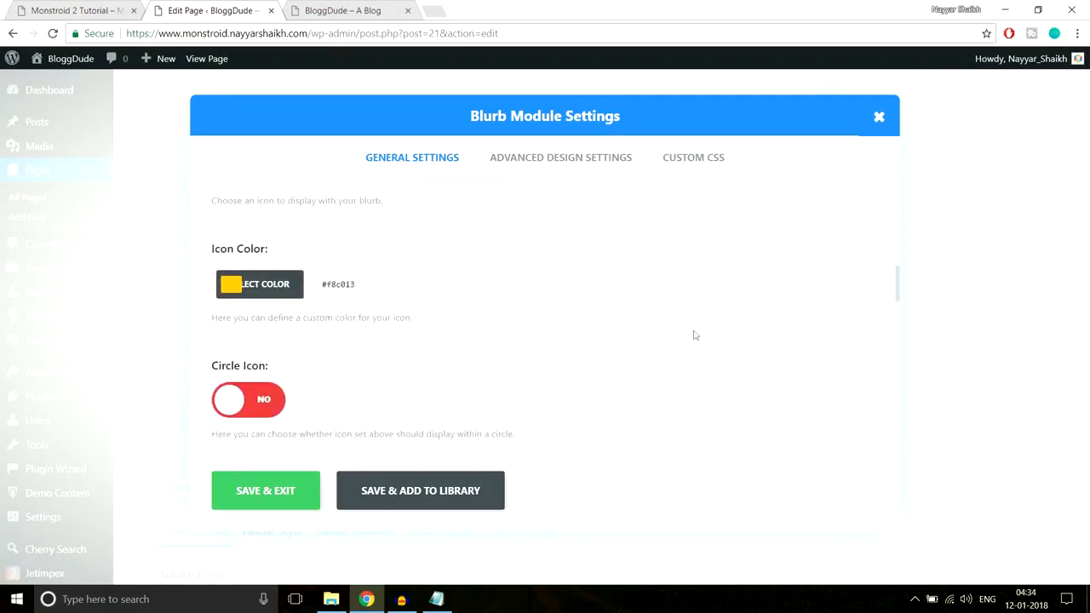
click(231, 284)
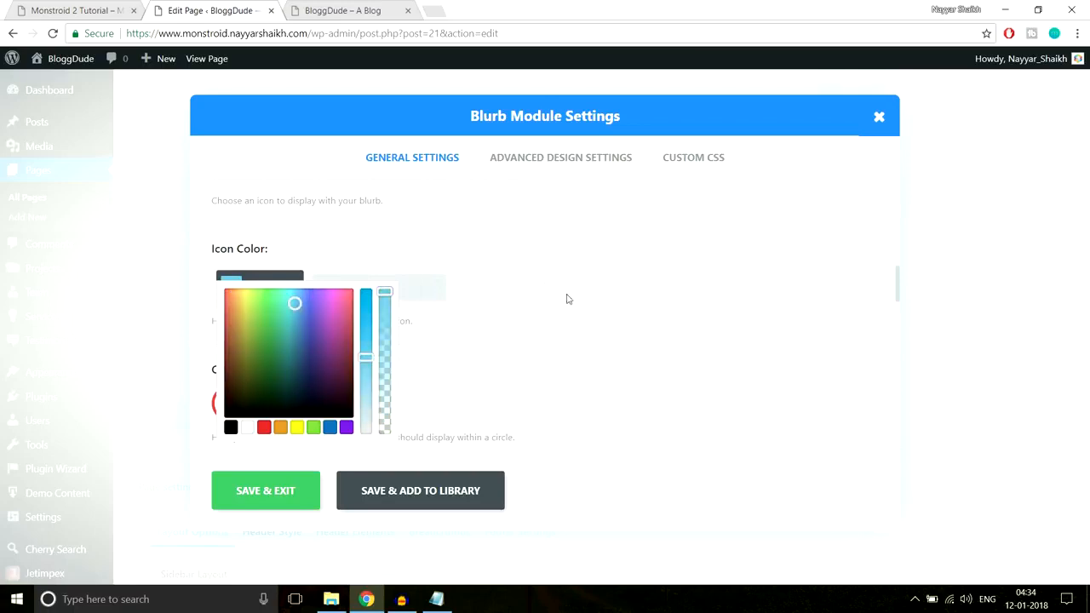
scroll(570, 301, down, 3)
click(289, 485)
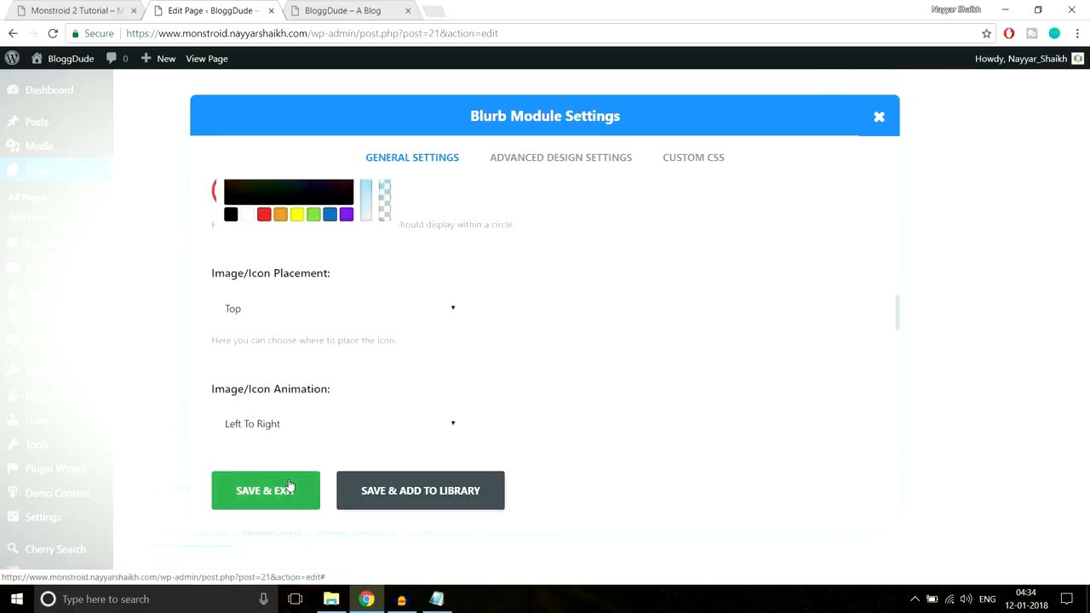
Close the demo page's inspector and examine the spacing around the "Why We Are the Best?" heading on the live homepage
scroll(802, 330, up, 2)
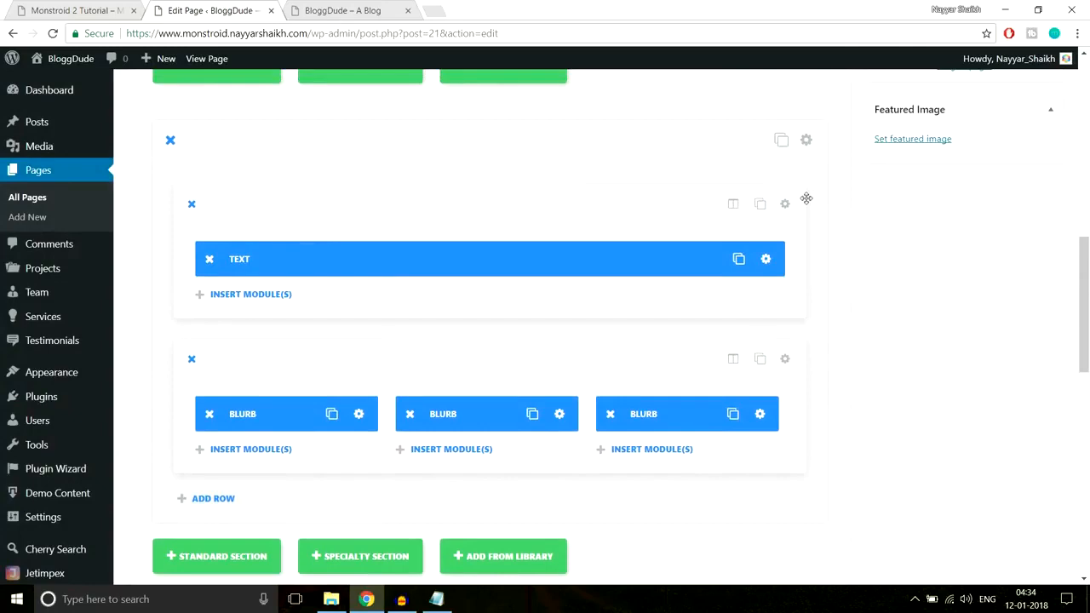
click(66, 8)
click(1078, 383)
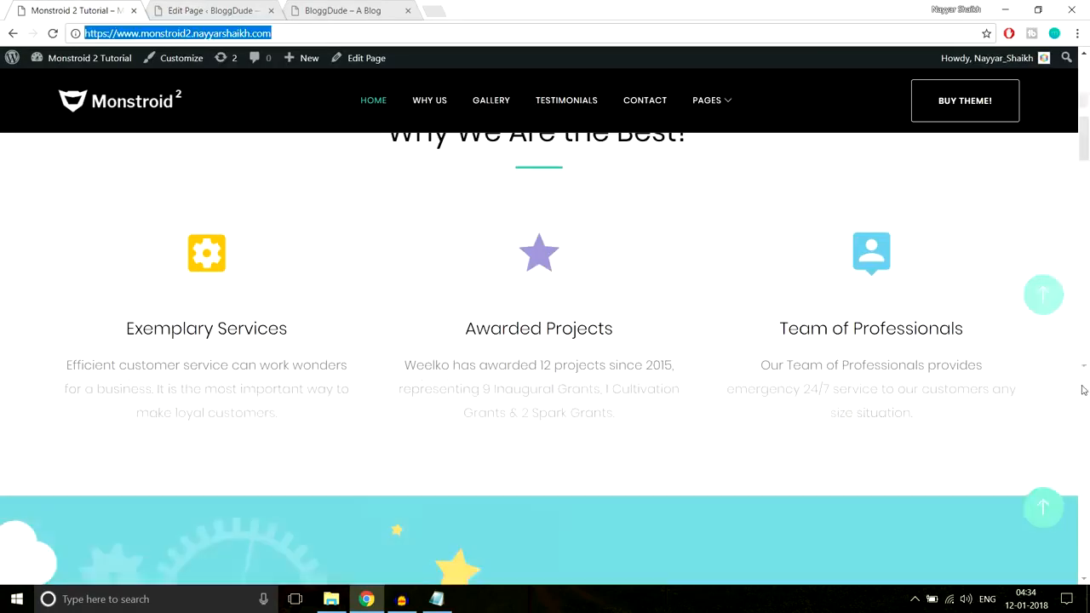
click(348, 7)
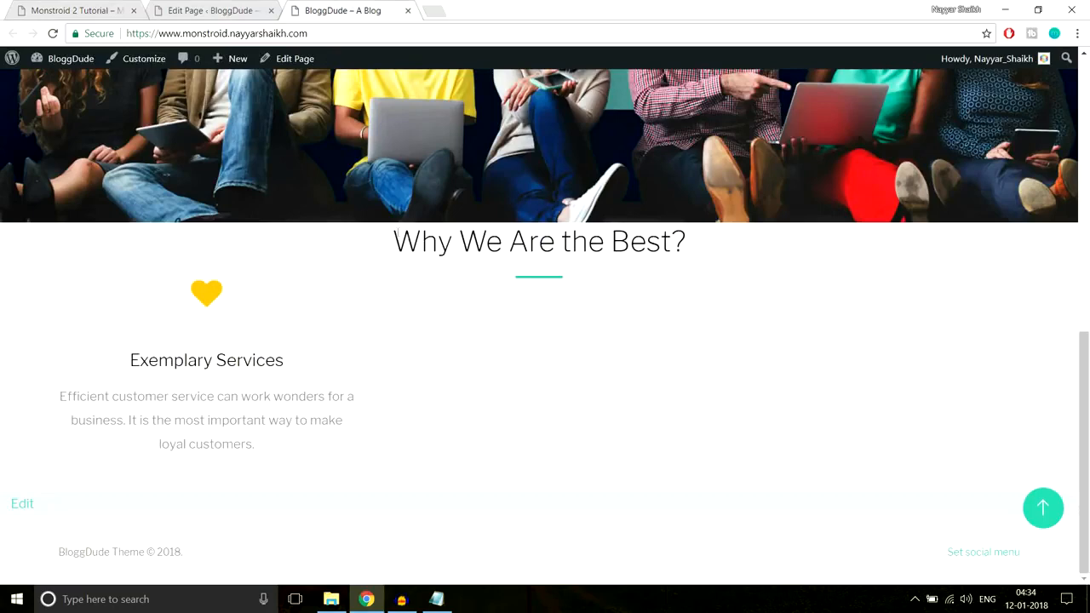
drag(394, 240, 690, 244)
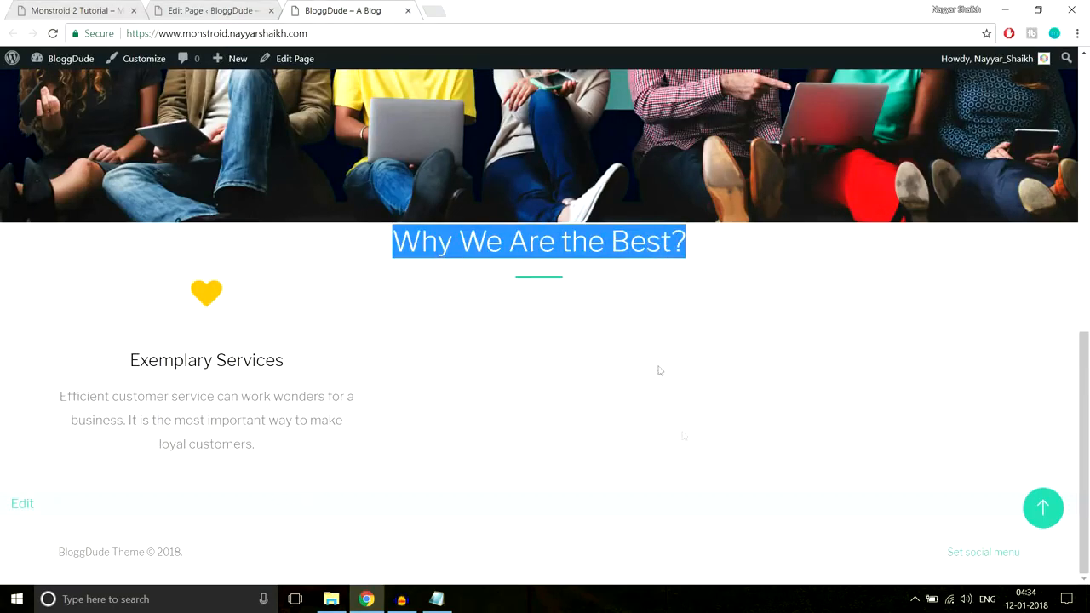
Give the section containing the heading and blurbs custom padding of 90px top and 70px bottom, and save its settings
click(209, 7)
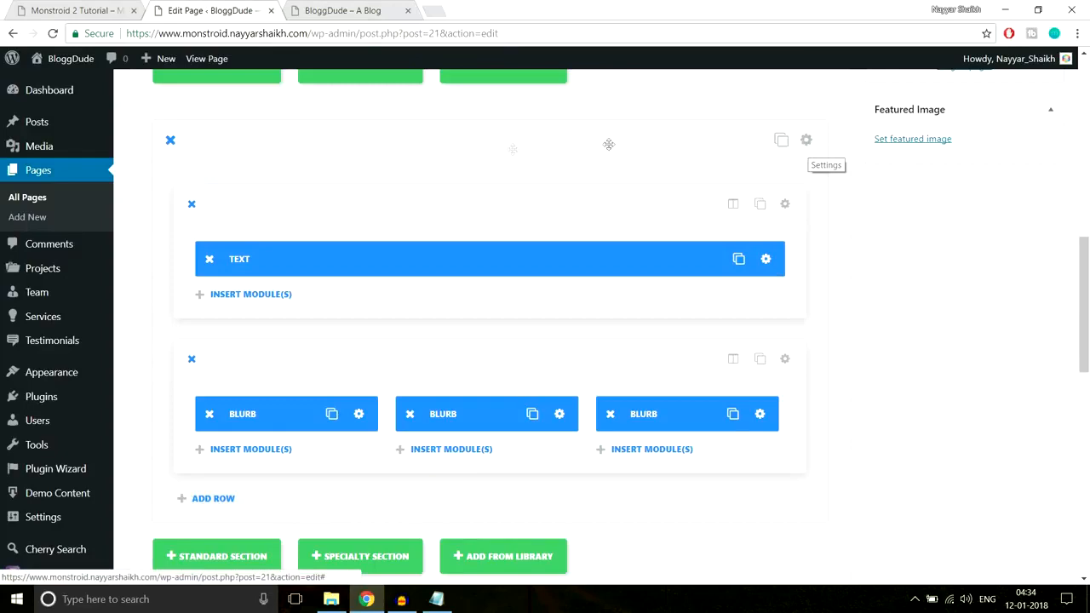
click(806, 141)
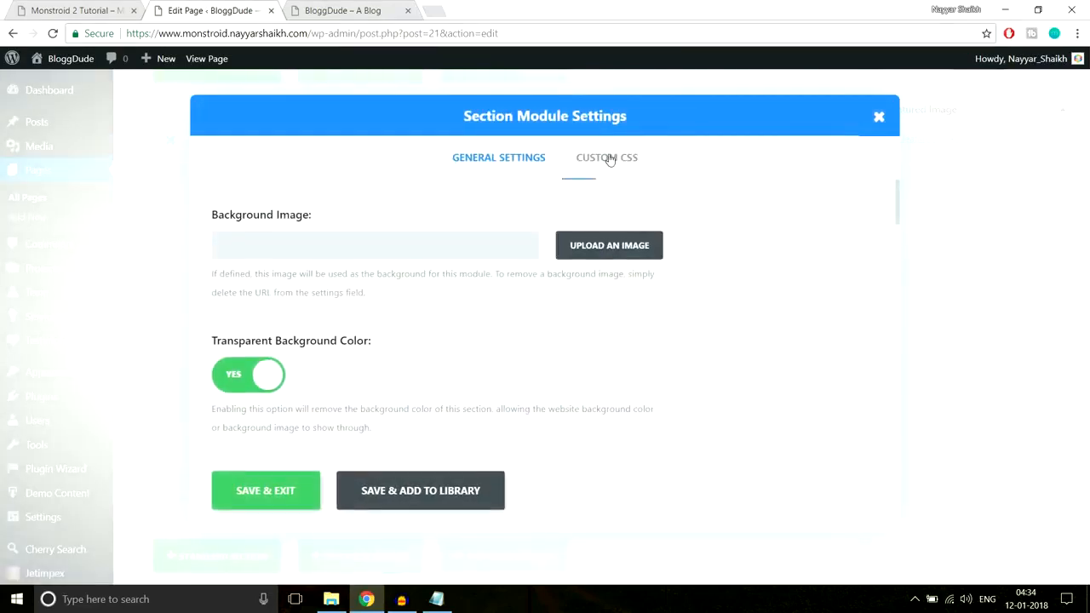
scroll(623, 341, down, 8)
scroll(614, 332, up, 7)
scroll(613, 331, up, 2)
scroll(747, 363, down, 1)
scroll(747, 363, down, 10)
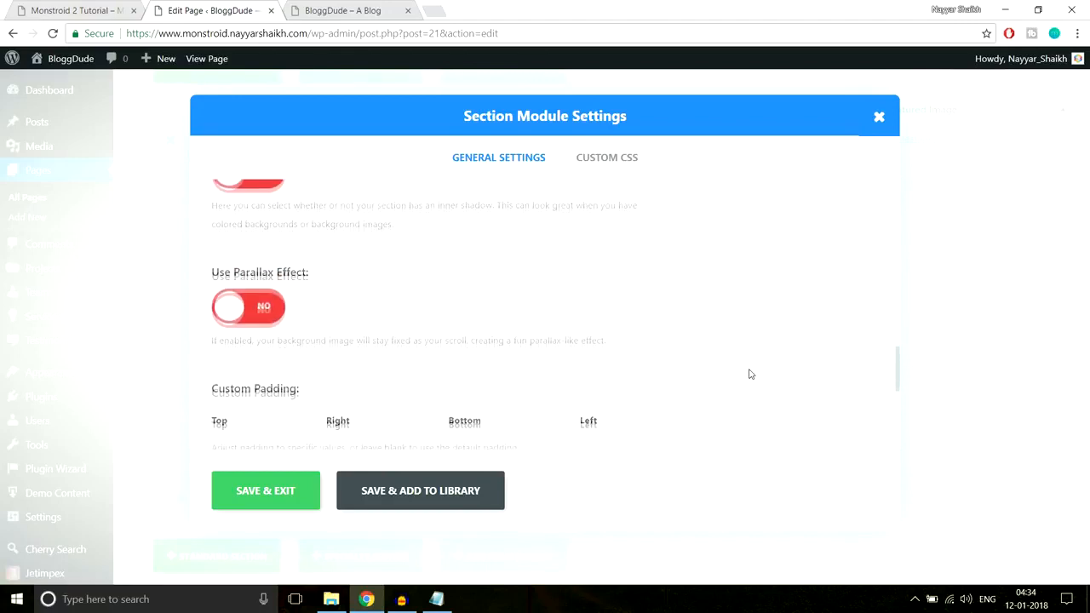
scroll(279, 307, up, 2)
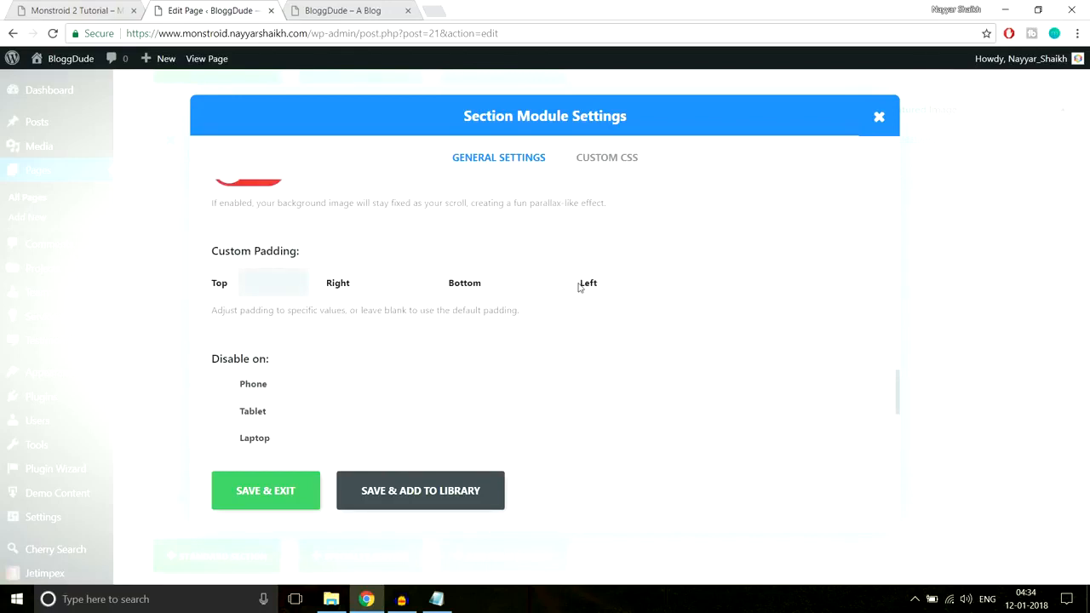
text(px)
click(657, 279)
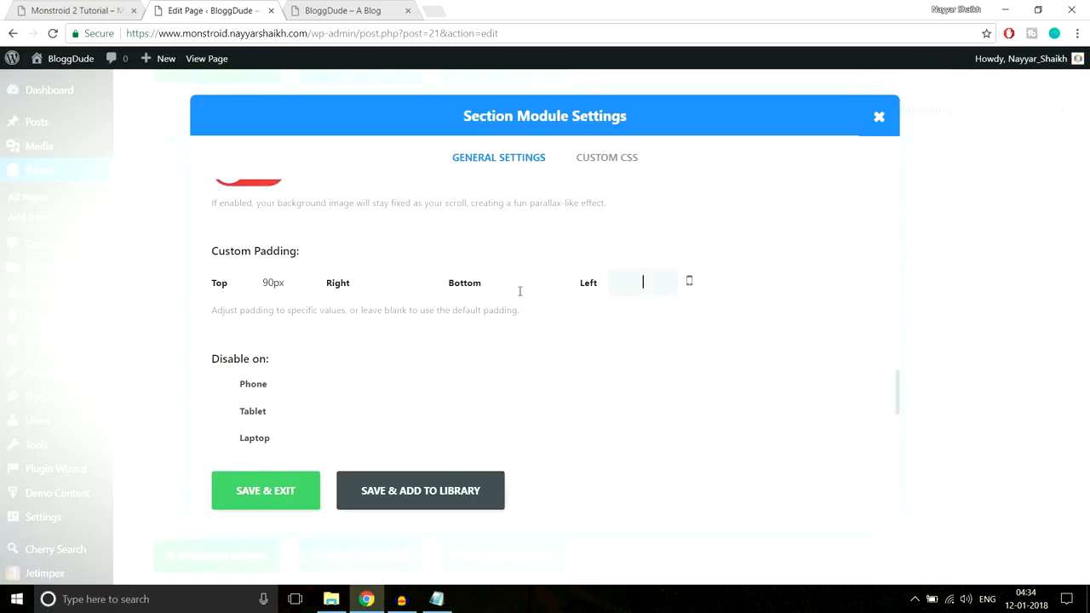
click(530, 295)
text(70px)
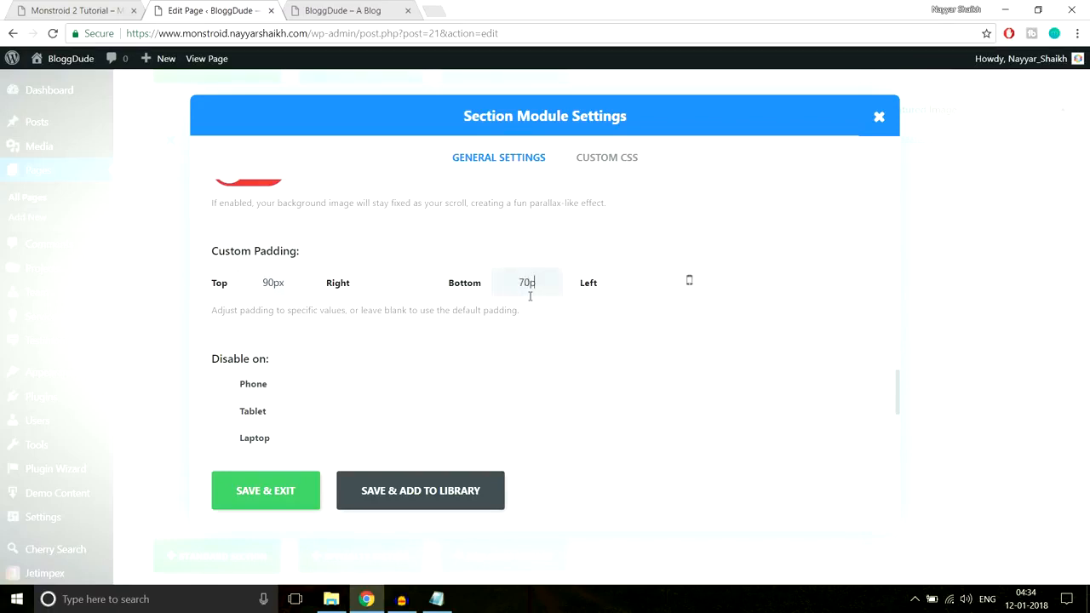
click(283, 493)
Look over the "Why We Are the Best?" section on the live homepage and return to the page editor
click(342, 10)
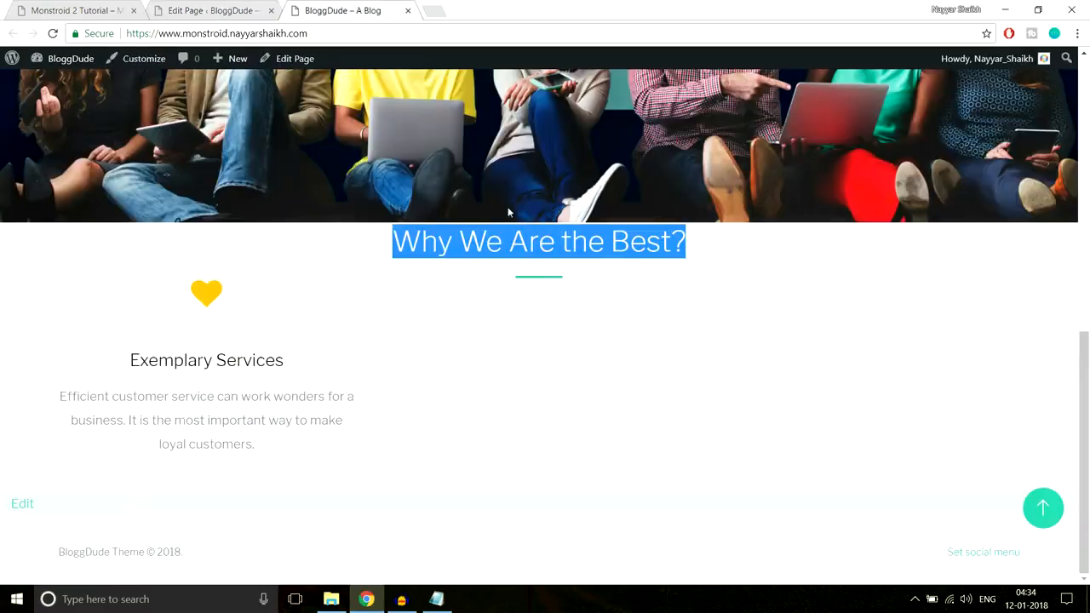
click(530, 293)
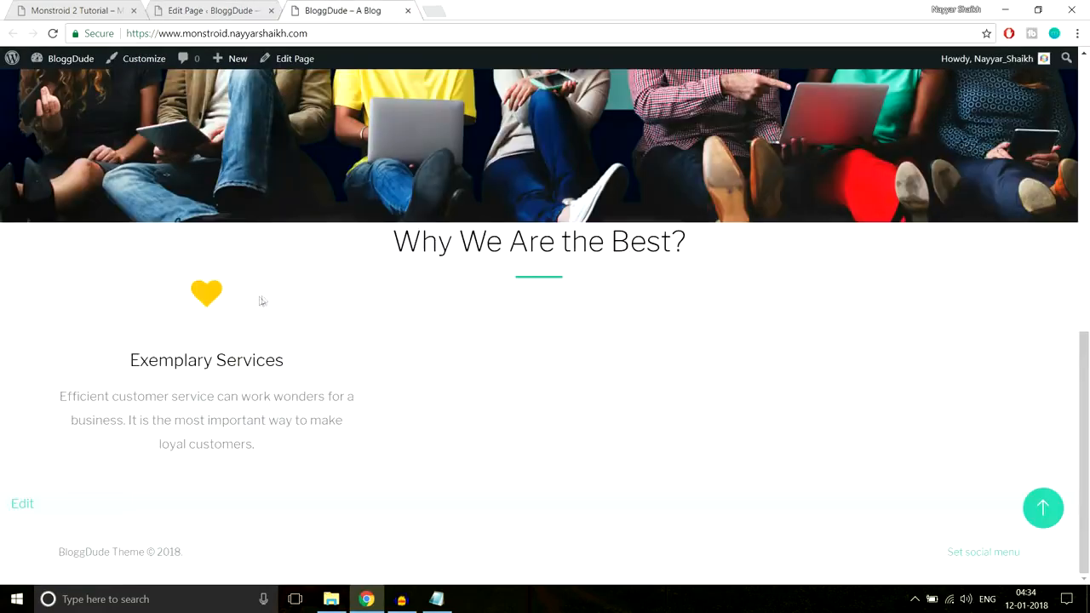
click(204, 11)
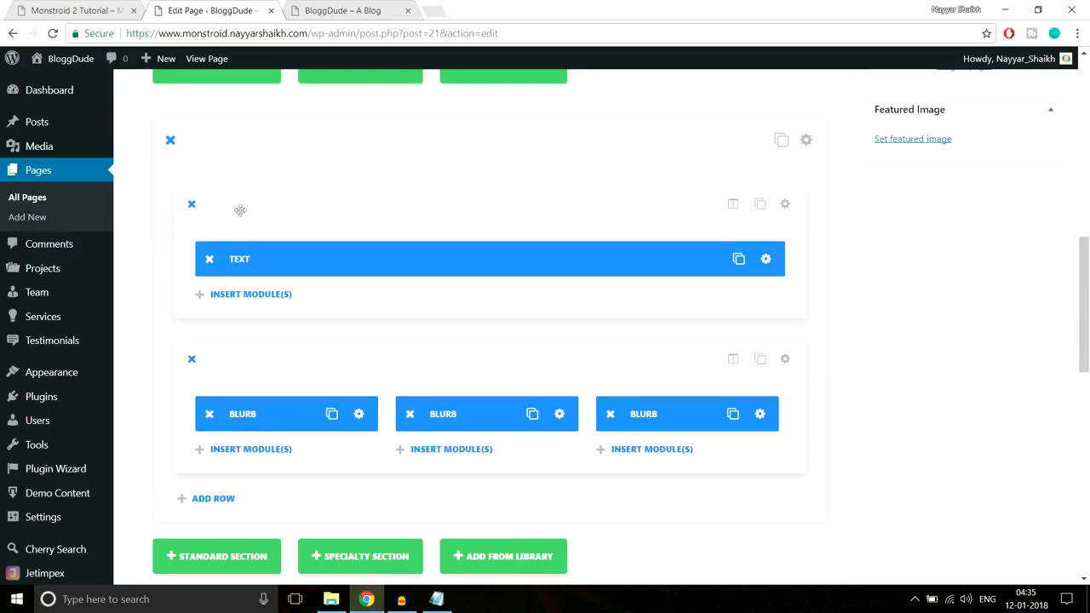
Give the row containing the heading text a custom bottom padding in pixels and save the row settings
click(786, 205)
scroll(663, 321, down, 4)
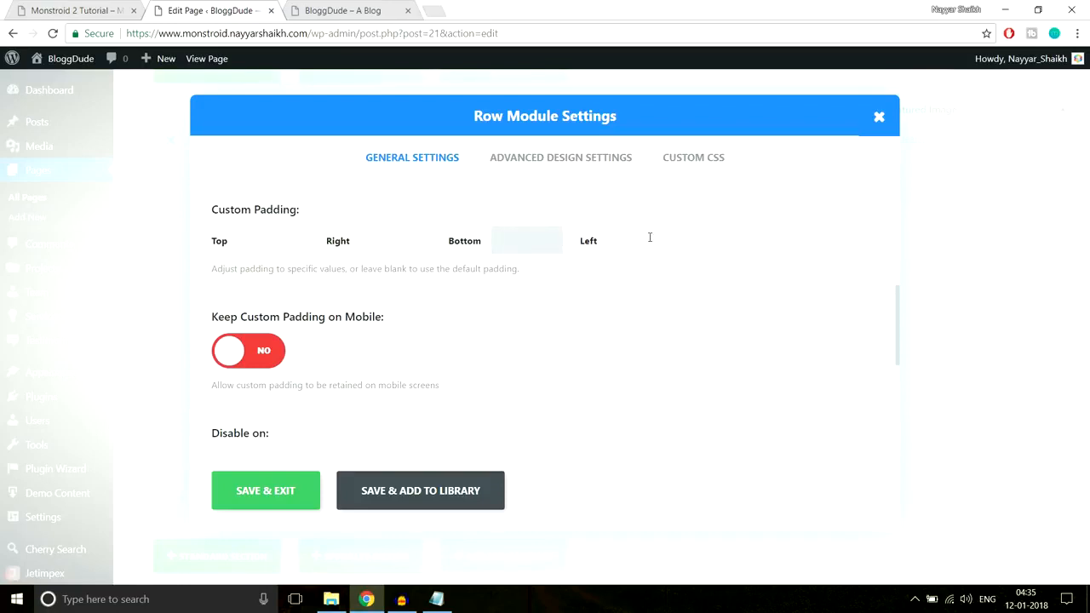
text(px)
click(281, 491)
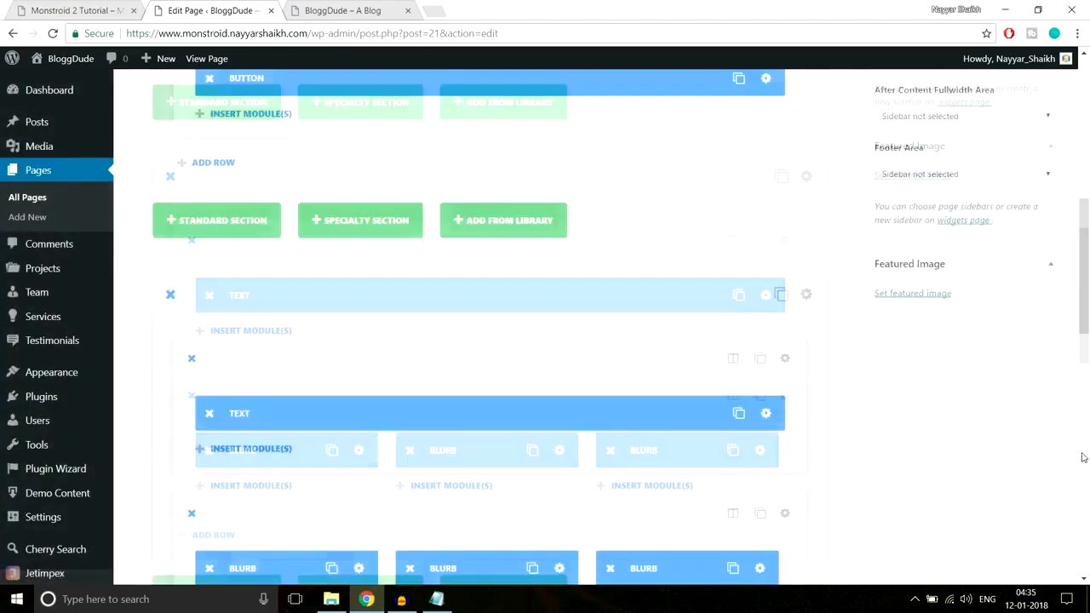
Update the Homepage and reload the live homepage
scroll(1083, 457, up, 10)
click(1033, 334)
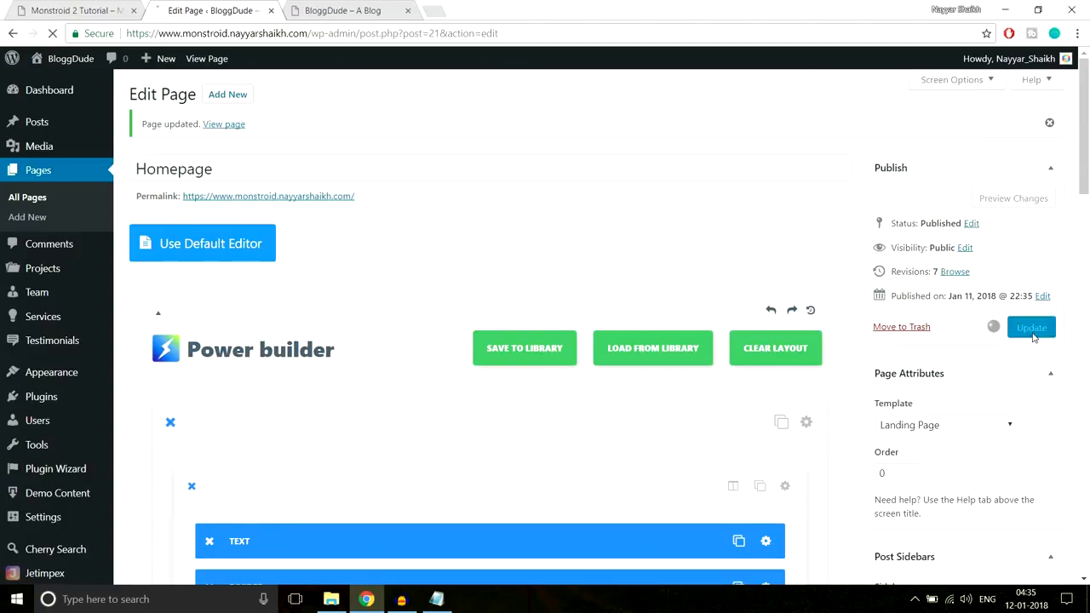
click(350, 11)
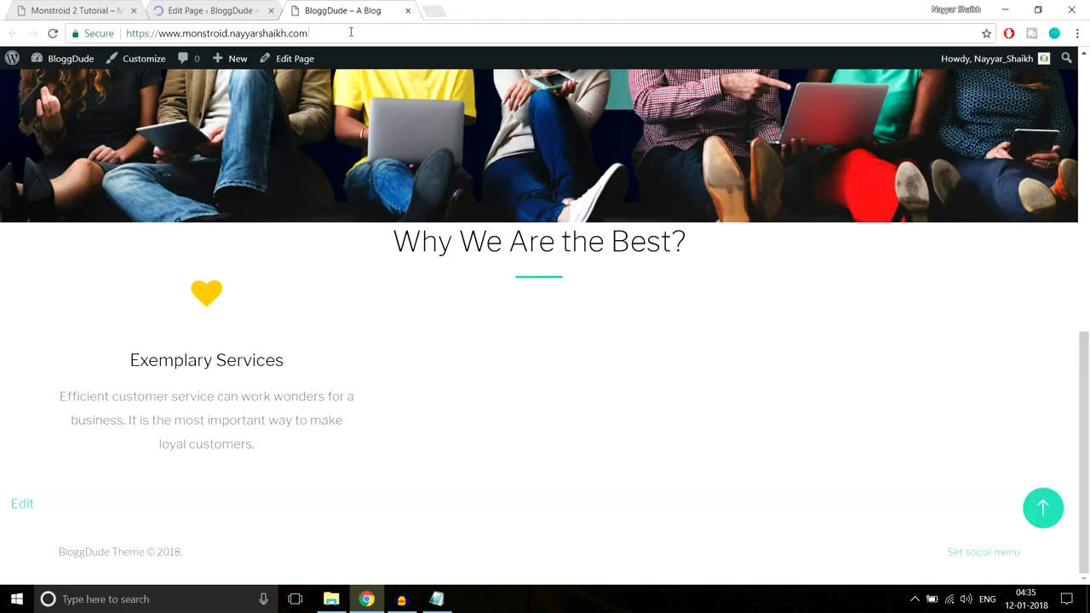
click(351, 33)
key(Return)
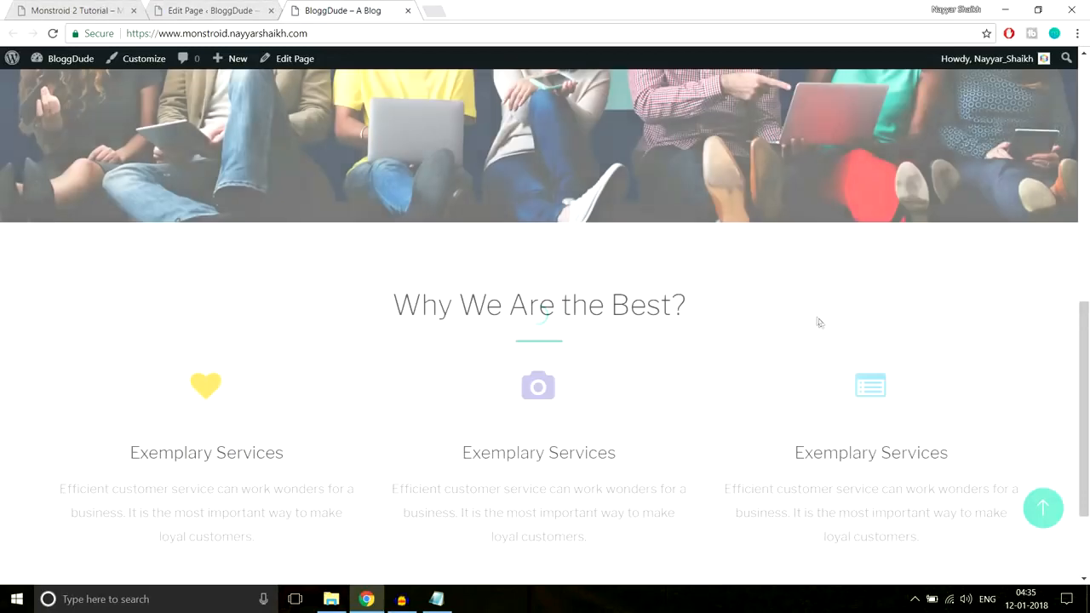
Compare the "Why We Are the Best?" section's spacing on the live homepage with the demo page, and return to the page editor
scroll(821, 327, down, 2)
scroll(821, 327, down, 1)
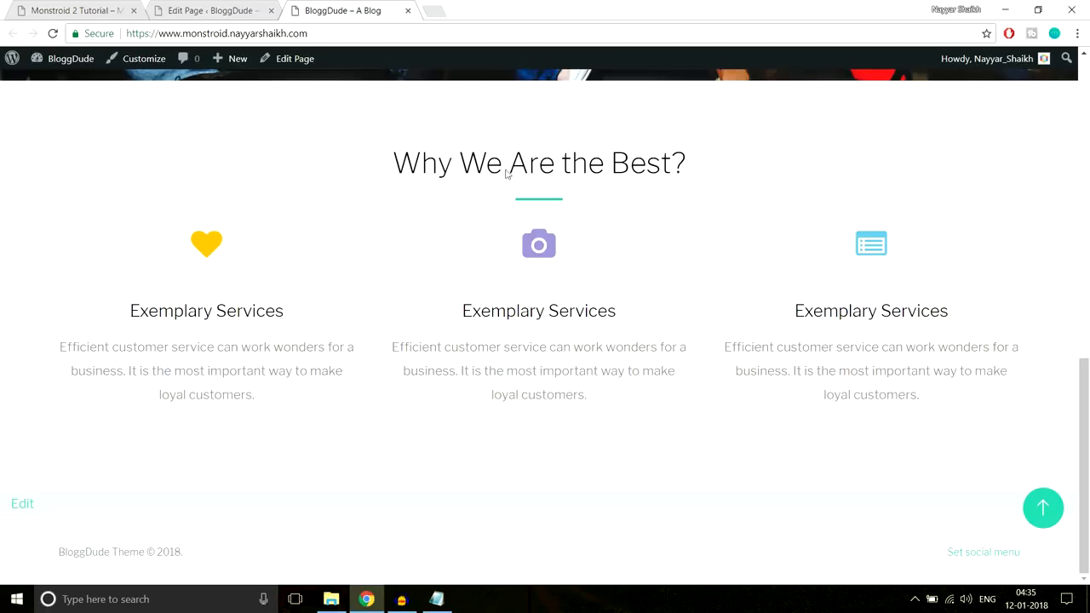
click(77, 10)
scroll(668, 250, up, 1)
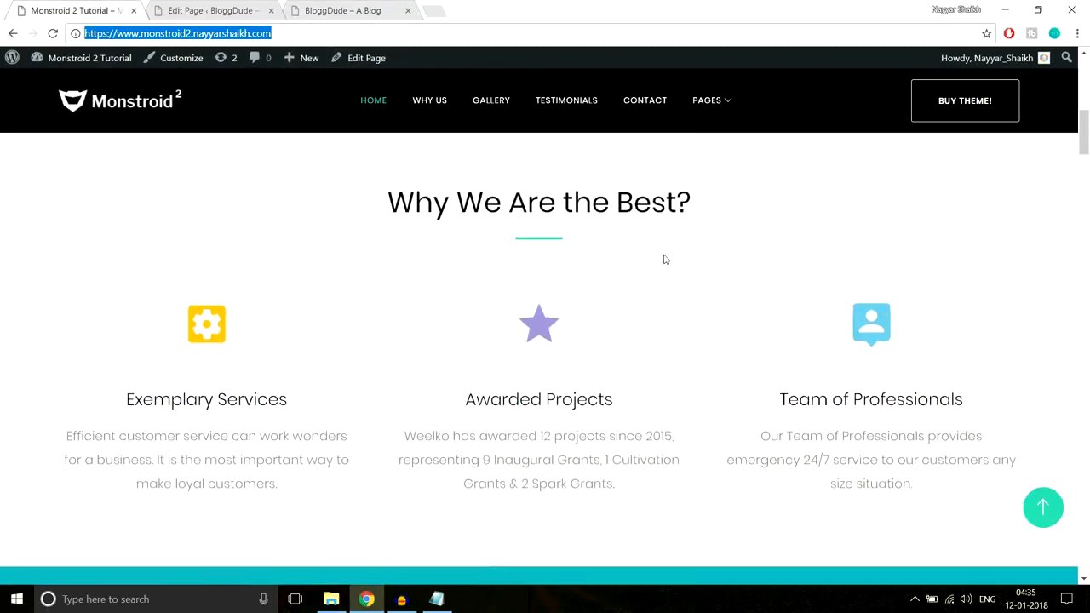
click(333, 7)
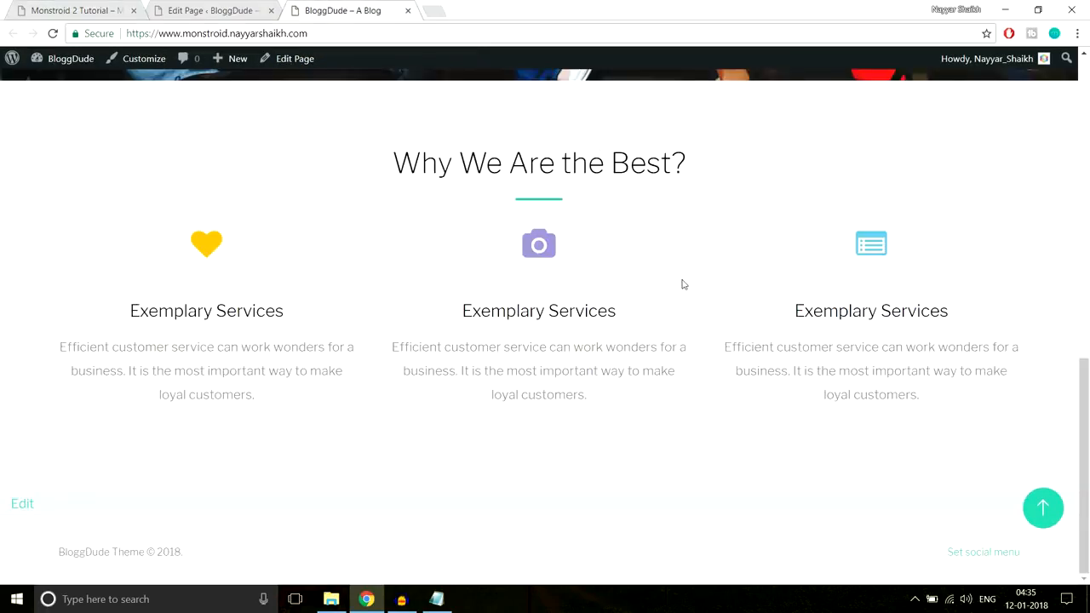
scroll(685, 287, up, 6)
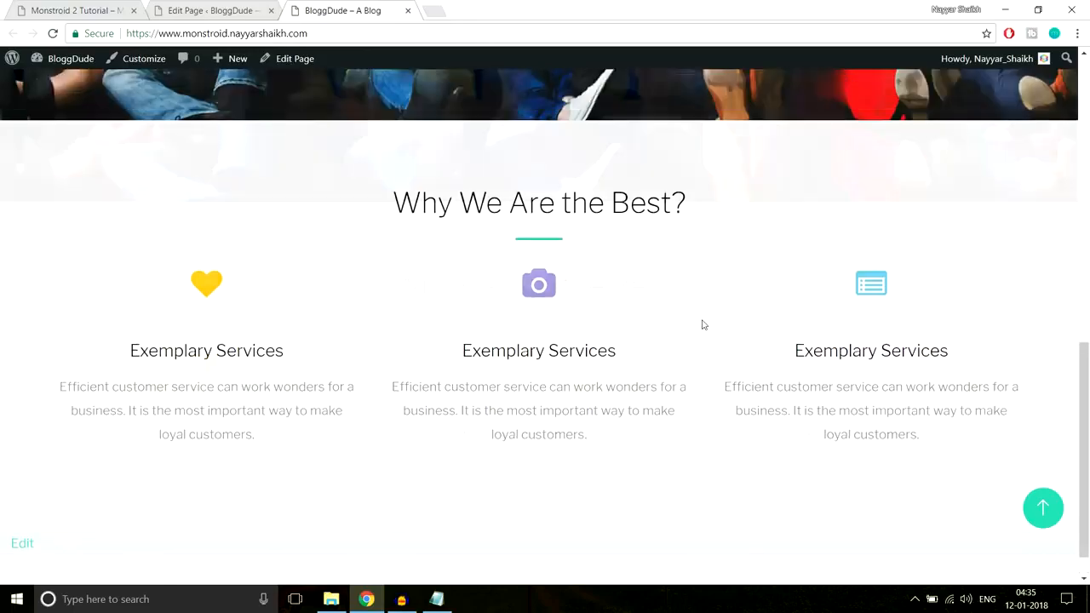
scroll(705, 345, down, 3)
scroll(705, 345, down, 3)
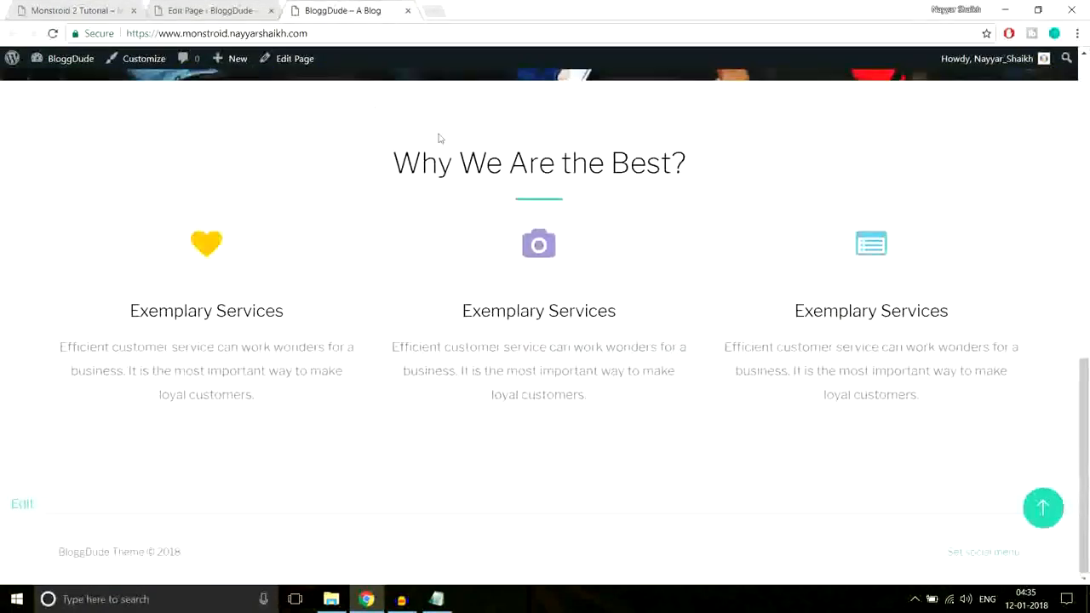
click(213, 10)
scroll(714, 296, down, 9)
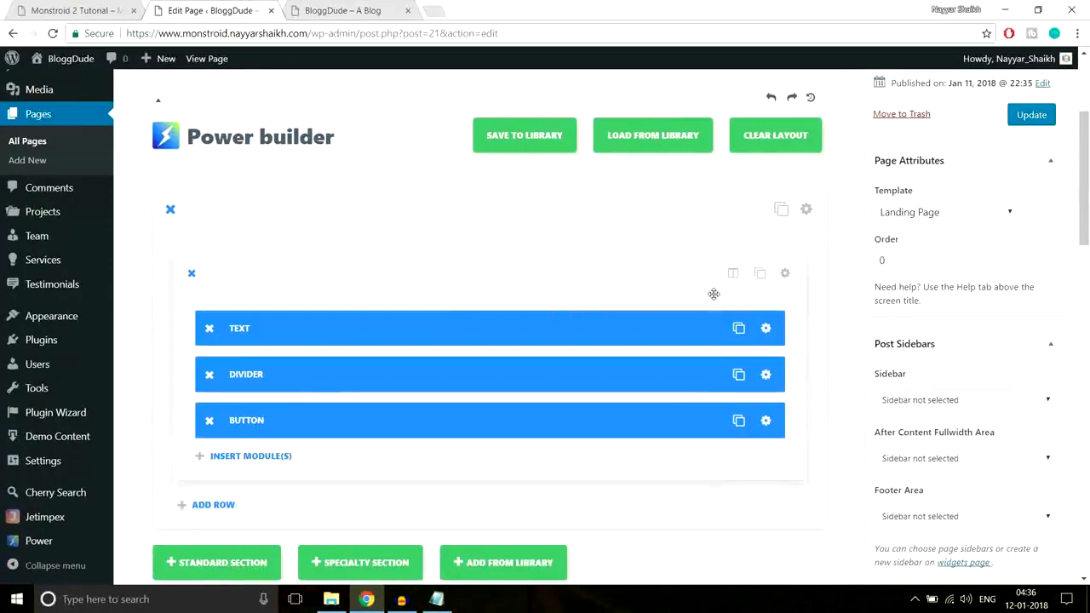
Examine the "We Believe." section with the rocket background on the demo page
key(ctrl+1)
scroll(662, 231, down, 6)
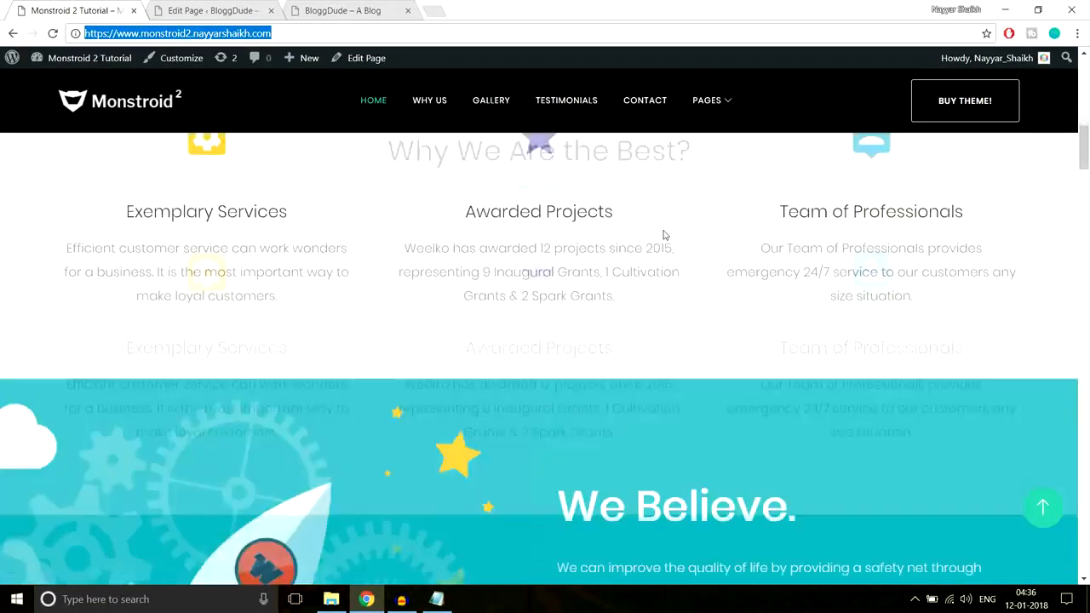
scroll(722, 382, up, 1)
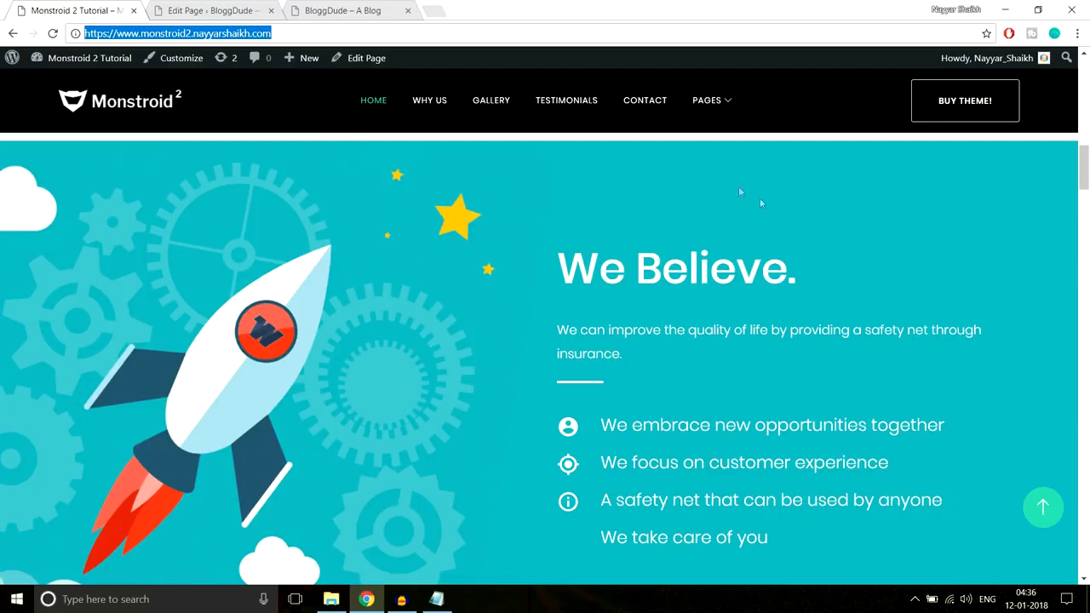
scroll(799, 259, down, 2)
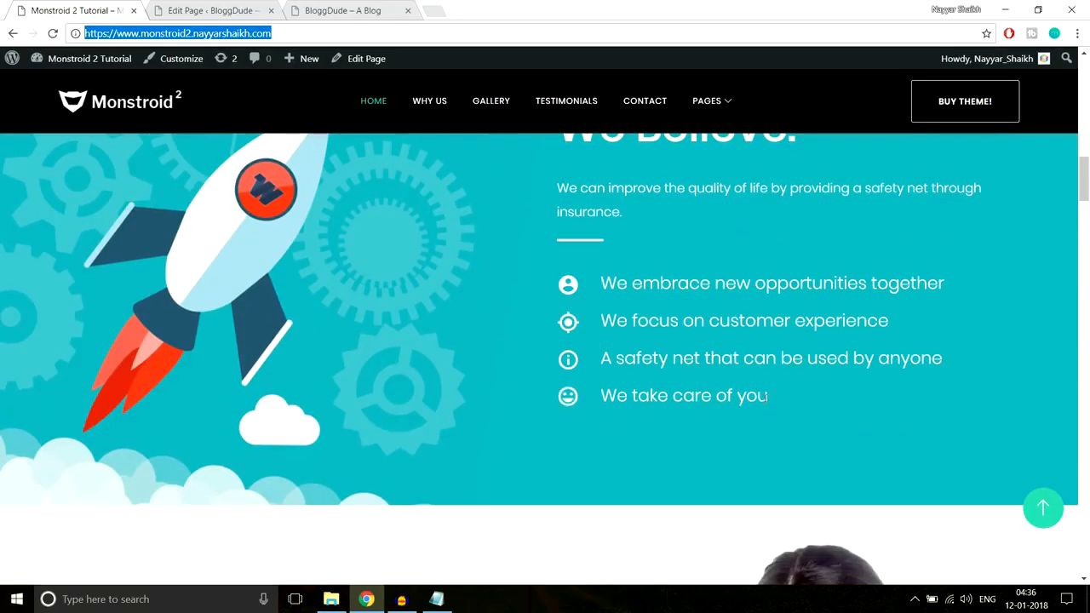
scroll(766, 397, up, 2)
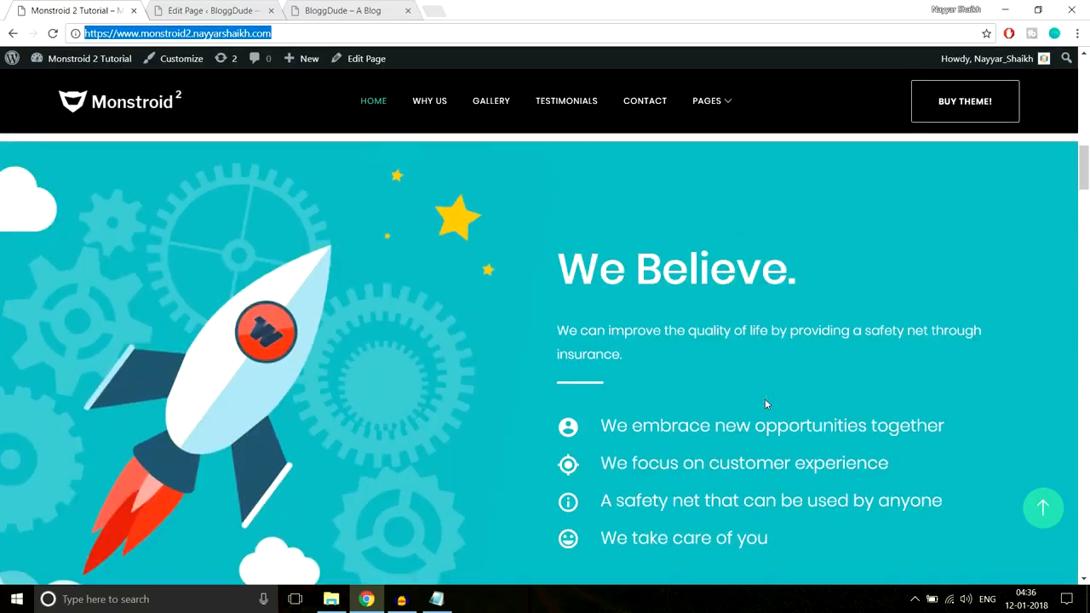
Add a new standard section below the blurbs with a row of two 1/2 columns
click(213, 11)
scroll(911, 325, down, 1)
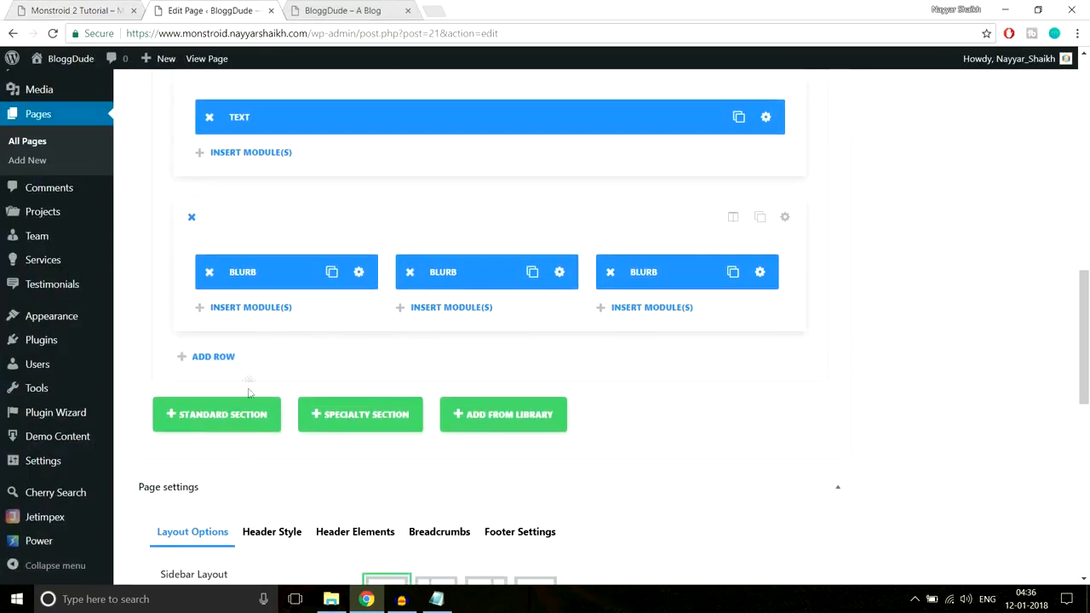
click(246, 424)
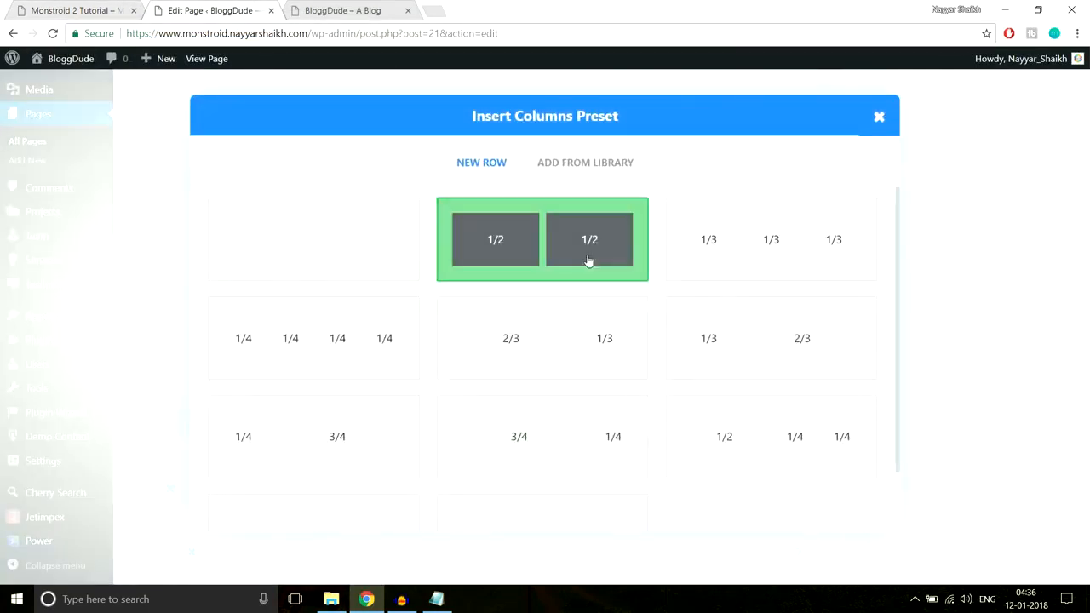
click(528, 263)
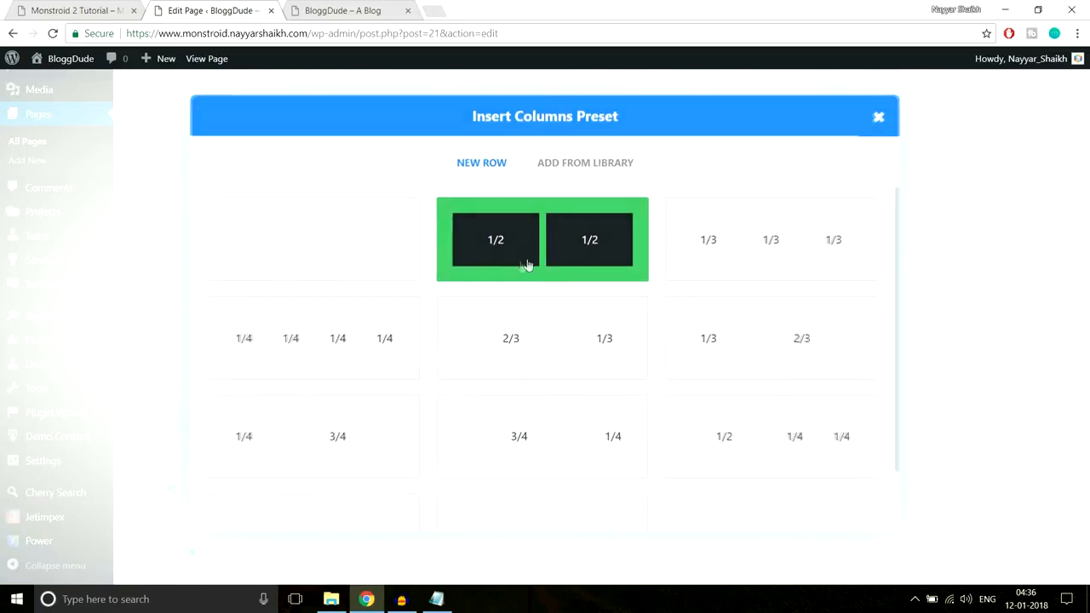
Examine how the demo's "We Believe." section divides image and text, and return to the new two-column row in the page editor
click(77, 10)
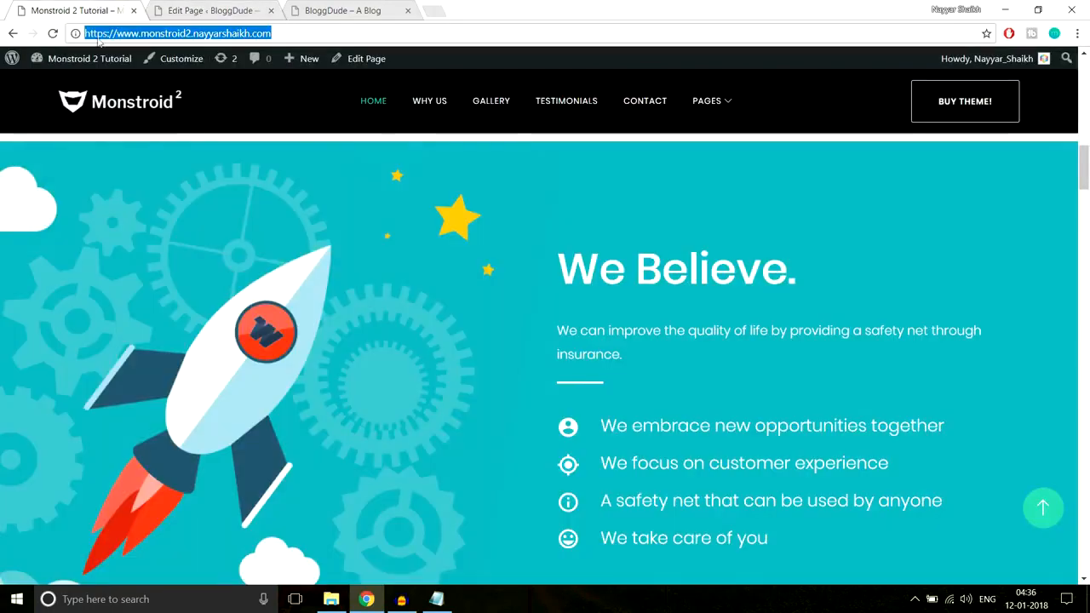
click(17, 218)
scroll(677, 246, down, 1)
drag(554, 179, 821, 493)
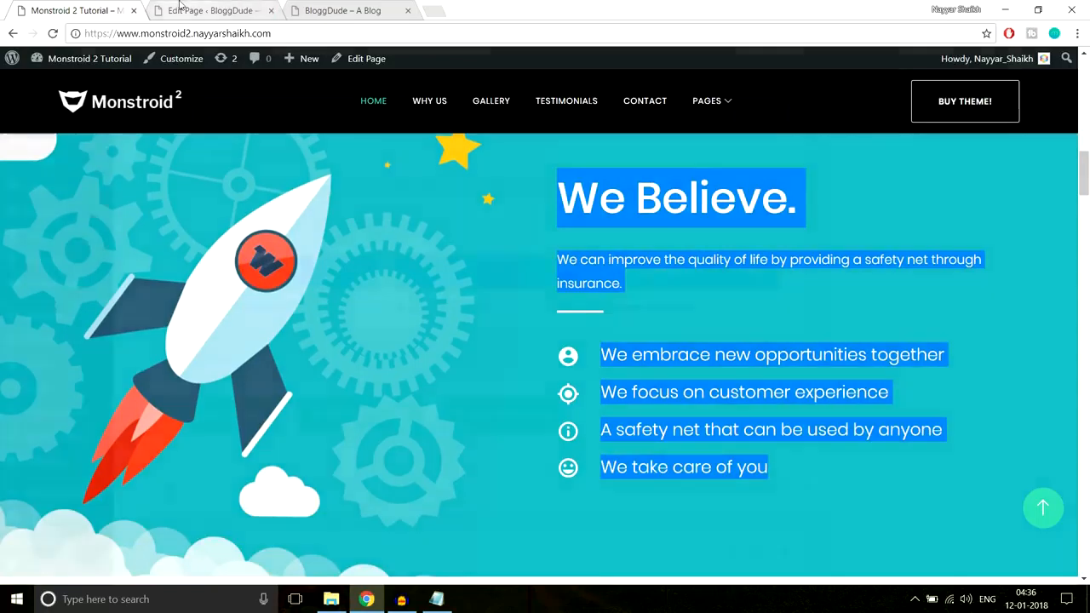
key(ctrl+Tab)
scroll(474, 287, down, 3)
scroll(474, 287, down, 2)
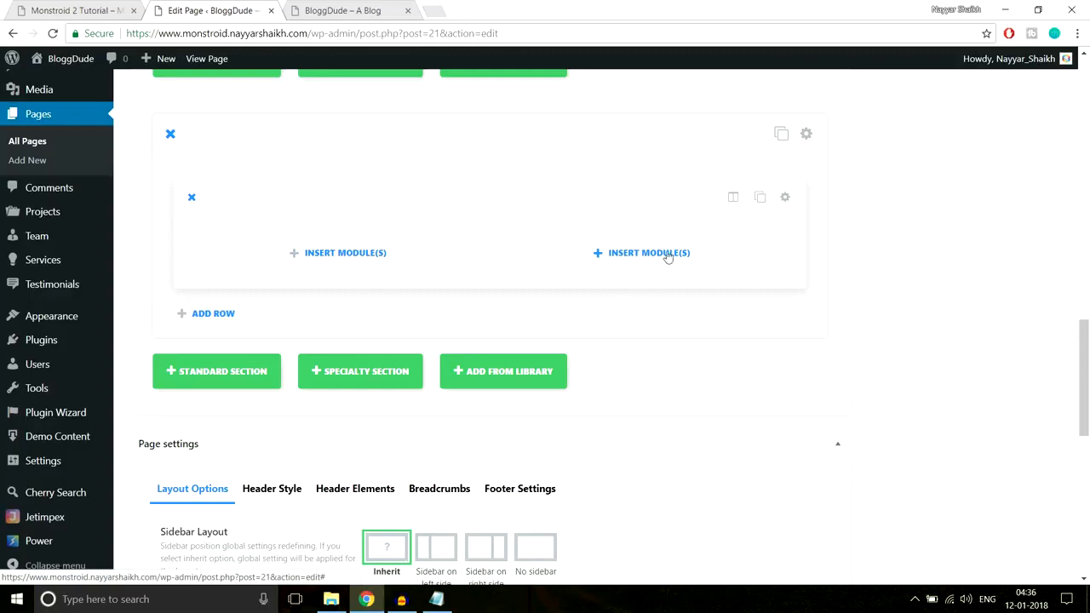
Copy the demo's "We Believe." heading with its intro sentence and insert a Text module in the new row's second column
click(637, 256)
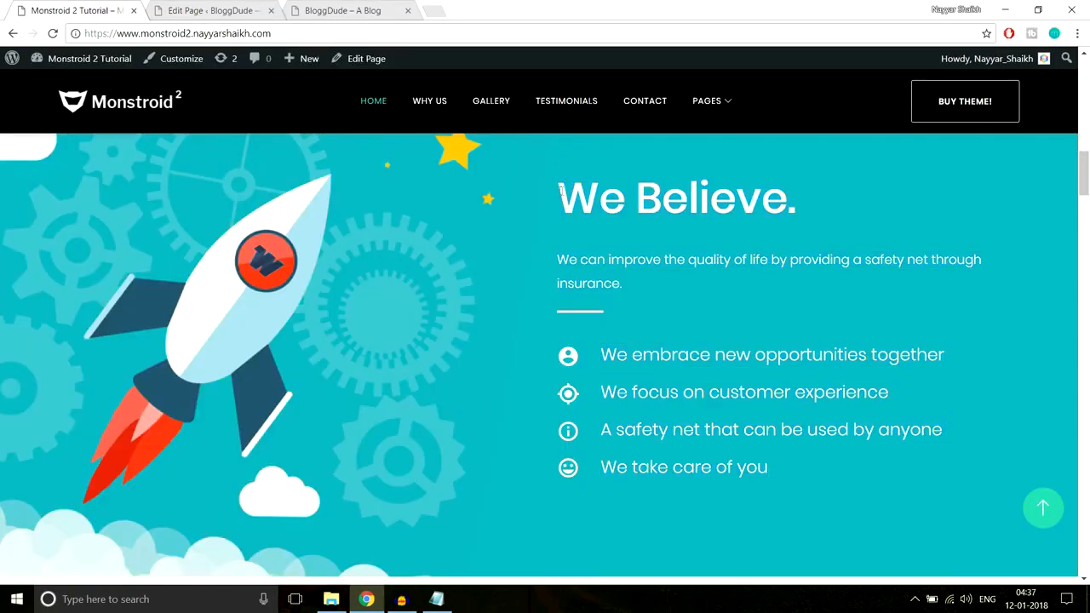
drag(562, 192, 804, 195)
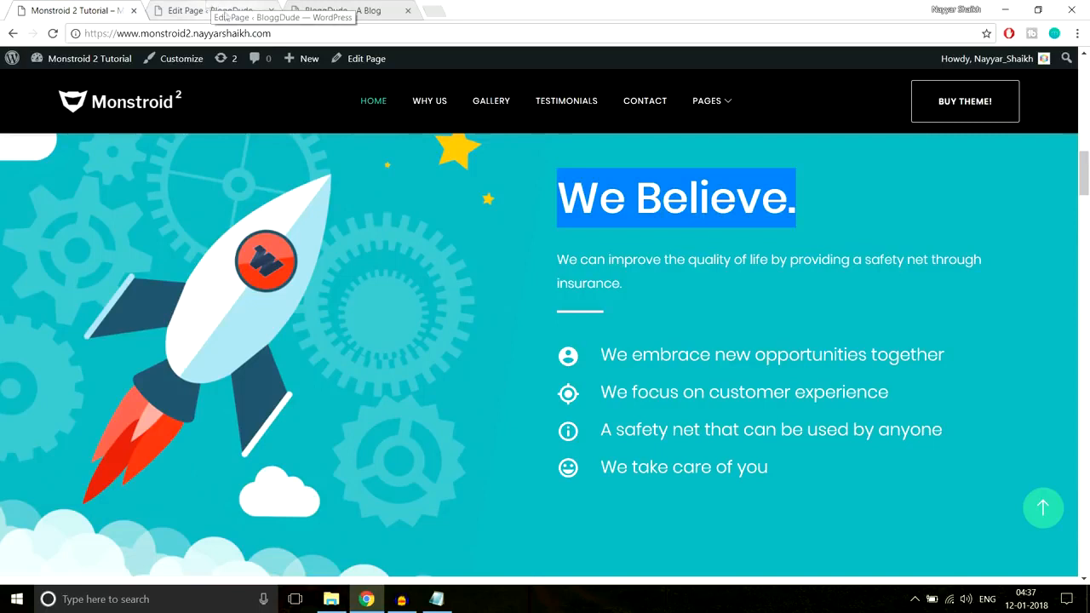
click(706, 246)
drag(561, 189, 654, 285)
key(ctrl+c)
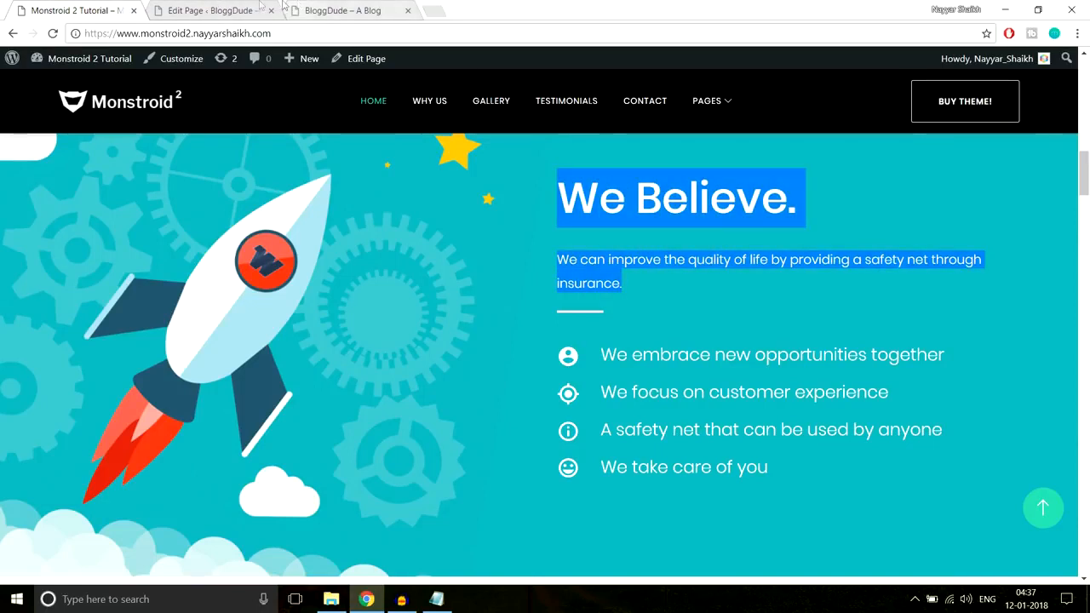
click(230, 11)
scroll(753, 352, down, 5)
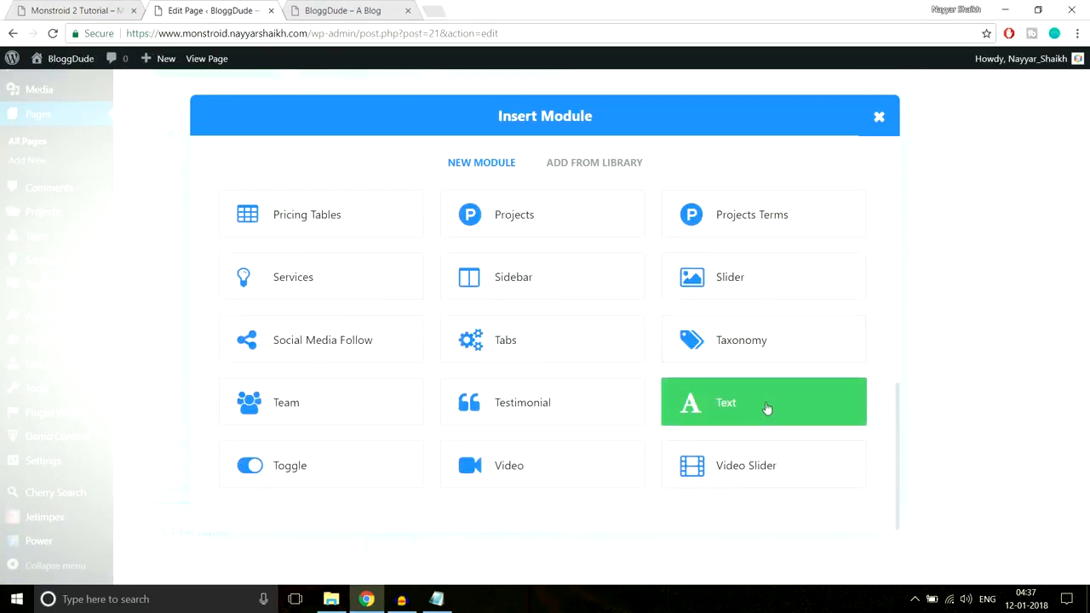
click(763, 410)
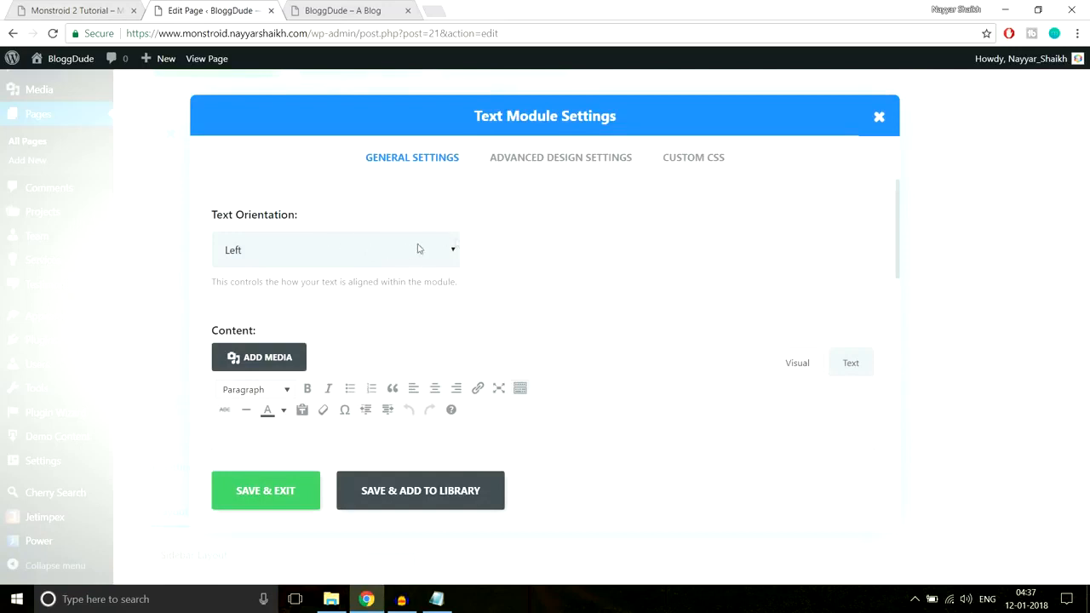
Paste the "We Believe." heading and intro sentence into the Text module's content and check their paragraph formats
scroll(649, 277, down, 2)
key(ctrl+v)
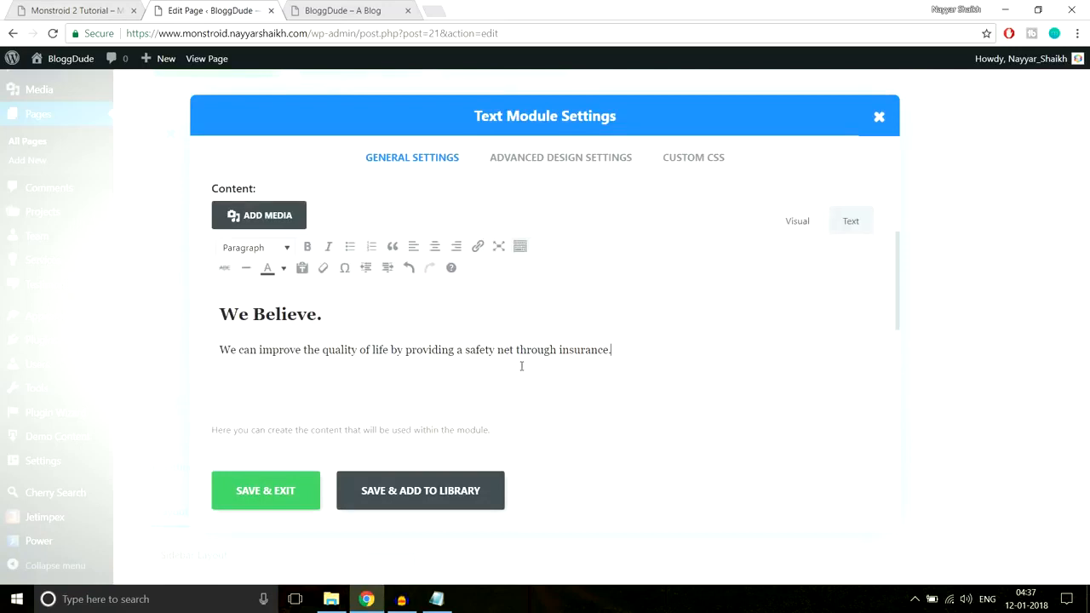
click(350, 321)
drag(323, 314, 215, 312)
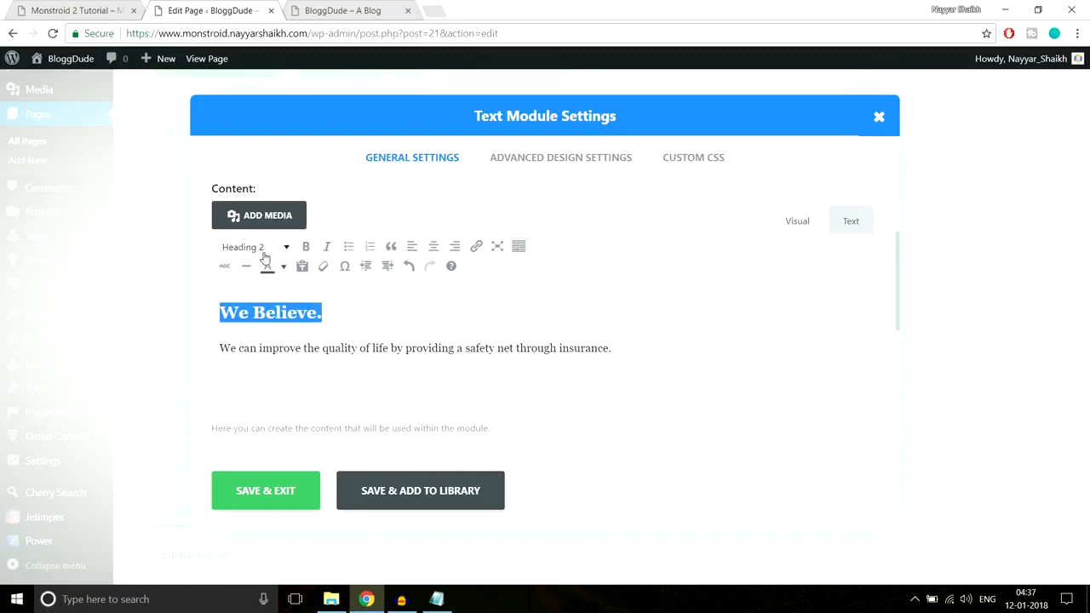
drag(612, 349, 396, 349)
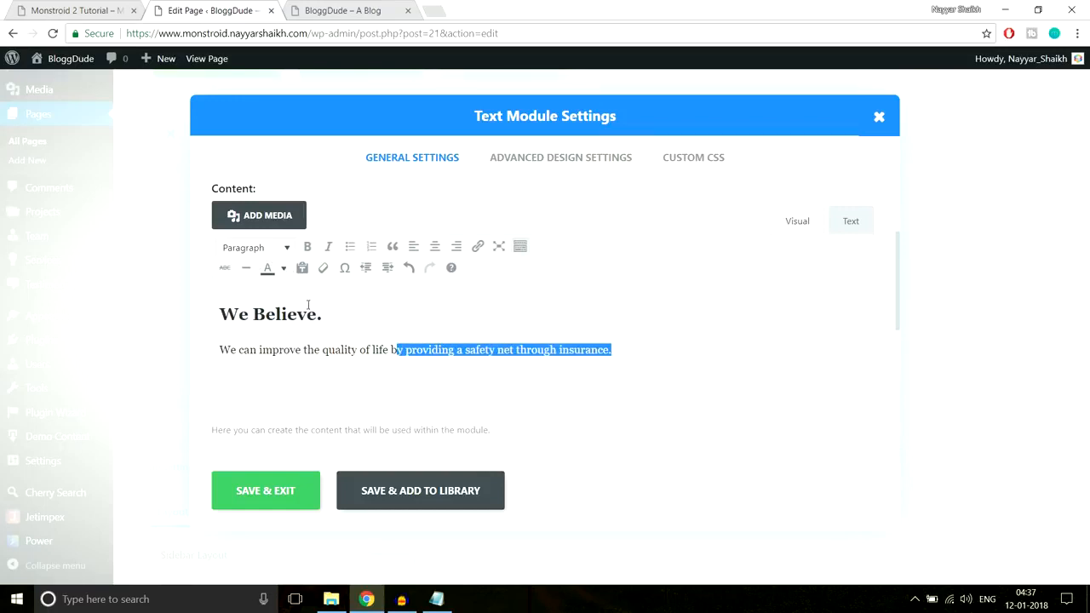
drag(322, 313, 221, 307)
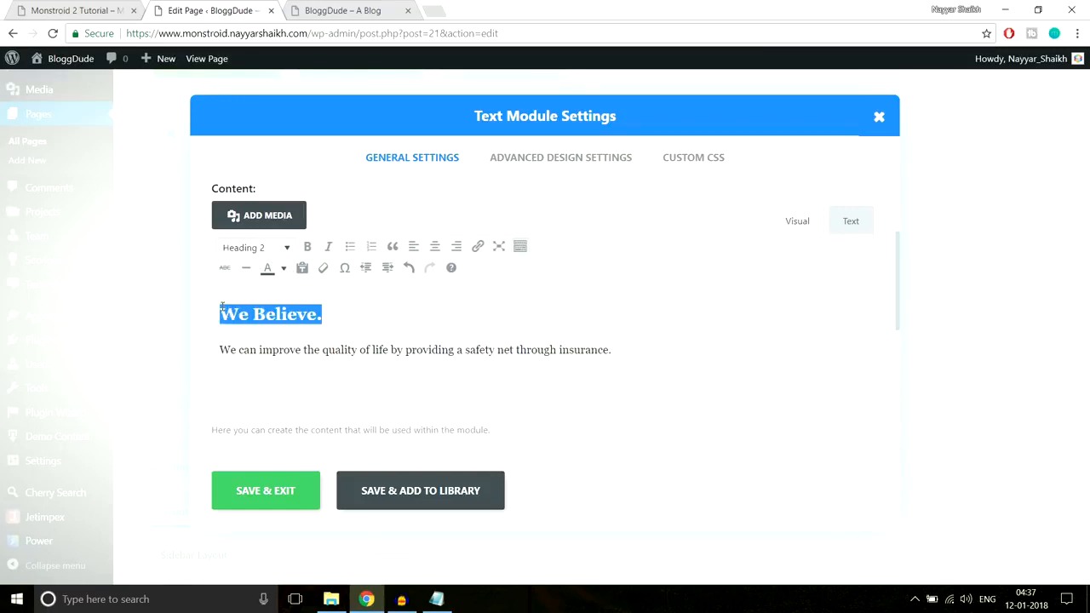
click(358, 349)
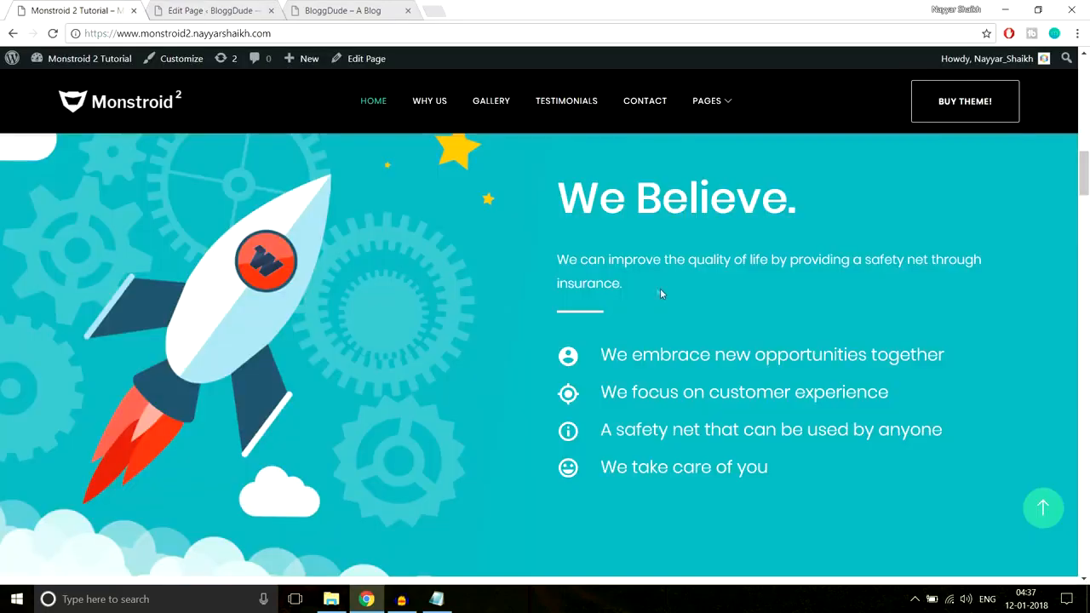
Check the demo's text color, set the module's heading and intro sentence to white, and save the Text module
mouse_move(624, 284)
mouse_down()
mouse_move(552, 239)
mouse_move(612, 283)
mouse_up()
click(238, 9)
drag(648, 354, 145, 302)
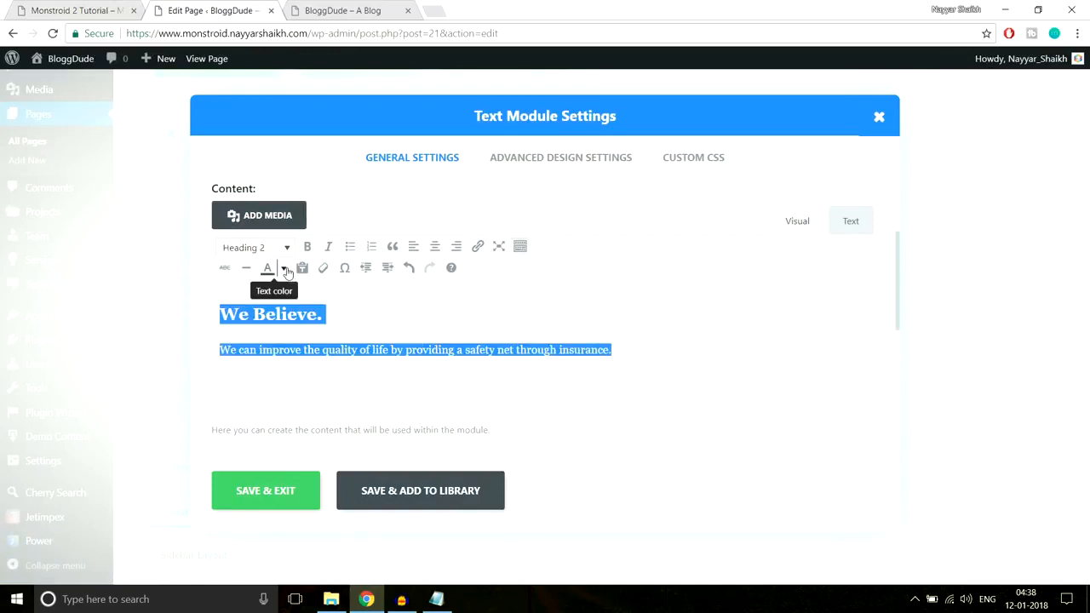
click(287, 271)
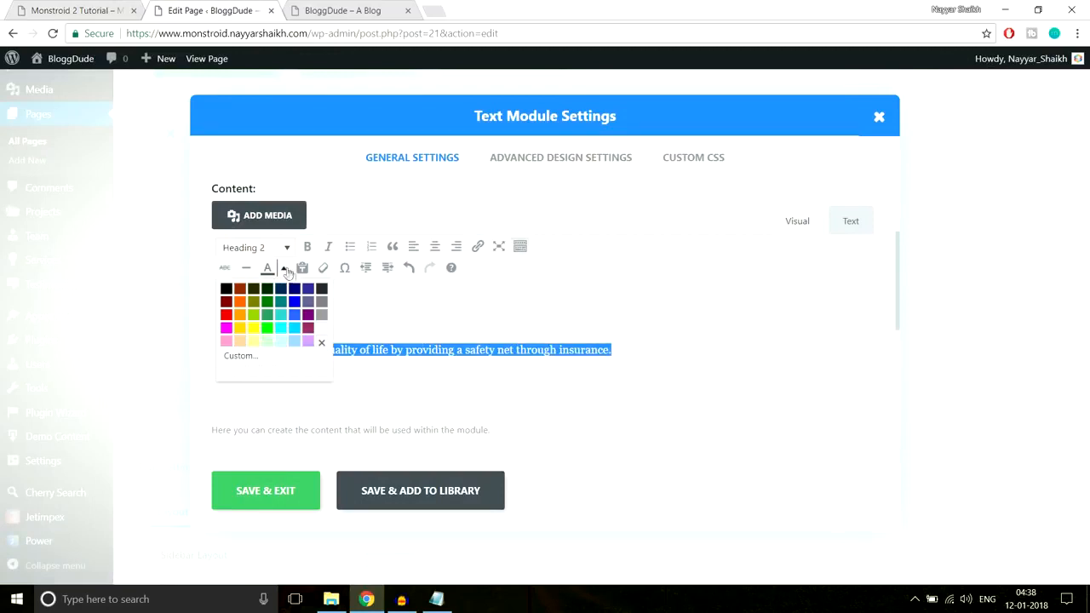
click(320, 331)
click(289, 491)
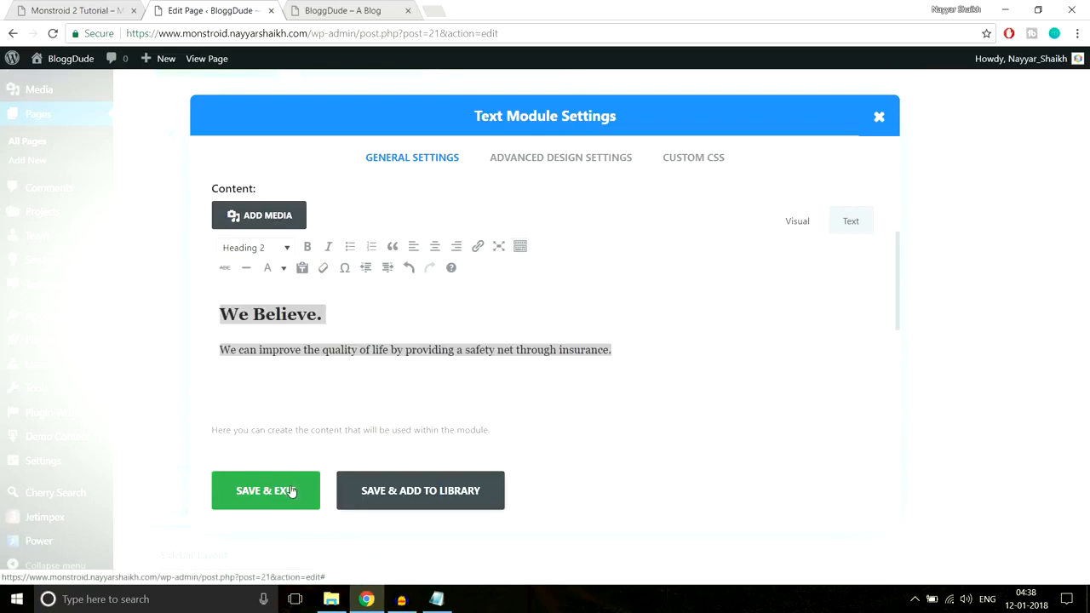
Copy the "Line After Left" CSS declarations from the CSS file in Notepad and return to the page editor in Chrome
click(76, 10)
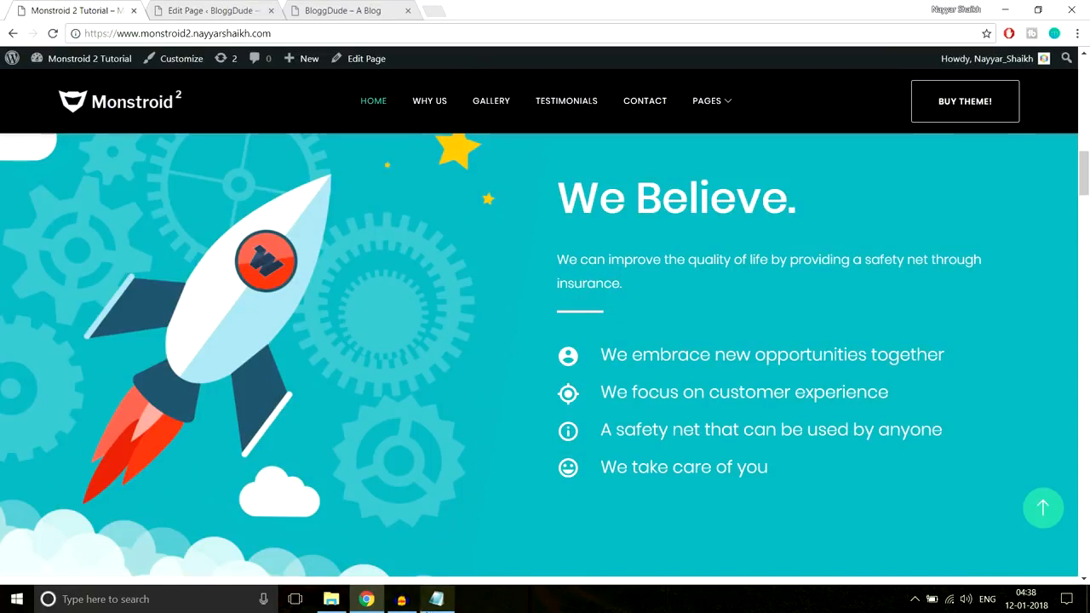
click(436, 599)
drag(401, 376, 232, 295)
key(ctrl+c)
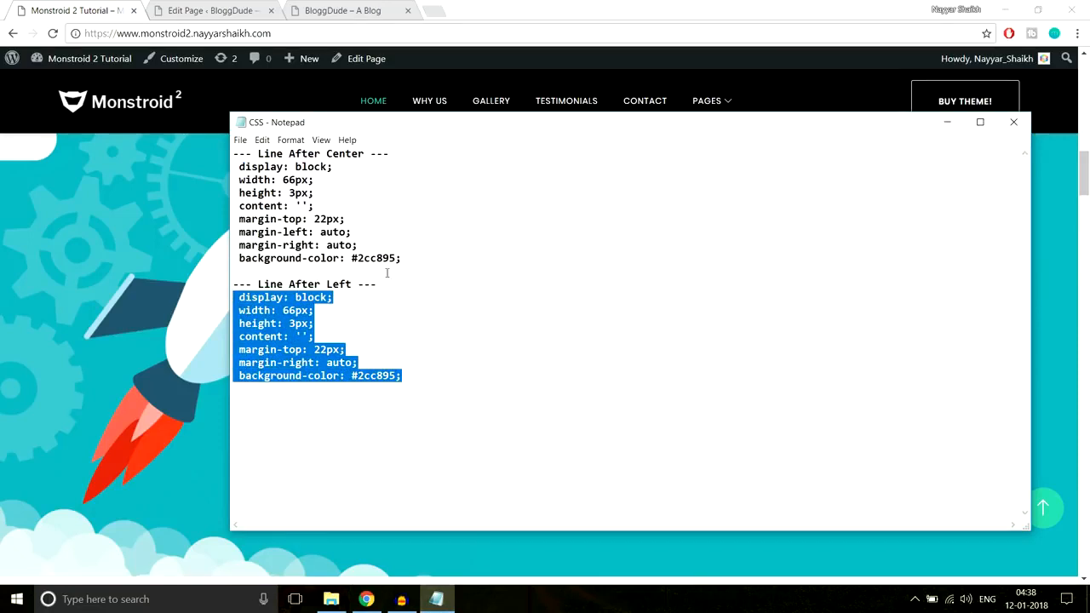
click(367, 595)
click(235, 10)
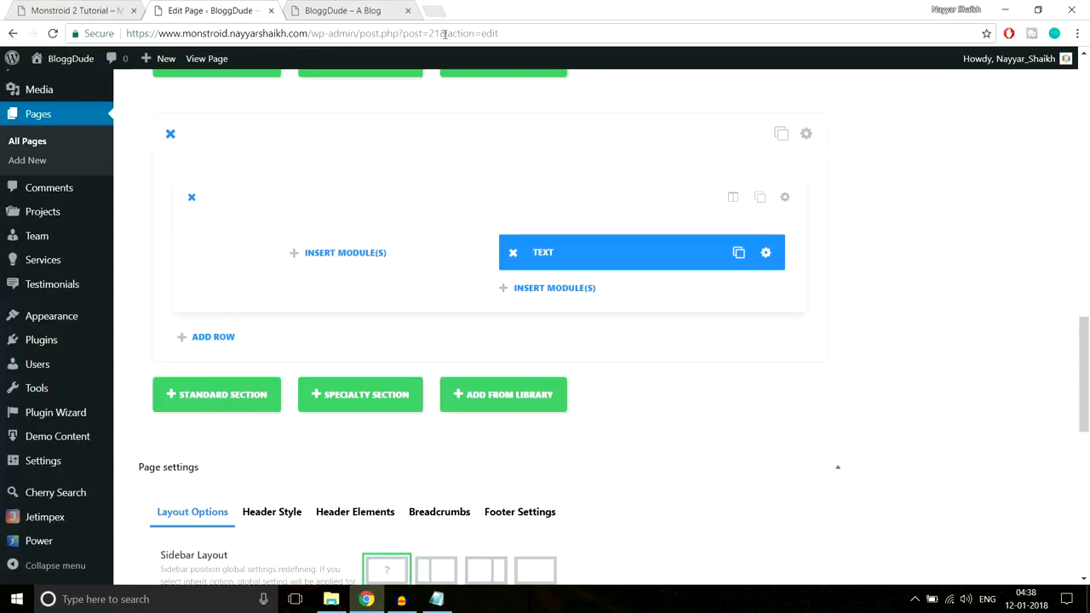
Paste the copied line CSS into the After field of the "We Believe." Text module's custom CSS
click(765, 254)
click(713, 159)
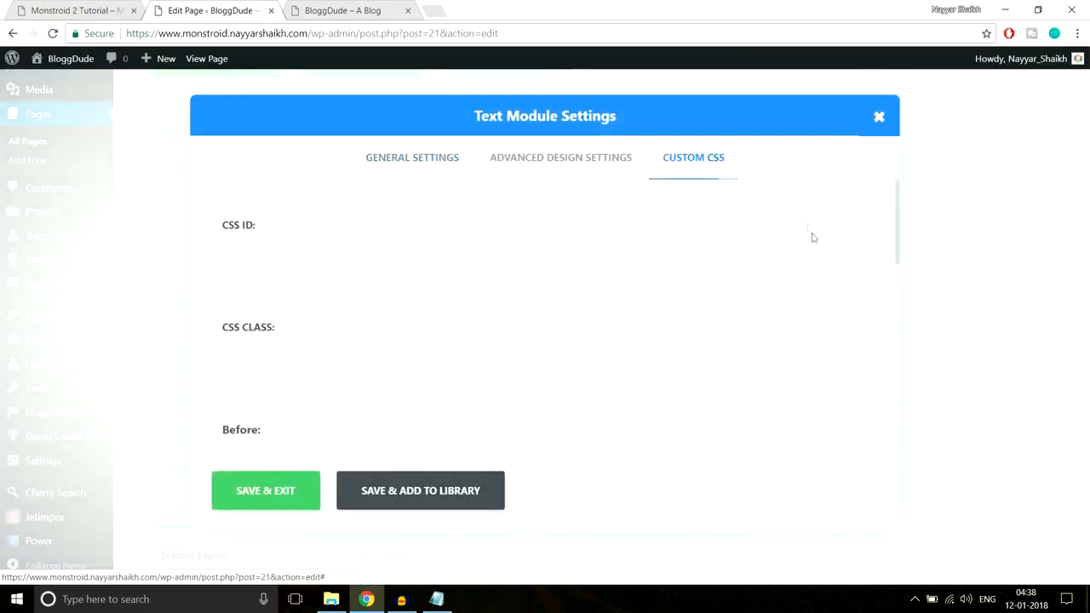
scroll(811, 231, down, 7)
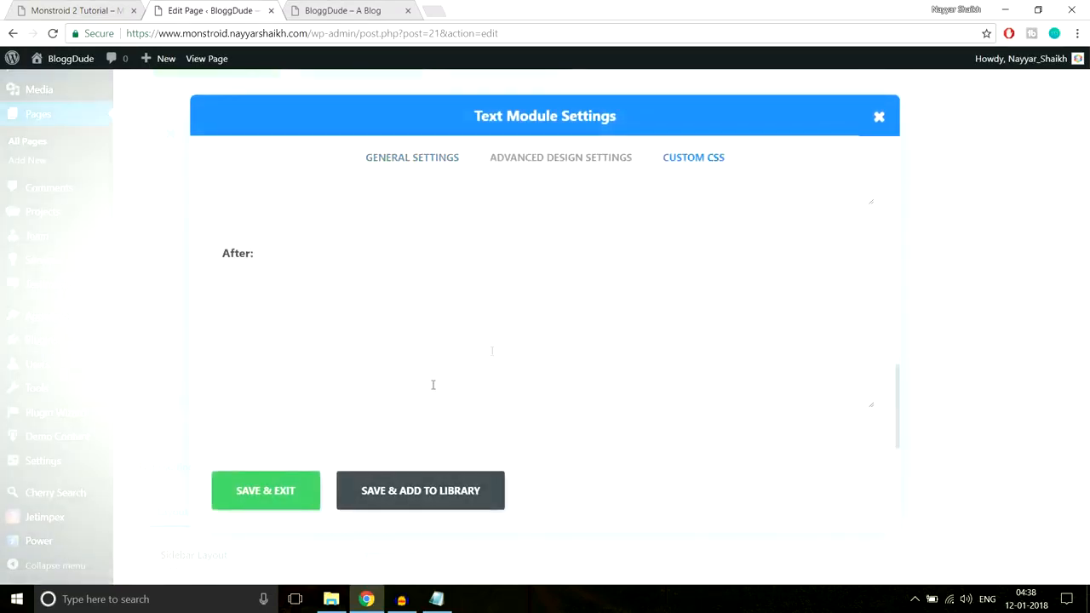
click(76, 10)
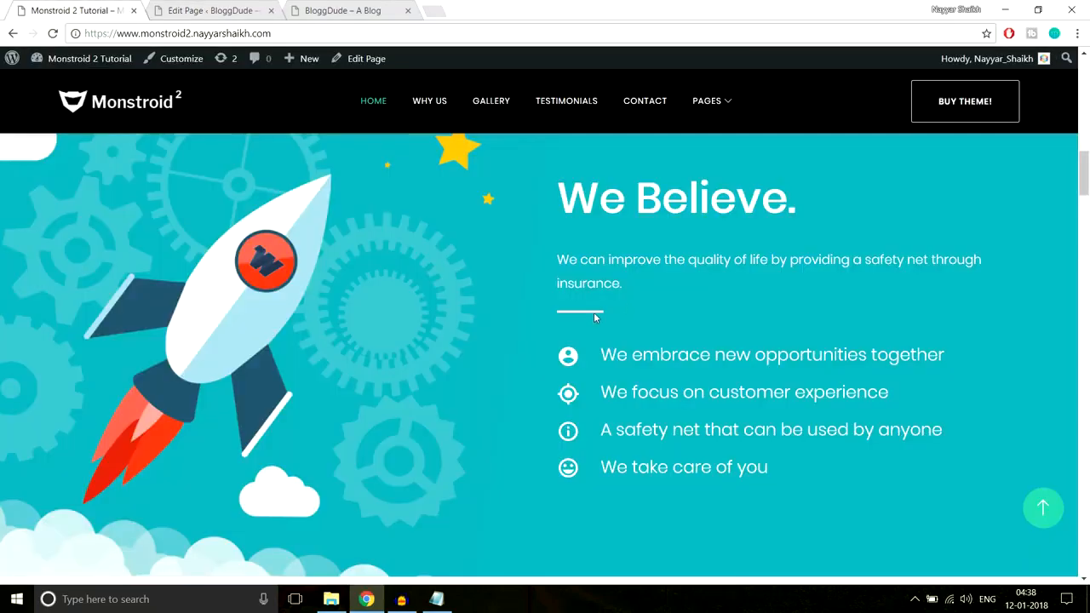
drag(559, 180, 624, 284)
click(213, 10)
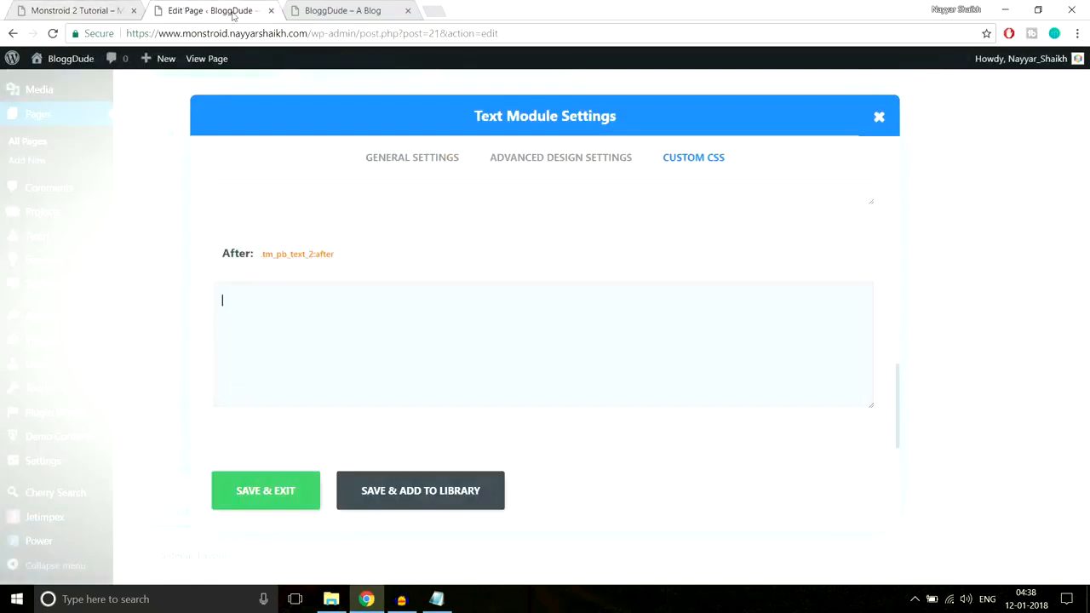
key(ctrl+v)
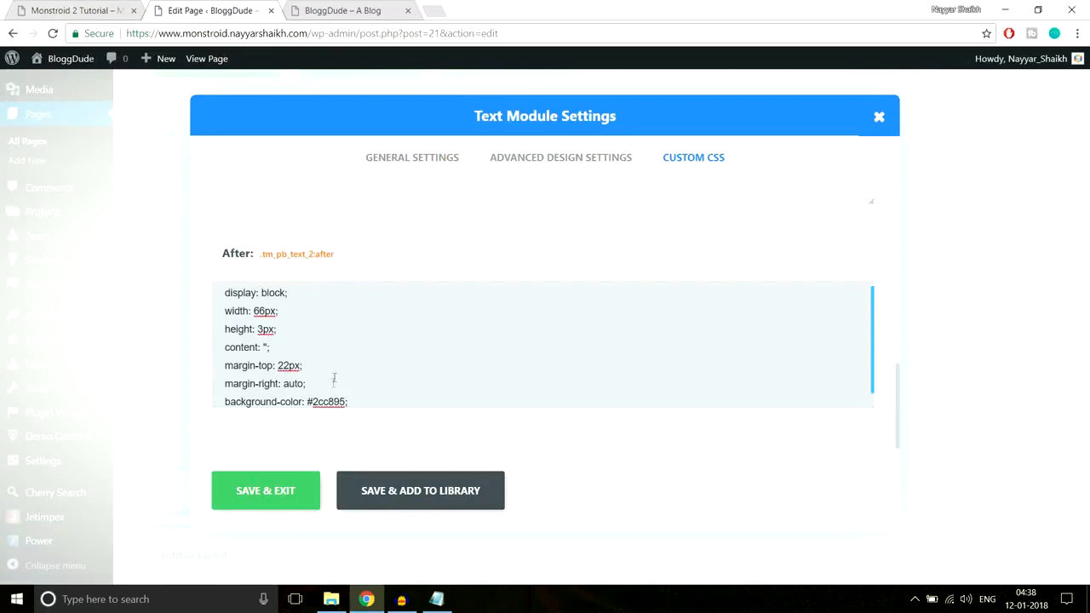
scroll(406, 354, down, 1)
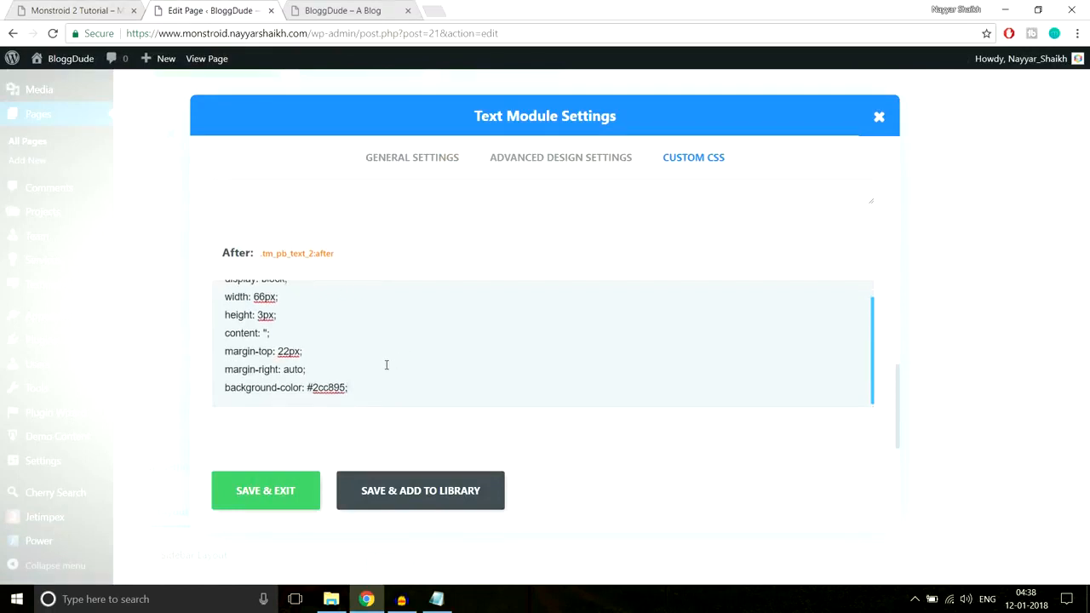
Compare the demo's heading line colors, set the After CSS background-color to #fff, and save the Text module
drag(225, 388, 347, 390)
click(76, 10)
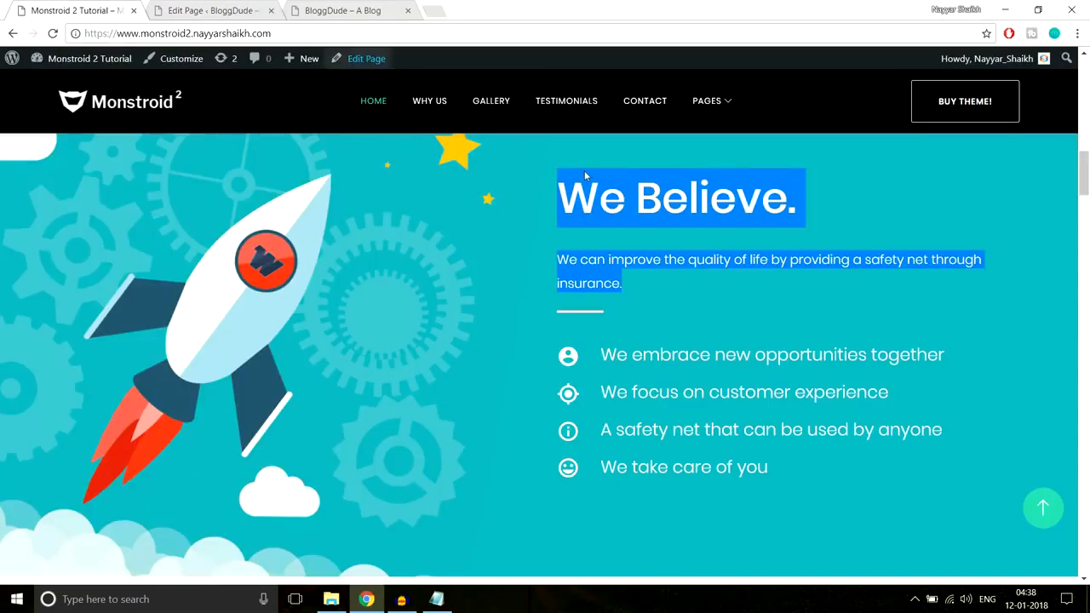
scroll(677, 275, up, 6)
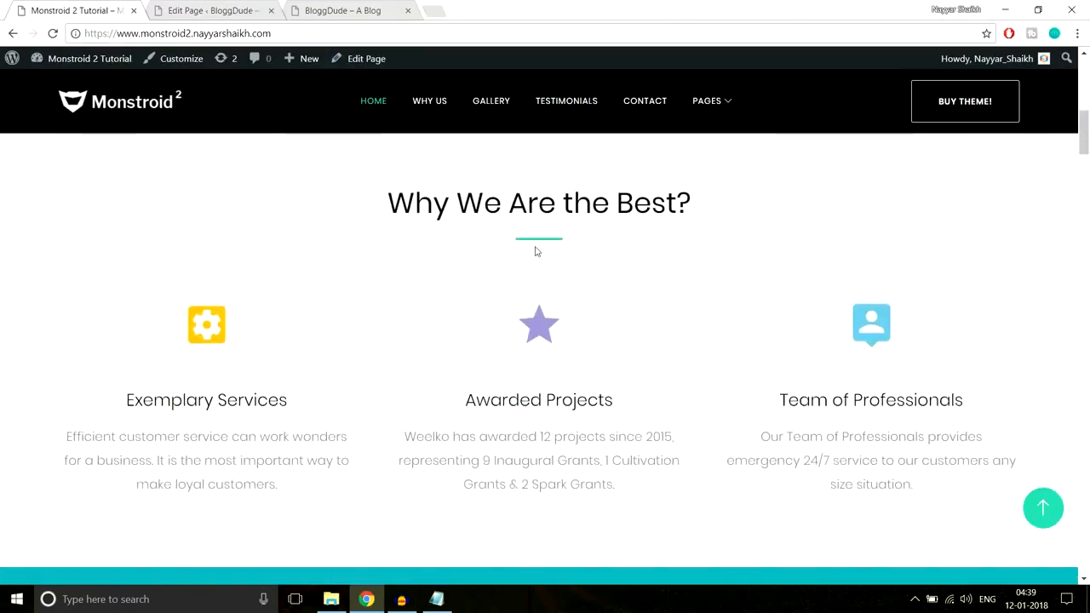
scroll(867, 287, down, 6)
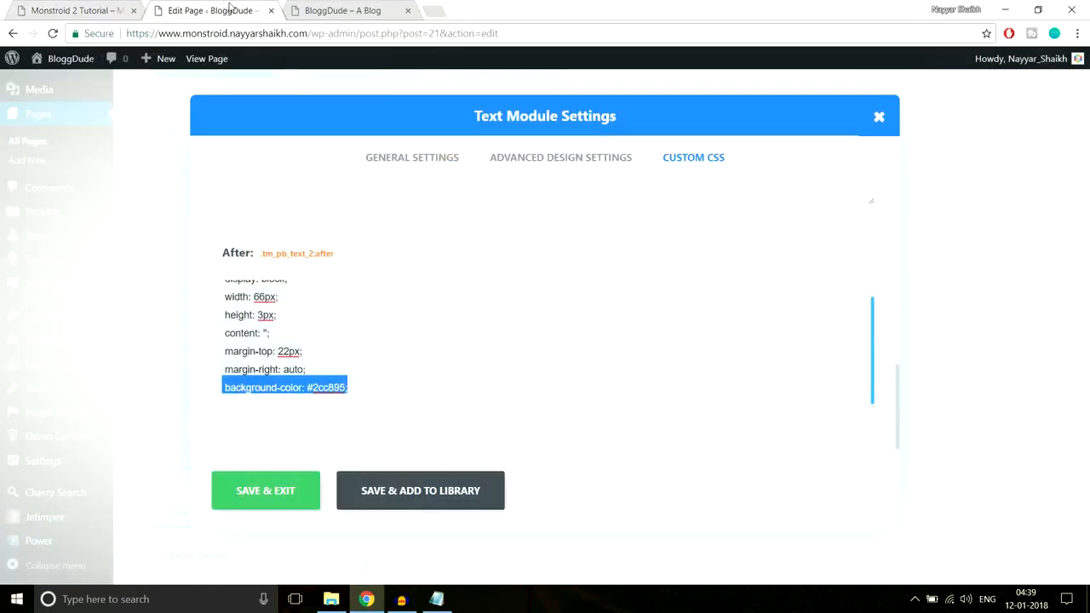
click(226, 10)
click(427, 359)
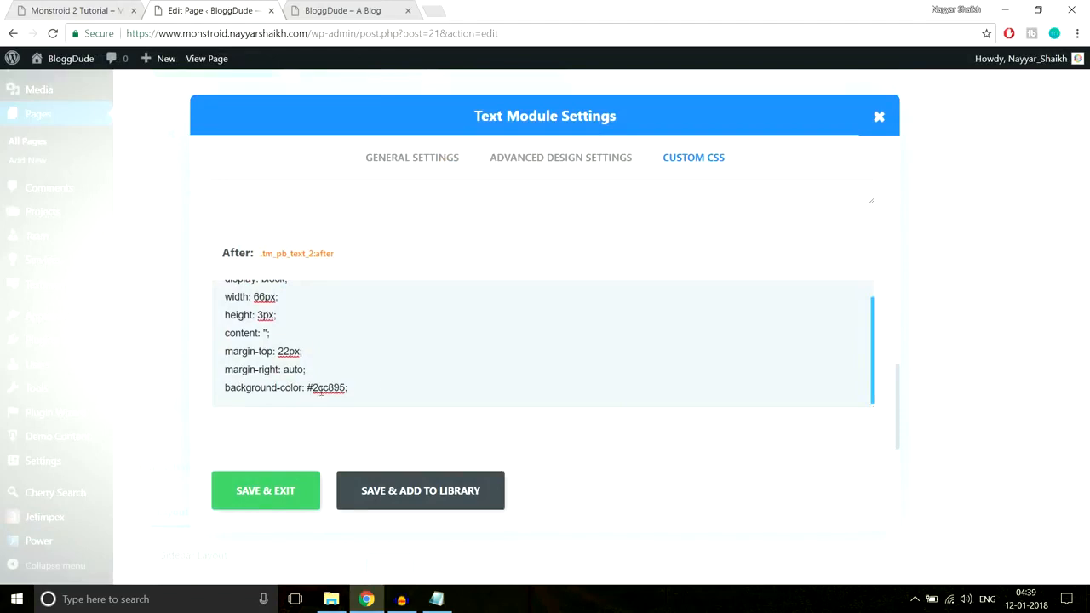
double_click(312, 388)
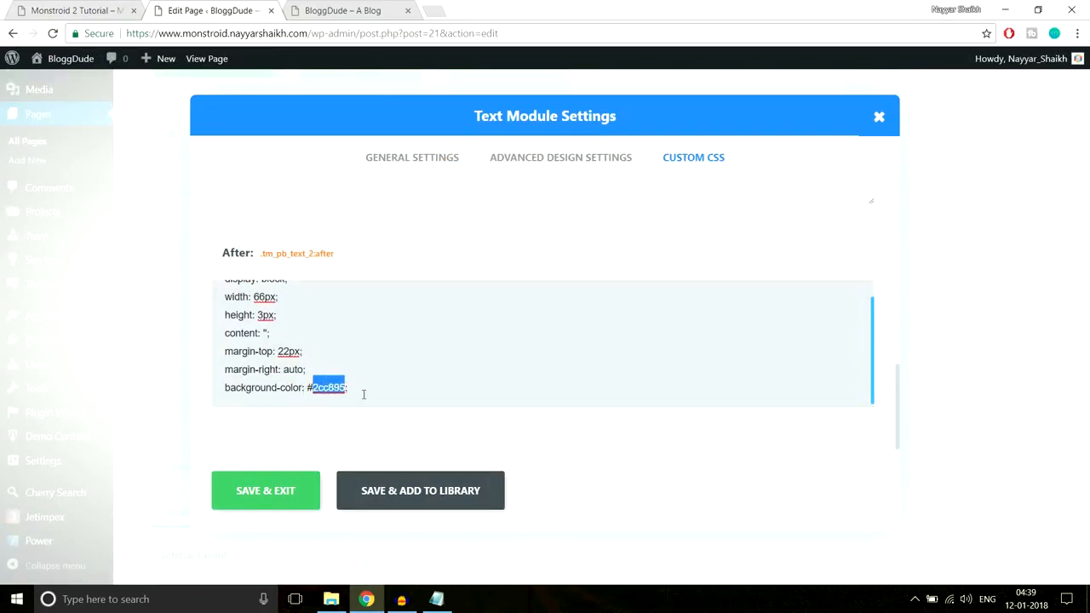
text(fff)
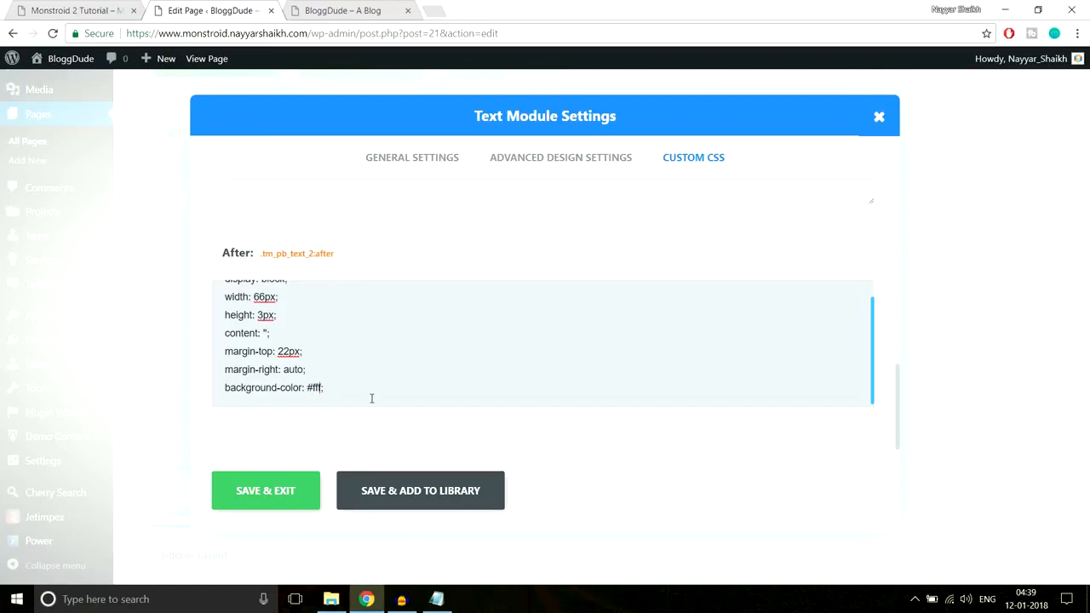
drag(305, 390, 309, 386)
click(280, 497)
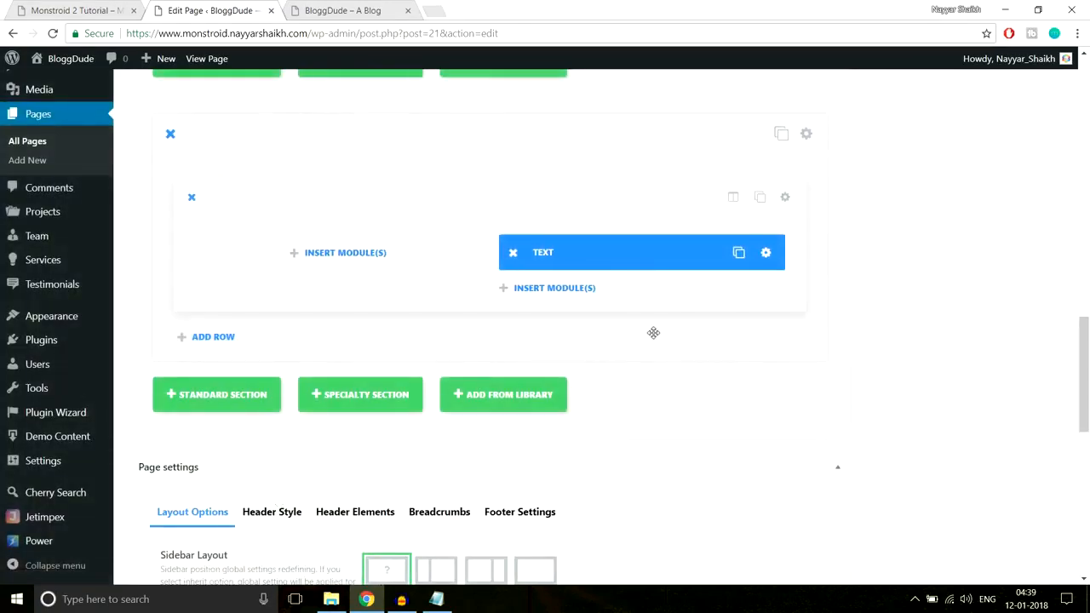
Insert a Divider module below the Text module, set its top custom margin to 40px, and save it
key(ctrl+shift+Tab)
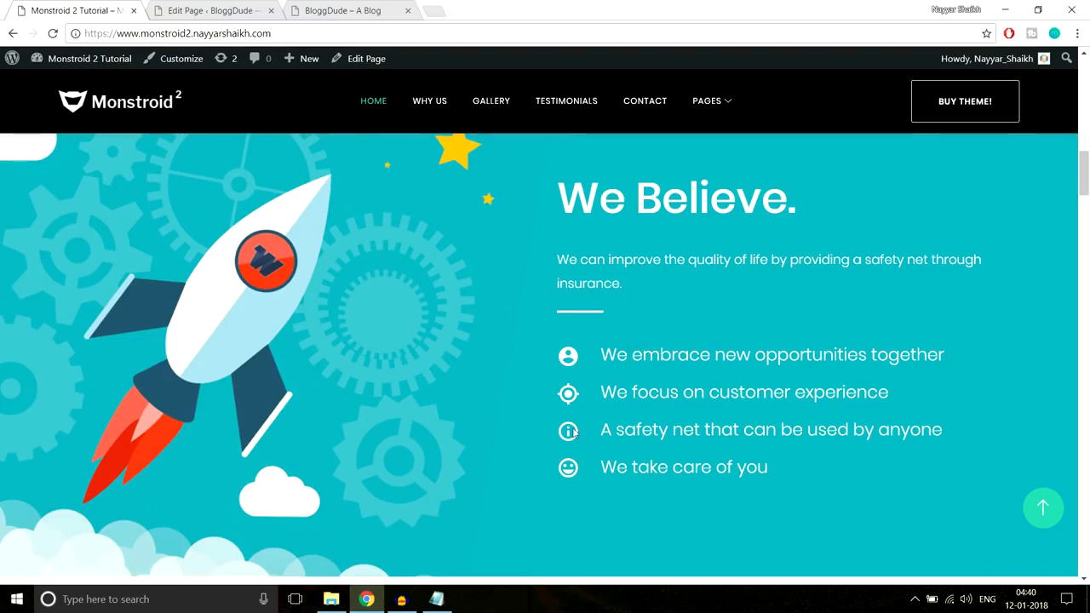
key(ctrl+Tab)
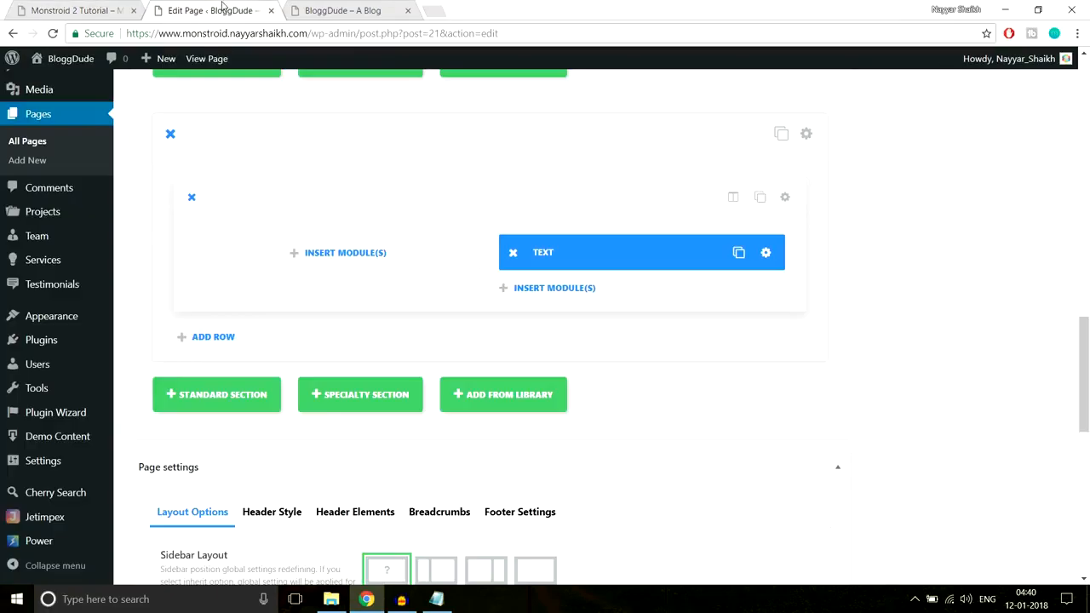
click(572, 291)
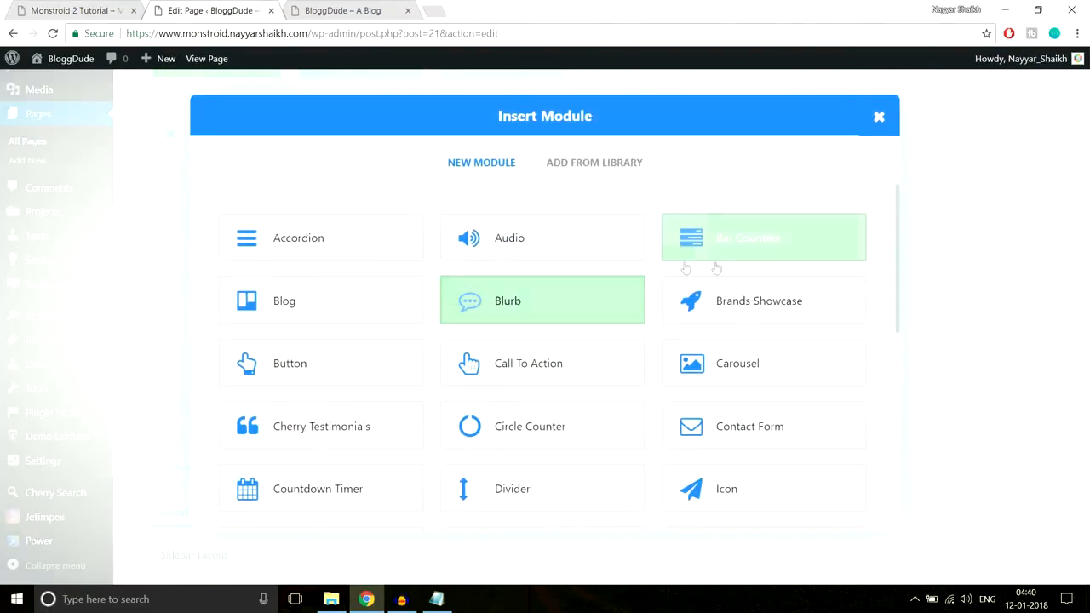
click(549, 491)
click(511, 161)
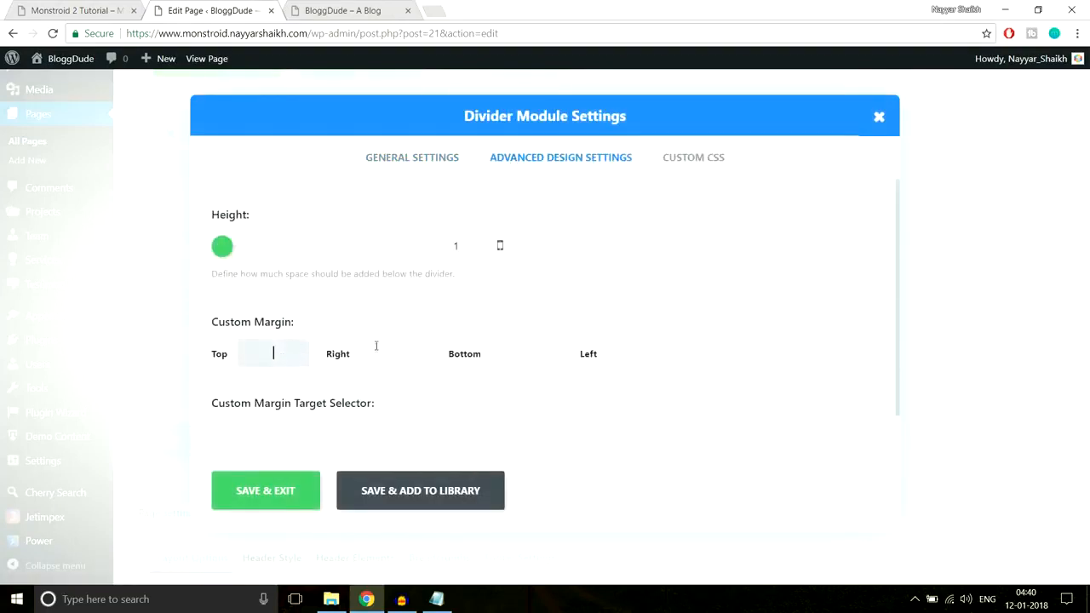
text(40px)
click(269, 491)
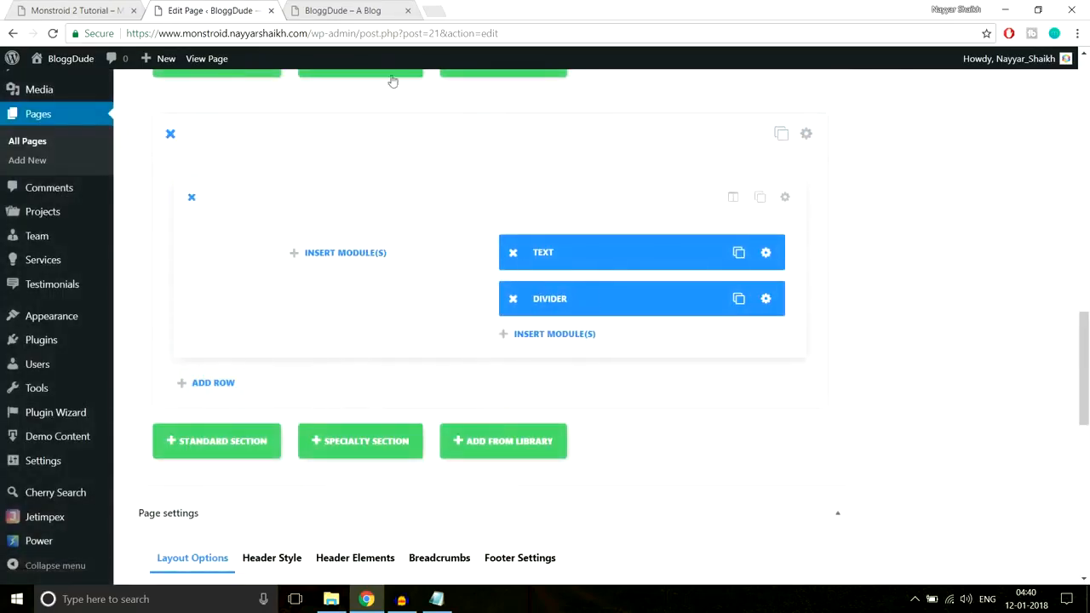
Copy "We embrace new opportunities together" from the demo and insert a Blurb module below the Divider
click(72, 6)
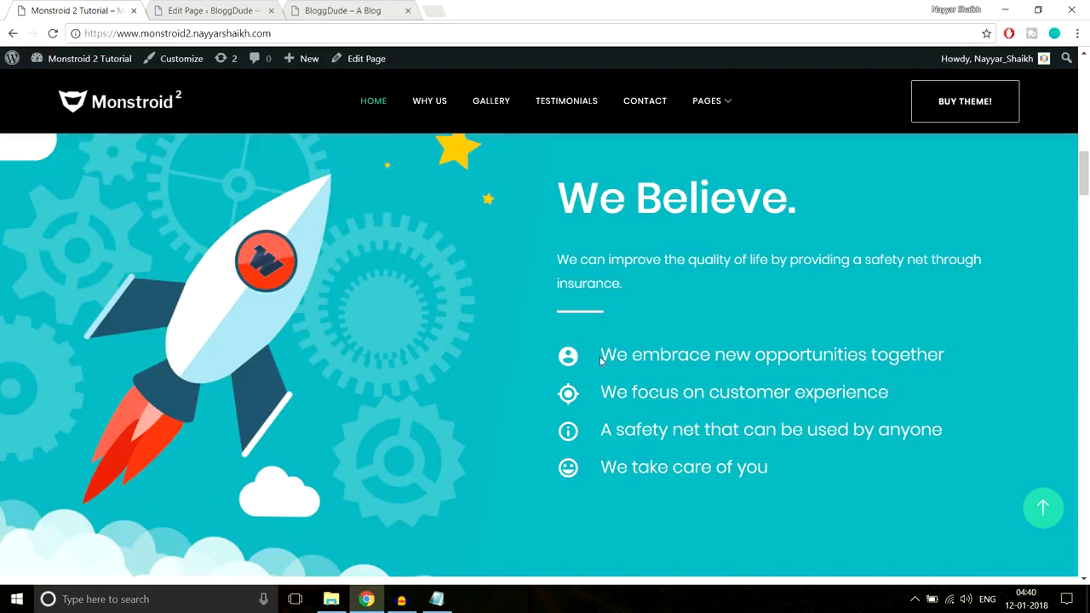
drag(593, 358, 781, 465)
click(612, 345)
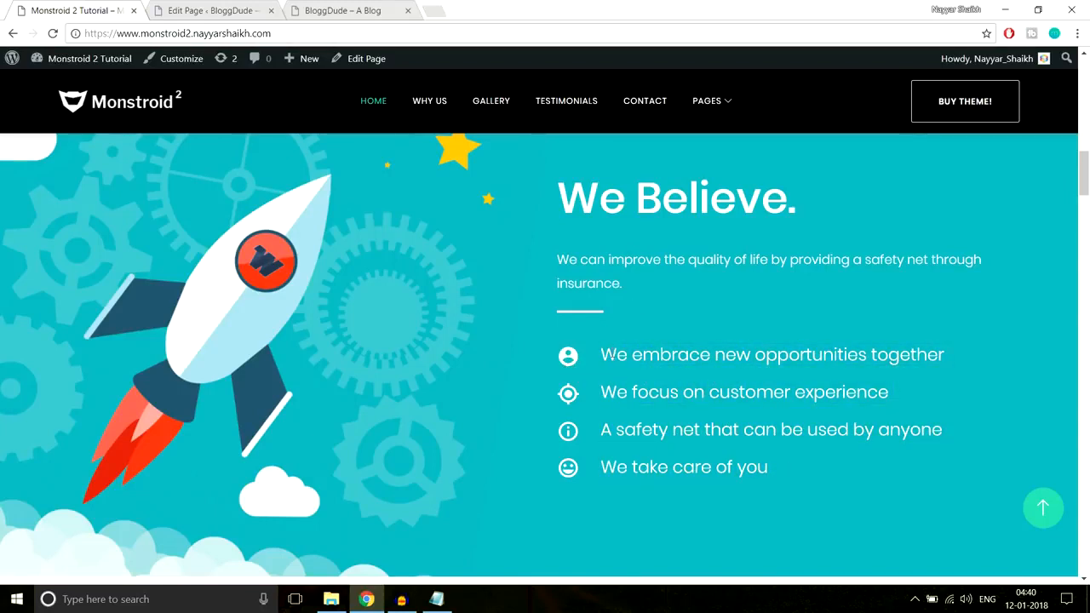
drag(601, 355, 943, 354)
key(ctrl+c)
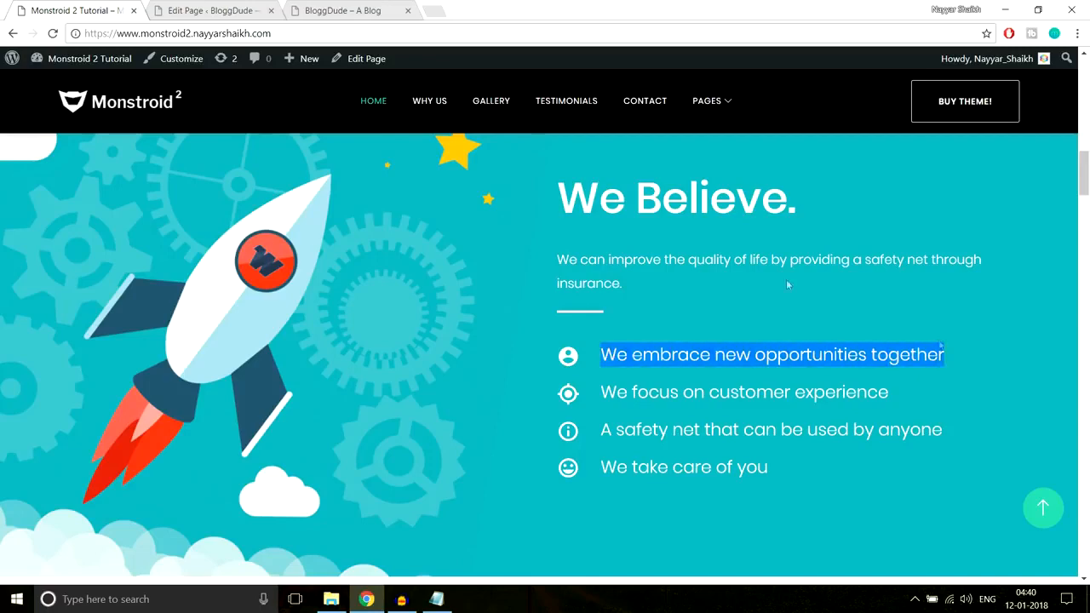
click(210, 7)
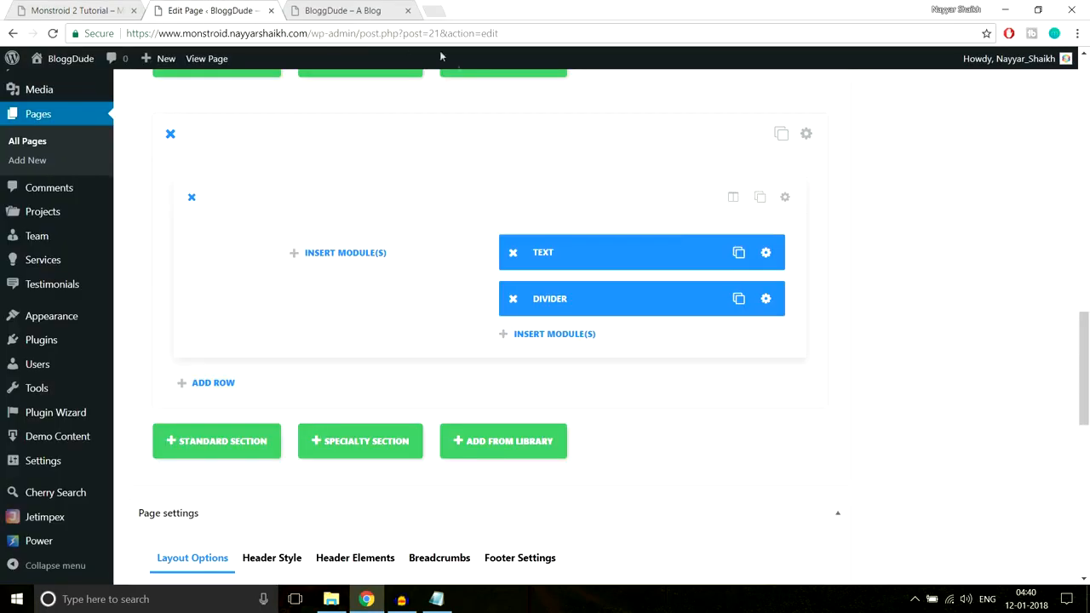
click(559, 343)
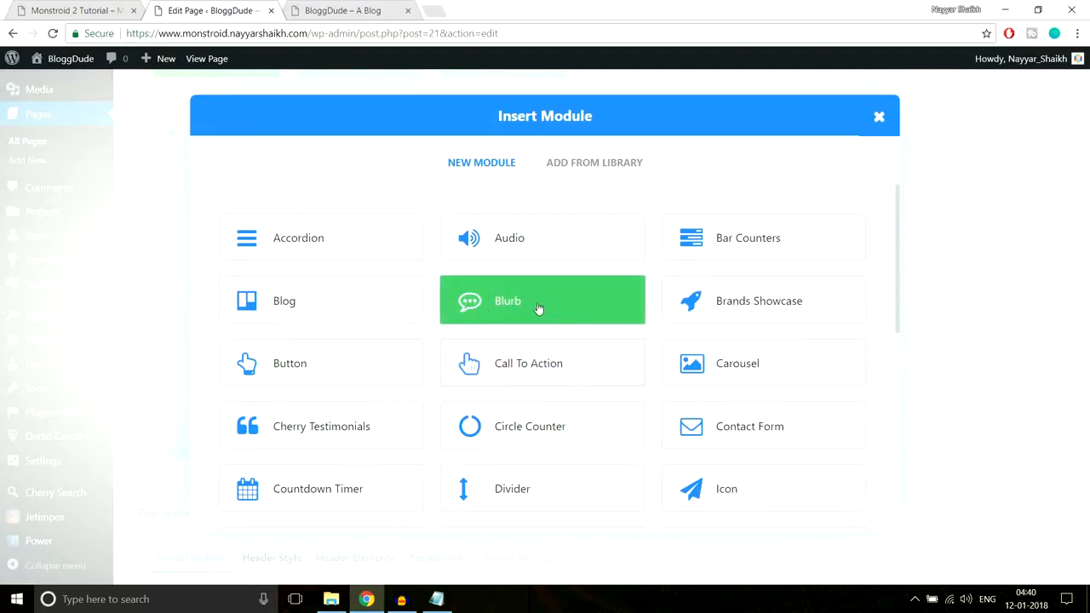
click(539, 308)
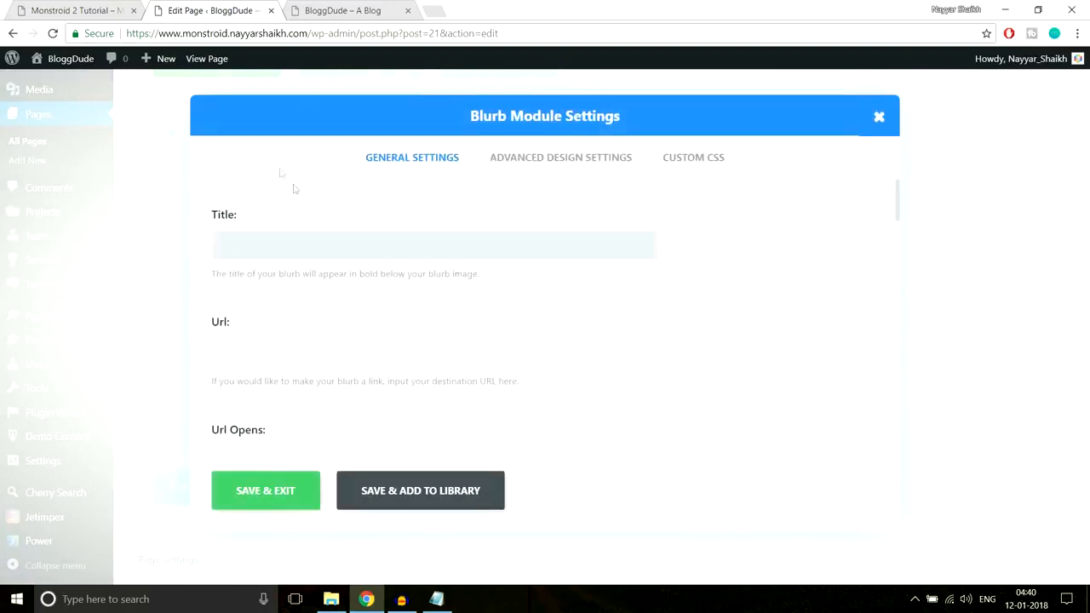
Paste "We embrace new opportunities together" as the new Blurb module's title
click(81, 5)
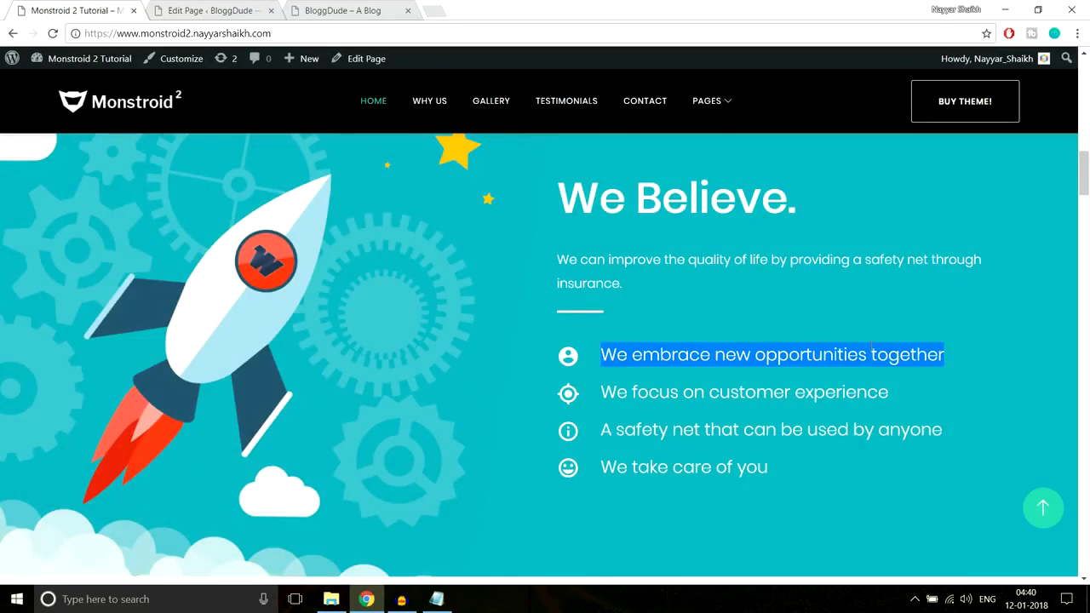
click(208, 10)
key(ctrl+v)
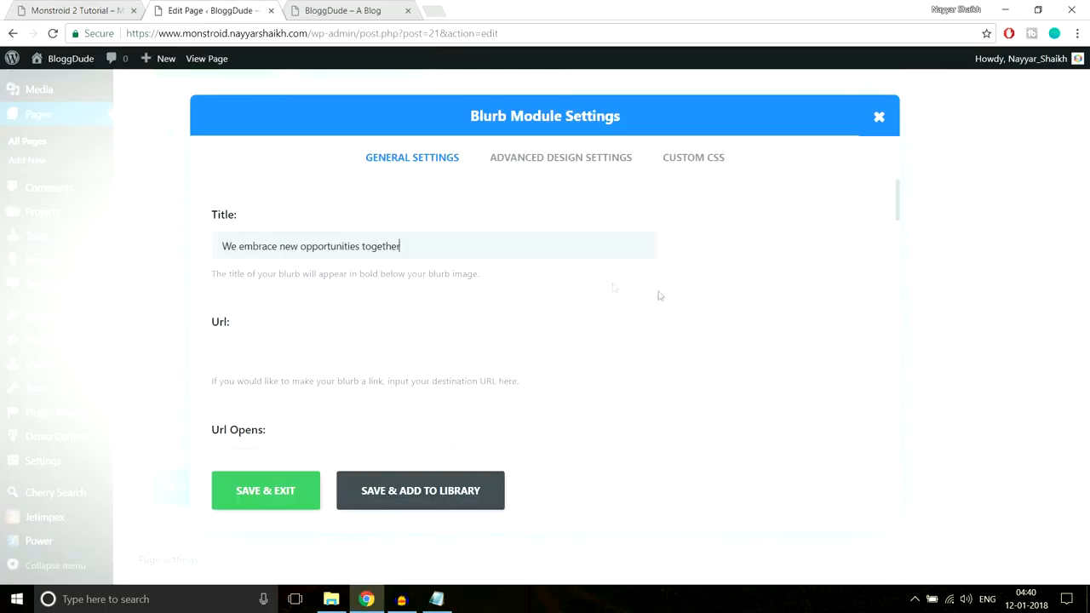
Enable the use of an icon in the Blurb module and choose one from the icon set
scroll(696, 304, down, 1)
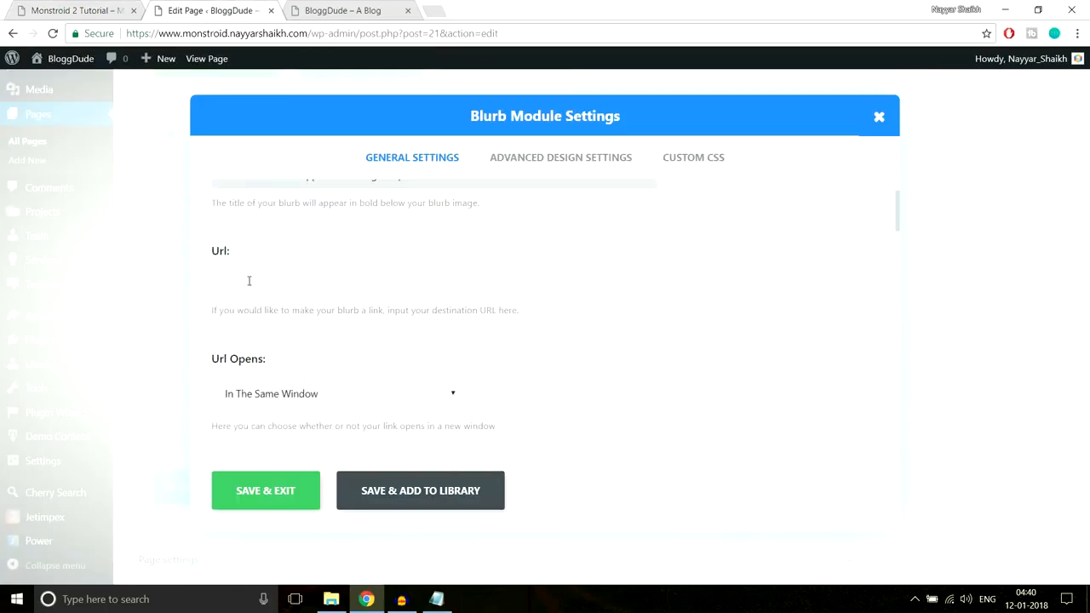
scroll(554, 321, down, 1)
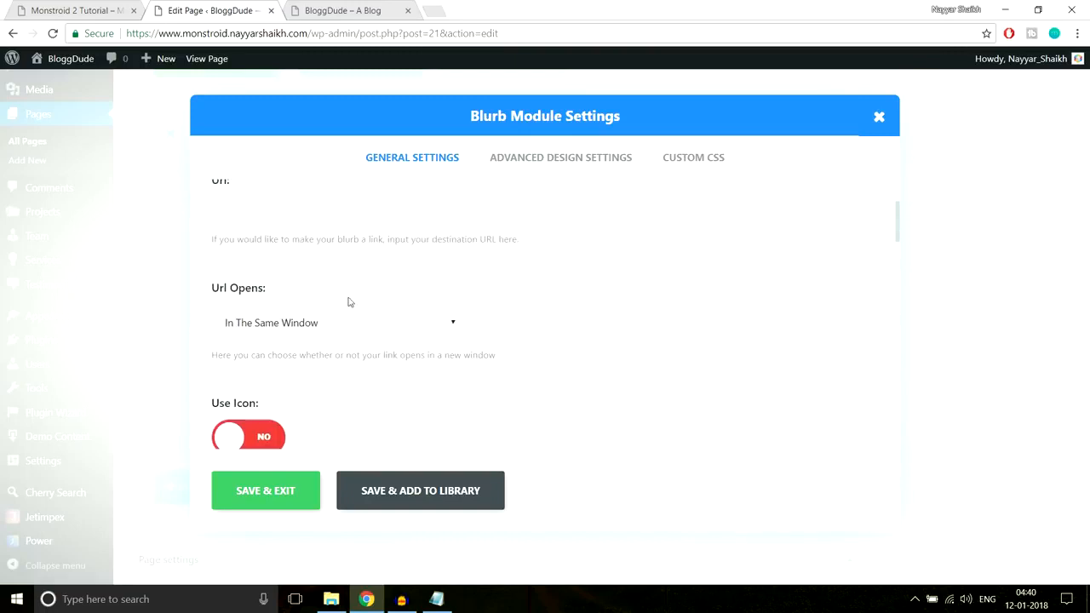
scroll(665, 290, down, 3)
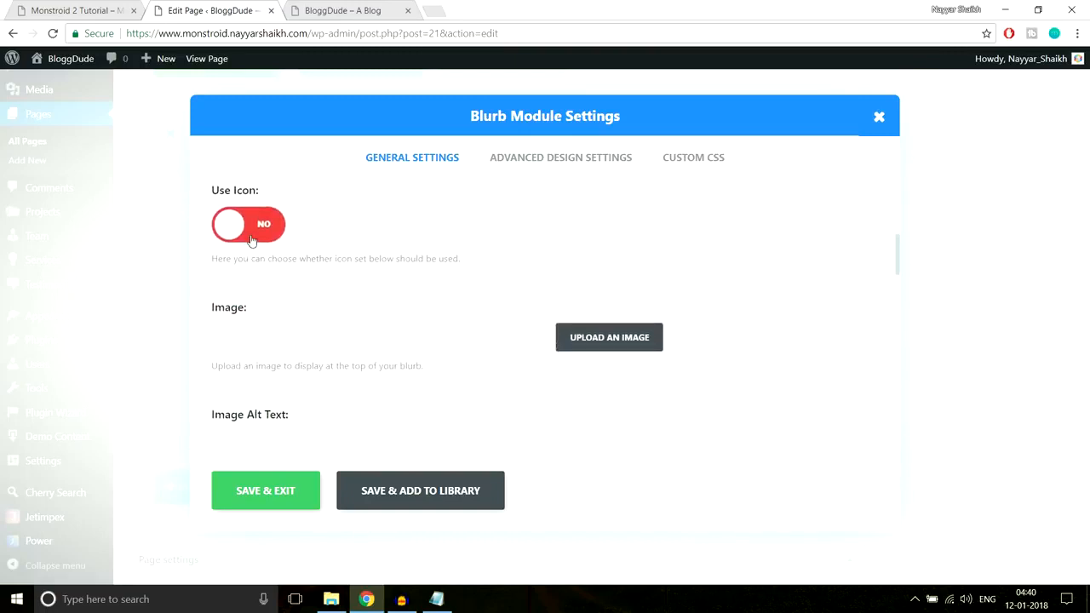
click(251, 241)
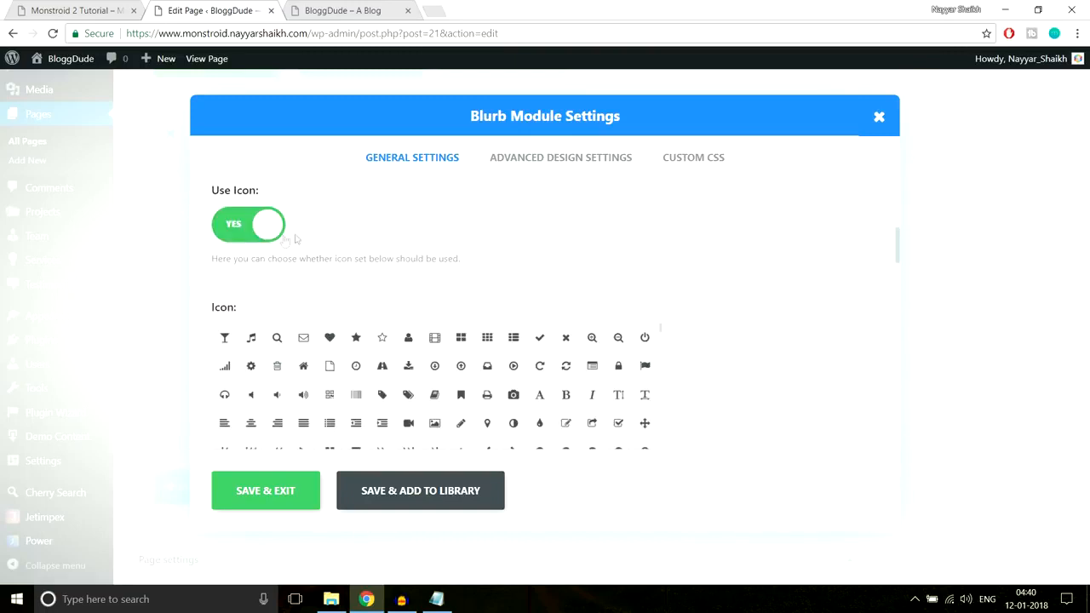
scroll(740, 287, down, 1)
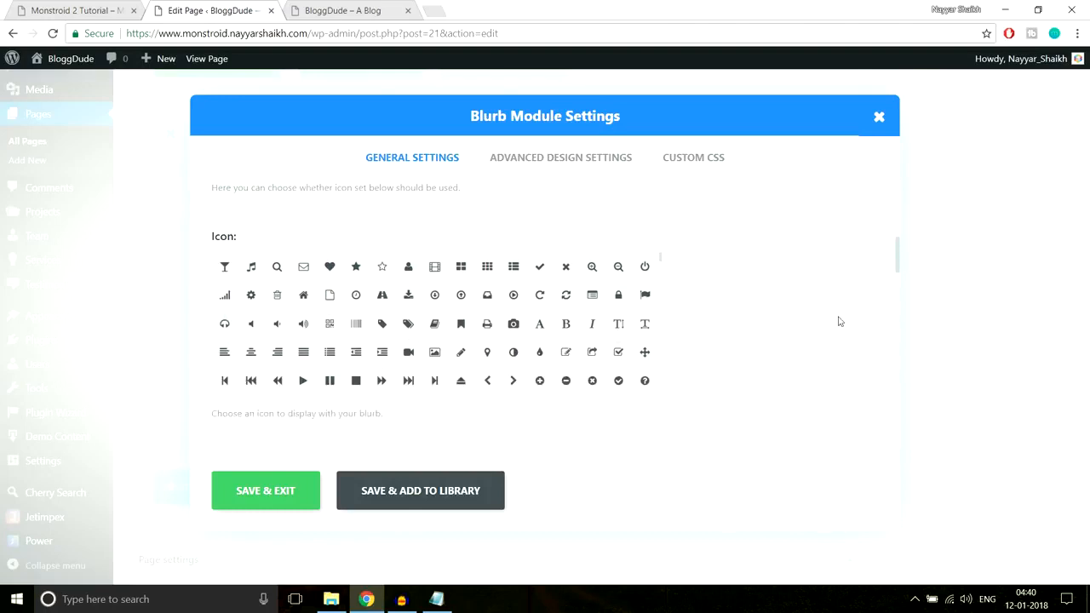
click(408, 295)
scroll(801, 306, down, 3)
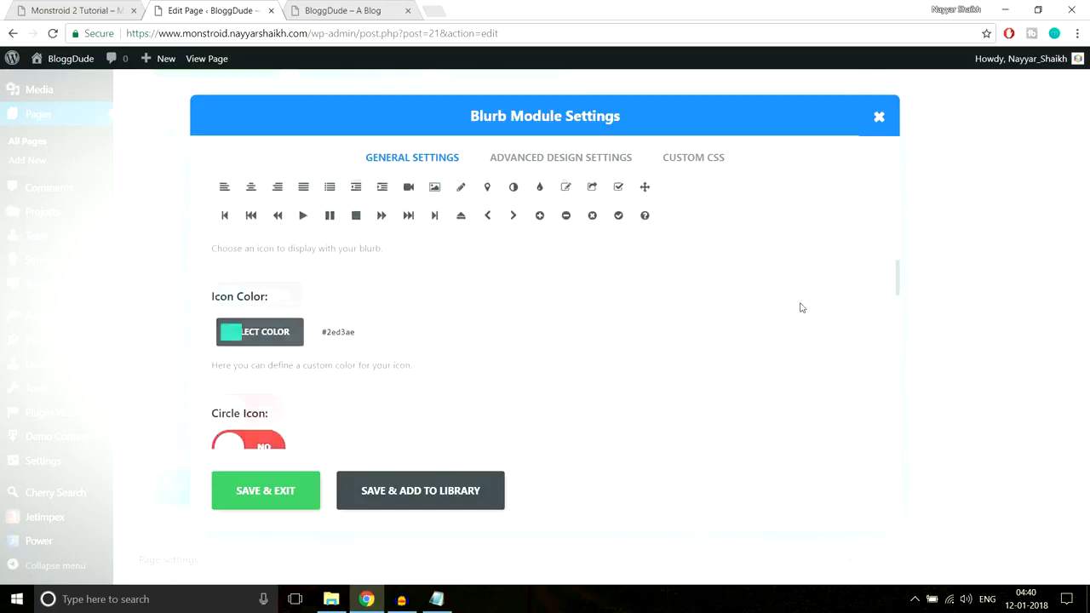
Set the Blurb module's icon color to white (#ffffff)
click(230, 295)
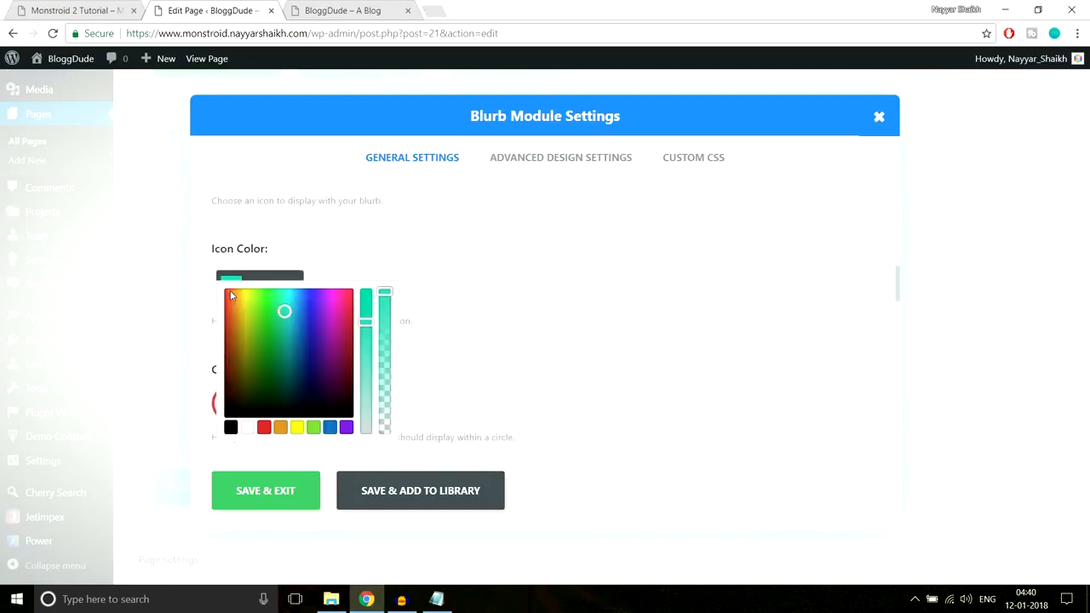
scroll(528, 292, down, 1)
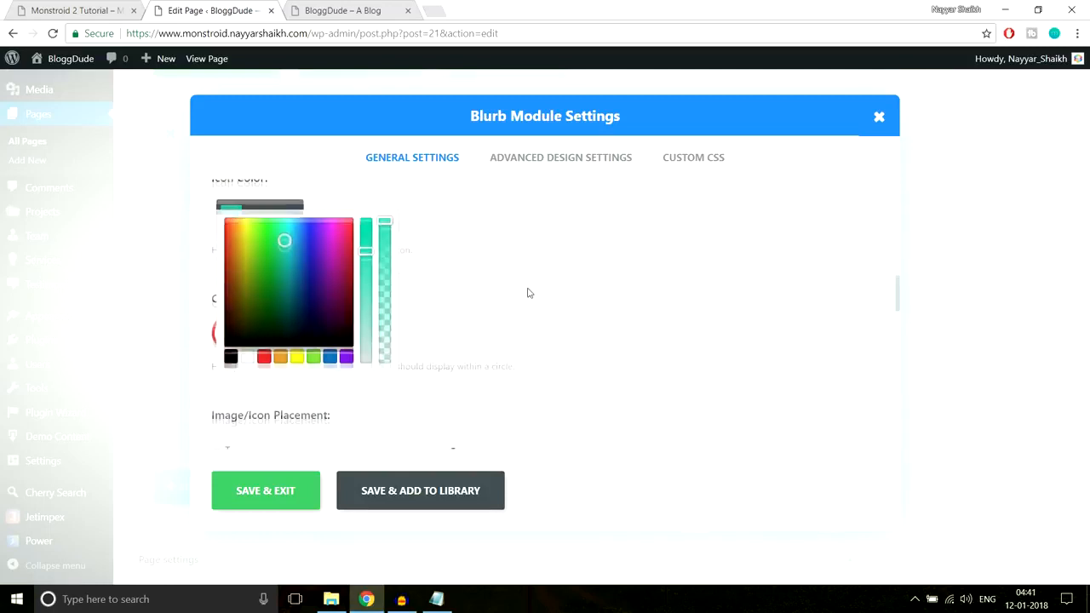
click(246, 357)
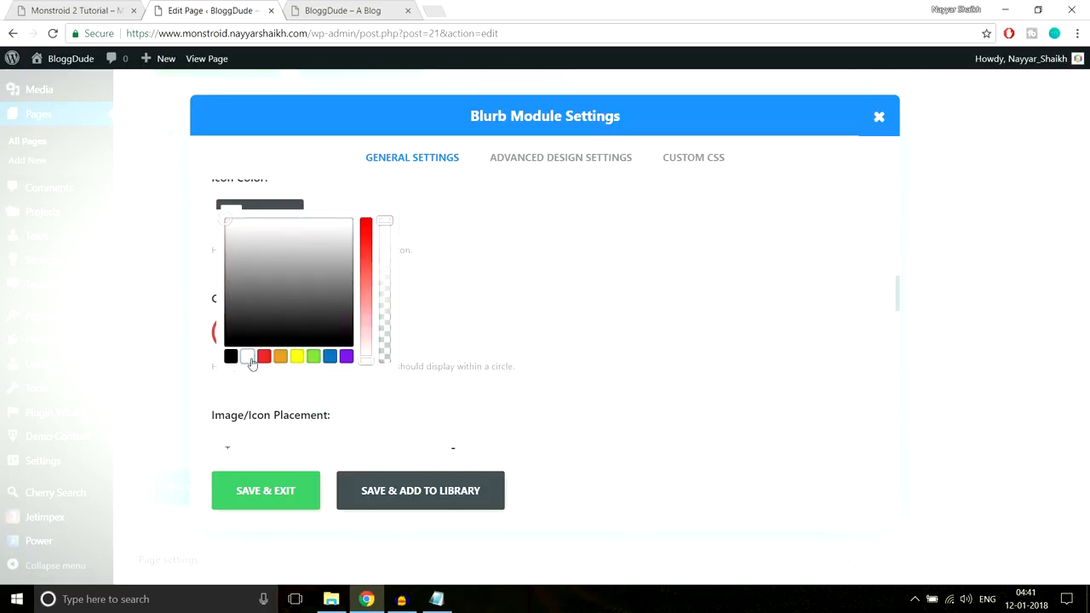
click(534, 275)
Check the icon layout in the demo's "We Believe." section and set the Blurb's image/icon placement to Left
click(60, 11)
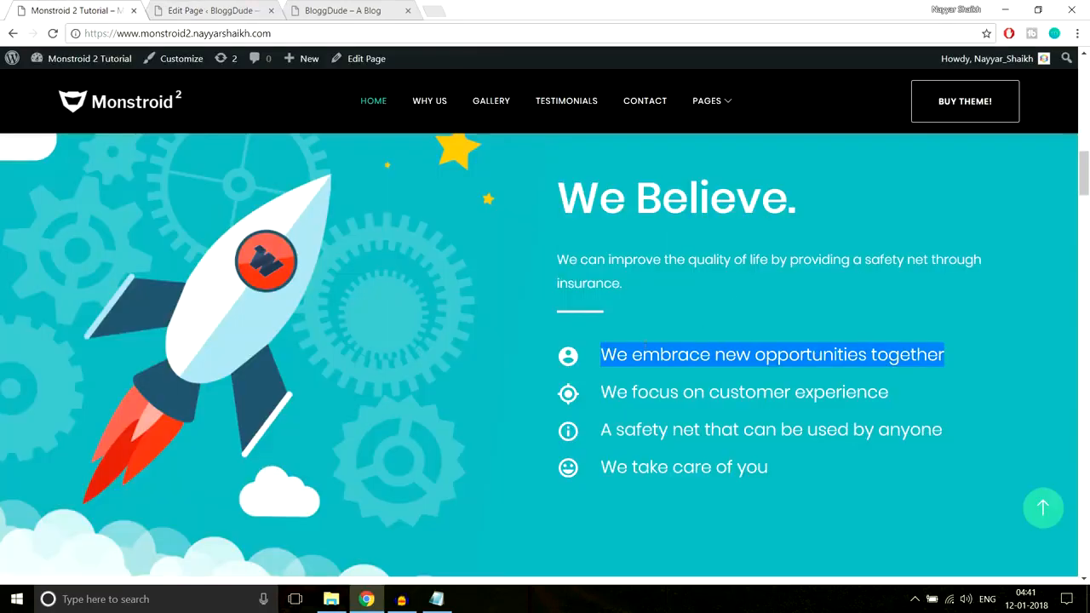
click(561, 365)
click(213, 10)
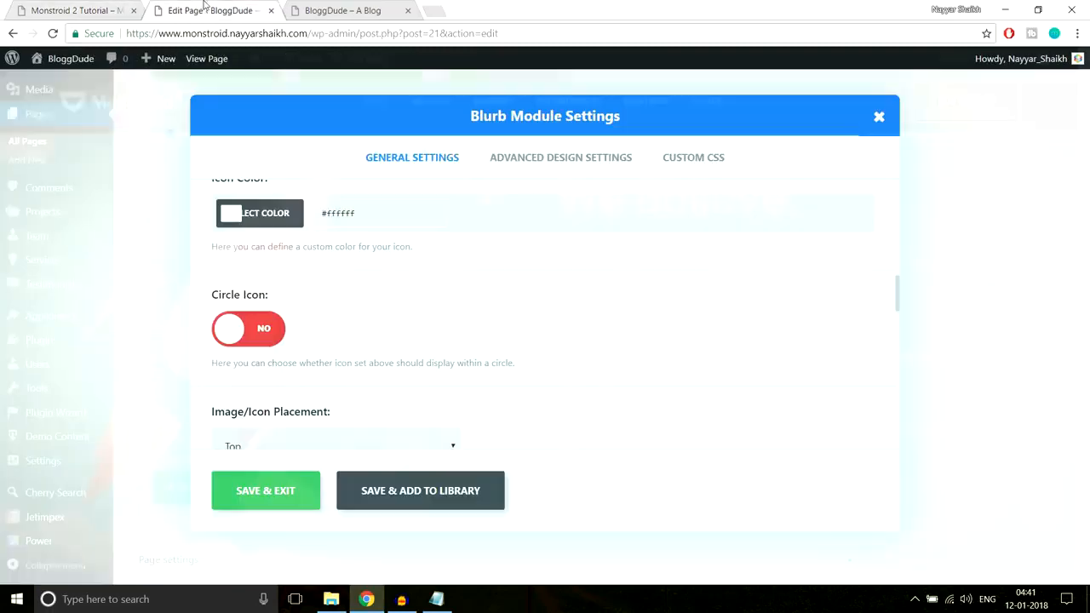
scroll(579, 230, down, 3)
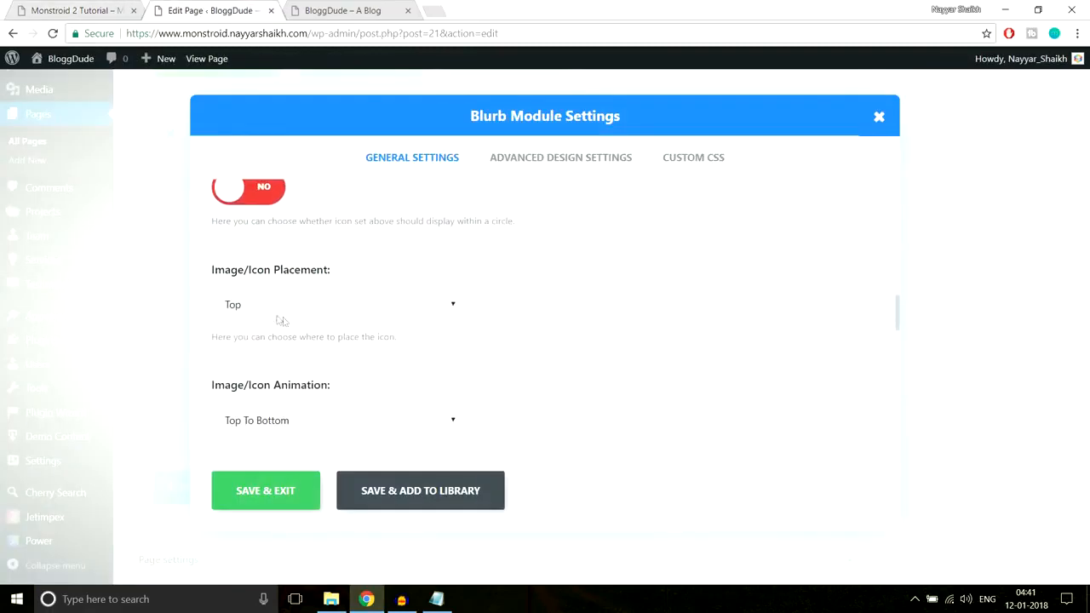
scroll(532, 320, up, 2)
scroll(531, 319, down, 2)
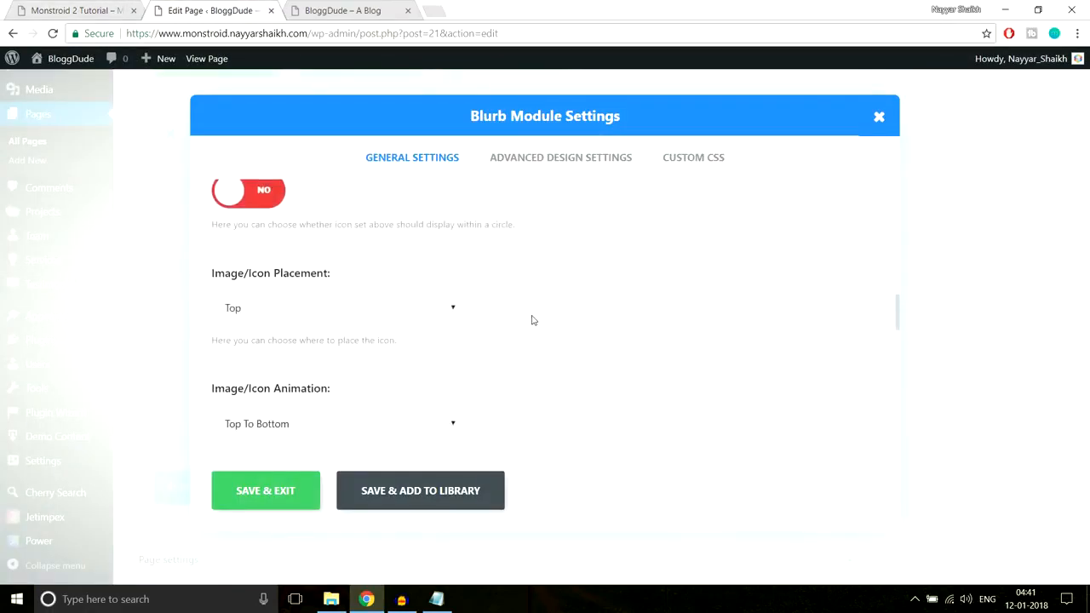
click(323, 316)
click(275, 344)
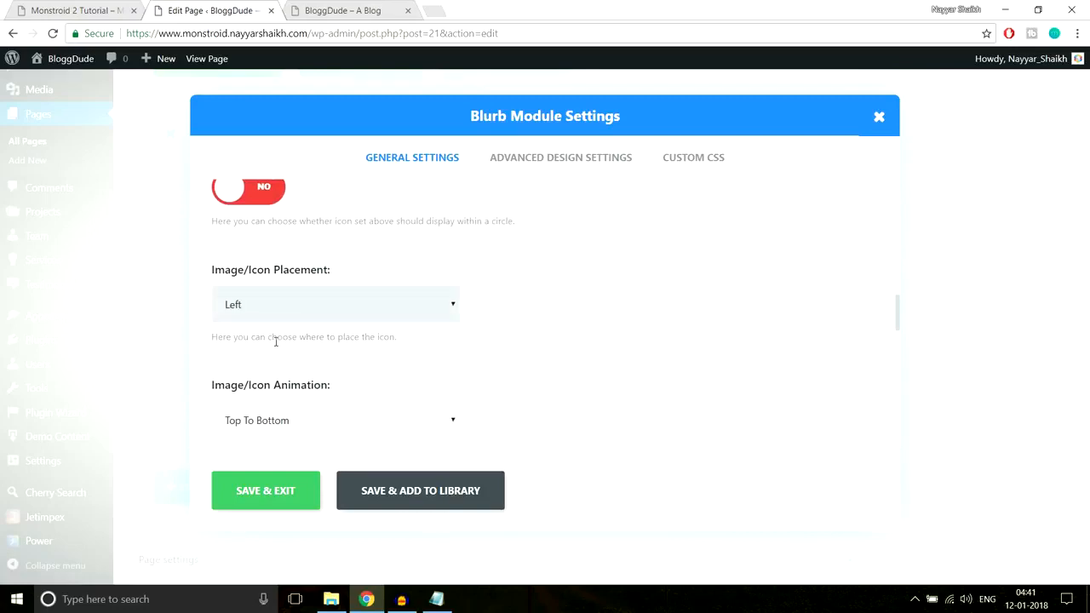
Compare the Blurb's remaining general settings, including animation, text orientation and content, with the icon lines on the demo page
click(42, 10)
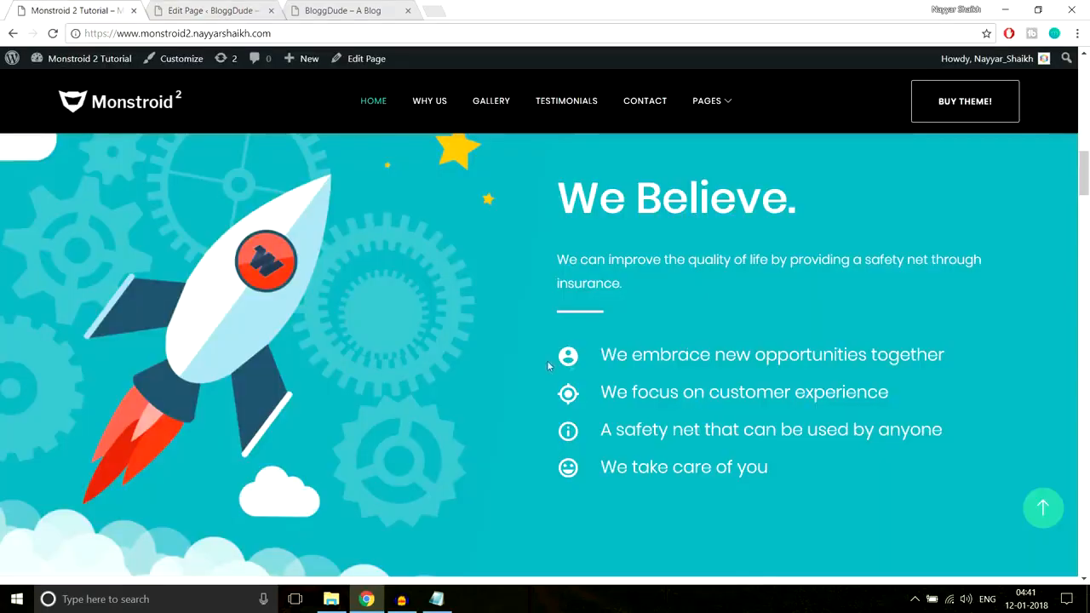
click(243, 9)
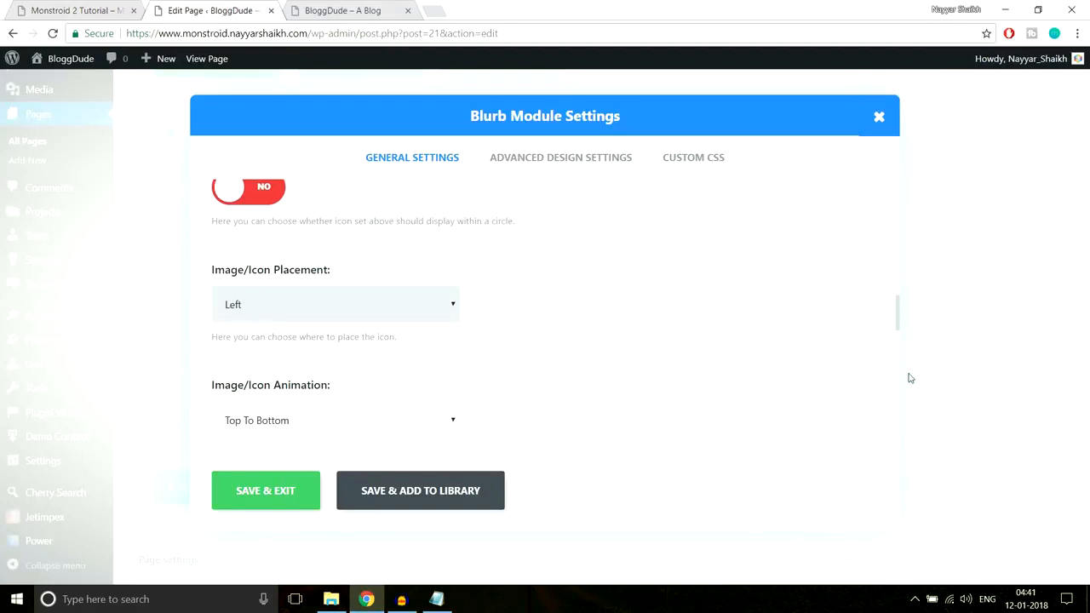
scroll(769, 373, down, 3)
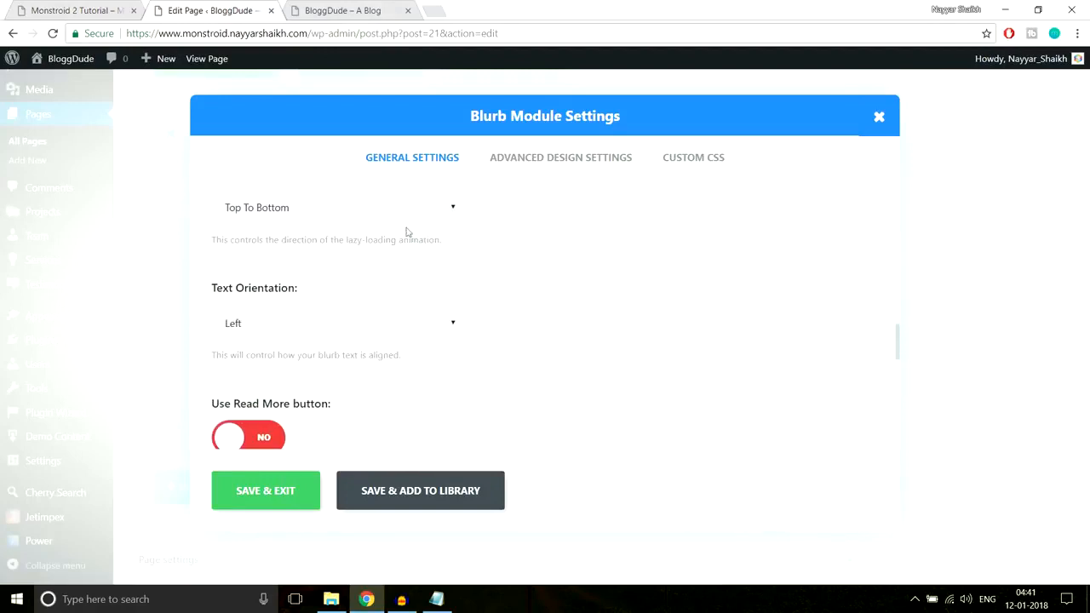
scroll(672, 301, down, 1)
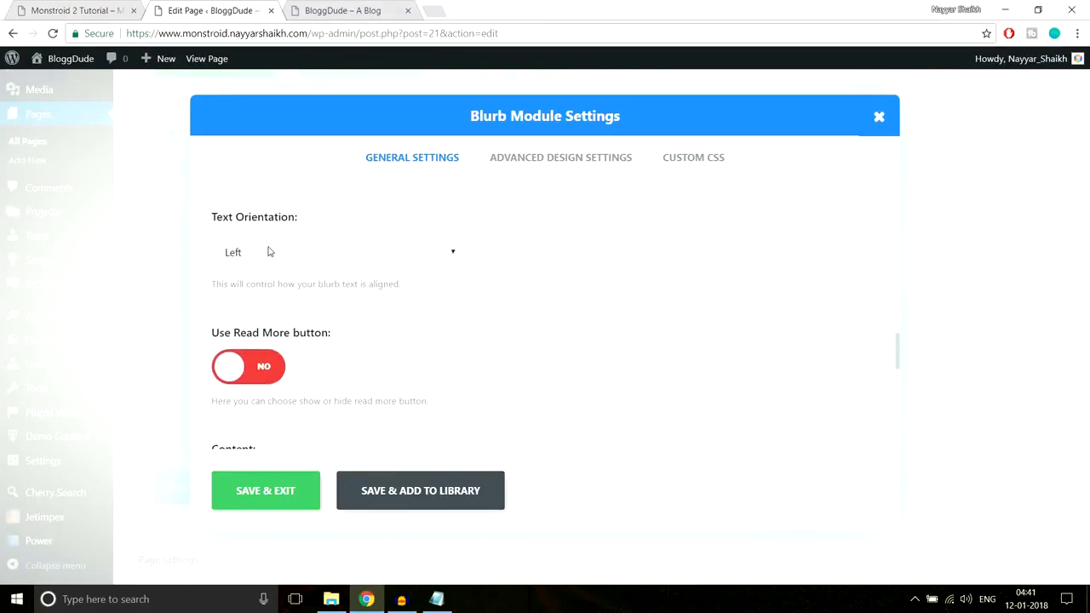
scroll(642, 288, down, 3)
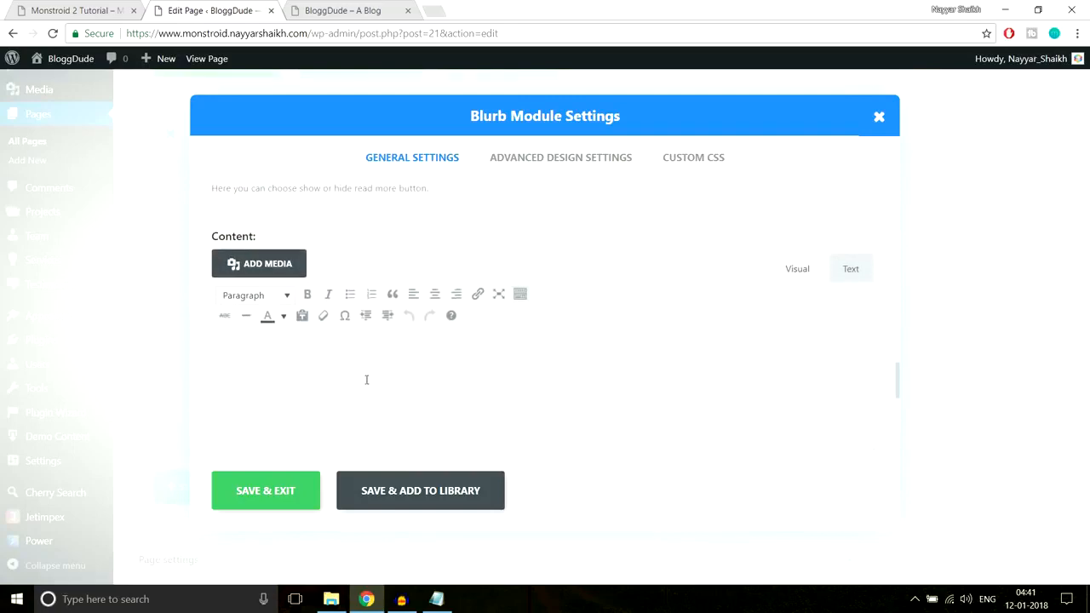
click(92, 10)
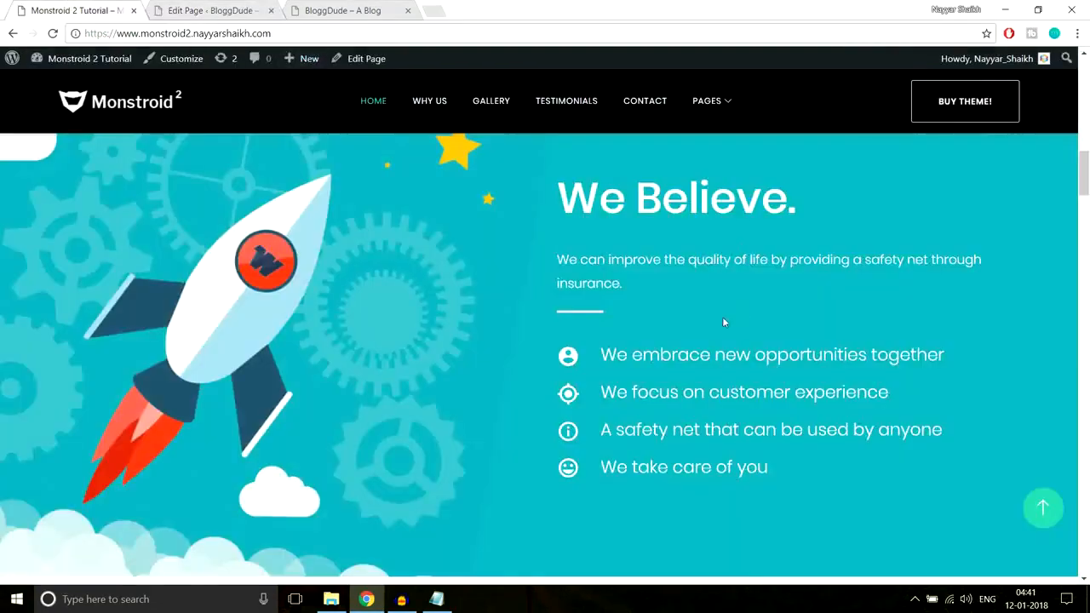
drag(602, 355, 888, 355)
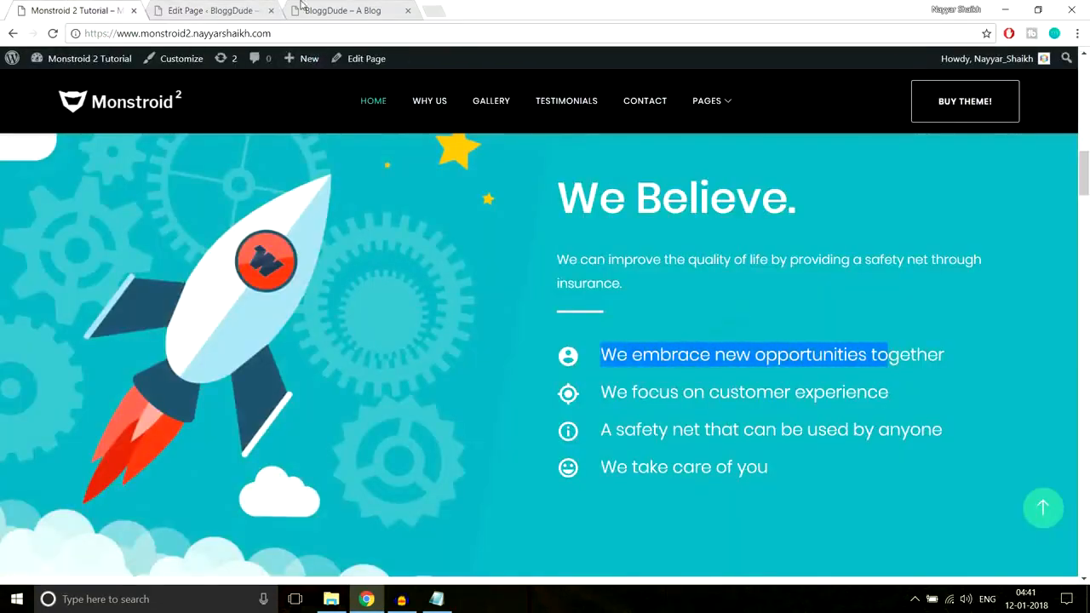
click(213, 10)
scroll(545, 332, up, 15)
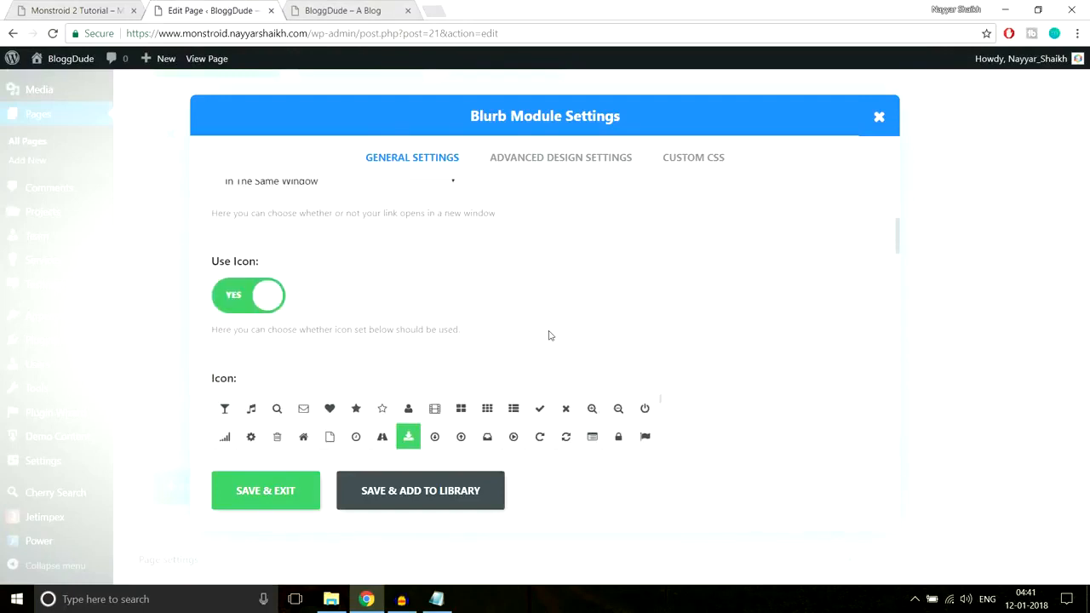
Set the Blurb's header text color to white in its advanced design settings and save the module
click(545, 161)
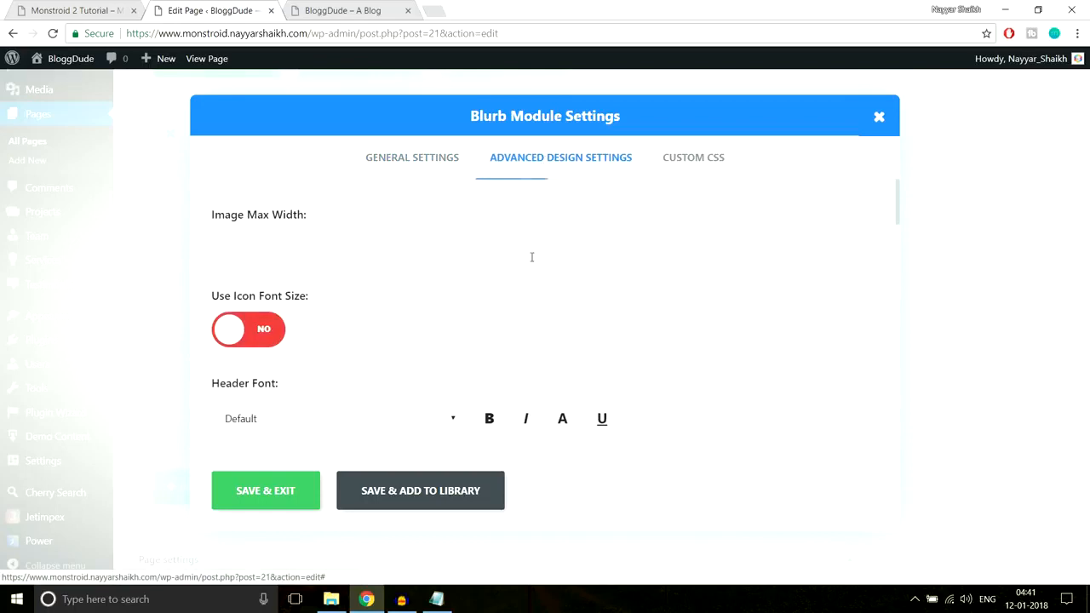
scroll(786, 278, down, 1)
scroll(284, 335, down, 1)
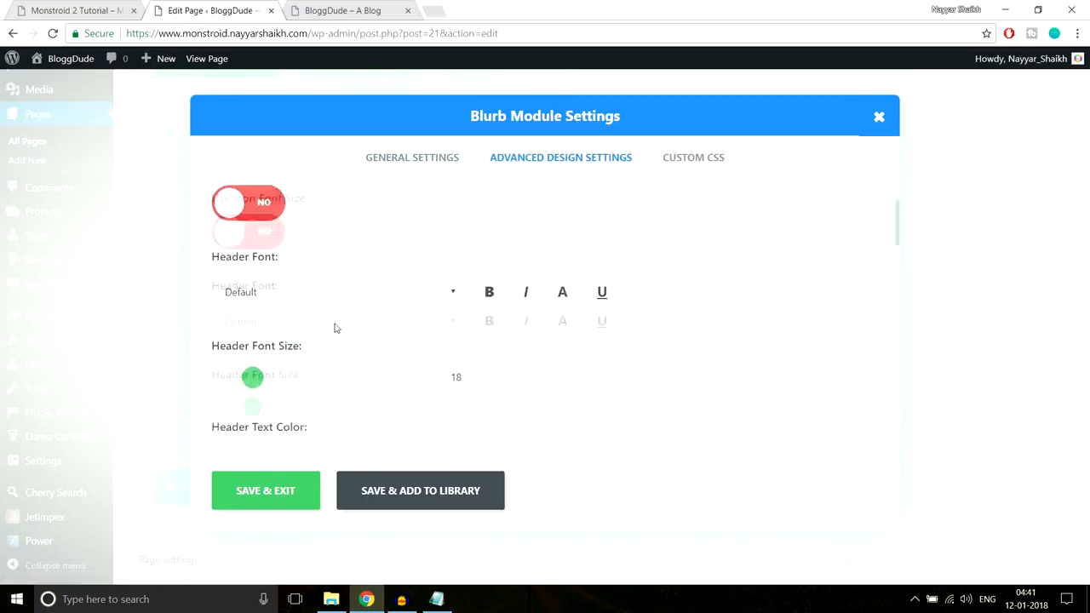
scroll(565, 288, down, 2)
scroll(565, 288, down, 1)
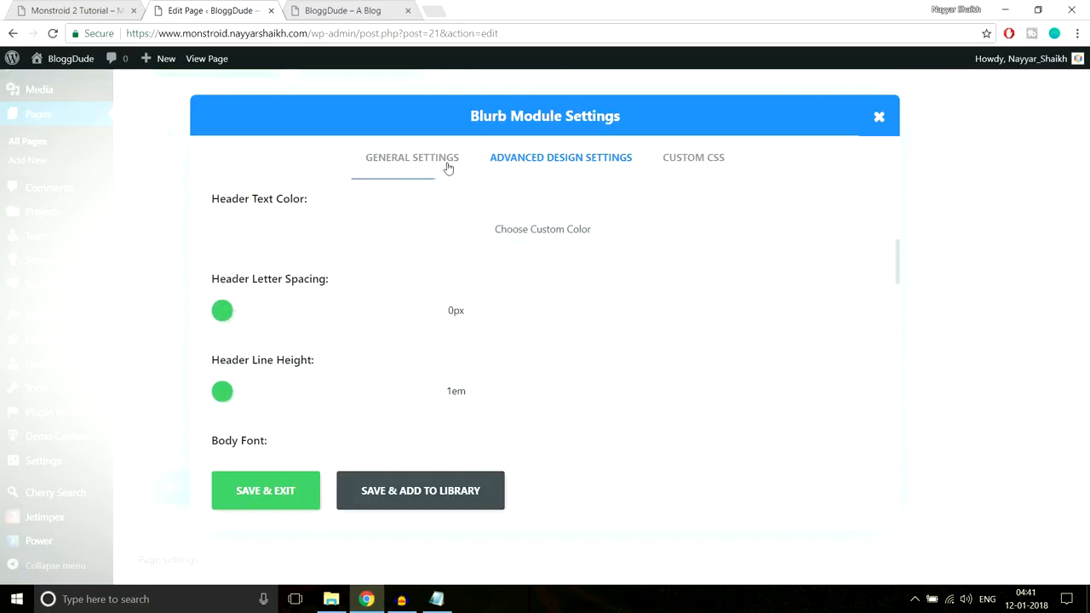
click(41, 7)
click(837, 267)
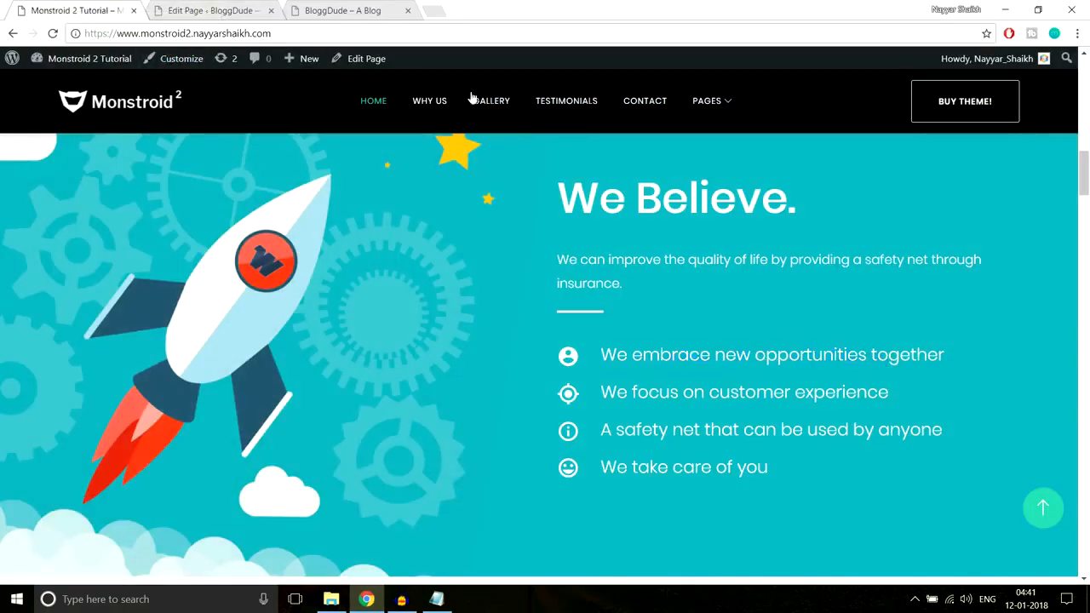
click(211, 10)
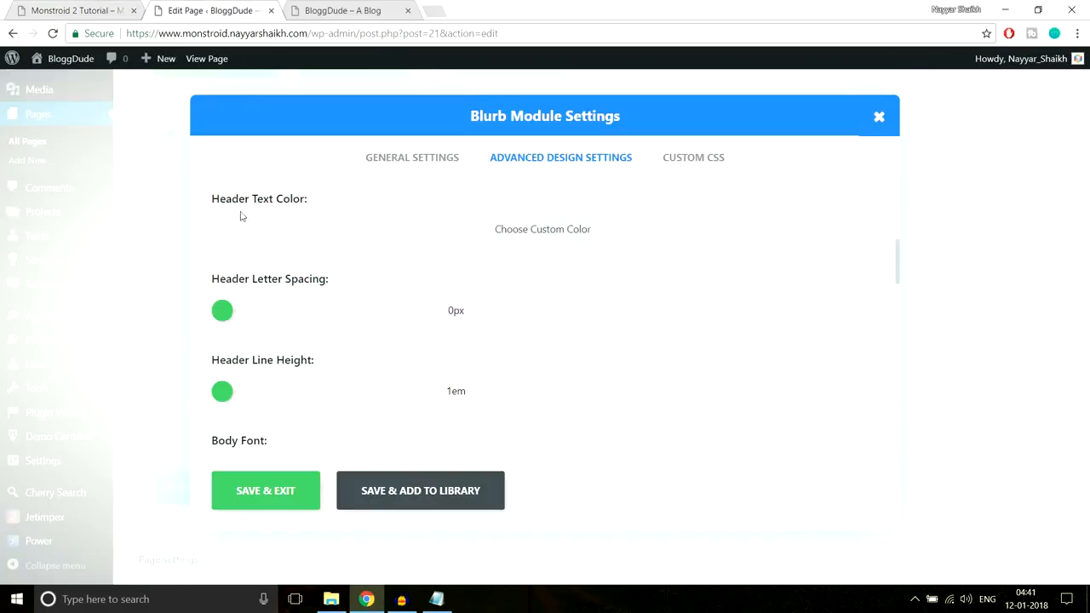
click(492, 233)
click(235, 245)
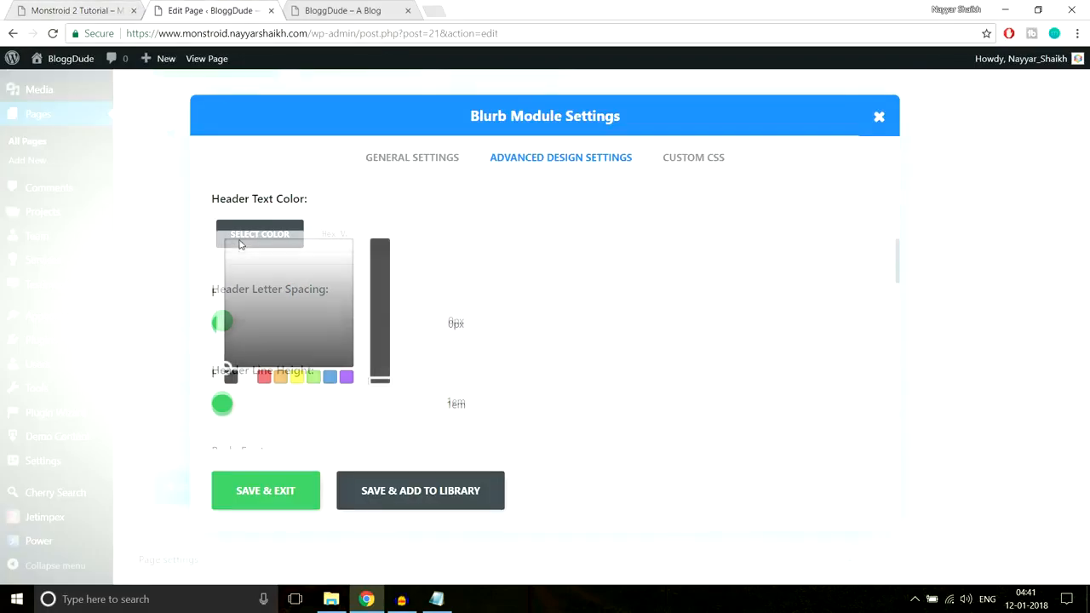
click(248, 378)
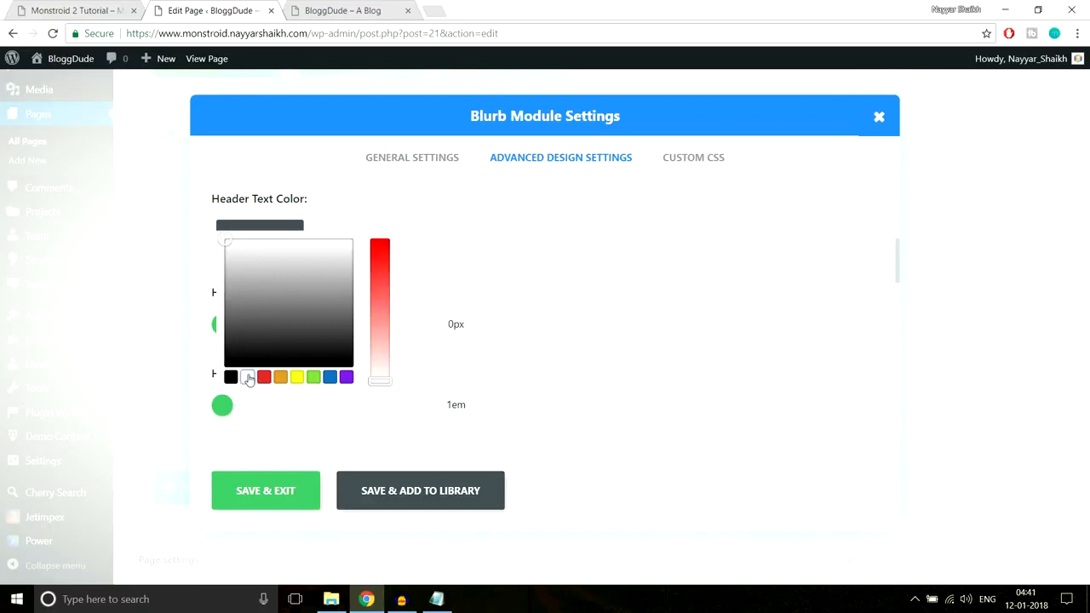
click(664, 287)
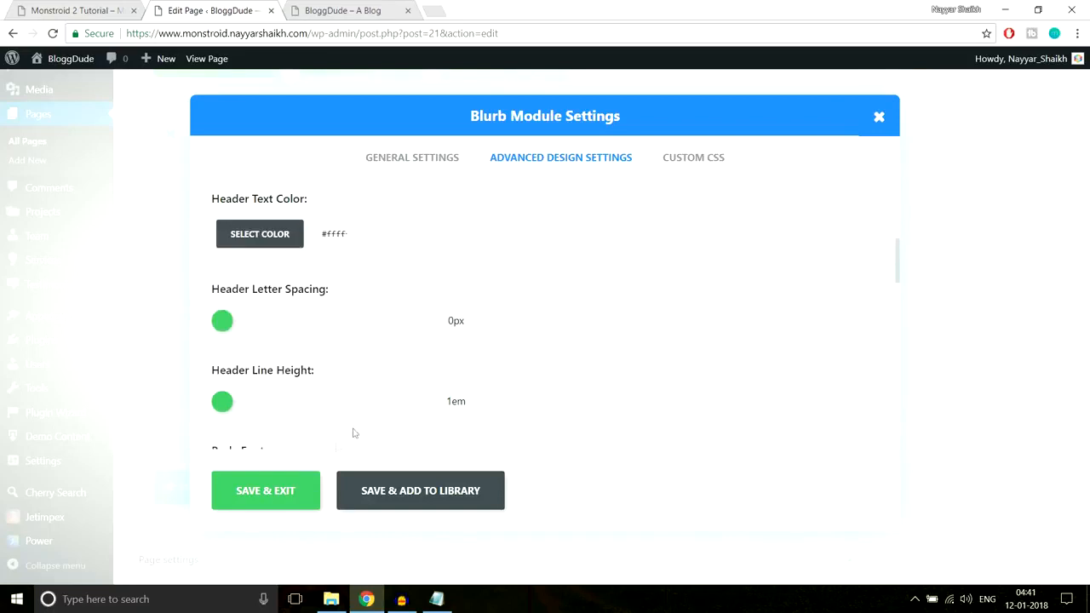
click(268, 493)
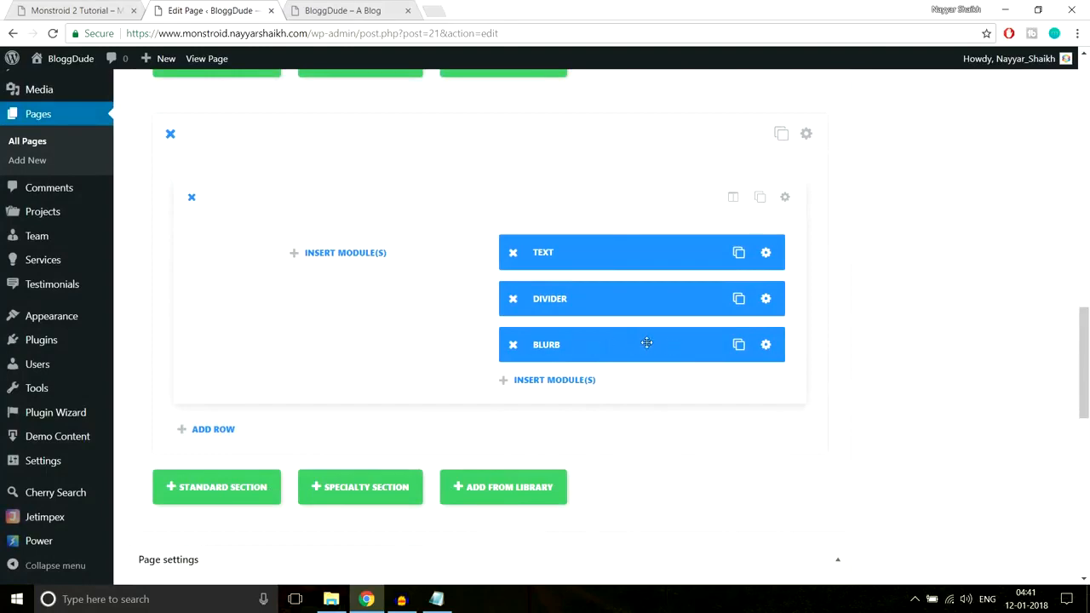
Check the demo's list of icon lines and duplicate the Blurb module three times below the Divider
click(43, 11)
drag(601, 355, 1003, 371)
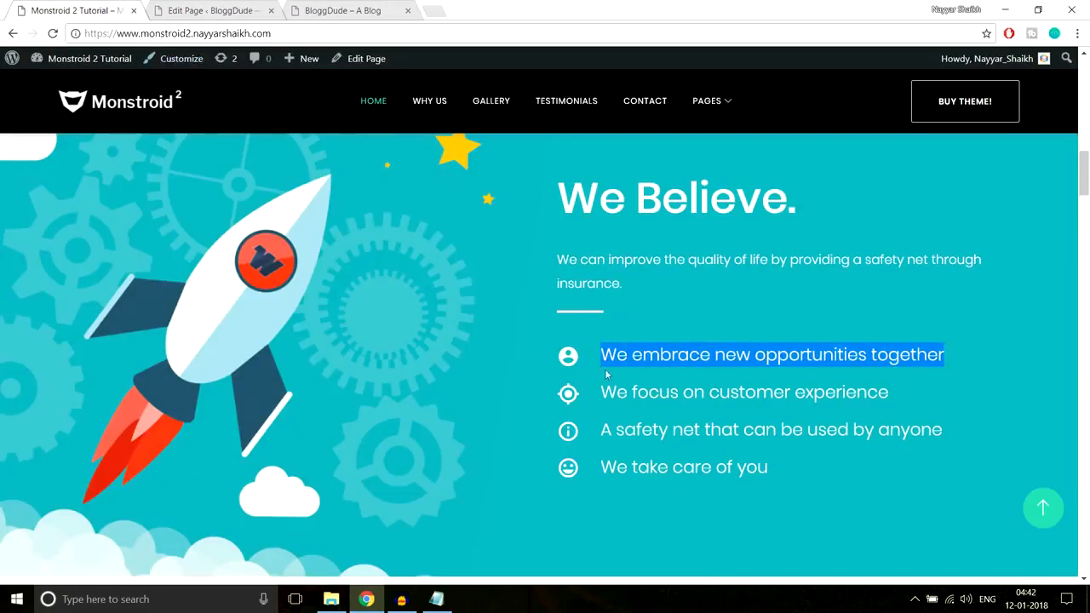
click(231, 7)
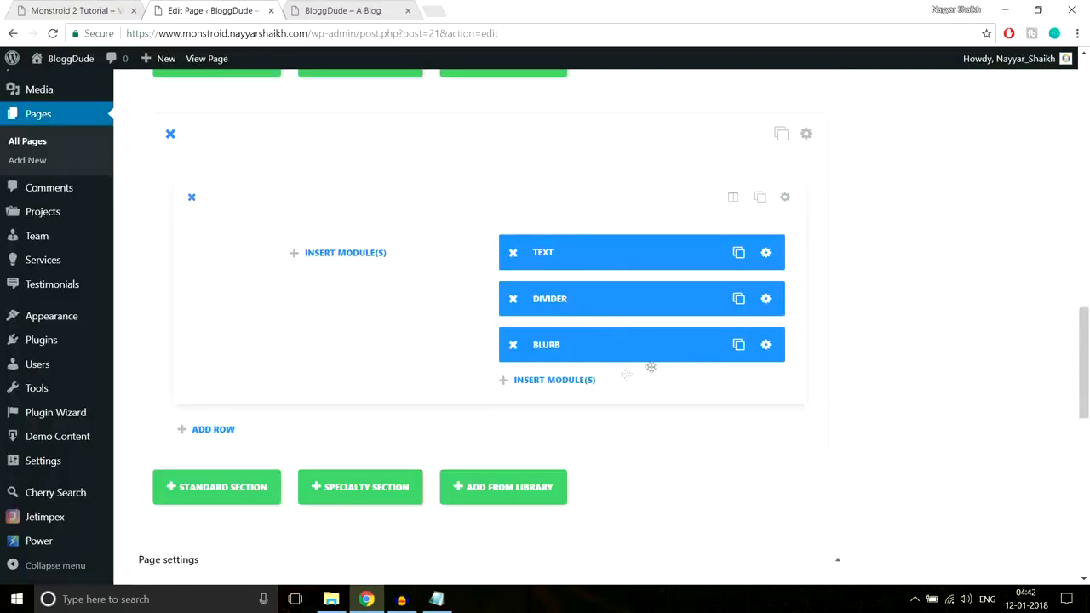
click(737, 348)
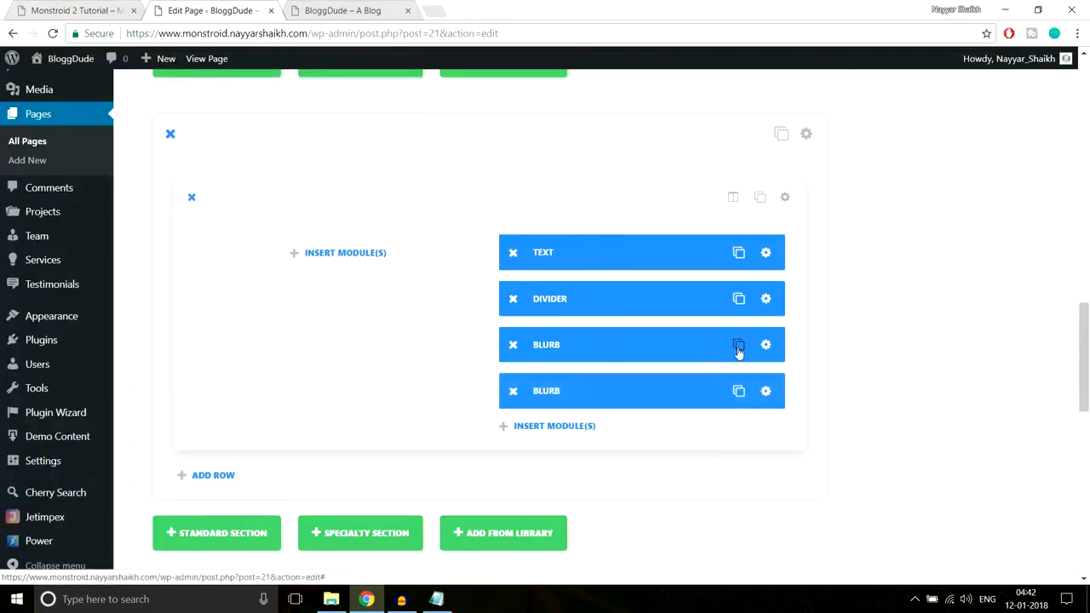
click(738, 349)
click(739, 350)
scroll(927, 356, down, 1)
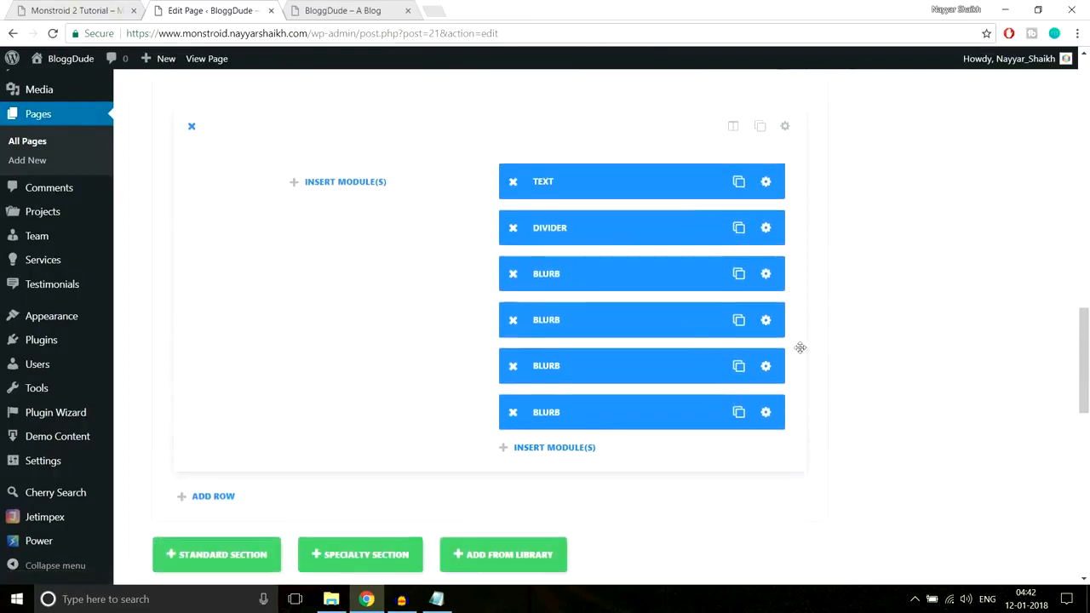
Copy "We focus on customer experience" from the demo and use it to replace the second Blurb's title
click(767, 323)
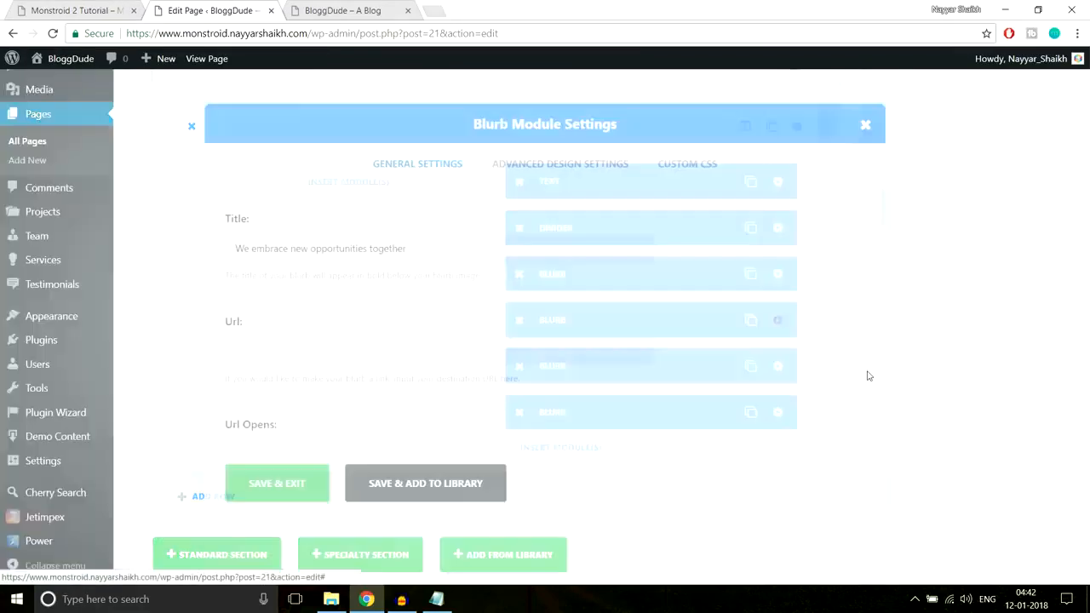
click(85, 8)
drag(894, 396, 594, 399)
key(ctrl+c)
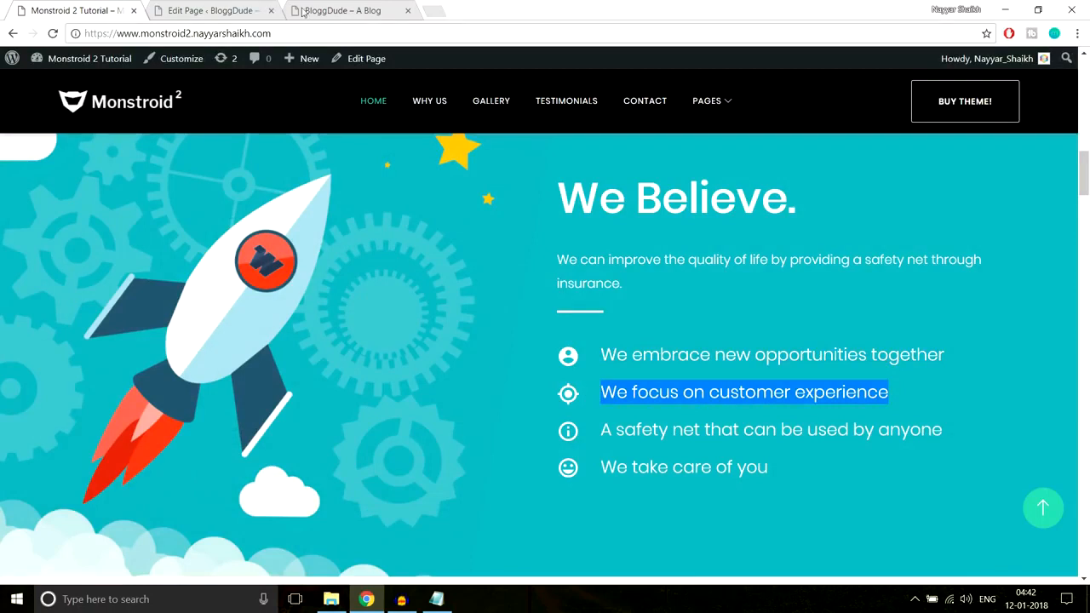
click(247, 10)
triple_click(516, 257)
key(ctrl+v)
Choose the filled star icon for the second Blurb and save the module
scroll(764, 345, down, 4)
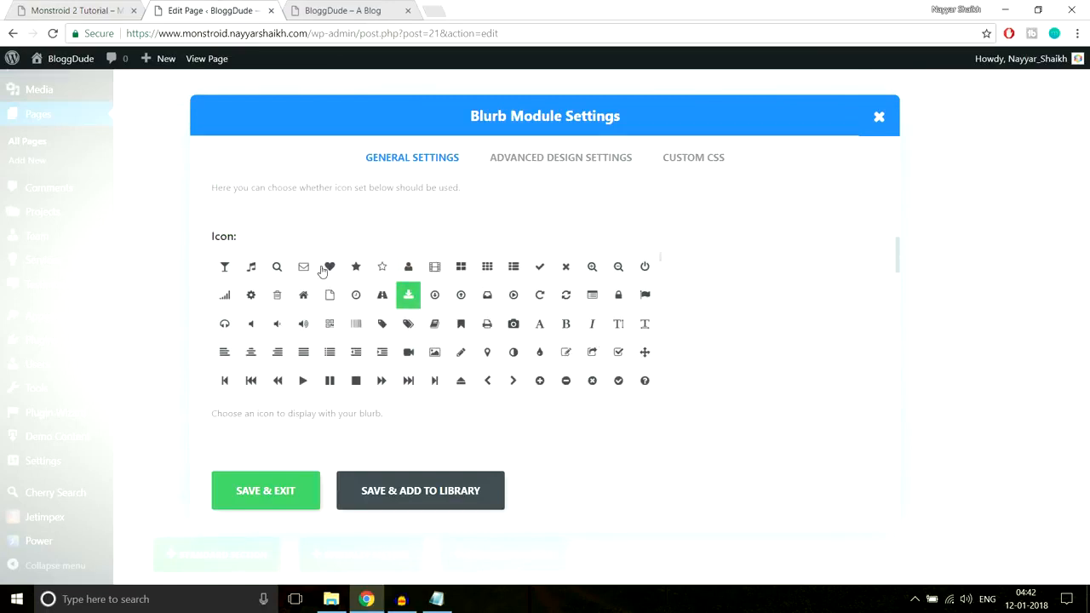
click(329, 266)
click(356, 267)
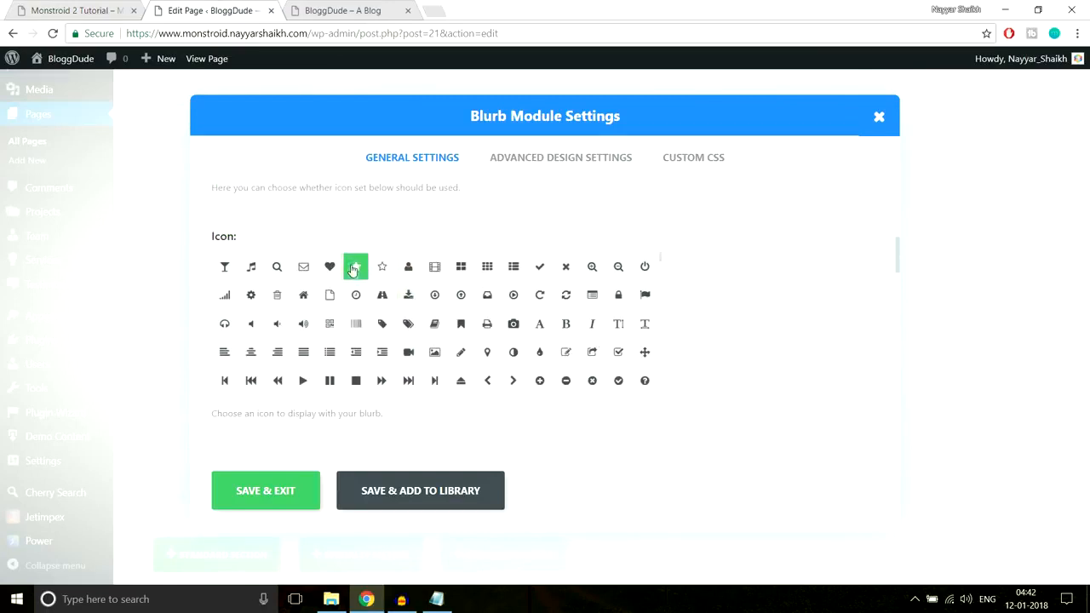
click(270, 503)
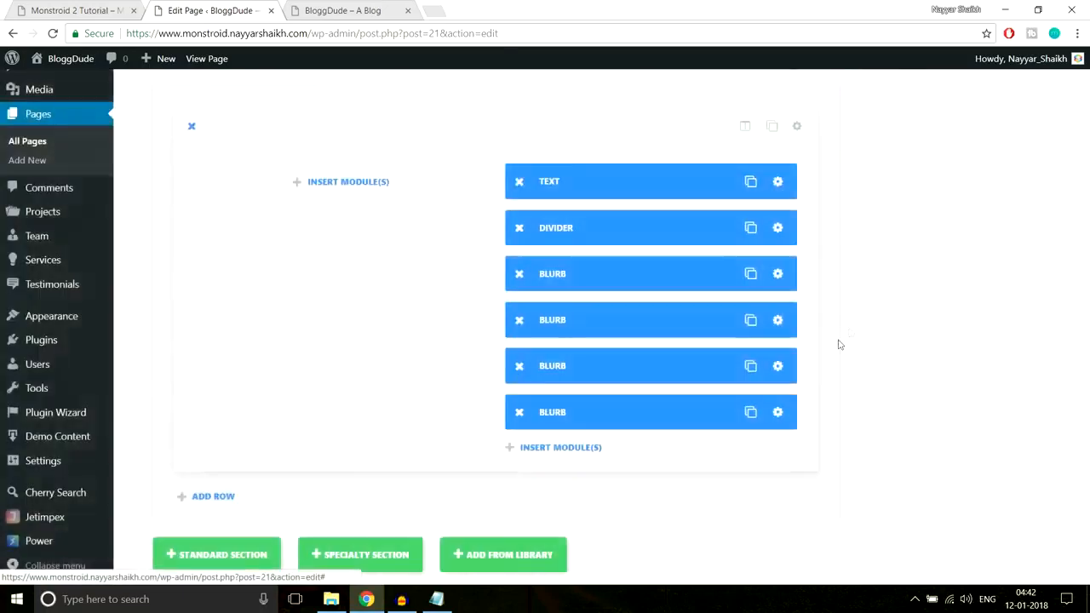
Copy "A safety net that can be used by anyone" from the demo and use it to replace the third Blurb's title
click(778, 366)
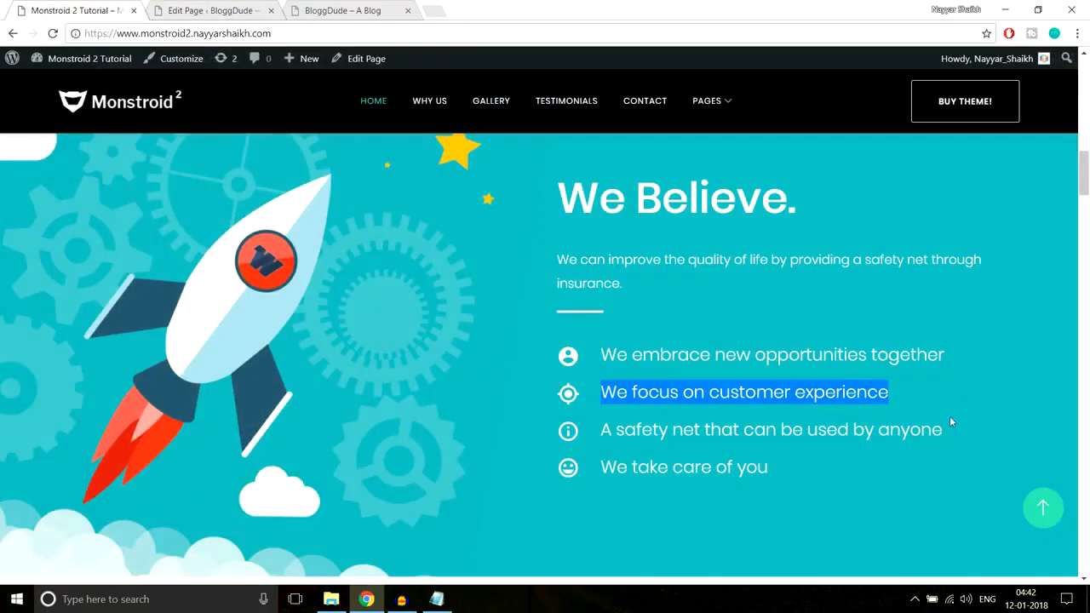
triple_click(796, 433)
key(ctrl+c)
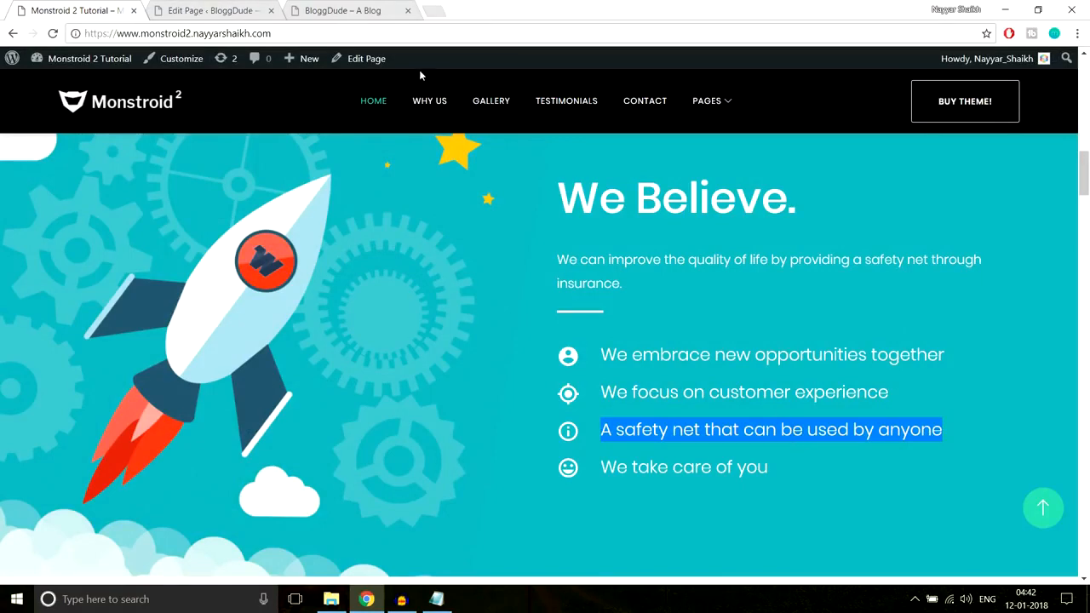
click(234, 7)
triple_click(435, 259)
key(ctrl+v)
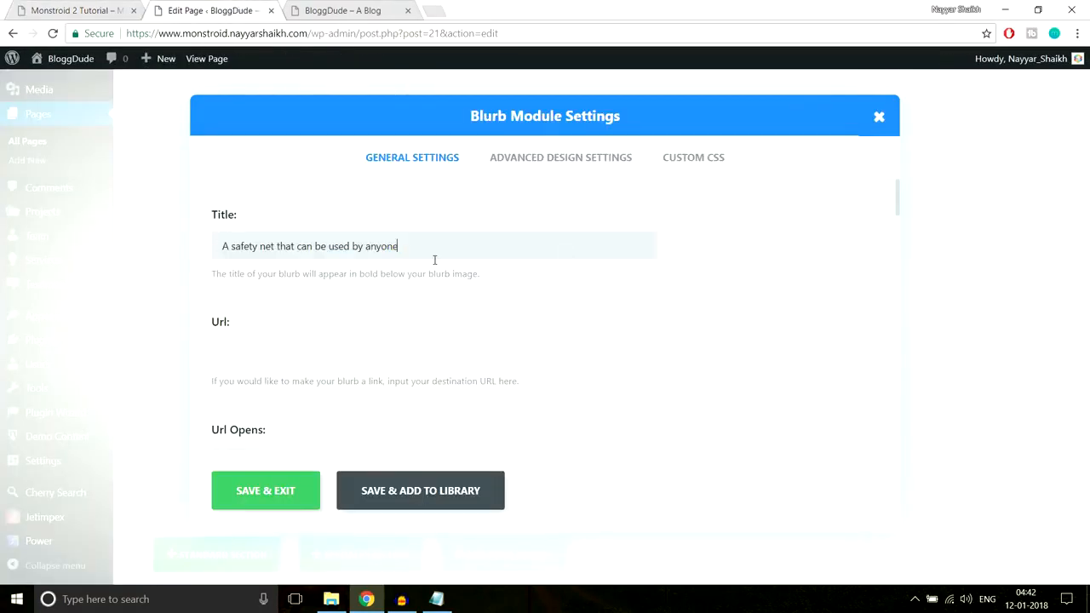
Choose the photo camera icon for the third Blurb and save the module
scroll(647, 335, down, 5)
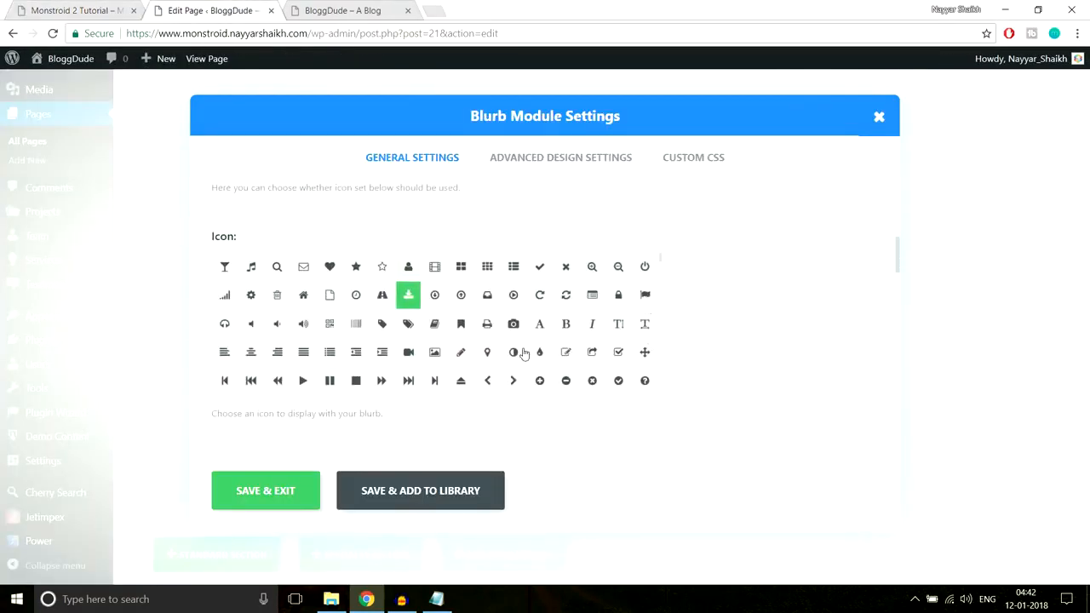
click(513, 325)
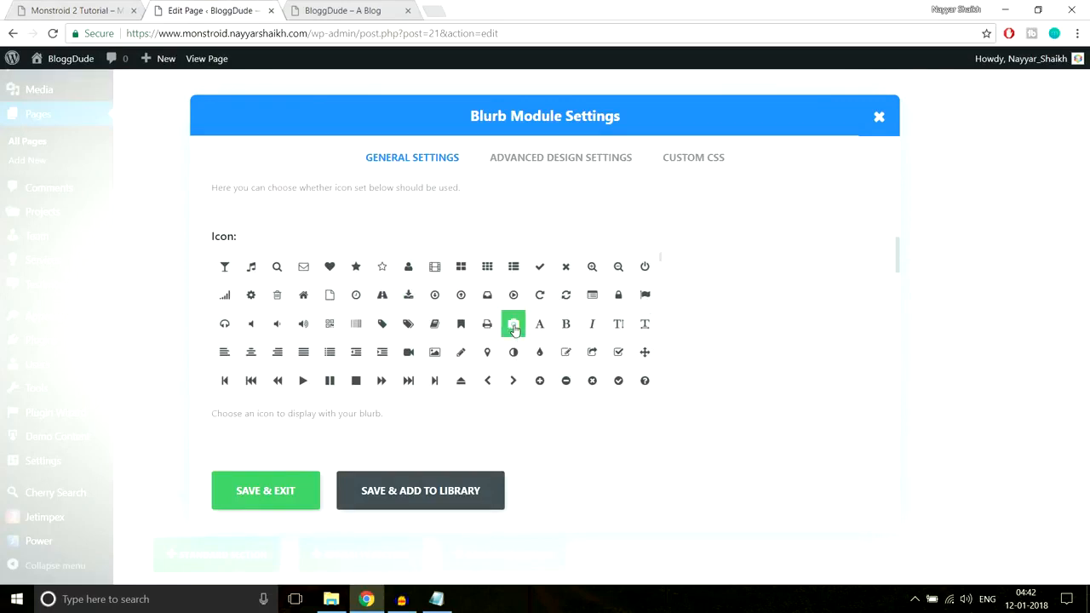
click(241, 497)
Replace the fourth Blurb's title with "We take care of you" copied from the demo, removing the extra space before it
scroll(789, 414, down, 1)
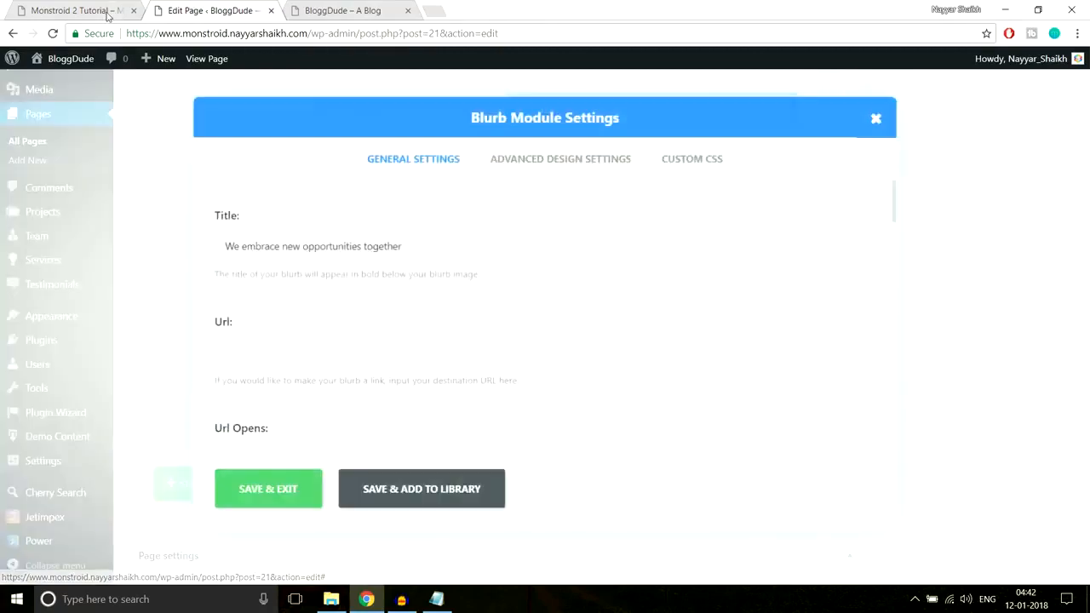
click(111, 13)
drag(793, 469, 578, 470)
key(ctrl+c)
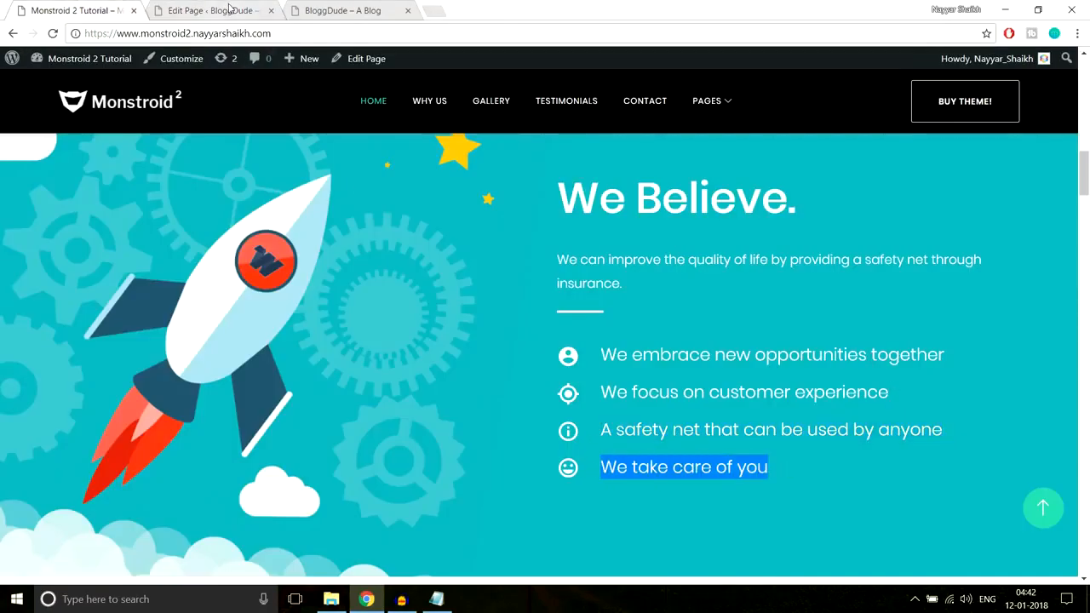
key(ctrl+Tab)
triple_click(411, 252)
key(ctrl+v)
scroll(651, 331, down, 3)
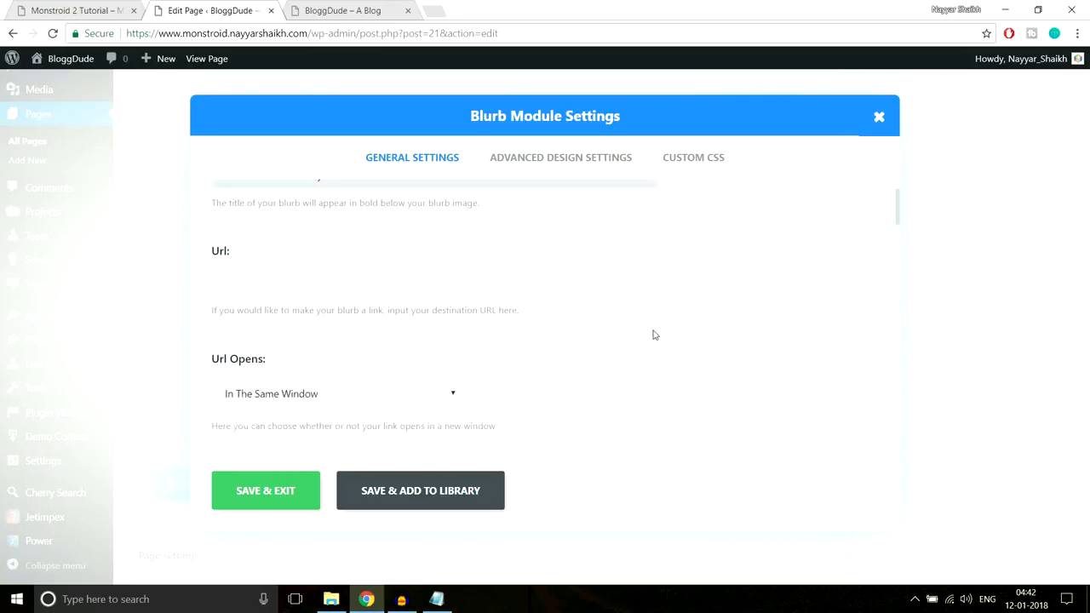
scroll(657, 358, up, 3)
drag(247, 247, 118, 249)
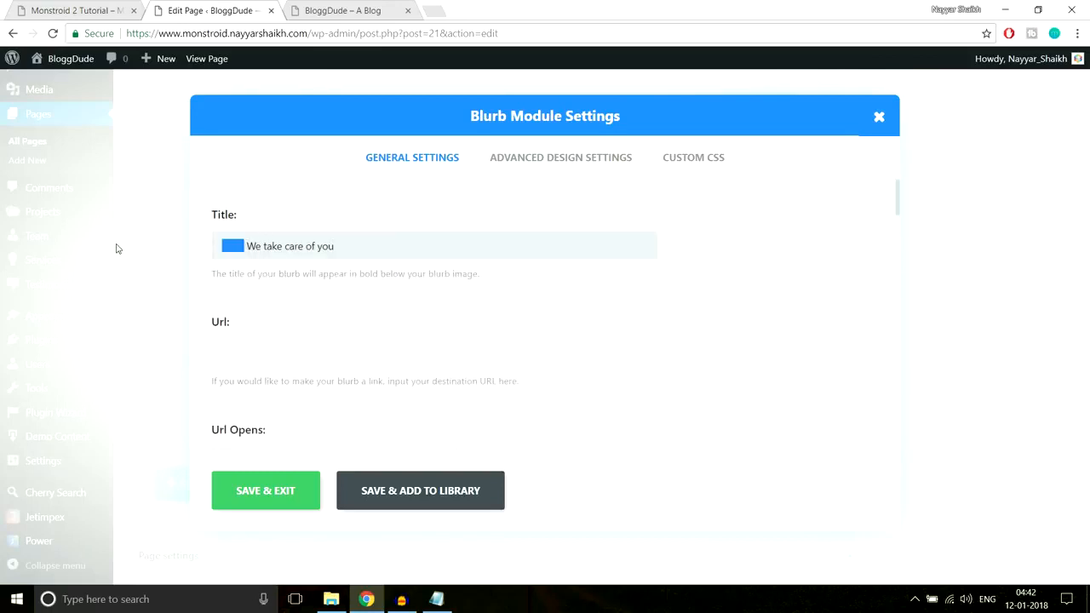
key(BackSpace)
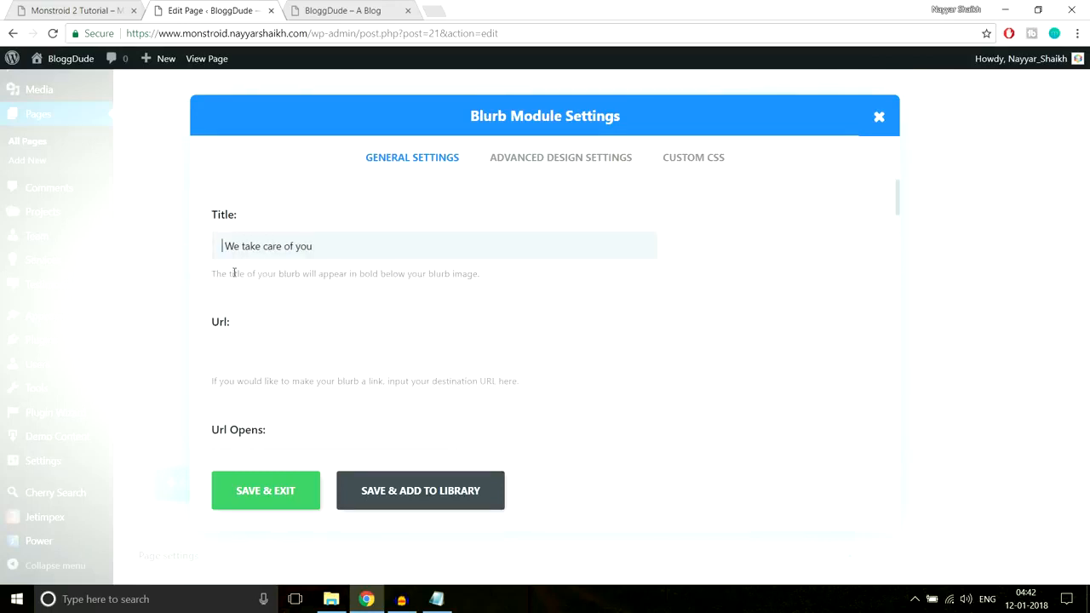
Choose the video camera icon for the fourth Blurb and save the module
scroll(718, 389, down, 5)
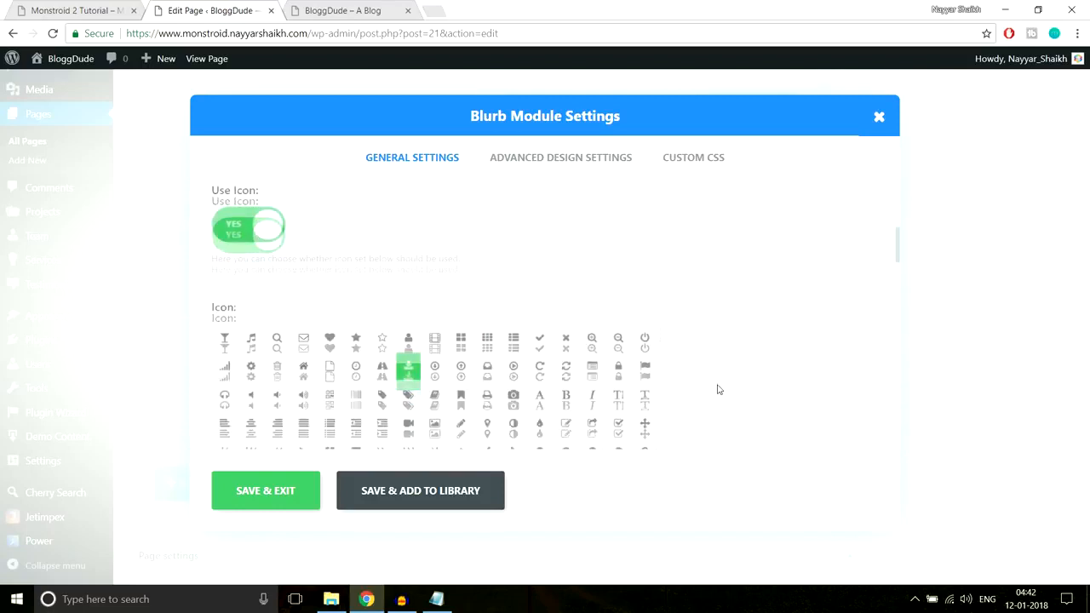
click(407, 357)
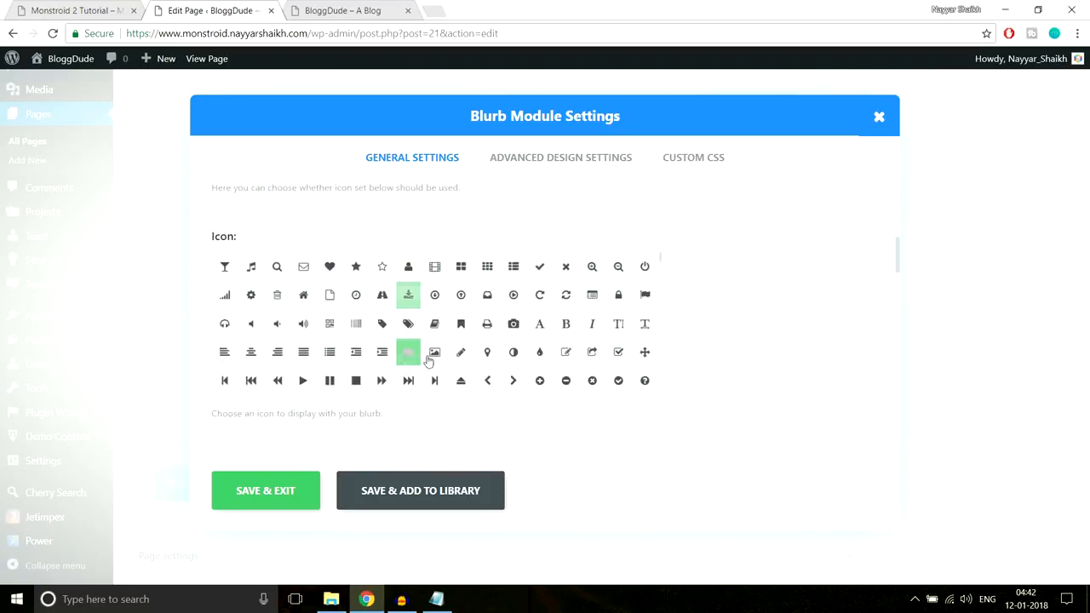
click(290, 490)
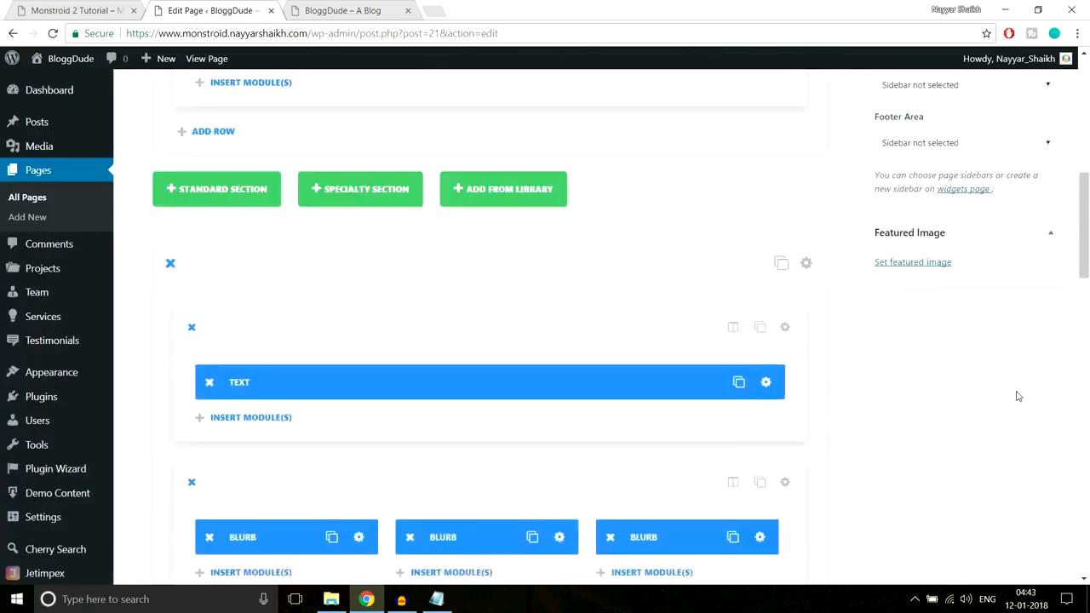
Update the Homepage and reload the live site to load the saved changes
scroll(1052, 302, up, 3)
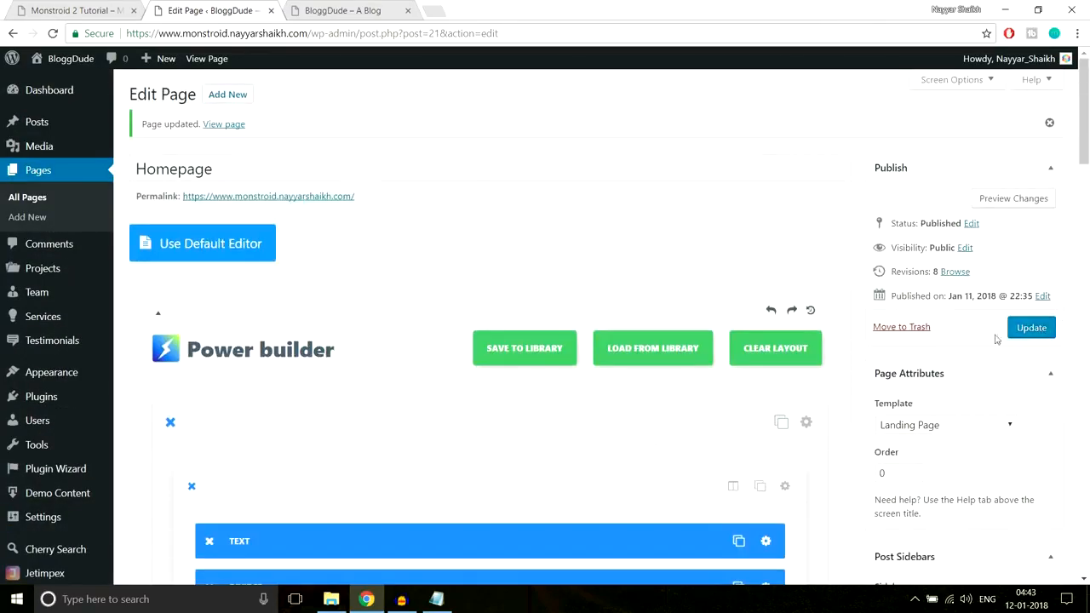
click(1032, 328)
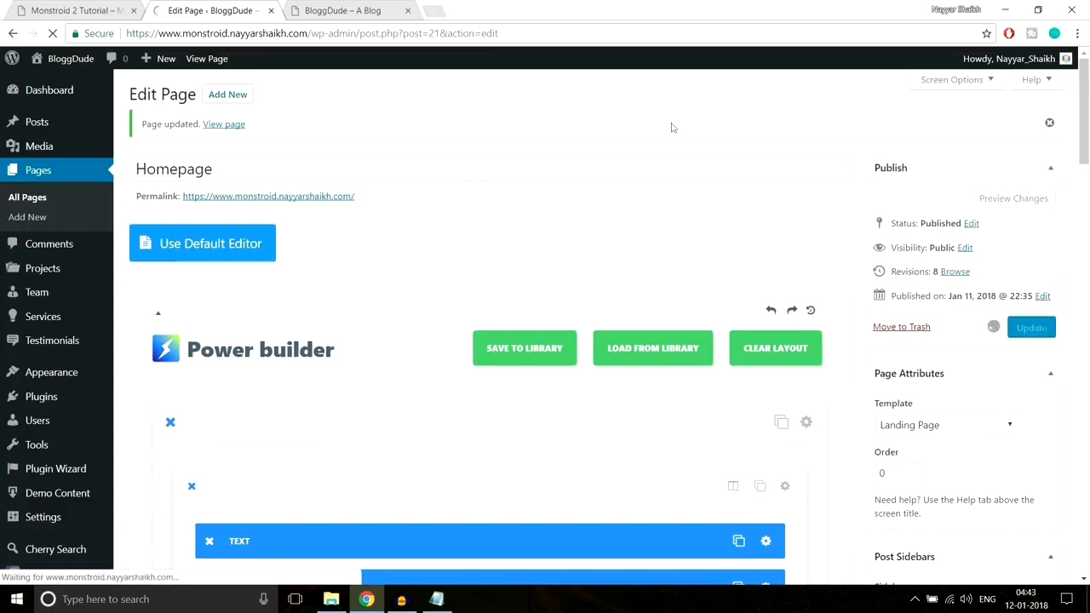
click(354, 12)
click(356, 34)
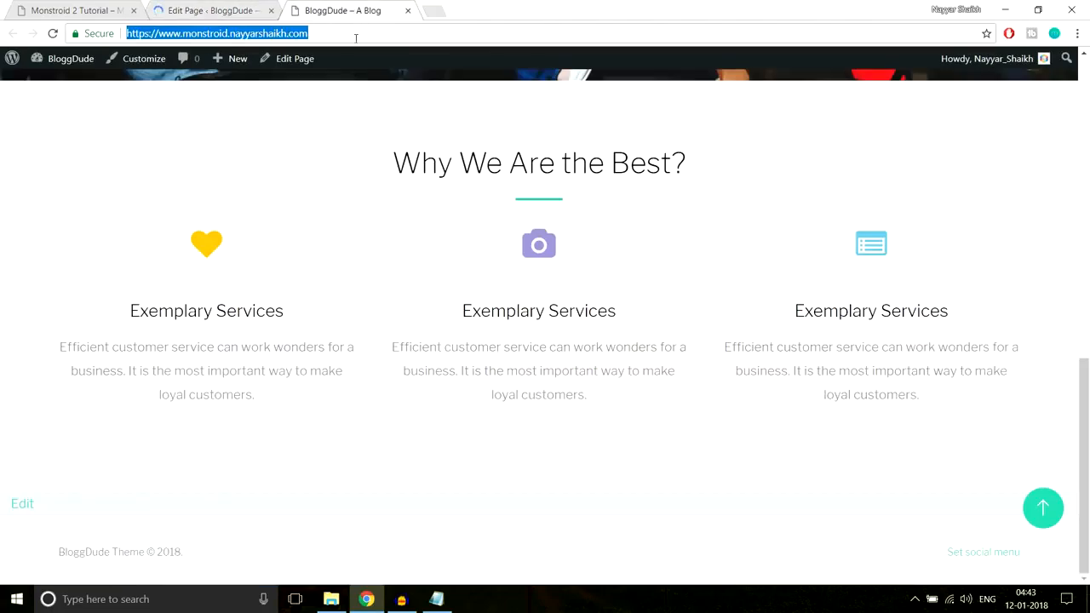
key(Return)
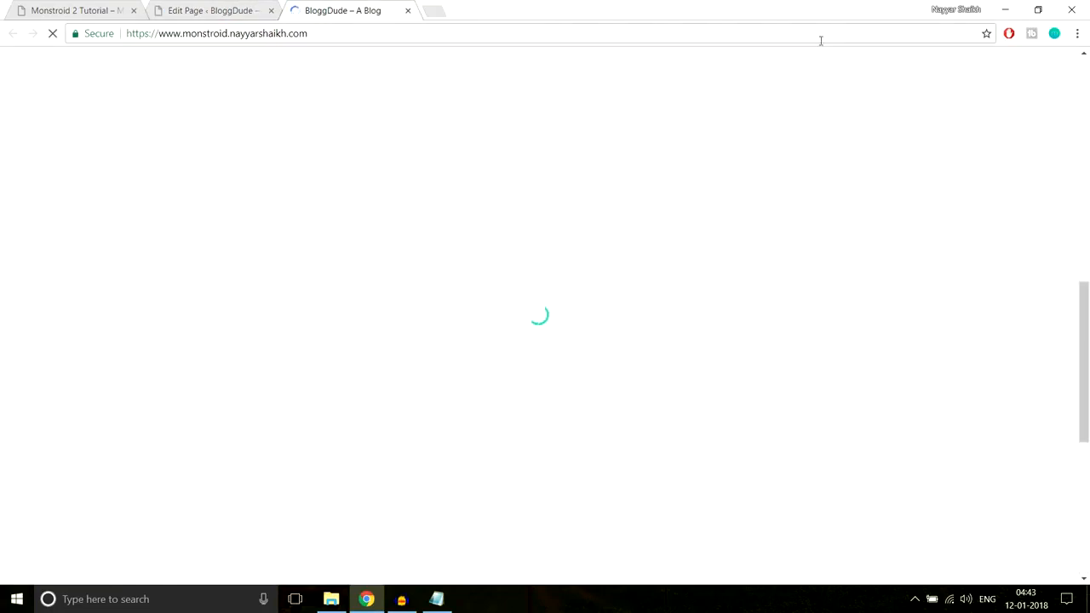
Highlight the white "We Believe." text and blurb titles on the live homepage to check their content and layout
scroll(998, 282, down, 5)
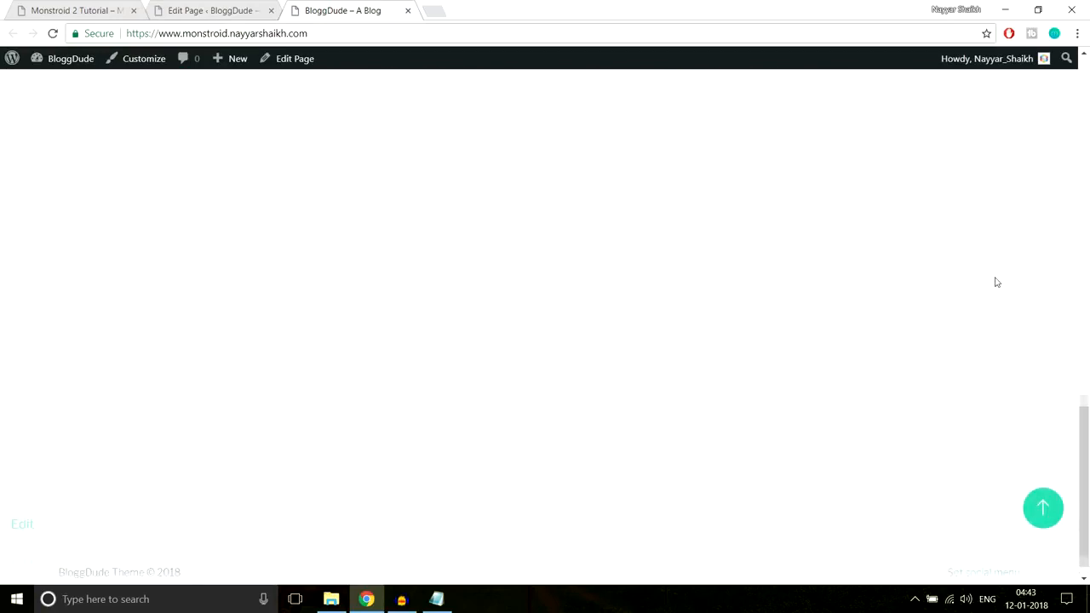
scroll(996, 277, up, 3)
scroll(774, 265, down, 2)
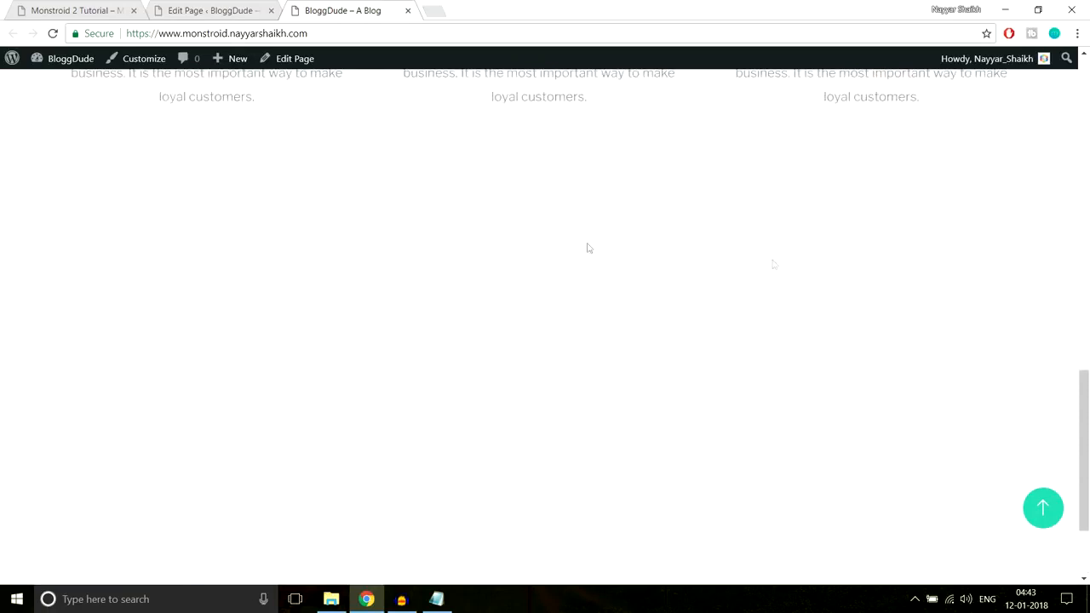
drag(148, 195, 848, 537)
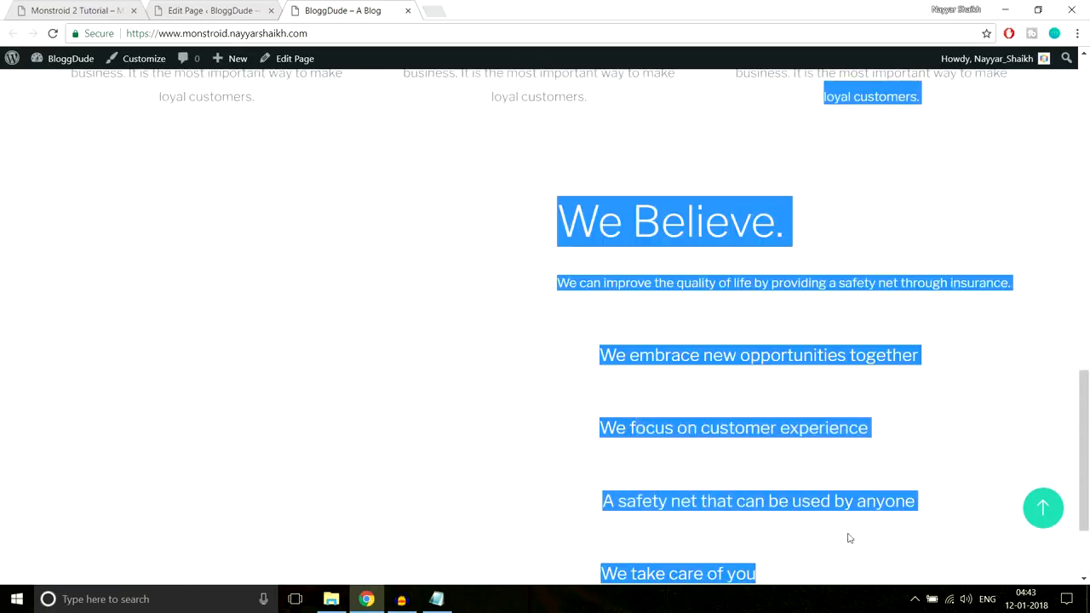
scroll(880, 477, down, 2)
click(857, 445)
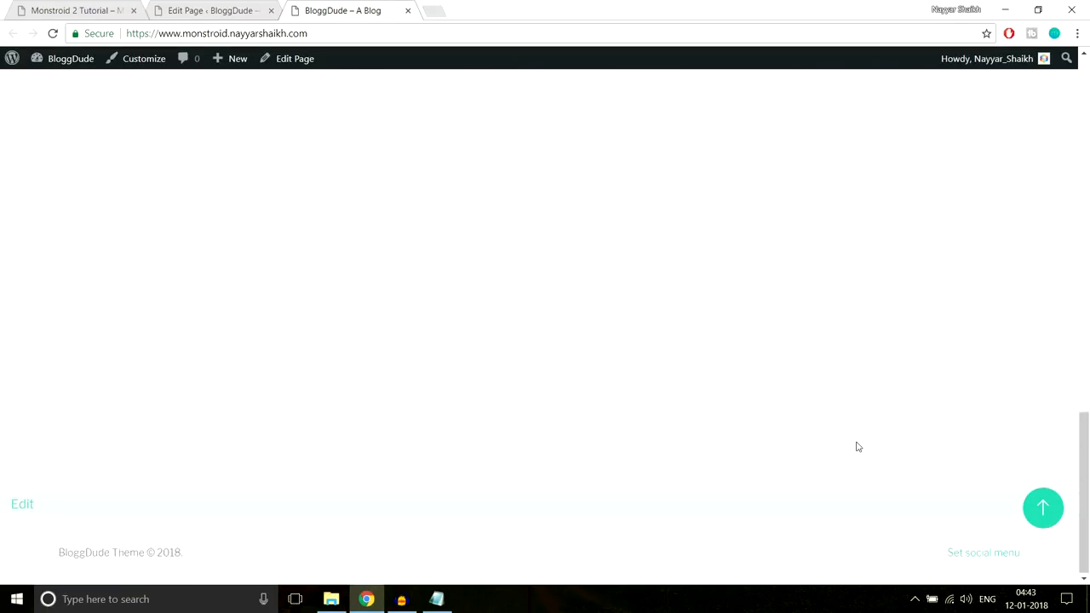
scroll(847, 418, up, 3)
drag(571, 276, 847, 534)
scroll(693, 295, up, 1)
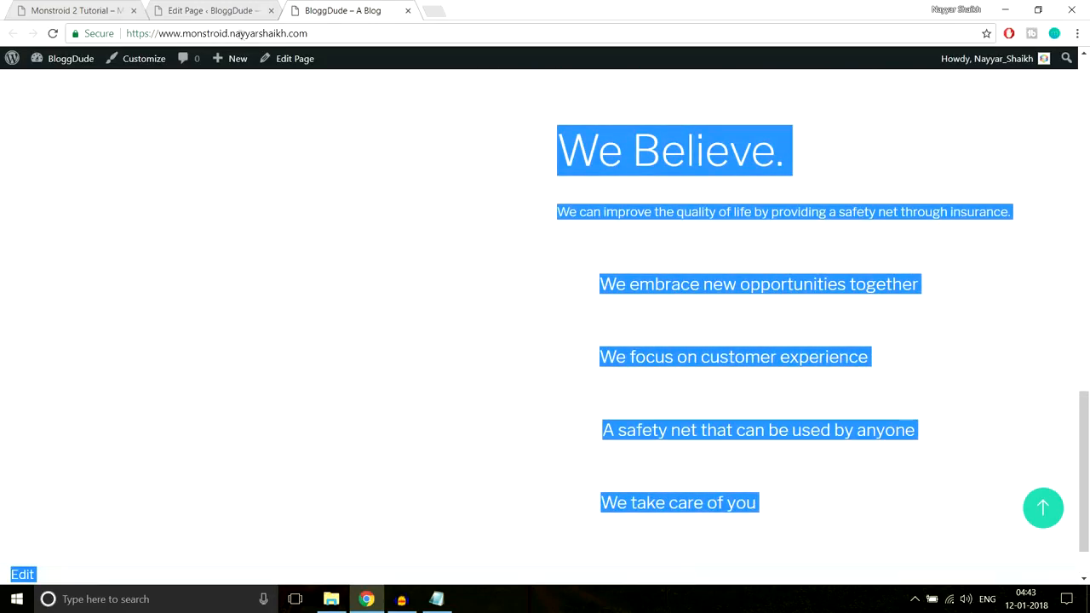
Examine the background artwork of the "We Believe." section on the demo site
click(81, 10)
scroll(749, 306, up, 2)
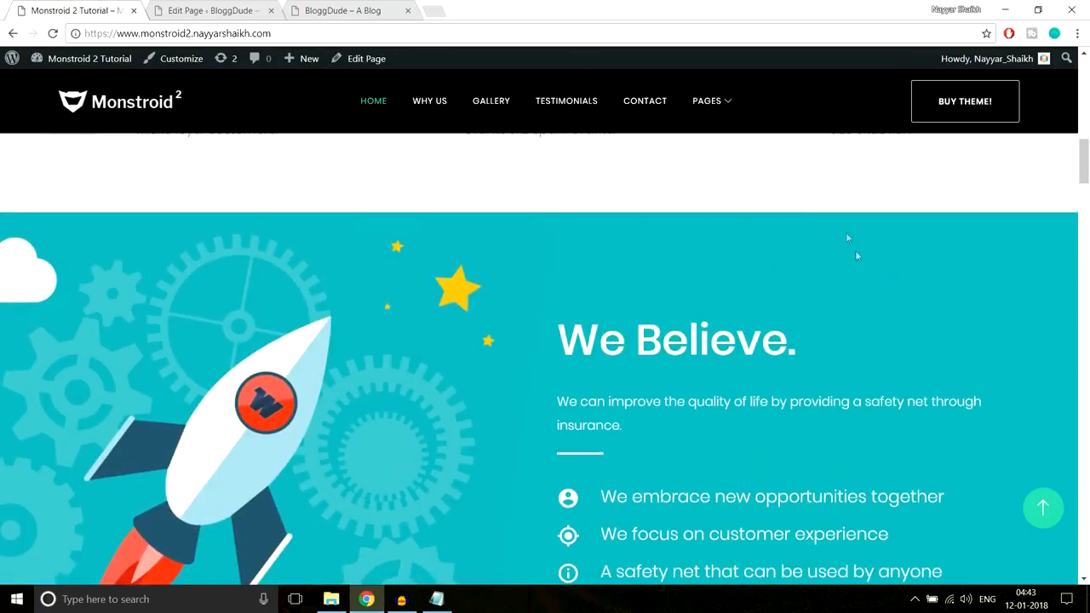
scroll(810, 278, down, 2)
scroll(811, 277, up, 2)
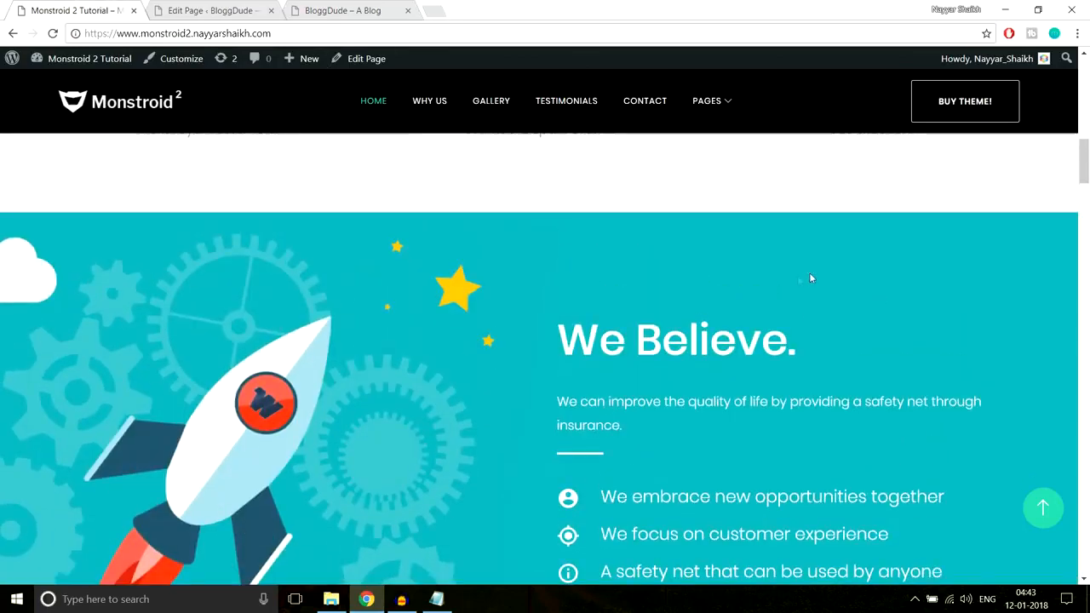
scroll(356, 347, down, 2)
scroll(356, 342, up, 2)
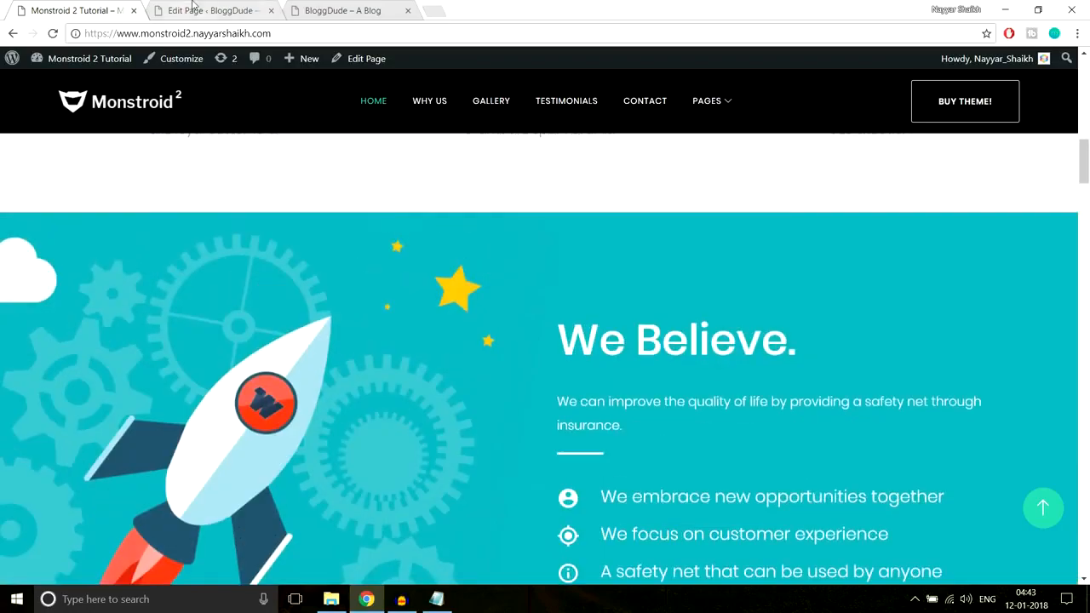
Back in the page editor, open the background image chooser for the section holding the four stacked Blurbs
click(190, 8)
scroll(707, 295, down, 10)
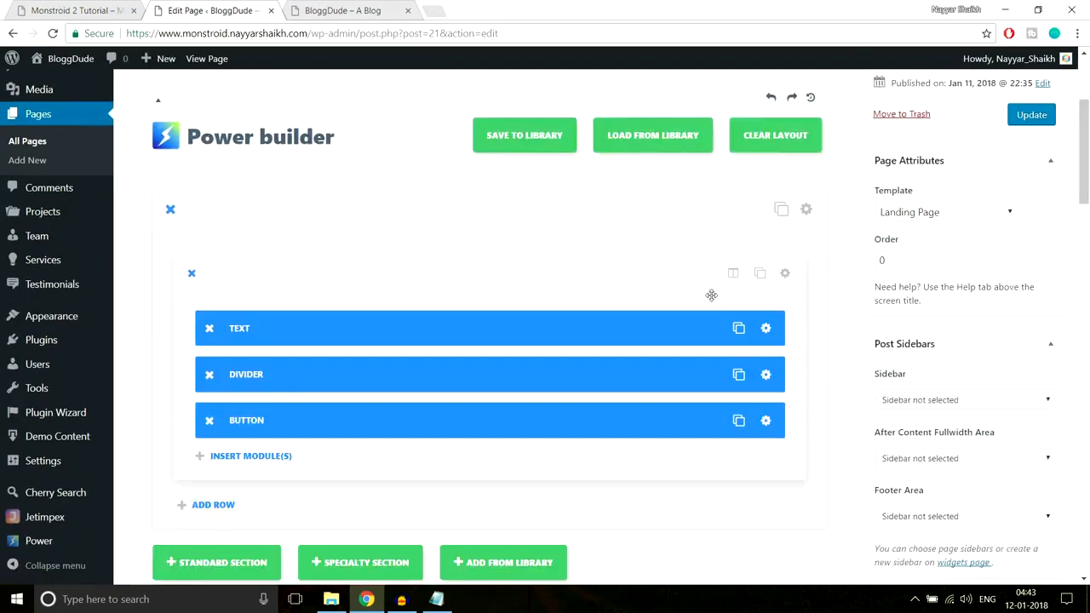
scroll(745, 307, down, 4)
scroll(744, 307, up, 4)
scroll(745, 307, down, 7)
scroll(744, 307, down, 2)
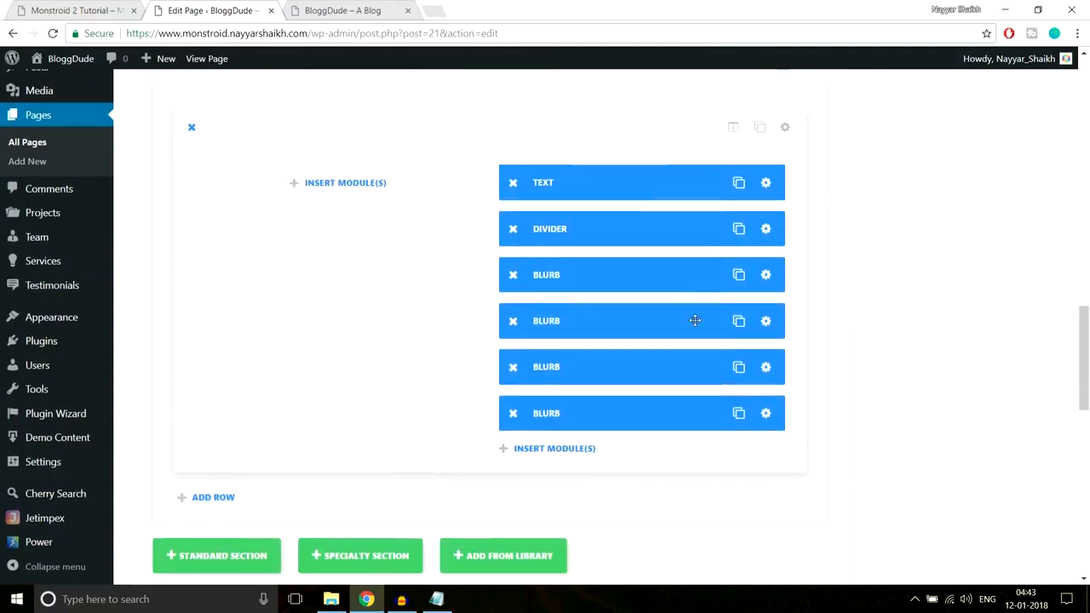
scroll(696, 318, up, 1)
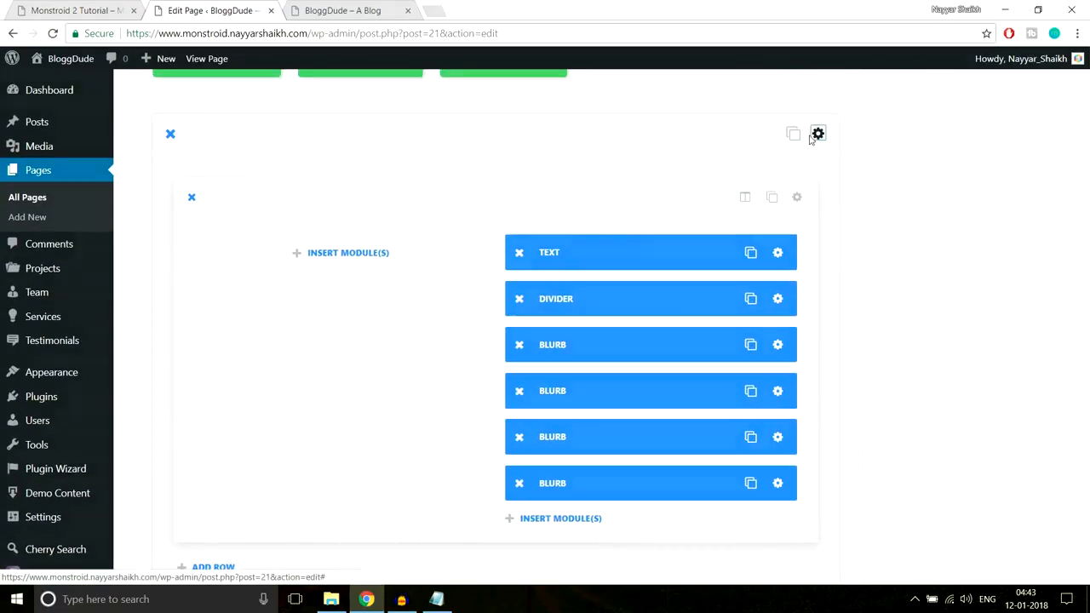
click(811, 134)
click(610, 247)
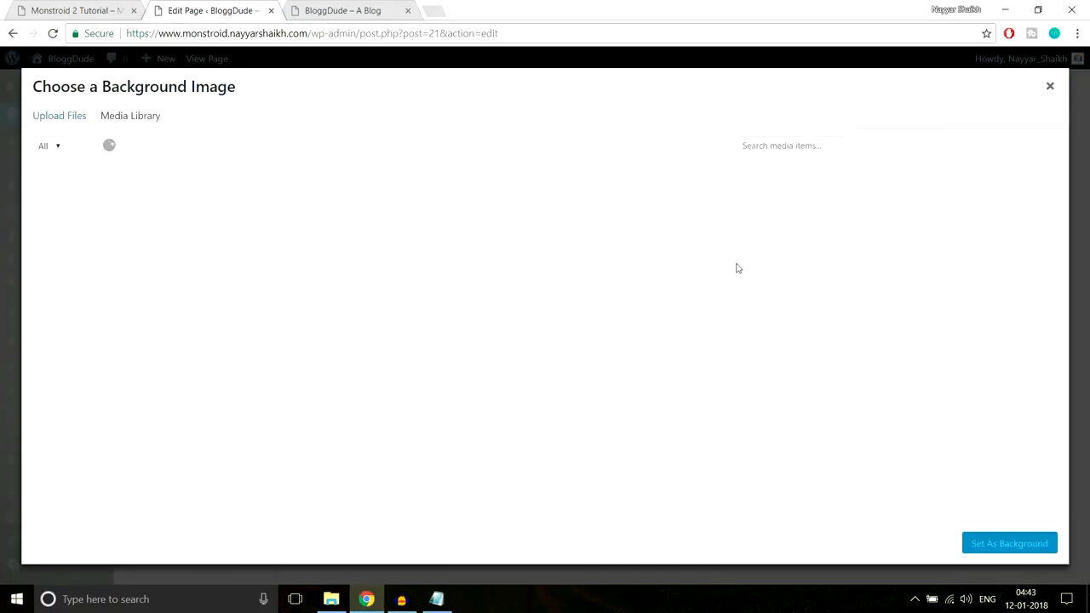
Upload the Home-1 image from the Home Page folder and set it as the section's background
click(56, 115)
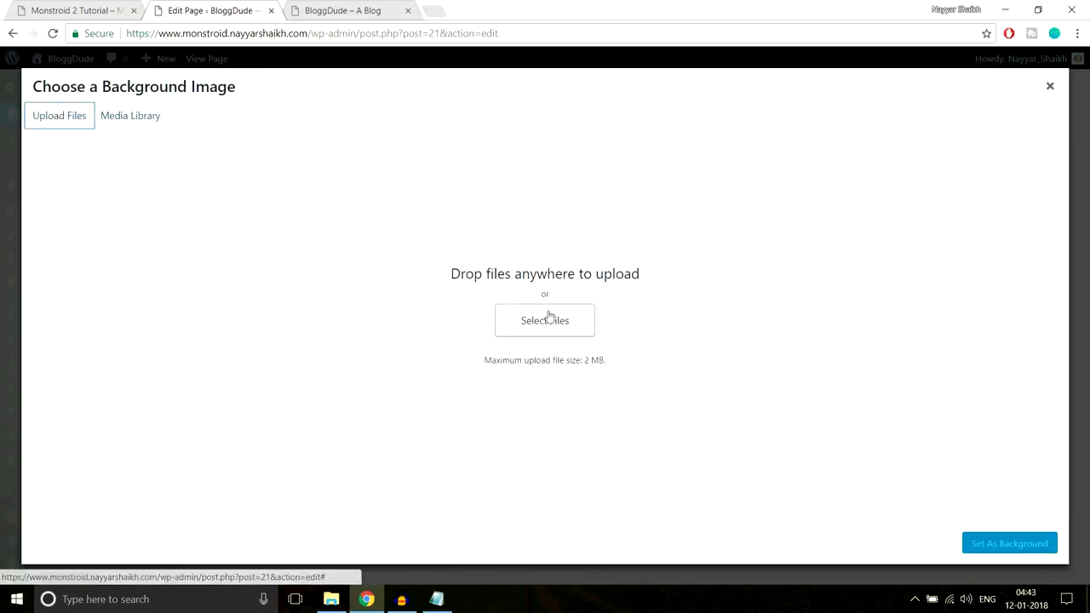
click(544, 321)
scroll(331, 255, down, 1)
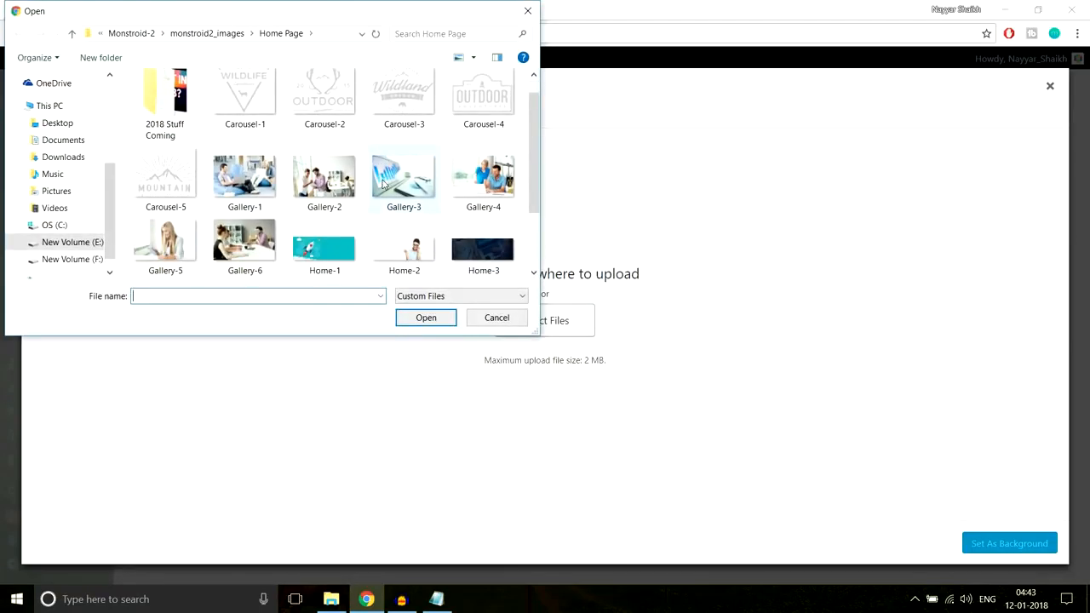
click(335, 271)
click(404, 317)
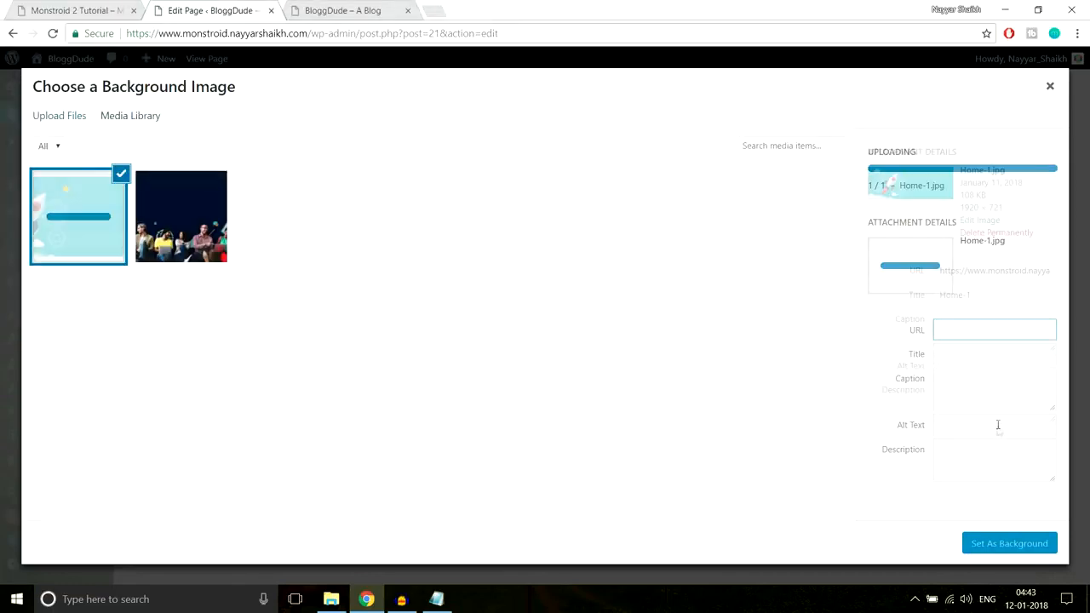
click(1011, 545)
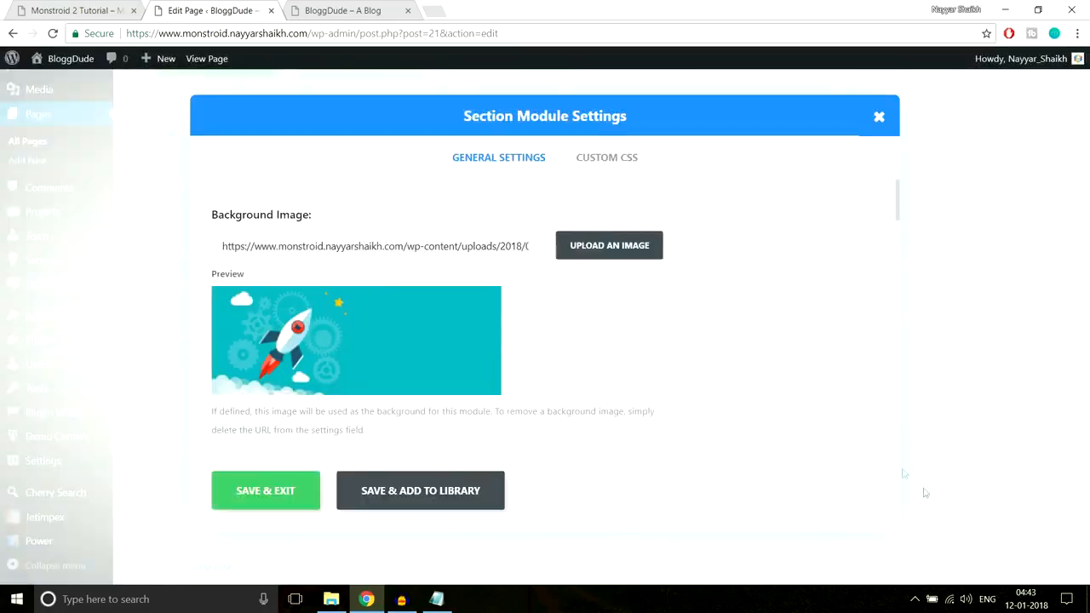
Set the "We Believe." section's custom padding to 90px at the top and bottom, and save the section settings
scroll(749, 353, down, 10)
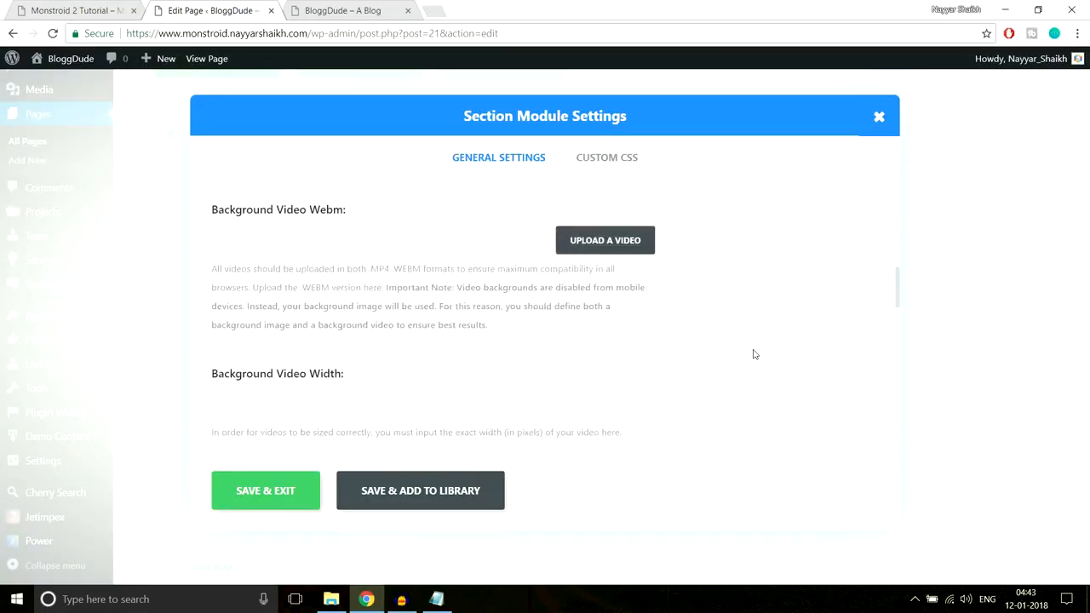
scroll(753, 355, down, 6)
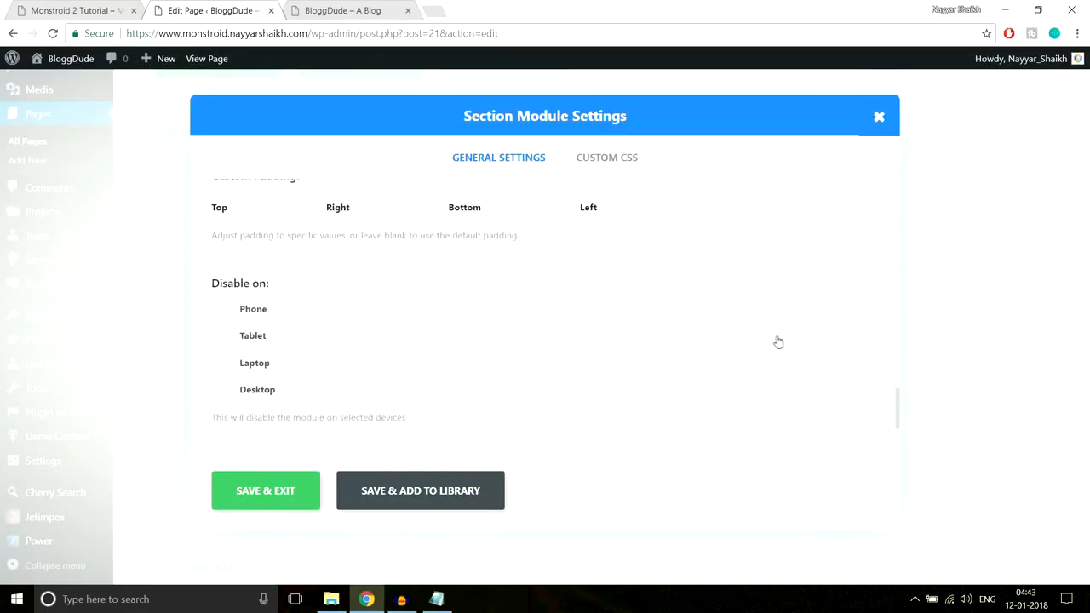
scroll(778, 343, up, 2)
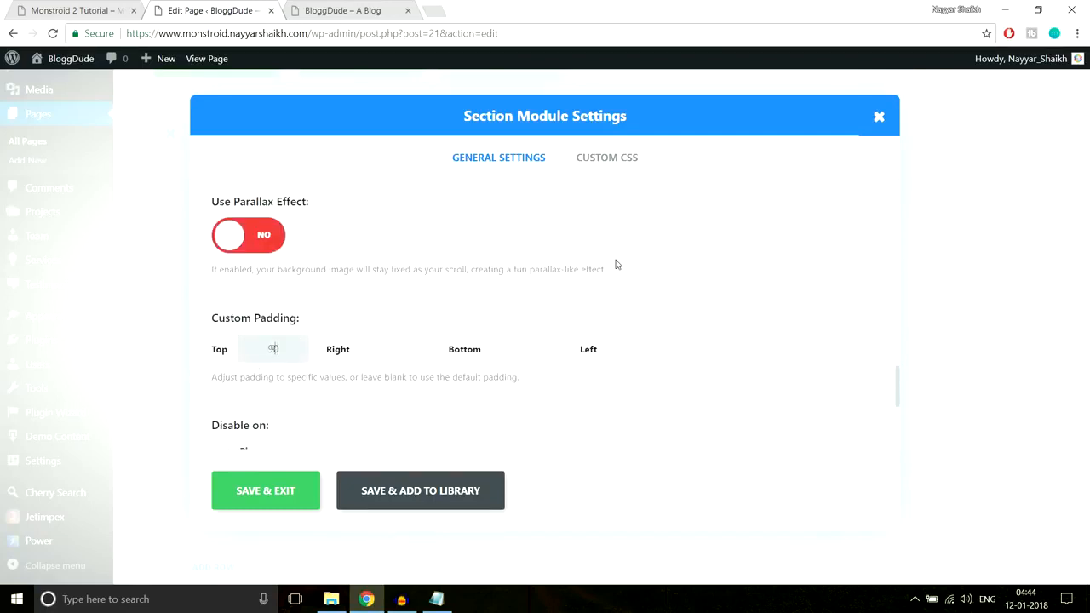
click(525, 349)
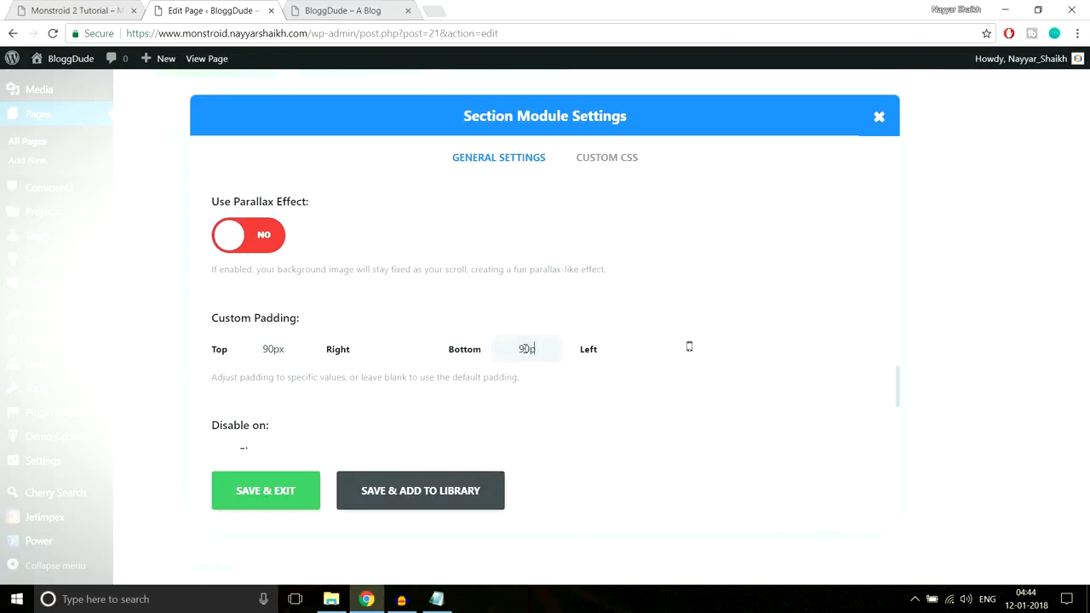
click(261, 493)
Update the Homepage and reload the live site to check the "We Believe." section with its rocket background
scroll(989, 366, up, 15)
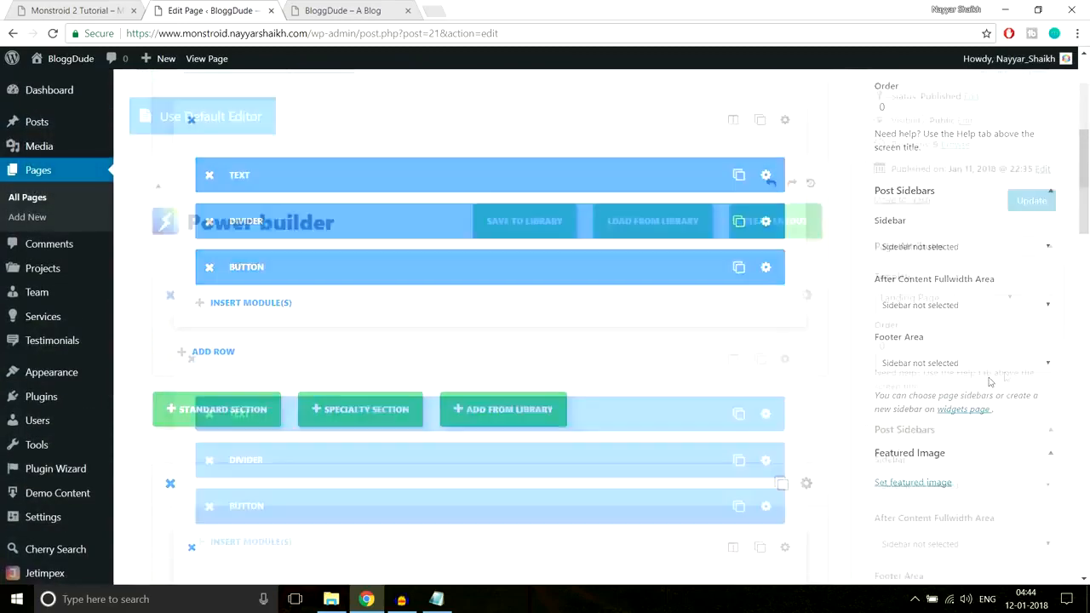
click(1043, 264)
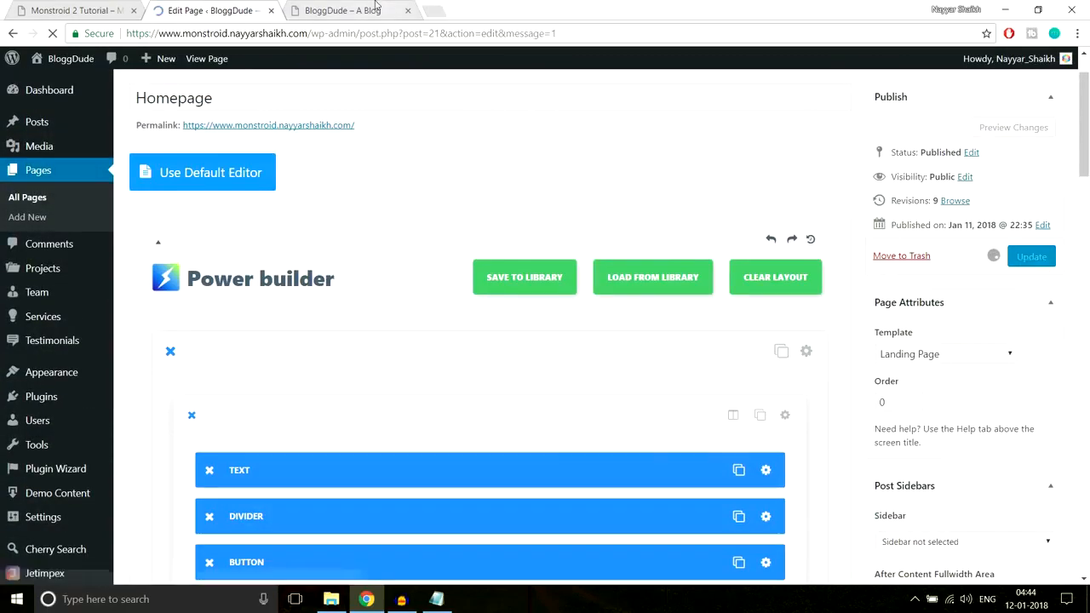
click(379, 8)
click(382, 33)
key(Return)
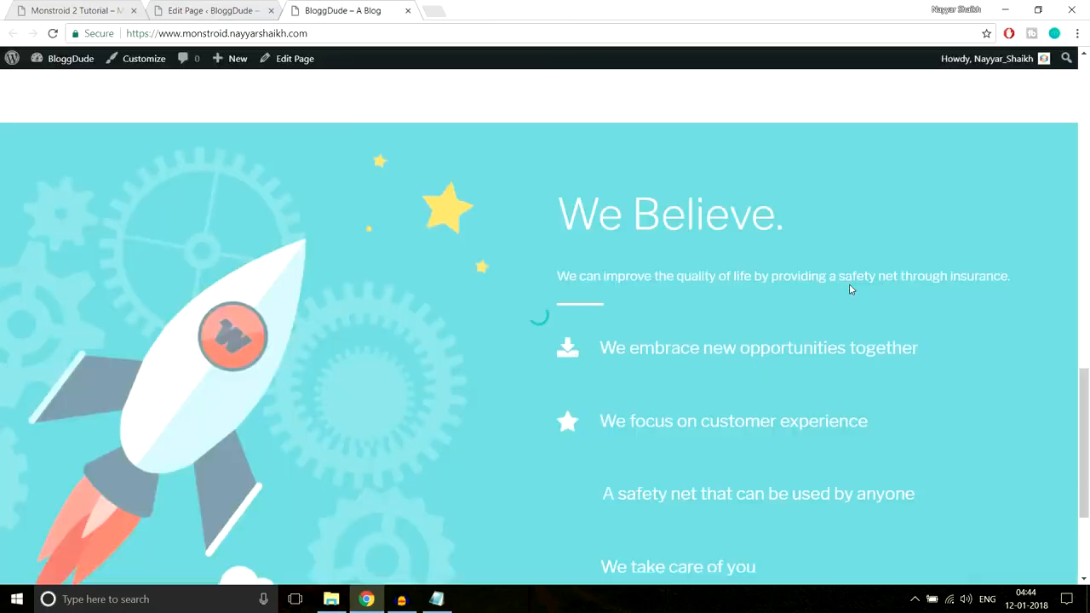
scroll(849, 284, up, 2)
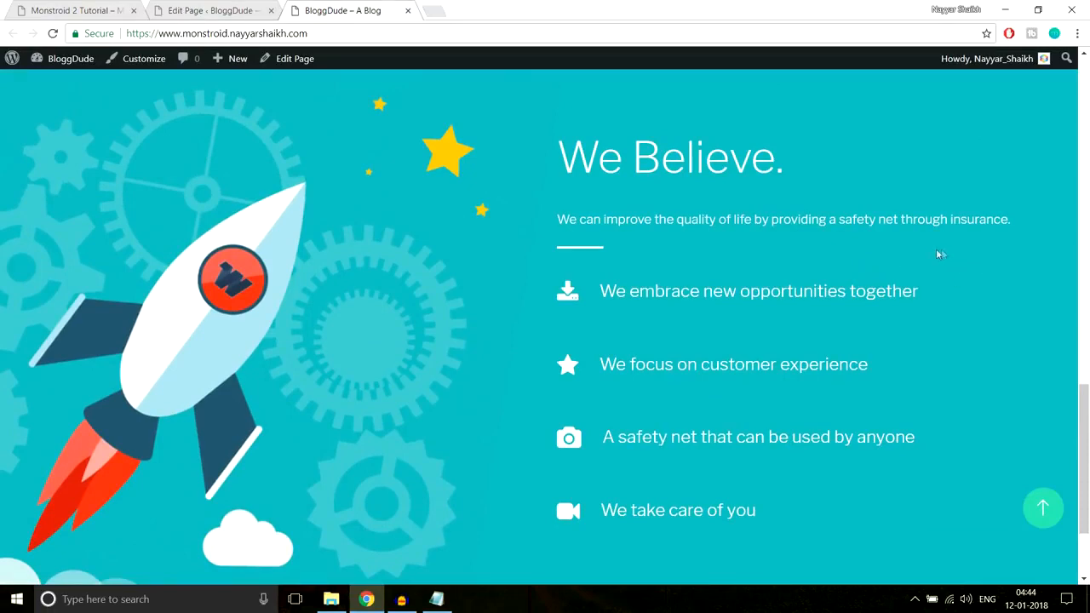
Compare the vertical spacing between the four "We Believe." blurbs on the demo site with the live homepage and the editor layout
click(135, 5)
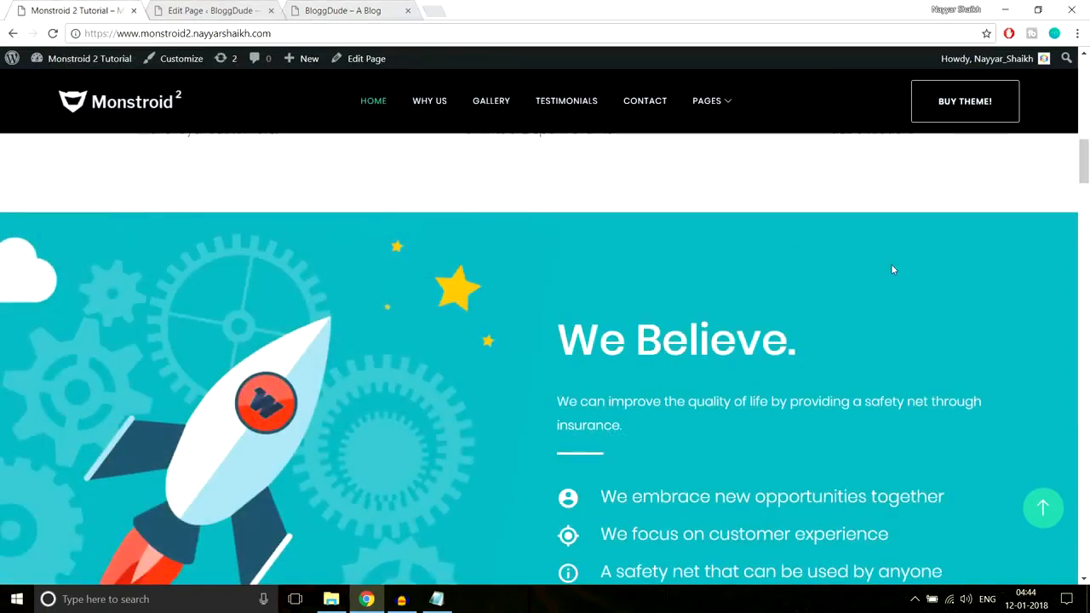
scroll(890, 264, down, 3)
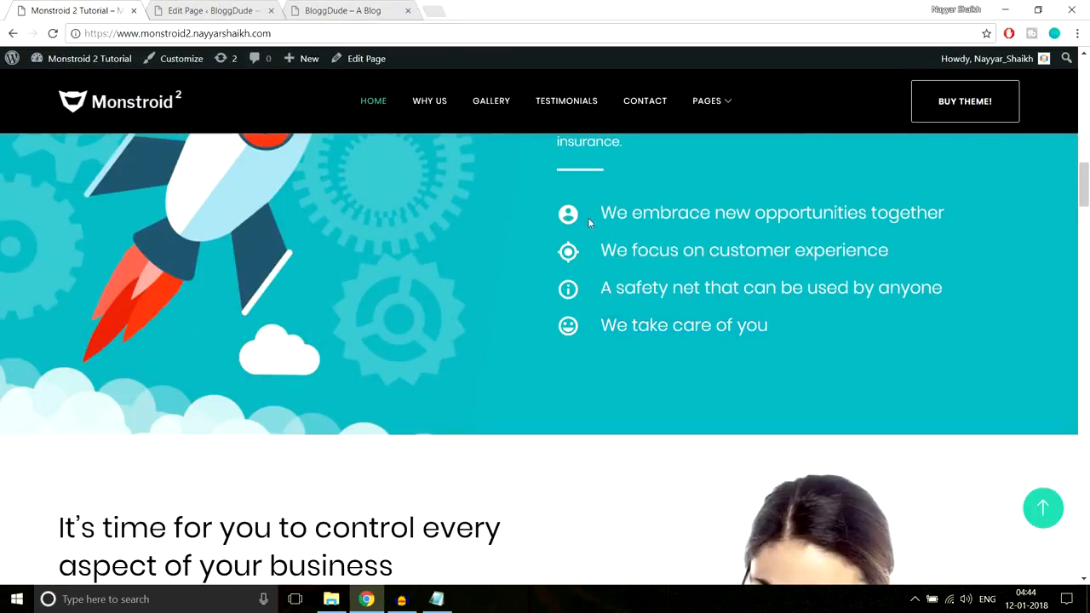
drag(588, 219, 959, 220)
drag(592, 250, 936, 245)
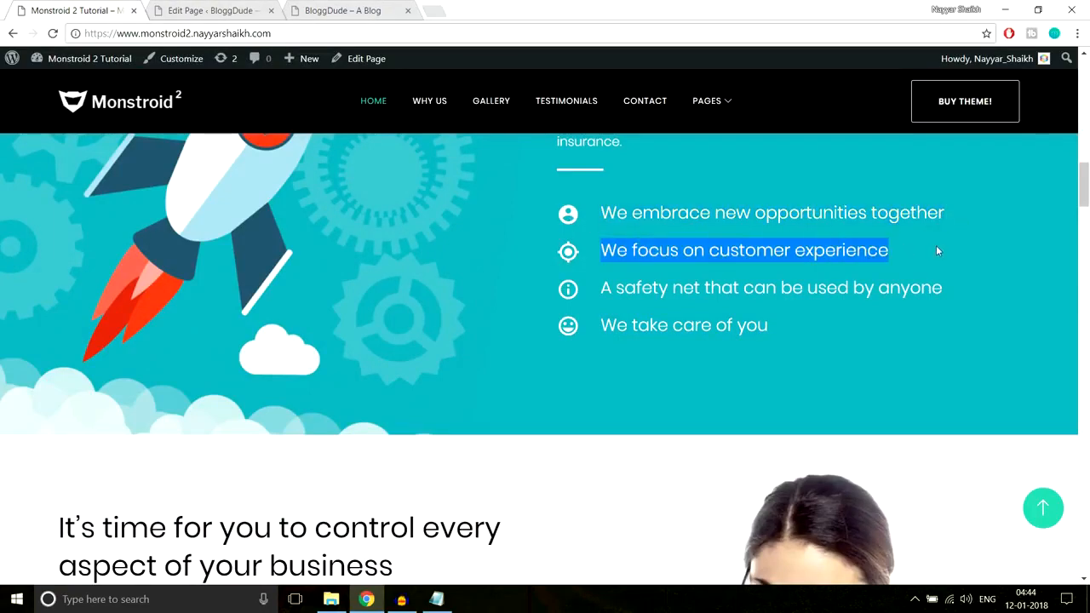
click(349, 6)
scroll(677, 314, down, 1)
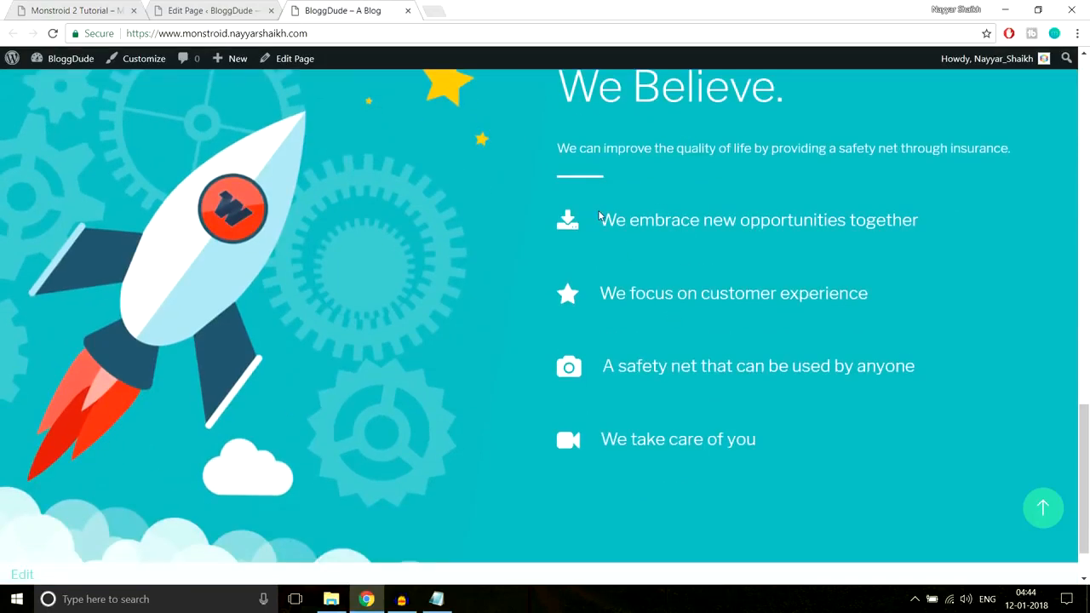
scroll(662, 319, up, 2)
scroll(665, 320, down, 2)
click(209, 10)
scroll(806, 247, down, 5)
scroll(806, 257, down, 5)
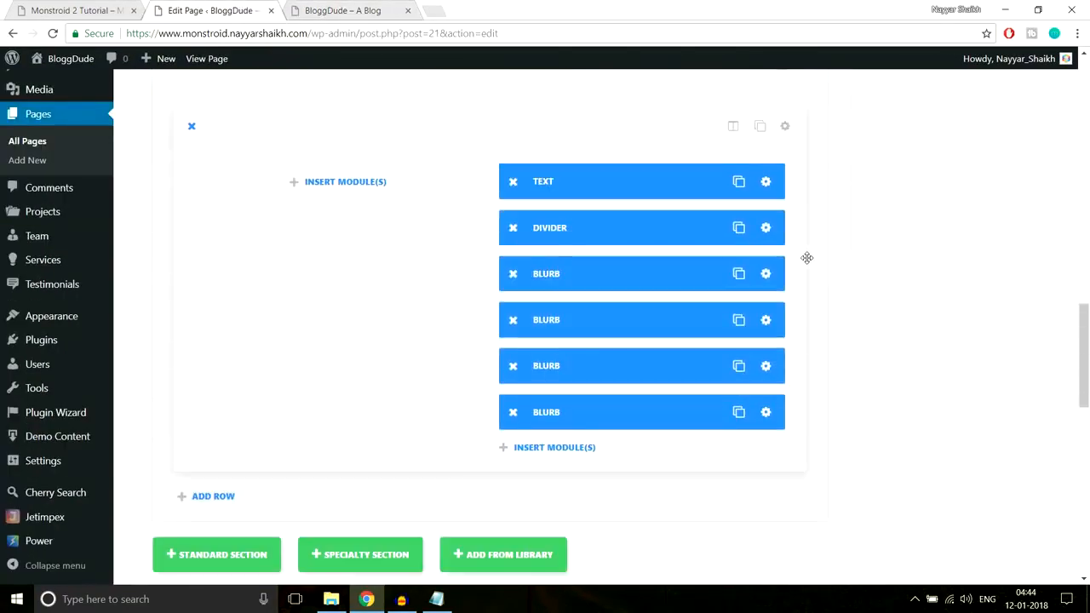
scroll(807, 279, down, 2)
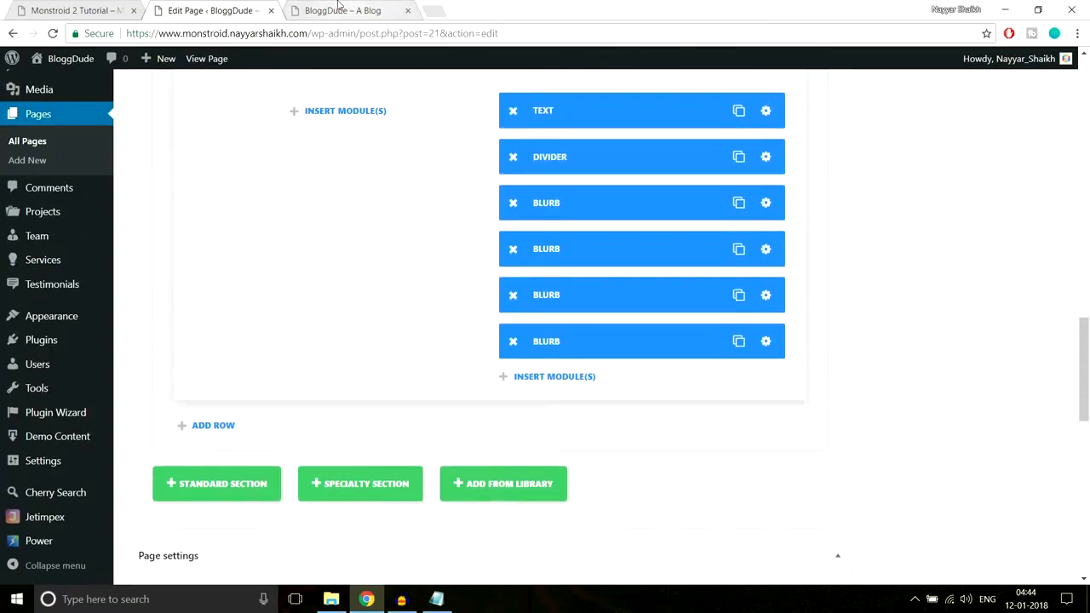
click(338, 8)
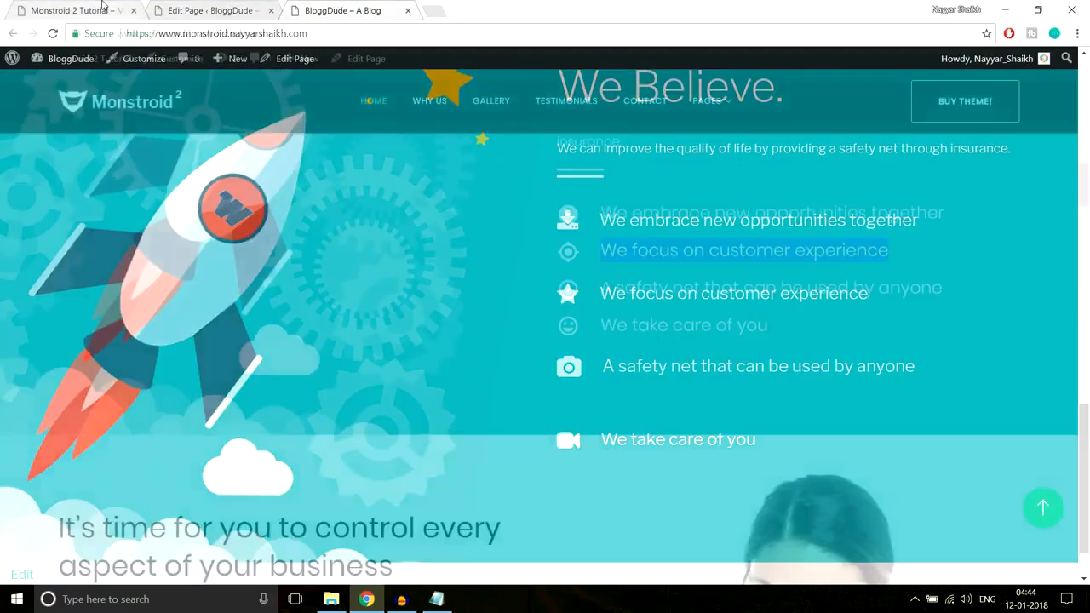
click(104, 9)
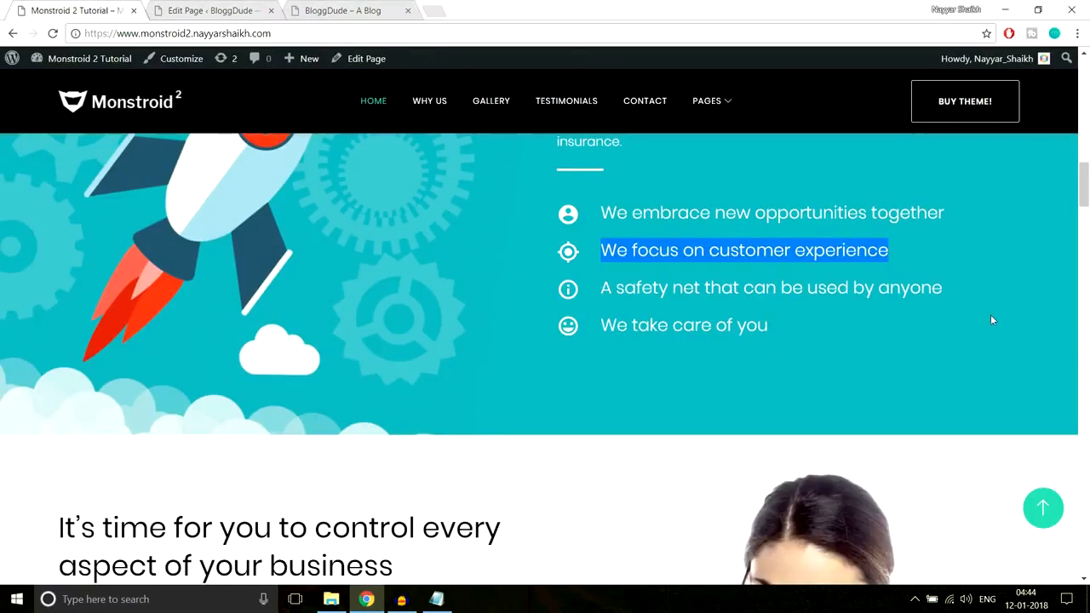
click(232, 8)
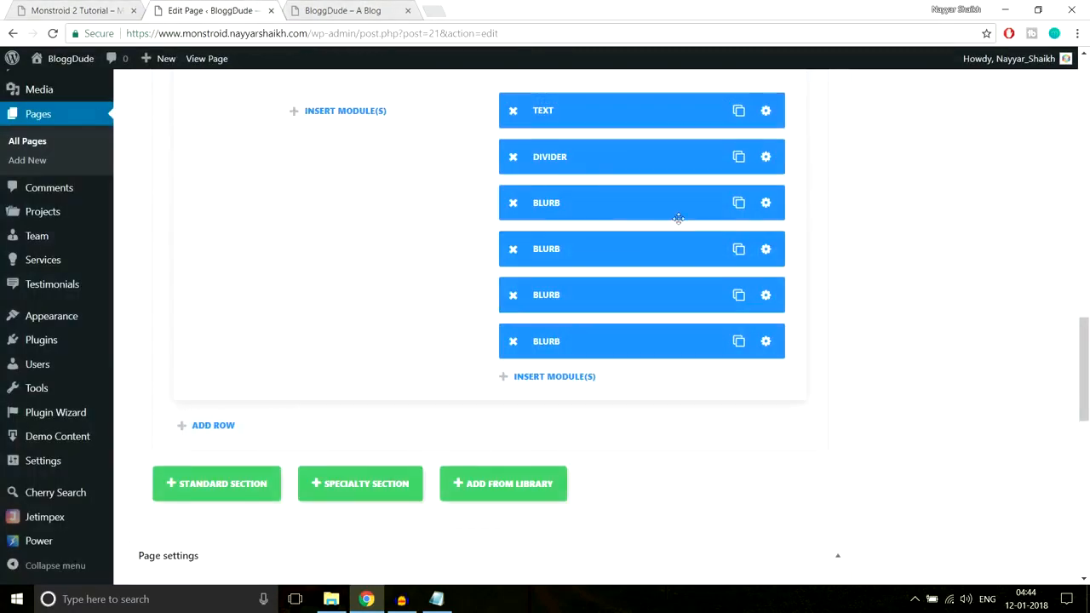
Set the bottom custom padding of the "We embrace new opportunities together" Blurb to 5px and save the module
click(767, 206)
scroll(718, 328, down, 10)
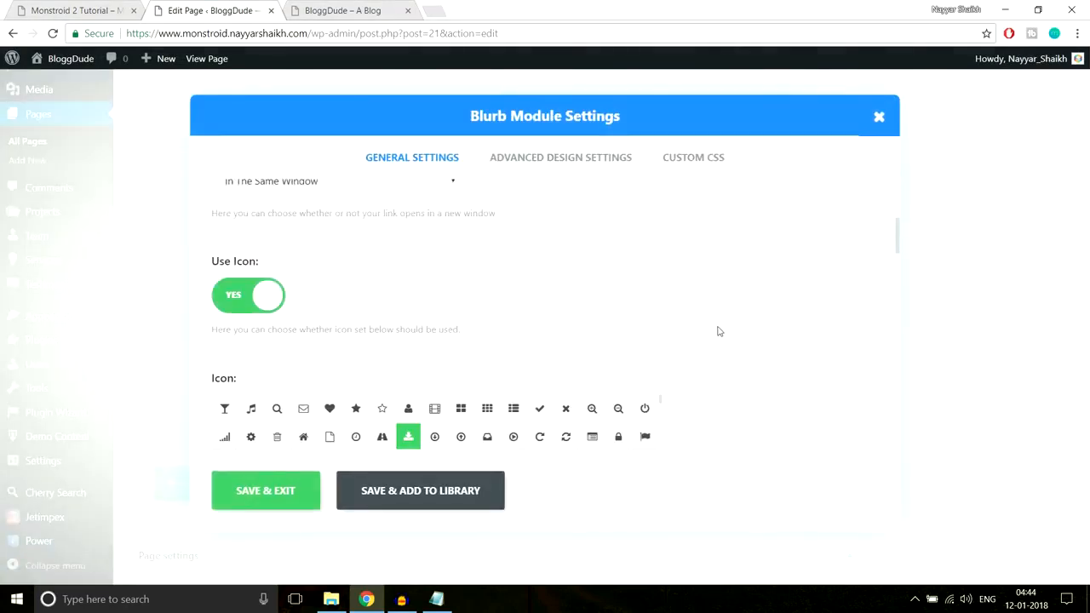
scroll(718, 331, down, 15)
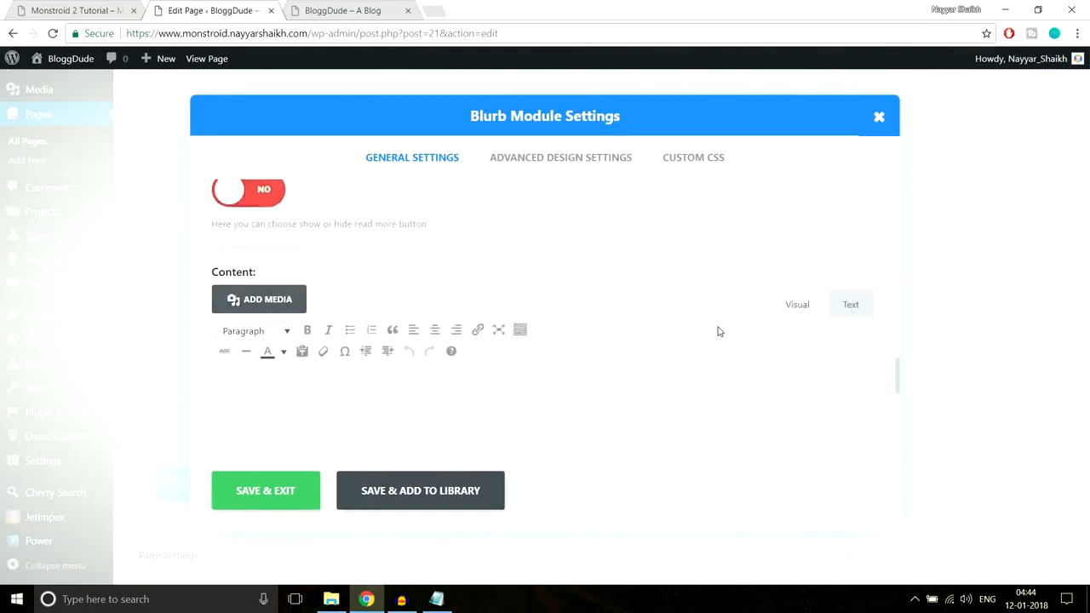
scroll(720, 336, down, 3)
scroll(728, 354, up, 8)
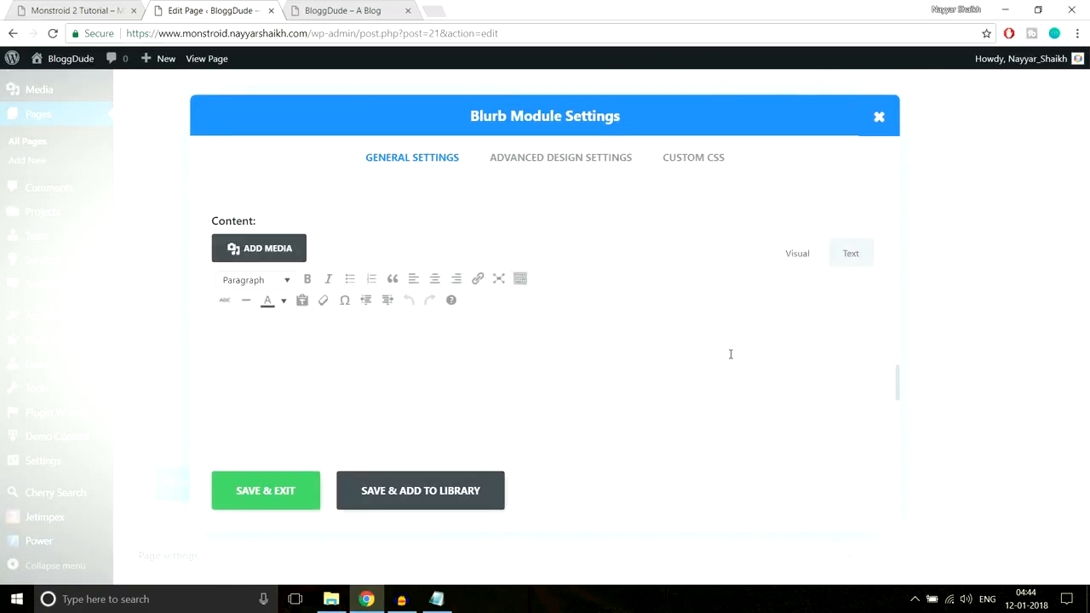
scroll(729, 356, up, 1)
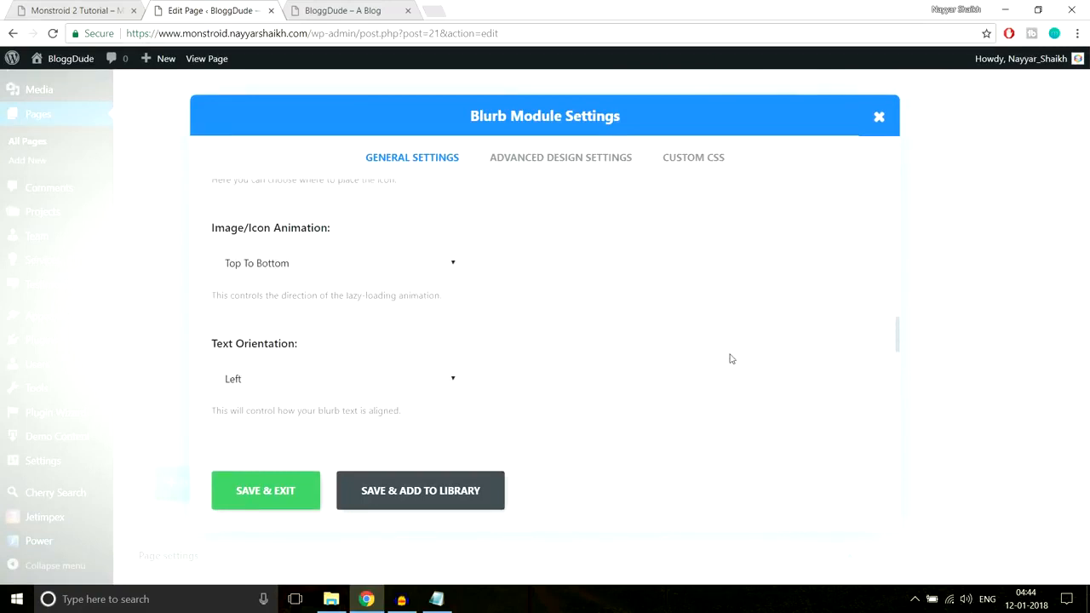
click(580, 164)
scroll(819, 296, down, 10)
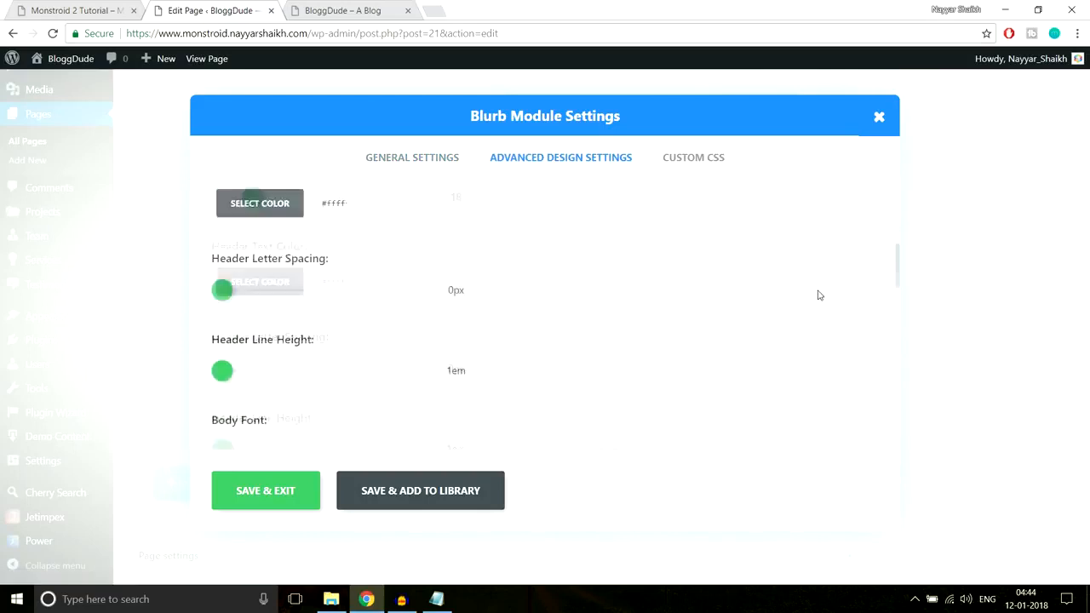
scroll(819, 296, down, 5)
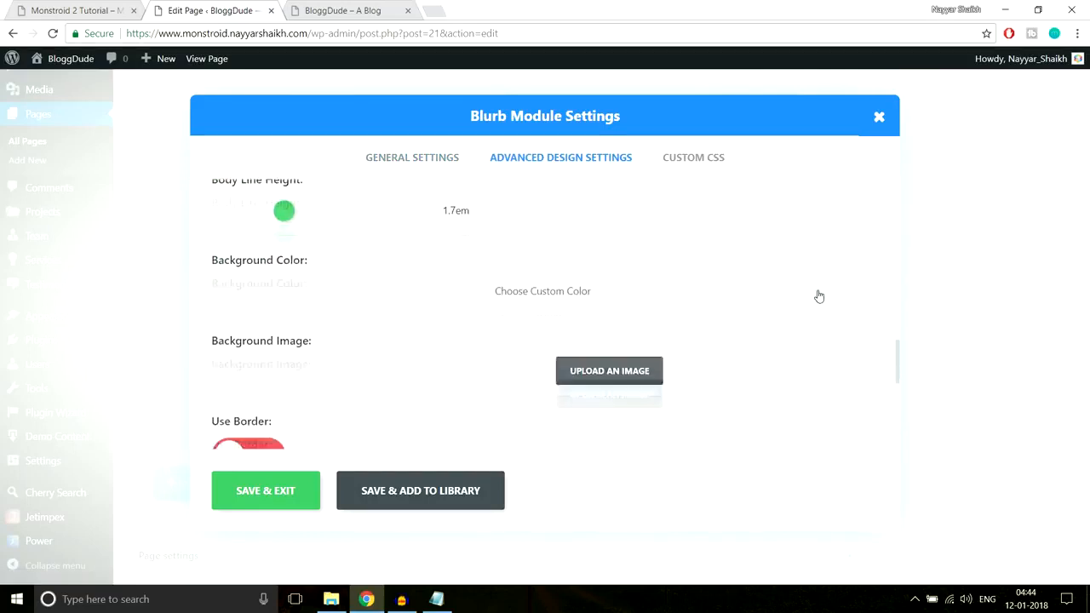
scroll(819, 296, up, 3)
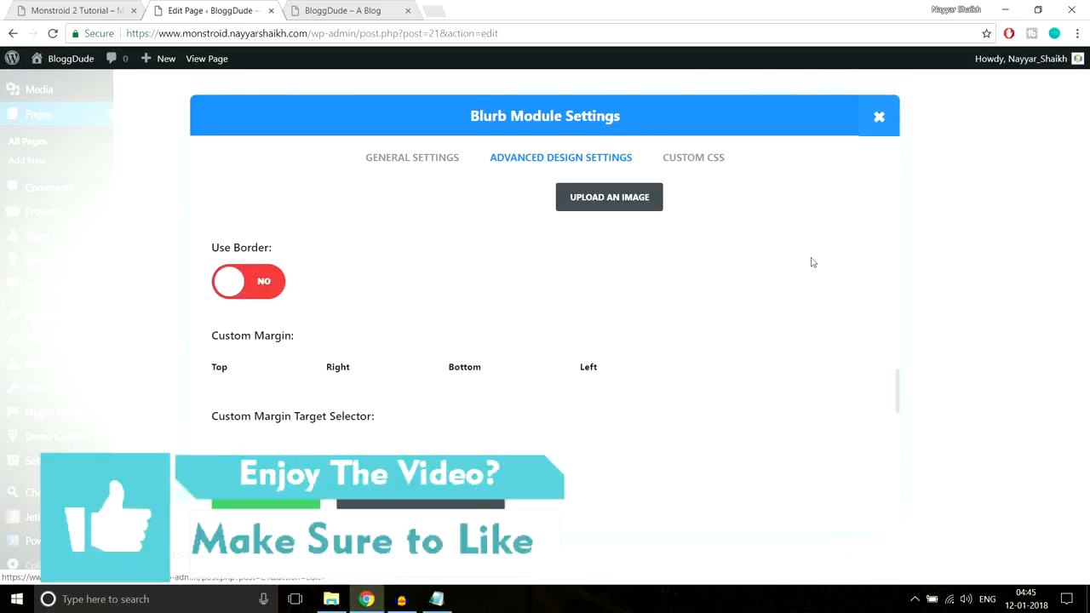
scroll(812, 262, down, 3)
scroll(812, 262, up, 2)
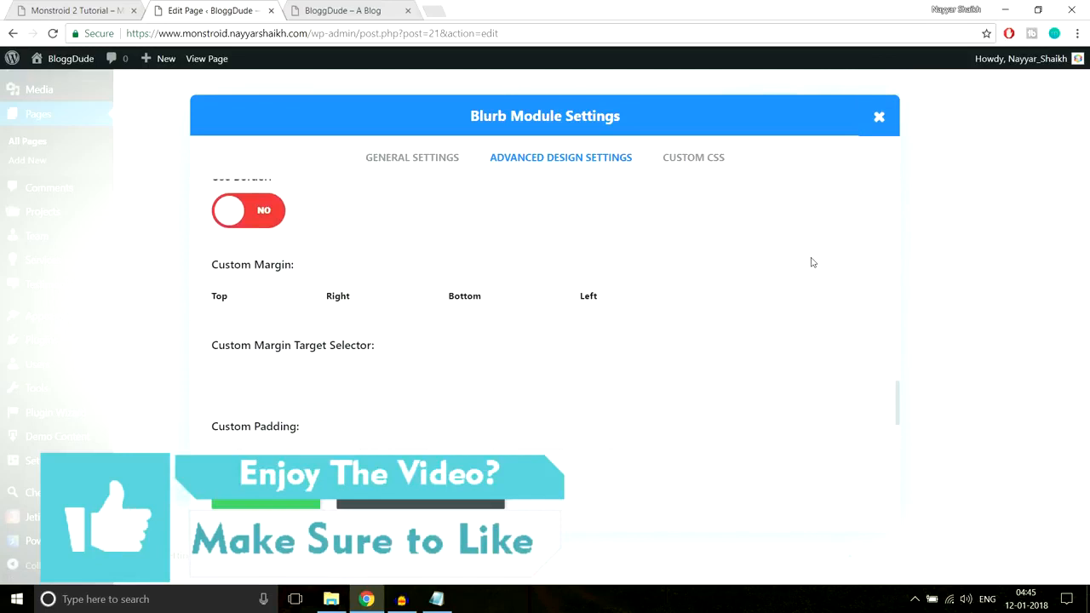
scroll(812, 263, down, 2)
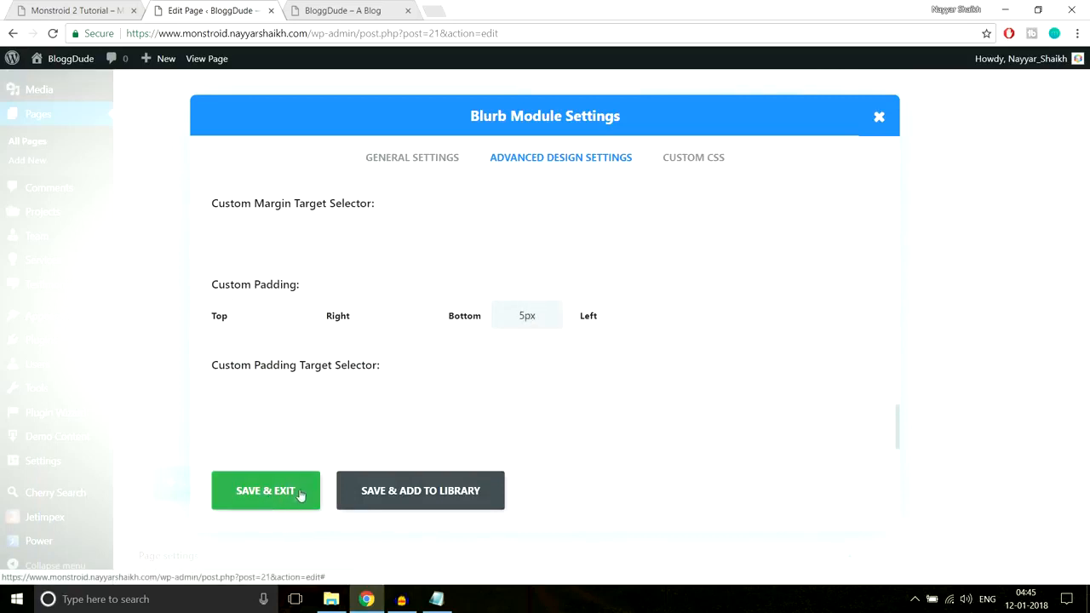
click(258, 508)
Update the page and reload the live homepage to check the spacing below the first blurb
scroll(937, 375, up, 15)
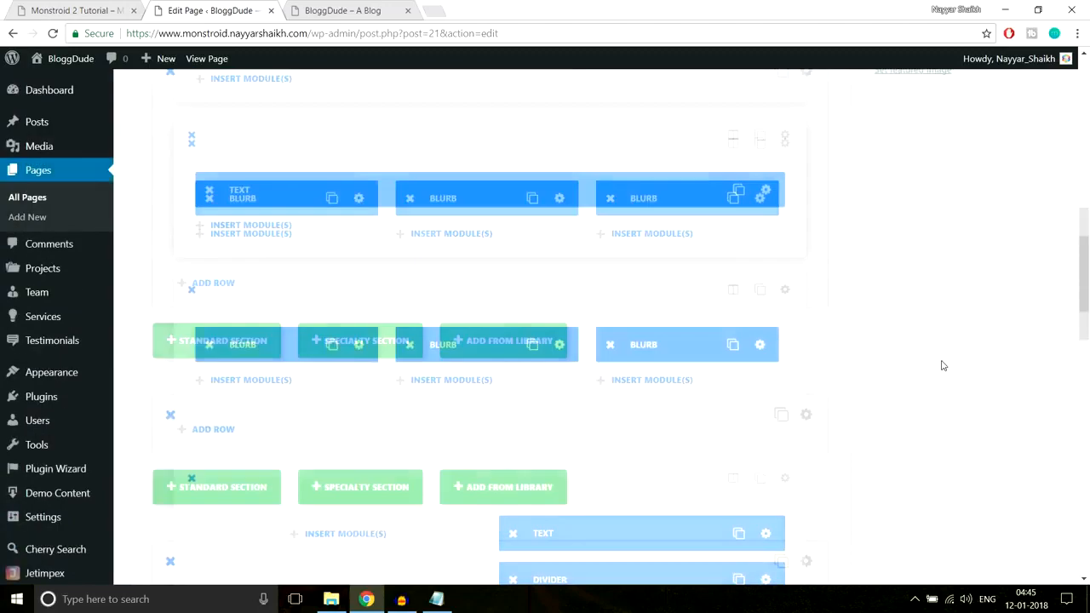
click(1031, 327)
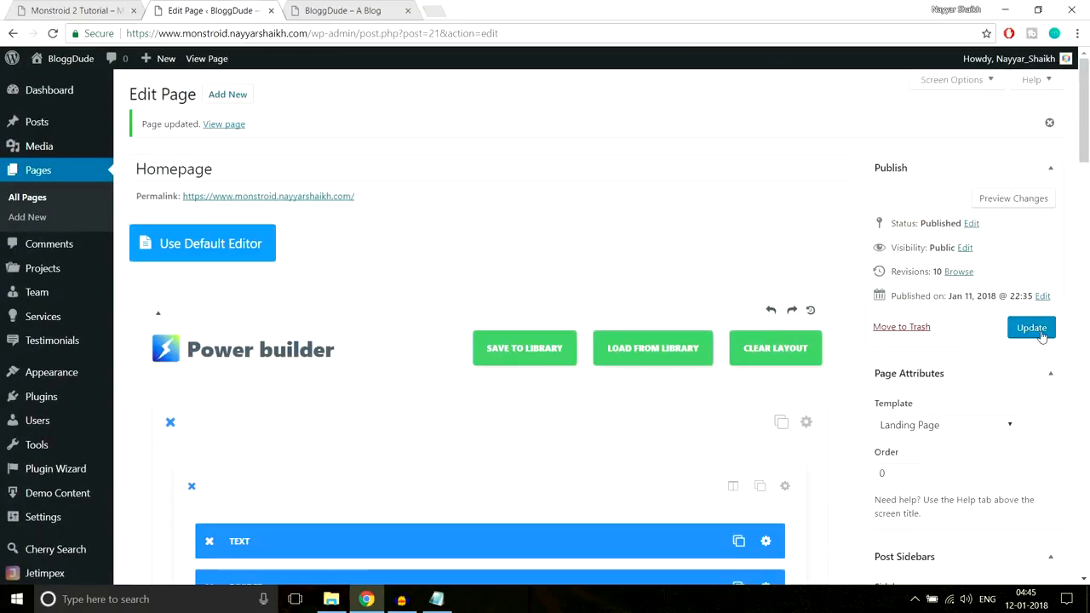
click(336, 10)
click(345, 32)
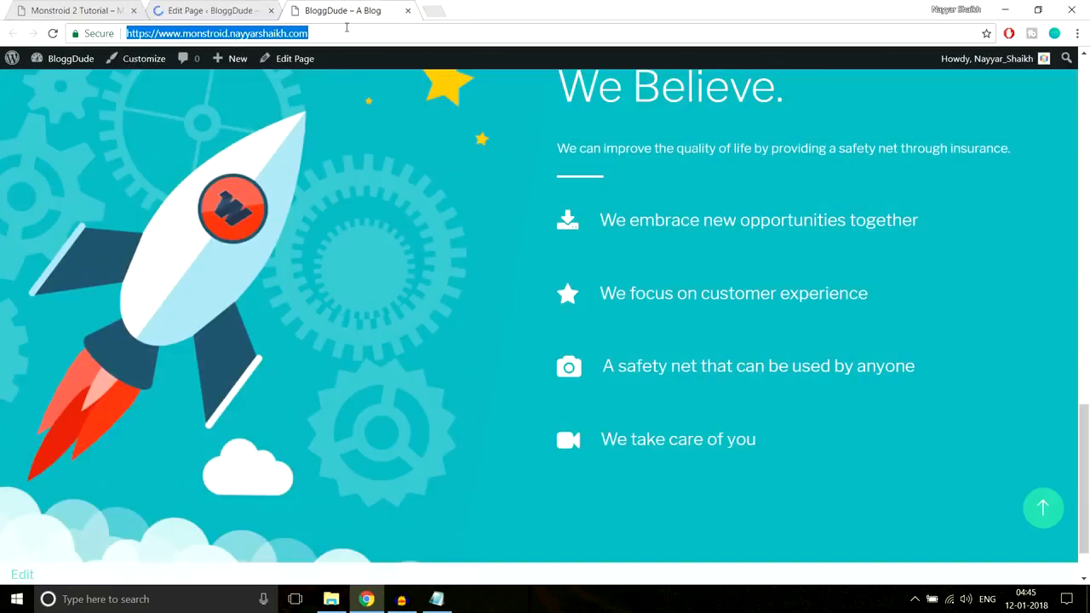
key(Return)
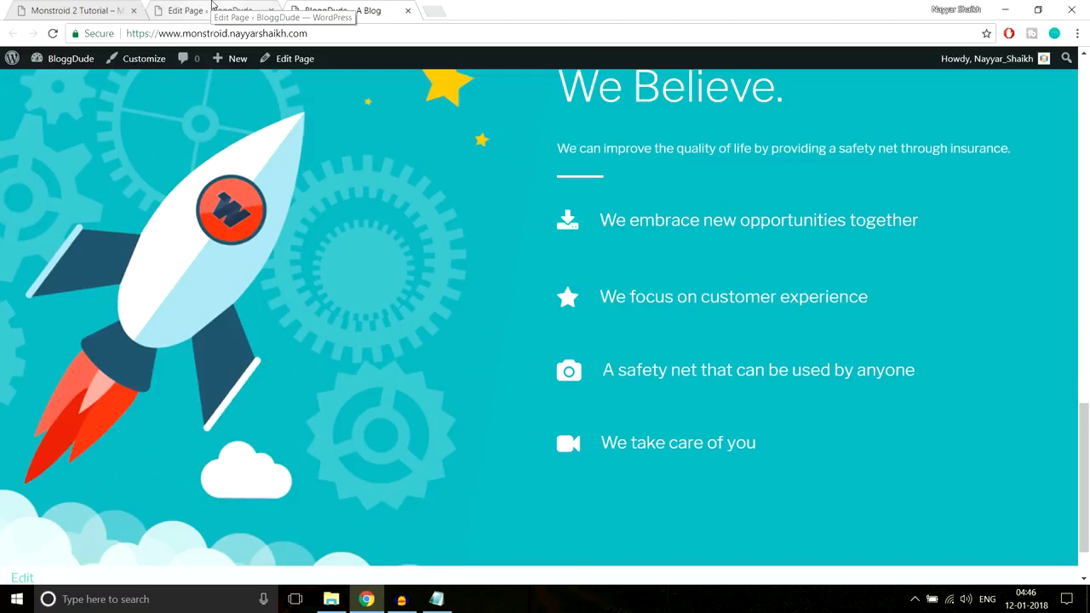
Set the bottom custom margin of the "We embrace new opportunities together" Blurb to 5px and save the module
click(212, 8)
scroll(741, 309, down, 15)
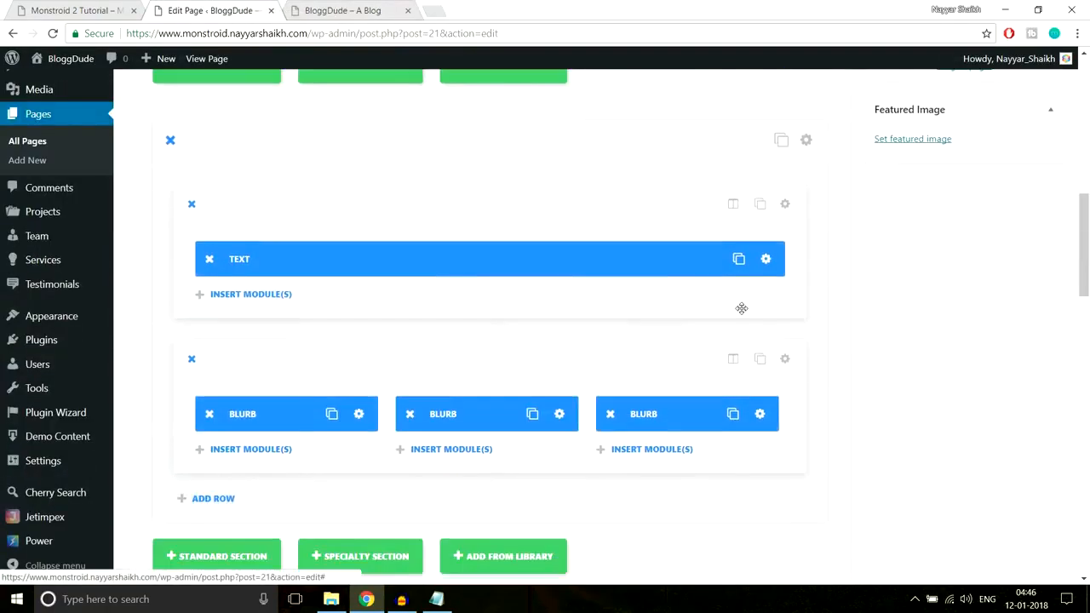
scroll(748, 306, down, 2)
scroll(750, 307, up, 2)
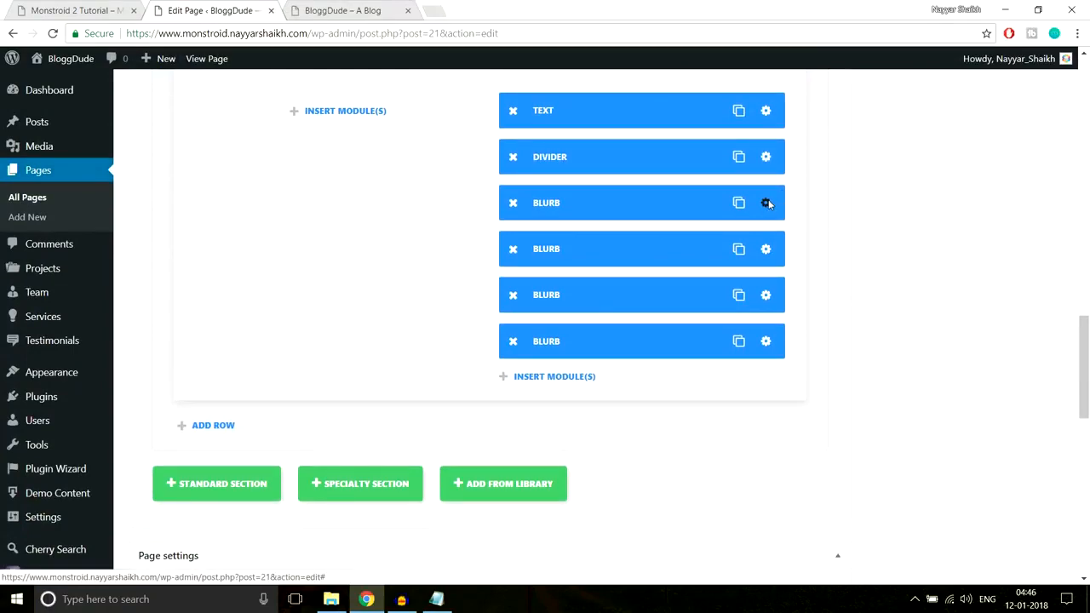
click(766, 203)
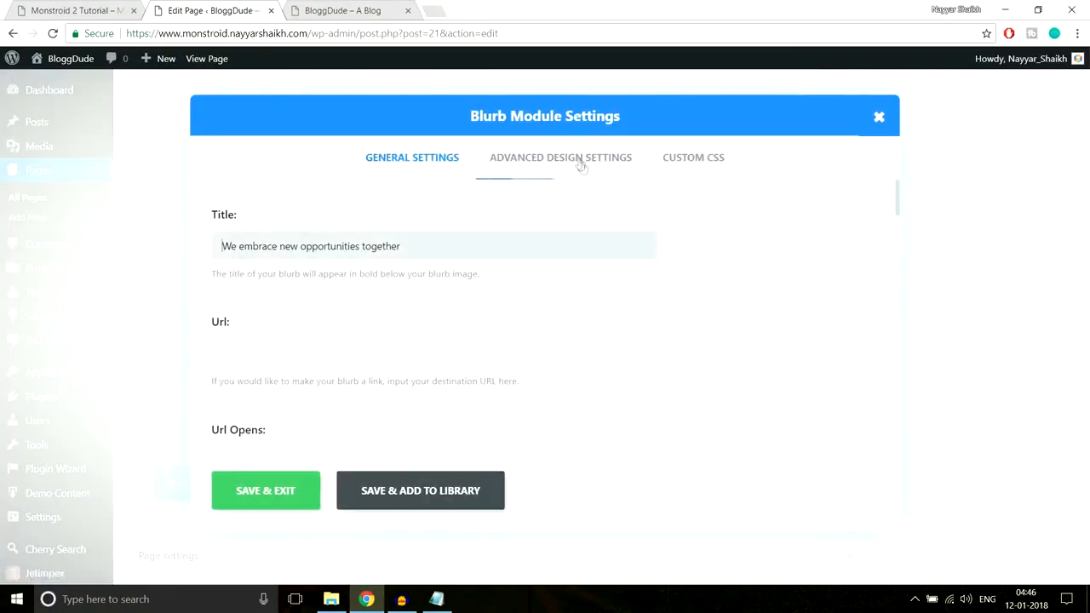
scroll(771, 275, down, 8)
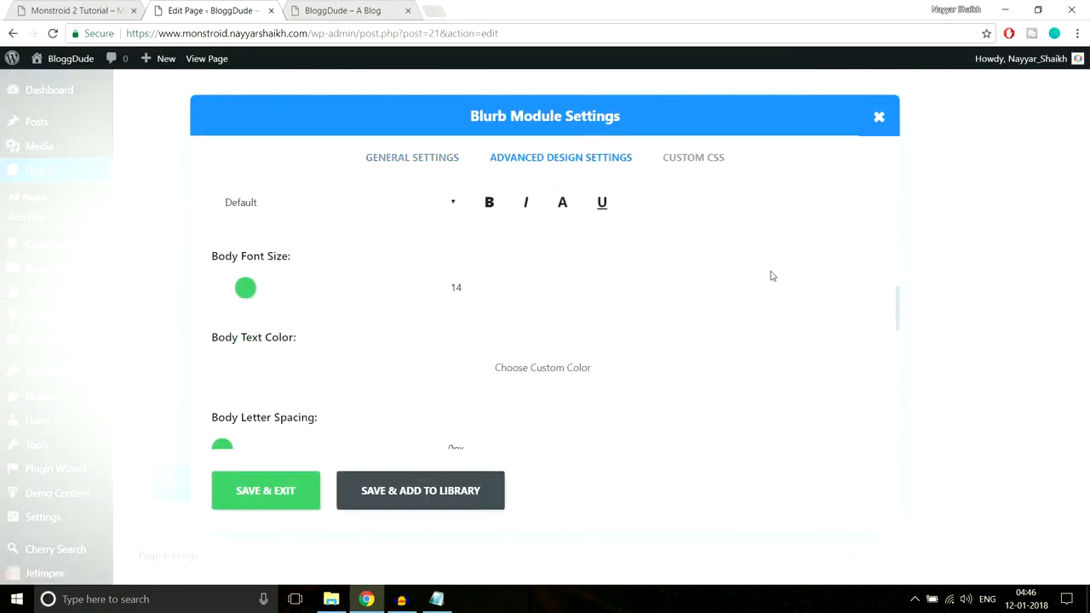
scroll(771, 276, down, 8)
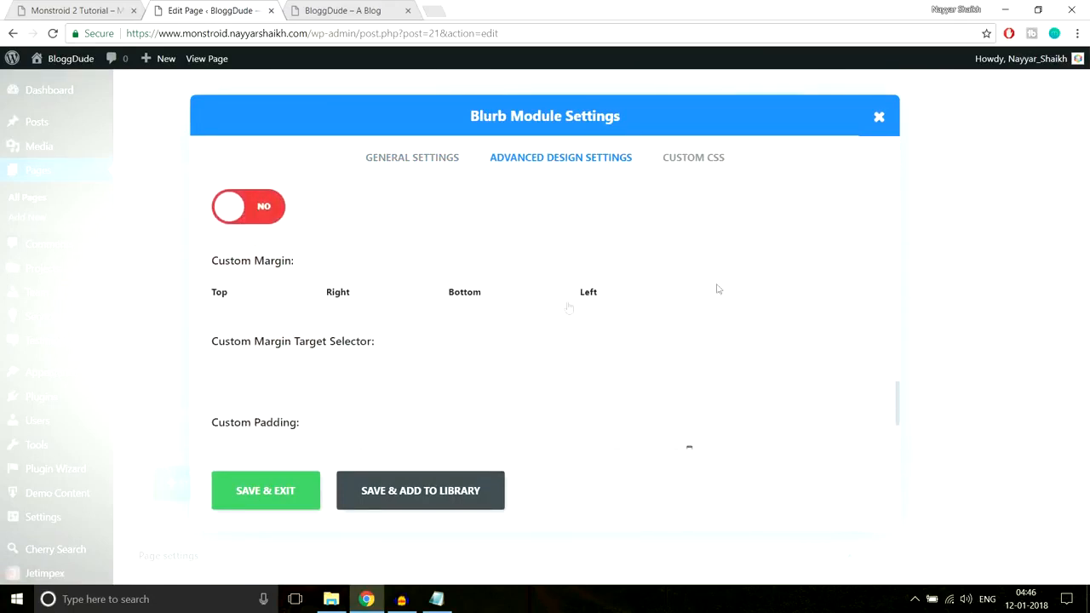
drag(212, 269, 328, 263)
click(329, 265)
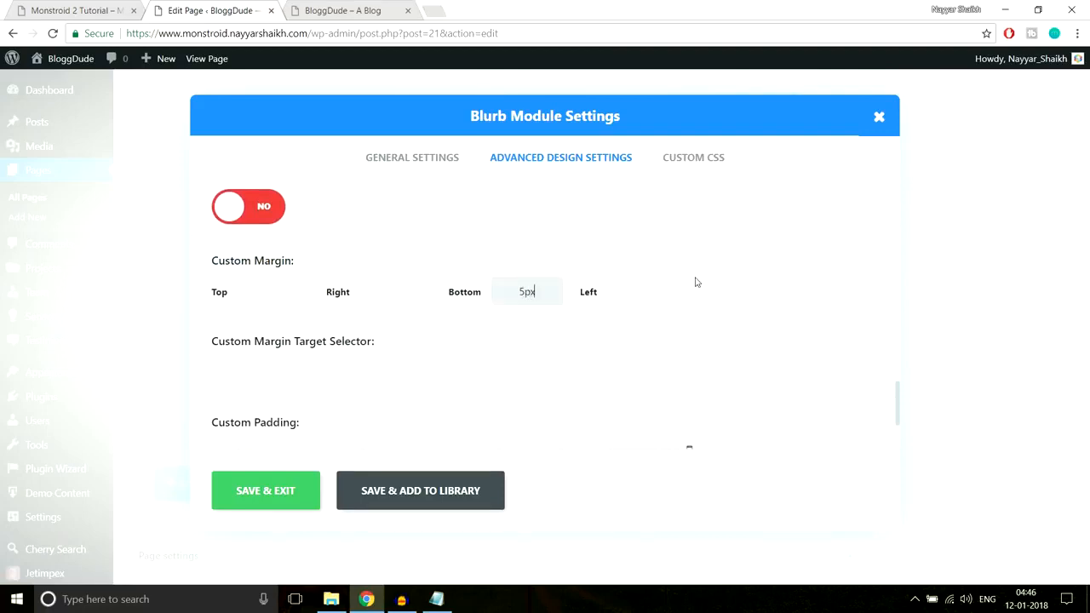
click(292, 493)
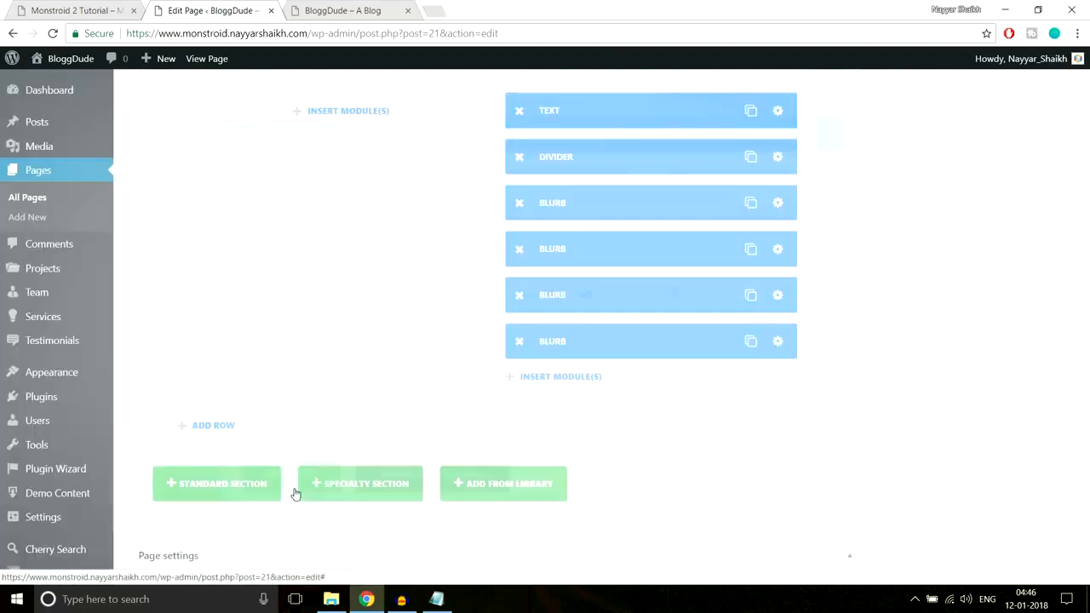
Update the page and reload the live homepage to check the gap between the first two "We Believe." blurbs
scroll(928, 401, up, 15)
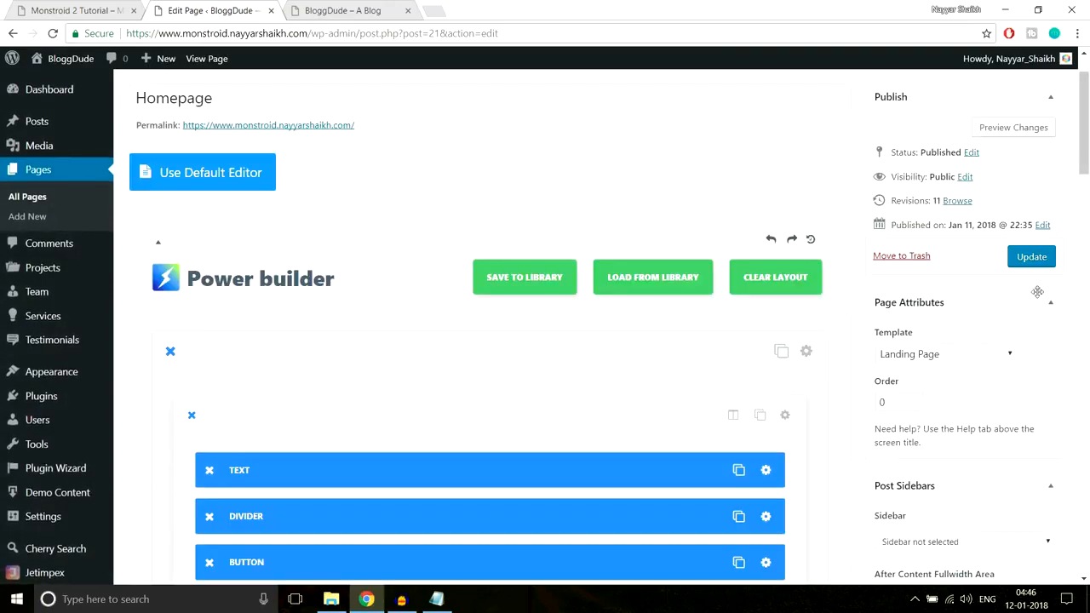
click(1032, 257)
click(349, 10)
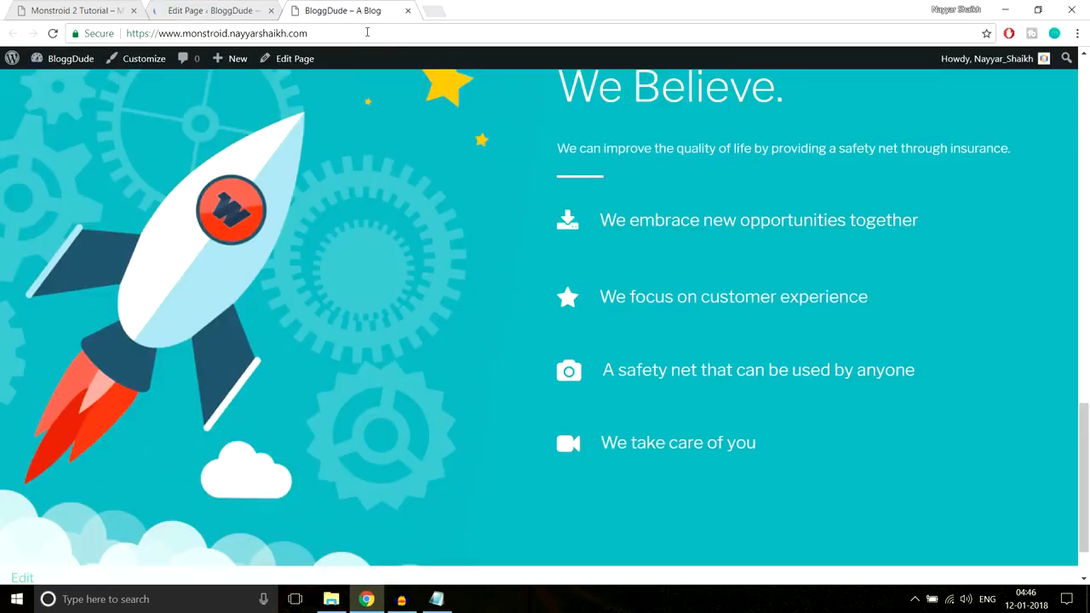
click(371, 30)
key(Return)
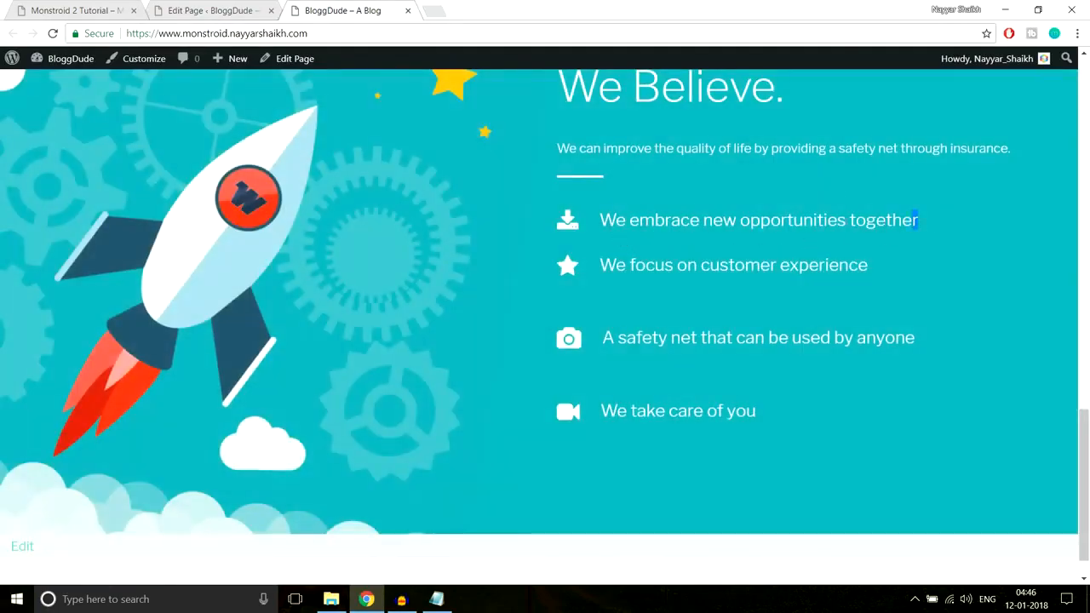
drag(916, 220, 600, 219)
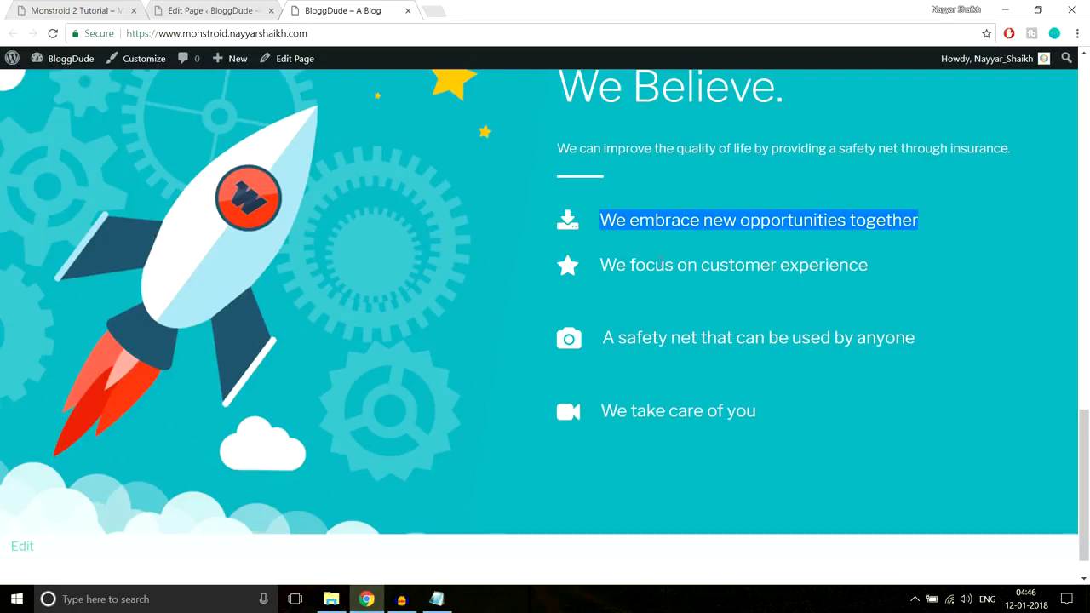
click(662, 263)
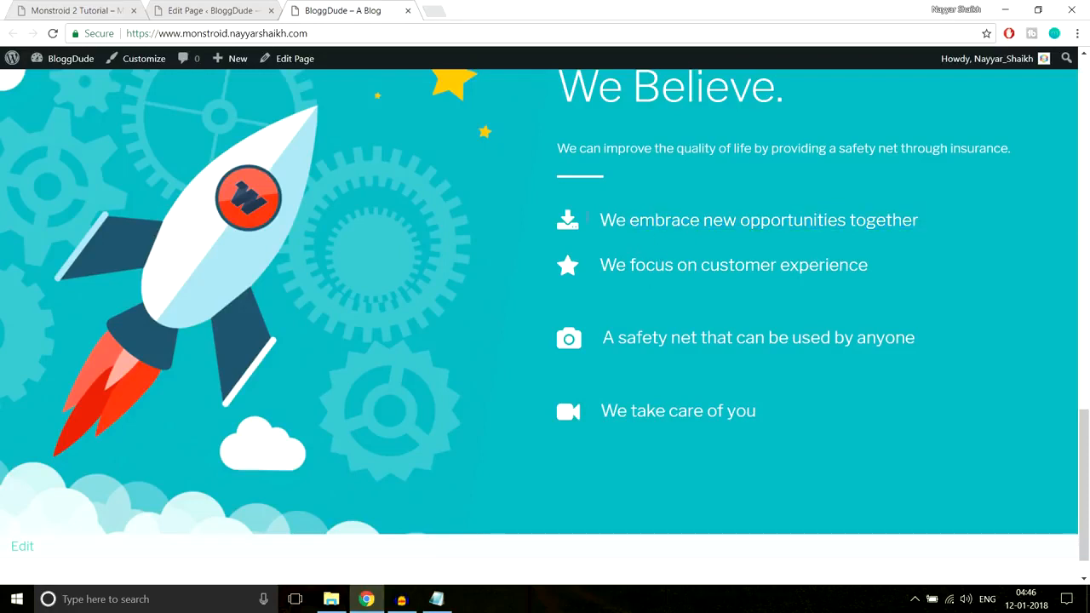
Set the bottom custom margin of the "We focus on customer experience" Blurb to 5px and save the module
click(209, 11)
scroll(811, 306, down, 8)
scroll(812, 306, down, 10)
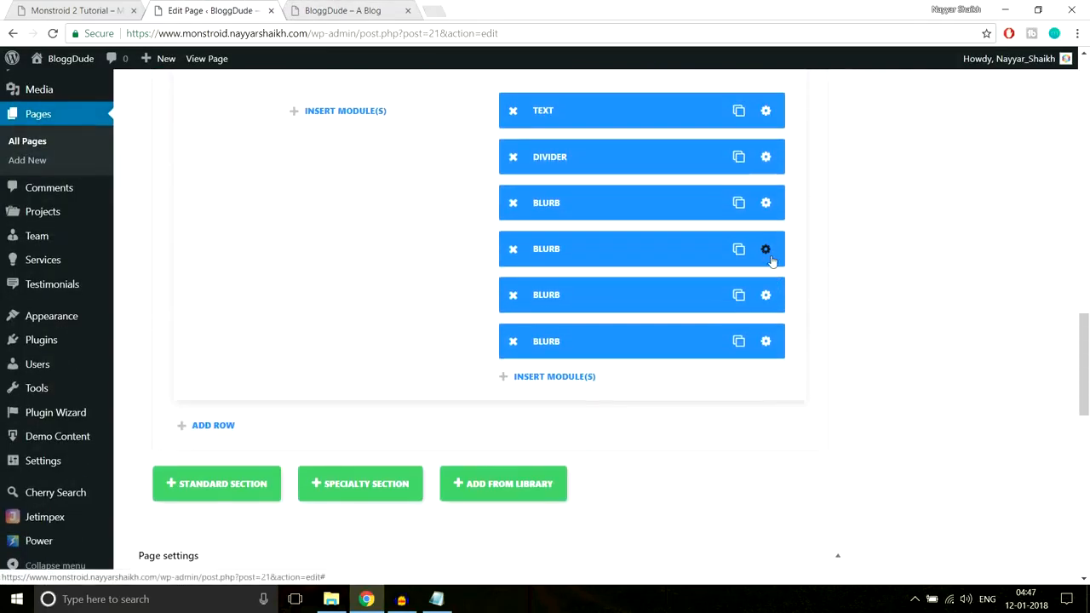
click(535, 215)
click(551, 158)
scroll(707, 272, down, 5)
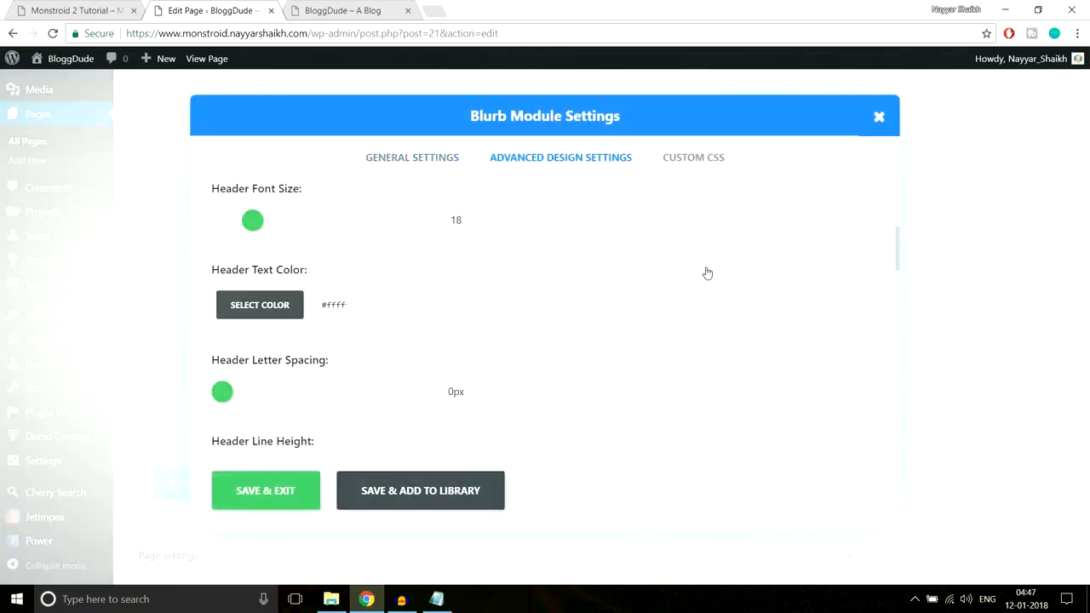
scroll(707, 272, down, 10)
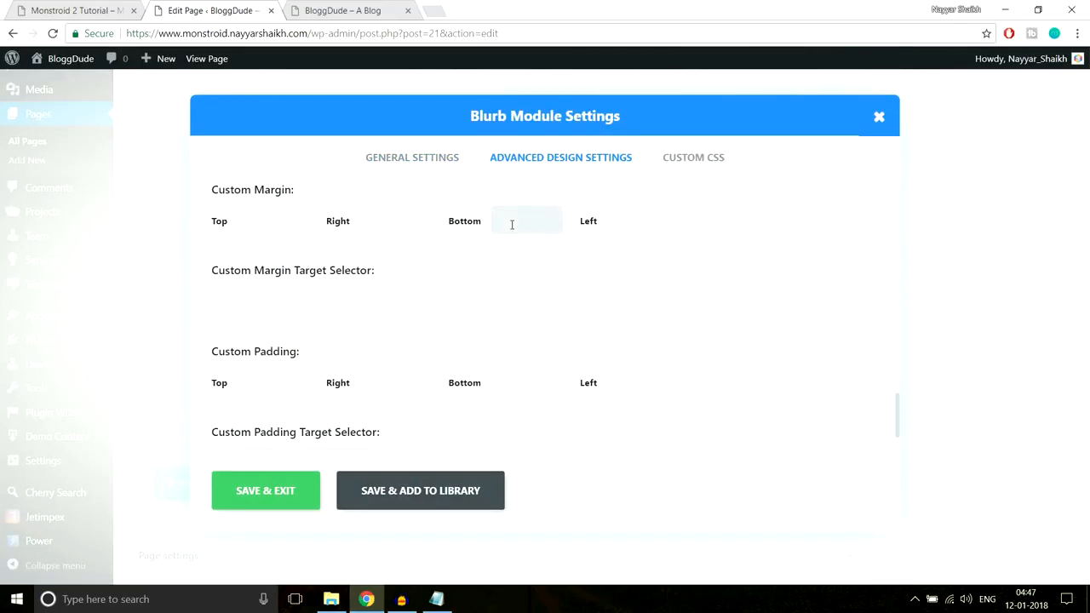
click(265, 490)
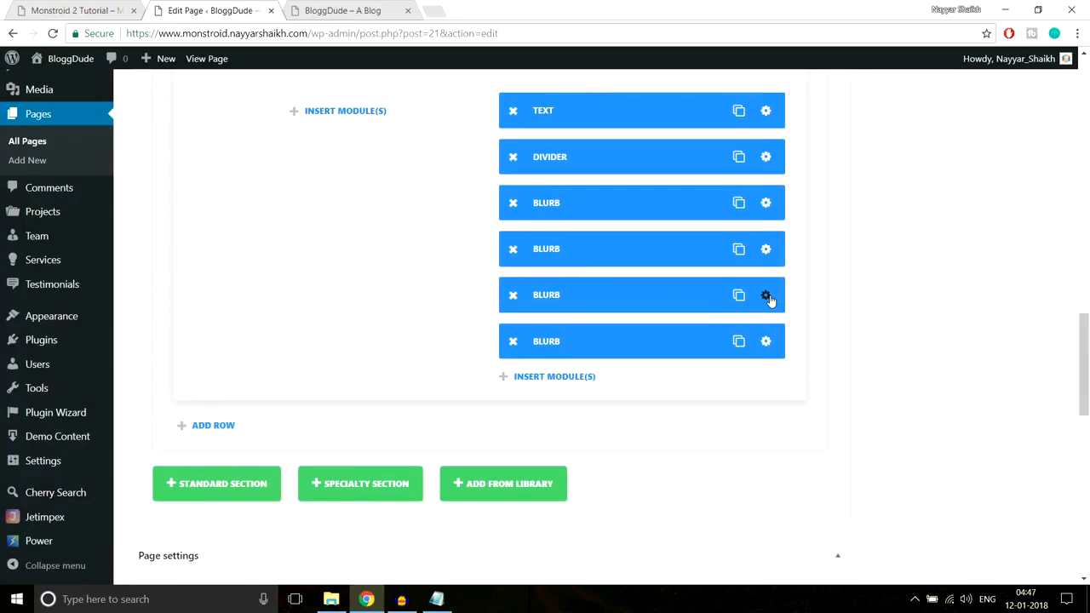
Set the bottom custom margin of the "A safety net that can be used by anyone" Blurb to 5px and save it
click(765, 296)
click(511, 157)
scroll(741, 280, down, 15)
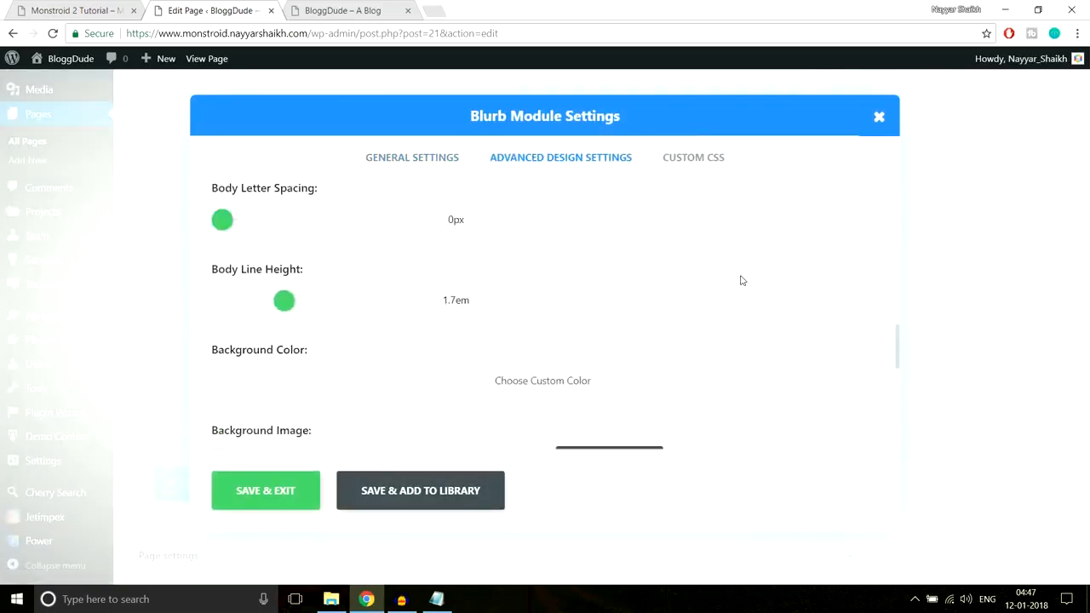
scroll(706, 287, down, 2)
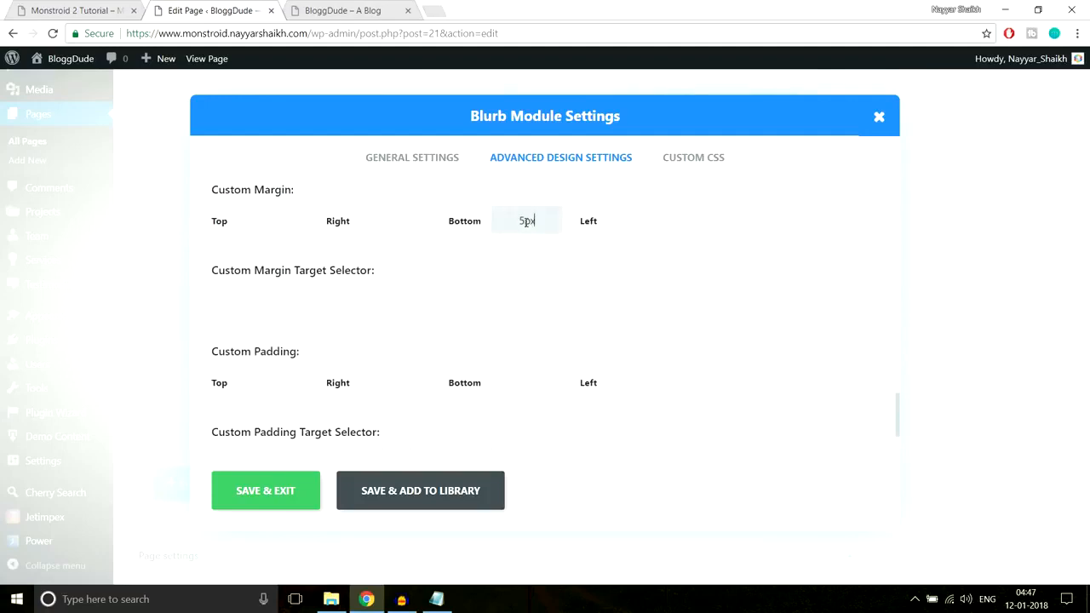
click(270, 499)
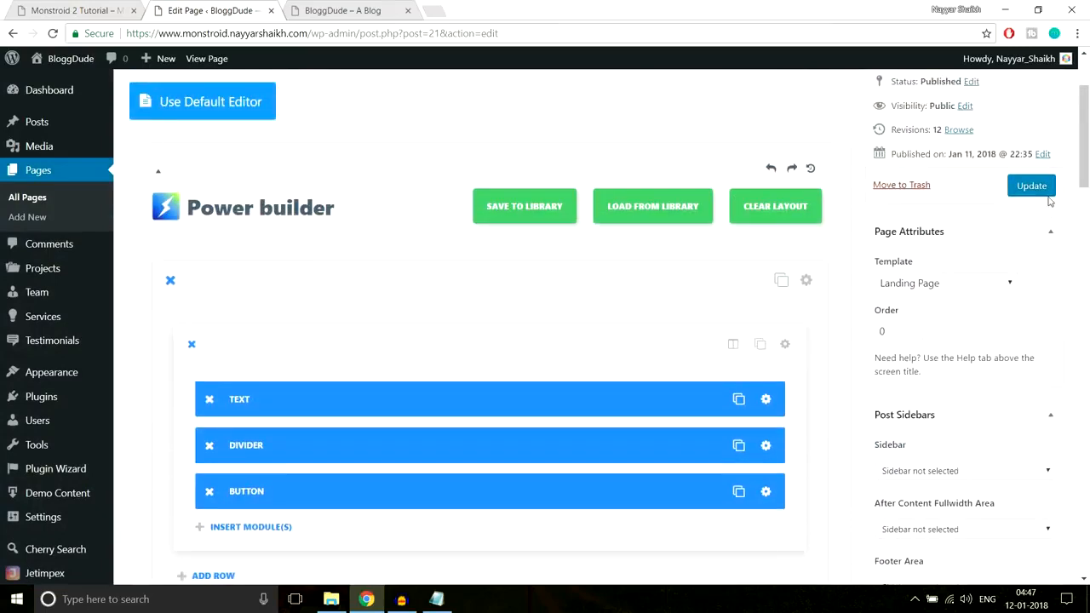
Update the page and review the spacing of all four "We Believe." blurbs and the section above on the live homepage
click(1032, 185)
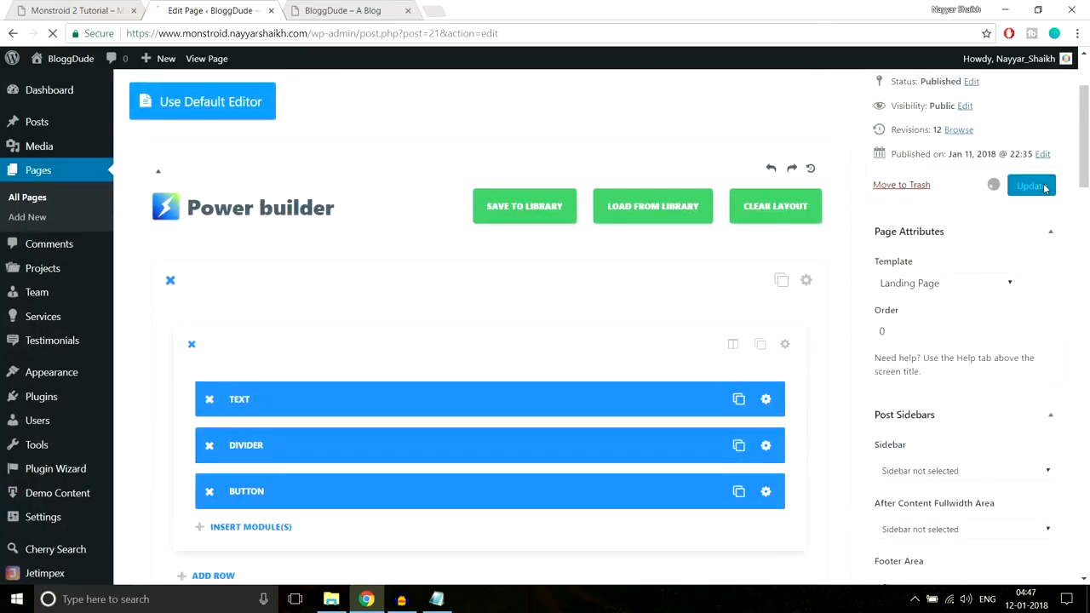
click(366, 7)
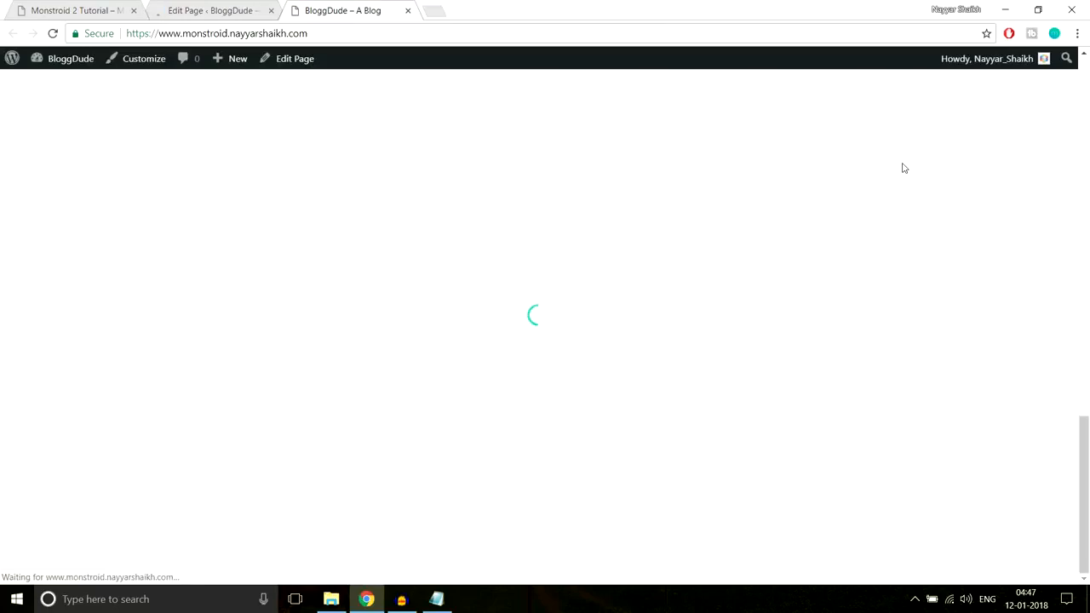
scroll(787, 323, up, 2)
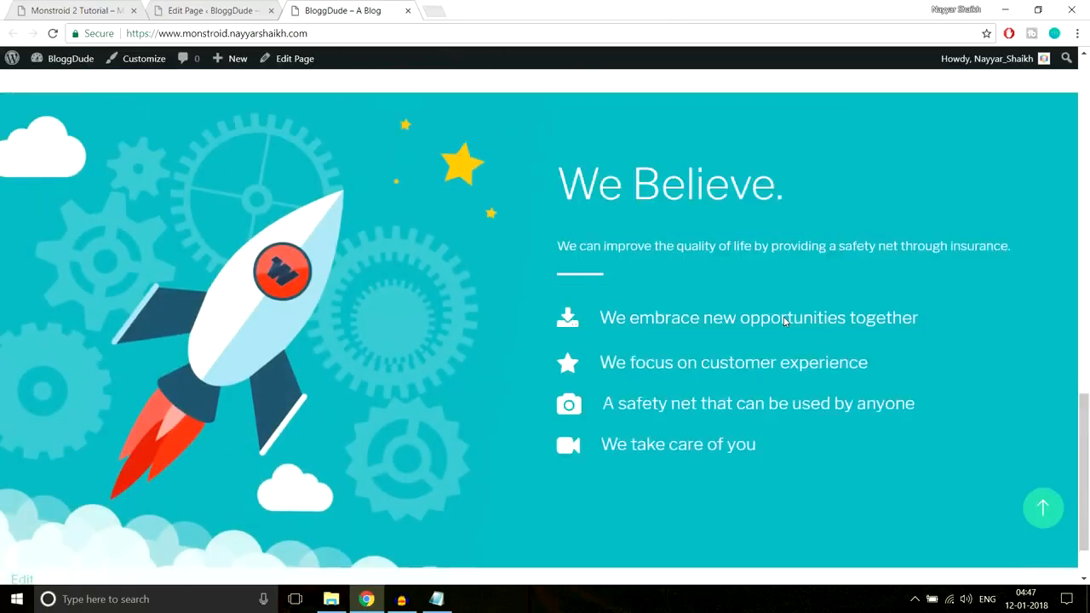
scroll(873, 311, down, 2)
scroll(873, 308, up, 1)
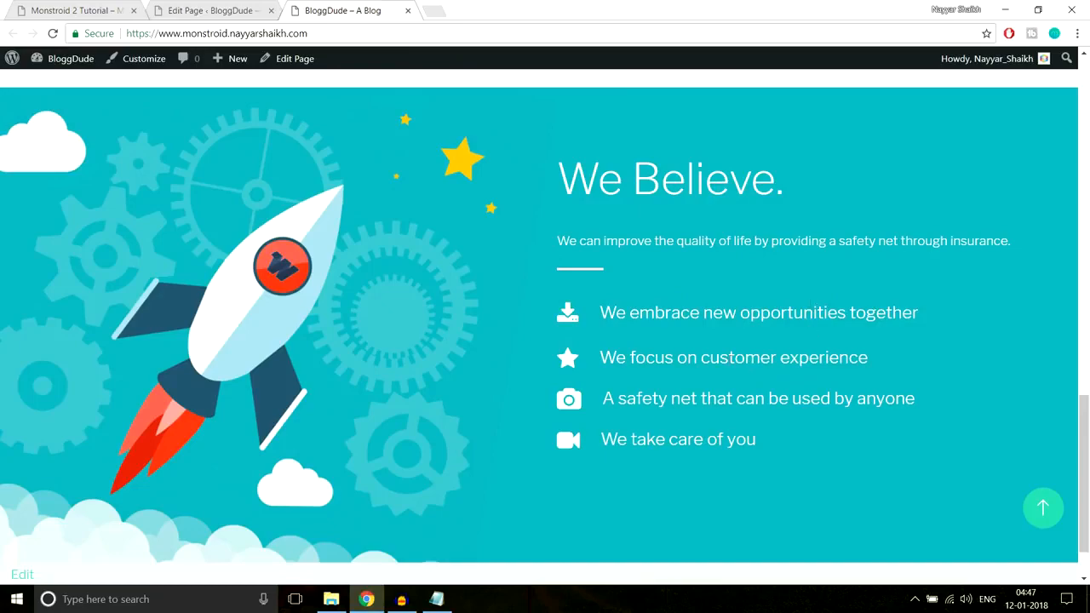
scroll(599, 320, up, 15)
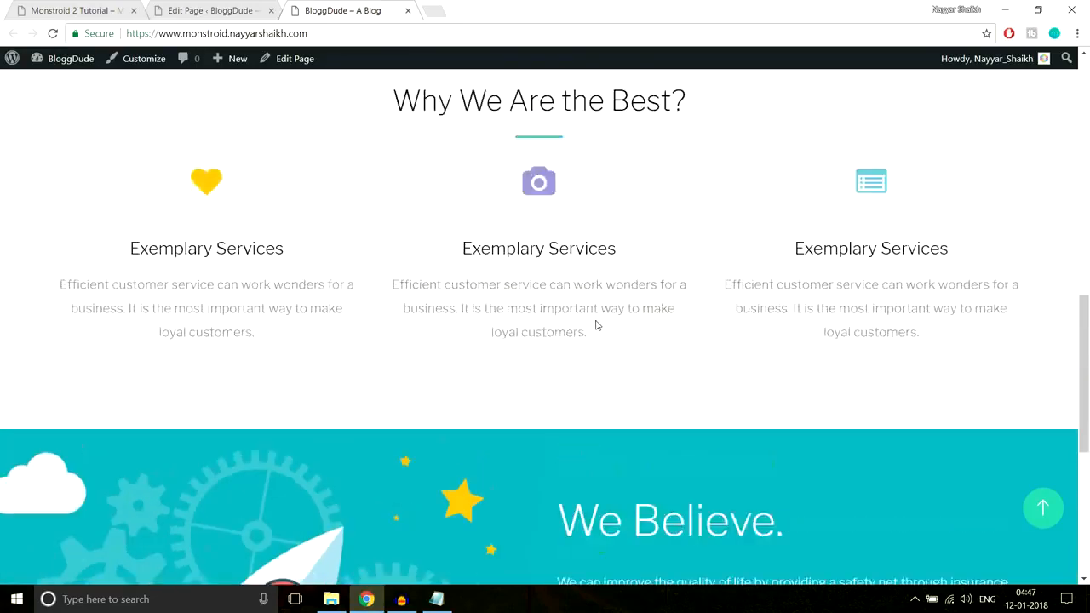
scroll(894, 286, up, 1)
scroll(894, 288, down, 5)
scroll(895, 289, down, 9)
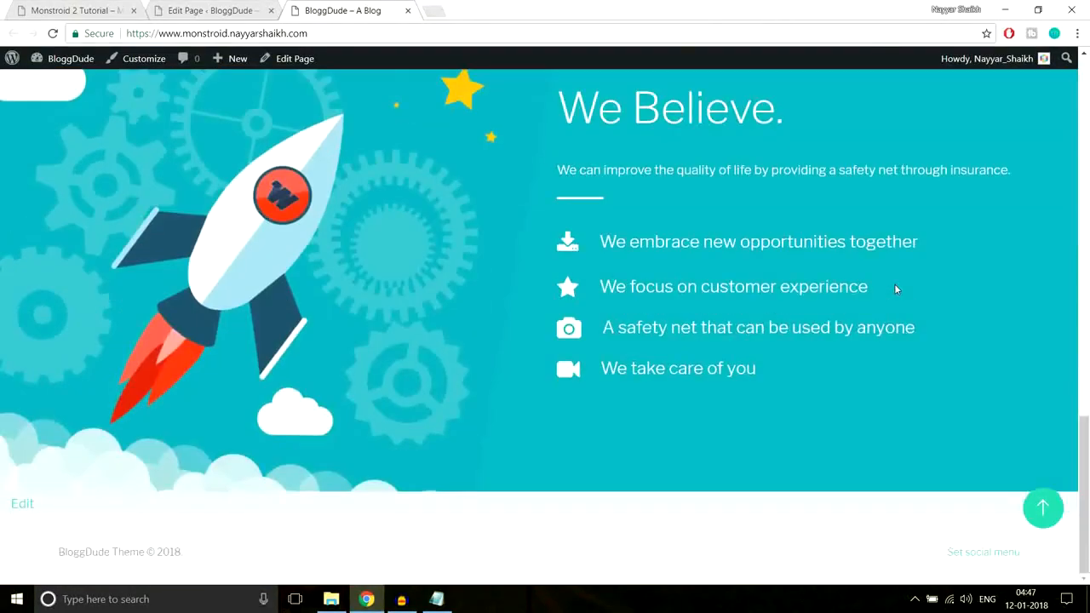
Look at the section that follows the "We Believe." section on the Monstroid2 demo site
click(101, 8)
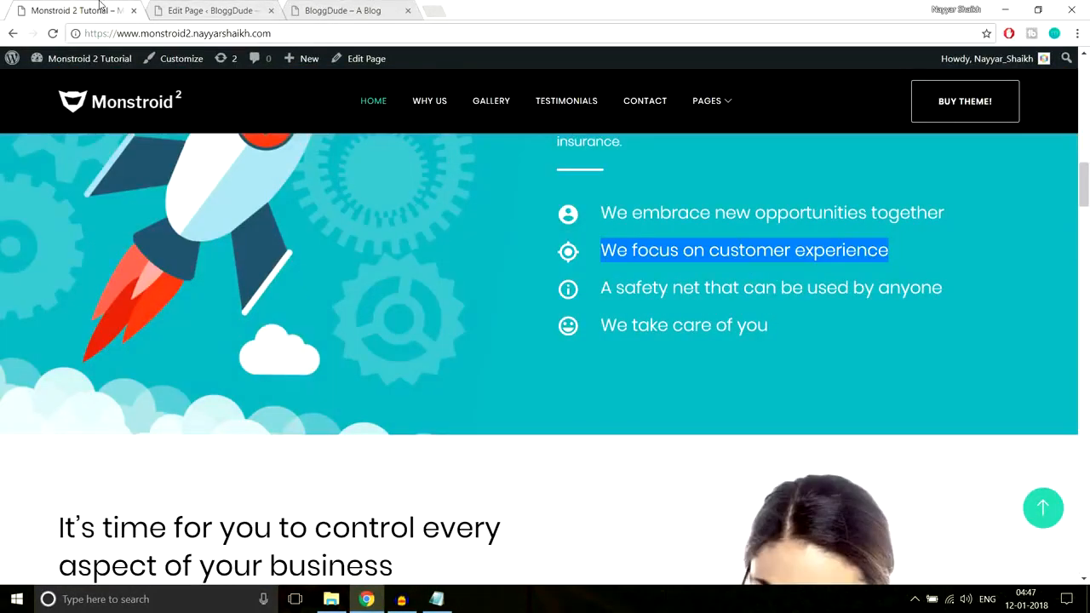
scroll(790, 267, down, 3)
scroll(792, 272, down, 1)
scroll(792, 272, up, 1)
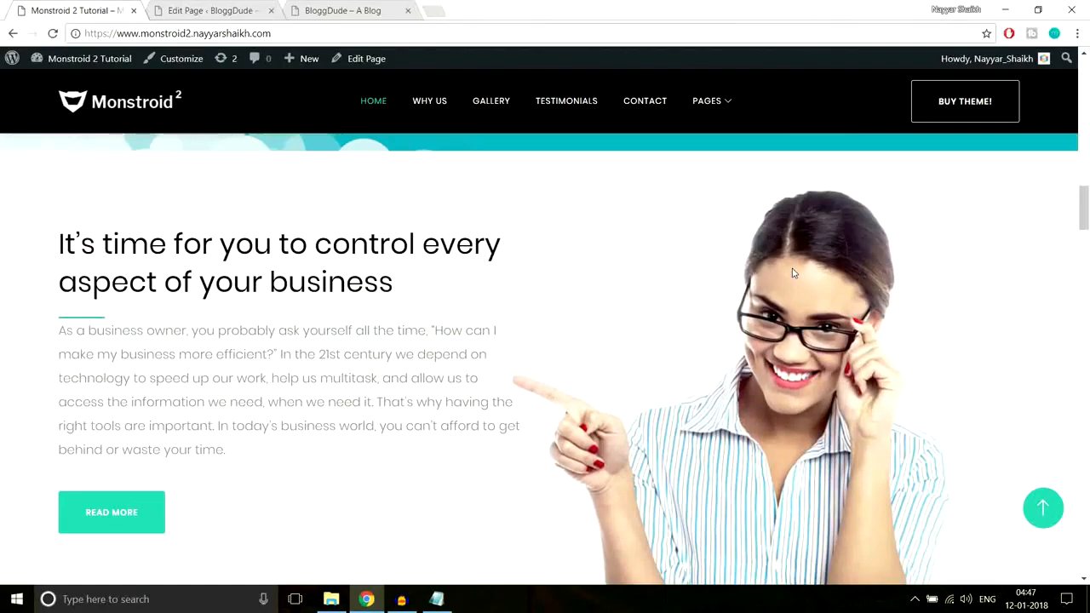
scroll(792, 272, down, 1)
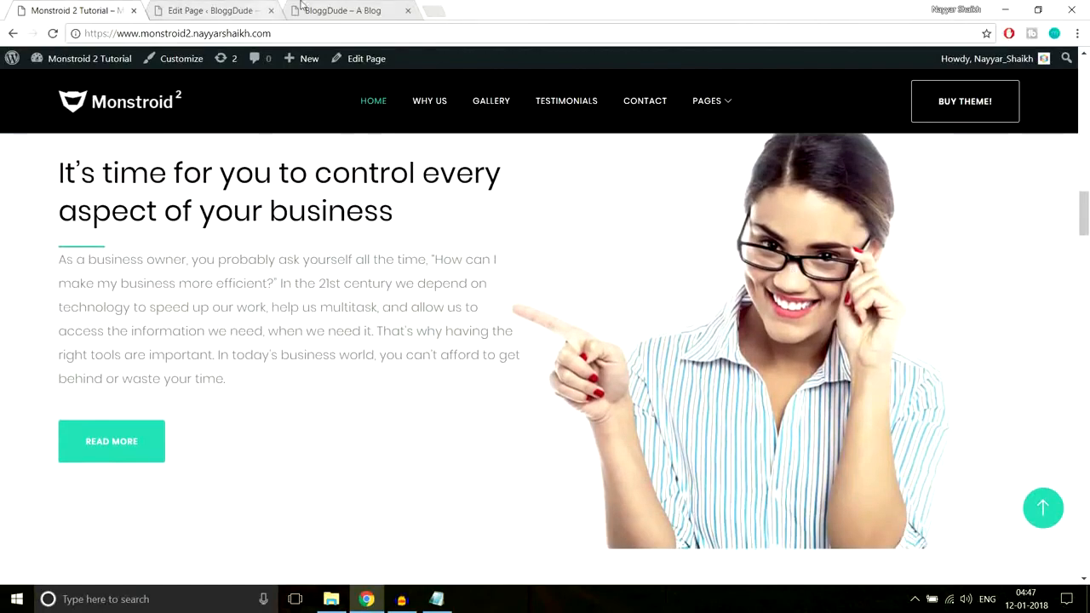
Add a new standard section below the "We Believe." section in the page editor
click(255, 11)
scroll(673, 289, down, 4)
scroll(678, 324, down, 15)
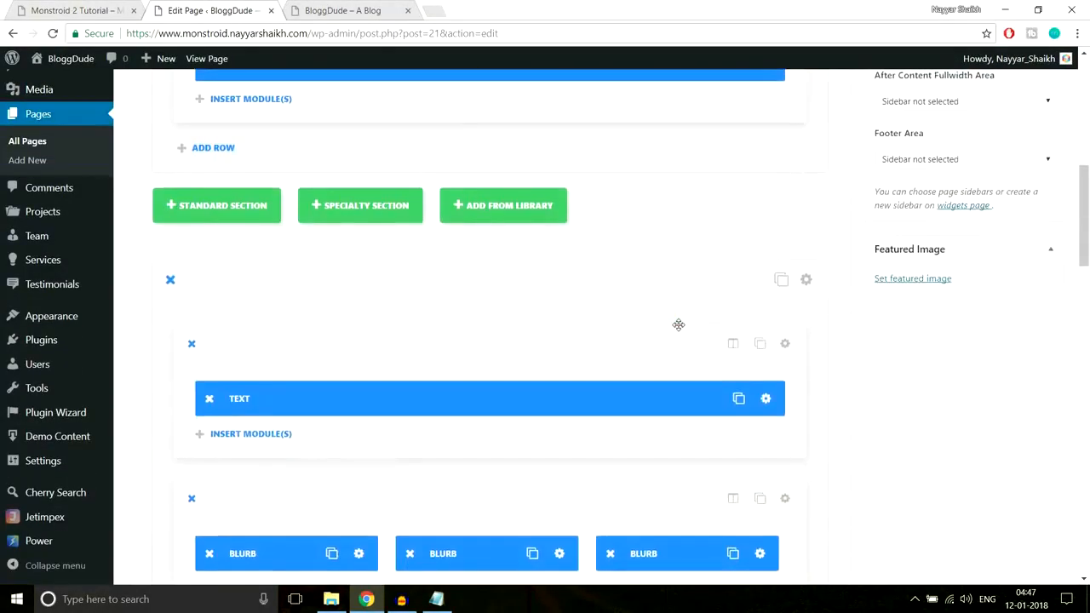
scroll(675, 330, up, 2)
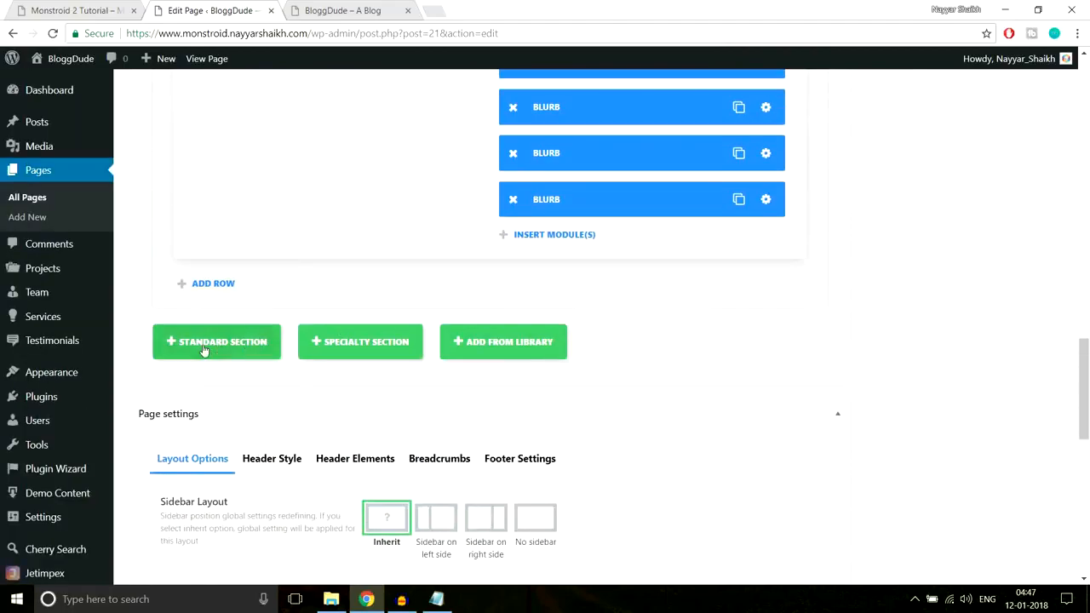
click(236, 349)
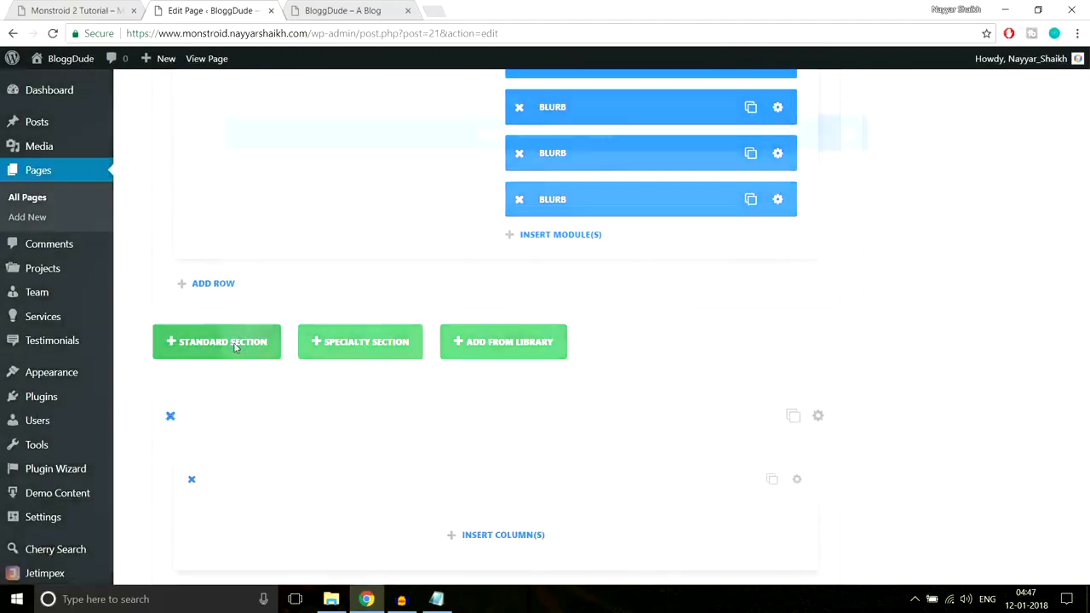
Check the layout of the "It's time for you to control every aspect of your business" demo section and insert 1/2 + 1/2 columns in the new section
click(75, 9)
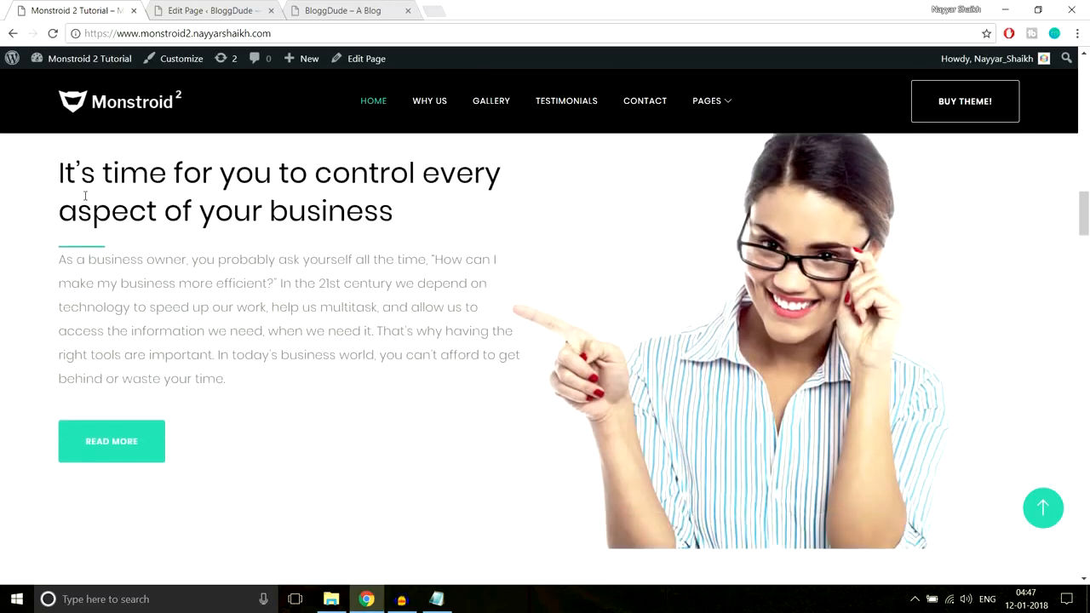
drag(59, 166, 226, 440)
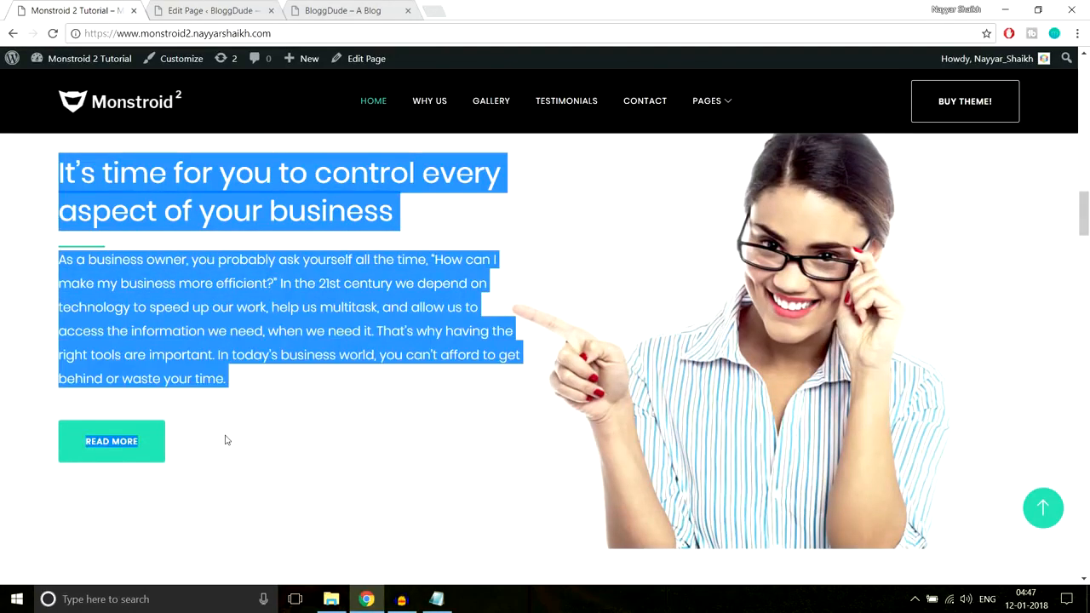
click(227, 440)
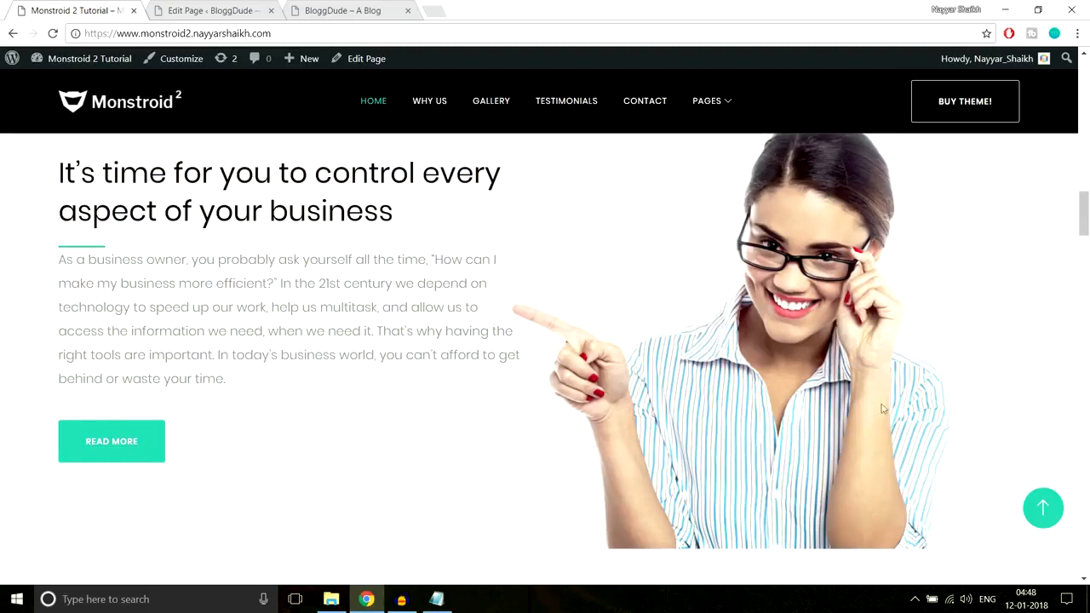
click(209, 10)
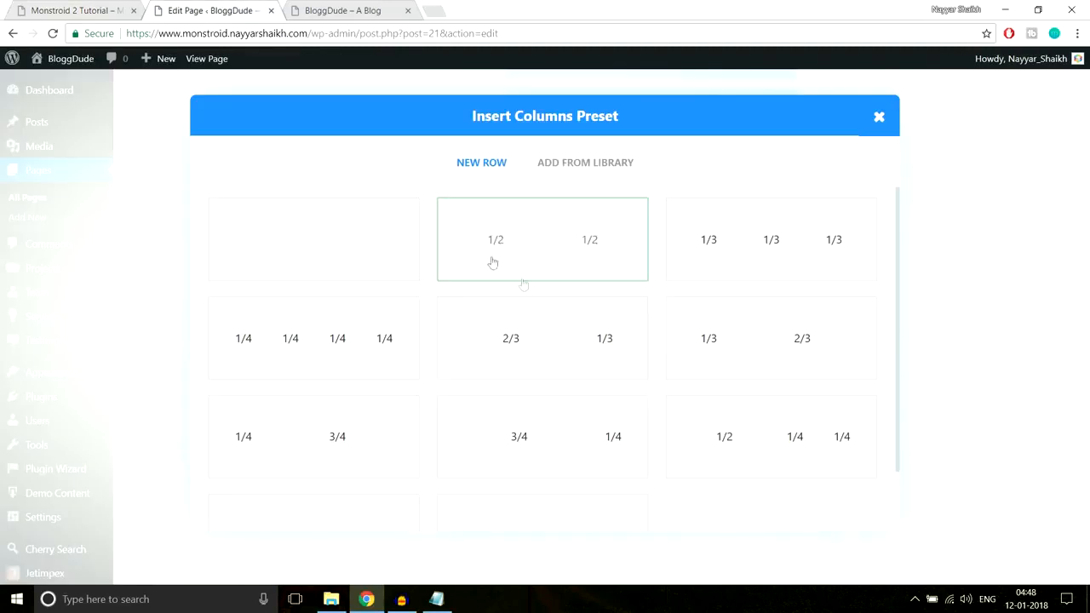
click(541, 261)
scroll(839, 258, down, 3)
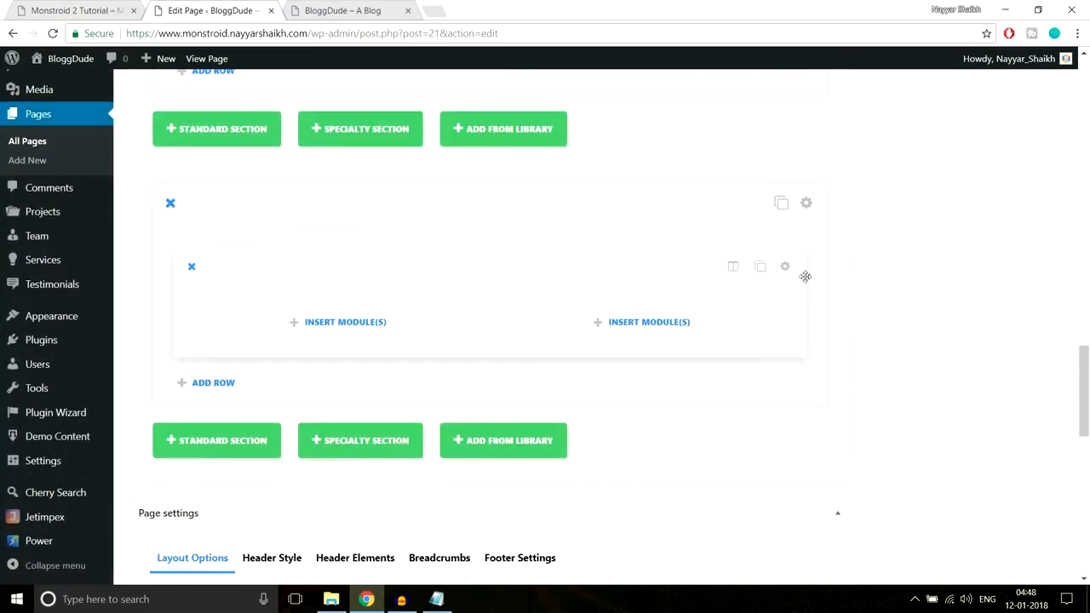
Copy the heading "It's time for you to control every aspect of your business" from the Monstroid2 demo site
click(113, 7)
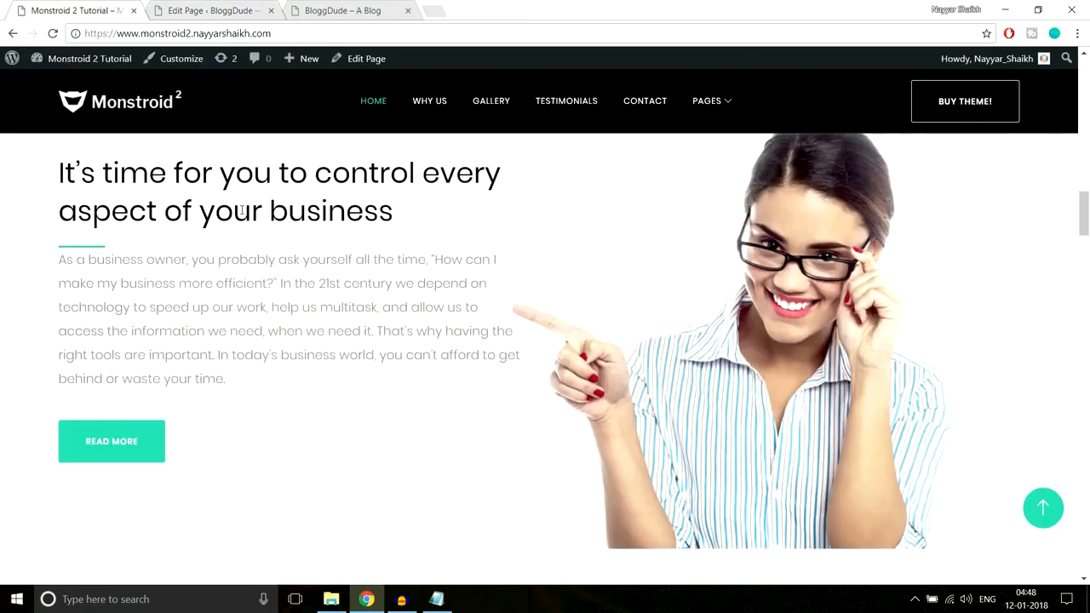
scroll(100, 228, up, 1)
mouse_move(64, 230)
mouse_down()
mouse_move(433, 298)
mouse_move(28, 245)
mouse_move(58, 239)
mouse_up()
key(ctrl+c)
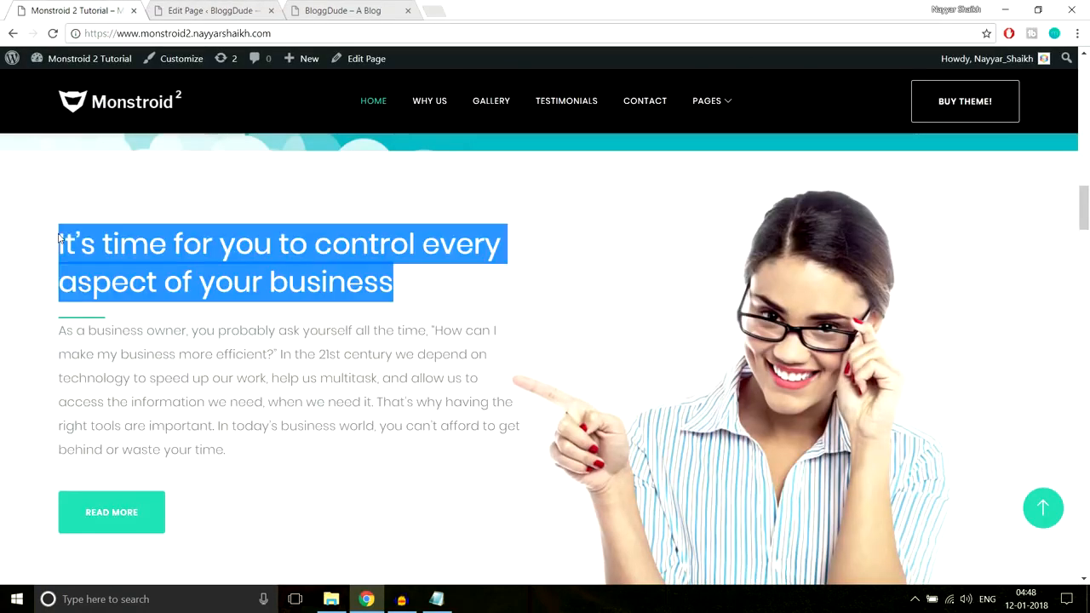
Insert a Text module in the new row's first column and paste the copied heading as its content
click(200, 10)
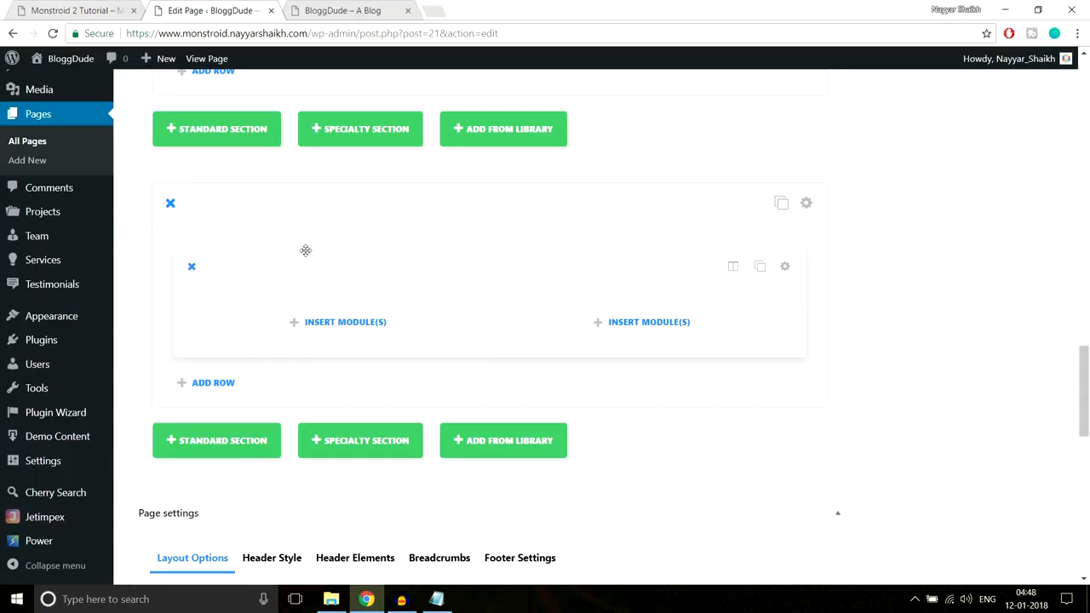
click(316, 321)
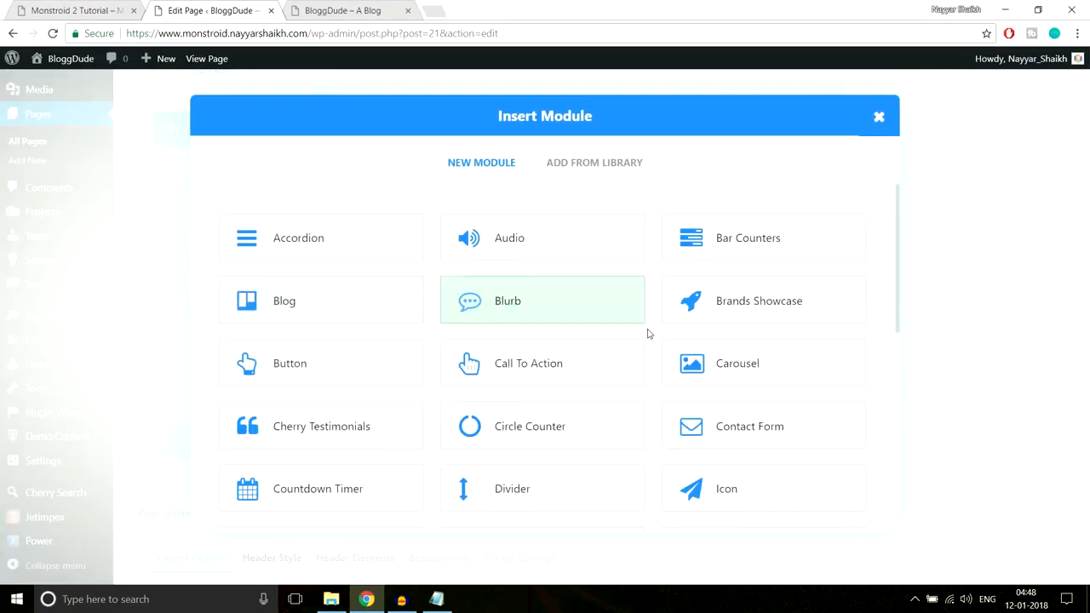
scroll(647, 333, down, 5)
scroll(648, 333, down, 2)
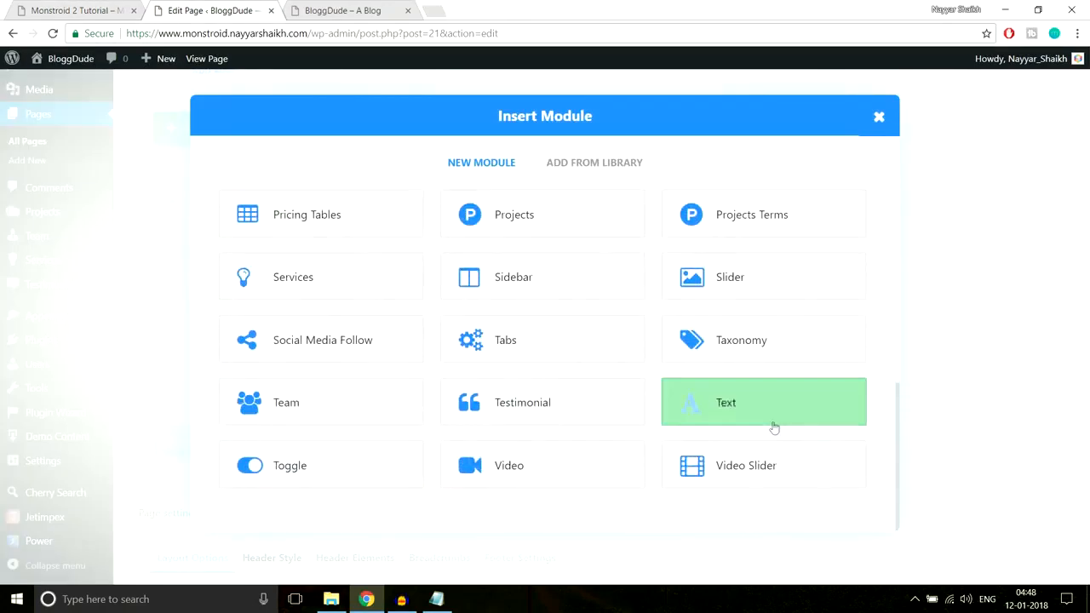
click(724, 409)
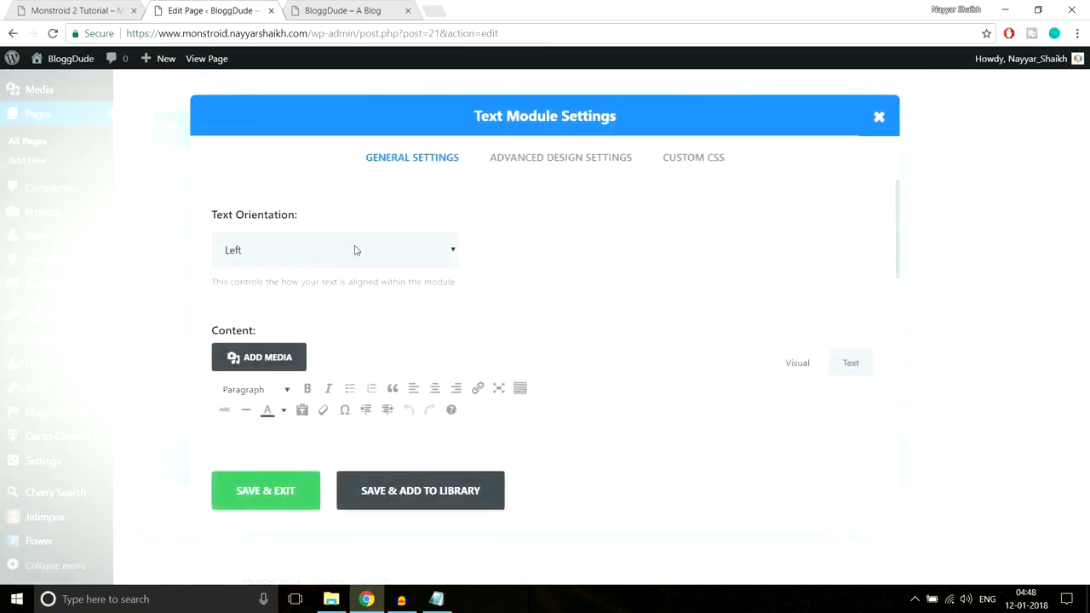
scroll(576, 254, down, 2)
click(450, 315)
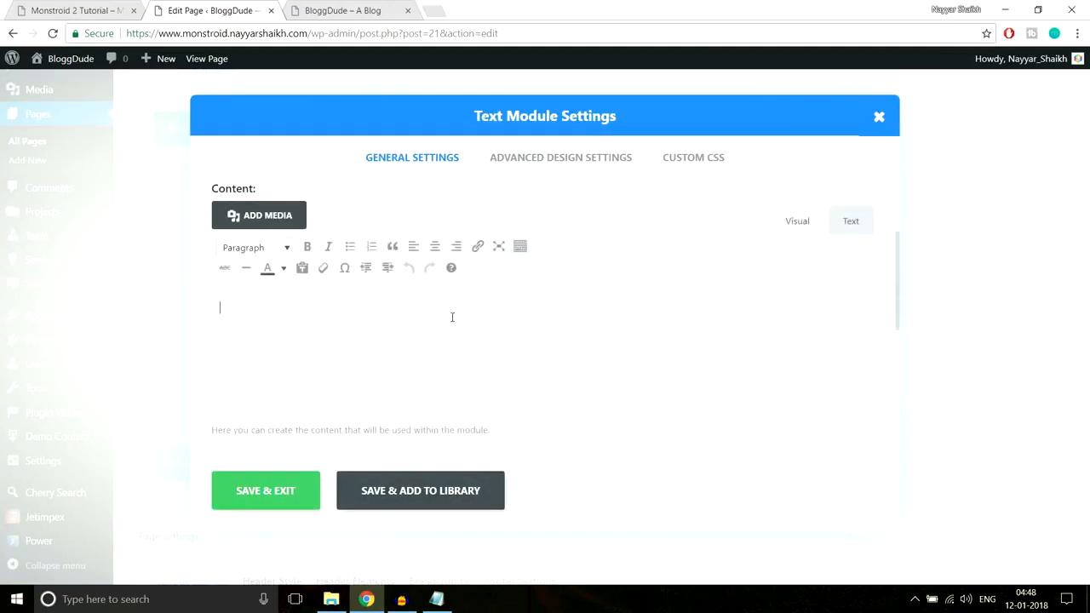
key(ctrl+v)
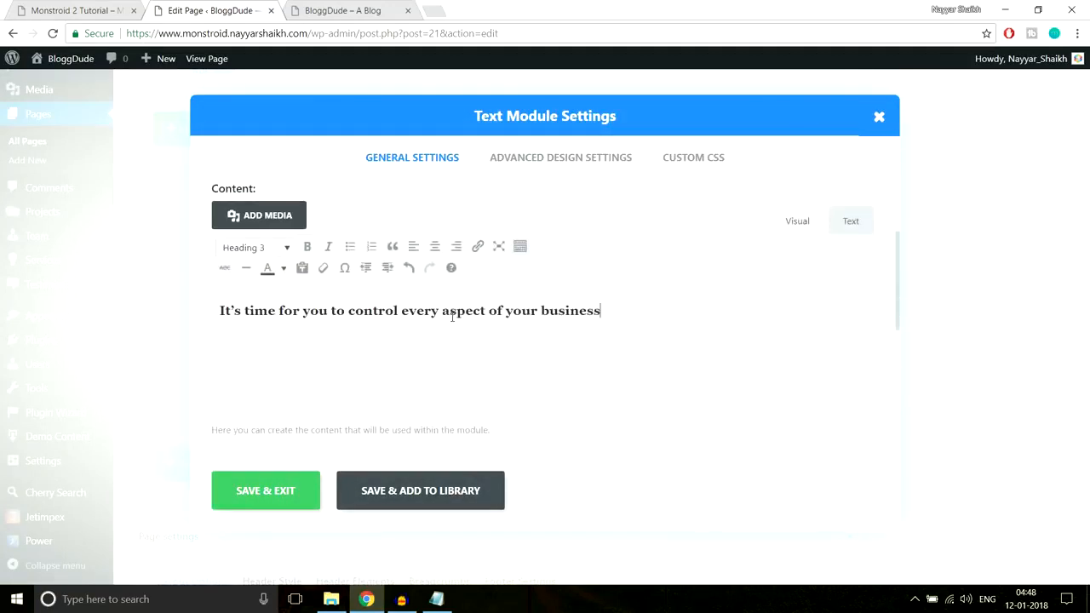
Check the demo heading's underline and bring up the "Line After Left" CSS in the CSS Notepad file
click(42, 9)
click(312, 245)
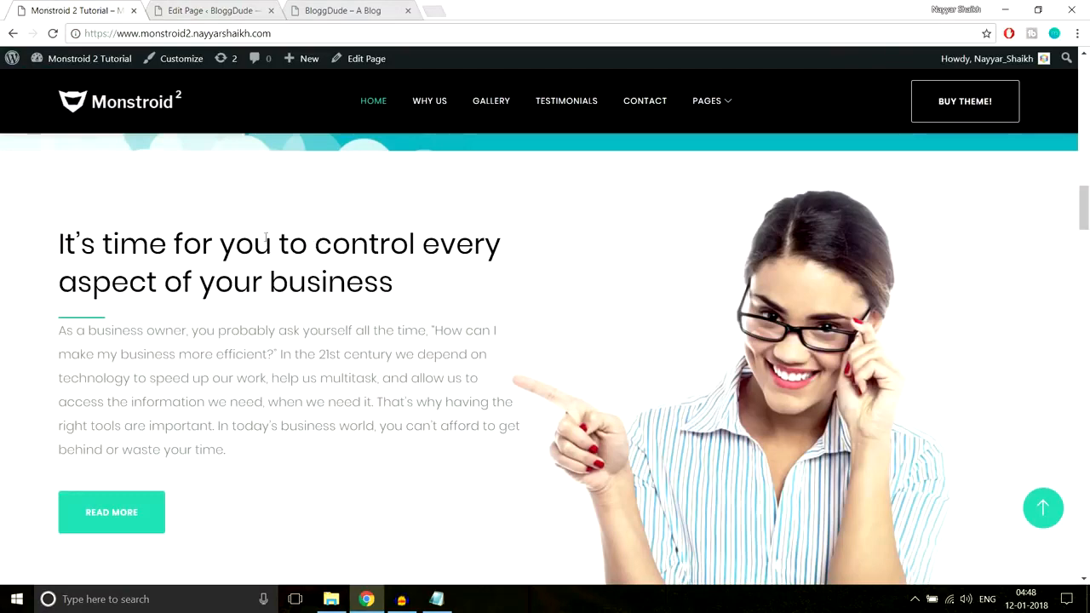
click(213, 10)
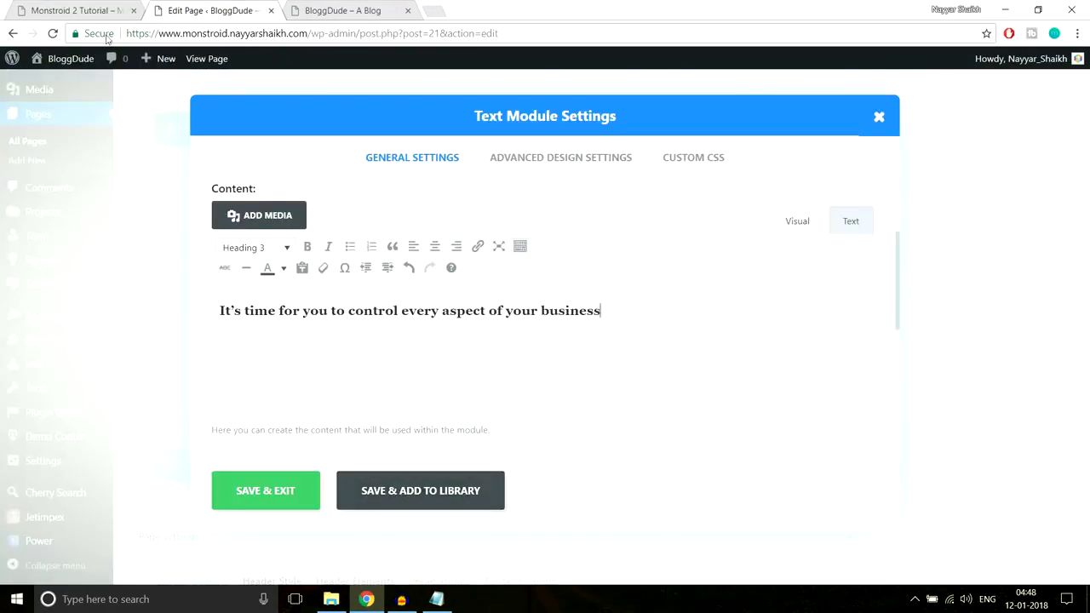
click(81, 10)
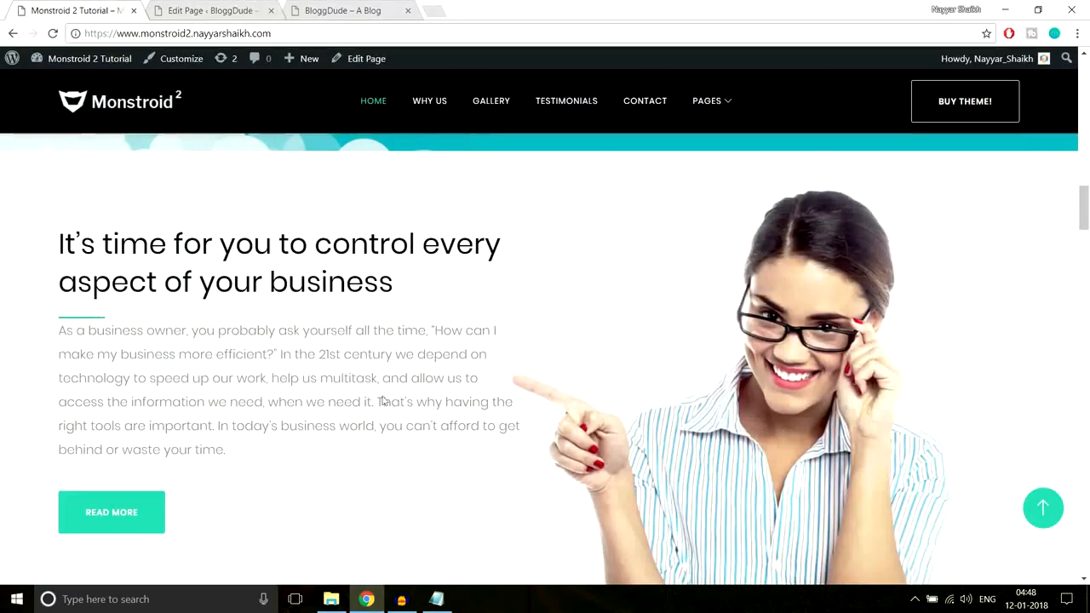
click(436, 599)
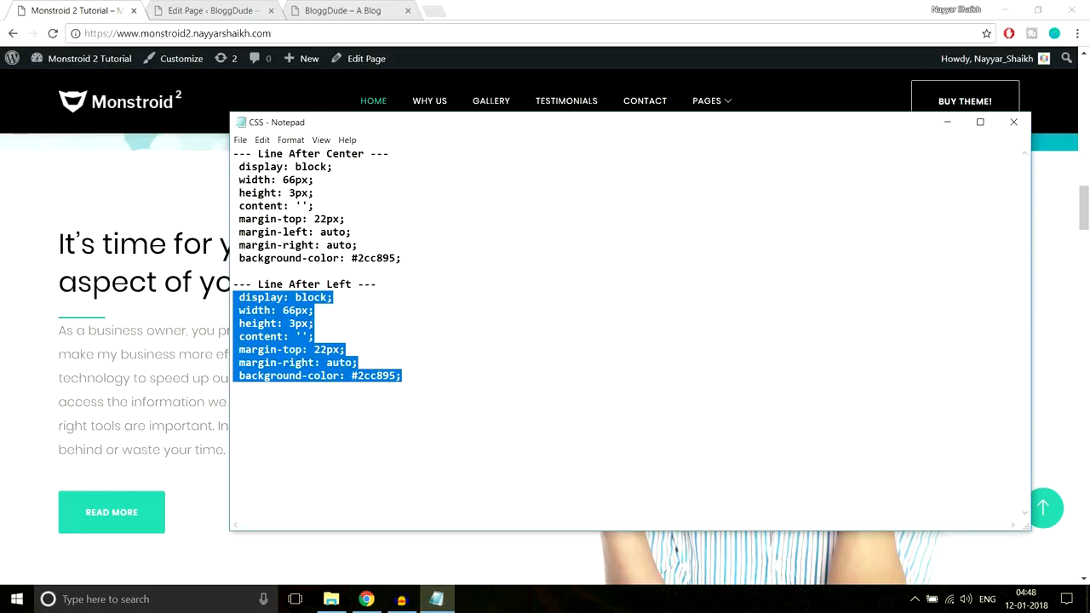
click(207, 122)
Paste the "Line After Left" CSS into the After custom CSS of the heading's Text module and save it
click(208, 10)
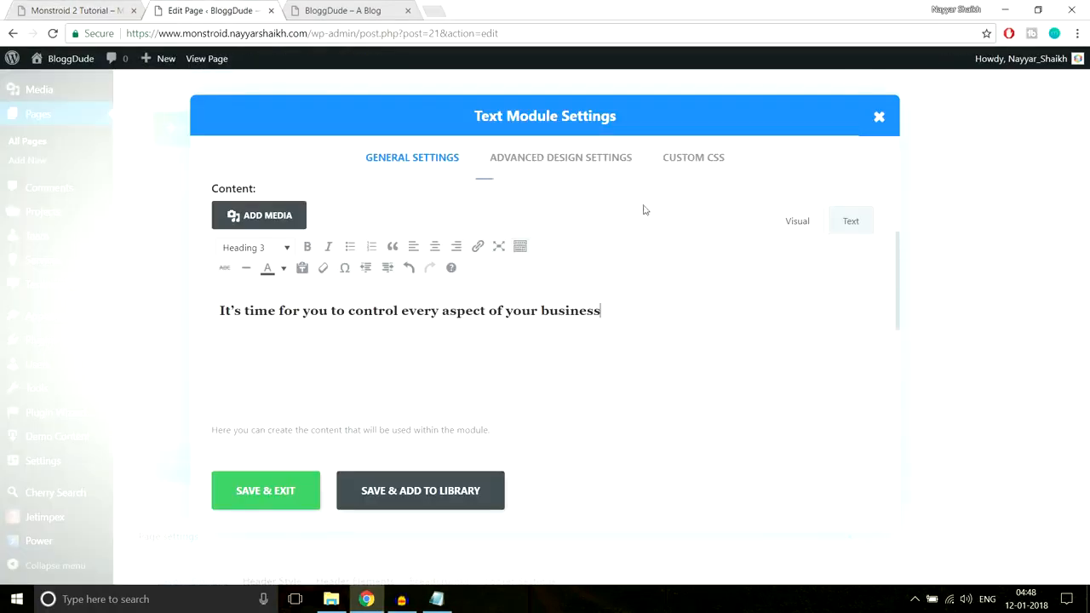
click(676, 171)
scroll(684, 243, down, 5)
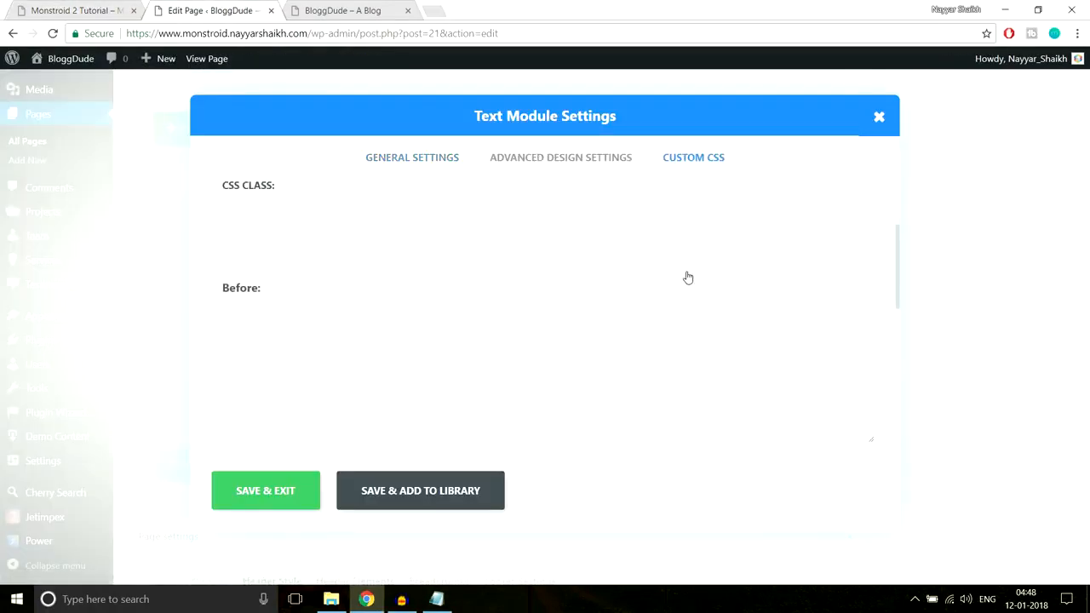
click(389, 316)
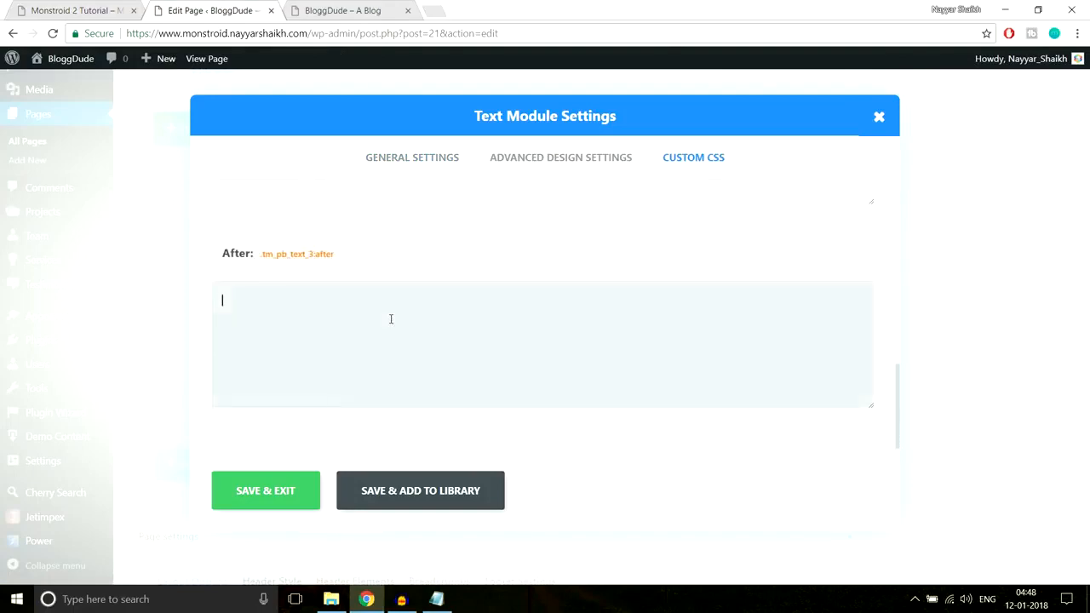
text(display: block; width: 66px; height: 3px; content: ''; margin-top: 22px; margin-right: auto; background-color: #2cc895;)
click(294, 497)
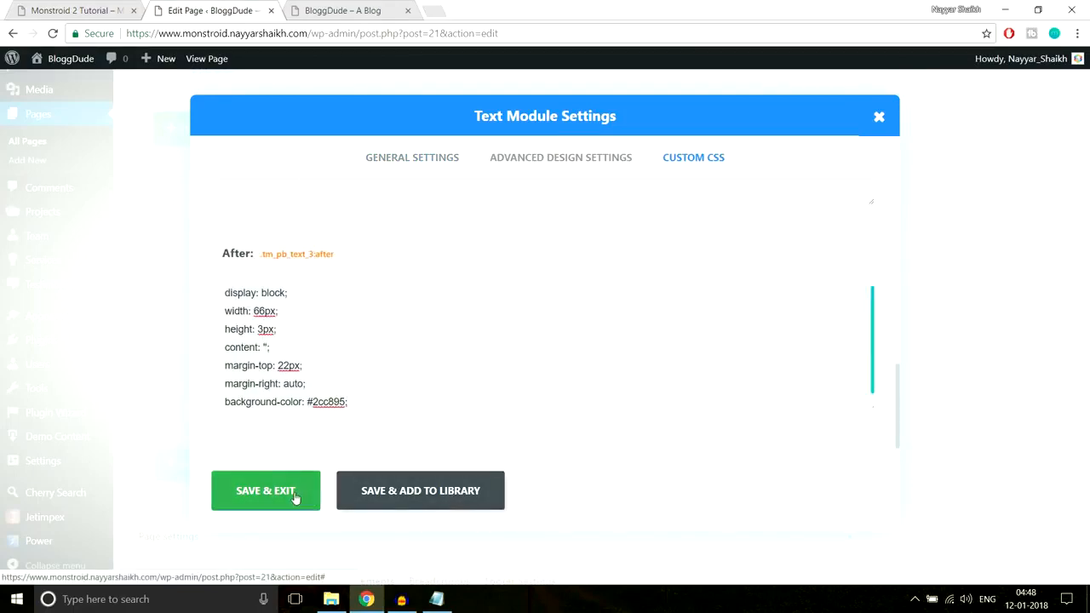
Check the demo's heading and paragraph, and set the heading Text module's bottom custom padding to 30px and save it
click(90, 11)
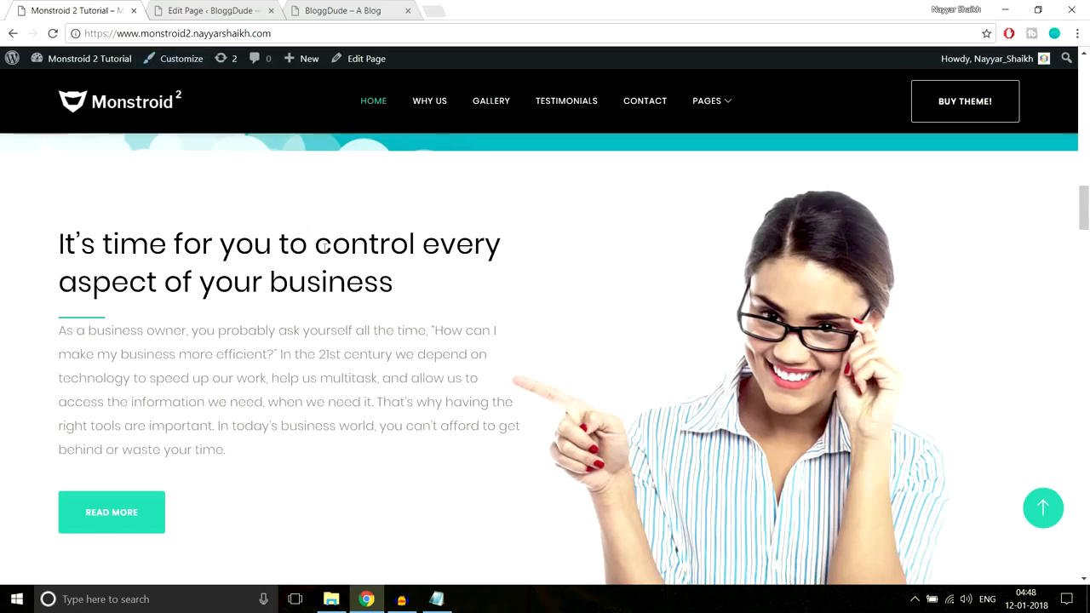
scroll(327, 249, down, 2)
scroll(159, 243, up, 2)
drag(56, 334, 252, 460)
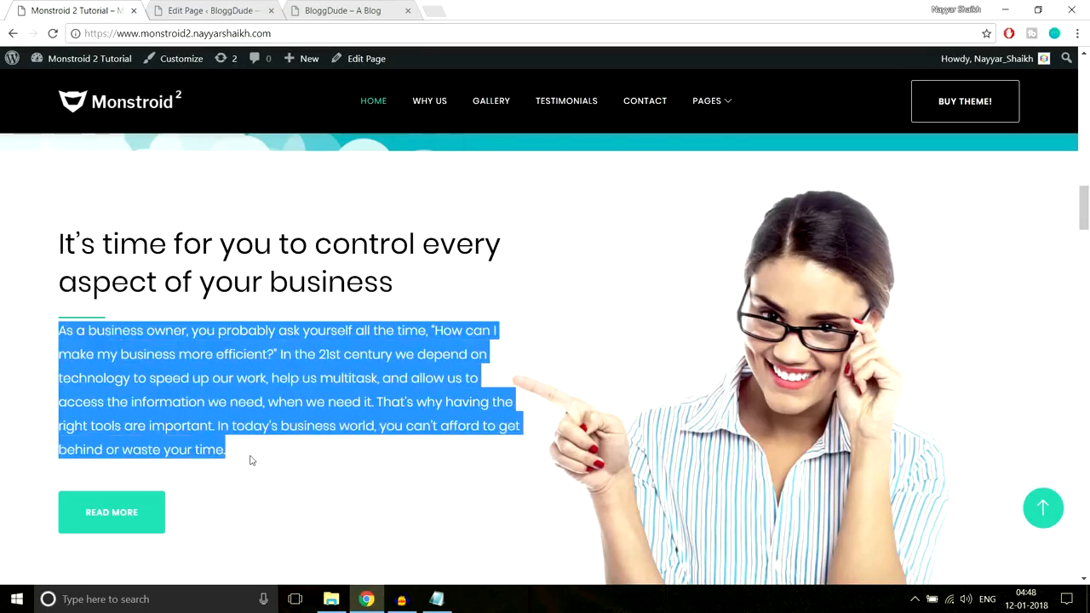
click(186, 411)
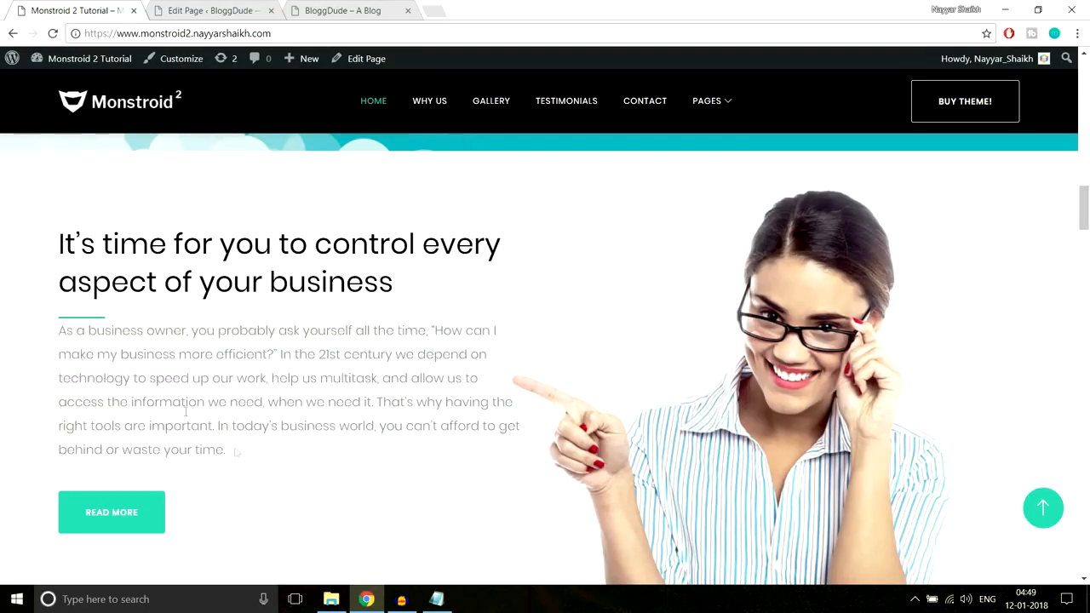
click(232, 11)
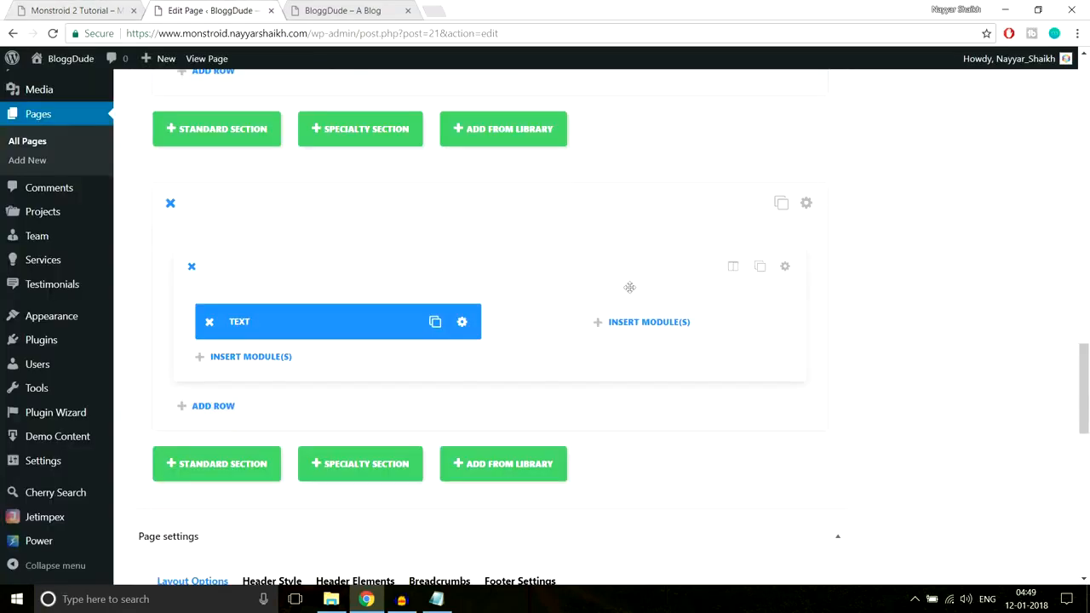
click(461, 323)
click(554, 163)
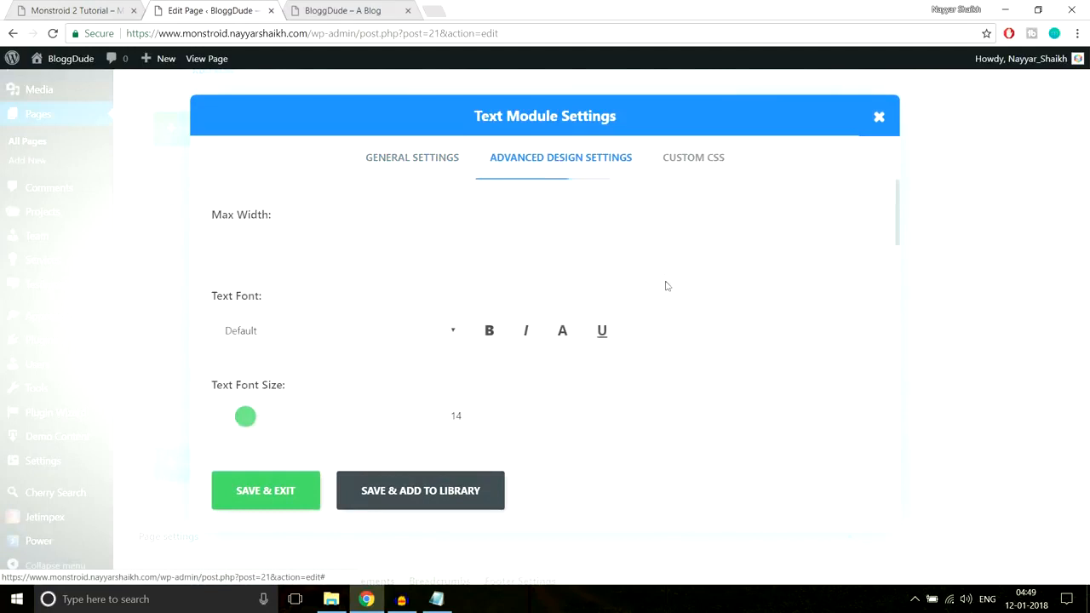
scroll(664, 281, down, 5)
scroll(667, 294, down, 3)
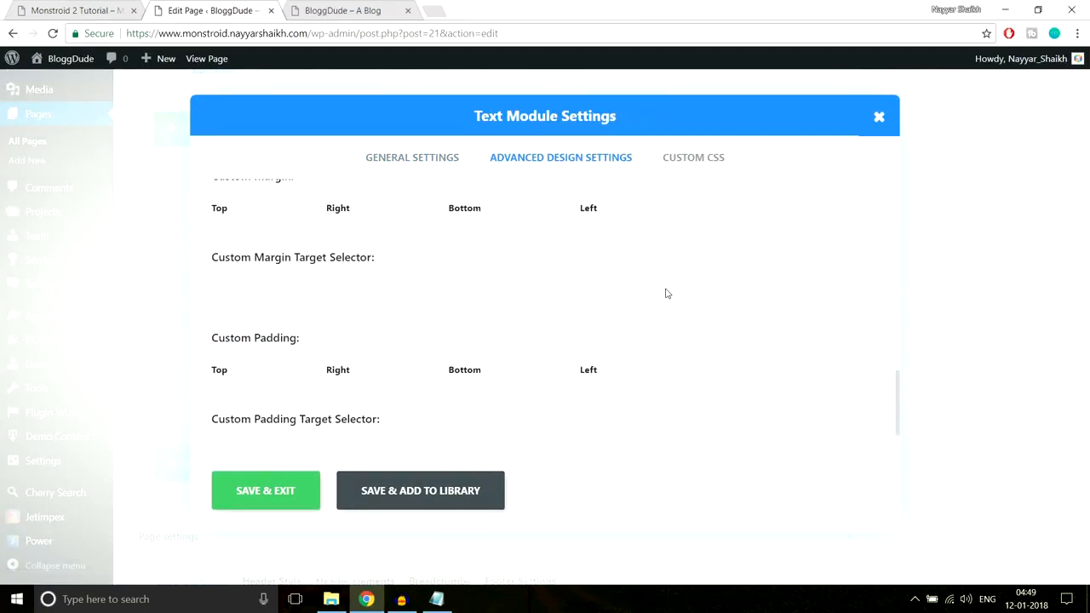
scroll(469, 412, down, 1)
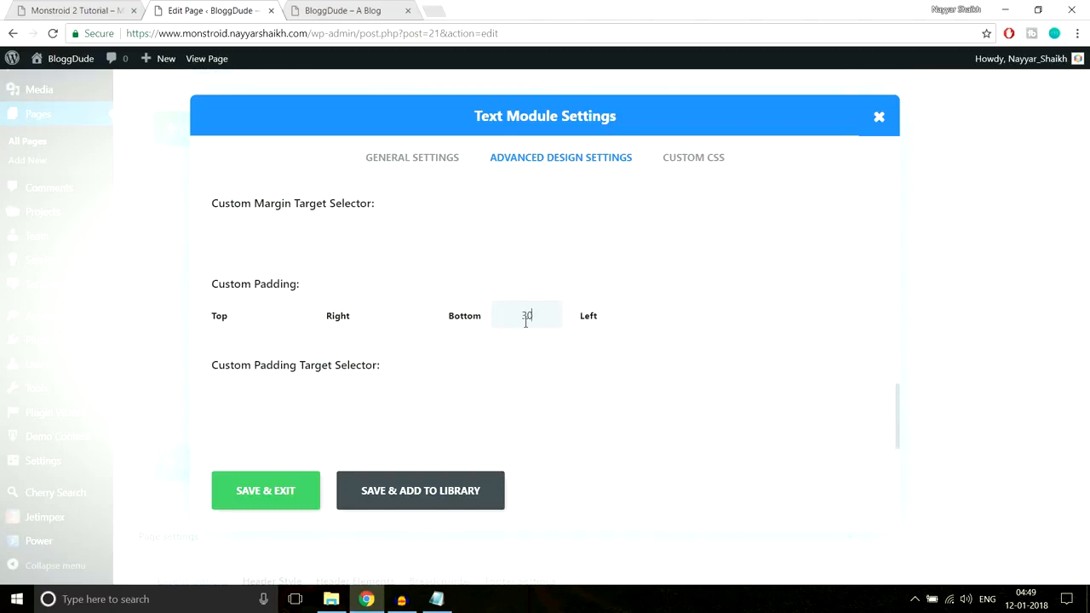
click(271, 494)
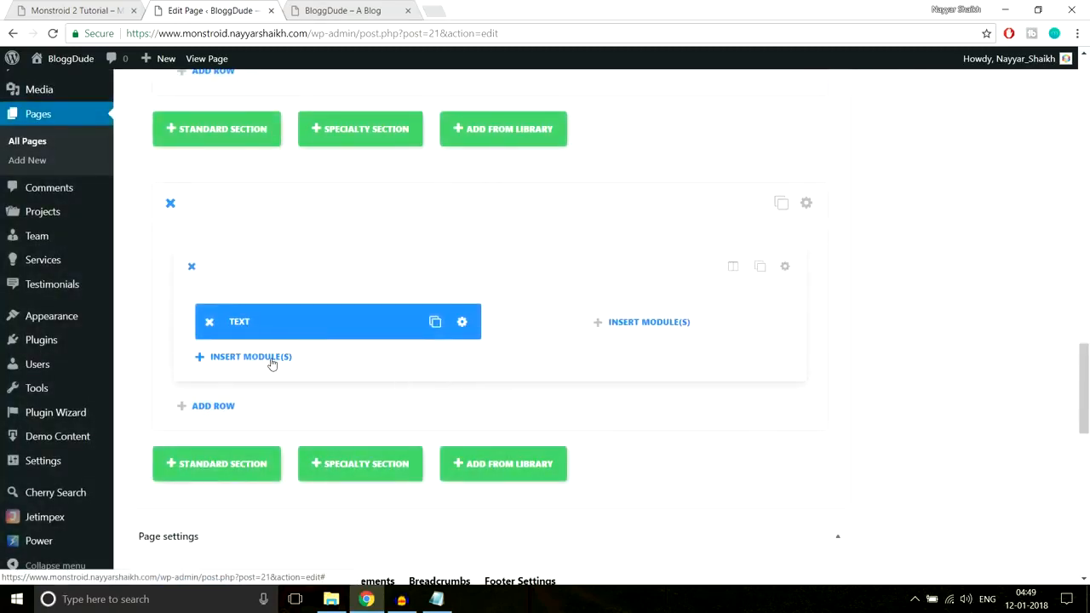
Insert a second Text module in the row's first column and copy the demo's paragraph below the heading
click(271, 361)
scroll(660, 402, down, 5)
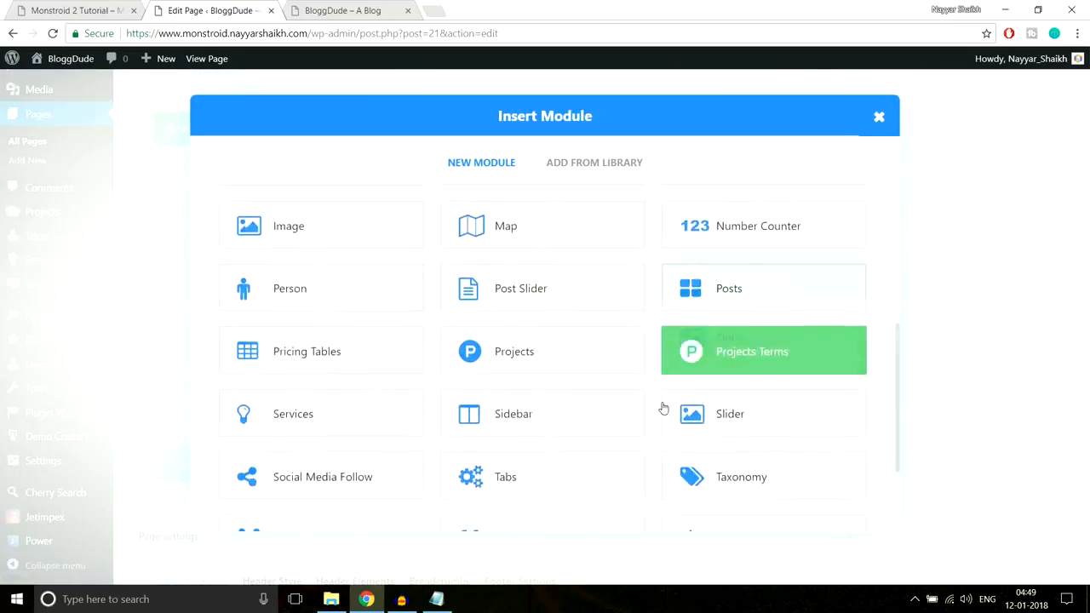
click(726, 400)
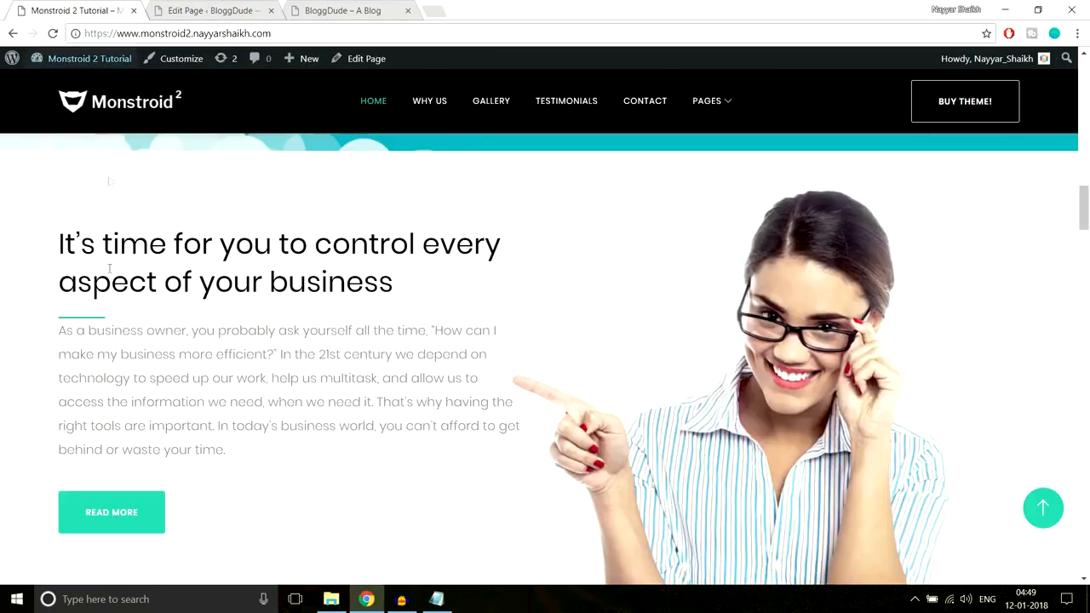
drag(60, 336, 273, 473)
key(ctrl+c)
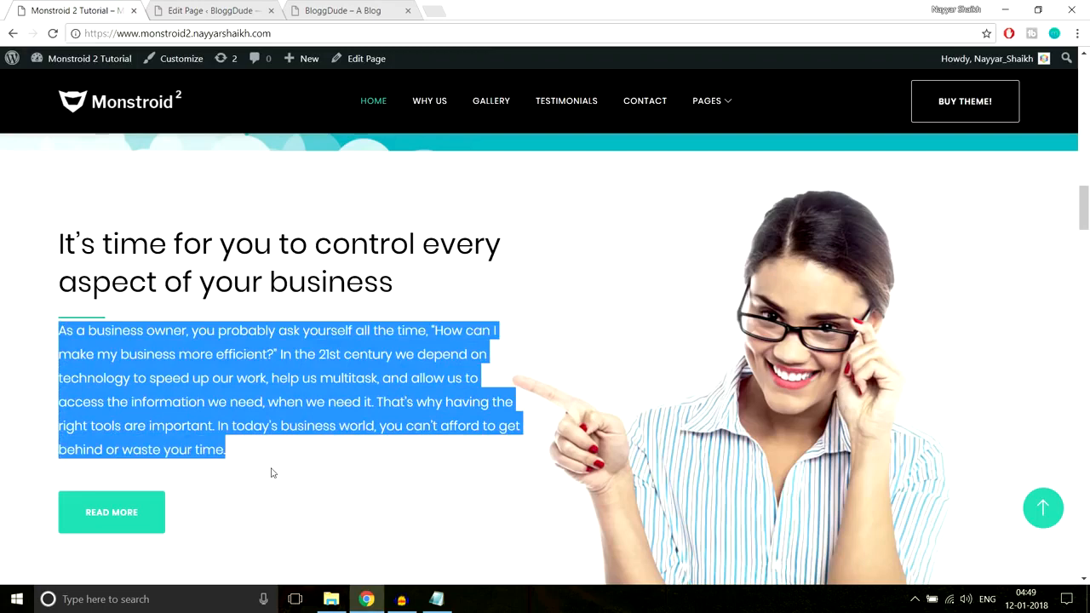
Paste the copied "As a business owner" paragraph as the new Text module's content and save it
click(228, 12)
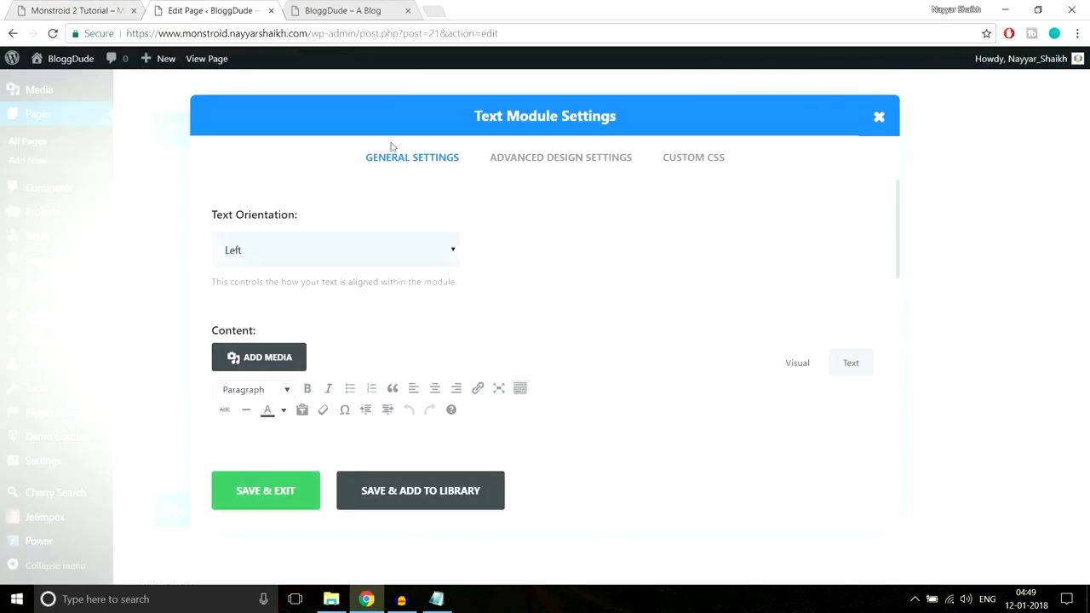
scroll(397, 258, down, 3)
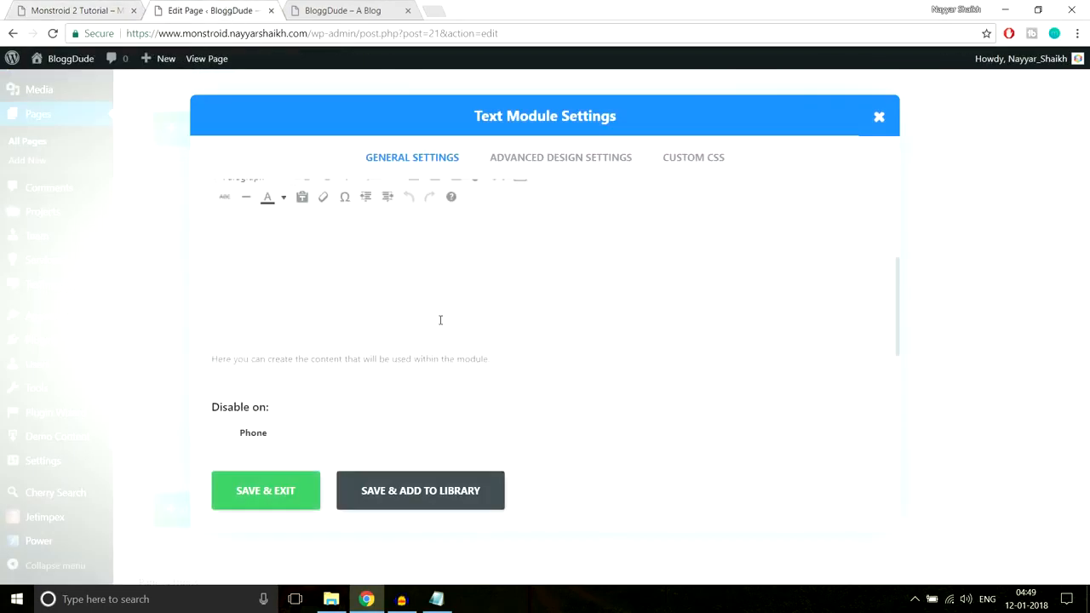
click(440, 319)
key(ctrl+v)
scroll(450, 315, up, 1)
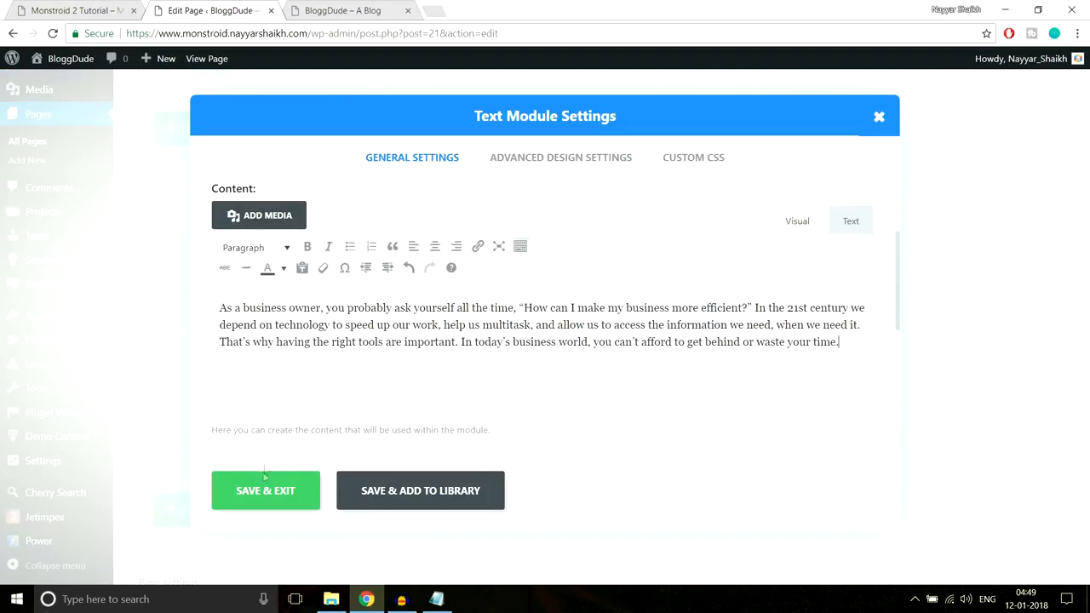
click(247, 492)
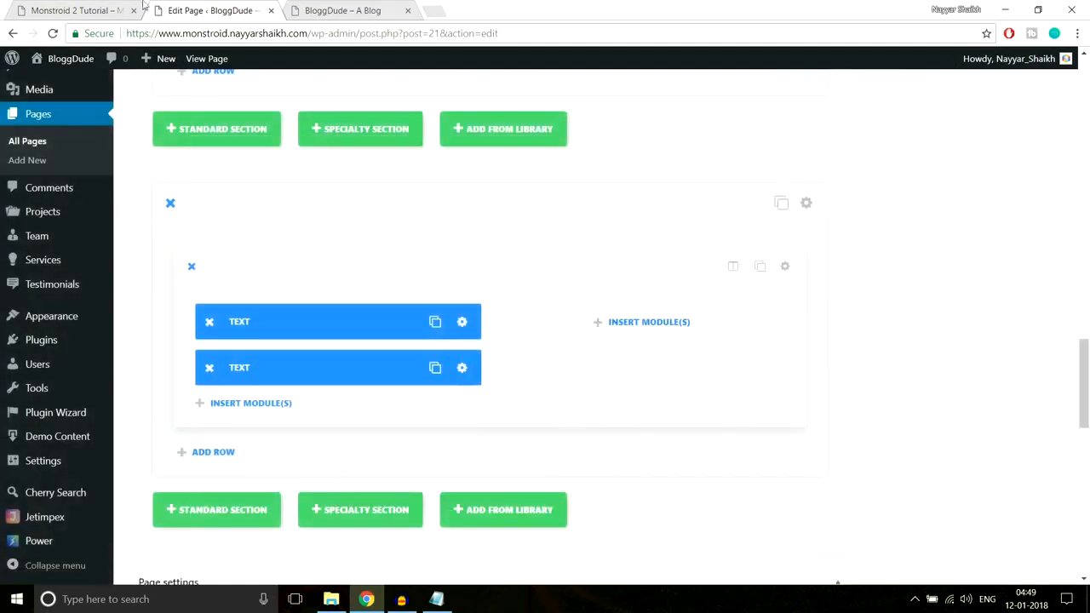
Check the demo's gap between paragraph and button, and set the paragraph Text module's bottom custom padding to 30px and save it
click(77, 10)
scroll(146, 403, down, 1)
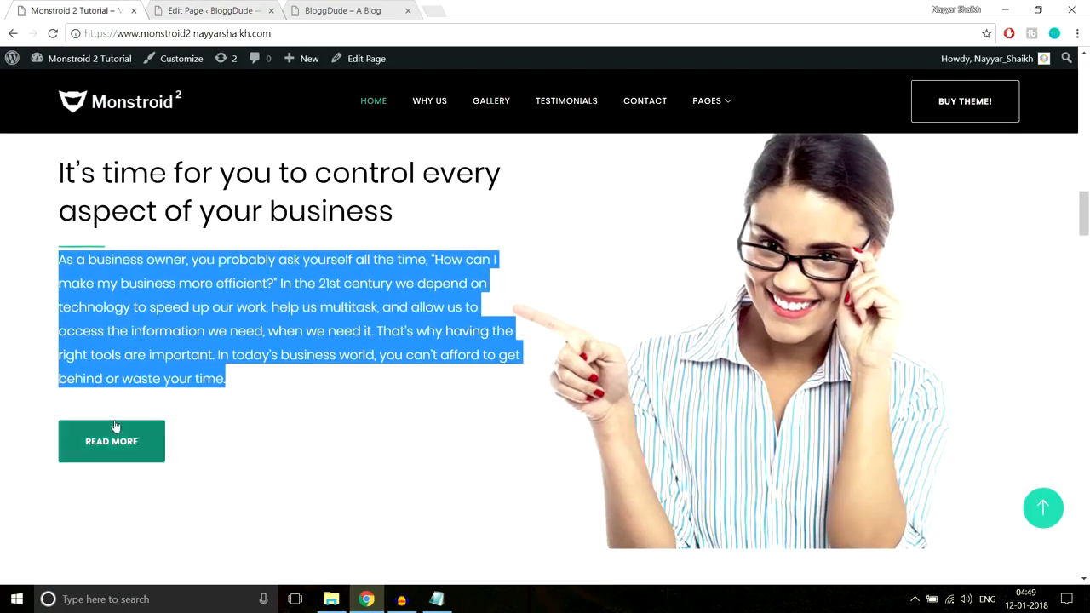
click(139, 413)
click(183, 10)
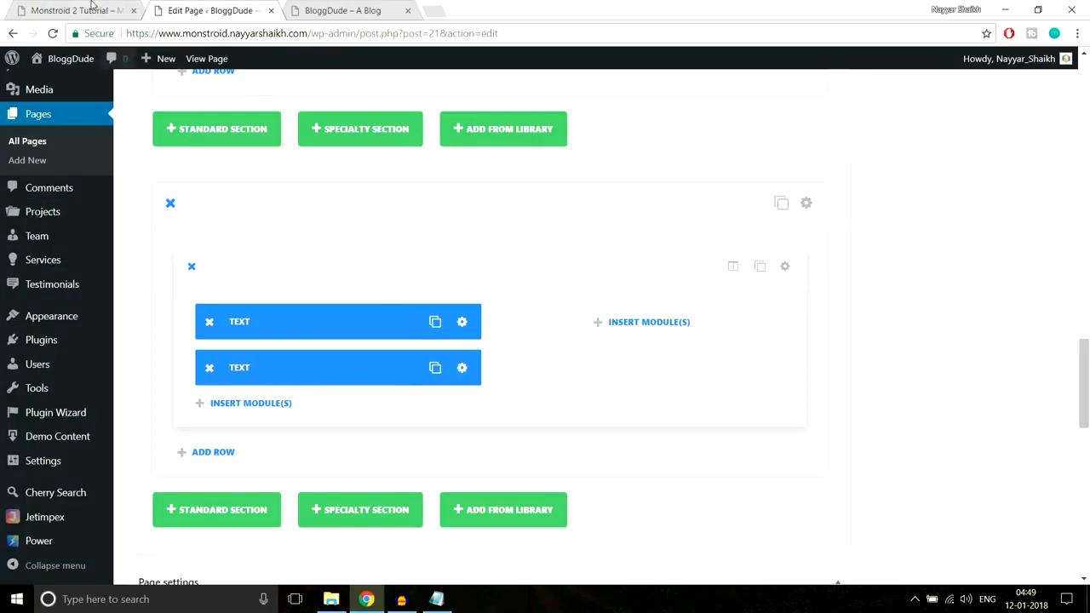
click(120, 10)
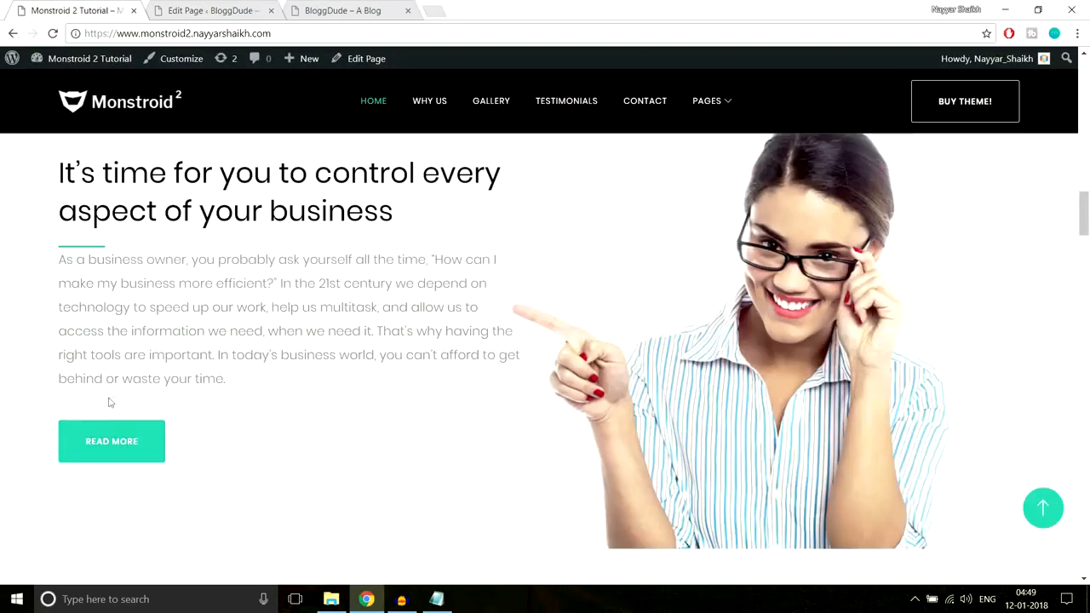
click(205, 10)
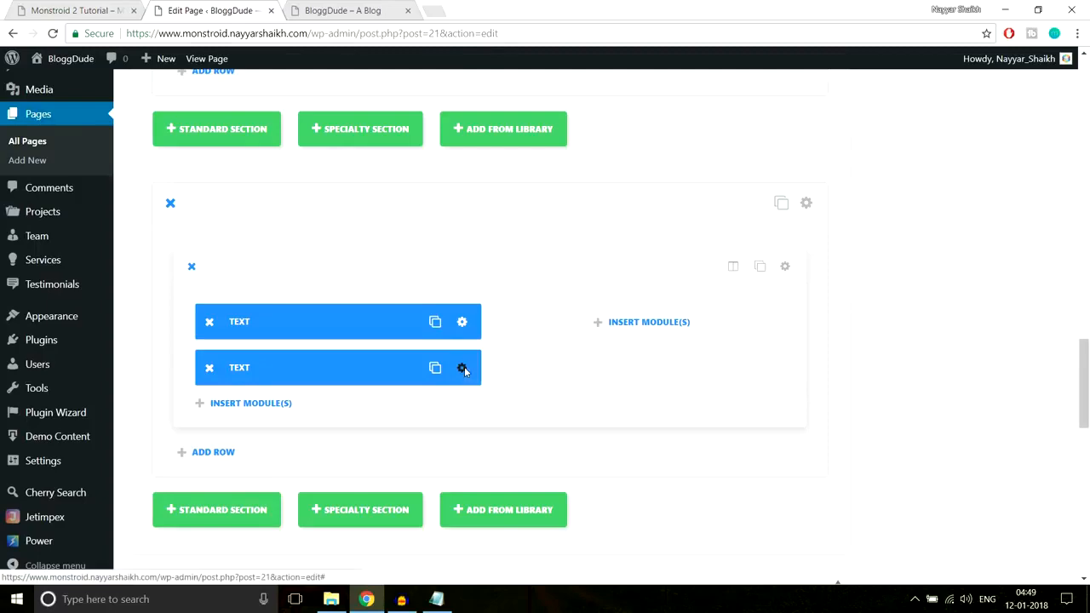
click(466, 369)
click(551, 160)
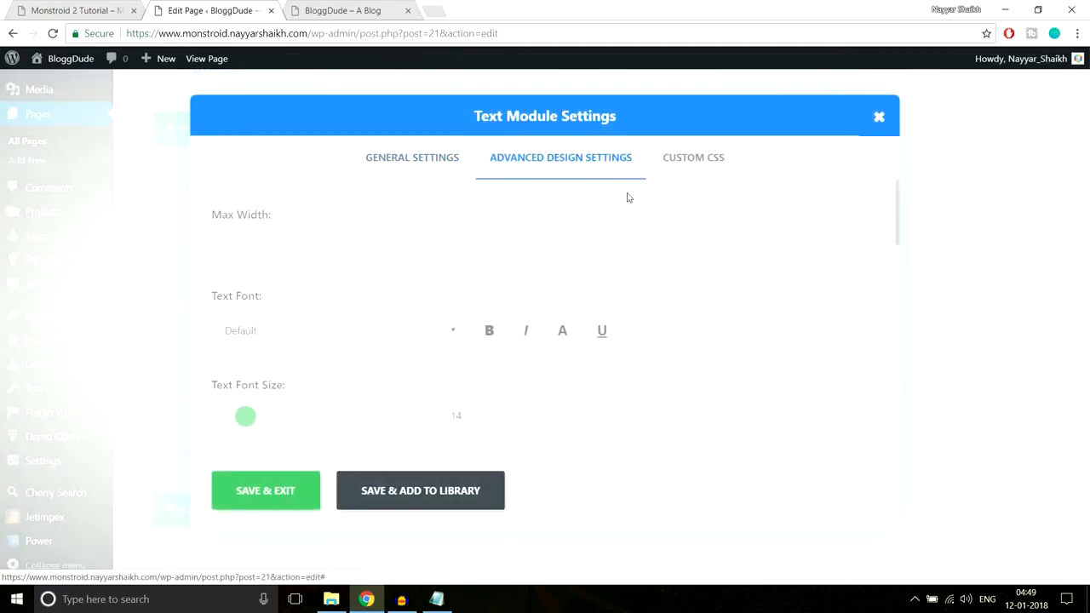
scroll(645, 283, down, 10)
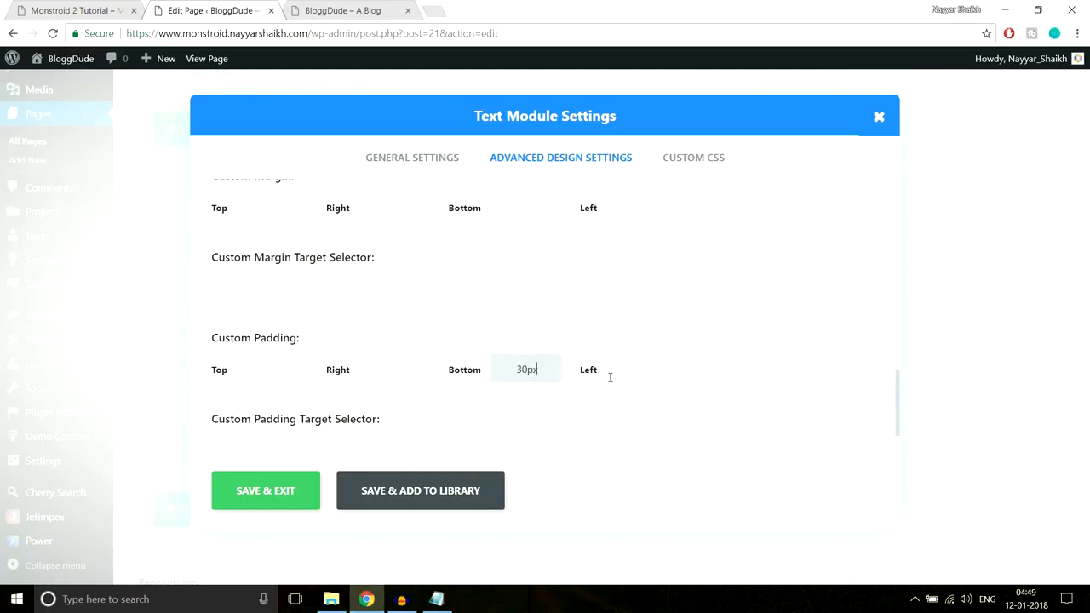
click(266, 490)
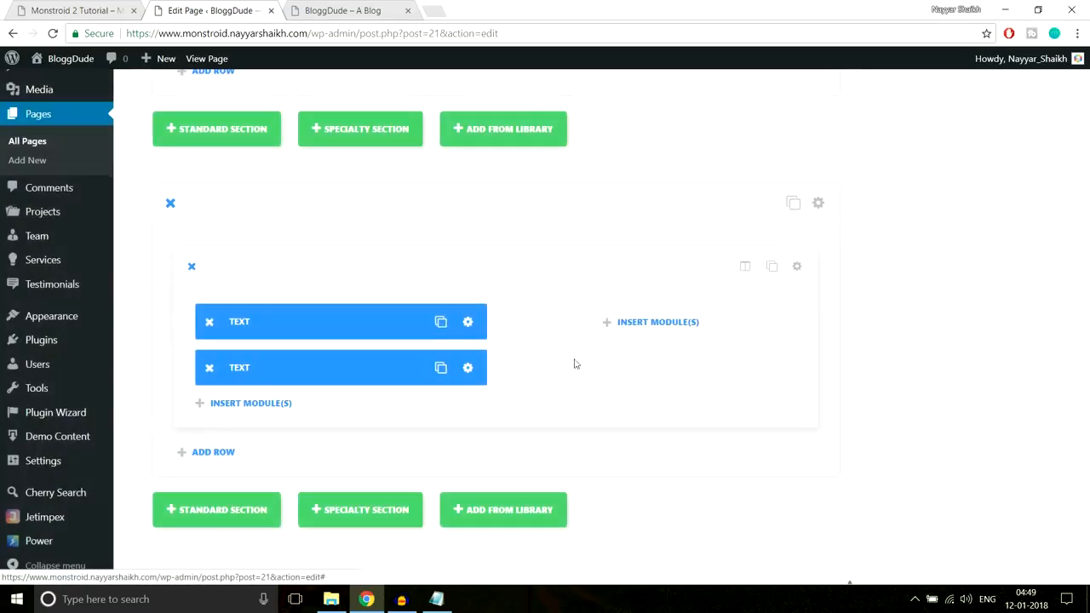
Insert a Button module below the paragraph, check the demo's button, and set the module's URL to #
click(265, 334)
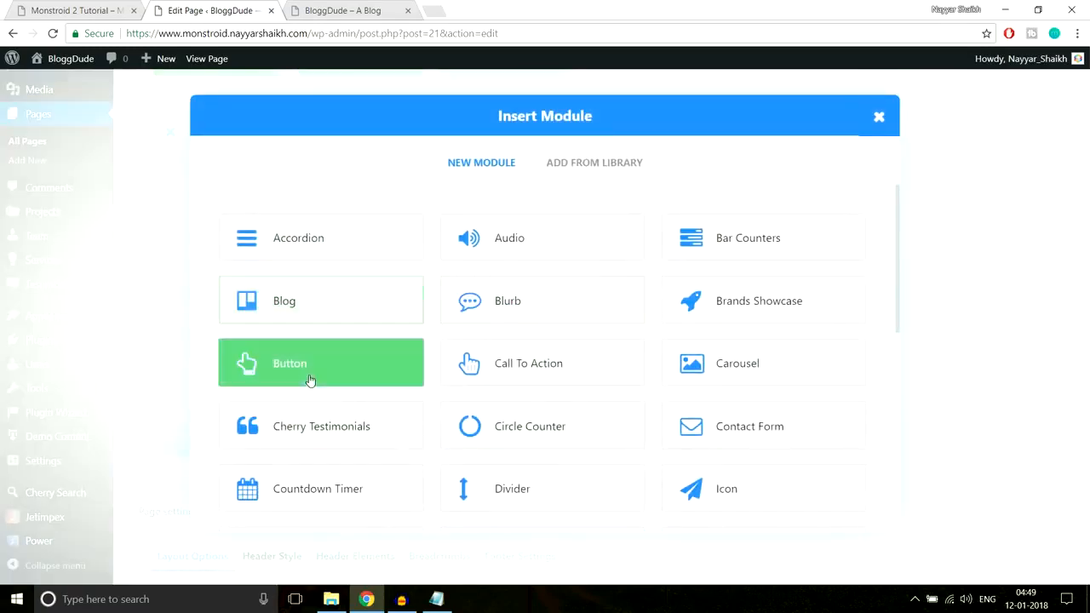
click(311, 366)
click(104, 8)
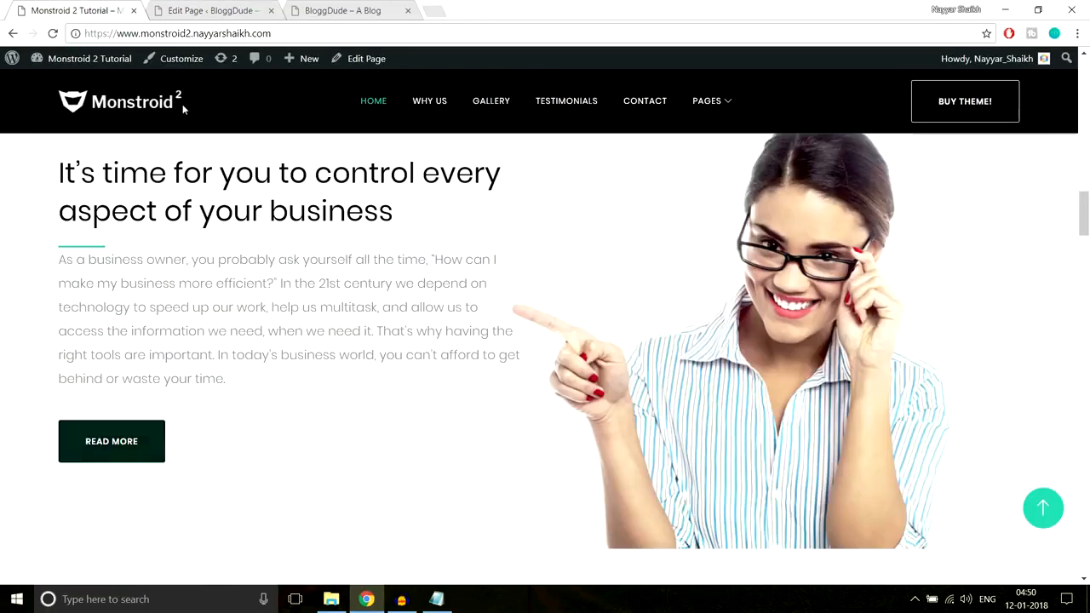
click(213, 11)
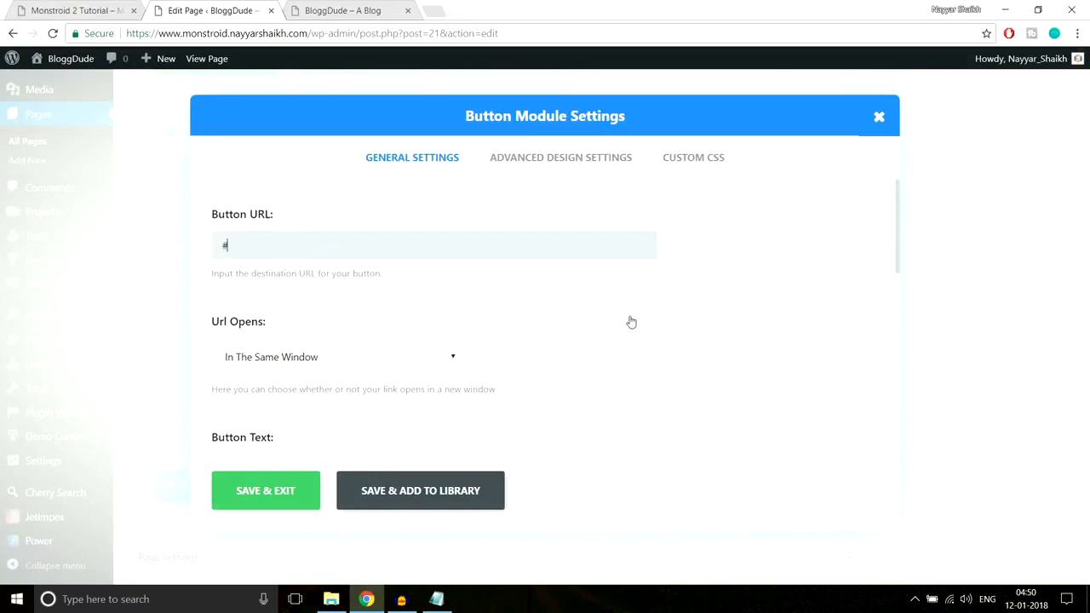
Set the button text to "Read More" and save the Button module
scroll(563, 306, down, 2)
scroll(527, 286, down, 1)
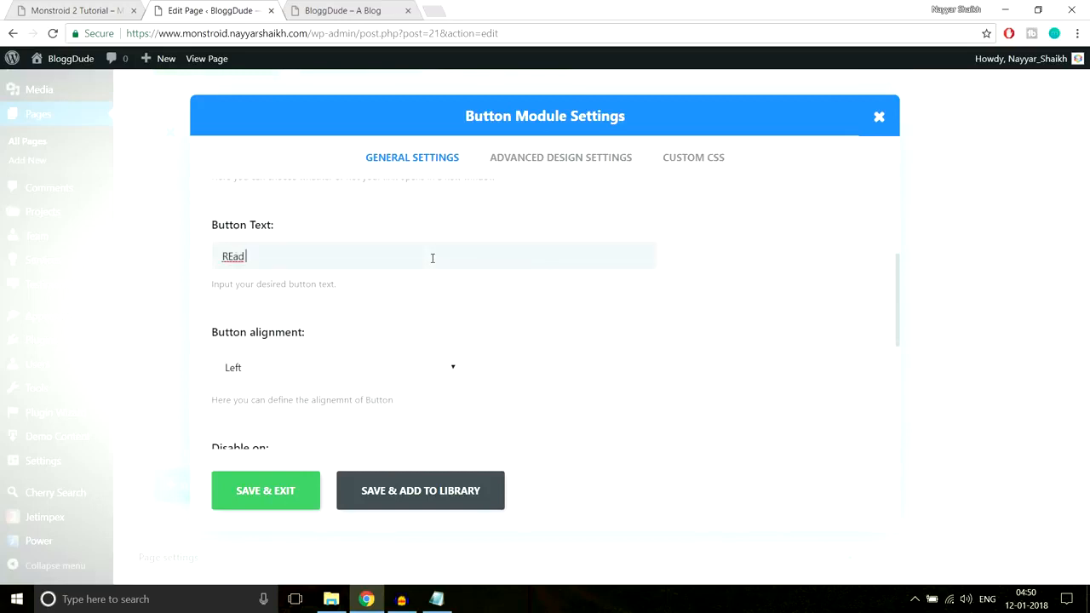
click(232, 256)
key(BackSpace)
text(e)
scroll(671, 315, down, 1)
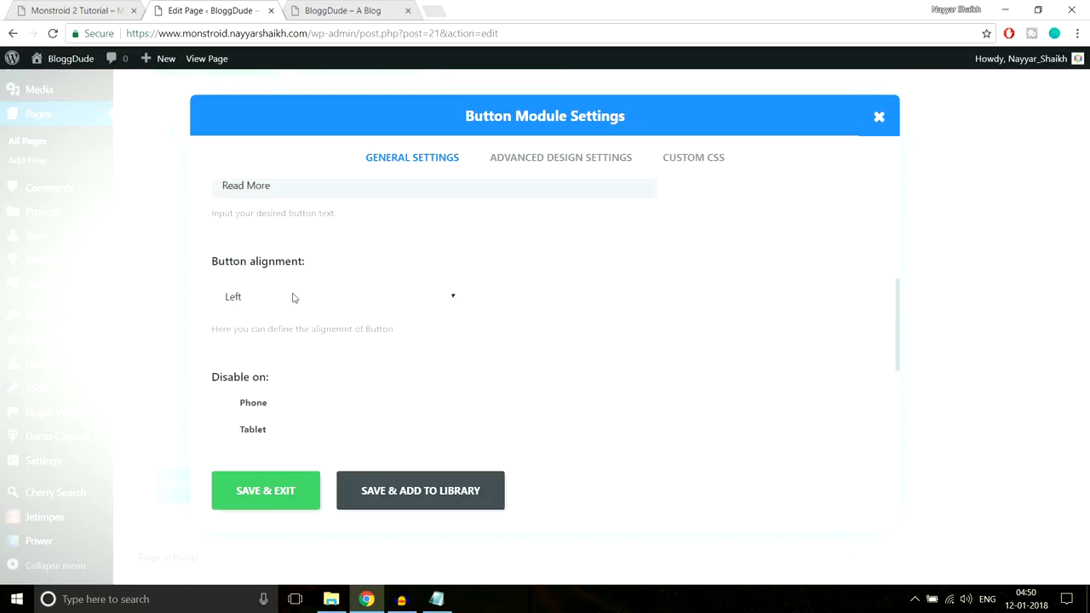
scroll(378, 348, down, 1)
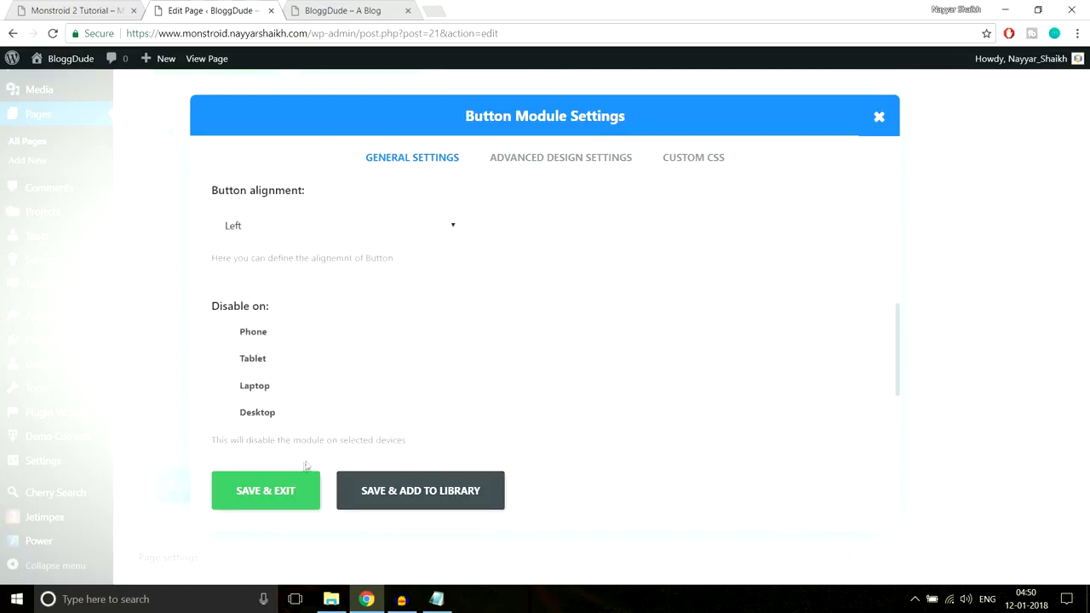
click(281, 492)
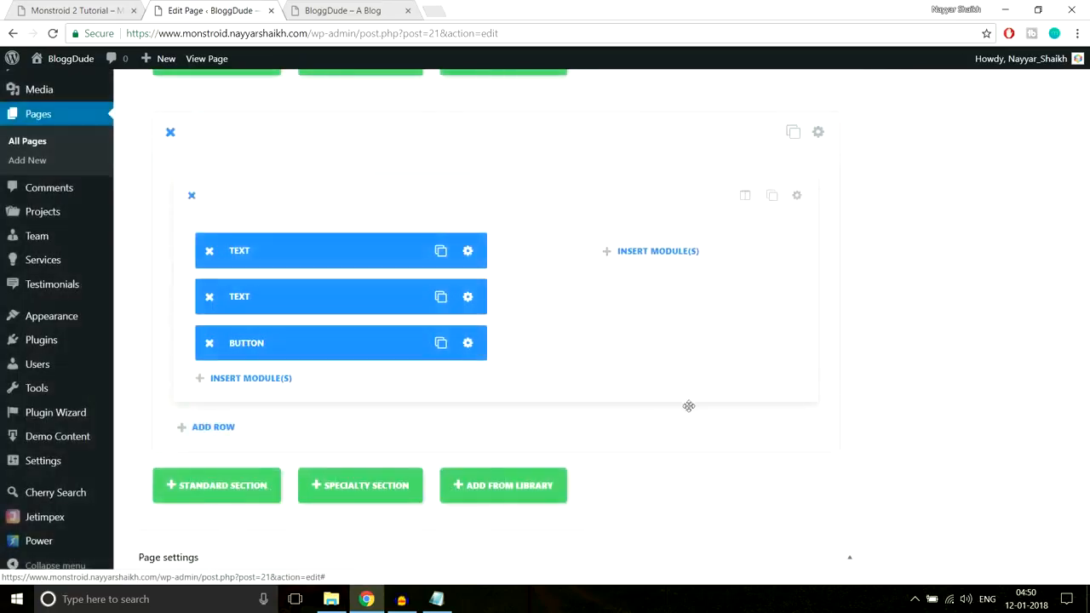
Check the woman image in the demo section and open the background image chooser in the new section's settings
click(76, 10)
scroll(415, 288, up, 2)
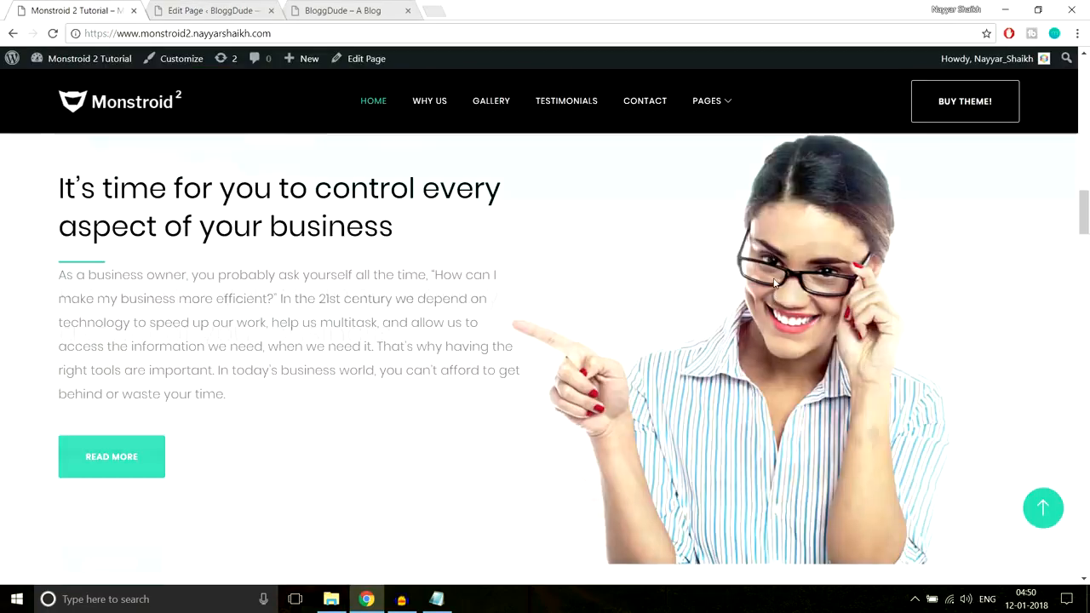
scroll(852, 273, down, 2)
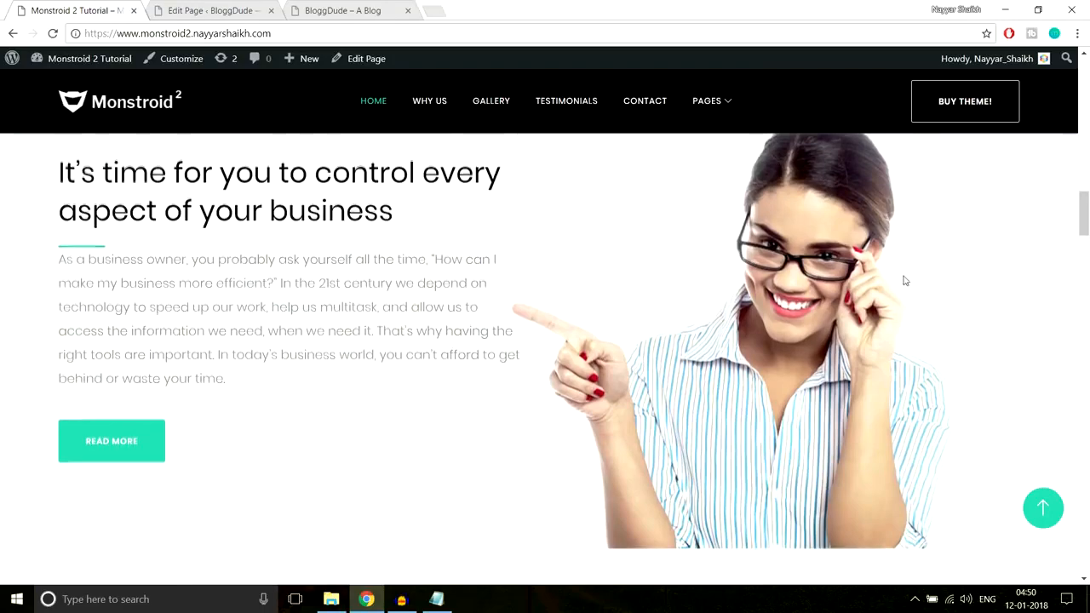
scroll(903, 282, down, 1)
scroll(780, 260, up, 3)
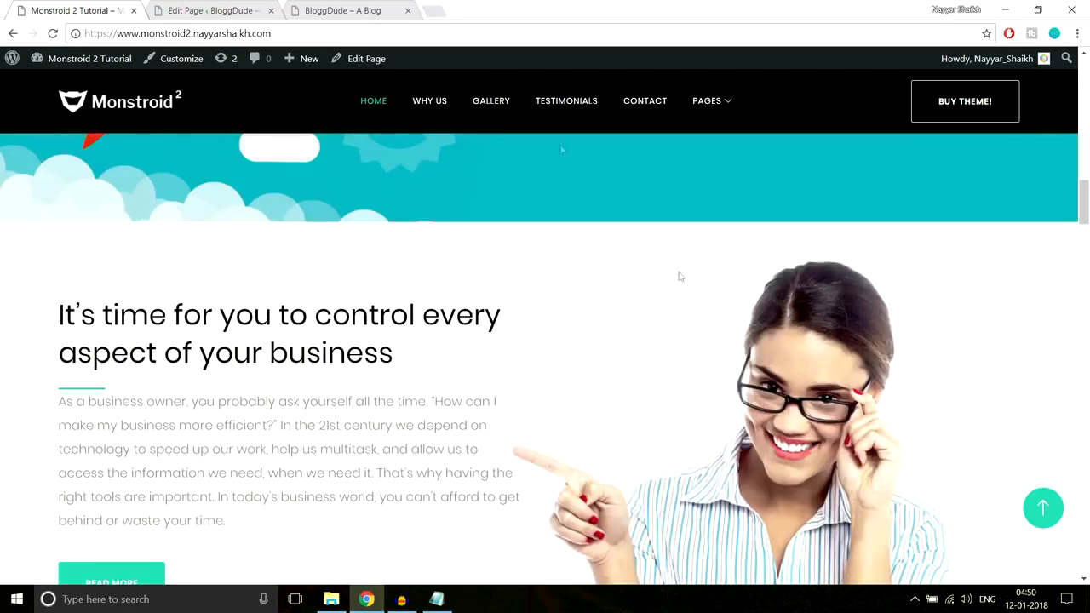
click(225, 10)
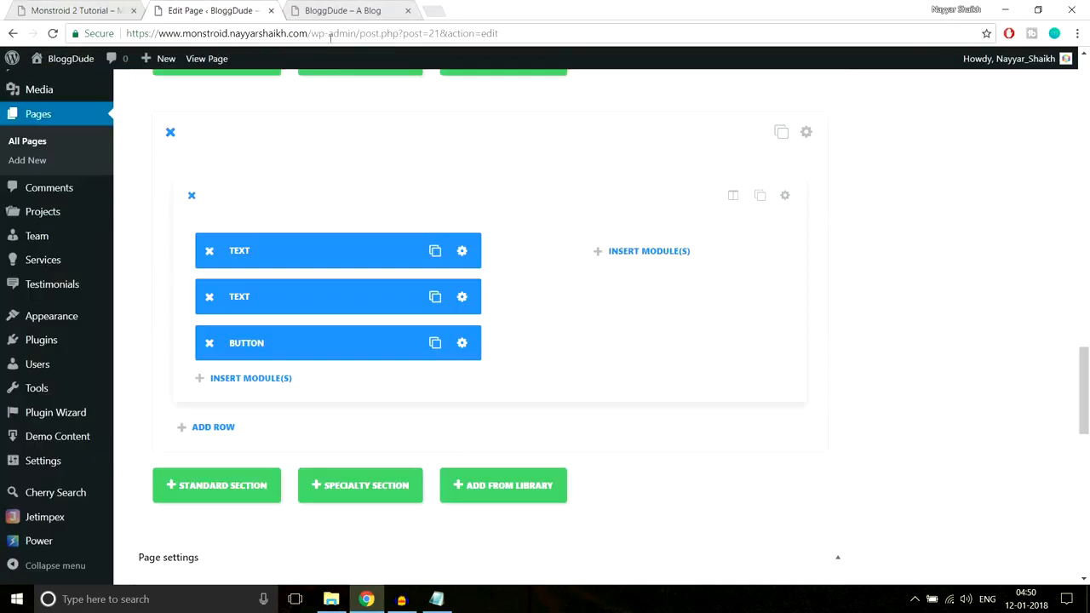
click(808, 134)
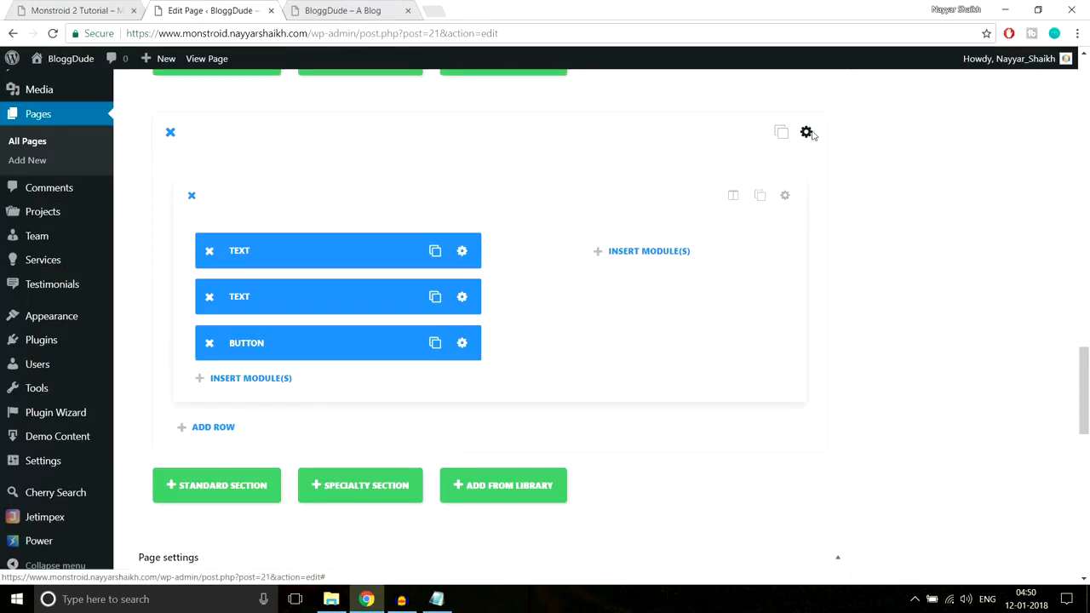
click(626, 244)
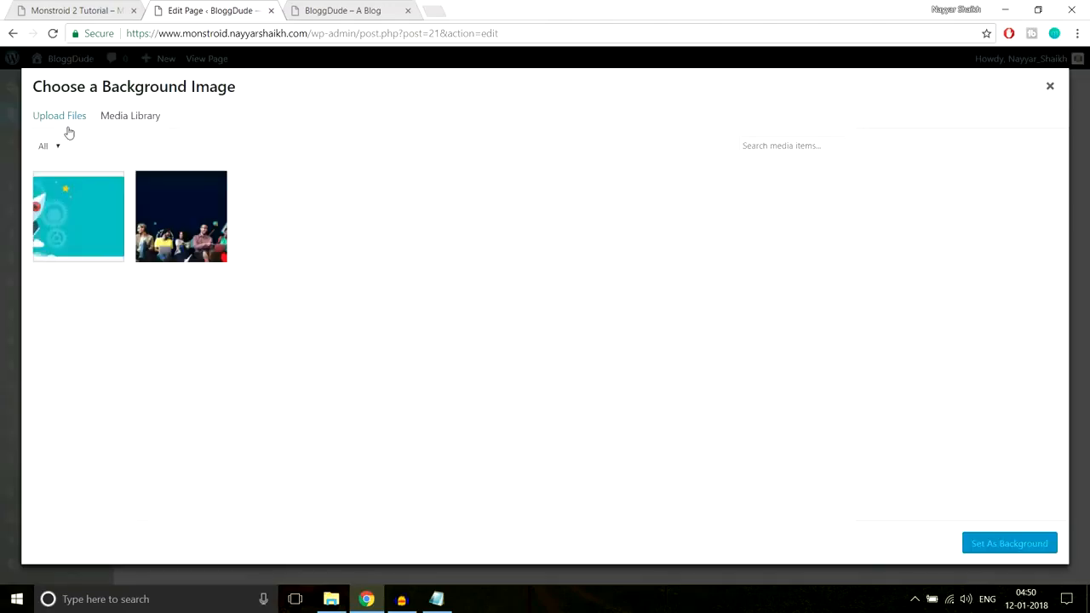
Upload the Home-2 image from the Home Page folder and set it as the section's background
click(68, 128)
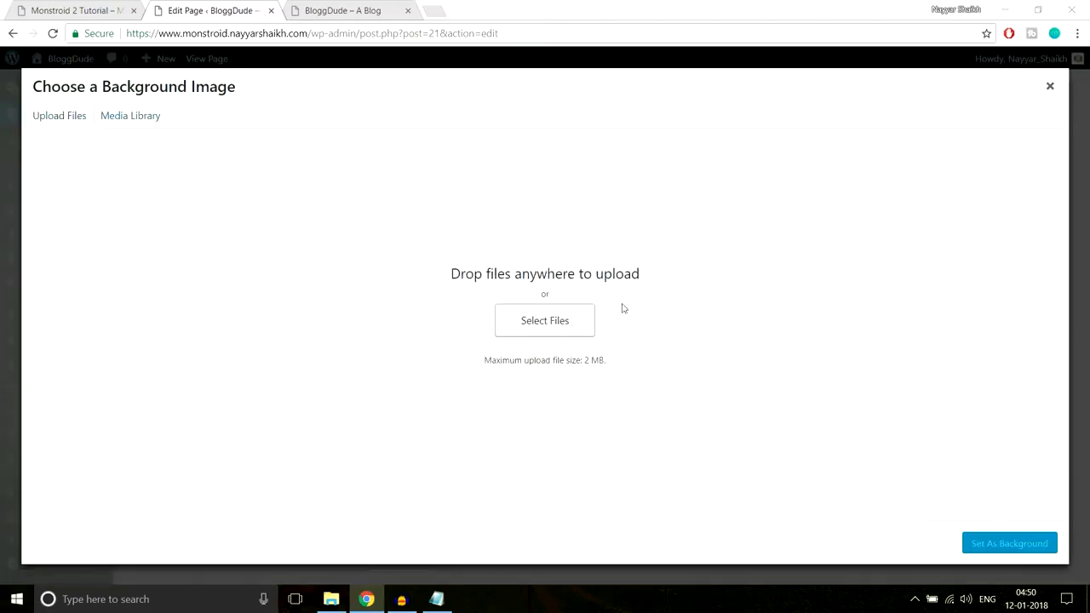
scroll(443, 228, down, 1)
click(386, 263)
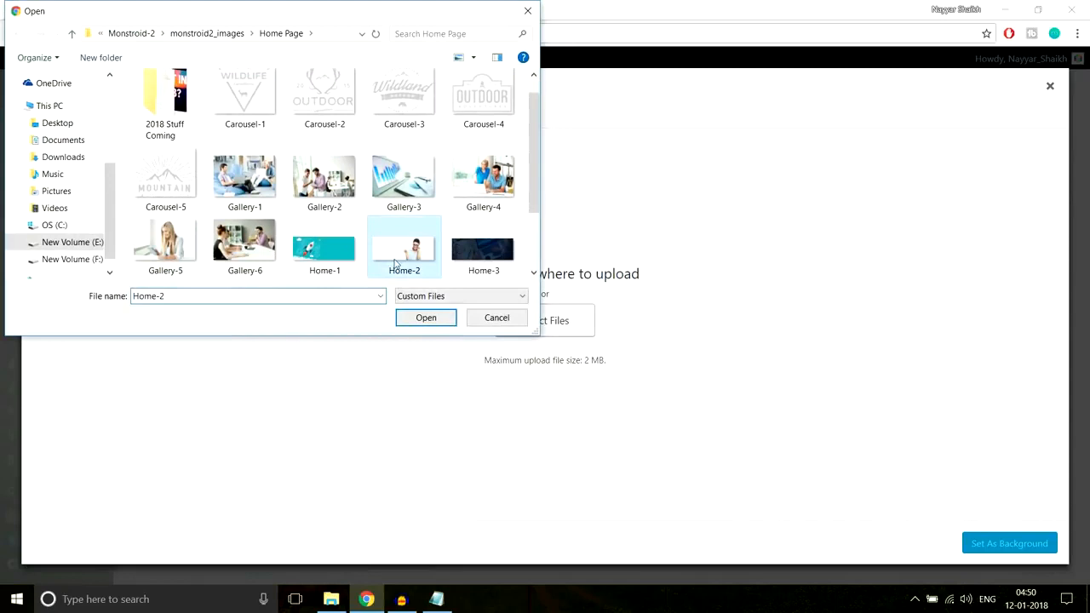
click(416, 323)
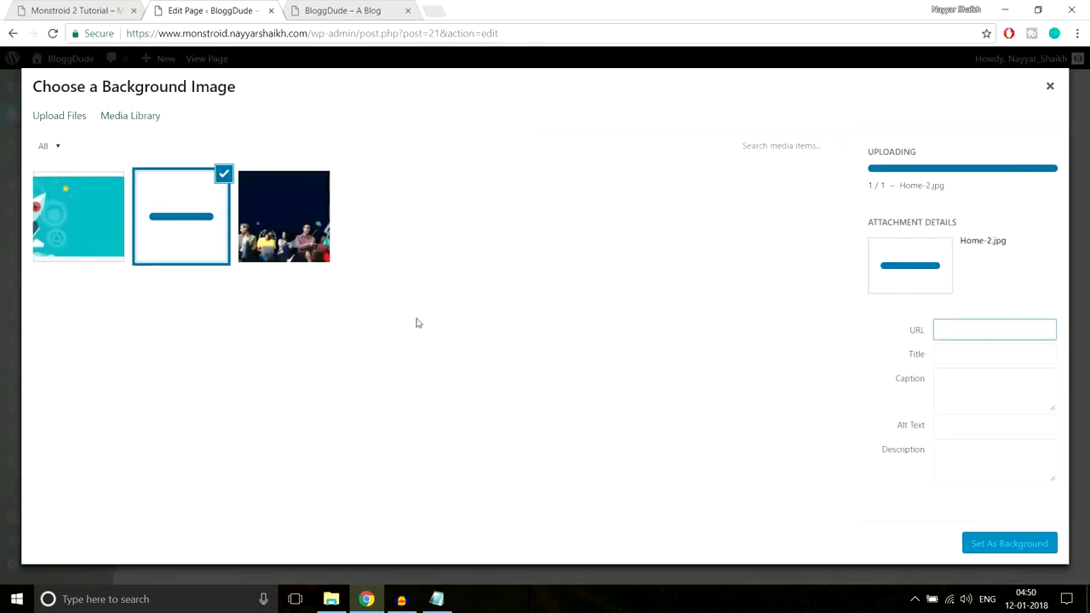
click(991, 545)
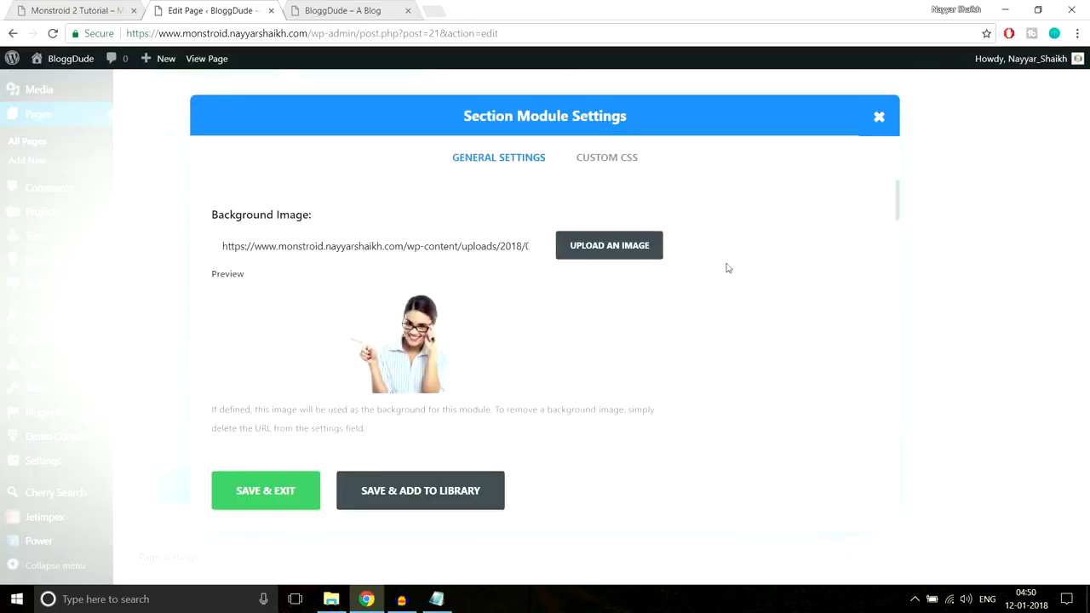
Check the vertical spacing of the demo's woman-image section and set the new section's top custom padding to 70px
scroll(698, 309, down, 10)
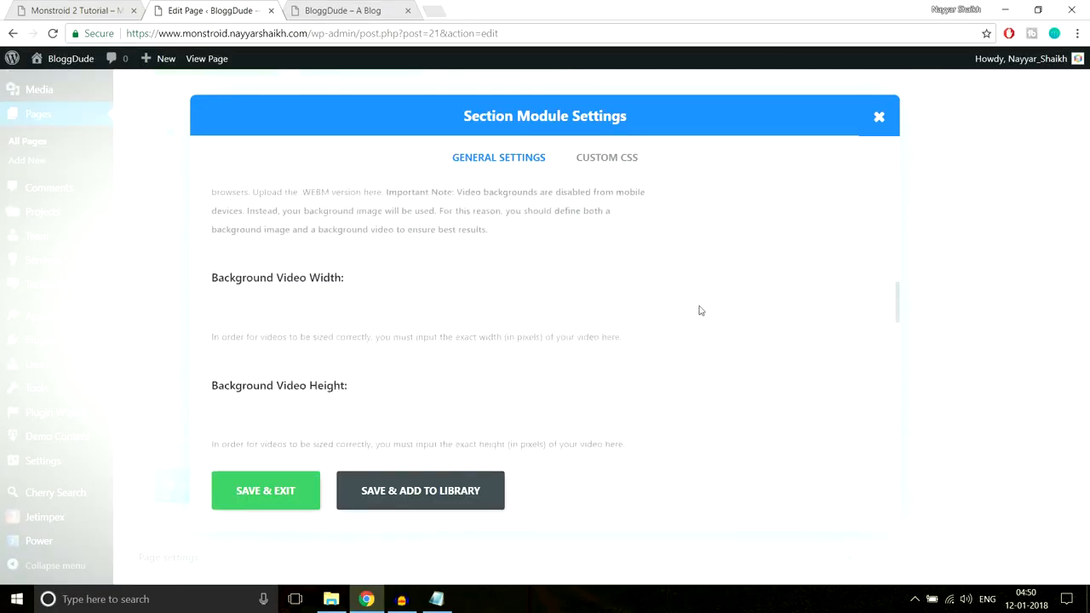
scroll(699, 309, down, 6)
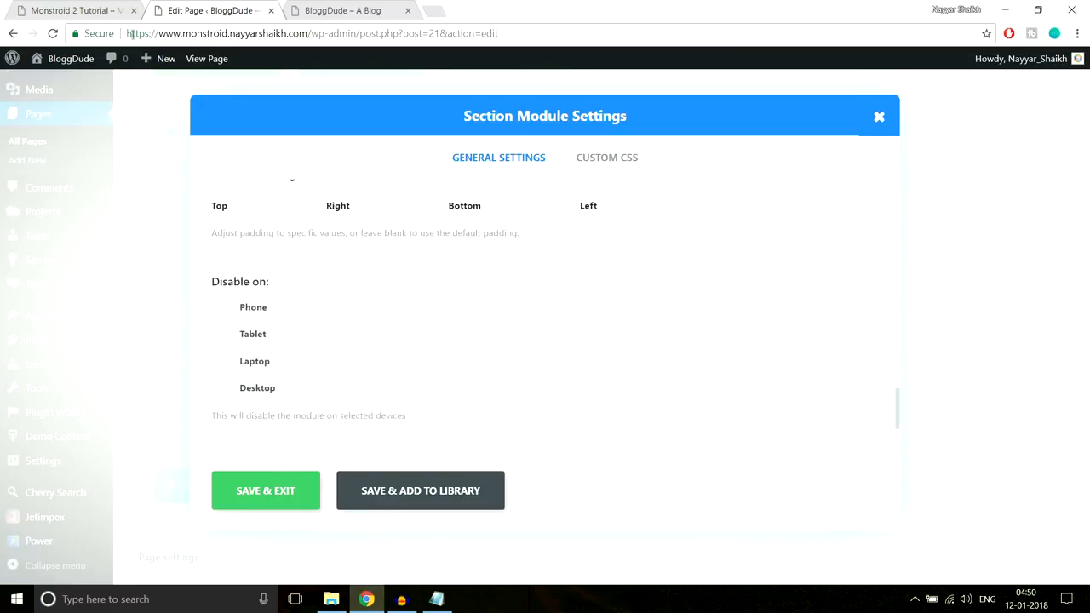
click(109, 8)
scroll(507, 277, down, 3)
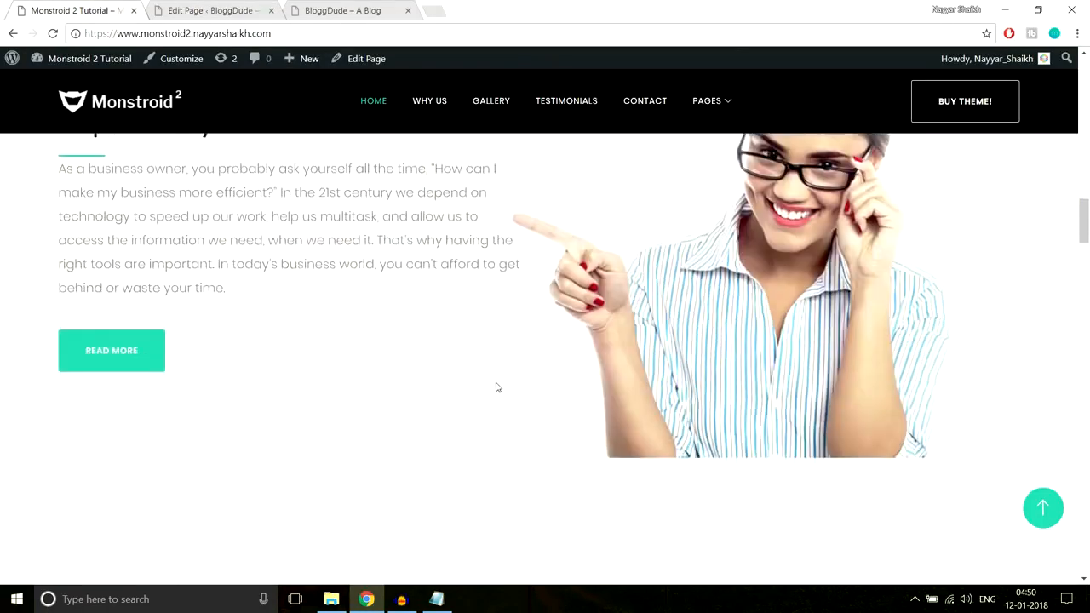
scroll(234, 355, up, 4)
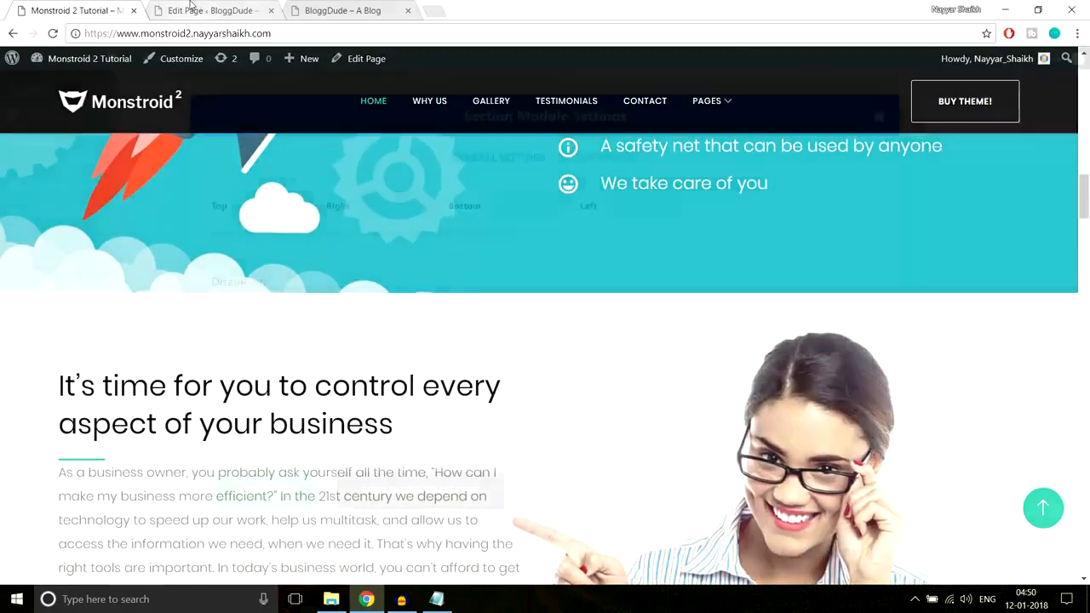
click(197, 9)
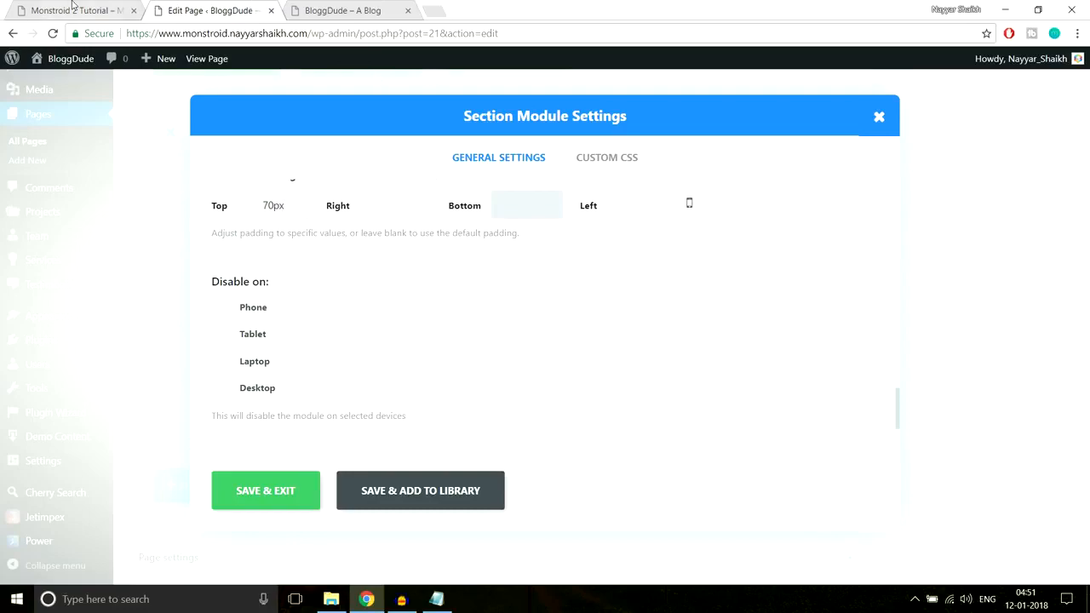
Check the bottom spacing of the demo's section and save the new section's settings
click(73, 10)
scroll(567, 299, down, 4)
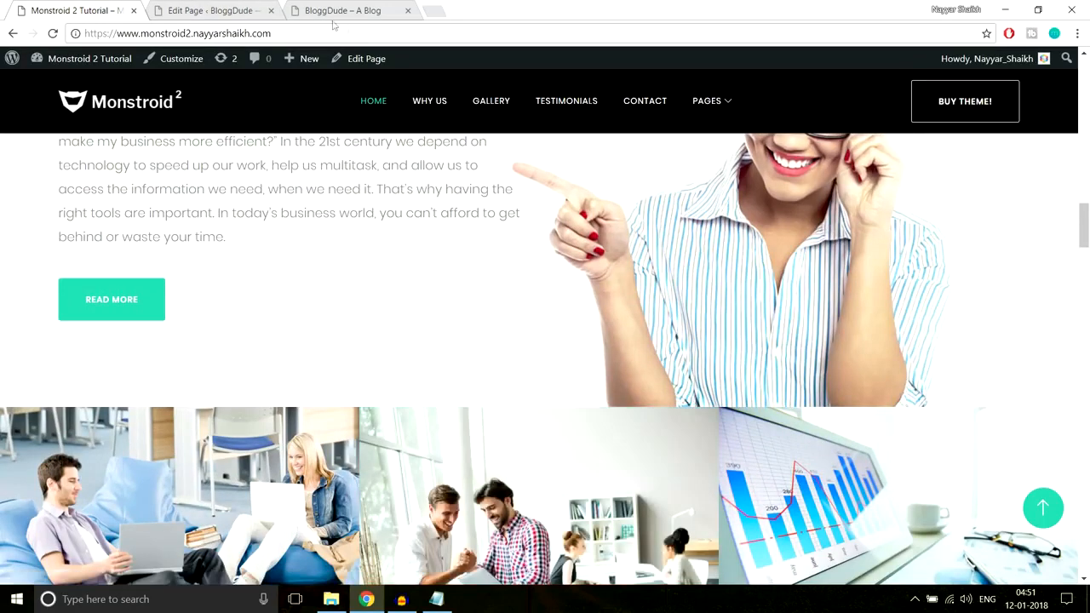
click(231, 5)
click(292, 491)
Update the page and reload the live BloggDude homepage to check the new section with its background image
scroll(959, 408, up, 8)
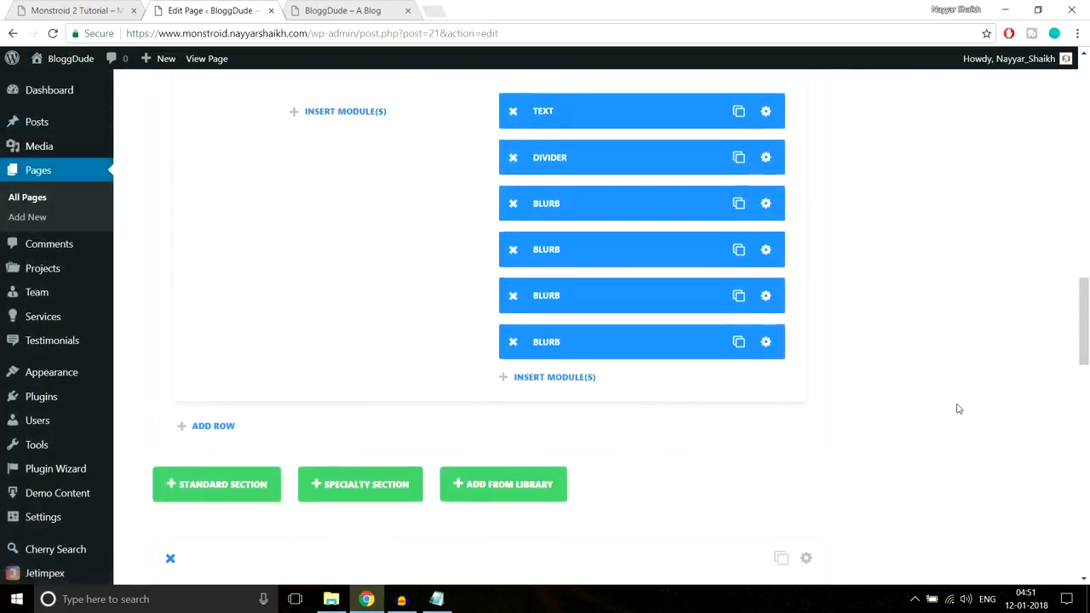
scroll(960, 408, down, 7)
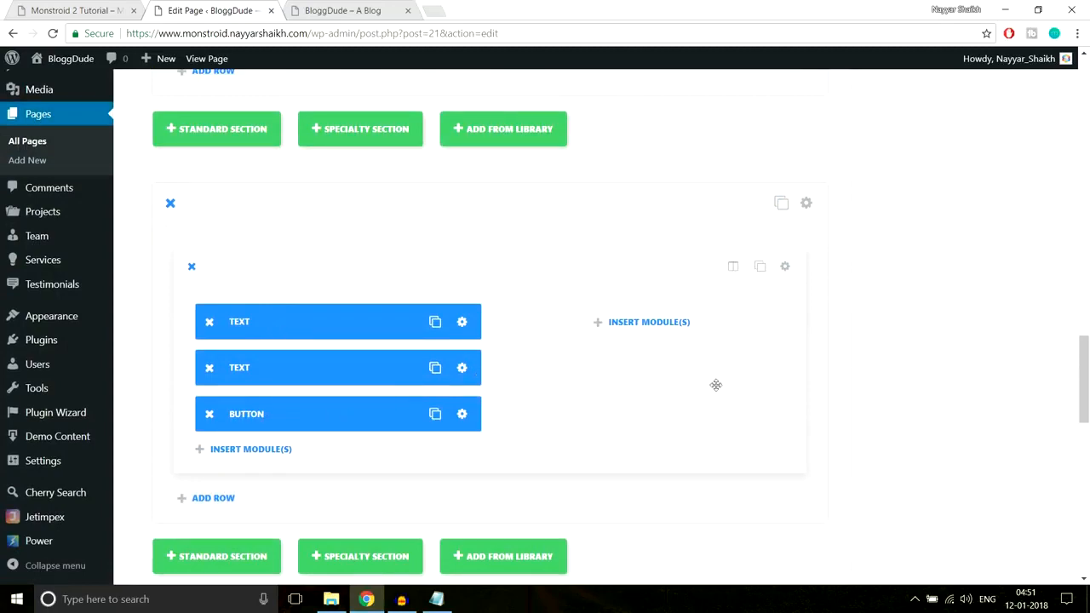
scroll(898, 396, down, 6)
scroll(902, 397, up, 10)
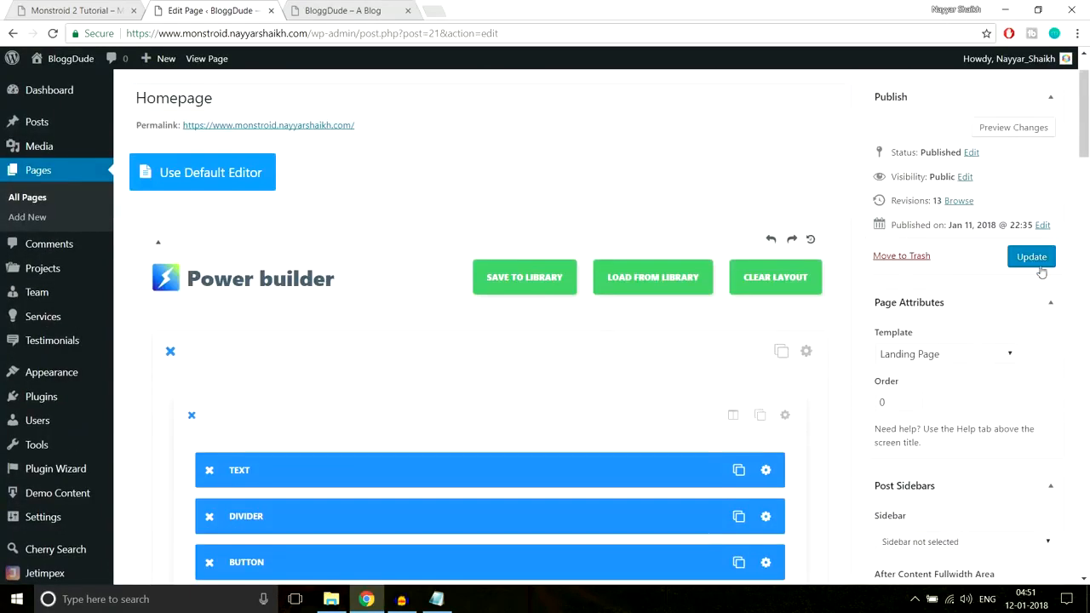
click(1040, 264)
click(344, 10)
click(388, 33)
key(Return)
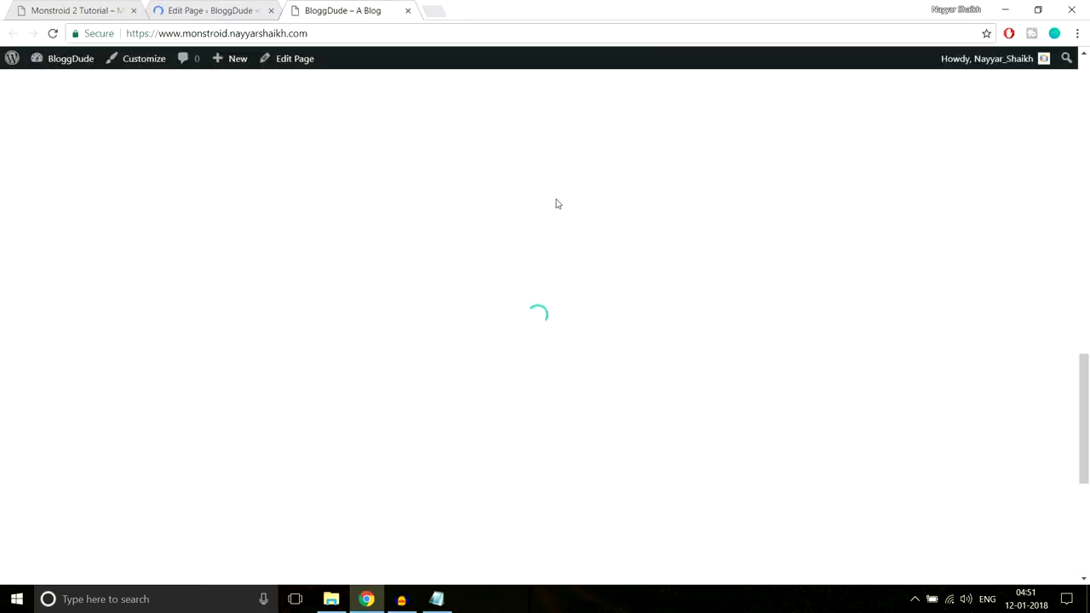
scroll(558, 204, down, 4)
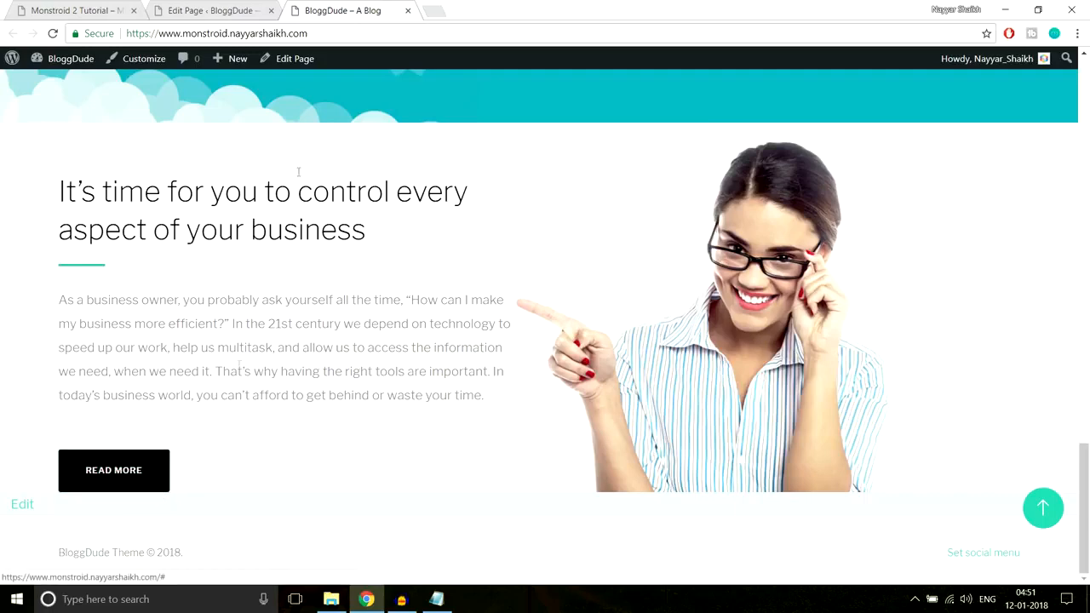
Set the bottom custom padding of the row holding the two Text modules and the Button to 60px and save it
click(209, 10)
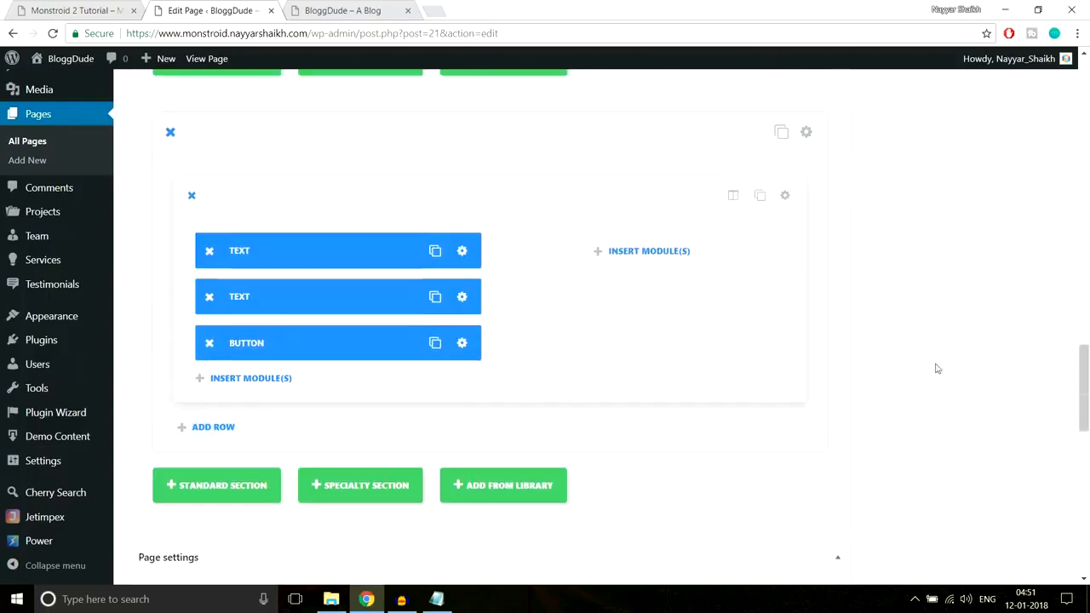
scroll(938, 369, down, 1)
scroll(939, 369, up, 2)
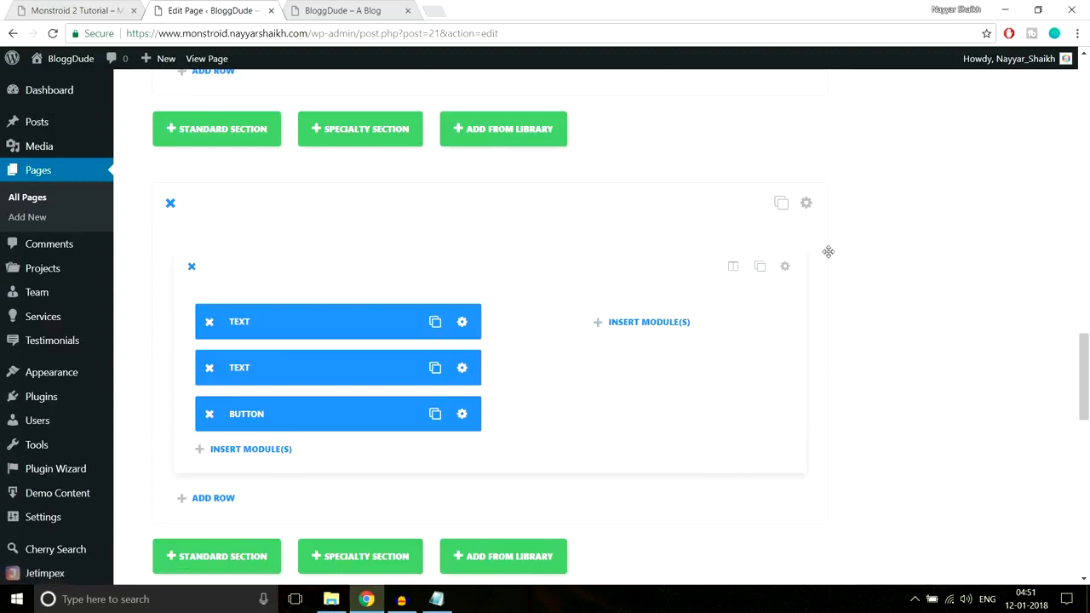
click(785, 267)
scroll(671, 311, down, 5)
scroll(672, 321, up, 3)
scroll(672, 322, down, 2)
scroll(570, 285, up, 1)
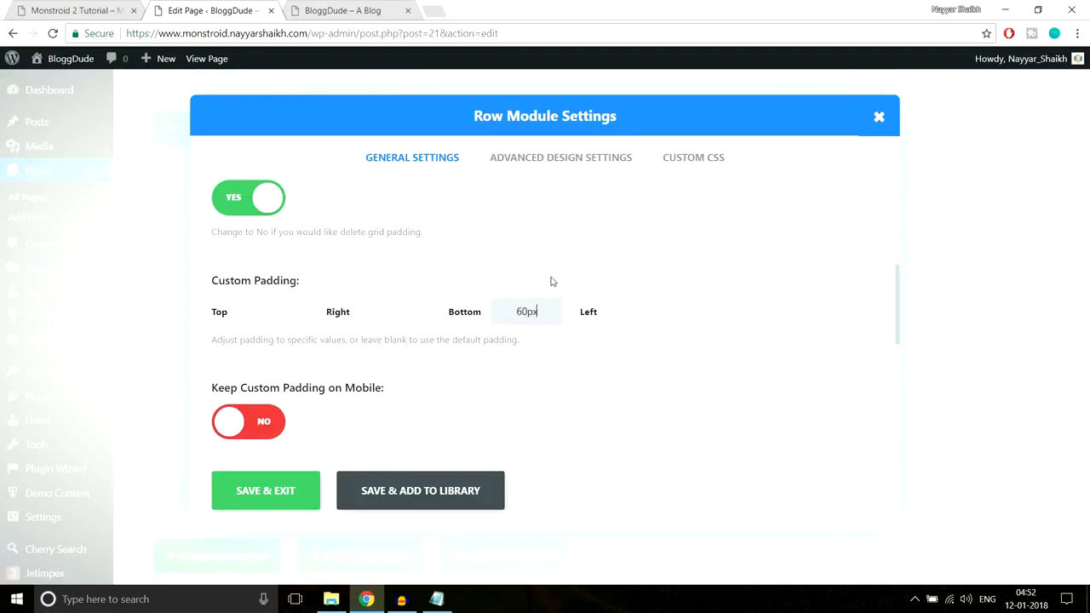
click(257, 492)
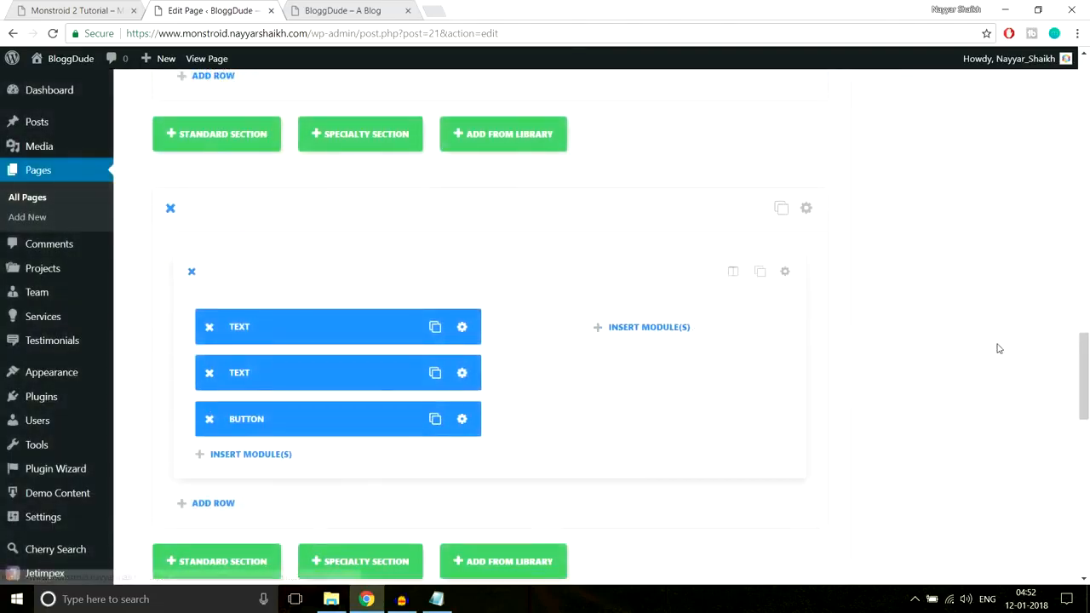
Update the page again and reload the live homepage to check the row's bottom spacing
scroll(997, 346, down, 10)
scroll(1023, 273, up, 5)
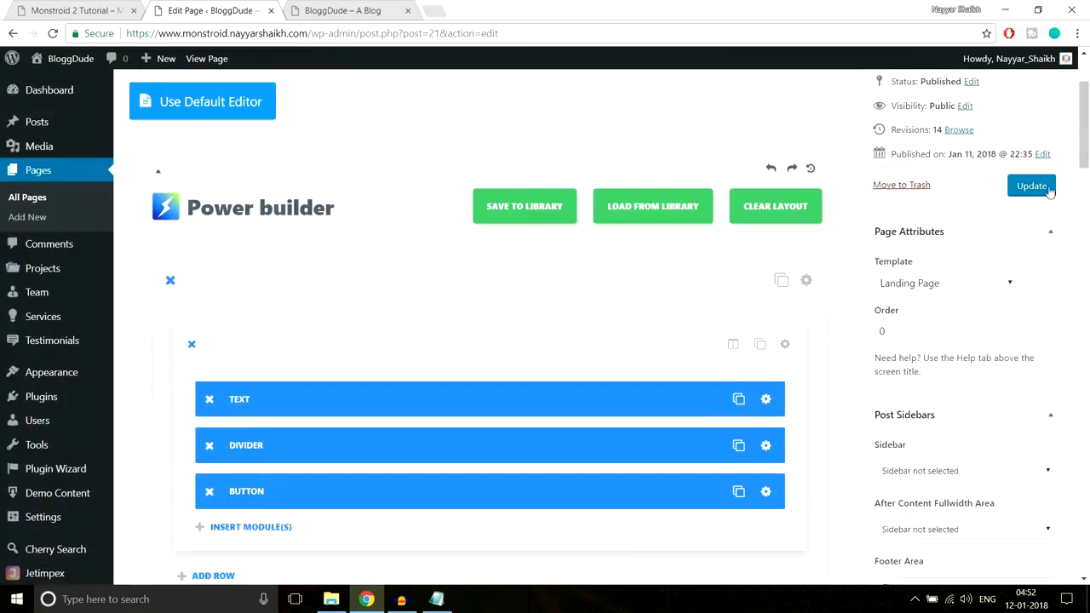
click(1043, 191)
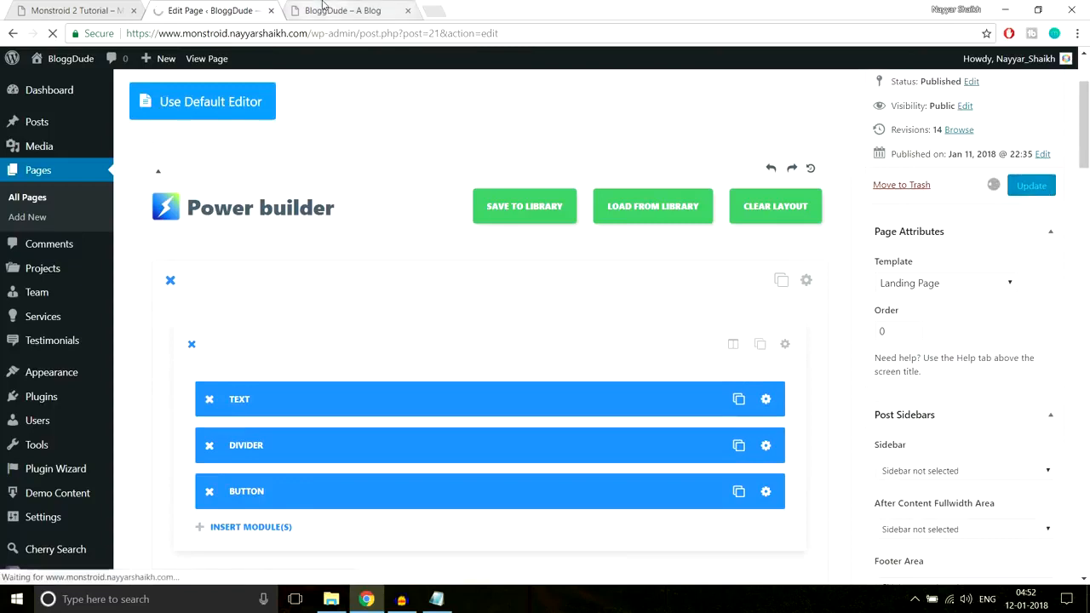
click(326, 9)
click(323, 31)
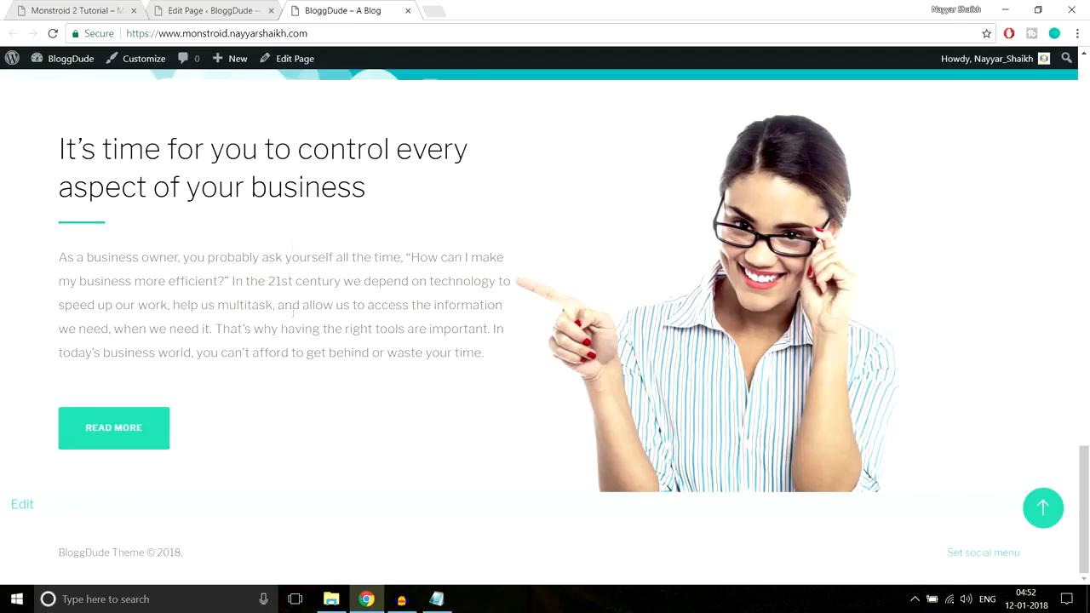
Examine the image gallery below the woman-image section on the demo homepage
click(111, 11)
scroll(788, 232, down, 3)
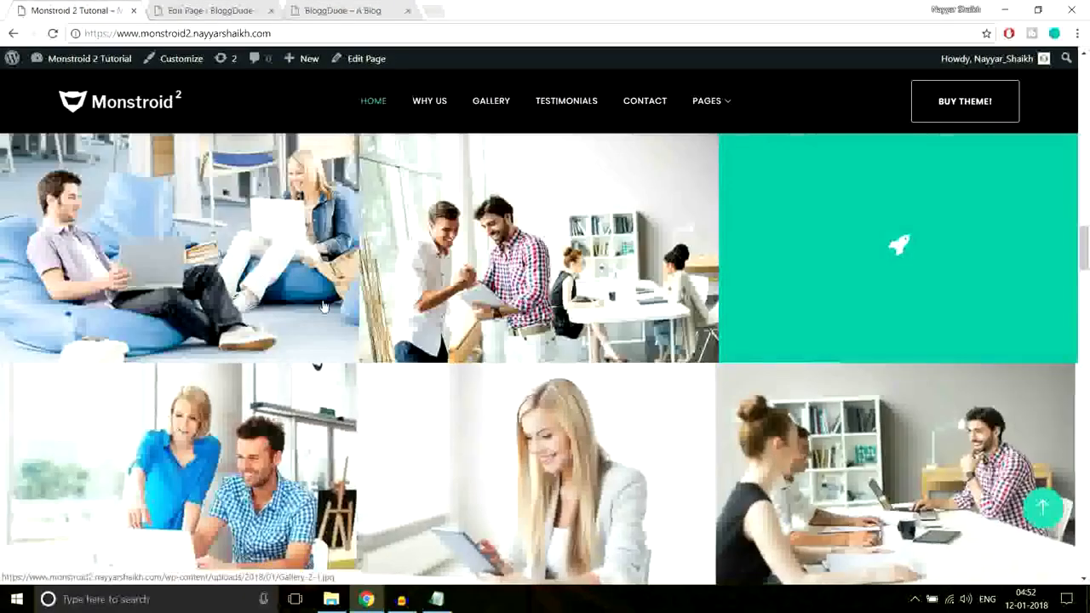
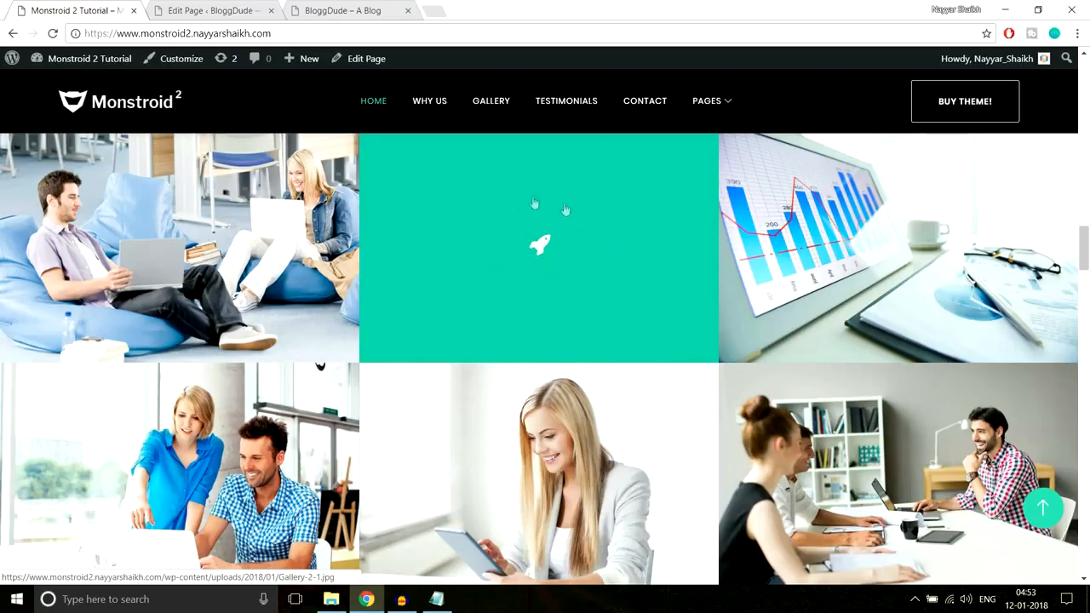
Add a standard section below the text-and-button section on the edited page, with a row of three 1/3 columns
click(245, 11)
scroll(679, 332, down, 15)
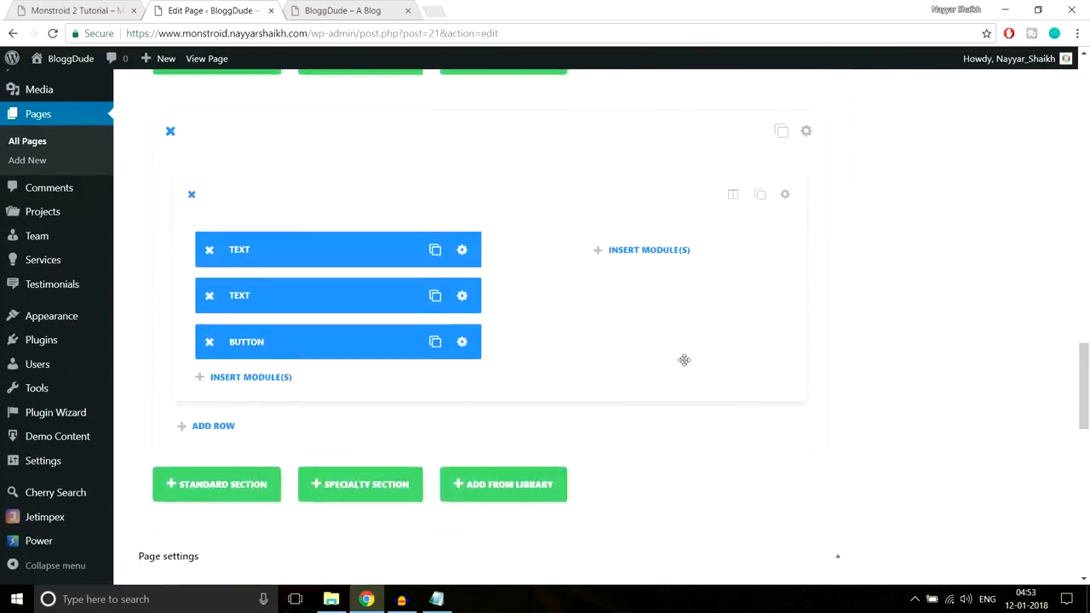
scroll(684, 361, down, 5)
scroll(686, 365, up, 6)
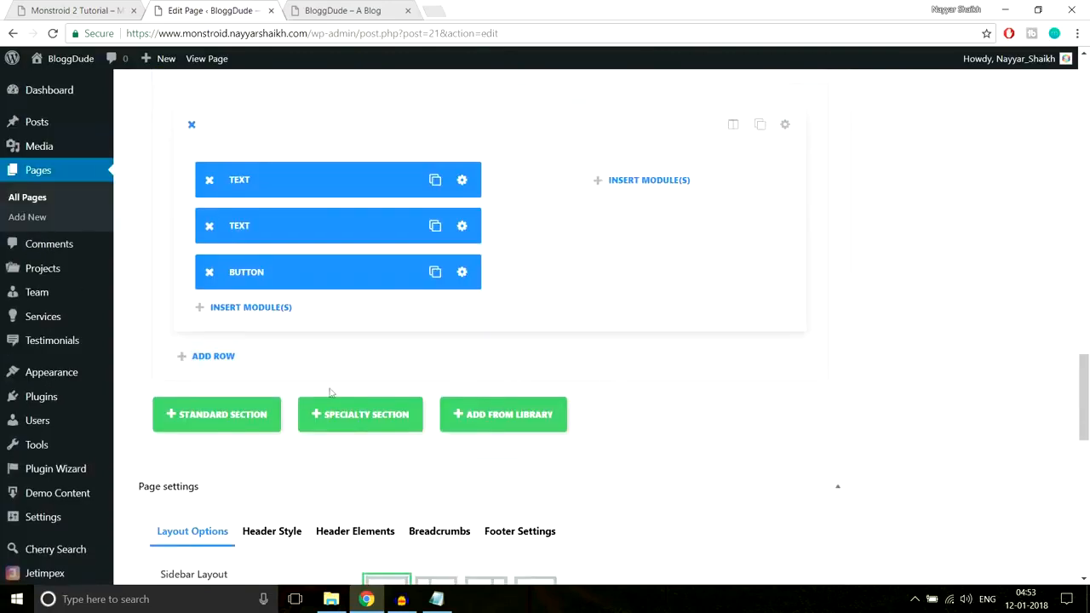
click(253, 417)
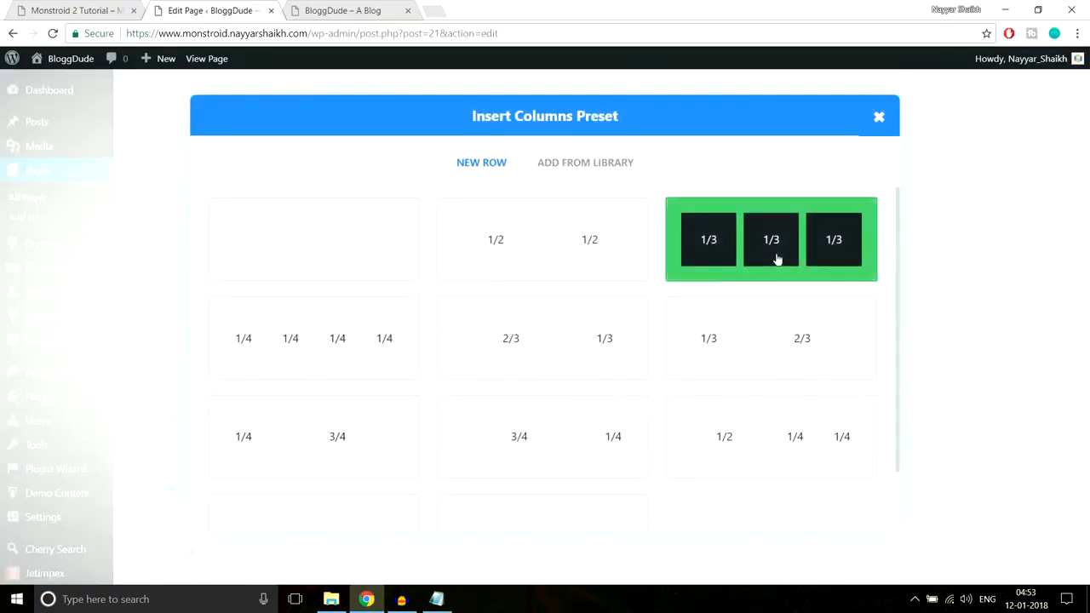
click(759, 260)
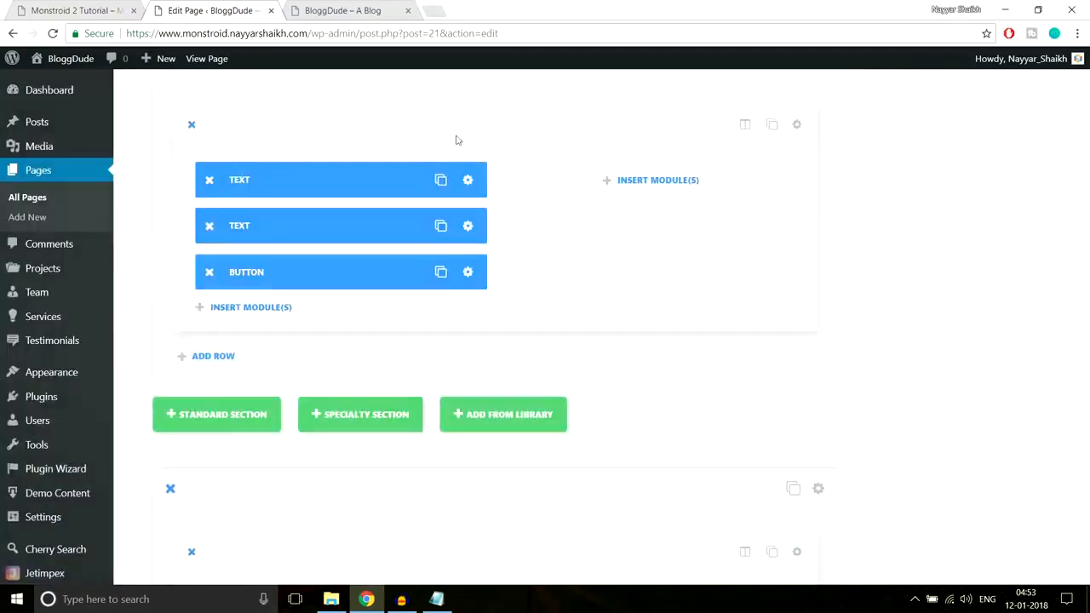
Check the demo site's image gallery for reference, and insert an Image module into the new row's first column
click(98, 10)
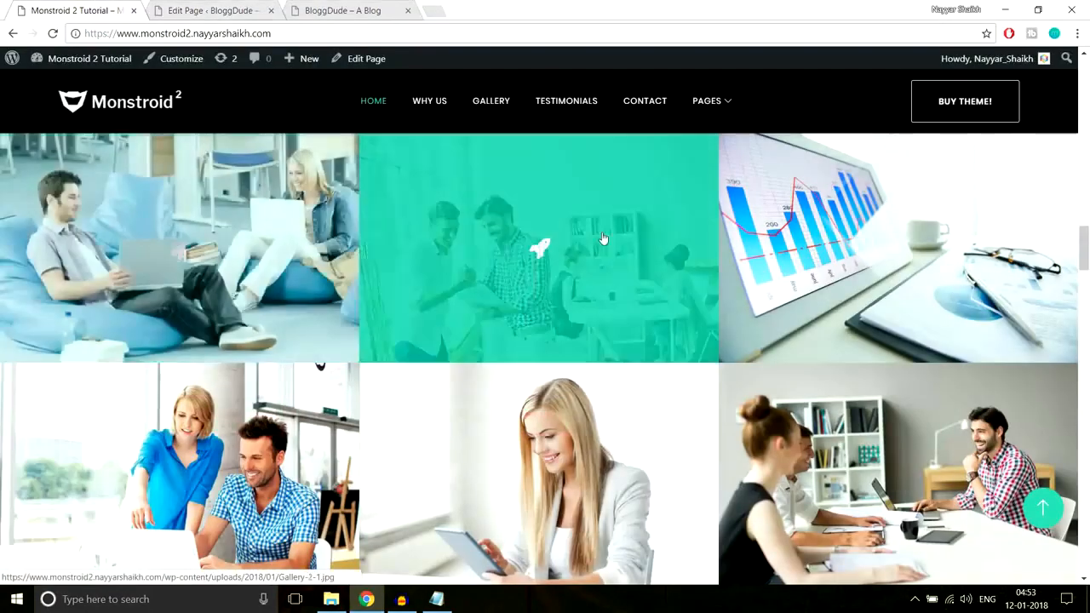
click(213, 10)
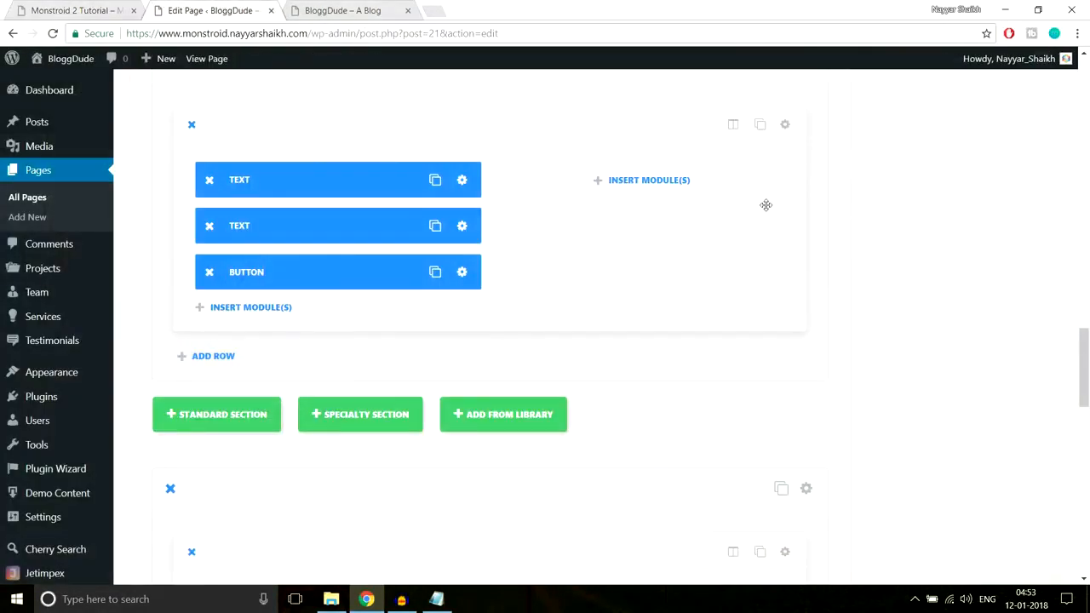
scroll(766, 205, down, 4)
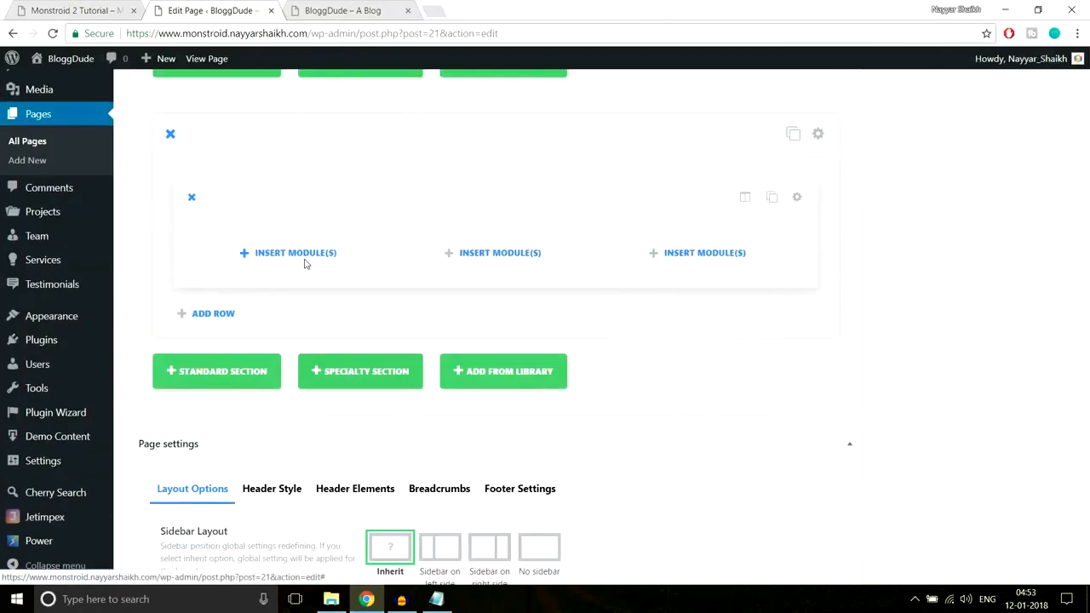
click(305, 261)
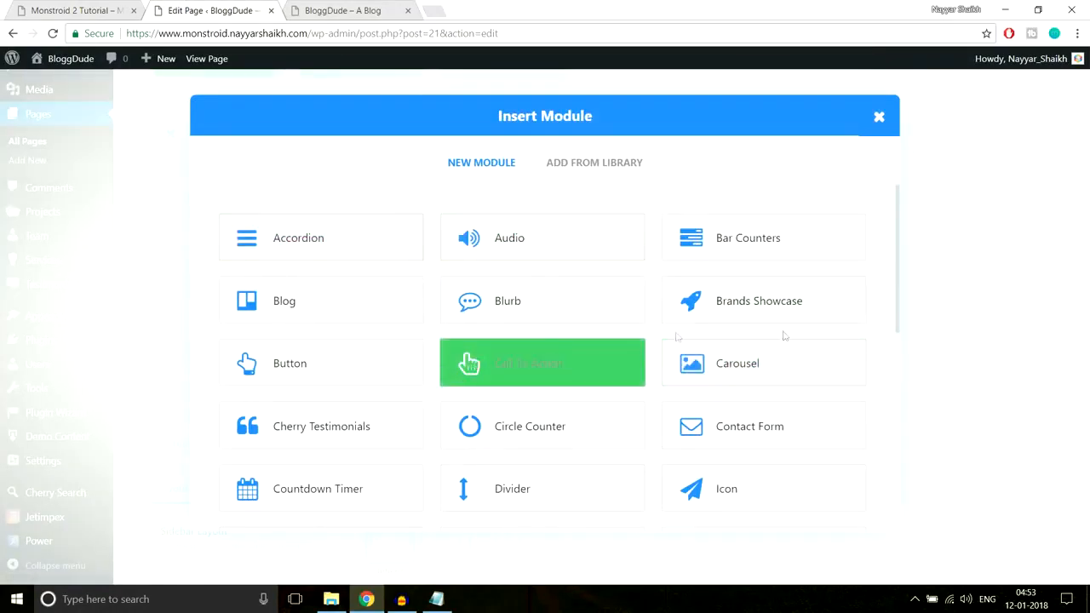
scroll(784, 336, down, 5)
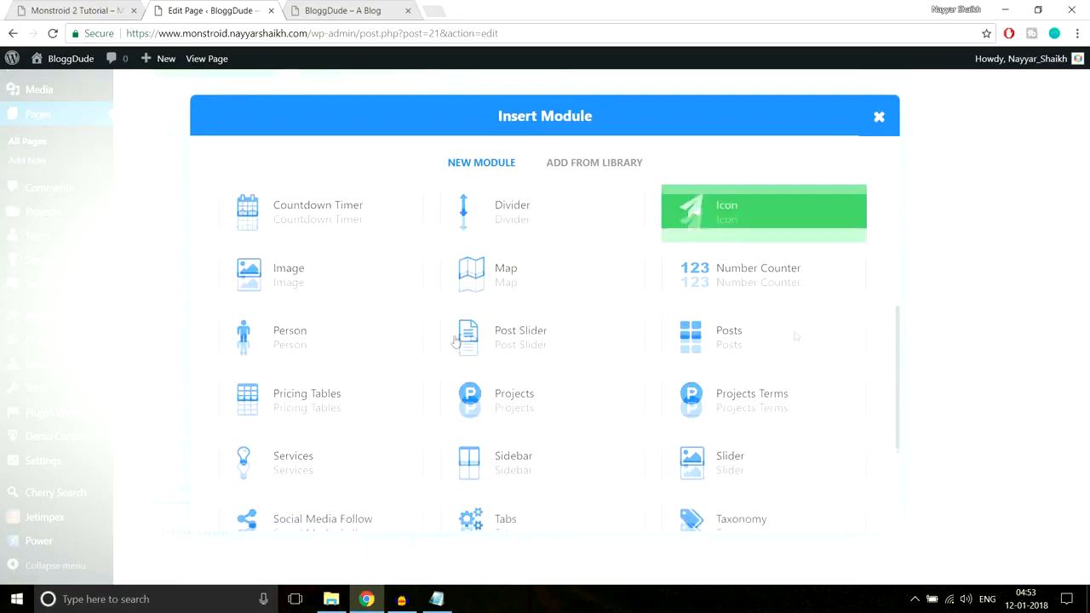
click(329, 265)
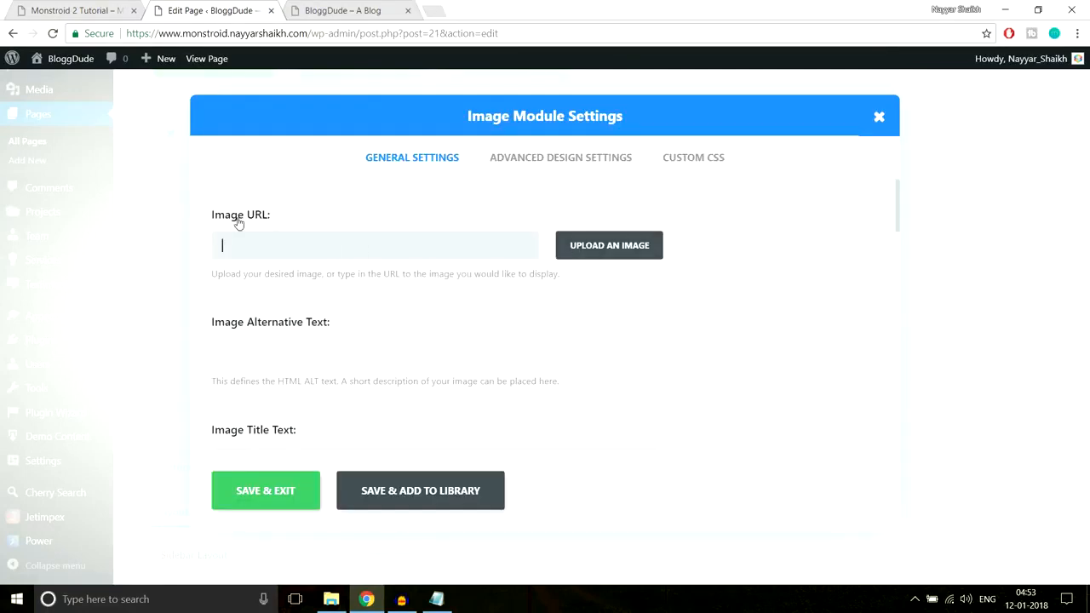
Upload the images Gallery-1 through Gallery-6 from the Home Page folder to the media library
click(636, 247)
click(68, 117)
click(545, 322)
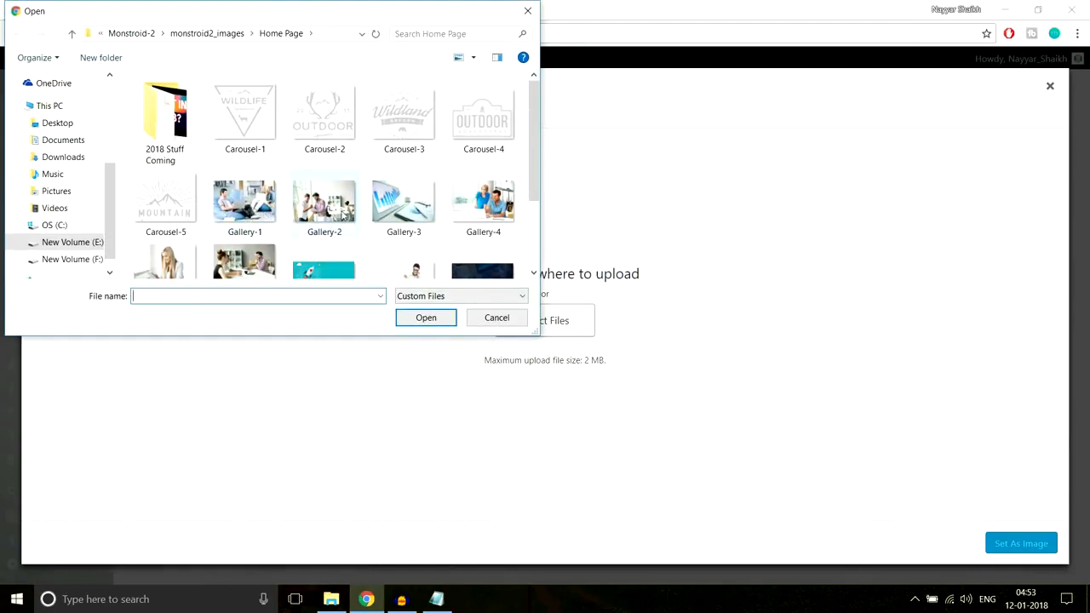
click(247, 213)
scroll(320, 217, down, 1)
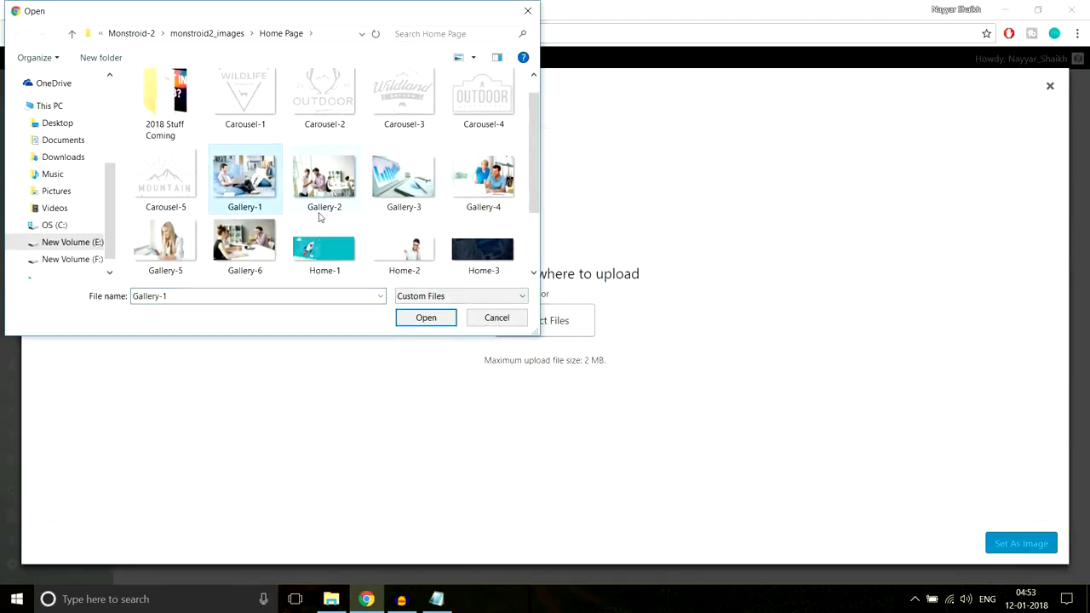
ctrl+click(314, 183)
ctrl+click(398, 179)
ctrl+click(496, 175)
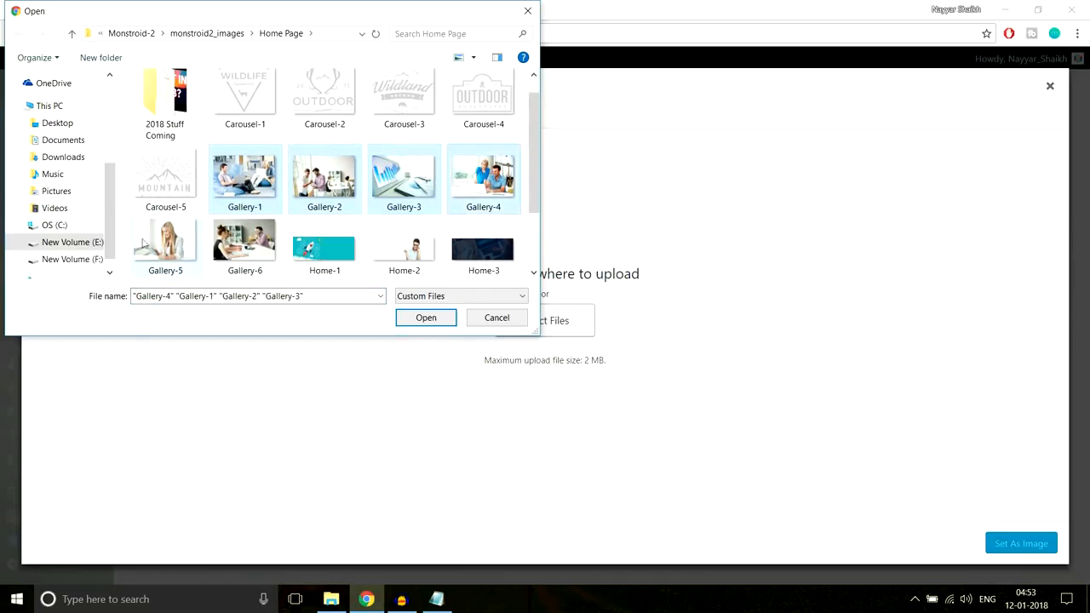
ctrl+click(150, 245)
ctrl+click(238, 245)
click(426, 321)
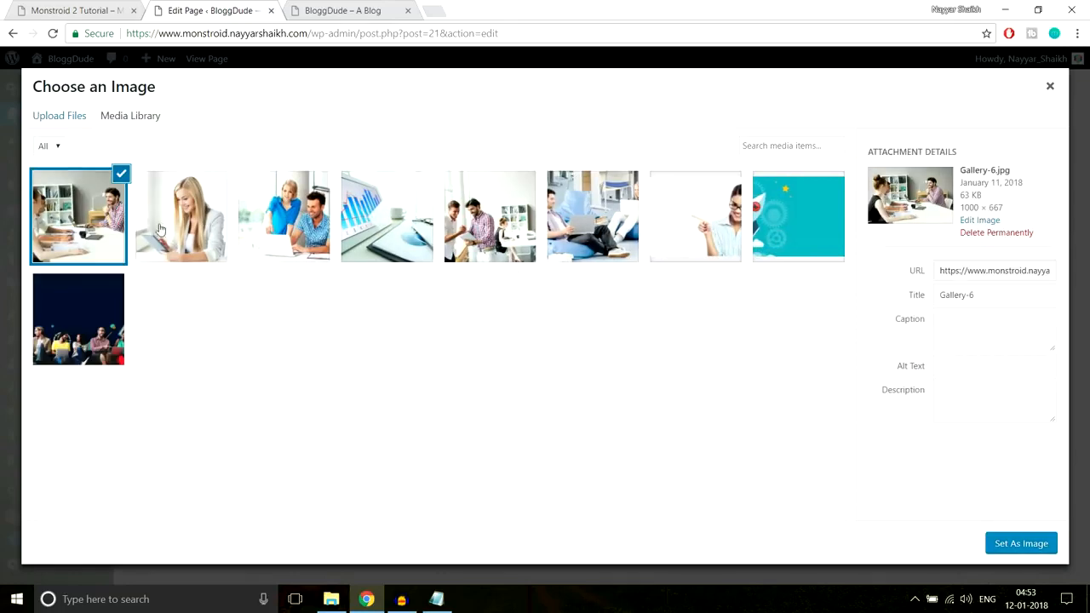
Set Gallery-1 as the first column's image and save the module
click(685, 220)
click(575, 228)
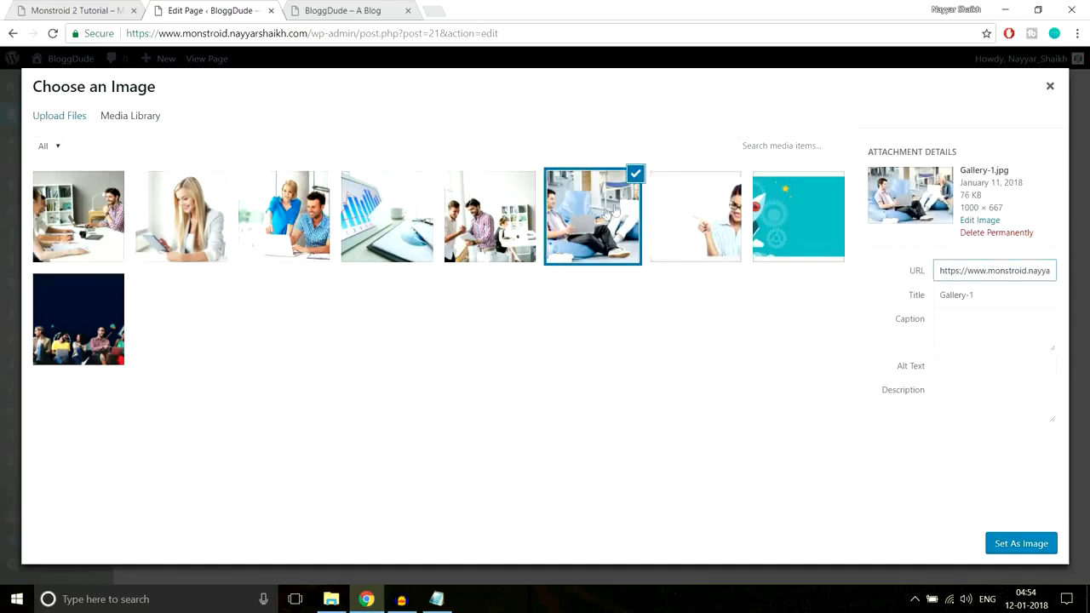
click(995, 545)
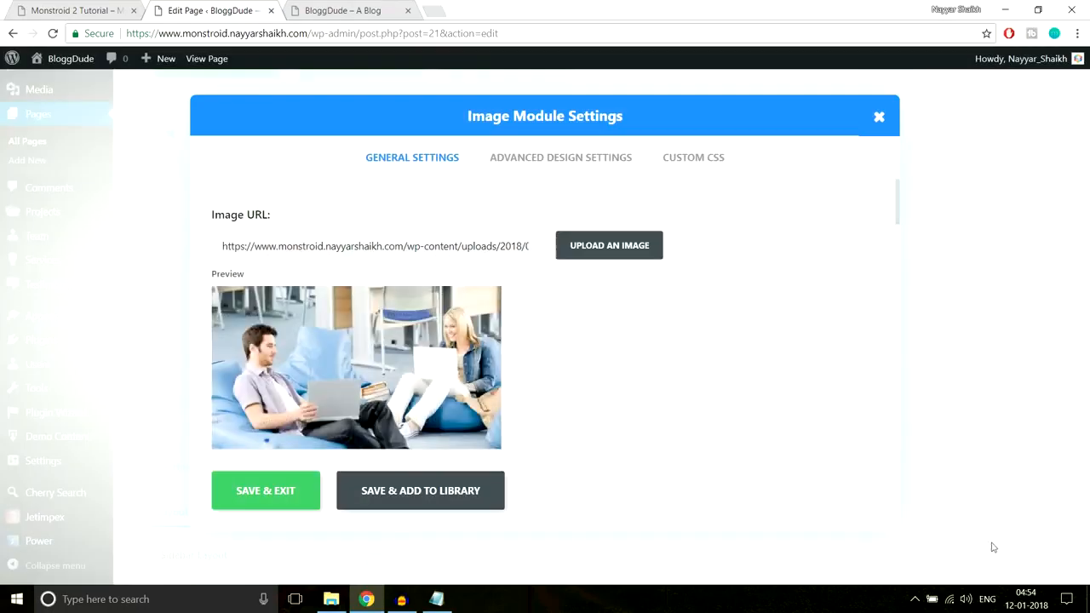
scroll(741, 414, down, 8)
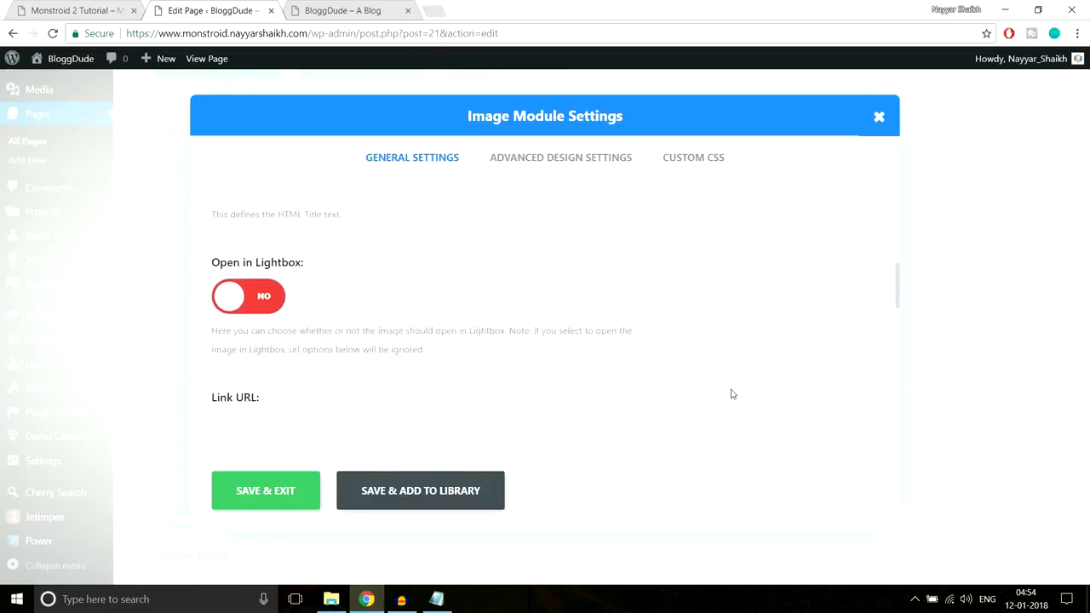
click(290, 492)
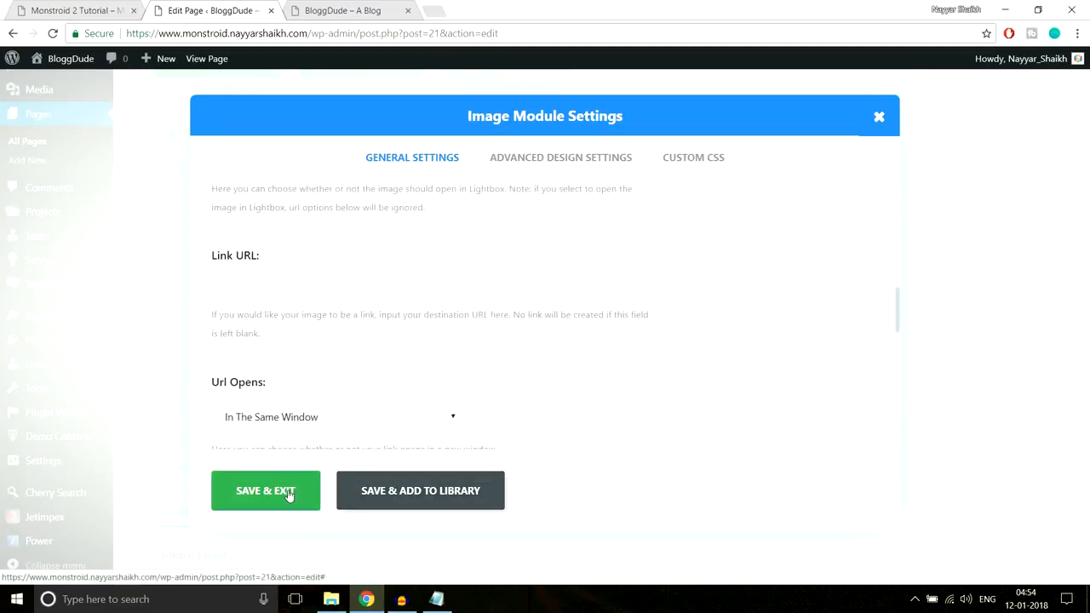
Add an Image module showing Gallery-2 to the second column and save it
click(529, 257)
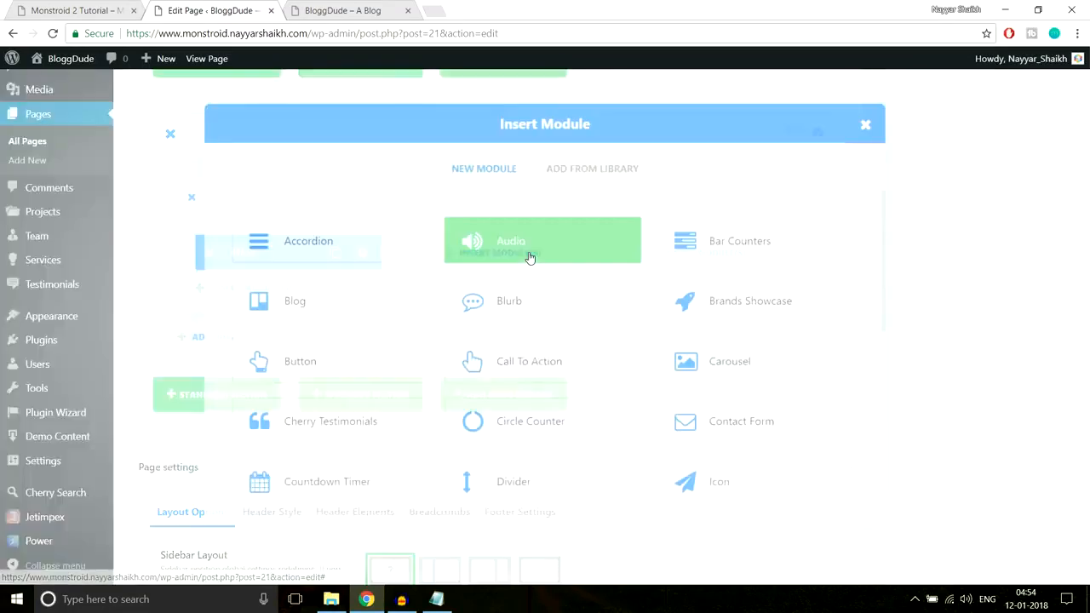
scroll(401, 365, down, 3)
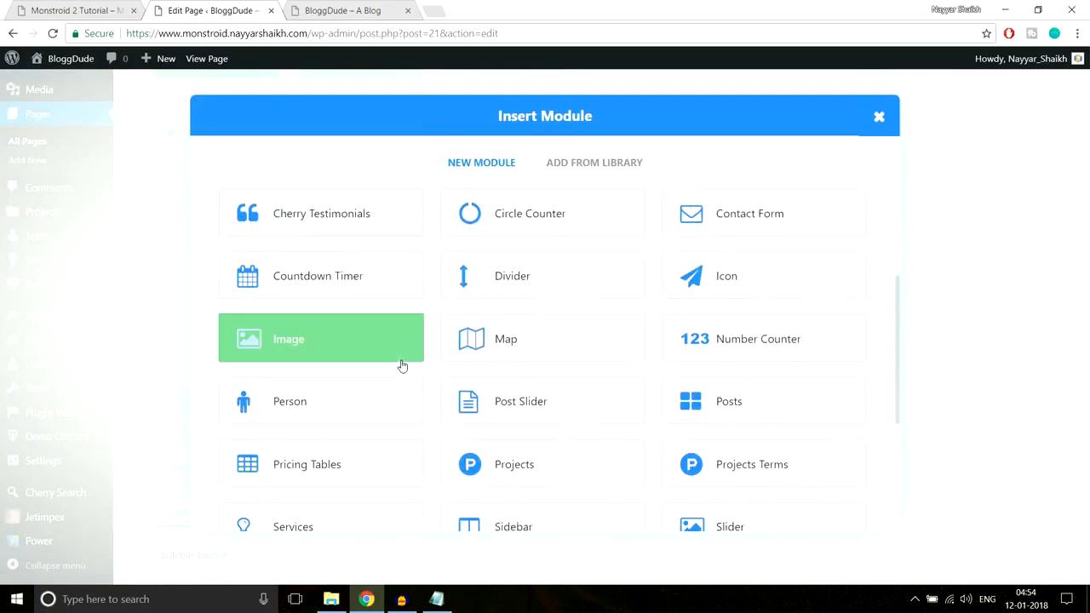
click(352, 348)
click(576, 247)
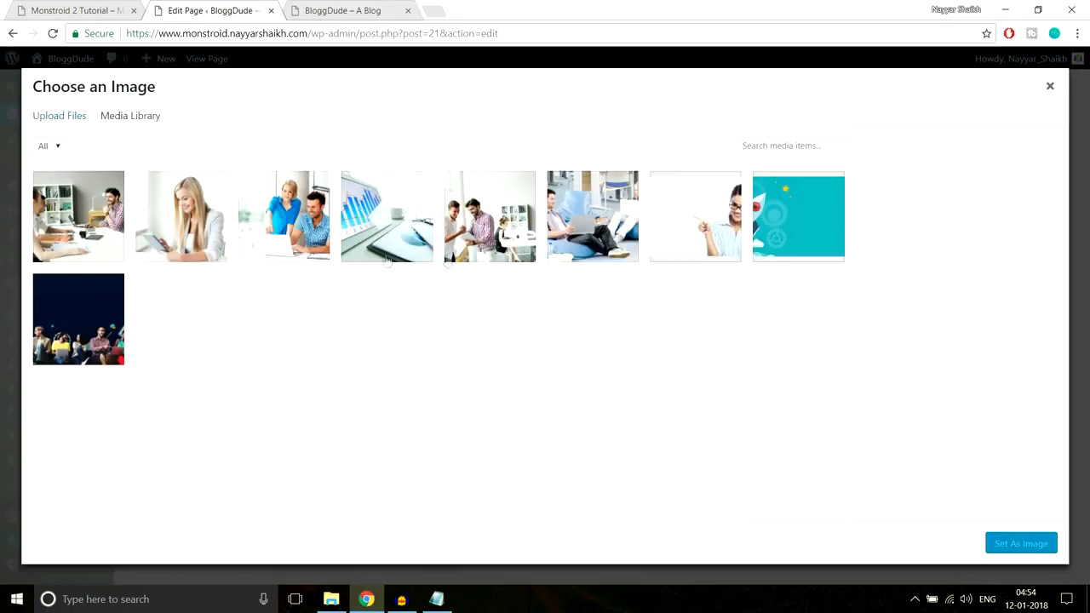
click(509, 235)
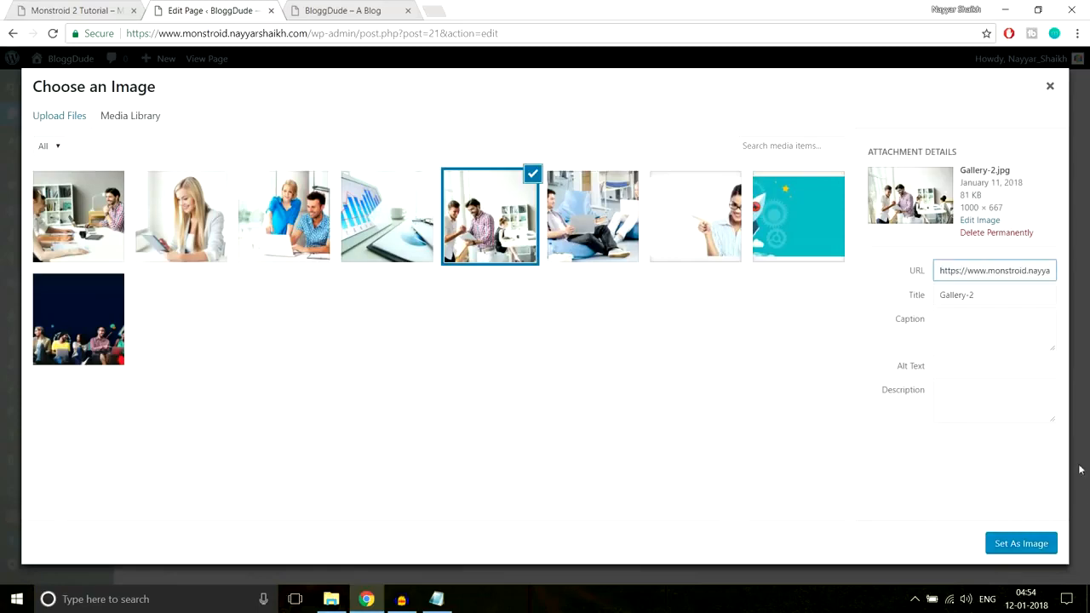
click(1011, 542)
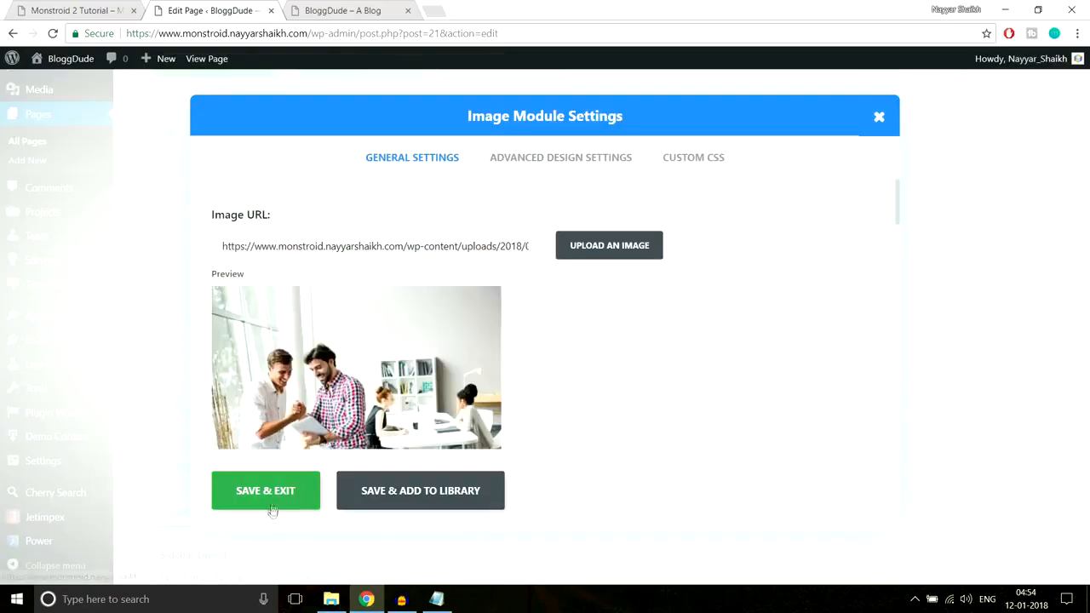
click(281, 496)
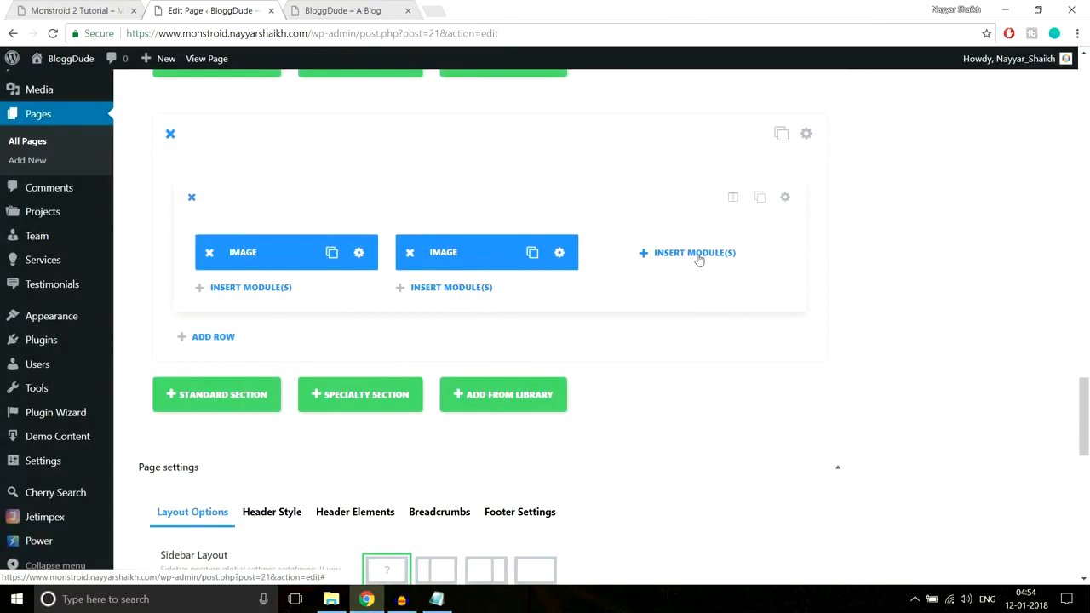
Add an Image module showing Gallery-3 to the third column and save it
click(698, 260)
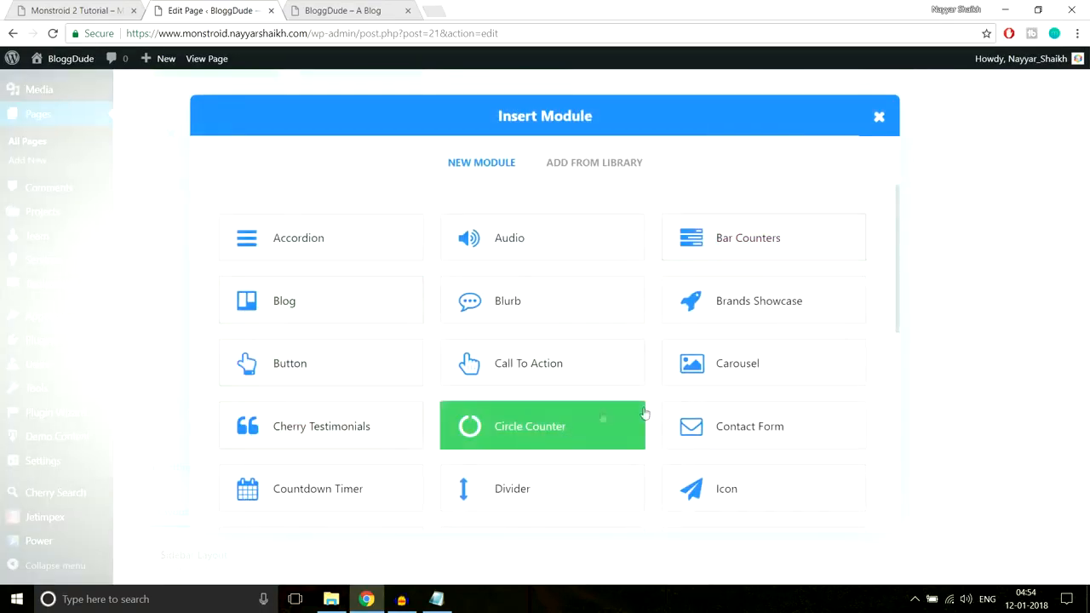
scroll(723, 401, down, 2)
scroll(528, 427, down, 1)
click(344, 346)
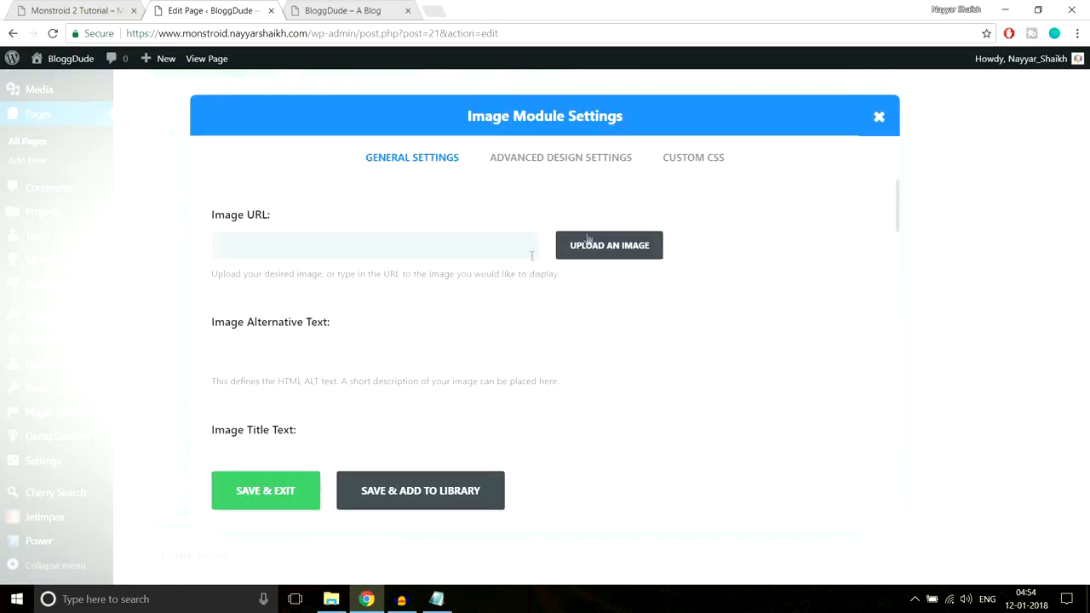
click(586, 243)
click(375, 228)
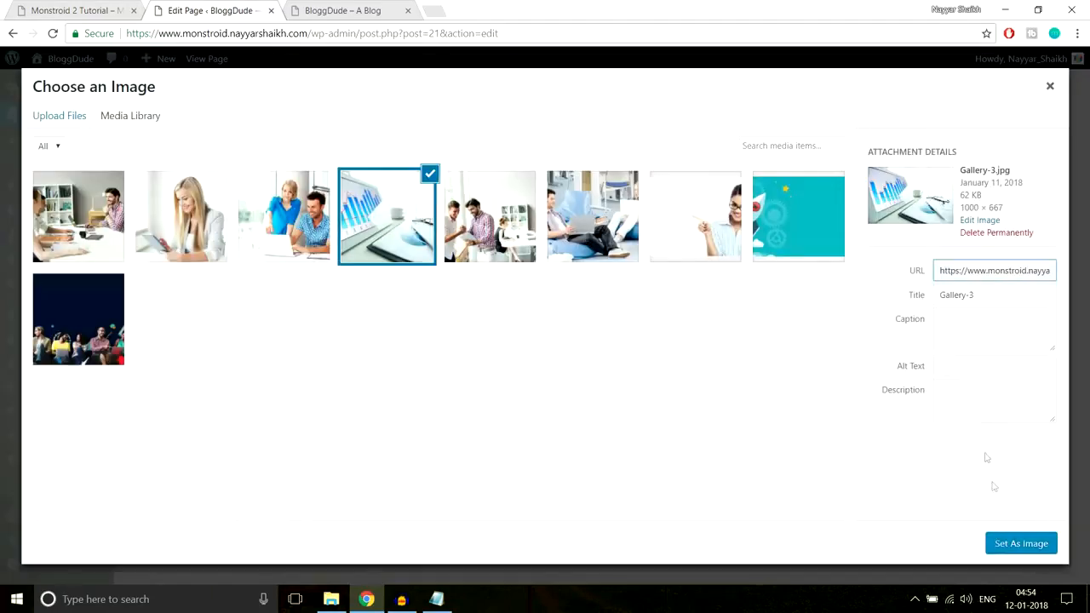
click(1005, 538)
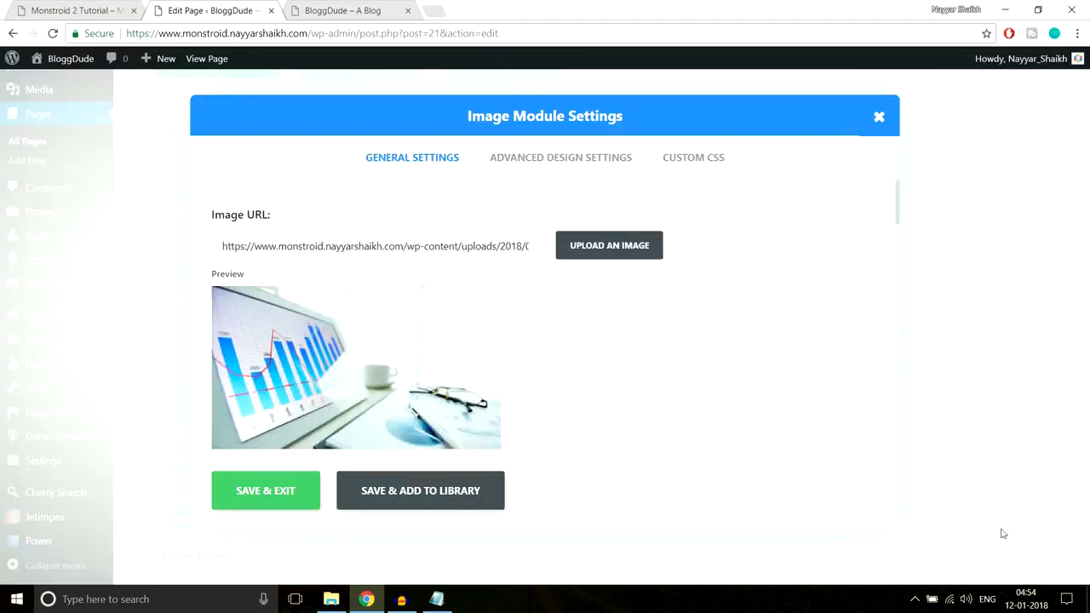
click(281, 497)
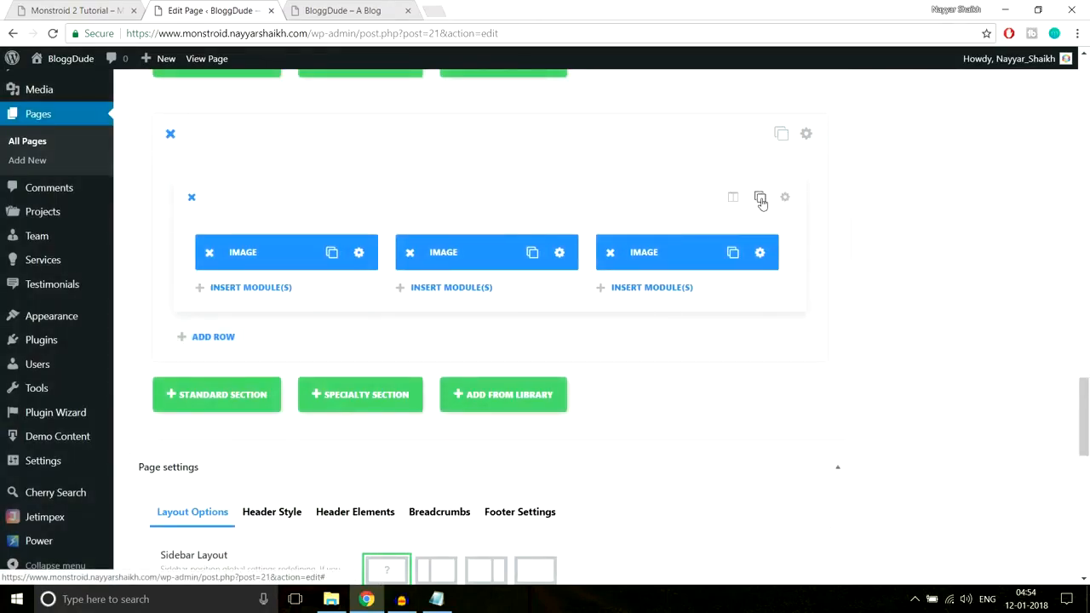
Duplicate the three-image row and replace the first image in the copy with Gallery-4, saving the module
click(761, 198)
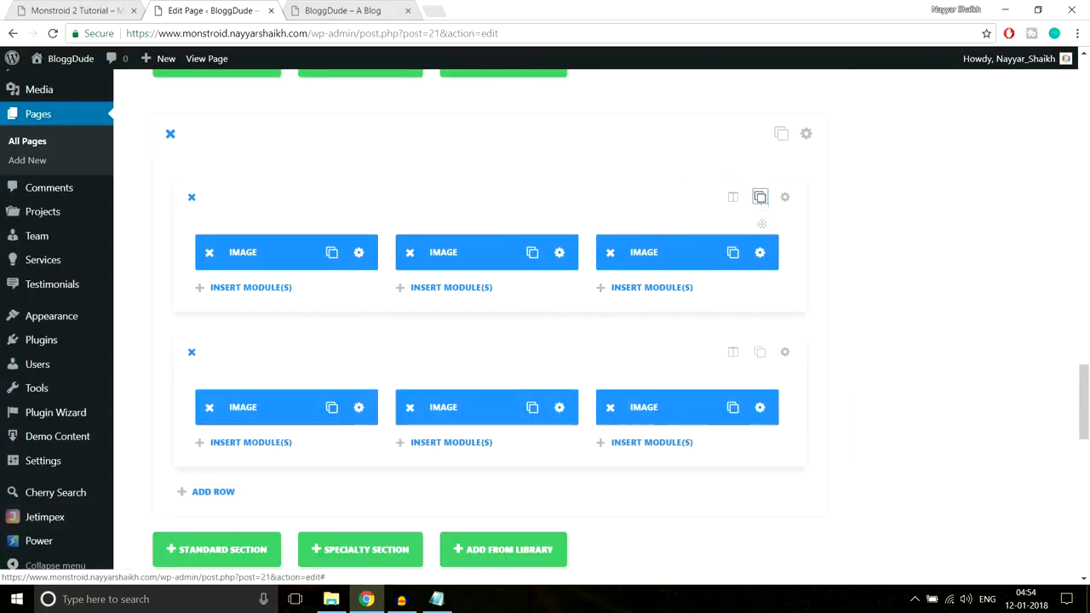
scroll(645, 384, down, 1)
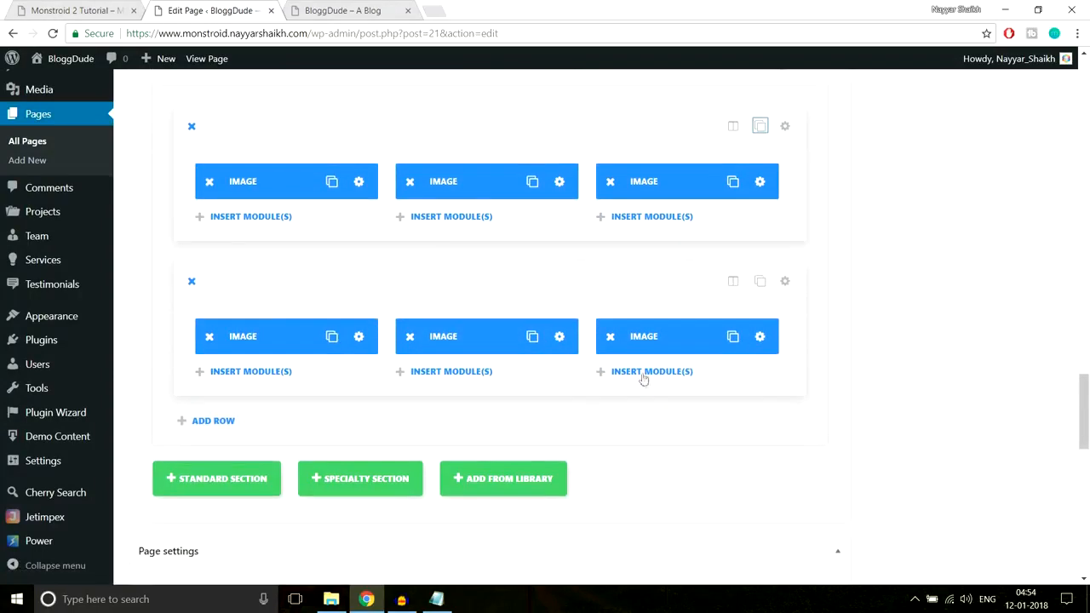
click(358, 337)
click(609, 246)
click(278, 242)
click(1001, 546)
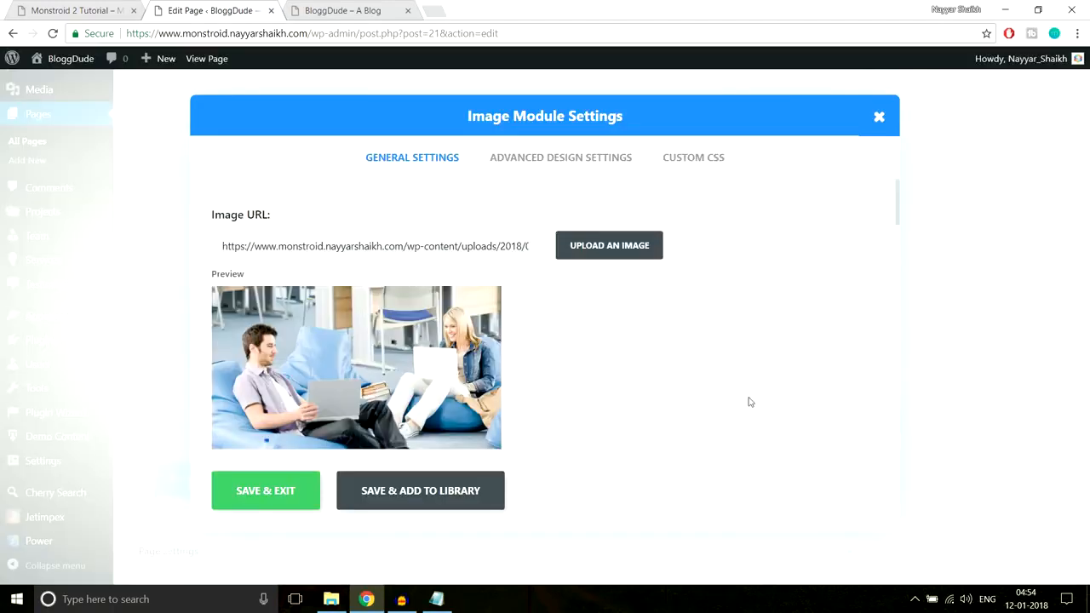
click(305, 490)
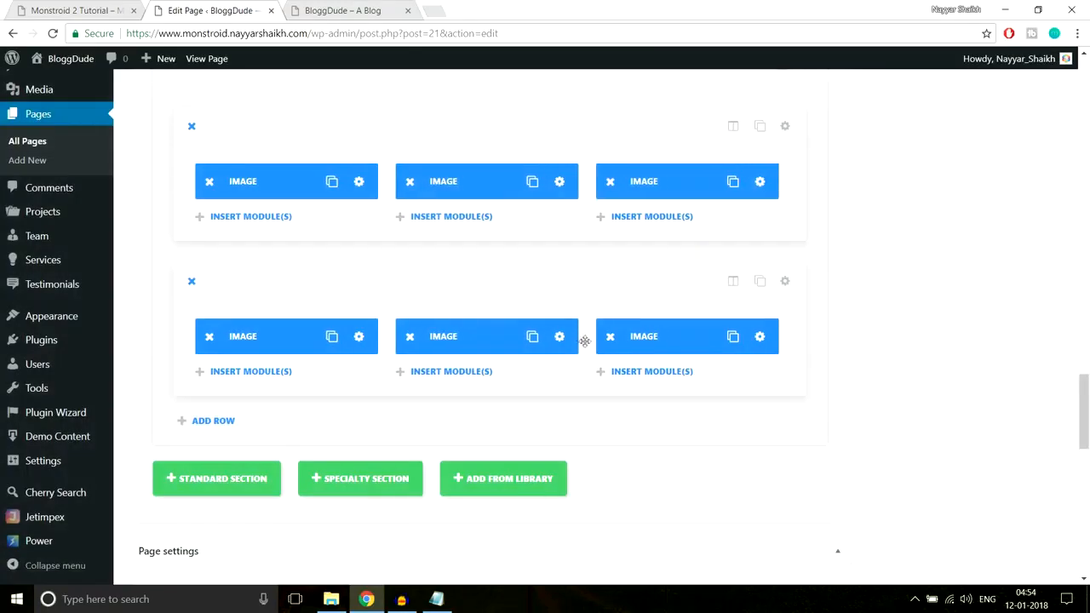
Replace the second image in the lower row with the photo of the blonde woman holding a tablet and save the module
click(567, 181)
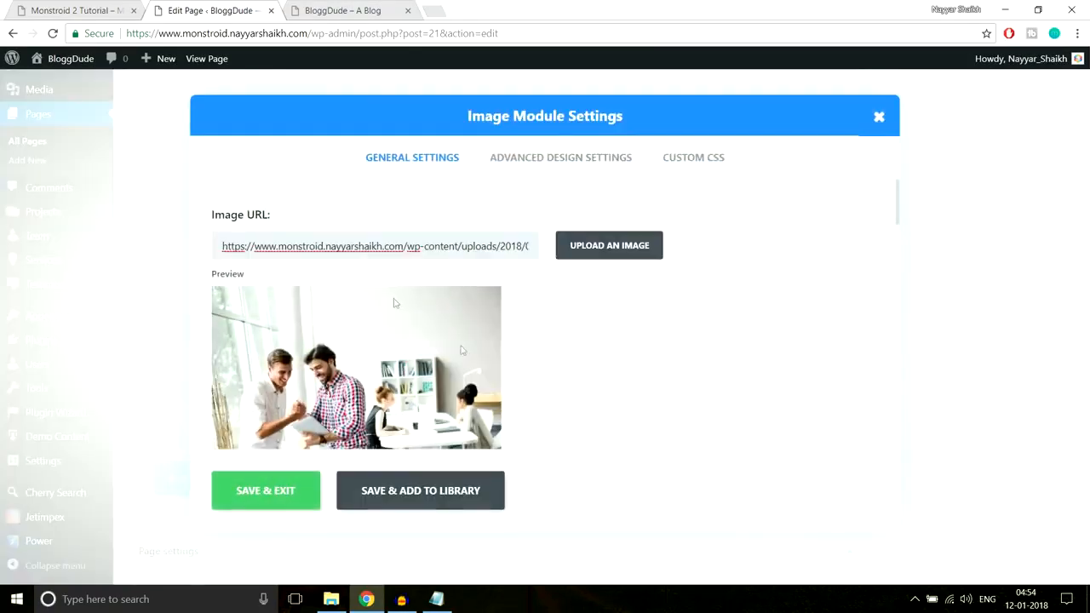
click(619, 259)
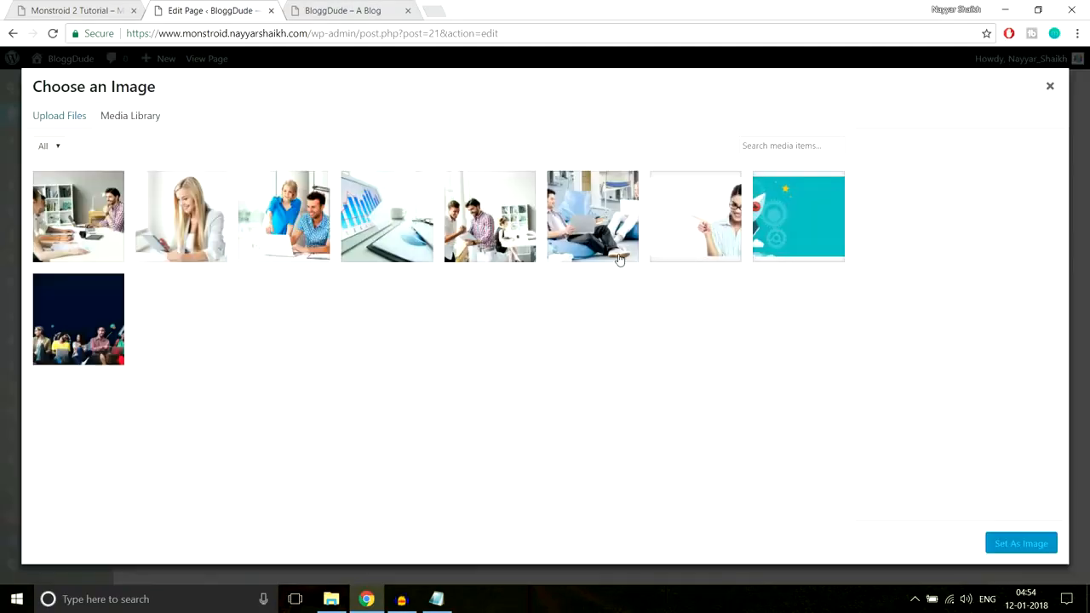
click(177, 233)
click(1016, 545)
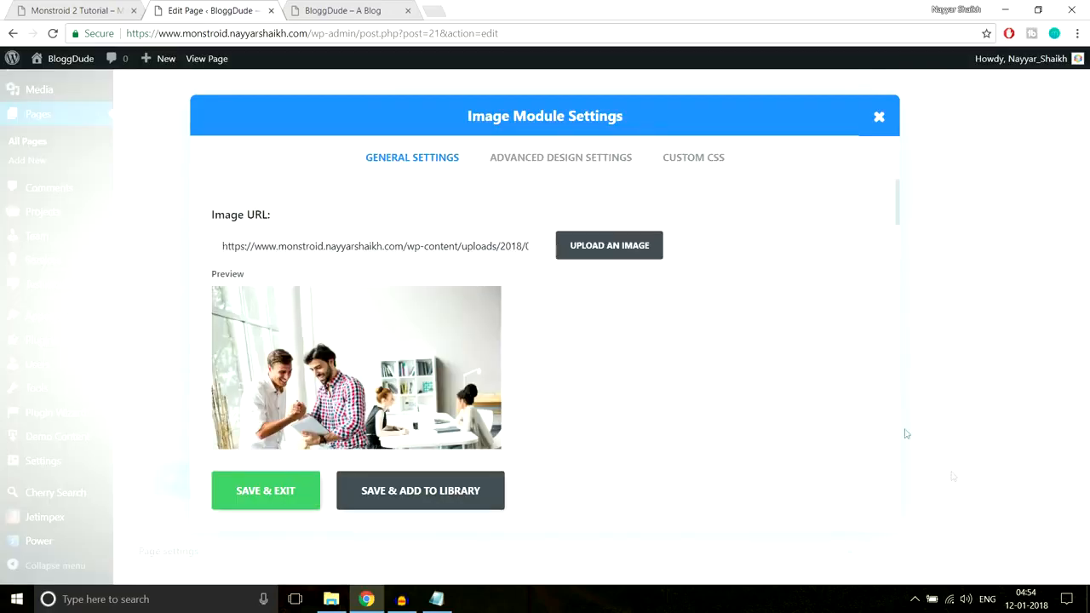
click(298, 494)
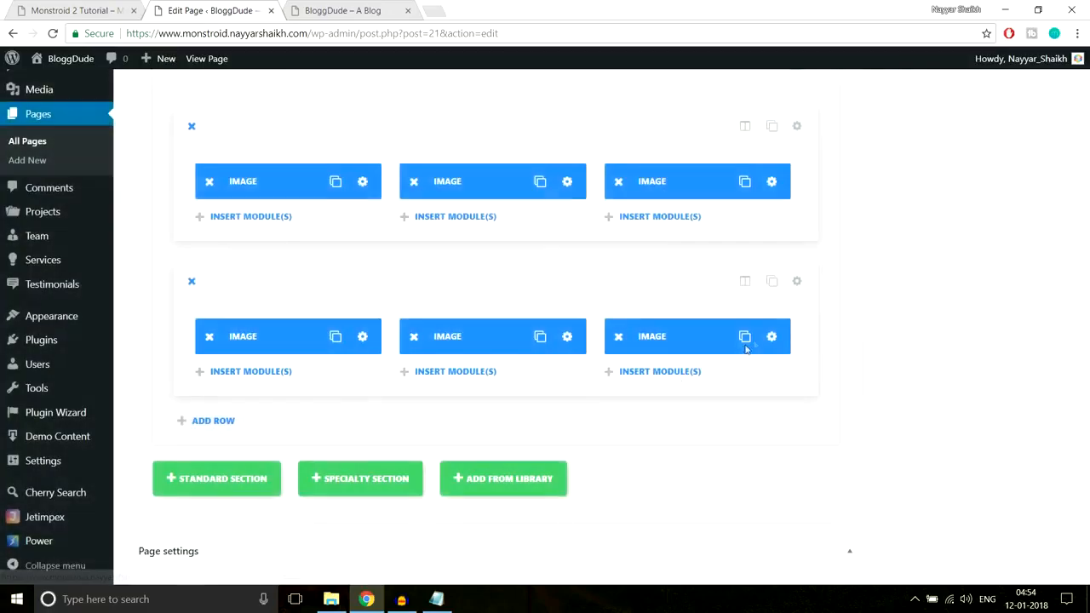
Replace the third image in the lower row with Gallery-6 and save the module
click(768, 337)
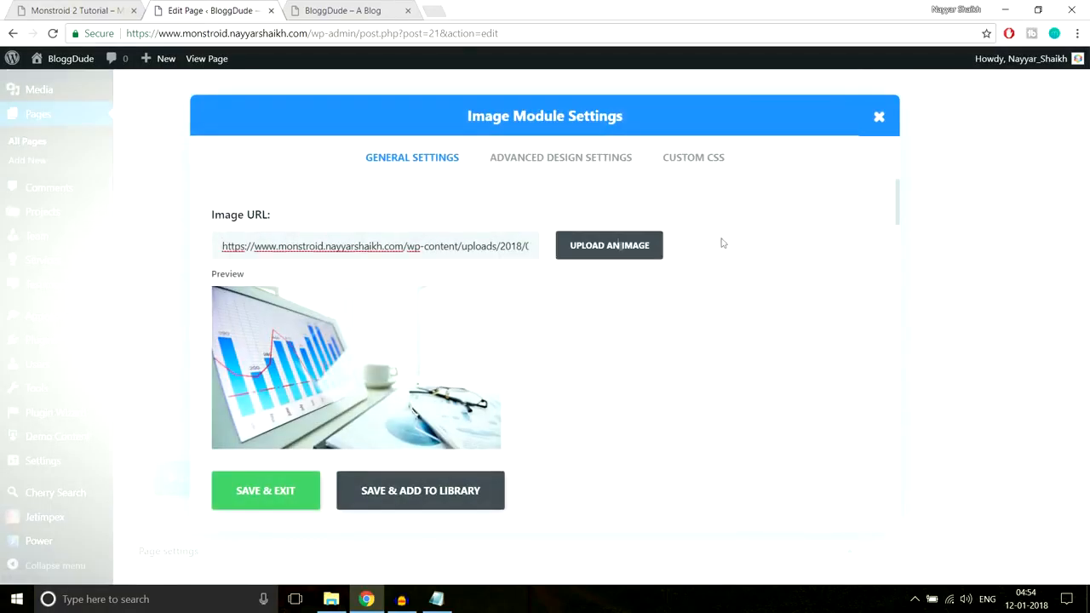
click(570, 253)
click(126, 221)
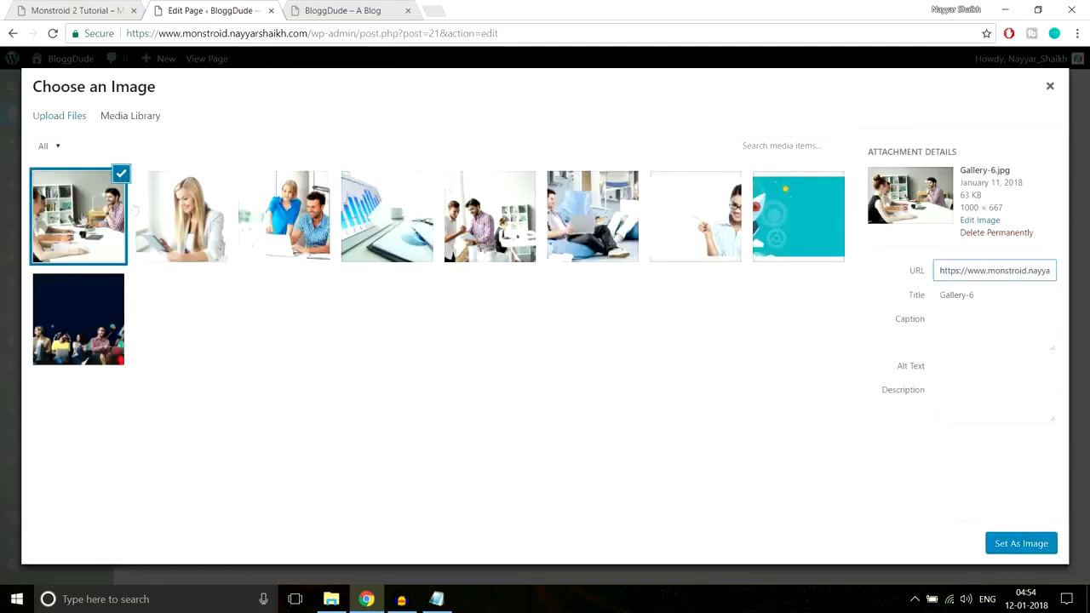
click(1006, 552)
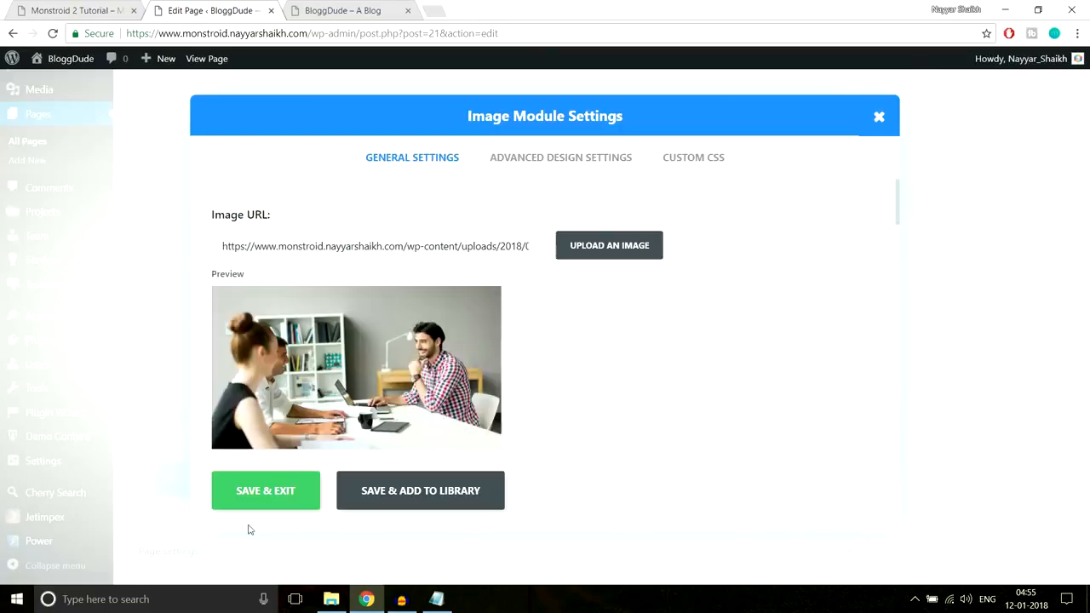
click(266, 491)
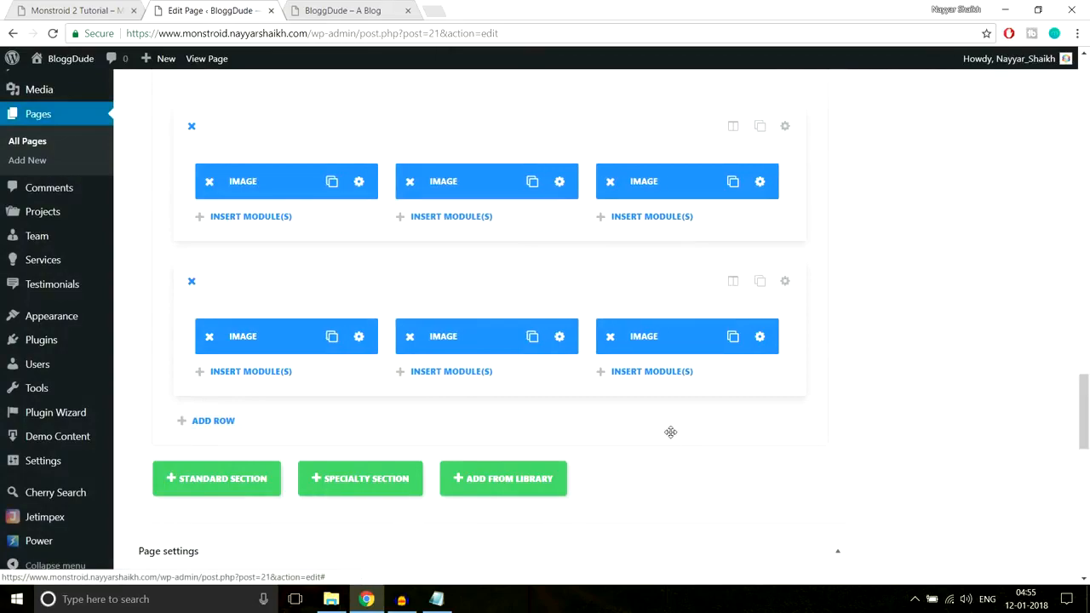
Update the Homepage and reload the live BloggDude site
scroll(1064, 451, up, 10)
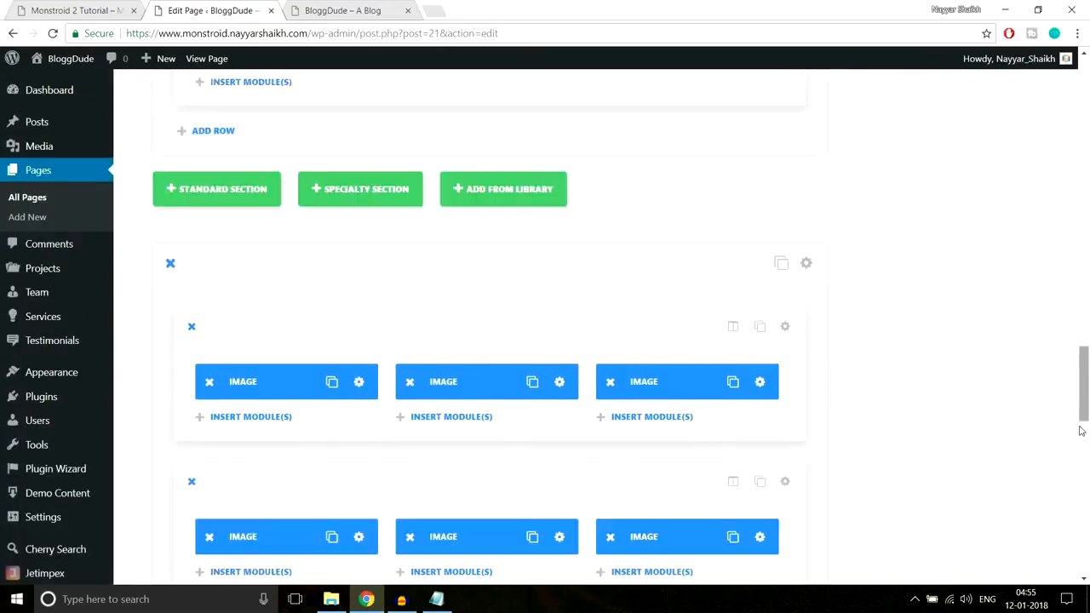
scroll(1057, 460, up, 10)
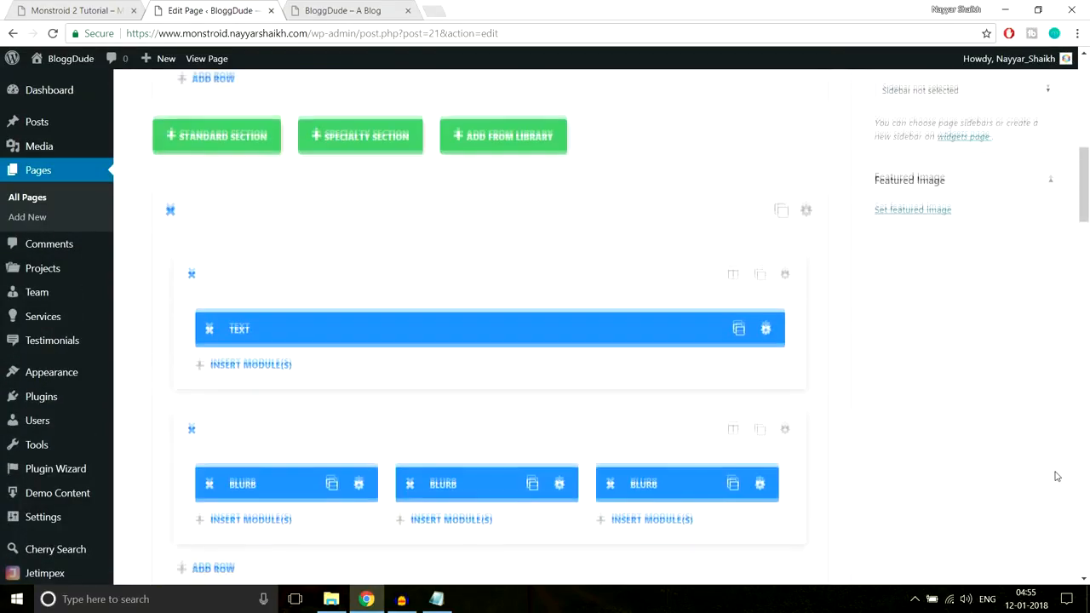
click(1033, 336)
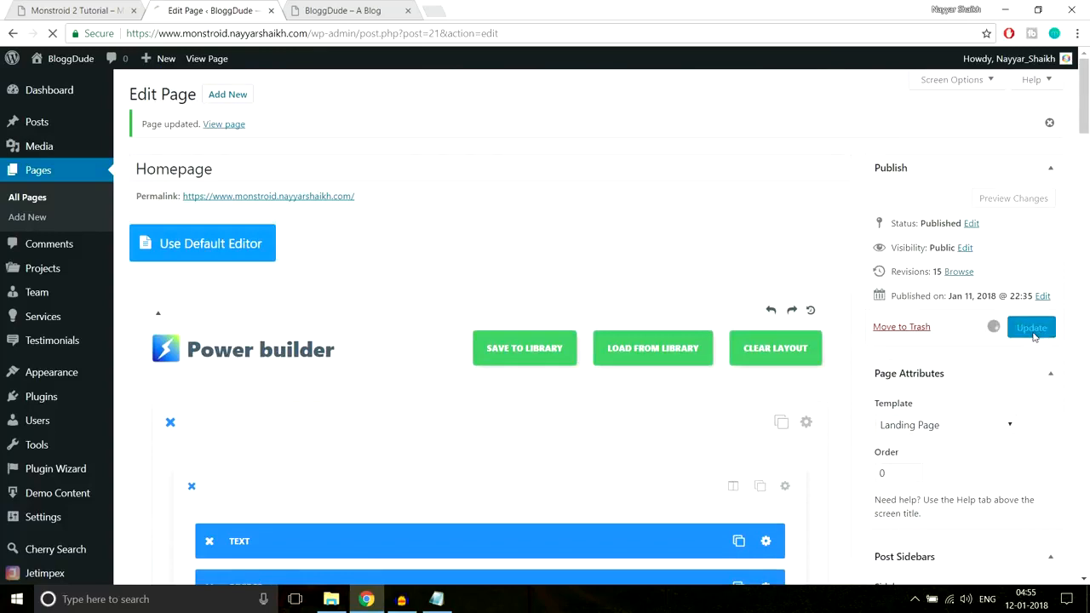
click(309, 9)
click(324, 30)
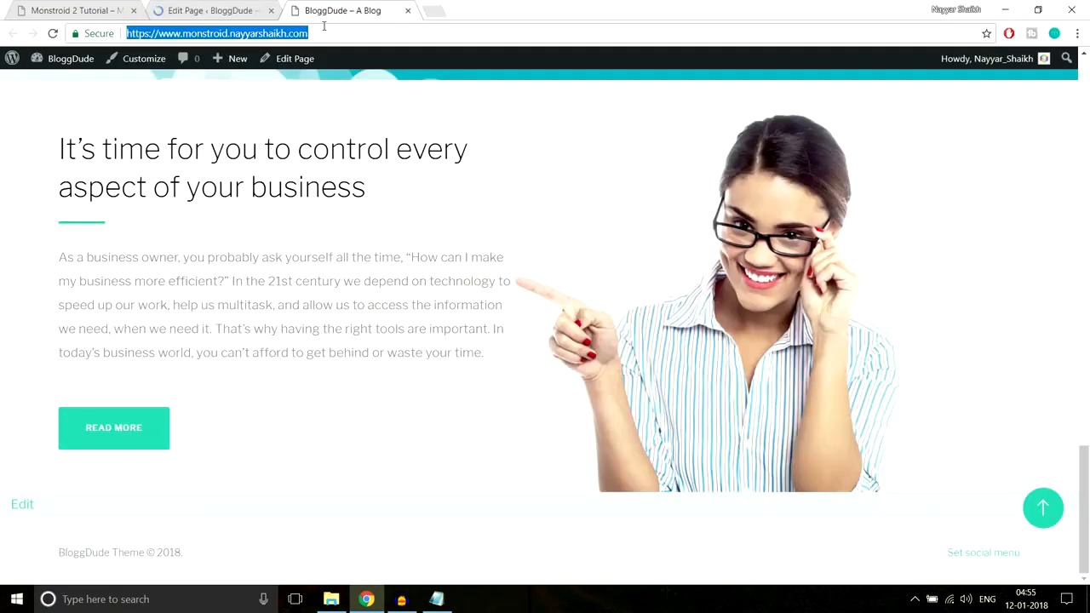
key(Return)
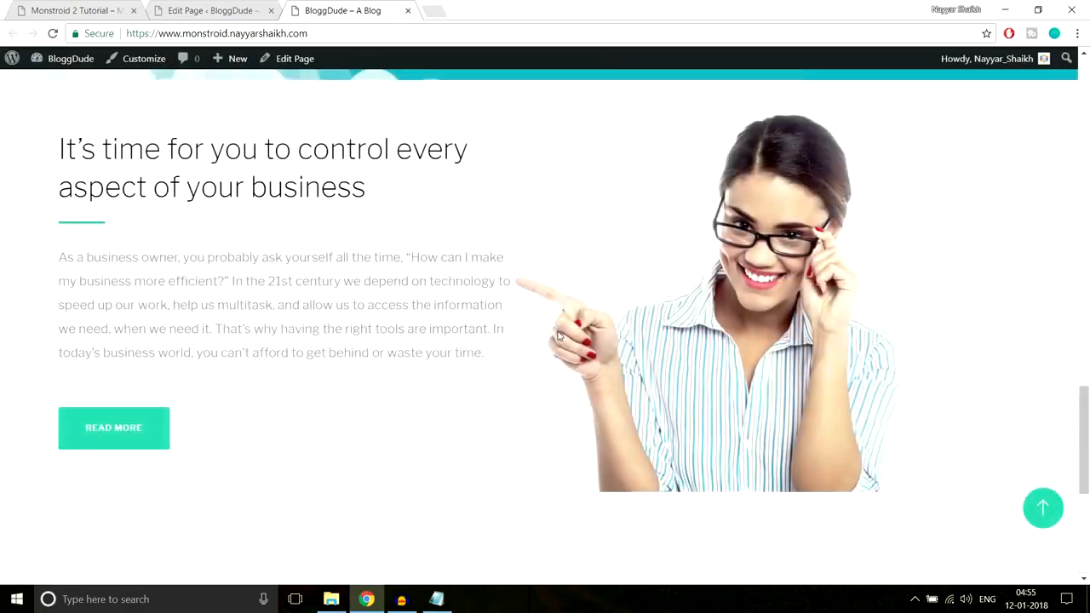
Examine the six-image gallery on the live site and compare its width and spacing with the Monstroid 2 demo
scroll(557, 336, down, 5)
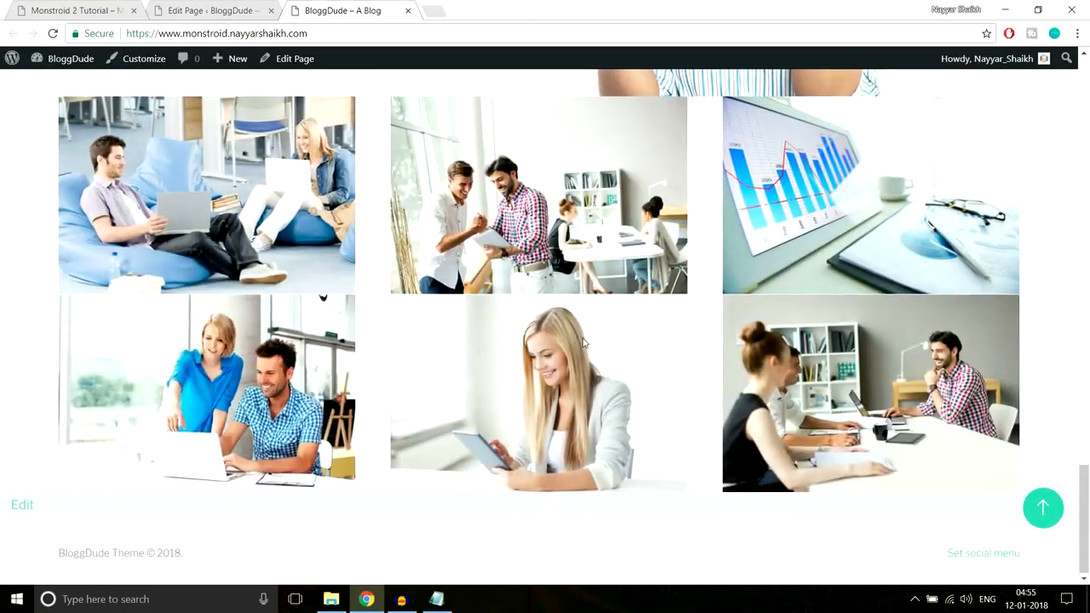
scroll(586, 358, up, 2)
scroll(588, 362, down, 1)
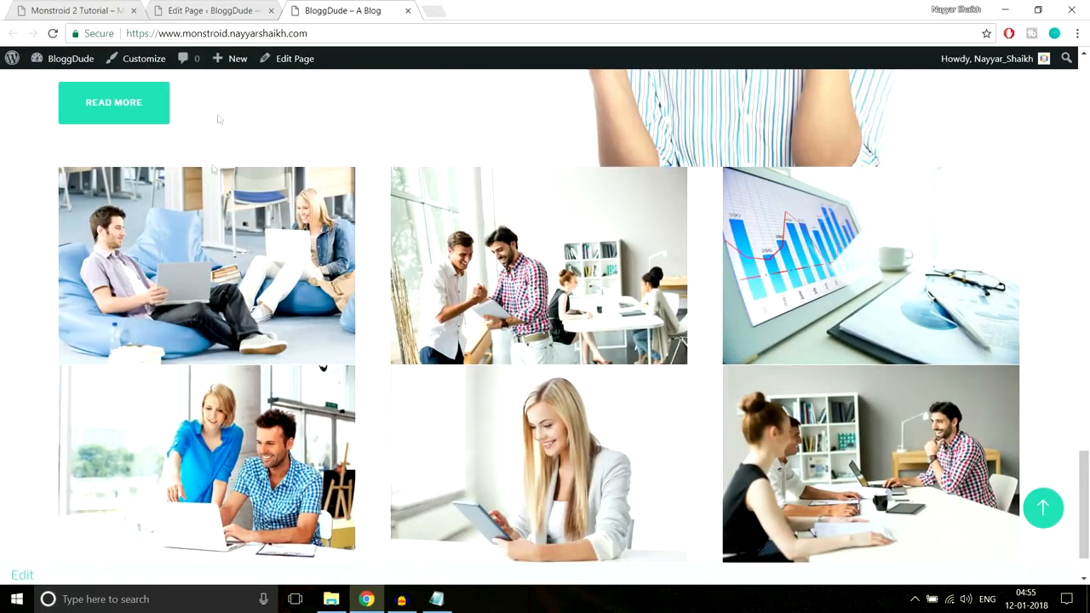
click(85, 9)
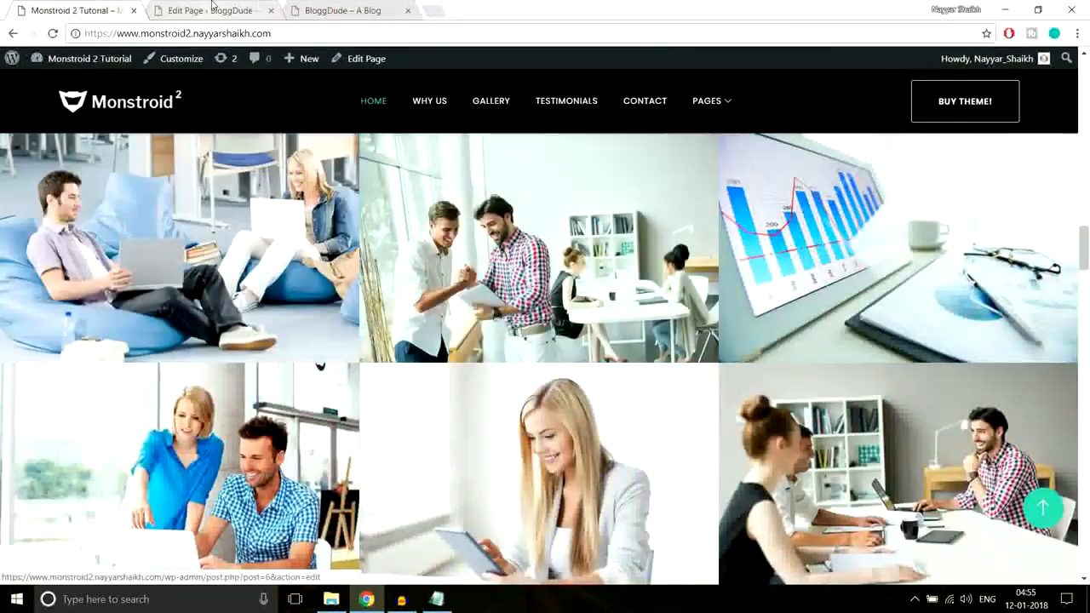
Return to the page editor, make the first three-image row fullwidth, and save its row settings
key(ctrl+Tab)
scroll(645, 355, down, 15)
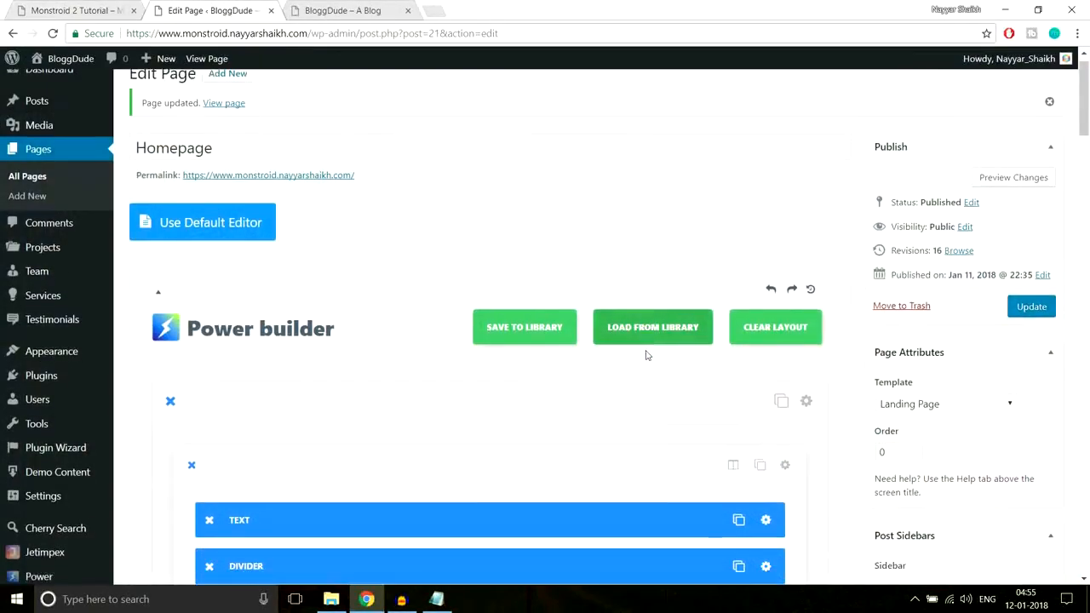
scroll(654, 374, down, 15)
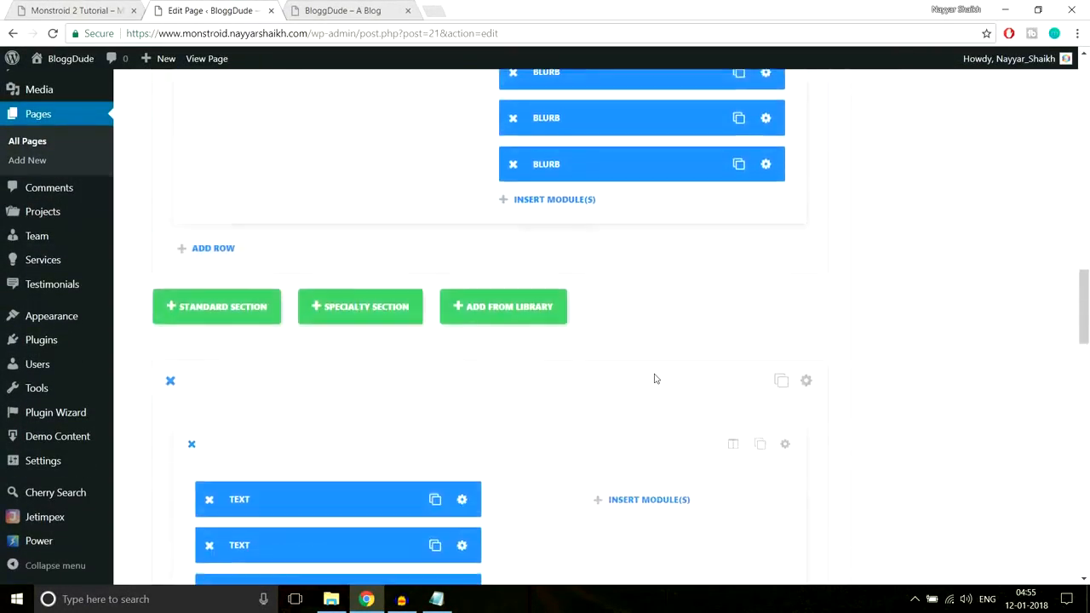
scroll(656, 380, up, 2)
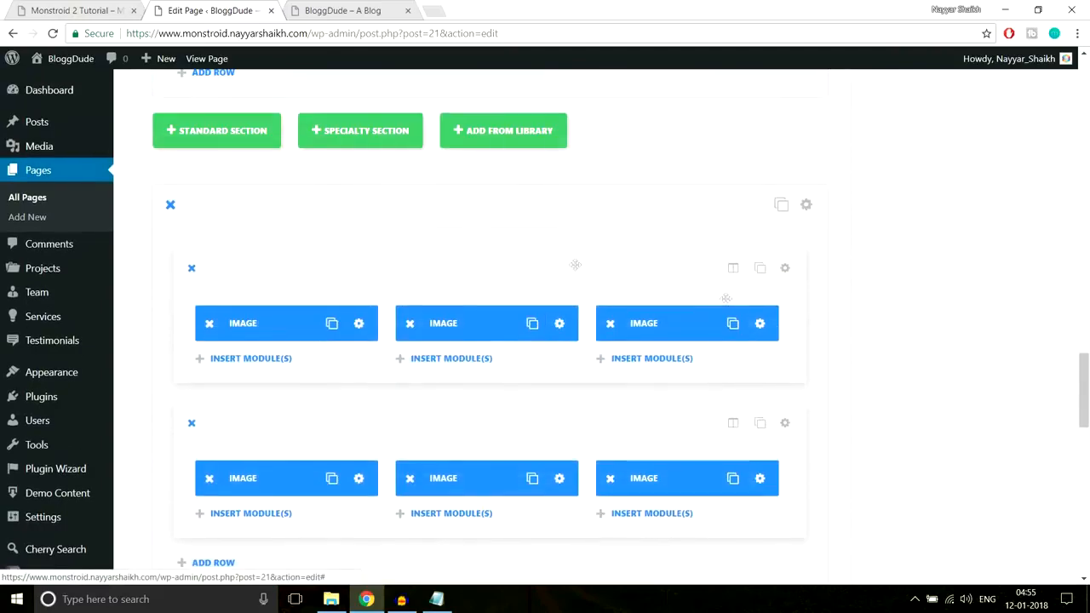
scroll(640, 428, down, 2)
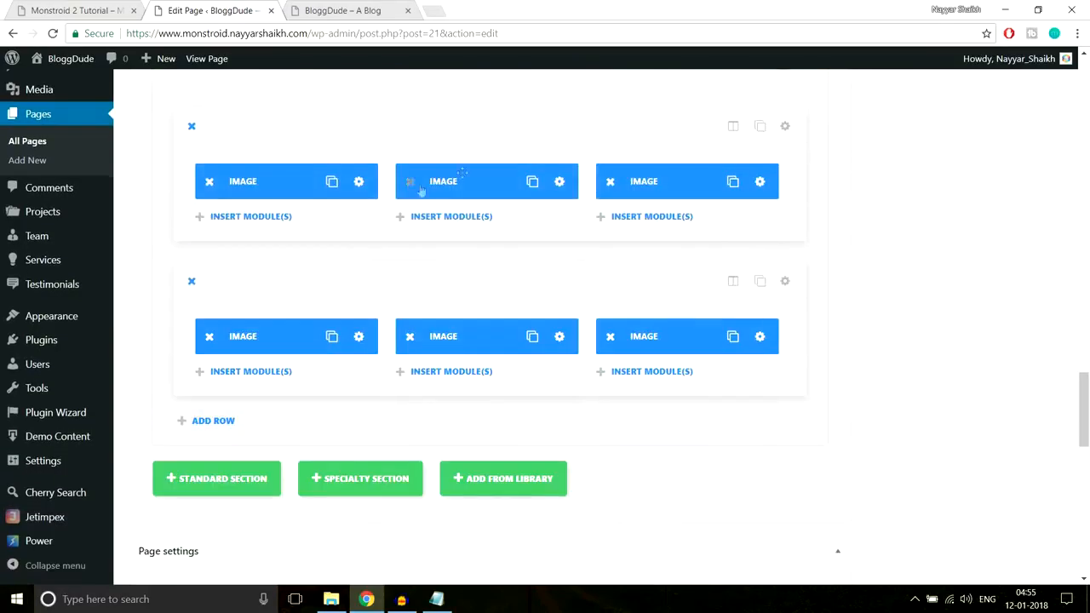
click(785, 126)
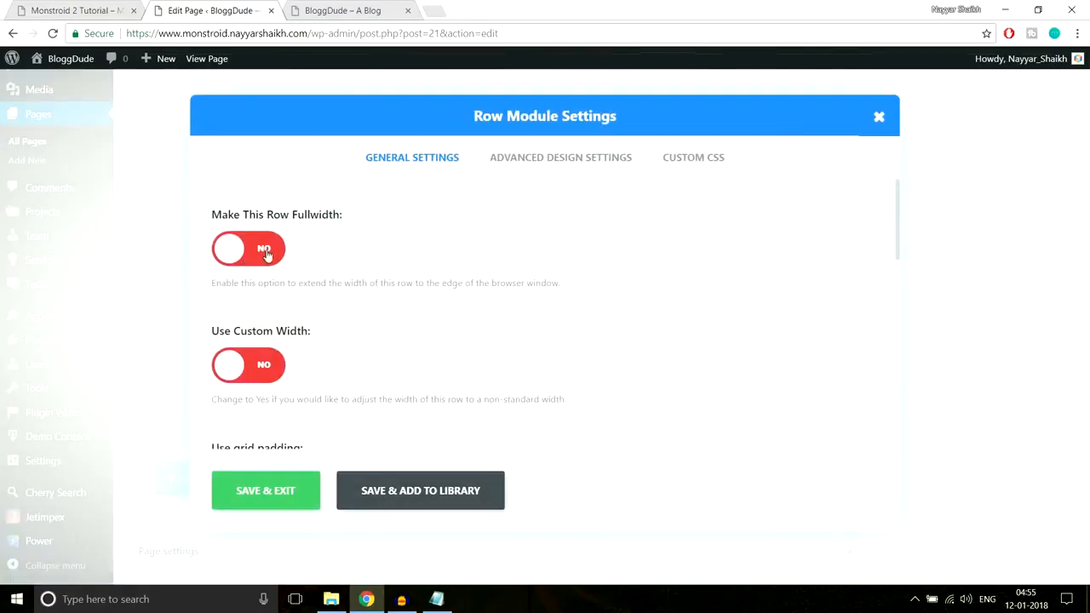
click(267, 253)
click(266, 492)
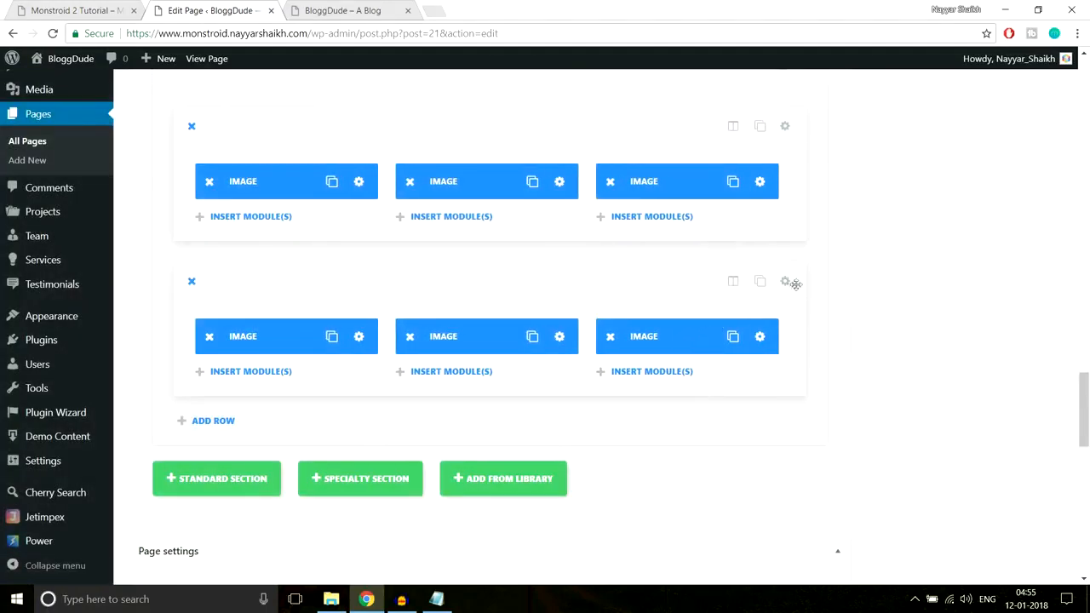
Make the second three-image row fullwidth and save its row settings
click(784, 282)
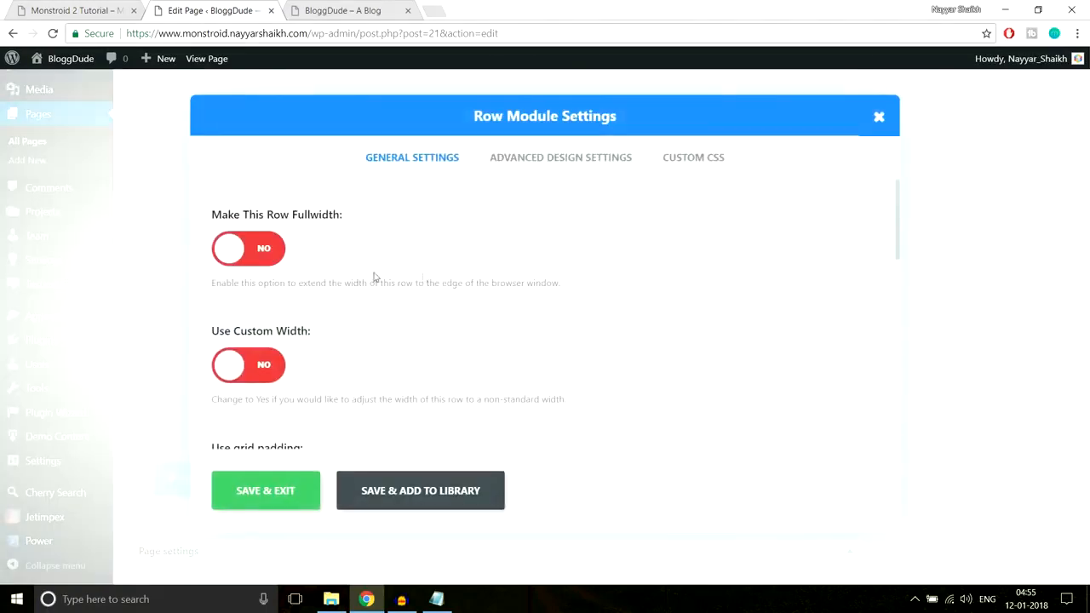
click(271, 260)
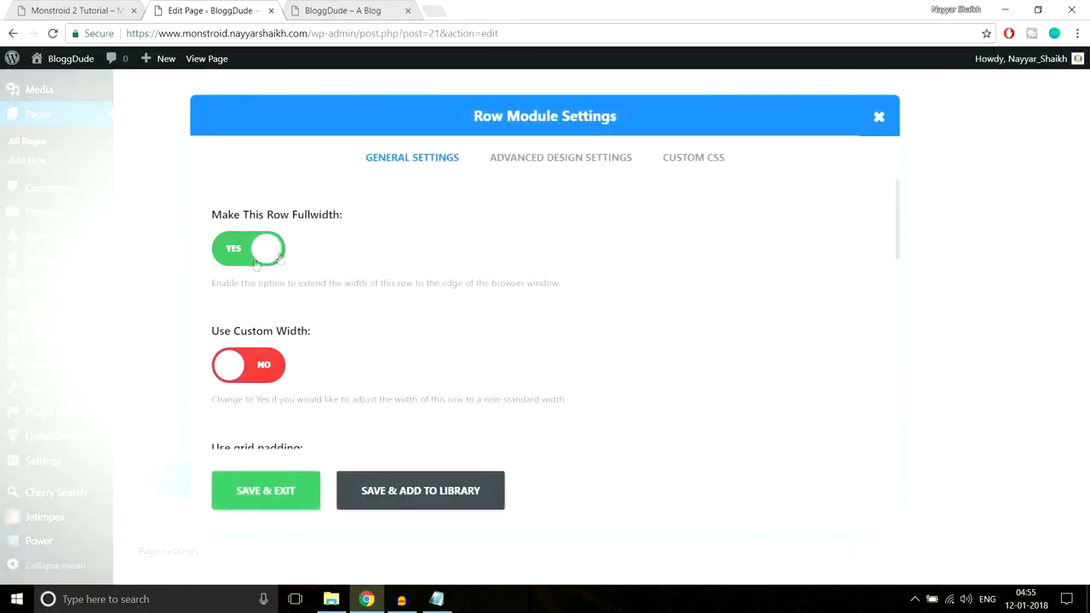
click(281, 492)
Update the Homepage with the fullwidth rows and reload the live site to check the gallery
drag(1086, 390, 1086, 85)
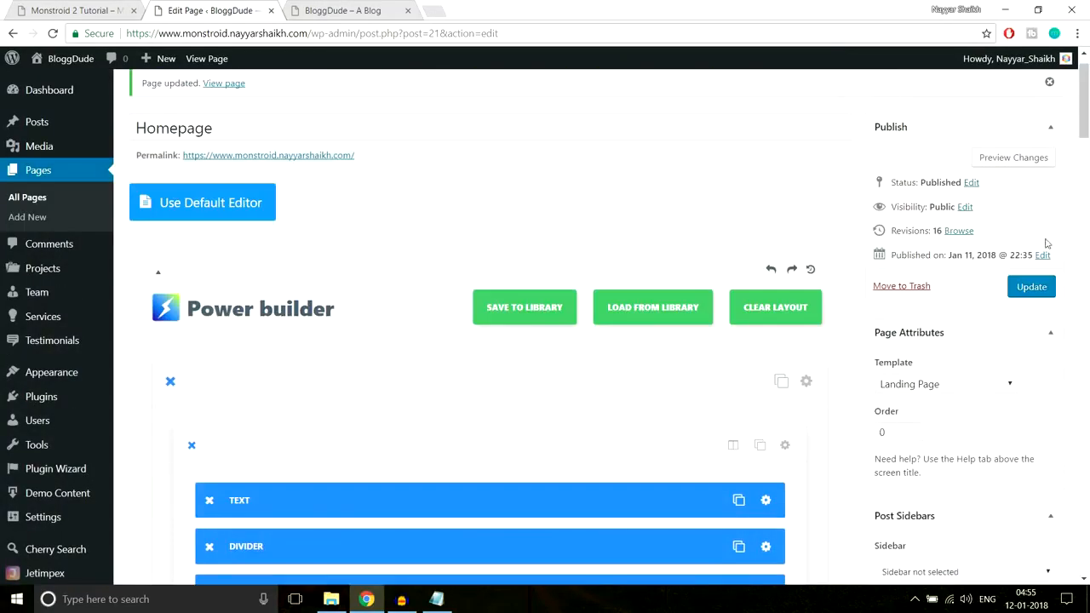
click(1033, 288)
click(343, 10)
click(372, 33)
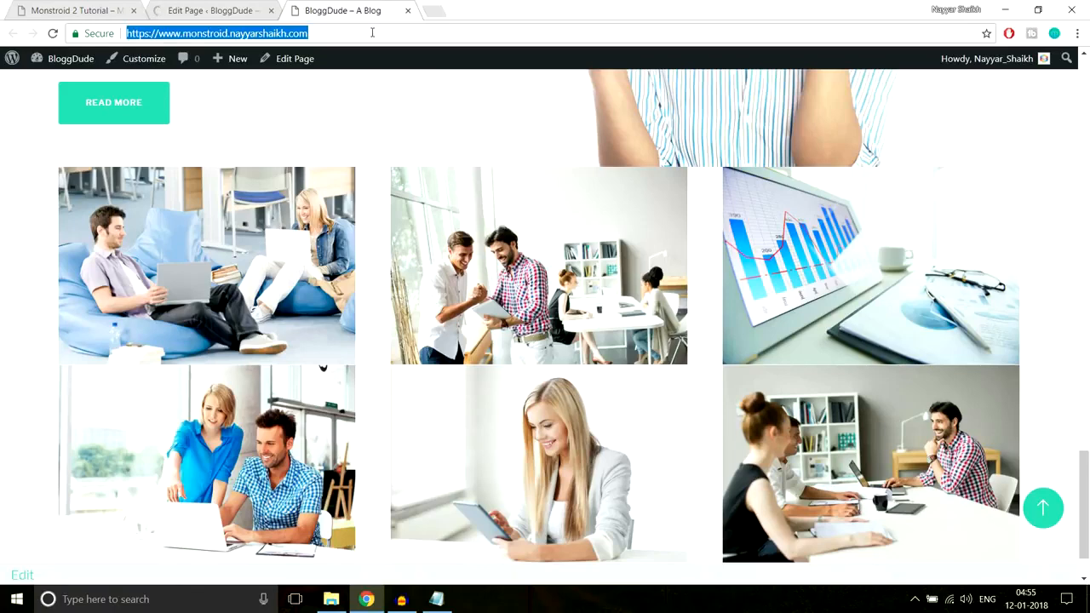
key(Return)
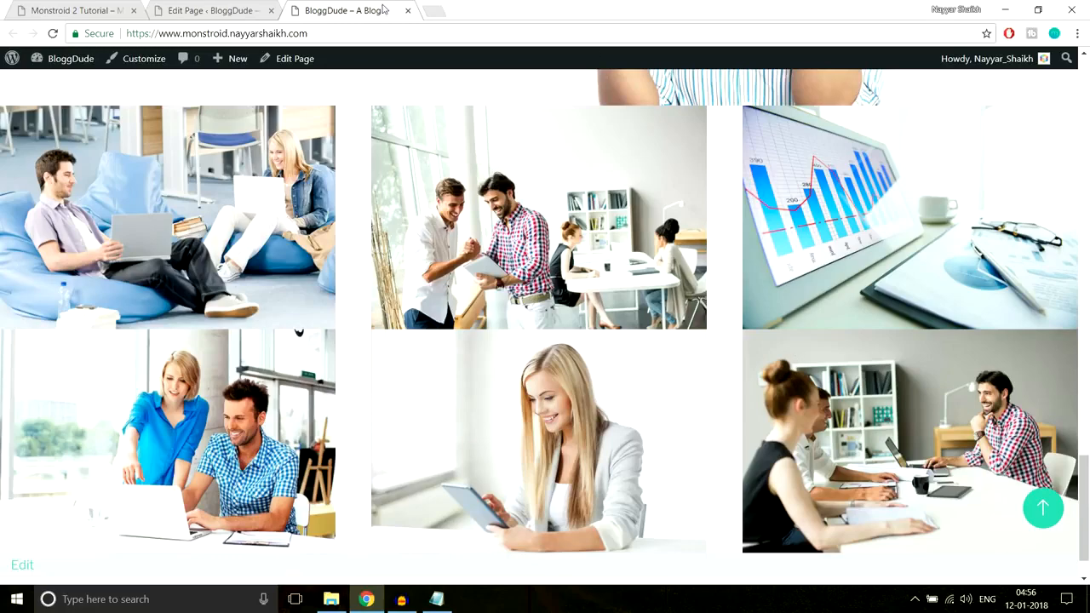
Turn off grid padding for the first three-image row in the page editor and save its row settings
click(232, 9)
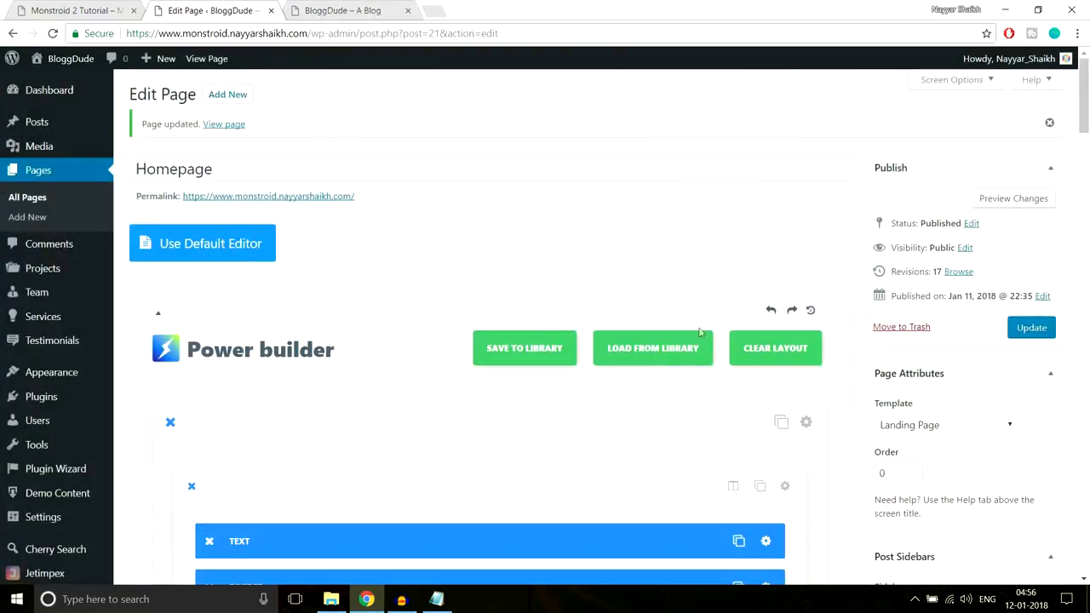
scroll(711, 421, down, 15)
scroll(711, 421, down, 10)
scroll(712, 421, up, 5)
scroll(711, 421, down, 2)
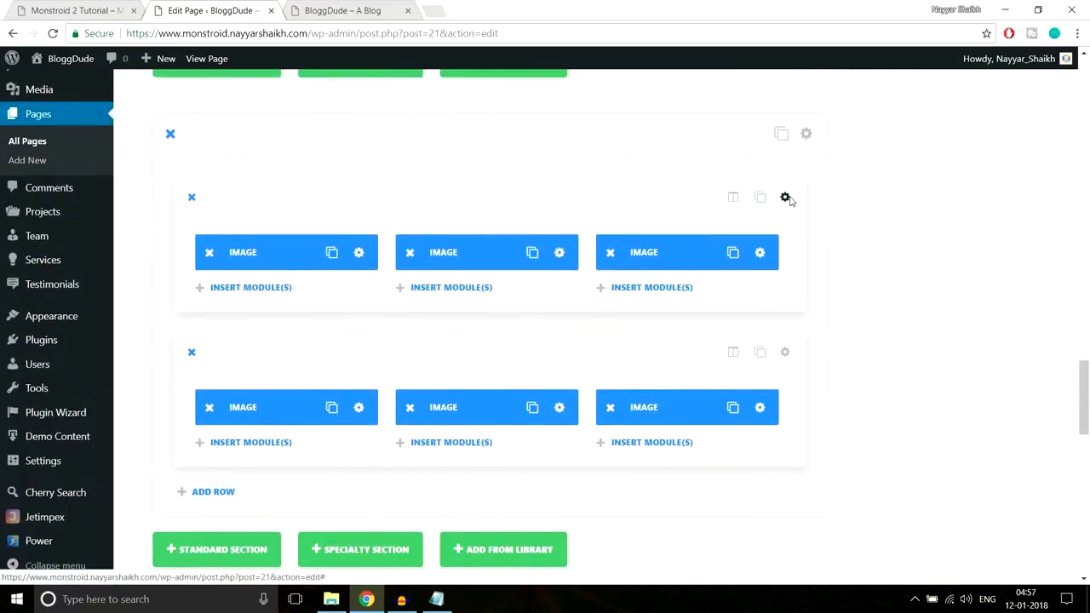
click(785, 197)
scroll(713, 292, down, 4)
scroll(401, 289, up, 1)
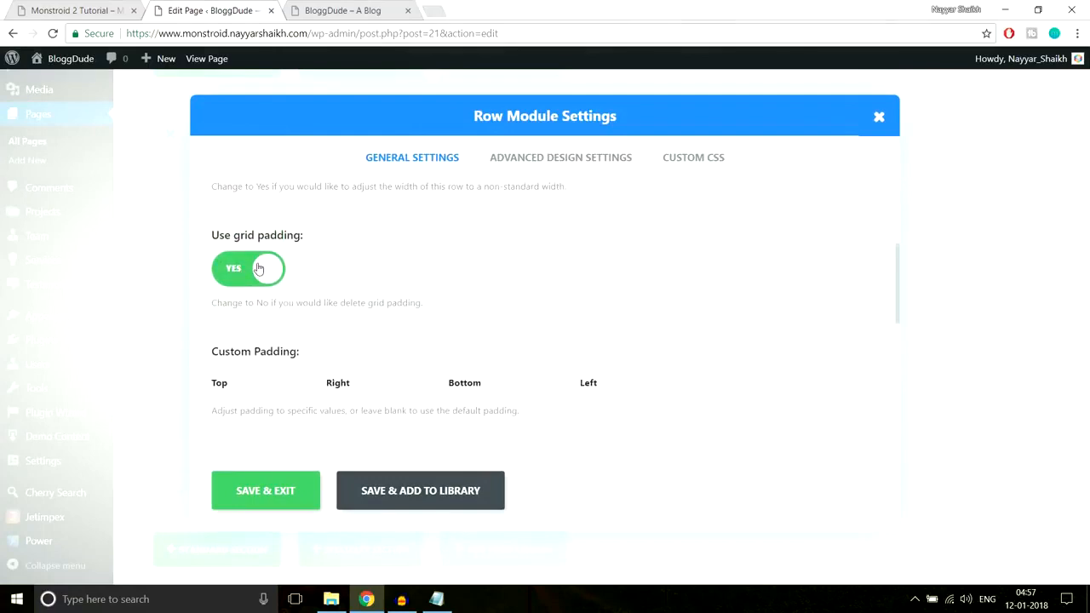
click(259, 269)
click(341, 10)
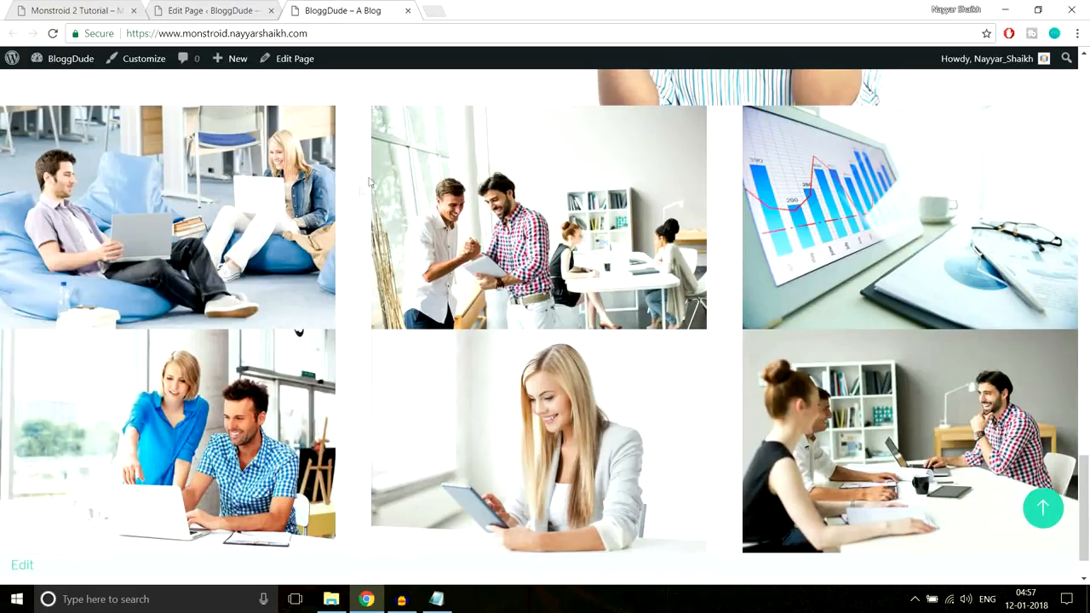
click(194, 10)
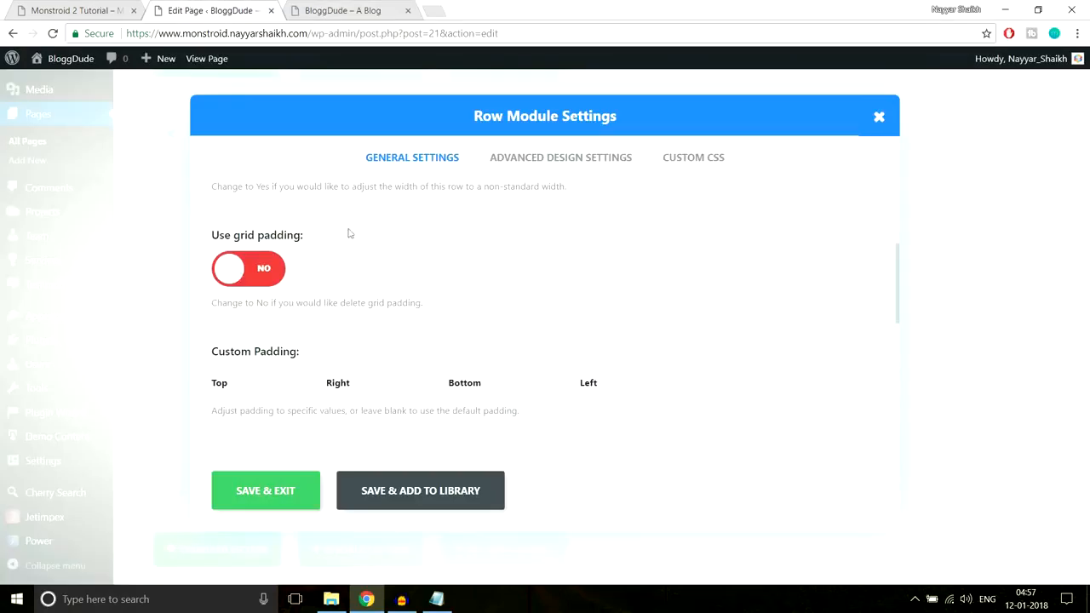
click(287, 494)
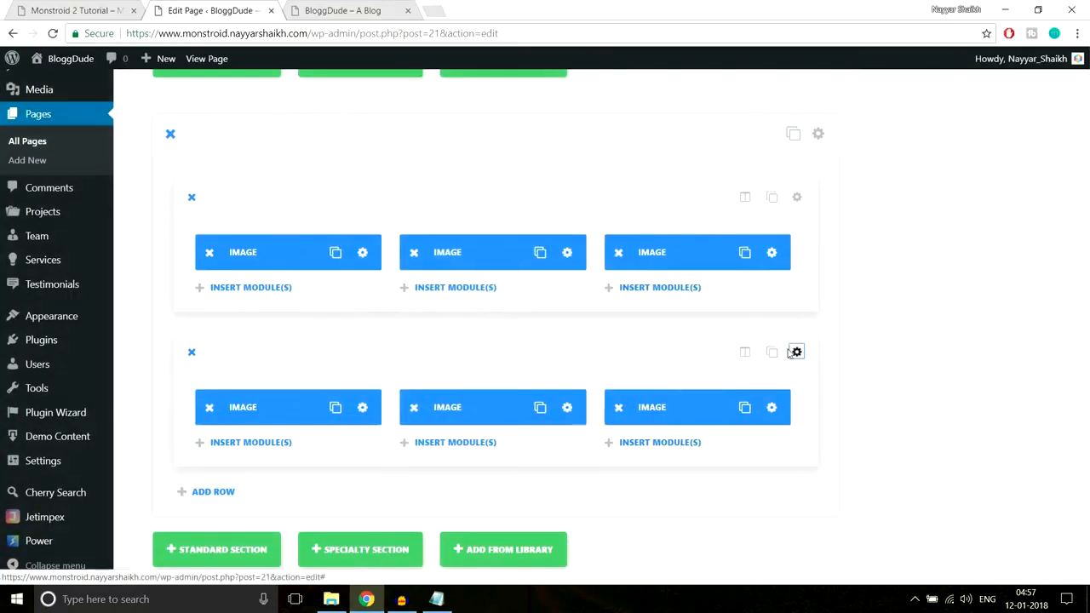
Turn off grid padding for the second three-image row and save its row settings
click(785, 353)
scroll(301, 352, down, 2)
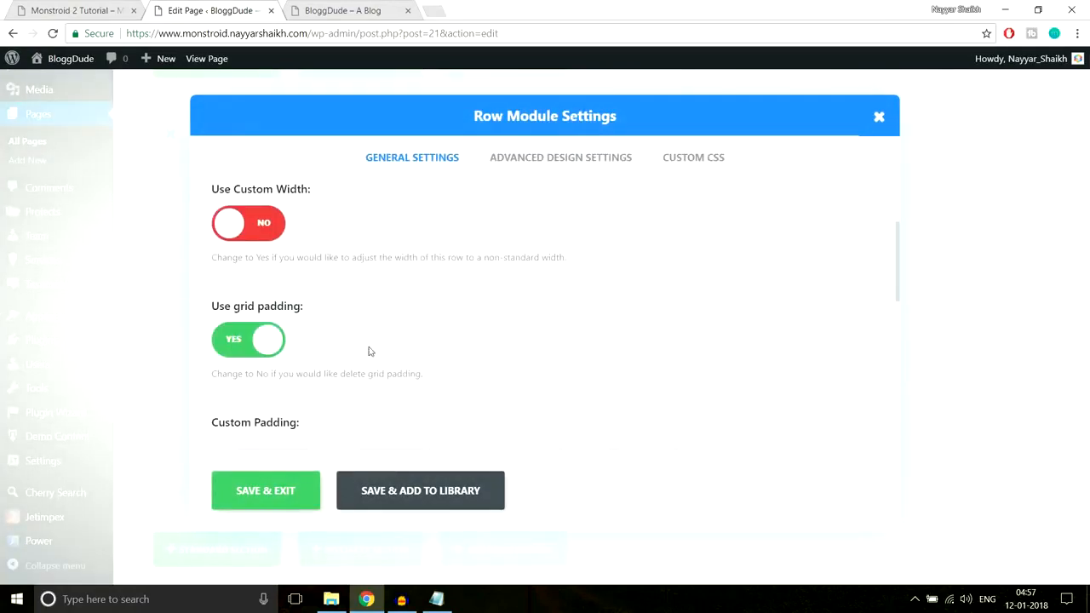
click(256, 340)
click(281, 494)
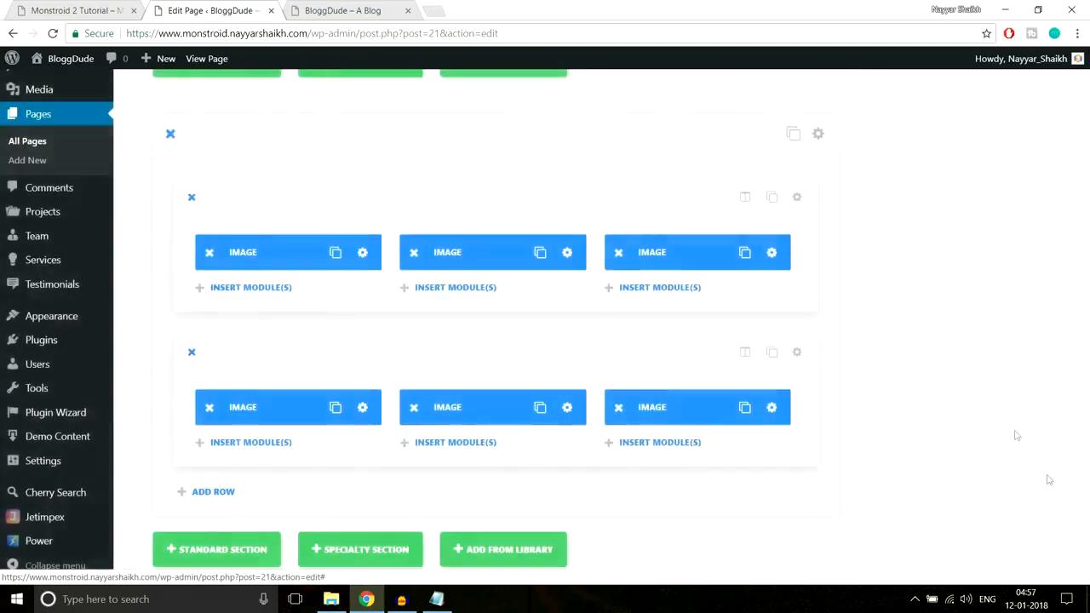
Update the Homepage with grid padding off and reload the live site to check the six-image gallery for gaps
scroll(1048, 478, up, 15)
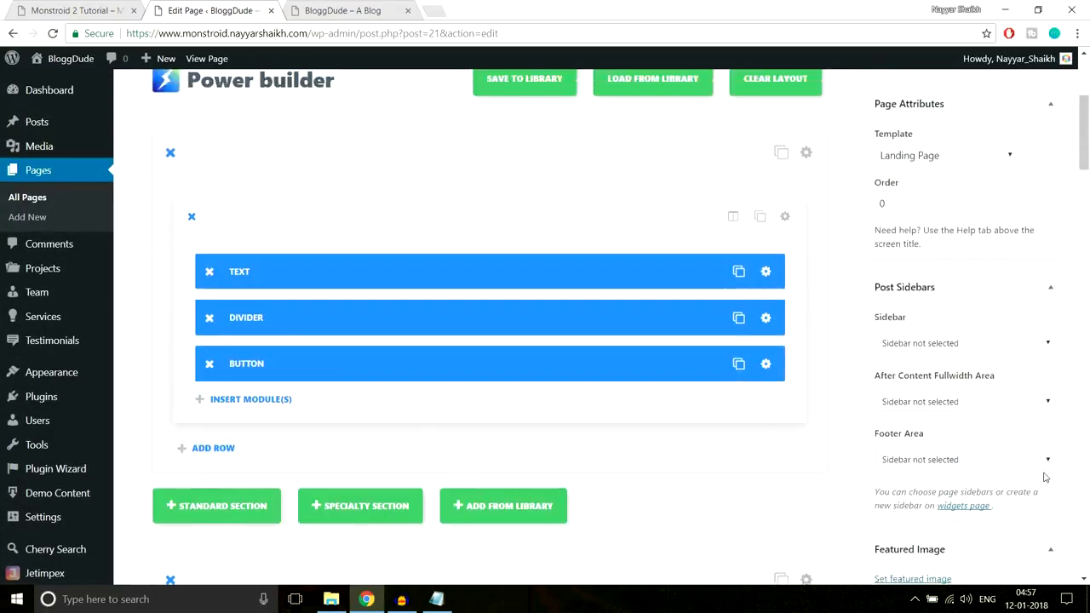
scroll(1046, 409, up, 3)
click(1041, 328)
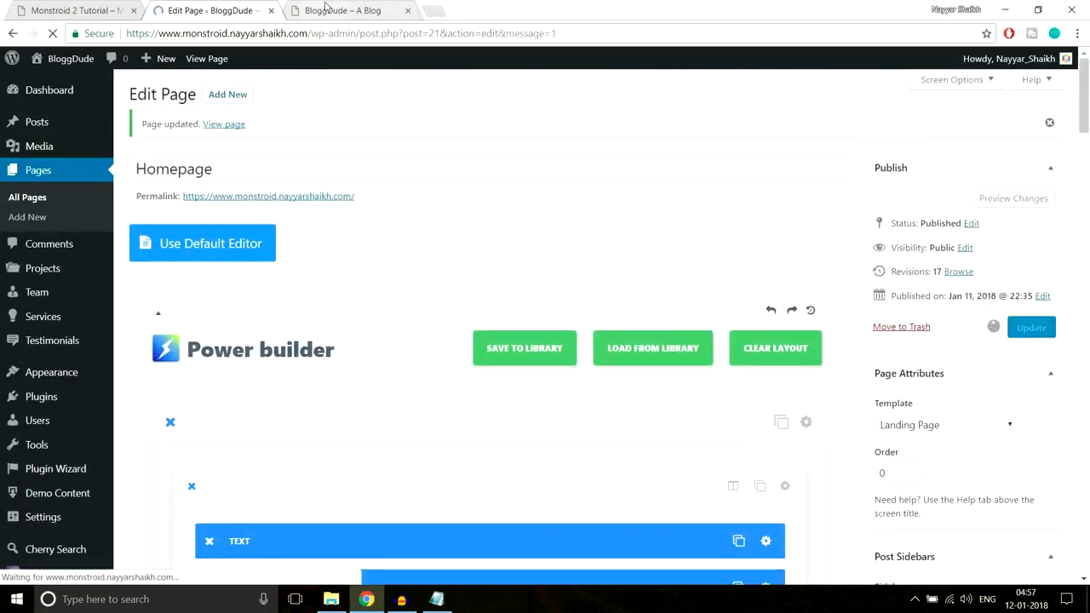
click(325, 11)
click(338, 39)
key(Return)
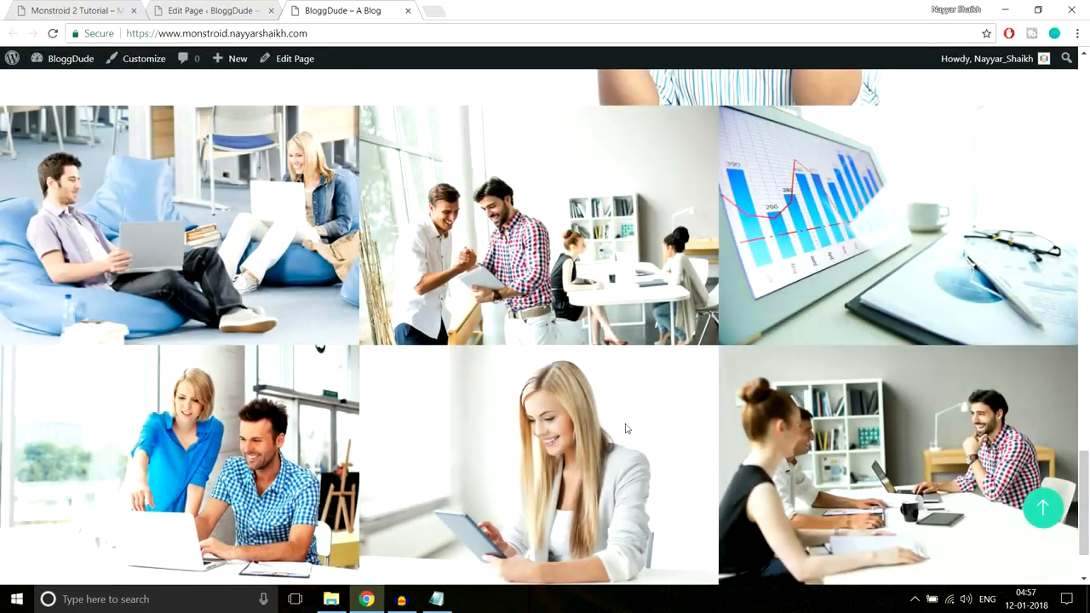
scroll(627, 428, down, 1)
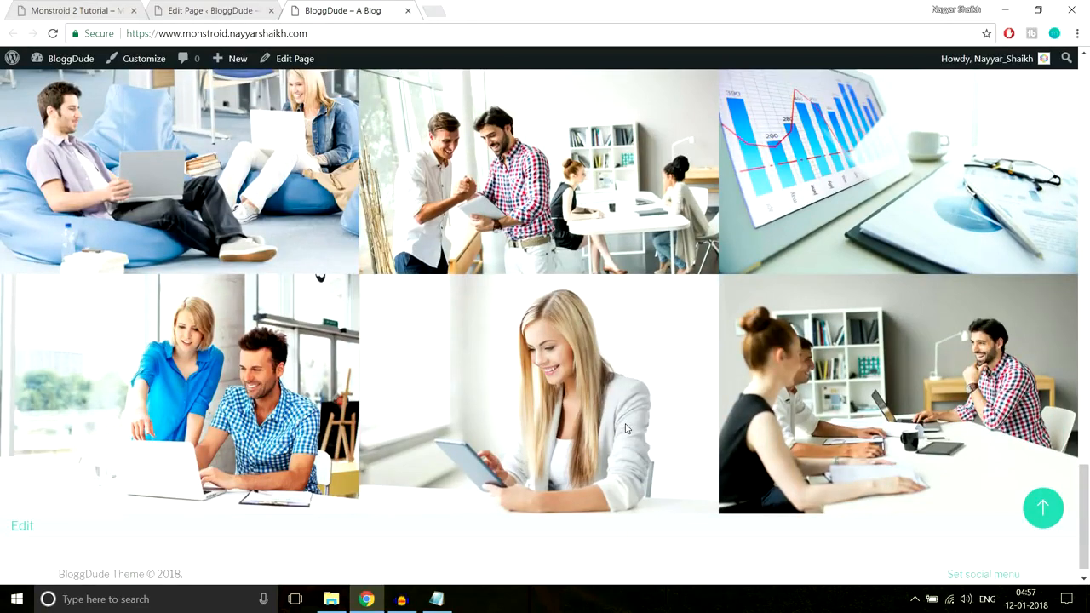
scroll(626, 428, up, 1)
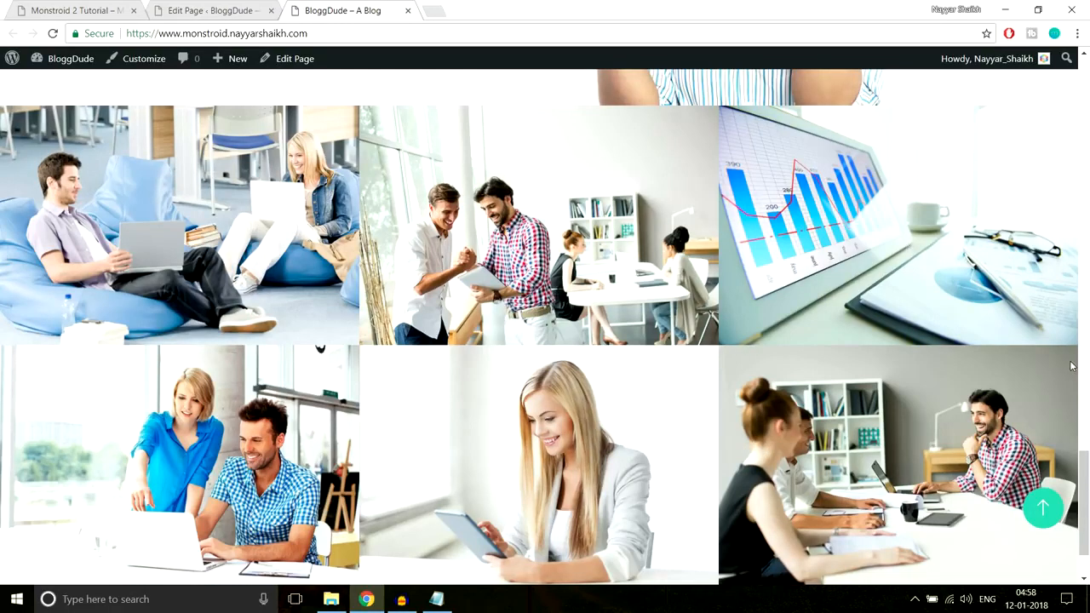
scroll(1072, 367, down, 1)
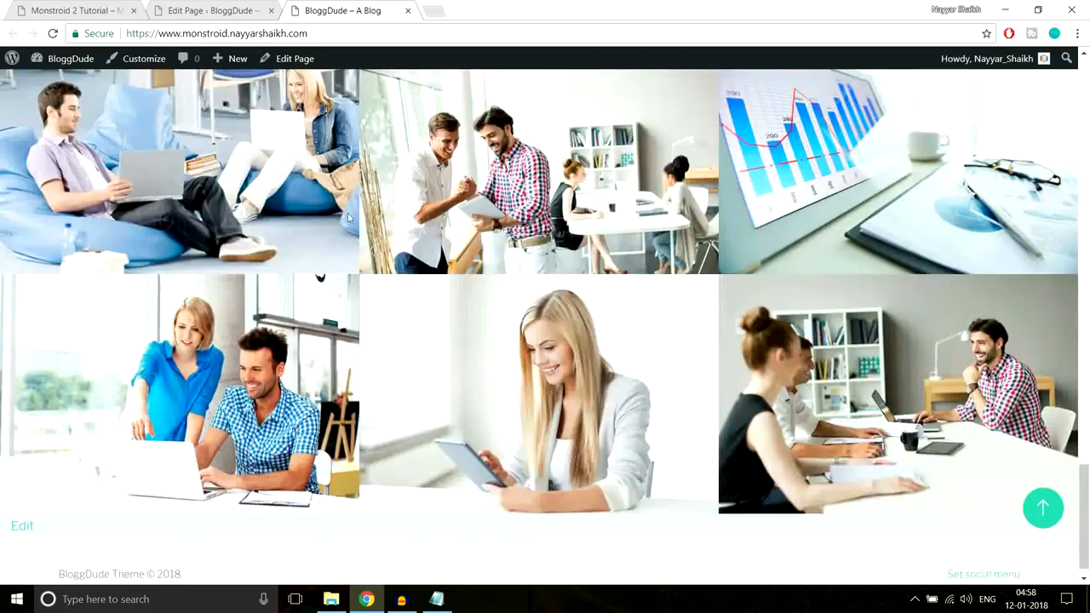
scroll(614, 313, up, 1)
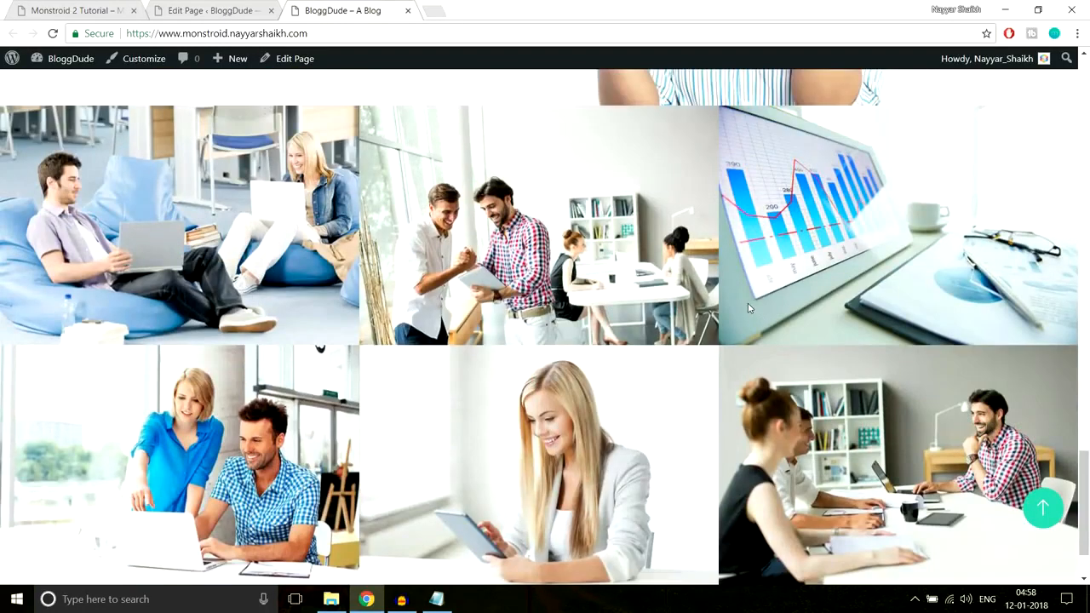
Check the demo gallery's hover effect, and turn on Open in Lightbox for the first image of the first gallery row
click(68, 9)
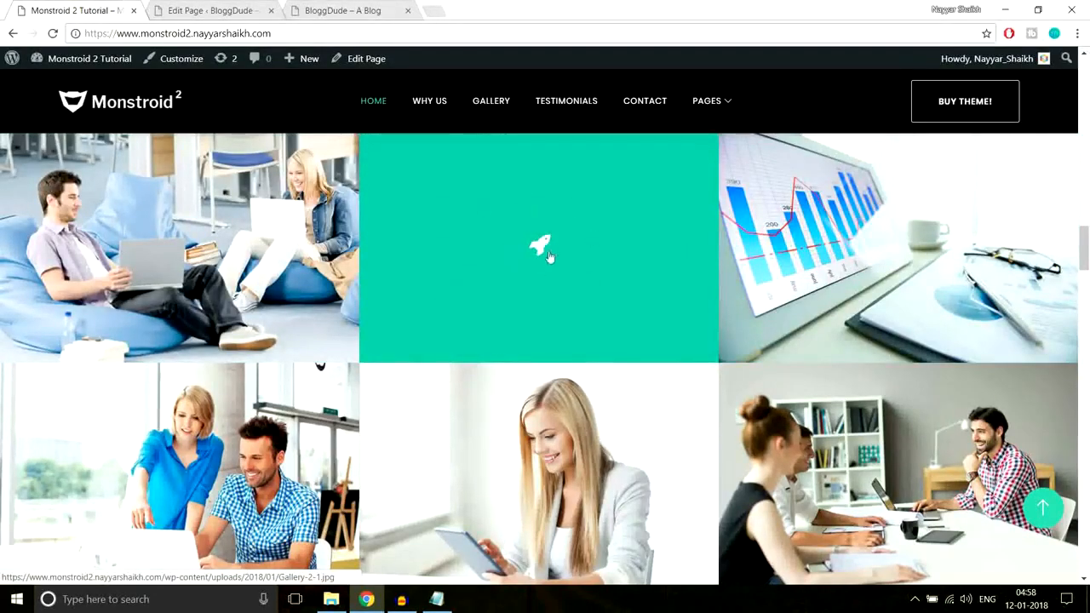
click(258, 9)
scroll(640, 297, down, 5)
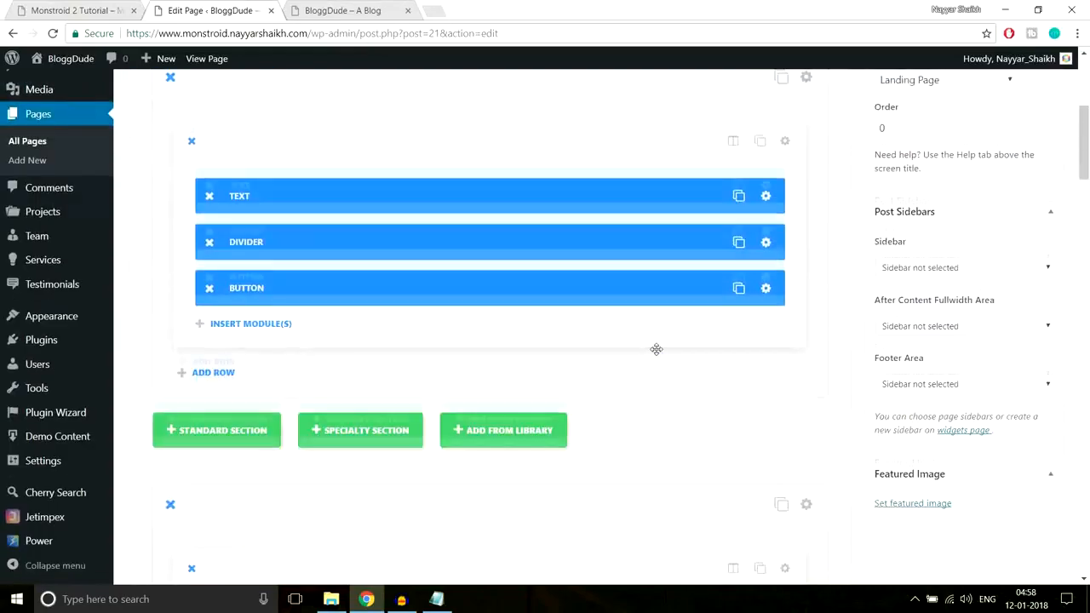
scroll(656, 349, down, 5)
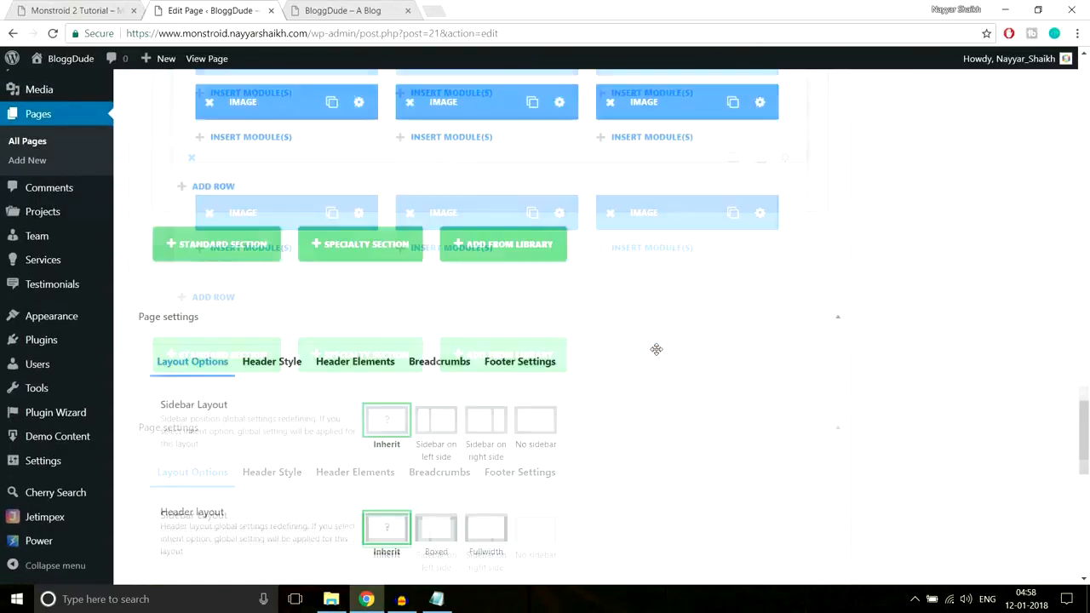
scroll(657, 349, up, 5)
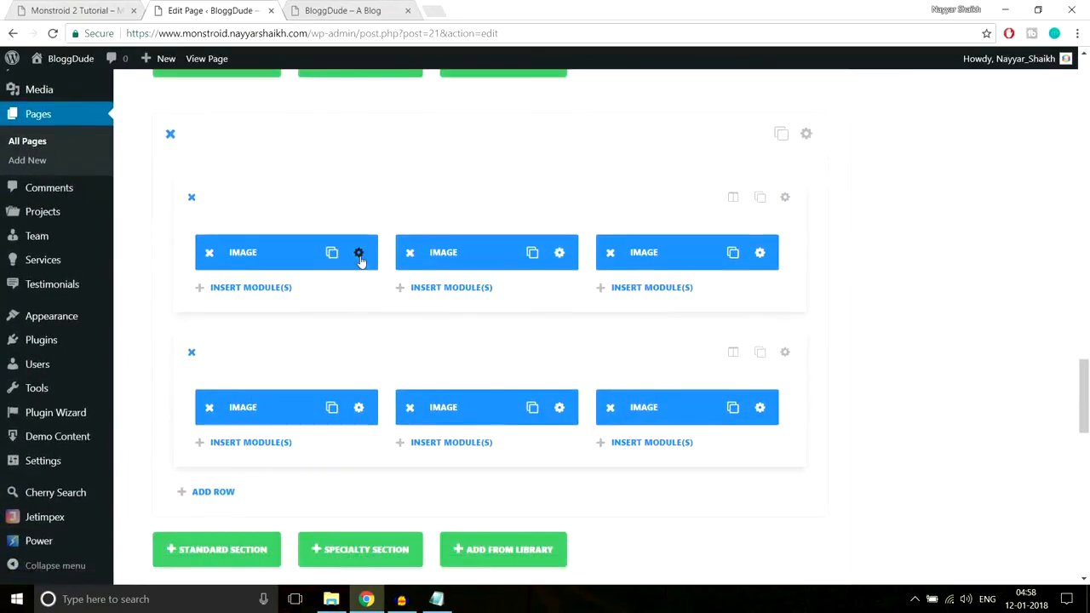
click(360, 255)
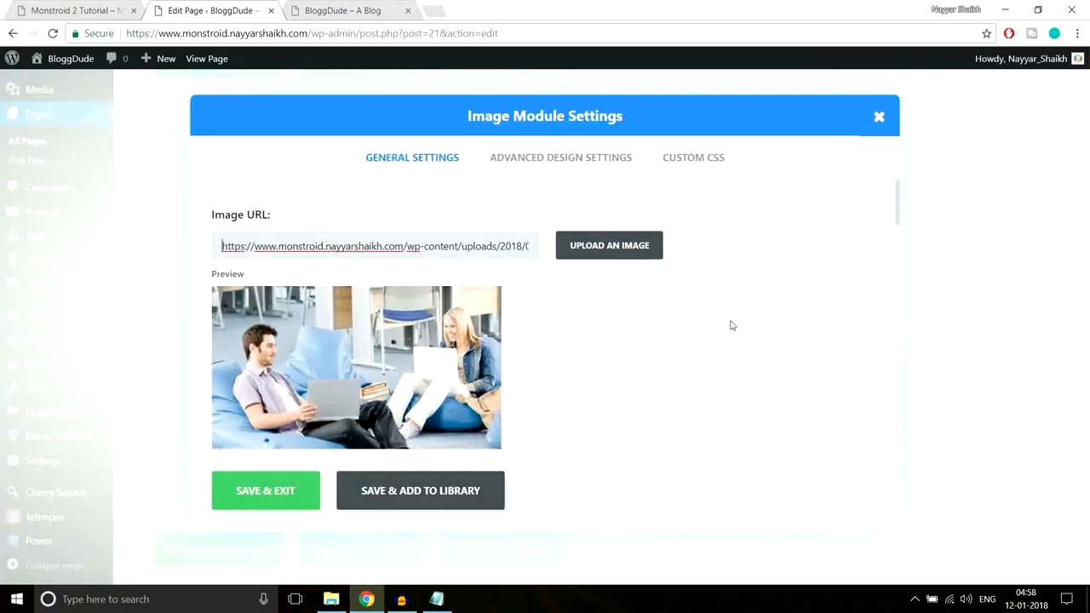
scroll(664, 340, down, 5)
scroll(602, 352, down, 4)
scroll(602, 351, up, 3)
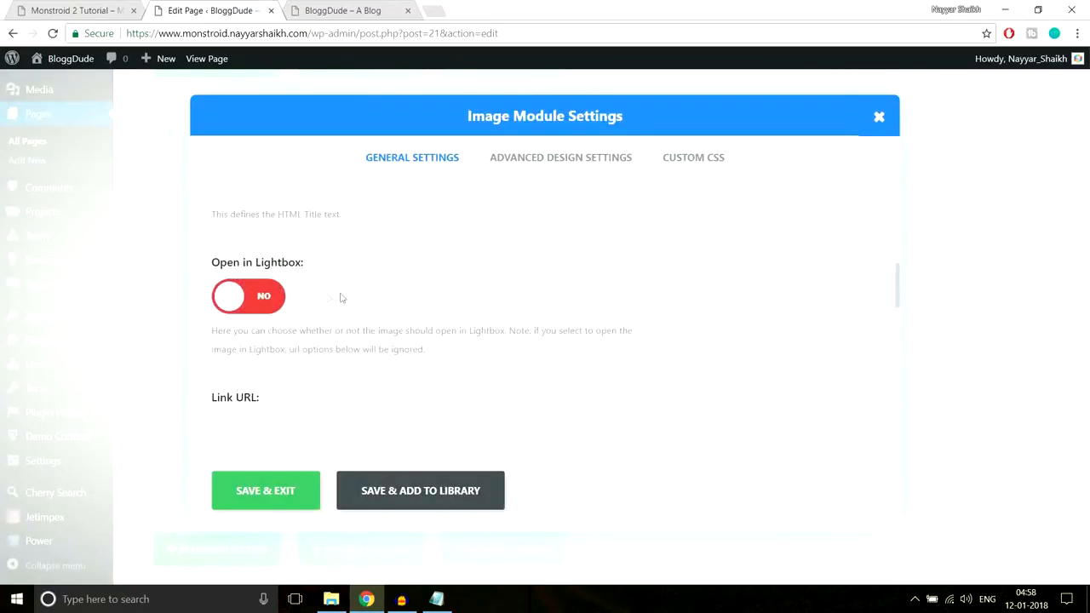
click(264, 298)
Turn on Image Overlay for the first gallery image
scroll(622, 299, down, 3)
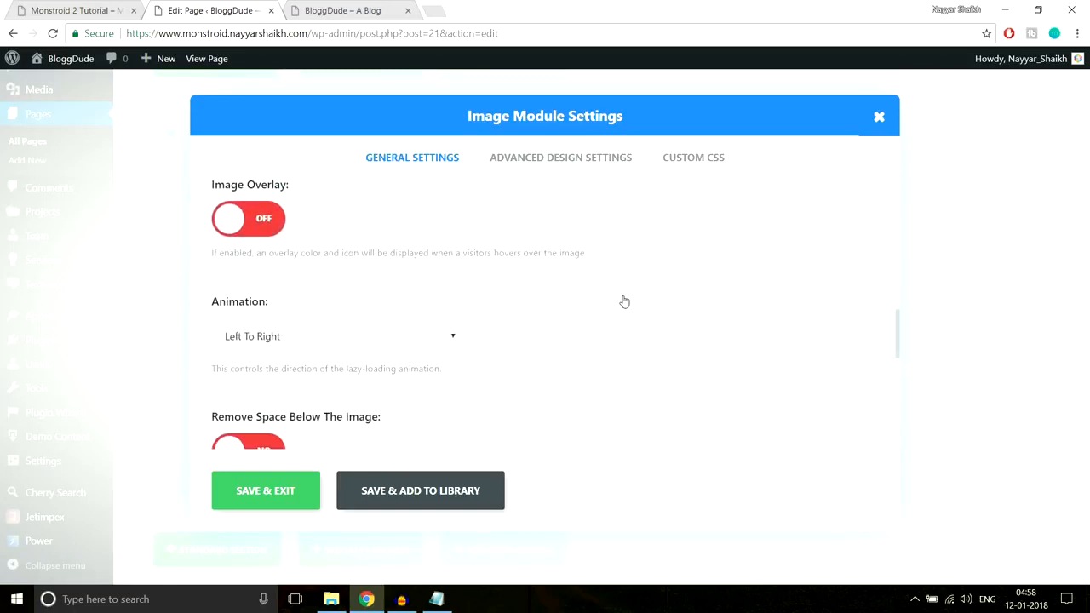
scroll(624, 301, up, 1)
scroll(711, 234, down, 1)
click(280, 223)
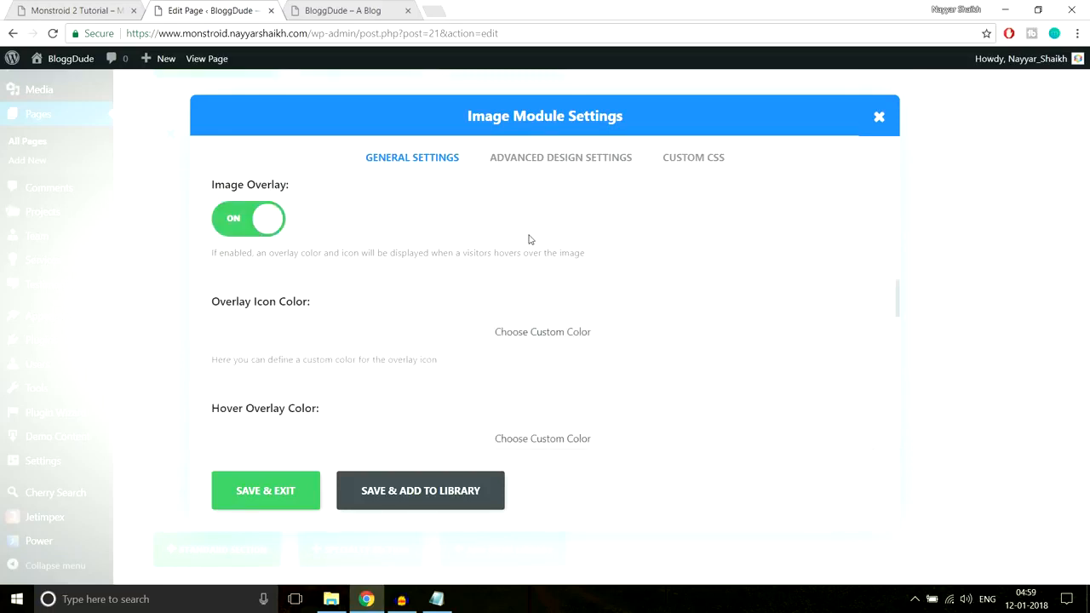
Compare with the demo's hover icon and set the first image's Overlay Icon Color to white
scroll(511, 245, down, 1)
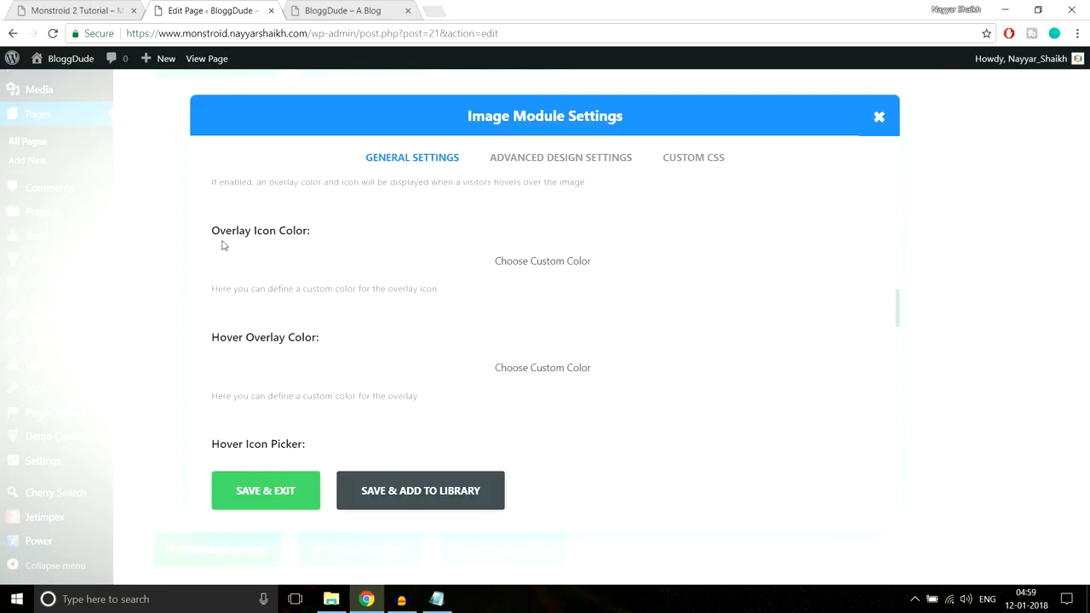
drag(214, 242, 316, 234)
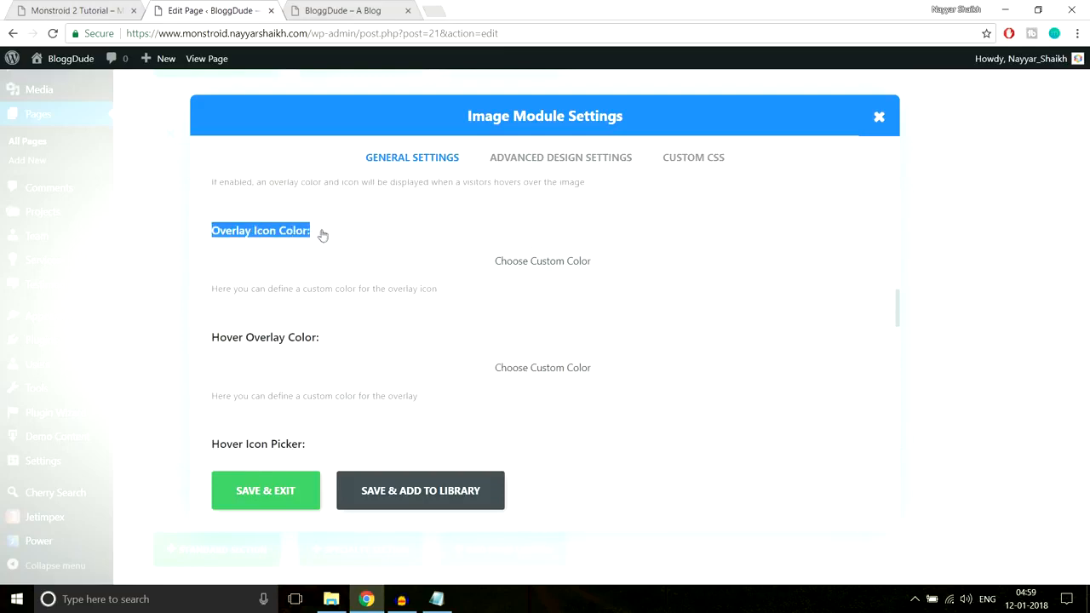
click(340, 236)
click(100, 10)
mouse_move(200, 262)
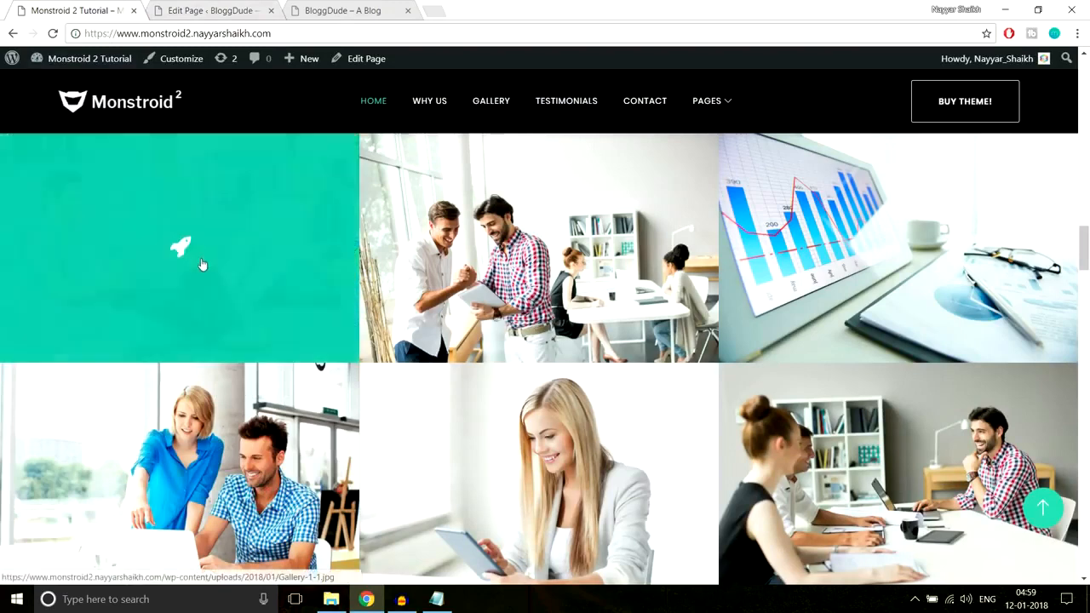
click(210, 9)
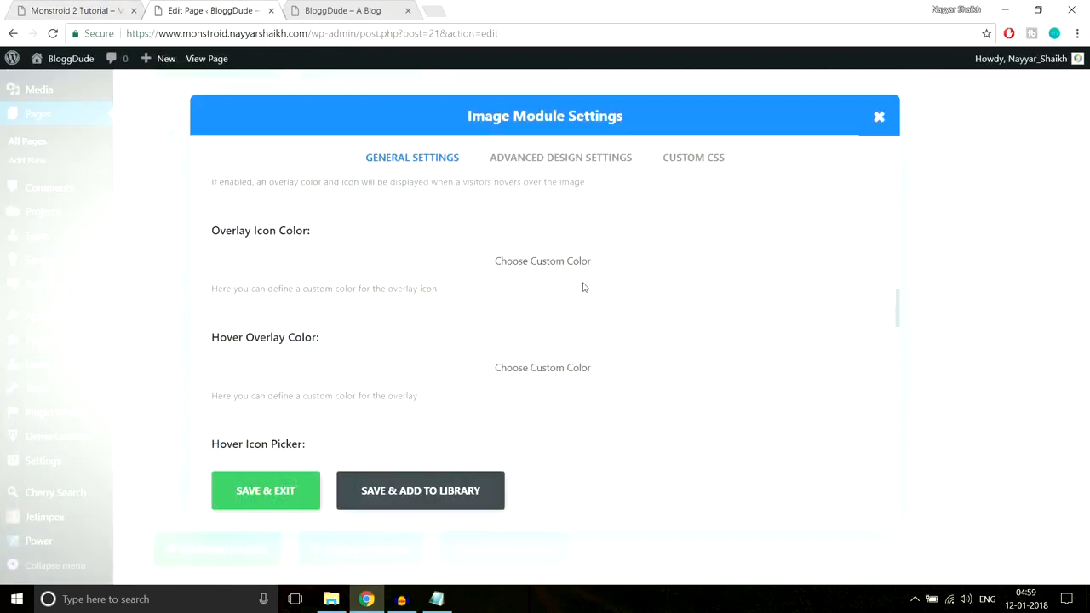
click(257, 279)
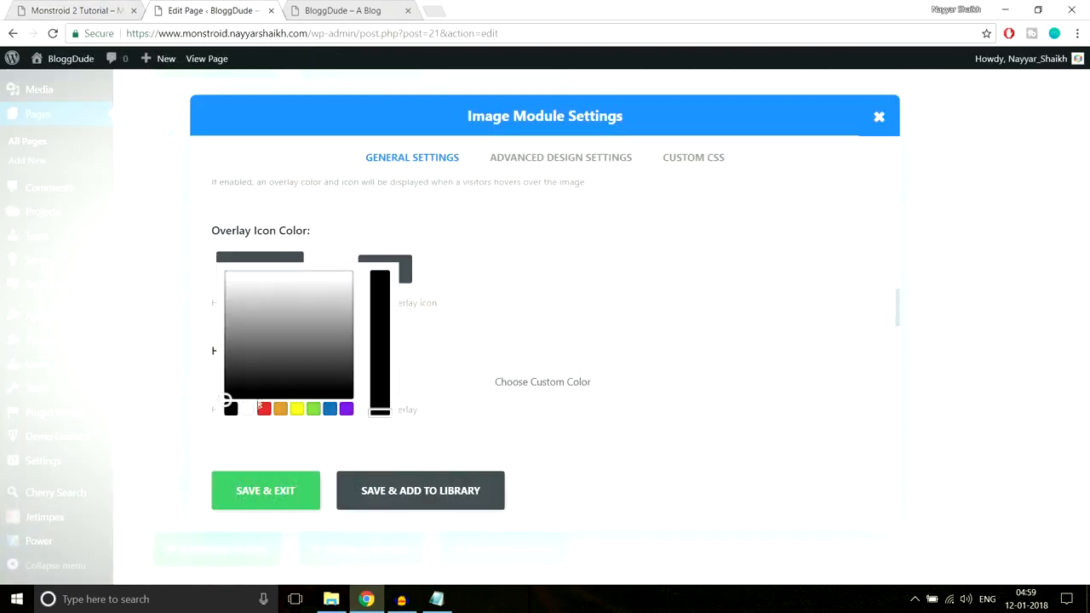
click(250, 410)
click(499, 224)
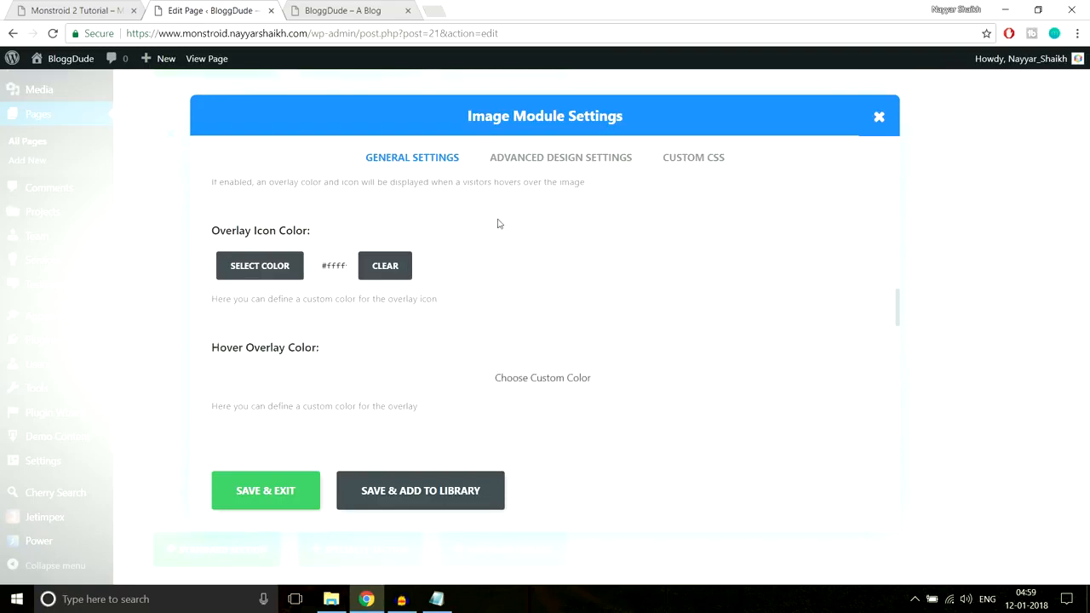
Inspect the first gallery image's hover overlay on the demo site and copy its background color #10c5a7
scroll(552, 272, down, 1)
scroll(552, 272, down, 1)
scroll(538, 278, up, 2)
scroll(538, 278, down, 1)
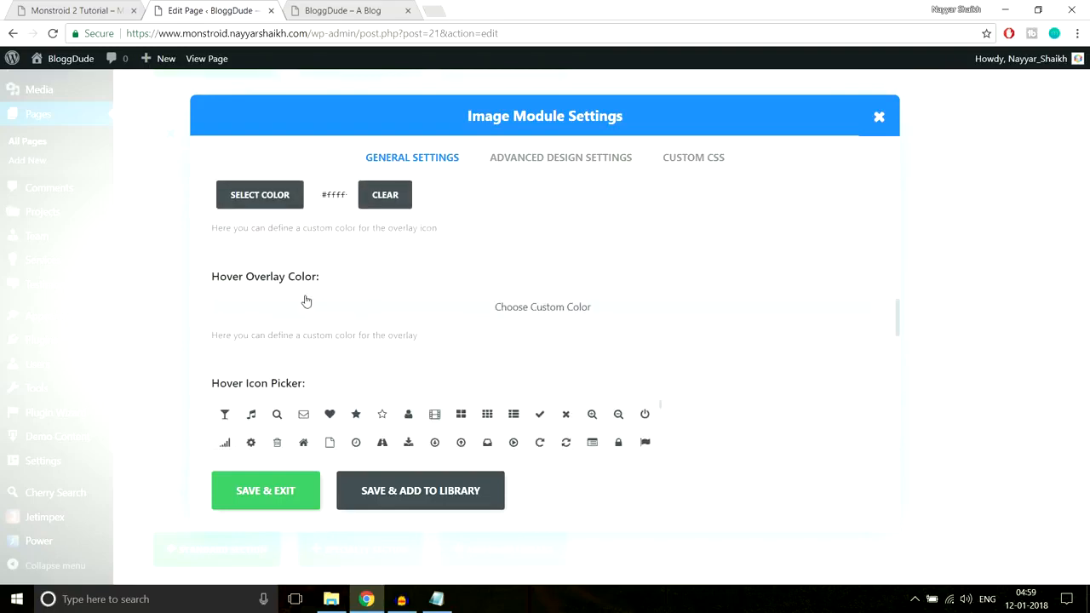
click(61, 7)
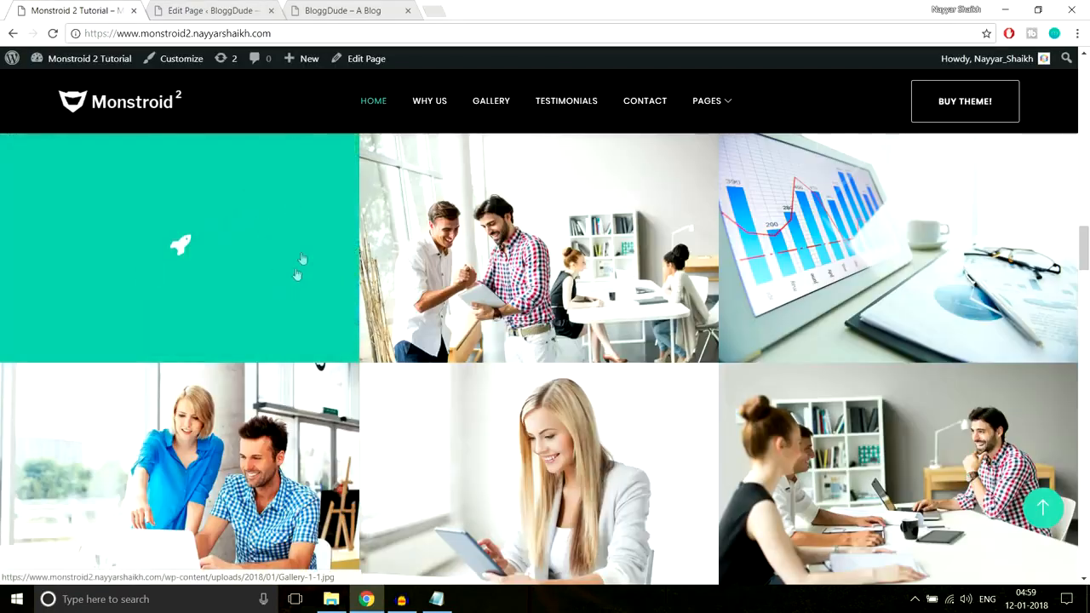
right_click(284, 263)
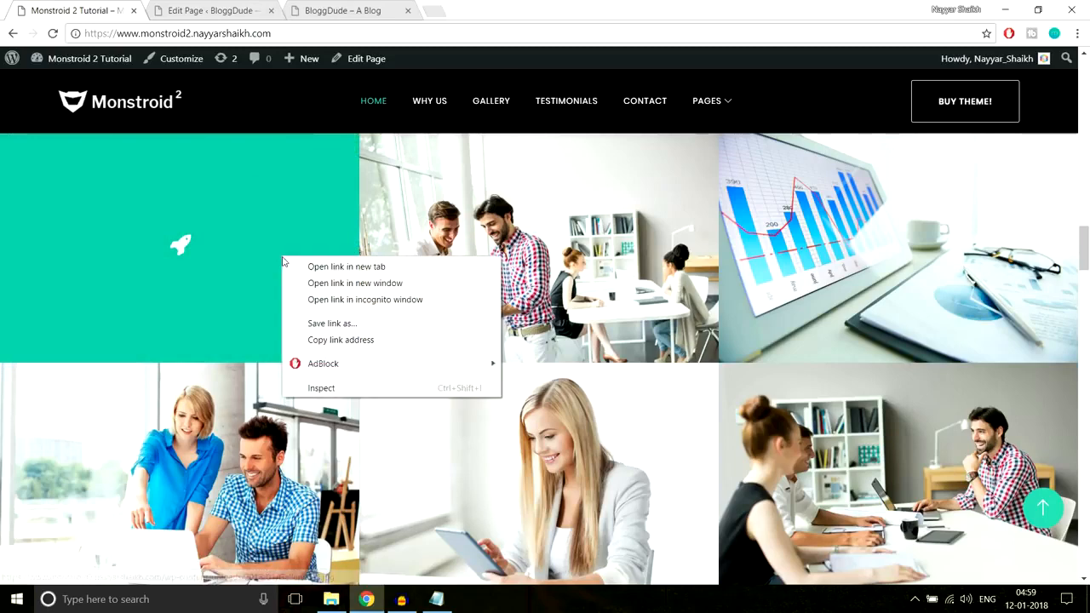
click(341, 386)
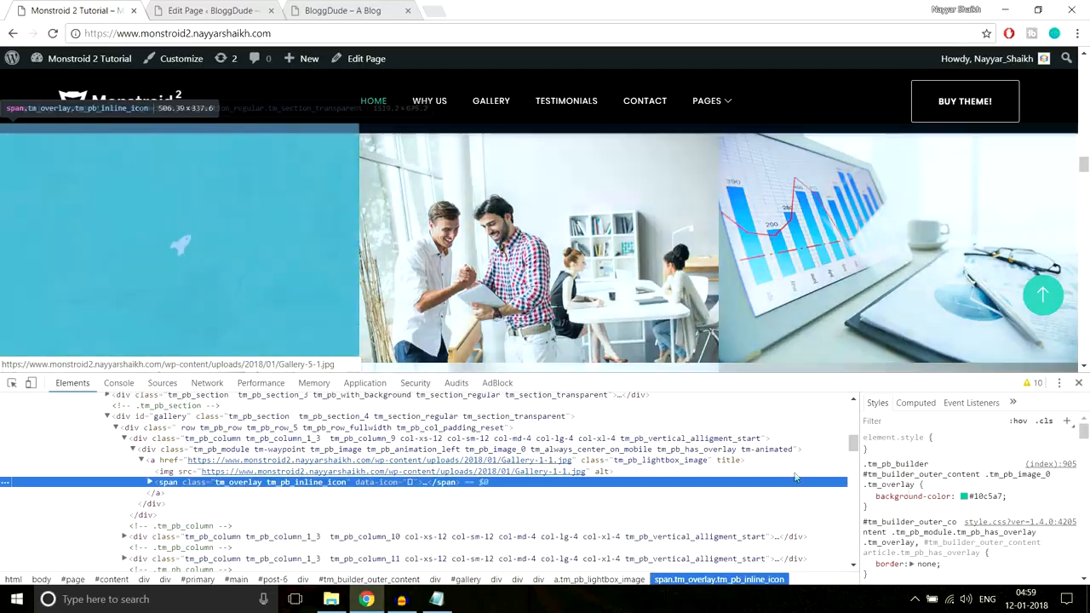
click(980, 498)
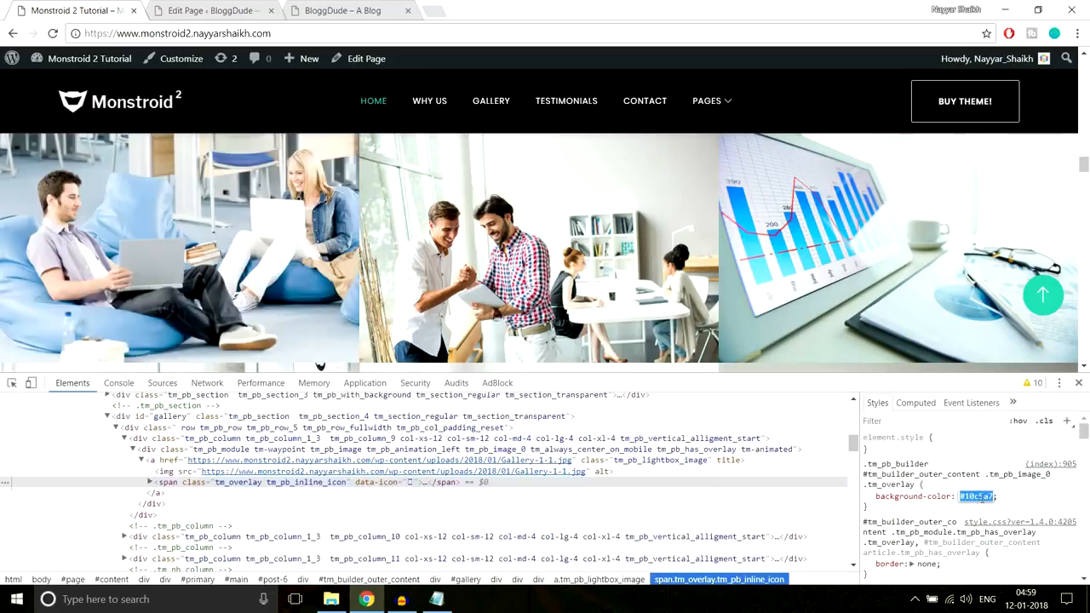
click(1078, 383)
Enter the copied teal #10c5a7 in the first image's Overlay Icon Color picker
click(211, 10)
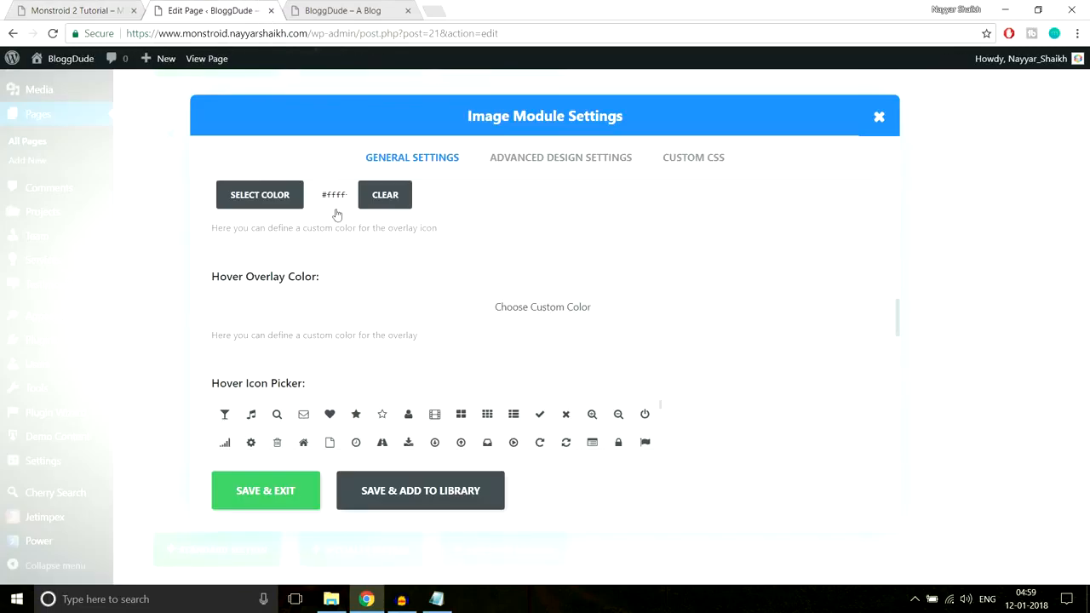
click(269, 203)
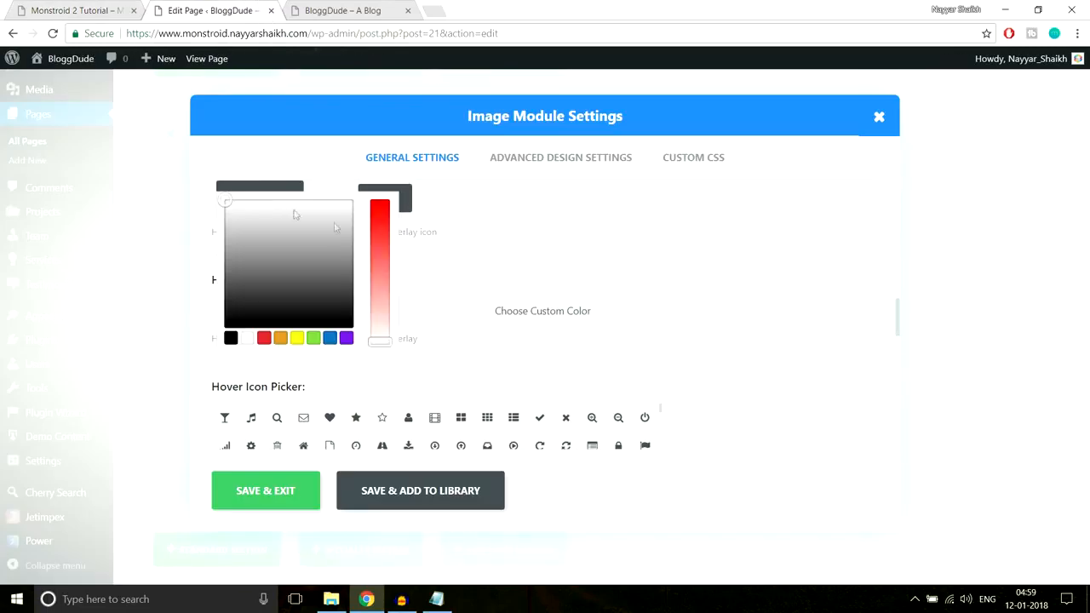
key(ctrl+a)
click(348, 195)
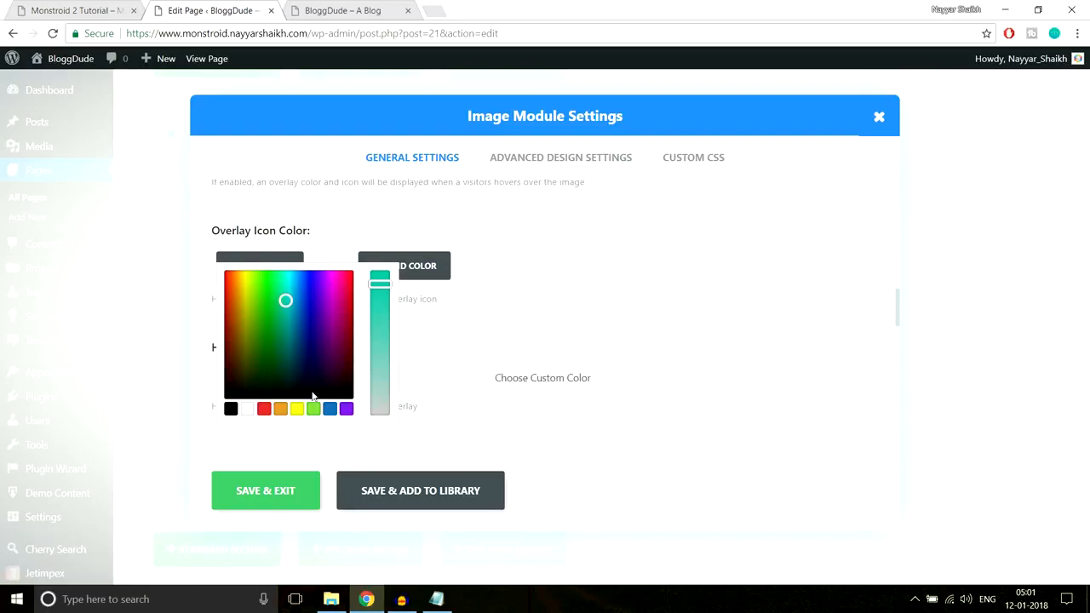
Check the demo's overlay transparency, and switch to Notepad to add rgba(16,197,167,0.8) below the Line After Left block
click(113, 5)
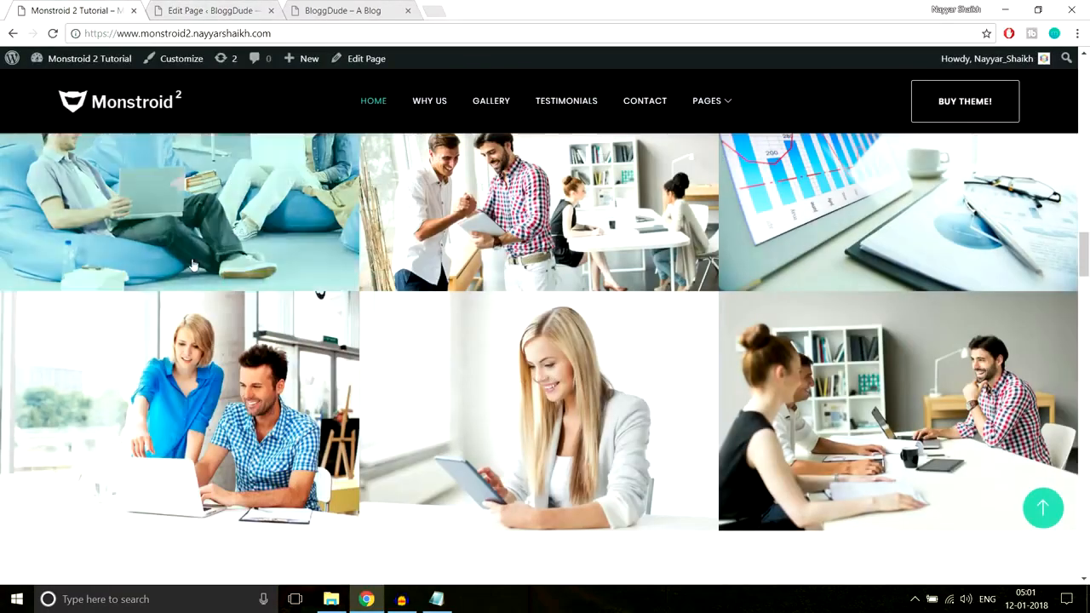
scroll(261, 321, up, 1)
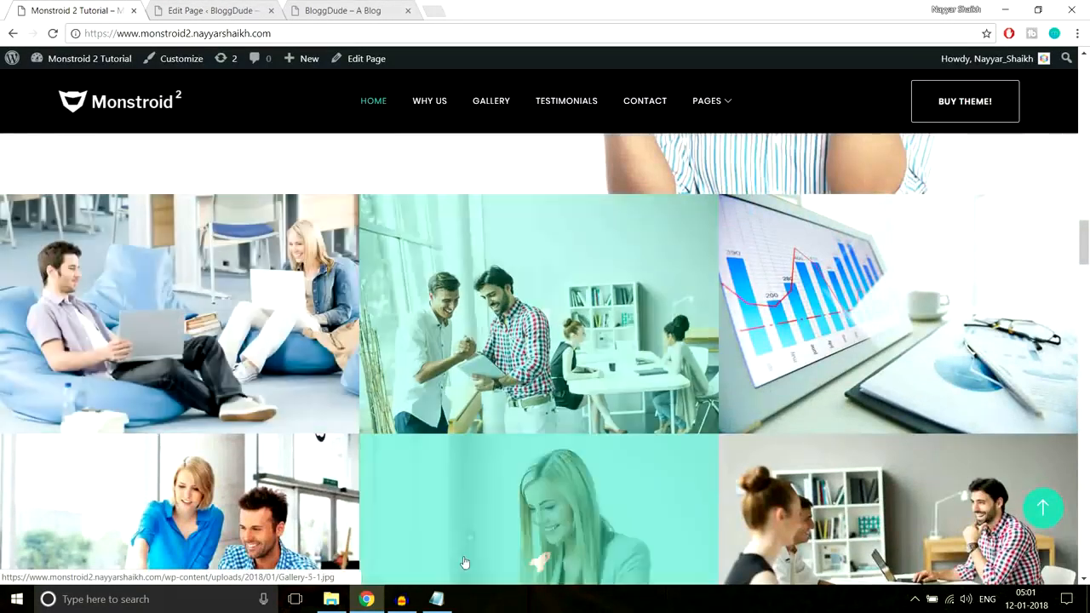
click(436, 599)
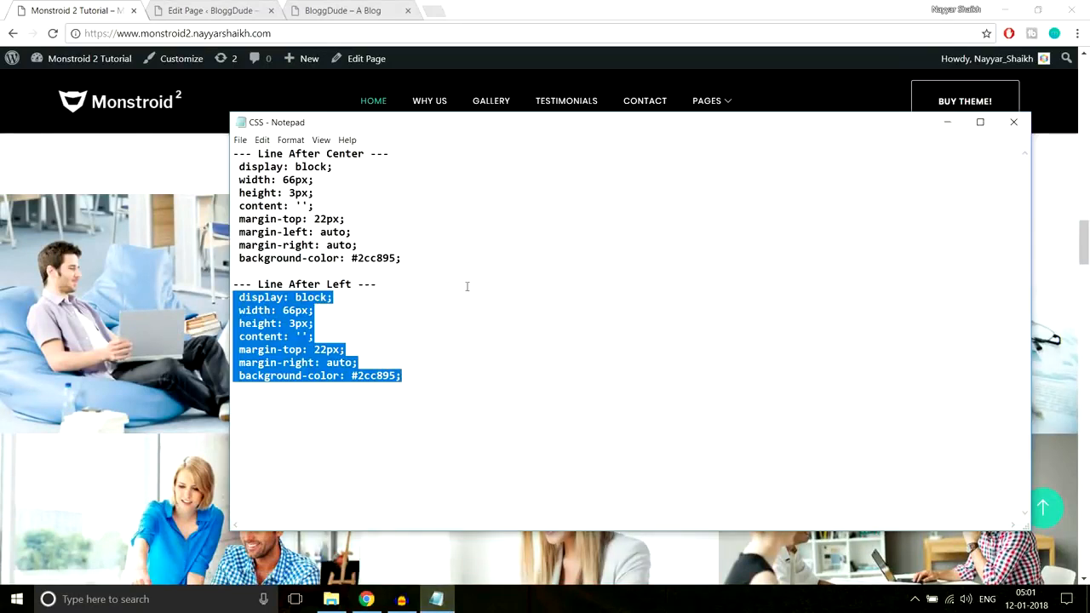
click(485, 355)
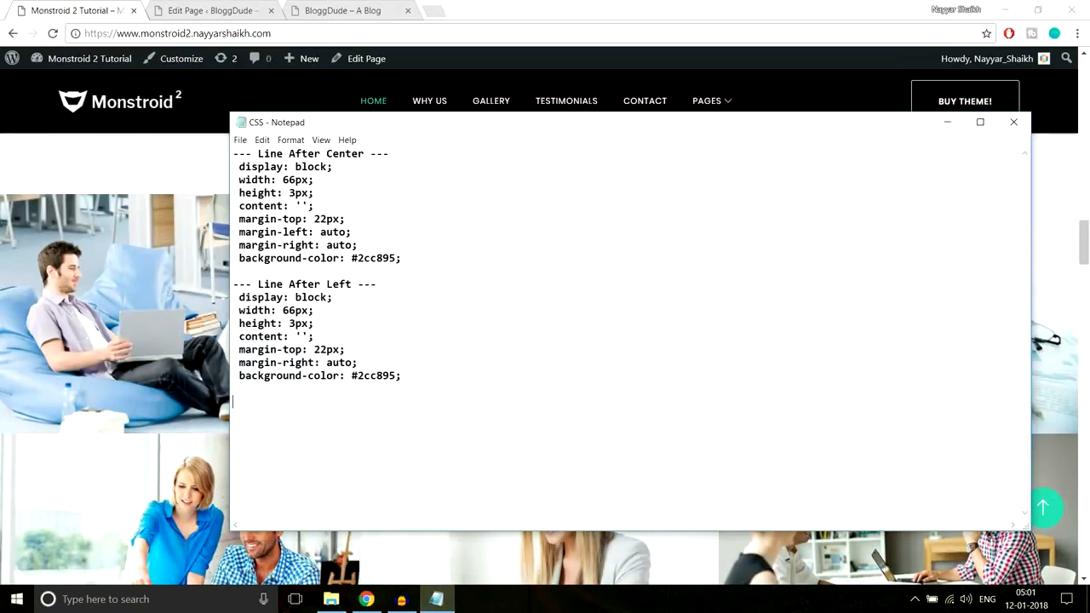
text(rgba(16,197,167,0.8))
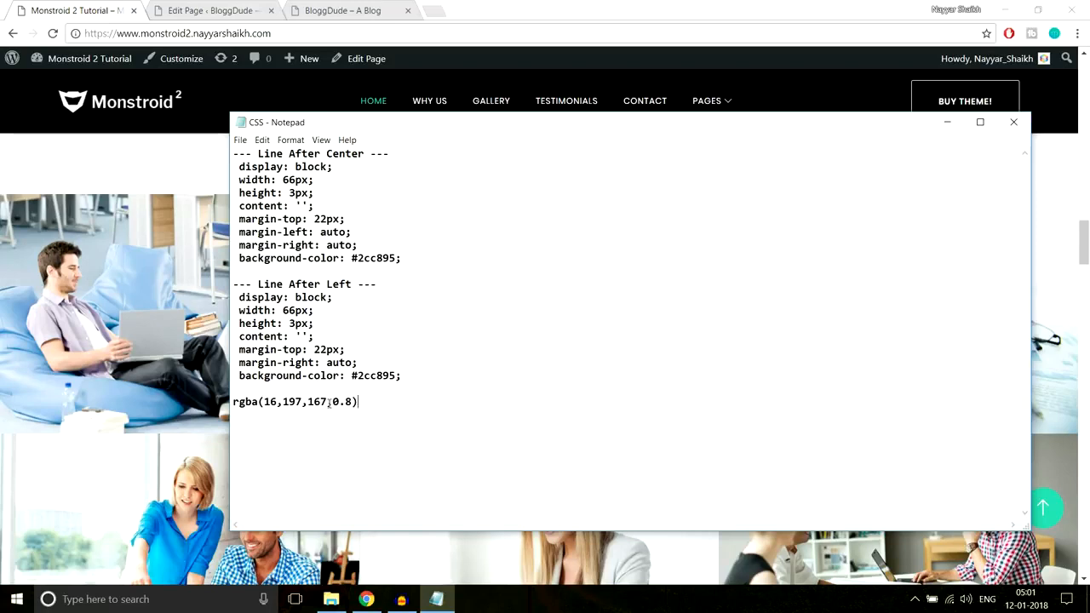
Label the rgba value in the CSS notes with the line "Color Transparent" above it
drag(359, 402, 216, 404)
click(240, 400)
key(Right)
key(Return)
key(BackSpace)
key(Return)
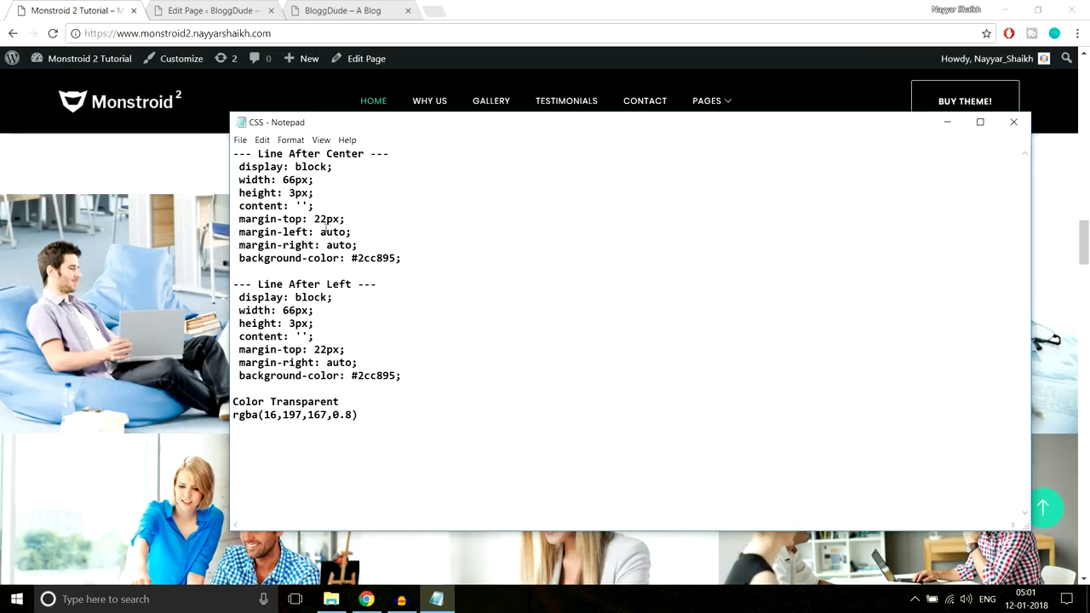
Copy rgba(16,197,167,0.8) from the CSS notes, then switch back to the page editor in Chrome and save the first image's settings
drag(372, 416, 231, 416)
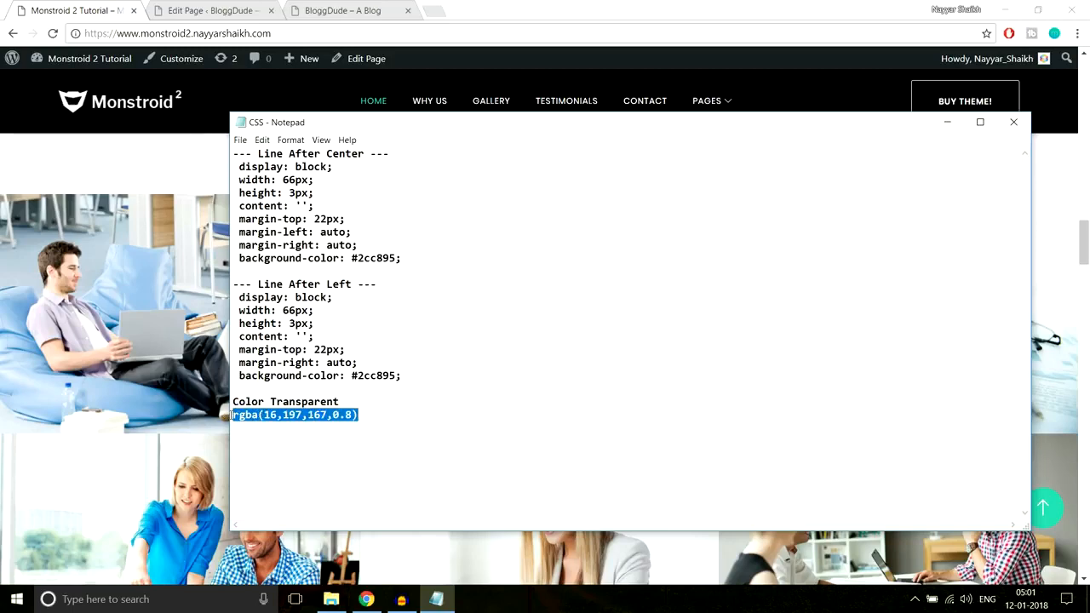
click(174, 196)
click(213, 10)
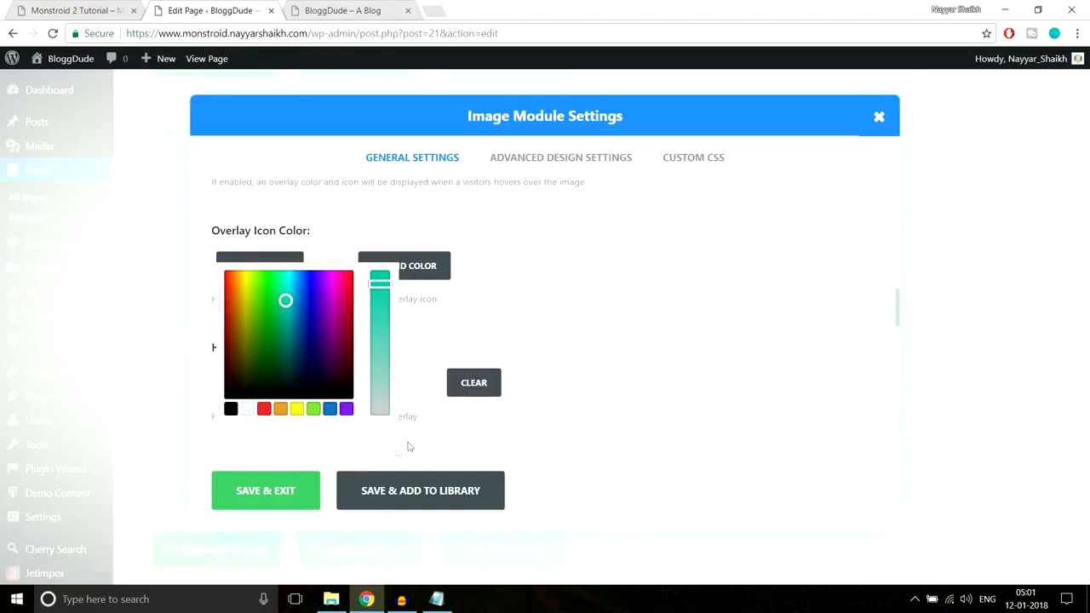
click(266, 491)
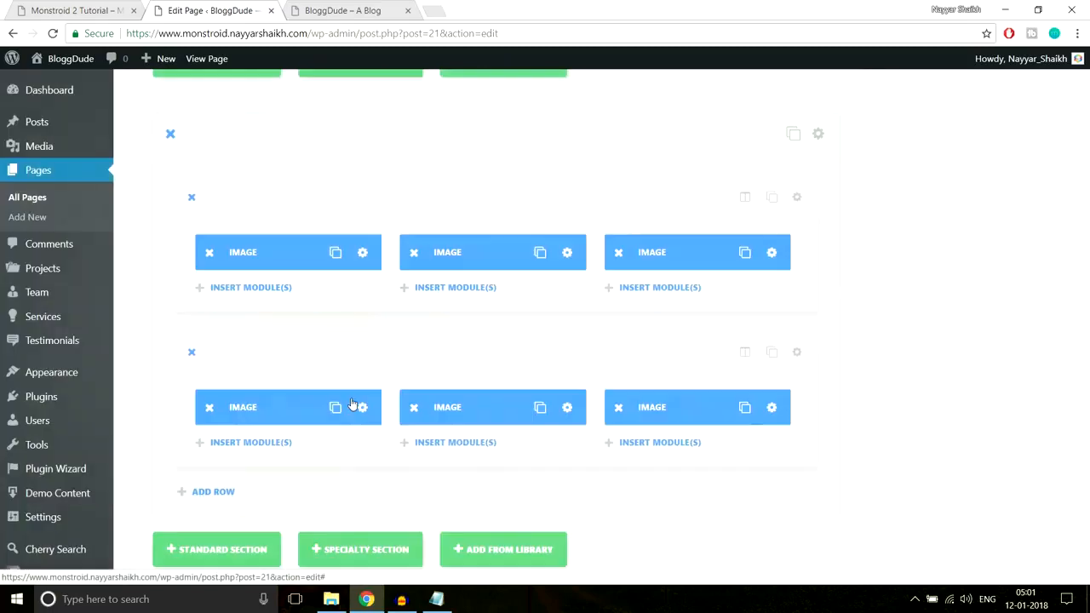
Reopen the settings of the first gallery image and set its Overlay Icon Color to white
click(362, 252)
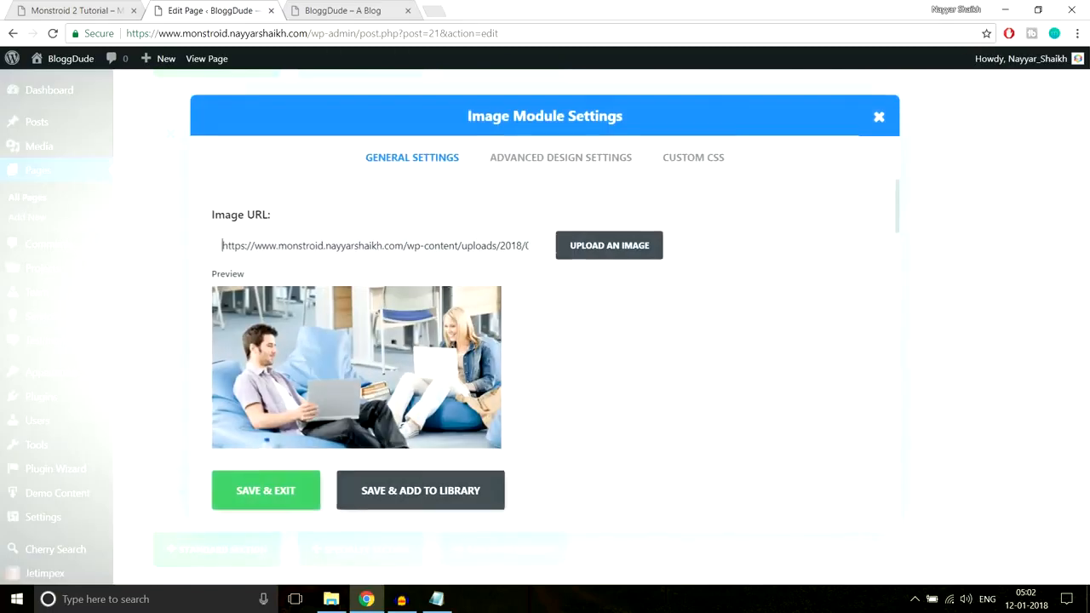
scroll(635, 377, down, 10)
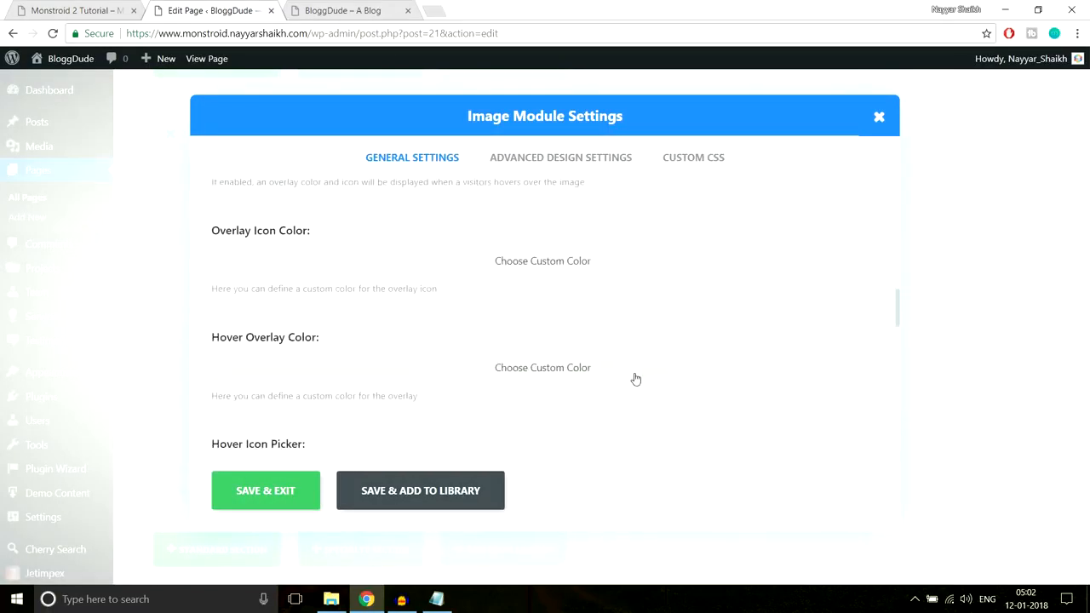
click(460, 334)
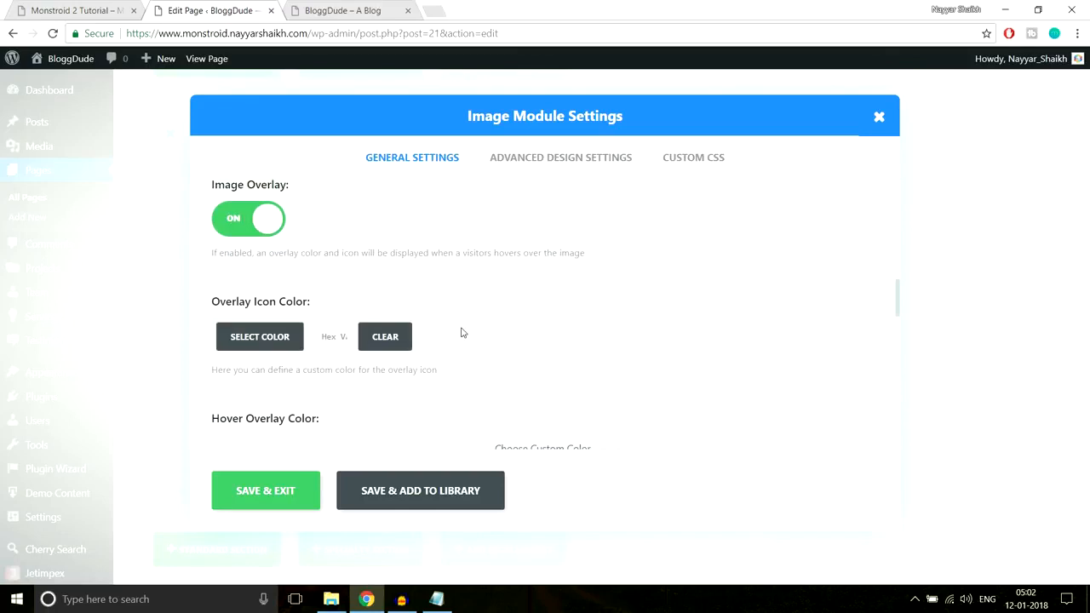
click(248, 339)
scroll(285, 396, down, 1)
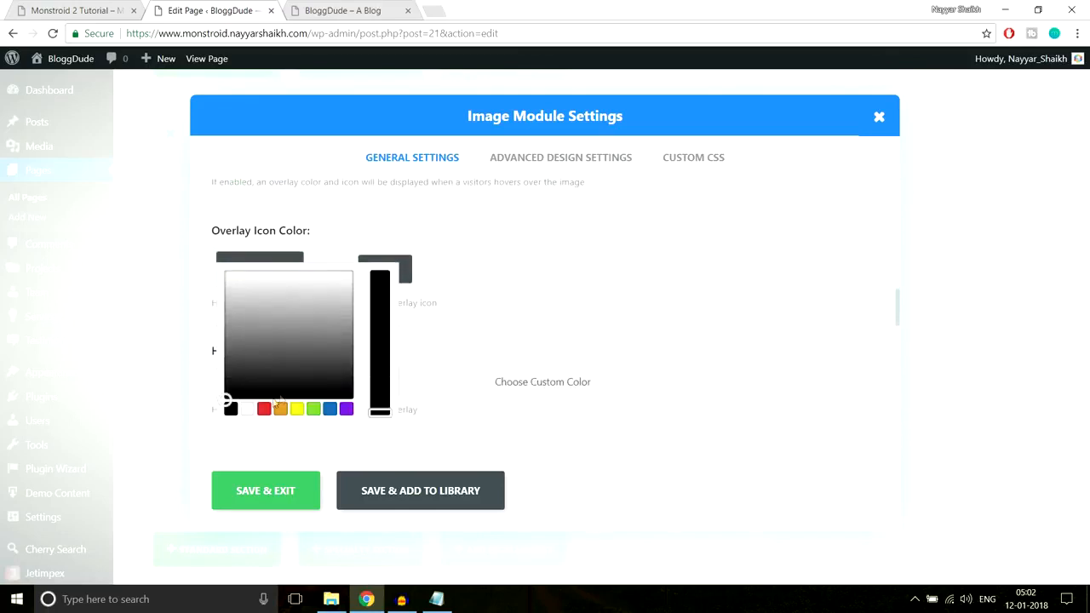
click(248, 410)
Set the Hover Overlay Color to the copied rgba(16,197,167,0.8) and adjust its opacity to 0.78
click(540, 232)
scroll(537, 248, down, 2)
click(515, 307)
scroll(339, 262, down, 1)
click(344, 238)
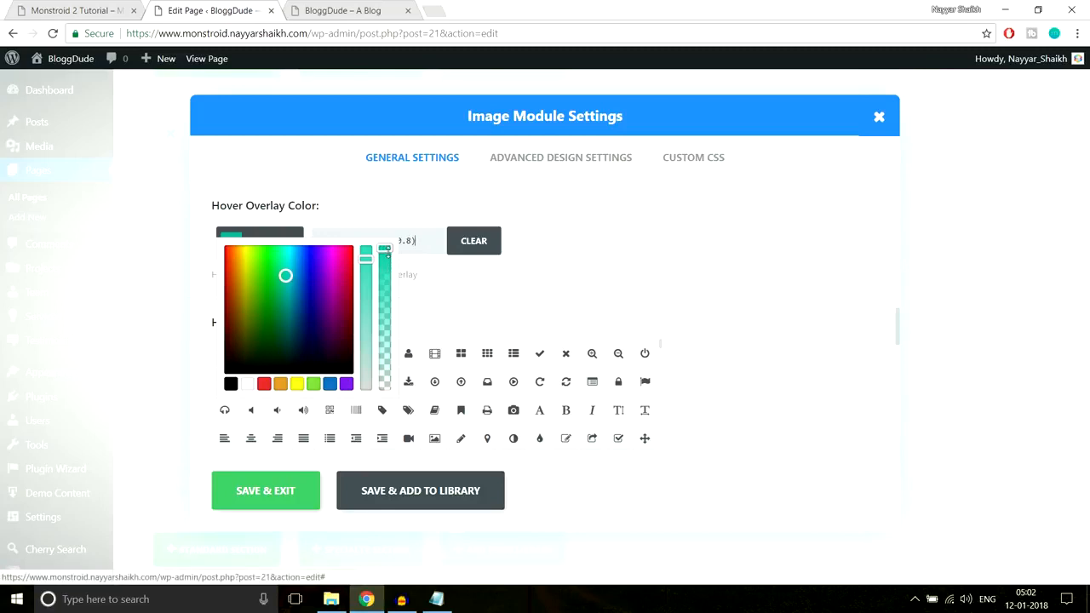
mouse_move(387, 247)
mouse_down()
mouse_move(385, 397)
mouse_move(390, 247)
mouse_up()
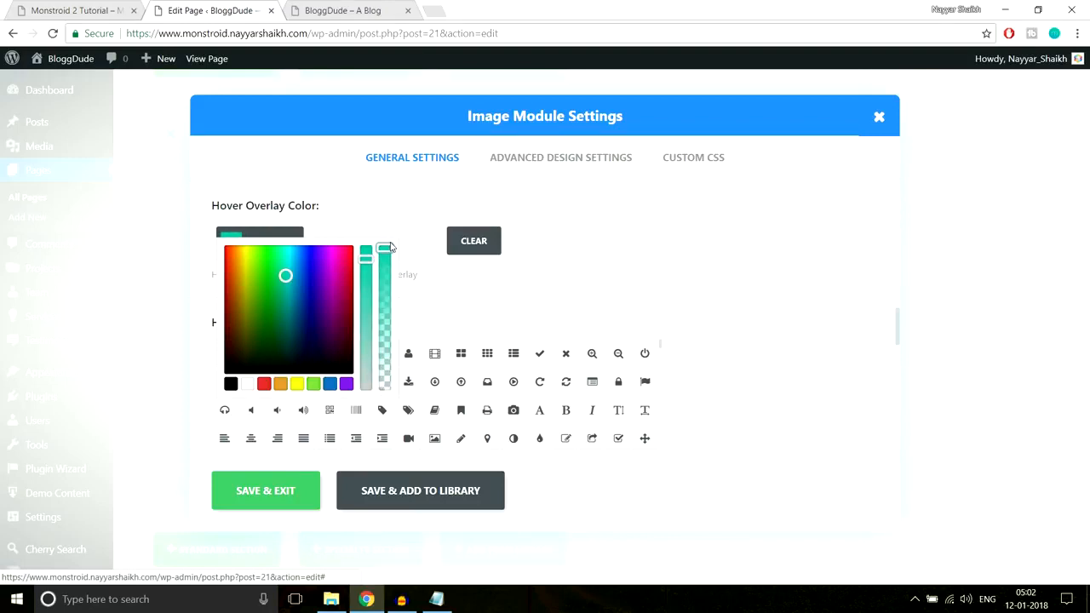
drag(385, 249, 390, 282)
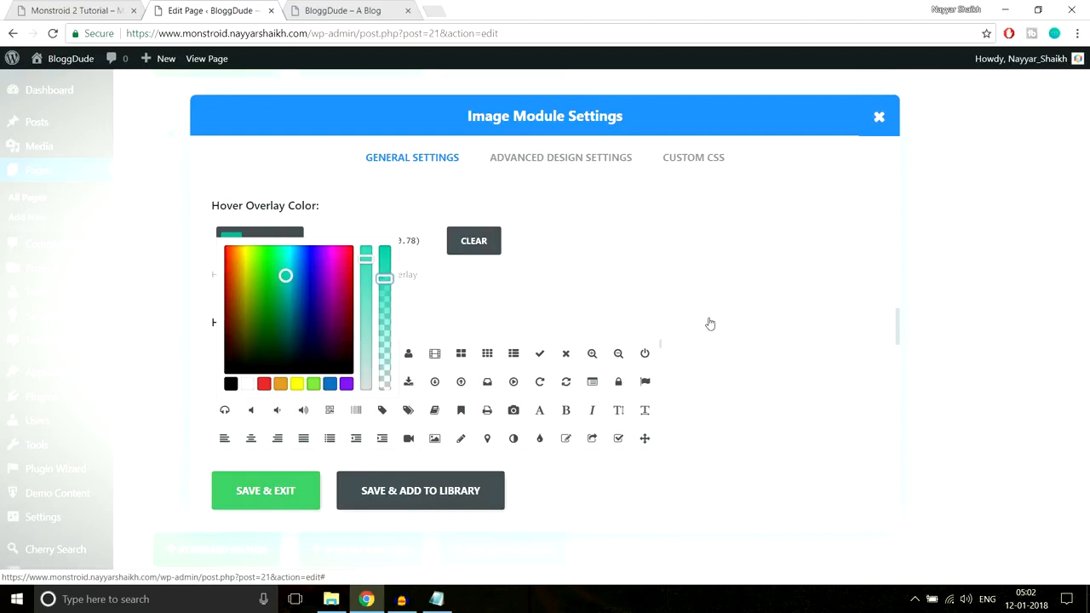
Choose the pencil as the first image's hover icon and save the module settings
scroll(525, 304, down, 1)
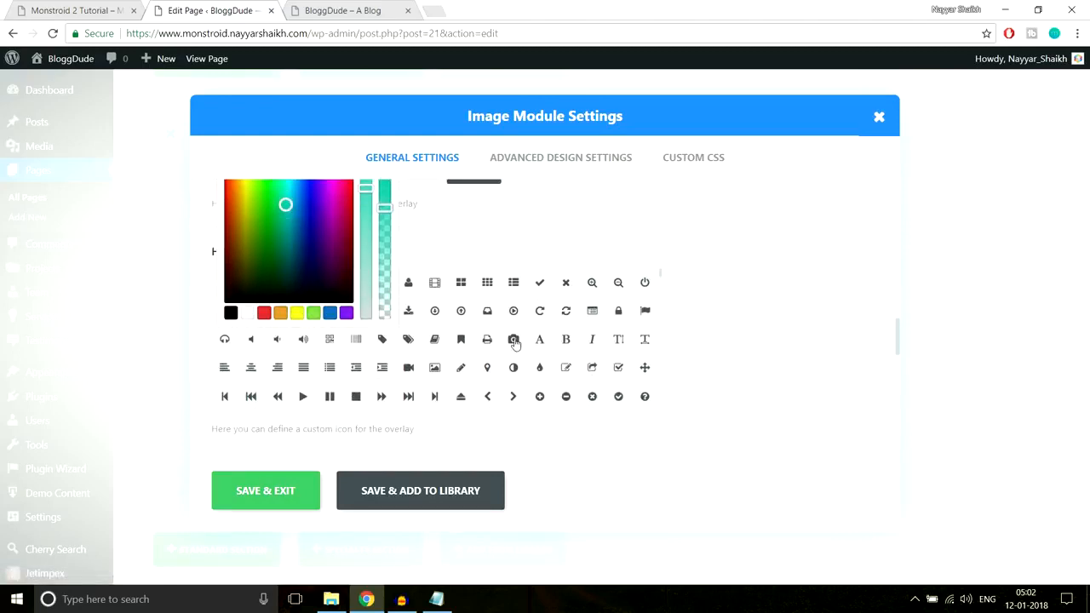
click(461, 371)
scroll(721, 386, down, 3)
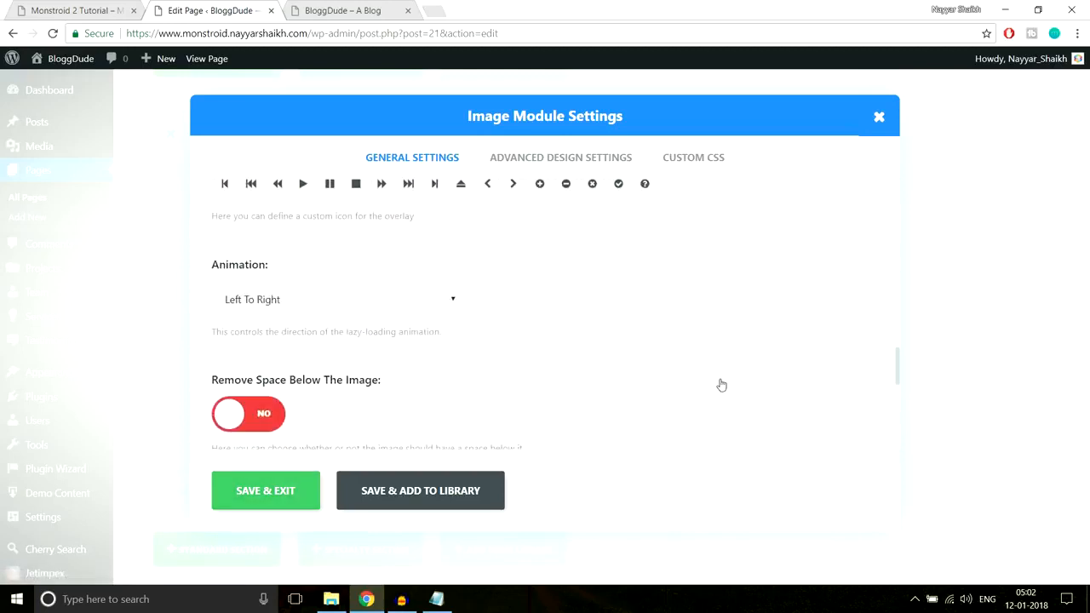
scroll(720, 385, down, 1)
scroll(511, 312, down, 2)
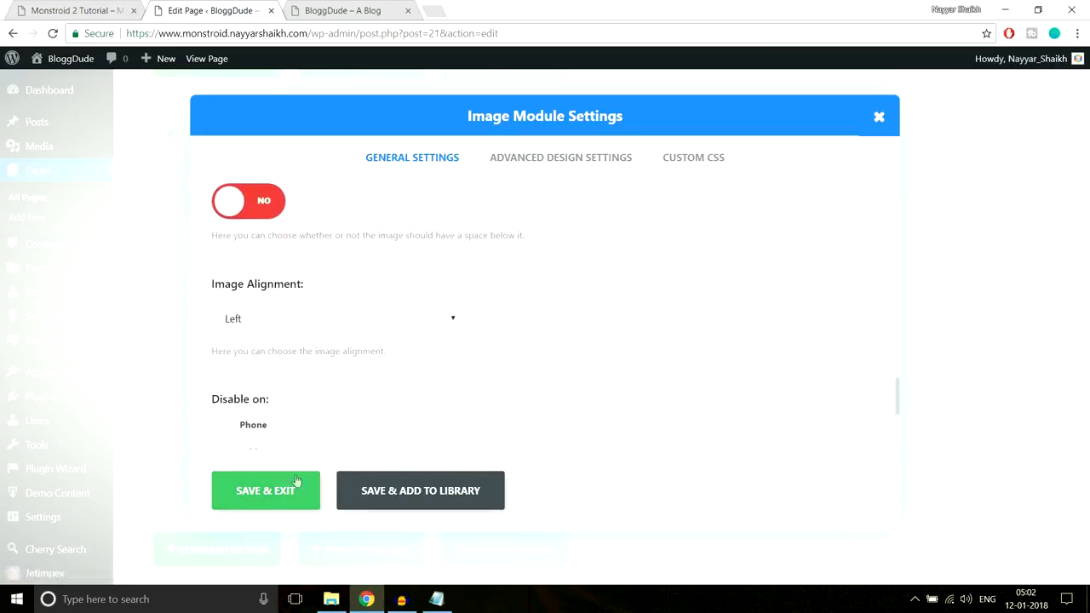
click(287, 488)
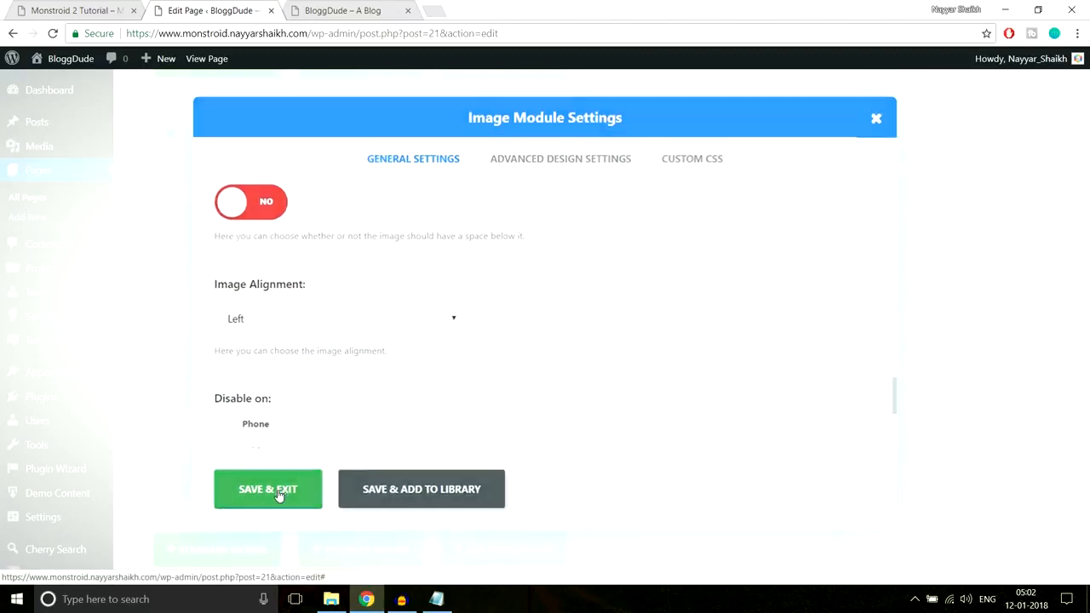
Update the homepage in the editor and reload its live view at the gallery
scroll(988, 341, up, 10)
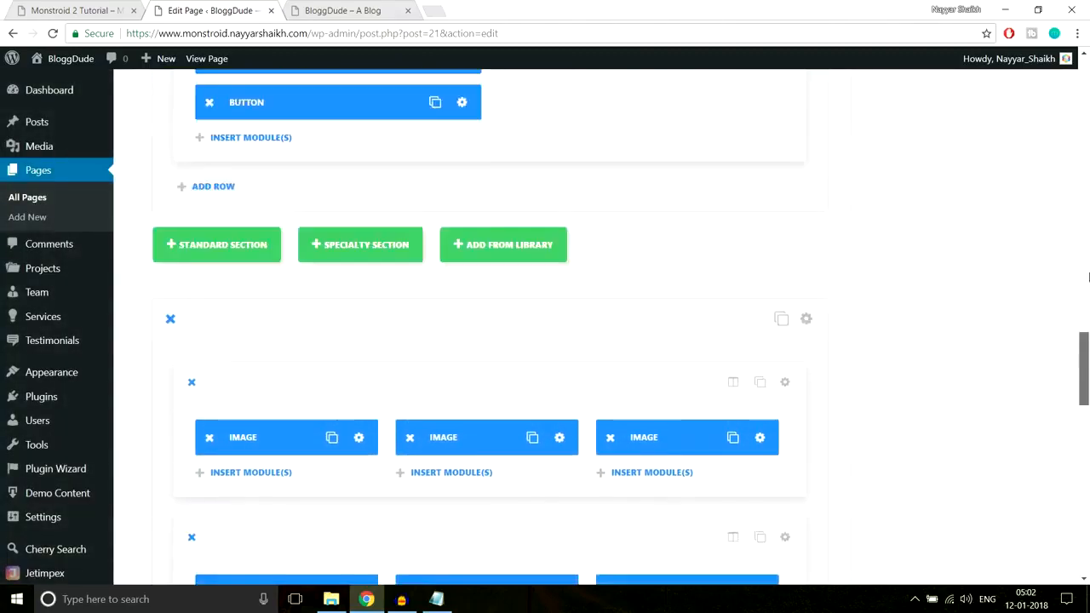
click(1034, 235)
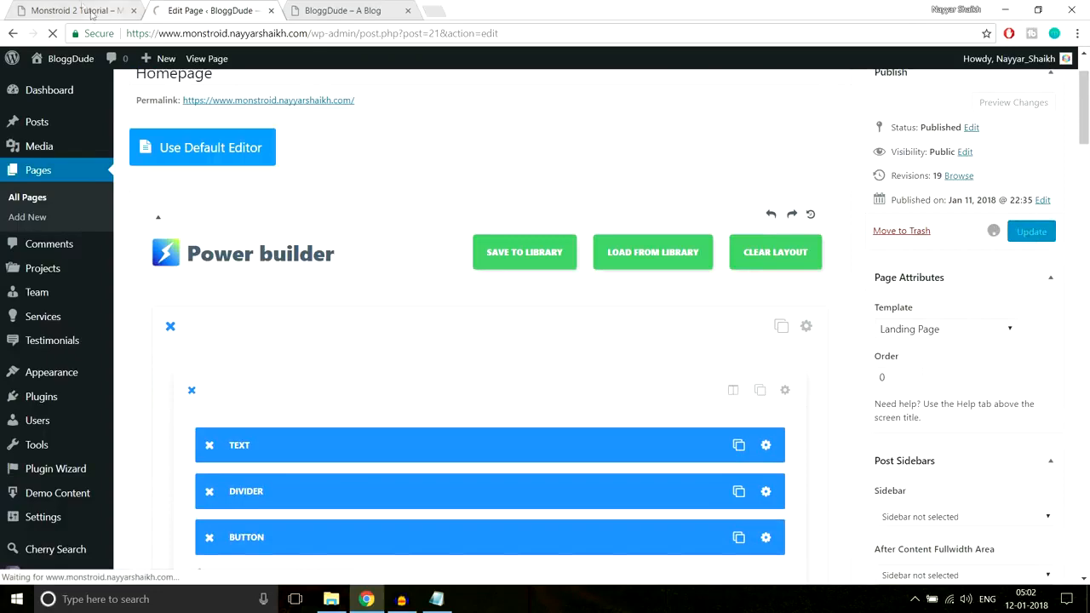
click(319, 7)
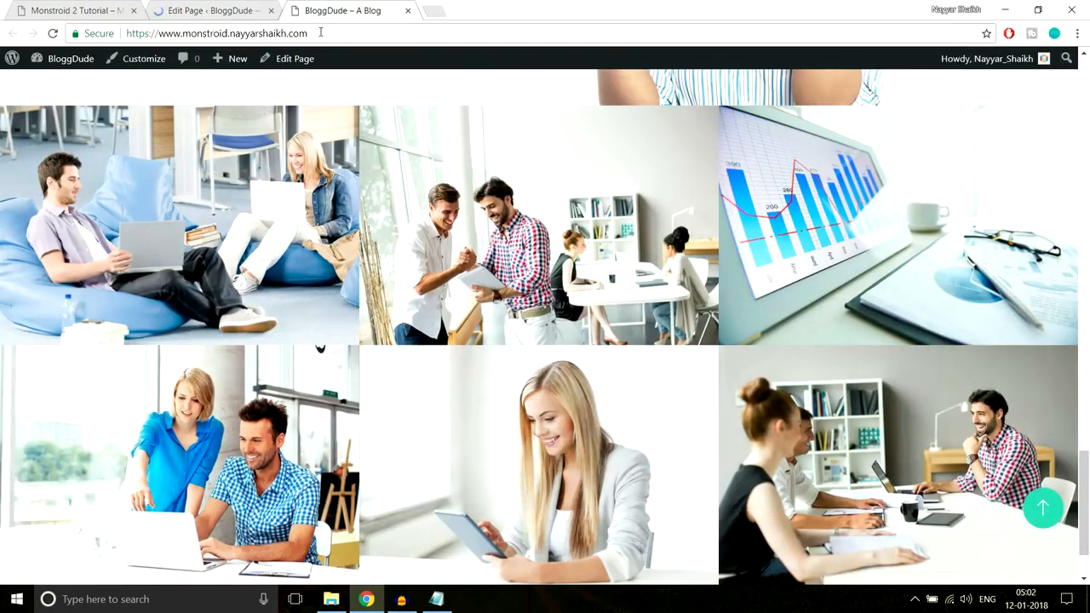
click(320, 33)
key(Return)
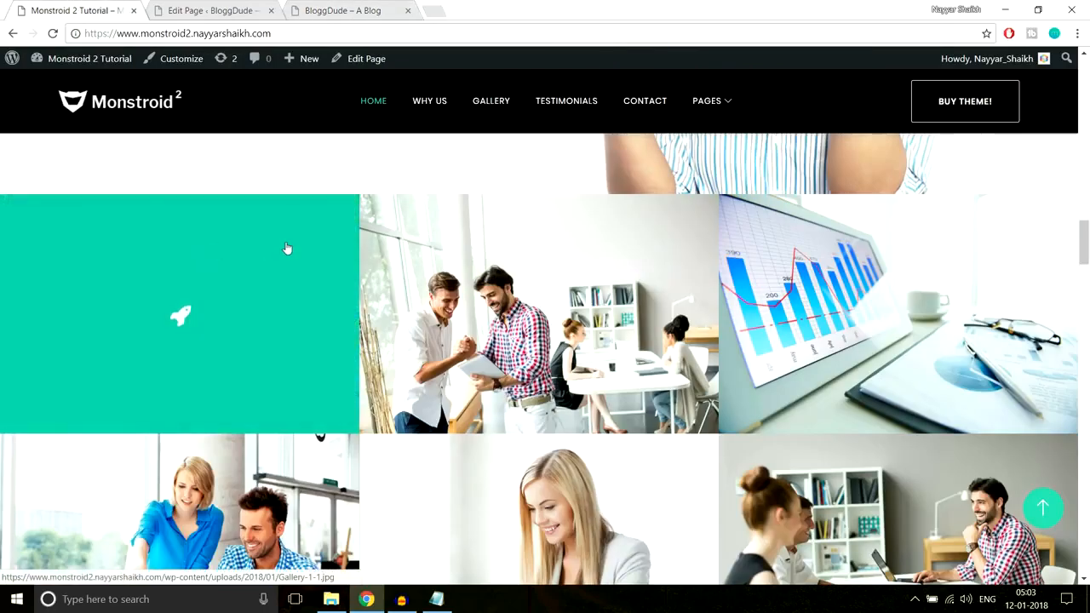
Check the first image's hover overlay on the live homepage and review the gallery's image modules in the editor
scroll(284, 246, down, 1)
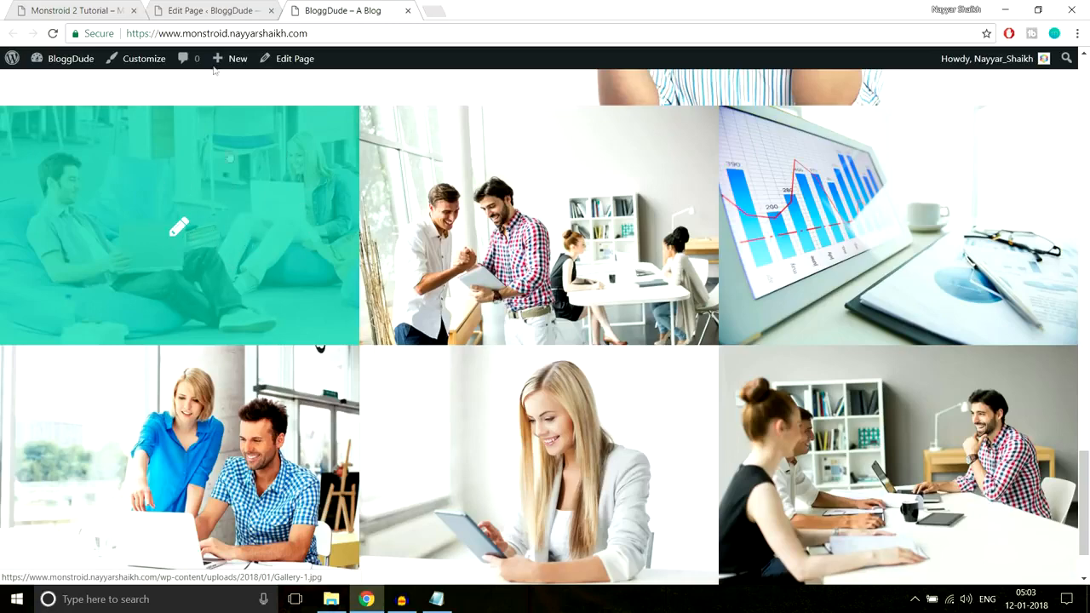
click(213, 7)
scroll(646, 393, down, 20)
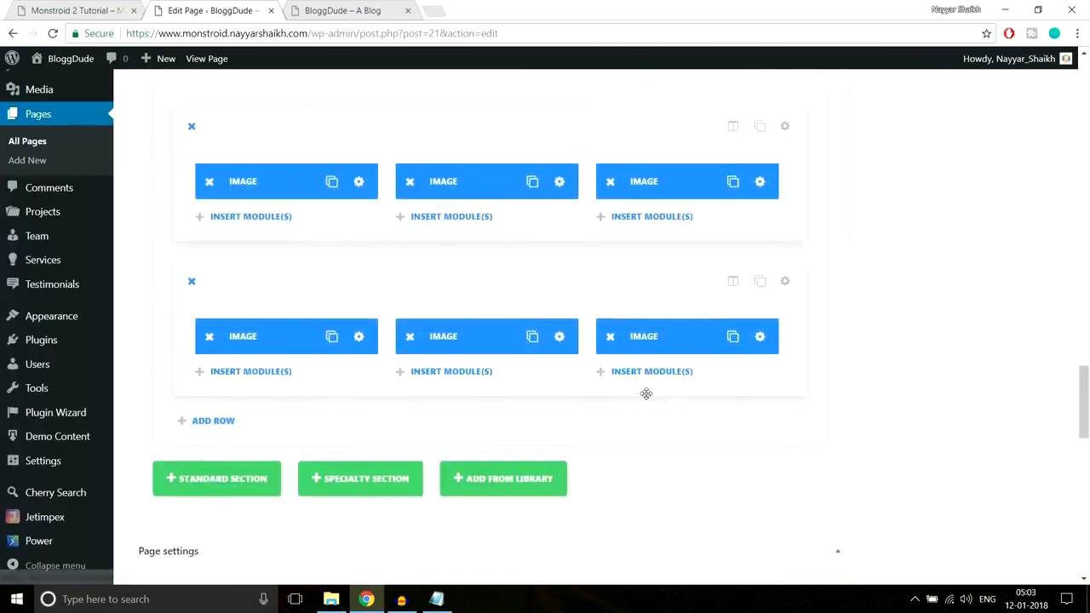
scroll(645, 393, up, 6)
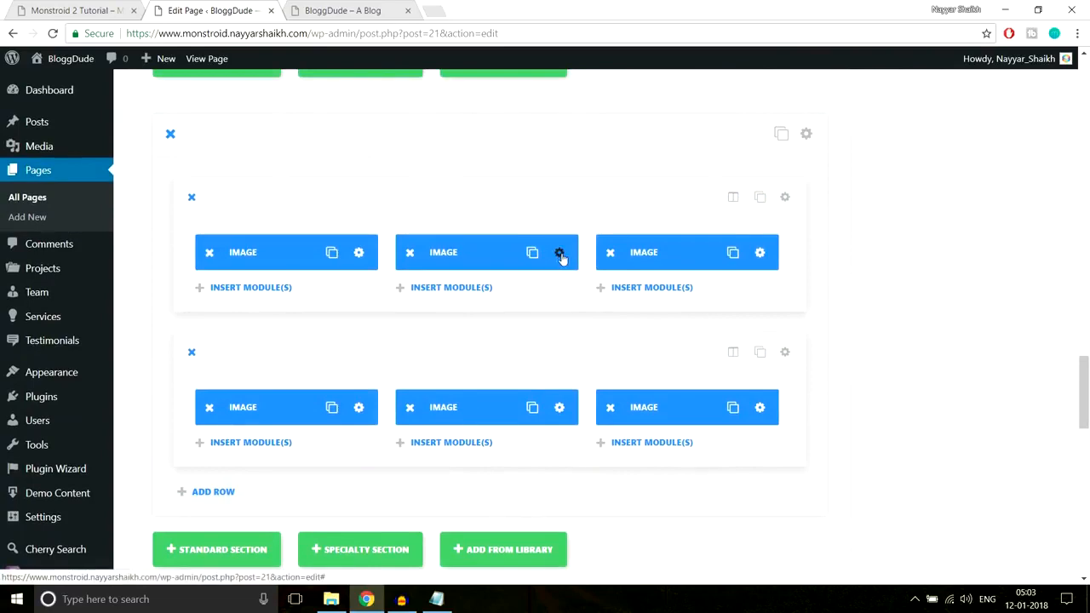
click(331, 7)
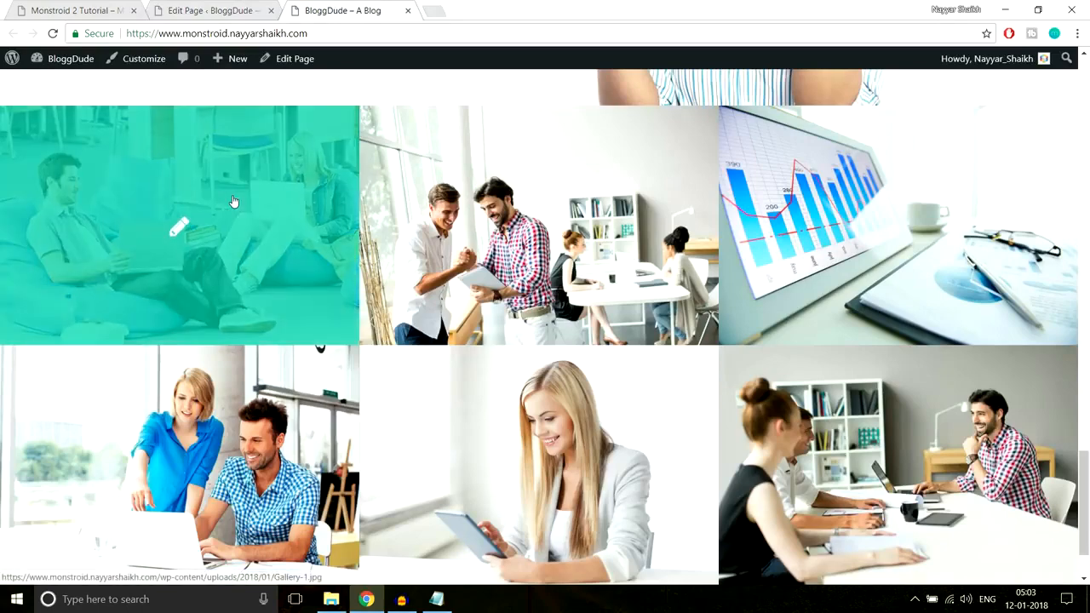
scroll(231, 202, down, 1)
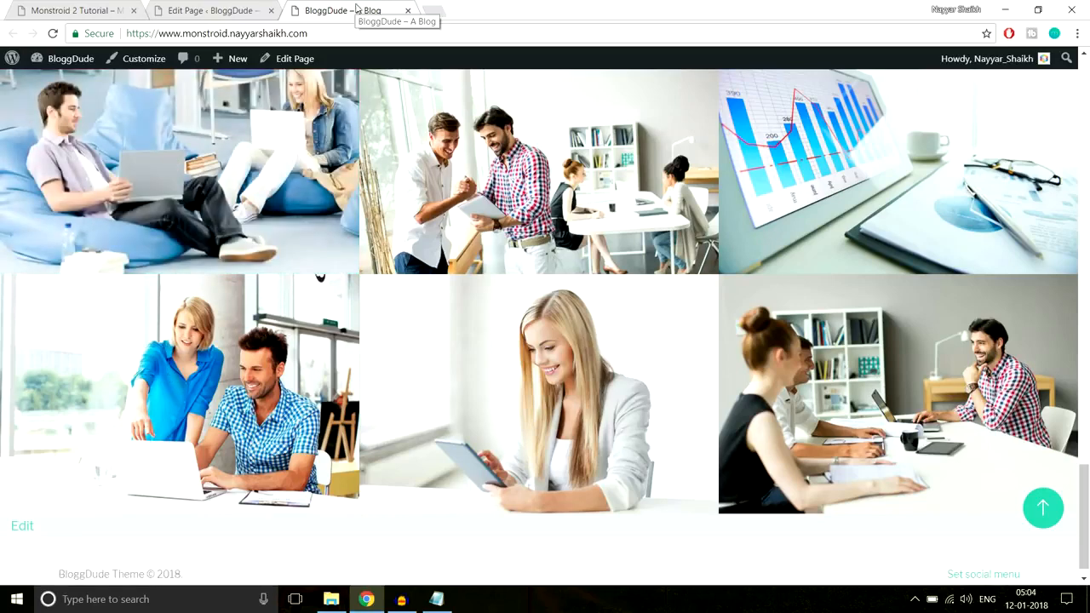
View the Our Advantages section on the demo site and add a standard section below the gallery in the page editor
click(41, 11)
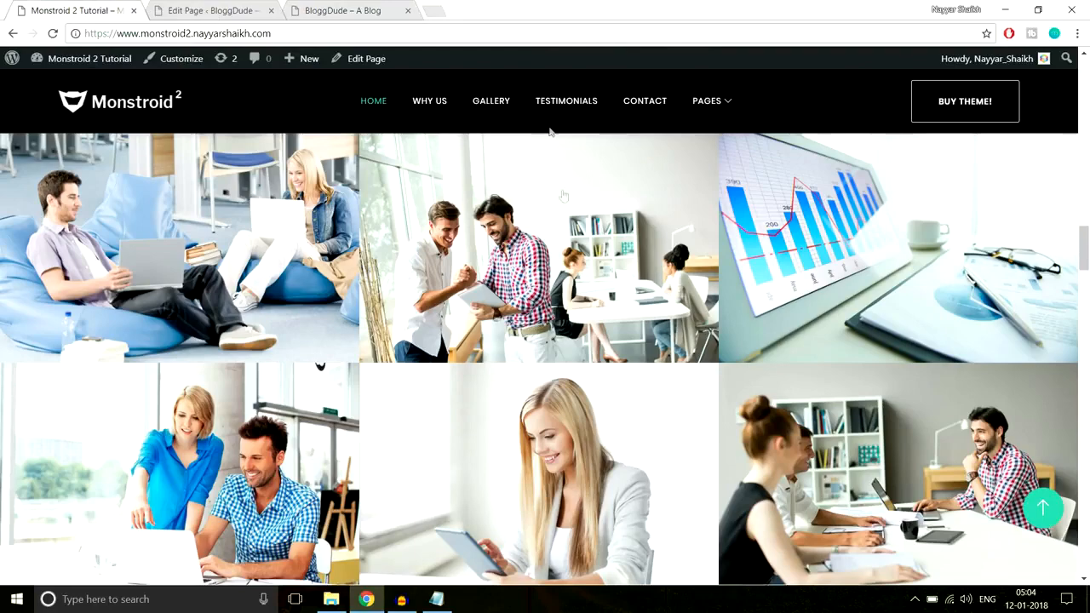
scroll(552, 358, down, 2)
scroll(552, 358, down, 3)
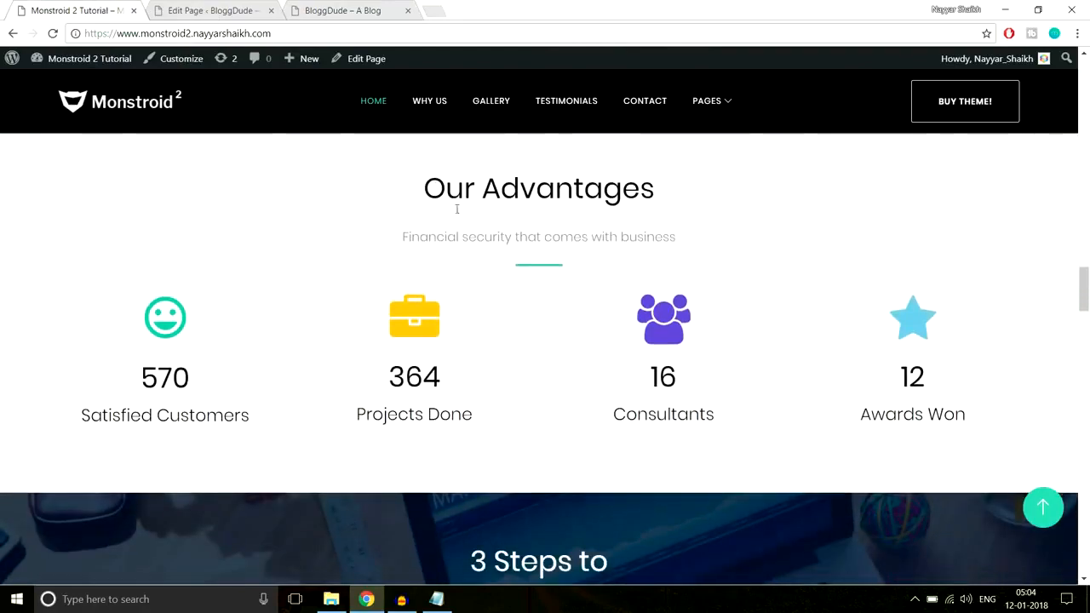
scroll(482, 263, up, 1)
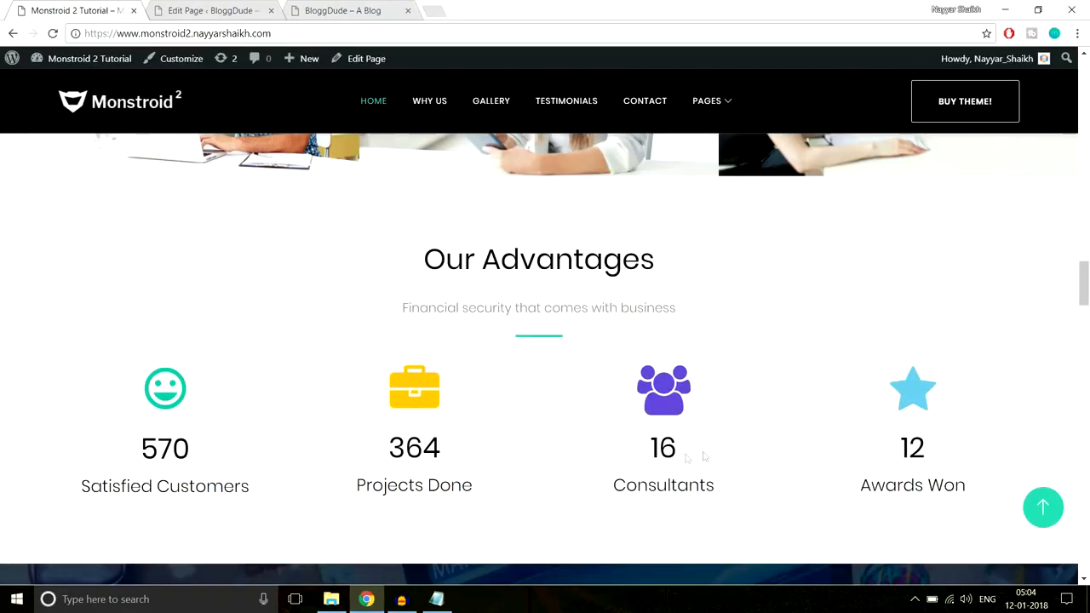
click(230, 10)
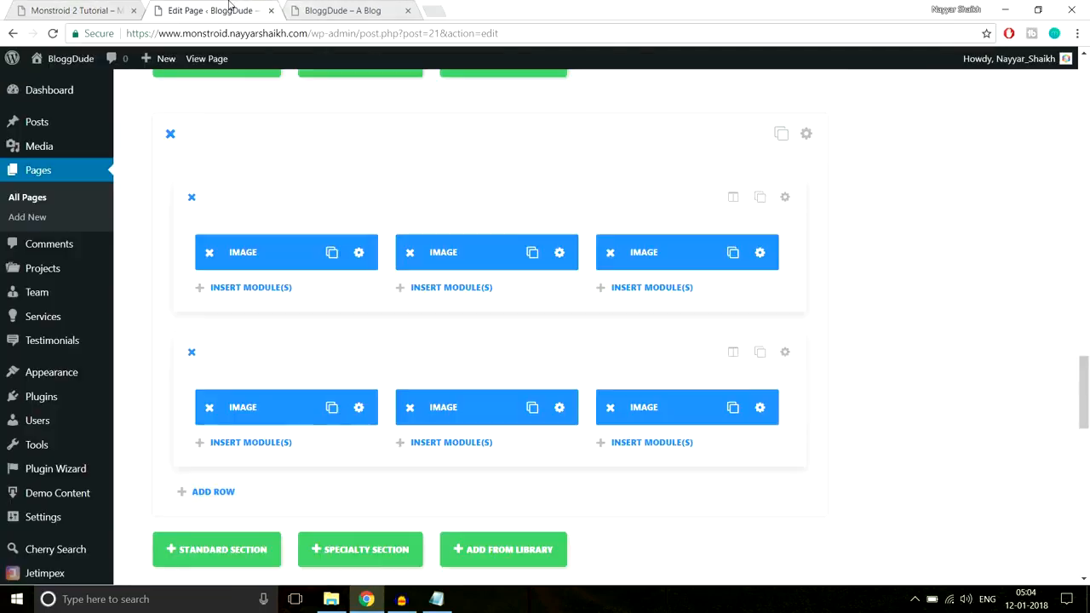
scroll(937, 261, down, 1)
scroll(938, 261, down, 2)
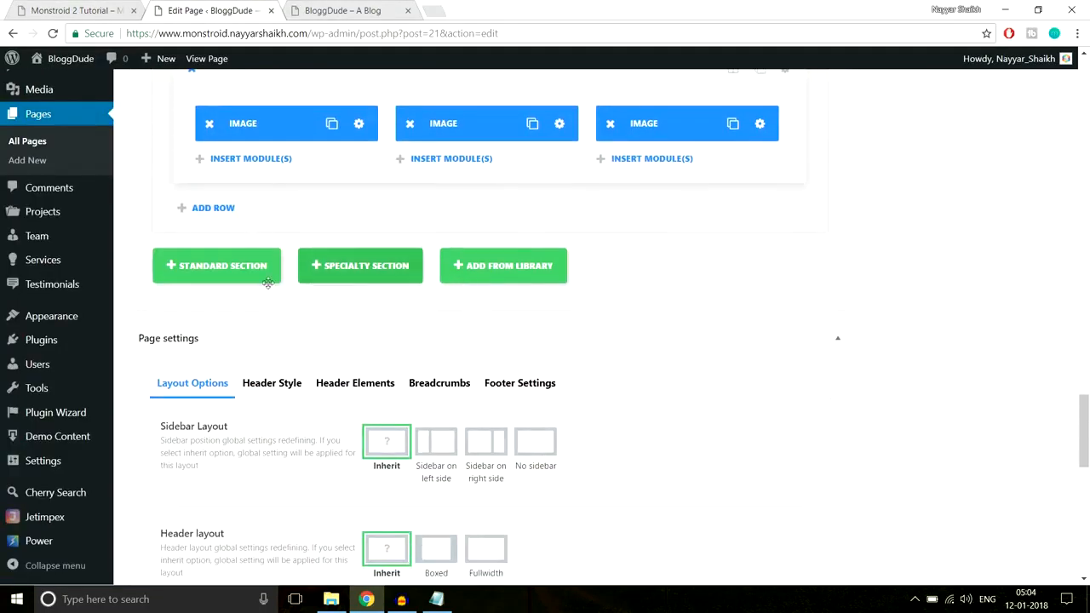
click(247, 267)
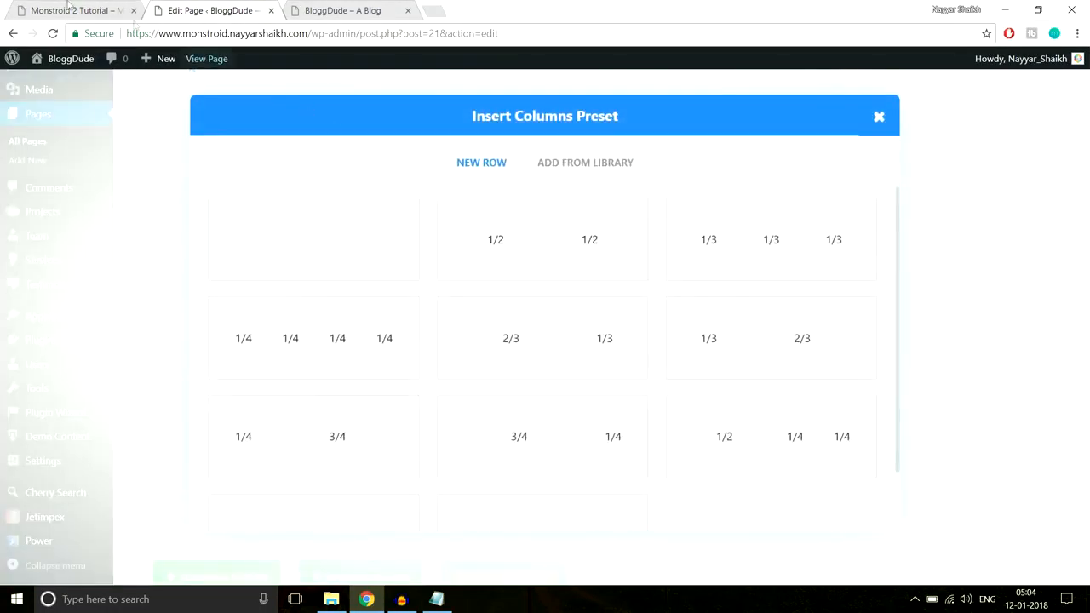
Copy the demo's Our Advantages heading and subtitle, and give the new section a single full-width column
click(123, 12)
drag(402, 261, 730, 318)
key(ctrl+c)
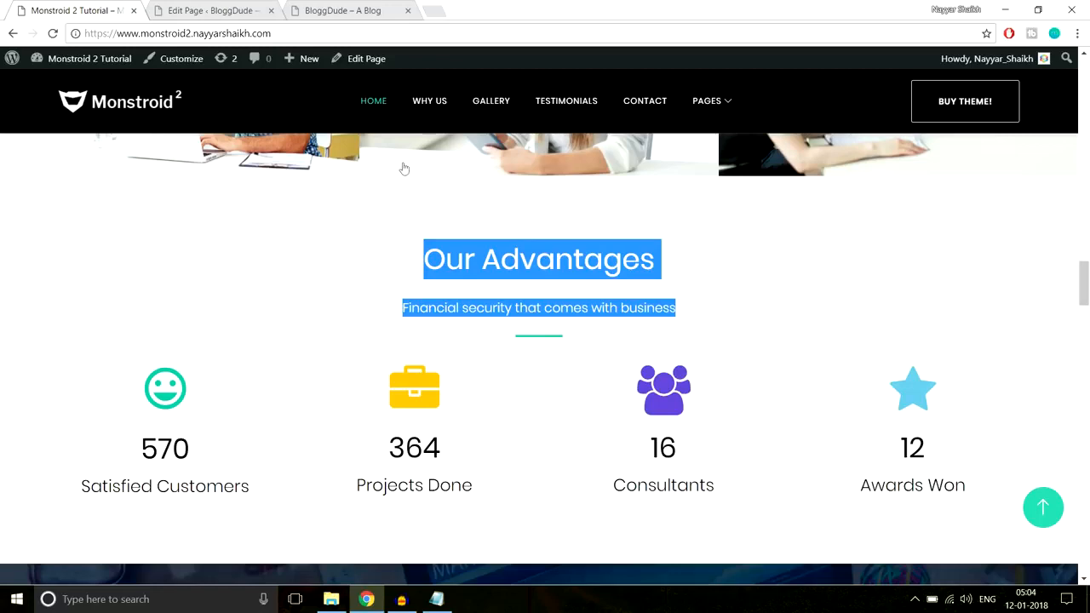
click(213, 10)
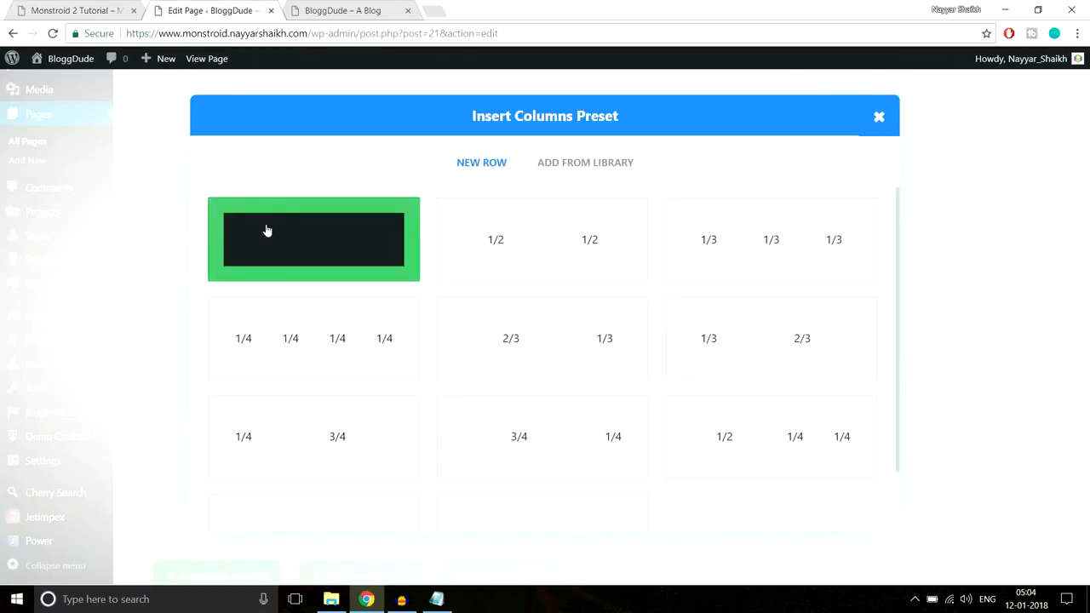
click(309, 255)
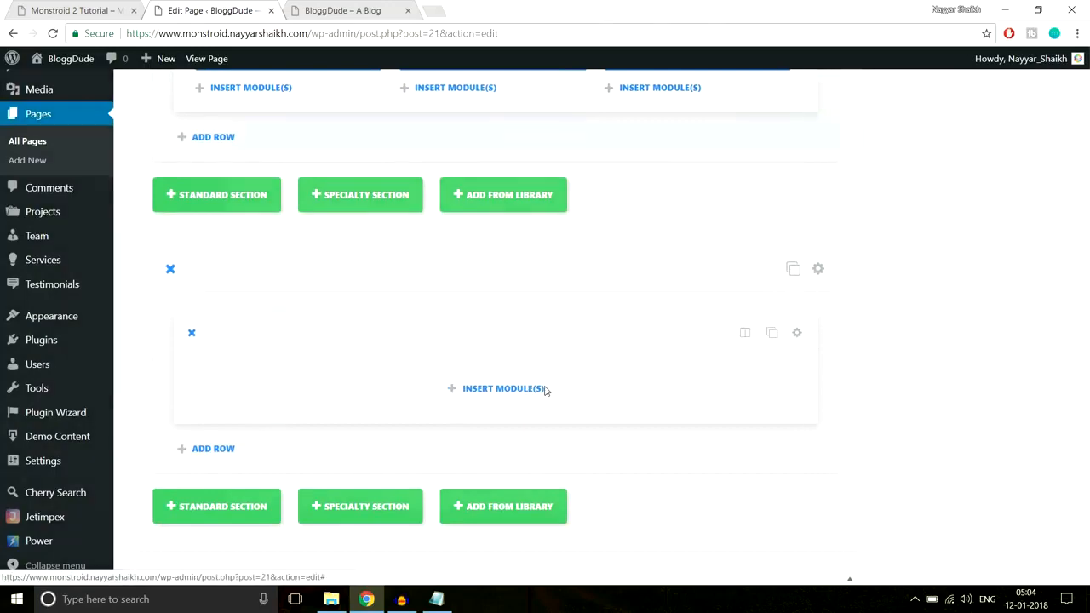
Insert a Text module in the new section's row and set its text orientation to Center
click(545, 320)
scroll(849, 375, down, 5)
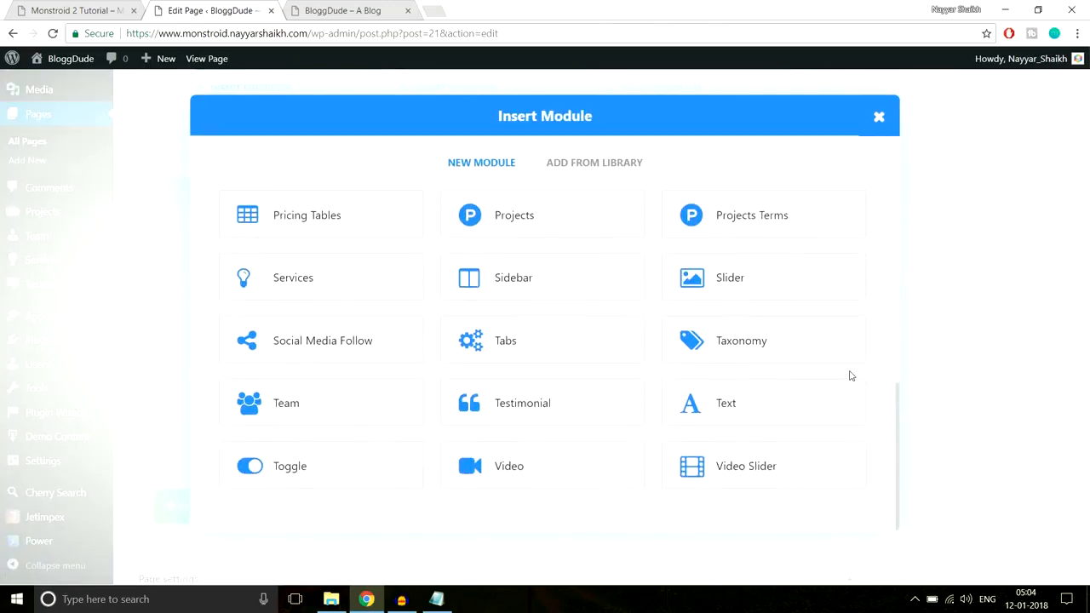
click(727, 408)
click(319, 250)
click(278, 290)
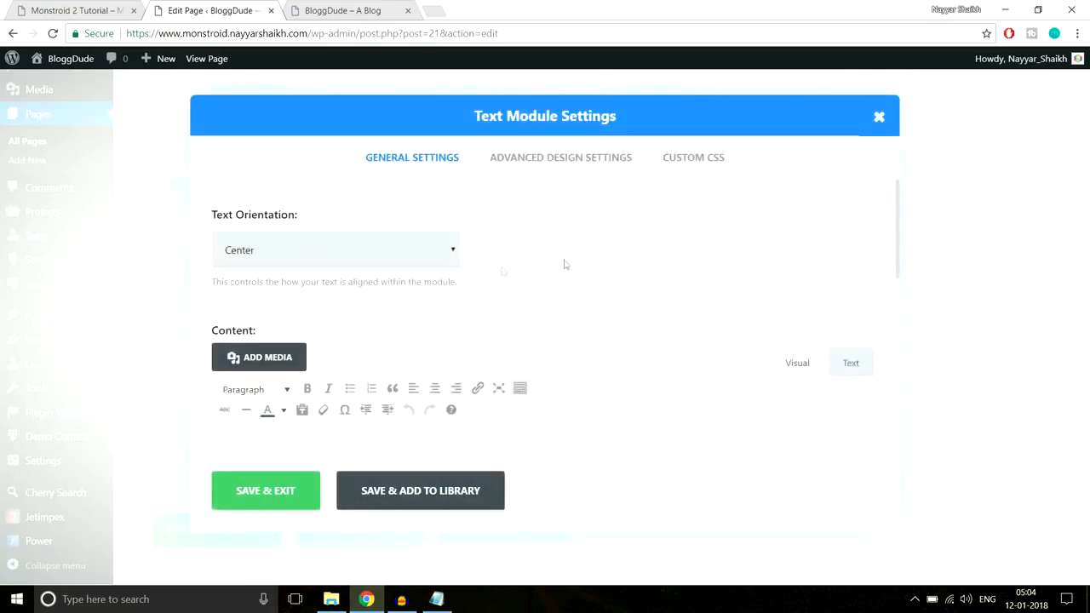
Paste the heading "Our Advantages" and the line "Financial security that comes with business" into the Text module's content
scroll(565, 282, down, 2)
click(439, 344)
key(ctrl+v)
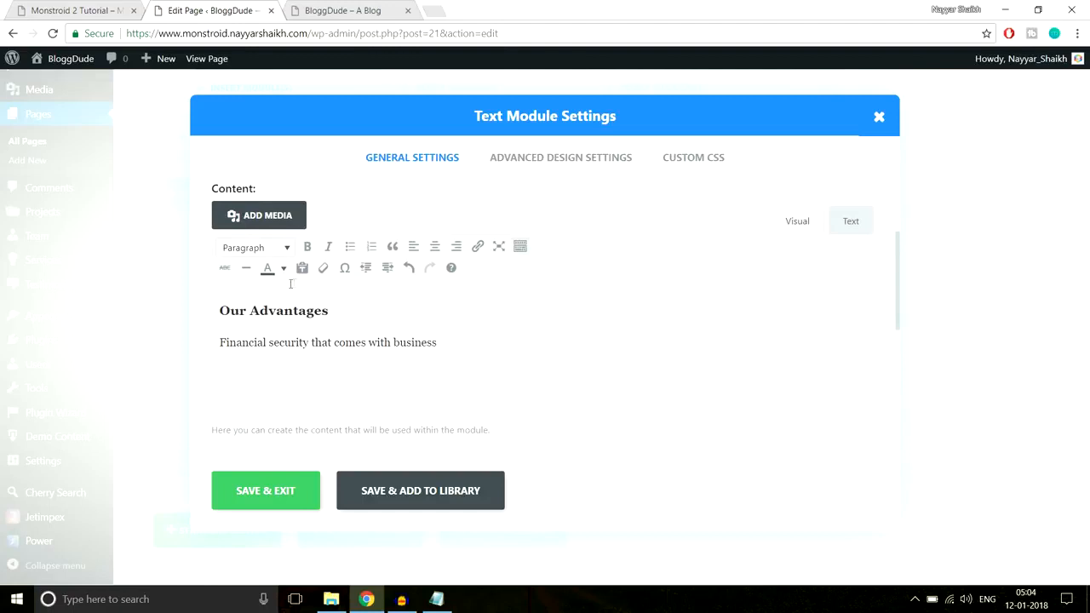
Examine the Our Advantages heading, subtitle and teal line beneath them on the demo site
click(258, 311)
click(294, 344)
click(112, 10)
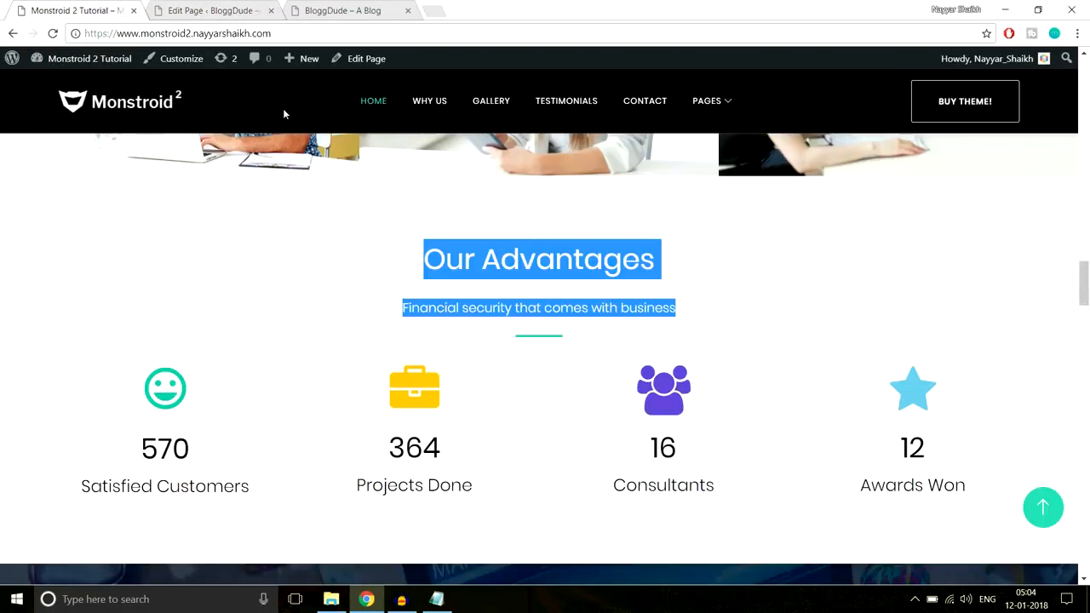
click(660, 257)
drag(659, 258, 345, 270)
click(409, 278)
drag(679, 308, 399, 308)
click(576, 342)
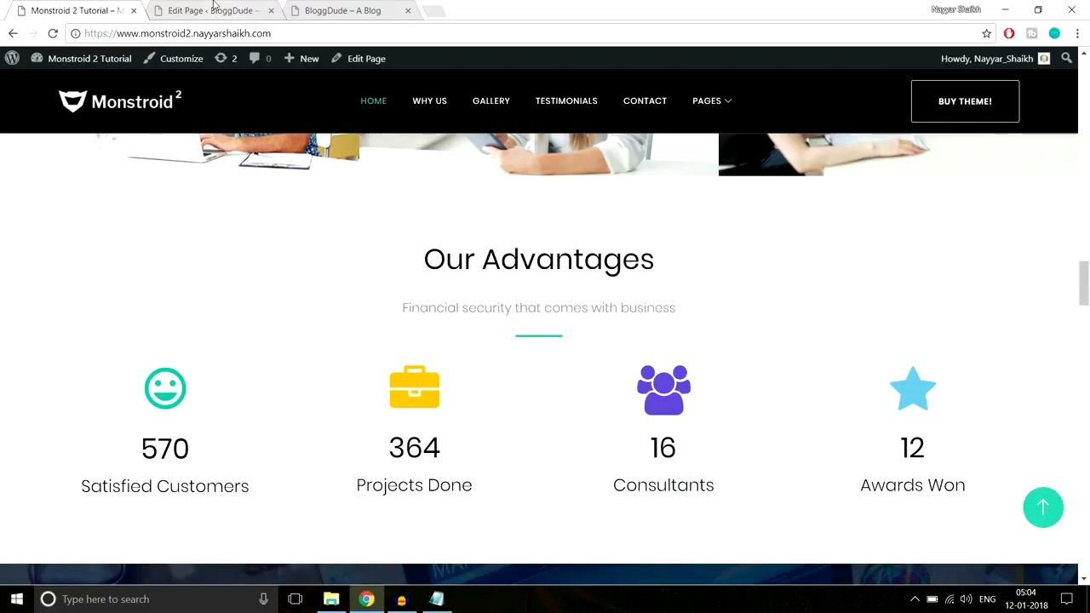
Switch to the CSS notes in Notepad, copy the Line After Center declarations, and return to the page editor
click(436, 599)
drag(424, 372, 234, 298)
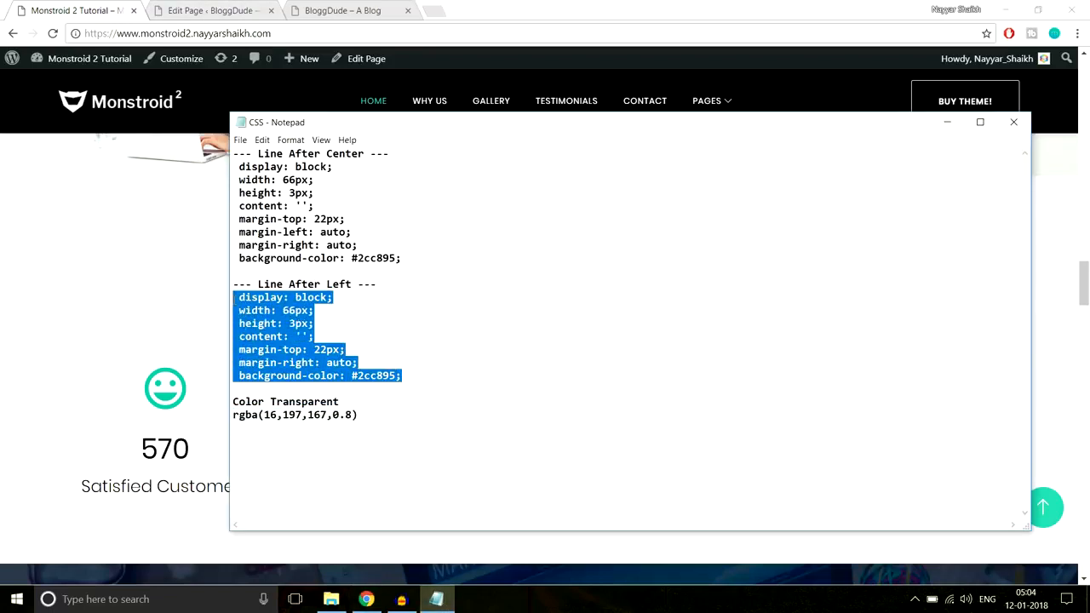
drag(433, 259, 219, 175)
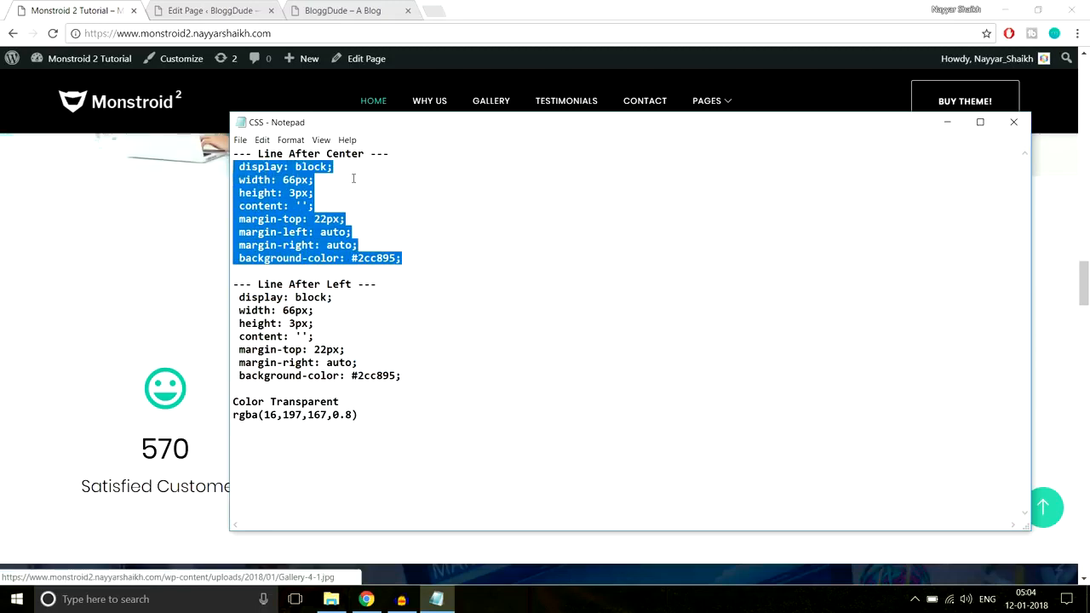
click(202, 249)
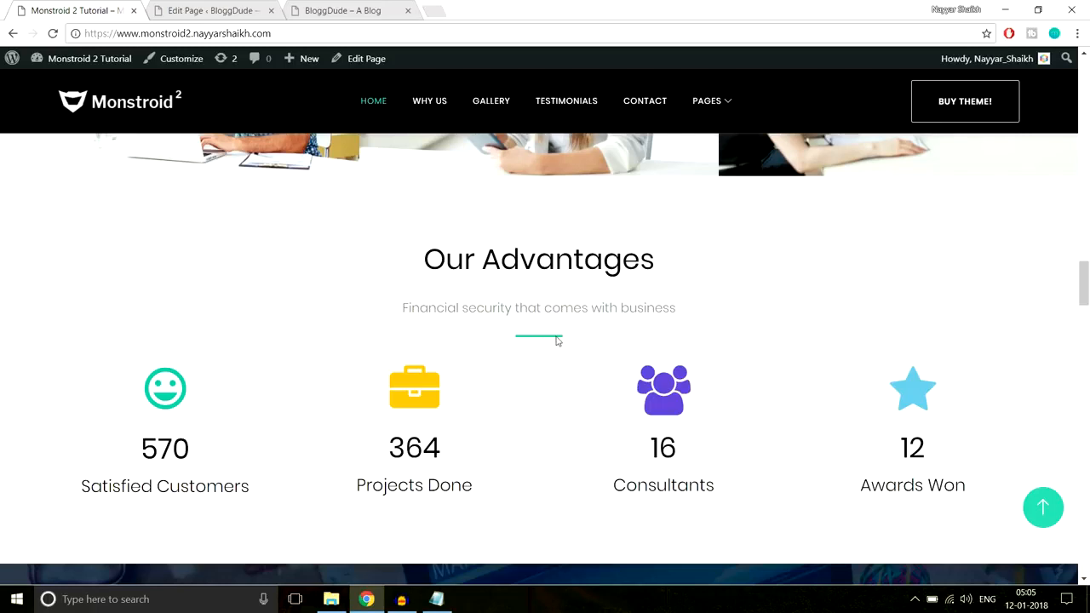
click(217, 10)
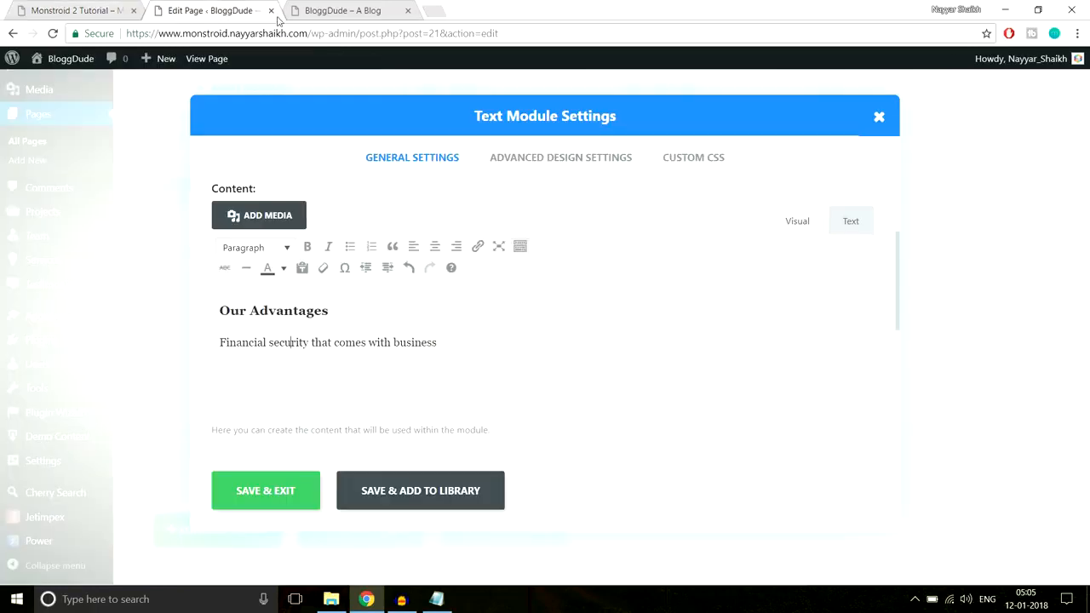
Paste the copied centered-line CSS into the Text module's After custom CSS and save the module
click(694, 159)
scroll(786, 343, down, 5)
scroll(786, 339, down, 2)
click(514, 365)
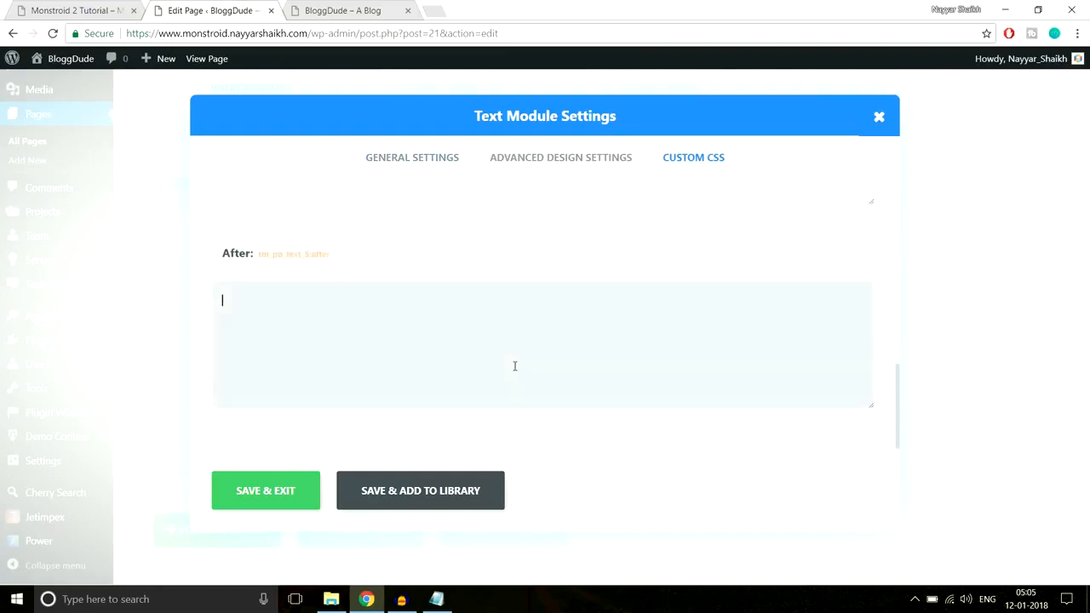
text(width: 60px; height: 3px; content: ''; margin-top: 22px; margin-left: auto; margin-right: auto; background-color: #2cc895;)
click(268, 494)
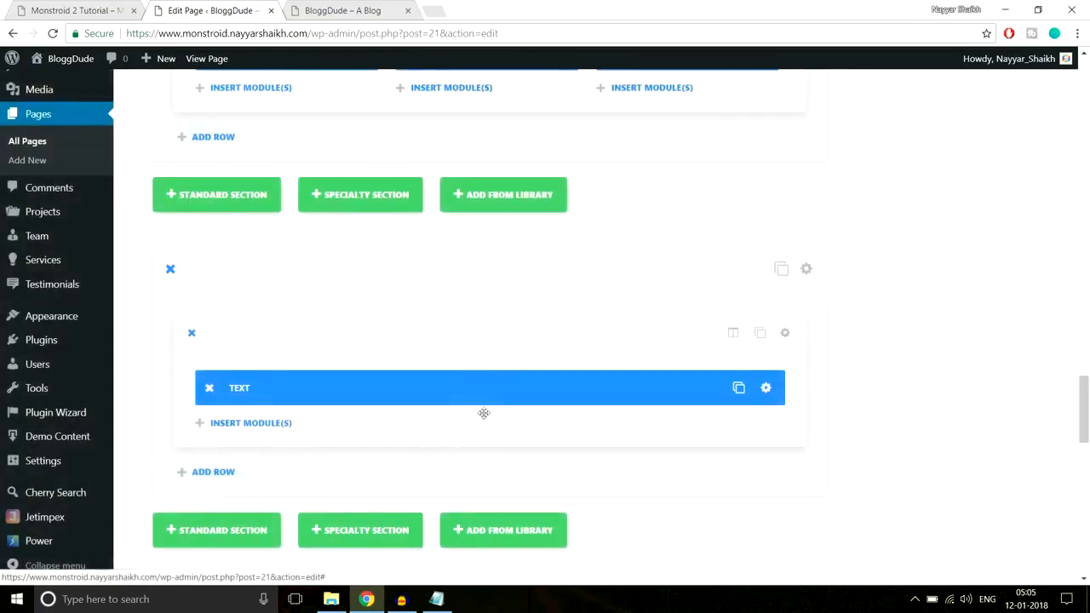
Insert a Divider module below the Text module with a custom top margin of 40 and save it
click(68, 10)
scroll(759, 317, down, 1)
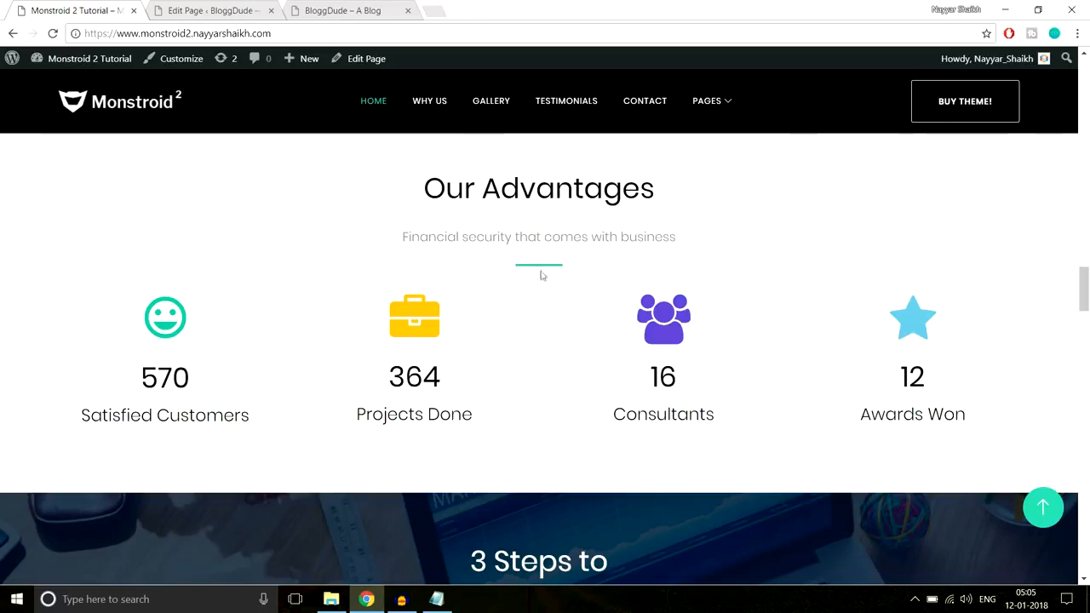
click(220, 10)
scroll(690, 334, down, 2)
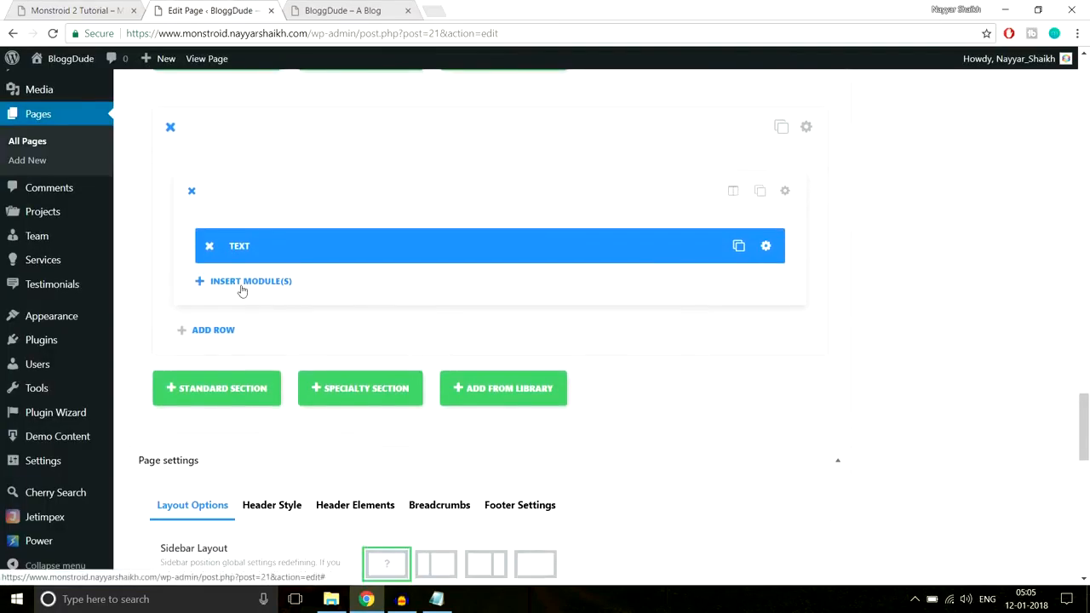
click(241, 291)
click(525, 497)
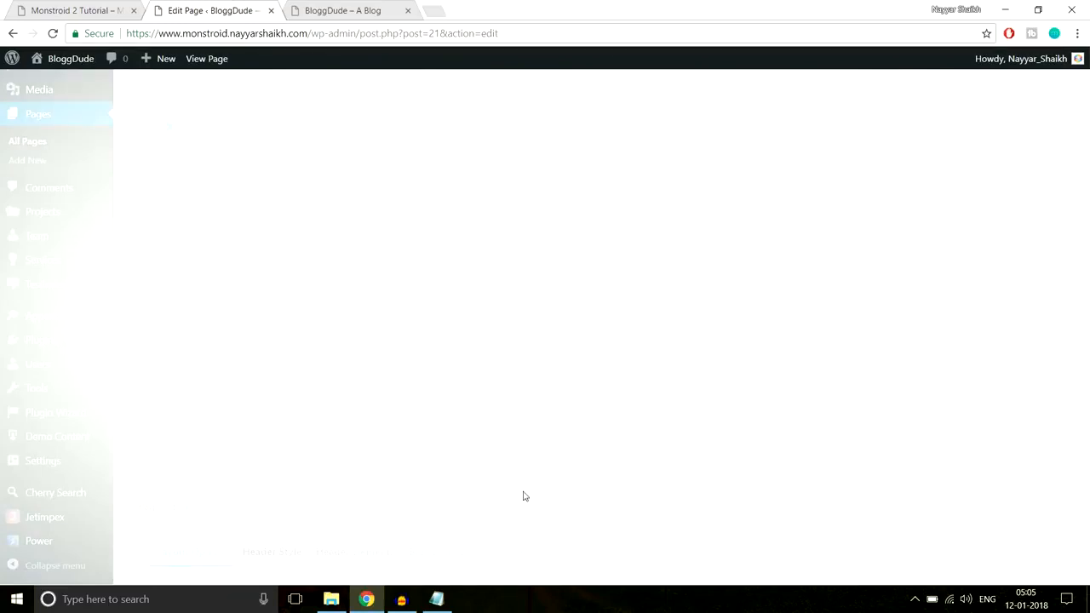
click(554, 162)
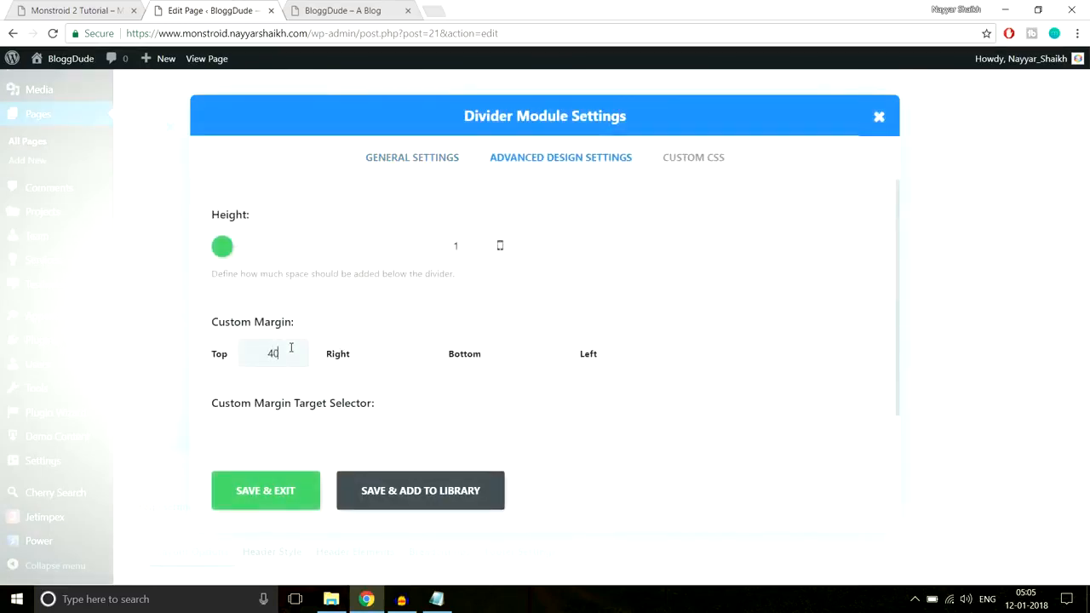
click(272, 494)
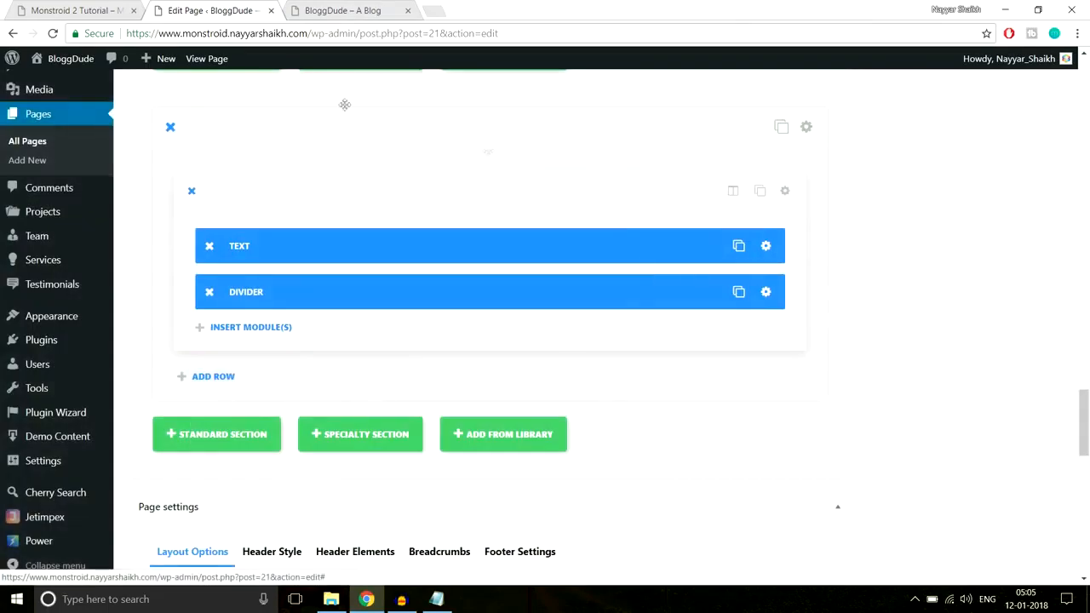
Check the demo's advantages counters and add a row of four 1/4 columns below the heading row
click(94, 10)
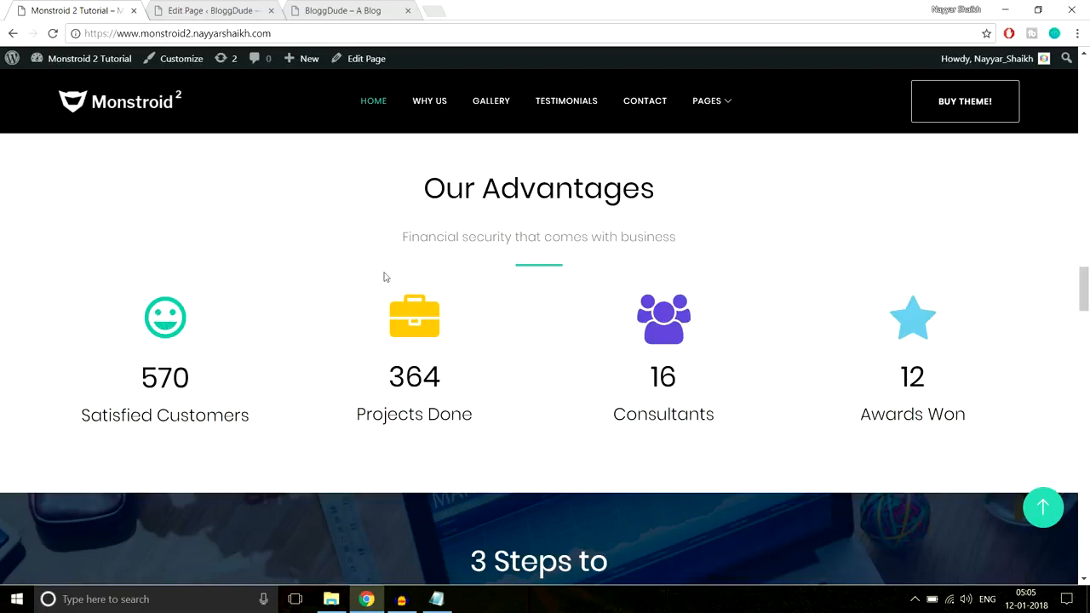
scroll(511, 312, down, 2)
scroll(516, 331, up, 1)
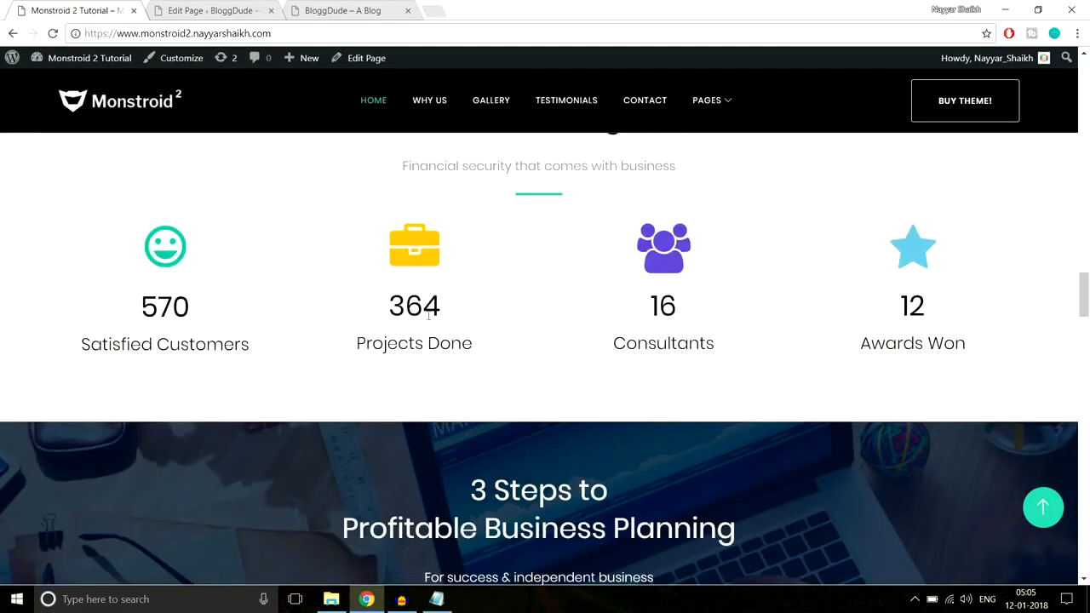
drag(389, 310, 484, 306)
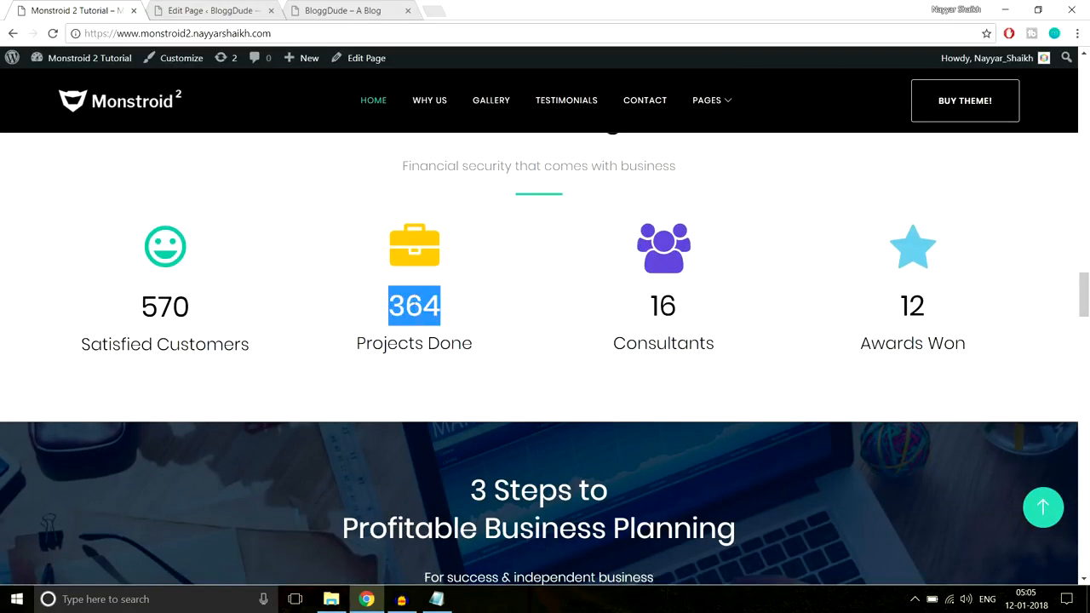
click(448, 311)
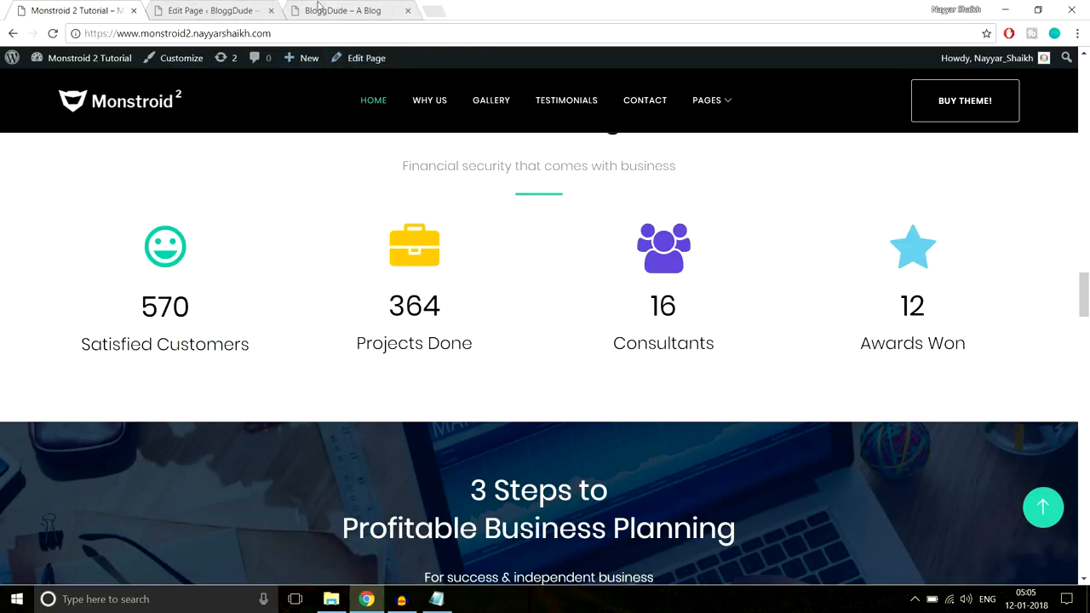
click(213, 10)
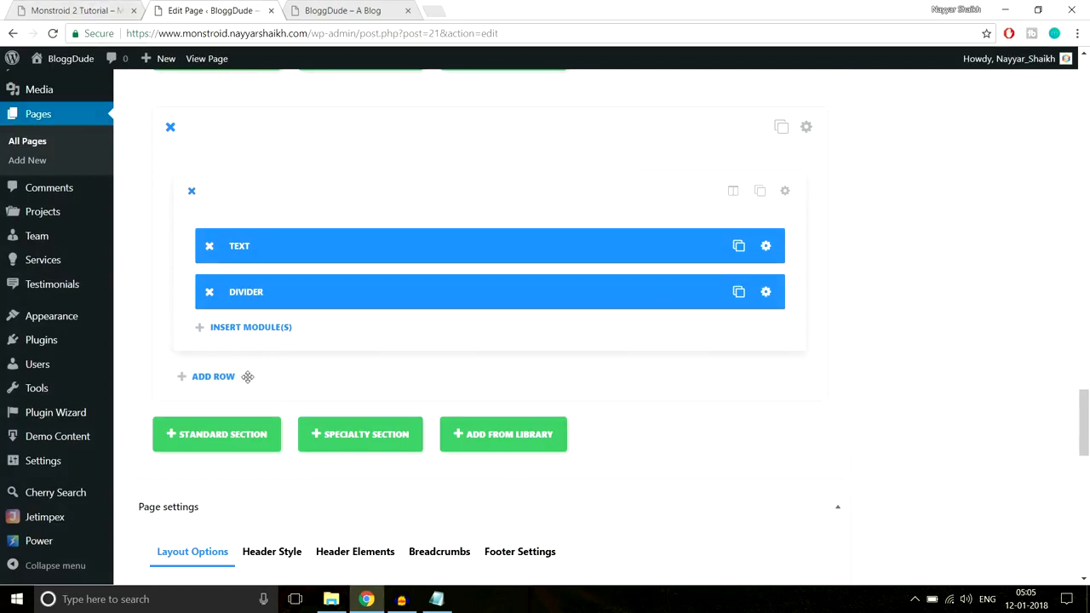
click(216, 379)
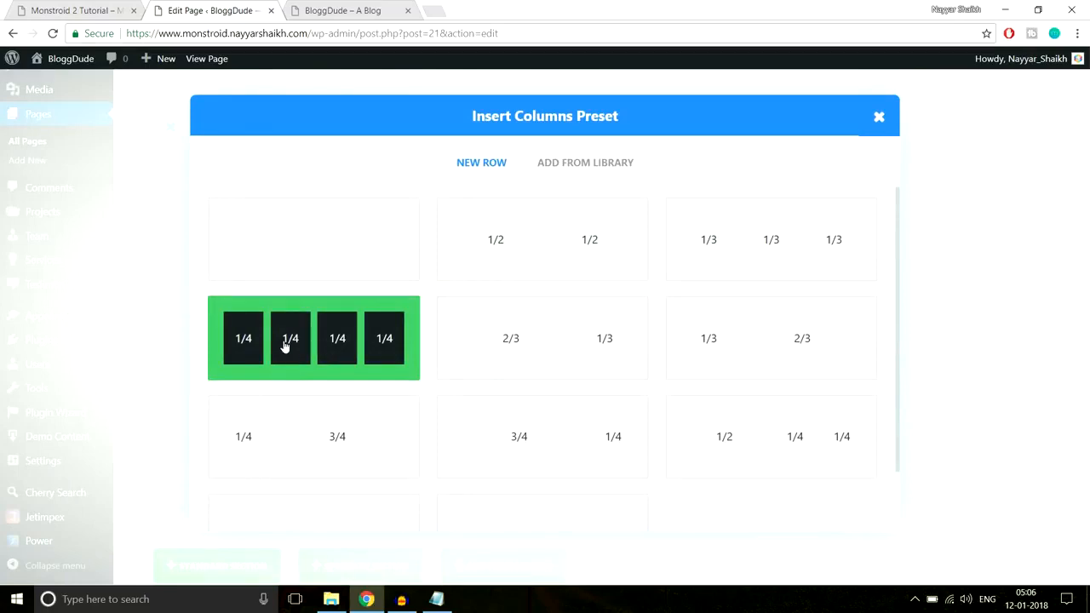
click(336, 356)
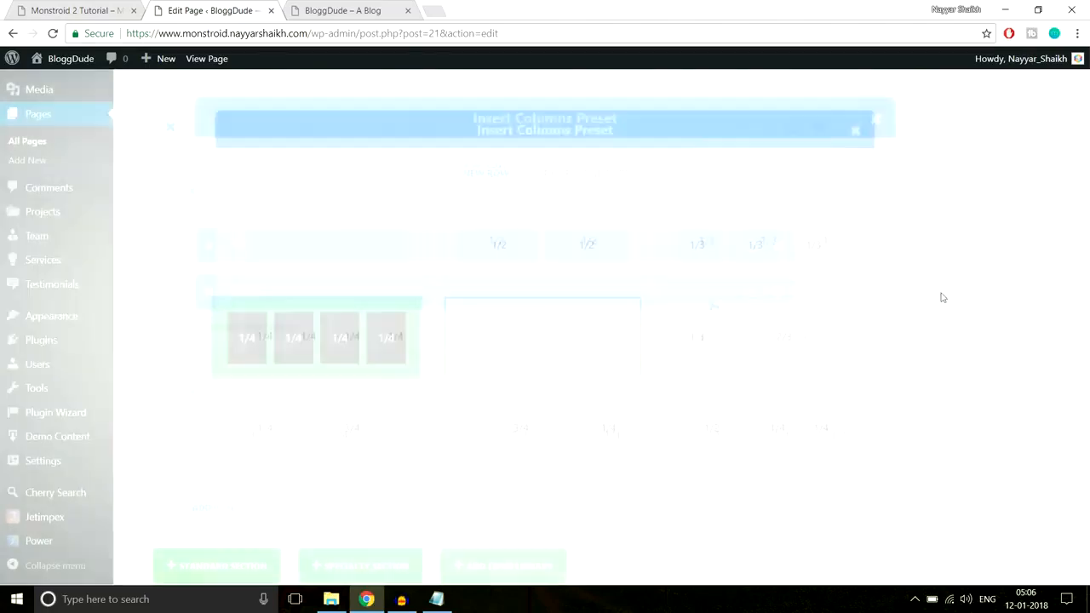
scroll(948, 324, down, 3)
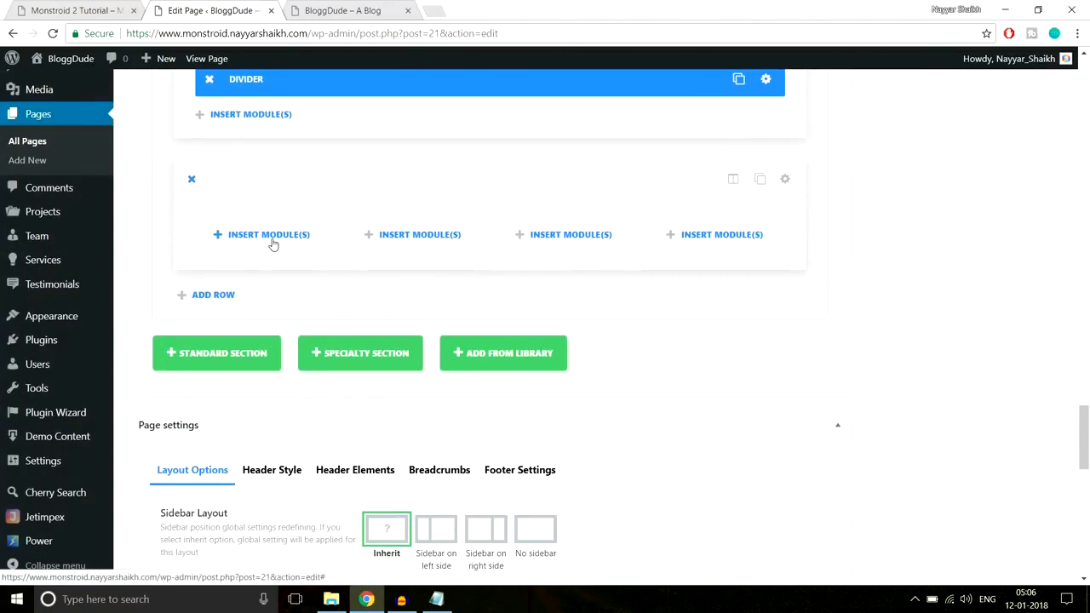
Insert a Number Counter module in the new row's first column and title it "Satisfied Customers", copied from the demo
click(271, 241)
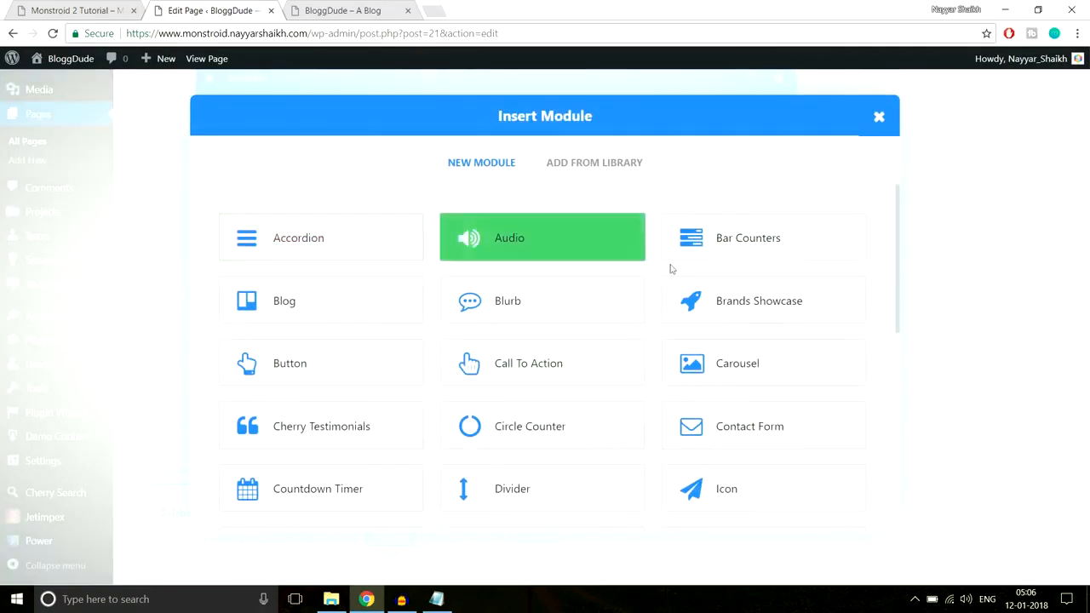
scroll(817, 346, down, 3)
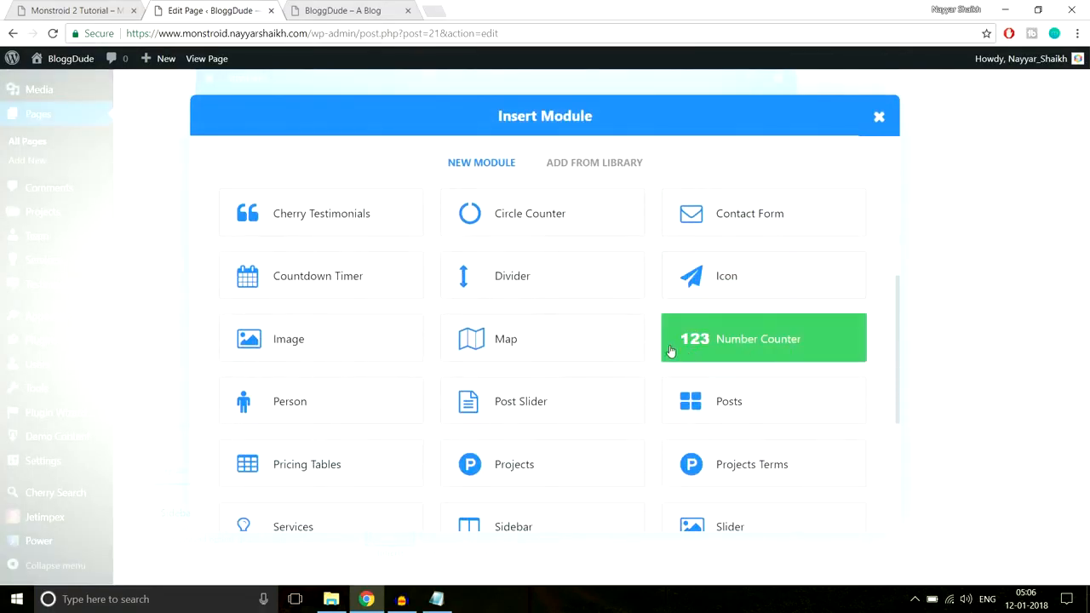
click(738, 349)
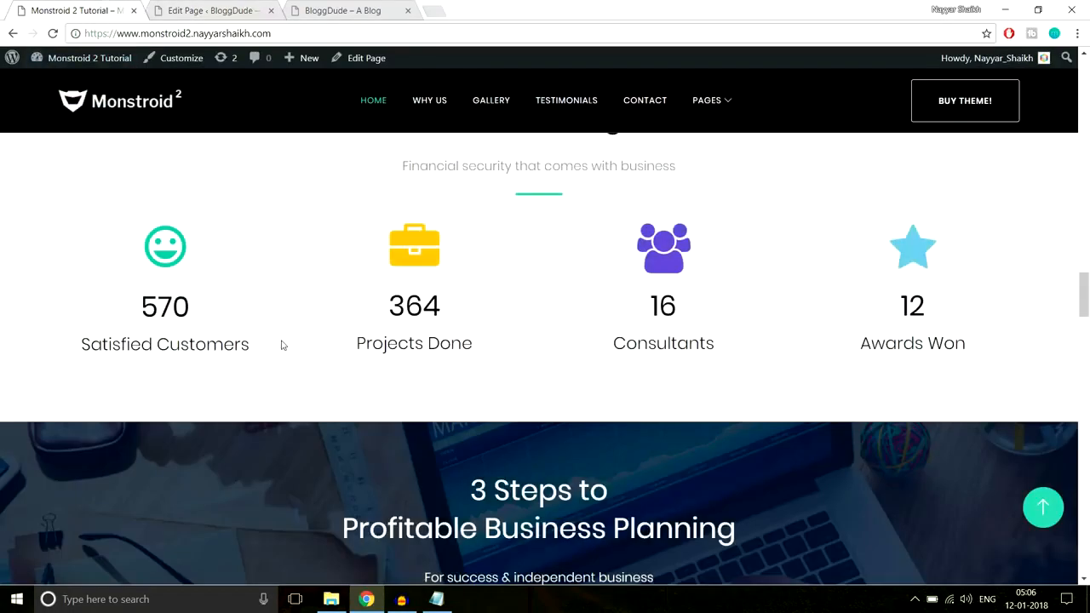
drag(256, 344, 77, 345)
key(ctrl+c)
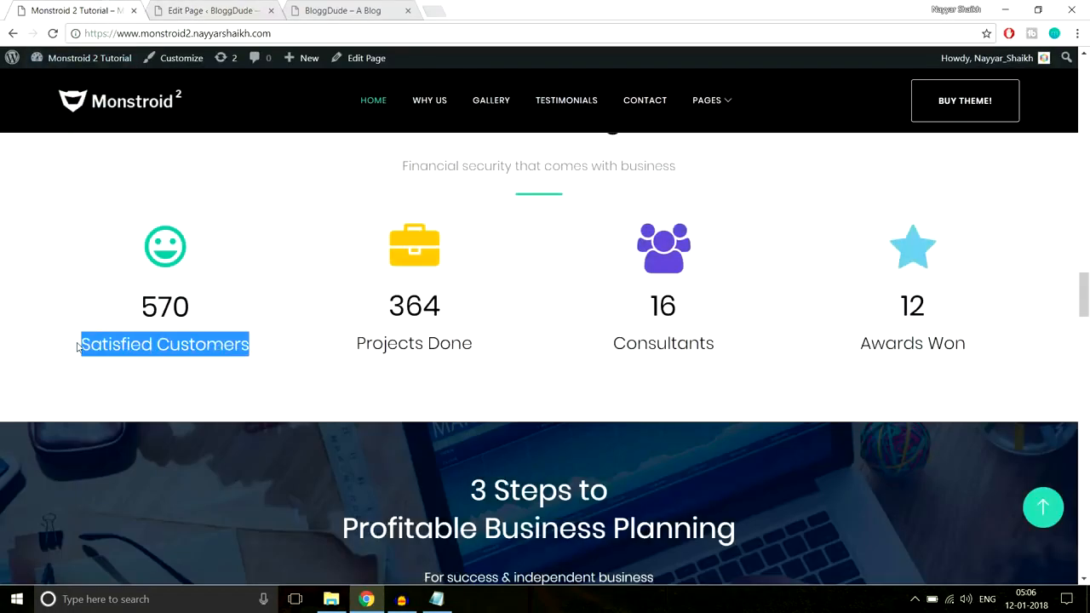
click(230, 7)
key(ctrl+v)
Set the counter's number to 507 and turn off its percent sign
scroll(686, 290, down, 1)
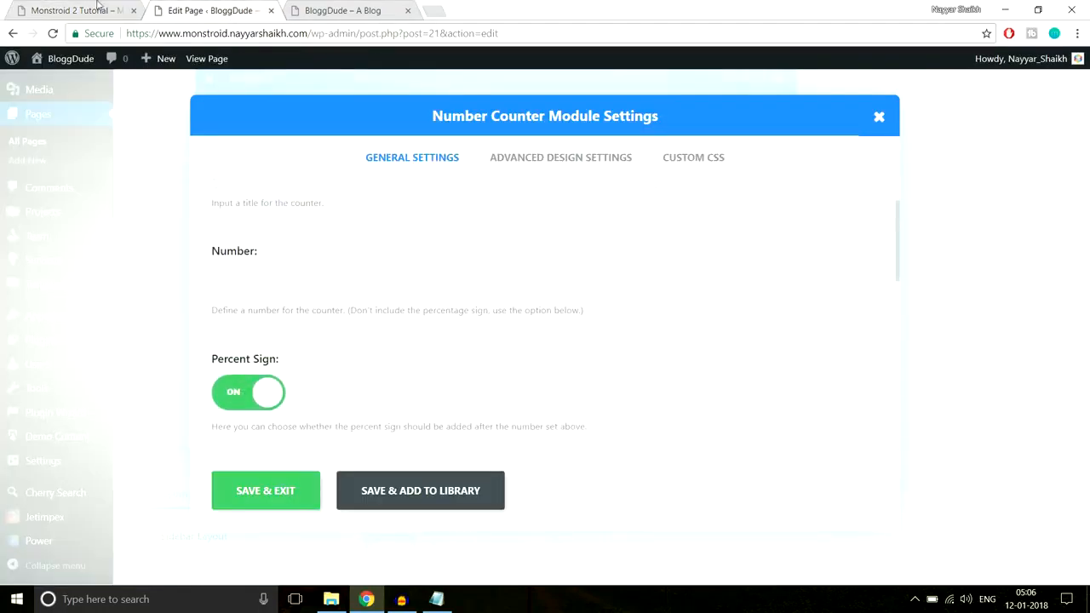
click(98, 8)
click(199, 7)
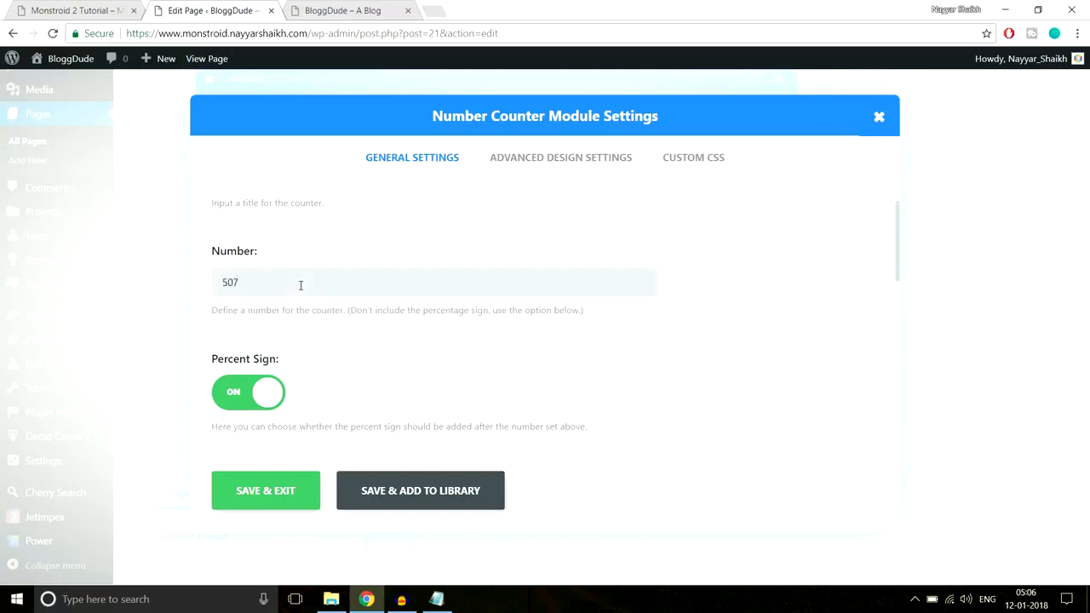
scroll(301, 286, down, 2)
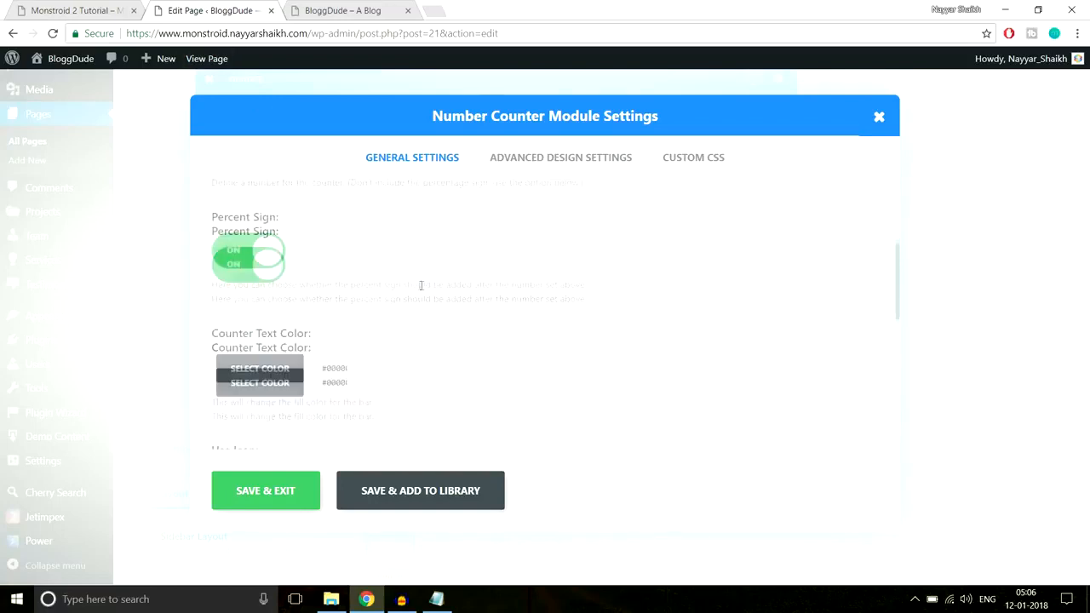
click(257, 255)
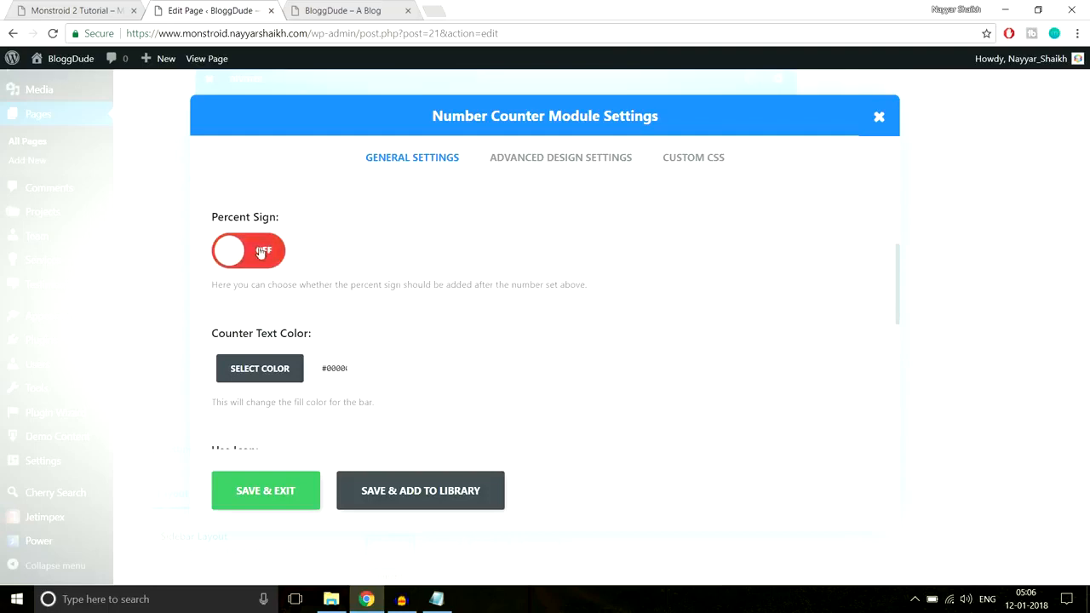
Compare the counter text colour with the demo's first counter and enable Use Icon for the Number Counter module
scroll(547, 291, down, 1)
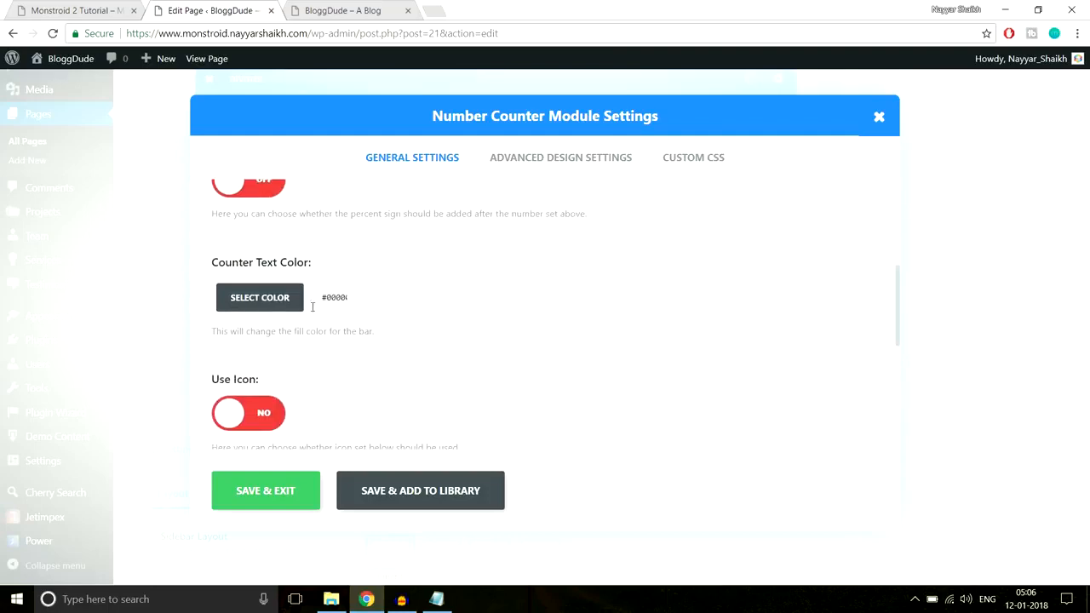
click(64, 9)
click(220, 300)
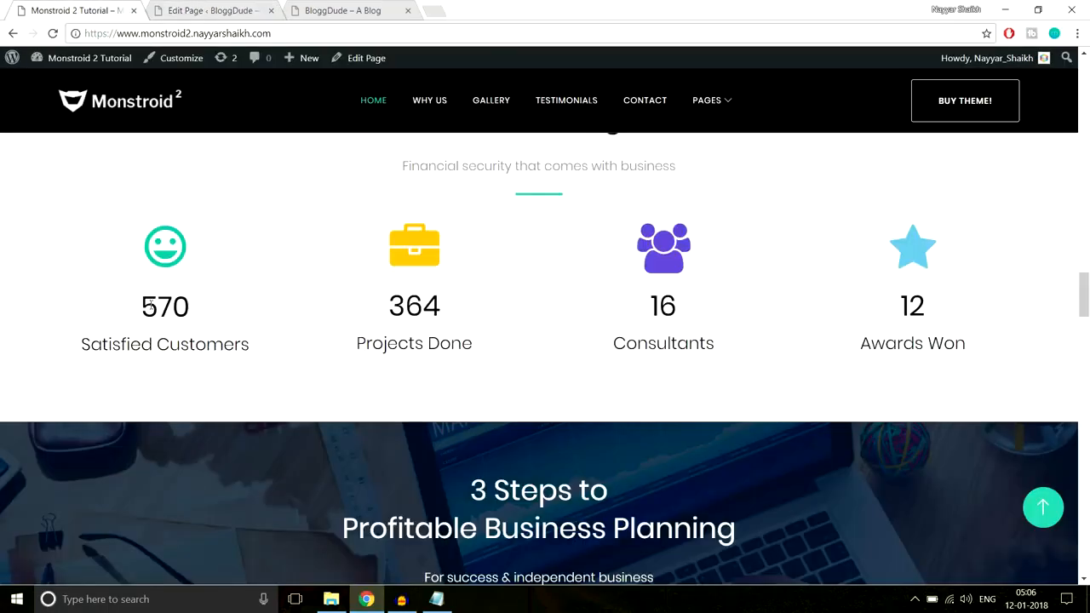
drag(143, 305, 260, 355)
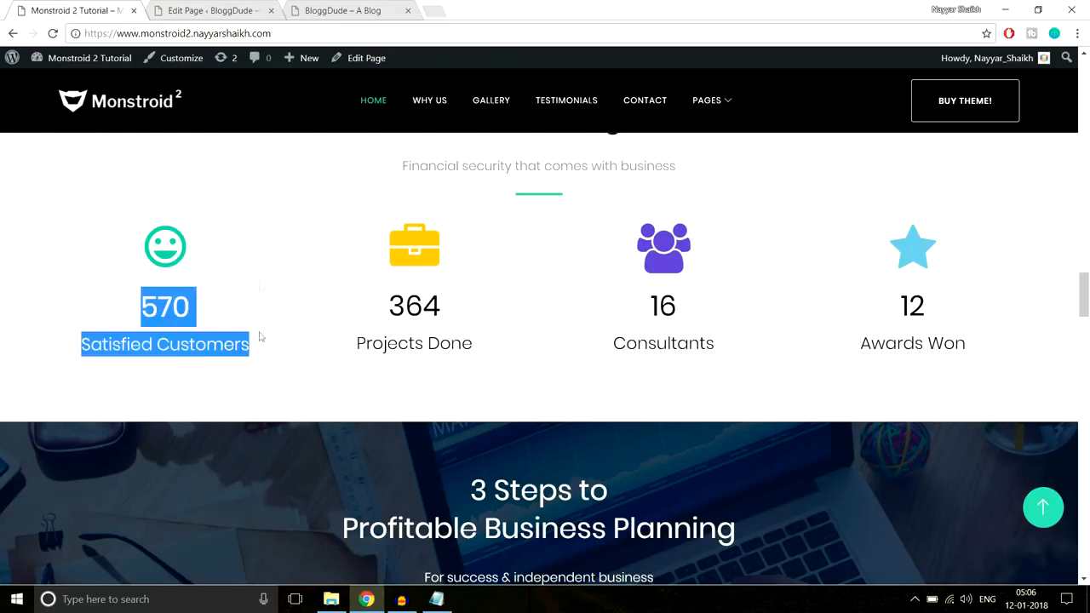
click(213, 10)
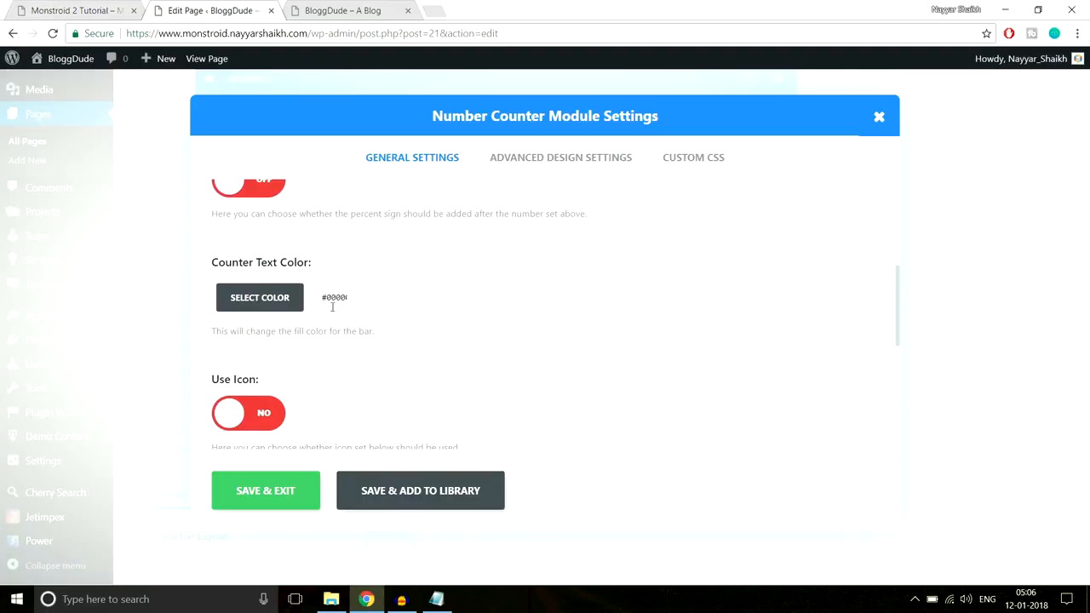
scroll(506, 306, down, 2)
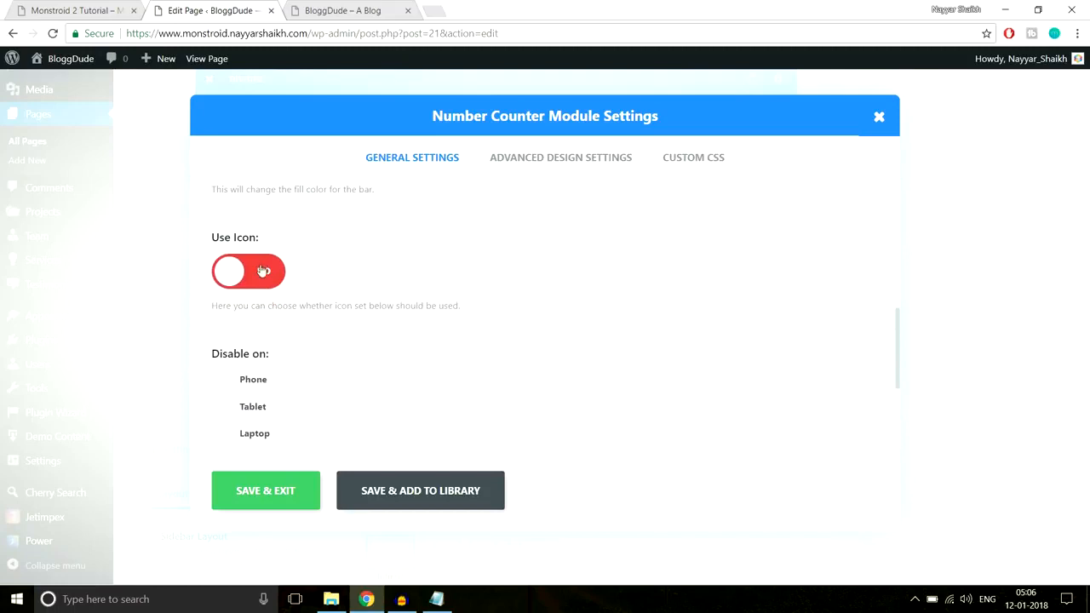
click(262, 272)
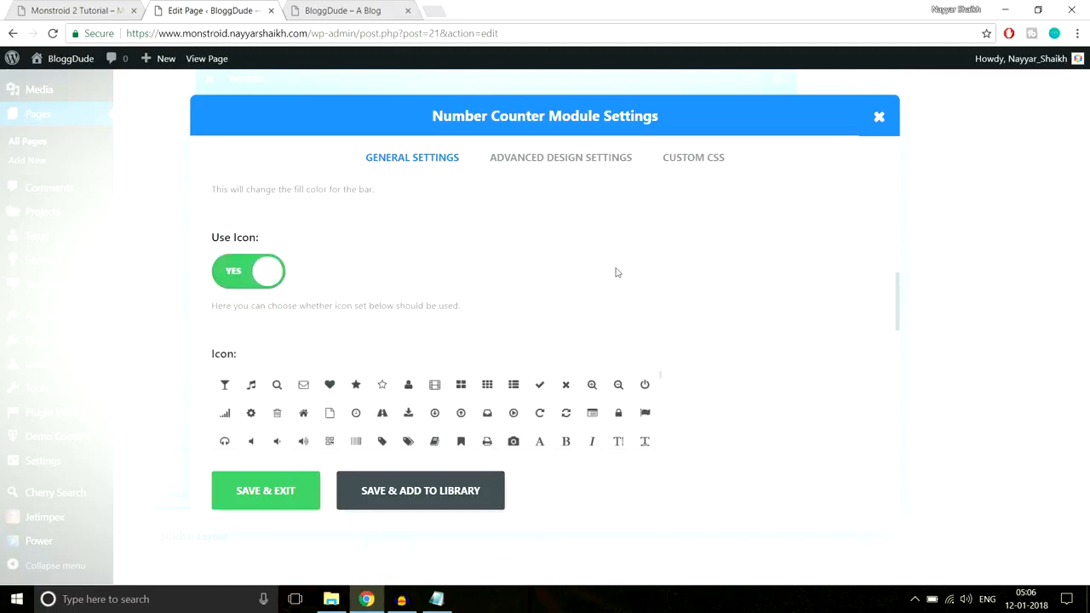
Choose the solid star icon for the Satisfied Customers number counter
scroll(707, 268, down, 1)
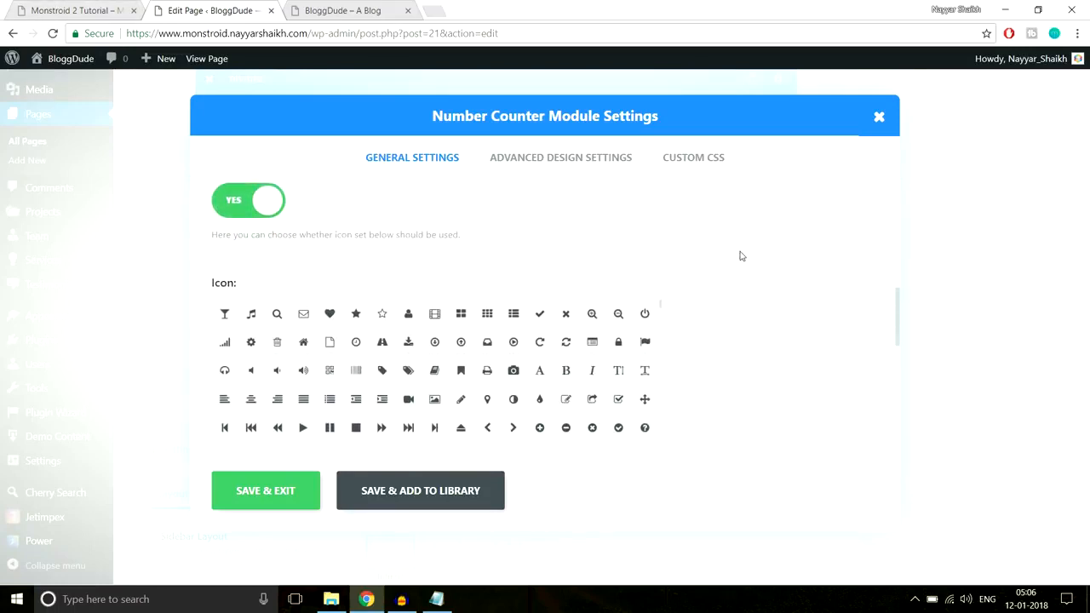
scroll(740, 256, down, 1)
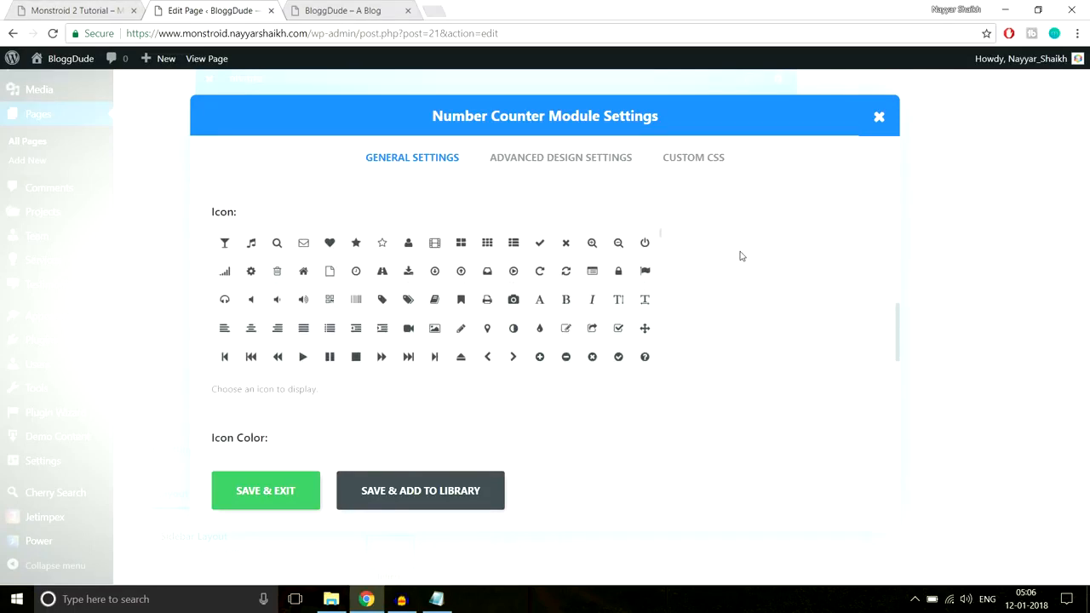
click(354, 248)
Compare the icon colour with the demo's smiley icon, leave it at #2ed3ae, and save the Number Counter module
scroll(793, 331, down, 2)
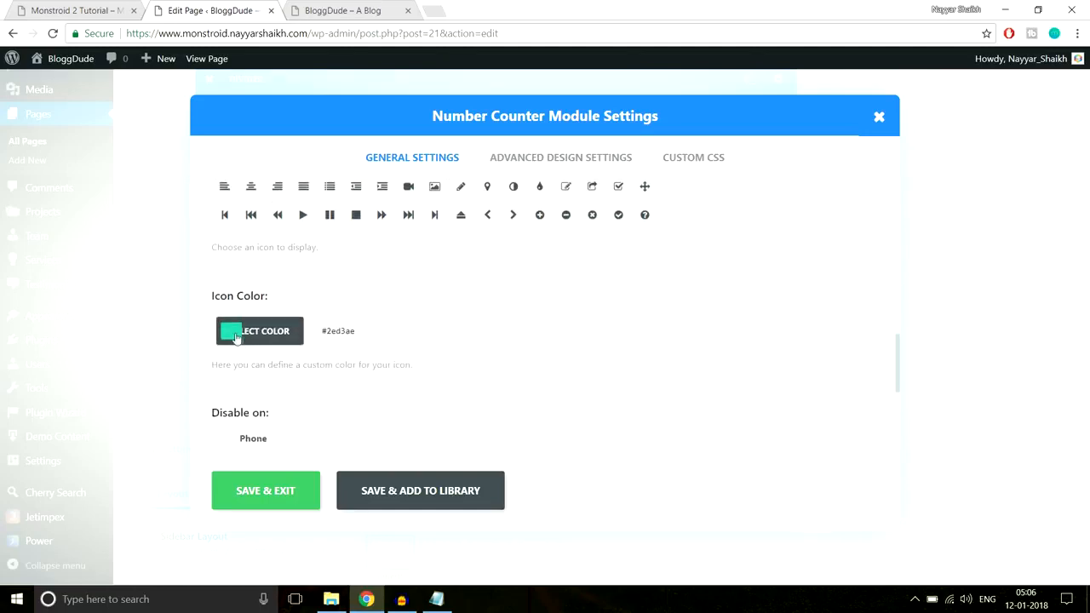
click(84, 8)
click(171, 246)
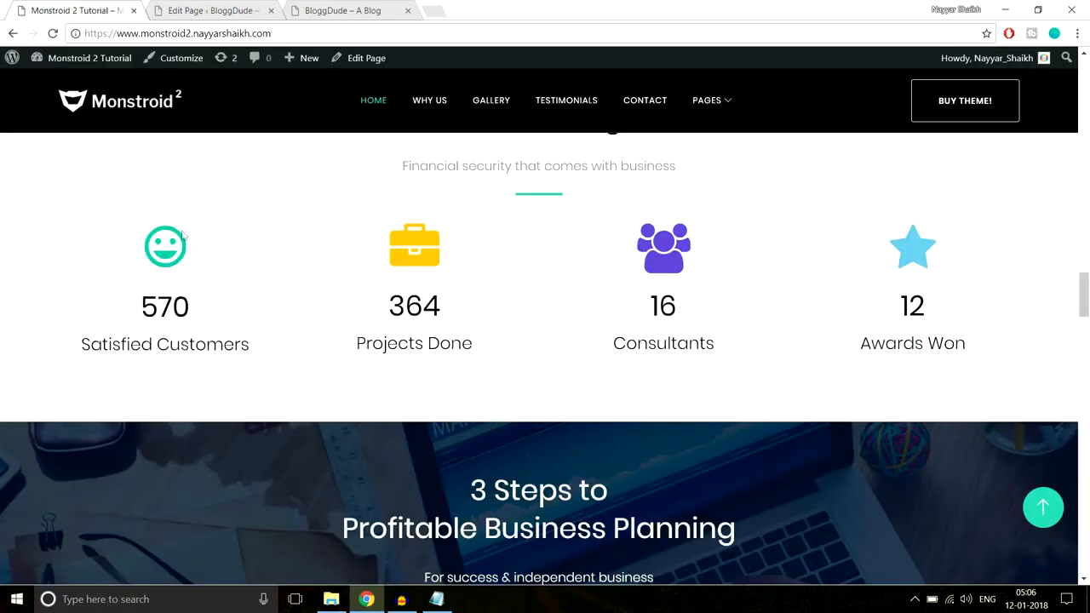
click(180, 7)
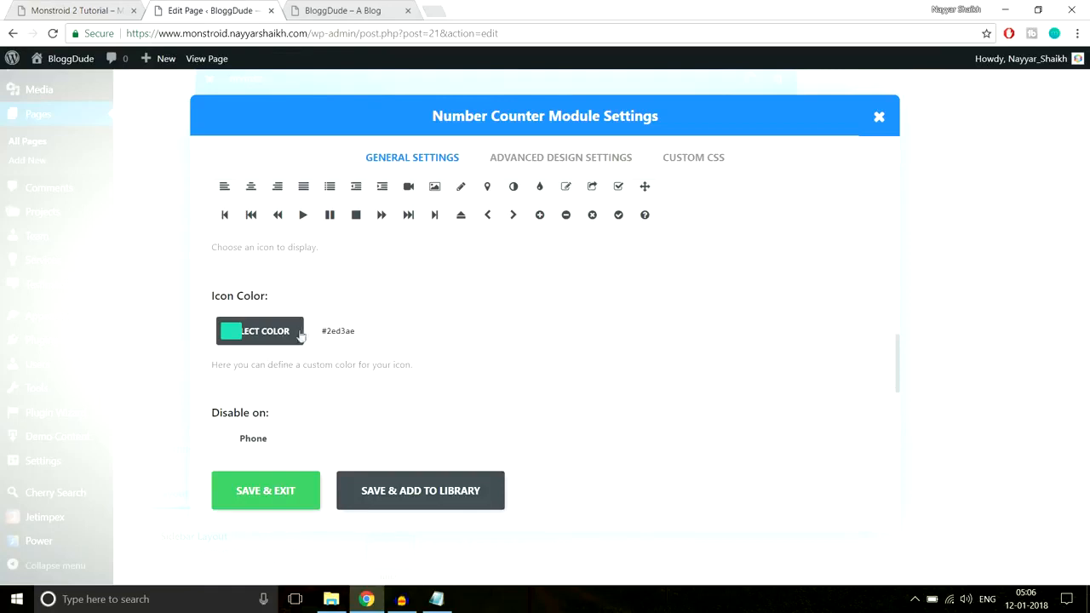
scroll(543, 343, down, 3)
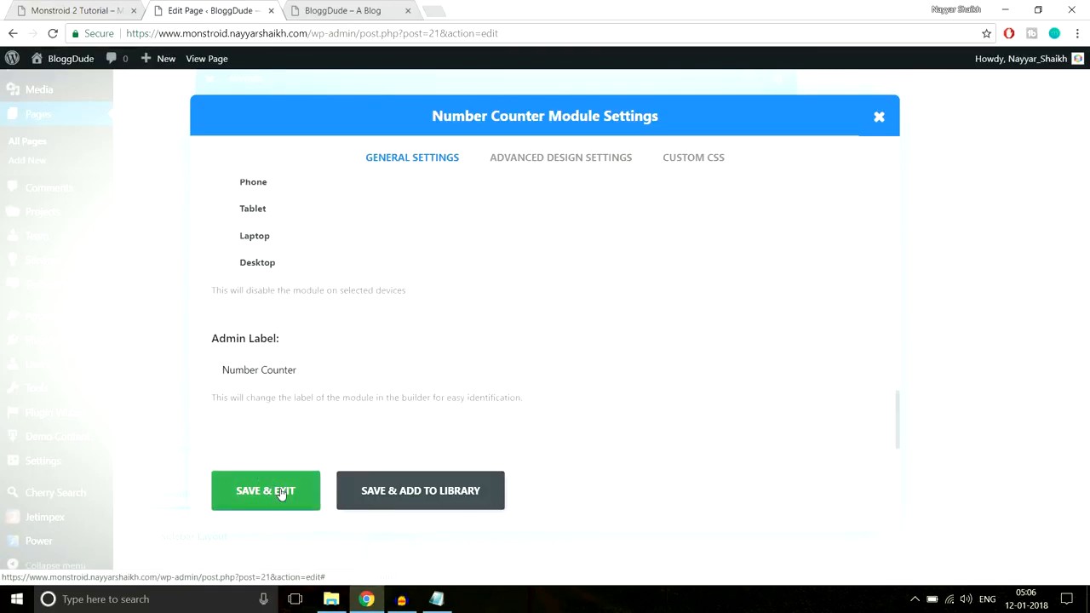
click(281, 494)
Duplicate the Number Counter module and place one copy in each of the row's other three columns
scroll(502, 366, up, 3)
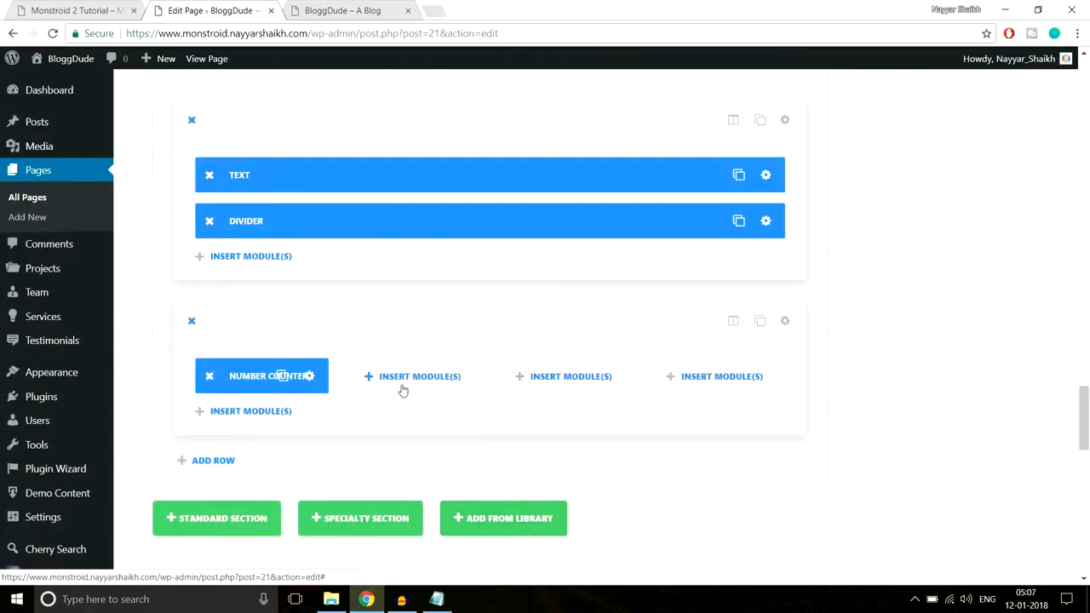
click(281, 376)
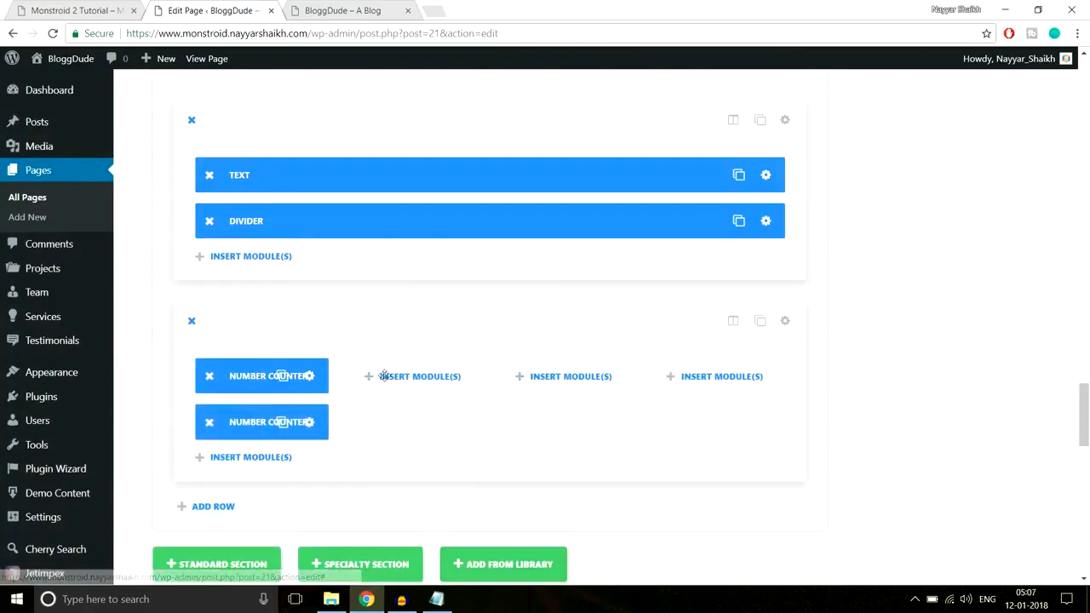
drag(272, 411, 715, 375)
click(431, 376)
click(582, 382)
Update the Homepage and reload the live site
drag(1087, 406, 1088, 83)
click(1032, 281)
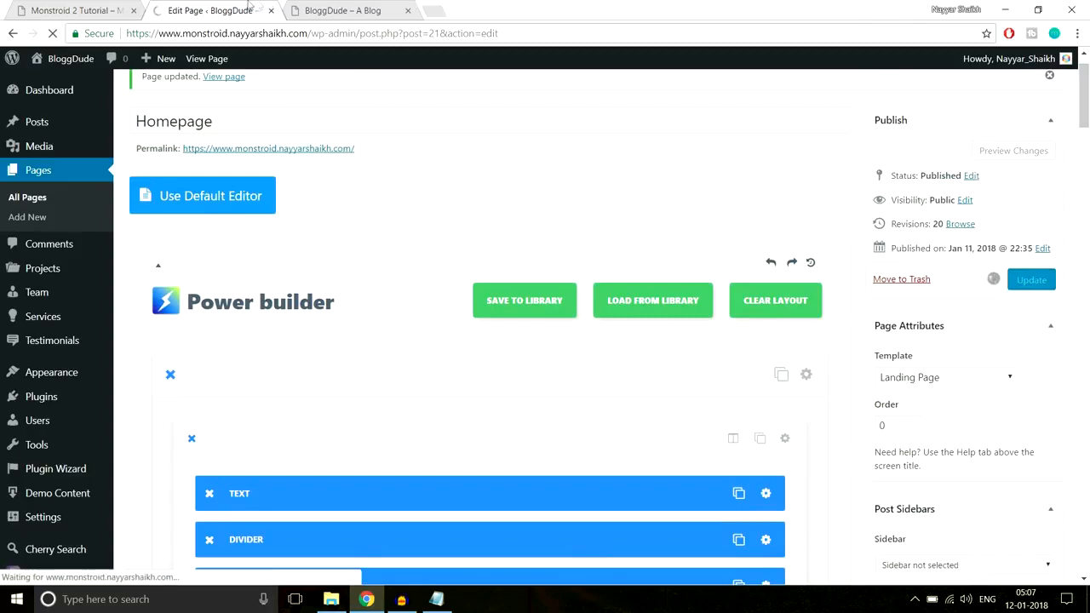
click(342, 10)
click(347, 35)
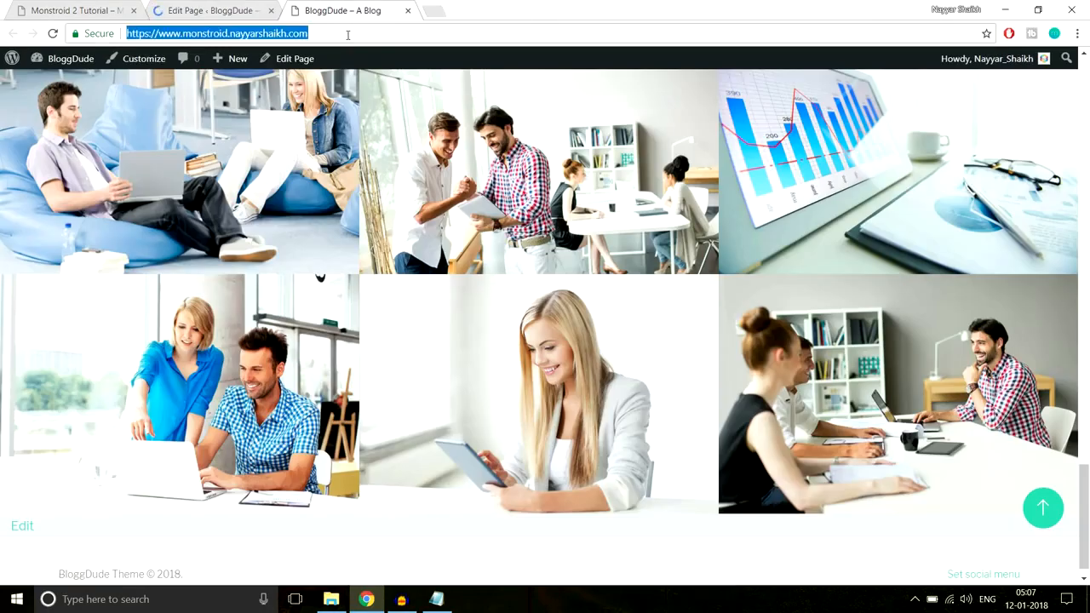
key(Return)
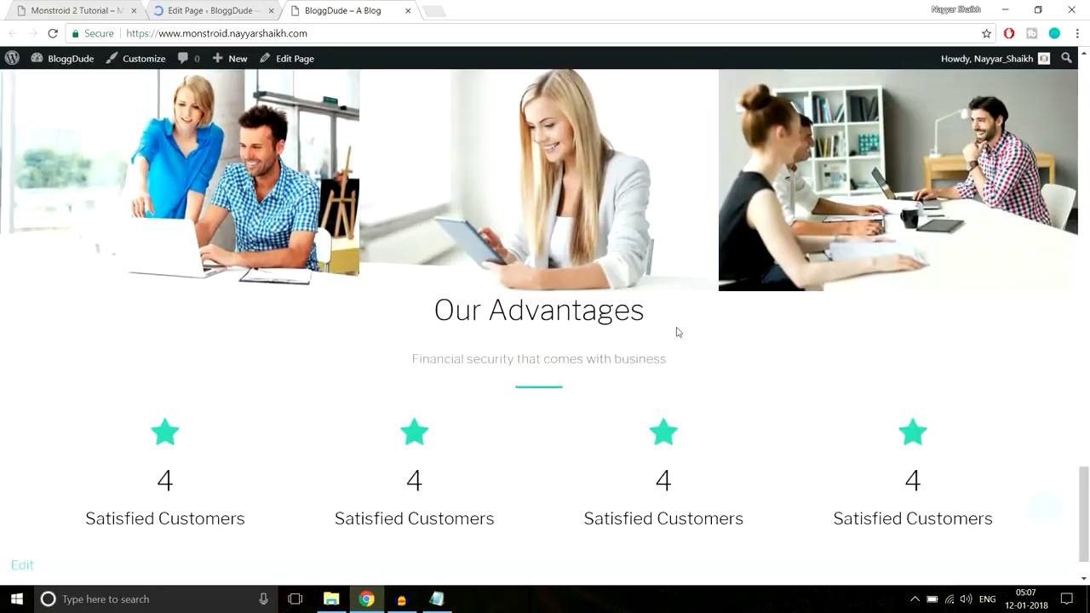
Examine the live Our Advantages heading and counters and compare them with the demo's icons, numbers and titles
scroll(678, 332, down, 1)
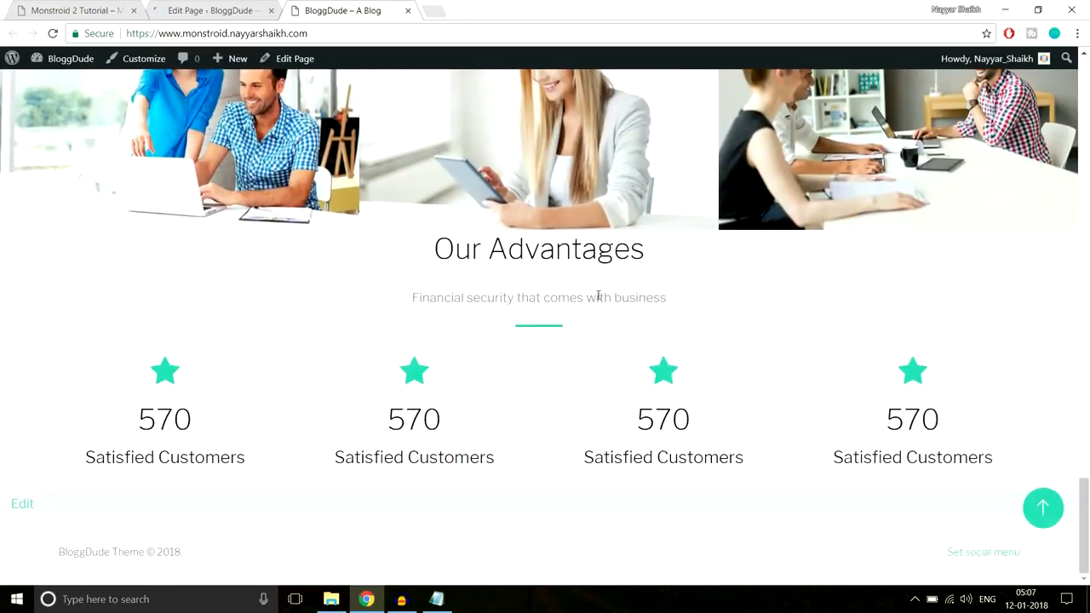
drag(422, 250, 669, 257)
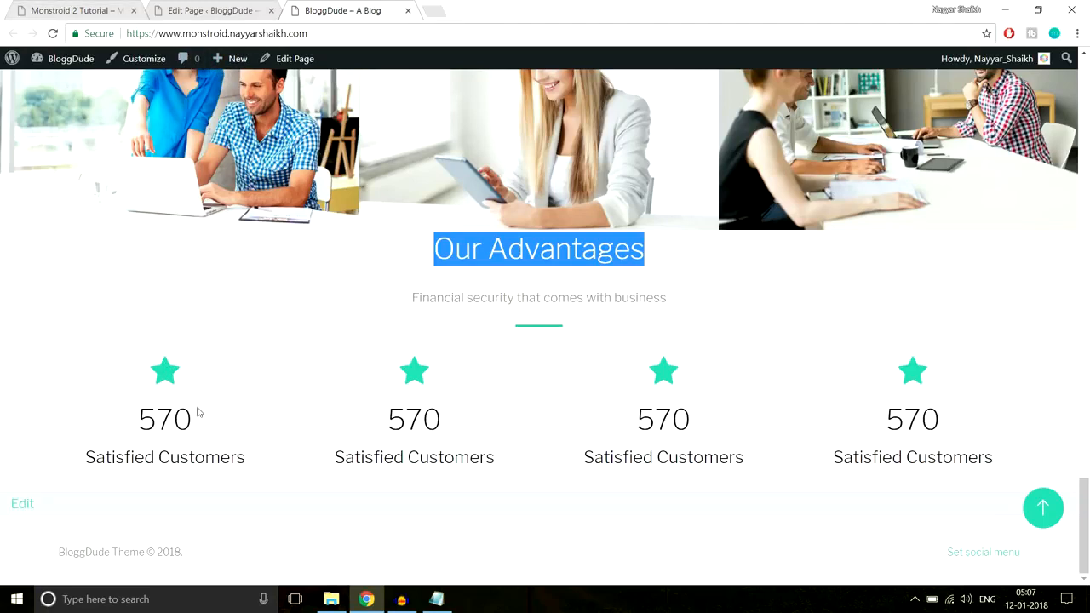
key(ctrl+Tab)
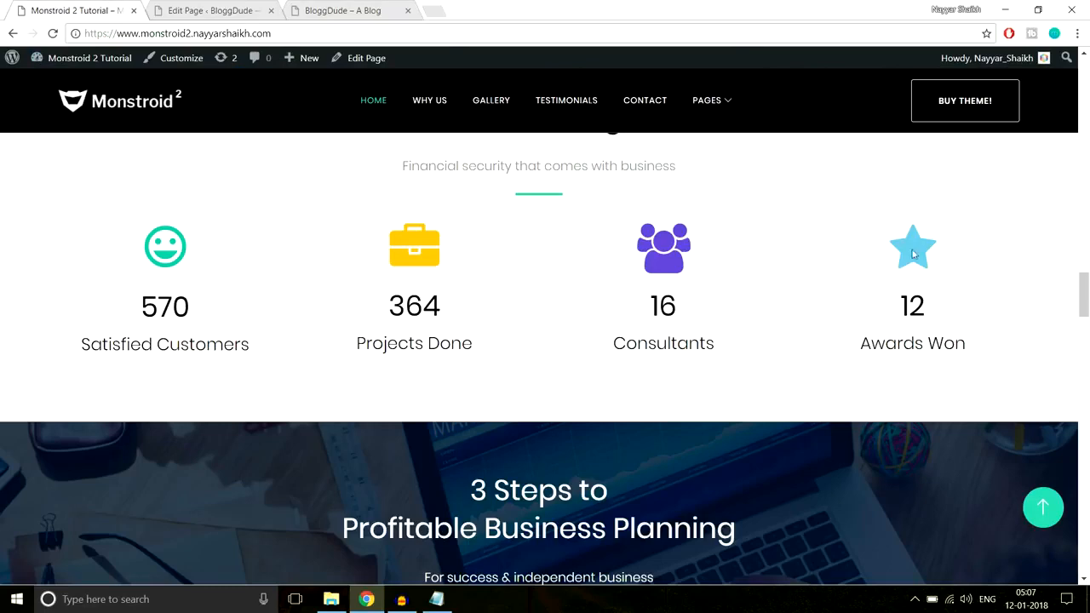
Set the Our Advantages section's custom padding to 90px top and 70px bottom, and save the section settings
click(217, 10)
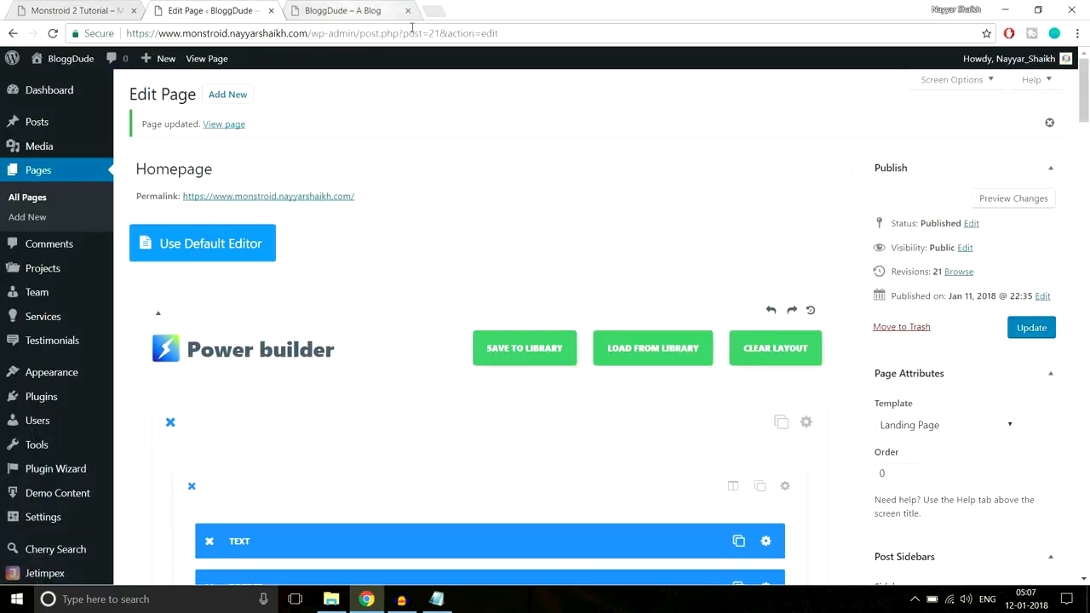
drag(1087, 102, 1084, 435)
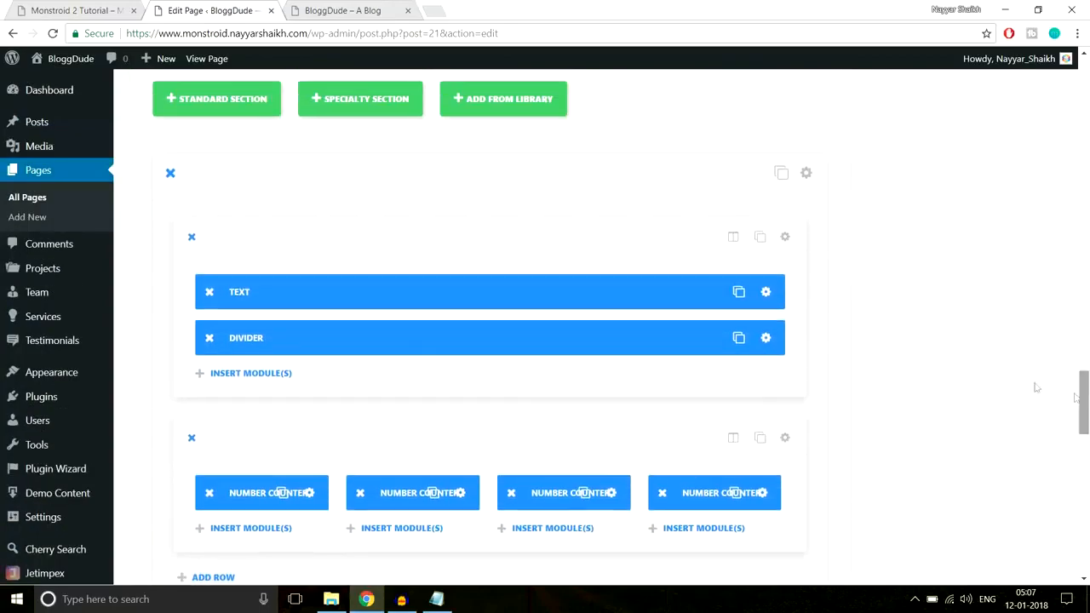
scroll(905, 292, down, 1)
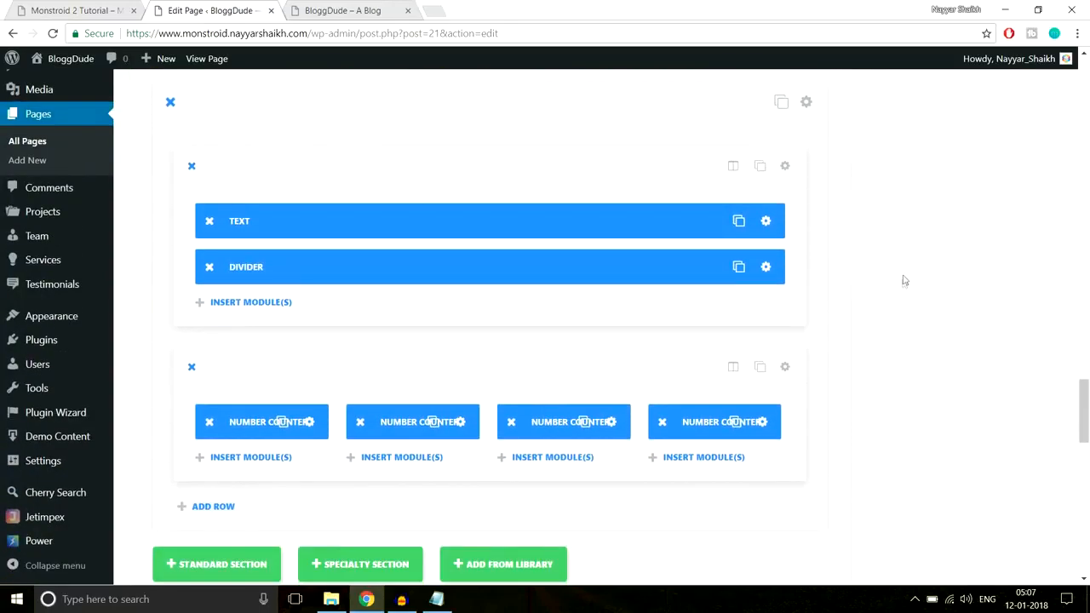
click(807, 106)
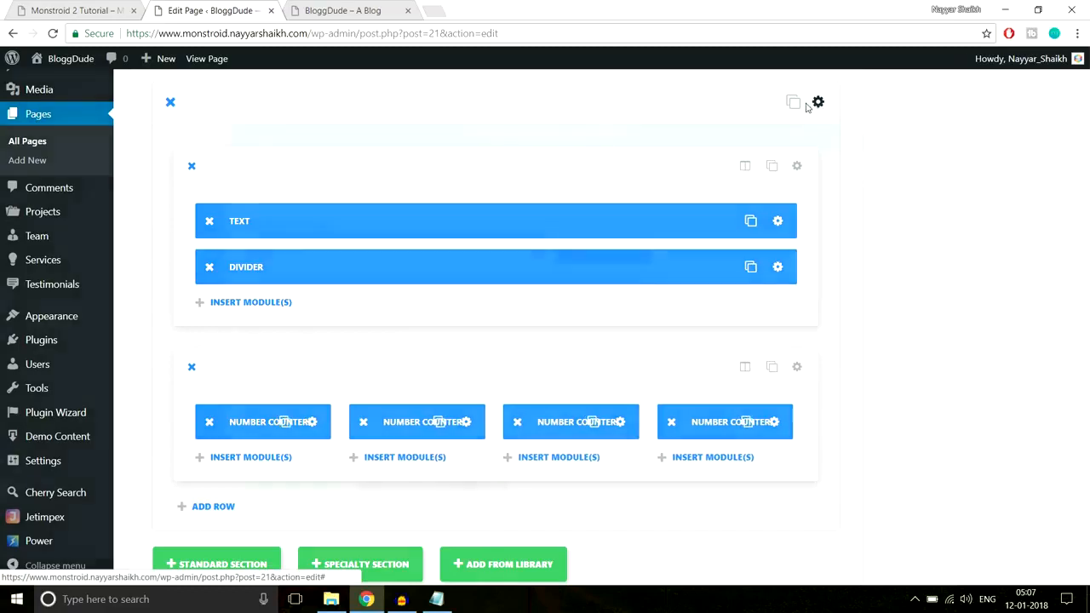
scroll(613, 338, down, 10)
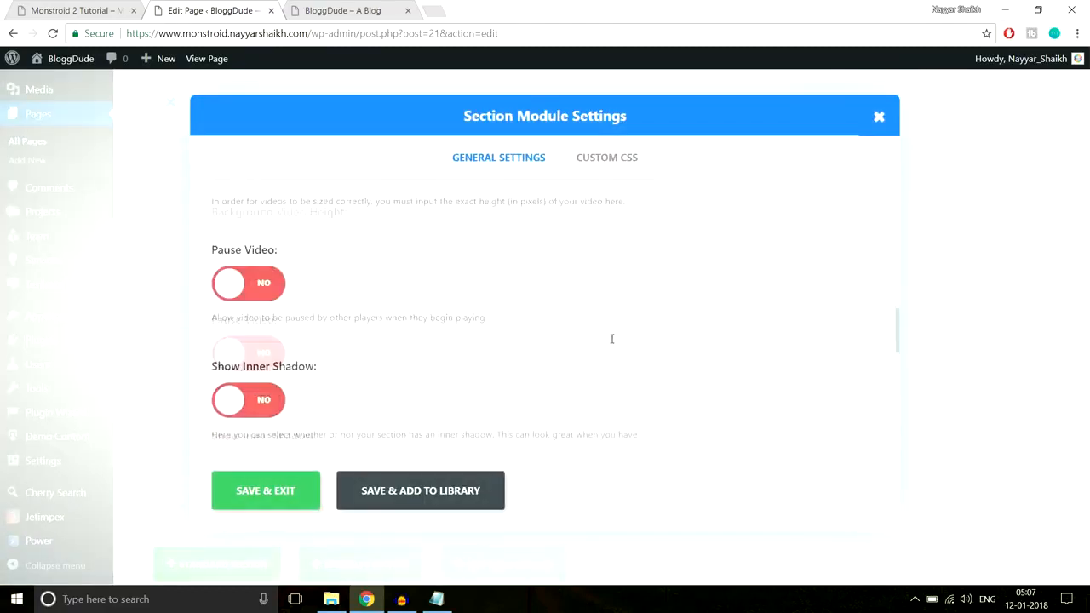
scroll(611, 343, down, 5)
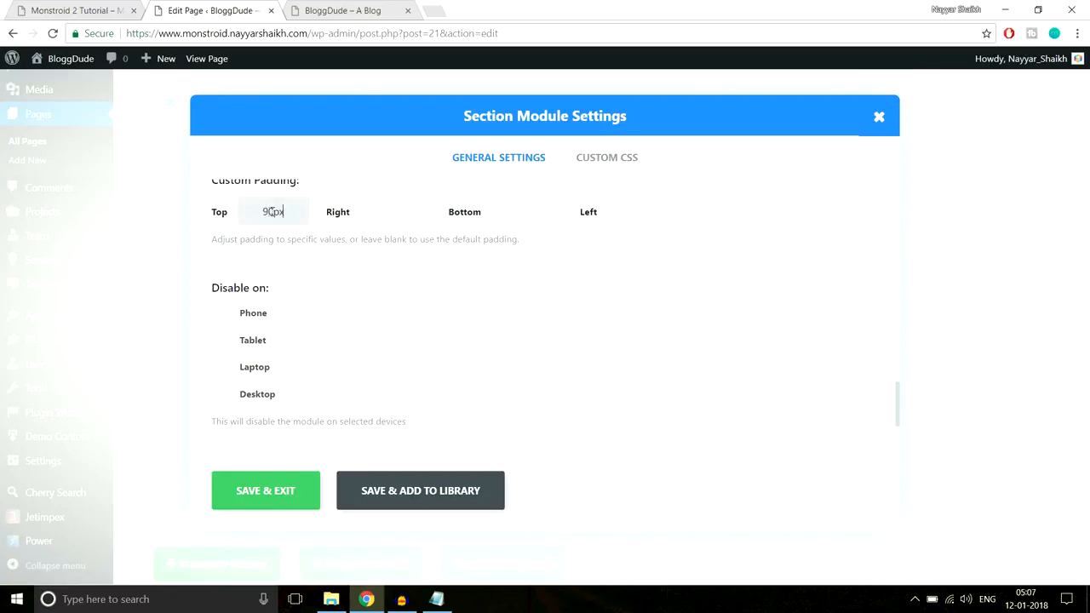
click(625, 212)
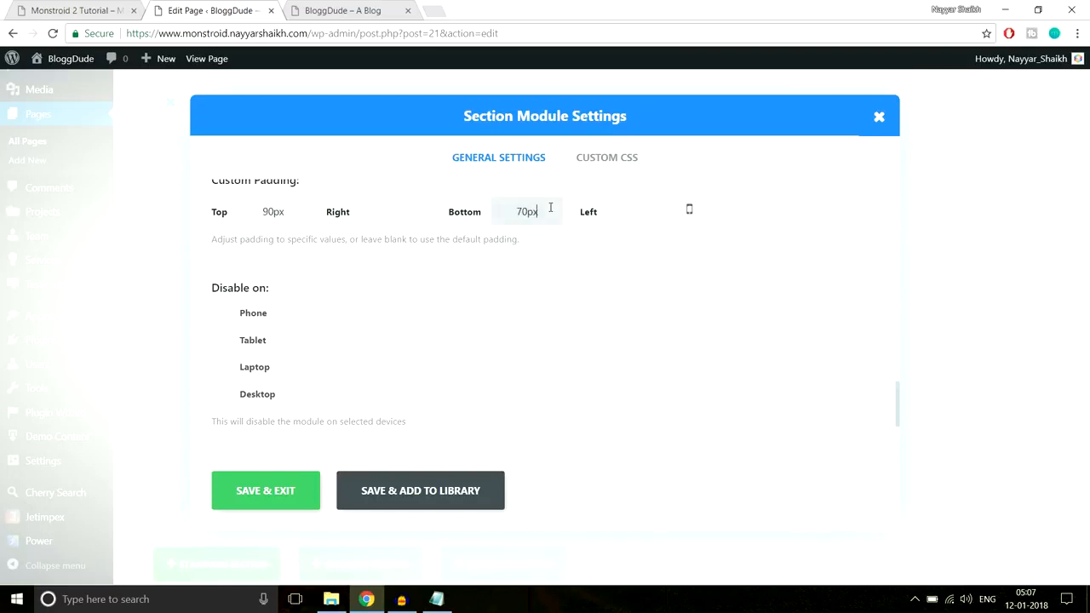
click(294, 489)
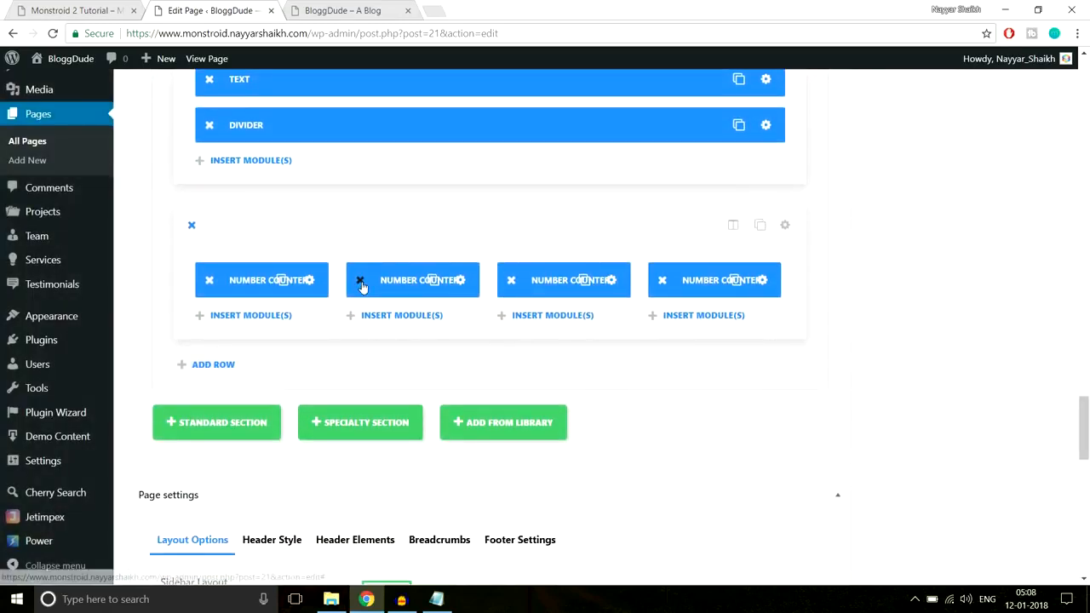
Delete the Number Counter copies from the row's second, third and fourth columns
click(361, 282)
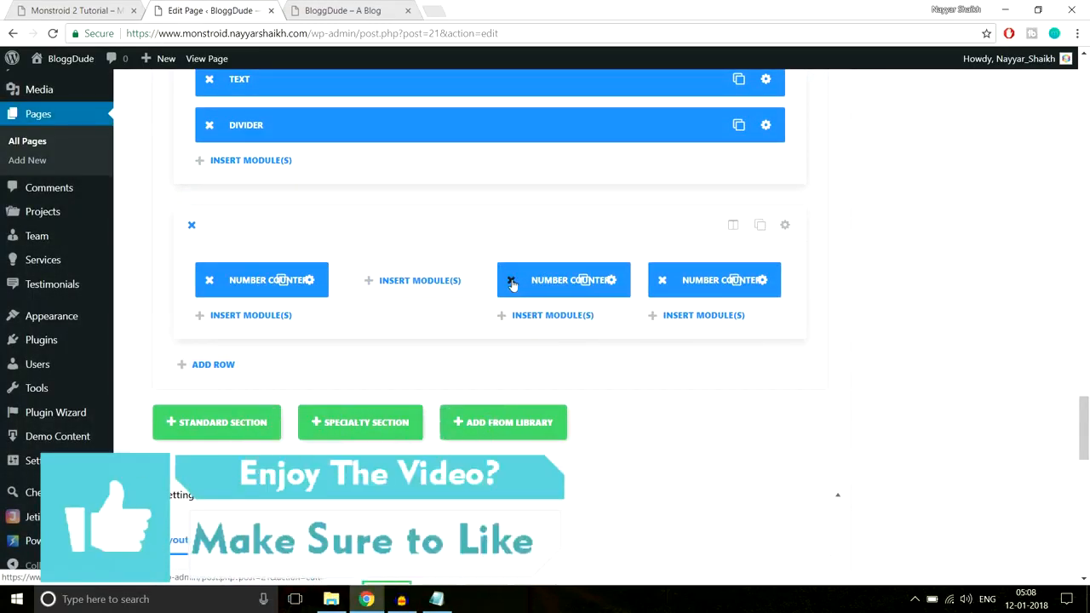
click(511, 280)
click(662, 281)
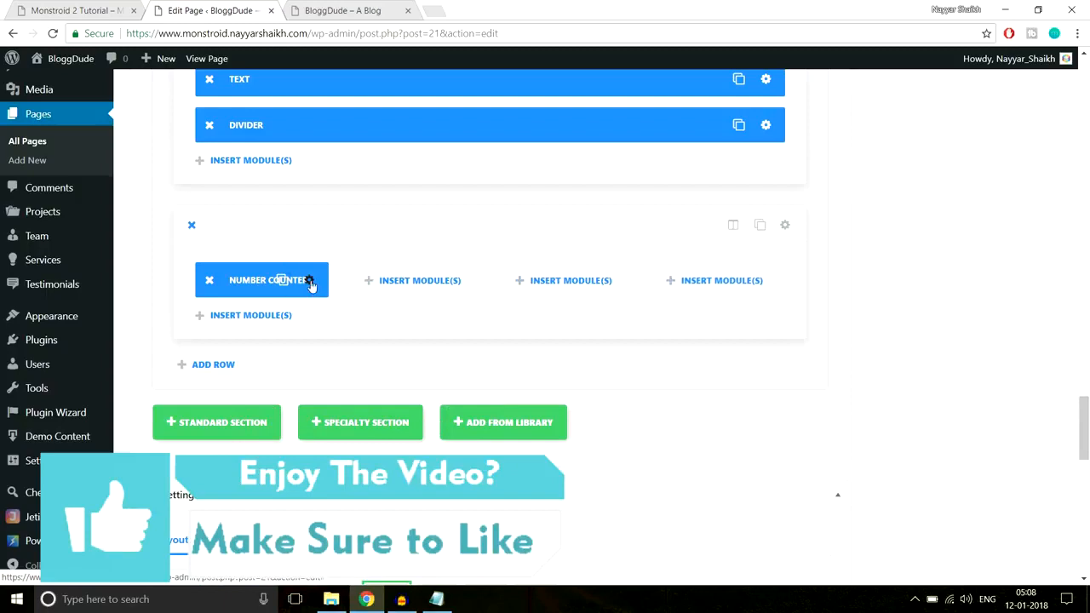
Enable Use Icon Font Size for the remaining Number Counter, set the icon font size to 80px, and save the module
click(309, 280)
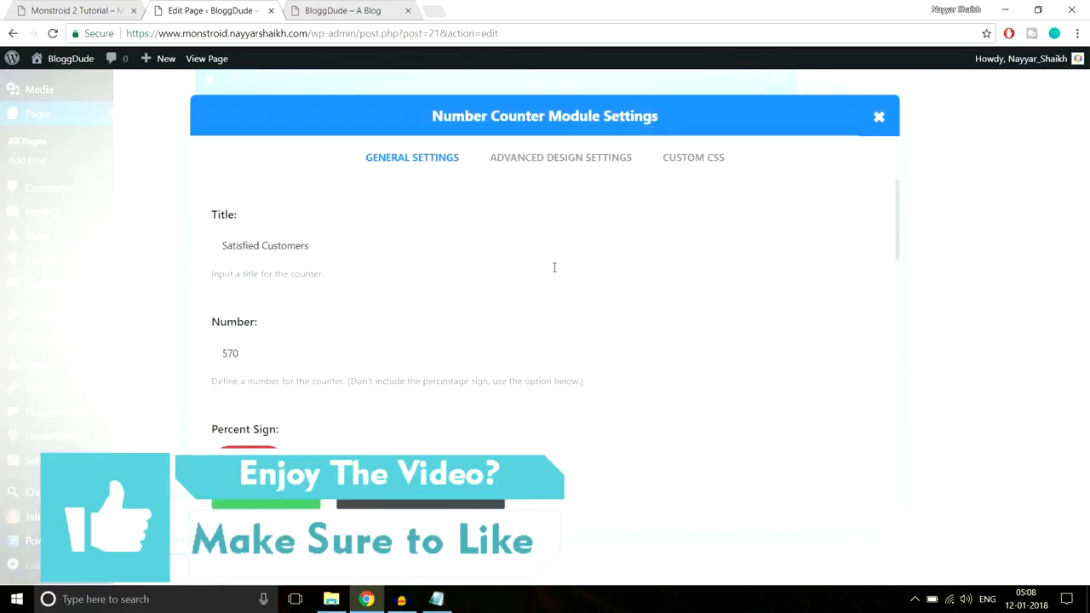
click(558, 175)
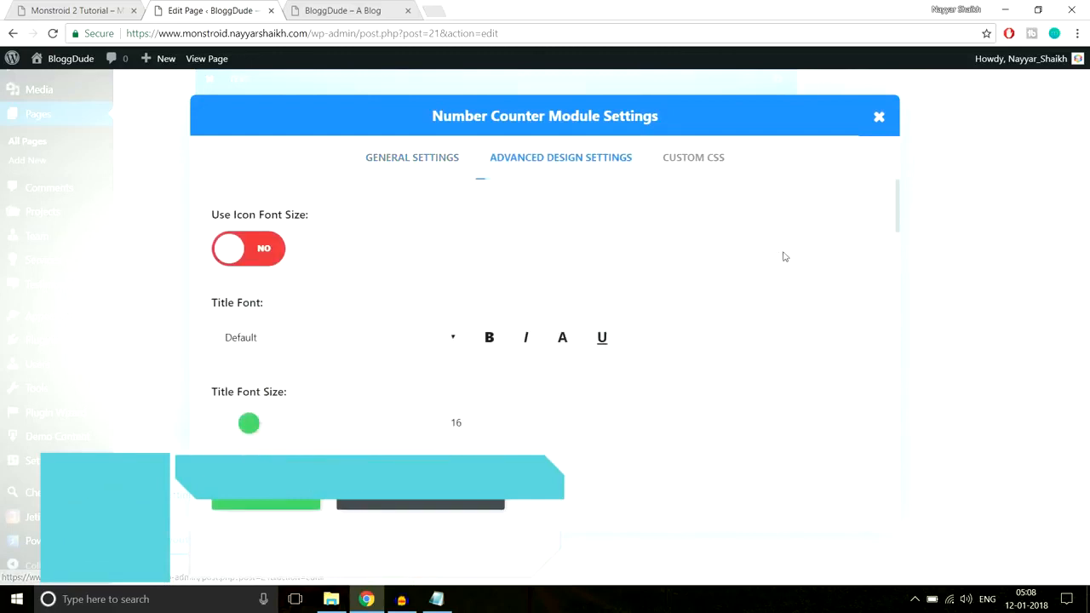
scroll(796, 259, down, 1)
scroll(807, 269, down, 6)
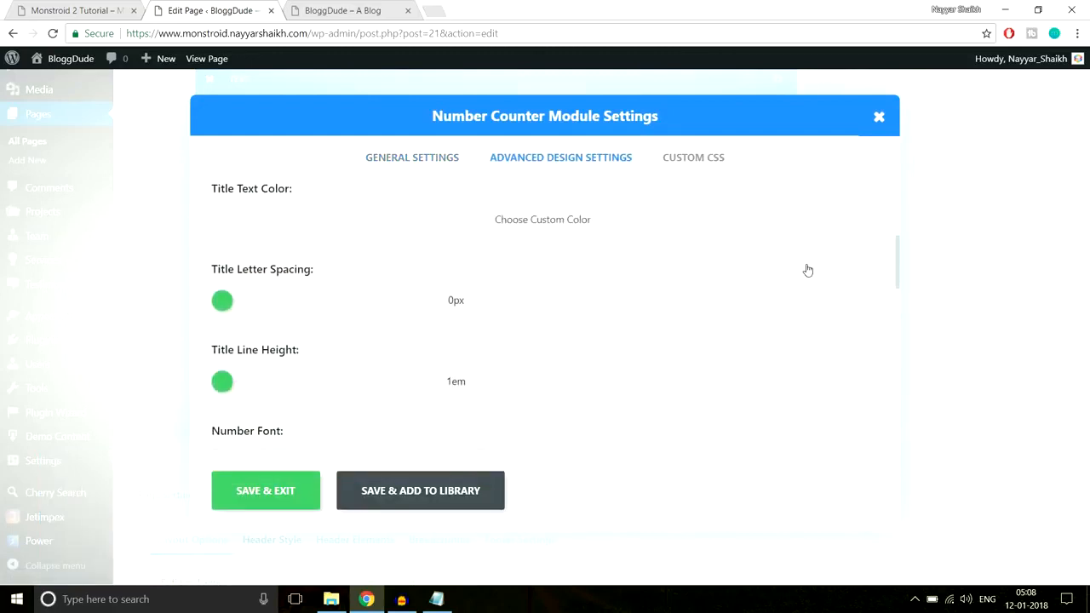
scroll(807, 269, down, 6)
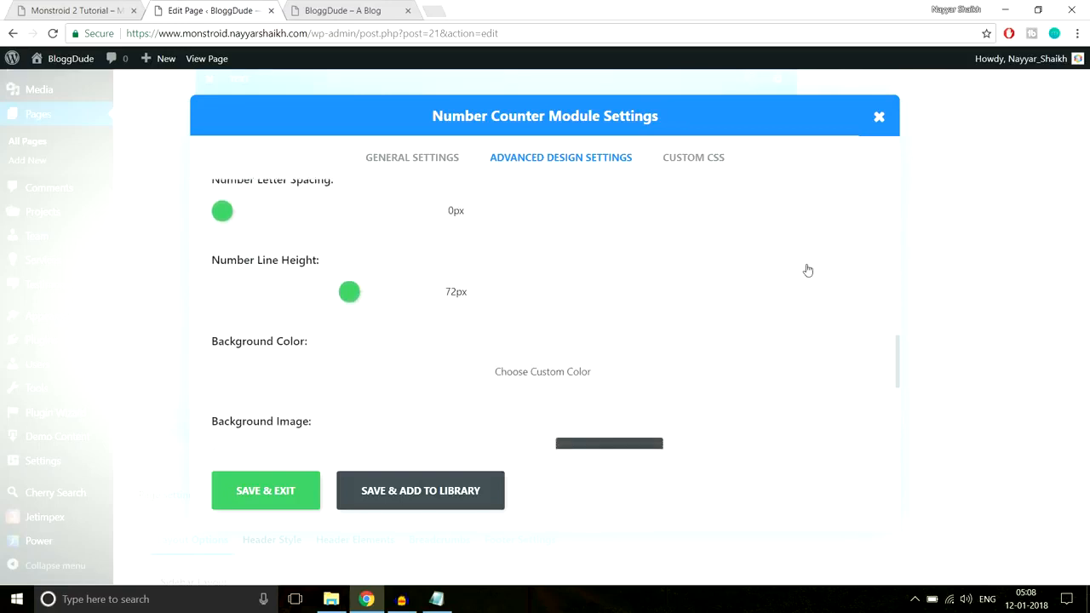
scroll(807, 269, up, 10)
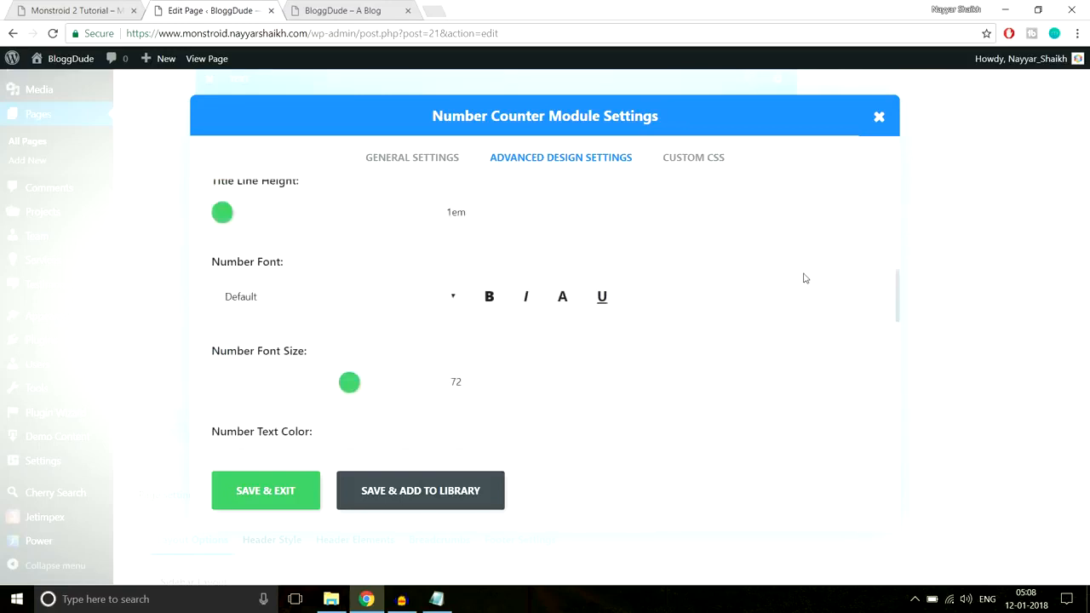
scroll(805, 279, up, 2)
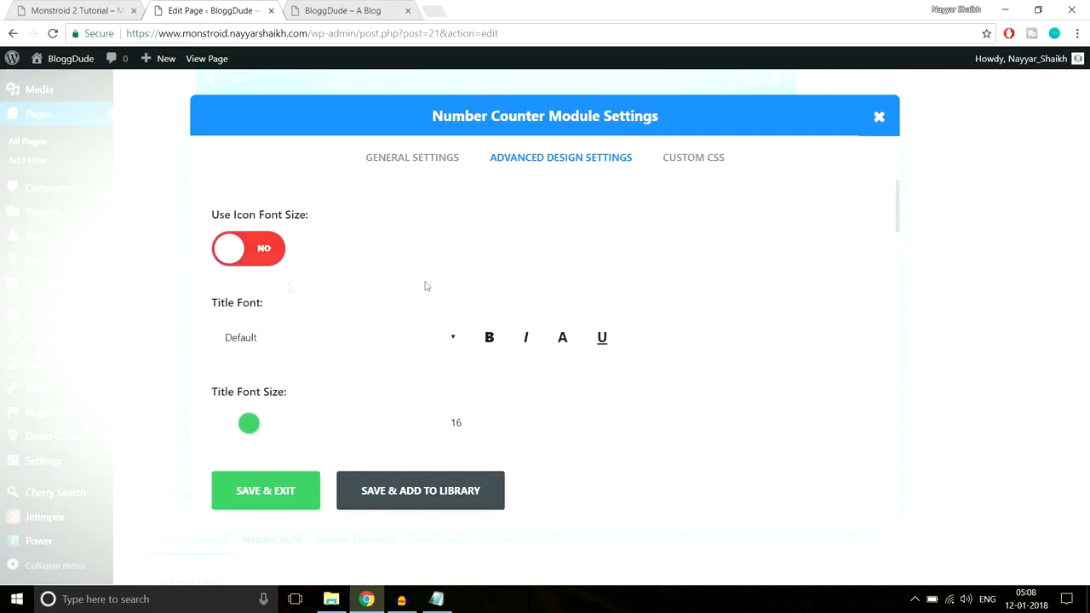
click(250, 246)
scroll(553, 258, down, 1)
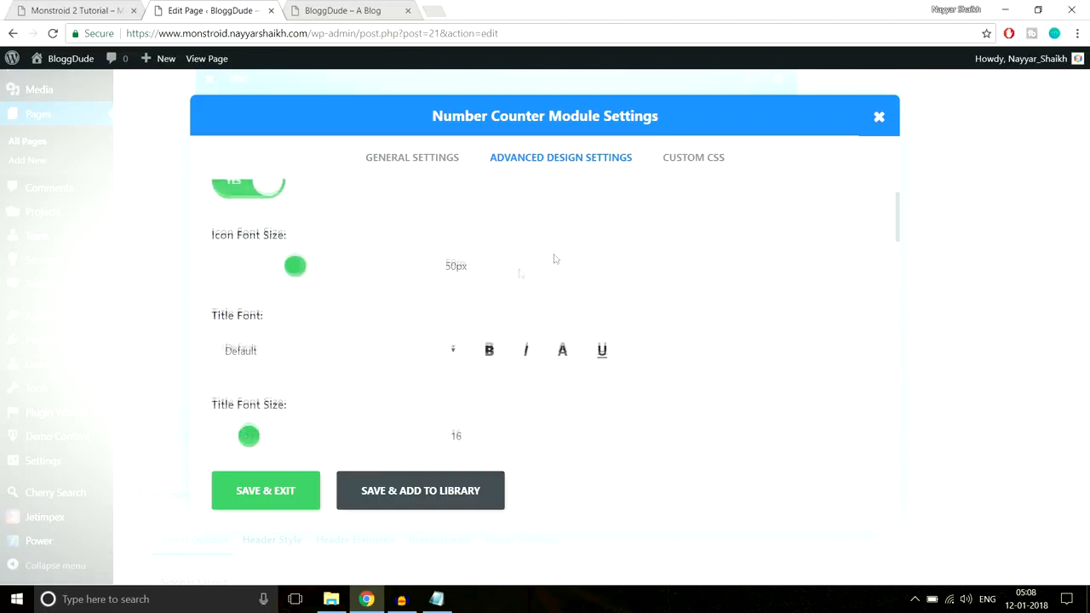
drag(293, 270, 342, 272)
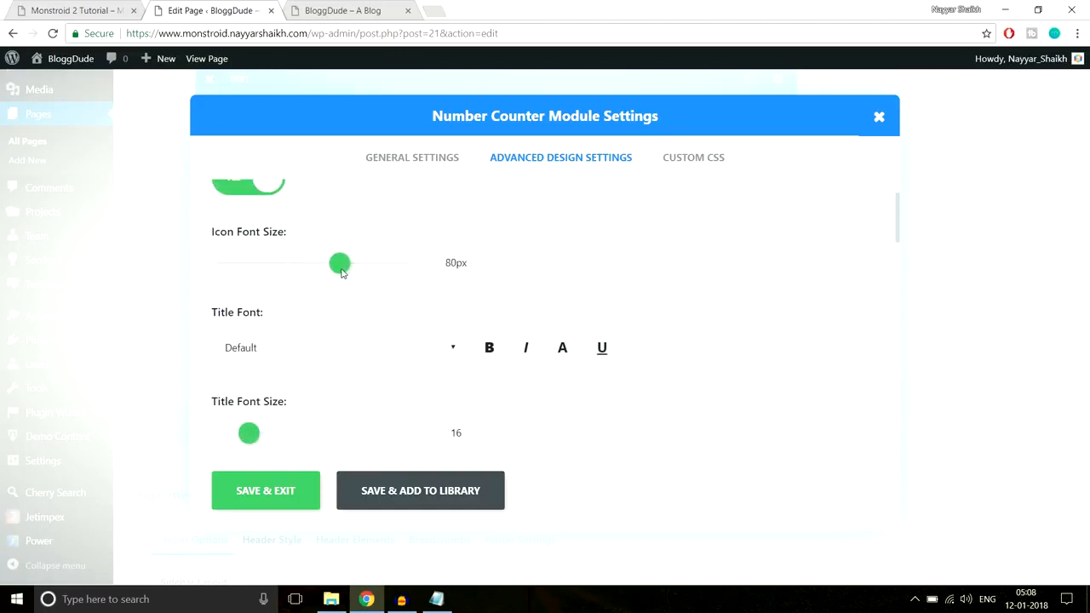
click(307, 499)
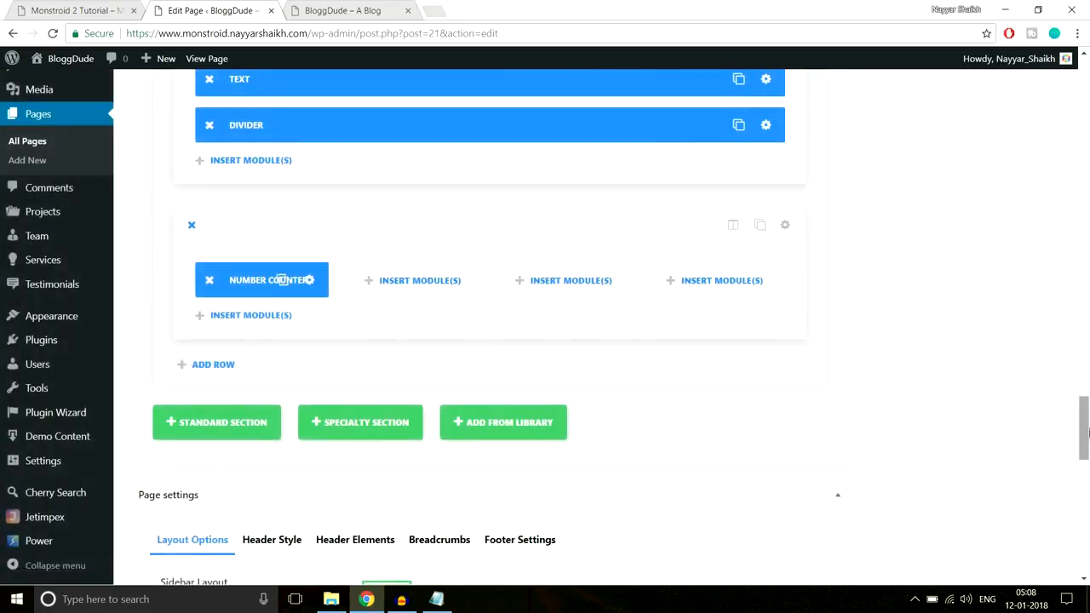
Update the homepage and reload the live site to check the Our Advantages spacing and the enlarged star icon
scroll(1078, 357, up, 10)
click(1031, 256)
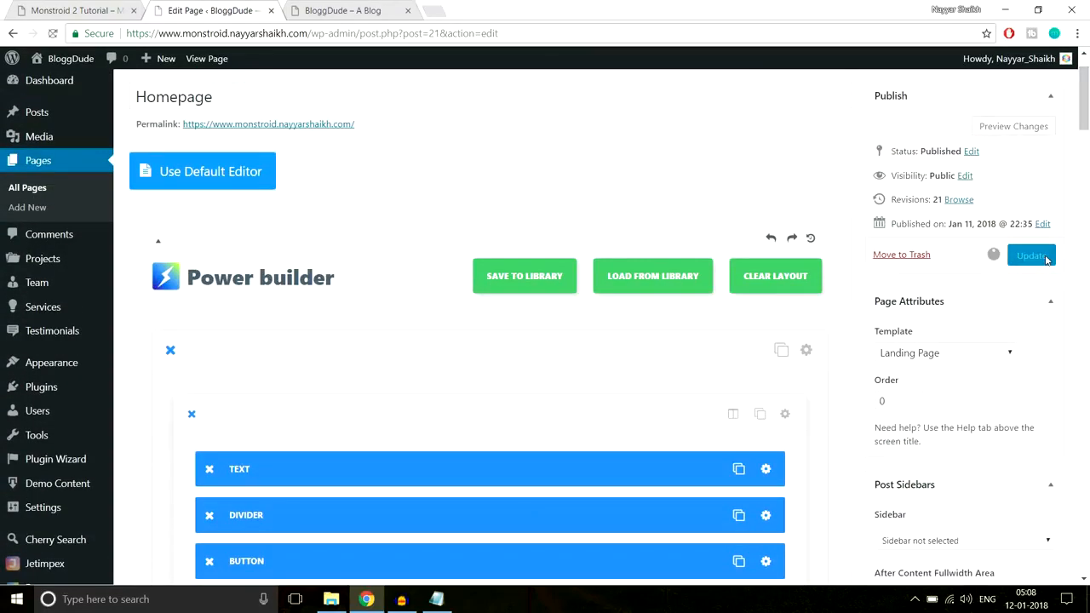
click(356, 7)
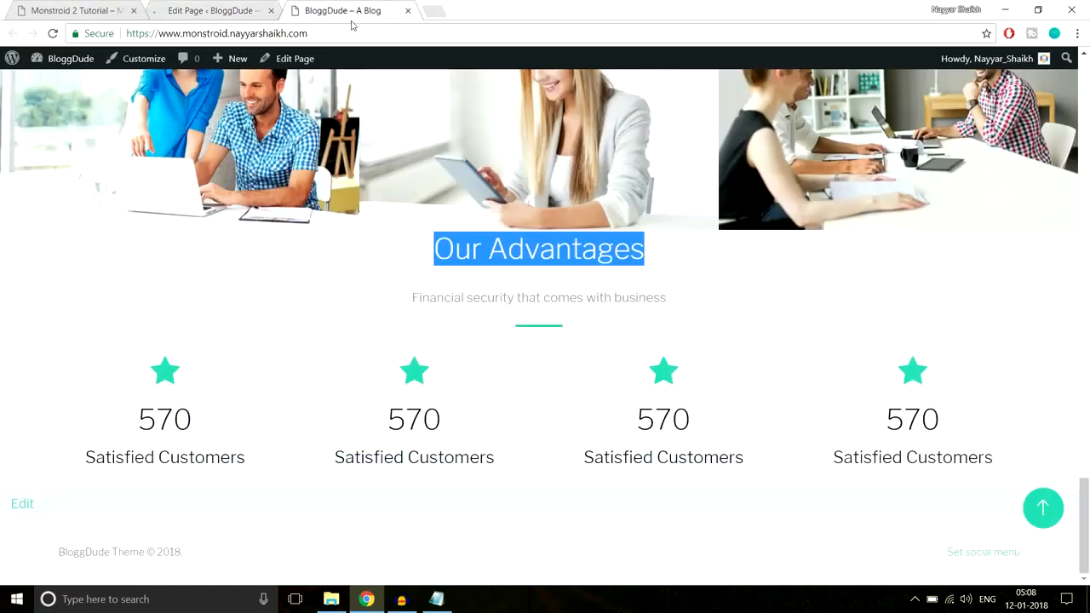
click(352, 29)
key(Return)
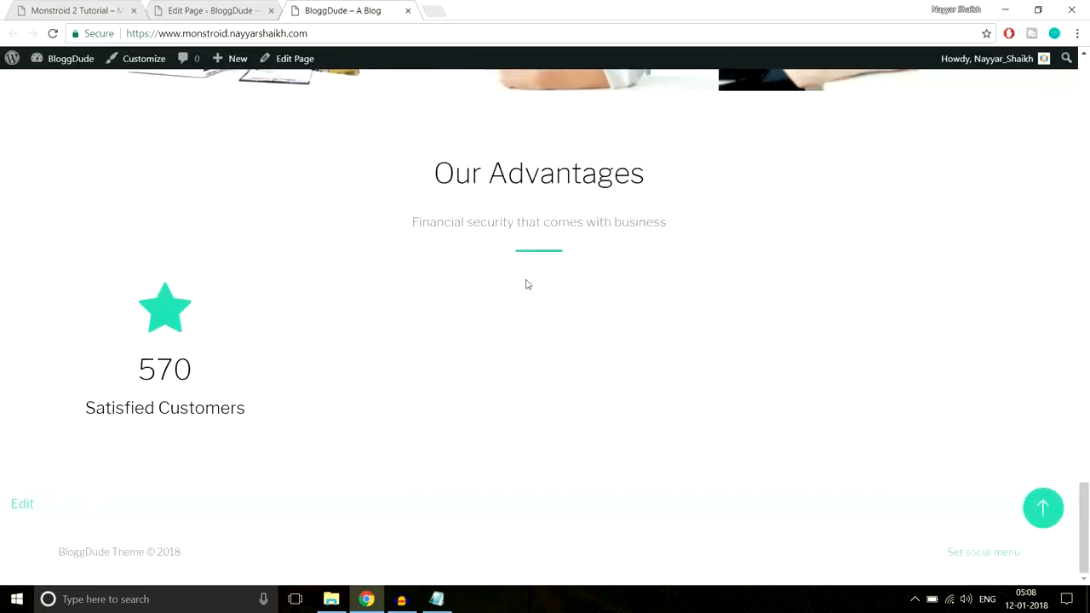
scroll(526, 285, up, 1)
drag(424, 209, 653, 311)
click(559, 195)
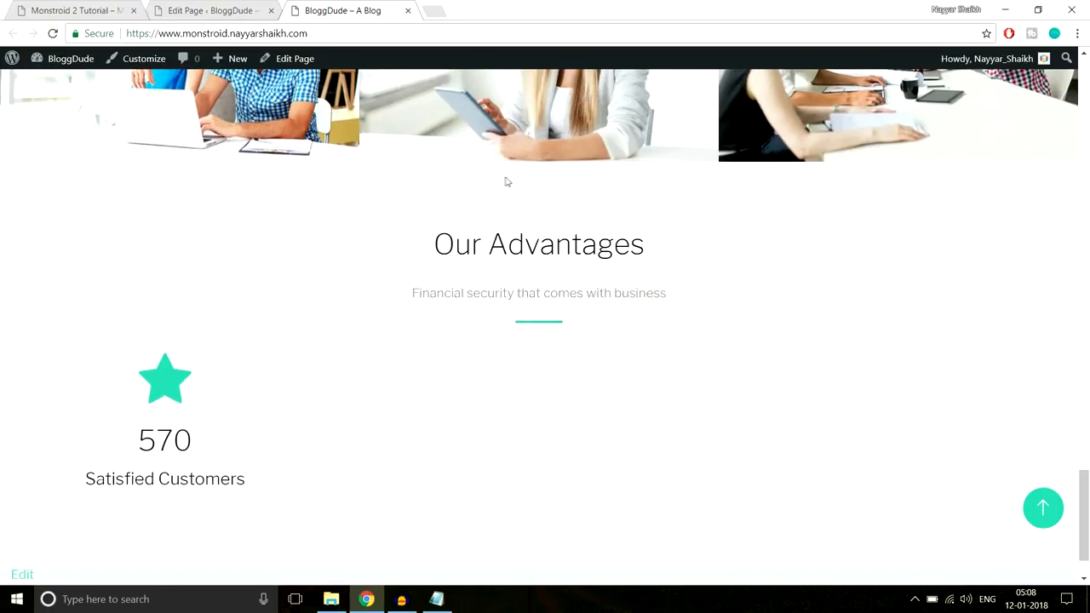
scroll(595, 290, down, 1)
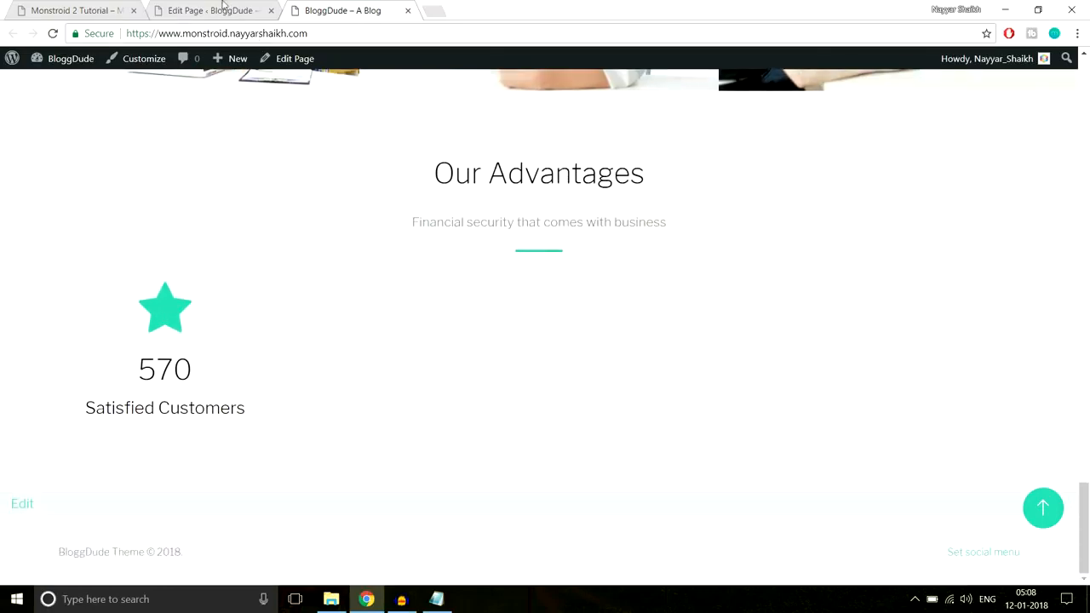
Duplicate the Number Counter module three times and place the copies in the row's second, third and fourth columns
click(247, 17)
scroll(575, 341, down, 6)
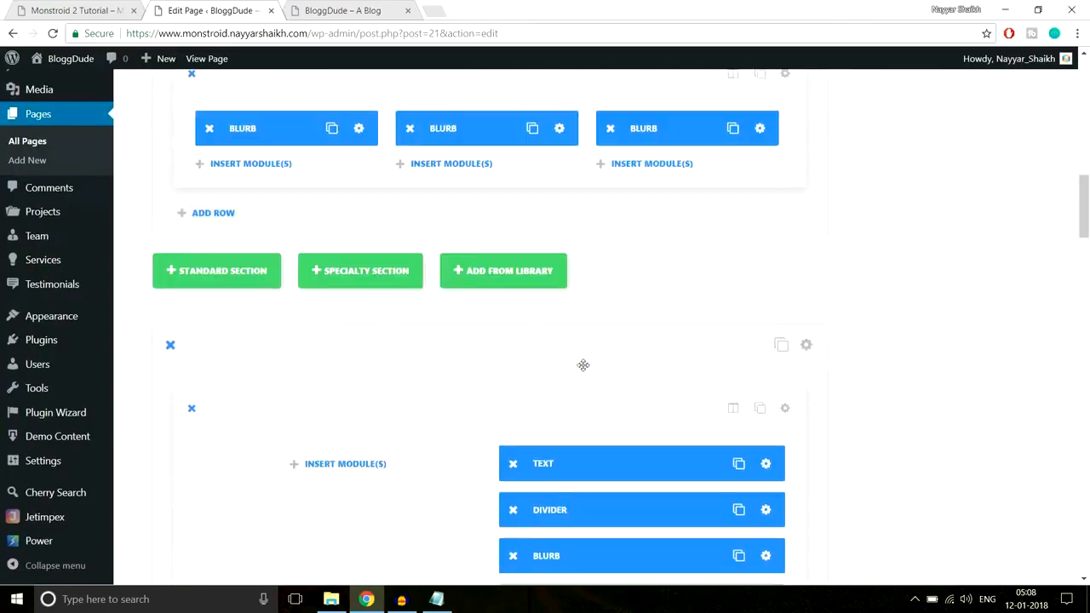
scroll(583, 364, down, 15)
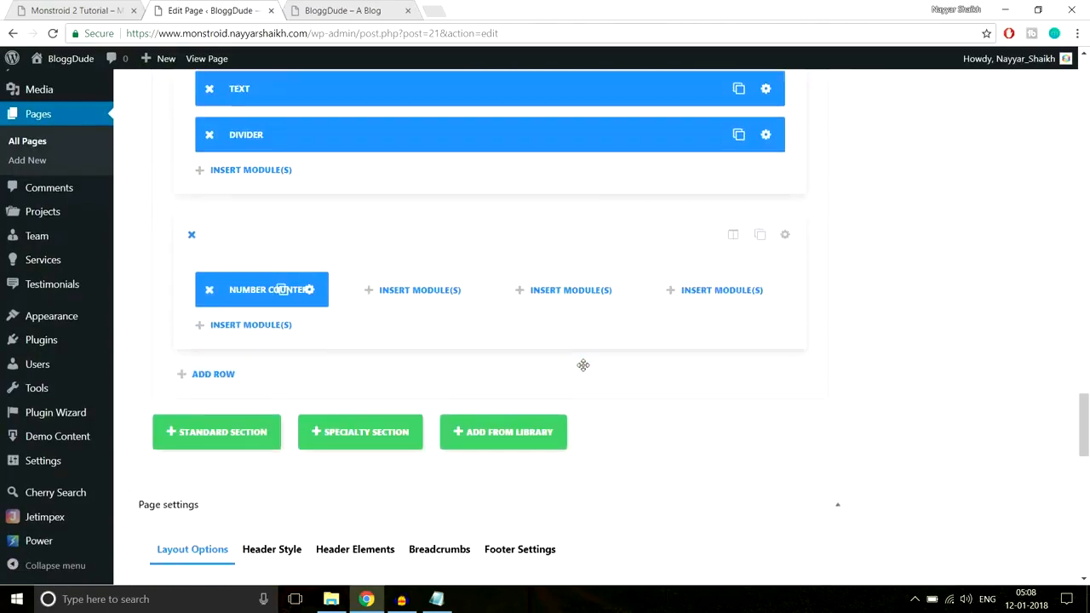
click(282, 236)
click(283, 239)
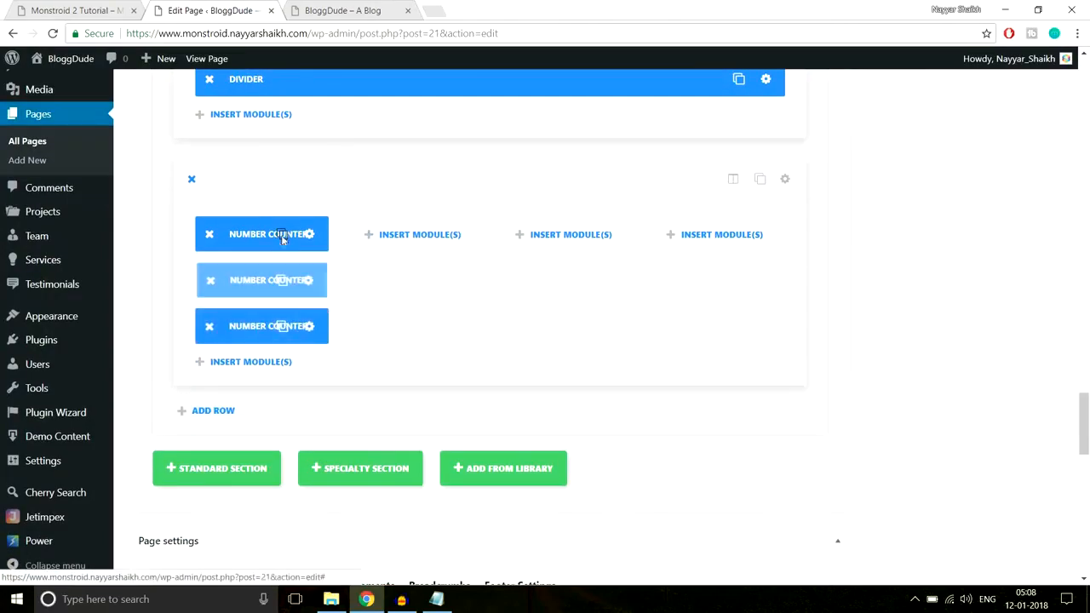
click(283, 238)
drag(256, 236, 596, 235)
drag(262, 294, 725, 247)
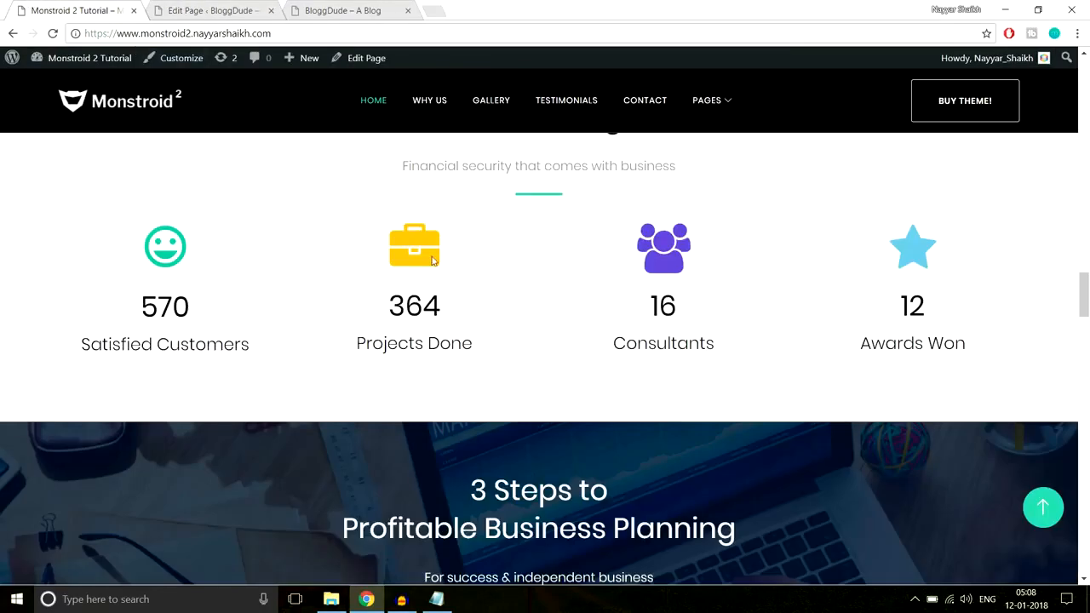
Inspect the yellow briefcase icon on the Monstroid 2 demo page and copy its color value #f8c013
right_click(427, 258)
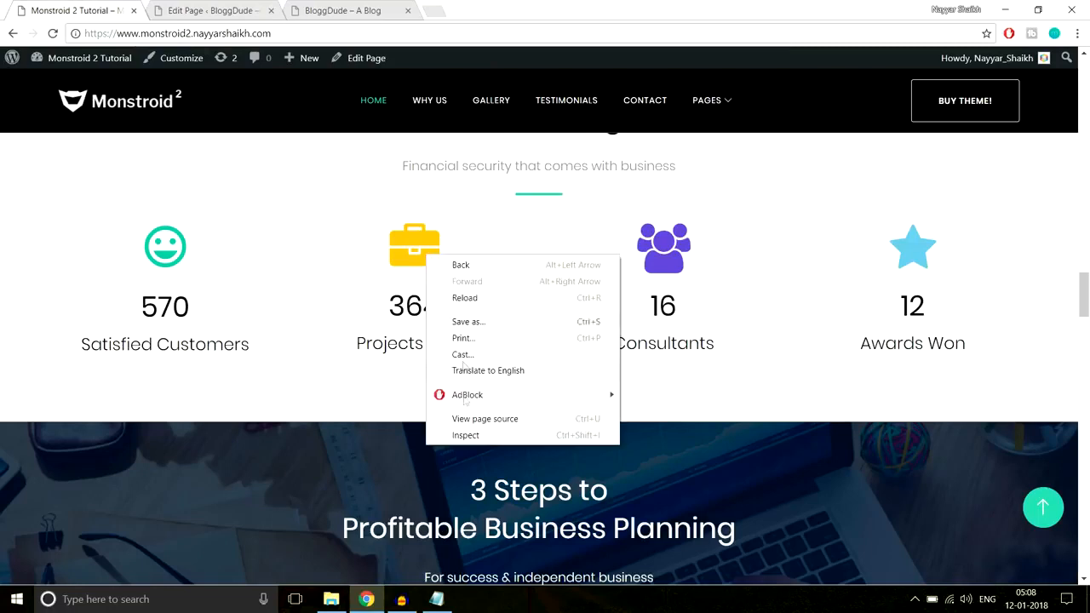
click(463, 443)
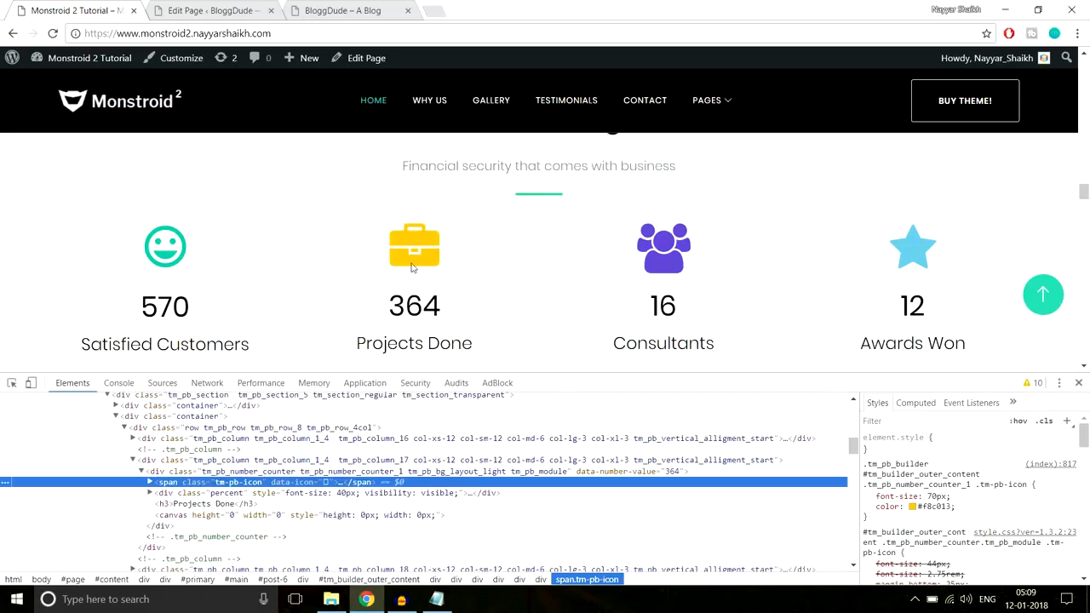
click(936, 507)
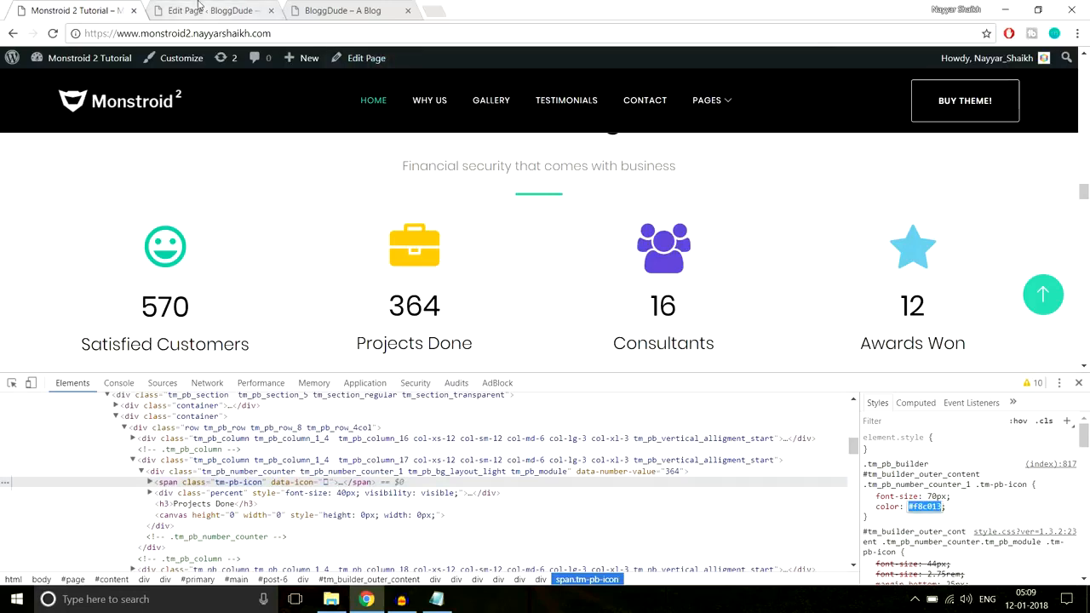
In the page editor, change the second column's Number Counter icon to the film strip
click(200, 9)
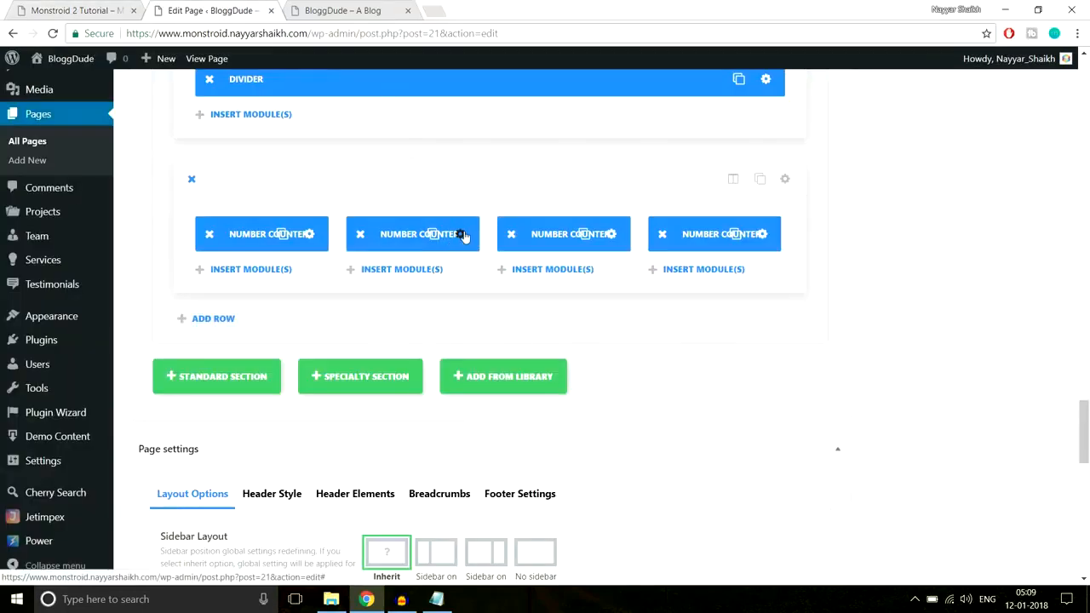
click(461, 235)
scroll(542, 334, down, 5)
scroll(542, 333, down, 3)
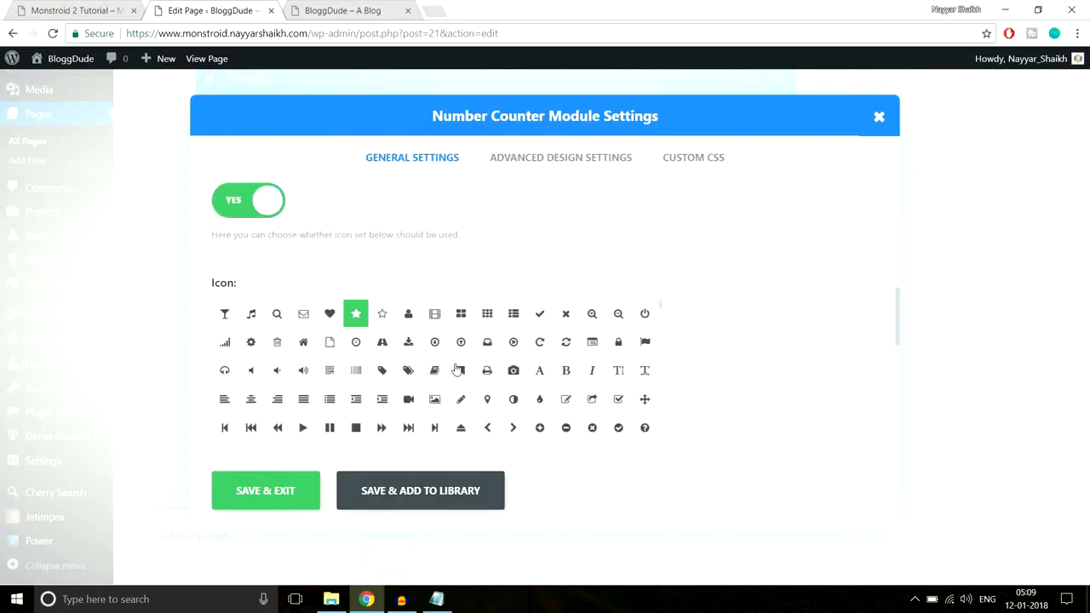
click(438, 320)
Set the second Number Counter's icon color to #f8c013 and save the module
scroll(747, 341, down, 5)
click(236, 338)
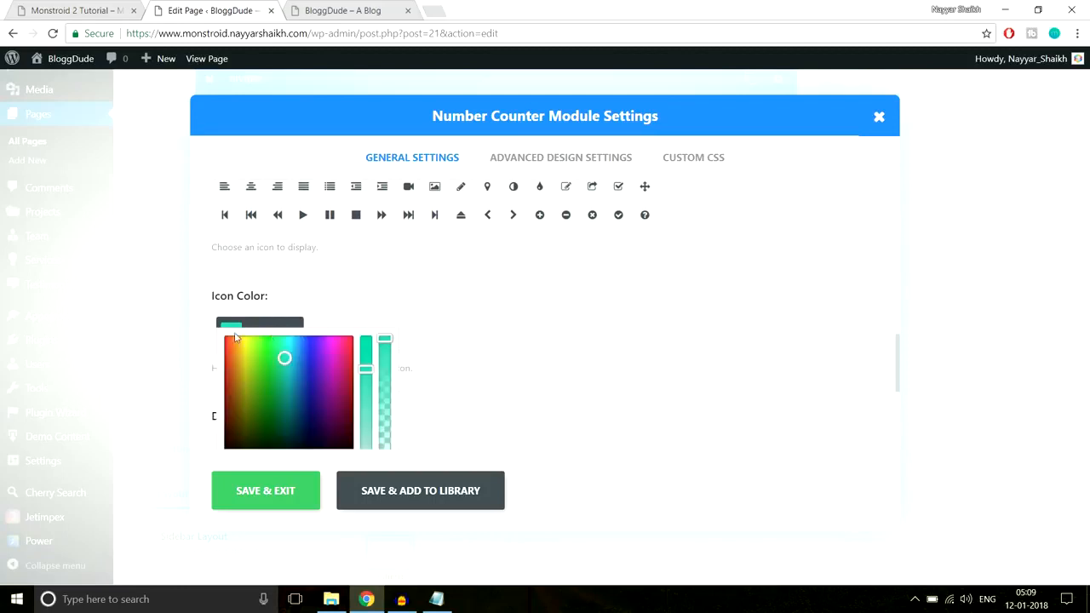
key(ctrl+a)
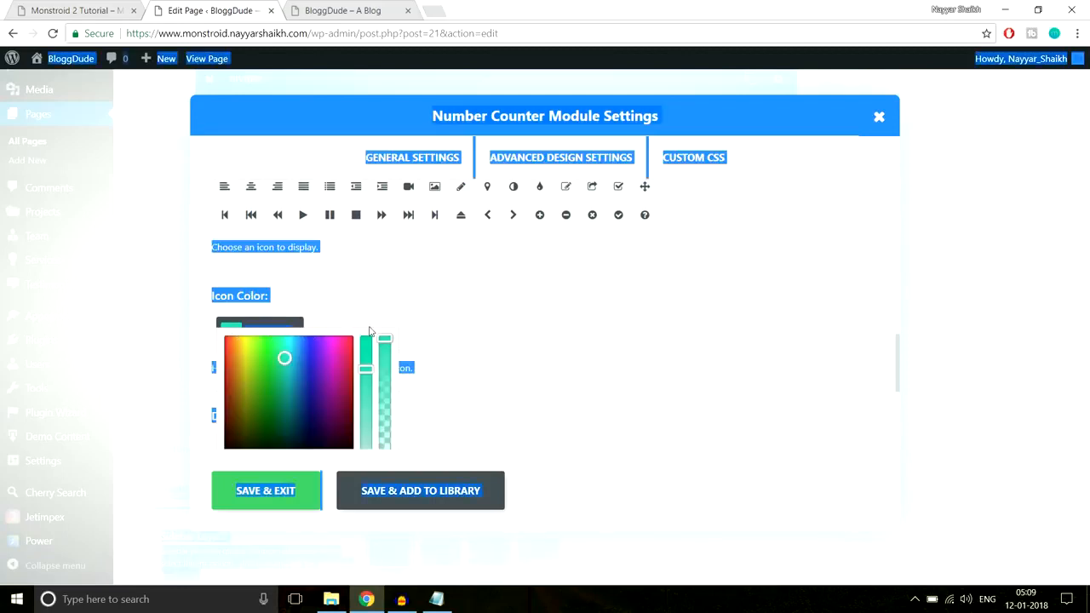
click(349, 333)
click(455, 312)
click(341, 333)
key(ctrl+v)
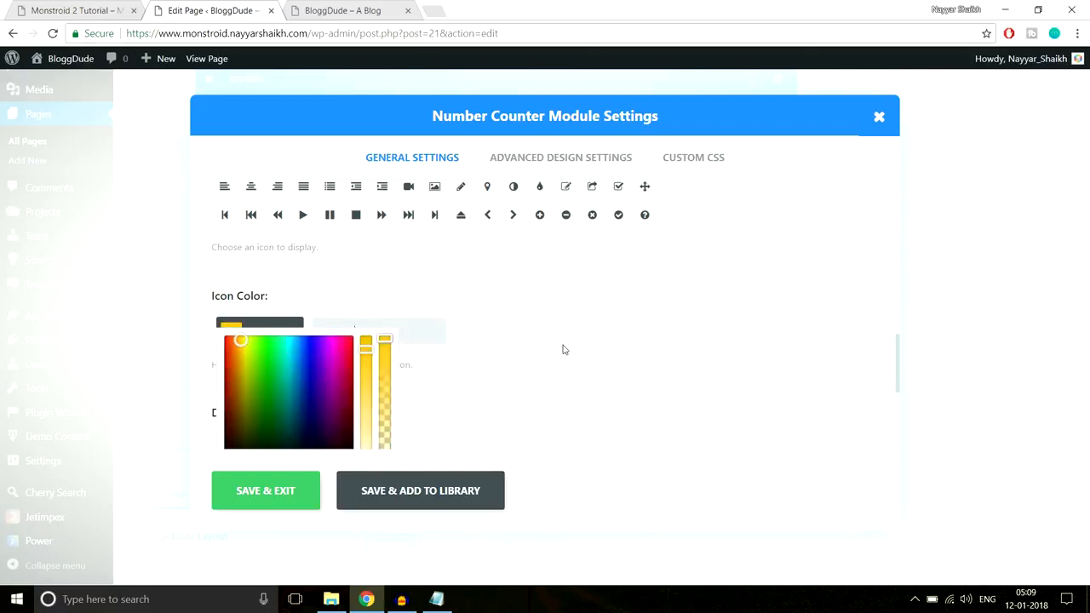
scroll(562, 351, down, 2)
click(263, 497)
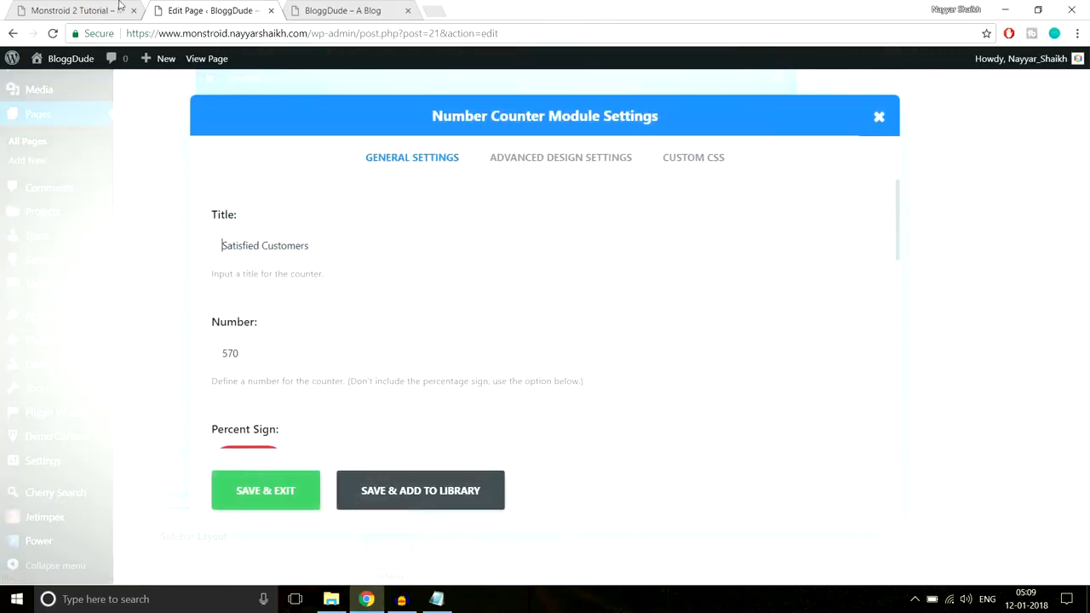
Inspect the purple Consultants icon on the demo page and copy its color value #684bd1
click(111, 11)
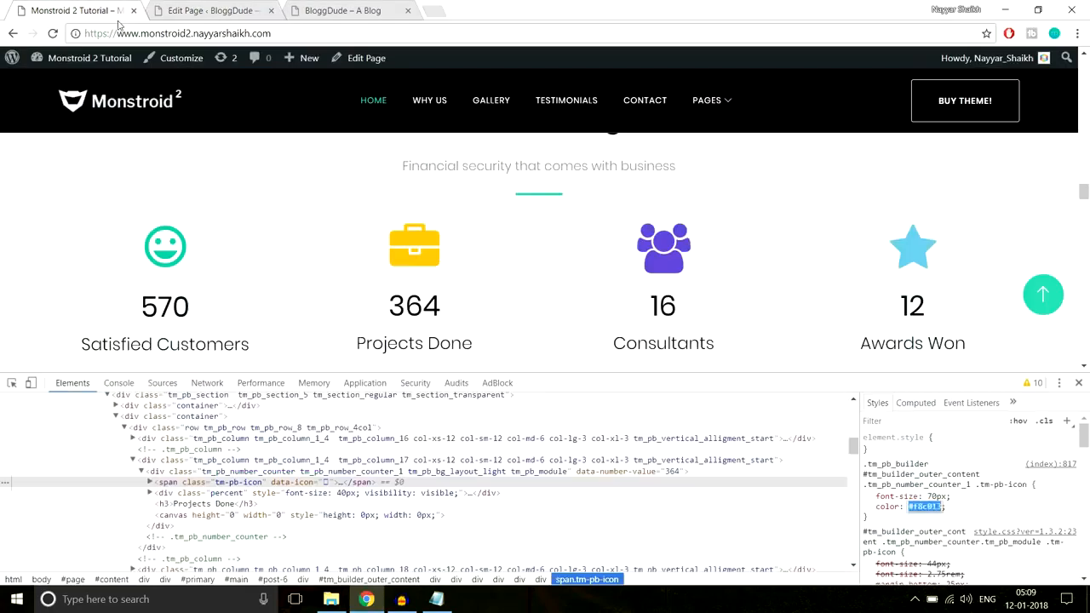
right_click(664, 267)
click(731, 443)
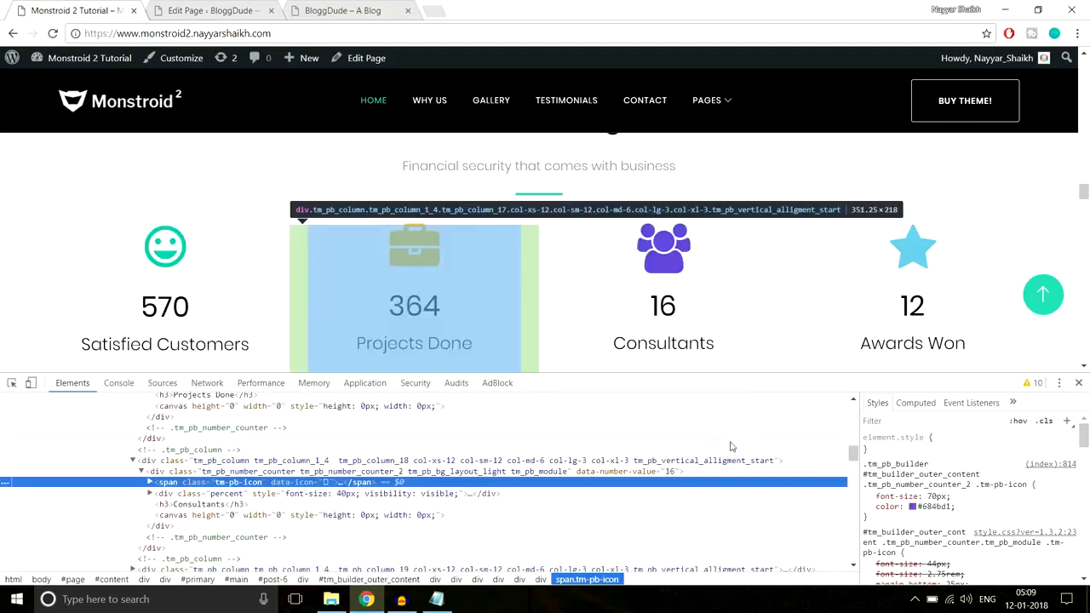
drag(937, 507, 934, 507)
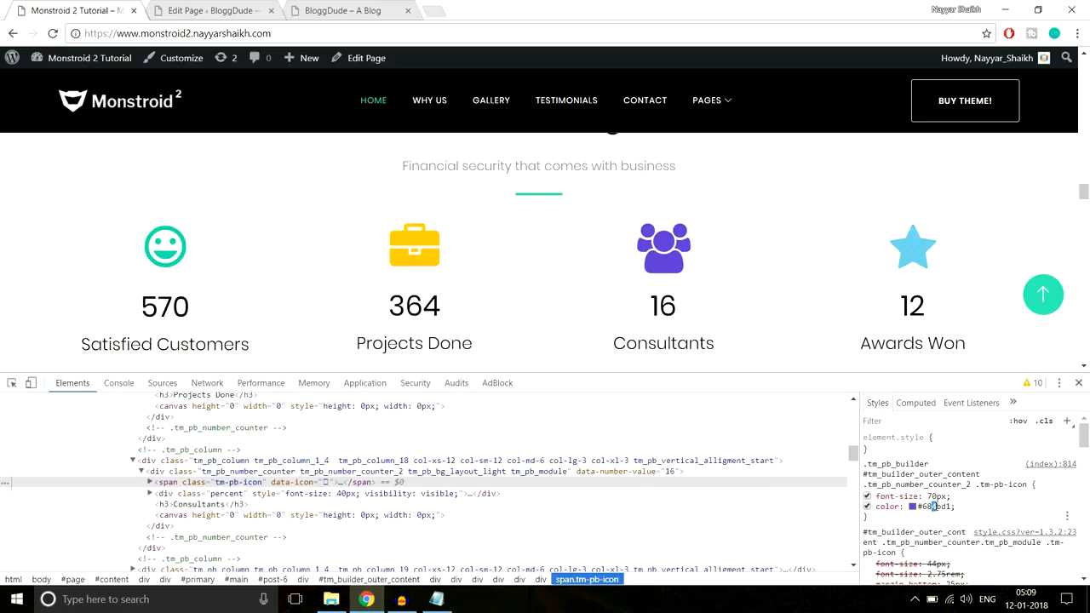
click(935, 507)
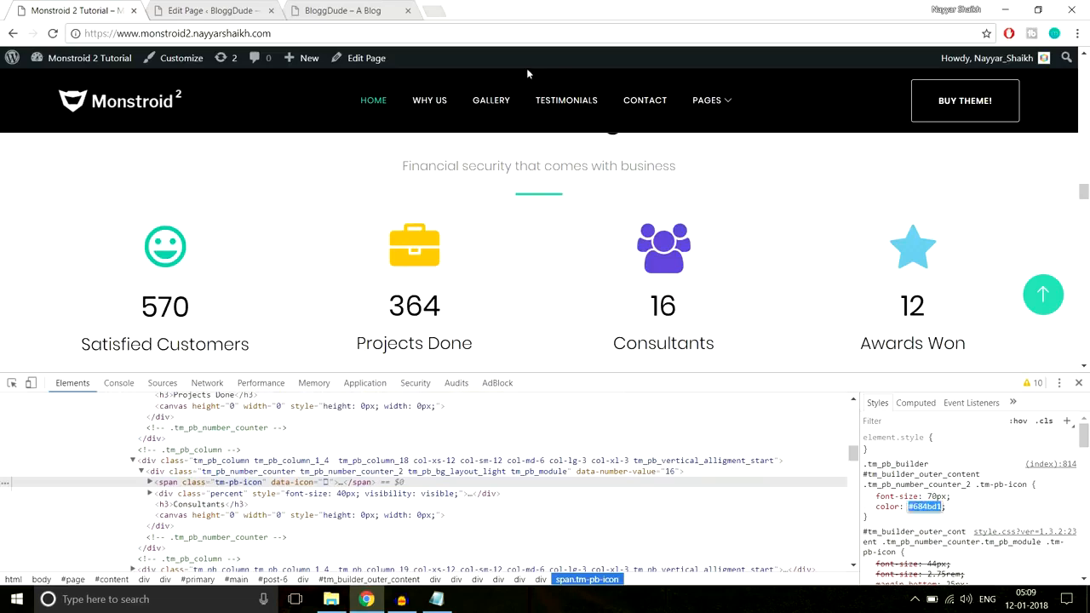
In the page editor, change the third column's Number Counter icon to the book
click(252, 7)
scroll(516, 297, down, 6)
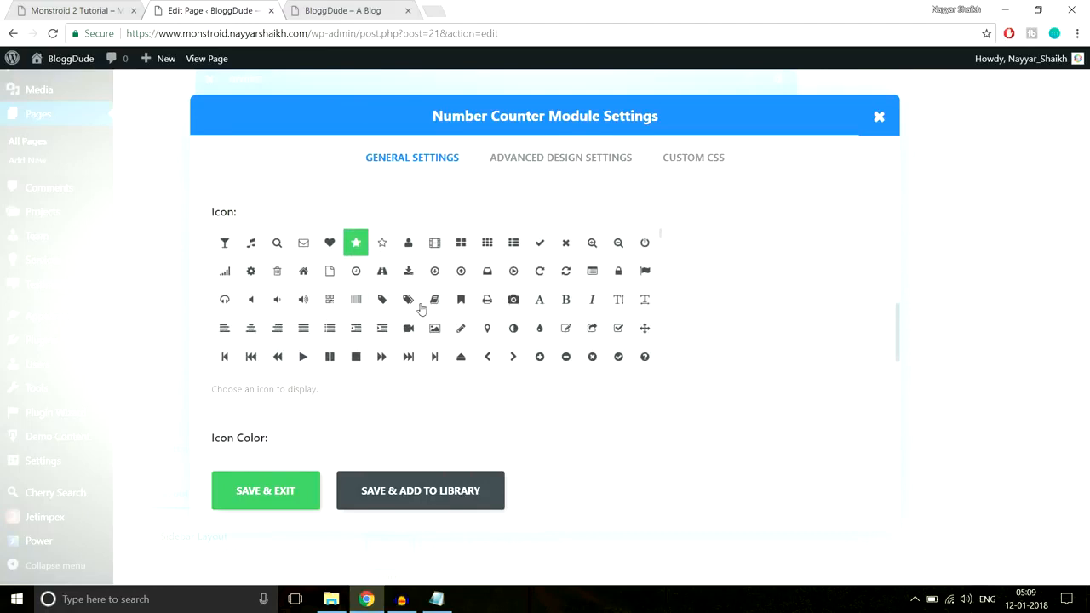
click(410, 299)
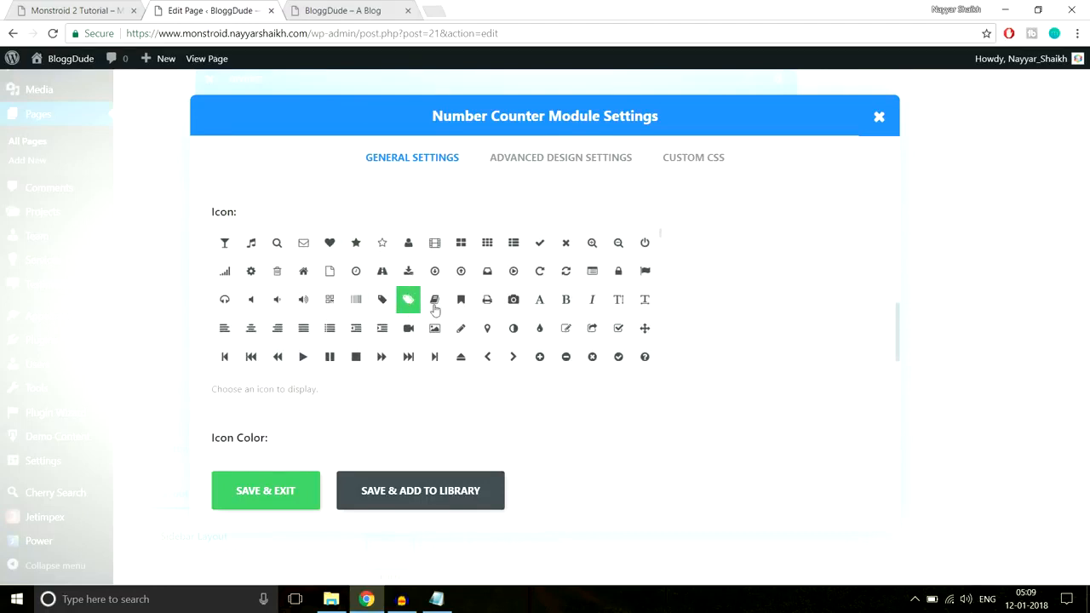
click(436, 305)
Set the third Number Counter's icon color to #684bd1 and save the module
scroll(797, 275, down, 3)
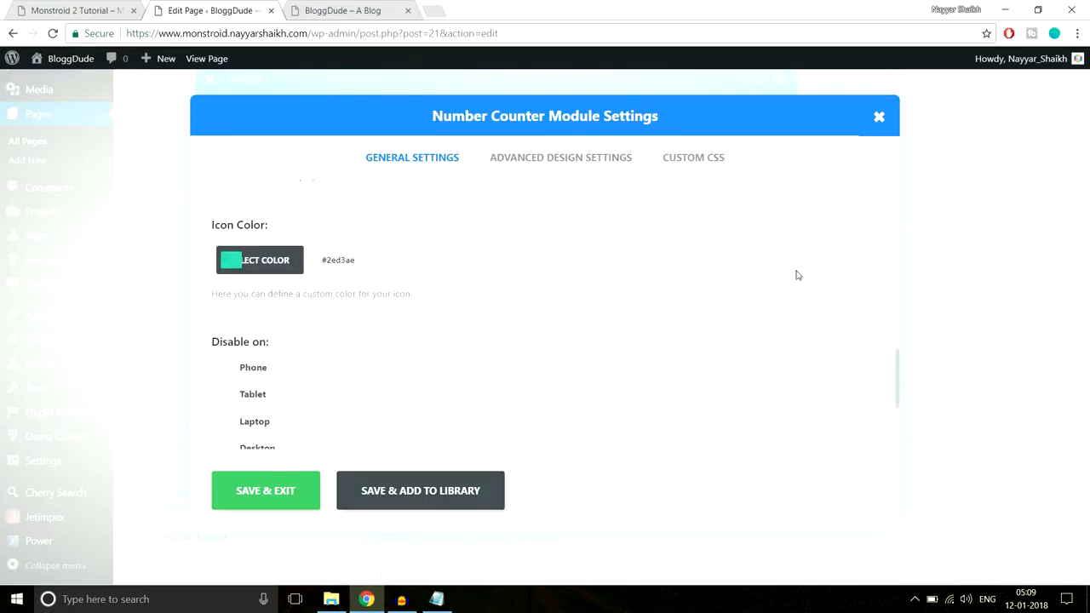
click(361, 265)
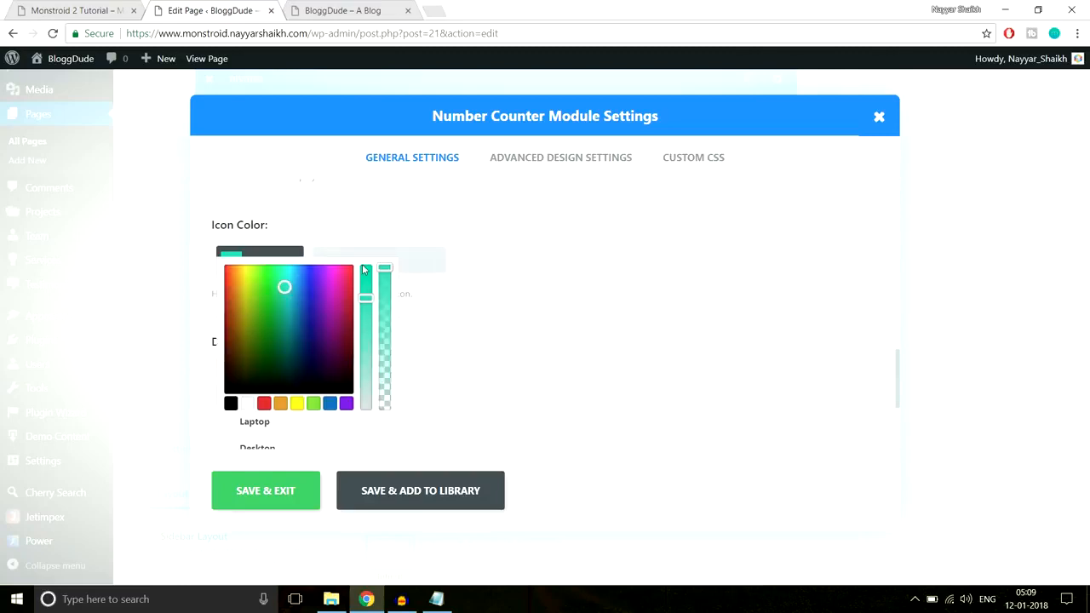
key(ctrl+v)
scroll(537, 277, down, 1)
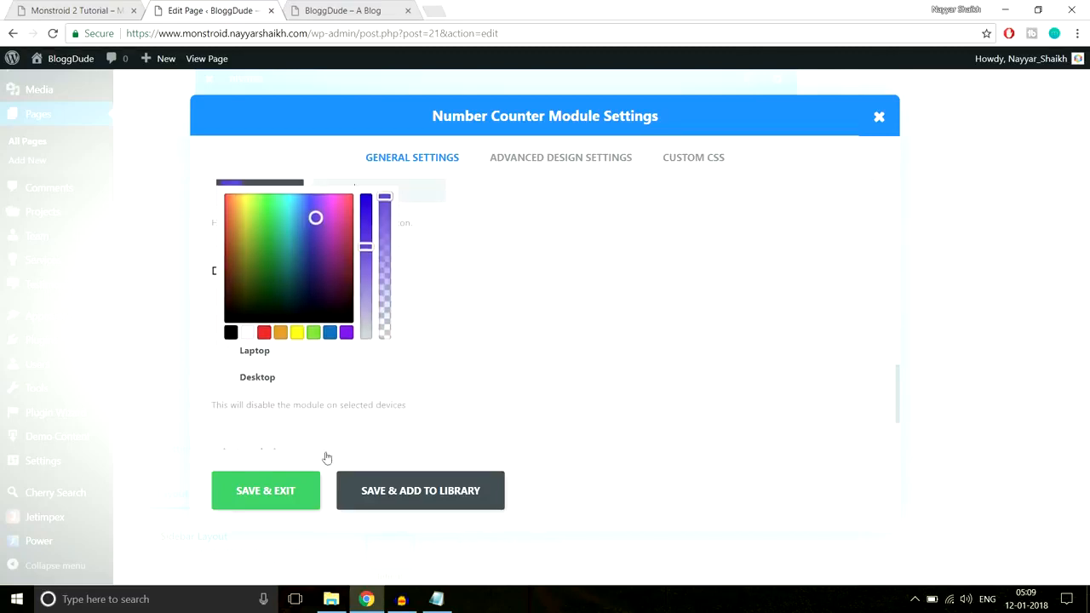
click(281, 493)
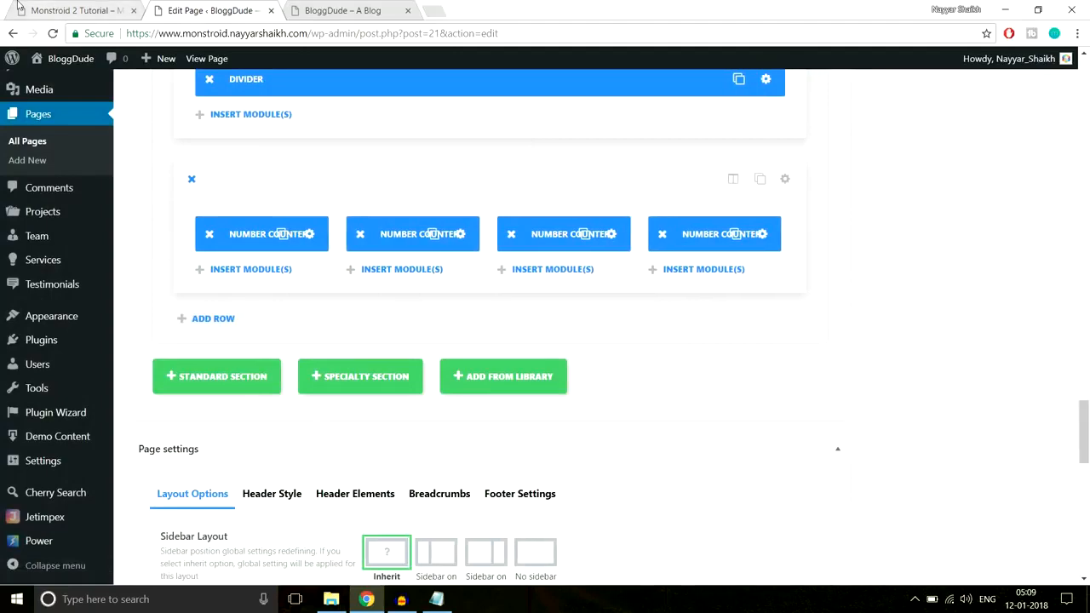
Inspect the blue Awards Won star on the demo page and copy its color value #6bc4e3
click(57, 7)
right_click(903, 238)
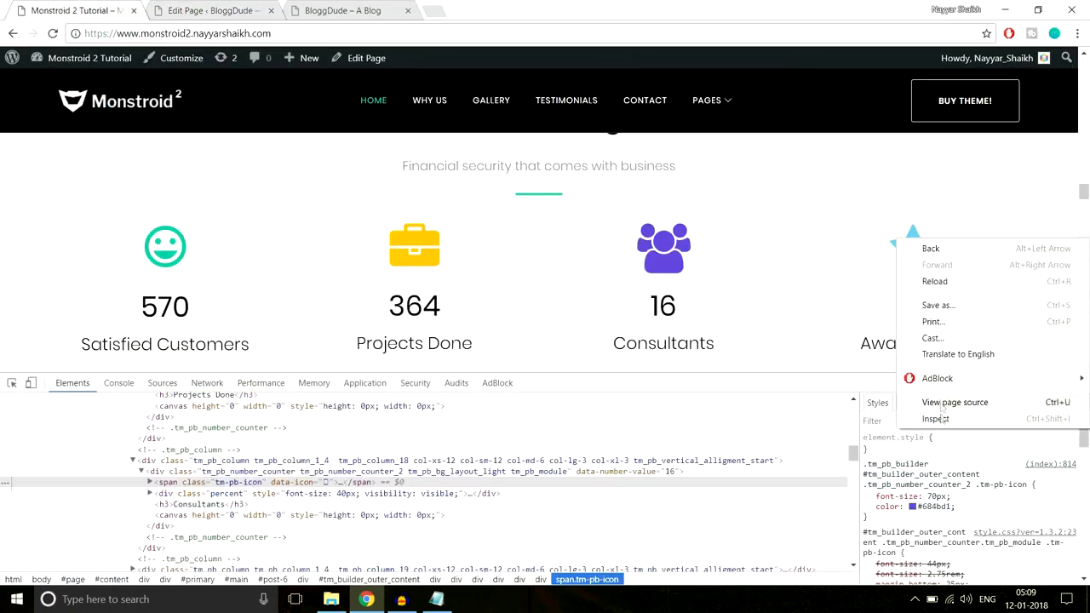
click(934, 419)
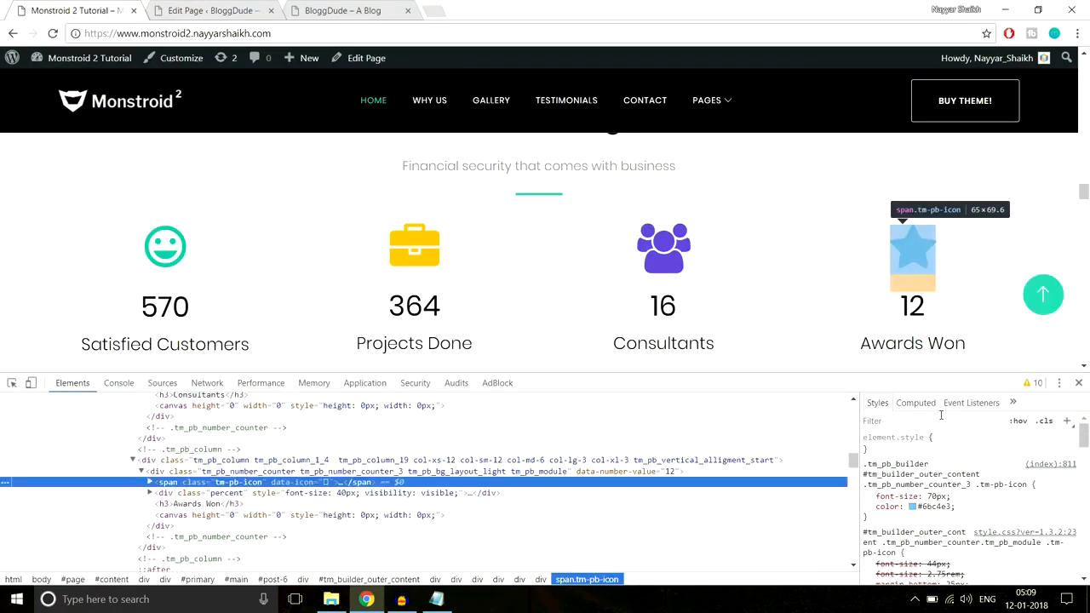
click(945, 508)
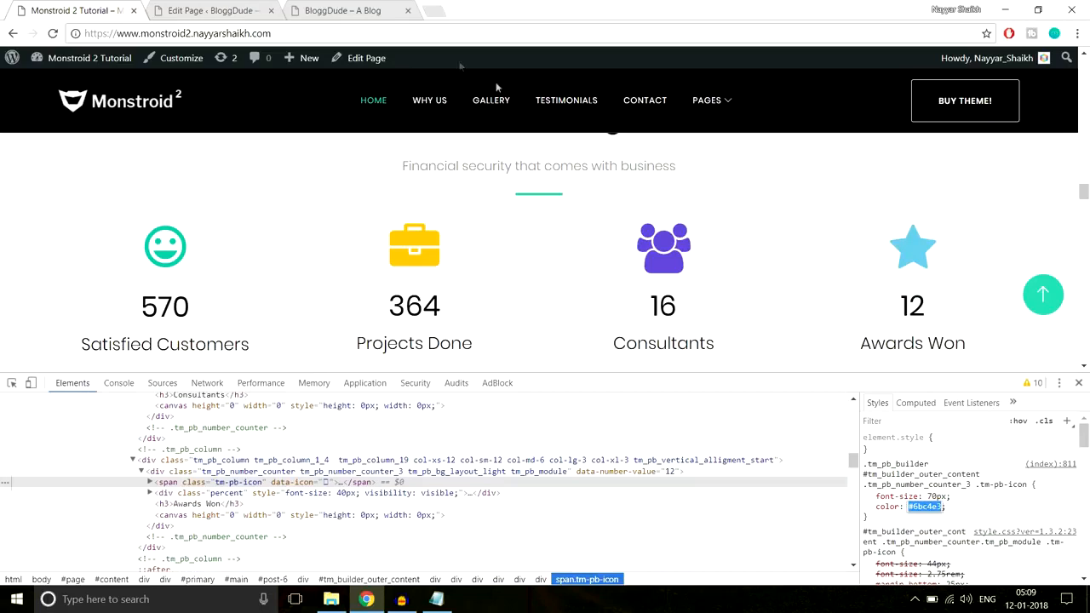
In the page editor, change the fourth column's Number Counter icon to the flag
click(199, 8)
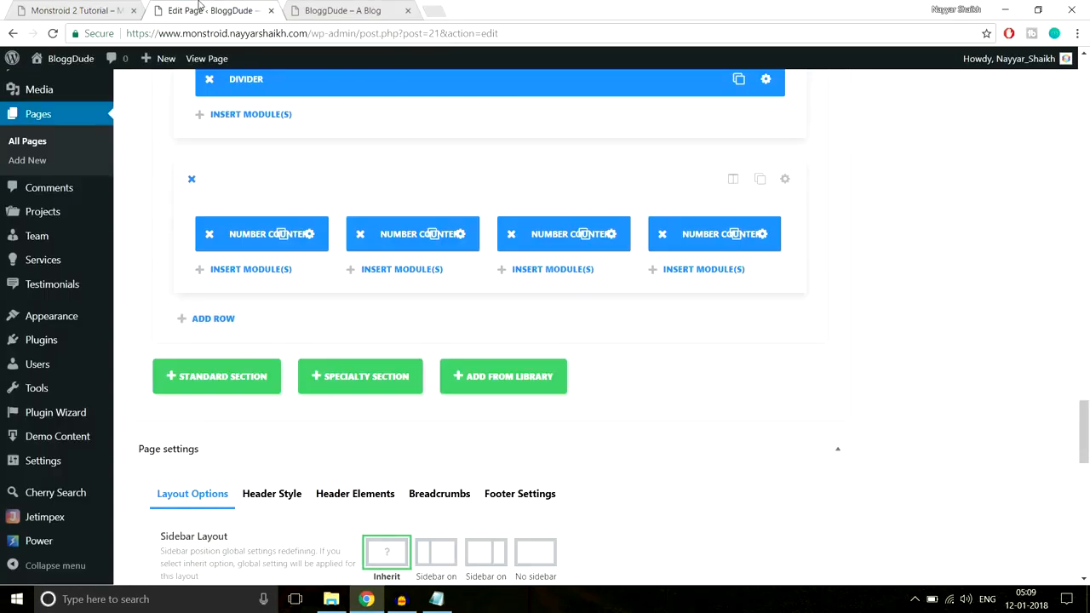
click(765, 236)
scroll(535, 338, down, 8)
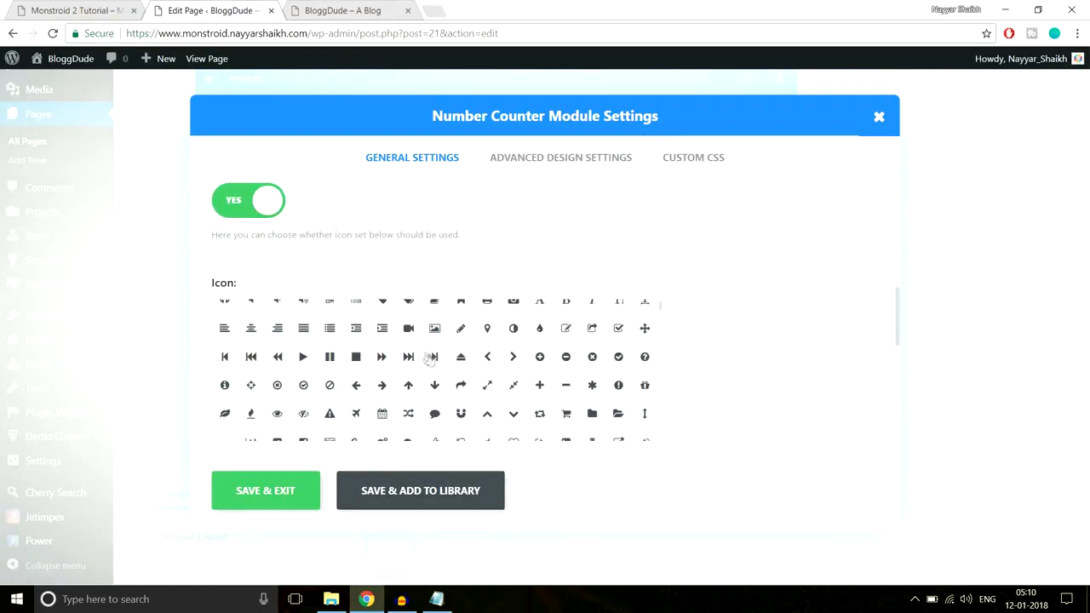
scroll(624, 392, up, 2)
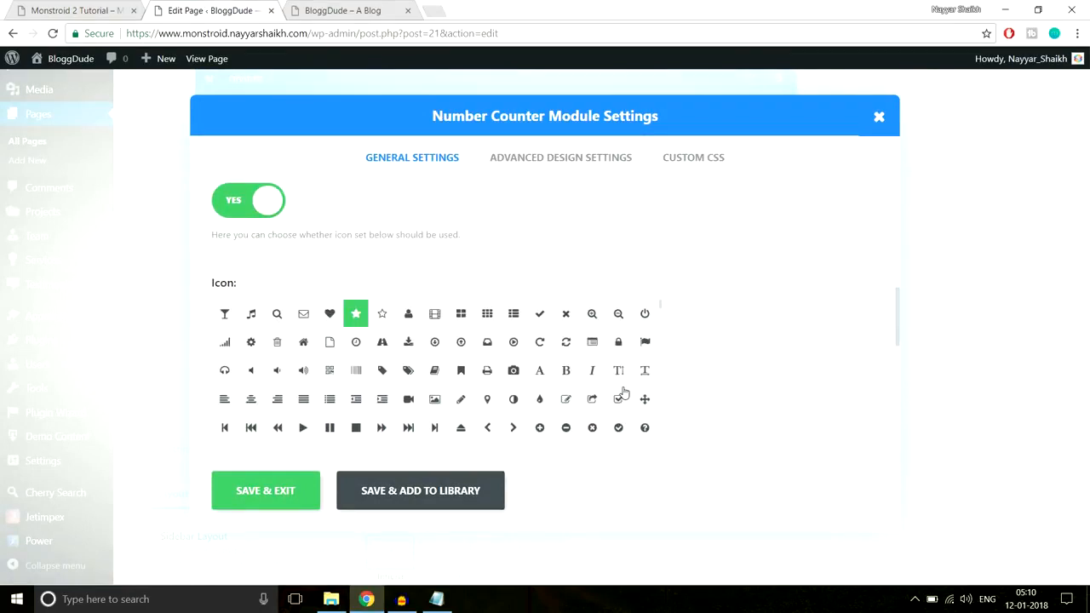
click(645, 342)
scroll(779, 336, down, 5)
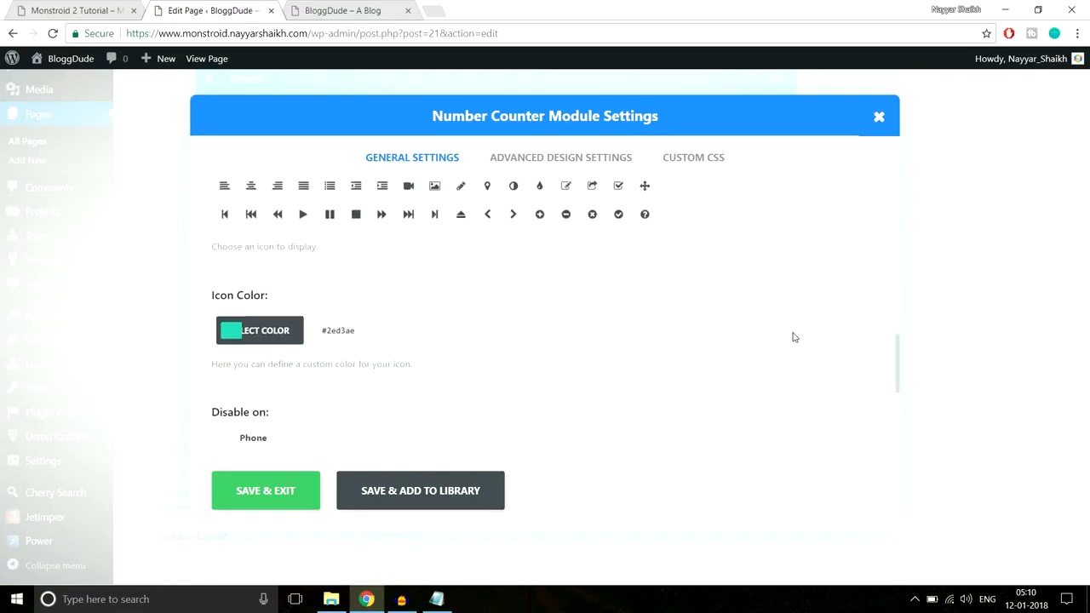
Set the fourth Number Counter's icon color to a light sky blue with 0.96 opacity, using the demo star as reference
click(367, 264)
click(372, 269)
scroll(623, 304, down, 1)
click(73, 10)
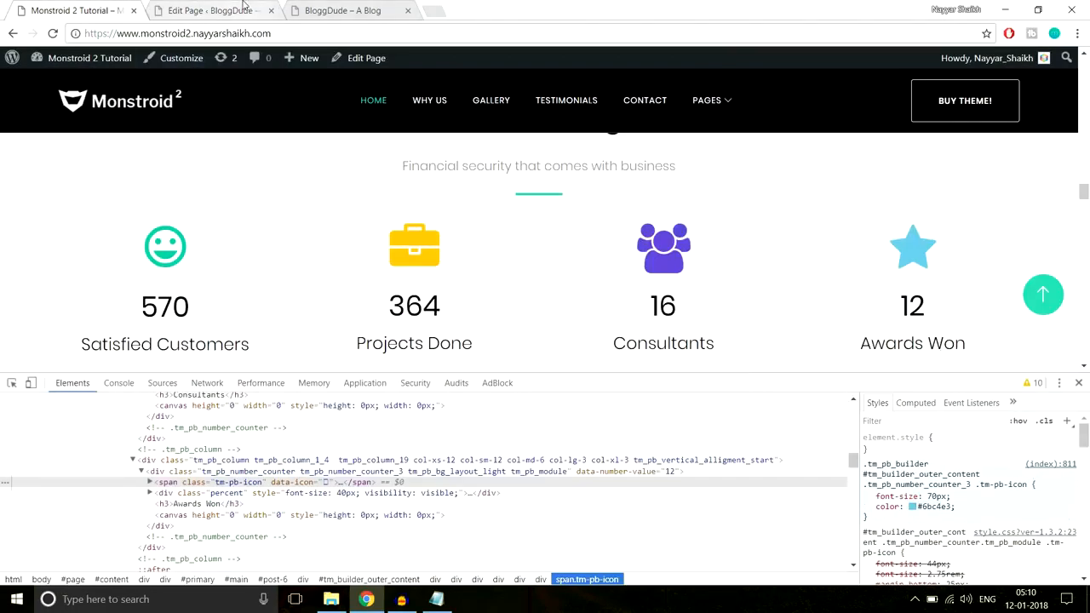
click(244, 9)
click(329, 333)
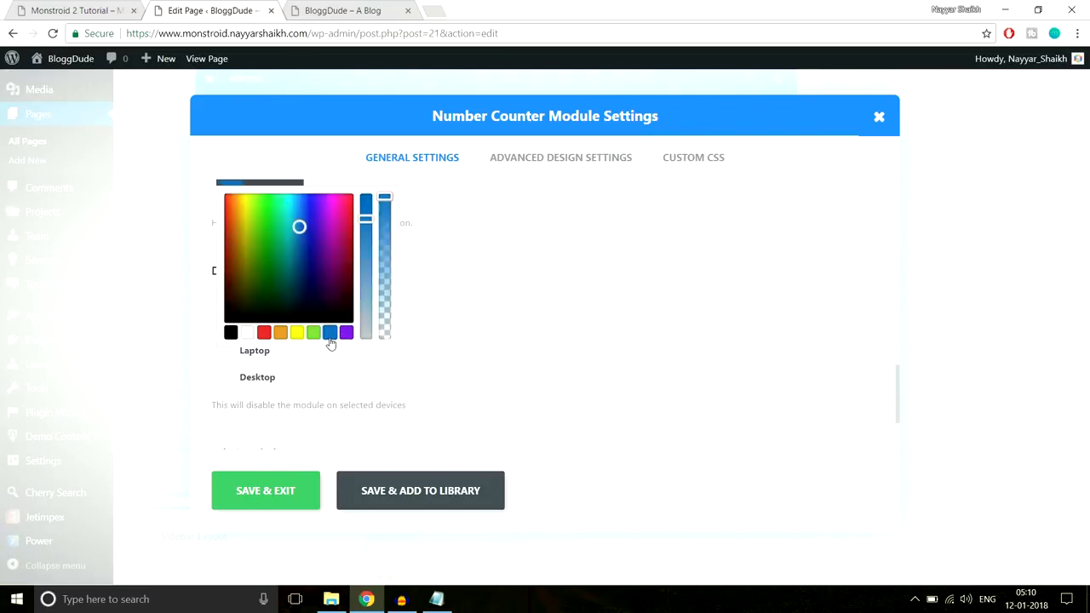
mouse_move(299, 226)
mouse_down()
mouse_move(282, 214)
mouse_move(307, 224)
mouse_move(294, 211)
mouse_up()
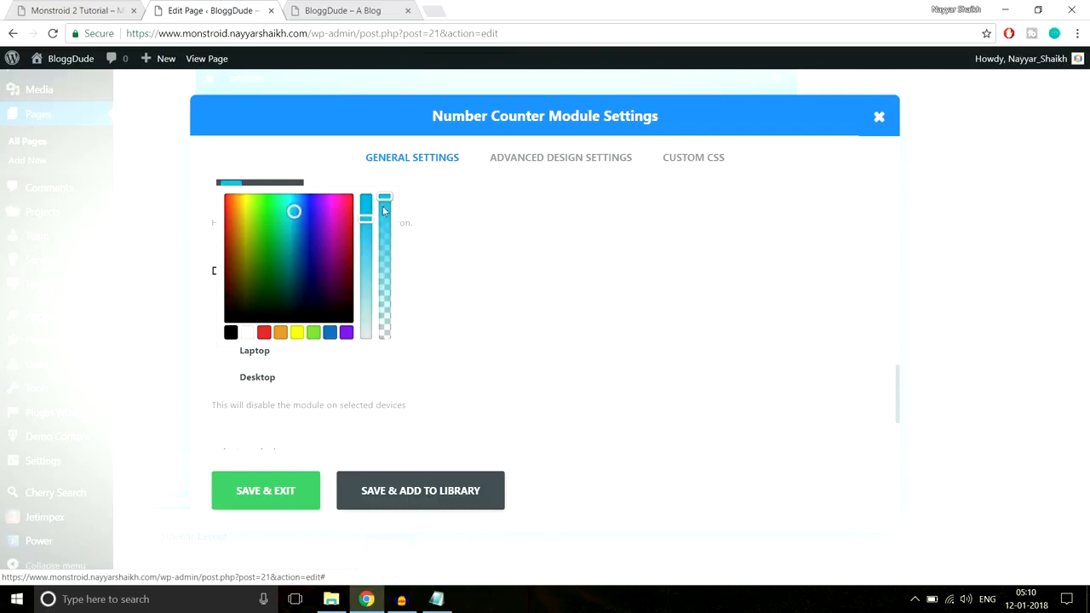
drag(385, 201, 389, 213)
Compare the chosen blue with the demo's Awards Won star and save the fourth Number Counter module
click(81, 11)
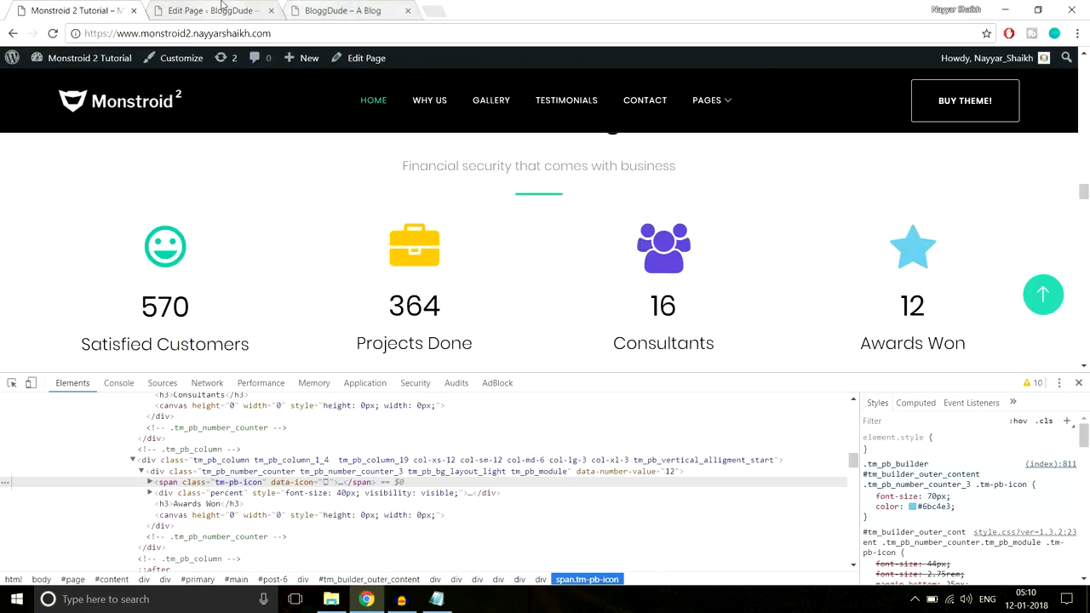
click(356, 10)
click(213, 10)
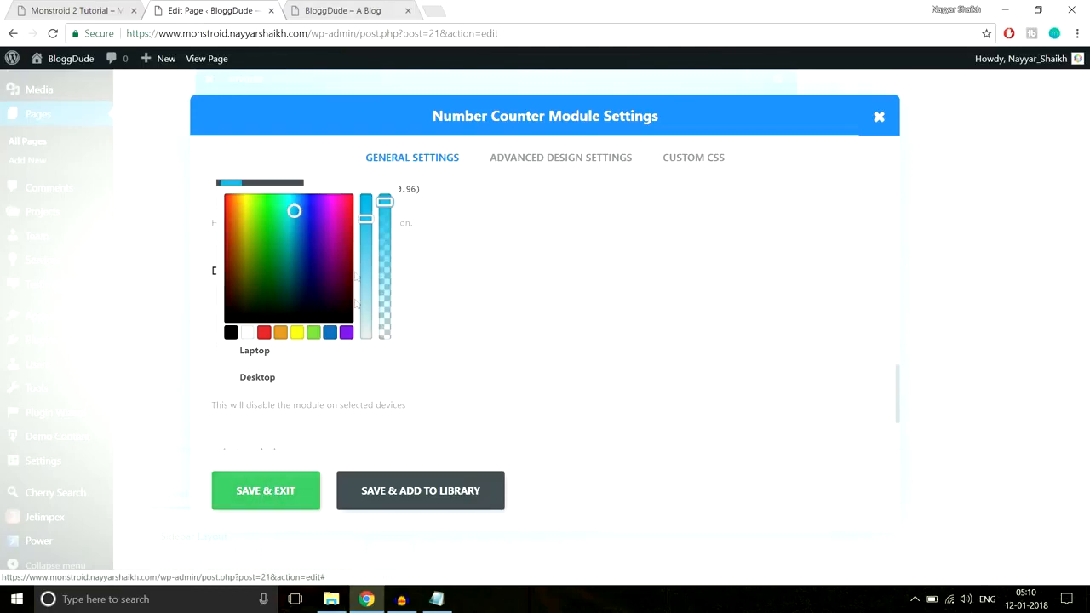
click(289, 504)
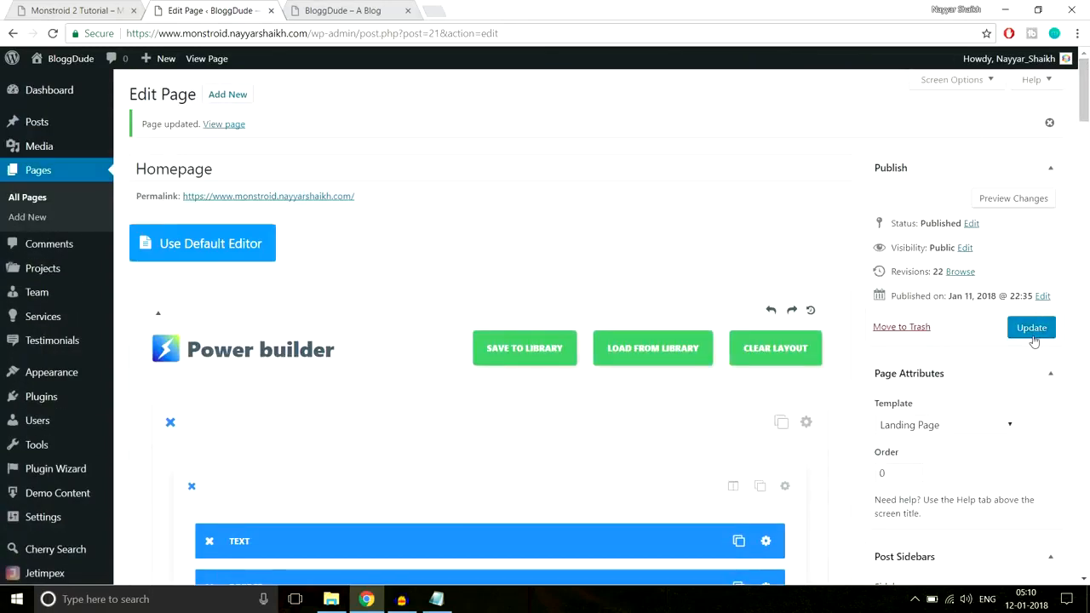
Update the Homepage and reload the live BloggDude site to check the Our Advantages section
click(1032, 334)
click(349, 10)
click(366, 37)
key(Return)
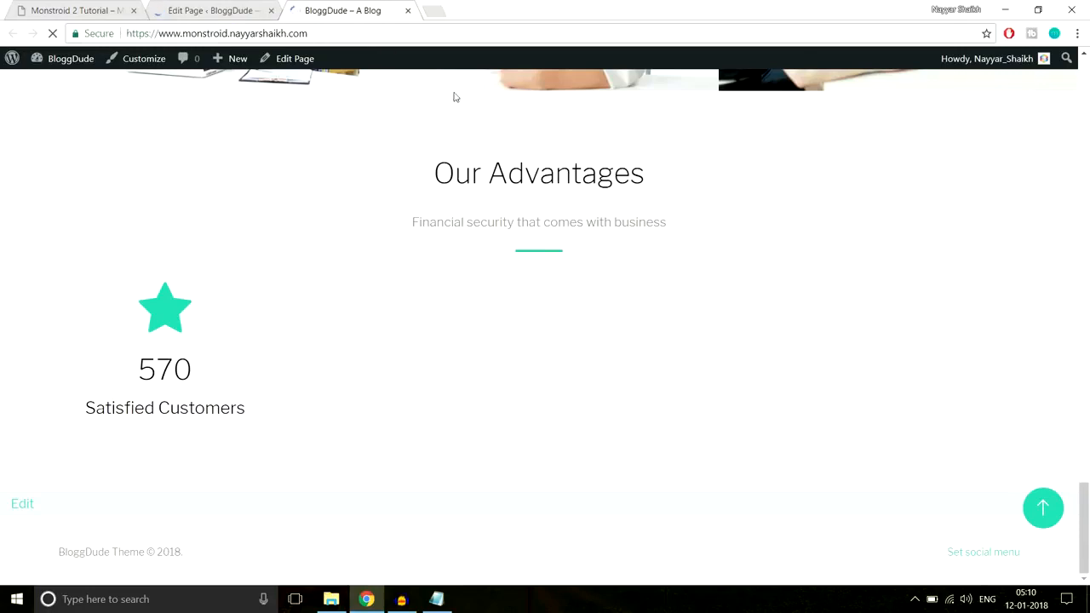
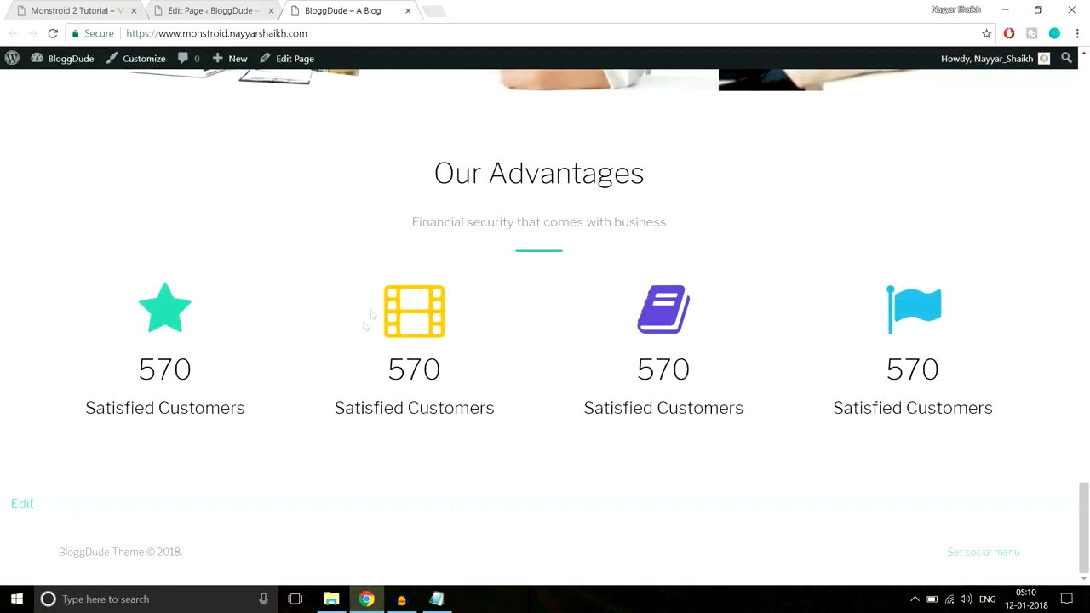
Compare the live site's Our Advantages counters with those in the Monstroid 2 demo
click(45, 5)
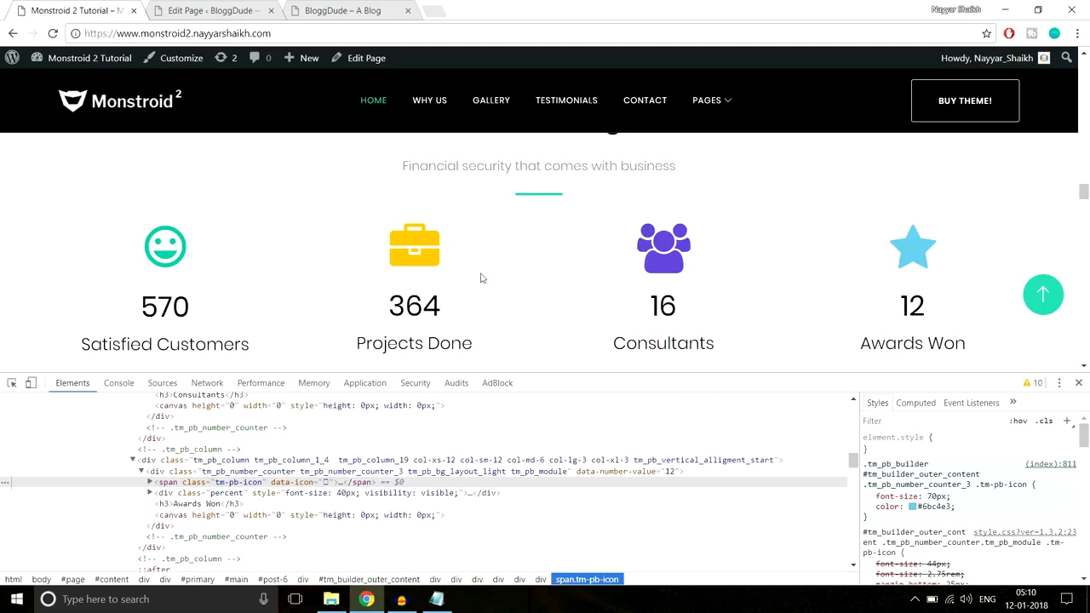
click(305, 6)
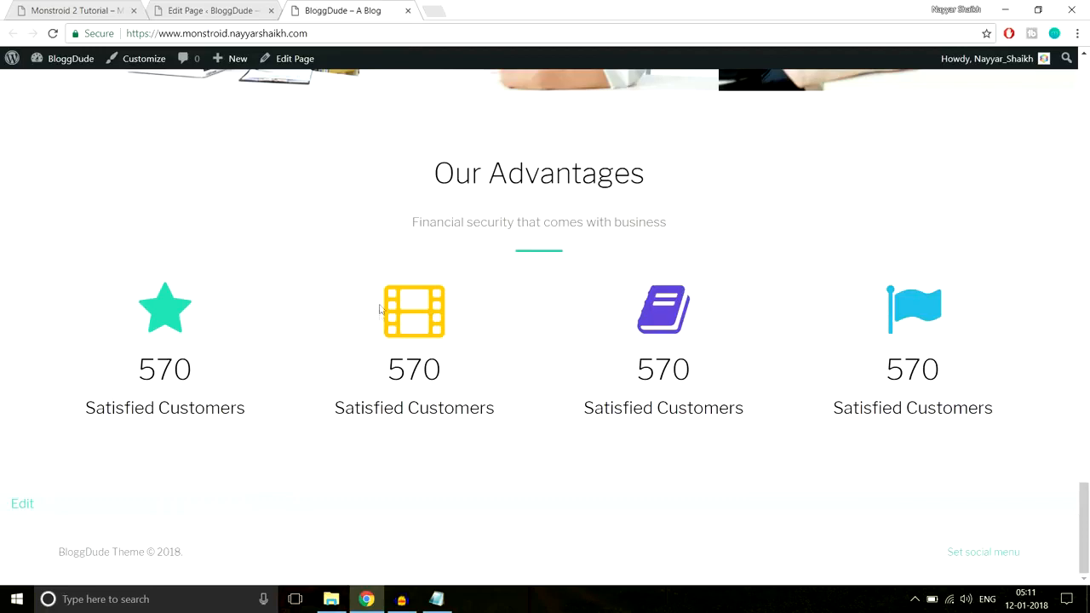
mouse_move(386, 369)
mouse_down()
mouse_move(497, 408)
mouse_move(389, 372)
mouse_up()
click(396, 372)
Close the demo's developer tools and examine its sections from Our Advantages down to the contact form, focusing on 3 Steps to Profitable Business Planning
click(117, 6)
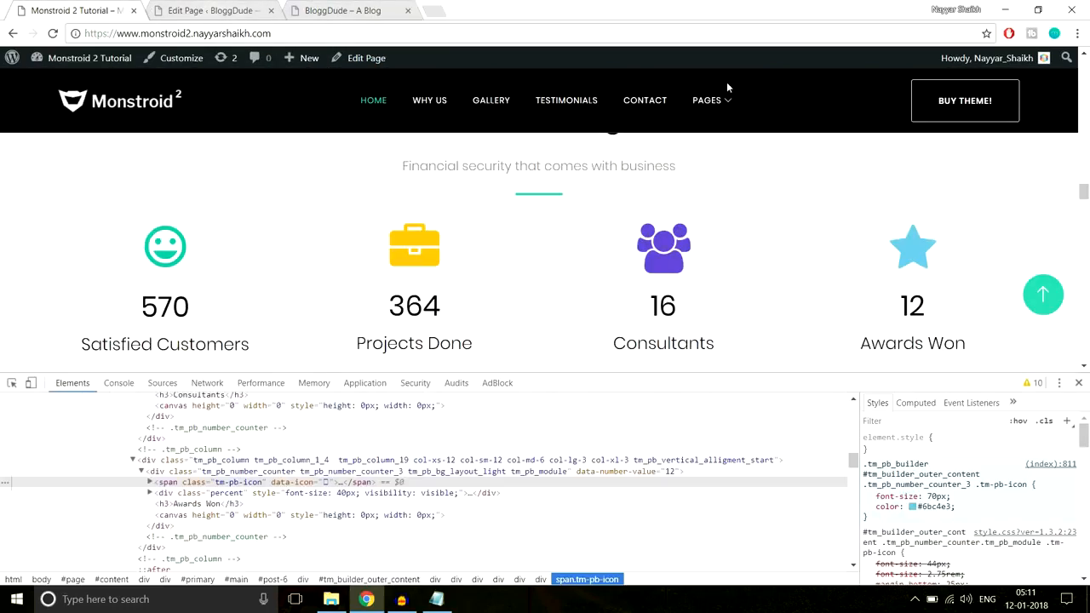
click(1078, 383)
scroll(1065, 389, down, 3)
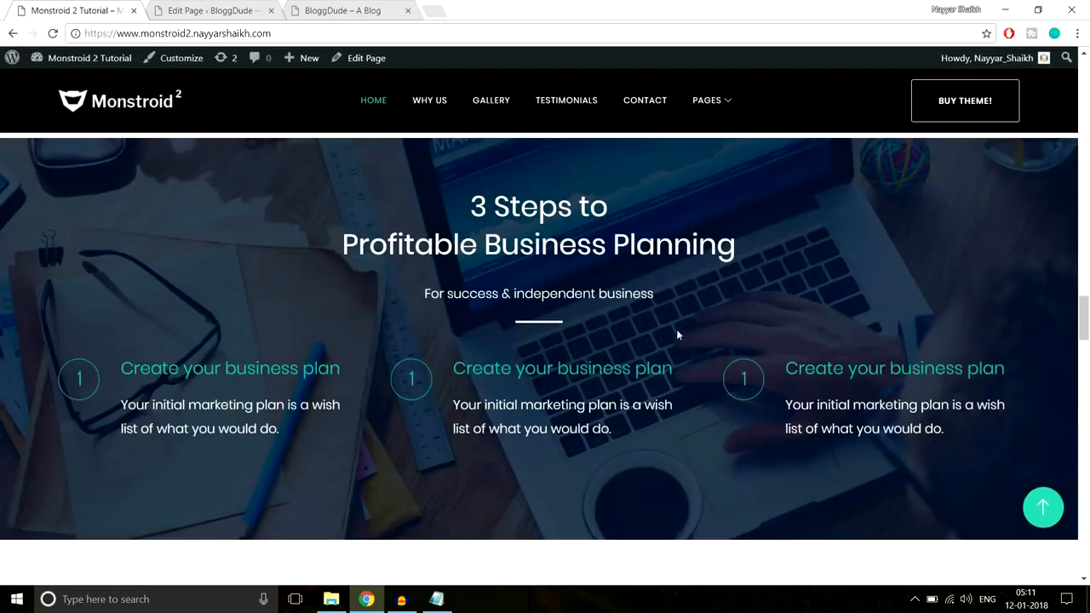
scroll(683, 332, down, 6)
scroll(686, 400, down, 10)
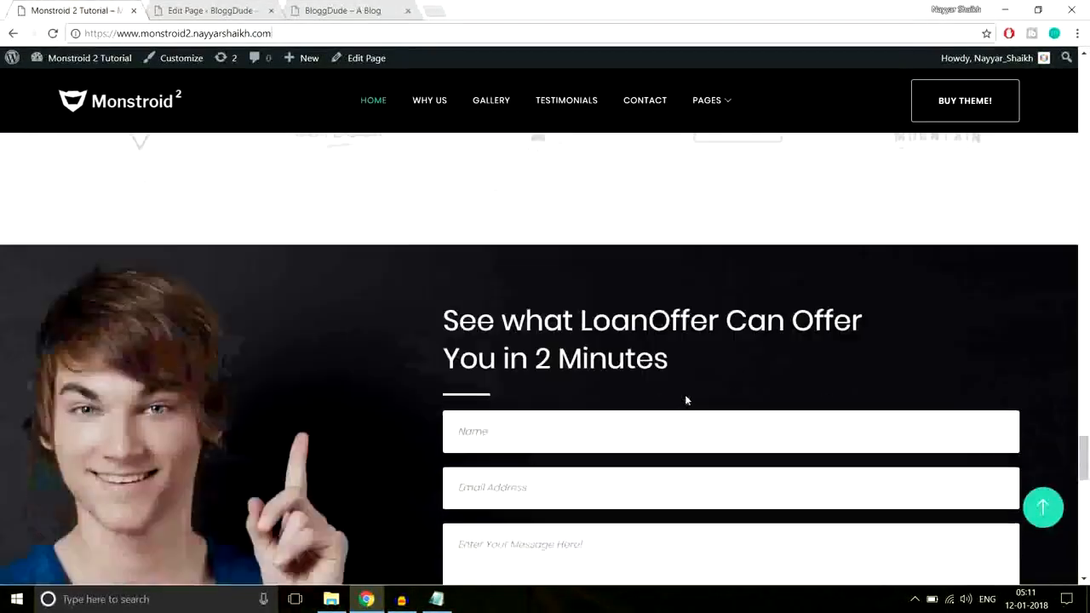
scroll(686, 399, down, 11)
scroll(704, 426, up, 9)
scroll(703, 425, up, 10)
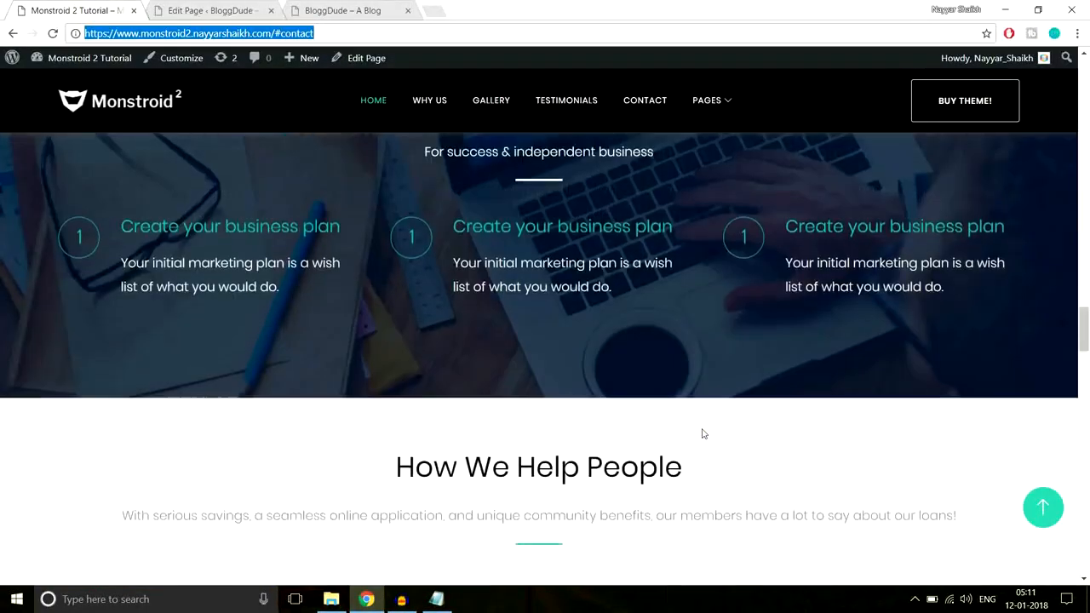
scroll(703, 434, up, 4)
scroll(703, 434, up, 2)
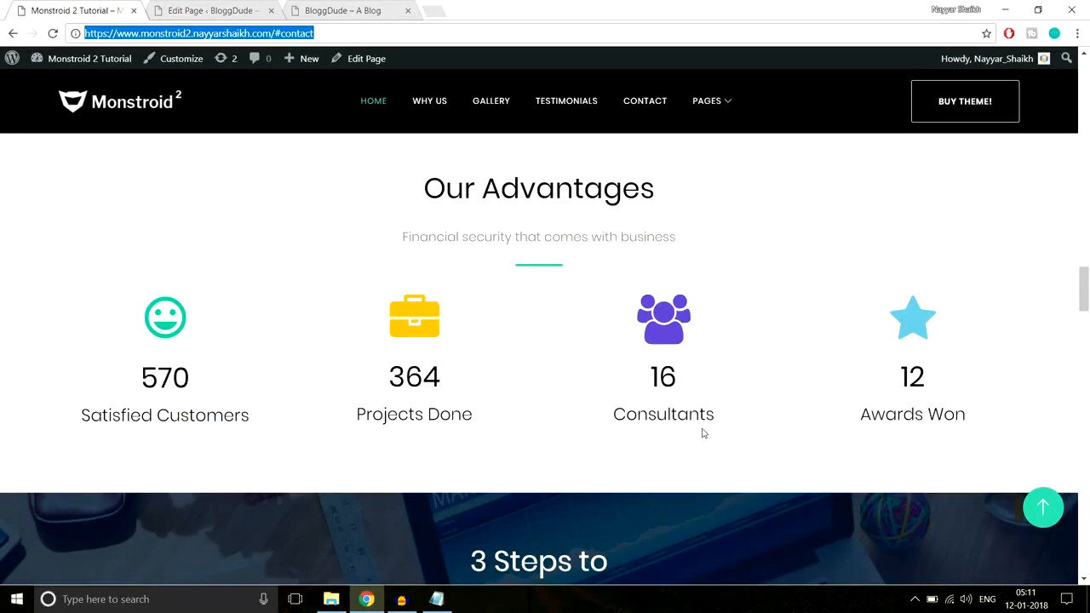
scroll(745, 458, down, 5)
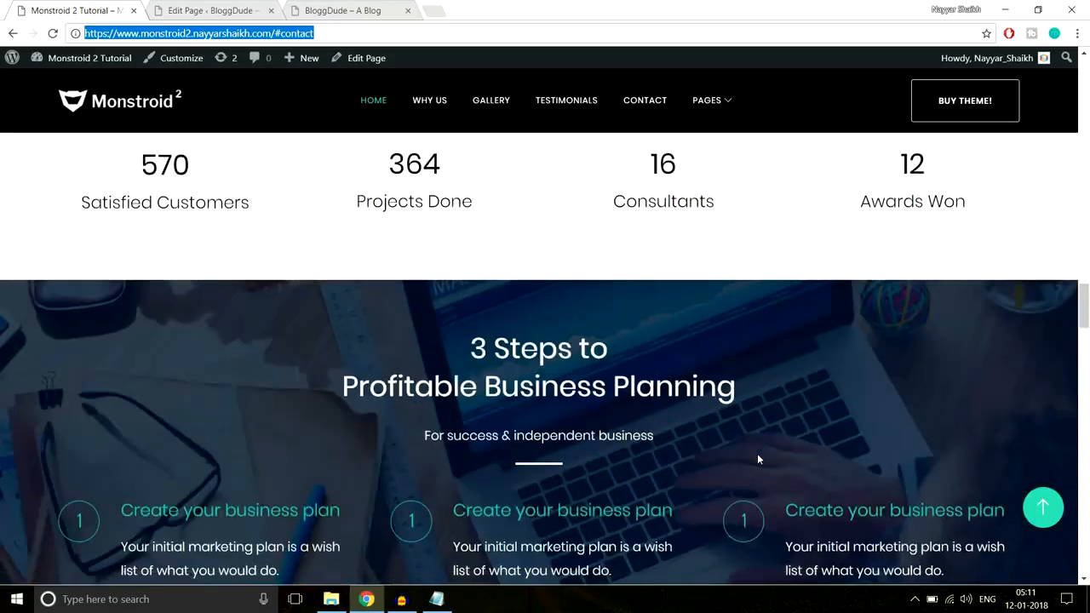
scroll(758, 459, up, 2)
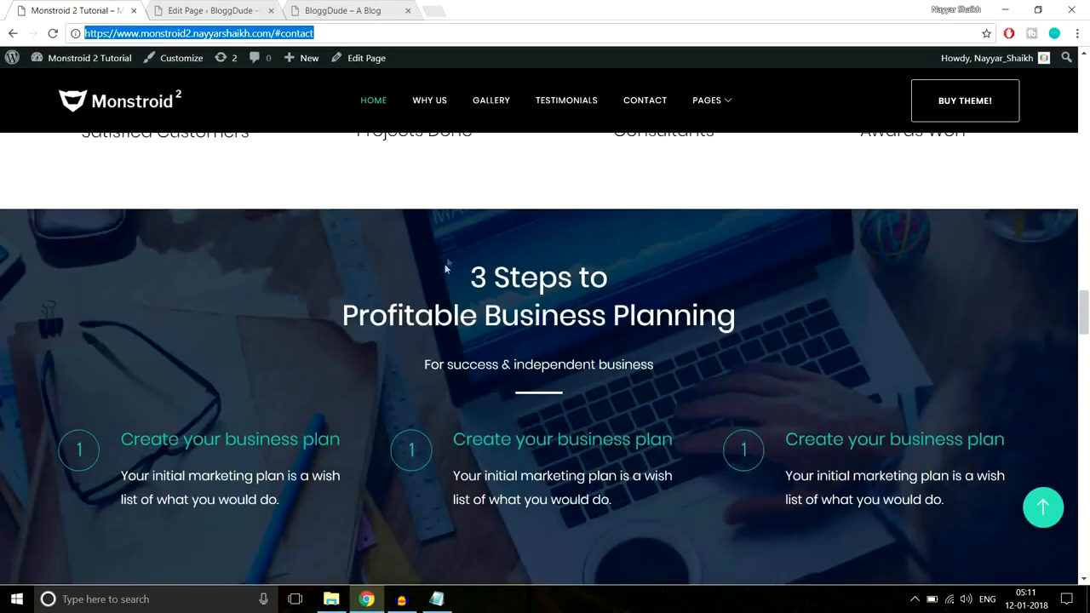
scroll(512, 416, up, 3)
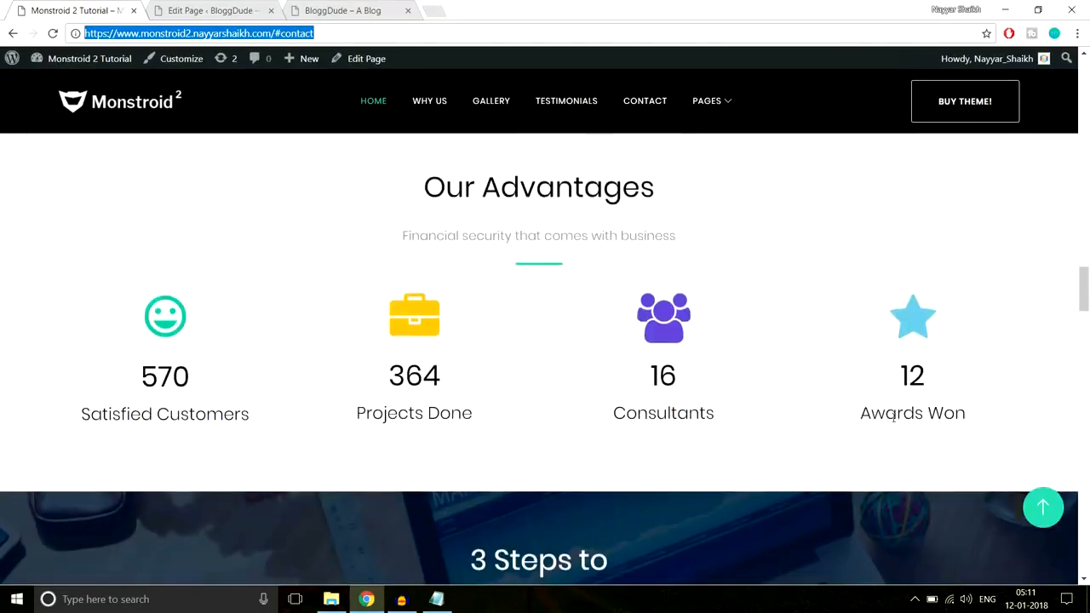
click(1086, 284)
mouse_move(1085, 283)
mouse_down()
mouse_move(1086, 92)
mouse_move(1088, 306)
mouse_move(1088, 253)
mouse_move(1087, 268)
mouse_up()
scroll(901, 304, down, 8)
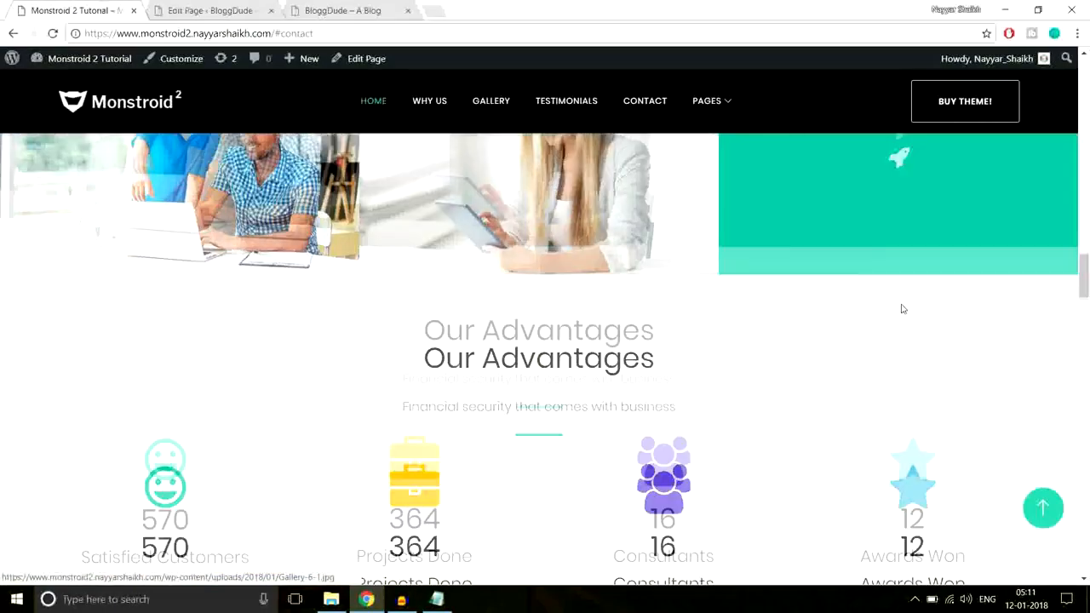
scroll(901, 308, down, 1)
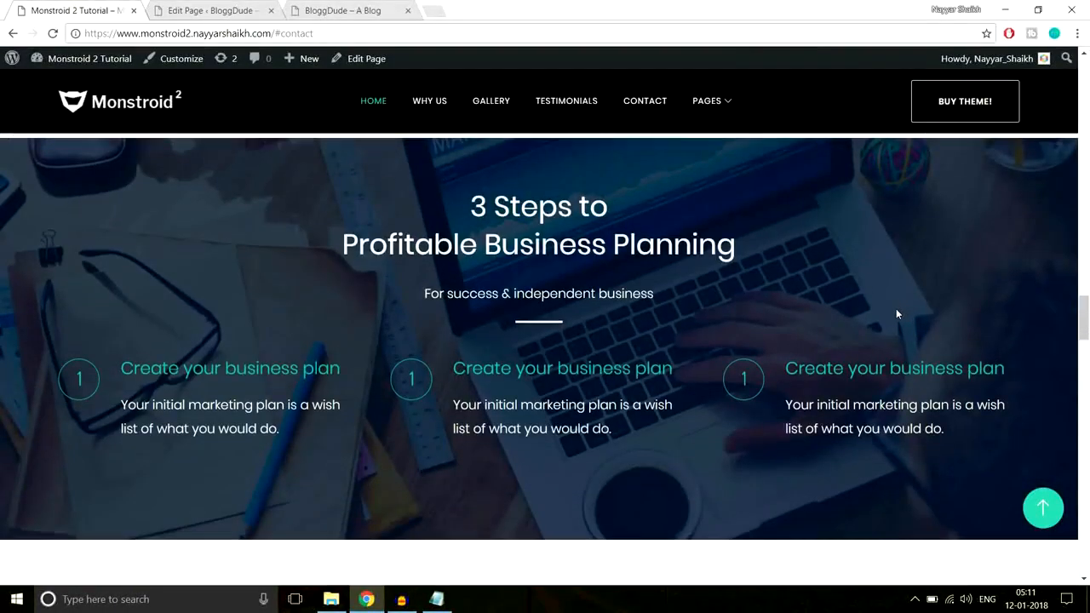
scroll(589, 296, up, 2)
scroll(590, 296, down, 2)
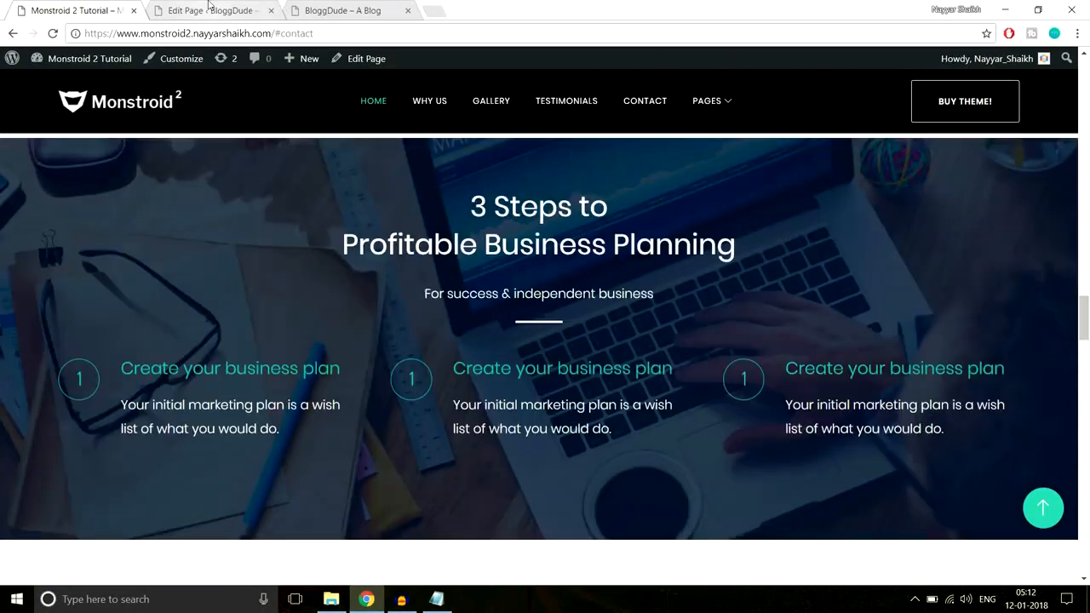
In the BloggDude page editor, add a new standard section below the last existing section
click(209, 8)
drag(1086, 94, 1084, 430)
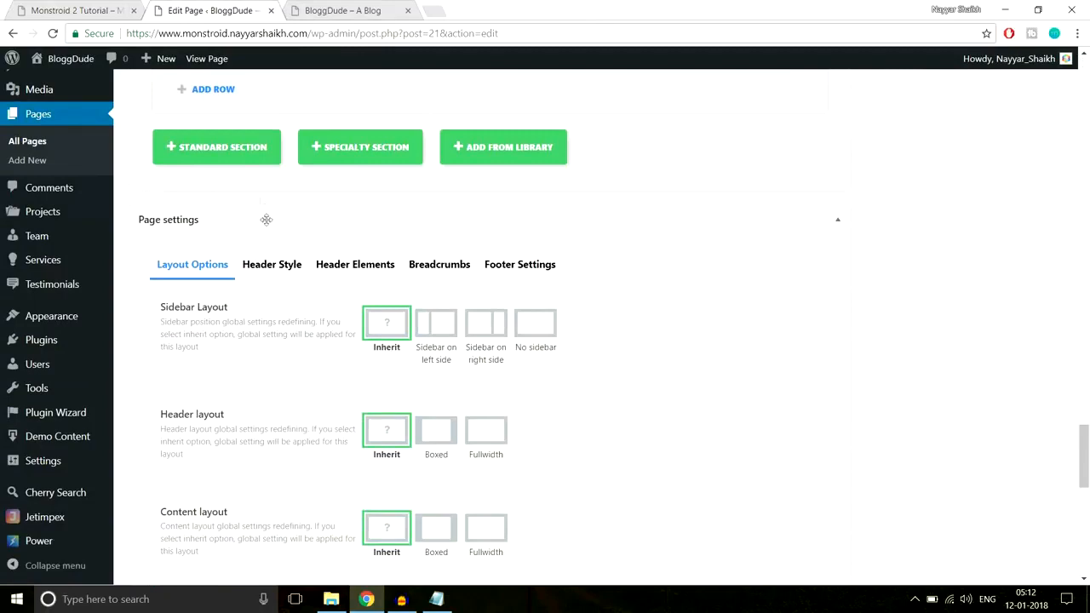
click(237, 150)
Copy the demo's "3 Steps to Profitable Business Planning" heading and "For success & independent business" subtitle, and return to the page editor
click(127, 10)
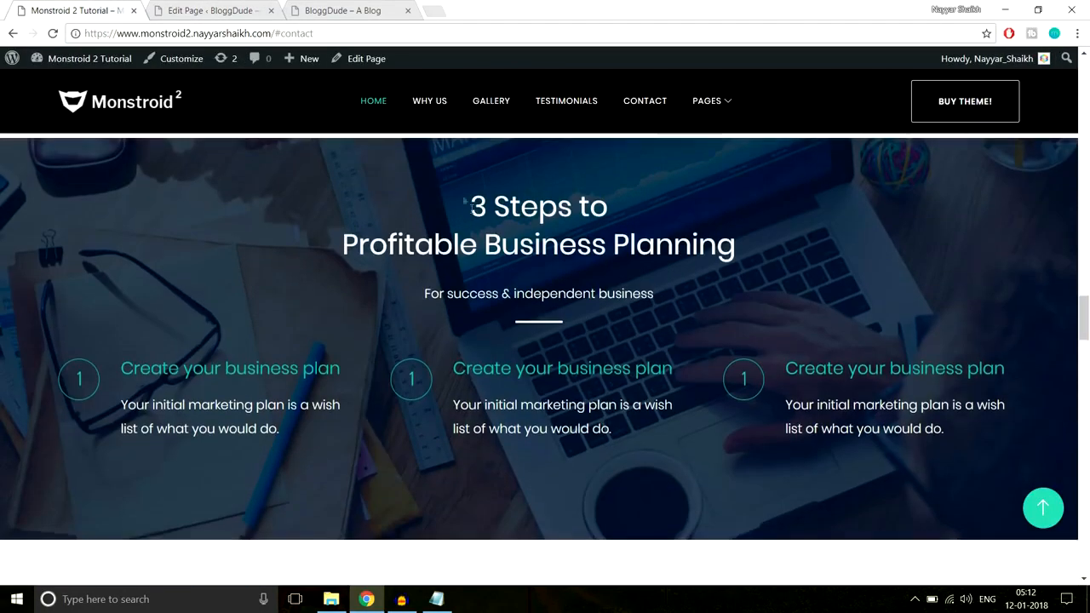
drag(465, 201, 726, 273)
key(ctrl+c)
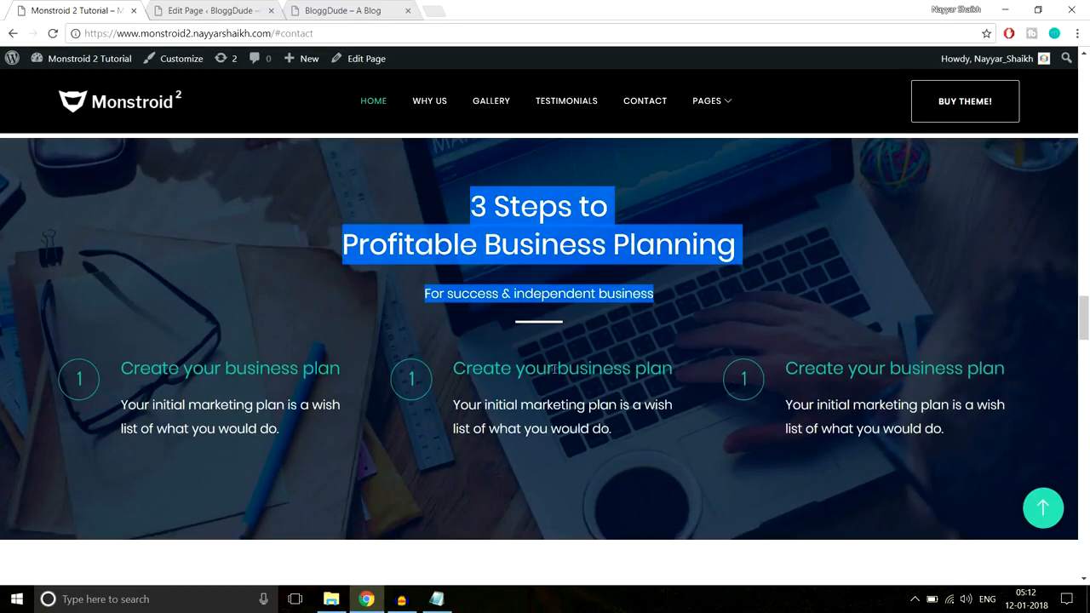
click(213, 11)
Give the new section a single full-width column row and insert a Text module into it
click(333, 246)
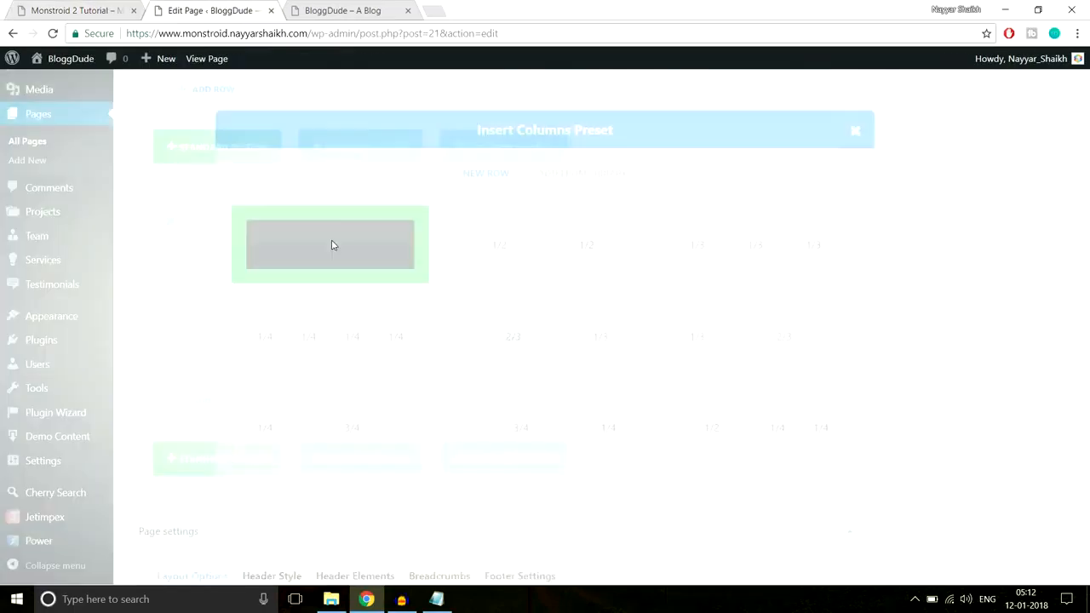
scroll(498, 281, down, 1)
click(499, 274)
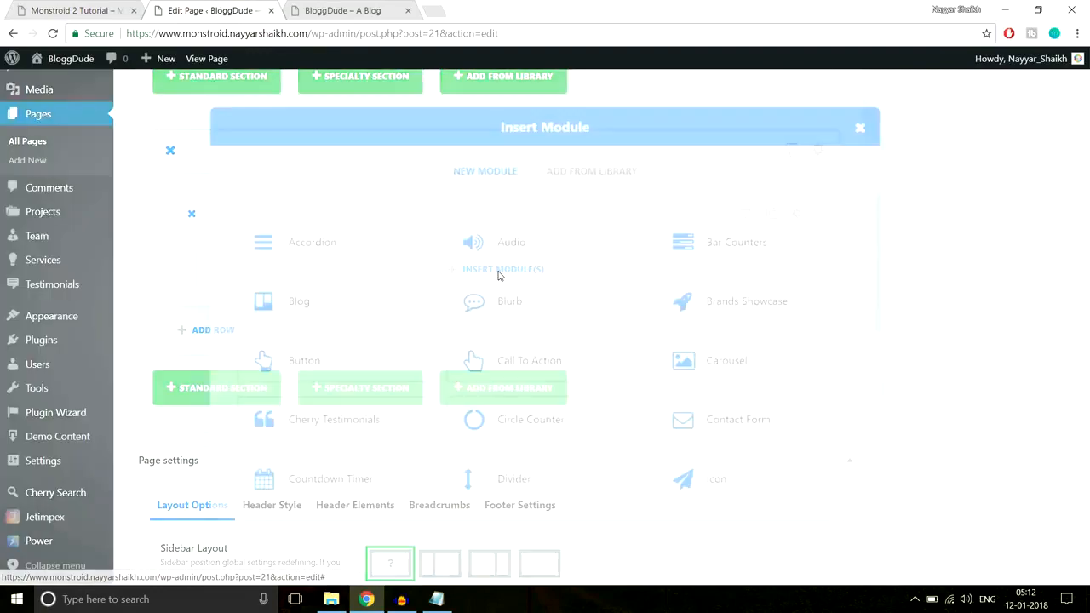
scroll(749, 430, down, 5)
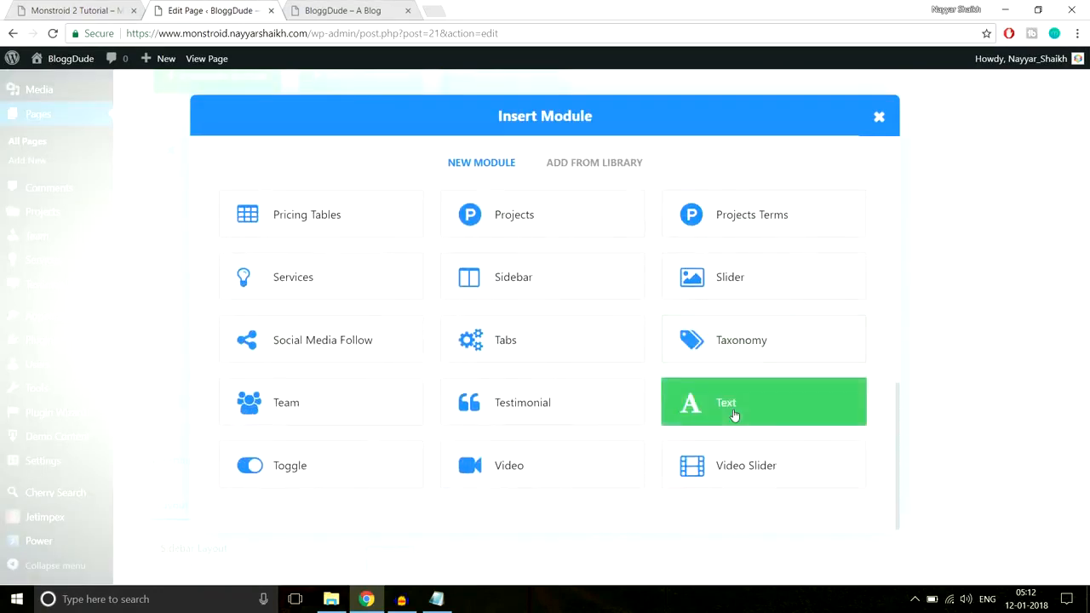
click(735, 412)
Set the Text module's orientation to Center and paste the copied heading and subtitle as its content
click(344, 250)
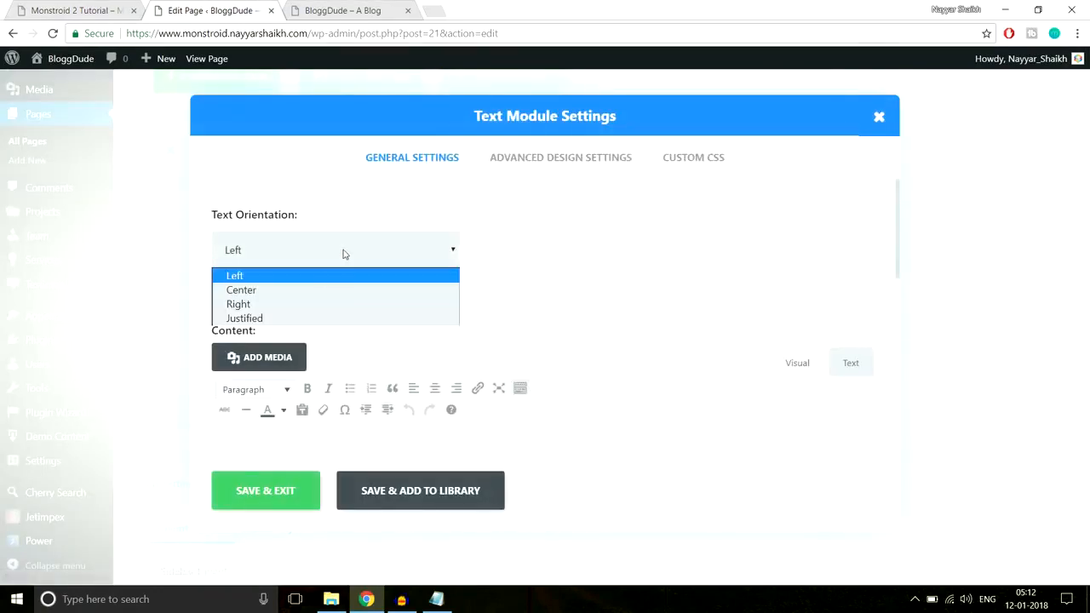
click(316, 290)
scroll(550, 338, down, 2)
click(500, 355)
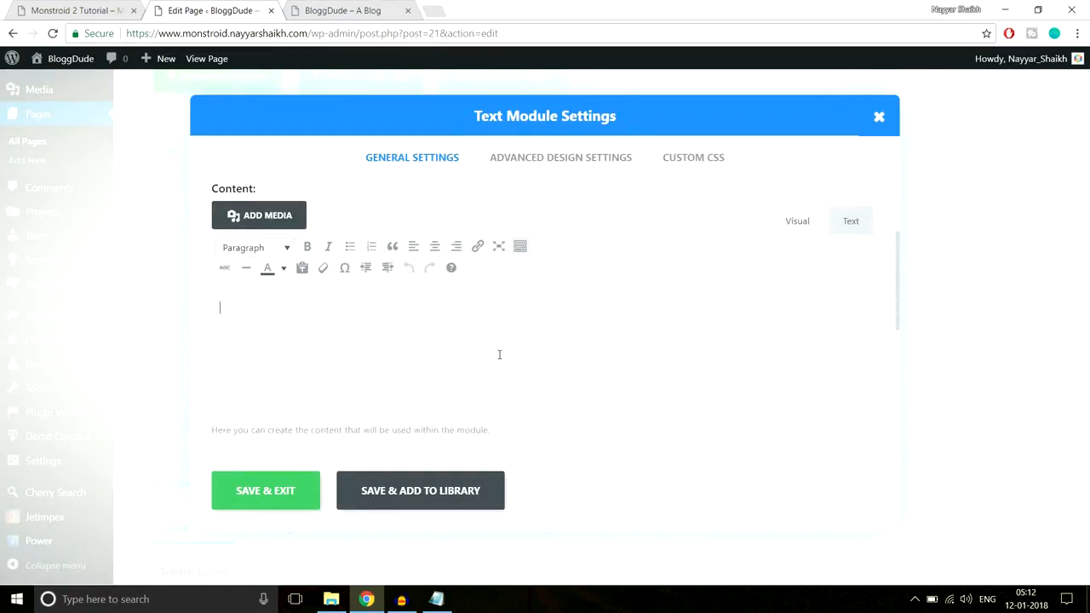
key(ctrl+v)
click(283, 329)
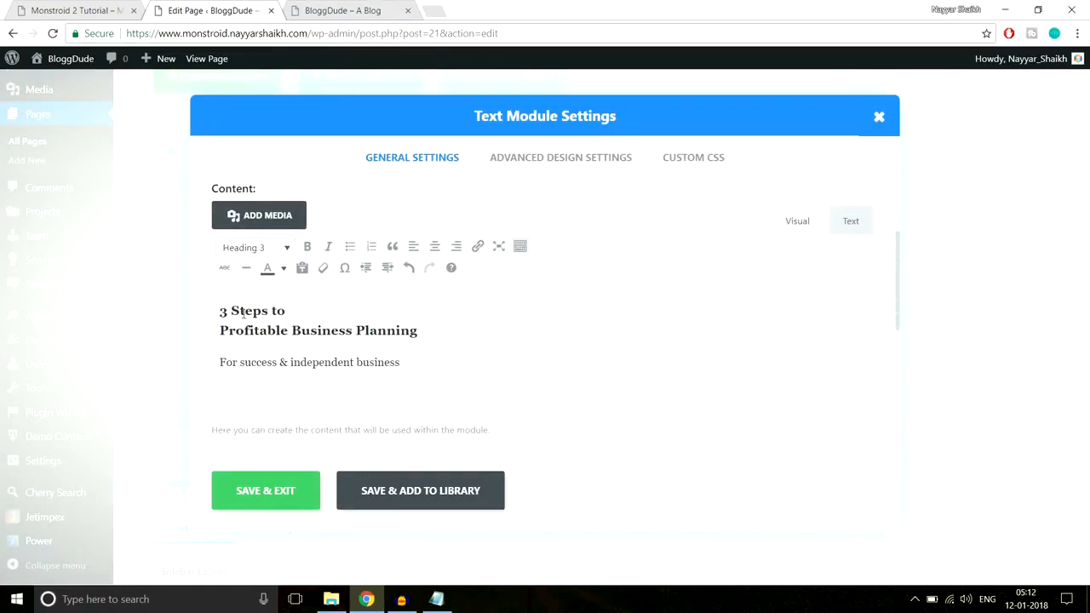
click(263, 361)
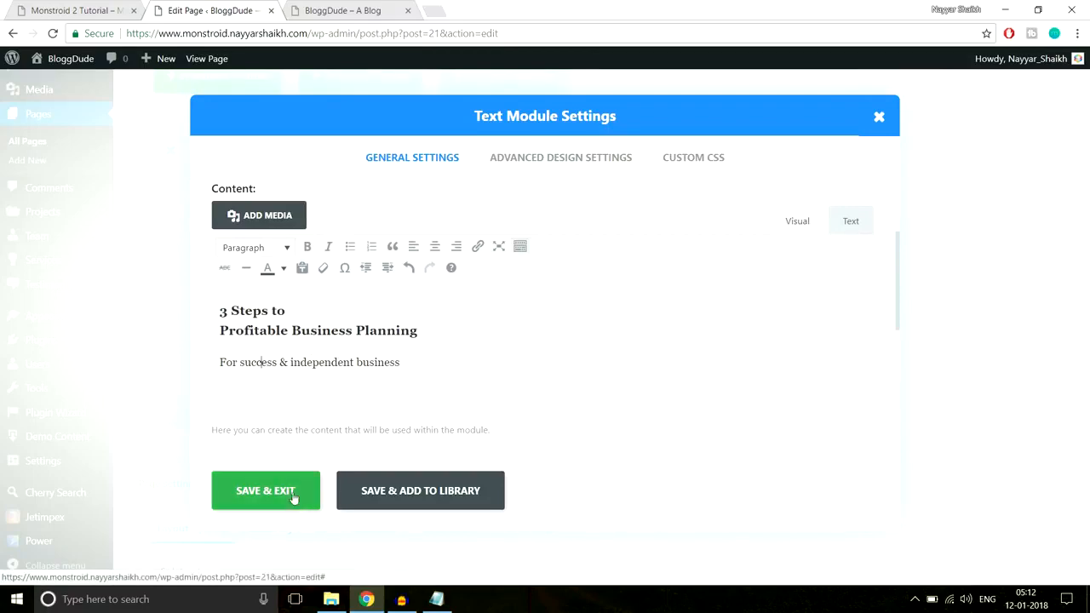
Check the line under the demo's heading, copy the Line After Center CSS from the Notepad file, and return to the page editor
click(121, 12)
click(402, 264)
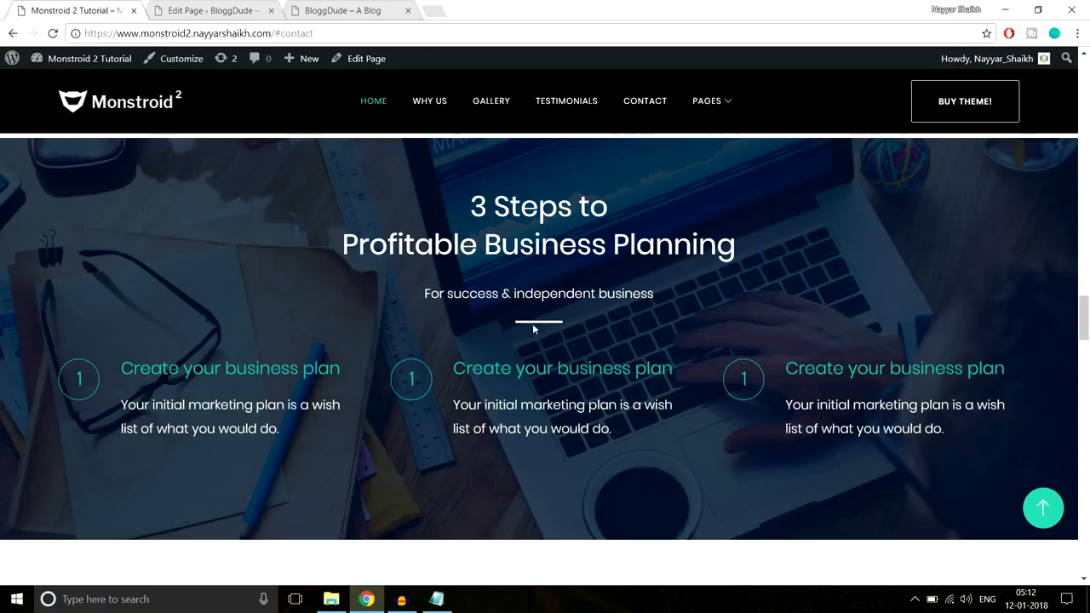
click(436, 599)
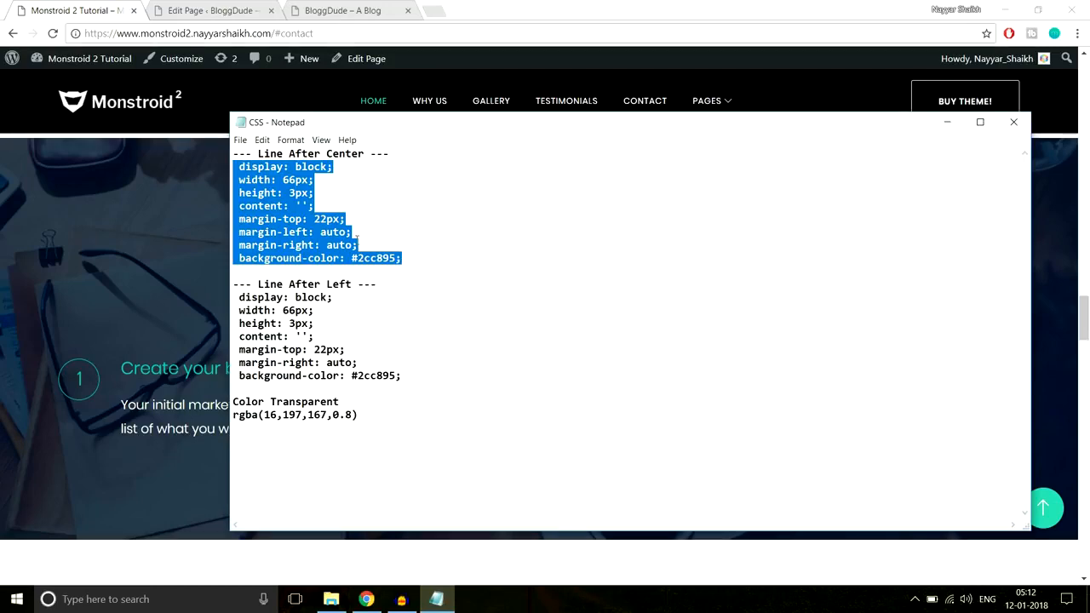
click(247, 13)
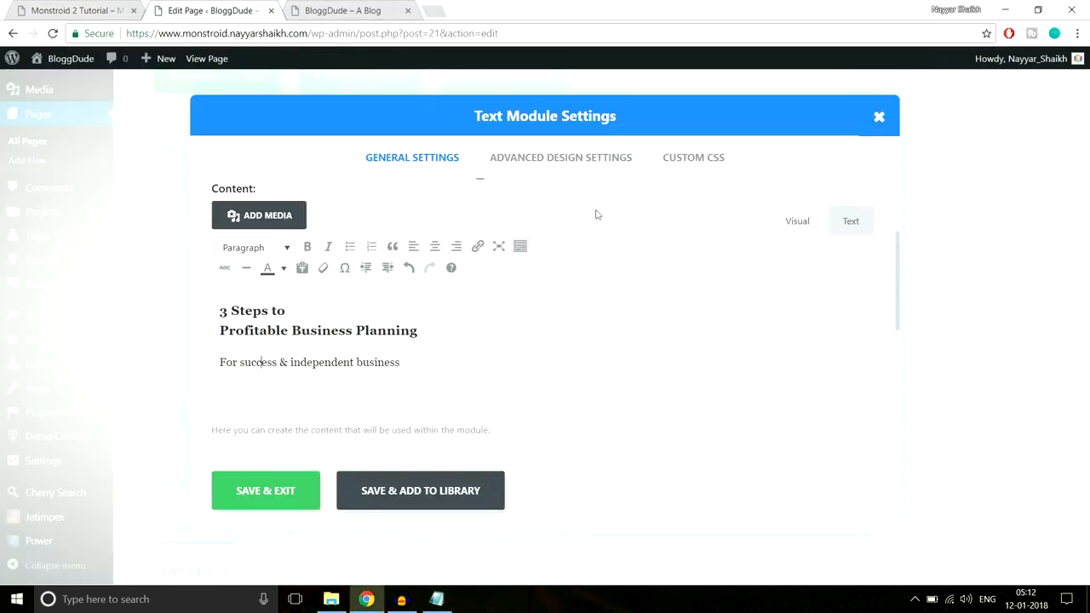
Paste the Line After Center CSS into the Text module's After custom CSS and save the module
click(710, 161)
scroll(763, 321, down, 5)
scroll(762, 319, down, 3)
scroll(365, 402, down, 2)
click(342, 345)
key(ctrl+v)
click(300, 489)
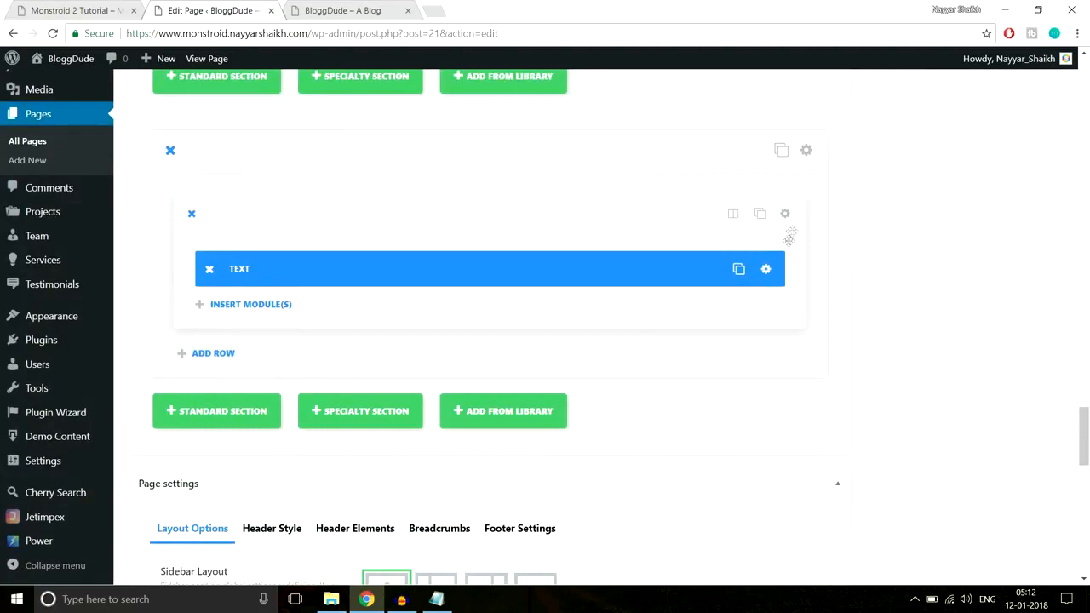
Reopen the Text module, change the background-color in its After custom CSS to a white hex value, and save the module
click(767, 271)
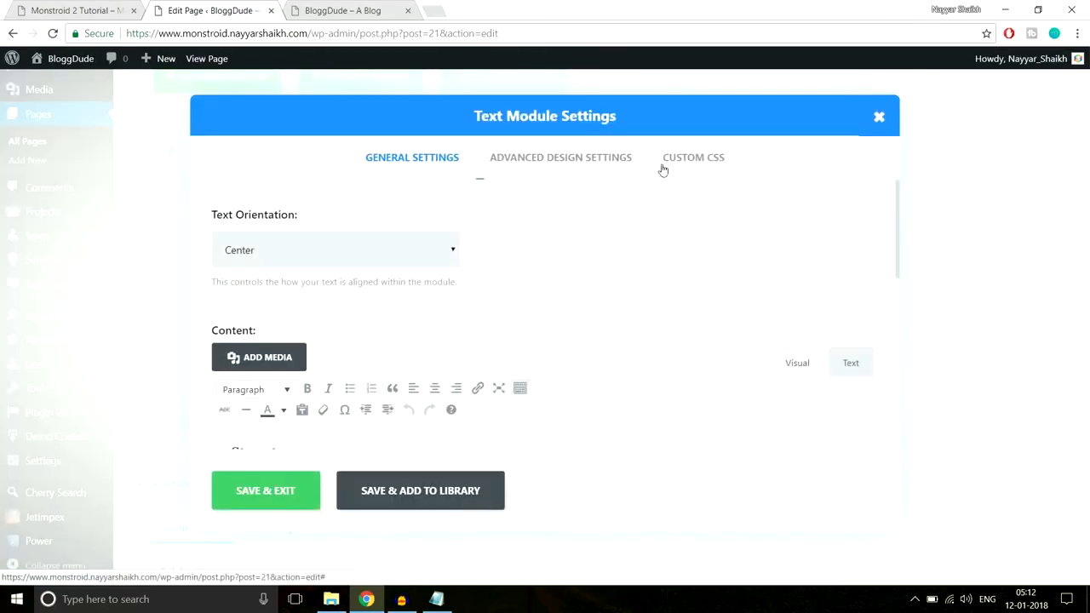
click(690, 161)
scroll(708, 278, down, 10)
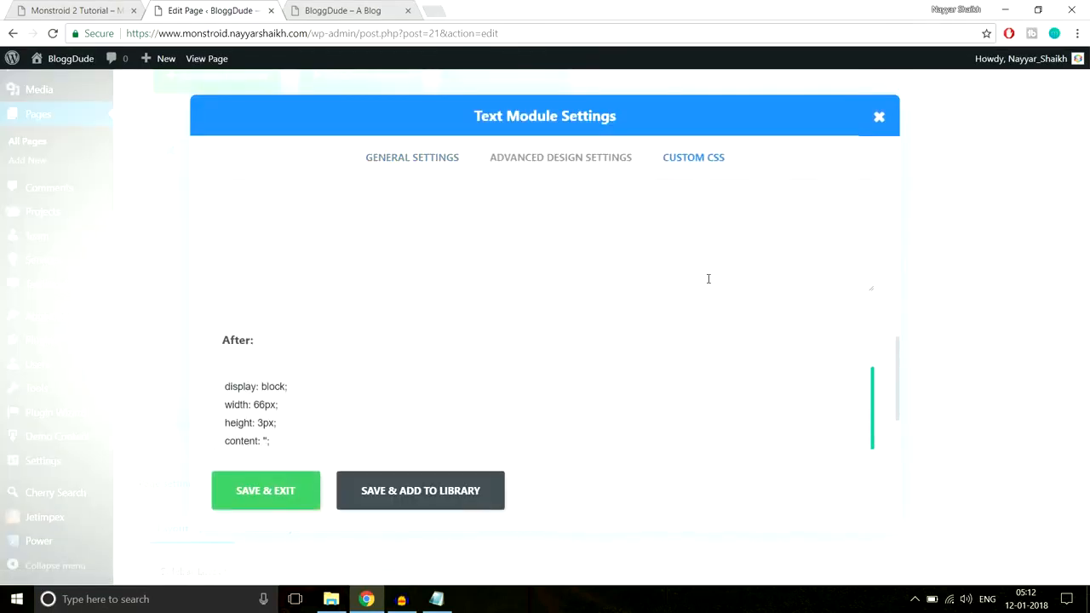
scroll(343, 379, down, 2)
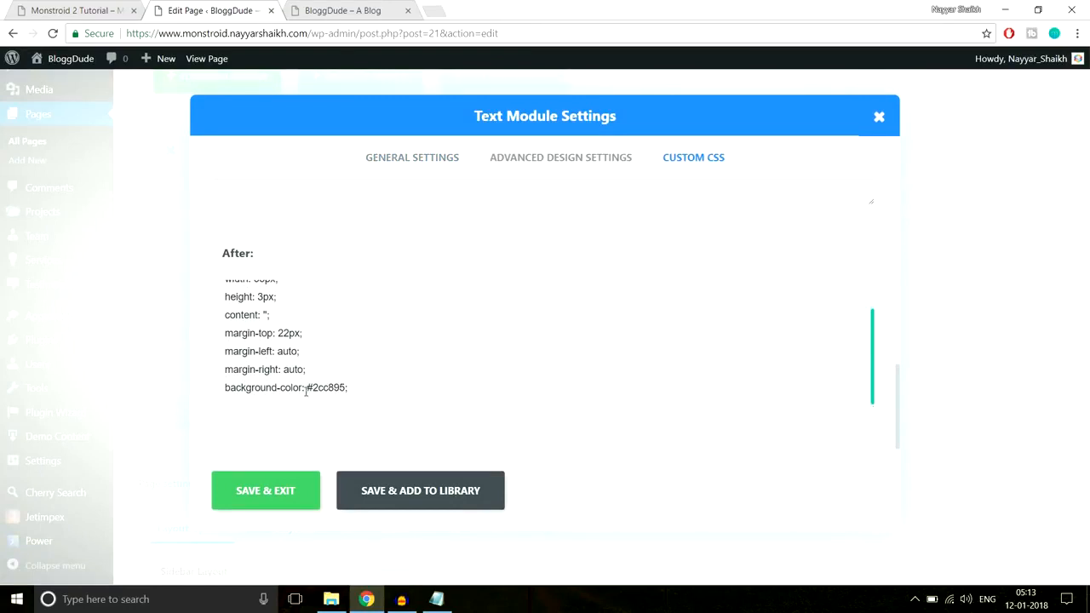
drag(311, 388, 348, 388)
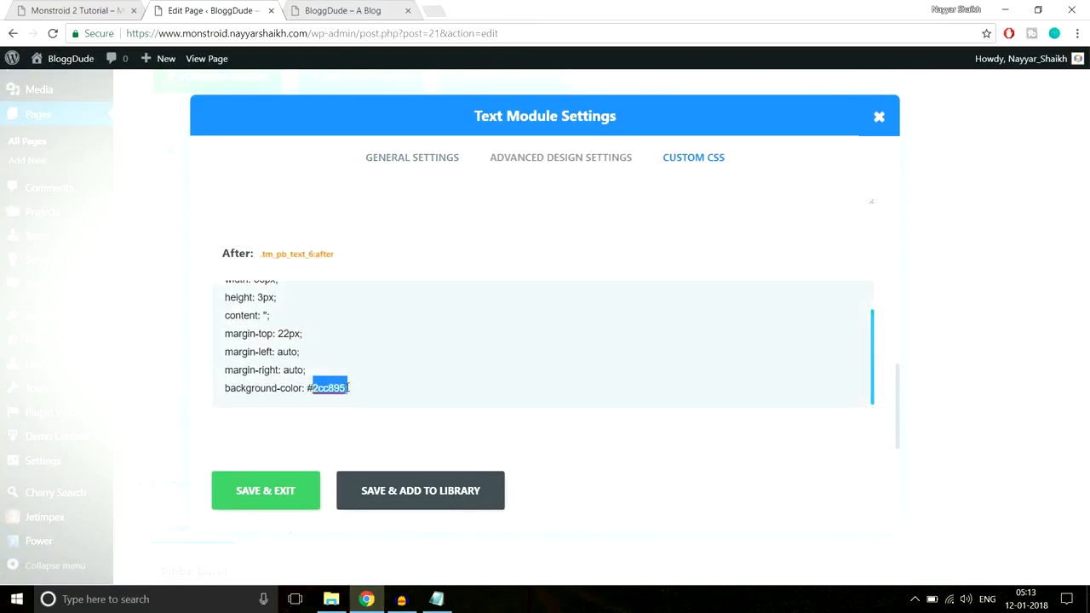
text(ffff)
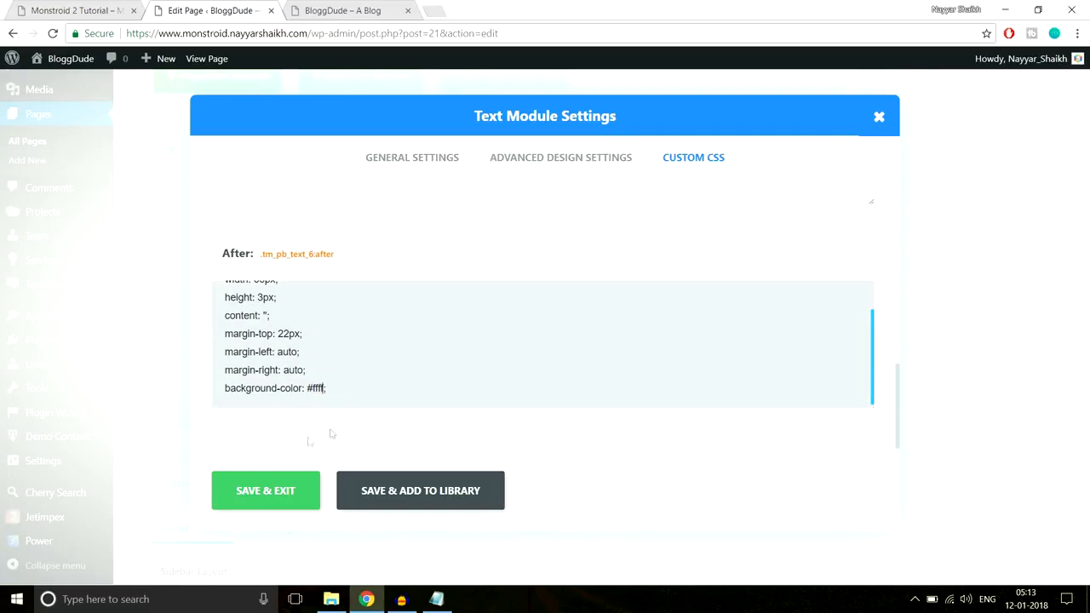
click(274, 489)
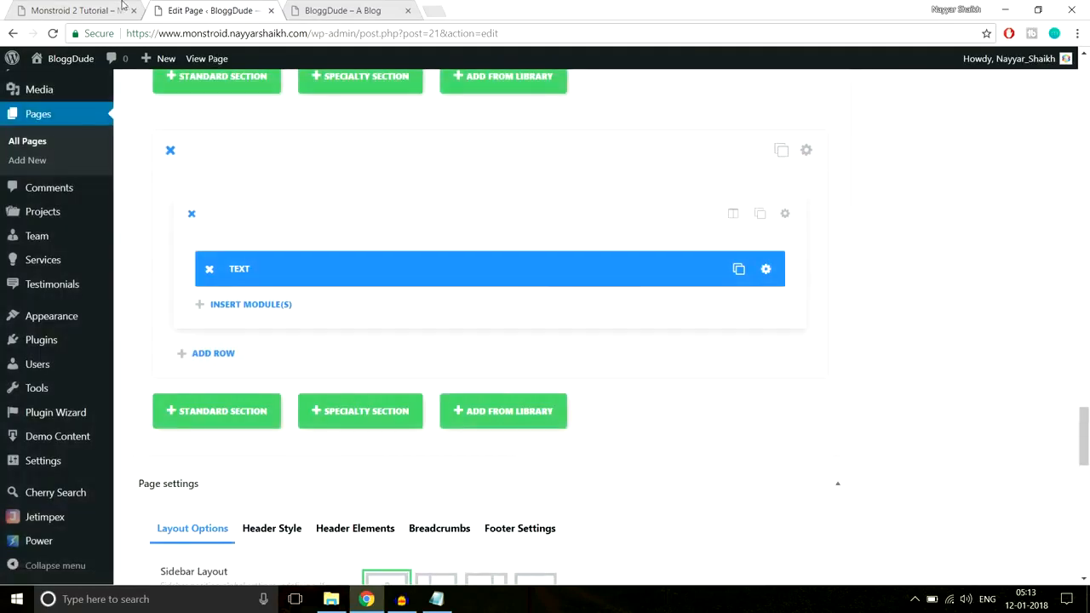
Check the demo's spacing, insert a Divider module below the Text module with a 40px top custom margin, and save it
click(77, 10)
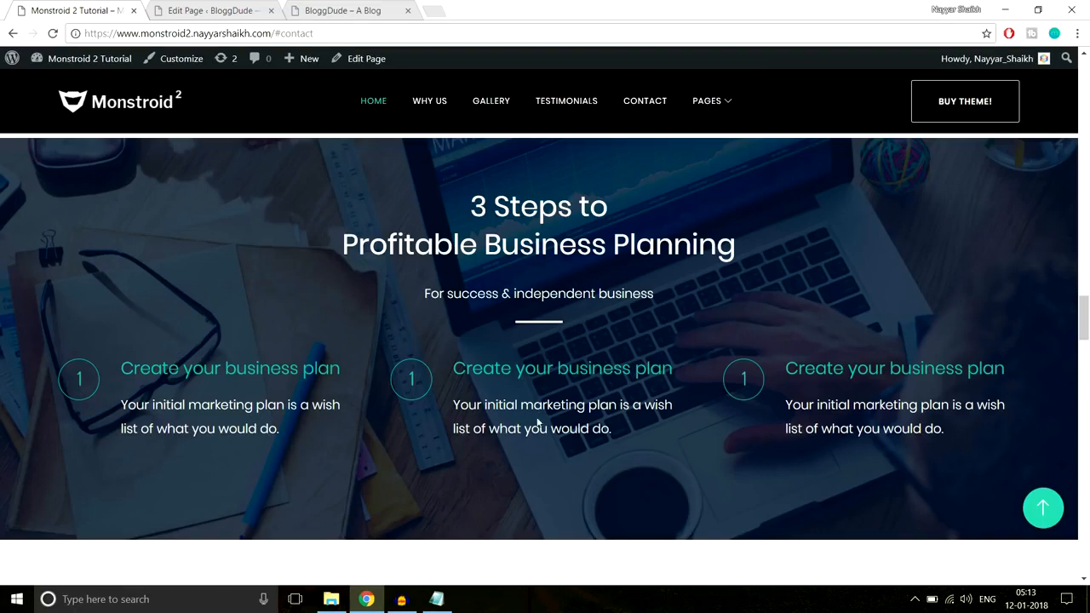
click(217, 10)
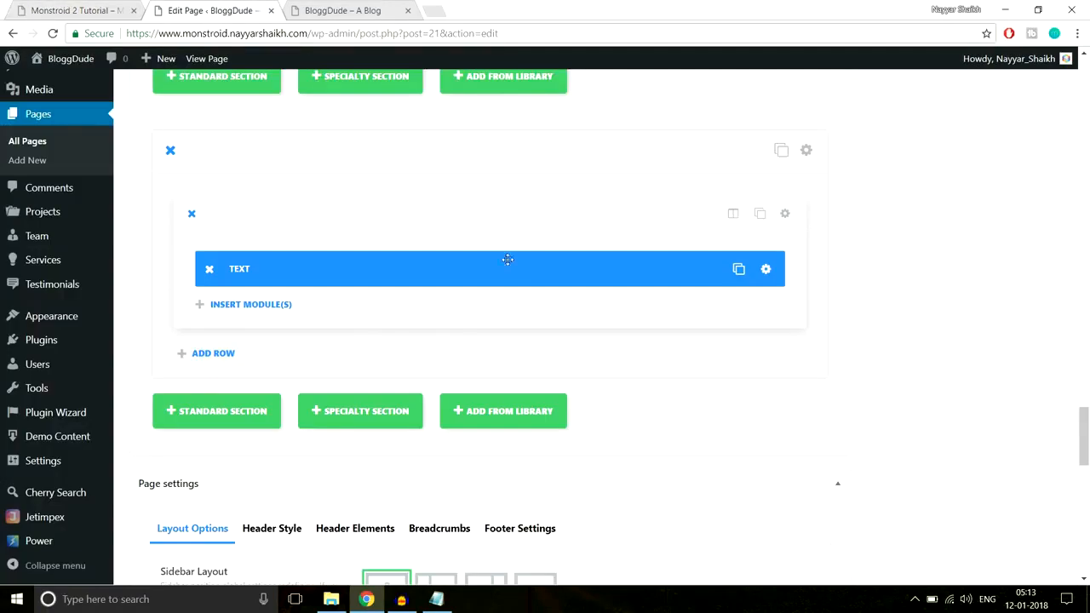
click(288, 309)
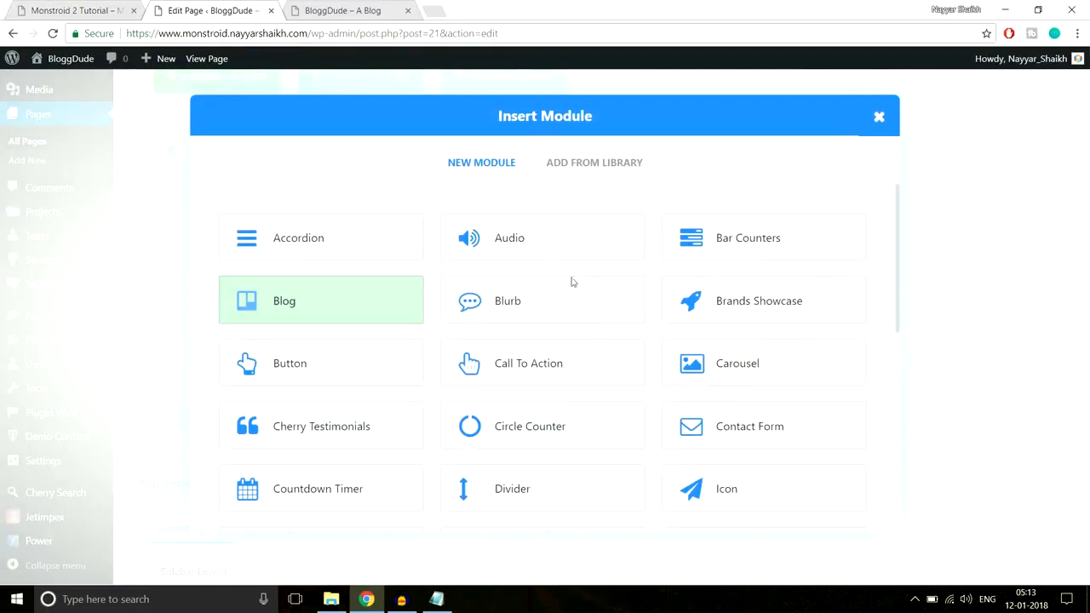
click(517, 494)
click(565, 155)
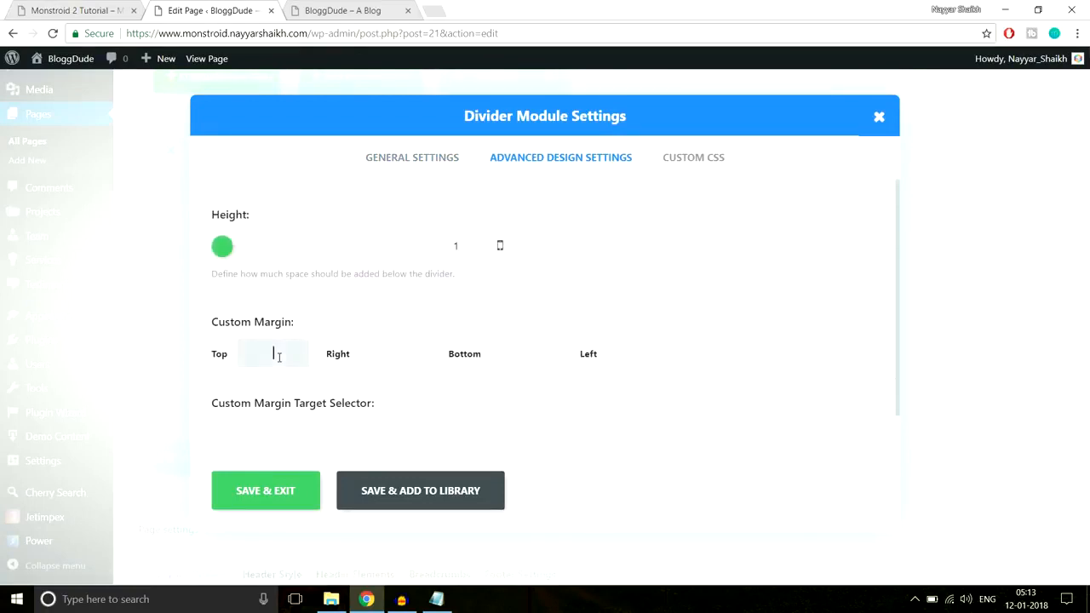
click(277, 356)
text(40px)
click(256, 491)
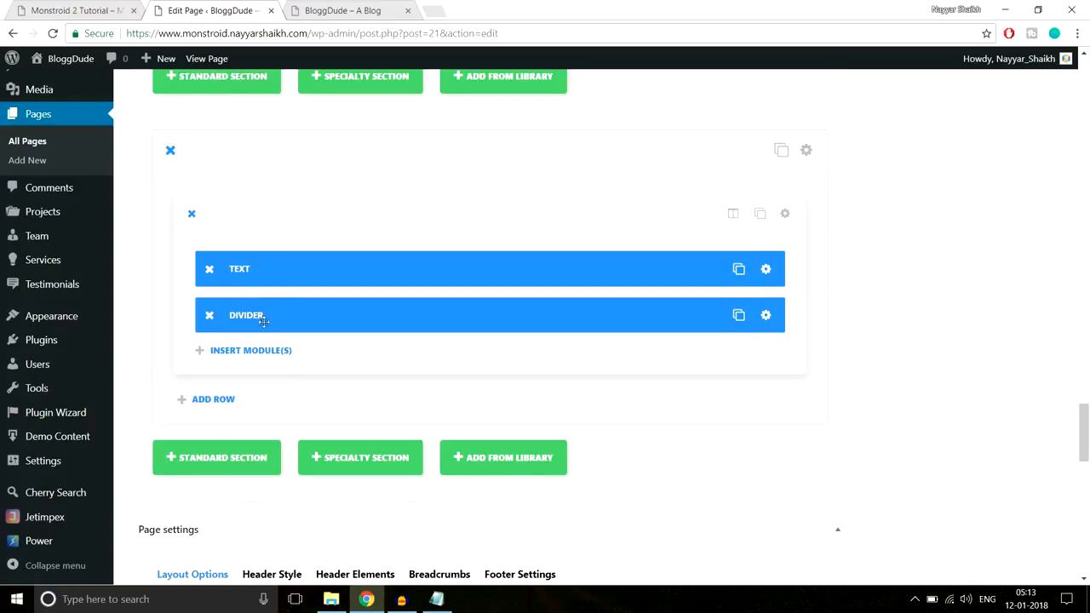
Check the demo's step columns and add a row with three 1/3 columns below the Text and Divider row
click(98, 9)
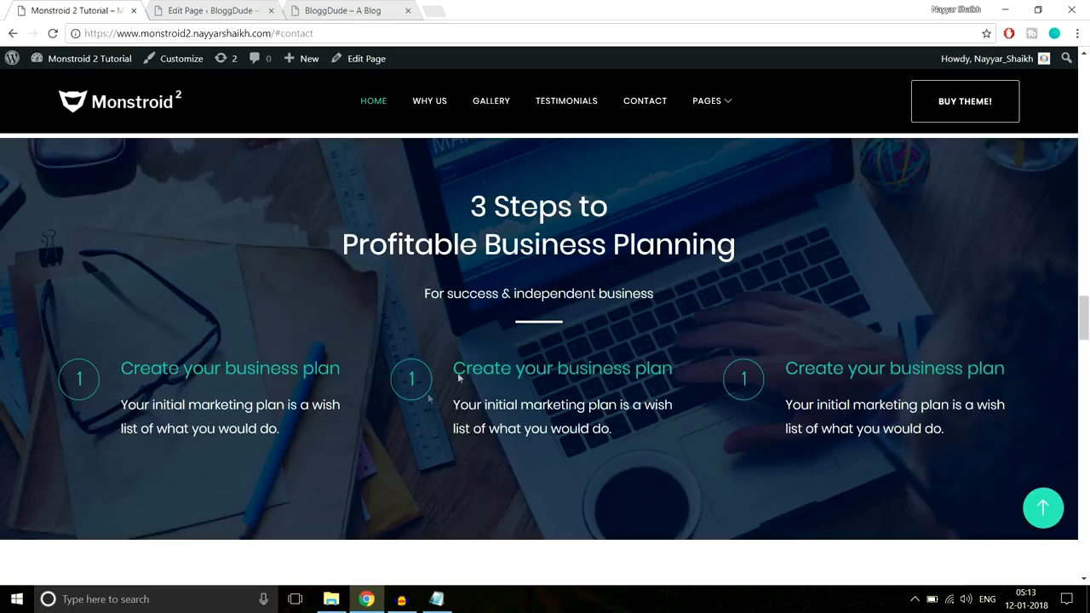
click(262, 4)
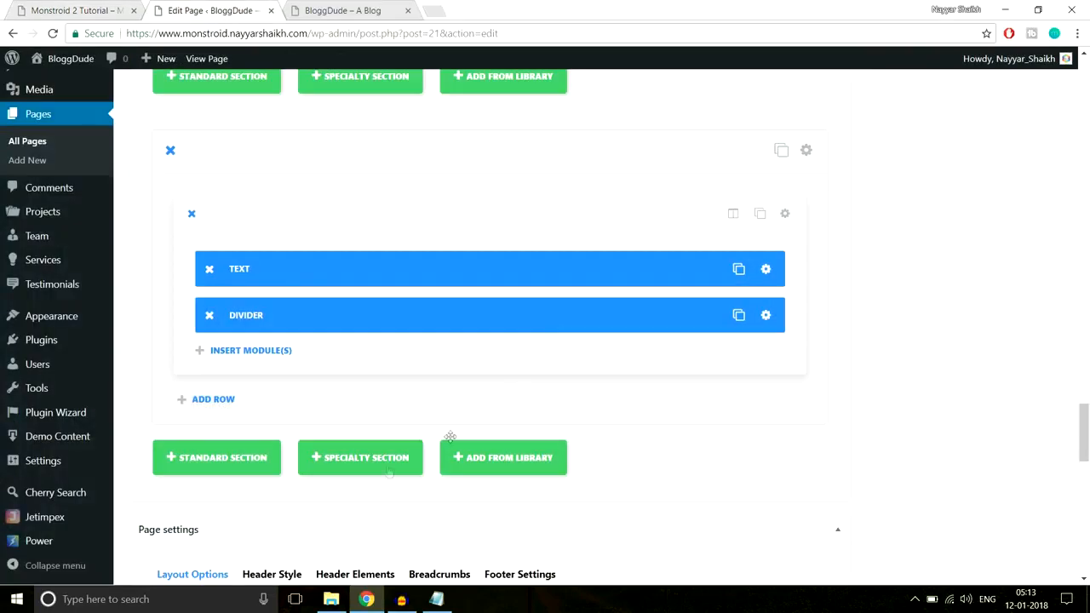
click(248, 354)
scroll(292, 406, down, 3)
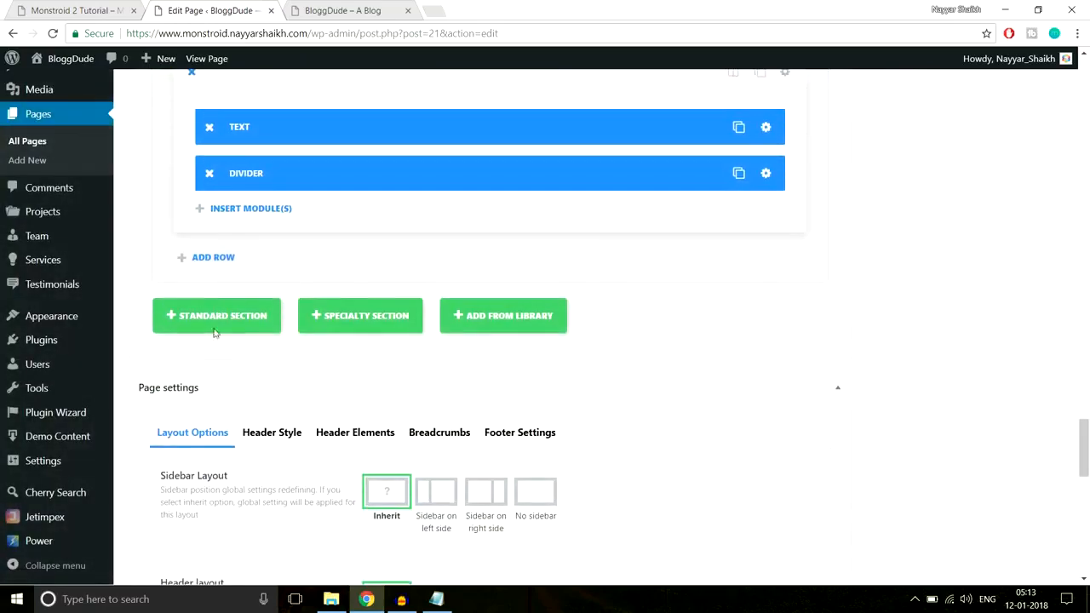
click(206, 258)
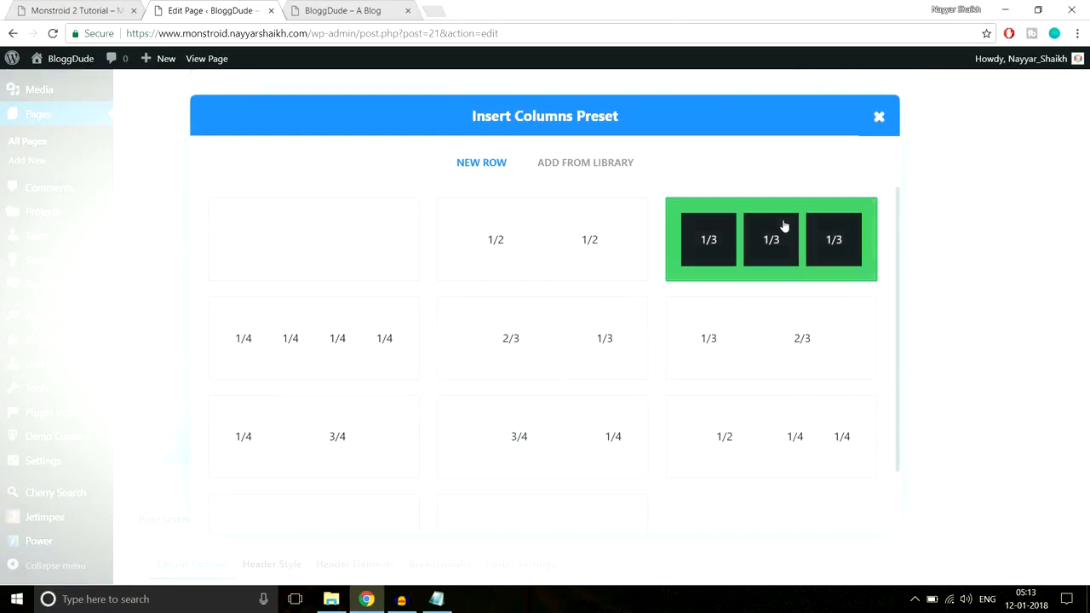
click(784, 226)
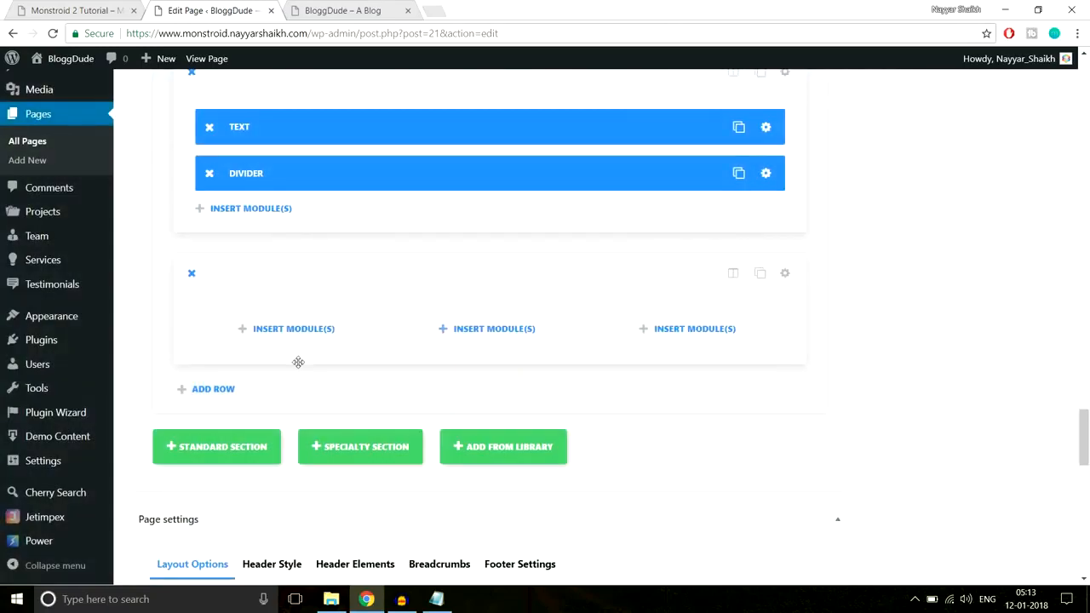
Insert a Blurb module in the new row's first column and paste the demo's "Create your business plan" heading as its title
click(302, 333)
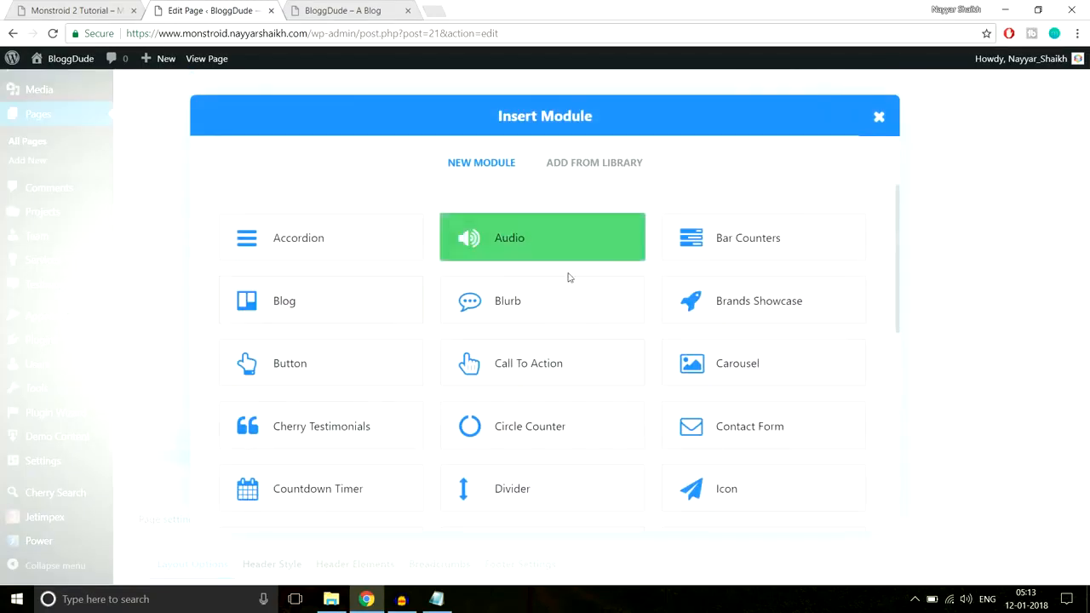
click(489, 312)
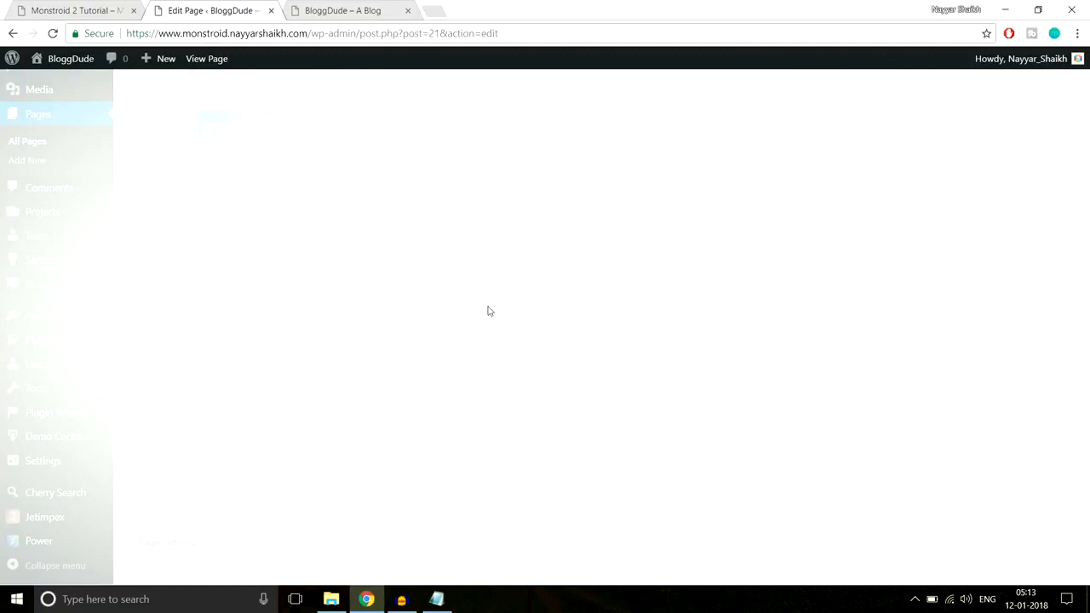
click(111, 15)
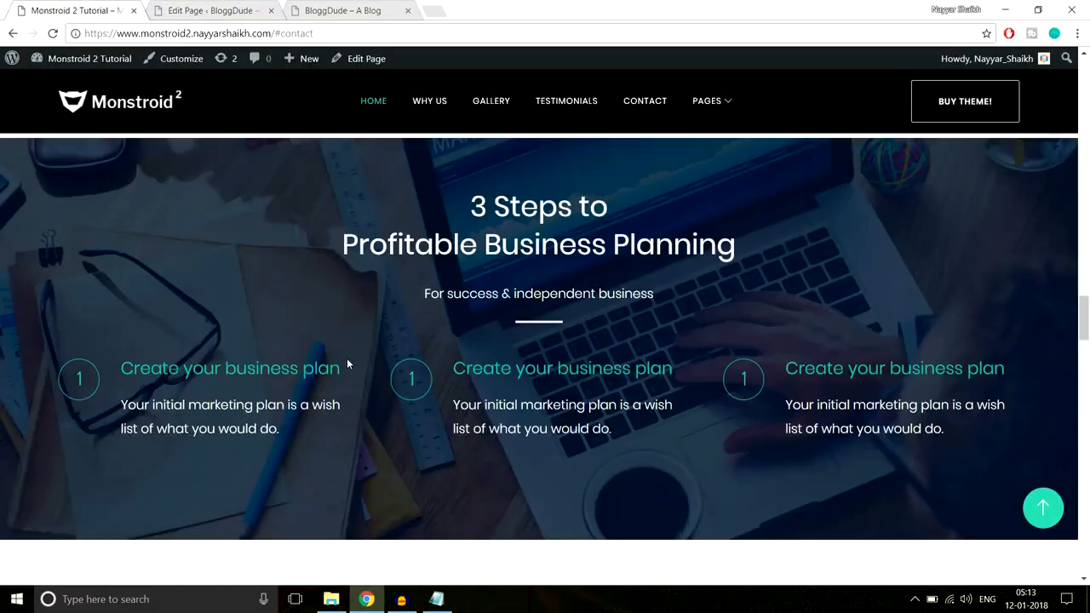
drag(297, 366, 119, 367)
key(ctrl+c)
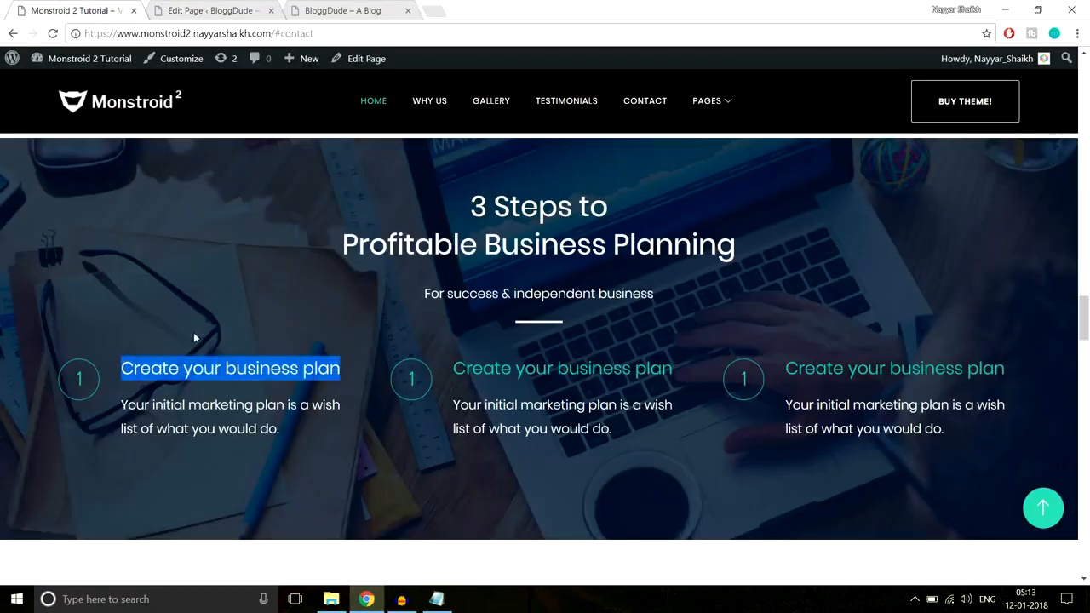
click(349, 339)
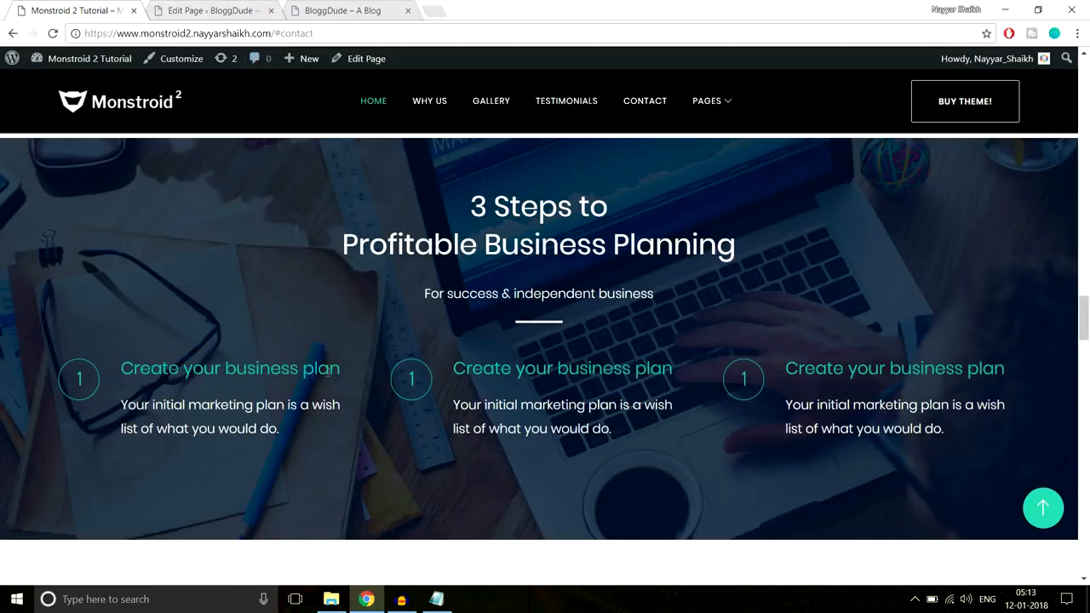
click(194, 9)
key(ctrl+v)
Enable the Use Icon option for the Blurb module
scroll(664, 290, down, 2)
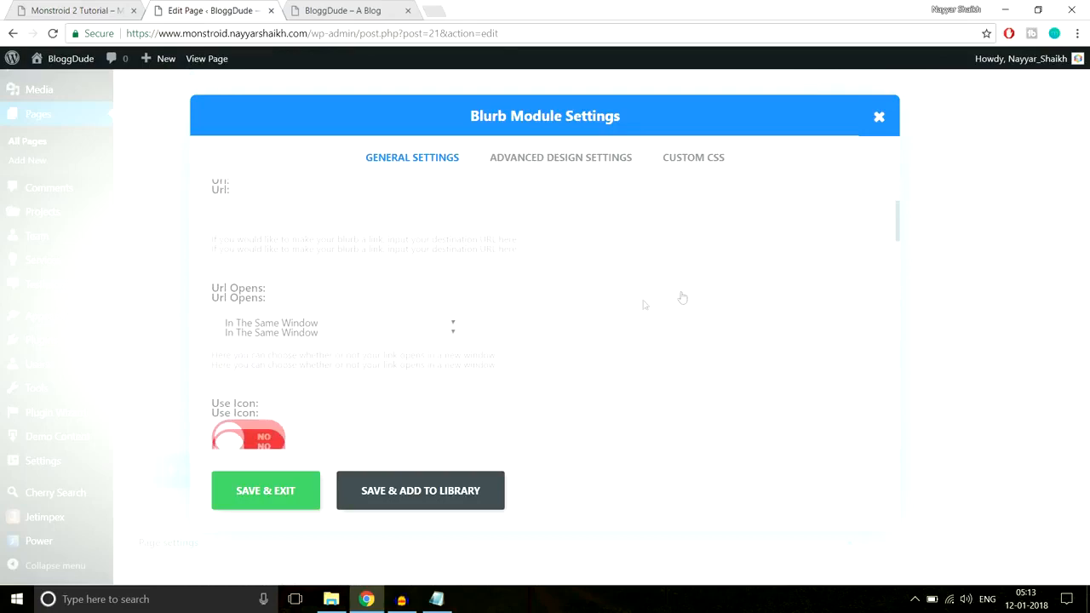
scroll(414, 240, down, 2)
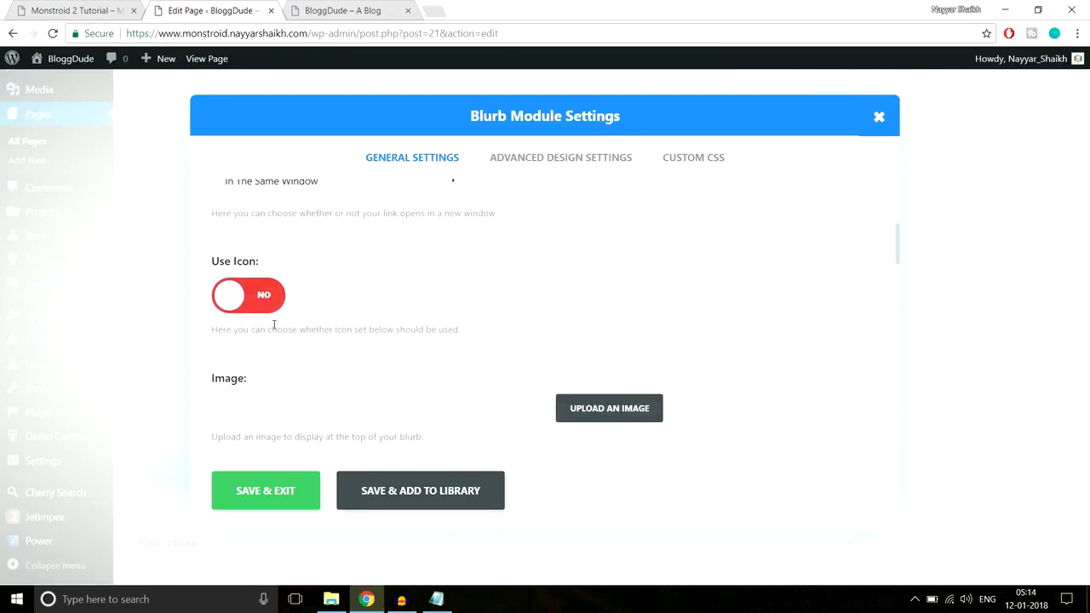
click(258, 307)
scroll(786, 329, down, 2)
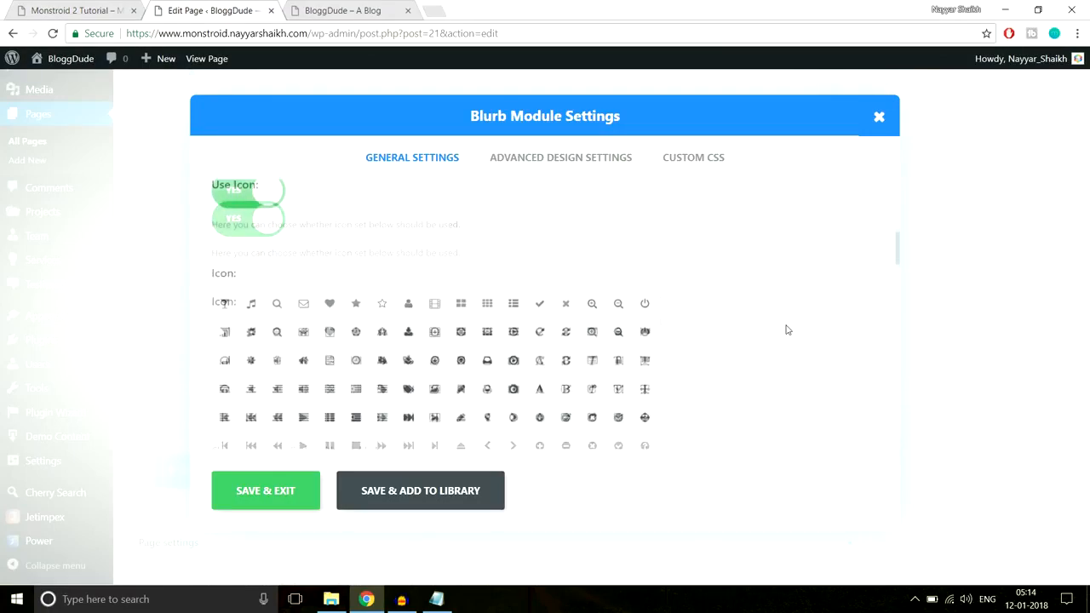
Check the demo's numbered icon and choose the number 1 from the Blurb module's icon set
click(85, 10)
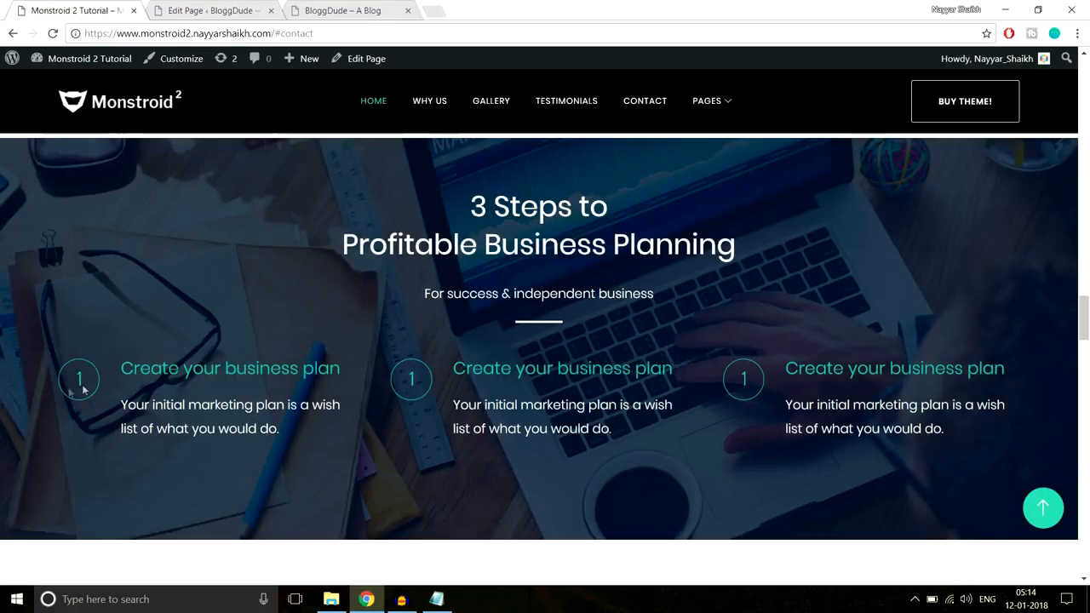
click(208, 10)
scroll(591, 333, down, 5)
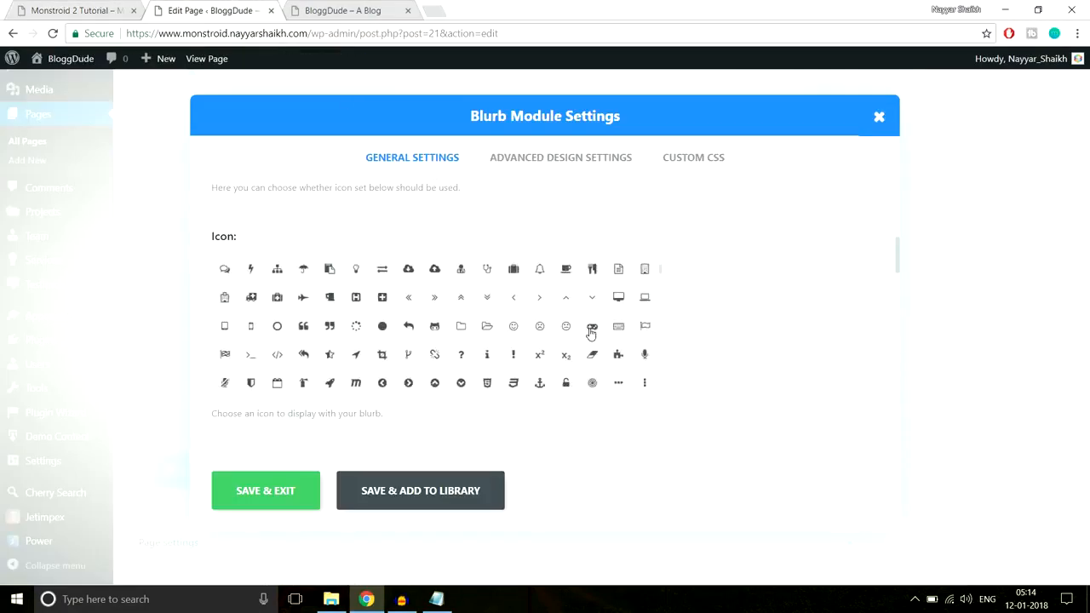
scroll(592, 333, down, 10)
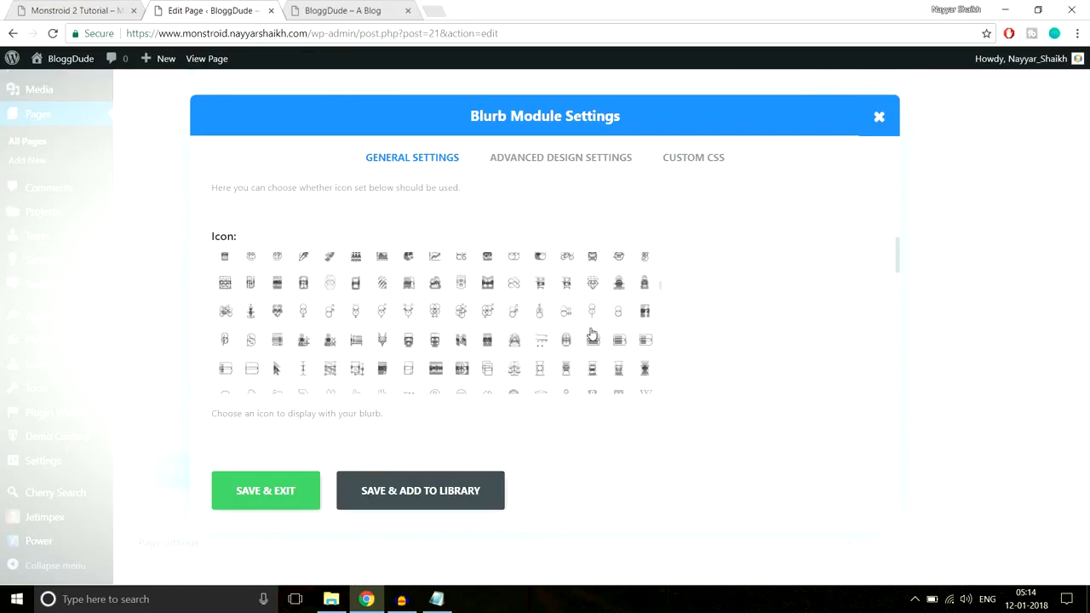
scroll(591, 333, down, 10)
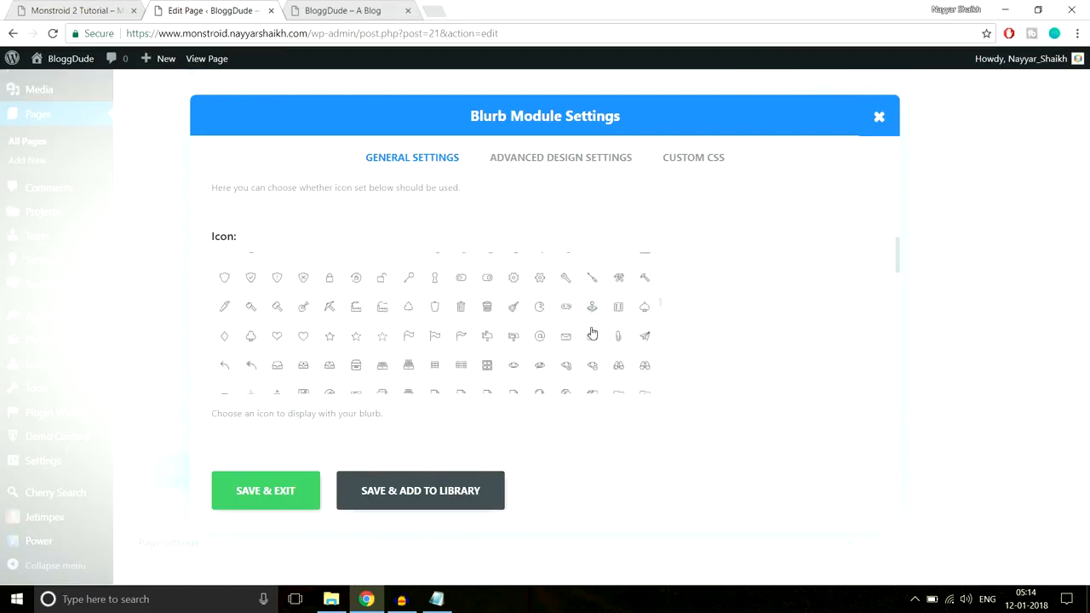
scroll(592, 333, down, 10)
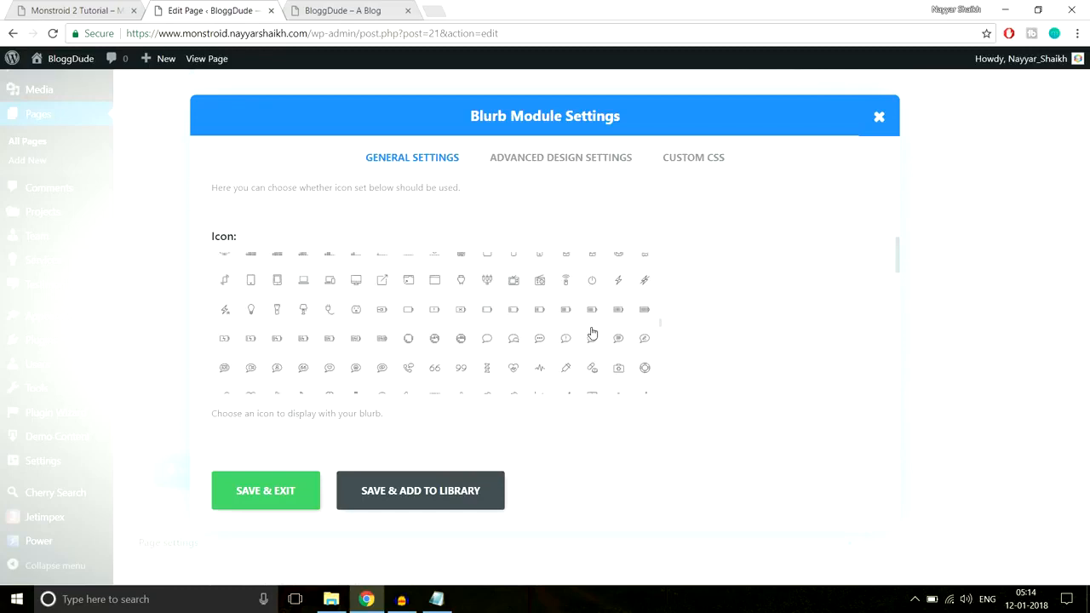
scroll(592, 332, down, 10)
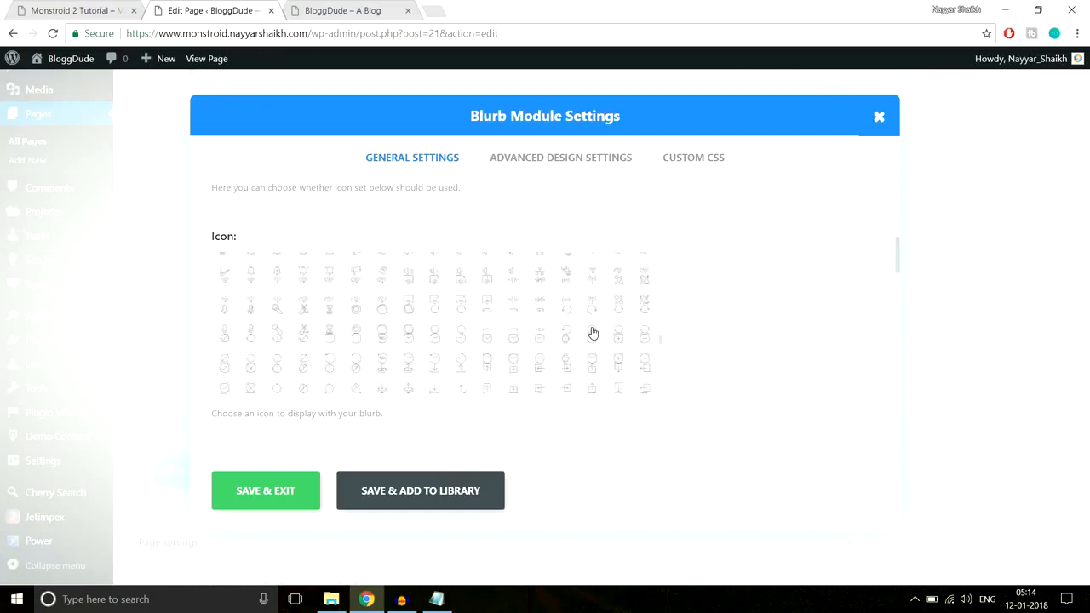
scroll(592, 332, down, 10)
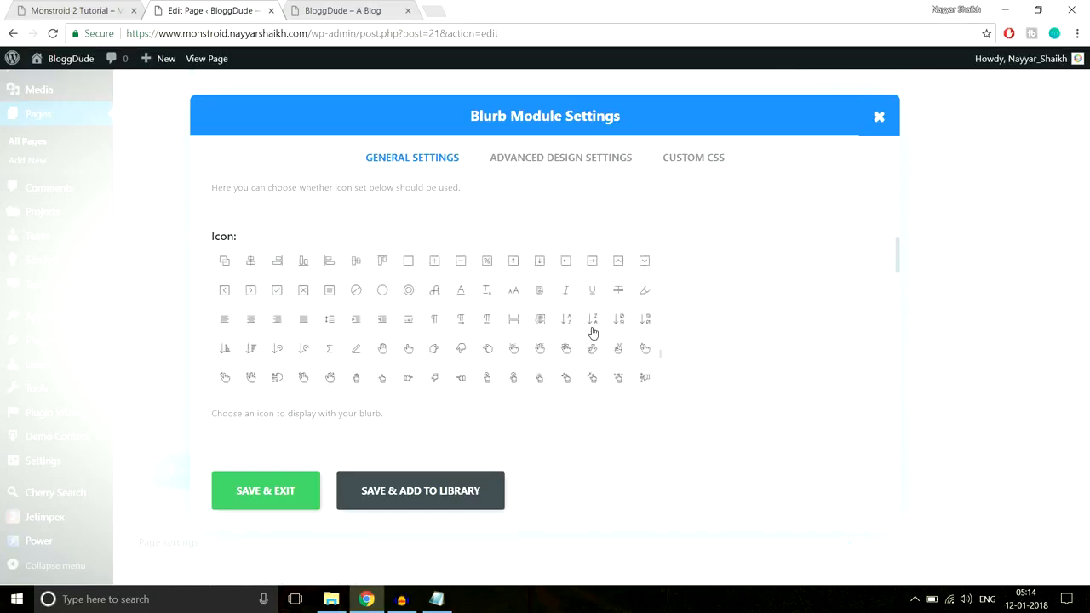
scroll(594, 334, down, 3)
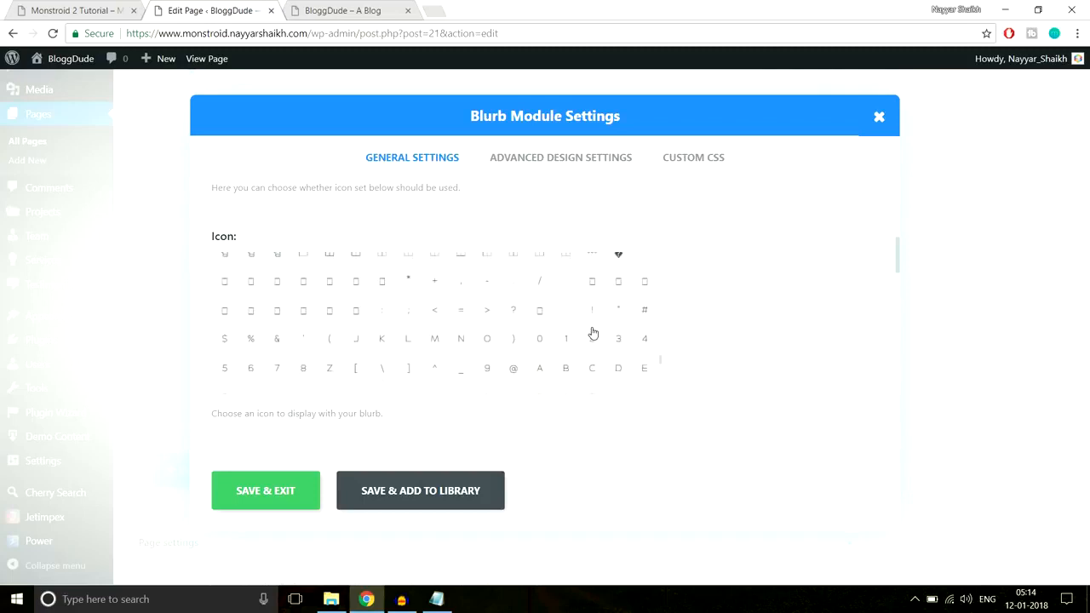
scroll(593, 326, down, 8)
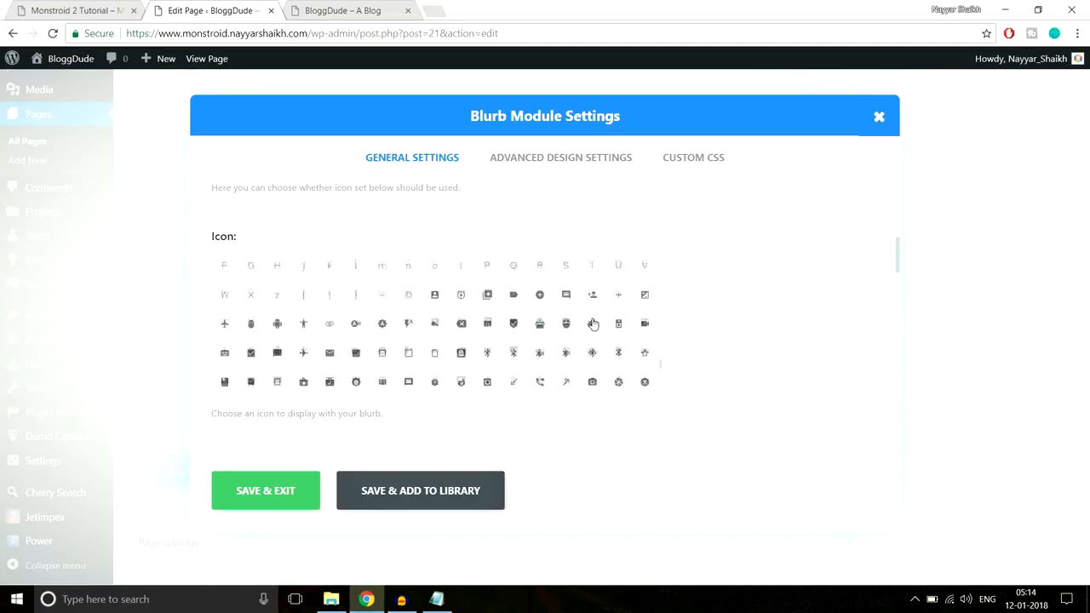
scroll(594, 325, up, 4)
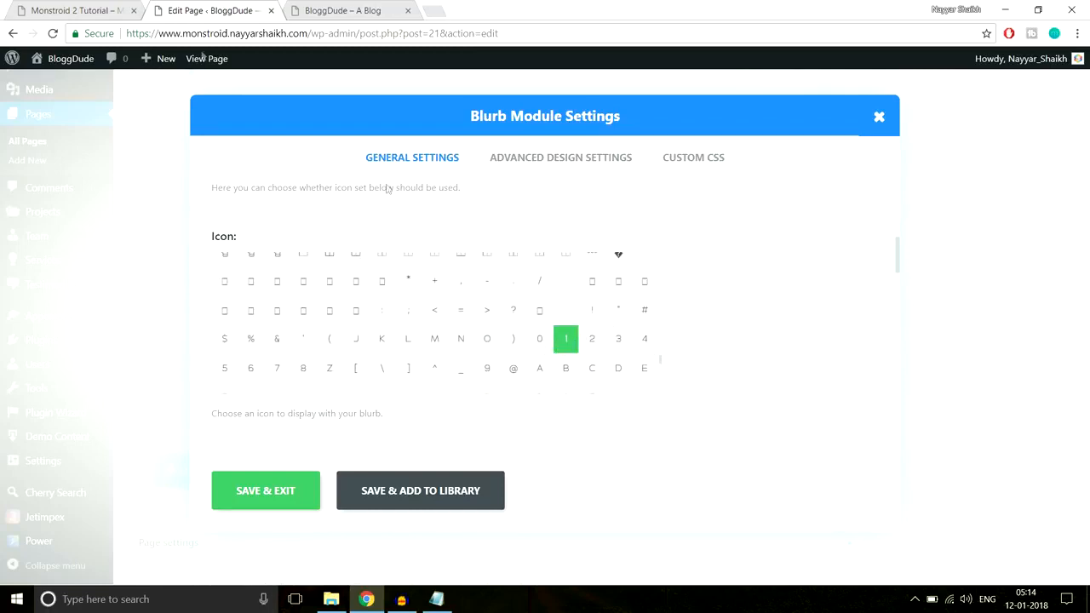
Compare the Blurb's icon settings with the demo's circled number and enable the Circle Icon option
click(43, 10)
click(204, 10)
scroll(759, 316, down, 2)
scroll(759, 316, down, 2)
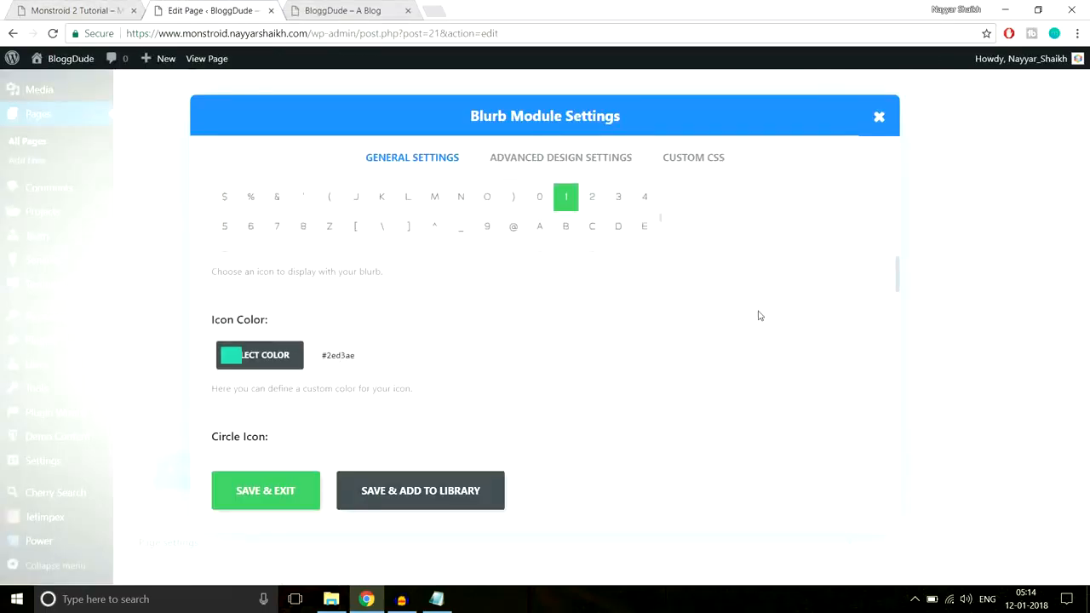
click(109, 10)
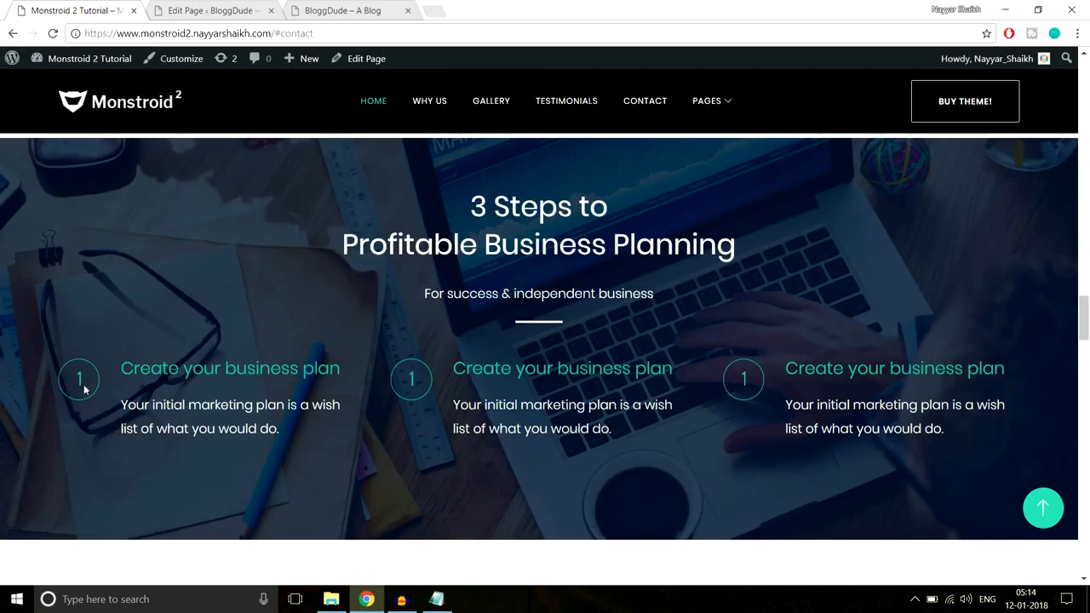
click(179, 10)
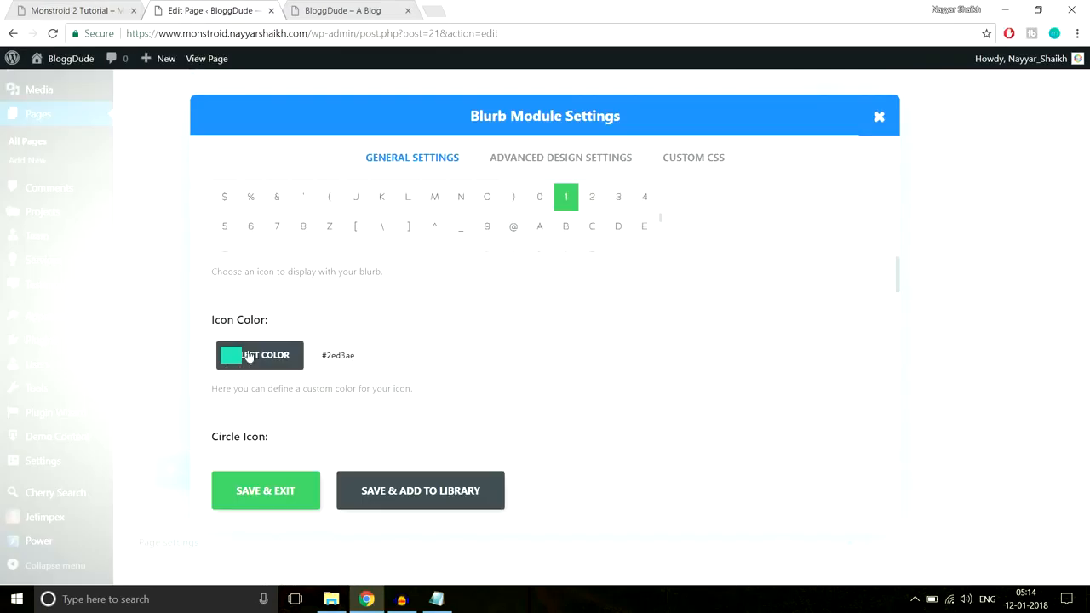
scroll(631, 333, down, 2)
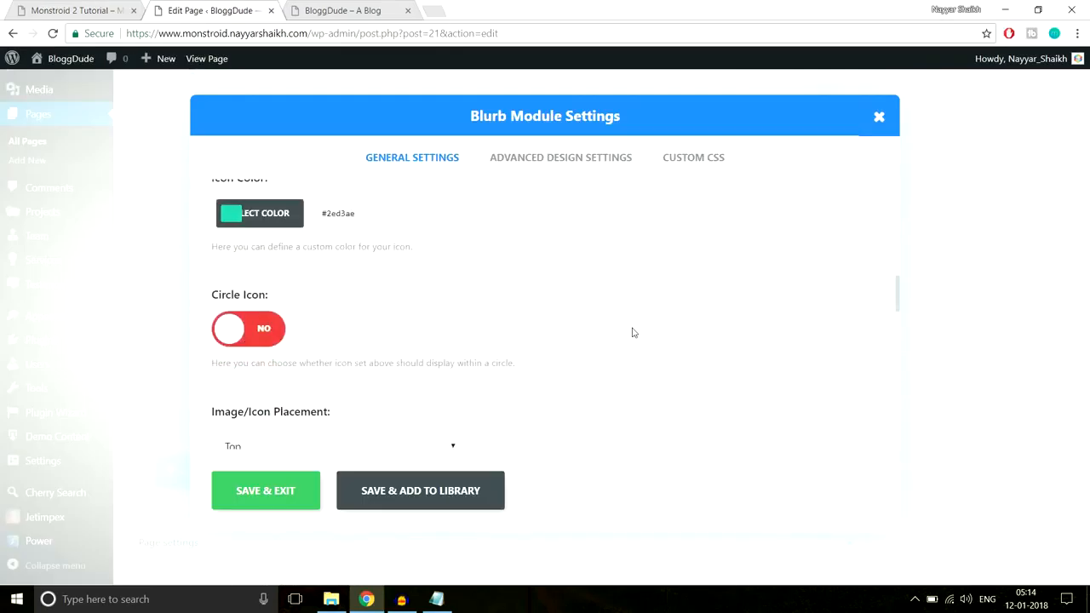
click(262, 337)
Make the Blurb icon's circle color fully transparent, rgba(0,0,0,0)
scroll(596, 314, down, 2)
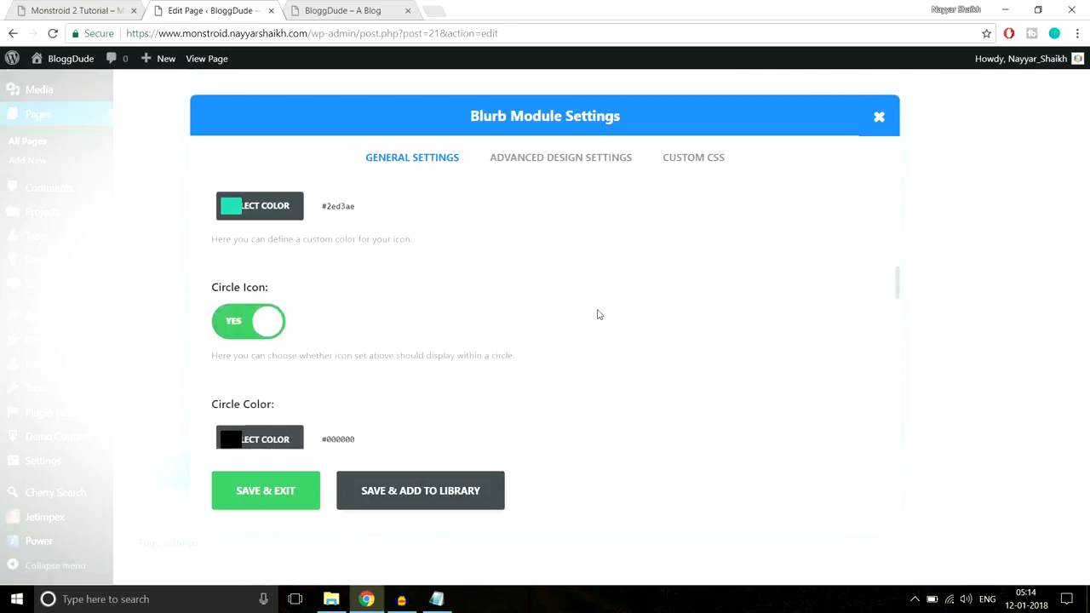
click(279, 310)
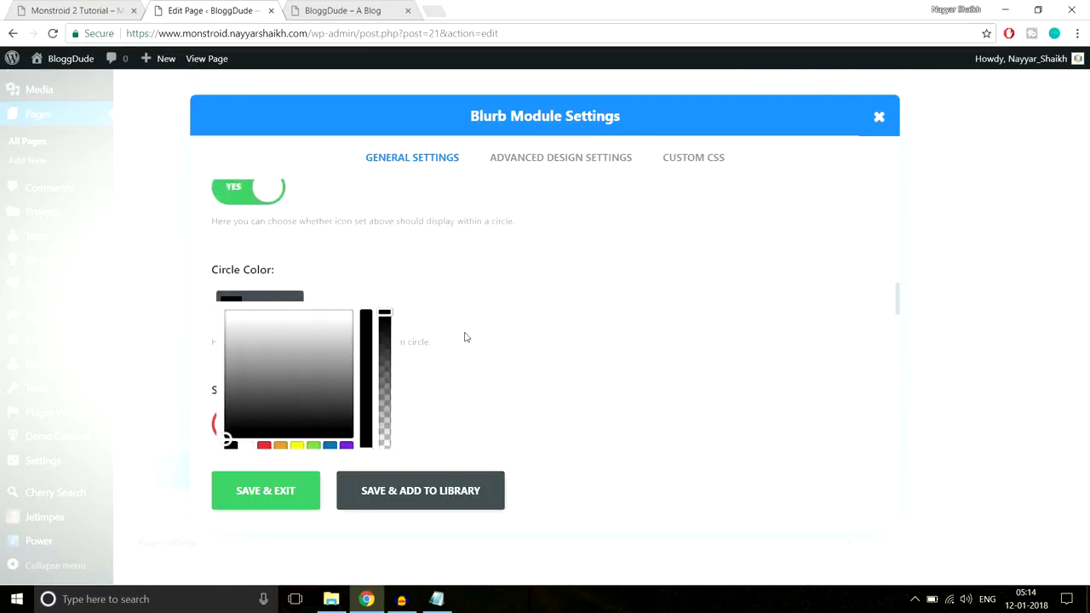
scroll(462, 336, down, 1)
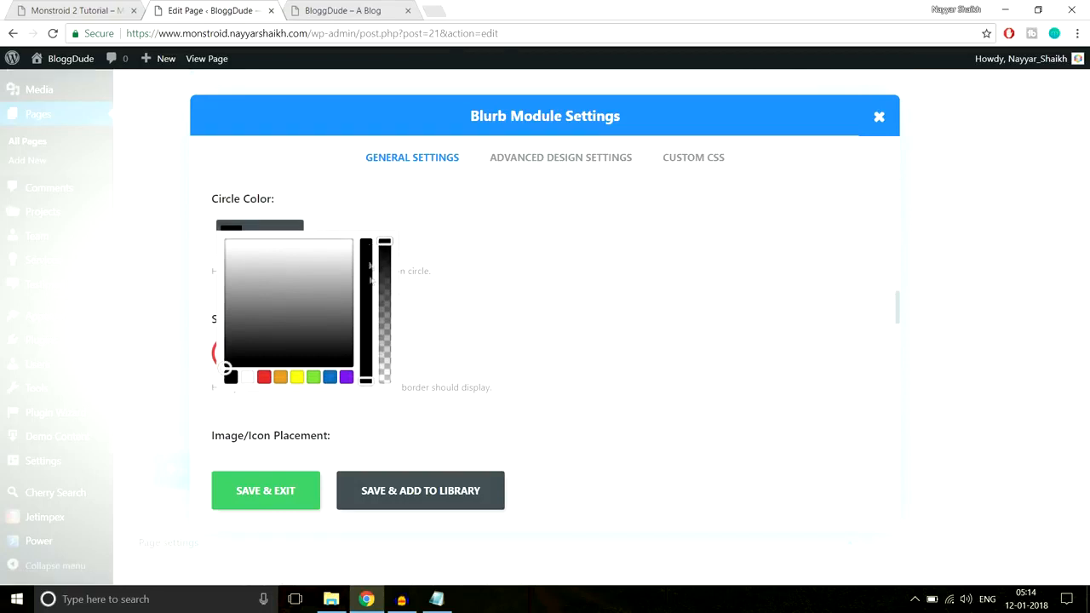
drag(385, 241, 394, 406)
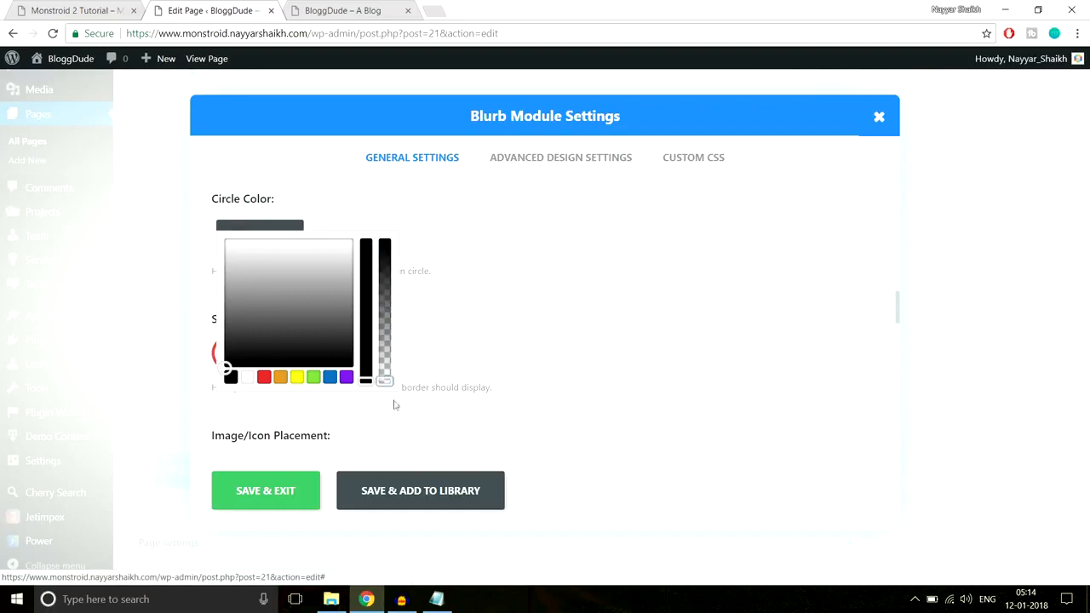
click(473, 338)
Check the demo's circled number and enable the Show Circle Border option for the Blurb icon
click(79, 7)
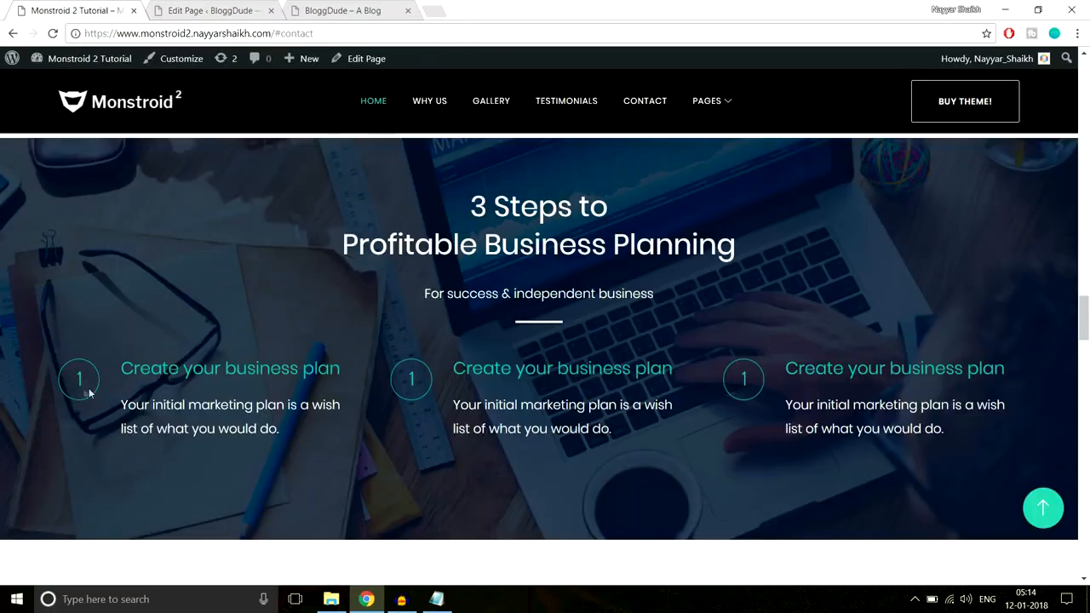
click(200, 10)
scroll(491, 231, down, 1)
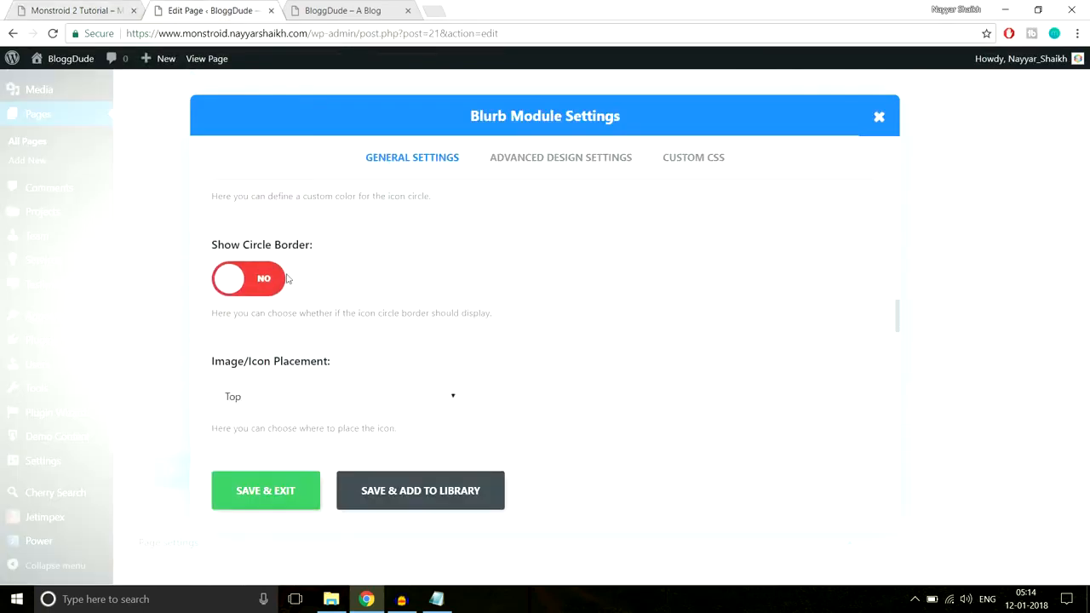
click(263, 282)
scroll(436, 292, down, 1)
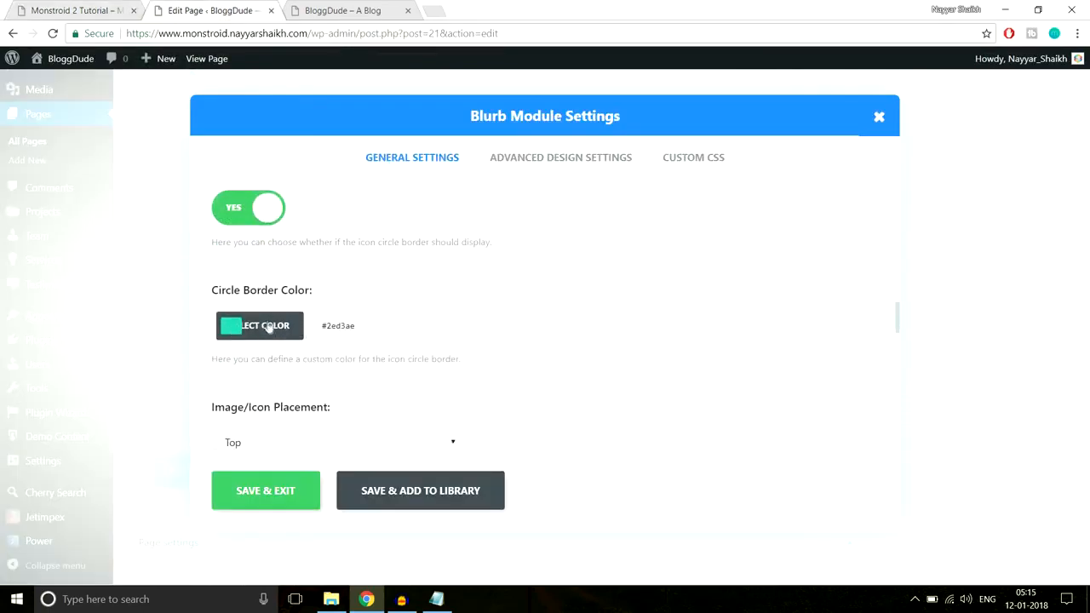
Compare the Blurb's circle border color with the circled numbers on the demo page
click(85, 10)
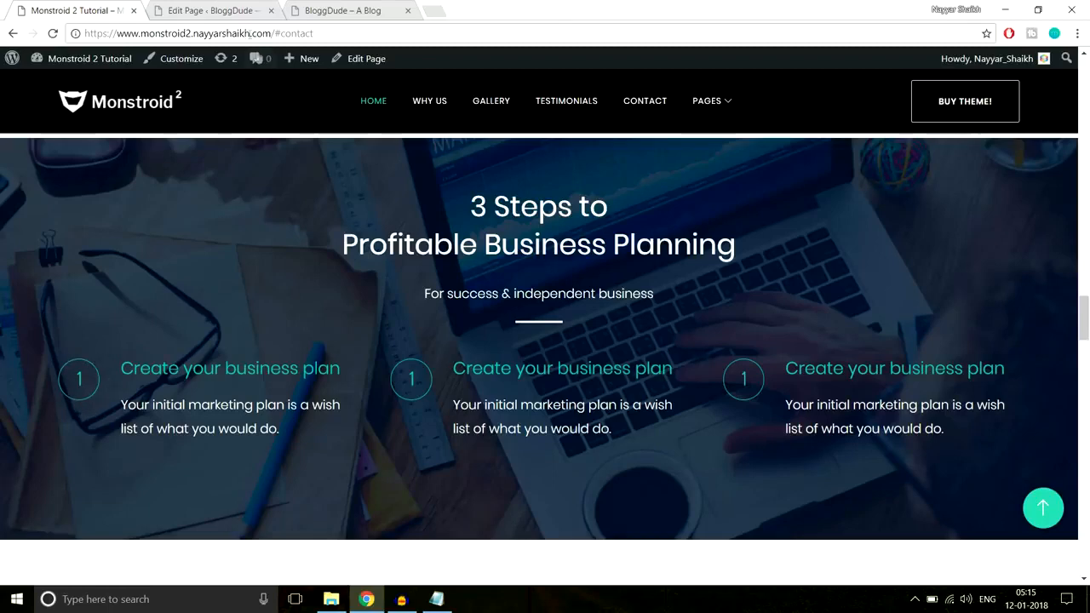
click(182, 7)
click(314, 329)
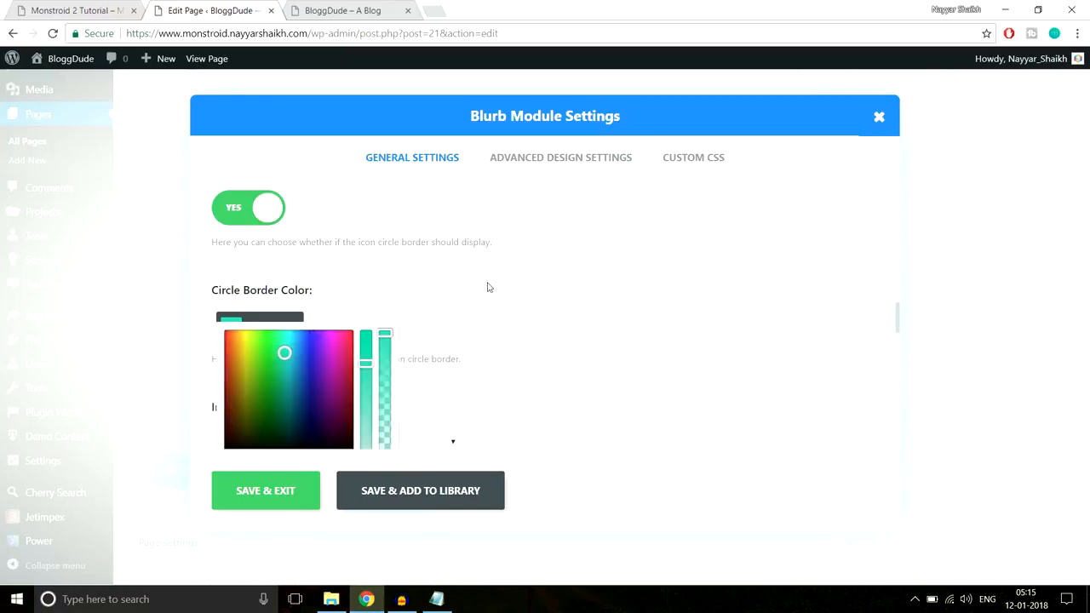
click(85, 17)
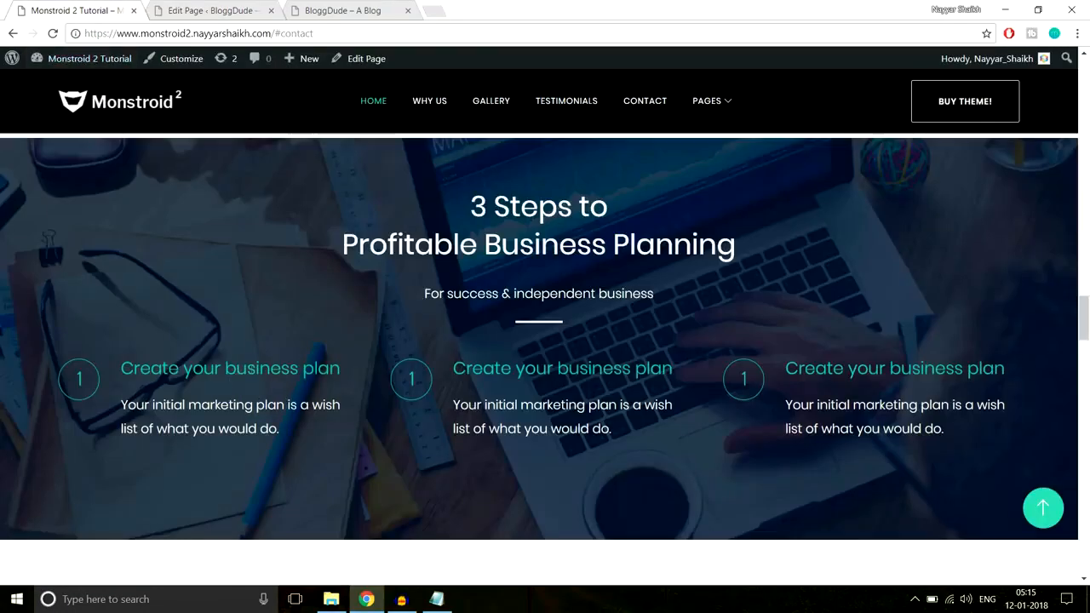
click(230, 8)
Copy the demo text "Your initial marketing plan is a wish list of what you would do." into the Blurb's content
scroll(506, 380, down, 5)
scroll(503, 382, down, 3)
scroll(367, 324, up, 2)
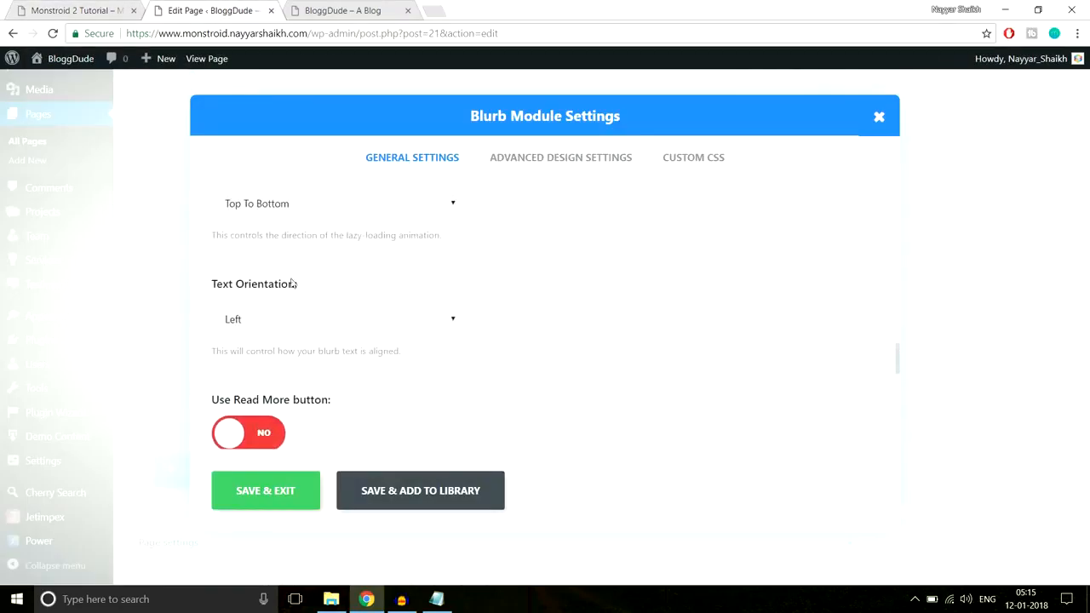
click(94, 12)
click(205, 10)
scroll(349, 291, down, 5)
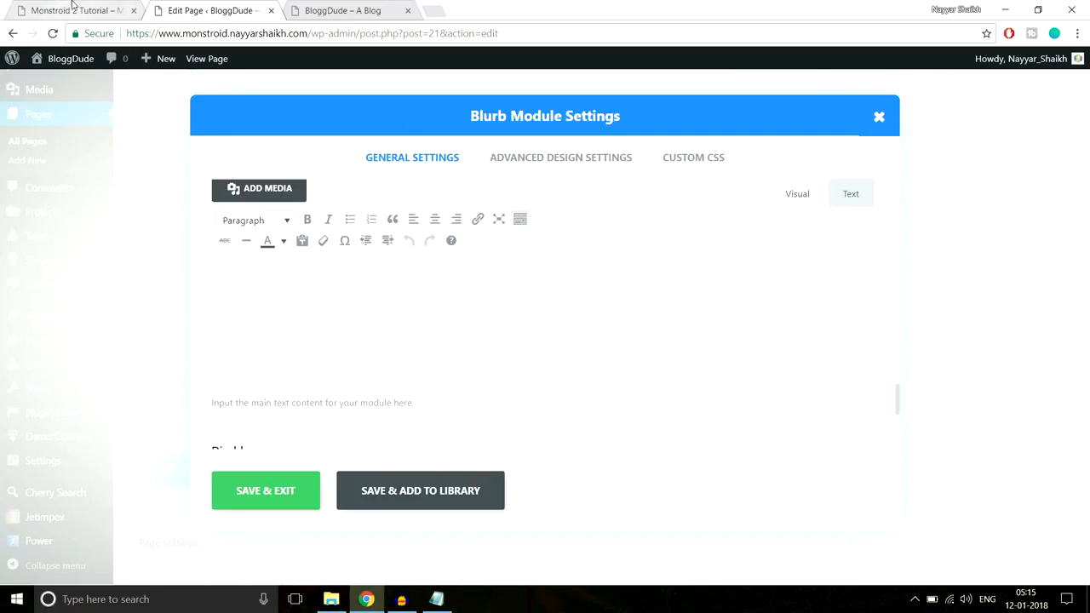
click(72, 7)
drag(154, 396, 123, 389)
key(ctrl+c)
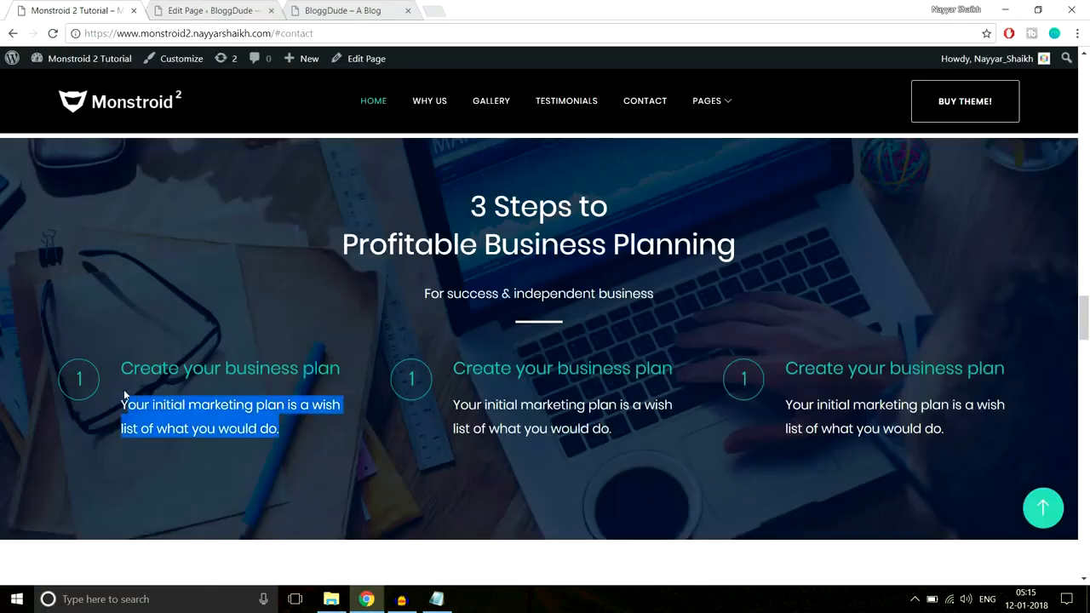
click(258, 7)
click(363, 338)
key(ctrl+v)
Reuse the icon color #2ed3ae as the Blurb's header text color and save the module
scroll(477, 353, up, 10)
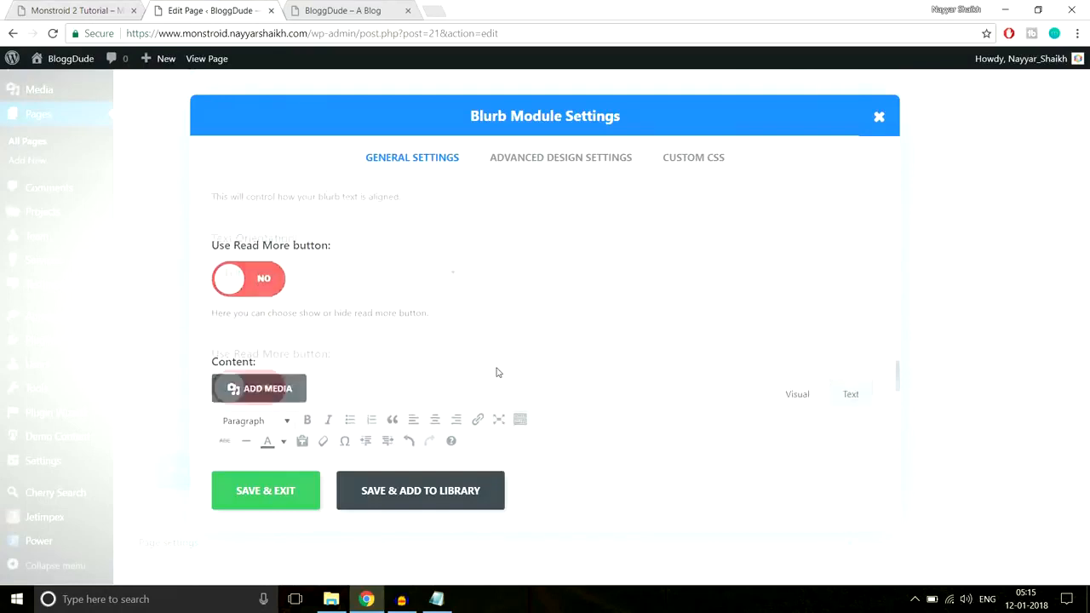
scroll(477, 367, up, 8)
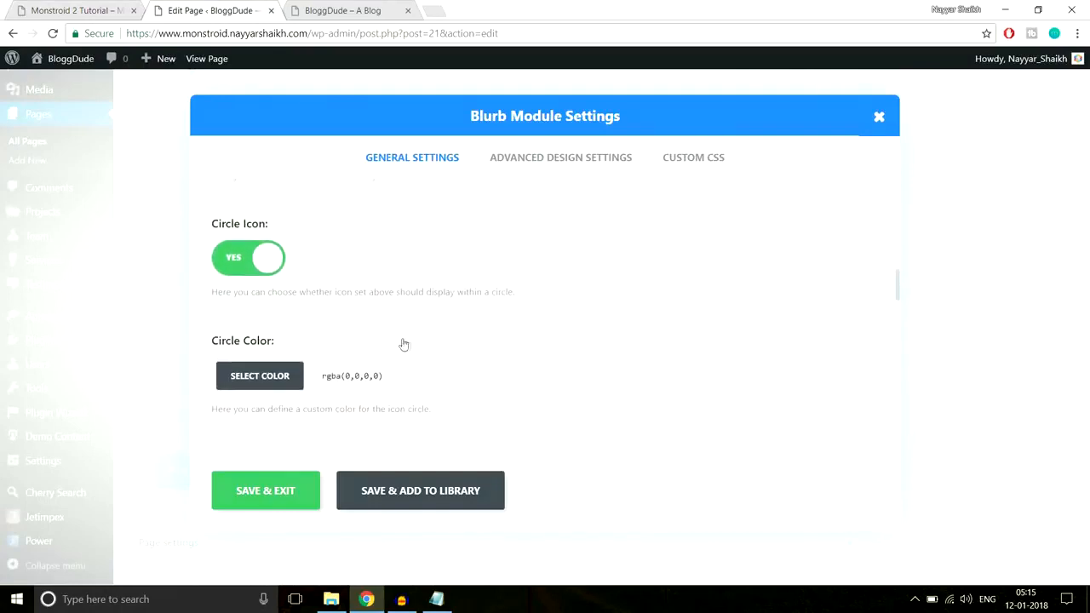
scroll(428, 363, down, 1)
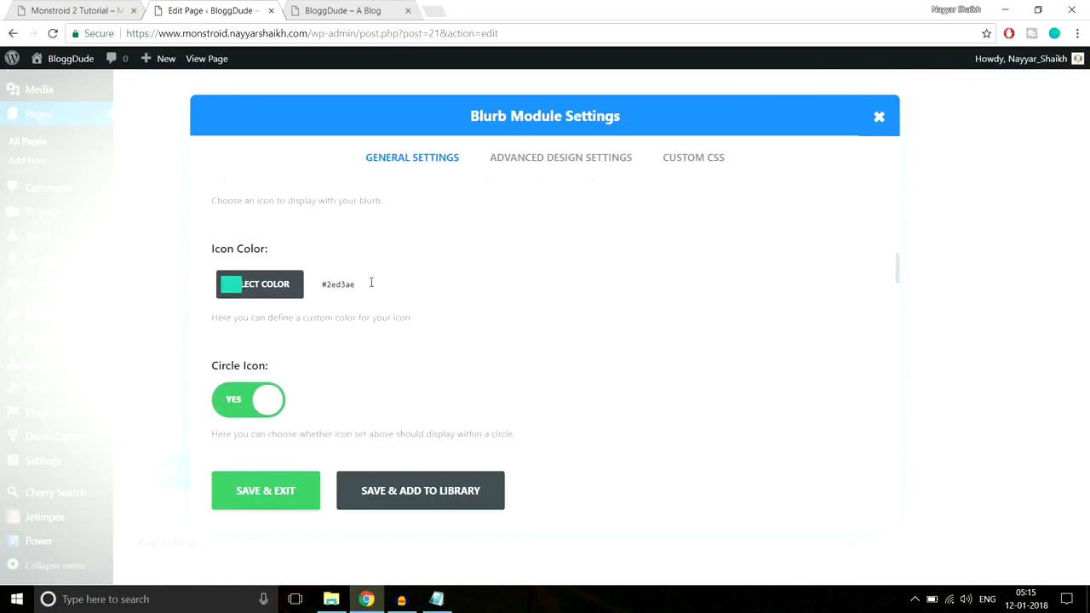
click(300, 286)
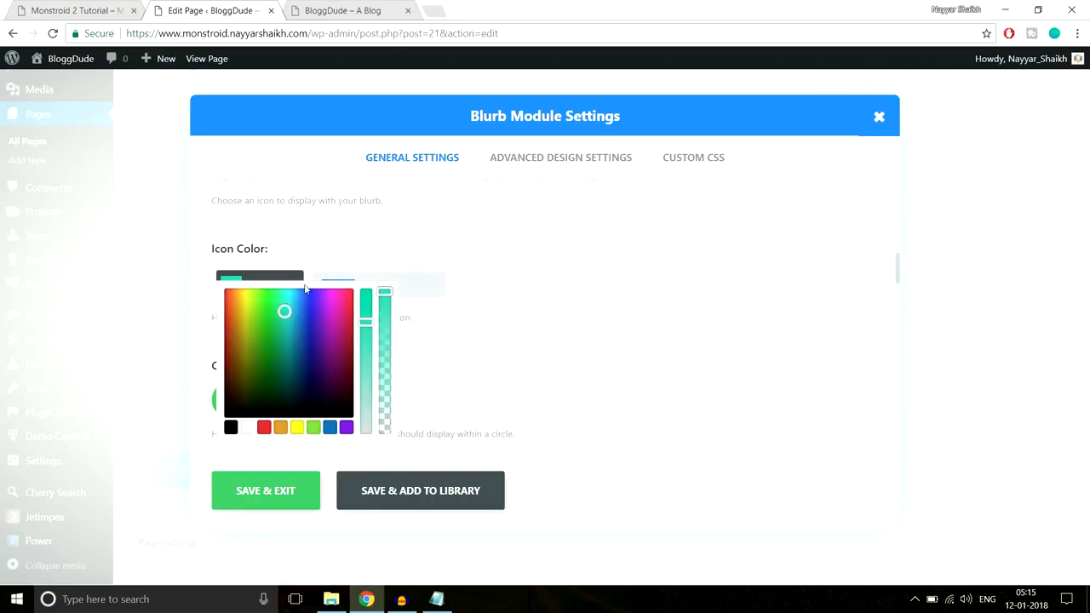
click(518, 171)
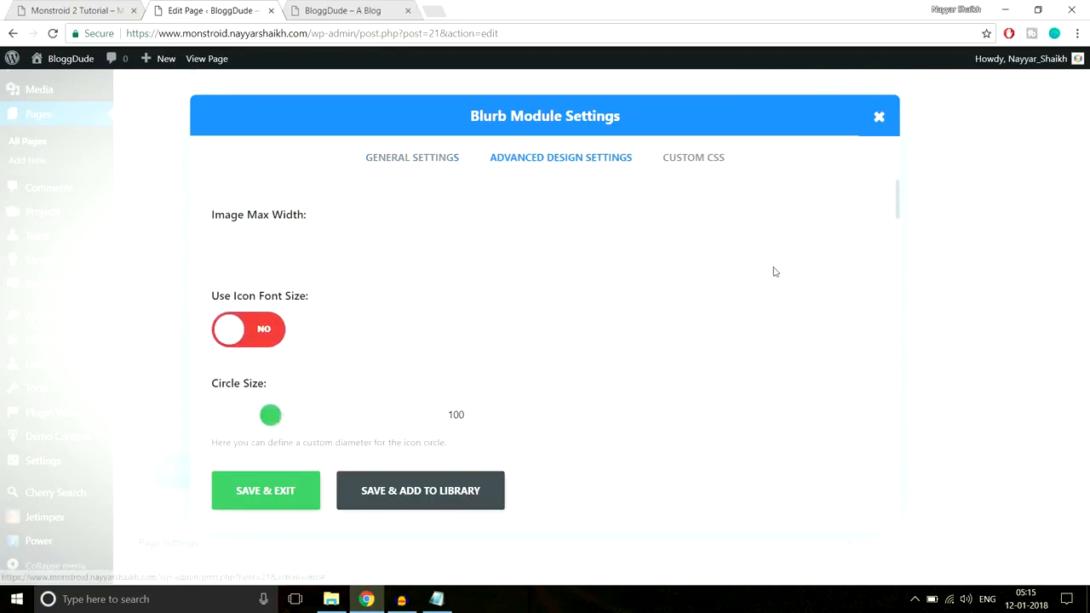
scroll(775, 271, down, 1)
scroll(777, 276, down, 5)
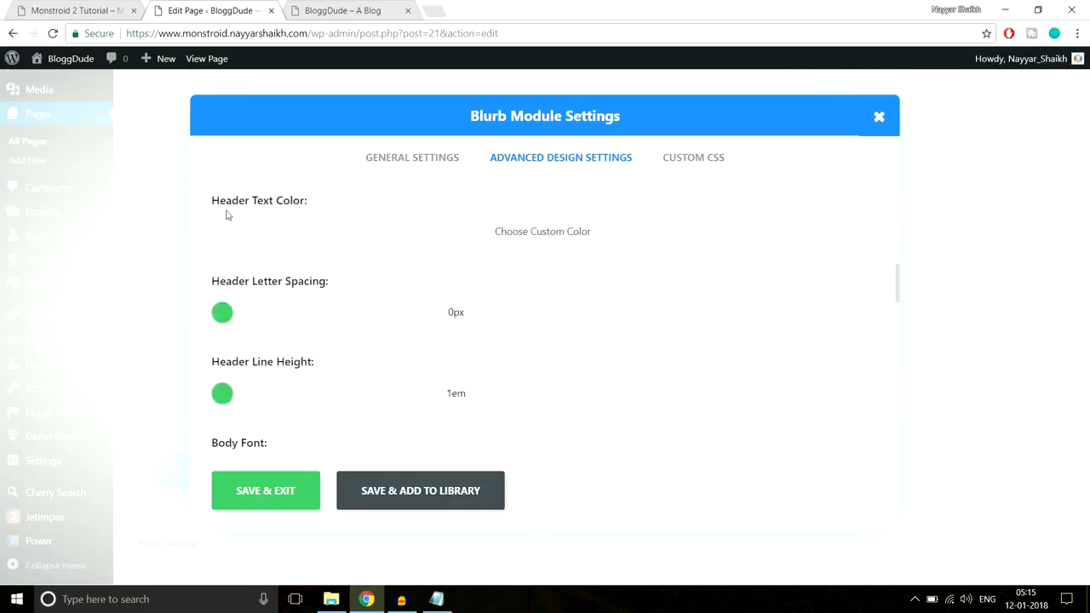
click(434, 233)
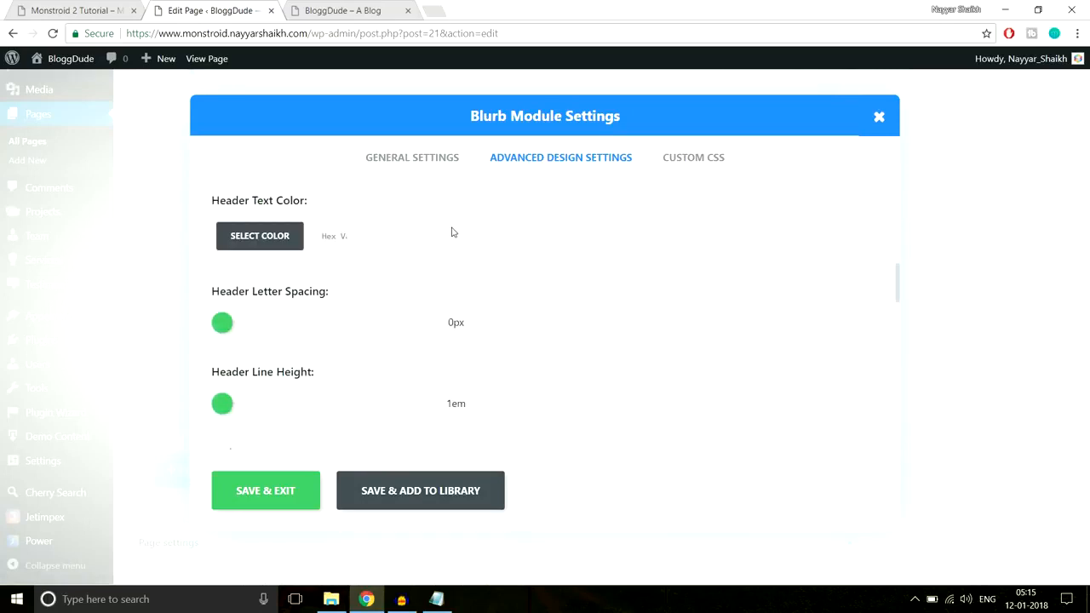
click(345, 238)
drag(387, 245, 400, 273)
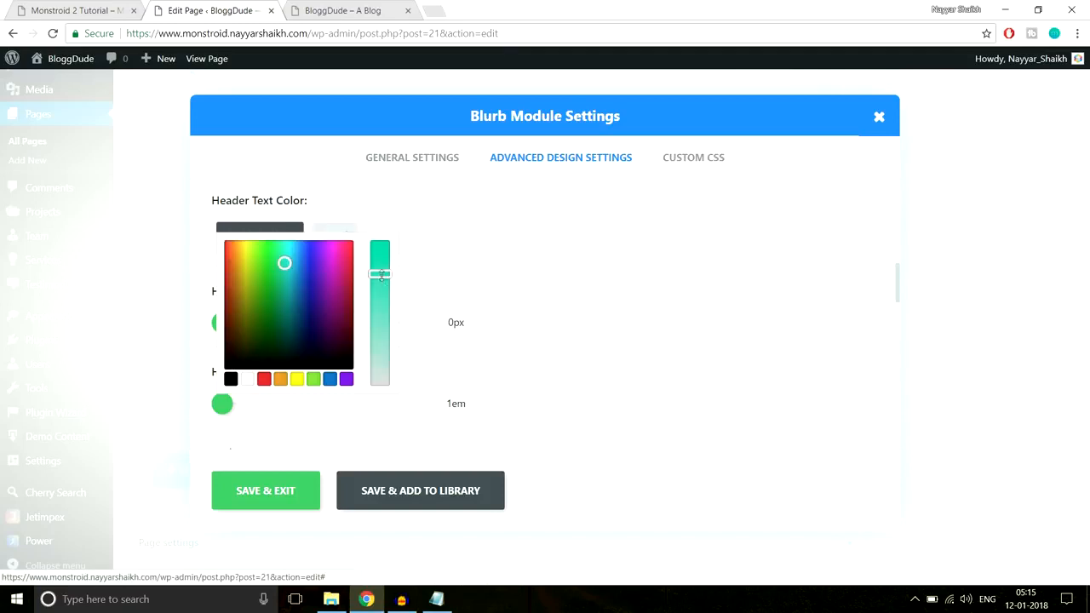
click(274, 496)
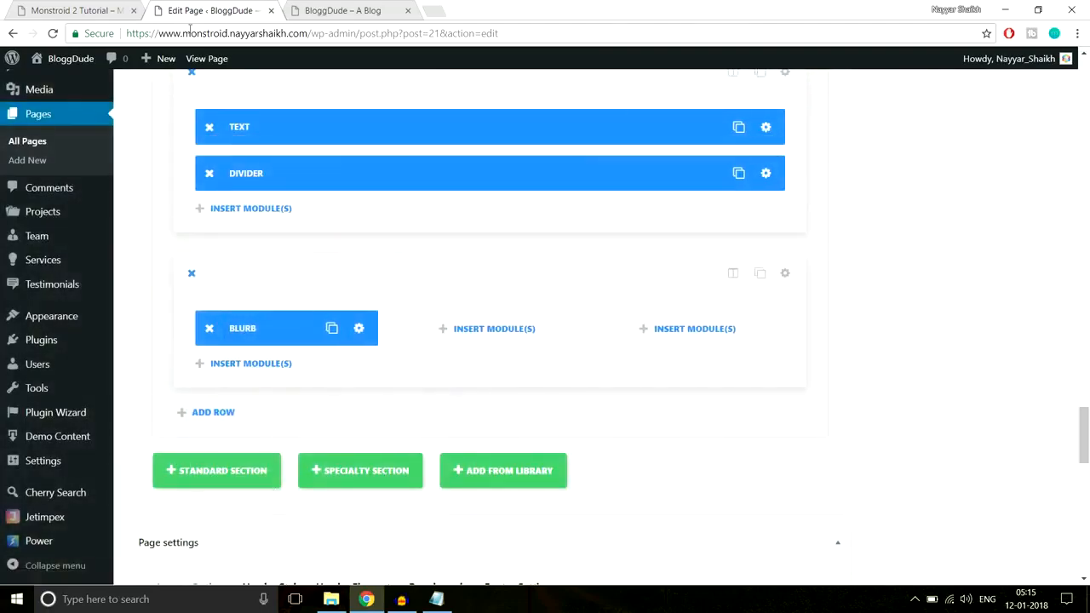
Check the demo section's background, and upload Home-3.jpg as the background image of the section containing the Blurb
click(103, 5)
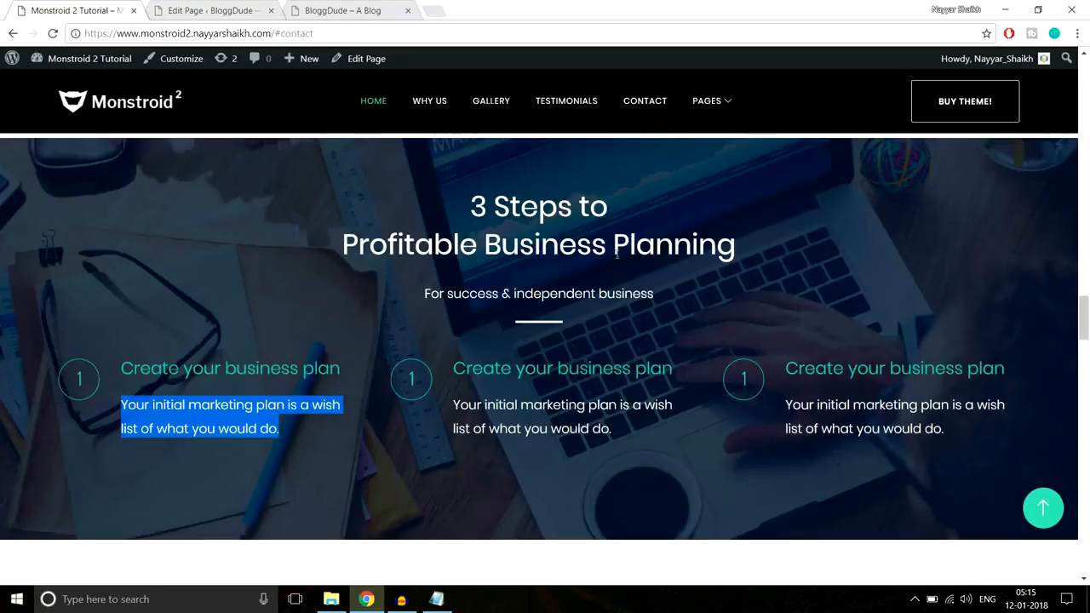
click(213, 10)
scroll(810, 331, up, 2)
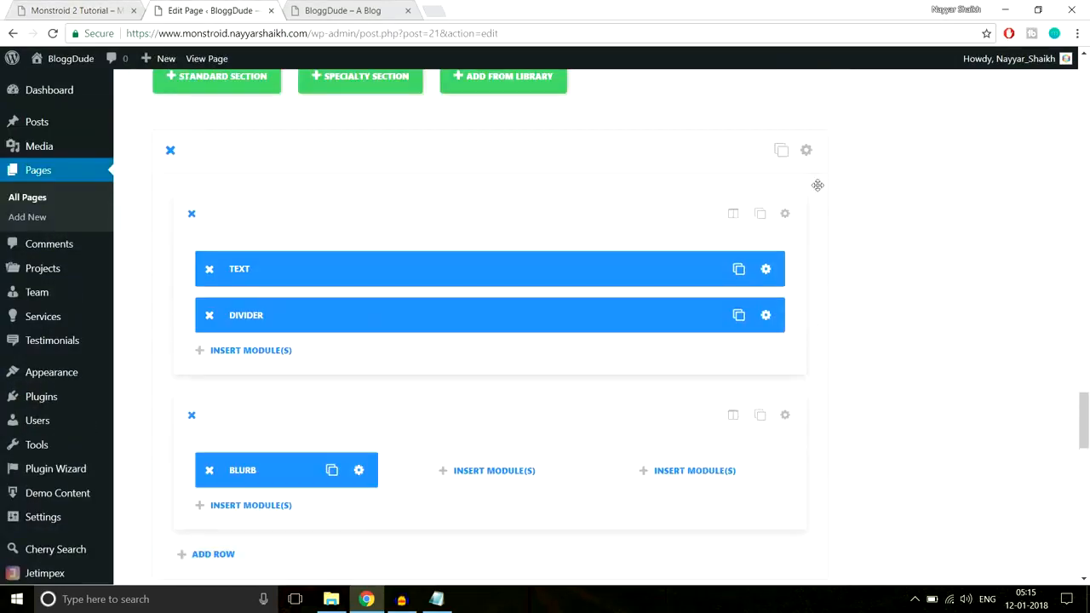
click(809, 153)
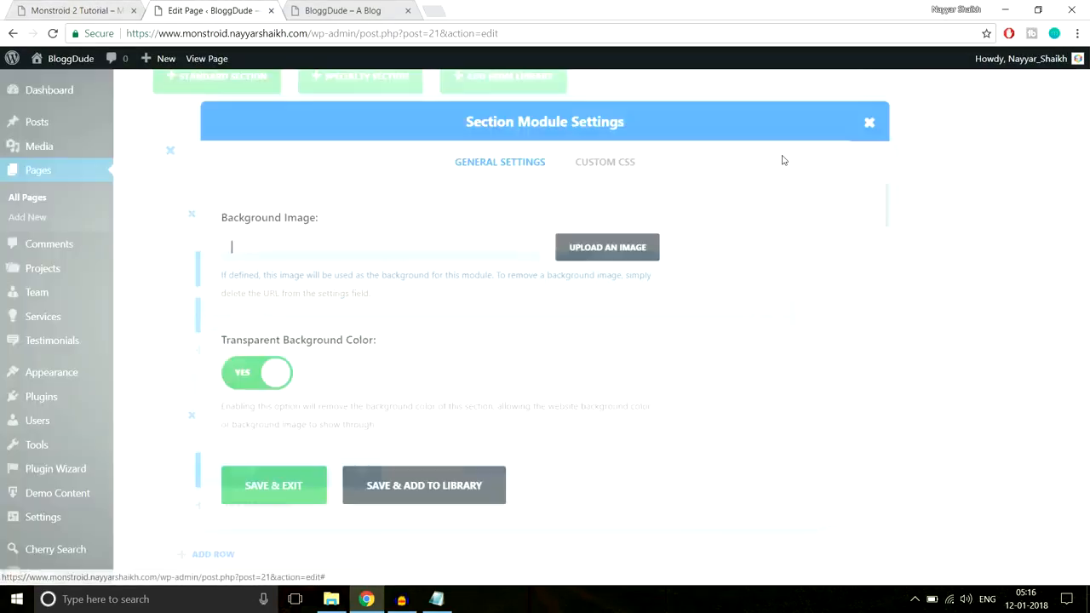
click(617, 255)
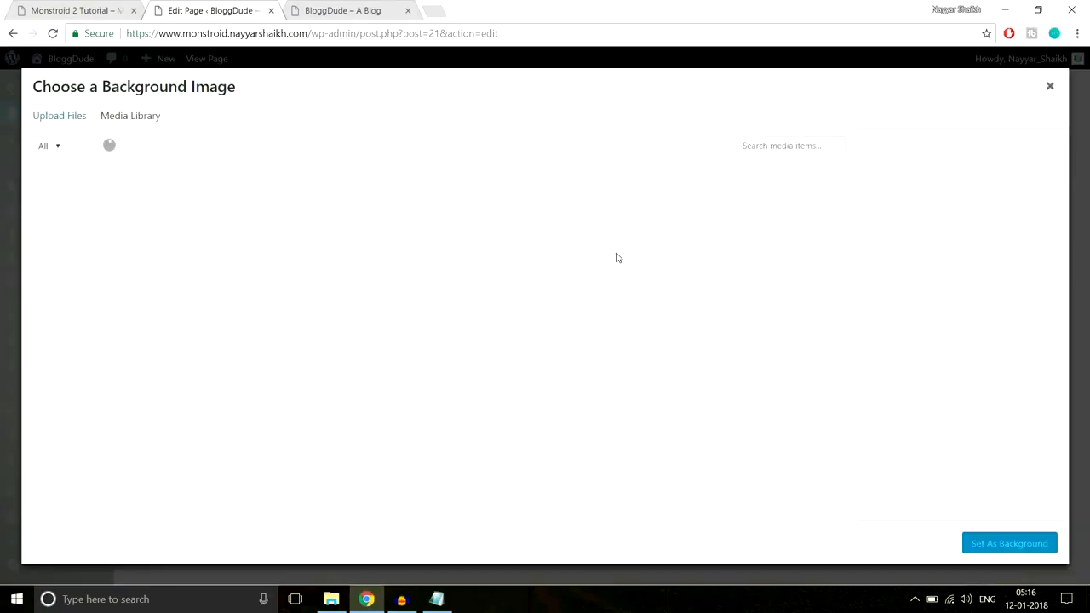
click(69, 122)
click(557, 324)
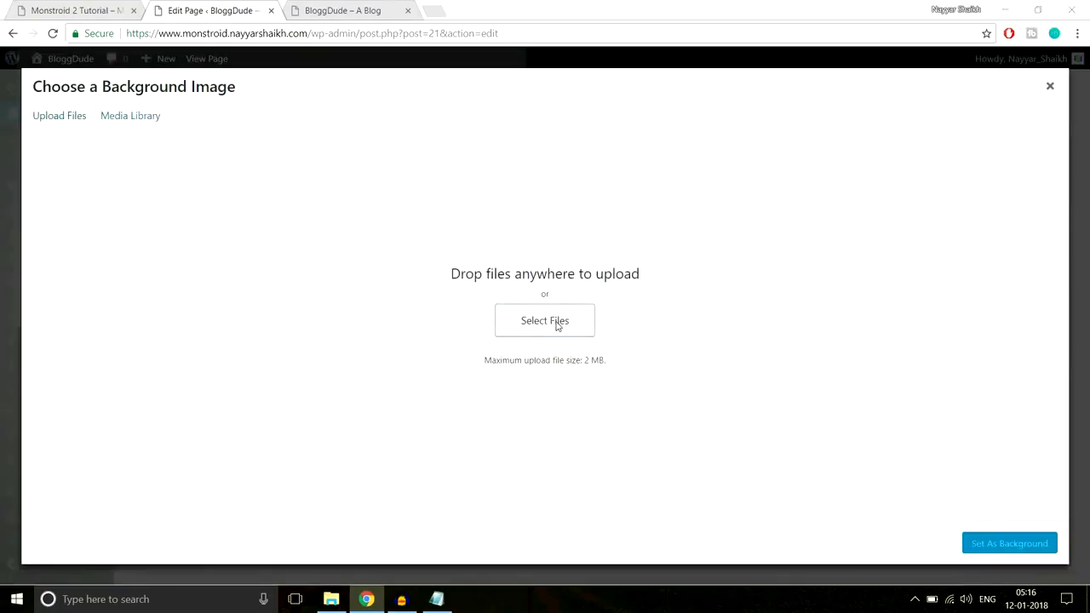
scroll(494, 244, down, 1)
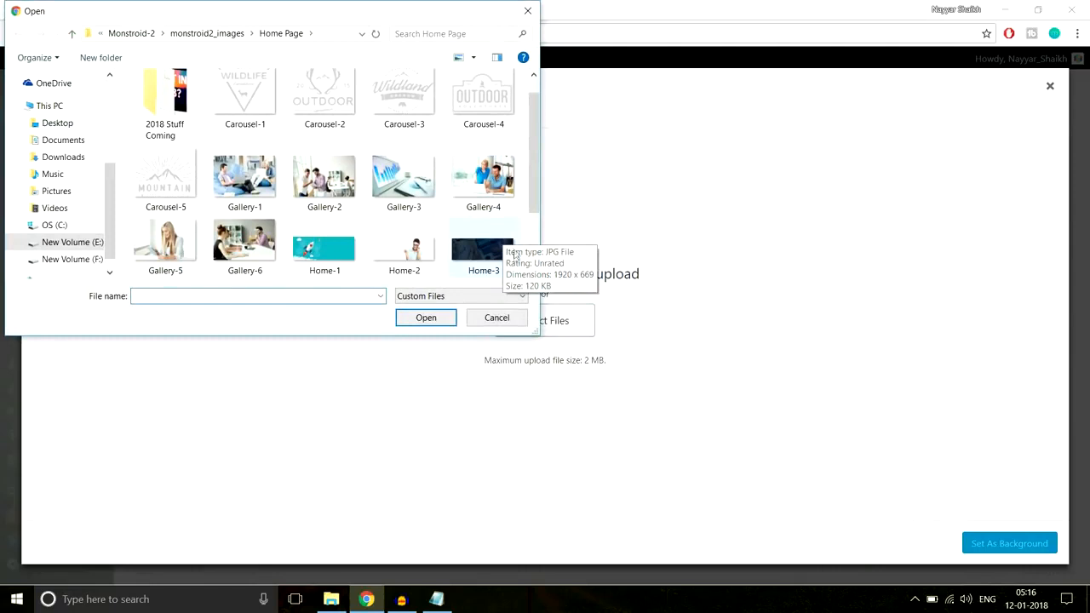
click(483, 256)
click(444, 320)
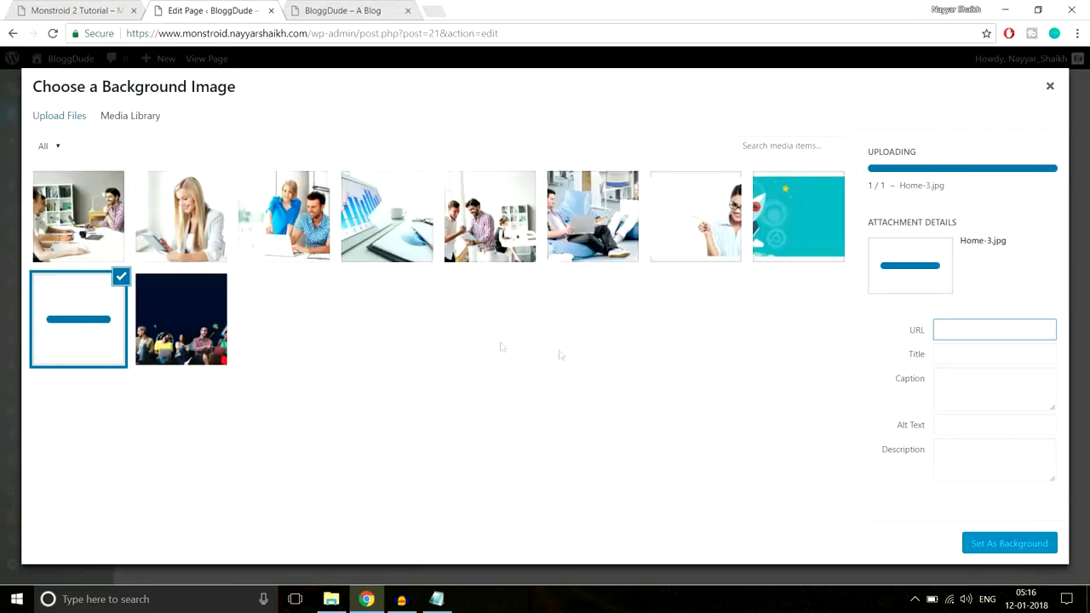
click(1005, 545)
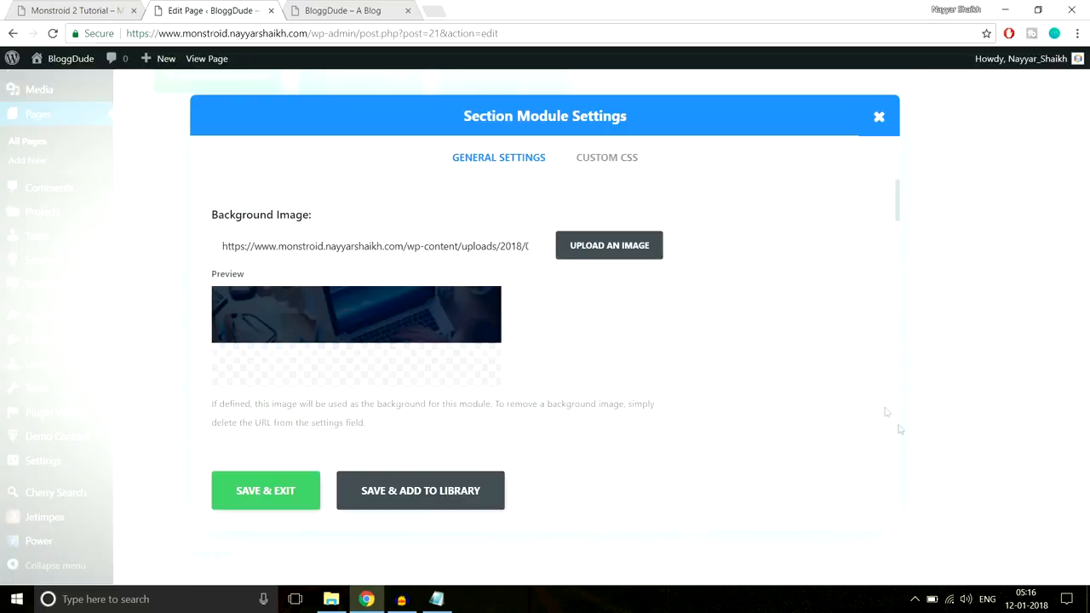
Set the section's custom top and bottom padding to 80px and save the section settings
scroll(746, 375, down, 10)
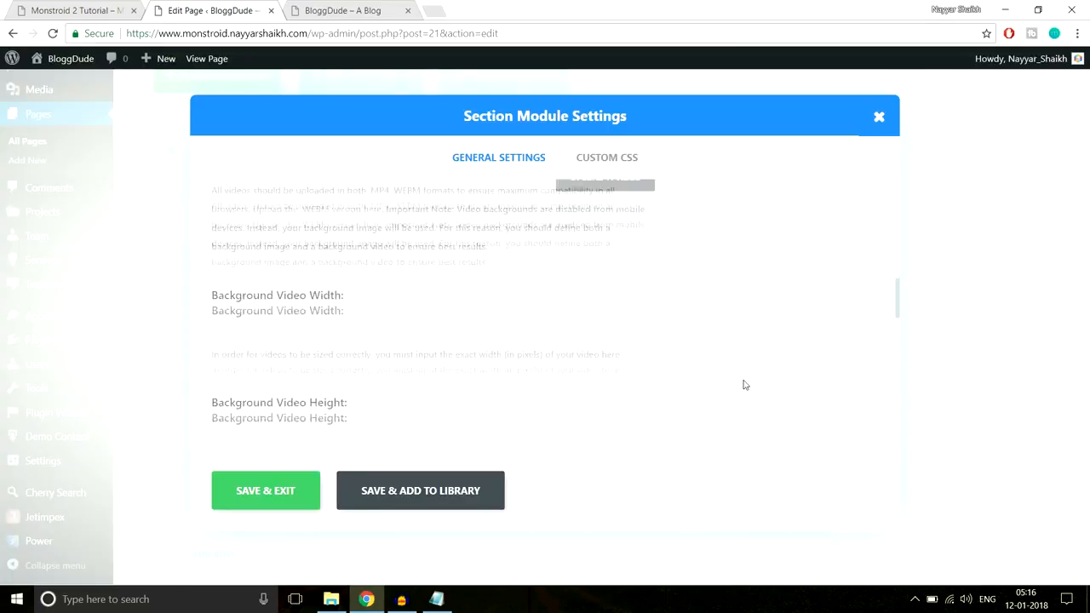
scroll(743, 385, down, 5)
scroll(743, 385, up, 3)
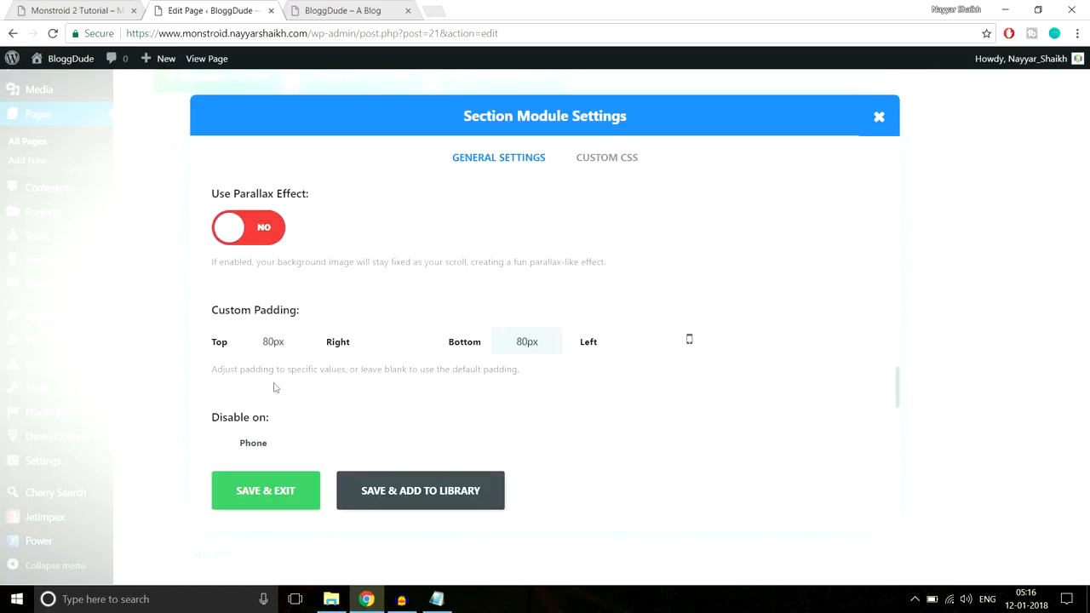
click(273, 487)
Update the page and reload the live BloggDude homepage
drag(1088, 443, 1086, 120)
click(1032, 209)
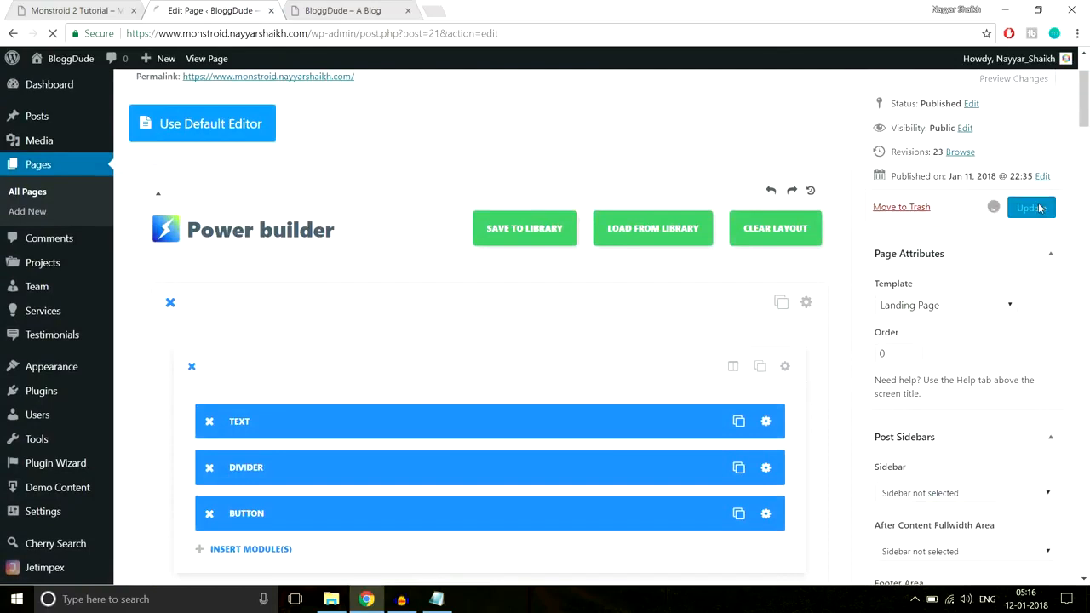
click(375, 11)
click(384, 38)
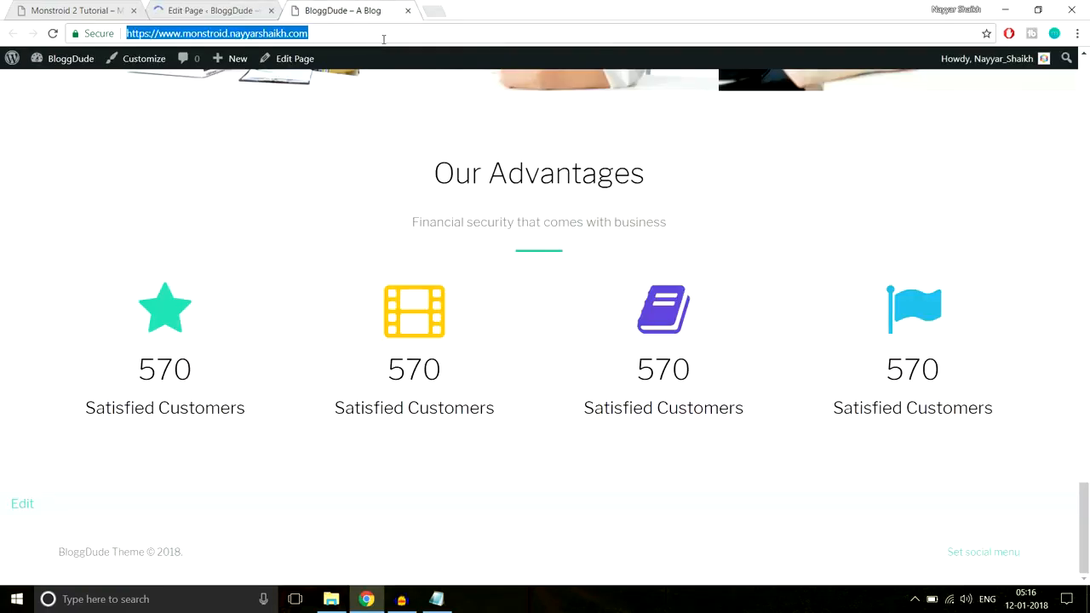
key(Return)
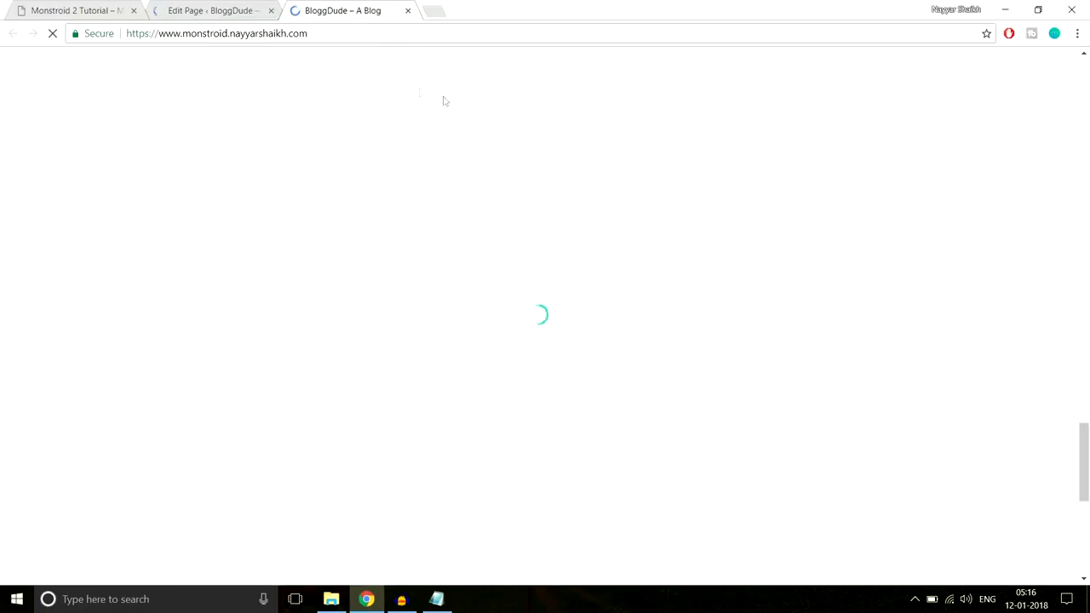
Examine the 3 Steps to Profitable Business Planning section on the live homepage, checking how its heading and subtitle read against the background
scroll(706, 275, down, 3)
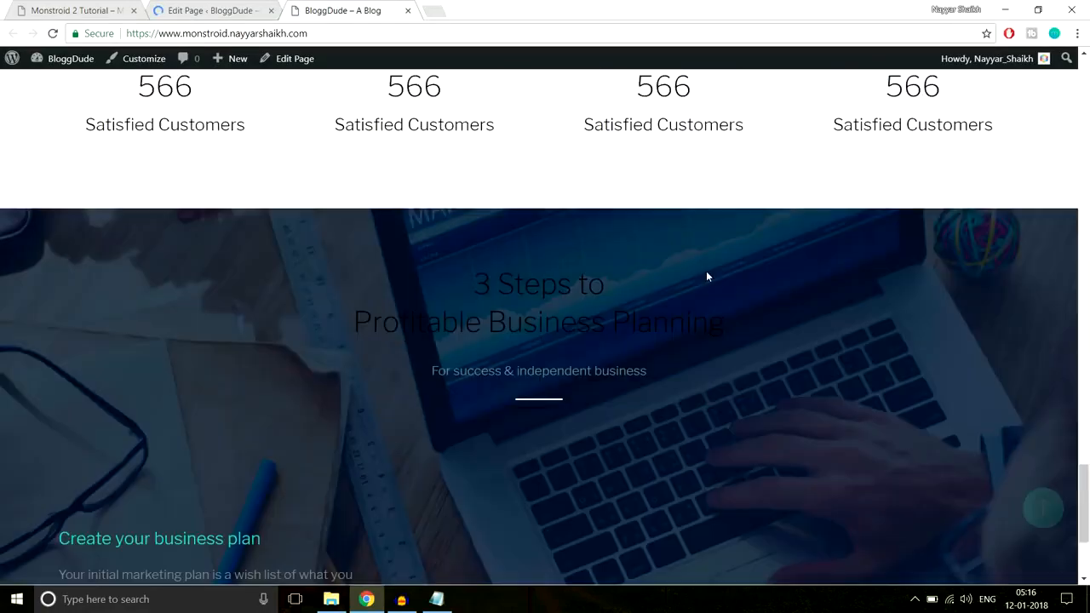
scroll(706, 275, down, 3)
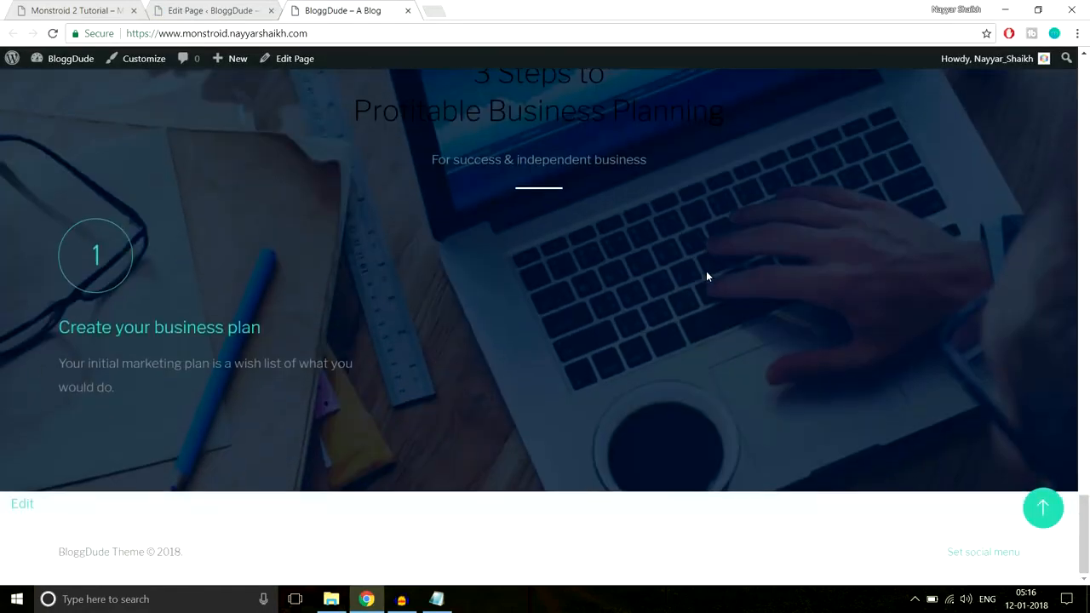
scroll(706, 275, up, 2)
scroll(707, 275, down, 1)
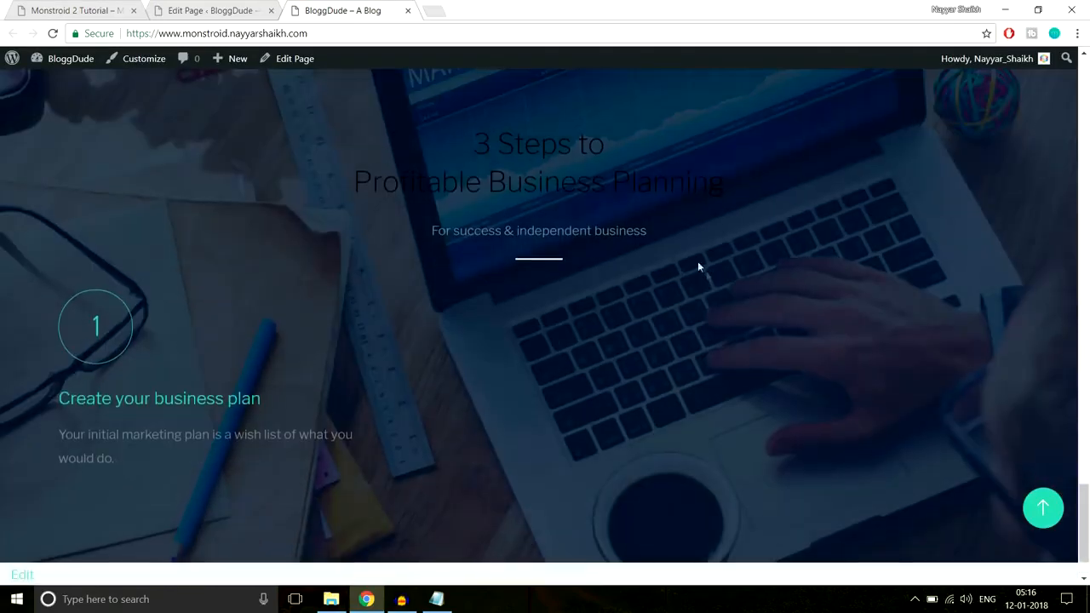
drag(462, 139, 788, 196)
click(789, 196)
drag(691, 263, 438, 126)
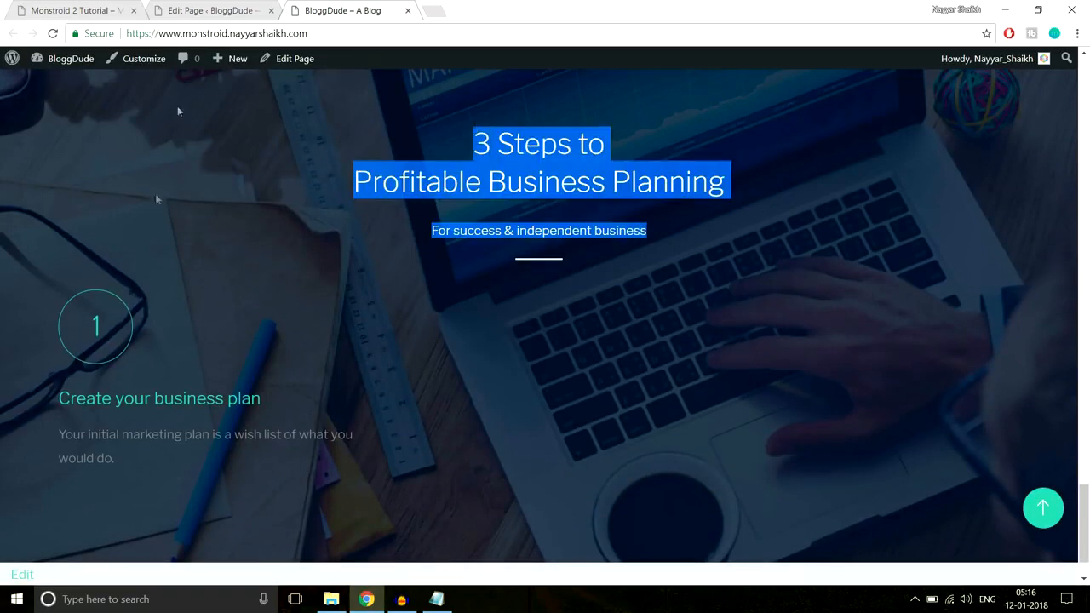
Color the heading and subtitle white in the 3 Steps section's Text module and save the module
click(209, 7)
scroll(535, 315, down, 10)
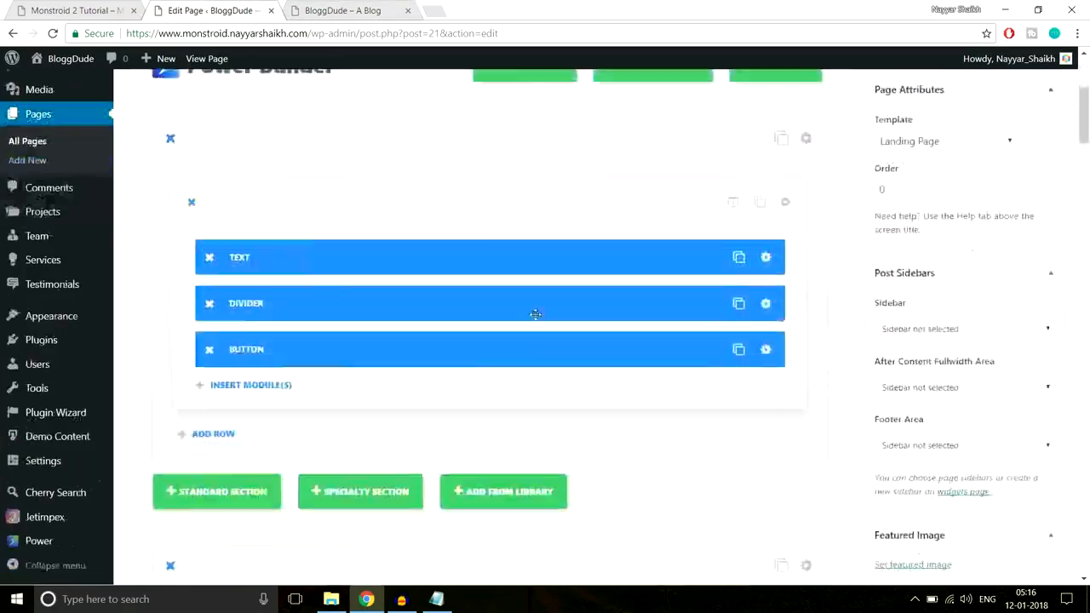
scroll(535, 315, down, 10)
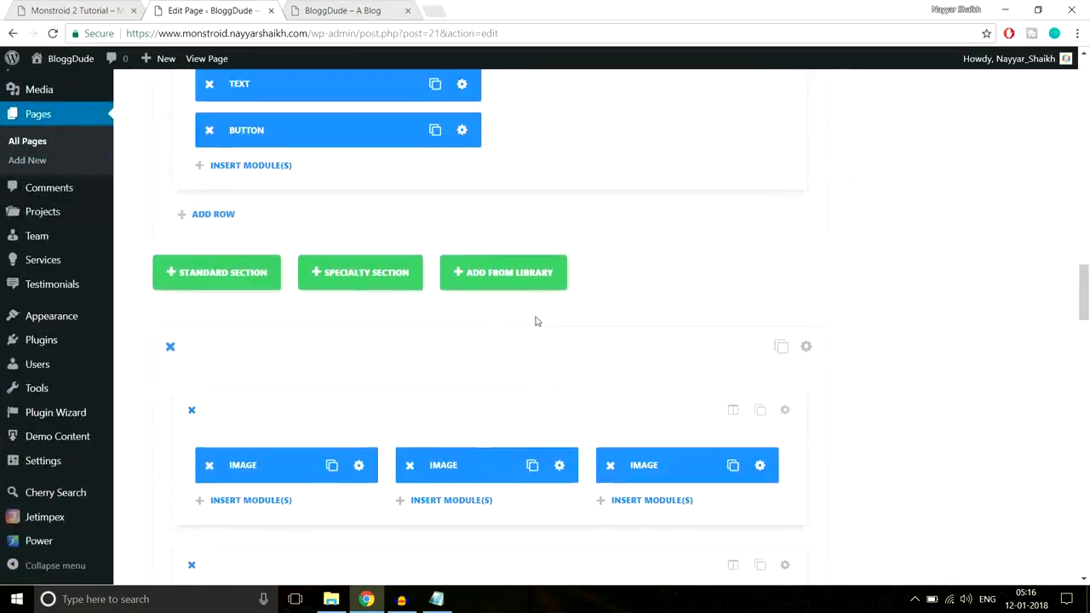
scroll(535, 316, down, 3)
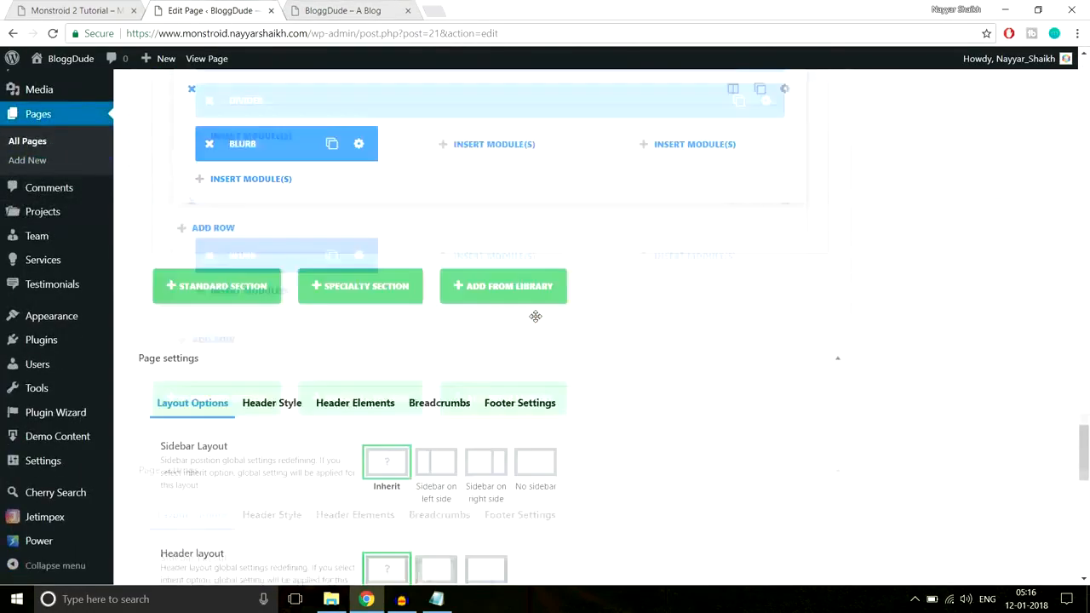
scroll(535, 316, up, 2)
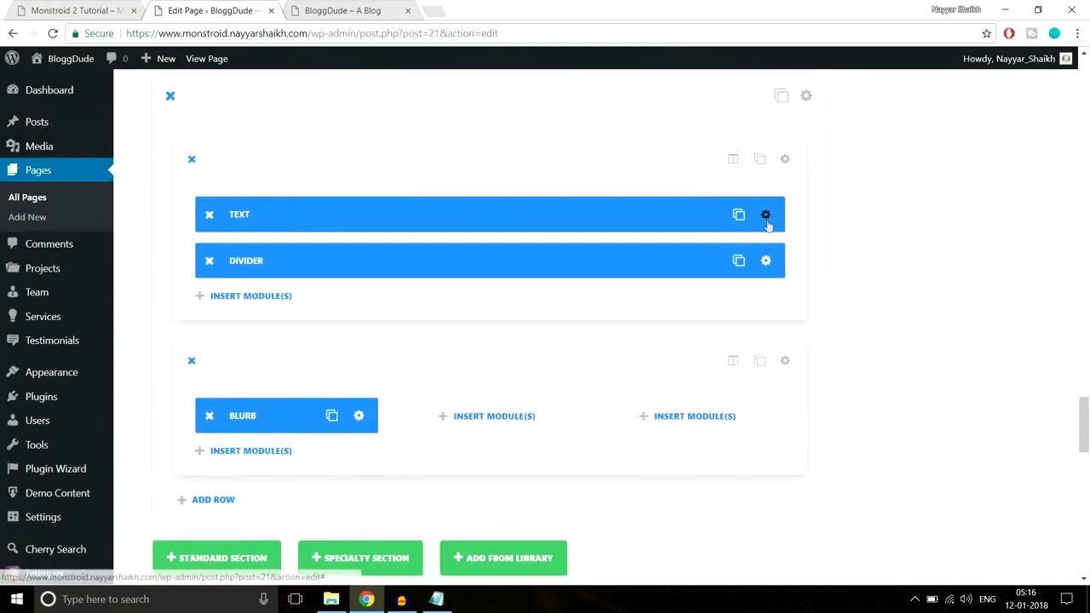
click(765, 215)
scroll(618, 272, down, 2)
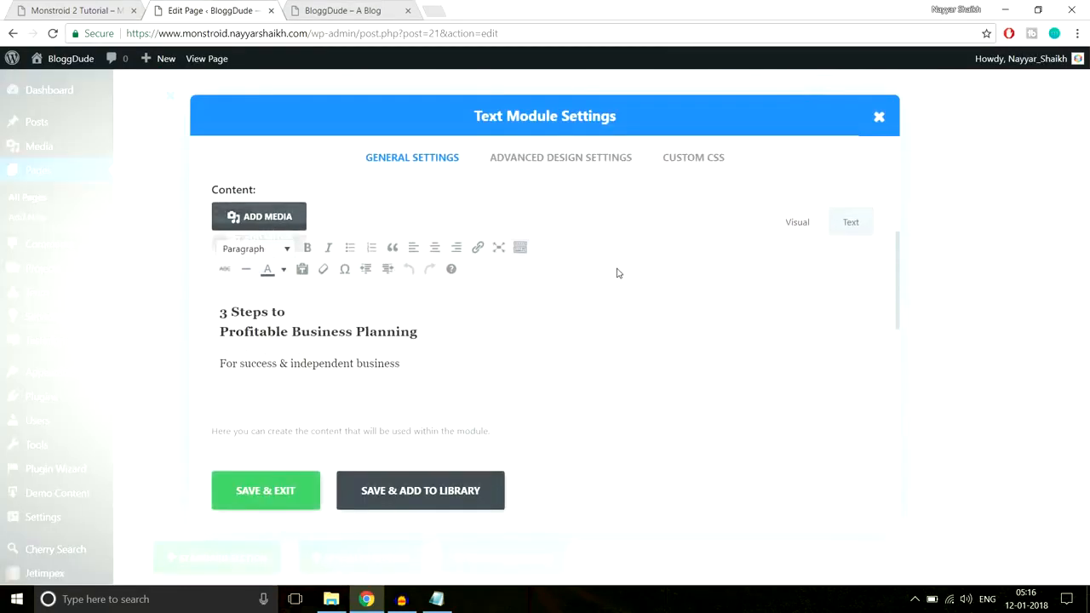
drag(439, 364, 206, 283)
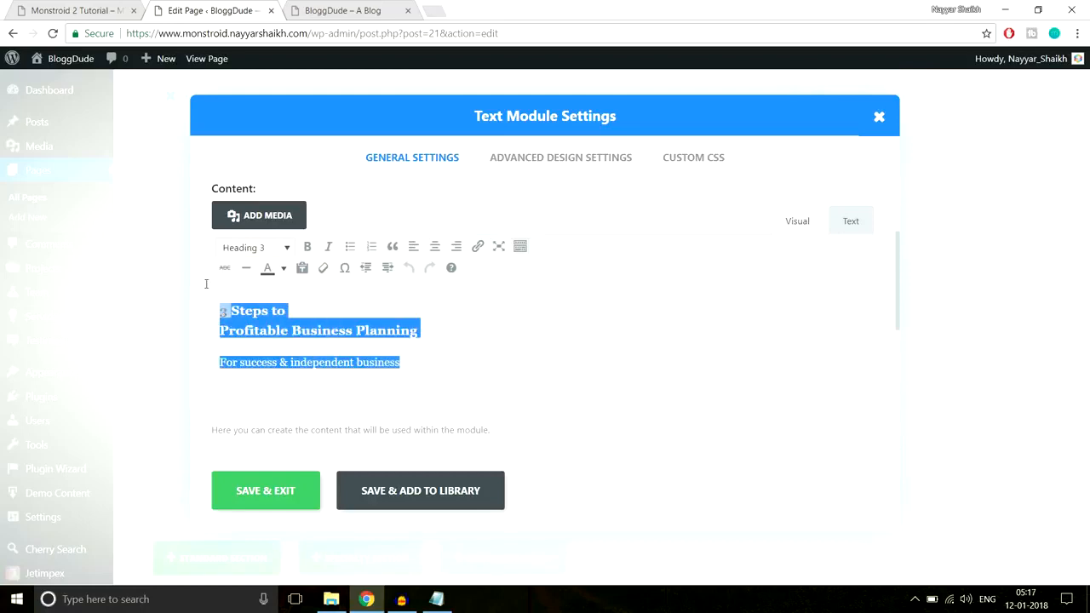
click(283, 268)
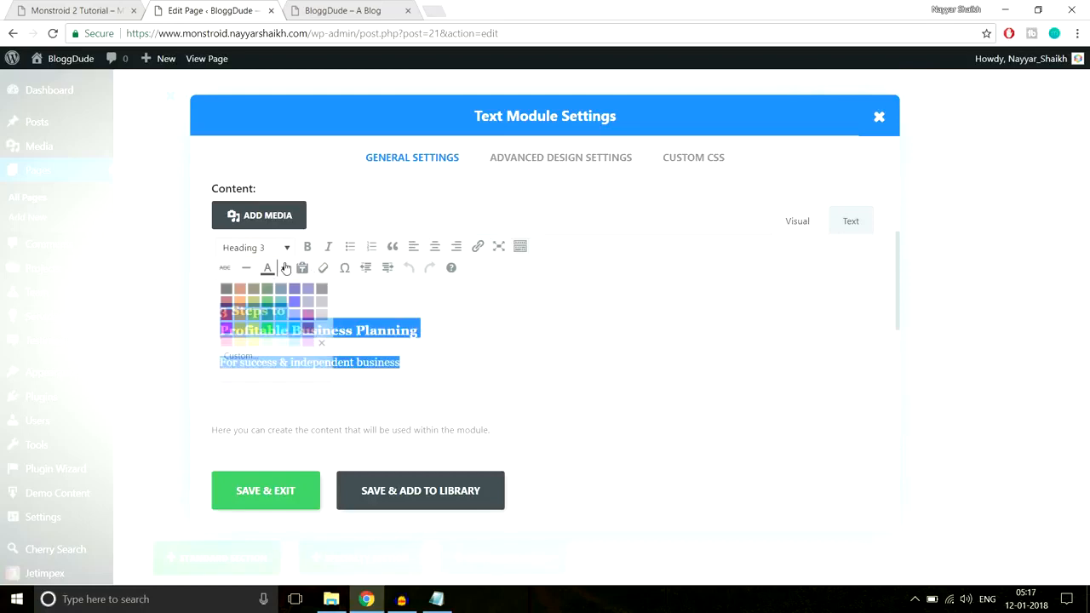
click(320, 332)
click(285, 487)
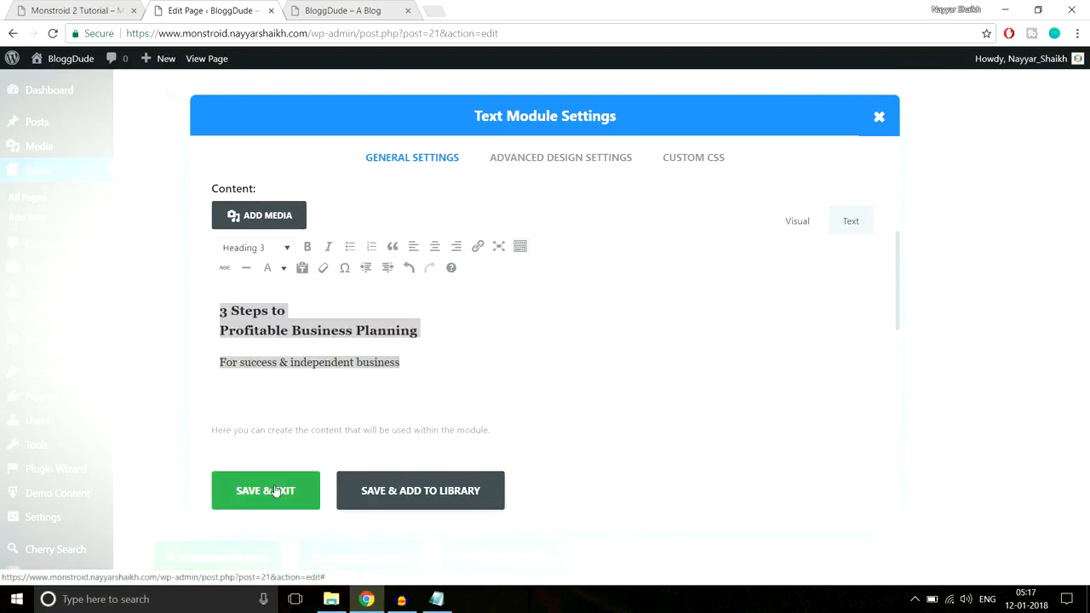
Check the heading, subtitle and first blurb of the 3 Steps section on the live homepage
click(64, 7)
click(266, 3)
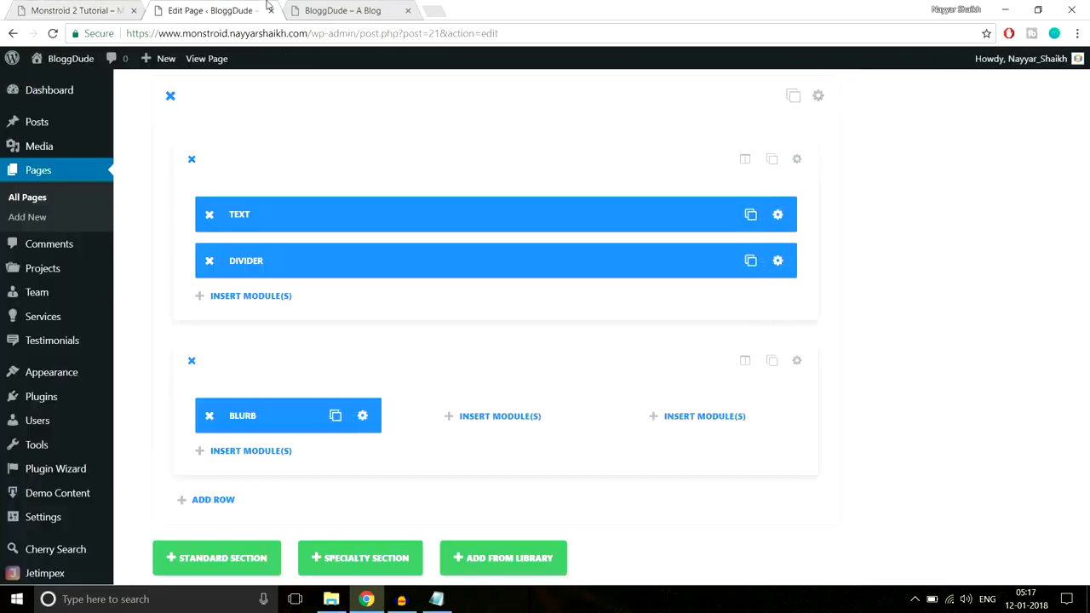
click(364, 3)
click(679, 212)
drag(679, 212, 373, 140)
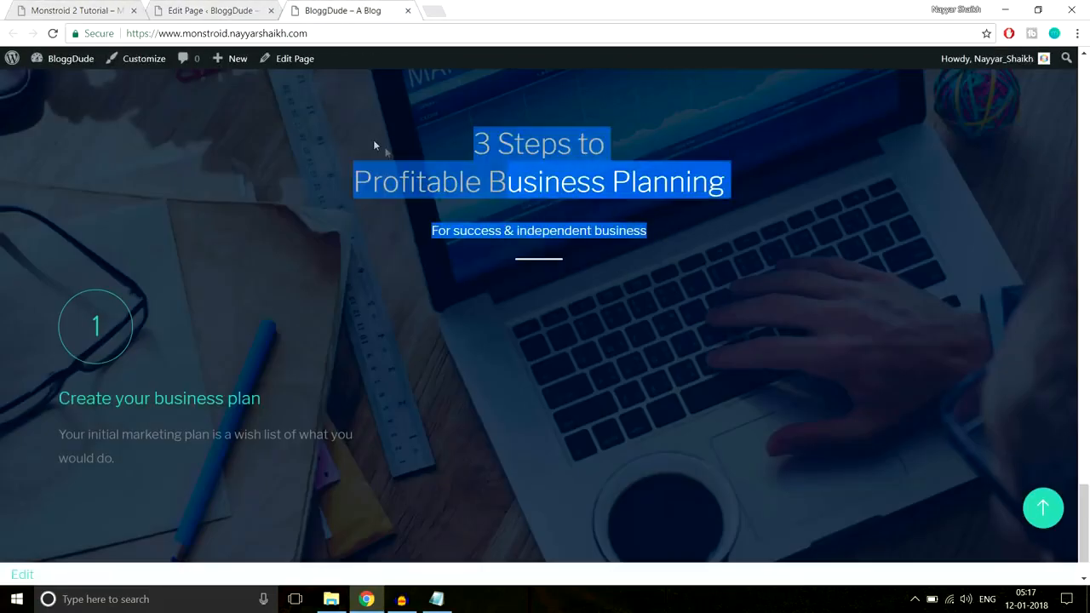
click(23, 292)
scroll(23, 292, down, 2)
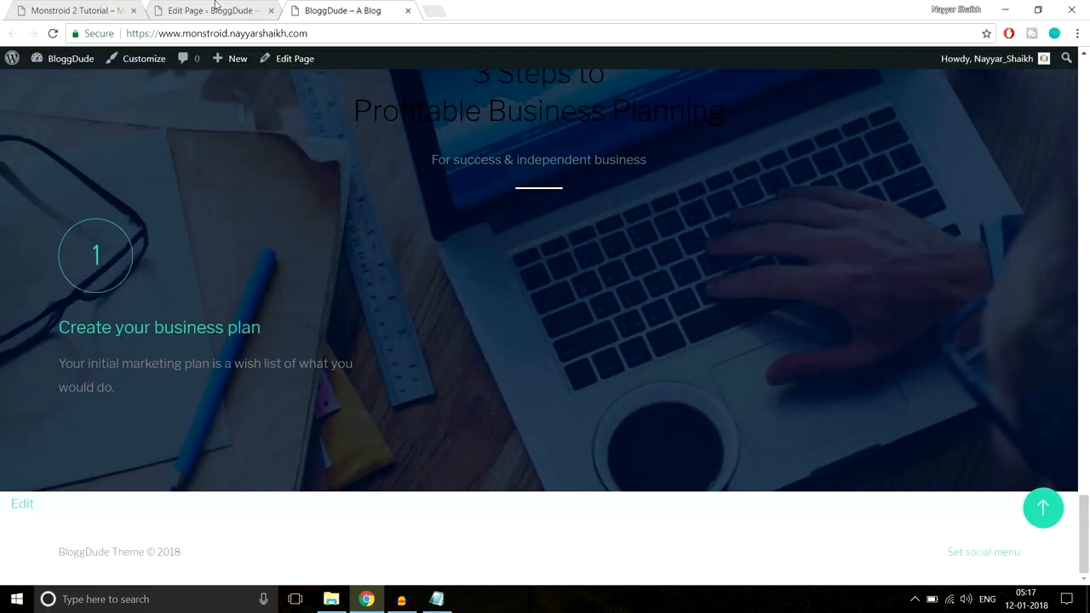
Enable a custom icon font size for the section's Blurb module and set it to 60px
click(175, 5)
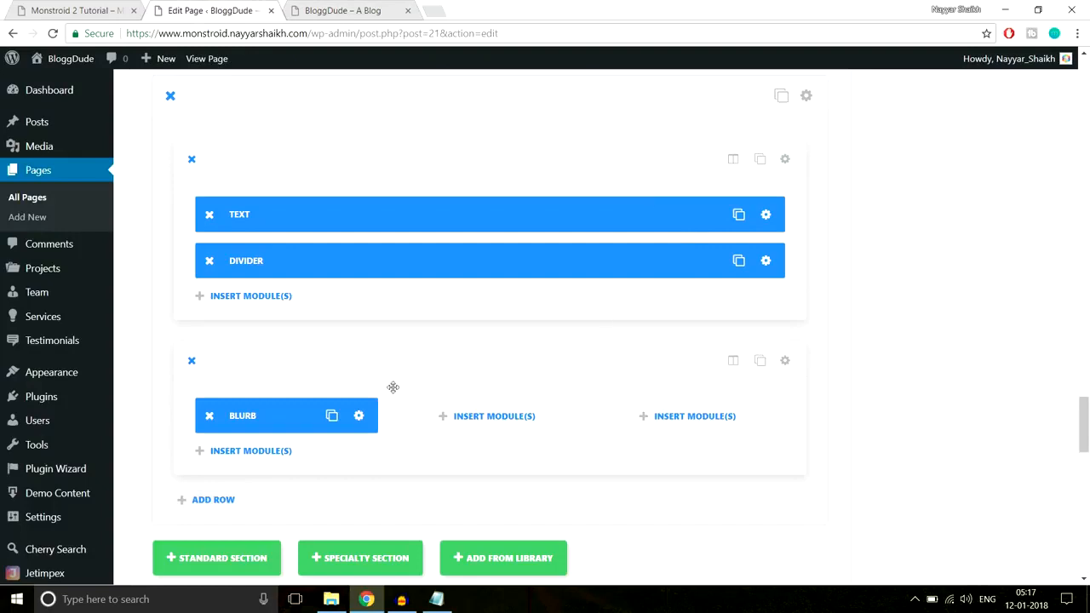
click(359, 416)
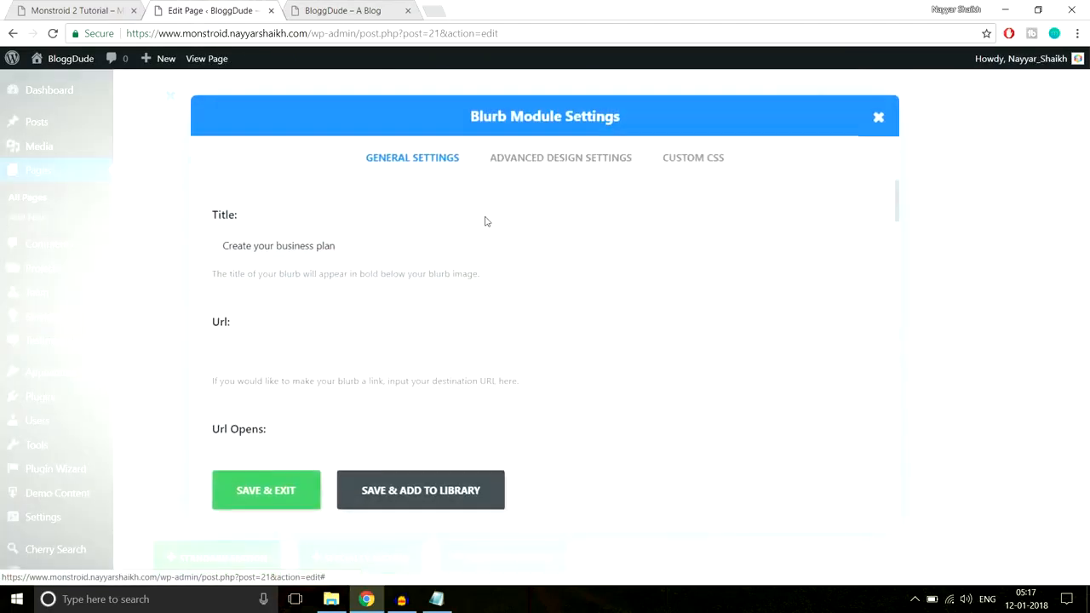
click(564, 168)
scroll(313, 277, down, 1)
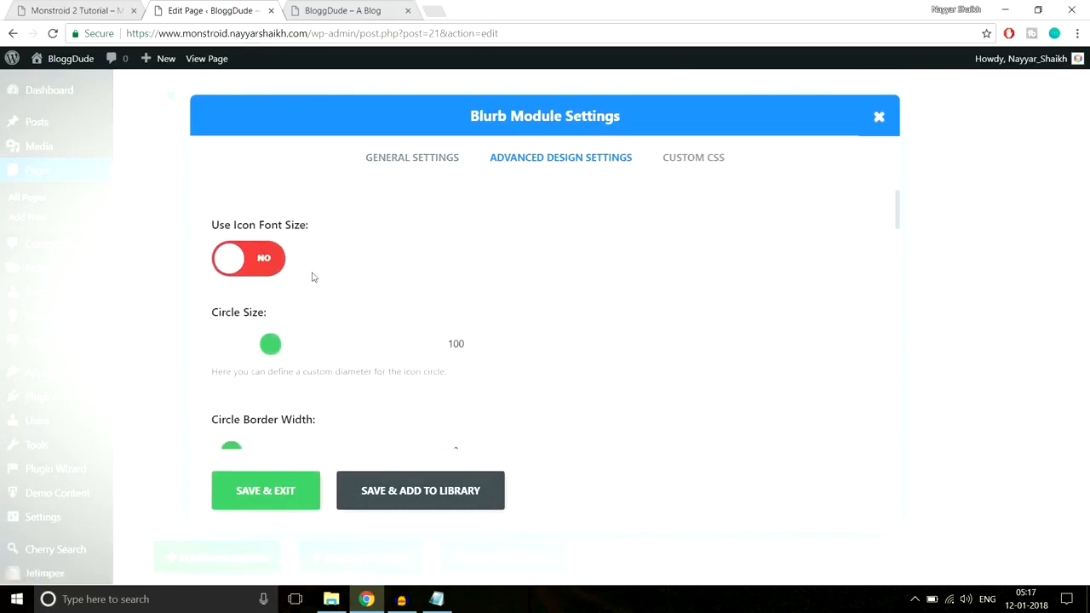
click(258, 267)
drag(362, 346, 313, 343)
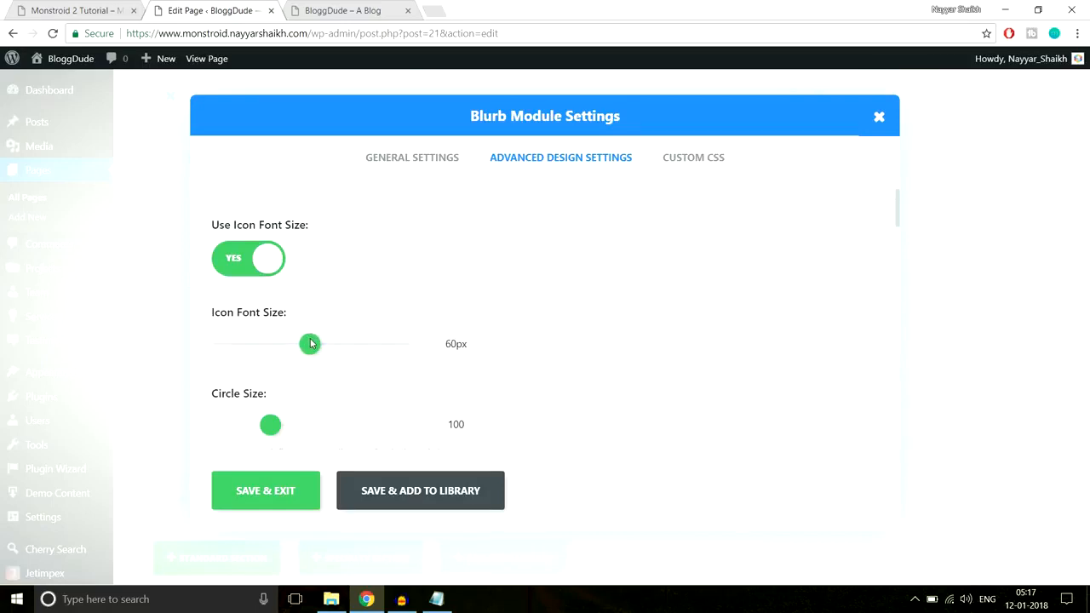
Compare the description text of the first blurb on the demo page with the one on the live homepage
click(101, 9)
click(263, 422)
drag(287, 435, 125, 400)
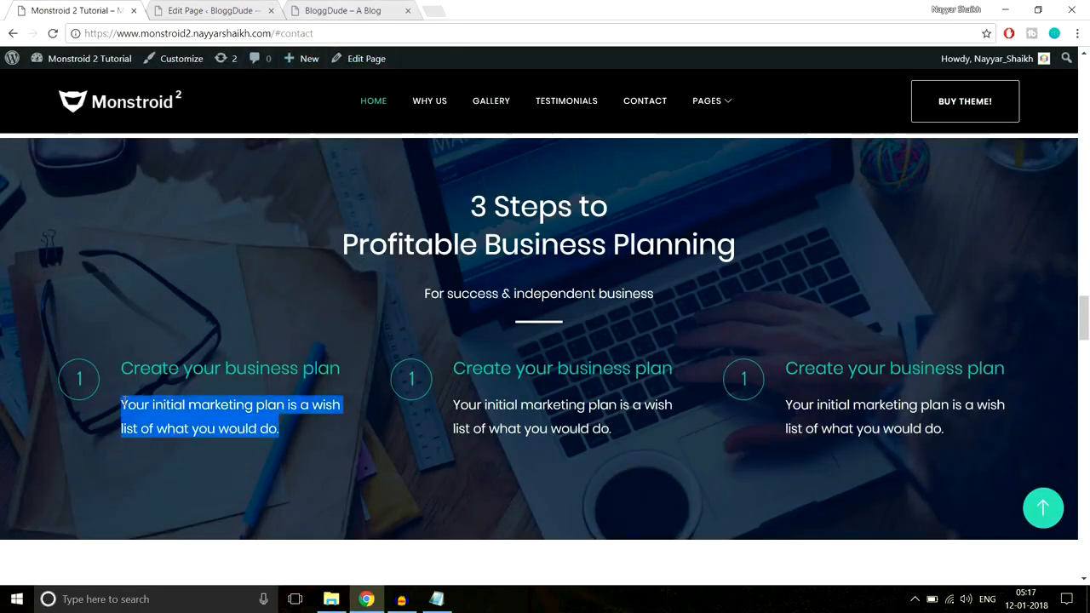
click(154, 407)
click(375, 12)
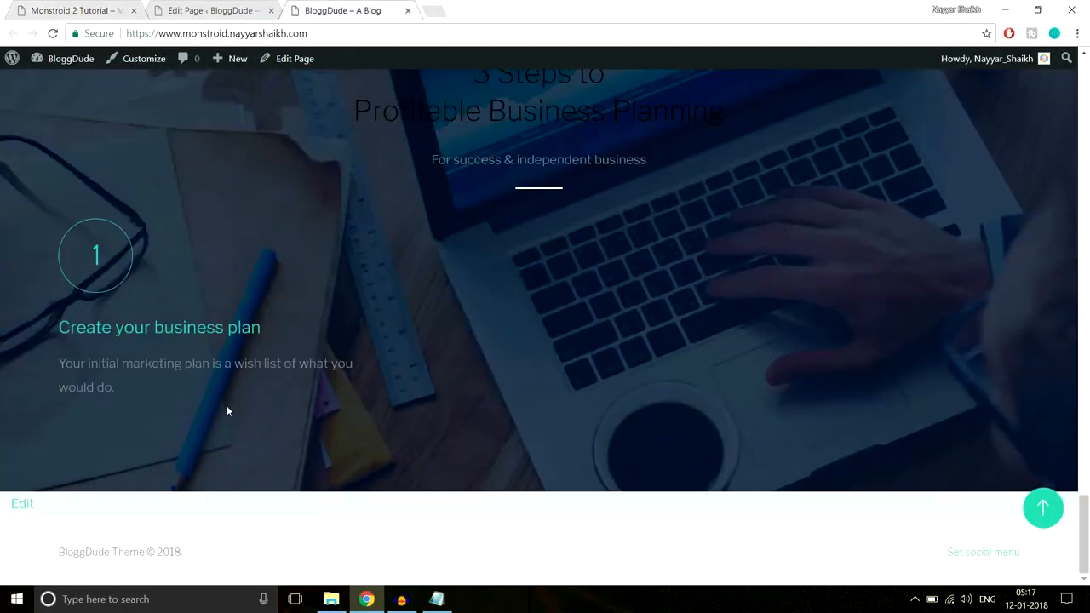
drag(116, 390, 82, 365)
click(133, 405)
Color the Blurb's description "Your initial marketing plan is a wish list of what you would do." white and save the module
click(214, 11)
scroll(613, 311, down, 1)
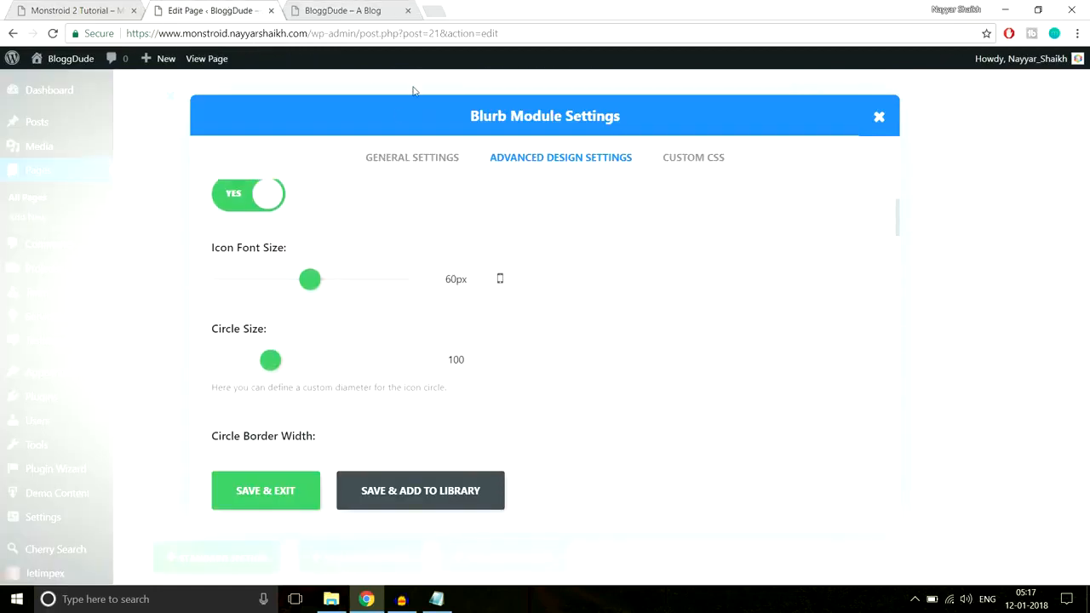
click(416, 159)
scroll(633, 282, down, 10)
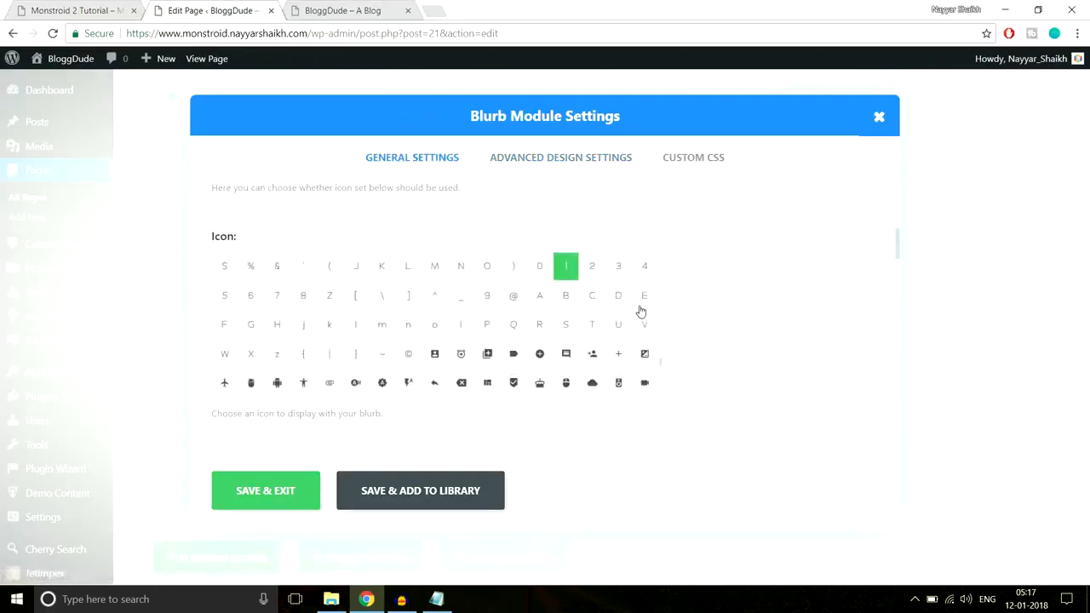
scroll(803, 331, down, 8)
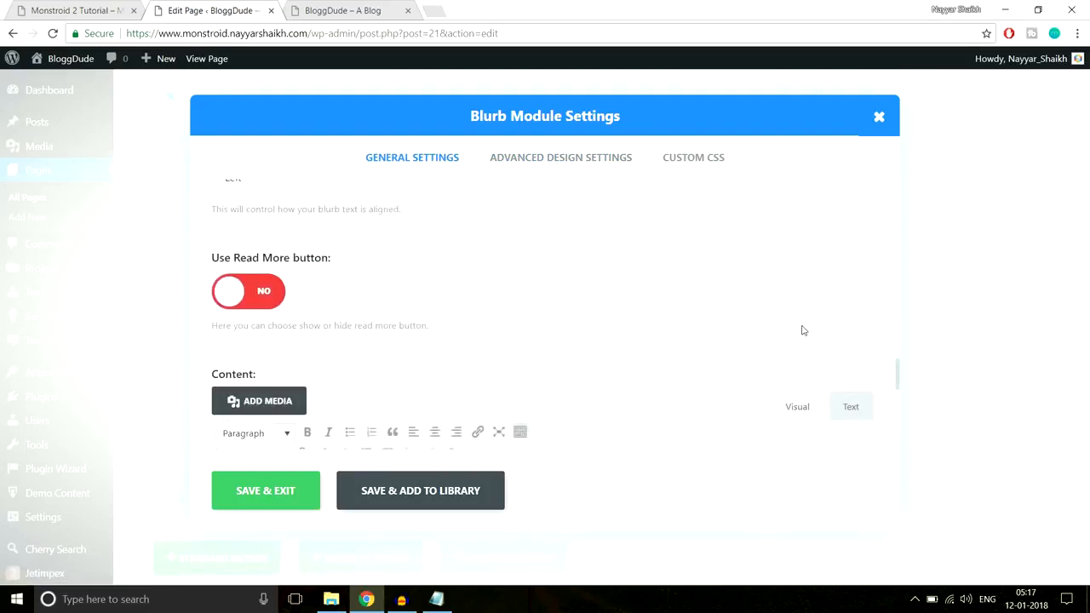
scroll(803, 330, up, 4)
drag(534, 423, 188, 413)
click(286, 385)
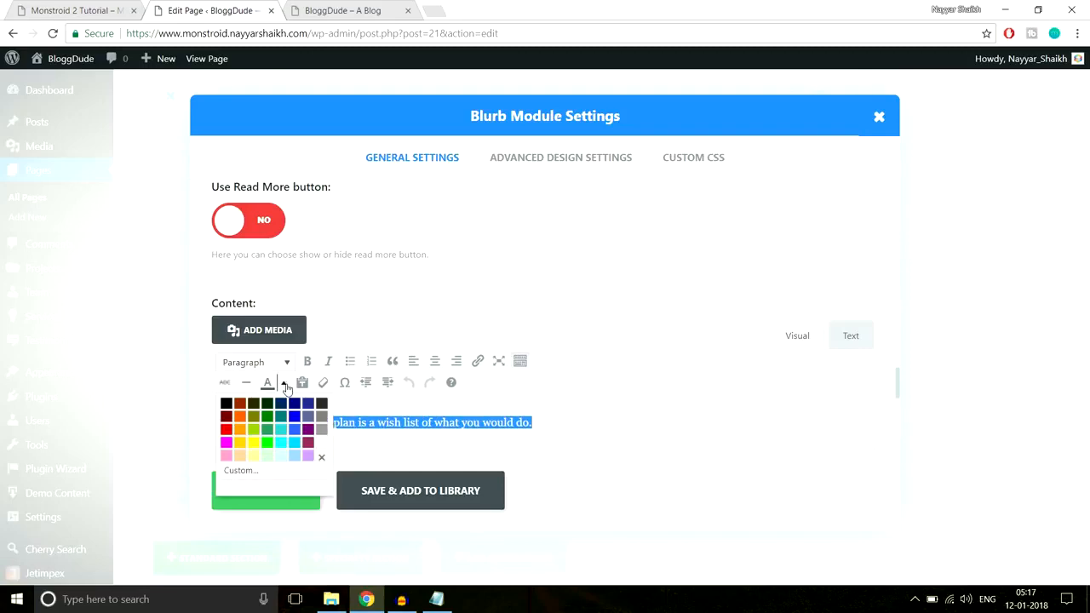
click(323, 443)
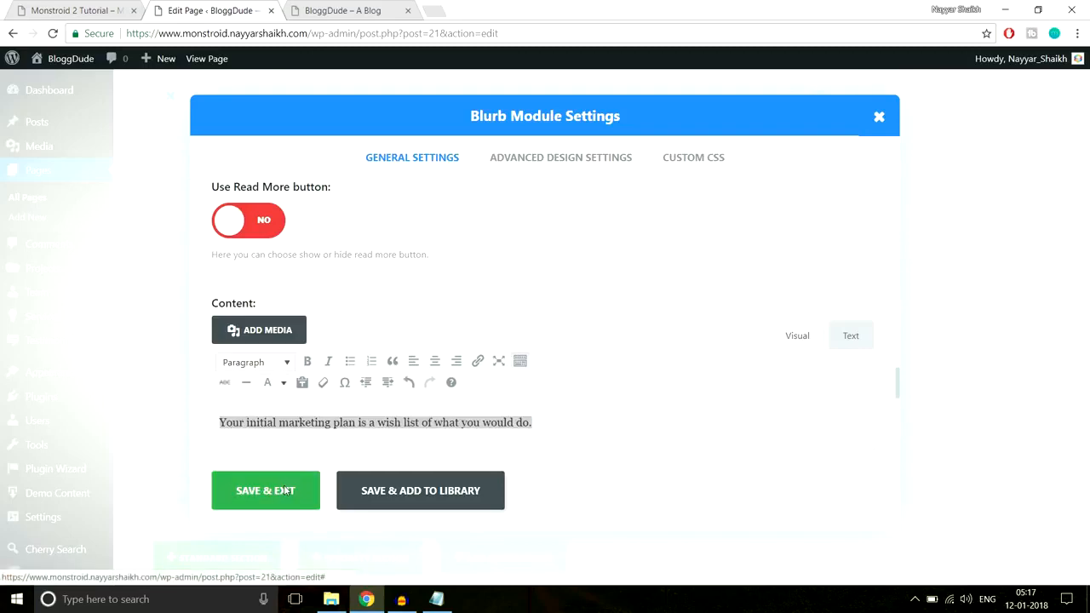
click(285, 490)
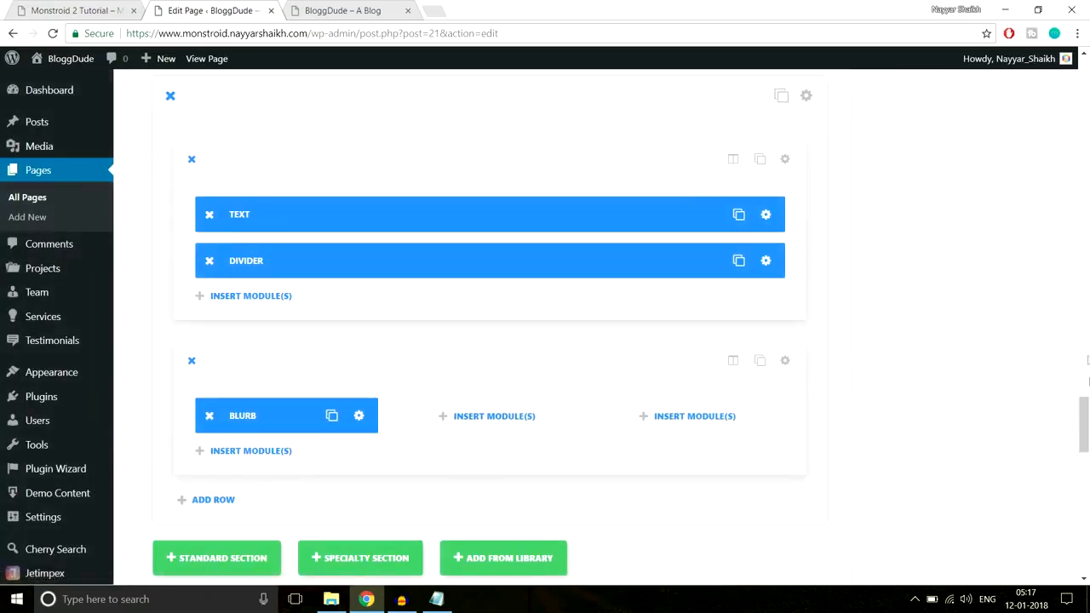
Update the page and reload the live homepage to check the recolored text and enlarged blurb icon
drag(1088, 385, 1085, 94)
click(1026, 330)
click(341, 11)
click(373, 33)
key(Return)
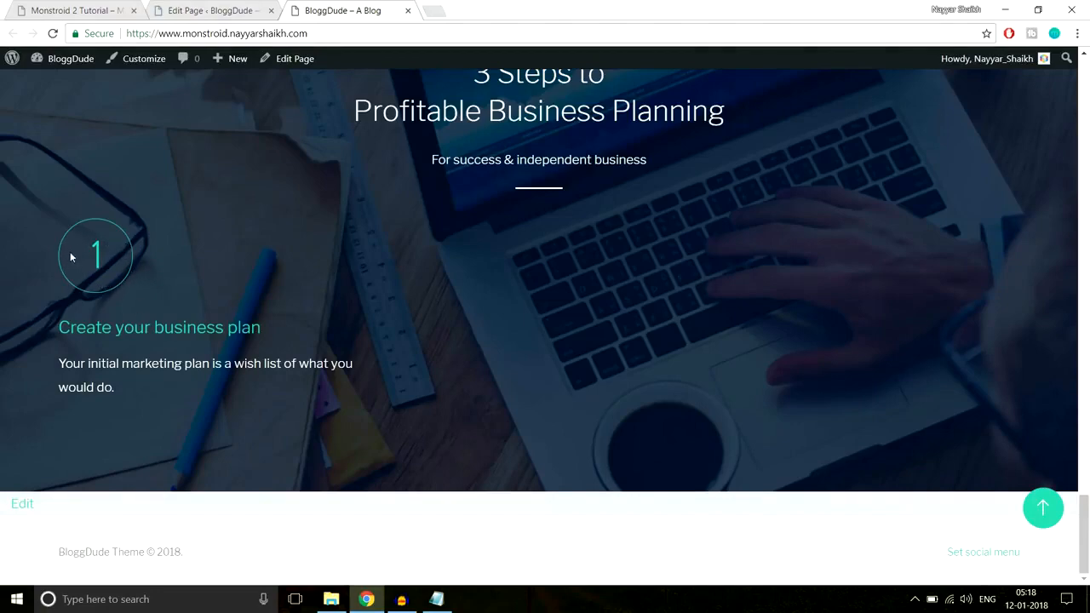
Reduce the circle size of the Blurb's icon to 74 in its advanced design settings
click(231, 11)
scroll(631, 306, down, 10)
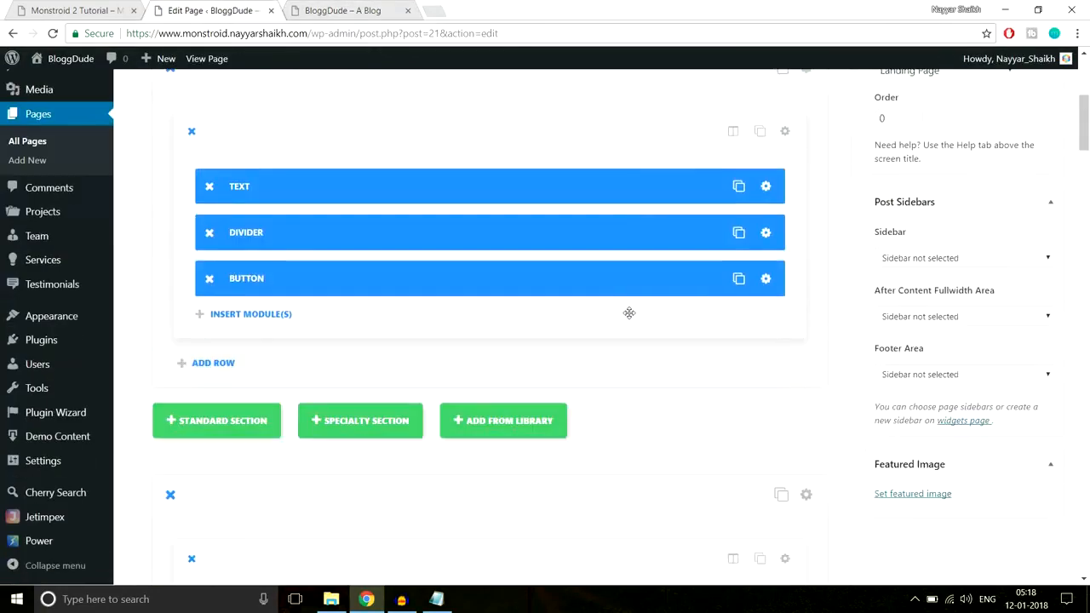
scroll(629, 314, down, 15)
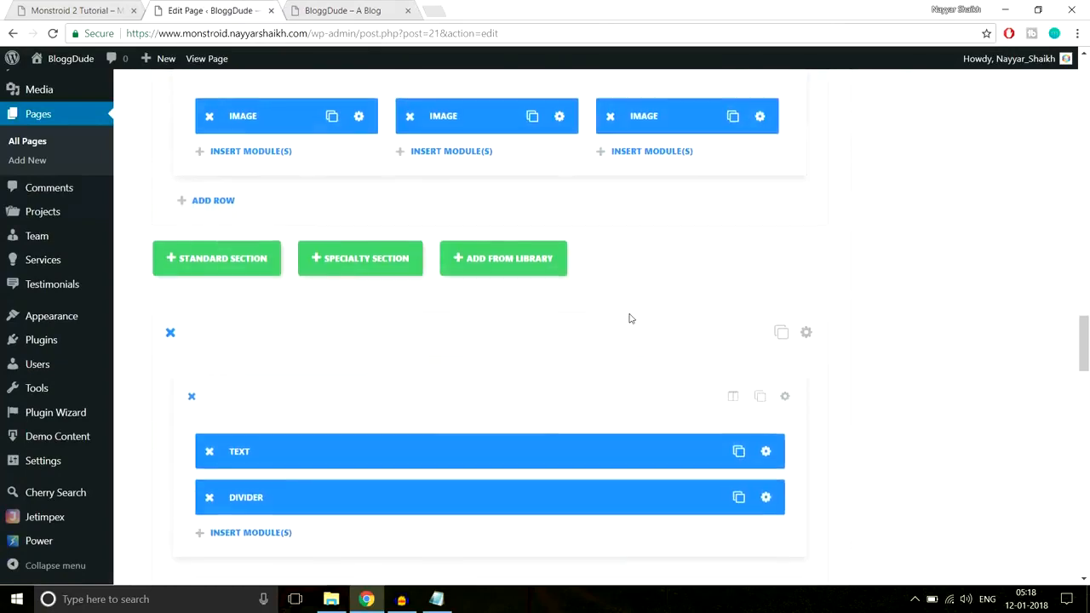
scroll(630, 317, down, 10)
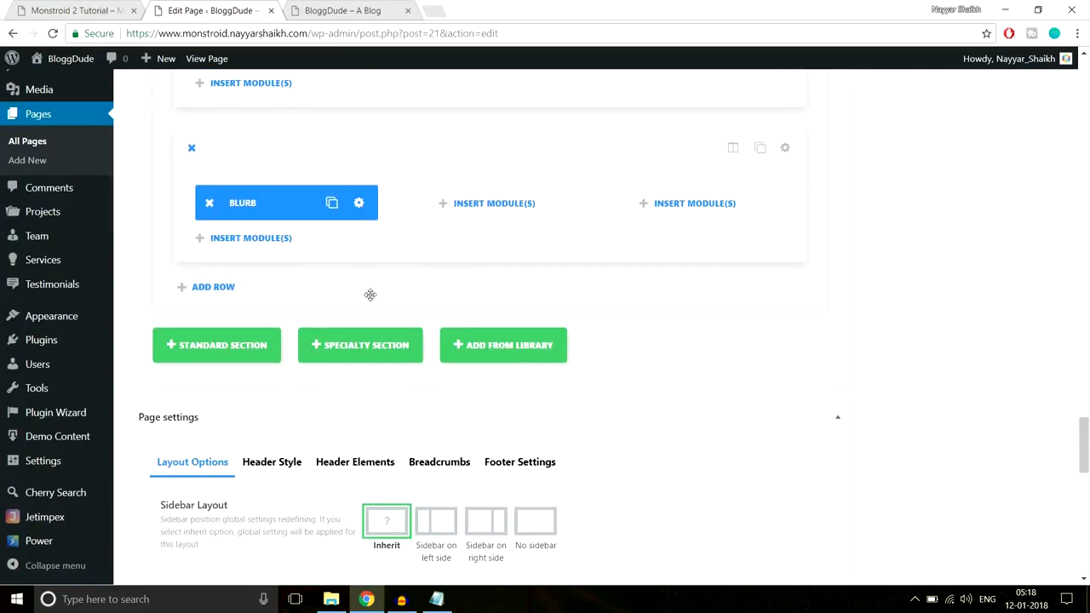
click(360, 205)
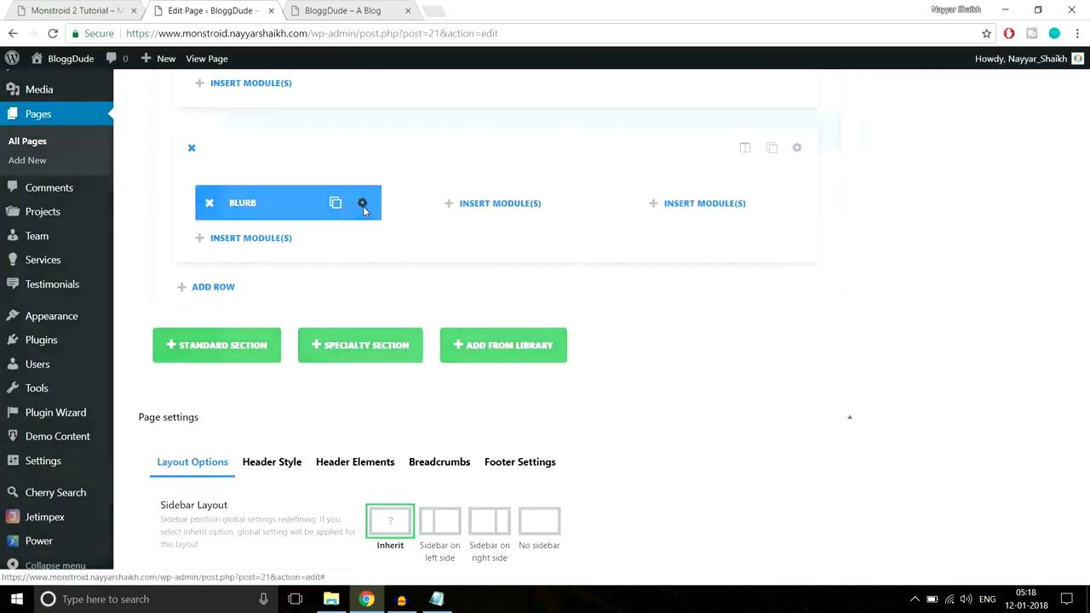
click(557, 160)
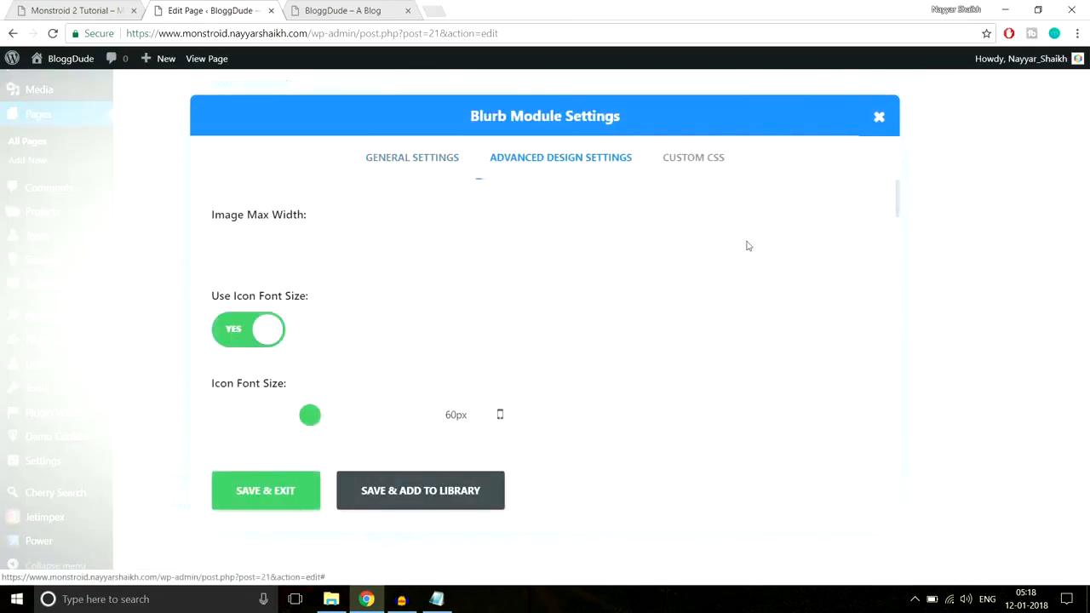
scroll(747, 246, down, 1)
scroll(310, 351, down, 1)
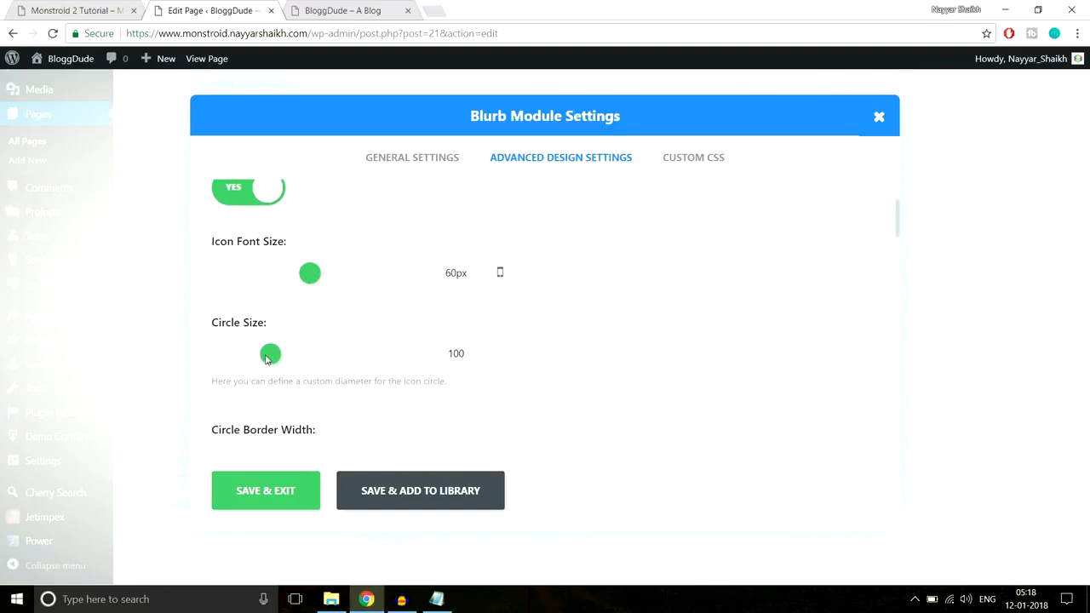
drag(446, 276, 473, 270)
drag(262, 353, 251, 357)
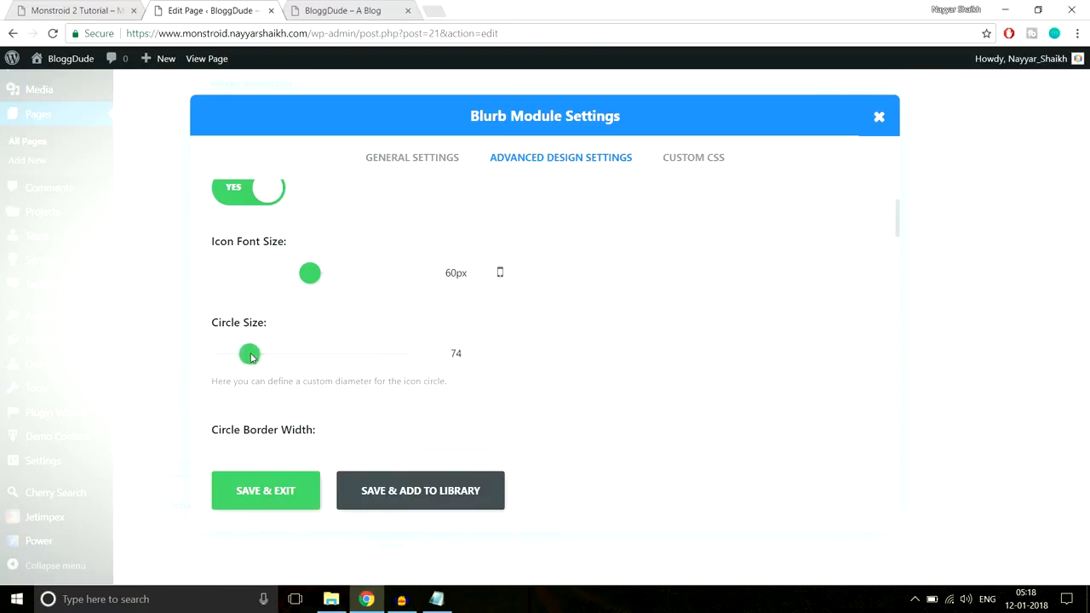
Save the Blurb module with its smaller circle, update the page and reload the live homepage to check the icon
click(255, 489)
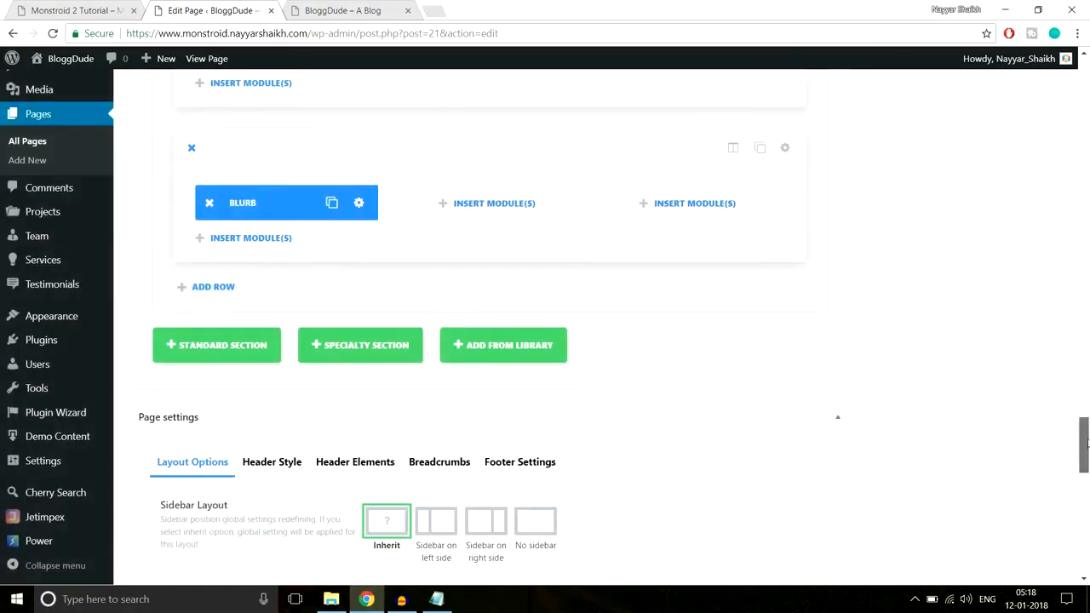
scroll(1078, 443, up, 10)
scroll(1048, 183, down, 3)
click(1031, 146)
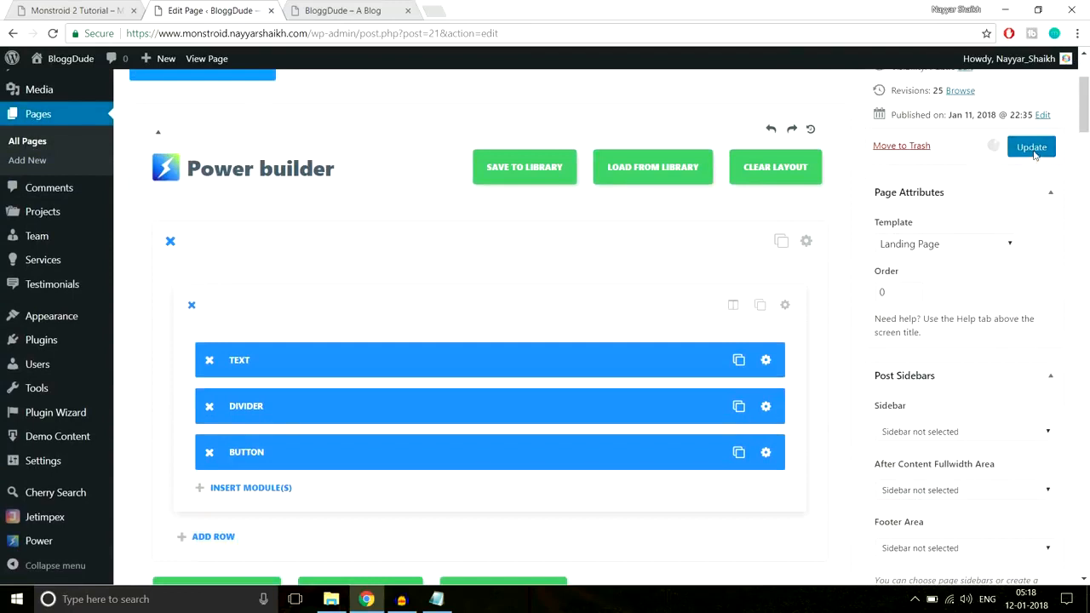
click(307, 4)
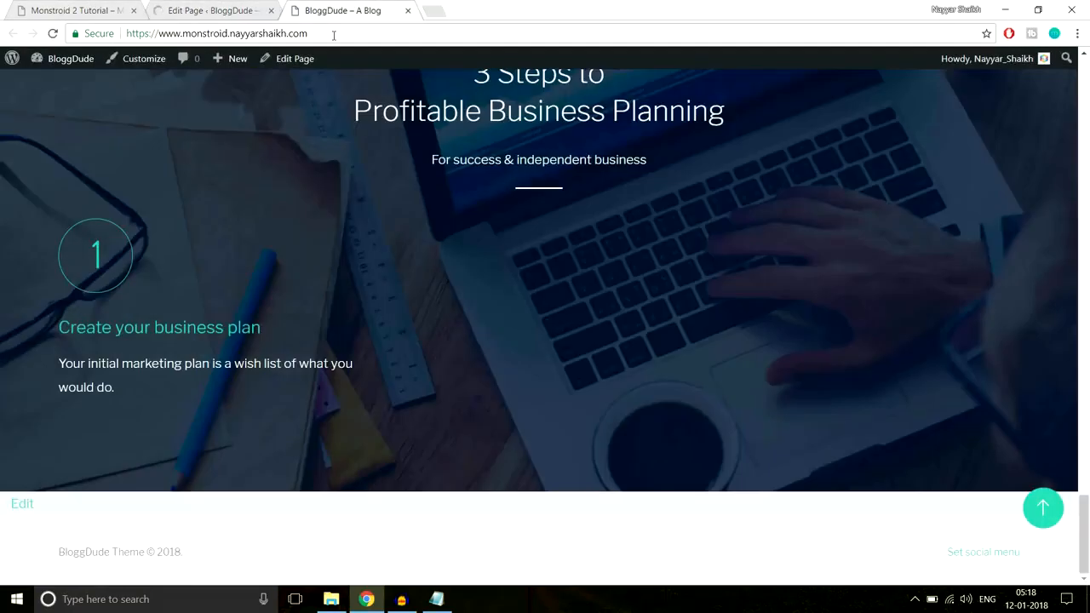
click(334, 35)
key(Return)
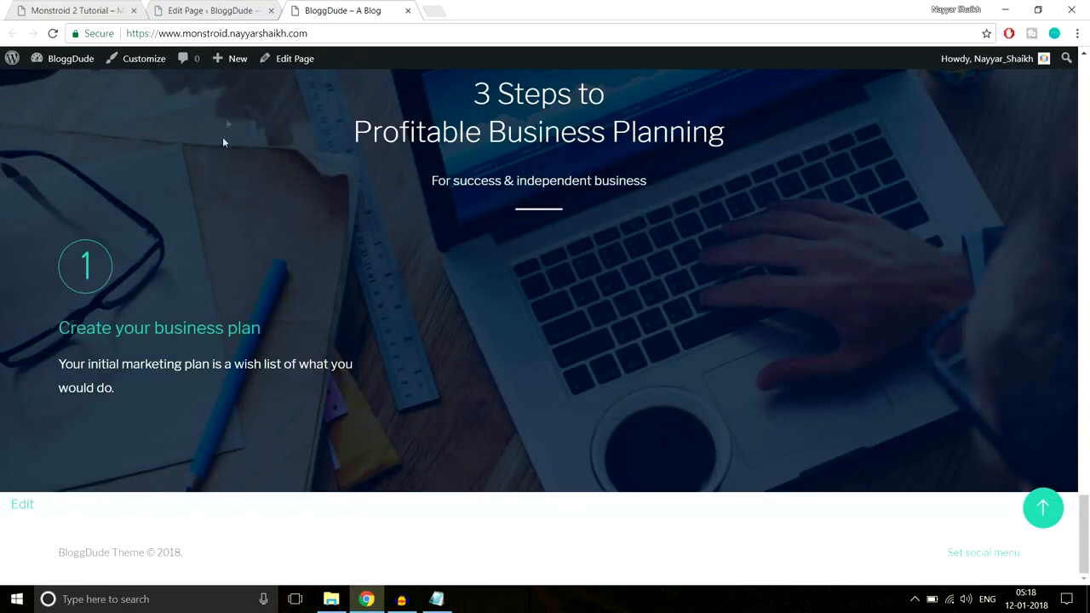
Compare the size and placement of the numbered icons on the demo page with the icon on the live homepage
click(102, 9)
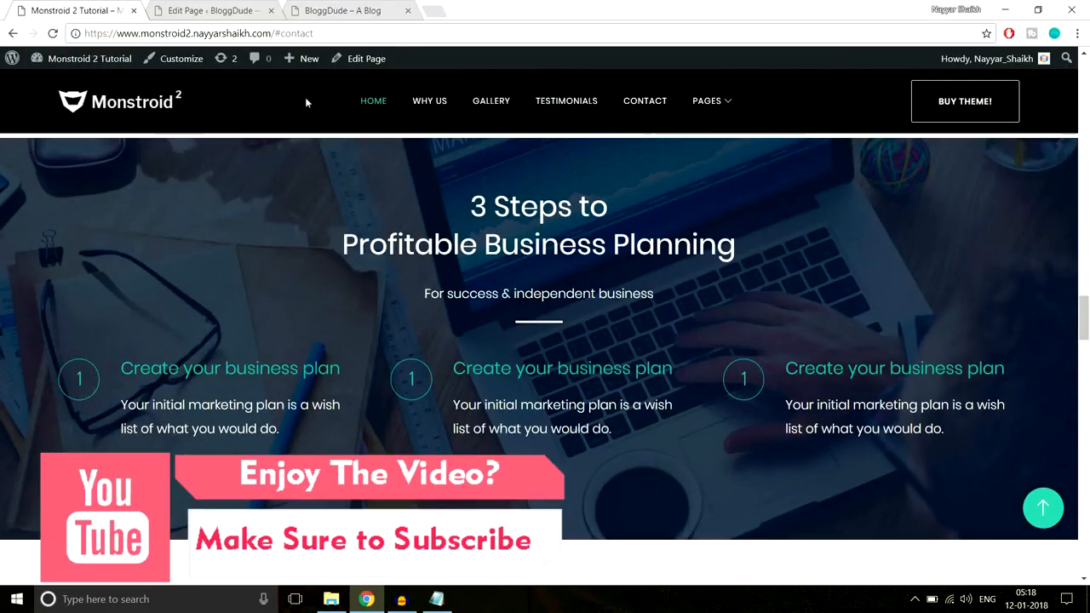
click(354, 6)
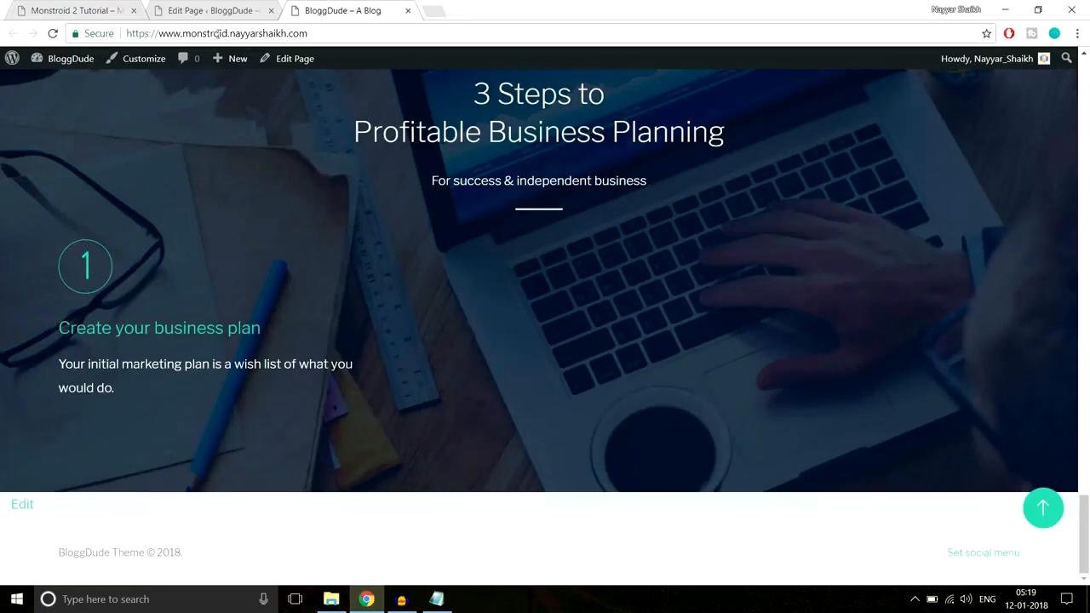
click(220, 10)
scroll(681, 364, down, 5)
scroll(691, 380, down, 20)
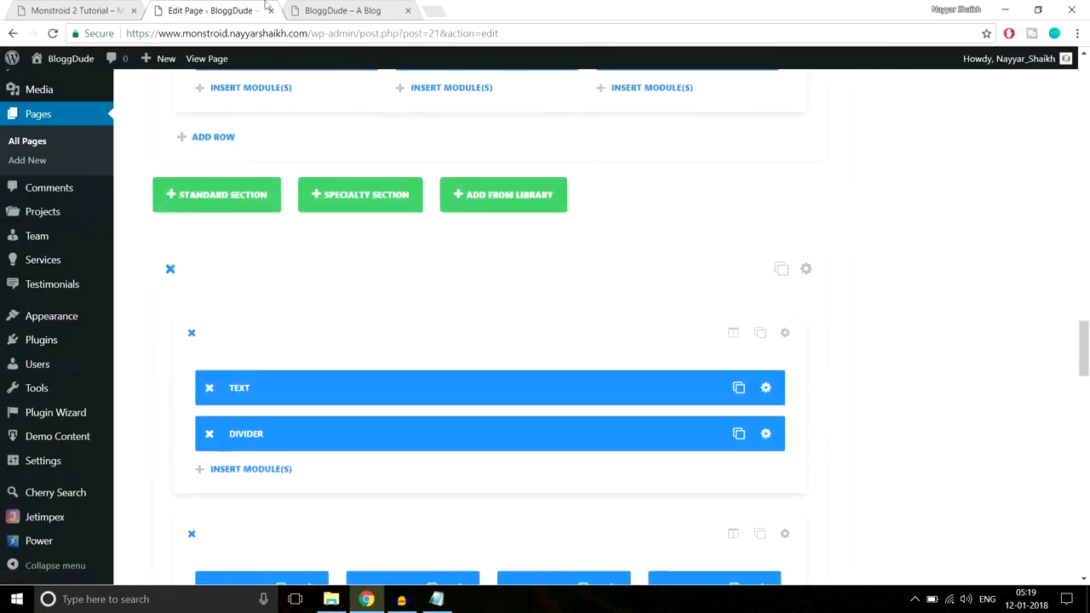
click(75, 10)
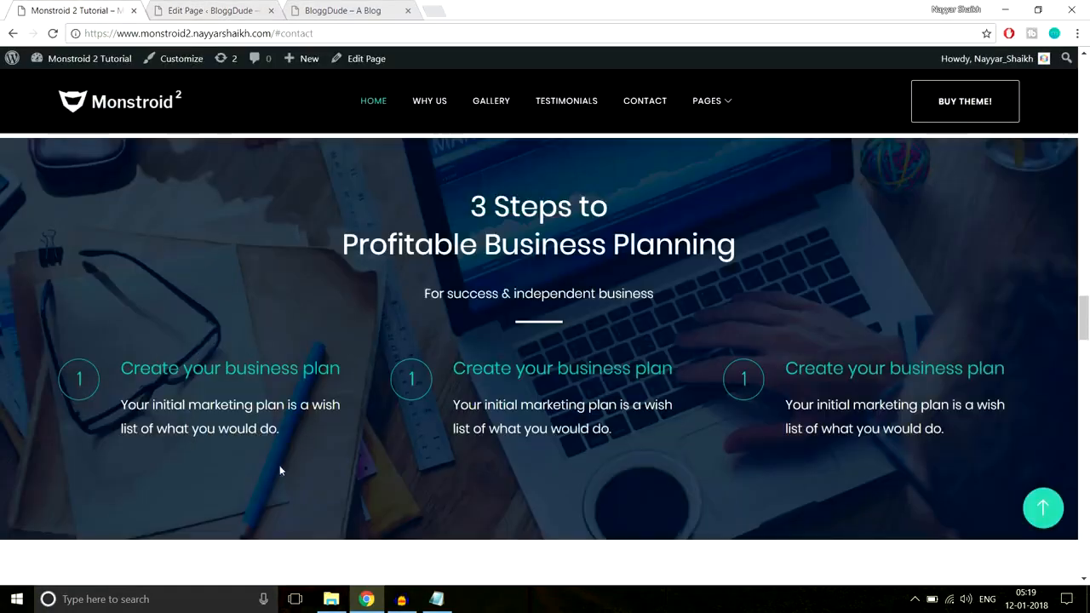
click(339, 9)
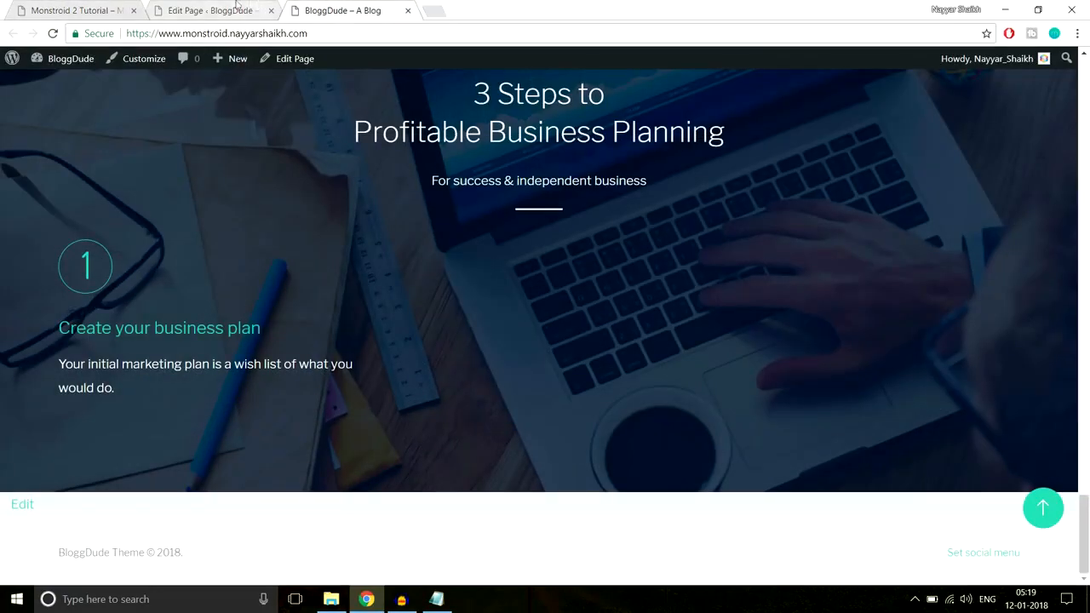
Set the Blurb's icon font size to 30px and its circle size to 40, and save the module
click(211, 10)
scroll(596, 264, down, 1)
scroll(652, 317, down, 4)
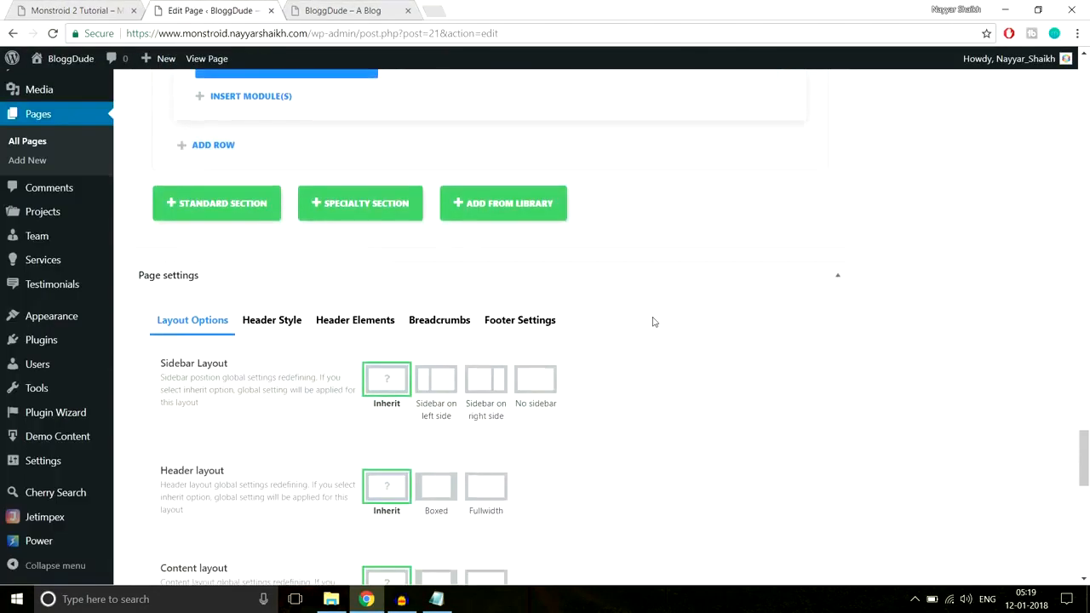
scroll(652, 317, up, 3)
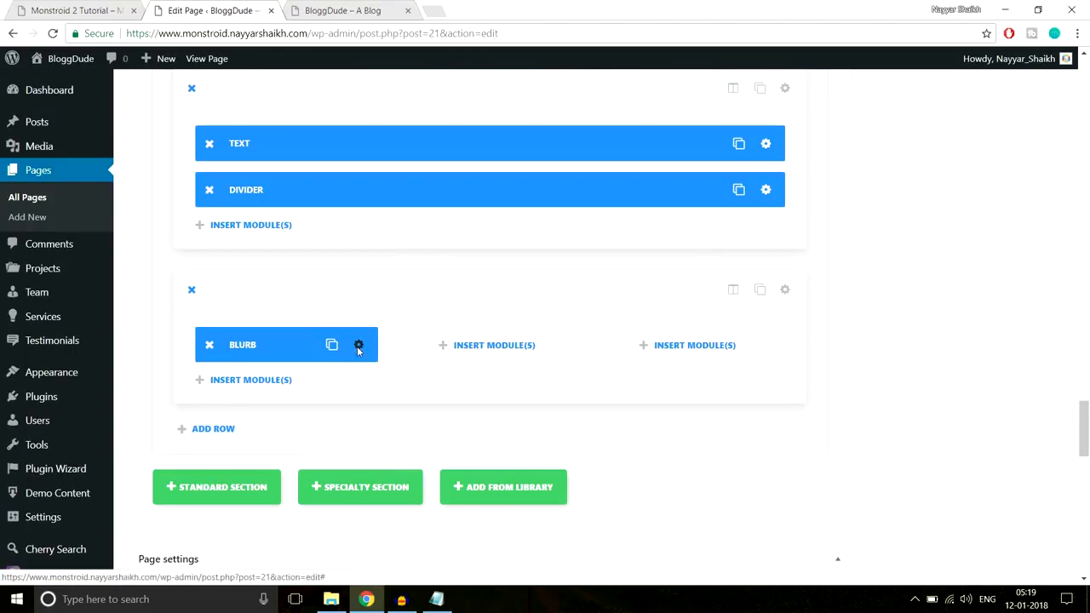
click(357, 346)
click(528, 158)
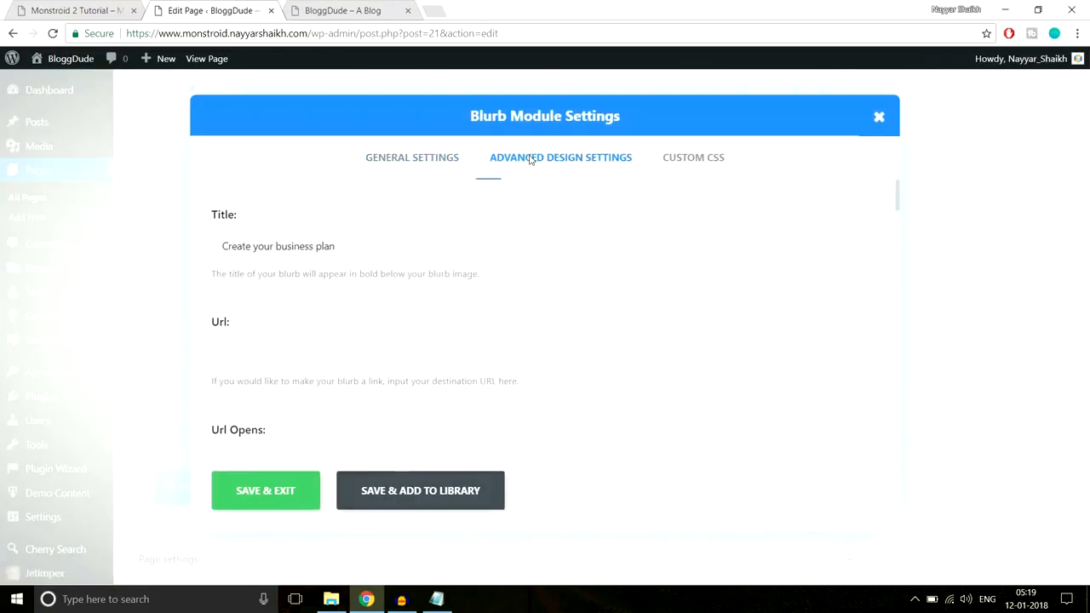
scroll(477, 294, down, 1)
drag(312, 272, 266, 274)
double_click(428, 349)
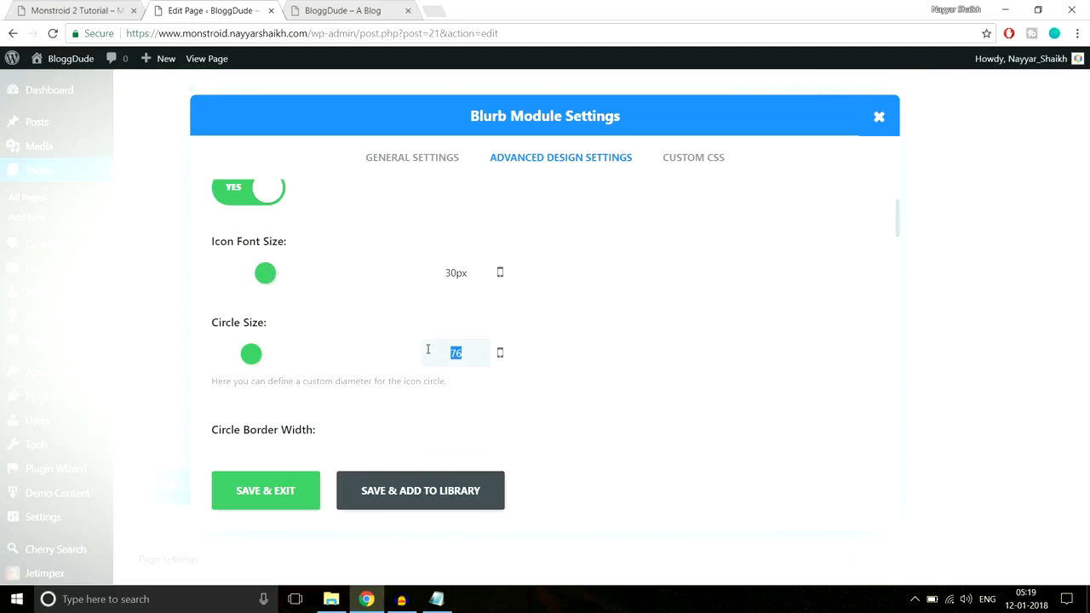
text(40)
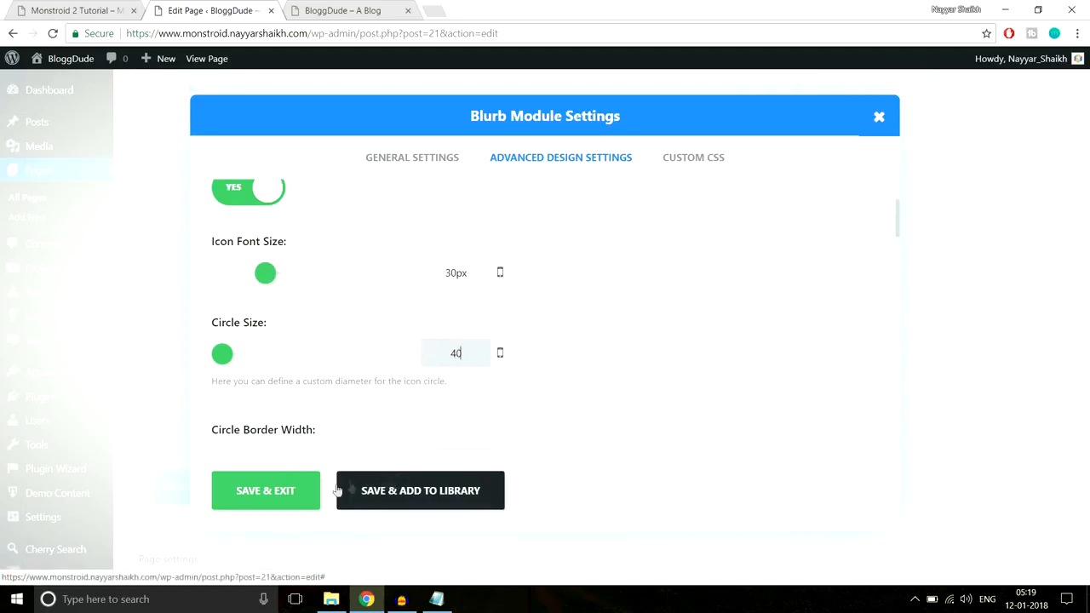
click(298, 502)
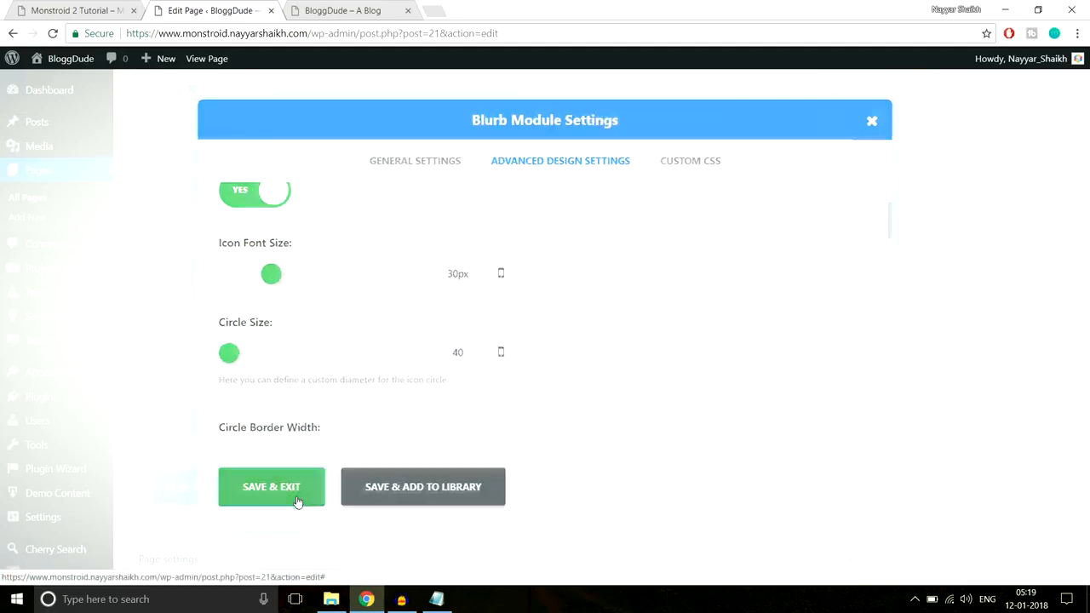
Update the page and reload the live homepage to check the reduced blurb icon against its title and description
drag(1087, 436, 1084, 77)
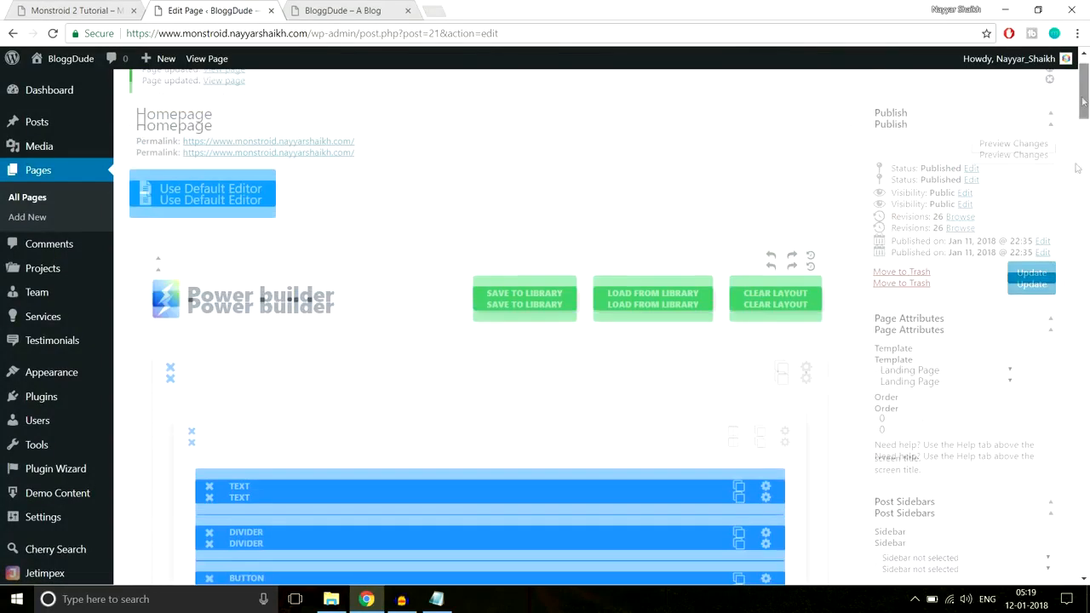
click(1032, 283)
click(318, 7)
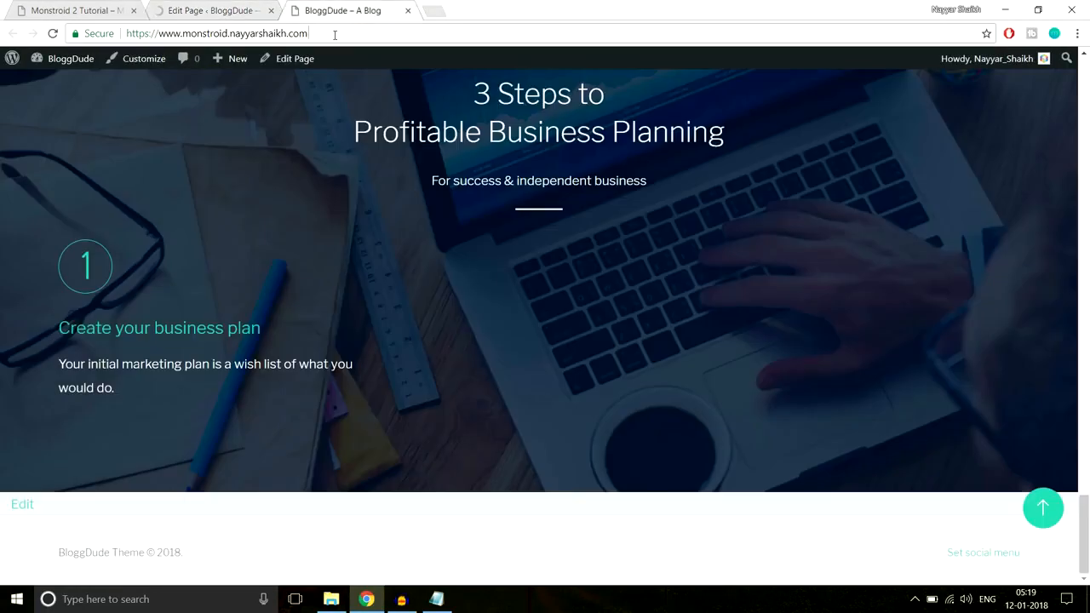
click(335, 34)
key(Return)
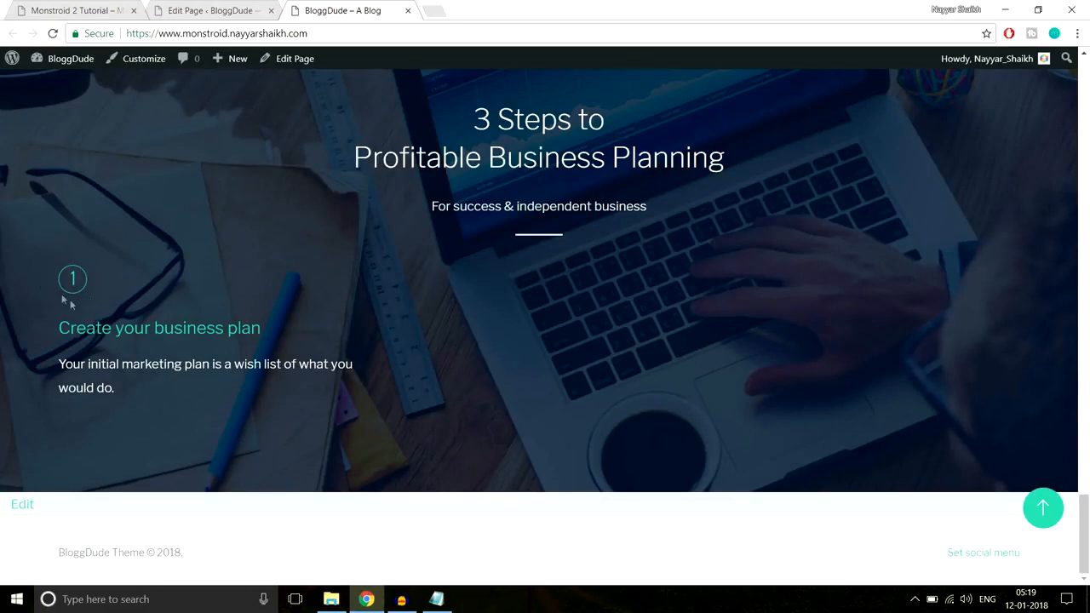
drag(51, 342, 128, 399)
click(127, 400)
Change the Blurb's image/icon placement to Left in its general settings
click(247, 10)
drag(1086, 109, 1084, 457)
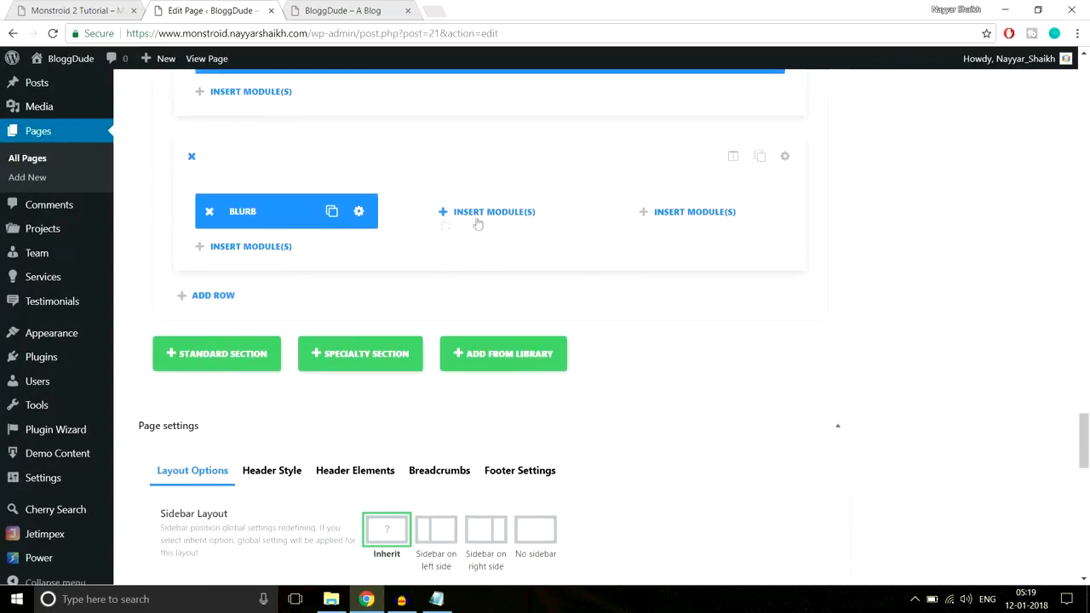
click(359, 213)
scroll(715, 258, down, 3)
scroll(716, 260, down, 6)
scroll(761, 261, down, 5)
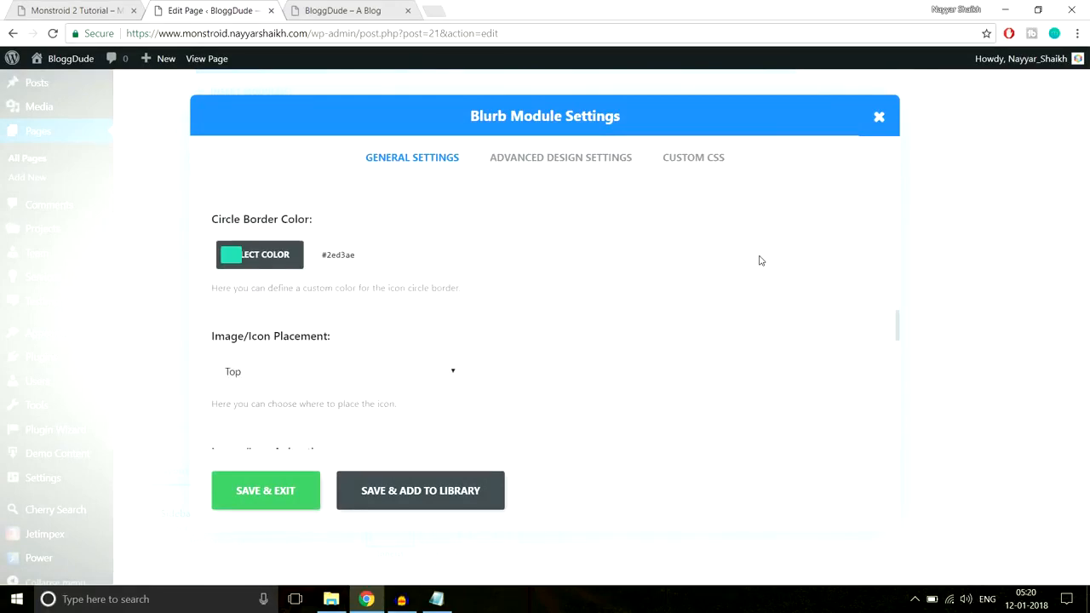
scroll(761, 261, down, 1)
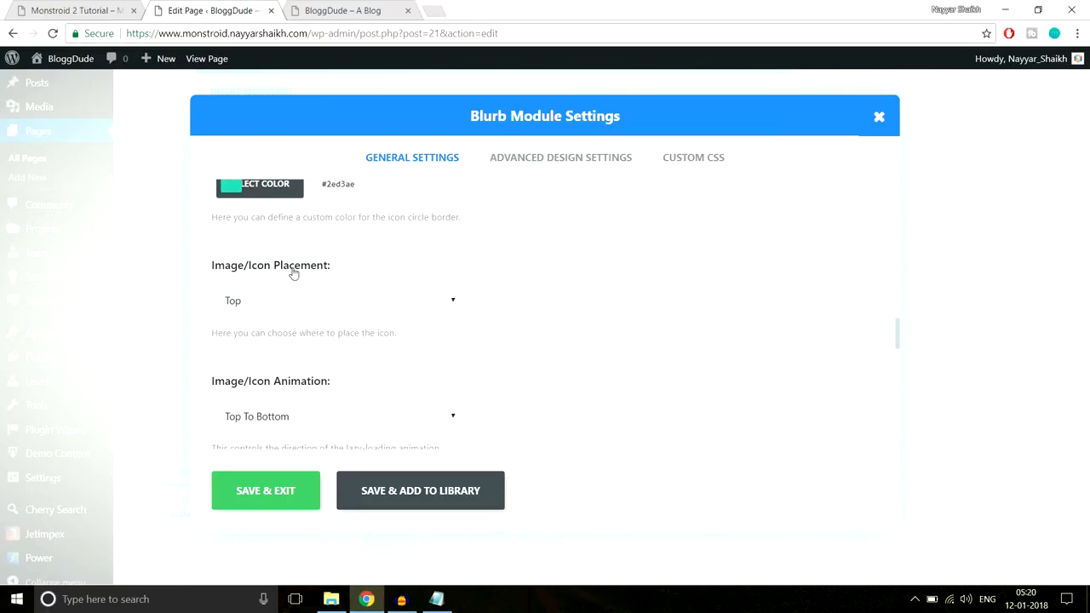
click(304, 301)
click(292, 339)
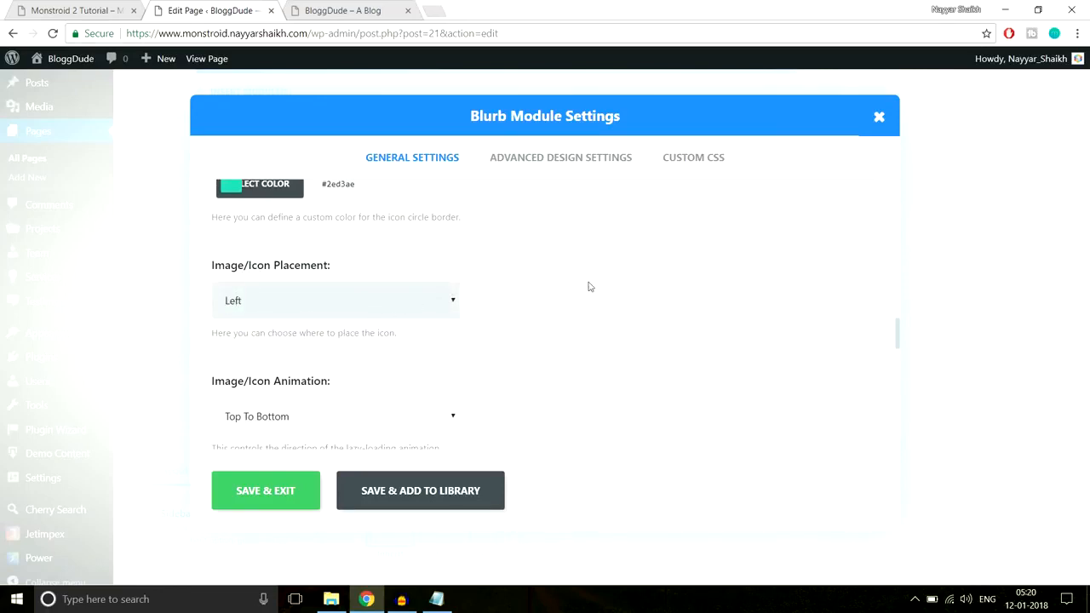
scroll(576, 286, down, 2)
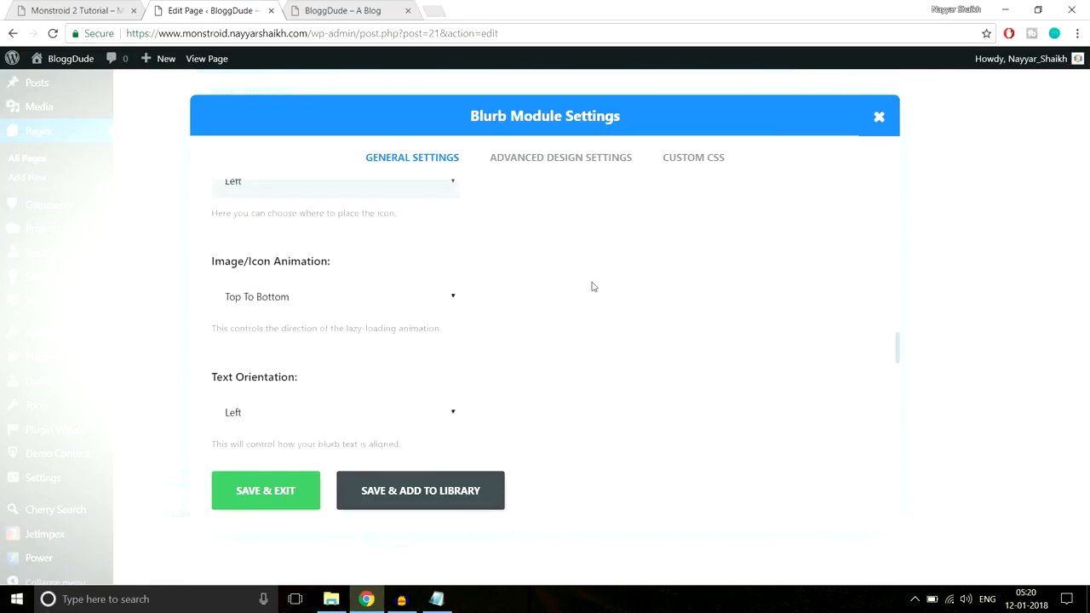
Compare the icon with the demo page, set the Blurb's icon font size to 45px and circle size to about 60, and save
click(558, 161)
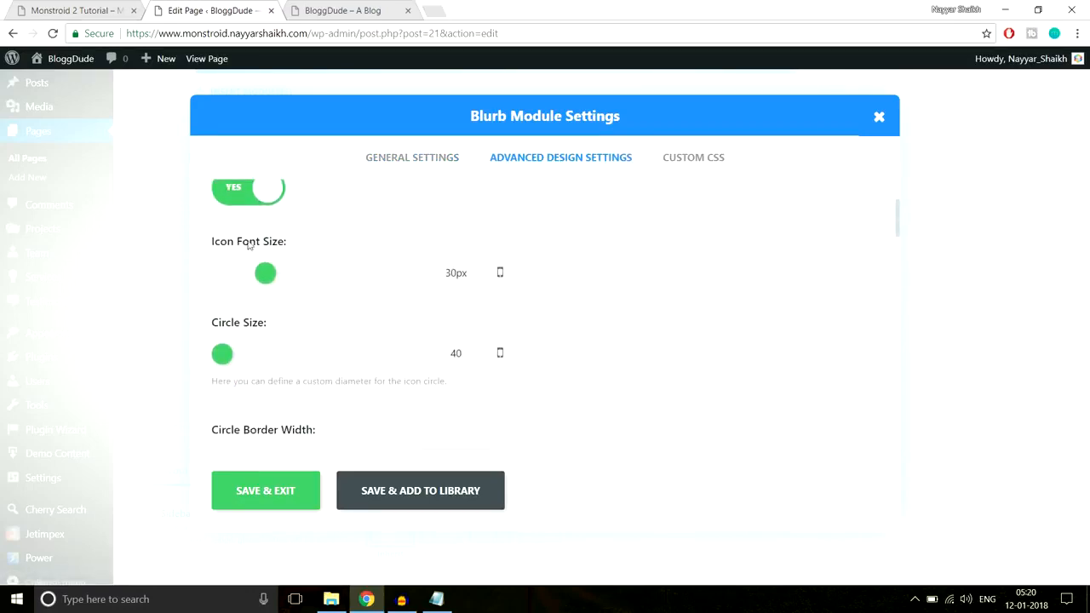
click(81, 9)
click(361, 10)
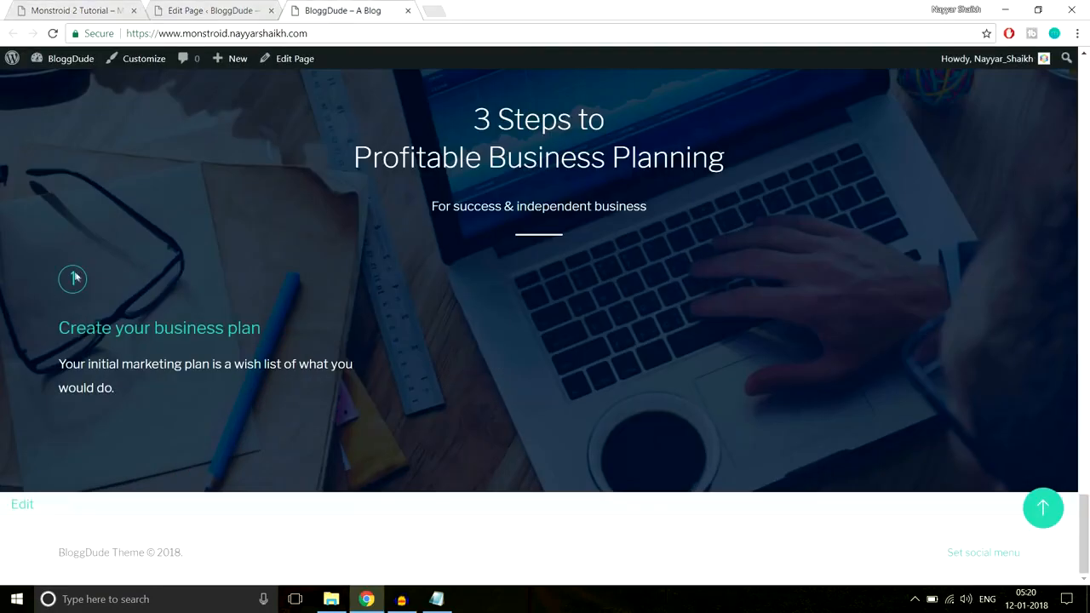
click(77, 10)
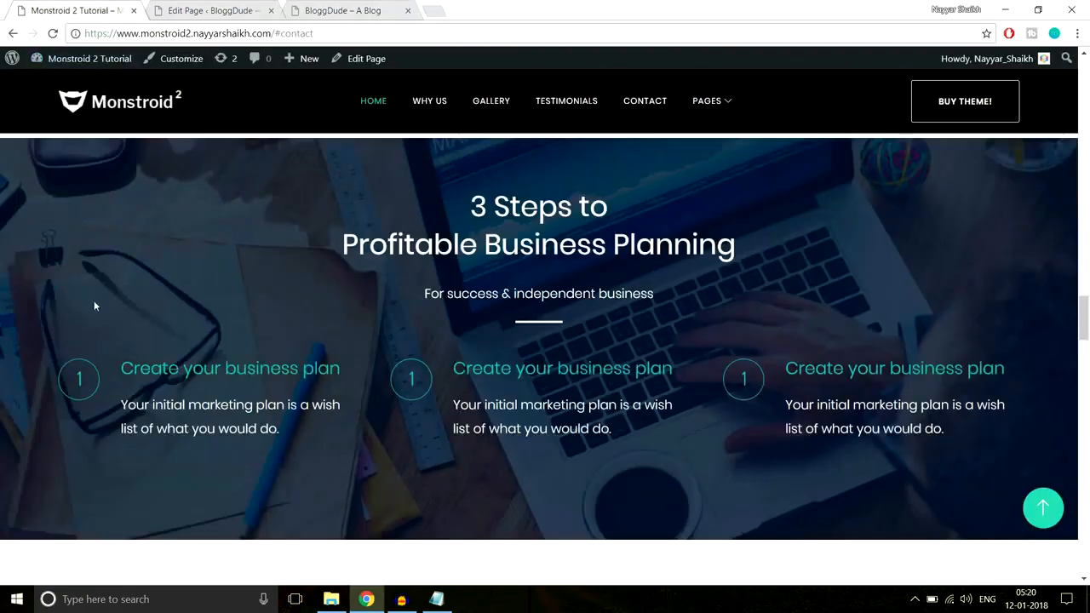
click(217, 8)
drag(269, 274, 290, 275)
drag(228, 353, 239, 354)
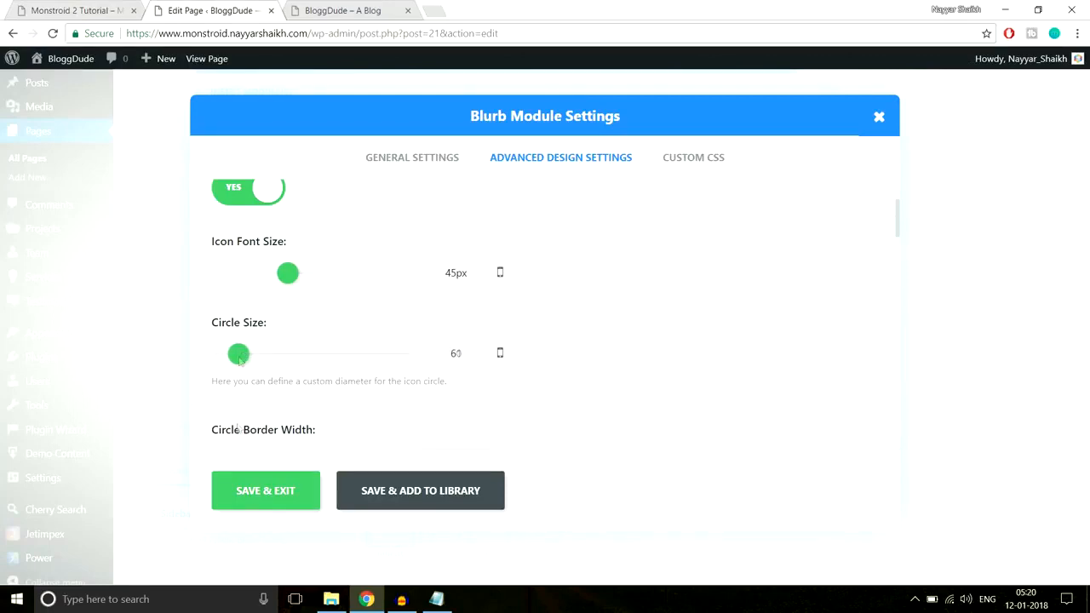
click(270, 491)
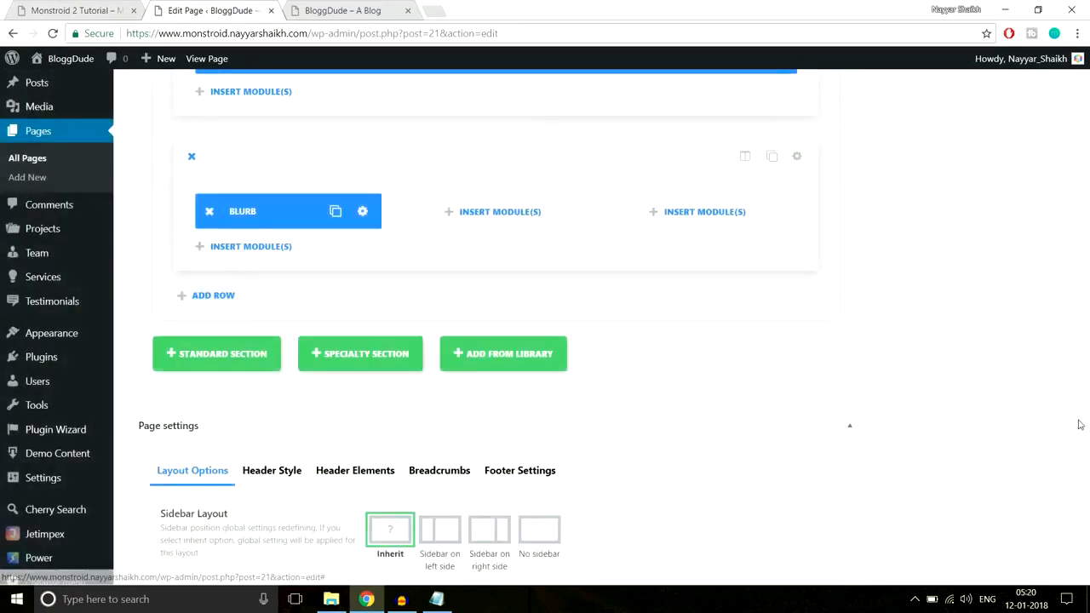
Update the page and reload the live homepage to check the blurb with its icon beside the text
drag(1085, 426, 1086, 81)
click(1041, 334)
click(345, 10)
click(344, 29)
key(Return)
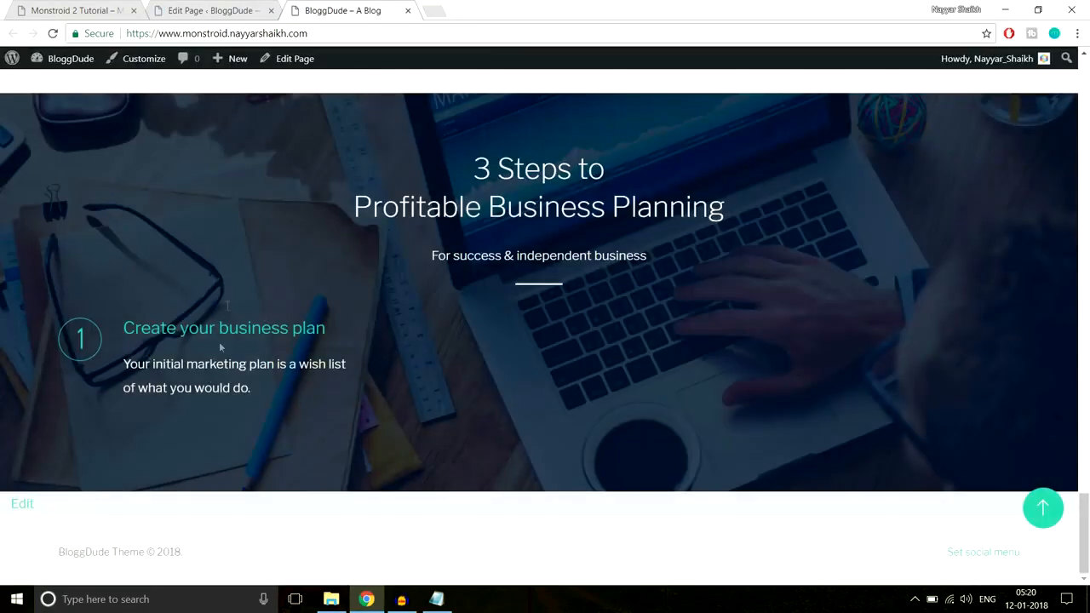
Duplicate the Blurb module twice and place the copies in the second and third columns of the row
click(219, 11)
scroll(639, 350, down, 5)
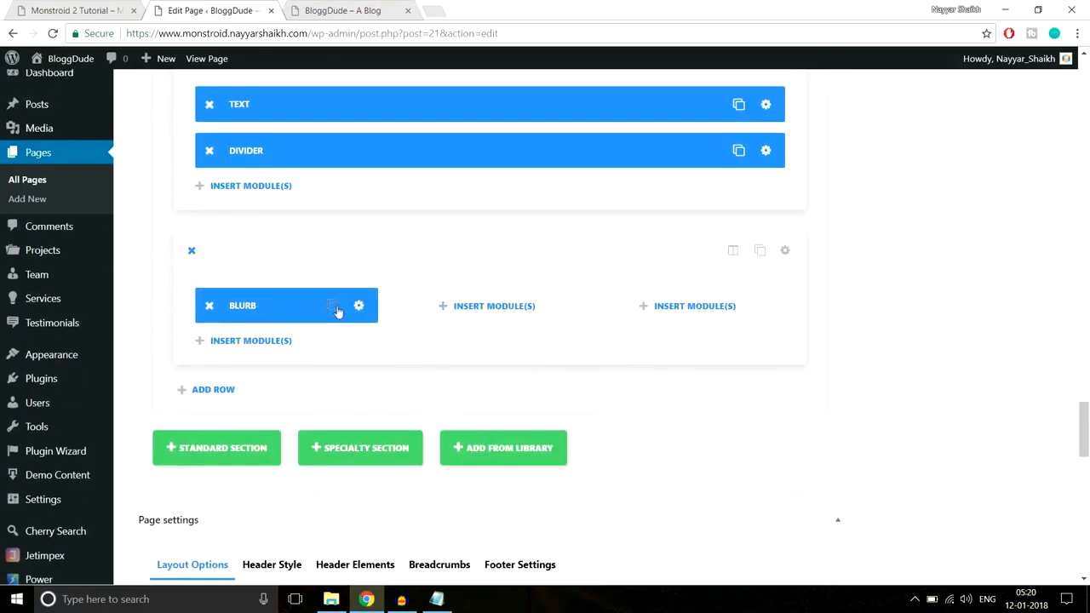
click(333, 308)
drag(298, 351, 487, 308)
click(532, 305)
mouse_move(494, 347)
mouse_down()
mouse_move(706, 300)
mouse_move(688, 307)
mouse_up()
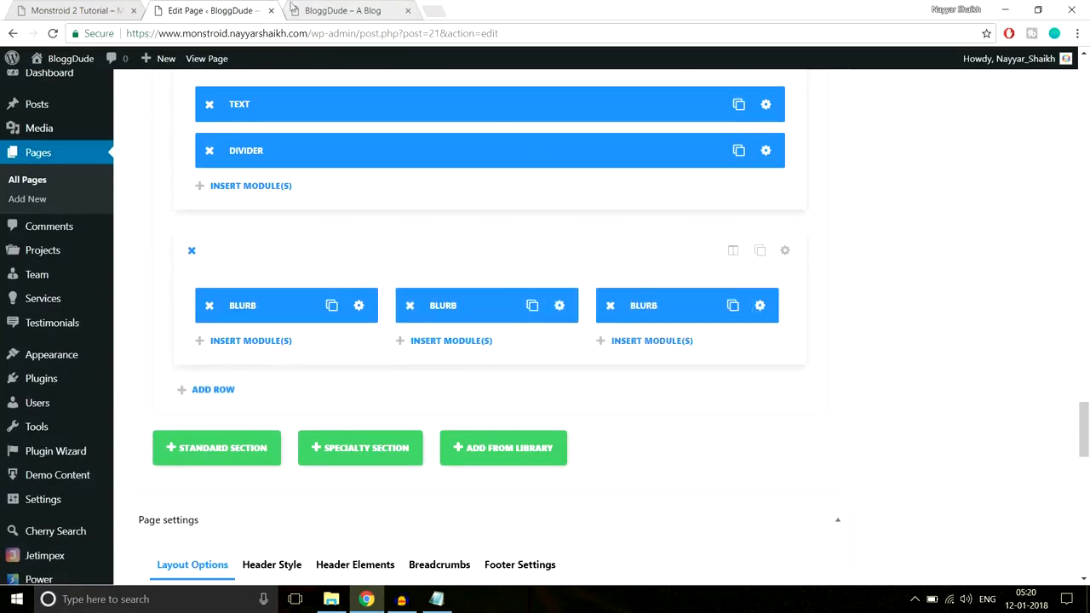
Examine the three numbered blurbs and the How We Help People section on the demo page
click(77, 10)
scroll(84, 320, down, 1)
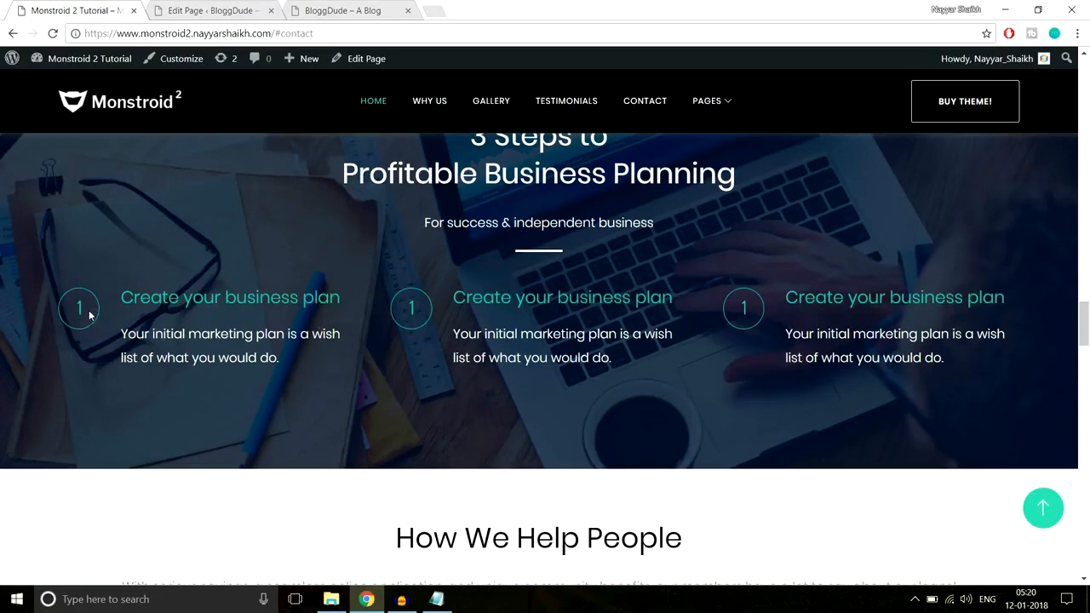
drag(1038, 298, 847, 298)
click(869, 355)
click(212, 10)
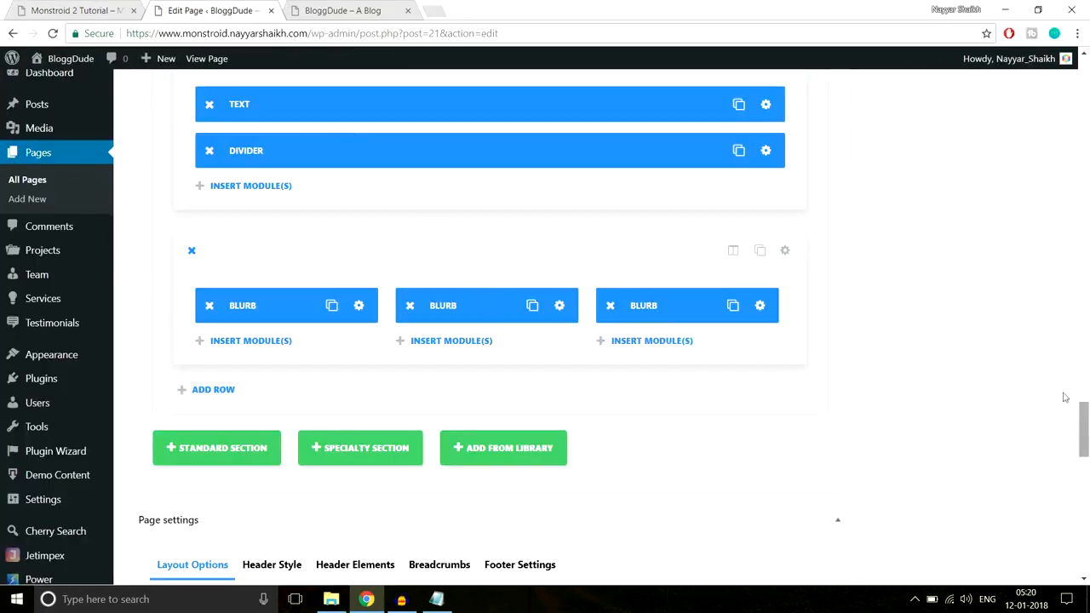
click(61, 8)
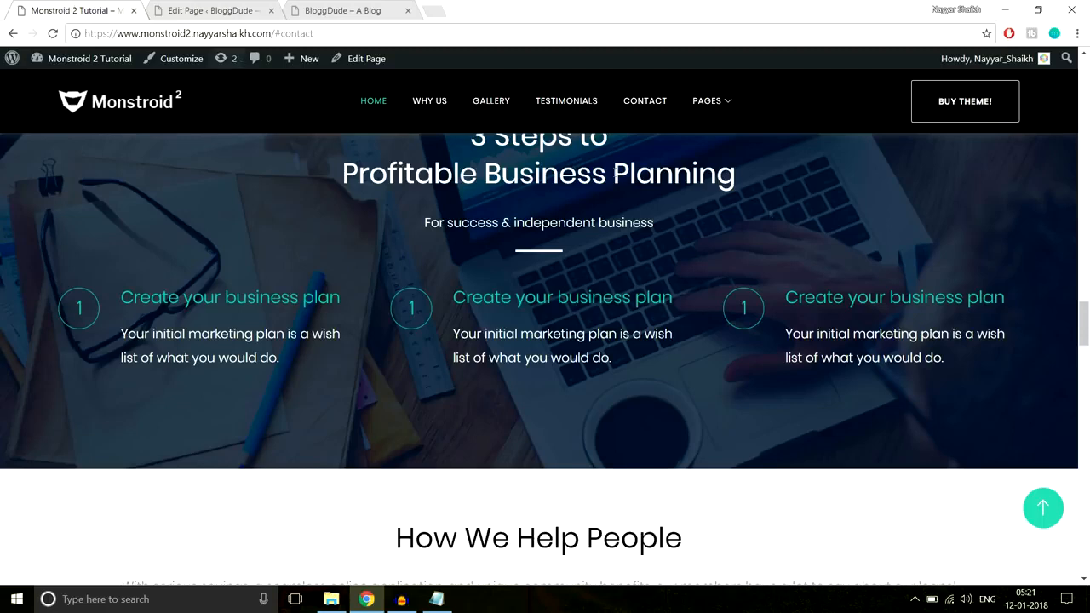
scroll(839, 239, down, 4)
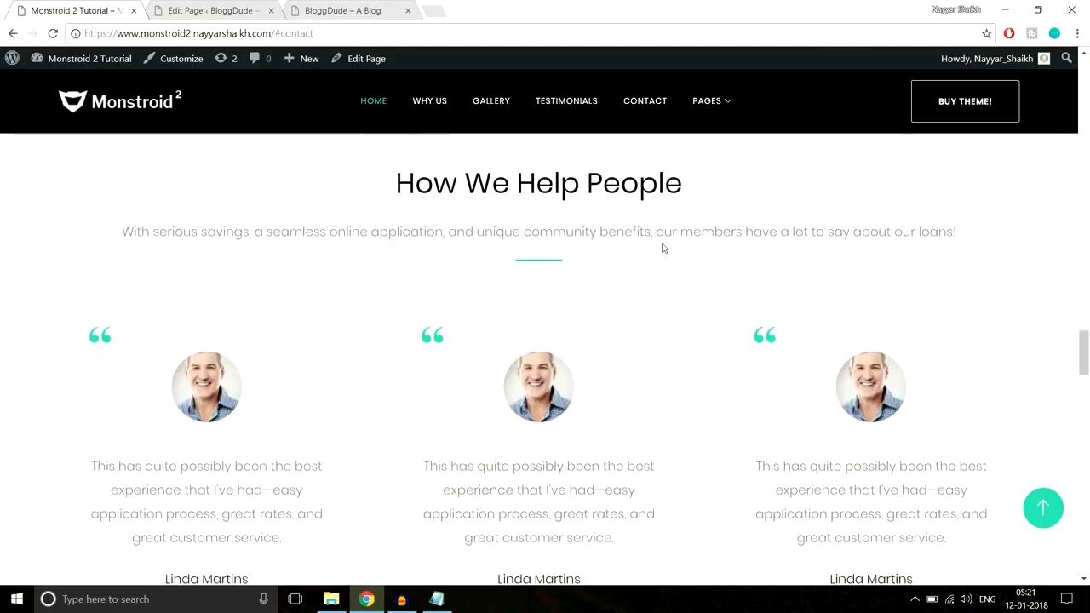
Review the demo's How We Help People section and add a new standard section below the three-blurb section
scroll(636, 263, up, 1)
scroll(638, 260, down, 1)
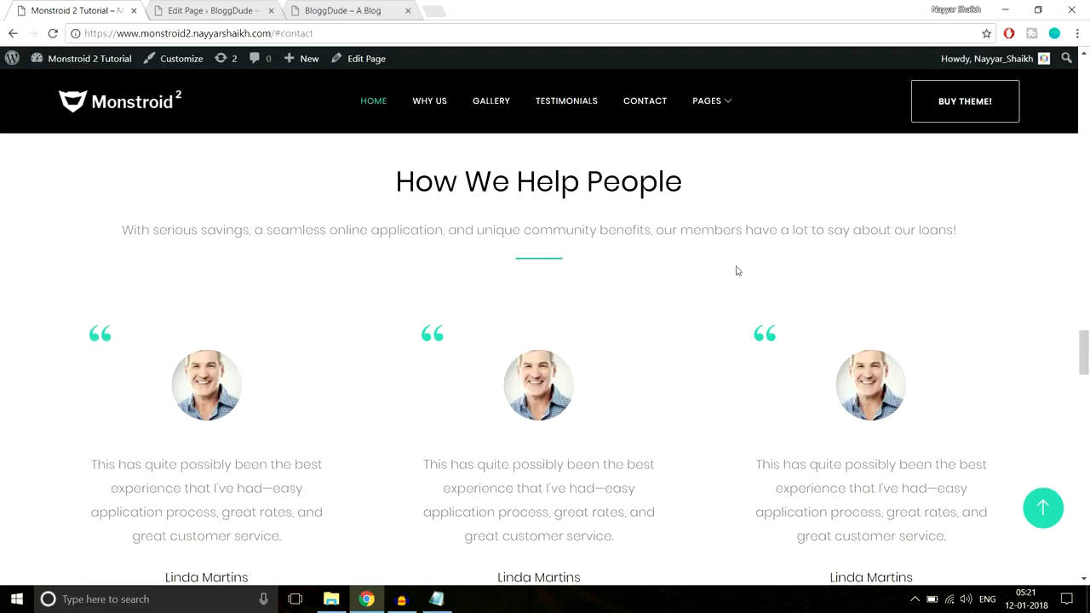
scroll(741, 281, down, 2)
scroll(750, 287, up, 3)
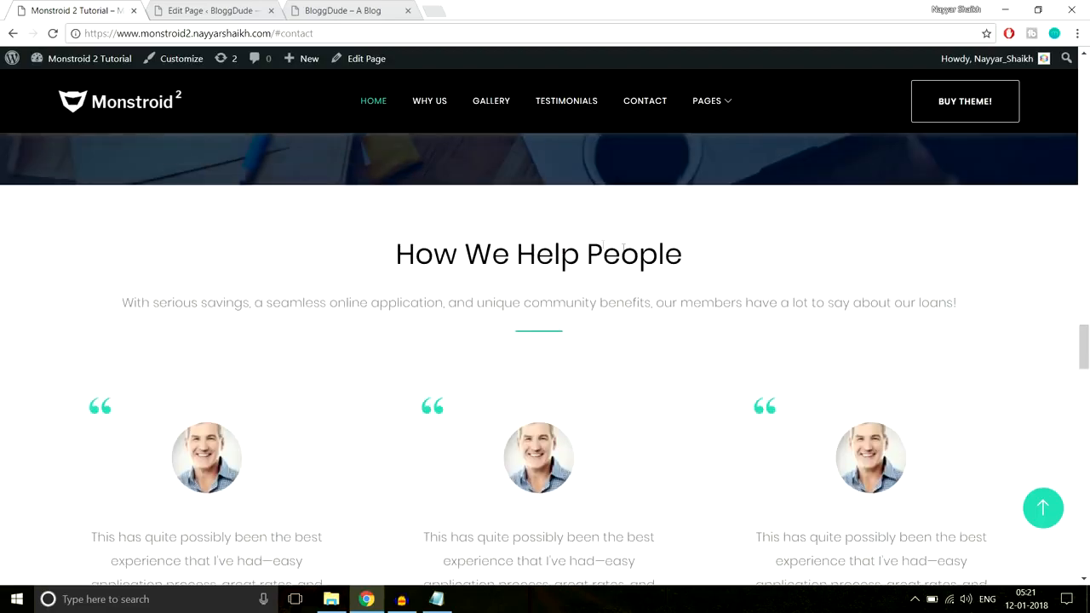
click(223, 10)
scroll(1081, 315, down, 3)
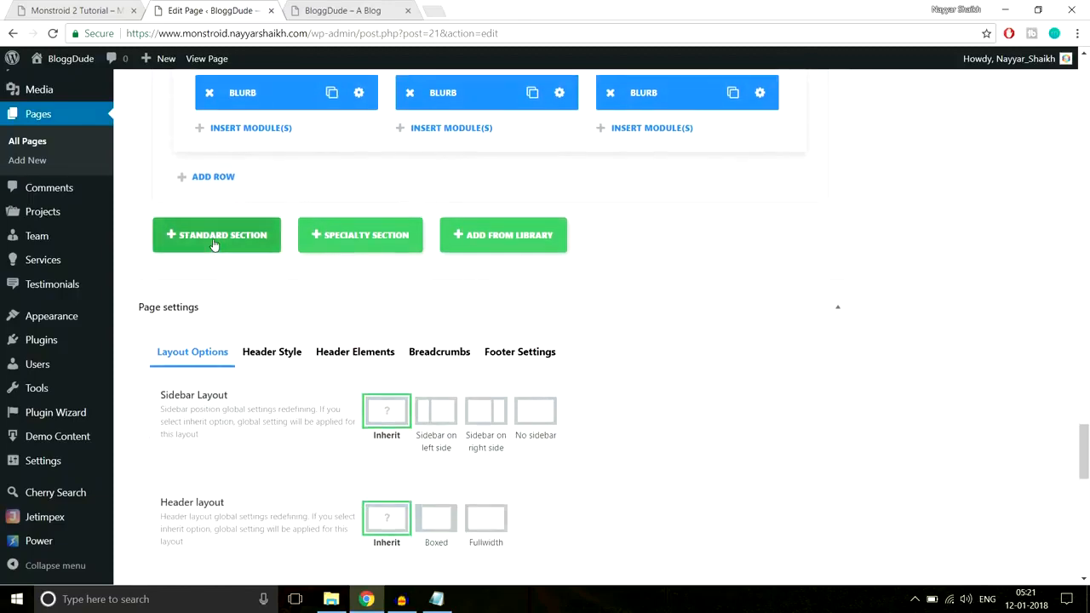
click(213, 242)
Copy the How We Help People heading and its sentence from the demo page and insert a Text module in the new section
click(53, 8)
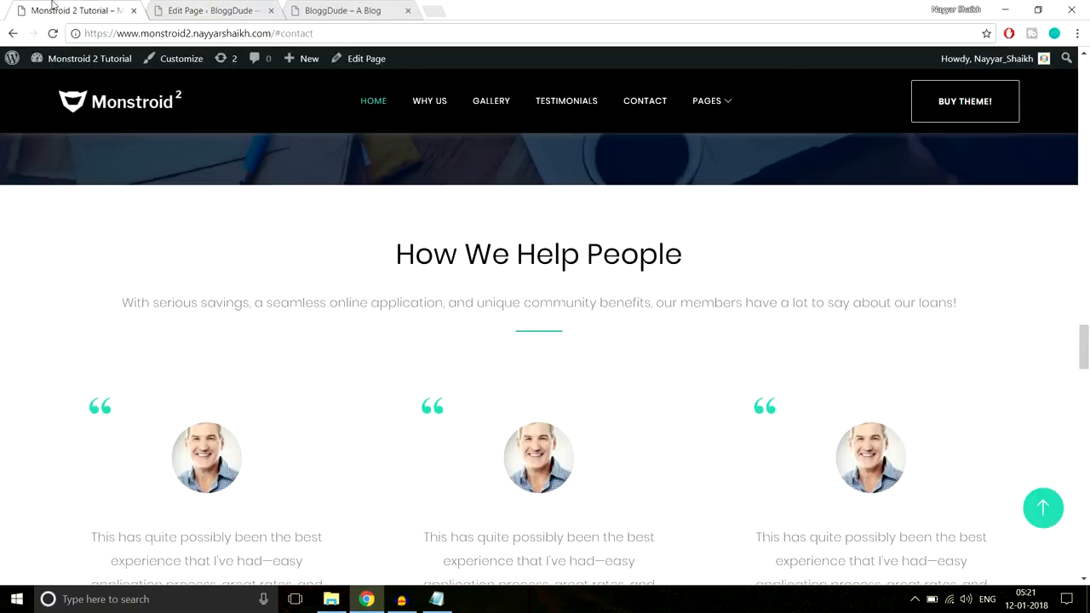
drag(395, 254, 963, 308)
key(ctrl+c)
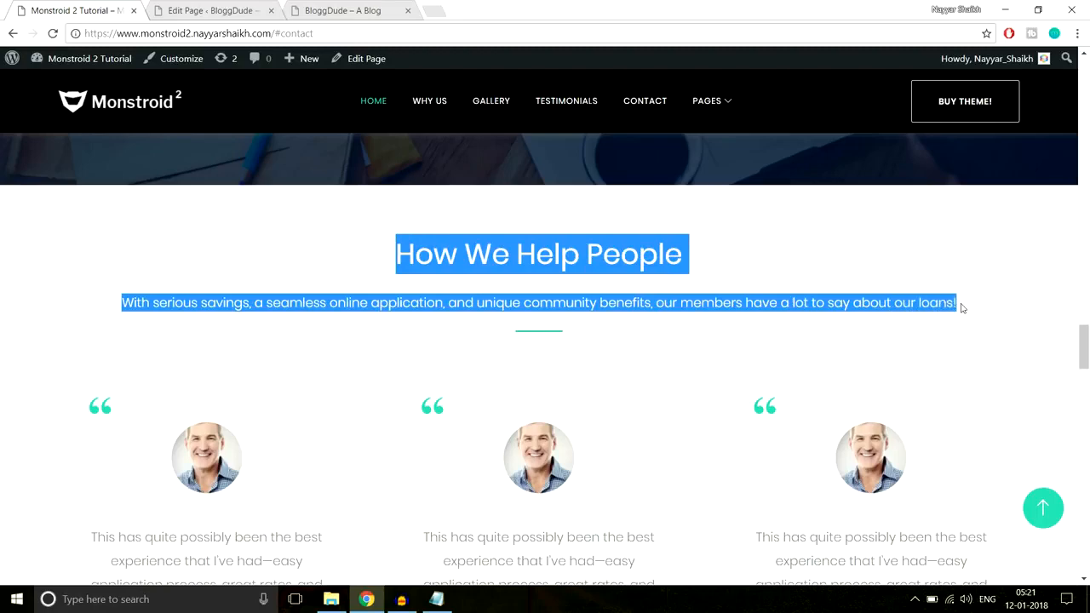
click(241, 8)
click(350, 253)
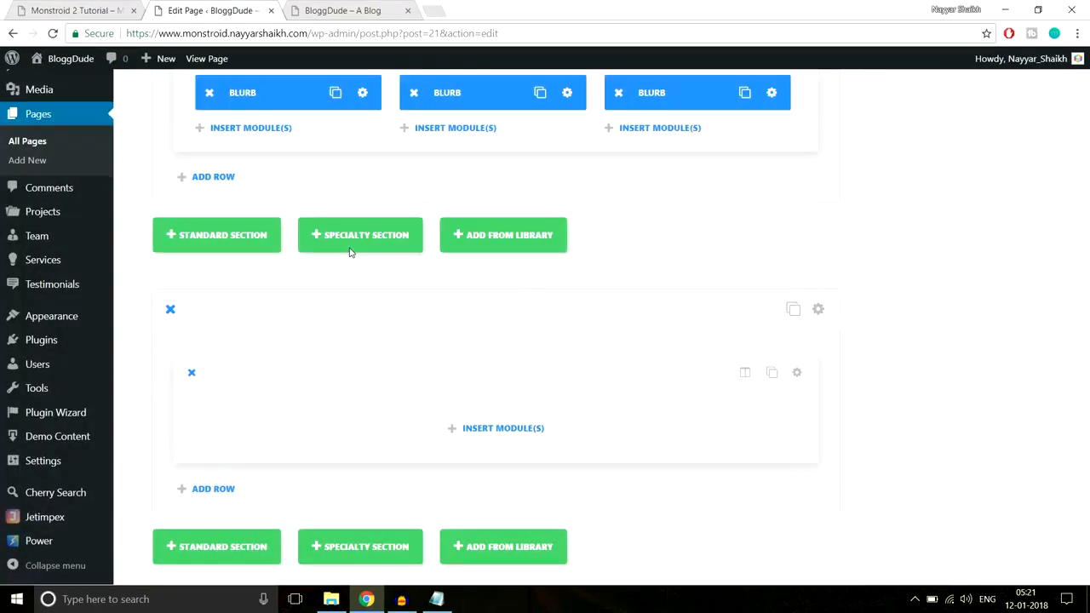
click(536, 429)
scroll(747, 406, down, 5)
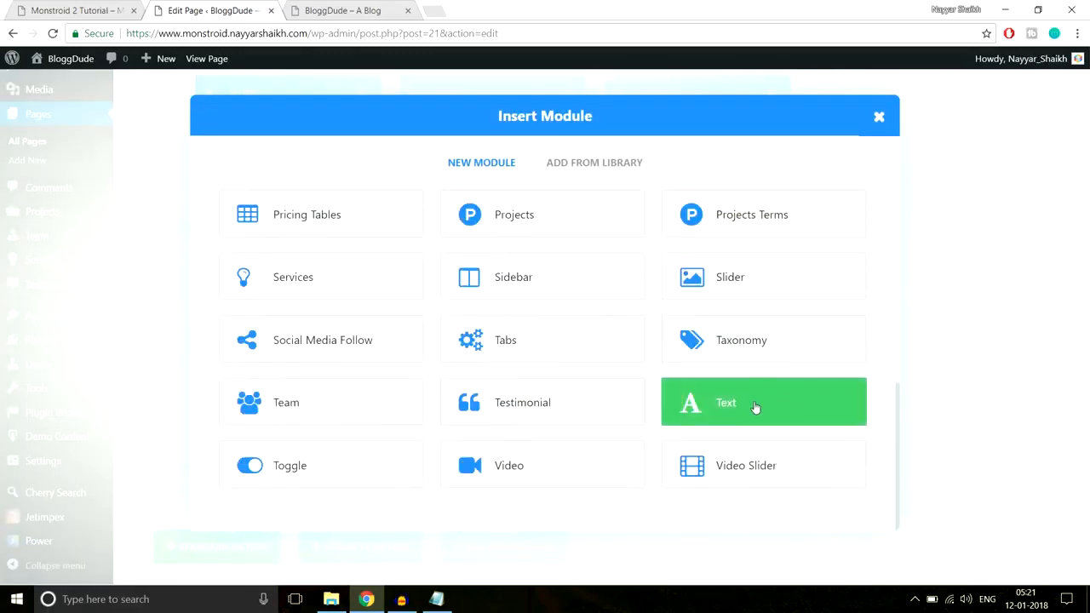
click(755, 406)
Center the Text module's orientation and paste the copied heading and sentence as its content
click(432, 258)
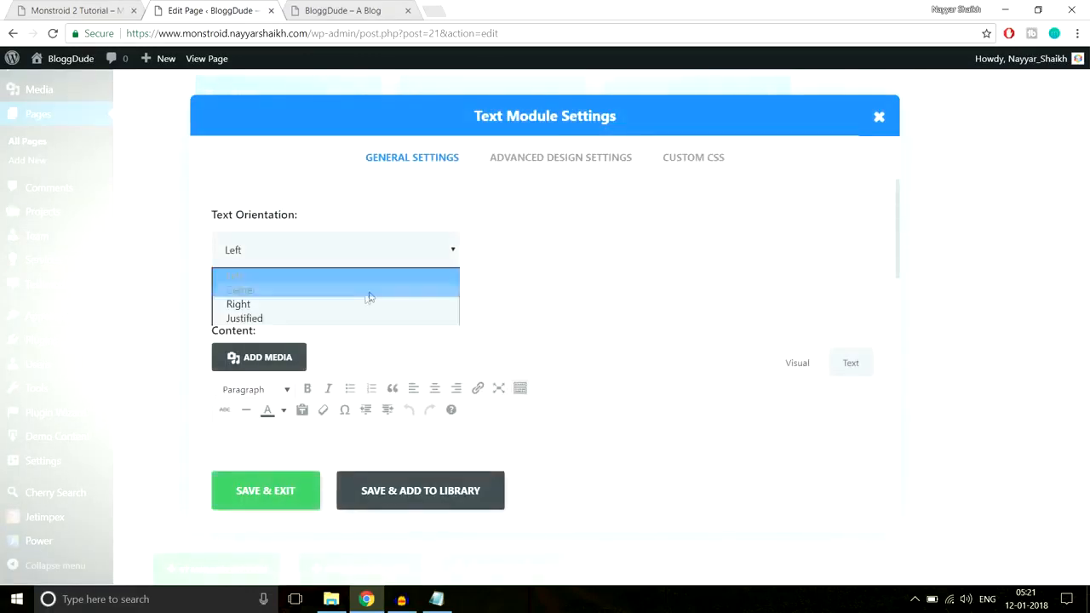
click(367, 291)
scroll(596, 341, down, 5)
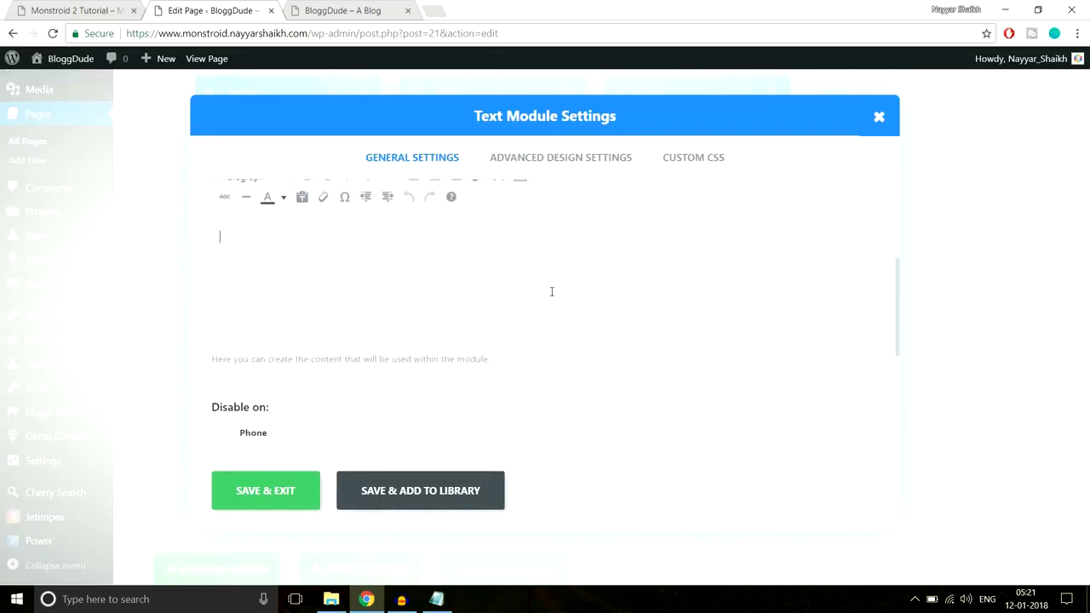
key(ctrl+v)
click(66, 4)
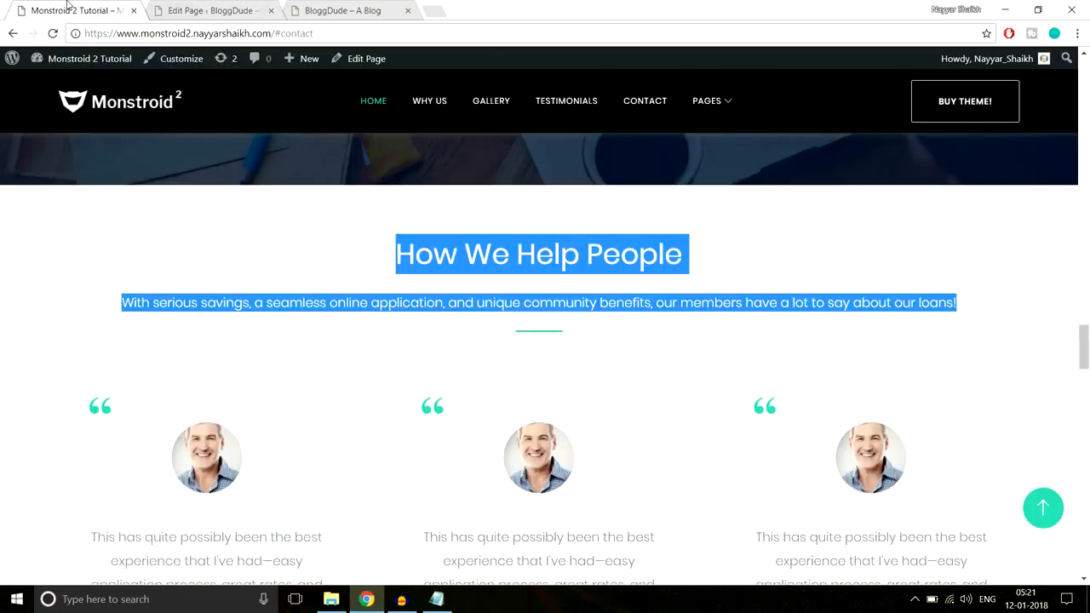
click(403, 203)
click(219, 7)
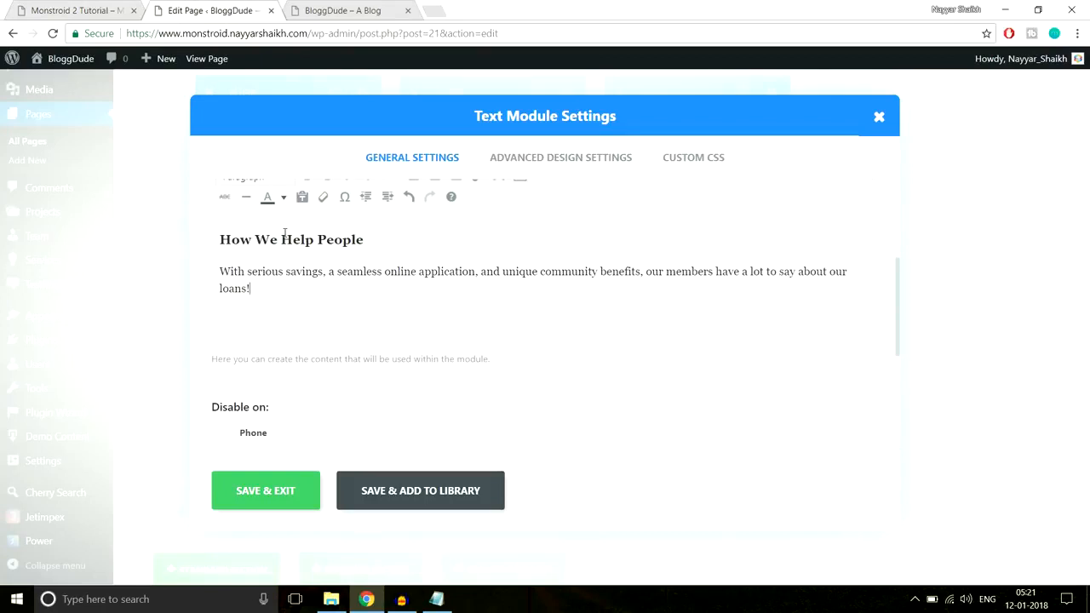
scroll(401, 359, up, 1)
click(252, 358)
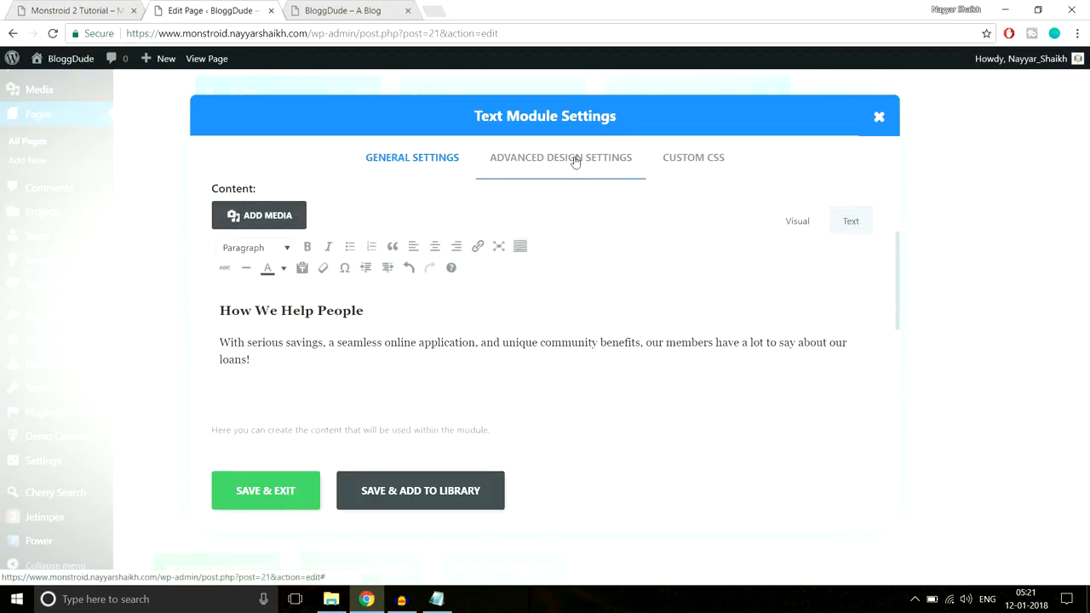
Paste the "Line After Center" CSS from the CSS notes into the Text module's After custom CSS and save the module
click(89, 10)
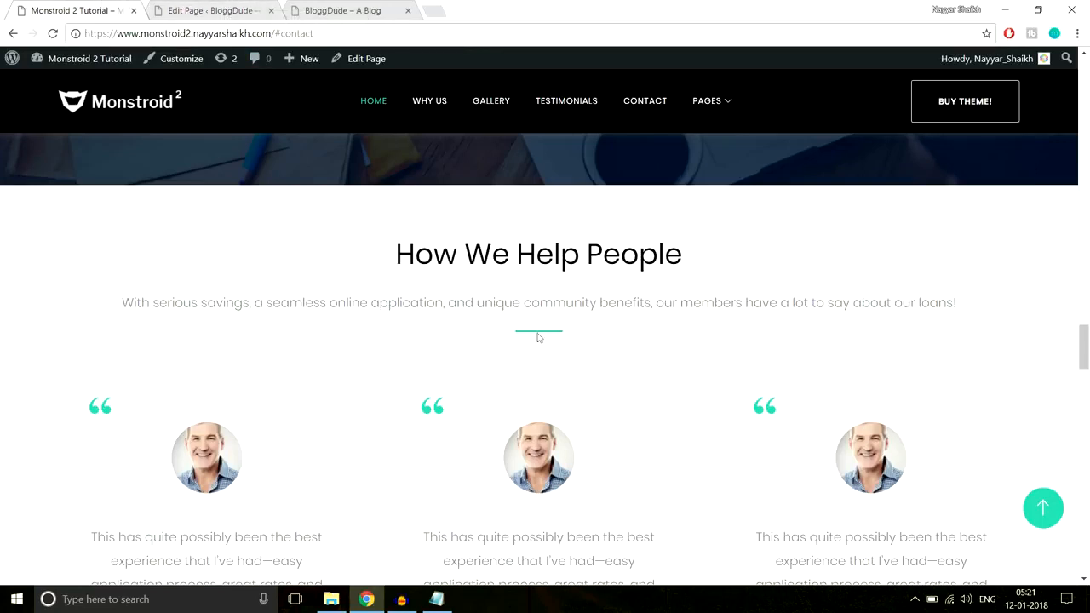
click(243, 9)
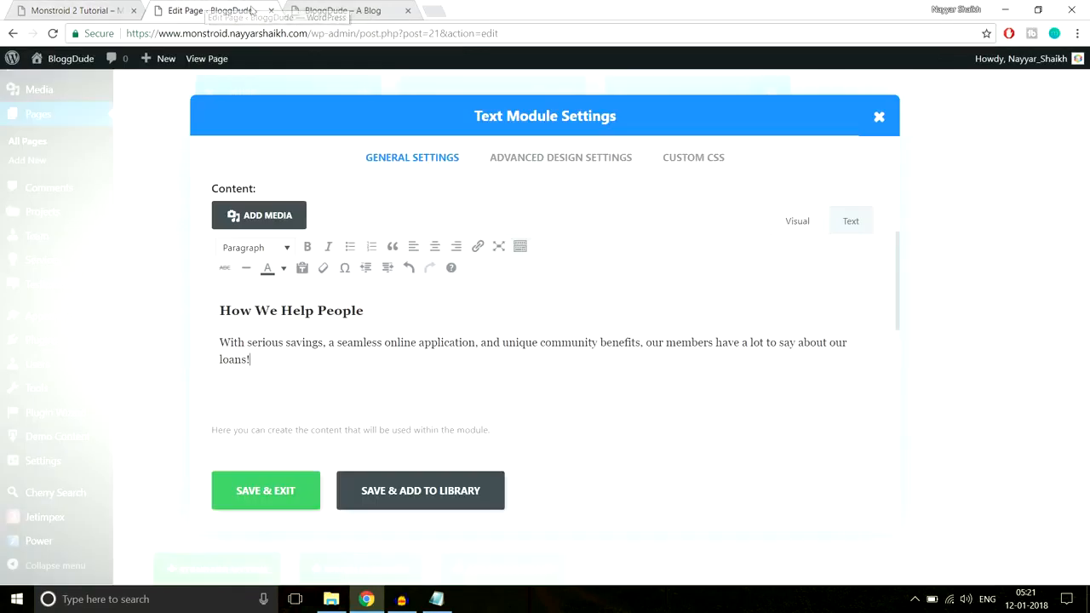
click(673, 158)
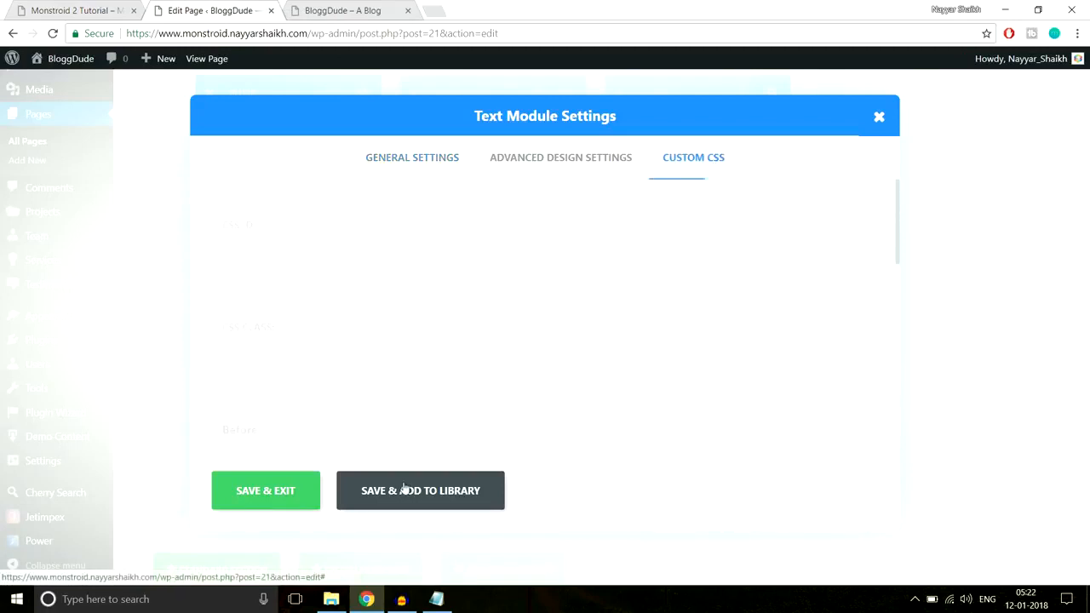
click(436, 599)
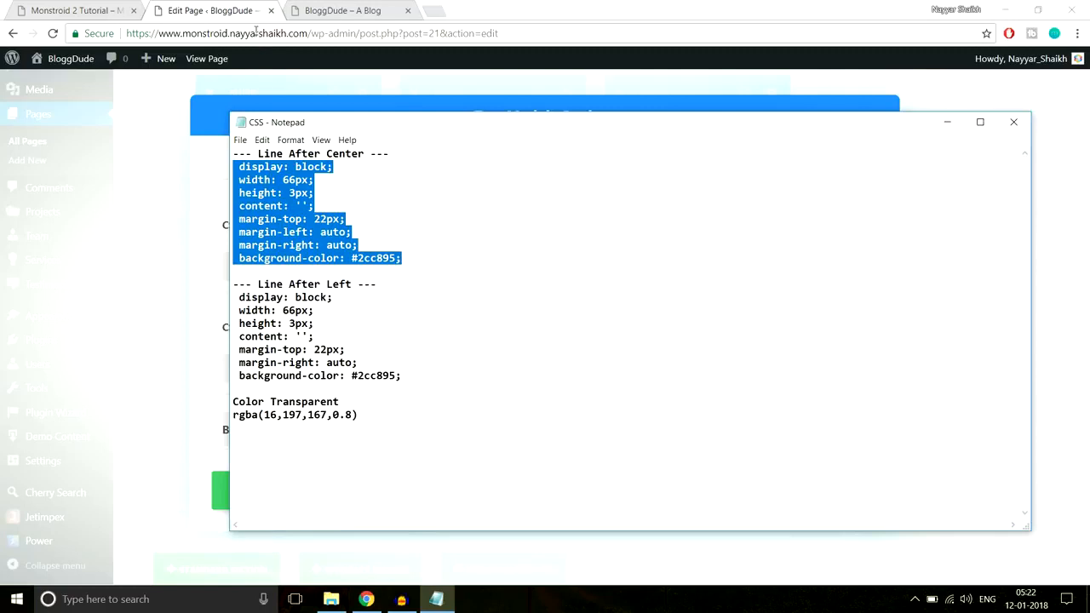
key(alt+Tab)
scroll(774, 294, down, 5)
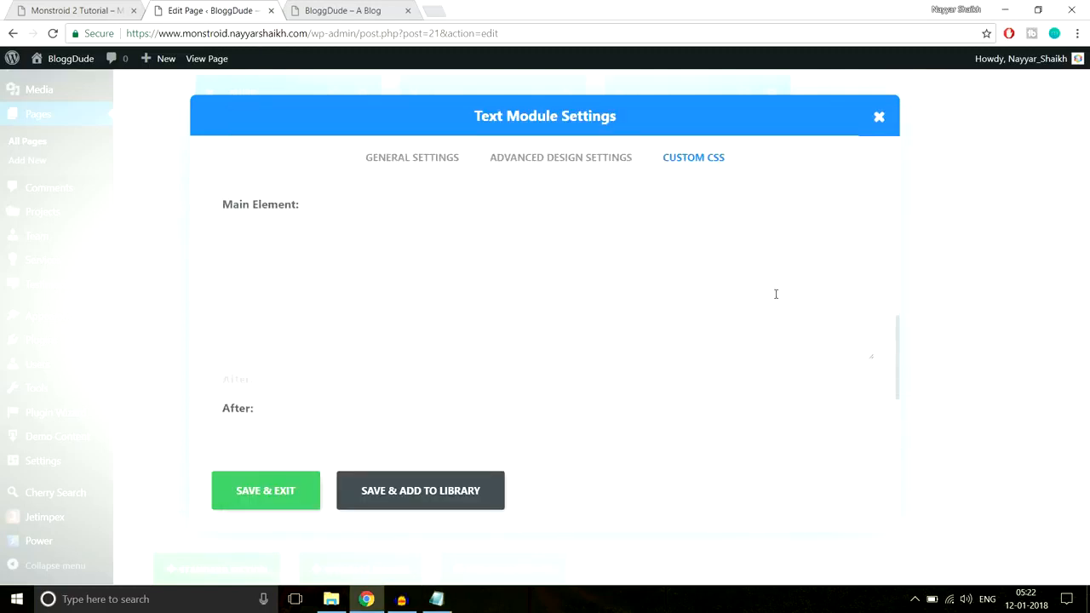
click(286, 315)
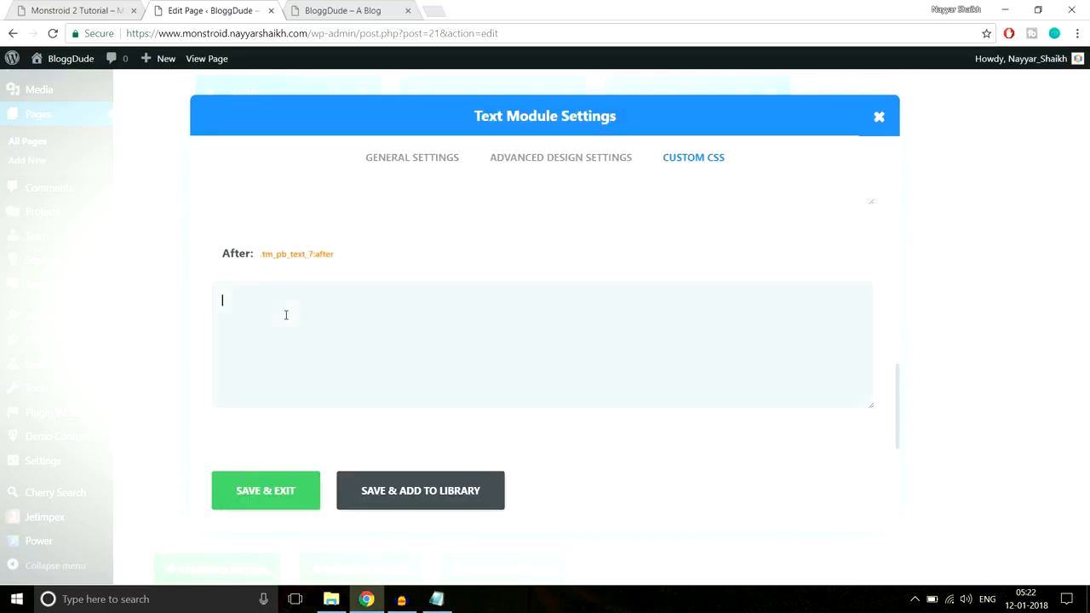
key(ctrl+v)
click(256, 494)
Check the spacing on the demo page, insert a Divider module below the Text module with a top margin of 40, and save
click(86, 11)
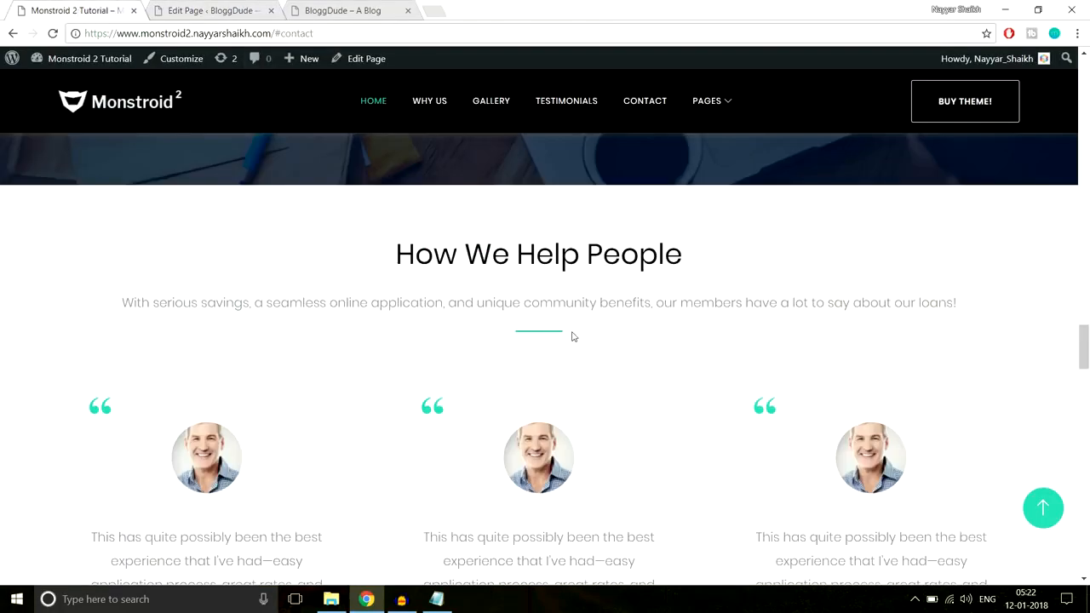
scroll(577, 335, down, 1)
scroll(577, 334, up, 1)
scroll(537, 465, down, 4)
scroll(562, 471, up, 4)
click(224, 7)
scroll(629, 318, down, 2)
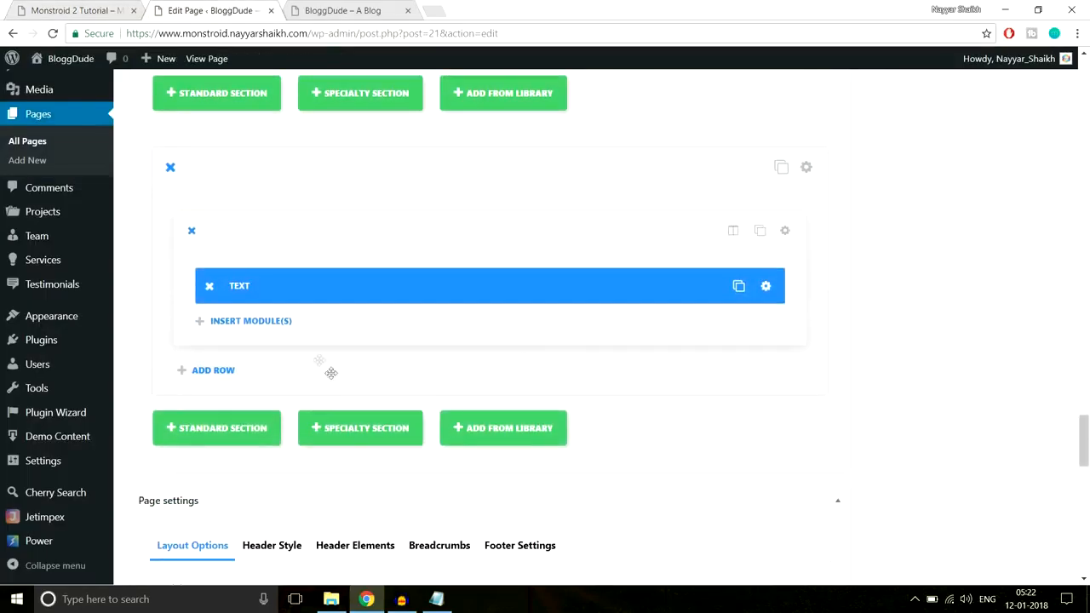
click(251, 322)
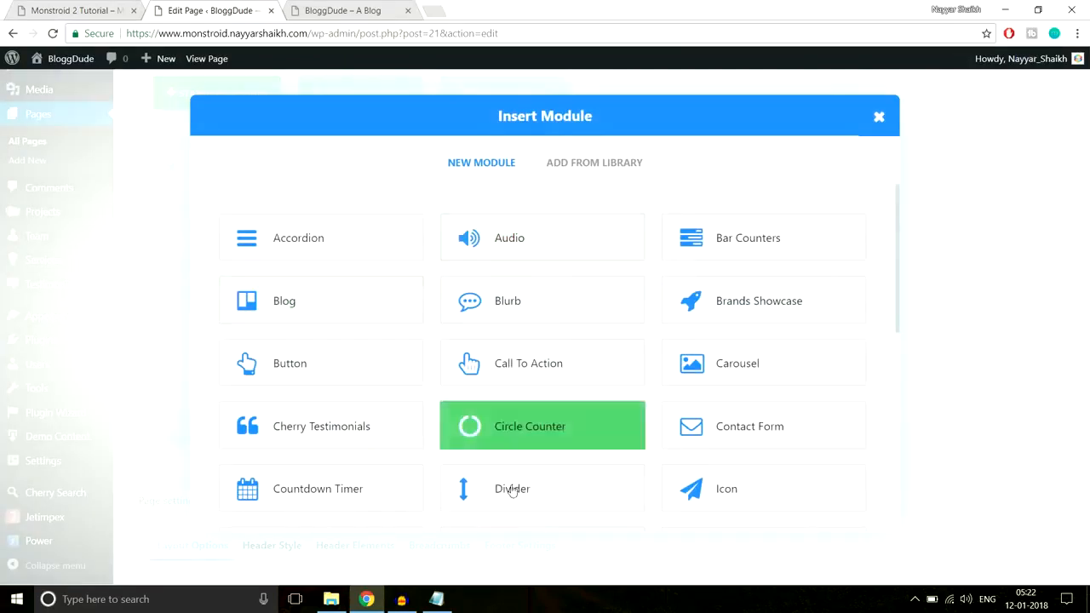
click(508, 492)
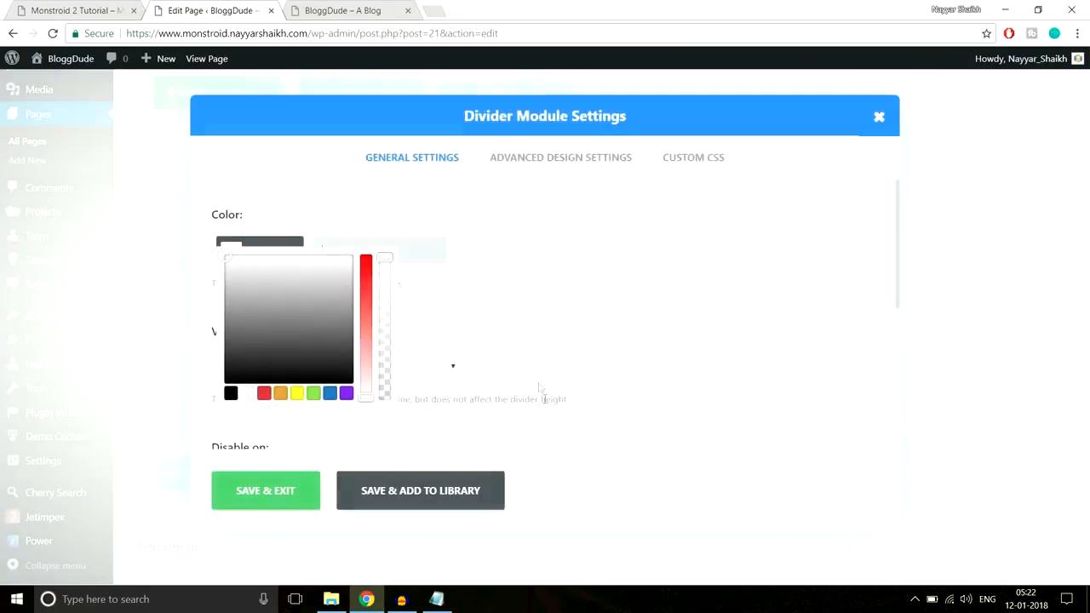
click(553, 158)
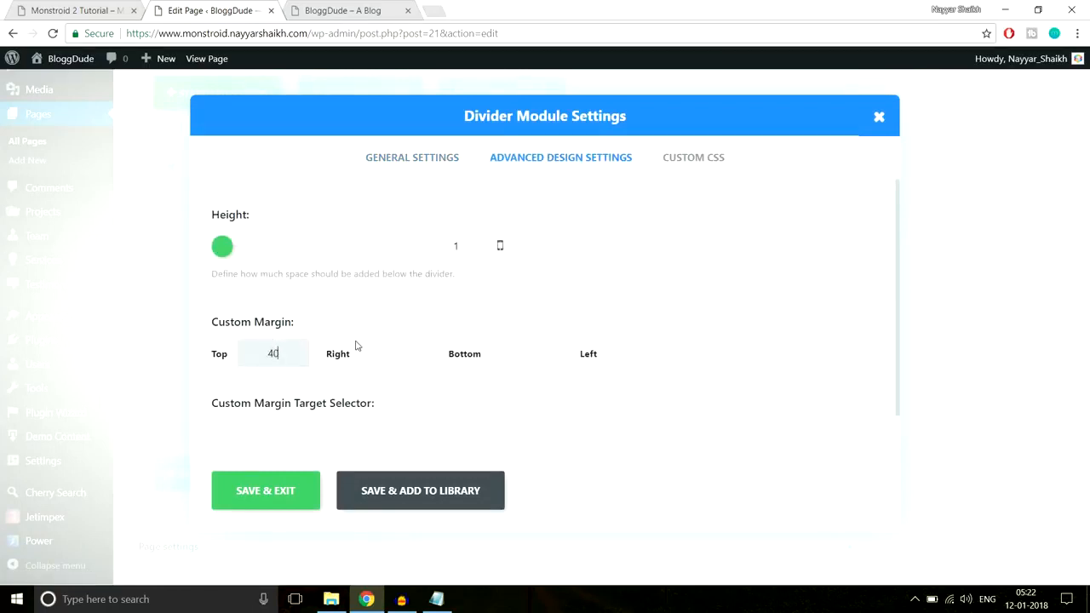
click(264, 500)
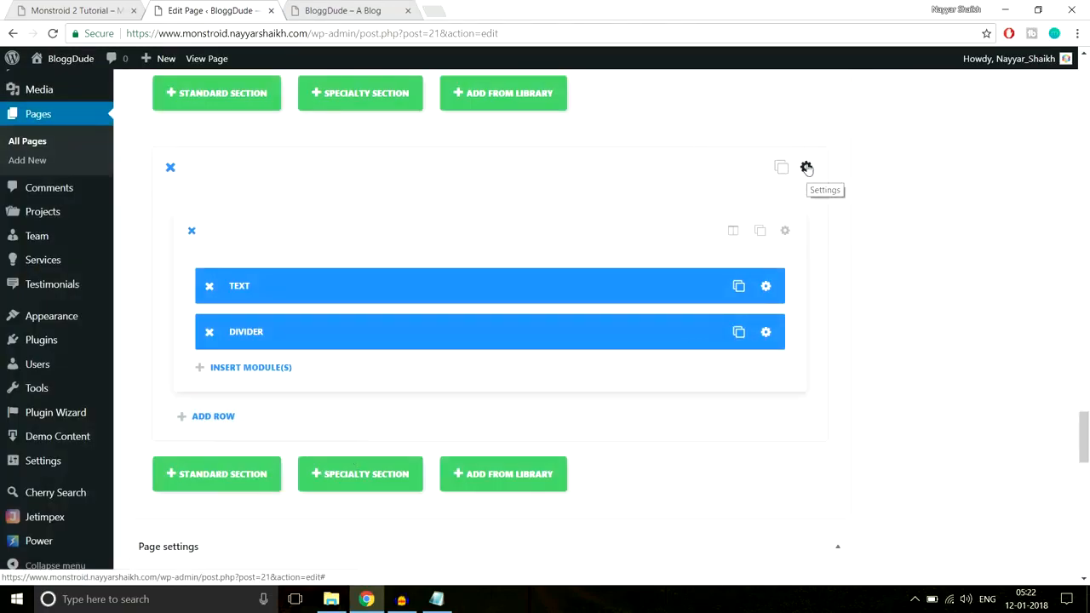
Set the new section's custom padding to 70px top and 70px bottom, and save the section settings
click(807, 168)
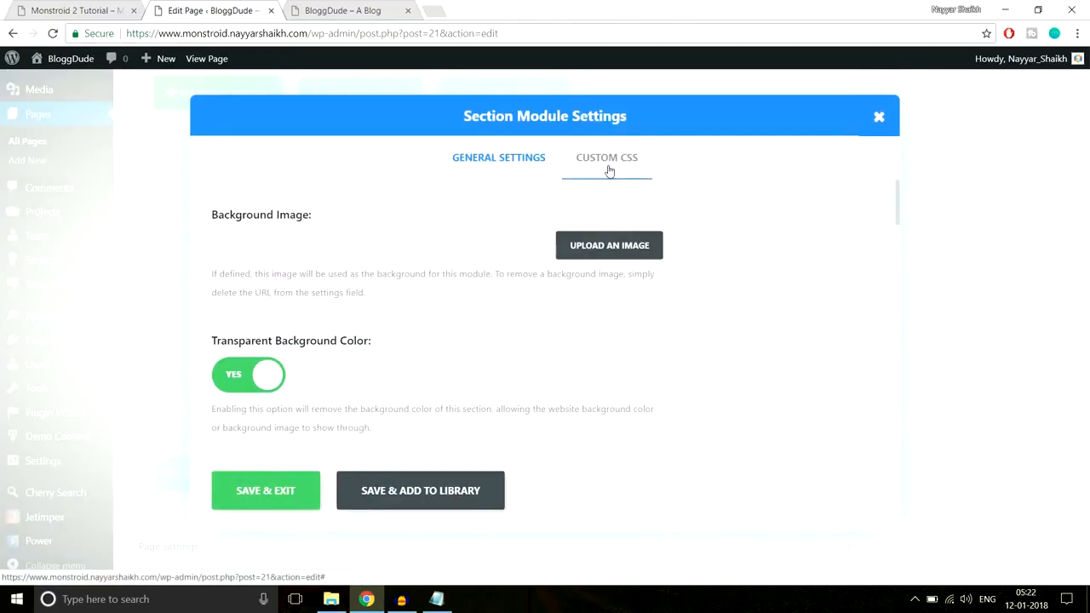
scroll(778, 329, down, 8)
scroll(778, 328, down, 6)
scroll(707, 324, up, 5)
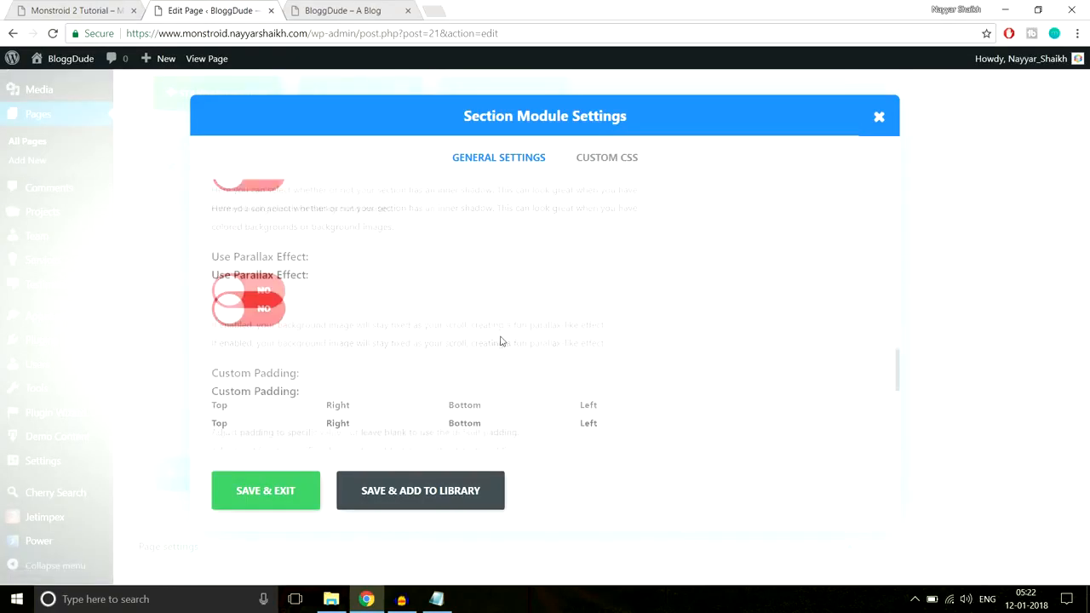
scroll(501, 340, down, 1)
click(249, 356)
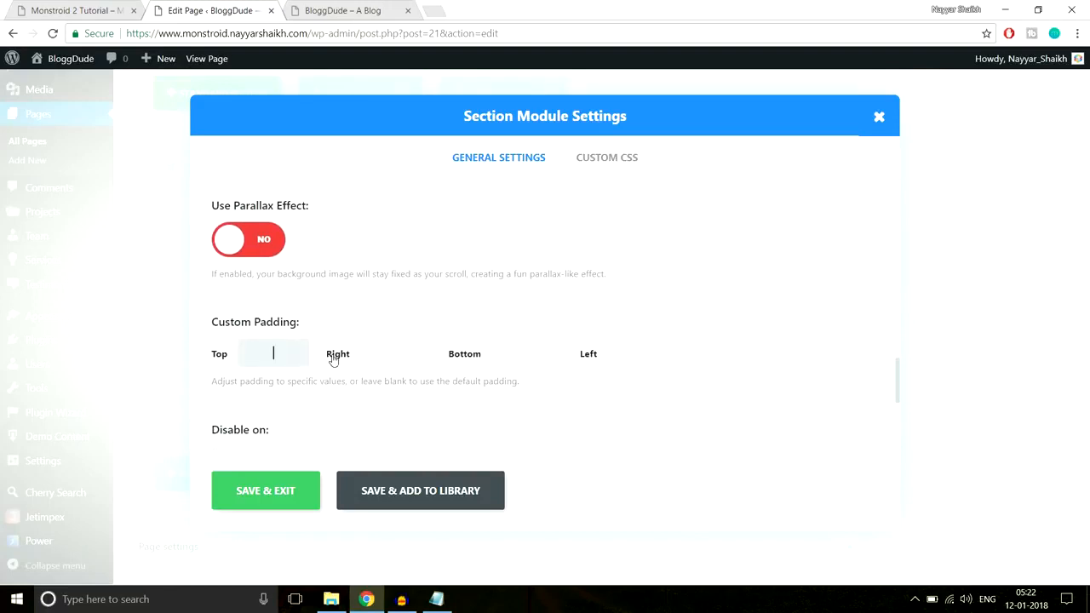
text(70px)
click(524, 362)
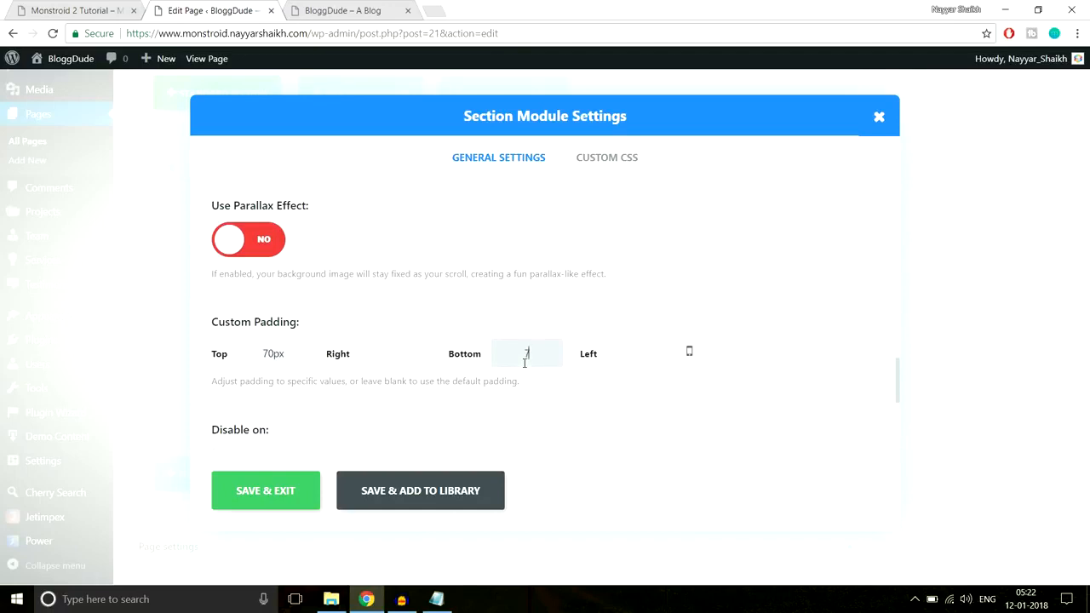
text(70px)
click(293, 494)
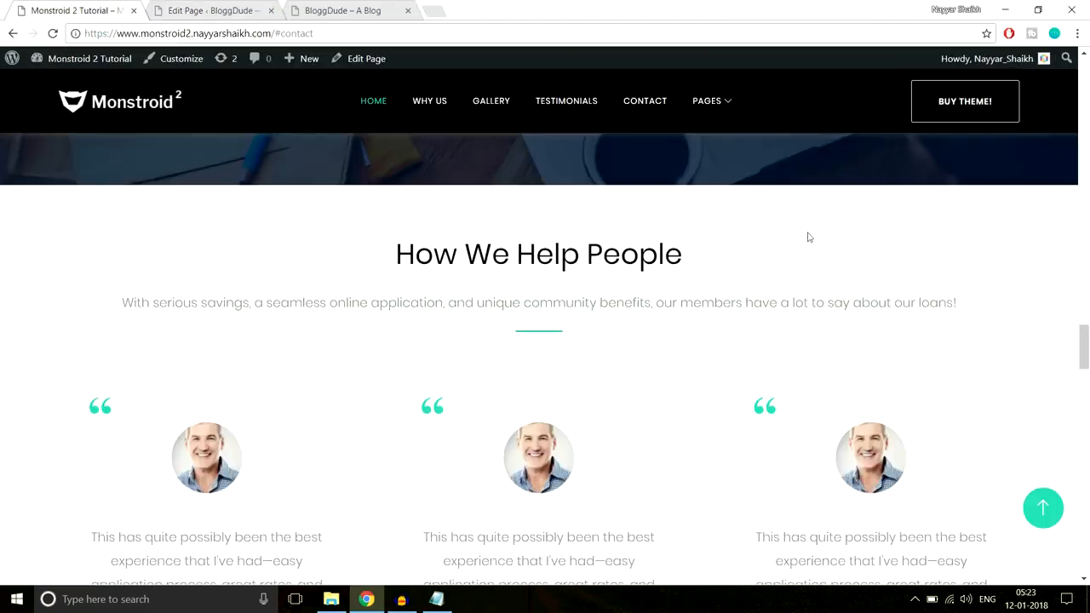
Update the page, reload the live homepage to check the How We Help People heading, and return to the page editor
scroll(810, 237, down, 3)
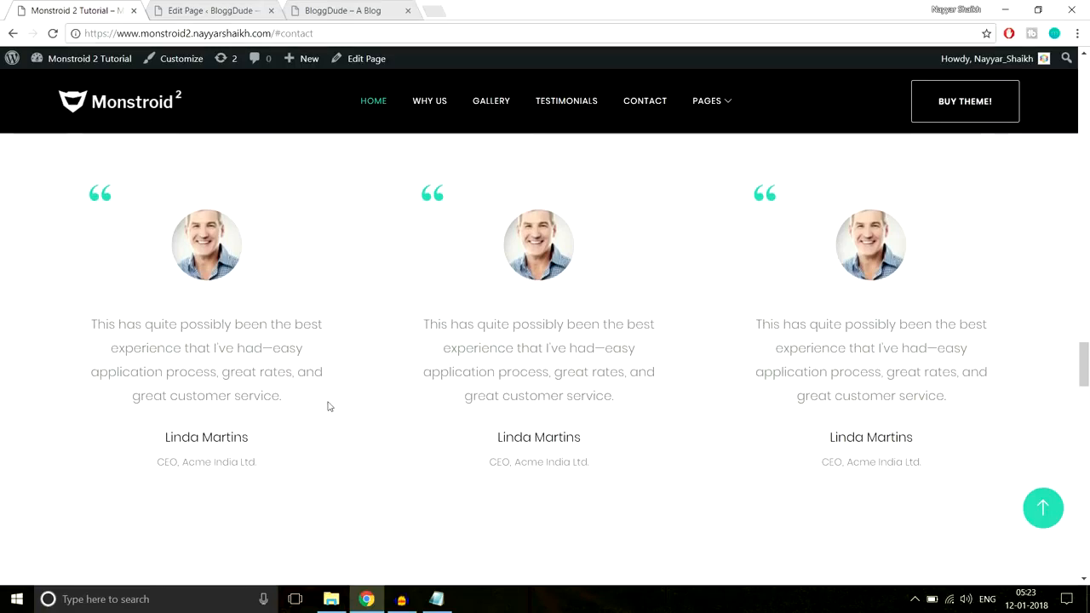
click(215, 10)
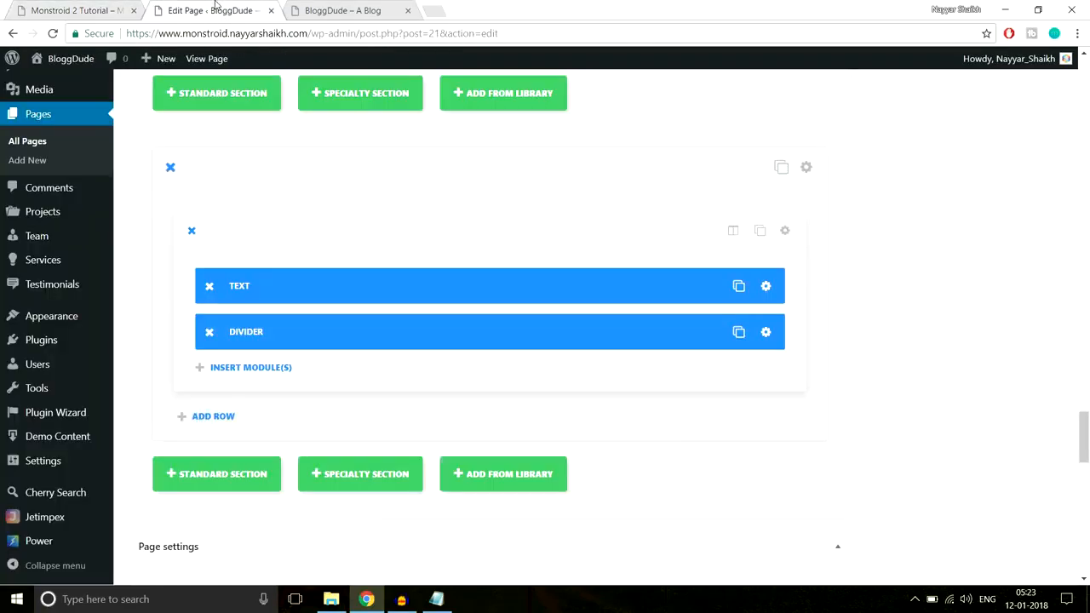
scroll(1065, 256, up, 5)
scroll(1079, 166, up, 10)
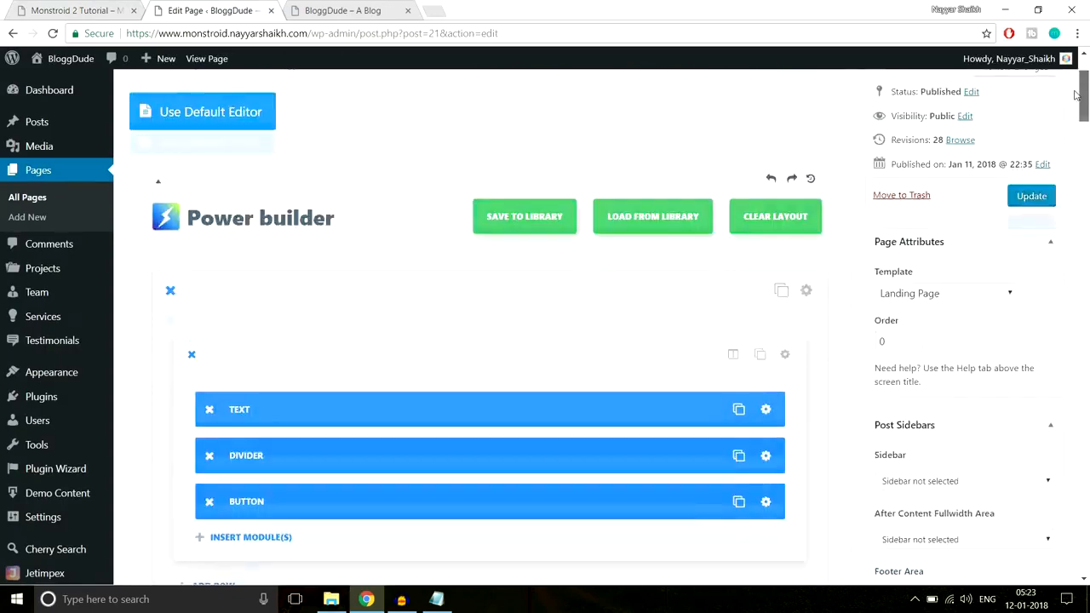
click(358, 11)
click(367, 34)
key(Return)
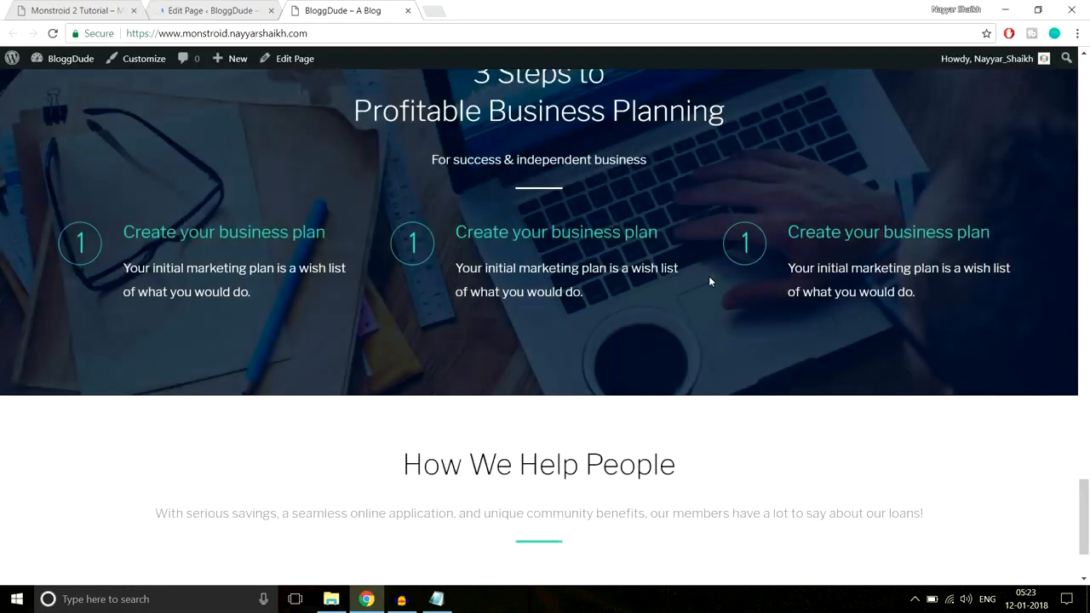
scroll(710, 281, down, 2)
drag(411, 334, 615, 412)
click(562, 245)
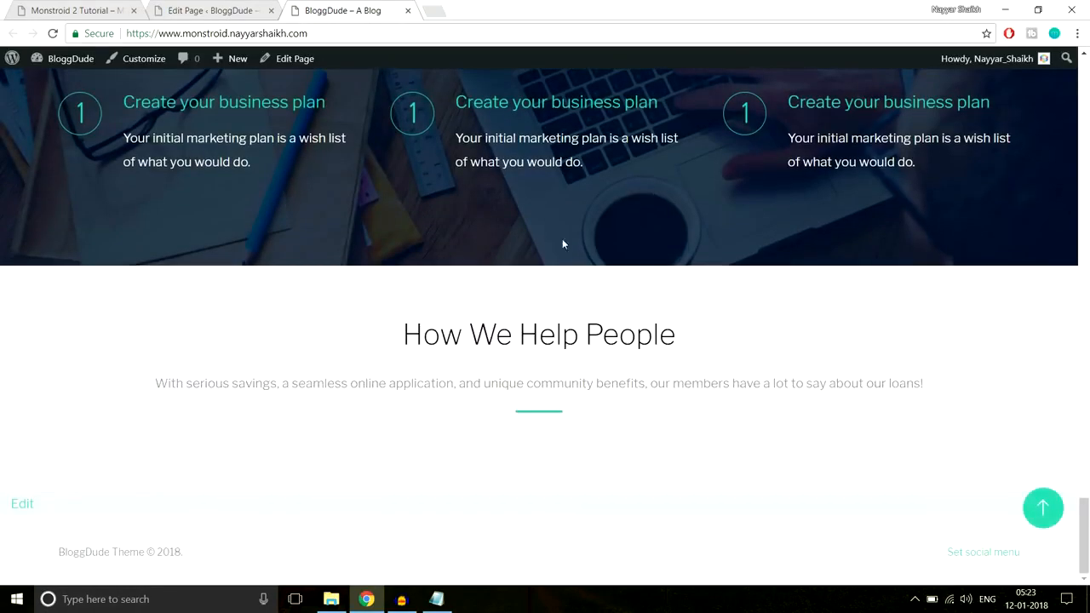
click(228, 7)
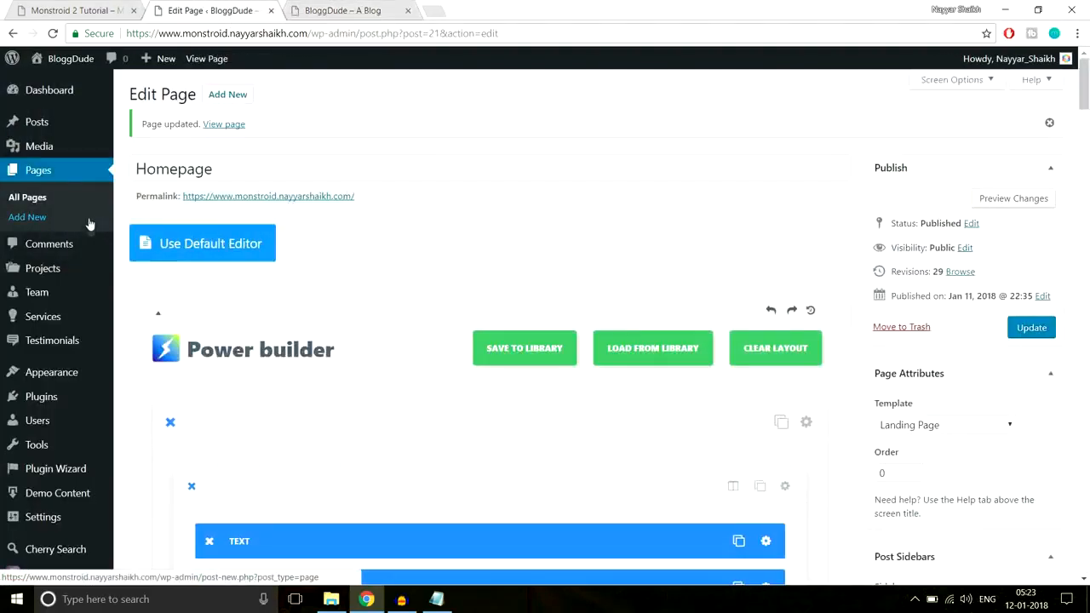
Add a new testimonial and enter the author's name copied from the first testimonial on the demo page
mouse_move(111, 288)
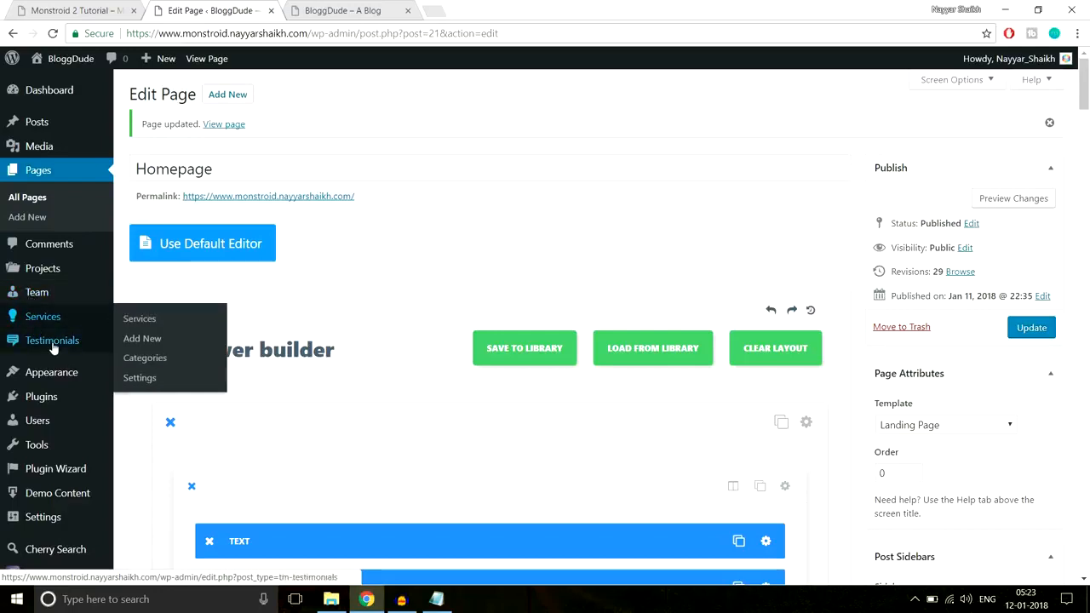
mouse_move(53, 345)
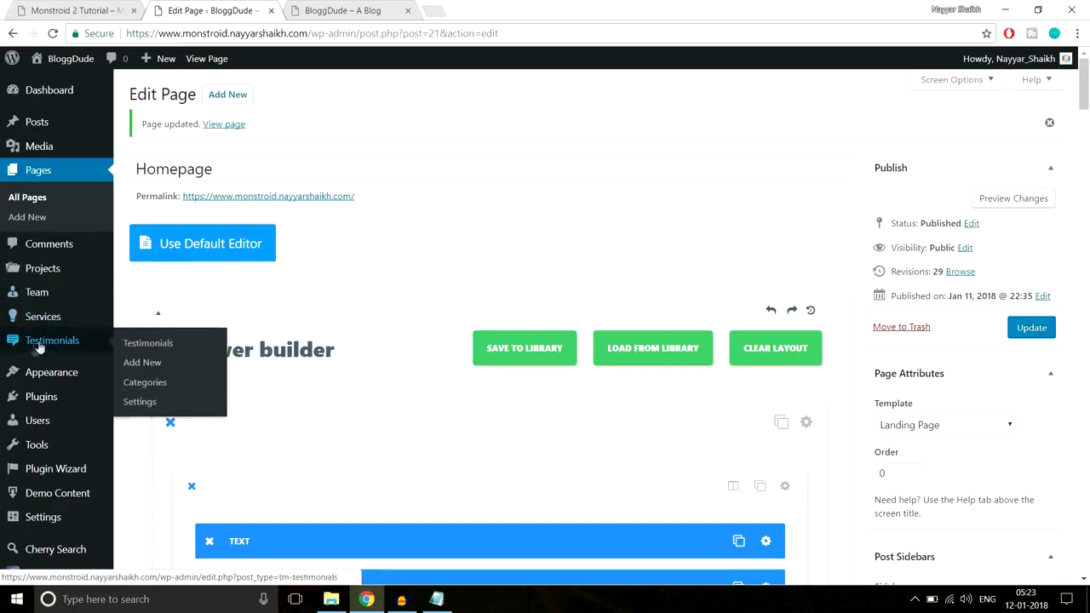
click(151, 363)
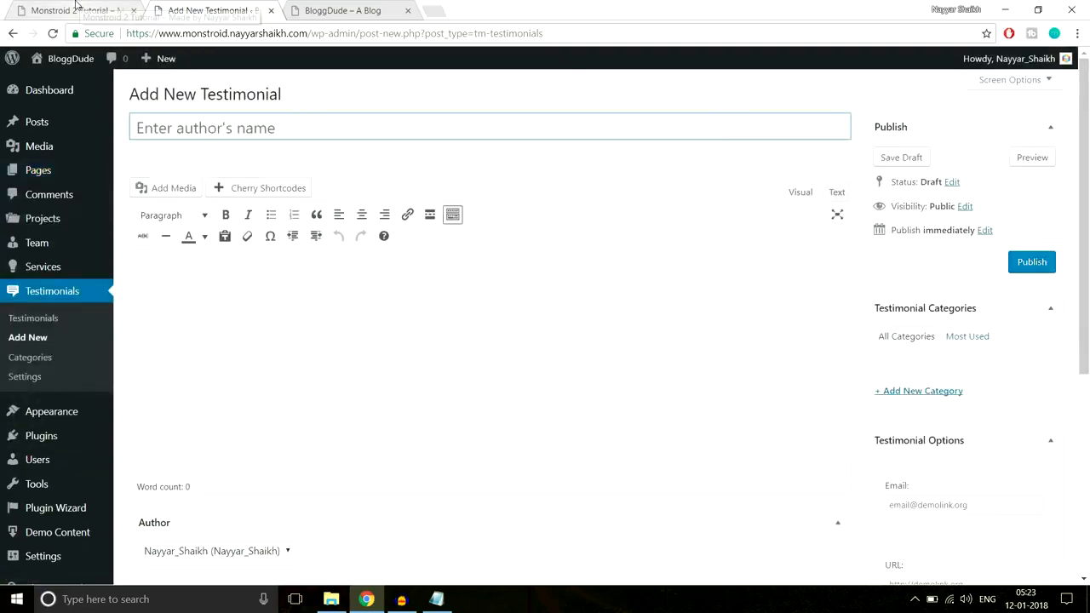
click(76, 8)
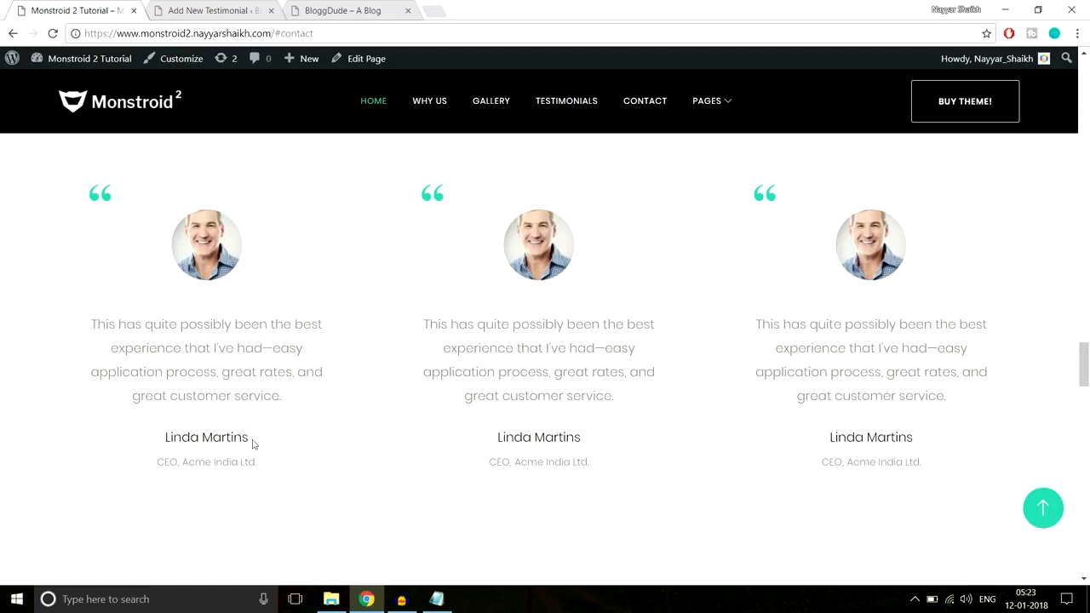
drag(261, 443, 172, 437)
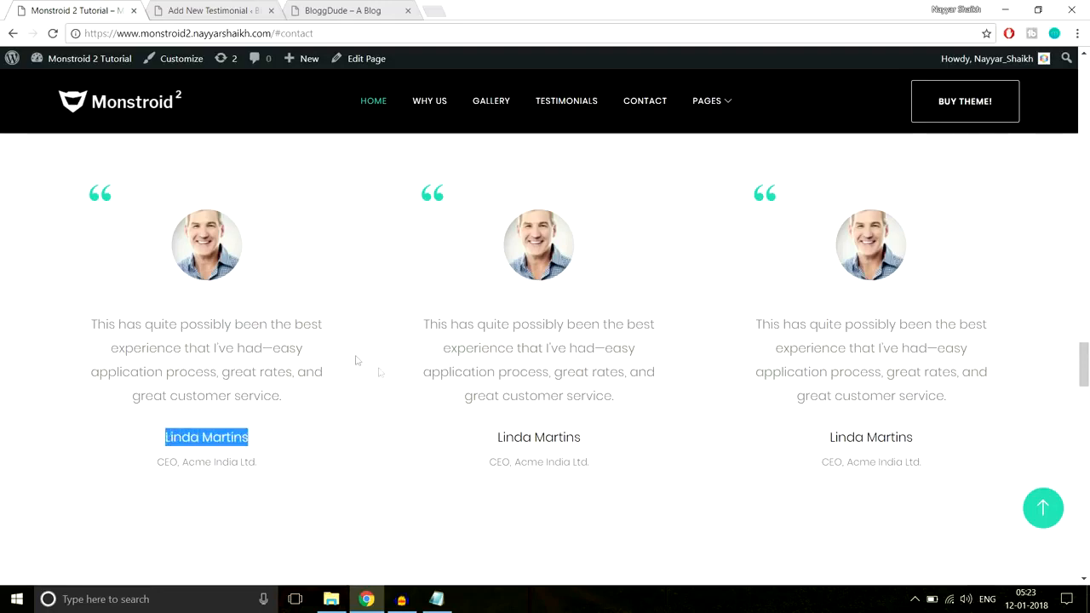
click(218, 8)
text(Linda Martins)
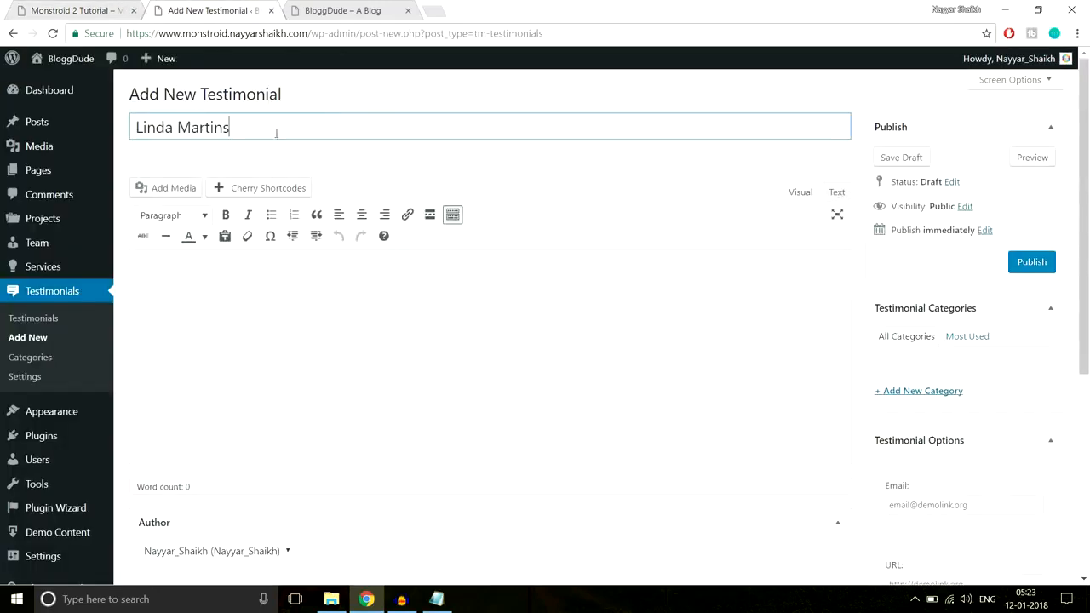
Copy the first testimonial's quote, beginning "This has quite possibly been the best experience", from the demo page into the testimonial's content
click(72, 6)
drag(283, 397, 95, 310)
key(ctrl+c)
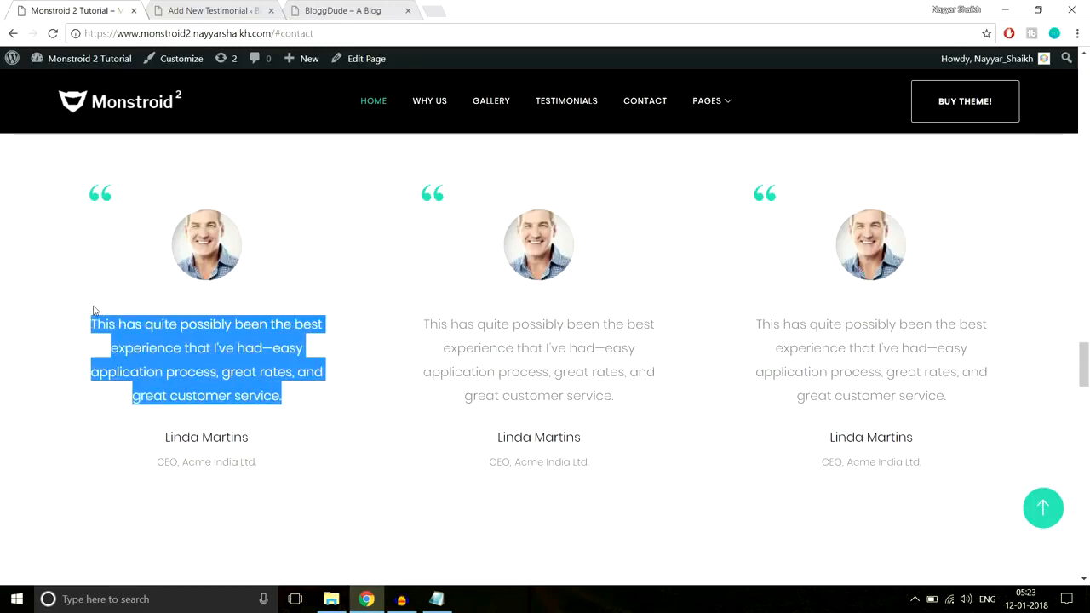
click(166, 11)
click(319, 361)
key(ctrl+v)
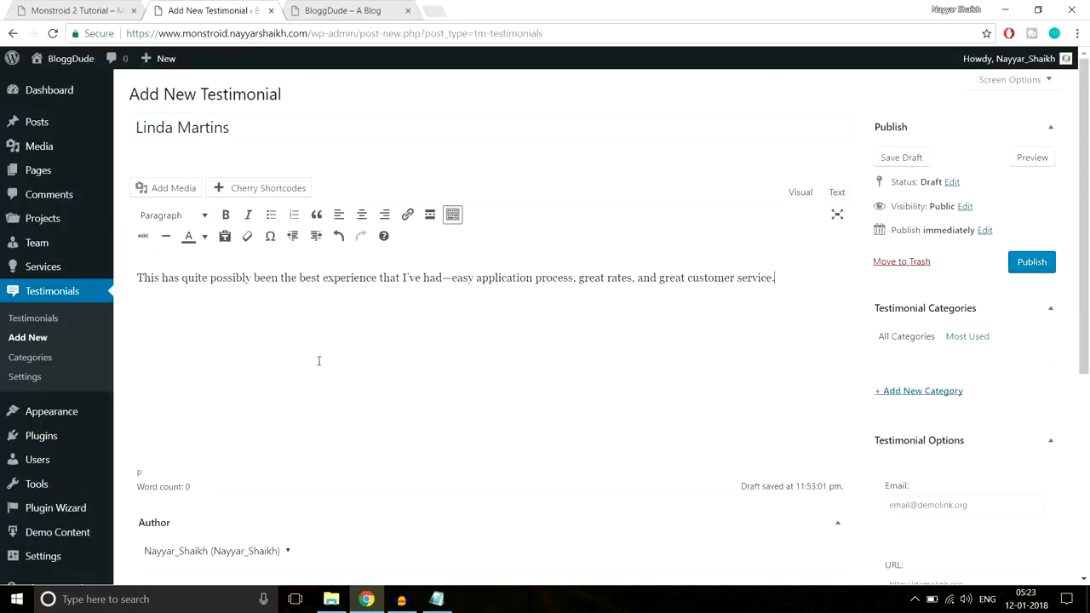
scroll(383, 400, down, 2)
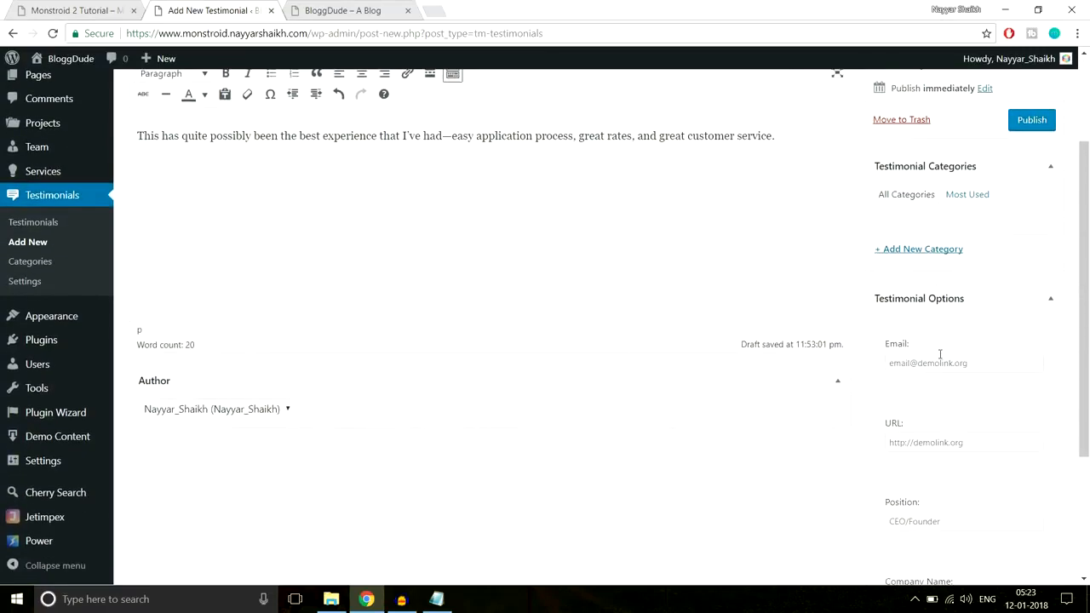
click(124, 10)
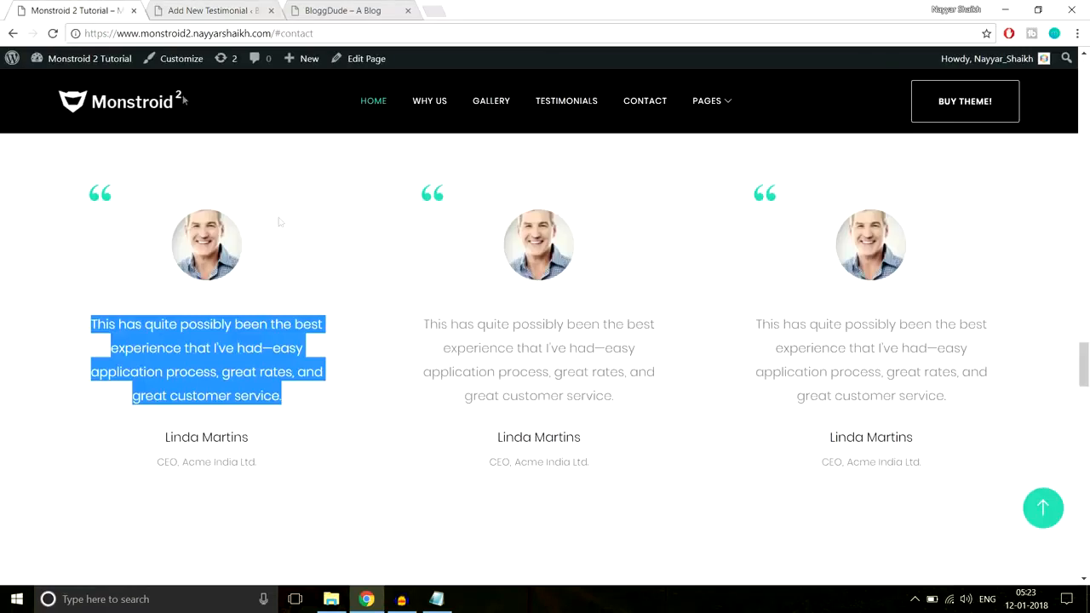
click(272, 397)
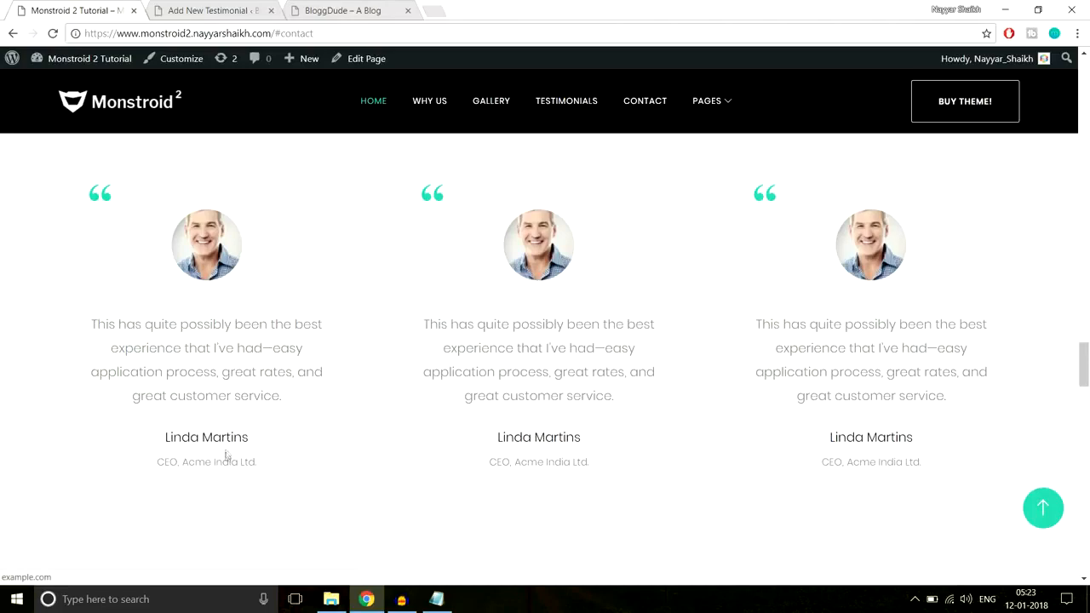
click(212, 11)
click(962, 364)
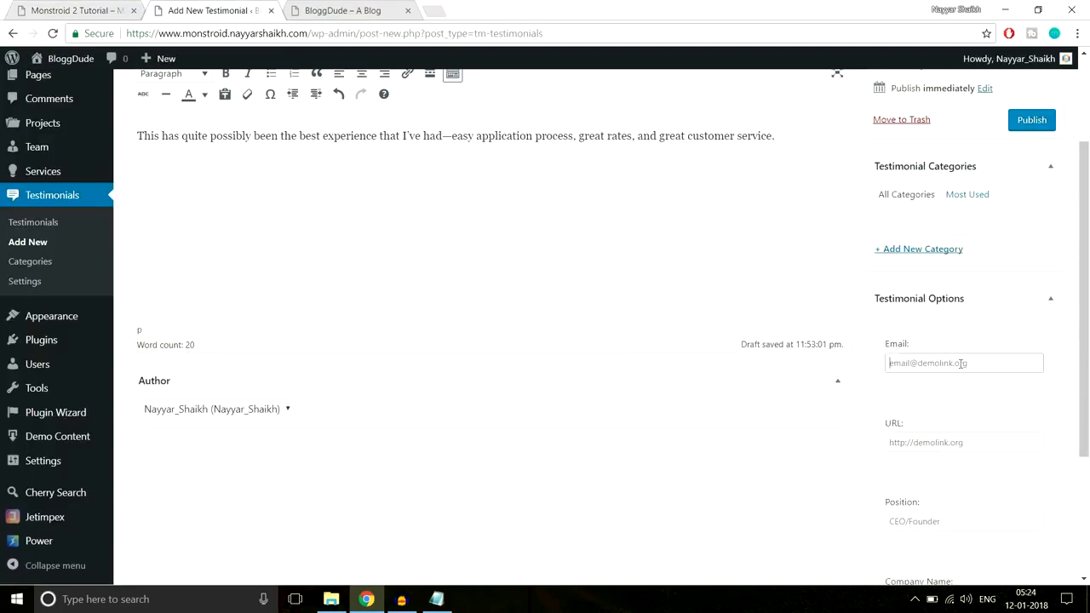
scroll(971, 377, down, 1)
click(967, 372)
text(http://example.com)
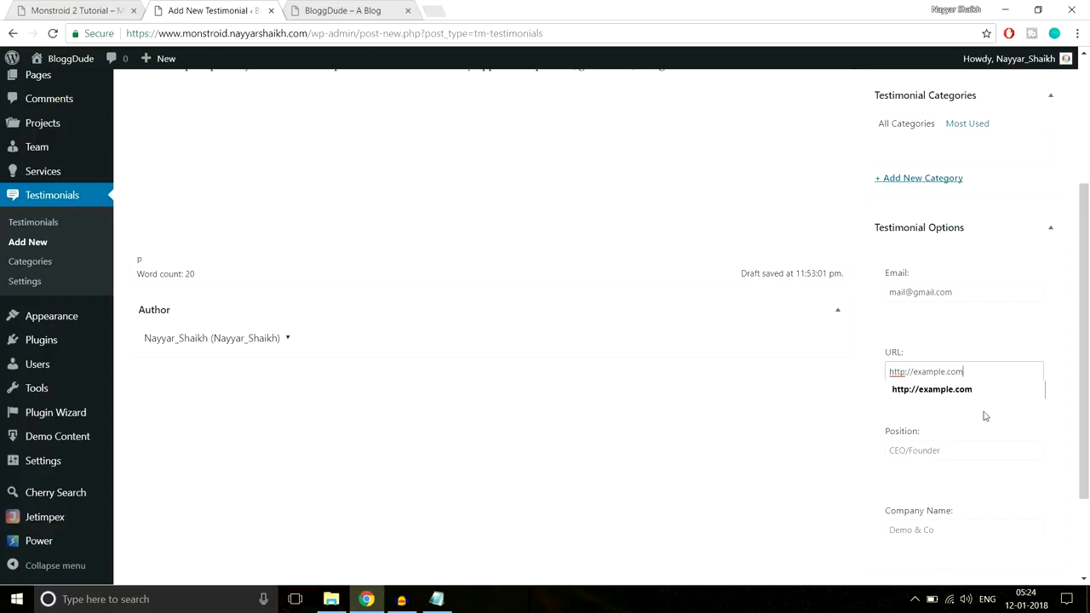
Set the testimonial author's position to Manager and the company name to Acme India Ltd
scroll(957, 350, down, 2)
click(951, 327)
text(Manager)
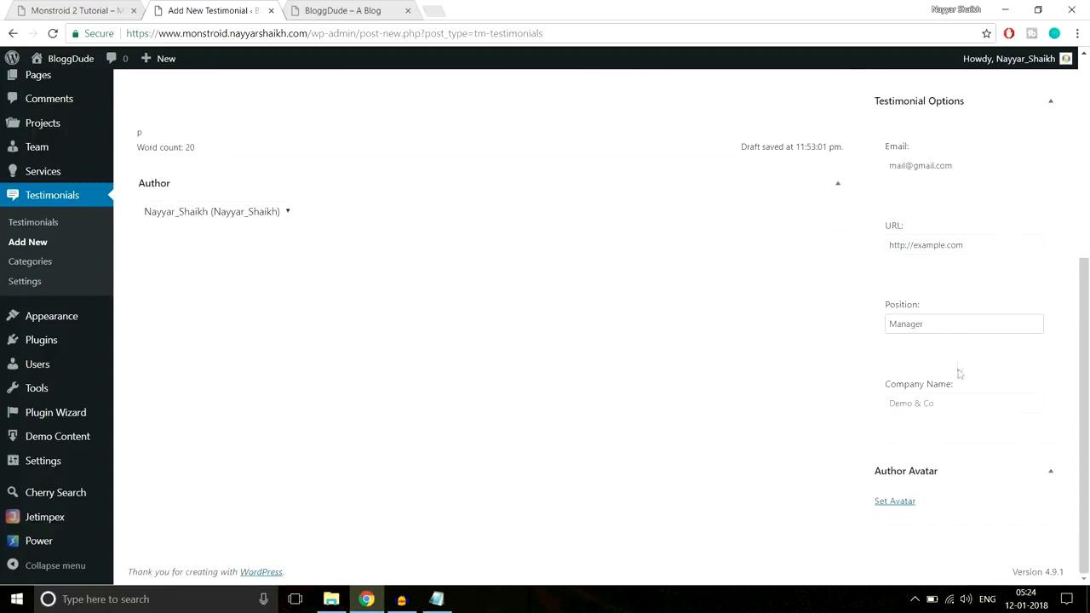
click(950, 402)
text(Acme India Le)
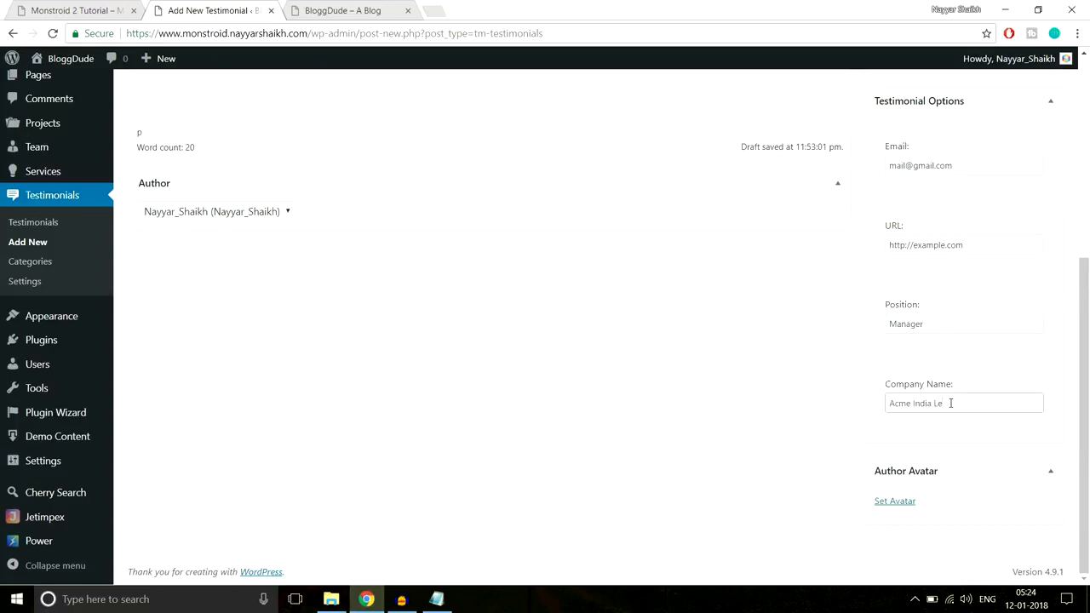
key(BackSpace)
text(td.)
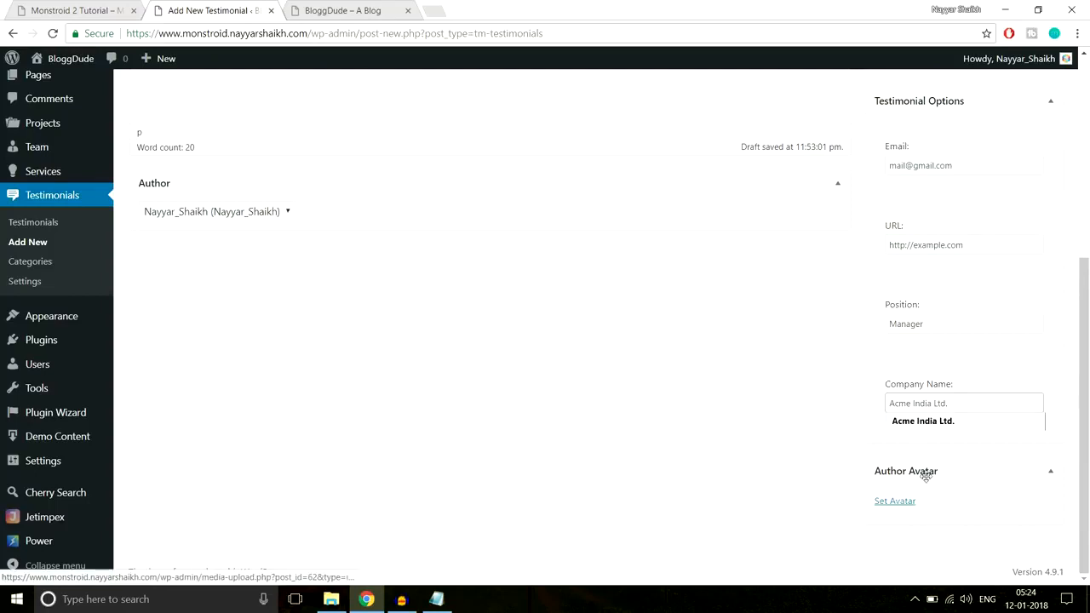
Upload Person-1.png from the Home Page images folder and choose it as the testimonial's author avatar
click(894, 502)
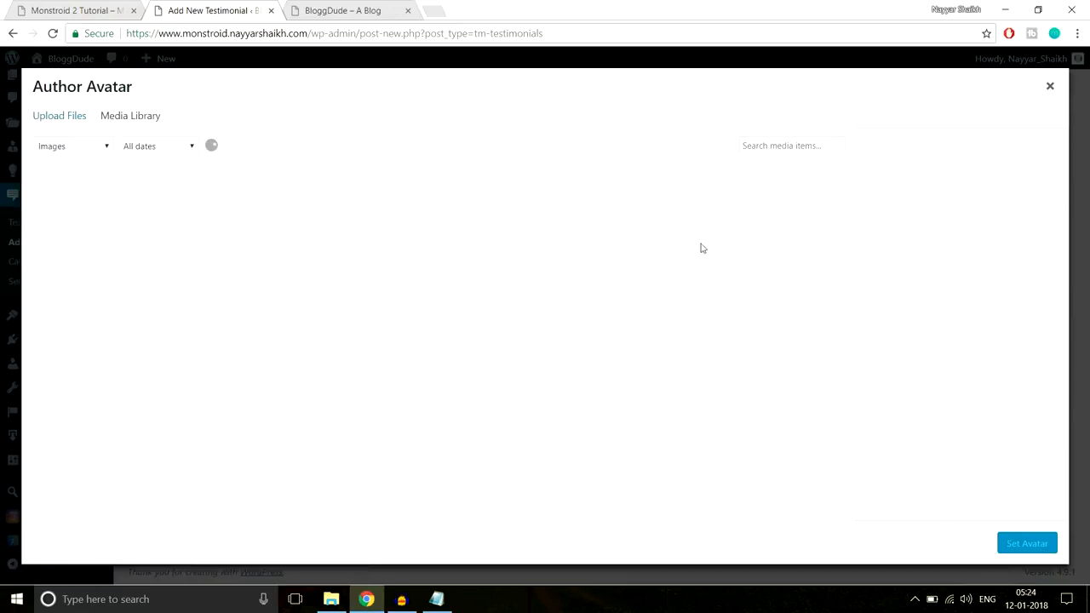
click(76, 124)
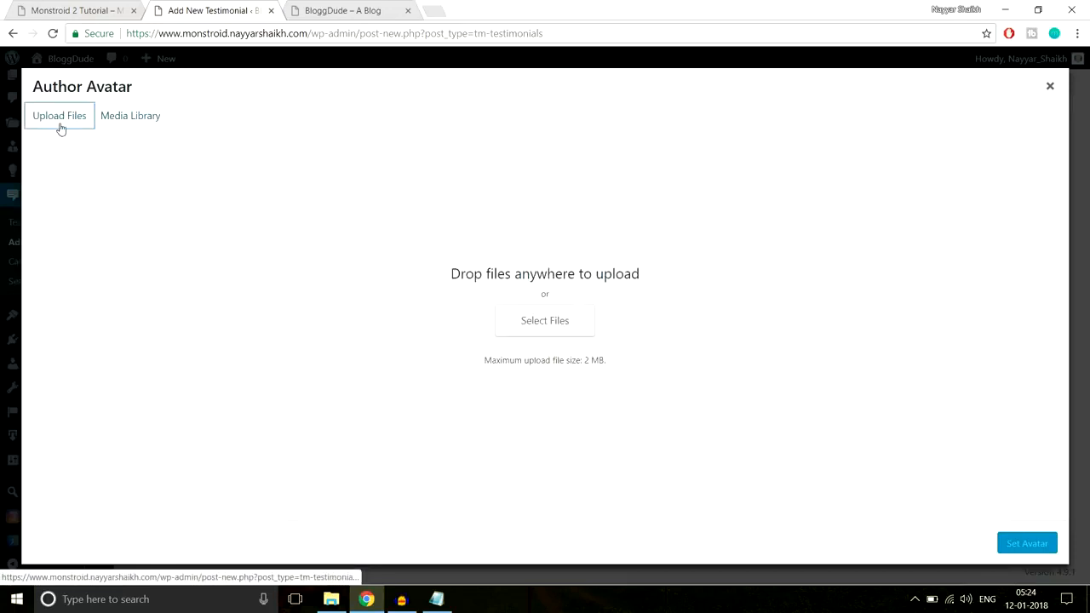
click(555, 322)
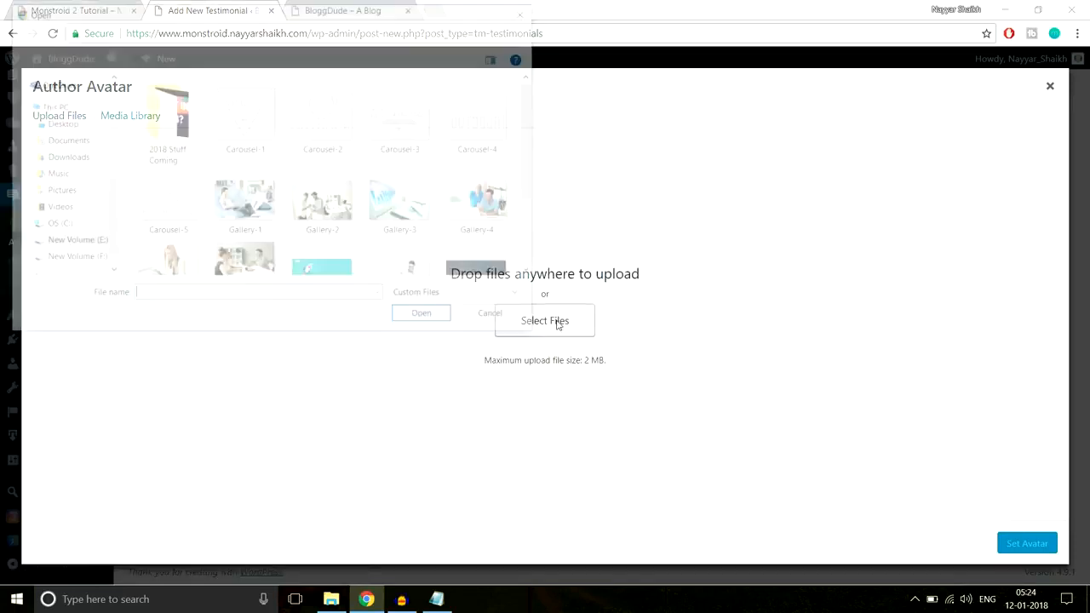
scroll(442, 240, down, 1)
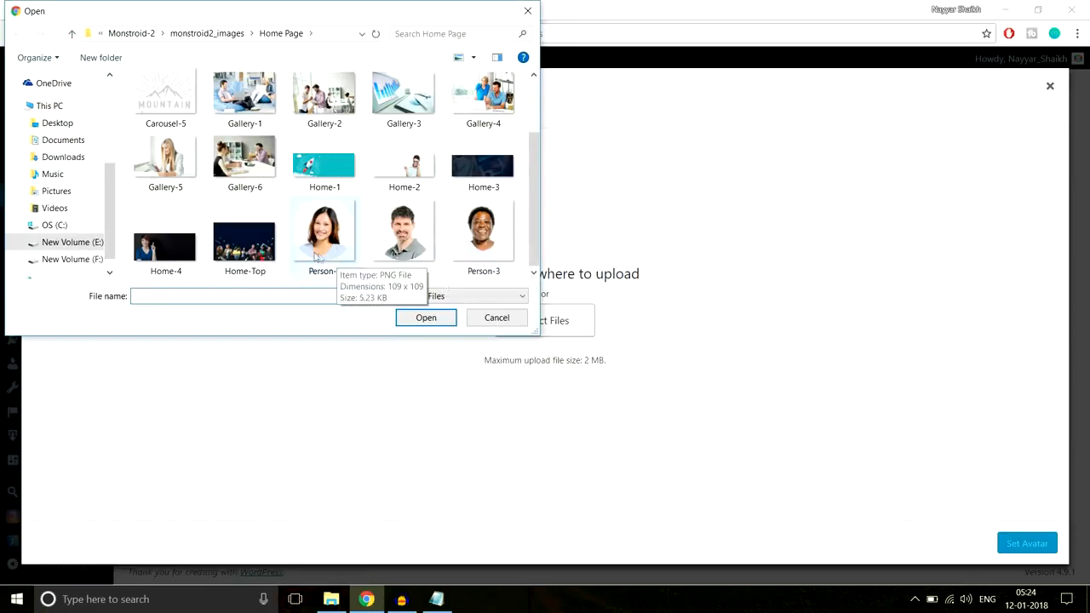
click(340, 232)
click(428, 319)
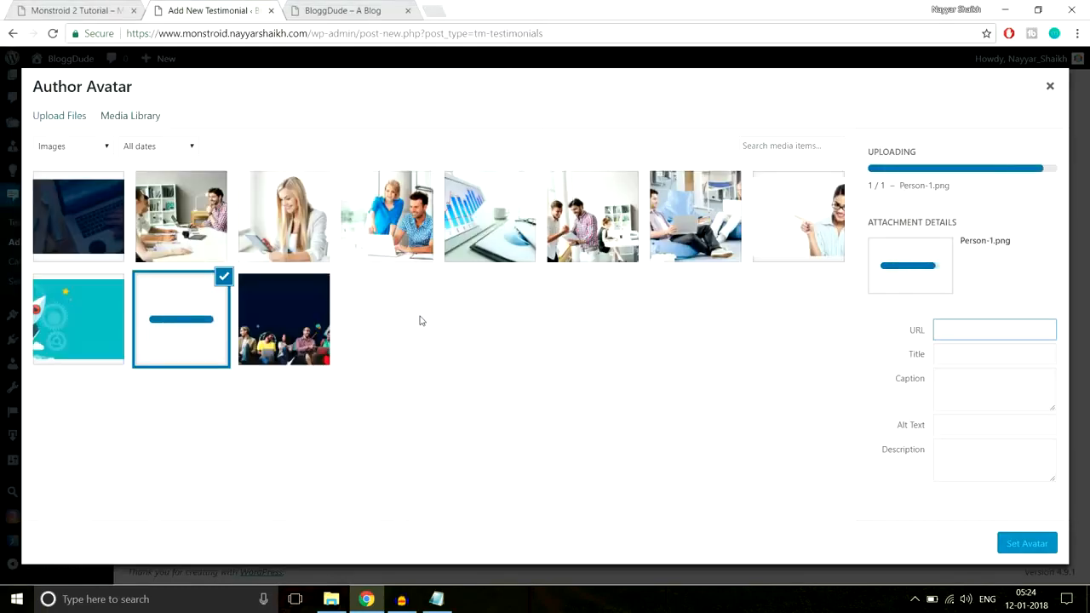
click(1026, 543)
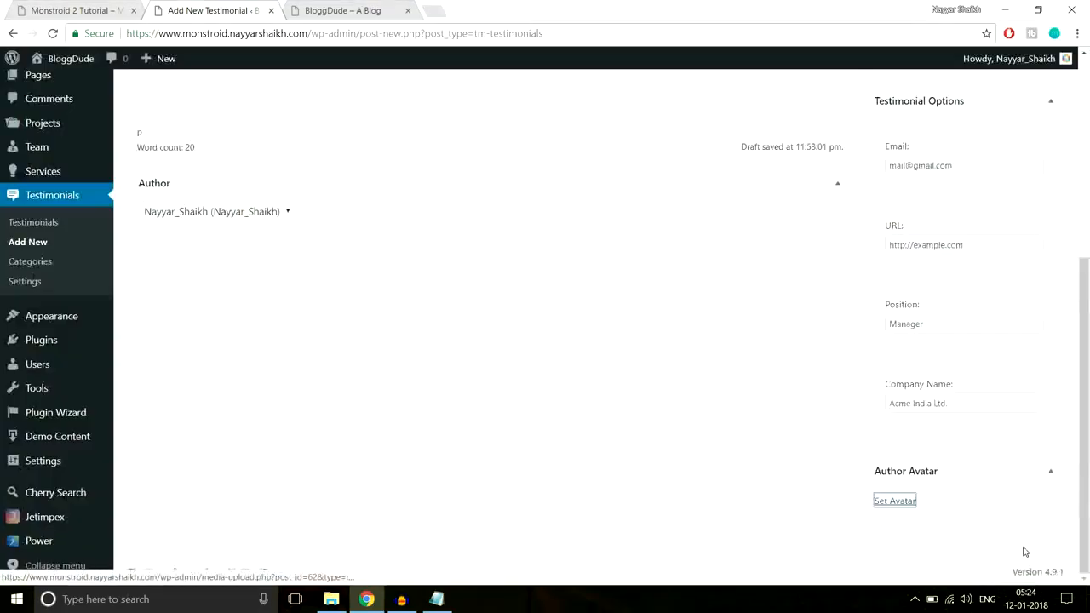
Enter Testimonials as the new testimonial category name and publish the testimonial
scroll(754, 445, down, 1)
scroll(755, 443, up, 3)
scroll(754, 443, up, 2)
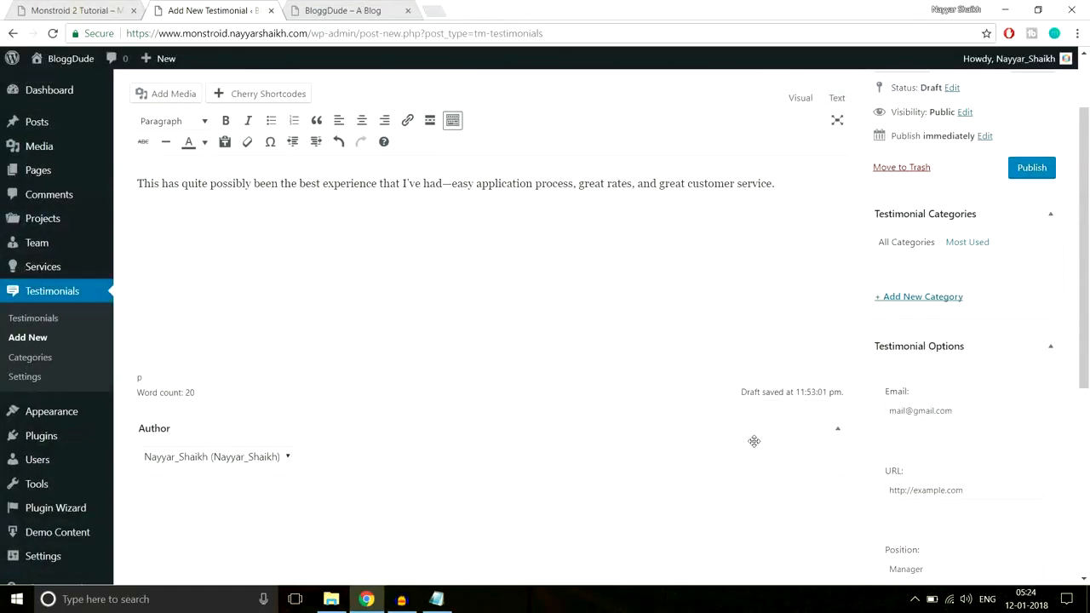
scroll(754, 446, down, 3)
scroll(978, 333, up, 1)
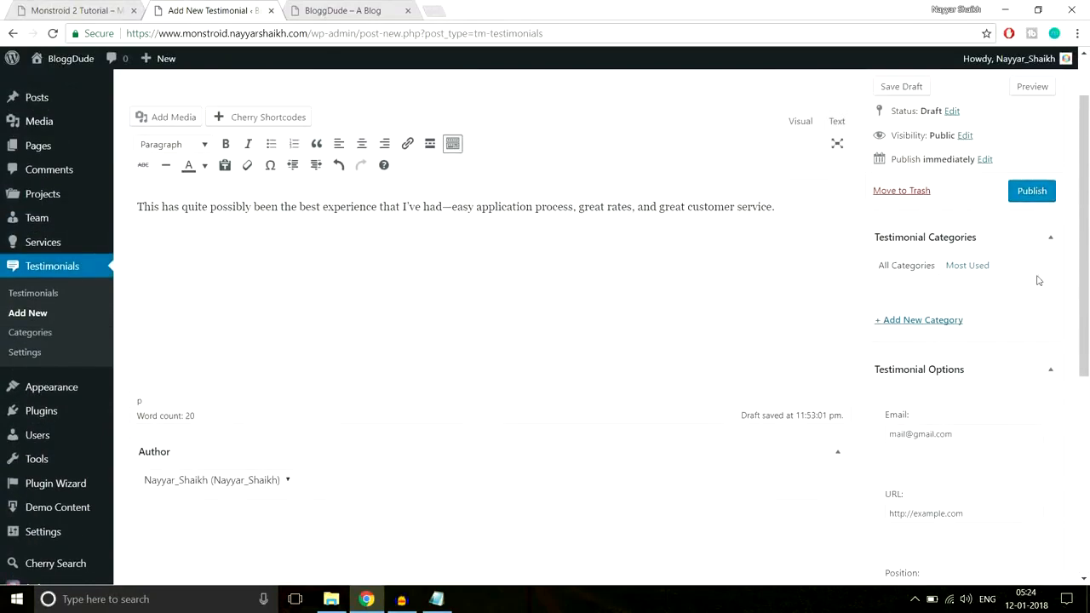
click(939, 321)
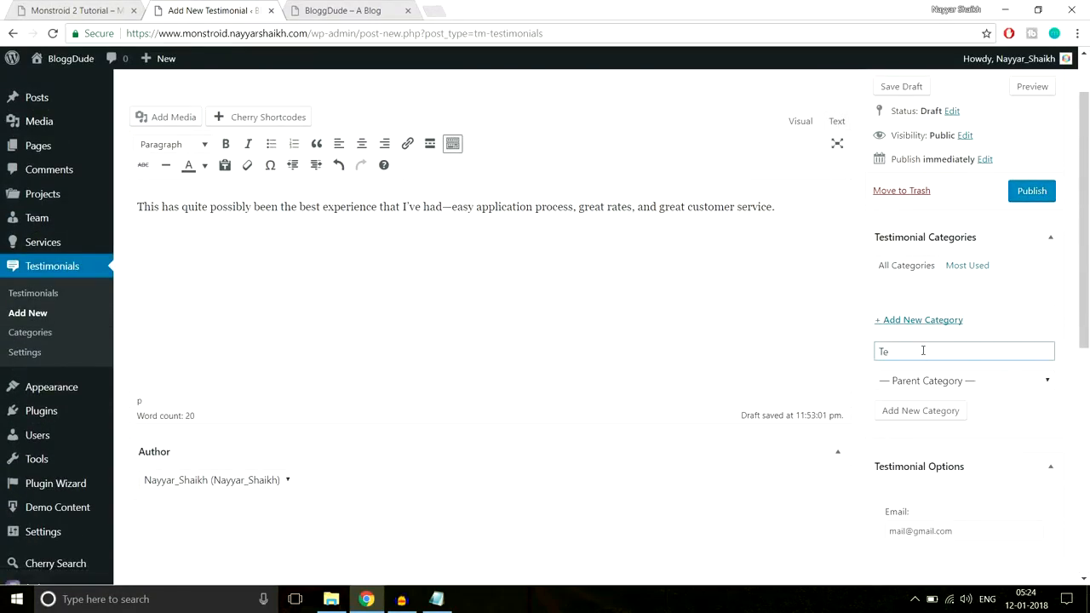
text(Testimonials)
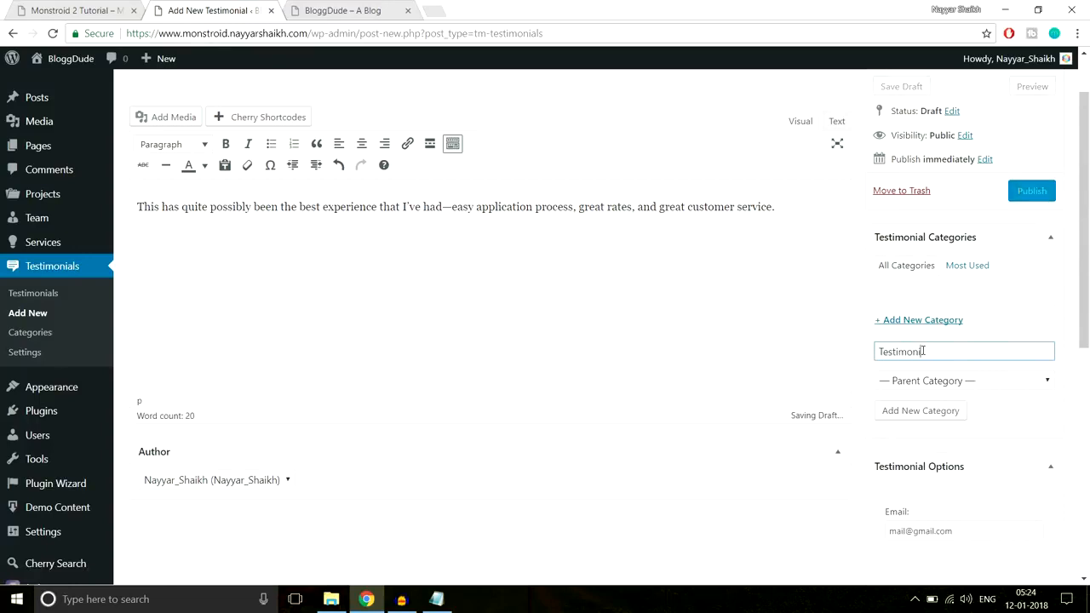
click(1032, 191)
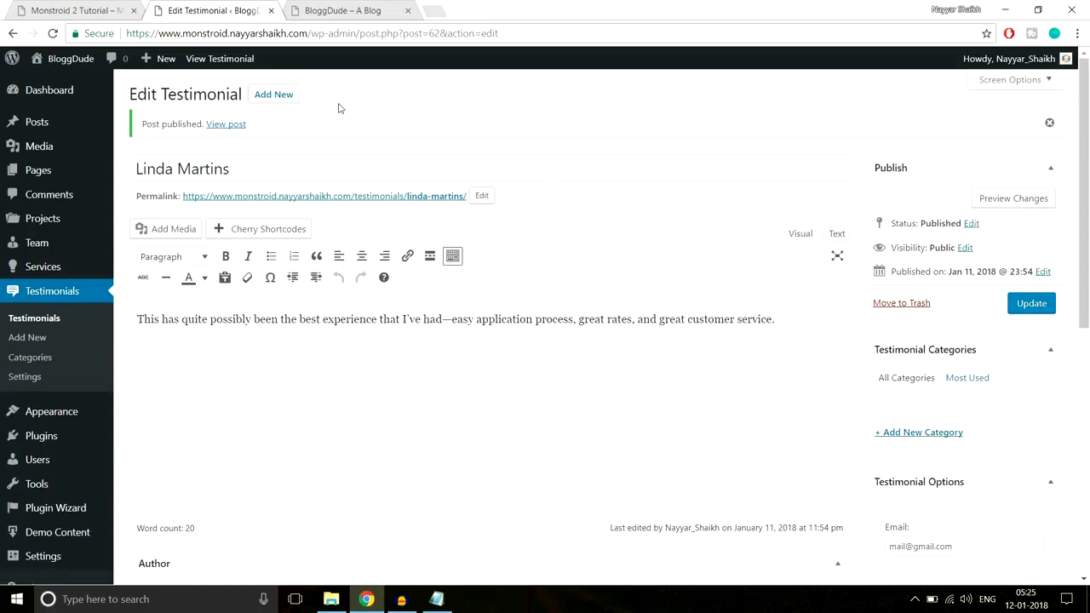
Compare the demo page's three testimonials with the How We Help People section on the live homepage
click(89, 6)
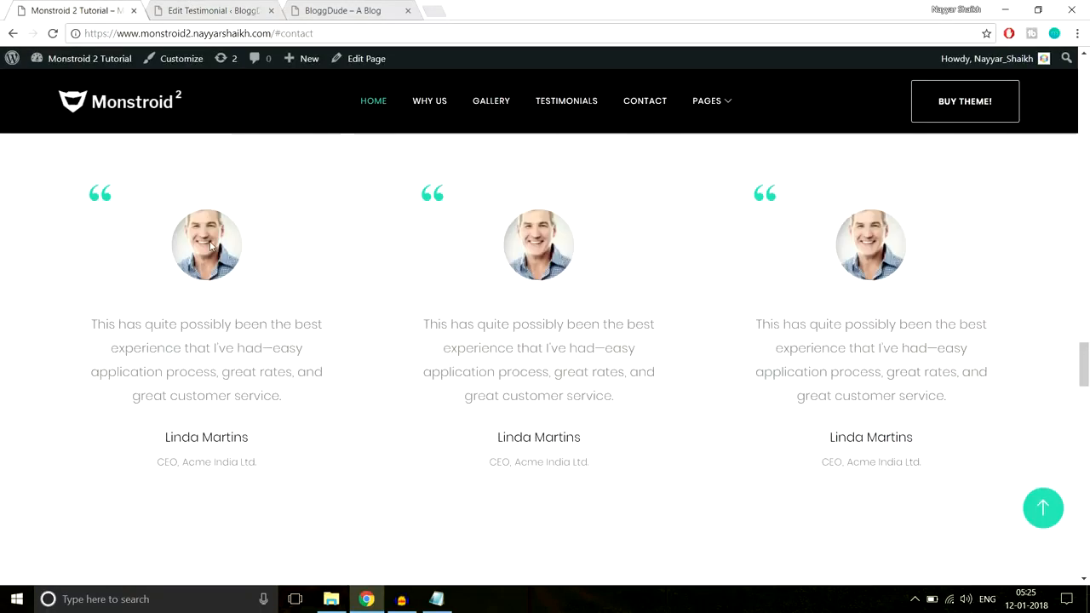
click(213, 10)
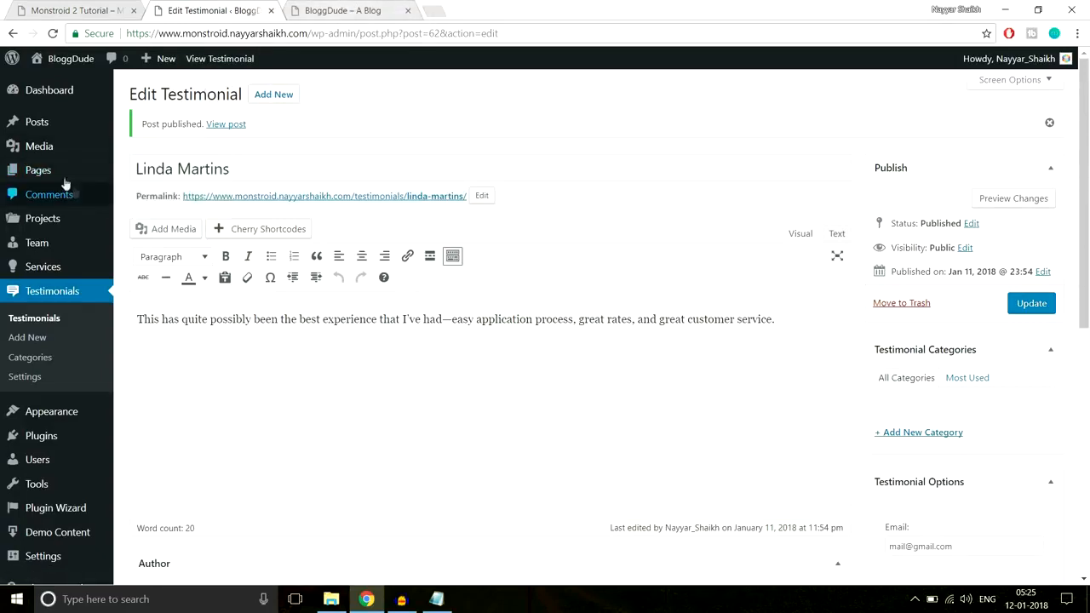
click(349, 10)
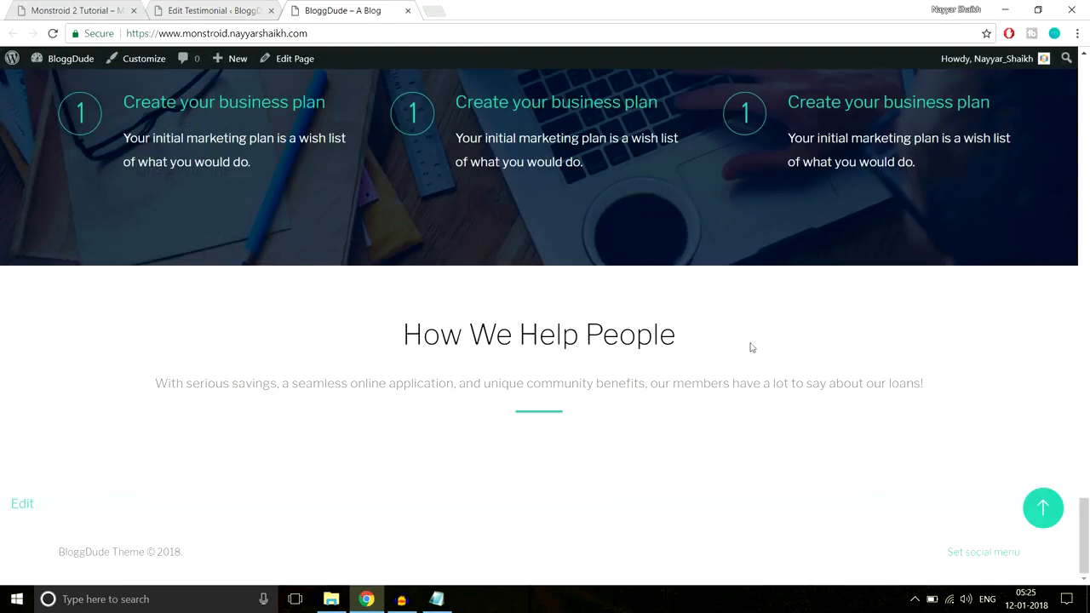
Open the Homepage front page for editing from the WordPress pages list
click(209, 10)
click(34, 175)
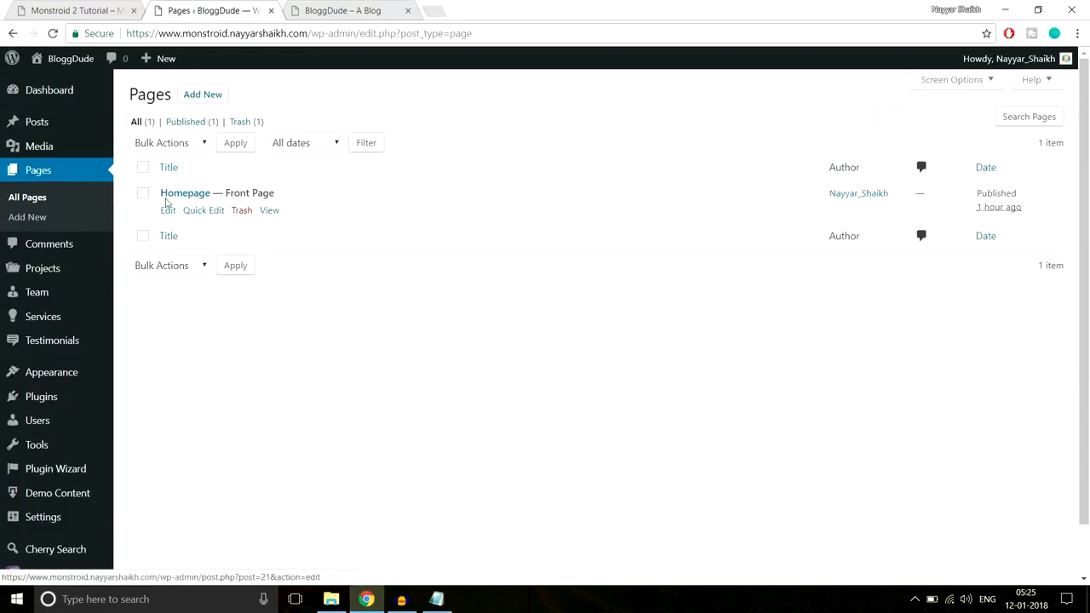
click(167, 210)
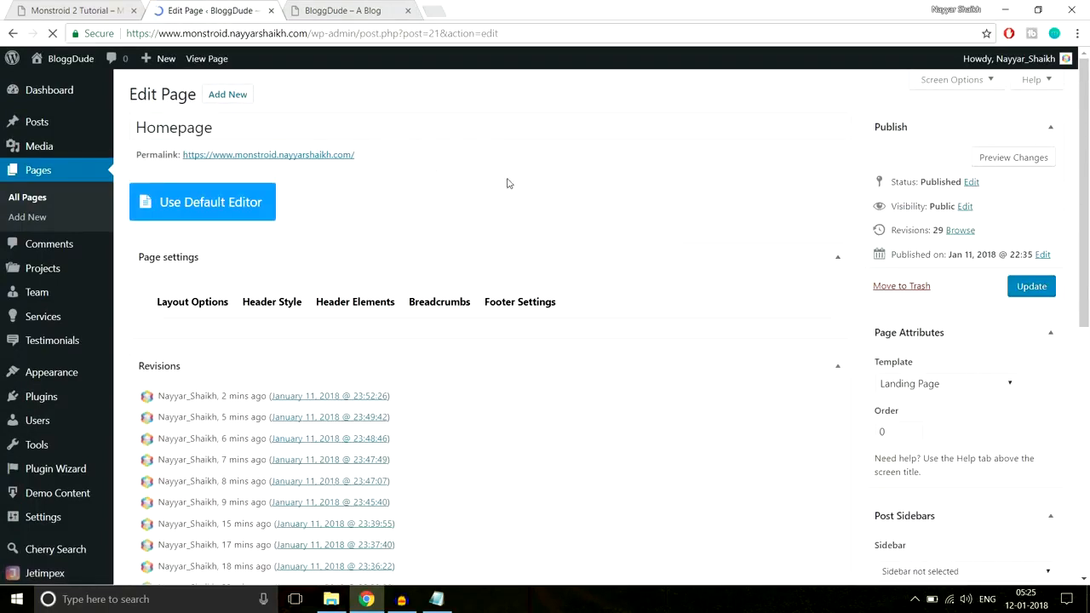
Add a row with three 1/3 columns below the text and divider modules in the last section, matching the demo's three-testimonial layout
scroll(689, 310, down, 2)
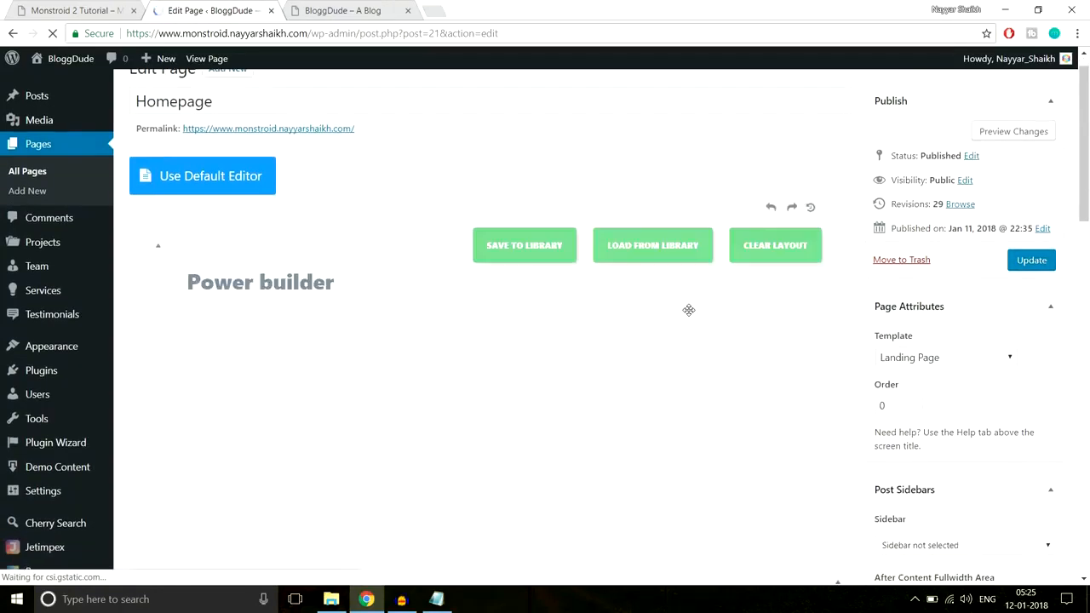
scroll(790, 340, down, 15)
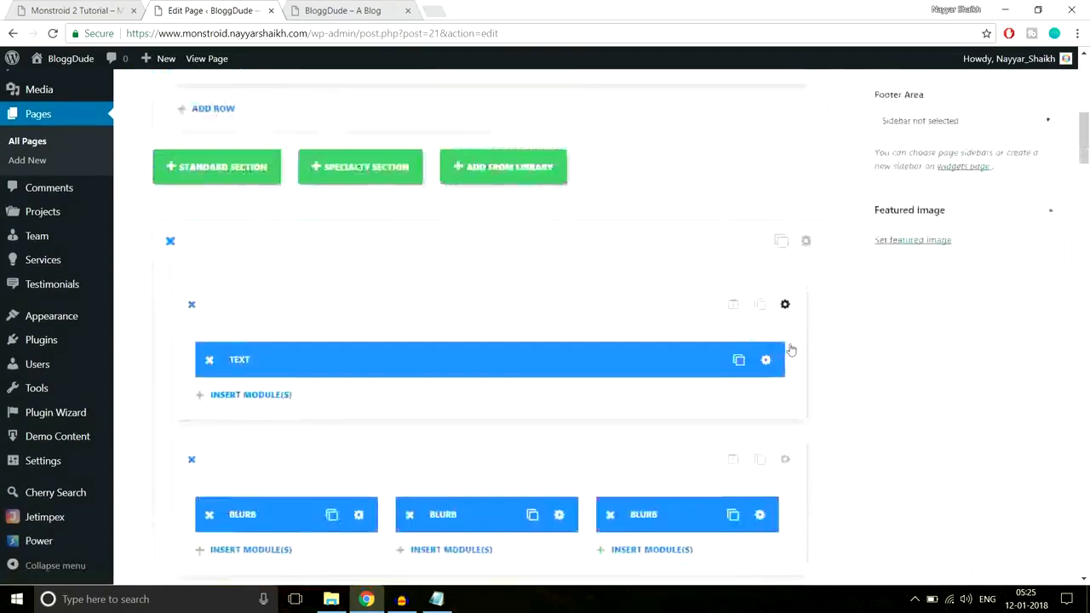
scroll(791, 343, down, 15)
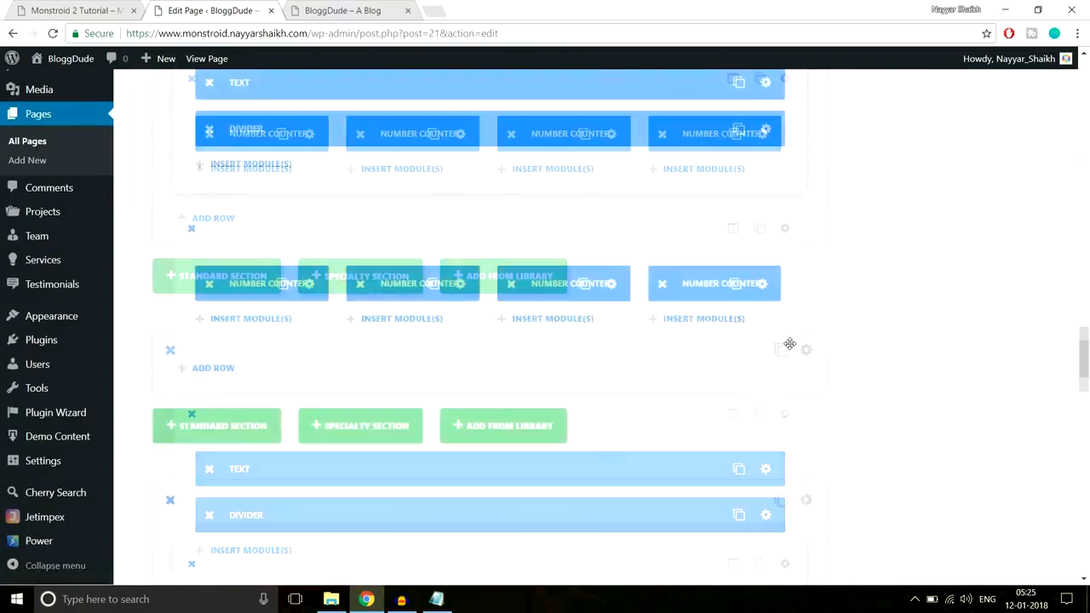
scroll(791, 343, down, 4)
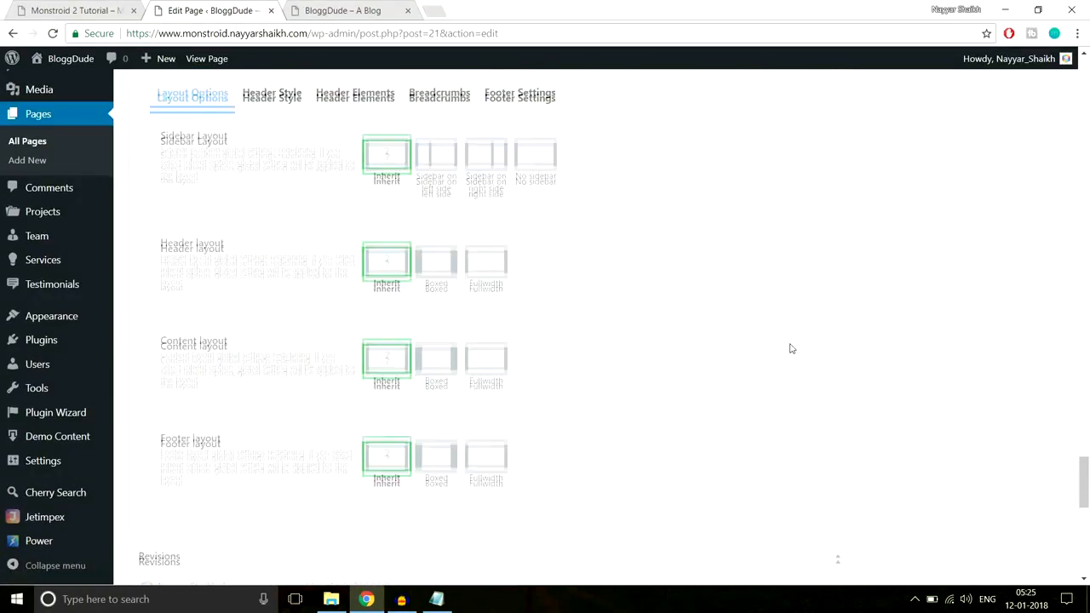
scroll(788, 343, up, 7)
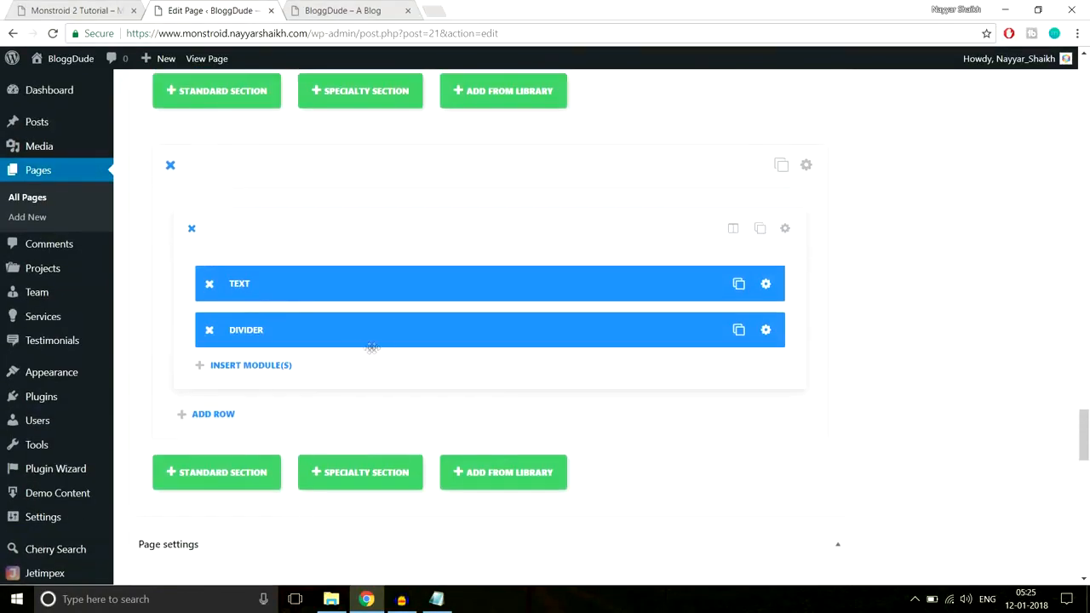
click(213, 414)
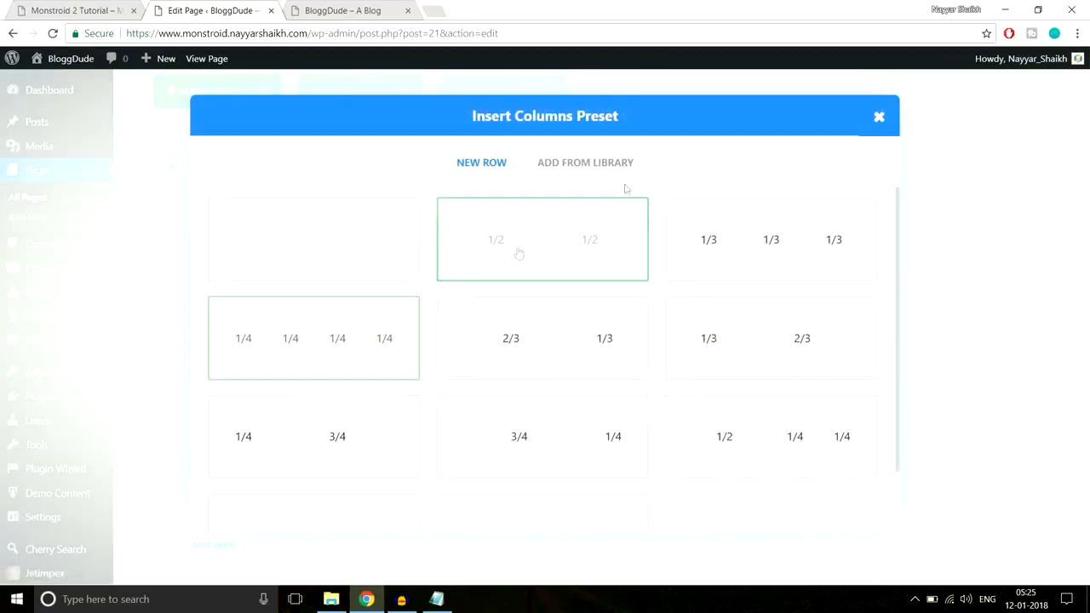
click(102, 6)
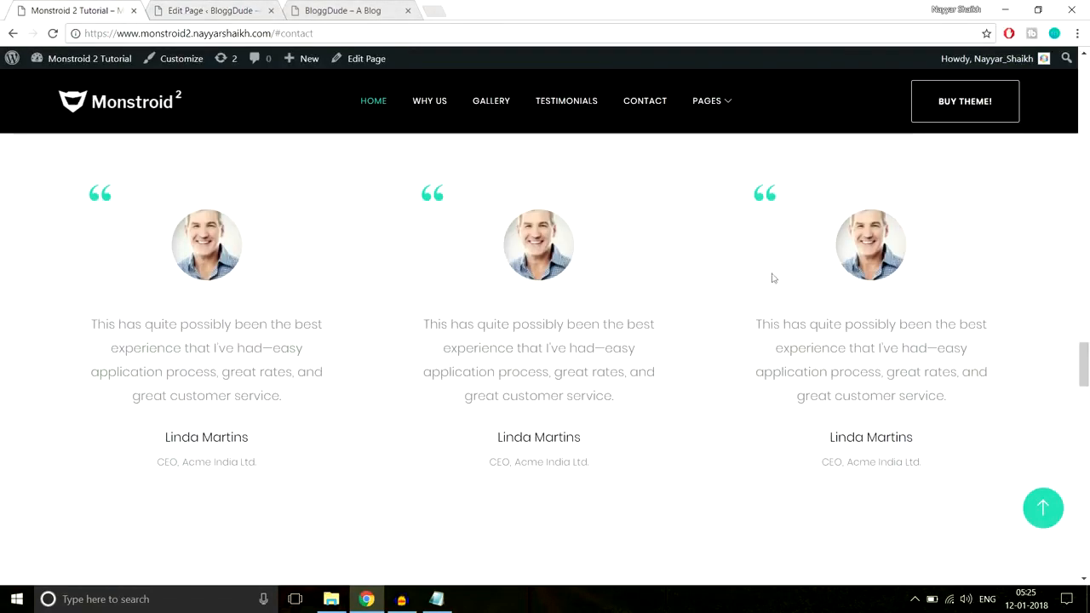
click(213, 11)
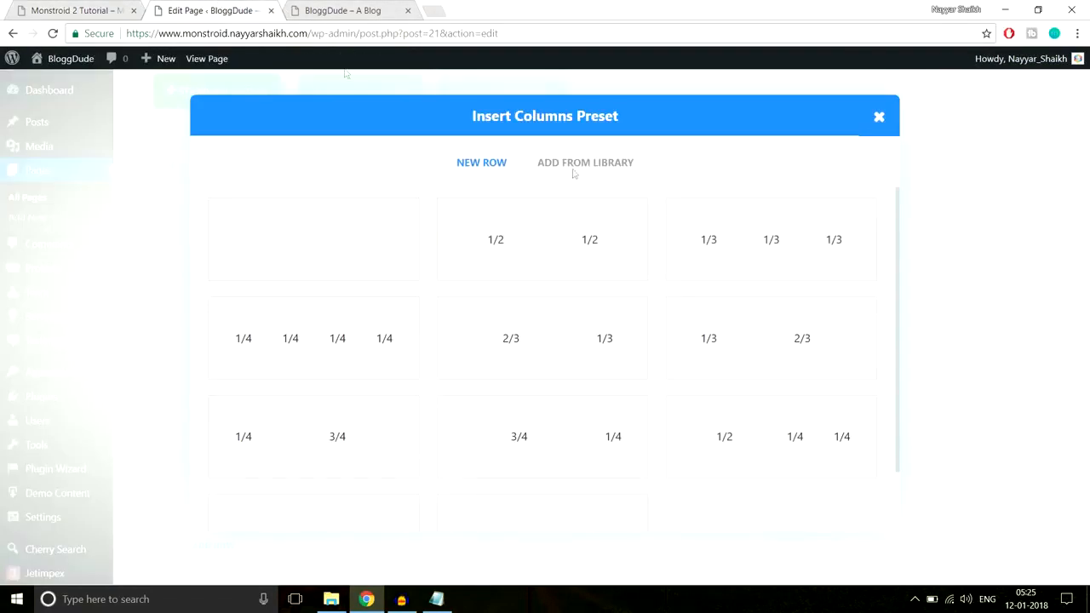
click(806, 258)
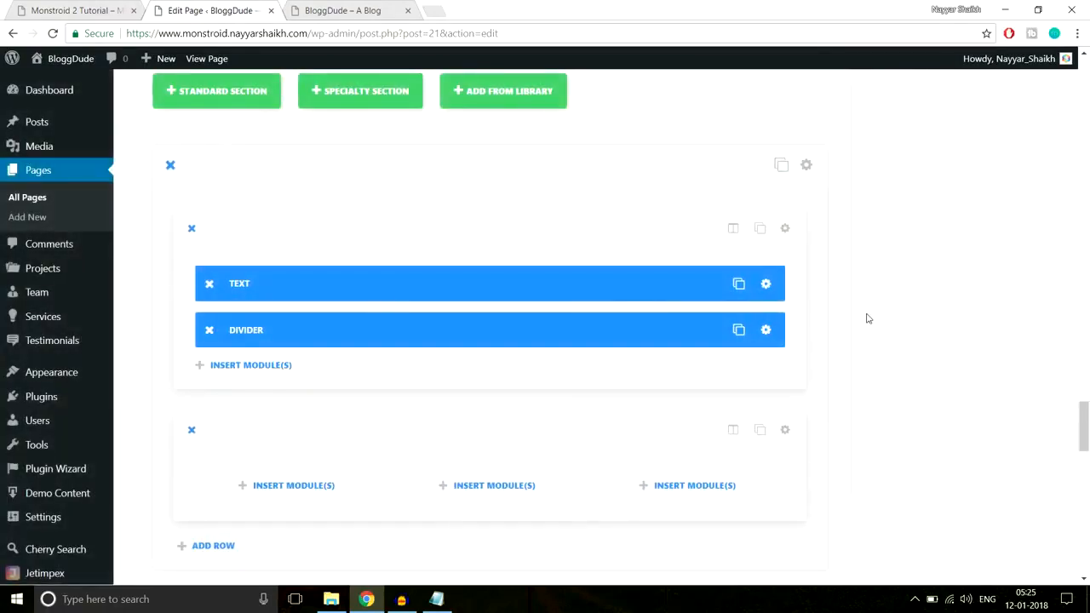
Insert a Testimonial module into the first column of the new three-column row
scroll(867, 318, down, 2)
click(326, 343)
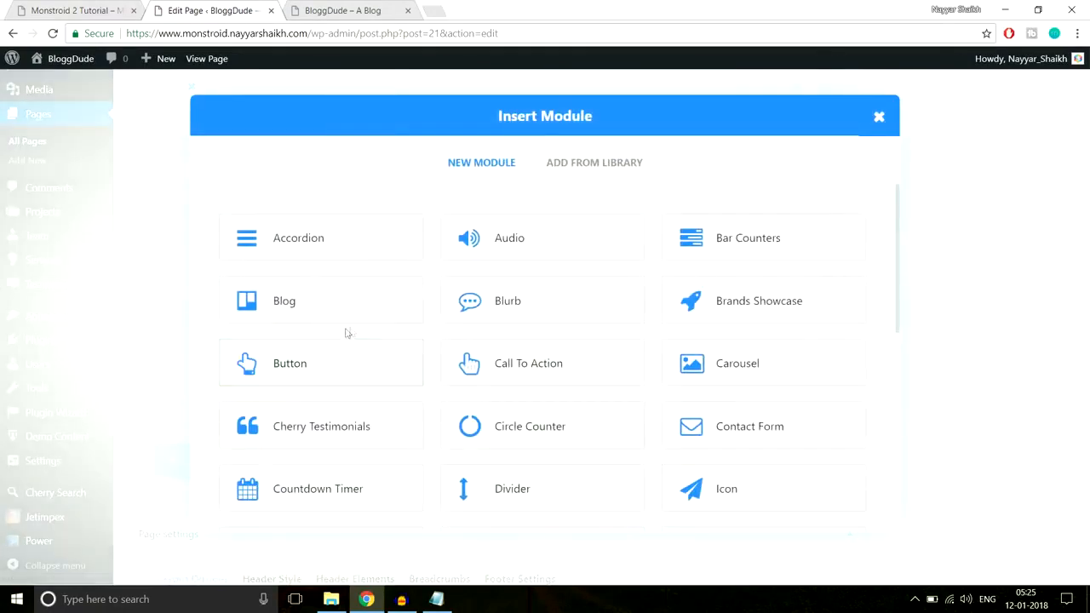
scroll(783, 348, down, 3)
scroll(788, 350, down, 2)
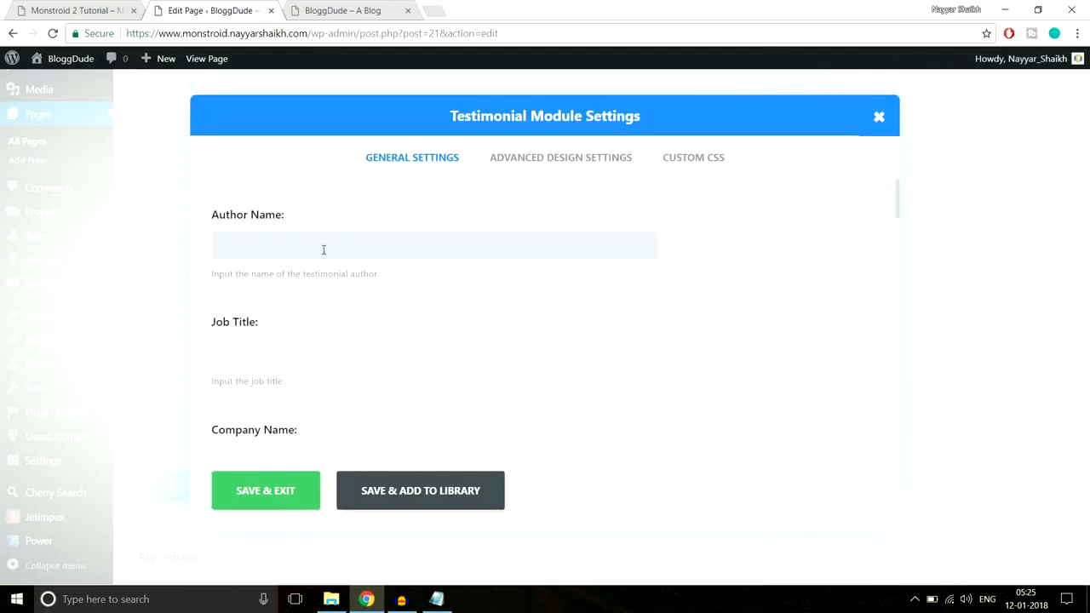
Enter the author's full name in the testimonial module, with Manager as the job title and BloggDude as the company name
scroll(497, 323, down, 5)
scroll(498, 347, up, 3)
scroll(498, 346, up, 2)
text(Nayyar)
key(Tab)
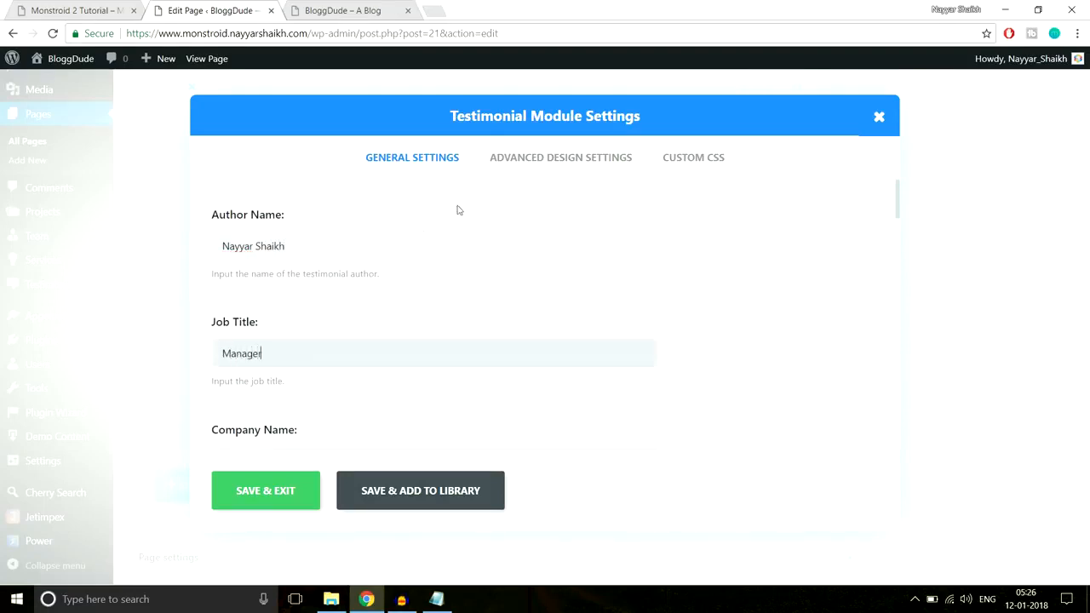
scroll(425, 228, down, 2)
click(418, 316)
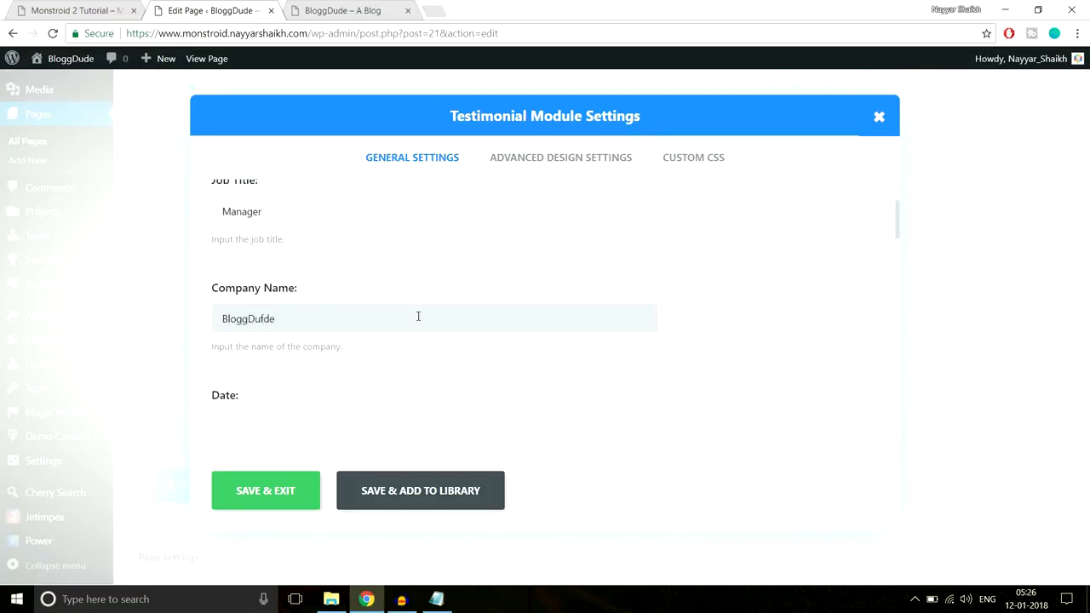
scroll(418, 316, down, 2)
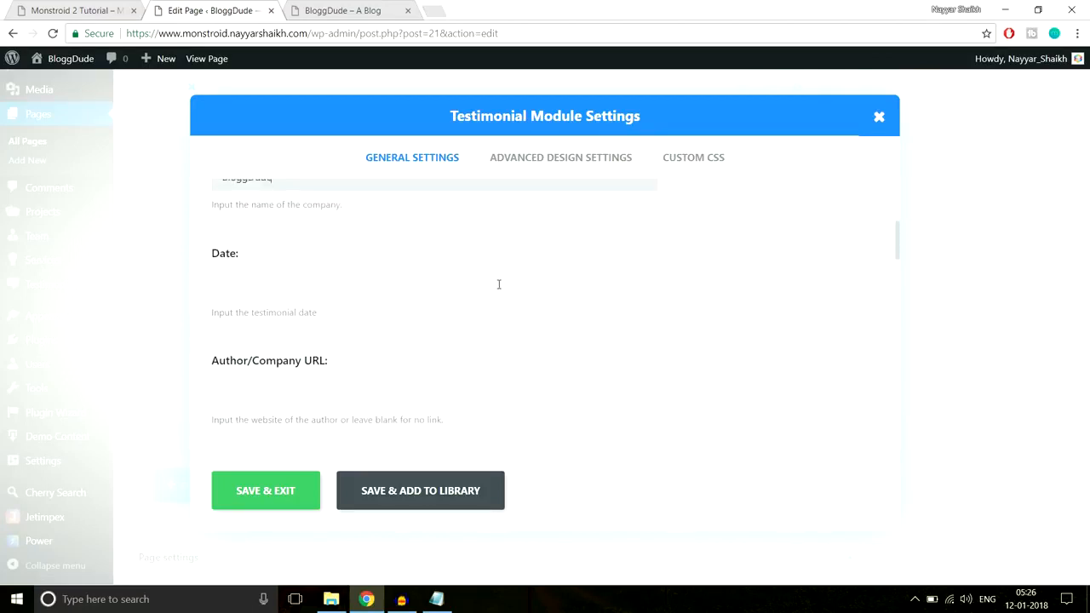
scroll(336, 313, down, 1)
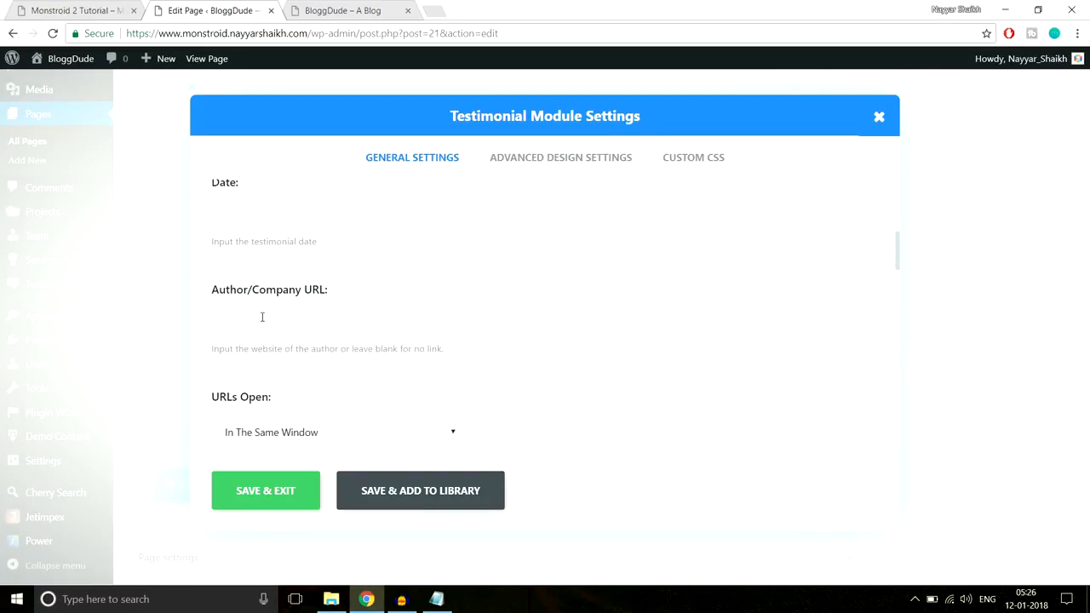
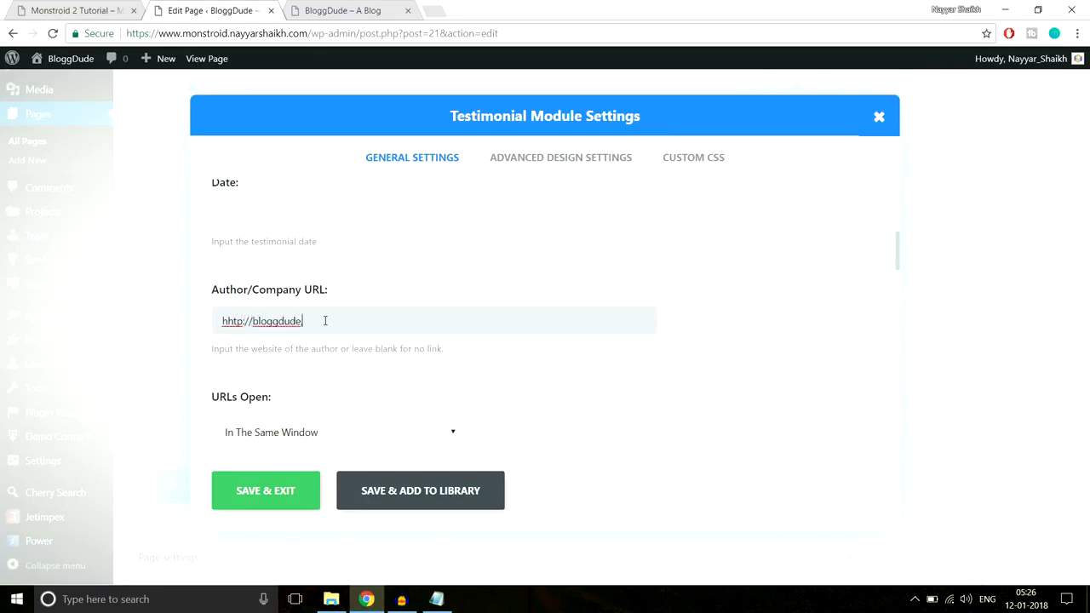
Set the testimonial's author/company URL to open in the new tab
scroll(446, 312, down, 3)
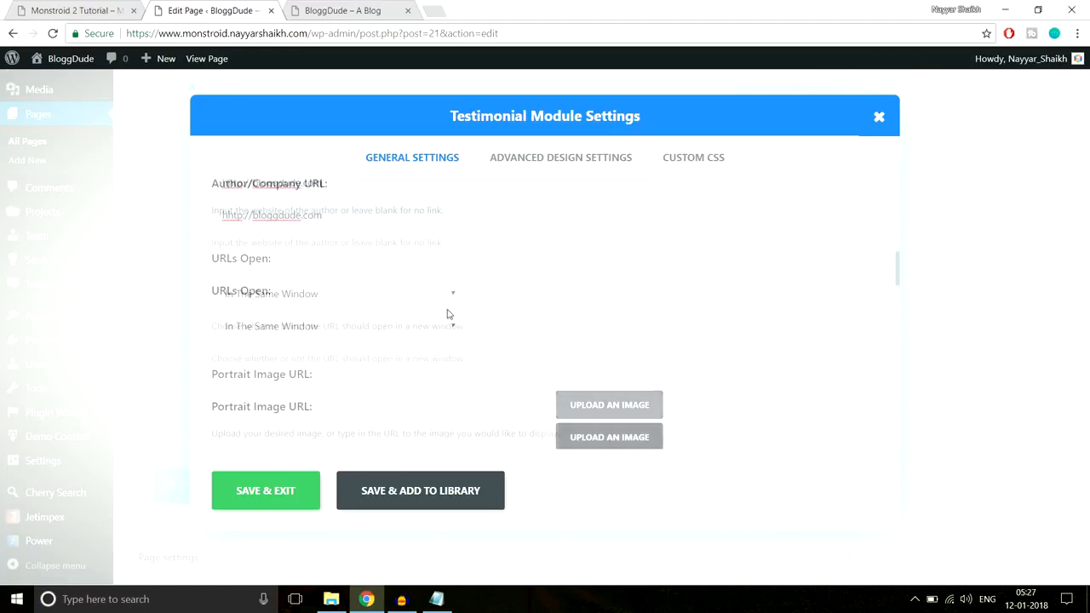
click(307, 220)
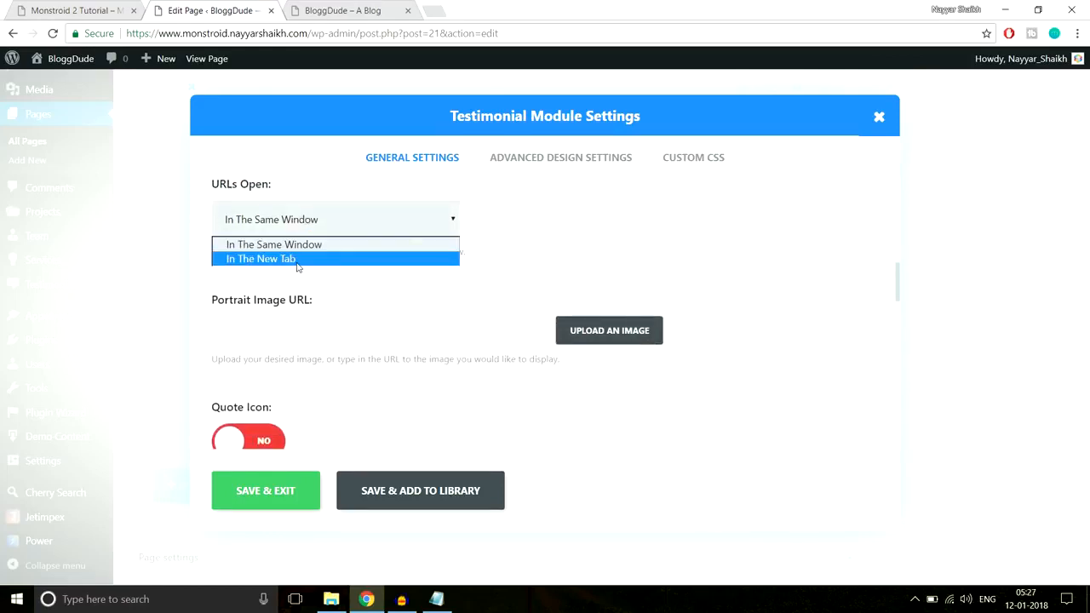
click(297, 266)
scroll(784, 247, down, 2)
scroll(750, 281, up, 2)
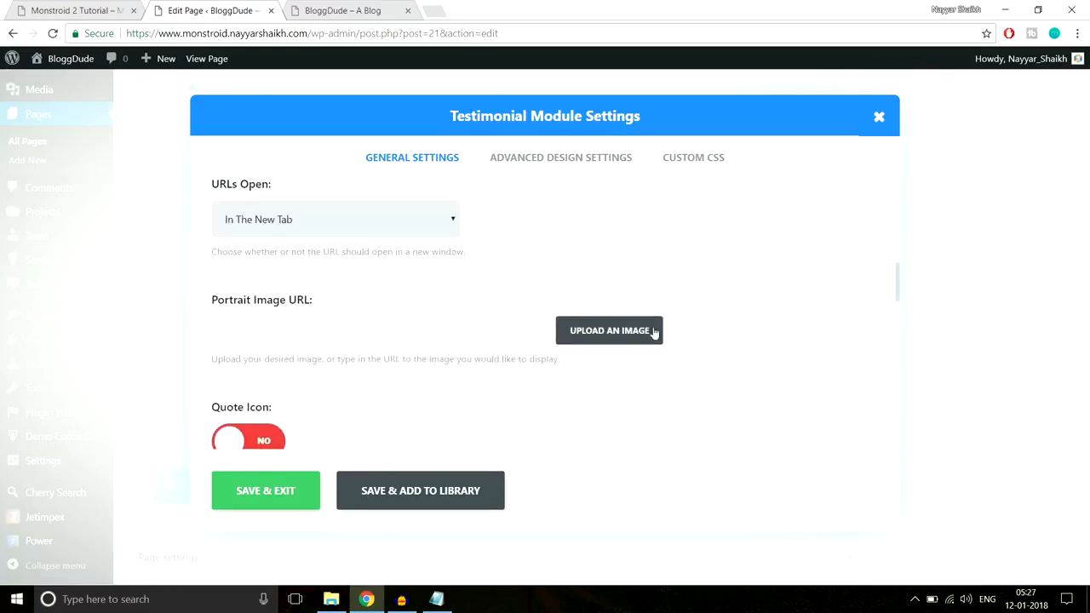
Set Person-1.png from the media library as the testimonial's portrait image
click(625, 341)
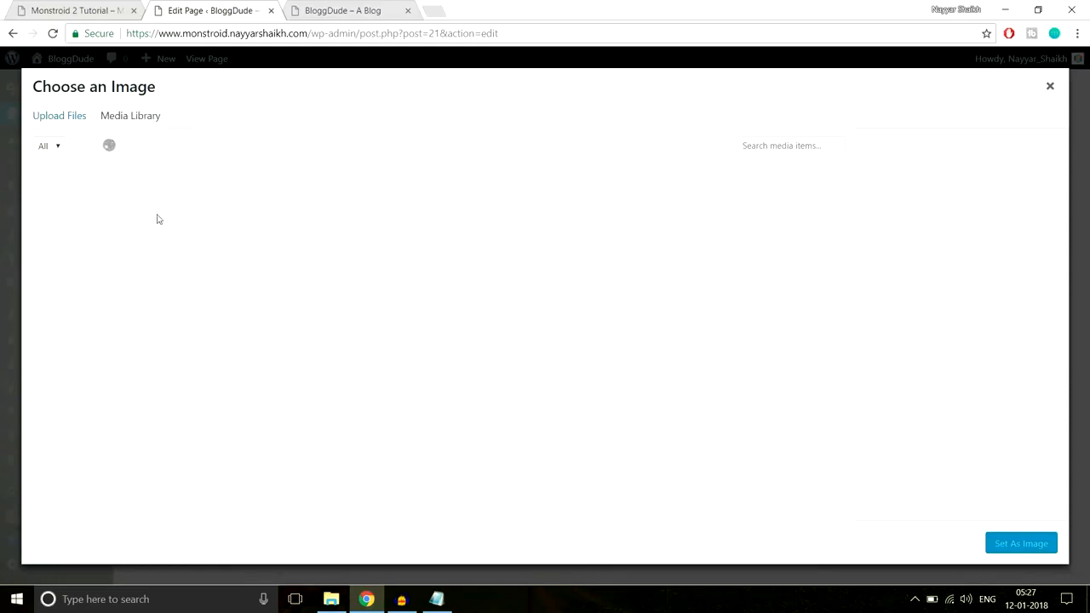
click(107, 213)
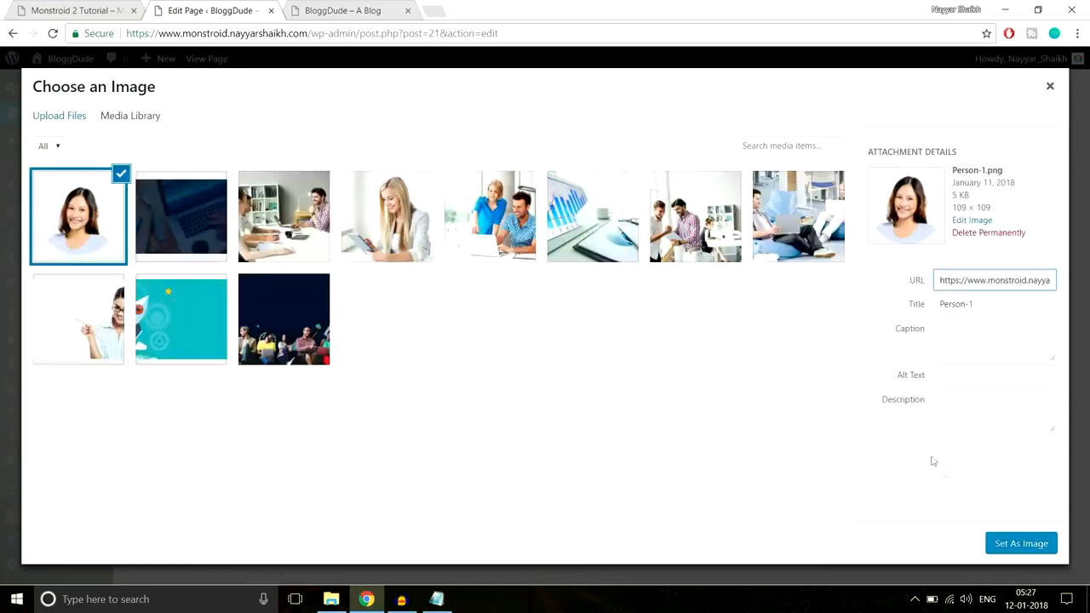
click(1019, 544)
Enable the testimonial's quote icon and choose the opening double quotation mark from the icon set, matching the demo page
scroll(821, 320, down, 4)
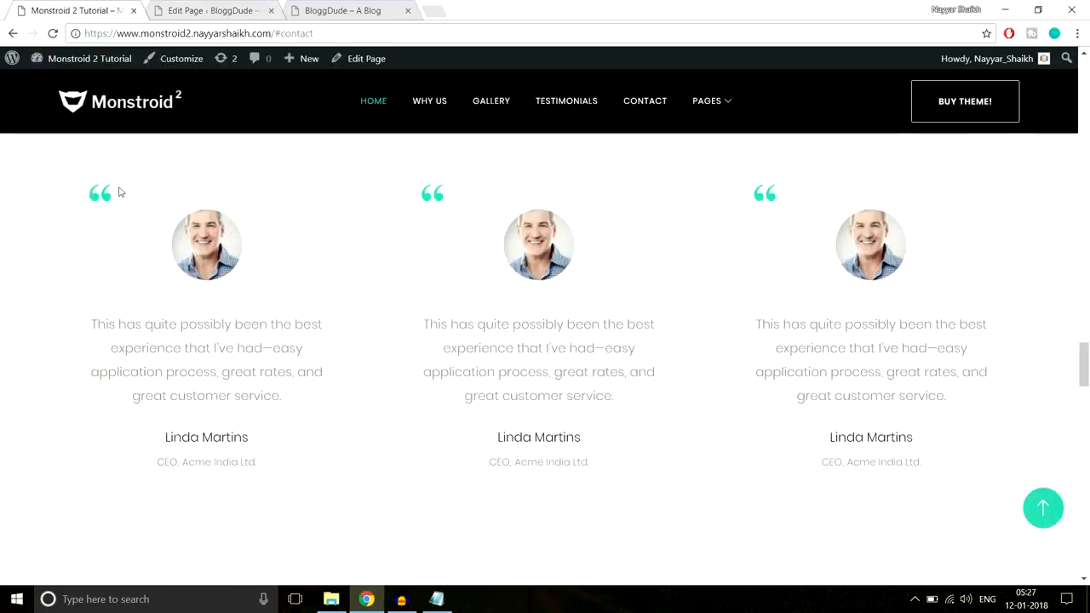
click(220, 10)
scroll(678, 294, down, 2)
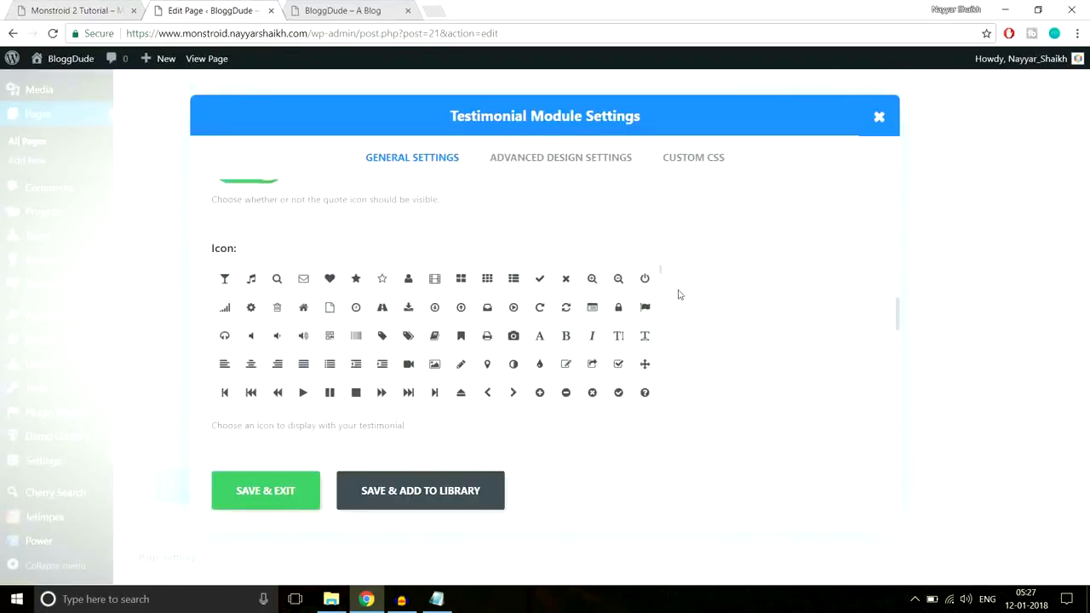
scroll(686, 304, up, 1)
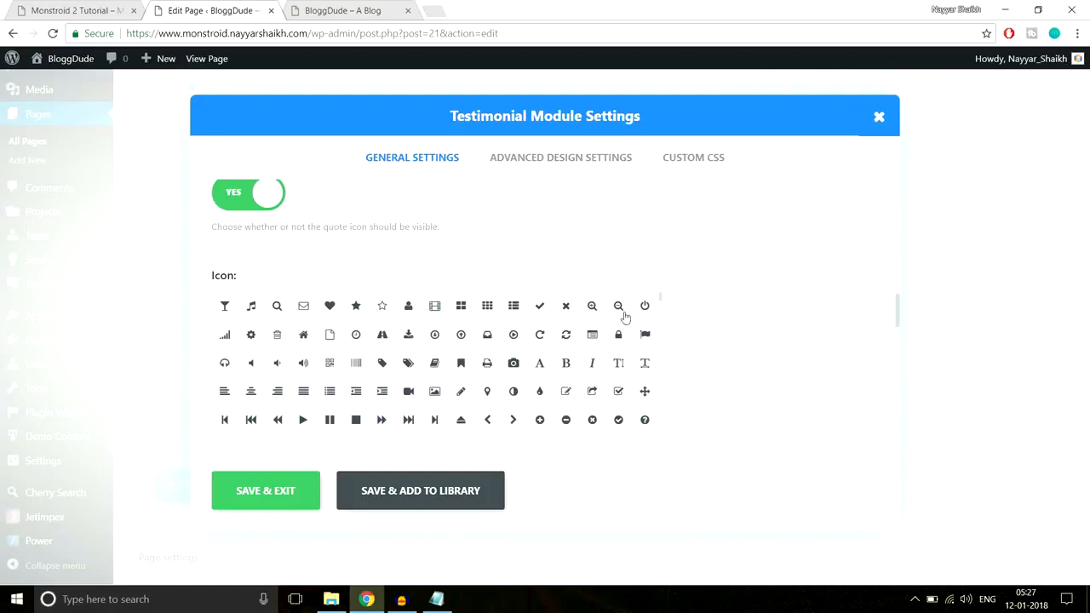
scroll(756, 325, down, 1)
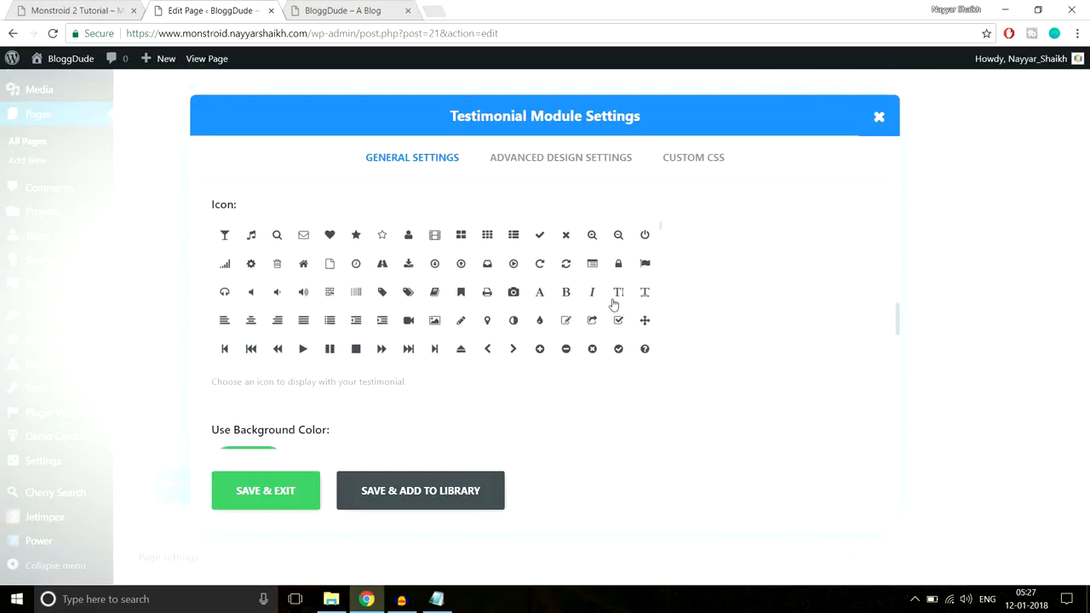
scroll(647, 312, down, 1)
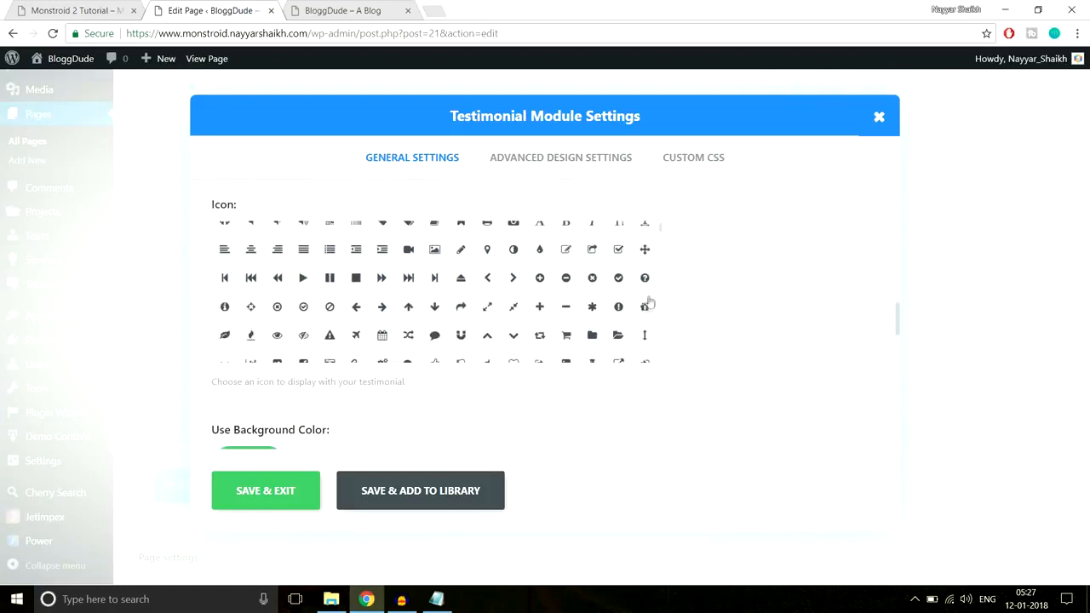
scroll(647, 305, down, 1)
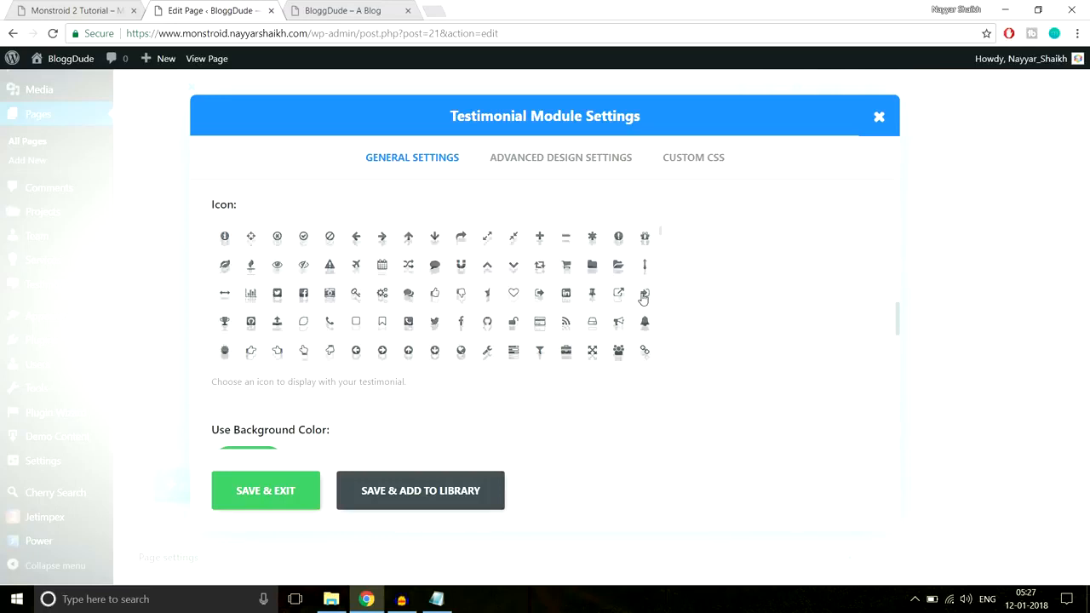
scroll(390, 303, up, 2)
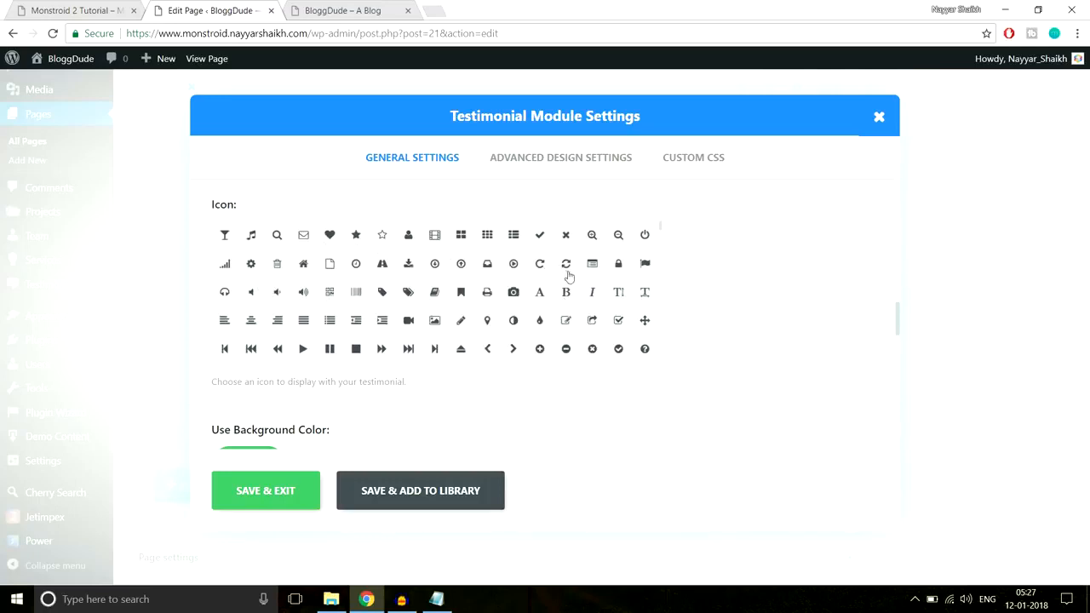
scroll(619, 328, down, 2)
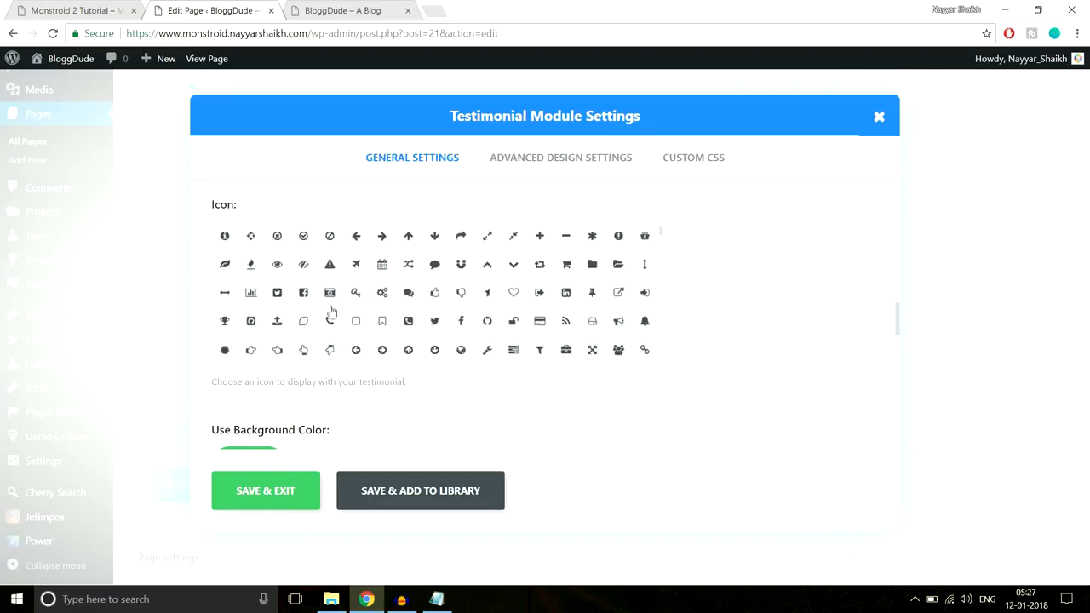
scroll(332, 316, down, 1)
scroll(310, 327, down, 1)
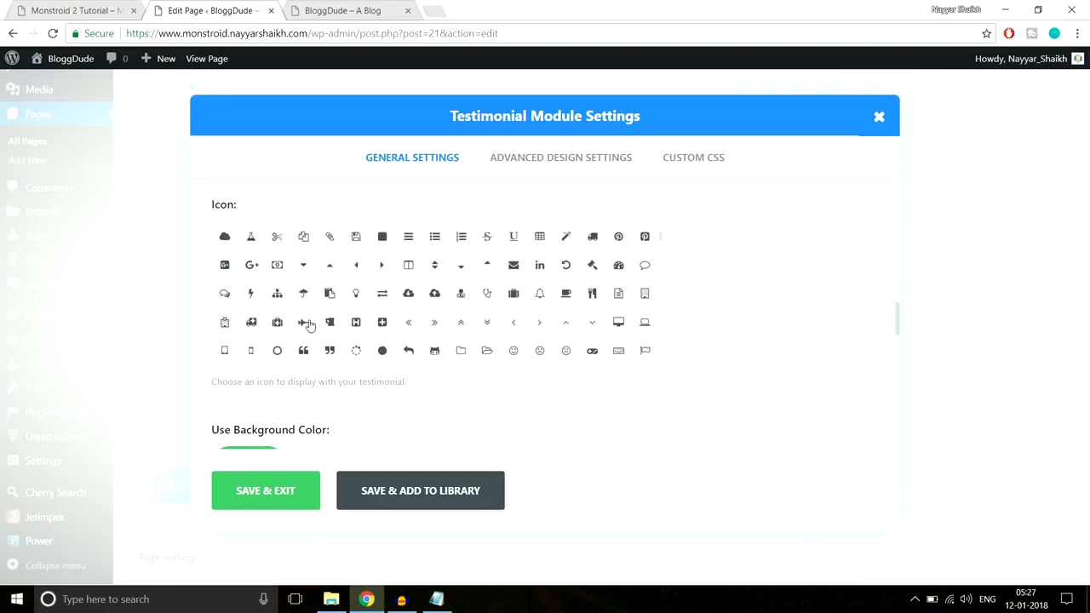
scroll(438, 307, down, 1)
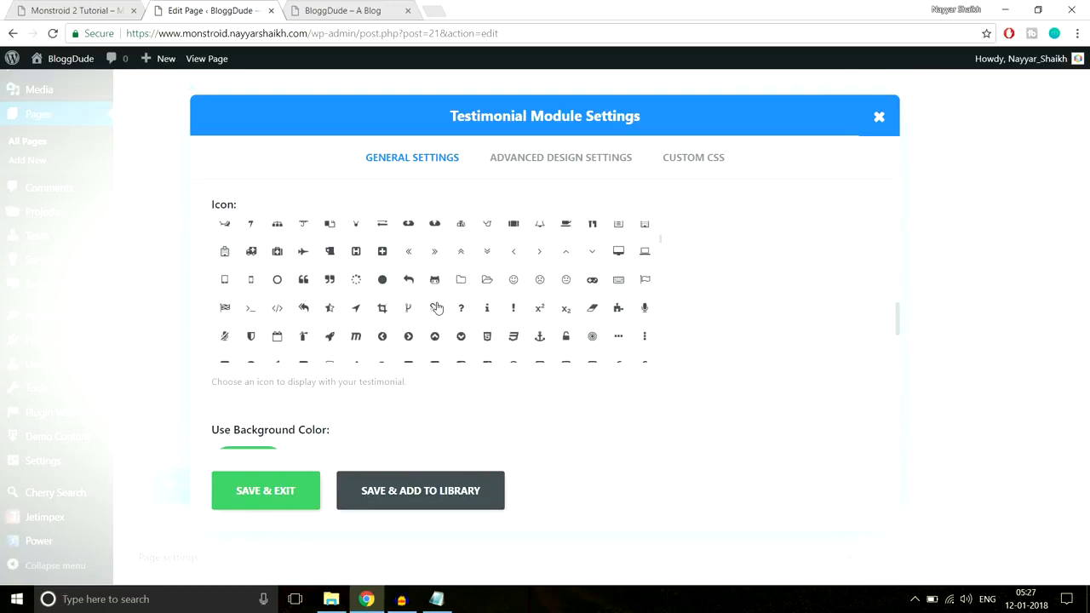
click(304, 281)
Turn off the testimonial's background color and set its text orientation to Center, as in the demo
scroll(775, 342, down, 3)
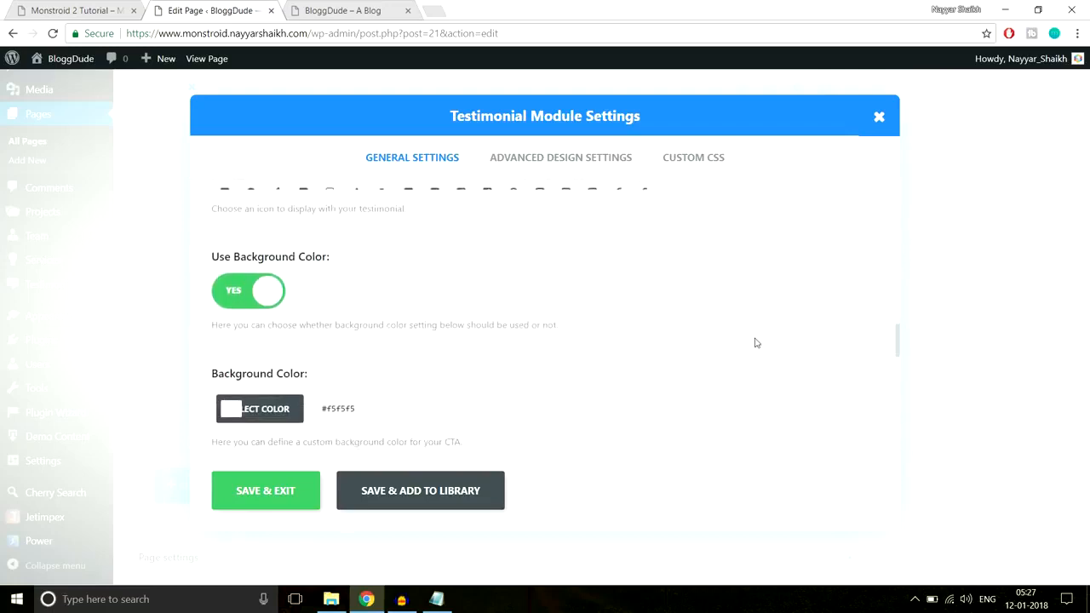
click(101, 8)
click(182, 9)
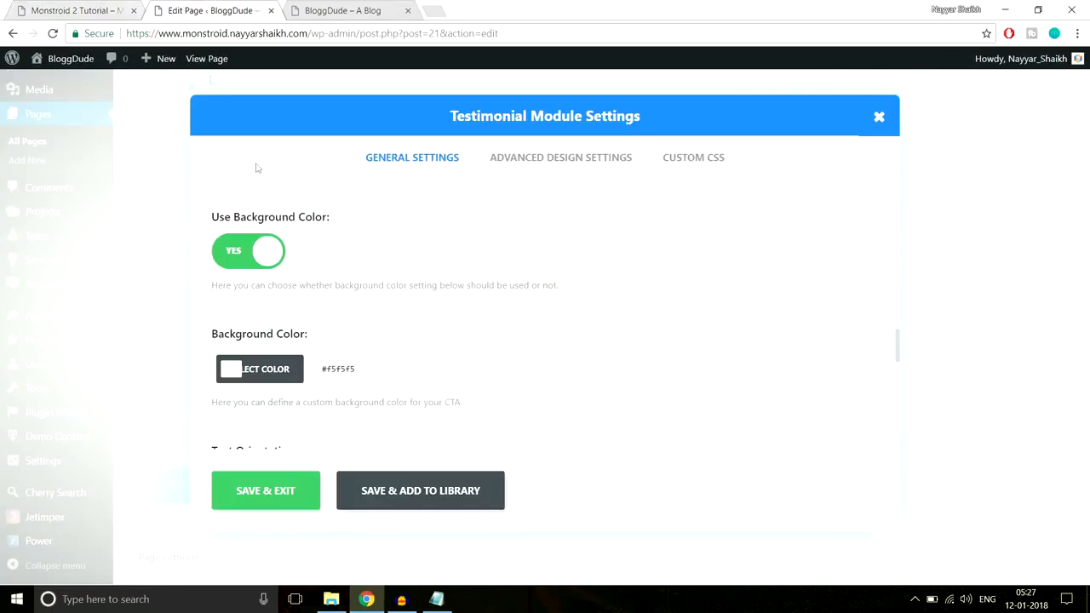
click(243, 258)
scroll(360, 315, down, 1)
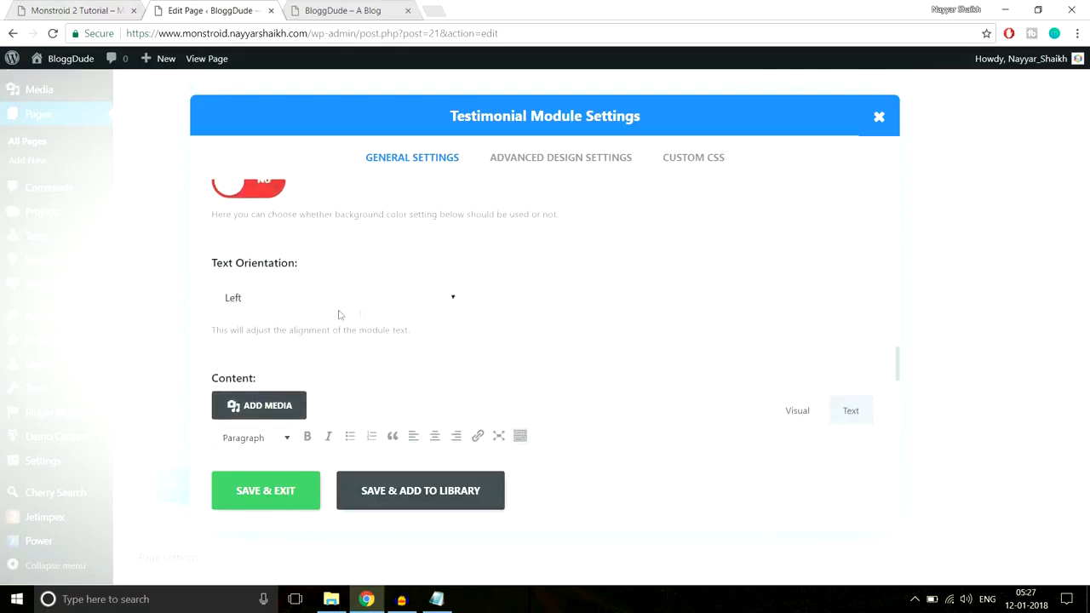
click(331, 298)
click(312, 338)
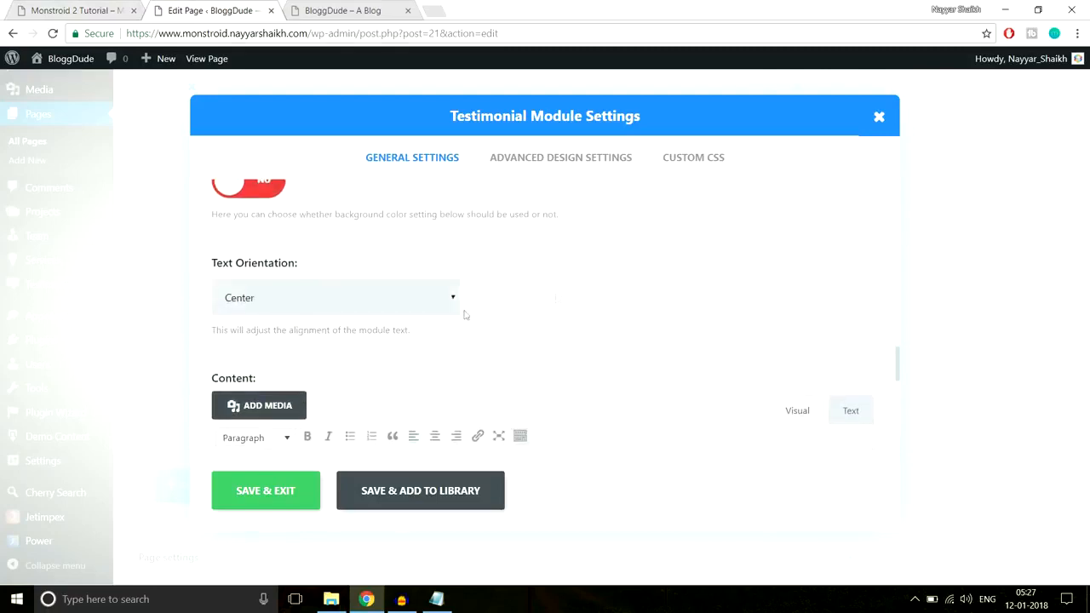
Copy the first testimonial's text, "This has quite possibly been the best experience…", from the demo page into the module's content
click(29, 9)
click(182, 7)
scroll(689, 284, down, 2)
click(126, 7)
drag(327, 399, 88, 315)
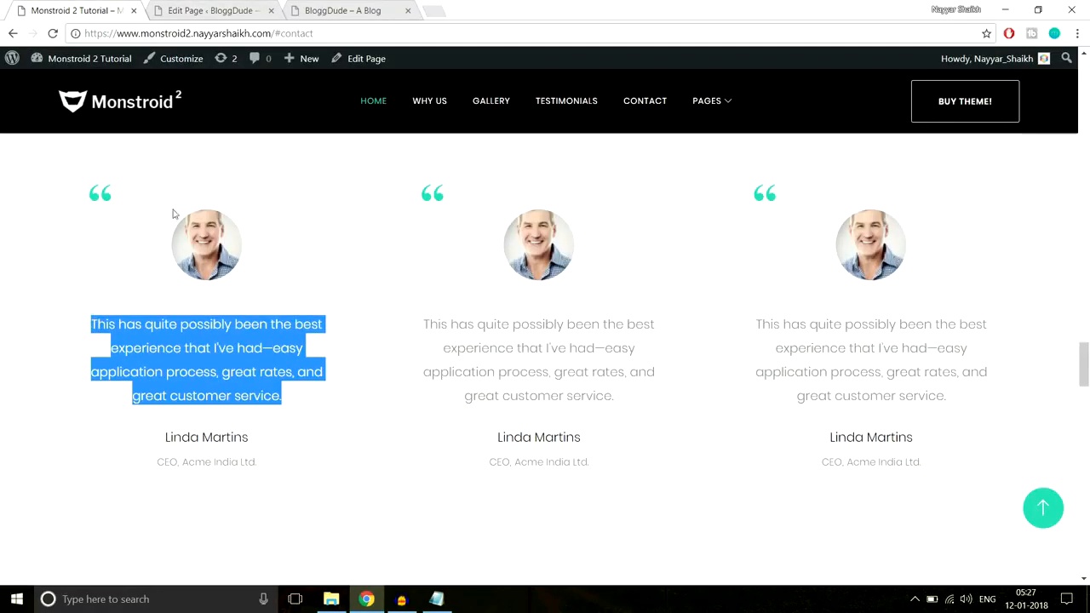
click(209, 10)
text(This has quite possibly been the best experience that I've had: easy application process, great rates, and great customer service!)
scroll(494, 397, down, 6)
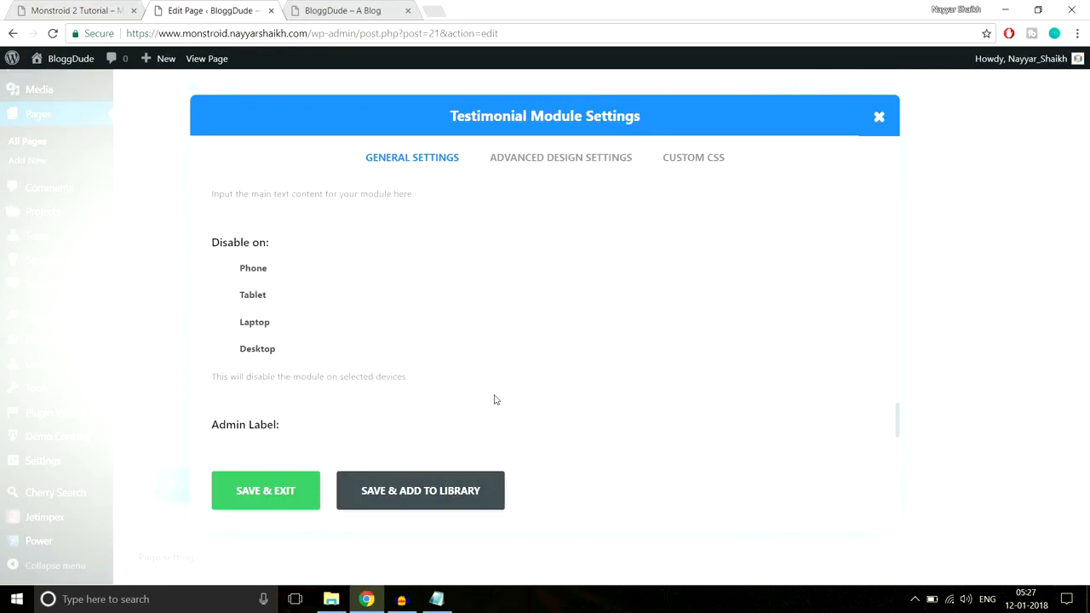
Open the custom color setting for the quote icon in the testimonial's advanced design options
click(540, 157)
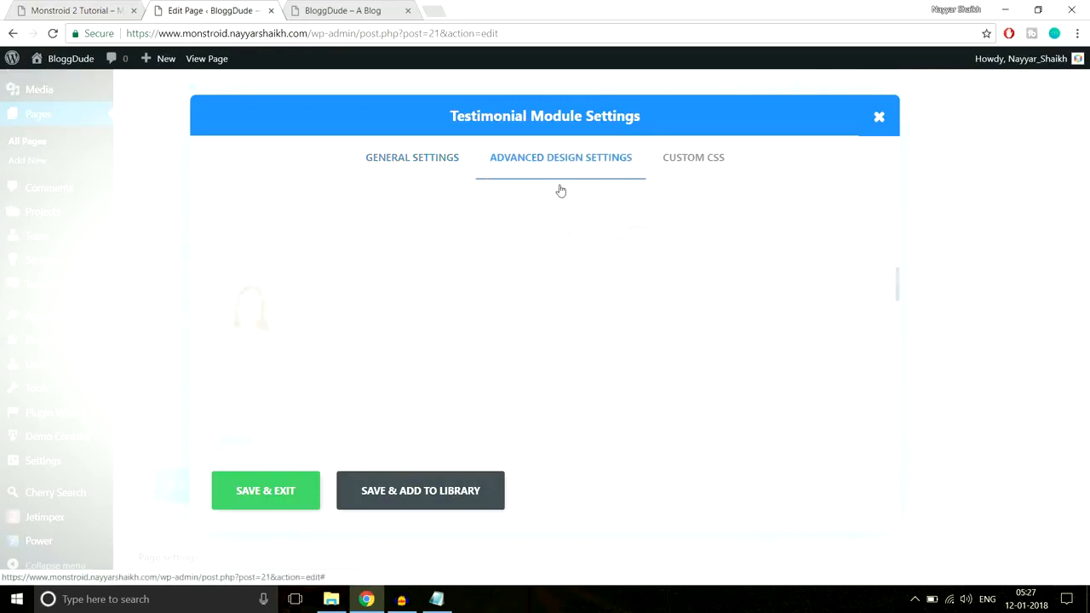
scroll(769, 306, down, 2)
scroll(770, 306, up, 2)
scroll(667, 300, down, 2)
scroll(482, 278, up, 2)
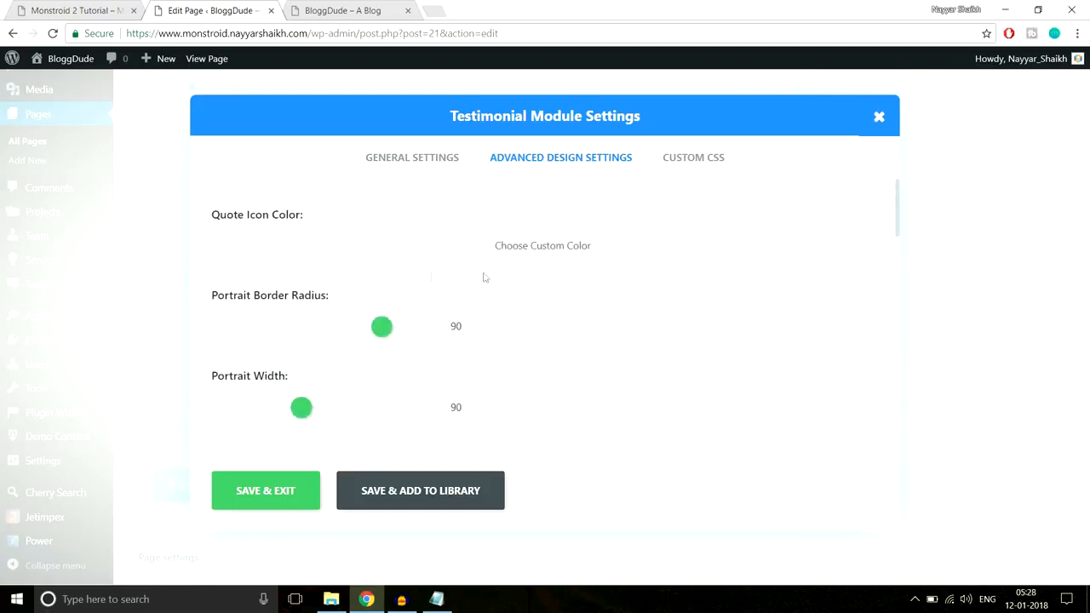
click(461, 254)
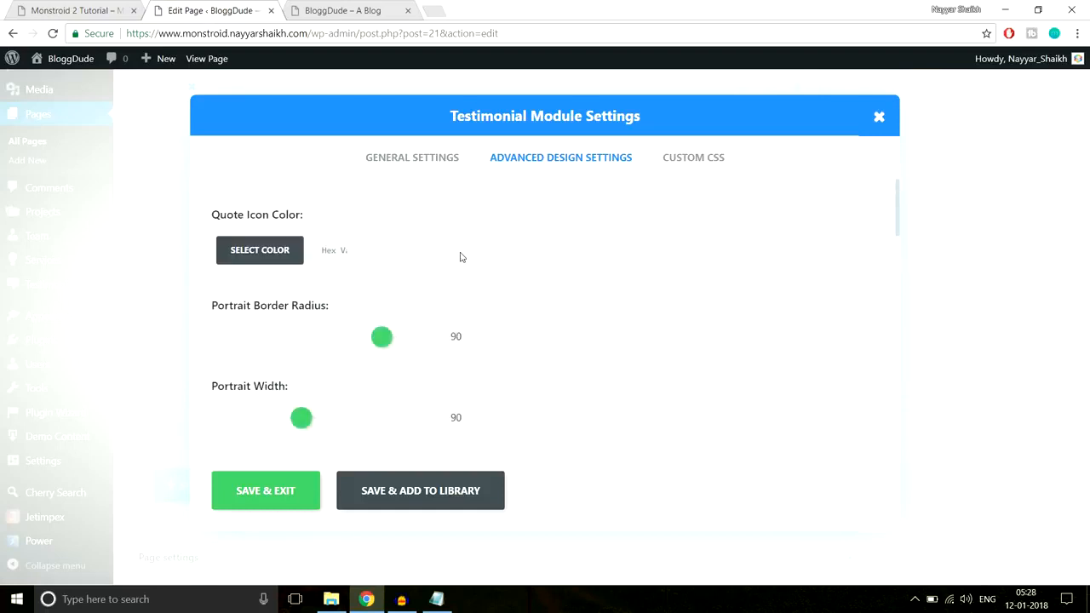
Inspect the first testimonial's quotation mark on the Monstroid 2 demo page with the browser's developer tools
click(69, 6)
right_click(106, 197)
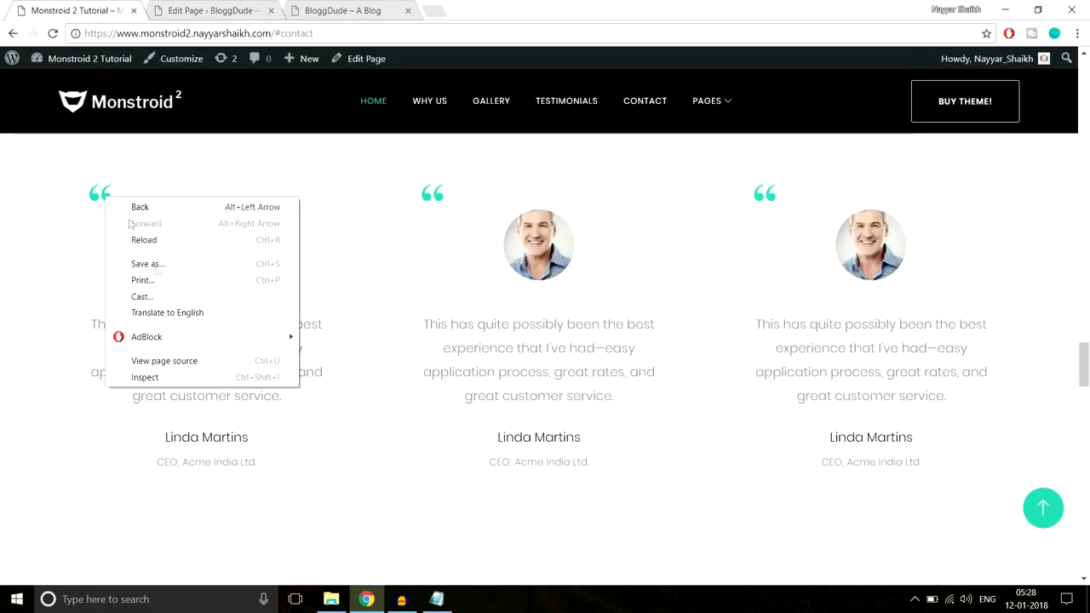
click(185, 375)
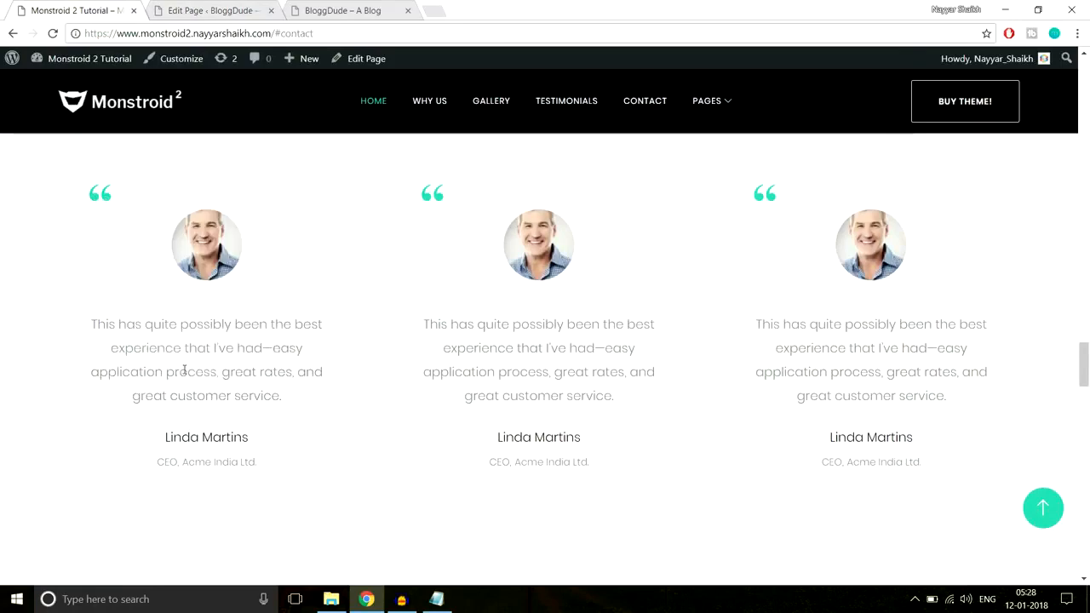
scroll(980, 501, down, 5)
scroll(995, 502, down, 3)
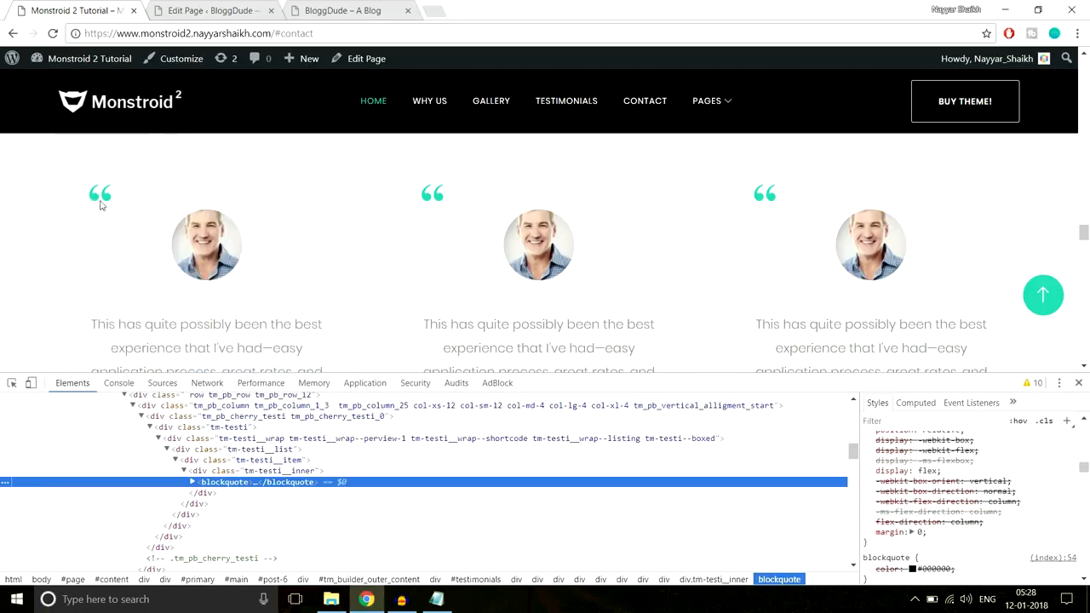
right_click(107, 197)
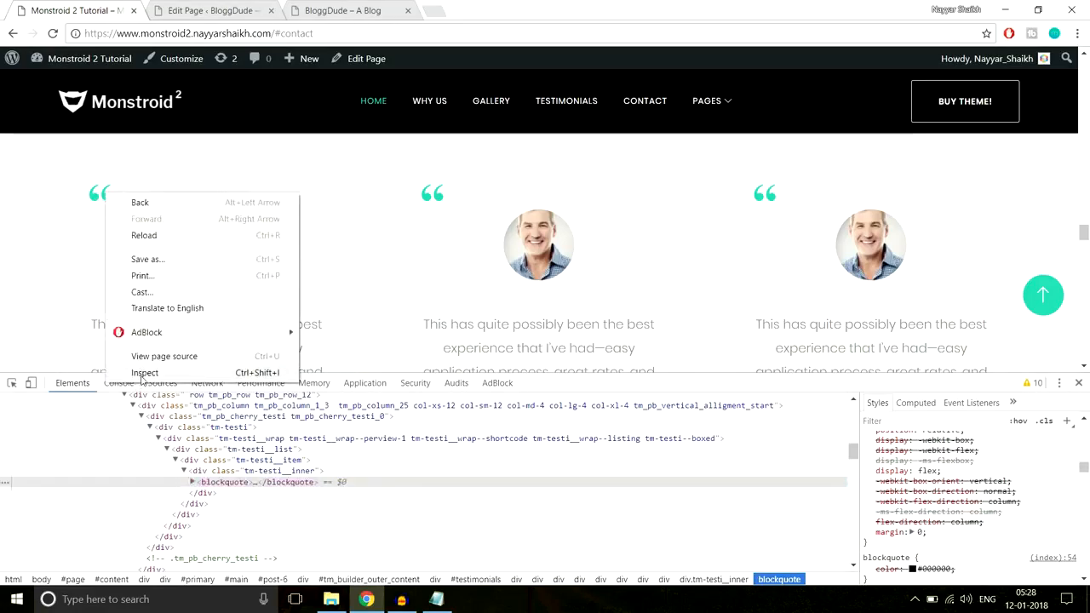
click(140, 371)
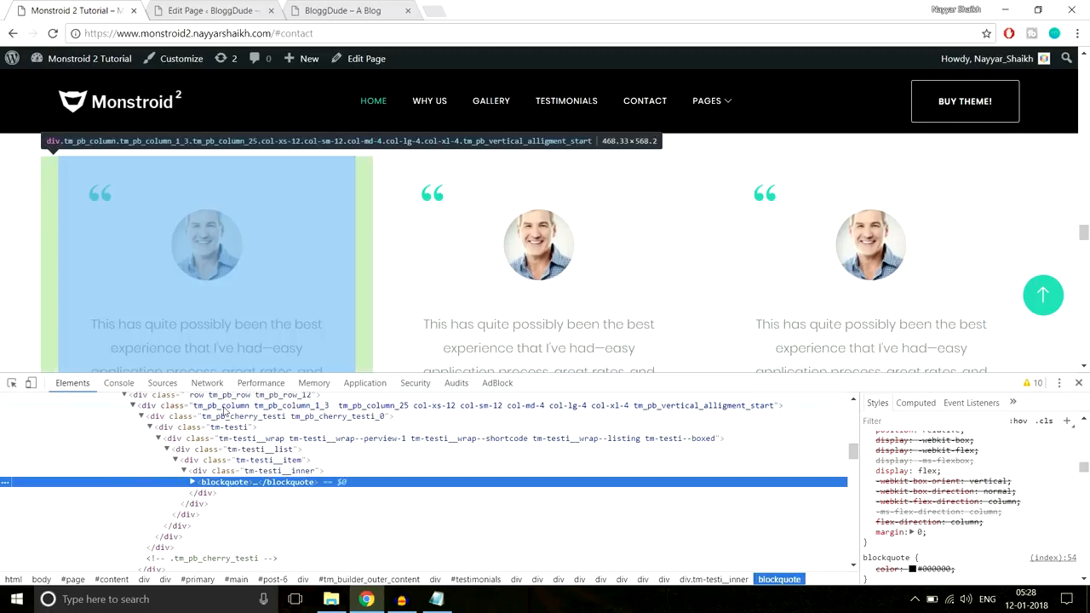
right_click(106, 202)
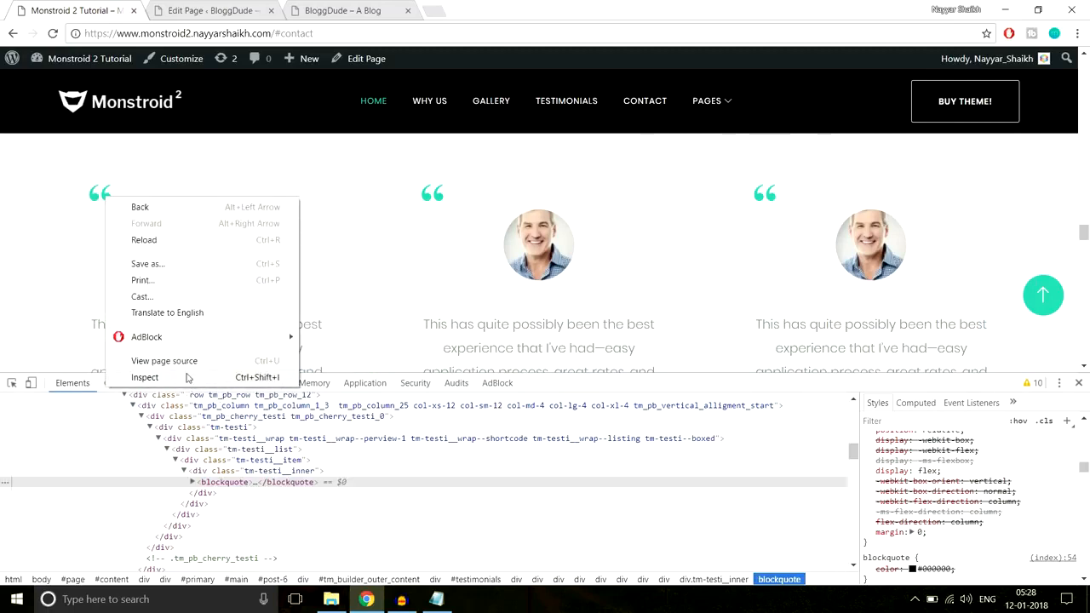
click(255, 378)
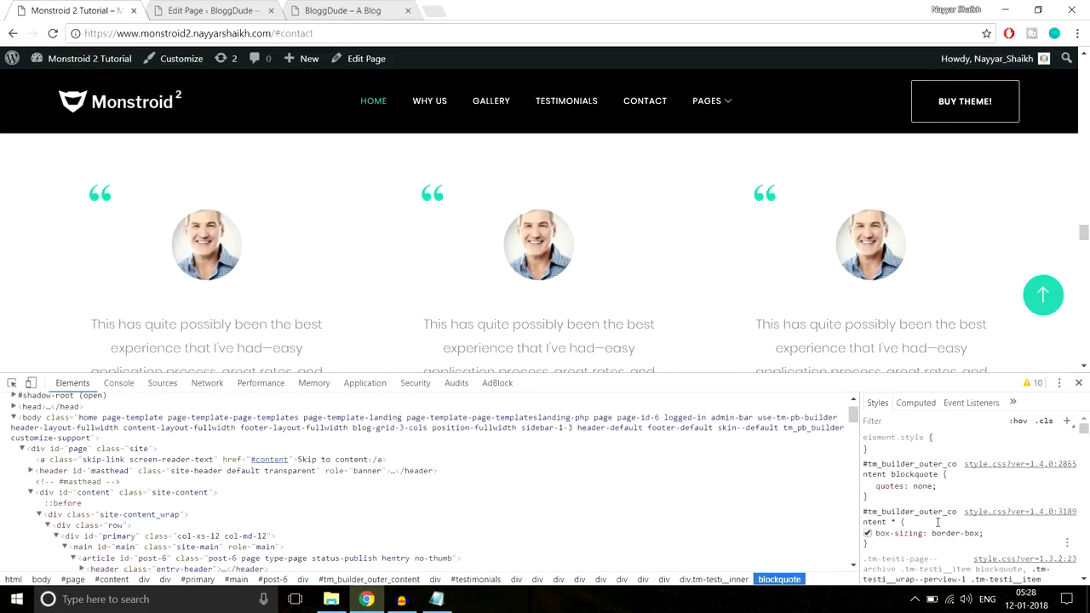
Find the blockquote:before rule in the inspected styles and copy its color value #2ed3ae
scroll(938, 523, down, 5)
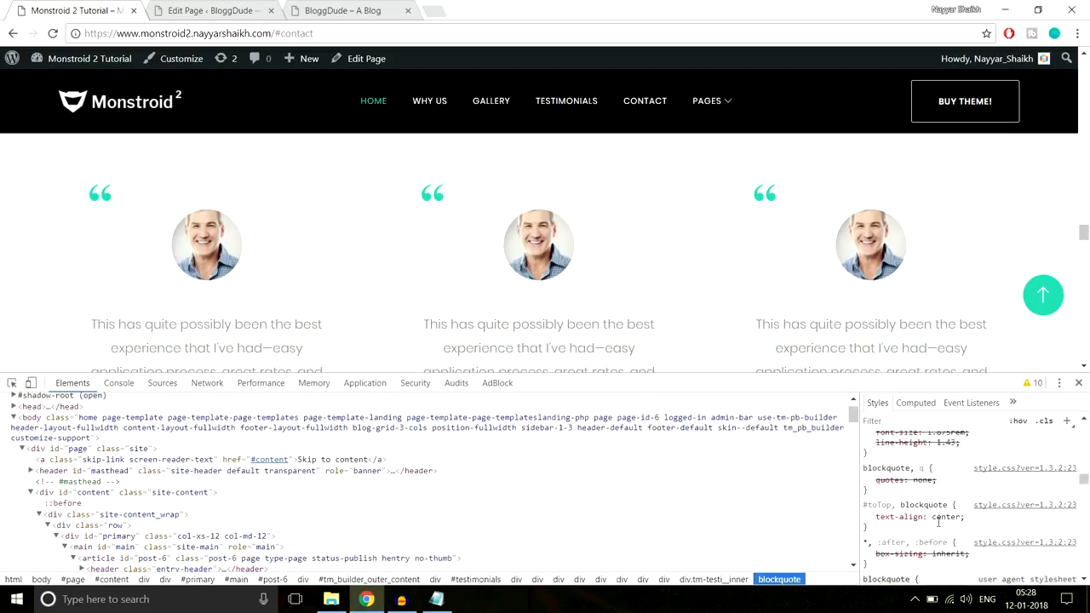
scroll(937, 526, down, 5)
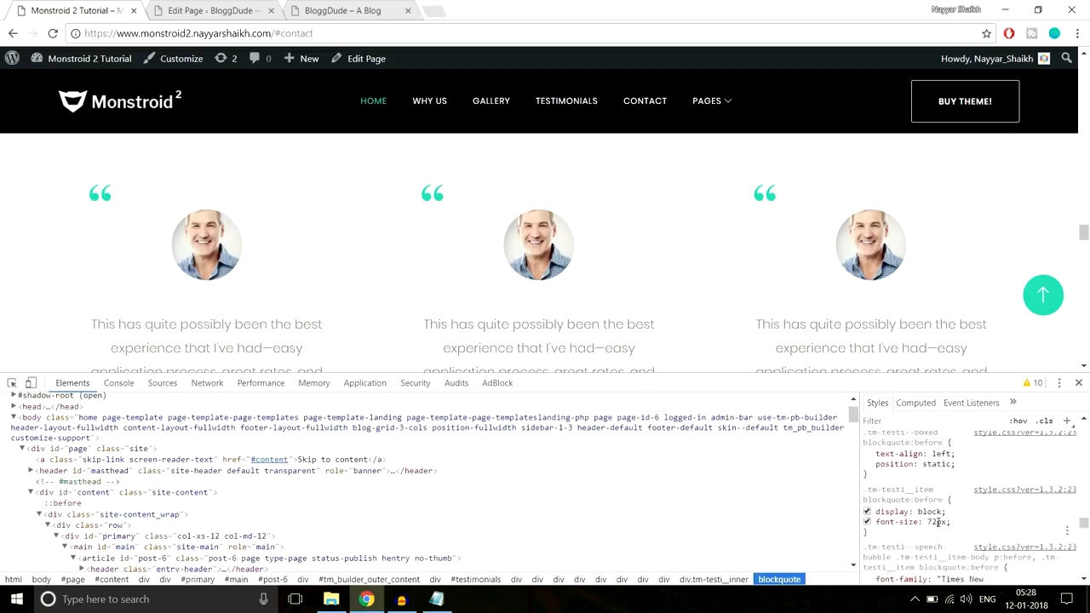
scroll(938, 525, down, 5)
scroll(938, 533, up, 2)
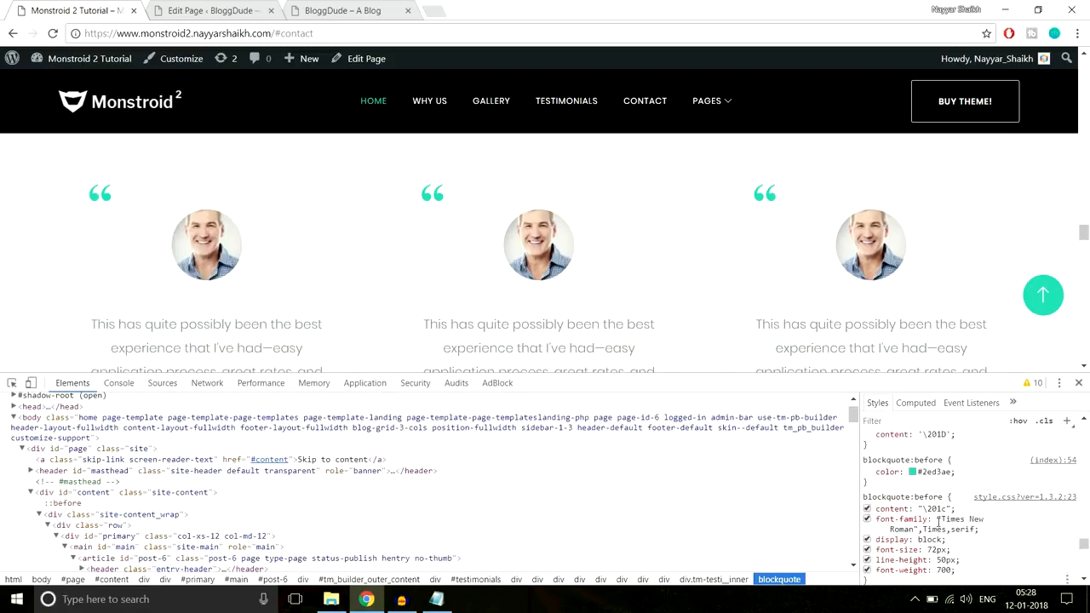
click(938, 539)
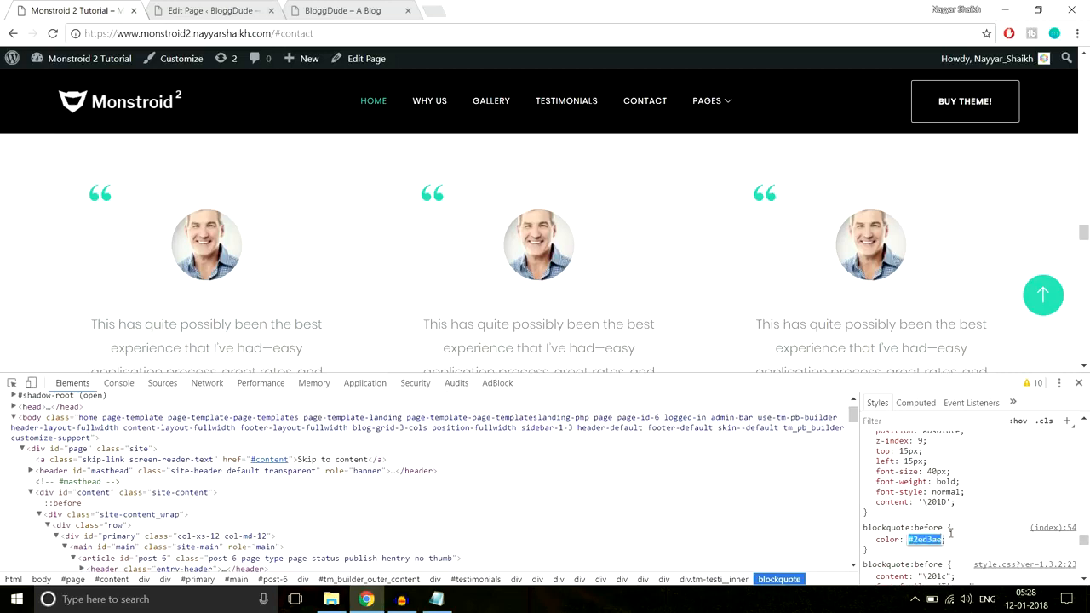
Set the testimonial module's Quote Icon Color to #2ed3ae and save the module
click(187, 7)
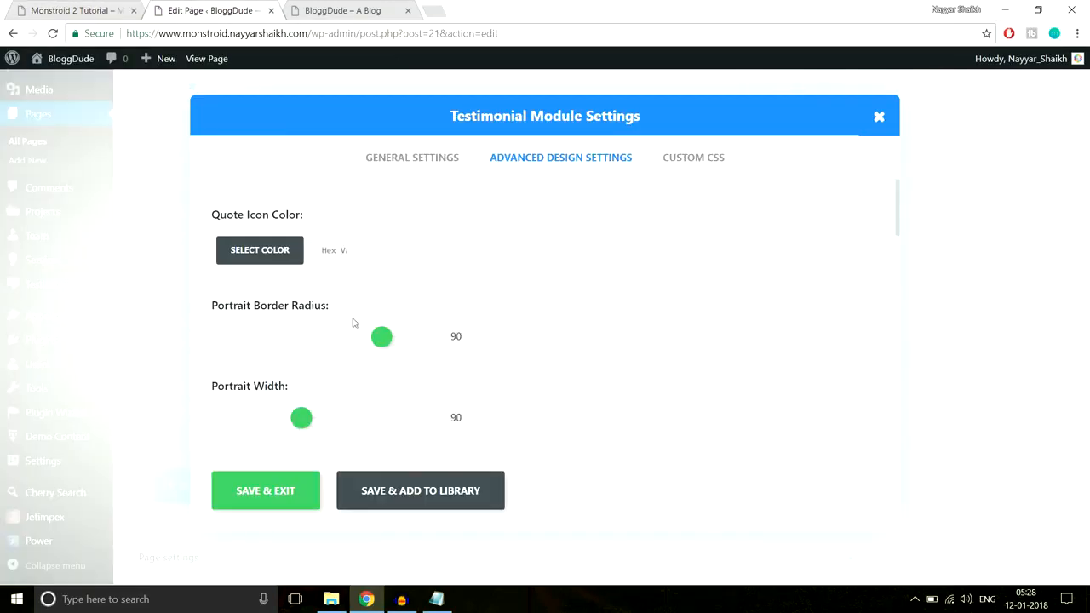
click(341, 248)
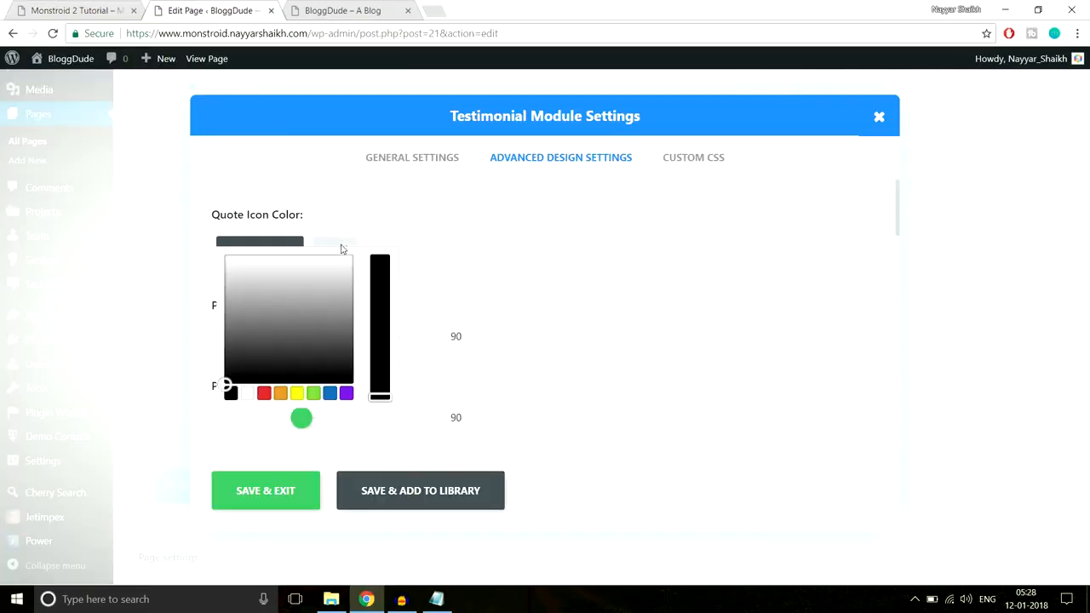
click(294, 488)
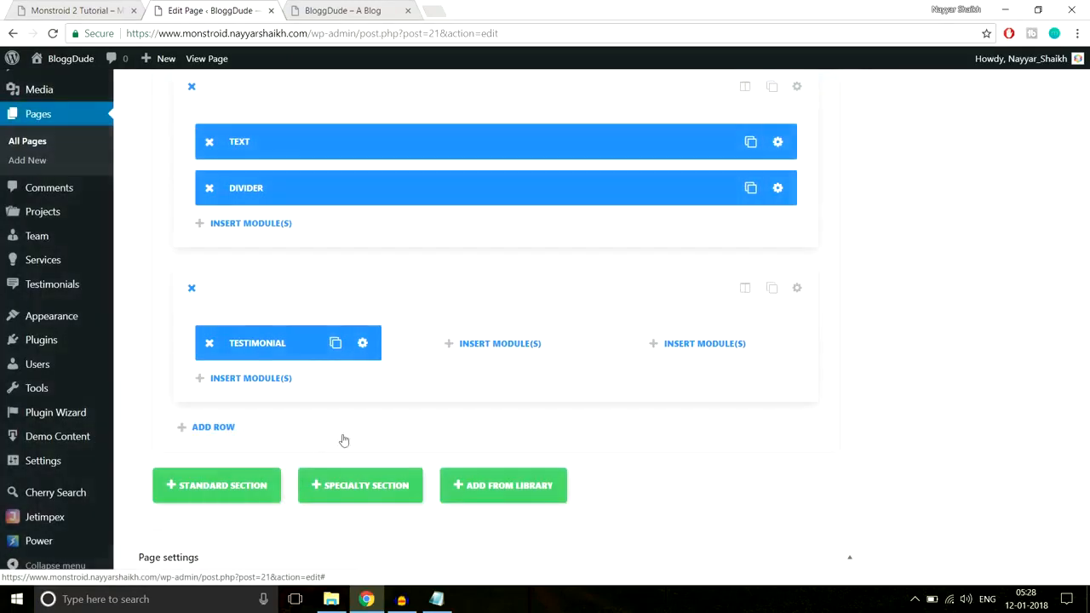
Update the Homepage and reload the live site to check the testimonial's quote icon and text
drag(1085, 432, 1085, 110)
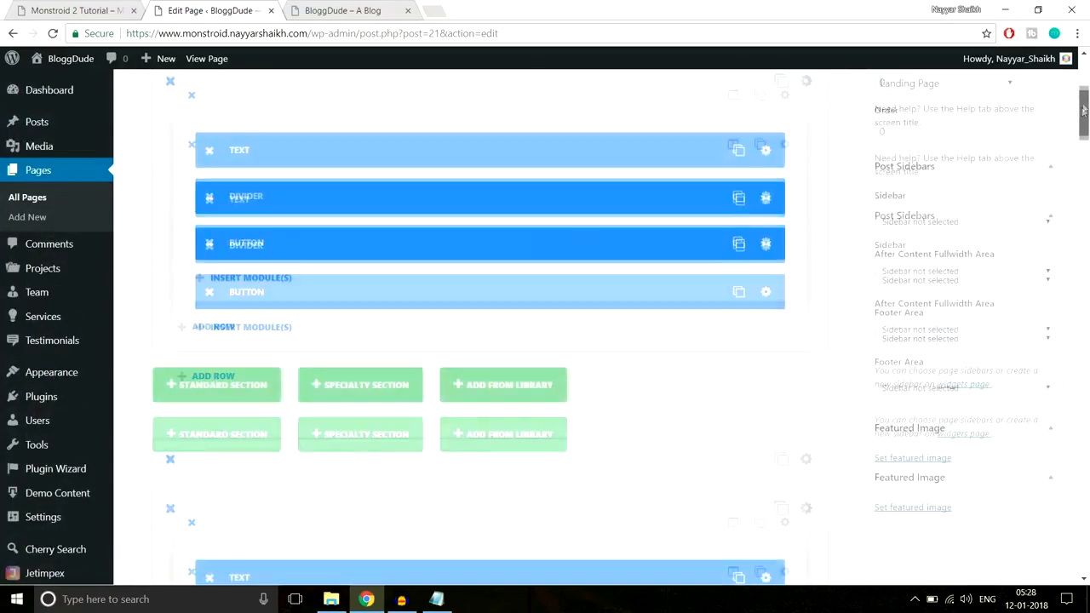
click(1031, 261)
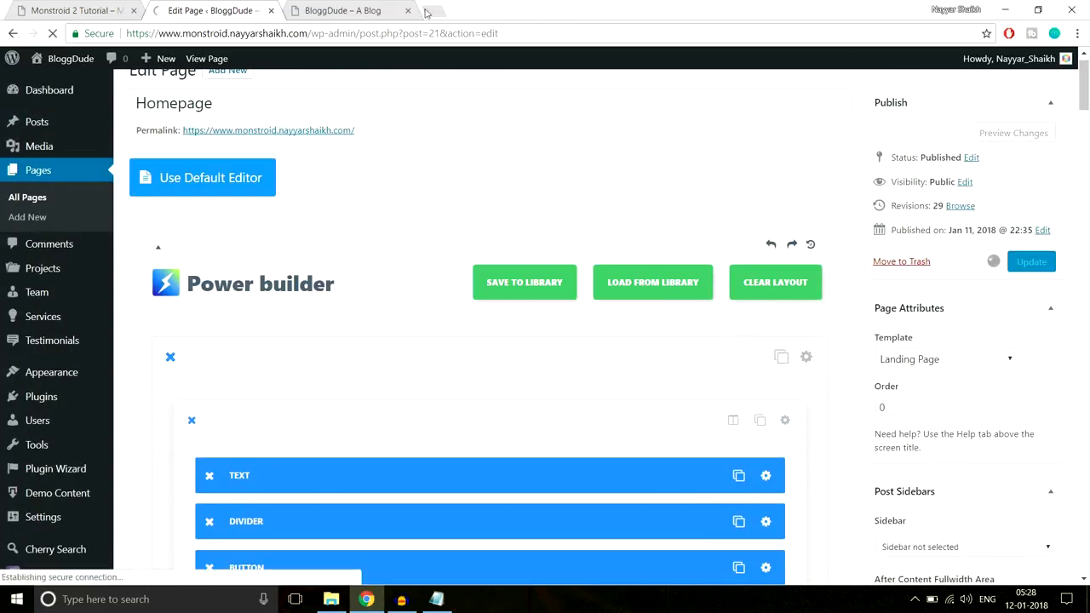
click(356, 14)
click(358, 32)
key(Return)
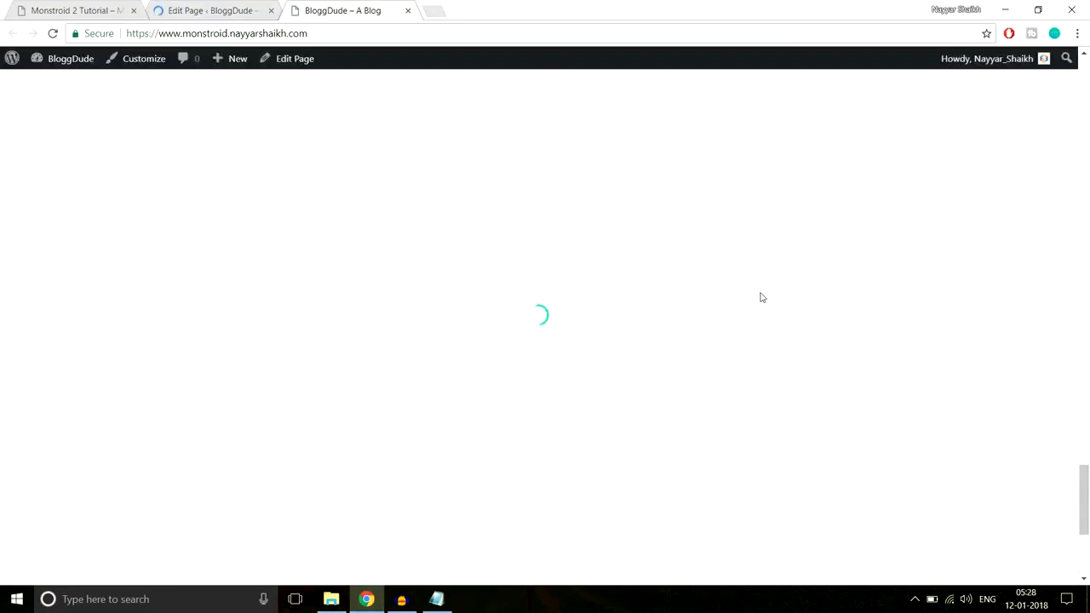
scroll(759, 298, down, 3)
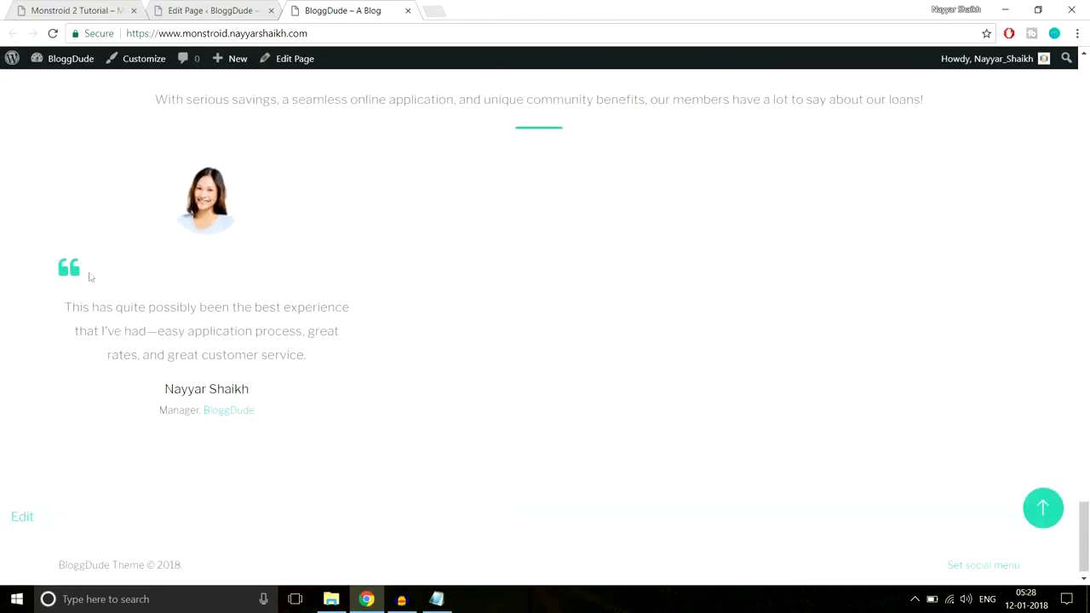
drag(65, 307, 297, 357)
click(277, 436)
Reopen the testimonial module's advanced design settings in the page editor and compare with the testimonials on the demo page
click(228, 4)
scroll(620, 297, down, 10)
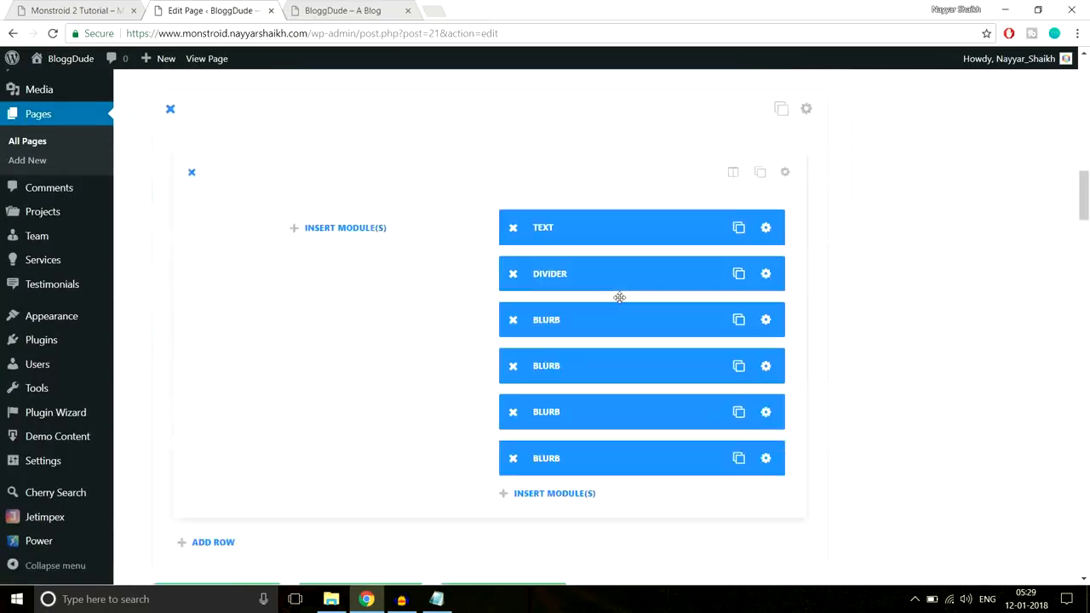
scroll(620, 298, down, 15)
scroll(621, 297, down, 8)
scroll(511, 290, up, 4)
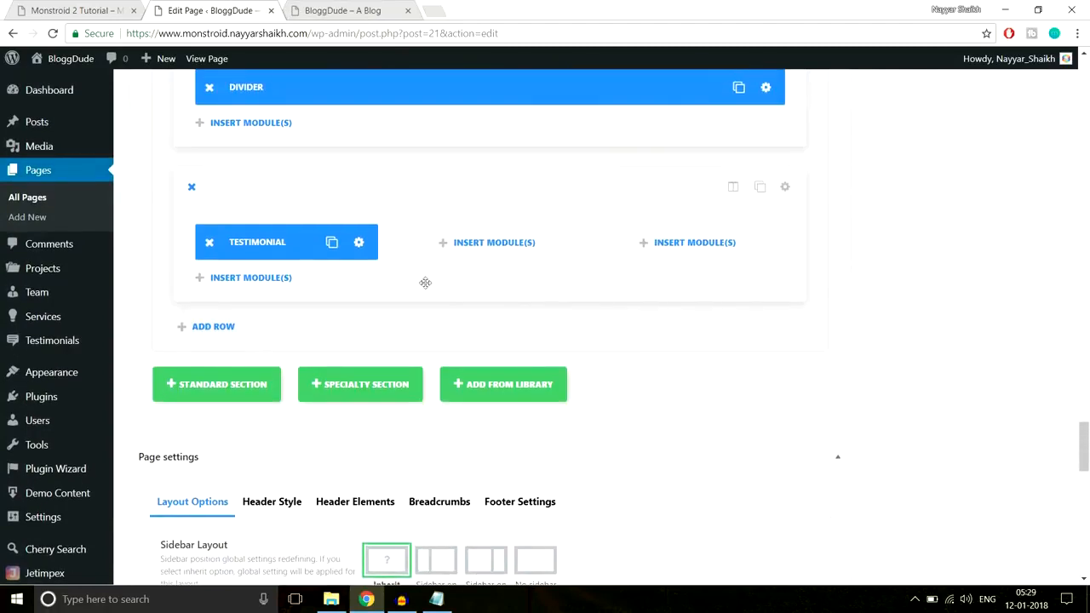
click(359, 243)
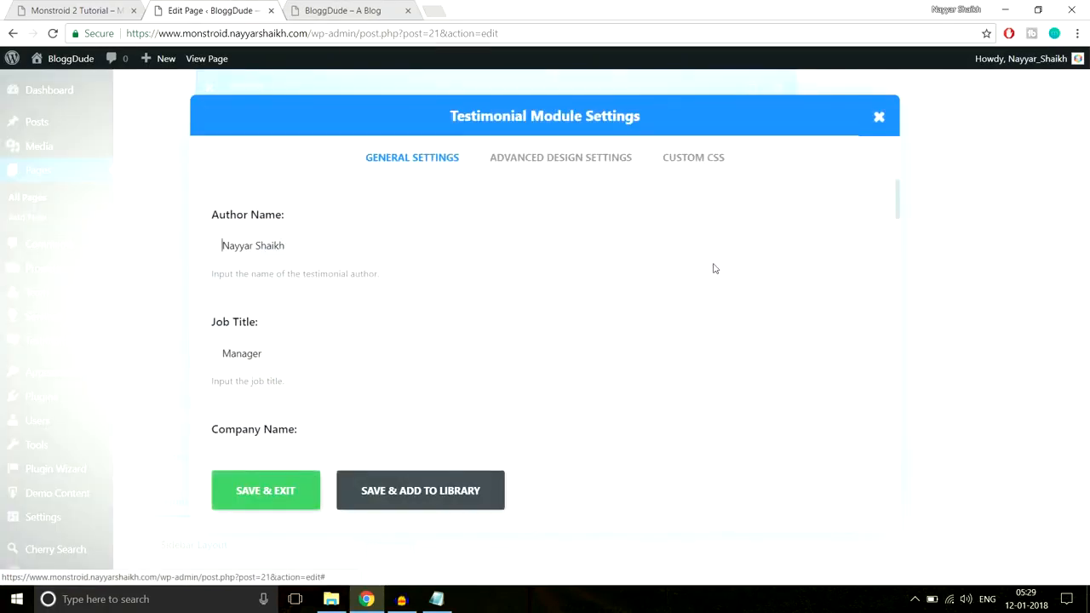
click(561, 157)
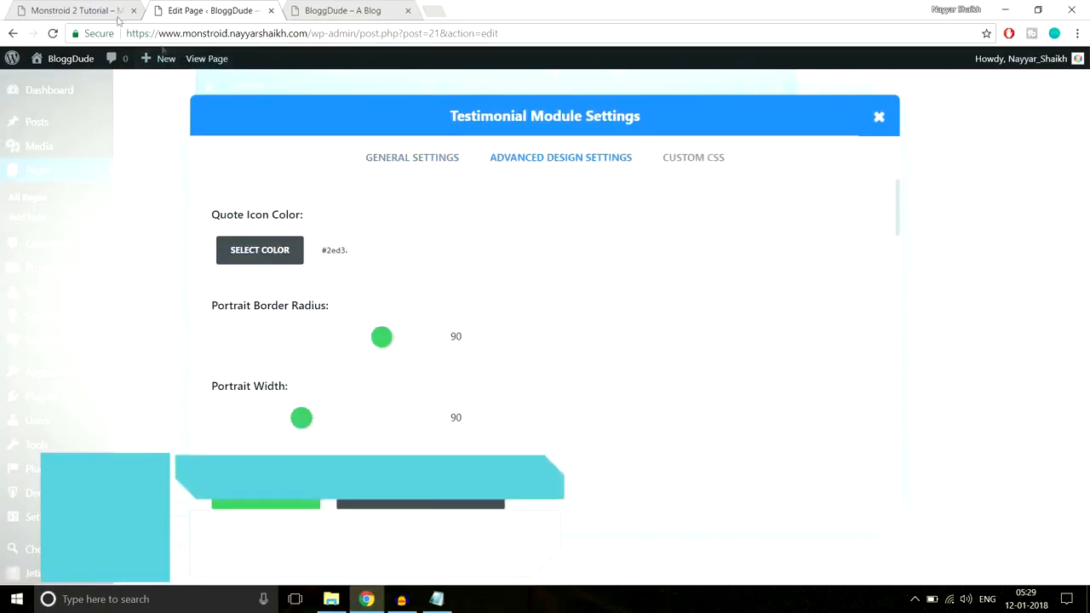
click(117, 17)
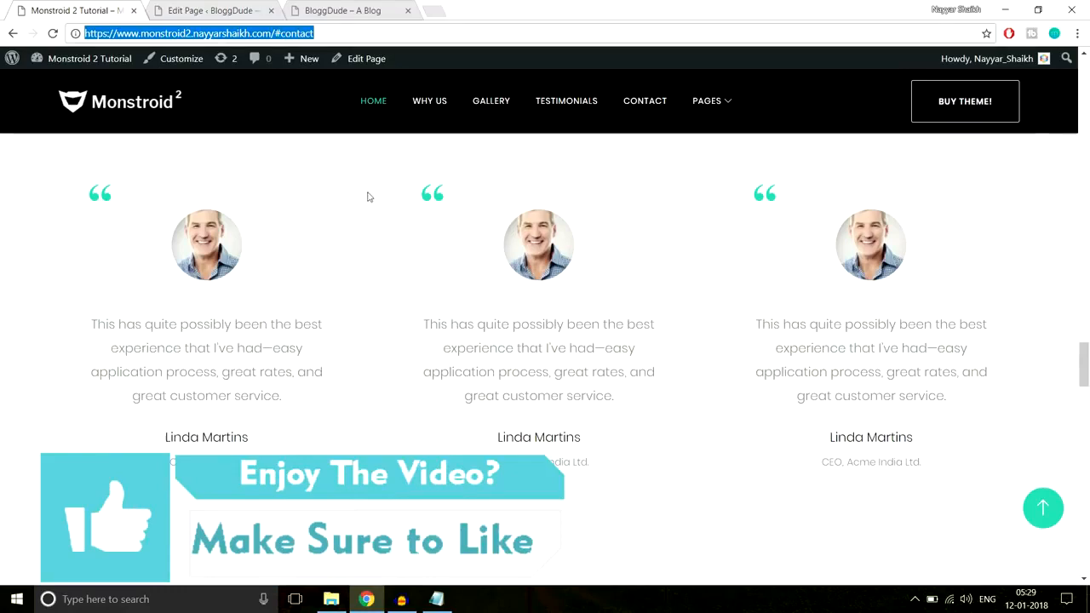
click(209, 7)
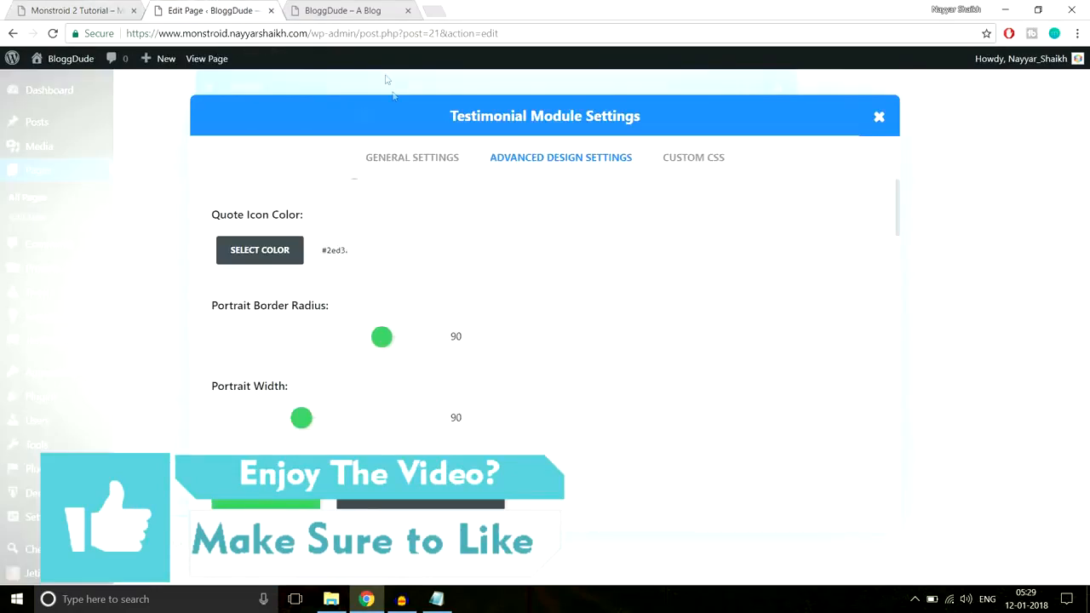
Enable a border on the testimonial module, choose a medium gray border color, and save the module
scroll(460, 266, down, 7)
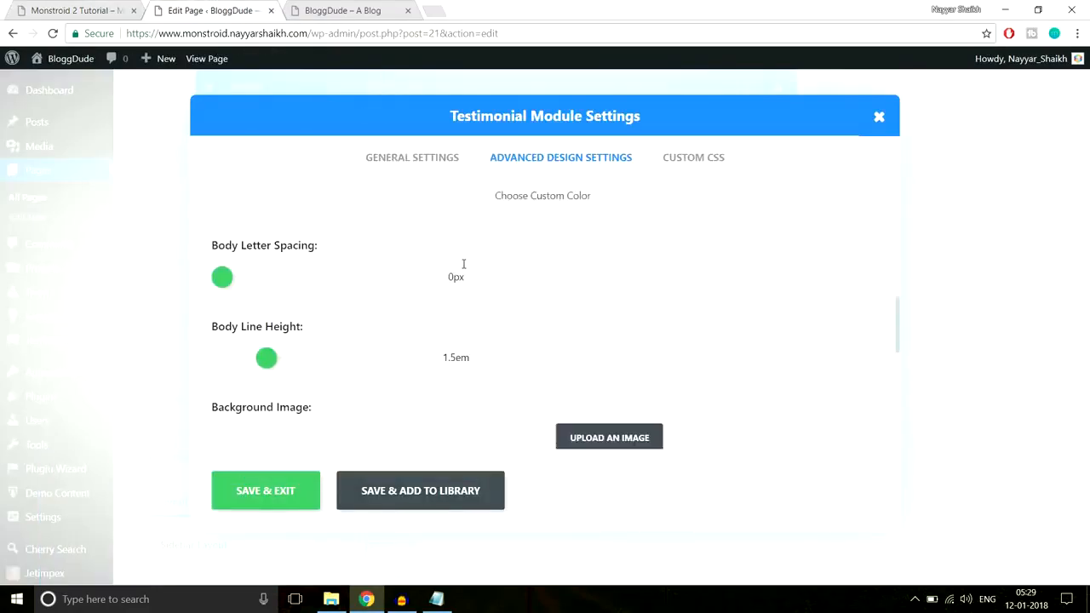
scroll(463, 265, down, 3)
scroll(441, 272, up, 1)
click(275, 295)
scroll(587, 272, down, 2)
click(274, 247)
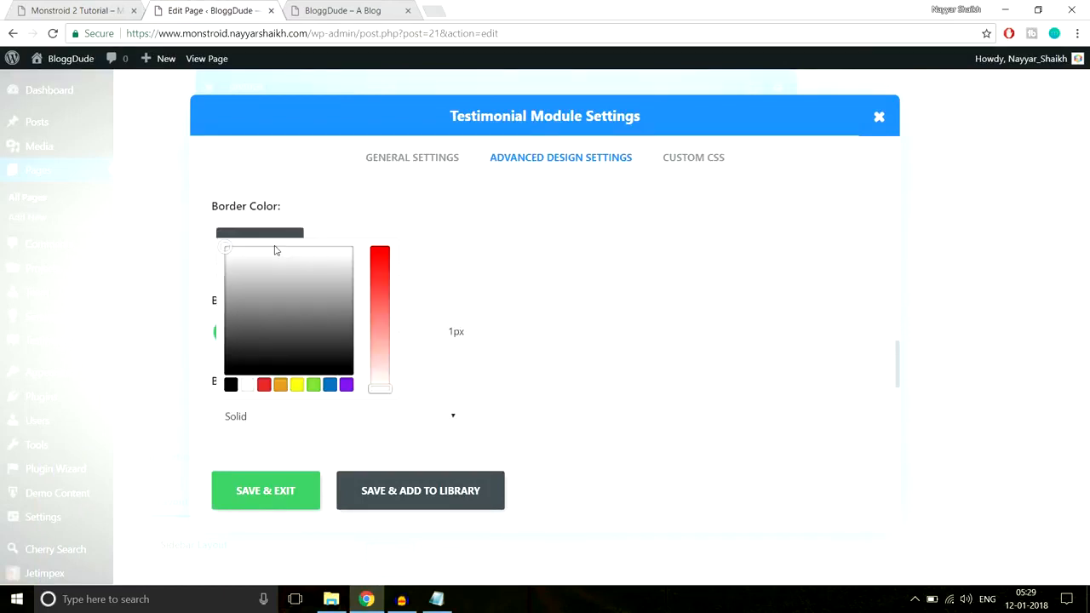
mouse_move(272, 314)
mouse_down()
mouse_move(230, 270)
mouse_move(251, 269)
mouse_move(243, 338)
mouse_move(256, 277)
mouse_move(266, 296)
mouse_up()
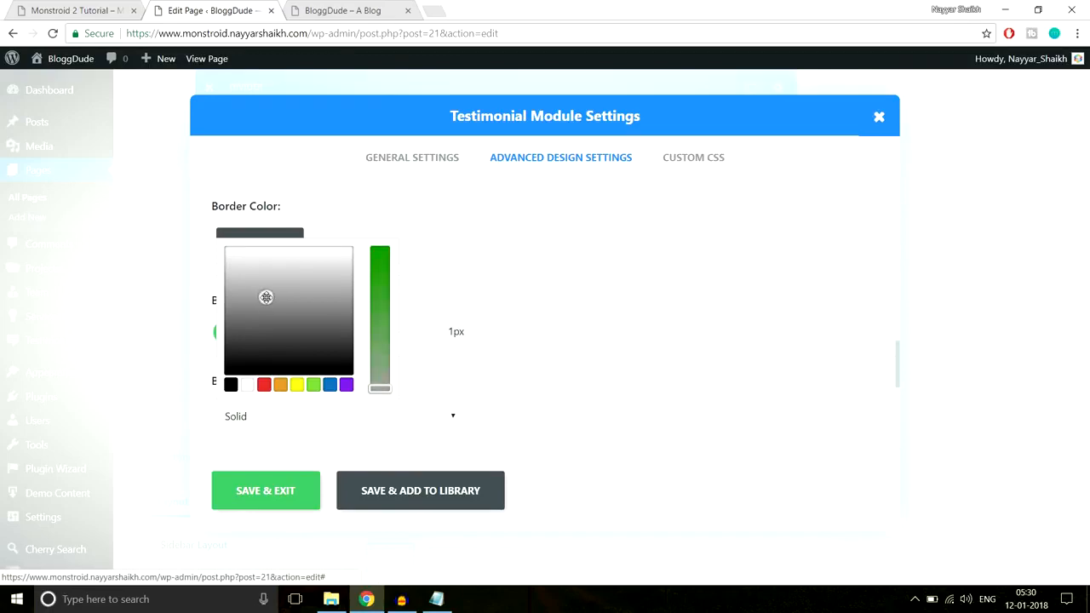
click(281, 499)
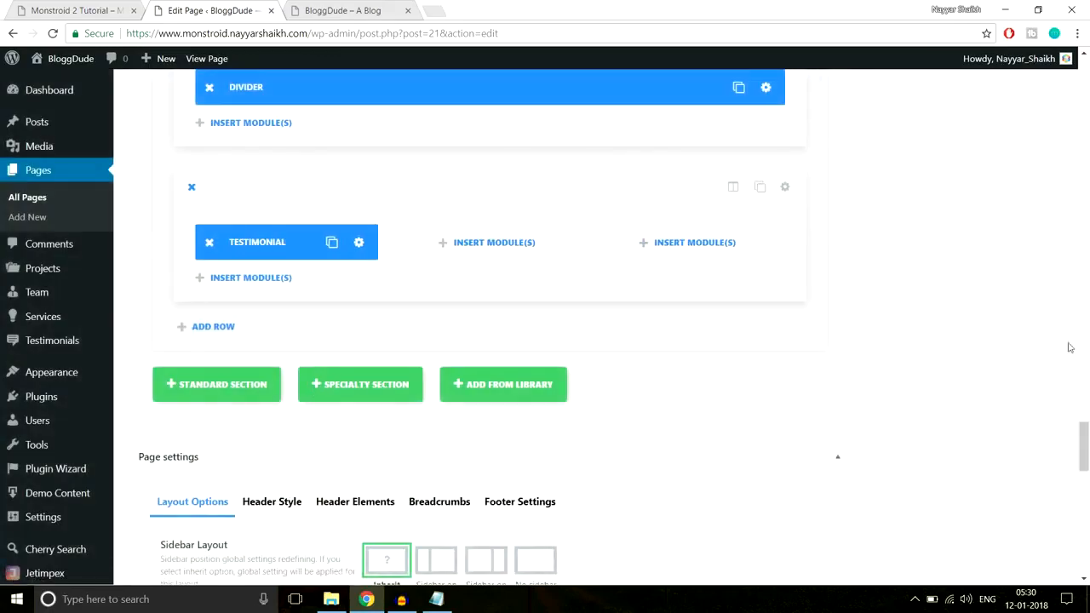
Update the Homepage and reload the live site to check the testimonial's border
drag(1084, 454, 1083, 82)
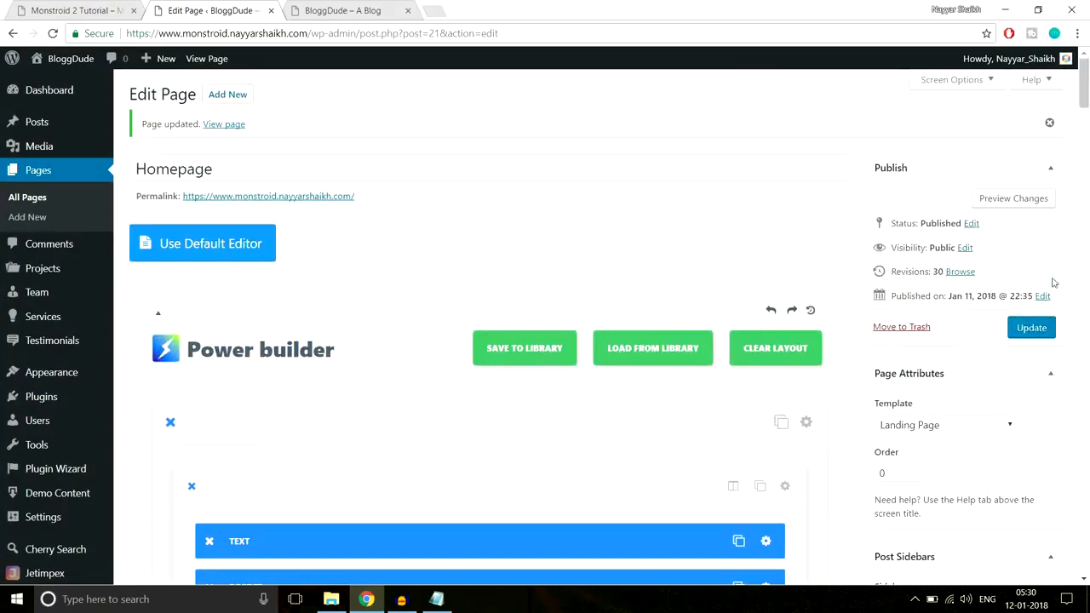
click(1032, 333)
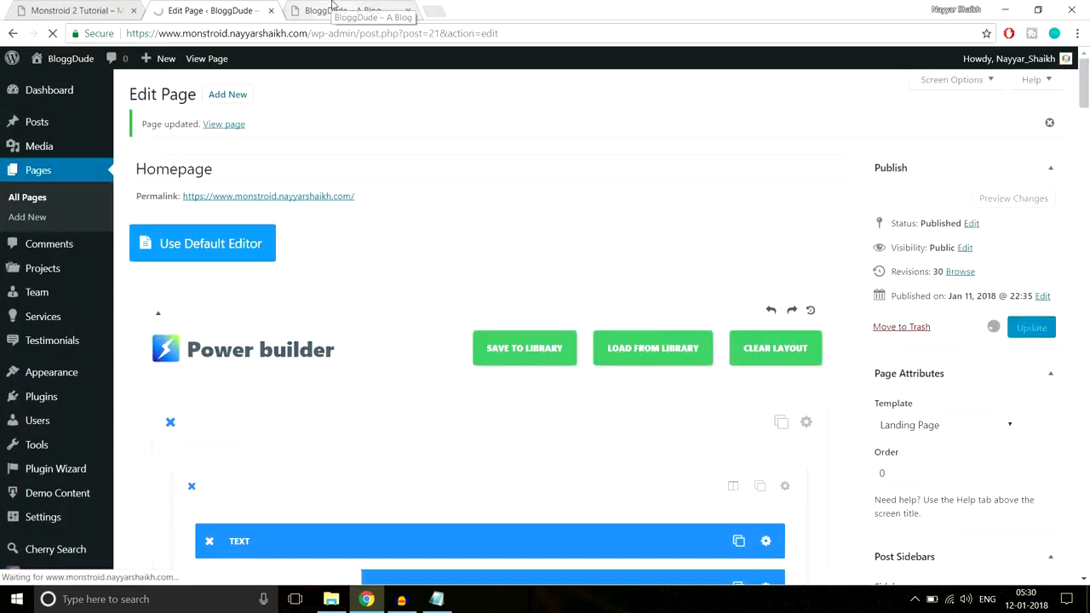
click(332, 9)
click(341, 32)
key(Return)
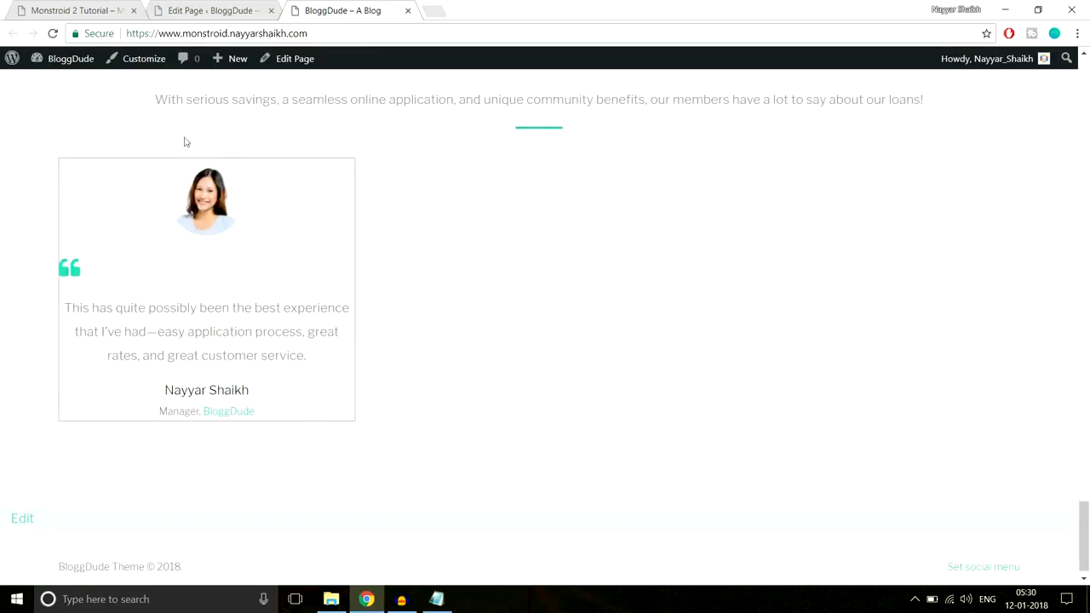
Set the testimonial module's custom padding to 30px on the top, right, bottom and left, and save the module
click(247, 10)
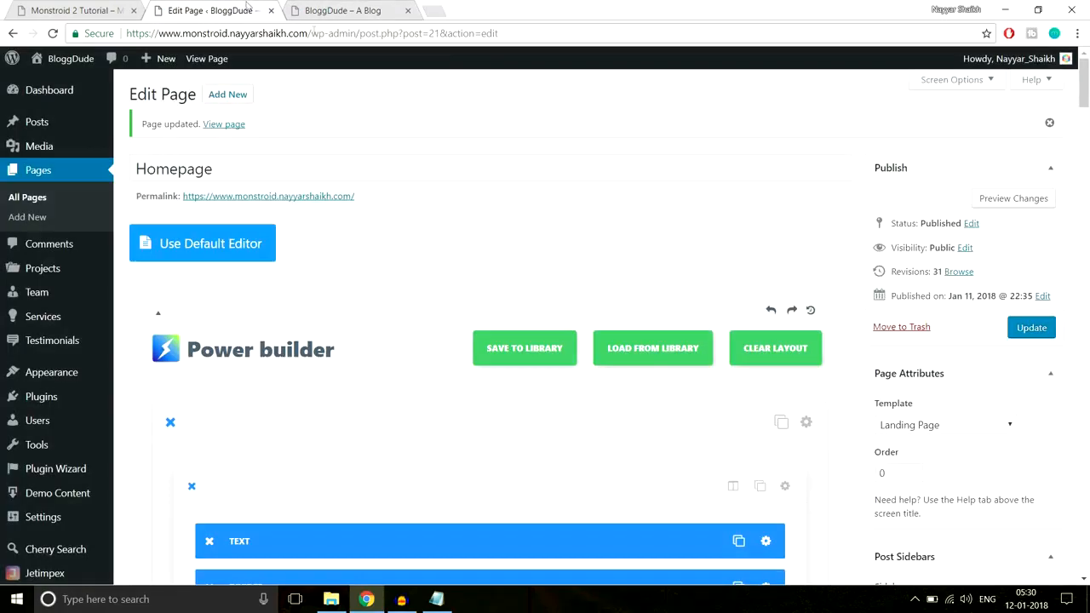
scroll(672, 308, down, 1)
scroll(658, 397, down, 15)
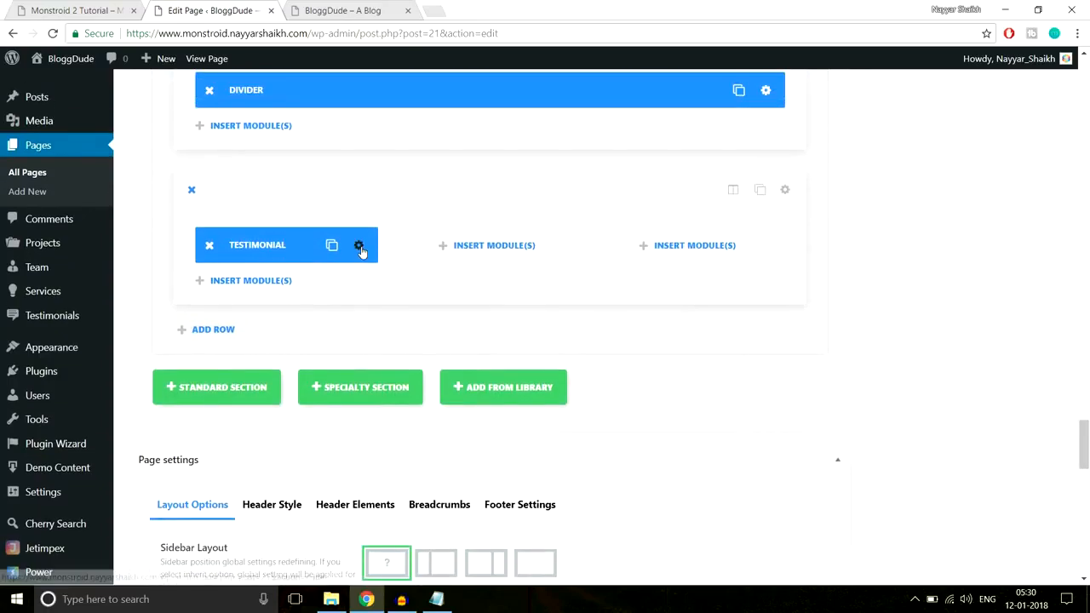
click(360, 247)
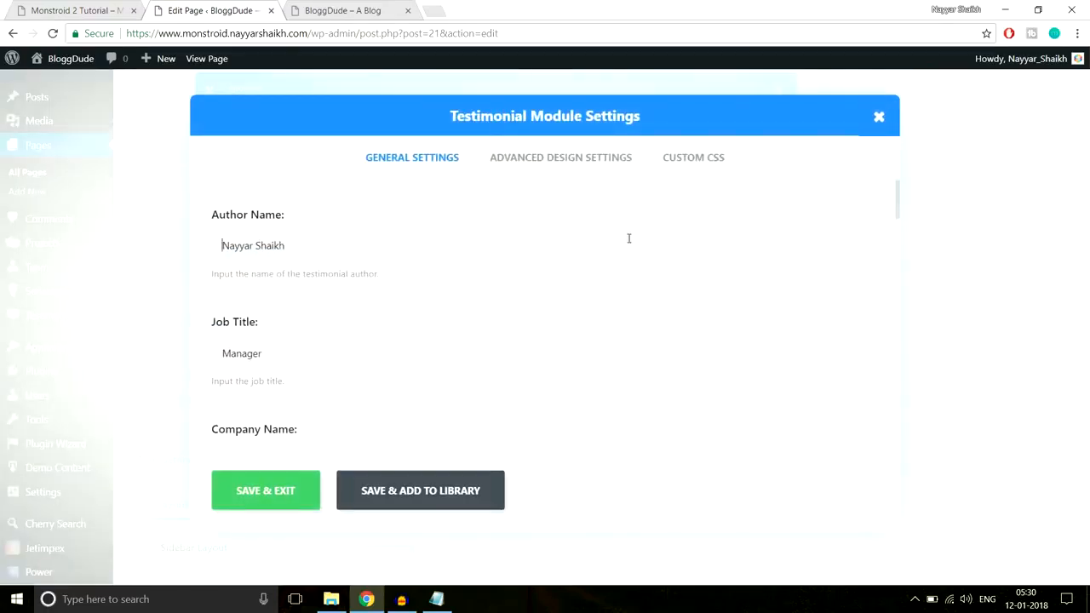
click(591, 161)
scroll(696, 273, down, 8)
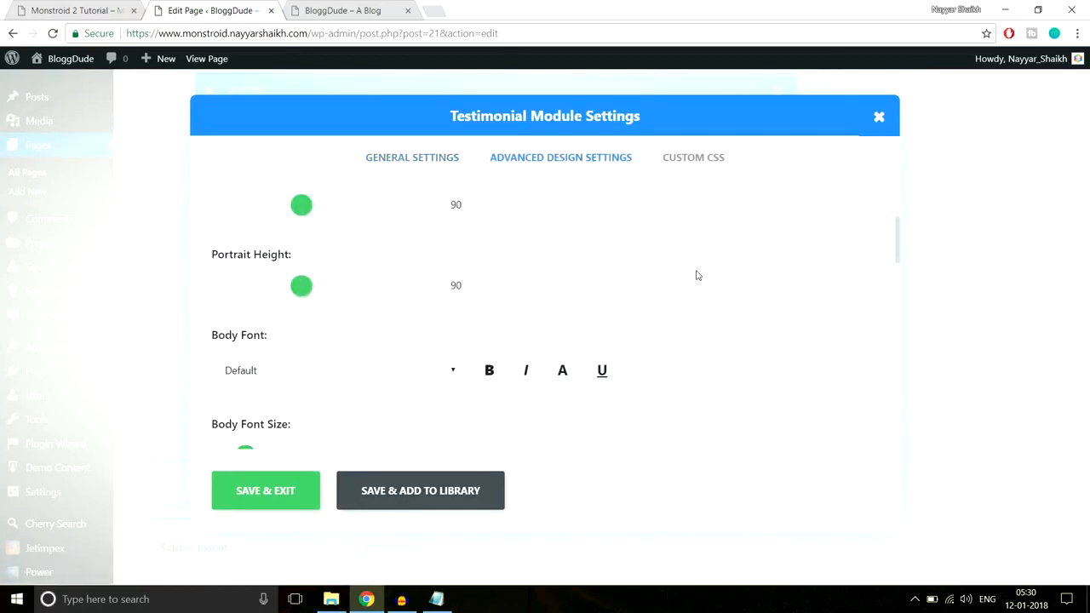
scroll(696, 274, down, 10)
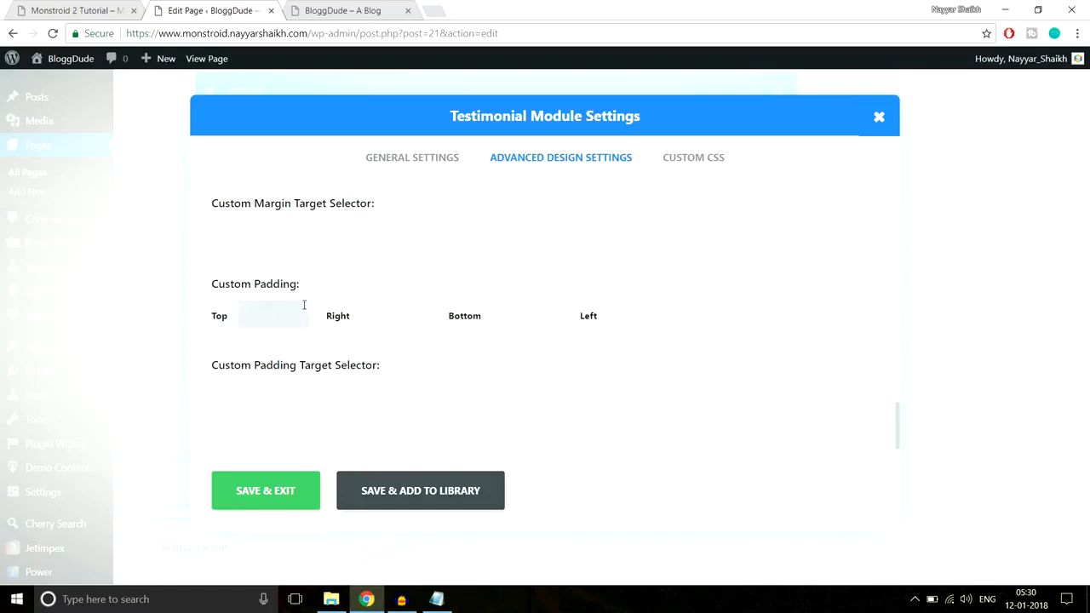
key(Tab)
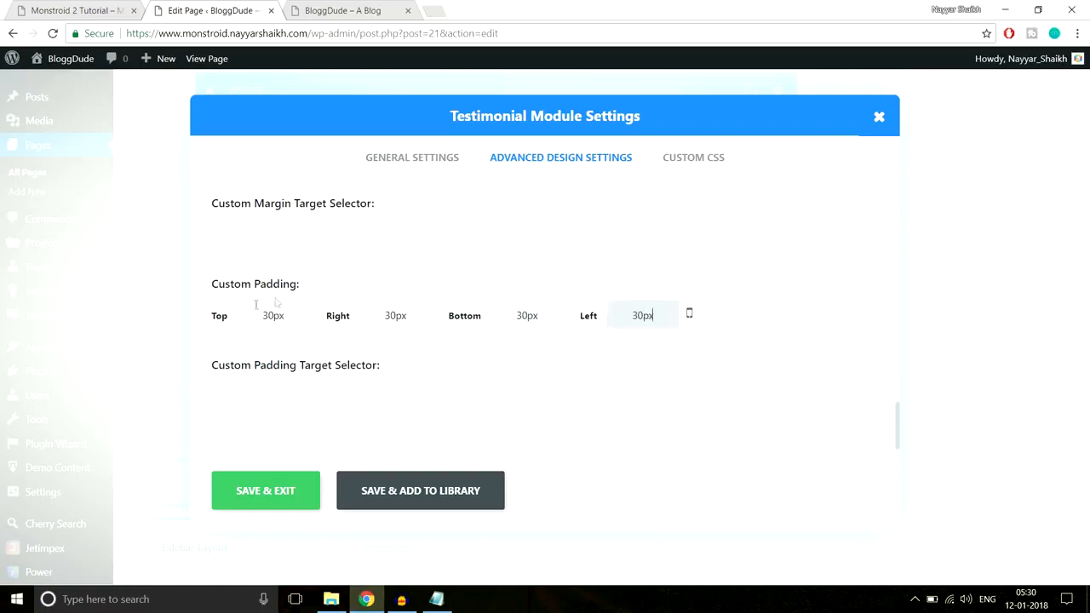
click(272, 499)
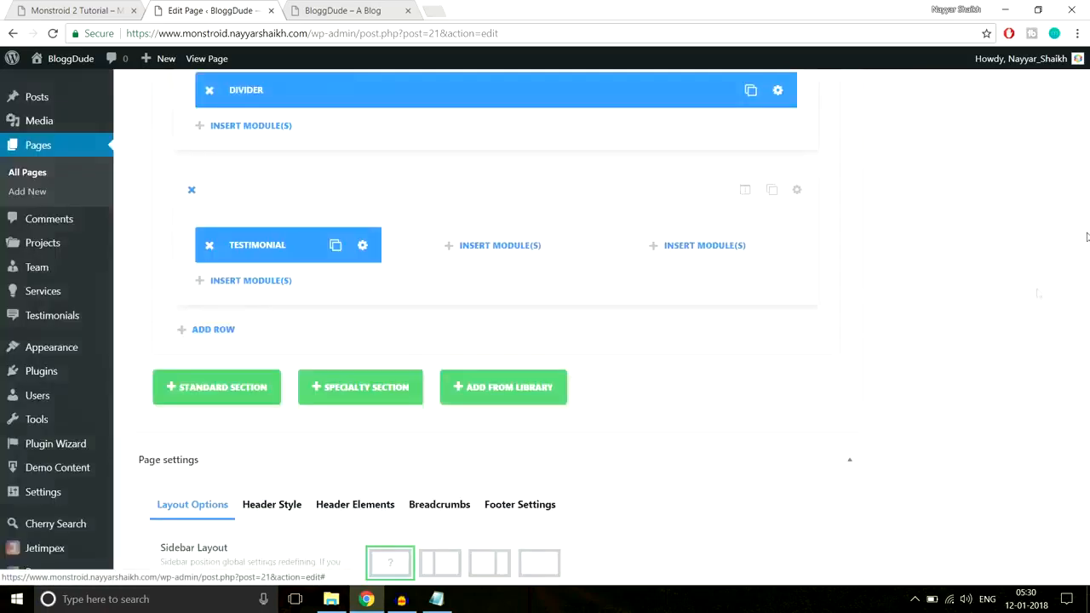
Update the Homepage and reload the live site to check the testimonial's padding
scroll(1079, 461, up, 15)
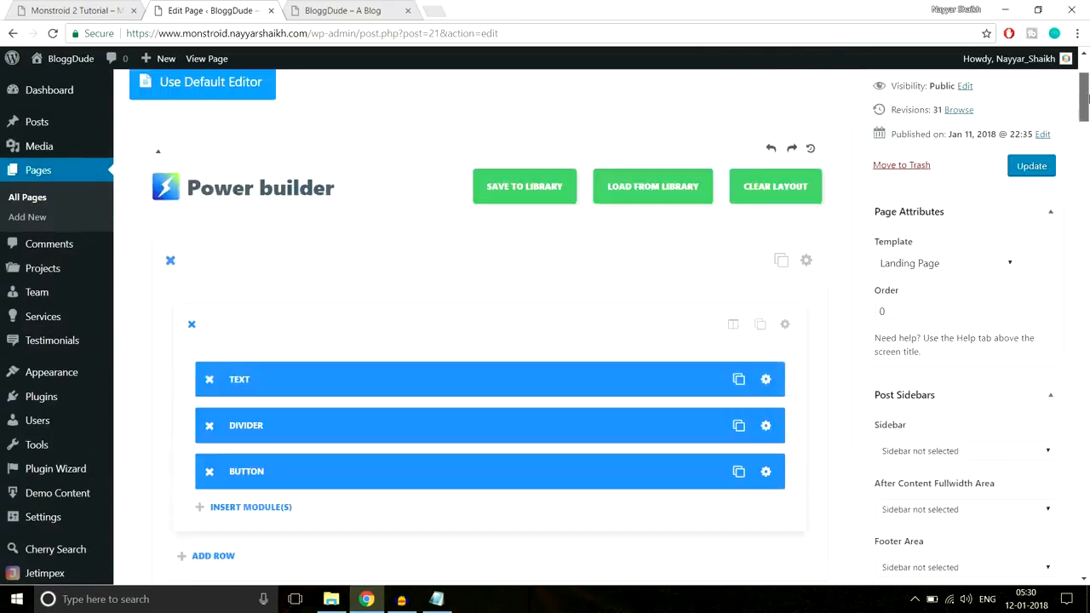
click(1031, 278)
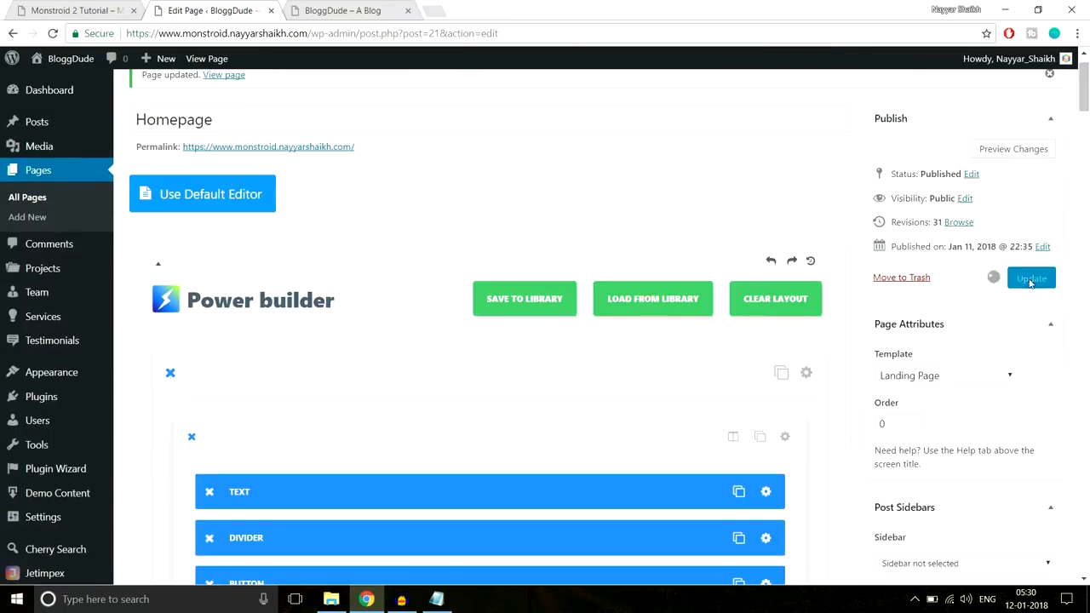
click(342, 10)
key(Return)
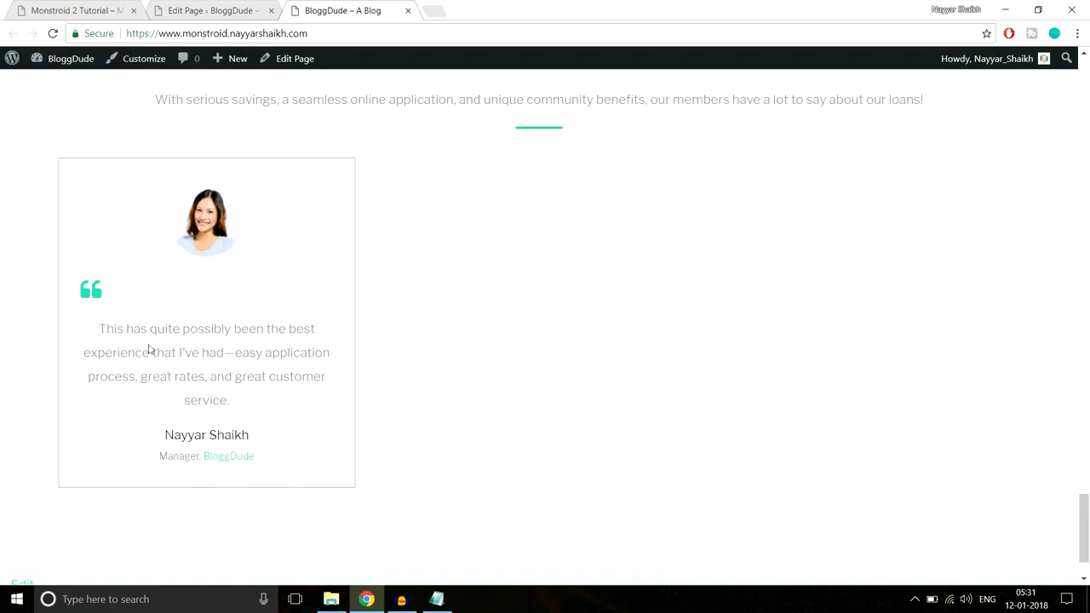
drag(92, 320, 284, 382)
click(297, 377)
scroll(307, 332, up, 3)
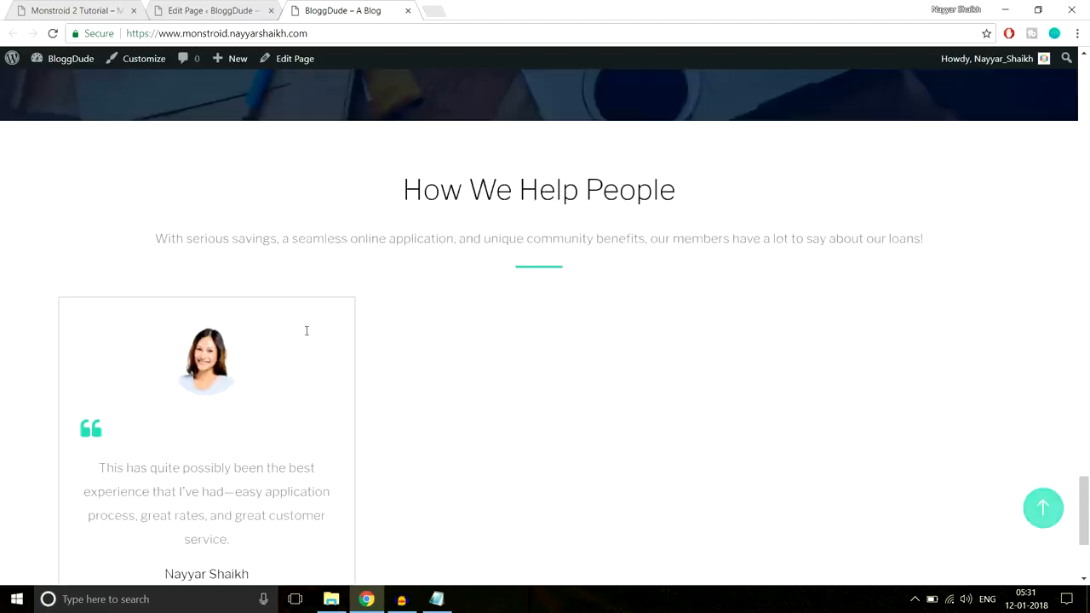
scroll(307, 335, down, 2)
Duplicate the styled testimonial module and place the copies in the second and third columns of its row
click(210, 8)
scroll(670, 307, down, 5)
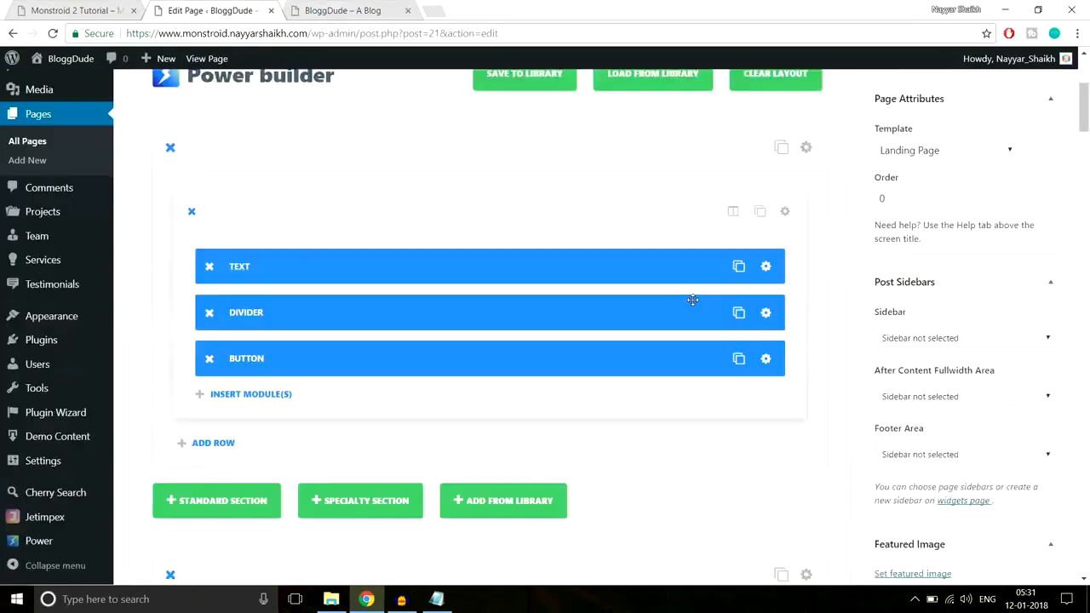
drag(1086, 119, 1076, 453)
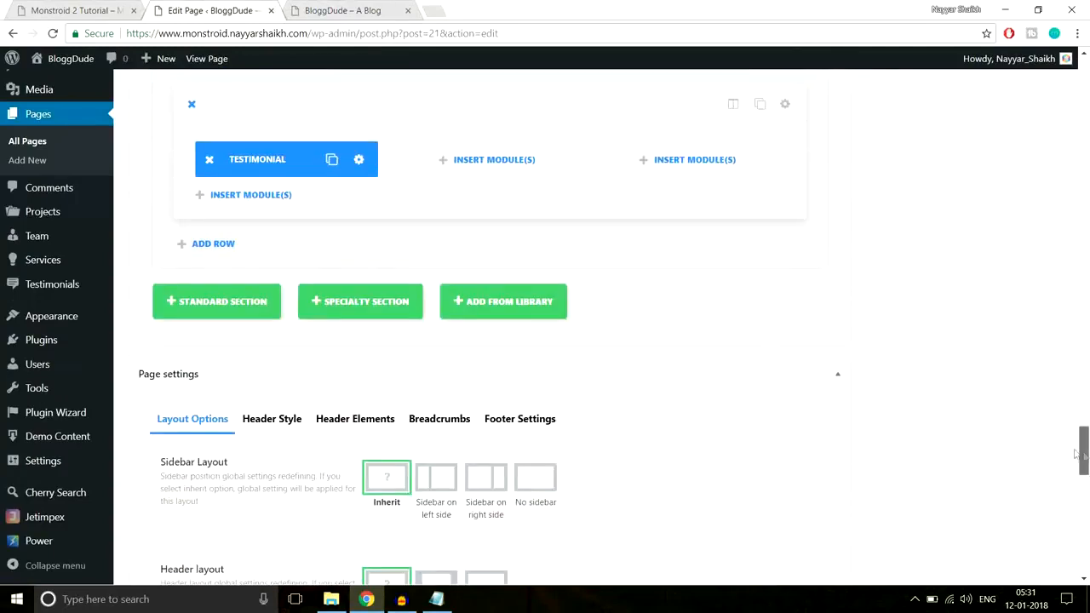
click(331, 161)
drag(293, 154, 673, 158)
click(532, 160)
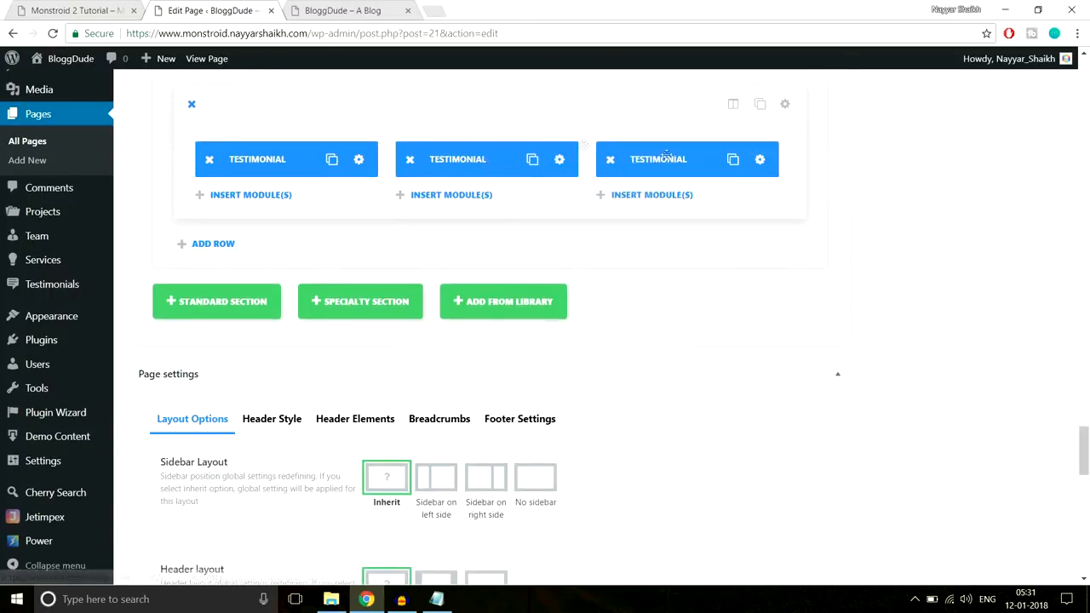
Check what follows the testimonials on the demo site and add a standard section with a full-width single-column row below the testimonials section
click(78, 10)
scroll(713, 309, down, 5)
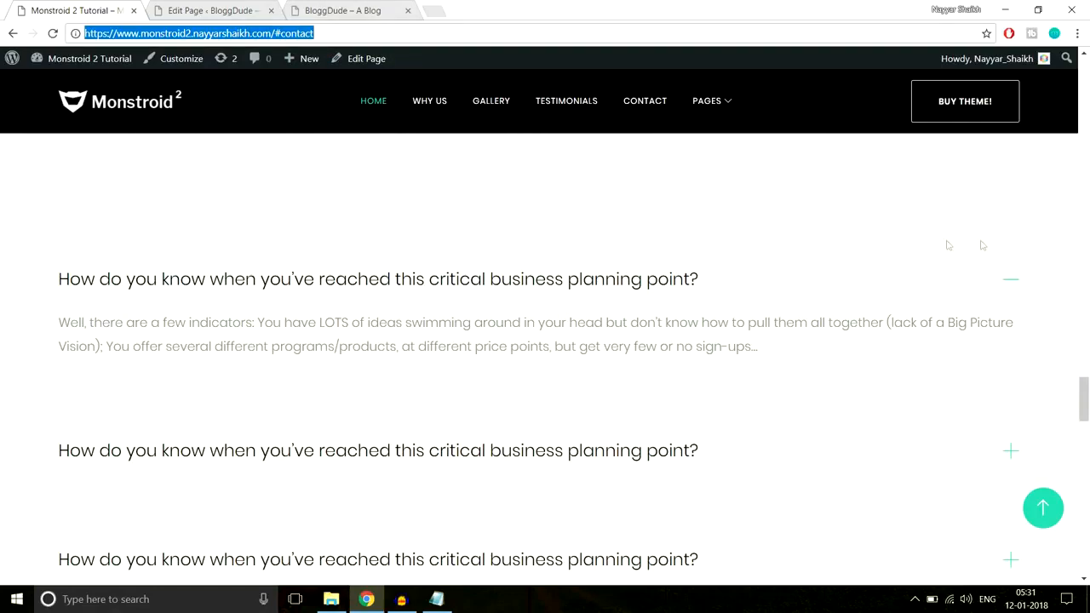
scroll(236, 300, up, 2)
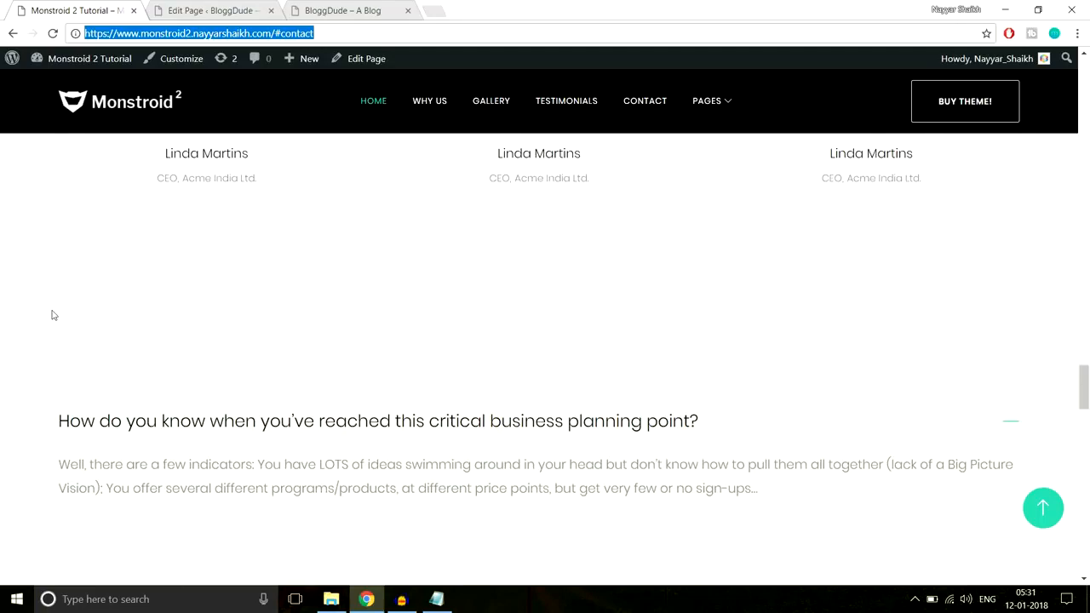
scroll(212, 312, up, 3)
scroll(745, 411, down, 3)
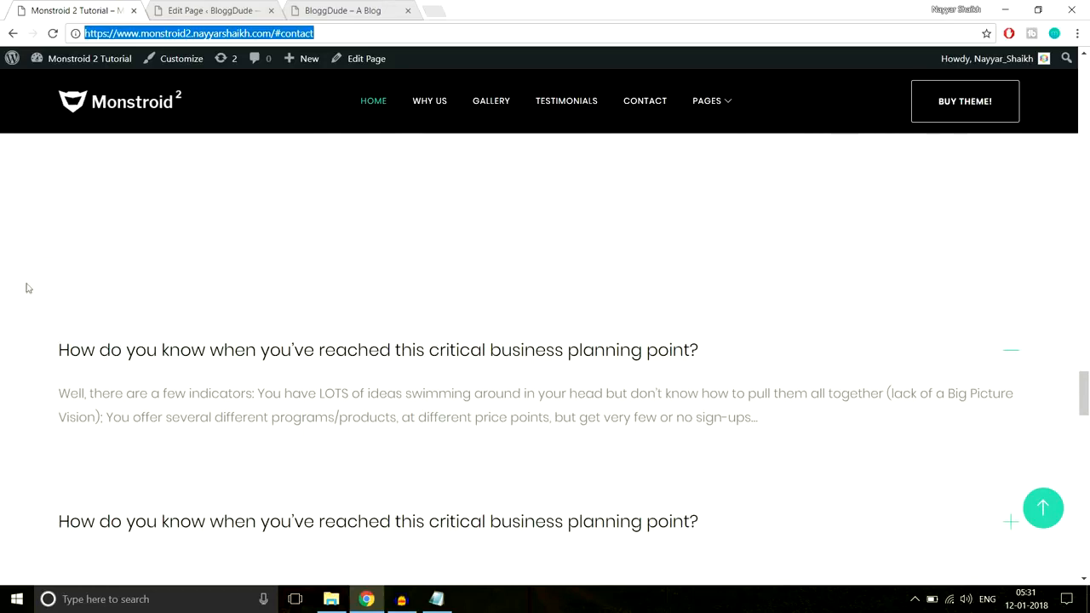
click(226, 8)
scroll(226, 383, up, 1)
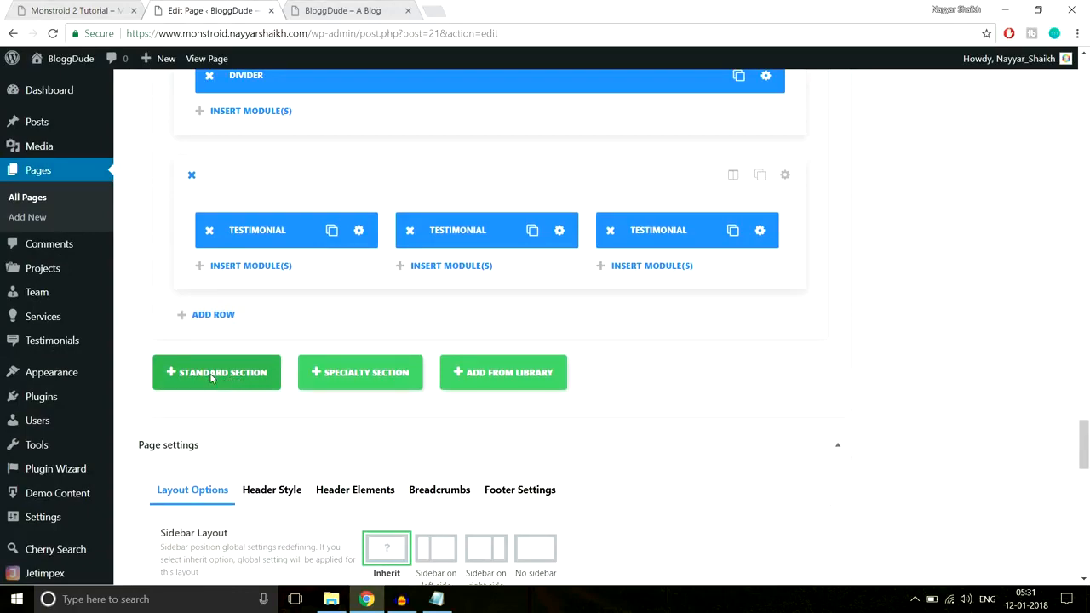
click(212, 375)
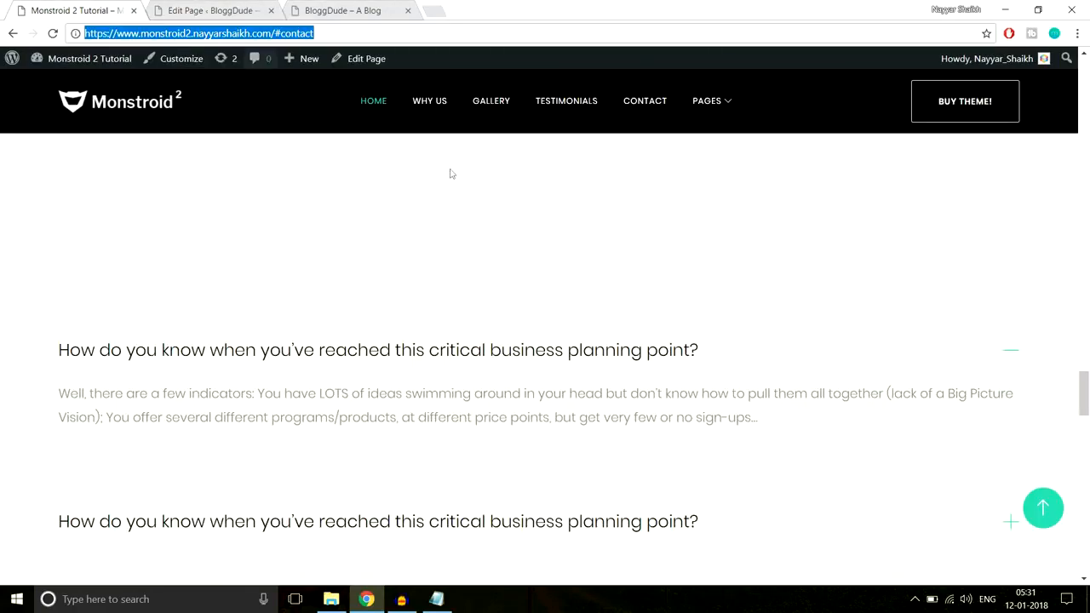
scroll(528, 290, down, 2)
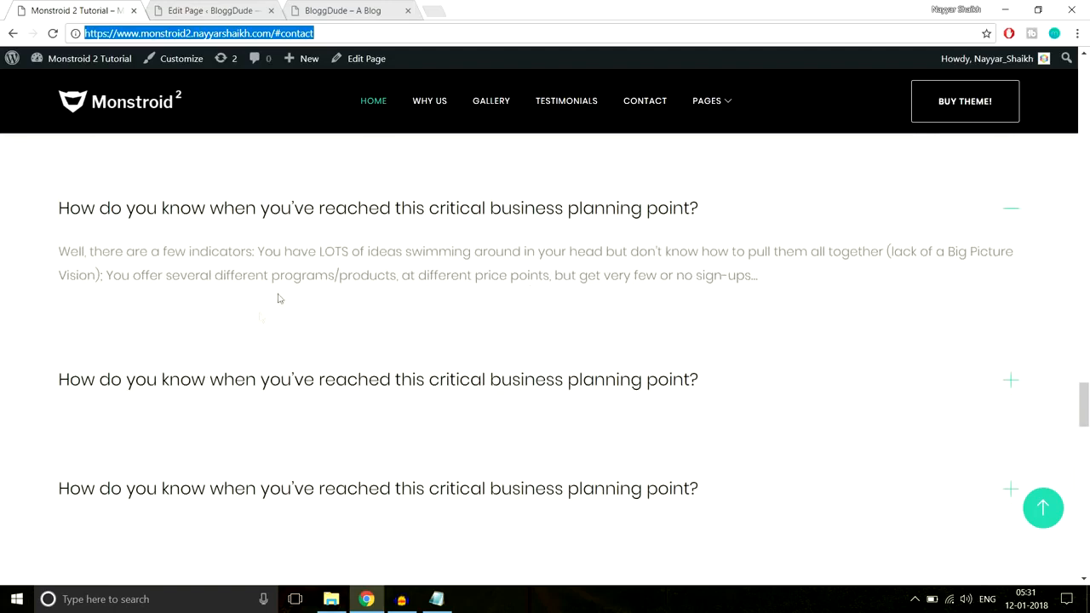
click(209, 11)
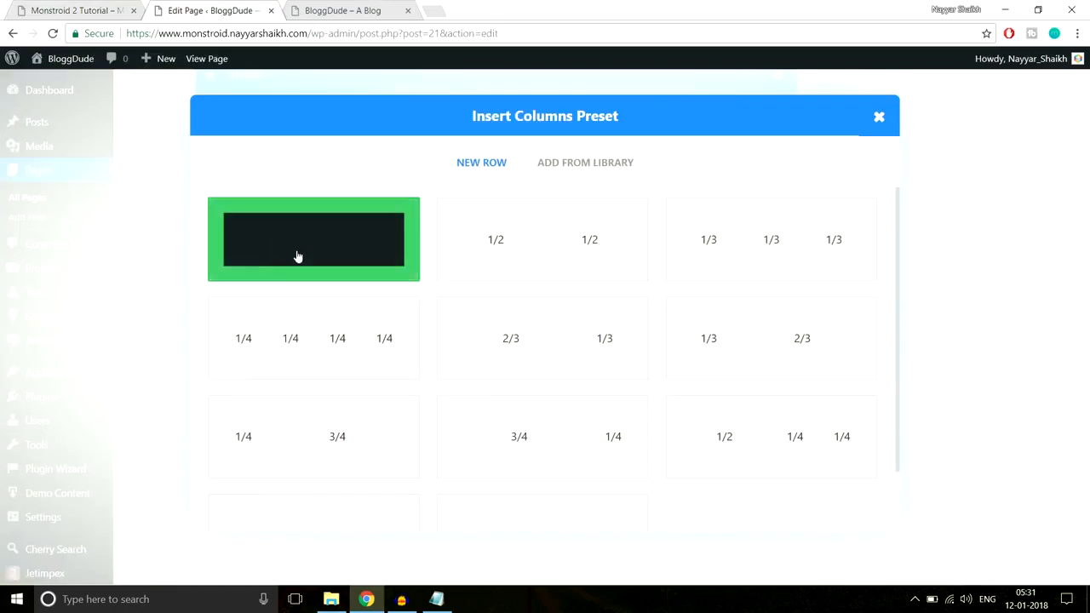
click(297, 256)
scroll(903, 290, down, 3)
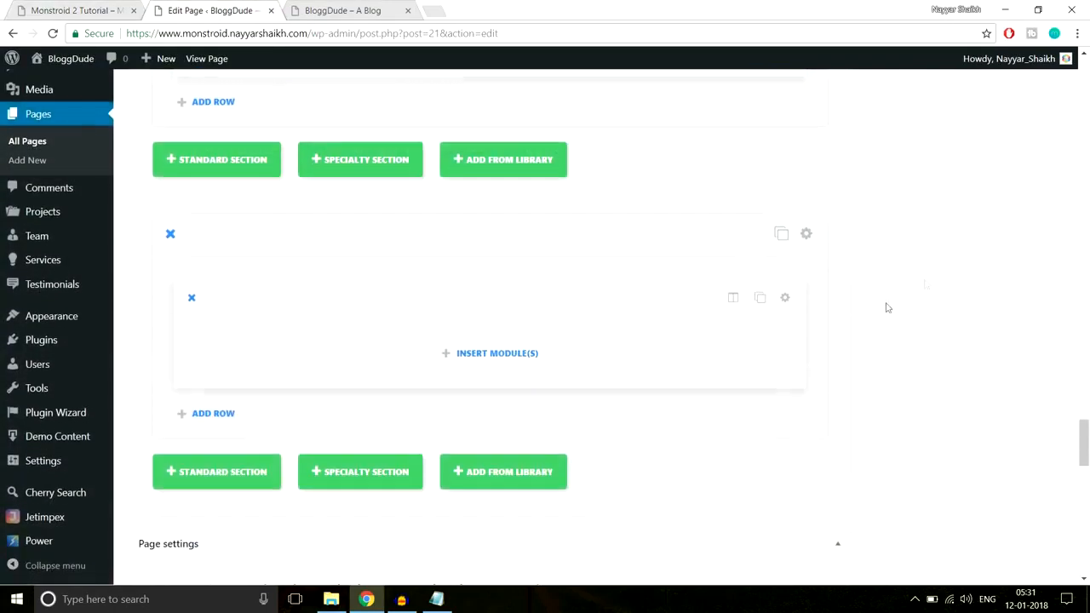
Insert an Accordion module into the new row and add its first item
click(498, 356)
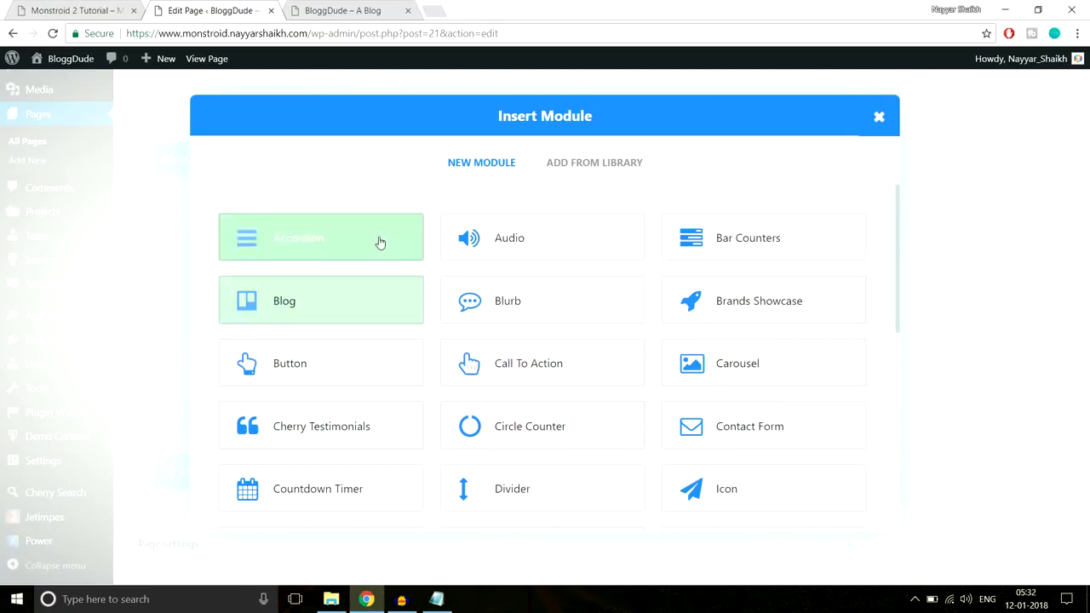
click(316, 244)
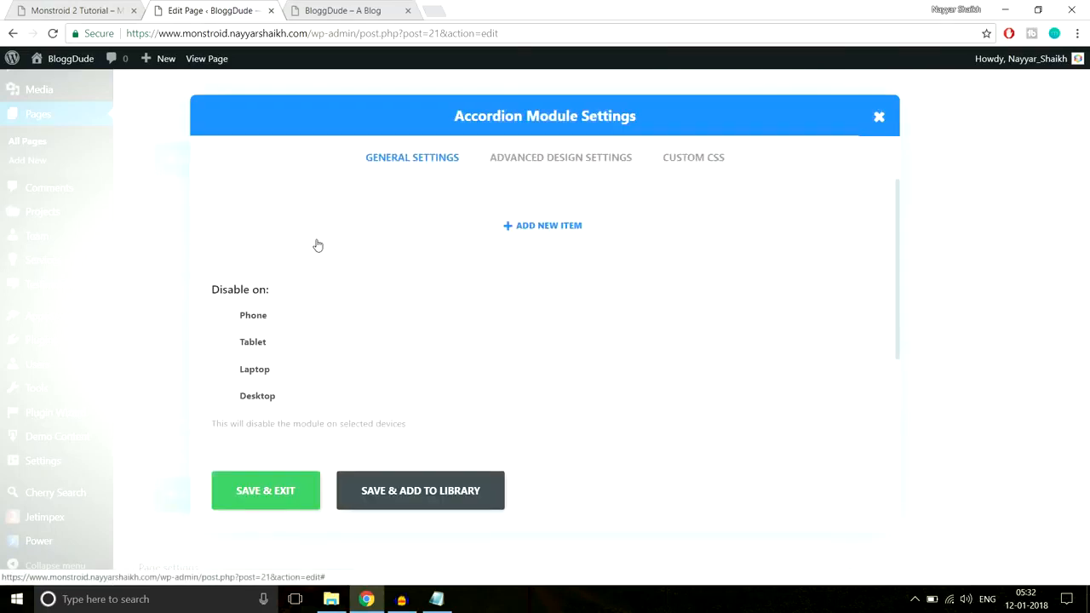
click(583, 229)
Copy the demo's first question, "How do you know when you've reached this critical business planning point?", into the accordion item's title
click(95, 10)
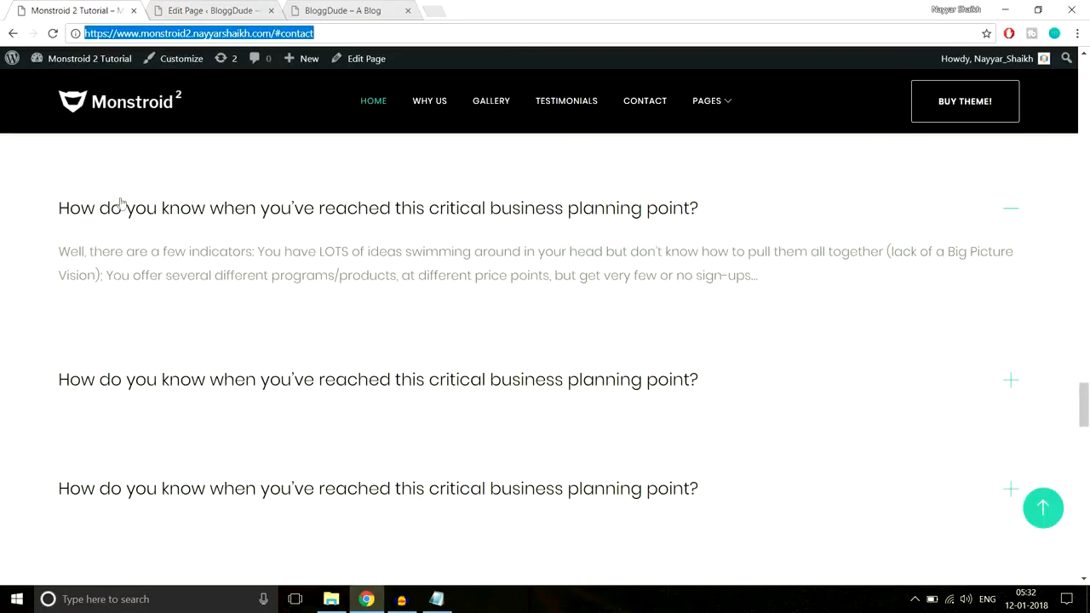
drag(59, 209, 727, 212)
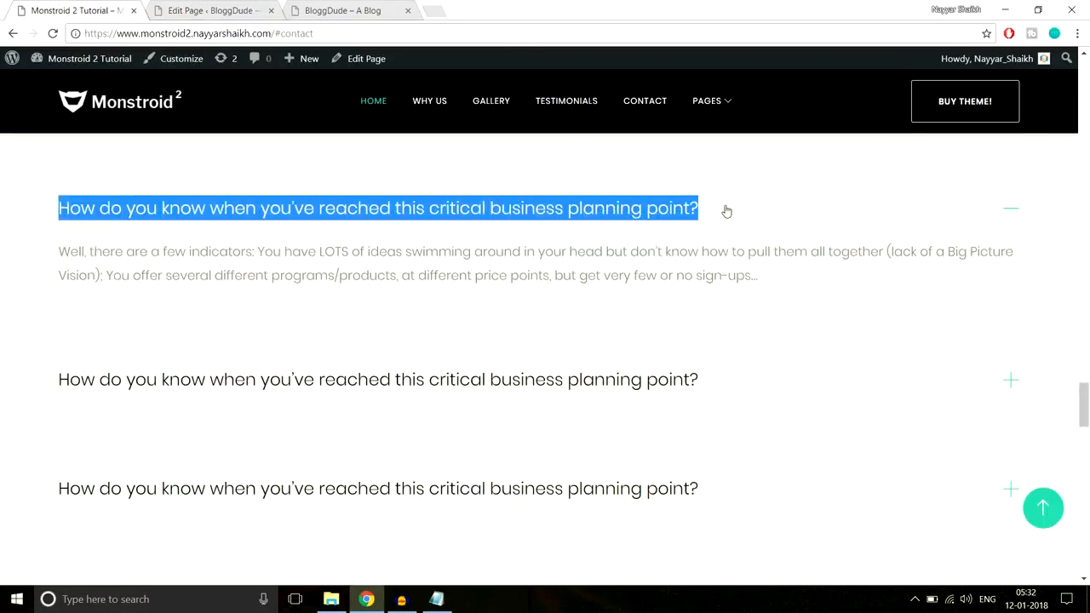
key(ctrl+c)
click(228, 10)
key(ctrl+v)
scroll(553, 283, down, 1)
Copy the demo's answer beginning "Well, there are a few indicators" into the accordion item's content and save the item
click(69, 9)
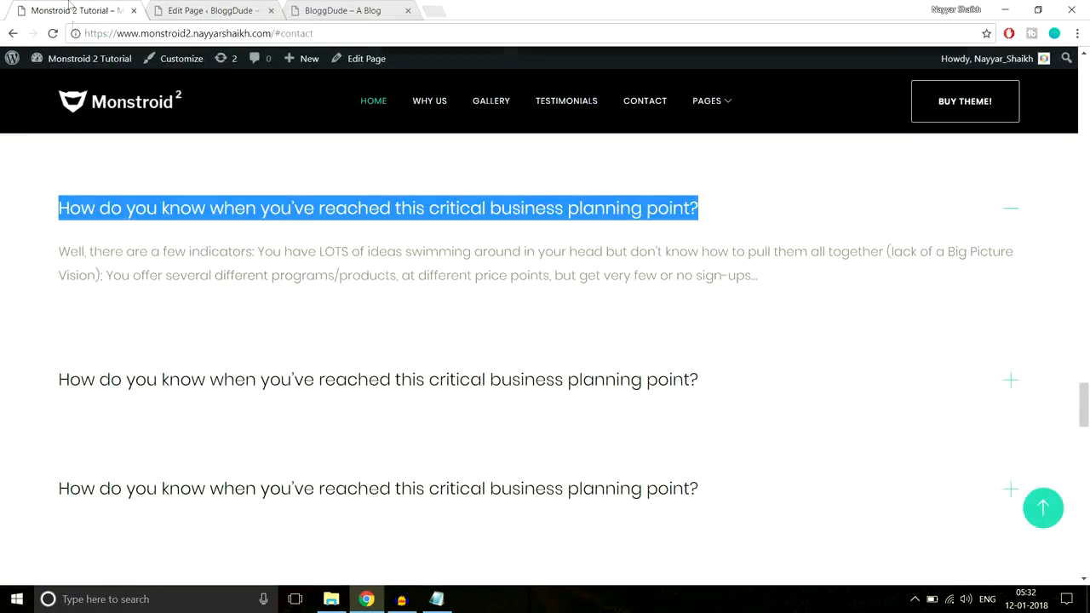
drag(63, 248, 823, 271)
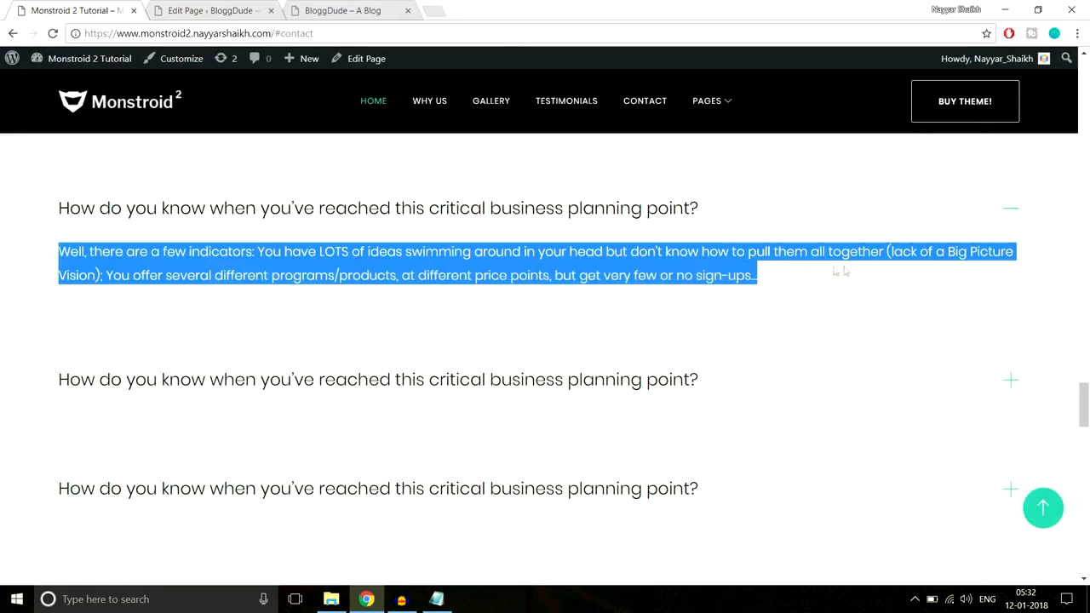
key(ctrl+Tab)
click(375, 385)
key(ctrl+v)
click(247, 514)
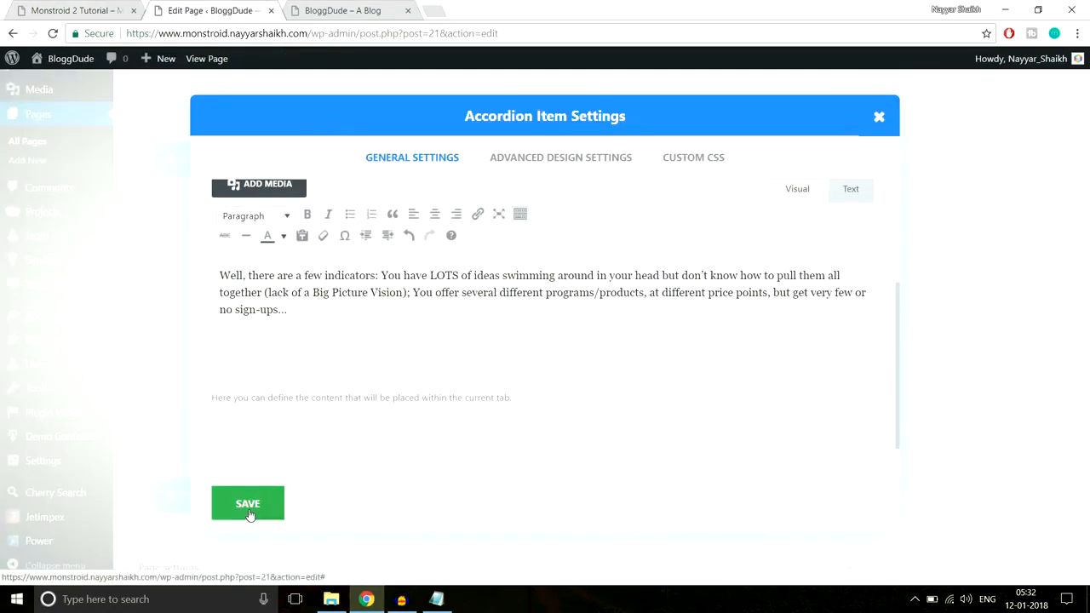
Duplicate the accordion item three times to make four identical questions
click(830, 226)
click(830, 226)
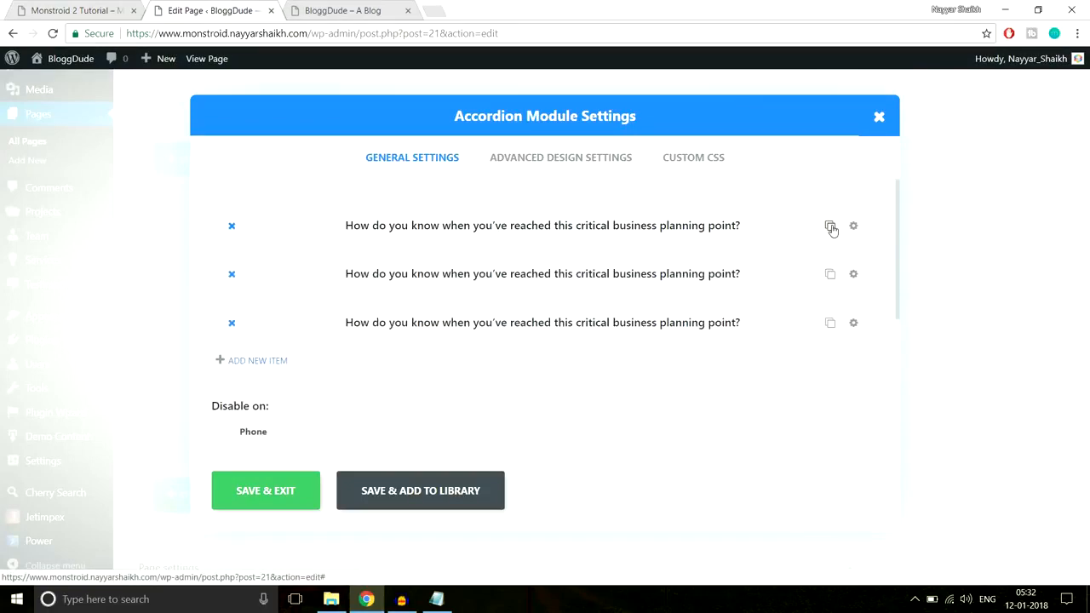
click(830, 226)
scroll(614, 356, down, 5)
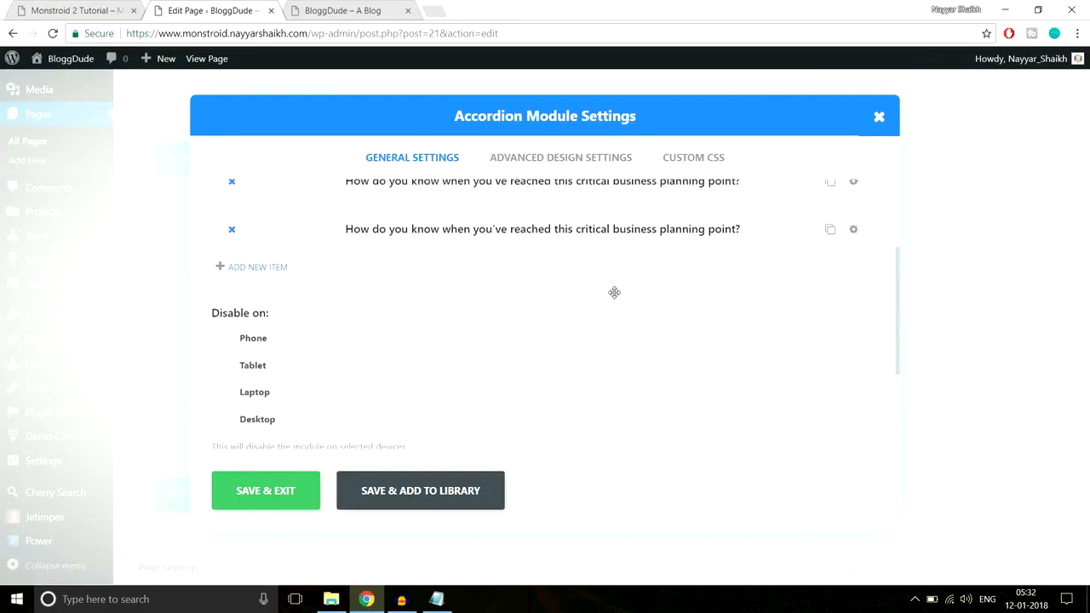
scroll(618, 307, up, 5)
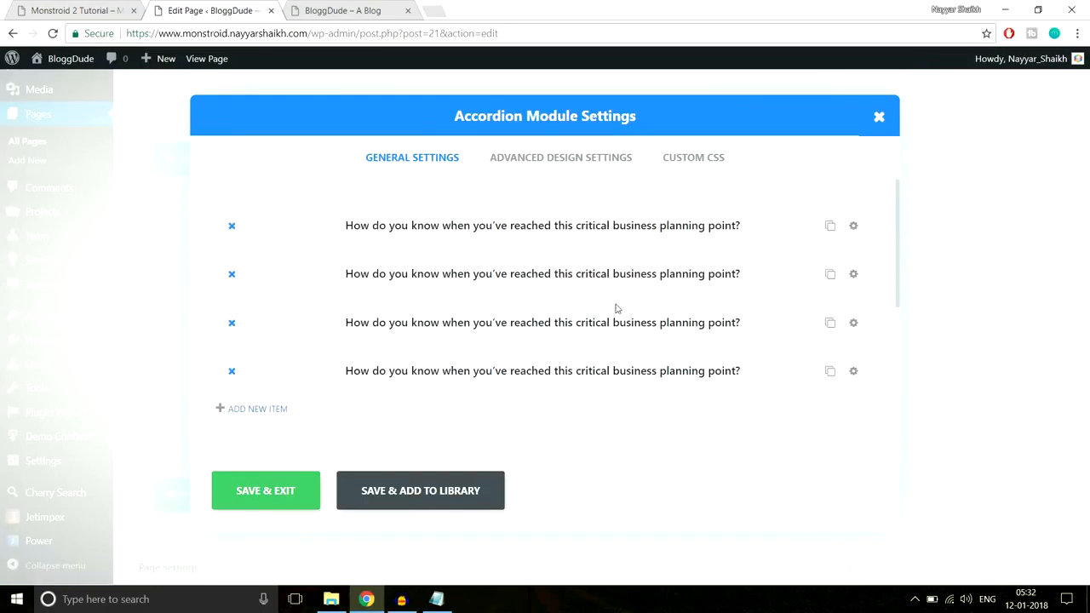
Review the accordion's advanced toggle background, text and icon color options and compare them with the demo site's accordion
click(574, 173)
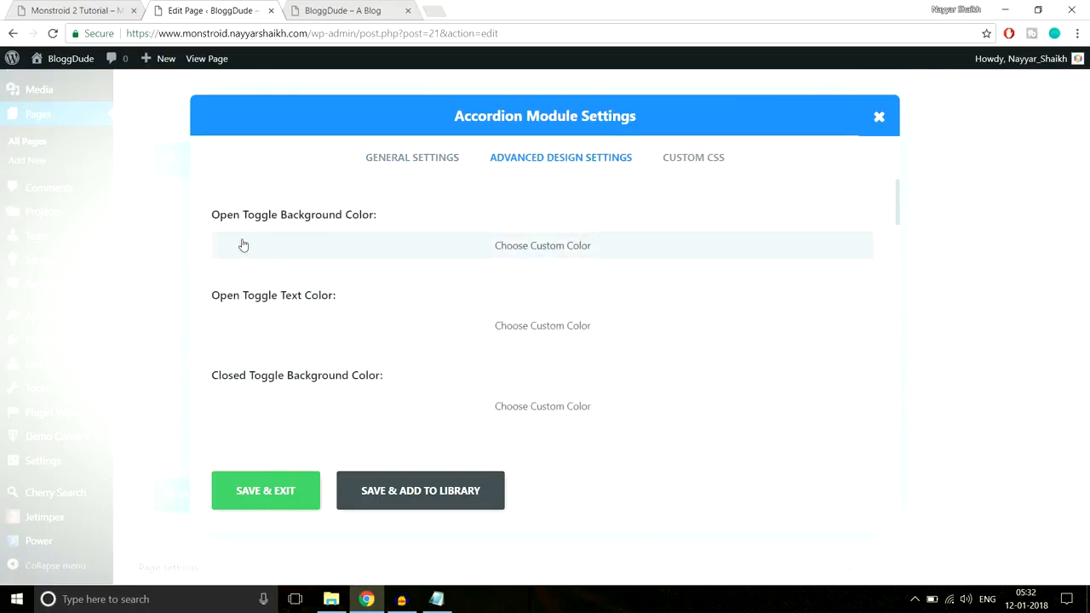
click(75, 9)
click(1064, 240)
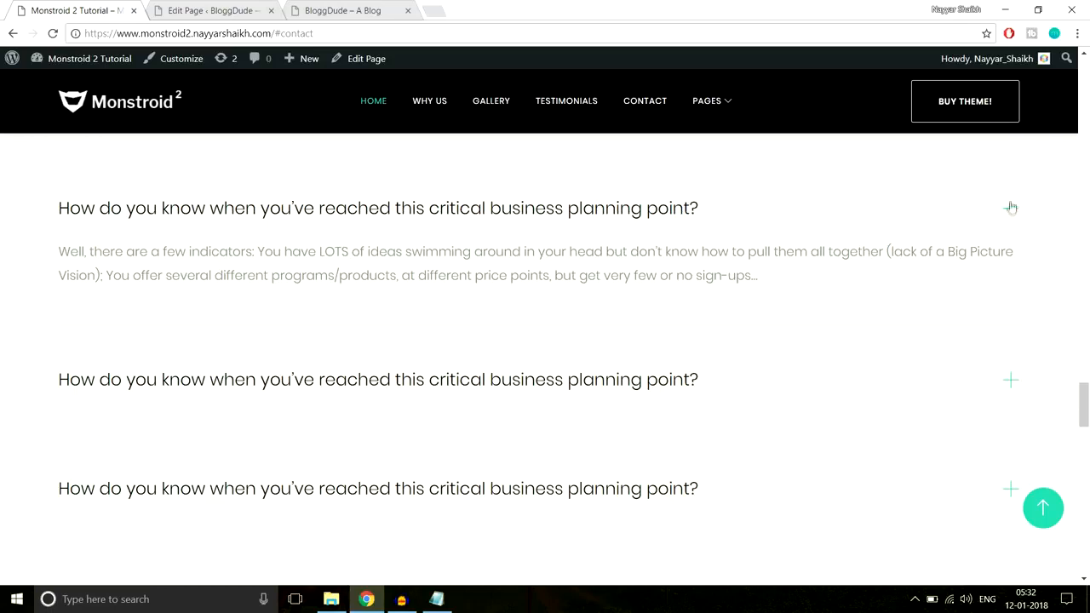
click(212, 11)
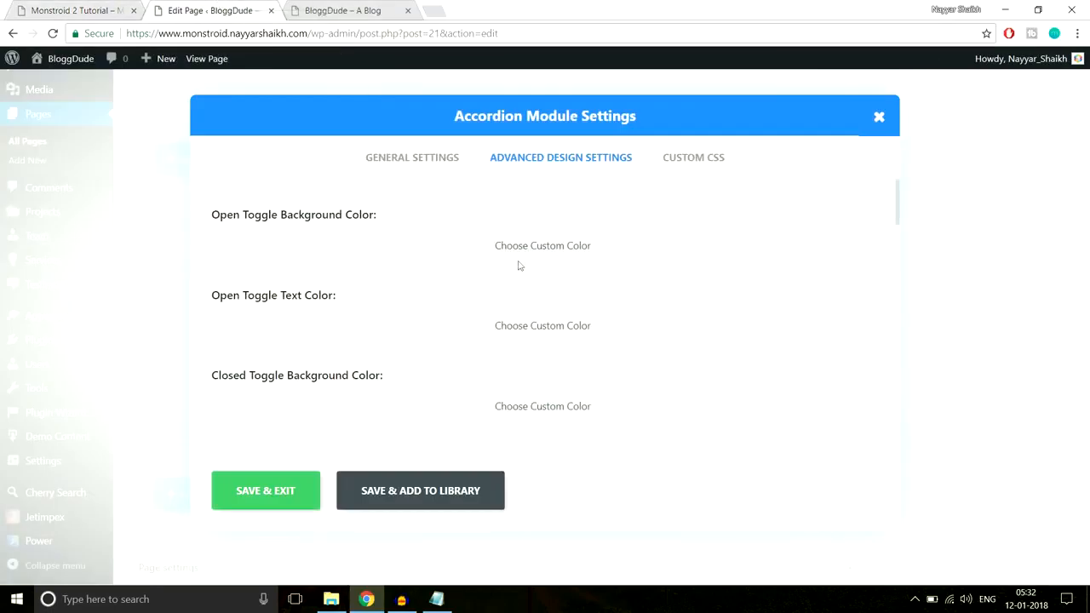
scroll(409, 285, down, 1)
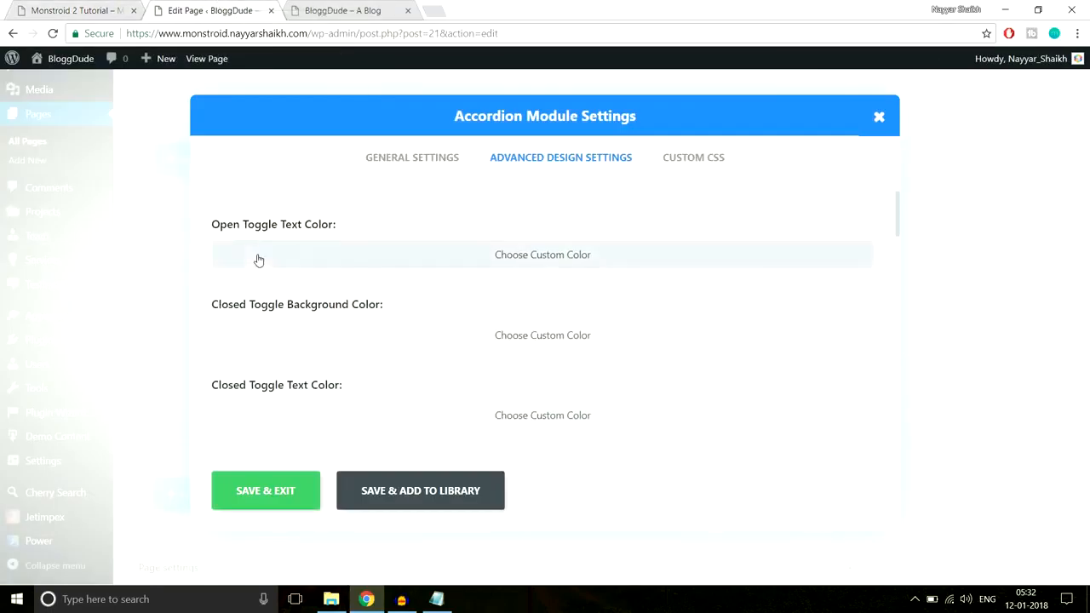
click(119, 10)
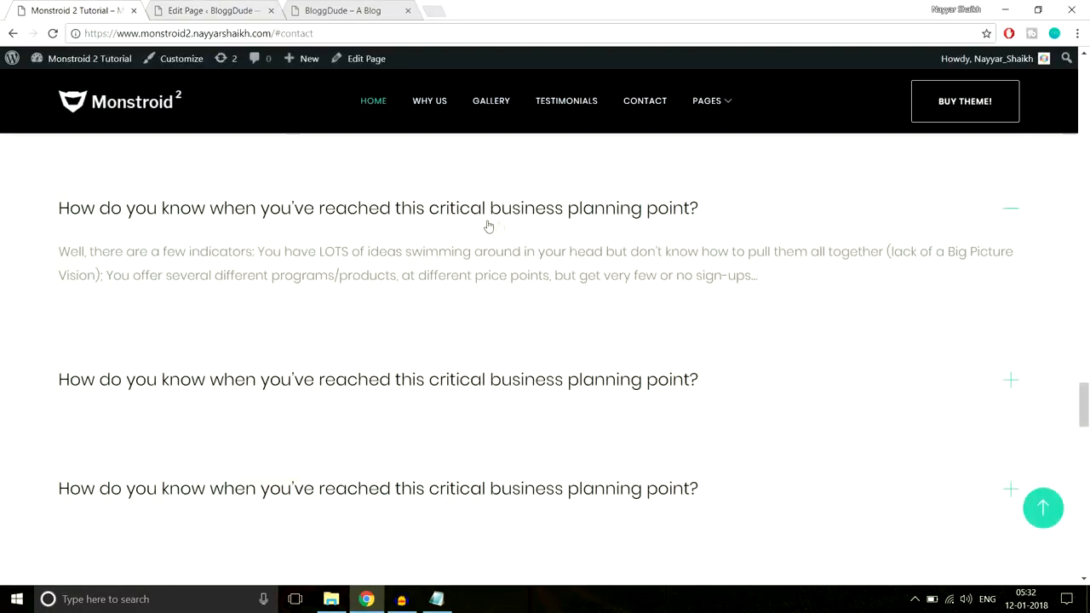
click(212, 10)
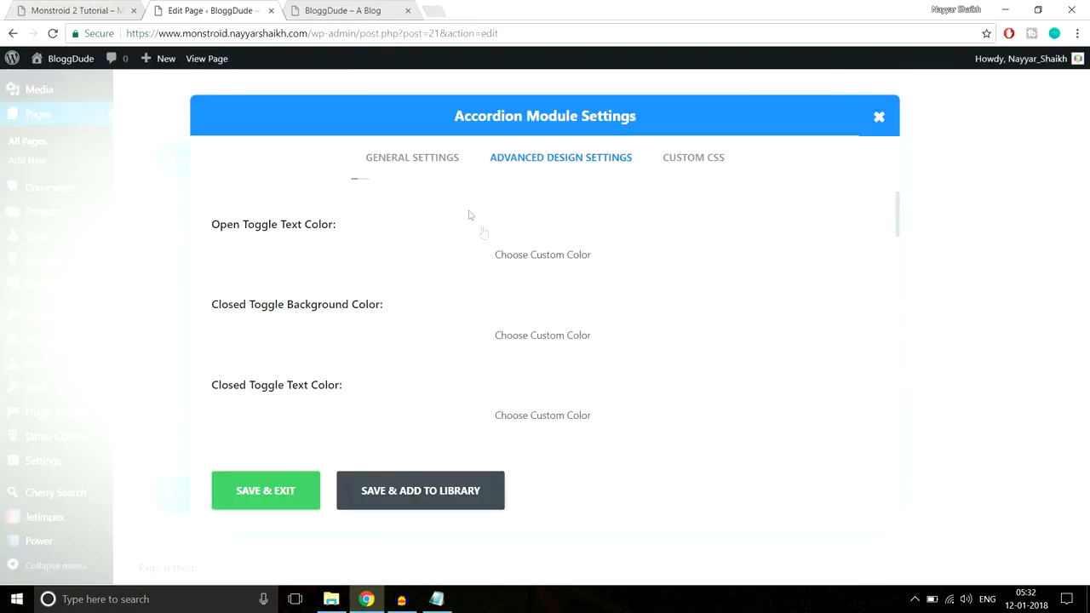
scroll(644, 301, down, 1)
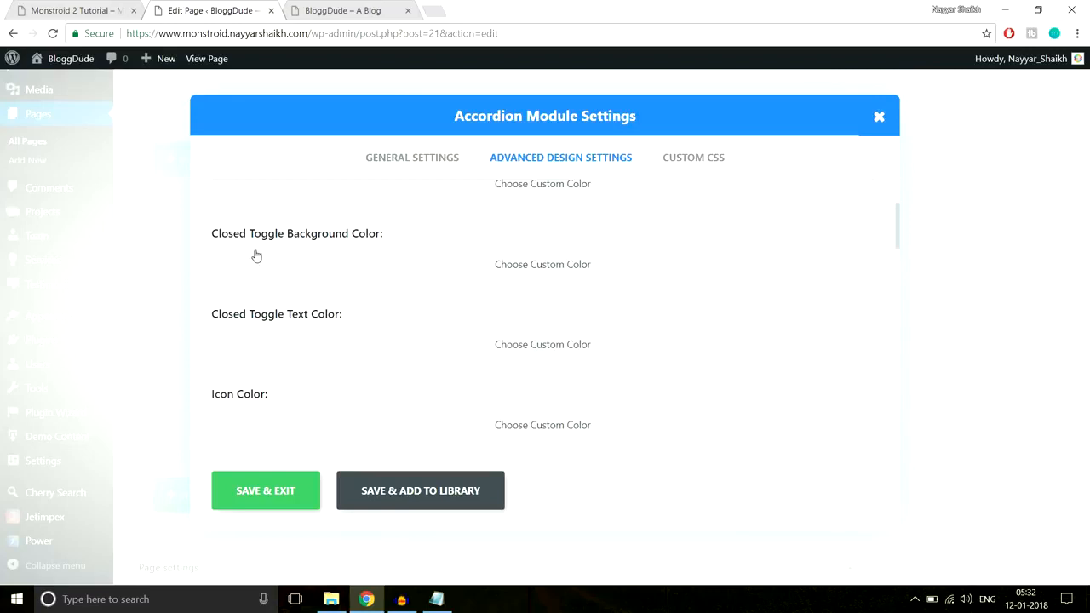
scroll(435, 333, down, 1)
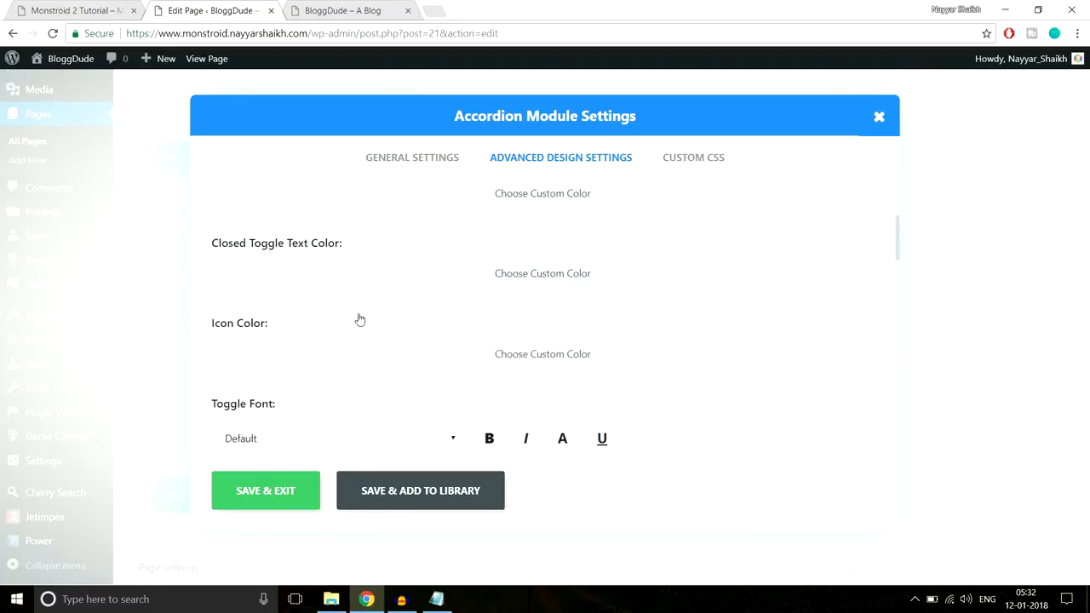
scroll(404, 341, down, 1)
scroll(413, 350, up, 4)
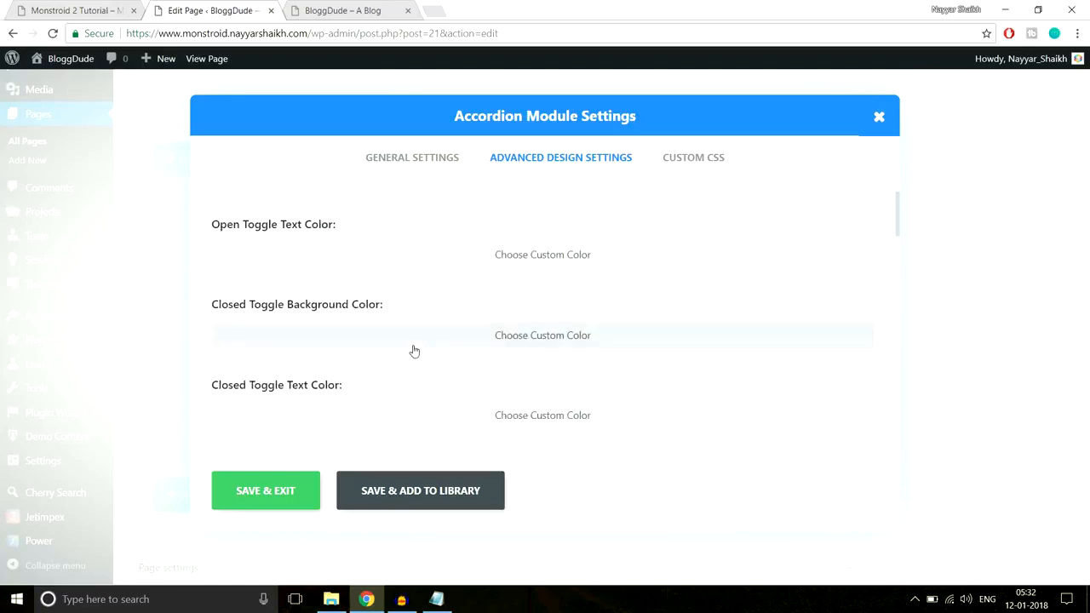
scroll(384, 343, down, 1)
scroll(492, 333, down, 1)
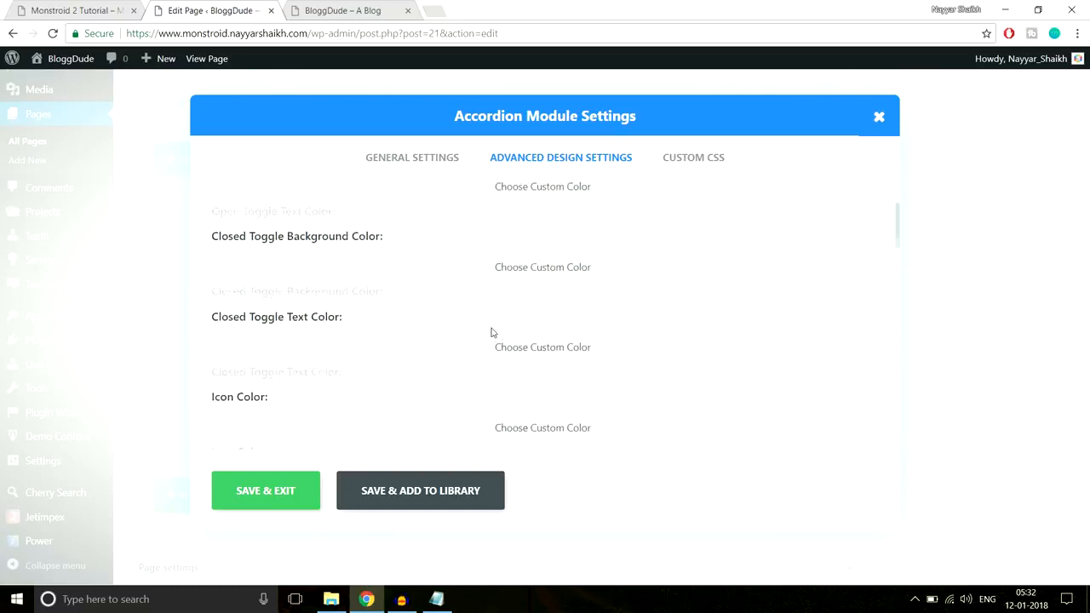
scroll(492, 332, up, 2)
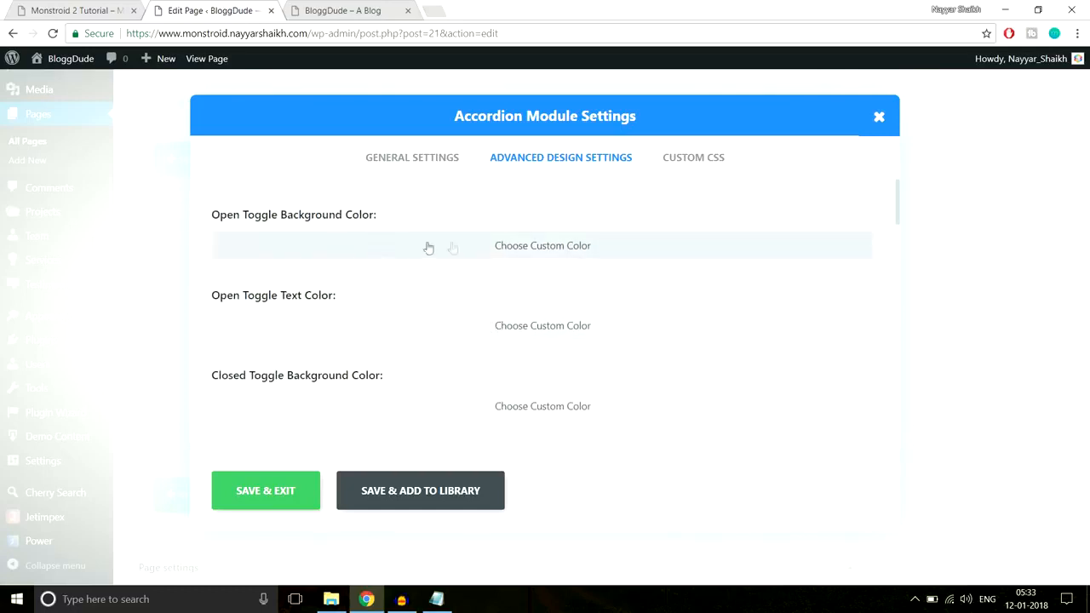
Set the accordion's Open Toggle Background Color to white
drag(218, 223, 321, 217)
click(473, 249)
click(368, 252)
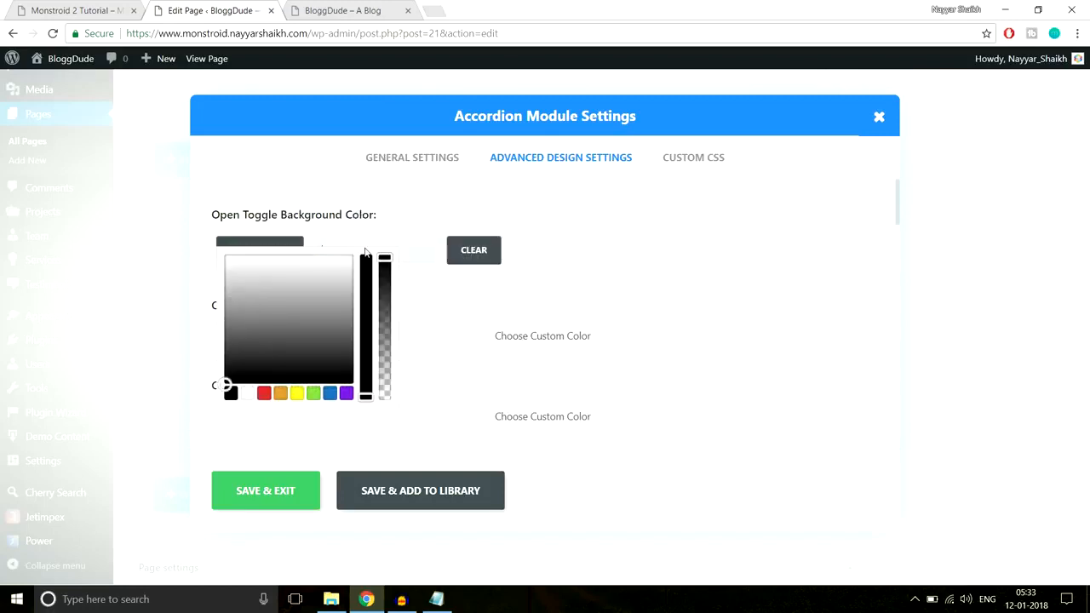
click(449, 254)
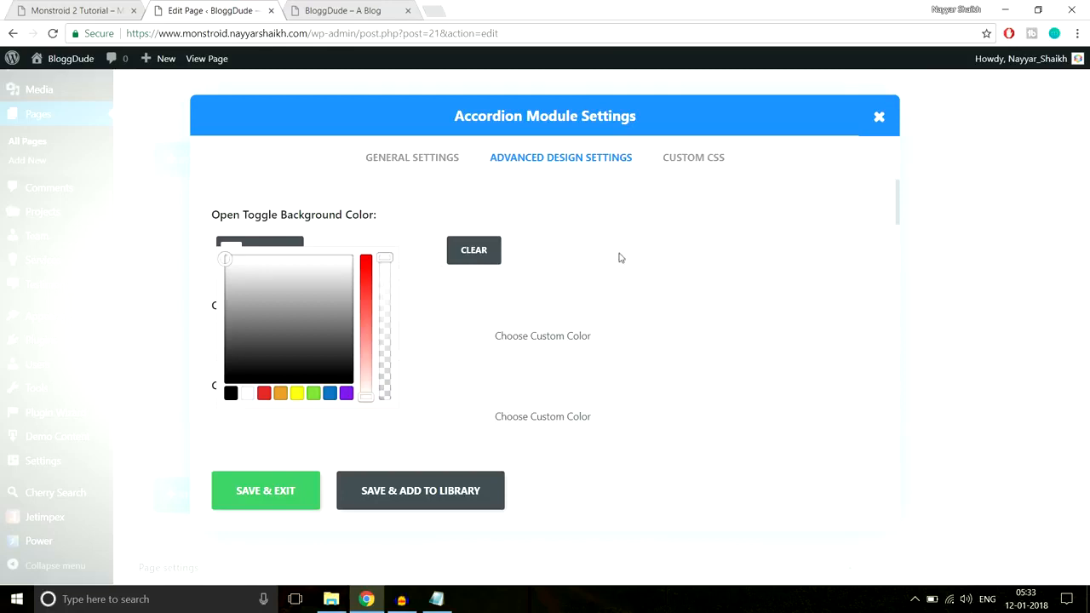
Set the accordion's Closed Toggle Background Color to #f8f8f8 and save the module
scroll(621, 258, down, 2)
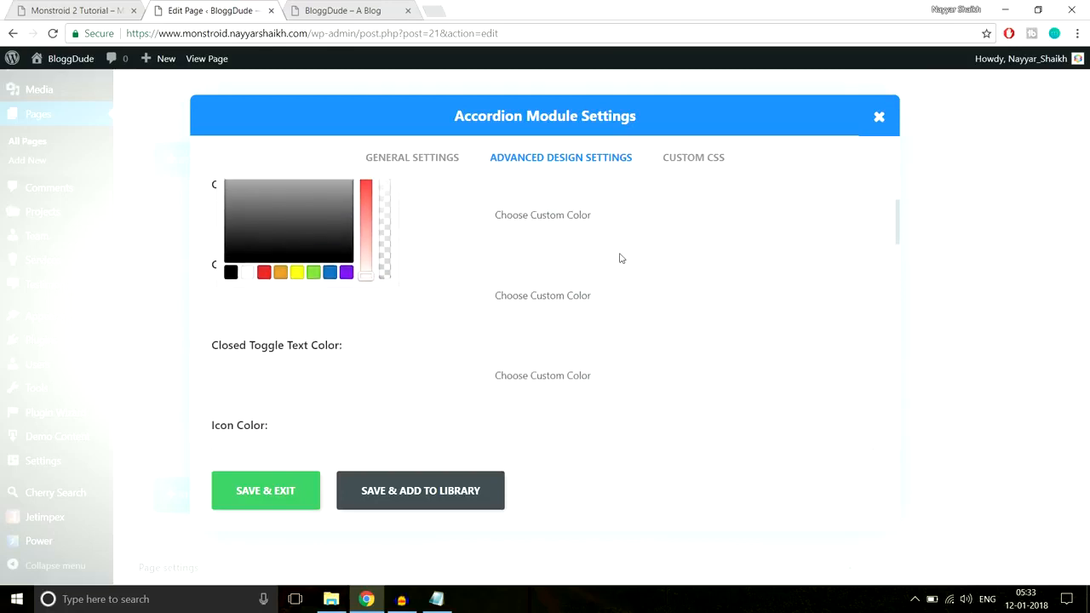
click(565, 280)
click(403, 281)
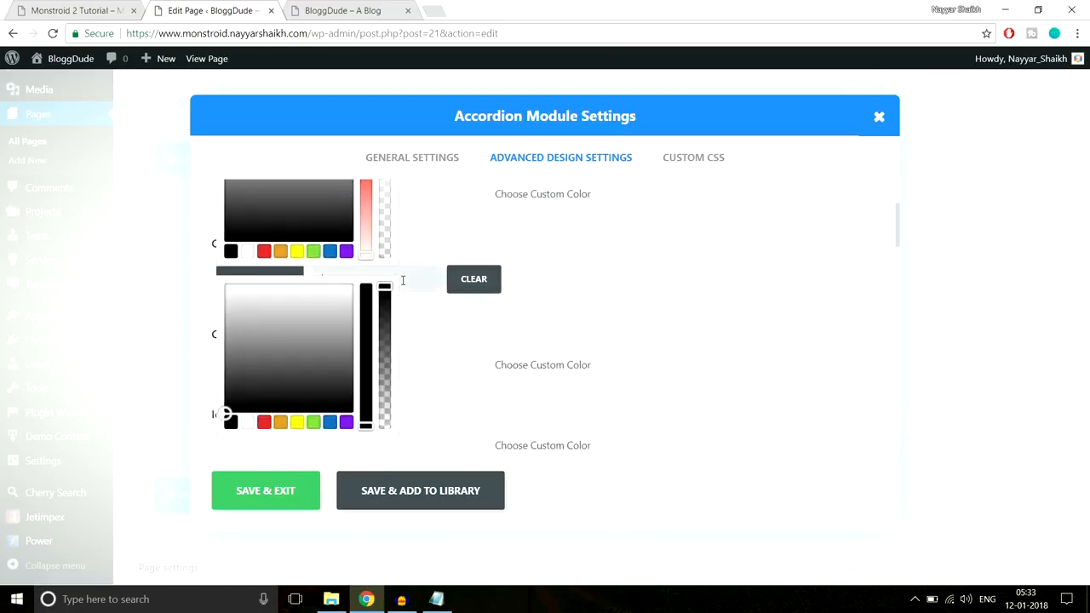
click(271, 495)
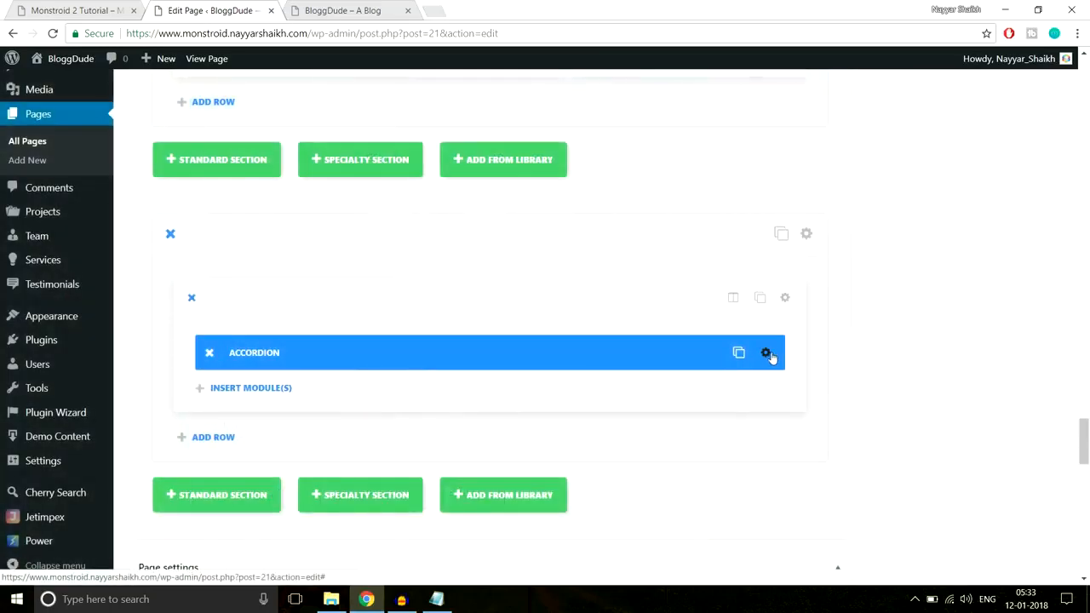
Recheck the accordion's saved toggle background colors and compare them with the accordion section on the demo site
click(767, 355)
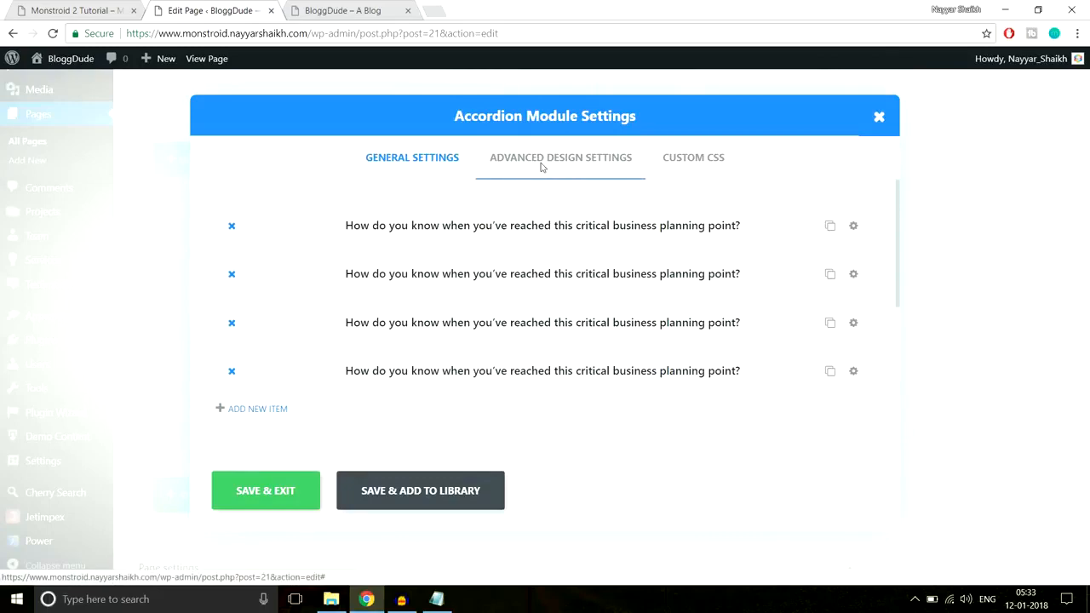
click(561, 158)
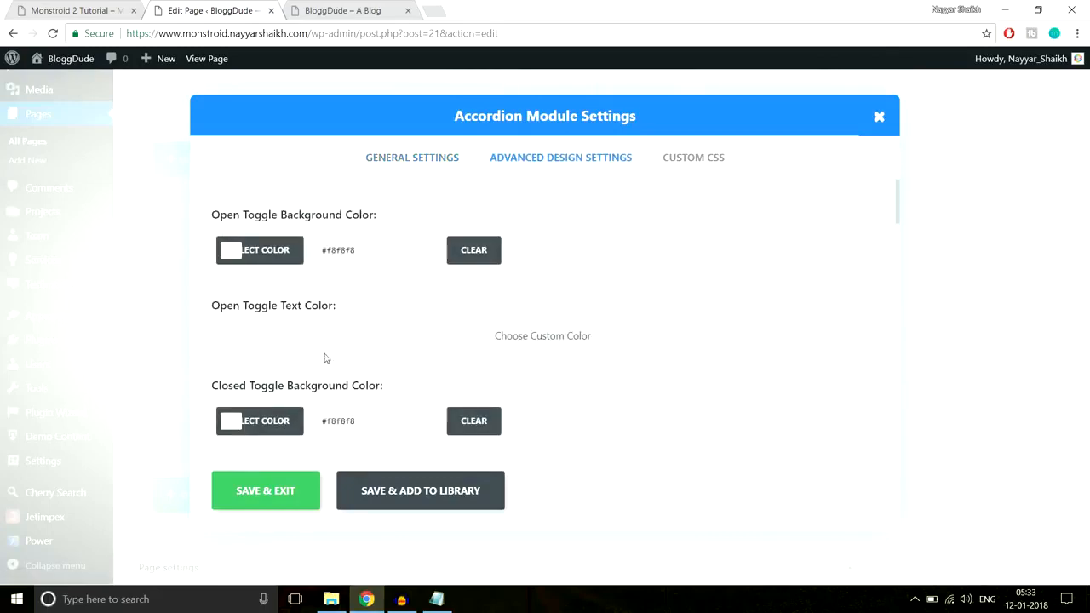
click(100, 7)
click(257, 7)
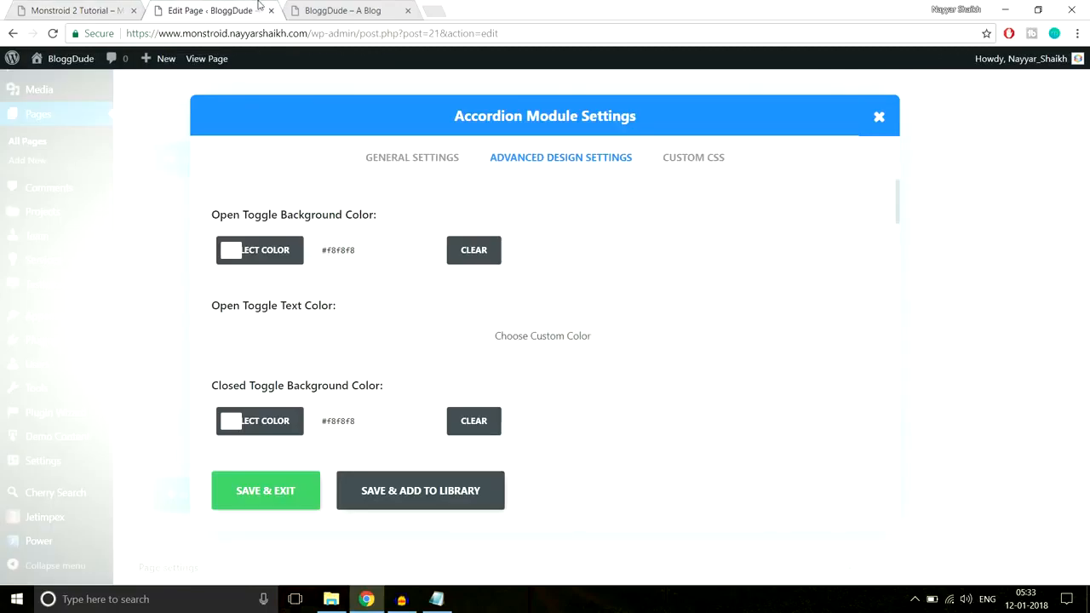
click(281, 501)
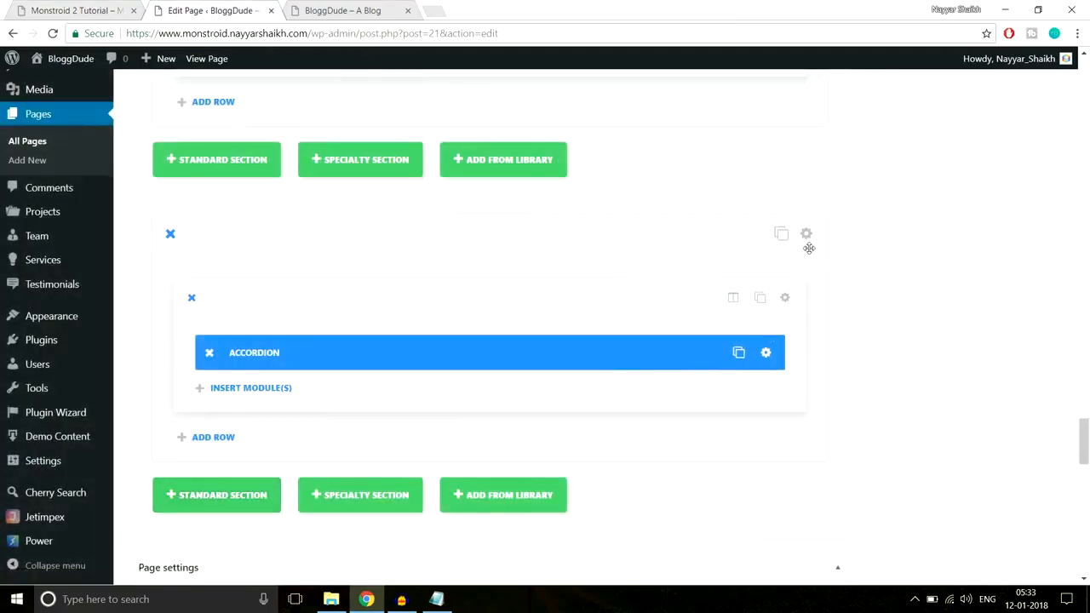
click(68, 10)
scroll(428, 272, up, 1)
scroll(481, 383, down, 4)
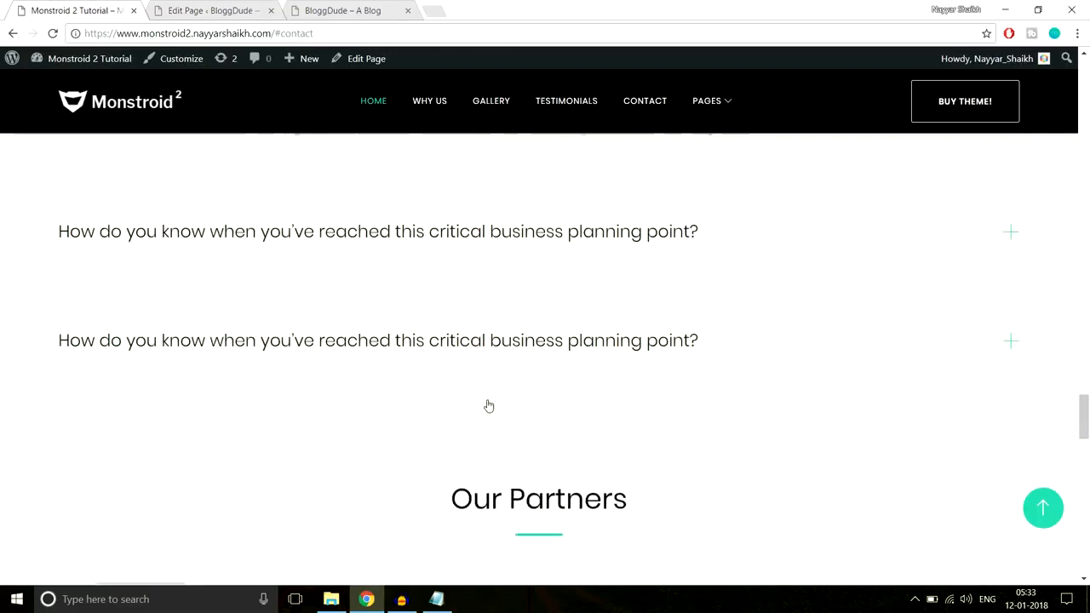
scroll(503, 465, up, 3)
scroll(140, 252, up, 1)
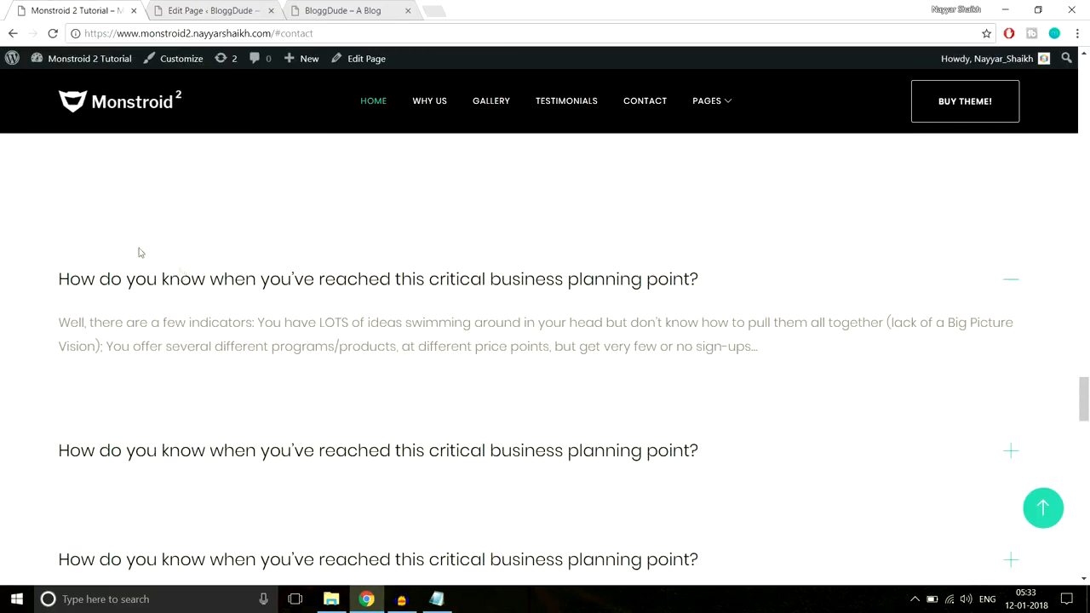
Turn off the accordion section's transparent background and give it a near-white custom Background Color
click(222, 10)
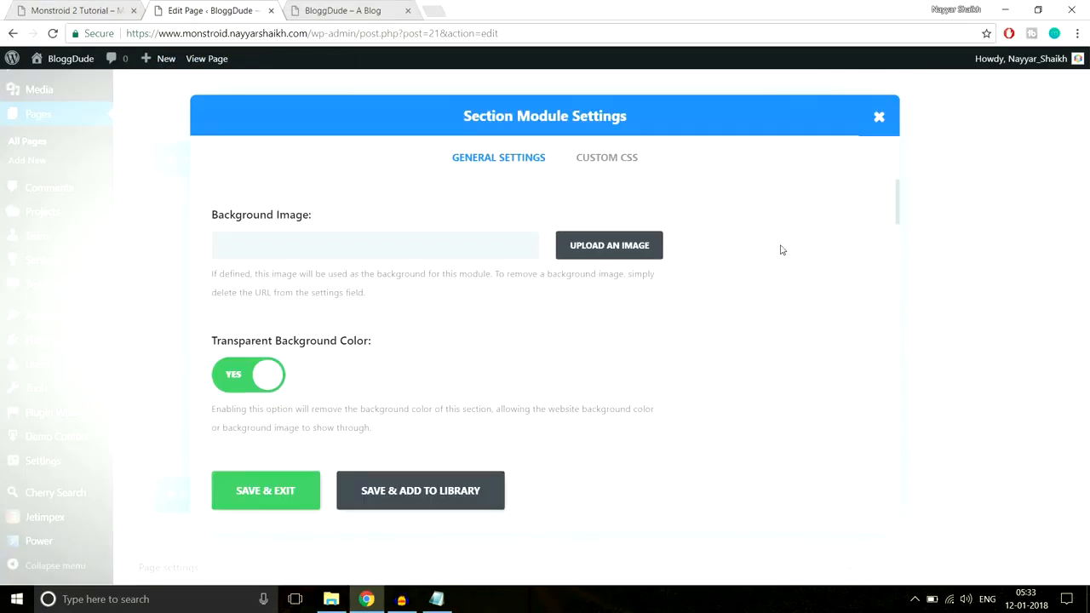
scroll(460, 349, down, 1)
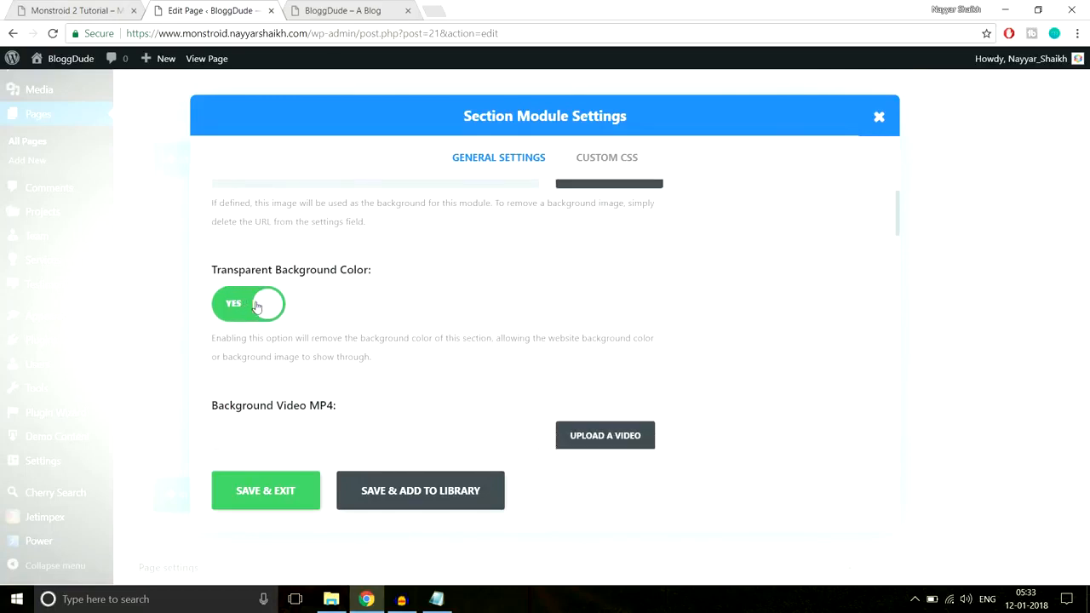
click(256, 306)
scroll(343, 329, down, 2)
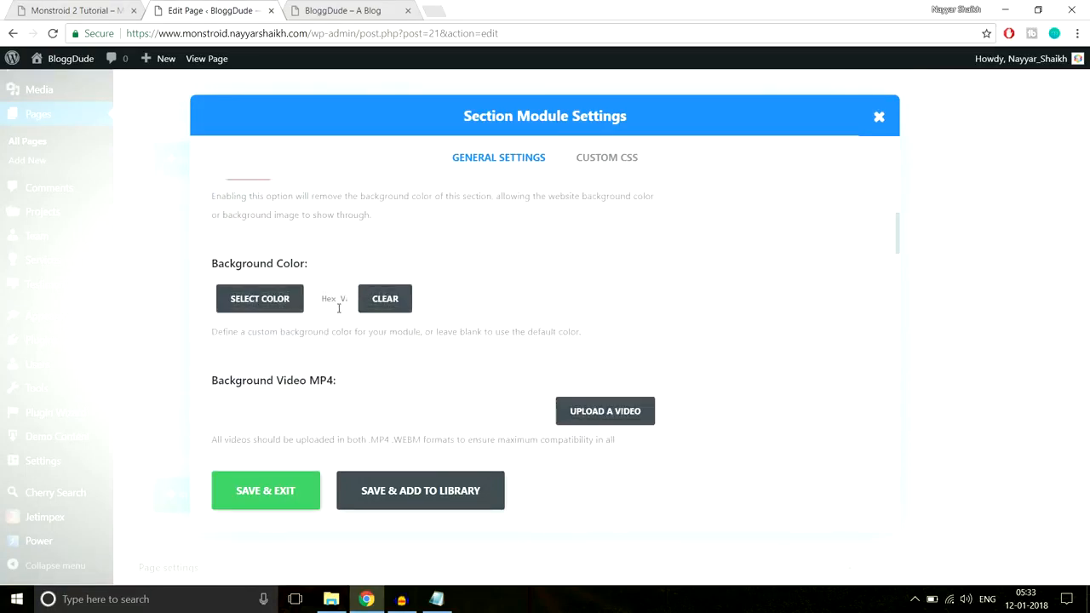
click(338, 308)
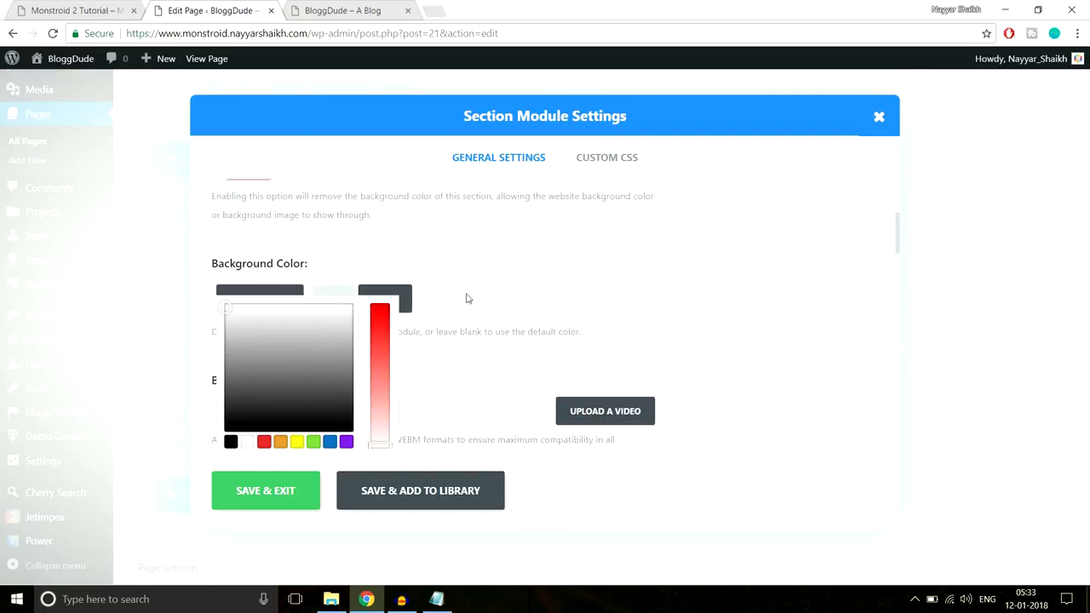
Set the accordion section's custom padding to 70px at the top and bottom, and save the section settings
scroll(545, 297, down, 10)
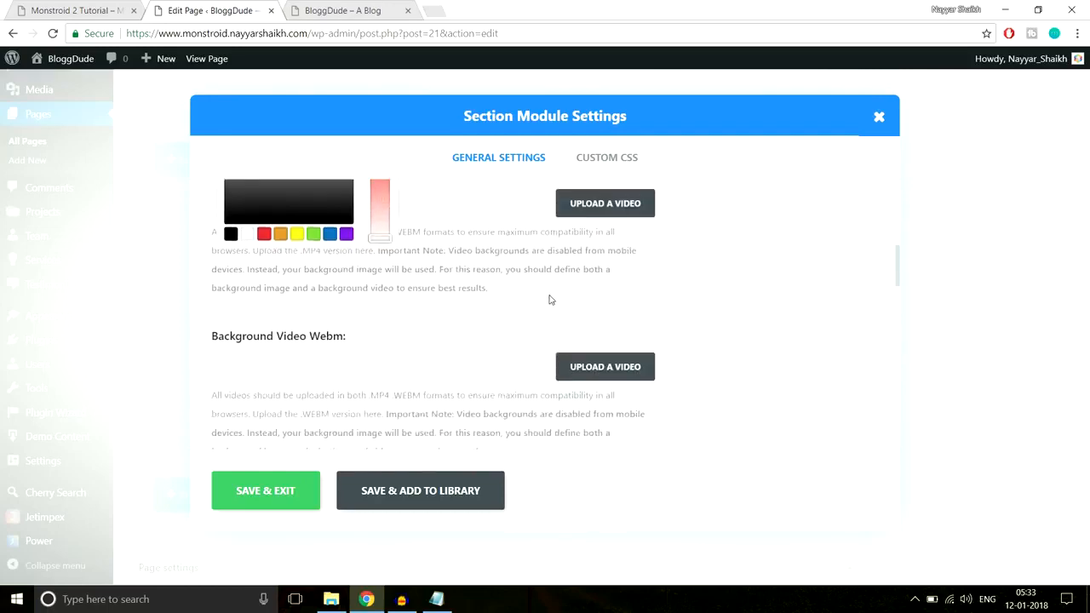
scroll(549, 299, down, 3)
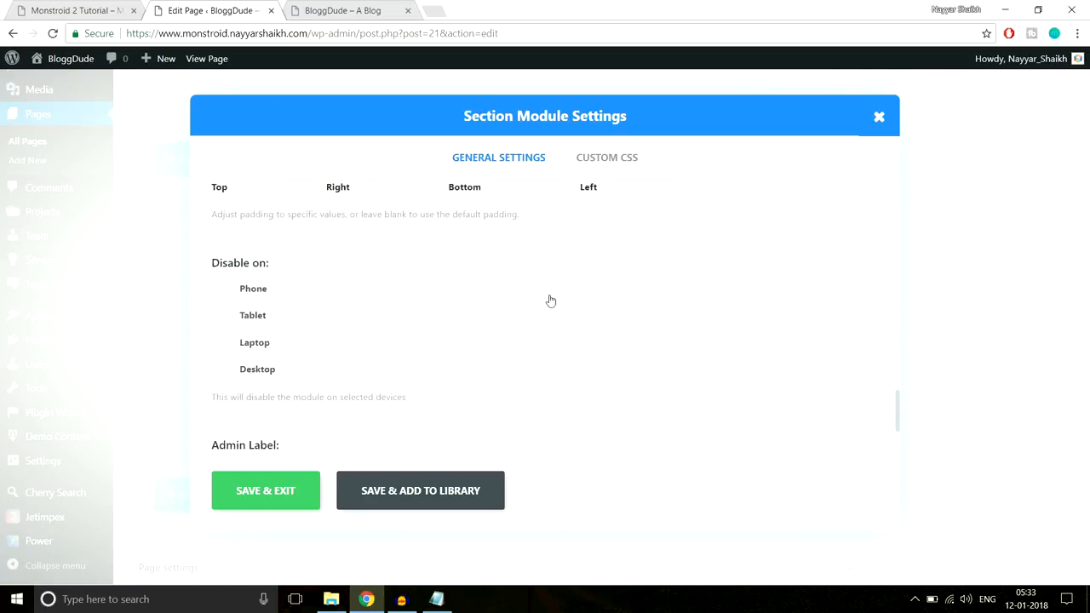
scroll(549, 299, up, 2)
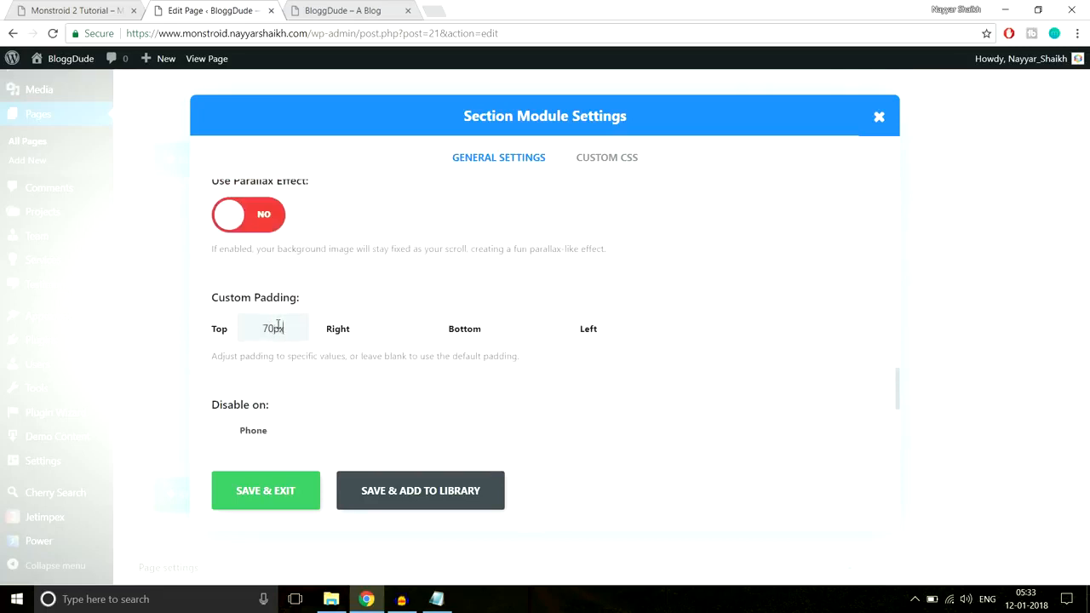
click(507, 328)
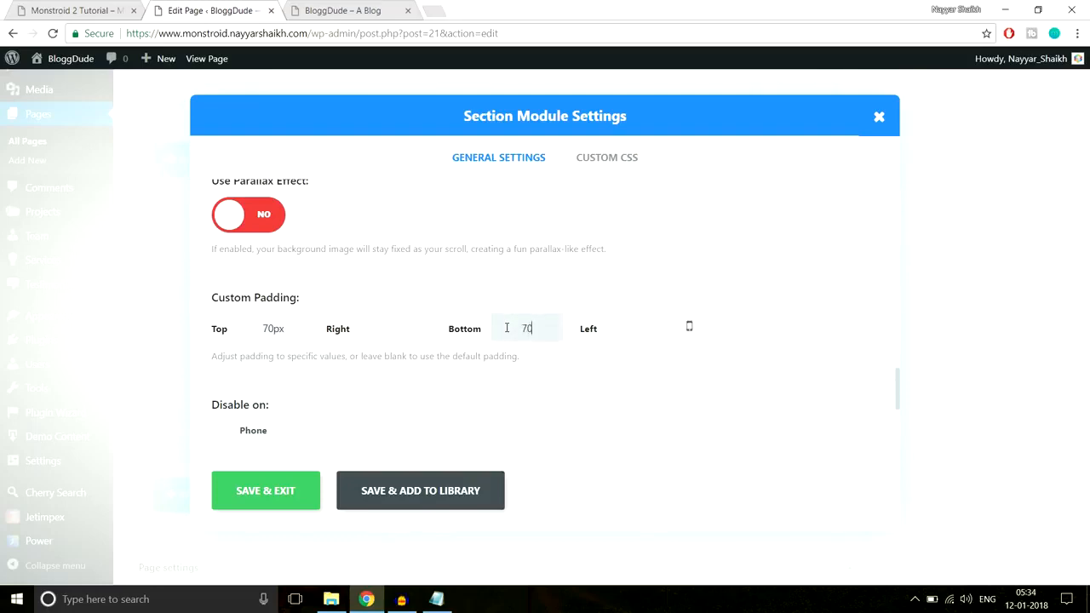
click(266, 490)
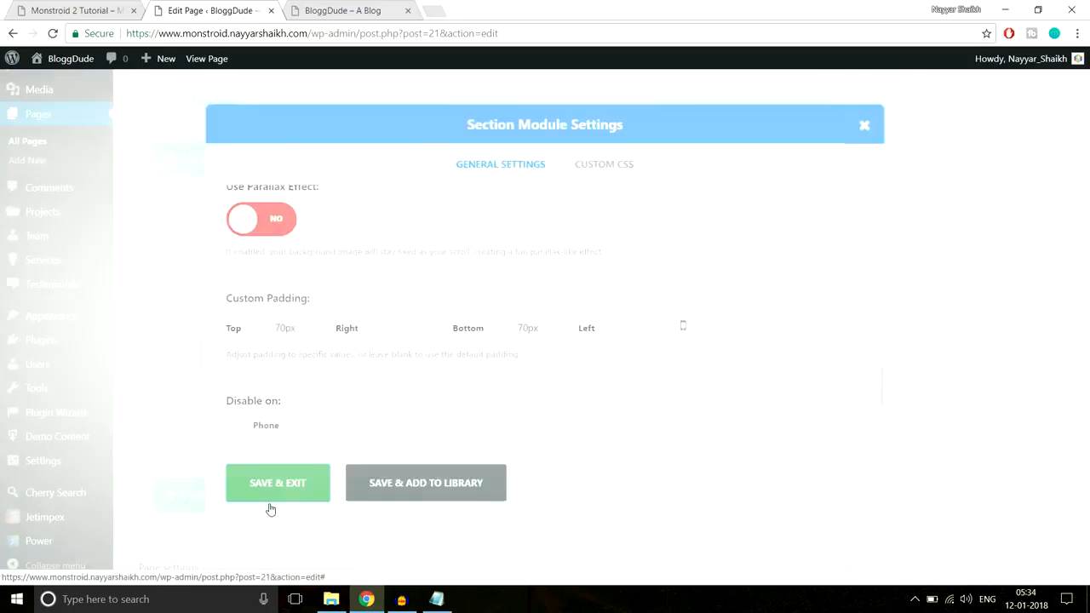
Update the page and reload the live BloggDude homepage
drag(1083, 435, 1084, 85)
click(1031, 216)
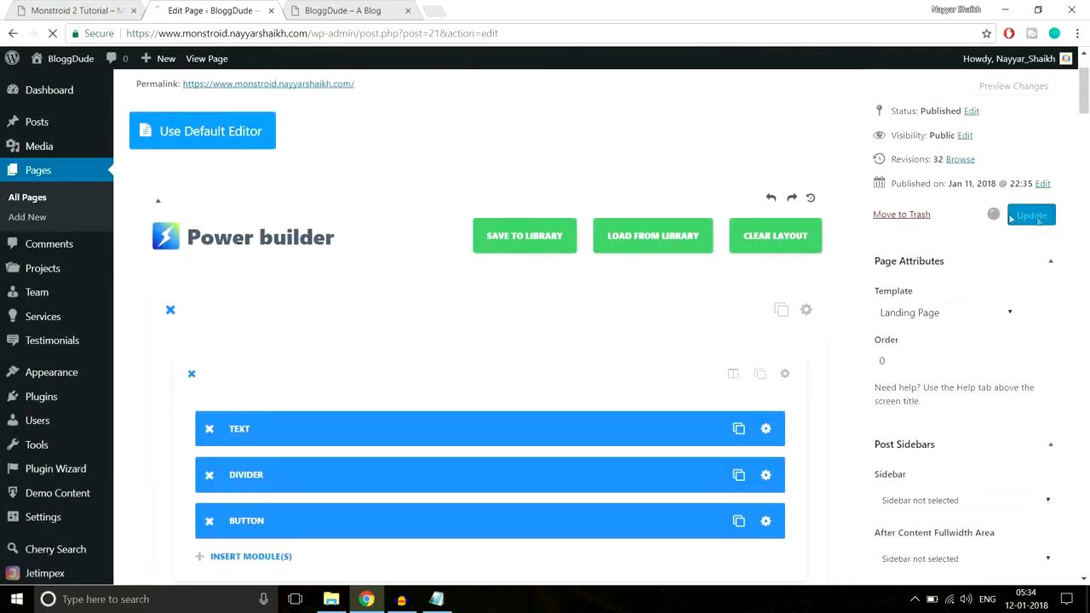
click(358, 11)
click(370, 37)
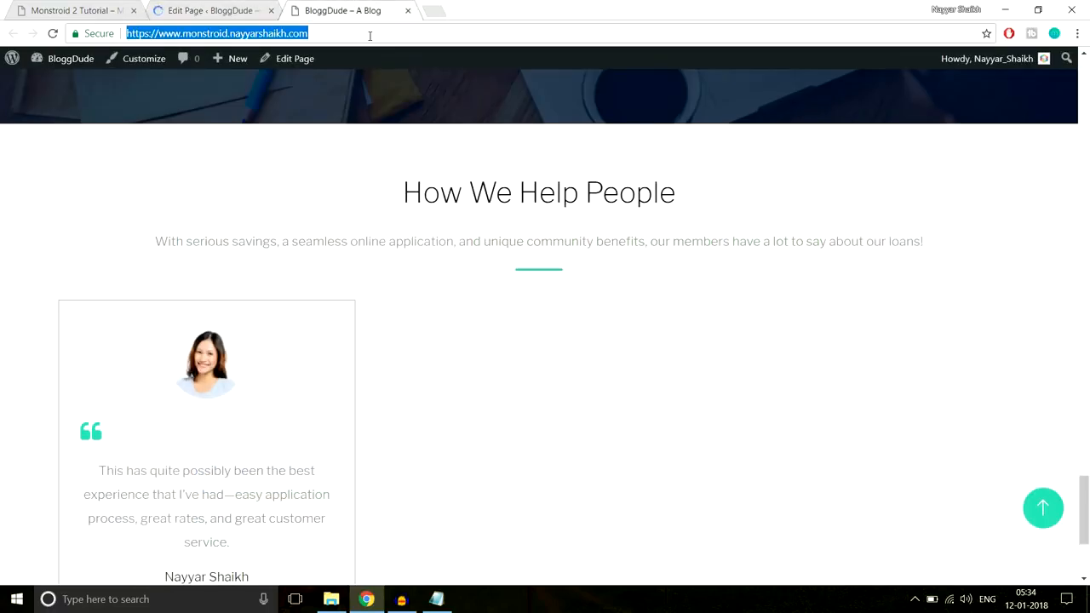
key(Return)
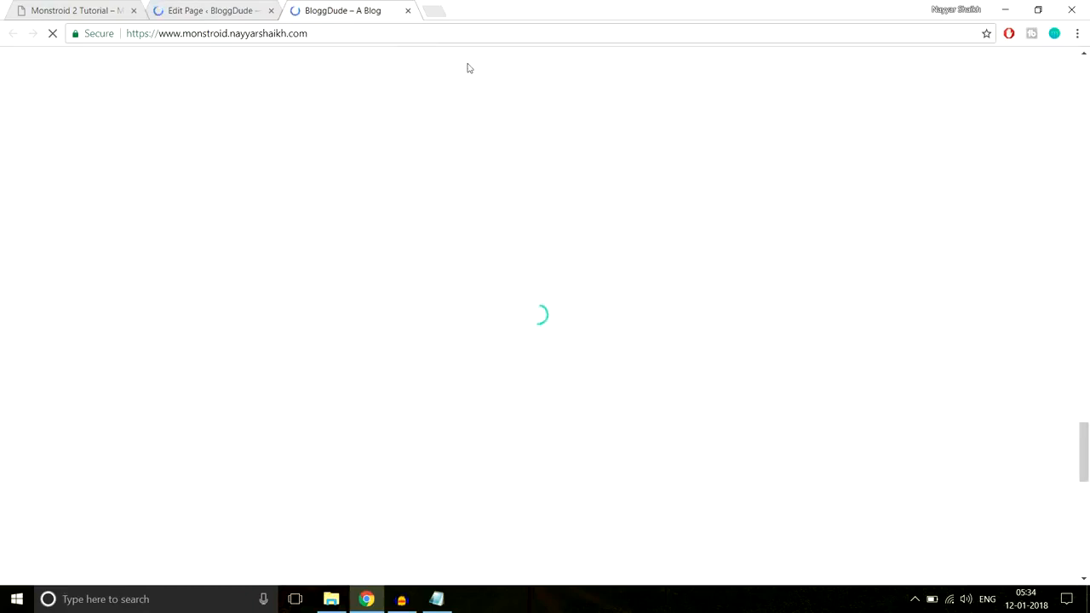
Check the testimonials and FAQ accordion on the live homepage, expanding different questions to test the toggles
scroll(656, 267, down, 1)
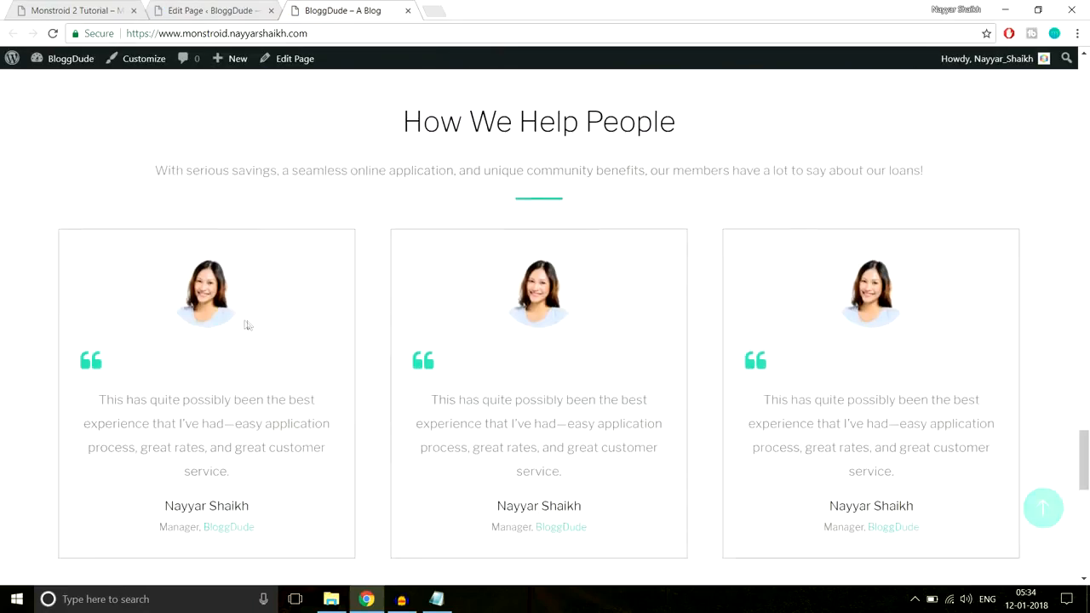
scroll(849, 323, down, 5)
scroll(851, 328, down, 3)
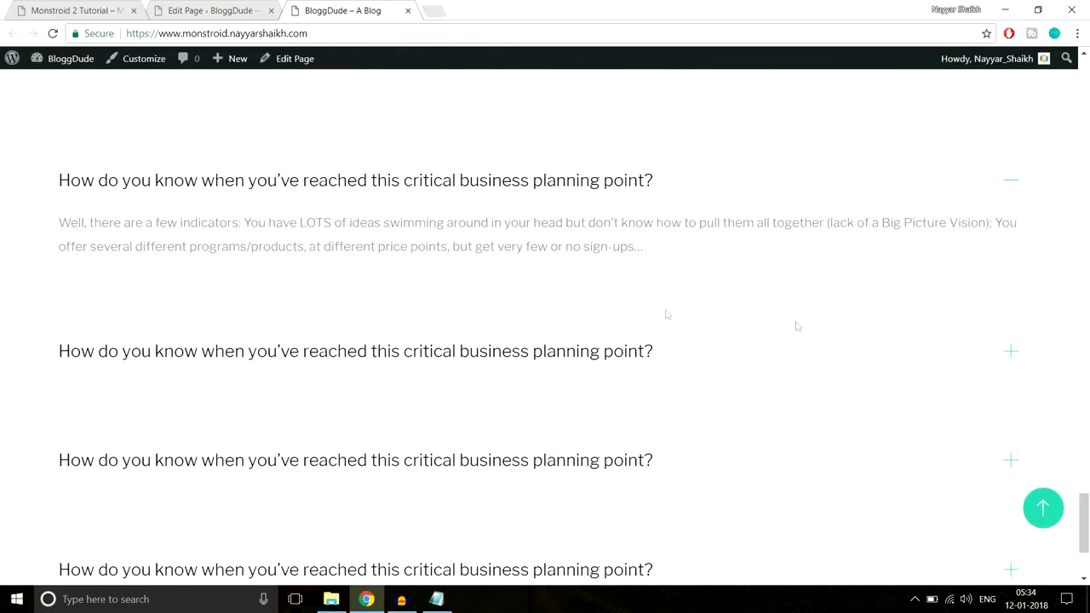
click(359, 358)
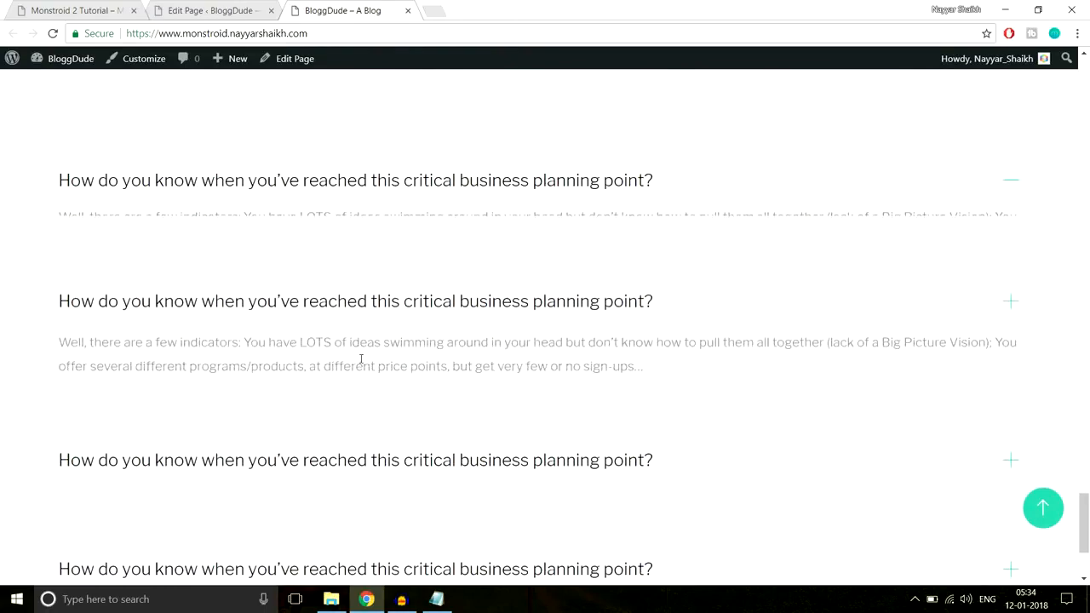
click(440, 186)
scroll(513, 226, down, 2)
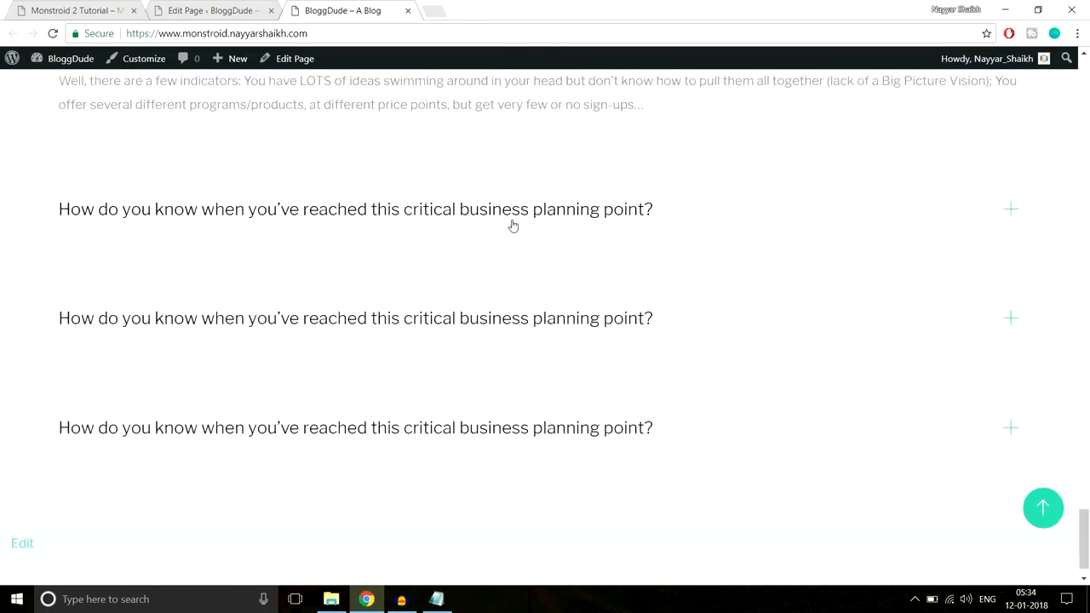
click(482, 317)
click(516, 387)
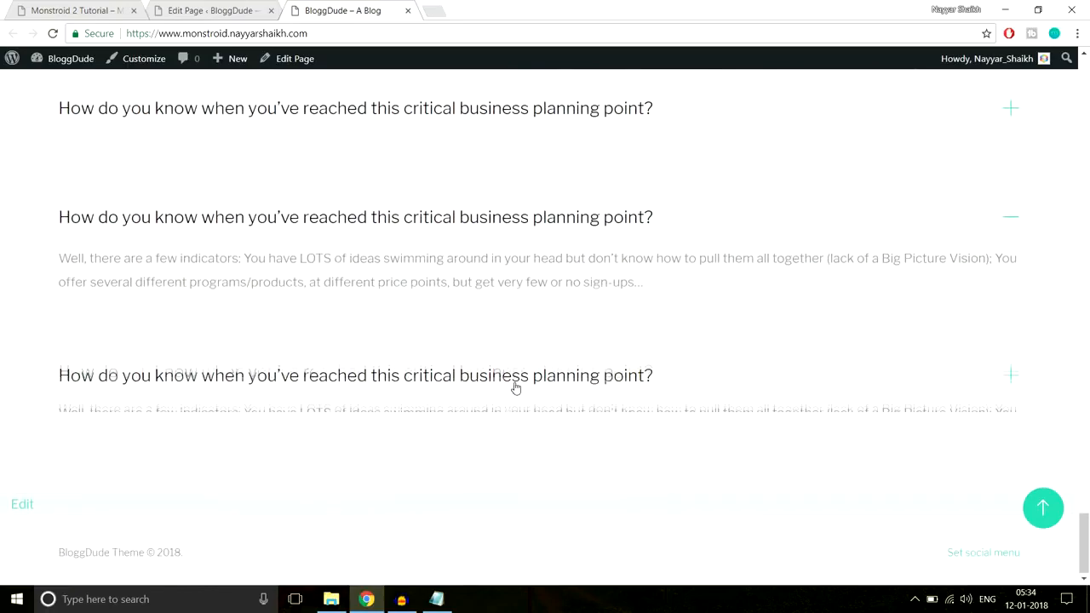
scroll(477, 306, up, 3)
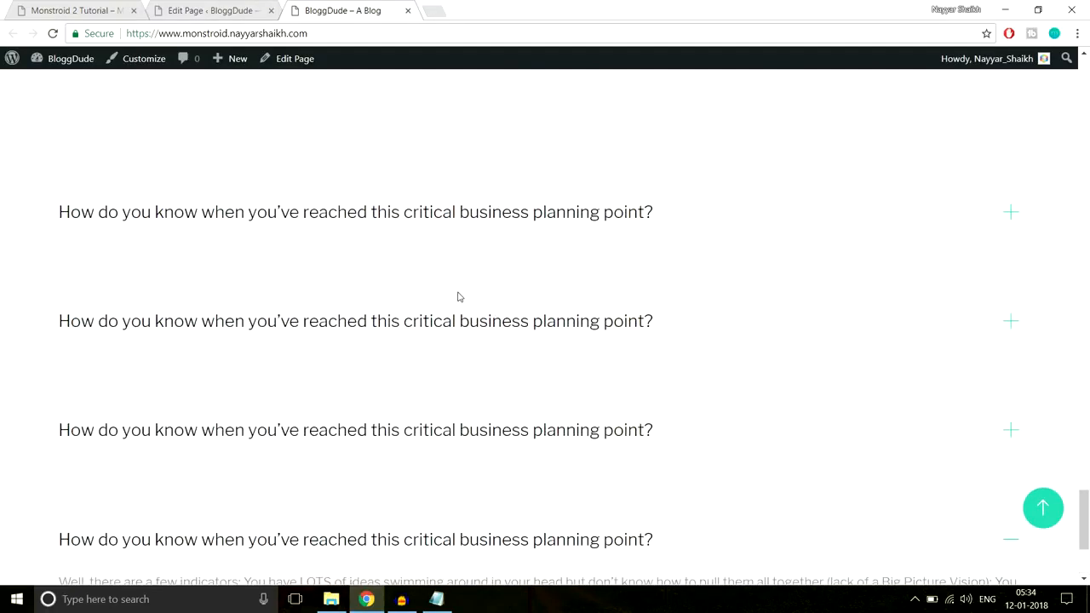
scroll(494, 297, up, 3)
Compare the demo site's FAQ accordion and examine the "Our Partners" section that follows it
key(ctrl+1)
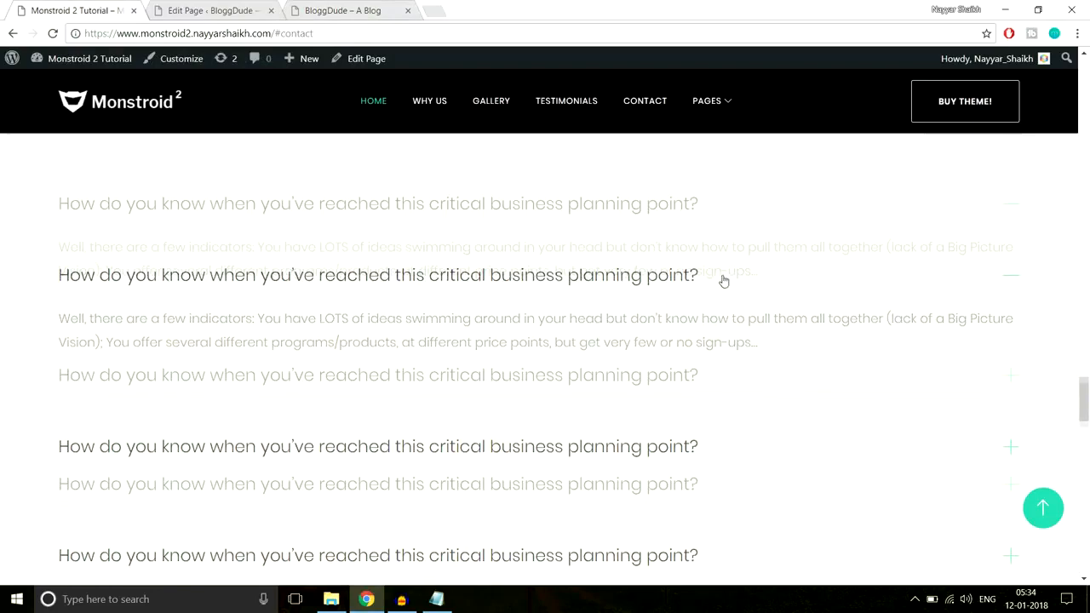
scroll(723, 280, down, 6)
scroll(649, 281, down, 3)
scroll(650, 281, up, 4)
scroll(409, 318, up, 1)
scroll(452, 221, down, 1)
drag(451, 221, 633, 226)
click(590, 233)
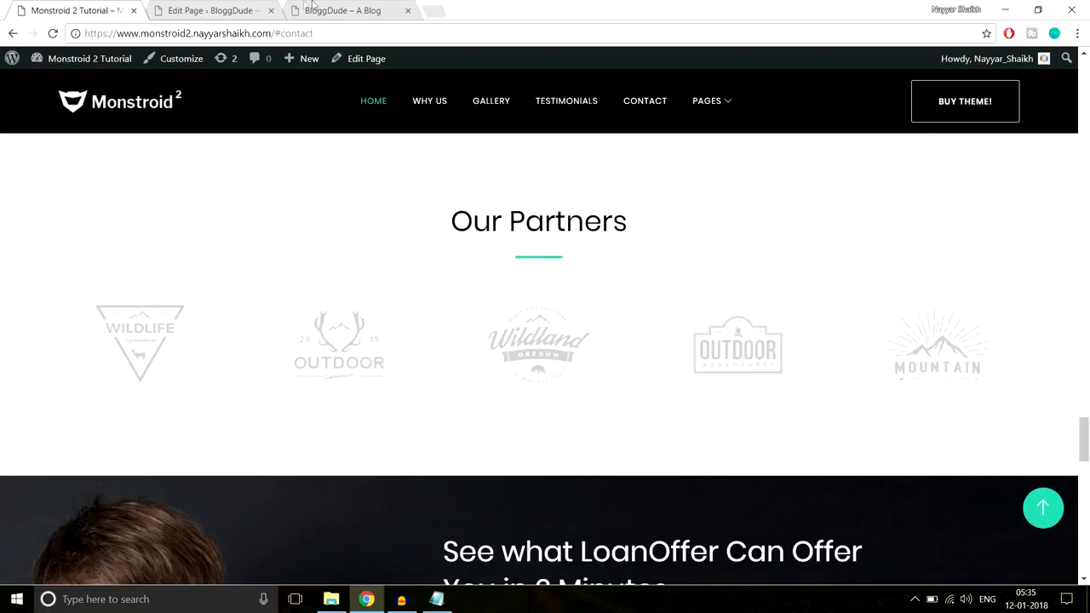
Add a new standard section below the accordion section in the BloggDude page editor
click(214, 10)
drag(1086, 88, 1088, 433)
scroll(745, 294, down, 5)
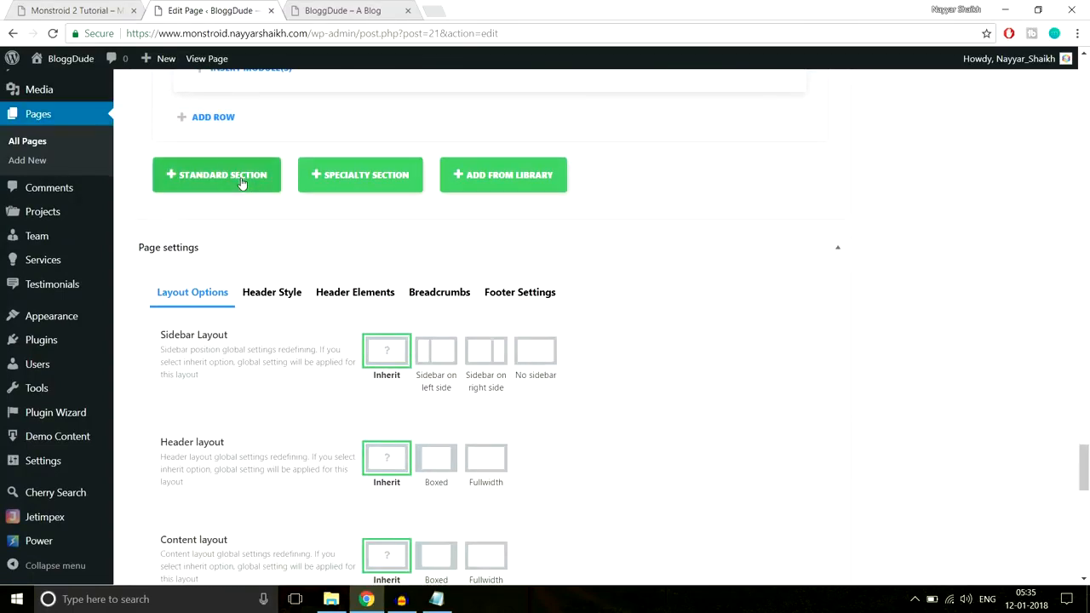
click(216, 175)
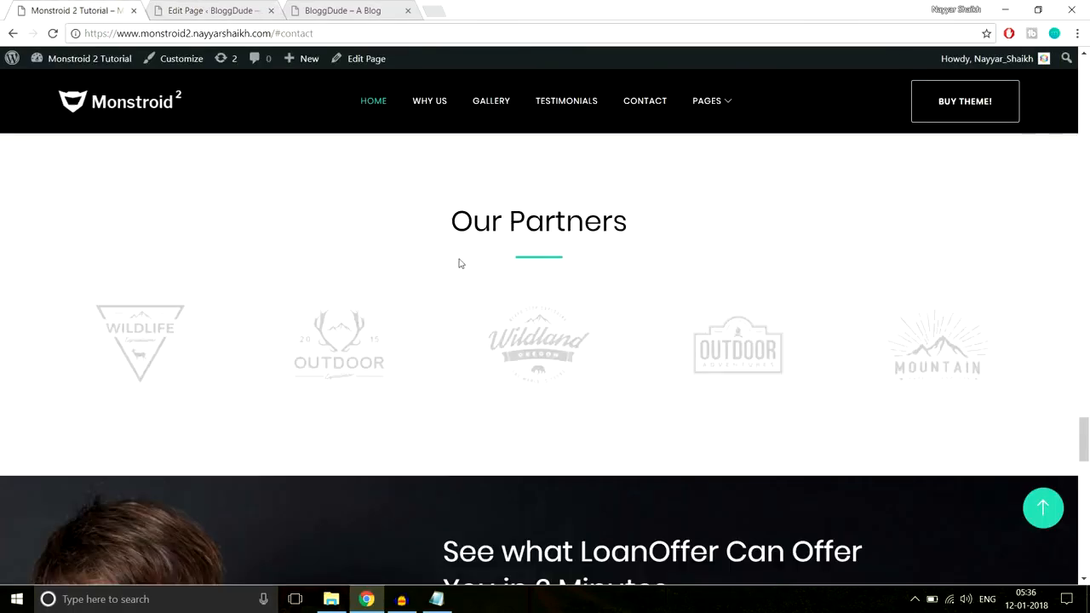
Copy the demo's "Our Partners" heading and insert a single full-width column row in the new section
drag(442, 223, 625, 257)
key(ctrl+c)
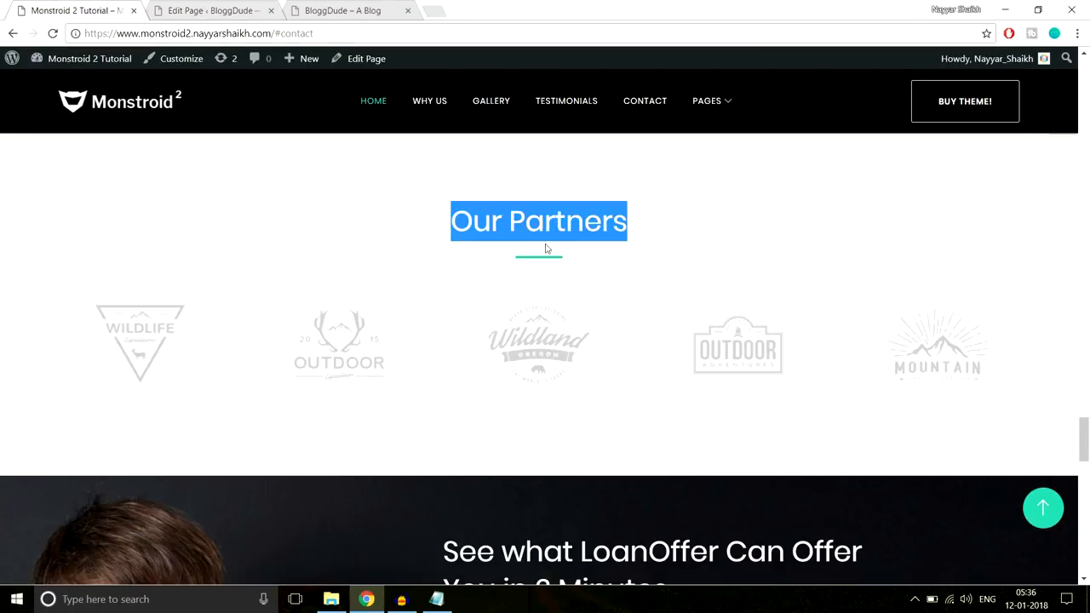
click(200, 10)
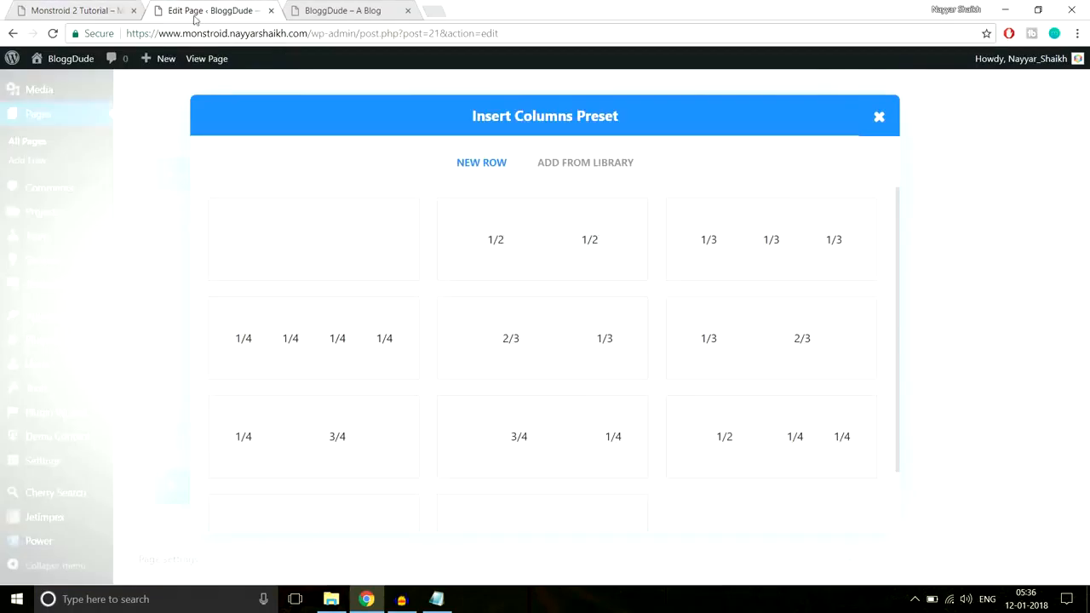
click(322, 258)
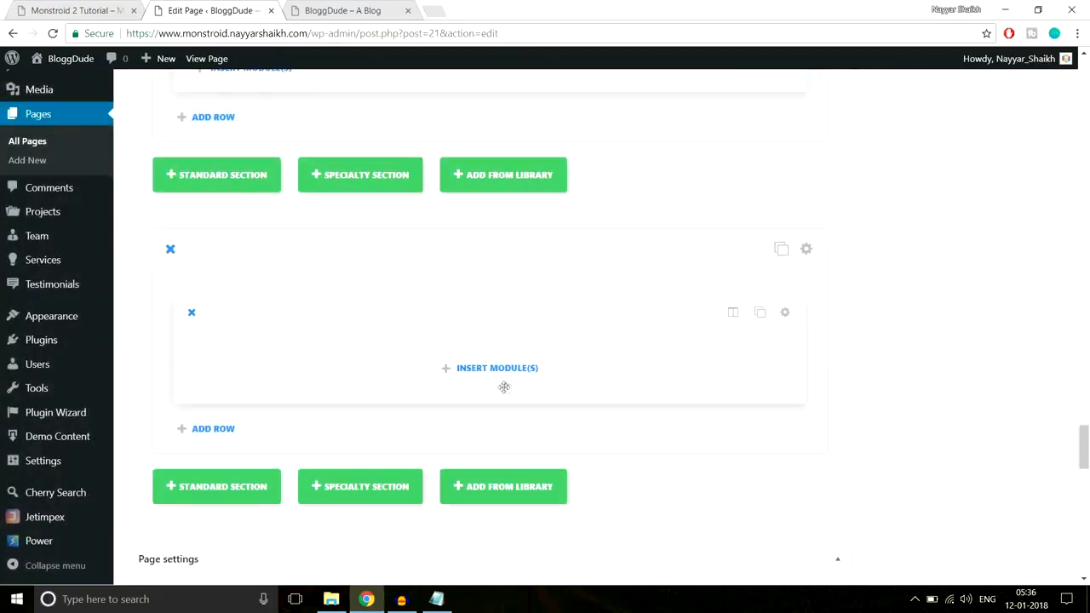
Insert a Text module in the new section's row and set its text orientation to match the demo heading
click(503, 370)
scroll(658, 368, down, 5)
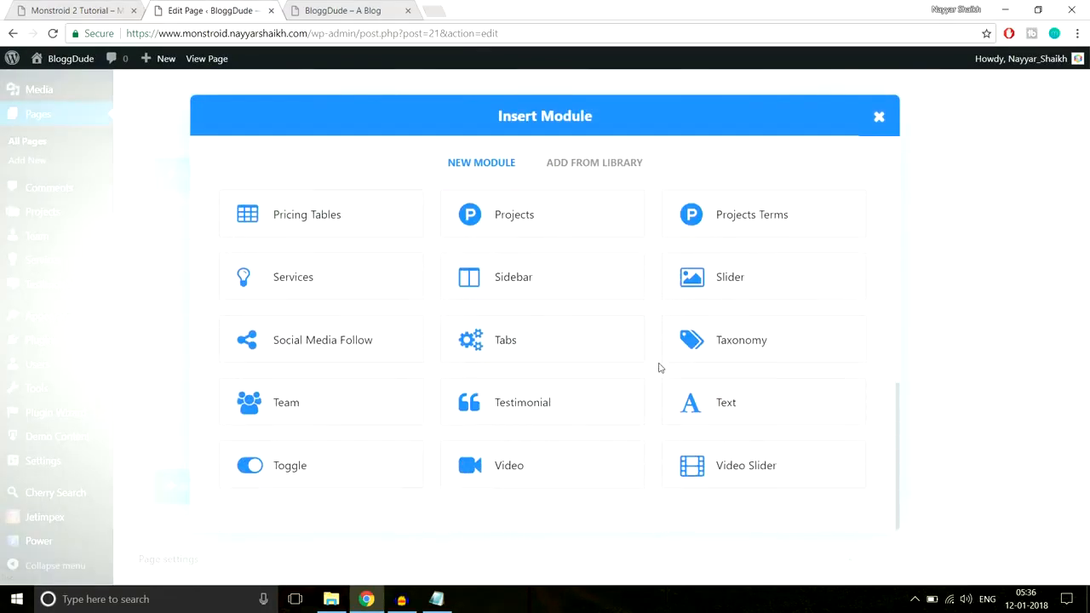
click(704, 399)
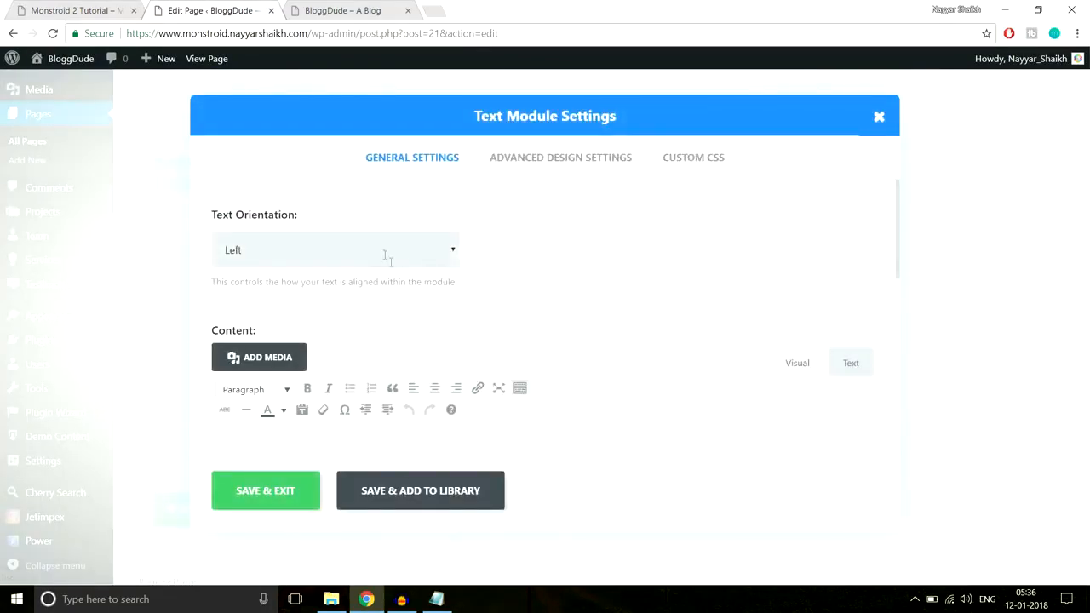
click(385, 256)
click(329, 297)
scroll(501, 339, down, 2)
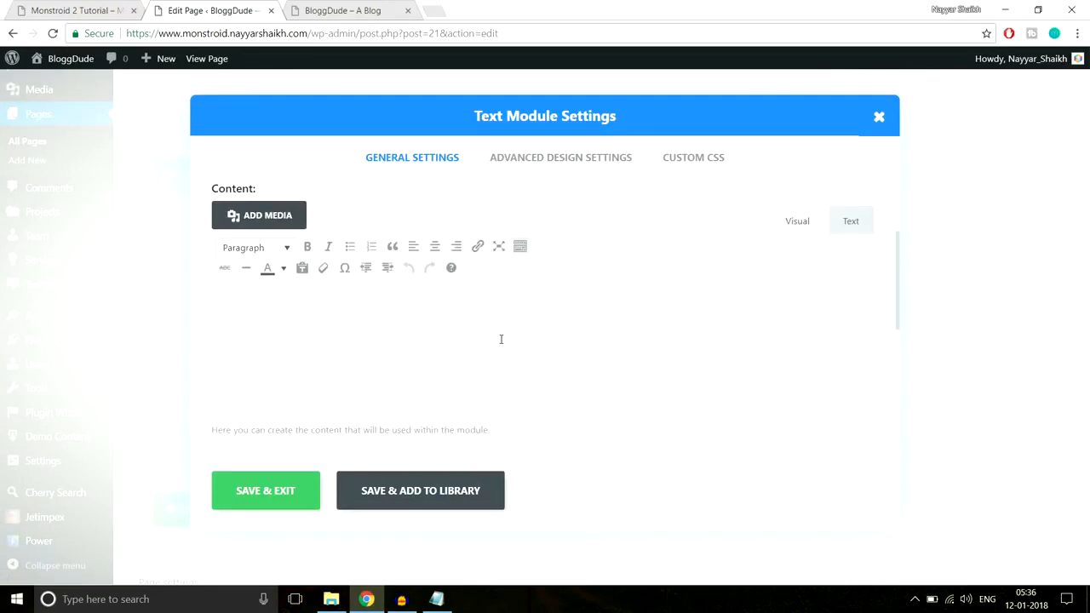
Fill the Text module's content with the "Our Partners" heading copied from the demo page, replacing the wrongly pasted colour code
text(#f8f8f8)
drag(278, 310, 175, 305)
click(73, 10)
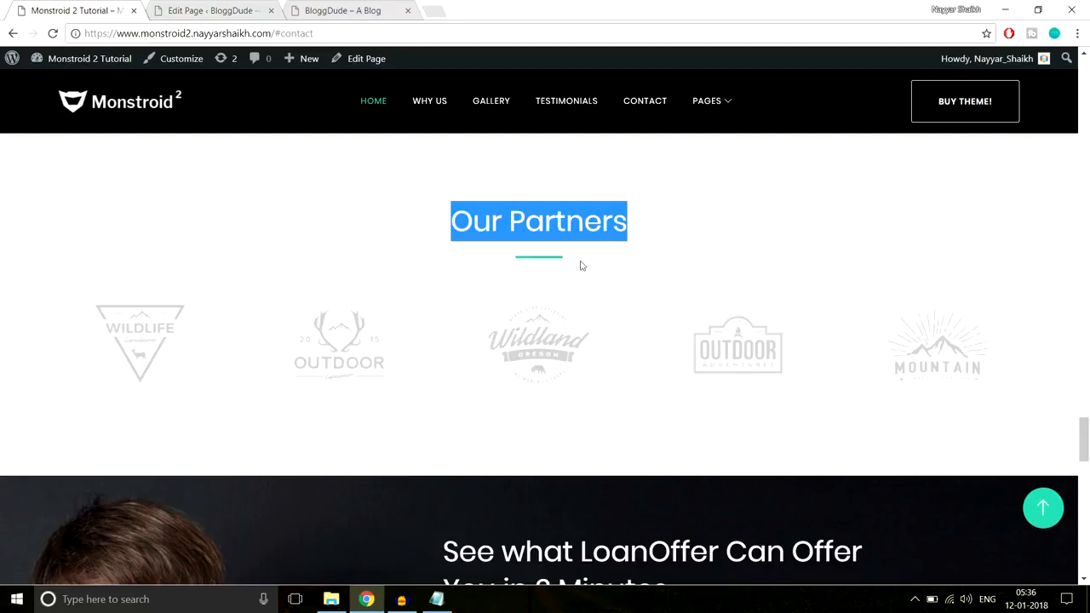
click(230, 10)
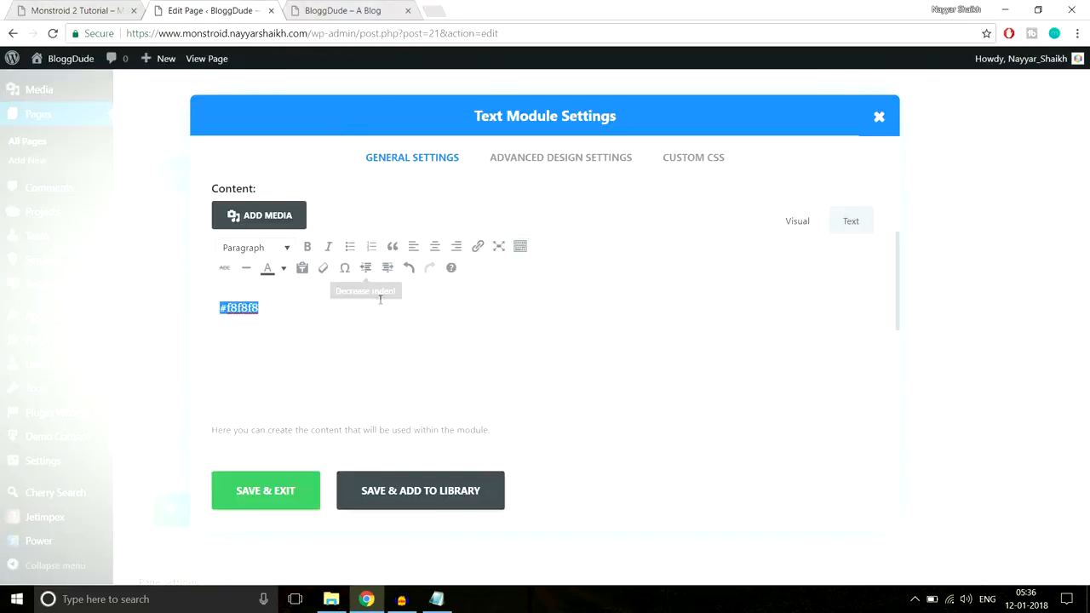
key(ctrl+v)
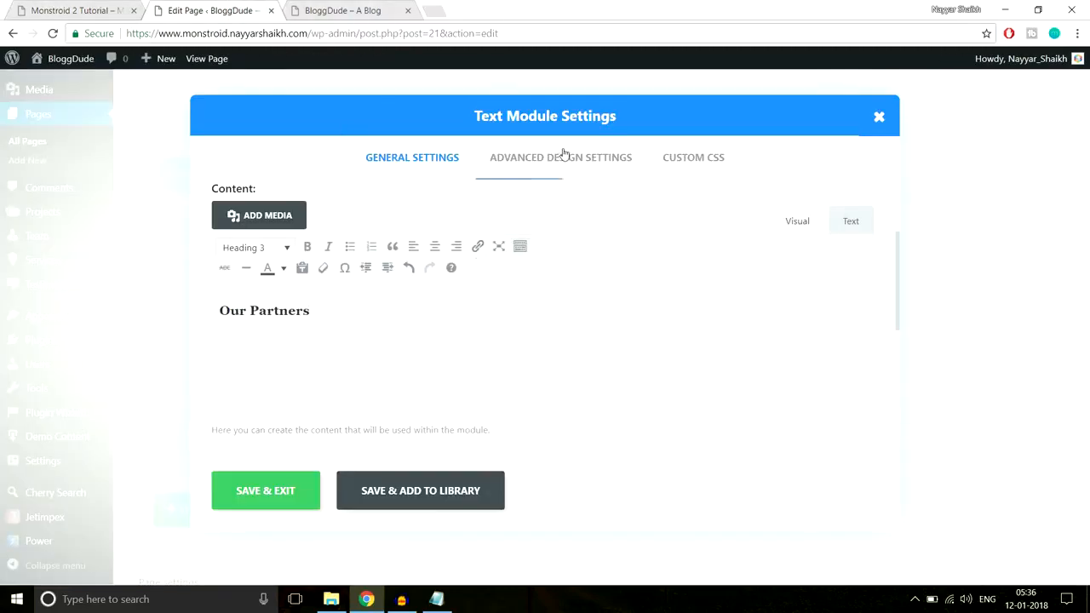
Copy the "Line After Center" CSS from the Notepad file into the Text module's custom CSS and save the module
click(81, 8)
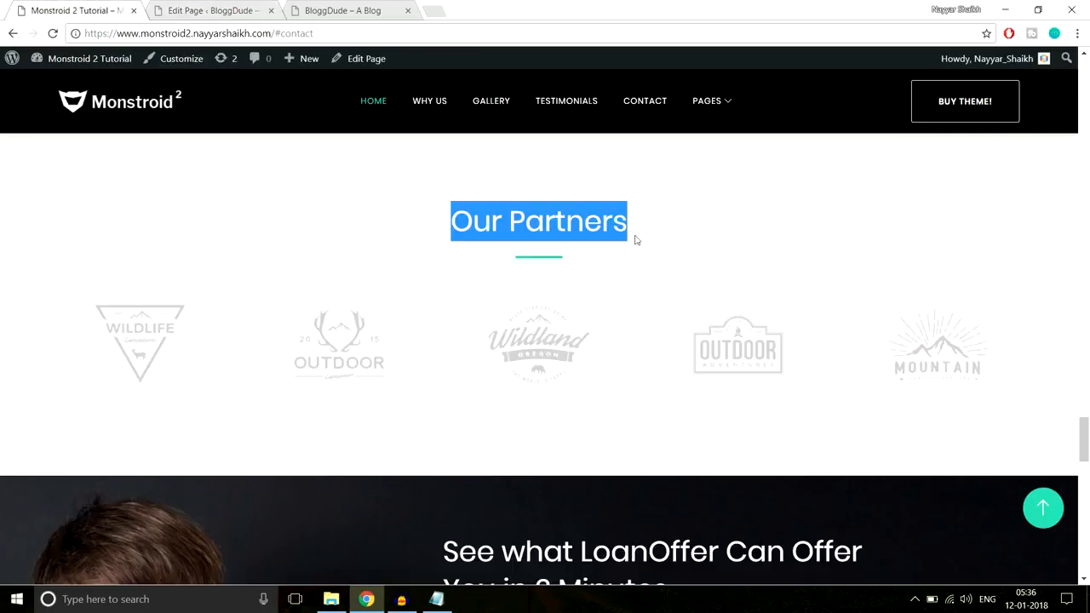
click(526, 265)
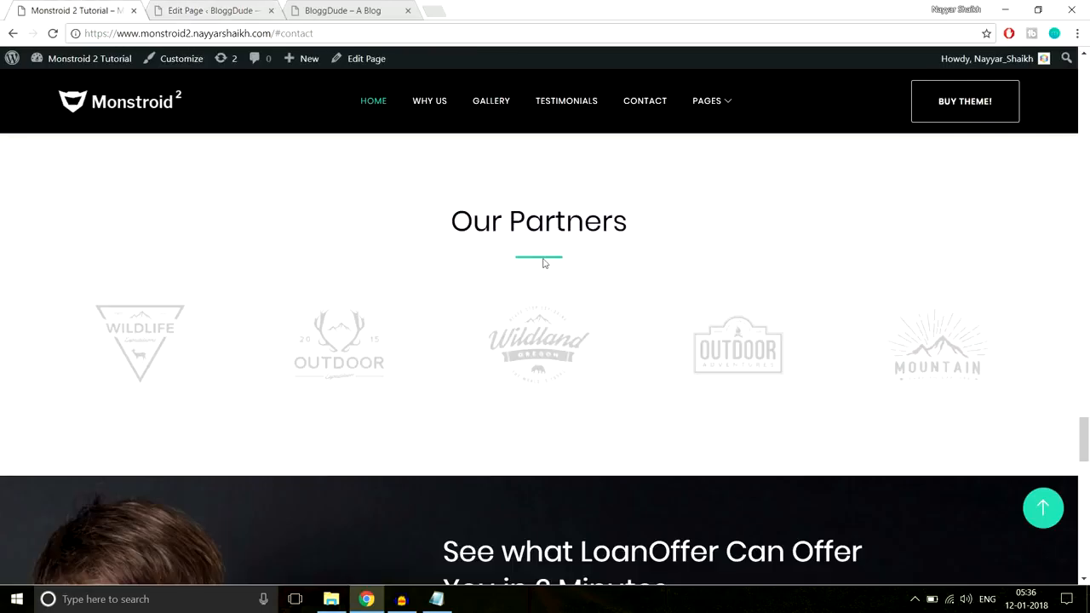
click(436, 599)
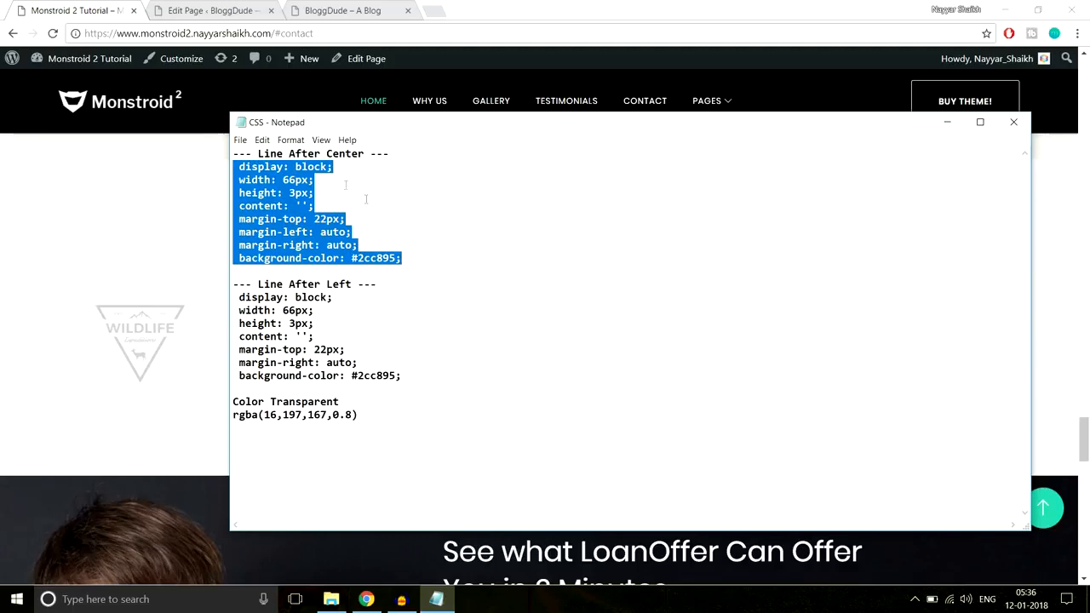
click(191, 219)
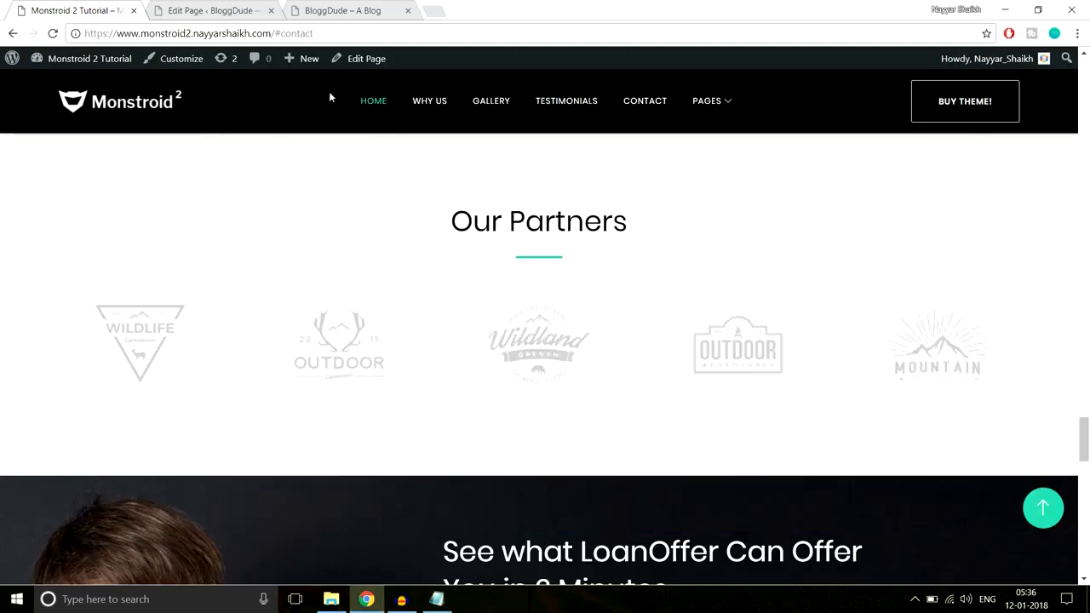
click(249, 7)
click(706, 162)
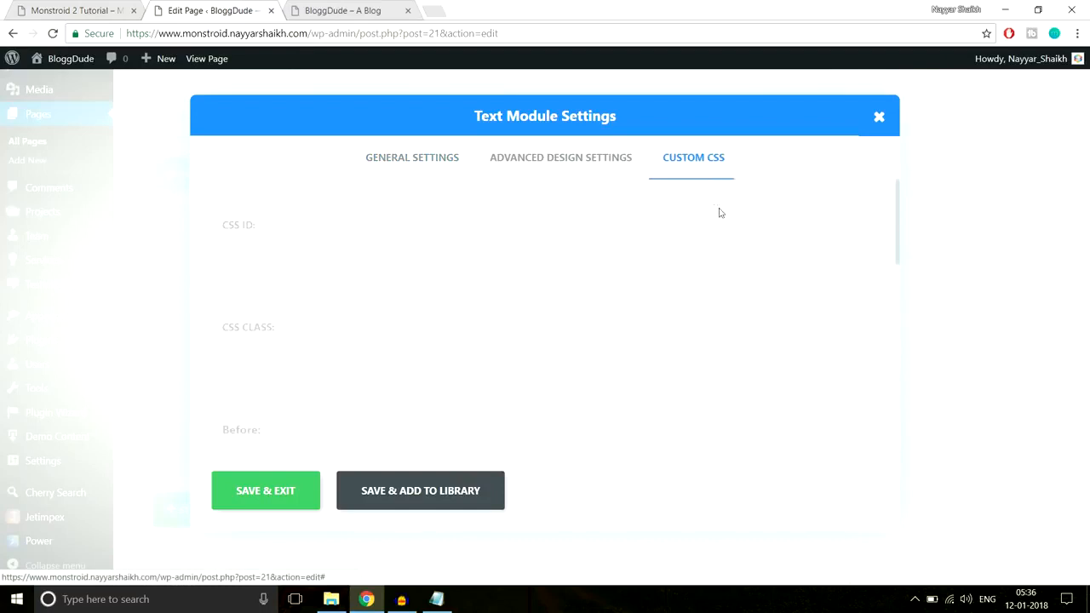
scroll(775, 325, down, 5)
click(372, 307)
key(ctrl+v)
click(301, 482)
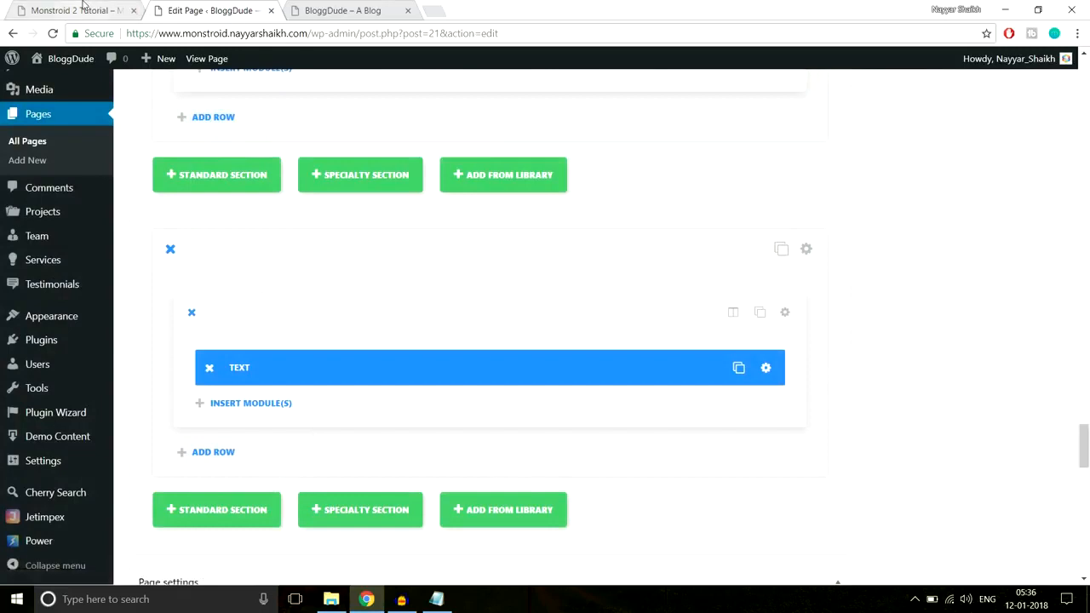
Check the spacing above the demo's partner logos, then insert a Divider module below the heading with a 60px top margin
click(109, 8)
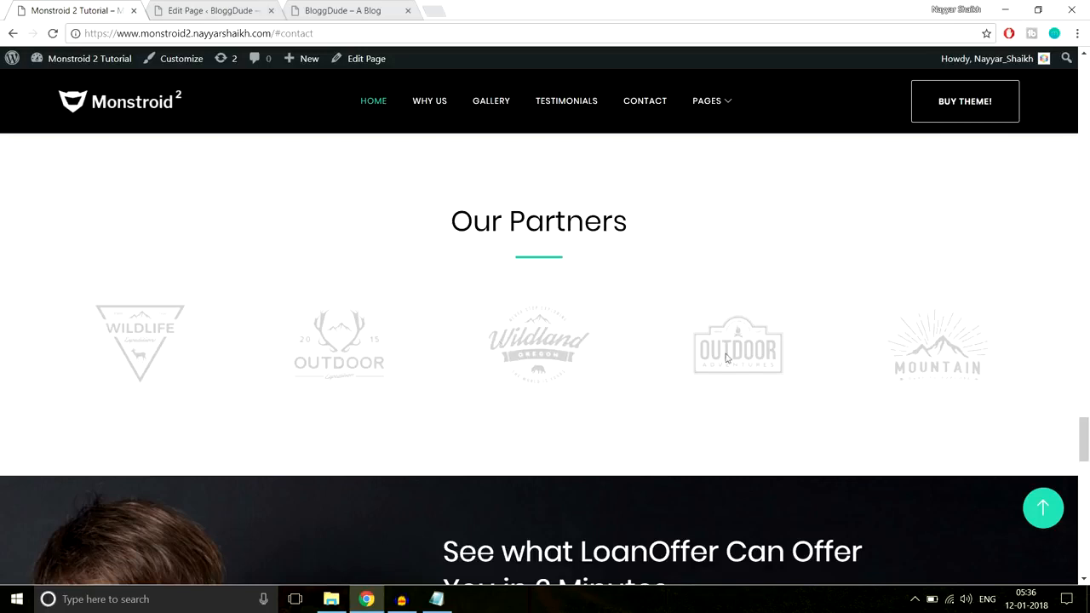
click(204, 10)
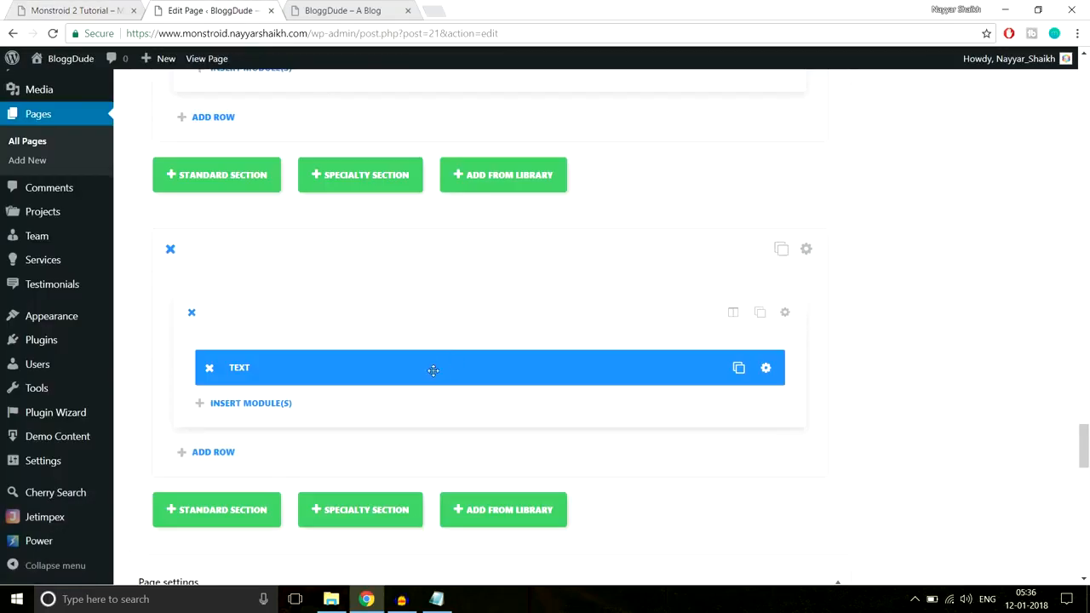
scroll(264, 361, down, 1)
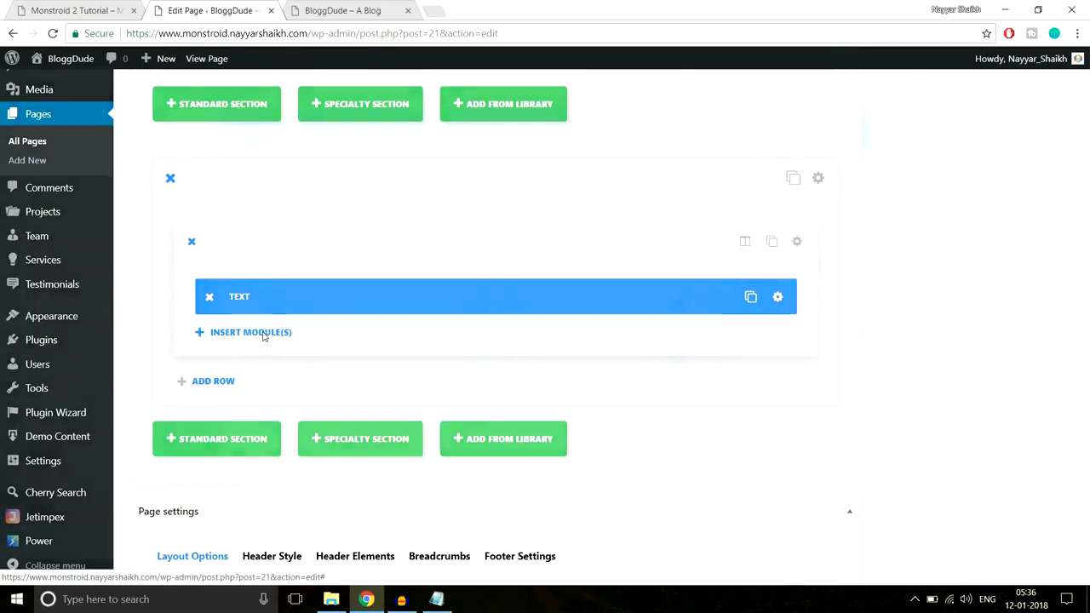
click(260, 334)
click(554, 494)
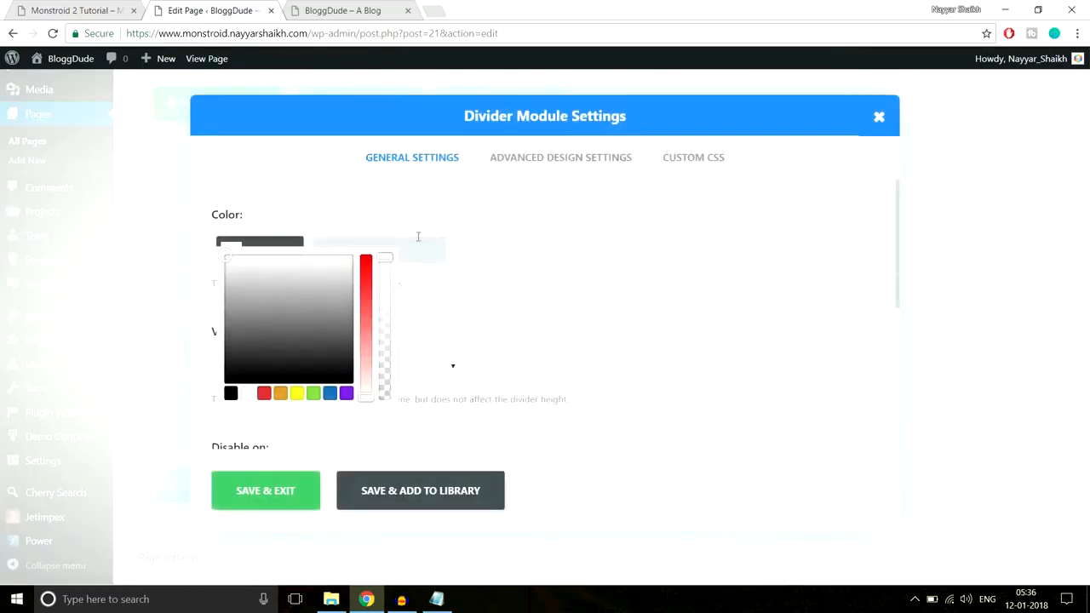
click(554, 159)
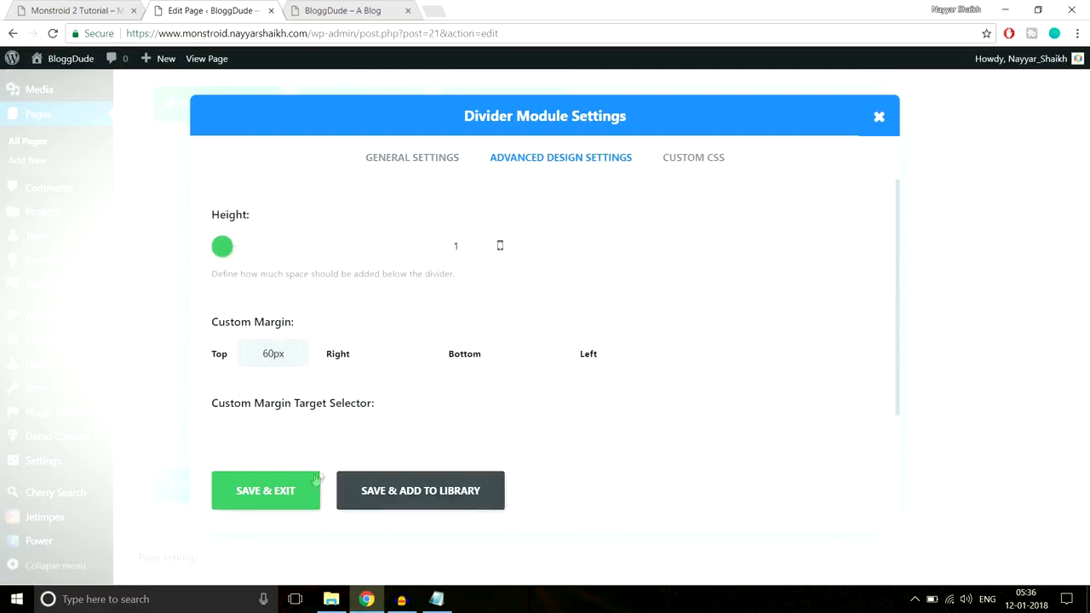
click(260, 490)
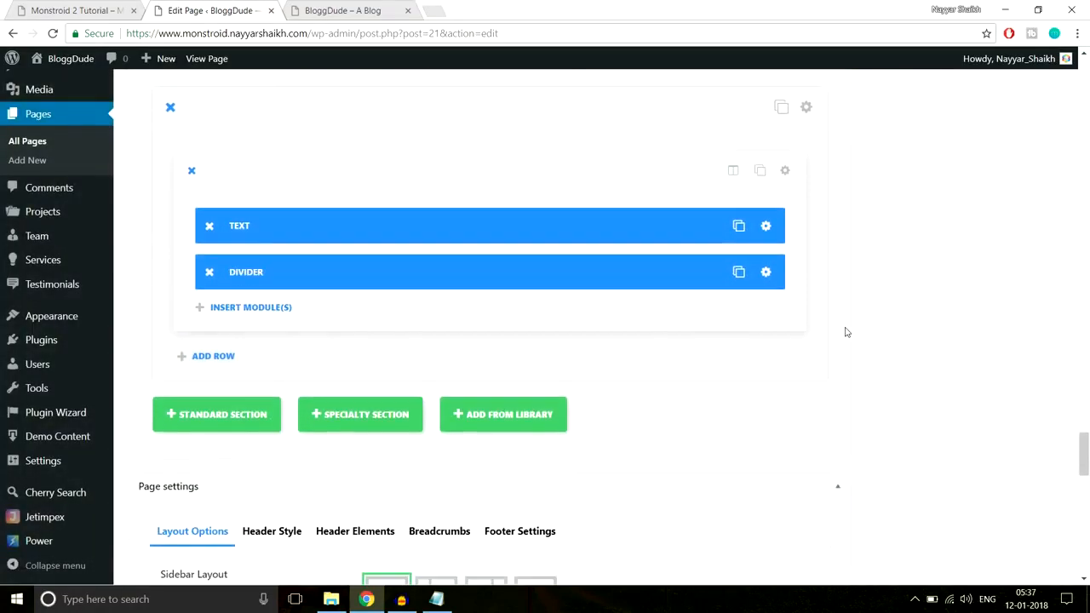
Insert a Brands Showcase module below the divider and compare it with the demo's row of partner logos
click(256, 310)
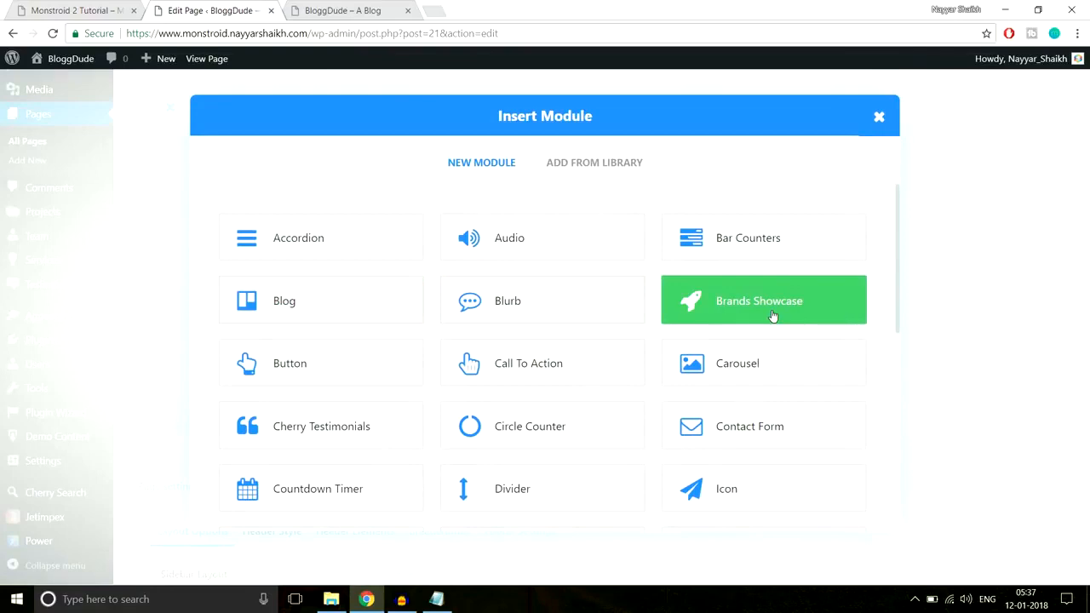
click(773, 316)
click(81, 10)
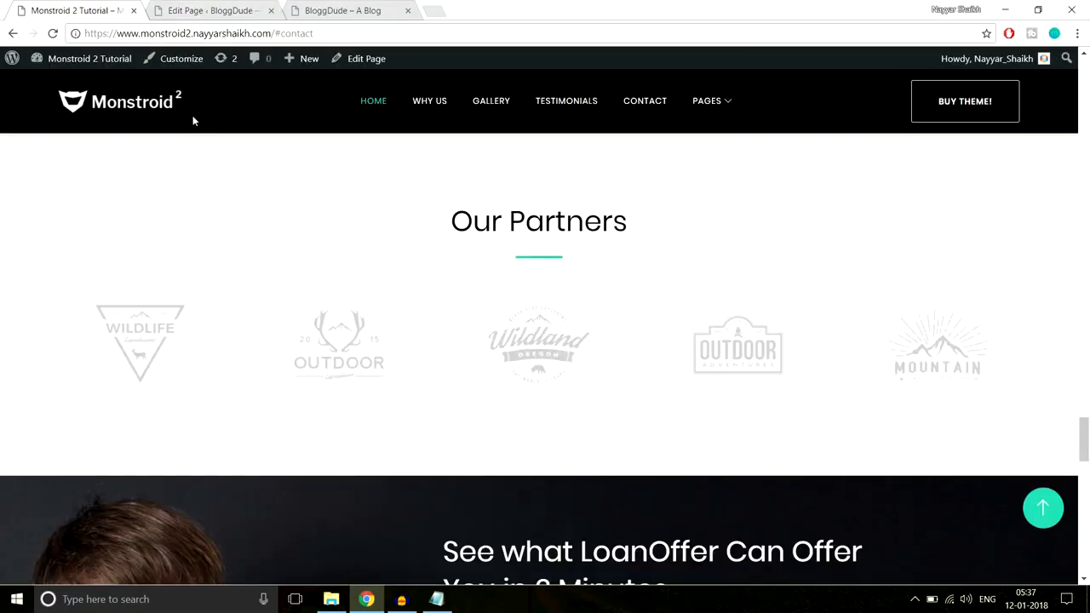
click(205, 11)
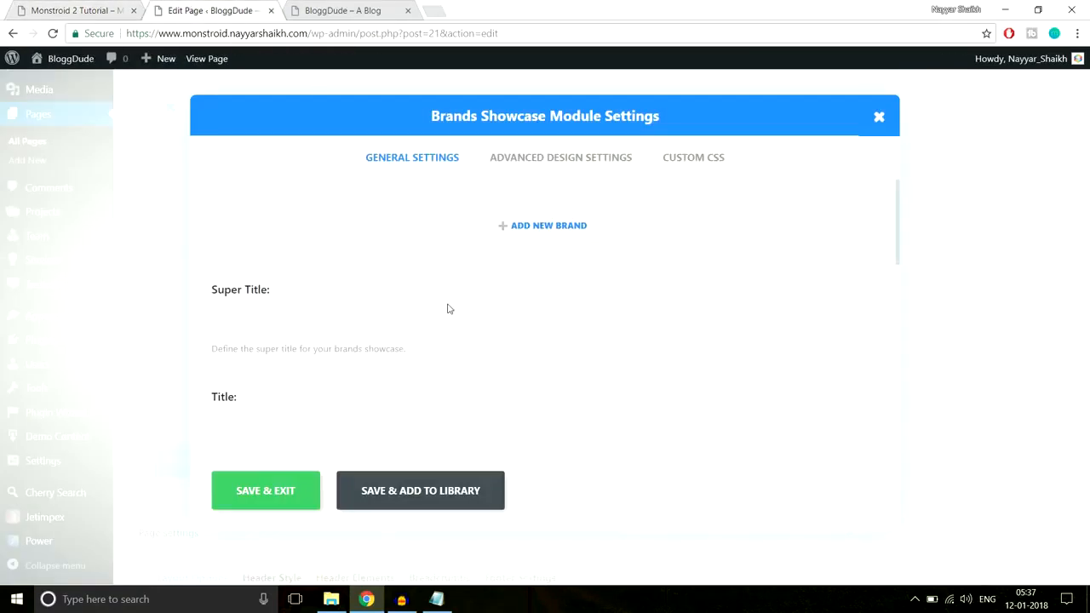
Add a brand to the showcase with the uploaded Carousel-2 image from the Home Page folder as its logo, and save it
click(513, 228)
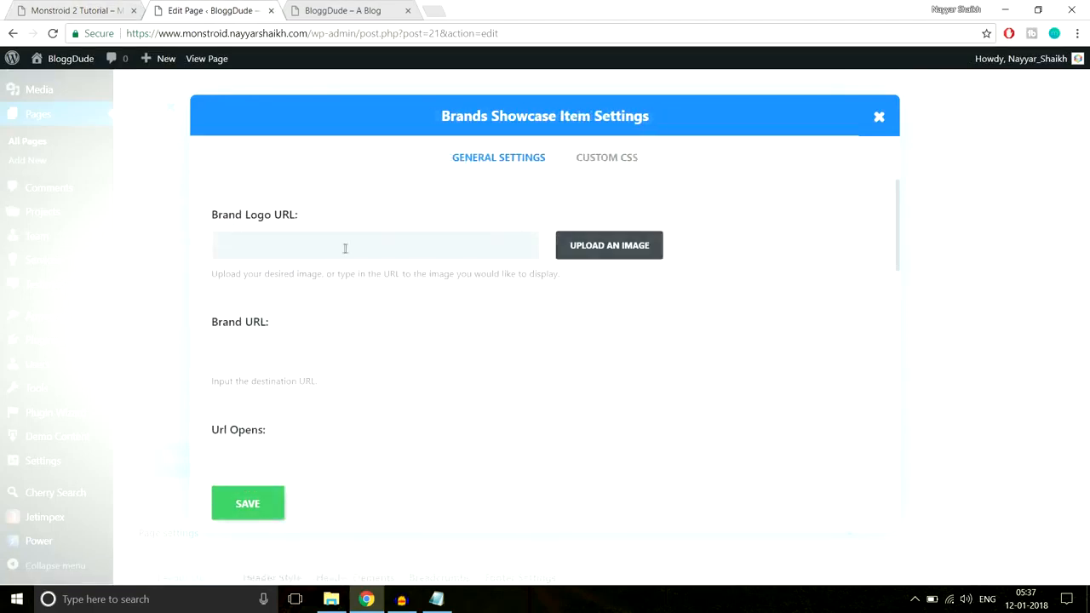
click(587, 250)
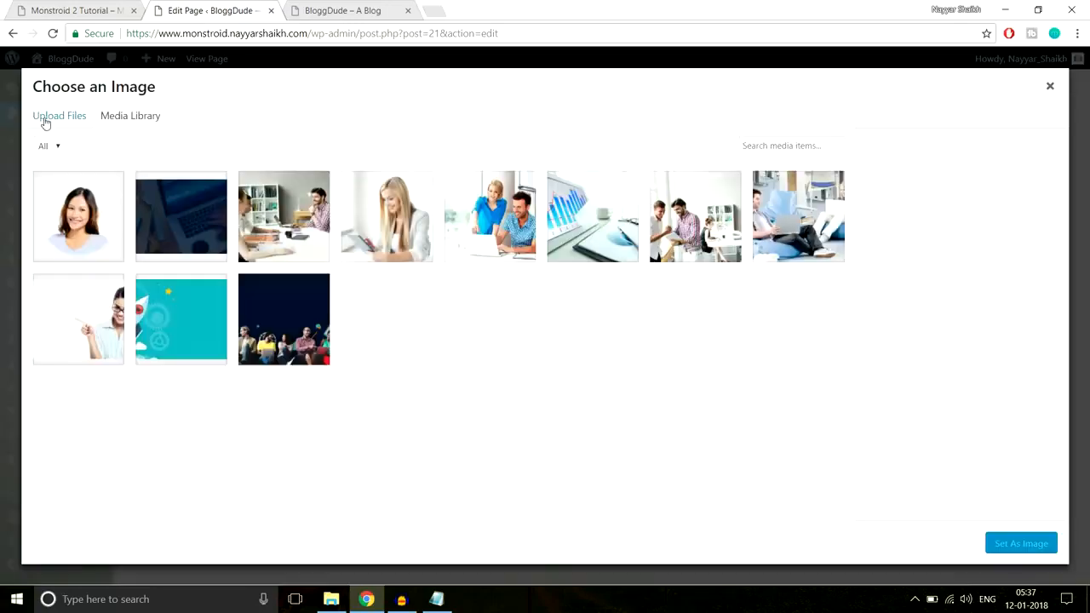
click(45, 117)
click(588, 325)
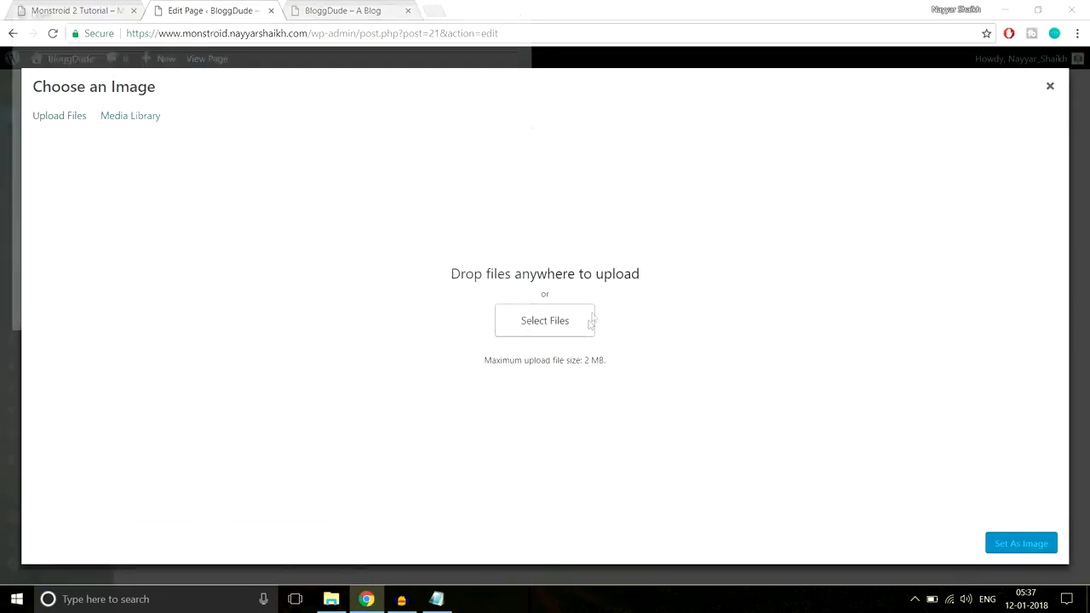
click(246, 124)
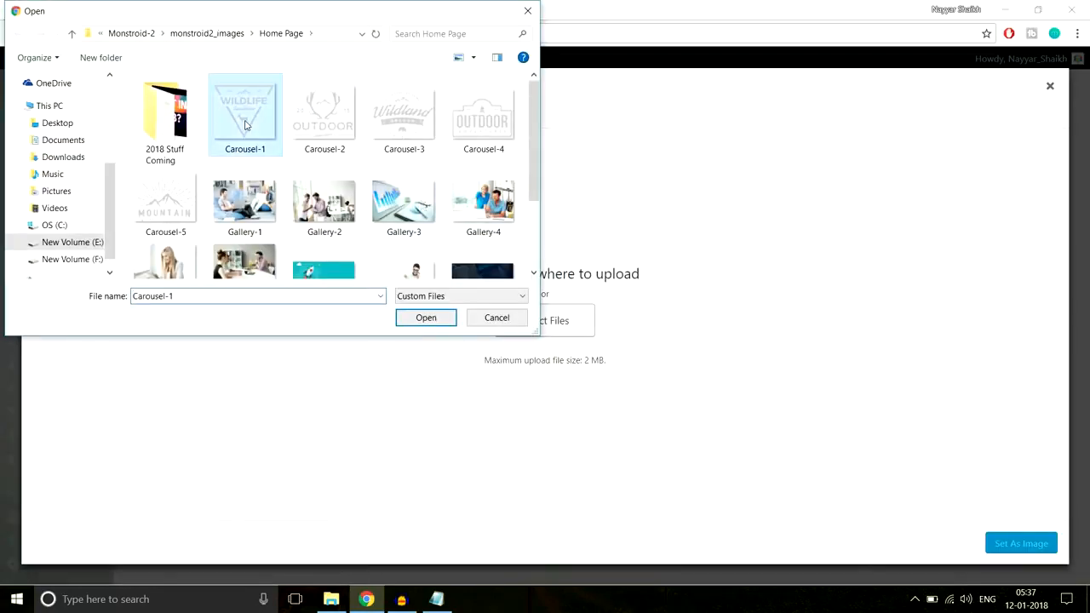
click(328, 124)
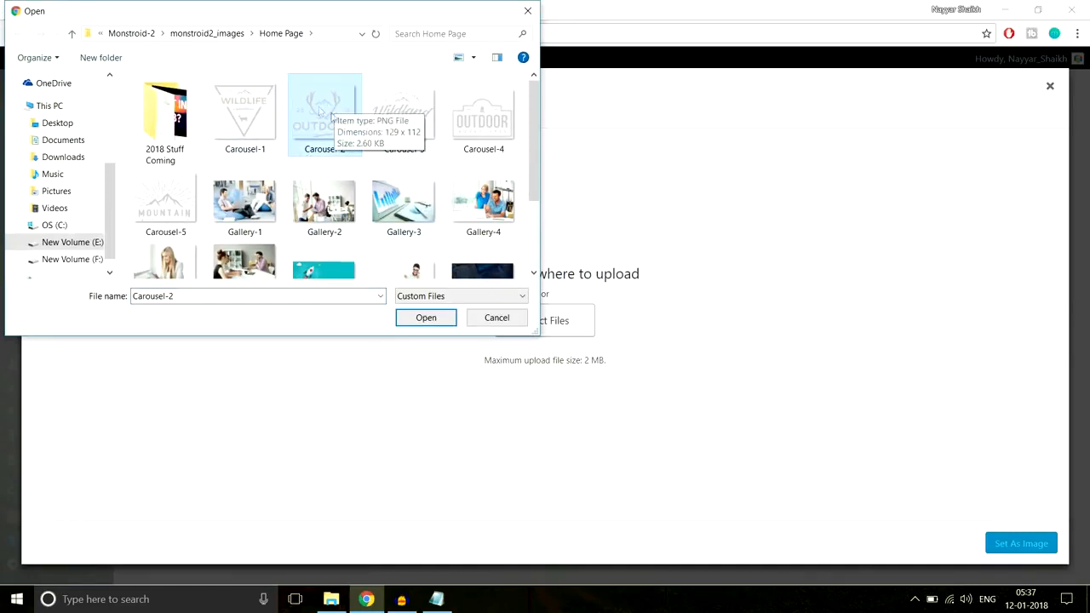
click(423, 321)
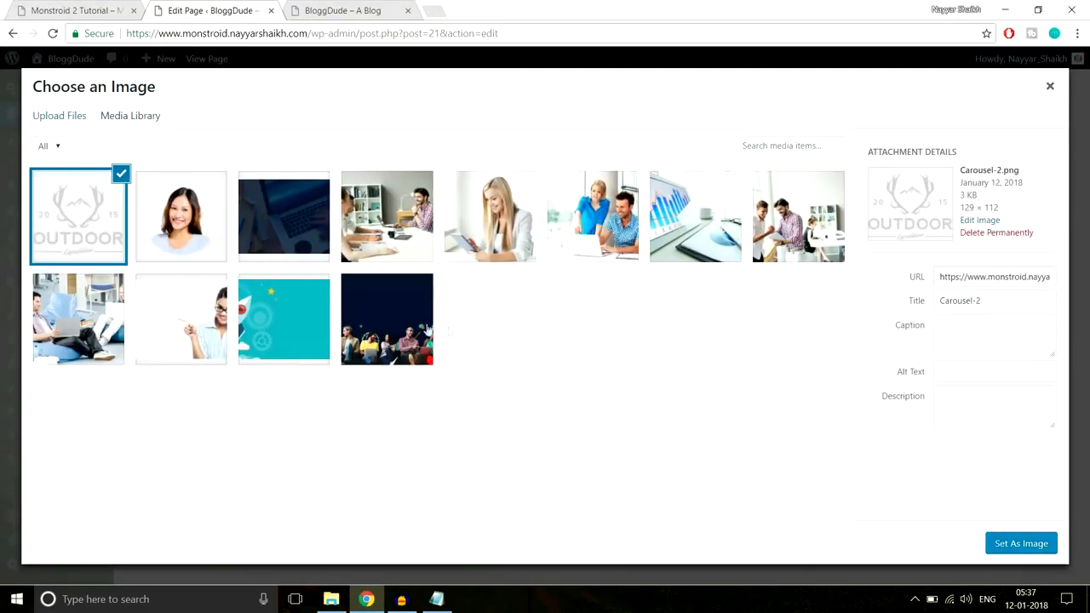
click(998, 543)
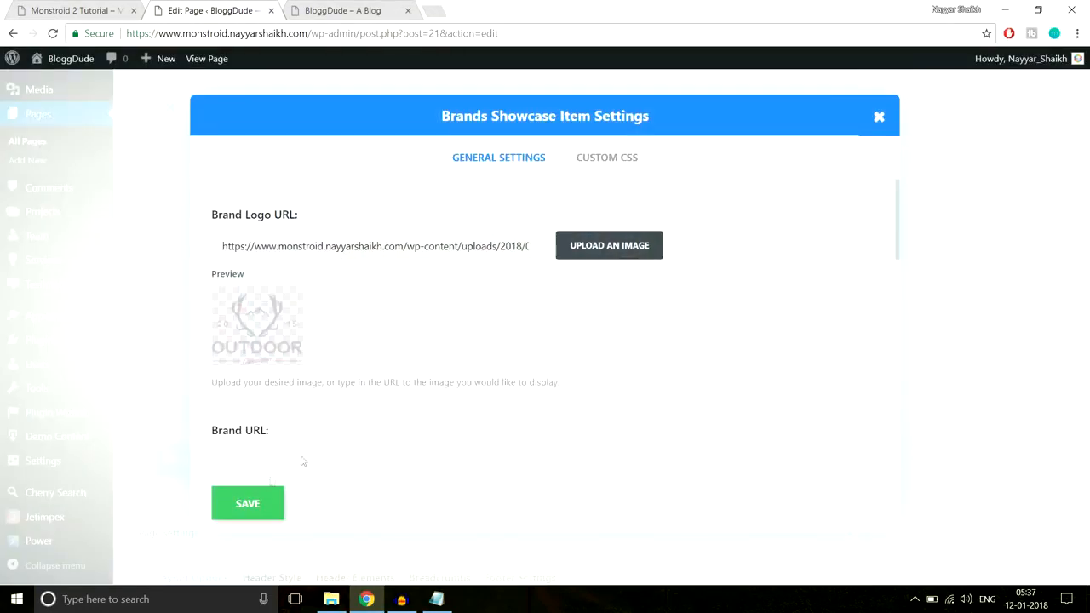
scroll(402, 411, down, 5)
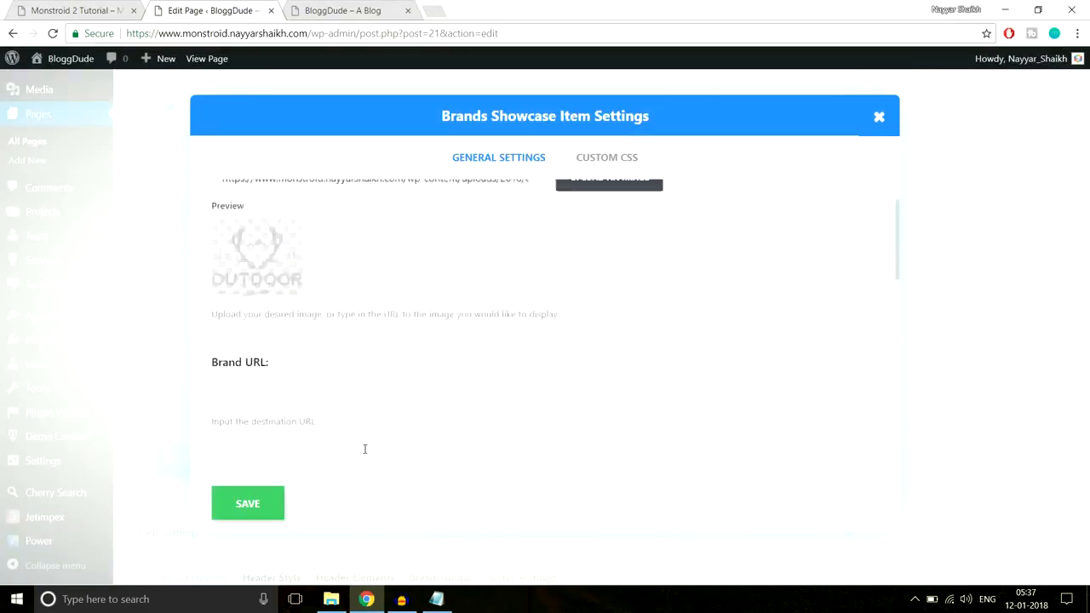
click(264, 512)
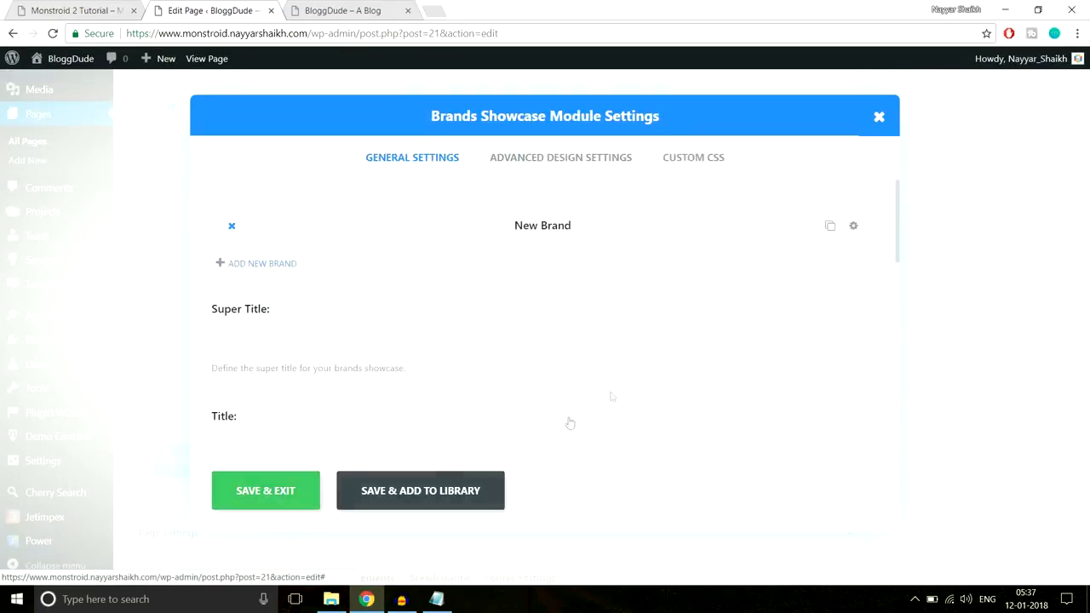
Duplicate the brand item until the showcase holds five brands
click(830, 227)
click(830, 227)
click(830, 227)
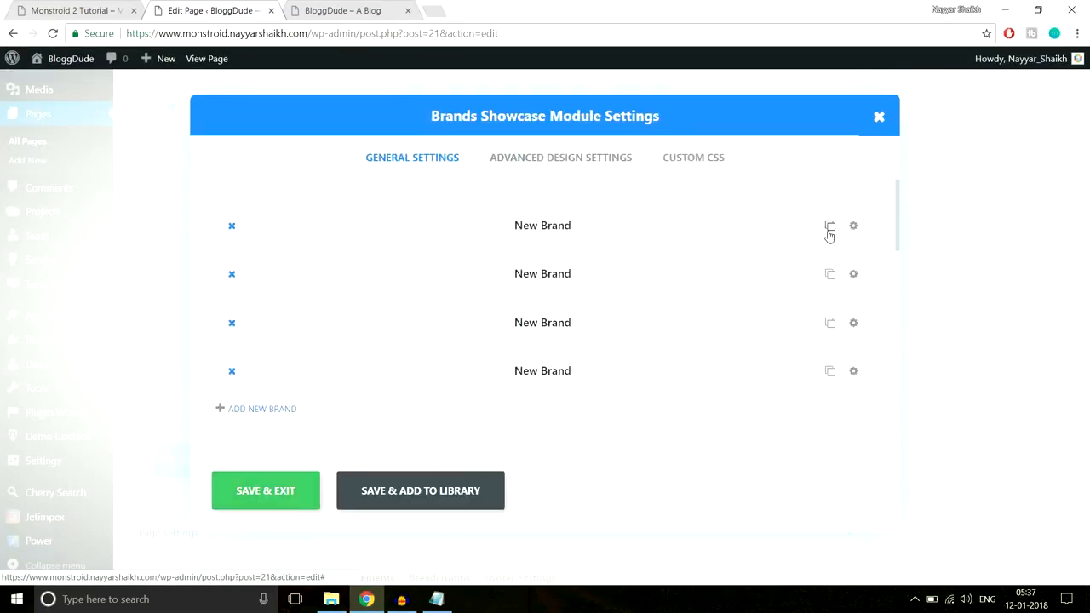
click(830, 227)
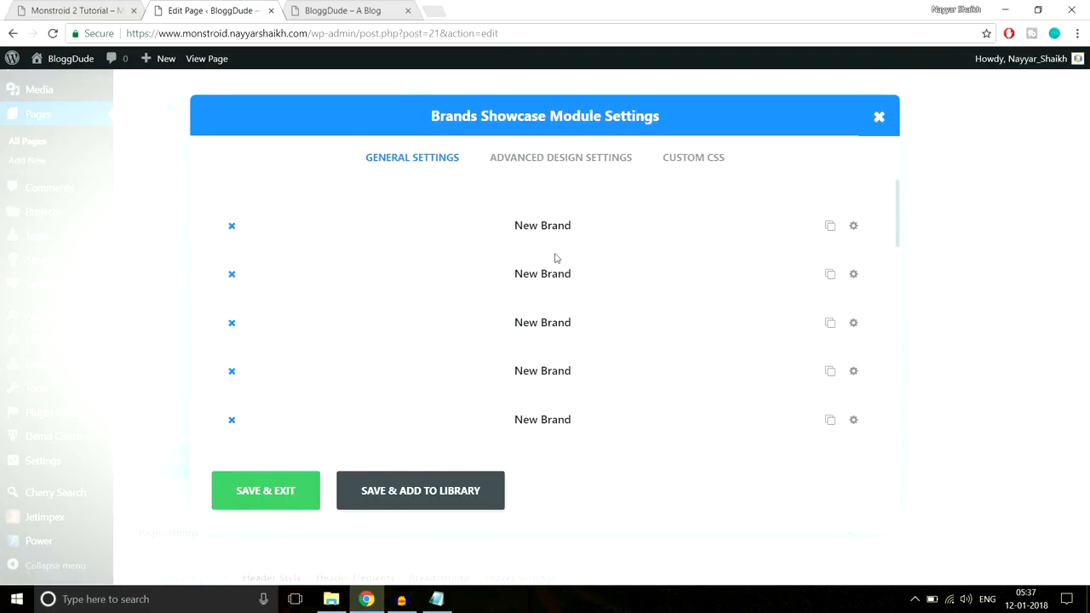
Set the Brands Showcase module to 5 columns and save it
click(517, 171)
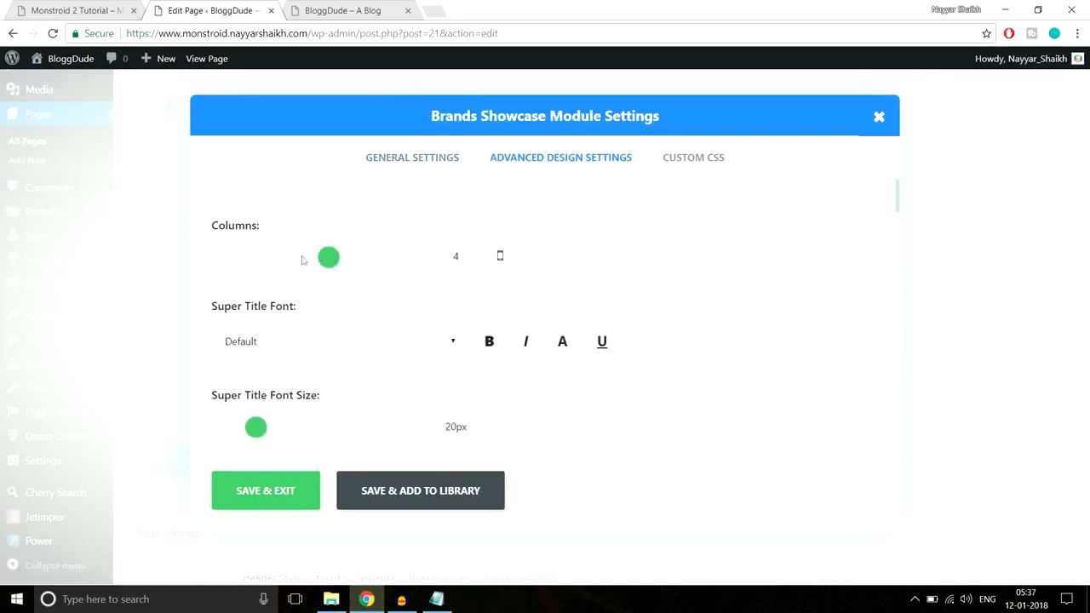
click(348, 263)
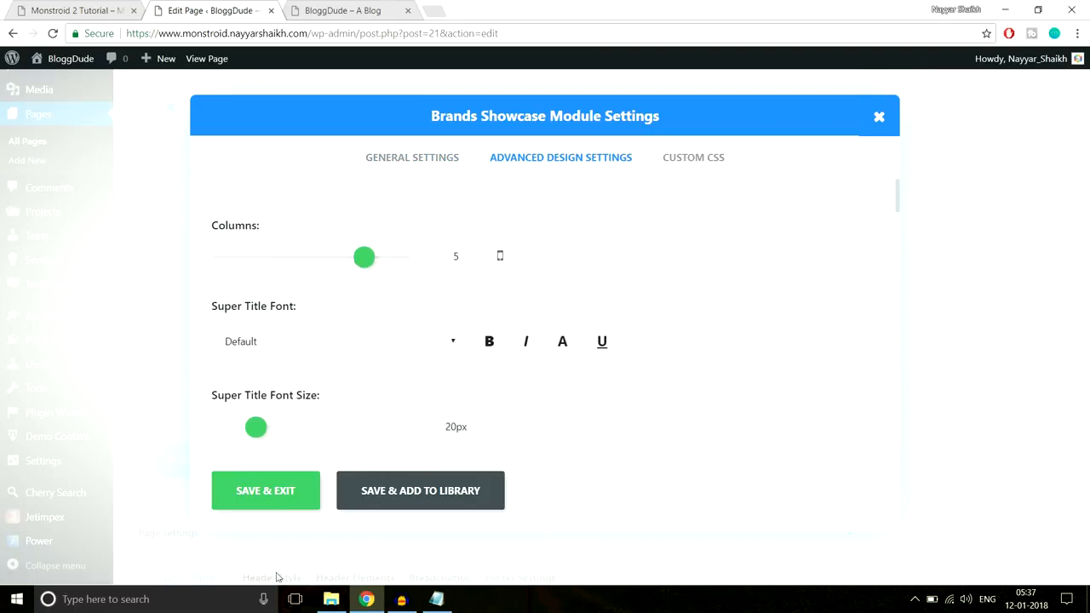
click(256, 498)
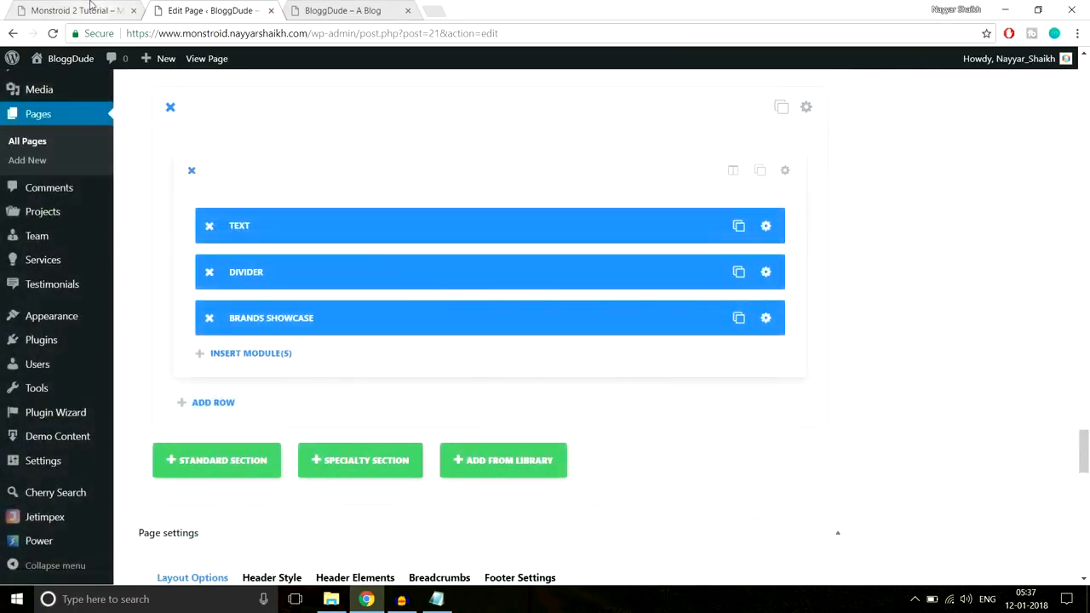
Set the partners section's custom padding to 70px at top and bottom and save the section settings
click(75, 10)
click(214, 11)
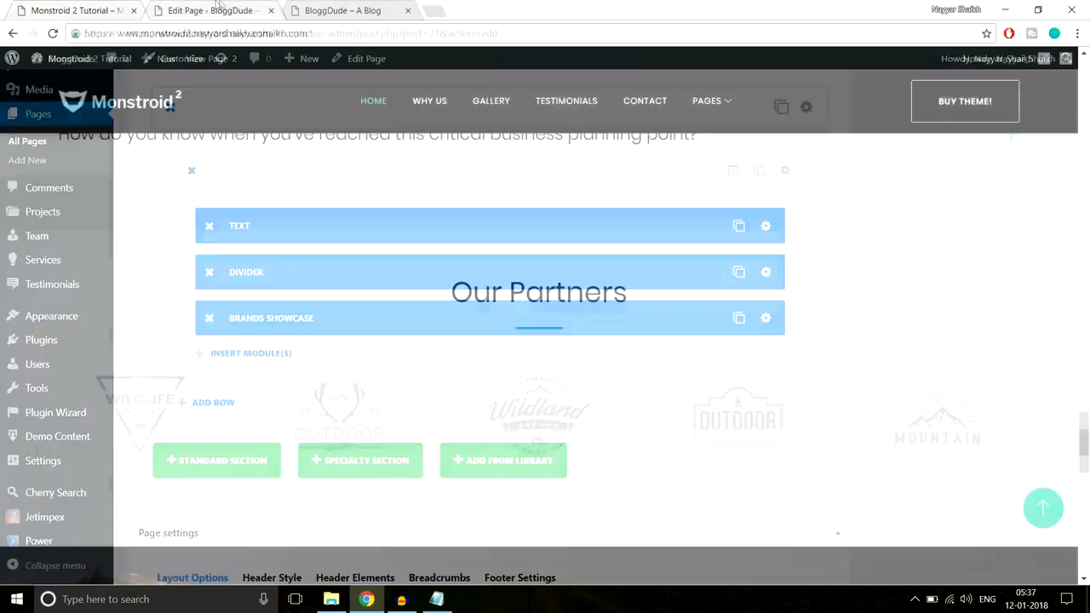
click(816, 108)
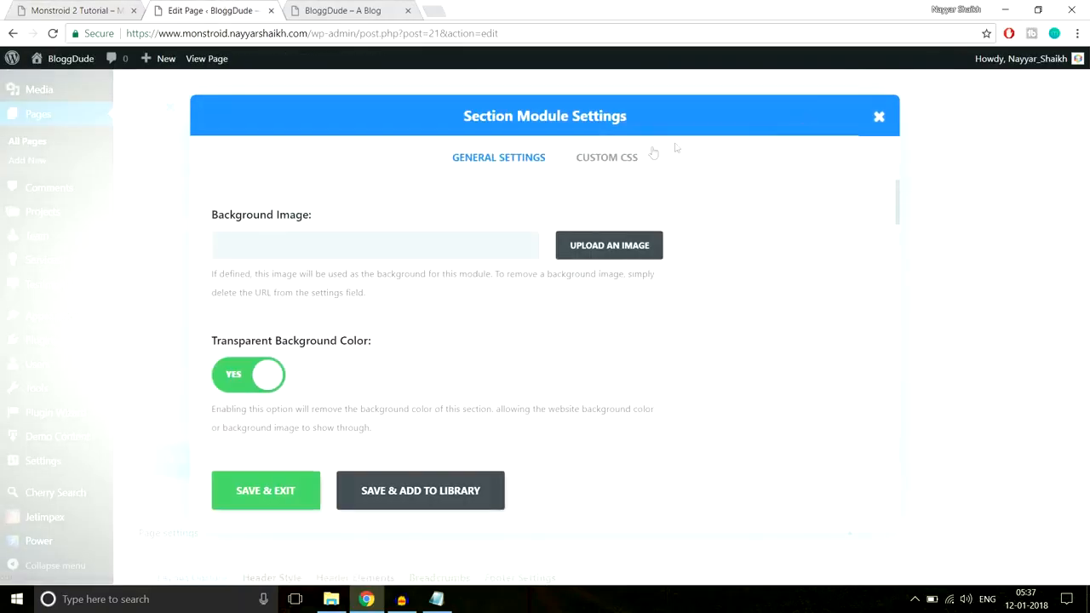
scroll(750, 306, down, 12)
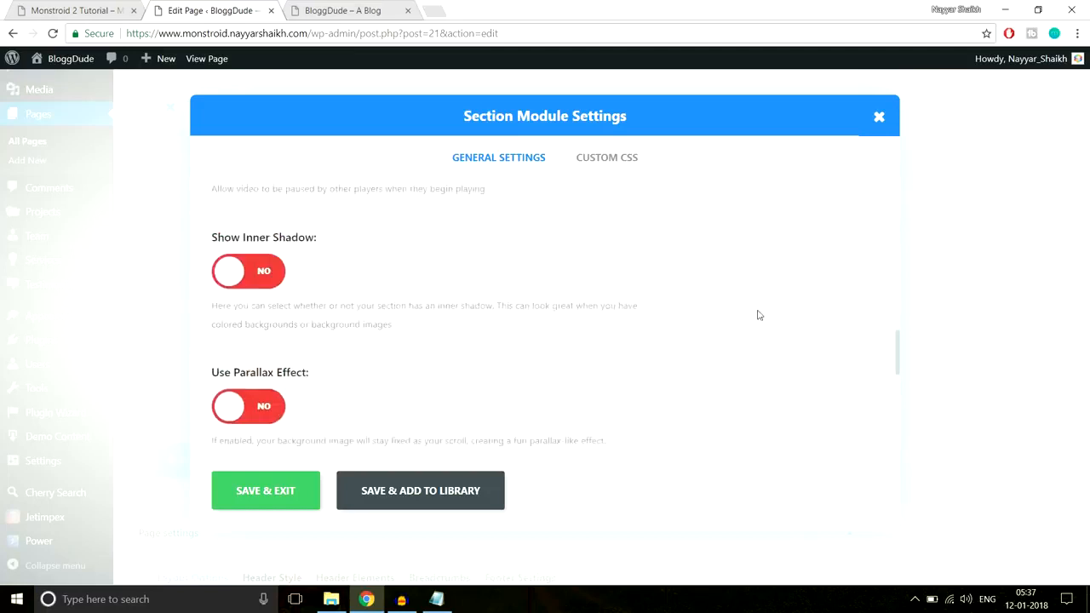
scroll(759, 315, down, 2)
scroll(271, 301, up, 3)
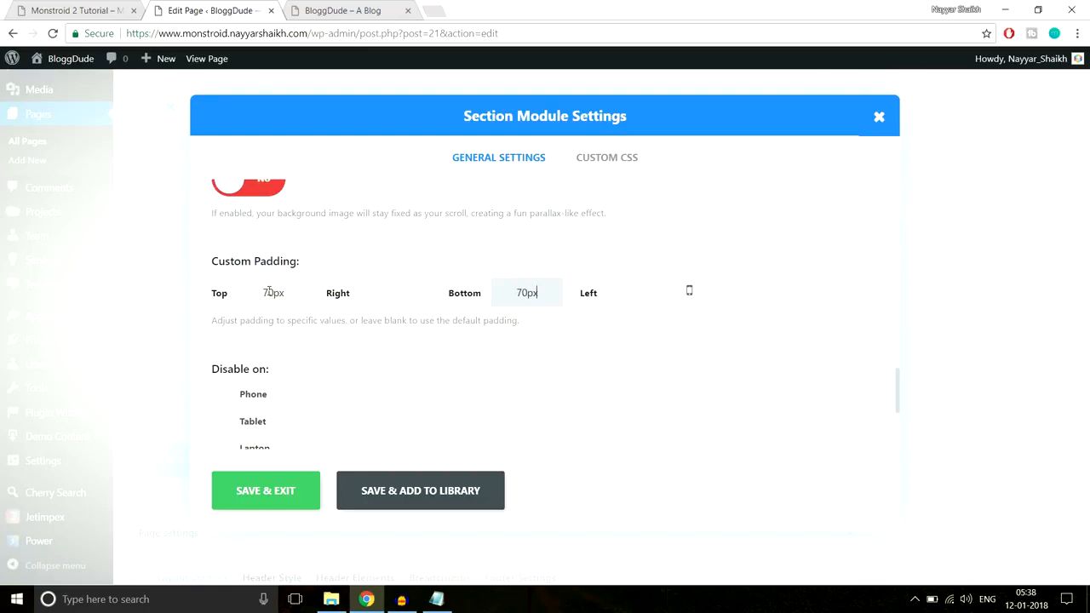
click(273, 498)
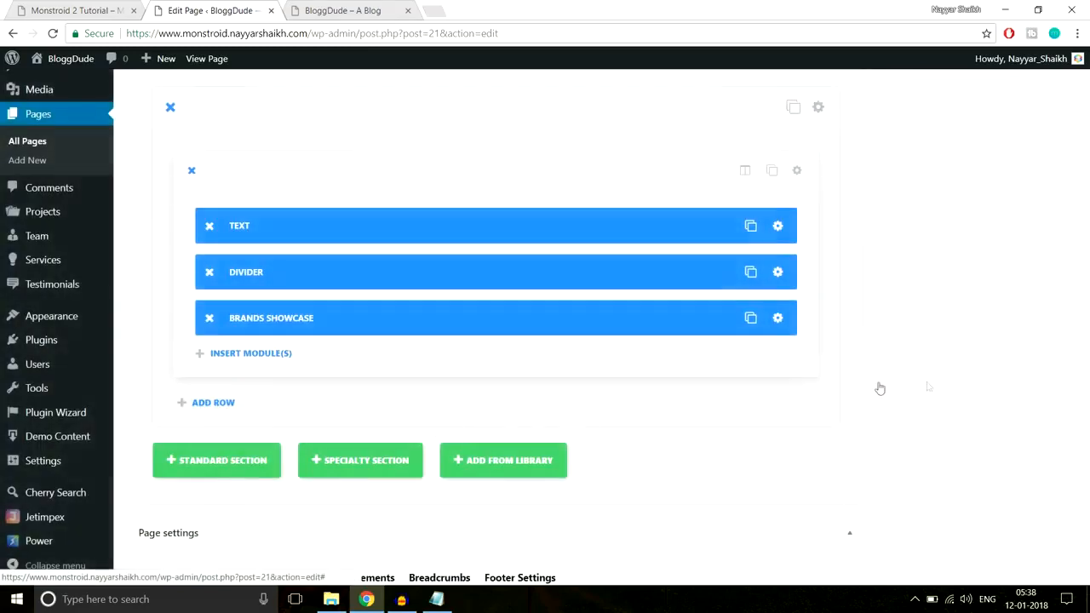
Update the page and reload the live BloggDude homepage to check the "Our Partners" section
drag(1086, 458, 1085, 94)
click(1025, 238)
click(343, 11)
click(347, 32)
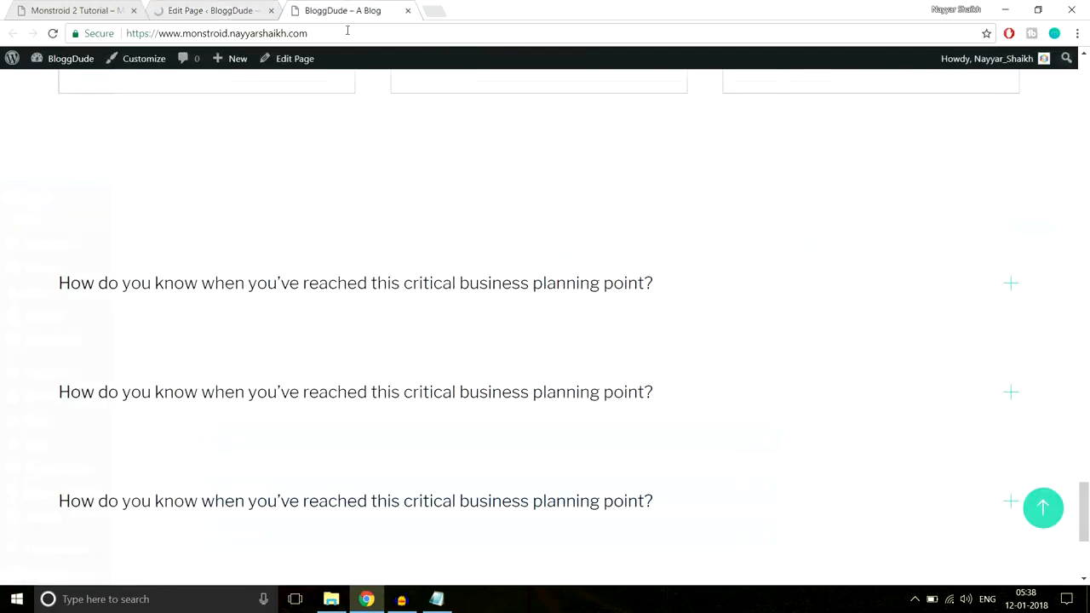
key(Return)
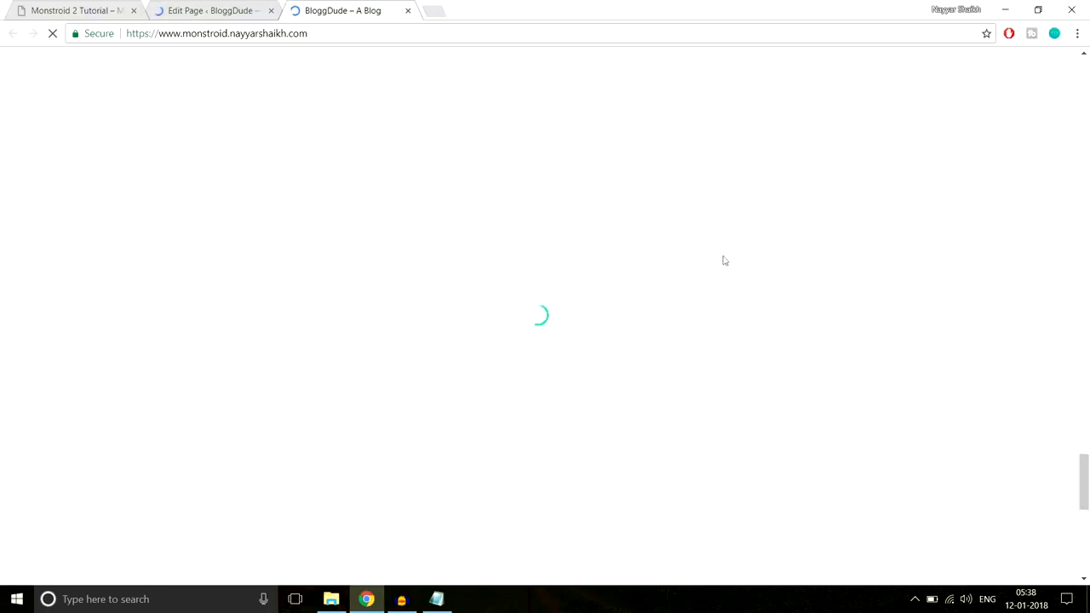
scroll(748, 268, down, 9)
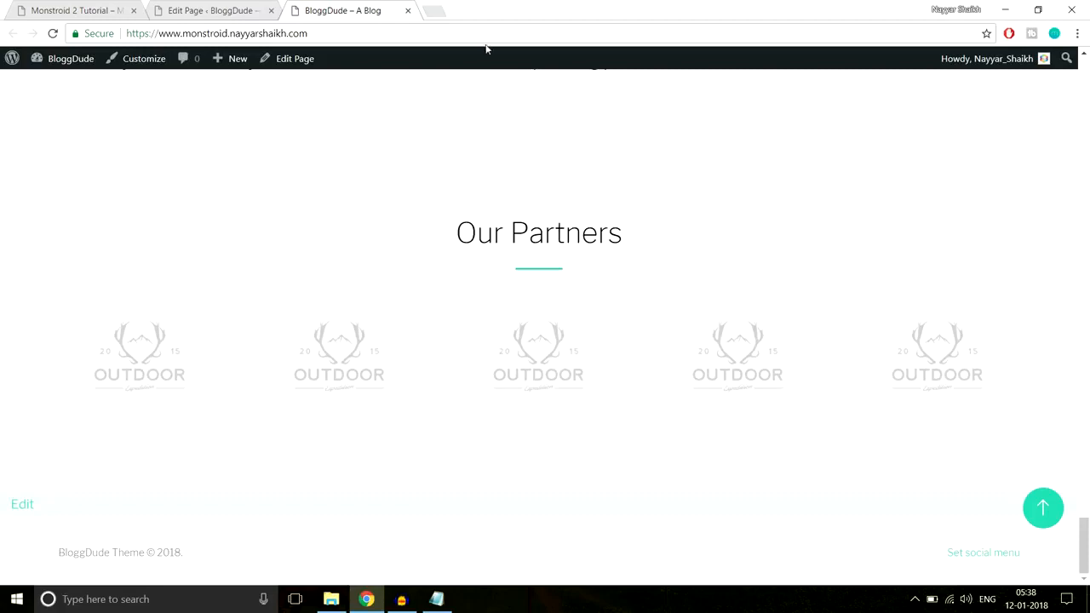
Examine the demo's contact form section and the "Still Have Some Questions Left?" banner that follow the partner logos
click(77, 10)
scroll(627, 242, down, 3)
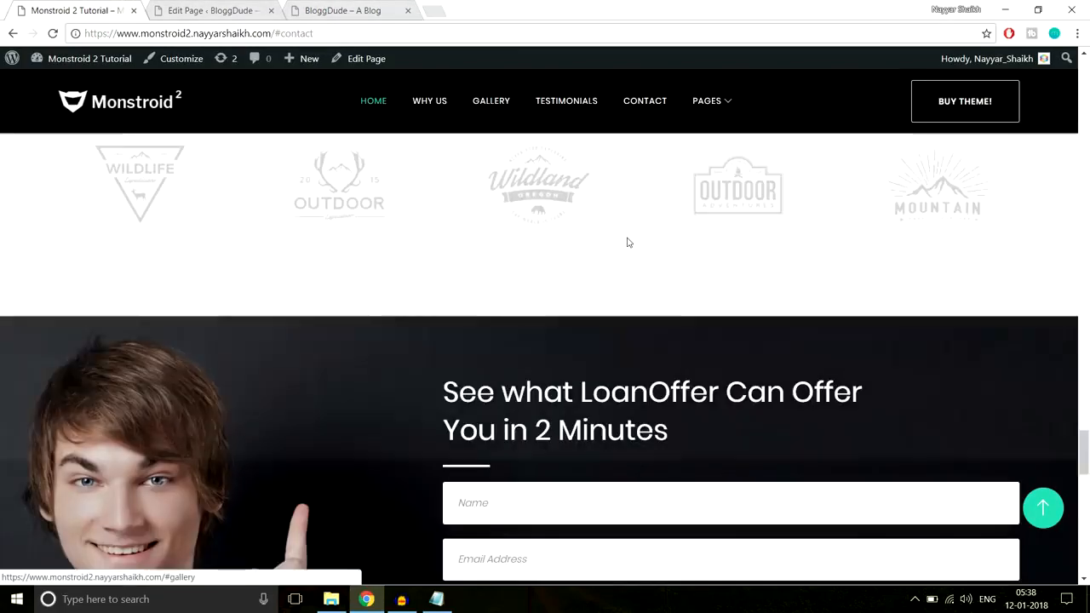
scroll(627, 243, down, 2)
scroll(631, 249, down, 1)
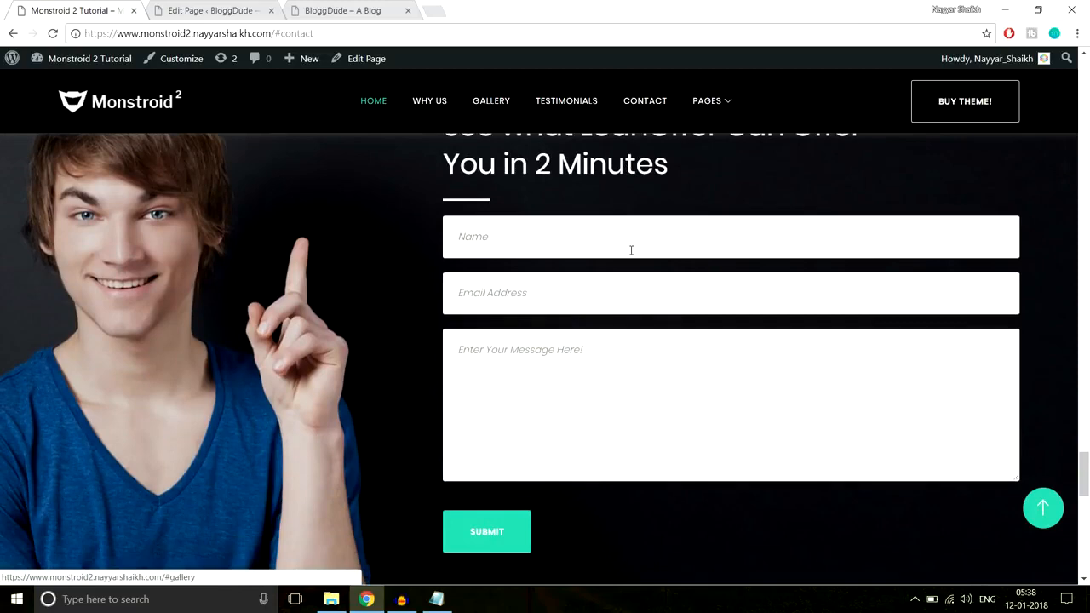
scroll(631, 249, up, 1)
scroll(841, 392, down, 1)
scroll(176, 390, up, 2)
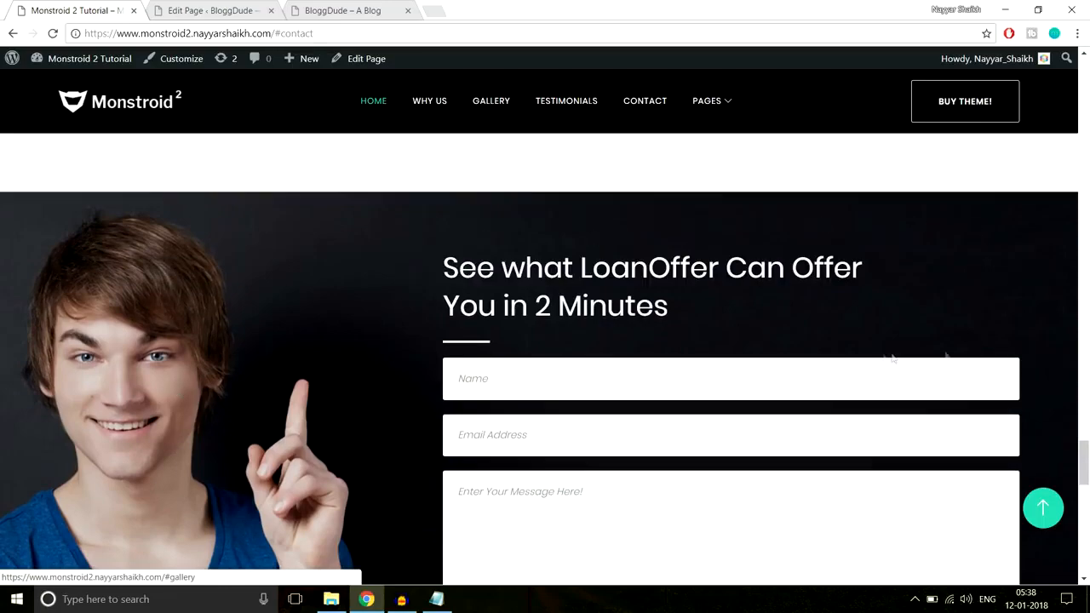
scroll(937, 356, down, 6)
scroll(882, 358, up, 2)
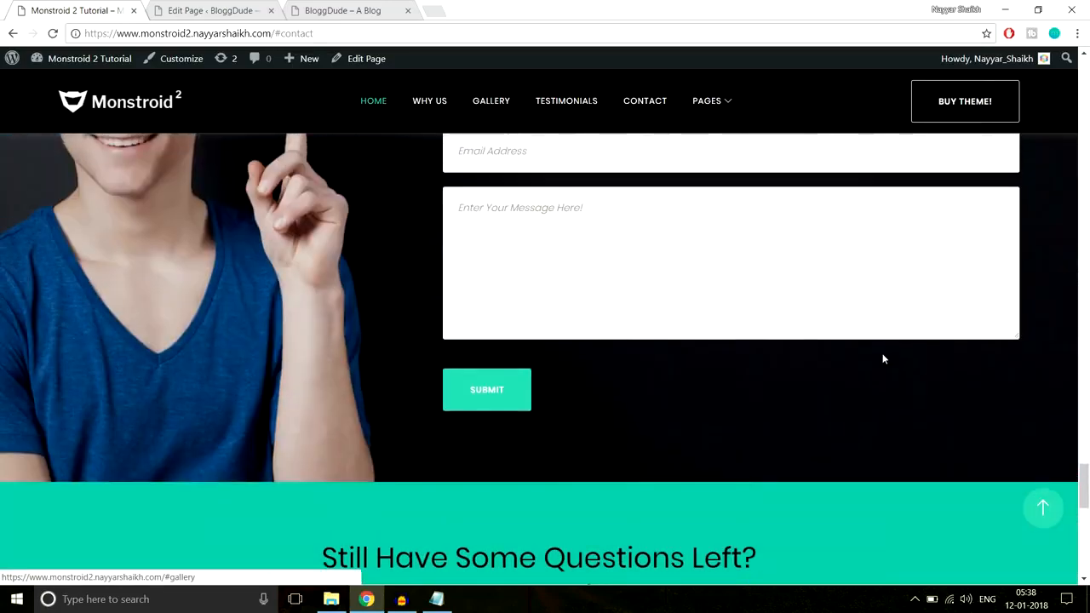
scroll(882, 358, down, 3)
drag(320, 339, 1018, 404)
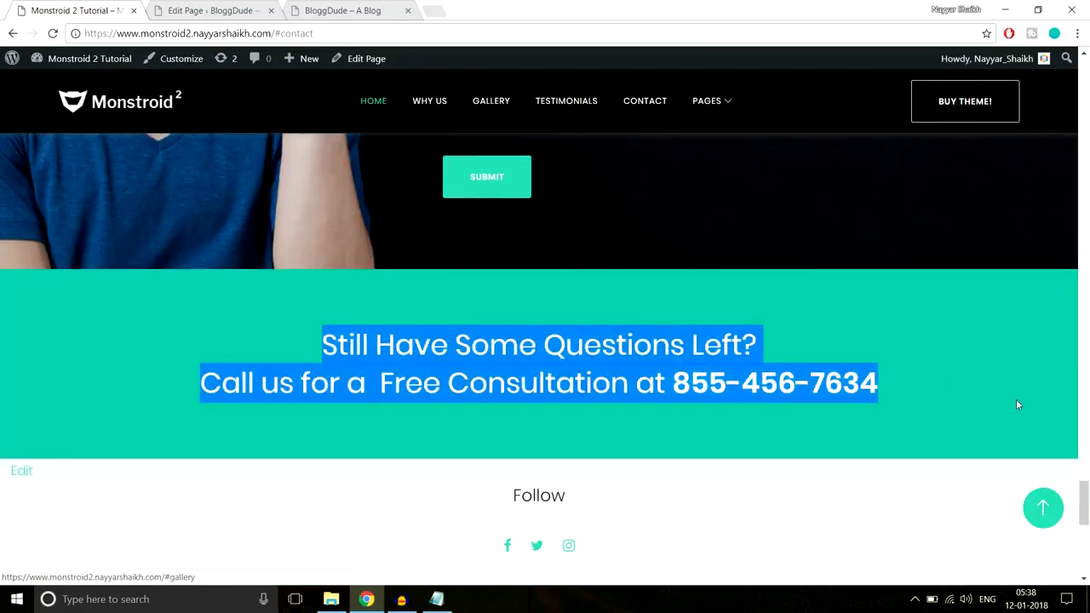
scroll(675, 377, up, 2)
Add a standard section below the partners section with a single full-width column row, checking the demo's contact form layout
click(209, 10)
scroll(937, 255, down, 5)
drag(1084, 110, 1089, 460)
scroll(719, 363, down, 6)
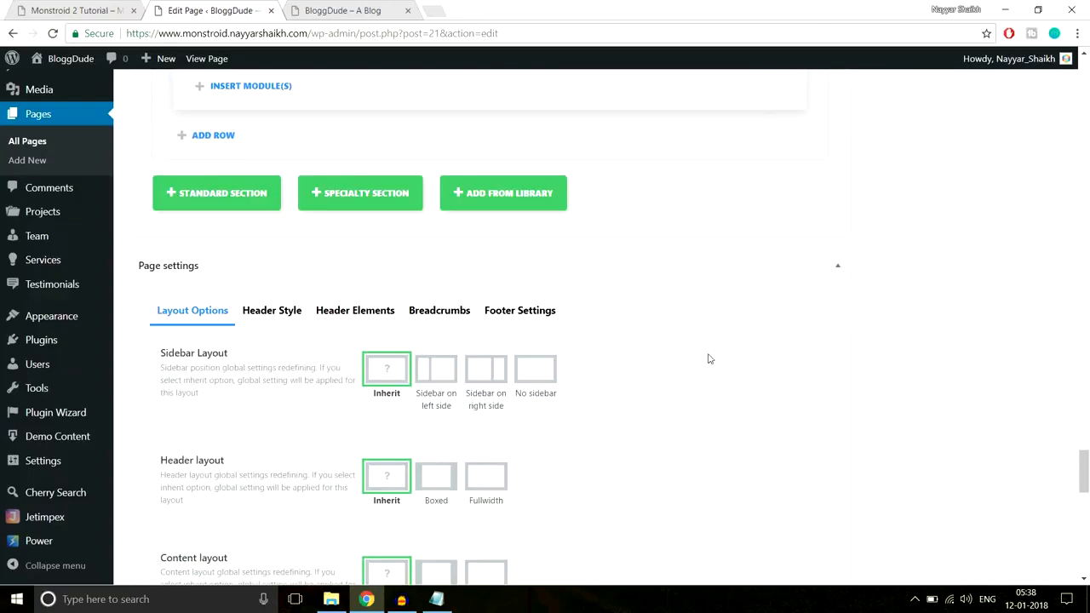
click(196, 194)
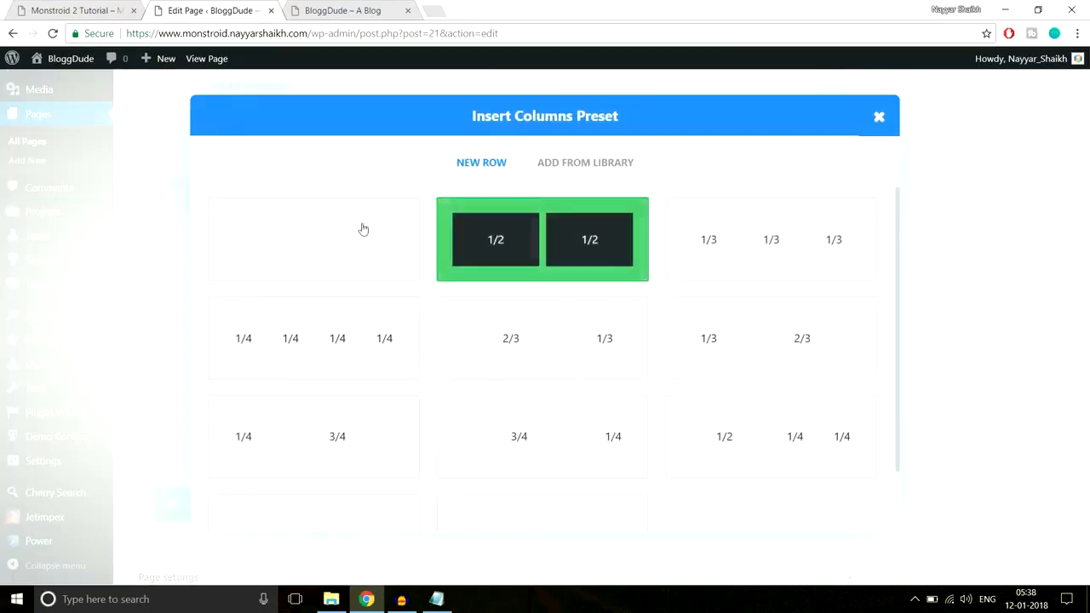
click(53, 5)
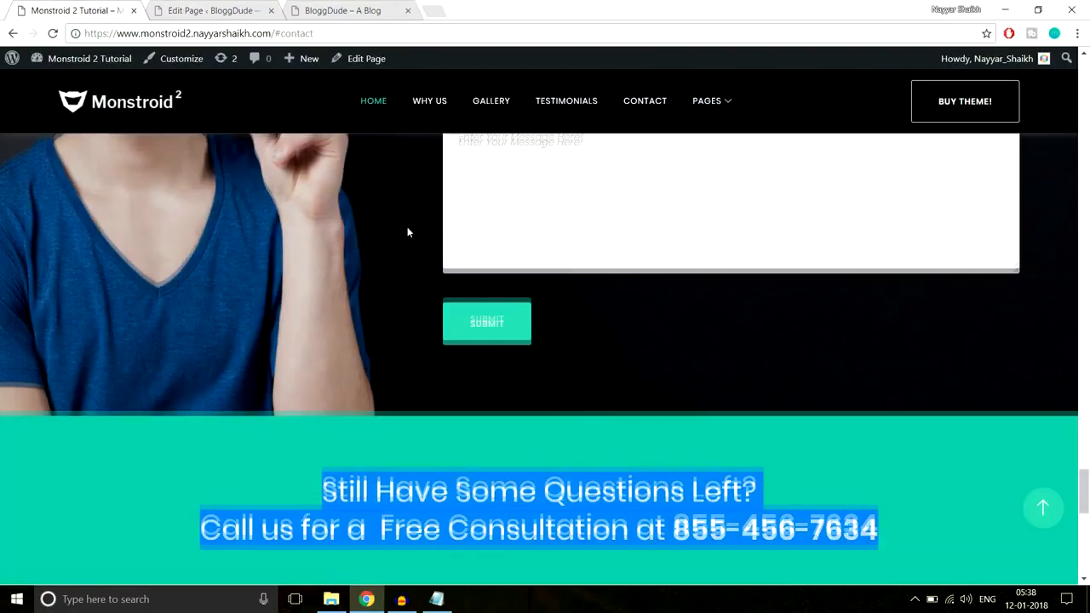
scroll(407, 226, up, 5)
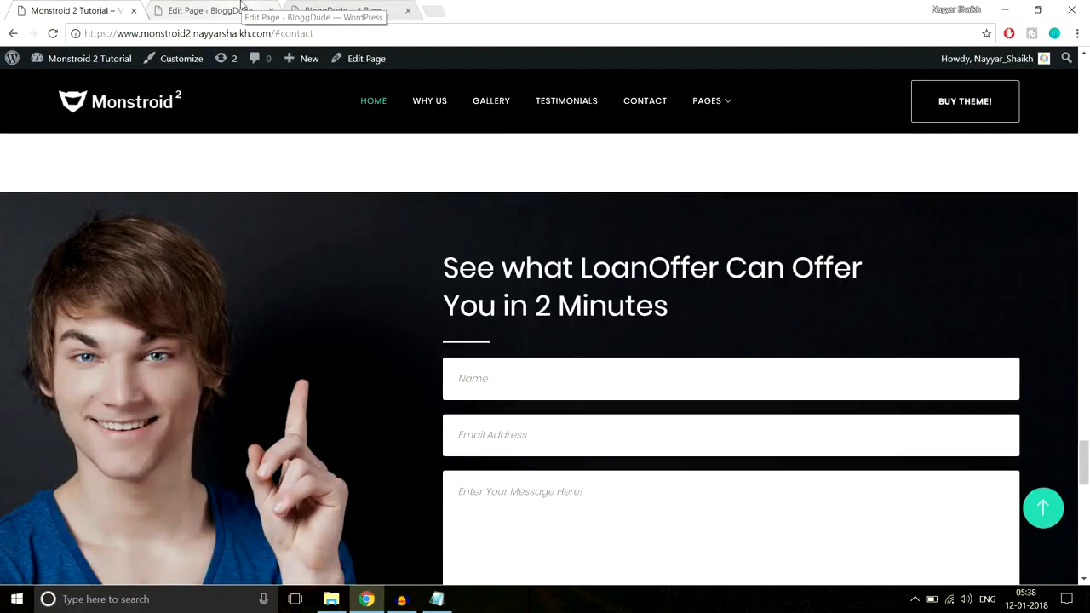
scroll(507, 267, down, 2)
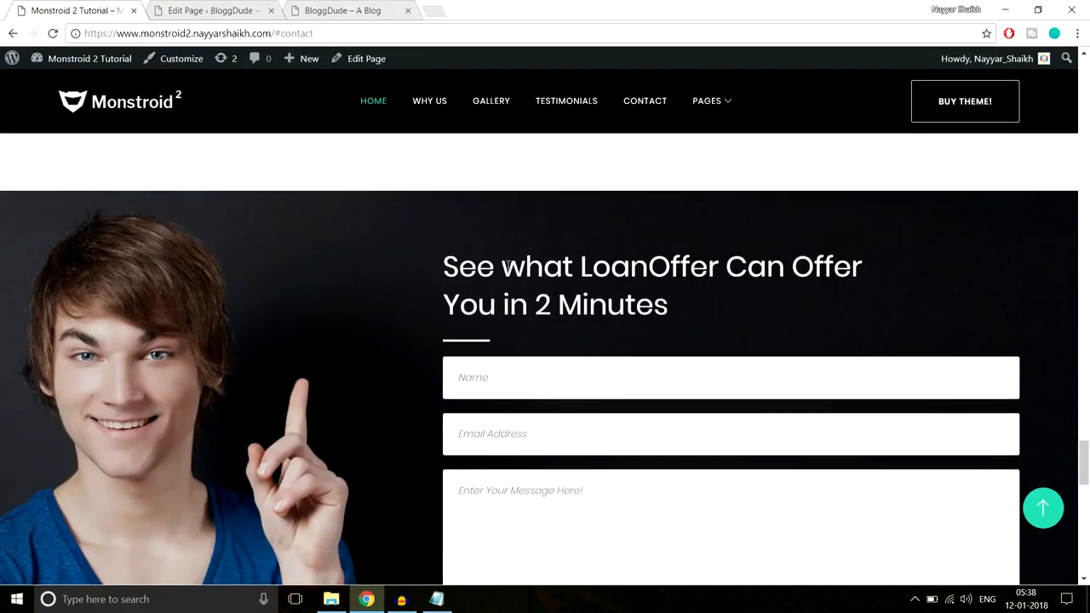
scroll(508, 265, up, 1)
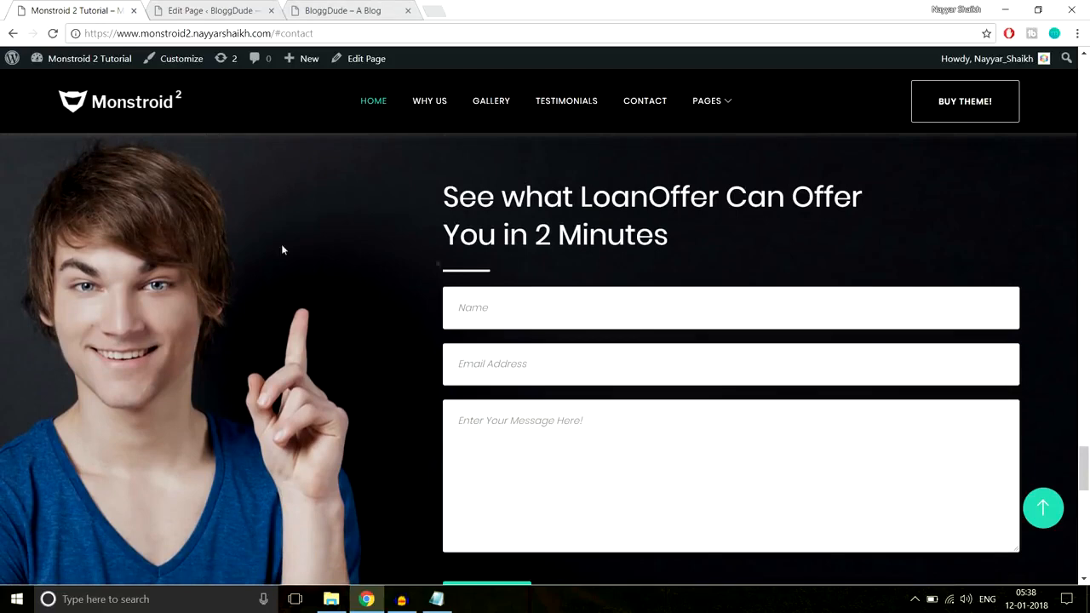
drag(435, 192, 669, 428)
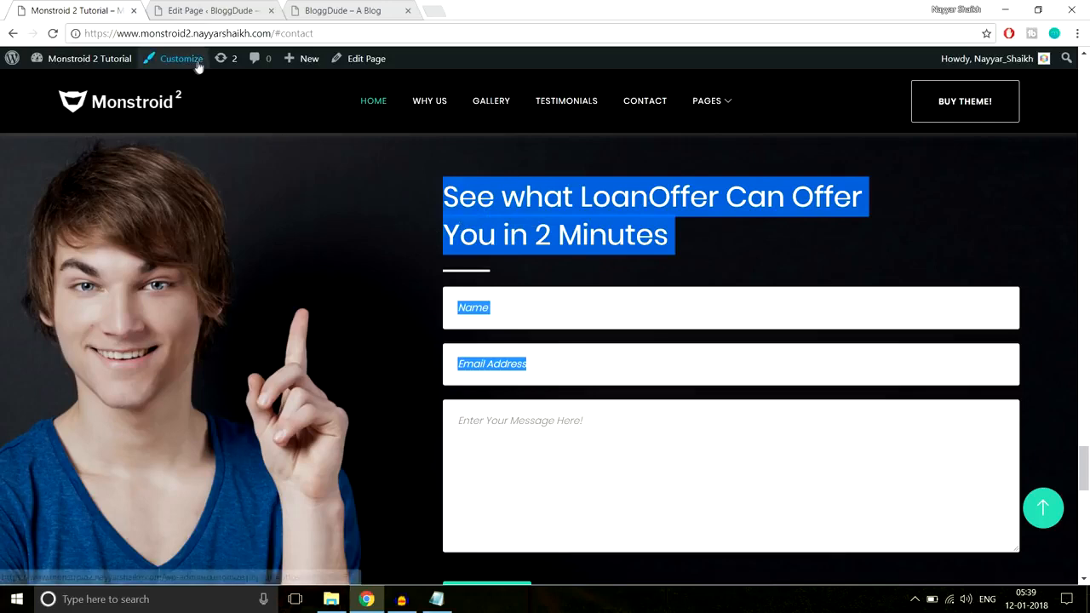
click(238, 10)
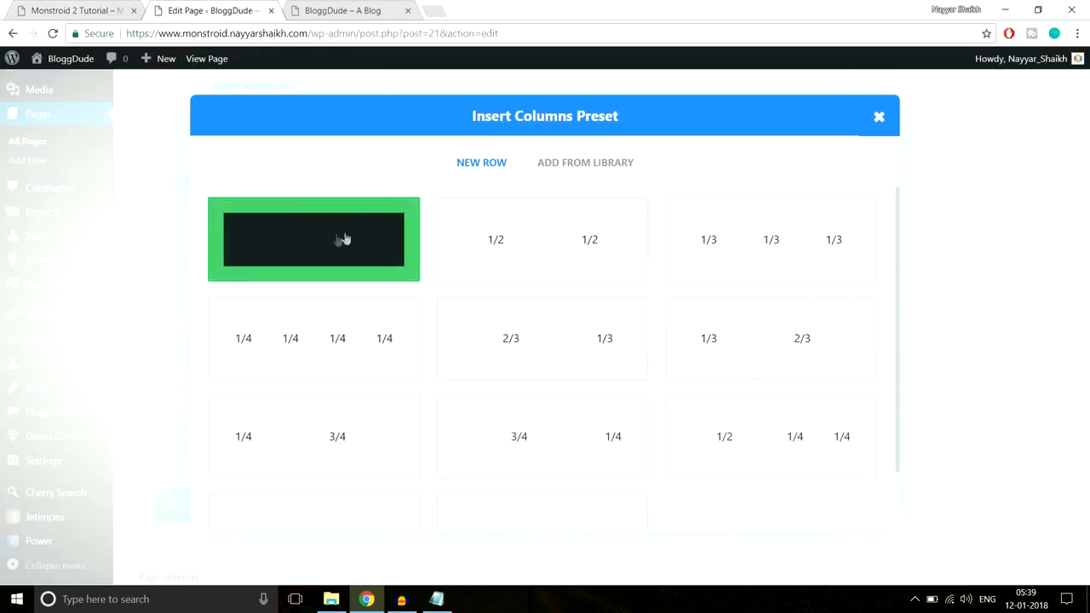
click(282, 244)
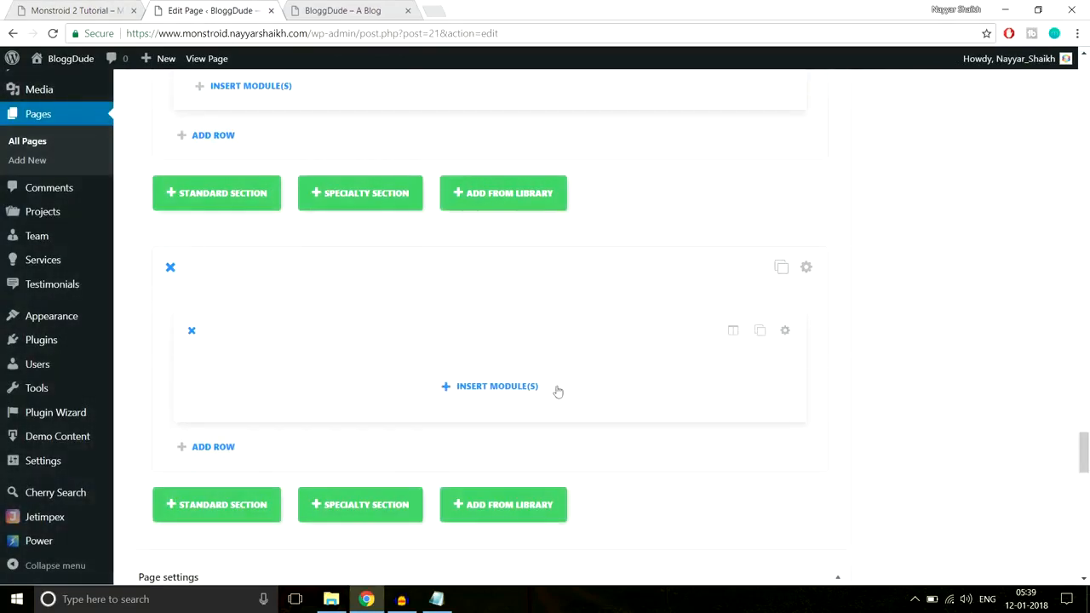
Insert a Contact Form module into the new row and compare its fields with the demo's form
click(532, 387)
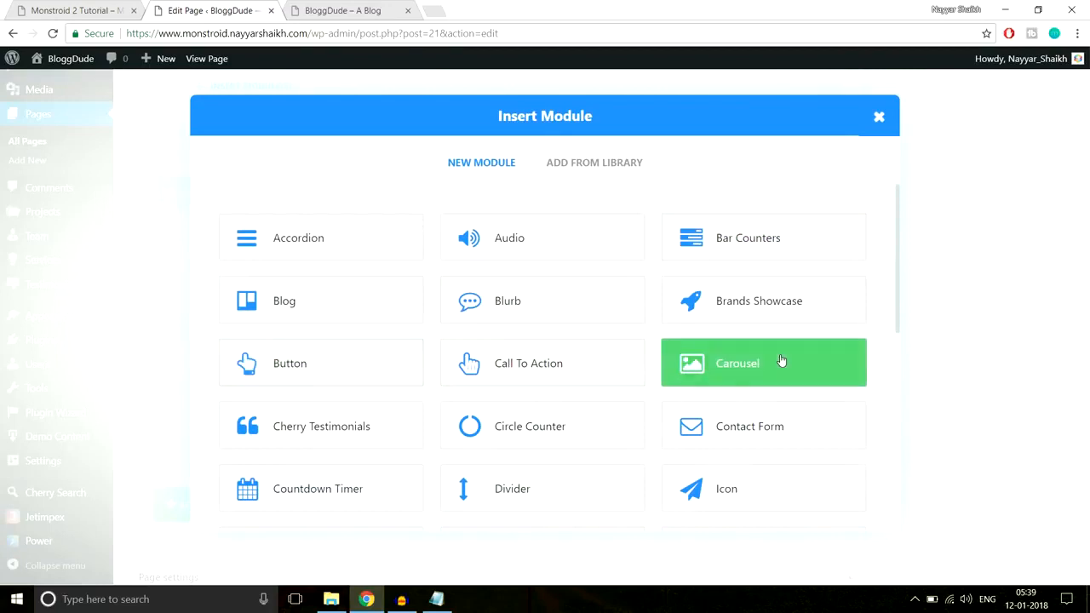
click(752, 428)
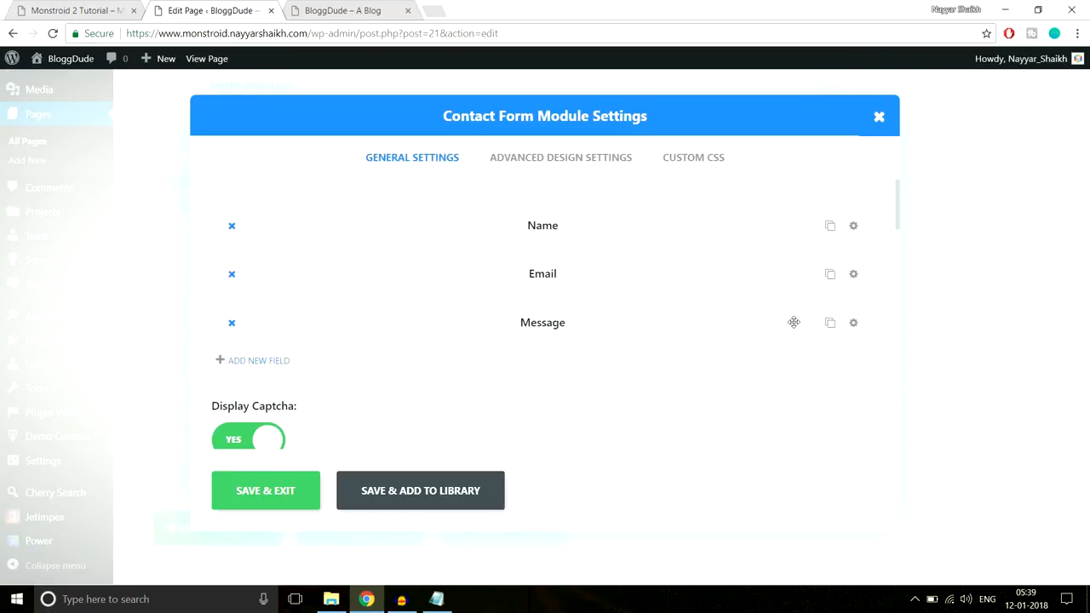
click(51, 8)
click(636, 265)
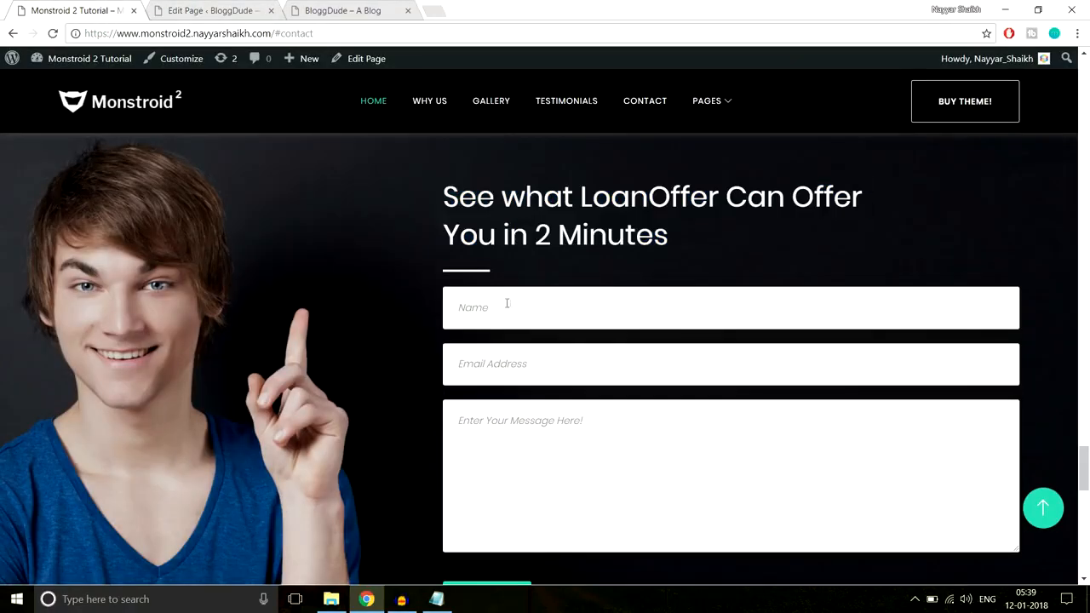
click(205, 10)
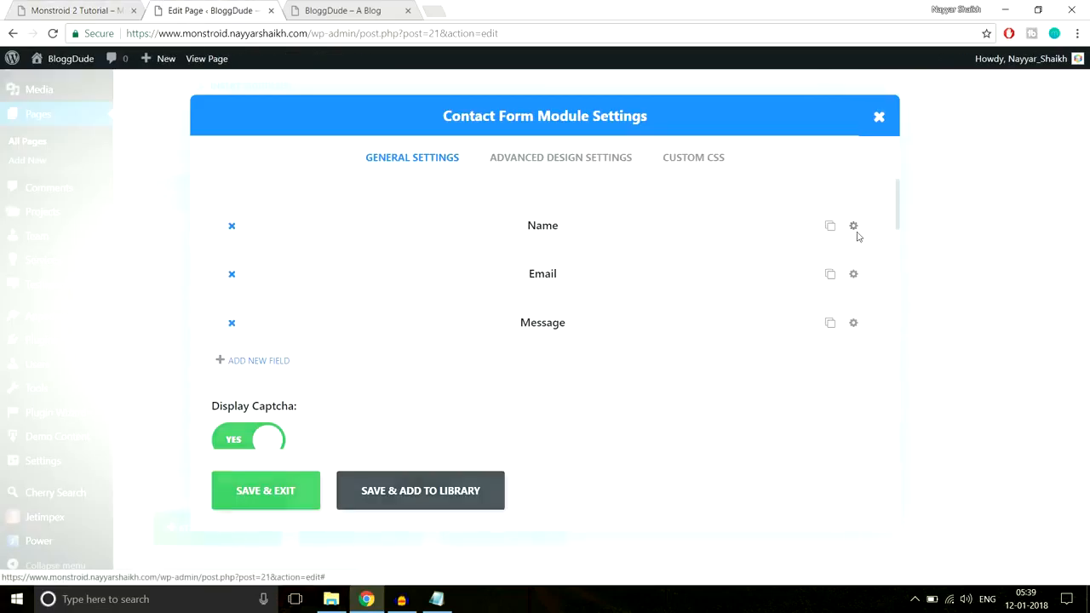
Clear the contact form's Name field title and set its placeholder to "Enter Your Name"
click(855, 229)
scroll(377, 322, down, 1)
drag(281, 301, 179, 302)
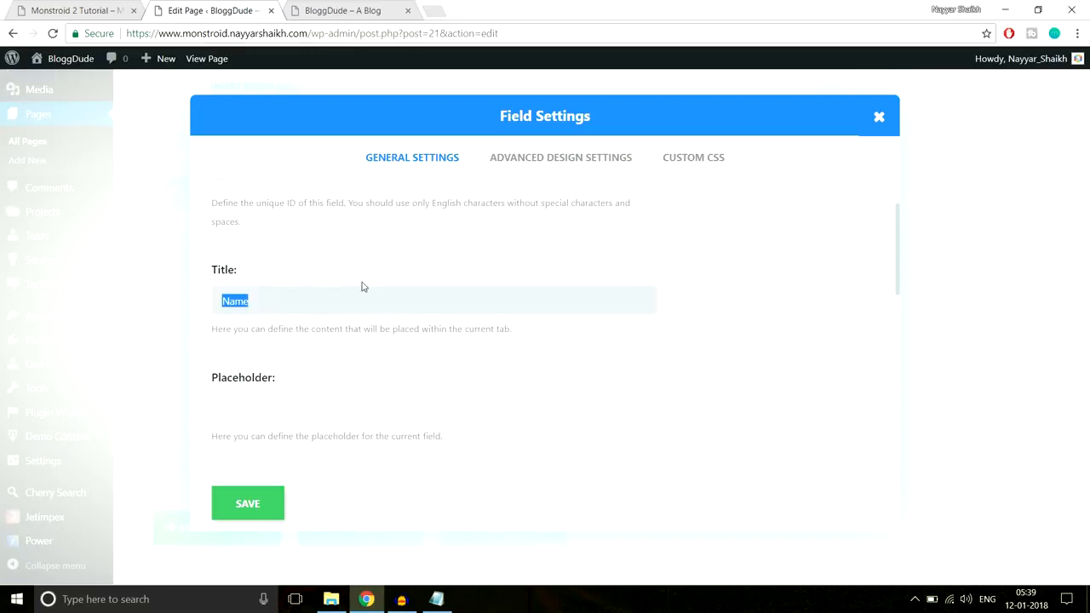
key(BackSpace)
scroll(339, 341, down, 1)
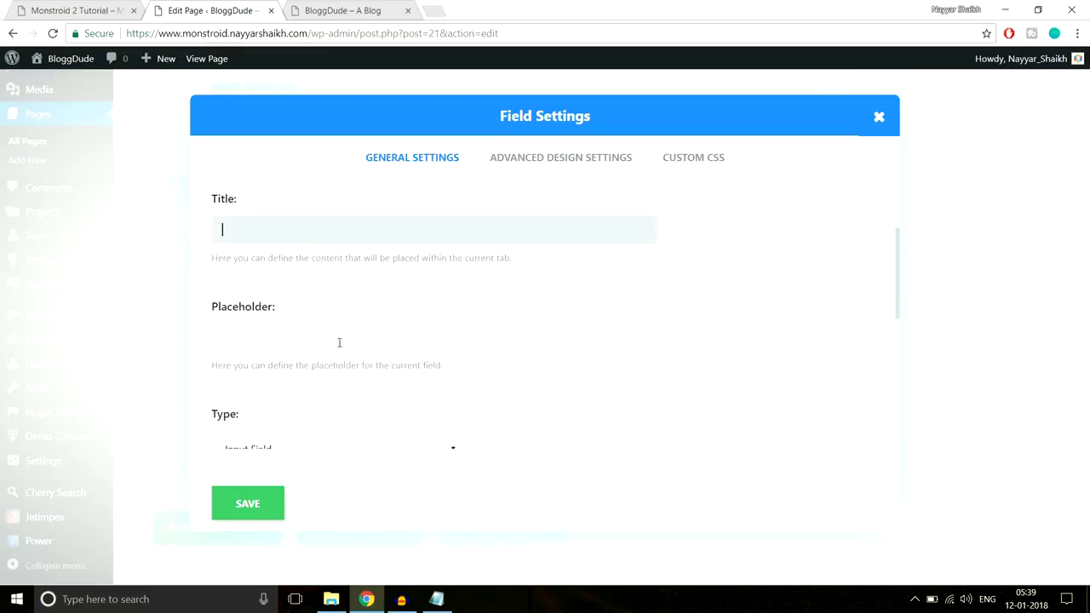
click(322, 341)
click(96, 7)
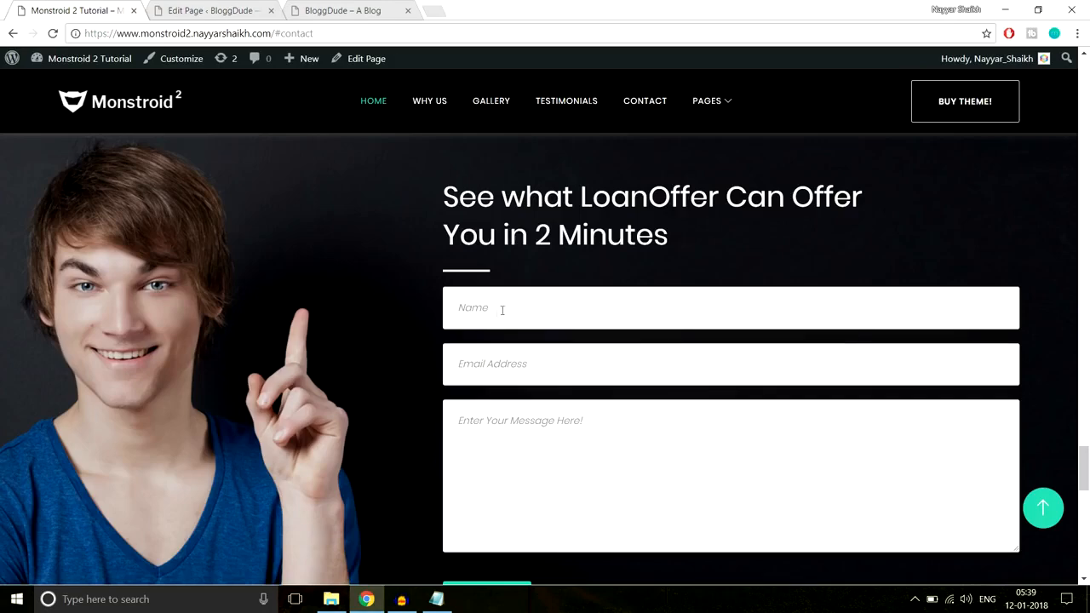
click(224, 8)
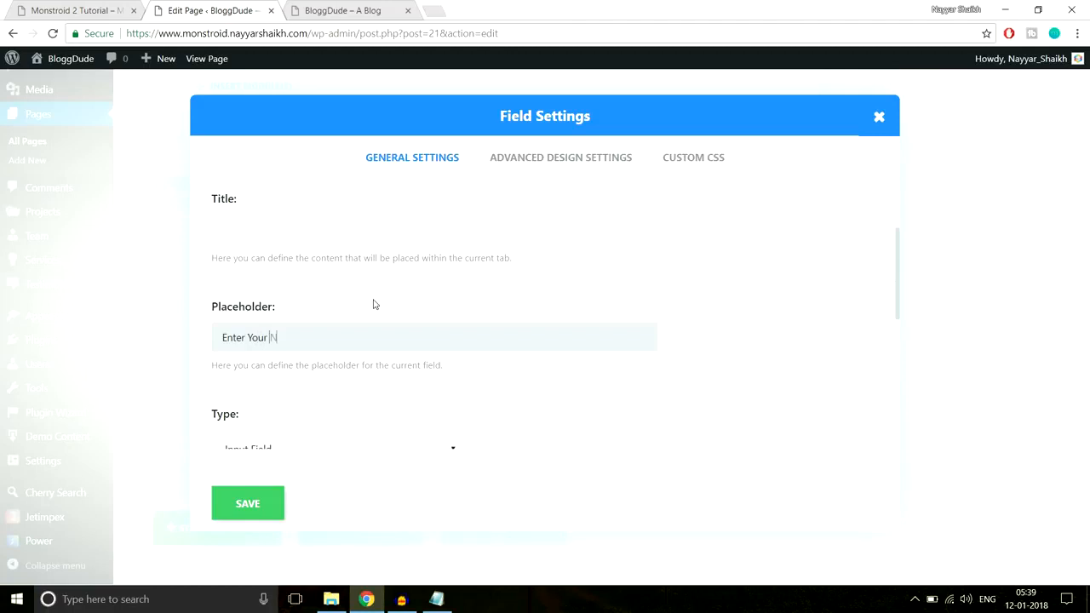
Set the Name field's width to Fullwidth and compare it with the demo's form
scroll(448, 312, down, 2)
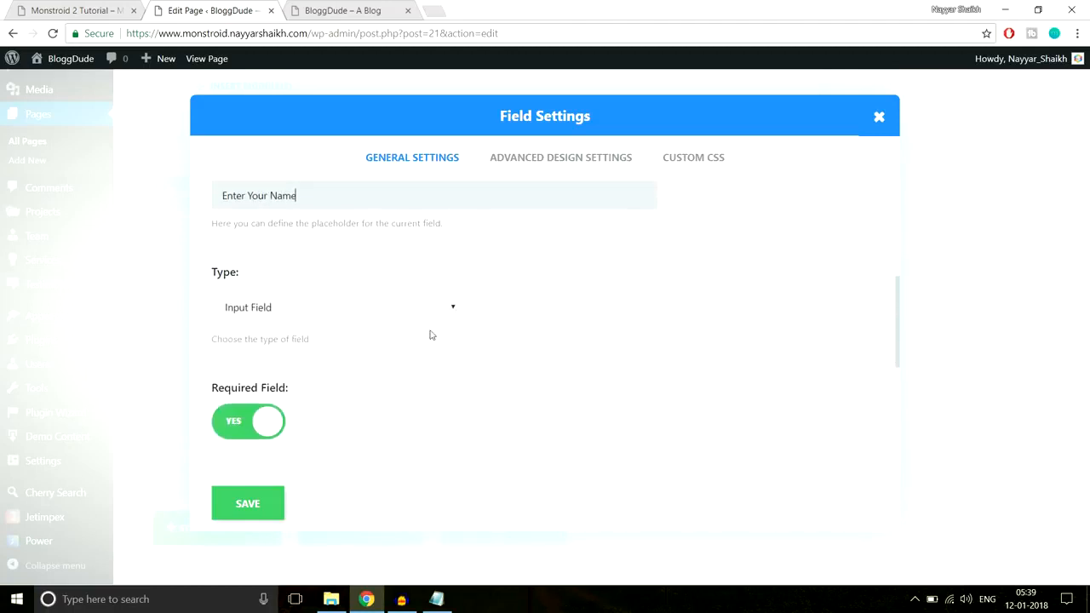
scroll(616, 340, down, 2)
scroll(426, 273, up, 2)
scroll(294, 309, down, 2)
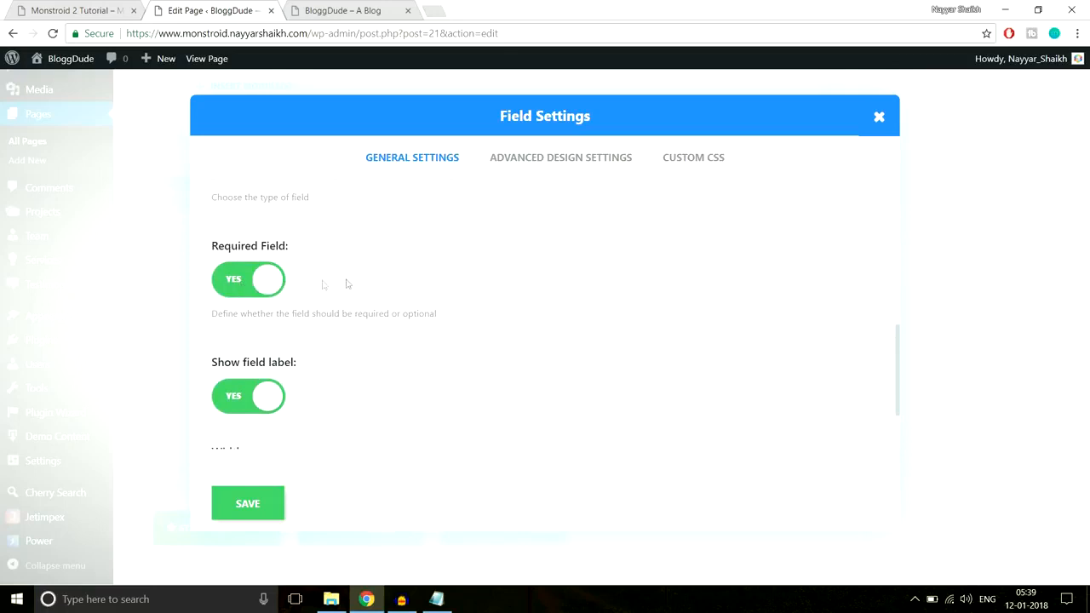
scroll(481, 314, down, 1)
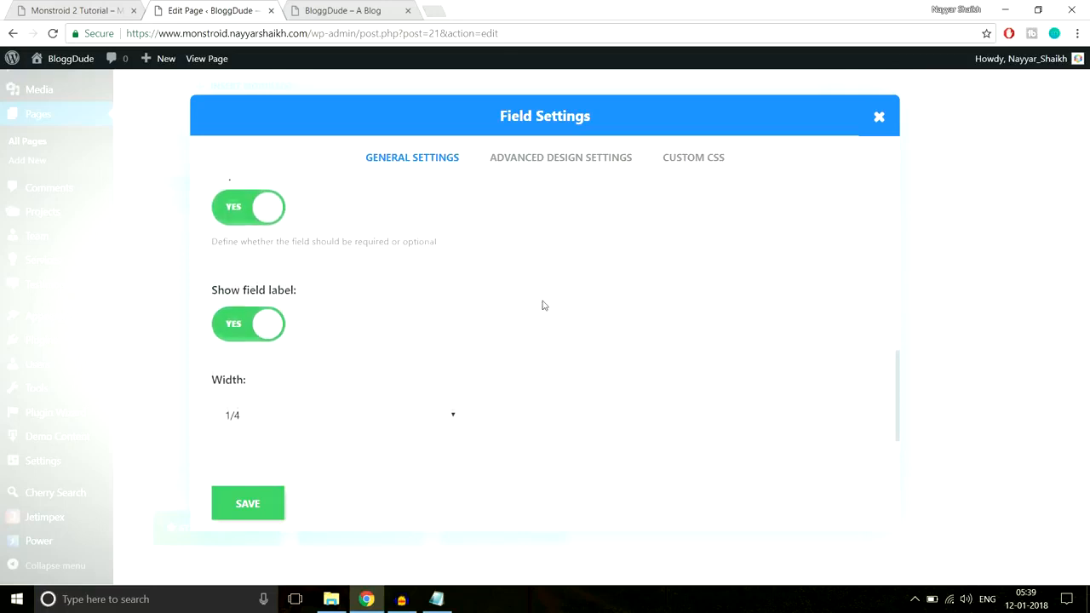
scroll(524, 324, down, 1)
click(328, 394)
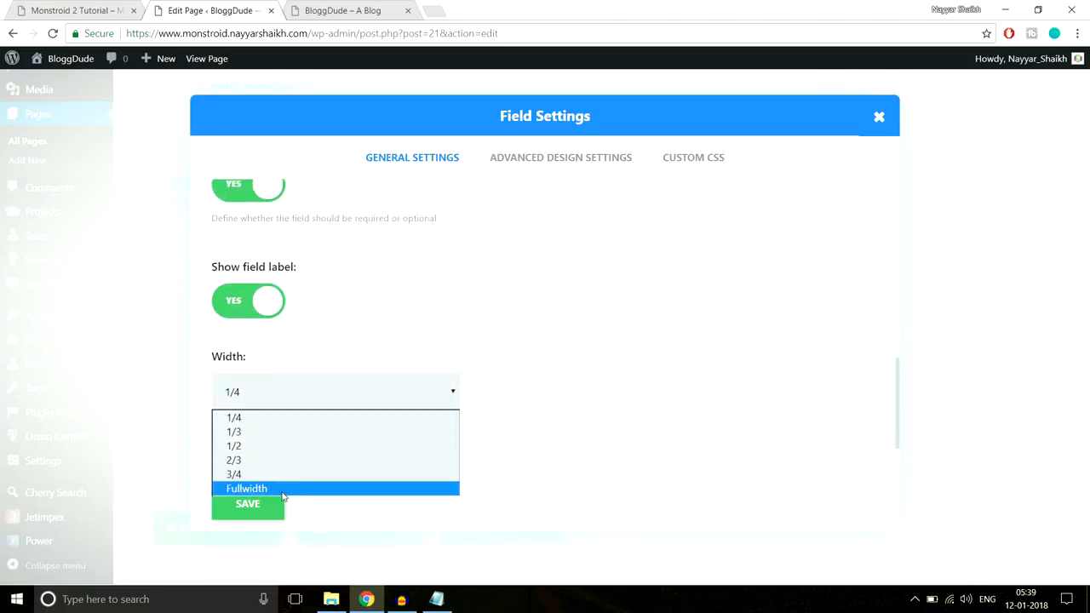
click(287, 488)
click(93, 7)
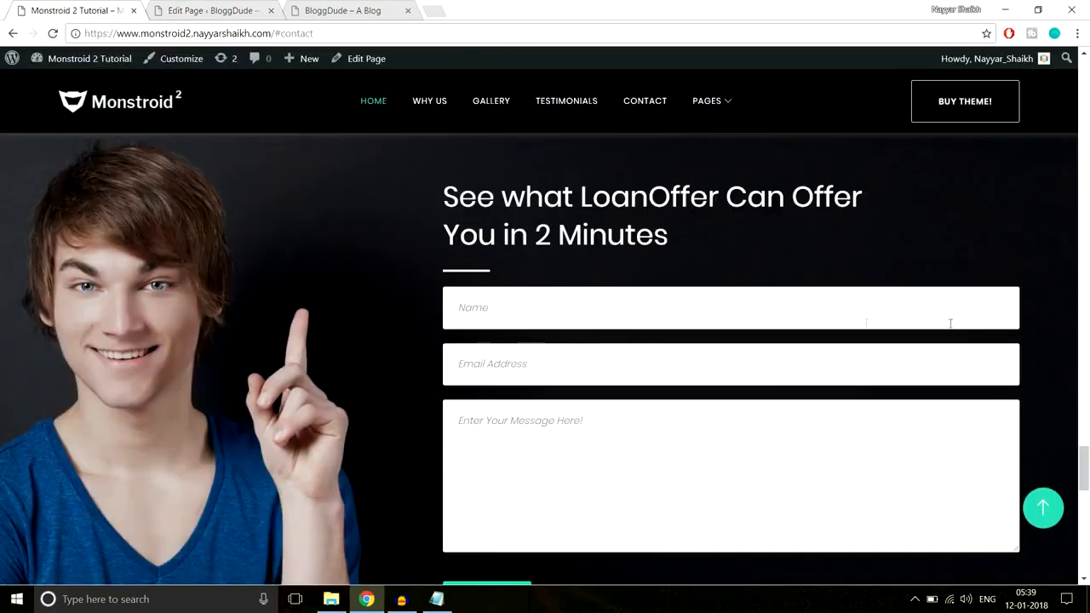
Check the demo's contact form once more and save the Name field's settings
click(173, 9)
click(76, 10)
click(223, 10)
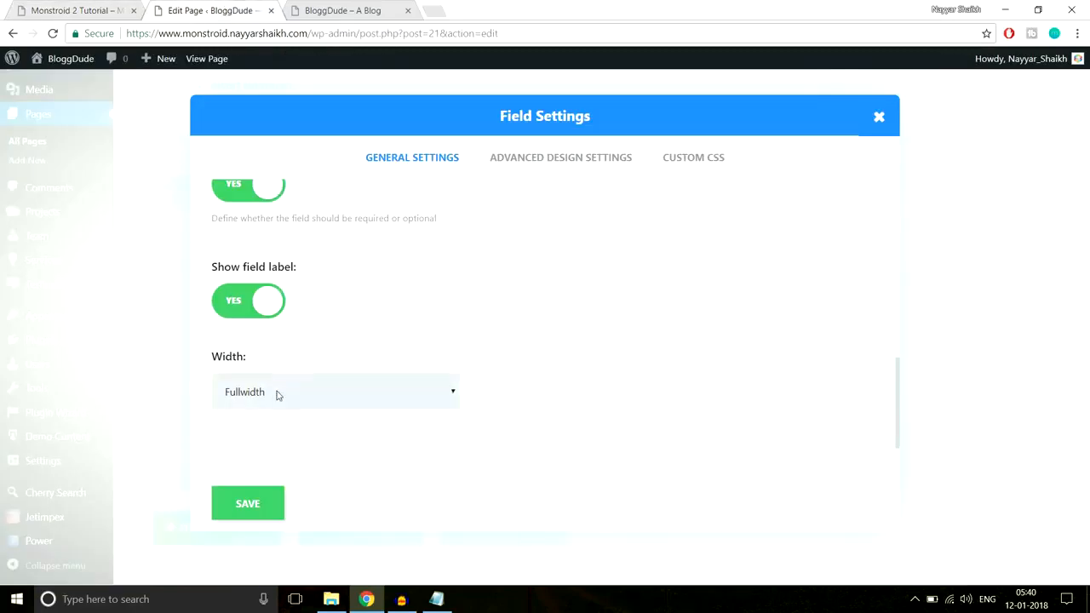
click(262, 513)
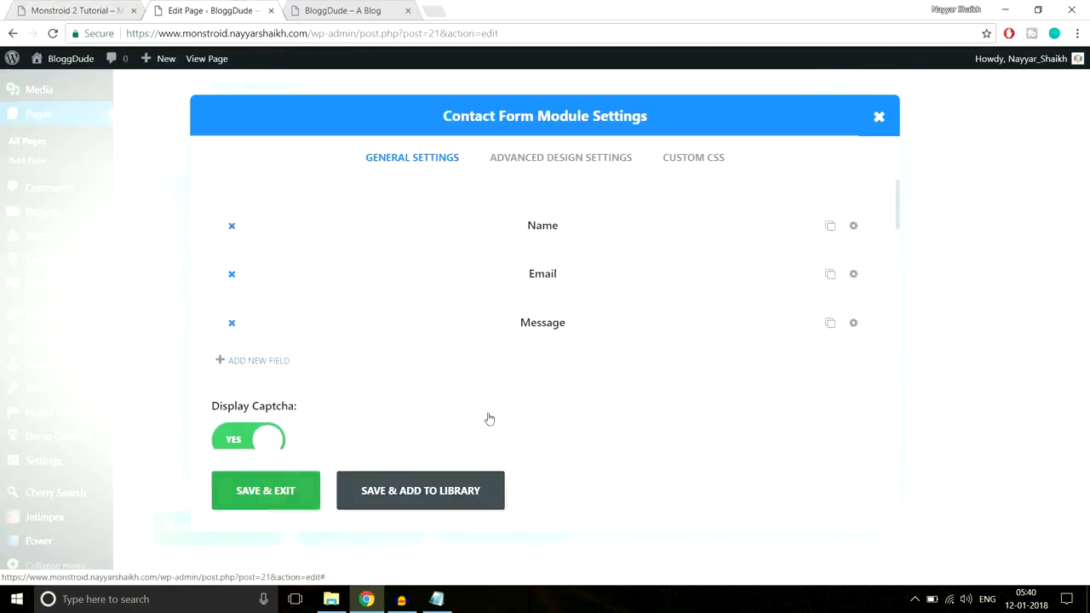
Clear the contact form's Email field title and set its placeholder to "Eeter Your Email Address"
click(852, 275)
scroll(375, 341, down, 1)
drag(360, 301, 202, 314)
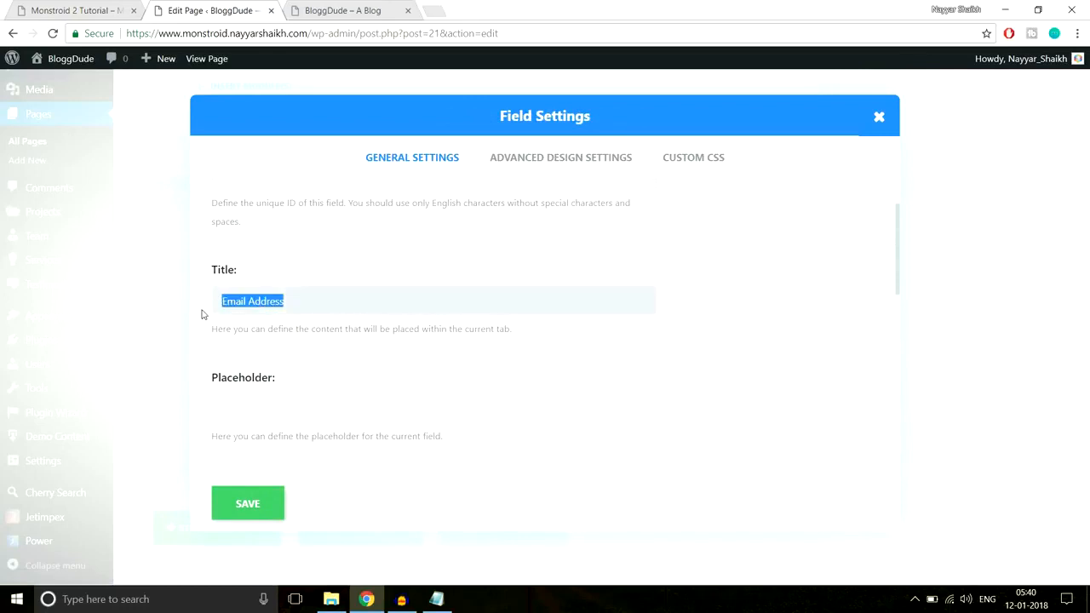
key(BackSpace)
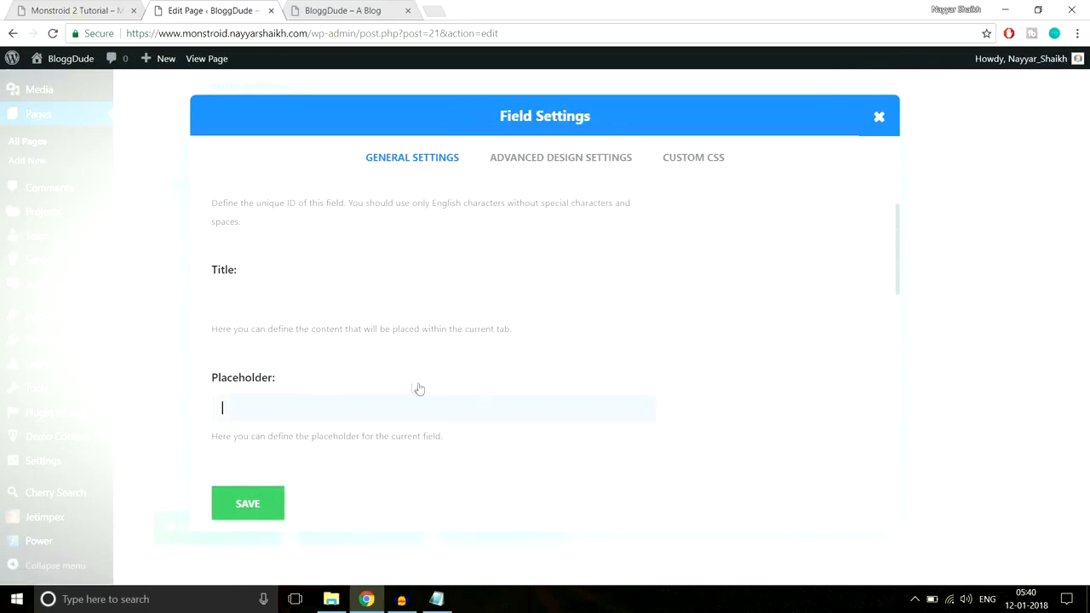
scroll(416, 389, down, 1)
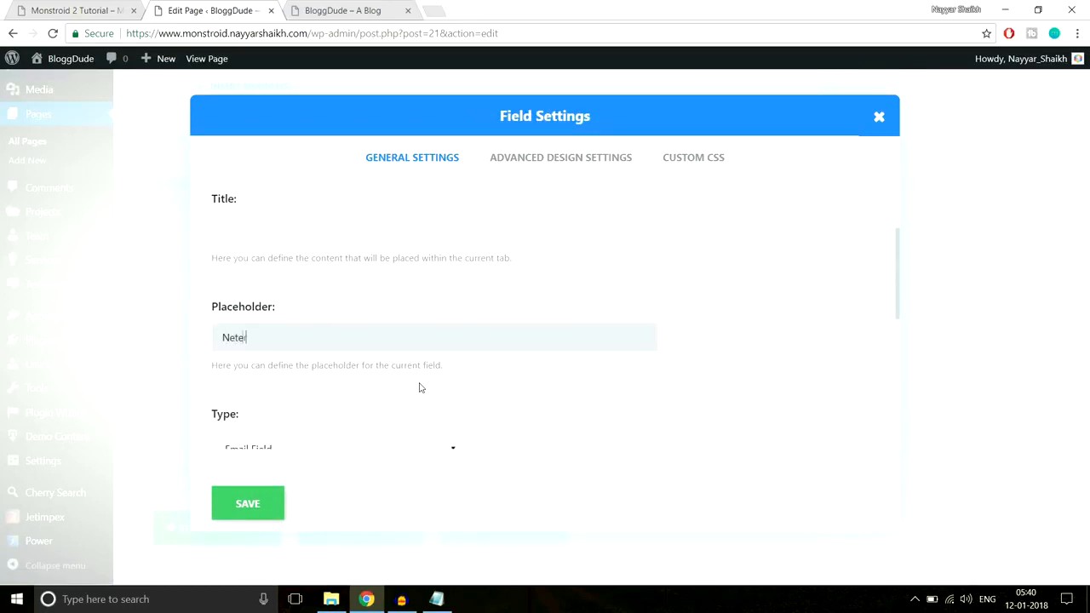
text(Neter Your Email Address)
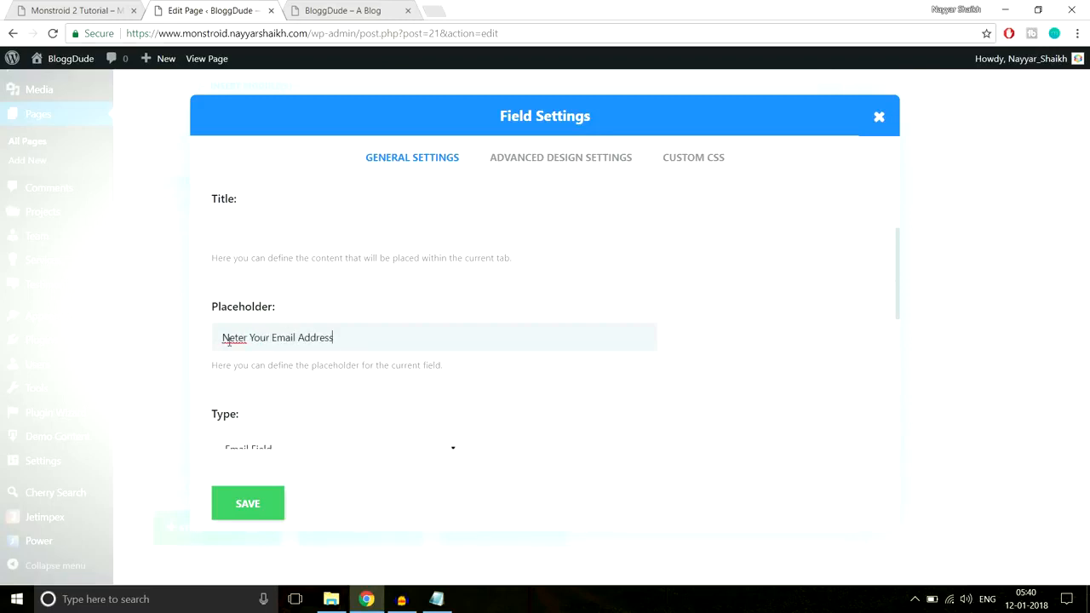
key(BackSpace)
text(E)
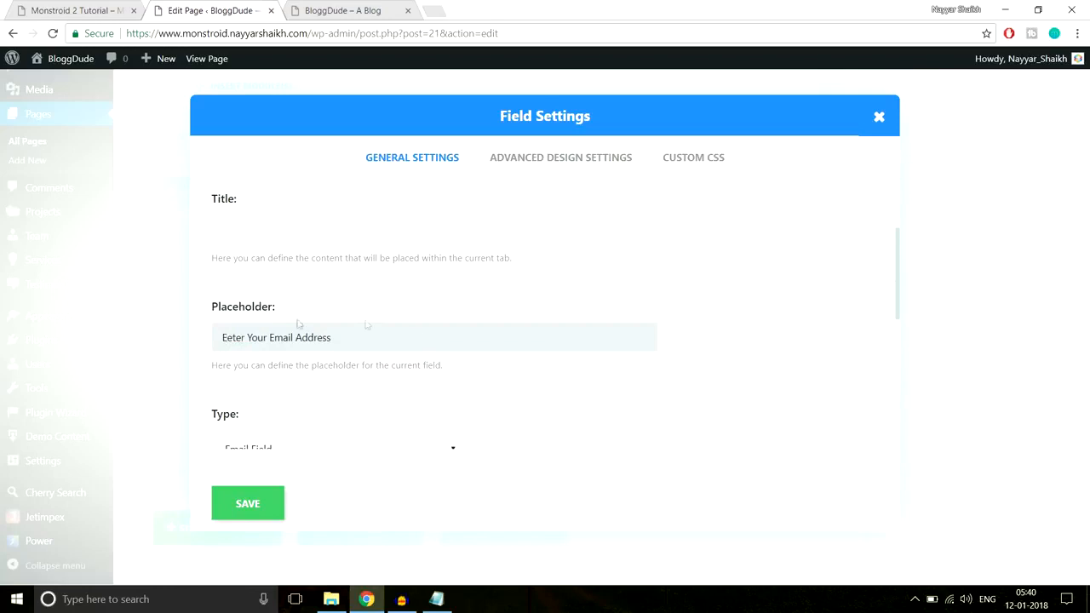
Keep the Email field's type as Email Field, set its width to Fullwidth and save the field
scroll(418, 340, down, 2)
scroll(376, 303, down, 1)
click(289, 236)
click(285, 276)
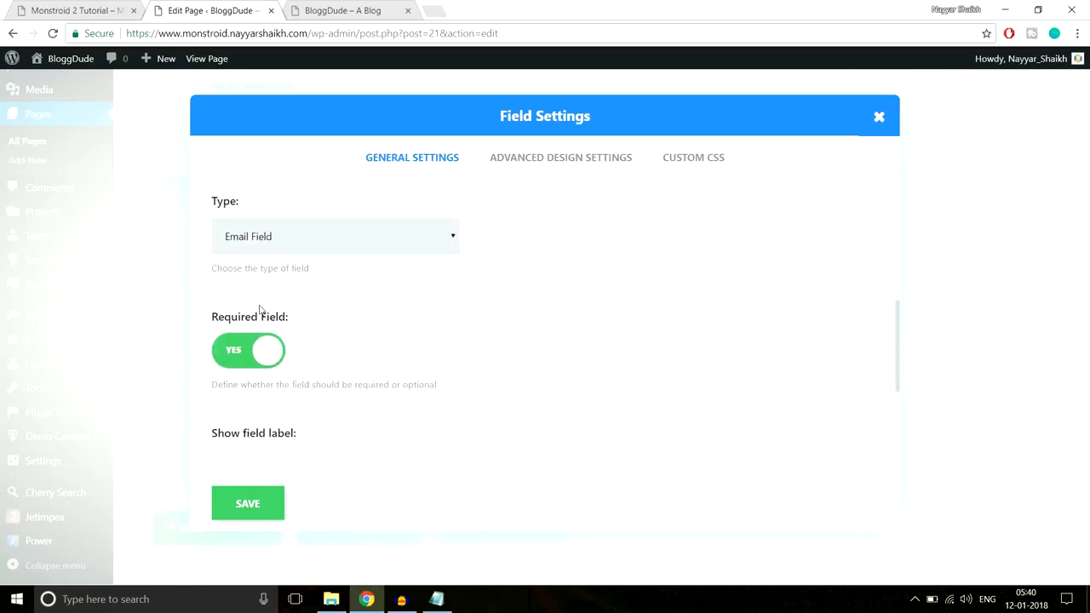
scroll(255, 340, down, 2)
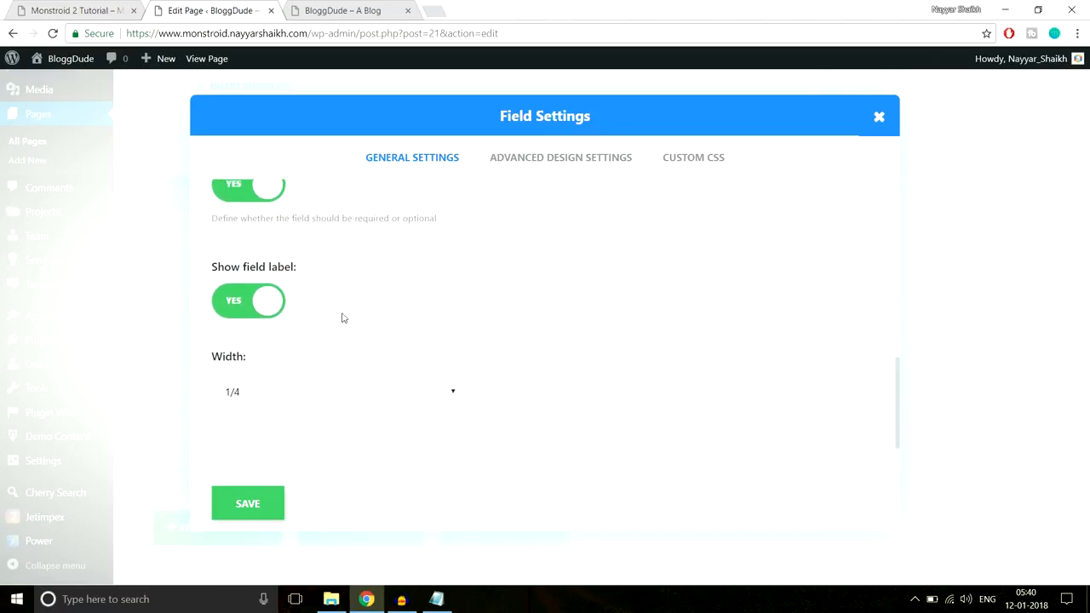
click(287, 396)
click(279, 488)
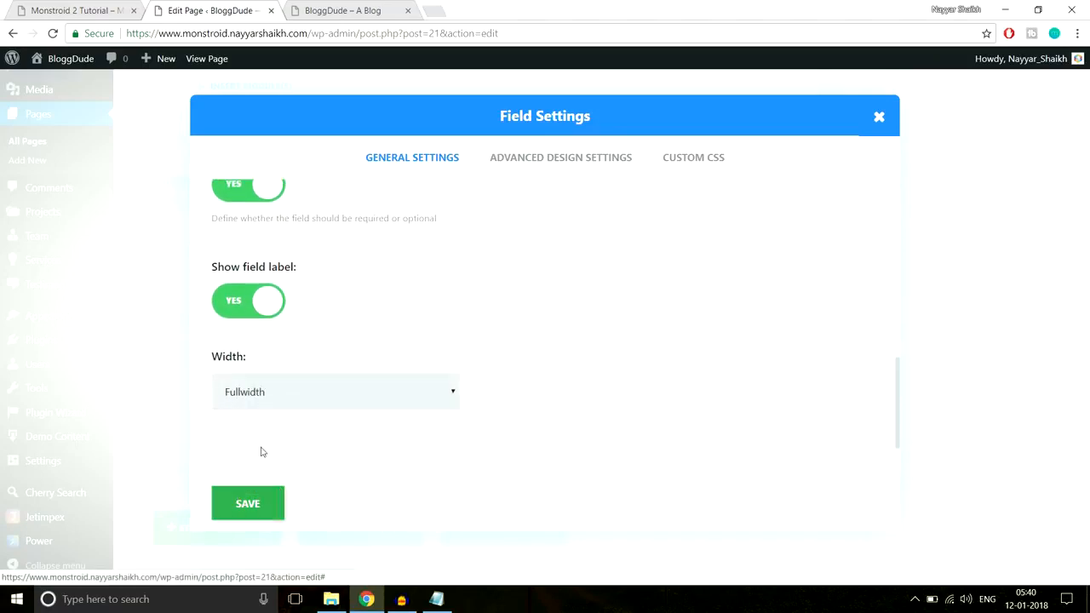
click(265, 508)
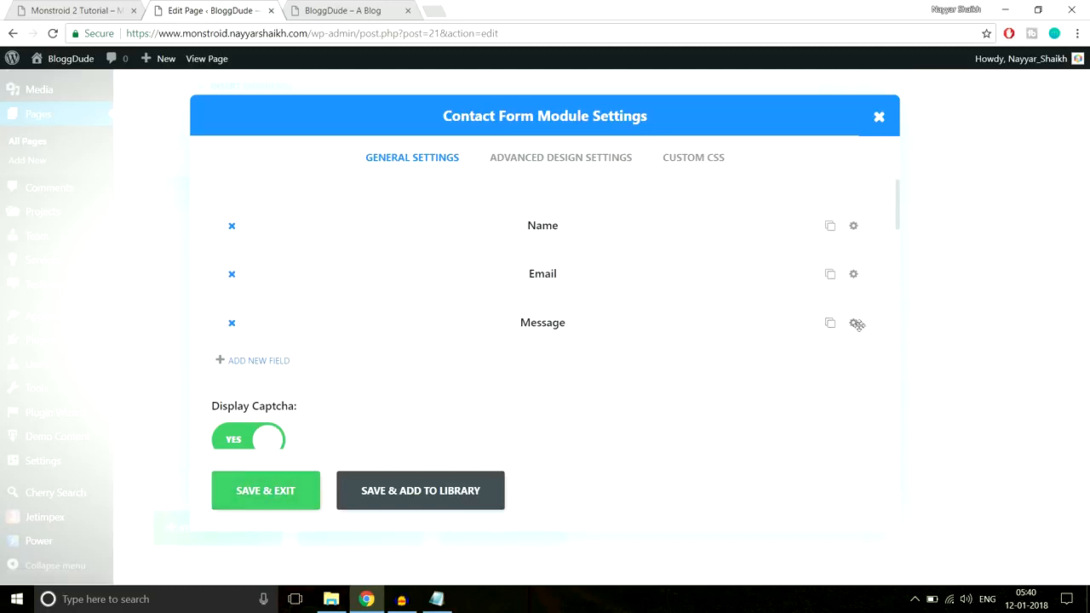
Clear the contact form's Message field title and set its placeholder to "Enter Your Message"
click(855, 324)
scroll(363, 304, down, 1)
drag(363, 304, 165, 309)
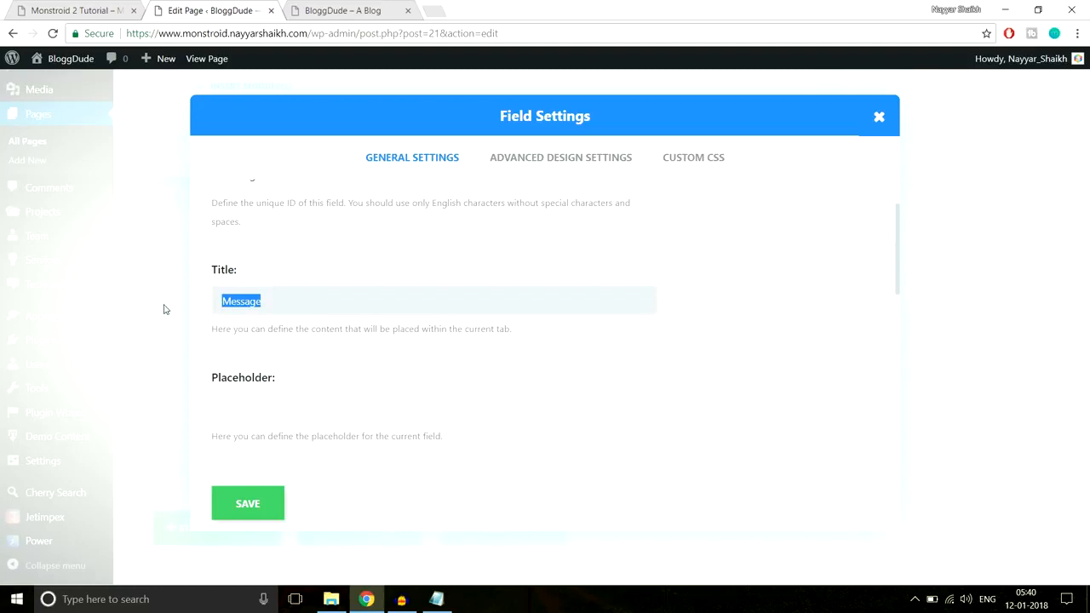
key(BackSpace)
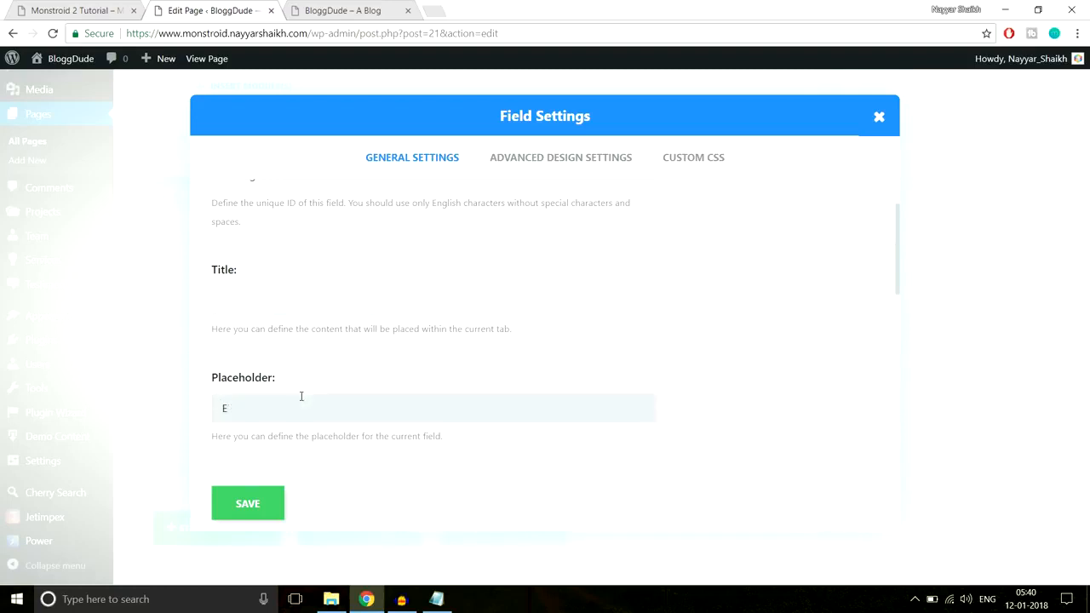
click(301, 396)
text(Enter Your Message)
Set the Message field's width to Fullwidth and save the field
scroll(545, 375, down, 3)
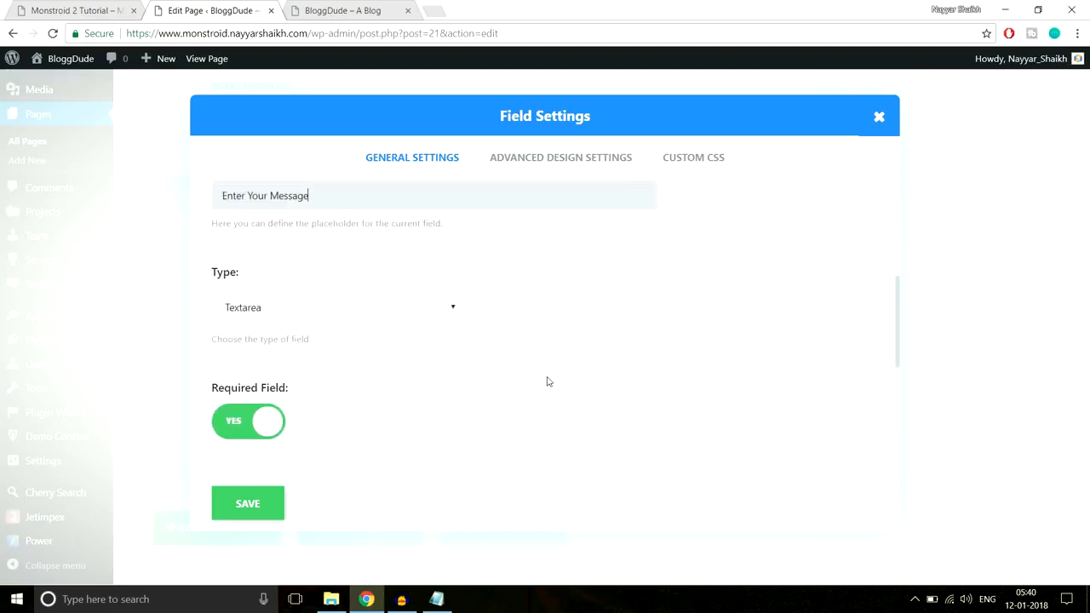
scroll(345, 307, down, 2)
scroll(280, 317, down, 1)
click(312, 393)
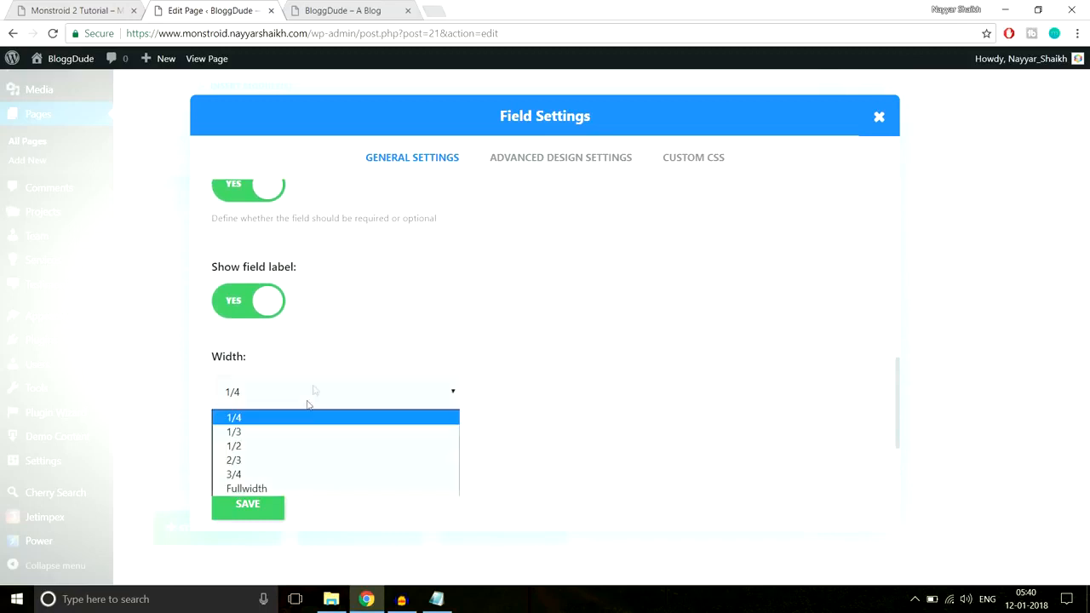
click(271, 484)
click(263, 507)
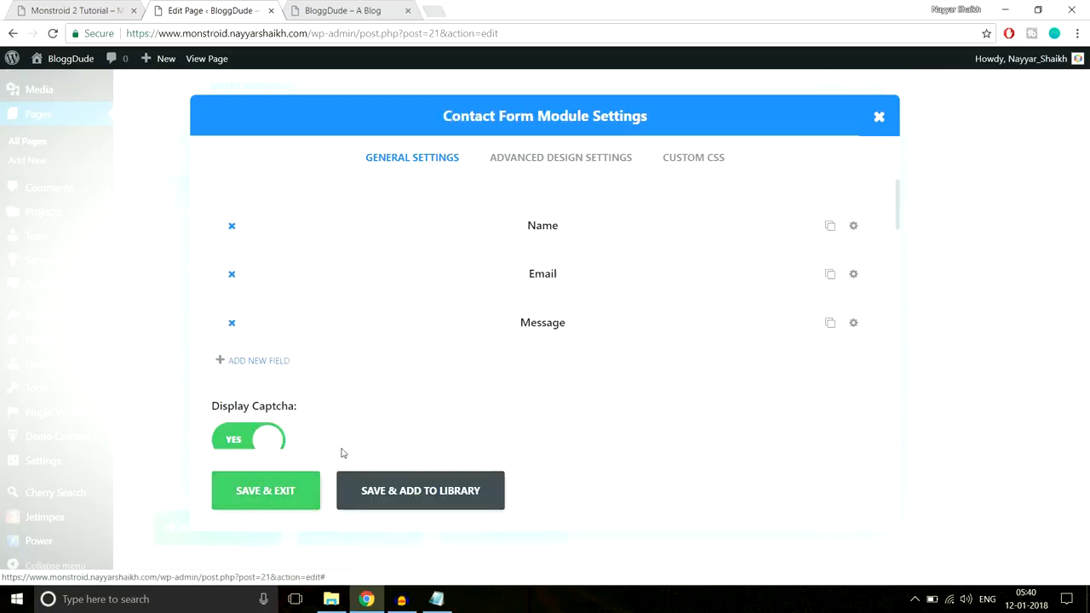
Turn off the captcha display for the contact form
scroll(457, 378, down, 3)
click(266, 300)
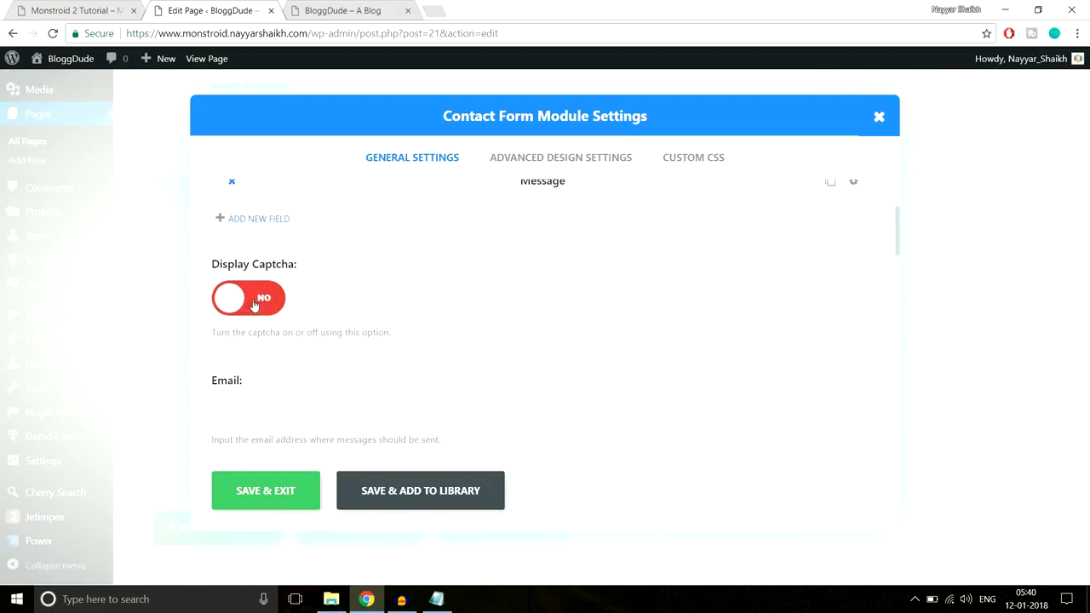
scroll(443, 292, down, 4)
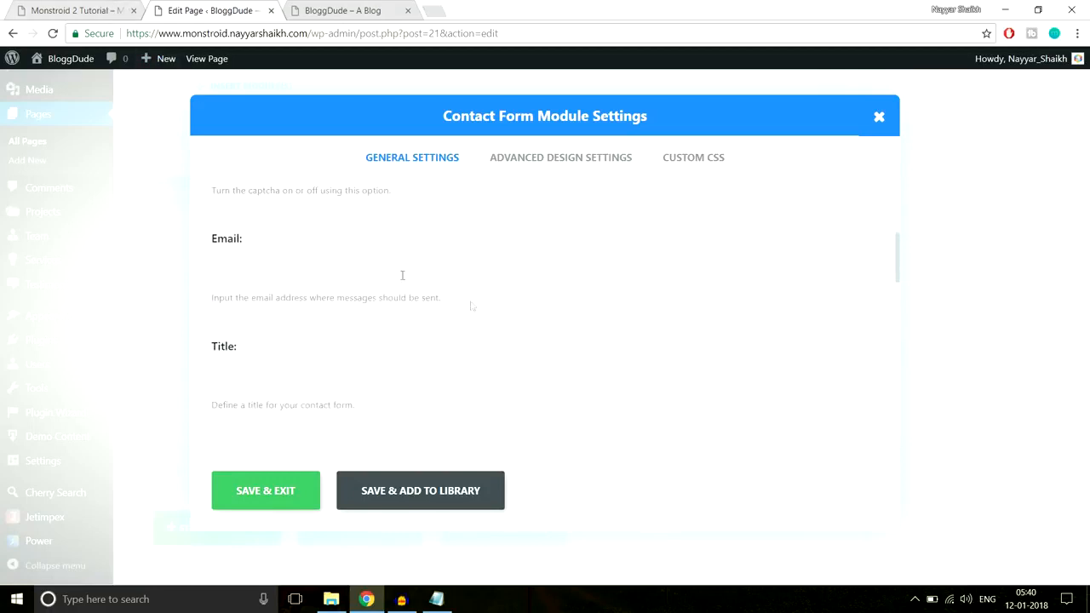
Review the remaining contact form settings against the demo's form, then save and exit the module
scroll(502, 323, up, 1)
click(111, 10)
scroll(588, 467, down, 3)
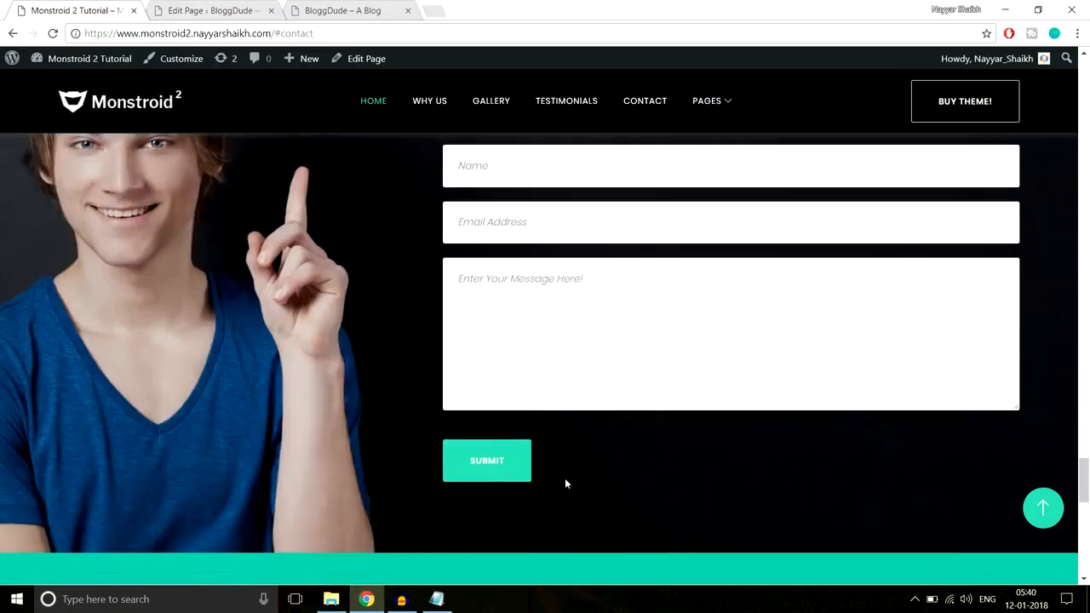
click(209, 10)
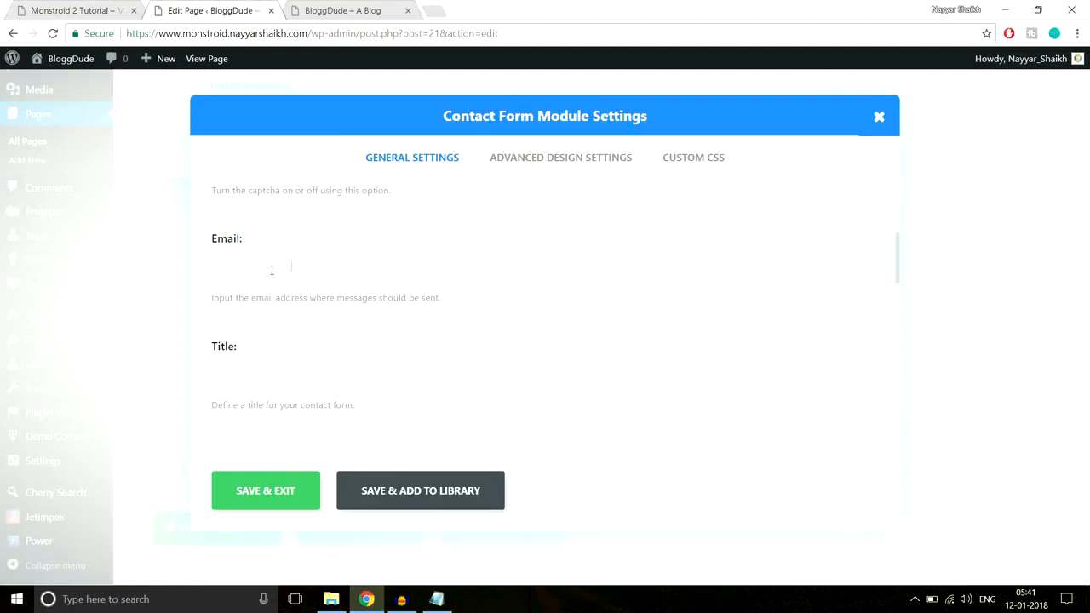
scroll(284, 341, down, 5)
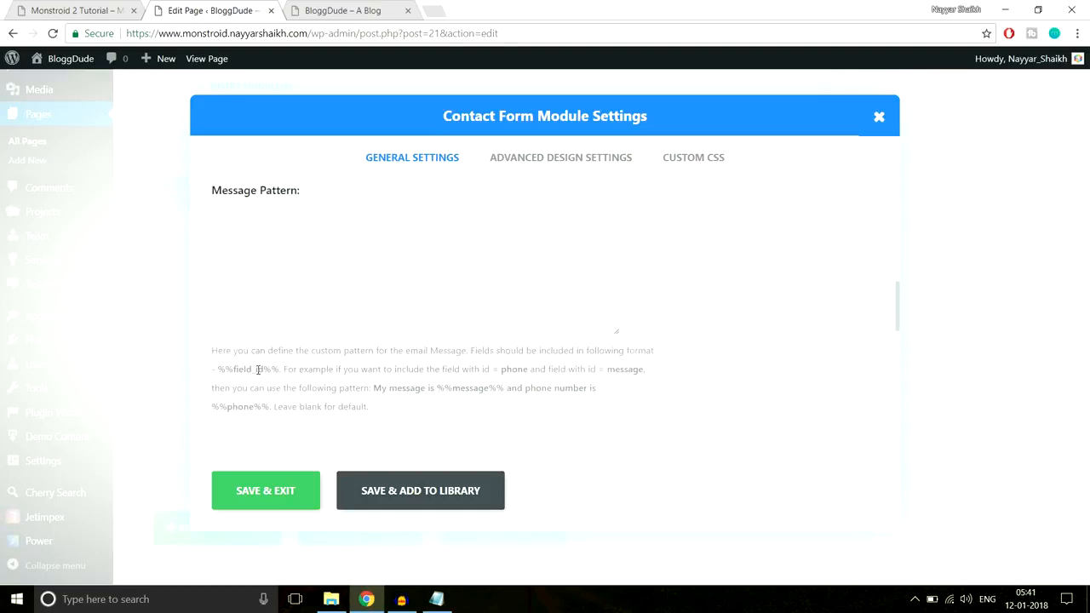
scroll(287, 366, down, 5)
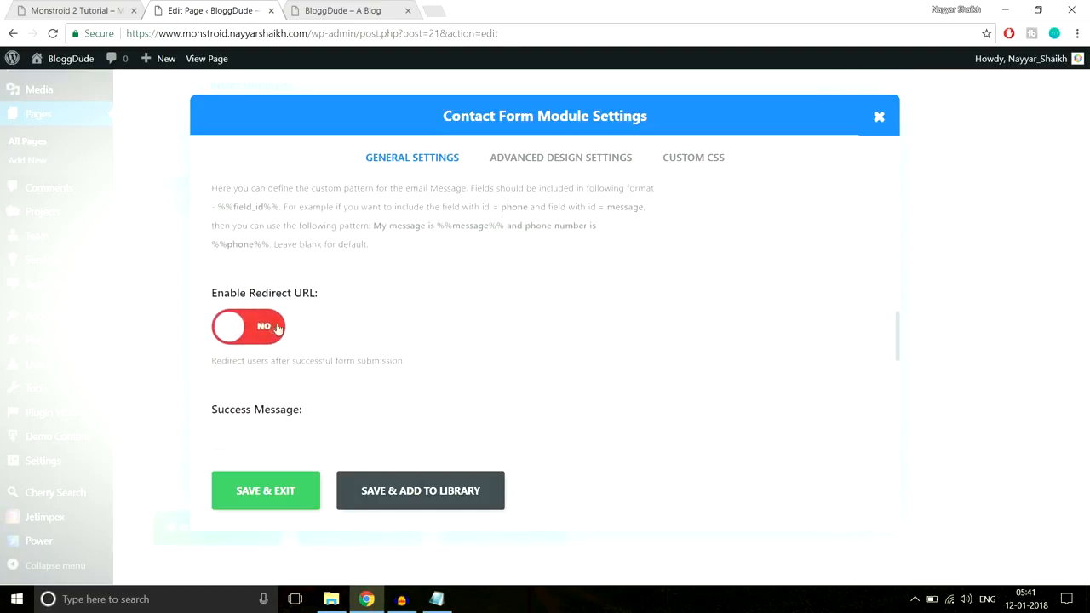
scroll(381, 349, down, 5)
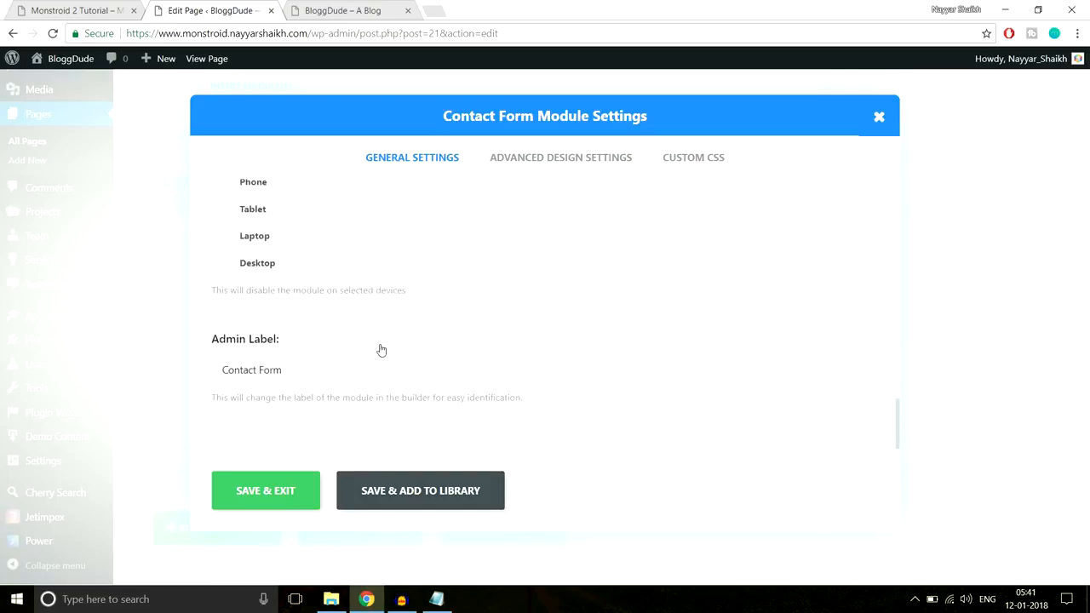
scroll(382, 350, up, 8)
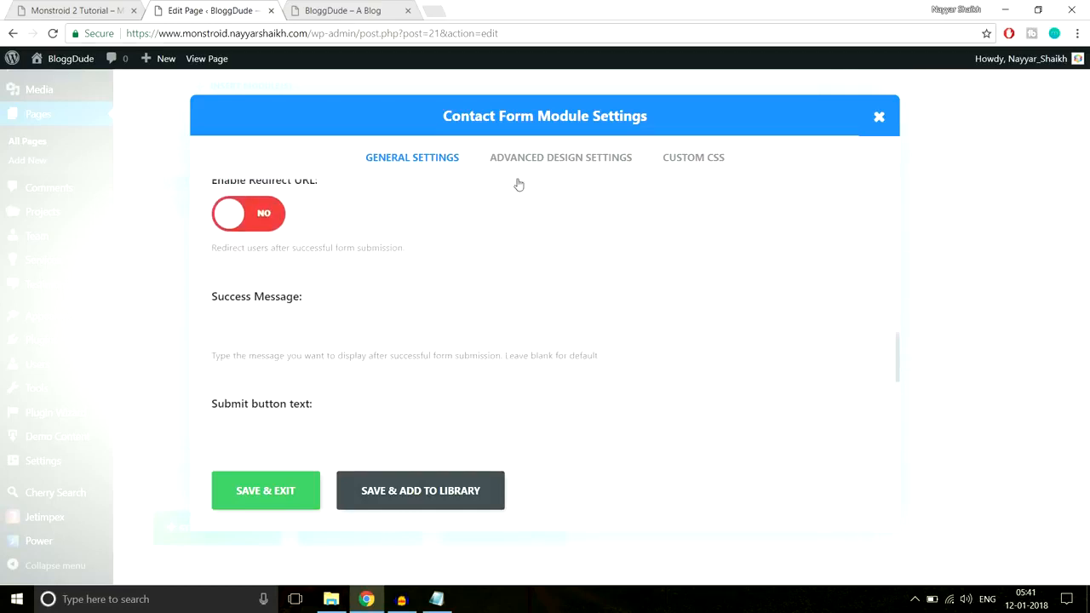
click(290, 494)
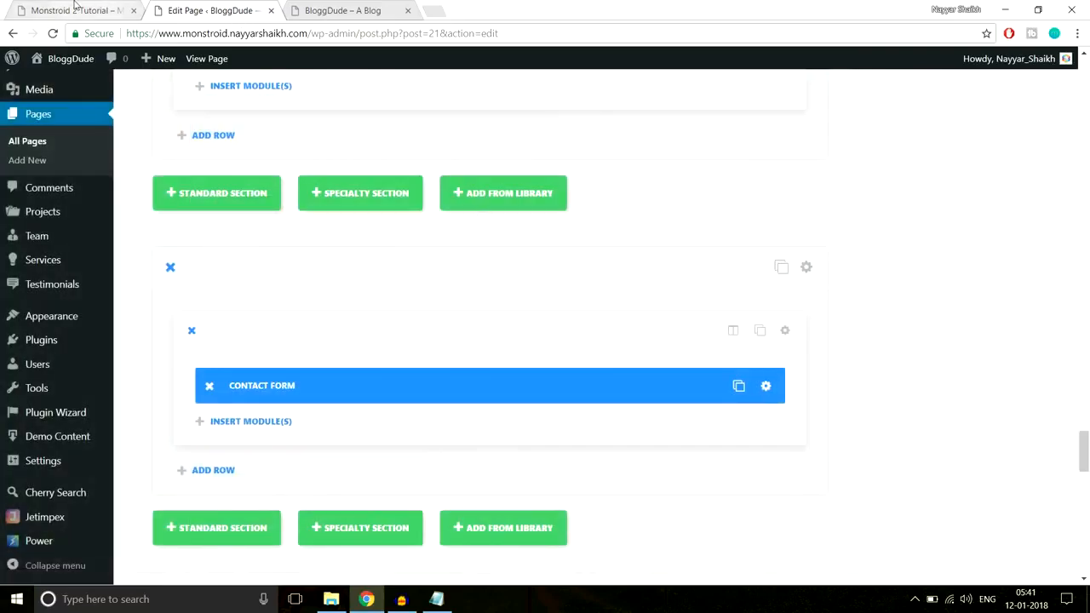
Copy the demo's heading "See what LoanOffer Can Offer You in 2 Minutes" and return to the page editor
click(77, 10)
scroll(504, 220, up, 3)
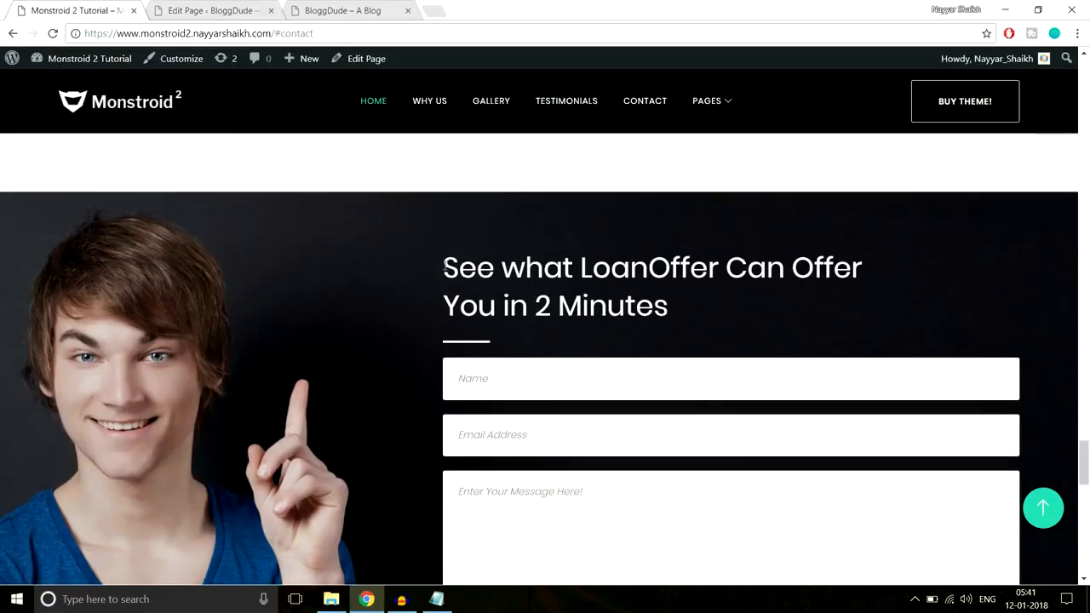
double_click(467, 271)
drag(518, 286, 704, 323)
key(ctrl+c)
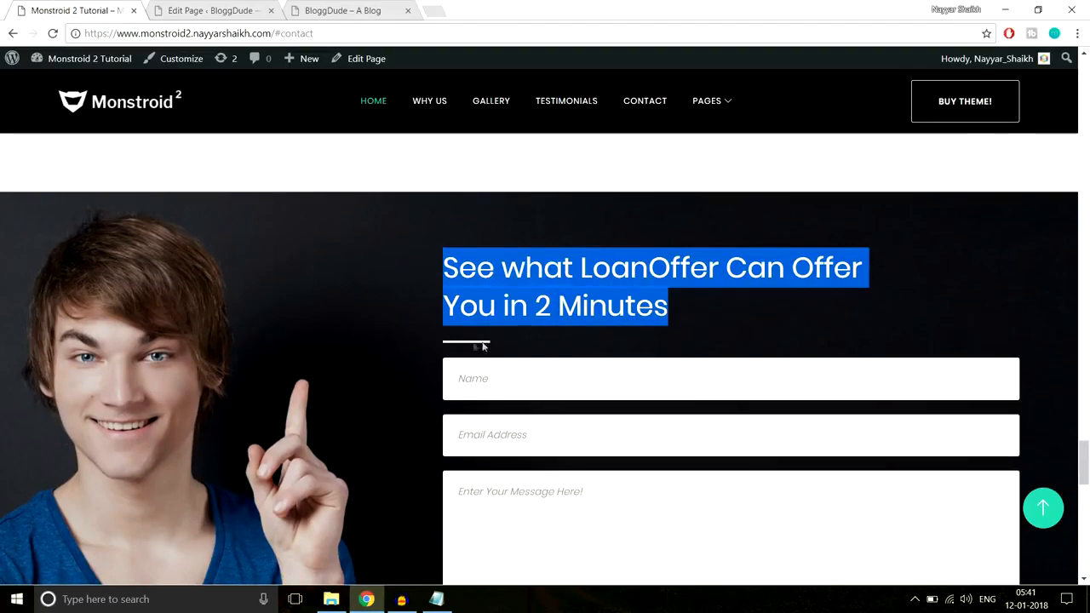
click(205, 9)
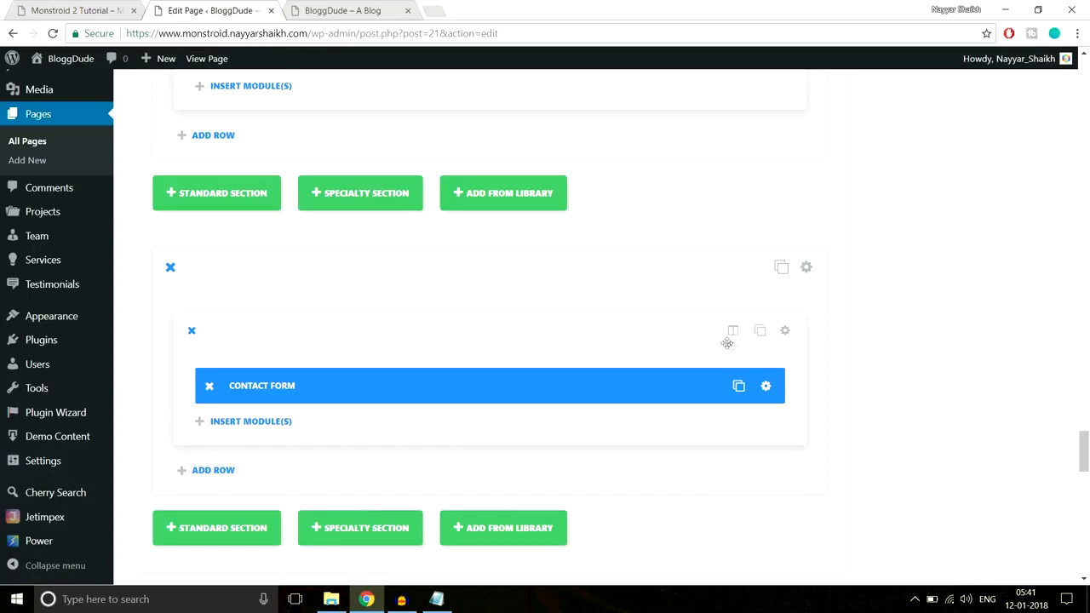
Insert a Text module into the contact form row and paste the copied heading as its content
click(254, 422)
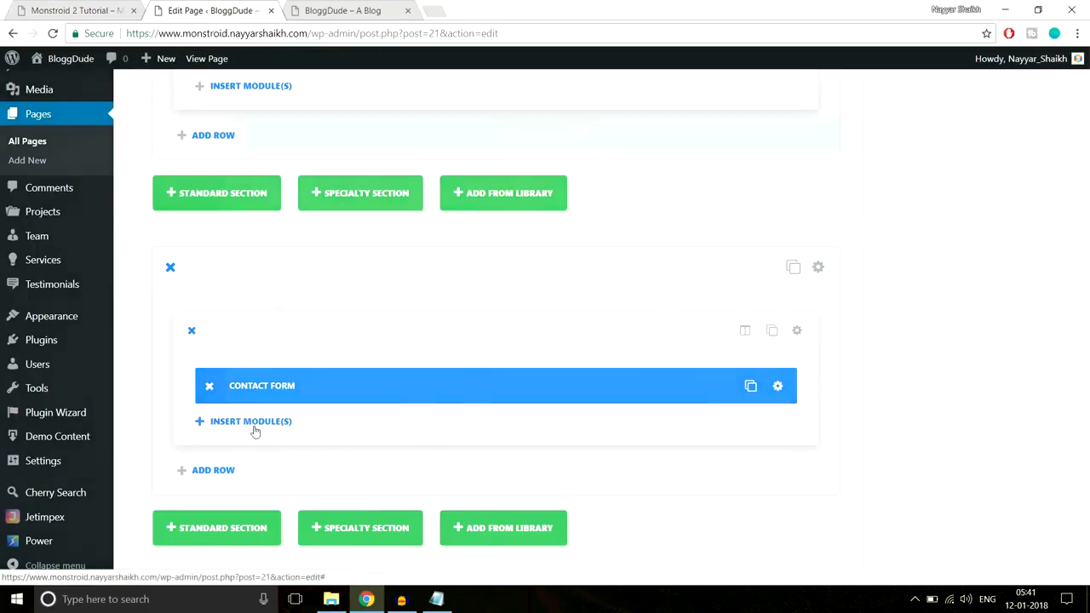
scroll(779, 341, down, 5)
scroll(781, 373, down, 2)
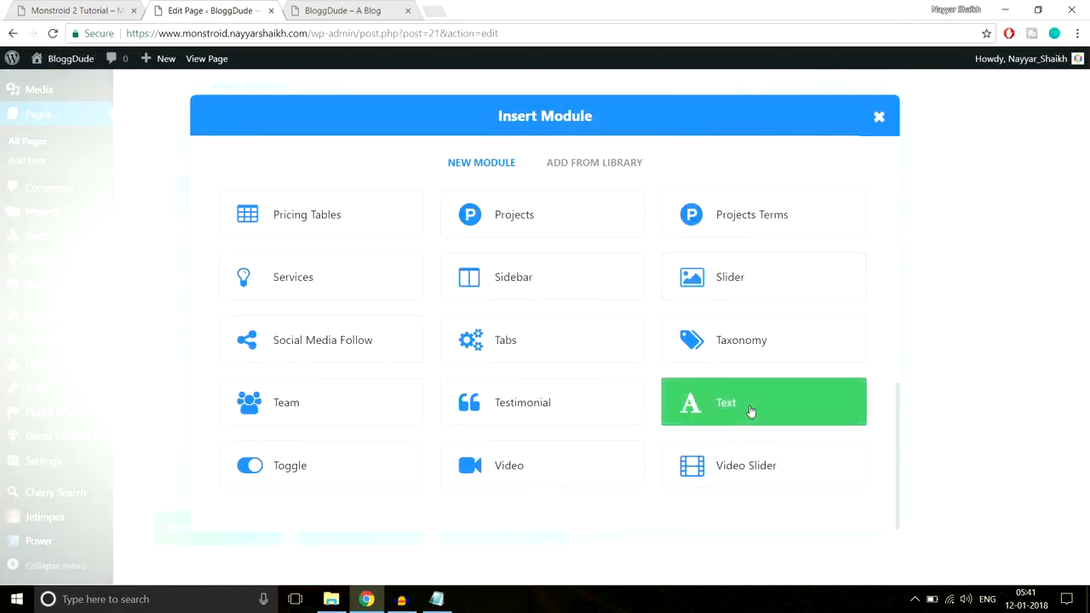
click(749, 414)
scroll(479, 338, down, 4)
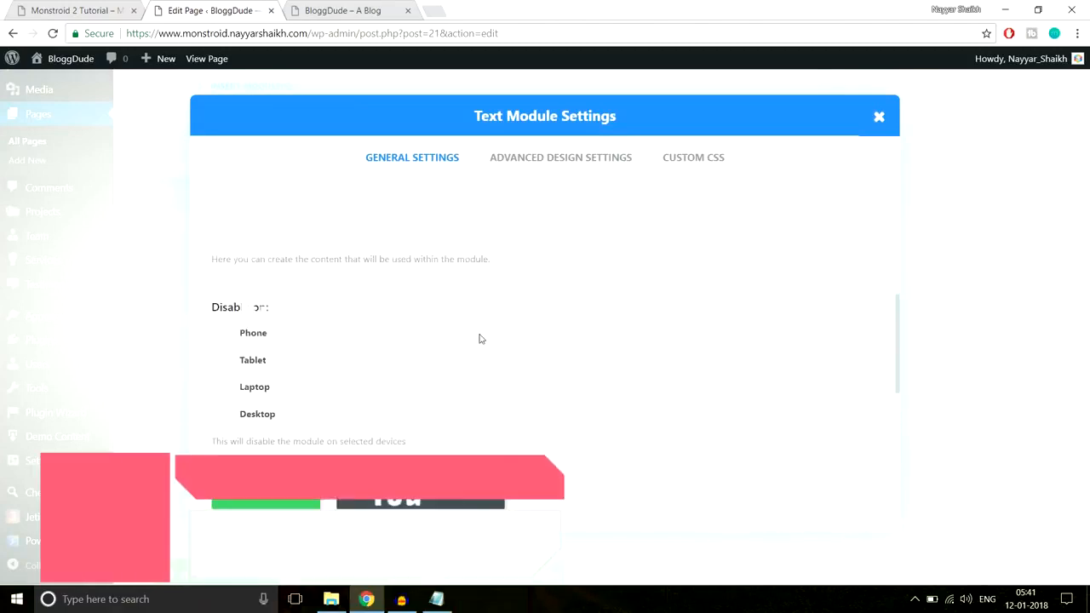
scroll(465, 326, up, 1)
key(ctrl+v)
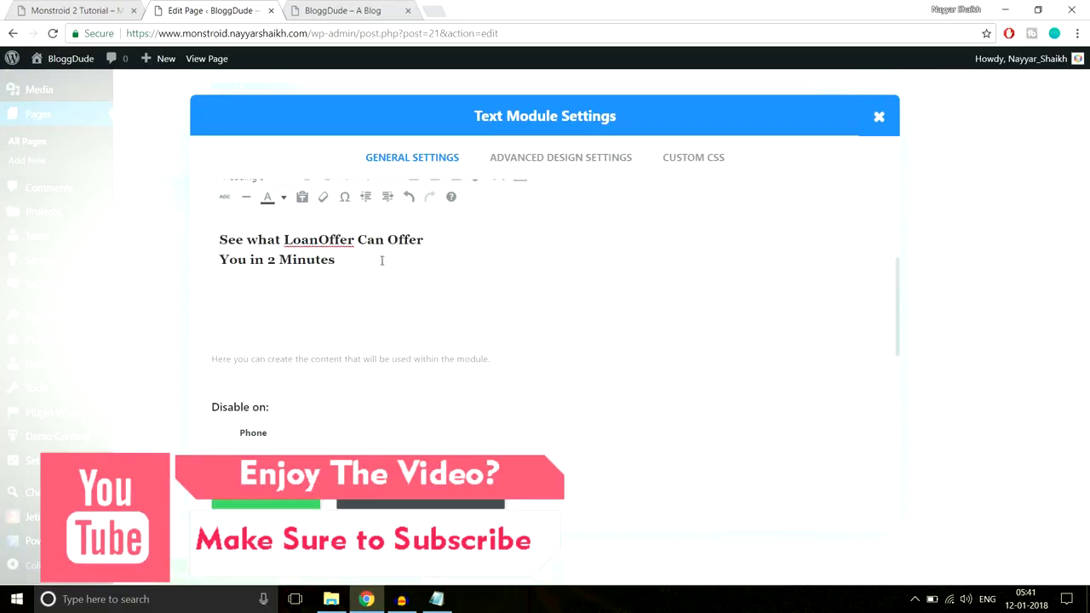
Select the whole pasted heading and apply a new text colour from the palette
drag(382, 258, 212, 242)
scroll(416, 317, up, 3)
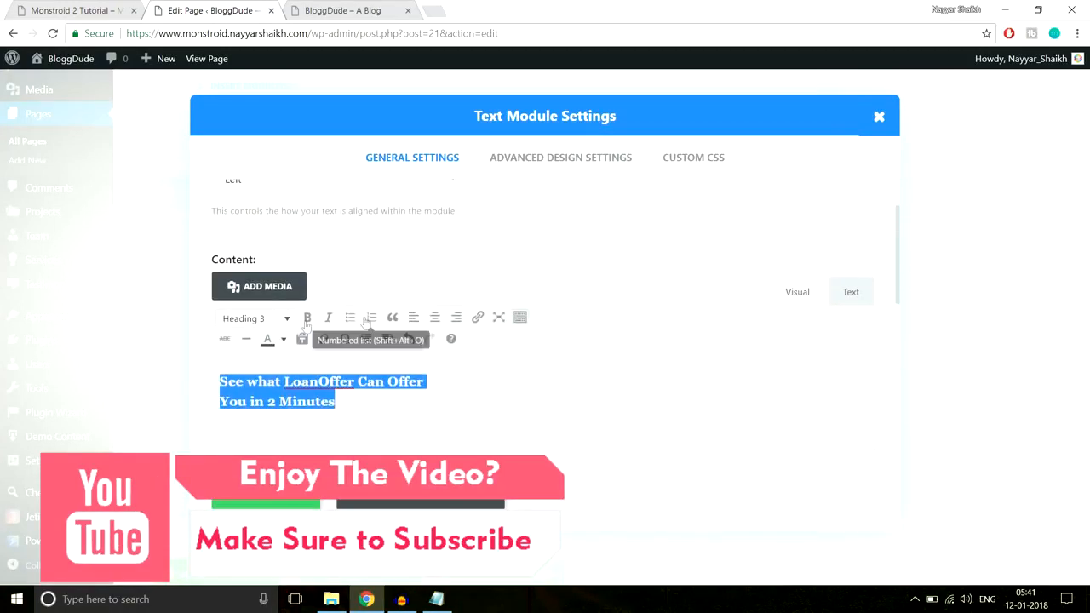
click(284, 338)
click(320, 397)
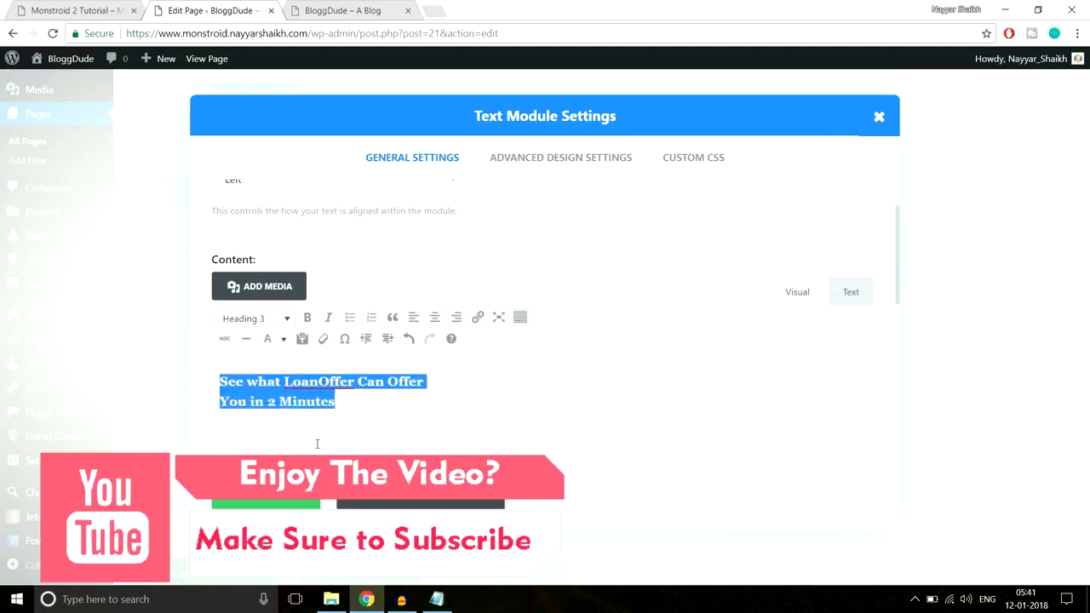
Copy the "Line After Left" CSS declarations from the Notepad CSS file and return to the Text module's custom CSS settings
click(691, 167)
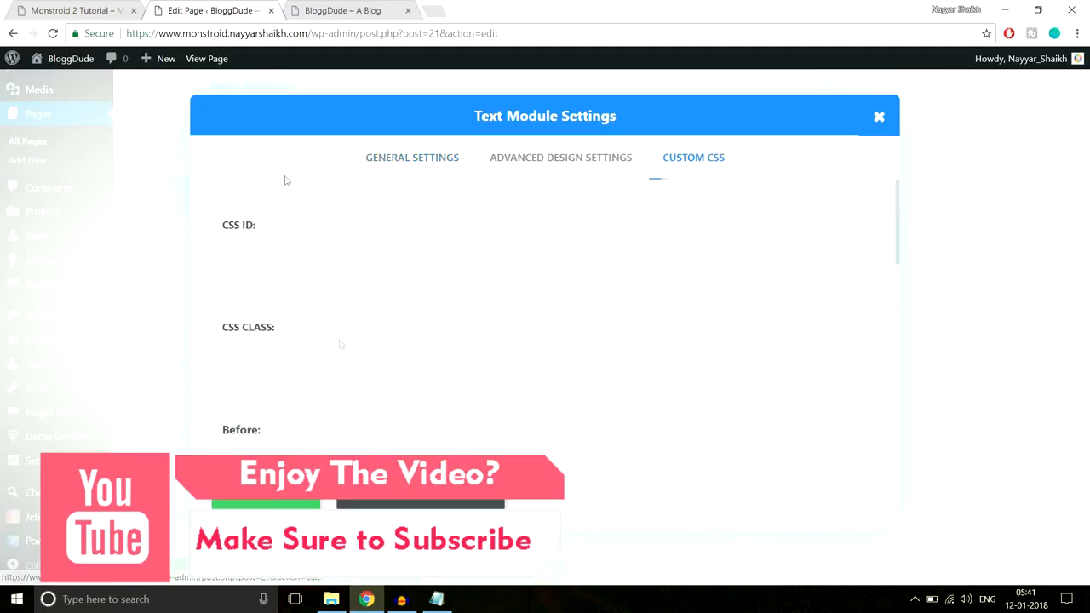
click(34, 7)
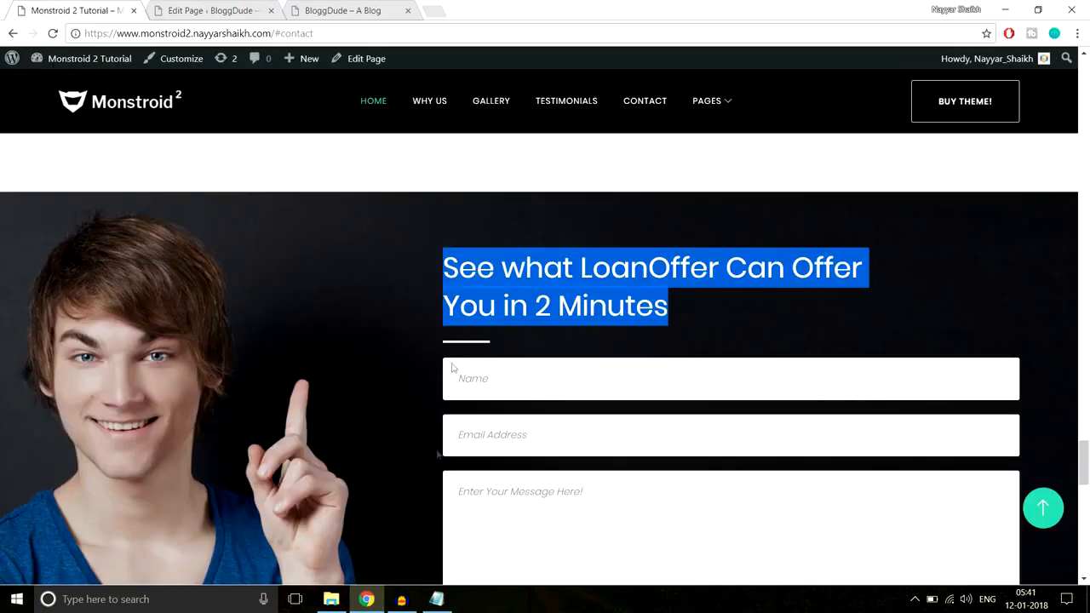
click(436, 599)
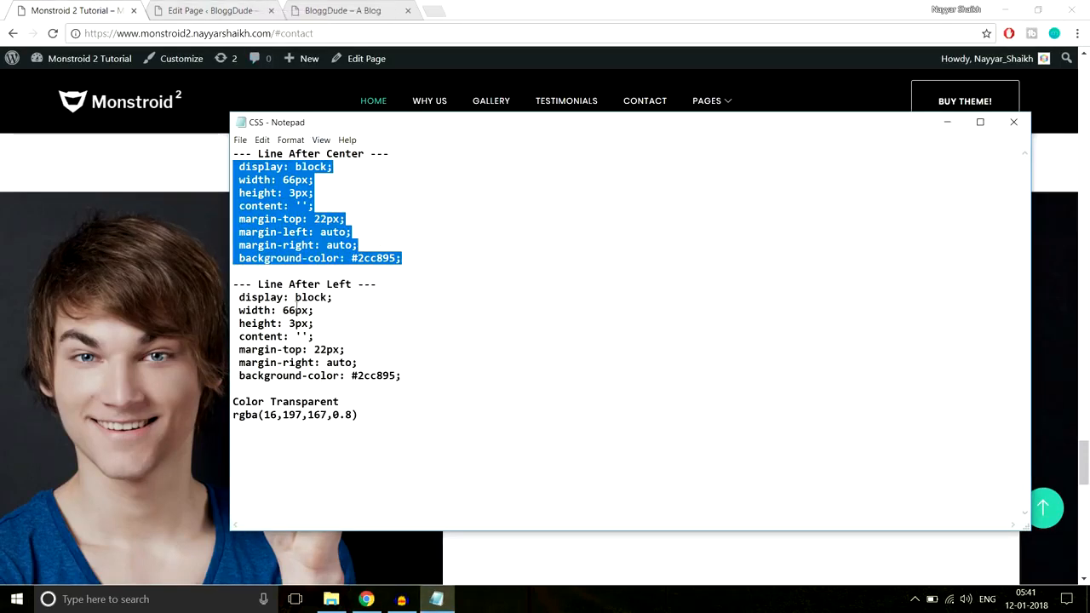
drag(402, 376, 228, 297)
key(ctrl+c)
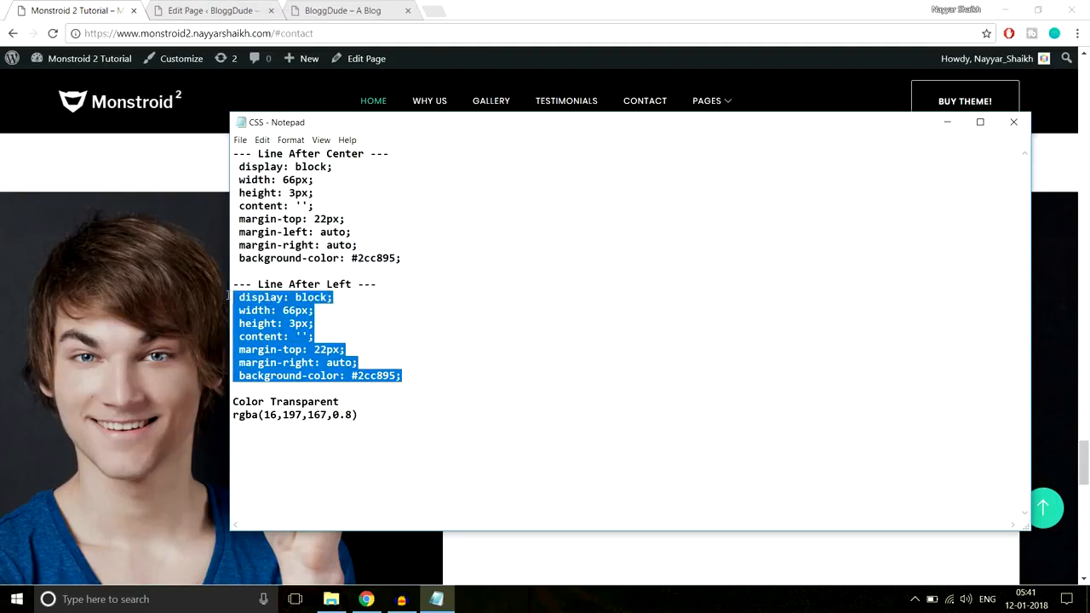
click(148, 145)
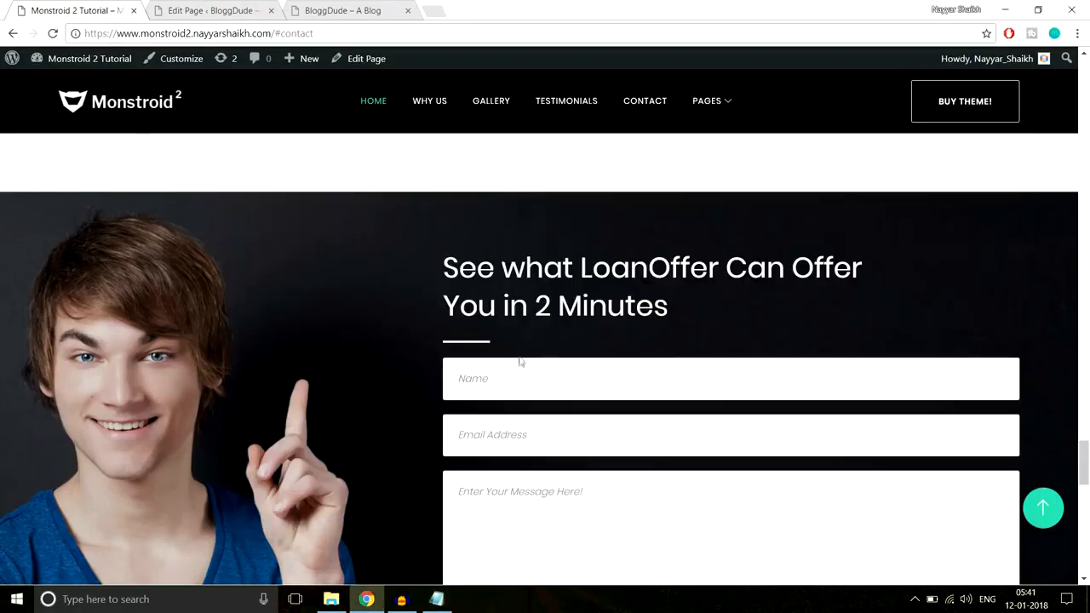
click(251, 10)
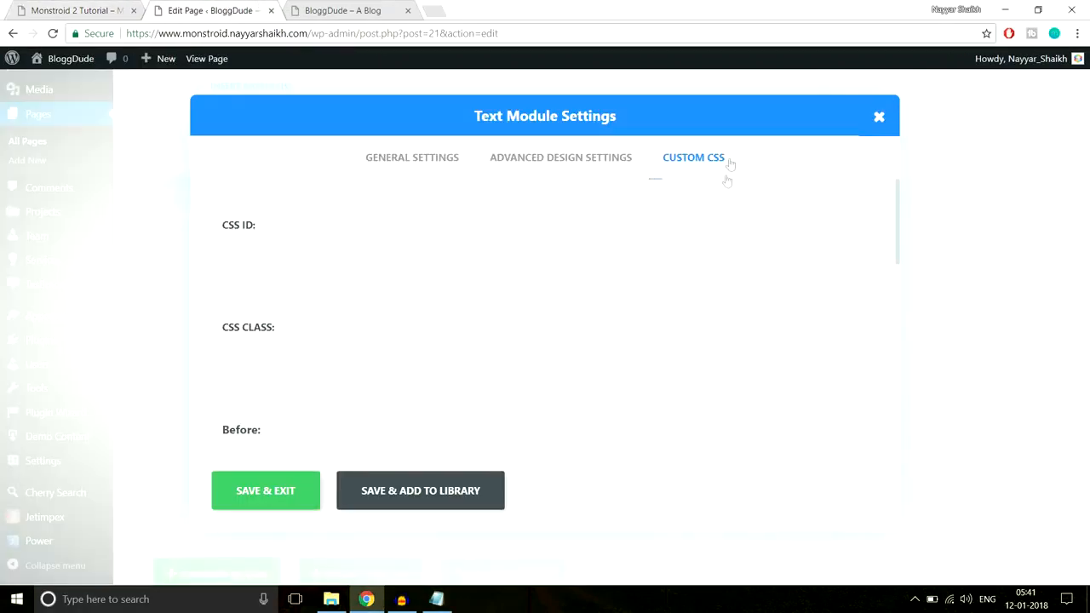
Paste the copied line CSS into the Text module's After field, then save and exit the module
scroll(749, 242, down, 2)
scroll(749, 241, down, 5)
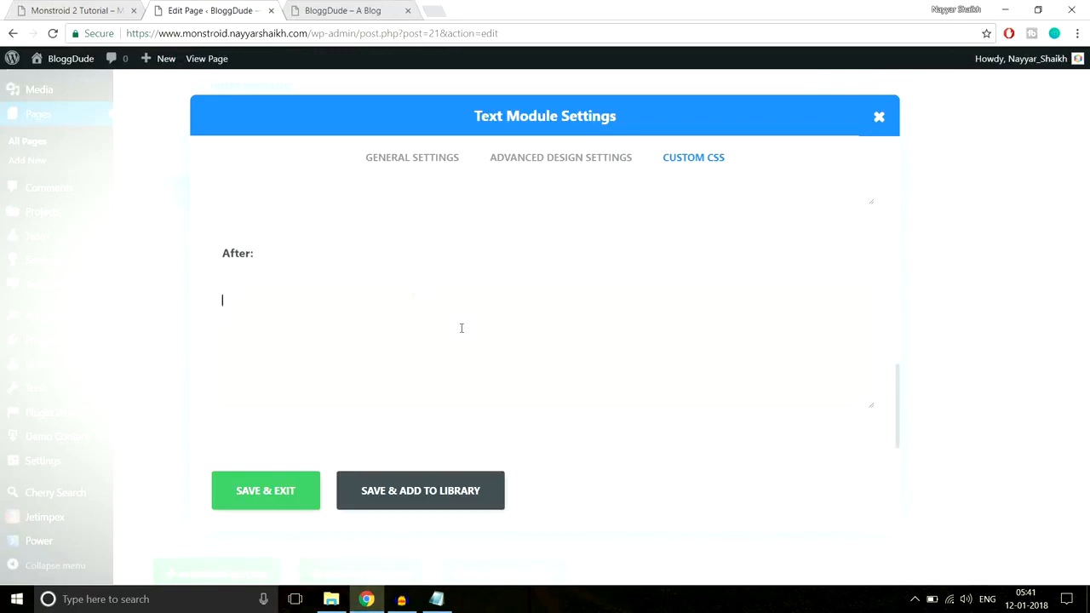
key(ctrl+v)
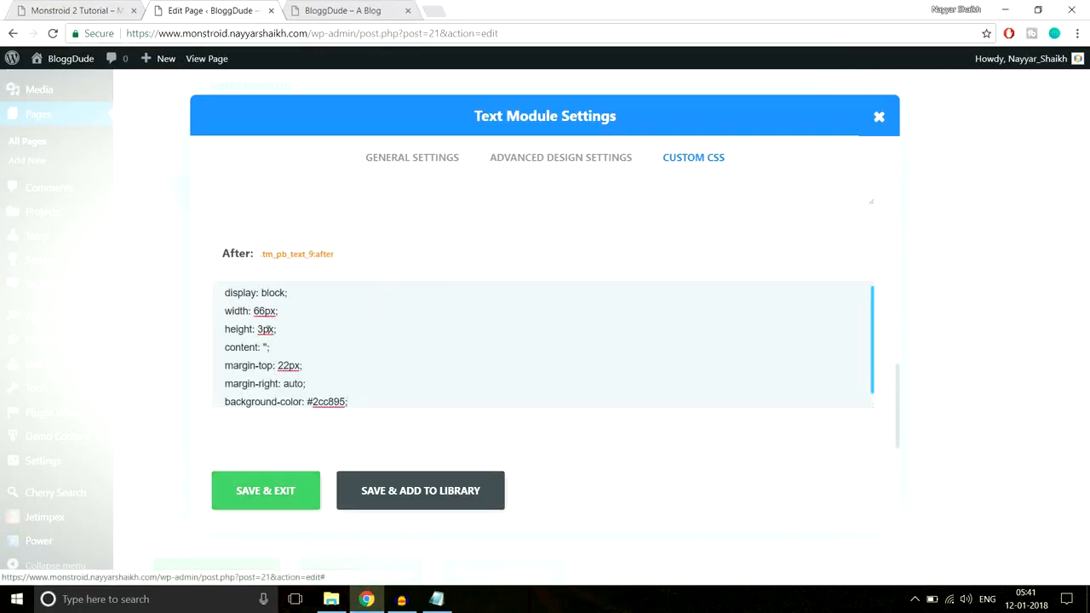
click(277, 494)
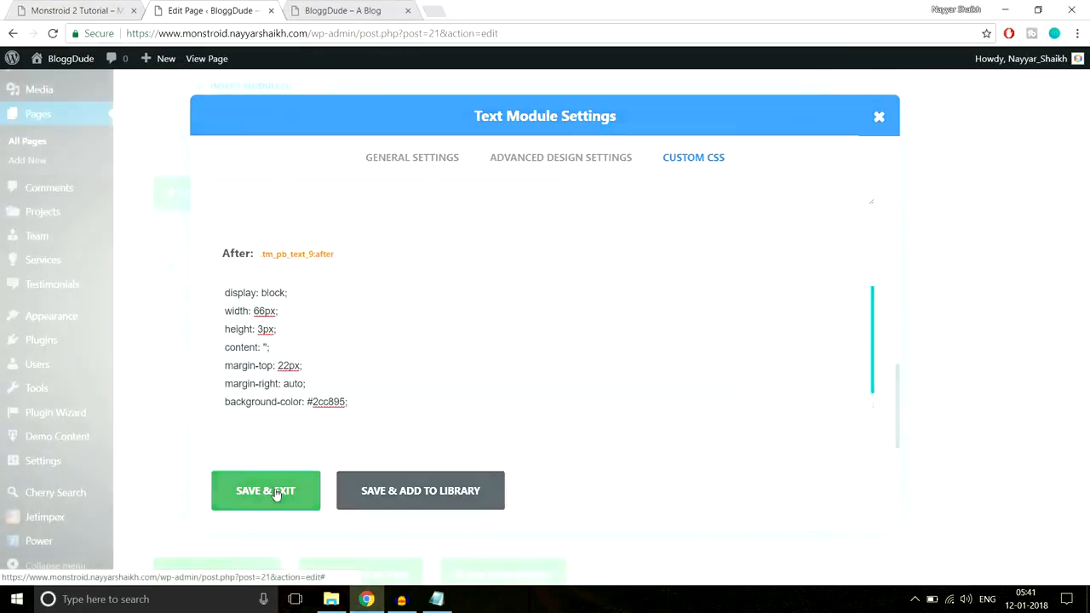
Check the heading's placement in the demo and move the Text module above the Contact Form module
click(57, 7)
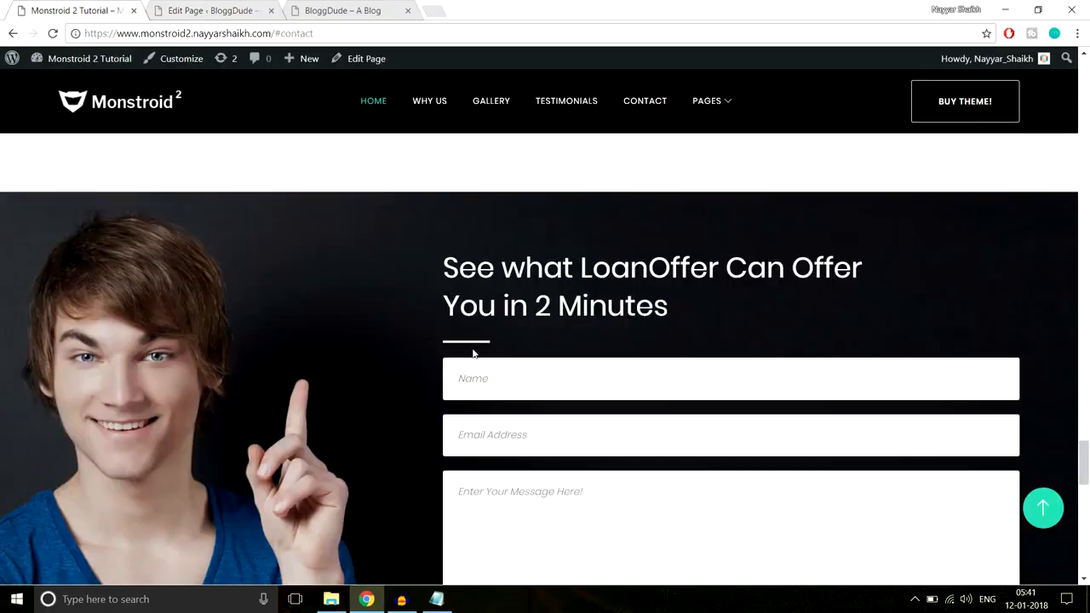
click(241, 7)
scroll(622, 247, down, 2)
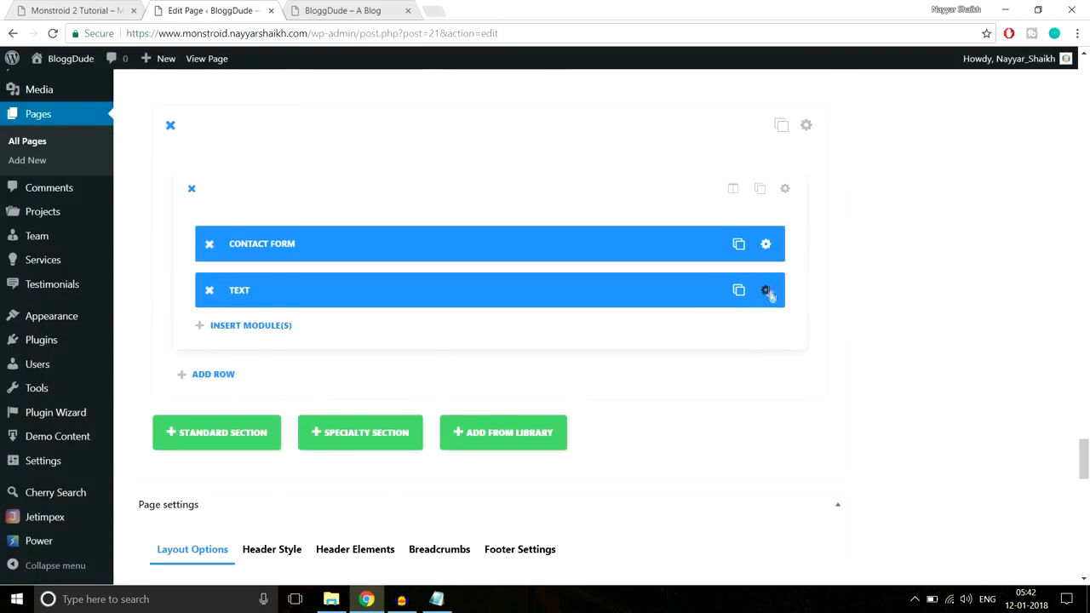
drag(676, 287, 669, 223)
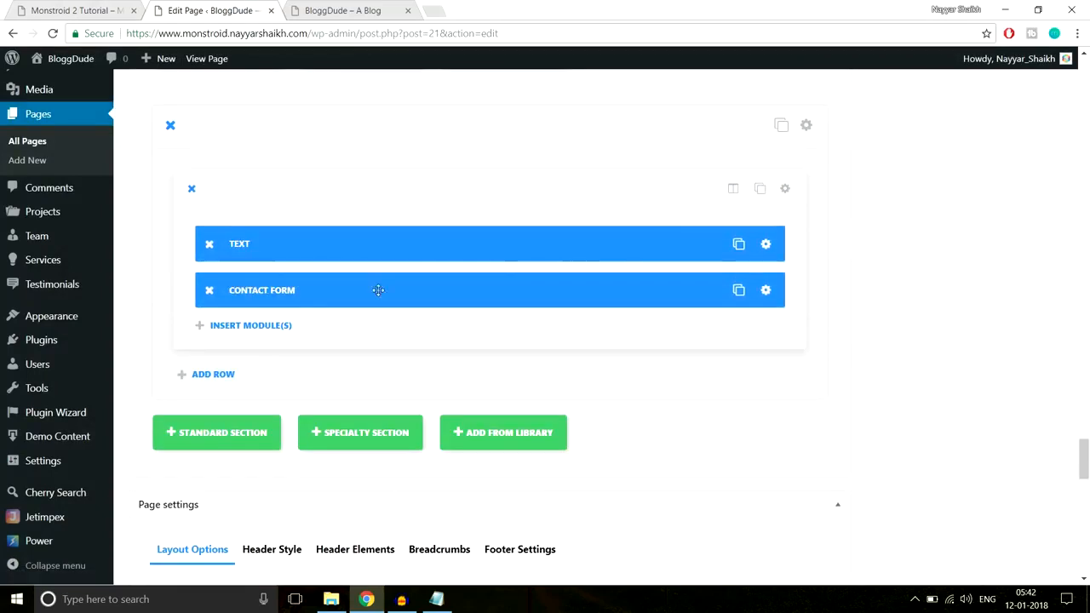
Set the Text module's custom bottom padding to 30, then save and exit
click(767, 245)
click(581, 170)
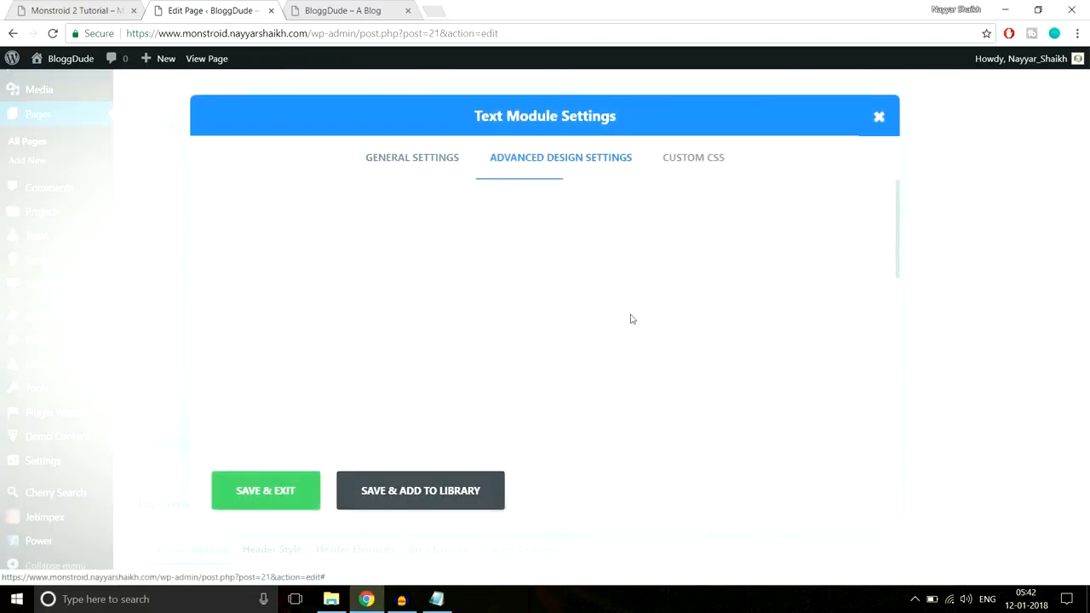
scroll(631, 319, down, 3)
scroll(631, 320, down, 5)
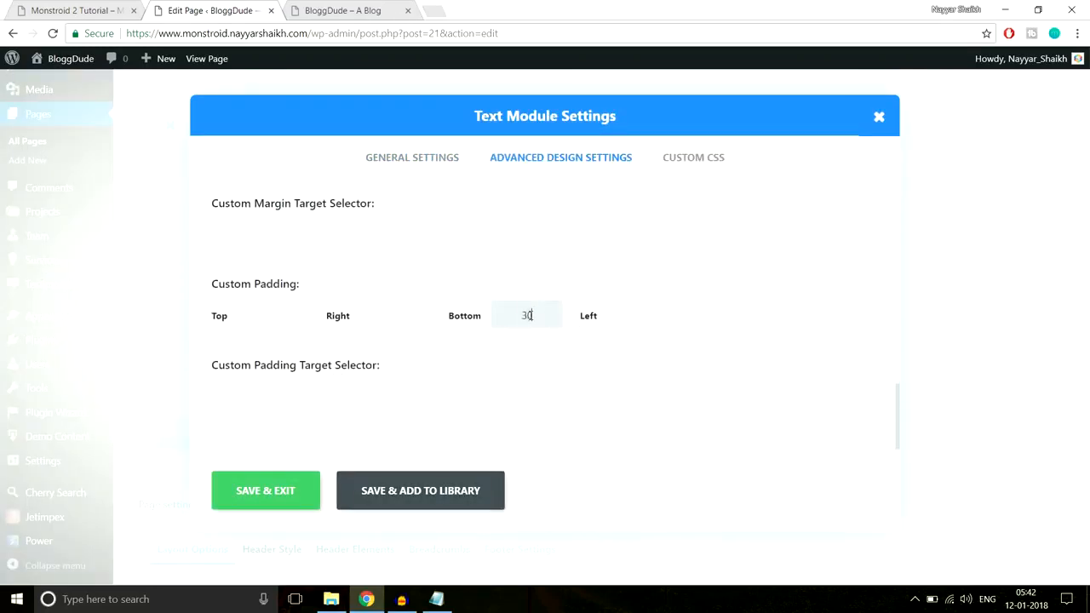
click(268, 494)
Examine the demo's contact section for its background image, heading and form layout, then return to the page editor
click(78, 6)
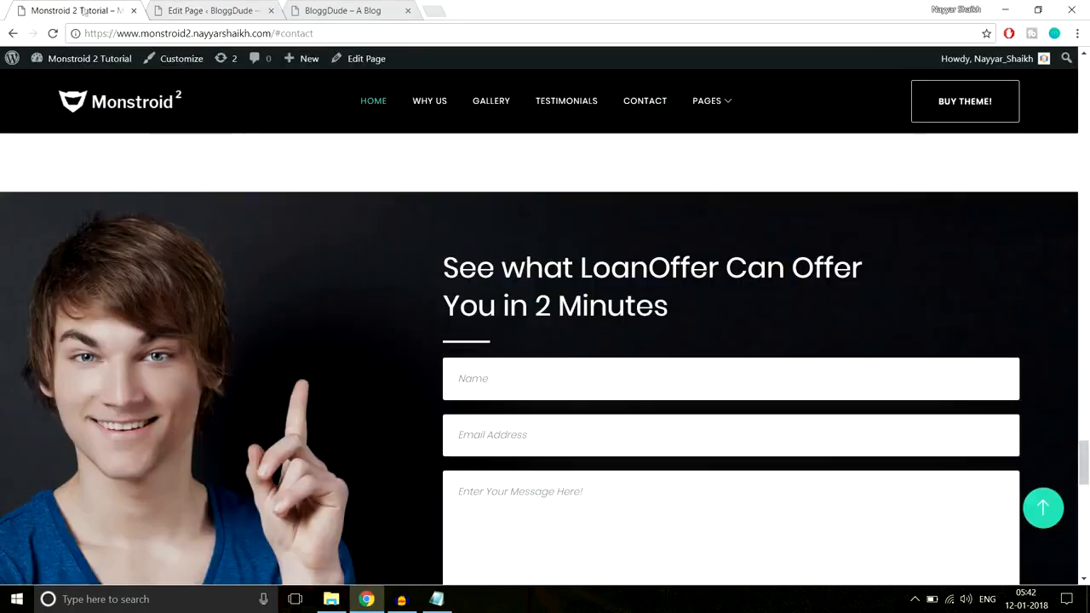
scroll(327, 262, down, 3)
scroll(327, 262, up, 3)
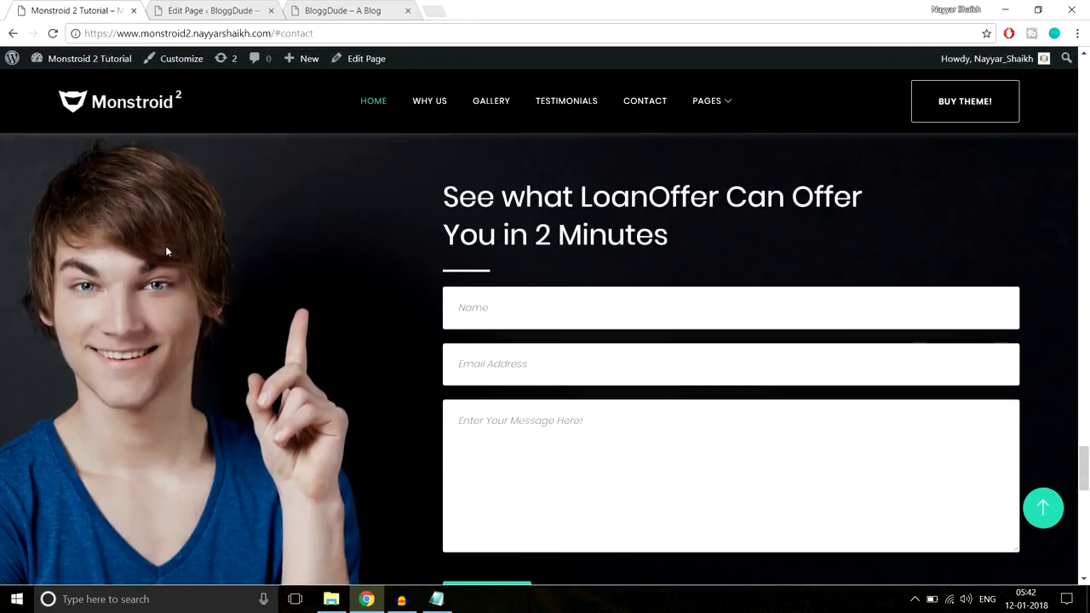
scroll(166, 246, up, 1)
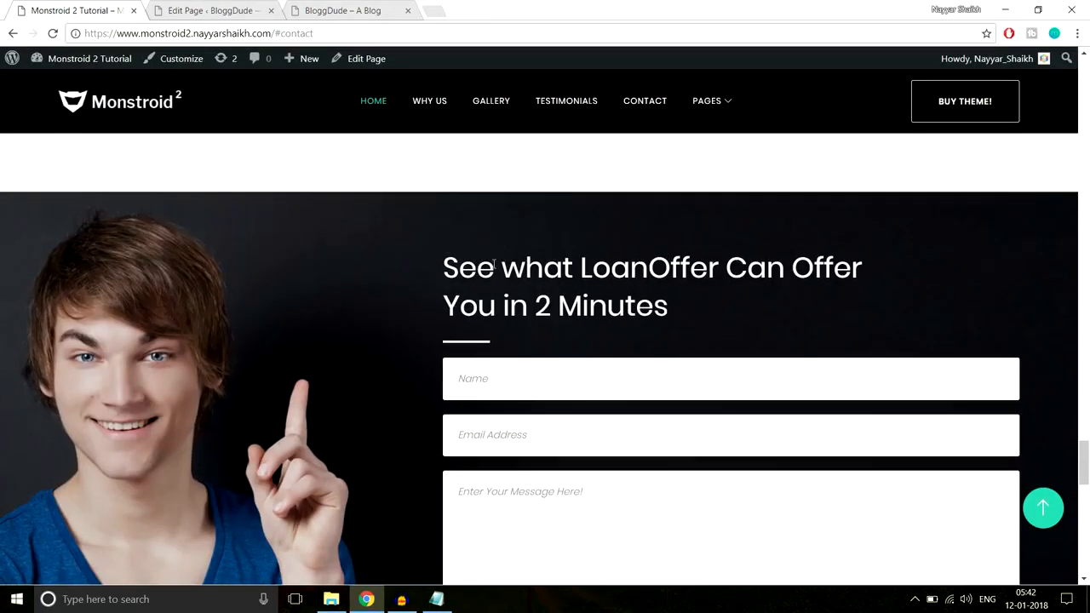
scroll(504, 228, down, 6)
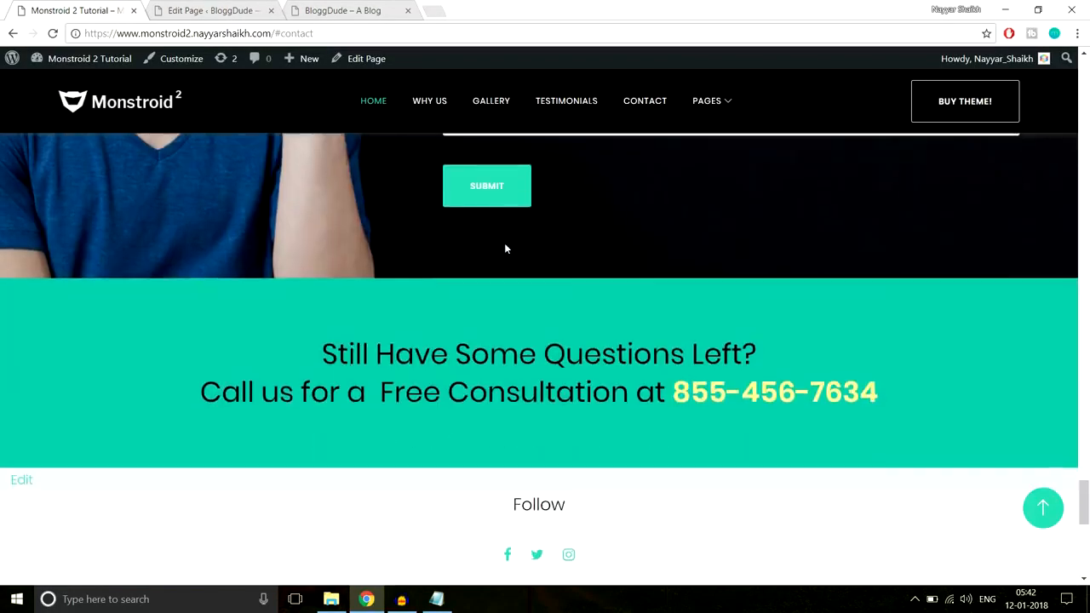
click(220, 9)
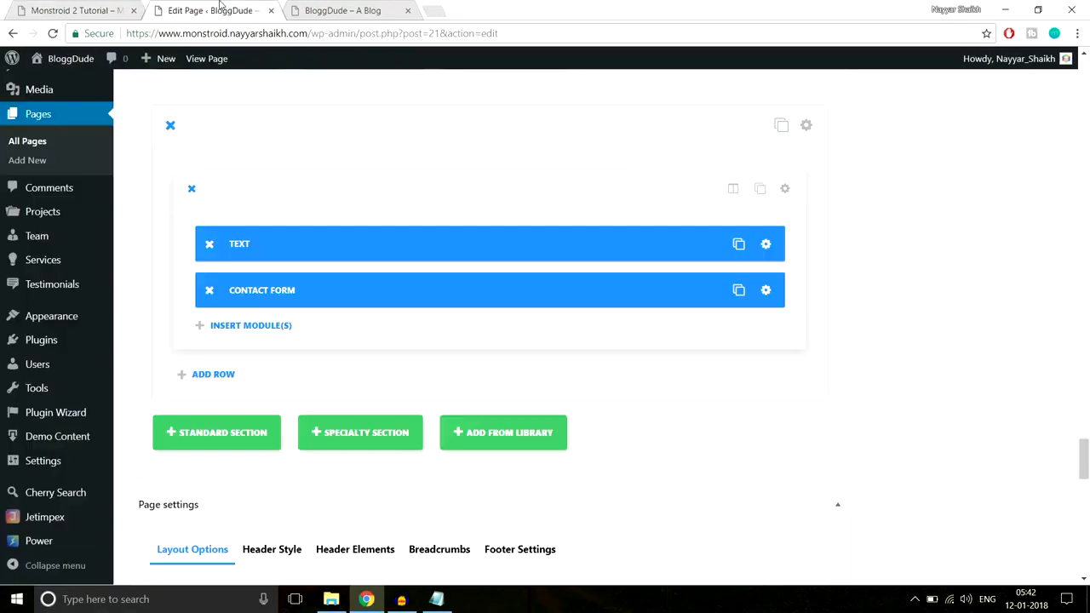
Upload Home-4.jpg from the Home Page images folder and set it as the contact section's background image
click(807, 126)
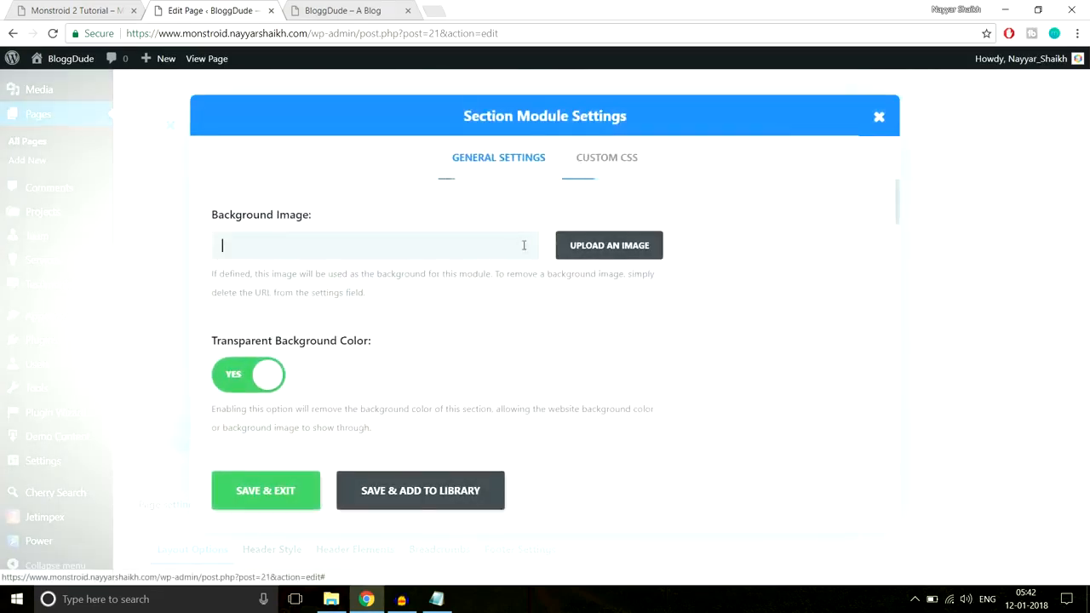
scroll(601, 201, down, 1)
scroll(623, 260, up, 2)
click(623, 256)
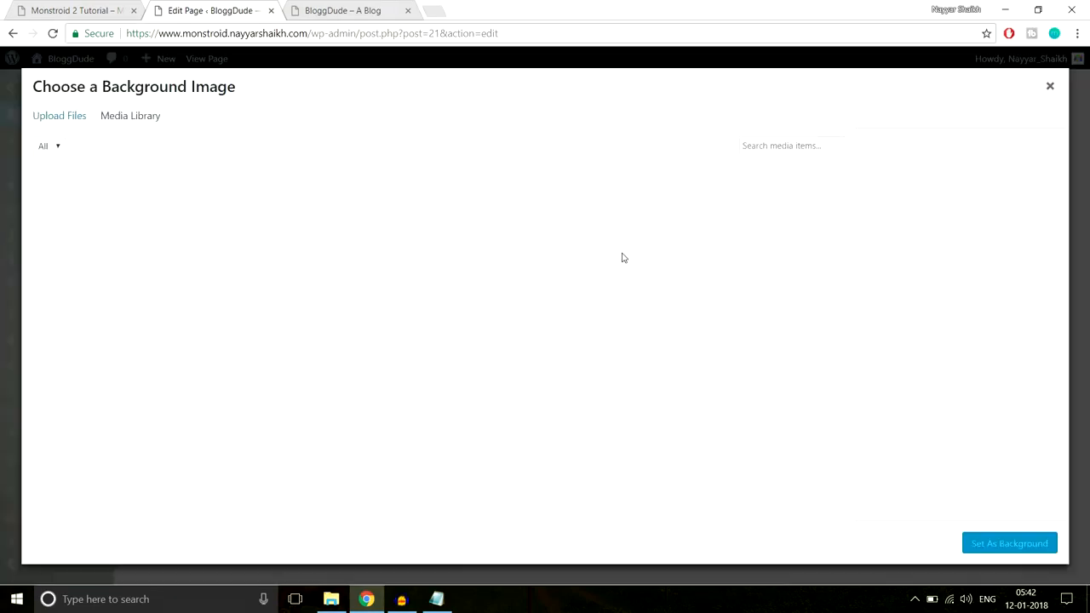
click(75, 119)
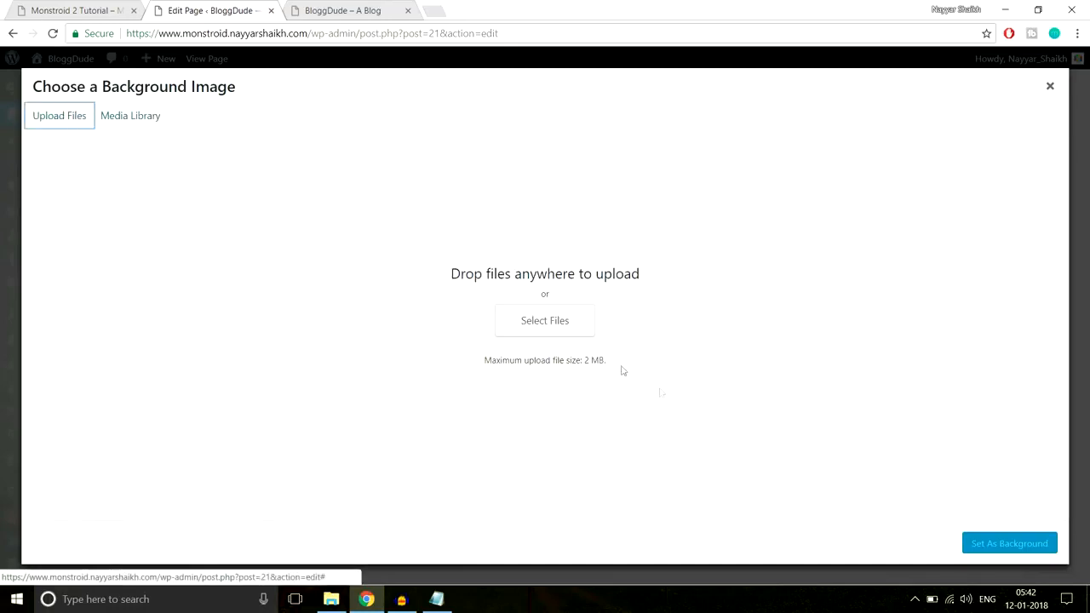
click(563, 329)
scroll(323, 187, down, 3)
click(179, 258)
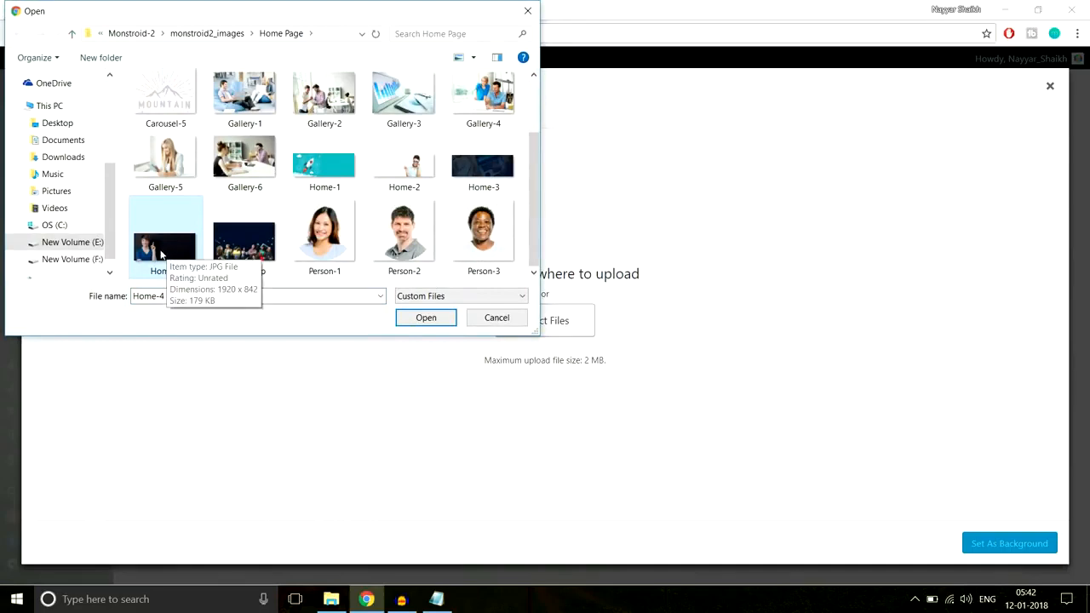
click(426, 319)
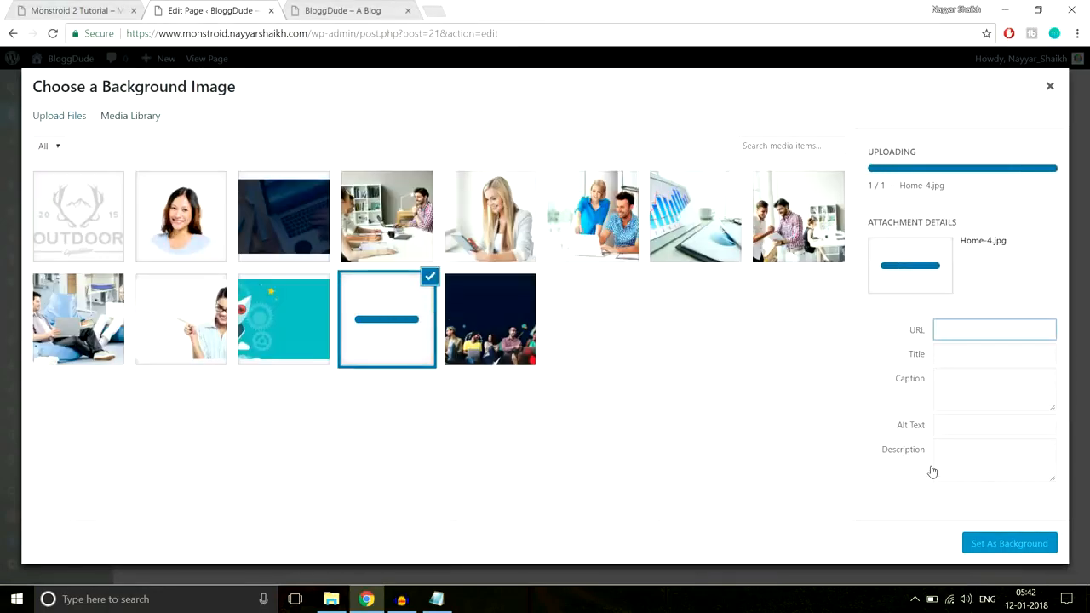
click(1005, 544)
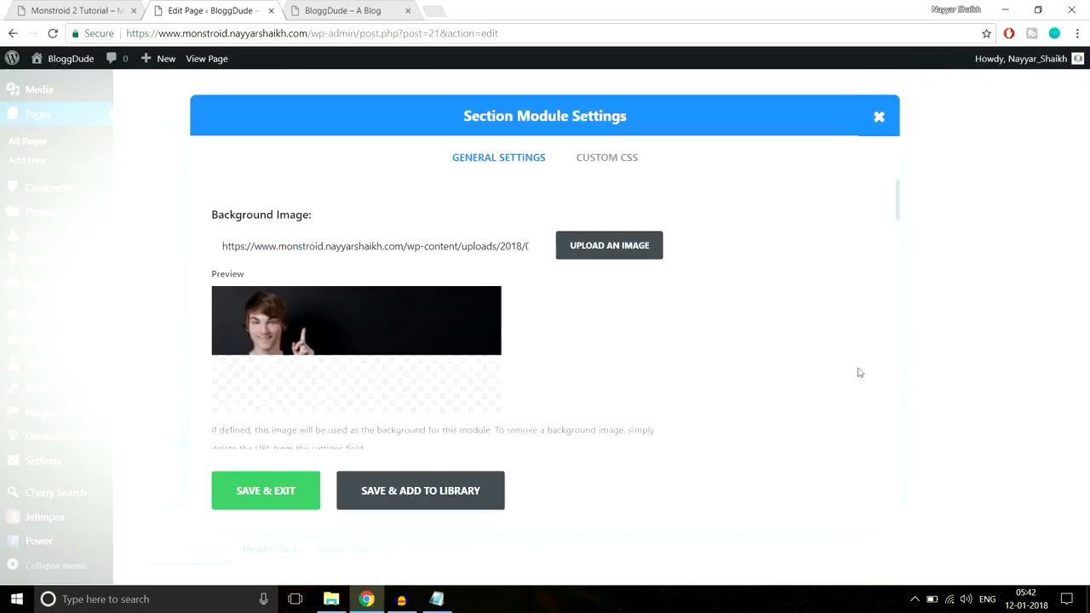
Set the contact section's top and bottom custom padding to 80px, then save and exit
scroll(731, 378, down, 3)
scroll(729, 378, down, 10)
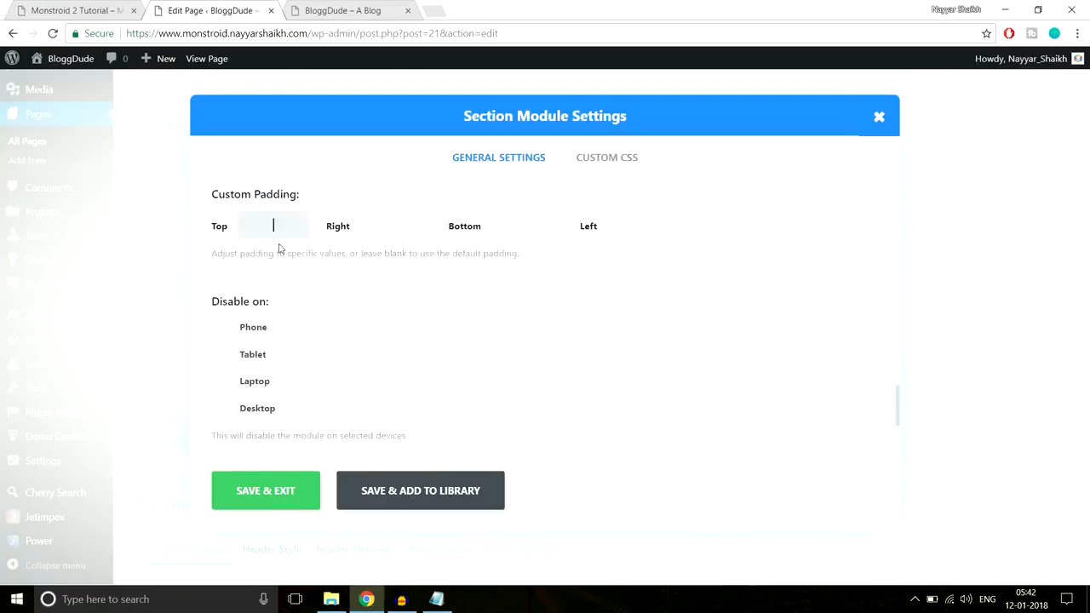
key(Tab)
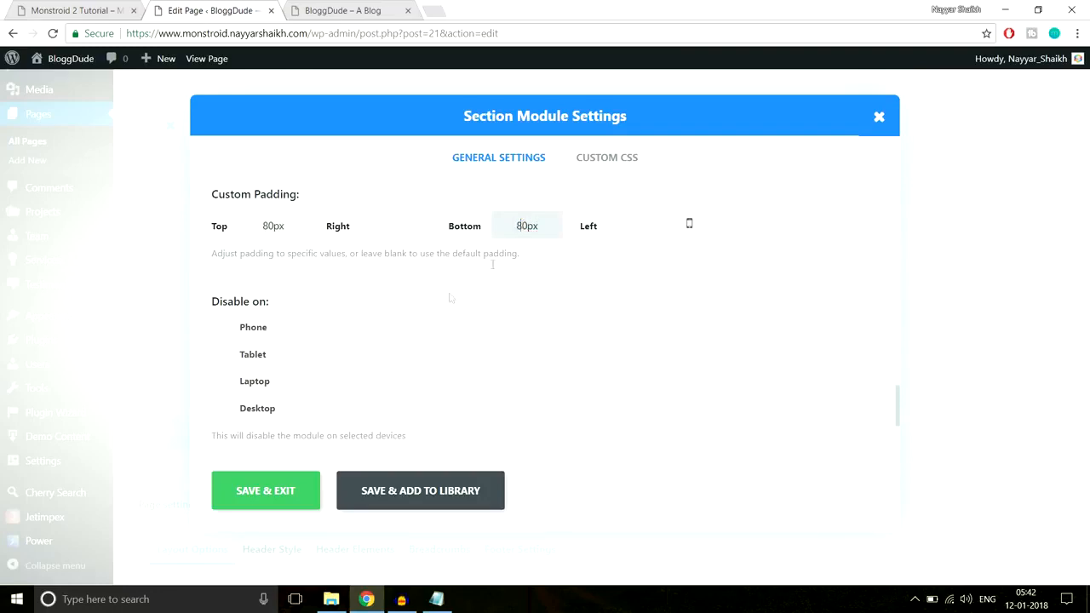
click(290, 488)
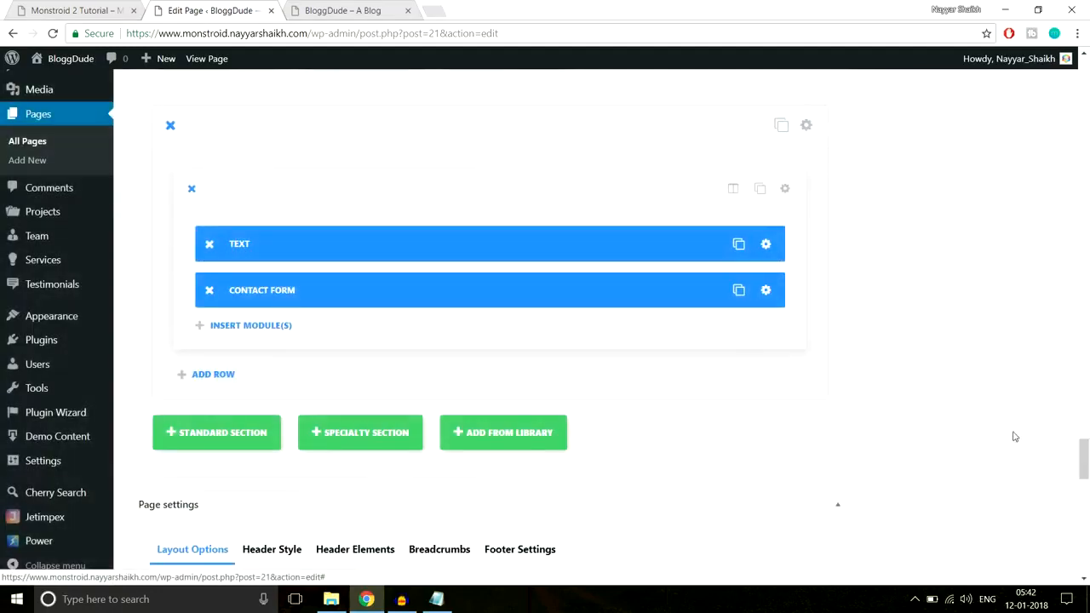
Update the page and reload the live BloggDude homepage
scroll(1015, 436, up, 15)
click(1032, 214)
click(383, 15)
click(383, 34)
key(Return)
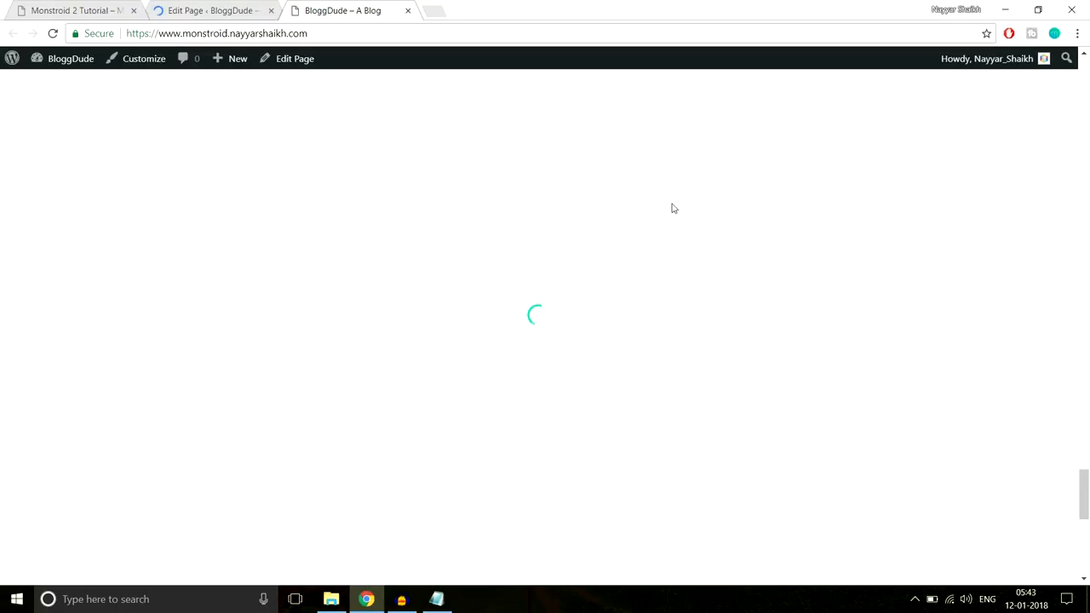
Examine the contact section on the live page, checking how the heading, form fields and submit button sit over the background image
scroll(671, 207, down, 5)
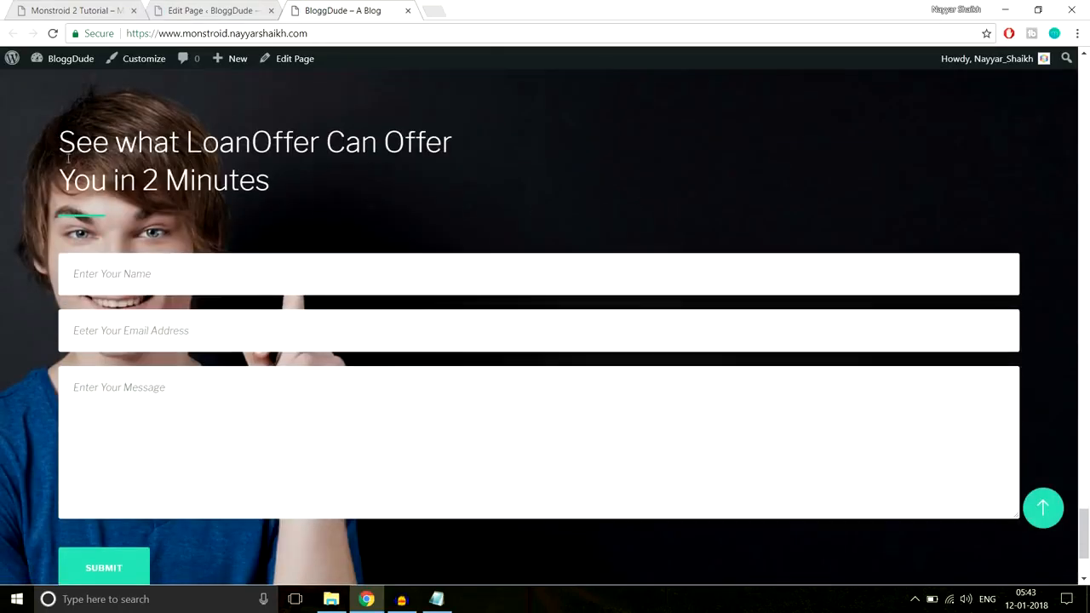
drag(57, 143, 188, 482)
click(218, 543)
scroll(219, 496, down, 1)
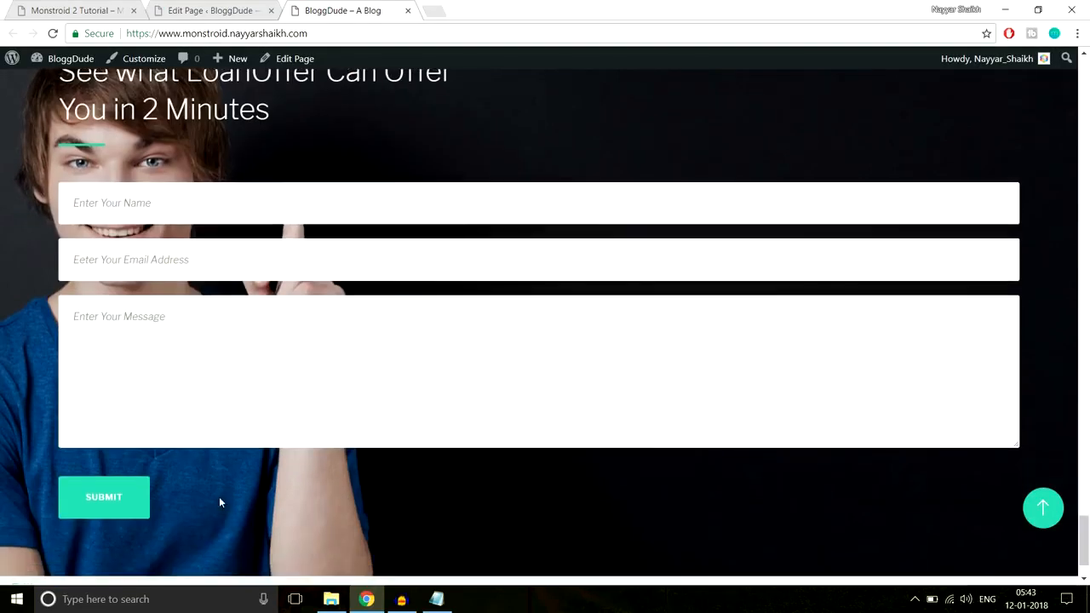
scroll(224, 491, up, 1)
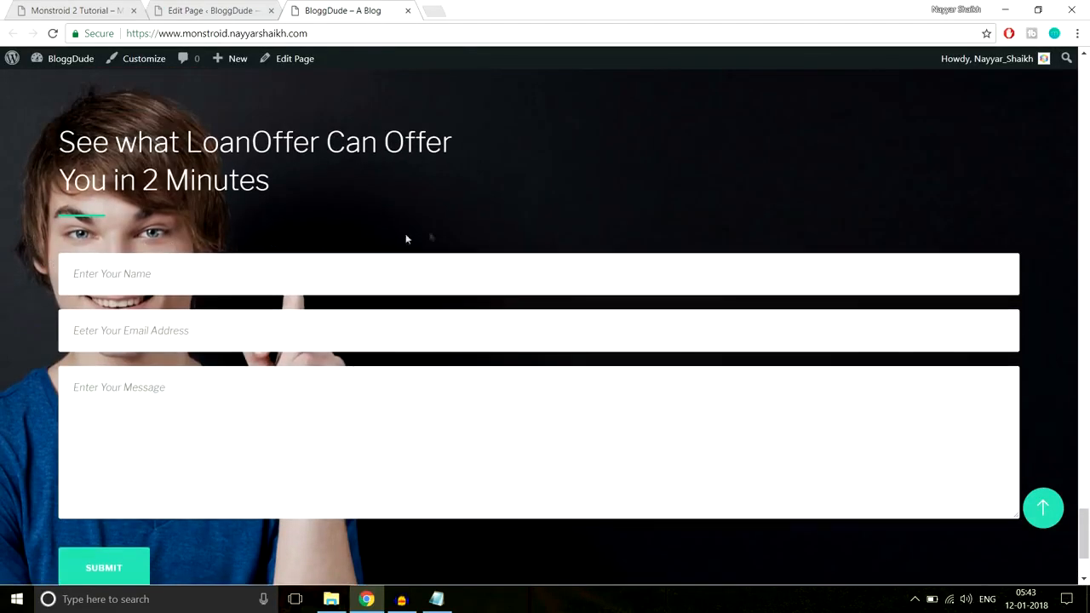
scroll(457, 236, up, 2)
scroll(452, 230, down, 2)
scroll(375, 208, up, 1)
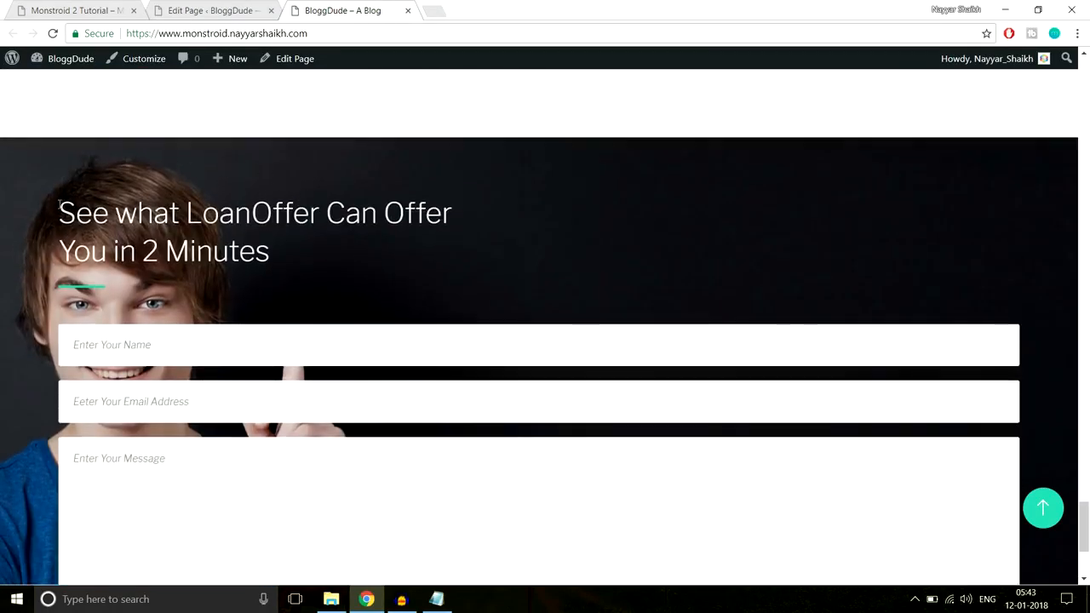
drag(59, 208, 271, 323)
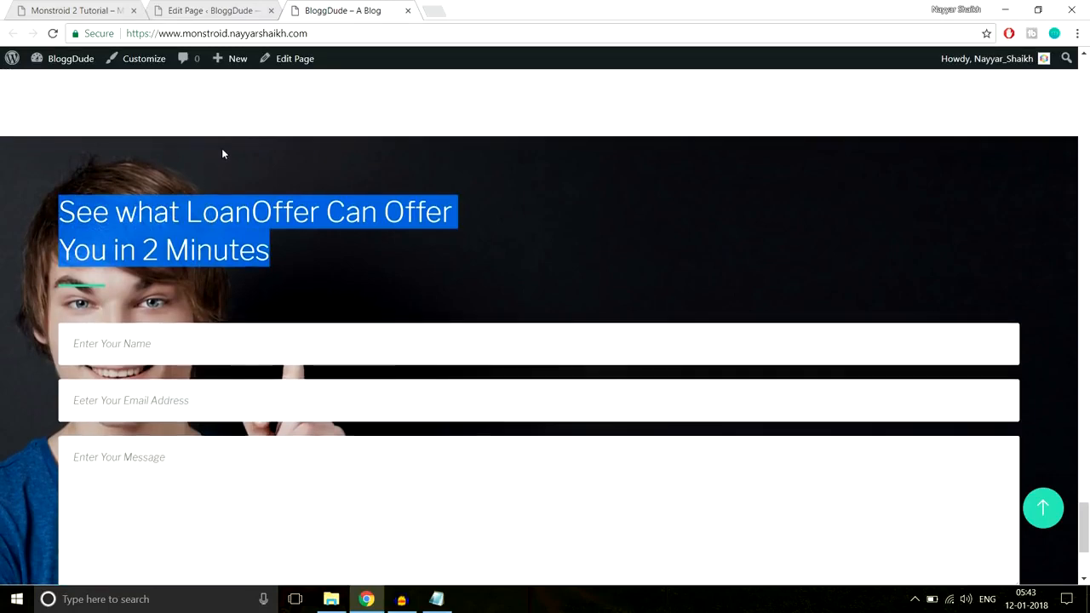
scroll(188, 320, down, 3)
drag(185, 429, 74, 332)
click(216, 447)
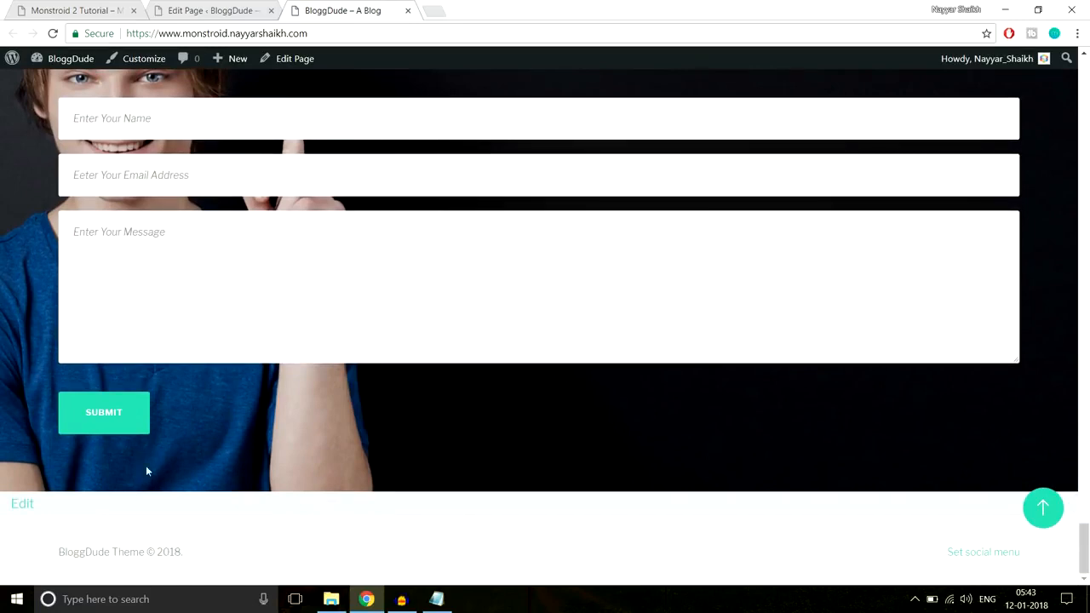
Check how the heading and the form fields line up in the live page's contact section
scroll(207, 430, up, 1)
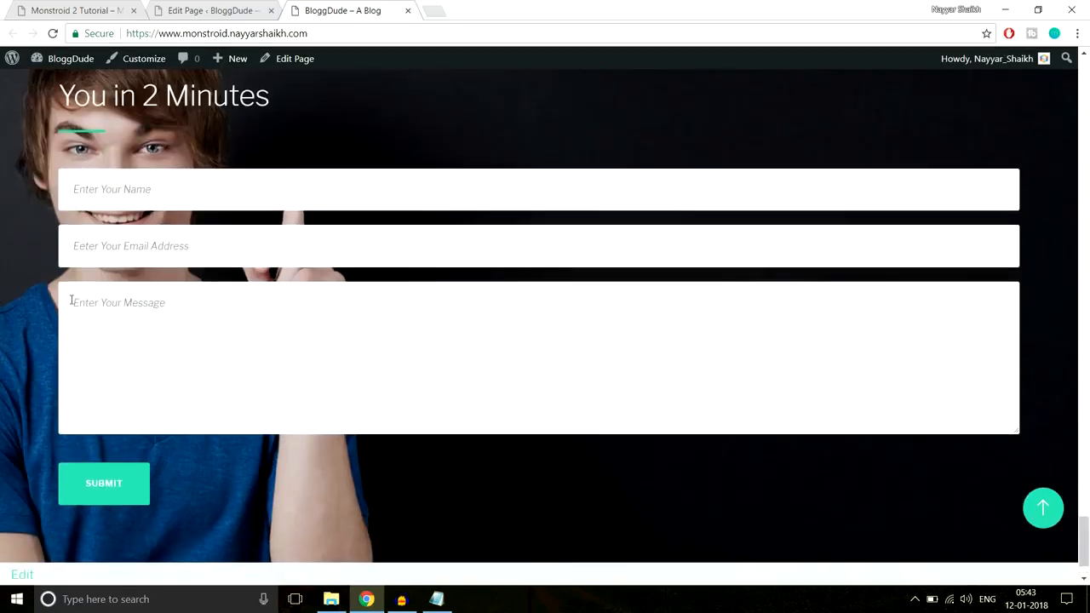
scroll(72, 301, up, 1)
drag(65, 128, 97, 358)
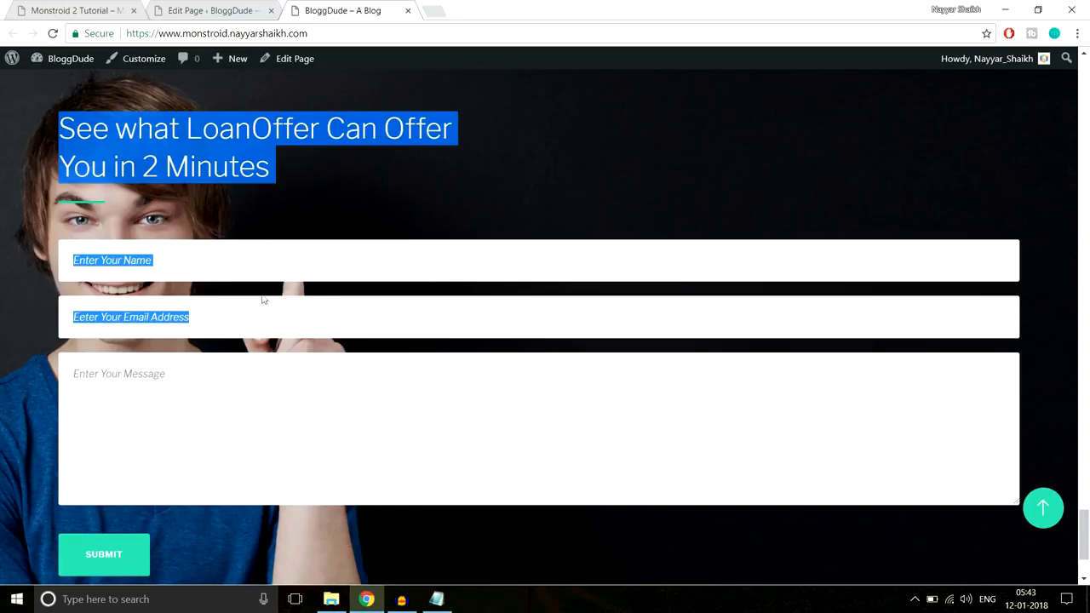
Open the general settings of the row holding the contact section's Text and Contact Form modules in the page editor, at the custom padding options
click(223, 10)
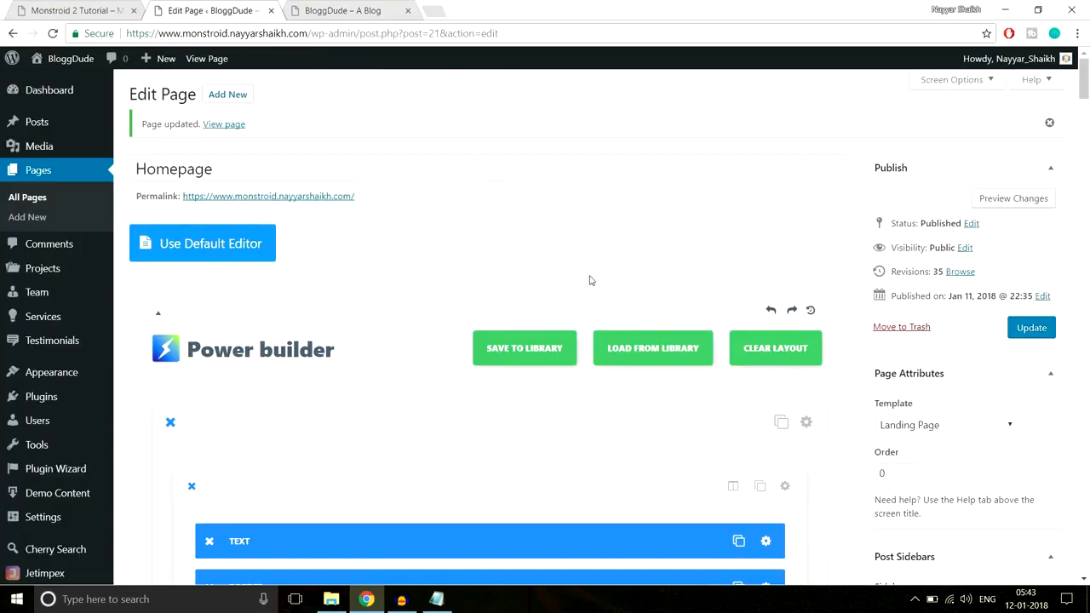
scroll(592, 280, down, 3)
drag(1084, 102, 1084, 385)
scroll(854, 334, down, 10)
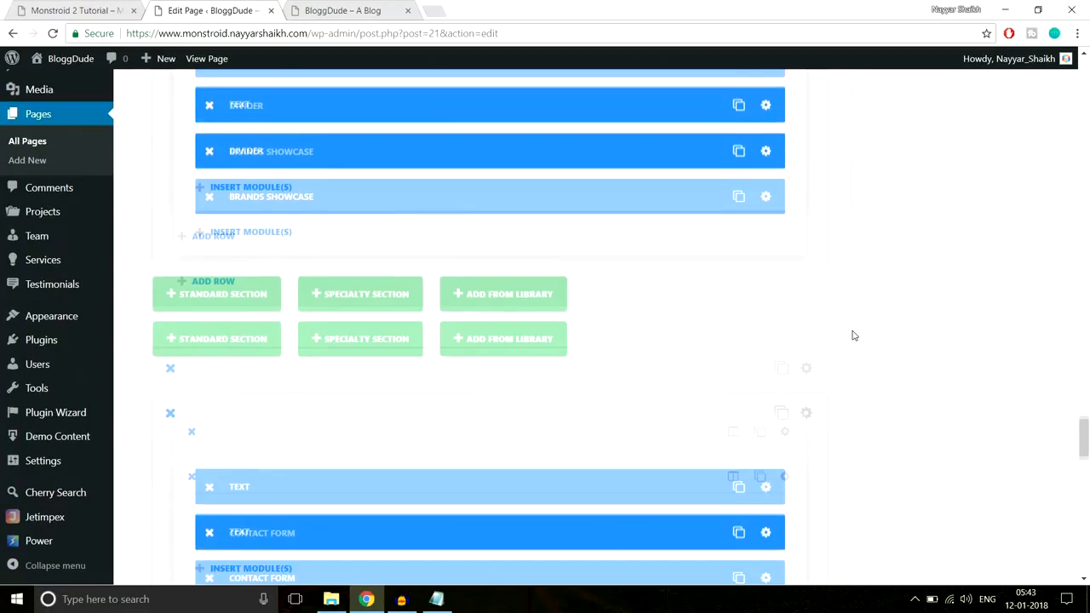
scroll(852, 333, down, 1)
scroll(851, 334, up, 3)
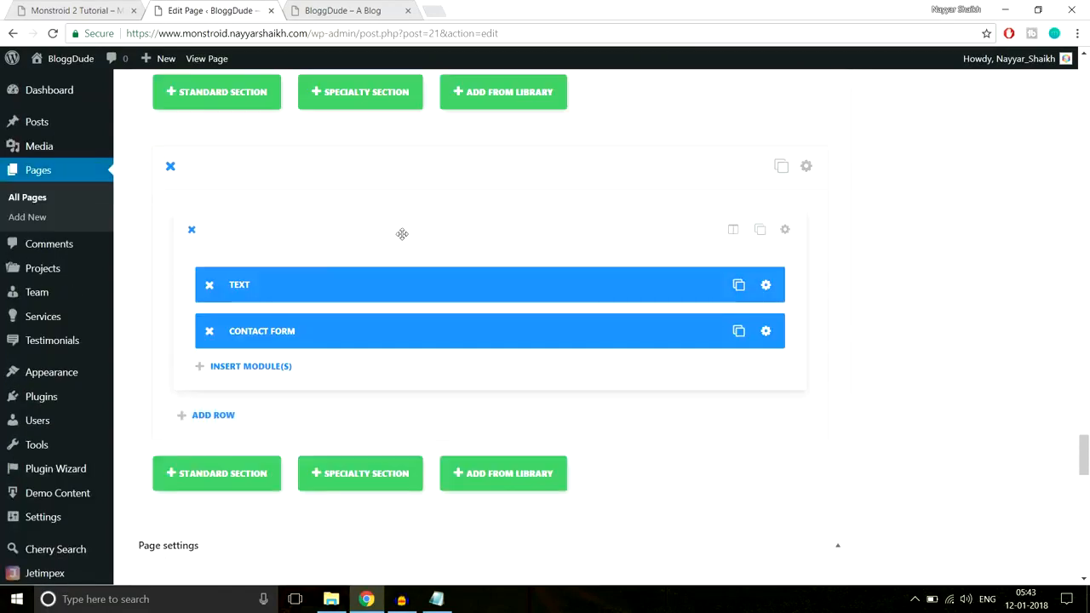
click(784, 229)
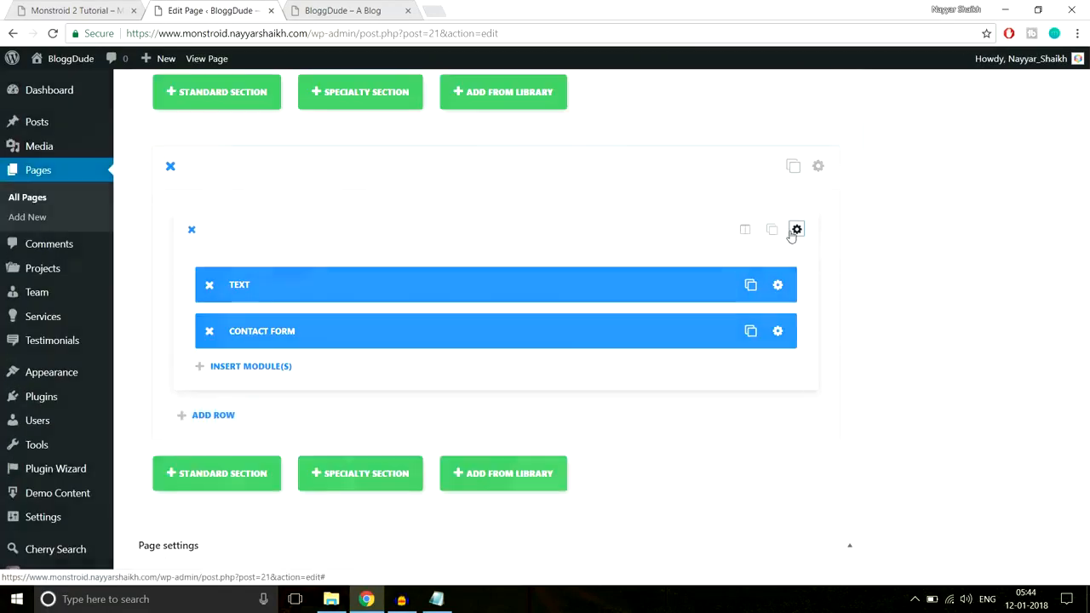
scroll(749, 282, down, 5)
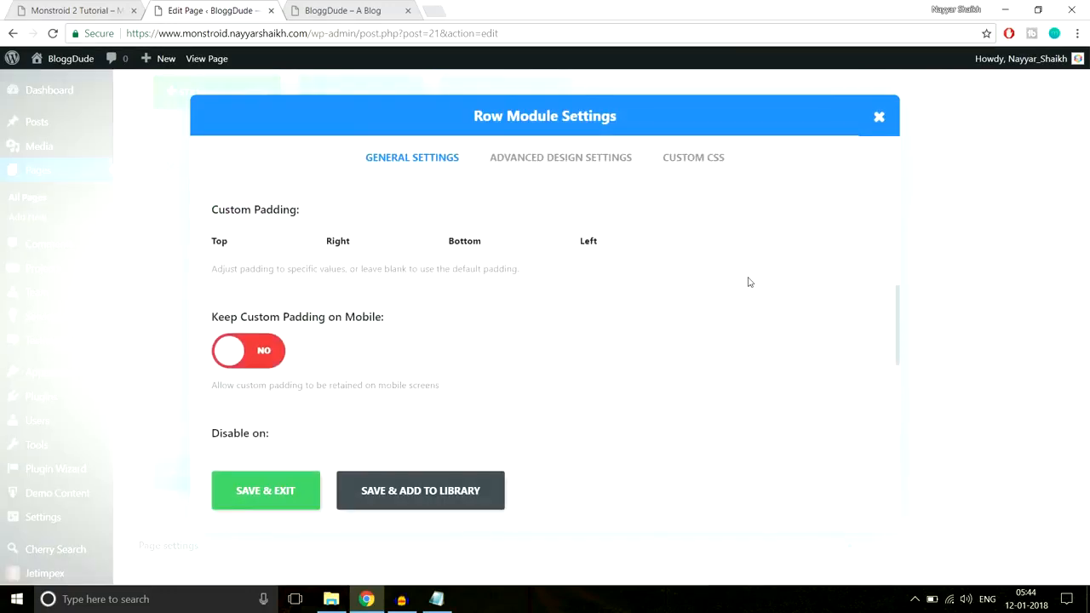
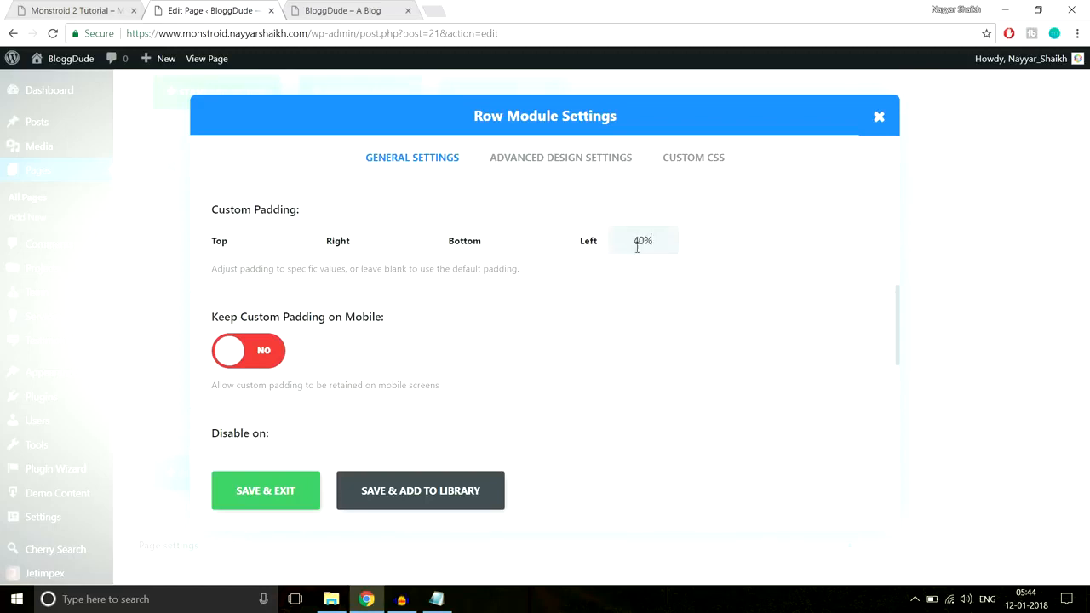
Save the contact row's settings with a left padding of 40% and update the page
click(267, 491)
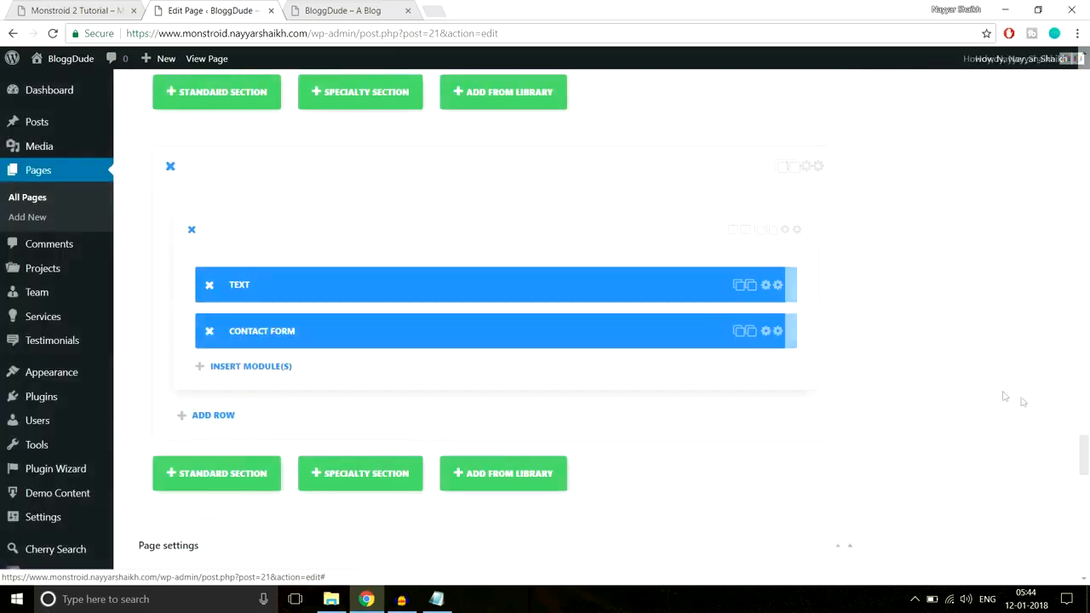
drag(1088, 466, 1086, 98)
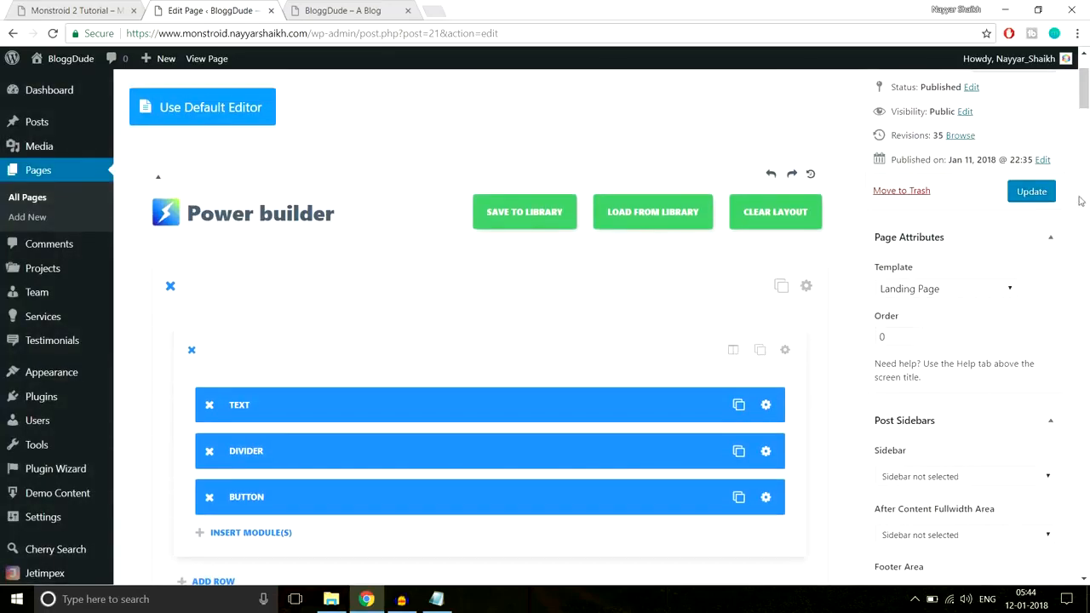
click(1014, 202)
Reload the live BloggDude homepage and check how the heading, form fields and submit button sit over the contact background image
click(341, 10)
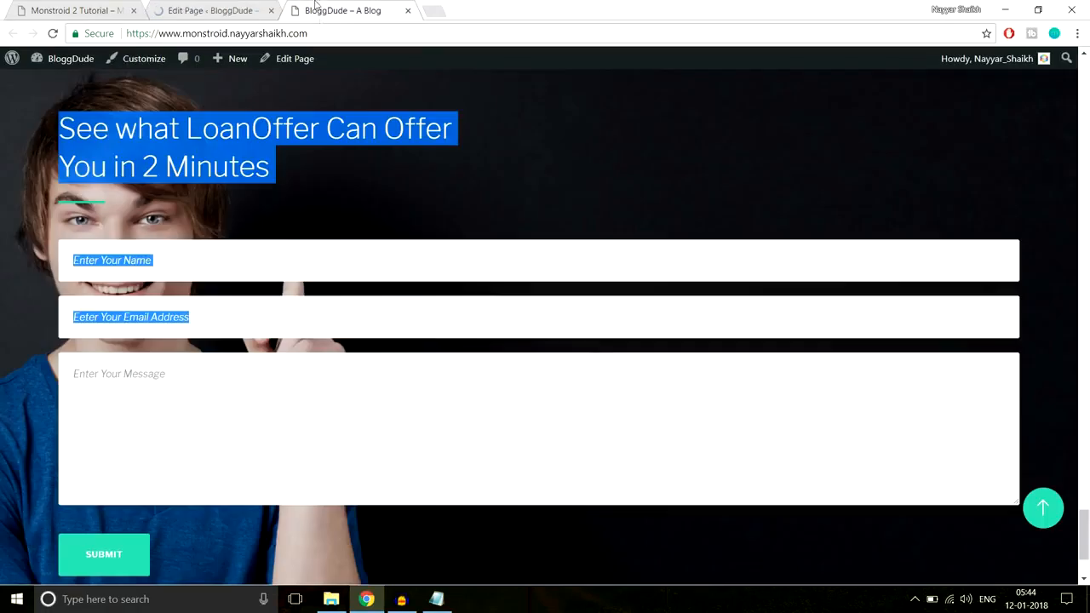
click(323, 32)
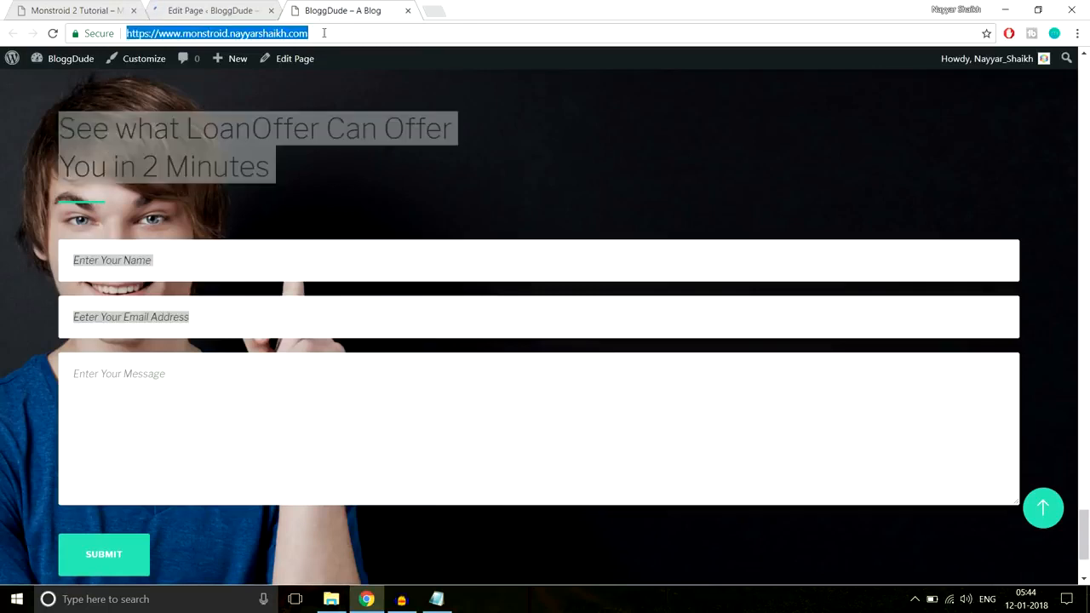
key(Return)
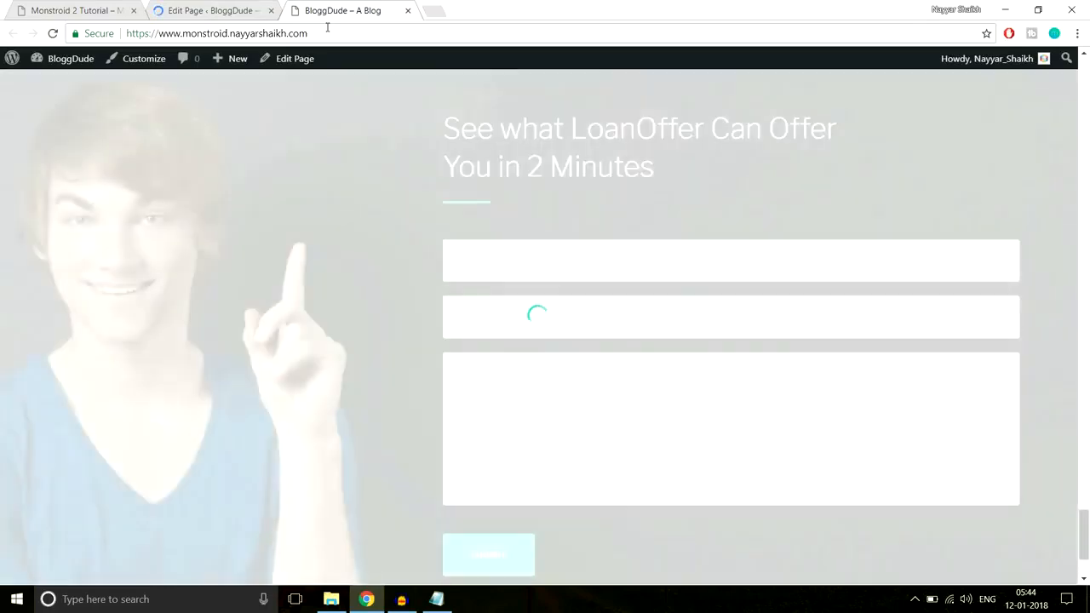
scroll(480, 310, down, 2)
scroll(480, 313, up, 3)
scroll(479, 313, down, 1)
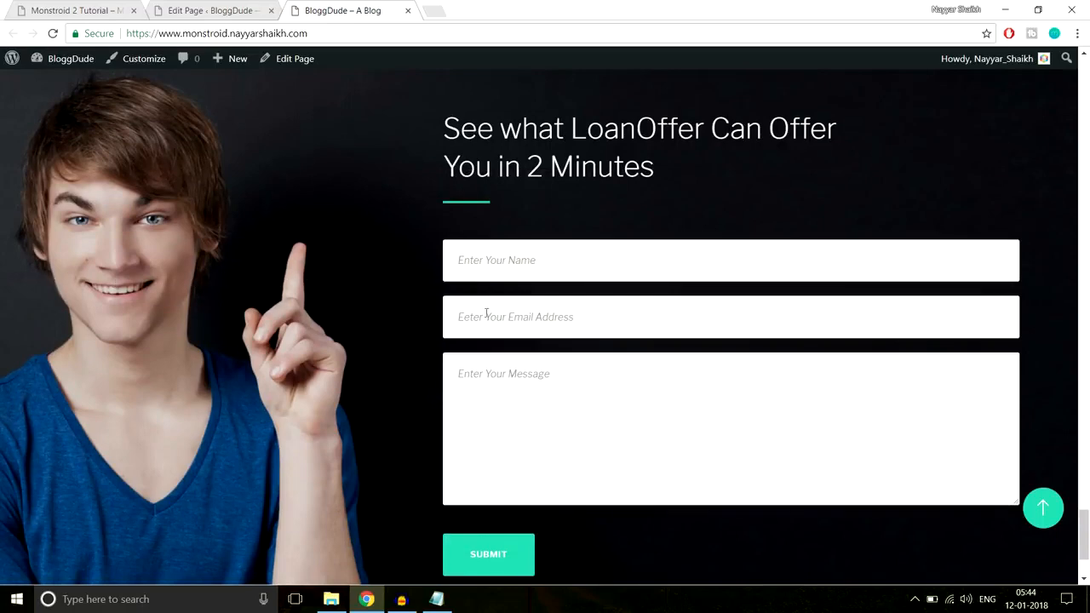
scroll(563, 354, down, 2)
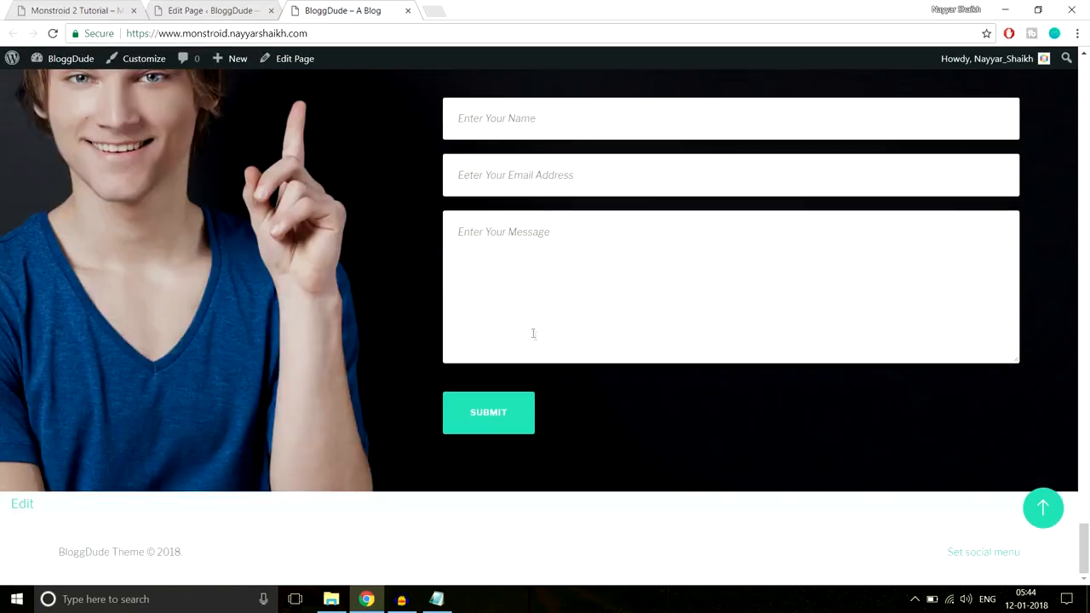
Copy the two-line "Still Have Some Questions Left?" consultation text, including its phone number, from the Monstroid 2 demo page
click(77, 10)
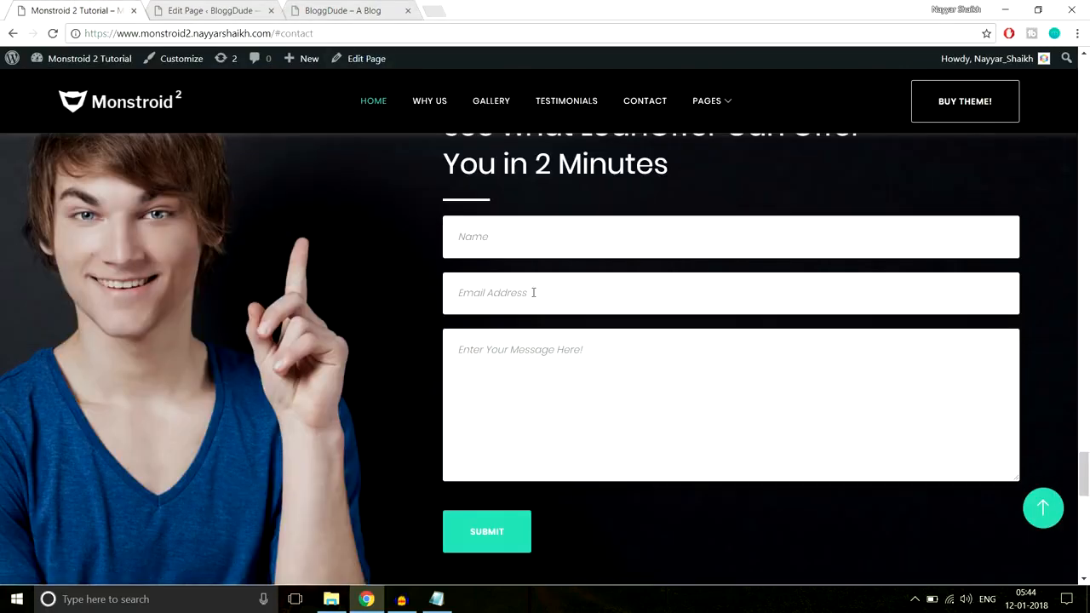
scroll(533, 293, down, 5)
drag(319, 271, 929, 316)
key(ctrl+c)
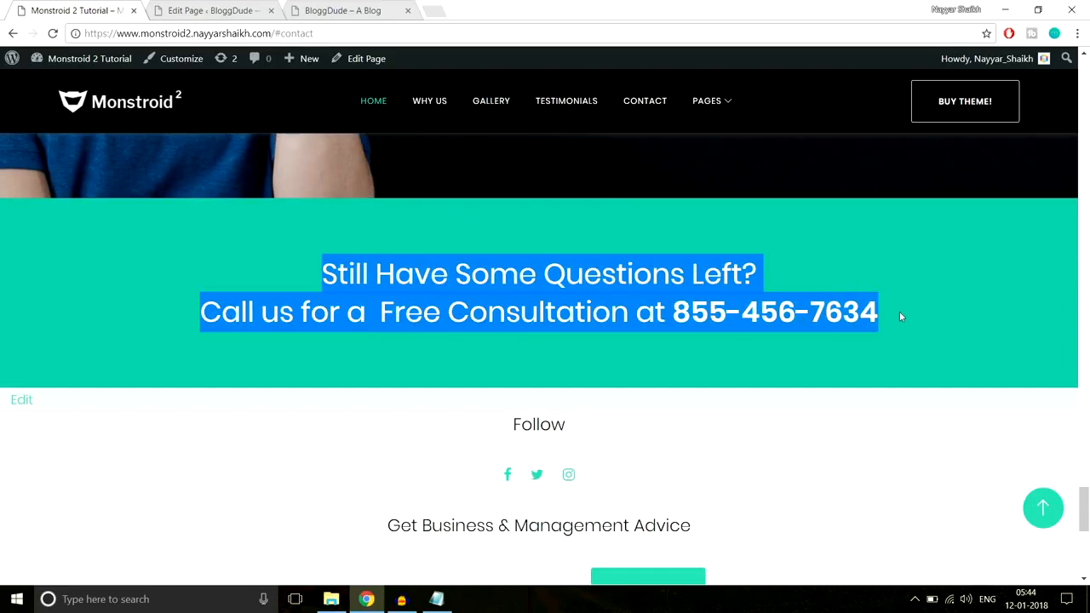
click(204, 251)
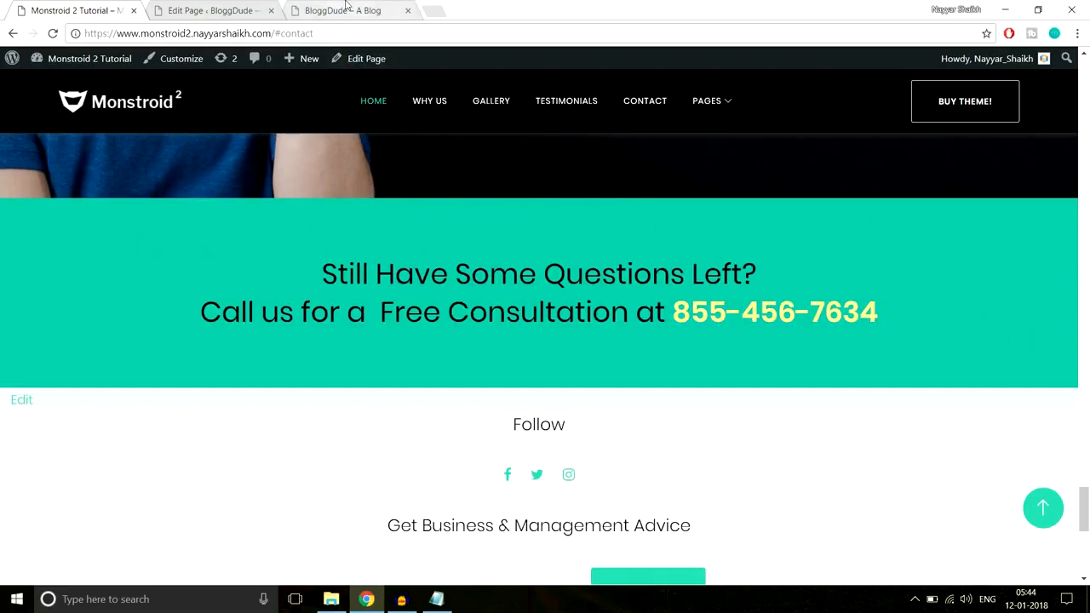
Add a standard section with a single full-width column row below the contact section in the BloggDude page editor
click(196, 11)
drag(1084, 81, 1086, 384)
scroll(724, 328, down, 10)
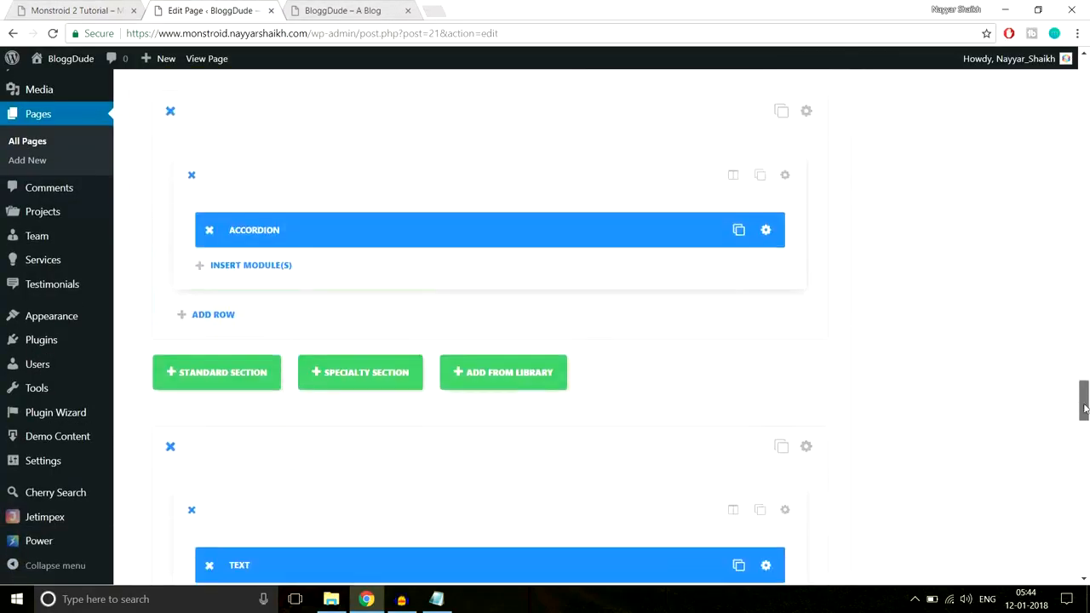
scroll(301, 253, down, 3)
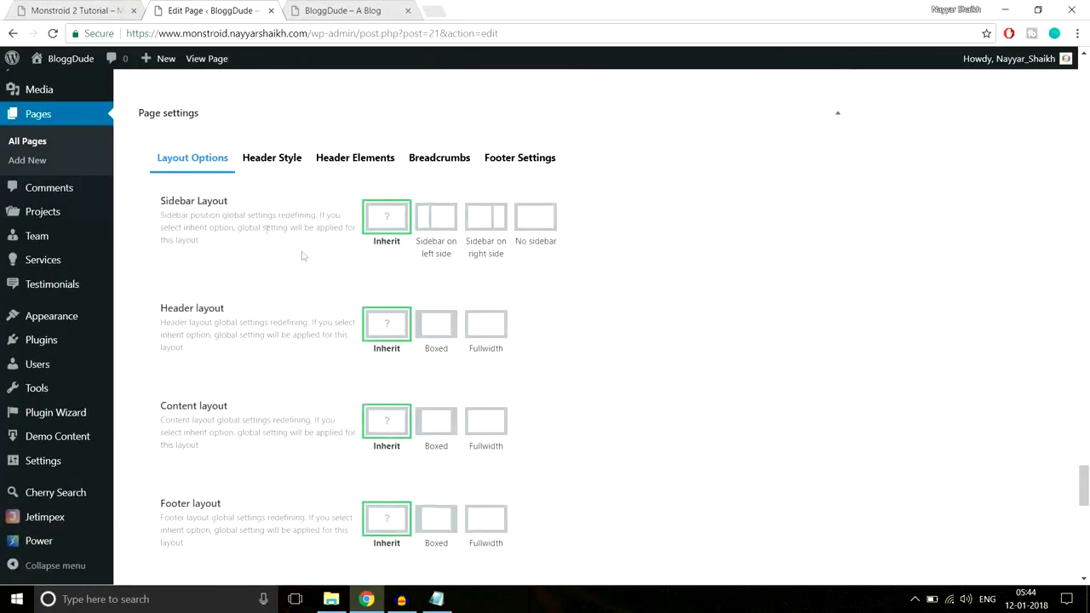
scroll(185, 214, up, 2)
click(192, 181)
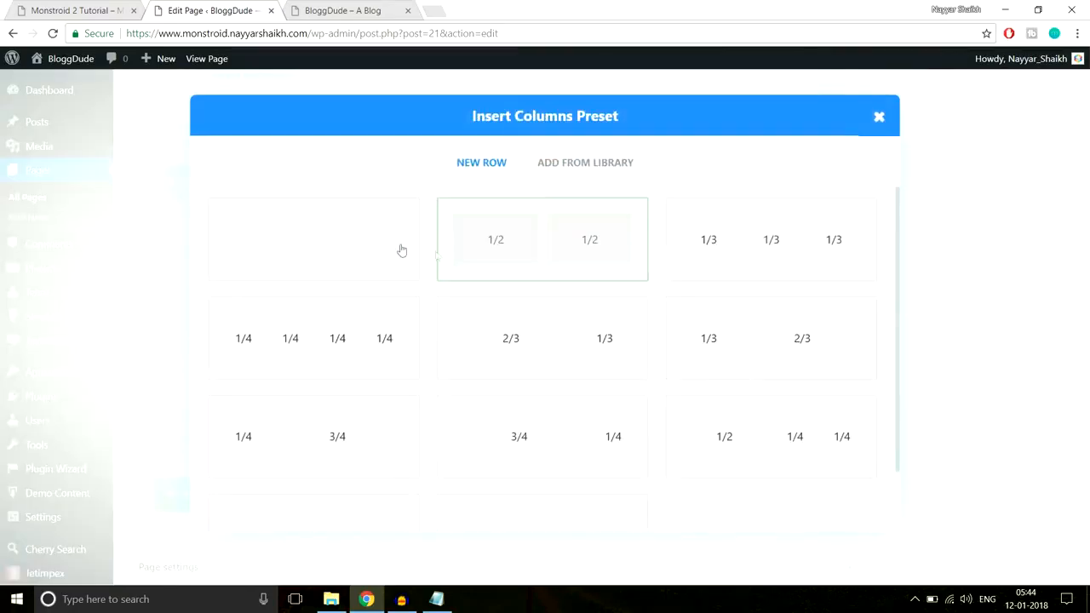
click(348, 245)
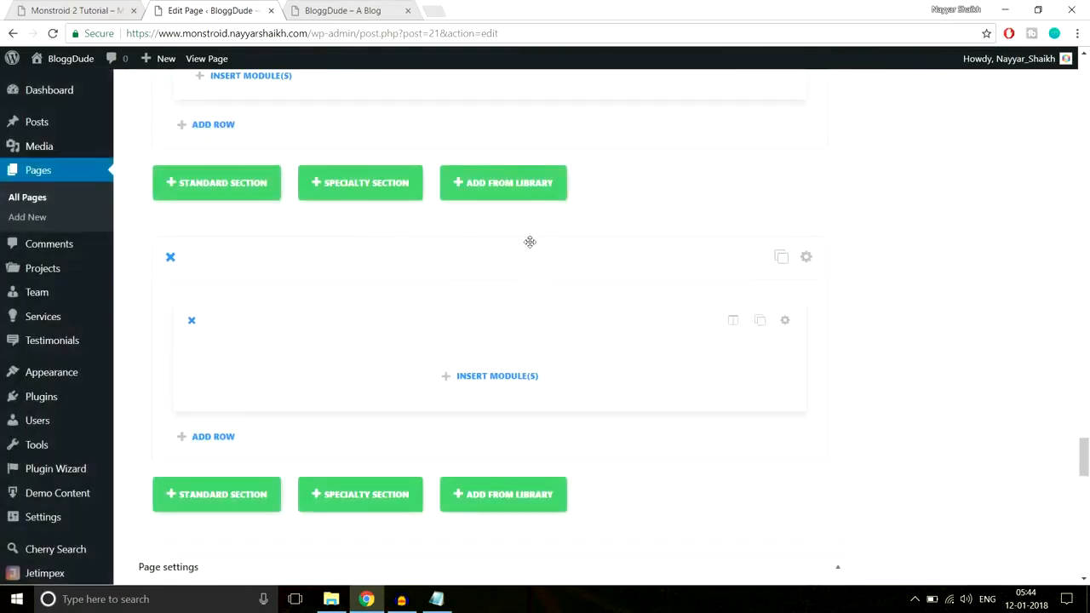
Insert a Text module in the new row and paste the copied "Still Have Some Questions Left?" heading as its content
click(509, 390)
scroll(643, 334, down, 5)
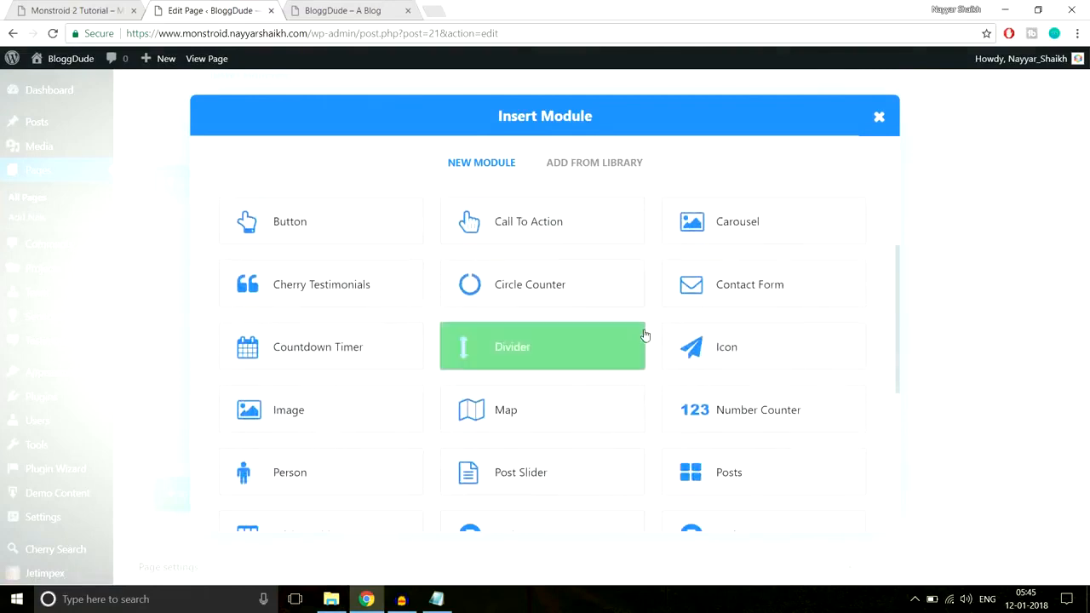
click(700, 371)
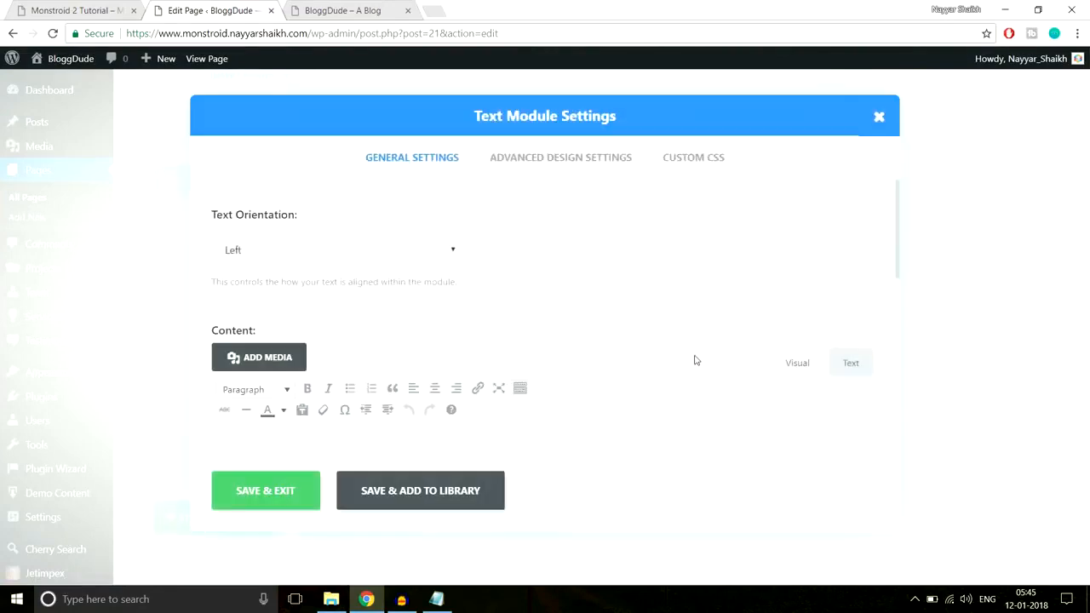
scroll(693, 360, down, 2)
click(618, 356)
key(ctrl+v)
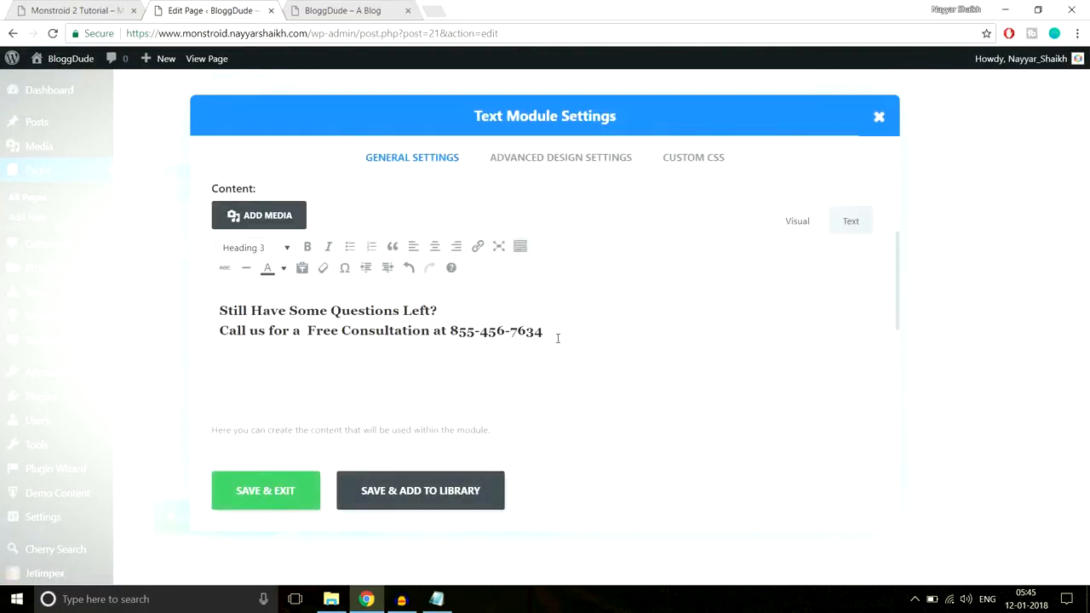
Colour the phone number yellow to resemble the demo page's text, and save the Text module
drag(555, 330, 450, 331)
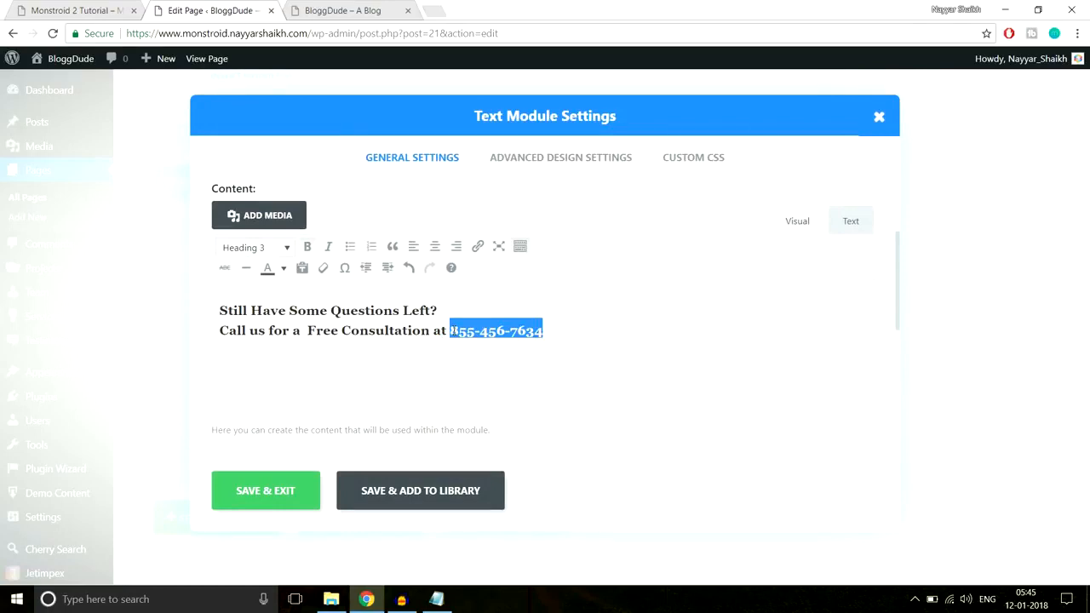
click(50, 5)
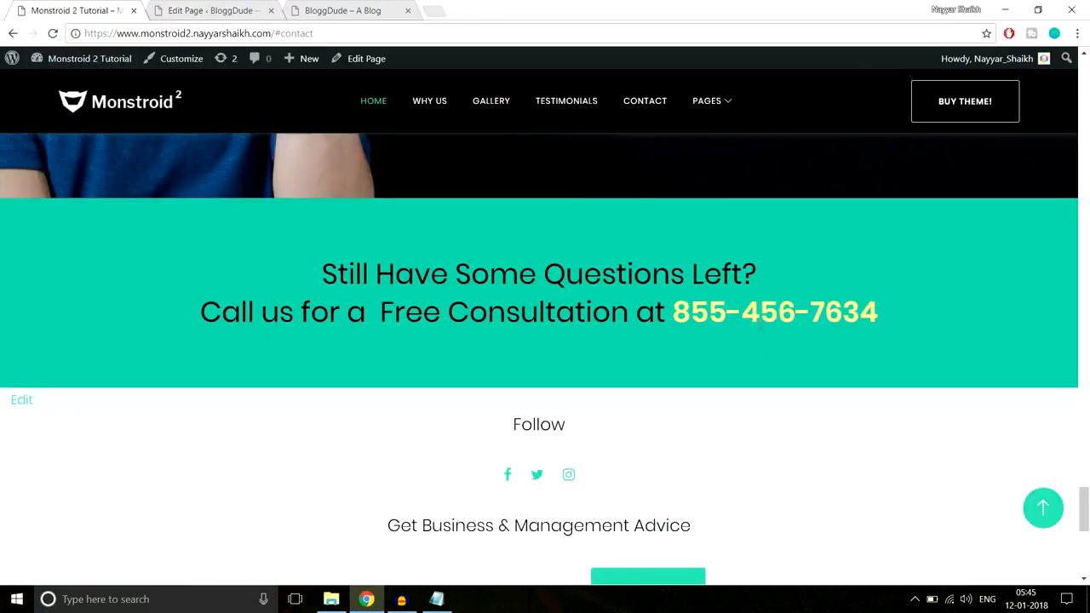
click(228, 5)
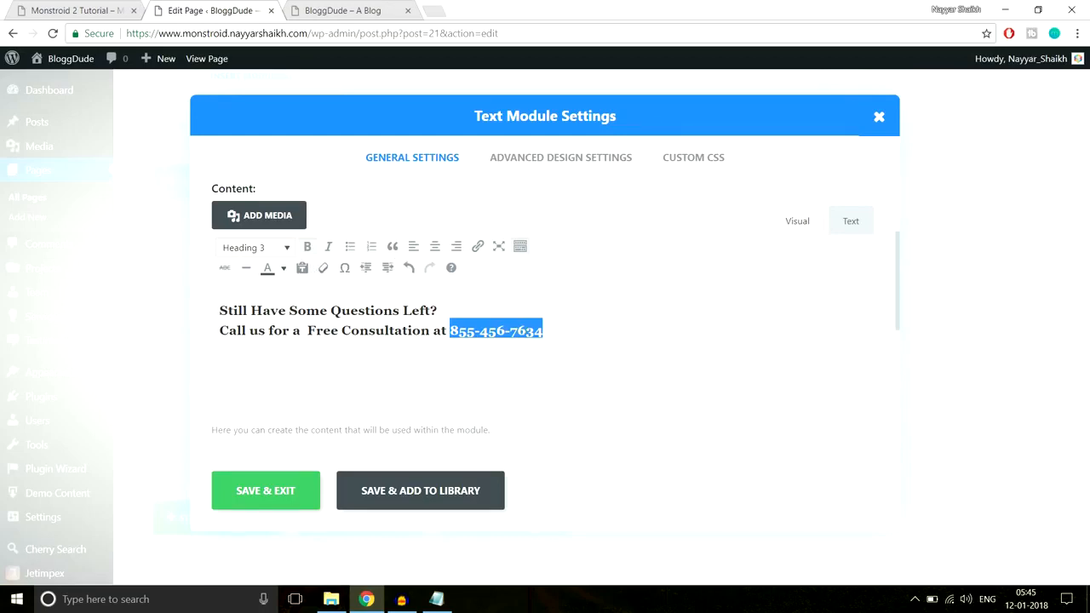
click(284, 269)
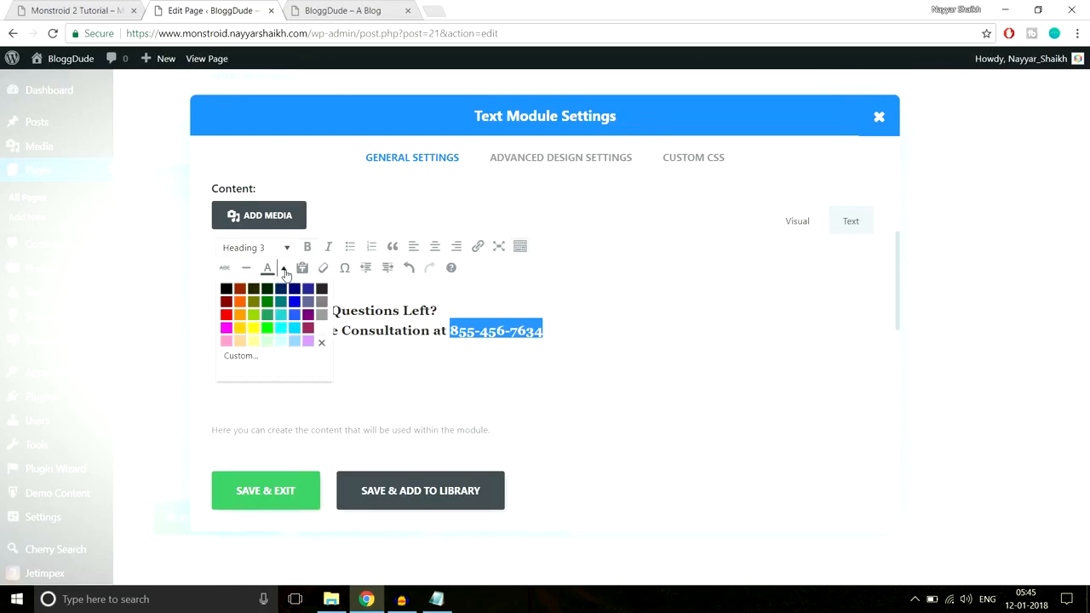
click(242, 328)
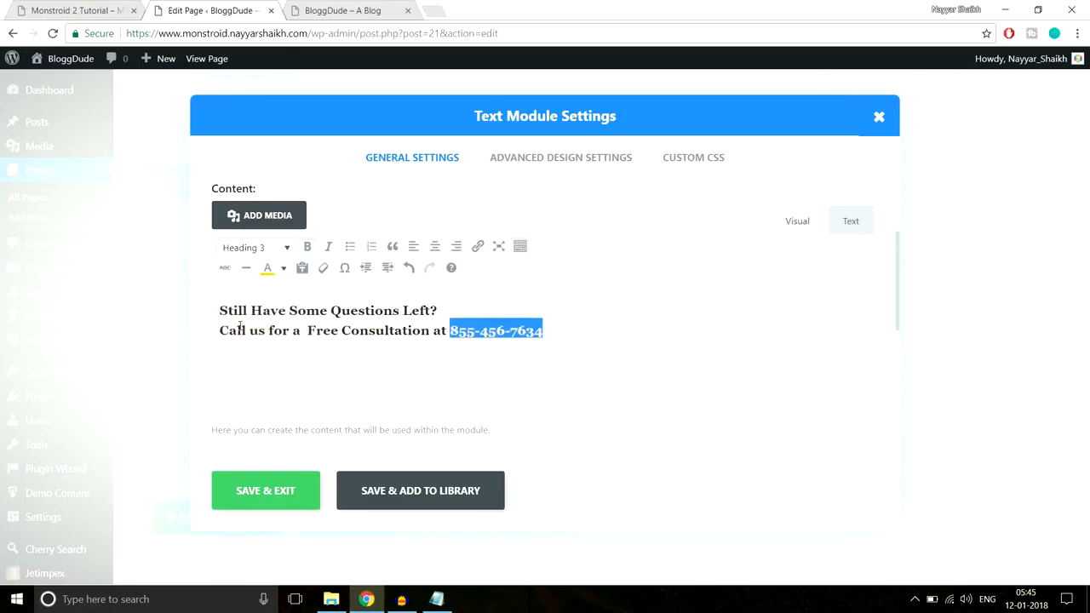
click(274, 497)
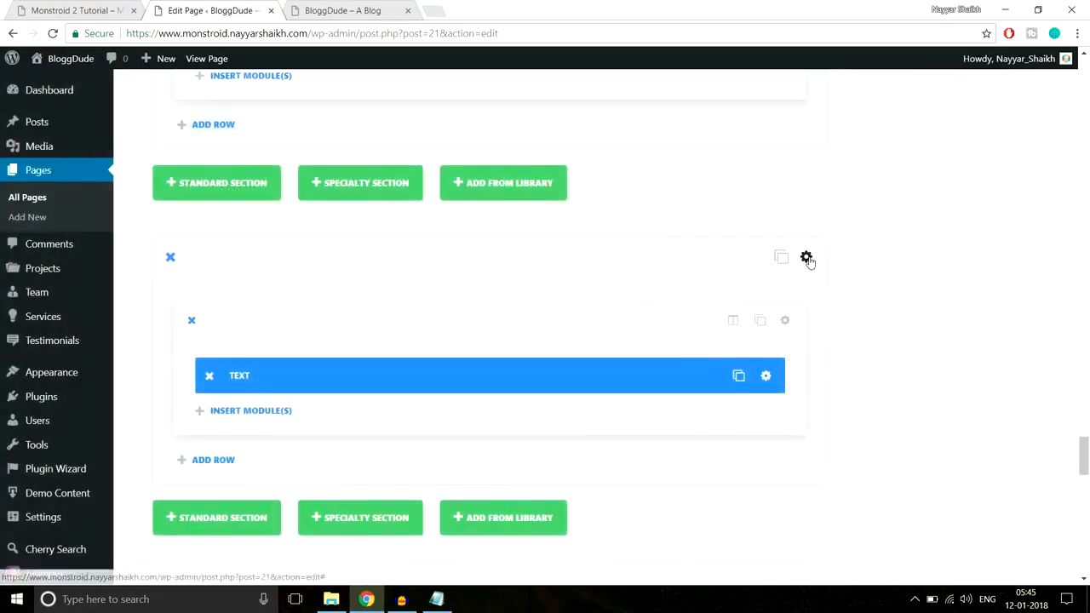
Disable the transparent background colour in the general settings of the new consultation section
click(817, 257)
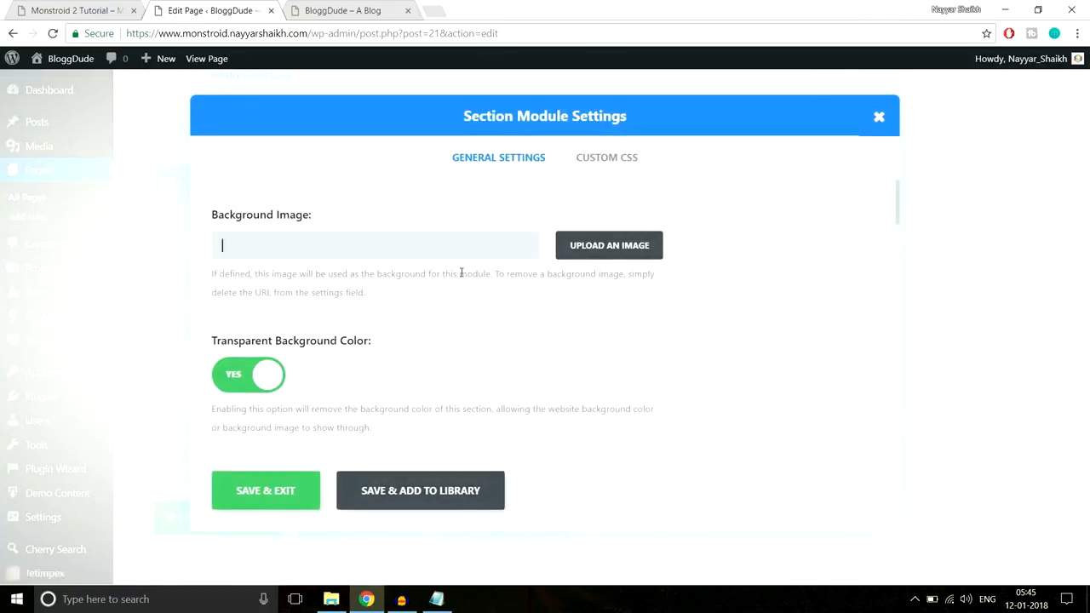
scroll(383, 273, down, 2)
click(243, 231)
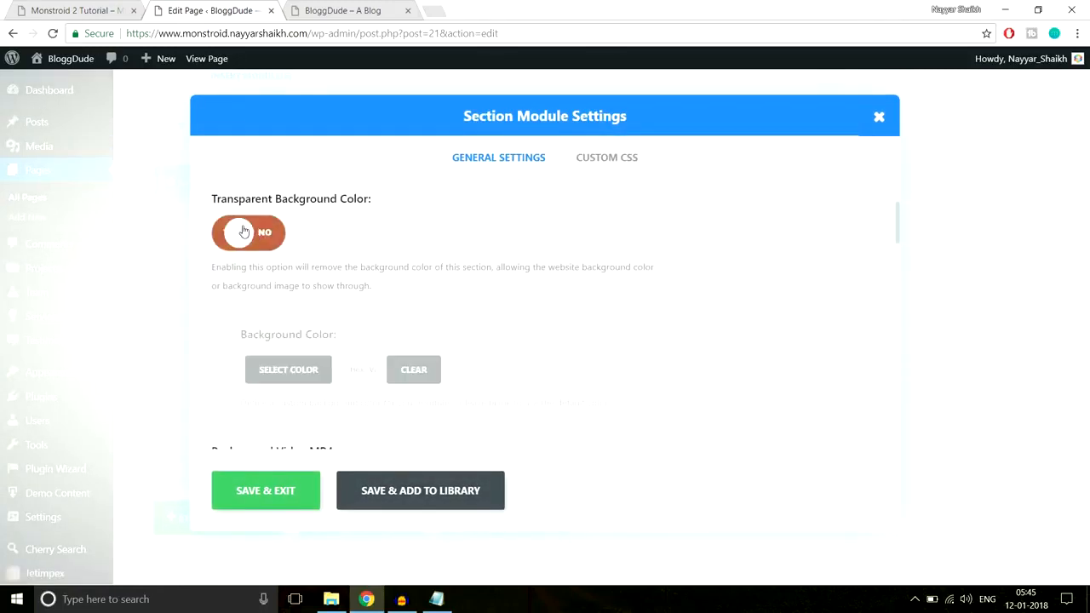
Inspect the green consultation section on the demo page and copy its background colour code
click(38, 8)
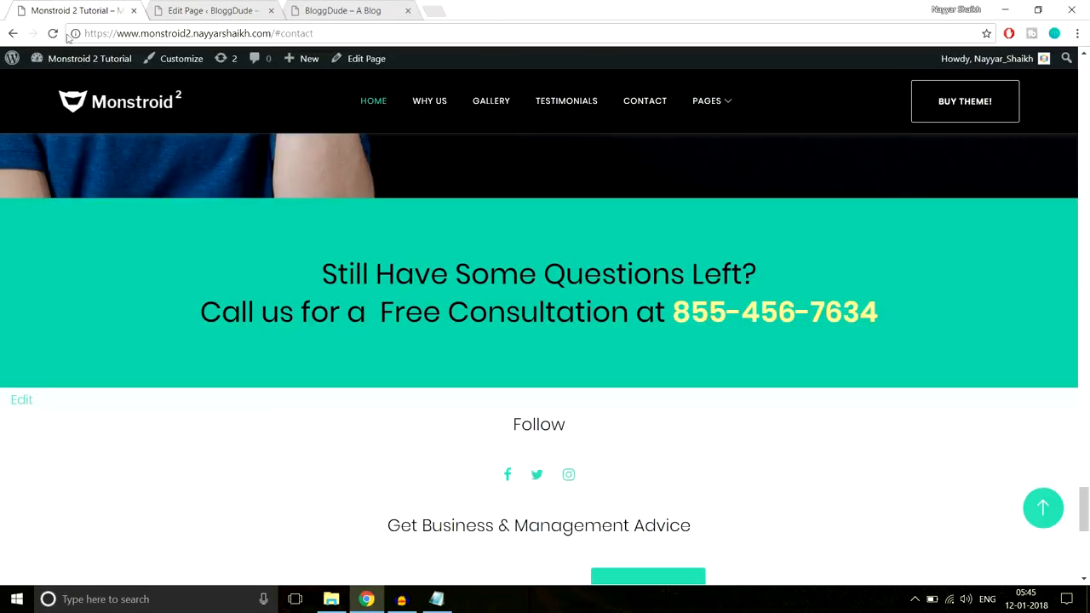
right_click(34, 218)
click(71, 388)
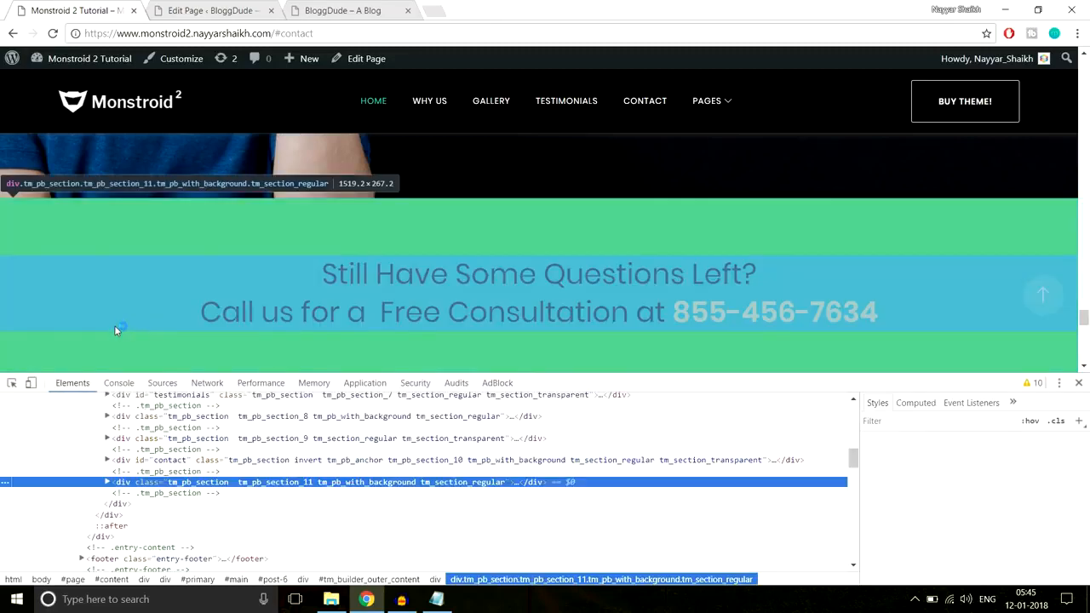
click(977, 485)
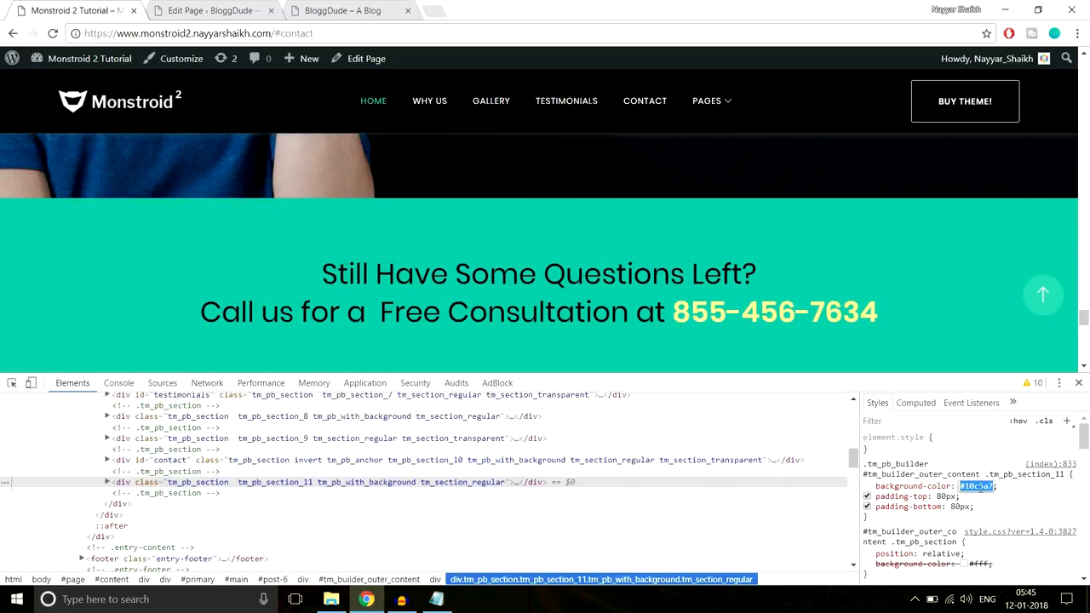
click(1078, 382)
Set the new section's background colour to #10c5a7 in the BloggDude page editor
click(247, 6)
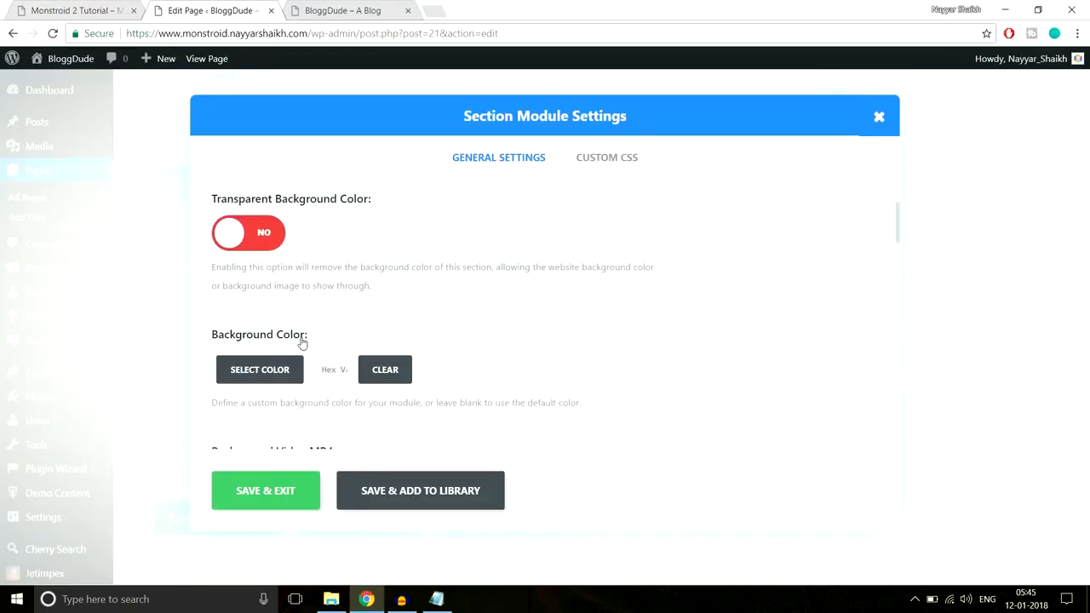
click(330, 373)
scroll(601, 331, down, 6)
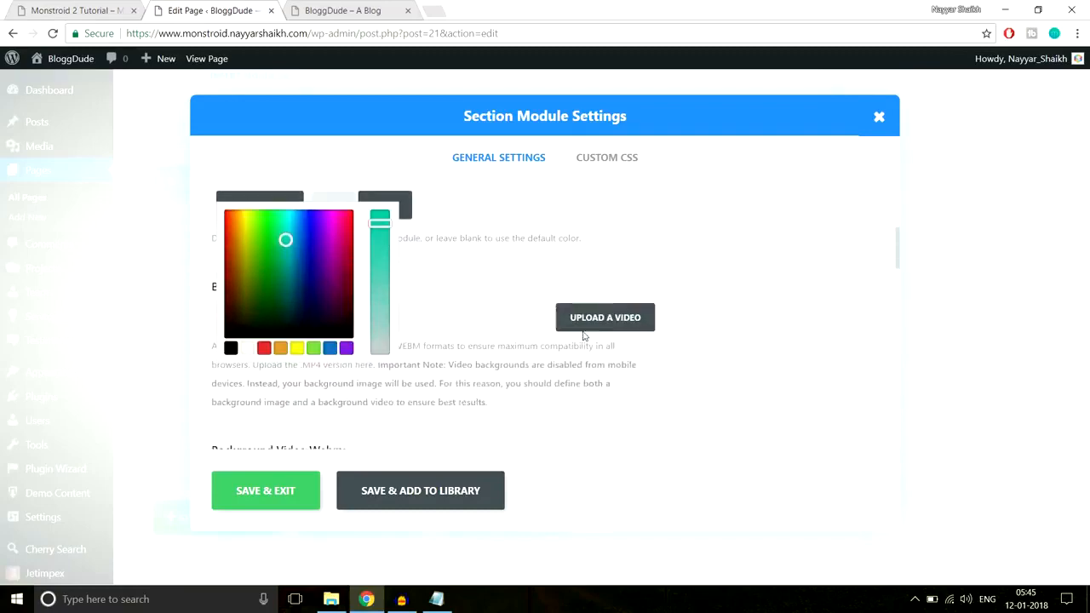
Set the section's custom padding to 60px at the top and bottom, and save the section settings
scroll(608, 302, down, 5)
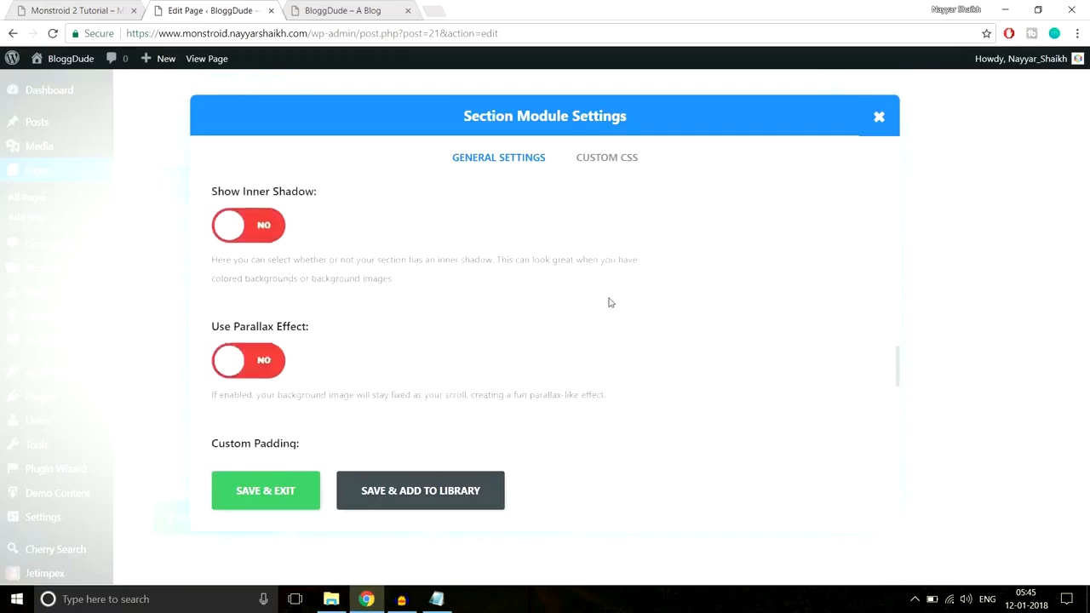
scroll(323, 312, up, 1)
click(283, 248)
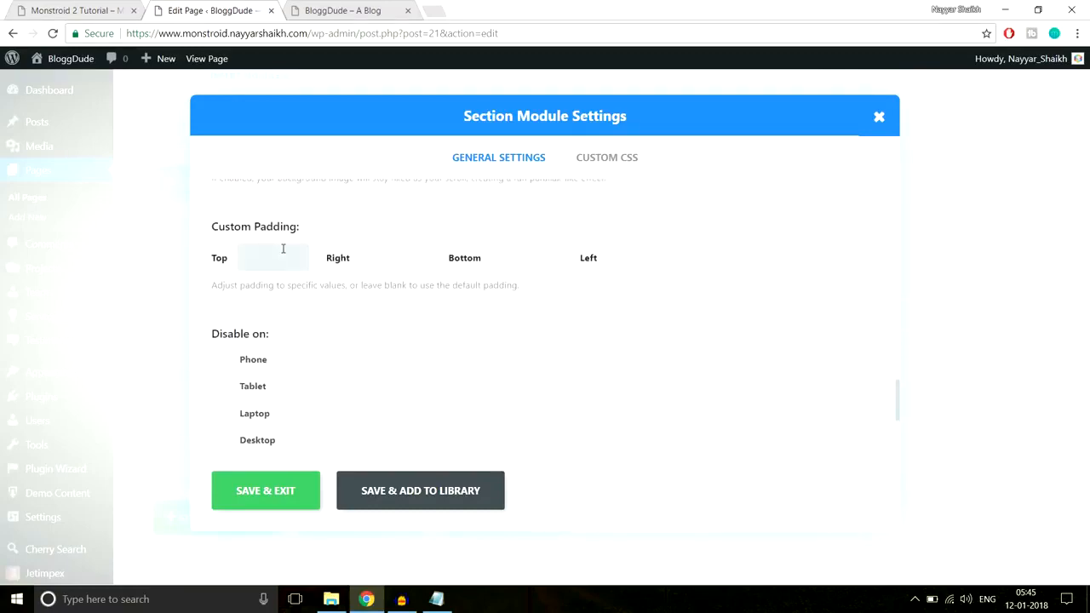
text(60px)
key(Tab)
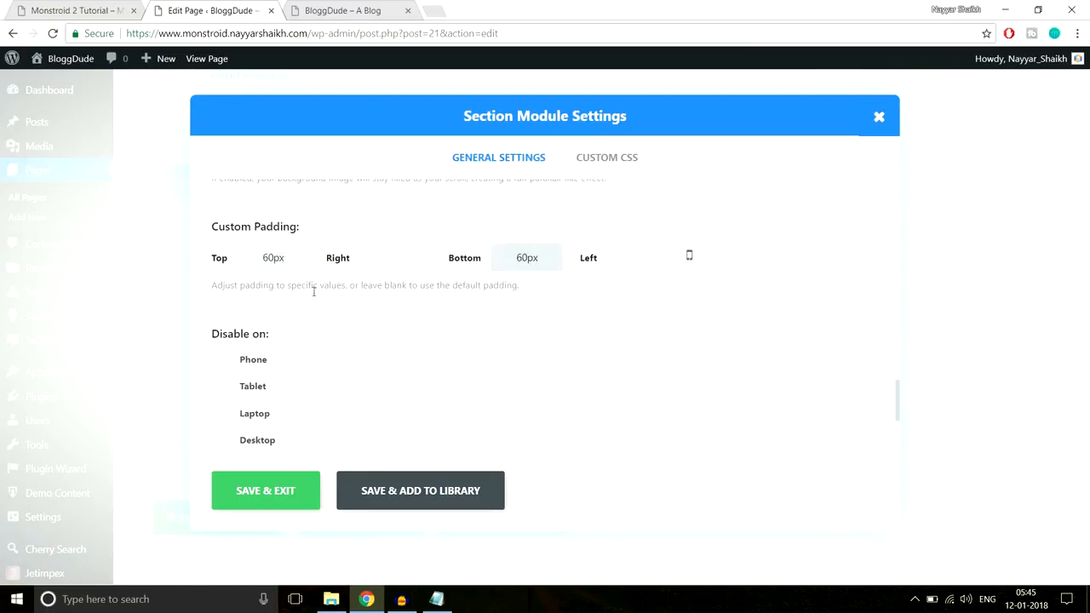
click(253, 484)
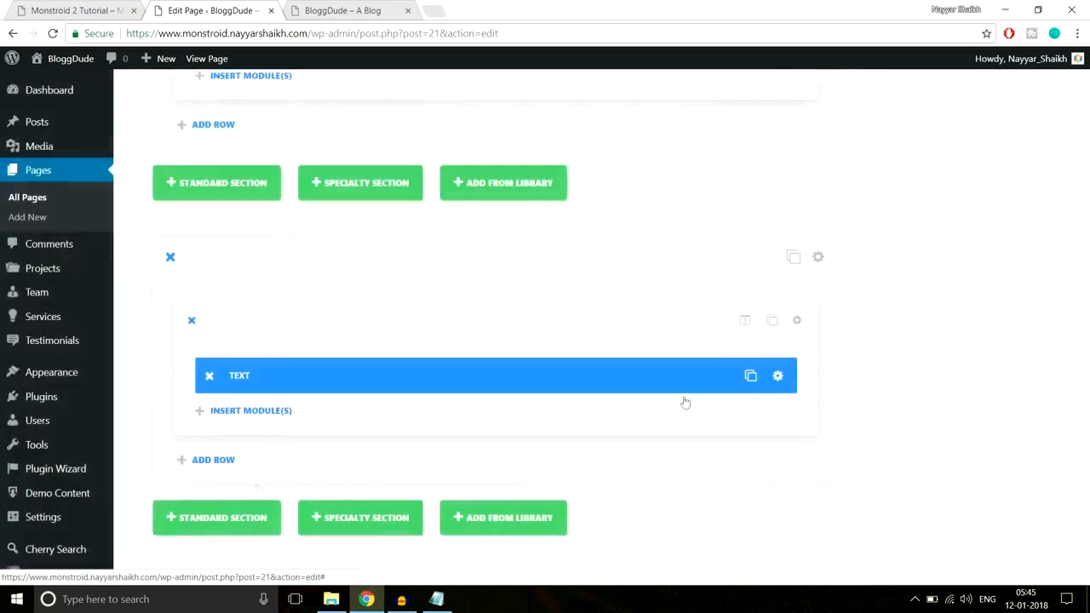
Update the homepage and reload the live BloggDude site to check the green consultation section
scroll(1063, 453, up, 15)
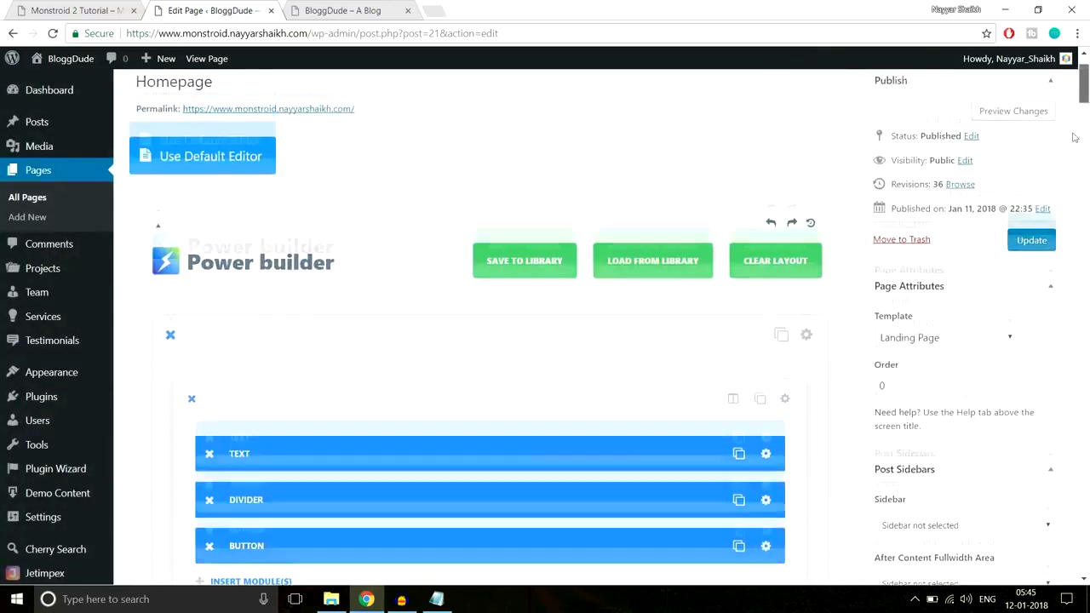
click(1031, 240)
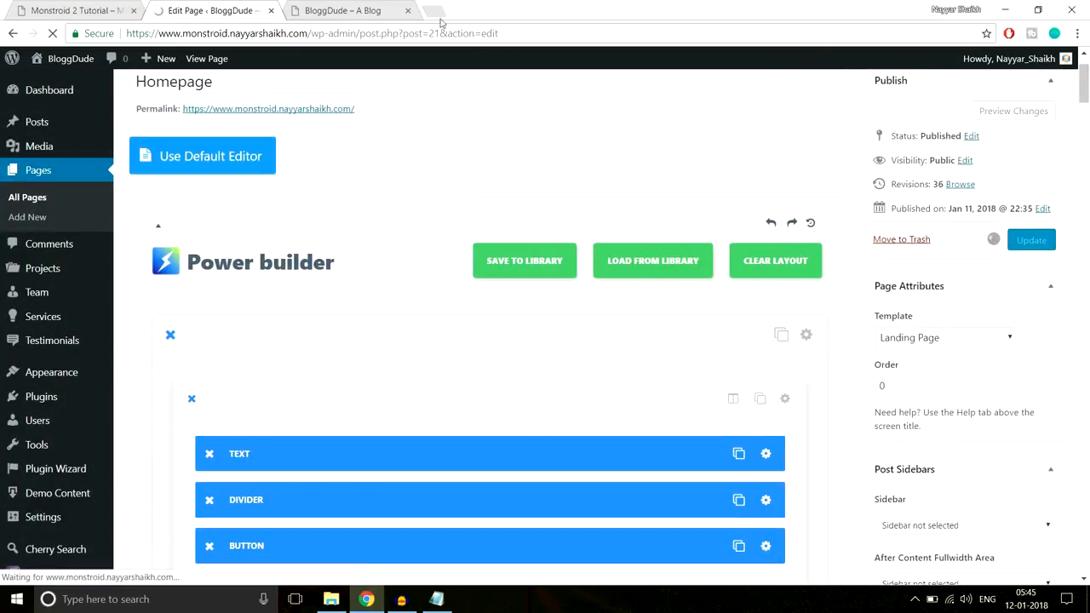
click(356, 10)
click(361, 32)
key(Return)
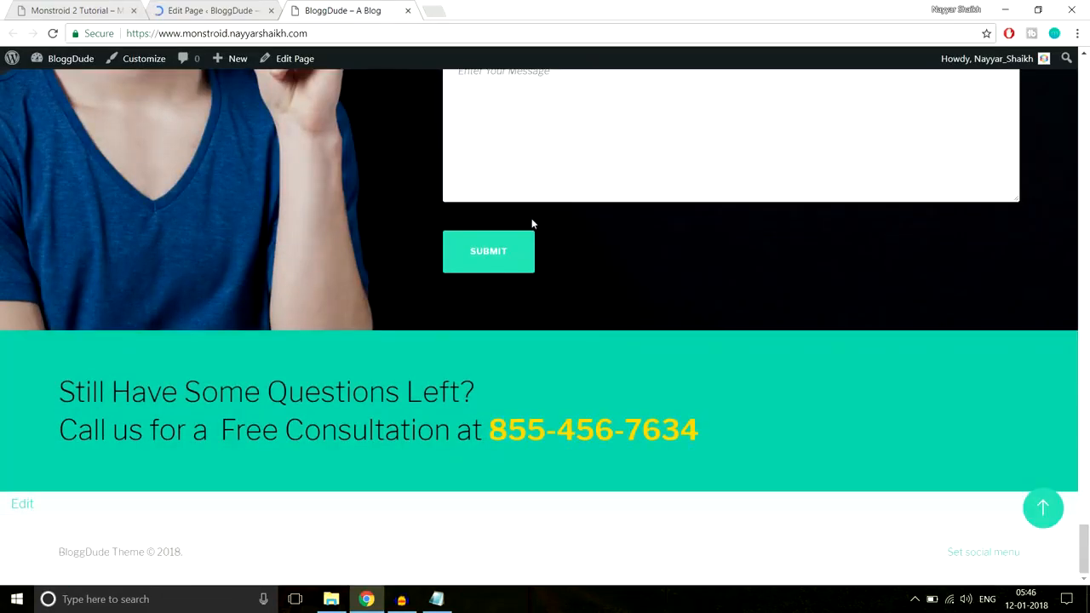
drag(750, 447, 1, 372)
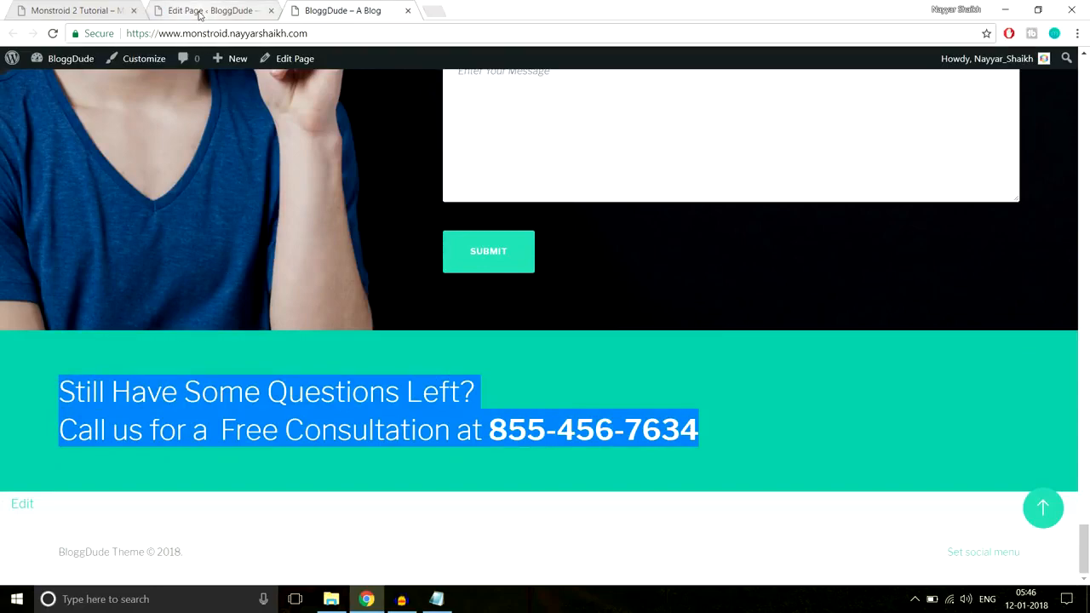
Set the text orientation of the consultation section's Text module to Center and save the module
click(202, 12)
drag(1088, 122, 1072, 458)
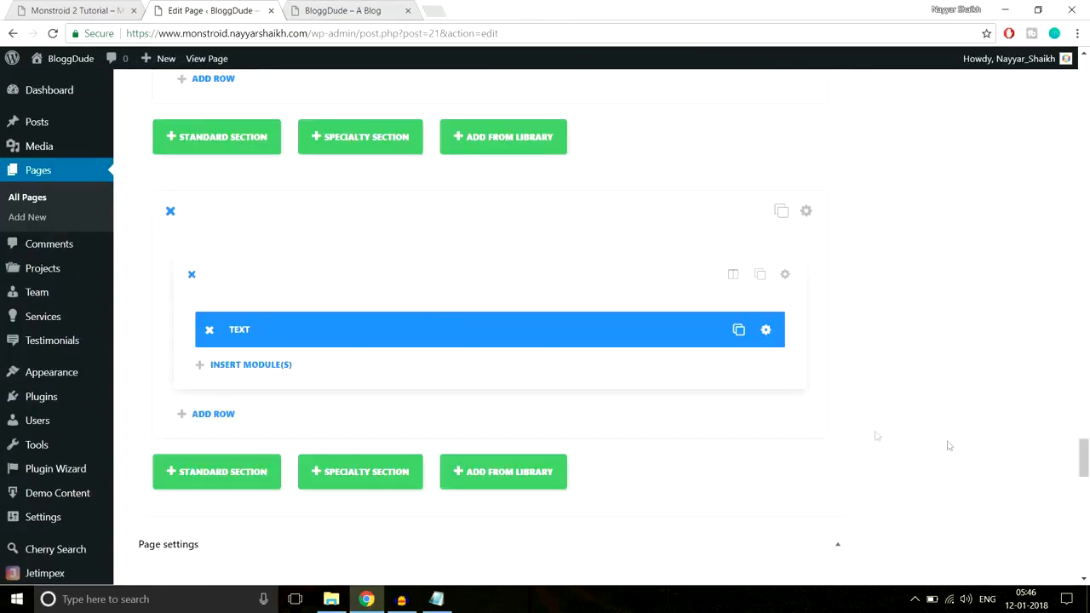
click(768, 336)
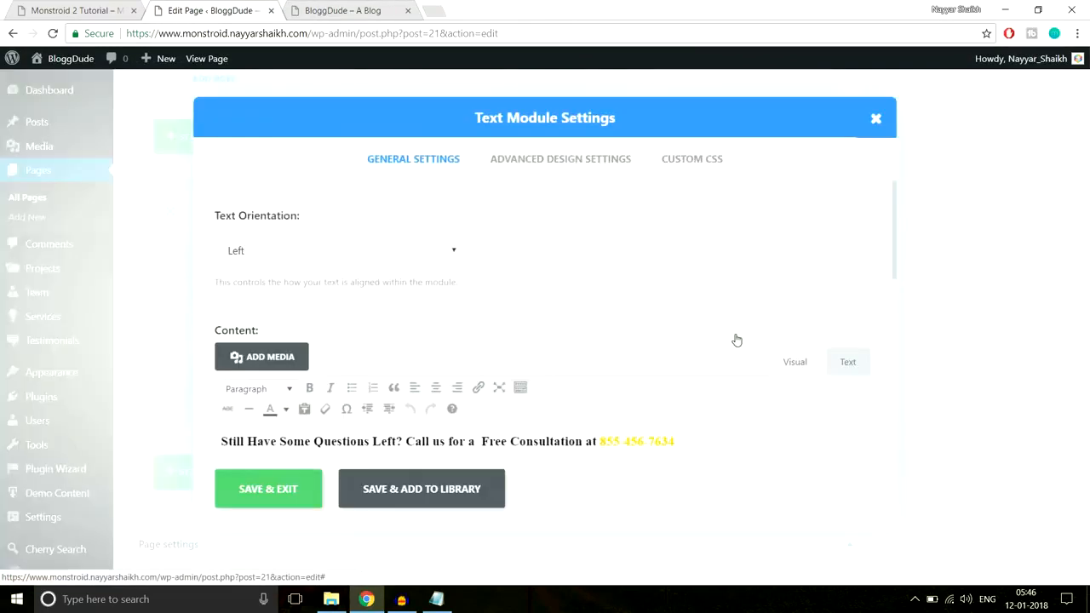
click(372, 250)
click(341, 291)
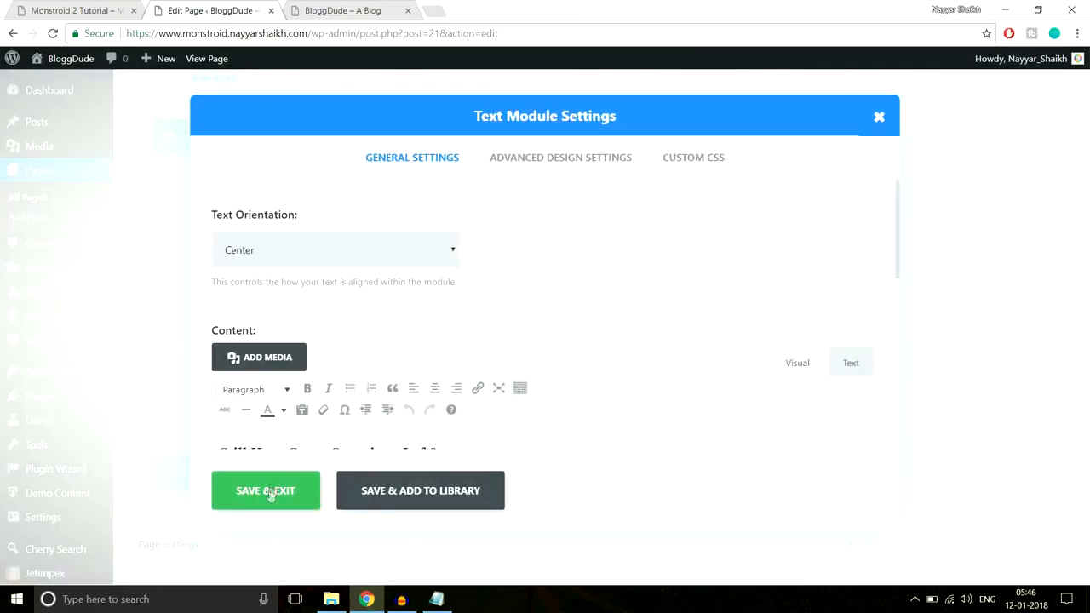
click(268, 492)
Update the homepage with the centred text and review the reloaded live BloggDude page from top to bottom
drag(1085, 461, 1086, 81)
click(1032, 328)
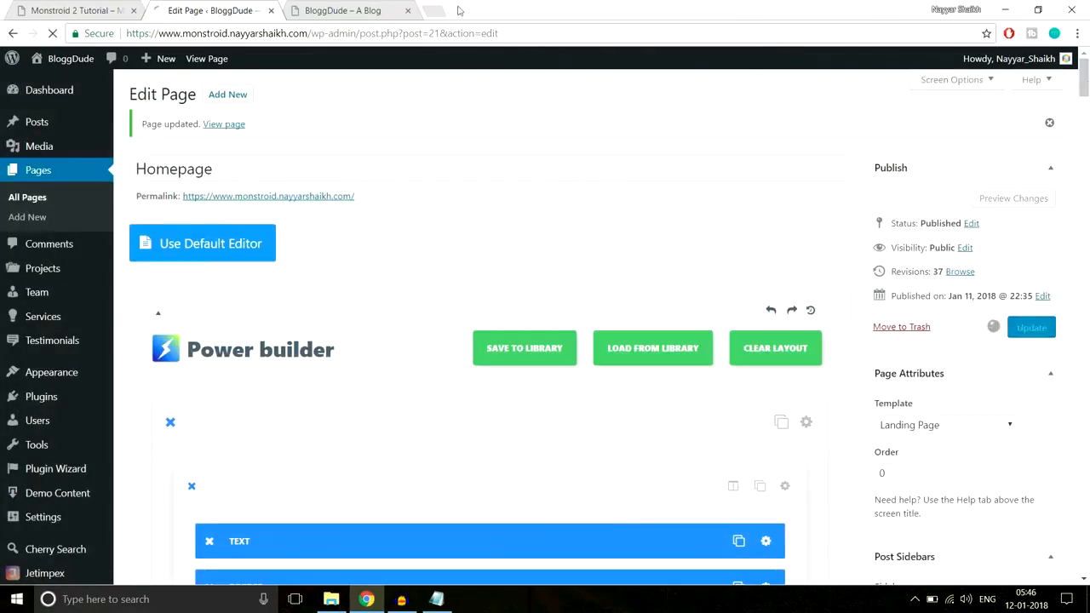
click(342, 10)
click(378, 33)
key(Return)
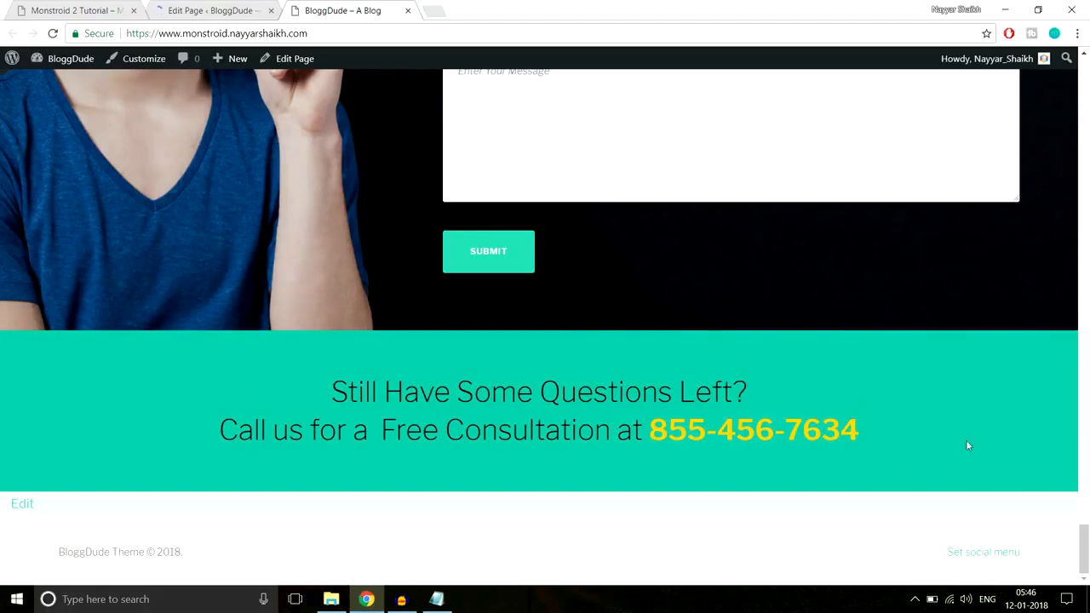
drag(1084, 545, 1079, 56)
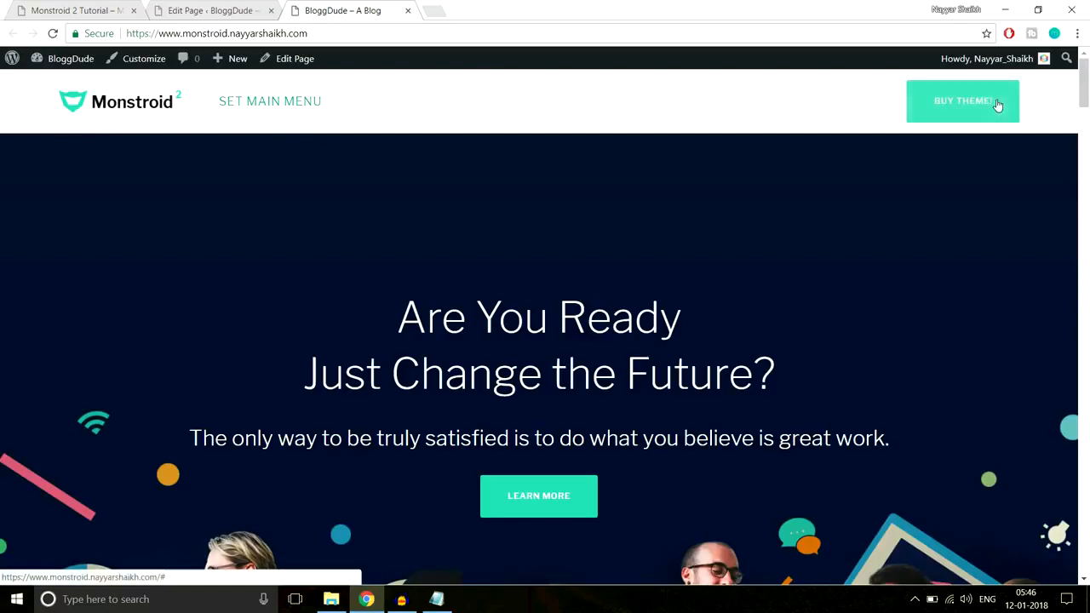
drag(1085, 92, 1068, 575)
Examine the follow, subscribe and footer widget areas at the end of the Monstroid 2 demo page
click(101, 8)
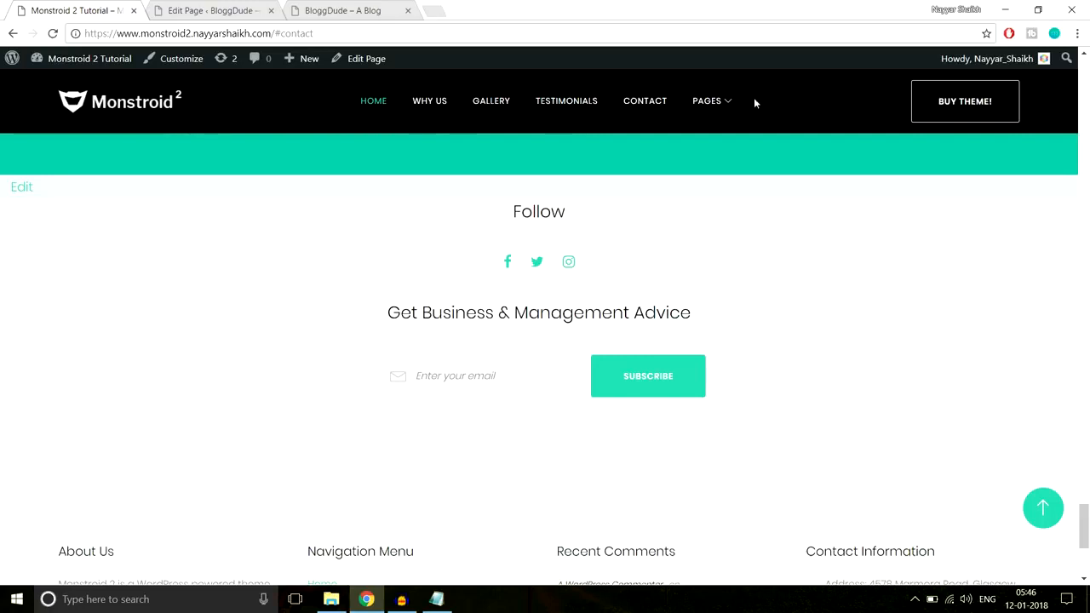
drag(499, 215, 728, 389)
click(746, 383)
scroll(777, 375, down, 4)
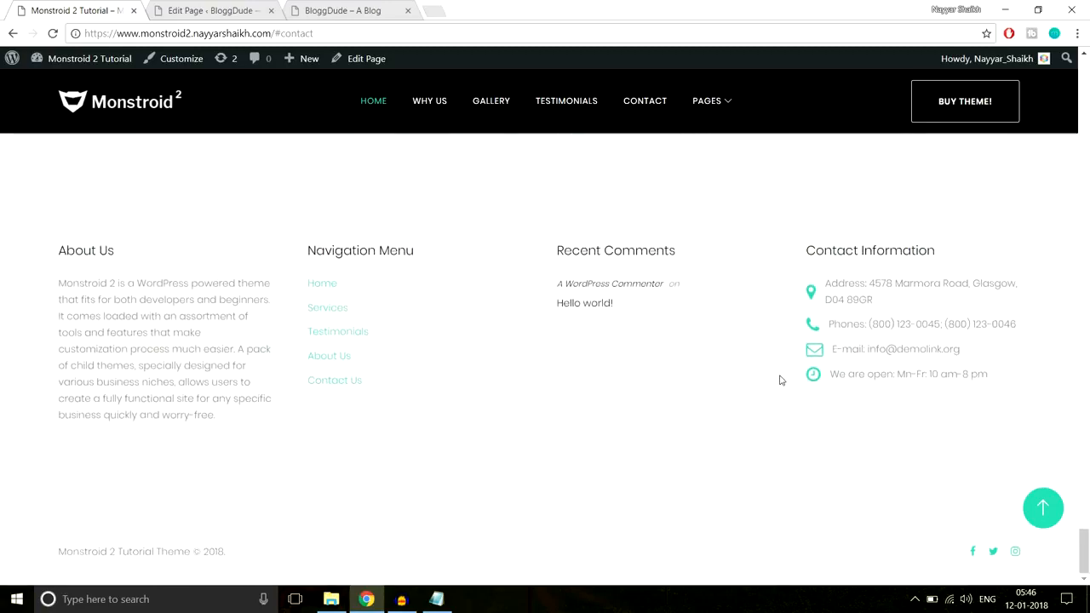
click(1042, 510)
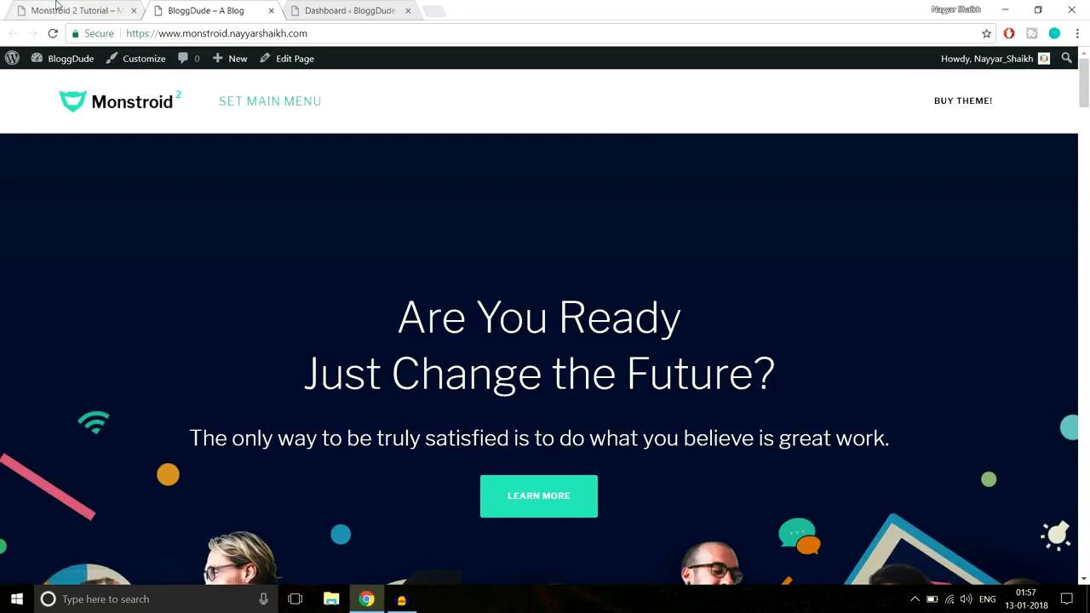
Open the About Us page of the Monstroid 2 demo site and examine its layout
click(56, 5)
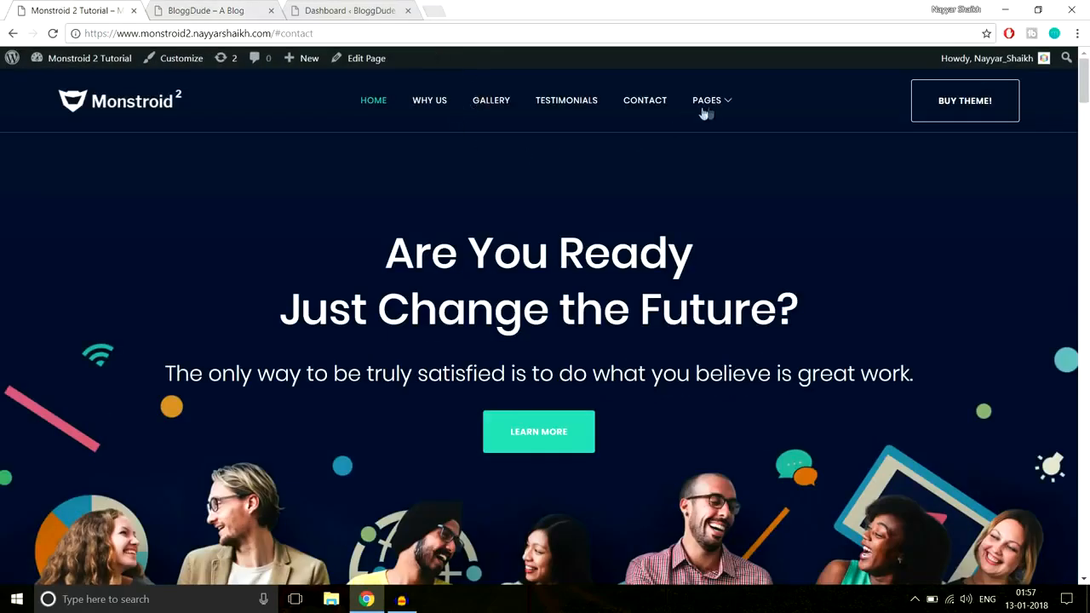
mouse_move(707, 113)
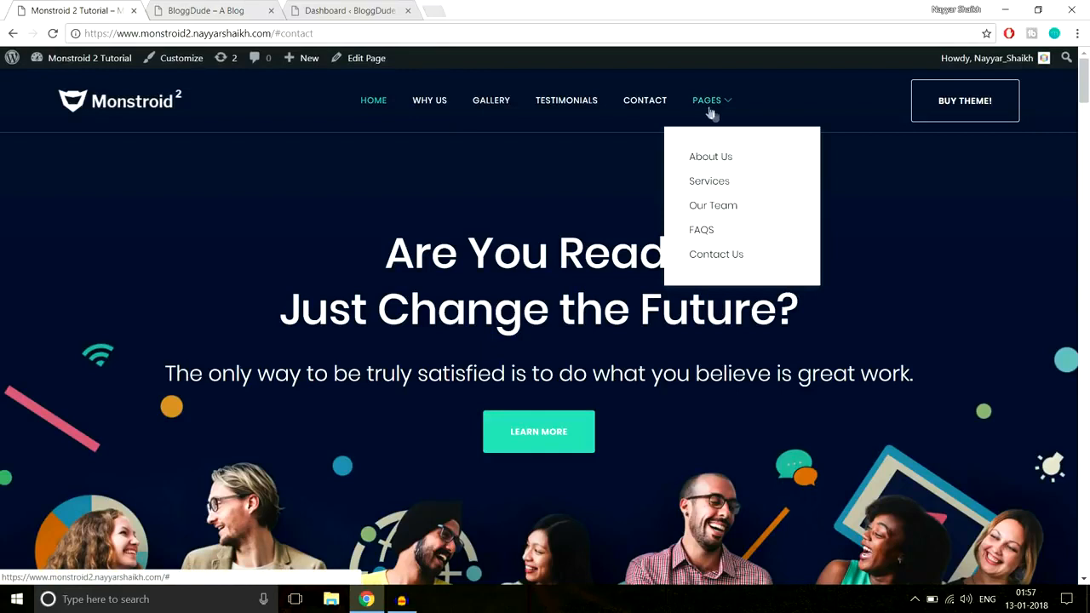
click(716, 160)
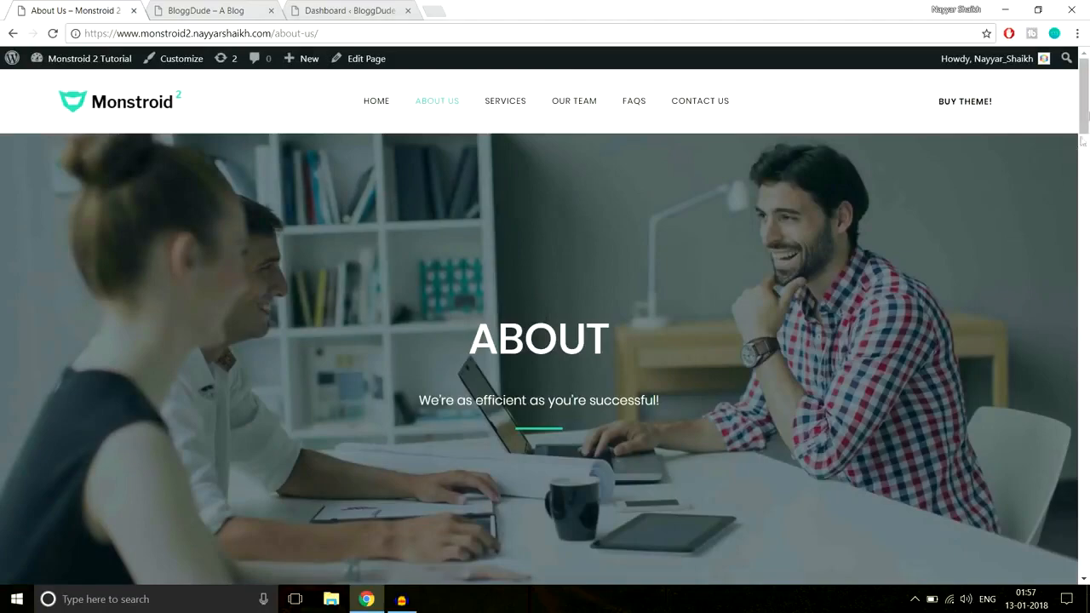
scroll(1087, 127, down, 3)
drag(1088, 127, 1065, 107)
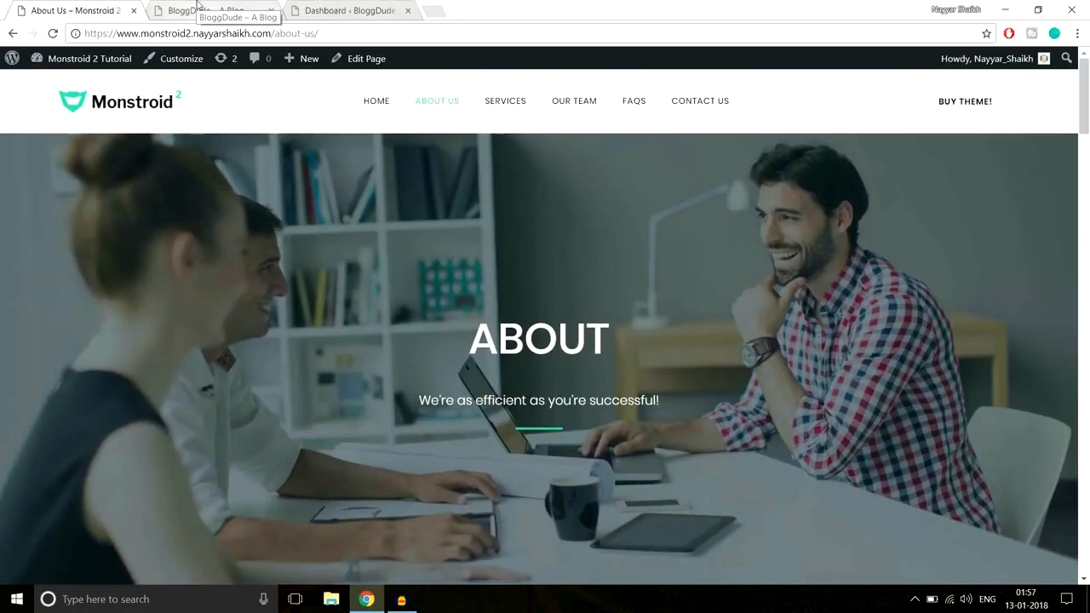
Create and publish a new page titled About Us in the BloggDude dashboard, and switch it to Power builder
click(361, 7)
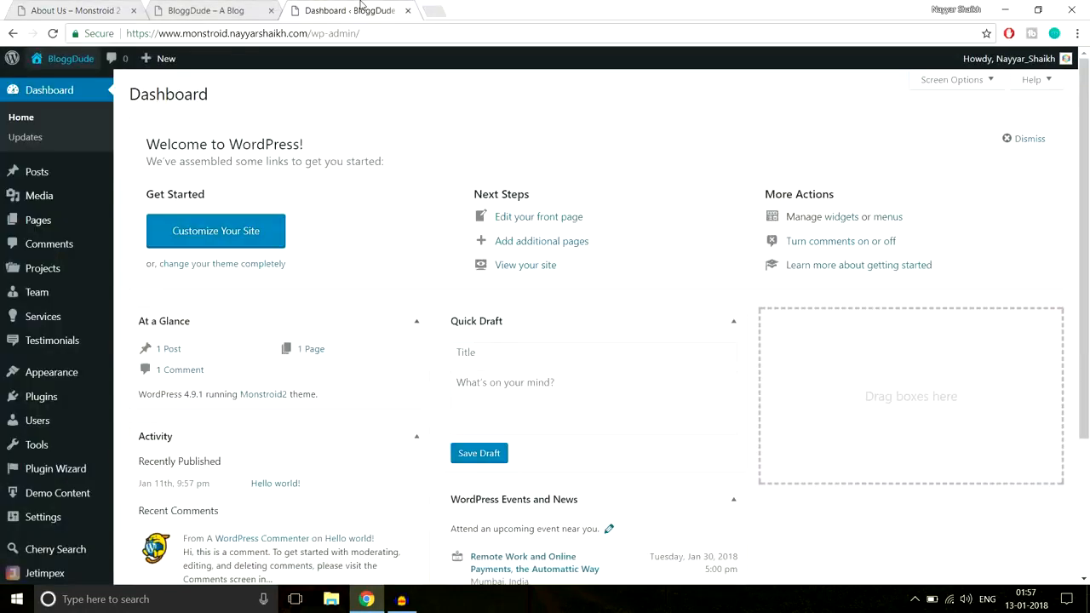
mouse_move(46, 227)
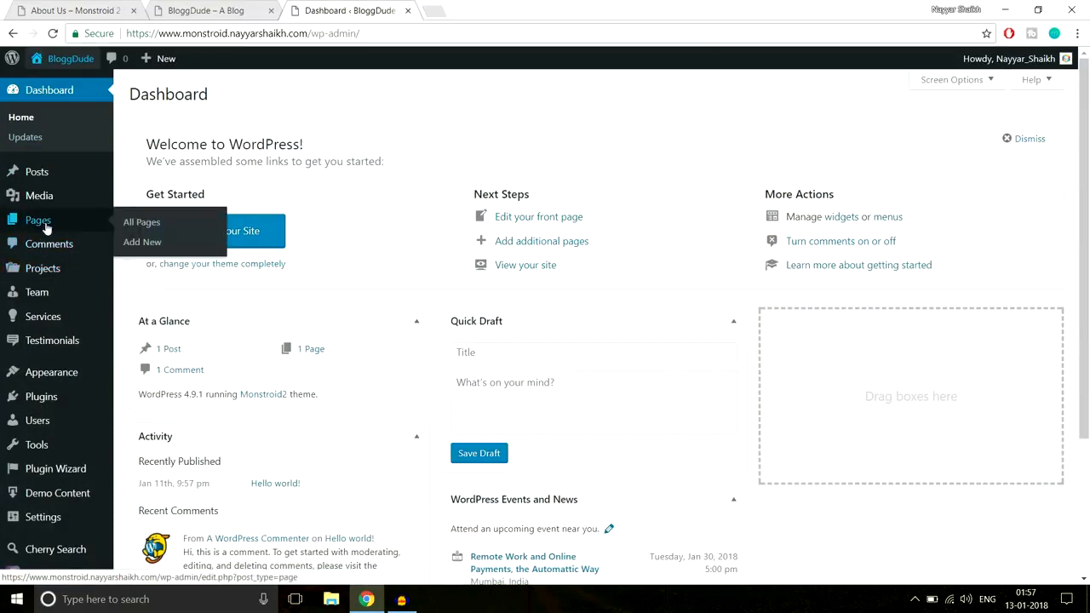
click(151, 242)
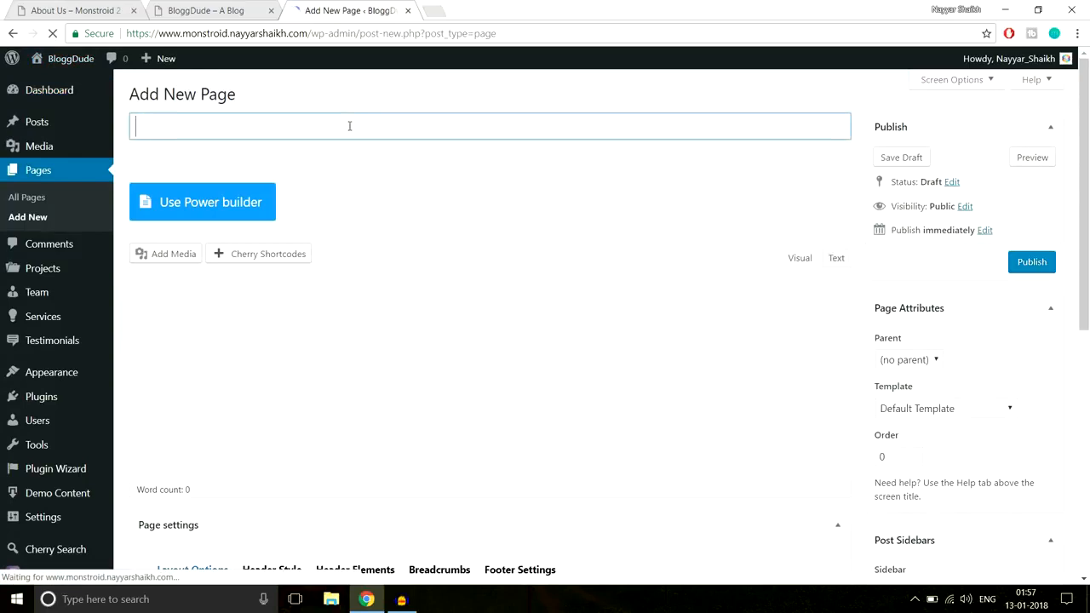
text(About Us)
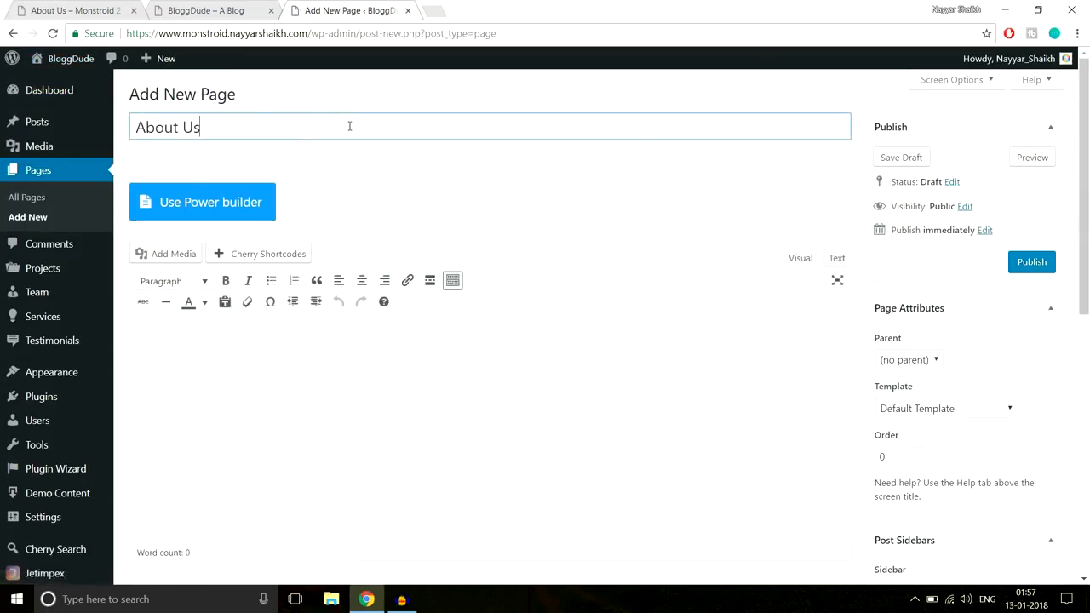
click(1028, 265)
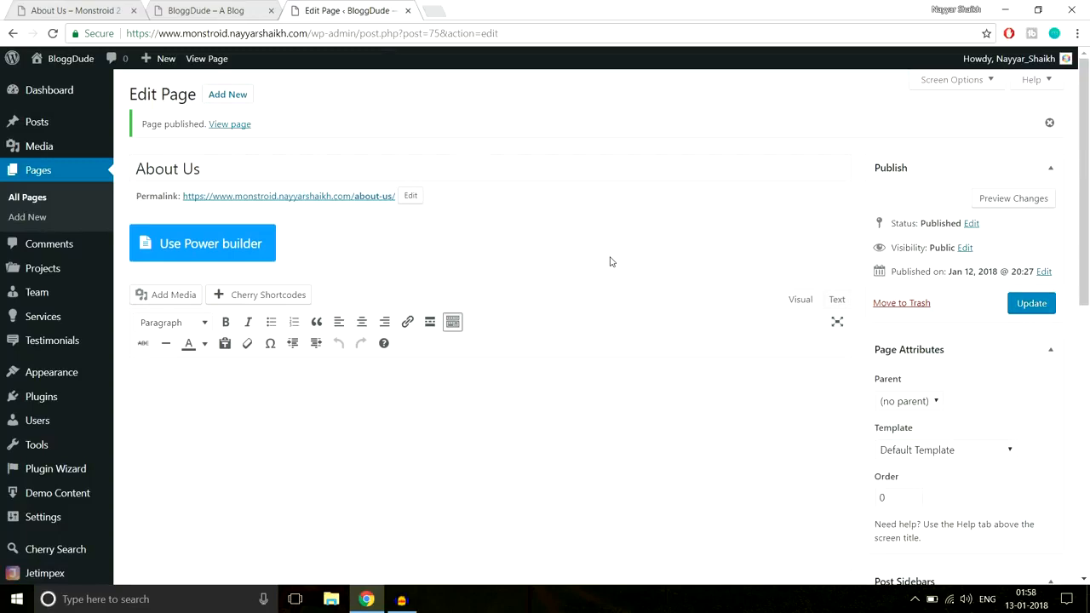
click(192, 253)
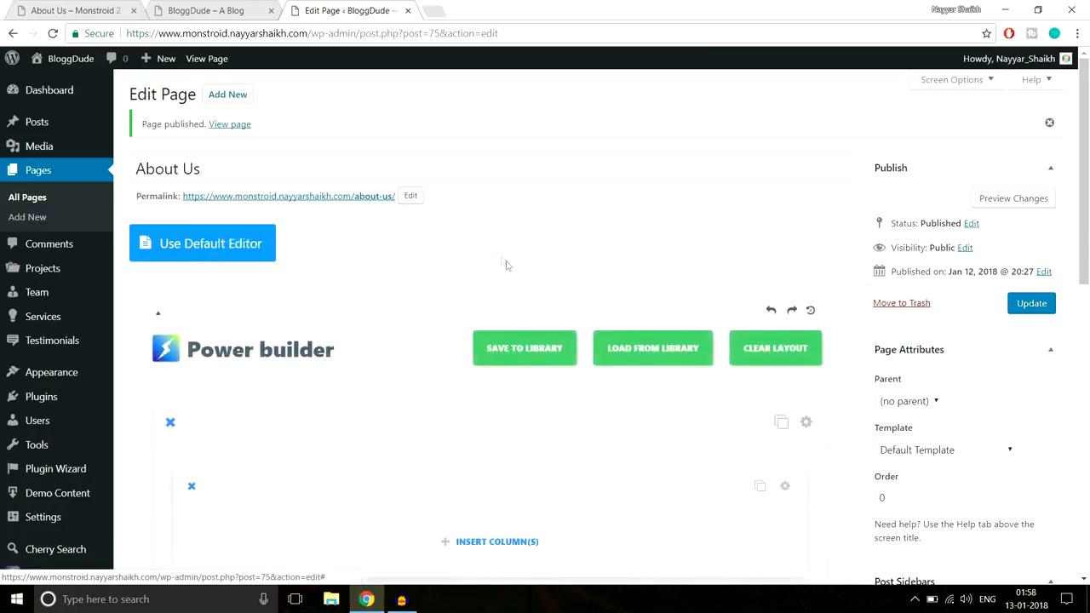
scroll(506, 260, down, 2)
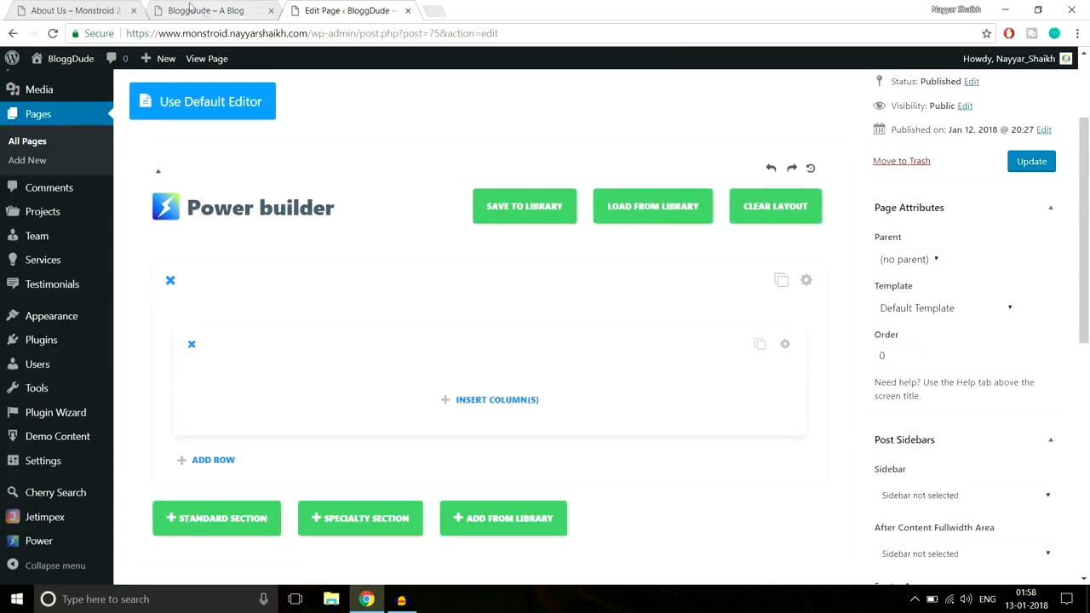
Copy the ABOUT heading and its tagline from the demo page, and return to the BloggDude page editor
click(52, 8)
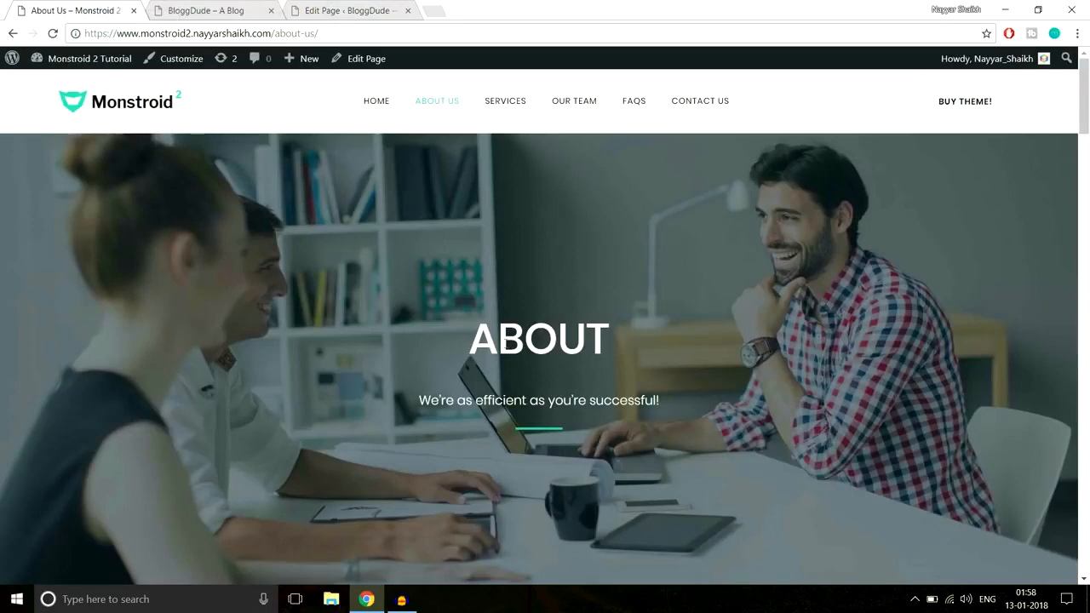
drag(474, 339, 697, 409)
key(ctrl+c)
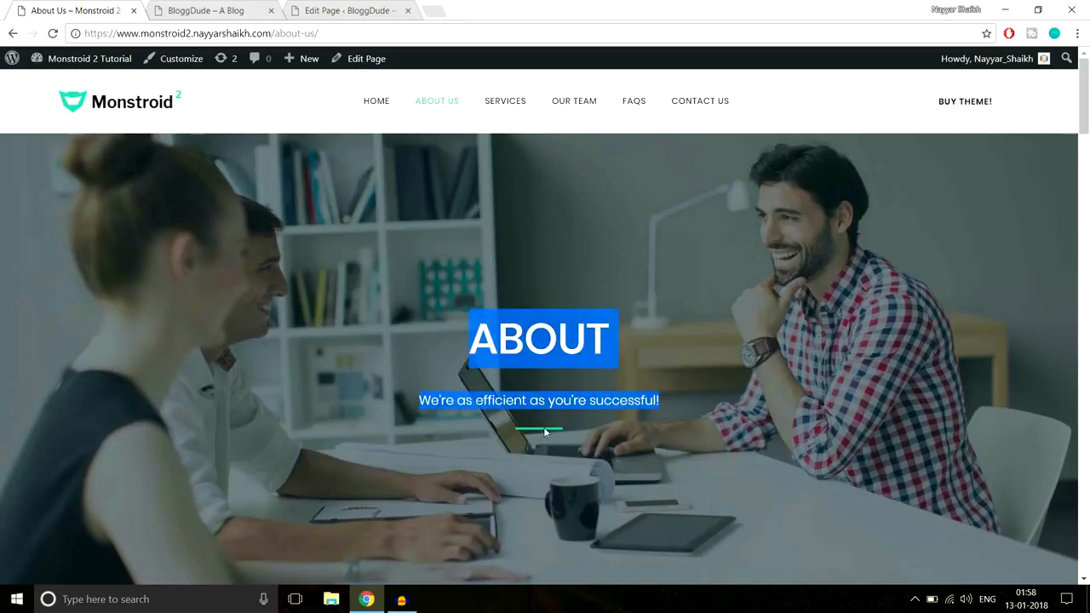
click(260, 6)
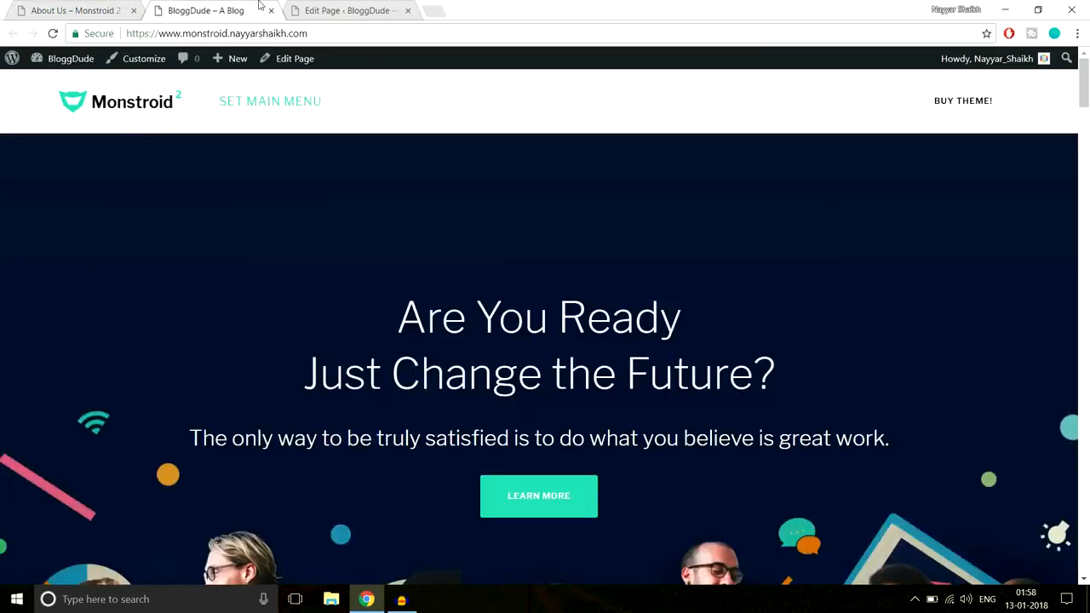
drag(356, 6, 219, 8)
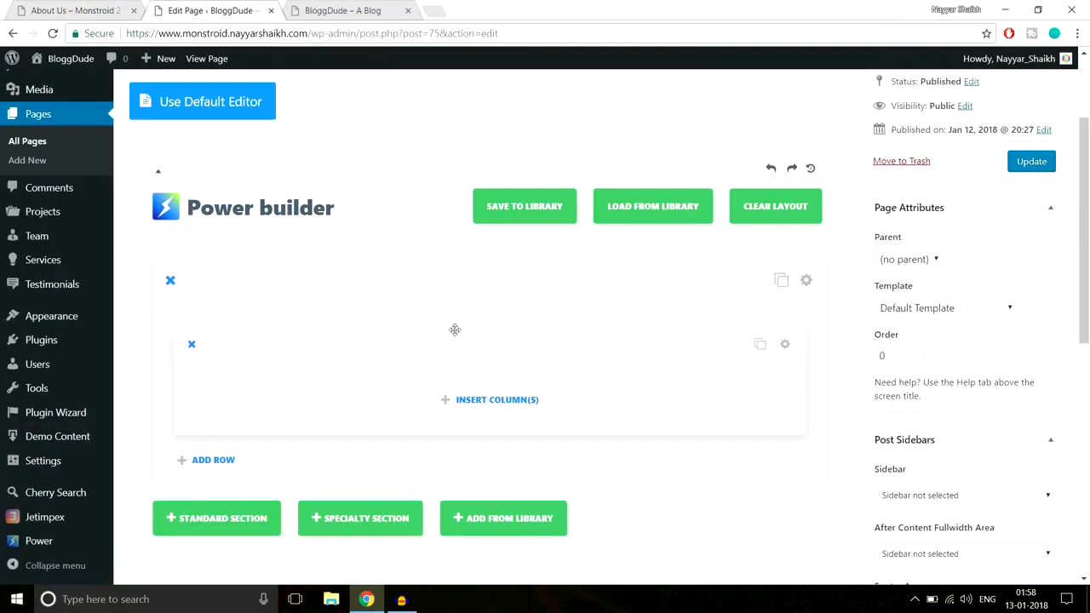
Insert a single full-width column in the first row of the About Us page and add a Text module
click(479, 409)
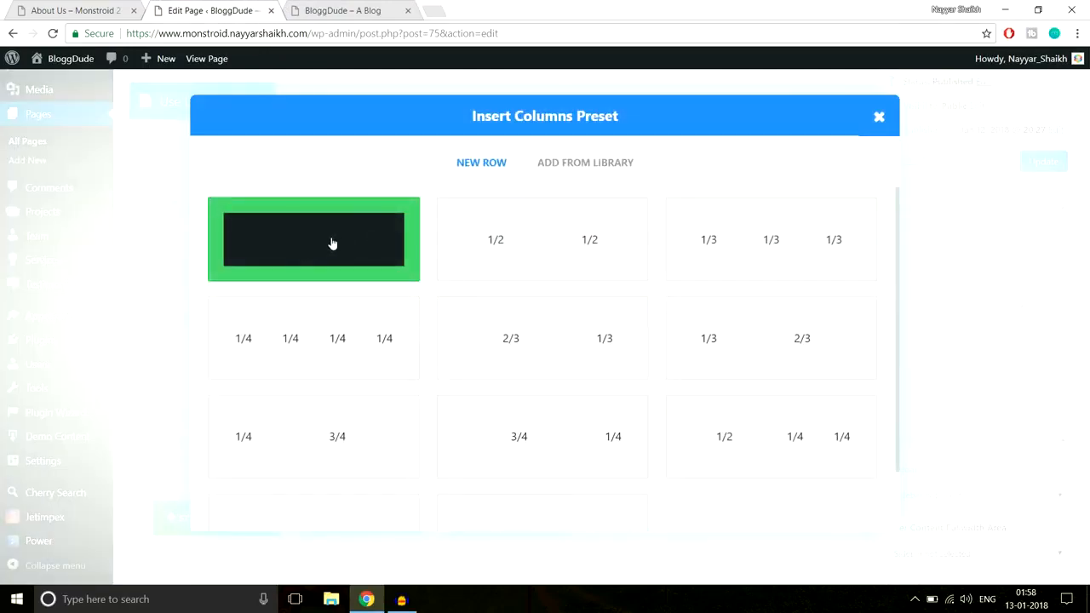
click(333, 245)
scroll(577, 255, down, 2)
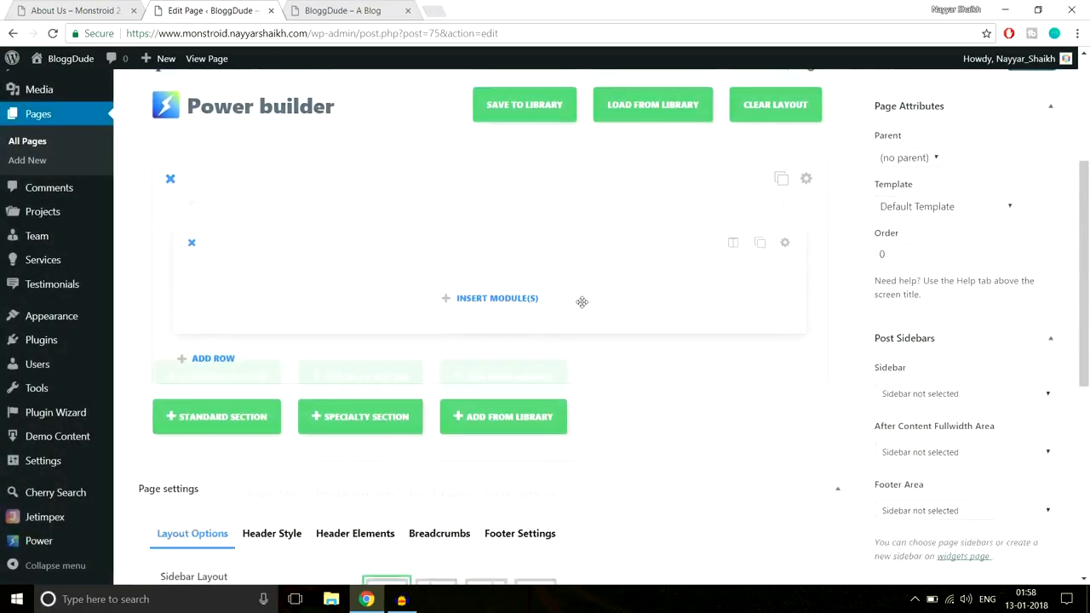
click(502, 257)
scroll(713, 358, down, 6)
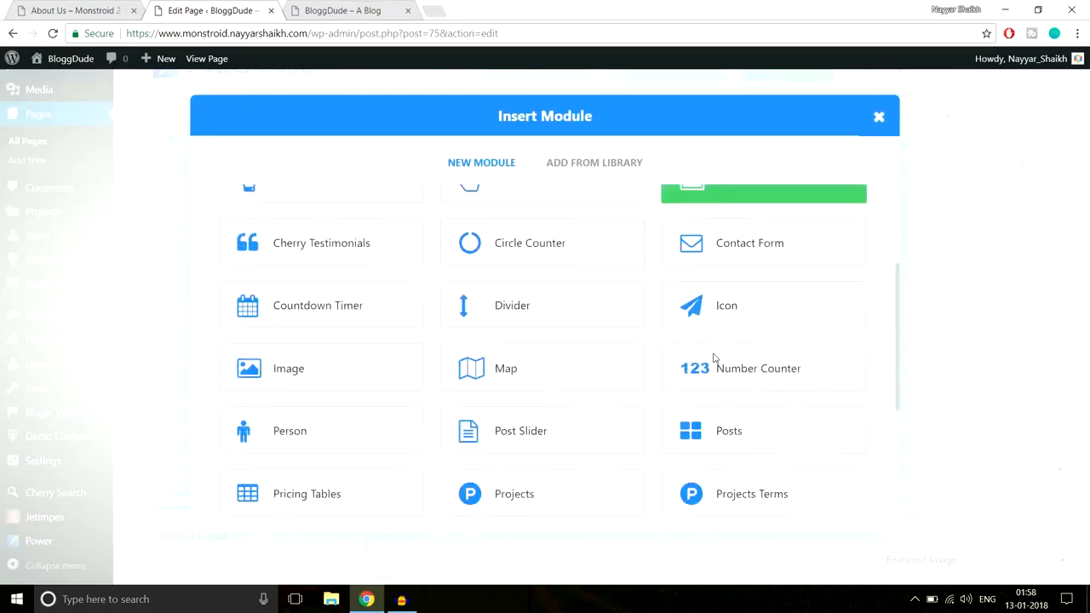
click(749, 403)
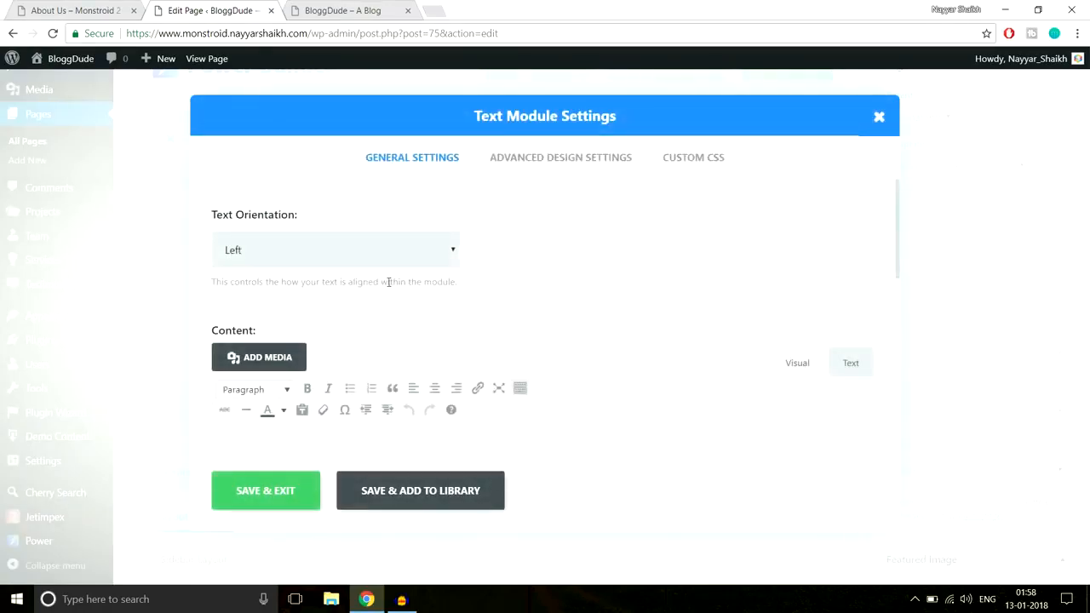
Change the Text module's text orientation and paste the copied ABOUT heading and tagline into its content, checking their heading levels
click(392, 256)
click(359, 291)
scroll(522, 340, down, 2)
key(ctrl+v)
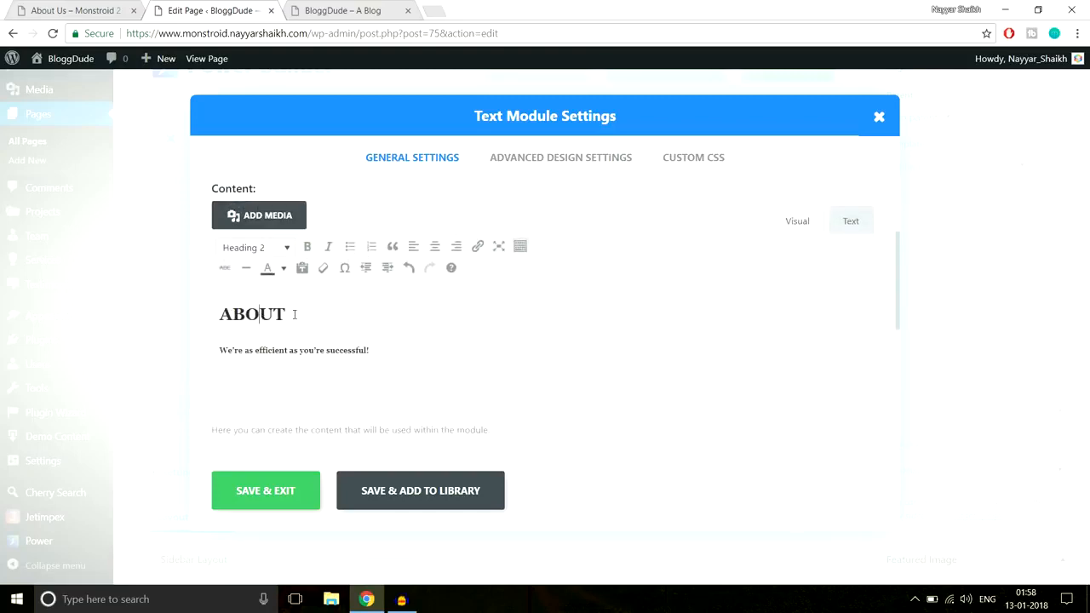
drag(295, 314, 211, 309)
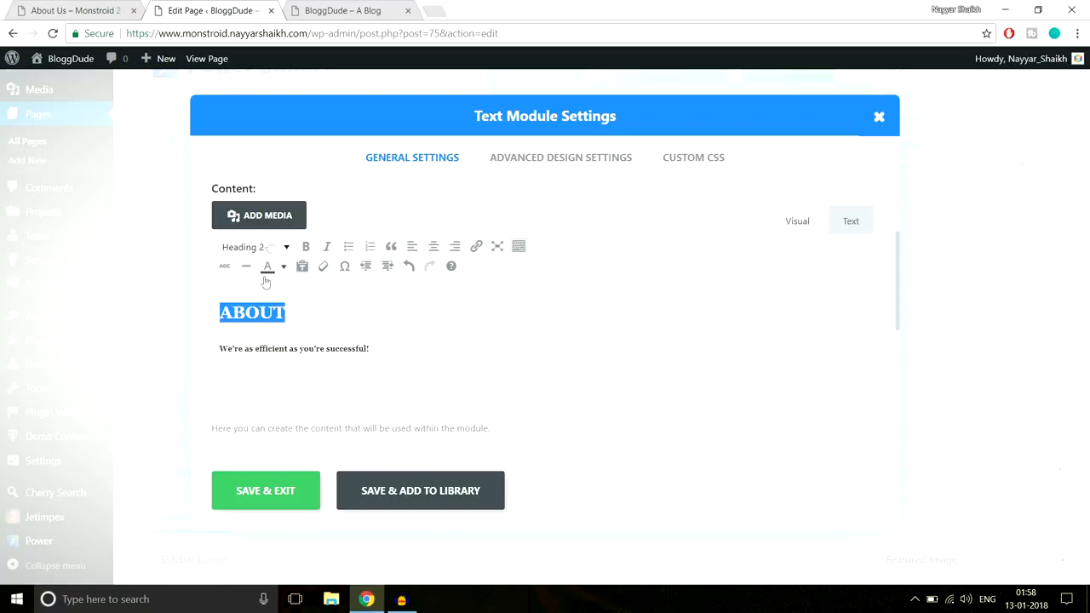
drag(386, 350, 204, 345)
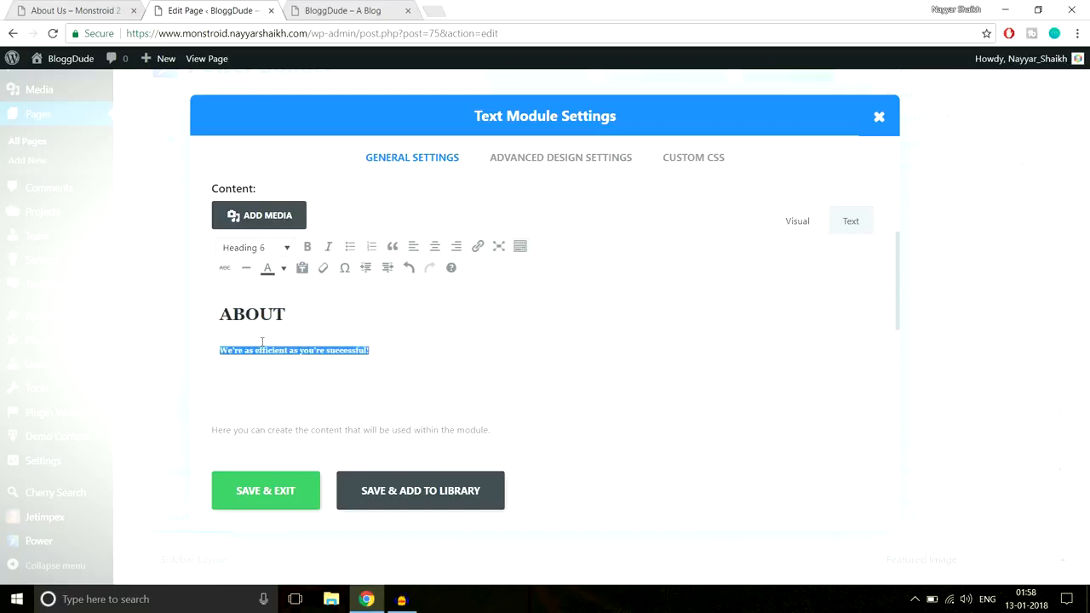
Copy the Line After Center CSS from the Notepad file and paste it into the Text module's After custom CSS
click(75, 9)
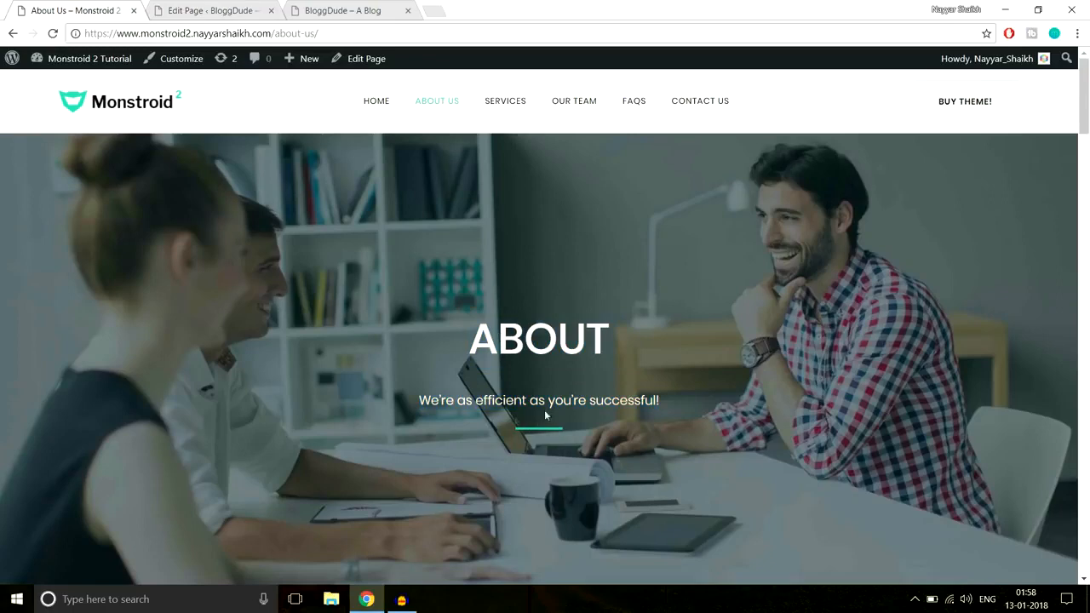
click(213, 10)
click(691, 158)
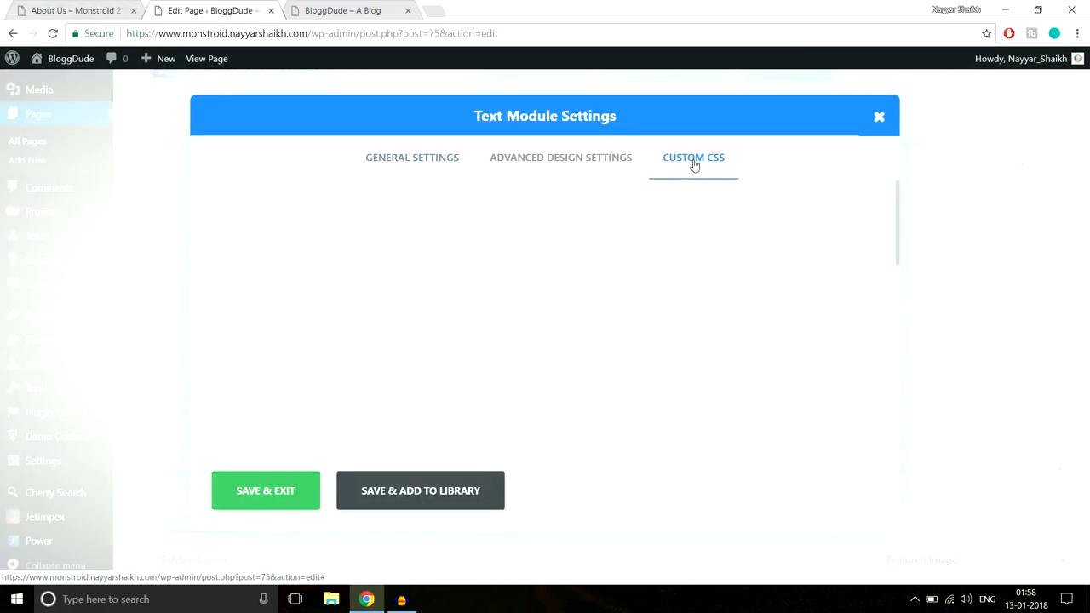
scroll(779, 279, down, 10)
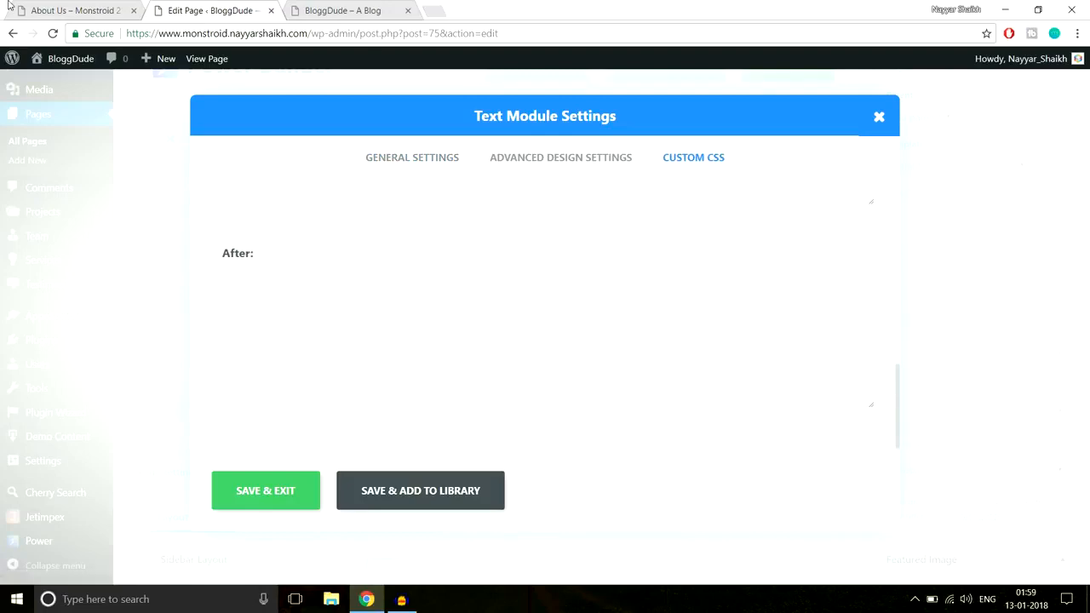
click(9, 4)
click(51, 7)
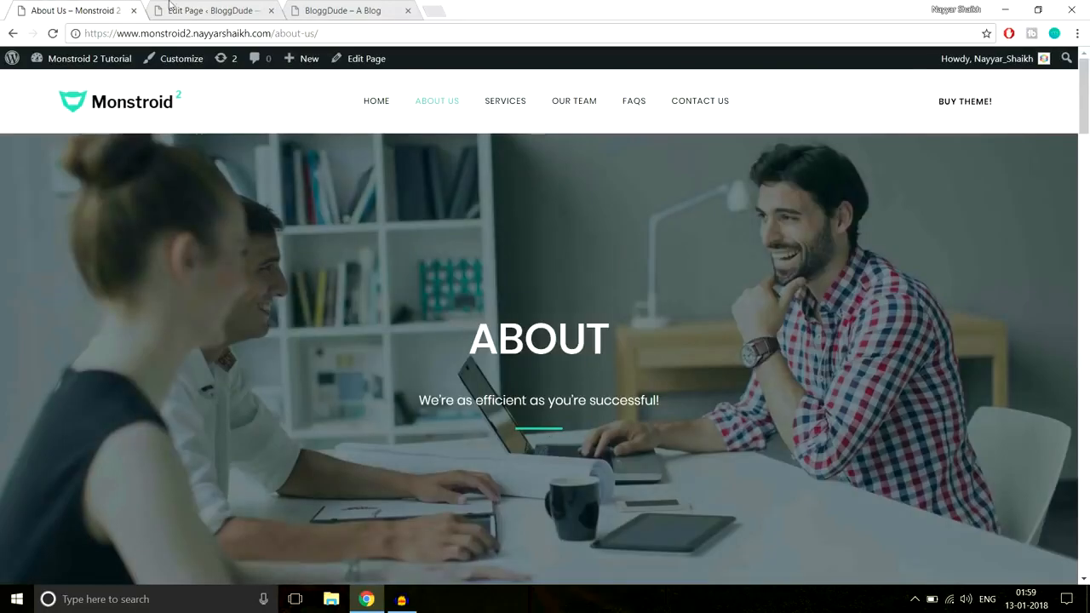
click(238, 7)
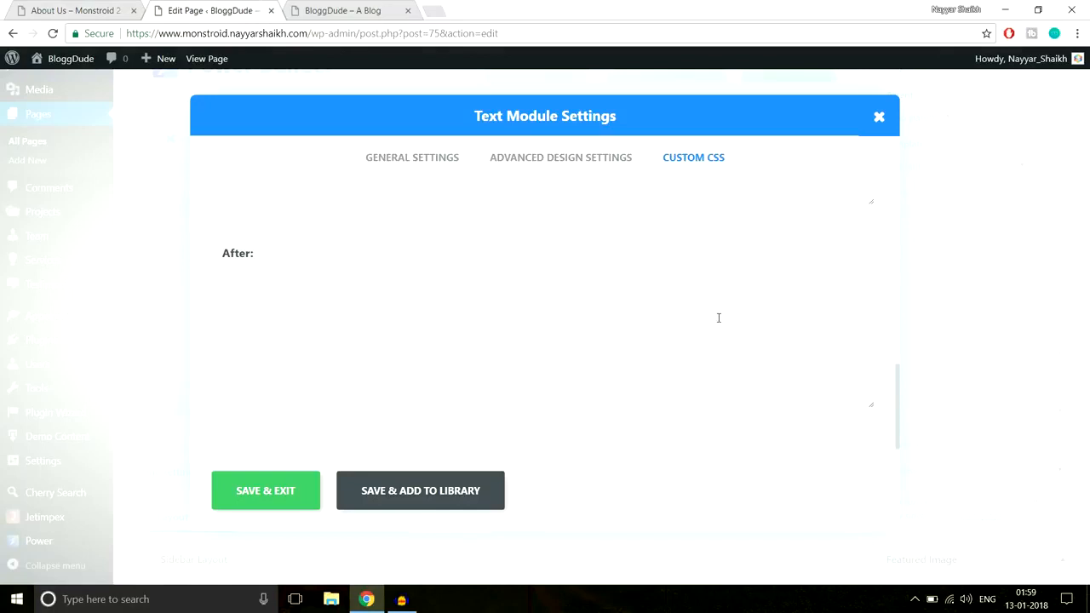
click(436, 599)
drag(241, 162, 431, 256)
key(ctrl+c)
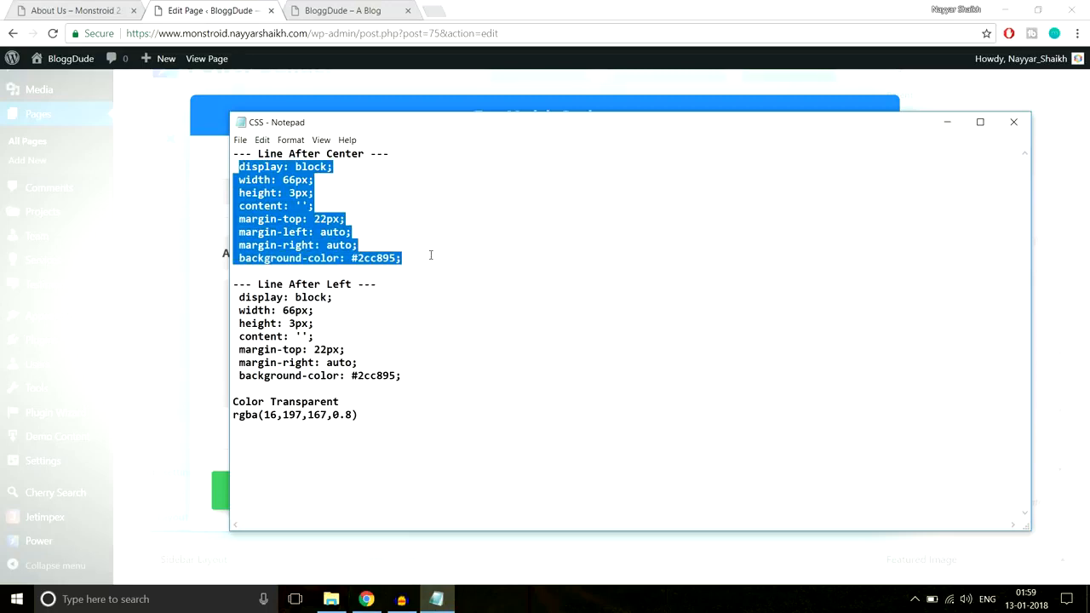
click(216, 281)
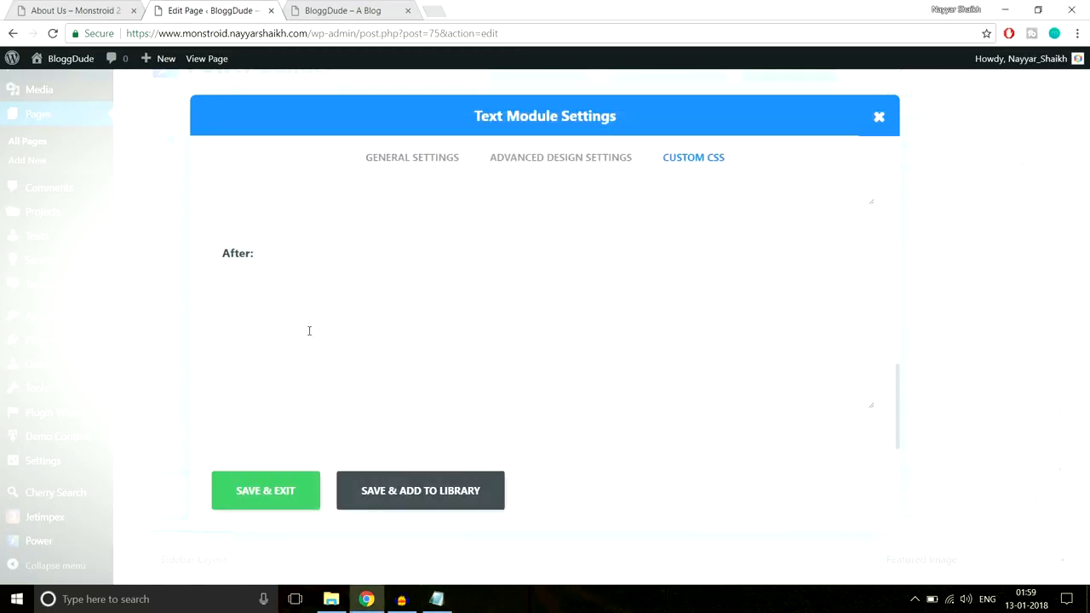
key(ctrl+v)
Compare the demo page's line with the background-color code in the After CSS, and save the Text module
click(89, 7)
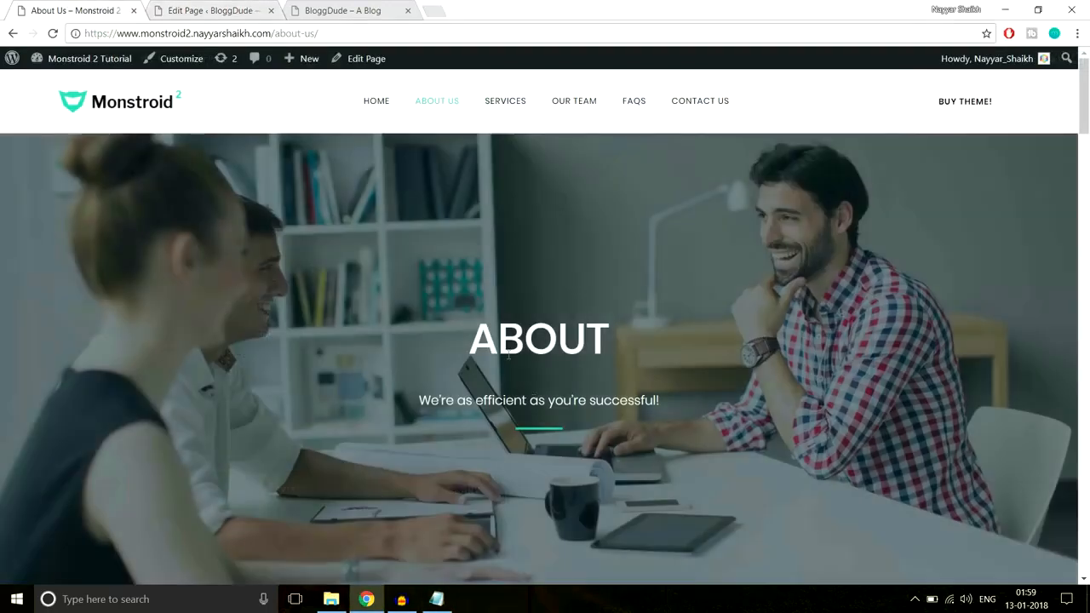
click(233, 7)
drag(313, 387, 335, 388)
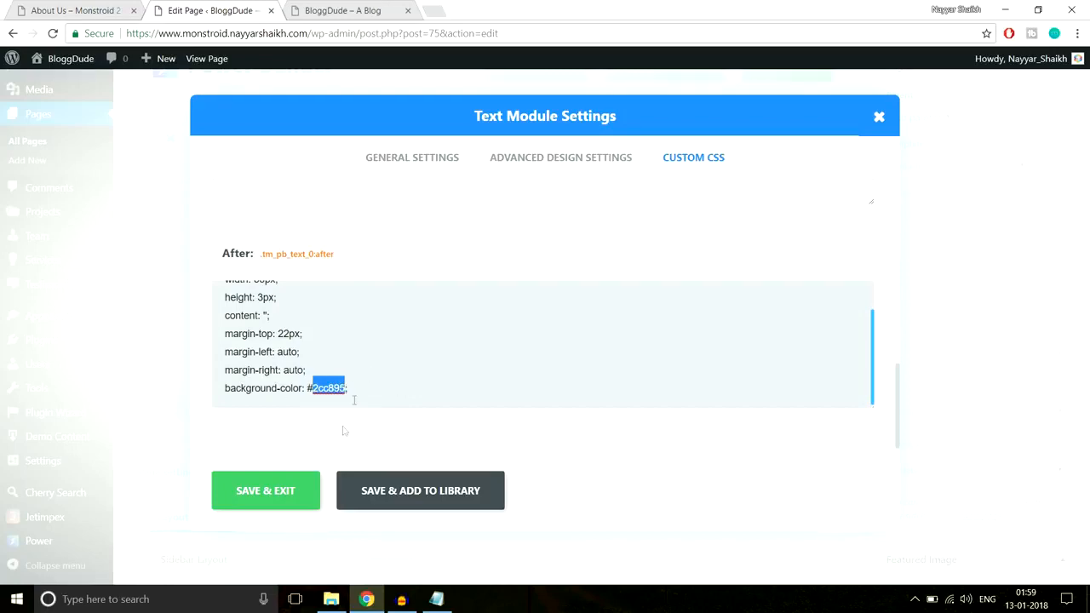
click(267, 496)
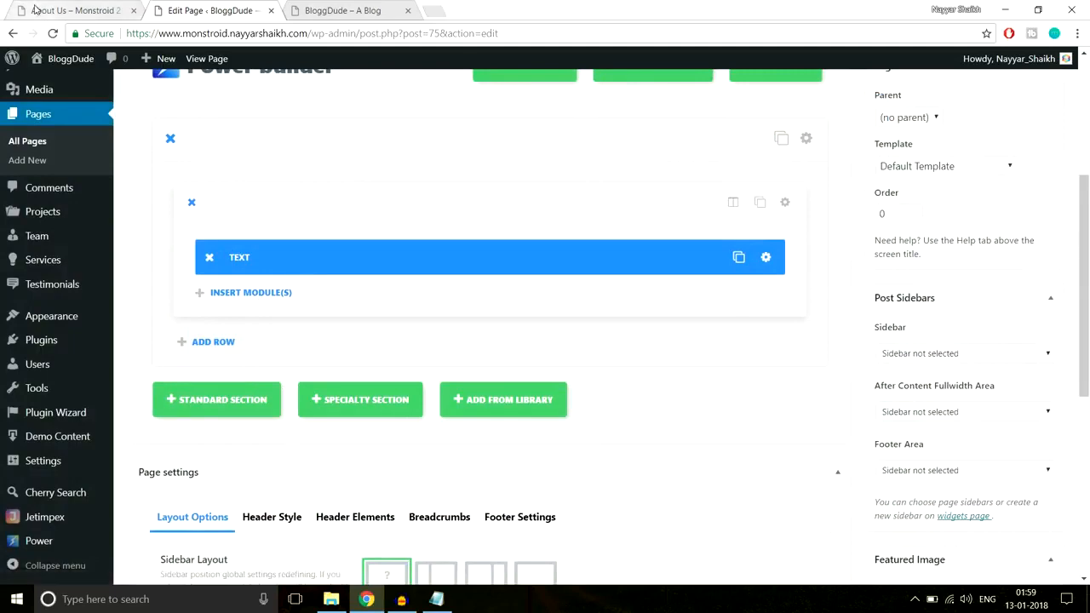
Open the section's settings and start a background image upload, browsing to the About-Us folder in monstroid2_images
click(37, 11)
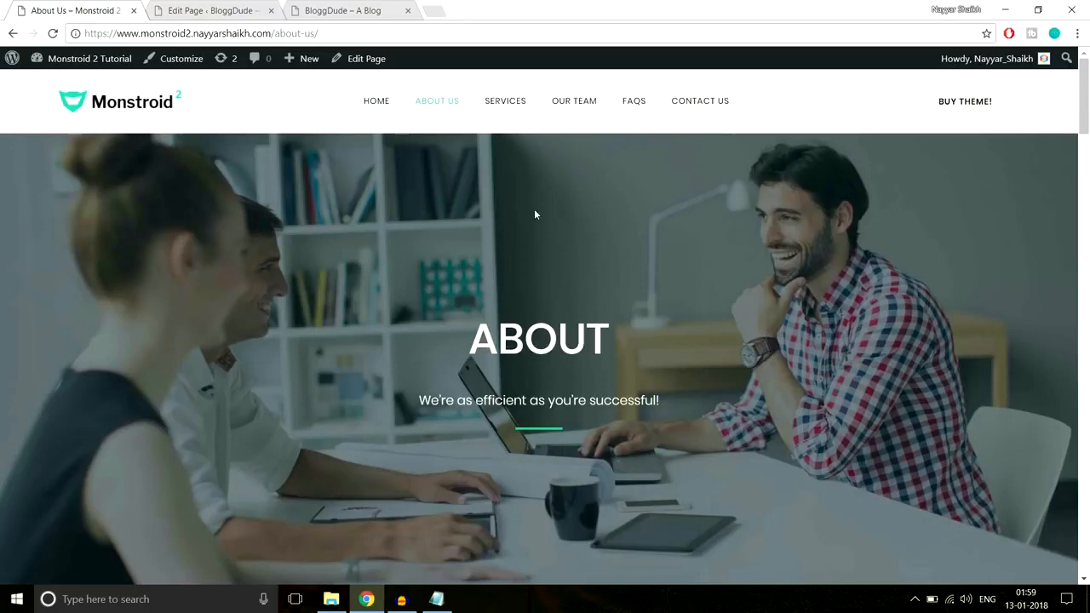
click(213, 11)
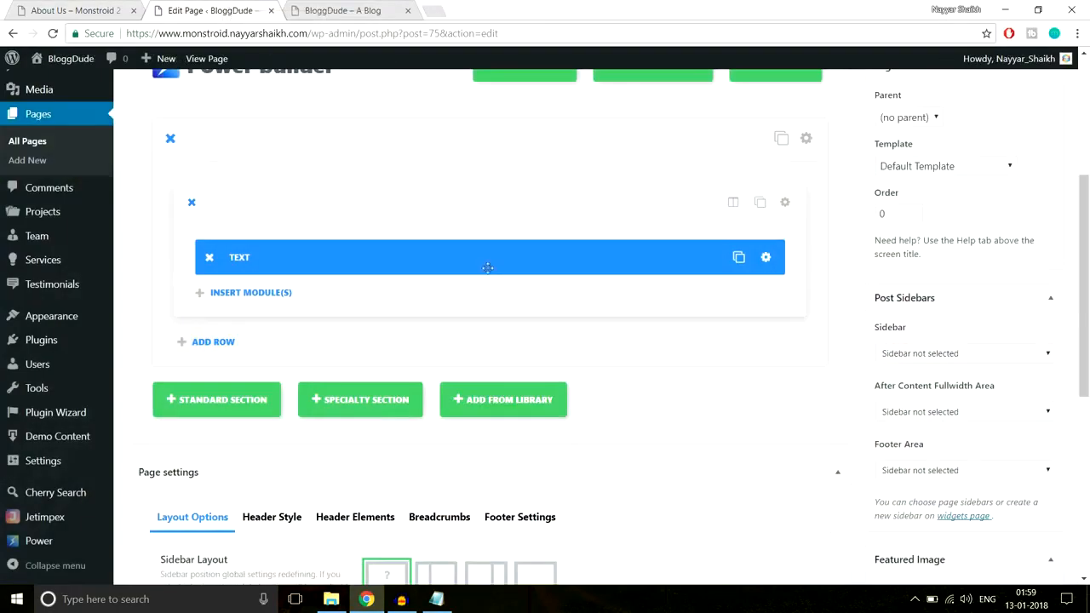
click(807, 139)
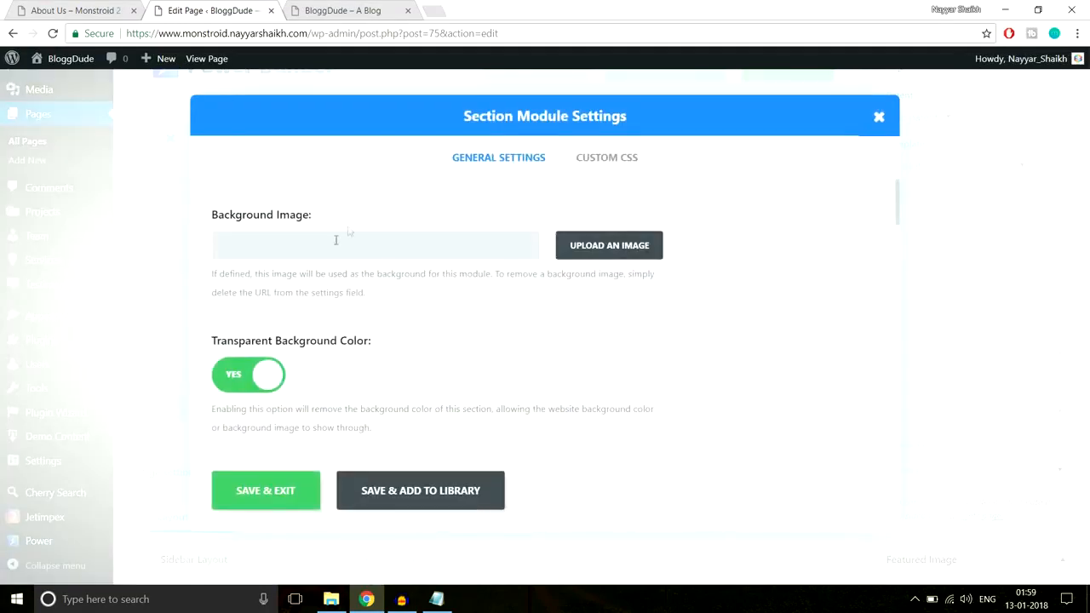
click(610, 247)
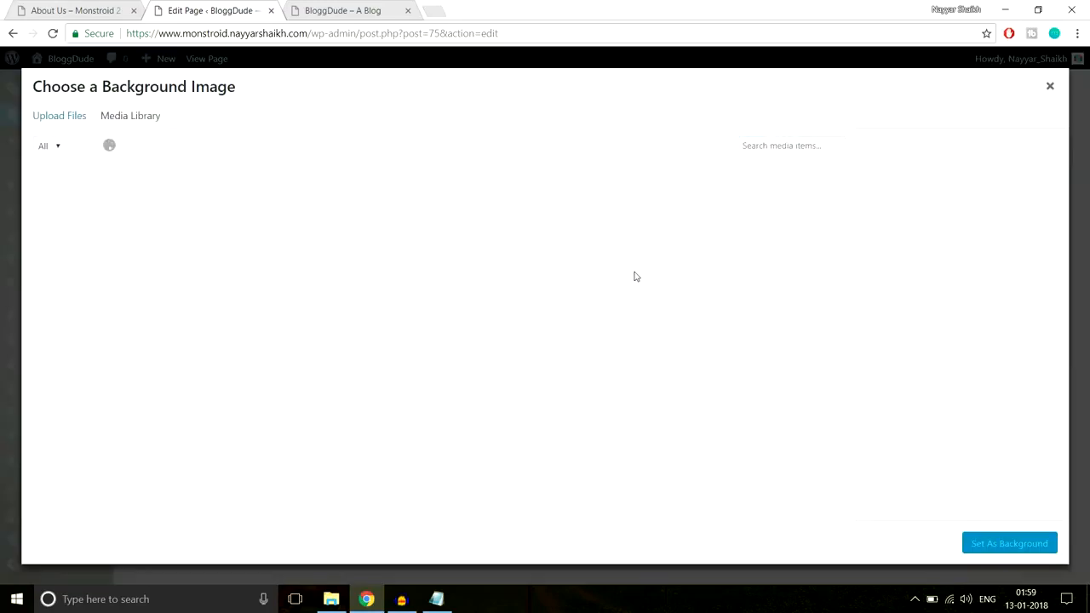
click(69, 117)
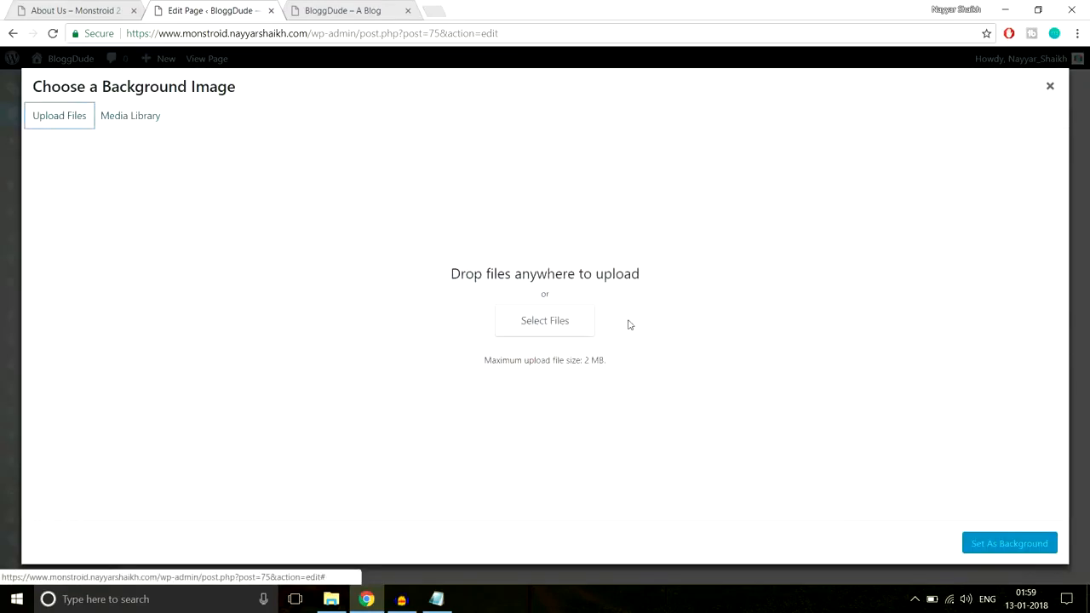
click(547, 335)
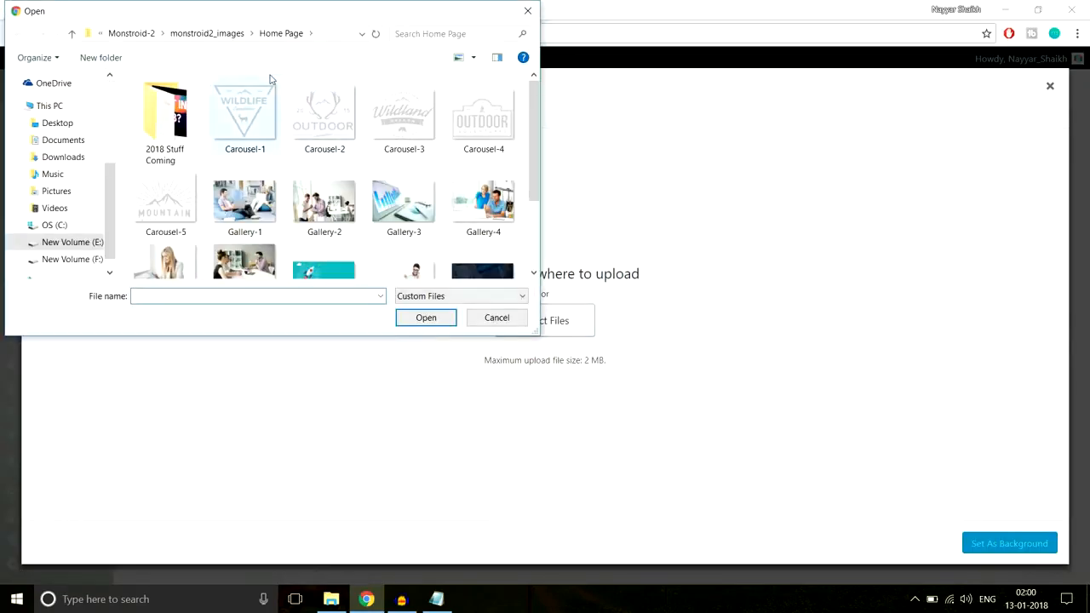
scroll(457, 175, down, 3)
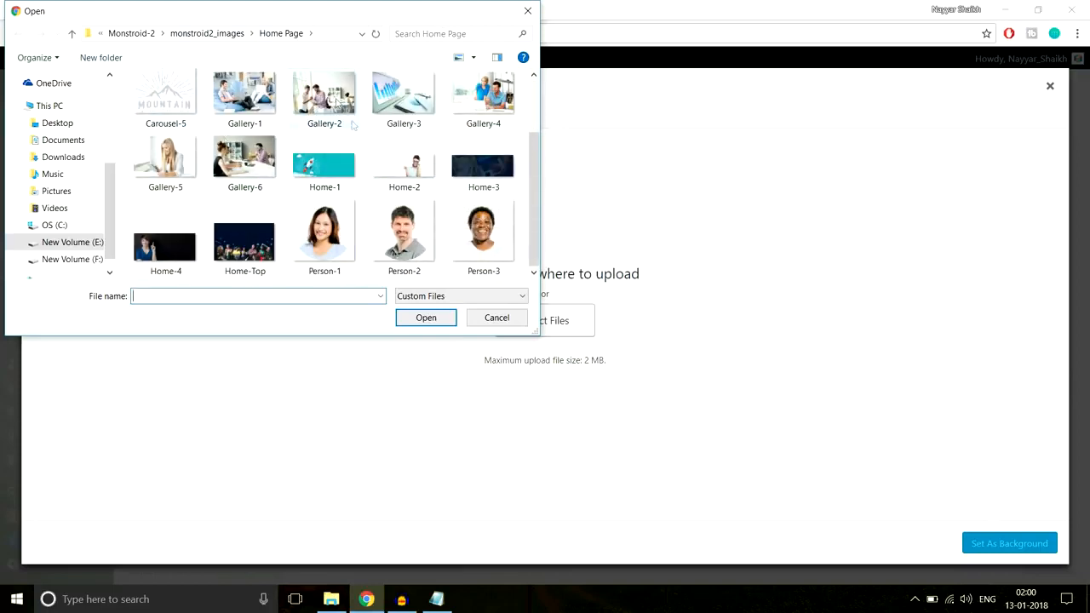
click(217, 36)
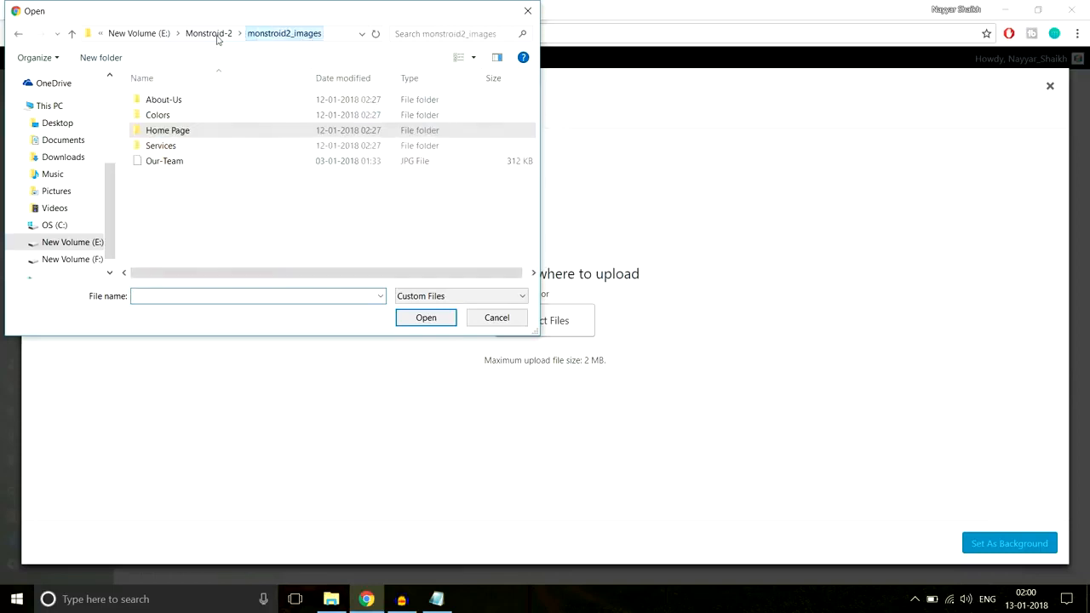
click(183, 102)
double_click(184, 103)
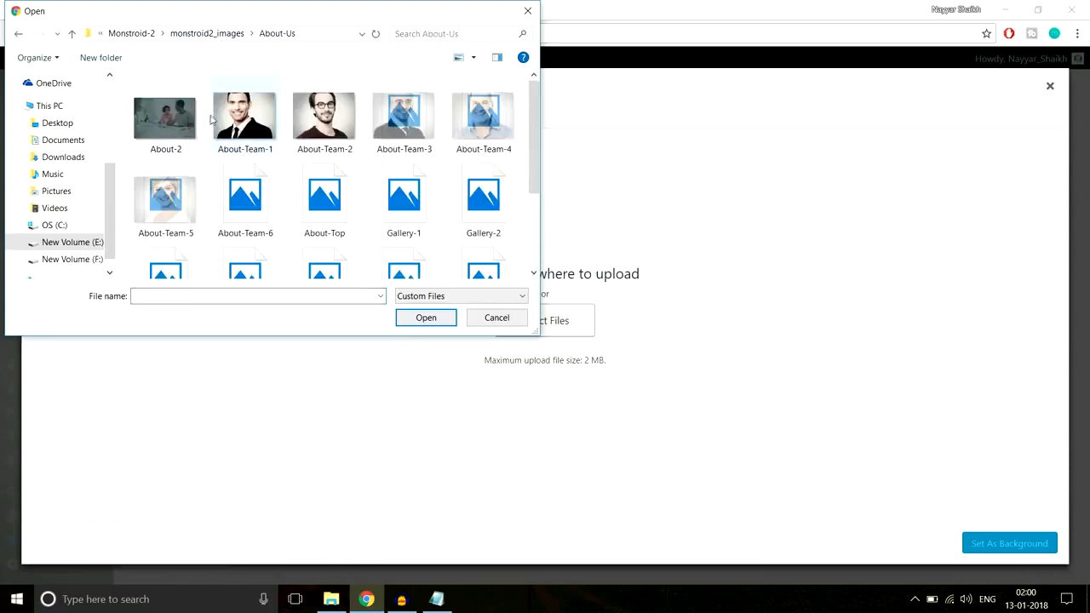
Upload About-2.jpg to the media library and compare it with the demo page's hero image
click(165, 144)
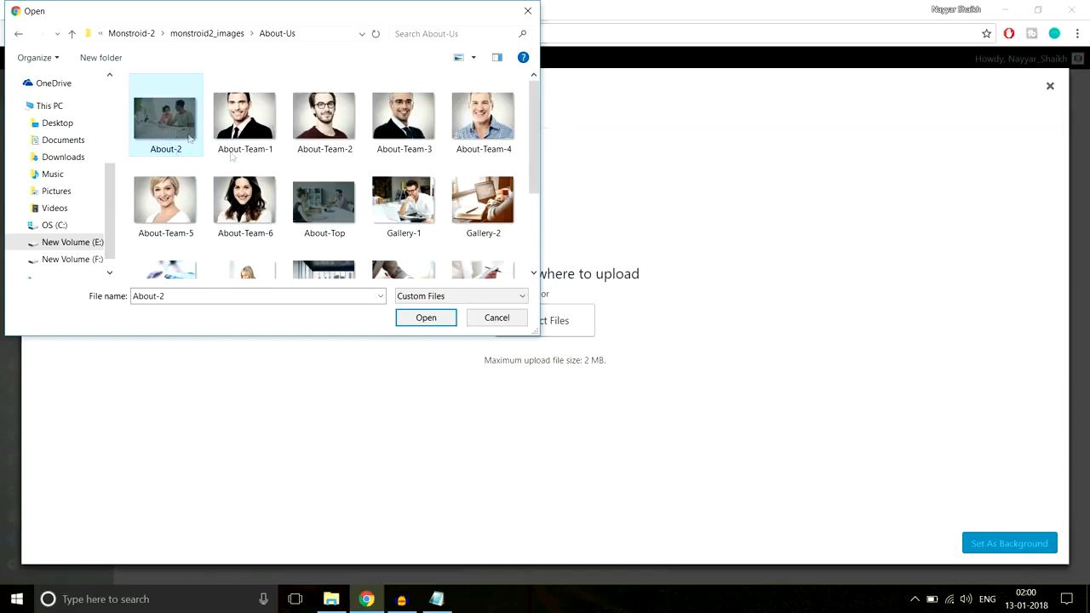
scroll(324, 226, down, 3)
scroll(324, 226, up, 3)
click(367, 599)
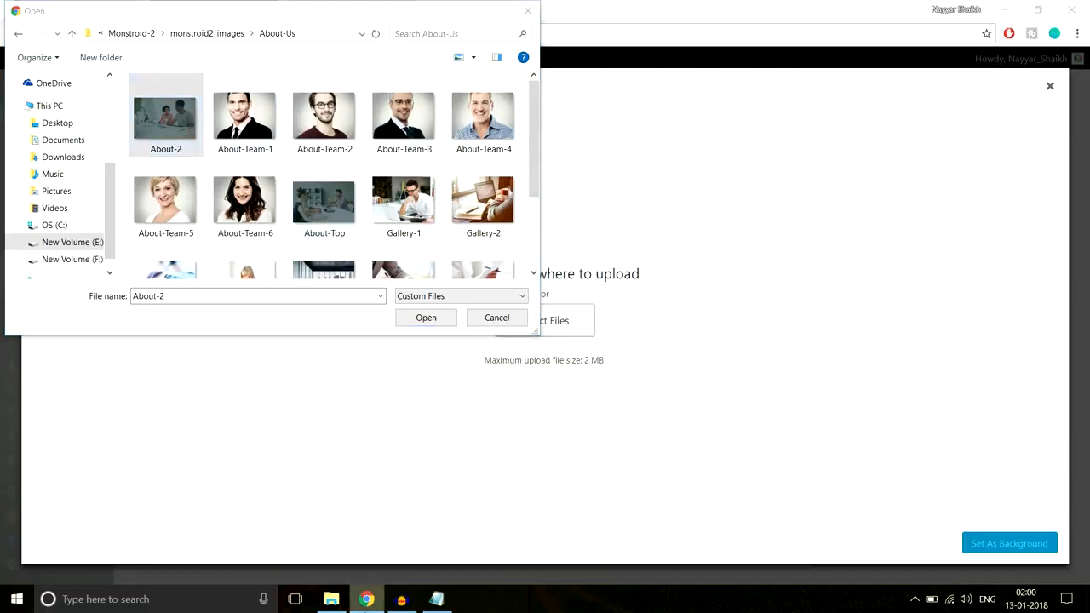
click(170, 137)
click(426, 317)
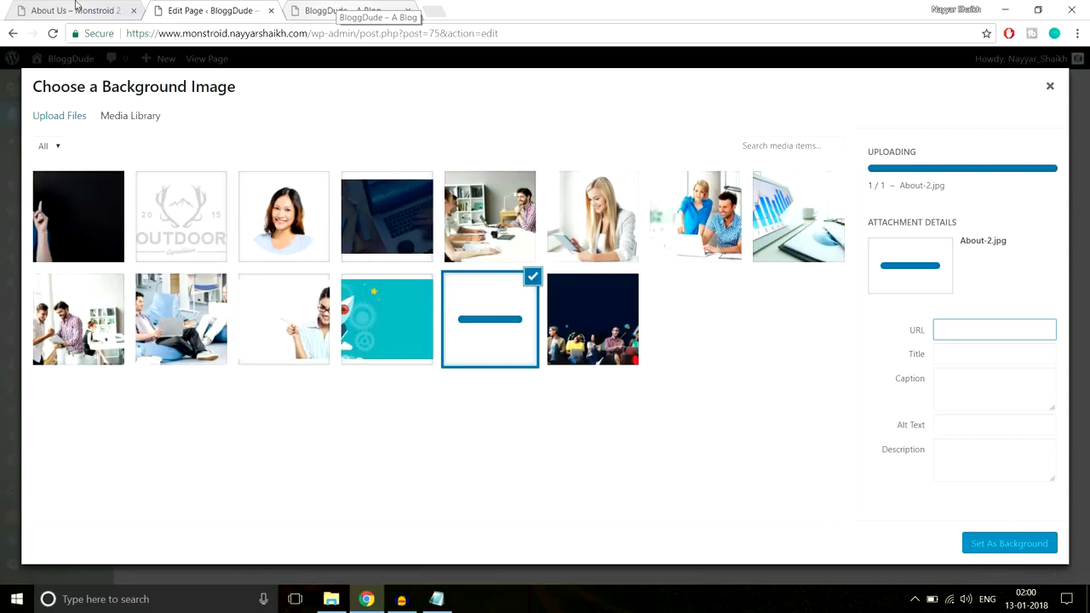
click(76, 9)
click(223, 6)
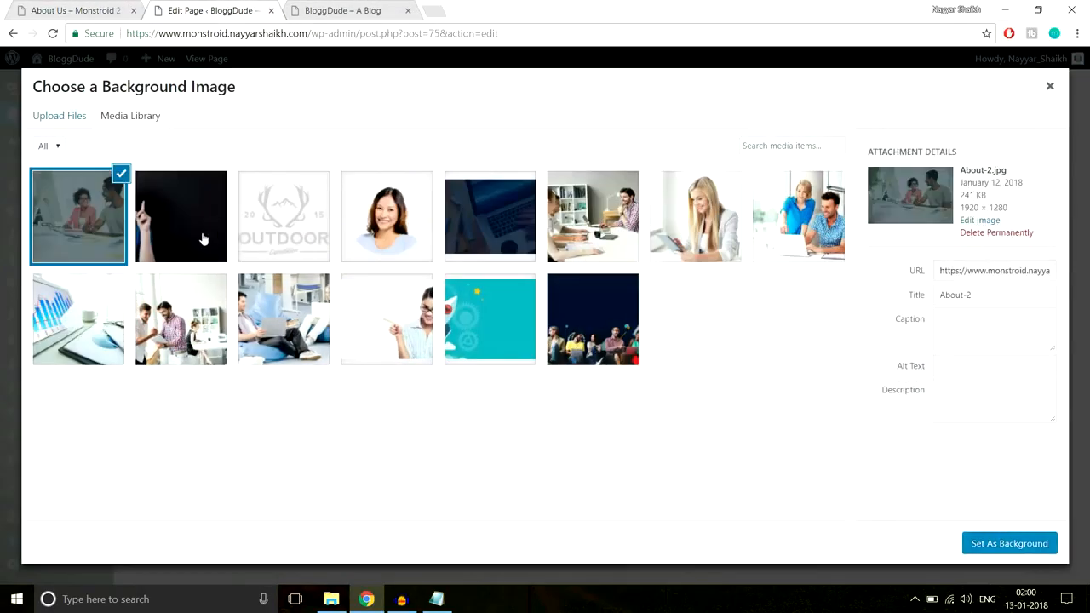
click(85, 8)
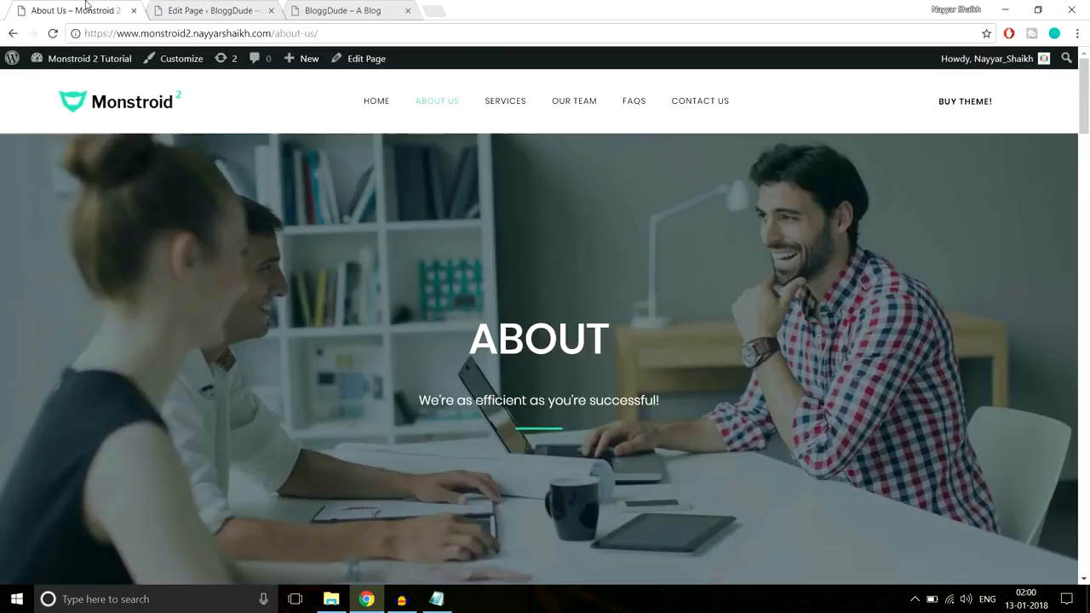
Upload About-Top.jpg from the About-Us folder and set it as the section's background image
click(185, 6)
click(63, 119)
click(525, 332)
click(337, 201)
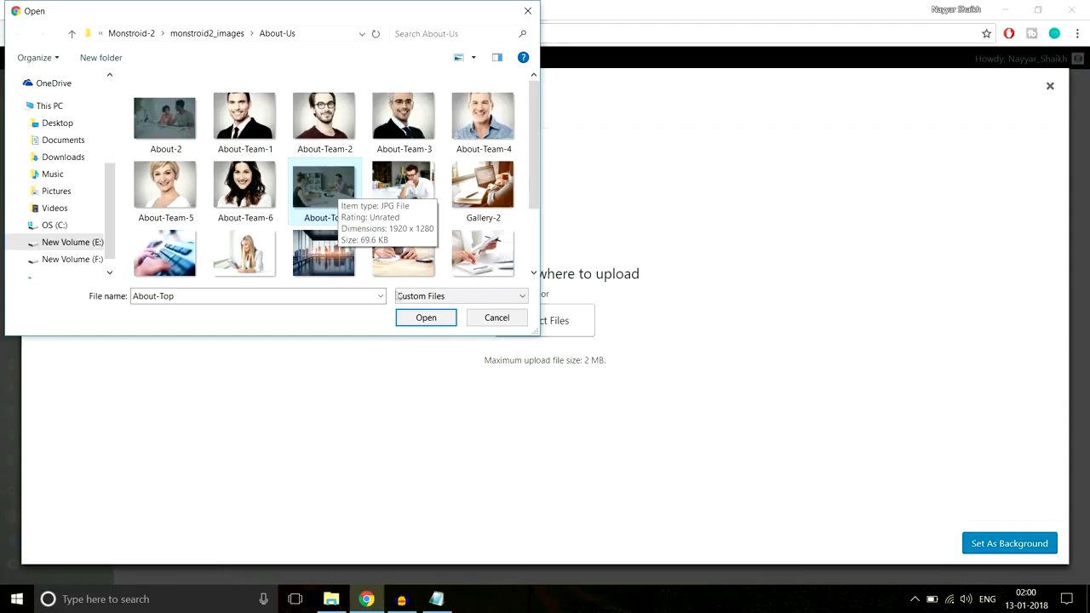
click(426, 317)
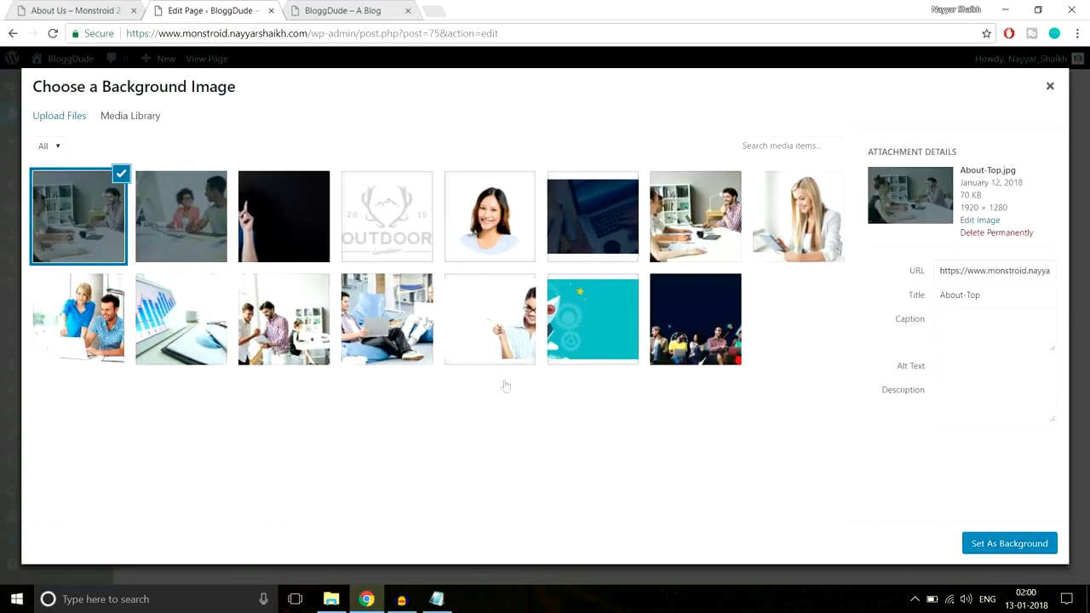
click(977, 545)
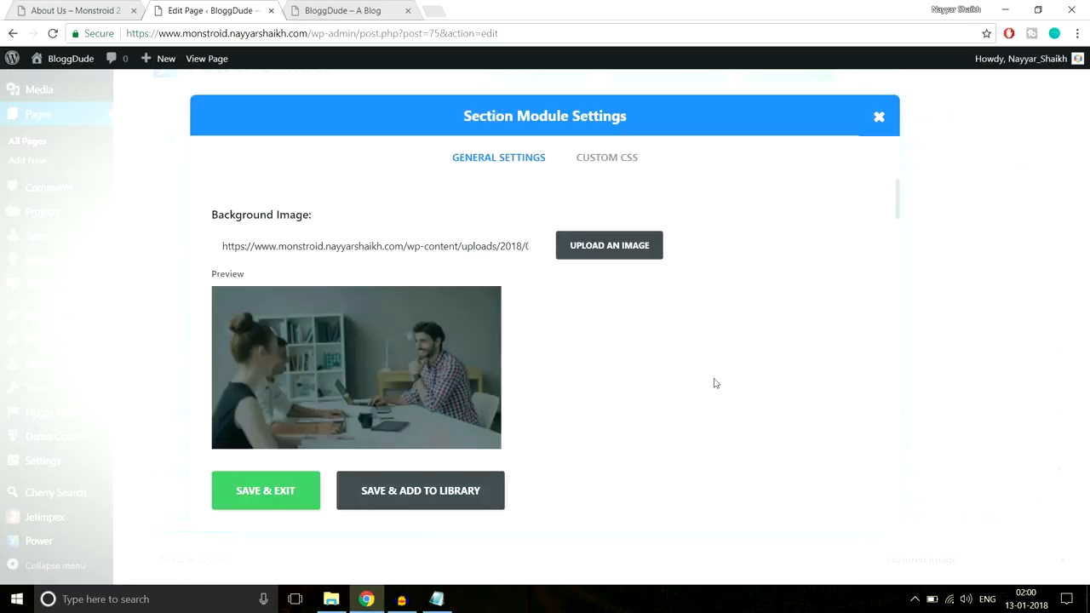
Set the section's custom padding to 350px at the top and 350px at the bottom, and save the section
scroll(644, 342, down, 3)
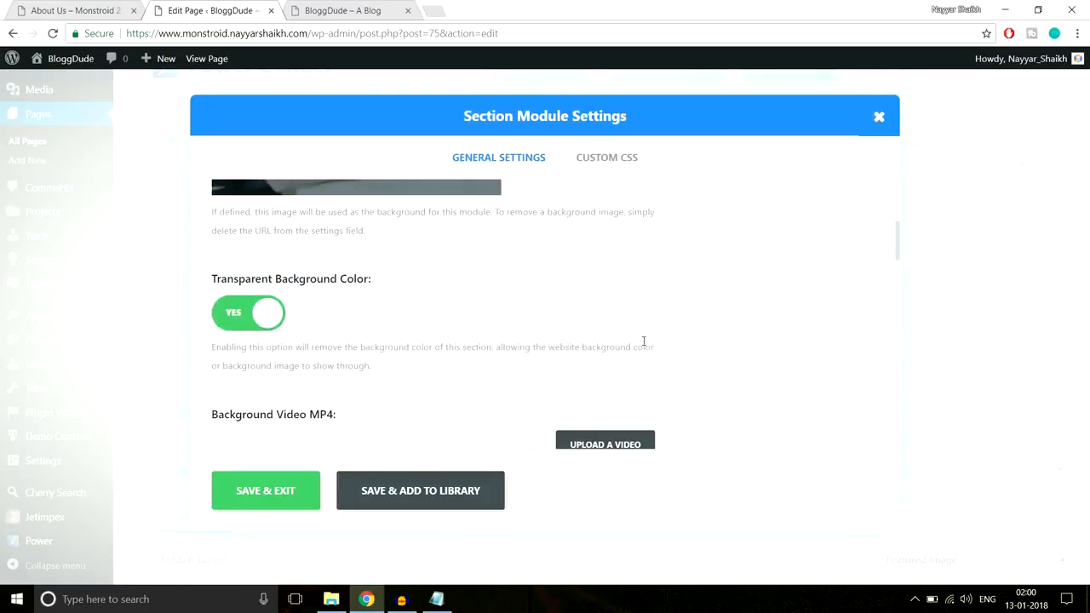
scroll(645, 352, down, 8)
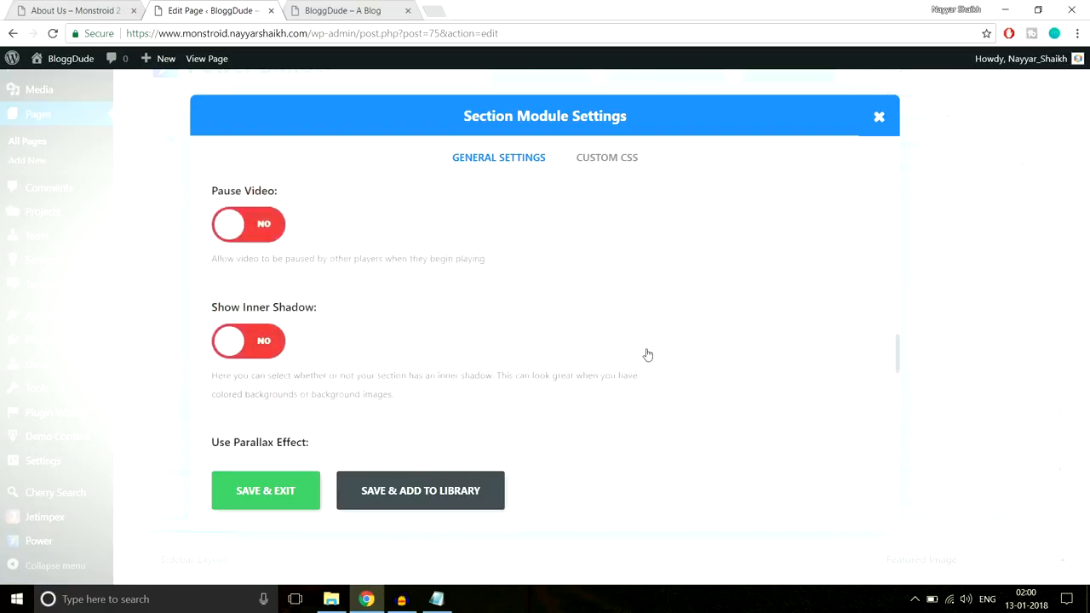
scroll(647, 354, down, 3)
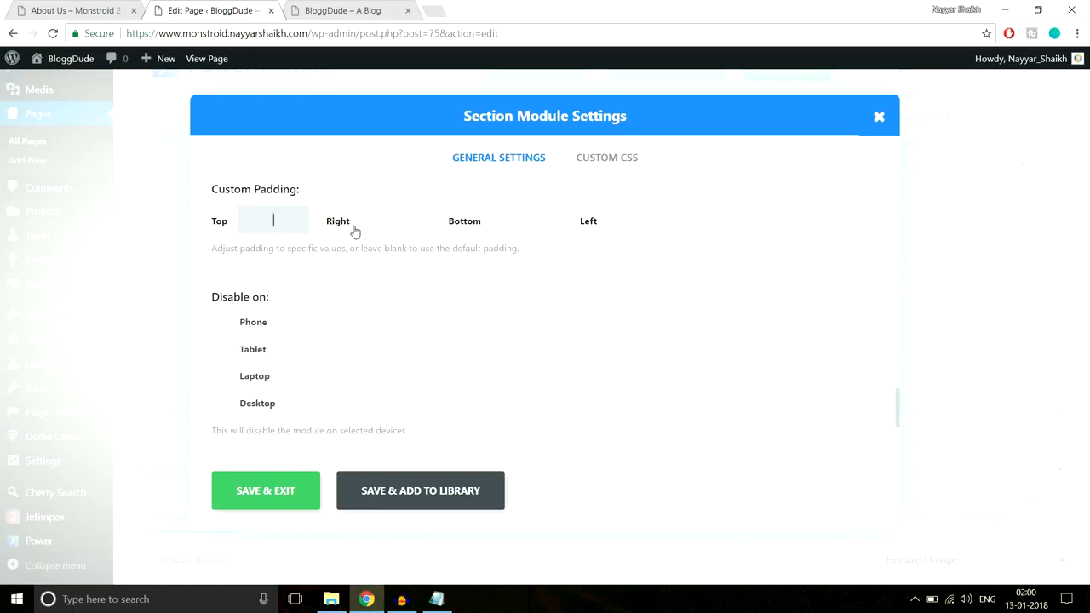
text(px)
key(Tab)
key(Tab)
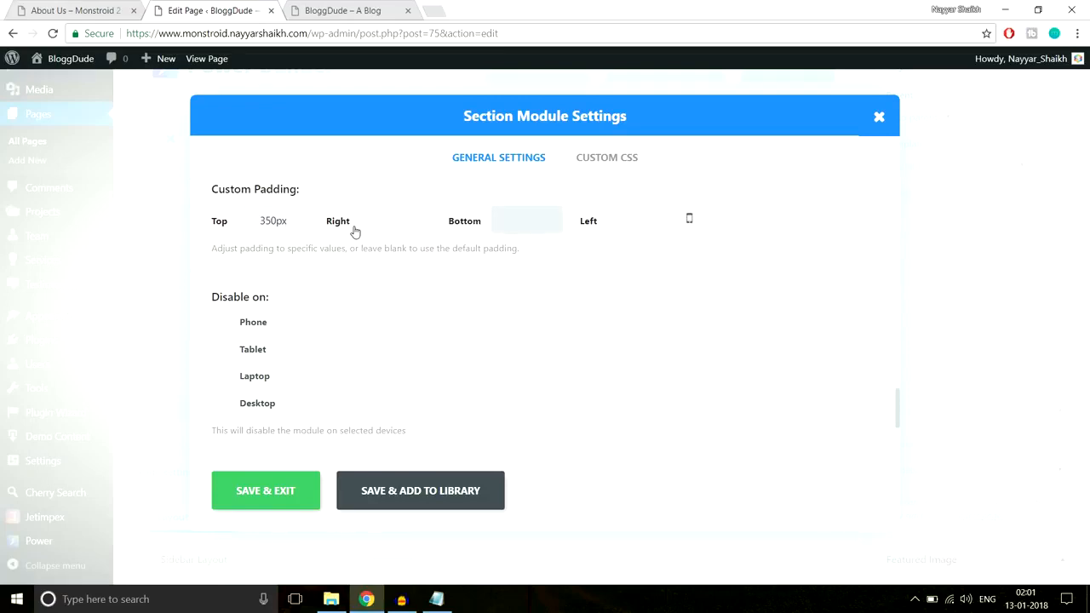
text(350px)
click(269, 501)
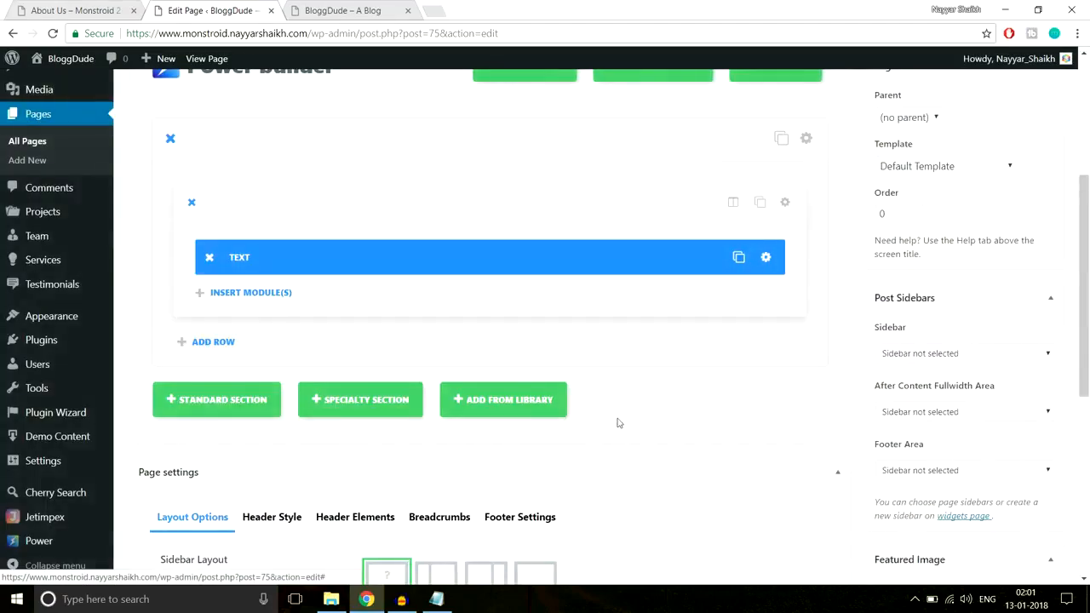
Update the About Us page and open its live version in a new tab to check the hero section
scroll(619, 420, up, 5)
click(1052, 305)
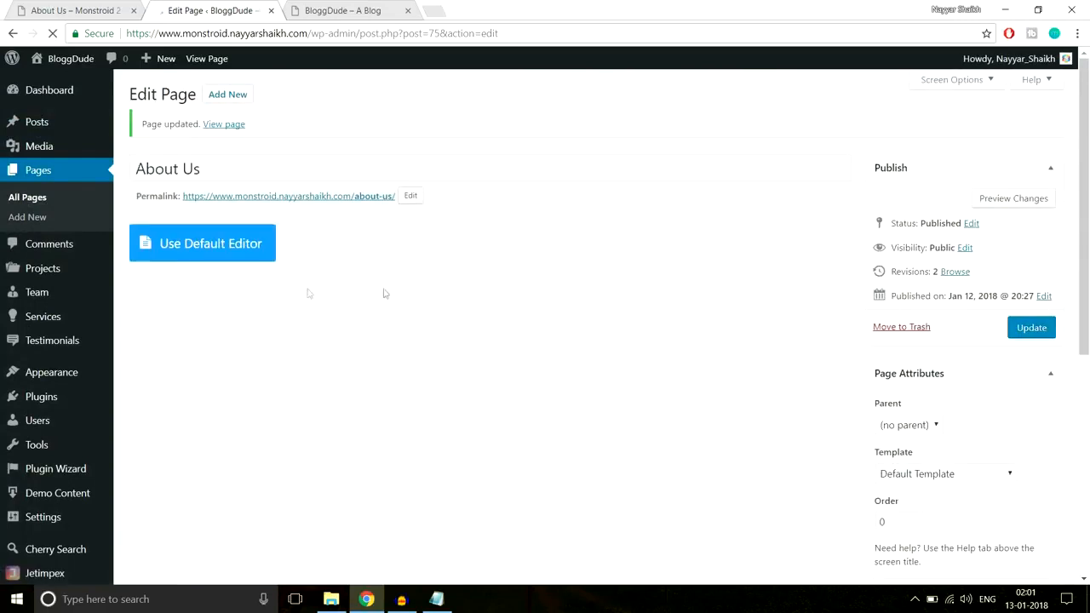
right_click(217, 128)
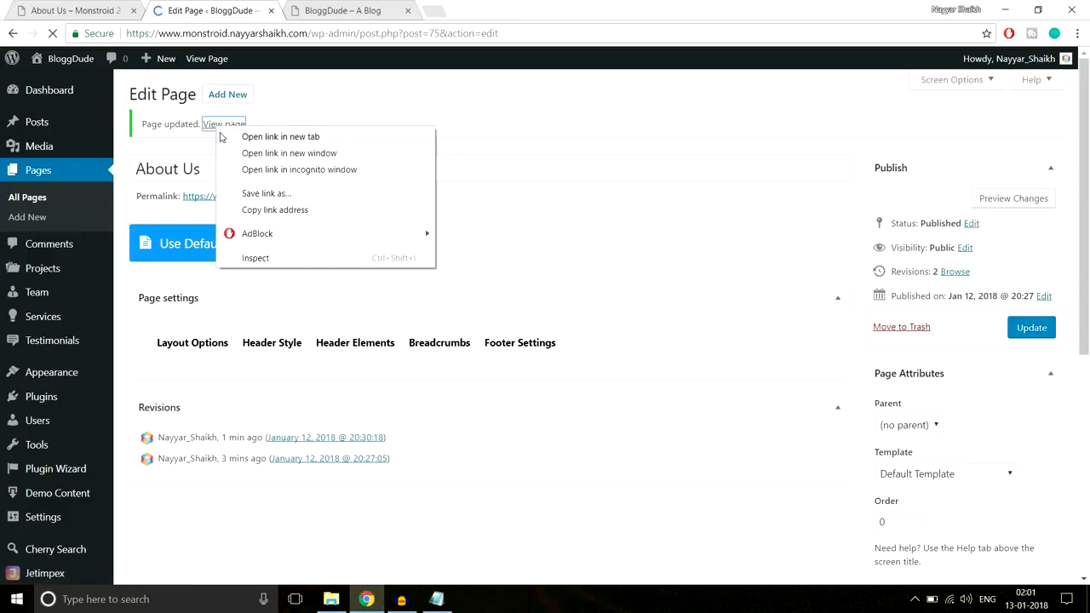
click(247, 137)
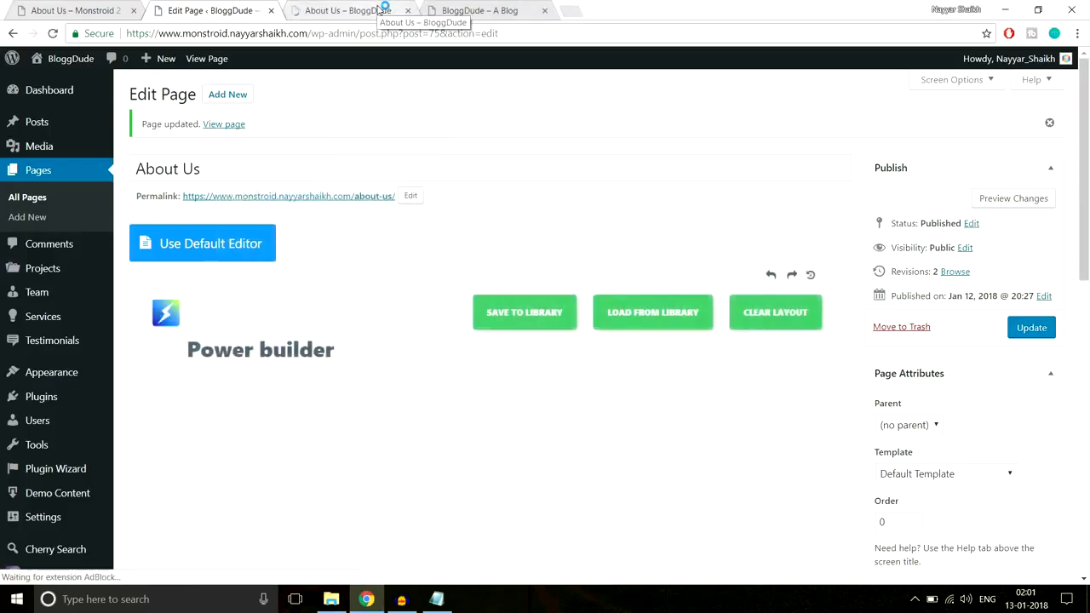
click(379, 10)
scroll(475, 342, down, 4)
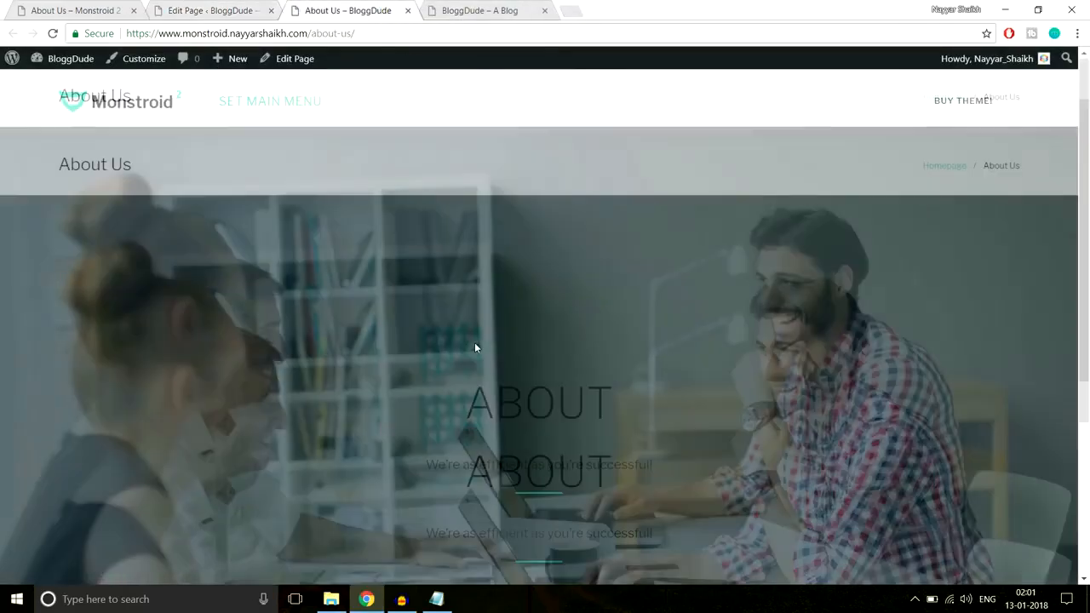
scroll(475, 343, up, 4)
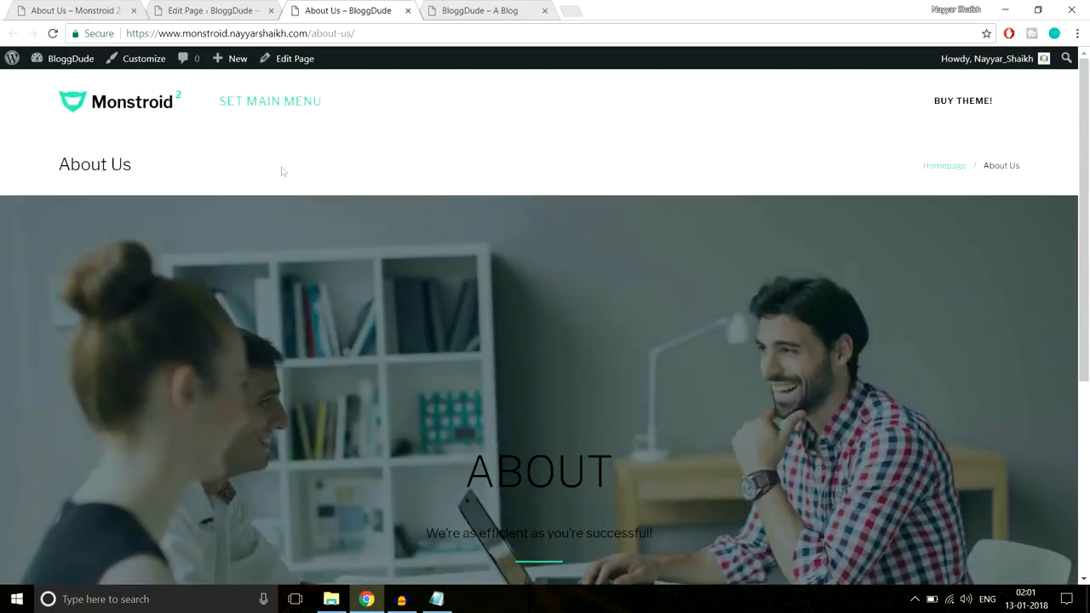
Close the BloggDude home page tab and compare the live About Us hero text with the Monstroid 2 demo page
click(497, 10)
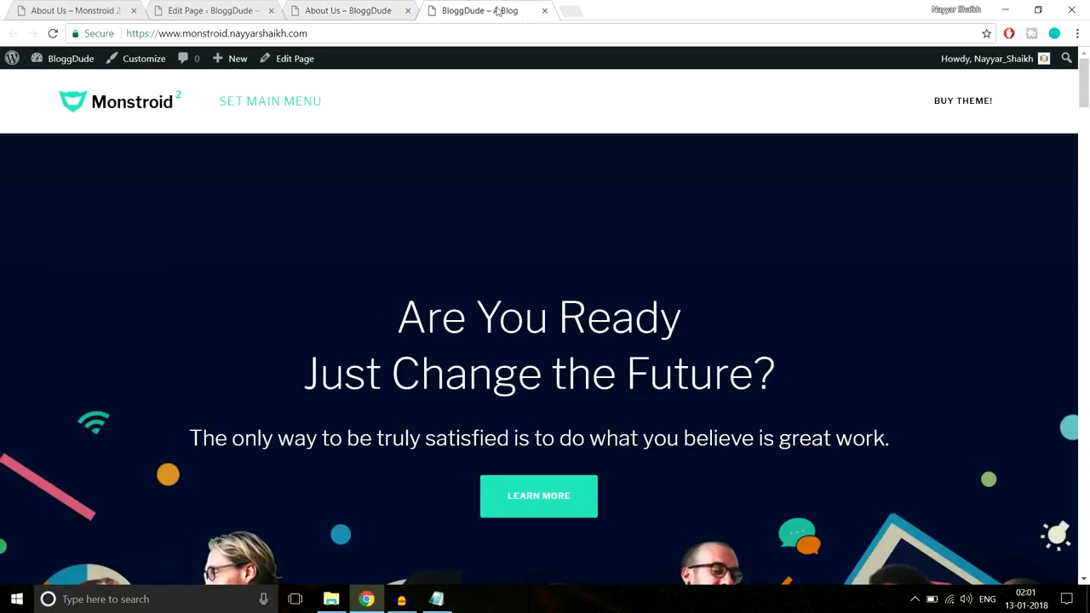
click(543, 11)
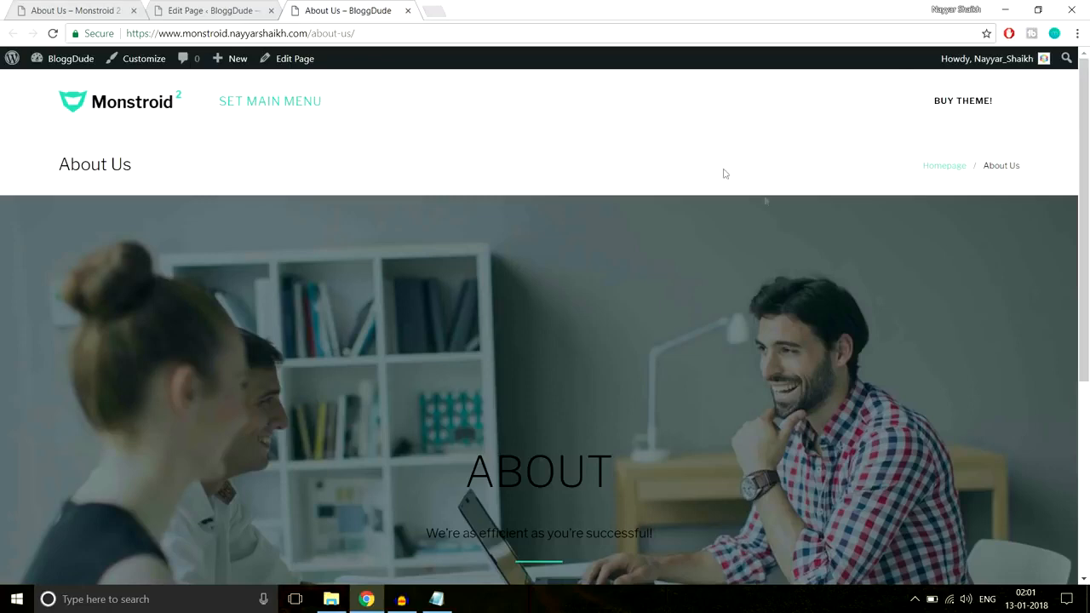
click(99, 9)
click(313, 9)
scroll(765, 471, down, 2)
drag(439, 333, 668, 392)
click(339, 322)
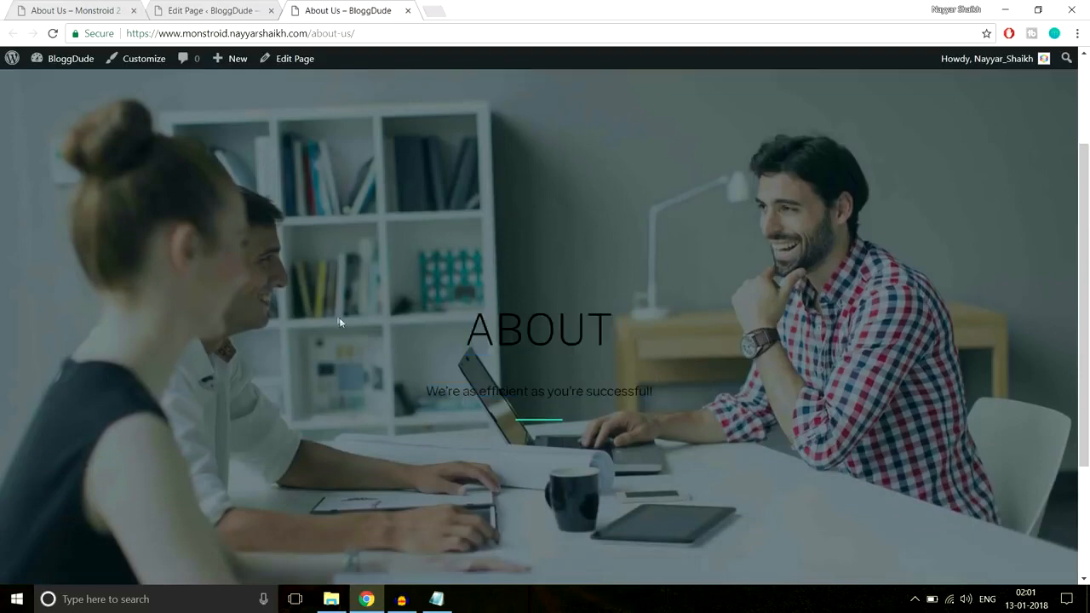
Disable breadcrumbs visibility in the About Us page settings
click(223, 12)
scroll(709, 324, down, 4)
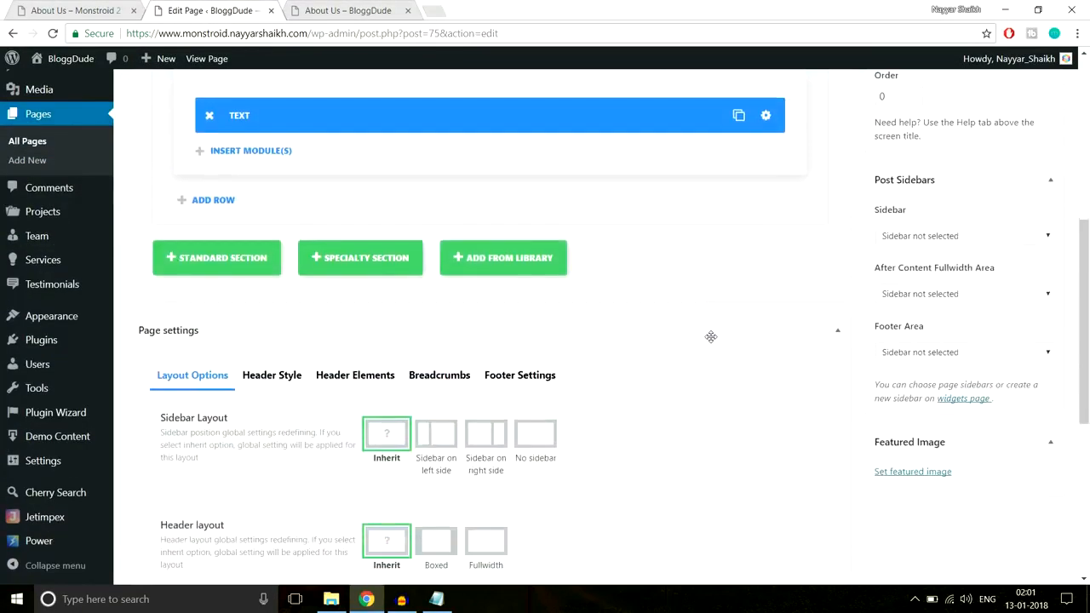
scroll(712, 339, down, 5)
scroll(714, 342, up, 3)
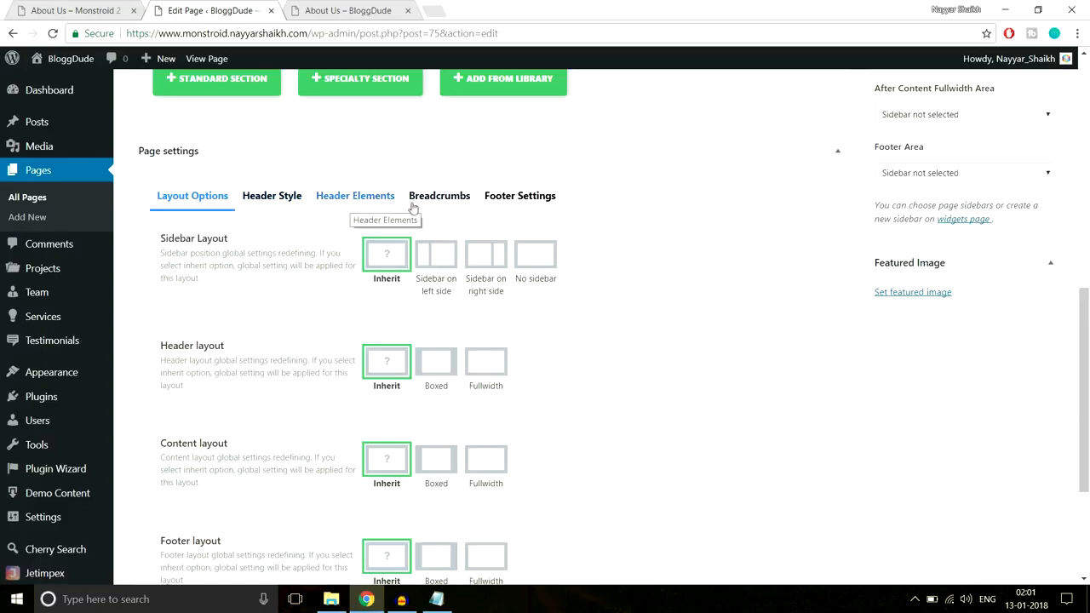
click(452, 201)
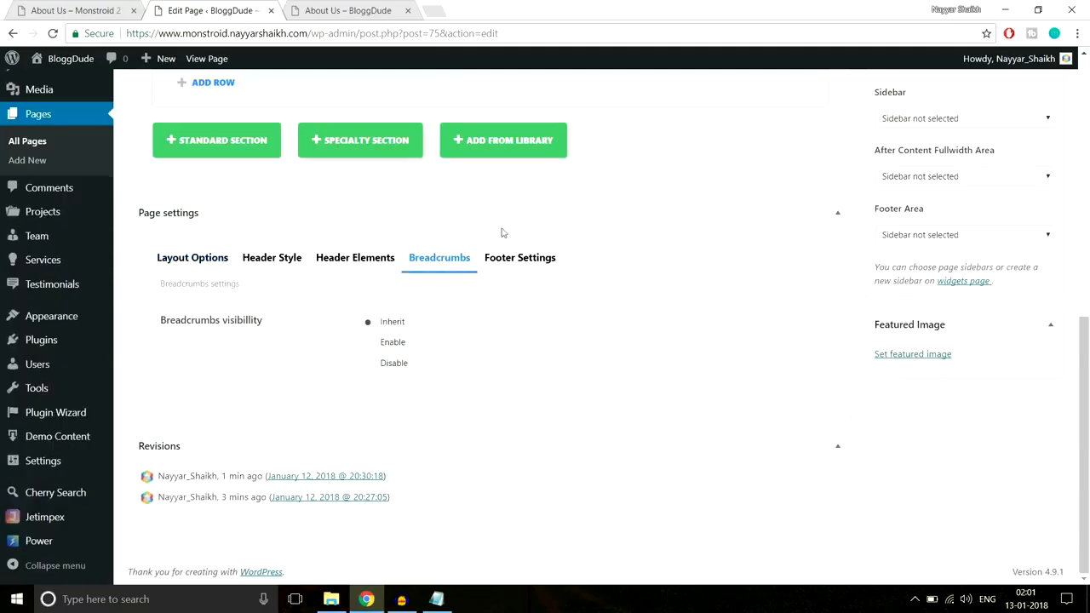
click(394, 368)
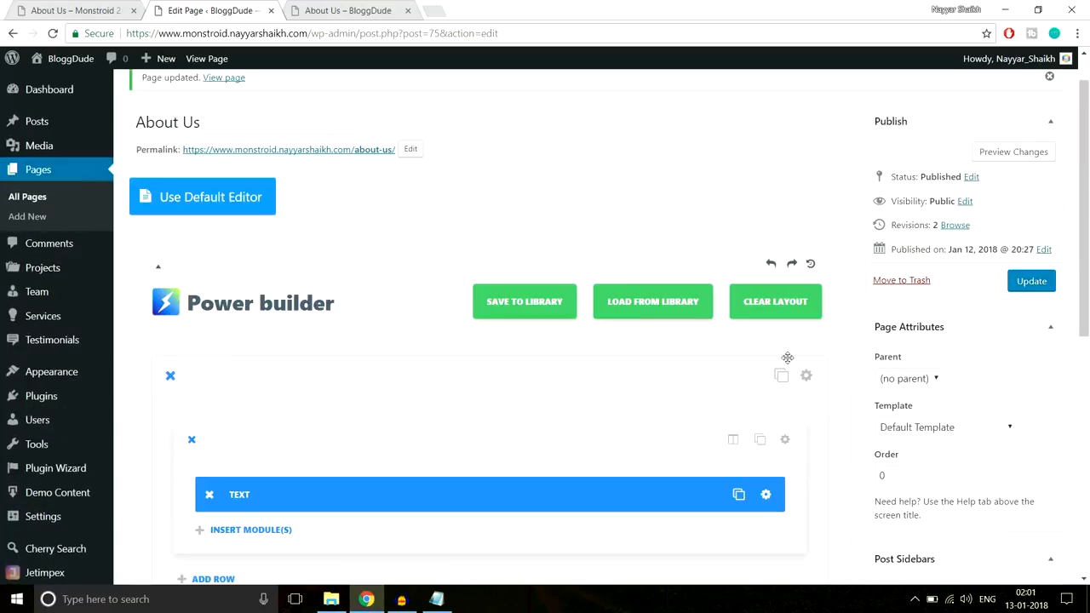
scroll(767, 362, down, 3)
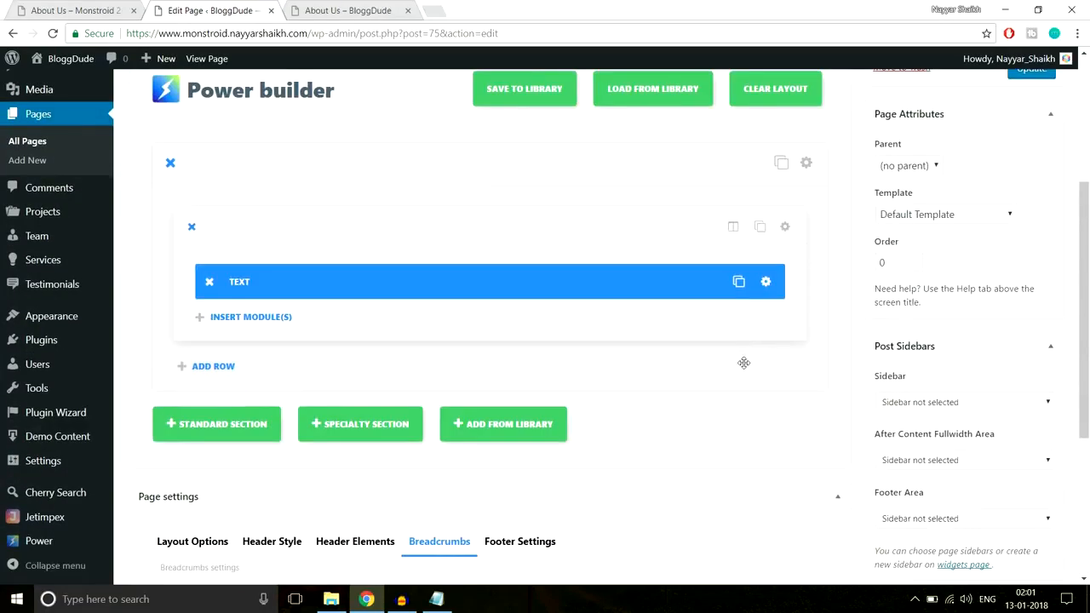
Recolour the hero's ABOUT heading and tagline grey in the text module and save the module
click(336, 11)
drag(464, 328, 696, 429)
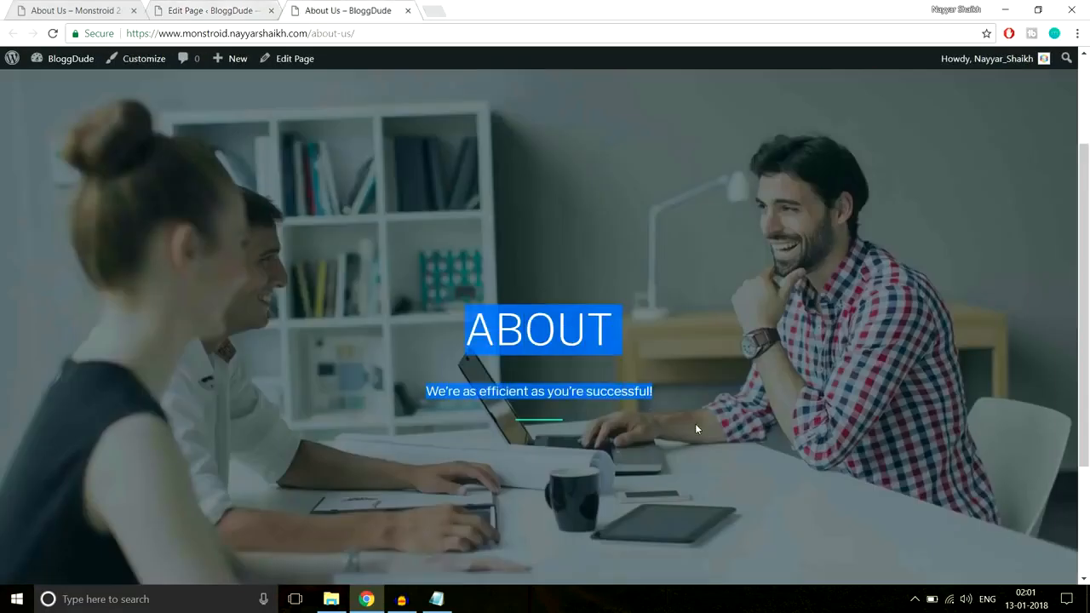
click(169, 7)
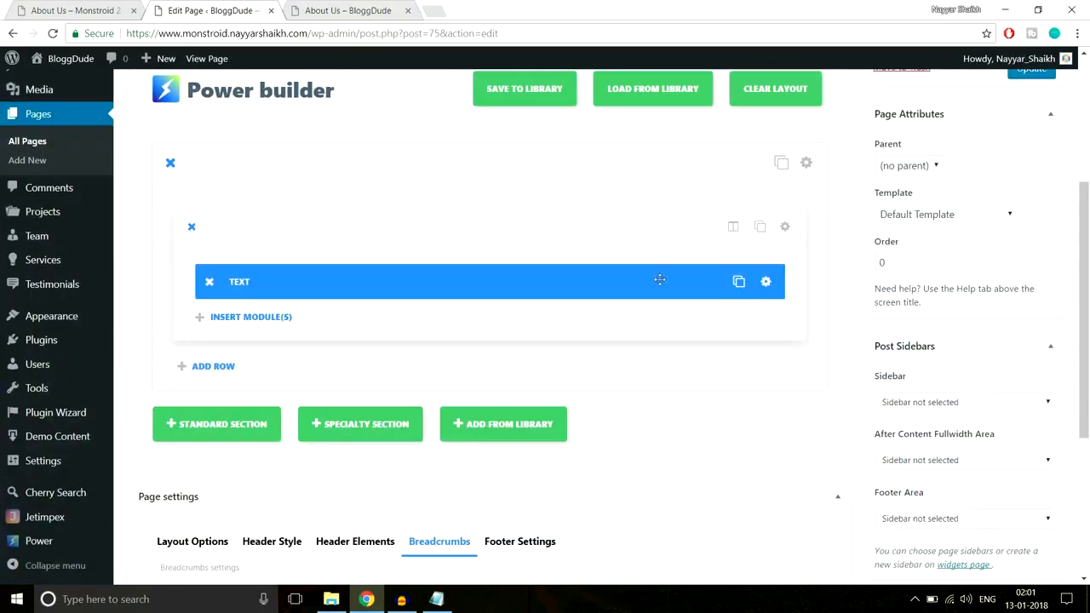
click(767, 283)
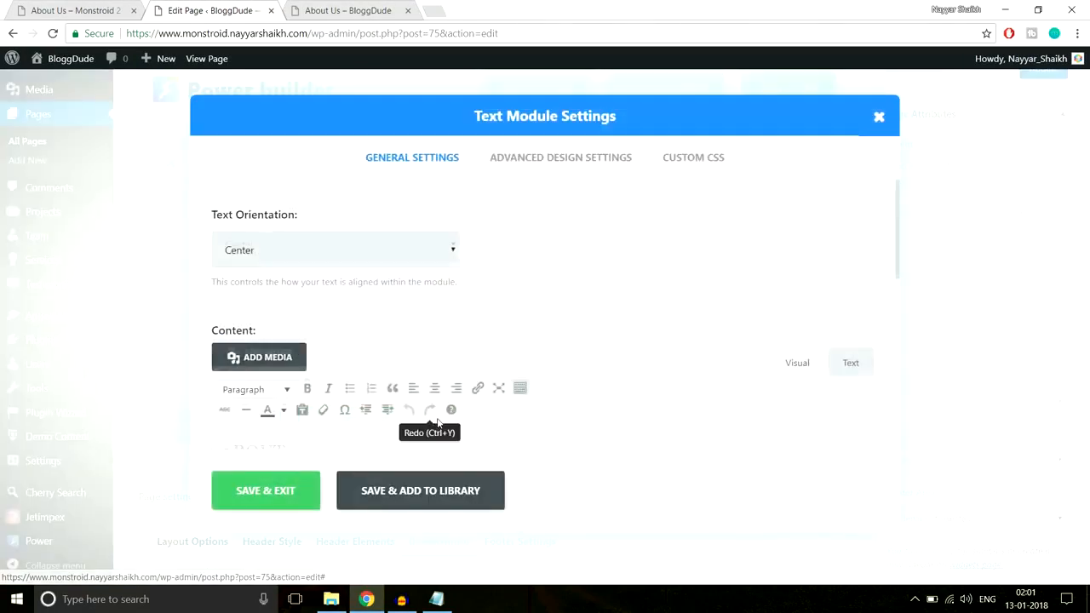
scroll(406, 385, down, 3)
drag(421, 294, 170, 239)
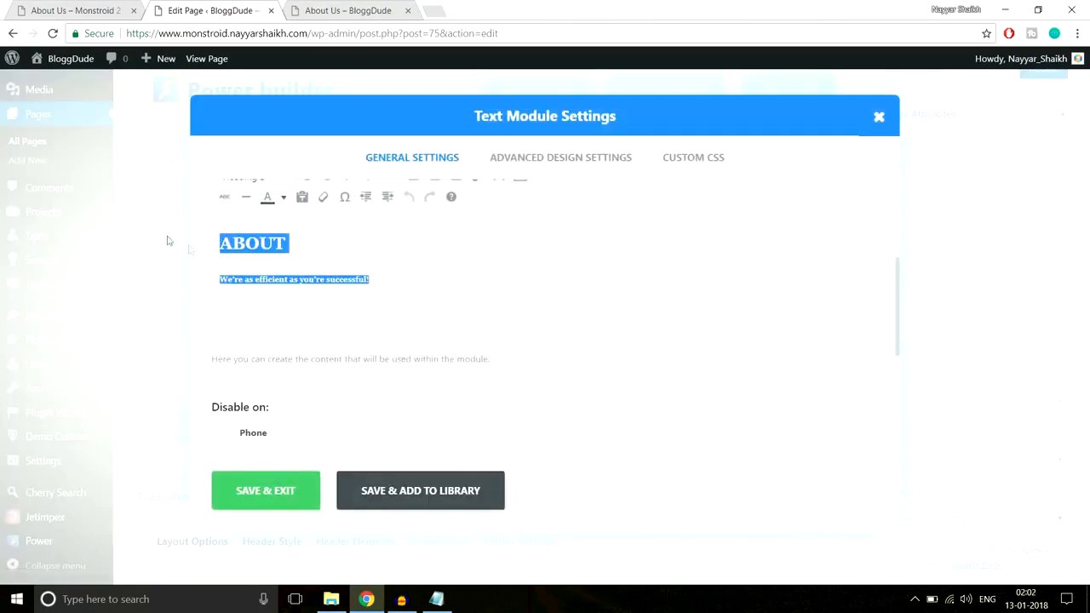
click(285, 198)
click(324, 251)
click(285, 502)
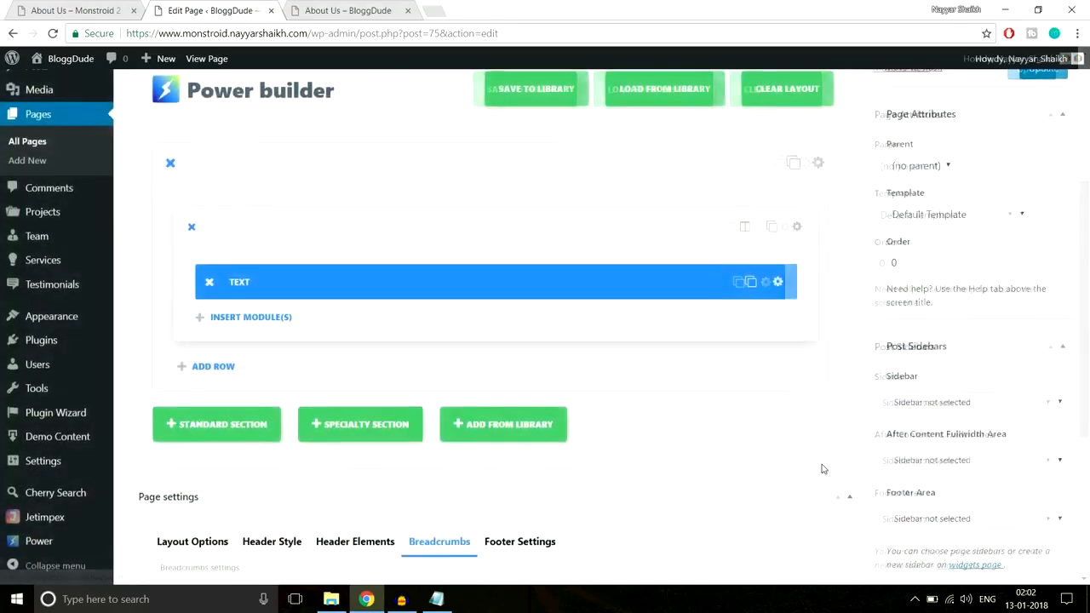
Update the About Us page and reload its live version to check the hero's header area and text colour
scroll(946, 399, up, 3)
click(1028, 335)
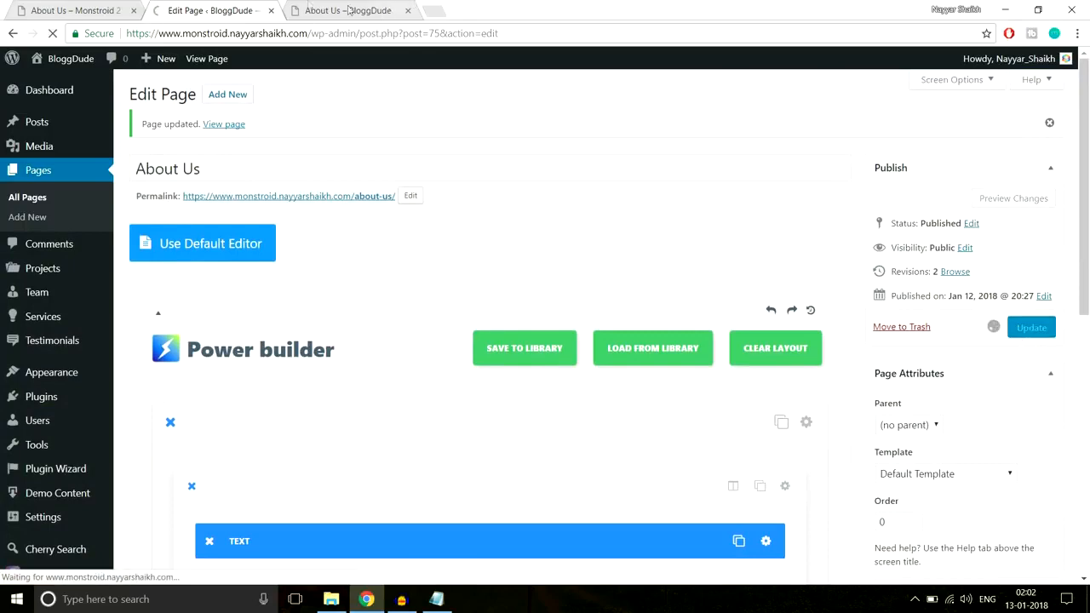
click(300, 7)
click(322, 33)
key(Return)
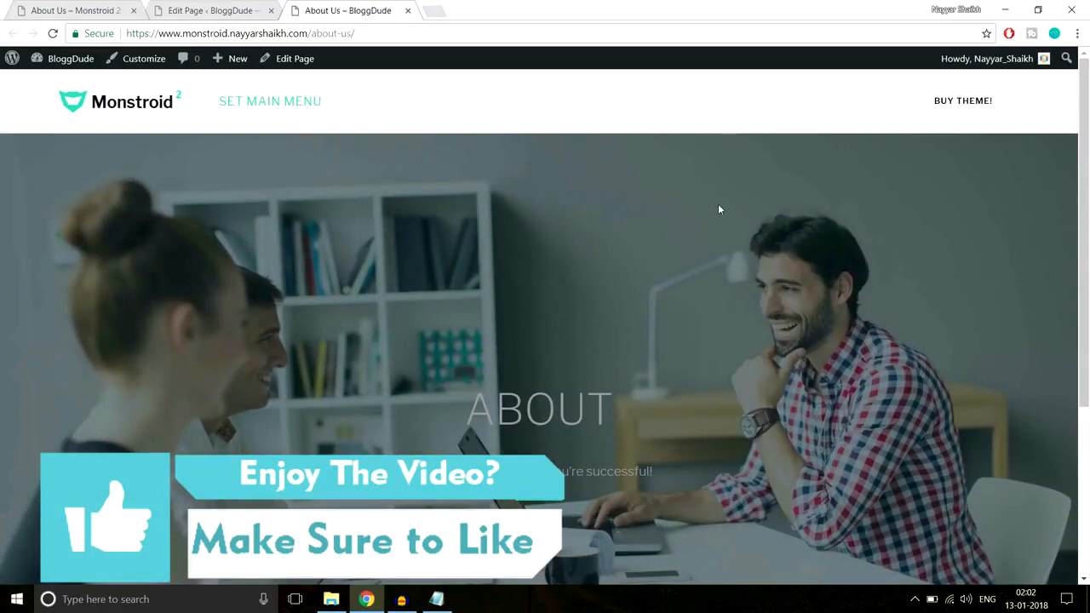
scroll(718, 208, down, 3)
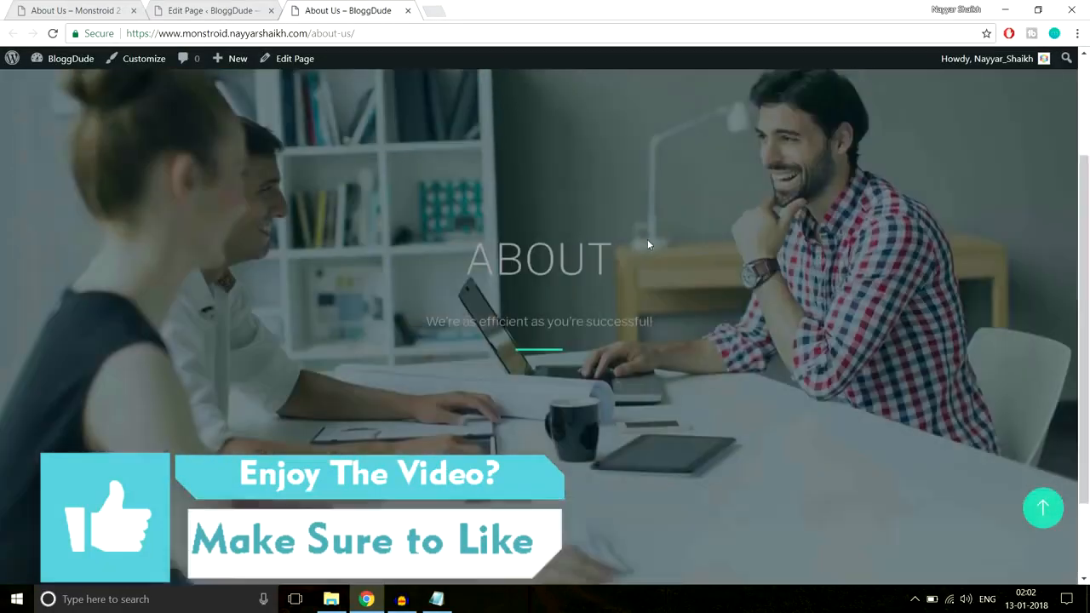
scroll(648, 245, up, 1)
drag(454, 292, 690, 365)
scroll(689, 359, down, 2)
scroll(689, 360, up, 4)
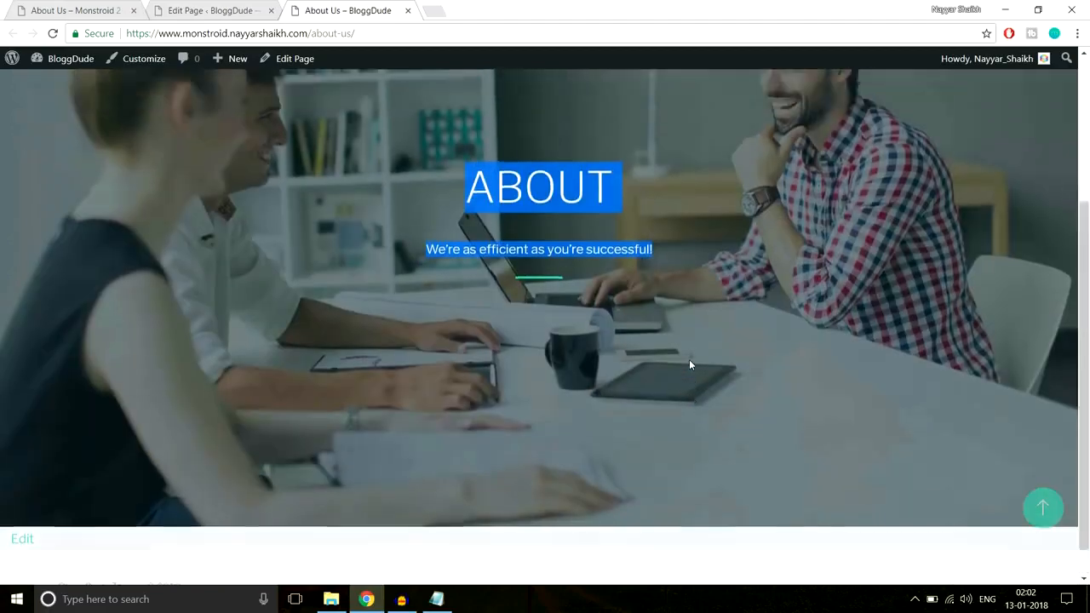
click(555, 291)
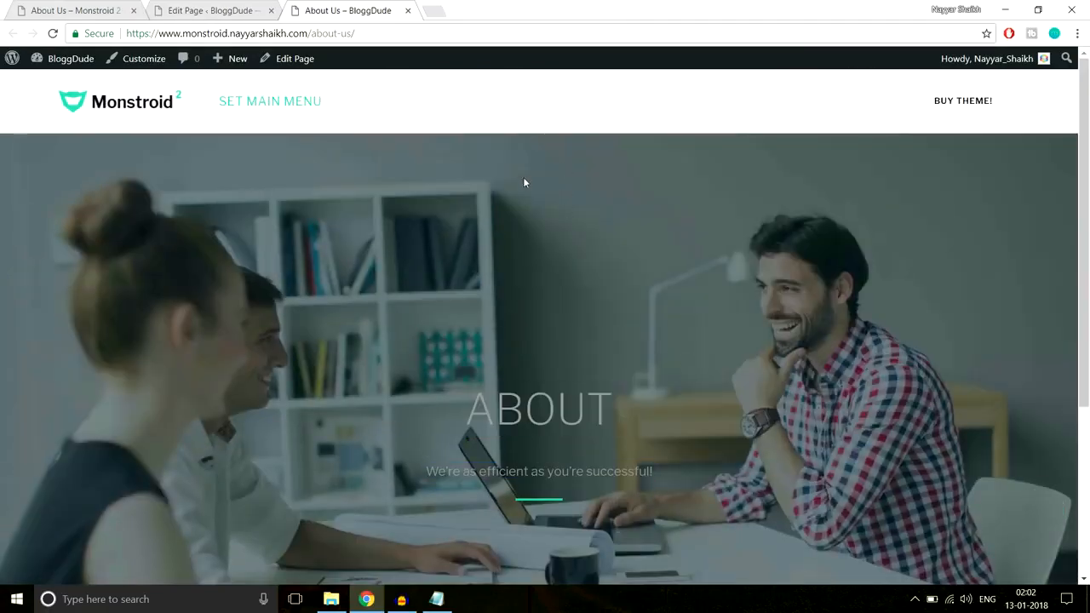
Change the ABOUT heading and tagline colour to white in the text module and save the module
click(203, 9)
scroll(672, 261, down, 3)
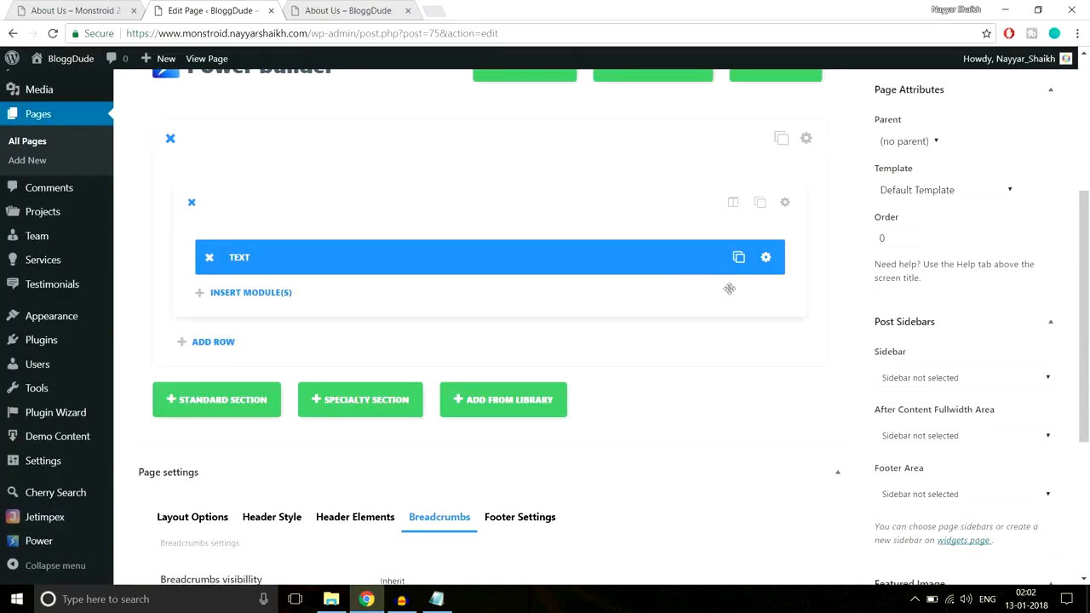
click(767, 257)
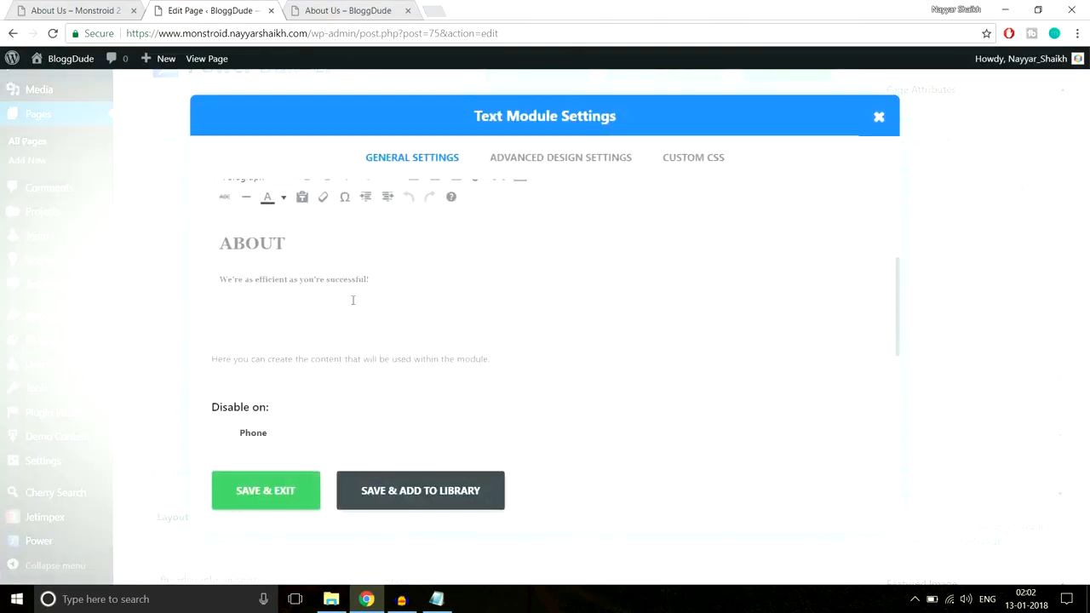
scroll(450, 306, up, 1)
drag(409, 333, 187, 313)
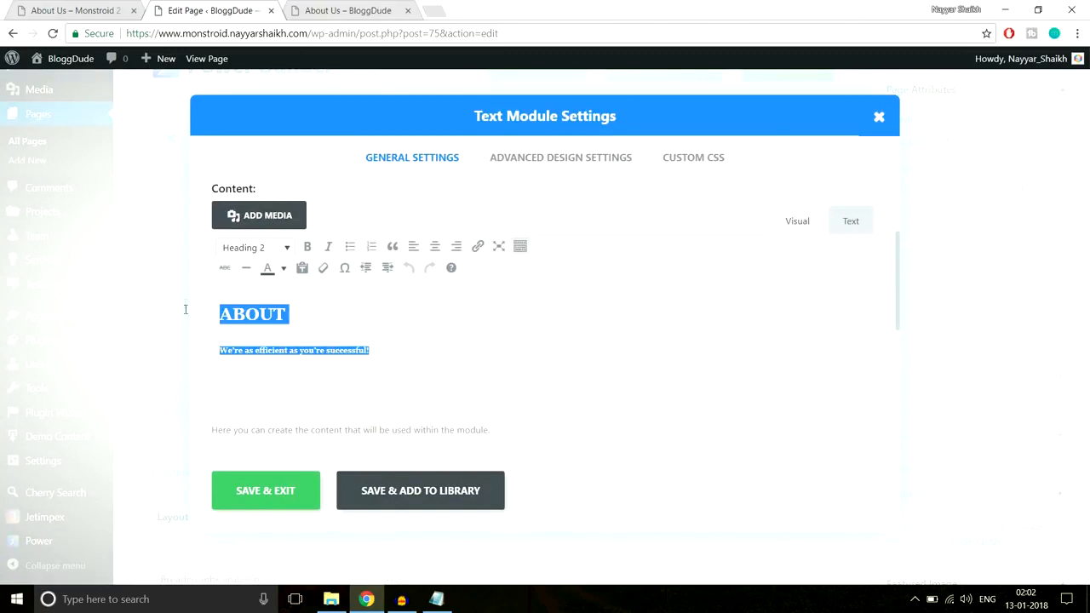
click(284, 267)
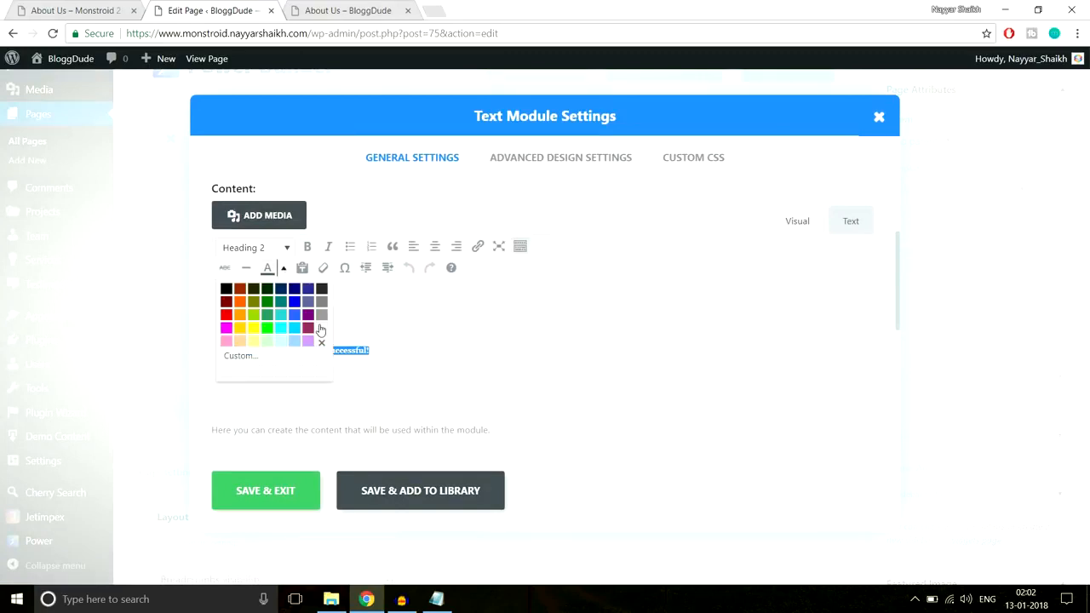
click(321, 328)
click(361, 333)
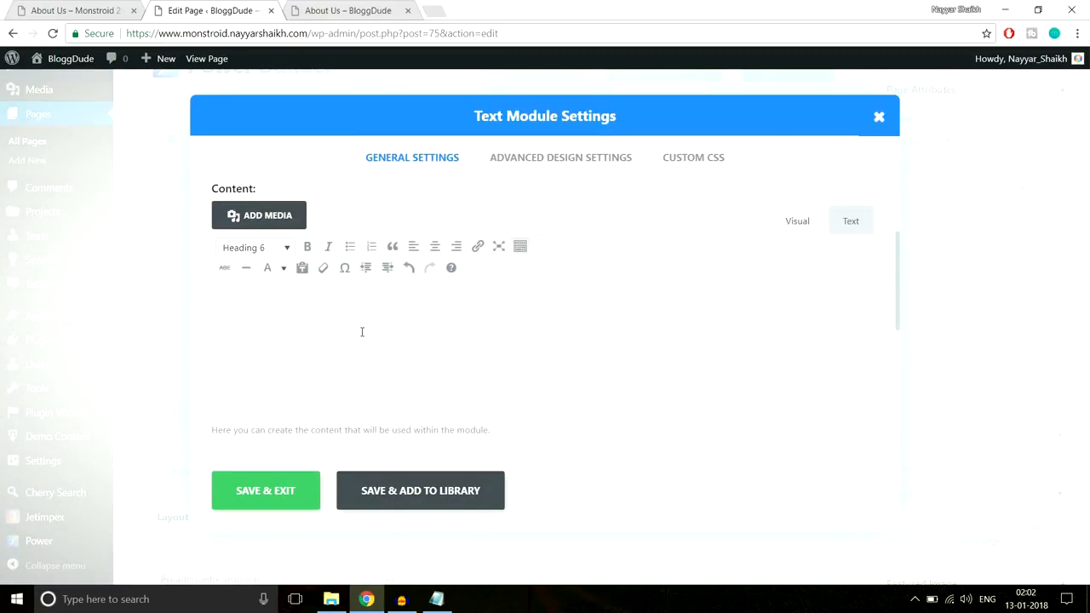
click(245, 503)
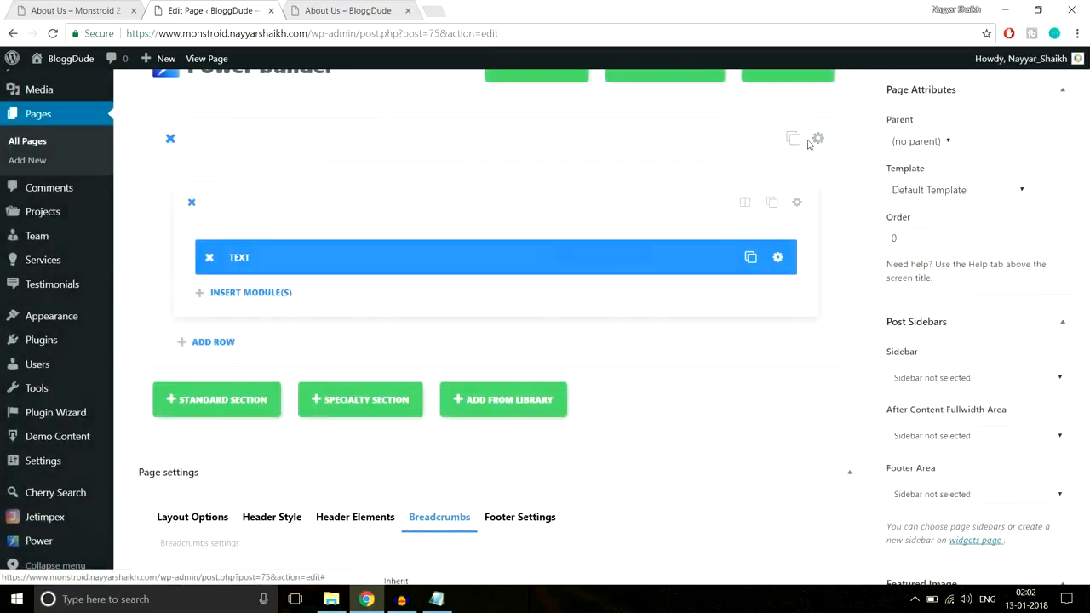
Set the hero section's custom padding to 300px at the top and 300px at the bottom, and save the section
click(807, 139)
scroll(770, 282, down, 15)
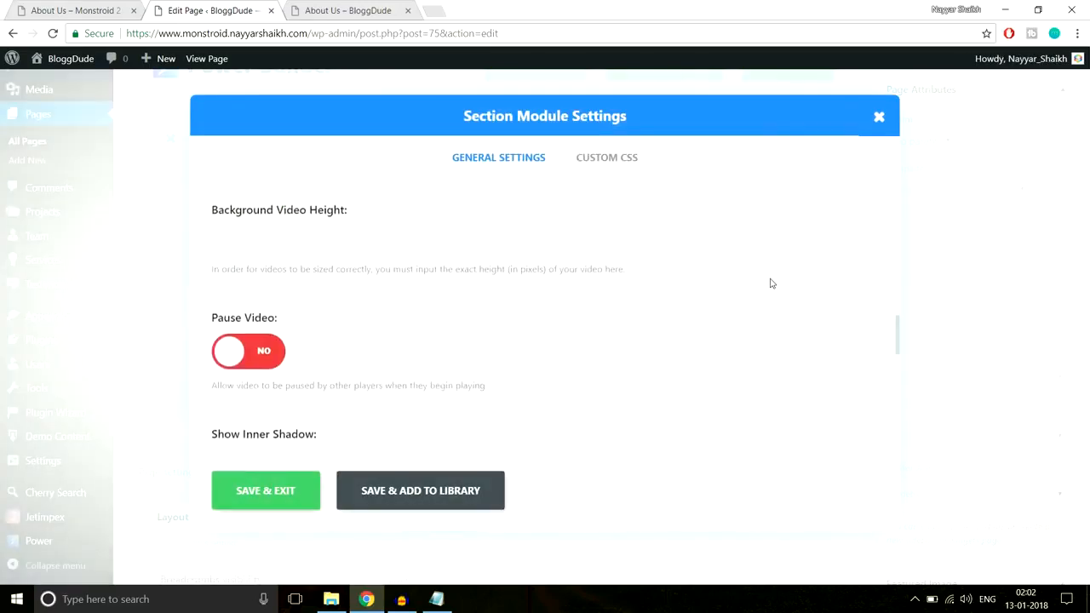
drag(261, 221, 274, 220)
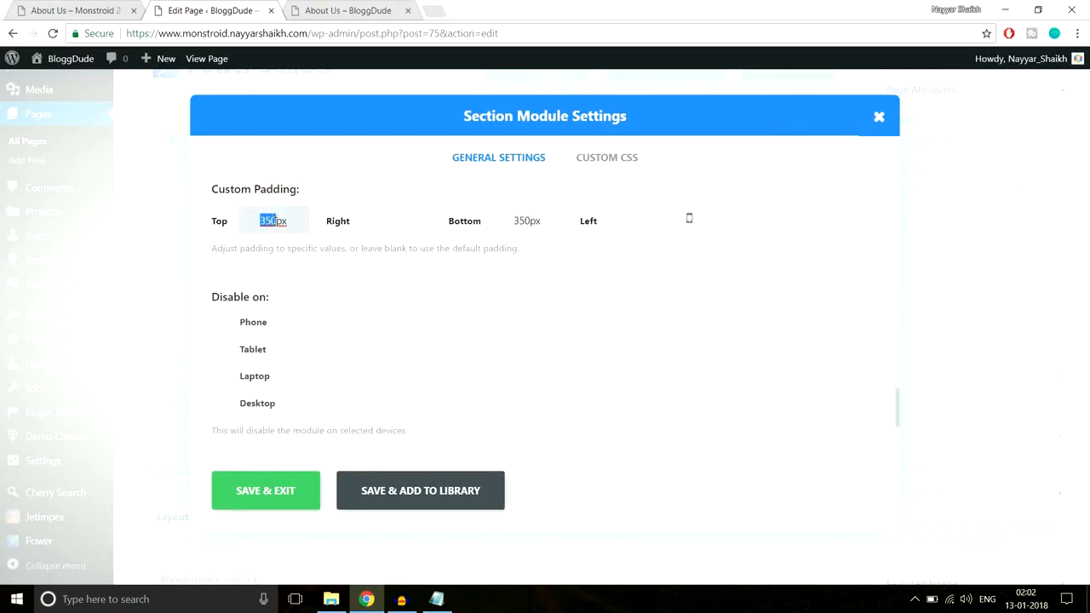
text(30)
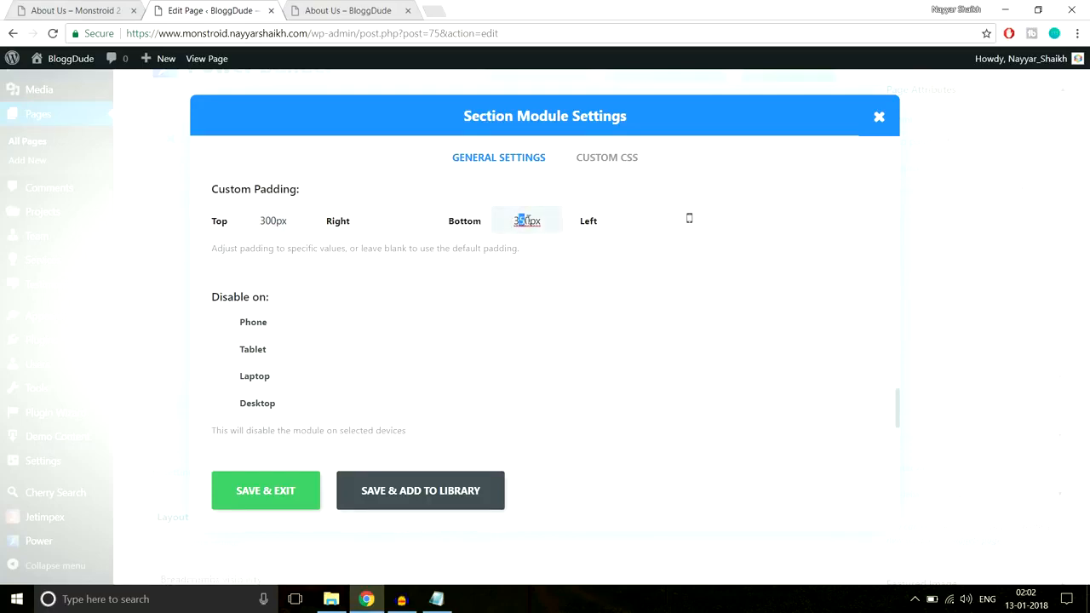
click(281, 492)
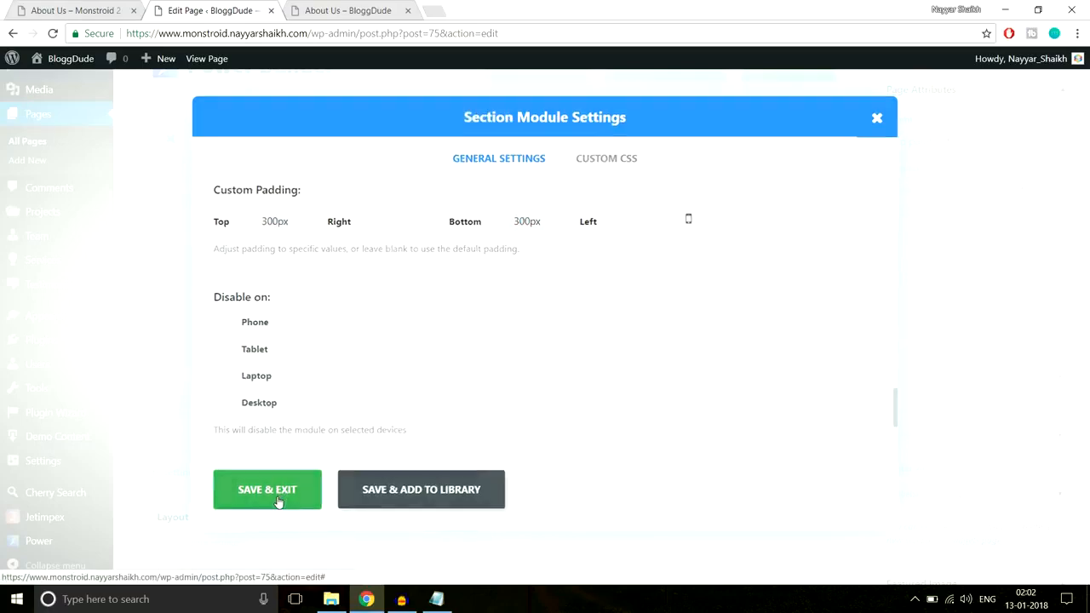
Update the About Us page and reload its live version to check the hero's padding and white text
click(1053, 336)
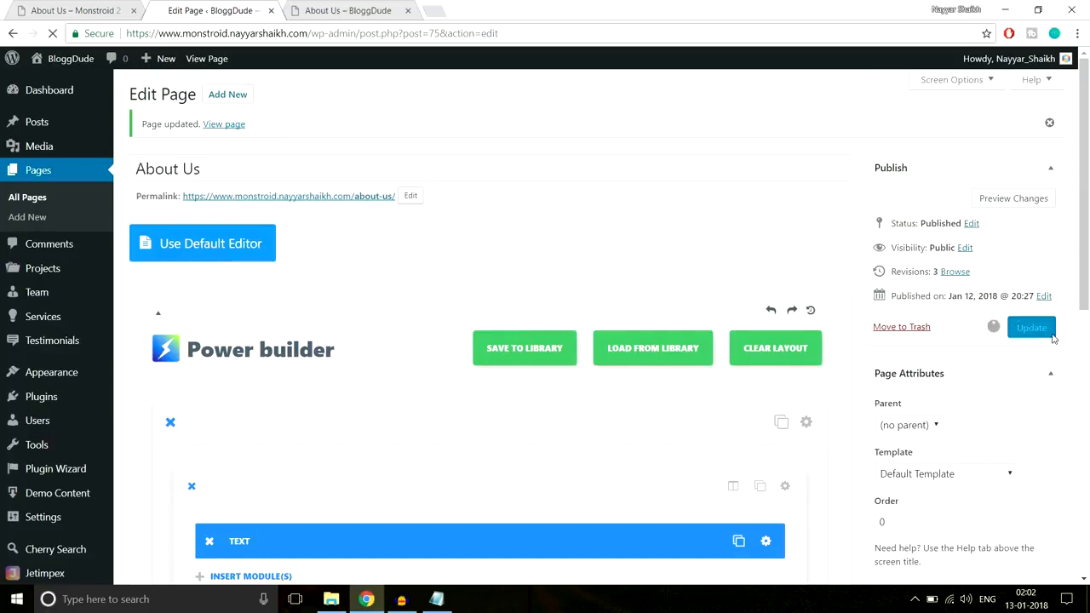
click(321, 7)
click(329, 33)
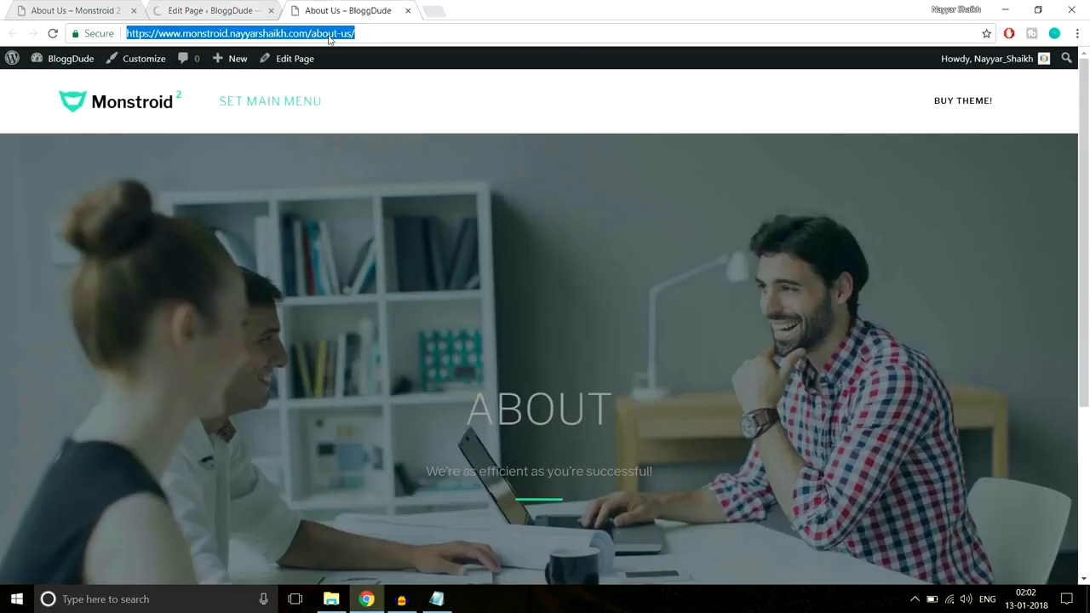
key(Return)
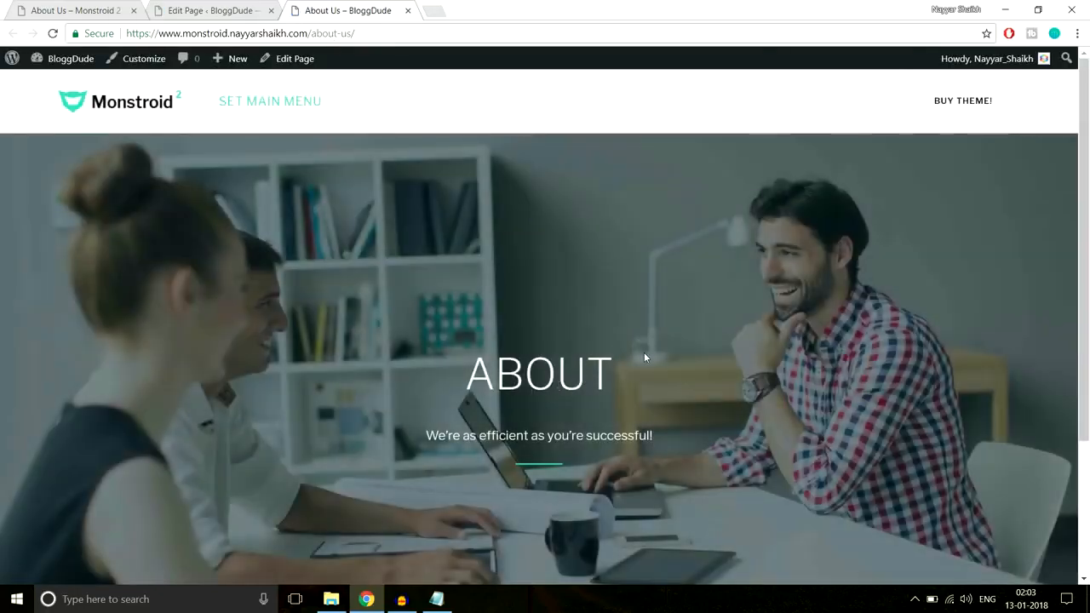
scroll(644, 352, down, 3)
scroll(649, 371, up, 3)
Examine the demo About Us page's hero and the icon, heading and text blocks in the two-column section below it
click(72, 8)
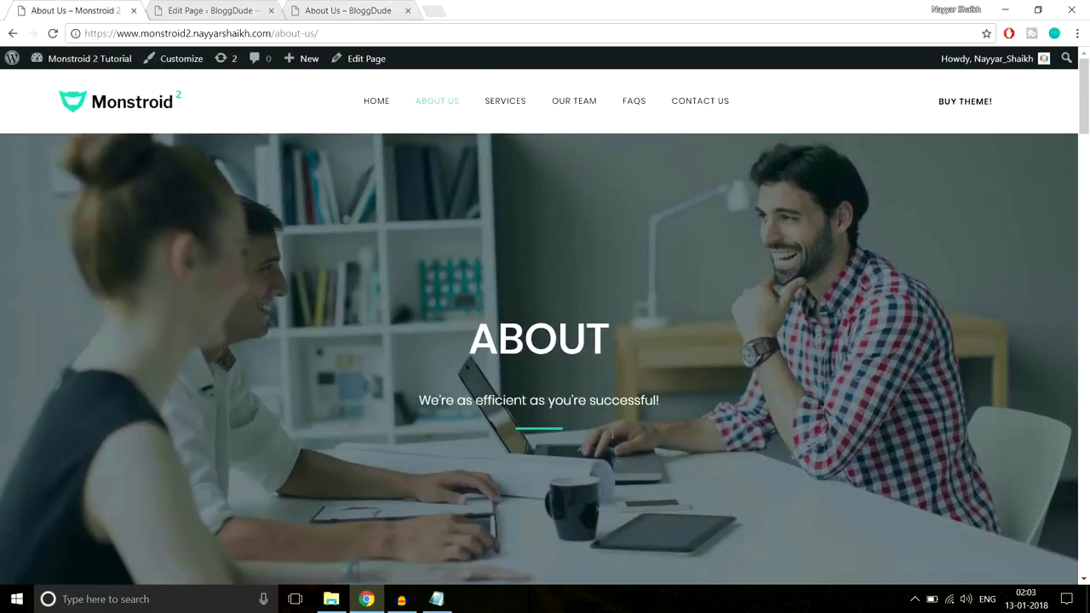
scroll(616, 401, down, 6)
scroll(616, 402, up, 2)
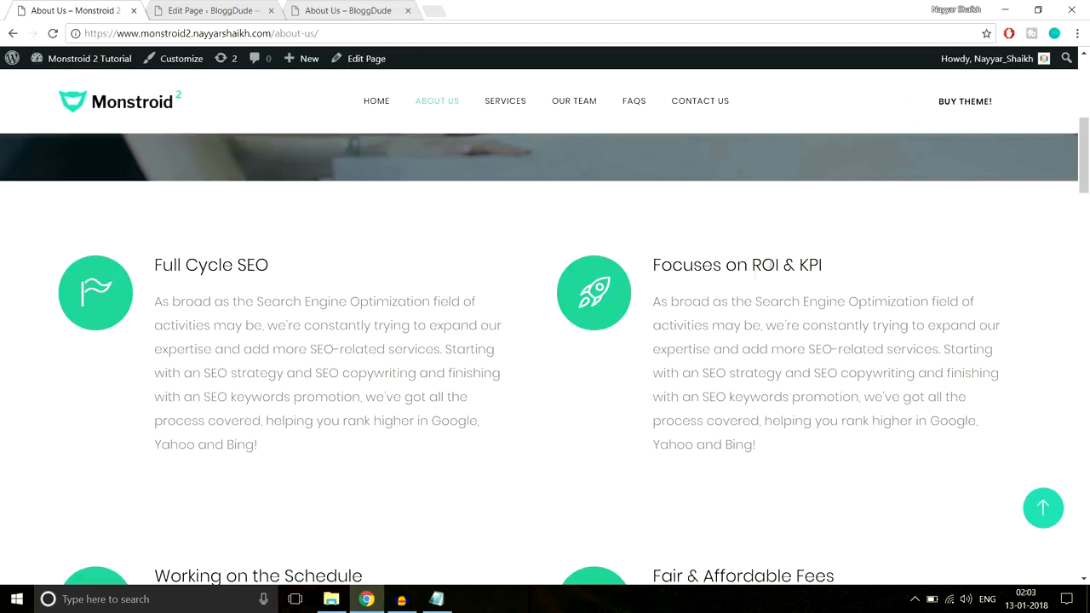
scroll(522, 354, down, 5)
scroll(523, 354, up, 5)
drag(648, 269, 818, 270)
drag(790, 447, 661, 301)
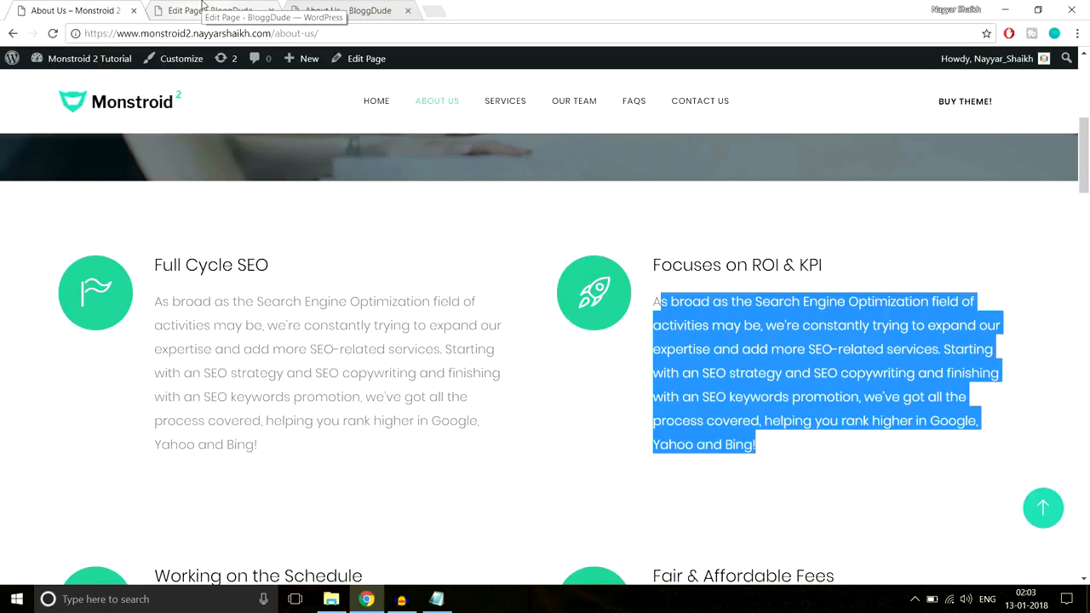
Add a standard section below the hero in the page builder with a row of two 1/2 columns
click(203, 8)
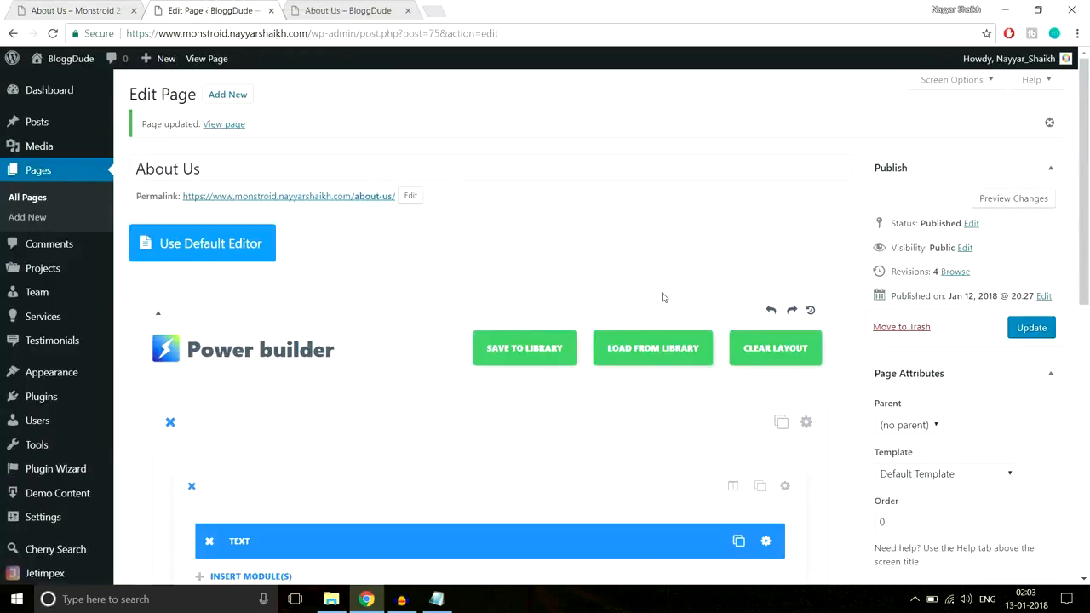
scroll(662, 297, down, 5)
click(261, 265)
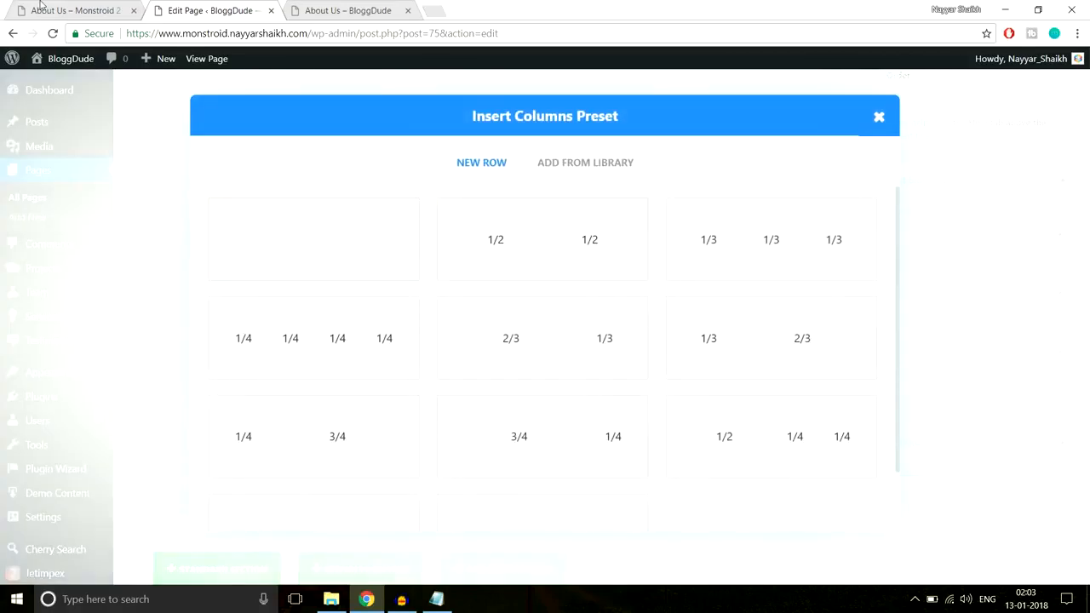
click(544, 237)
scroll(355, 320, down, 3)
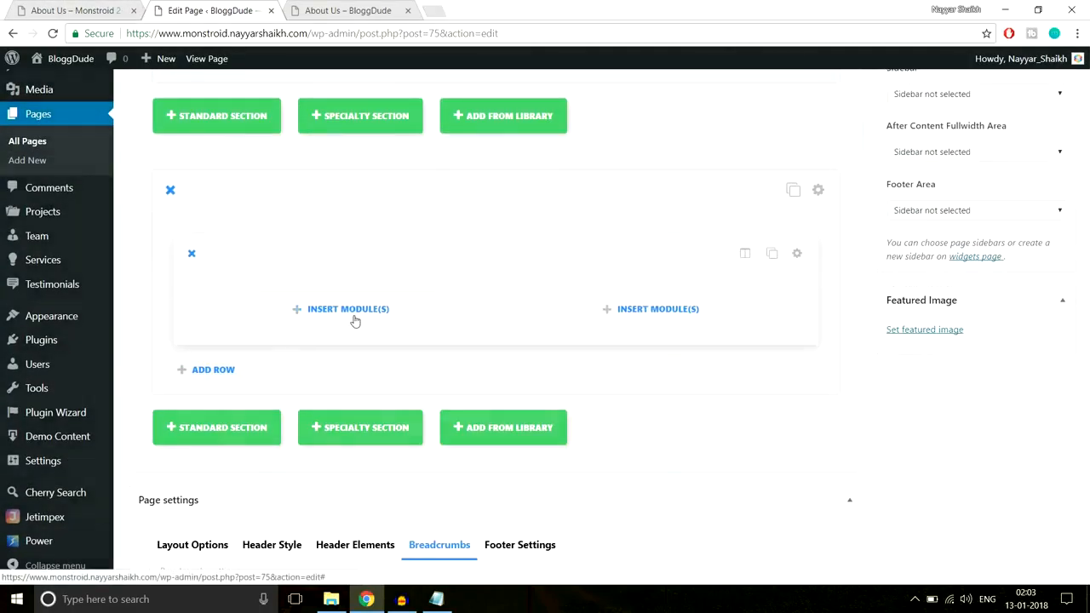
Insert a Blurb module in the new row's first column and title it Full Cycle SEO, copied from the demo page
click(354, 317)
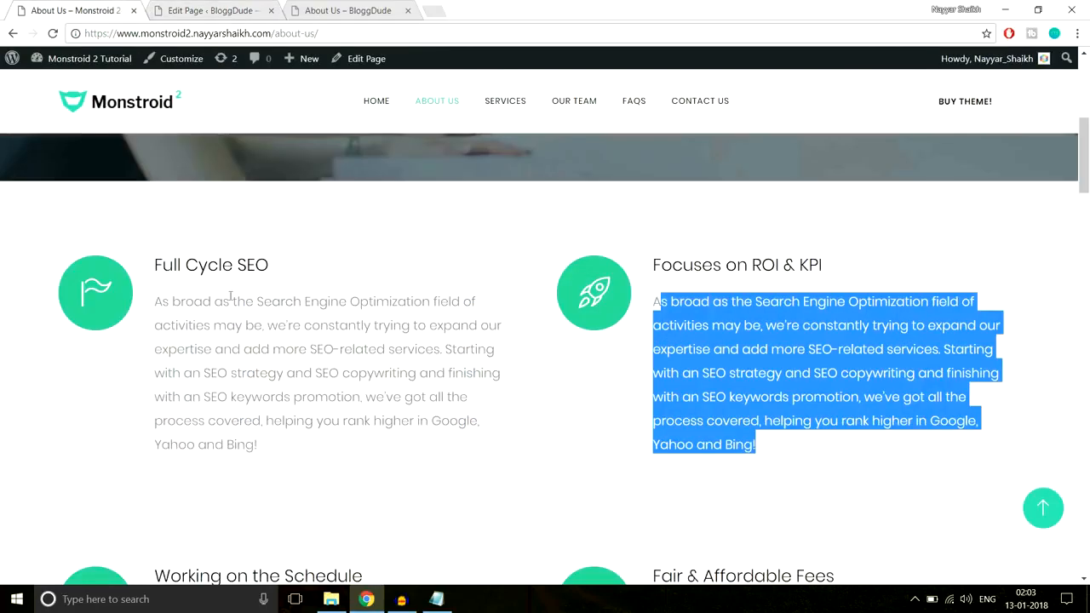
click(209, 10)
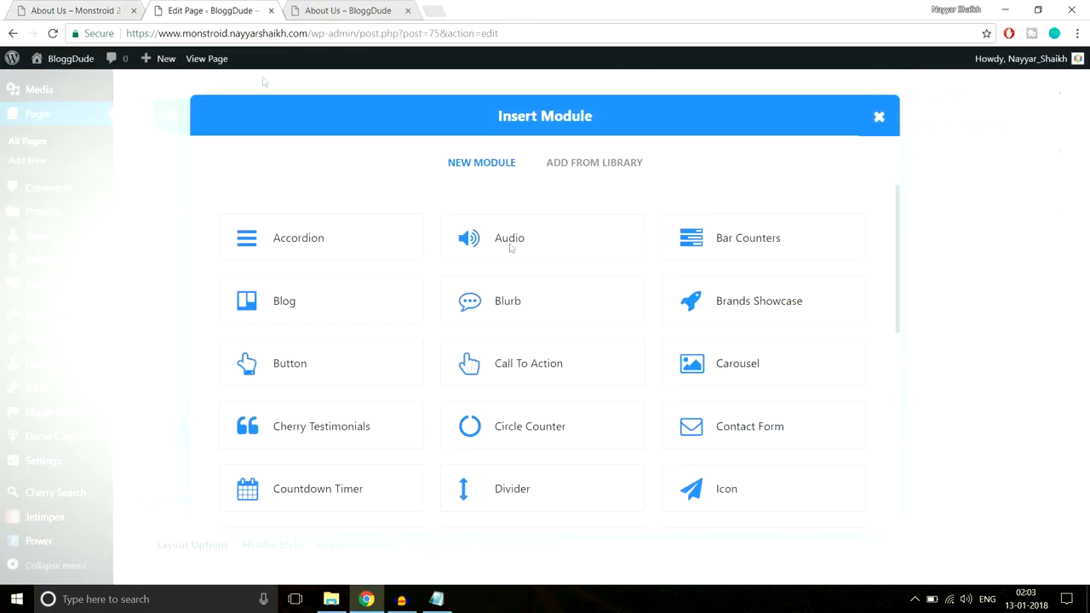
click(542, 309)
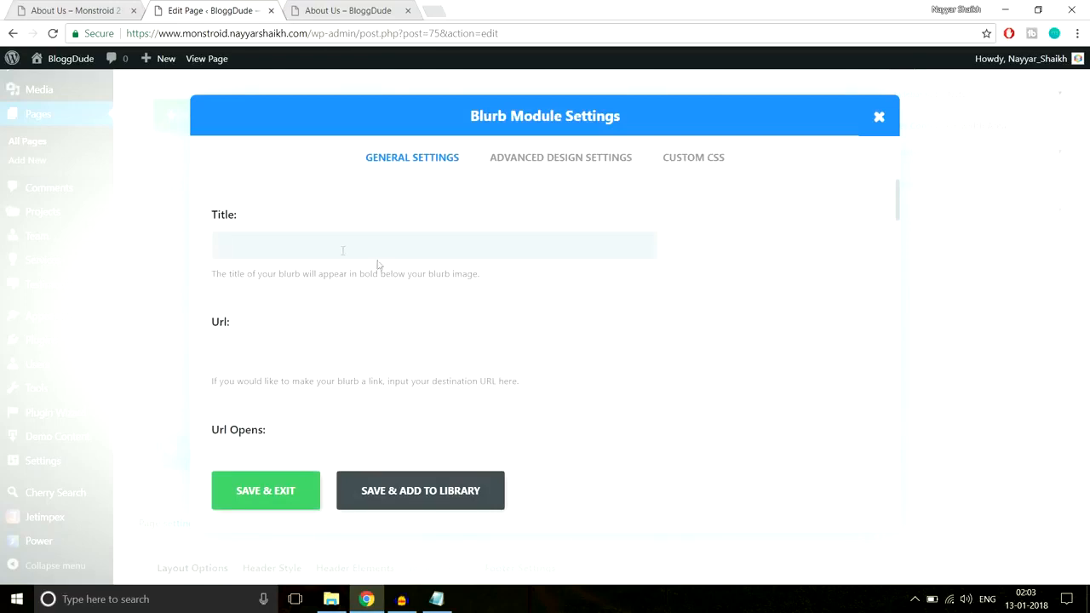
click(80, 9)
drag(269, 265, 154, 259)
key(ctrl+c)
click(229, 17)
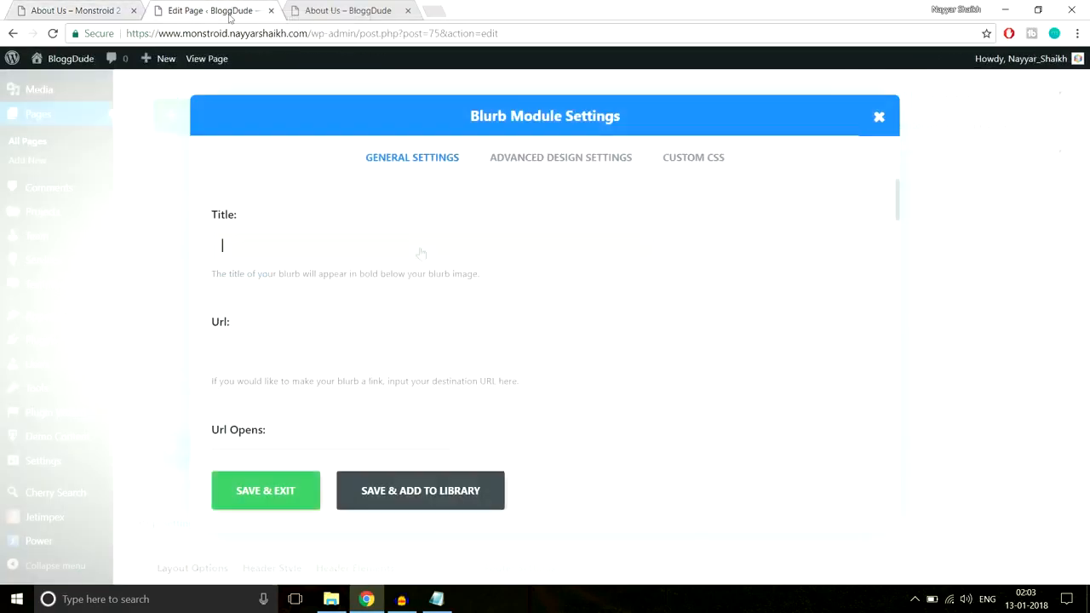
key(ctrl+v)
Enable the icon option for the blurb and check the demo page for the icon it uses
scroll(366, 328, down, 3)
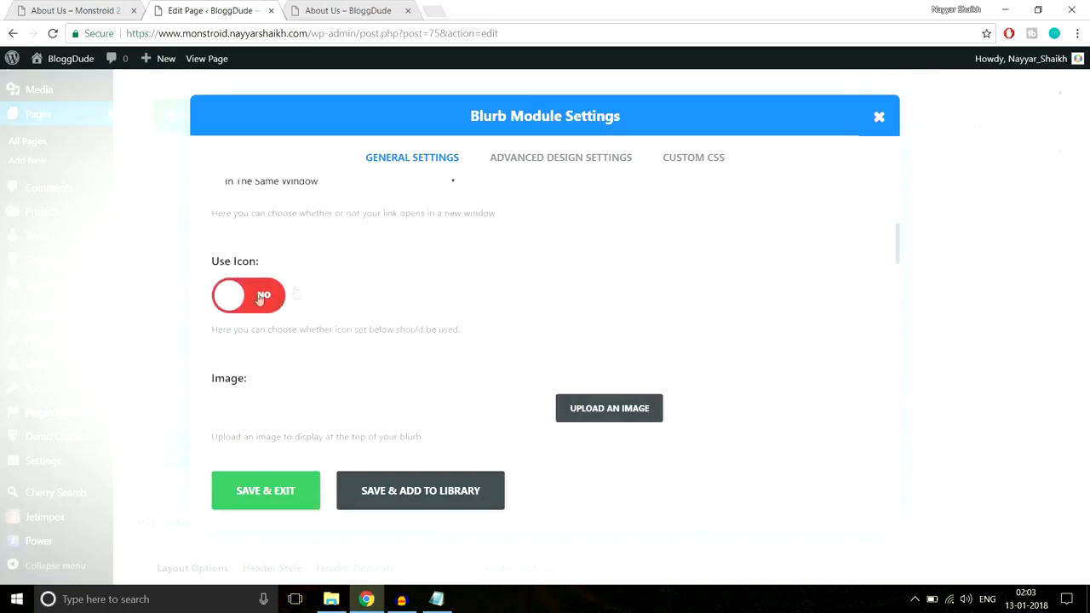
click(643, 279)
scroll(808, 285, down, 2)
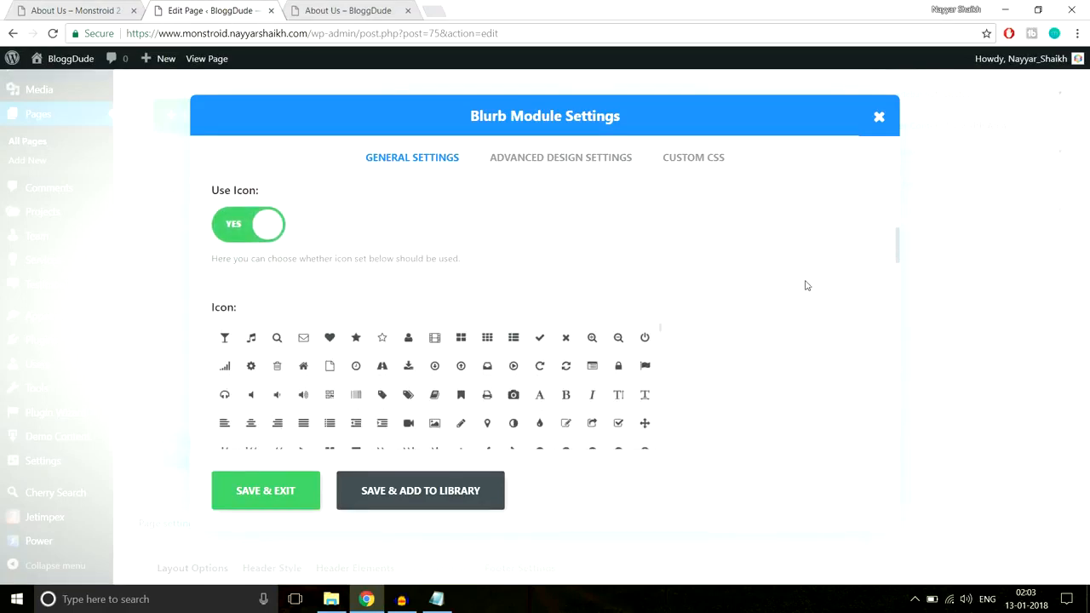
click(73, 11)
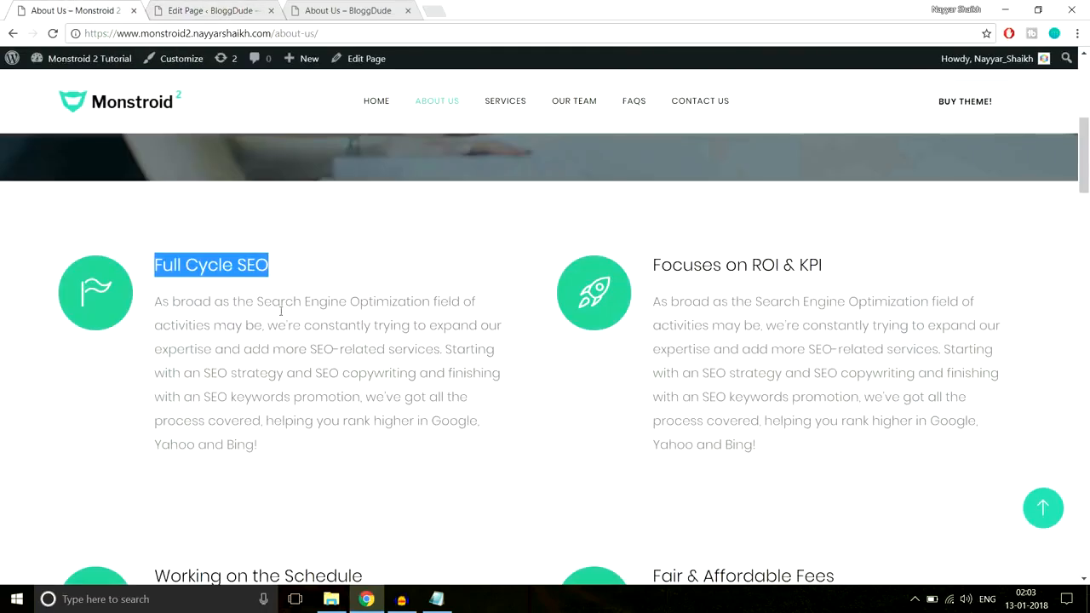
click(322, 340)
click(246, 10)
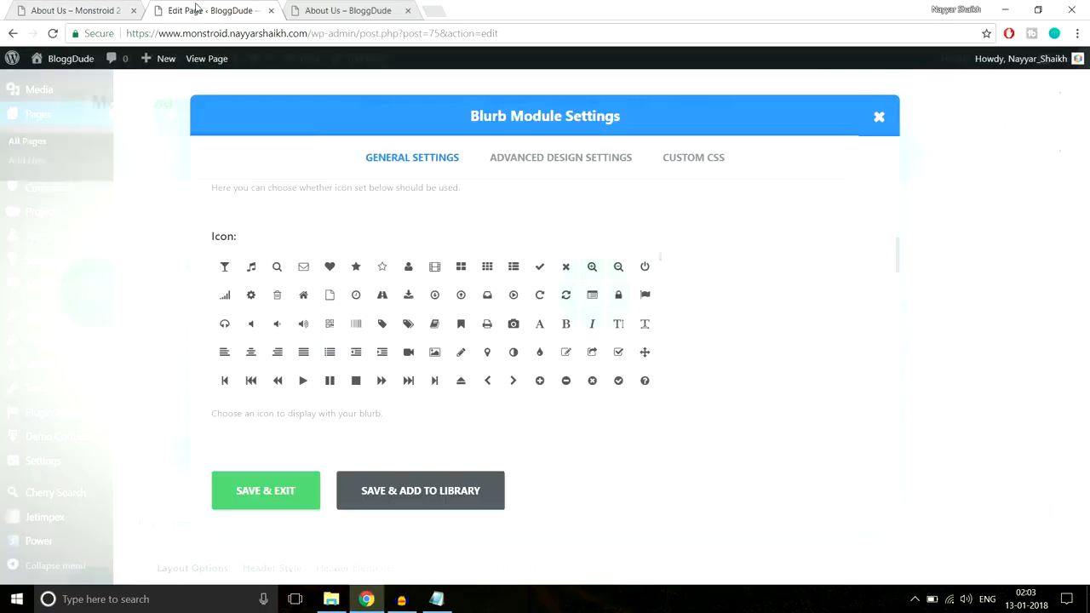
Choose an outlined flag as the blurb's icon and compare it with the demo page's Full Cycle SEO icon
scroll(535, 319, down, 2)
scroll(535, 319, down, 10)
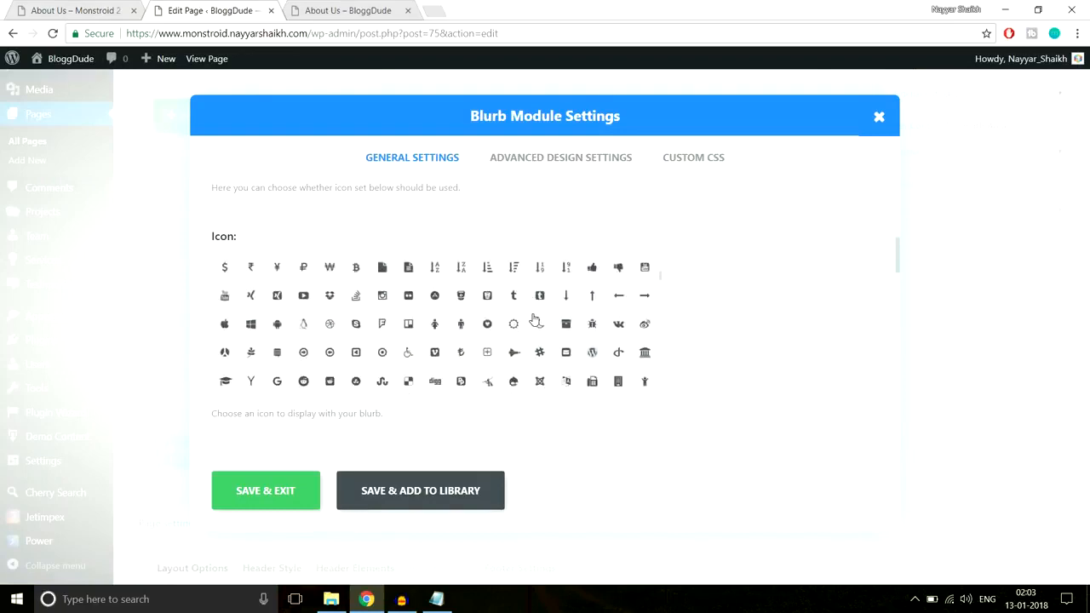
scroll(535, 319, down, 10)
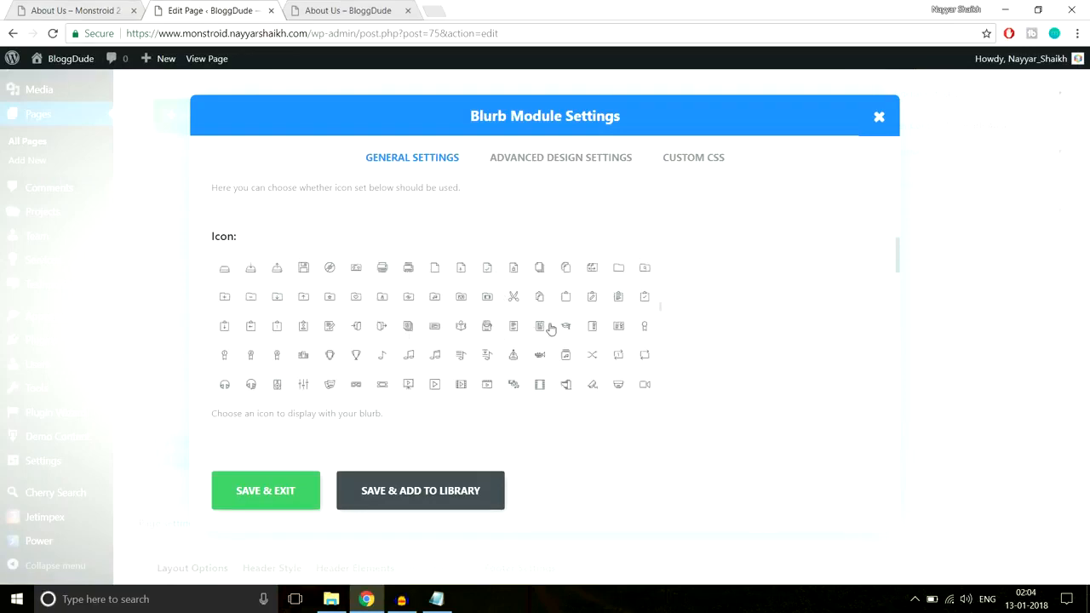
scroll(473, 340, up, 1)
scroll(513, 340, up, 2)
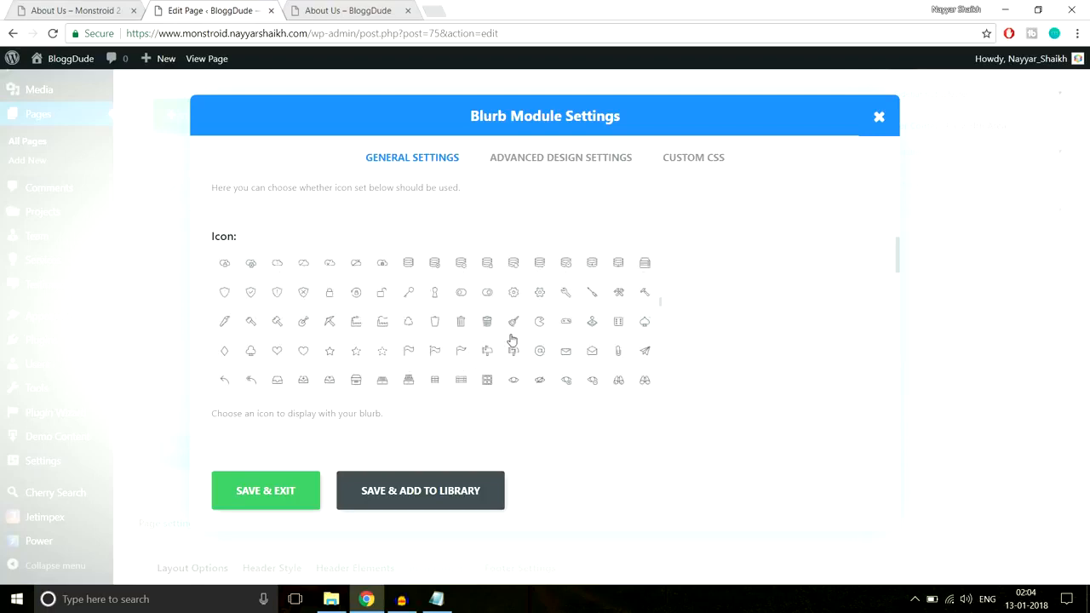
click(461, 351)
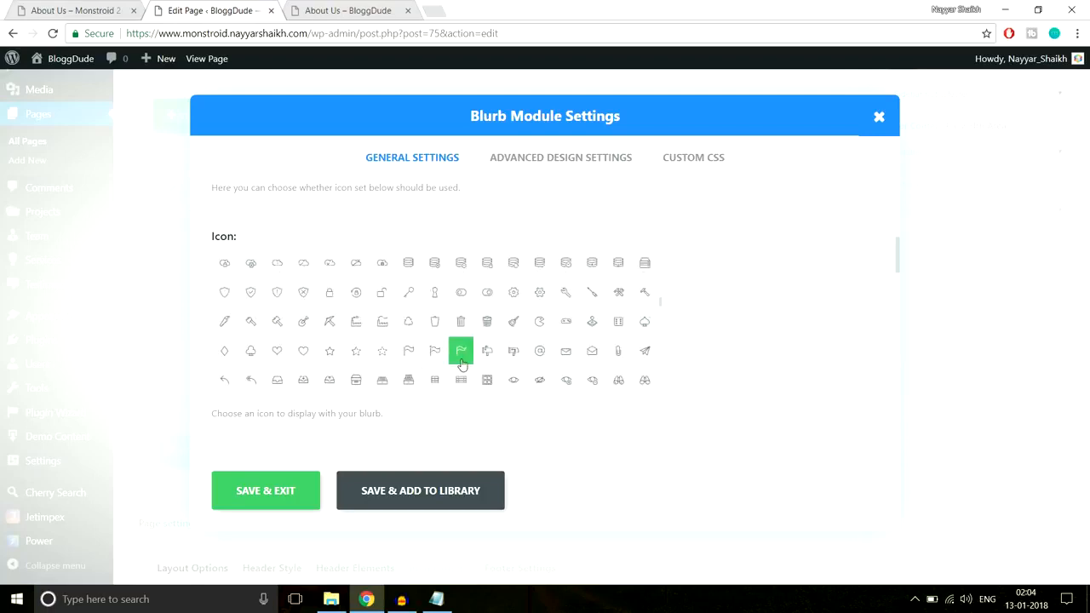
click(77, 10)
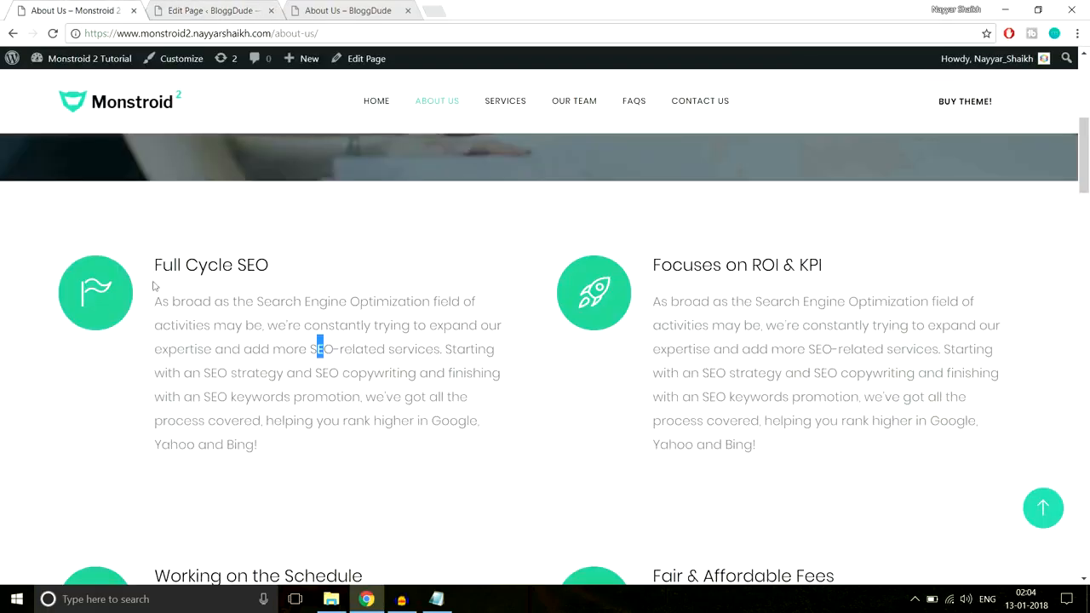
click(178, 7)
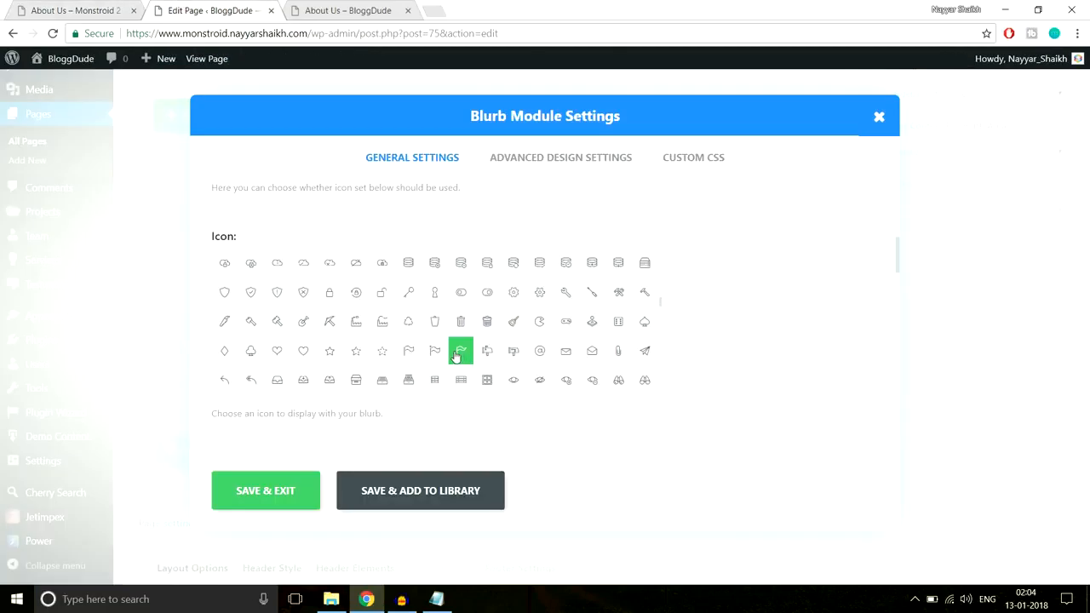
Set the blurb's icon colour to white to match the icon on the demo page
scroll(785, 334, down, 4)
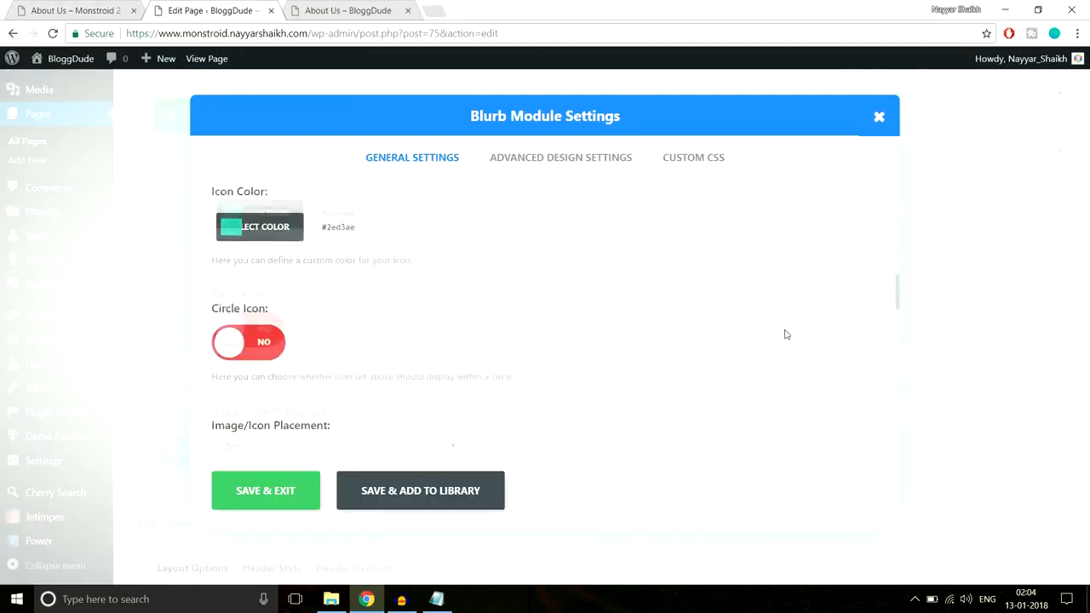
scroll(353, 309, up, 1)
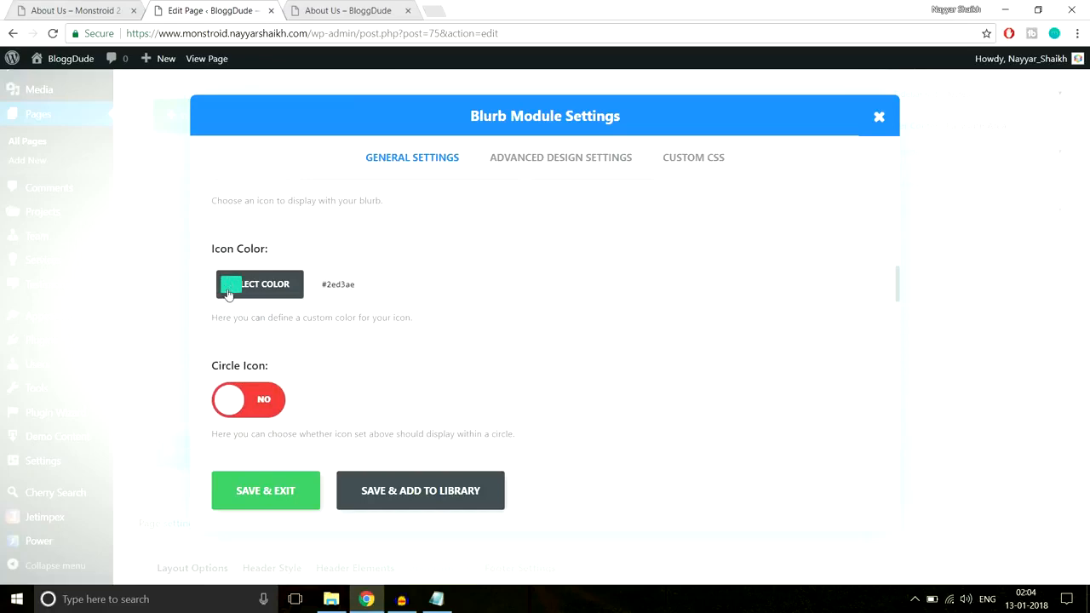
click(98, 10)
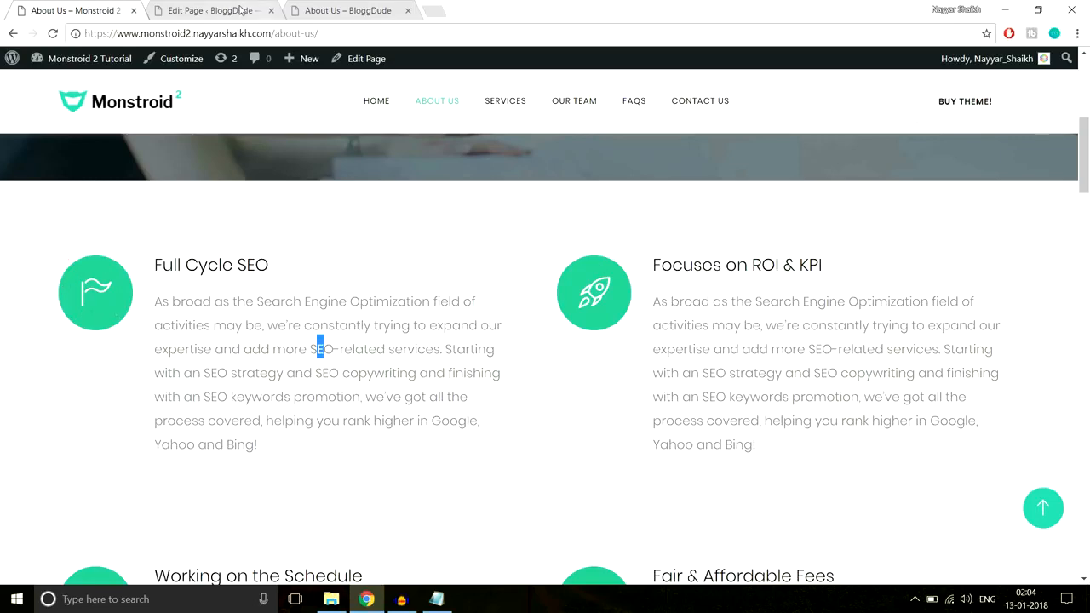
click(209, 10)
click(377, 285)
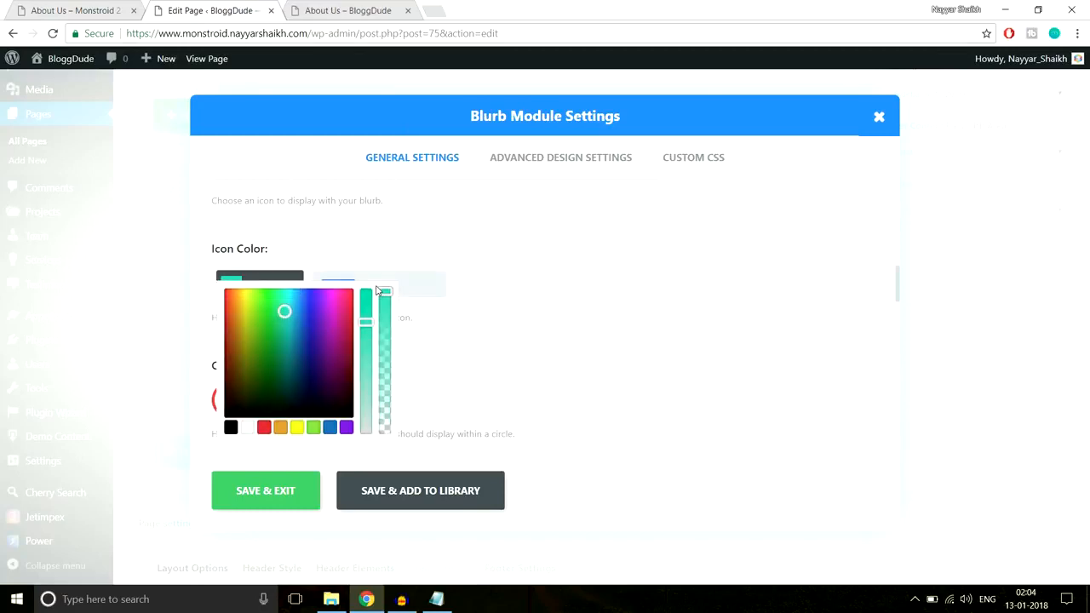
click(249, 428)
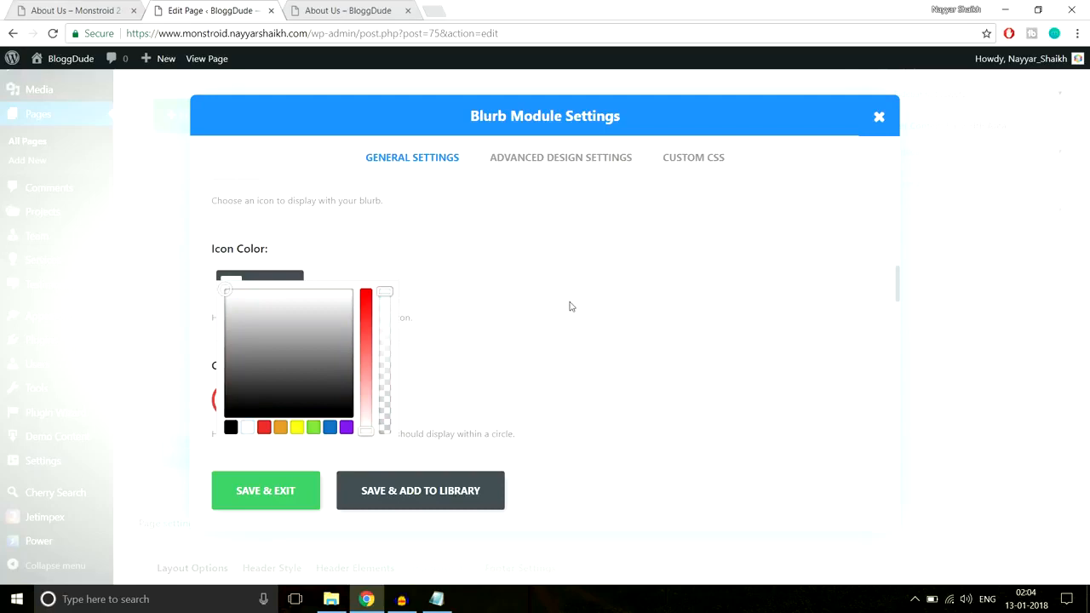
Set the blurb's image/icon placement to Left
scroll(571, 307, down, 2)
scroll(569, 307, down, 1)
click(345, 311)
click(306, 346)
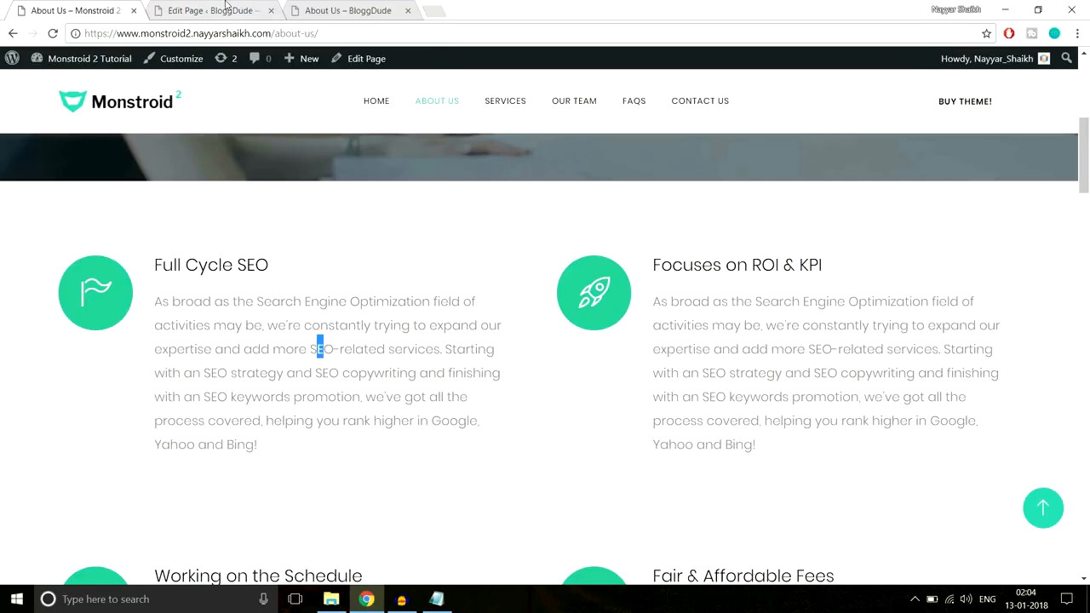
click(225, 7)
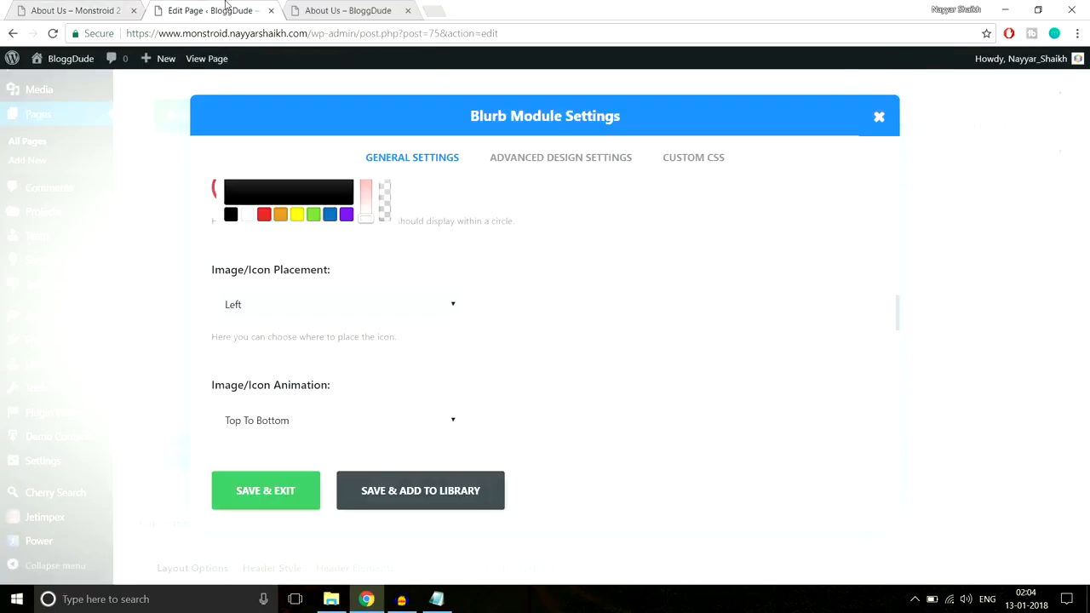
Copy the Full Cycle SEO description from the demo page and paste it as the blurb's content
scroll(655, 308, down, 5)
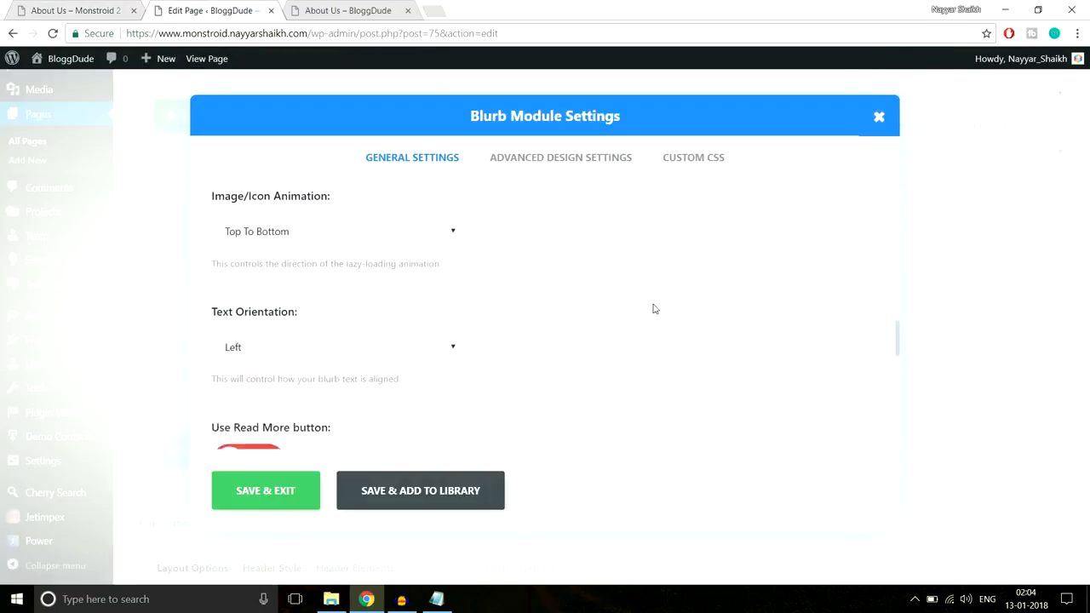
scroll(640, 324, down, 3)
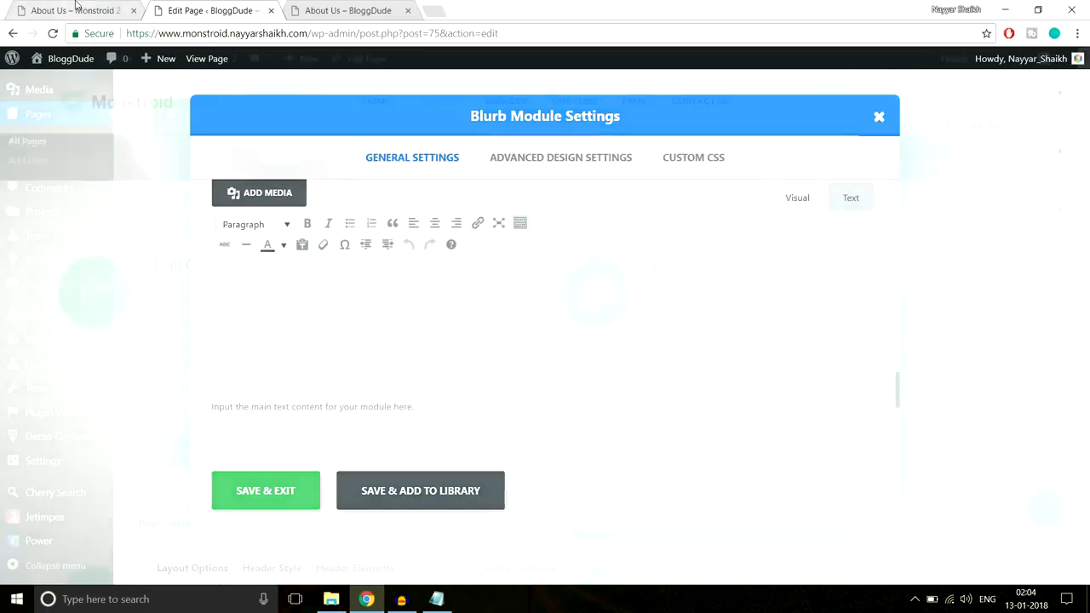
click(85, 11)
drag(260, 450, 154, 295)
key(ctrl+c)
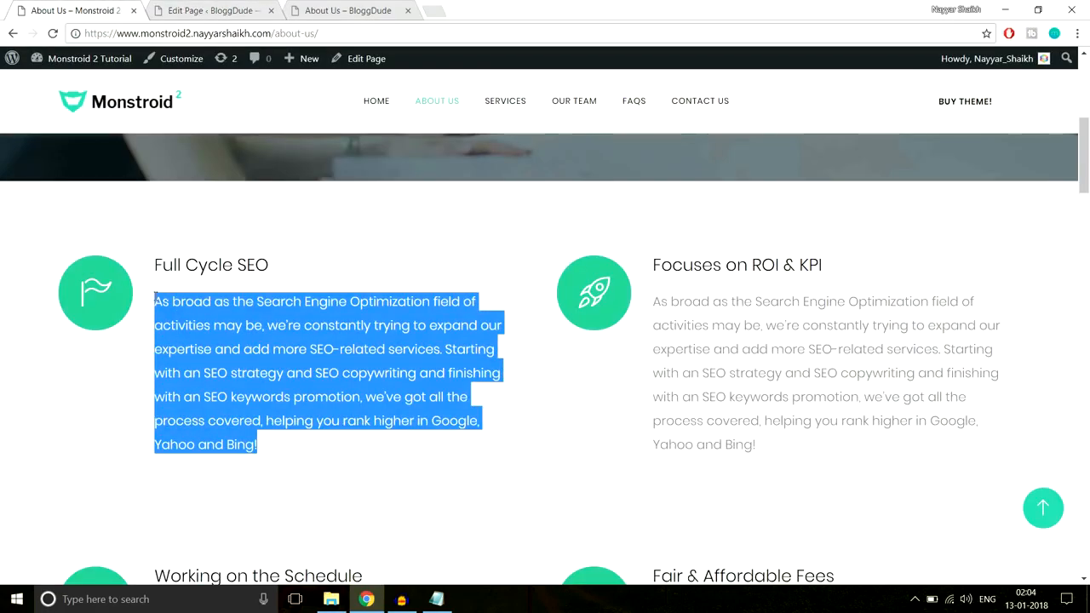
click(249, 7)
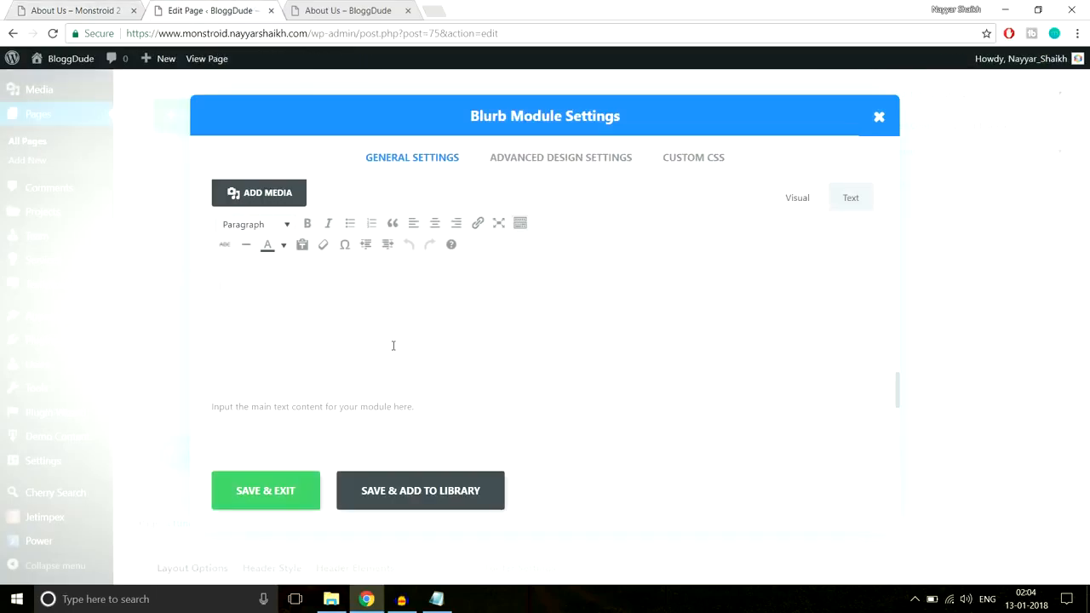
key(ctrl+v)
scroll(464, 402, down, 5)
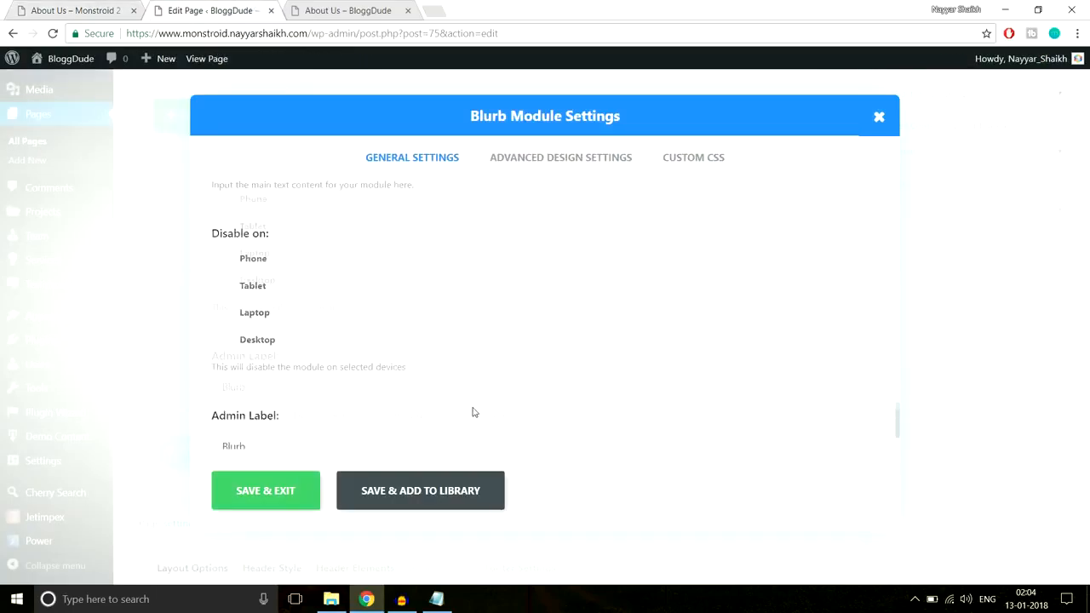
scroll(474, 412, up, 3)
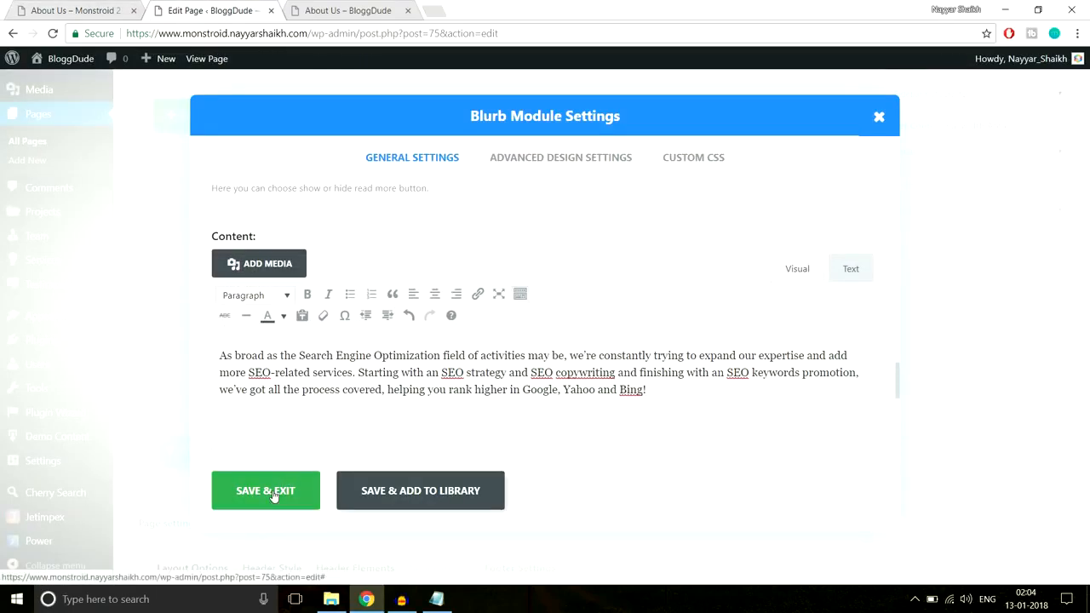
Save the blurb, check the demo page's icon style, and enable the blurb's Circle Icon option
click(272, 494)
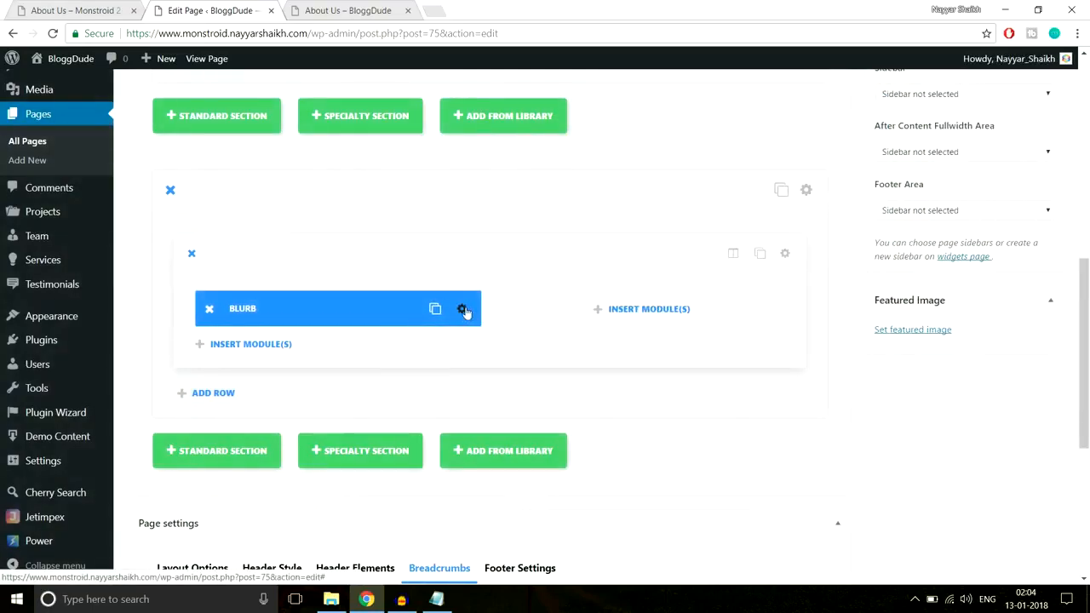
click(127, 14)
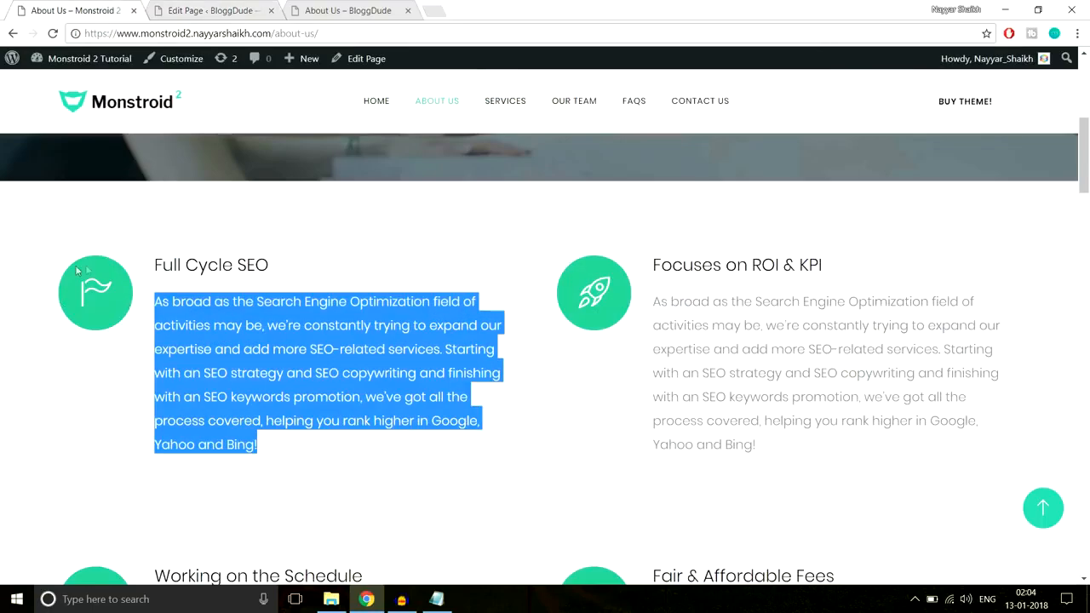
click(212, 11)
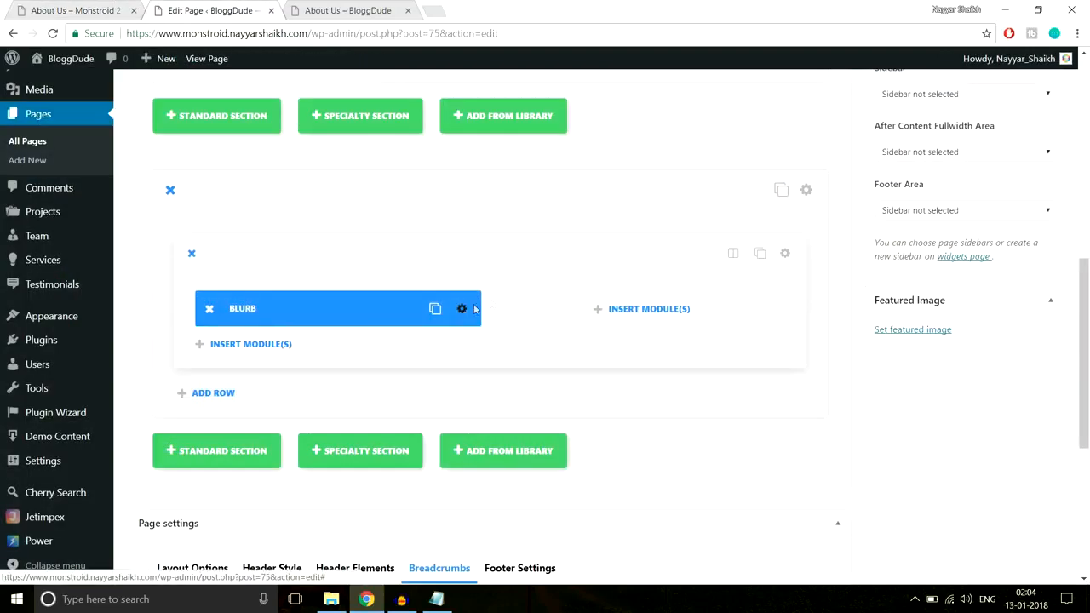
click(475, 309)
scroll(638, 357, down, 5)
scroll(640, 364, down, 5)
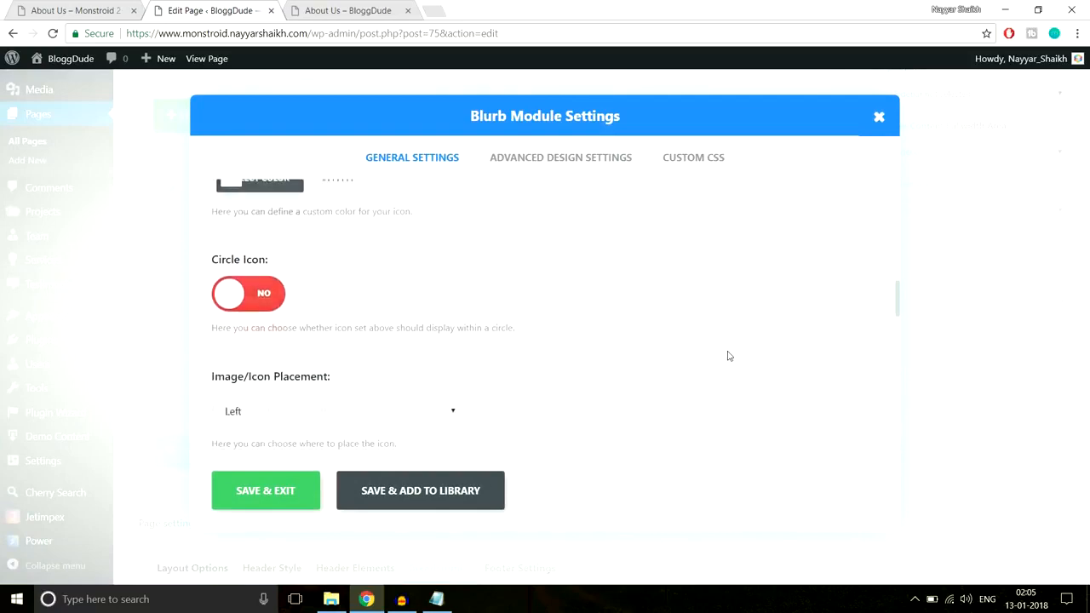
click(273, 264)
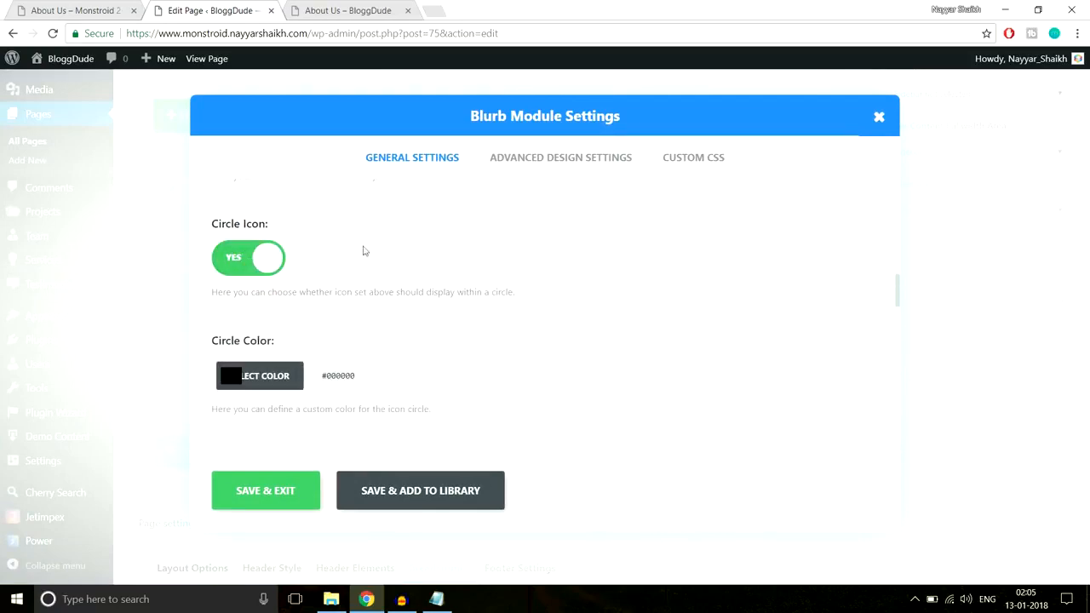
scroll(554, 312, down, 1)
Copy the circle colour #2cc895 from the demo page's Full Cycle SEO icon and set it as the blurb's circle colour
click(63, 8)
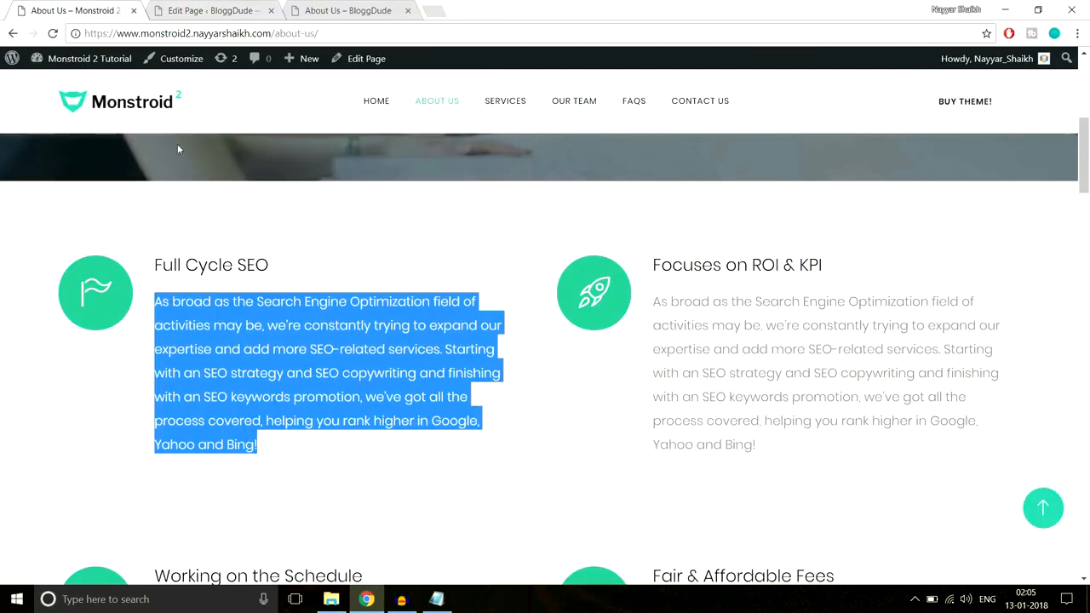
right_click(104, 264)
click(177, 444)
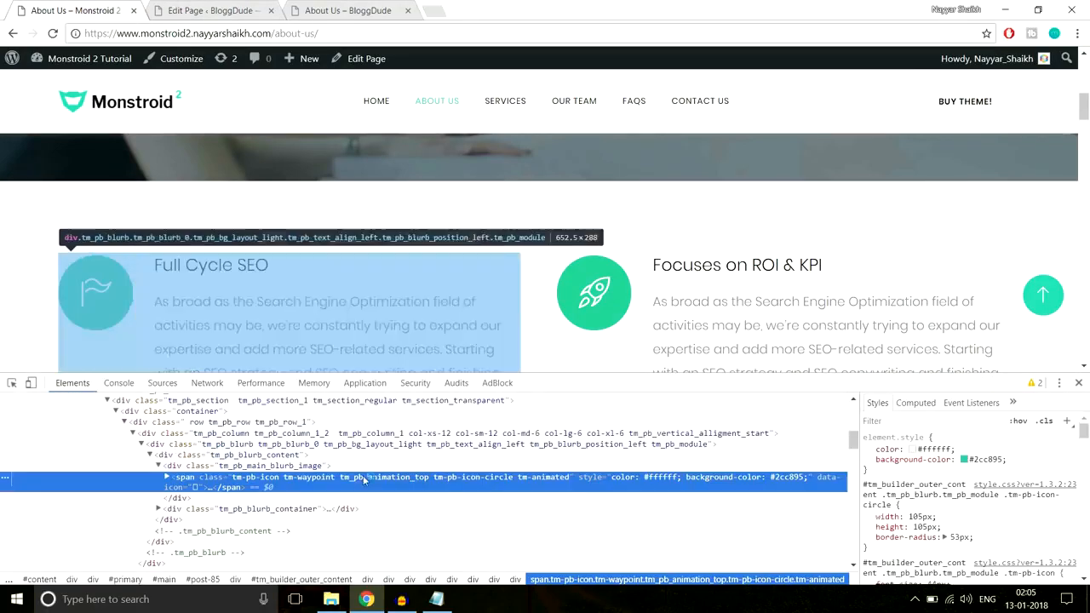
click(995, 461)
key(ctrl+c)
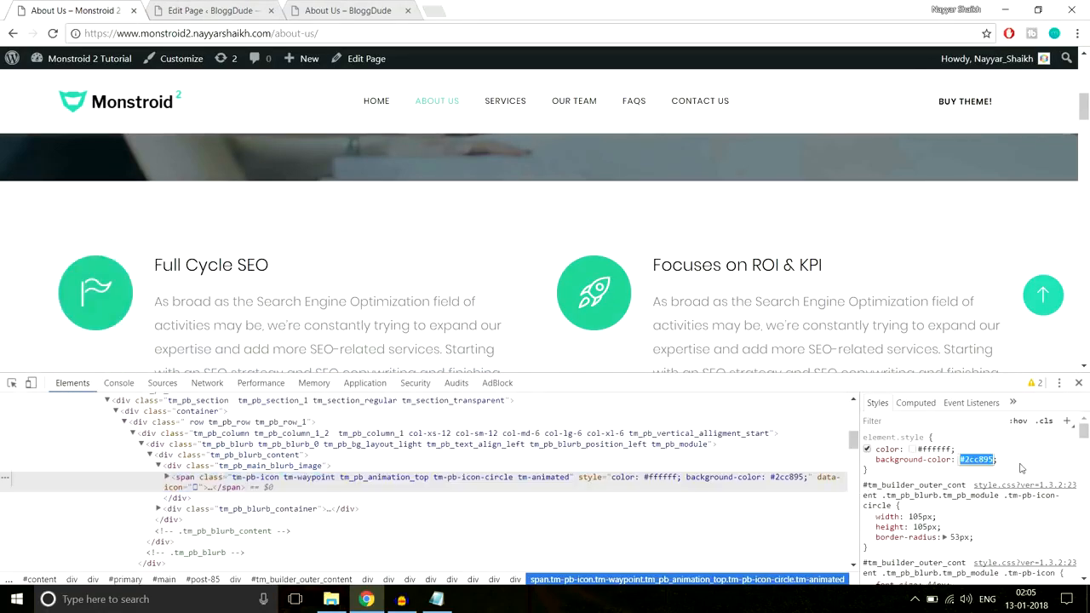
click(1078, 383)
click(208, 10)
click(235, 310)
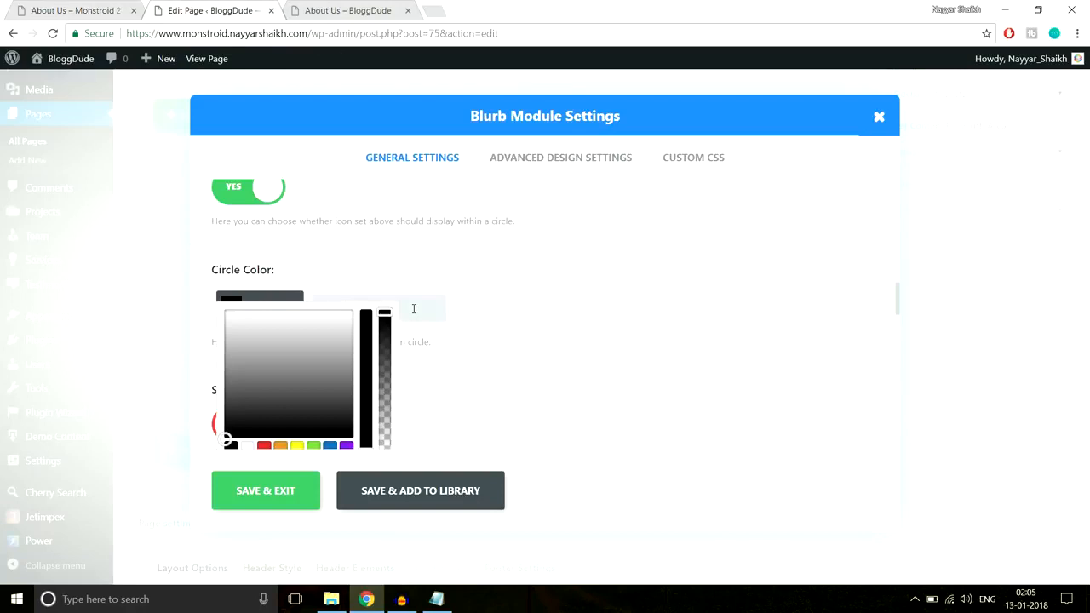
key(ctrl+v)
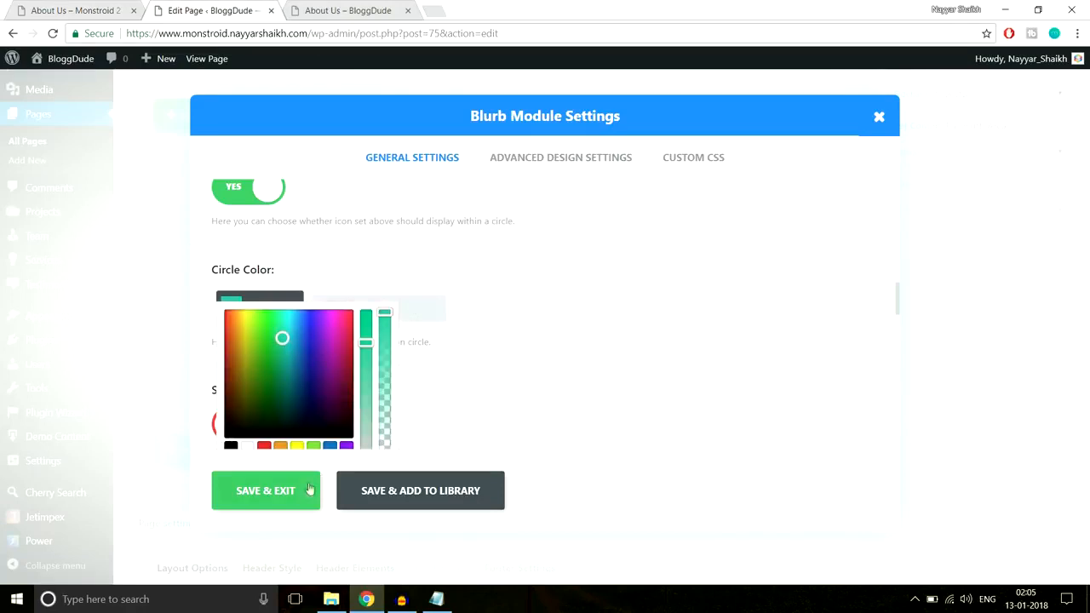
Check the blurb's icon font and circle size options against the demo icon and save the blurb
click(558, 162)
scroll(548, 282, down, 2)
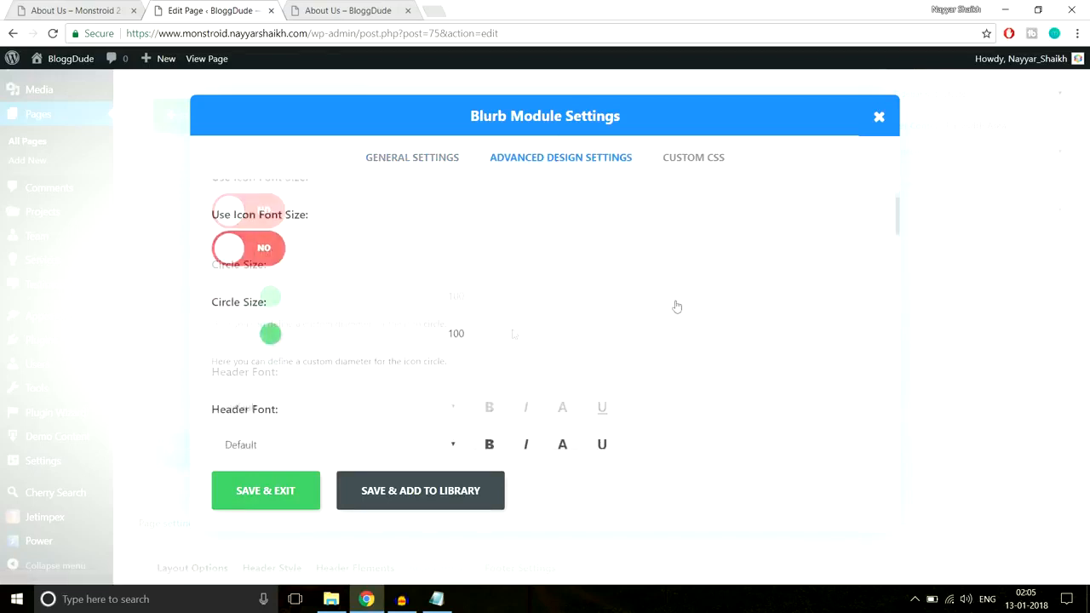
scroll(278, 286, up, 2)
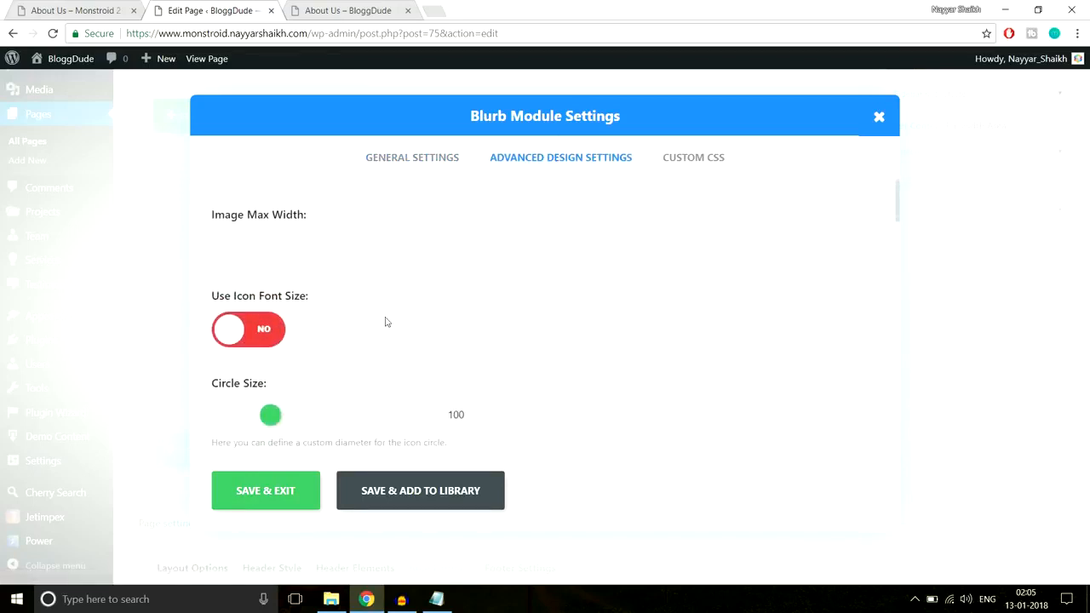
click(77, 11)
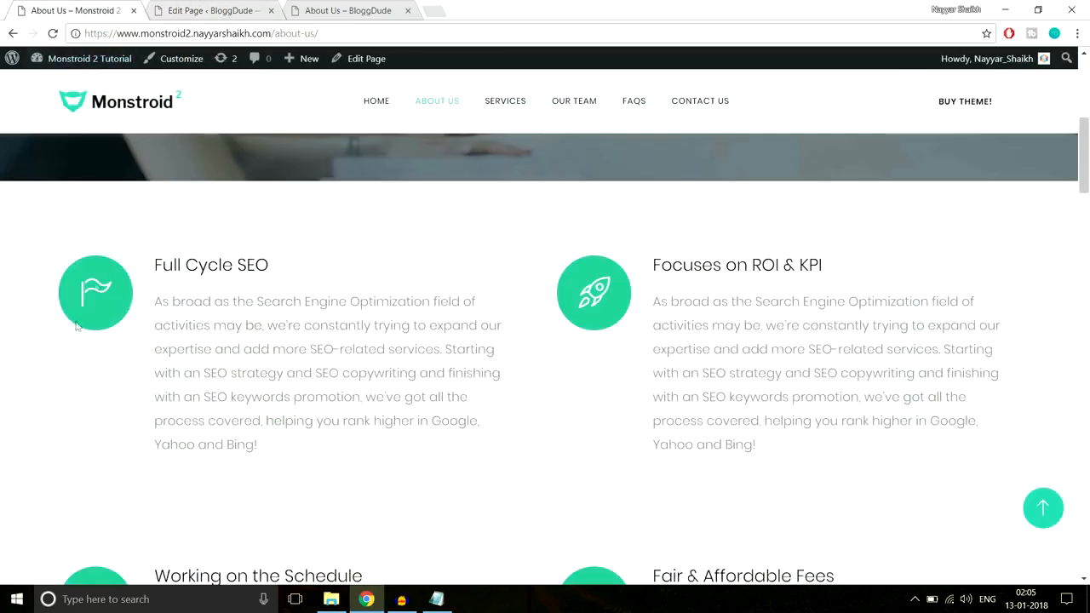
click(221, 8)
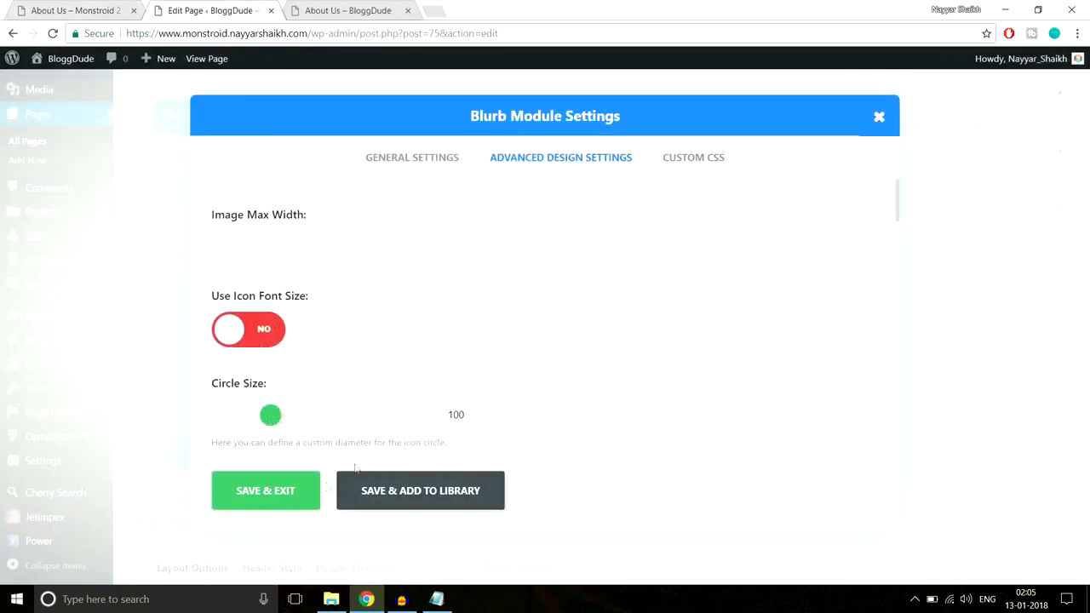
click(271, 503)
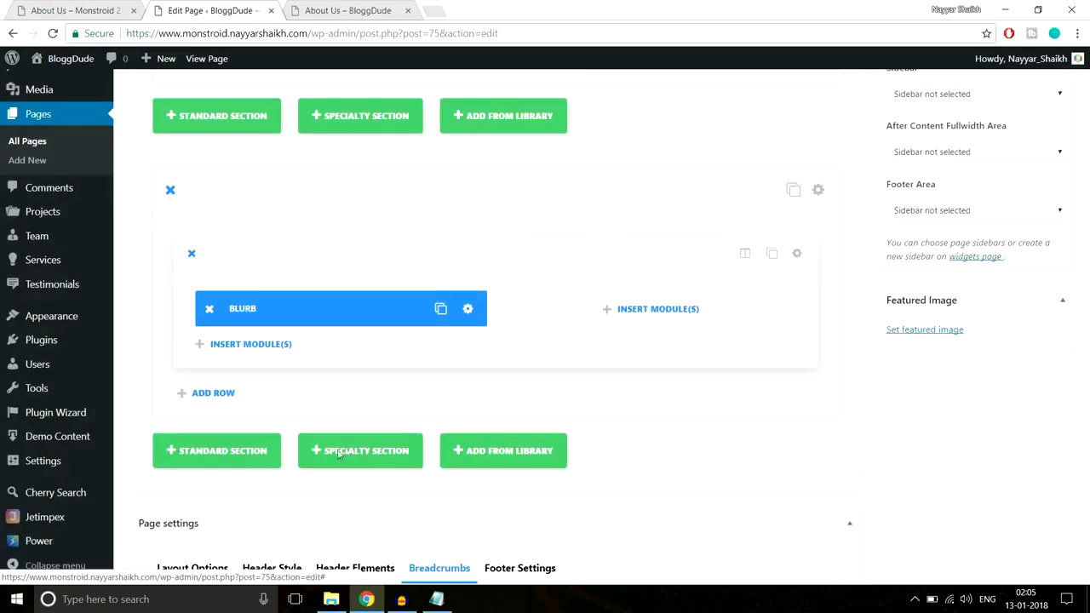
Duplicate the blurb, place the copy in the second column, and duplicate the whole two-blurb row
click(438, 309)
drag(307, 311, 549, 314)
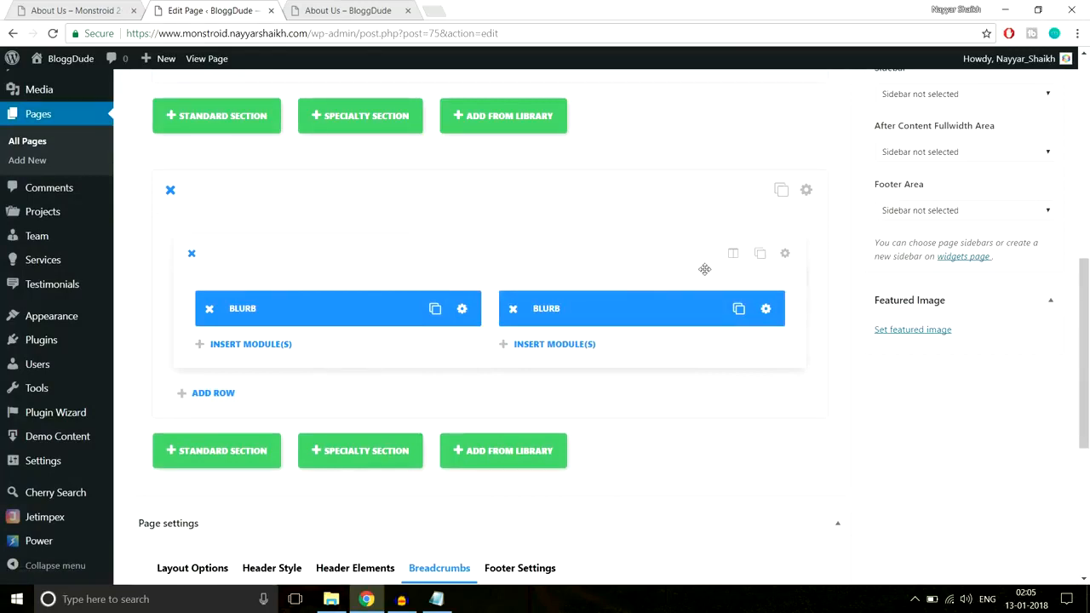
click(760, 253)
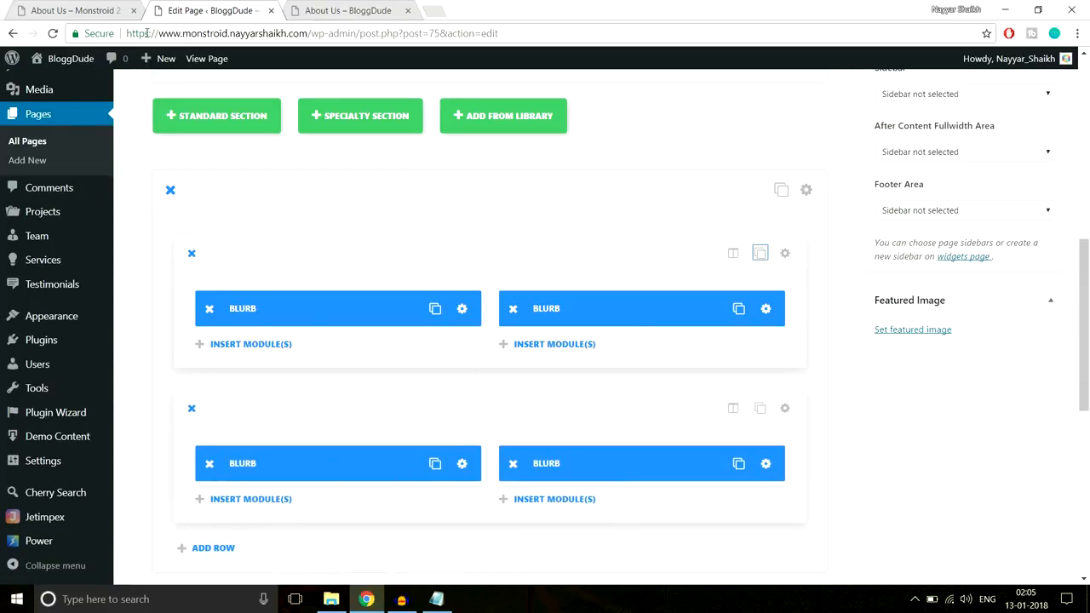
Compare the blurb rows' arrangement and the spacing around their section with the demo page
click(110, 9)
scroll(114, 269, down, 1)
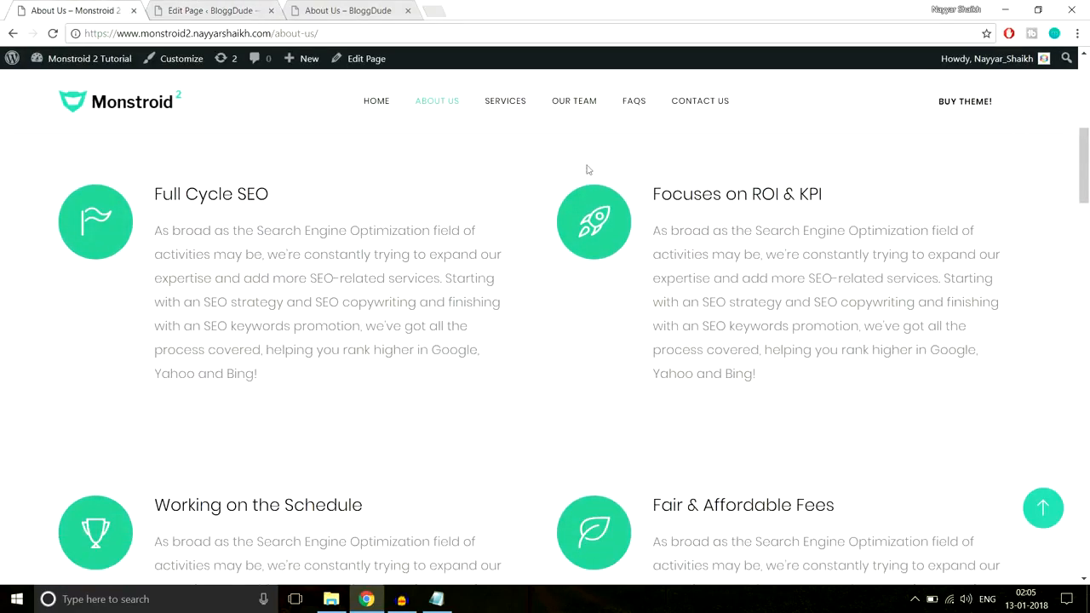
click(210, 9)
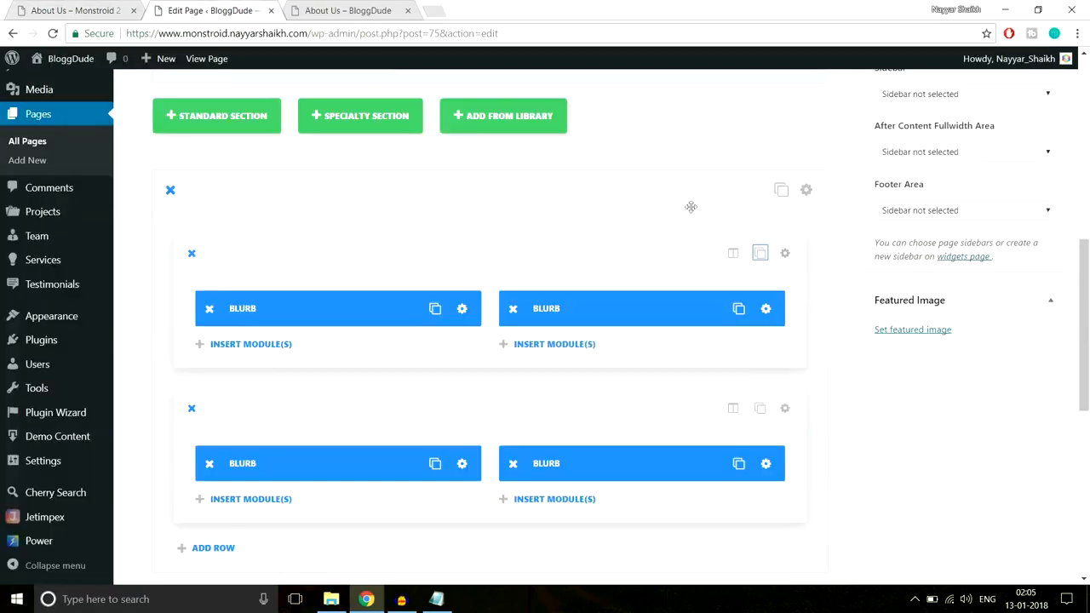
scroll(887, 330, up, 4)
scroll(889, 332, down, 3)
click(95, 7)
scroll(440, 292, up, 2)
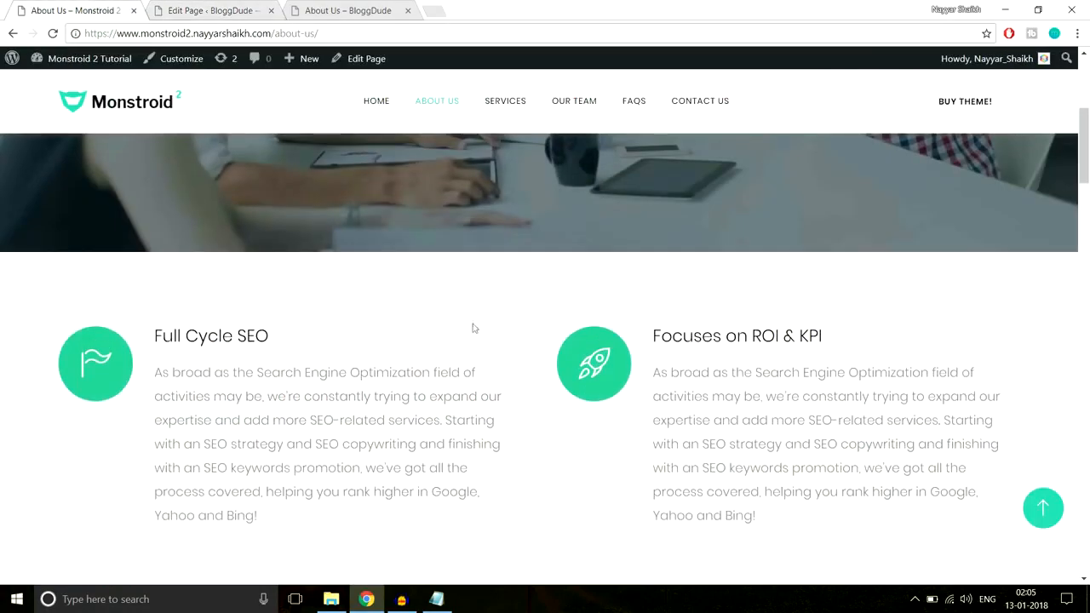
scroll(494, 305, down, 5)
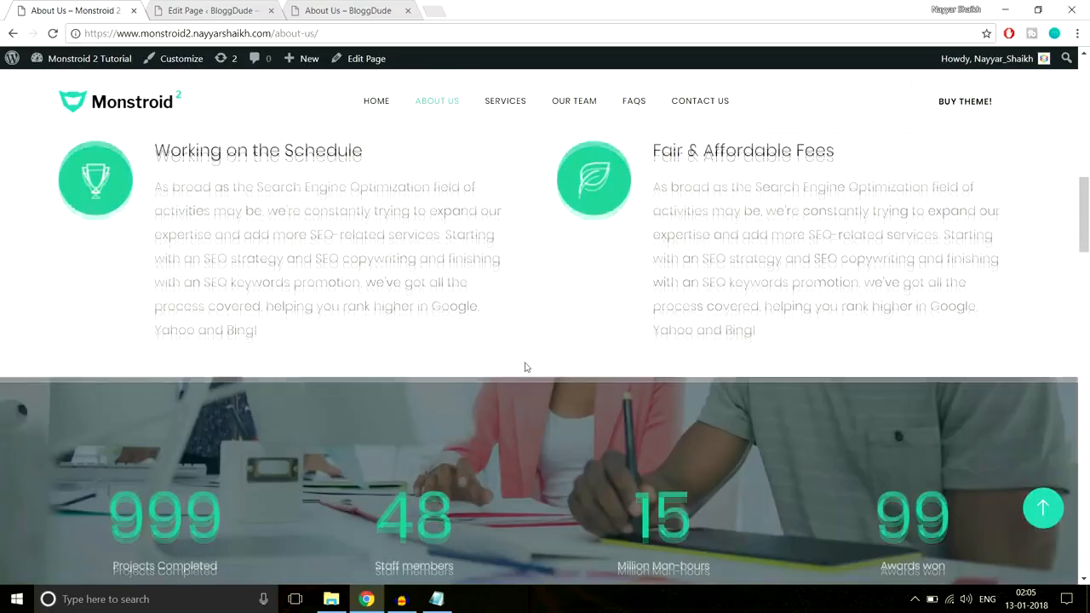
scroll(524, 367, up, 3)
Set the blurb section's custom padding to 80px top and bottom and save the section
click(234, 7)
scroll(787, 297, down, 3)
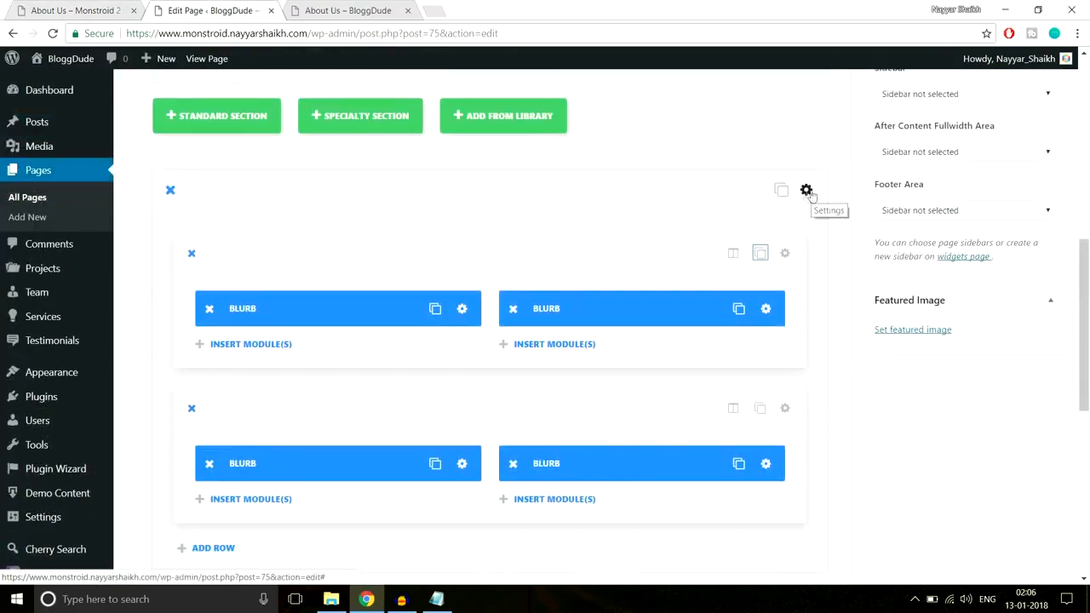
click(808, 191)
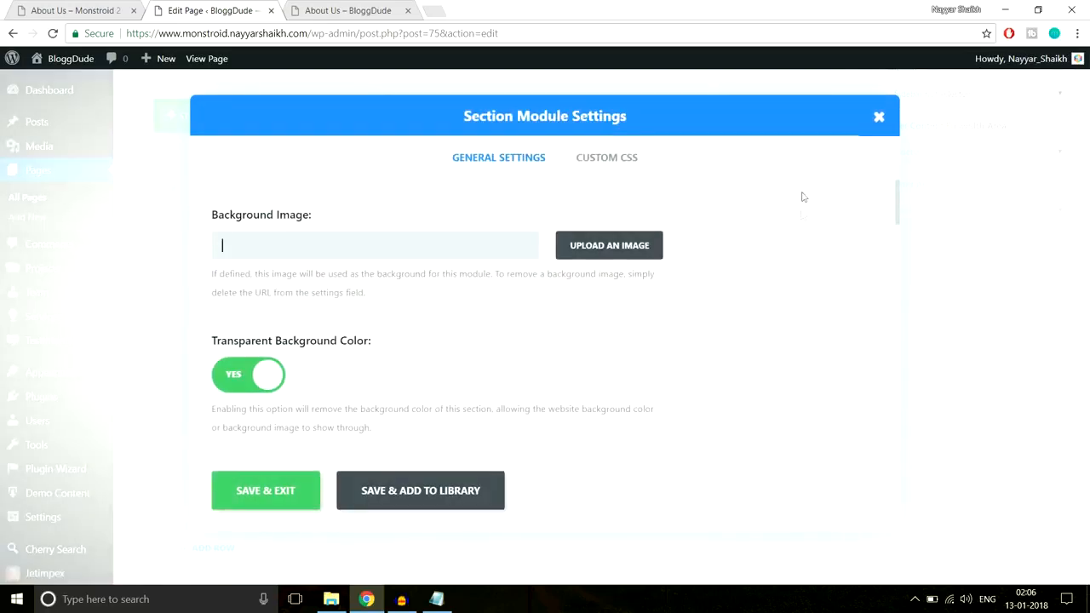
scroll(801, 307, down, 10)
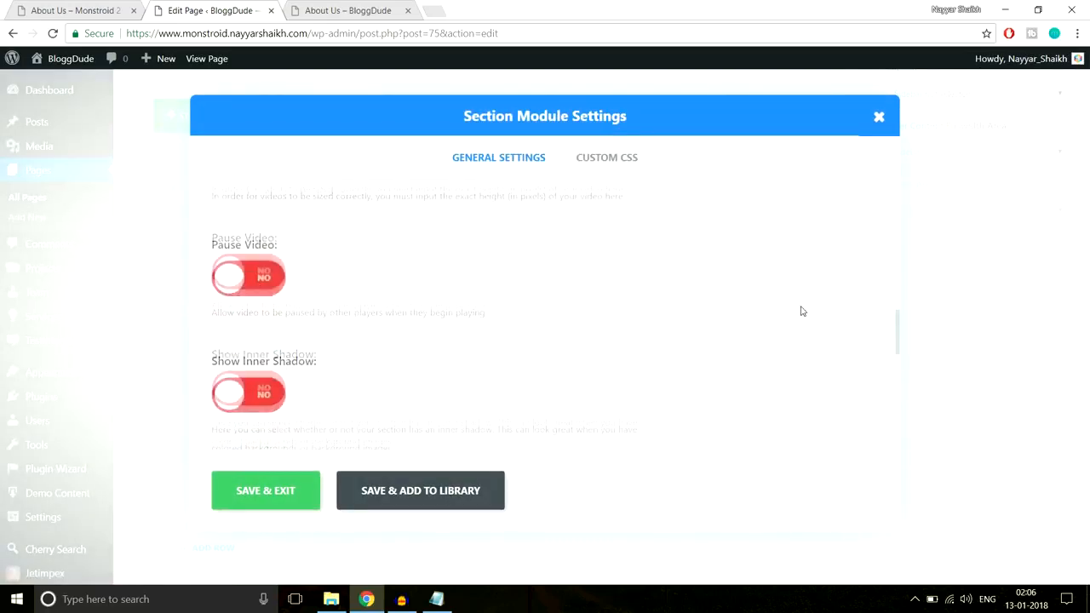
scroll(801, 312, down, 3)
scroll(345, 298, up, 1)
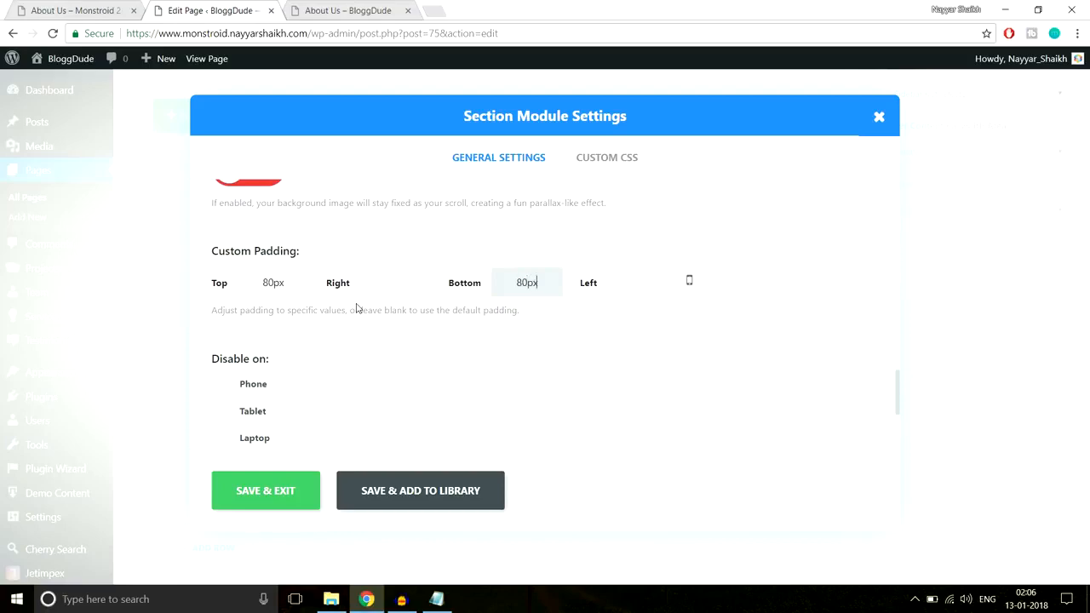
click(266, 500)
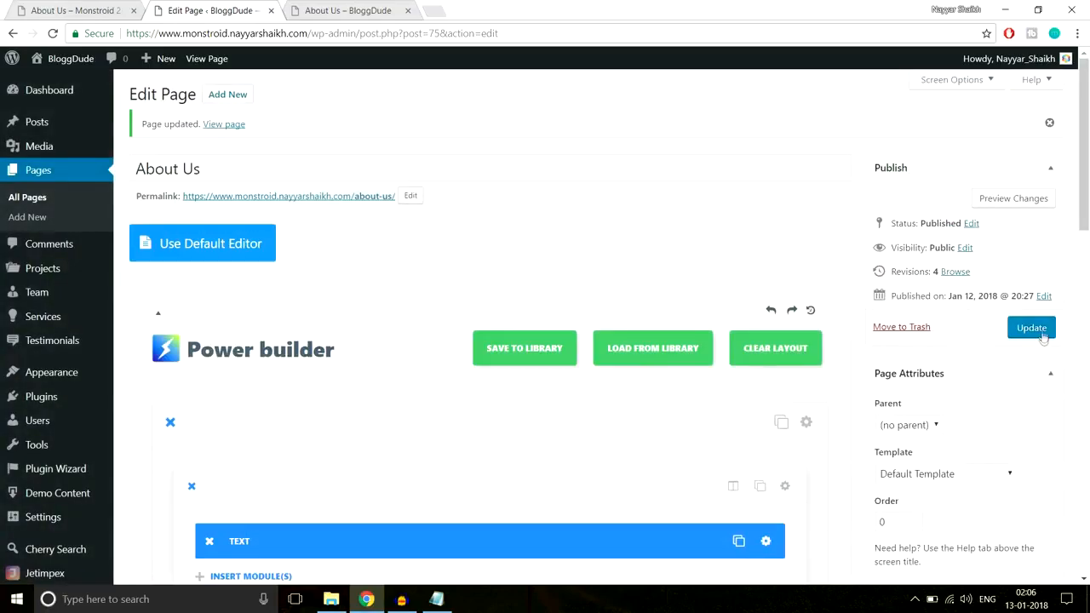
Update the About Us page and reload its live version to review the four blurbs
click(1040, 334)
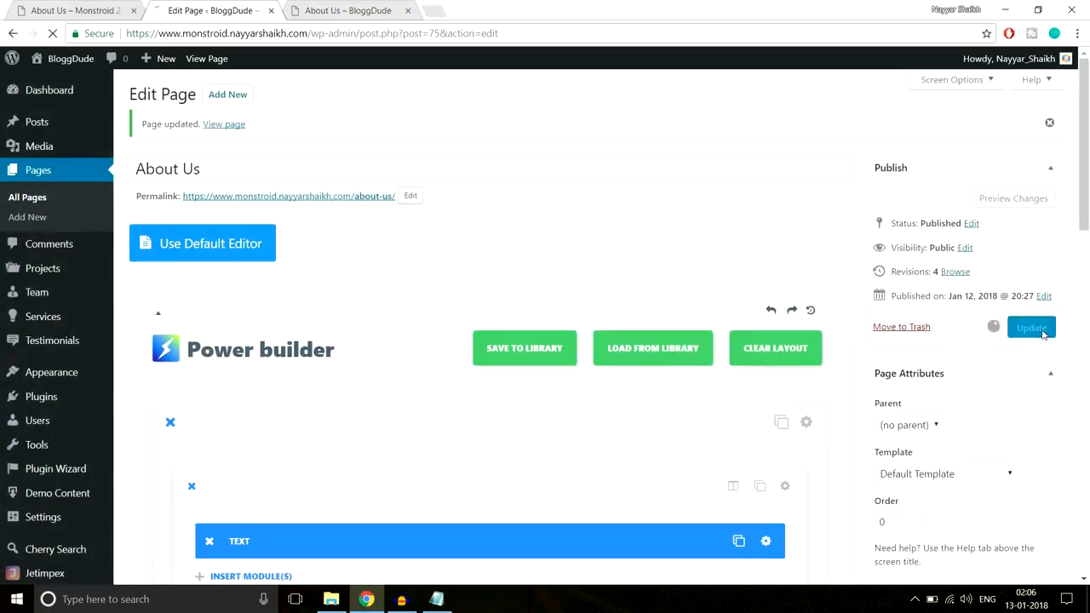
click(341, 12)
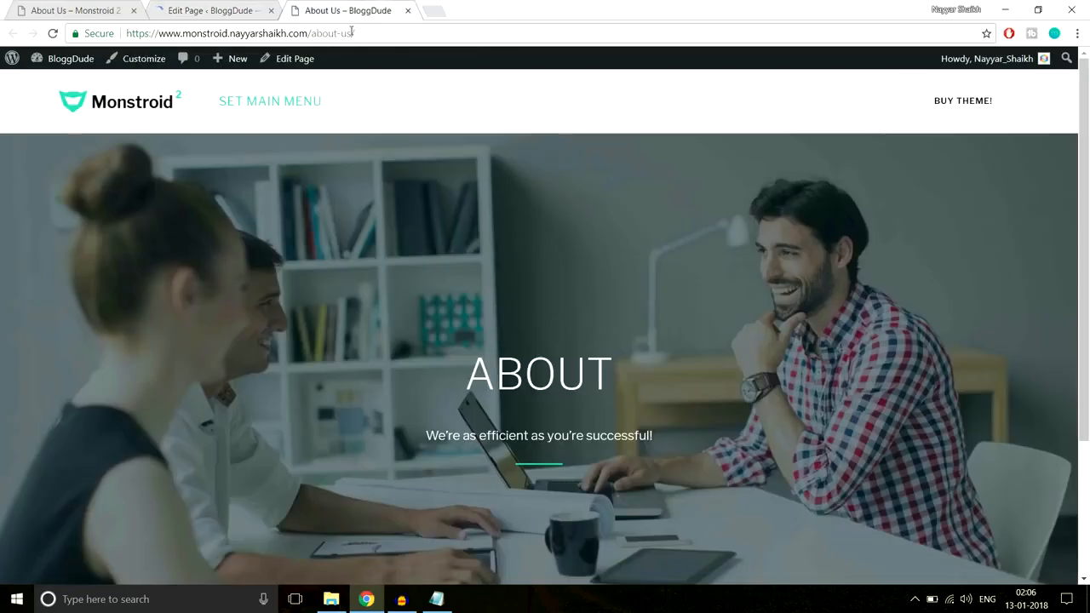
click(339, 32)
key(Return)
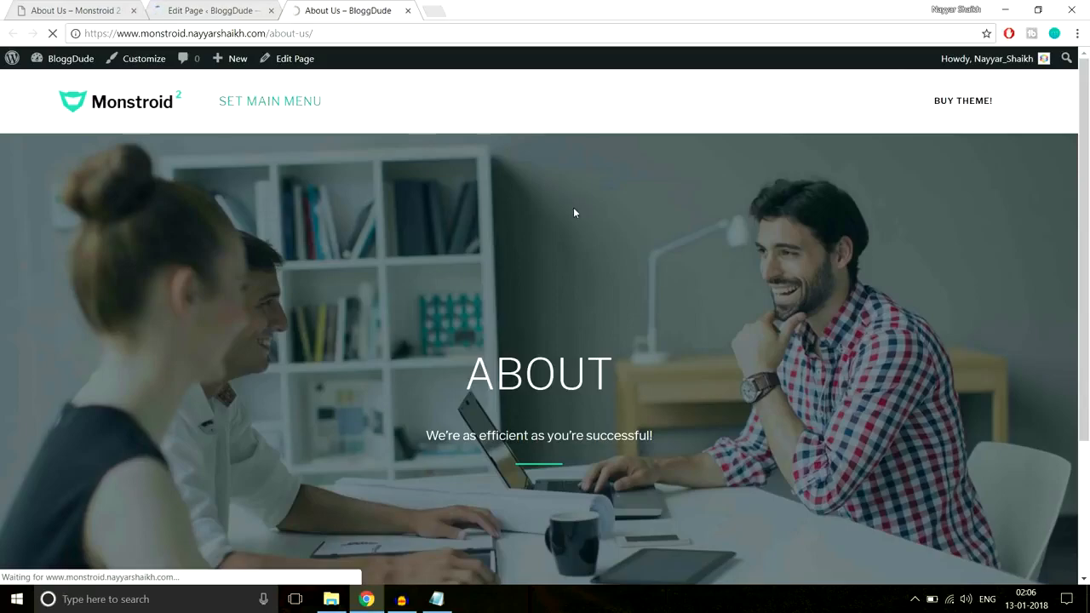
scroll(459, 137, down, 5)
scroll(459, 137, down, 1)
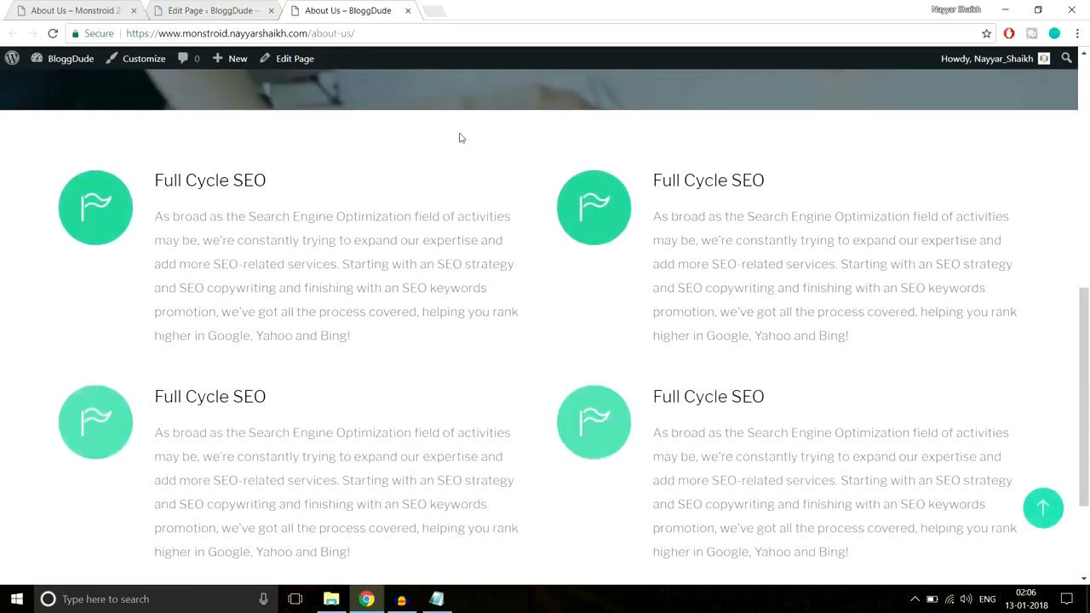
scroll(459, 138, down, 2)
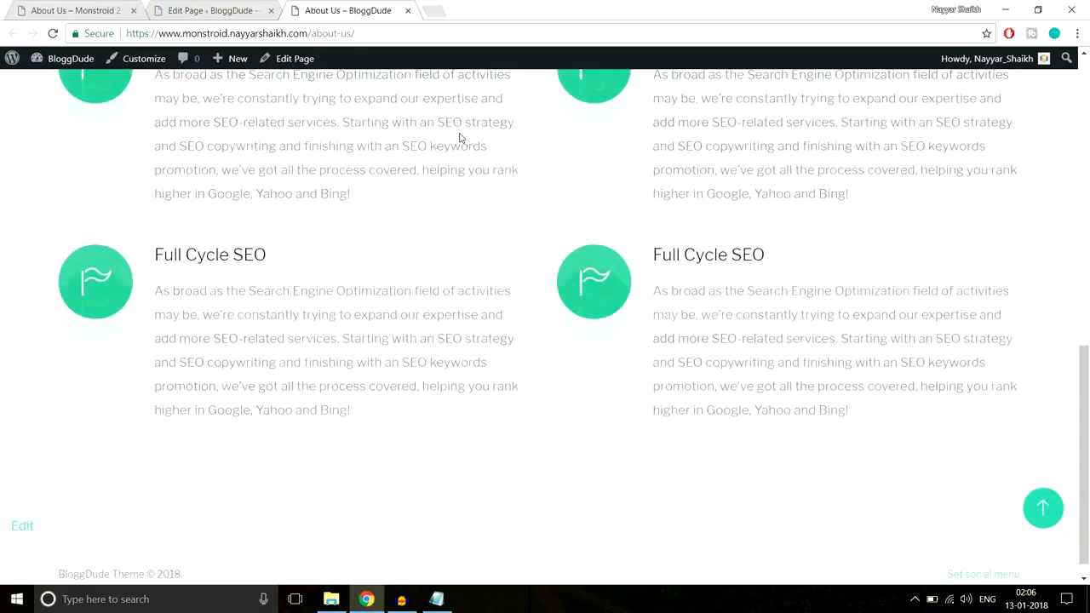
scroll(302, 180, up, 2)
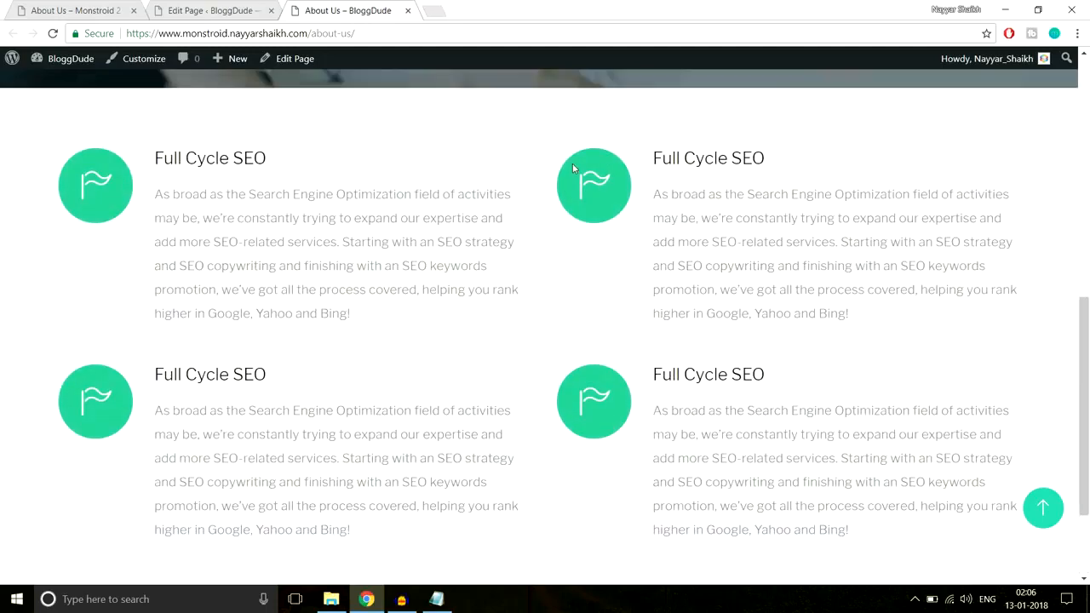
Examine the four blurbs on the live page against the builder layout and the demo page's blurb section
drag(132, 152, 290, 309)
click(632, 151)
click(213, 10)
scroll(763, 265, down, 7)
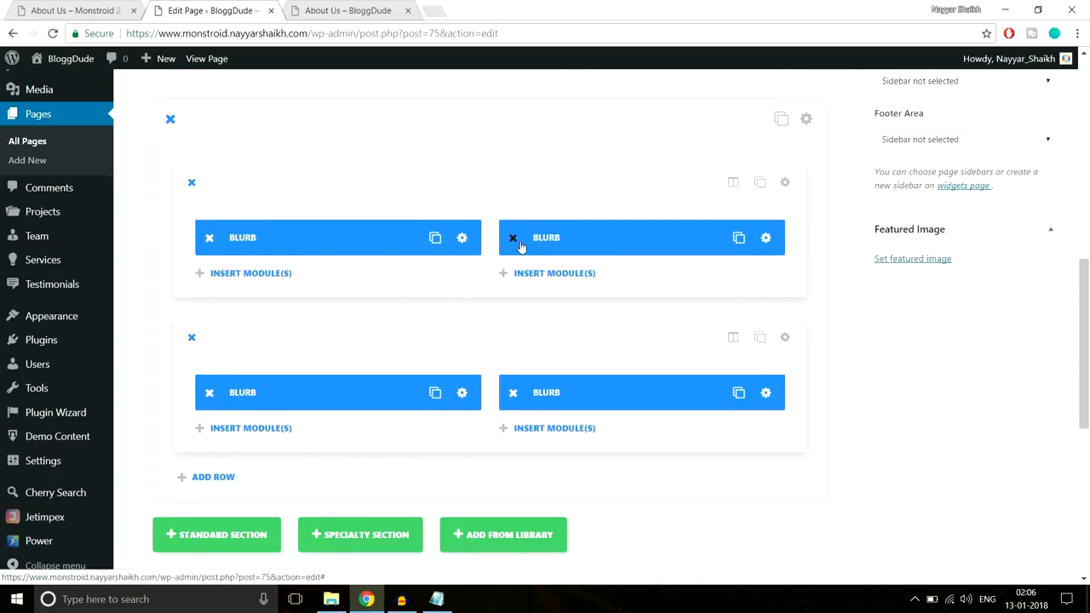
click(396, 13)
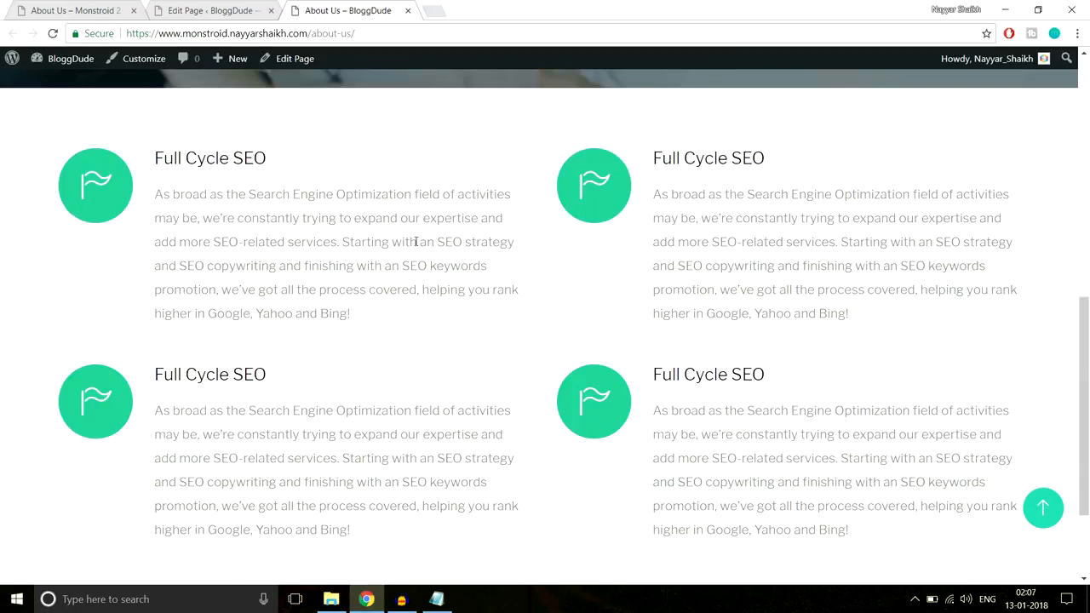
scroll(416, 242, down, 1)
click(64, 8)
scroll(477, 256, down, 4)
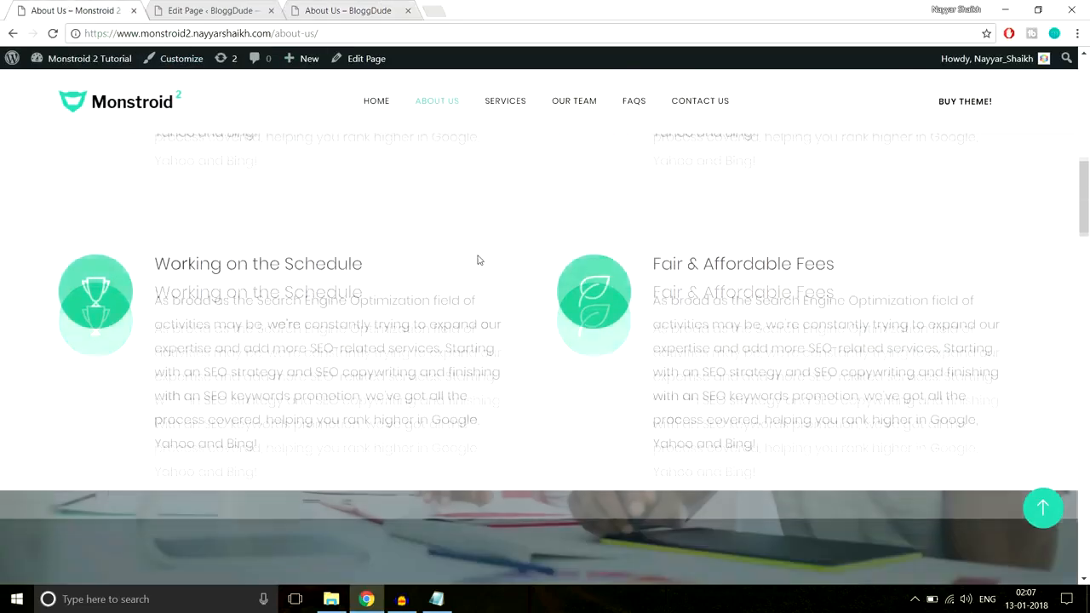
Examine the demo page's counter section beneath the blurbs and how its background image behaves as the page moves
scroll(478, 259, down, 3)
scroll(480, 270, up, 1)
scroll(479, 270, down, 3)
scroll(479, 269, up, 2)
scroll(480, 270, down, 2)
scroll(479, 269, up, 2)
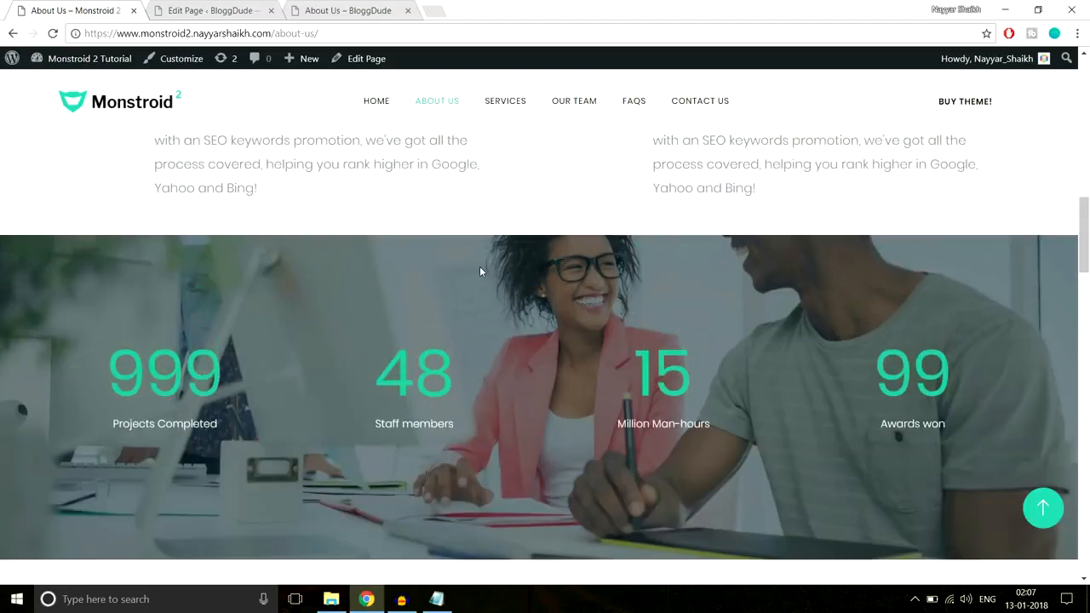
scroll(479, 271, down, 2)
scroll(480, 271, up, 2)
scroll(480, 271, down, 2)
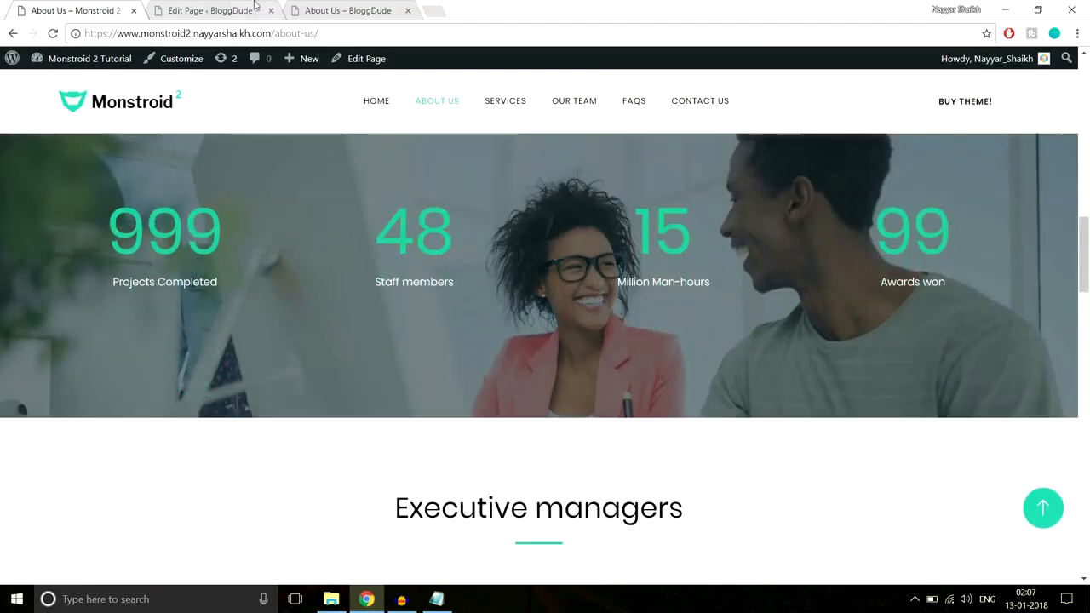
Add a standard section with a row of four 1/4 columns below the blurb section, matching the demo page's counters
click(216, 7)
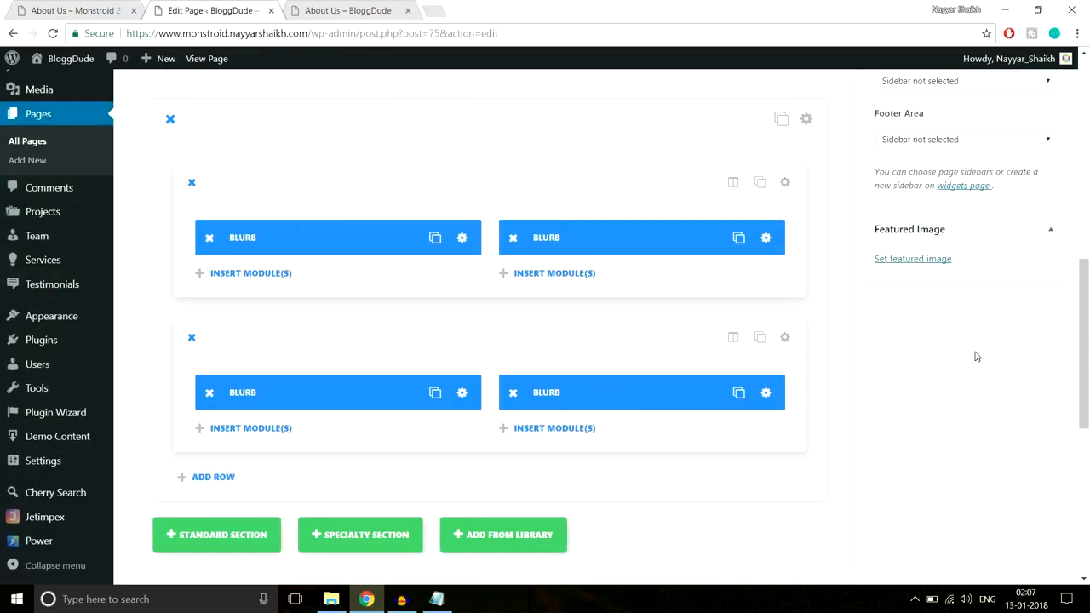
scroll(977, 356, down, 3)
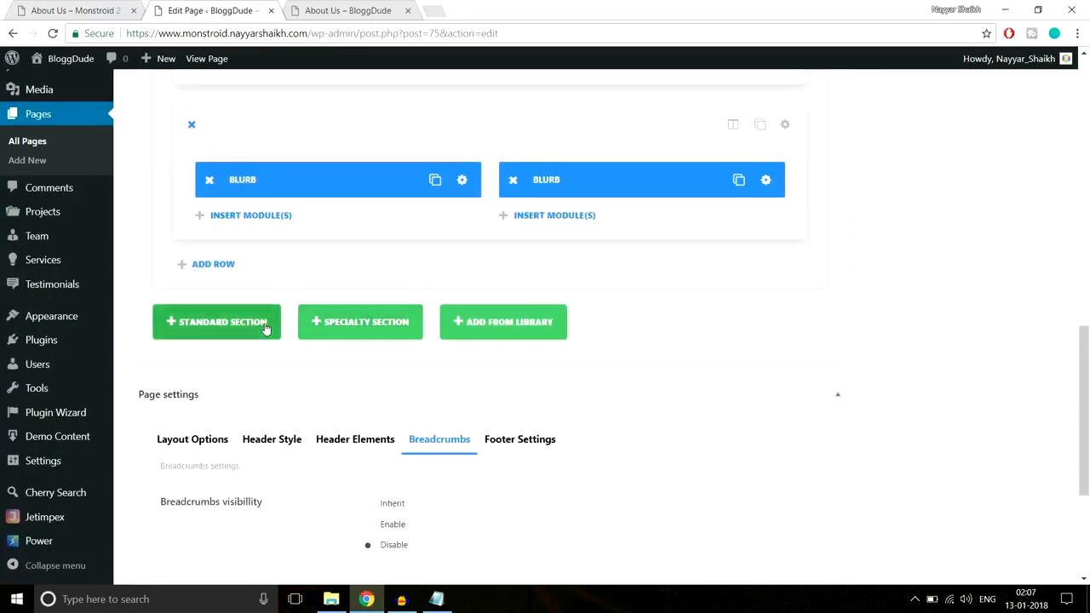
click(265, 328)
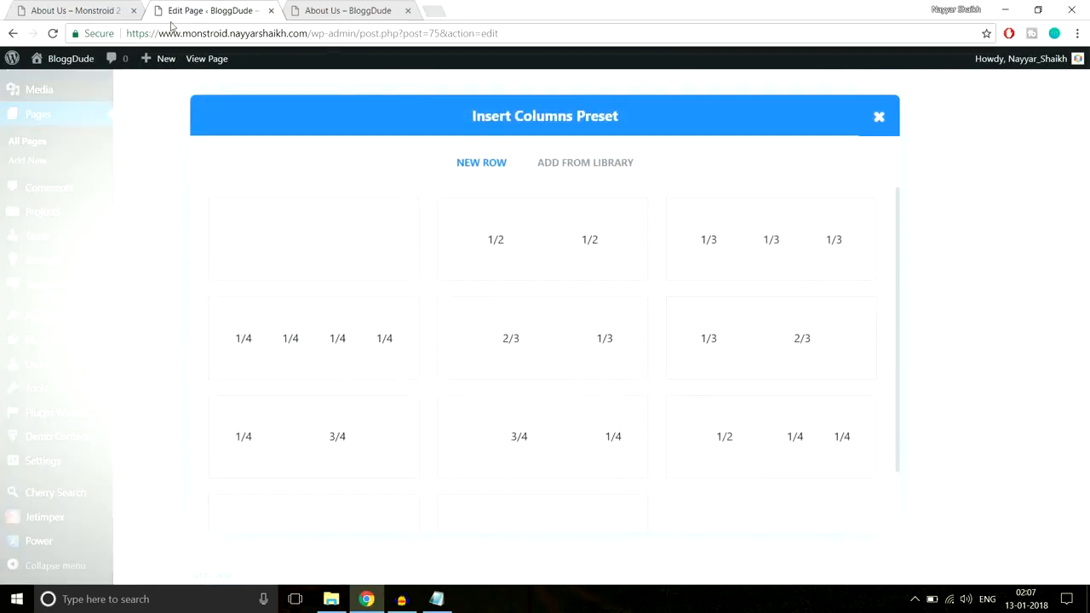
click(94, 10)
scroll(317, 242, up, 2)
scroll(317, 247, down, 1)
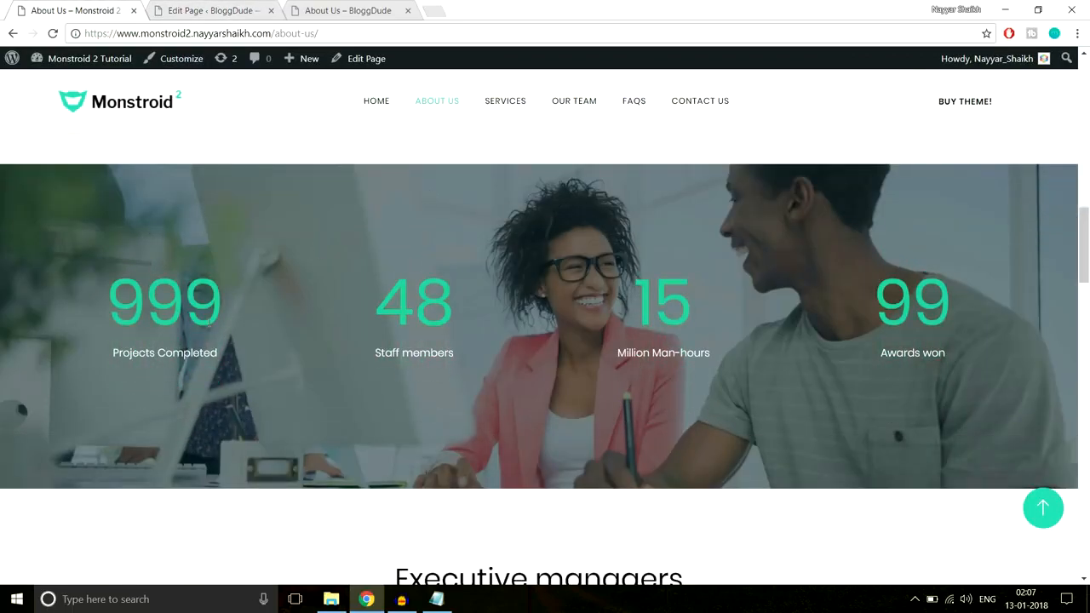
double_click(170, 305)
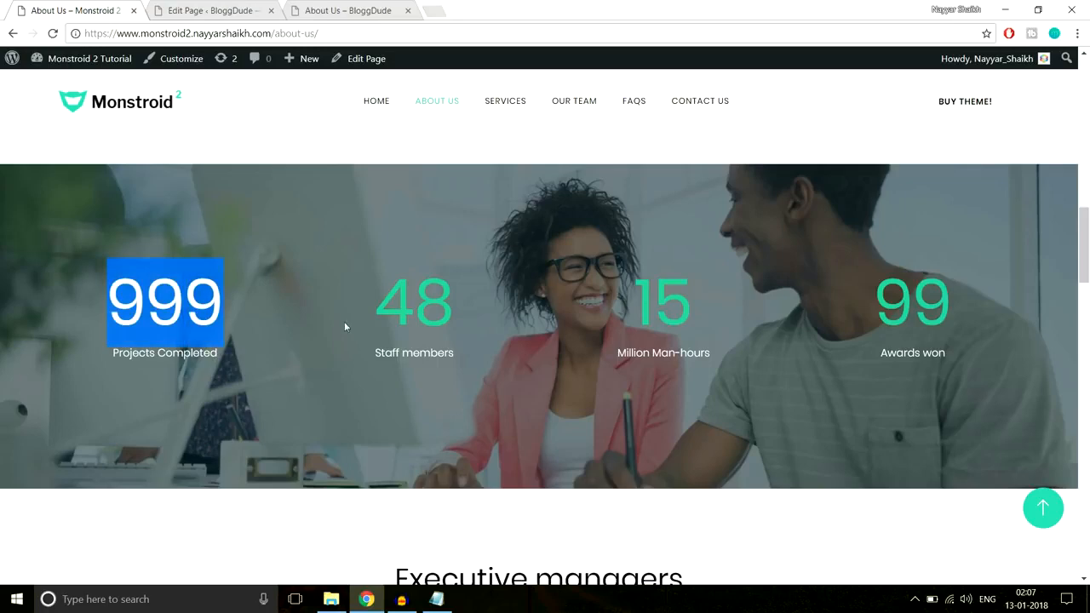
click(239, 10)
click(353, 374)
Insert a Number Counter module in the first column of the new four-column row
scroll(779, 323, down, 3)
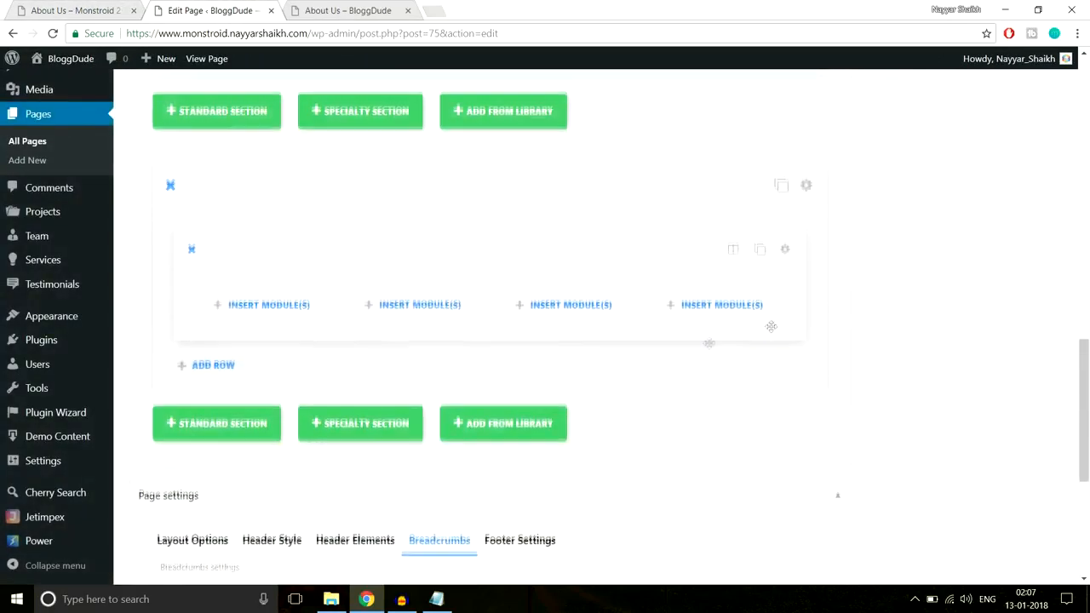
click(293, 313)
scroll(661, 309, down, 4)
scroll(789, 316, up, 2)
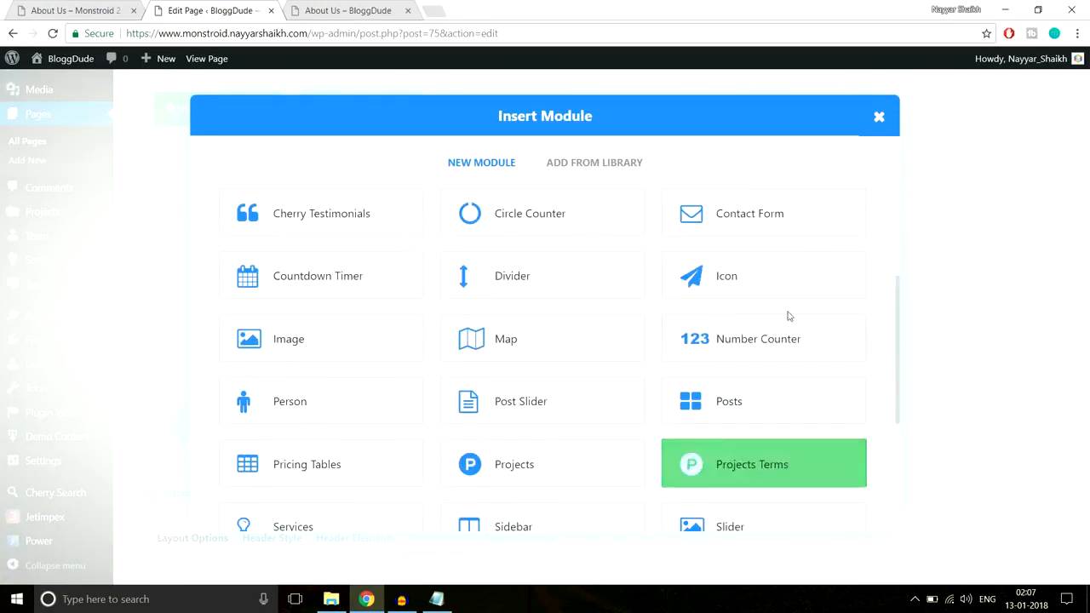
click(737, 356)
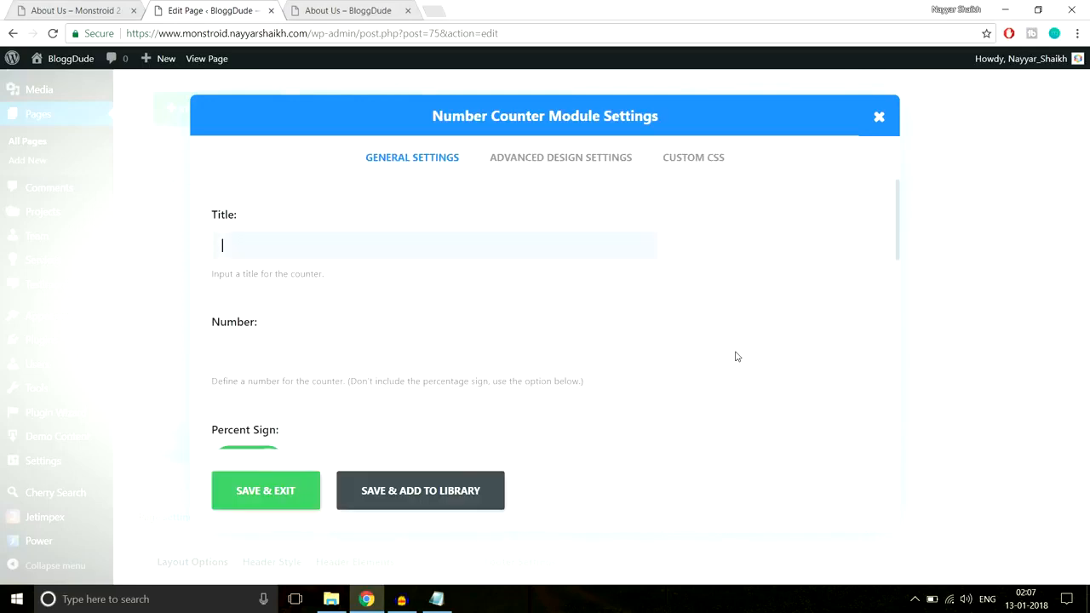
Copy "Projects Completed" from the demo page as the counter's title and set its number to 999
click(108, 9)
drag(192, 352, 113, 353)
key(ctrl+c)
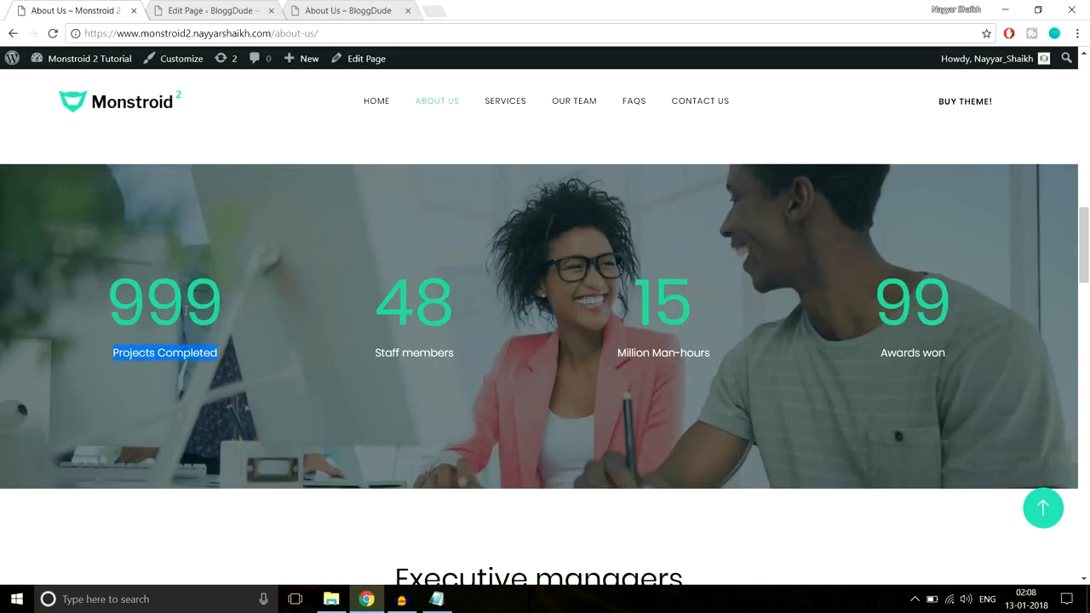
click(197, 12)
click(387, 244)
key(ctrl+v)
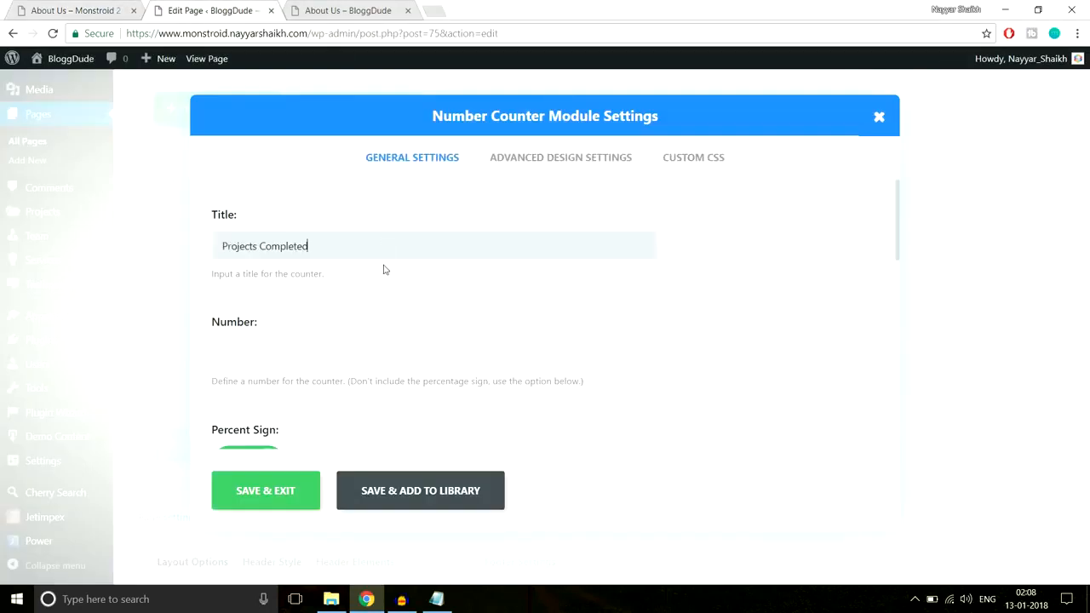
click(366, 352)
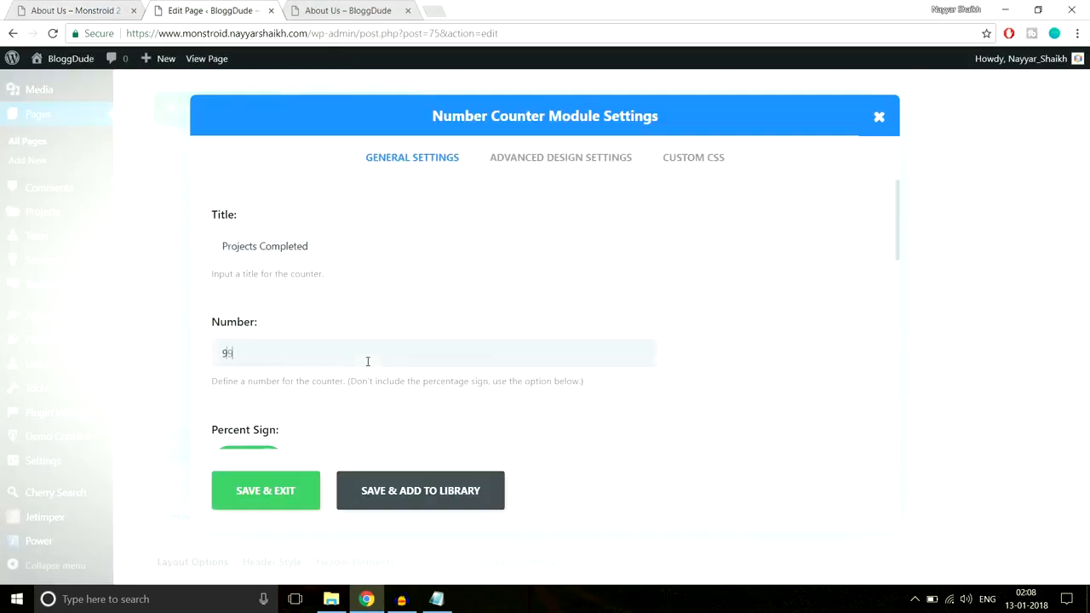
text(999)
Turn off the counter's percent sign and set its counter text color to white
scroll(591, 316, down, 2)
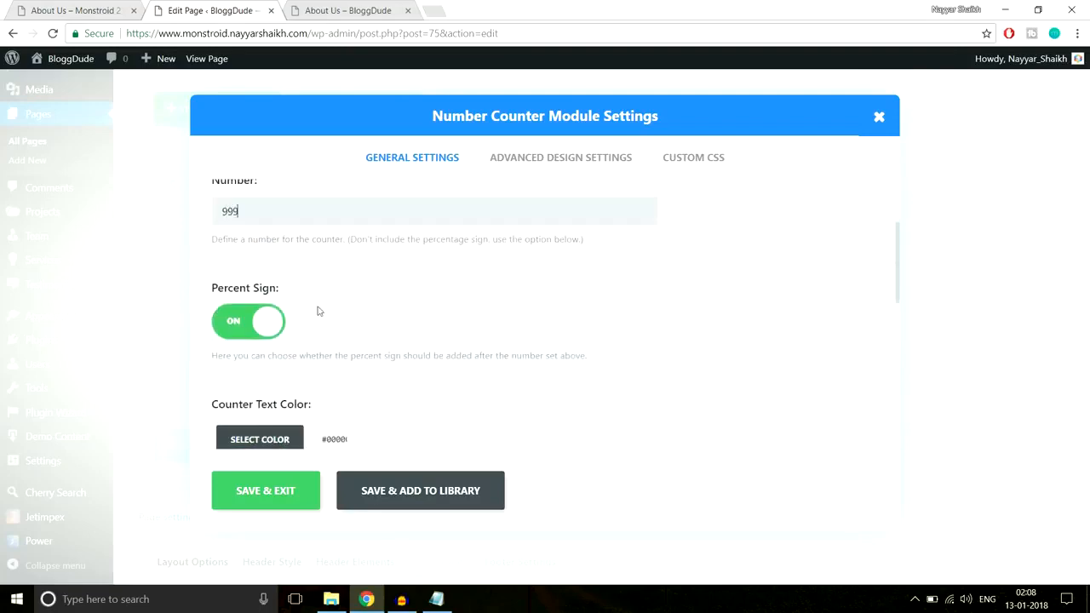
click(243, 330)
scroll(611, 304, down, 3)
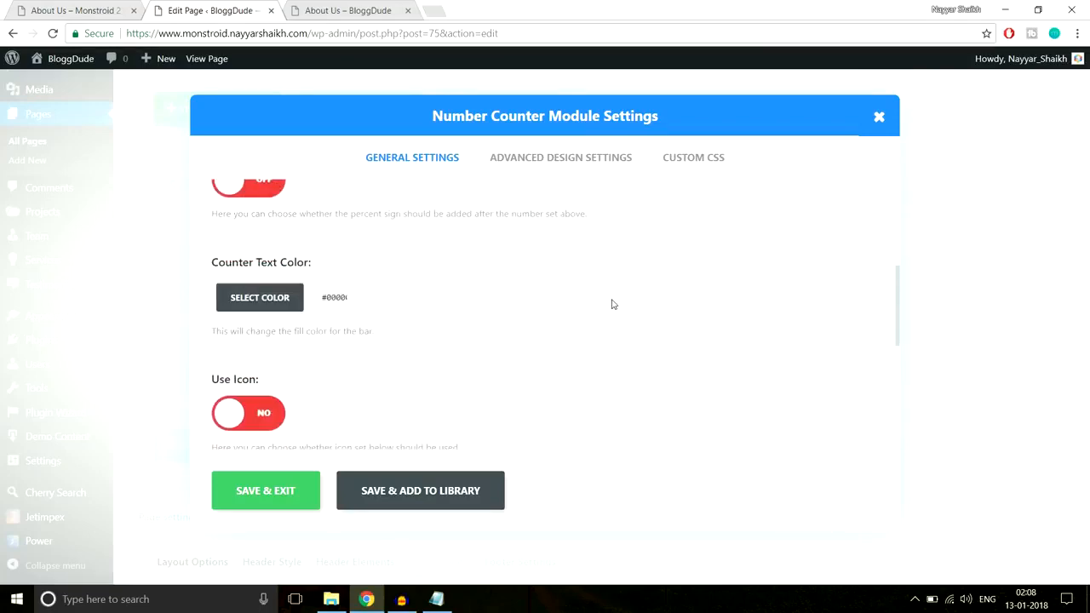
click(57, 7)
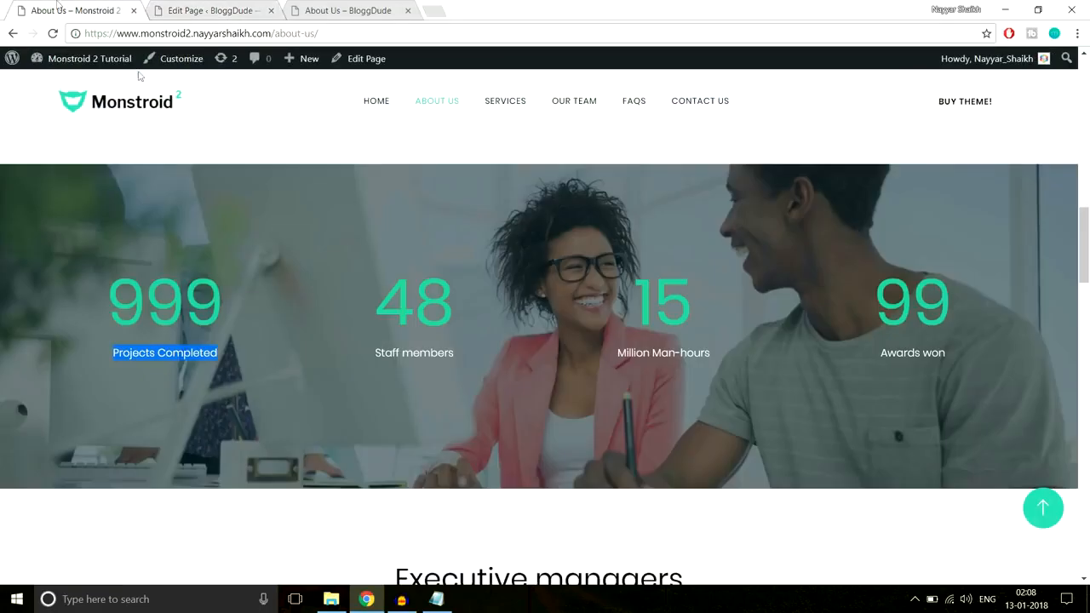
drag(238, 358, 110, 363)
click(201, 10)
click(281, 227)
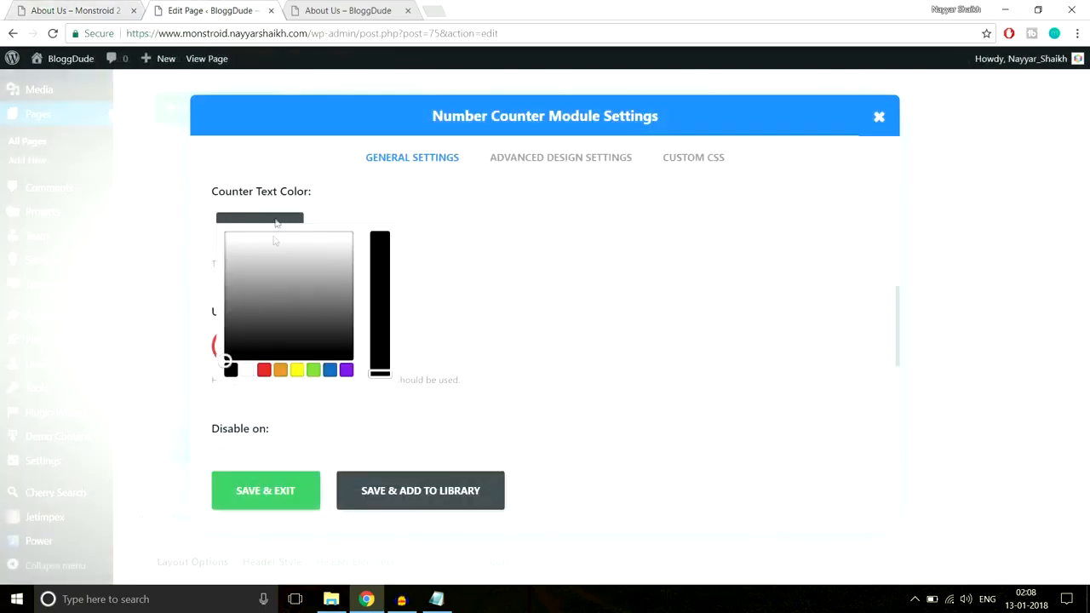
click(249, 372)
click(543, 293)
scroll(459, 311, down, 1)
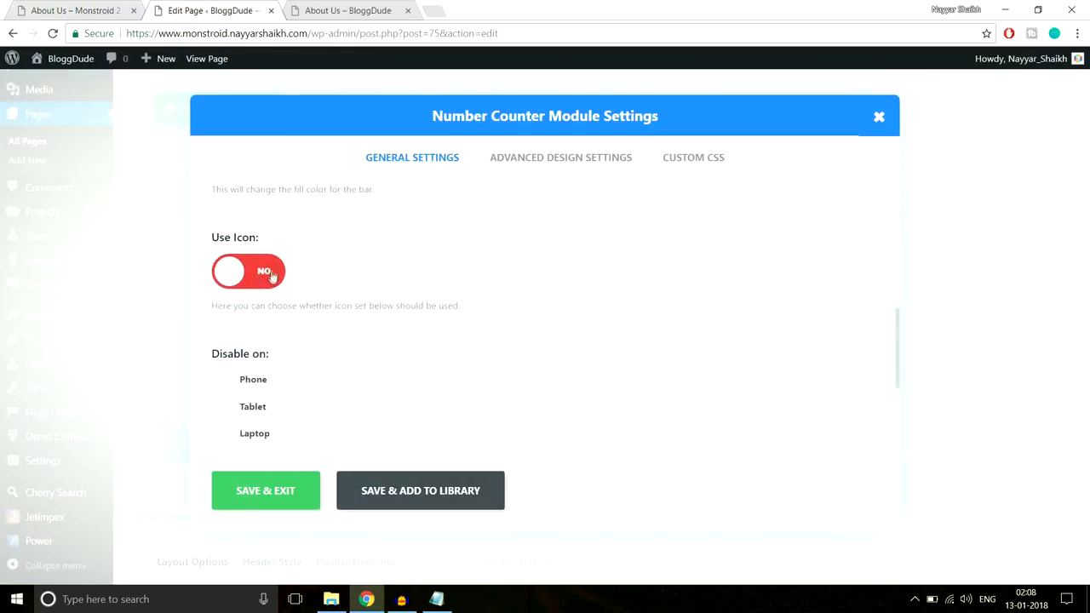
Check the demo counter's design and set the module's title text color to white
click(79, 10)
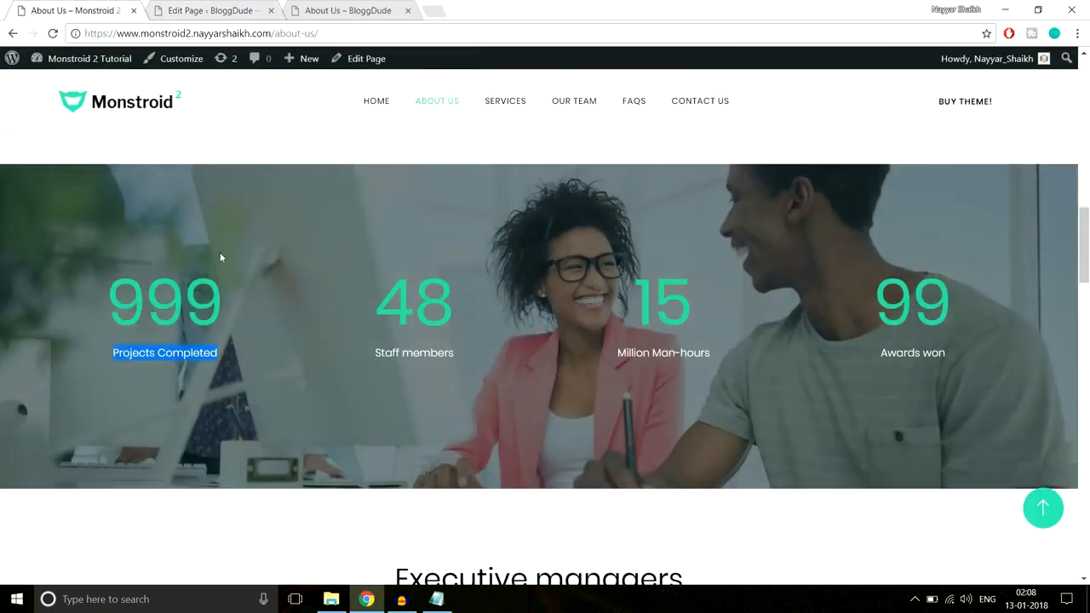
click(193, 12)
scroll(336, 359, down, 3)
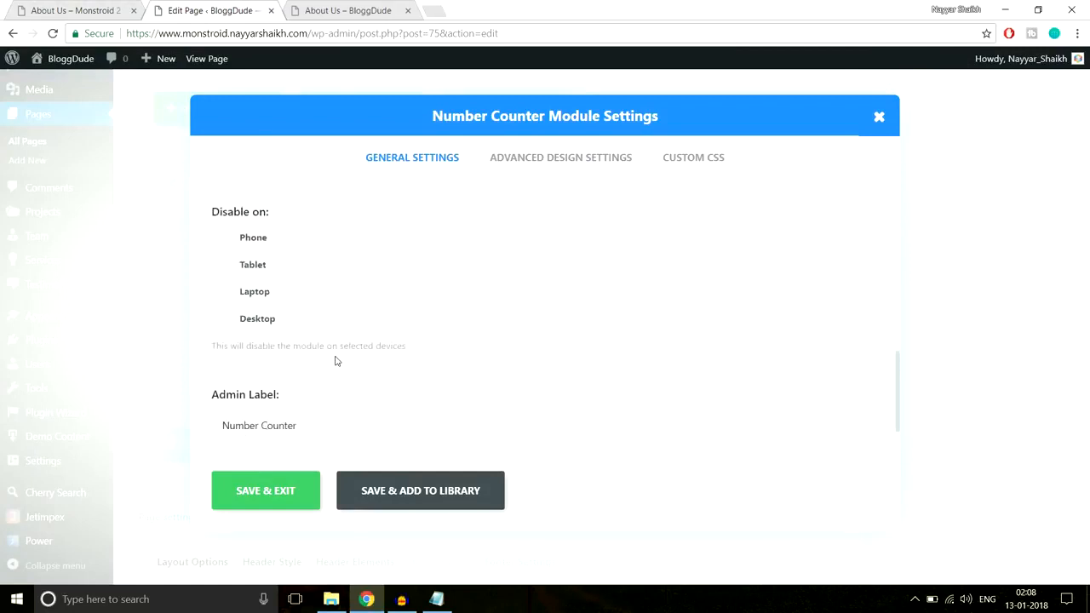
scroll(335, 358, up, 10)
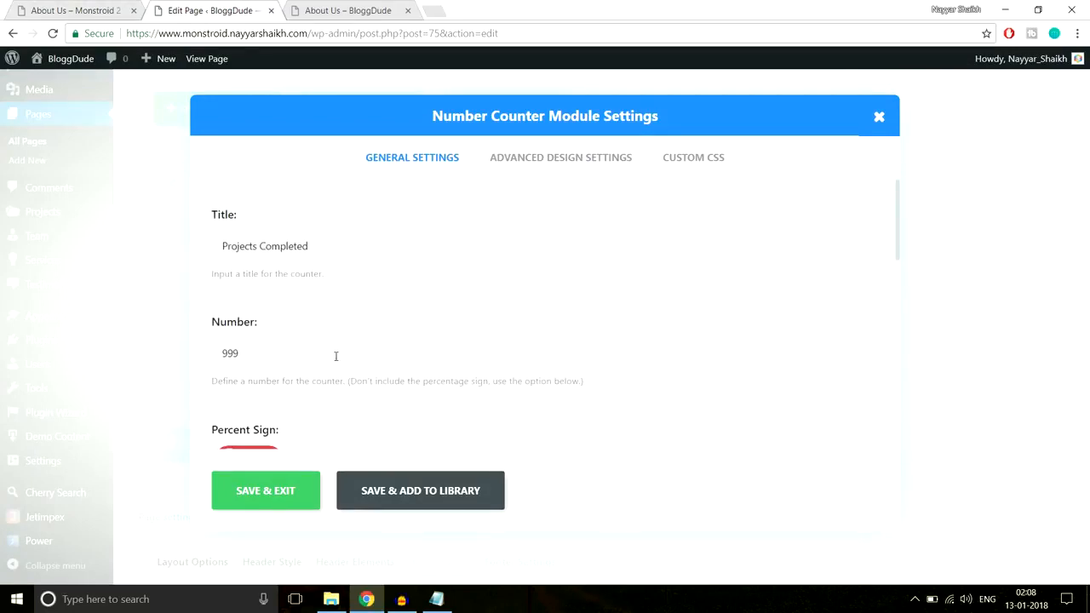
click(584, 161)
scroll(775, 242, down, 2)
scroll(776, 246, down, 1)
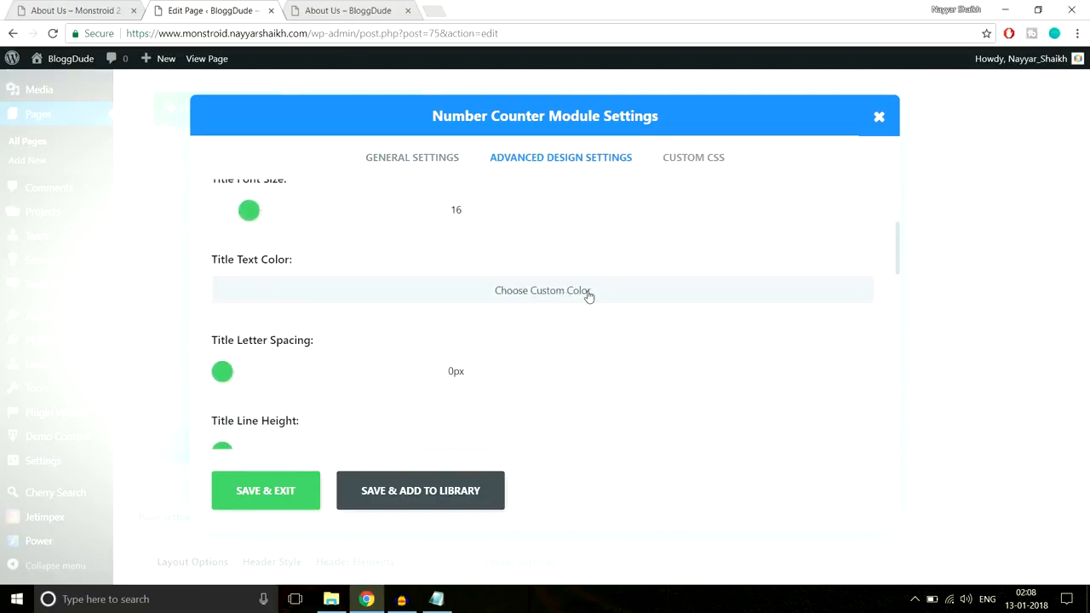
scroll(664, 294, down, 2)
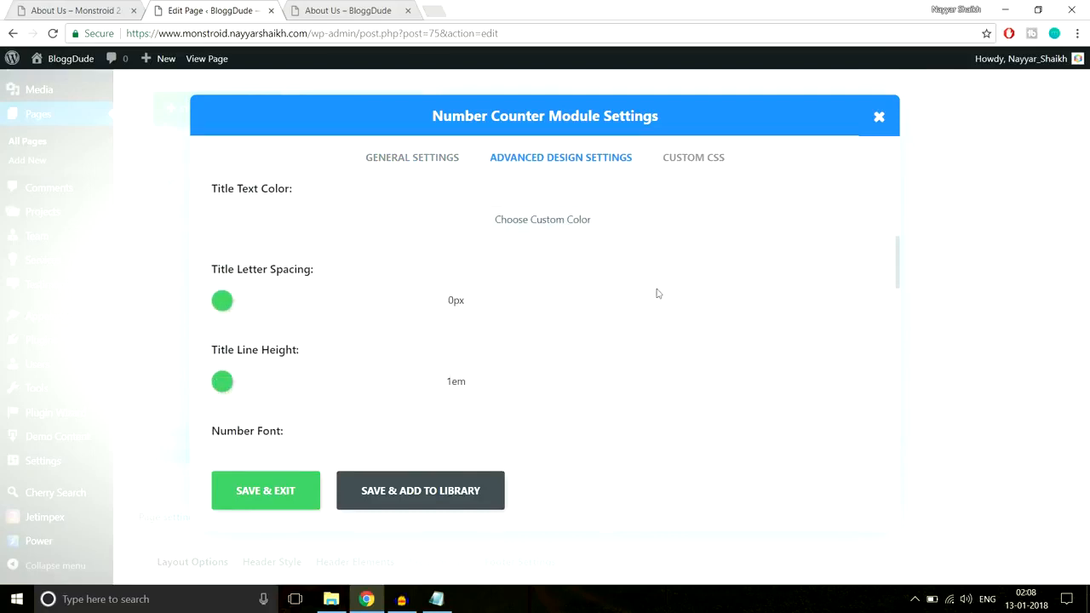
click(452, 222)
click(260, 224)
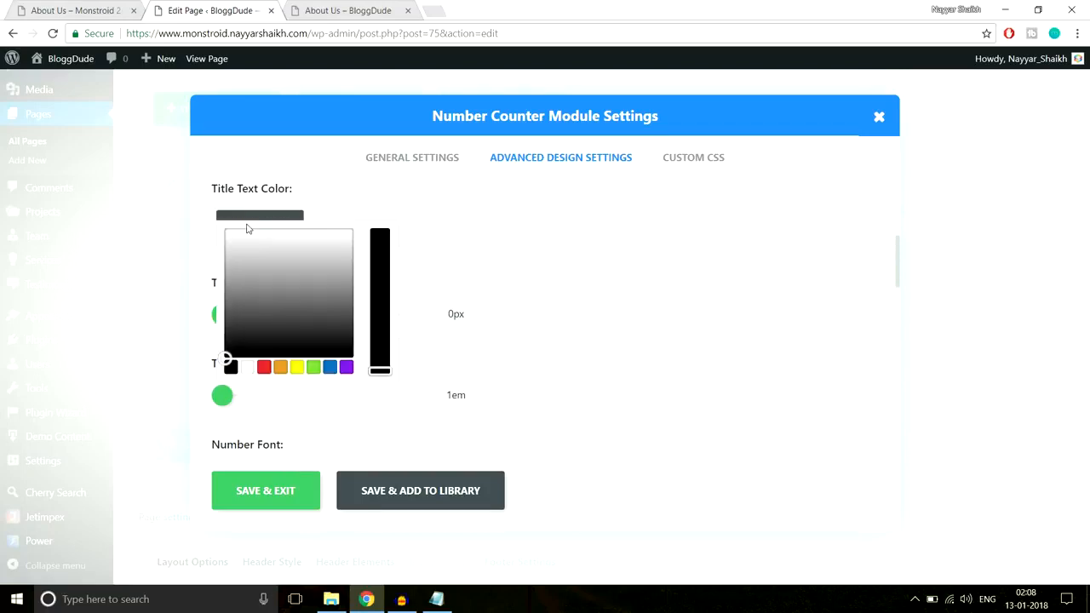
click(247, 367)
click(692, 273)
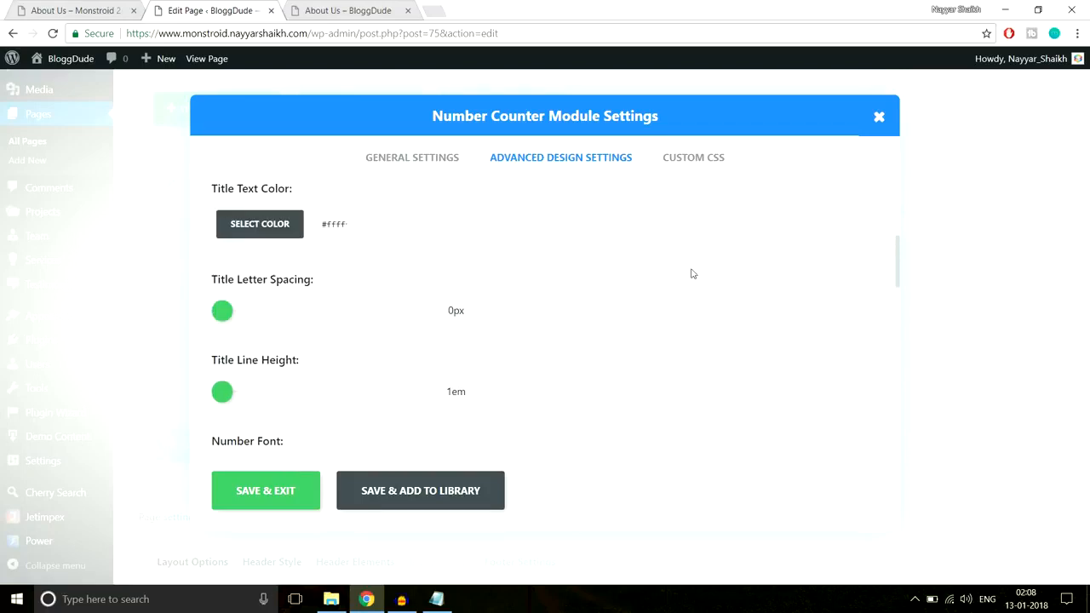
Enable a custom number text color for the counter
click(116, 7)
key(ctrl+Tab)
scroll(689, 295, down, 4)
scroll(689, 295, down, 1)
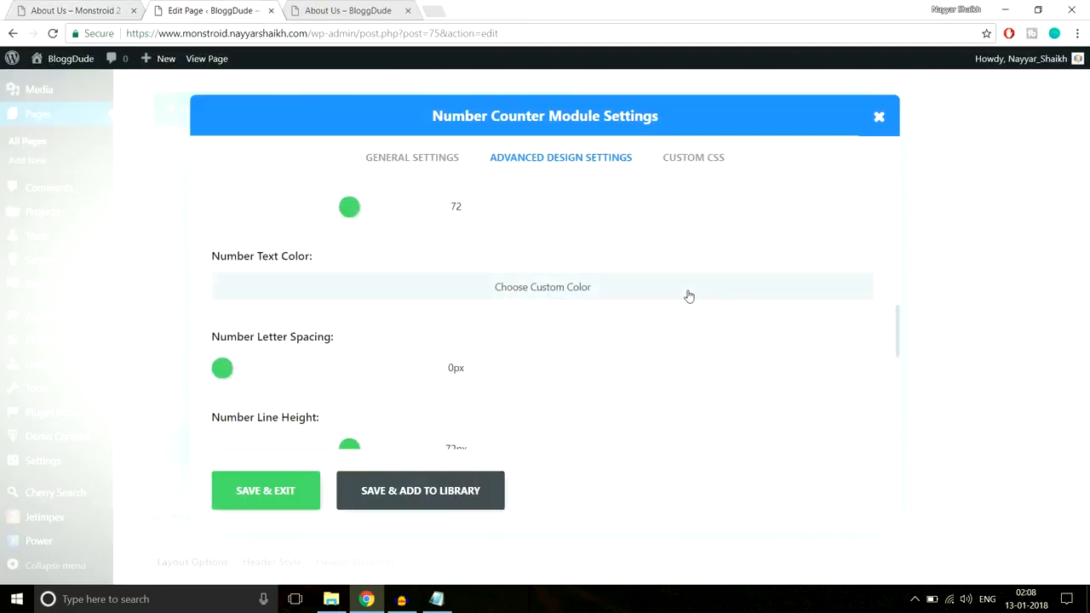
click(429, 297)
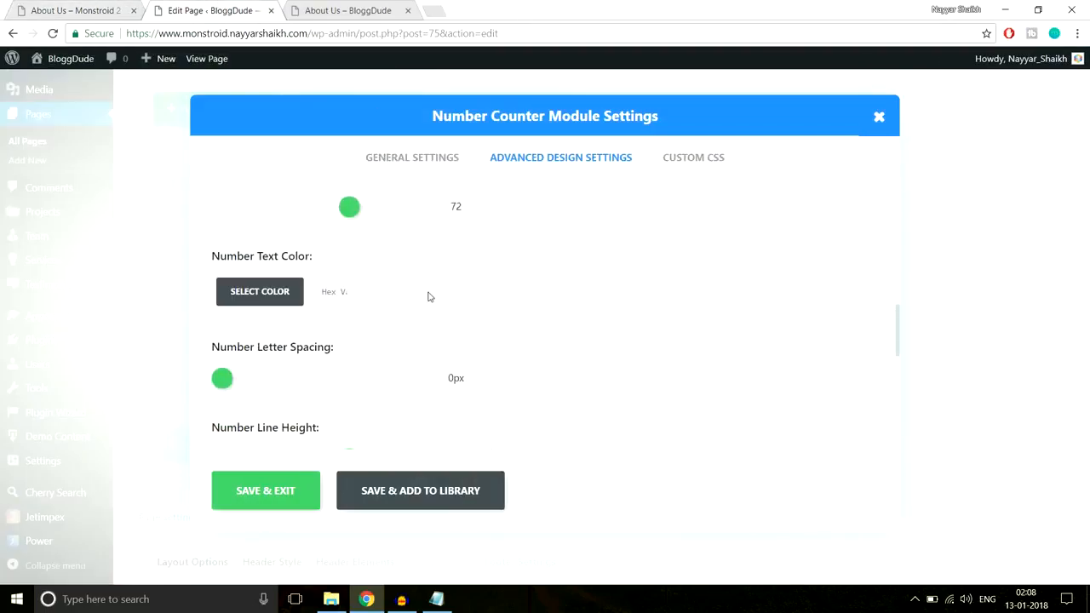
Inspect the demo page's 999 counter and copy its number color value, #2cc895, from the styles
click(125, 7)
click(185, 300)
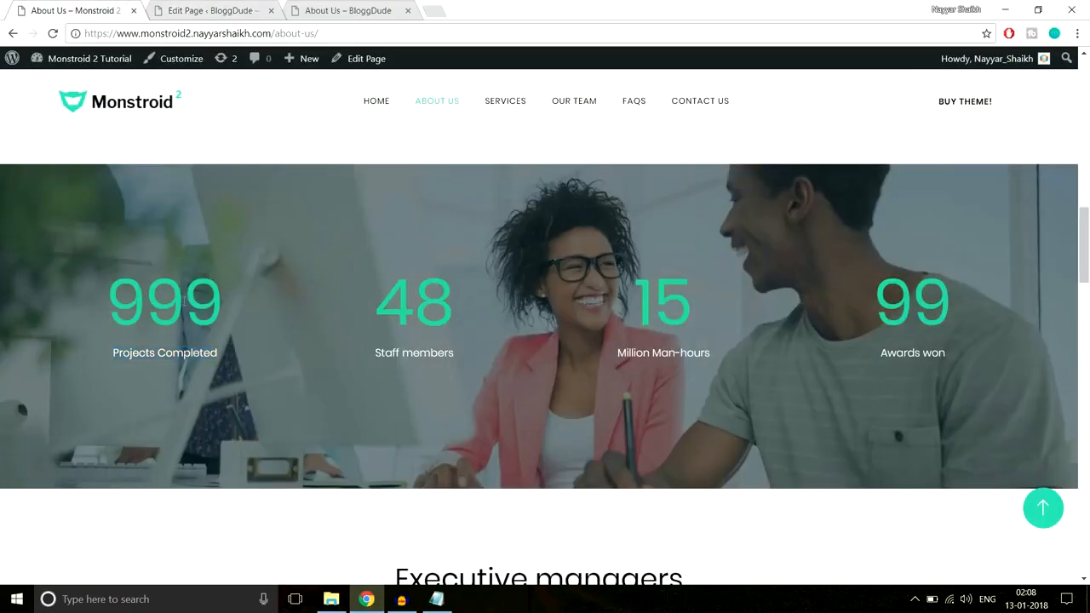
right_click(178, 292)
click(228, 481)
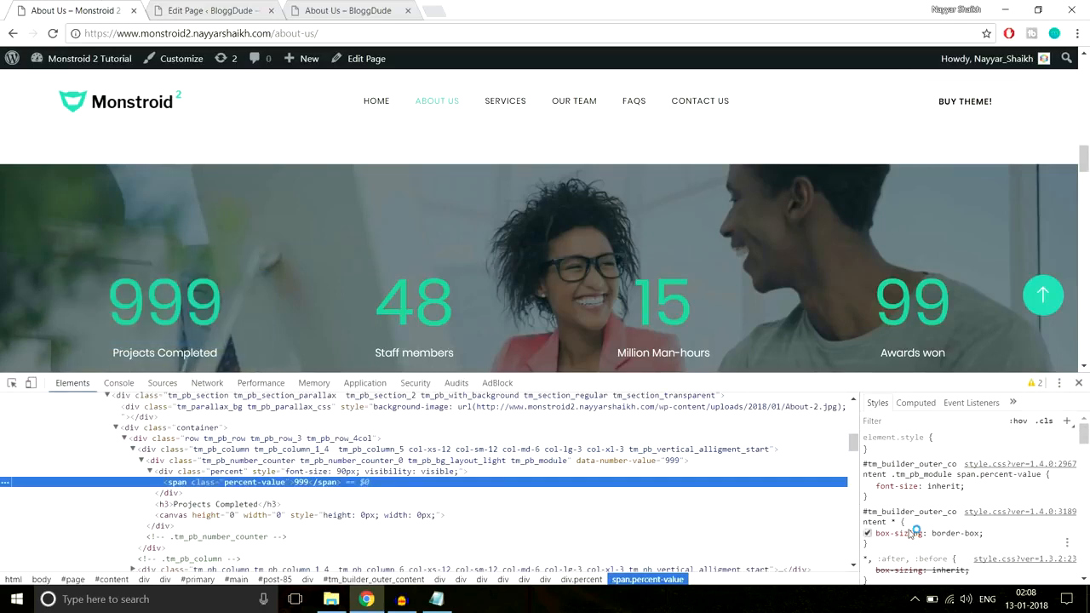
scroll(1006, 487, down, 5)
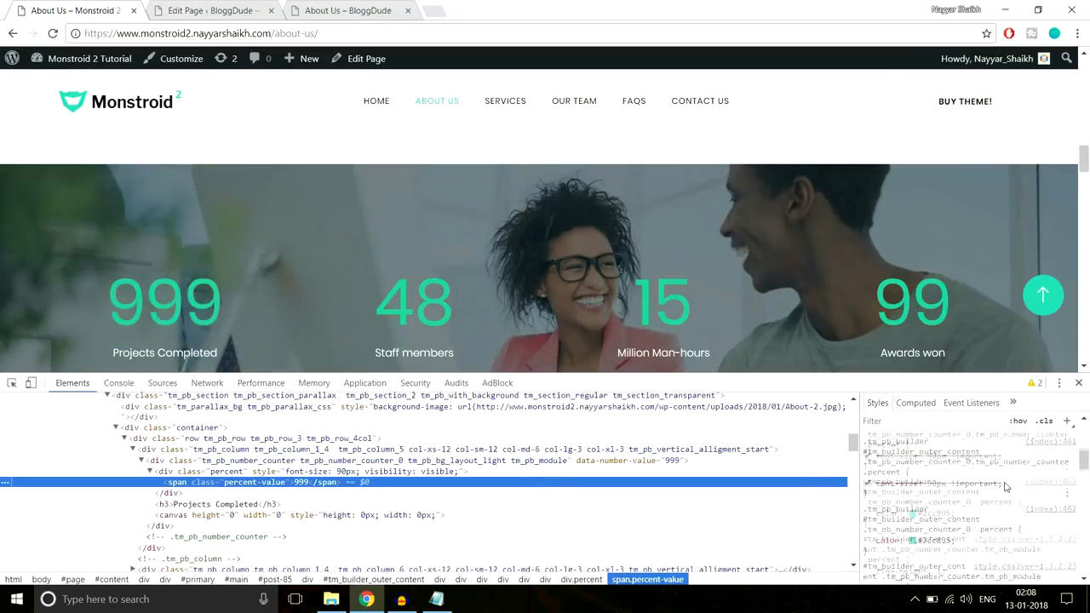
click(933, 543)
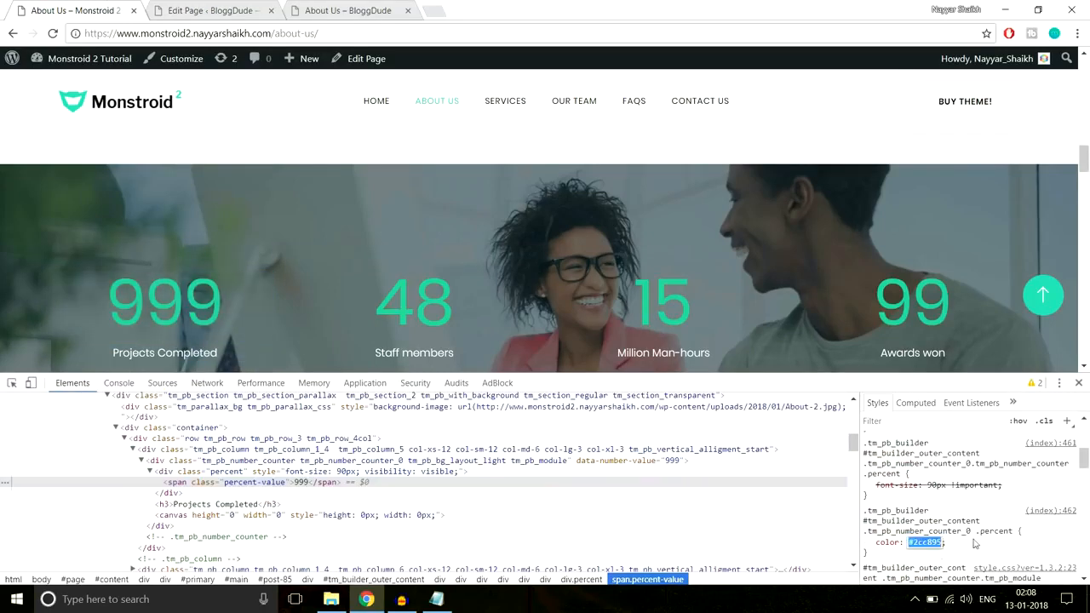
click(1079, 383)
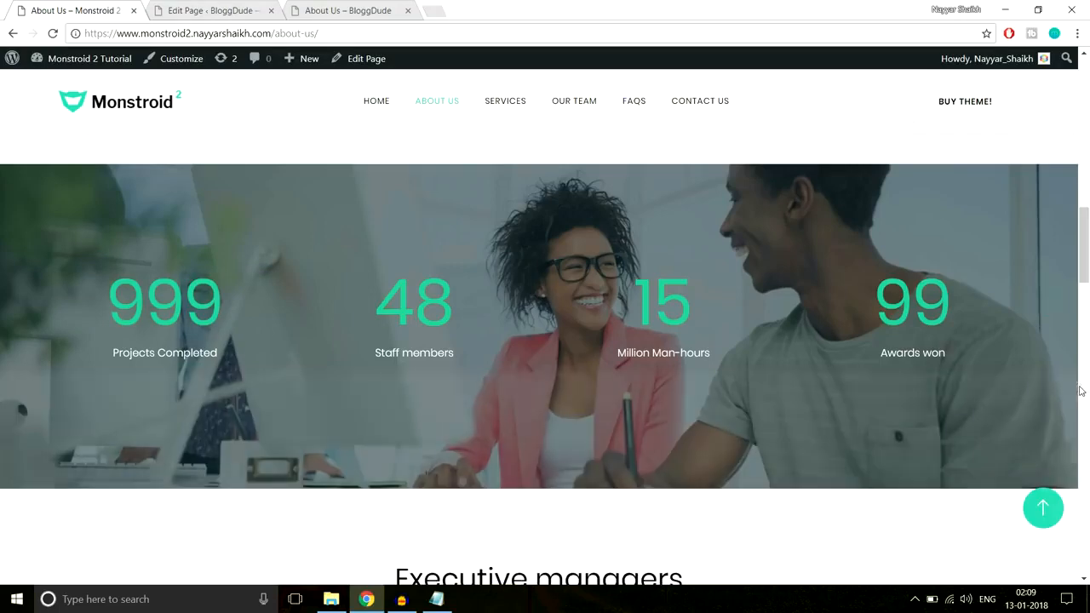
Set the counter's number text color to #2cc895
click(215, 11)
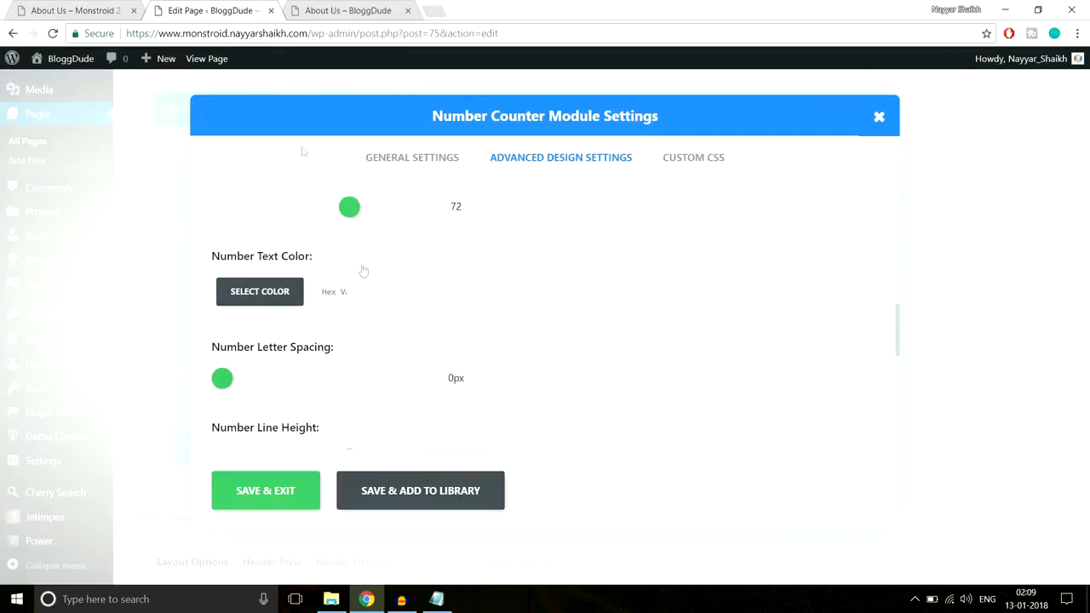
click(323, 291)
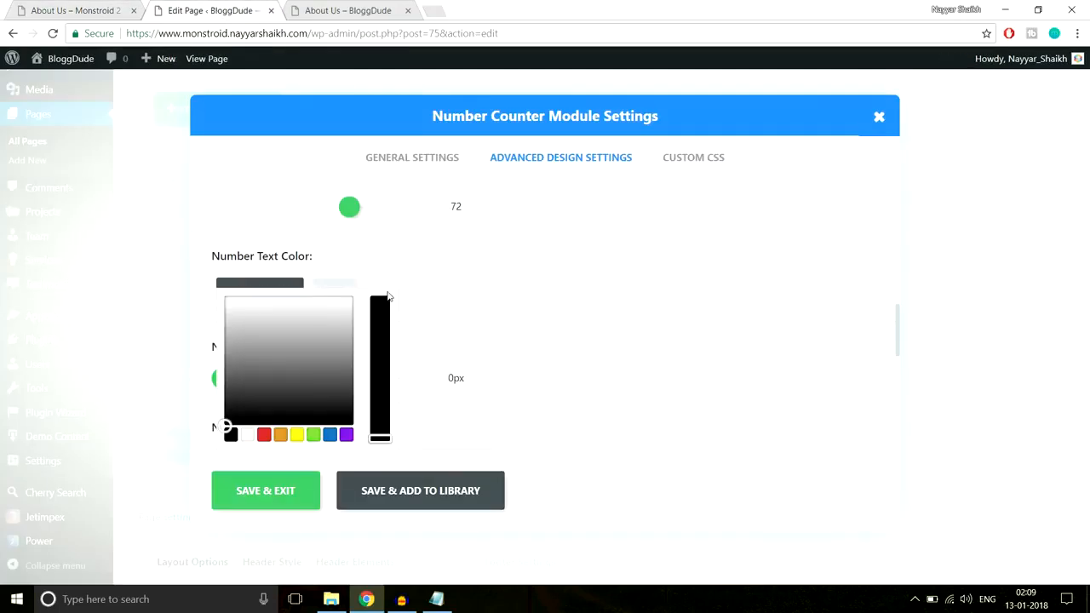
click(381, 324)
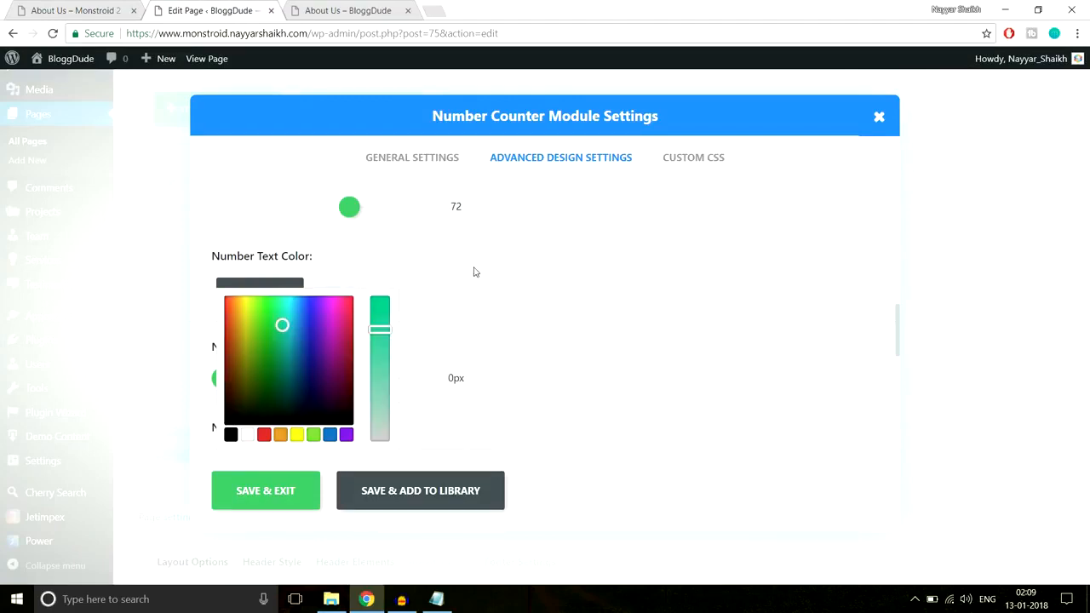
Save the number counter module's settings and duplicate the module three times
scroll(623, 377, down, 1)
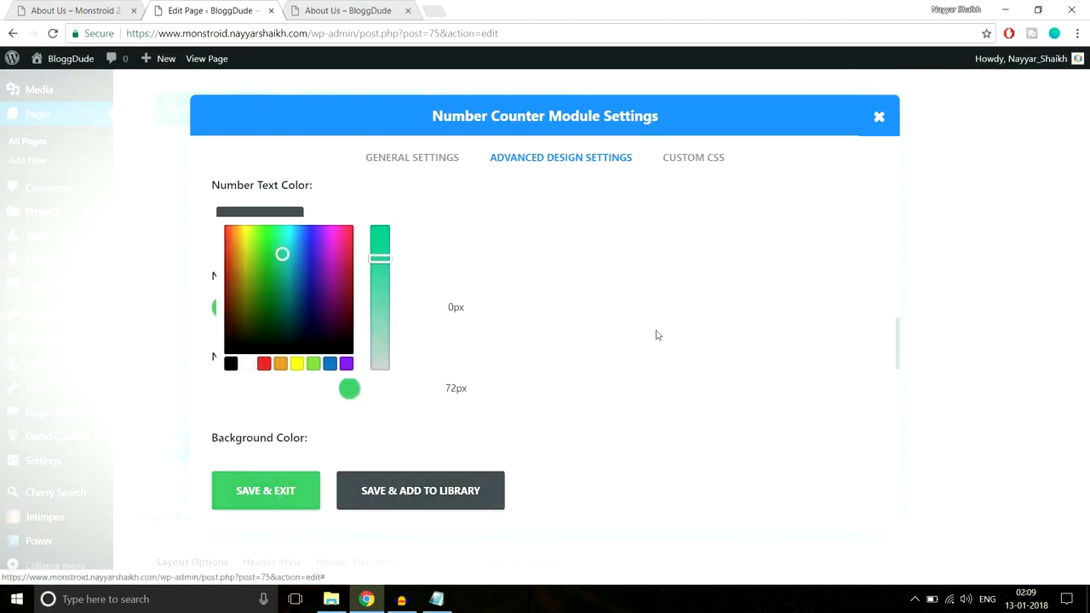
click(293, 508)
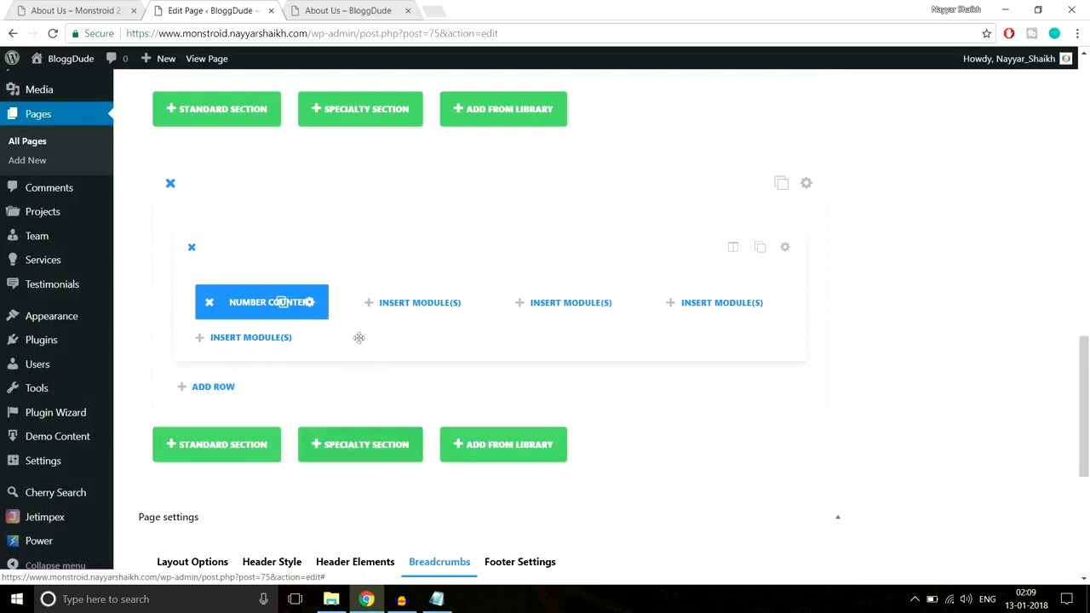
click(284, 303)
click(284, 302)
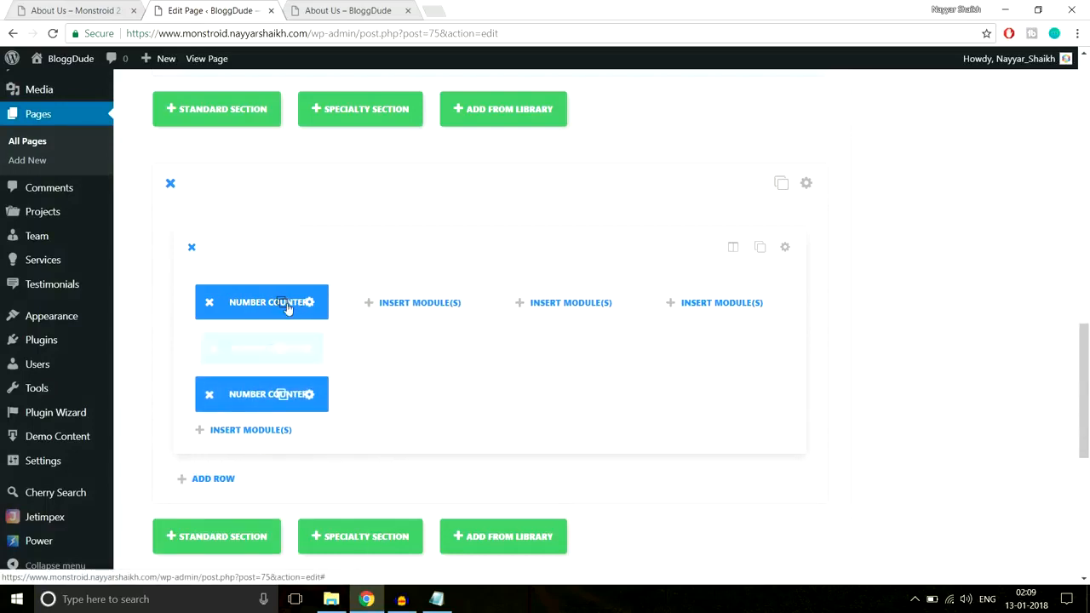
click(283, 302)
Move the three number counter copies into the row's second, third and fourth columns, one per column
drag(264, 378, 414, 303)
drag(271, 349, 613, 305)
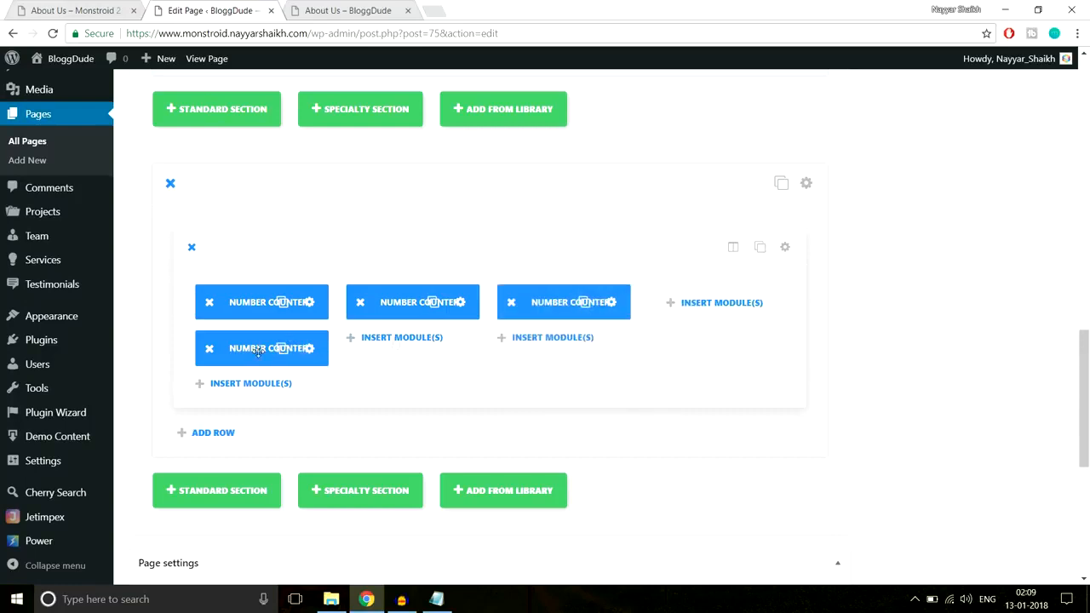
drag(284, 349, 720, 305)
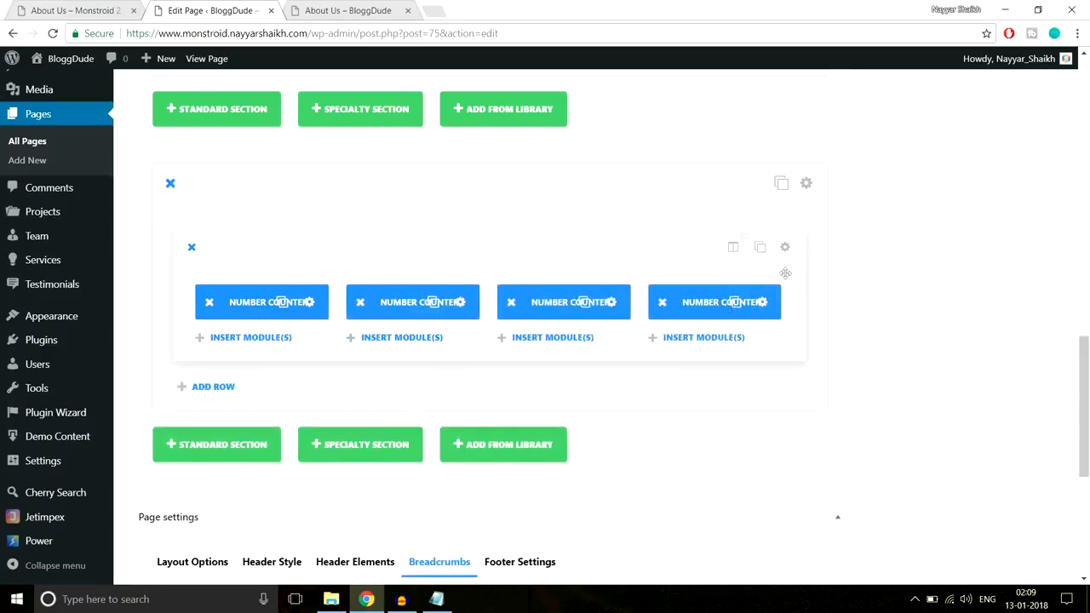
Check the demo's counter section and set the counter section's background to the media library photo of the woman in a pink jacket
click(80, 7)
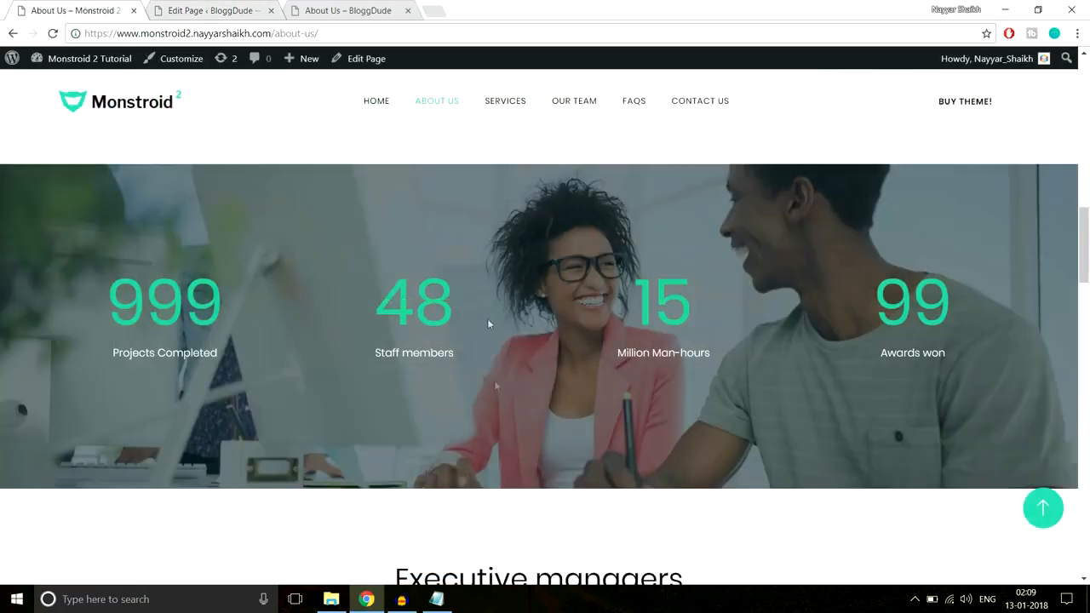
scroll(506, 433, down, 2)
scroll(517, 460, up, 4)
scroll(518, 463, down, 3)
scroll(517, 460, up, 2)
click(238, 8)
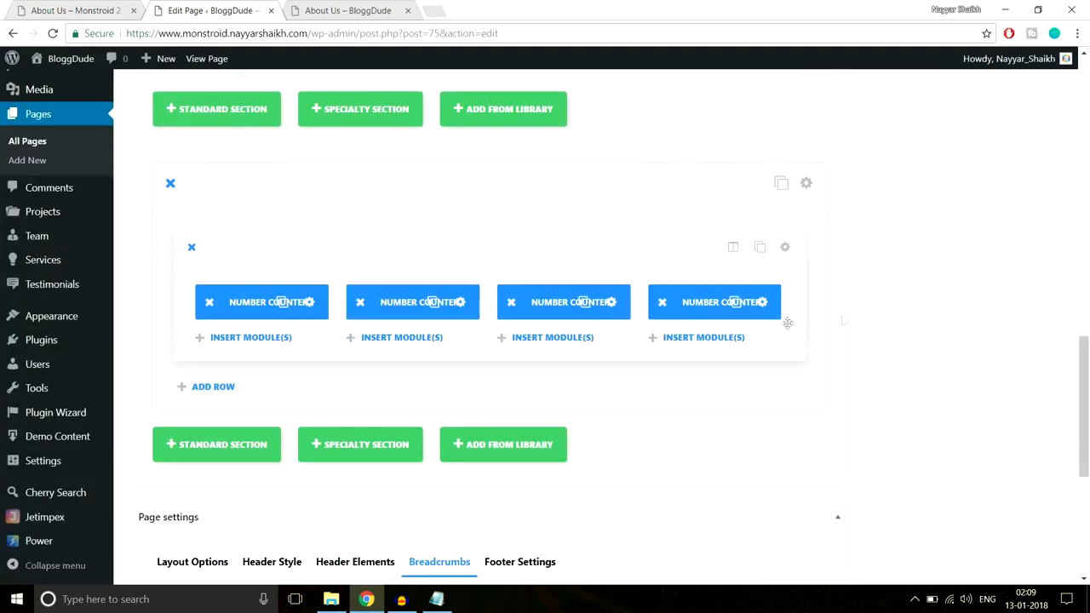
click(809, 184)
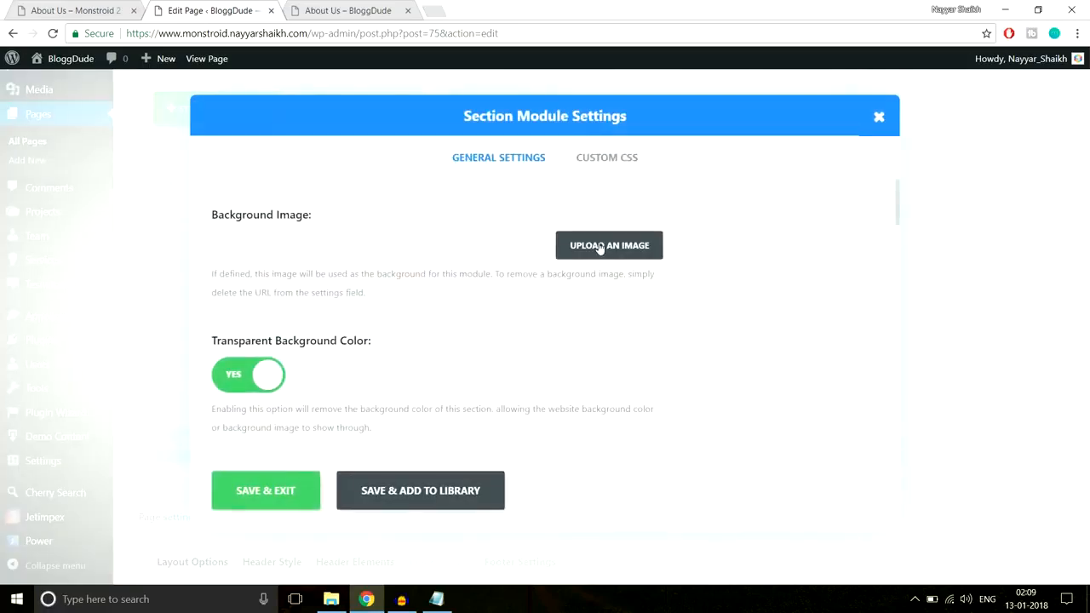
click(586, 246)
click(73, 118)
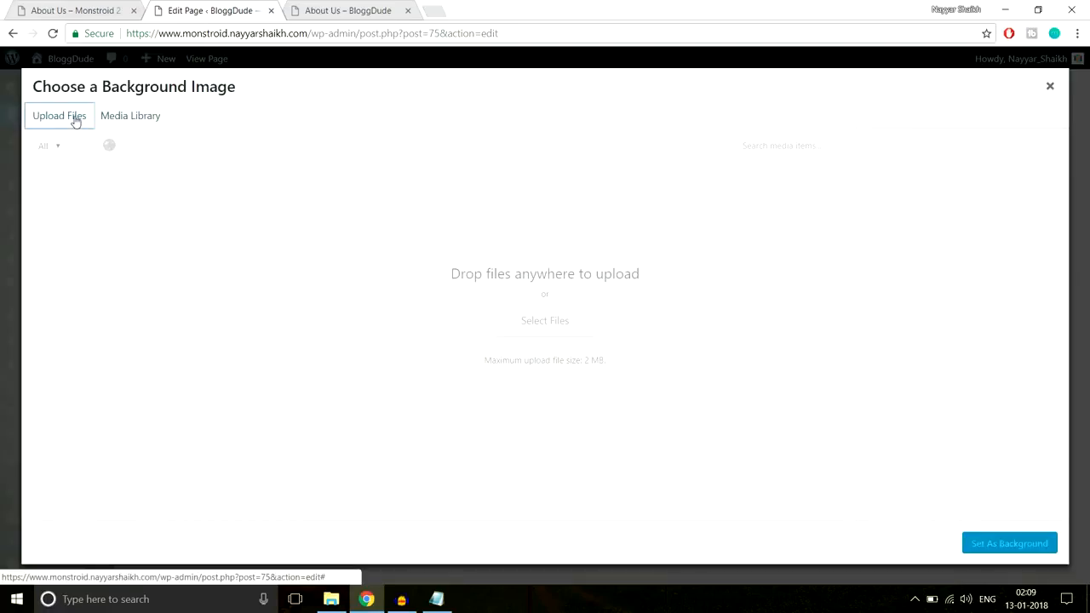
click(132, 119)
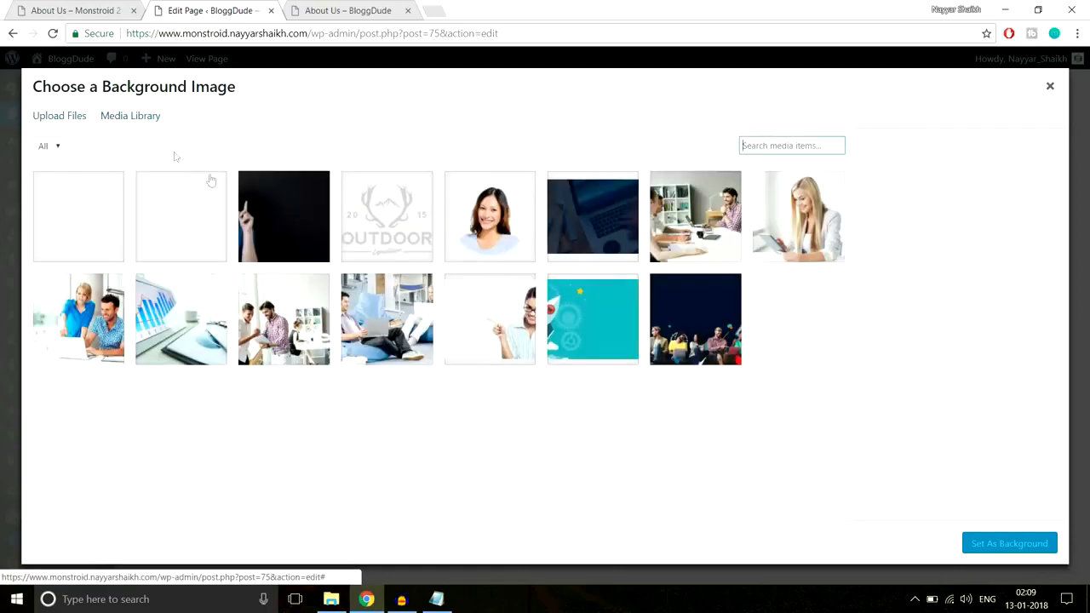
click(198, 221)
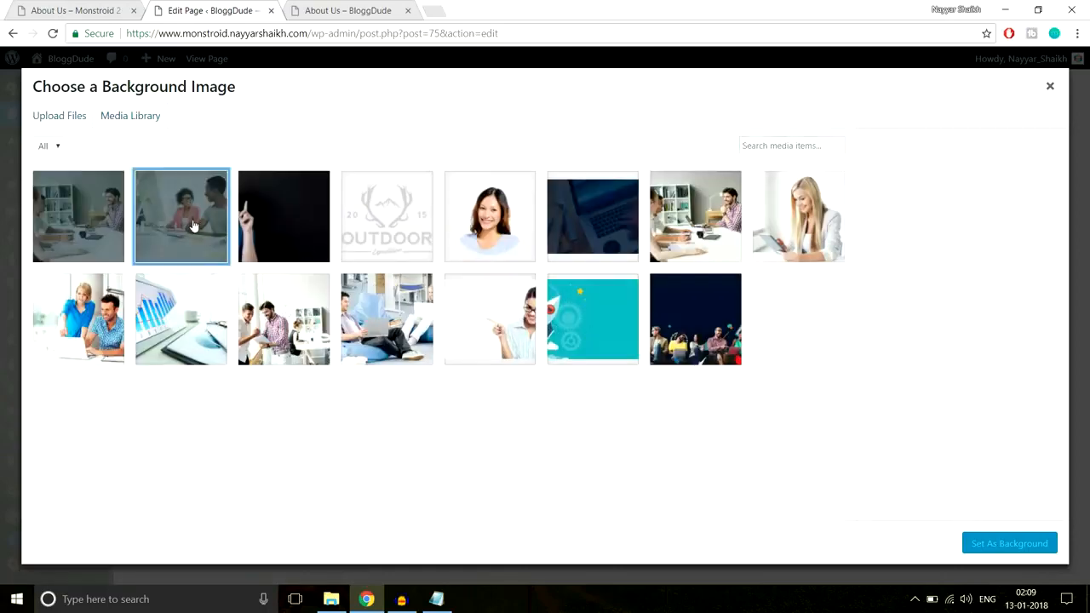
click(1039, 540)
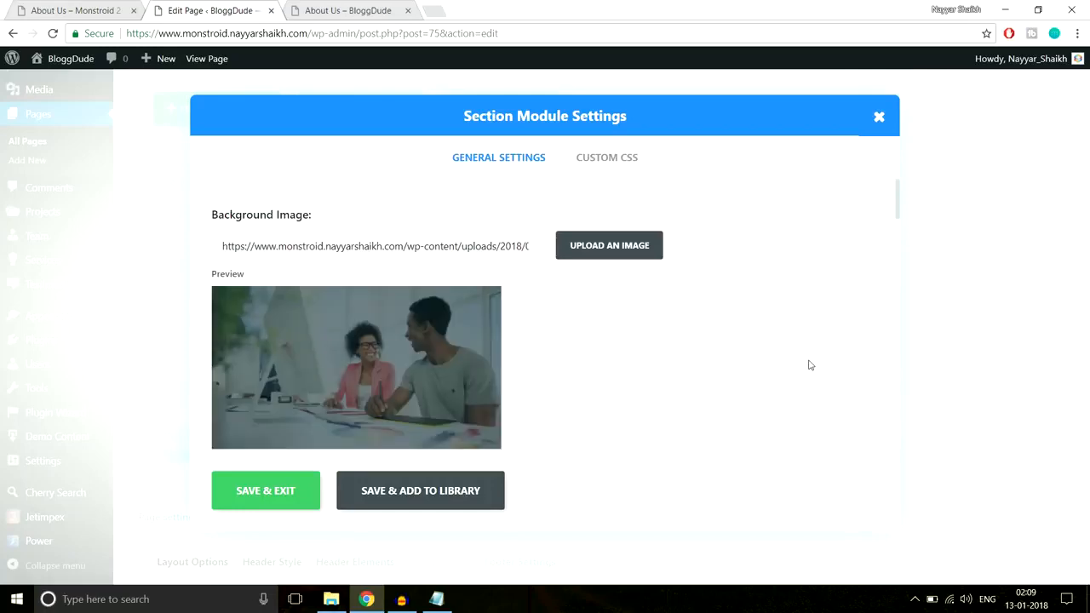
Enable the section's parallax effect, set its top and bottom padding to 150px, and save the section settings
scroll(809, 365, down, 10)
scroll(810, 365, down, 8)
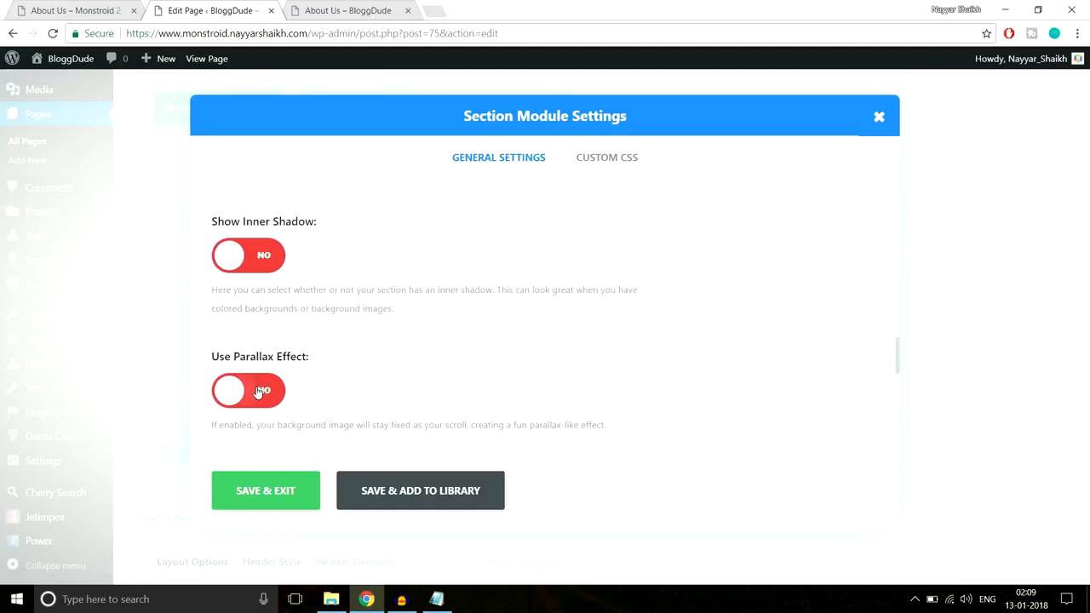
click(227, 384)
scroll(723, 363, down, 3)
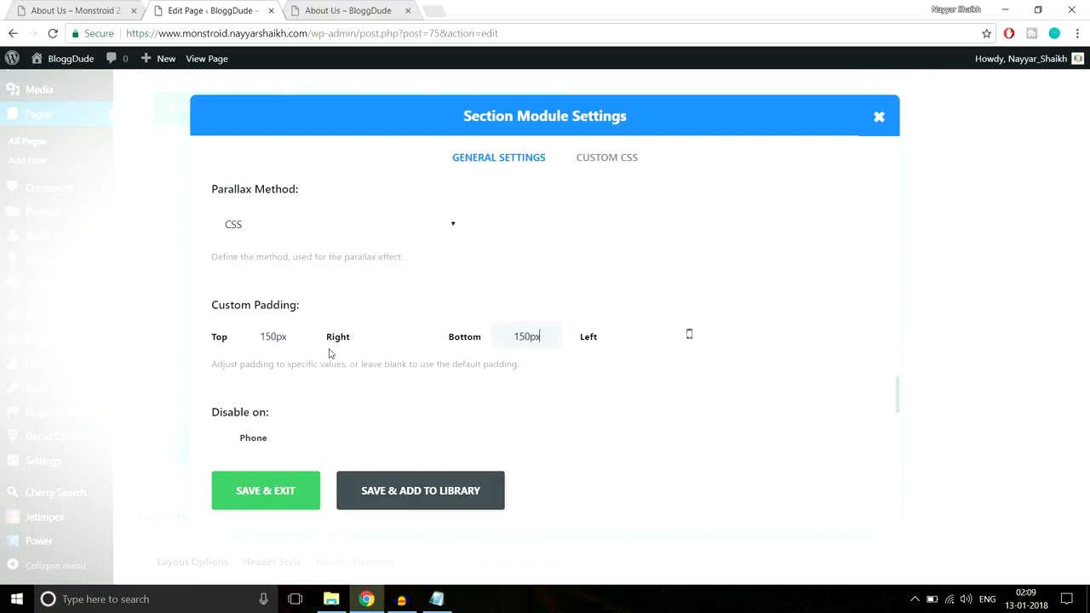
click(269, 477)
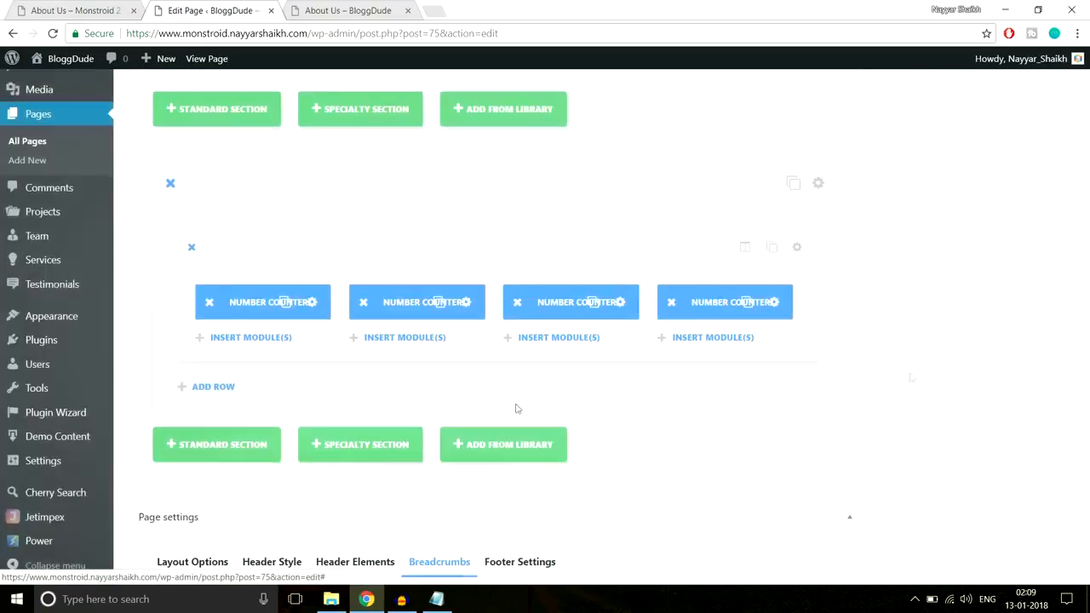
Update the page and reload the live BloggDude About Us page
scroll(921, 382, up, 5)
scroll(921, 382, up, 2)
click(1032, 258)
click(344, 12)
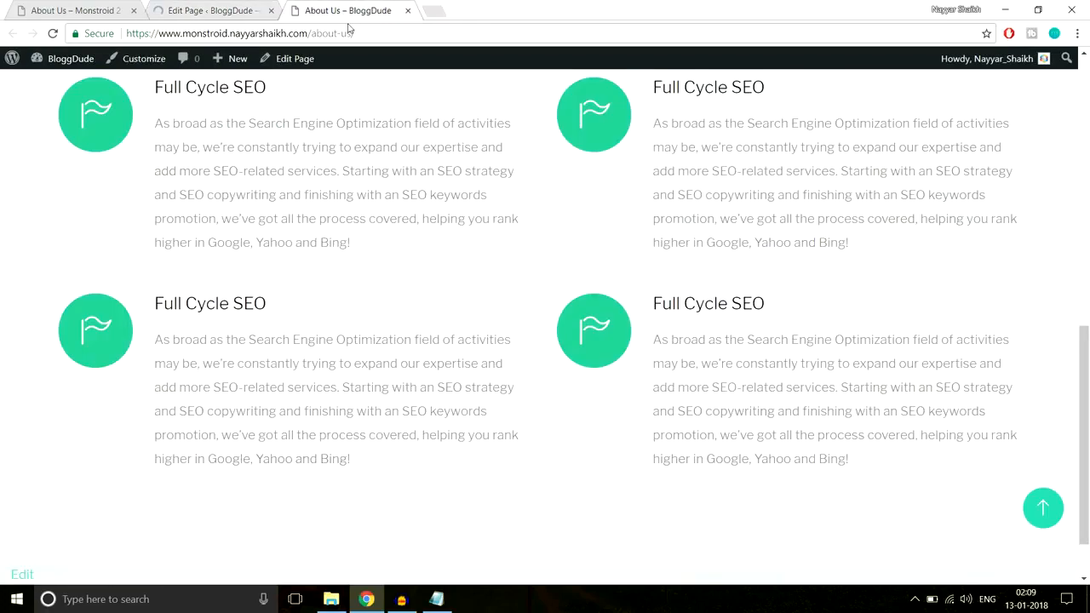
click(366, 34)
key(Return)
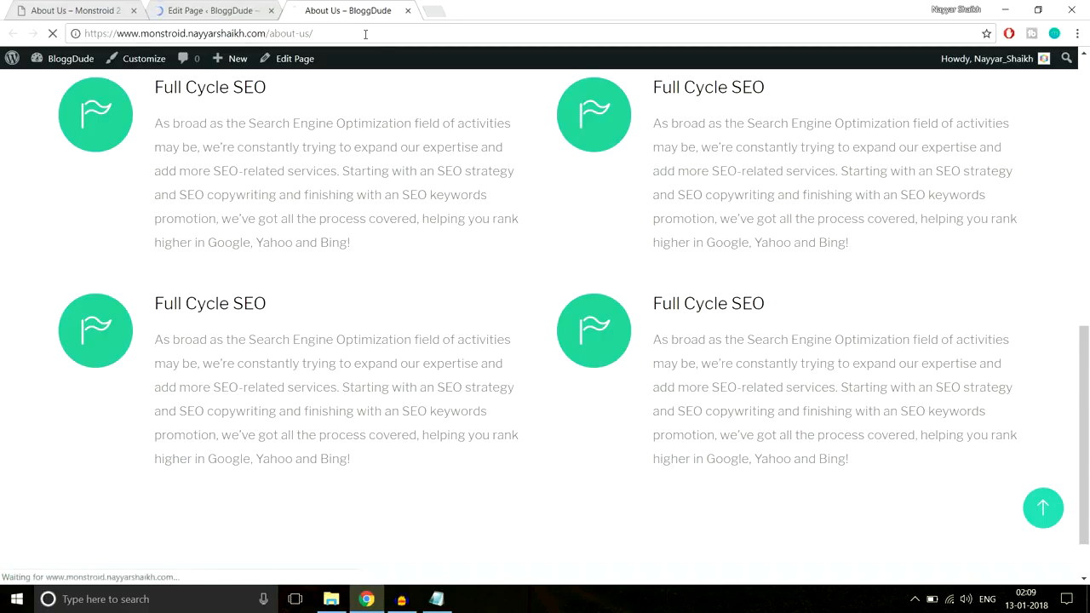
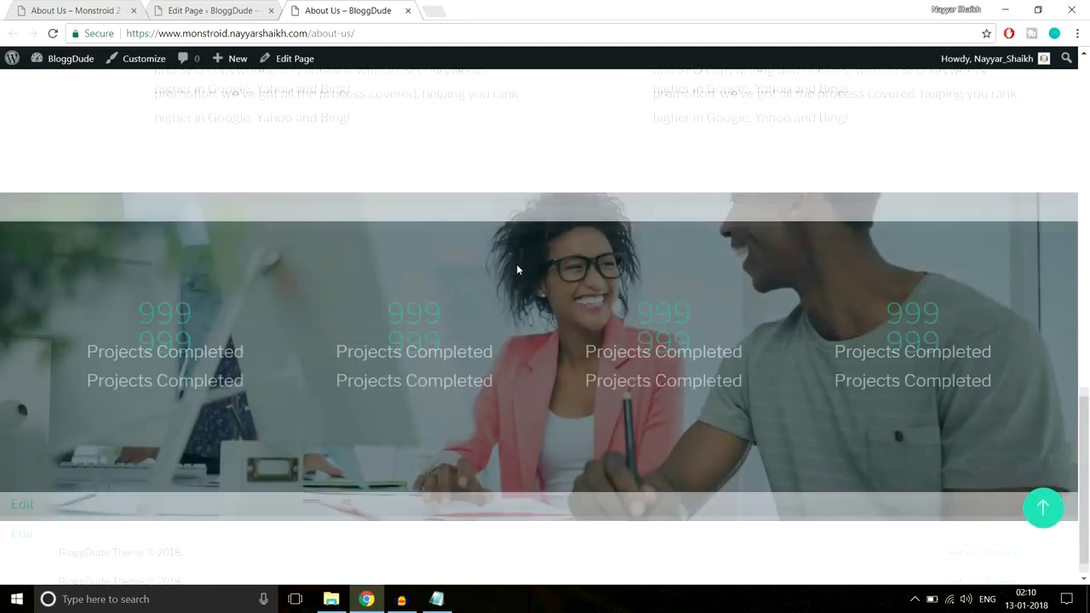
Compare the number counters on the BloggDude About Us page with those on the Monstroid 2 demo page
scroll(517, 266, up, 1)
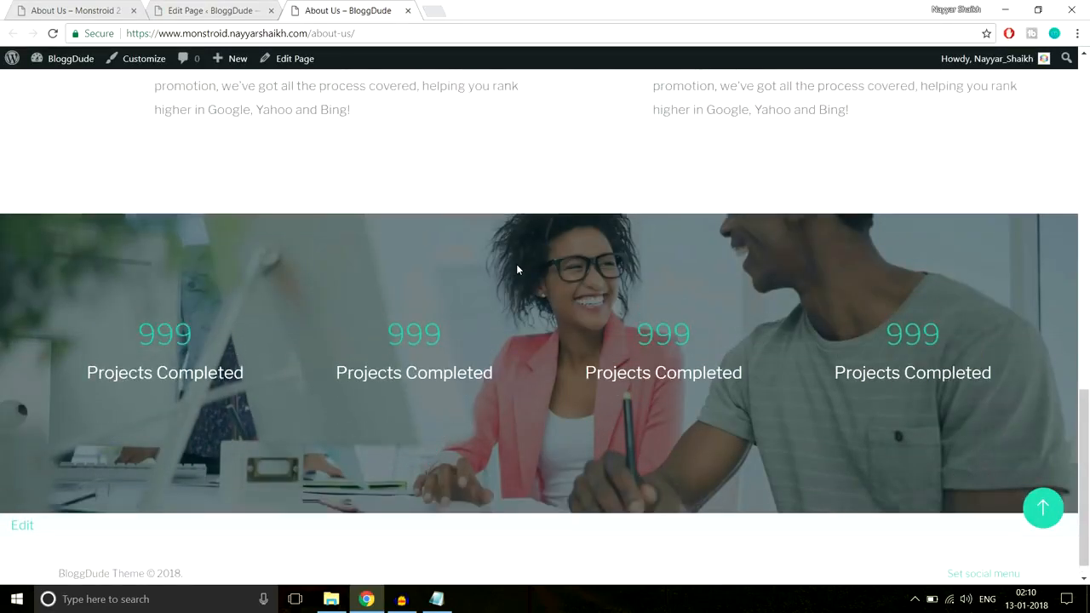
scroll(516, 266, down, 1)
scroll(516, 265, up, 4)
scroll(516, 269, down, 3)
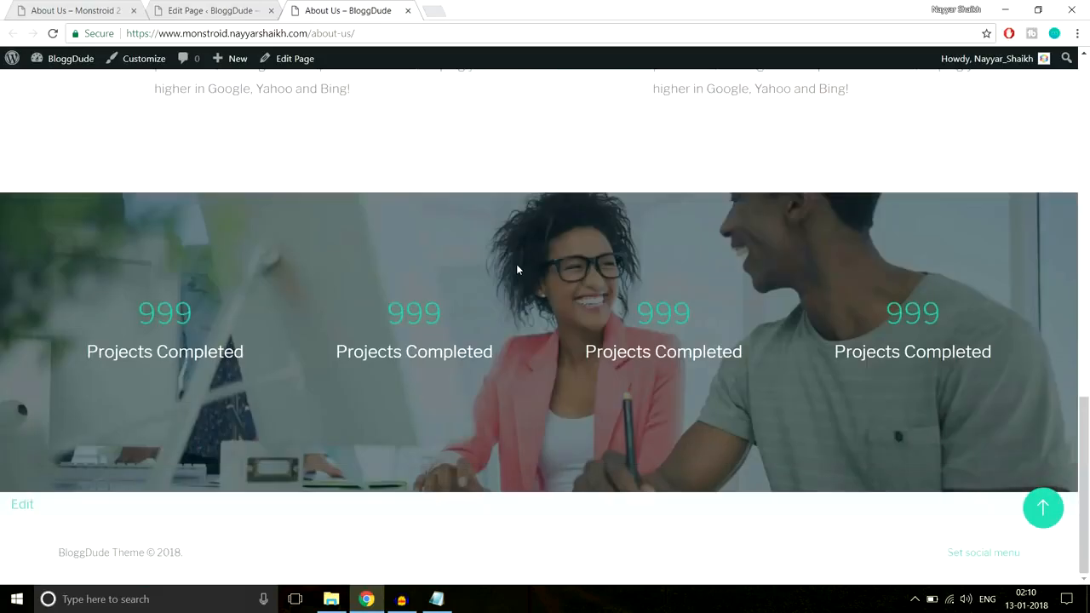
scroll(516, 269, up, 3)
scroll(516, 269, down, 3)
drag(462, 324, 372, 324)
click(372, 323)
double_click(463, 322)
click(461, 320)
click(40, 5)
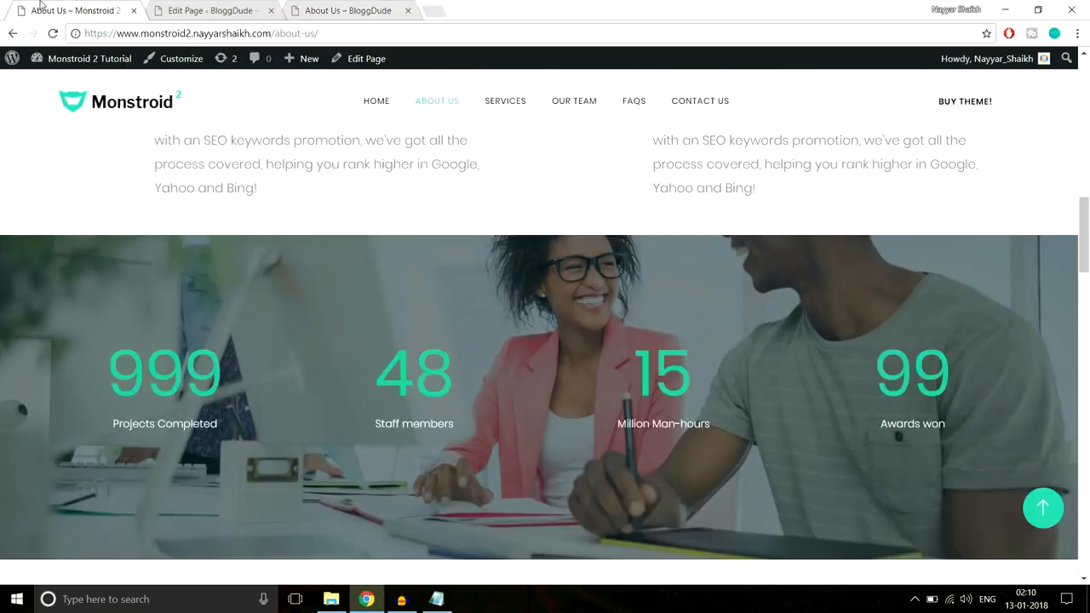
drag(76, 358, 264, 373)
click(263, 372)
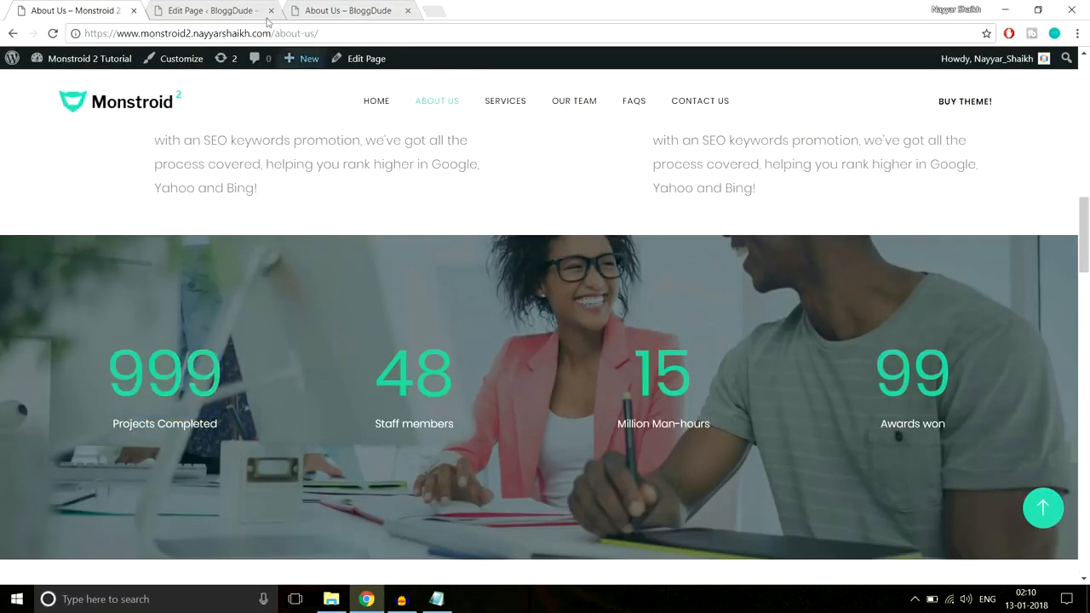
In the About Us page editor, set the first number counter's number font size to 96 and save the module
click(217, 7)
scroll(571, 298, down, 15)
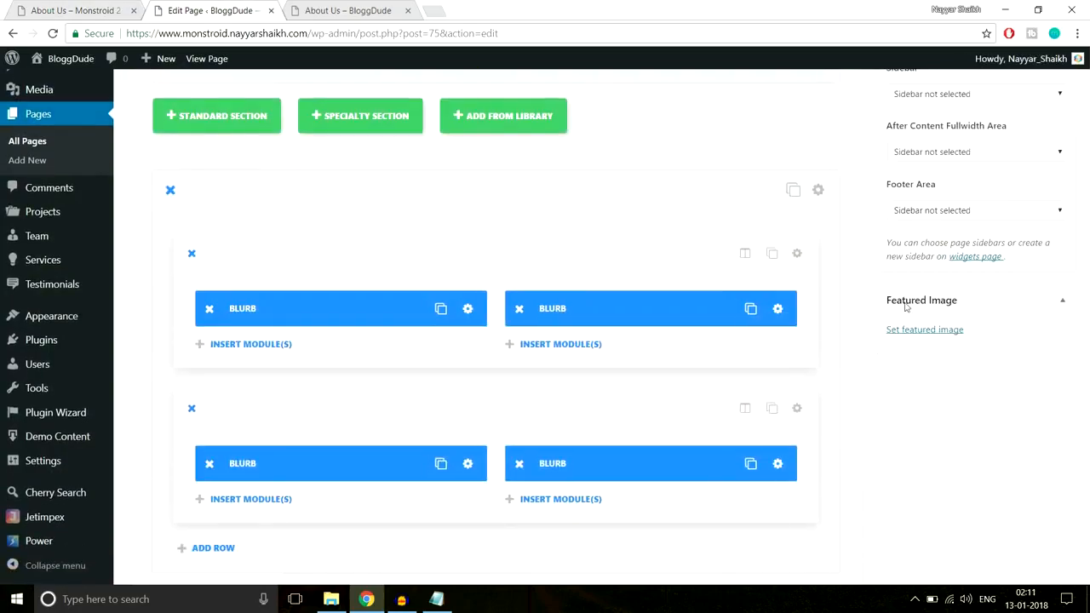
scroll(904, 301, up, 10)
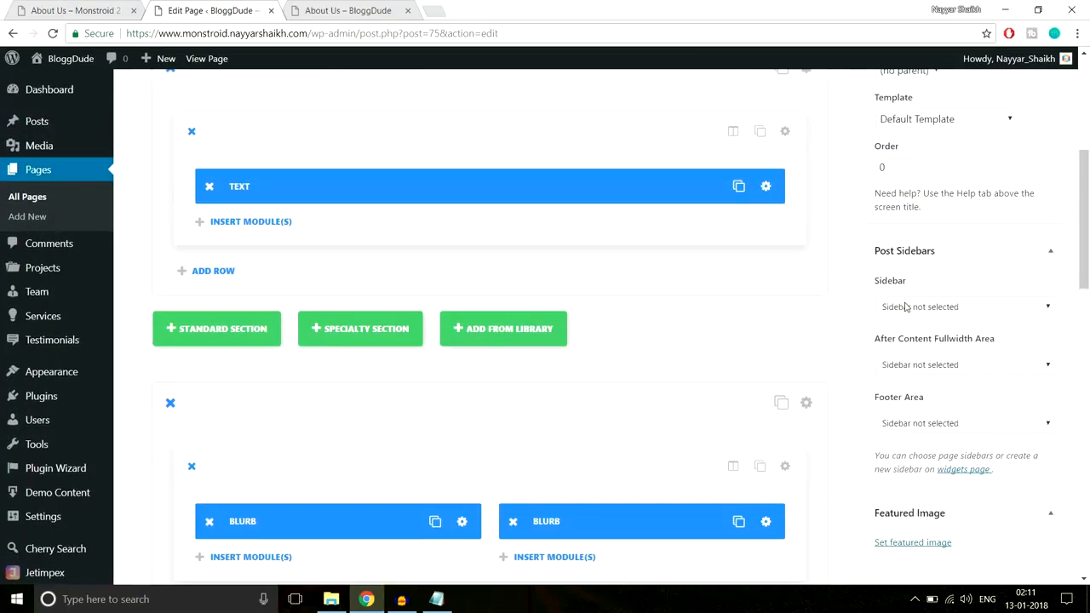
scroll(904, 307, up, 3)
scroll(906, 307, down, 8)
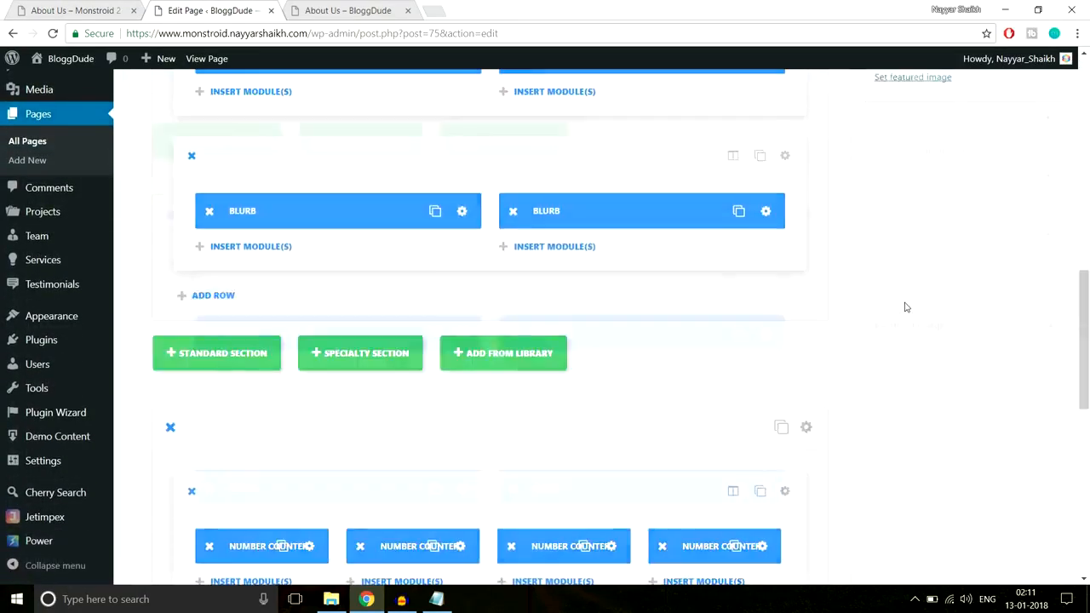
scroll(906, 307, down, 3)
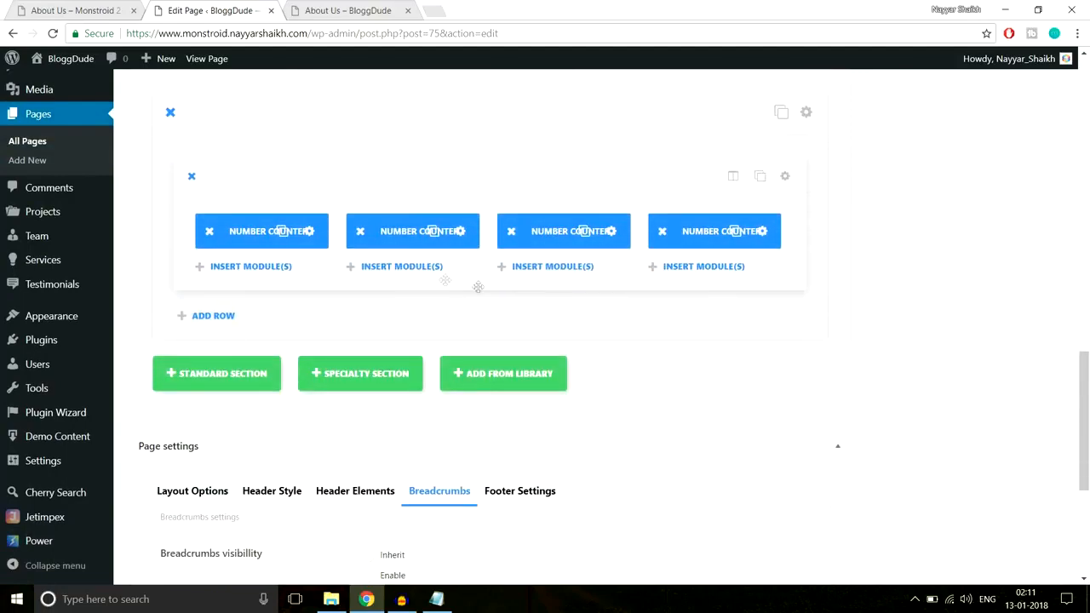
click(310, 232)
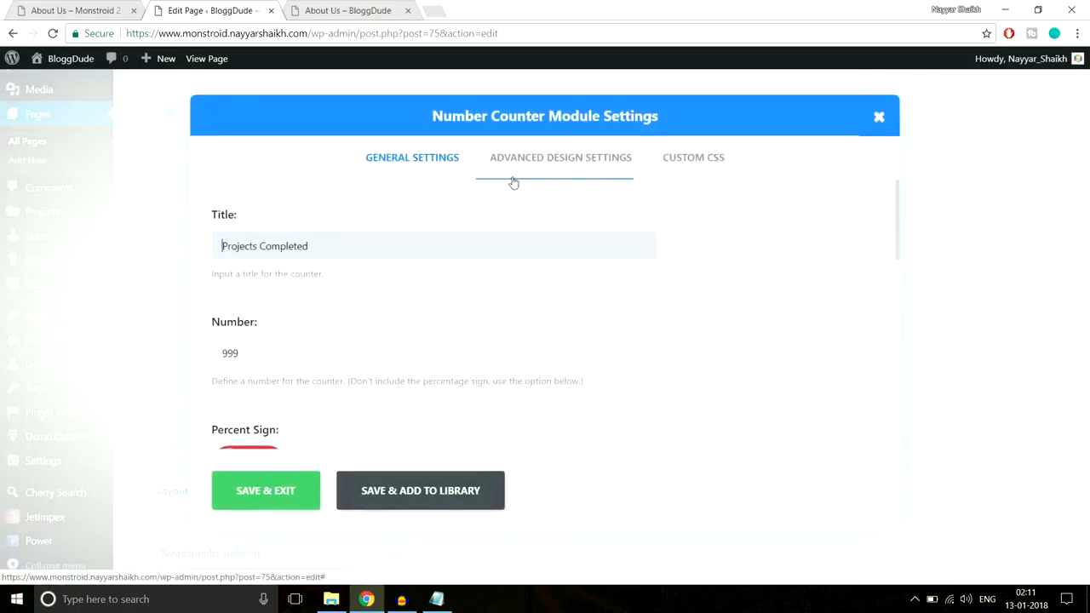
click(554, 161)
scroll(772, 226, down, 2)
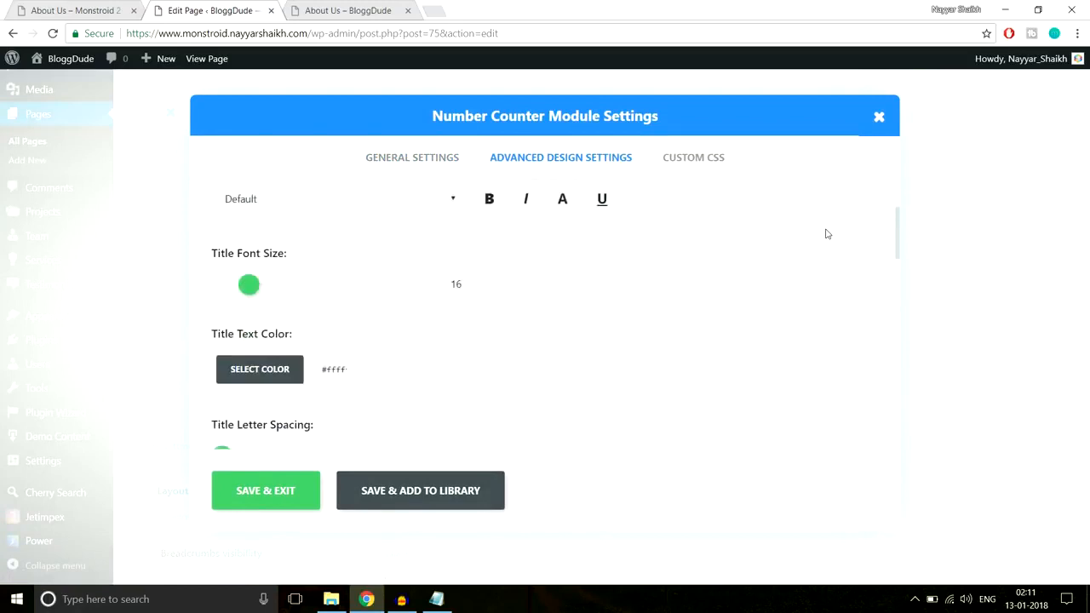
scroll(620, 253, down, 3)
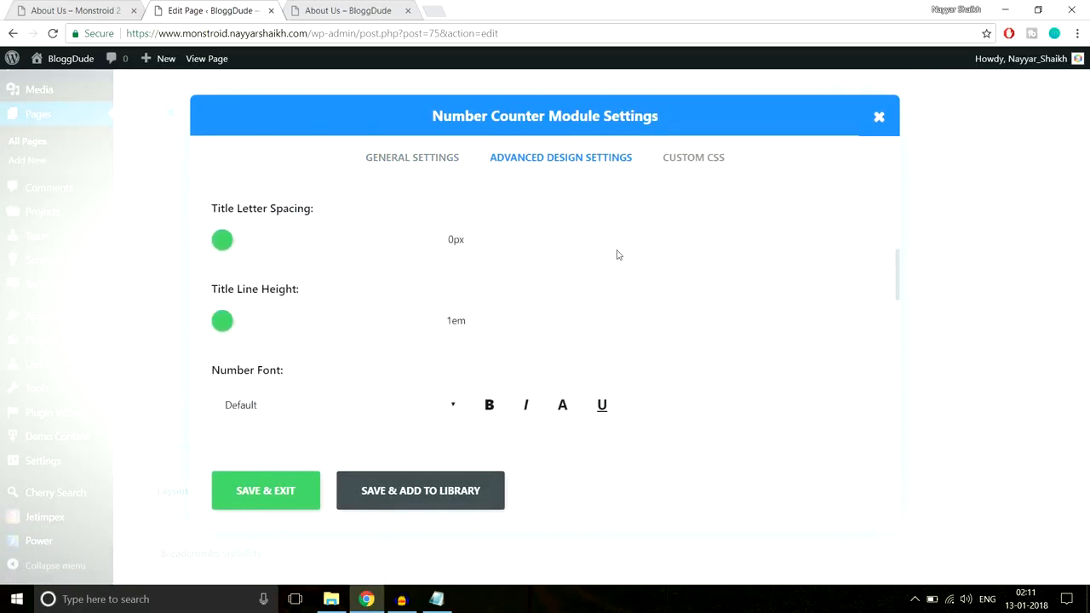
scroll(617, 253, down, 3)
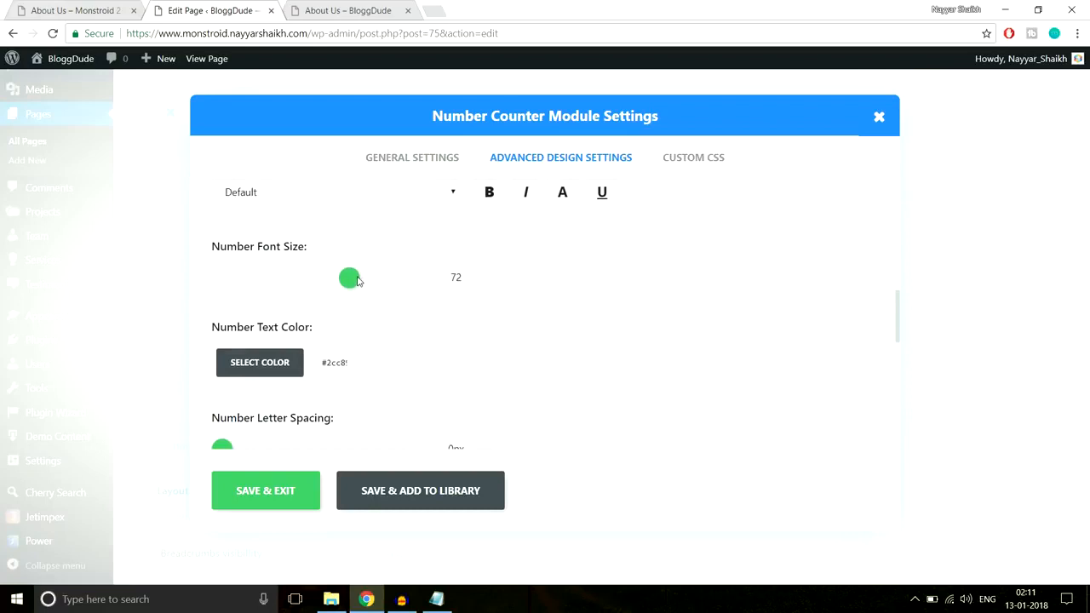
drag(357, 281, 393, 281)
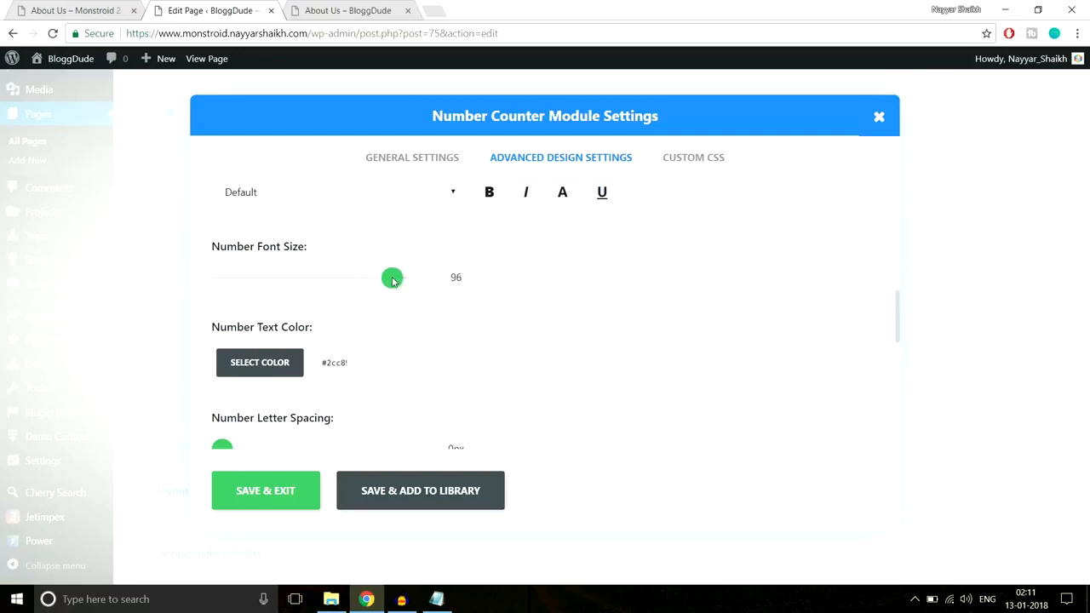
click(287, 489)
Update the About Us page and reload its live BloggDude version
scroll(1068, 324, up, 12)
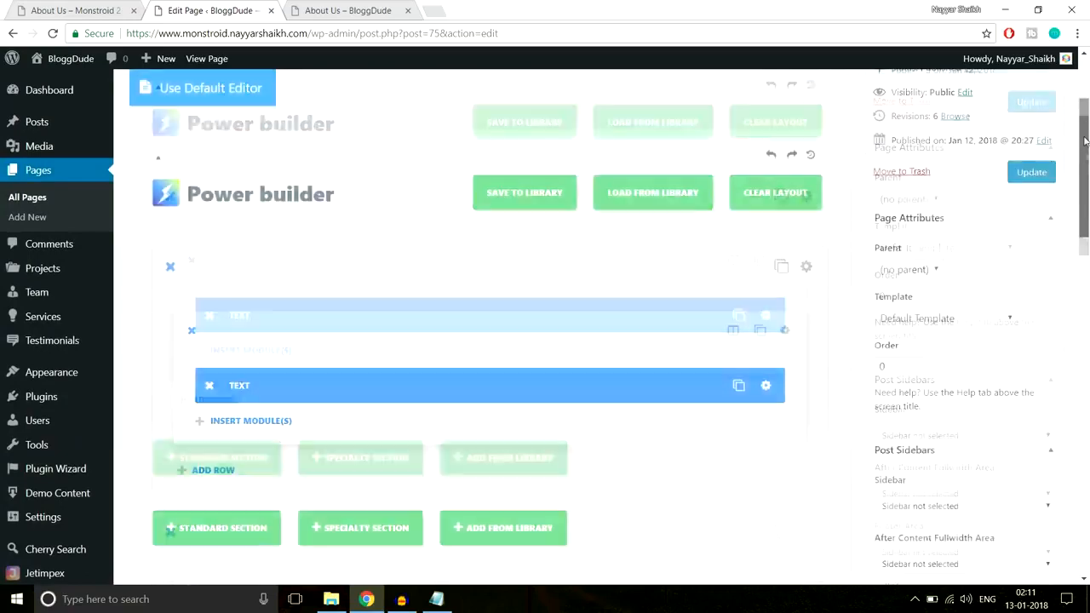
click(1031, 246)
click(348, 10)
click(341, 32)
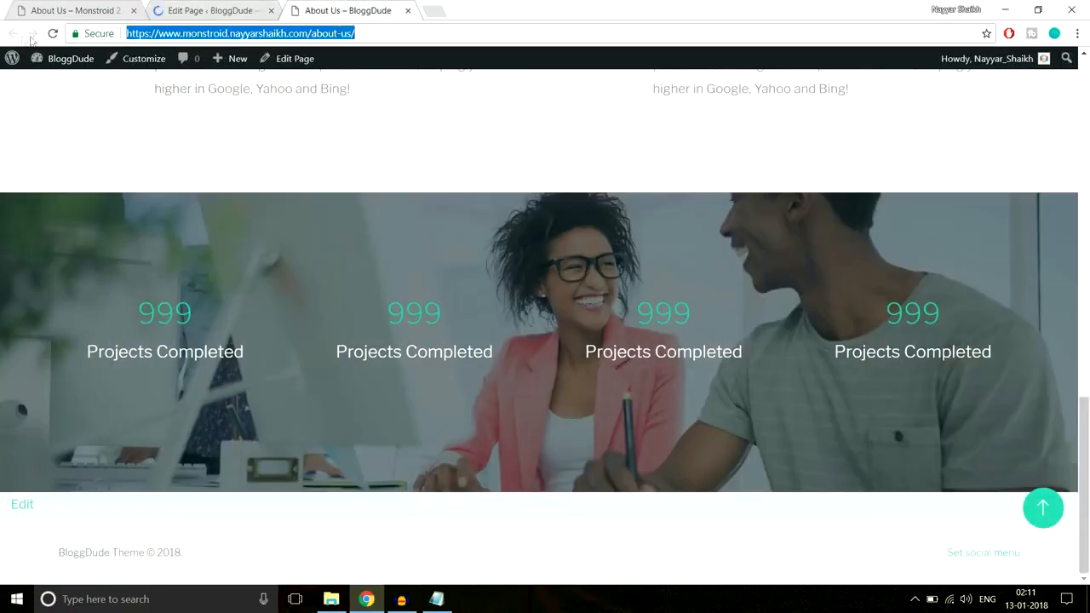
click(53, 35)
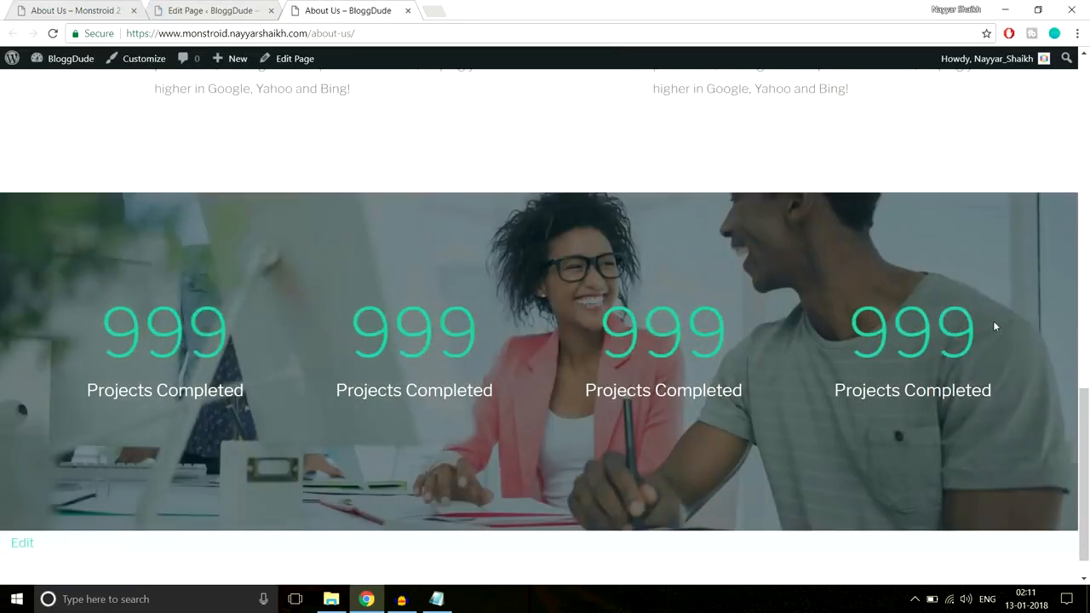
Check the live page's counter number size against the counters on the Monstroid 2 demo page
scroll(992, 323, down, 2)
scroll(991, 324, up, 3)
scroll(991, 324, down, 3)
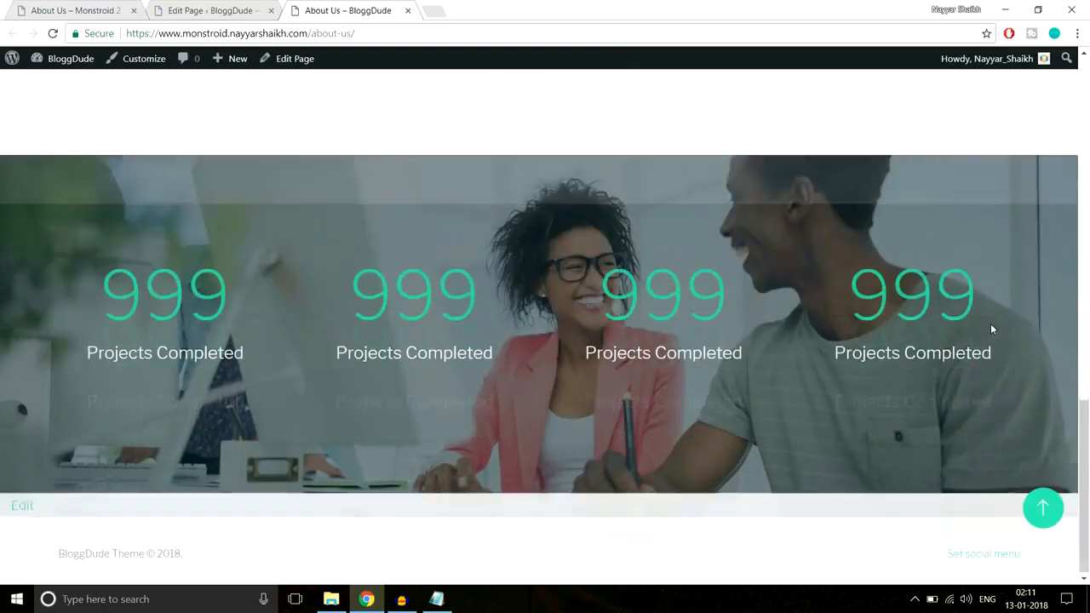
drag(85, 300, 234, 298)
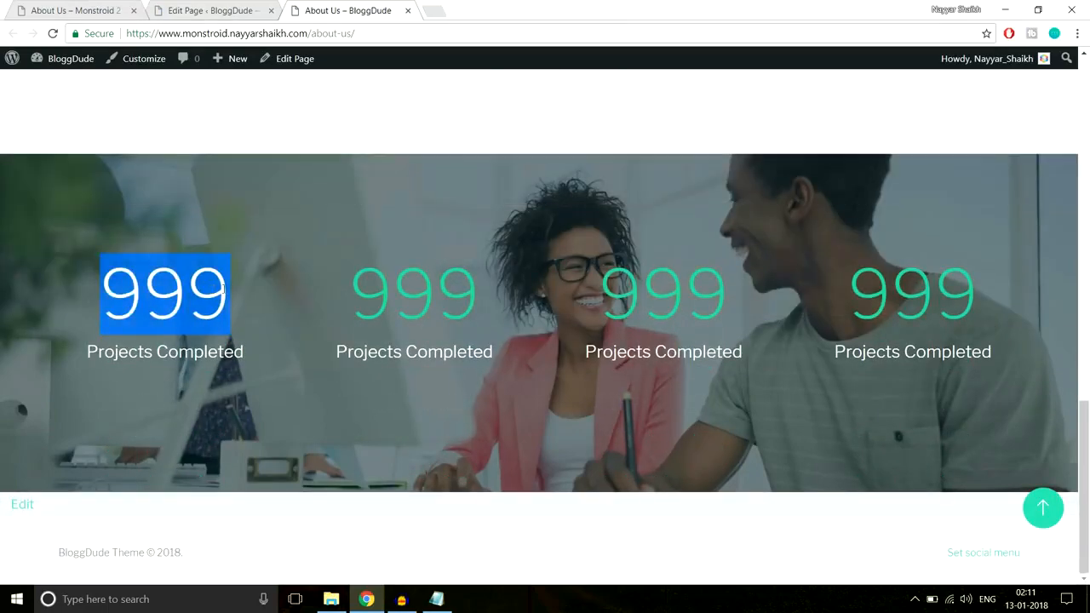
click(312, 293)
key(ctrl+Tab)
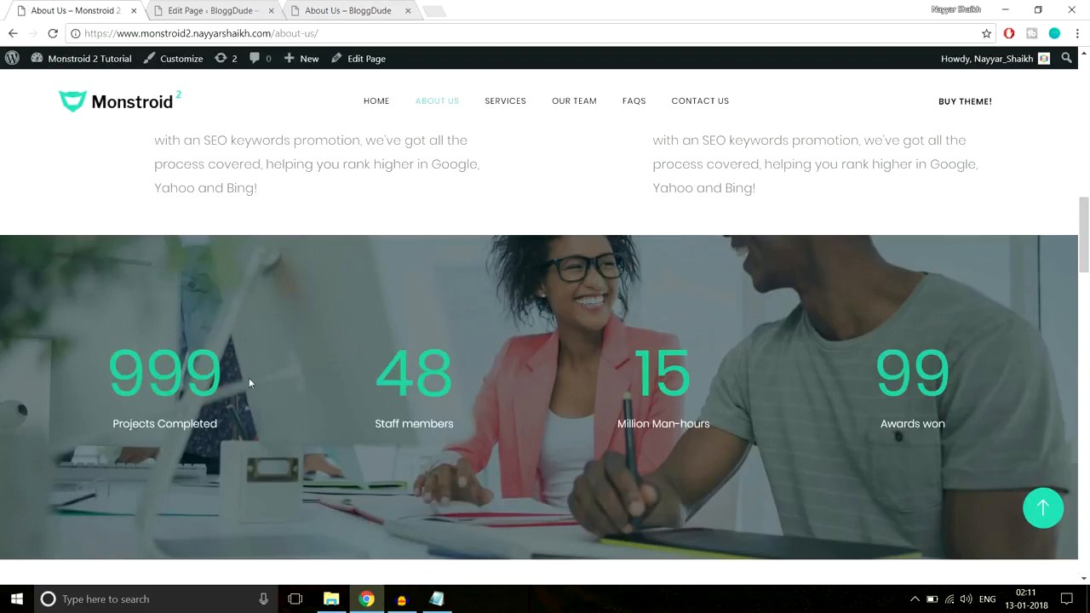
click(330, 7)
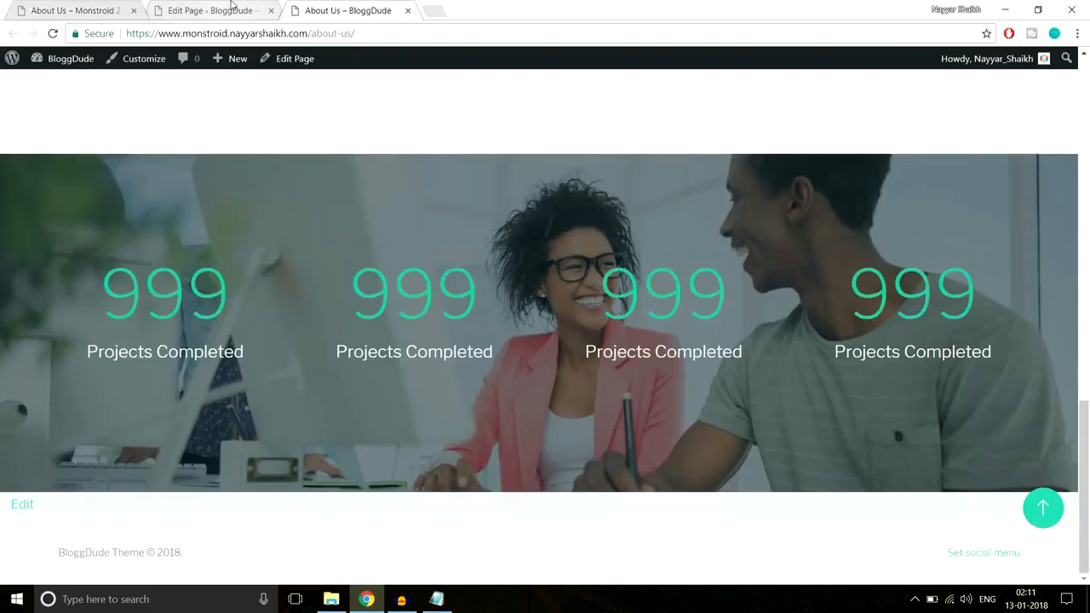
Examine the Executive managers section and the testimonials below the counters on the Monstroid 2 demo page
click(85, 10)
scroll(668, 326, down, 10)
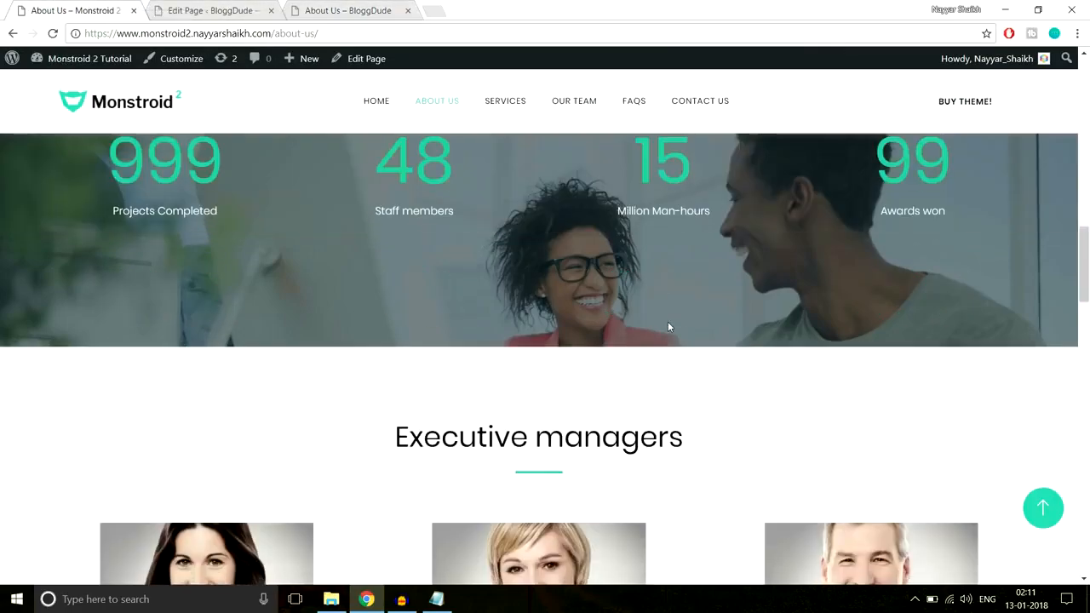
scroll(668, 327, down, 10)
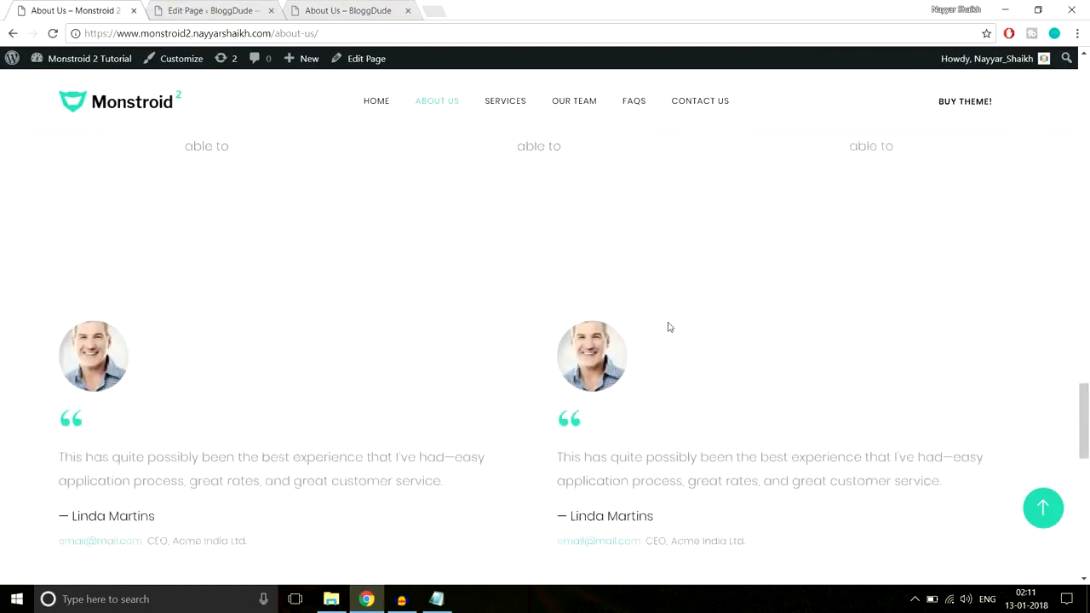
scroll(669, 326, up, 3)
scroll(668, 326, up, 8)
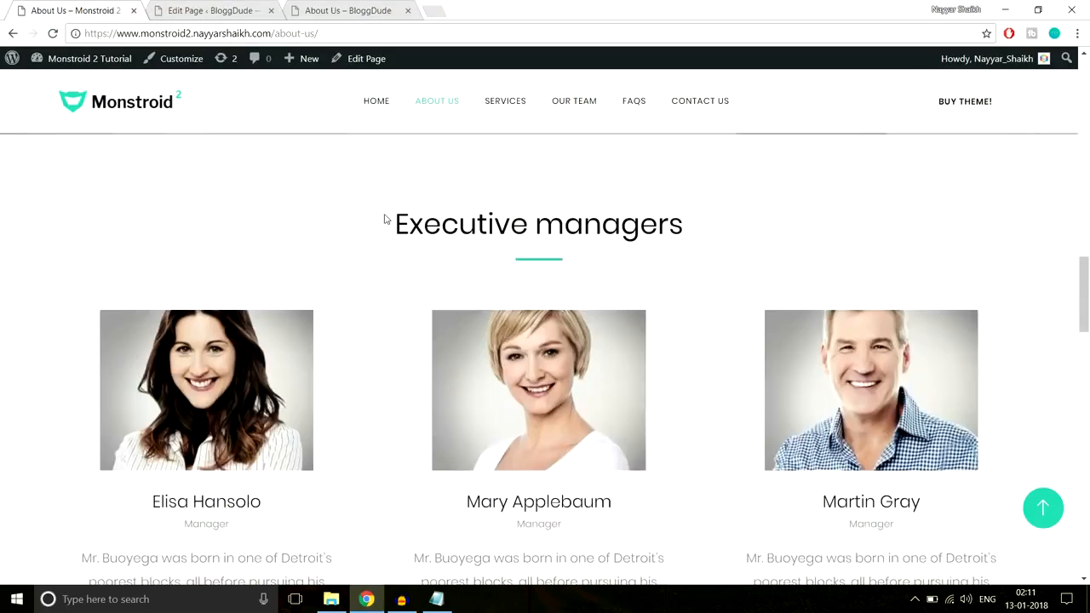
drag(458, 211, 727, 212)
click(728, 210)
Return to the BloggDude admin and open a blank form for a new team member
click(244, 12)
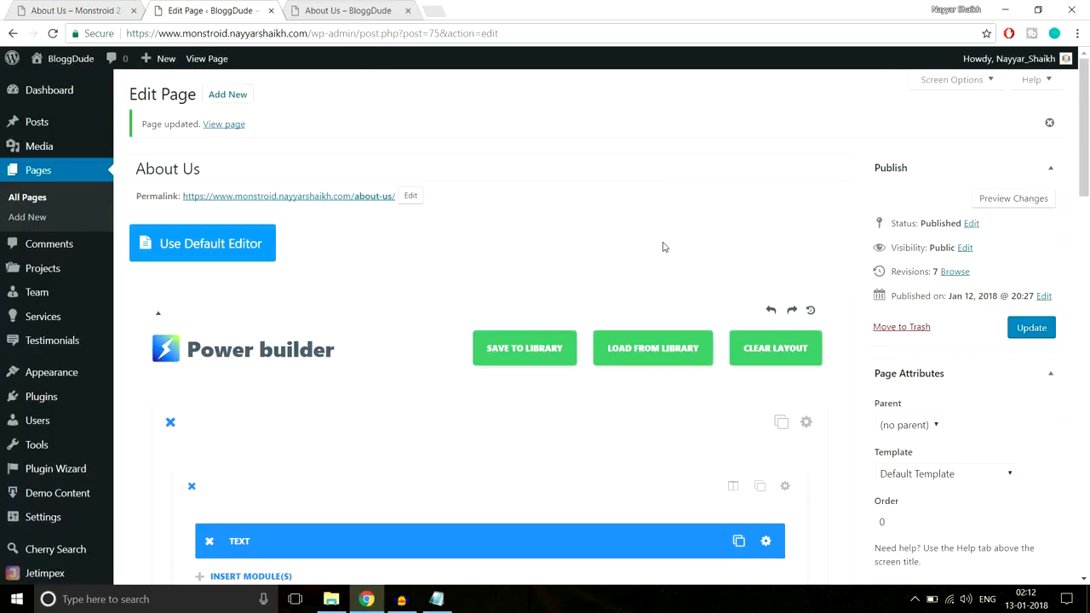
scroll(663, 256, down, 12)
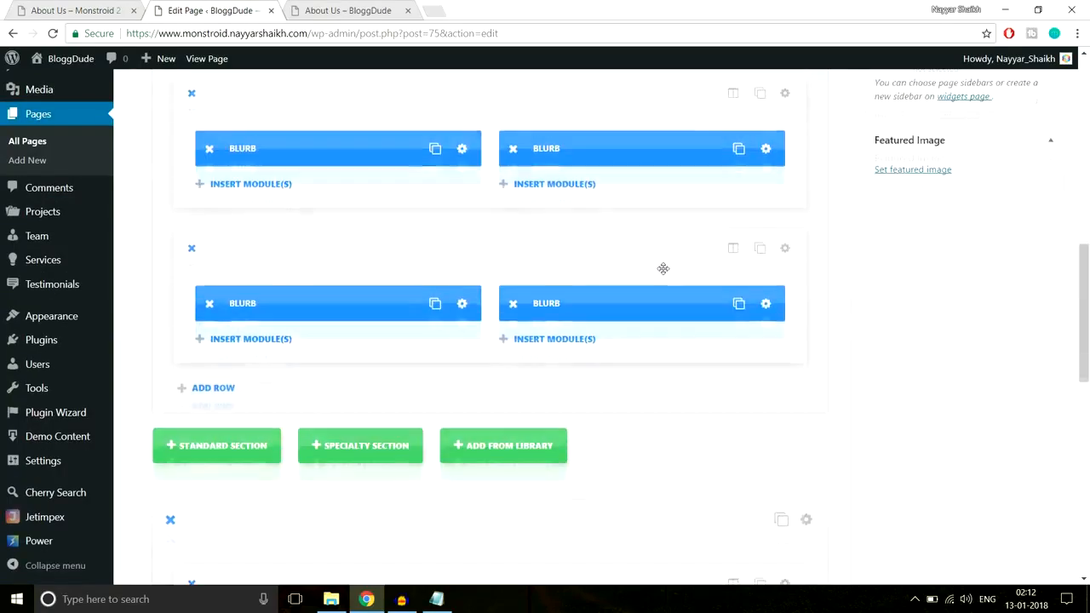
scroll(664, 295, up, 12)
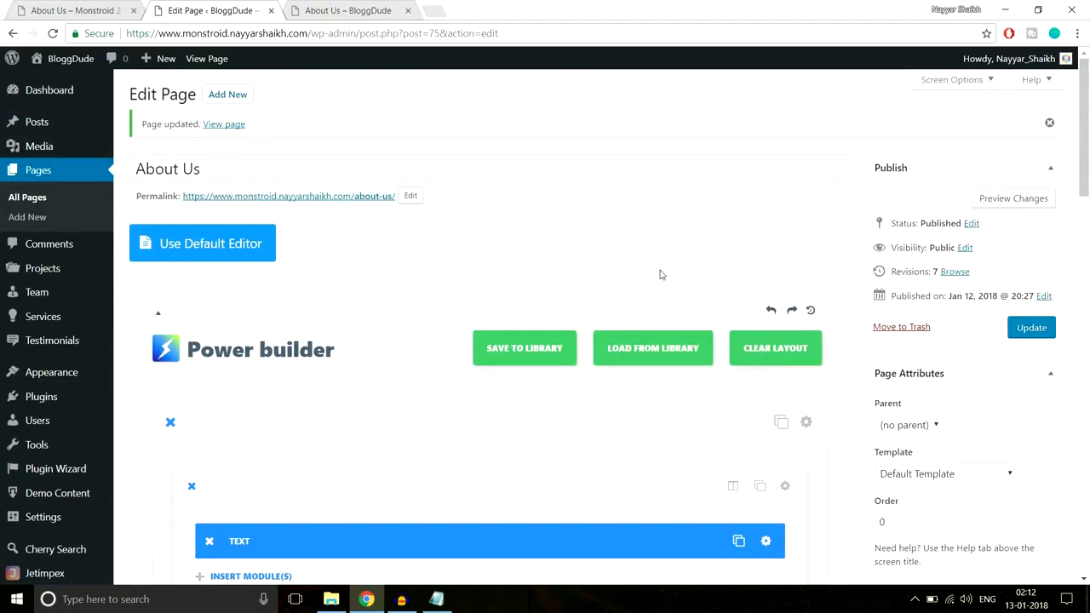
mouse_move(38, 298)
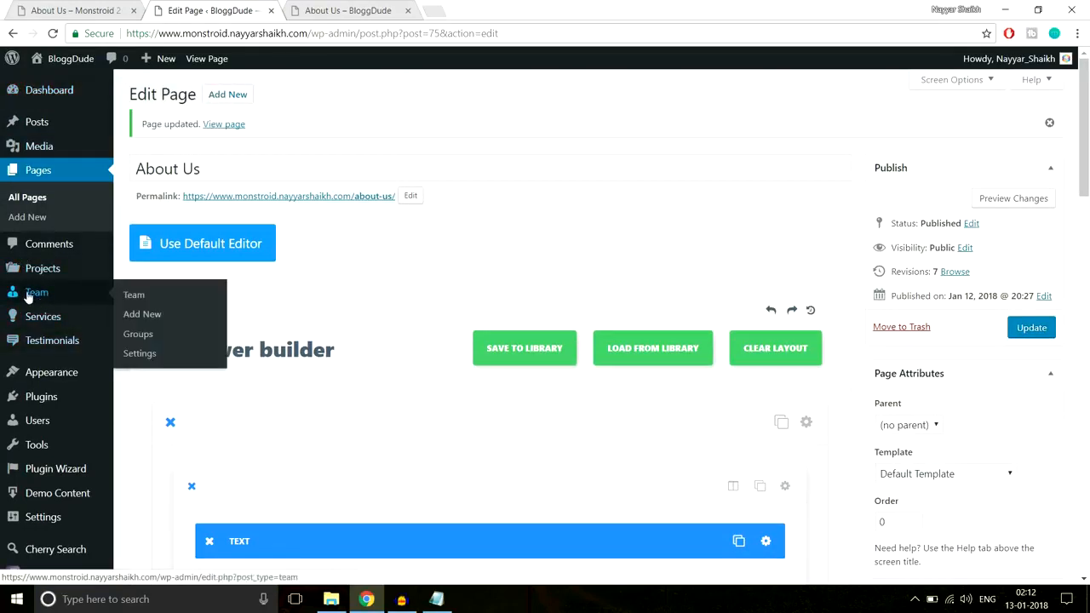
click(165, 315)
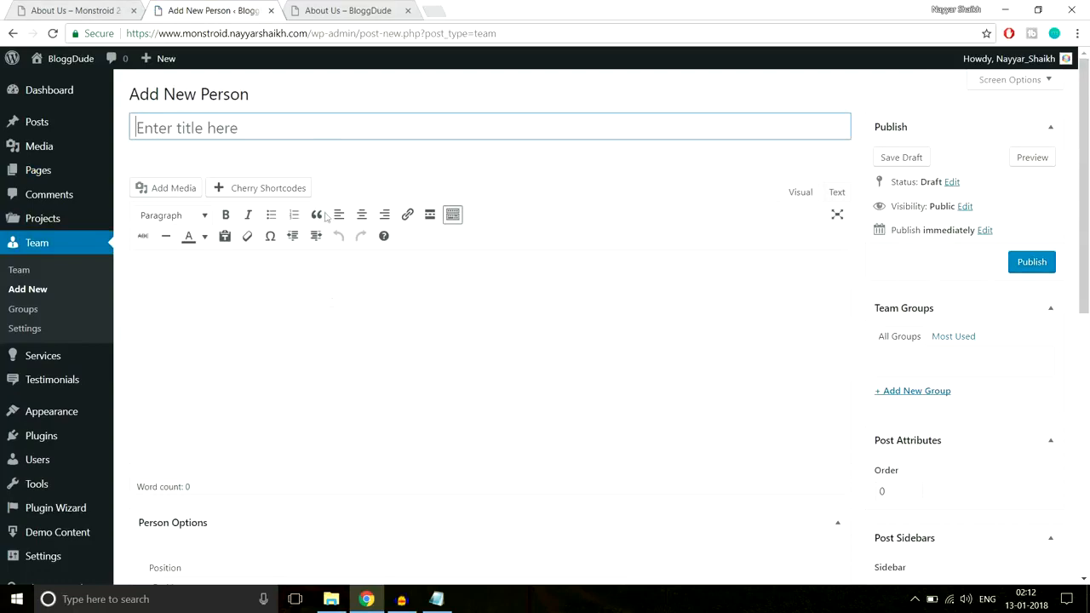
Copy the first executive manager's name from the demo page into the new person's title
click(81, 10)
scroll(256, 375, down, 2)
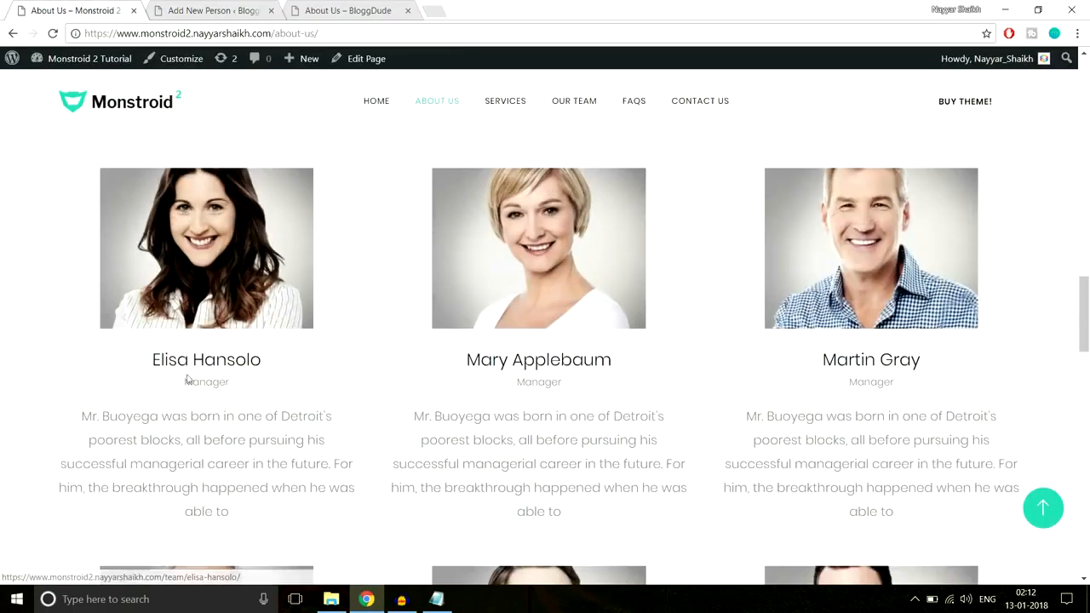
drag(149, 359, 281, 360)
key(ctrl+c)
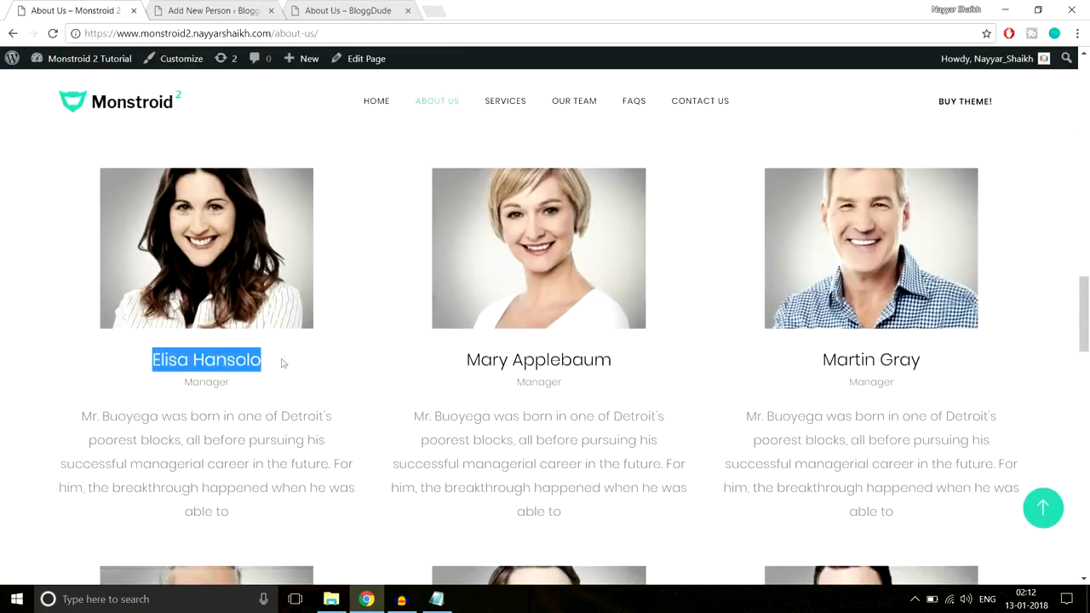
click(263, 6)
key(ctrl+v)
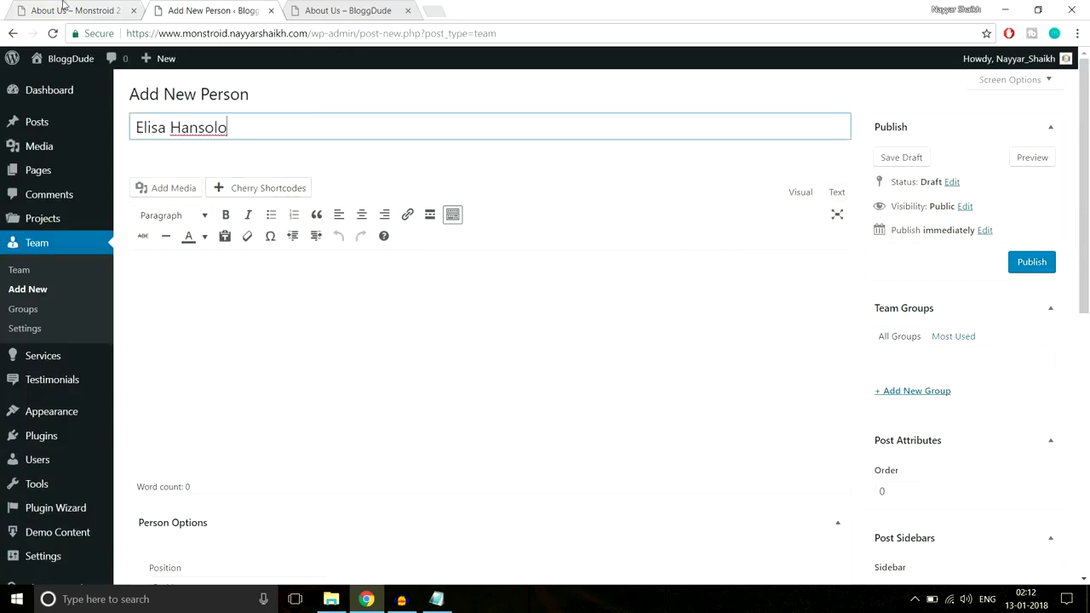
Copy the first executive manager's biography paragraph from the demo page into the new person's content
click(63, 6)
drag(78, 415, 280, 509)
key(ctrl+c)
click(244, 9)
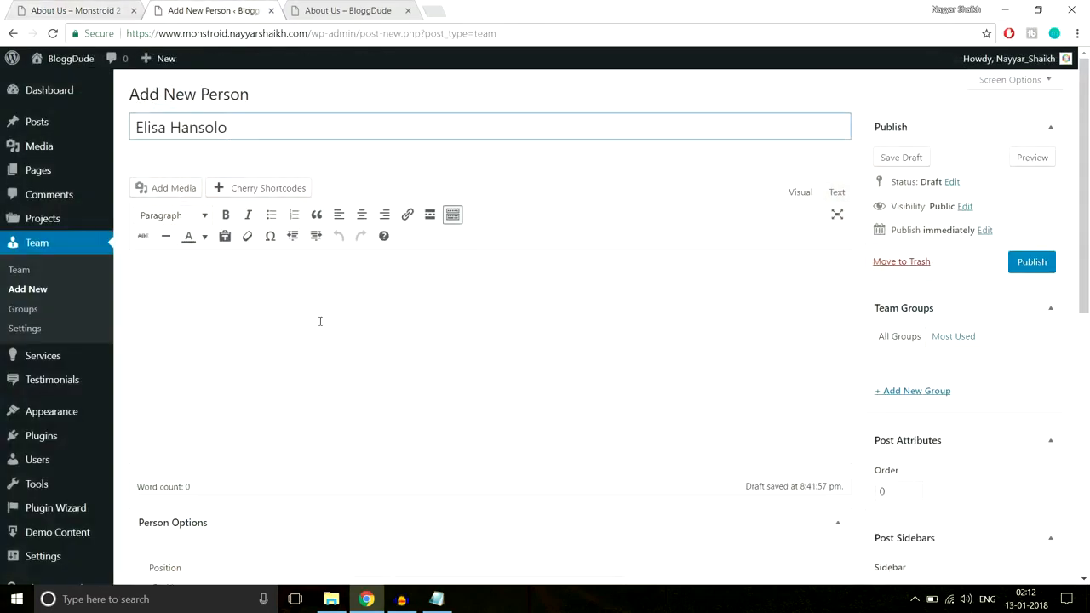
click(320, 319)
key(ctrl+v)
Add a new team group named "Group 1" for the person
scroll(793, 357, down, 1)
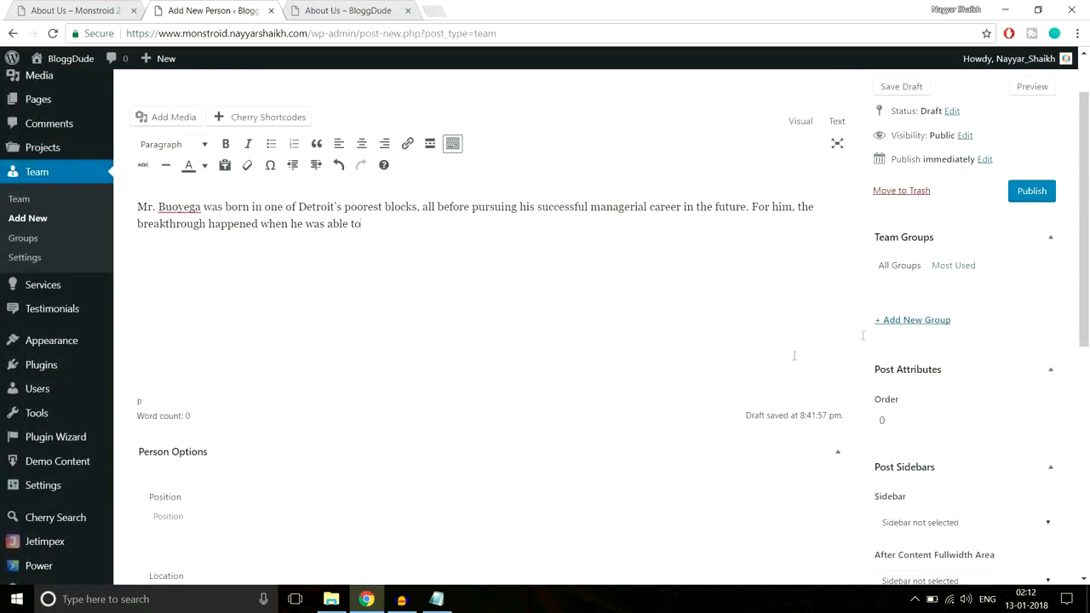
click(923, 325)
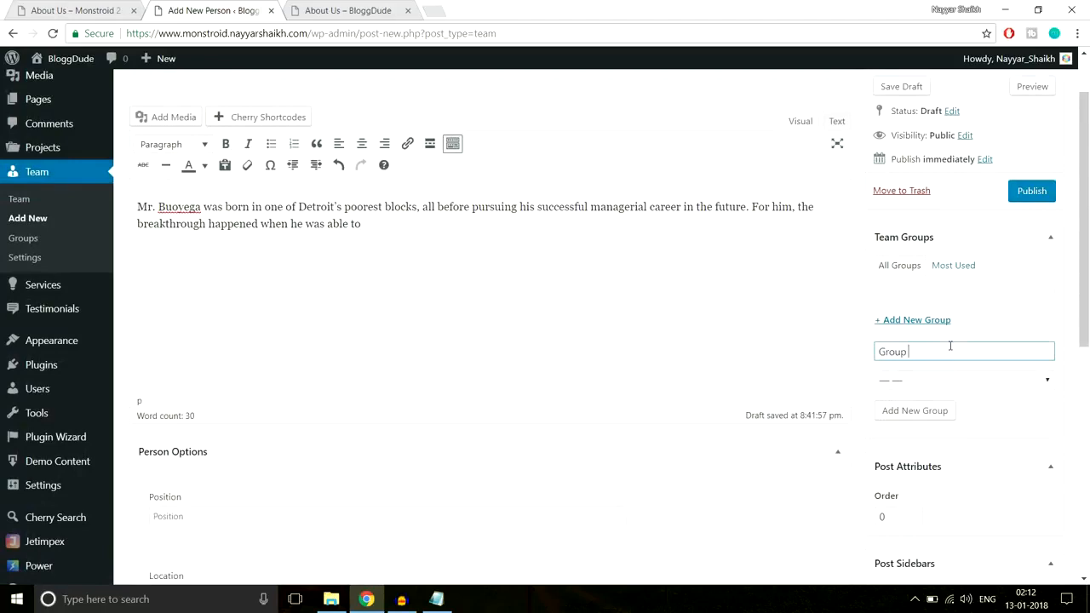
click(914, 412)
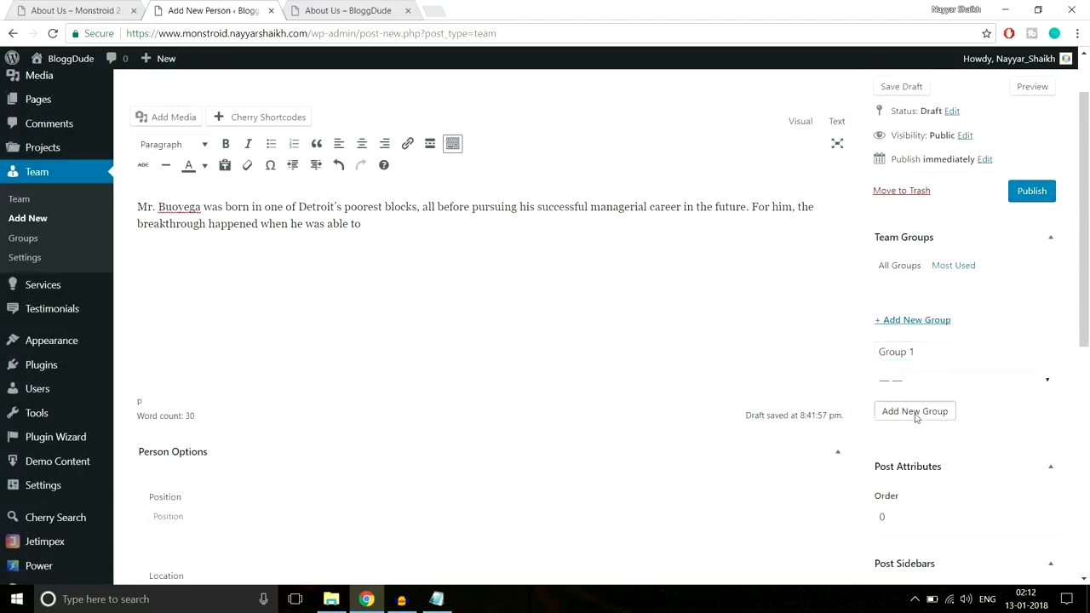
Set the person's position to "Manager", as on the demo page, and the location to "Mumbai"
scroll(831, 350, down, 3)
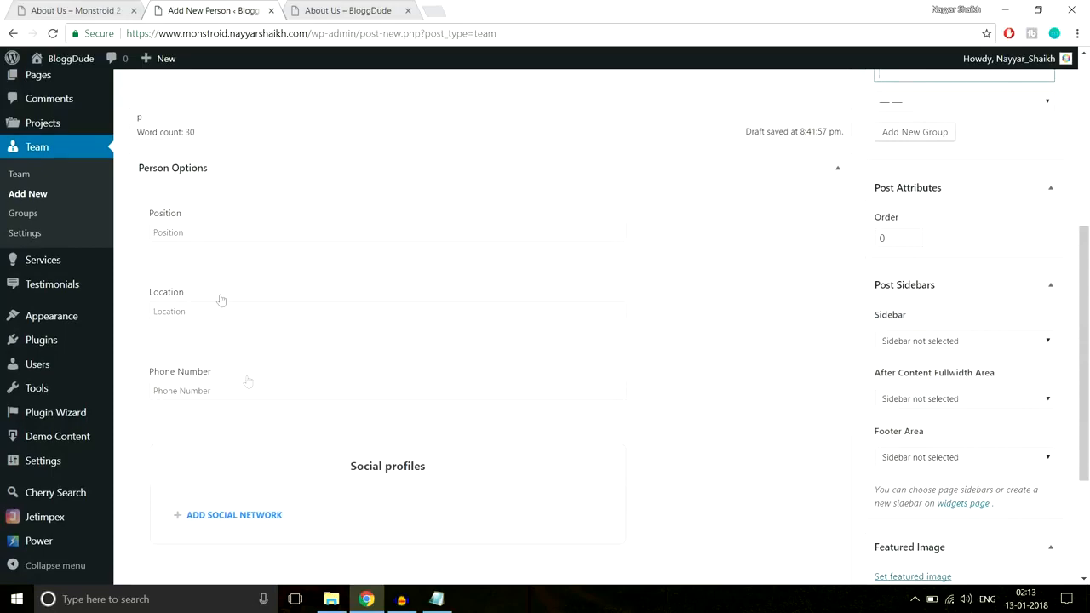
click(85, 10)
click(221, 385)
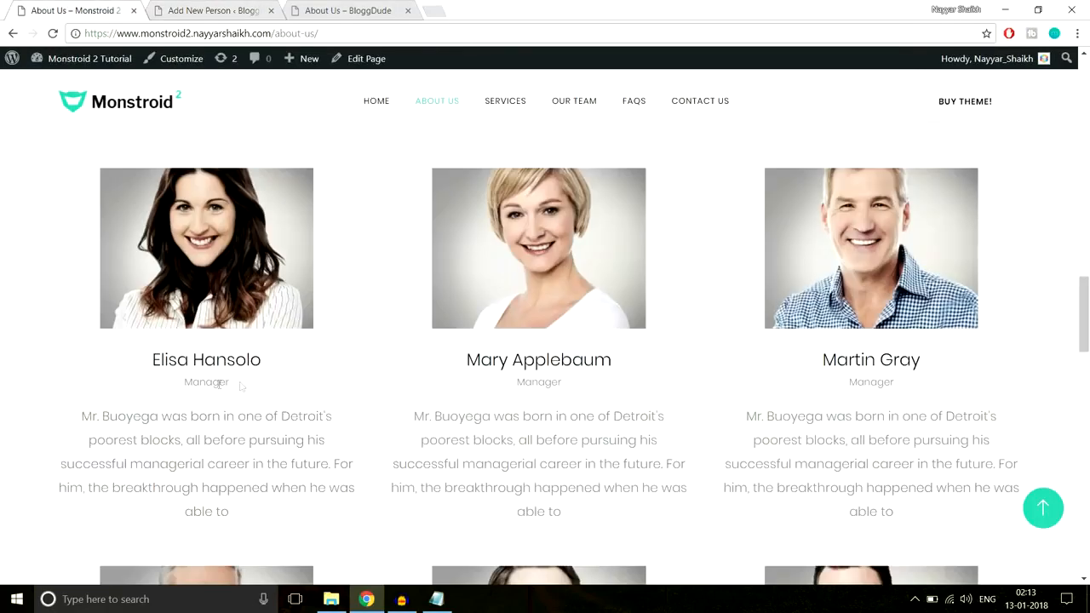
click(190, 11)
click(249, 229)
text(Manager)
key(Tab)
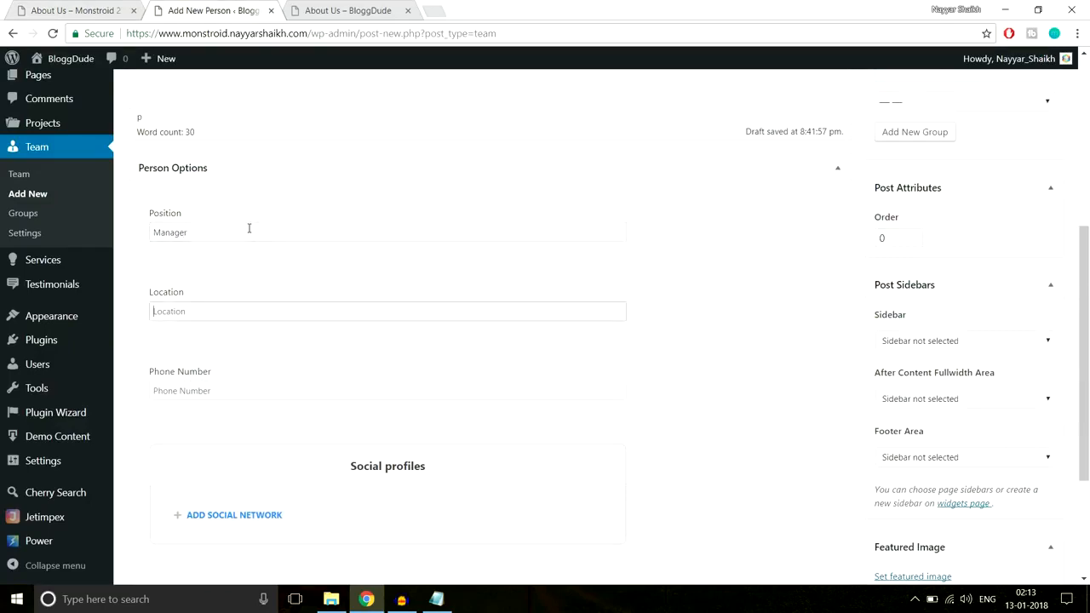
text(Mumbai)
key(Tab)
Add a social network entry to the person's social profiles and give it the square Facebook icon
scroll(255, 241, down, 1)
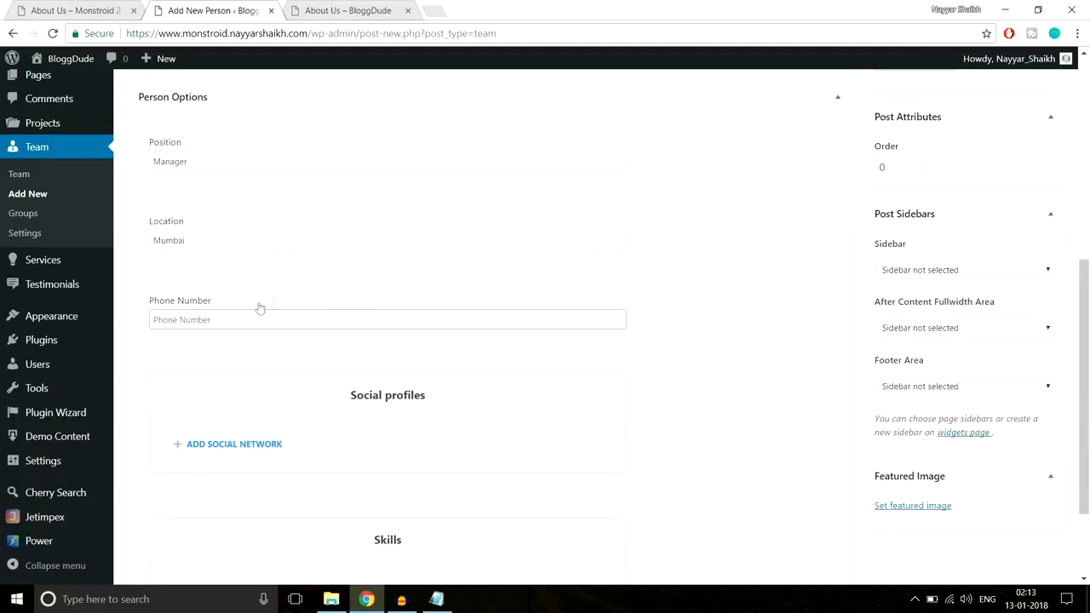
scroll(330, 332, down, 1)
click(213, 376)
scroll(384, 394, down, 1)
click(223, 370)
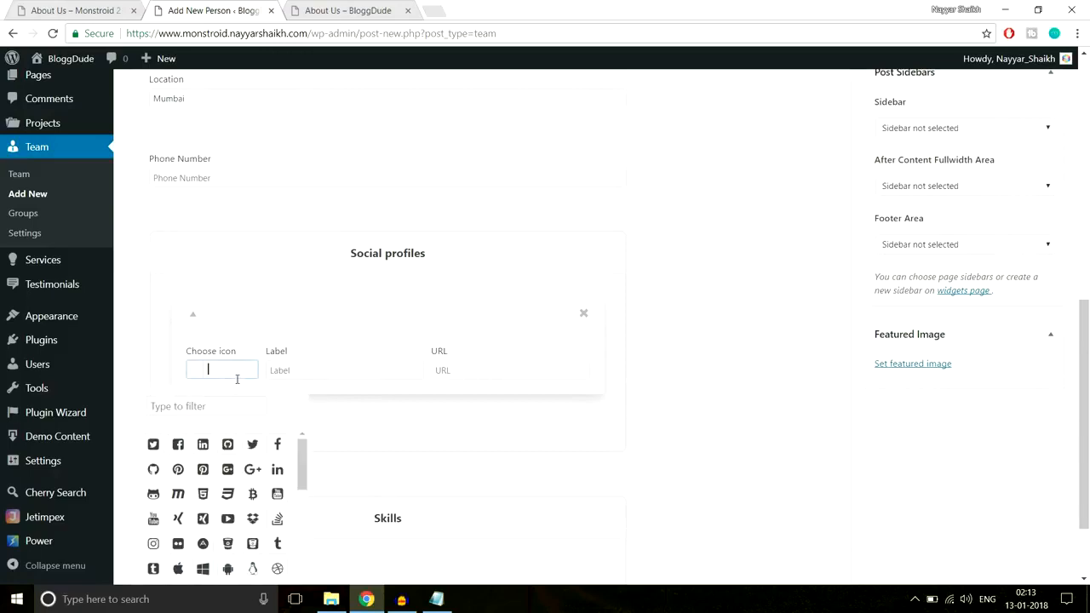
scroll(322, 378, down, 1)
click(178, 373)
Label the social network entry "Facebook" and set its URL to "#"
click(351, 297)
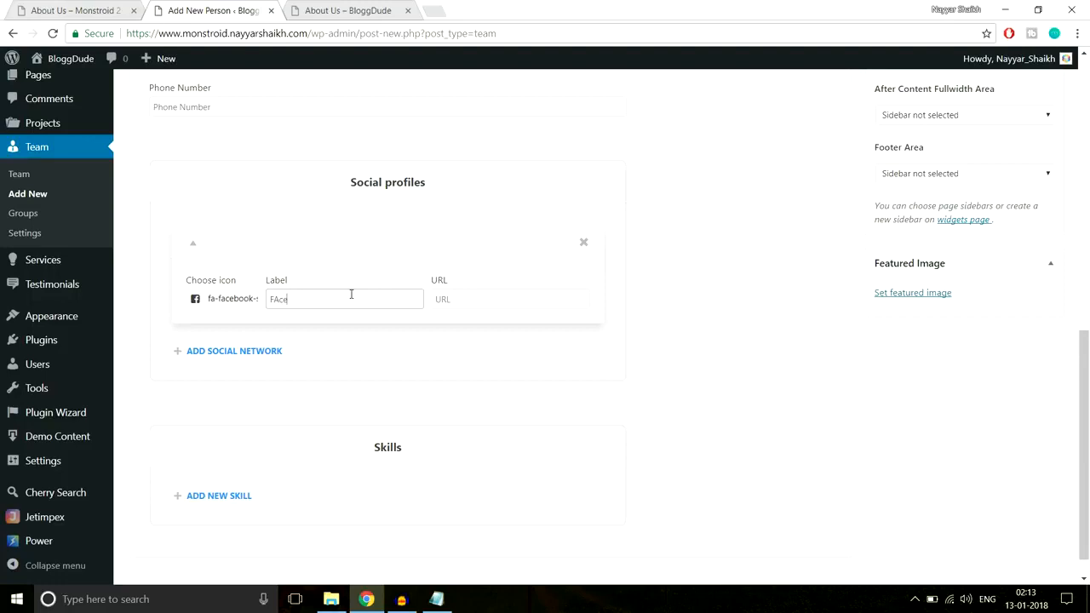
text(Fcebook)
key(Tab)
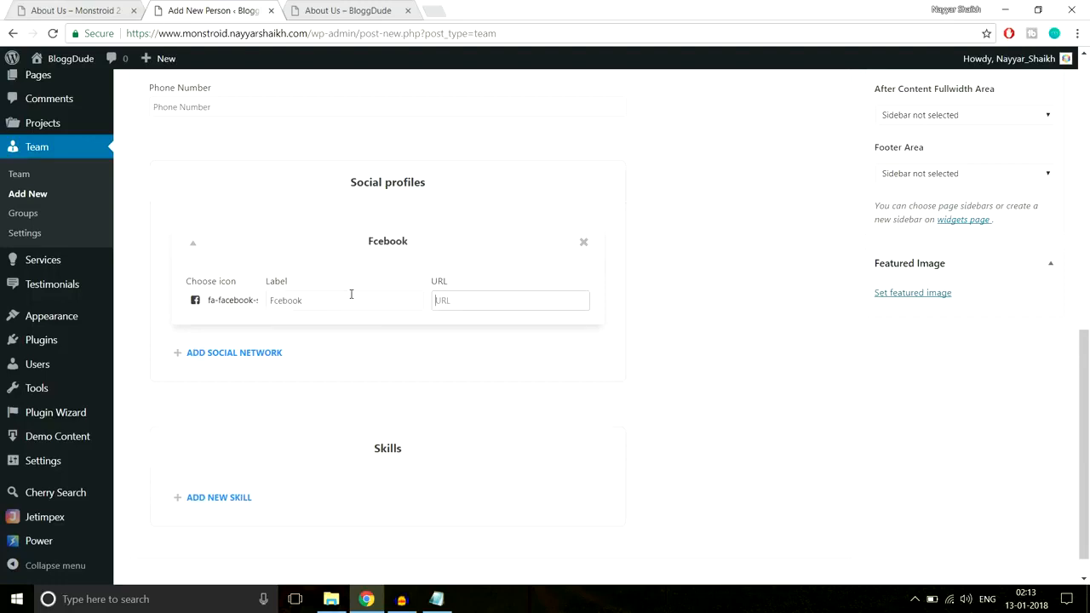
click(272, 299)
text(a)
click(451, 300)
scroll(585, 313, down, 1)
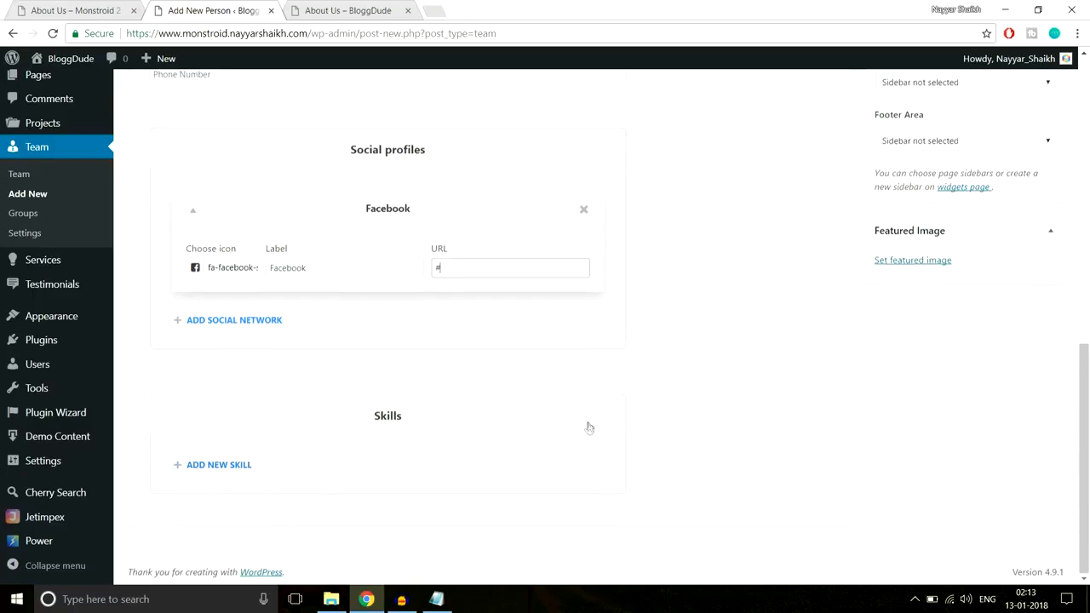
Upload About-Team-6 from the About-Us image folder and set it as the person's featured image
scroll(588, 426, up, 3)
scroll(588, 426, down, 3)
click(937, 267)
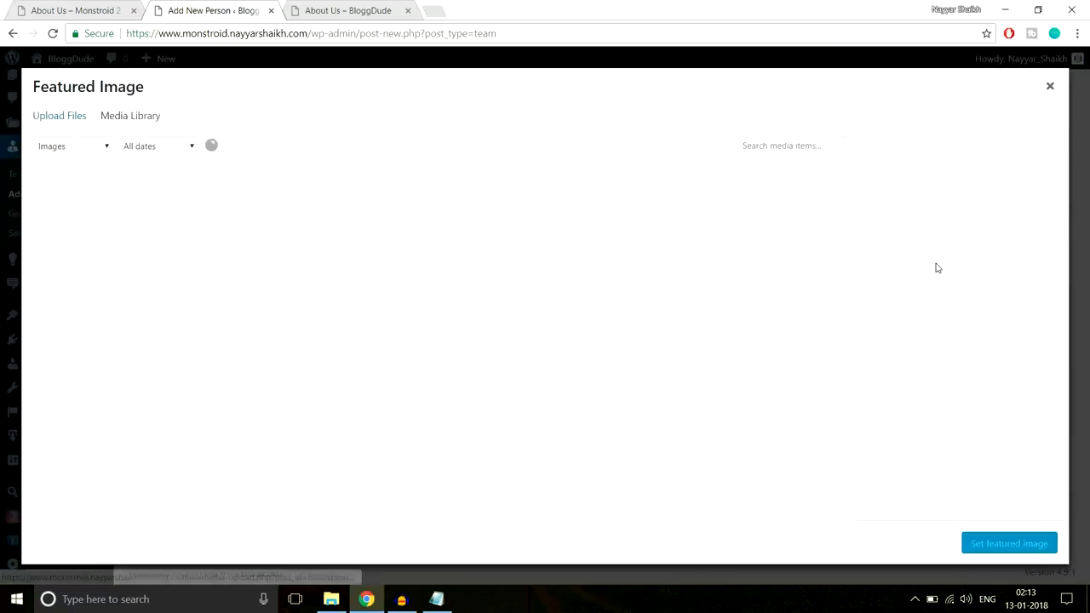
click(83, 121)
click(586, 325)
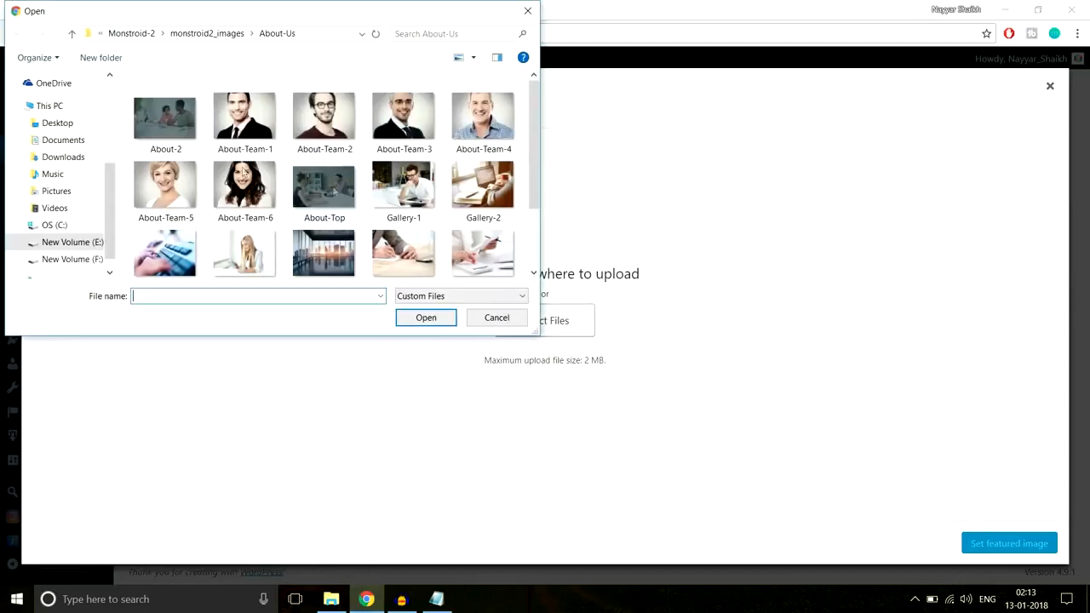
click(240, 201)
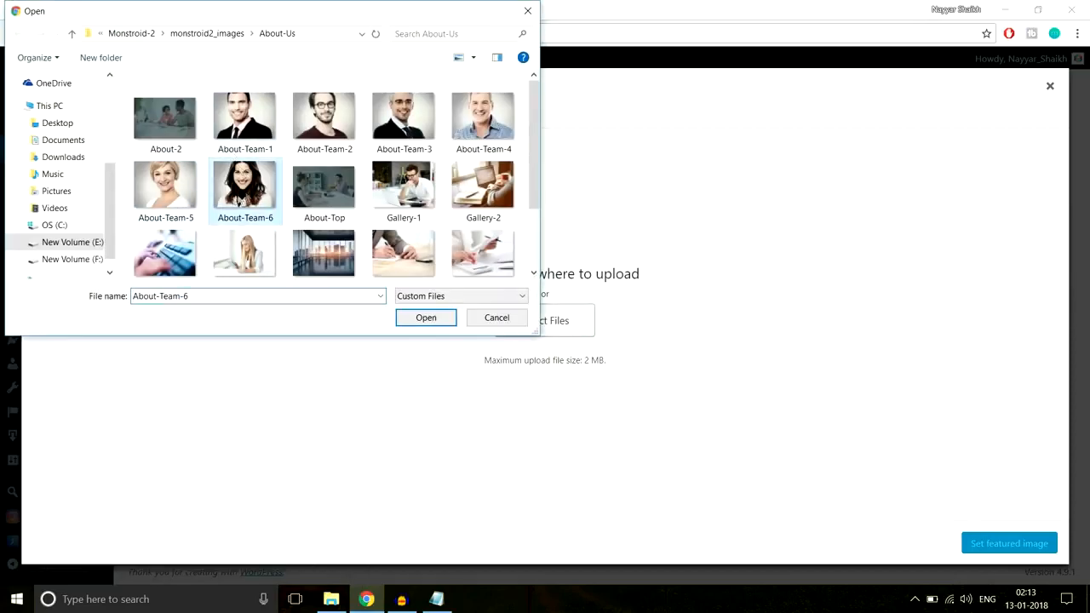
click(426, 317)
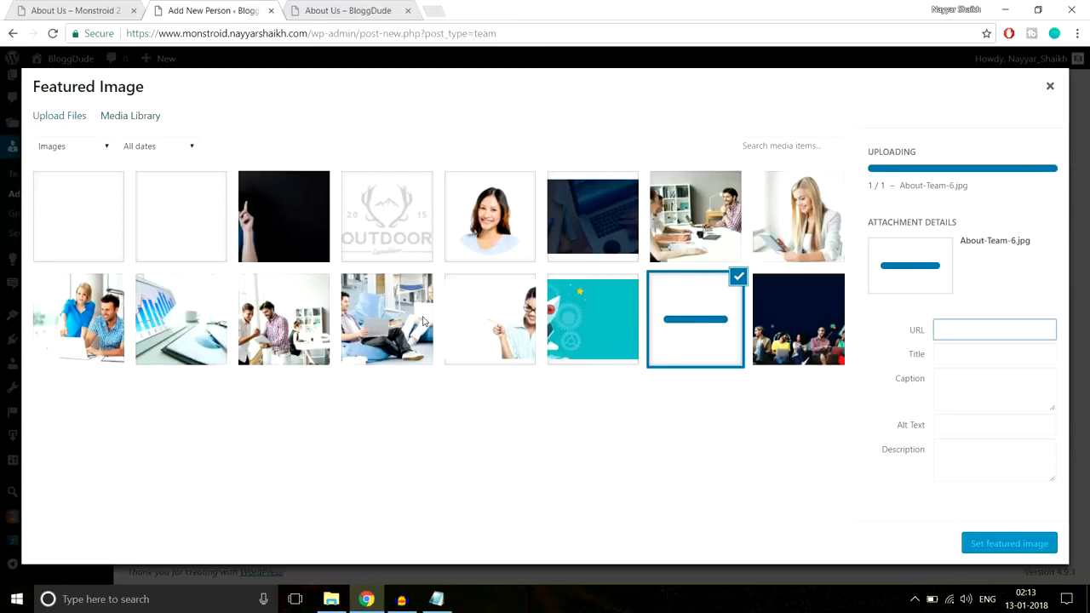
click(995, 545)
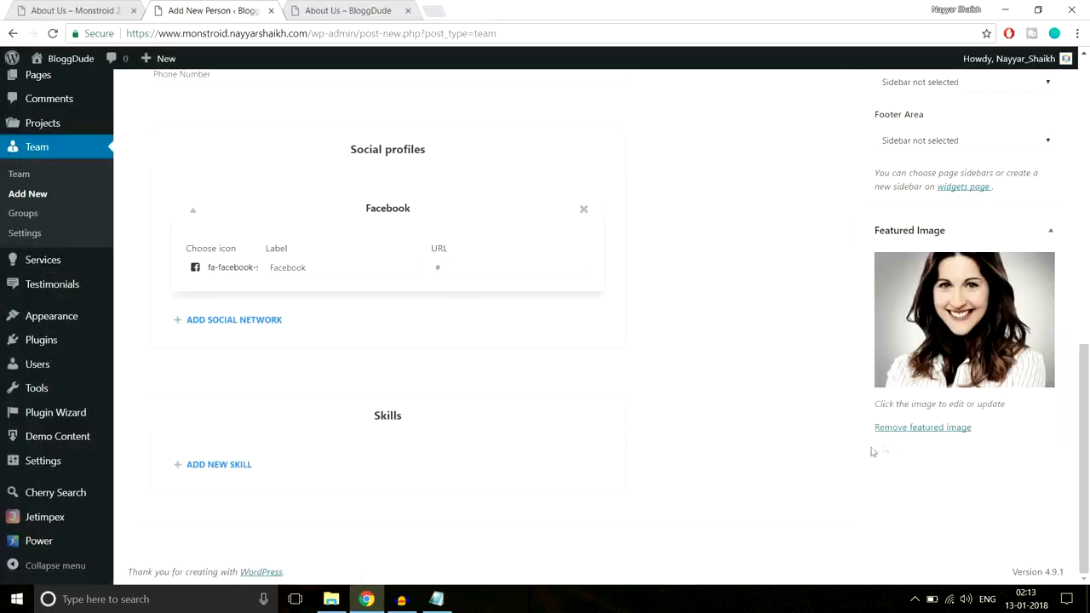
Publish the new team member and look over the saved entry
scroll(839, 457, up, 2)
scroll(839, 456, up, 5)
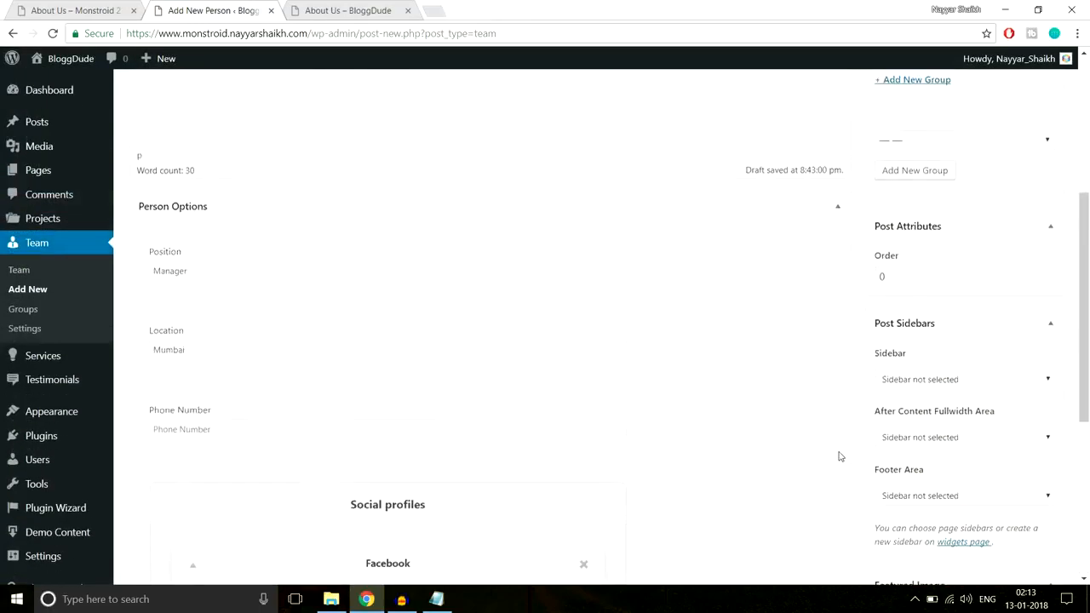
click(1032, 262)
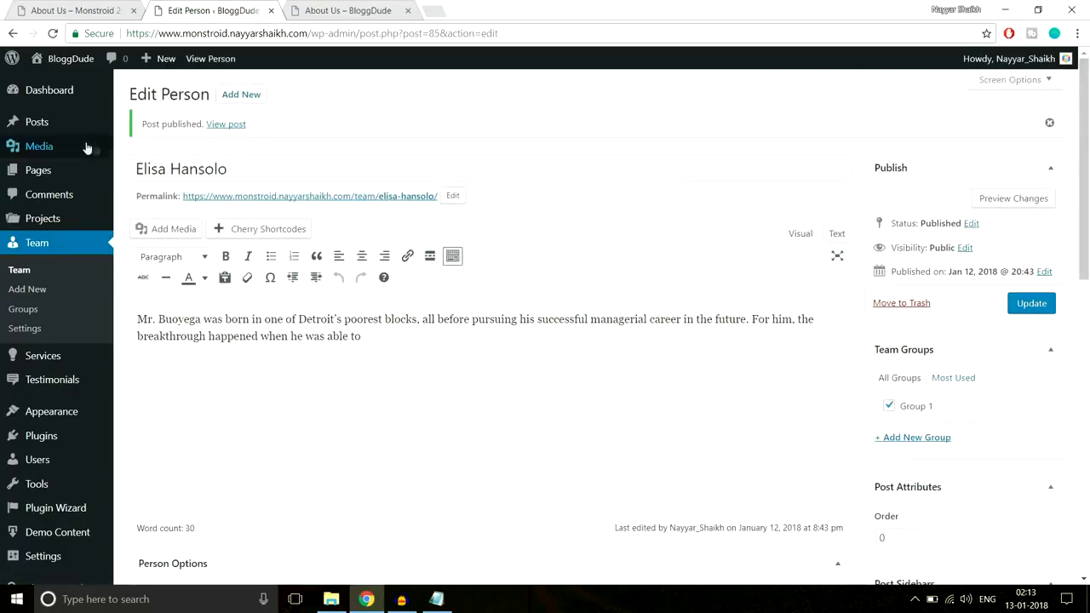
scroll(491, 333, down, 9)
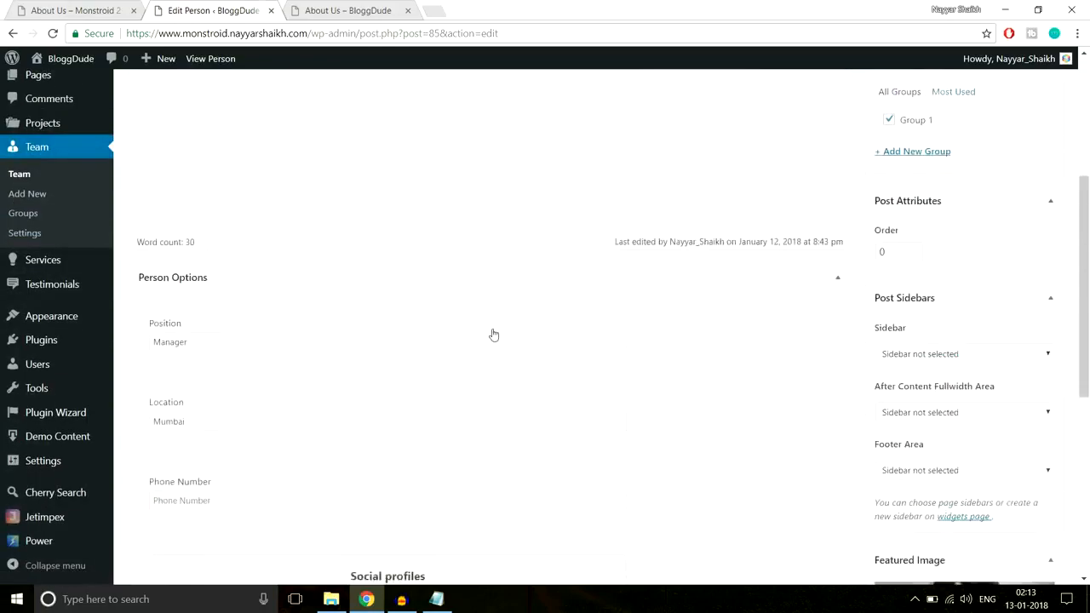
scroll(494, 394, up, 9)
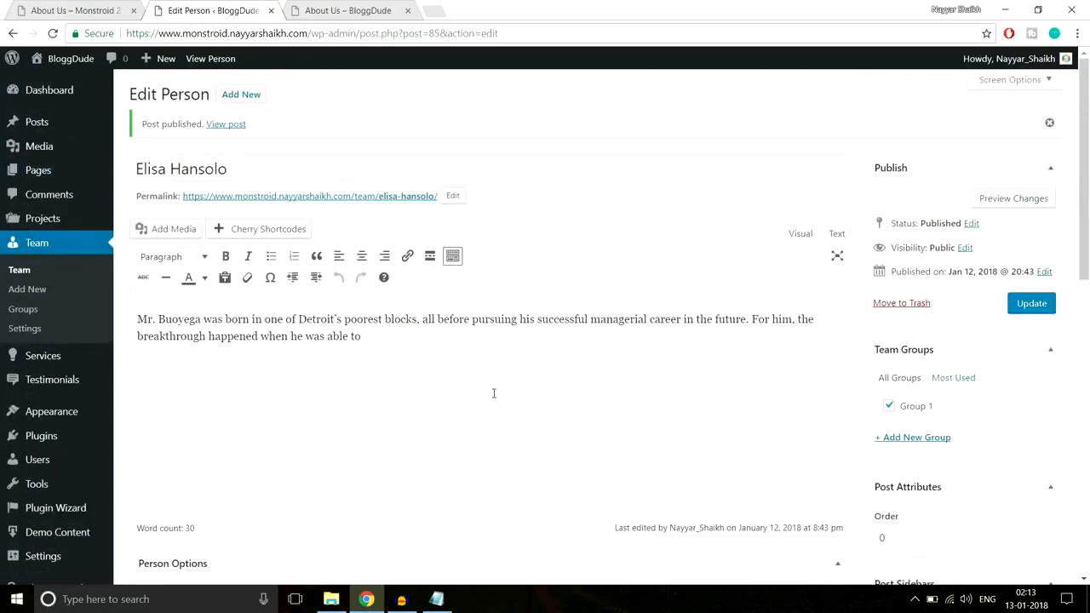
Open the About Us page for editing and go to the end of its Power builder layout
click(47, 172)
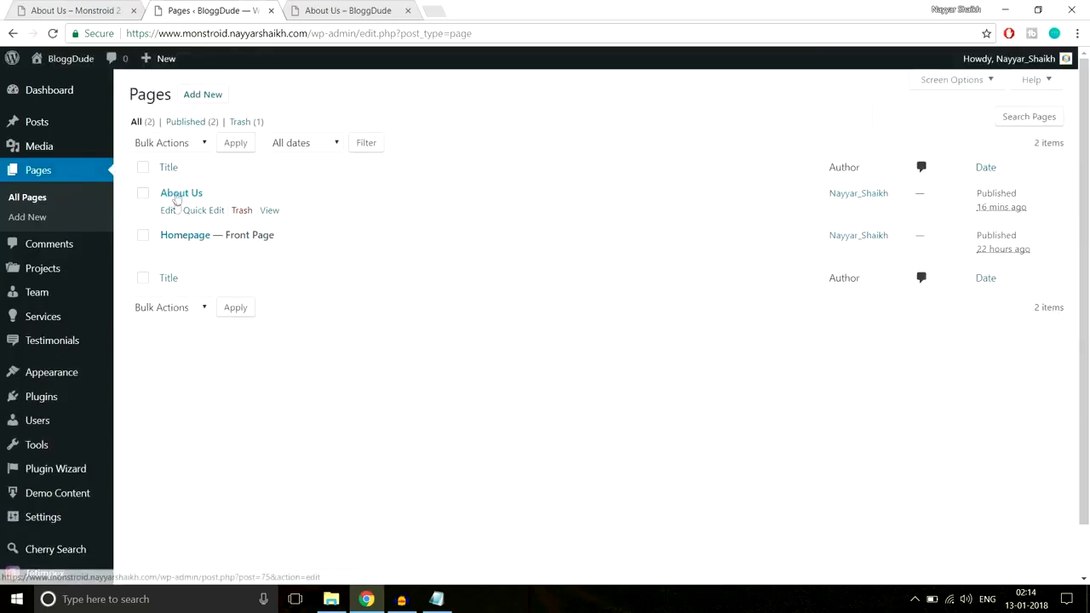
click(168, 213)
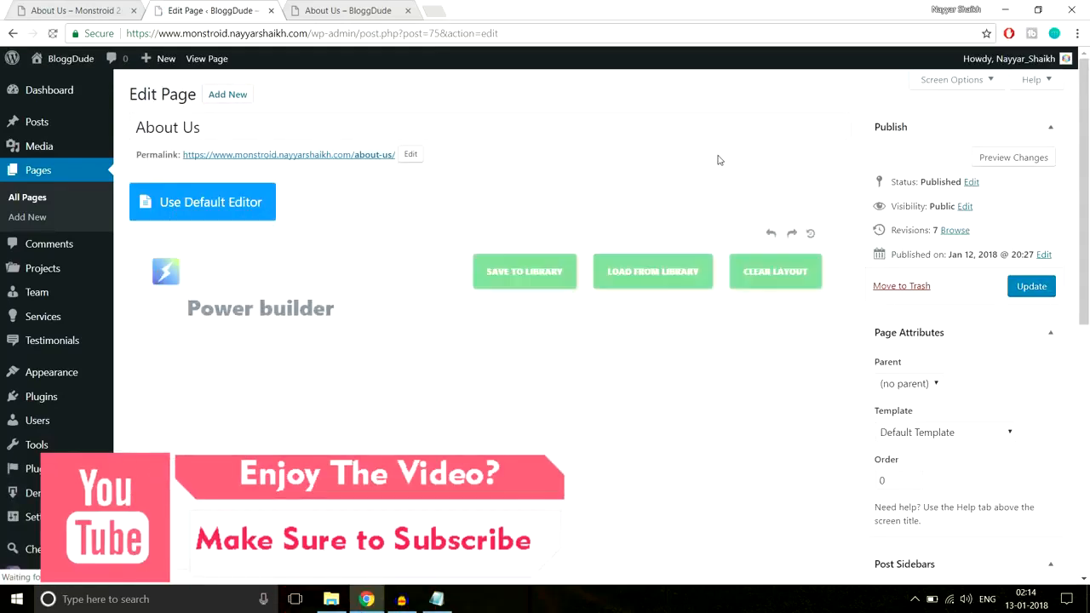
scroll(856, 254, down, 15)
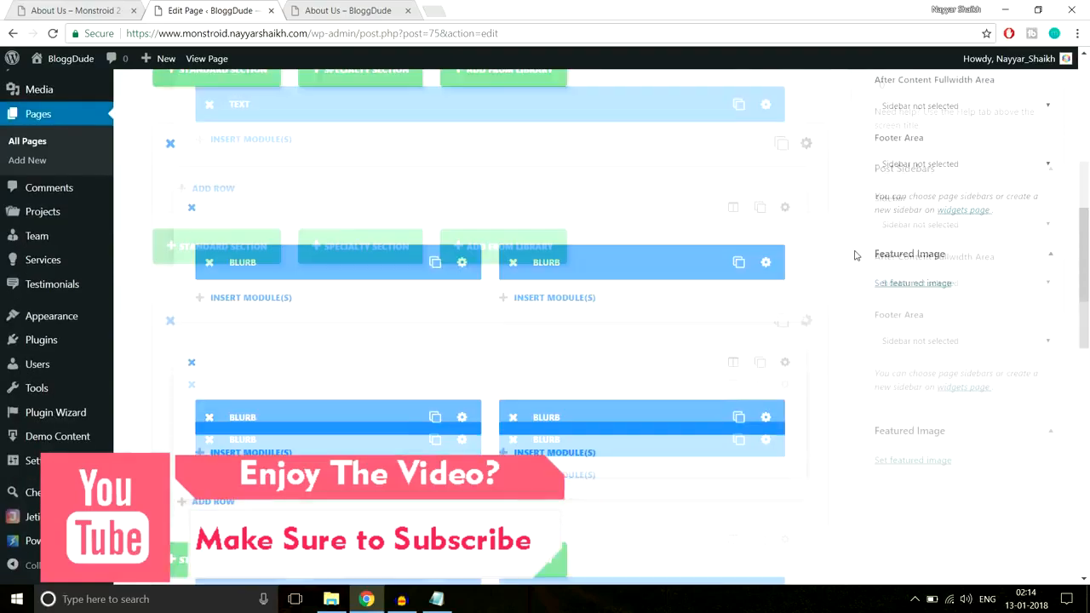
scroll(856, 255, up, 2)
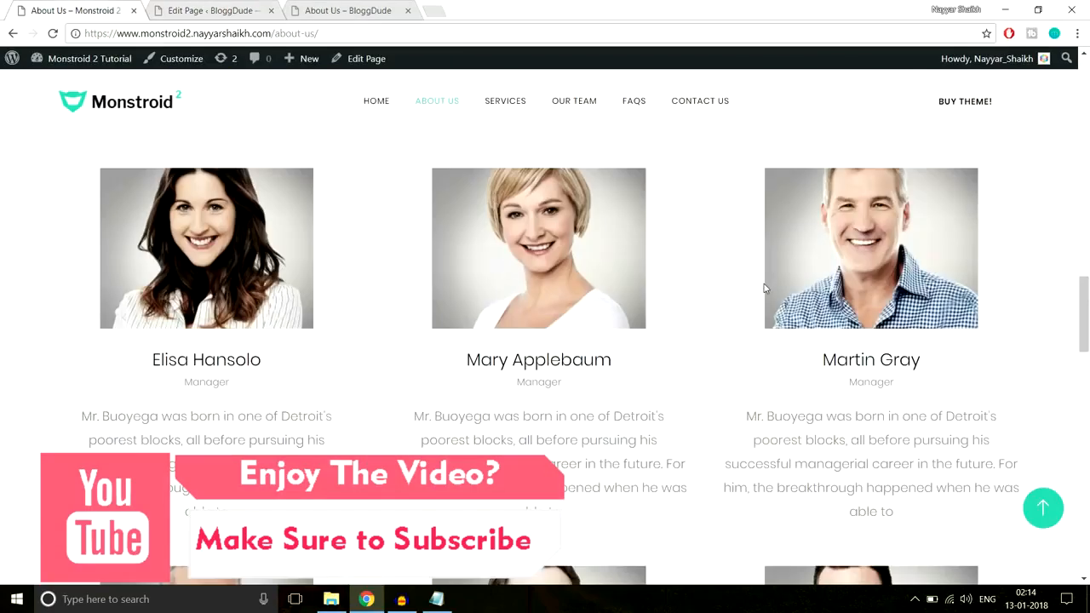
Check the demo's Executive managers section and add a standard section with a single-column row below the number counters
scroll(765, 287, up, 3)
scroll(765, 287, down, 2)
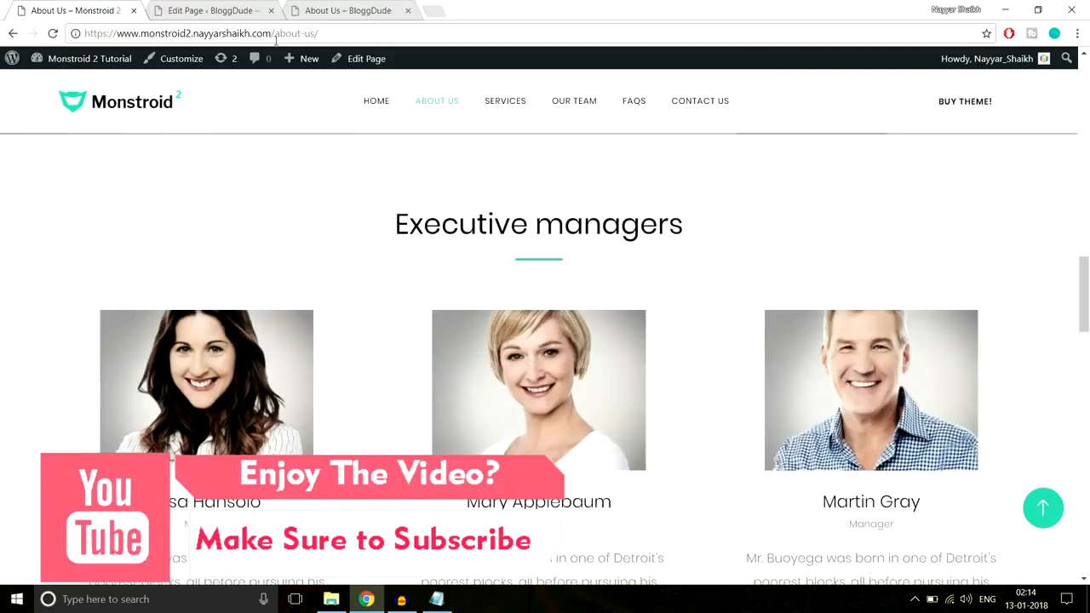
click(208, 10)
click(240, 337)
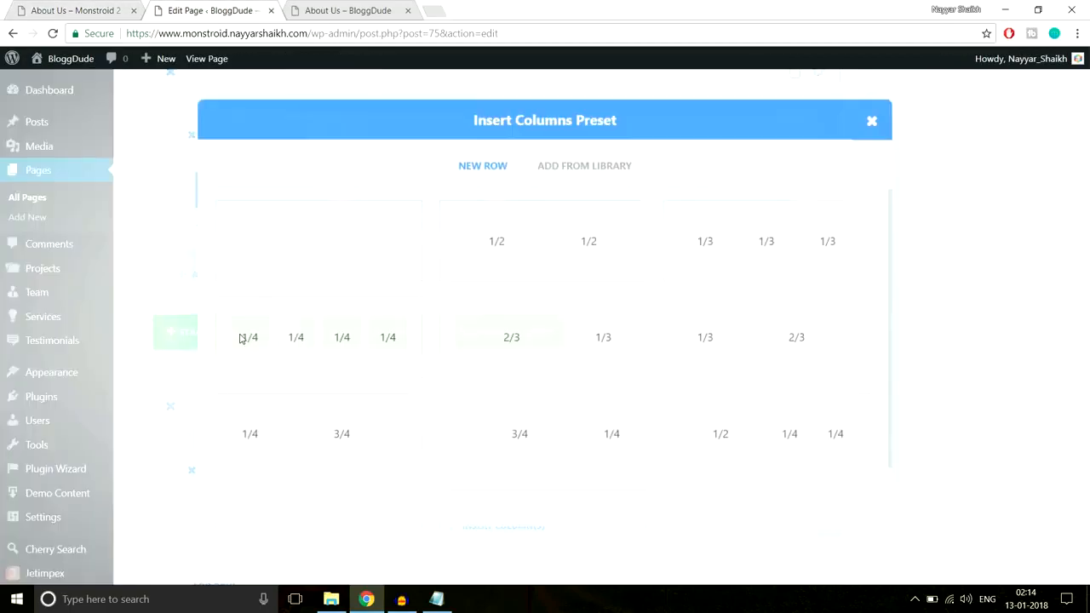
click(332, 255)
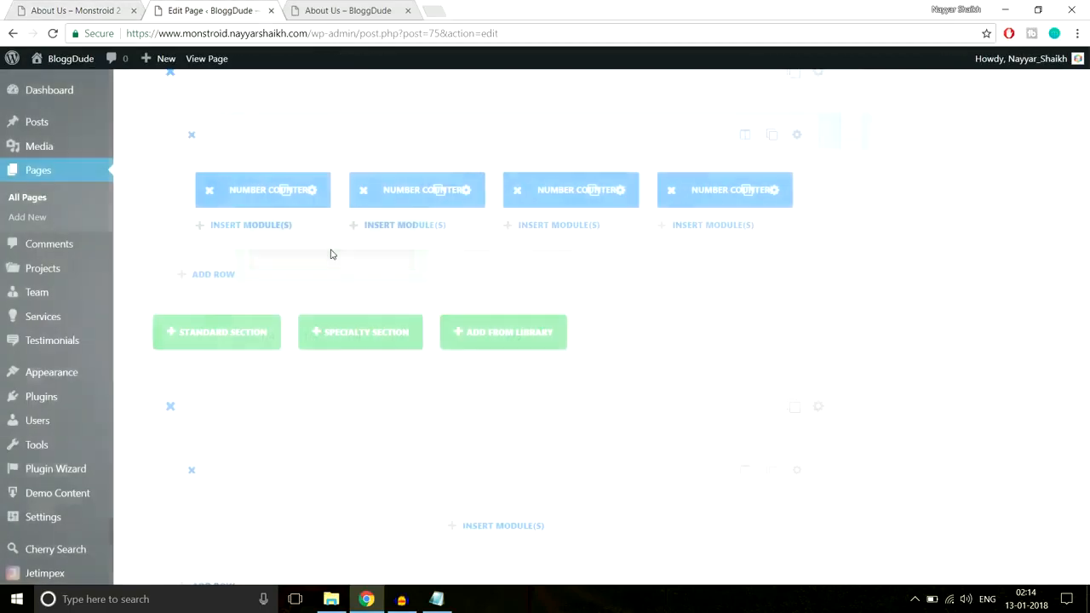
Insert a Text module into the new section's row
scroll(900, 284, down, 2)
click(530, 382)
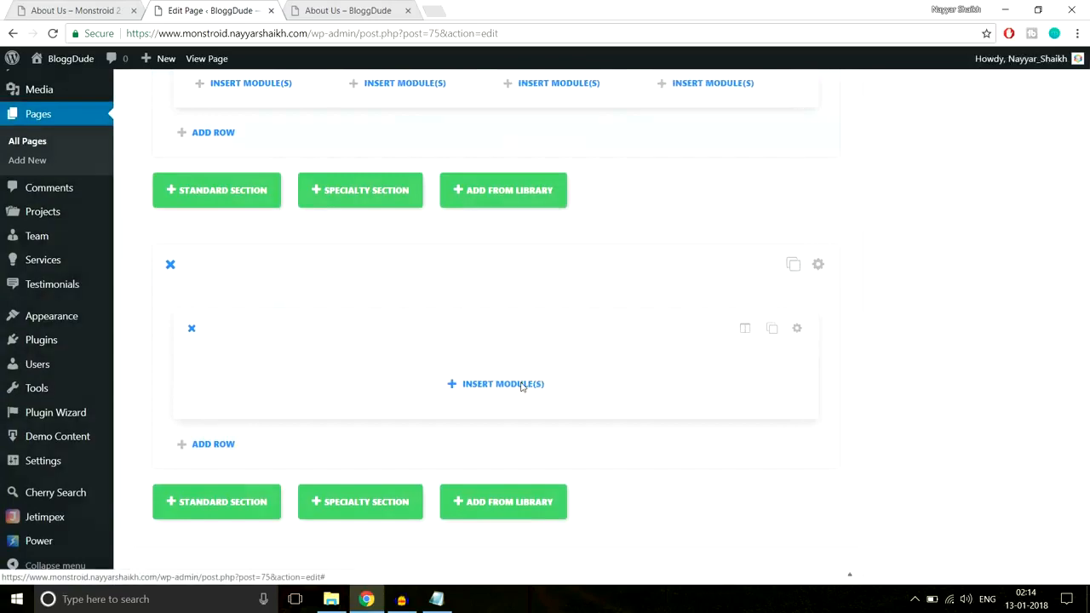
scroll(741, 355, down, 2)
scroll(741, 355, down, 5)
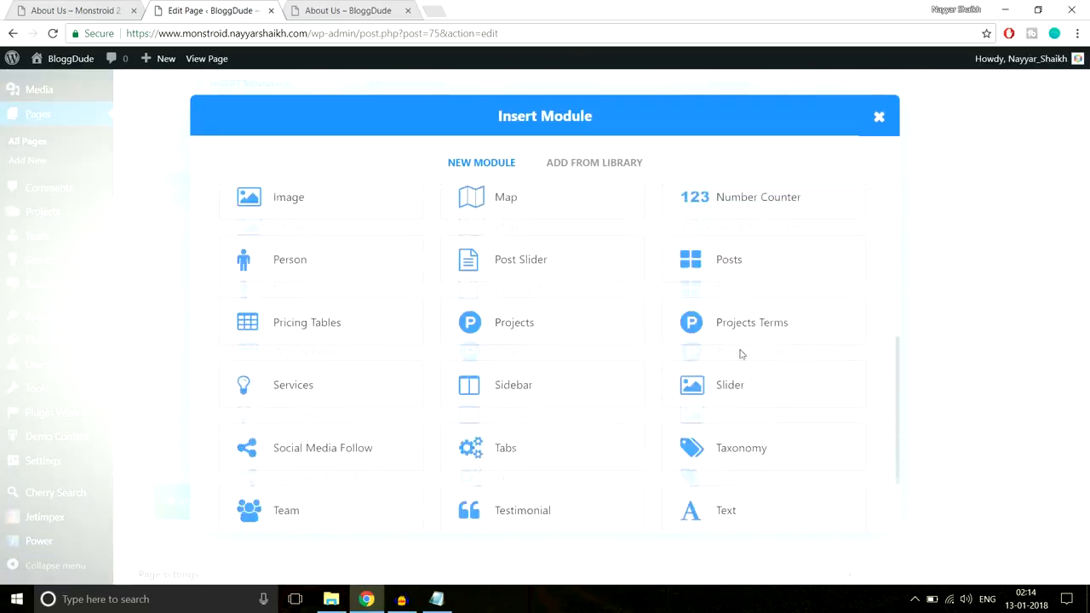
click(721, 419)
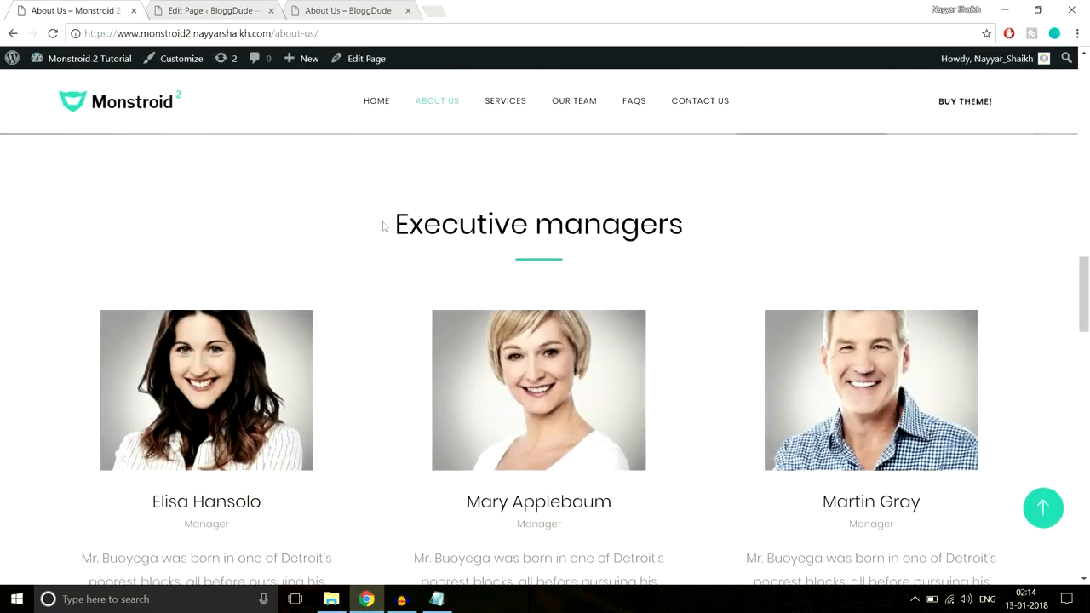
Copy the "Executive managers" heading from the demo page into the Text module's content and change the module's text orientation
drag(383, 225, 748, 222)
key(ctrl+c)
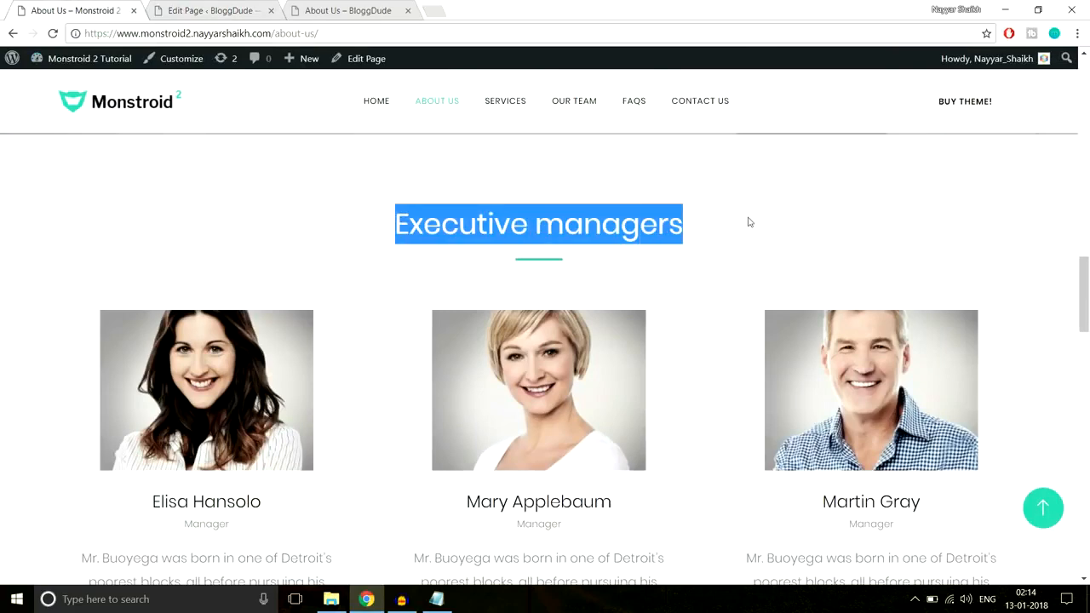
click(208, 5)
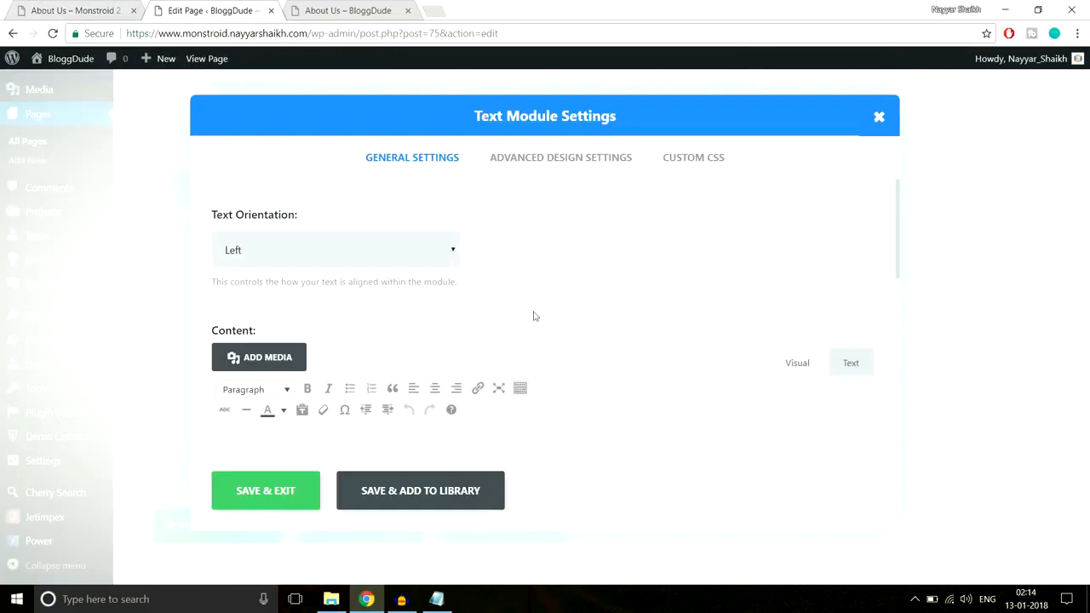
click(348, 256)
click(323, 291)
scroll(443, 360, down, 2)
click(444, 362)
key(ctrl+v)
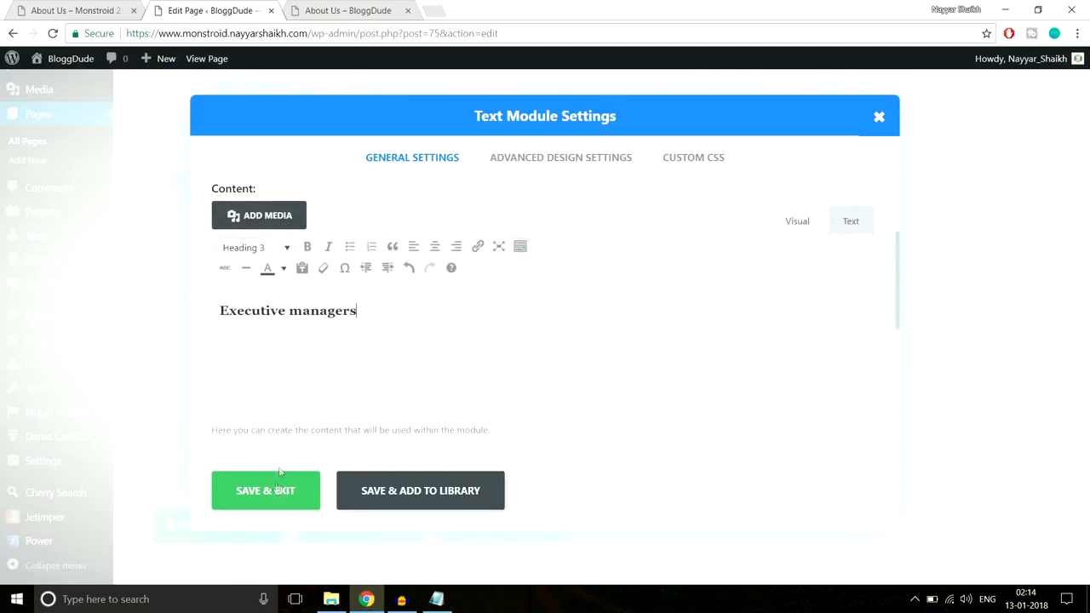
Put the "Line After Center" CSS from the Notepad file into the Text module's After custom CSS and save the module
click(682, 160)
click(436, 598)
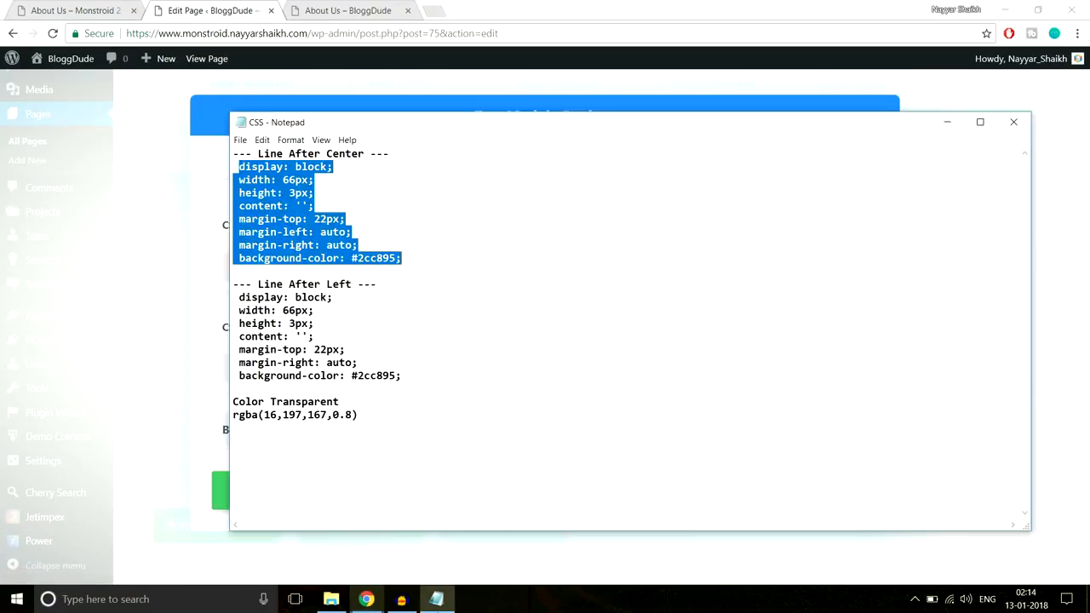
click(367, 599)
scroll(511, 358, down, 6)
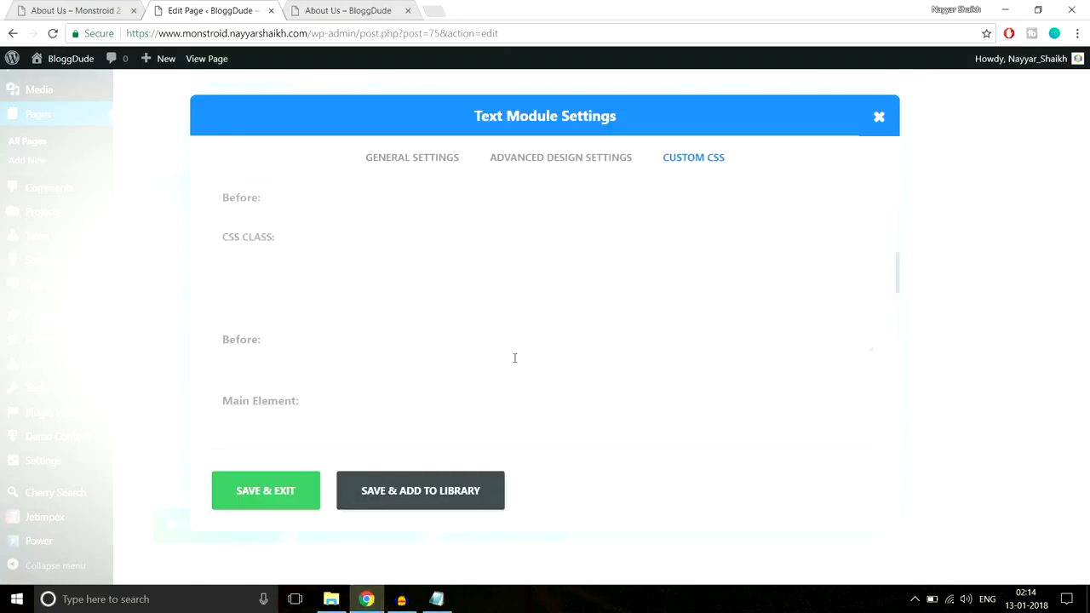
click(255, 314)
key(ctrl+v)
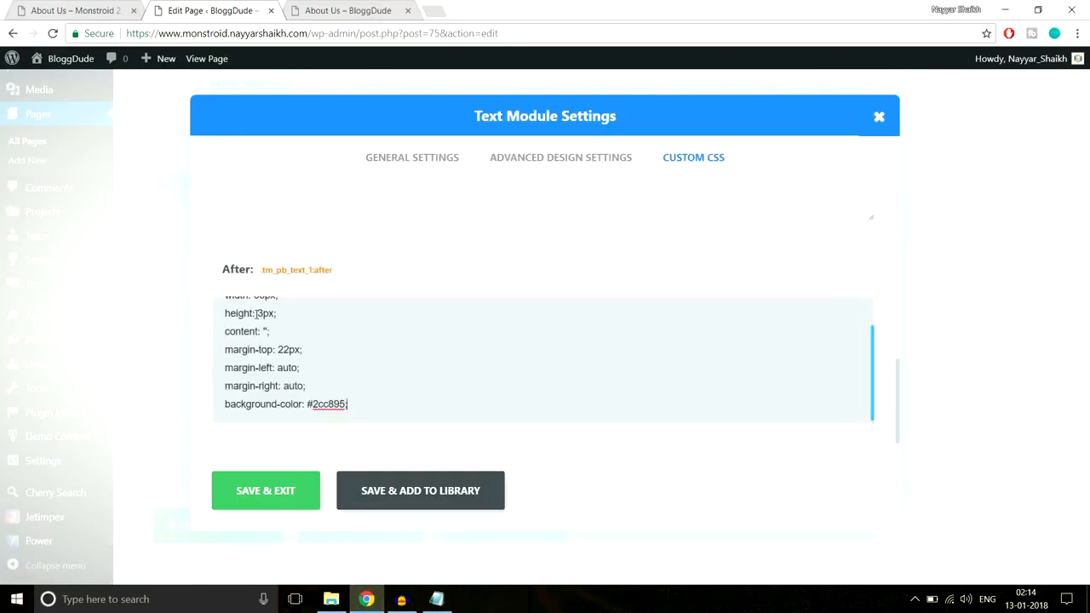
click(266, 491)
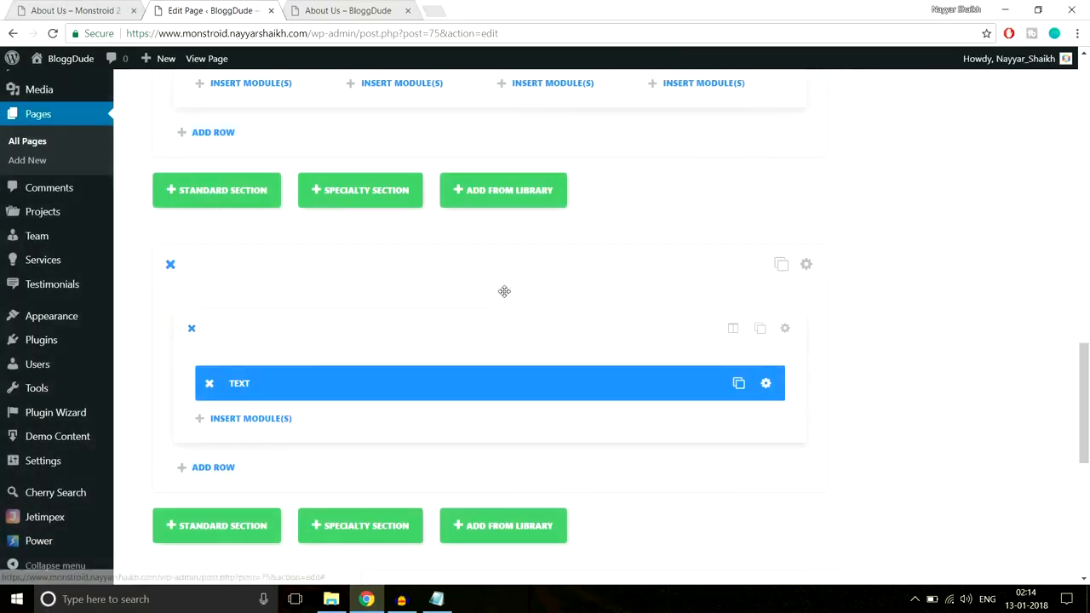
click(95, 7)
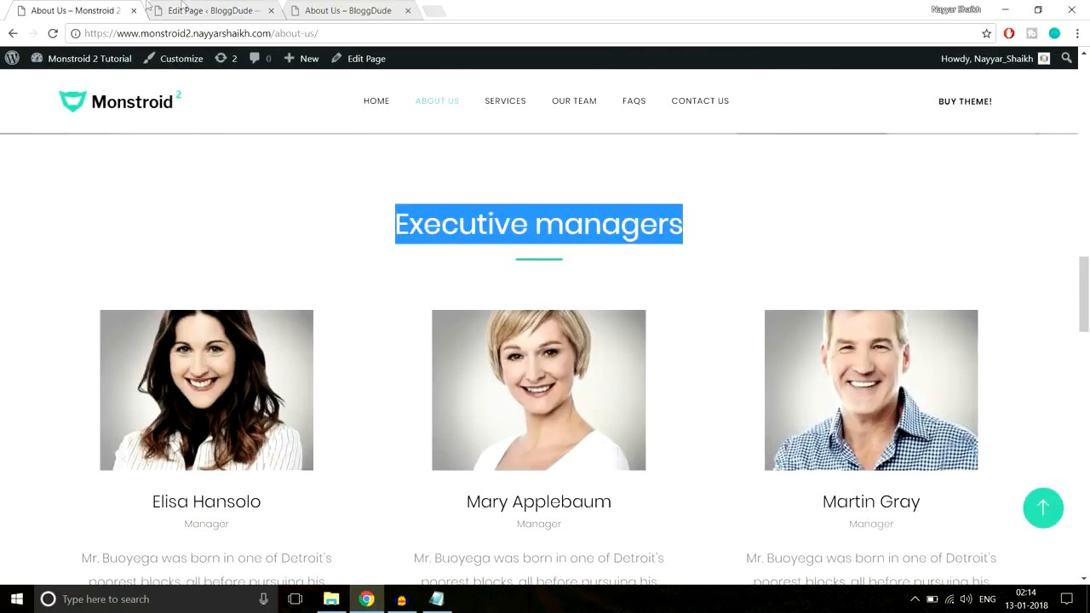
Try to insert a Team module below the Text module in the Executive managers section's row of the BloggDude page
click(174, 10)
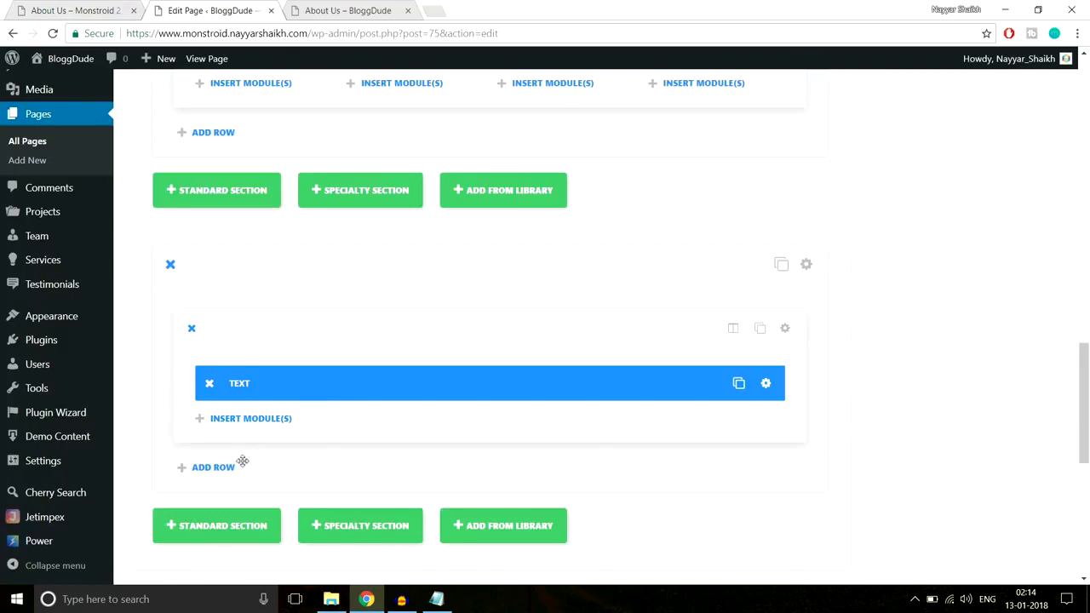
click(249, 425)
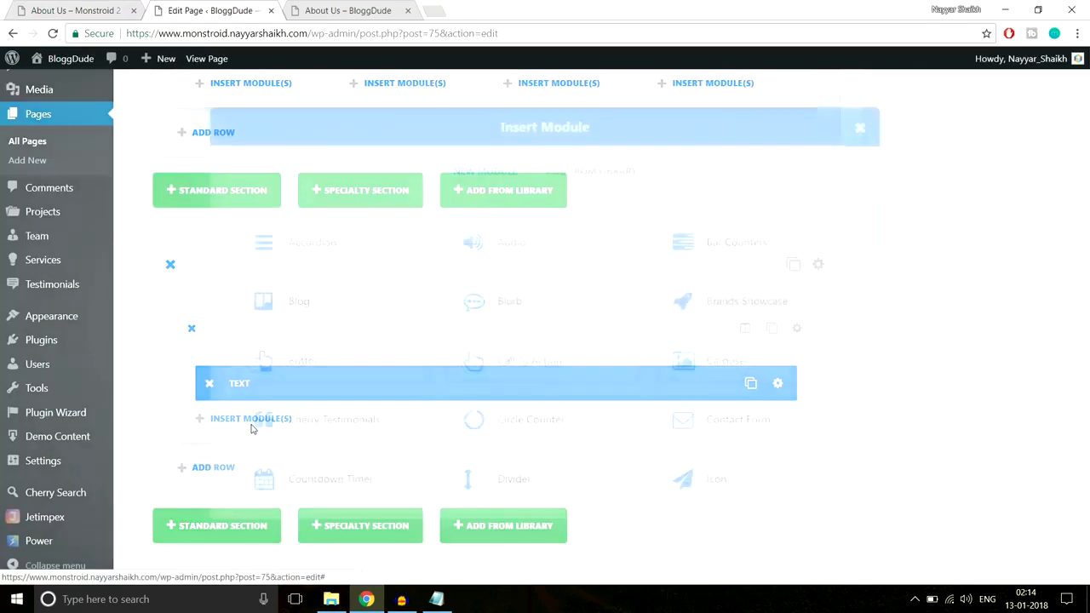
scroll(568, 376, down, 5)
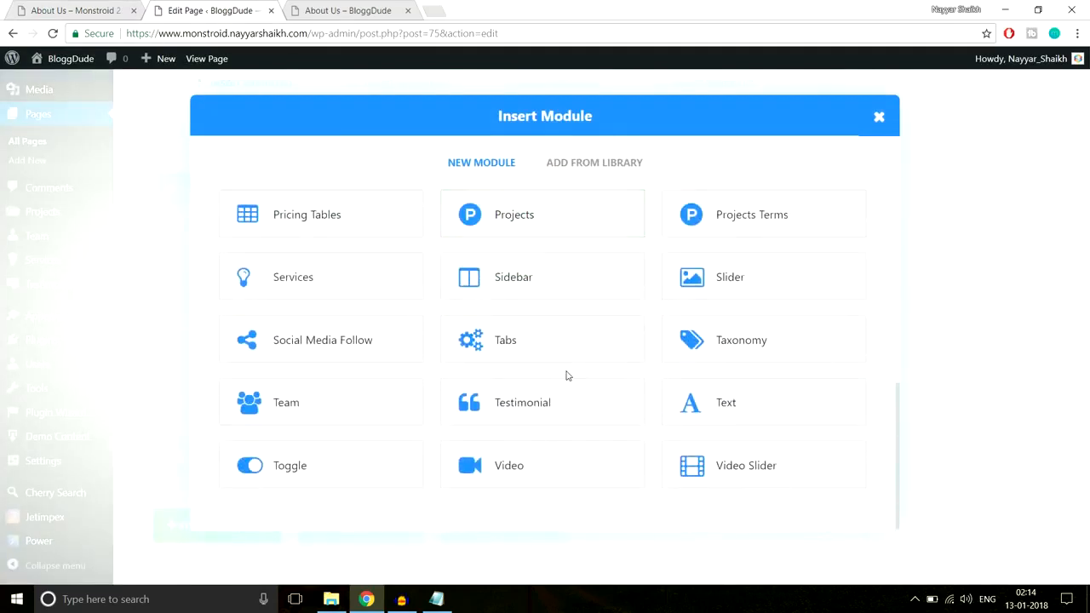
click(324, 419)
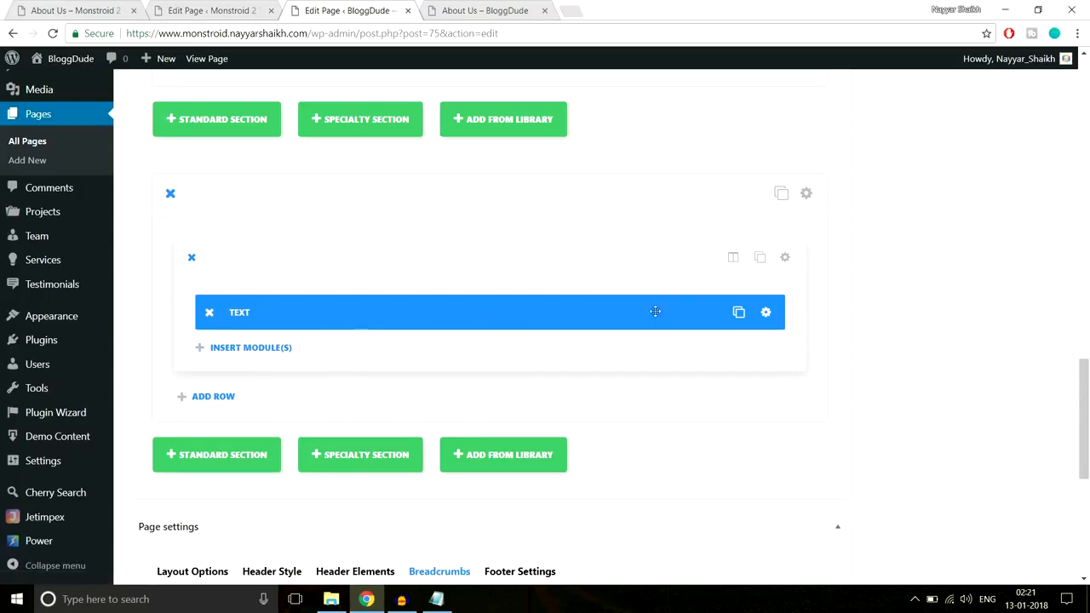
Examine the column, group, posts count and title settings of the demo page's Team module and compare them with the published demo page
click(218, 10)
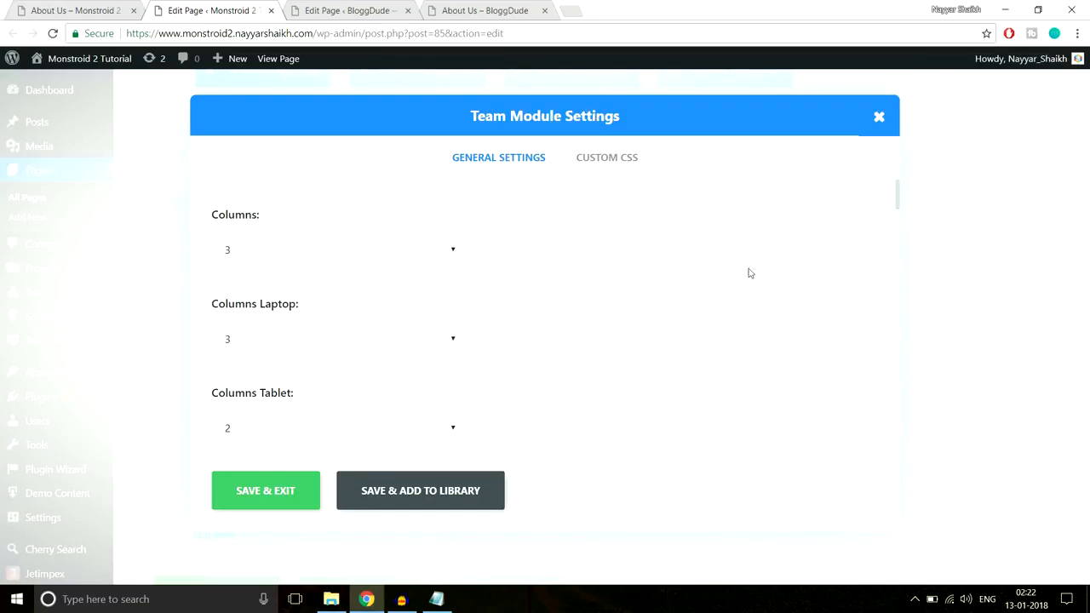
scroll(392, 255, down, 1)
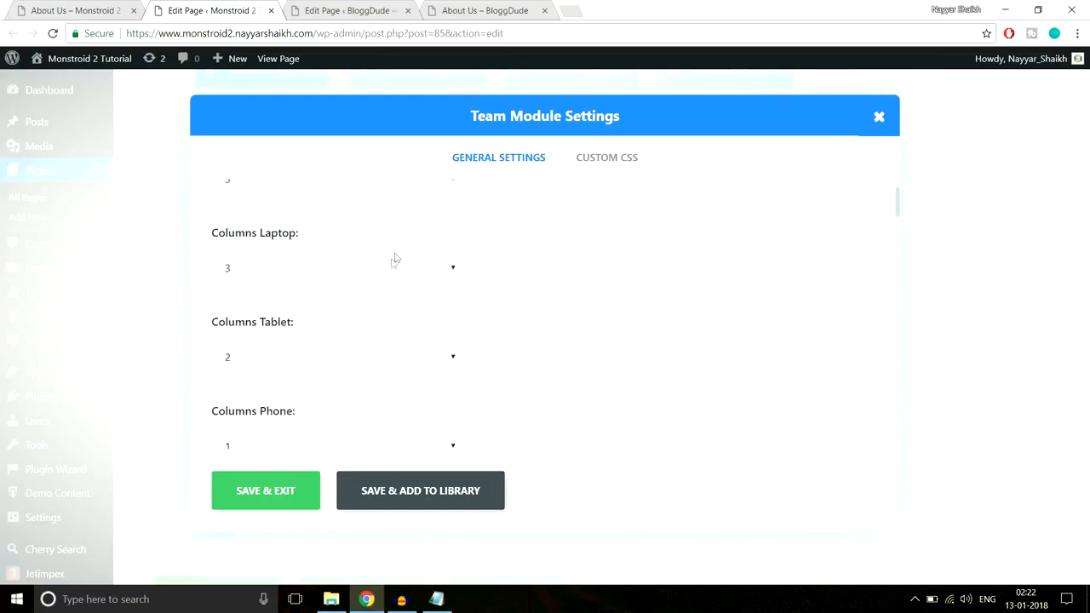
scroll(375, 268, down, 1)
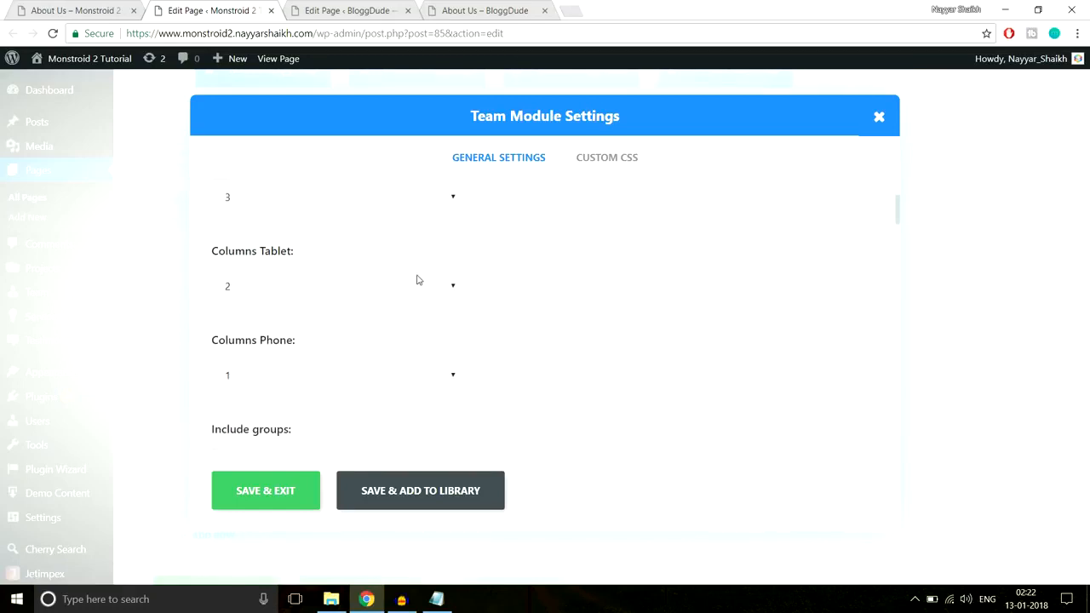
scroll(417, 280, down, 4)
scroll(471, 298, up, 1)
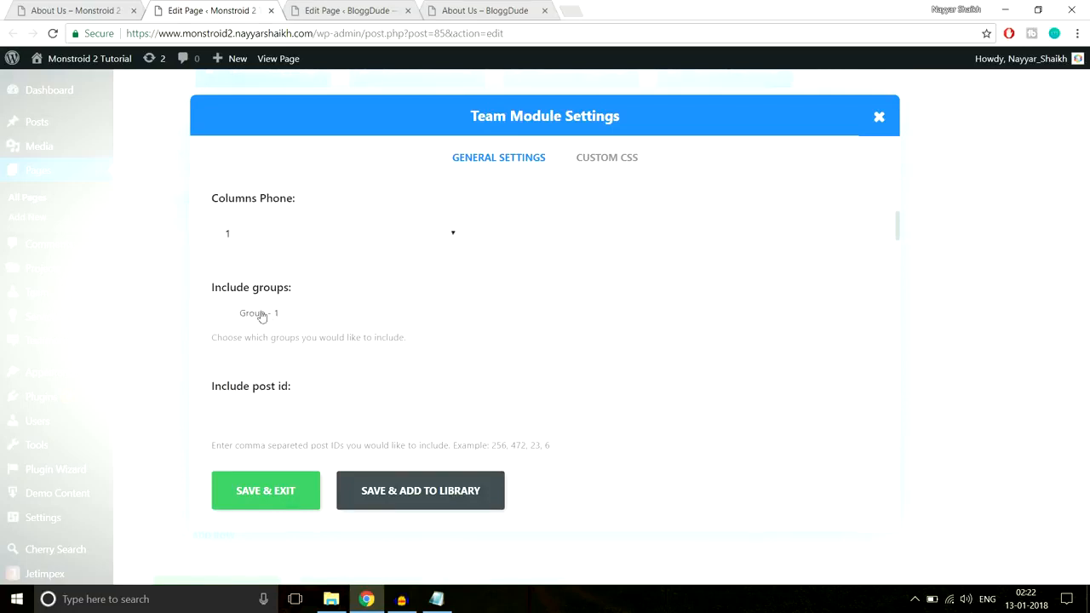
scroll(669, 282, down, 3)
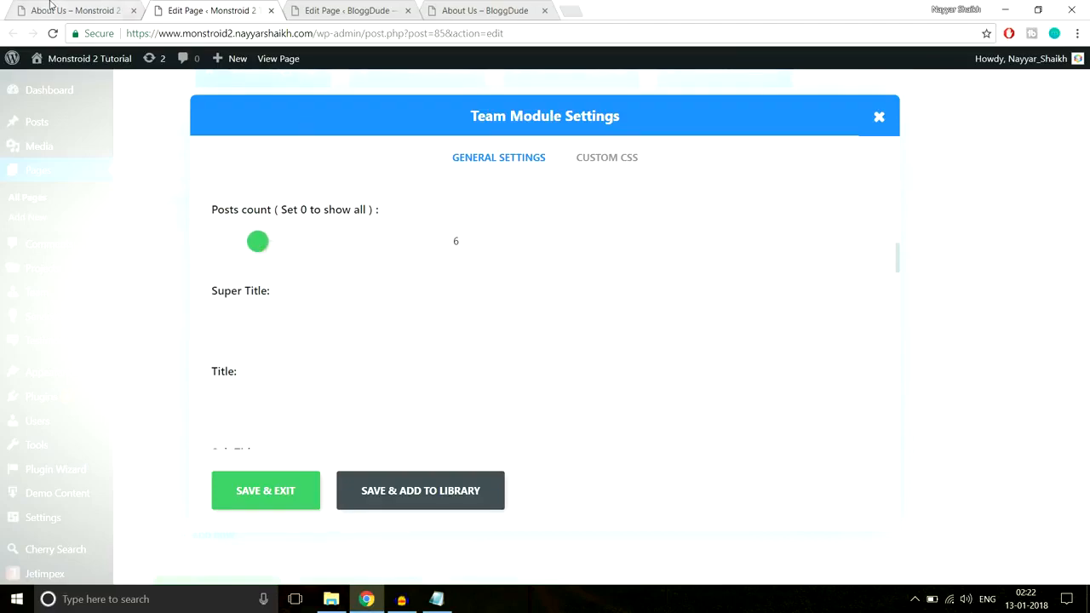
click(51, 8)
scroll(812, 340, down, 10)
scroll(812, 342, down, 4)
scroll(812, 358, up, 9)
click(230, 6)
Review the demo Team module's title, filter and Featured Image Size options, keeping Monstroid2 Author Avatar (512x512), and compare the photos on the demo page
scroll(254, 259, down, 2)
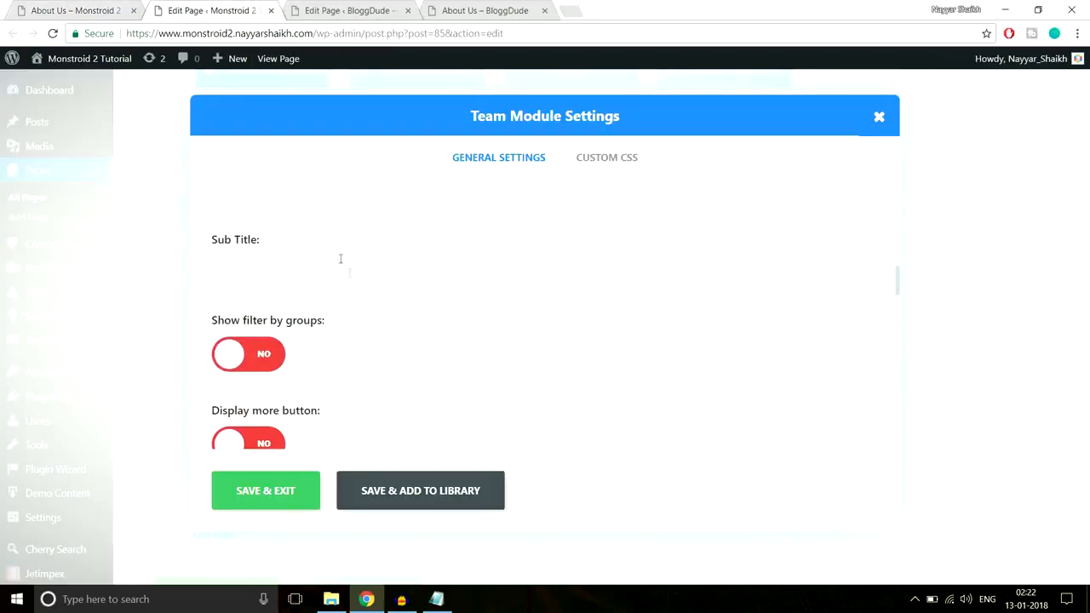
scroll(349, 281, down, 5)
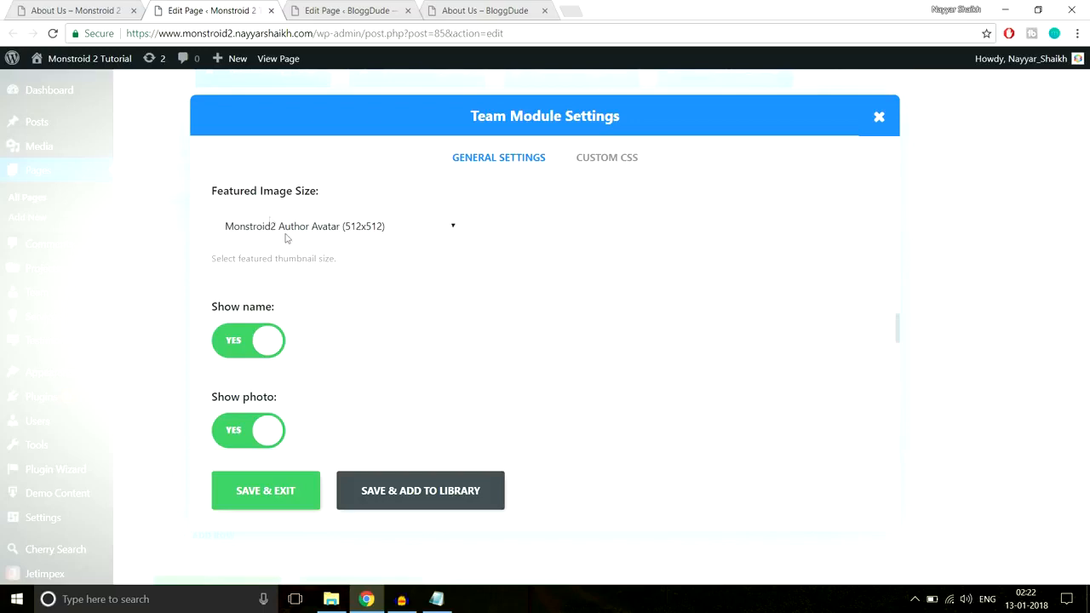
click(314, 228)
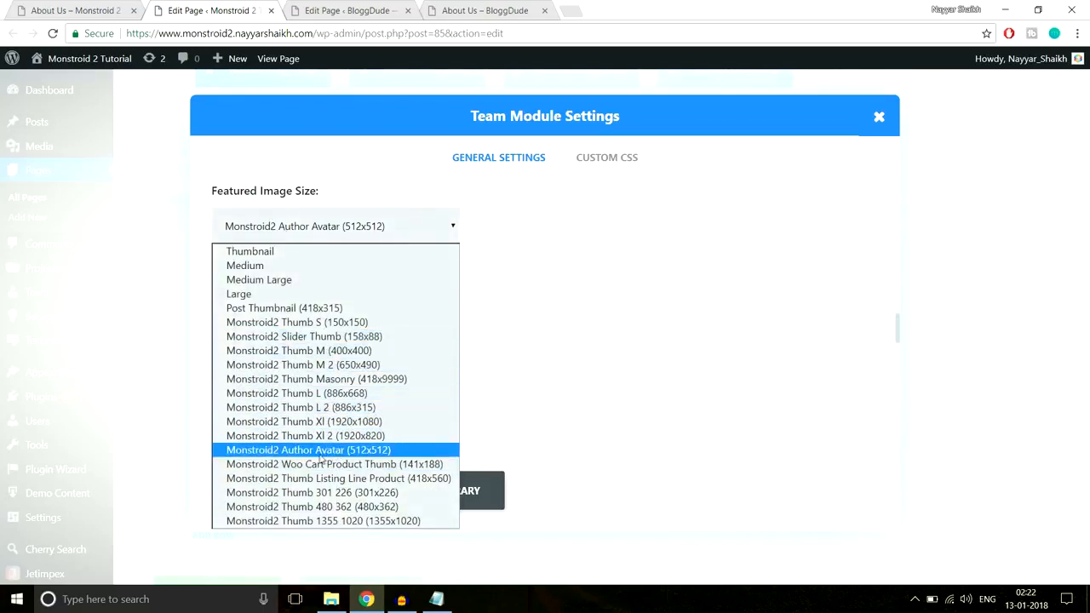
click(380, 453)
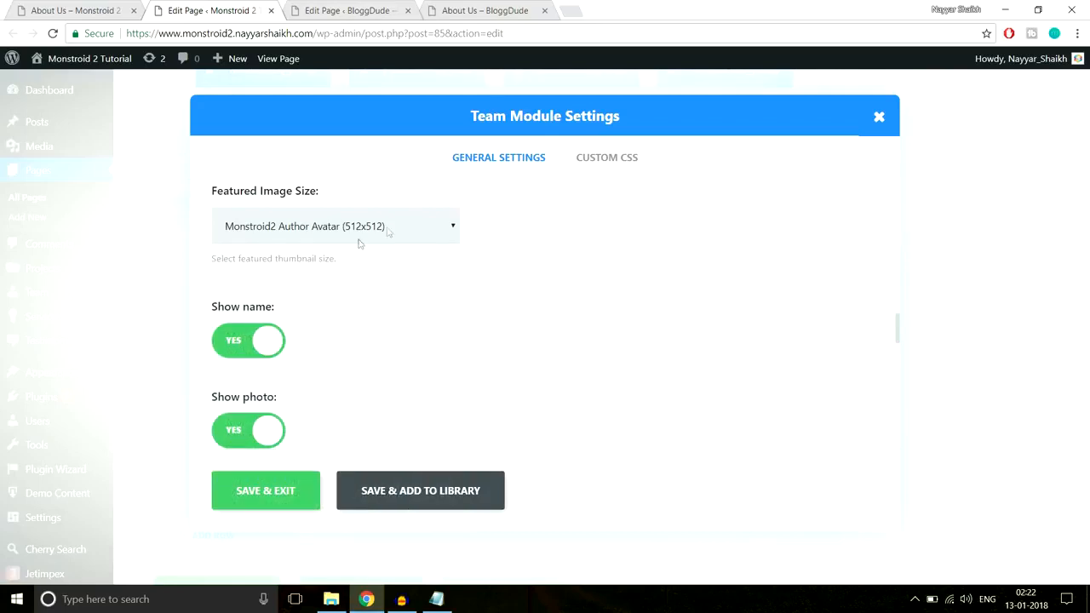
click(108, 6)
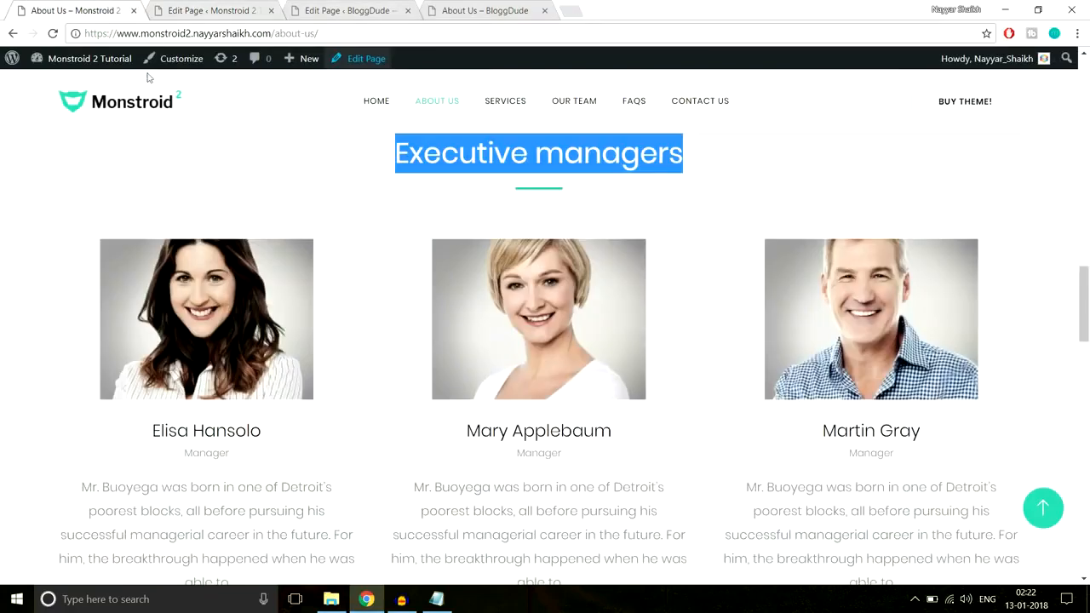
click(173, 5)
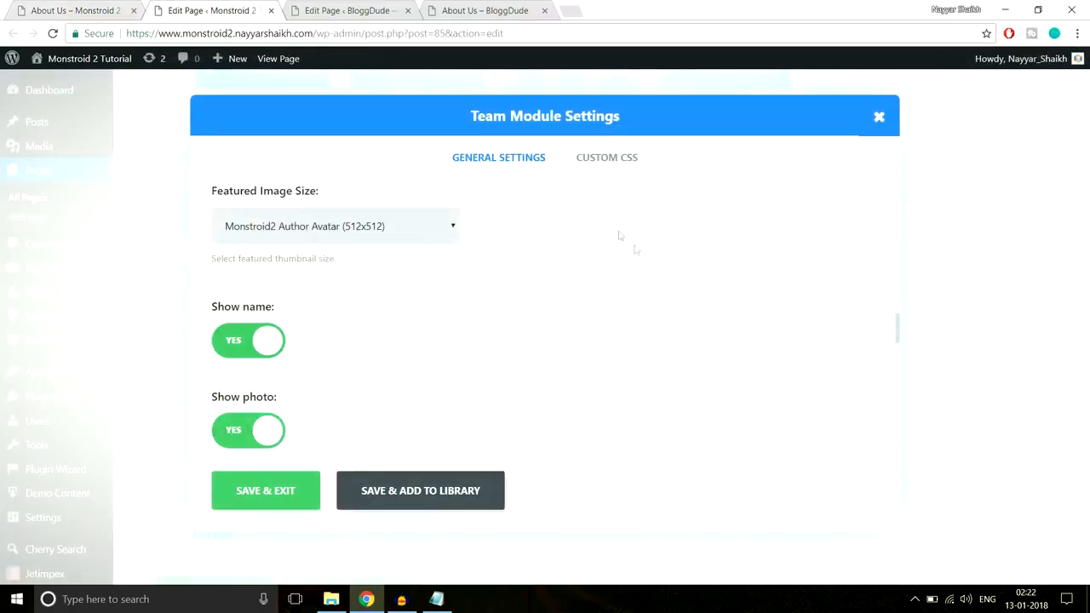
Check the Team module's description length setting against the manager descriptions on the published demo page
scroll(658, 292, down, 1)
scroll(426, 273, down, 1)
scroll(426, 272, down, 2)
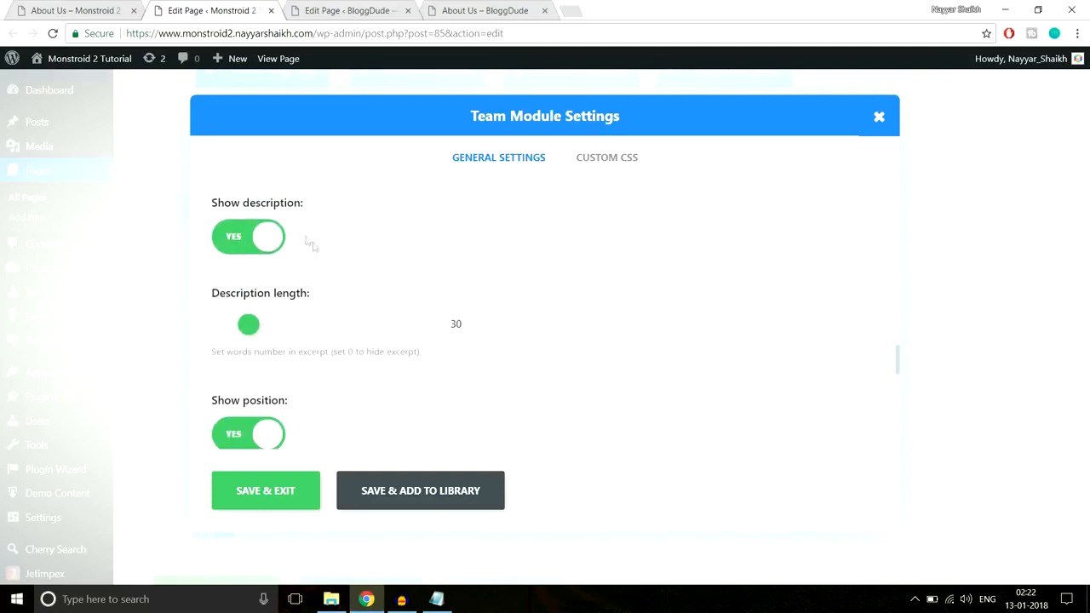
double_click(456, 325)
click(100, 11)
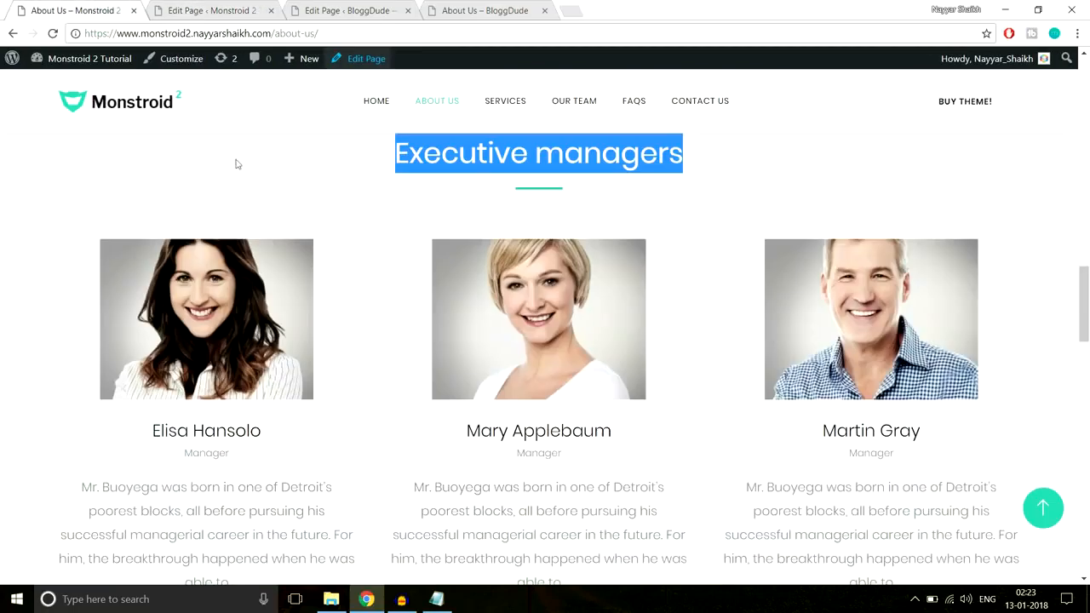
scroll(290, 366, down, 2)
drag(258, 446, 48, 318)
click(158, 349)
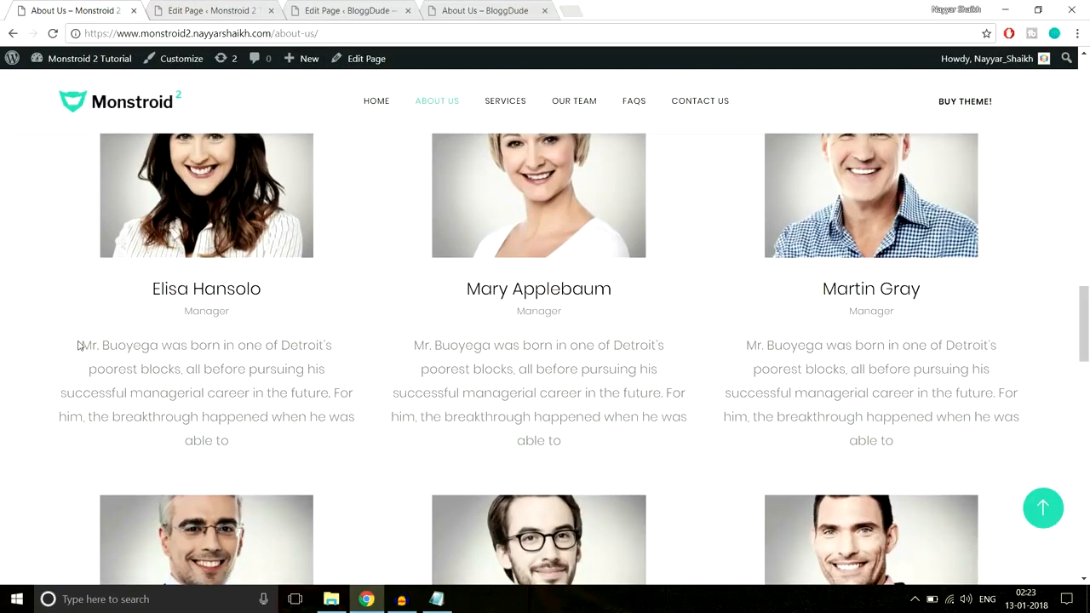
drag(78, 344, 353, 369)
click(223, 10)
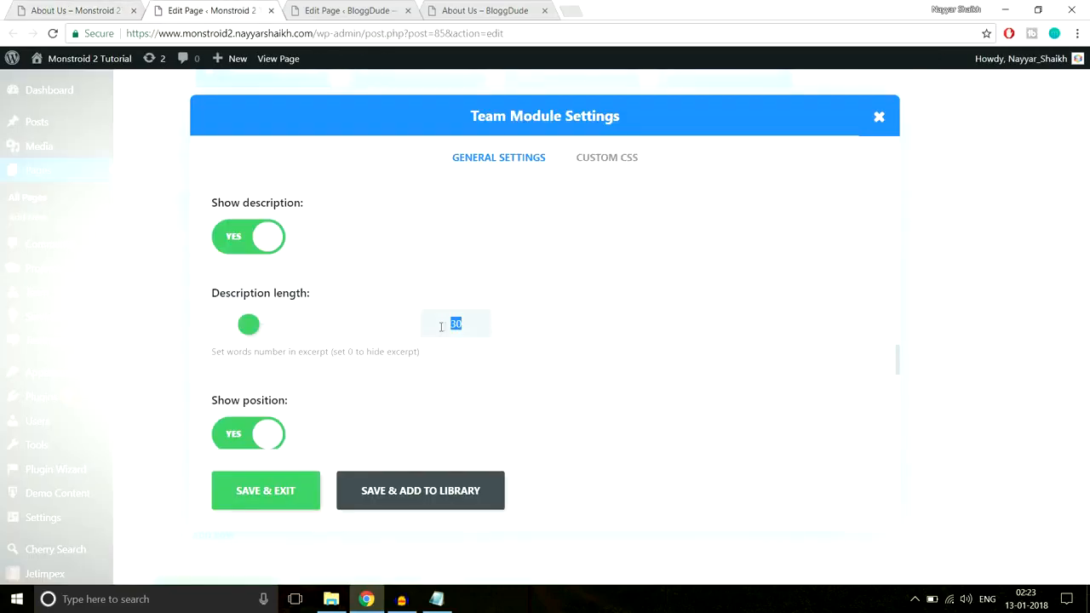
Review the Team module's position, social profile links and Layout options, leaving the layout at Default
scroll(682, 319, down, 2)
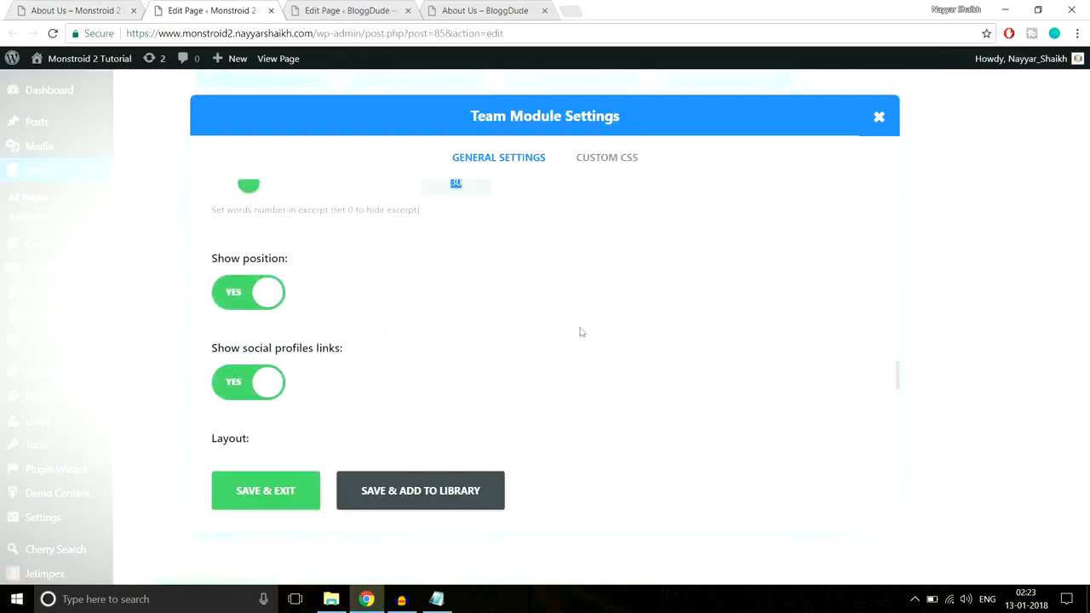
scroll(515, 342, down, 2)
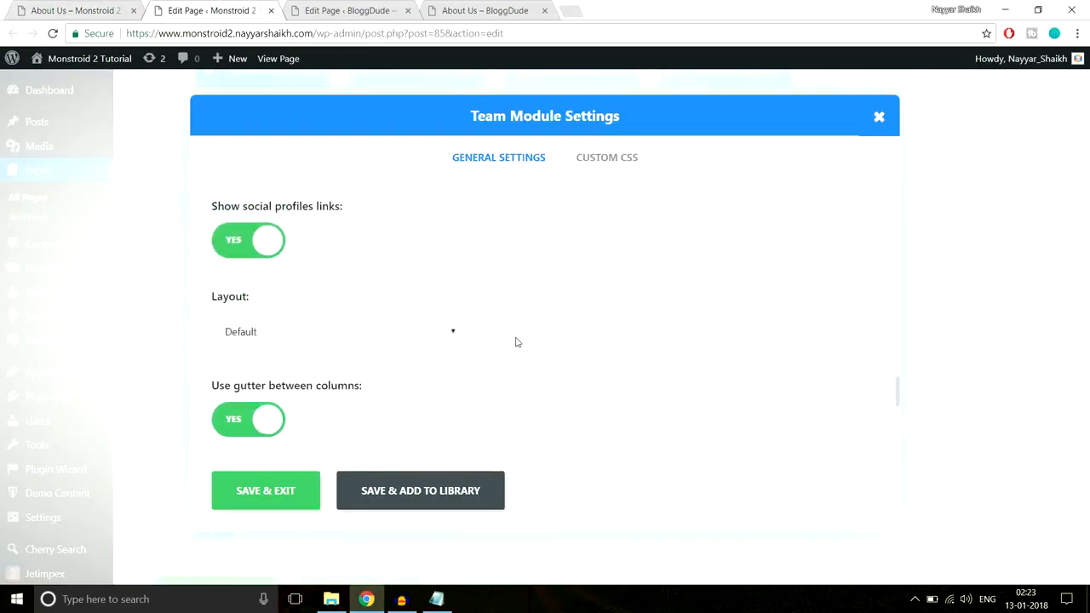
scroll(571, 267, down, 2)
click(388, 196)
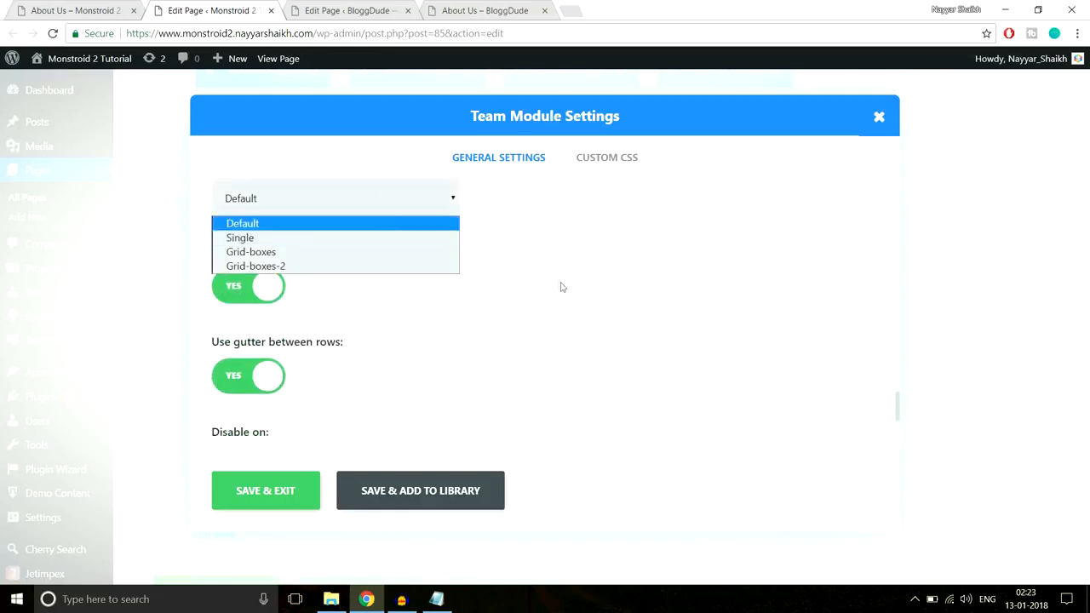
scroll(331, 353, up, 2)
scroll(331, 353, down, 1)
click(333, 271)
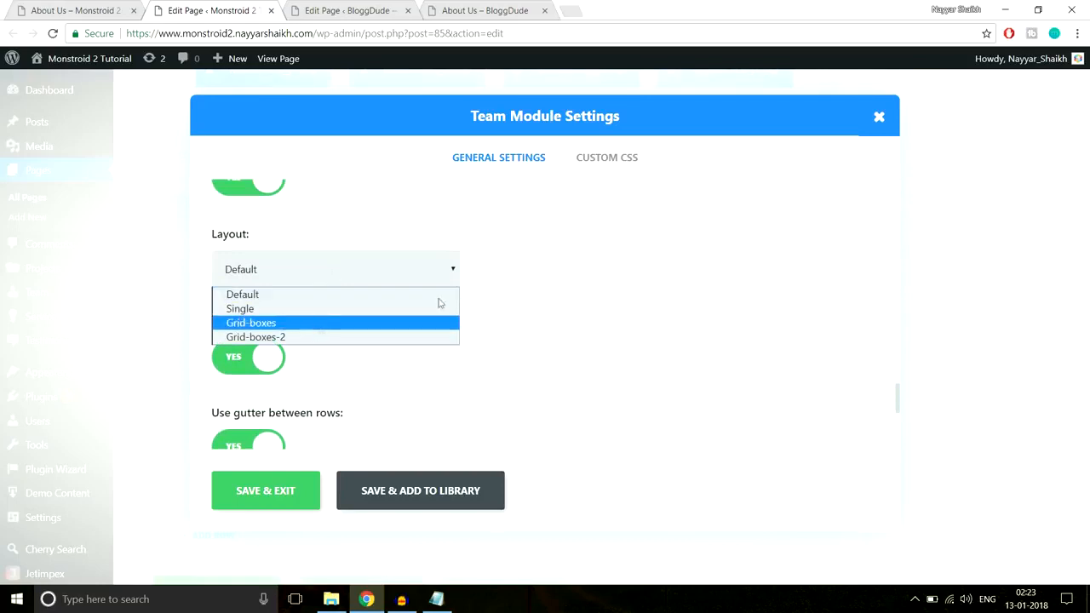
click(530, 280)
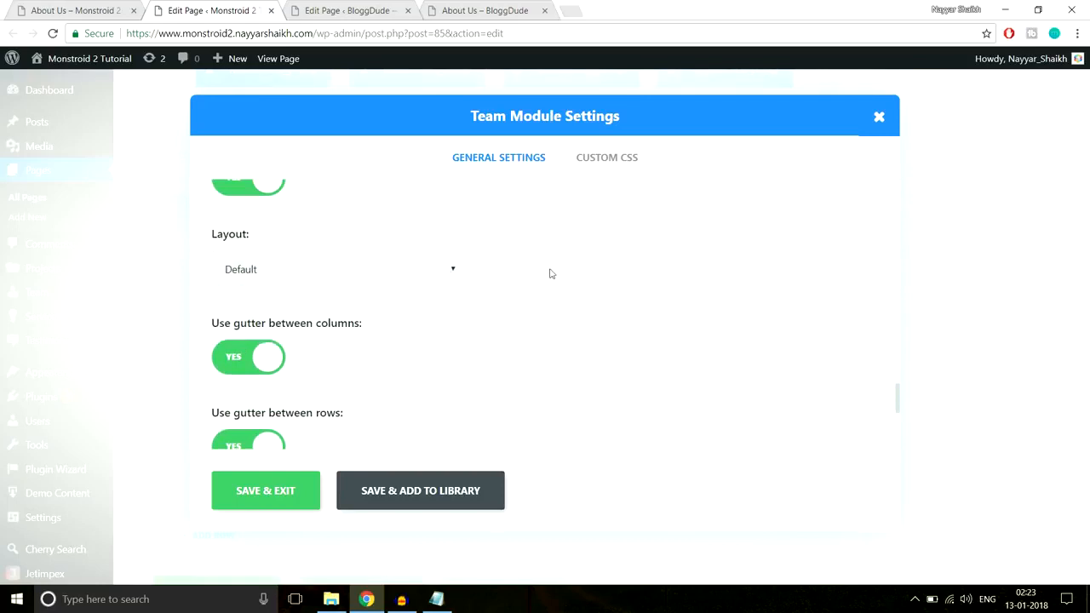
scroll(550, 274, down, 1)
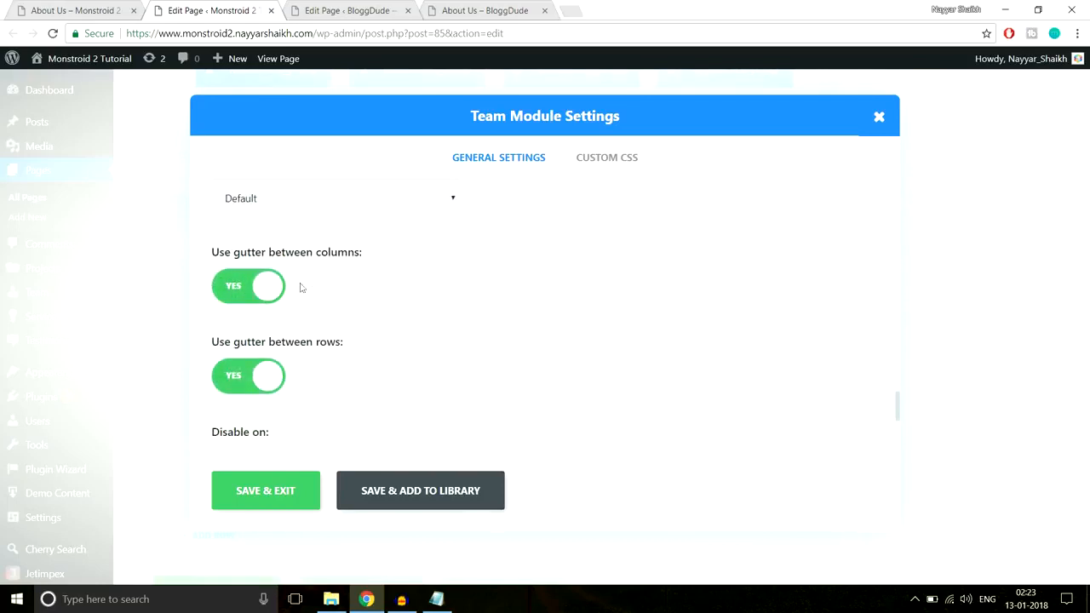
Compare the Team module's column and row gutter settings with the spacing on the demo page, then close the settings without saving
click(57, 10)
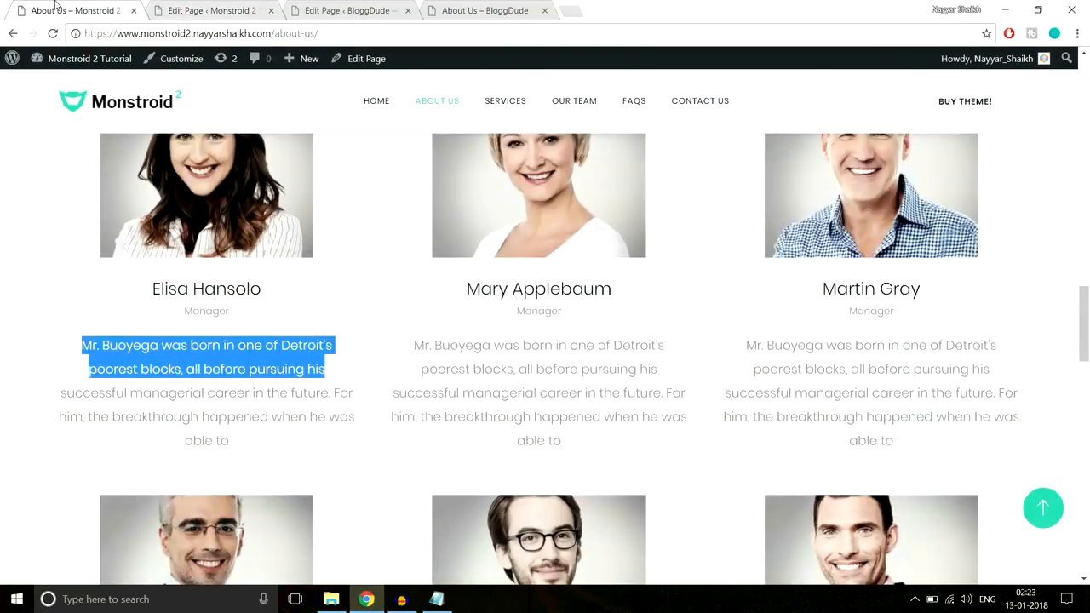
scroll(362, 482, down, 2)
click(211, 11)
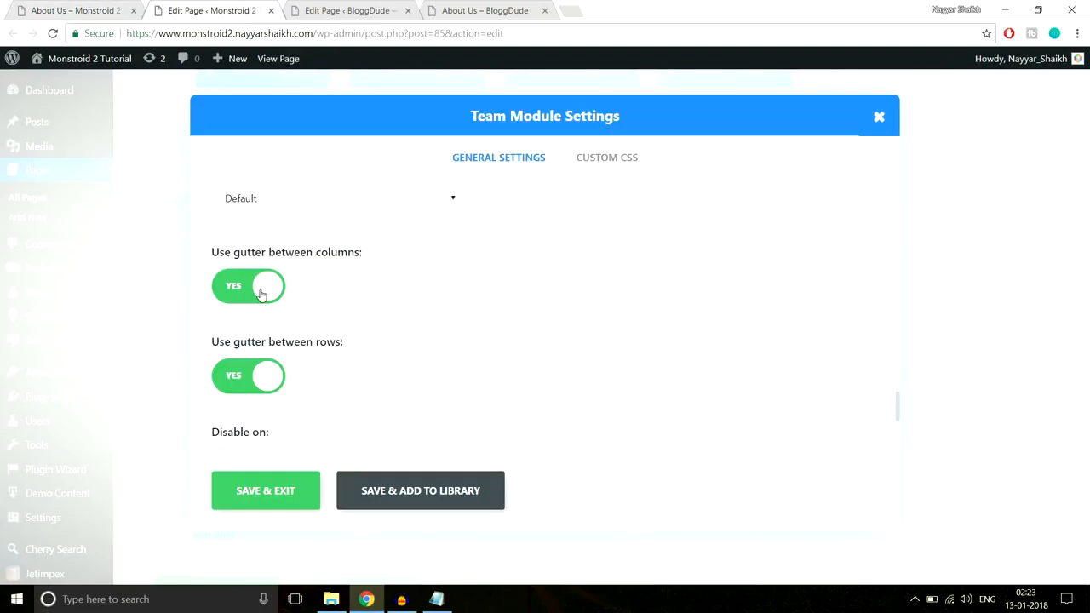
click(111, 12)
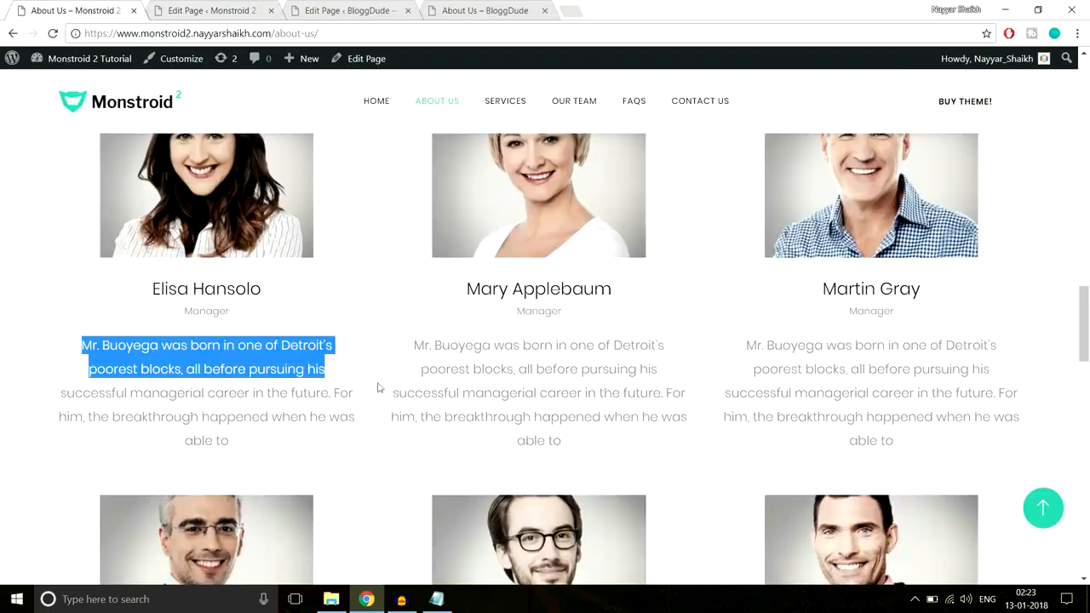
click(218, 10)
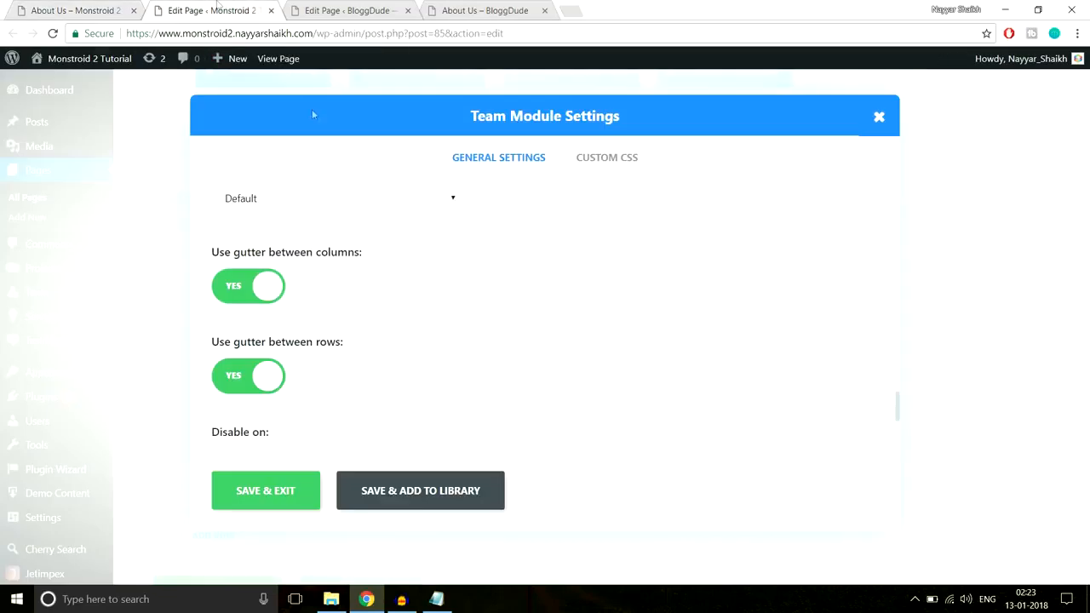
scroll(414, 310, down, 5)
scroll(415, 317, up, 8)
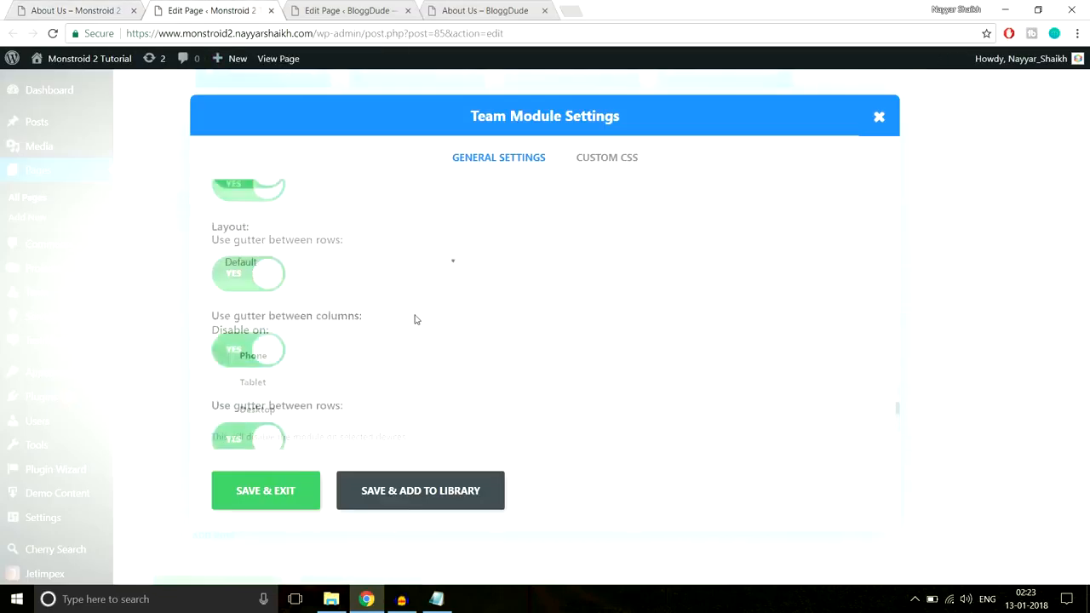
scroll(417, 320, up, 10)
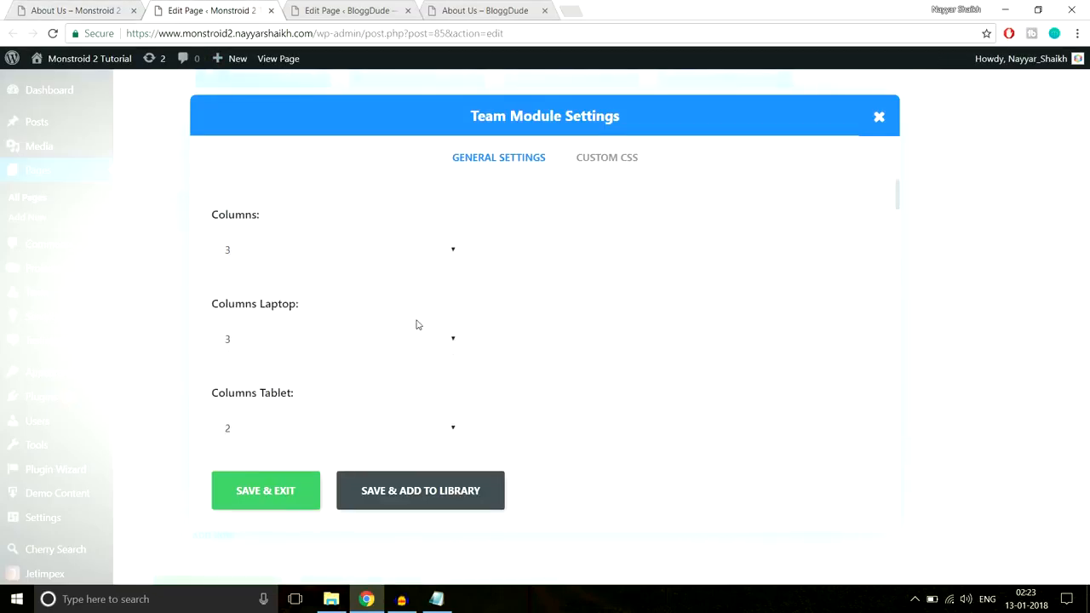
click(879, 116)
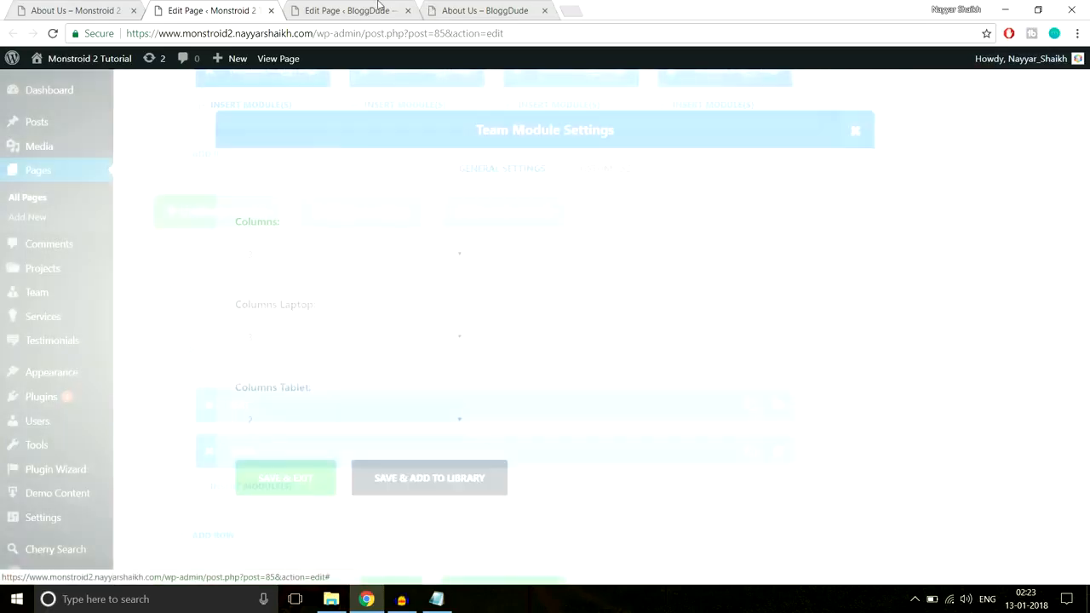
Compare the Executive managers section's modules in the demo editor with the BloggDude page editor and look further down the published demo page
scroll(397, 202, down, 3)
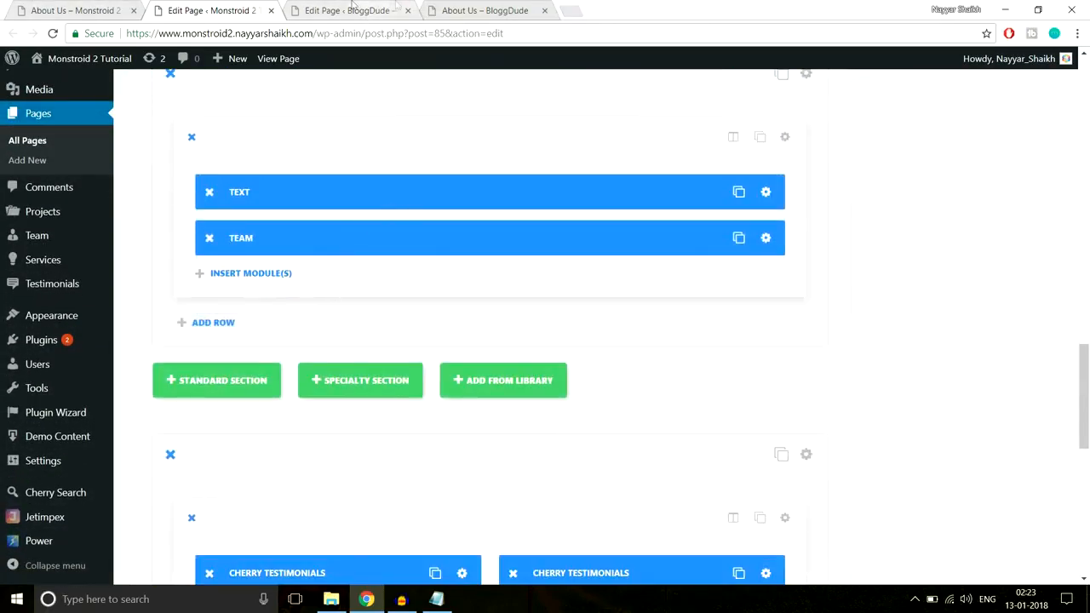
click(351, 10)
scroll(856, 287, down, 1)
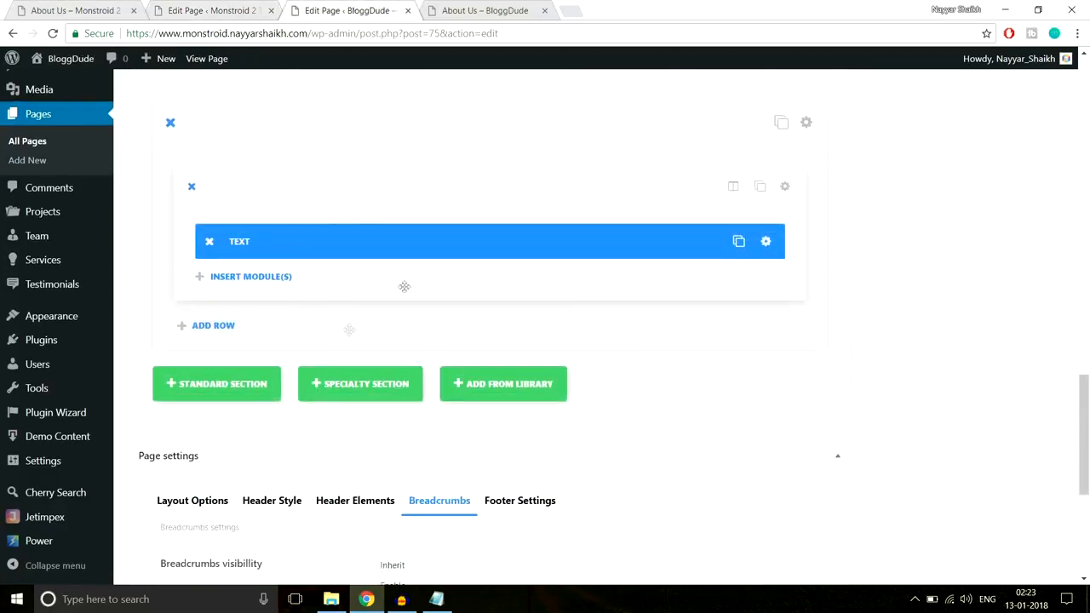
click(104, 10)
scroll(758, 416, down, 4)
scroll(758, 415, down, 5)
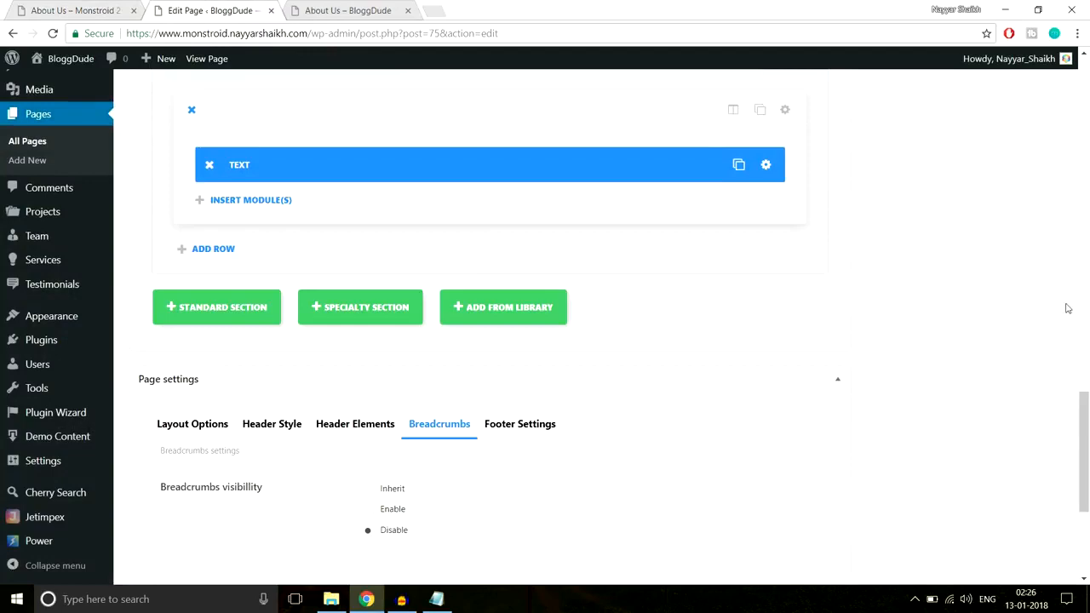
Add a standard section below the last one with a 1/2 + 1/2 row and insert a Testimonial module in its first column
click(226, 316)
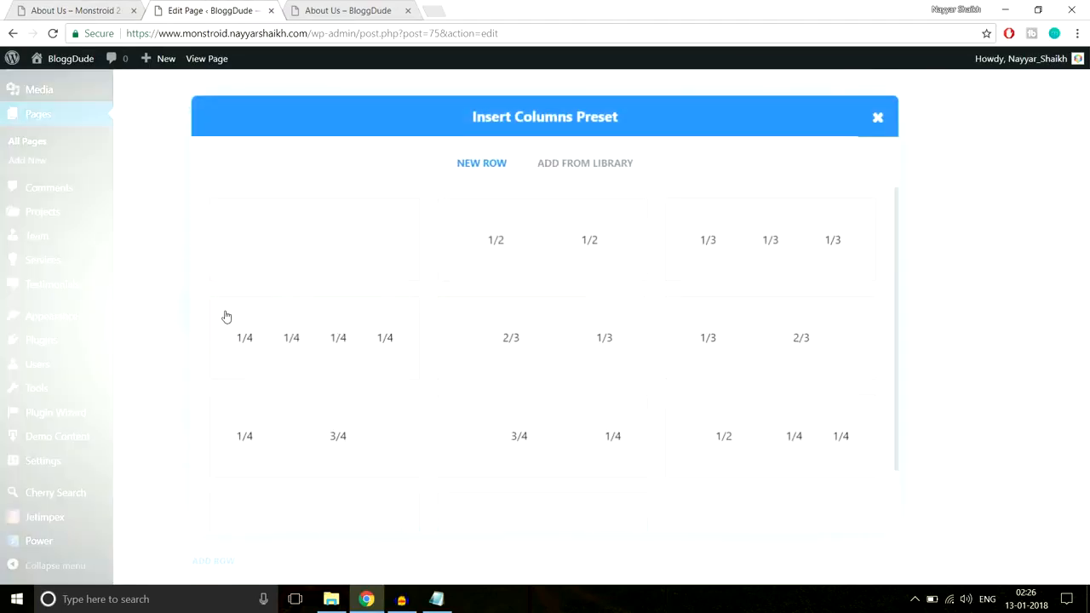
click(542, 245)
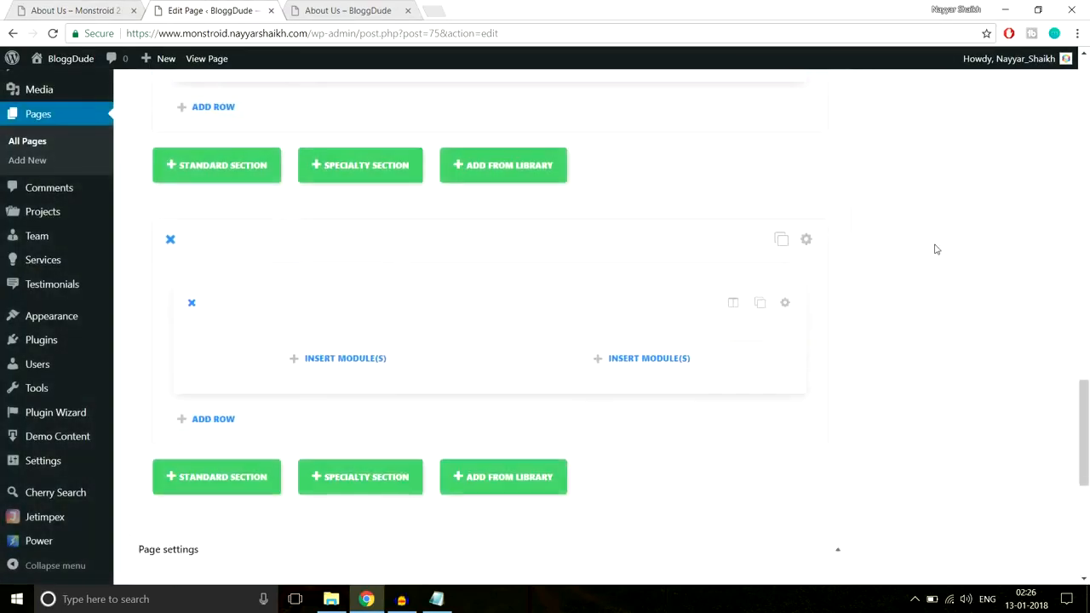
click(419, 367)
scroll(470, 354, down, 10)
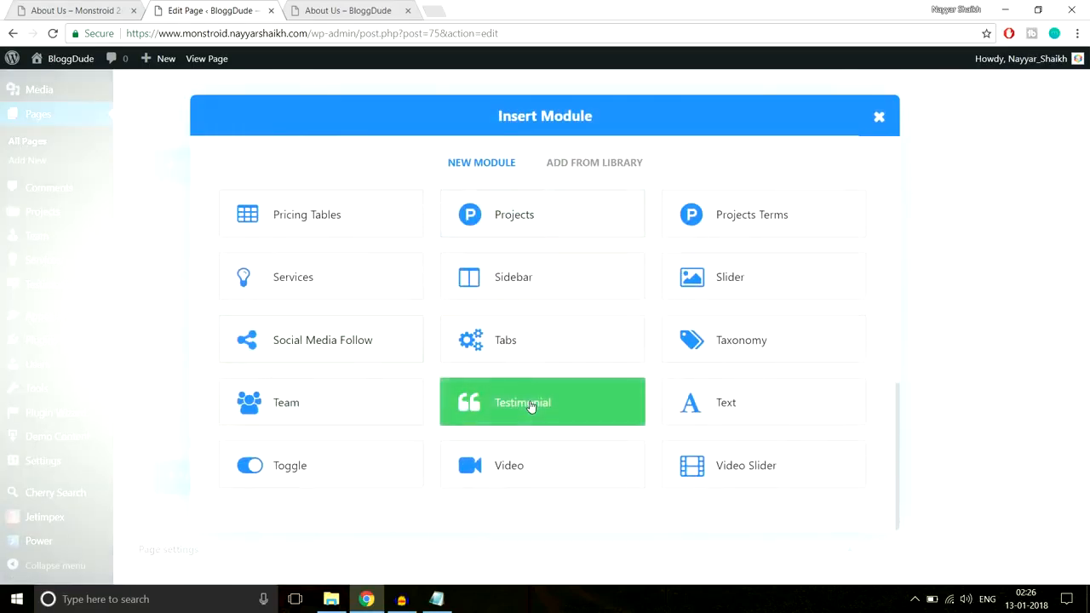
click(531, 407)
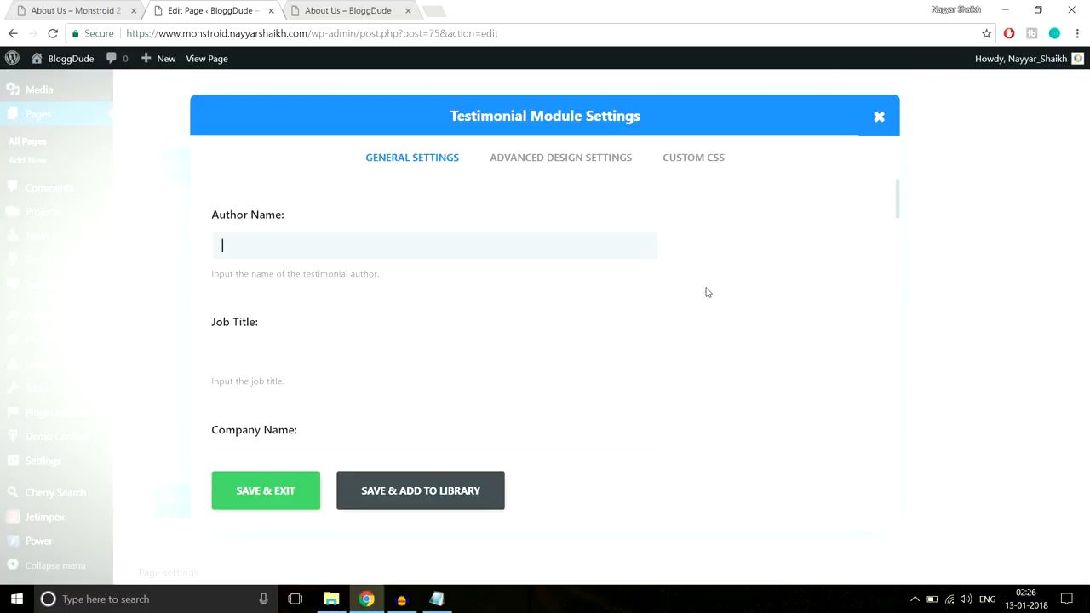
Copy the first testimonial's author name from the demo About Us page into the Testimonial module's Author Name
click(91, 6)
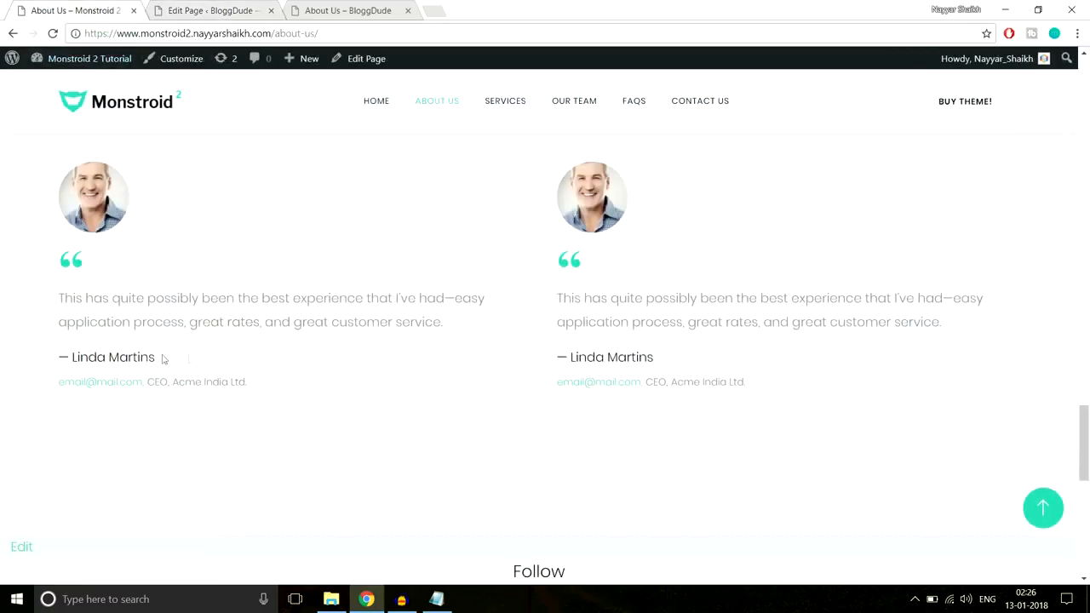
drag(164, 360, 53, 357)
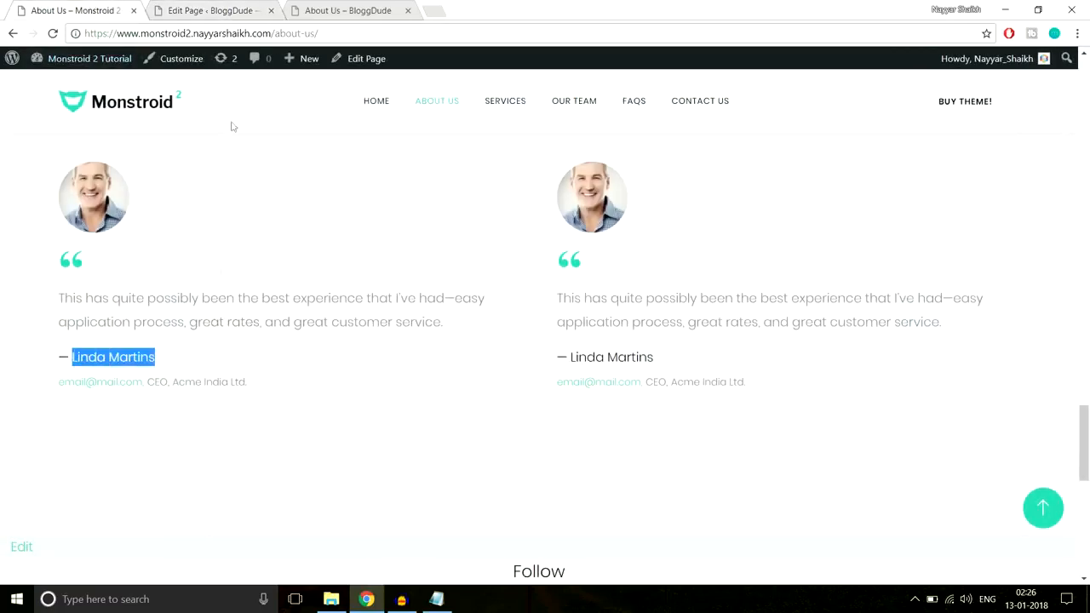
text(Linda Martins)
click(342, 351)
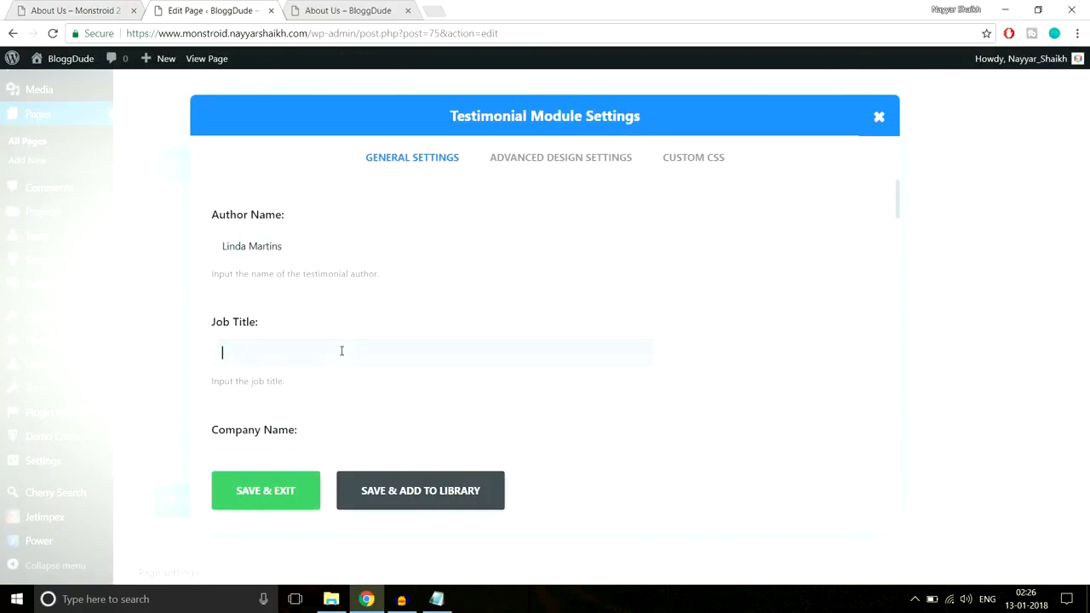
Set the testimonial's job title to CEO and its company name to Acme India Ltd, matching the demo page
click(116, 7)
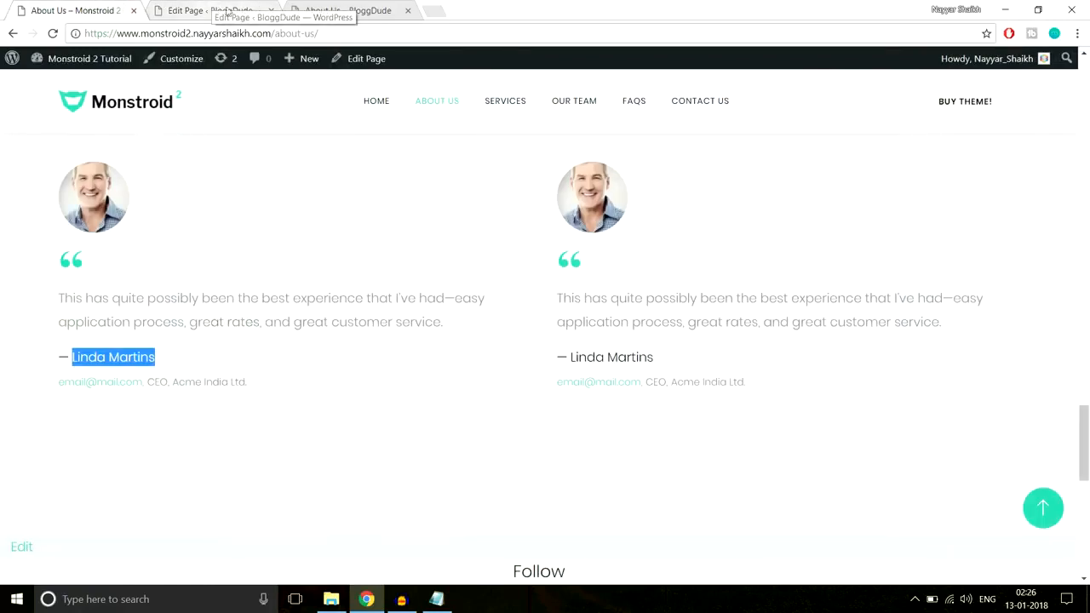
drag(149, 382, 170, 380)
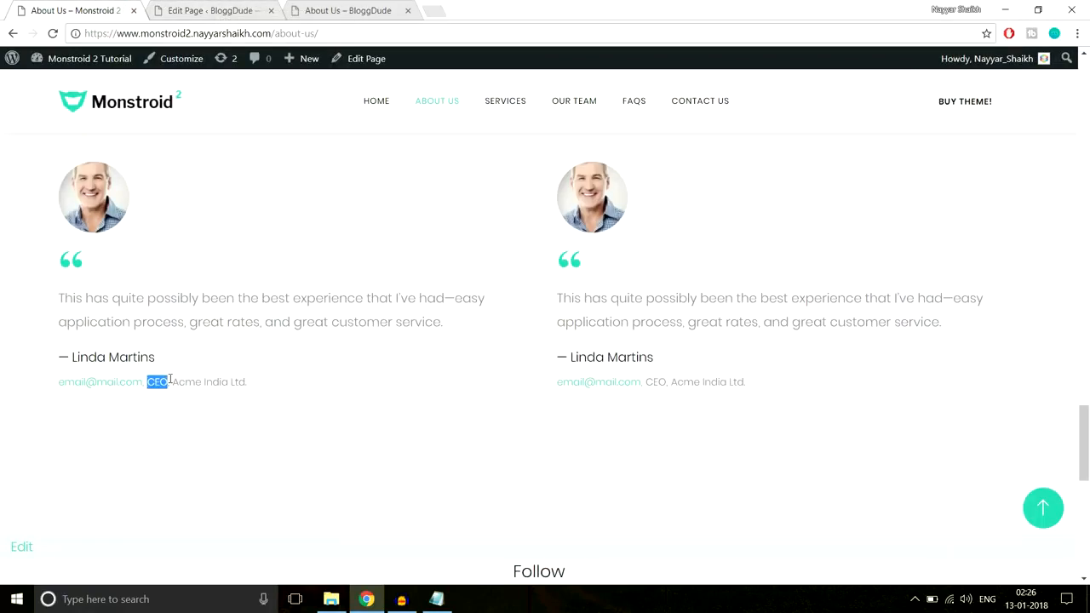
click(219, 12)
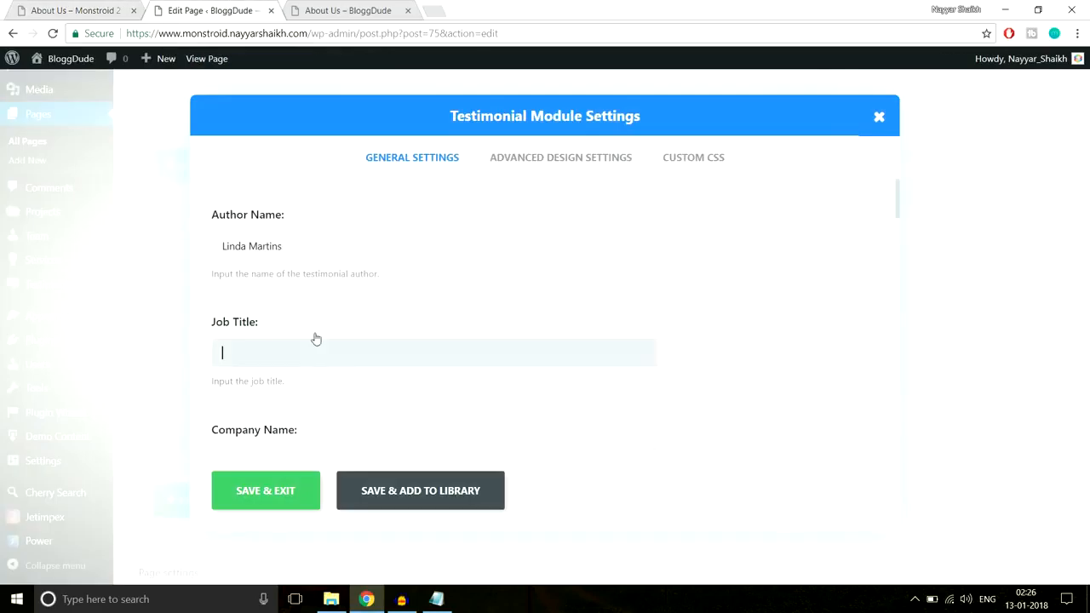
scroll(375, 389, down, 2)
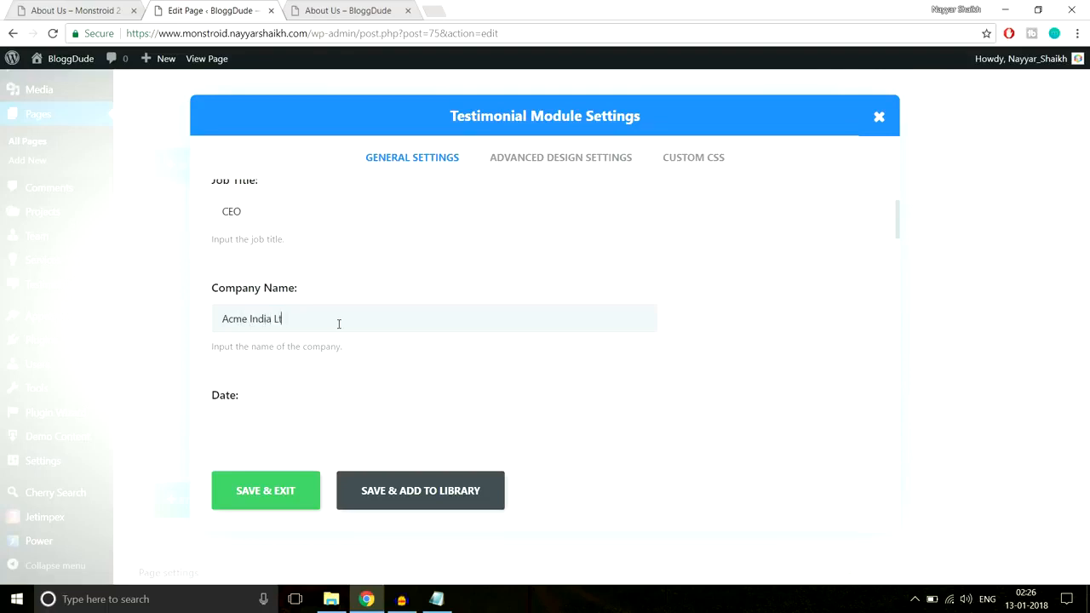
Enable the testimonial's quote icon and choose the opening double-quote symbol as its icon, as on the demo page
scroll(479, 351, down, 3)
scroll(418, 306, down, 1)
scroll(689, 301, down, 6)
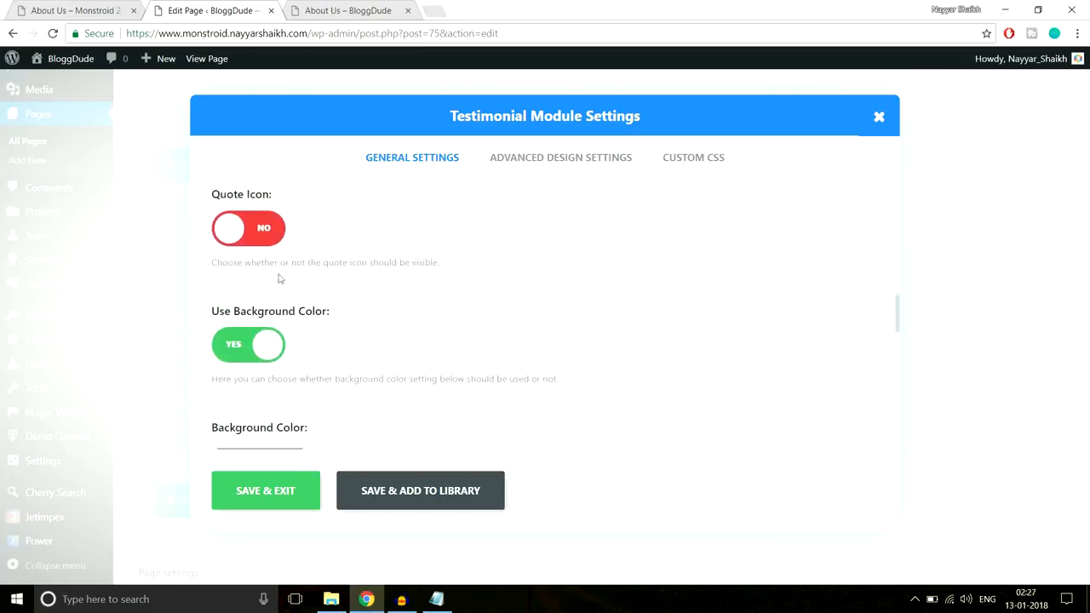
click(77, 9)
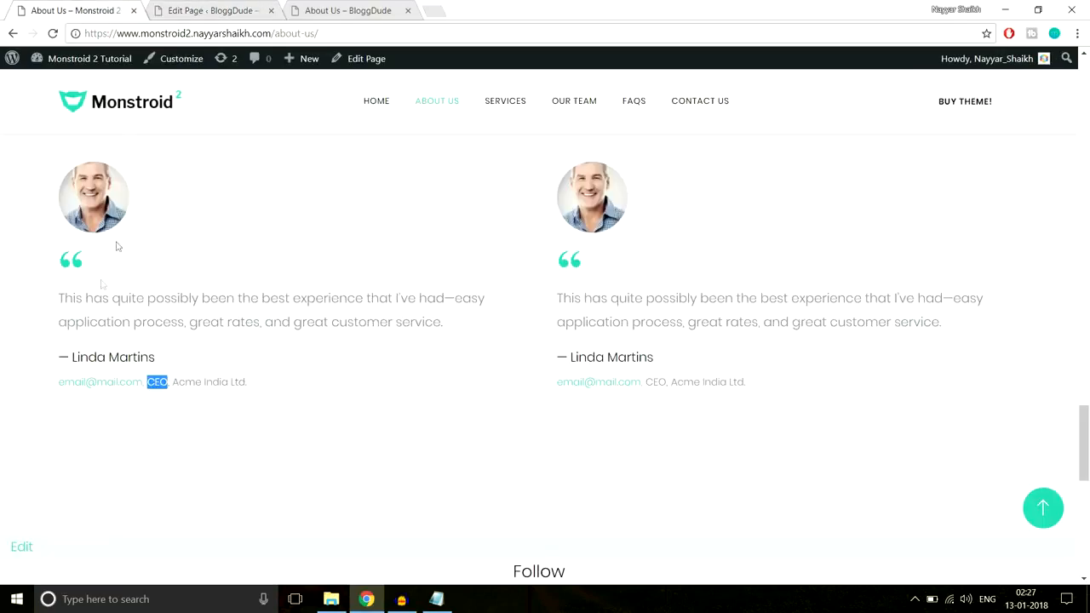
click(185, 5)
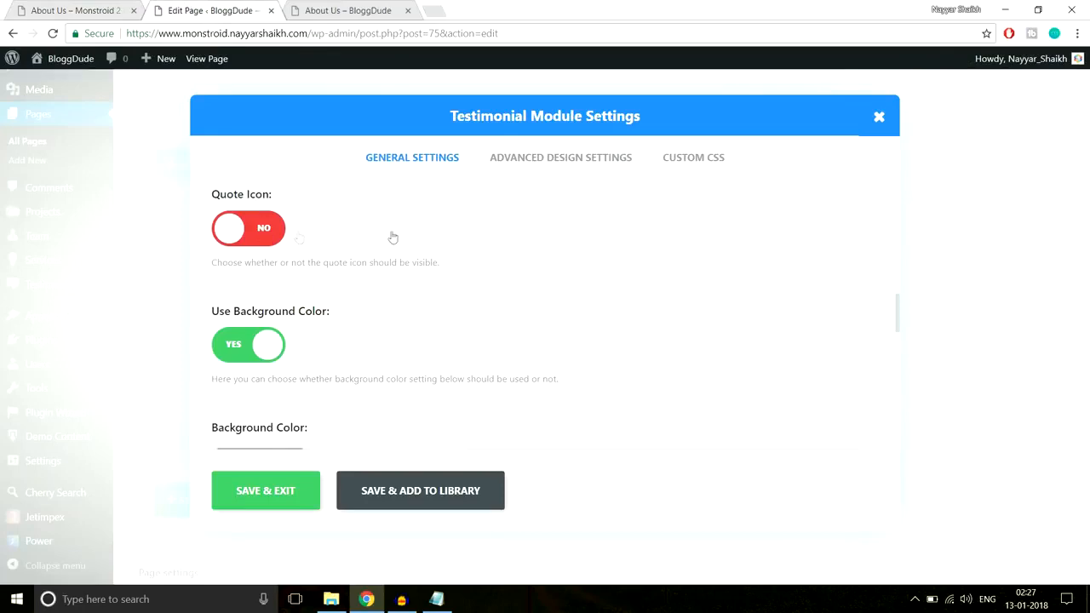
scroll(739, 332, down, 1)
scroll(471, 352, down, 8)
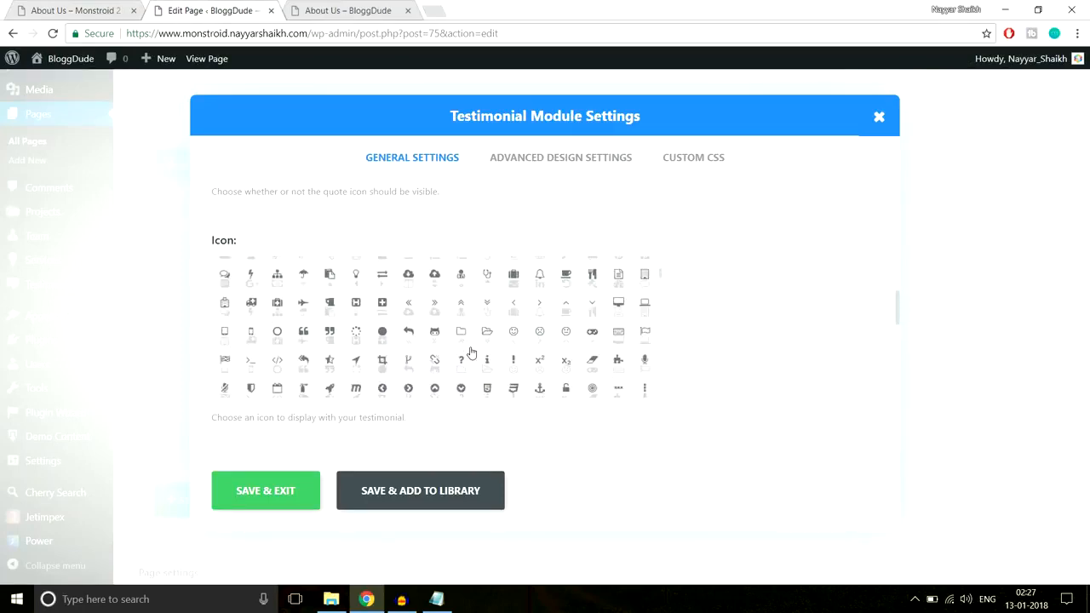
click(304, 315)
scroll(827, 316, down, 4)
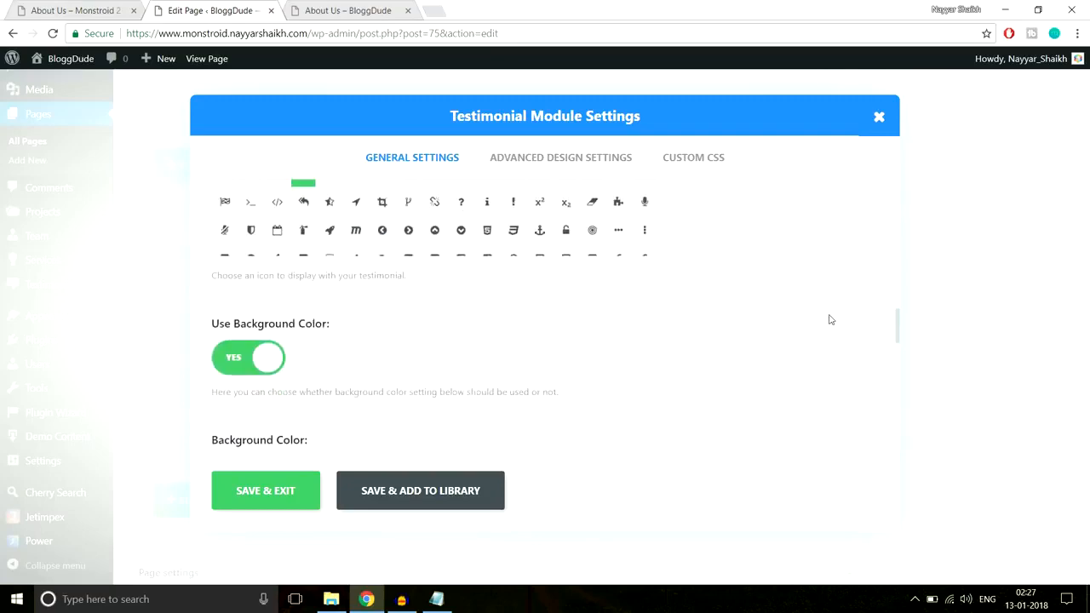
Turn off the testimonial's background color and compare its Left text orientation with the demo page
click(60, 8)
click(170, 8)
click(235, 223)
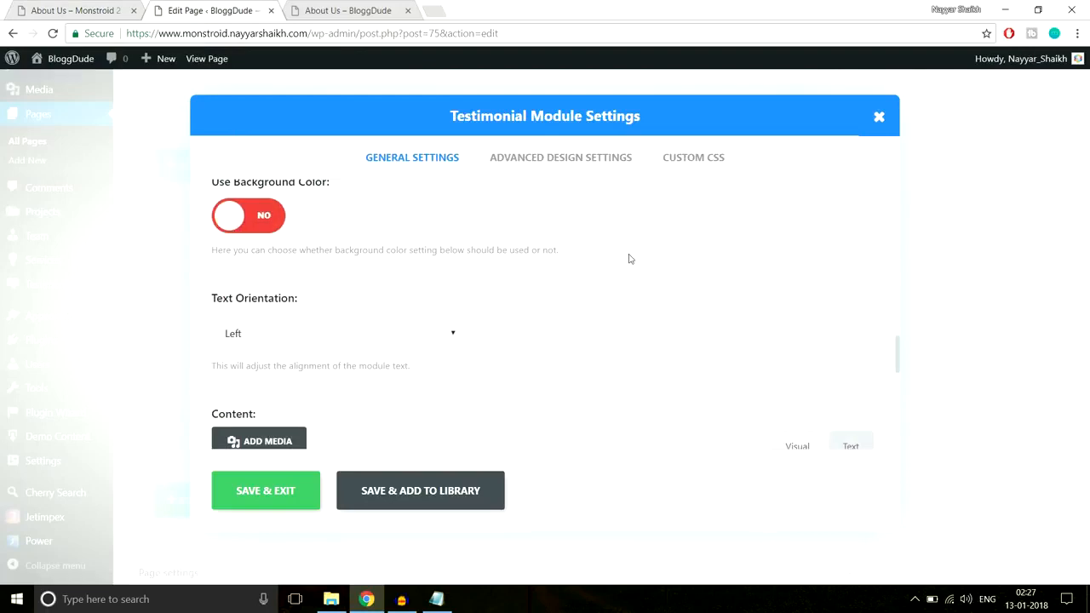
scroll(352, 292, down, 1)
click(72, 7)
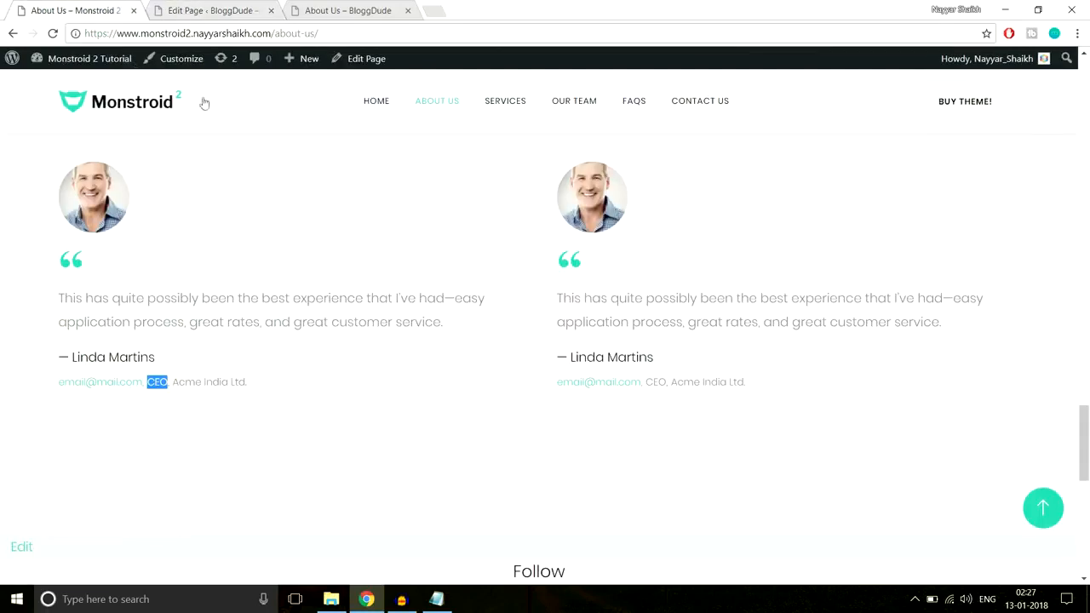
click(195, 8)
Copy the demo testimonial's quote, starting "This has quite possibly been the best experience", into the module's content
scroll(599, 278, down, 2)
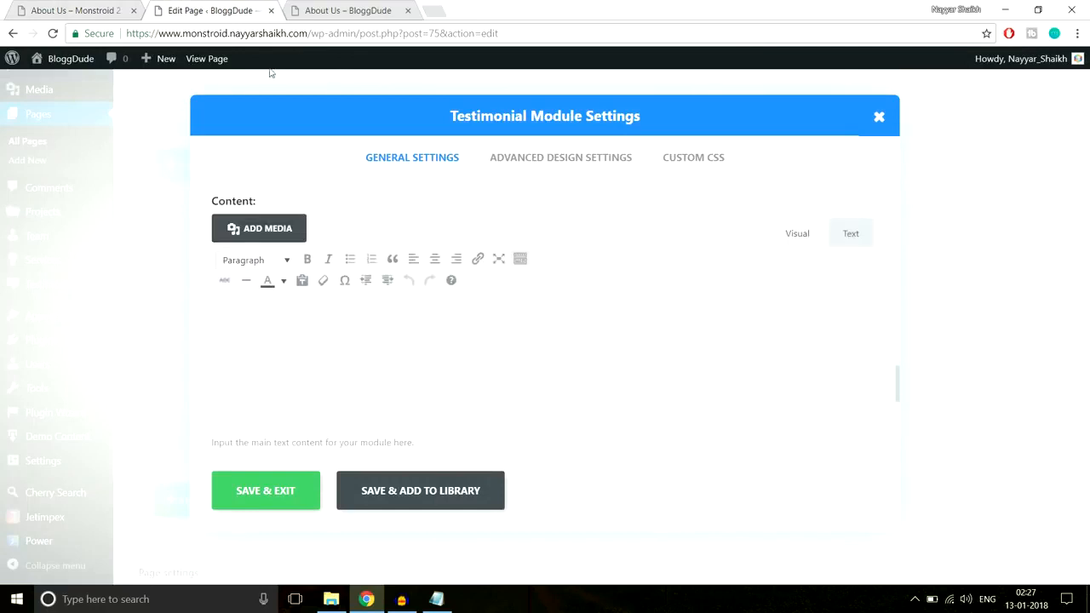
click(66, 9)
drag(48, 300, 445, 327)
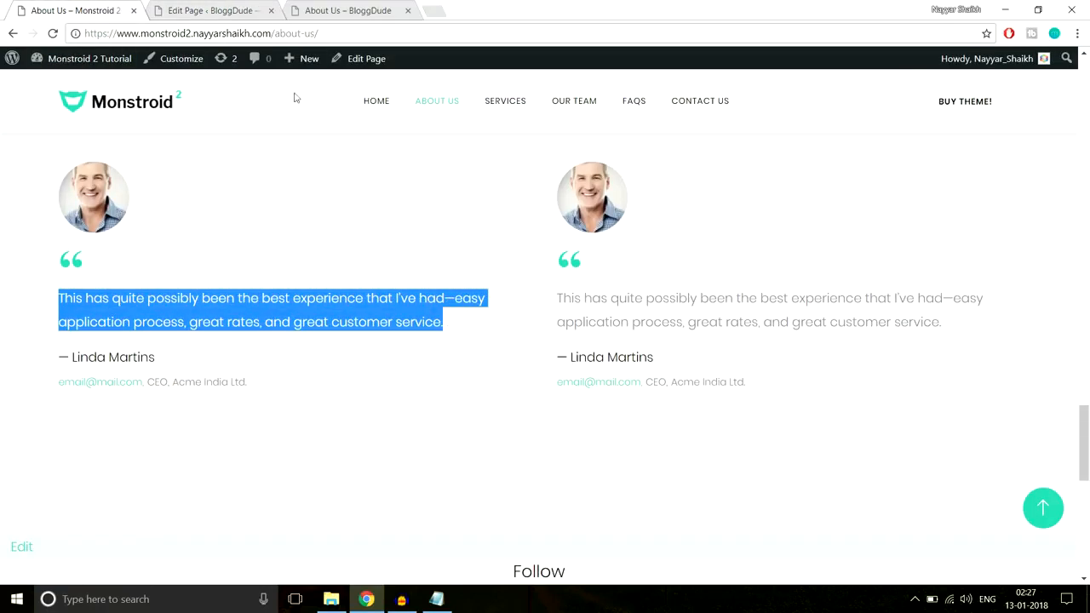
click(213, 10)
text(This has quite possibly been the best experience that I've had—easy application process, great rates, and great customer service.)
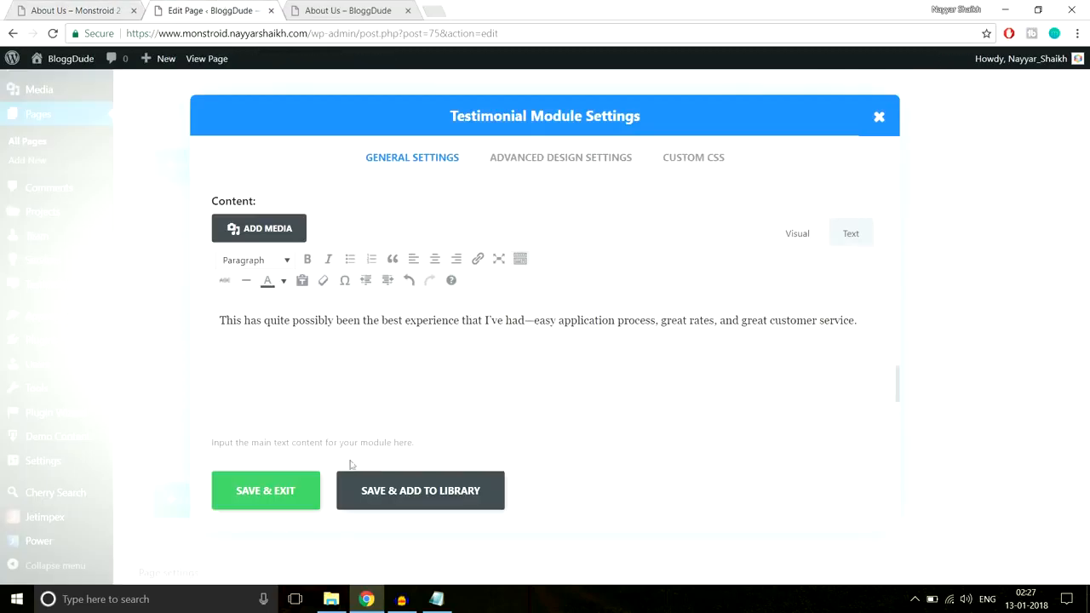
Save the Testimonial module with its advanced design settings unchanged and place a duplicate of it in the row's second column
scroll(494, 391, down, 5)
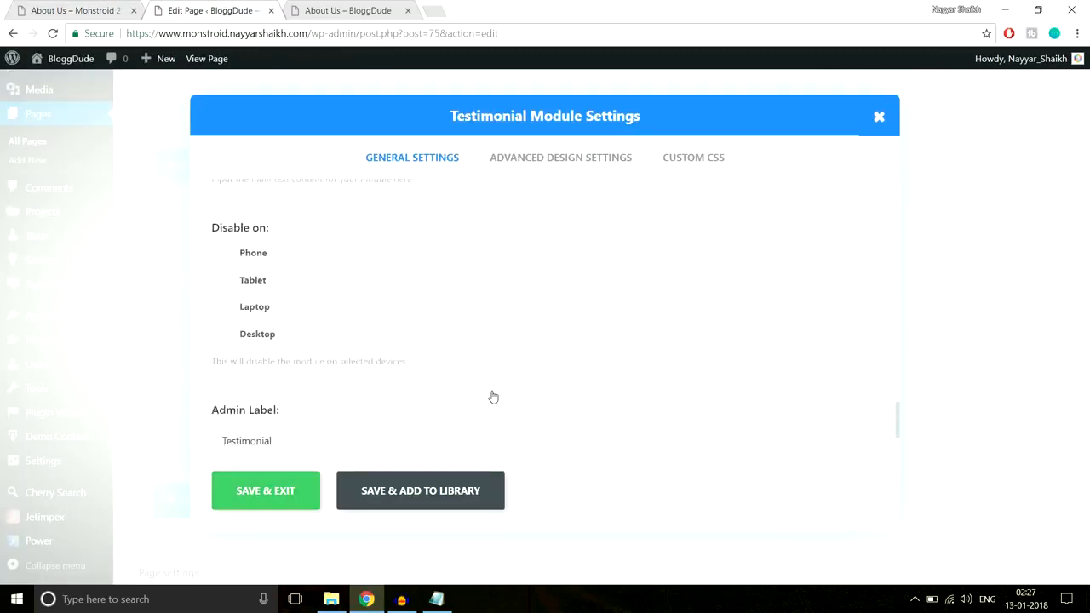
click(535, 162)
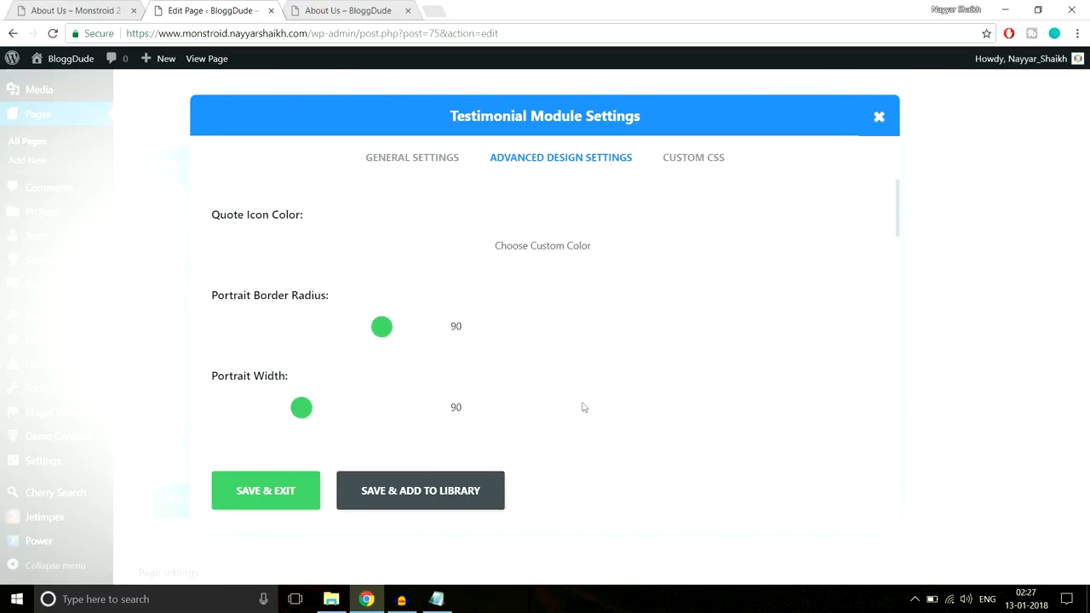
click(266, 492)
click(435, 358)
drag(330, 358, 624, 350)
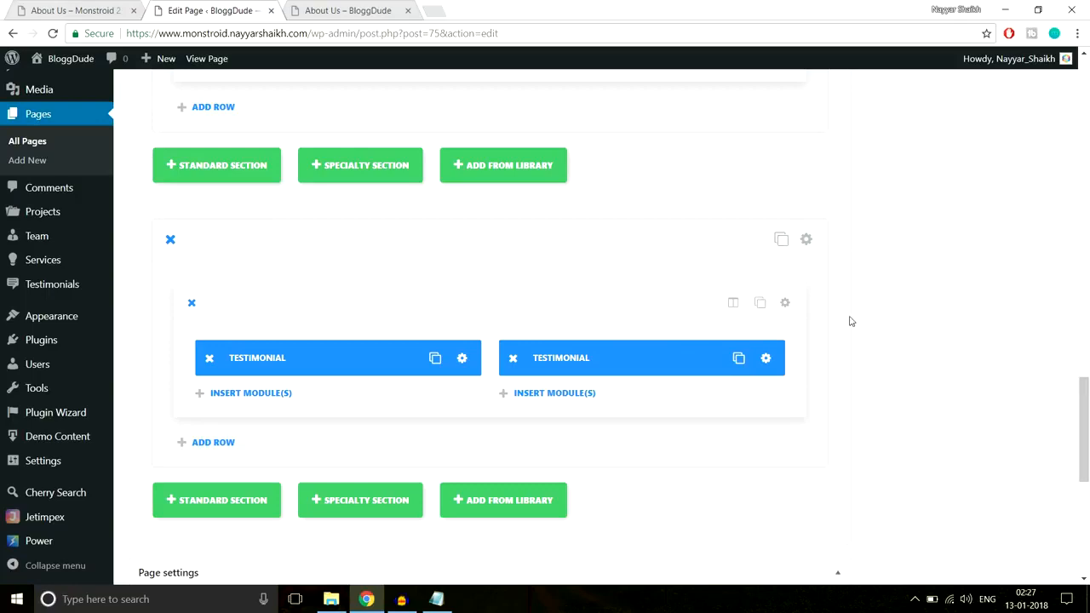
Compare the testimonial section's spacing with the demo page and set its custom top and bottom padding to 80px
click(805, 240)
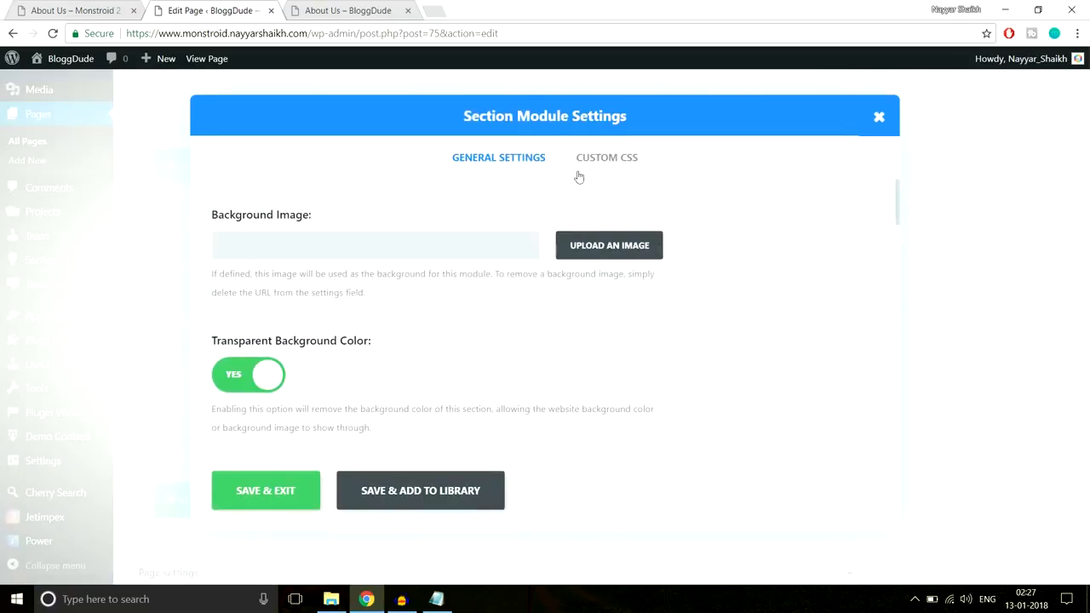
scroll(533, 401, down, 5)
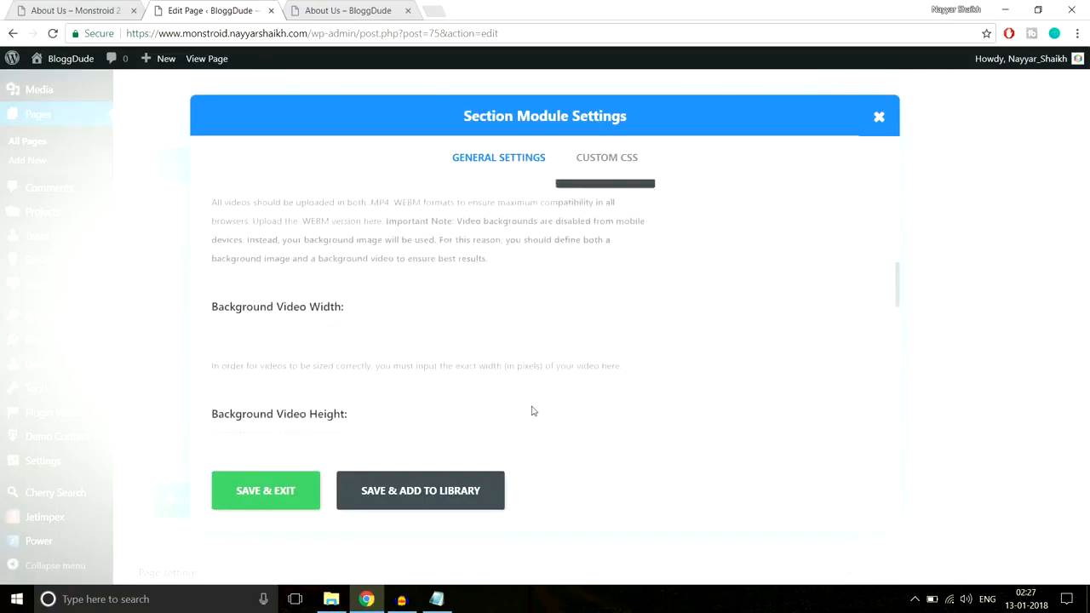
scroll(533, 411, up, 5)
click(94, 10)
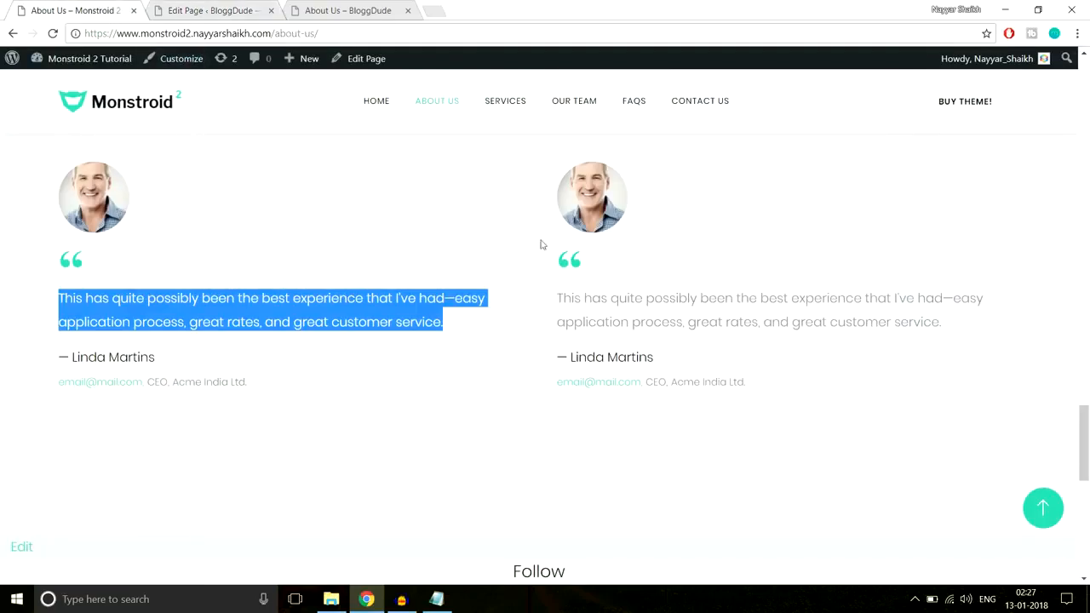
scroll(795, 304, up, 3)
click(763, 310)
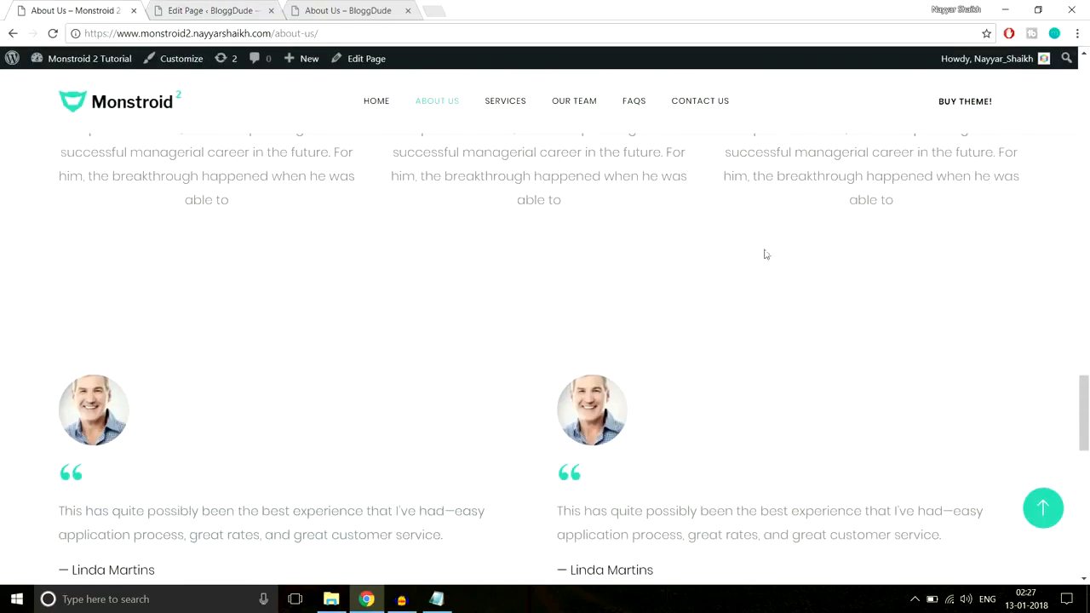
click(213, 10)
scroll(677, 289, down, 5)
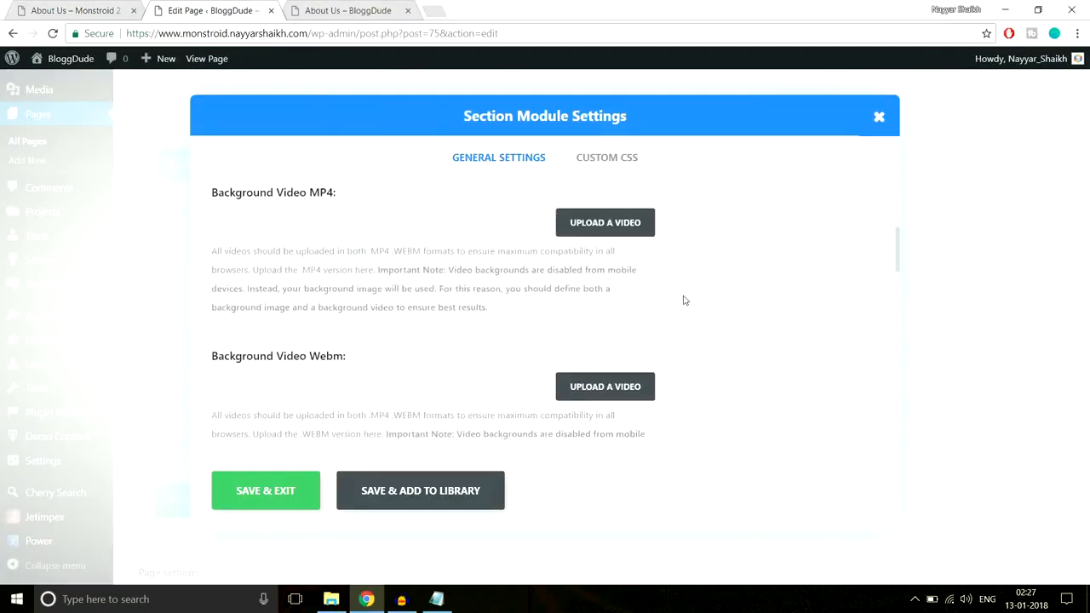
scroll(684, 300, down, 8)
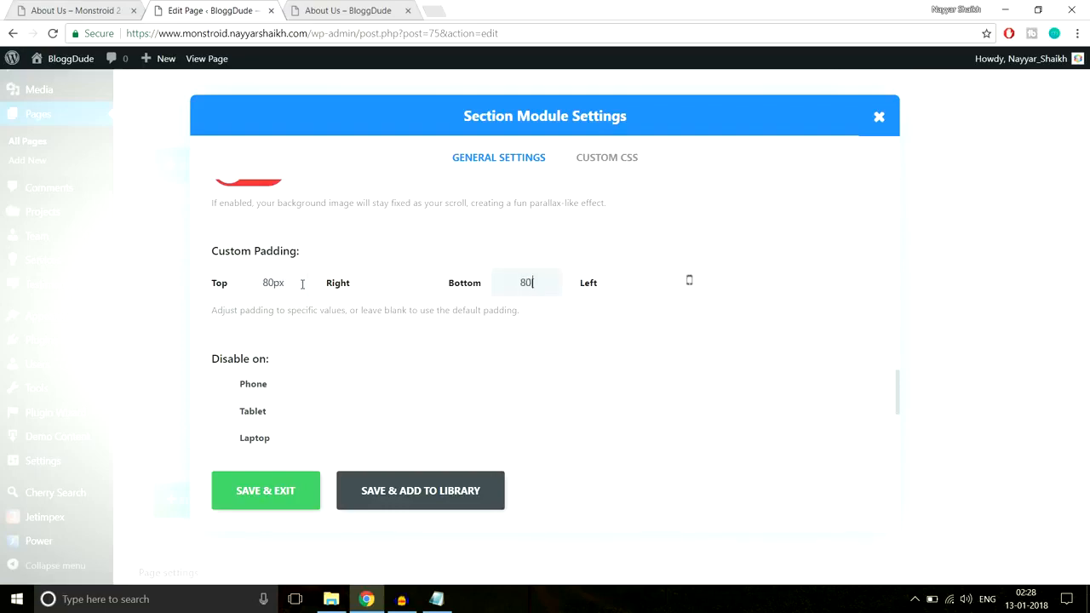
Disable the testimonial section's transparent background and pick a very light grey as its background color
scroll(357, 383, up, 10)
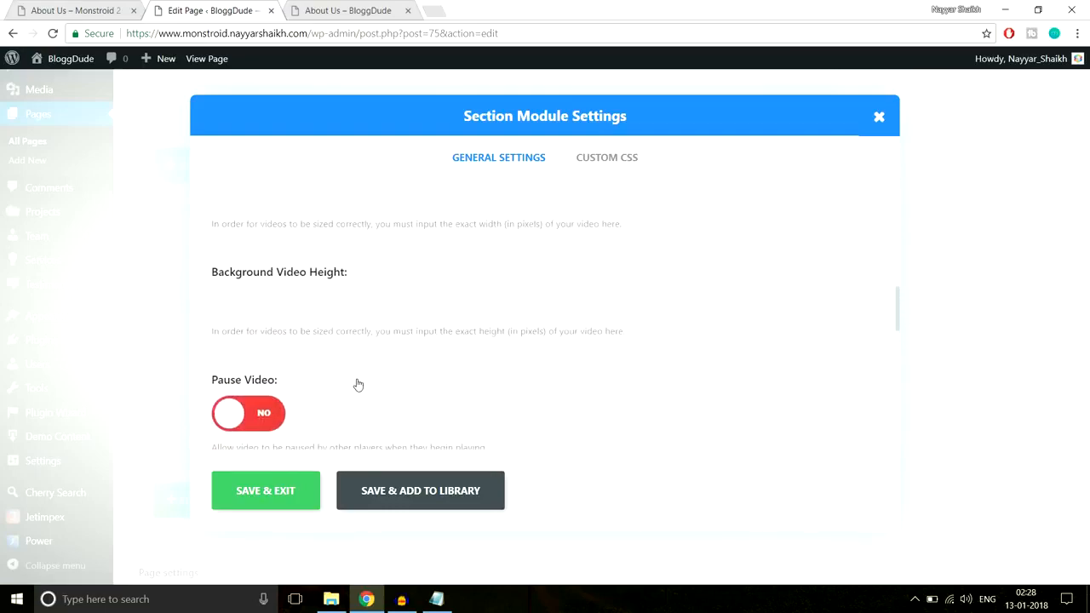
scroll(358, 385, down, 3)
scroll(357, 383, up, 8)
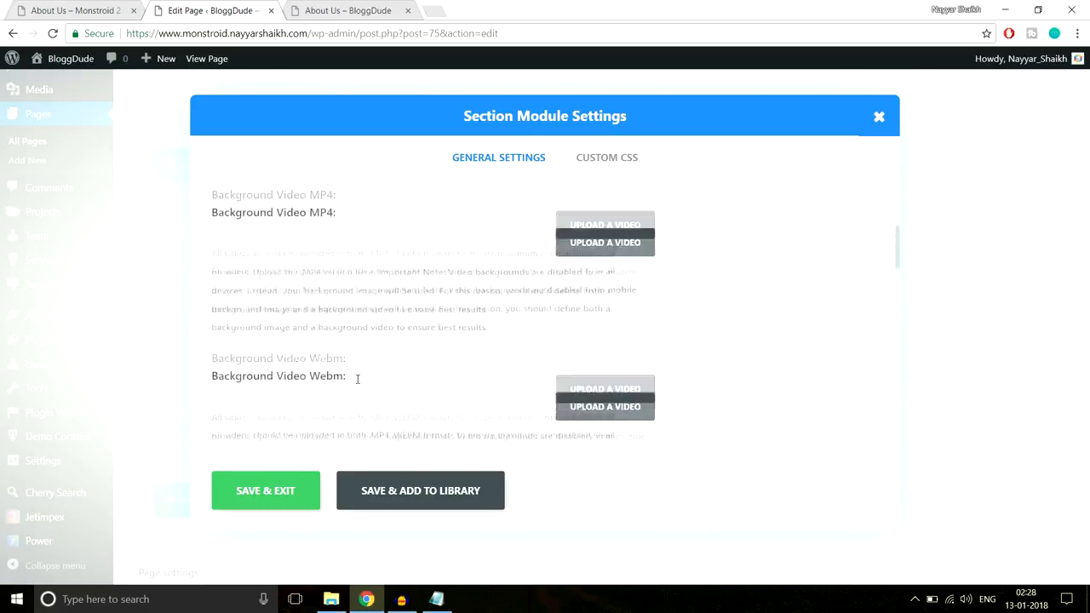
scroll(358, 379, up, 1)
click(259, 306)
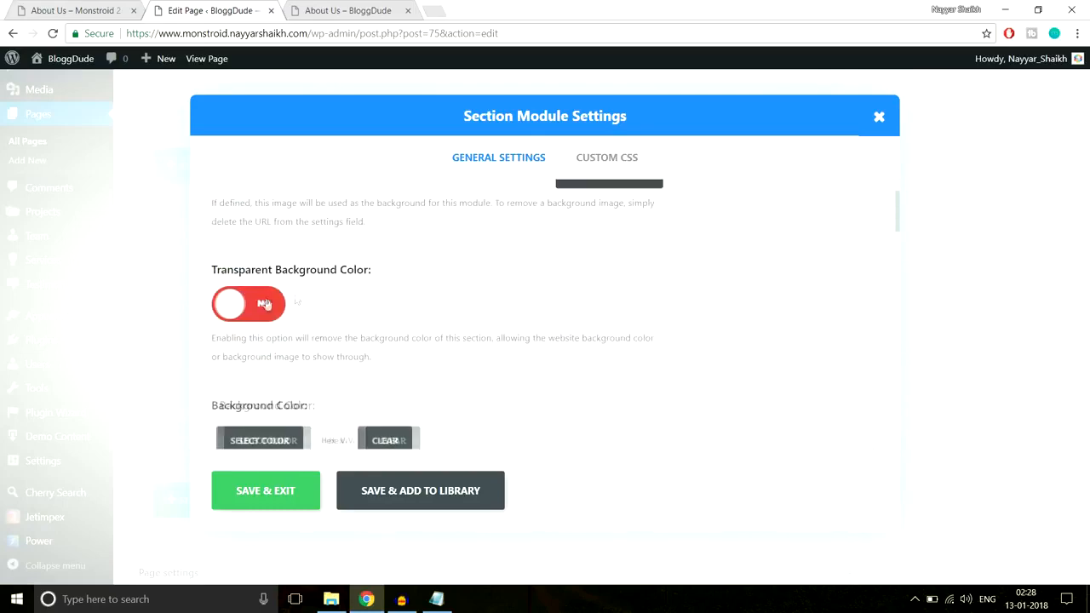
scroll(511, 304, down, 2)
click(276, 312)
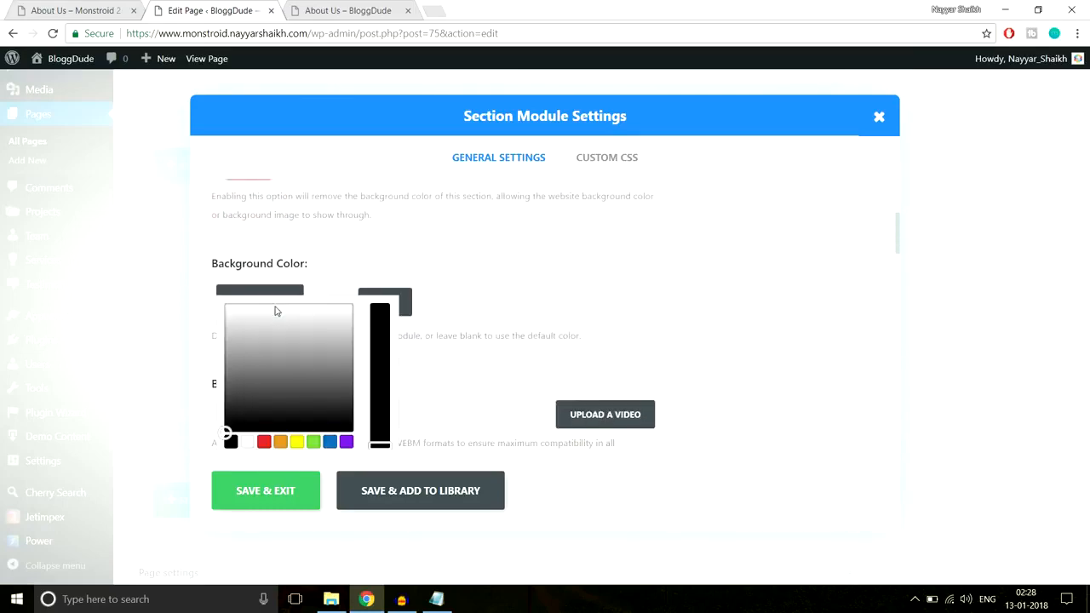
drag(297, 331, 216, 320)
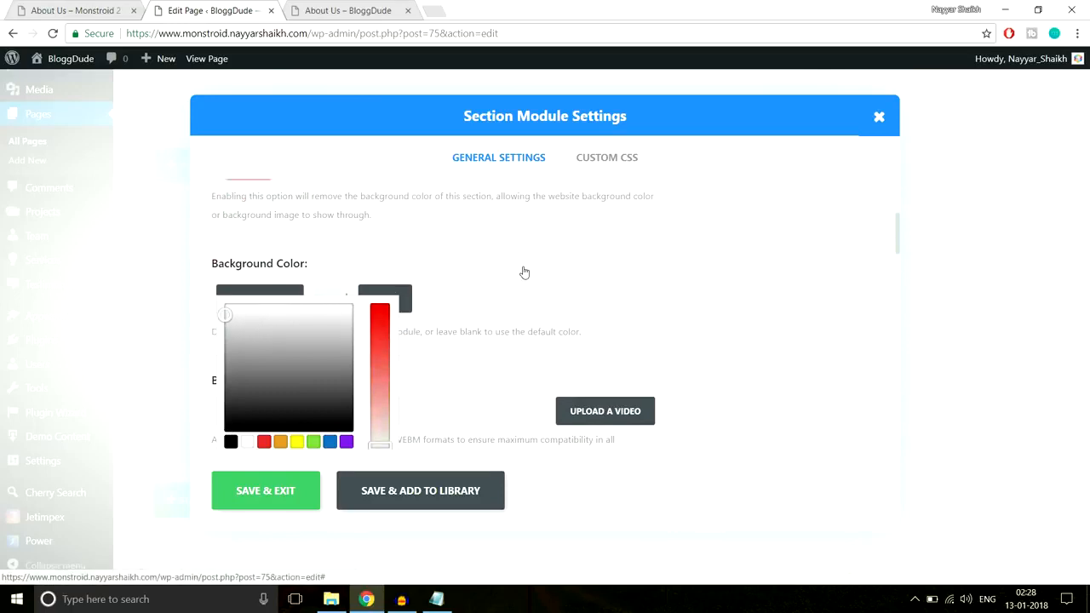
Save the testimonial section's settings and set the Executive managers heading section's custom top and bottom padding to 80px
scroll(582, 347, down, 3)
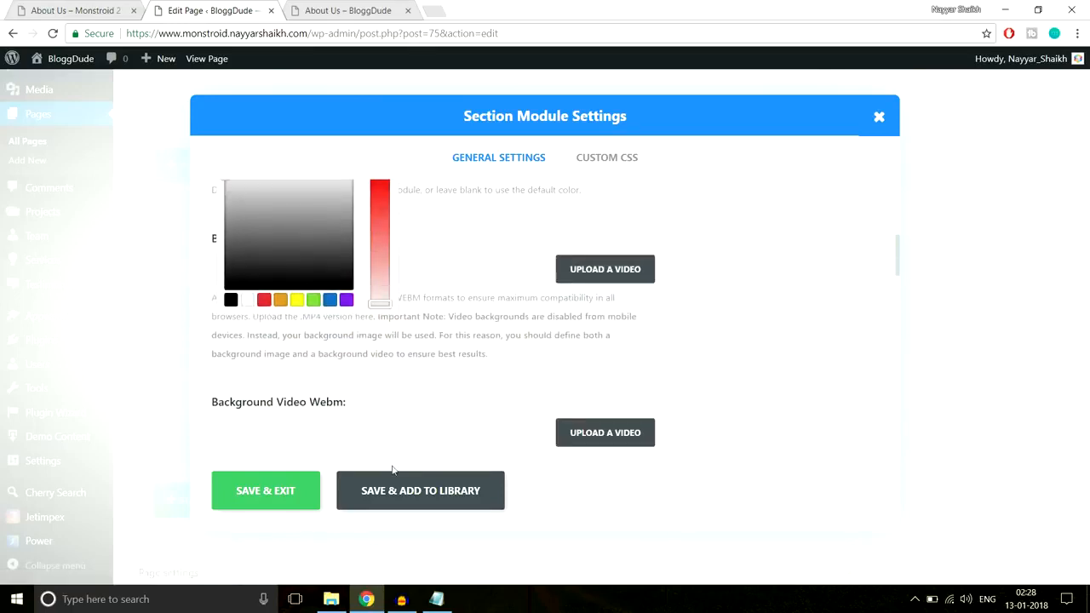
click(271, 493)
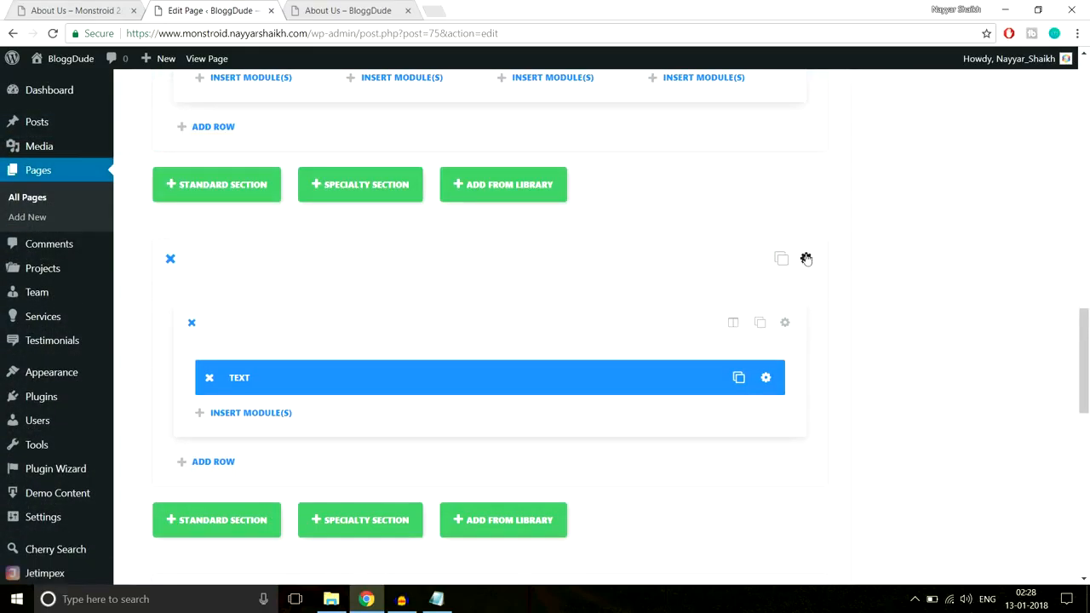
click(805, 258)
scroll(643, 404, down, 6)
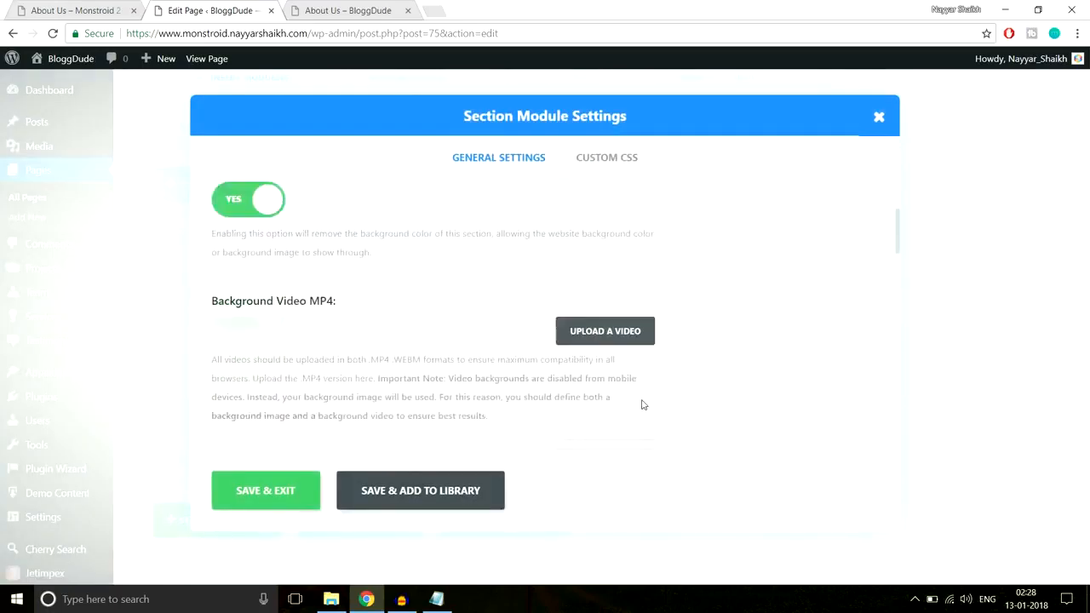
scroll(642, 404, down, 5)
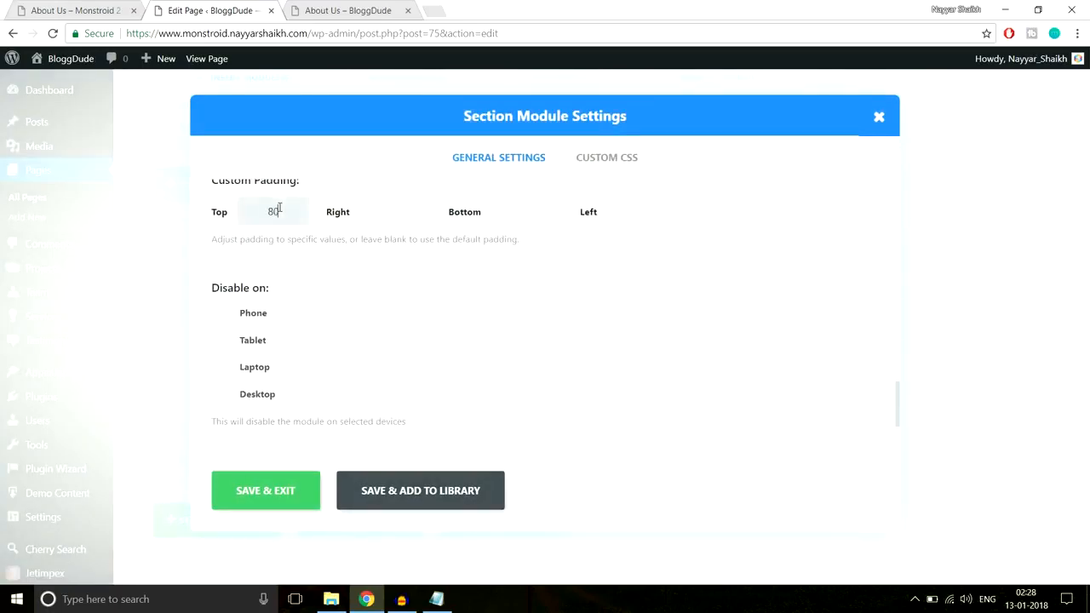
text(x)
key(Tab)
text(80px)
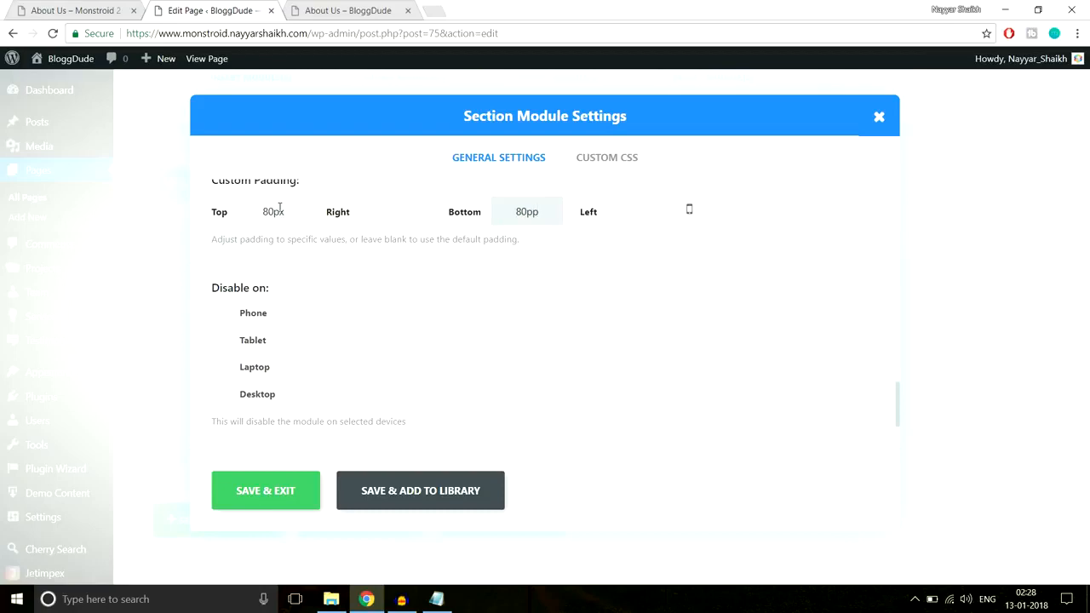
click(261, 488)
Update the About Us page and reload its live version on the BloggDude site
scroll(1088, 356, up, 10)
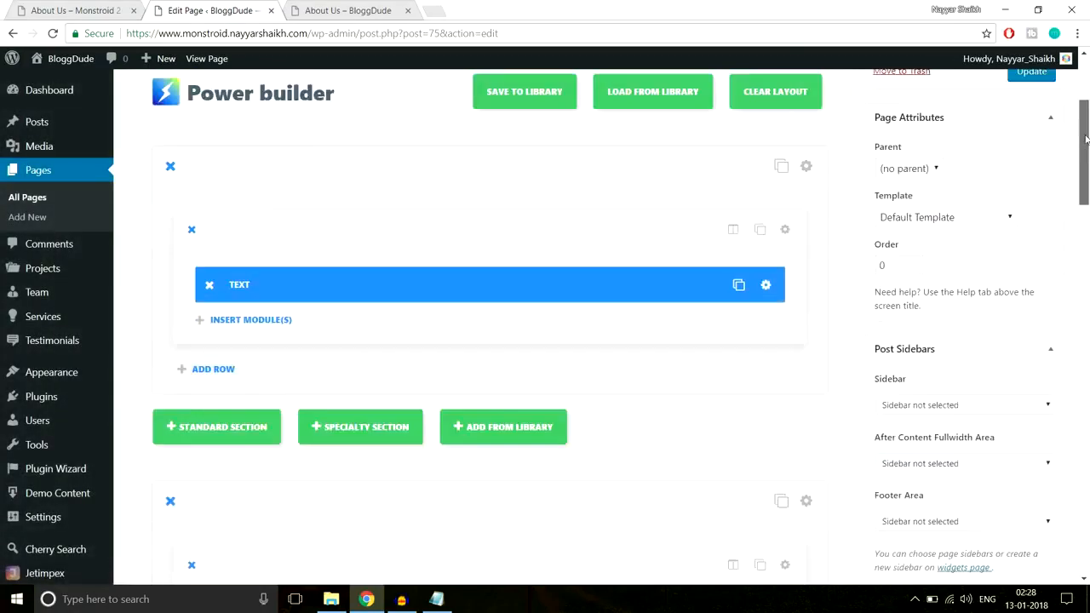
click(1031, 213)
click(412, 10)
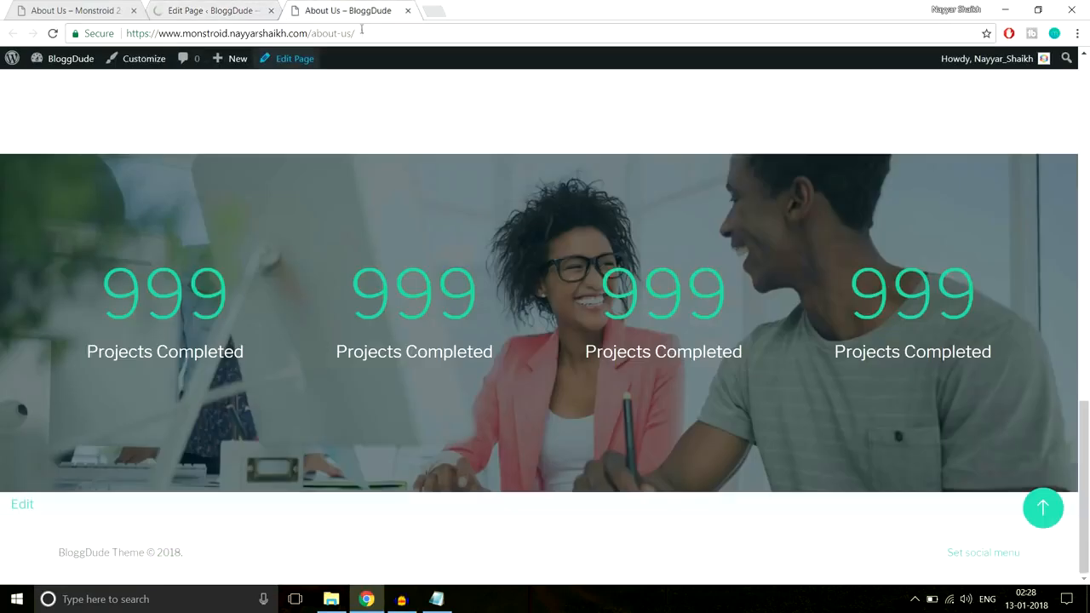
click(362, 34)
key(Return)
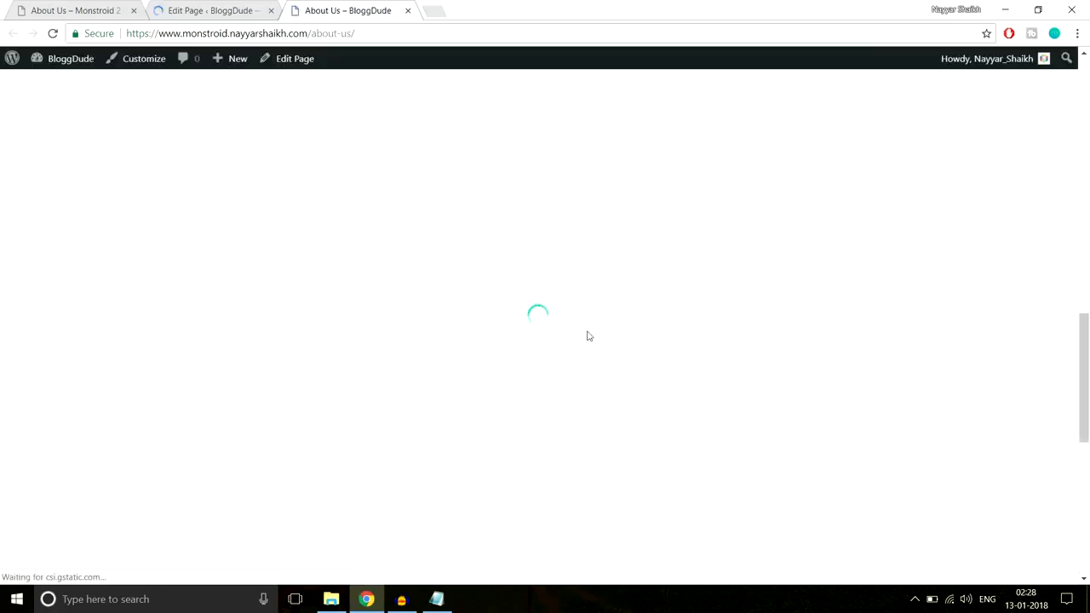
Examine the Executive managers and testimonials sections on the live page and compare the testimonials with the demo page
scroll(586, 336, down, 4)
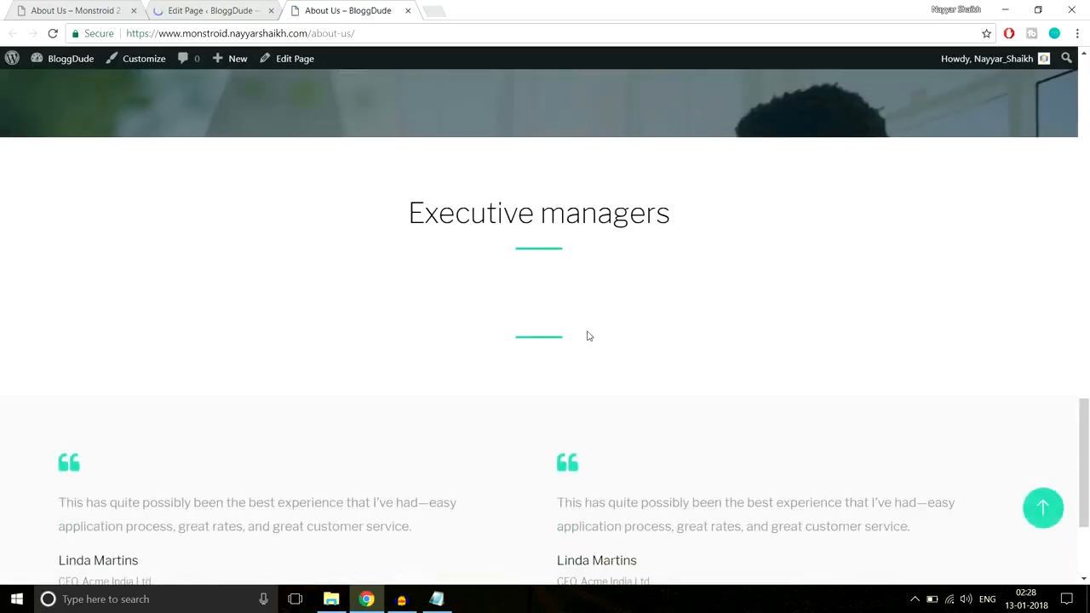
scroll(530, 332, down, 2)
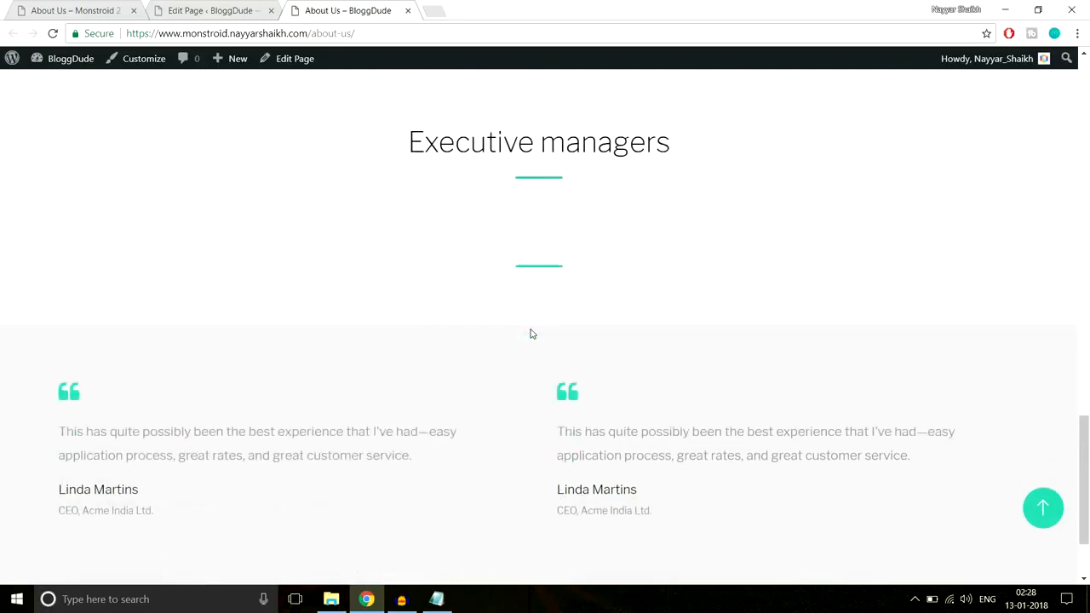
scroll(537, 340, up, 3)
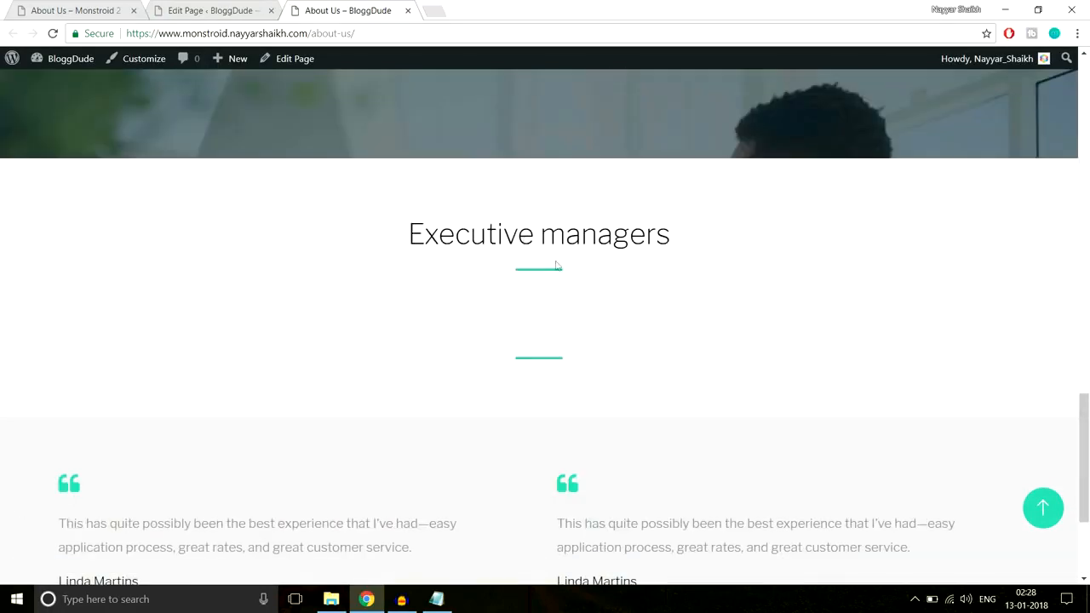
scroll(588, 317, down, 3)
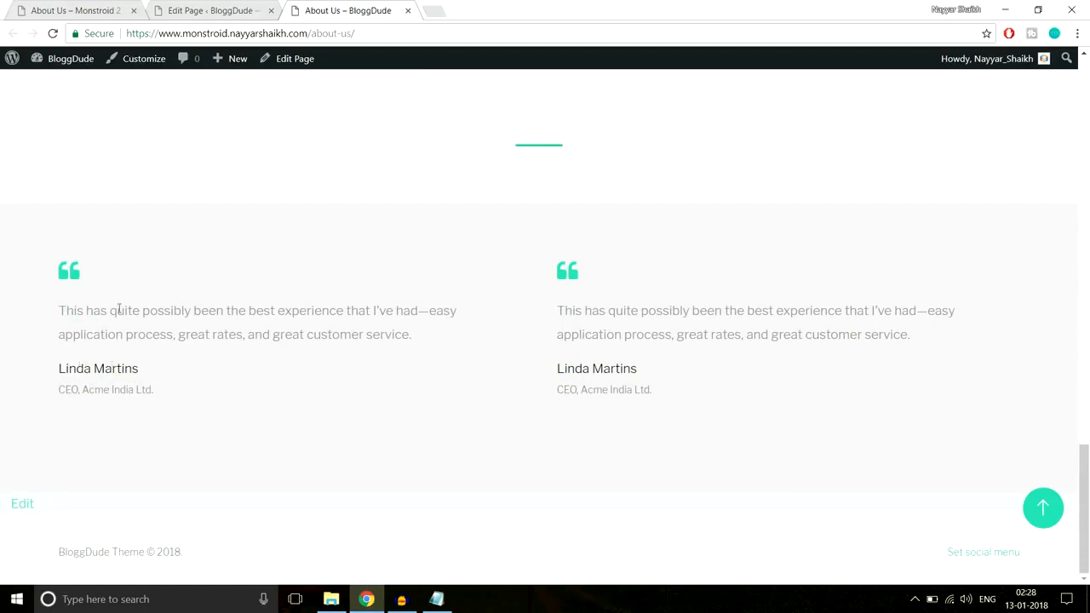
click(89, 7)
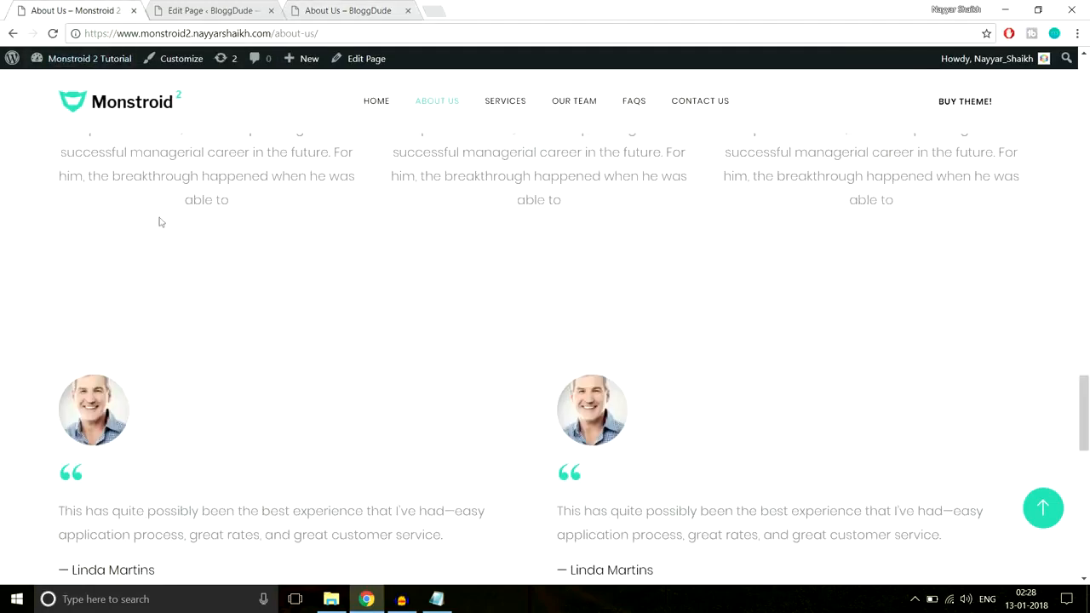
click(201, 7)
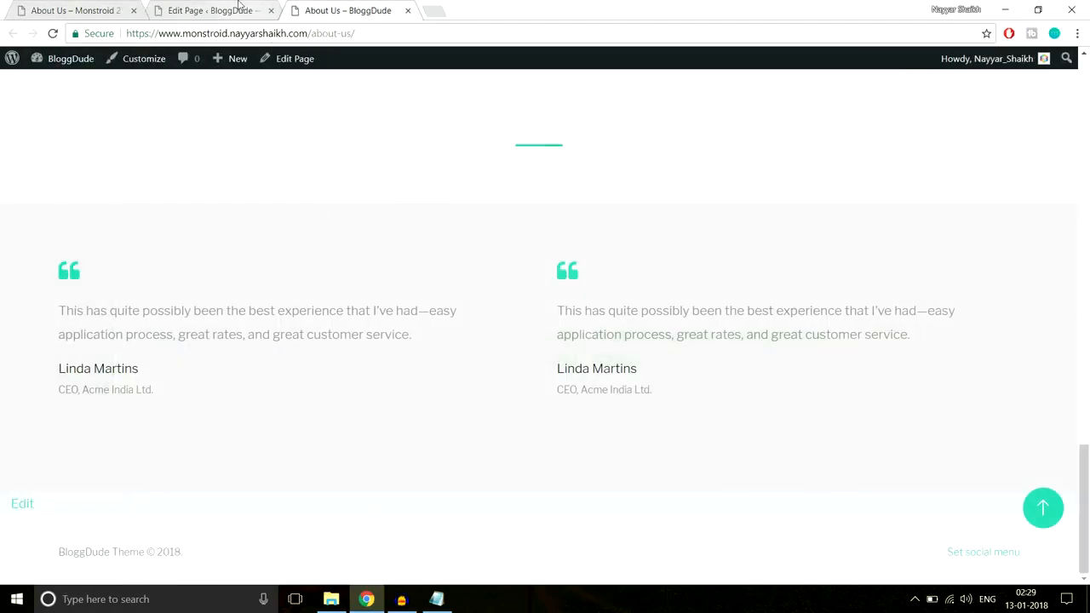
Open the image chooser for the portrait image of the Testimonial module in the first column
click(241, 7)
scroll(599, 243, down, 10)
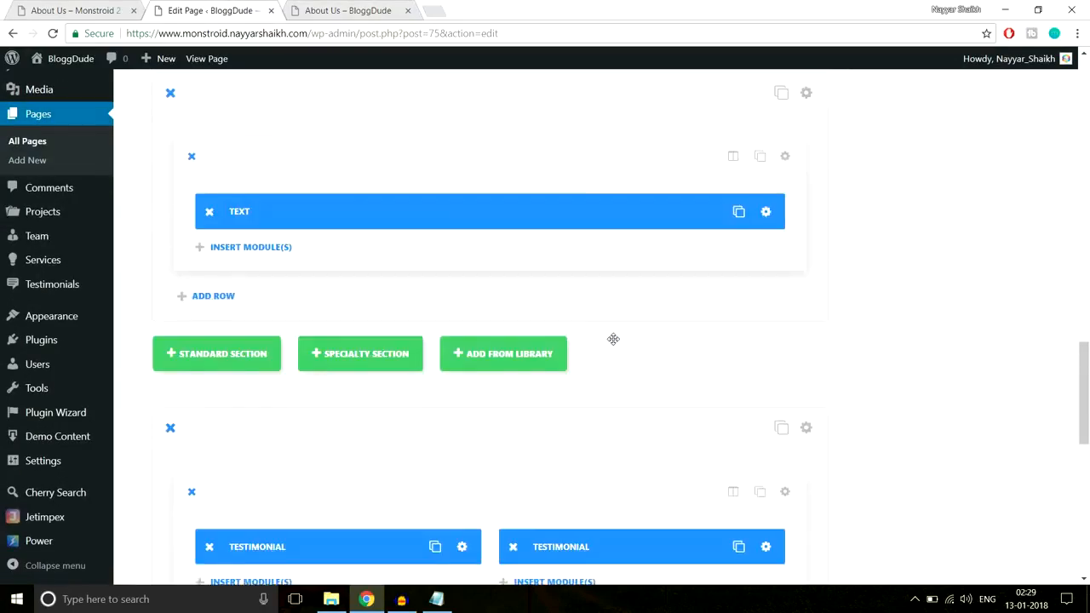
scroll(613, 339, down, 5)
scroll(614, 338, up, 2)
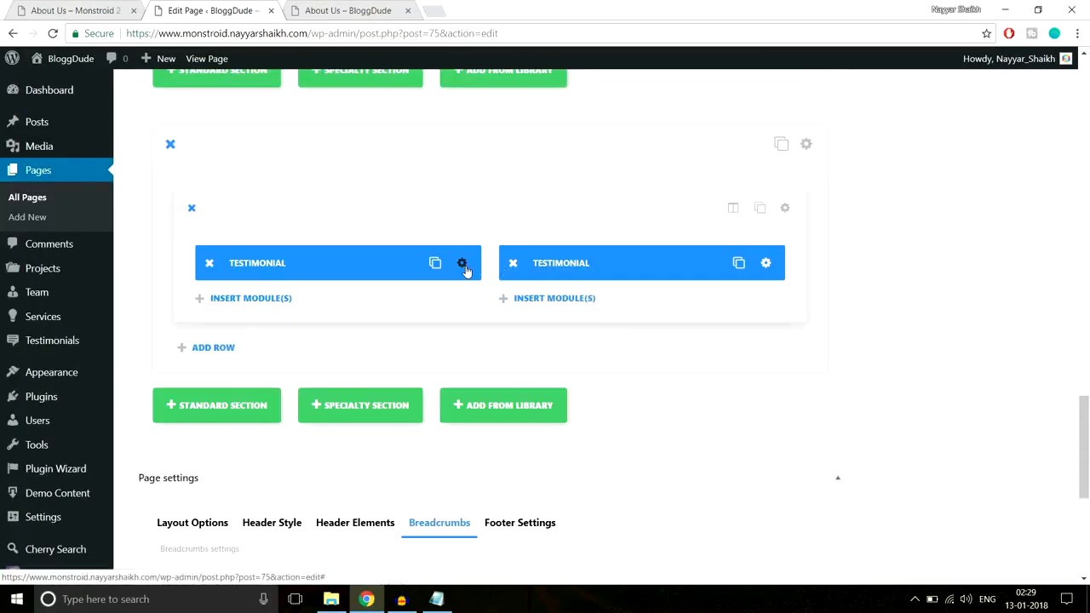
click(462, 264)
scroll(690, 293, down, 8)
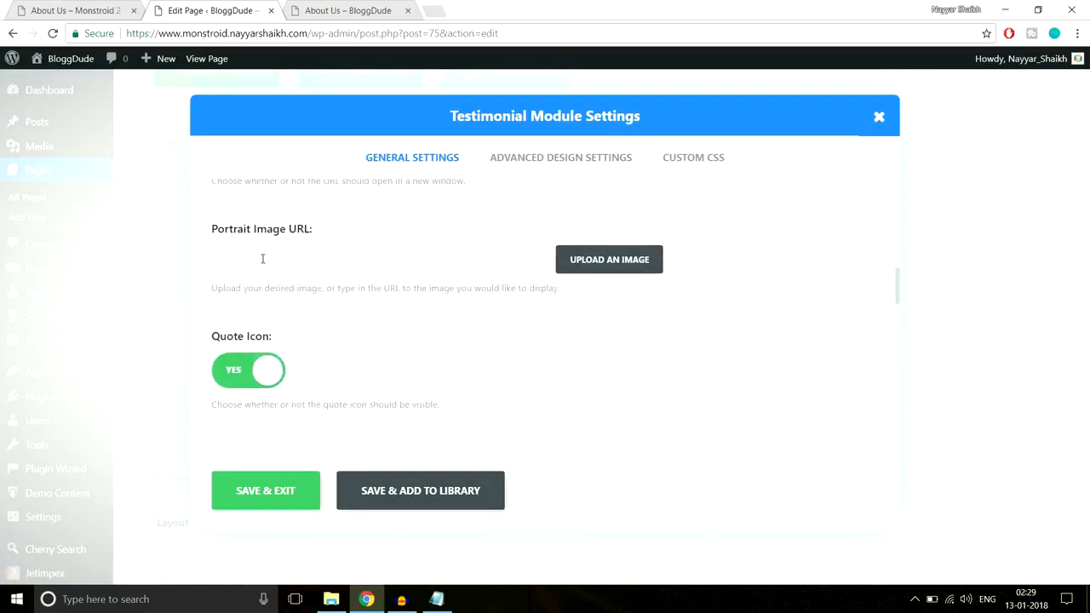
click(594, 259)
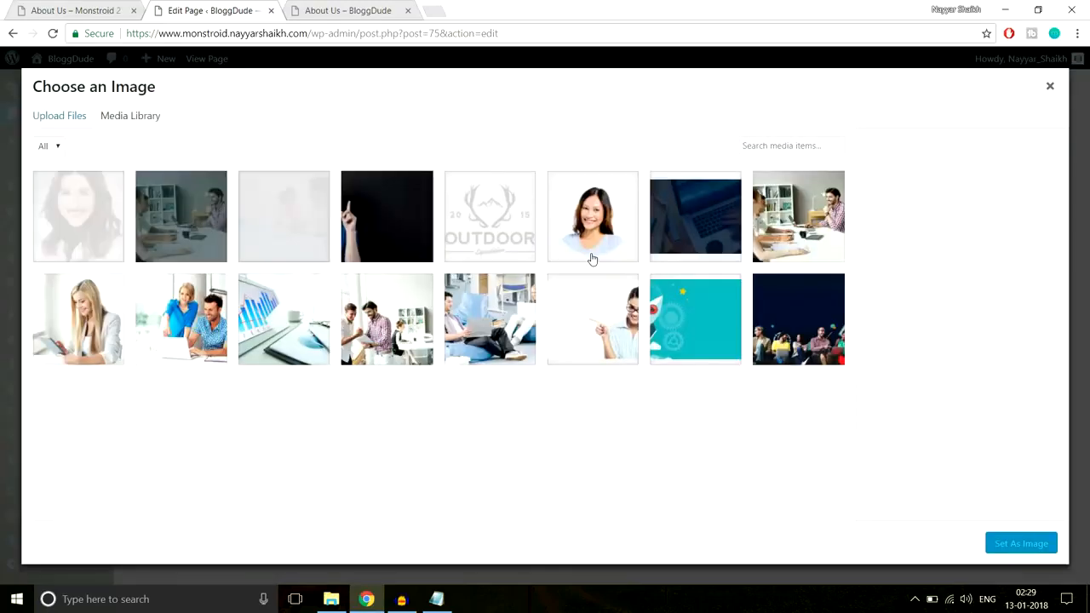
Upload About-Team-4 from the About-Us images folder, set it as the testimonial's portrait image and save the module
click(59, 117)
click(552, 317)
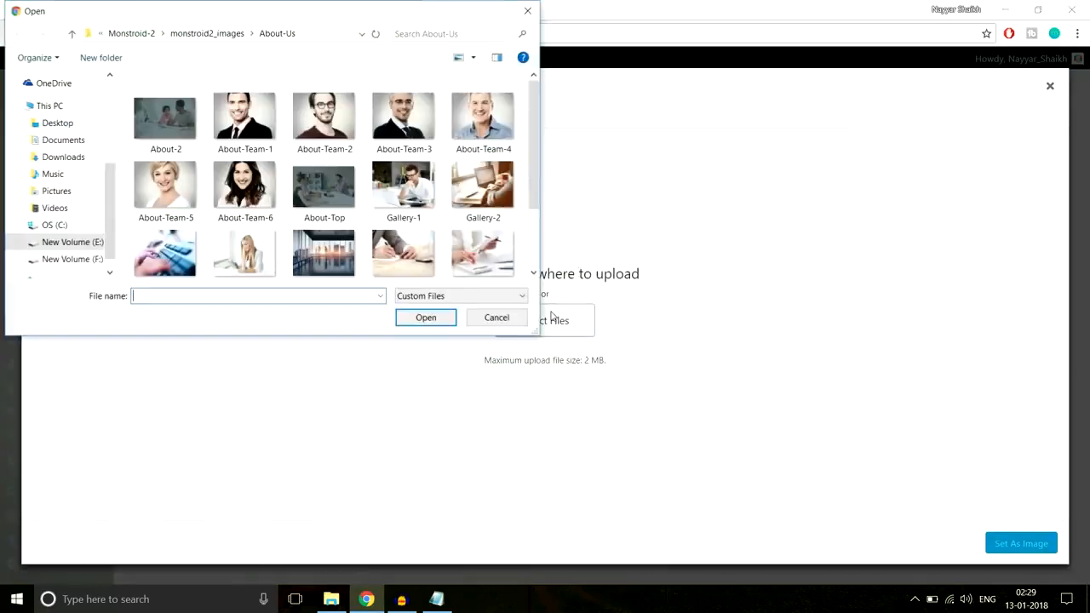
scroll(295, 152, down, 1)
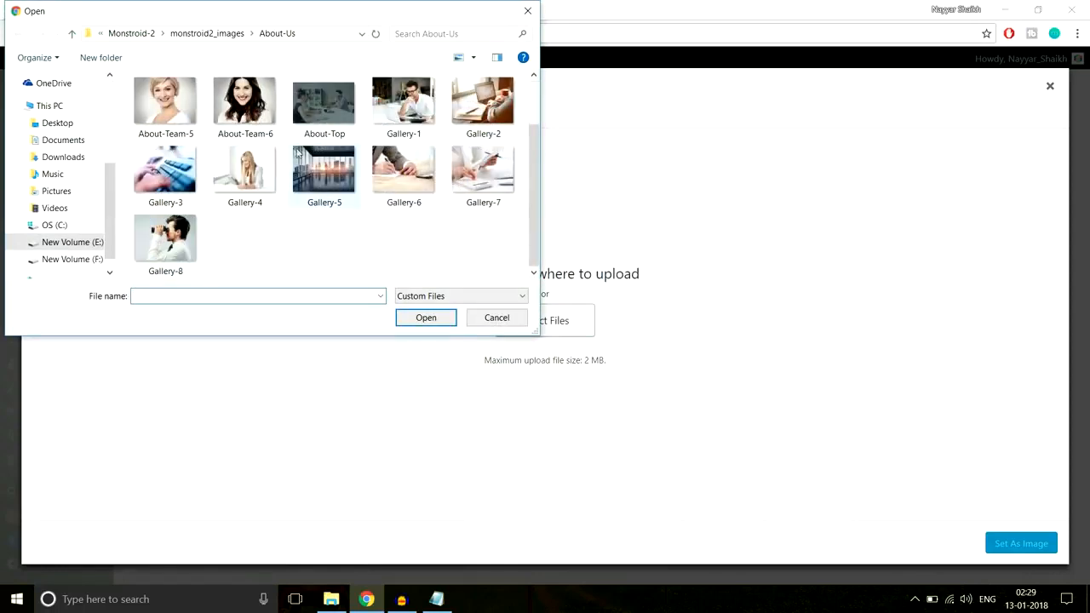
scroll(337, 197, up, 1)
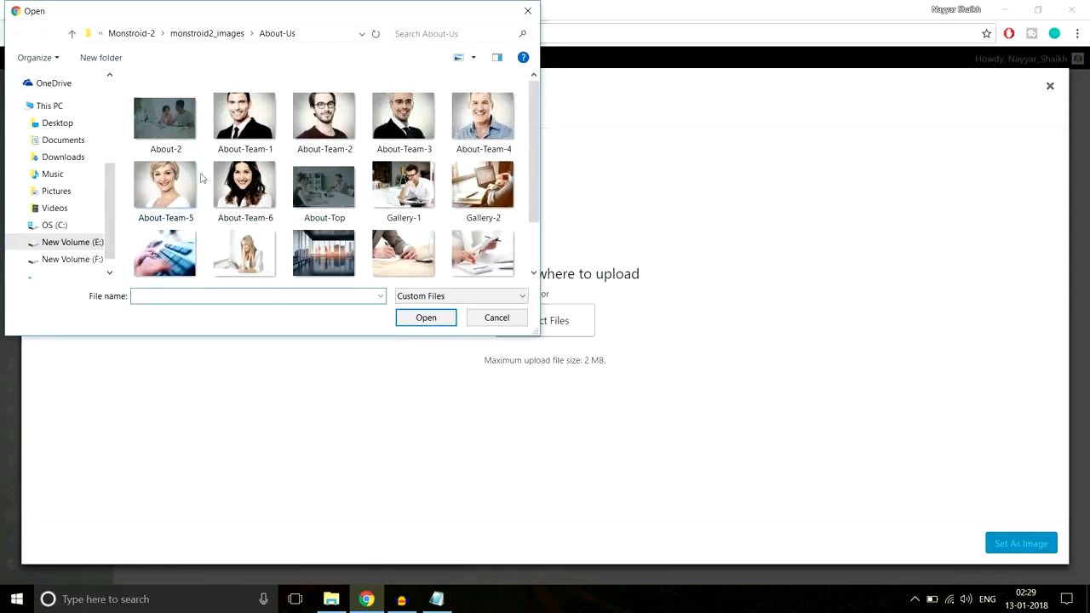
click(468, 126)
click(427, 317)
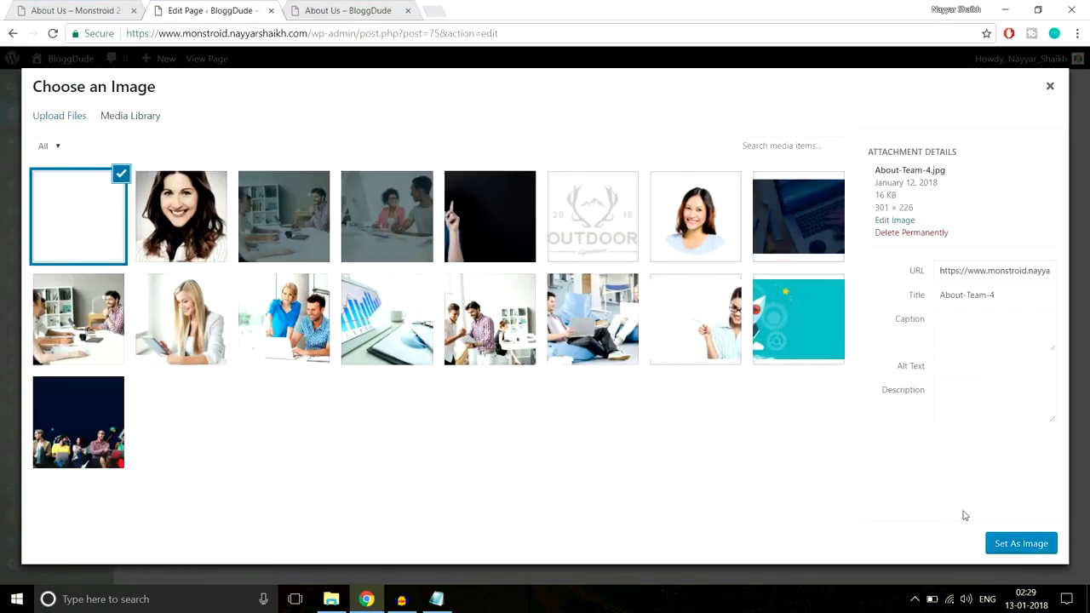
click(1015, 543)
click(289, 499)
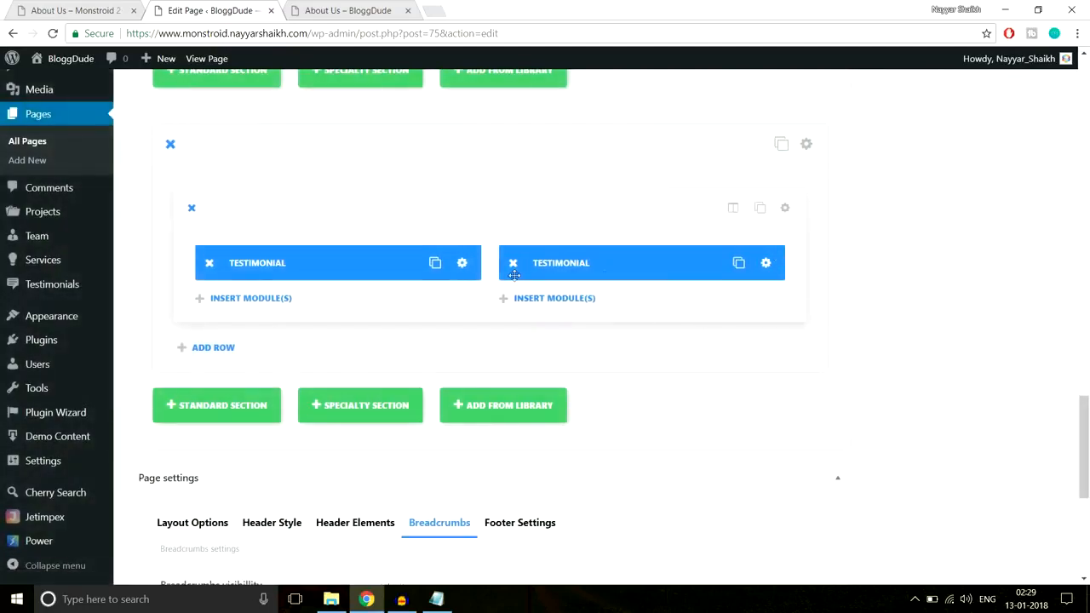
Replace the second column's Testimonial module with a duplicate of the first column's module and update the page
mouse_move(519, 266)
mouse_down()
mouse_move(434, 261)
mouse_move(503, 269)
mouse_up()
drag(357, 309, 647, 264)
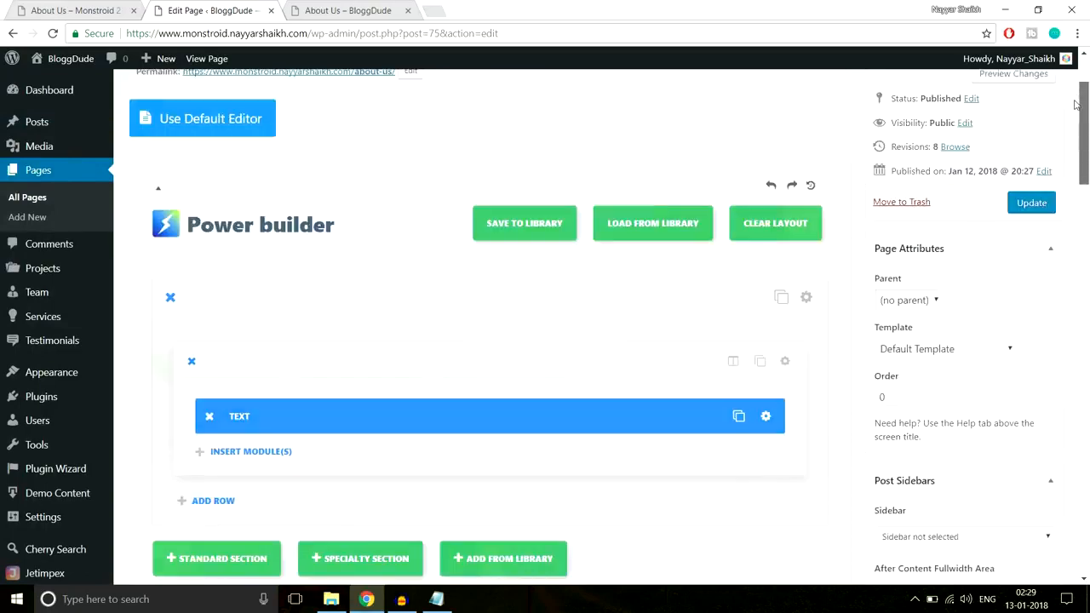
scroll(1075, 104, up, 2)
click(1032, 327)
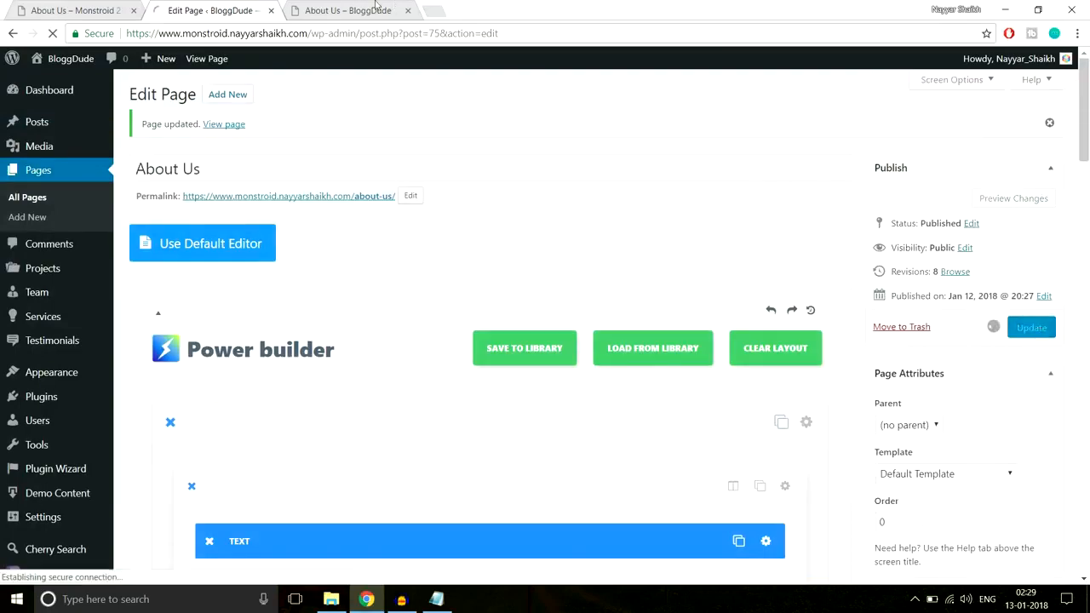
Reload the live About Us page and compare its testimonials and remaining sections with the demo's About Us page
click(347, 11)
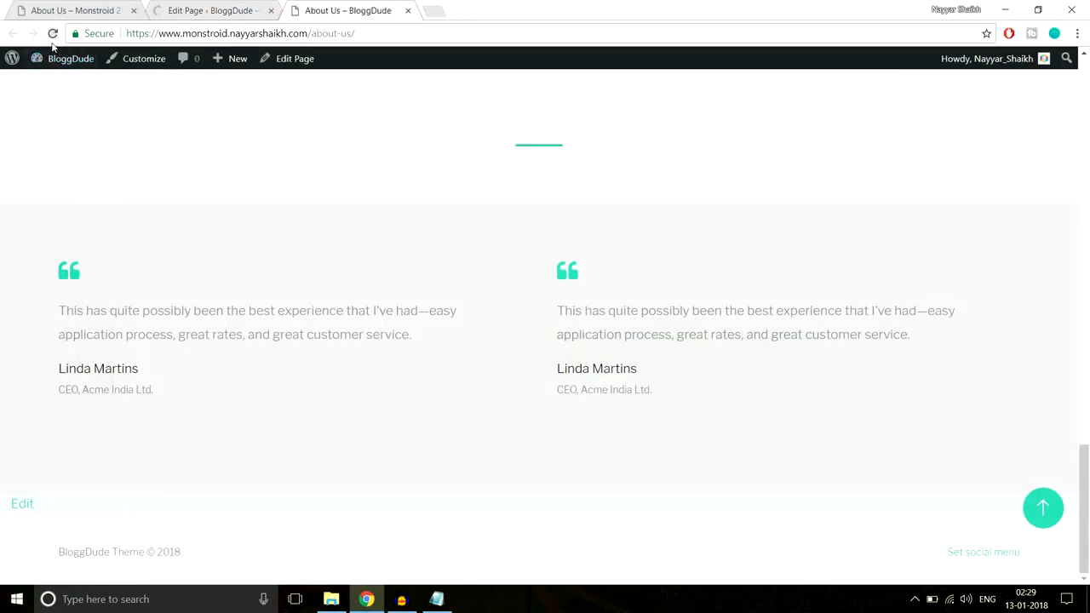
click(53, 34)
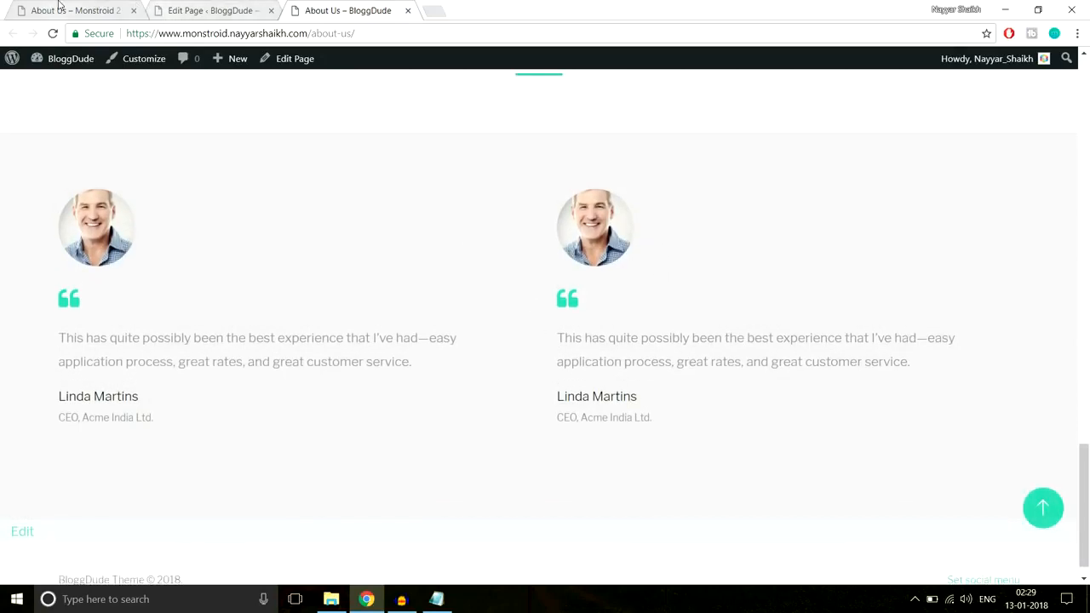
key(ctrl+1)
scroll(496, 287, down, 6)
scroll(511, 303, down, 3)
scroll(522, 314, up, 7)
scroll(524, 316, up, 10)
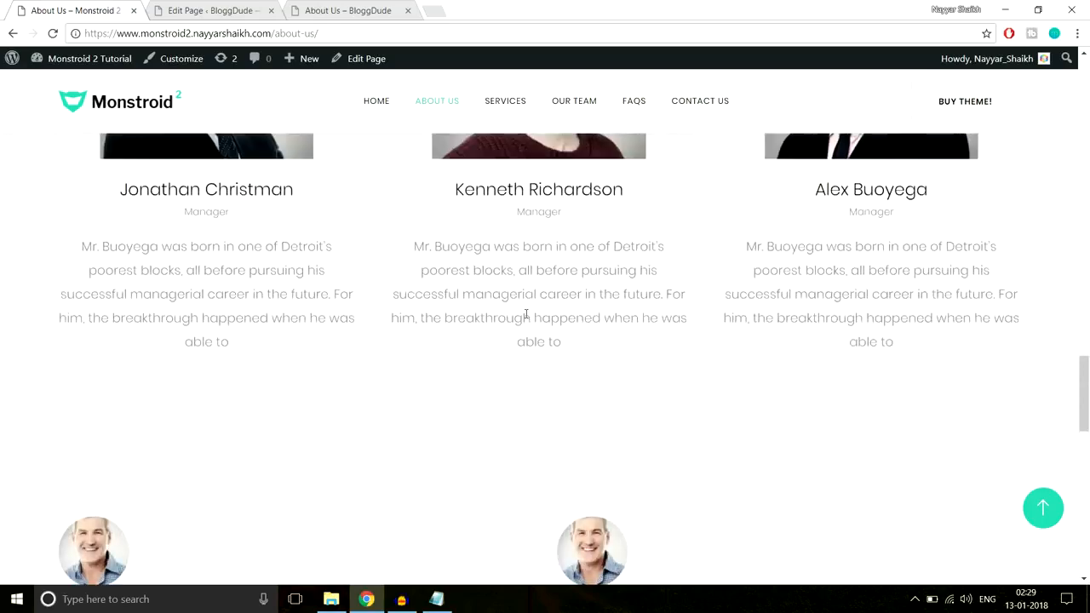
Open the demo site's Services page and examine its hero banner and the PPC & Media Buying sections
click(507, 105)
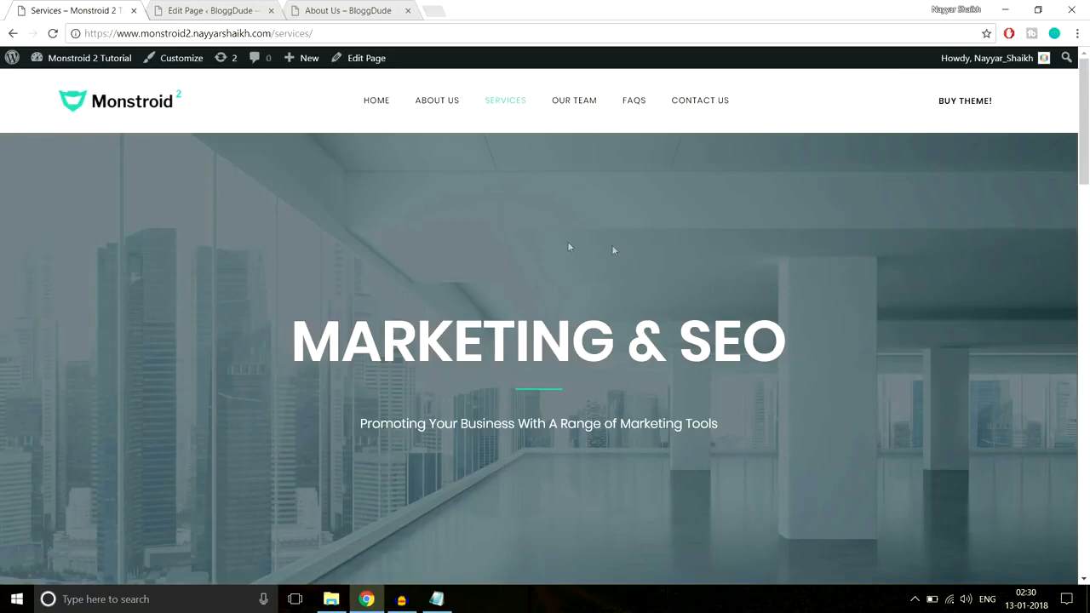
scroll(626, 294, down, 3)
scroll(626, 294, down, 10)
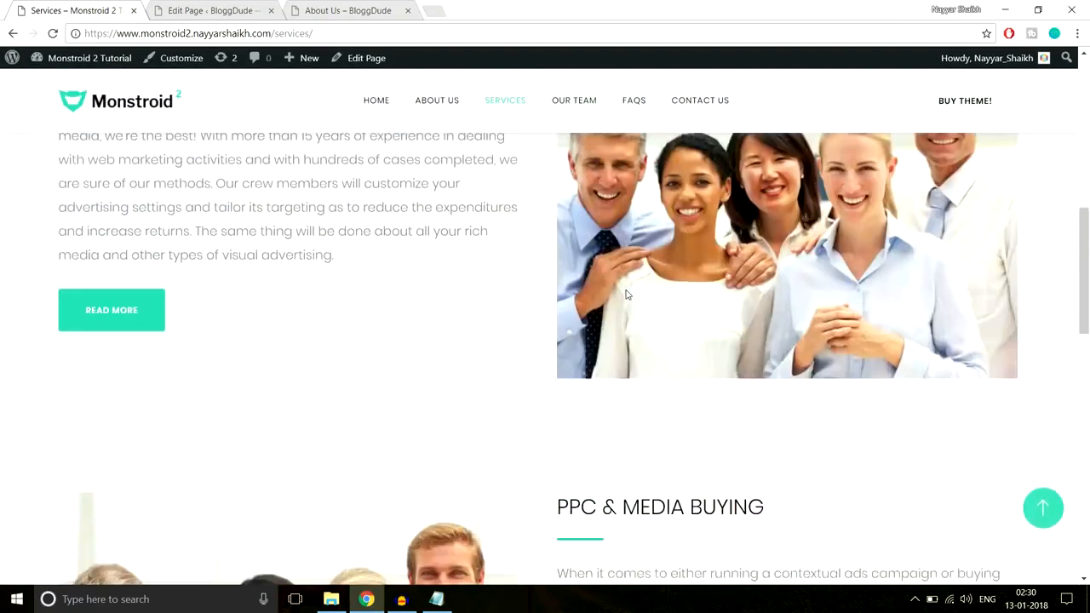
scroll(627, 291, up, 6)
scroll(627, 291, up, 10)
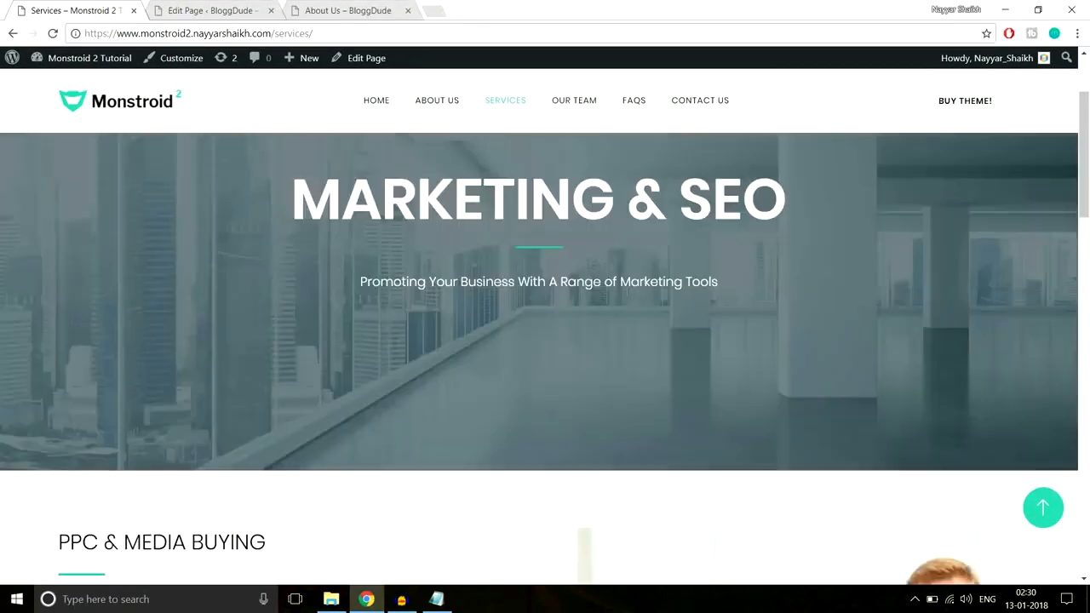
Add a new page titled "Seervices" on the BloggDude site and switch it to the Power builder
click(220, 6)
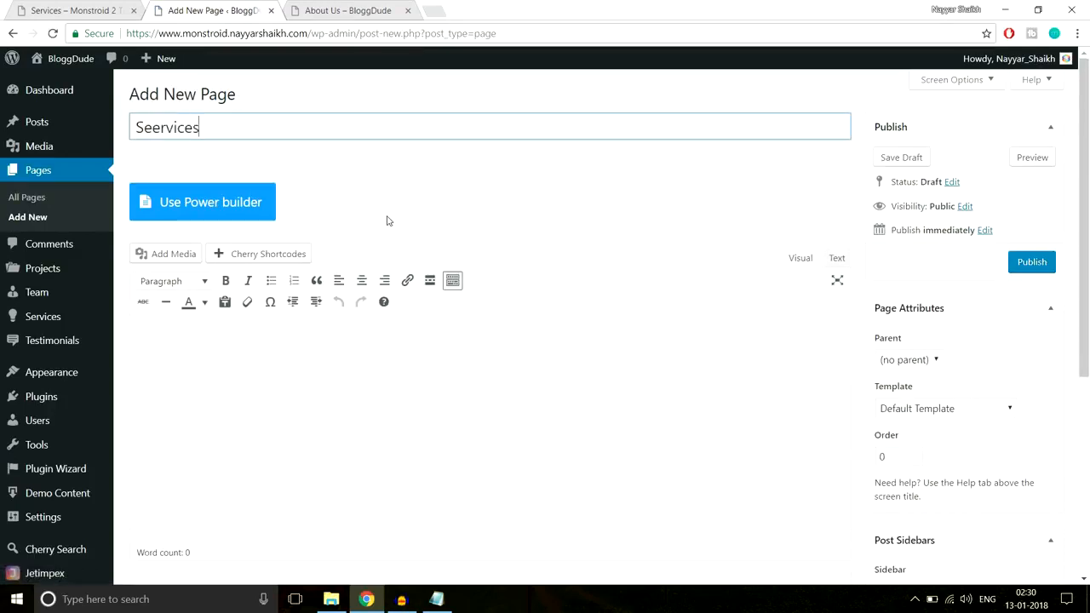
click(252, 204)
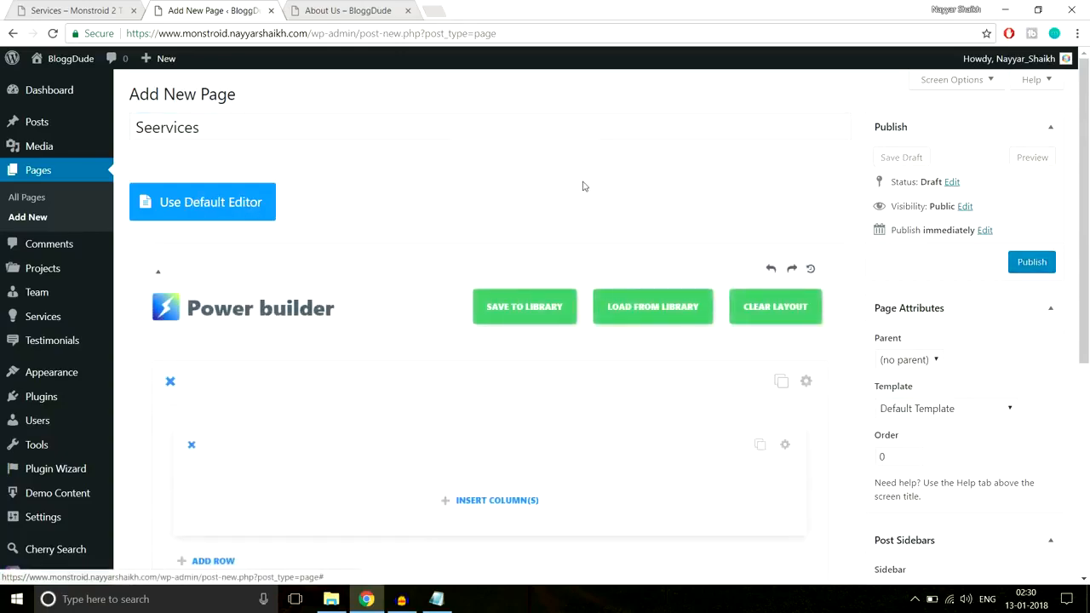
Check the demo's Services banner and insert a single full-width column into the new page's first row
click(102, 7)
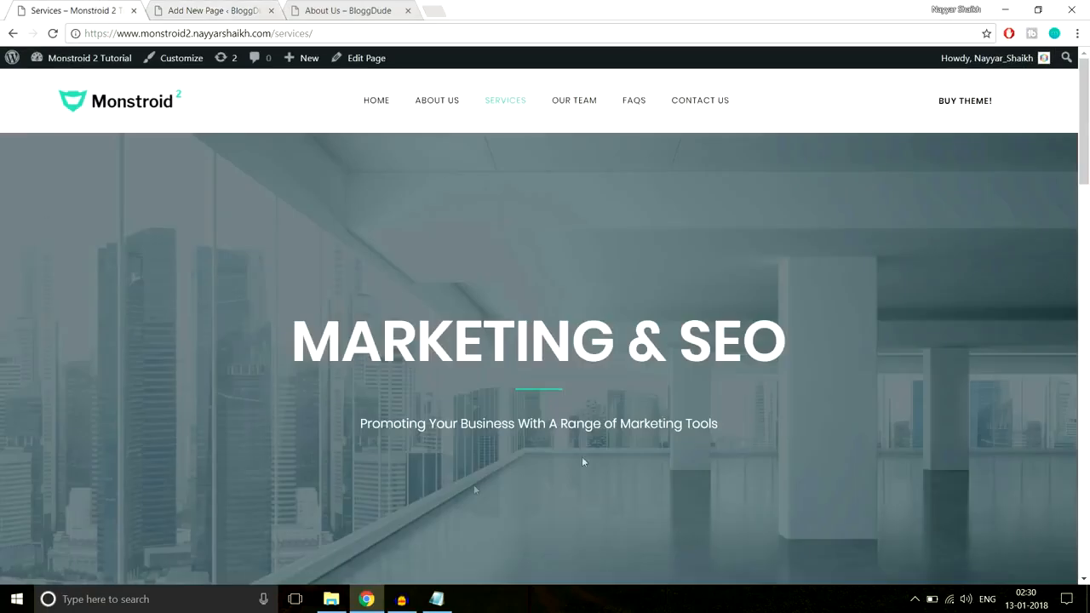
click(220, 5)
scroll(596, 216, down, 1)
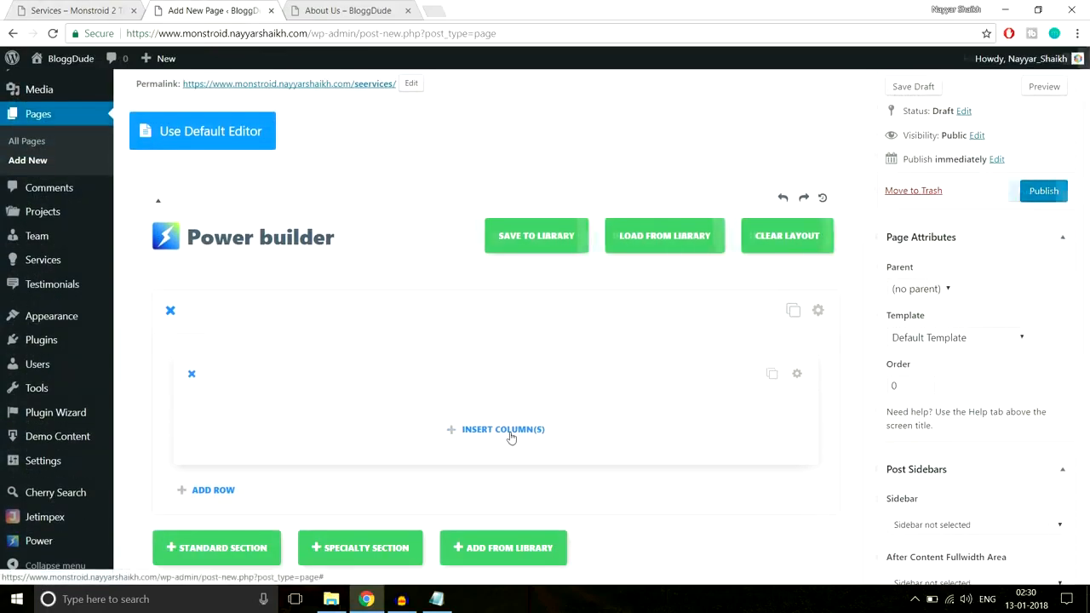
click(511, 438)
click(343, 264)
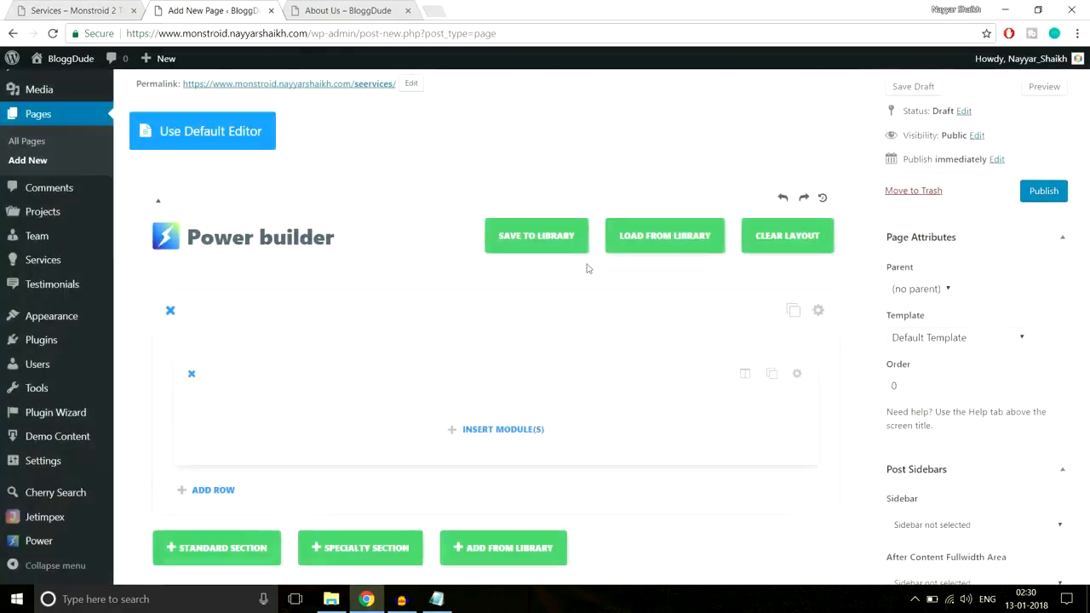
Insert a Text module into the full-width column of the page's first row
scroll(586, 269, down, 2)
click(497, 287)
scroll(709, 324, down, 3)
scroll(709, 325, down, 4)
click(734, 412)
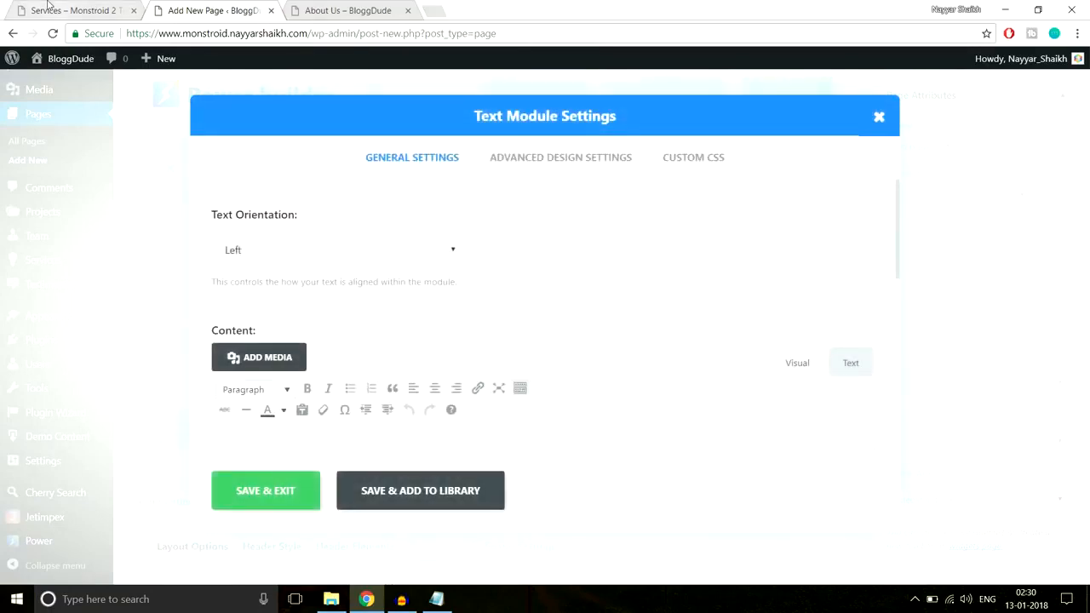
Copy the heading "MARKETING & SEO" from the demo's Services banner into the Text module's content and set the text orientation to Center
click(48, 8)
drag(287, 349, 776, 349)
key(ctrl+c)
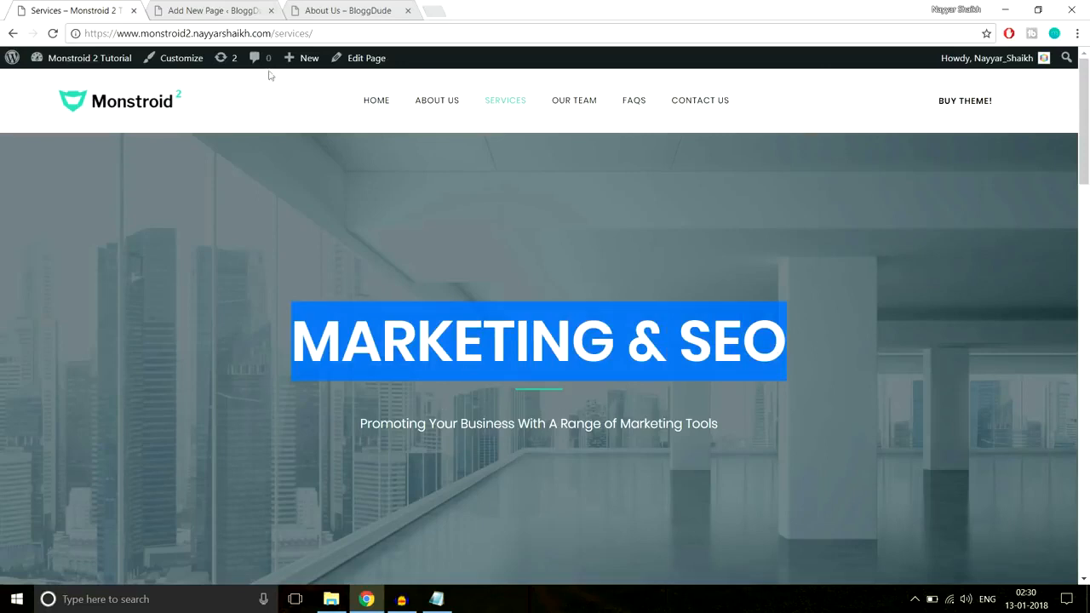
click(213, 11)
click(365, 251)
click(339, 297)
scroll(631, 239, down, 2)
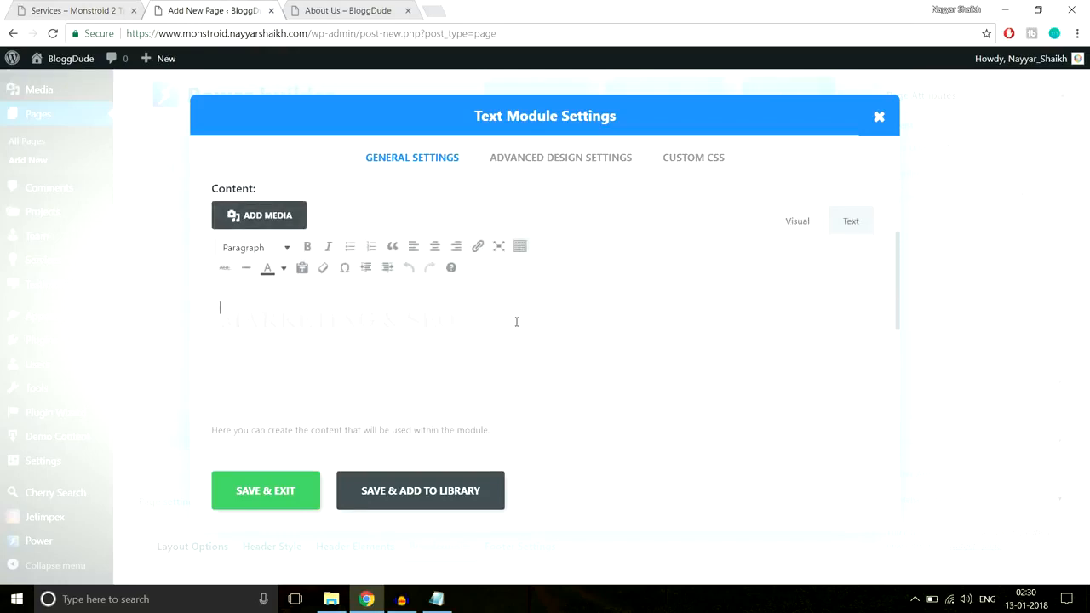
key(ctrl+v)
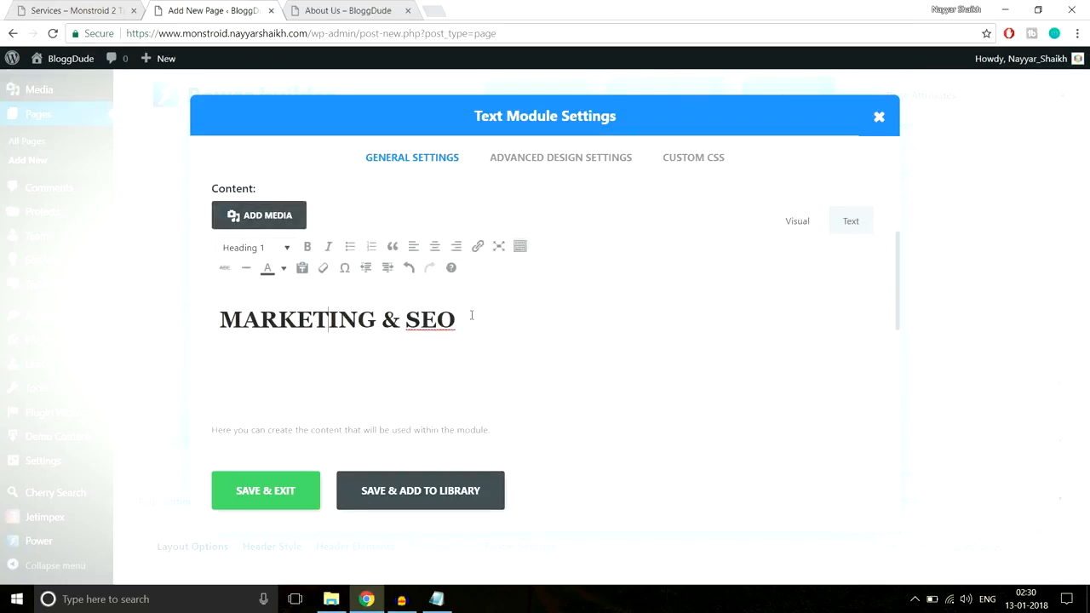
Recheck the demo's banner heading and colour the module's "MARKETING & SEO" text white
drag(471, 315, 186, 321)
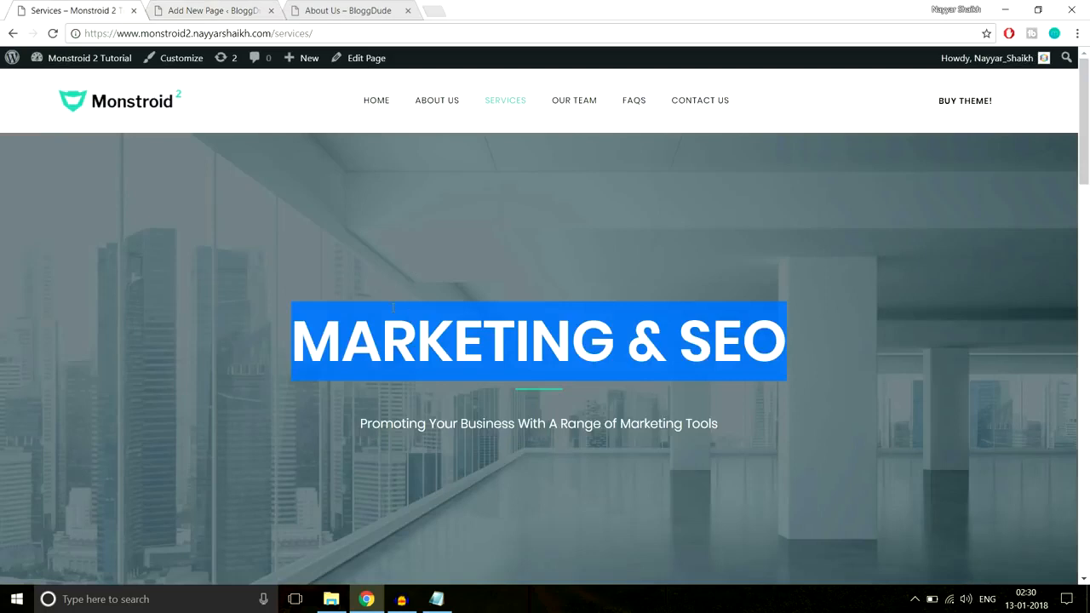
drag(295, 337, 895, 348)
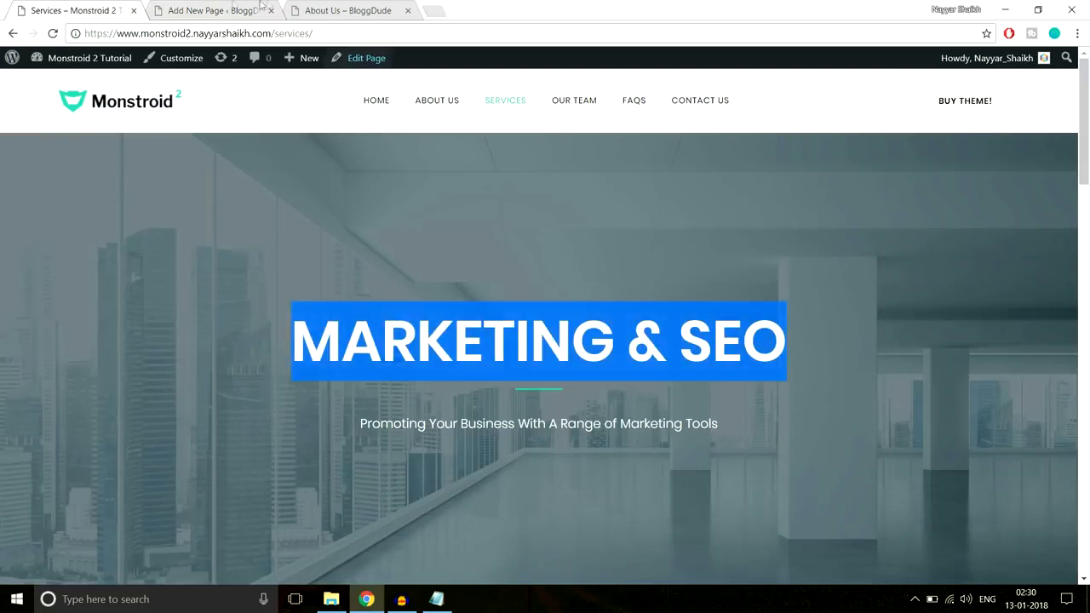
click(204, 11)
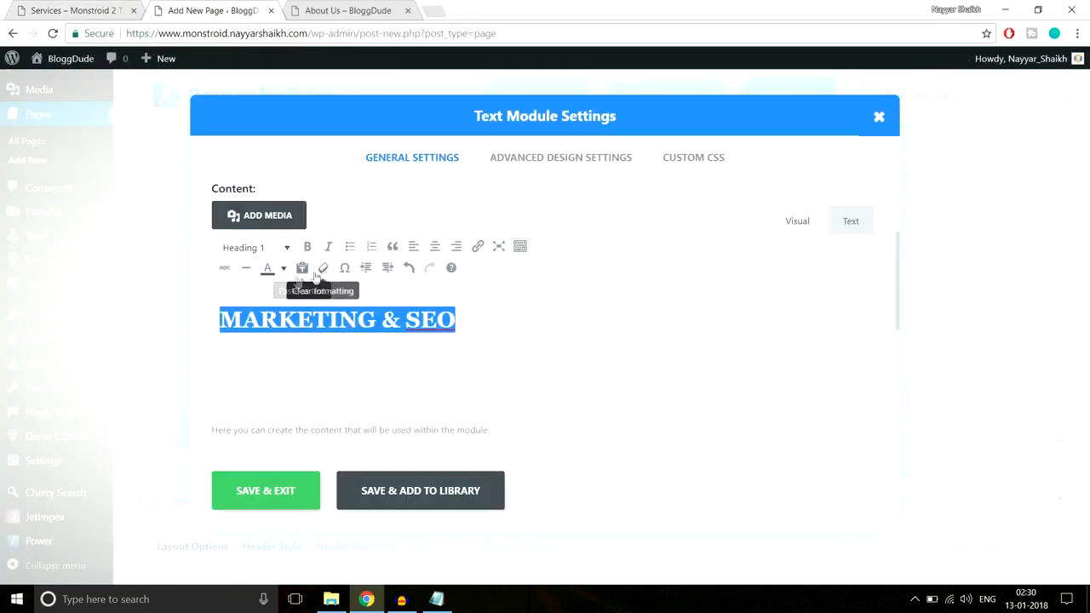
click(283, 270)
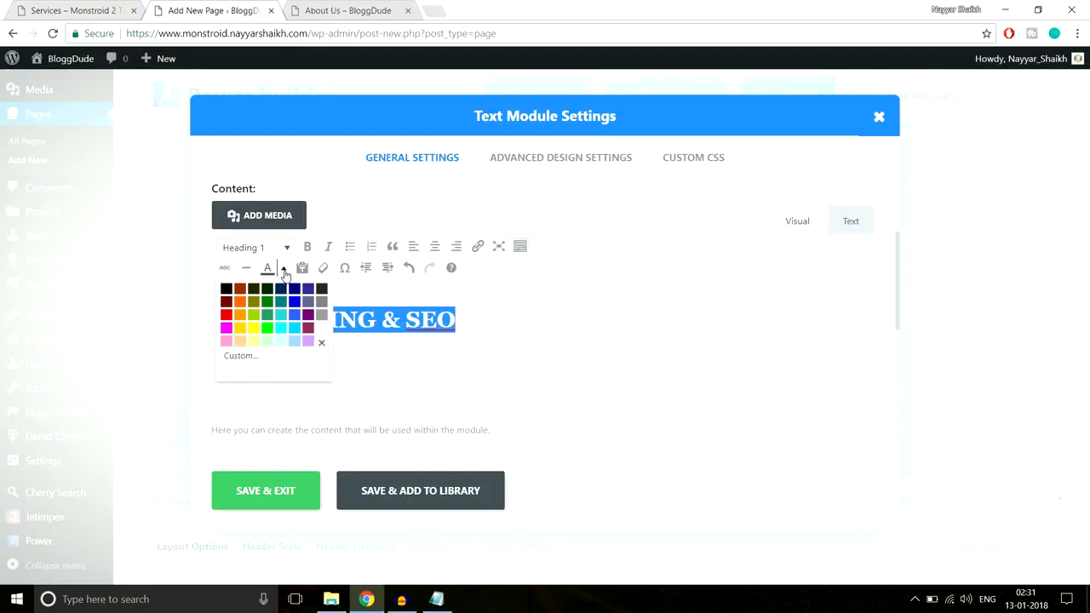
click(323, 329)
click(397, 344)
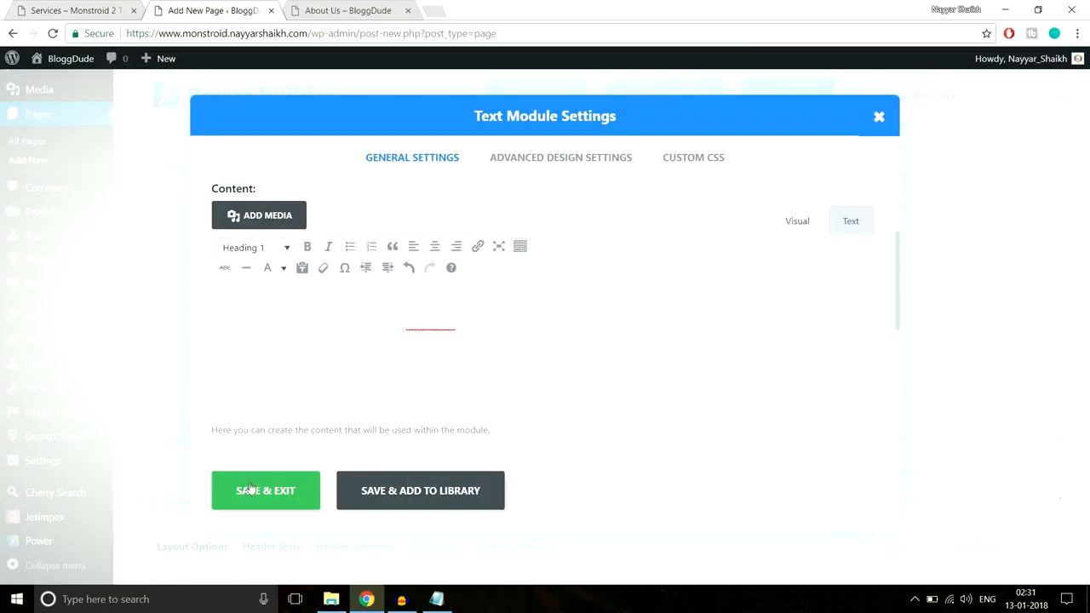
Add the heading's underline through After custom CSS with 3px height, 22px top margin, auto side margins and background #2cc895, and save the module
click(56, 9)
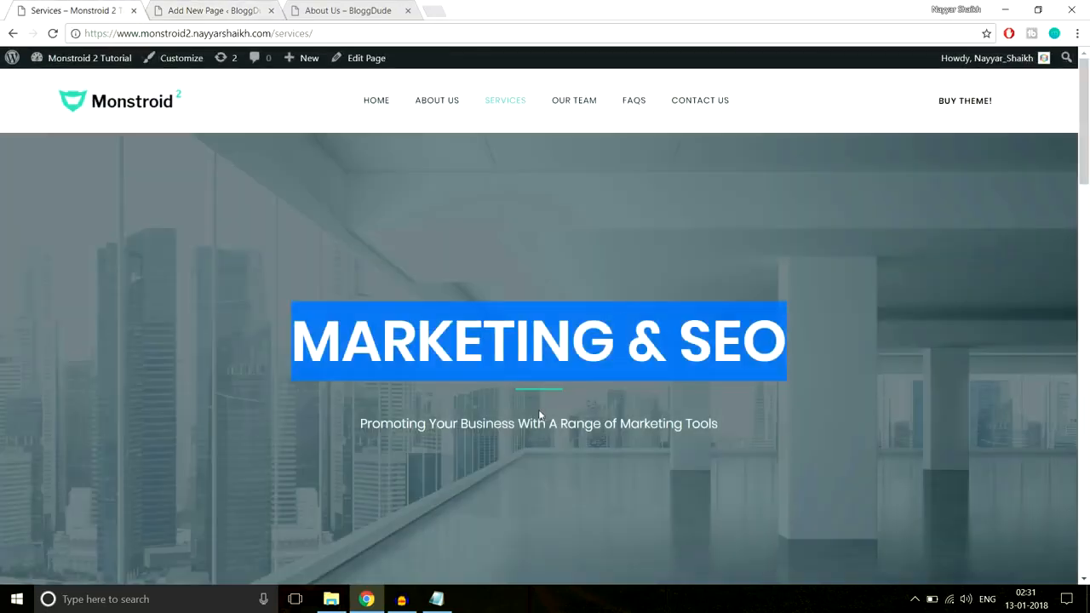
click(252, 6)
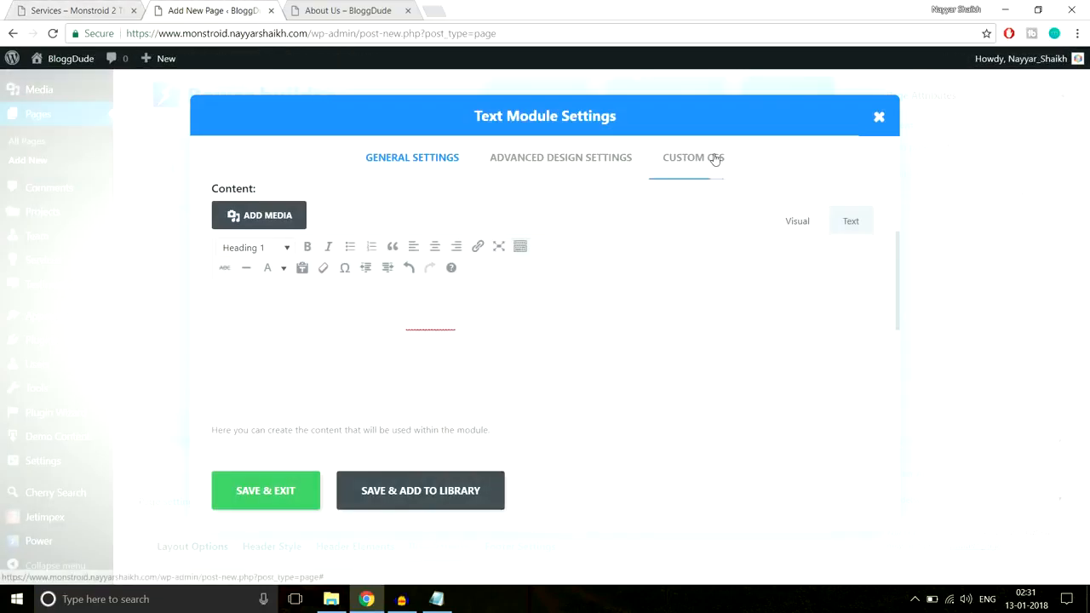
scroll(694, 171, up, 2)
click(692, 172)
scroll(723, 307, down, 6)
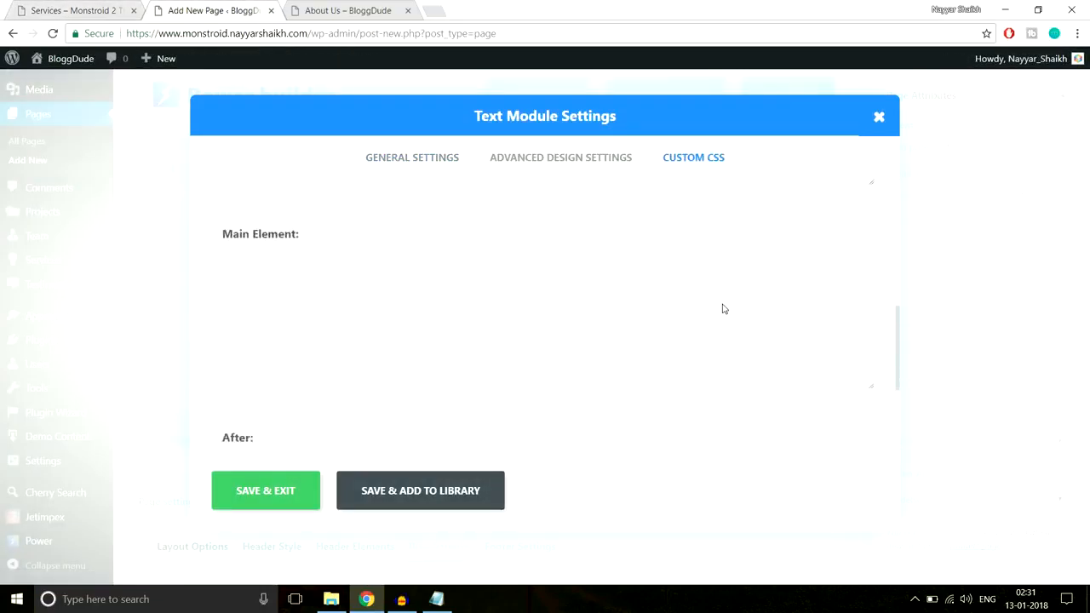
click(437, 598)
click(436, 599)
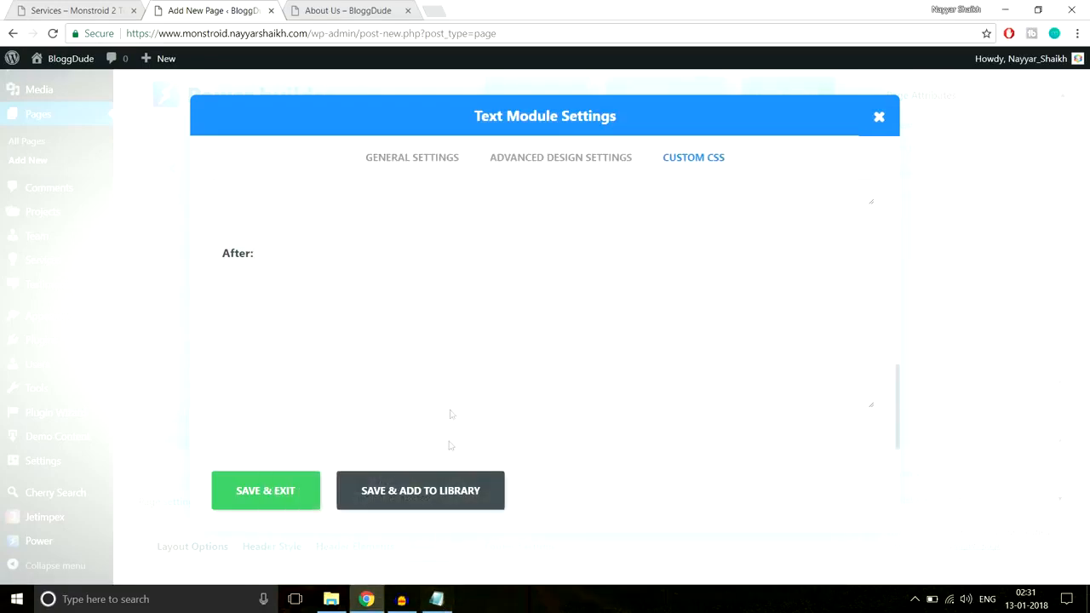
key(ctrl+v)
click(283, 491)
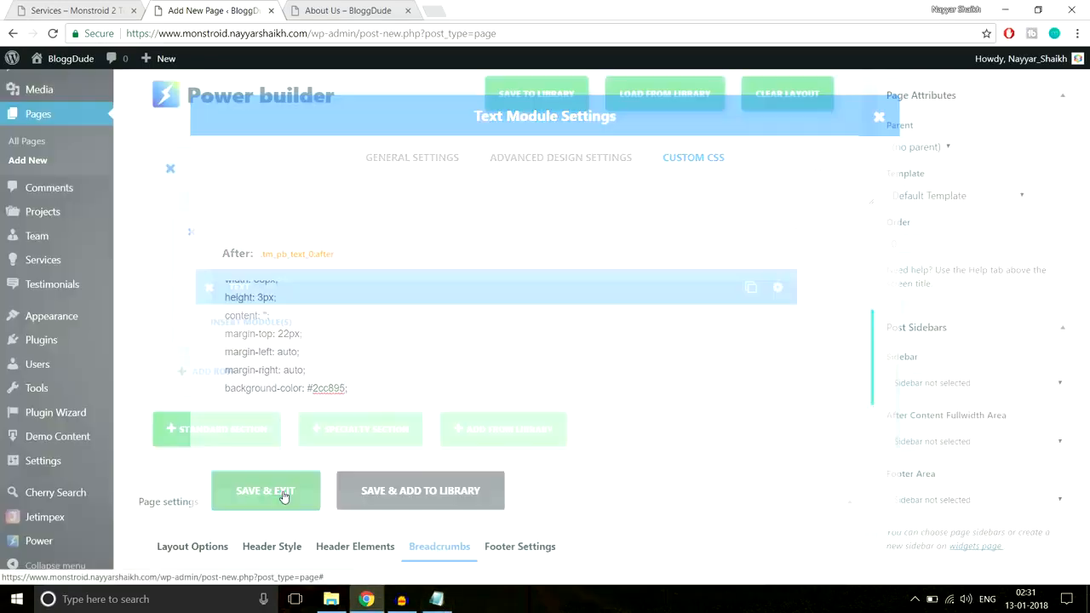
Add a second, centred Text module below the heading containing the demo's tagline "Promoting Your Business With A Range of Marketing Tools"
click(77, 10)
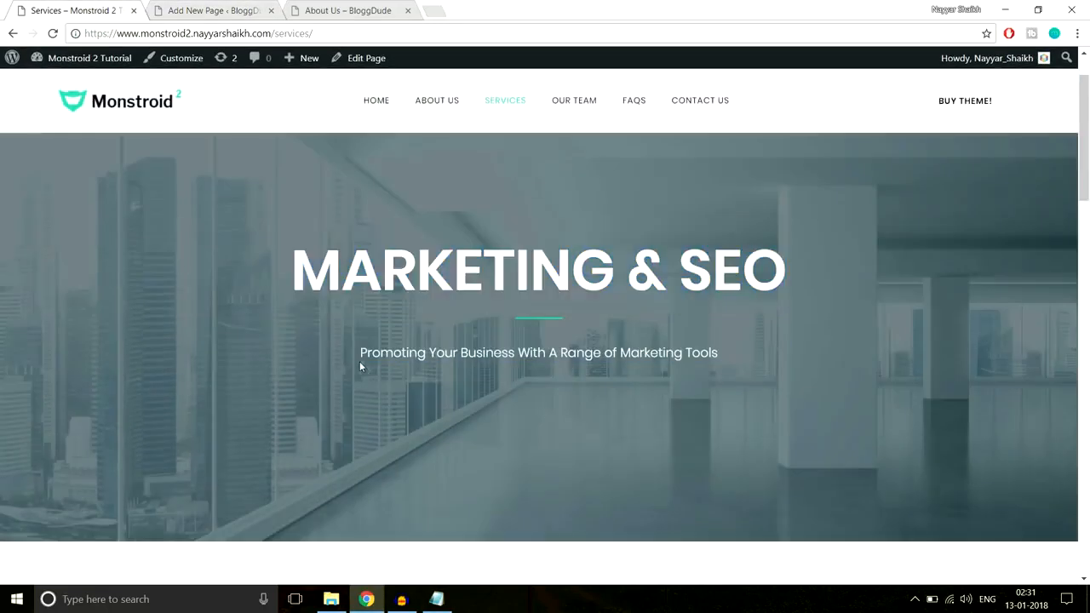
drag(359, 361, 729, 356)
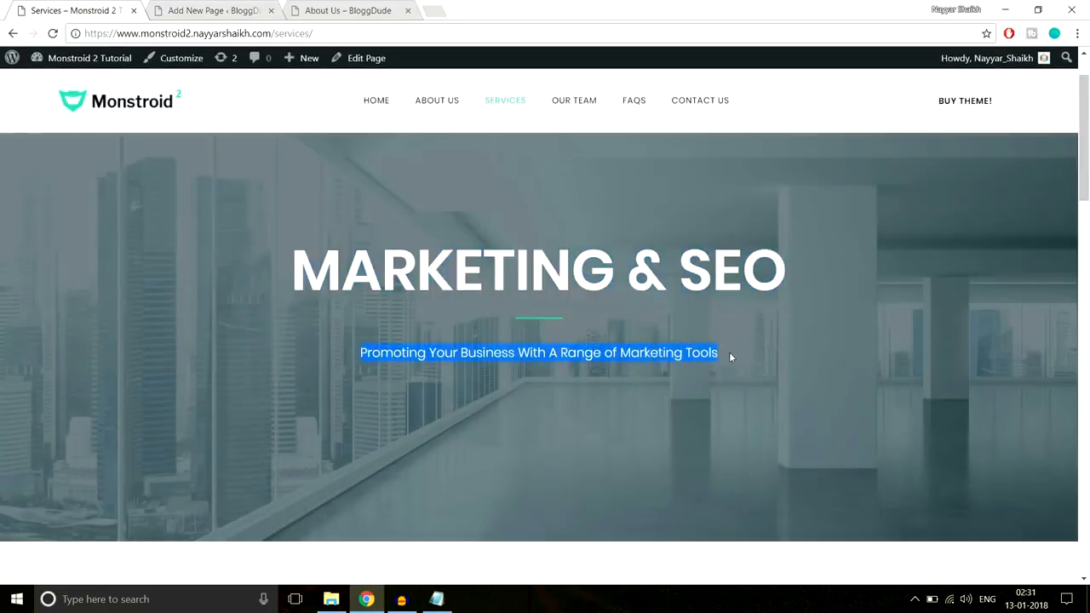
click(218, 11)
click(261, 330)
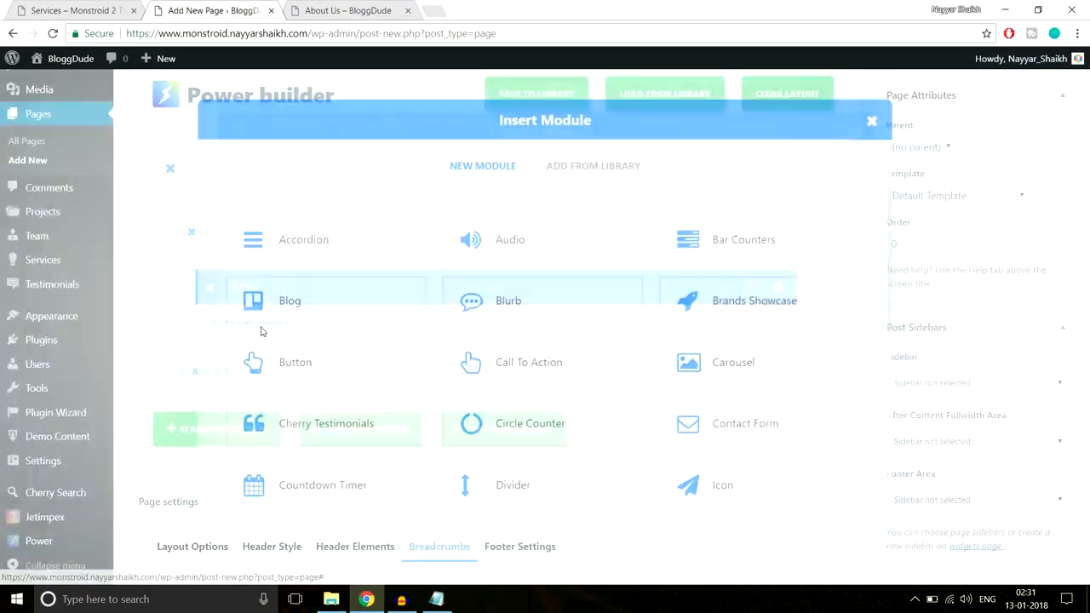
scroll(399, 421, down, 5)
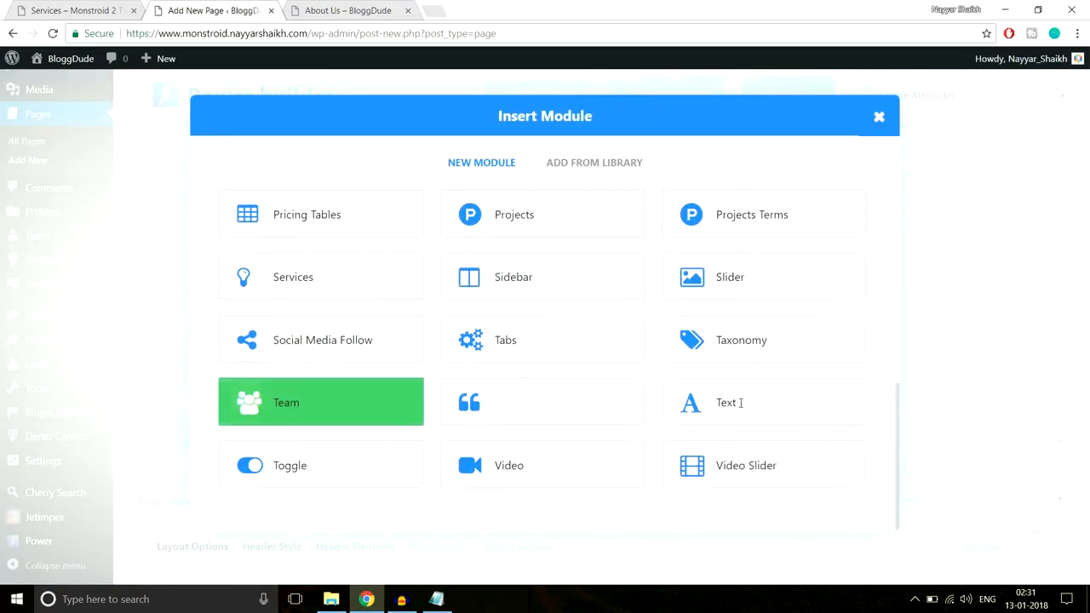
click(797, 406)
click(378, 263)
click(346, 293)
scroll(404, 312, down, 1)
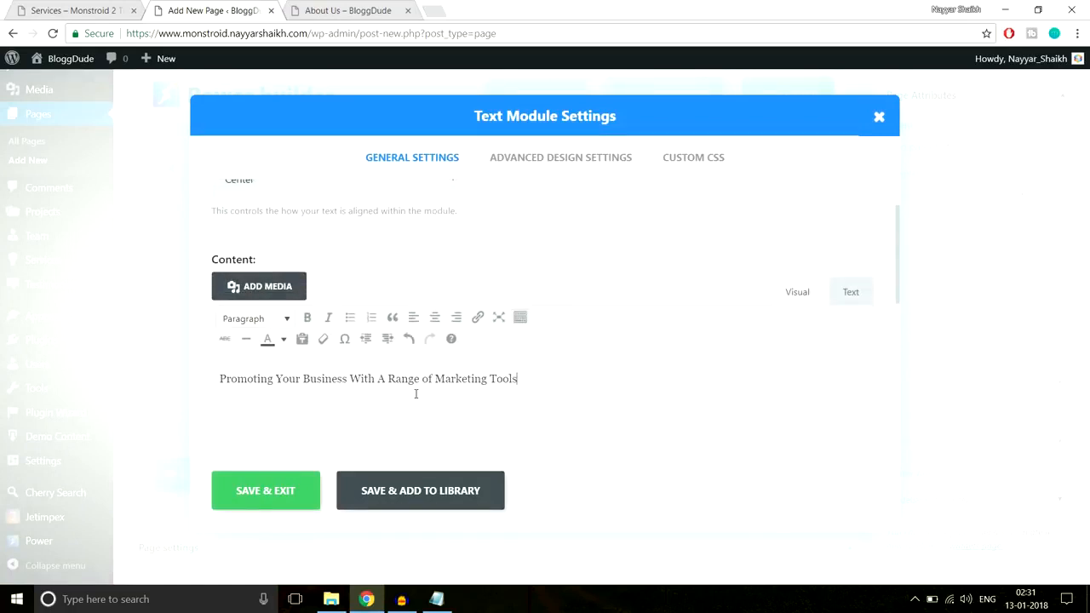
click(304, 496)
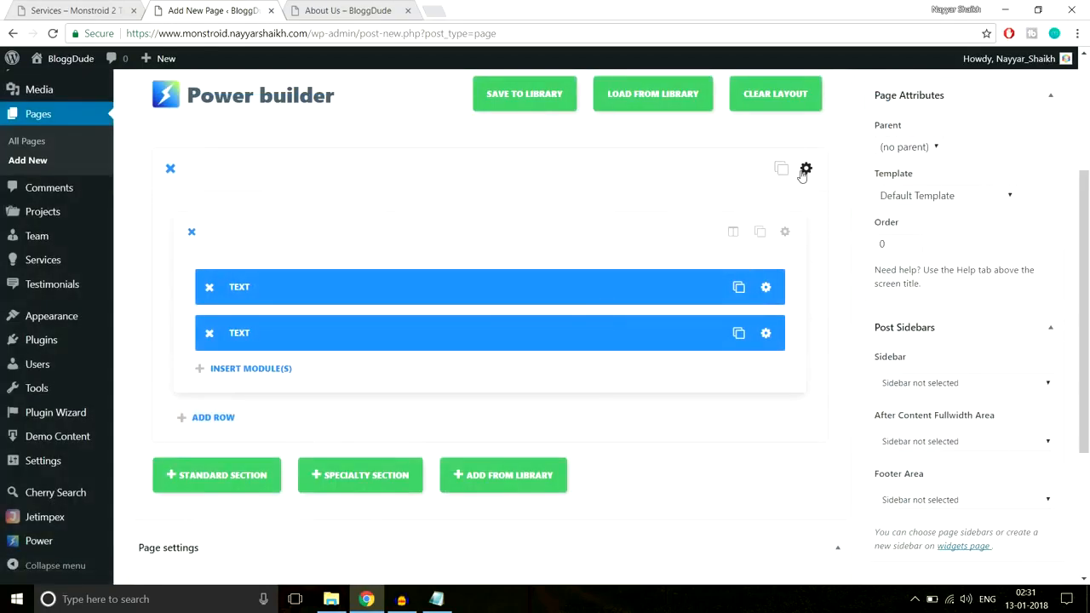
Upload Service-Top from the Services folder of monstroid2_images and set it as the section's background image
click(805, 170)
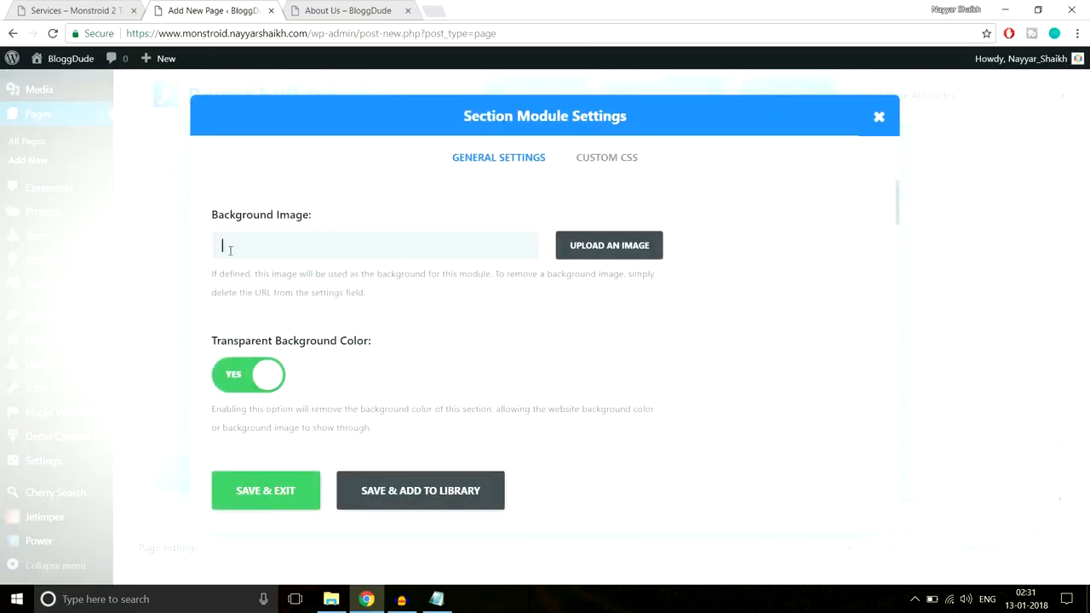
click(619, 250)
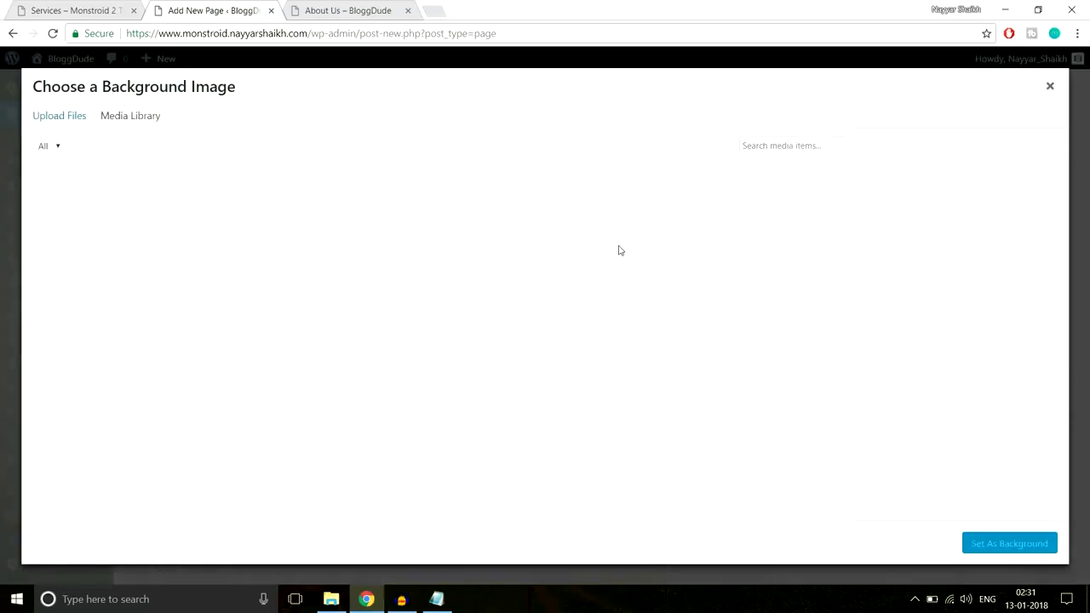
click(62, 124)
click(552, 321)
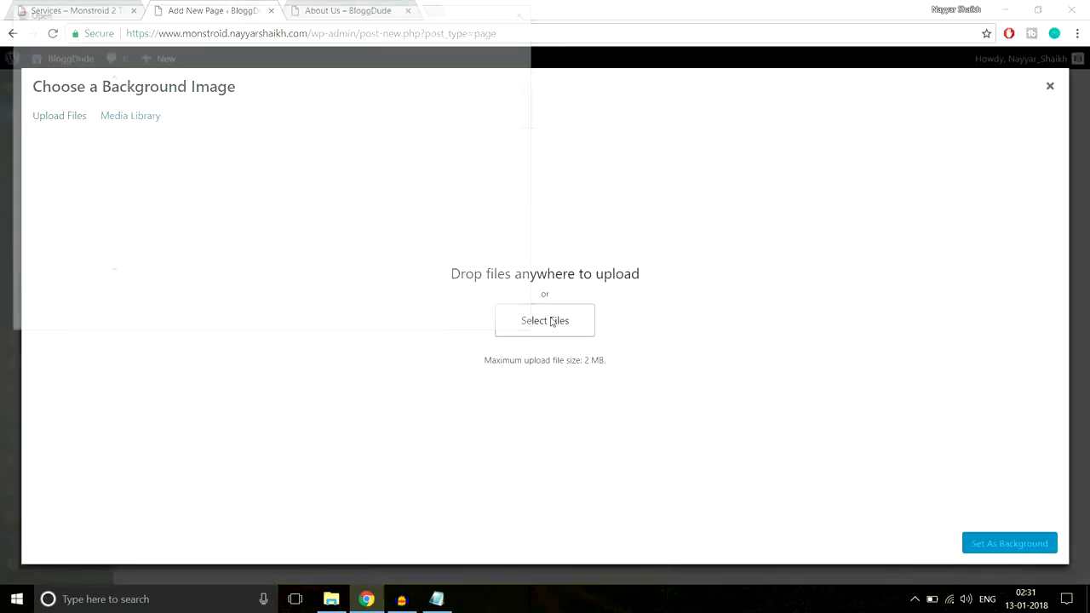
click(224, 33)
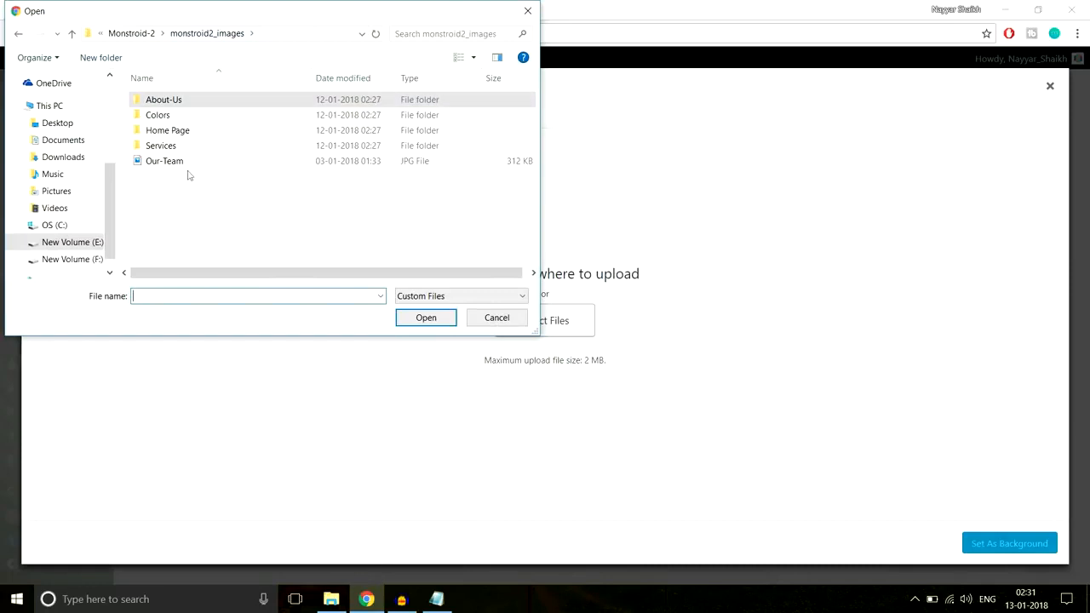
double_click(162, 146)
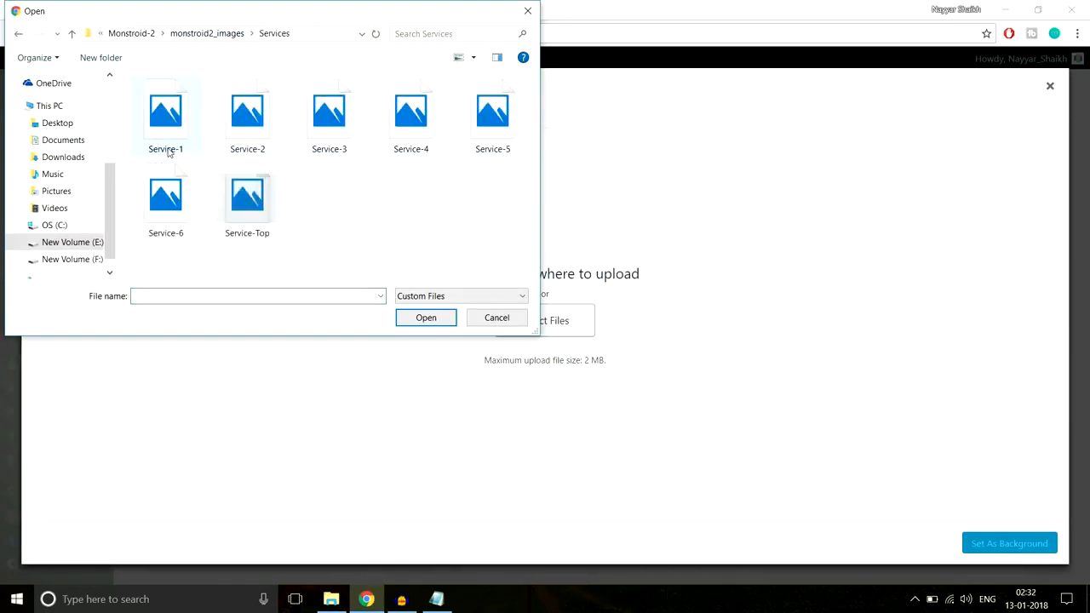
click(244, 215)
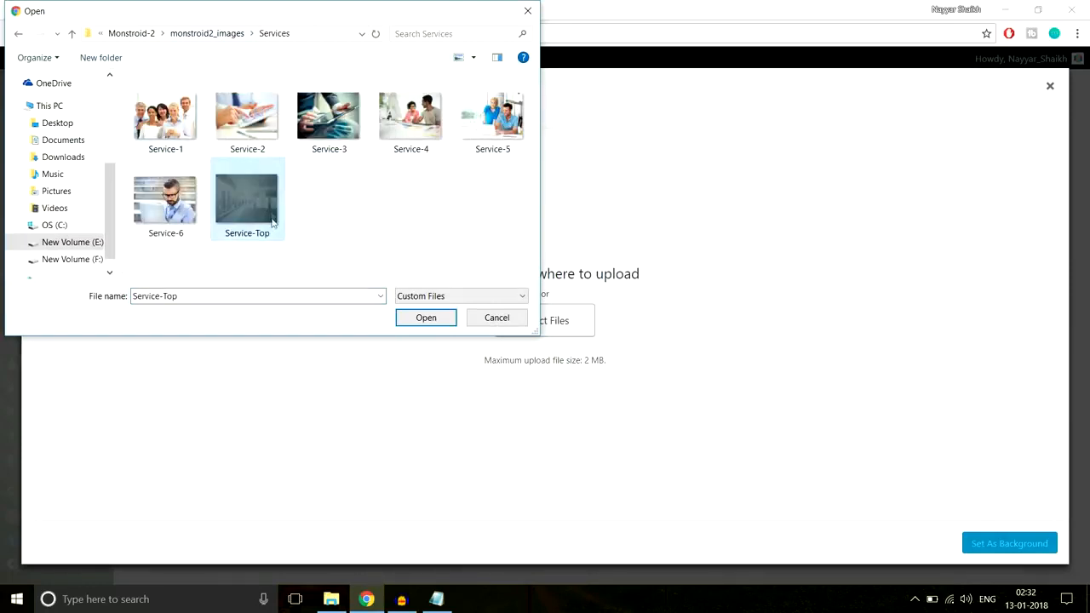
click(421, 318)
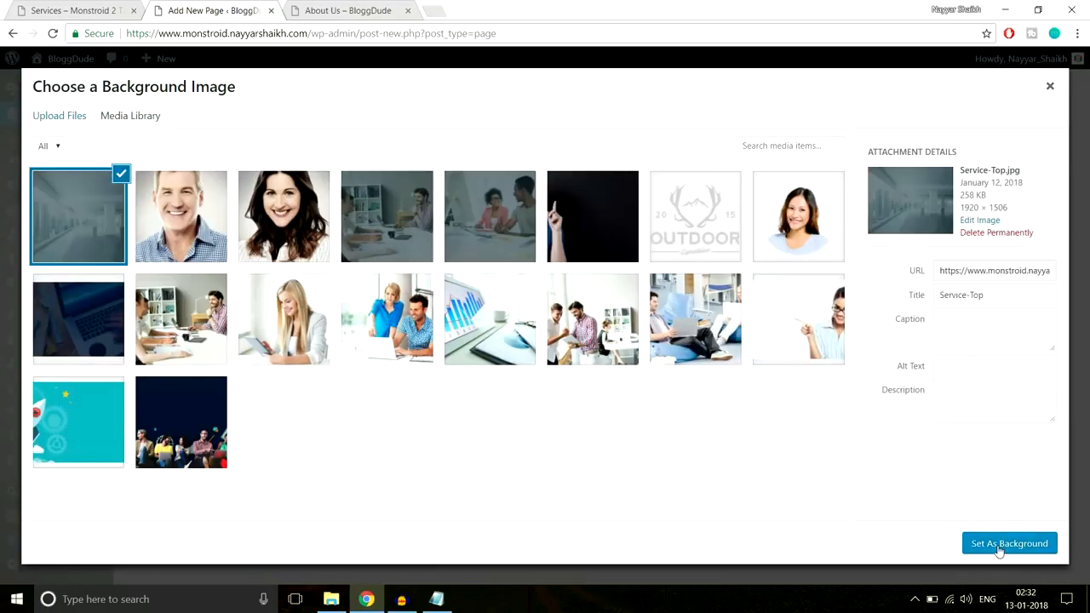
click(1000, 547)
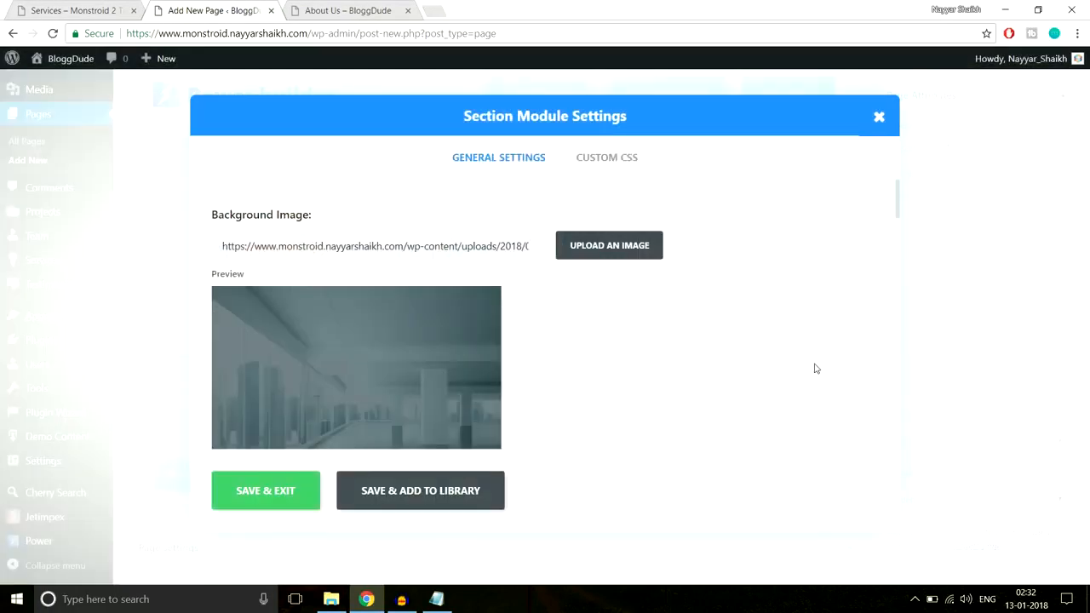
Set the section's custom padding to 280px at the top and bottom and save the section settings
scroll(815, 366, down, 10)
scroll(815, 366, down, 5)
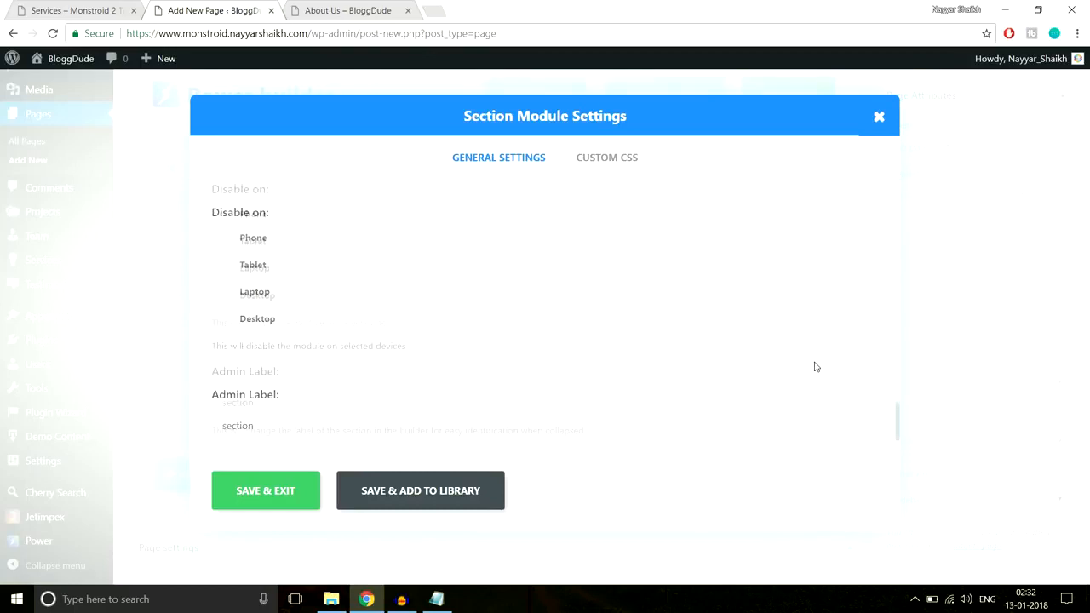
scroll(815, 367, up, 4)
scroll(815, 366, down, 2)
scroll(815, 366, down, 1)
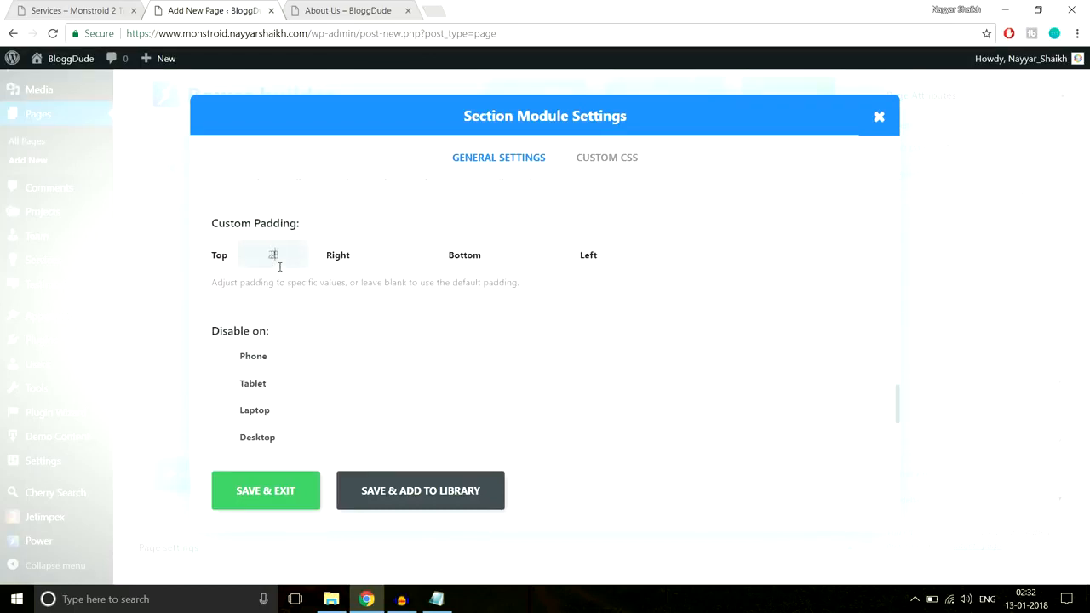
key(Tab)
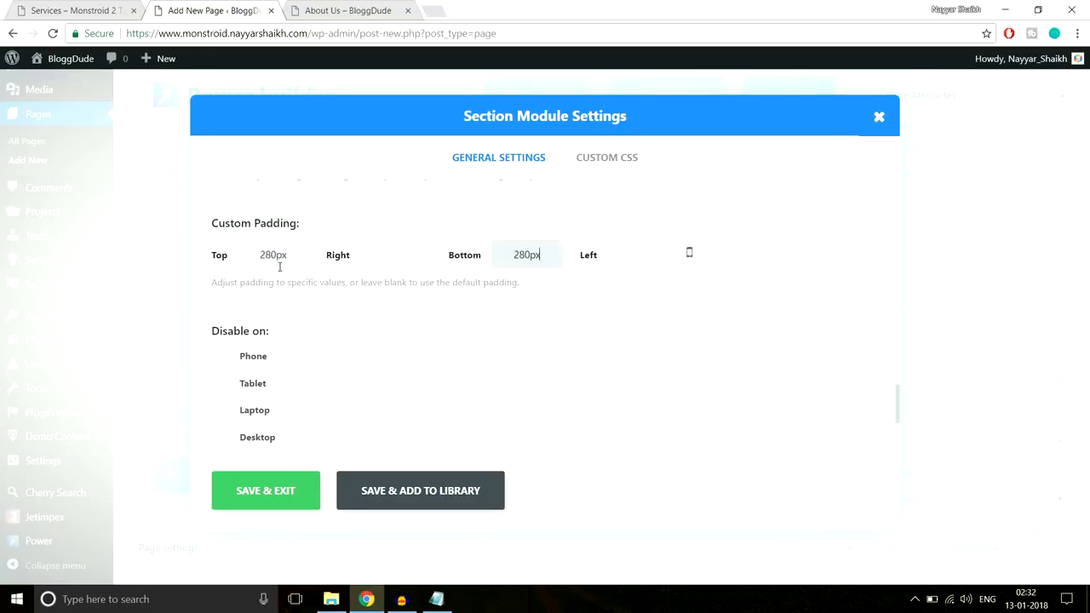
click(257, 499)
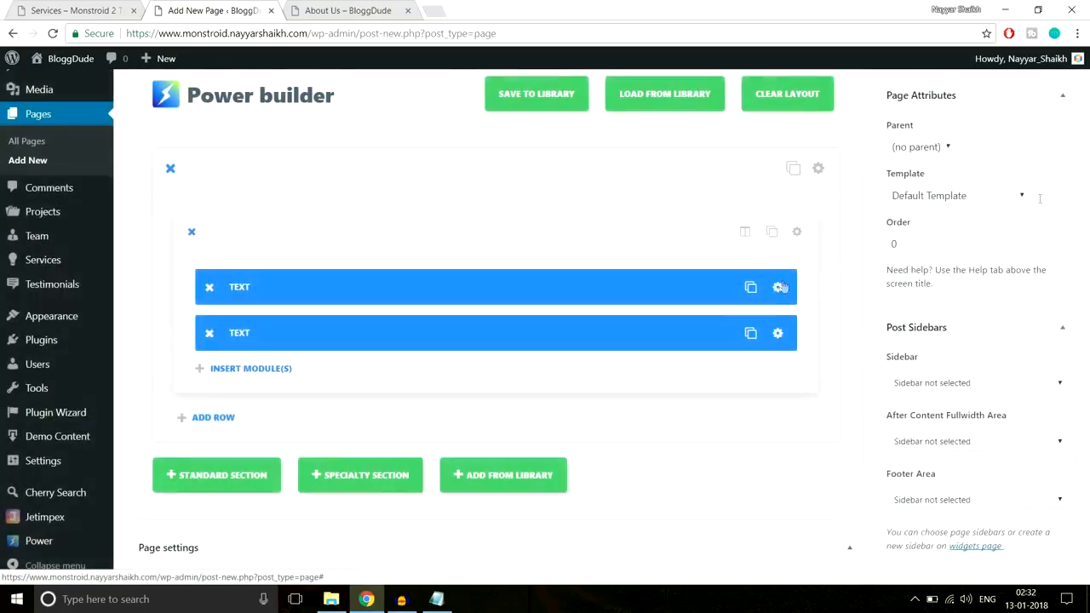
Colour the tagline "Promoting Your Business With A Range of Marketing Tools" white in the second Text module and save the module
scroll(1088, 161, up, 2)
scroll(764, 324, down, 2)
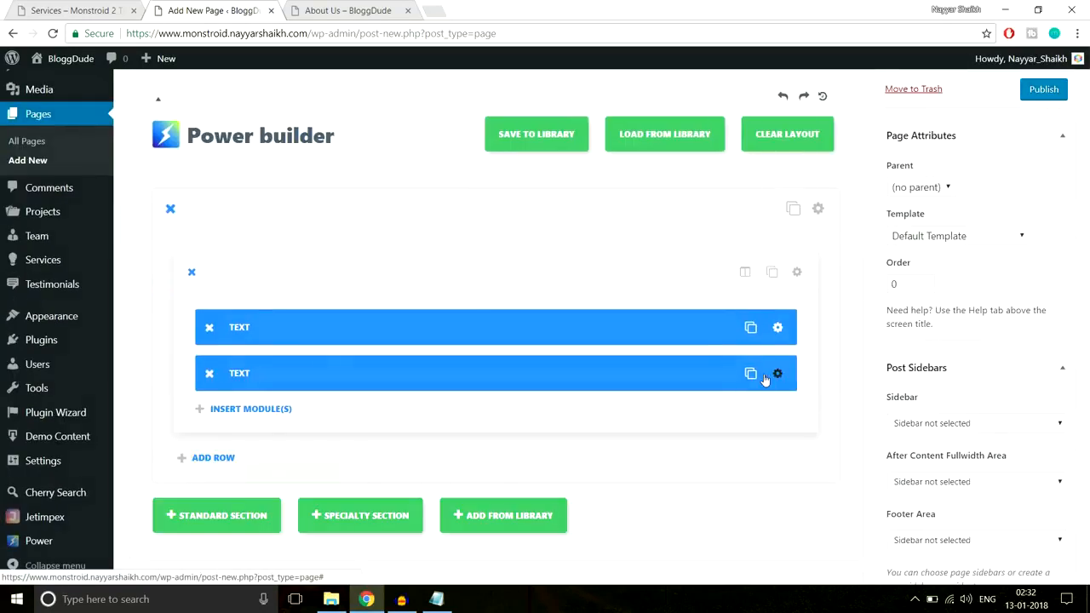
click(766, 304)
scroll(537, 339, down, 2)
drag(577, 235, 204, 239)
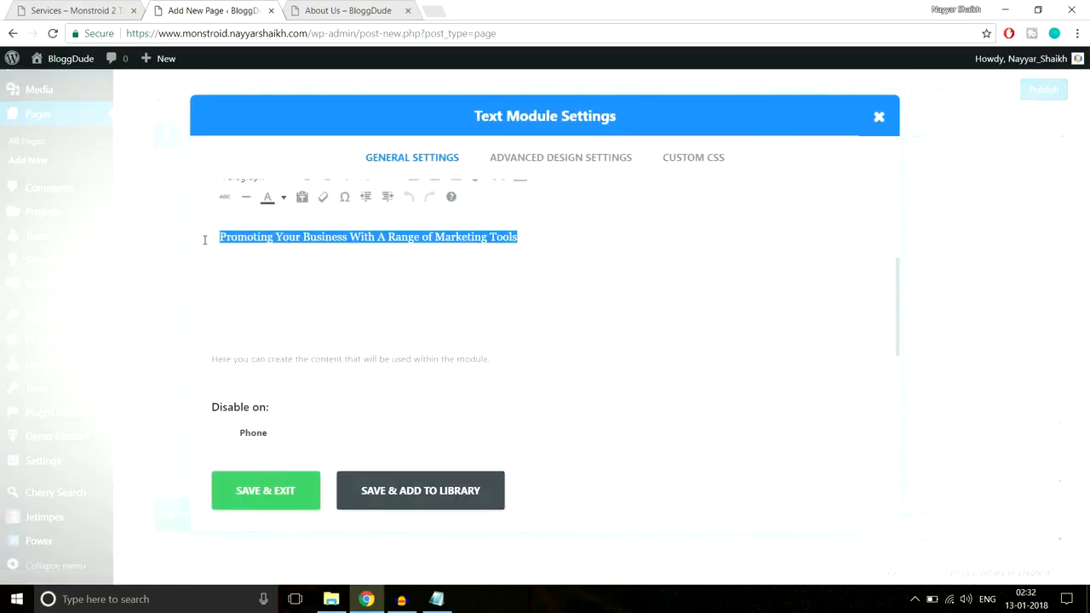
click(286, 197)
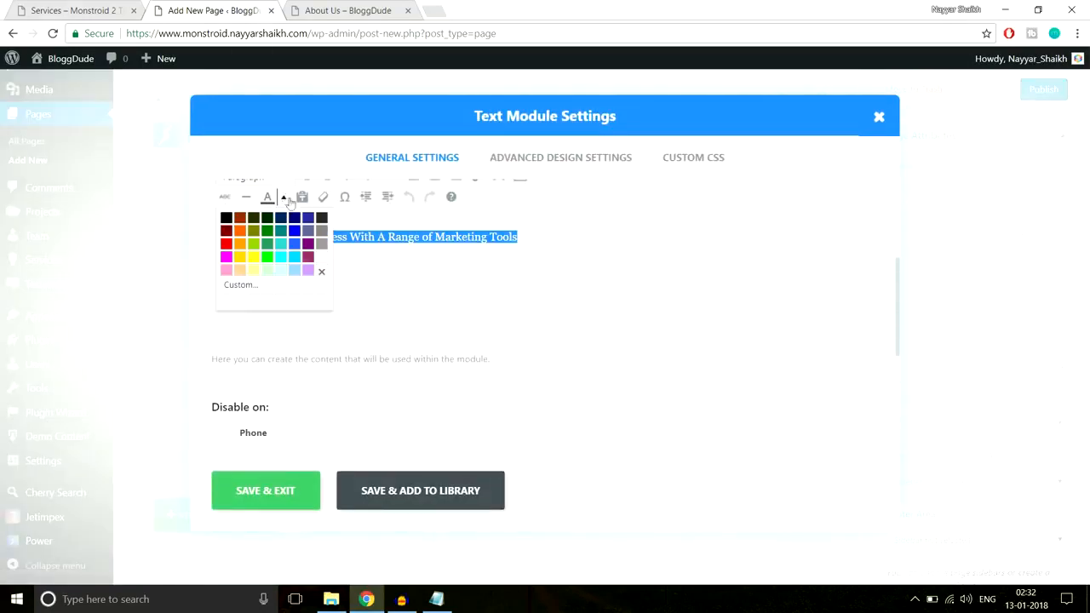
click(324, 258)
click(289, 490)
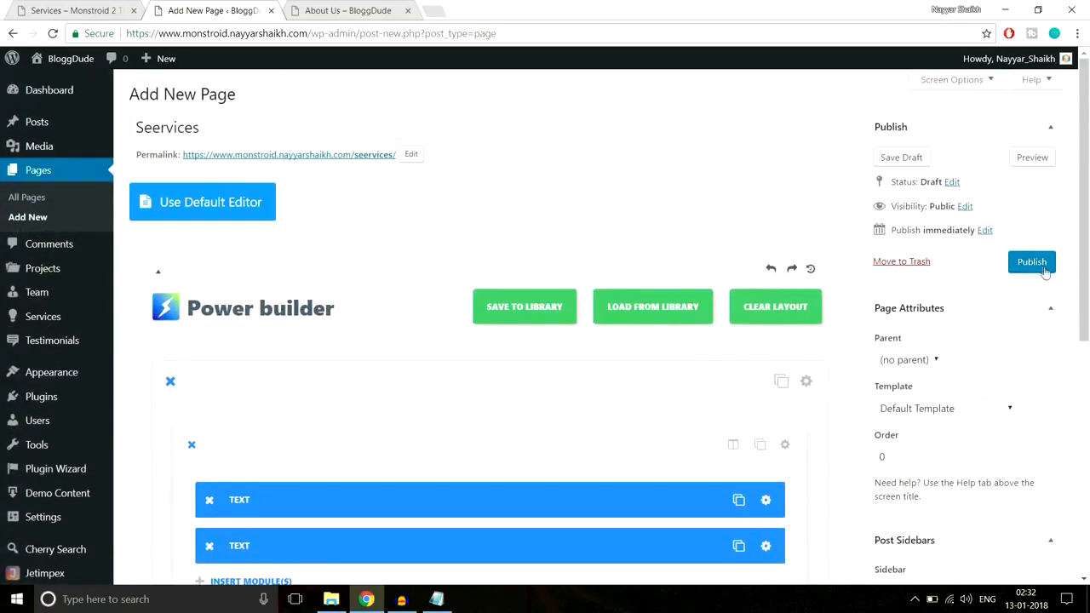
Publish the page and open the published version in a new browser tab
click(1032, 263)
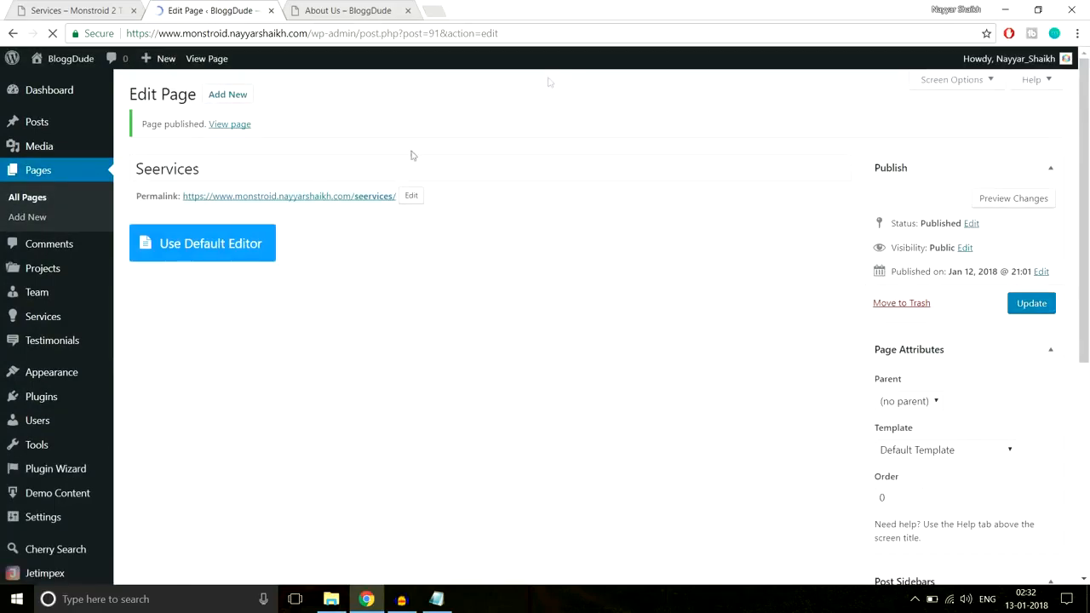
right_click(230, 126)
click(264, 134)
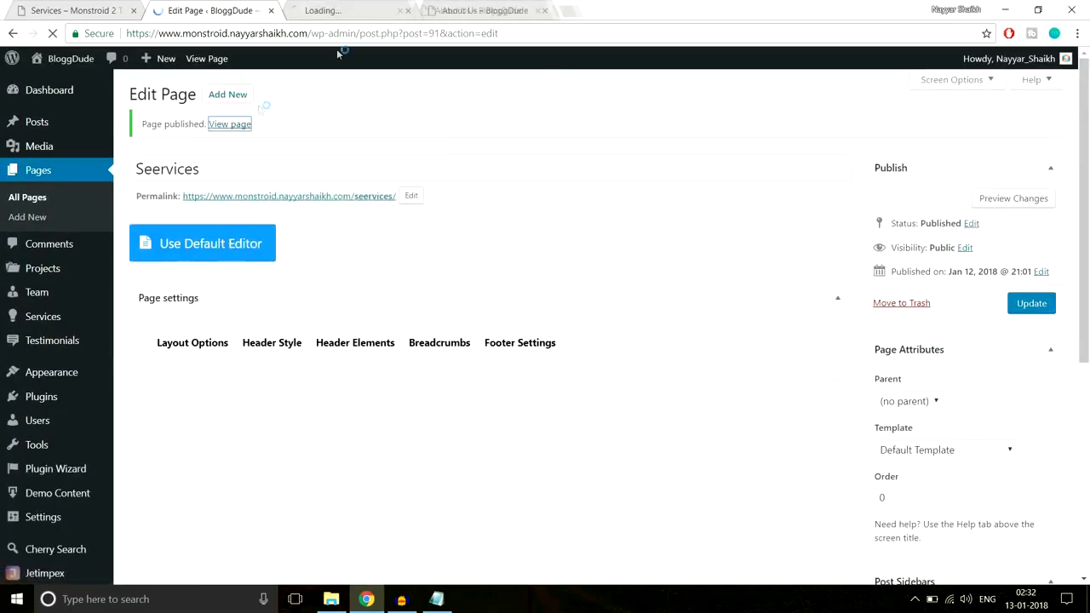
Close the About Us page and examine the published page's hero banner, title and breadcrumb strip
click(484, 10)
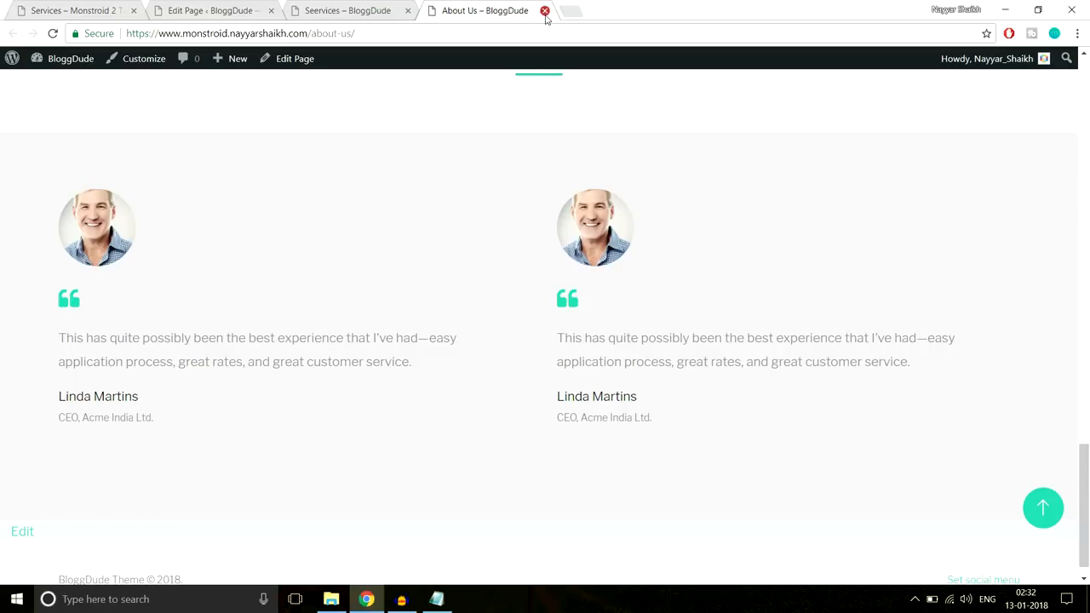
click(545, 11)
scroll(597, 228, down, 3)
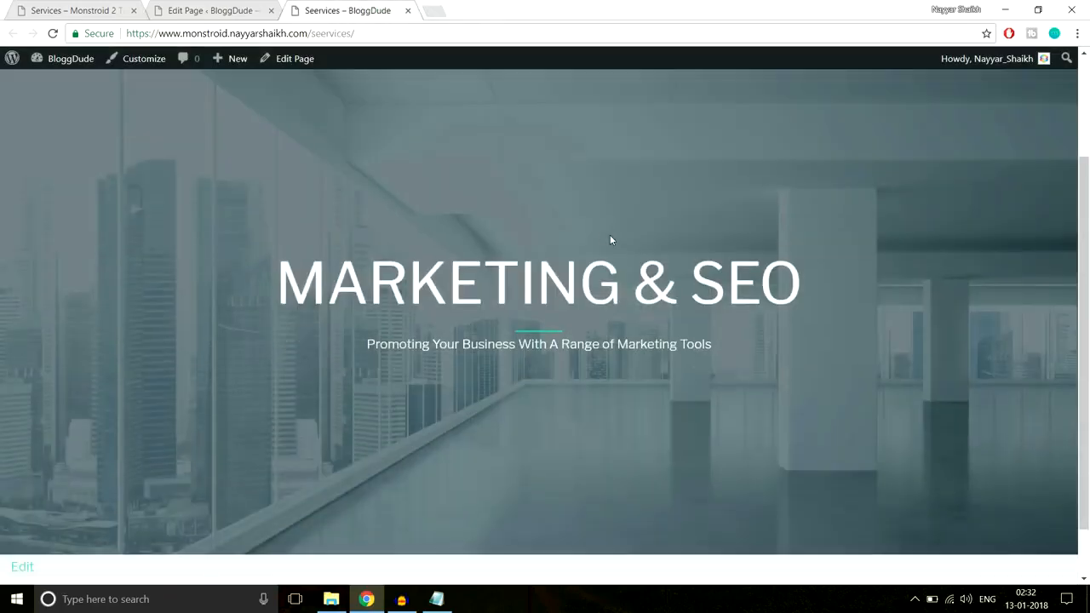
scroll(611, 235, up, 3)
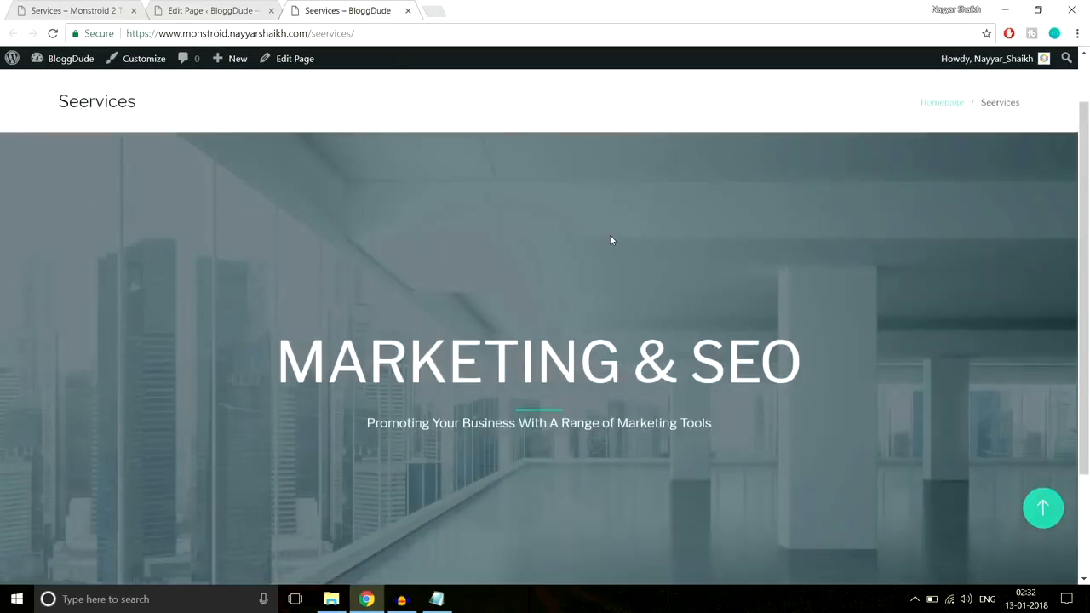
drag(52, 171, 358, 158)
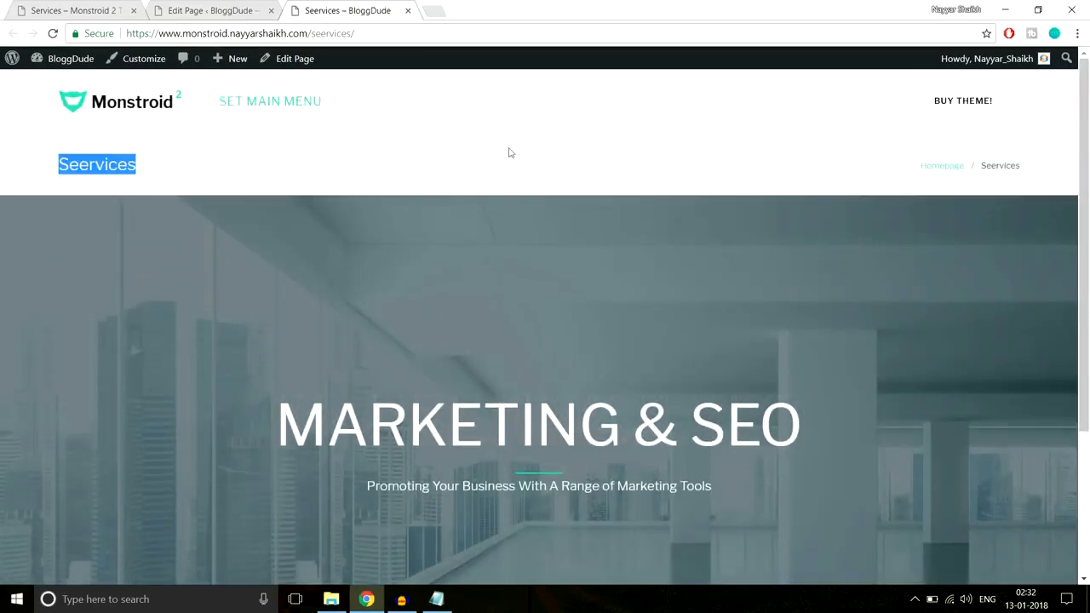
drag(869, 148, 1034, 168)
click(1028, 170)
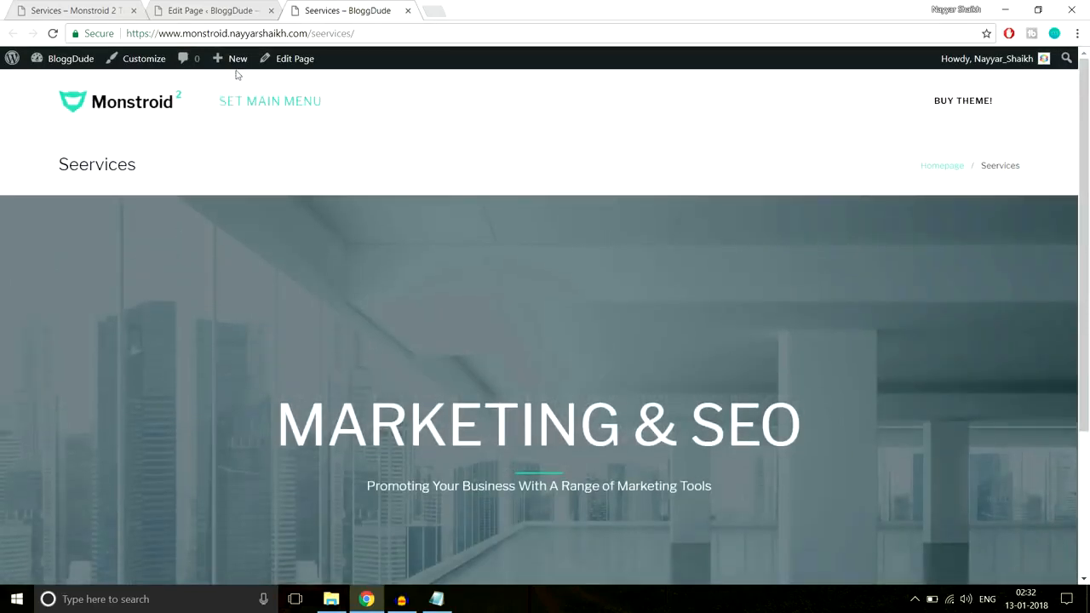
Set the breadcrumbs visibility to Disable in the Services page's settings
click(183, 11)
scroll(597, 221, down, 4)
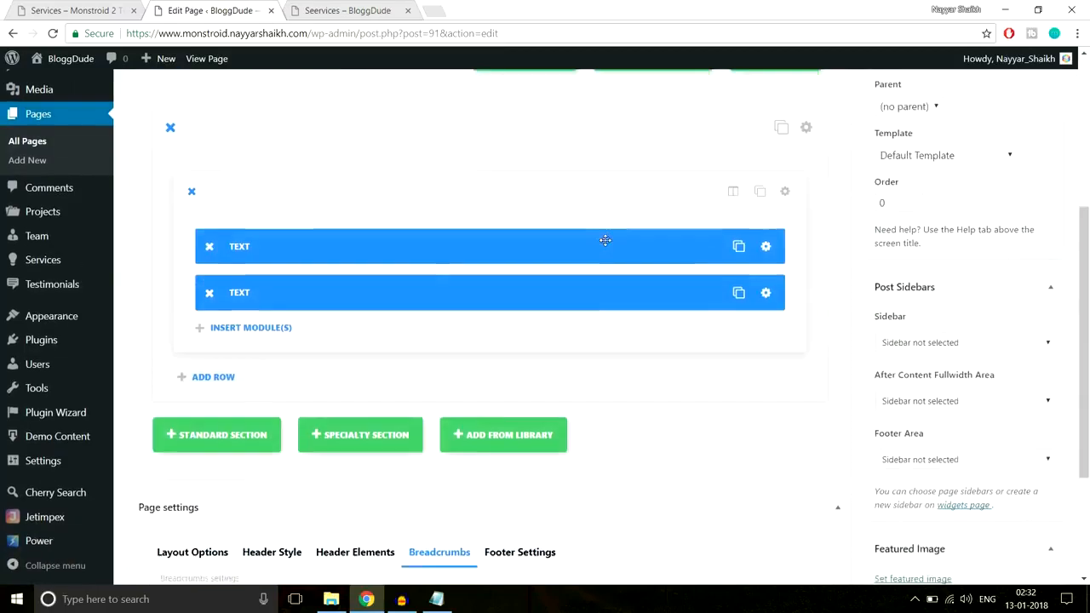
scroll(605, 240, down, 3)
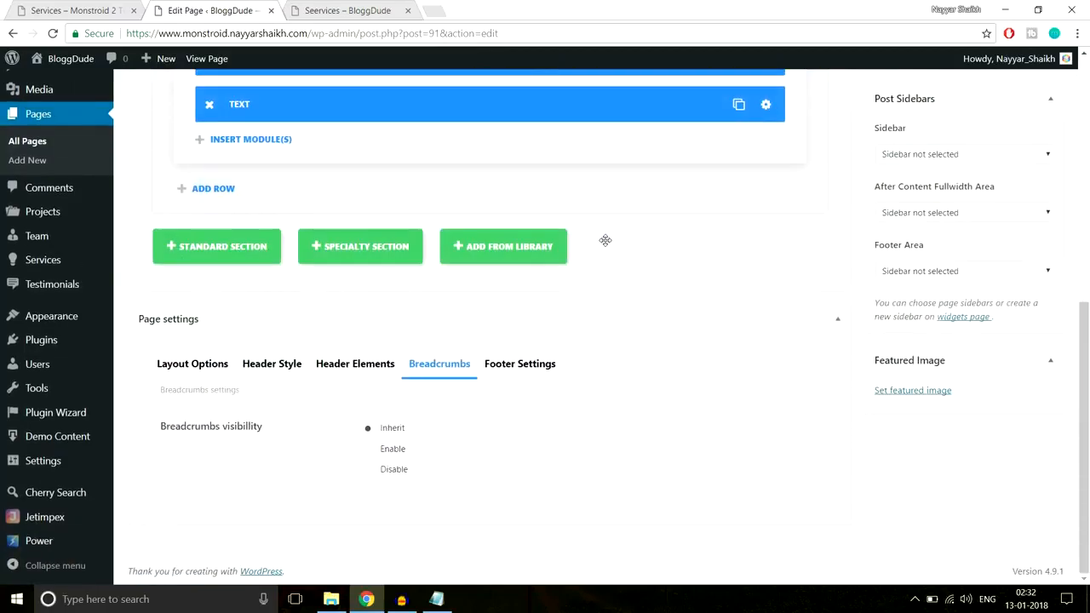
click(392, 476)
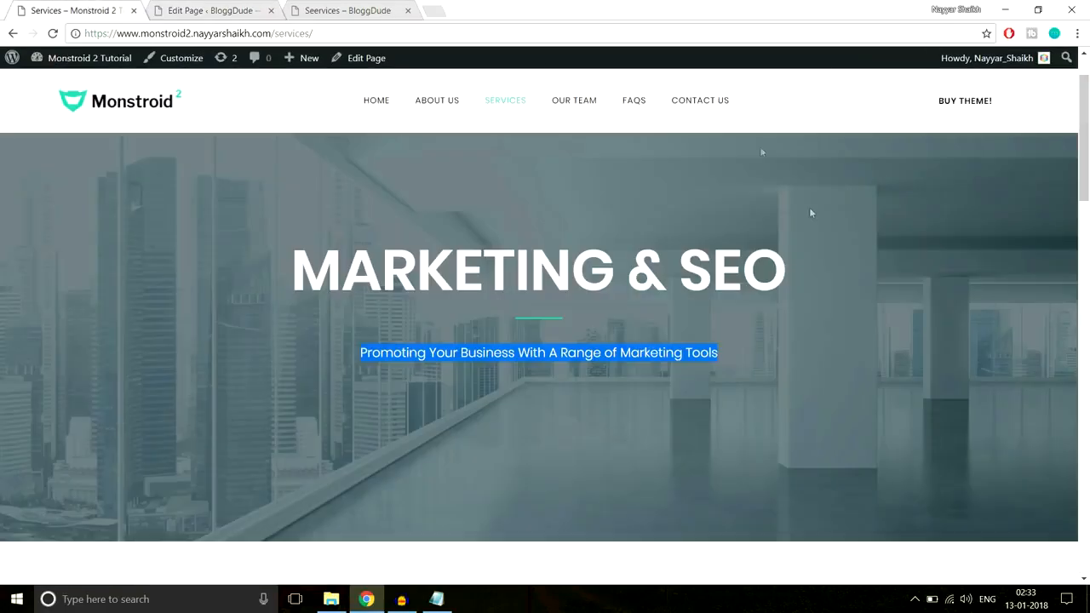
Examine the PPC & Media Buying section on the Monstroid 2 demo's Services page
scroll(809, 207, down, 5)
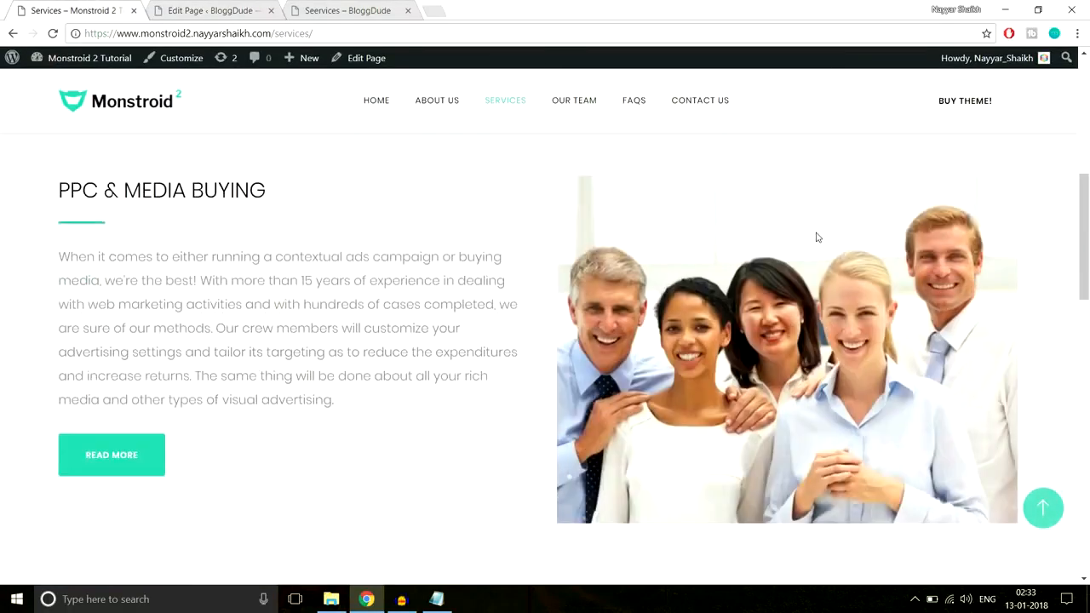
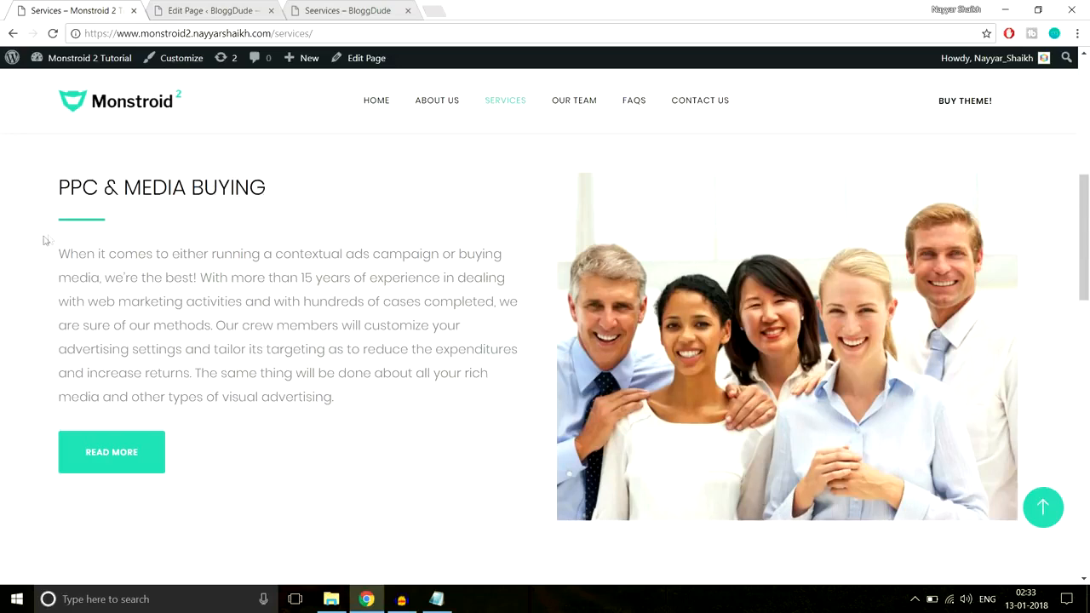
Add a standard section below the hero section on the Services edit page, with a row of two 1/2 columns
click(217, 10)
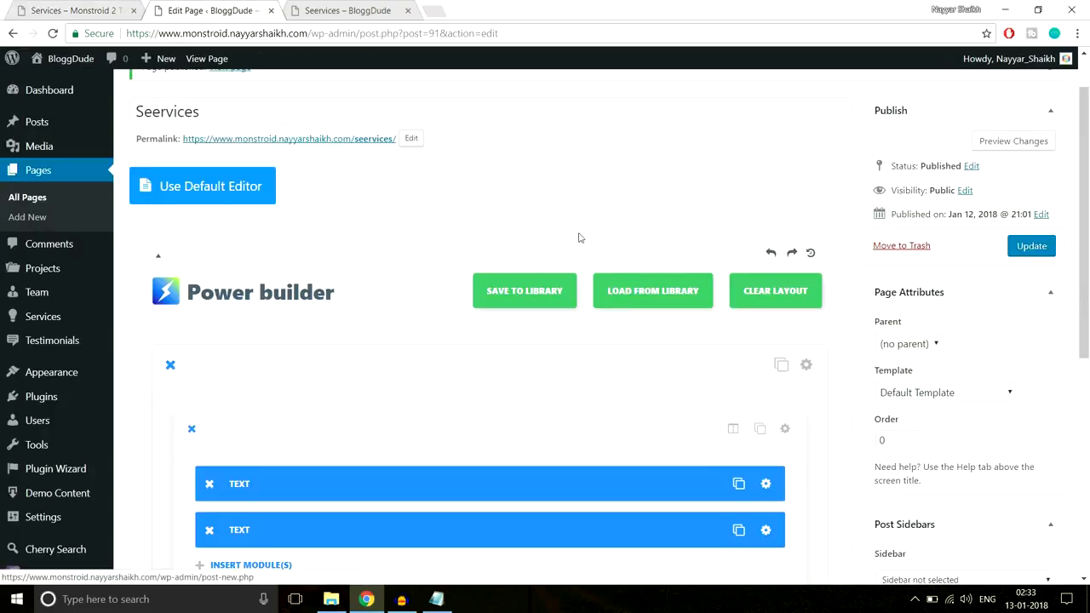
scroll(579, 238, down, 5)
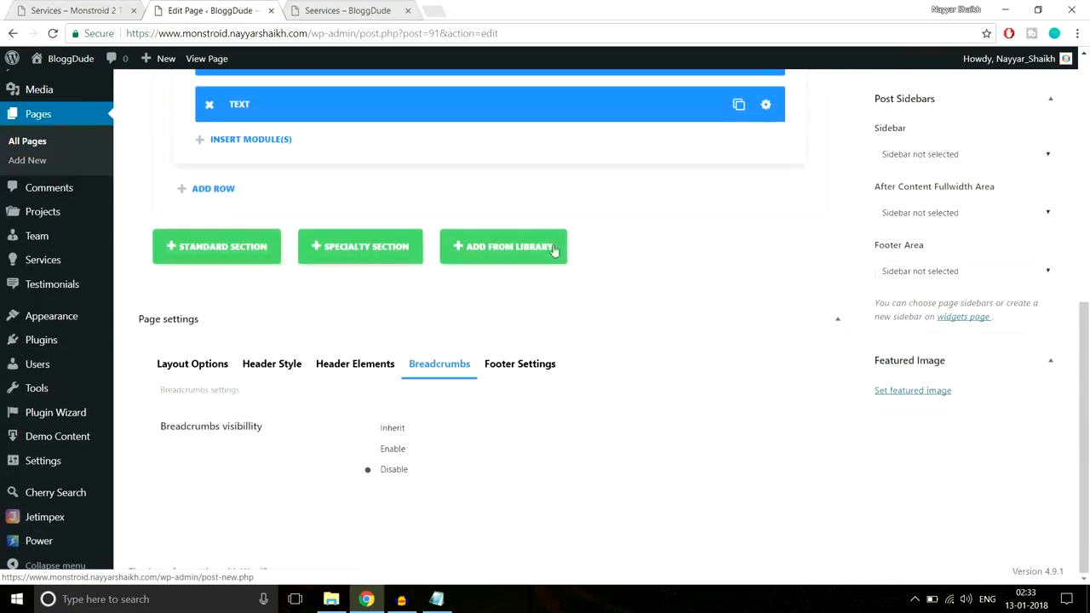
click(187, 260)
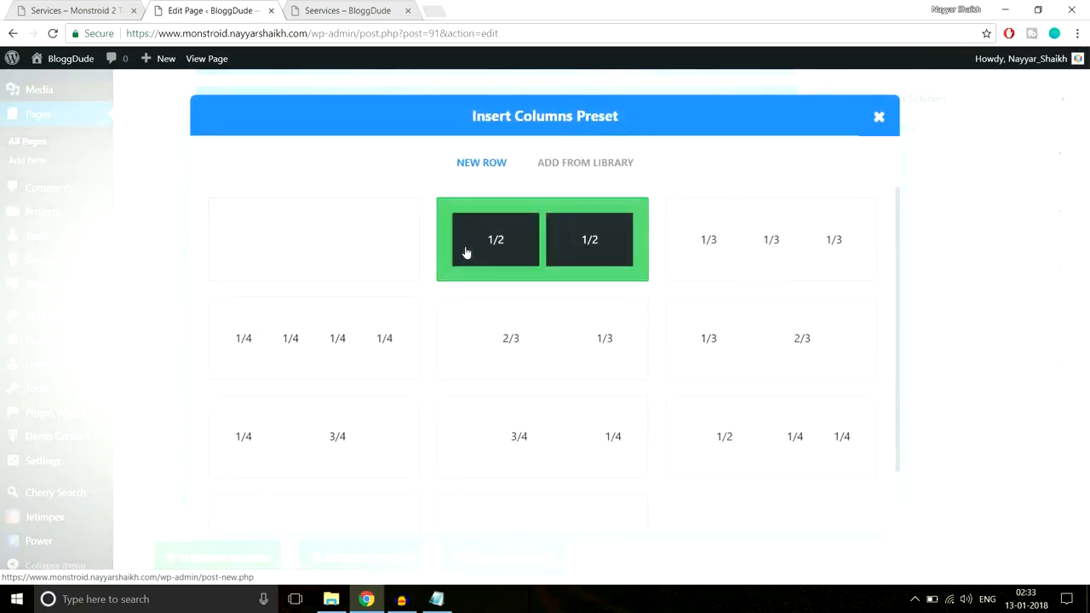
click(462, 250)
scroll(465, 251, down, 1)
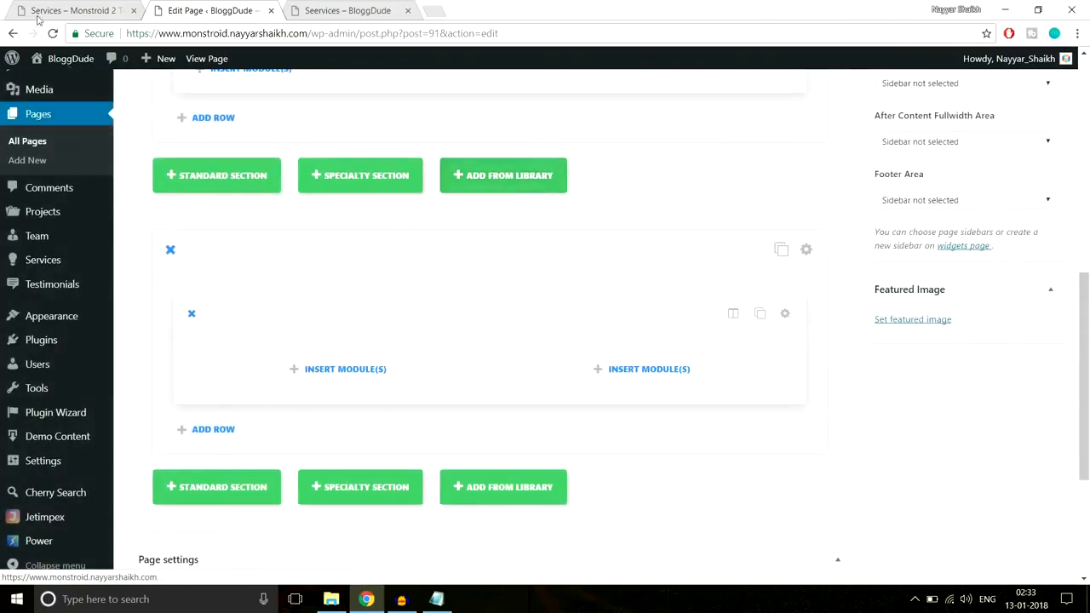
Copy the demo's "PPC & MEDIA BUYING" heading into a new Text module in the new row's first column and save it
click(95, 11)
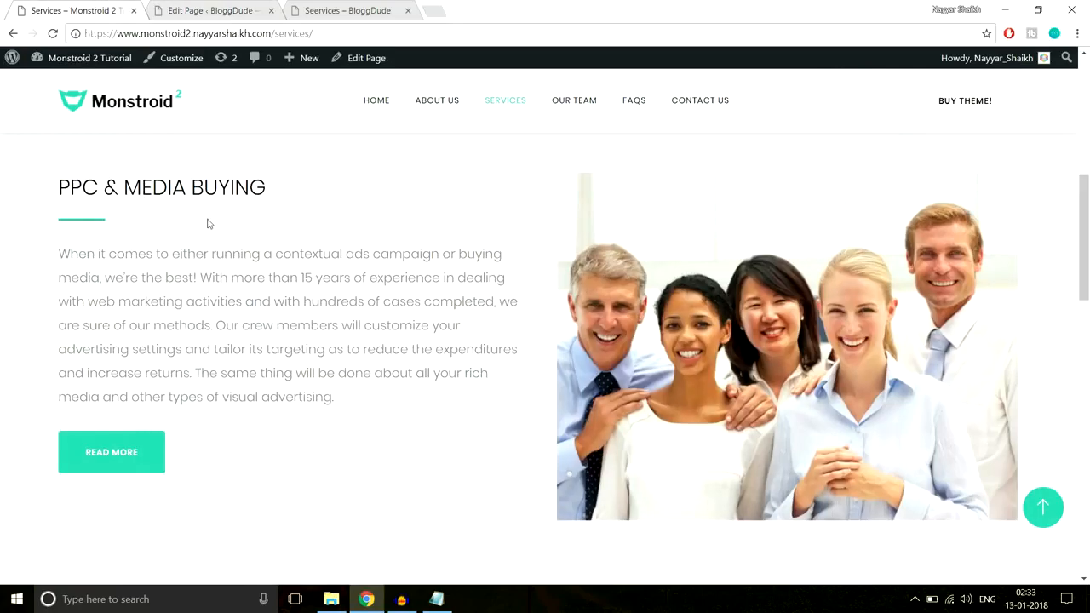
drag(66, 180, 273, 187)
key(ctrl+c)
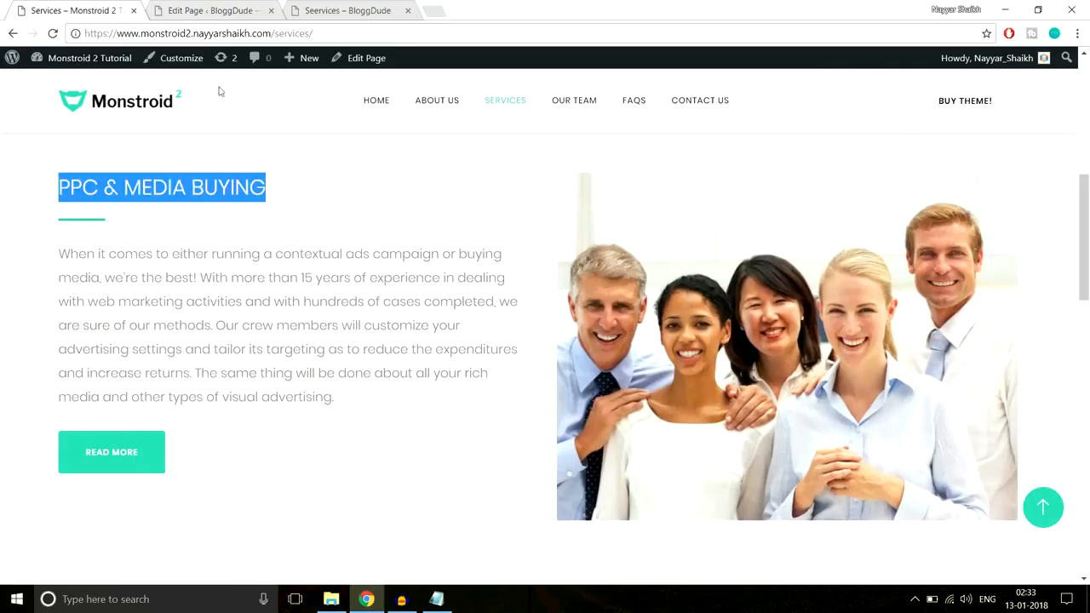
click(204, 11)
scroll(627, 377, down, 5)
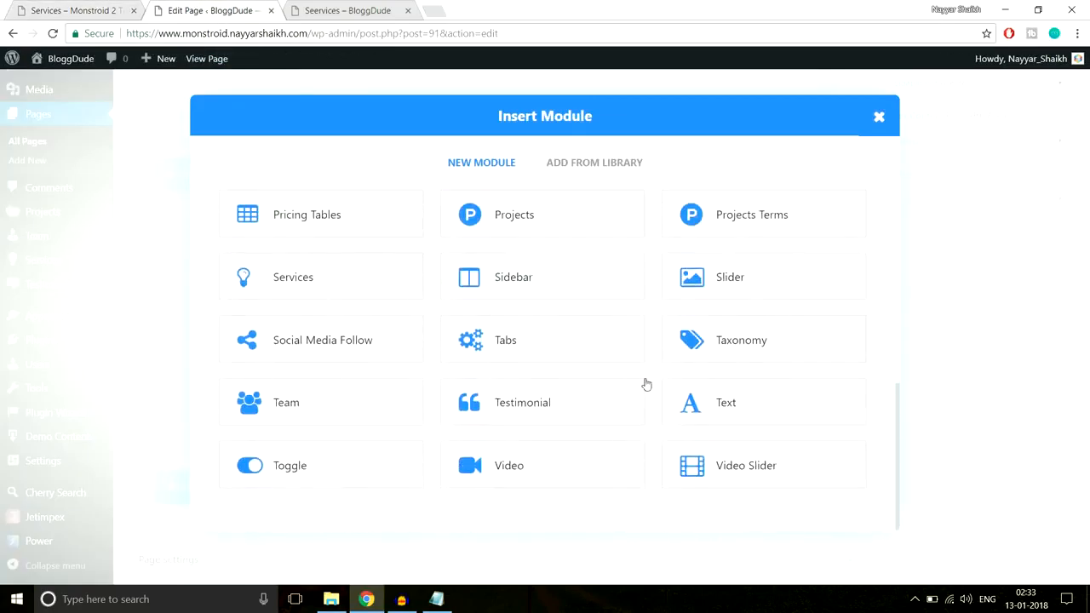
click(726, 396)
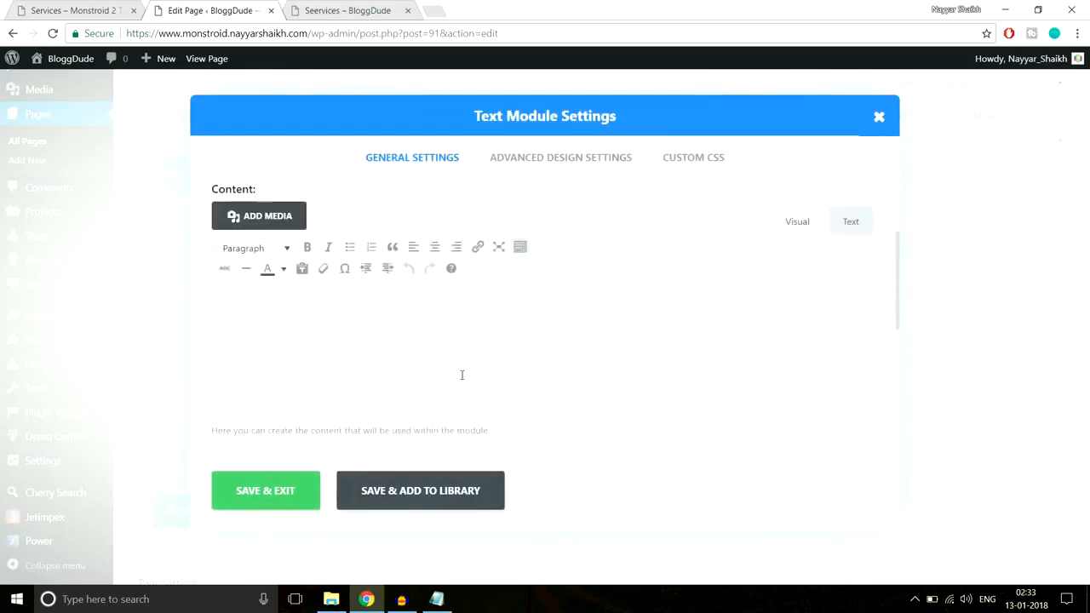
click(463, 377)
key(ctrl+v)
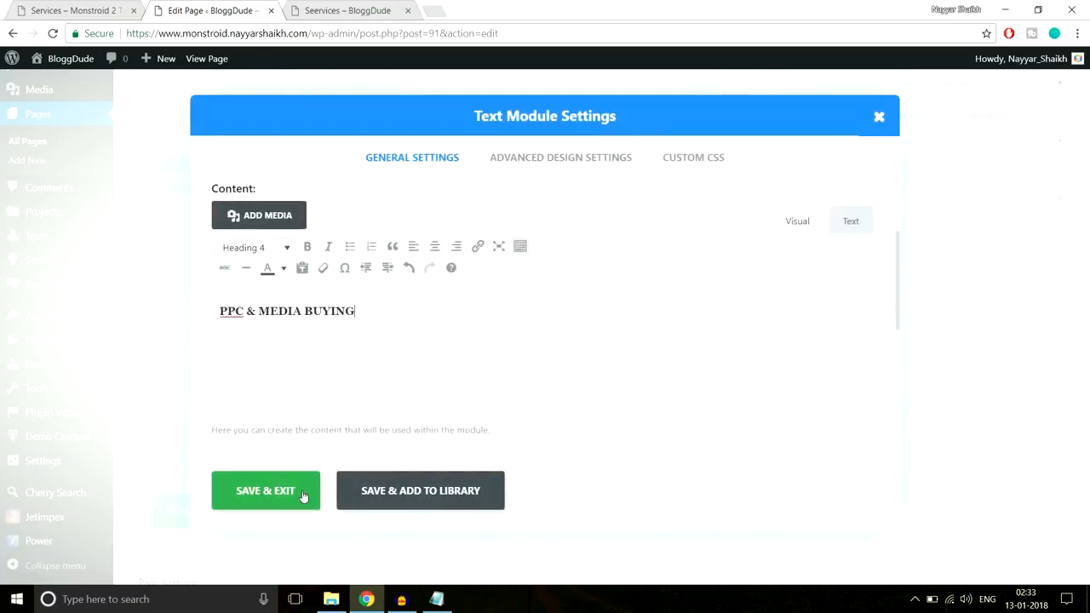
click(266, 491)
Paste the centred line CSS (66px wide, 3px high, 22px top margin, auto side margins, #2cc895) into the heading module's After custom CSS and save
click(115, 5)
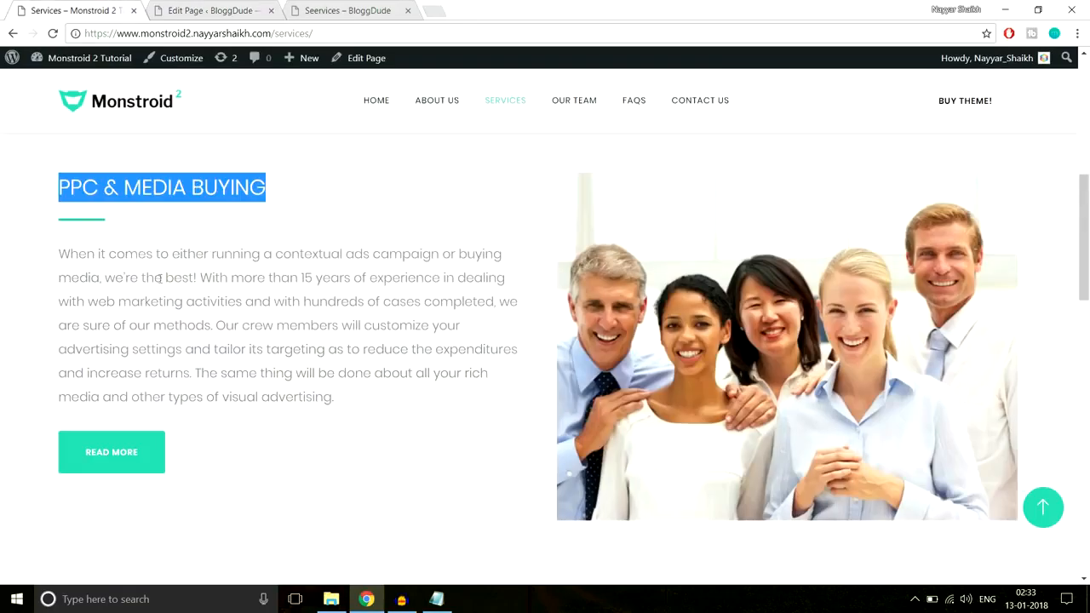
click(82, 236)
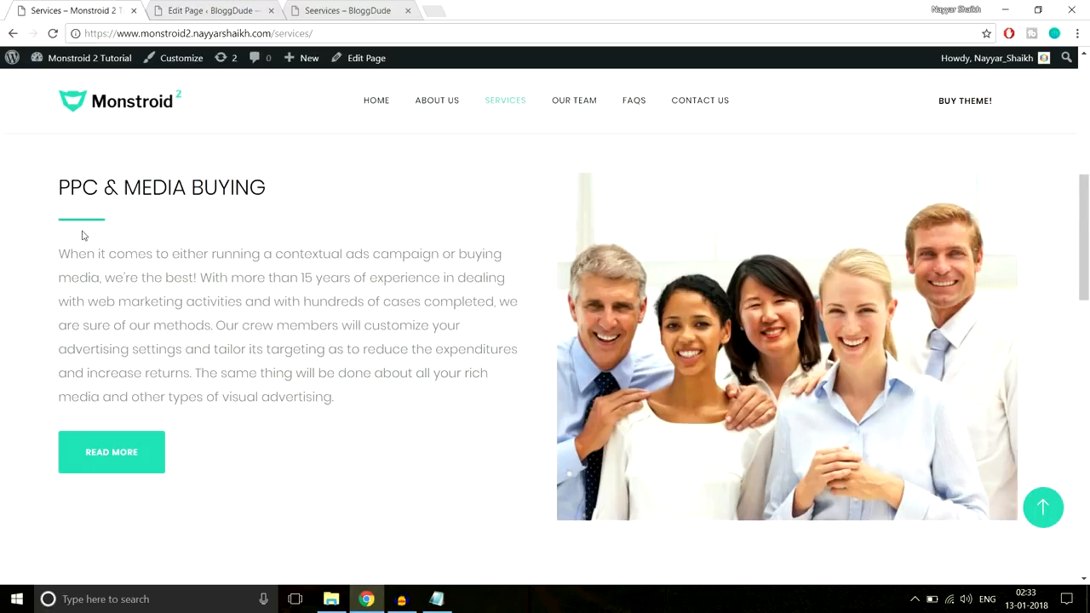
click(179, 12)
click(465, 369)
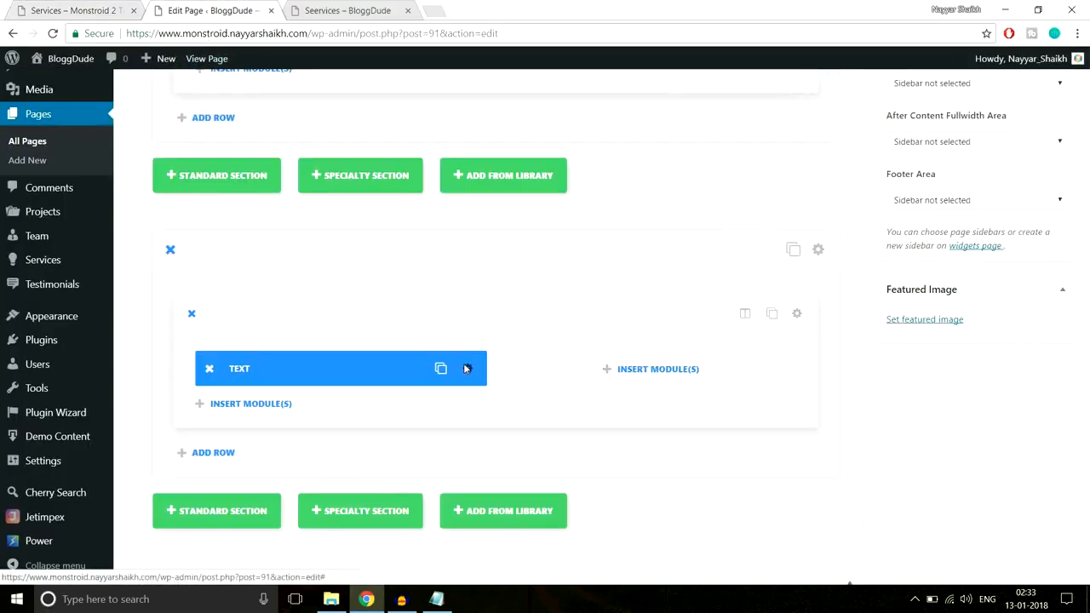
click(690, 164)
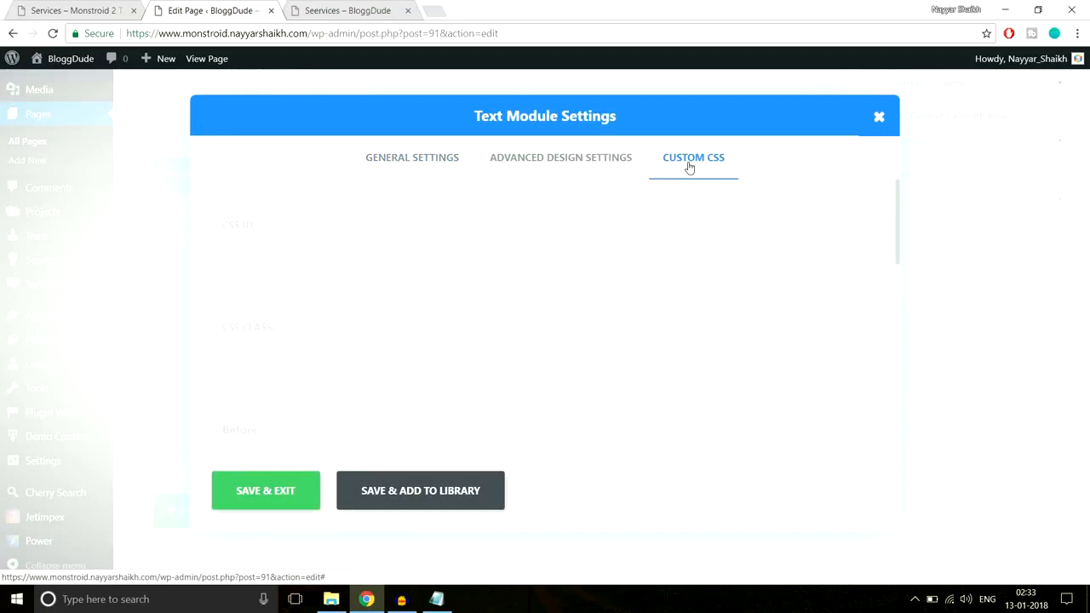
click(436, 599)
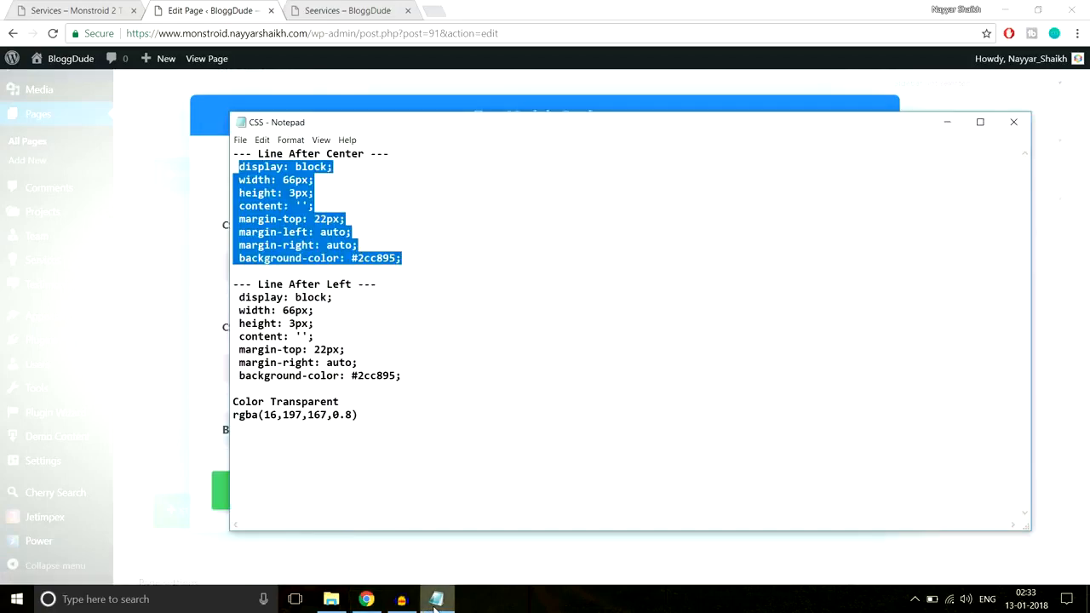
click(436, 600)
scroll(429, 411, down, 6)
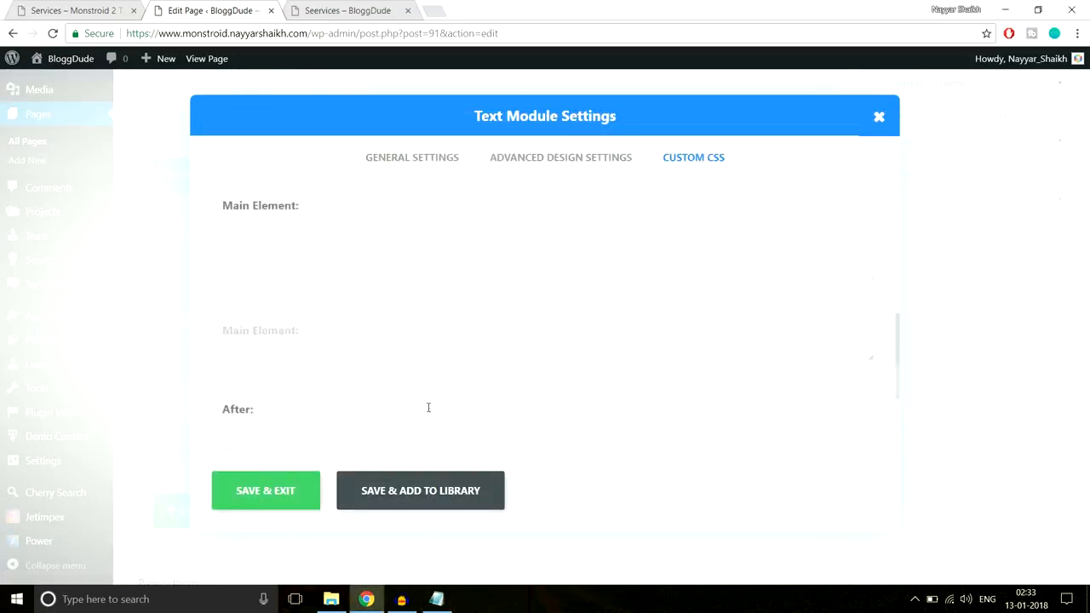
key(ctrl+v)
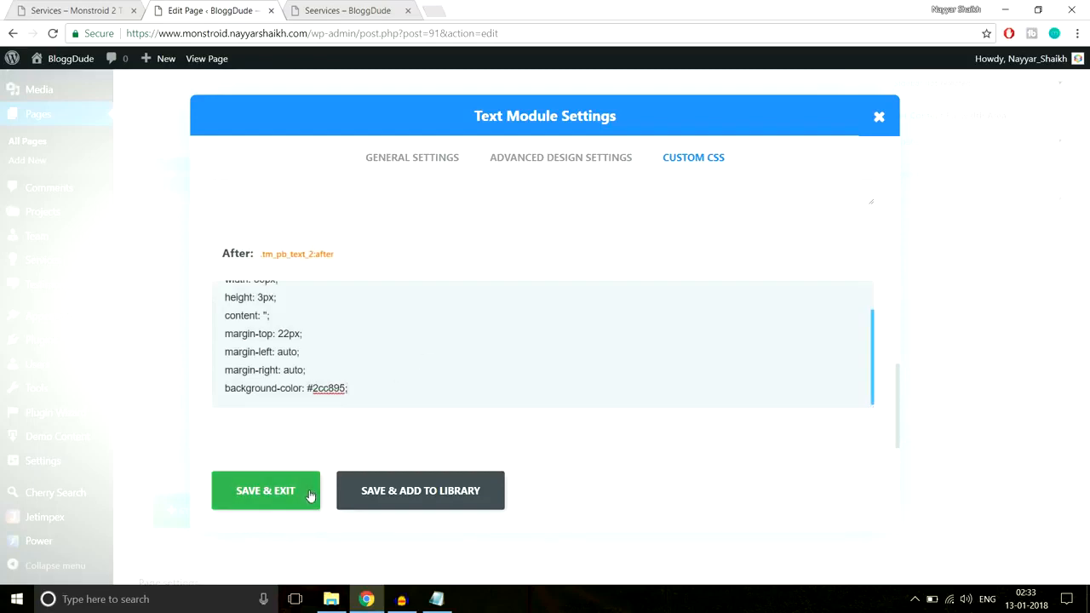
click(276, 491)
Insert a Divider module below the heading text with a custom top margin of 40px and save it
click(75, 10)
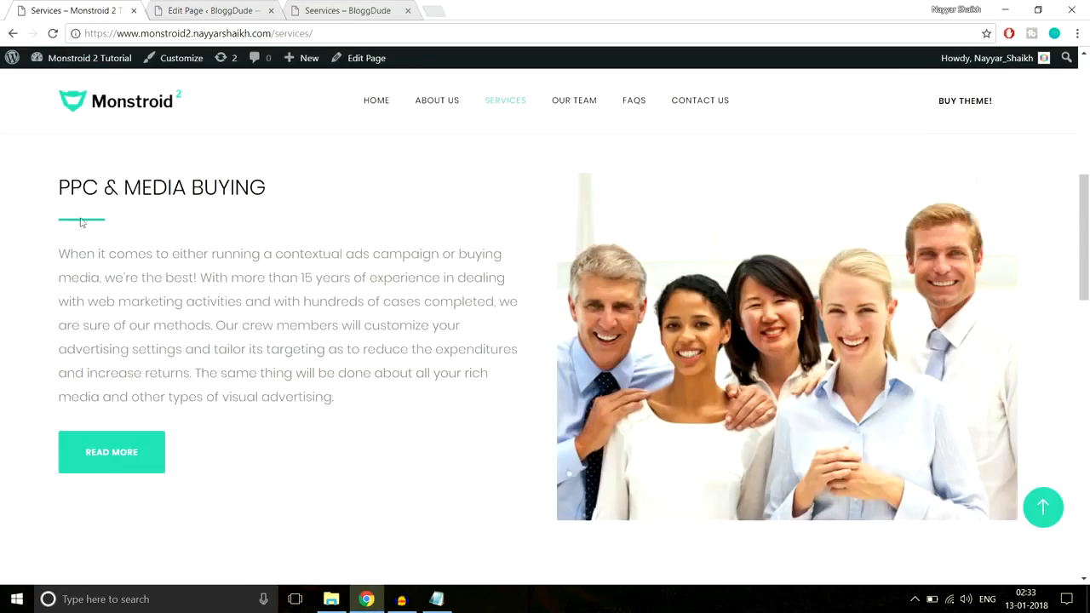
click(208, 10)
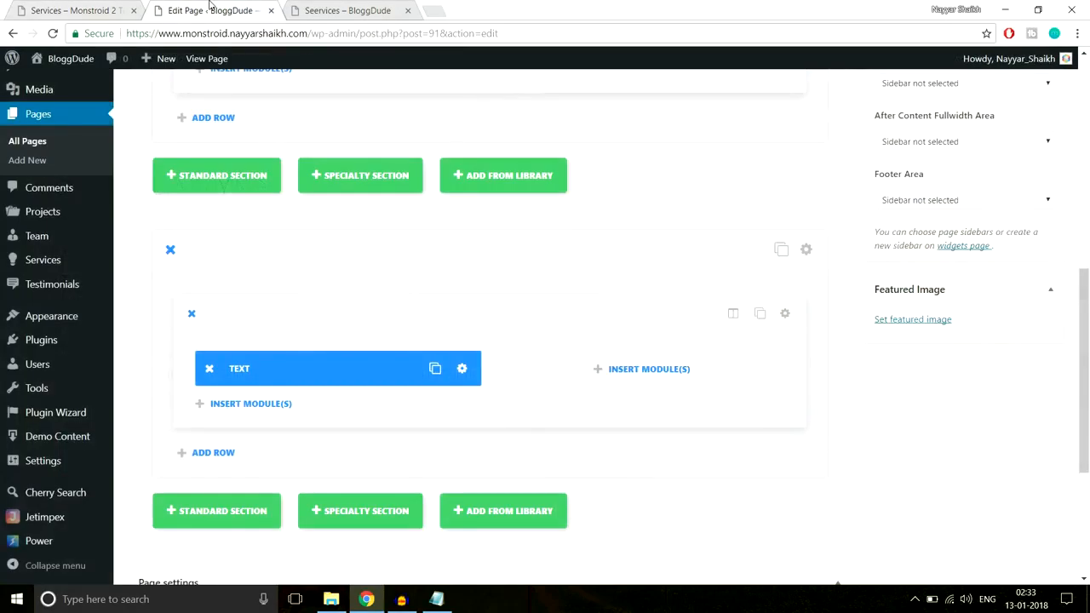
click(250, 404)
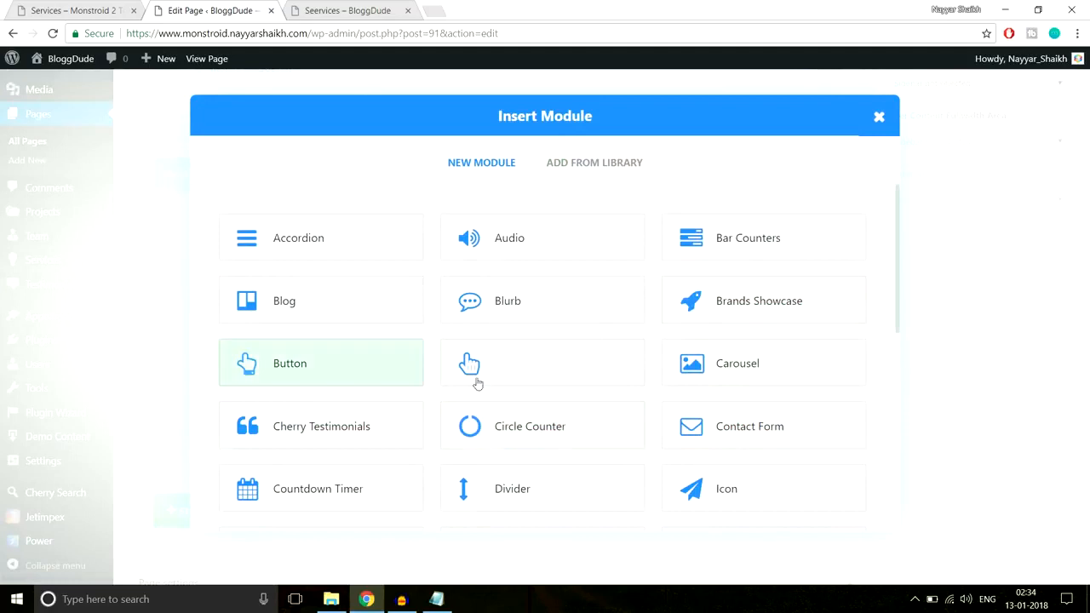
click(516, 487)
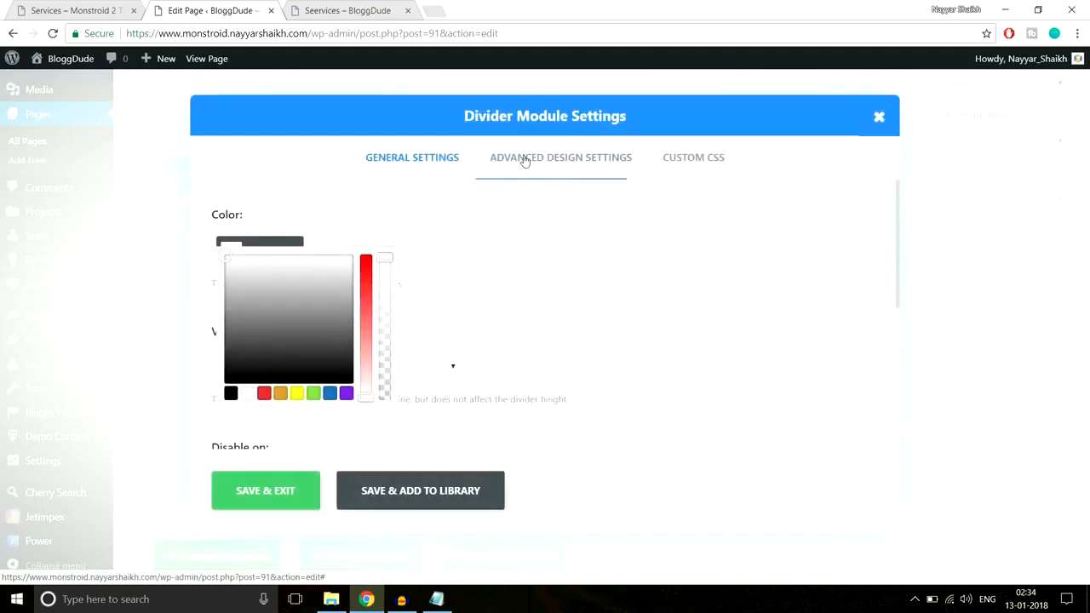
click(525, 160)
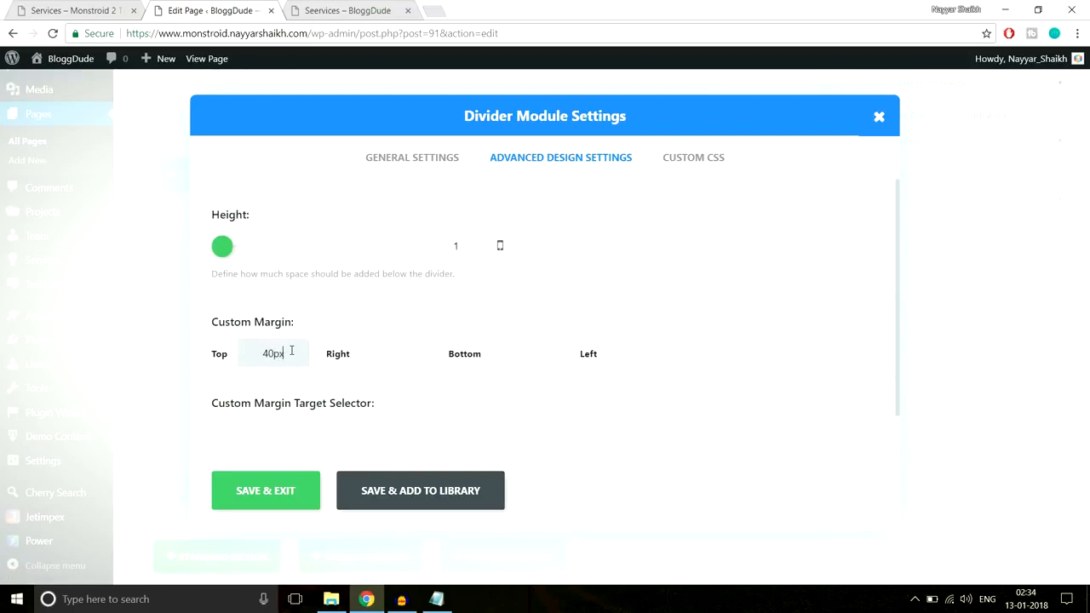
click(272, 501)
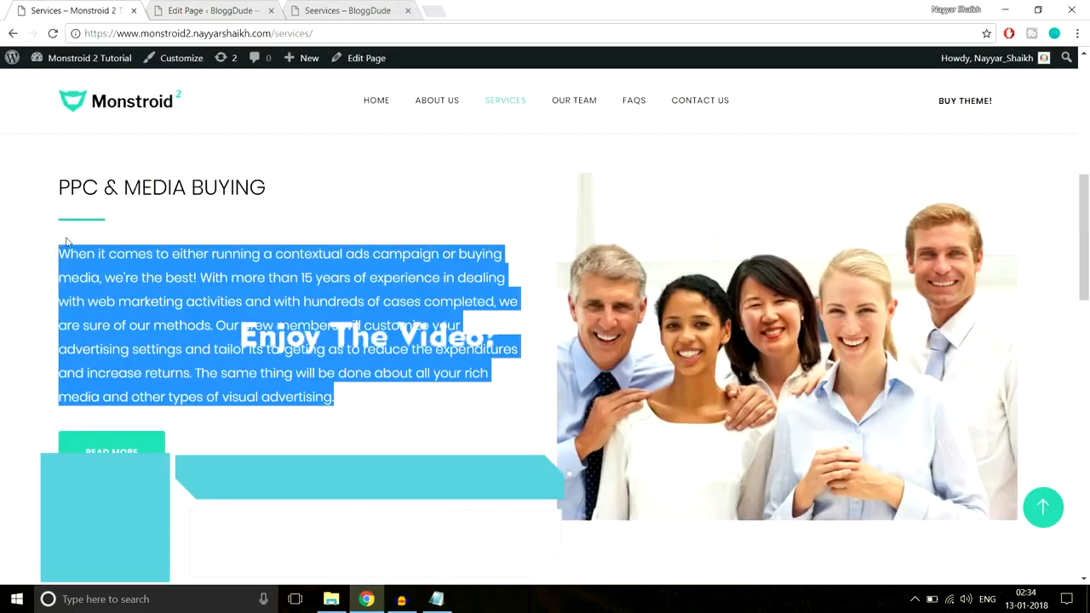
Add a Text module below the divider containing the demo's PPC & Media Buying description paragraph and save it
click(207, 9)
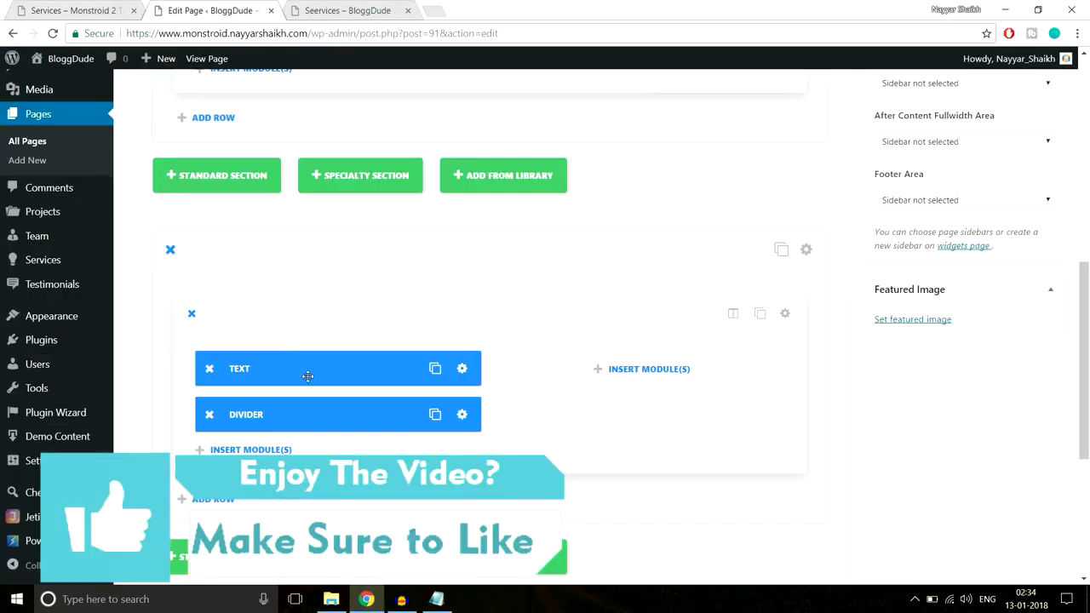
scroll(308, 375, down, 2)
click(294, 315)
scroll(720, 386, down, 6)
click(721, 406)
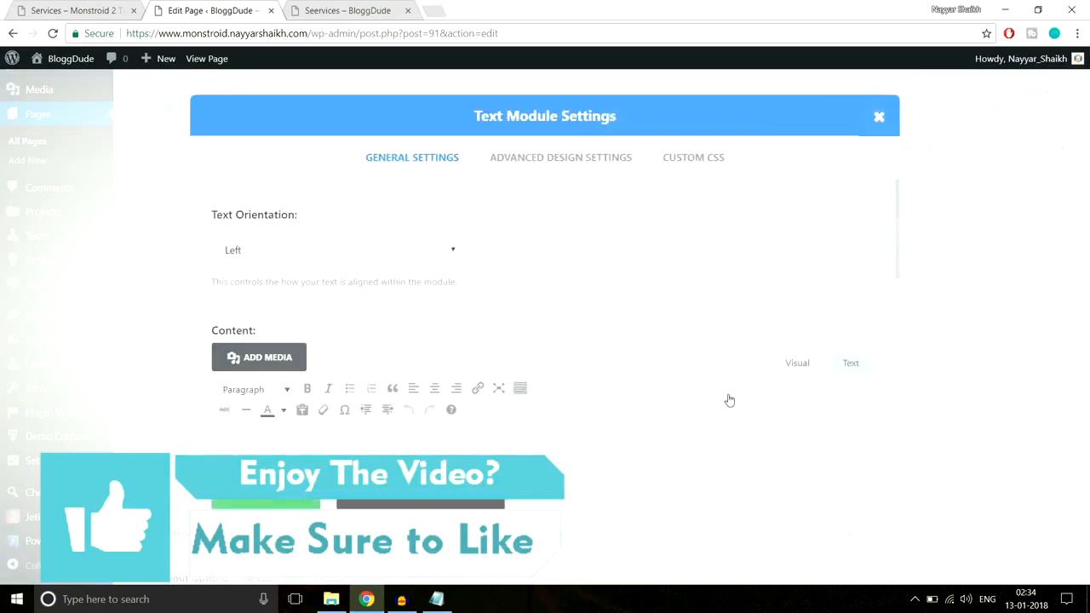
scroll(452, 378, down, 2)
click(452, 377)
text(When it comes to either running a contextual ads campaign or buying media, we’re the best! With more than 15 years of experience in dealing with web marketing activities and with hundreds of cases completed, we are sure of our methods. Our crew members will customize your advertising settings and tailor its targeting as to reduce the expenditures and increase returns. The same thing will be done about all your rich media and other types of visual advertising.)
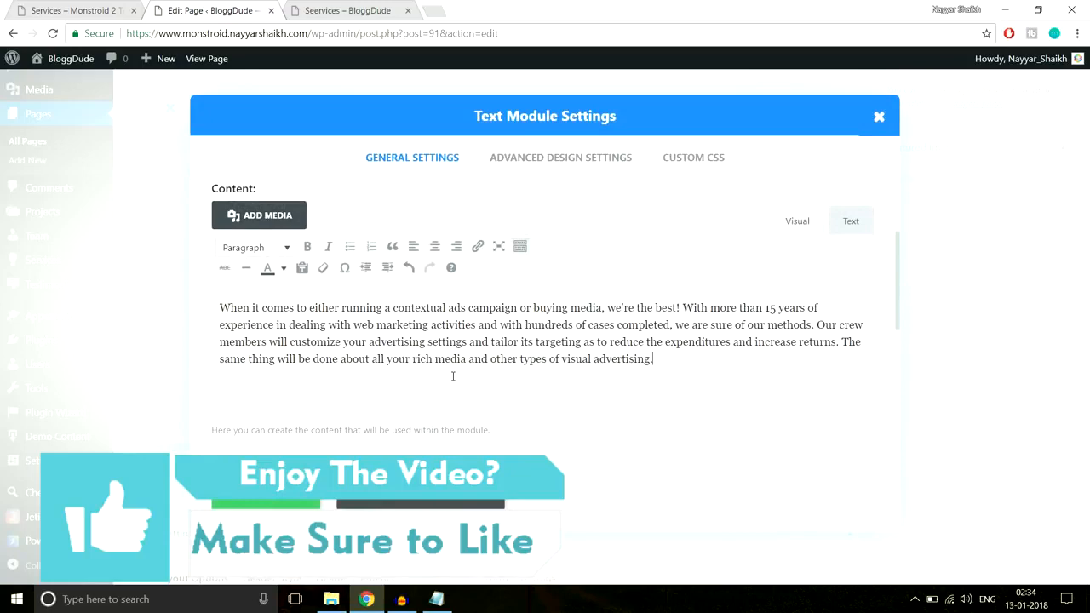
click(265, 493)
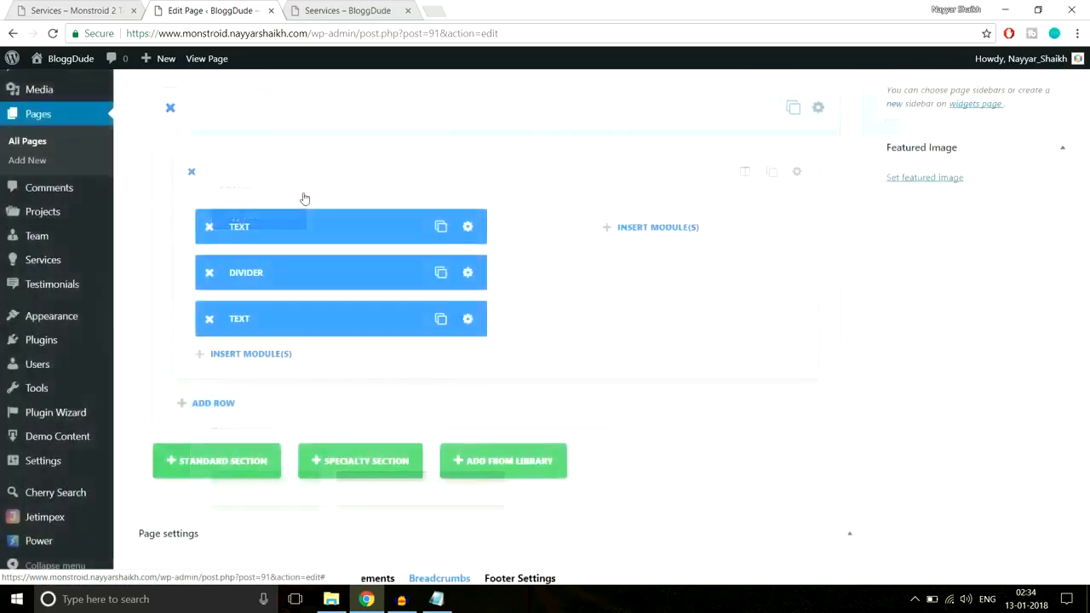
Duplicate the Divider module and move the copy below the description text
click(105, 6)
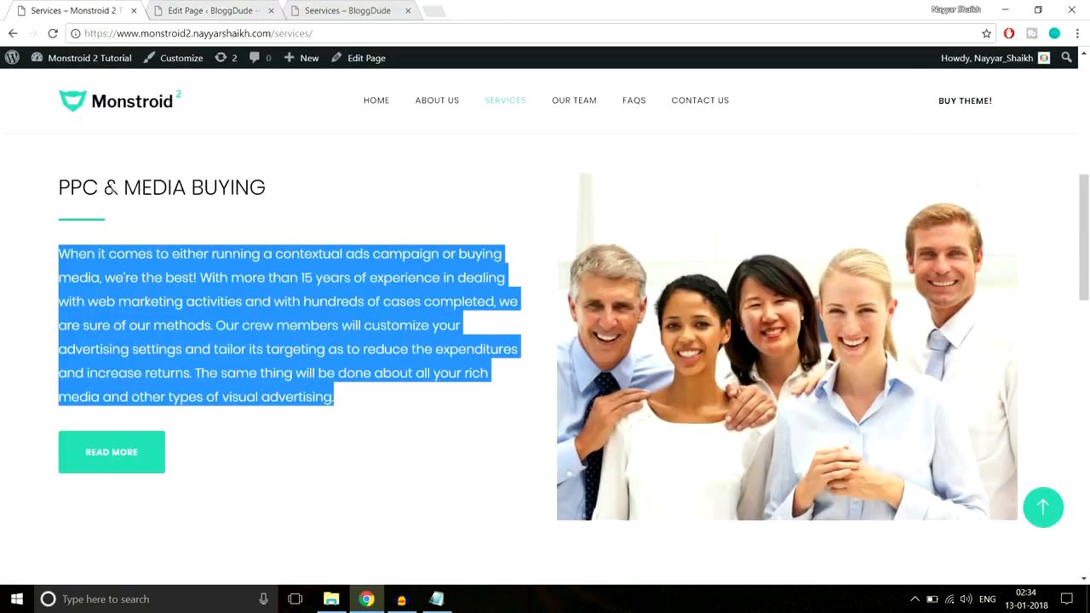
click(132, 414)
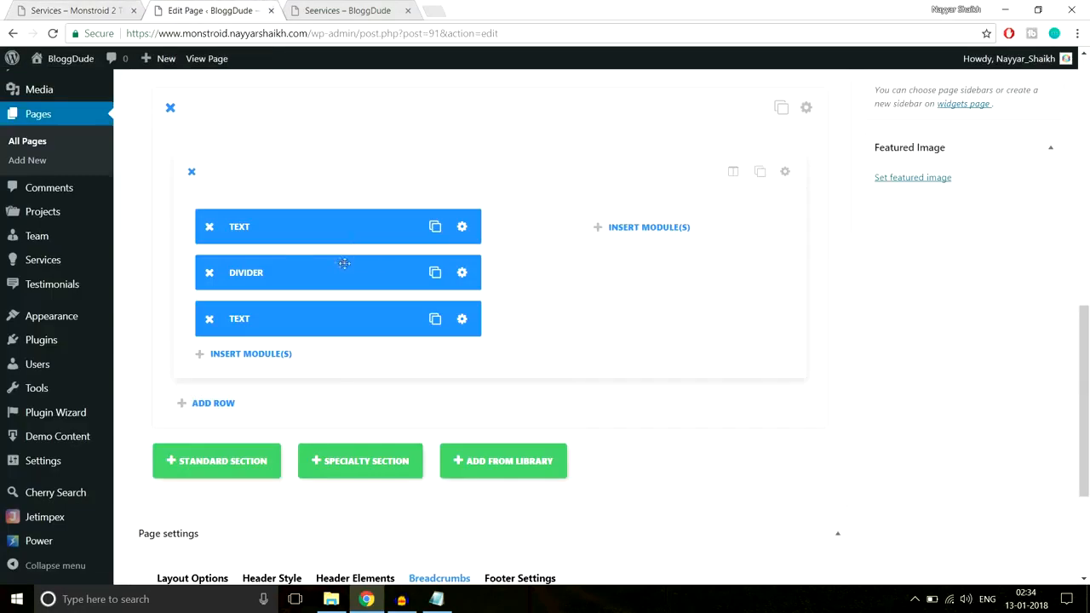
click(435, 273)
drag(341, 275, 395, 350)
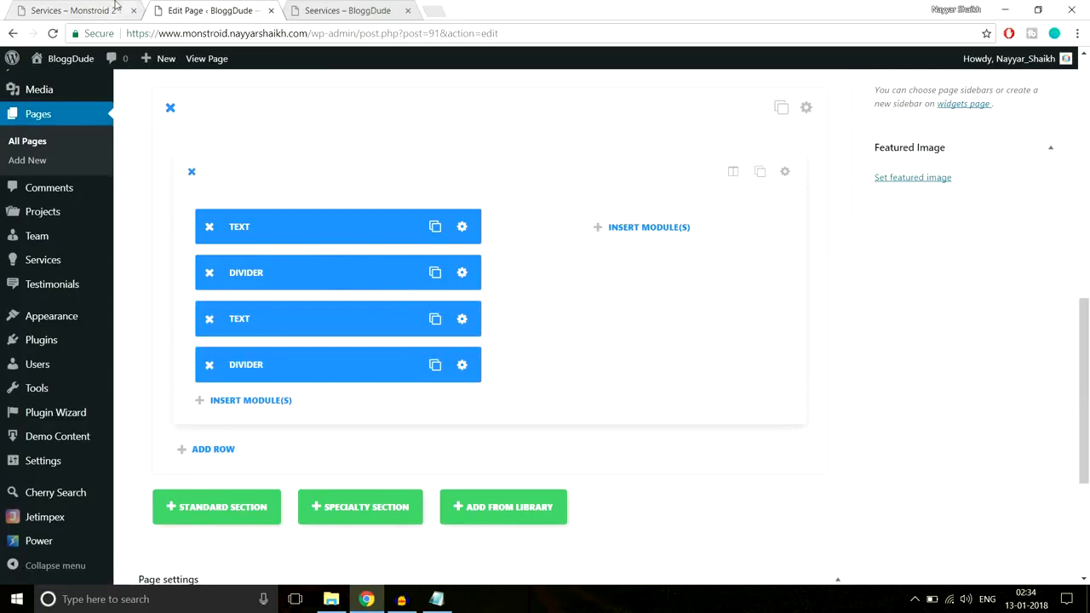
Insert a Button module below the second divider with the text "Read More" and left alignment, and save it
click(259, 402)
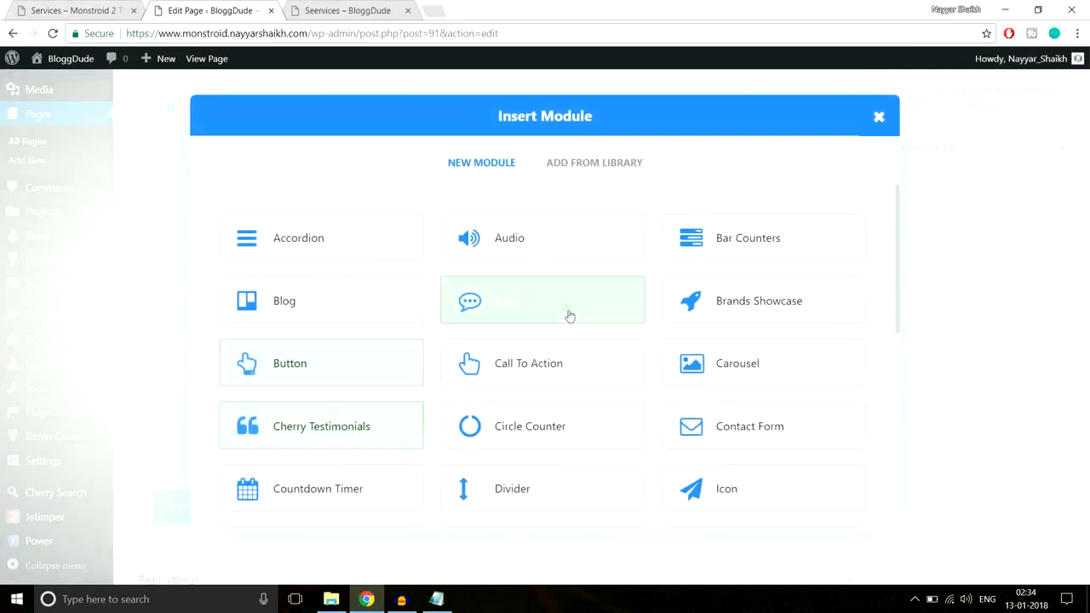
click(356, 383)
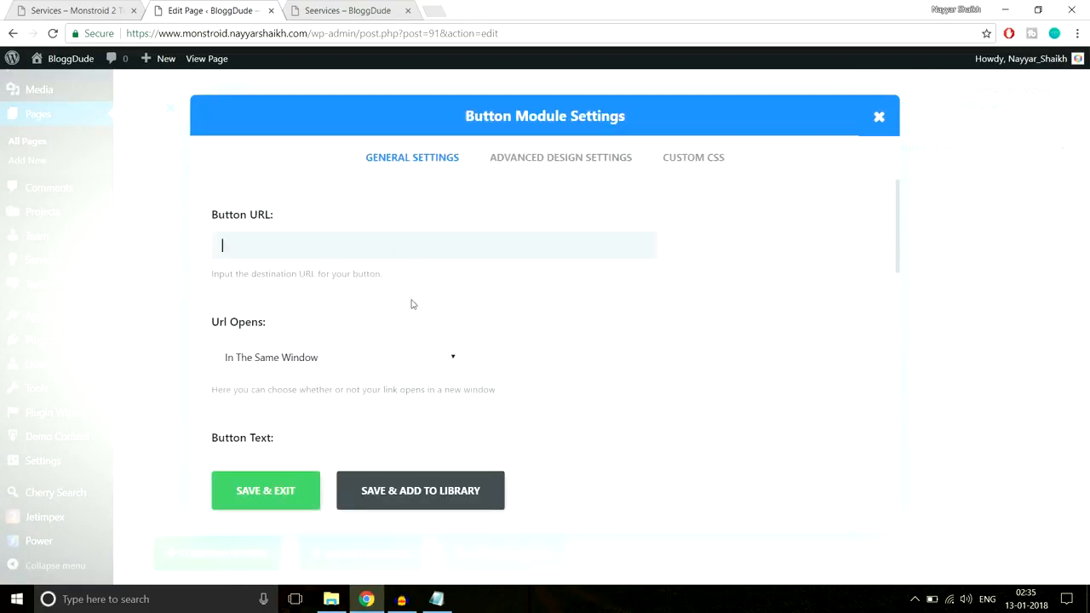
scroll(666, 303, down, 3)
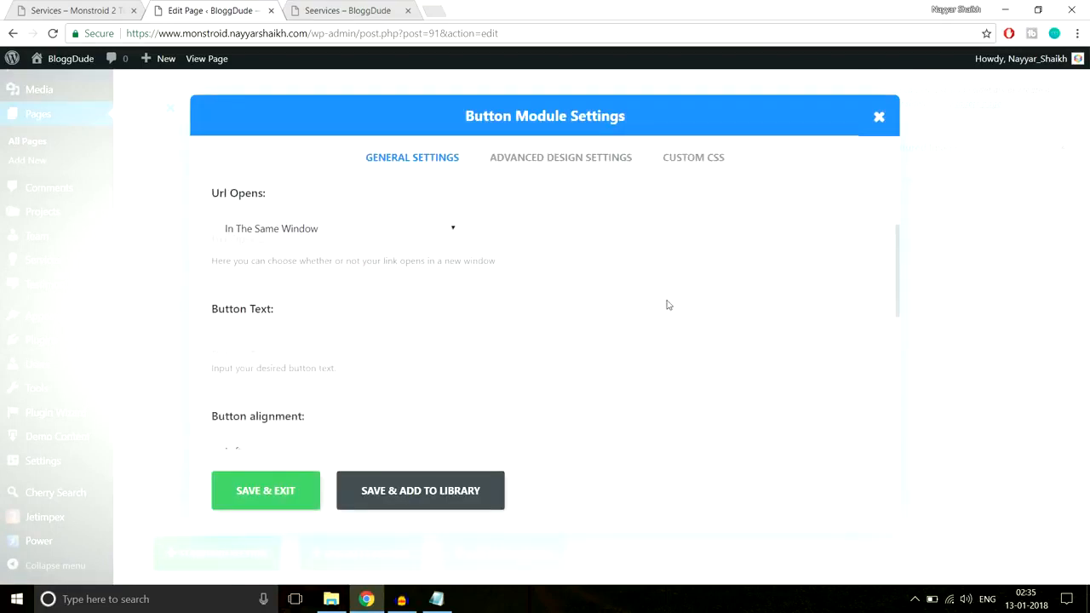
click(79, 9)
click(205, 10)
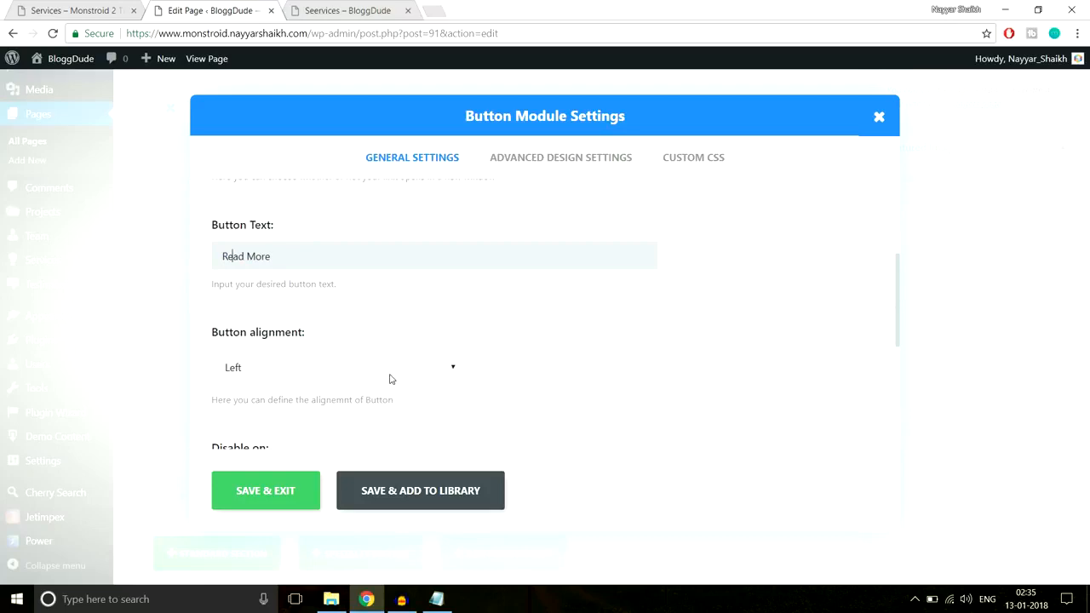
scroll(394, 375, down, 4)
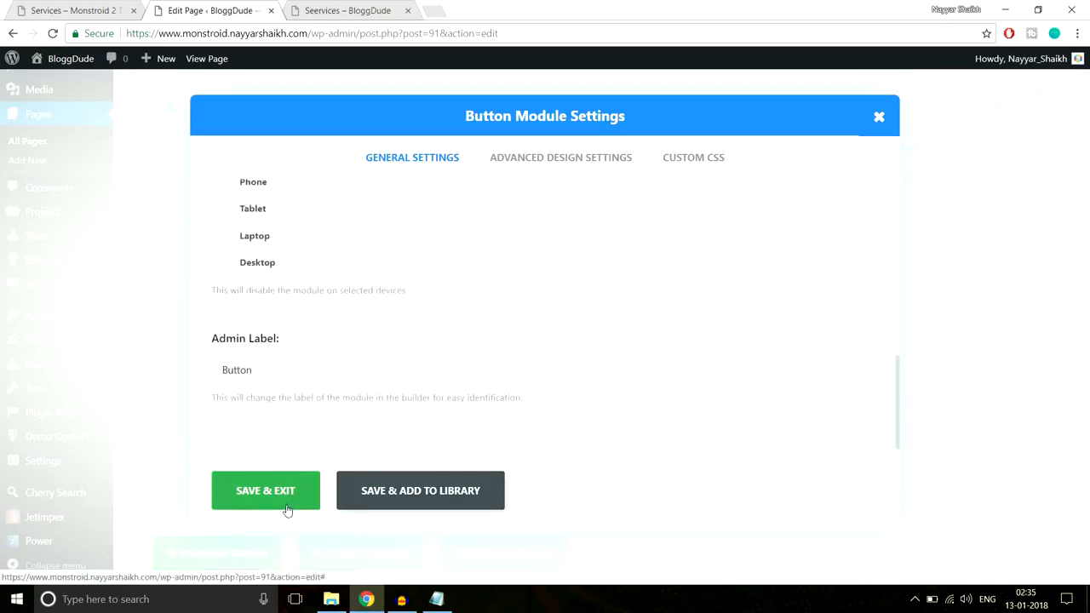
click(288, 509)
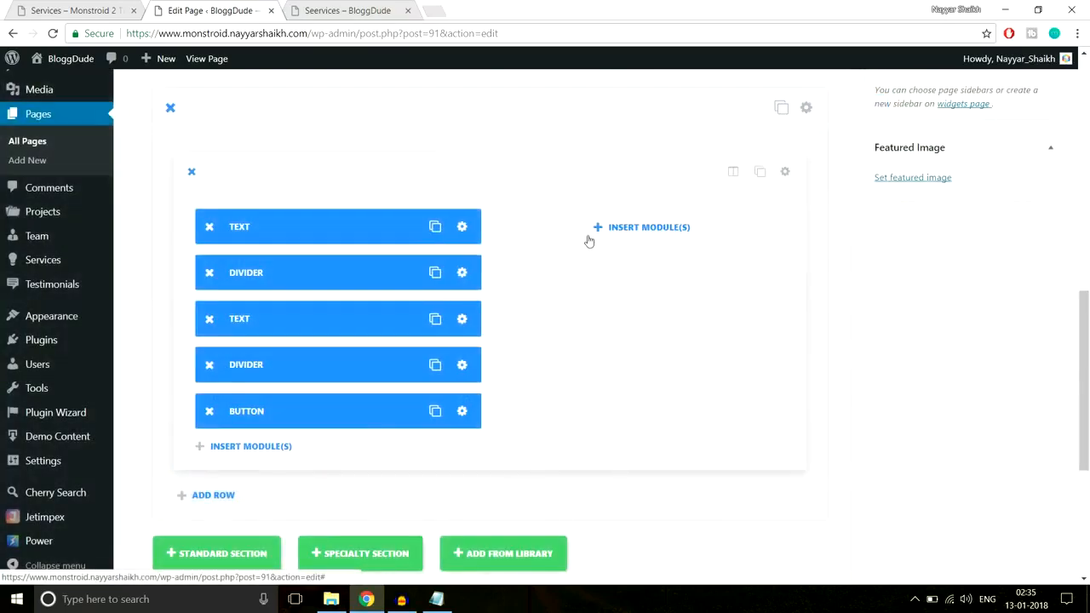
Insert an Image module into the empty second column of the PPC & Media Buying row
click(649, 228)
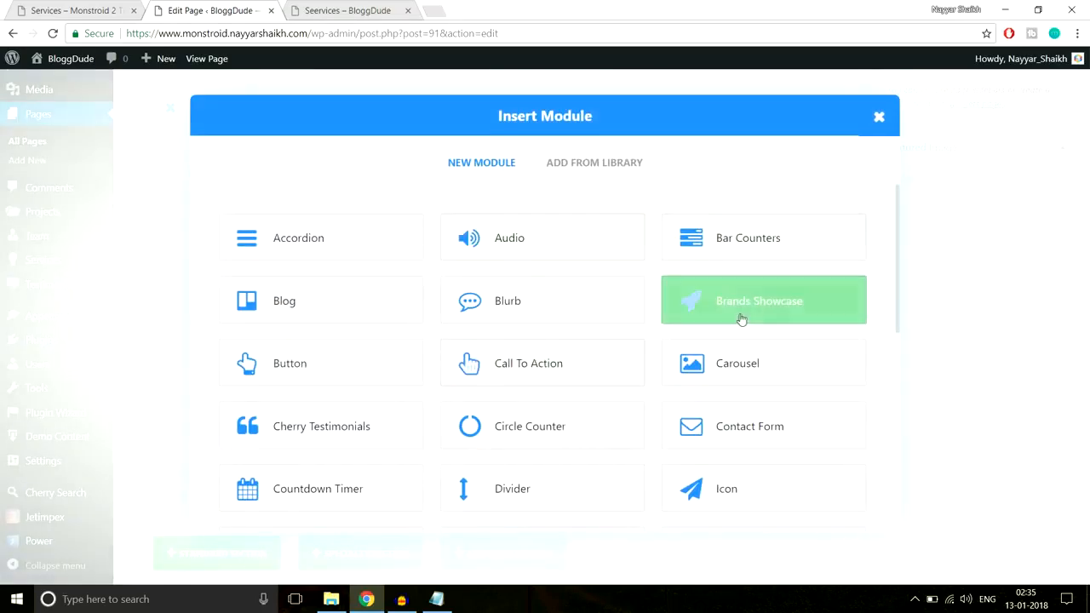
scroll(753, 342, down, 2)
scroll(753, 342, down, 2)
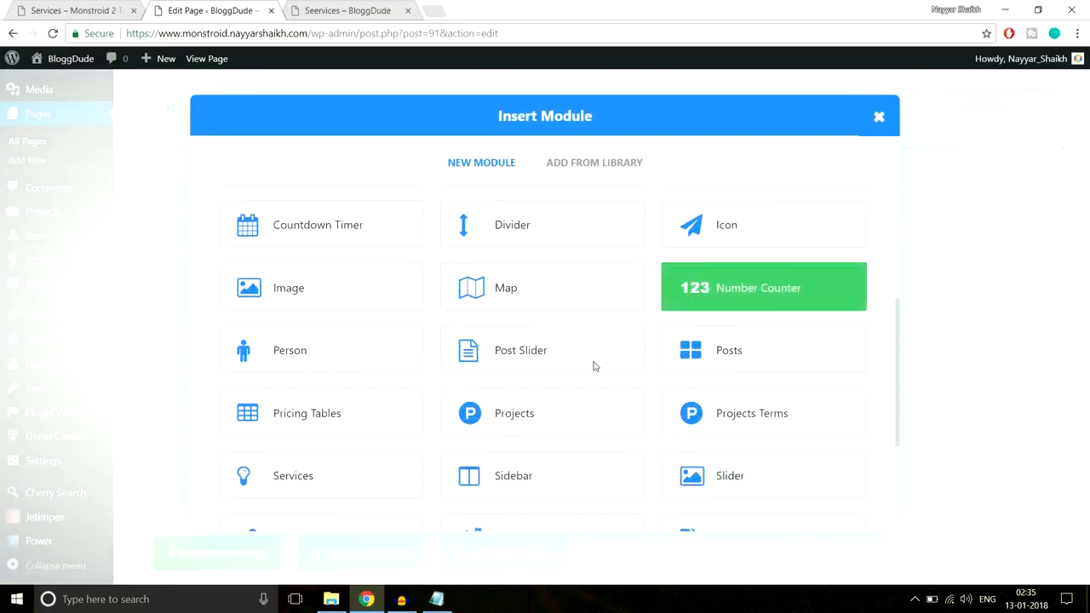
click(327, 267)
Upload Service-1 from the Services images folder, set it as the module's image and save the module
click(584, 244)
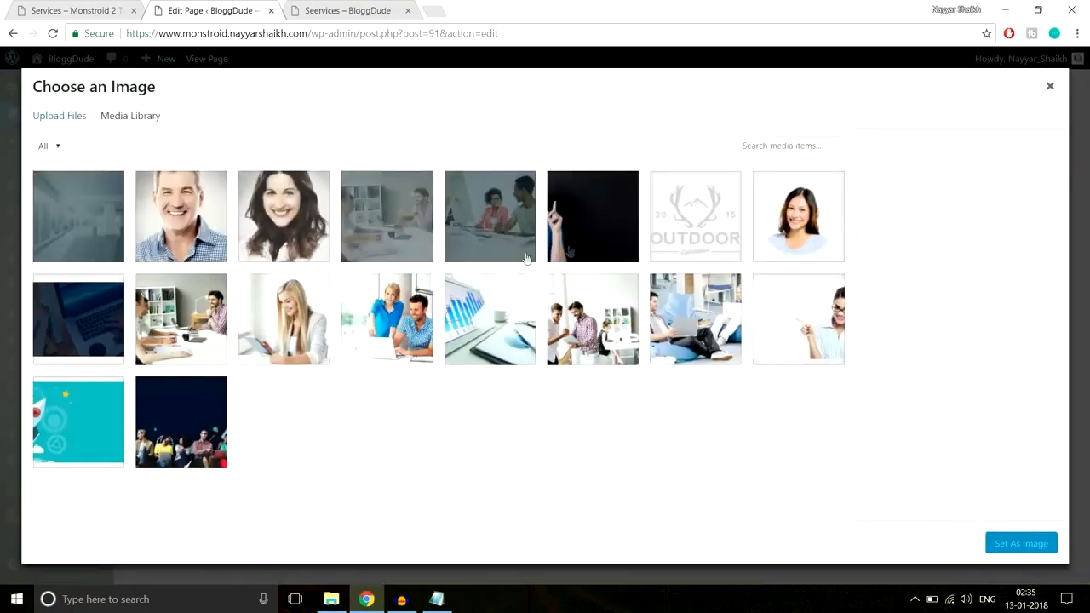
click(61, 118)
click(549, 324)
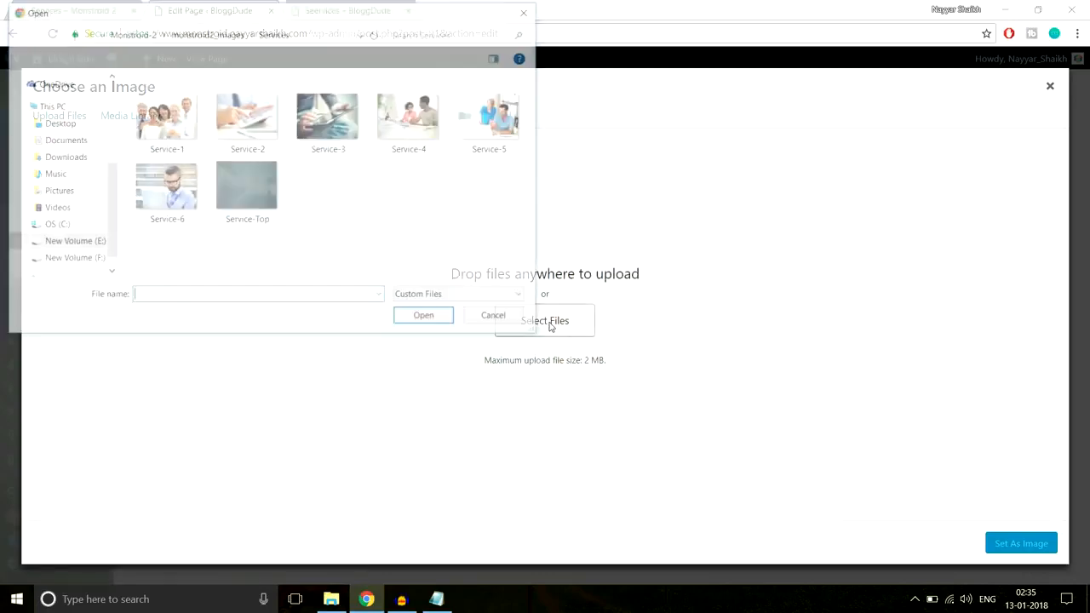
click(181, 145)
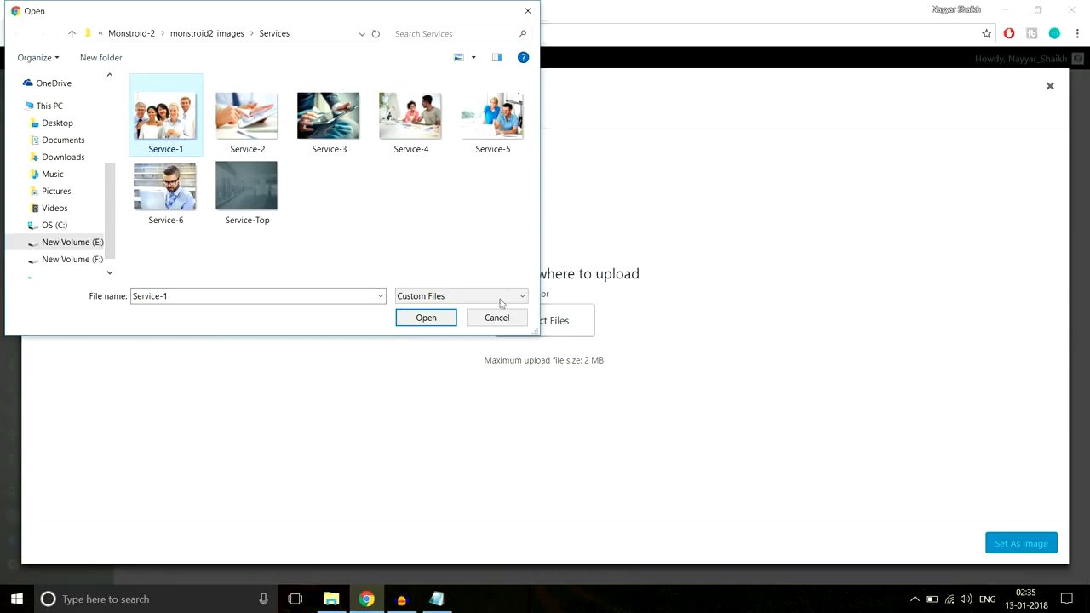
click(427, 317)
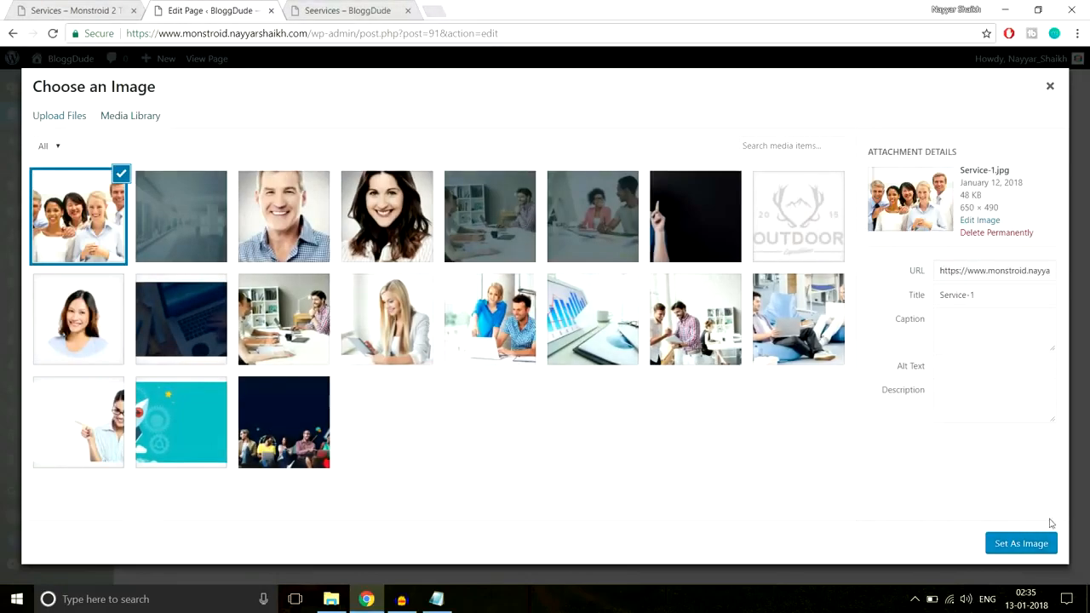
click(1022, 543)
scroll(764, 364, down, 3)
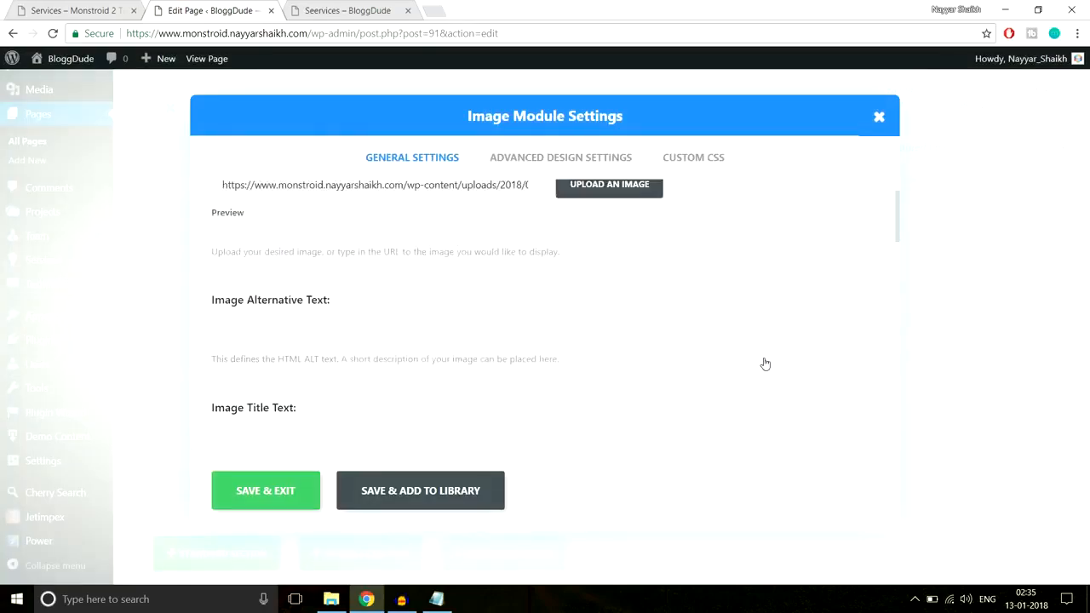
click(266, 490)
Match the demo's spacing by setting the PPC & Media Buying section's custom padding to 70px at top and bottom, and save it
click(91, 9)
scroll(521, 249, up, 3)
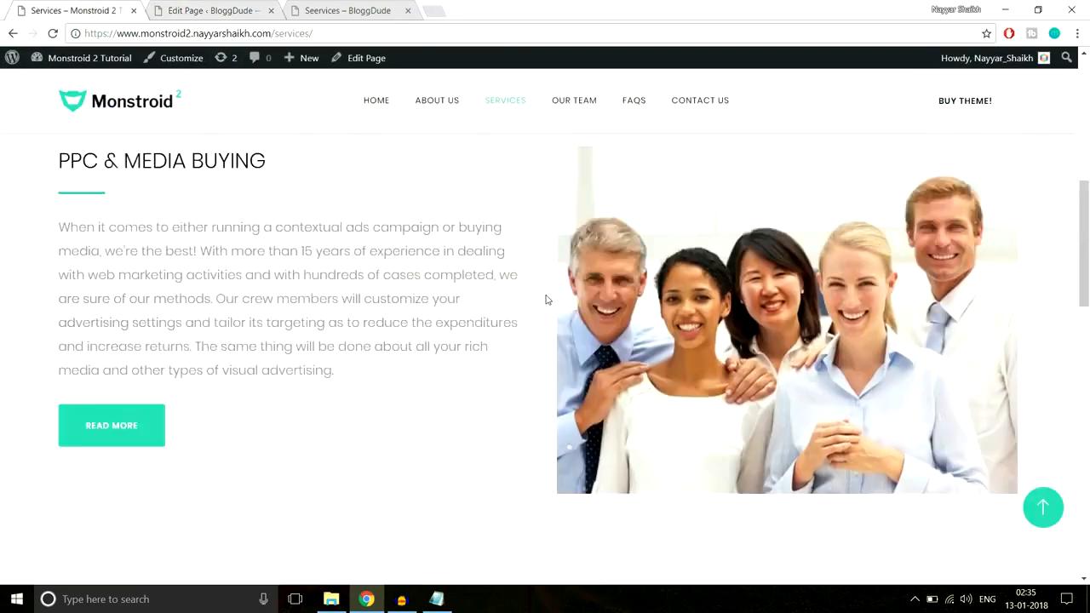
scroll(554, 333, down, 6)
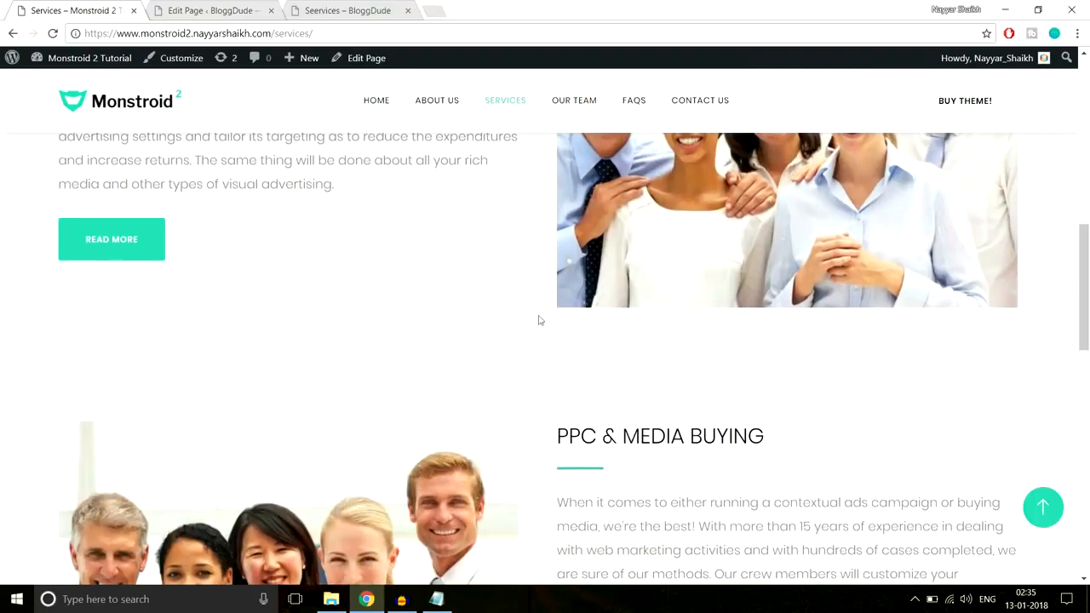
click(230, 10)
scroll(883, 239, up, 1)
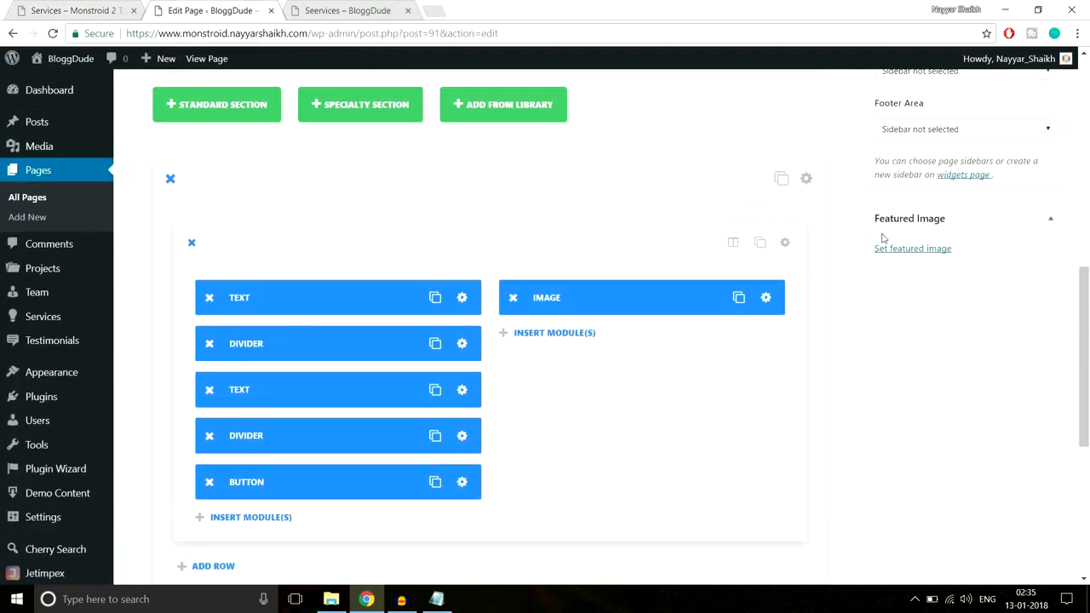
click(807, 180)
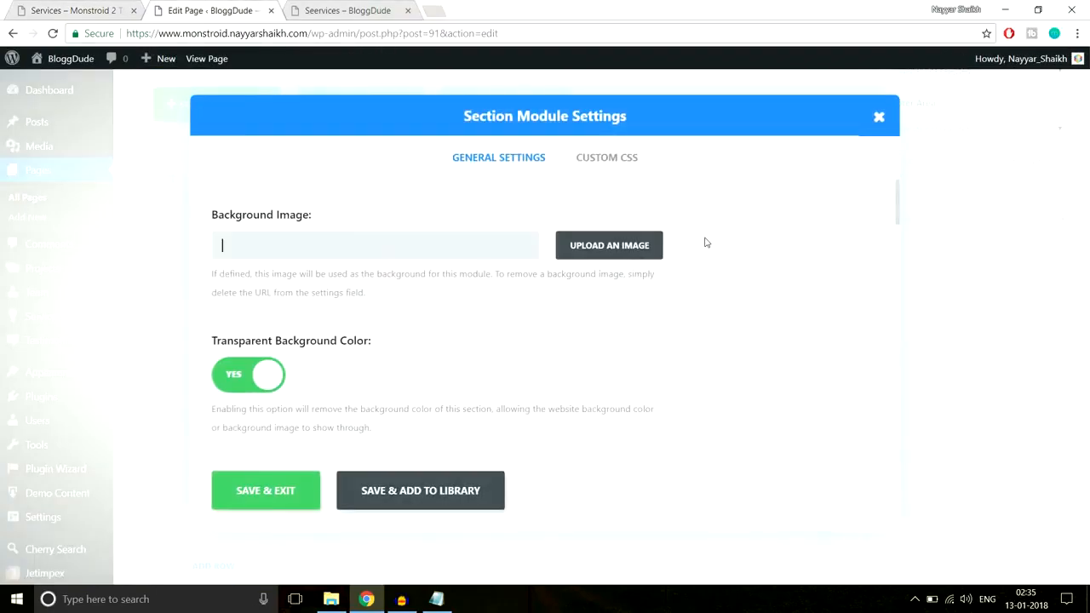
scroll(716, 260, down, 15)
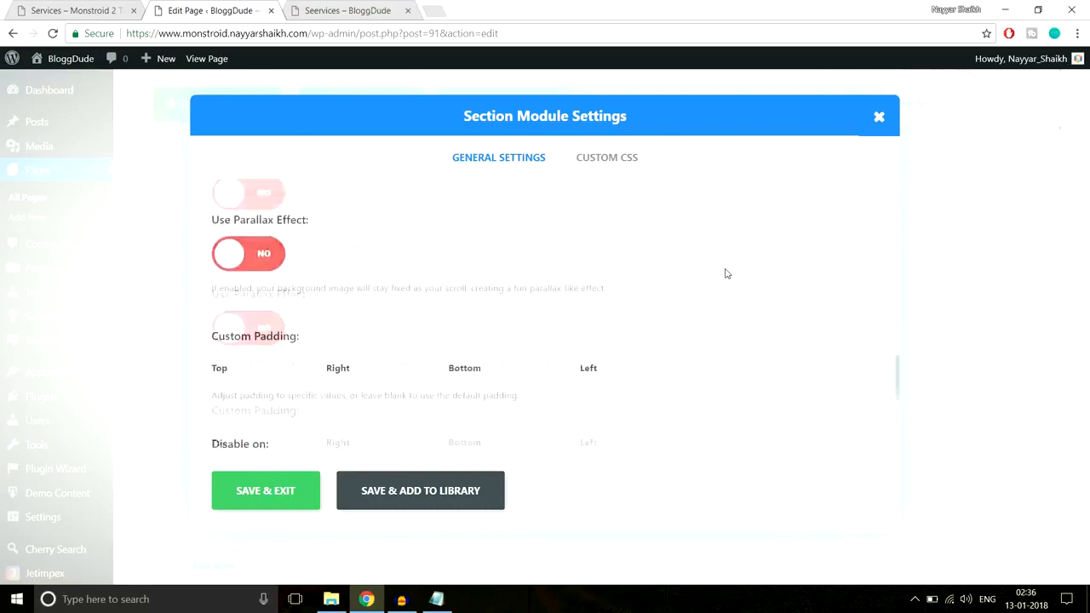
scroll(375, 288, up, 4)
scroll(312, 383, down, 2)
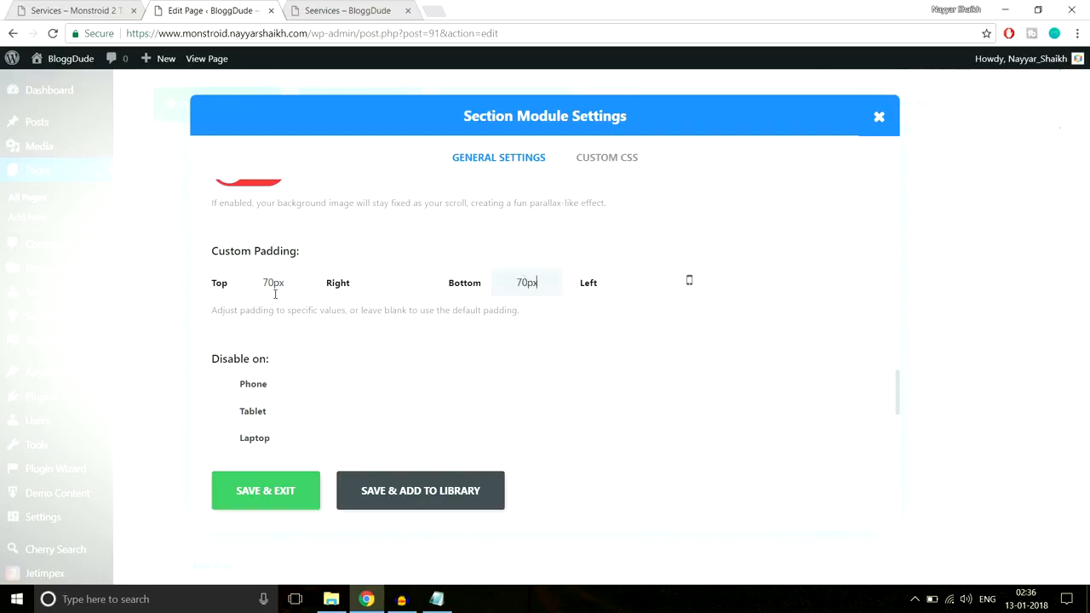
click(266, 490)
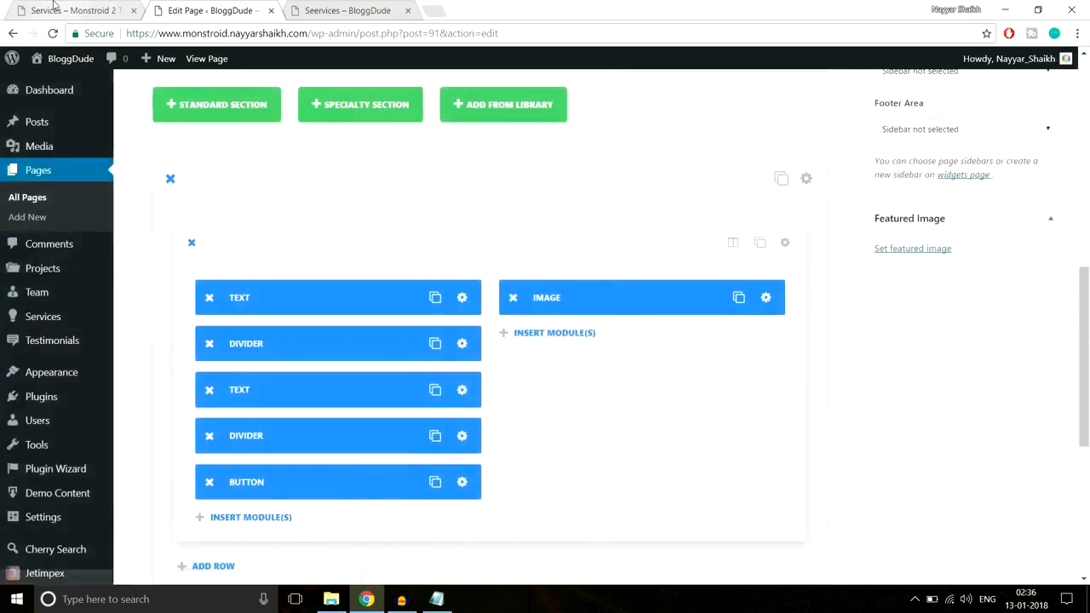
Check the demo's section backgrounds and turn off the transparent background color for the PPC & Media Buying section
key(ctrl+Page_Up)
scroll(416, 257, up, 5)
scroll(416, 257, down, 2)
scroll(417, 260, down, 4)
scroll(369, 256, up, 2)
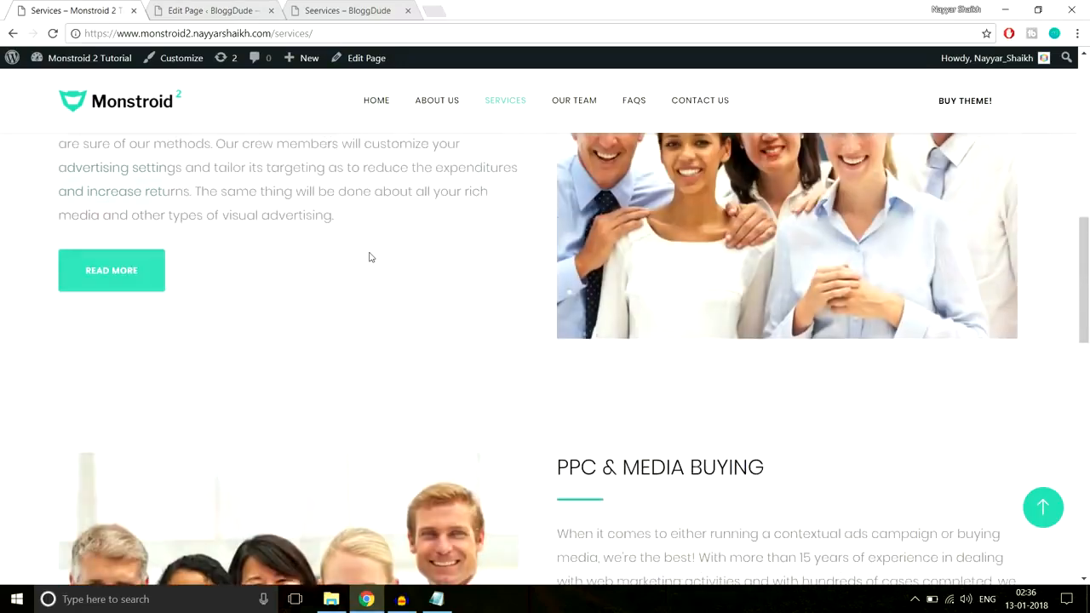
scroll(1049, 289, down, 4)
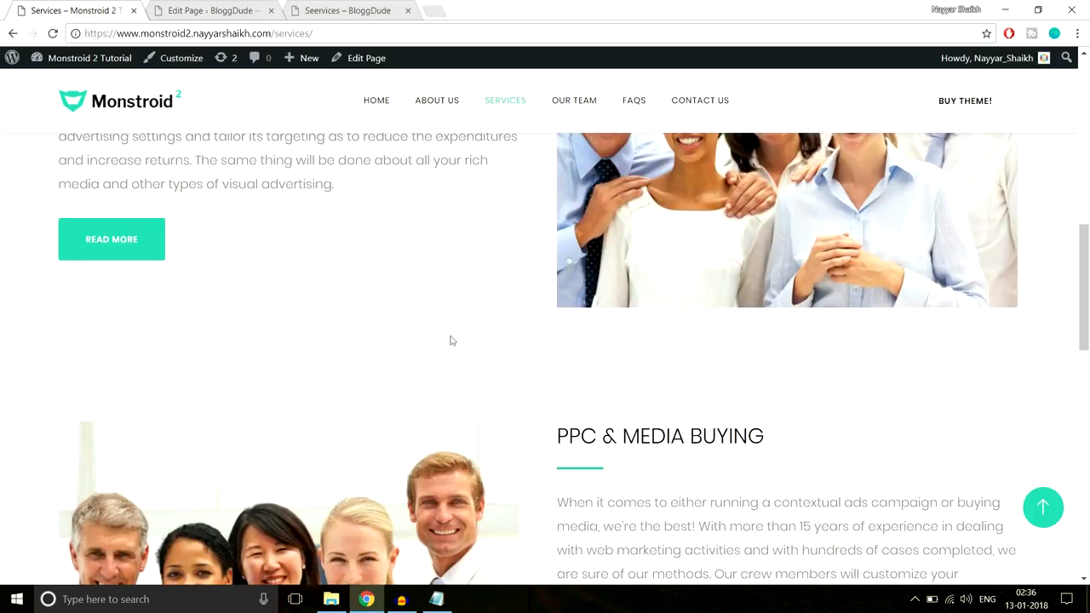
click(209, 12)
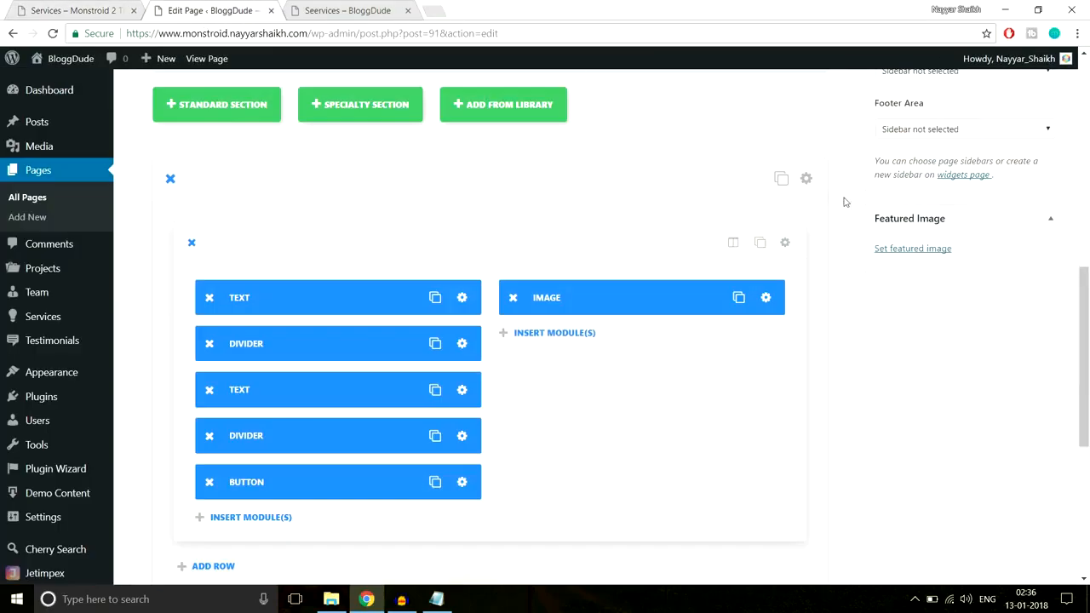
click(806, 178)
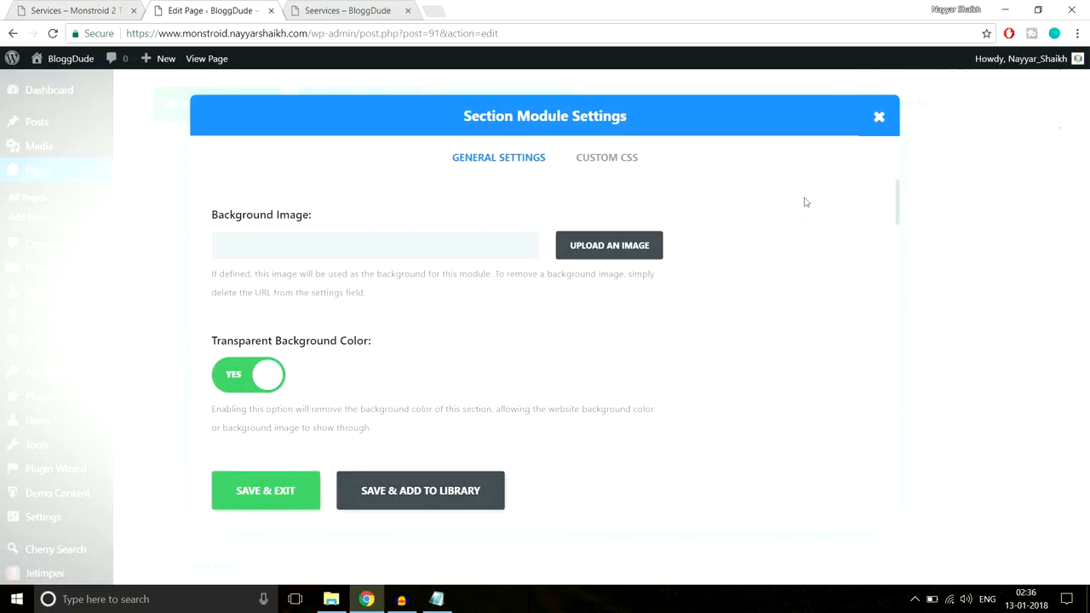
scroll(409, 330, down, 2)
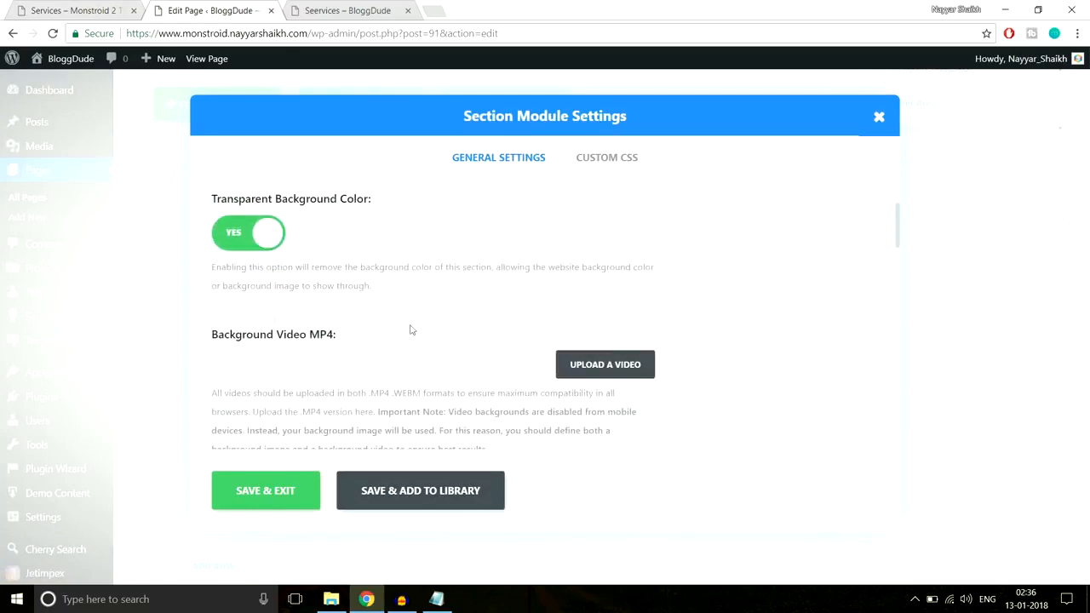
click(250, 234)
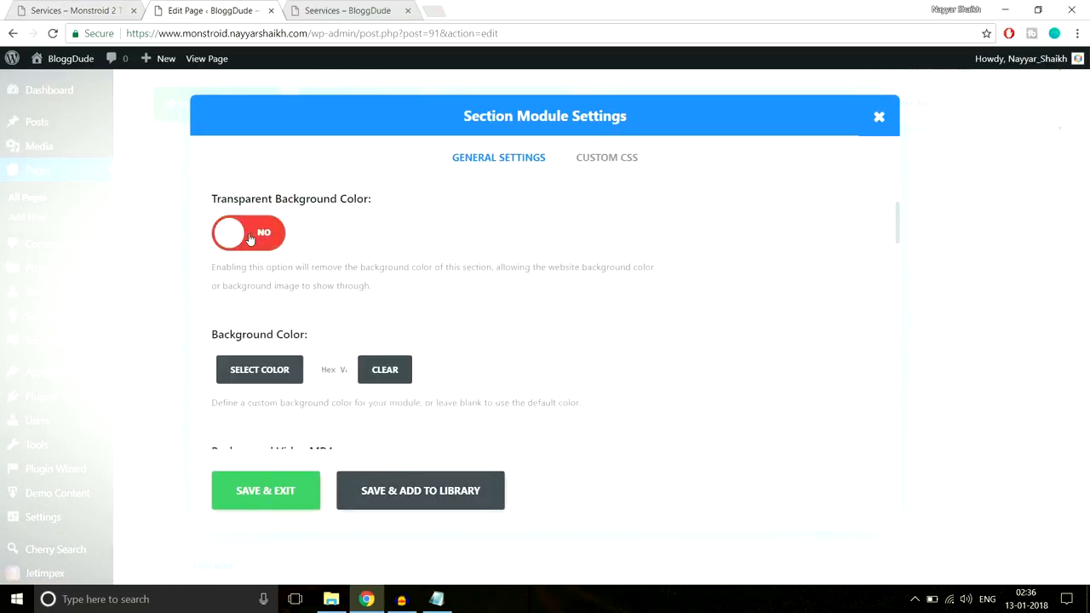
Choose a light grey background color for the section and save its settings
scroll(252, 298, down, 1)
click(261, 300)
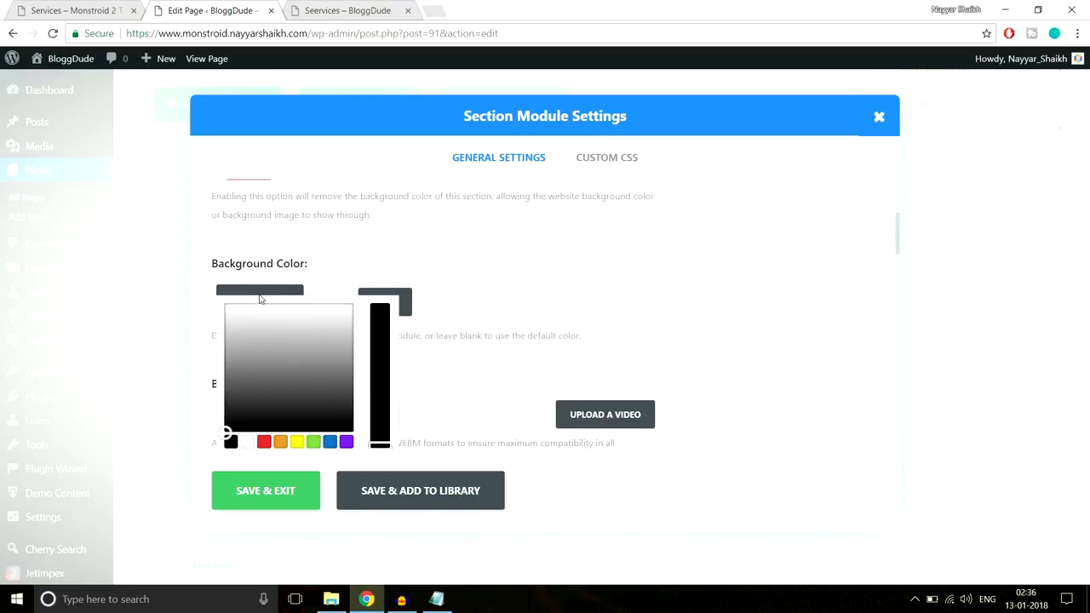
scroll(298, 325, down, 1)
drag(245, 308, 223, 245)
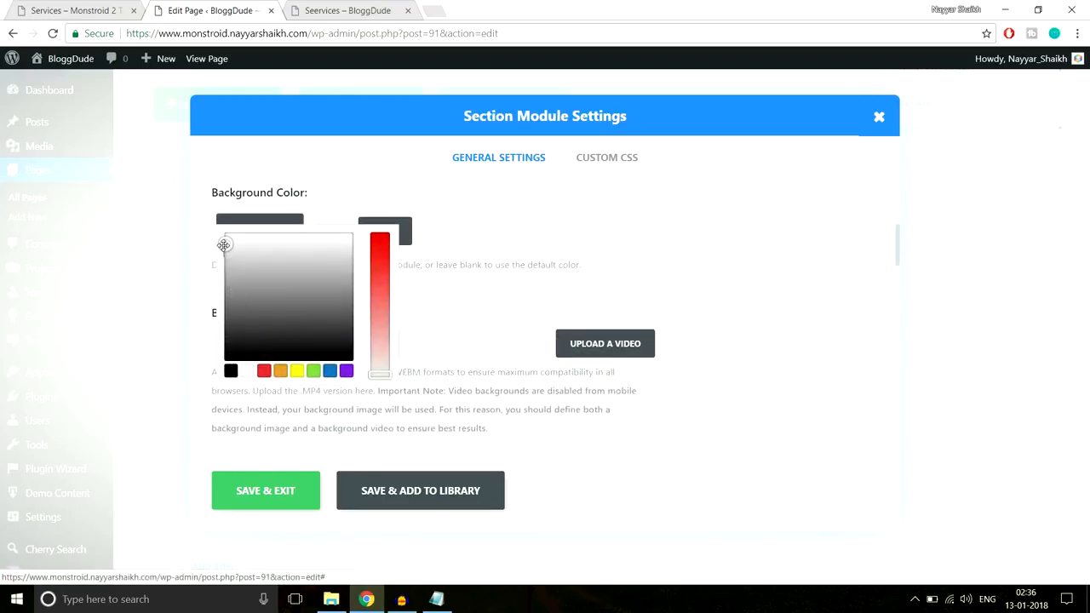
click(265, 491)
Update the page and reload its published version to review the PPC & Media Buying section
scroll(1072, 339, up, 8)
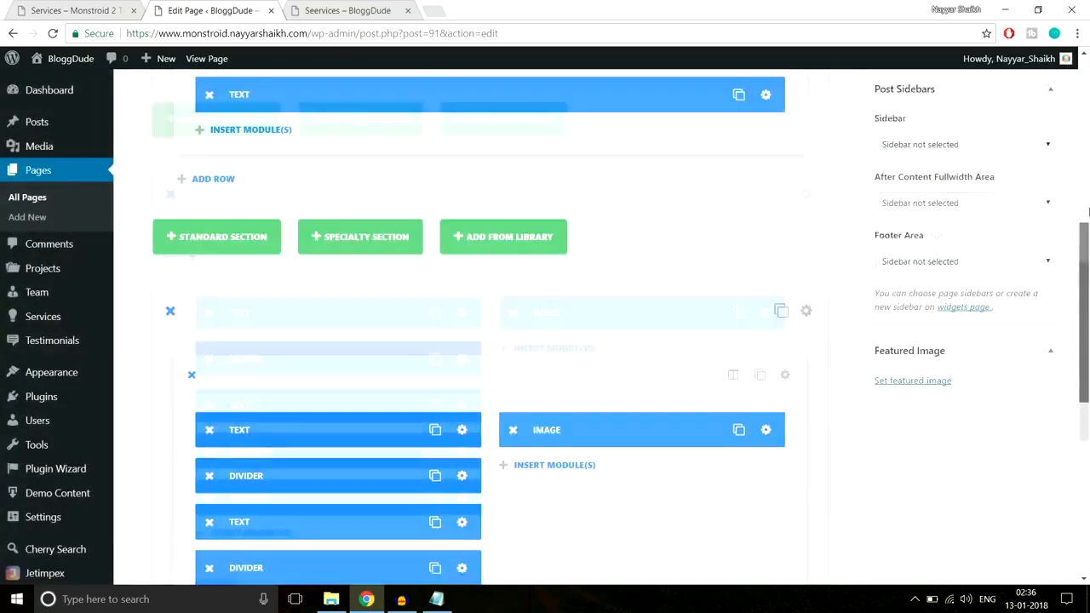
click(1031, 301)
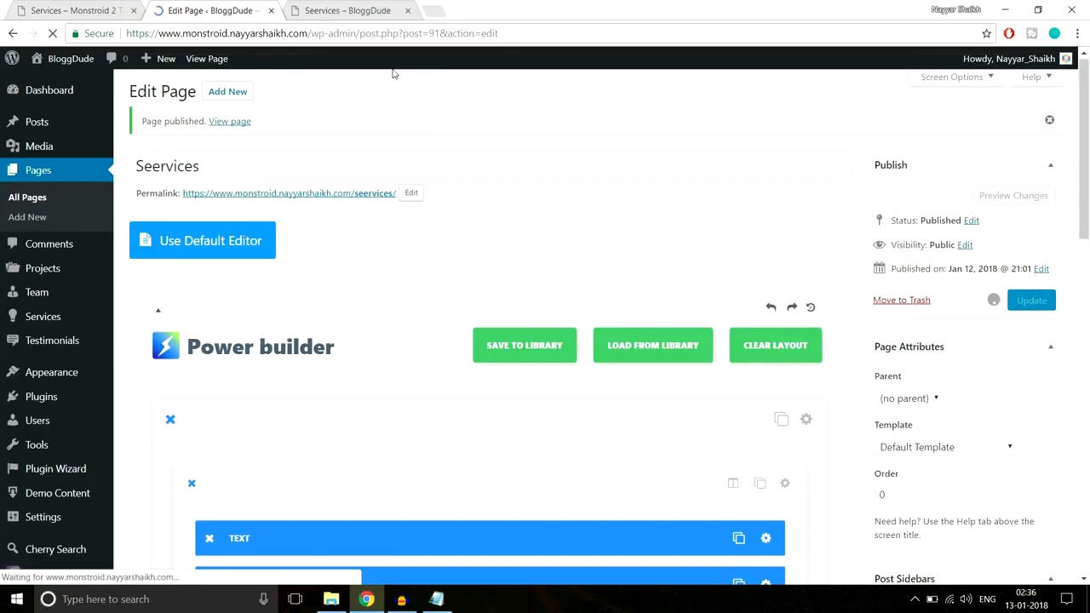
click(349, 11)
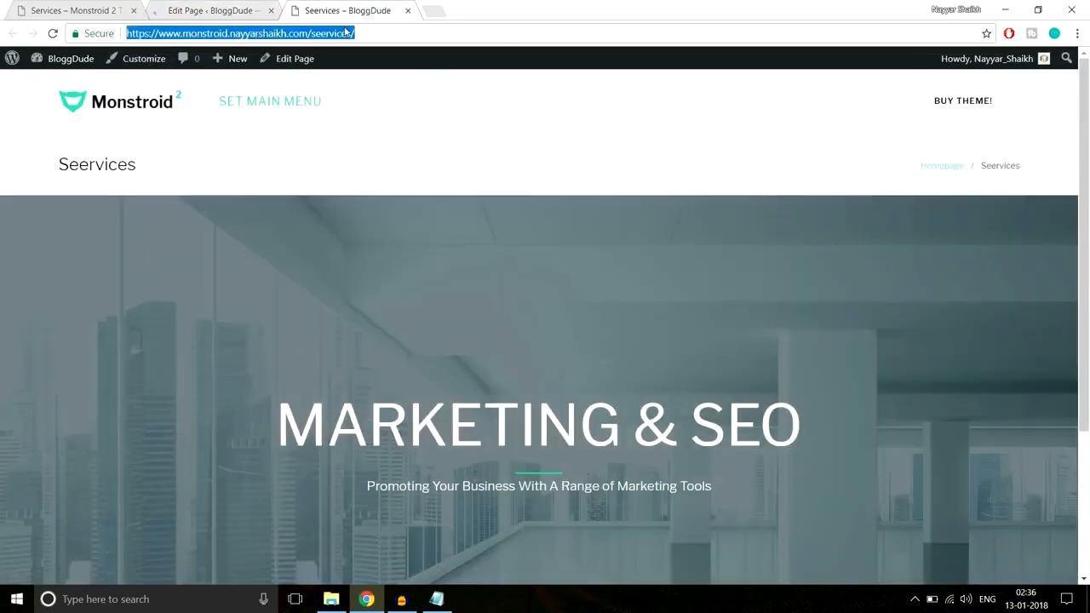
key(Return)
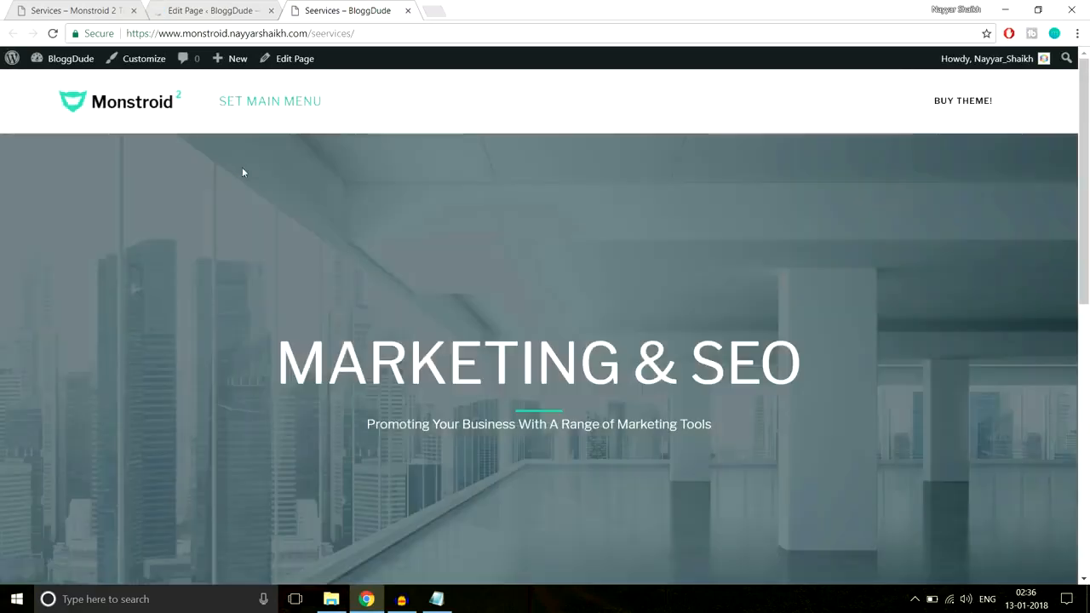
scroll(689, 145, down, 2)
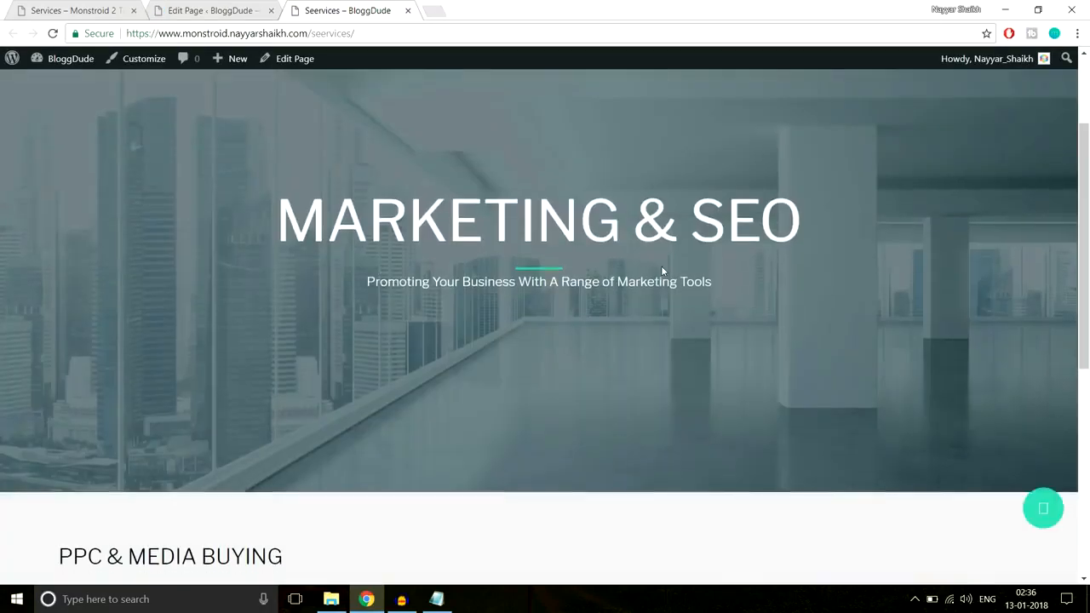
scroll(661, 268, down, 3)
scroll(664, 271, down, 2)
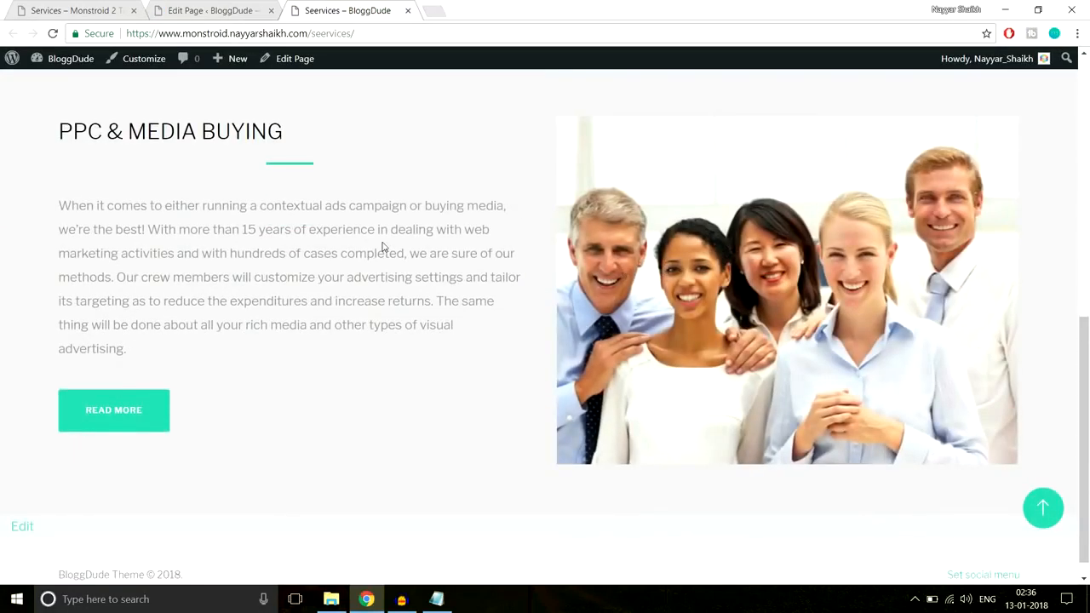
scroll(382, 247, up, 1)
scroll(382, 247, down, 1)
Return to the page editor and duplicate the whole PPC & Media Buying section
click(436, 598)
click(215, 13)
scroll(588, 283, down, 10)
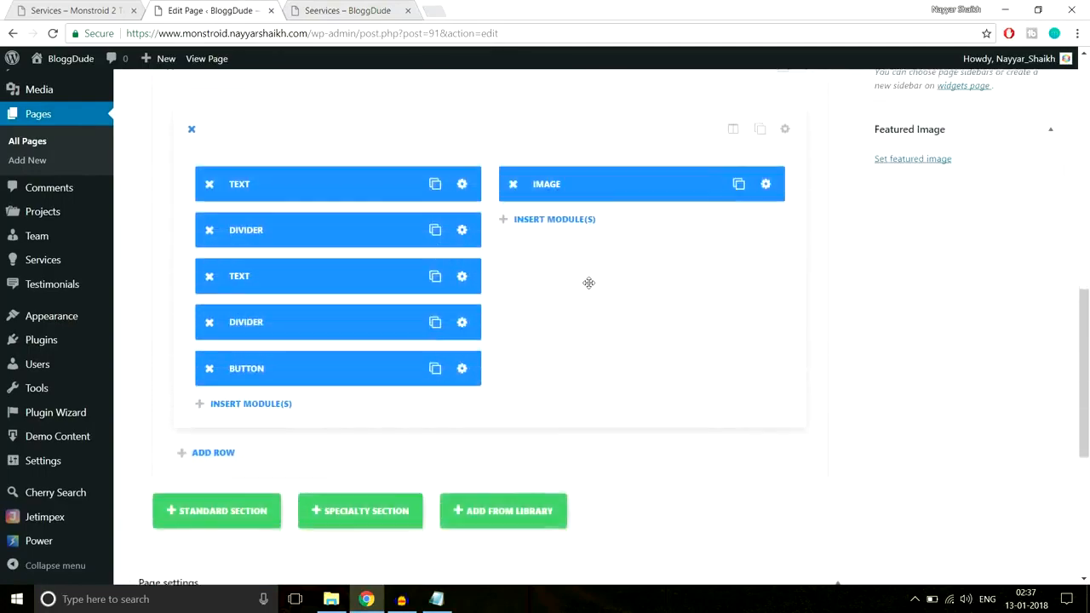
scroll(613, 307, up, 2)
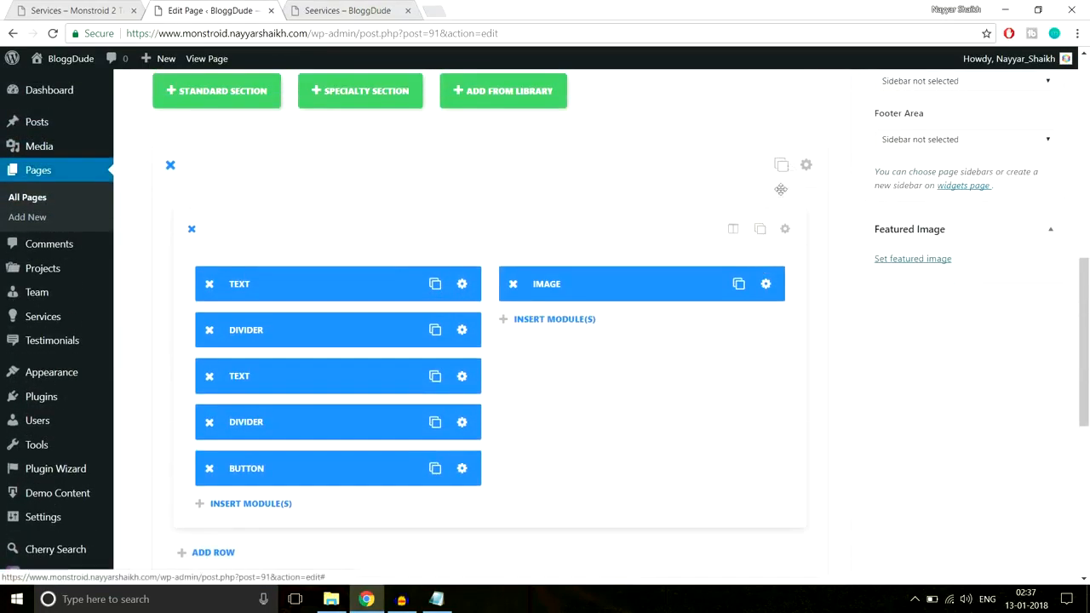
click(780, 164)
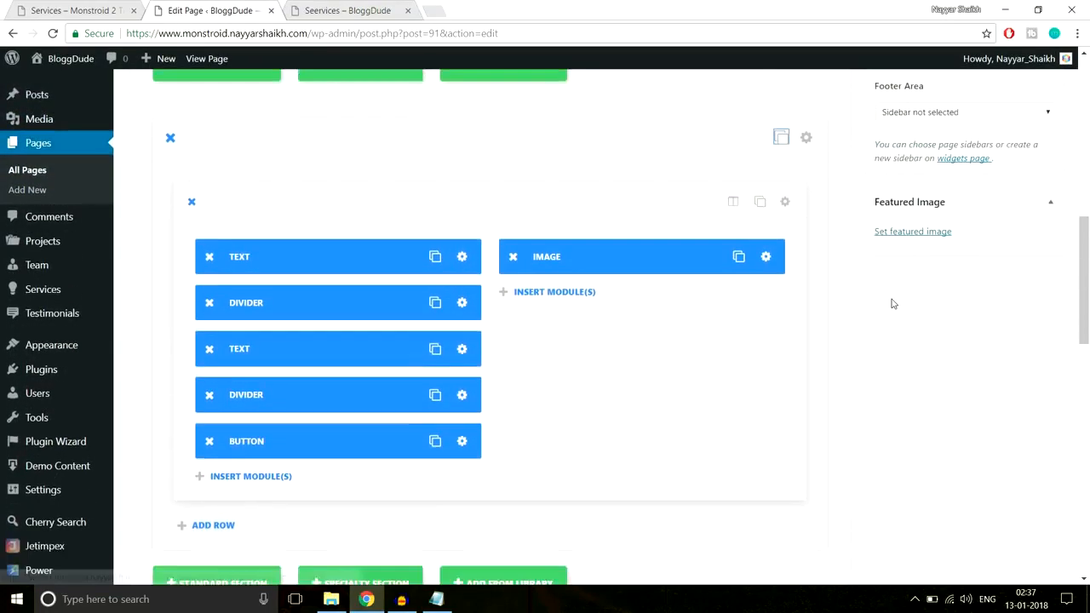
Enable the transparent background color for the duplicated section and save its settings
scroll(892, 304, down, 5)
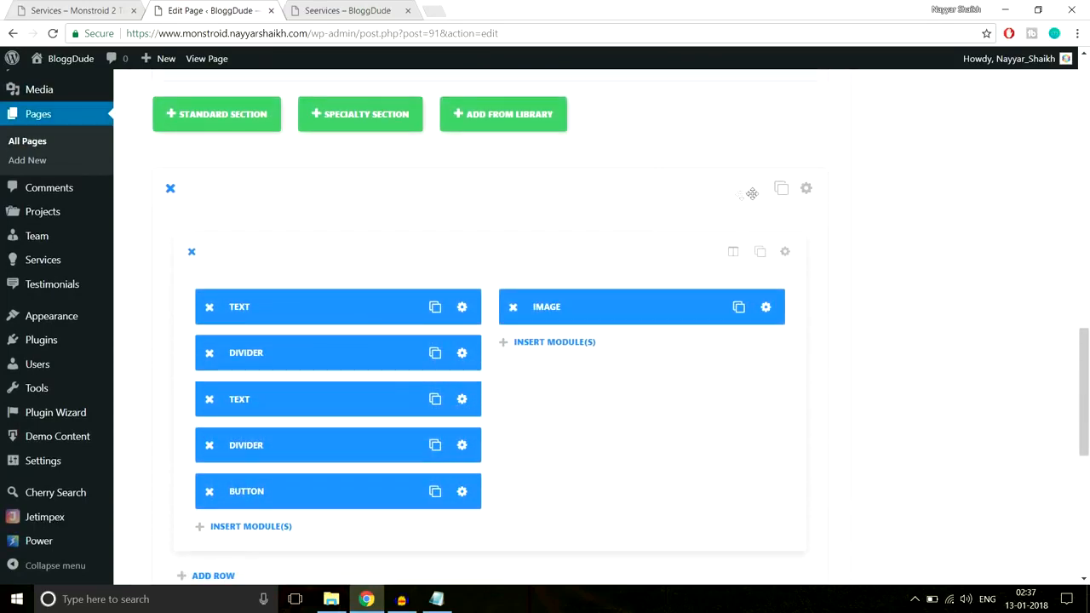
click(806, 189)
scroll(655, 239, down, 2)
scroll(655, 238, down, 2)
scroll(520, 286, up, 3)
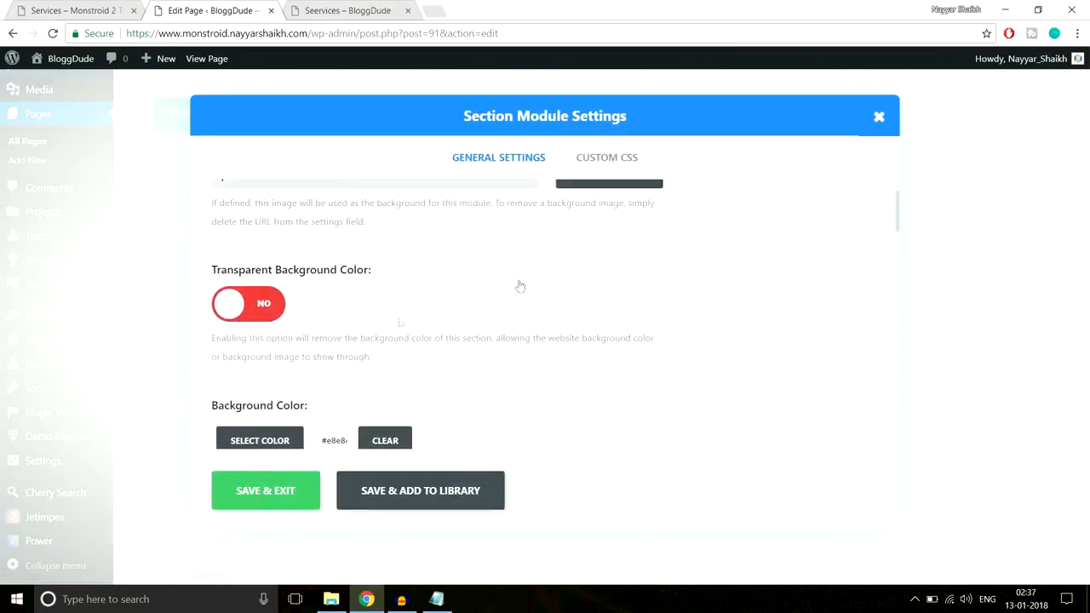
click(257, 309)
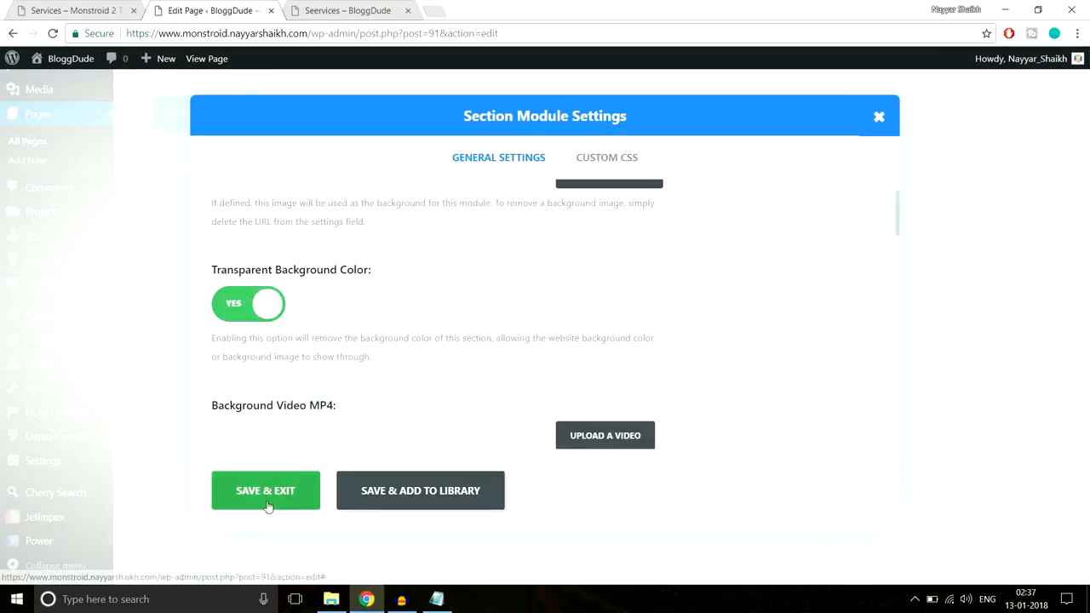
click(271, 488)
Swap the duplicated section's columns, moving the Image module to the first and the Text, Divider and Button modules to the second
scroll(753, 290, down, 1)
mouse_move(664, 238)
mouse_down()
mouse_move(335, 227)
mouse_move(256, 236)
mouse_move(347, 269)
mouse_move(649, 228)
mouse_up()
drag(317, 287, 598, 294)
drag(480, 291, 540, 341)
drag(324, 334, 615, 372)
drag(316, 282, 610, 382)
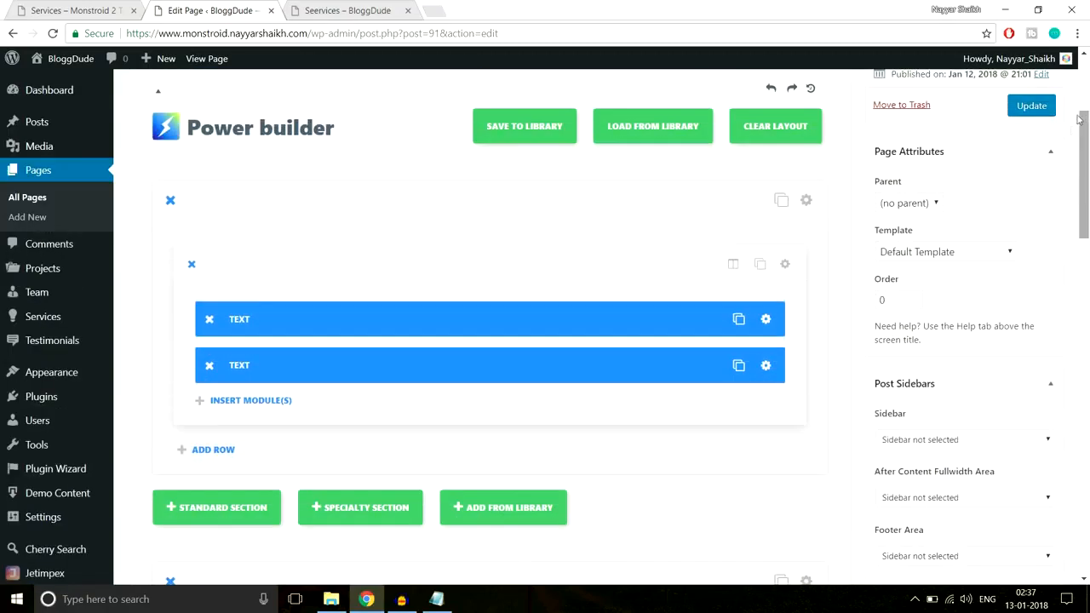
Update the page with the swapped section and reload its published version
scroll(1066, 248, up, 3)
click(1031, 334)
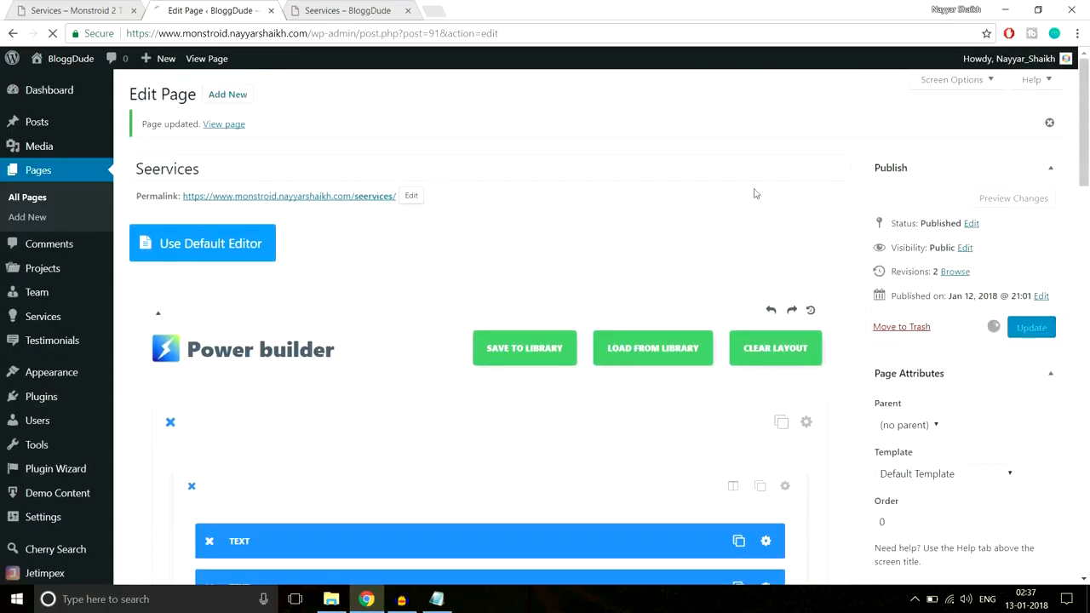
click(343, 10)
click(366, 34)
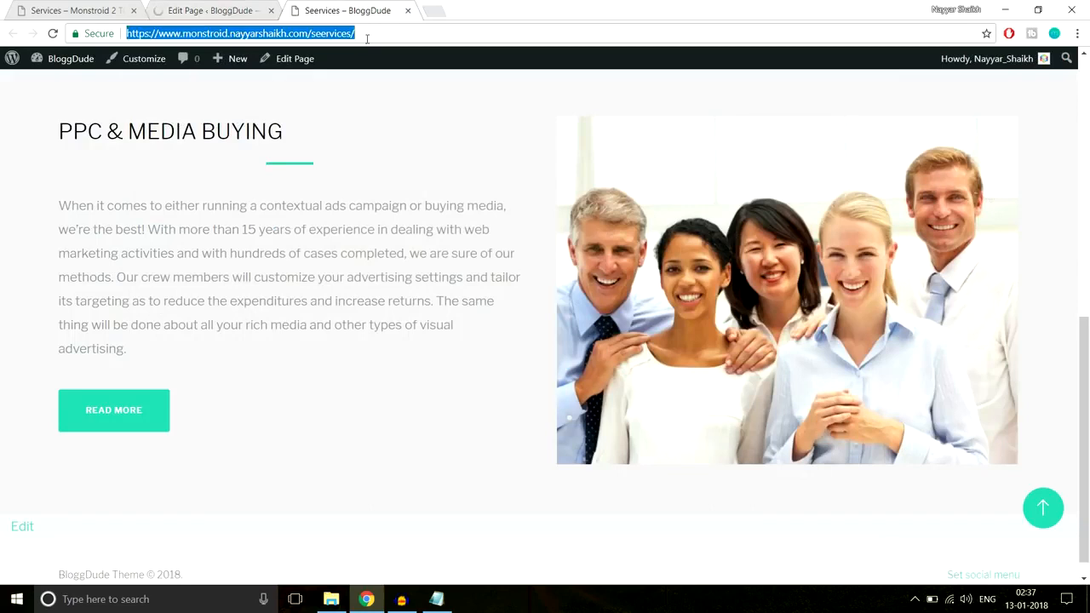
key(Return)
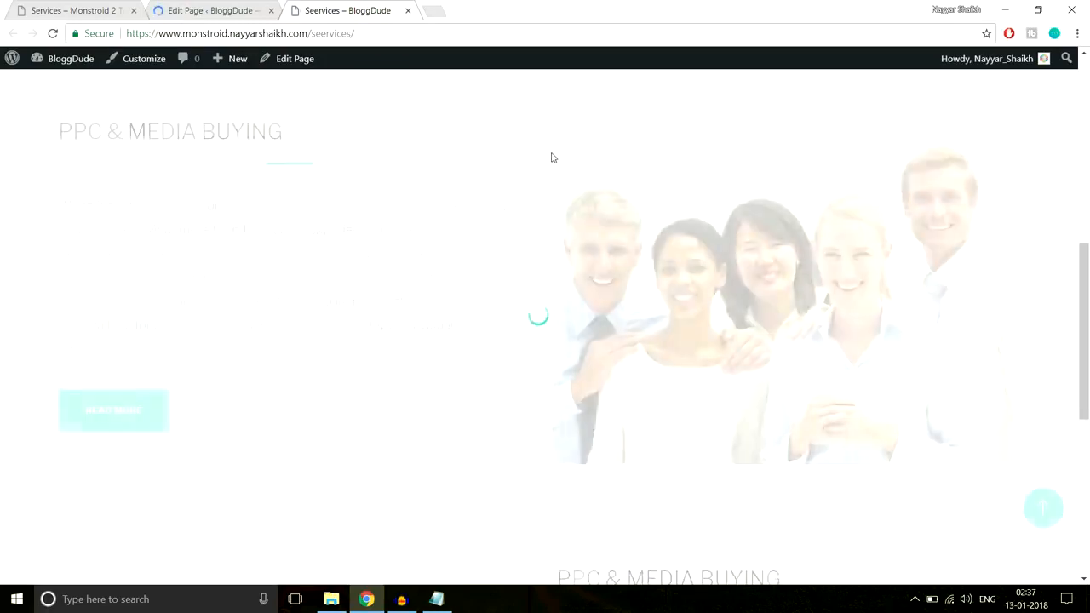
Examine the two alternating PPC & Media Buying sections on the published page, comparing their column order and backgrounds
scroll(549, 158, down, 4)
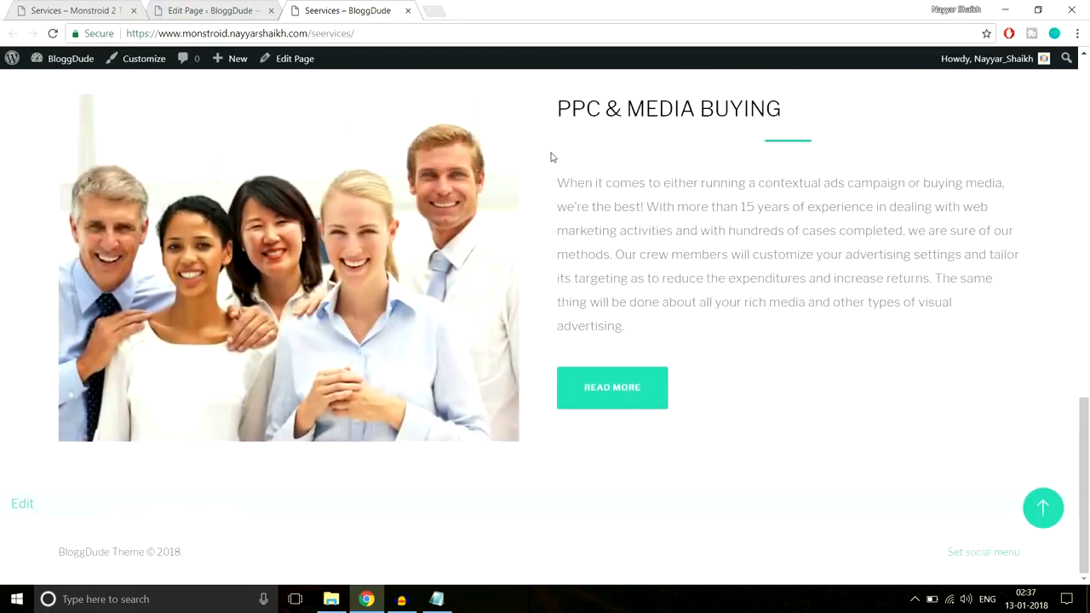
scroll(551, 158, up, 3)
scroll(551, 156, down, 3)
scroll(550, 157, up, 4)
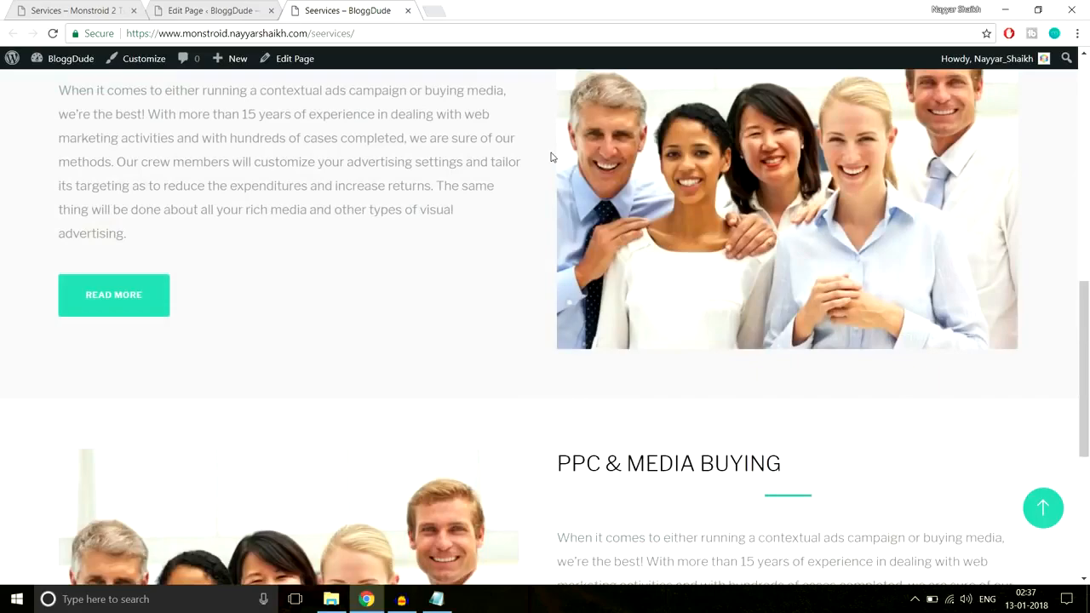
scroll(550, 157, down, 4)
scroll(550, 157, up, 5)
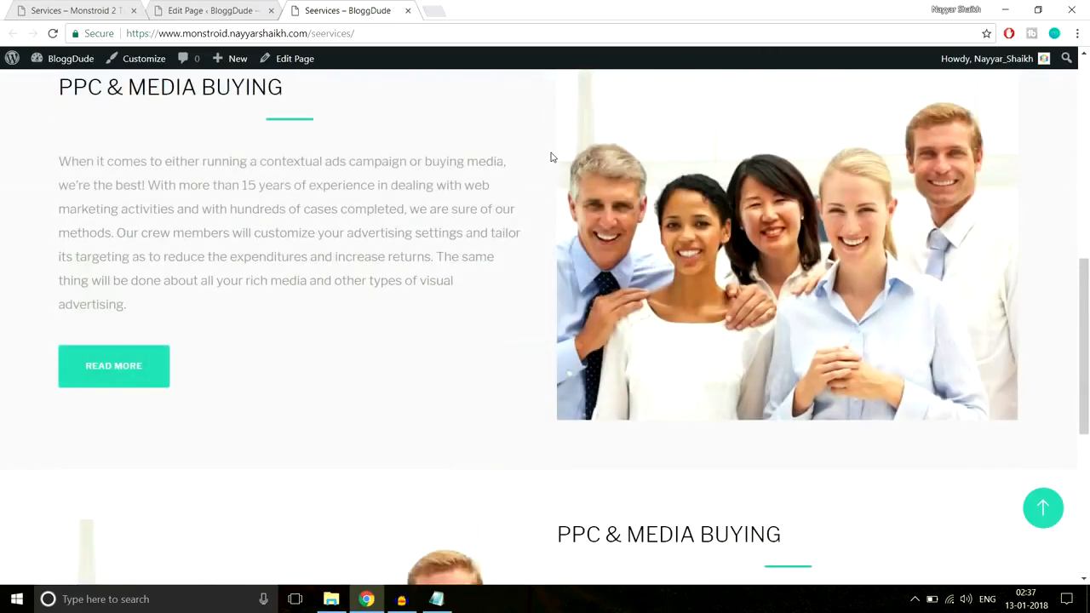
scroll(551, 157, up, 3)
scroll(550, 157, down, 6)
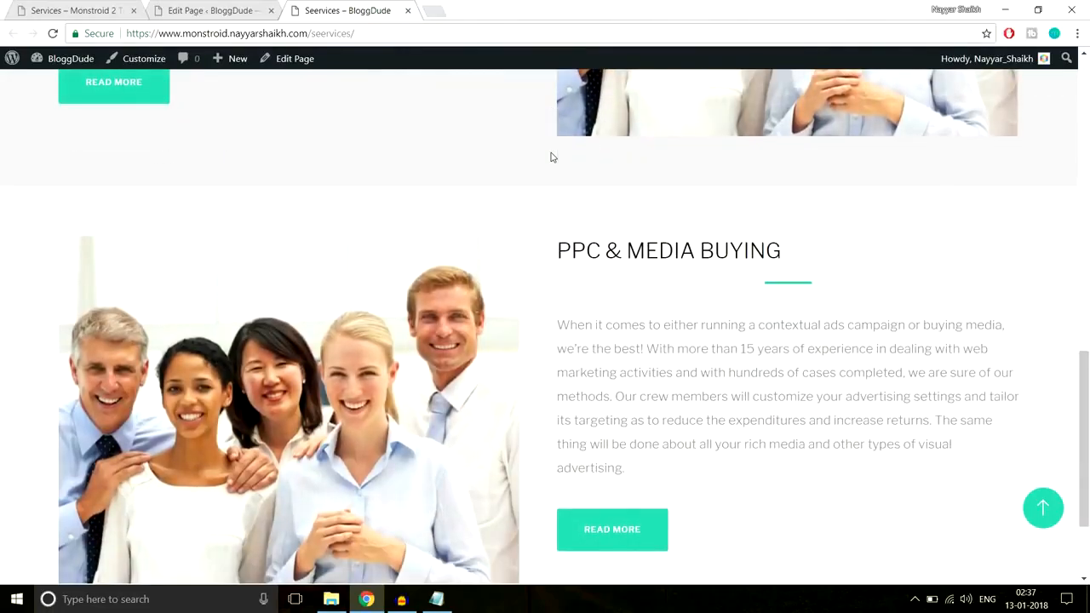
scroll(550, 157, up, 7)
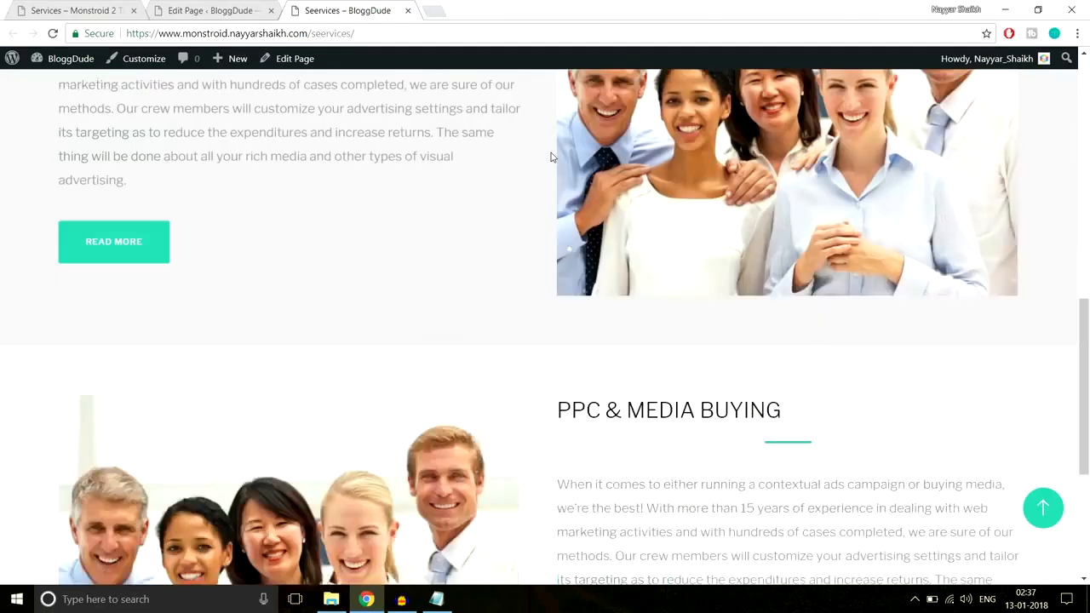
scroll(550, 157, down, 4)
scroll(550, 157, down, 4)
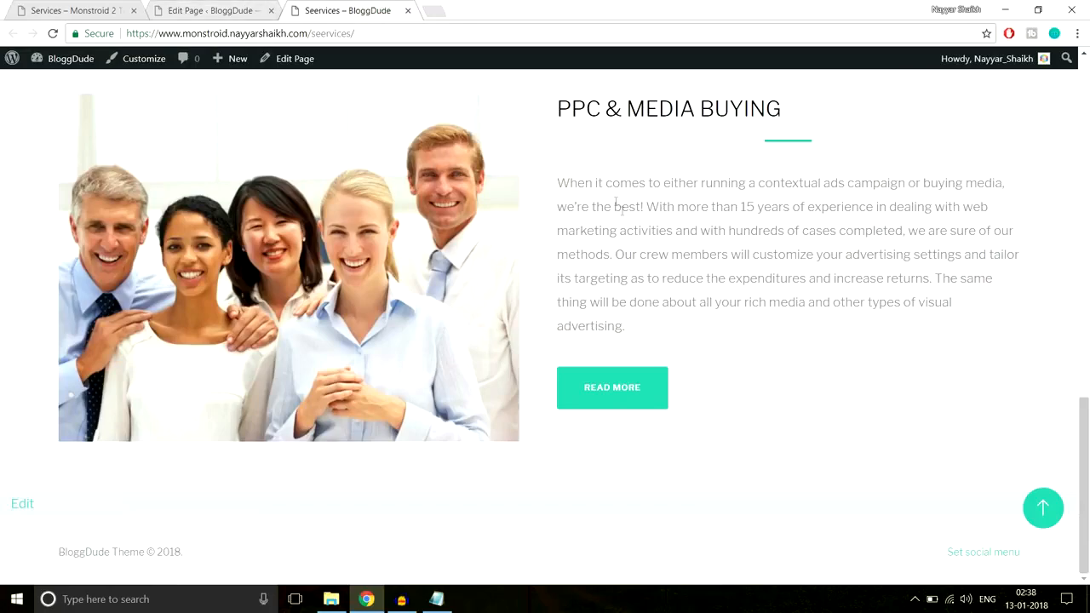
click(173, 4)
scroll(518, 409, down, 5)
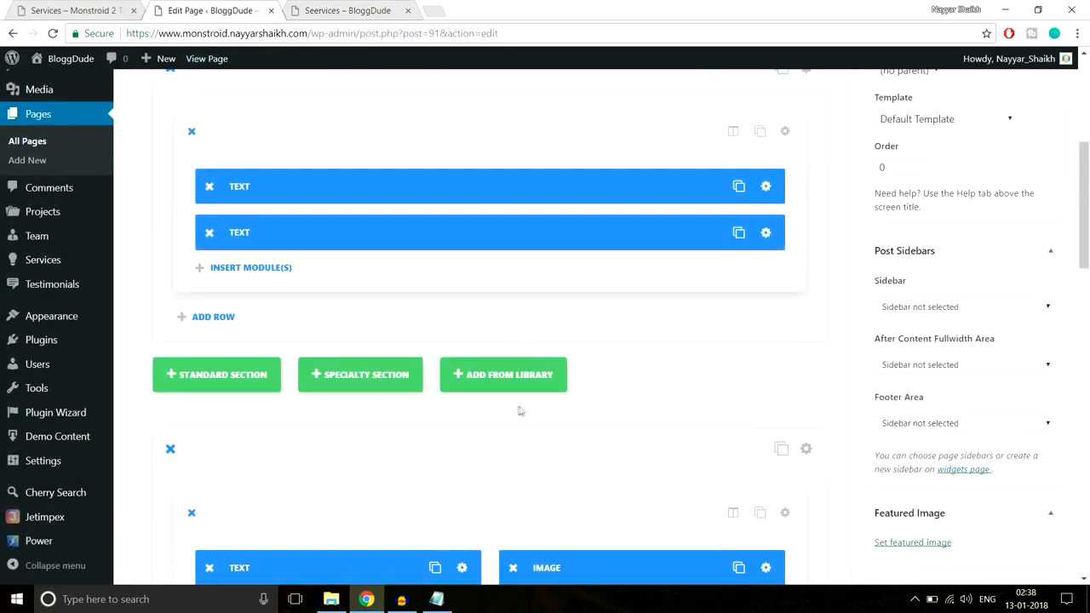
scroll(589, 411, down, 3)
scroll(590, 411, up, 10)
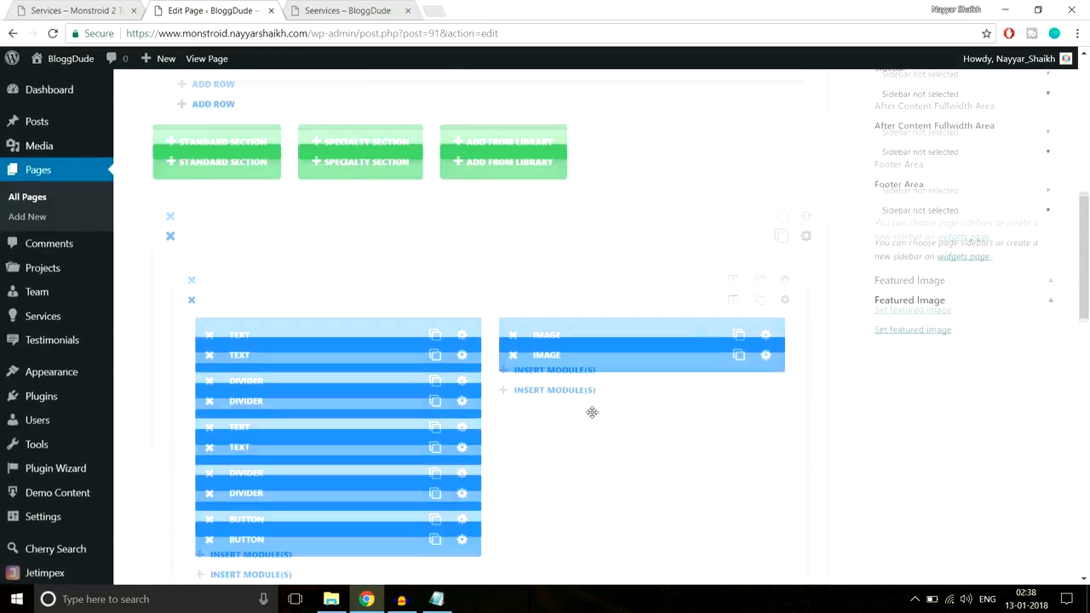
Open the Monstroid 2 demo's Our Team page and copy its hero heading "MEET THE TEAM. WHO WE ARE?"
click(110, 12)
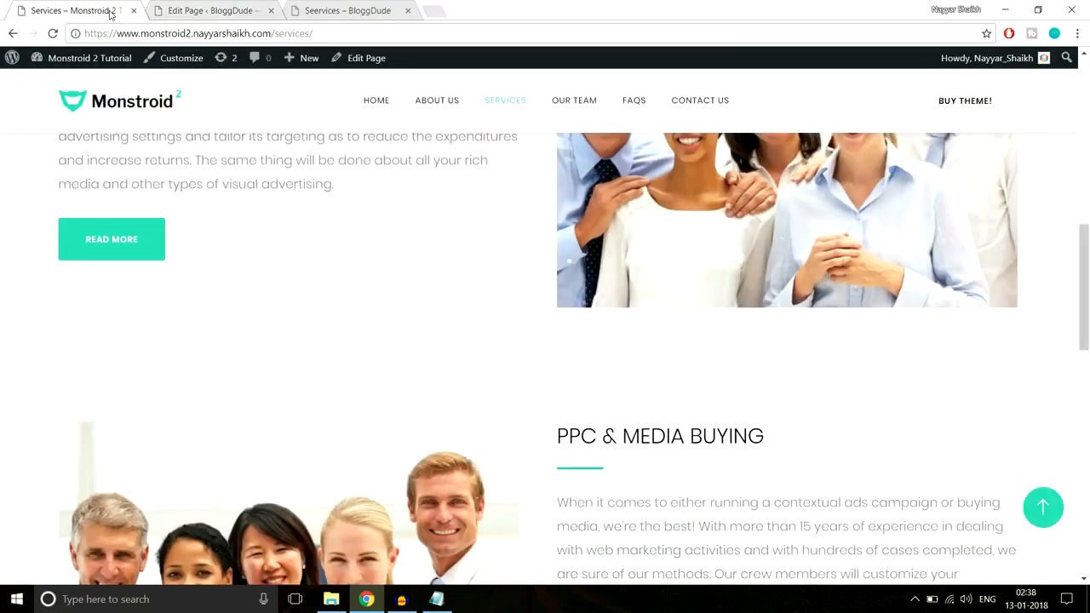
scroll(475, 382, up, 10)
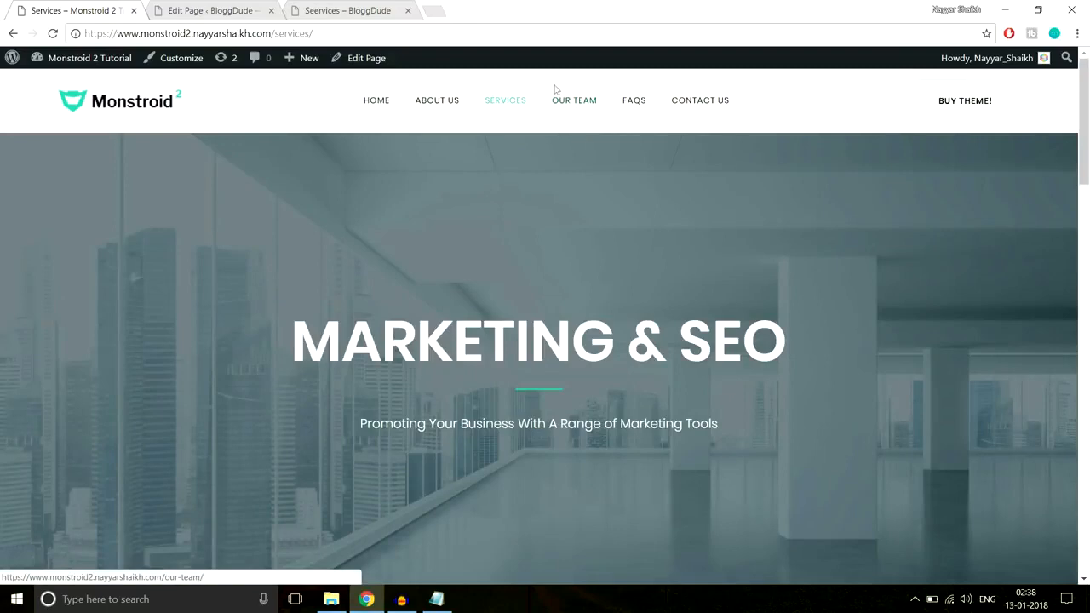
click(570, 104)
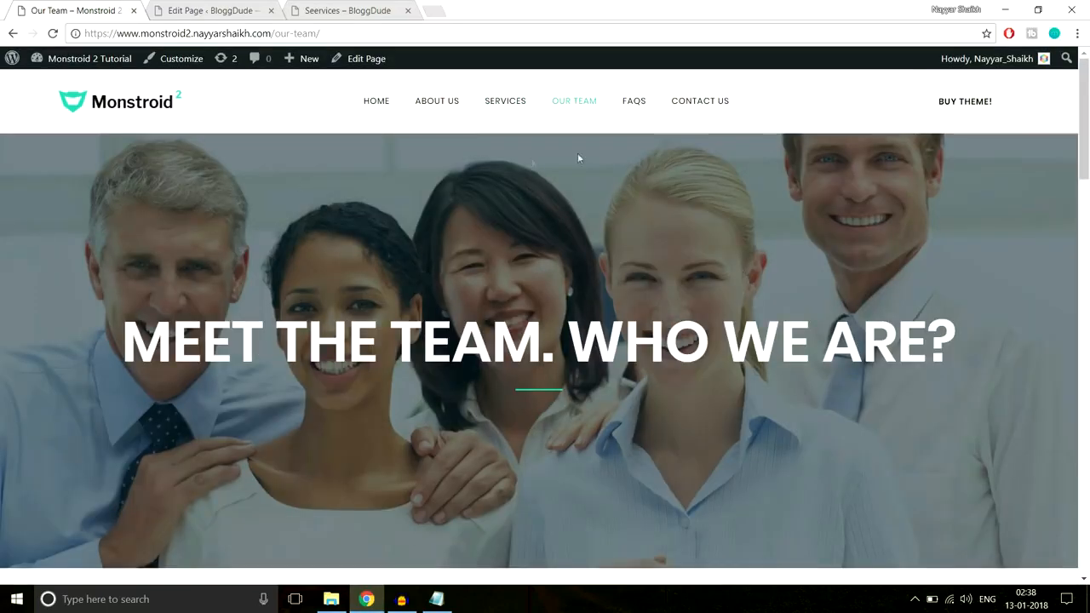
drag(128, 344, 926, 344)
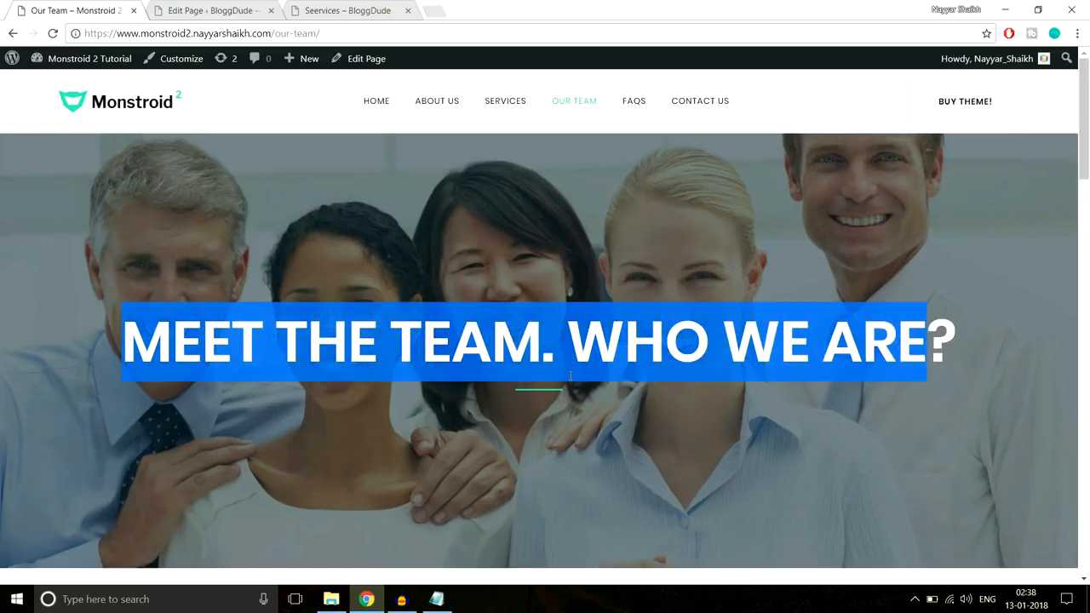
drag(122, 341, 1025, 337)
key(ctrl+c)
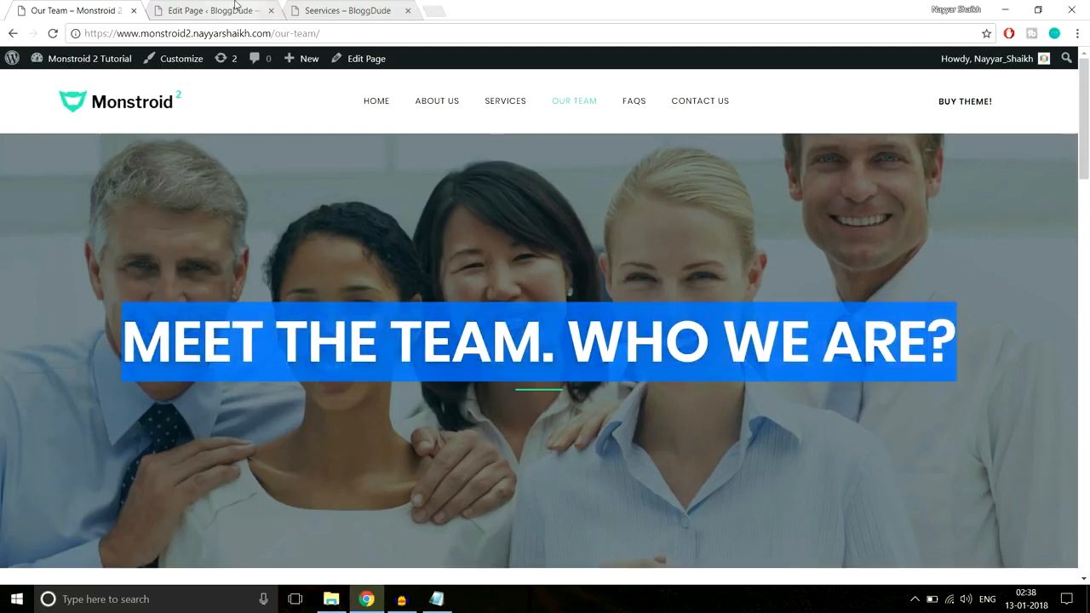
Add a new page titled "Our Team" on the BloggDude site and enable Power builder for it
click(236, 6)
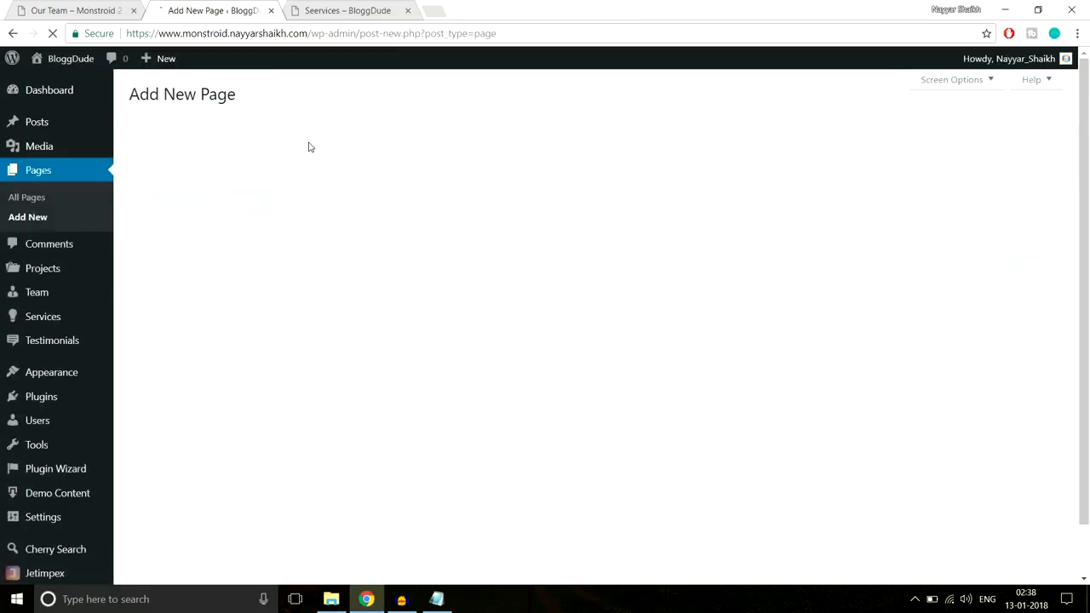
text(Our Team)
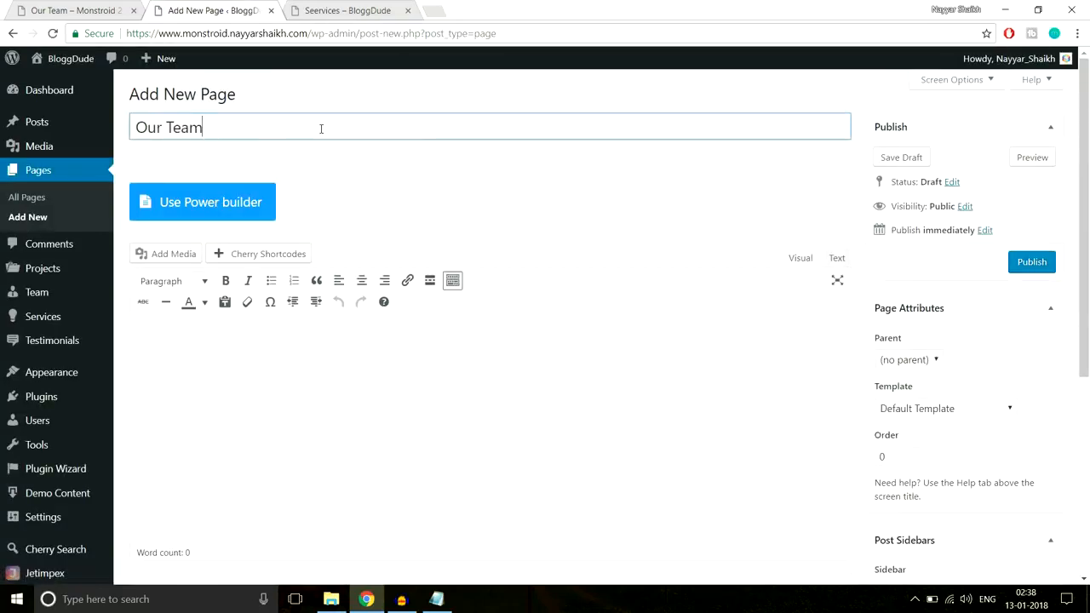
click(229, 203)
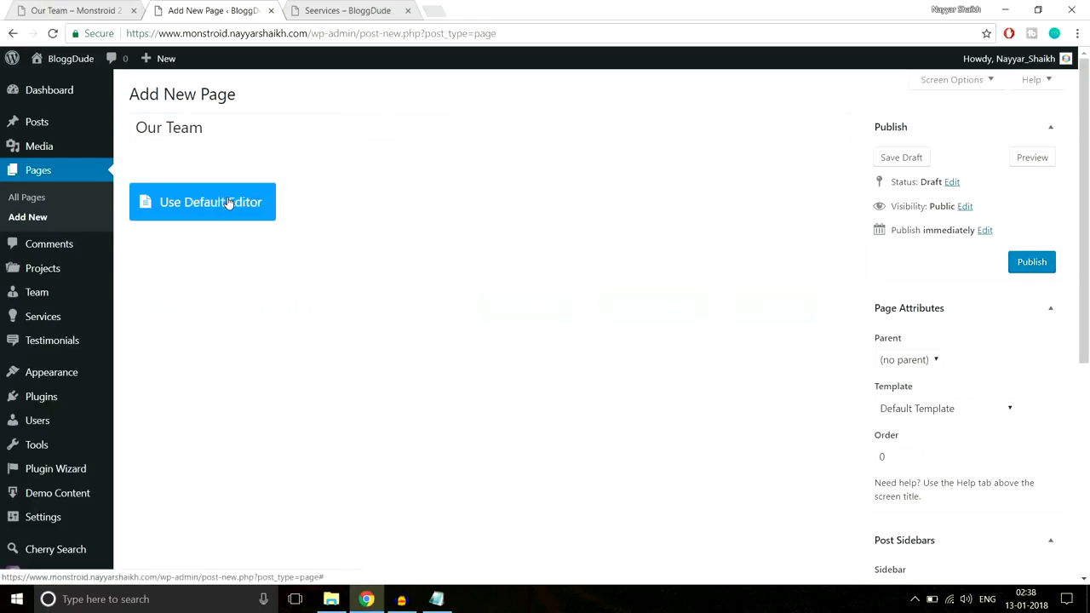
Insert a single full-width column in the new page's row and add a Text module to it
scroll(588, 208, down, 1)
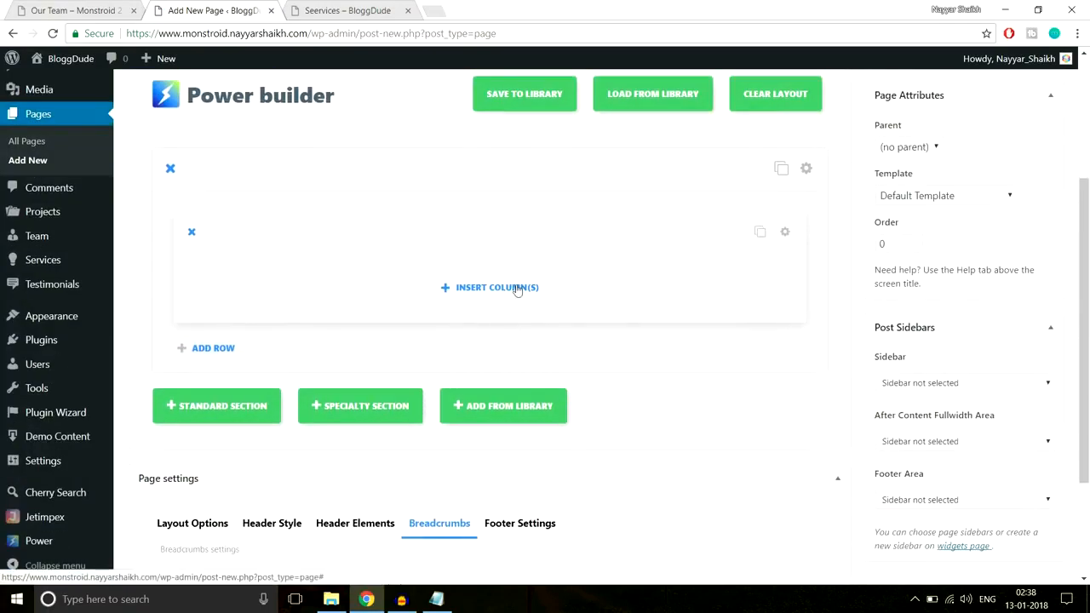
click(514, 288)
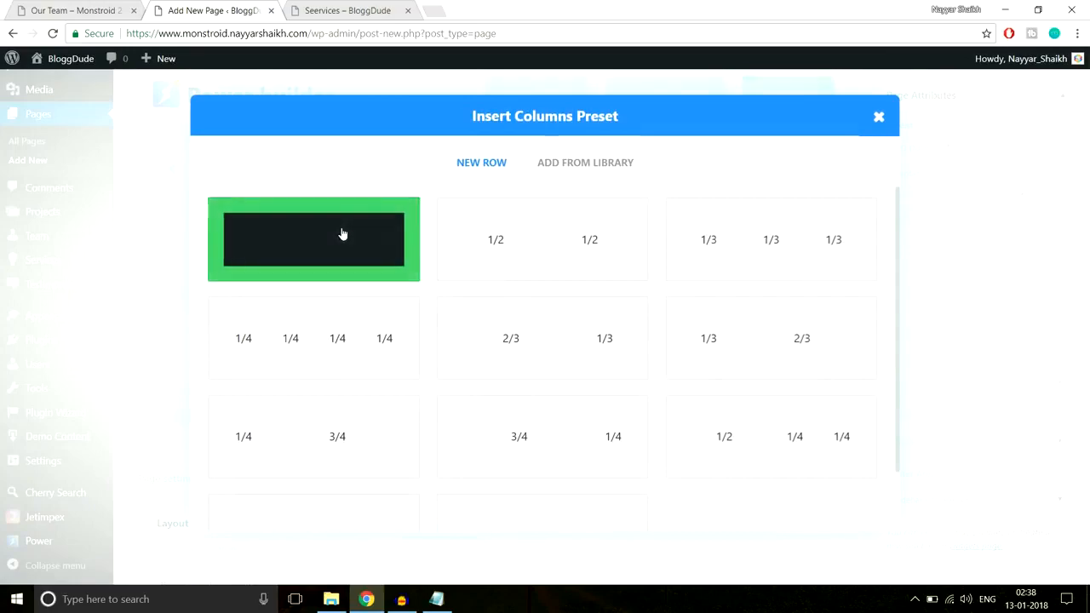
click(341, 234)
click(467, 294)
scroll(536, 341, down, 5)
click(692, 402)
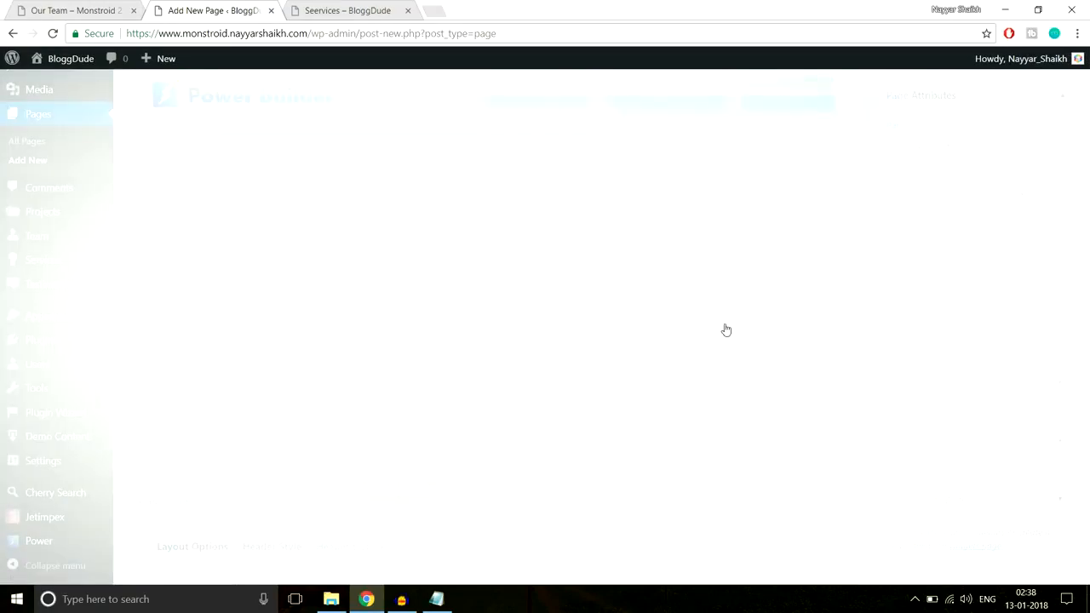
Set the Text module's orientation to Center and paste the copied "MEET THE TEAM. WHO WE ARE?" heading as its content
click(308, 253)
click(298, 300)
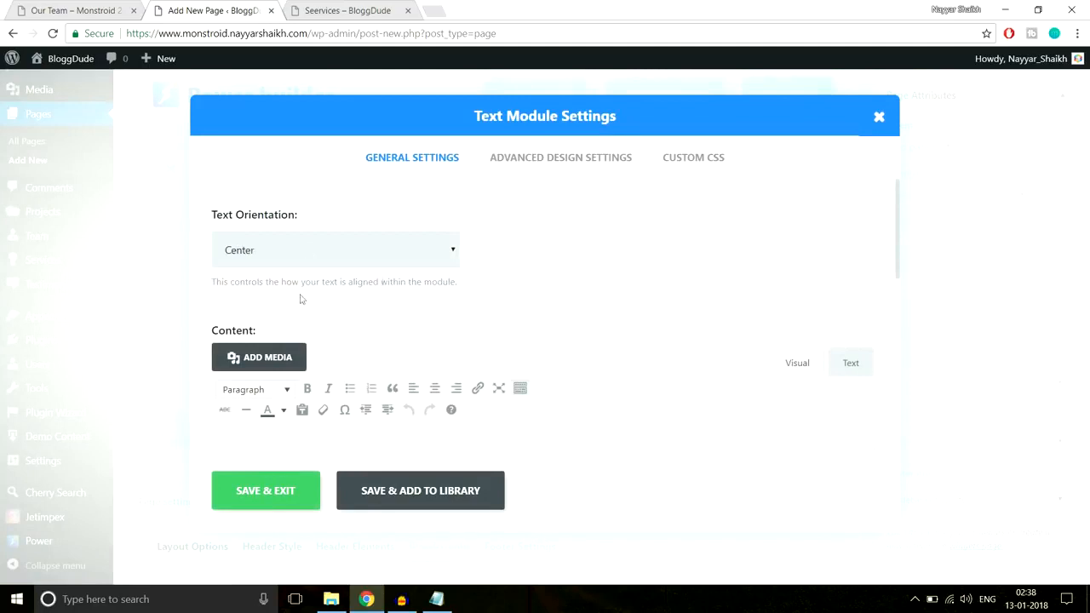
scroll(701, 207, down, 3)
key(ctrl+v)
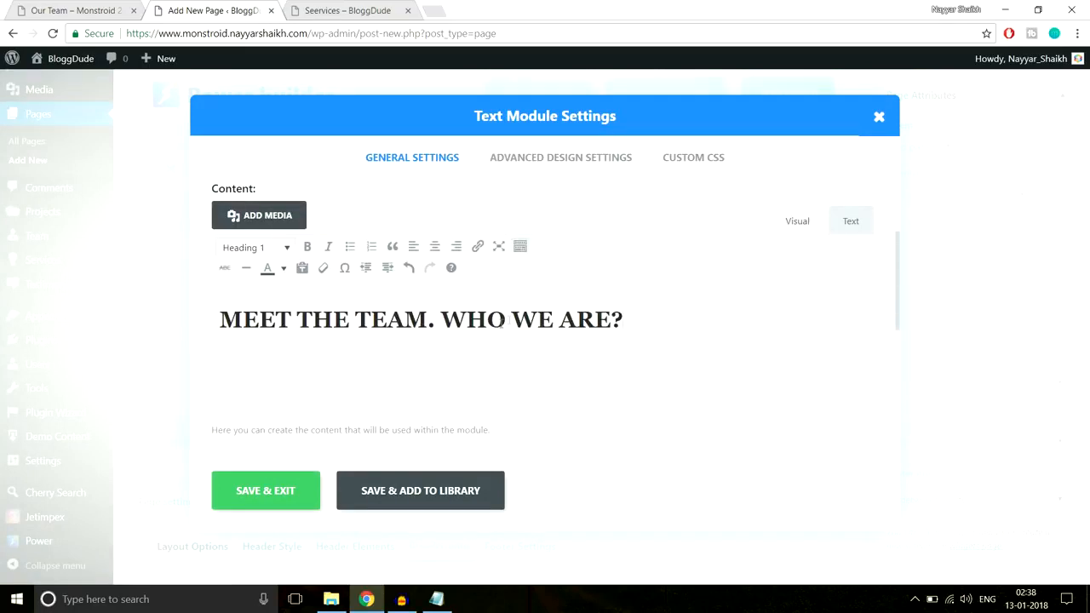
Color the whole pasted heading white to match the demo's hero heading
drag(649, 315, 183, 326)
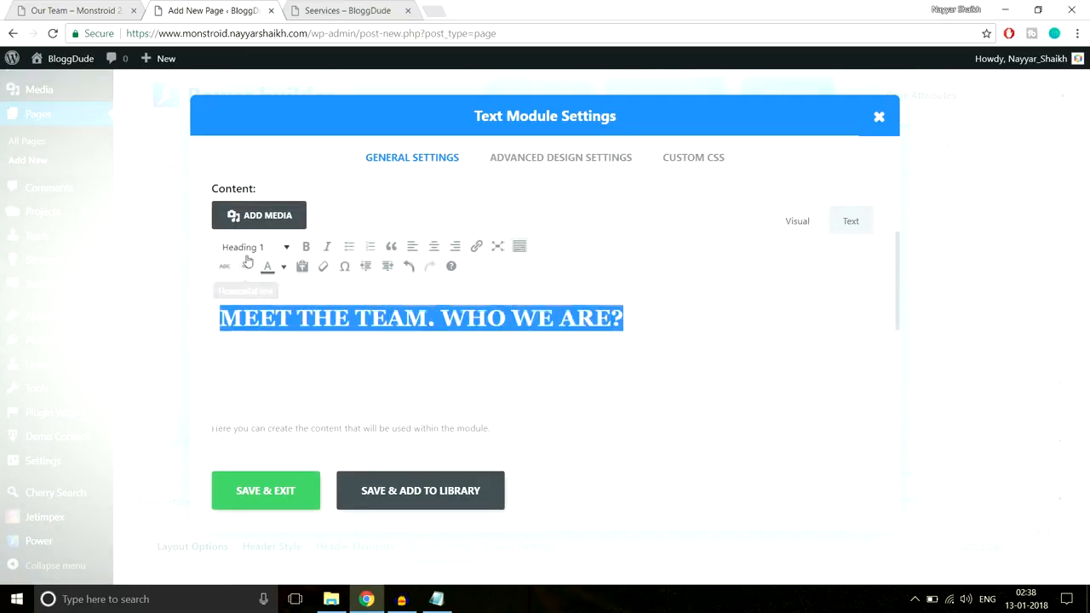
click(36, 9)
click(349, 215)
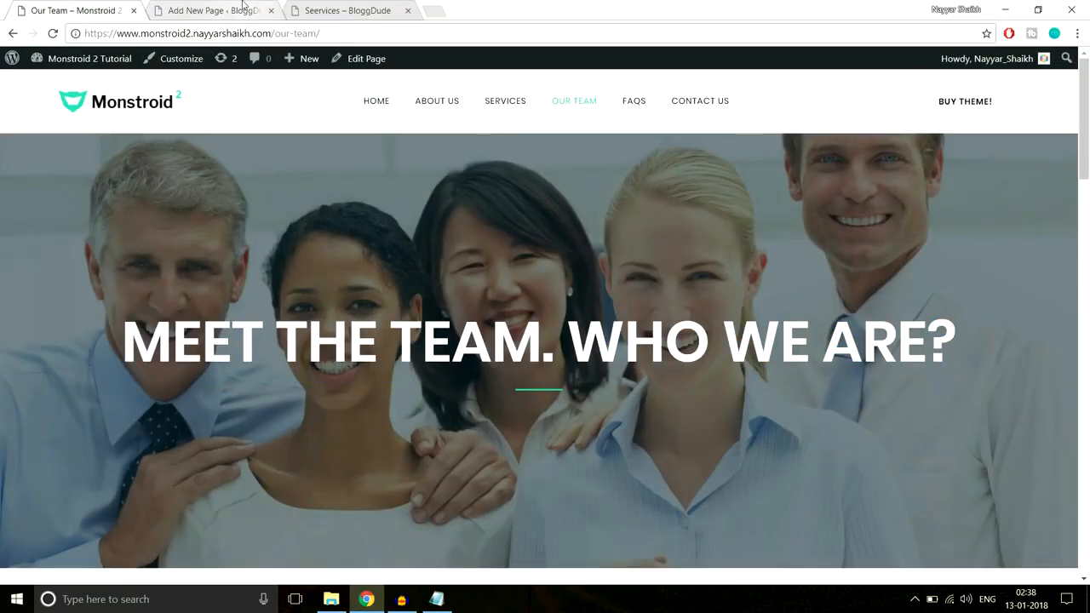
click(213, 10)
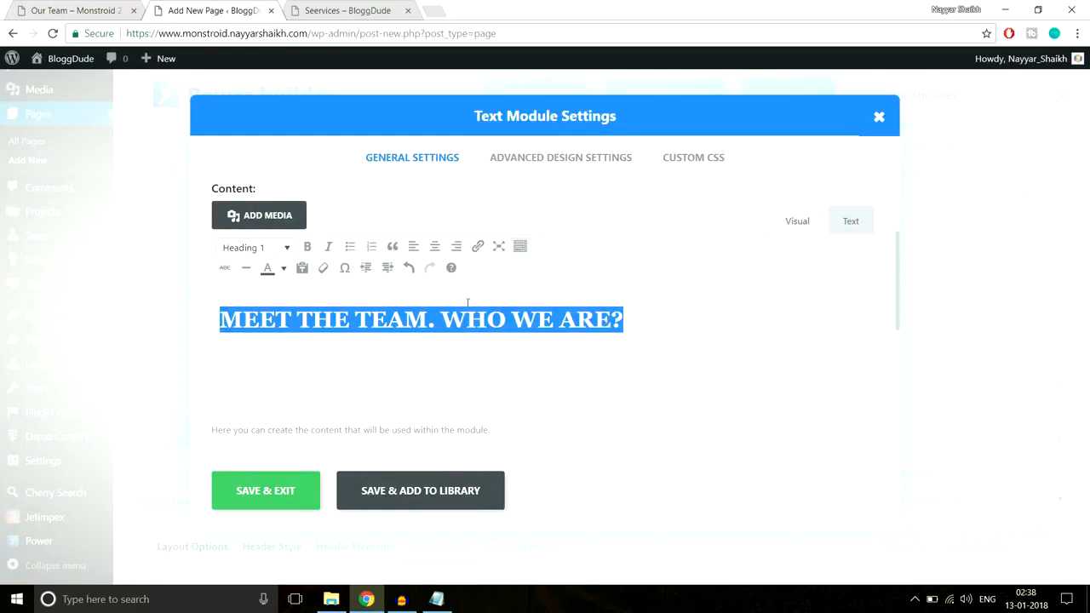
click(284, 268)
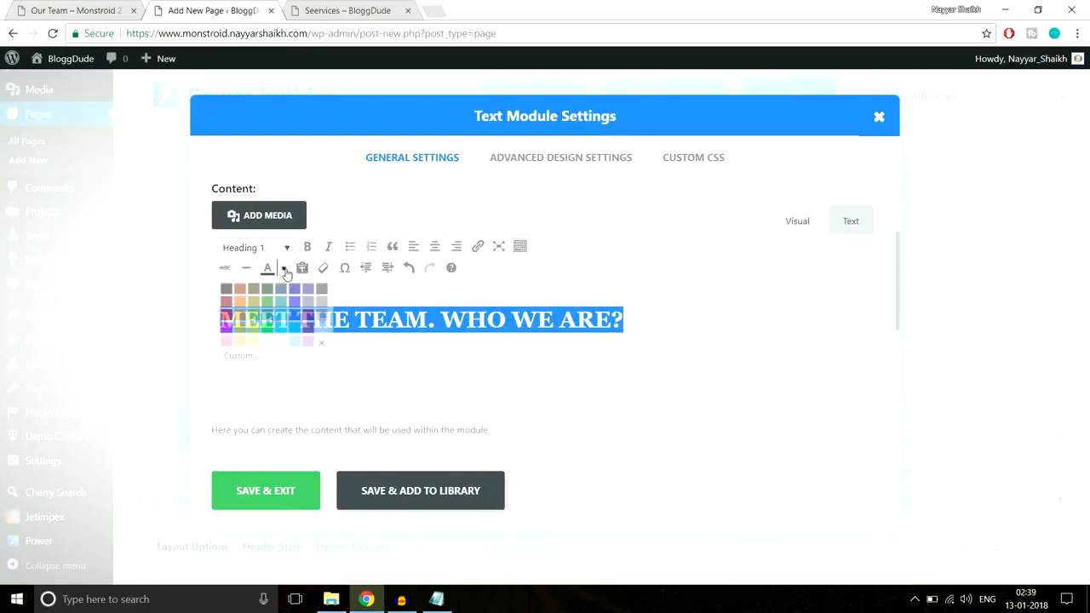
click(320, 330)
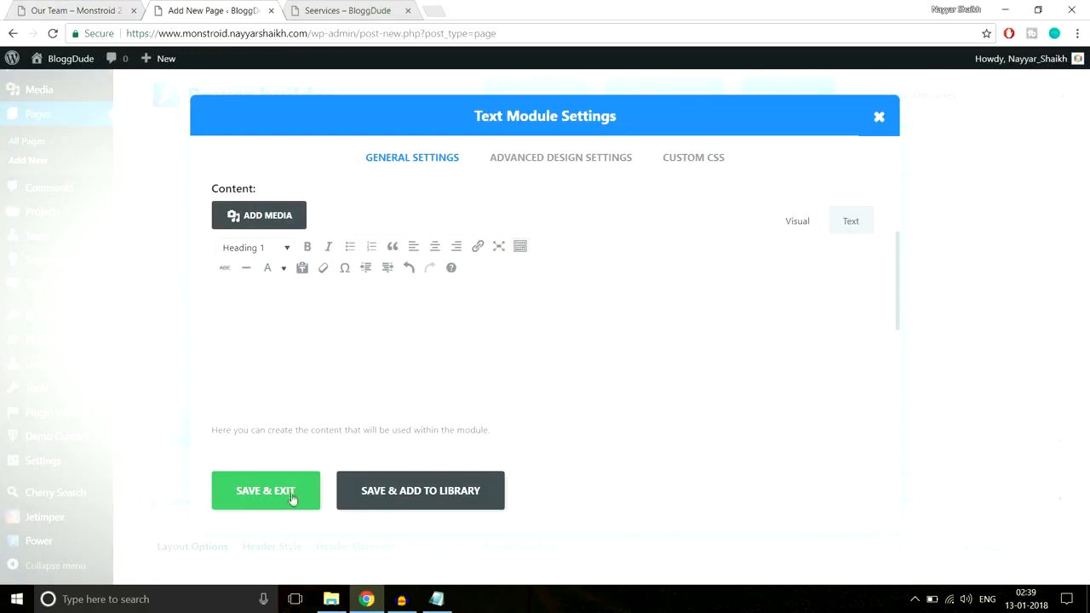
Paste the "Line After Center" CSS from the Notepad notes into the After field of the Text module's custom CSS
click(683, 165)
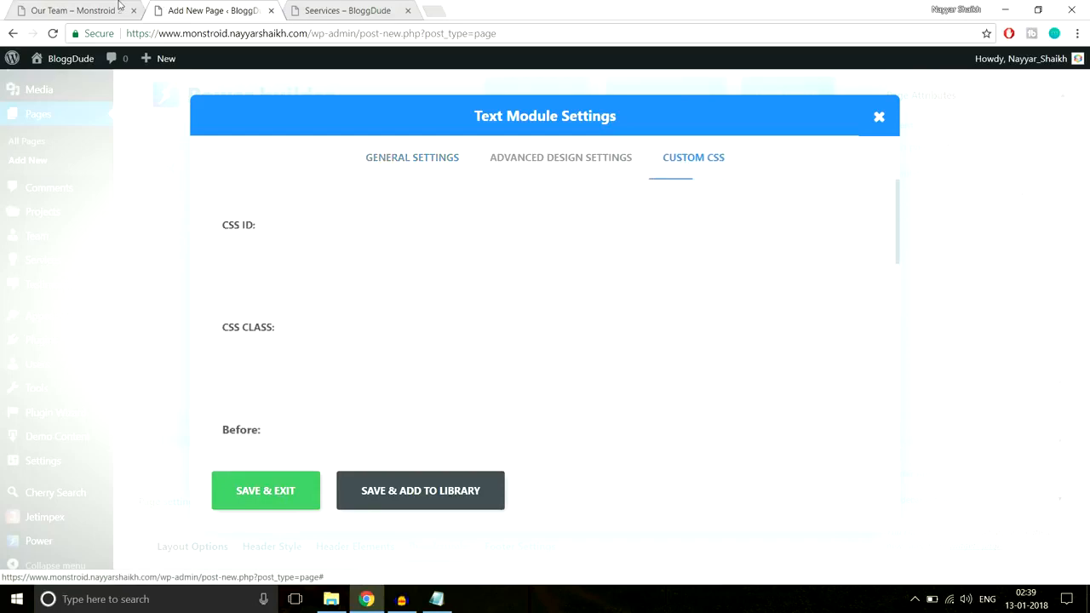
click(77, 10)
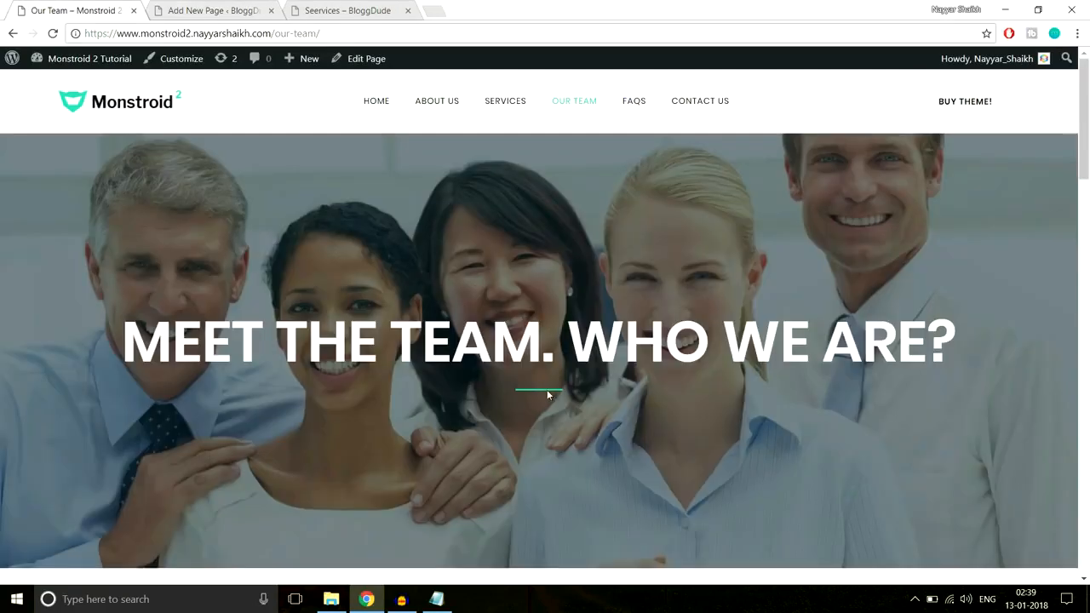
click(187, 6)
click(436, 599)
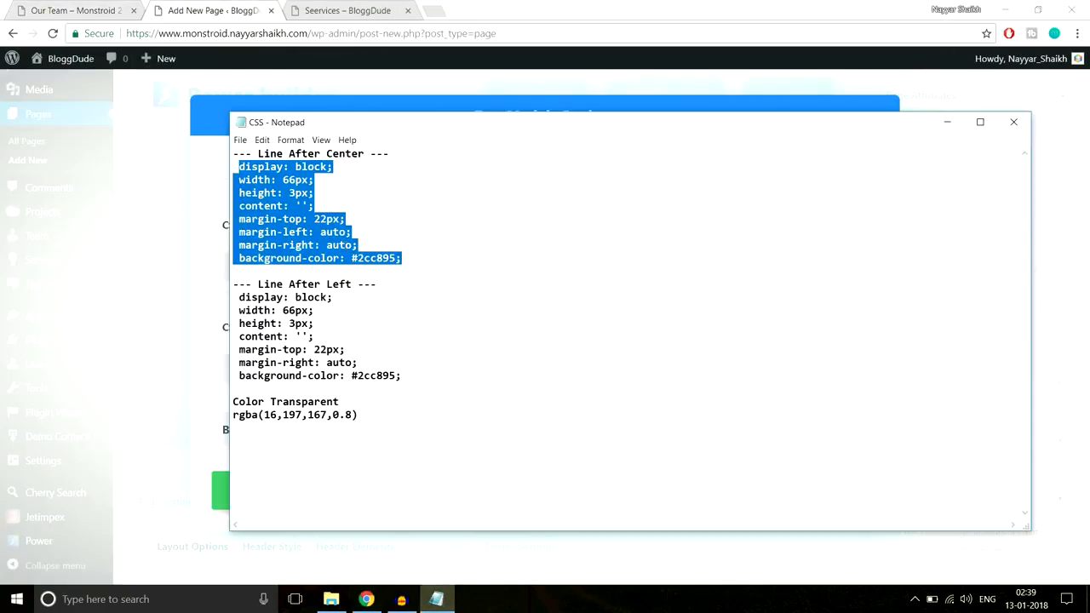
click(66, 5)
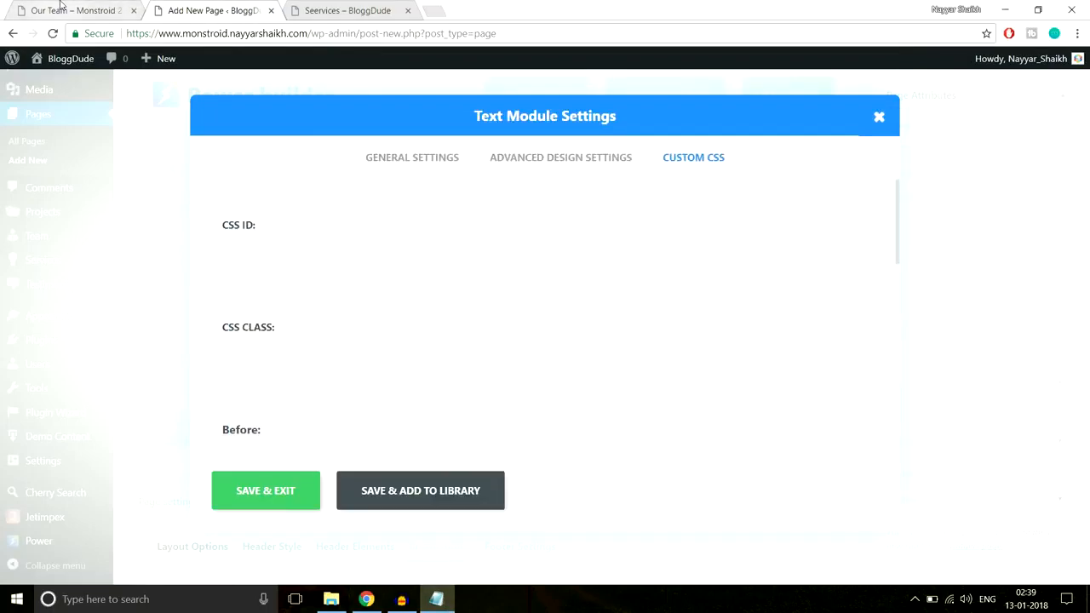
click(192, 5)
scroll(460, 365, down, 5)
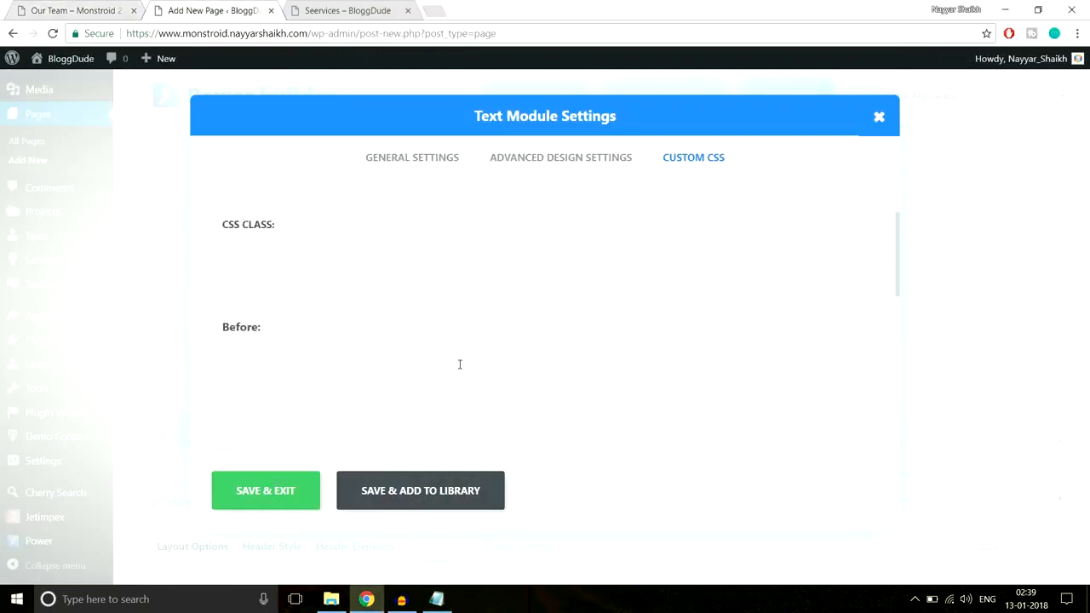
click(460, 365)
text(width: 60px; height: 3px; content: ''; margin-top: 22px; margin-left: auto; margin-right: auto; background-color: #2cc895)
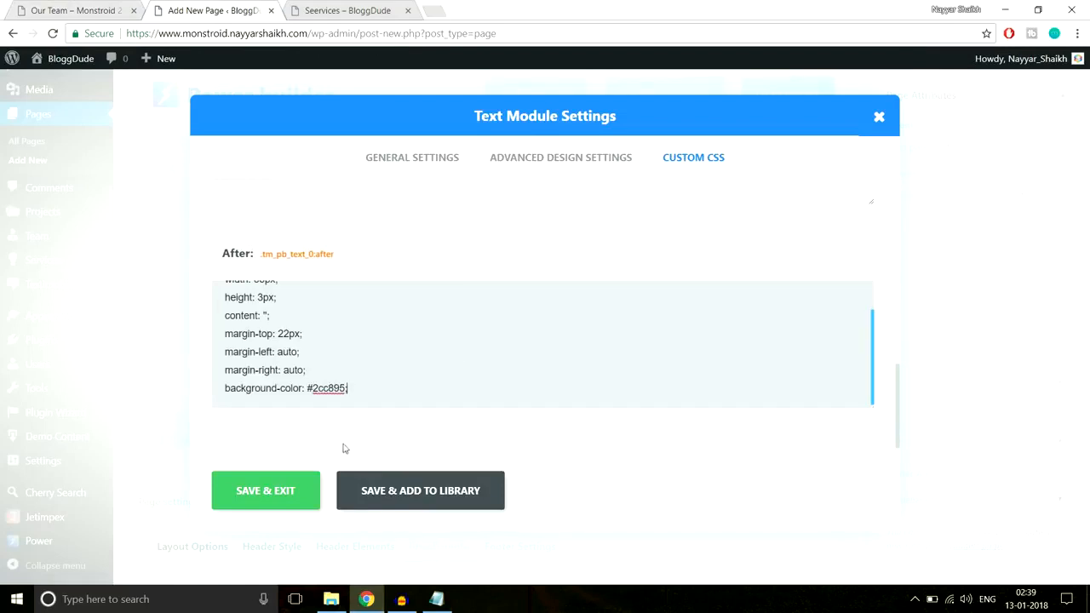
Change the background color of the line in the After CSS to white and save the Text module
drag(315, 382, 339, 392)
text(fff)
click(279, 490)
Start uploading a background image for the hero section and browse to the monstroid2_images folder
click(79, 9)
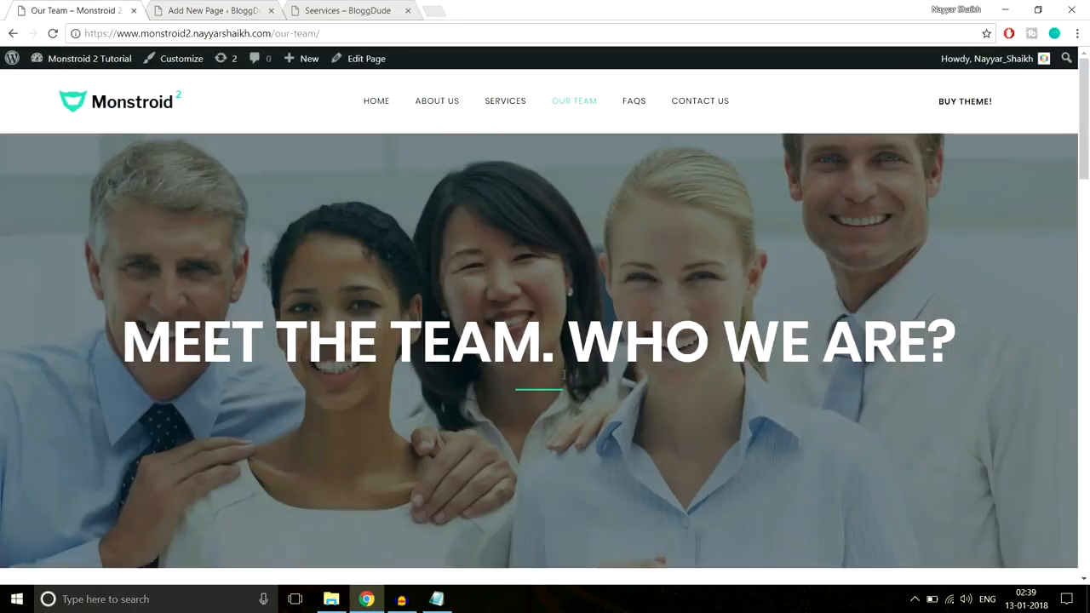
drag(391, 341, 510, 397)
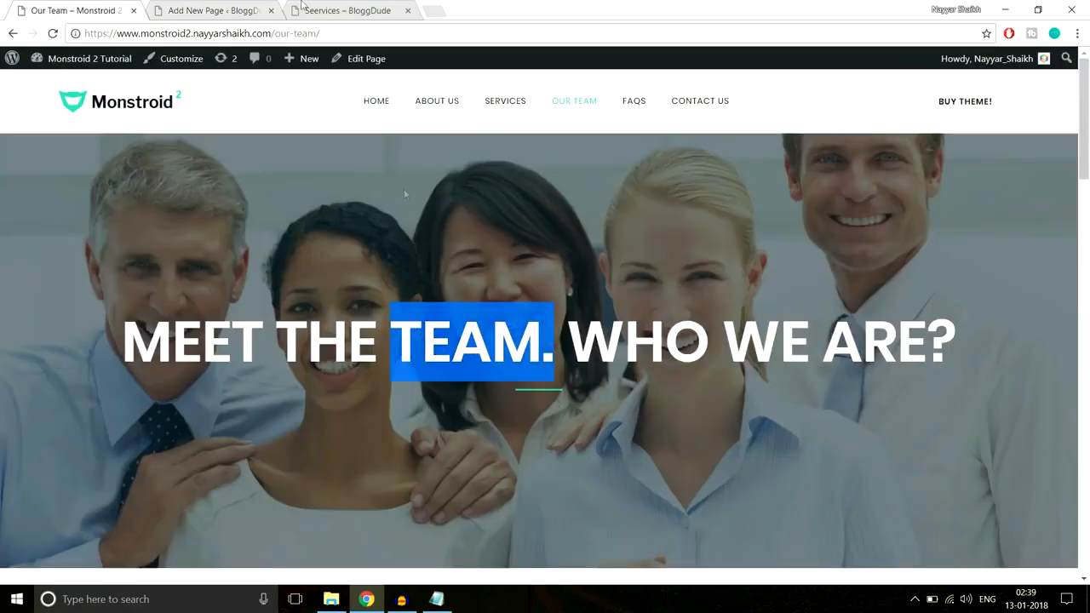
click(239, 8)
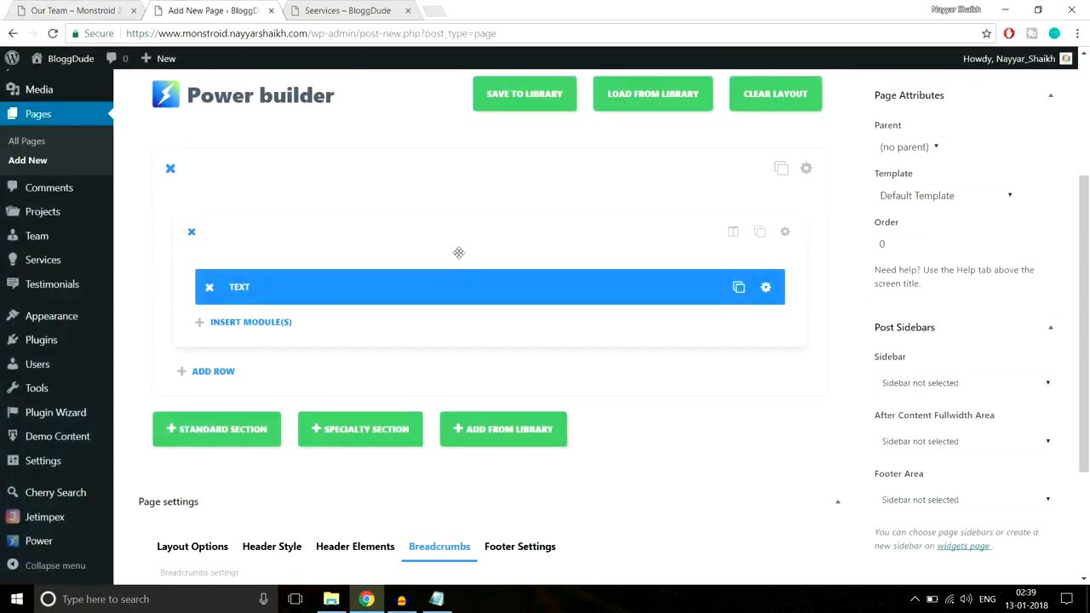
click(806, 168)
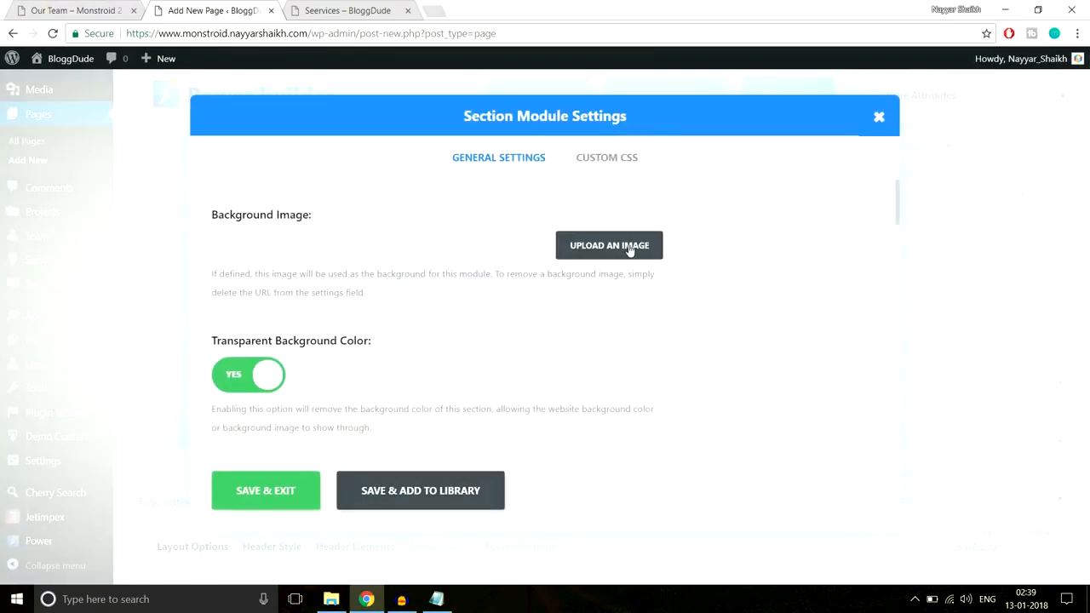
click(631, 247)
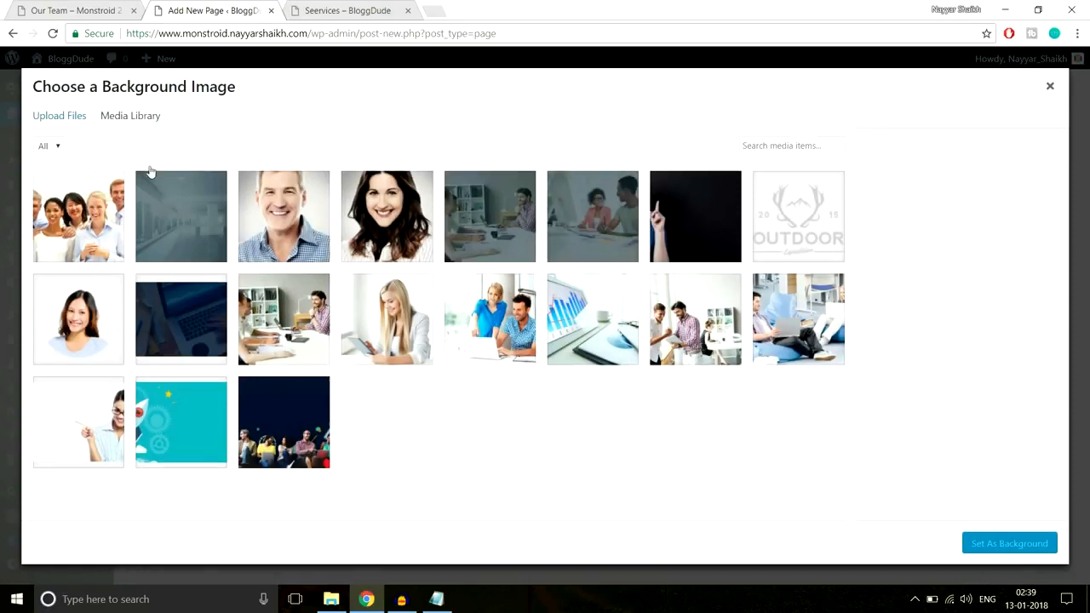
click(68, 121)
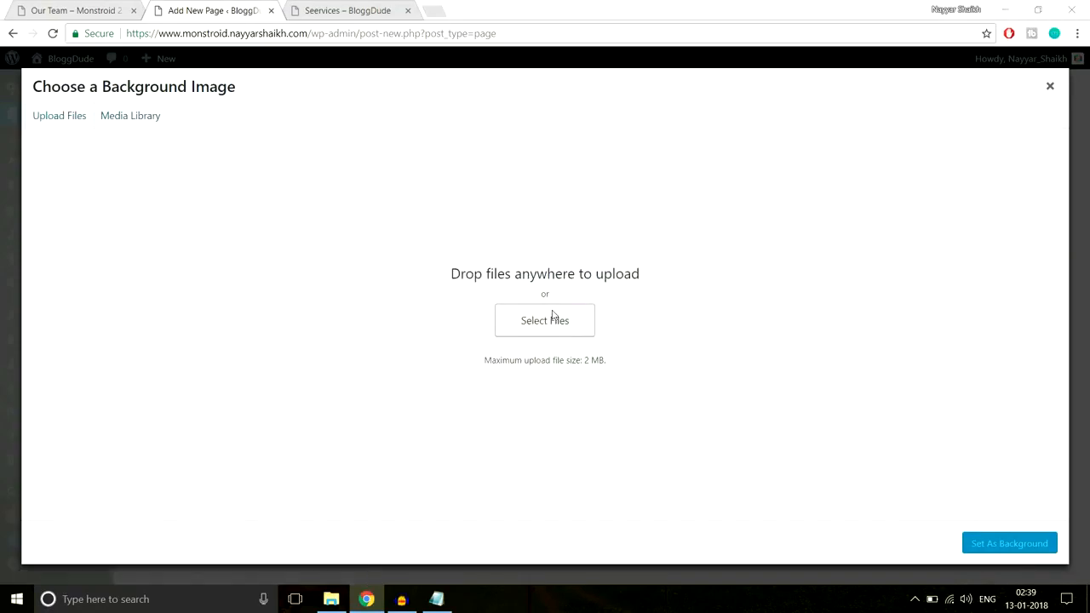
click(551, 316)
click(207, 34)
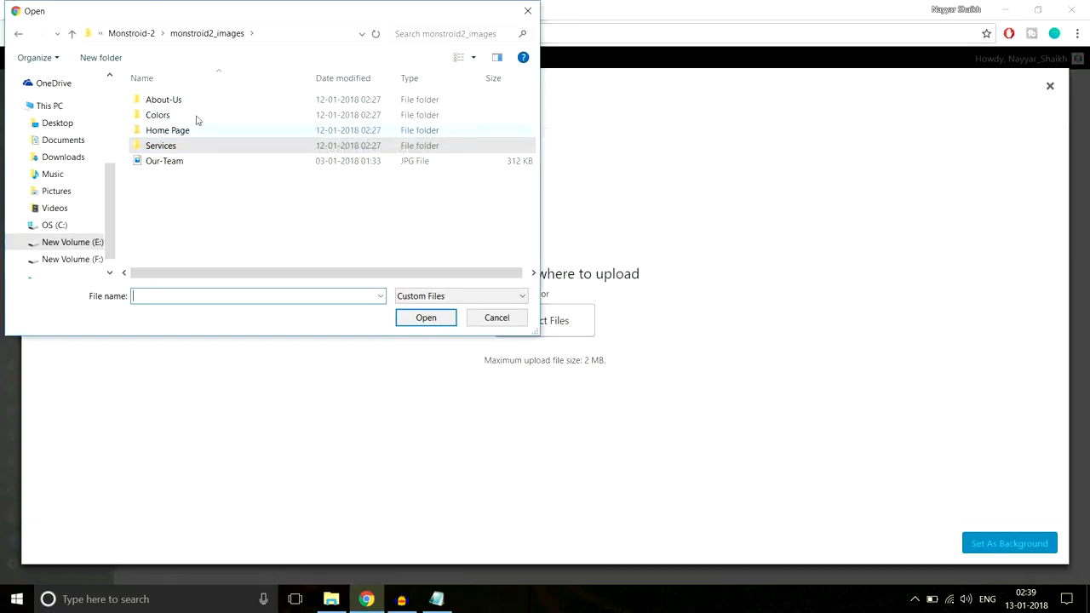
double_click(196, 116)
key(alt+Left)
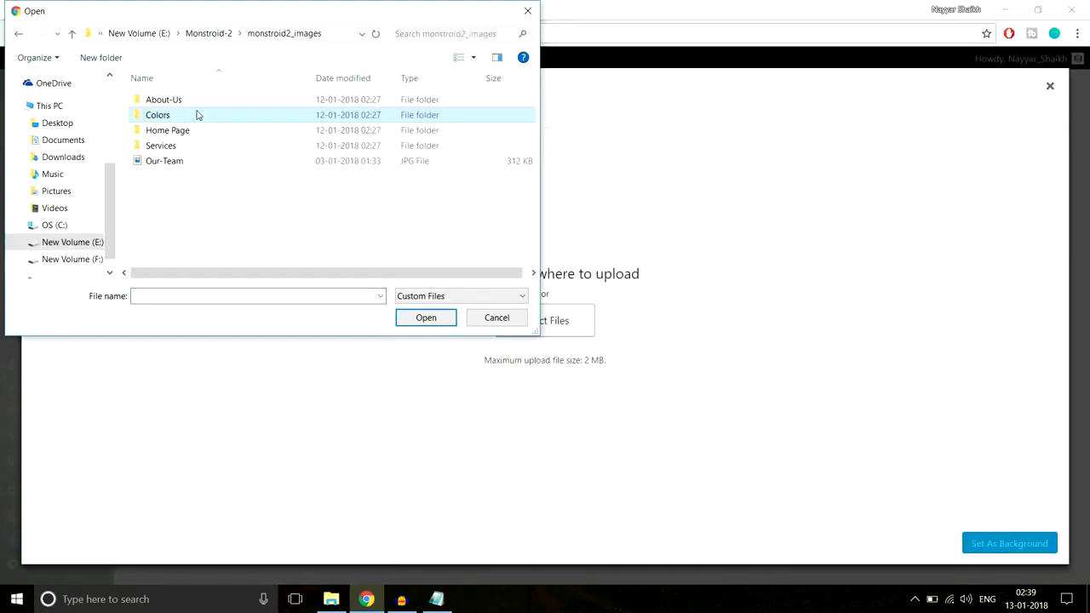
double_click(204, 129)
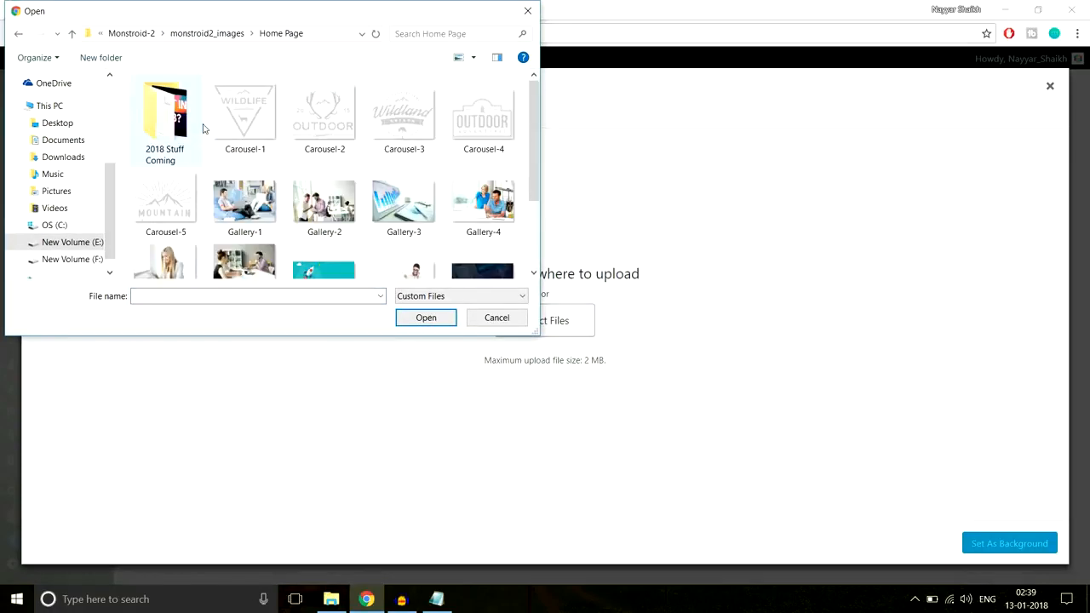
scroll(352, 220, down, 2)
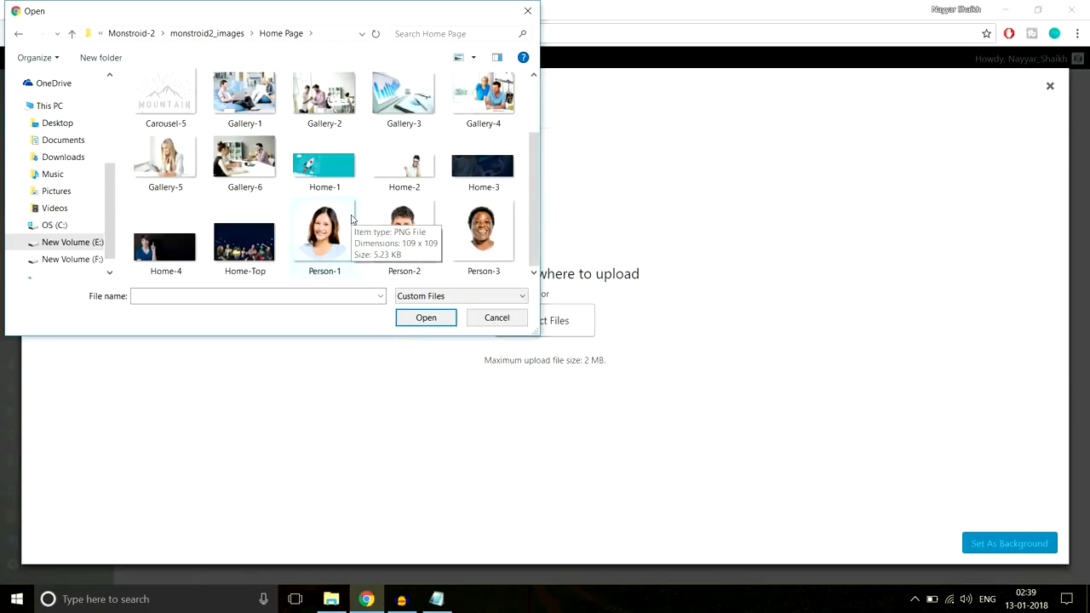
scroll(401, 236, up, 2)
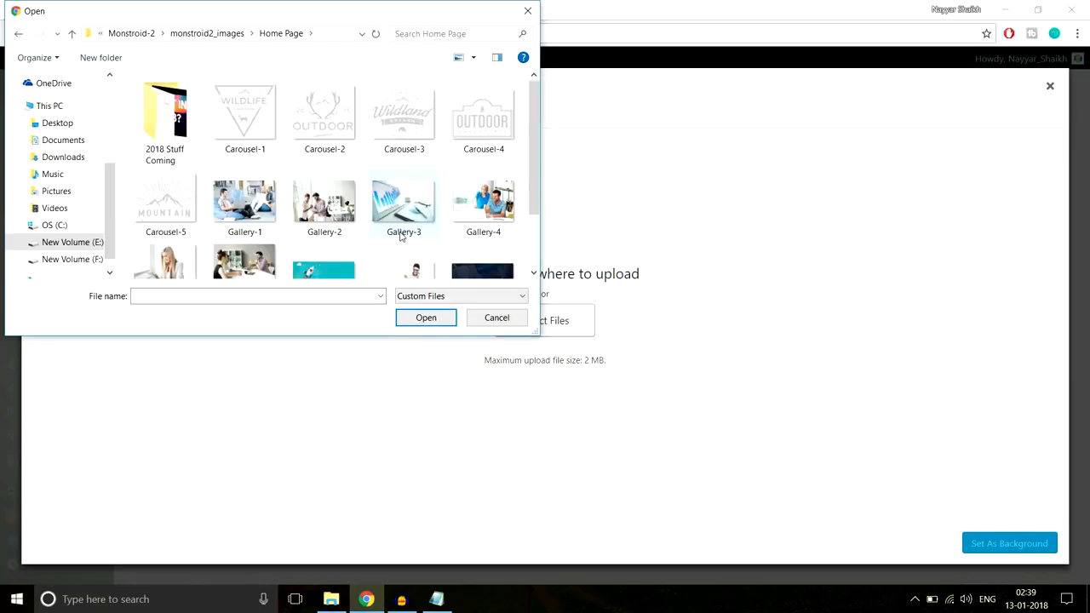
key(alt+Up)
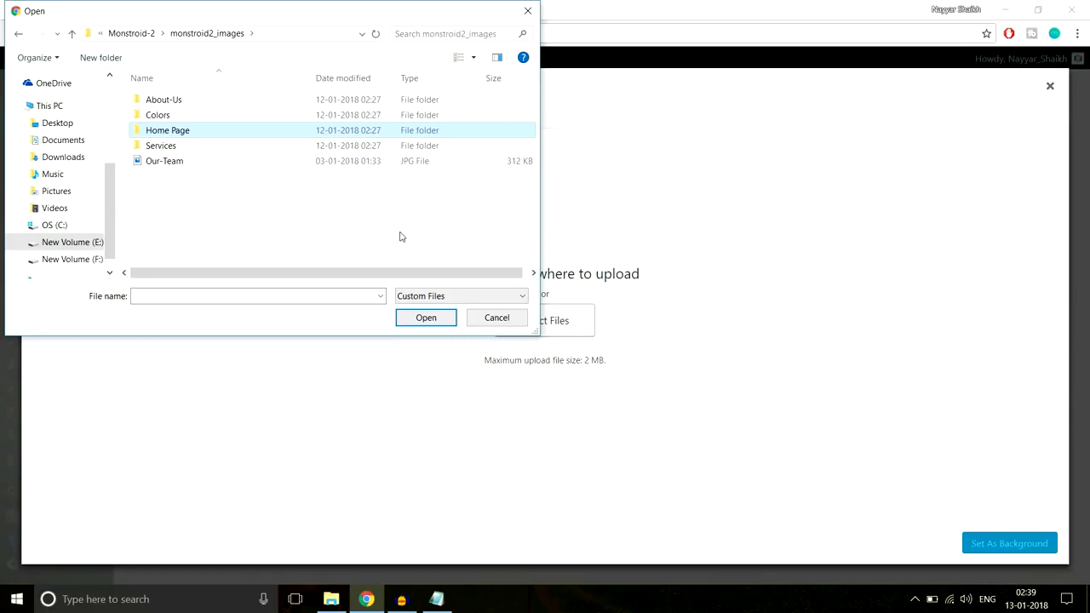
Upload the Our-Team JPG and set it as the hero section's background image
click(227, 162)
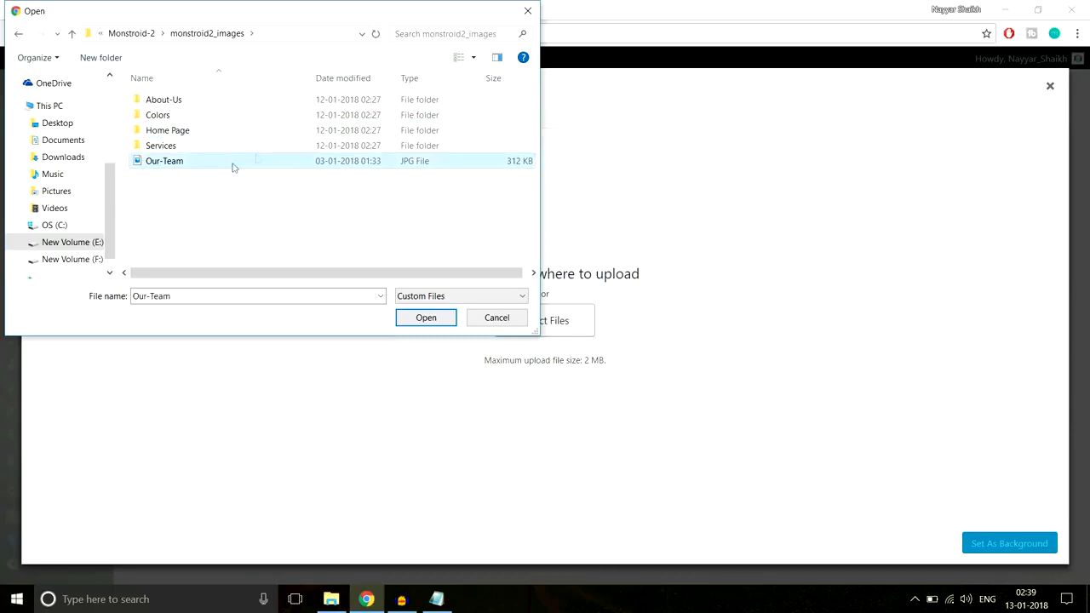
click(426, 322)
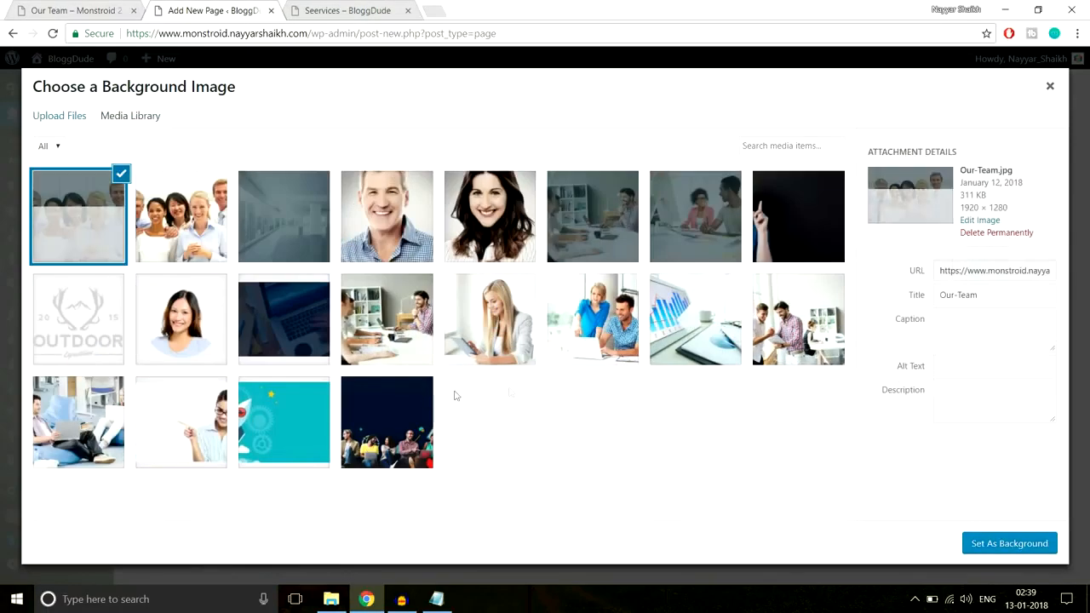
click(1029, 545)
Set the hero section's custom padding to 250px at the top and bottom and save the section
scroll(771, 374, down, 10)
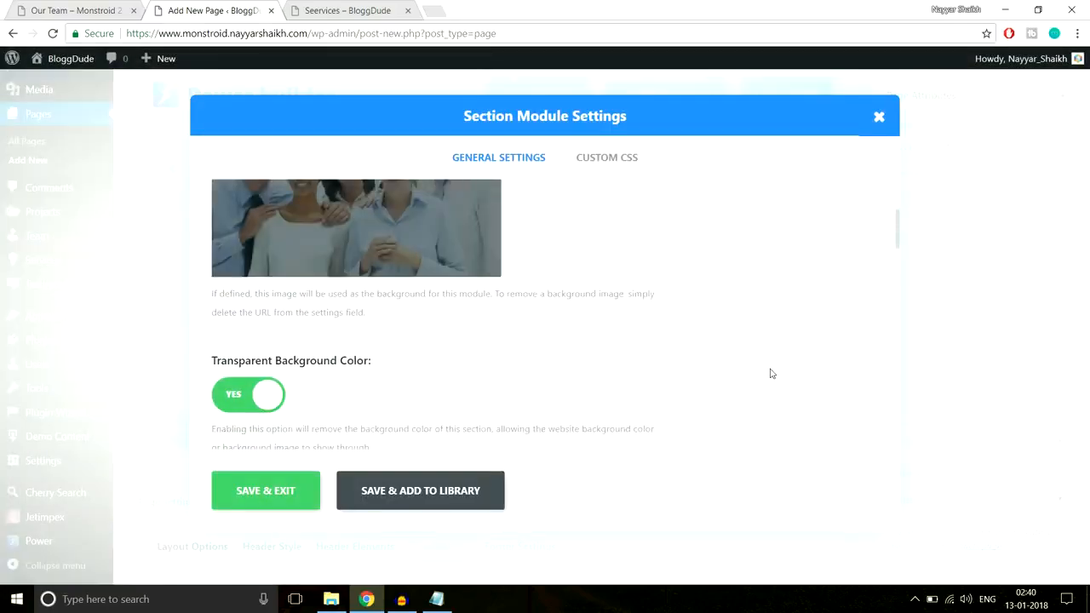
scroll(772, 375, down, 5)
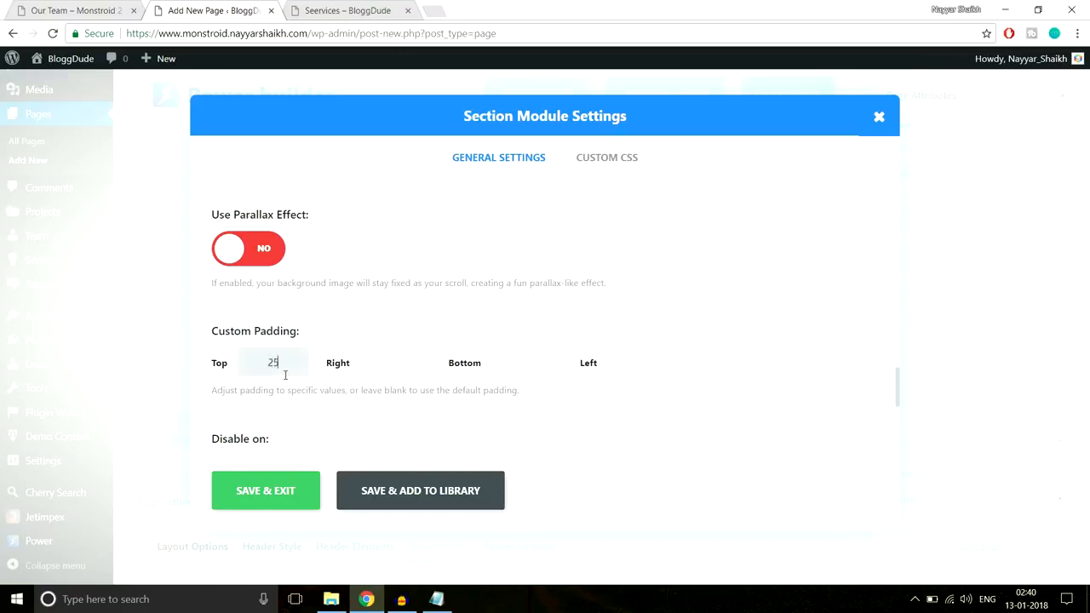
key(Tab)
key(Tab)
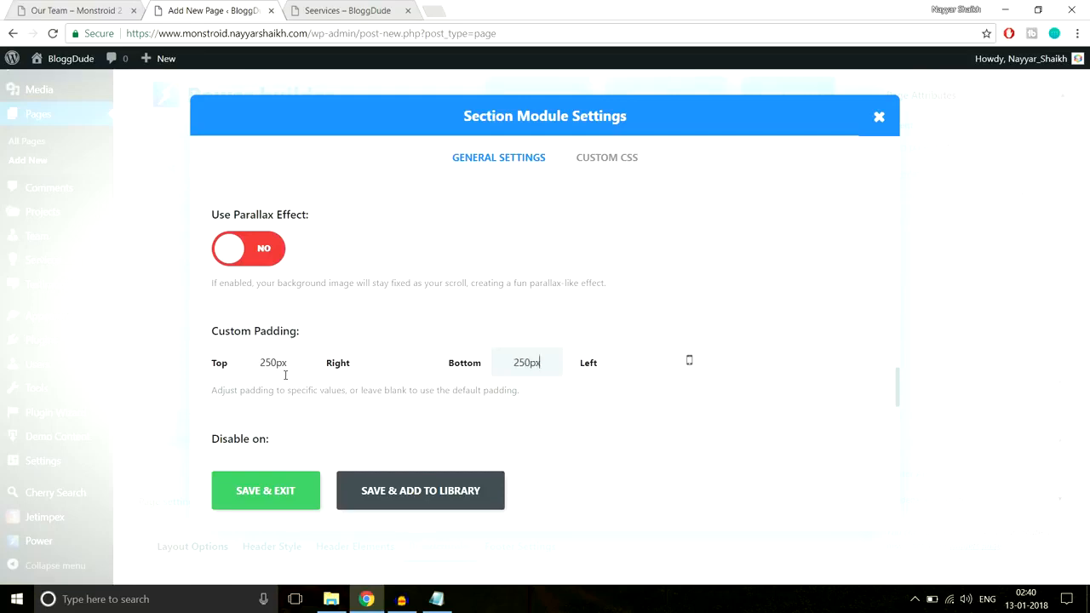
click(237, 488)
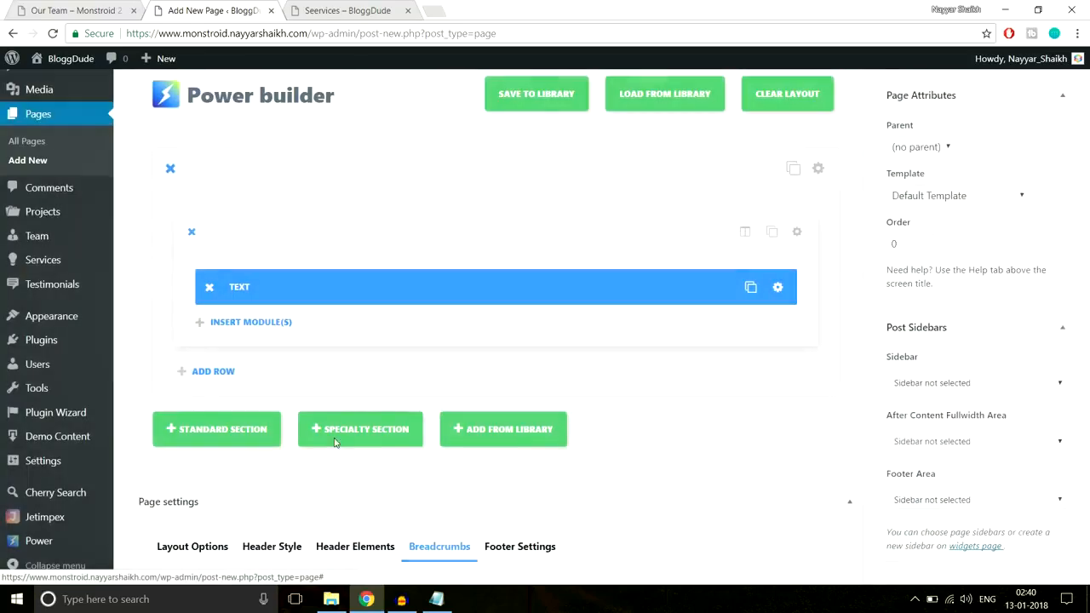
Publish the Our Team page and view the published page in a new tab in place of the Services page
scroll(971, 299, up, 3)
click(1041, 261)
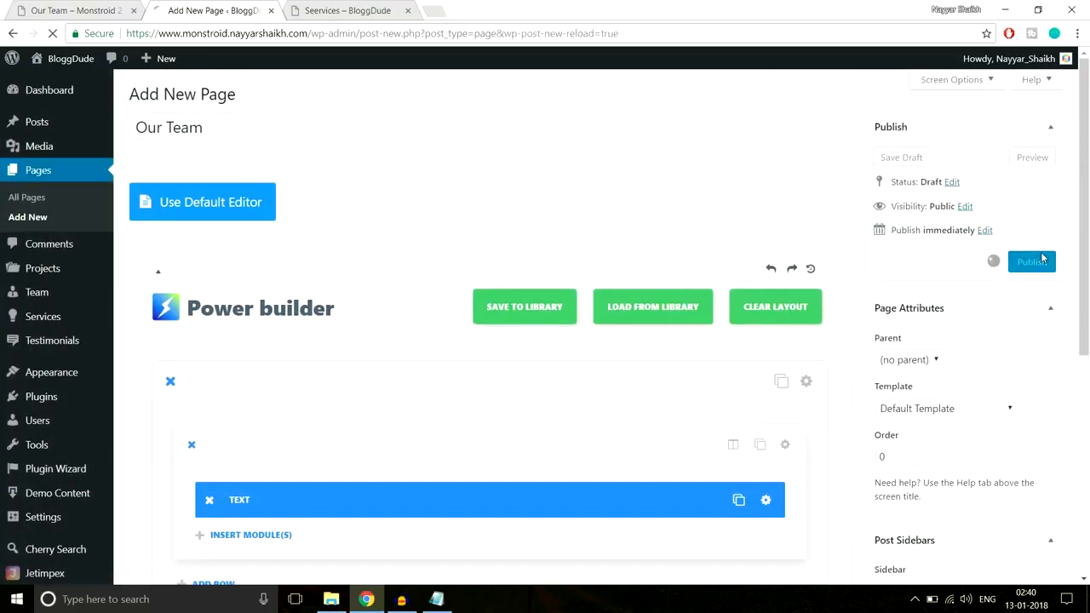
click(409, 11)
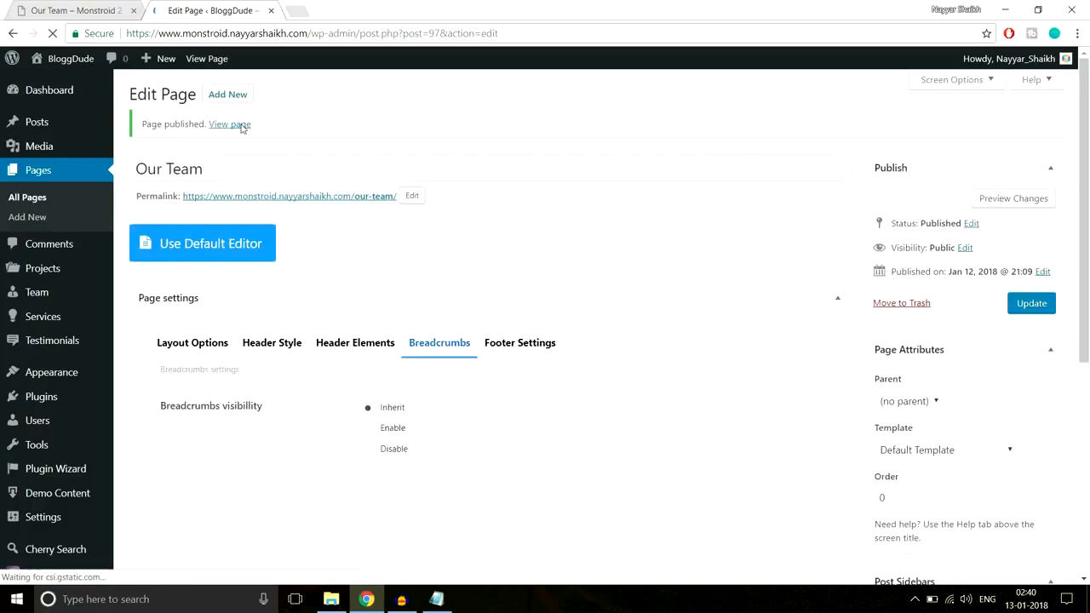
middle_click(242, 126)
click(349, 5)
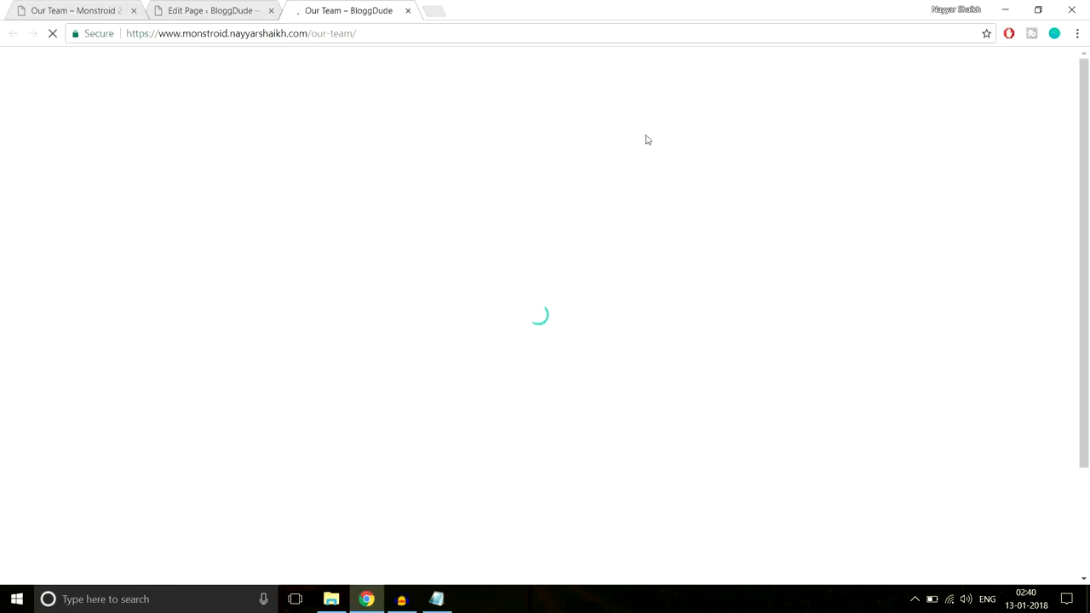
scroll(709, 258, down, 3)
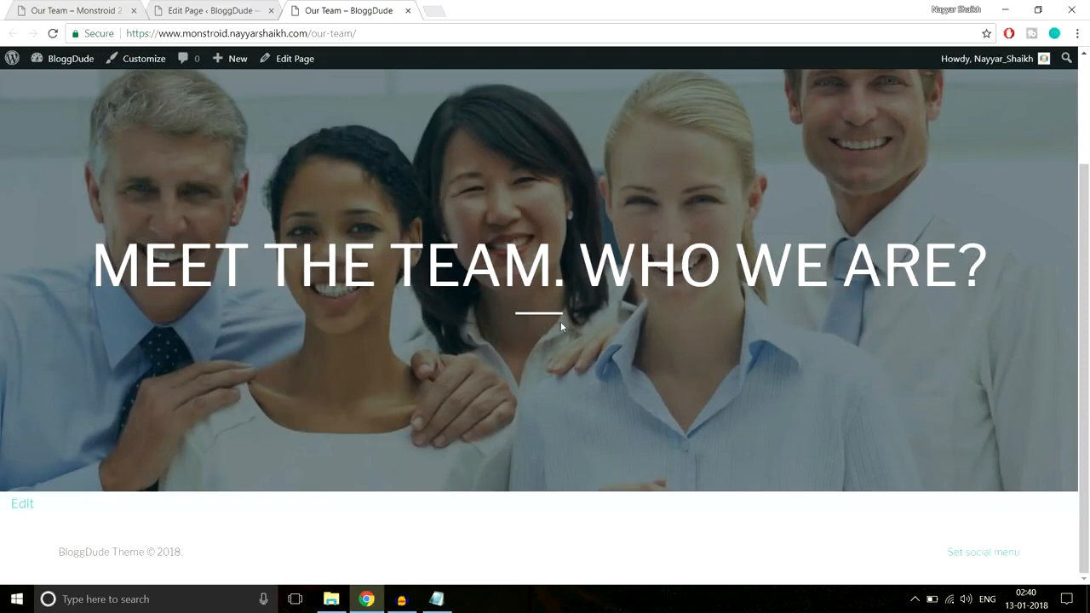
scroll(537, 330, up, 3)
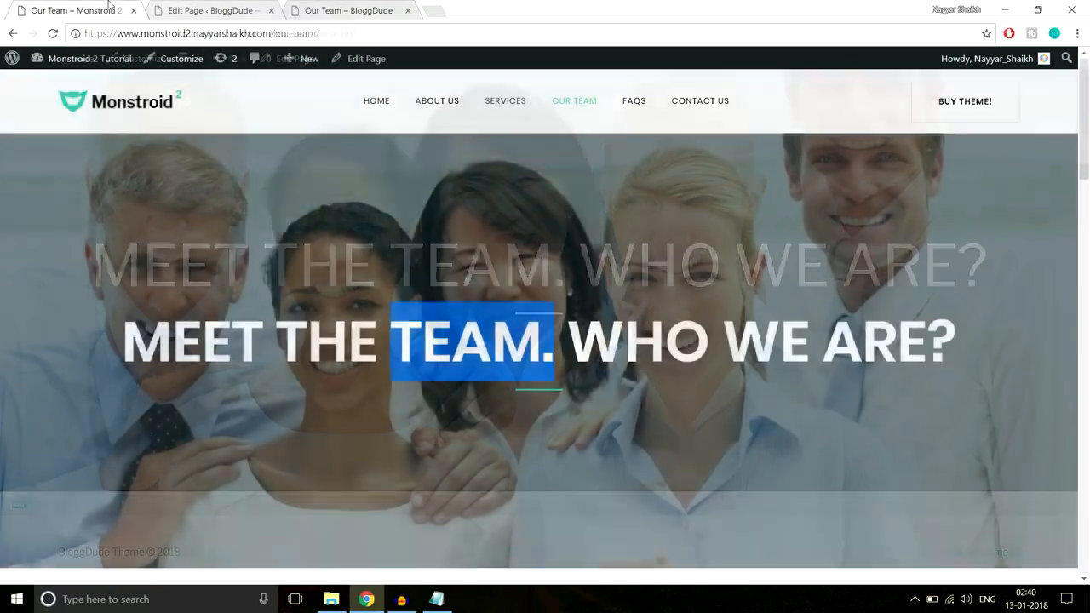
Examine the Executive managers section and its team member entries on the demo's Our Team page
scroll(464, 237, down, 5)
scroll(609, 306, down, 3)
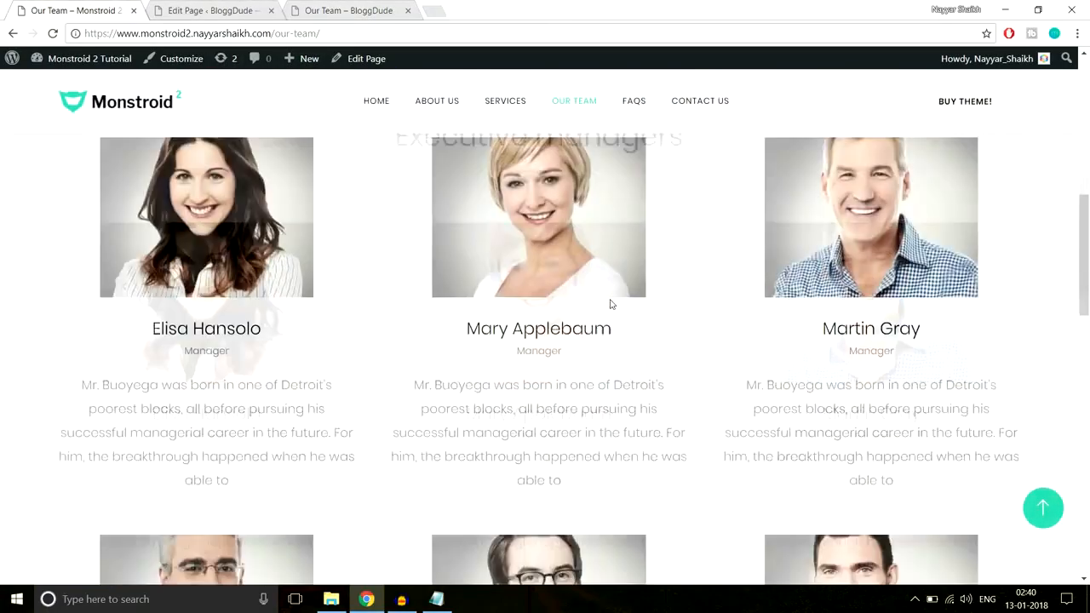
scroll(598, 324, down, 6)
scroll(598, 331, up, 3)
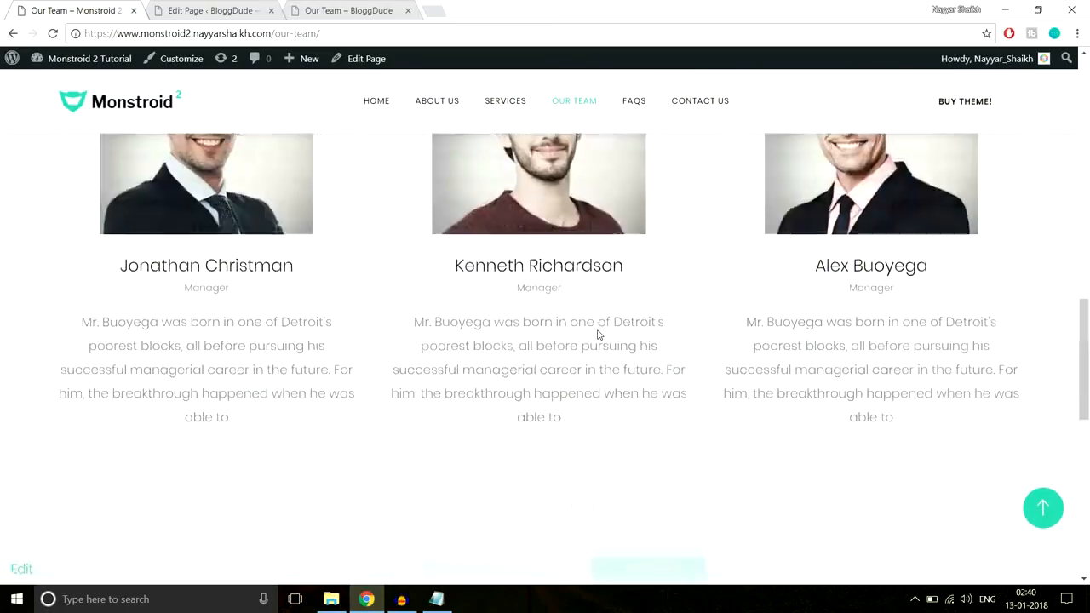
scroll(598, 332, up, 5)
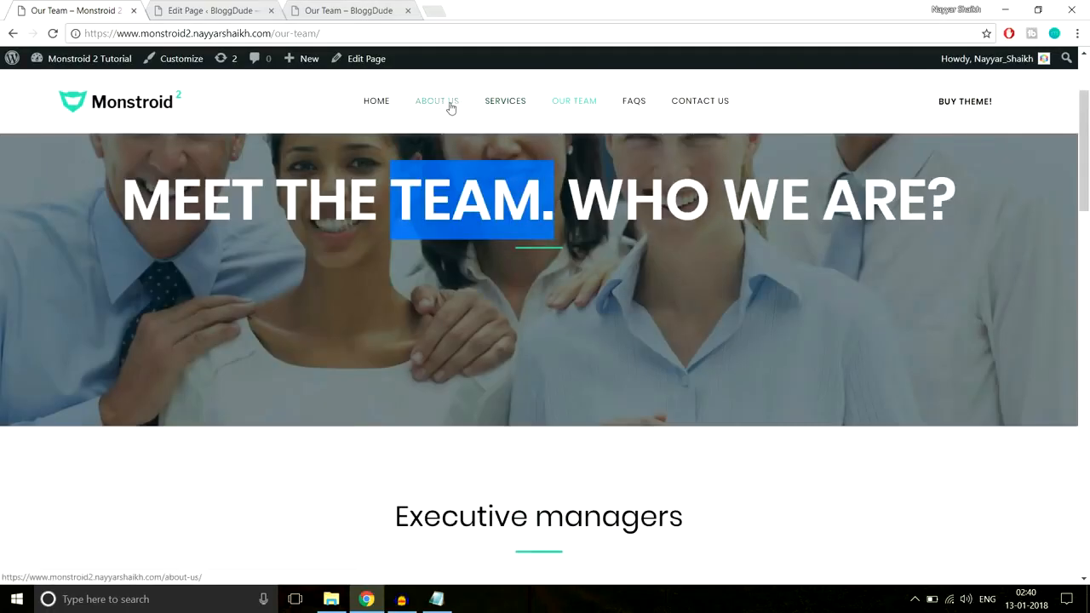
scroll(633, 318, down, 6)
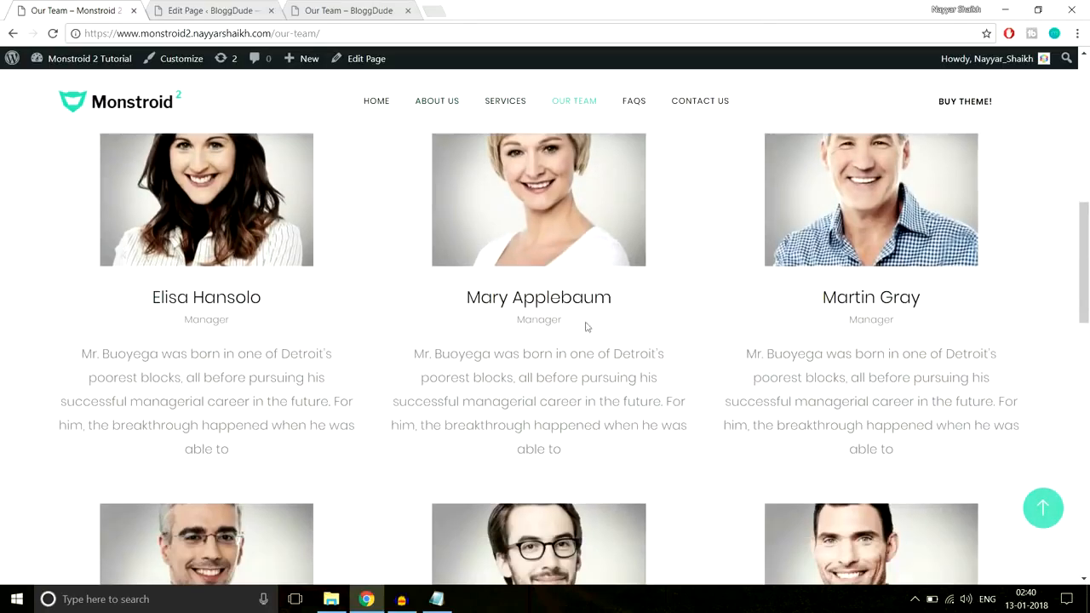
scroll(652, 507, down, 4)
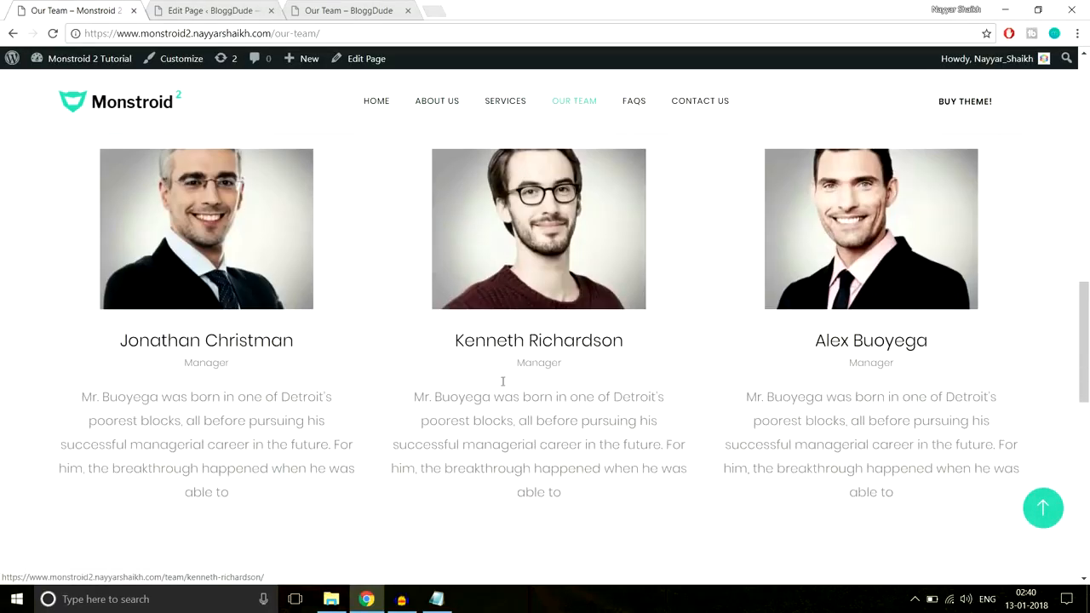
scroll(552, 324, up, 5)
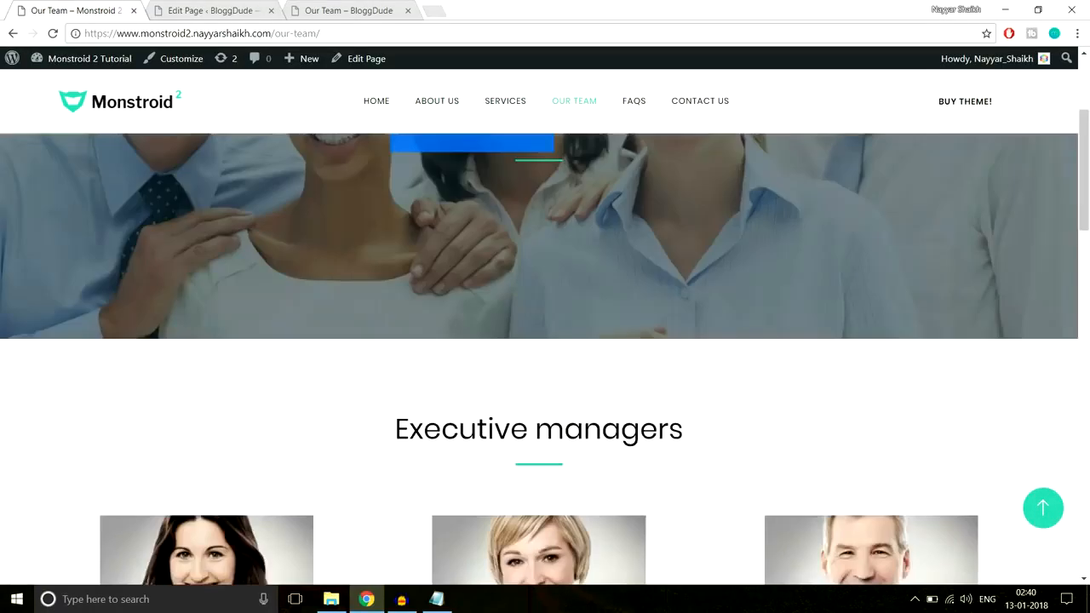
scroll(552, 331, down, 5)
scroll(548, 311, up, 3)
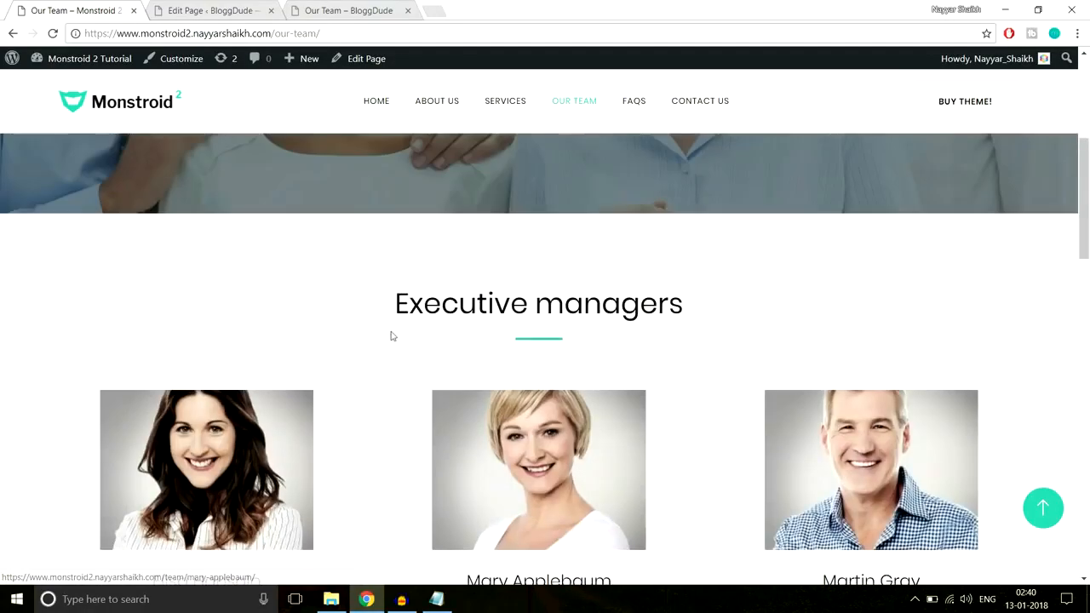
scroll(741, 312, down, 8)
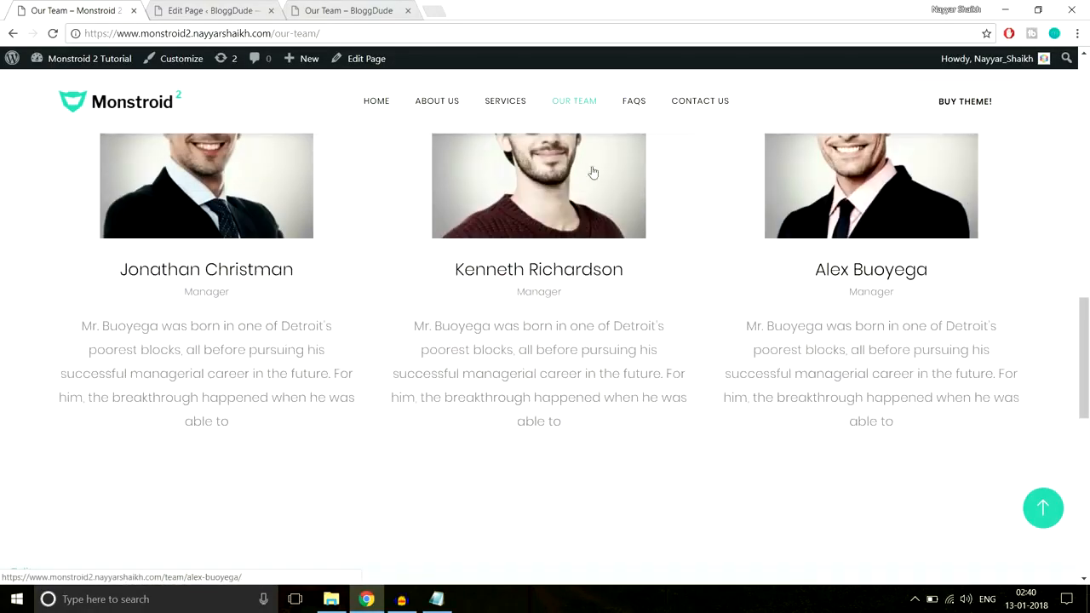
Compare the Executive managers section on the demo's About Us page and return to the Our Team page's builder layout
click(456, 103)
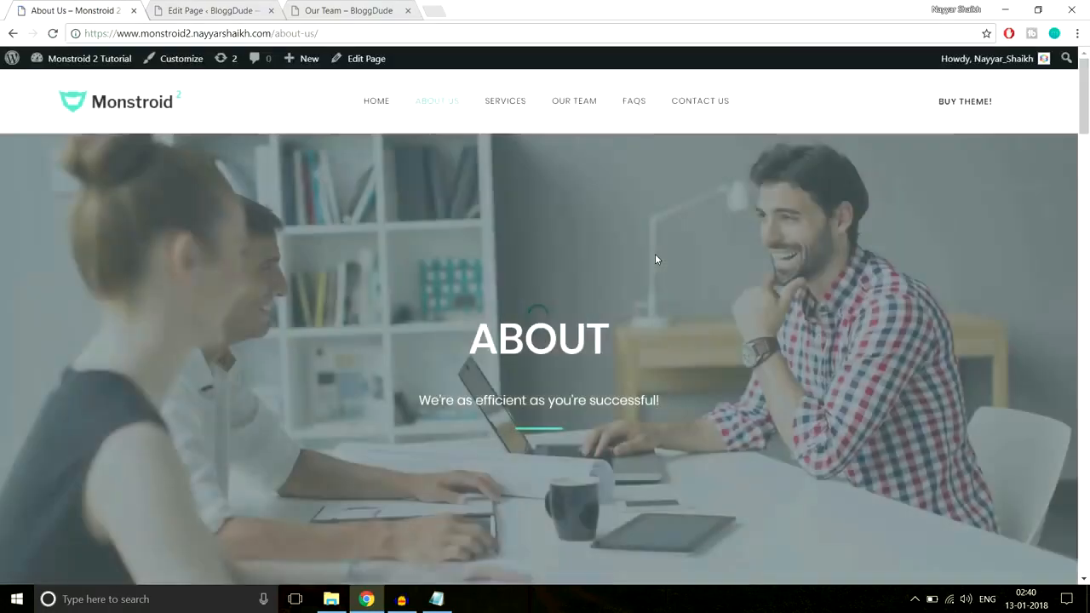
scroll(655, 255, down, 10)
scroll(655, 256, down, 12)
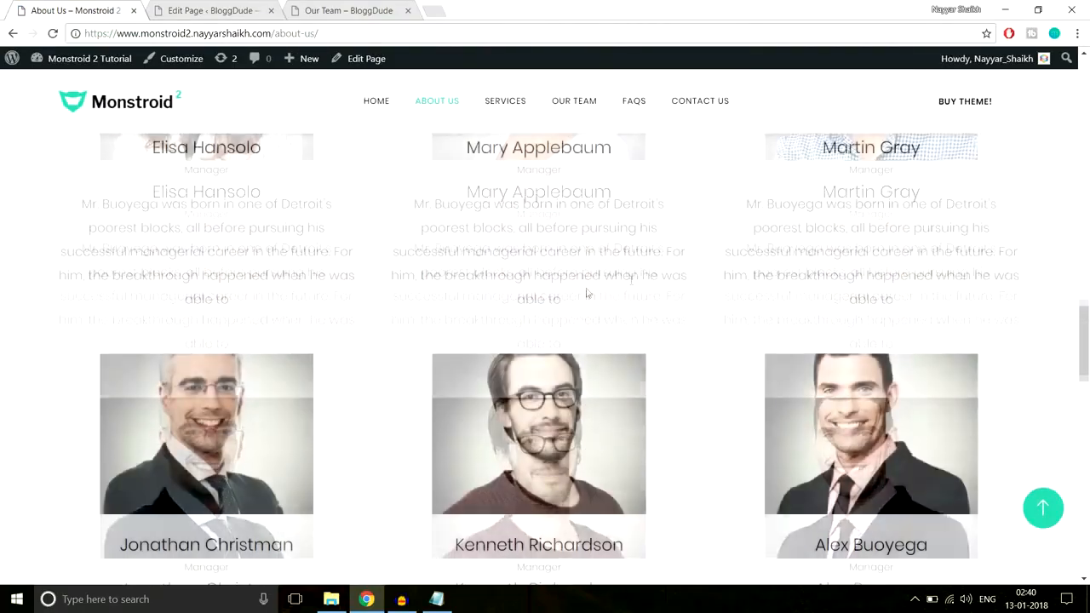
scroll(586, 293, down, 4)
click(247, 10)
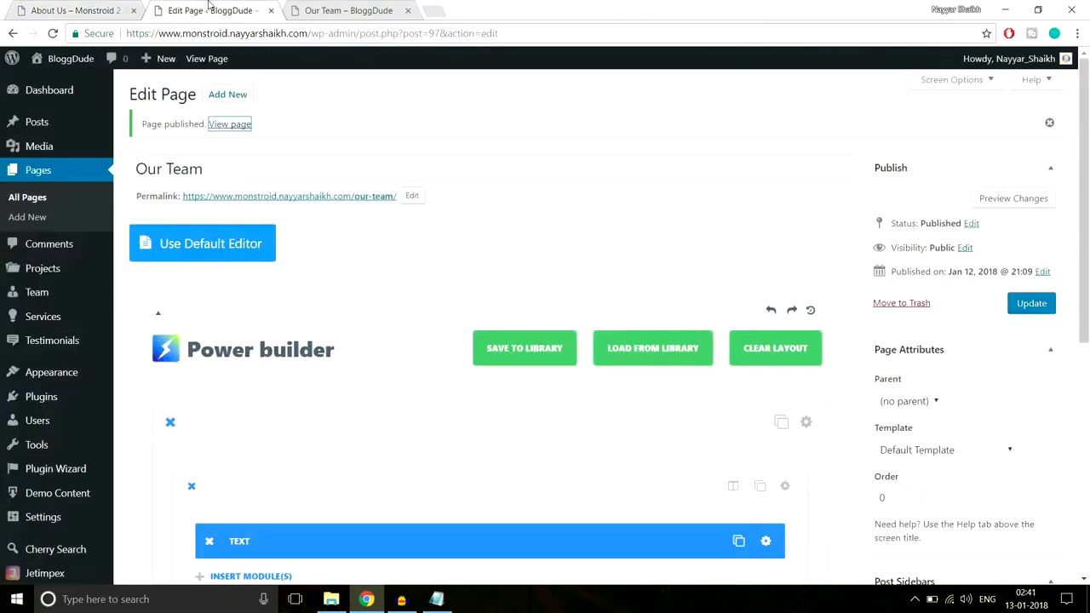
scroll(405, 158, down, 5)
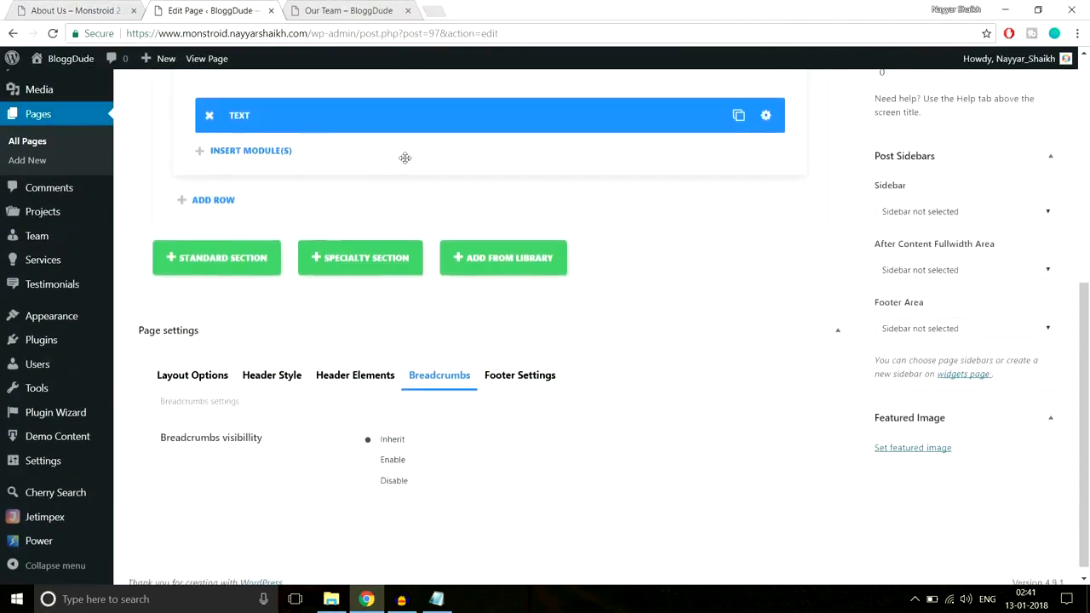
Save the Our Team hero section to the library as a template named Team
scroll(514, 250, up, 3)
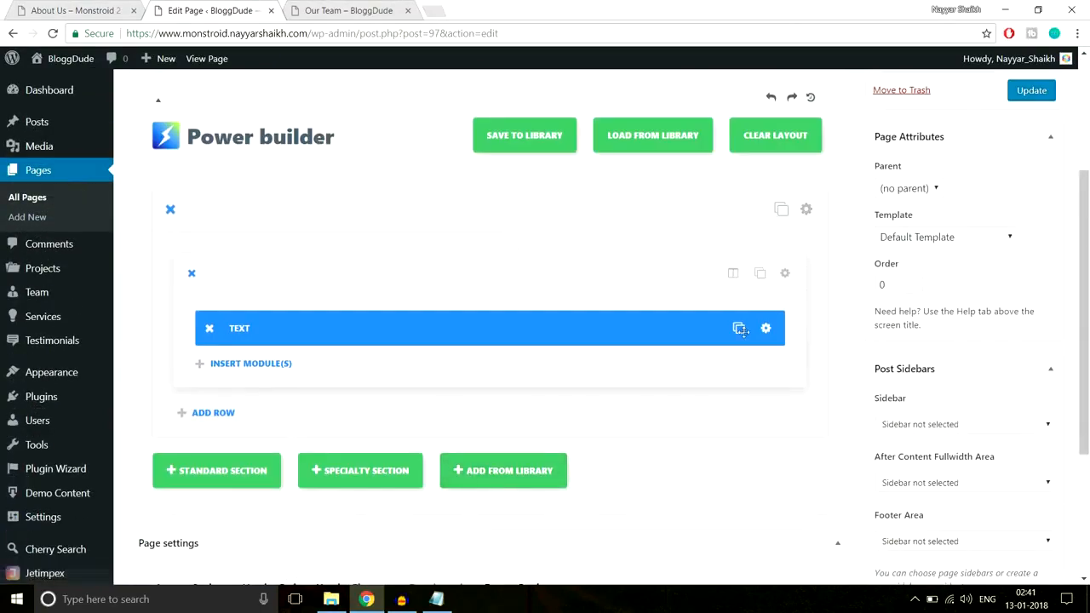
click(807, 213)
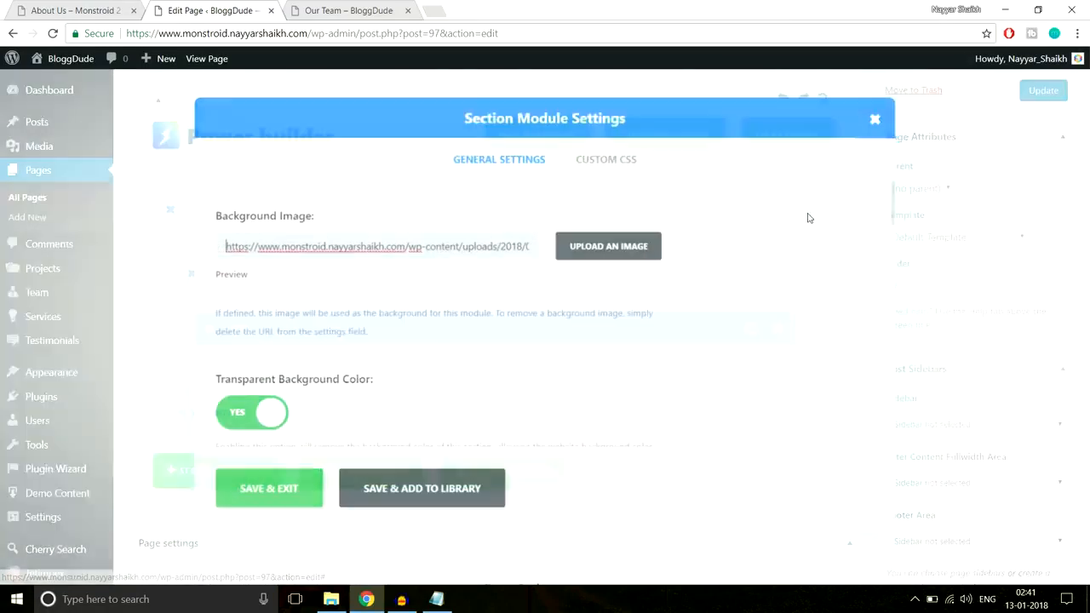
click(434, 501)
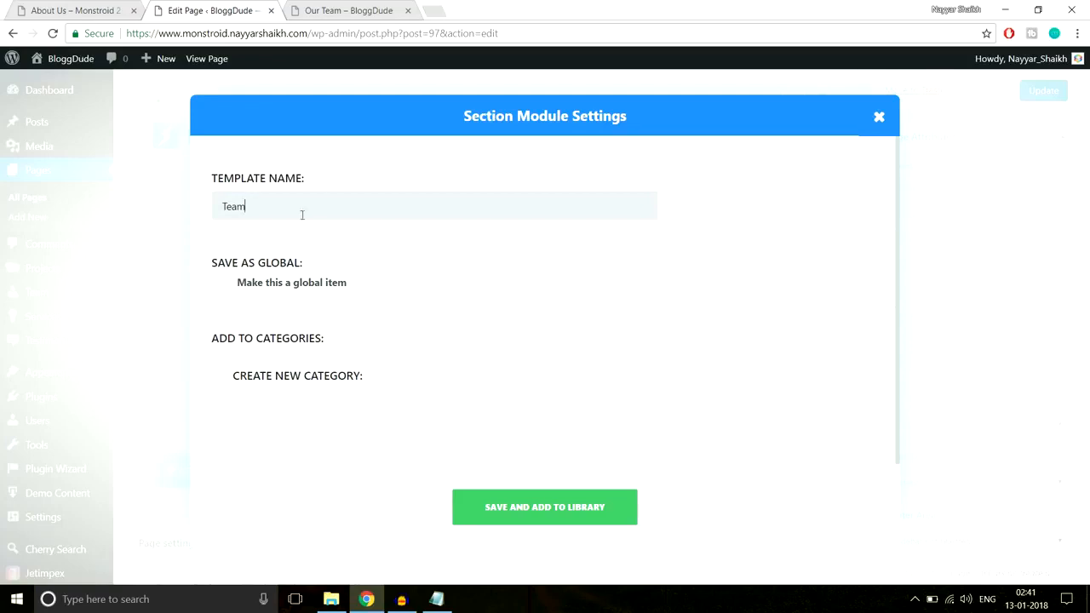
click(566, 518)
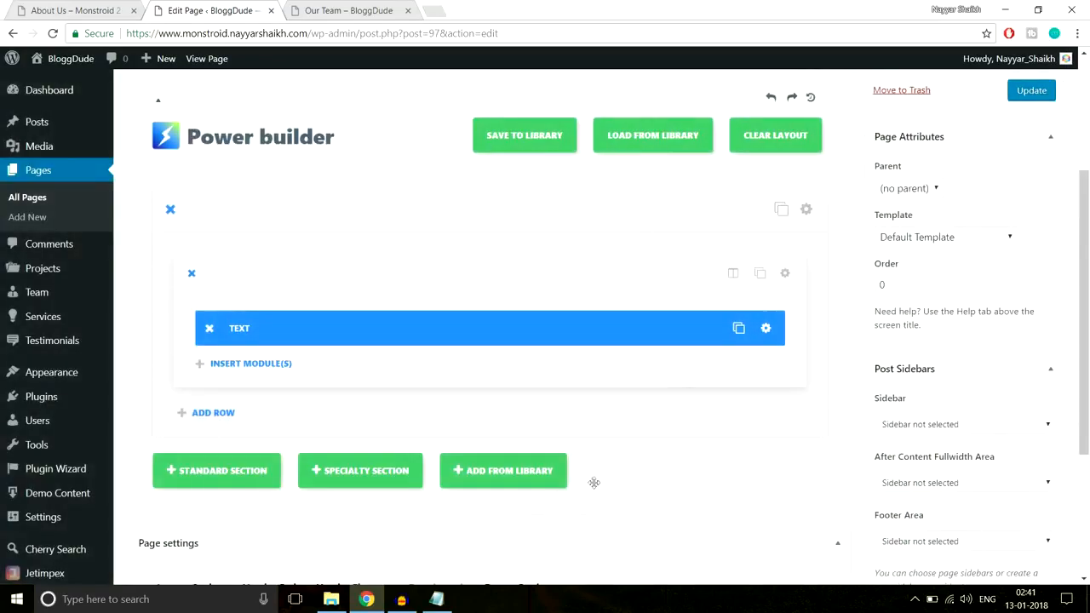
Try adding a saved section from the library below the hero section, and remove the added section
scroll(285, 169, up, 3)
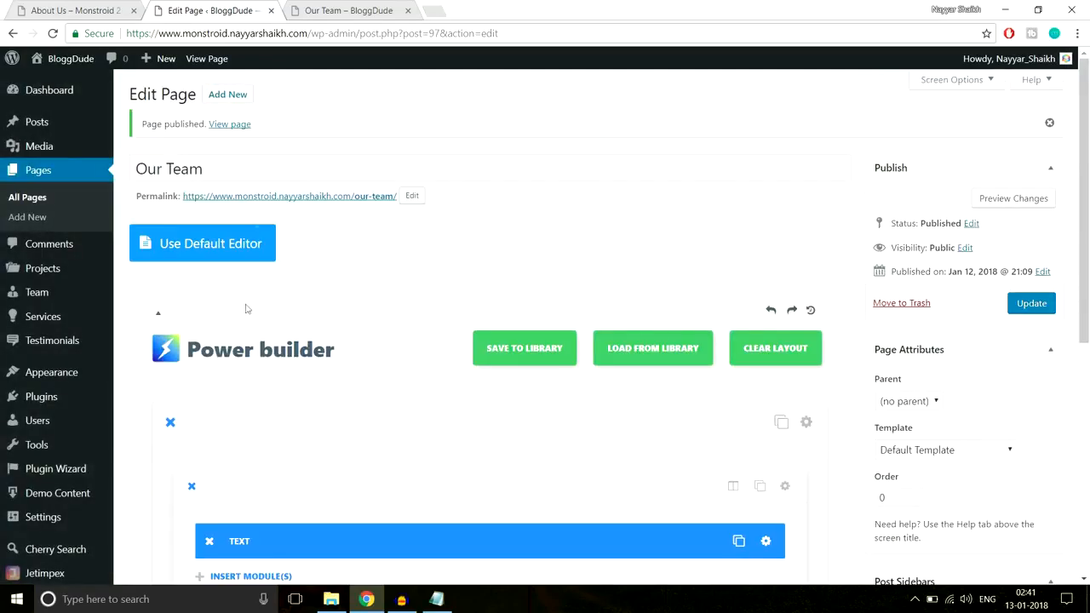
scroll(352, 352, down, 5)
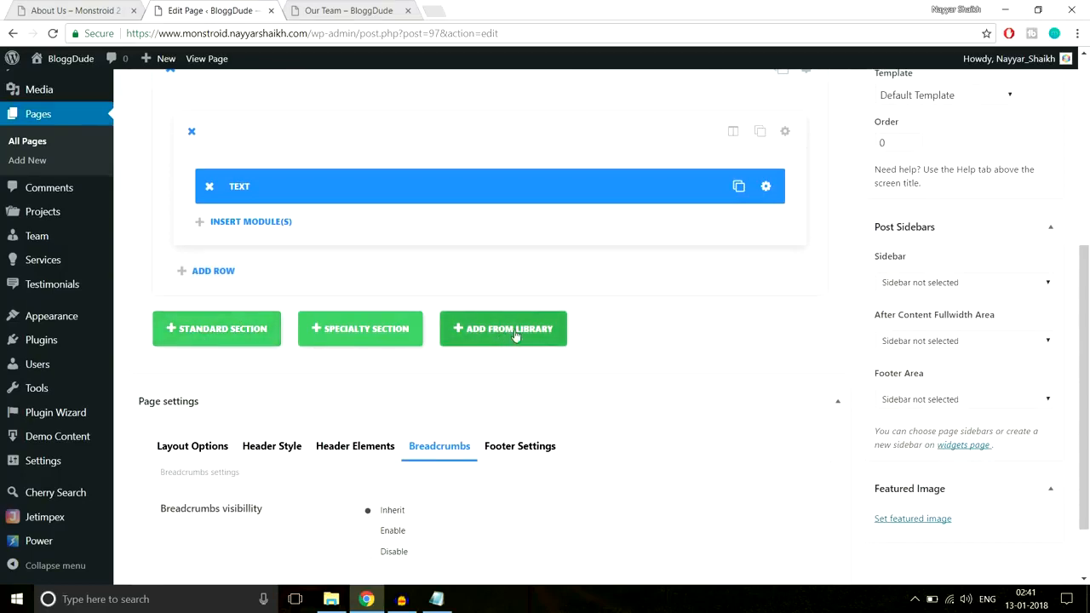
click(483, 343)
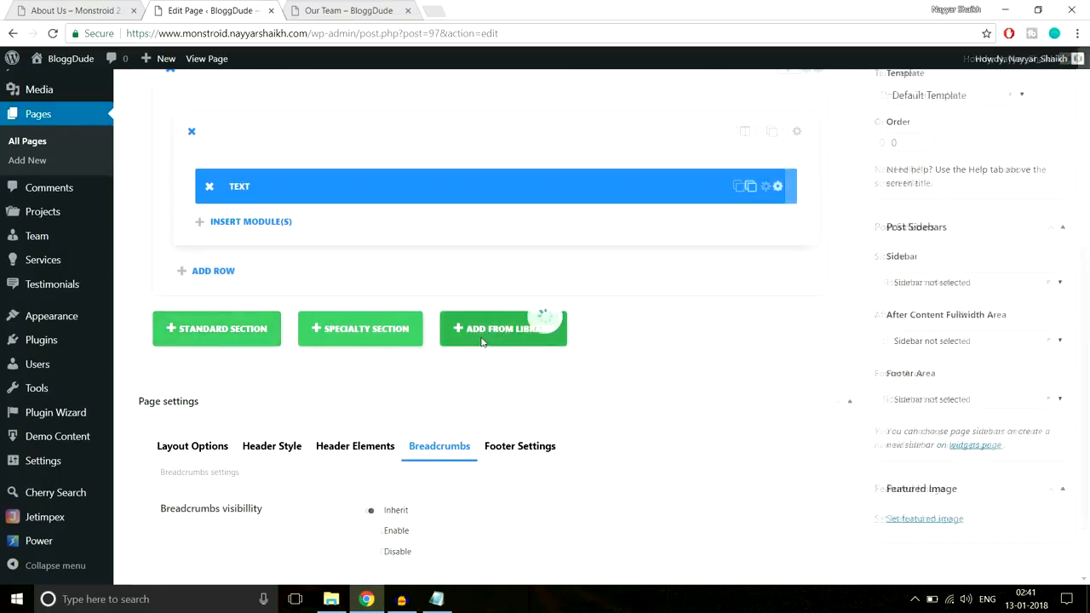
click(315, 280)
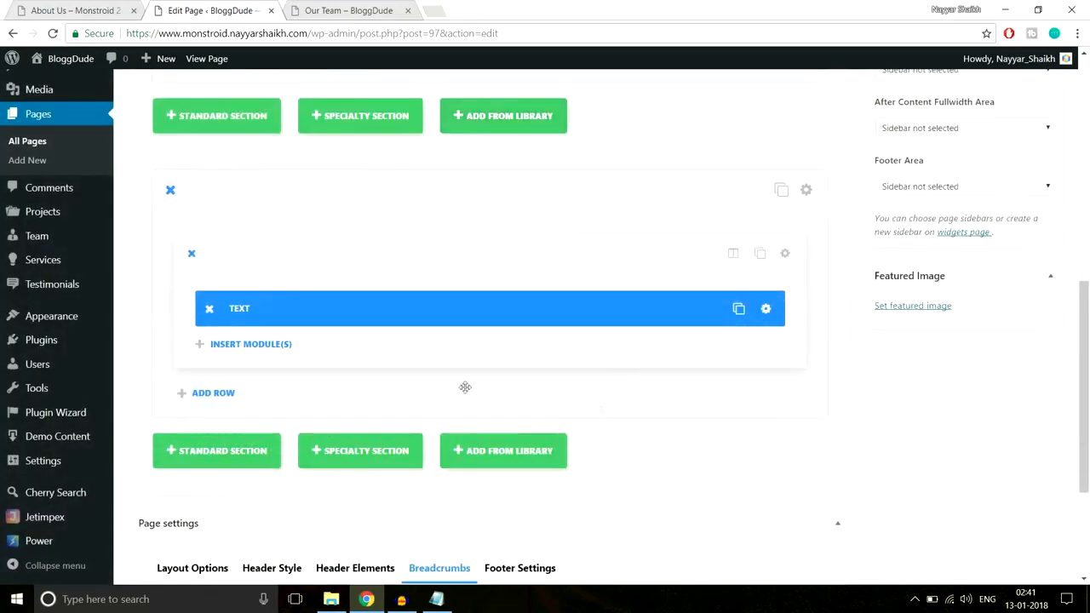
scroll(408, 318, up, 2)
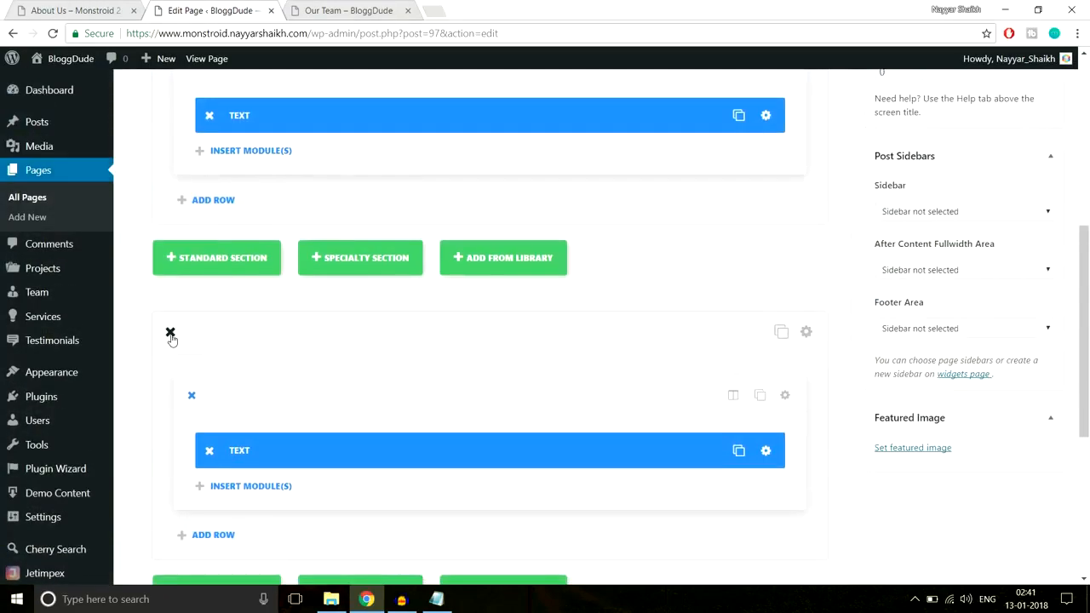
click(170, 333)
Update the Our Team page with its current builder layout
scroll(429, 372, up, 4)
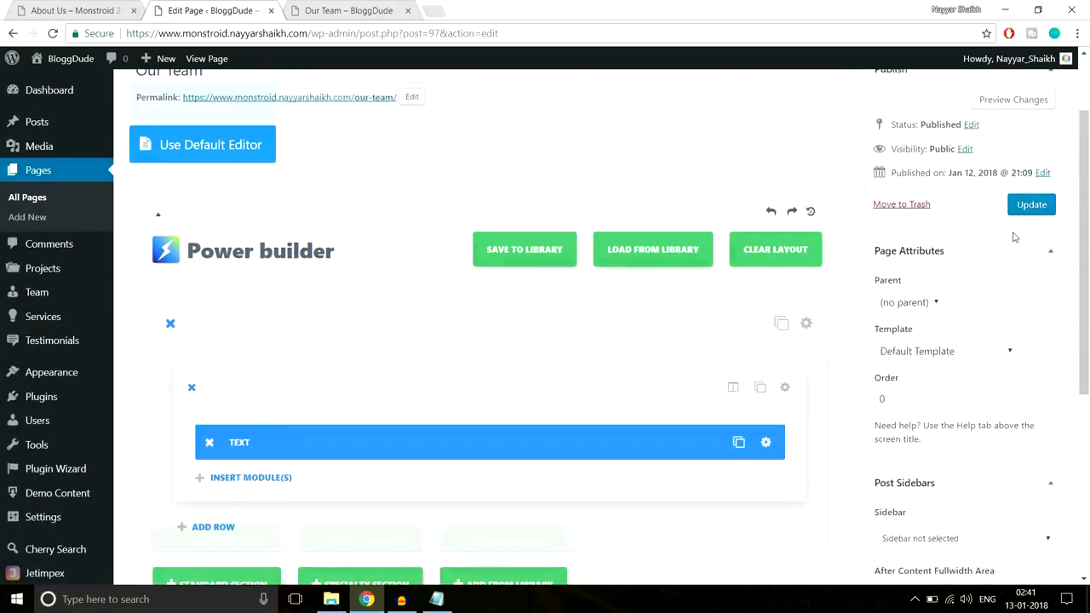
click(1046, 233)
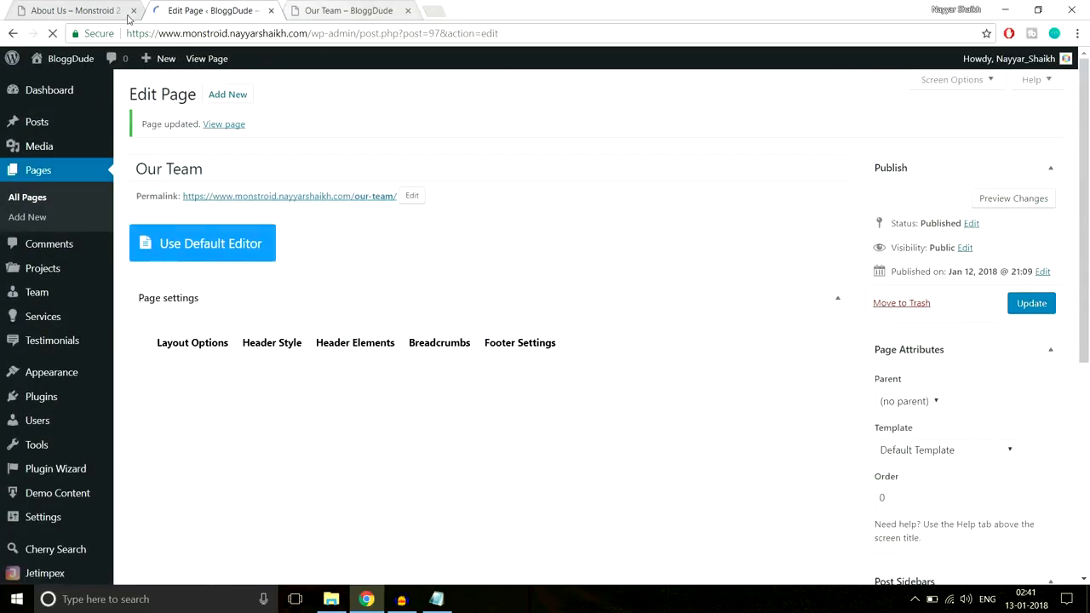
Open the Monstroid 2 demo's FAQS page and examine its list of expandable questions
scroll(643, 366, up, 3)
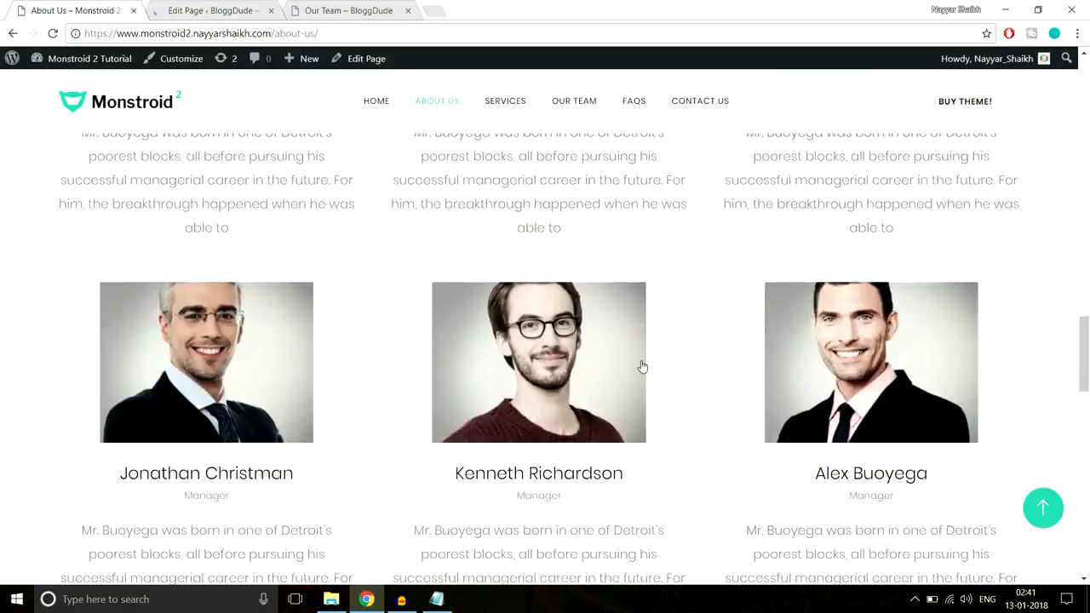
scroll(642, 366, up, 20)
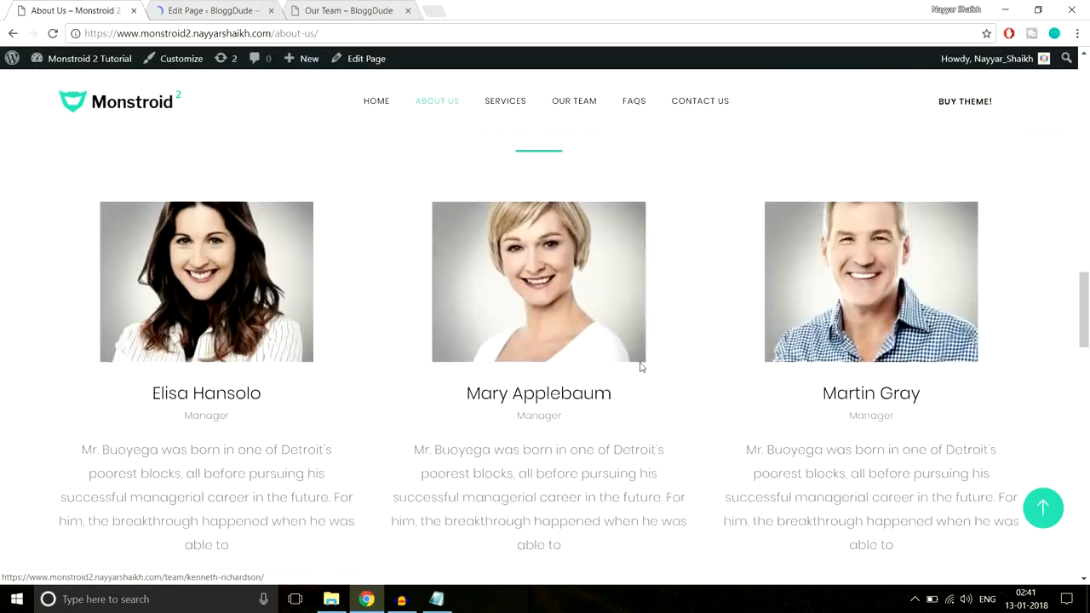
scroll(641, 368, up, 2)
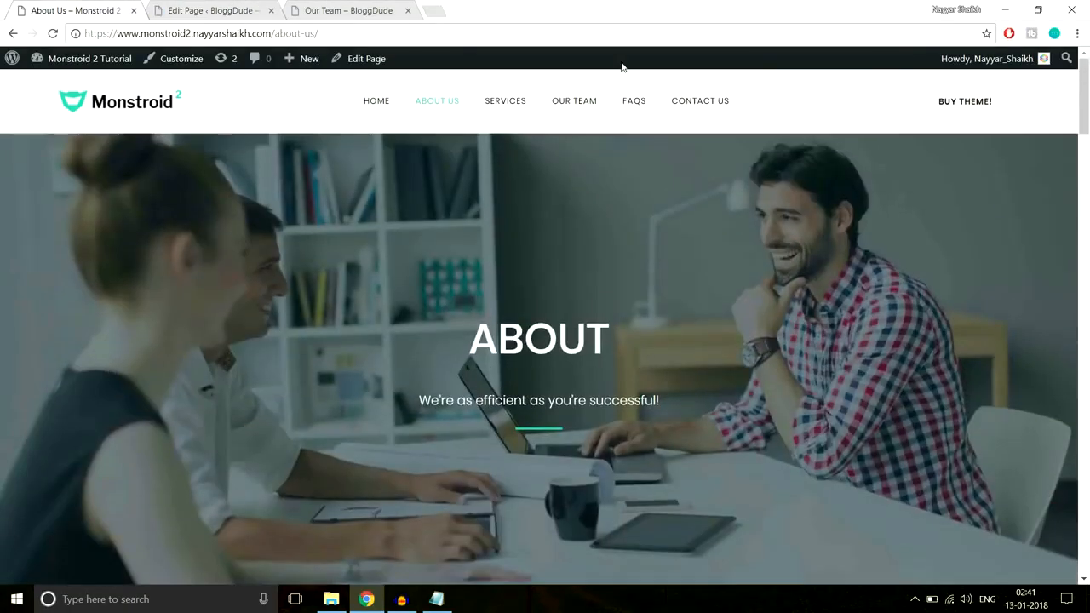
click(631, 116)
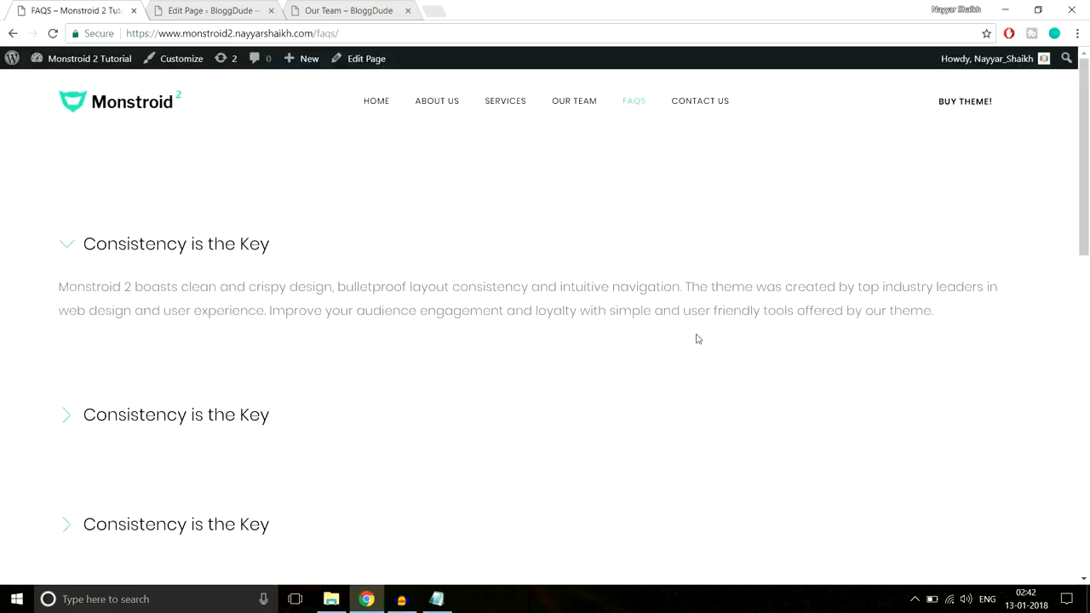
scroll(697, 339, down, 6)
scroll(697, 339, up, 6)
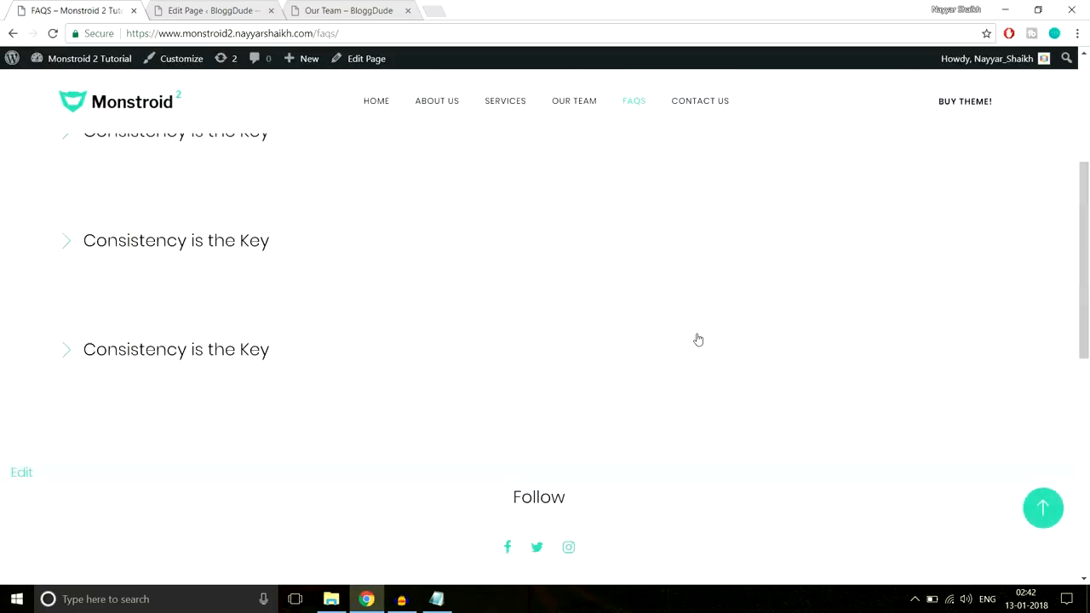
scroll(686, 341, up, 2)
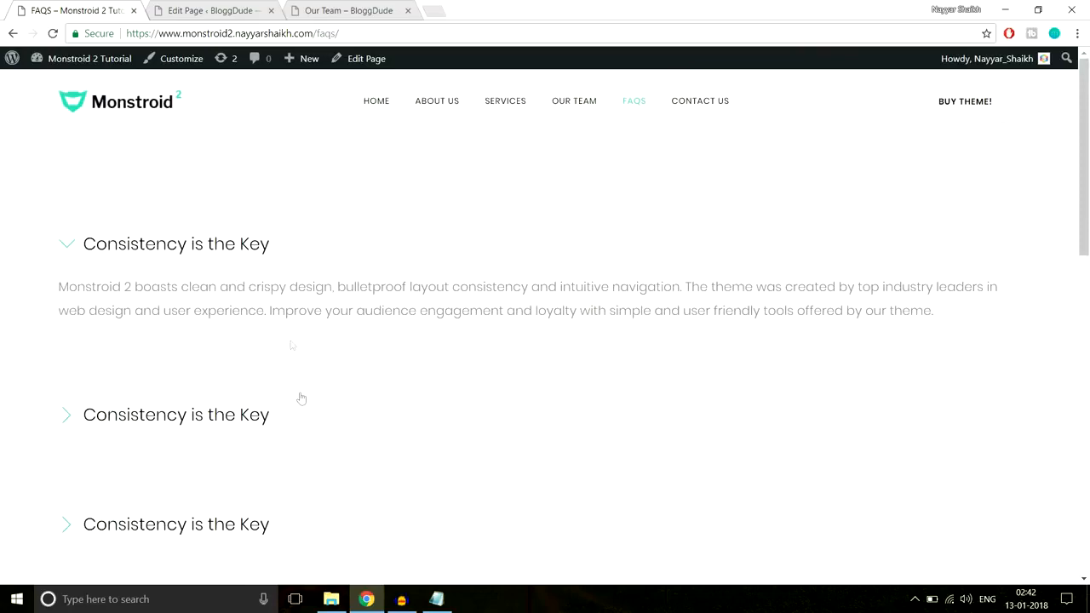
scroll(299, 402, down, 6)
scroll(300, 401, up, 6)
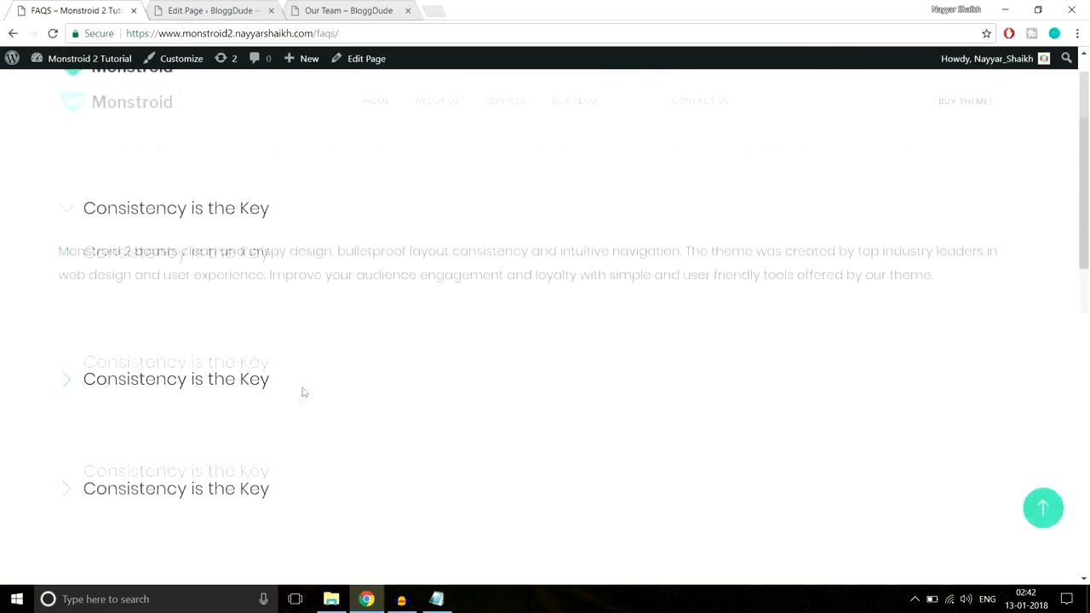
Create a new BloggDude page titled FAQS and switch it to the Power builder
click(217, 7)
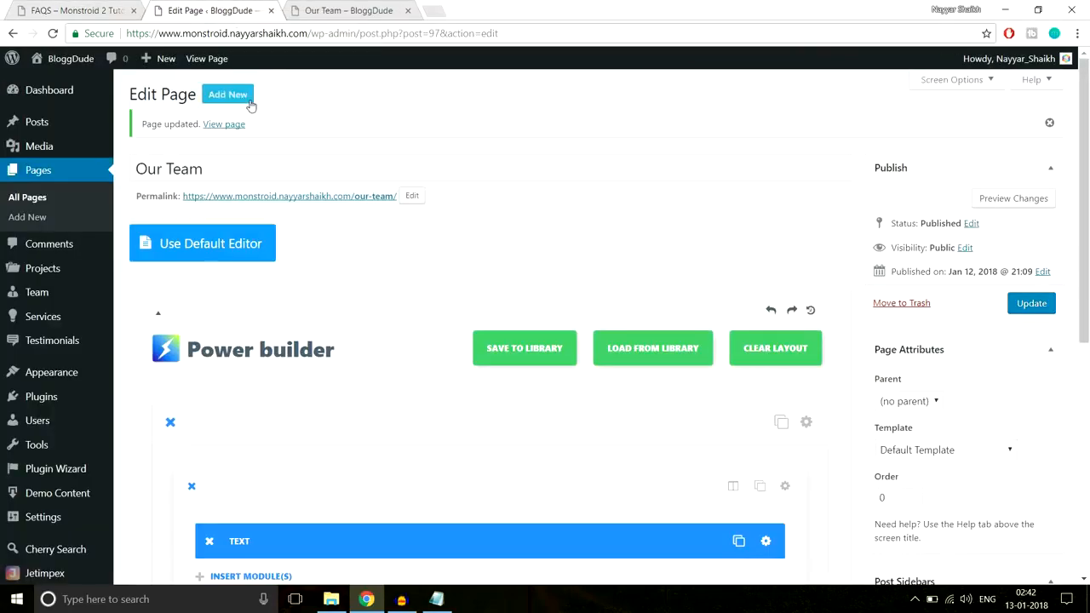
click(249, 100)
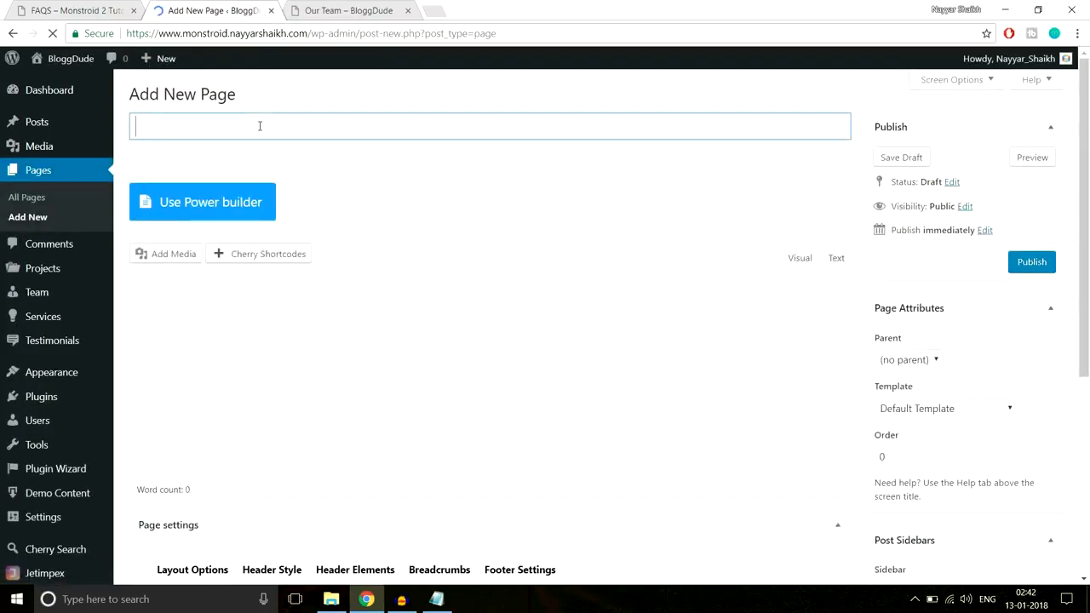
text(FAQS)
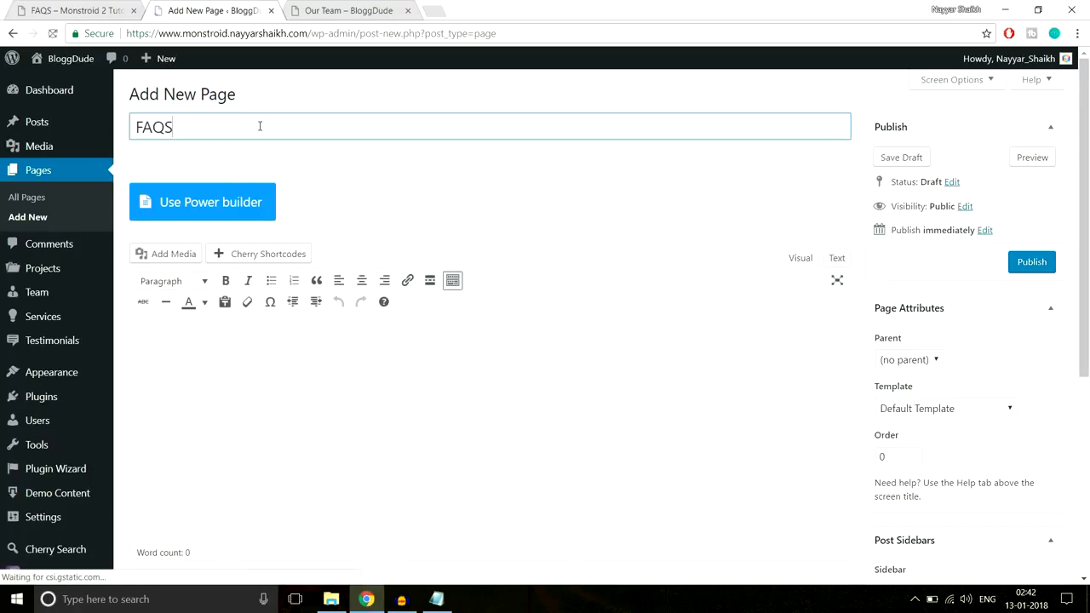
click(254, 201)
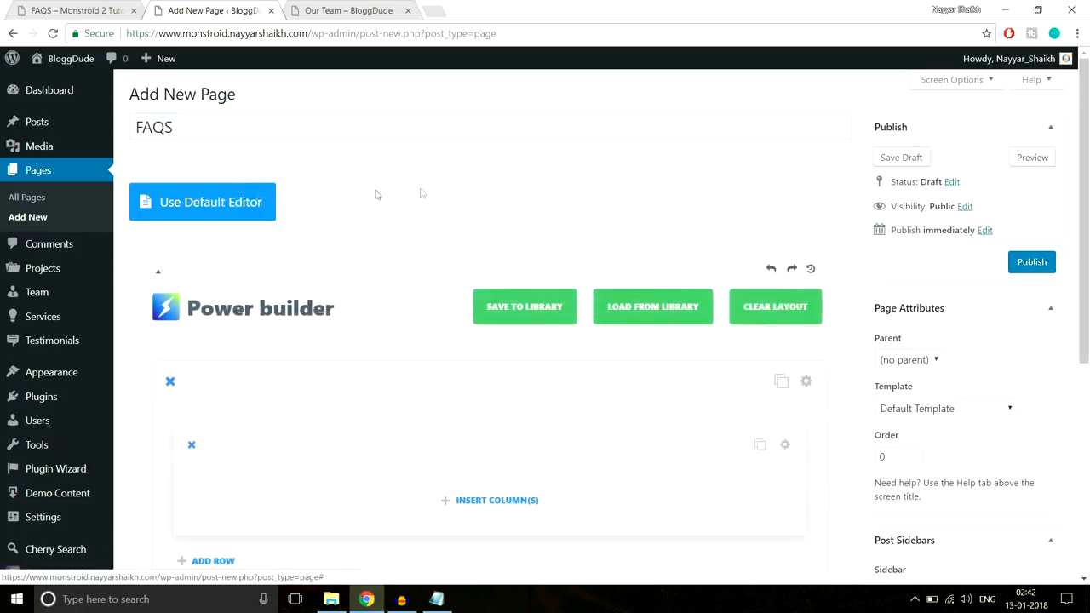
Insert a full-width column in the FAQS page's empty row and add a Toggle module to it
scroll(426, 193, down, 3)
click(481, 358)
click(392, 247)
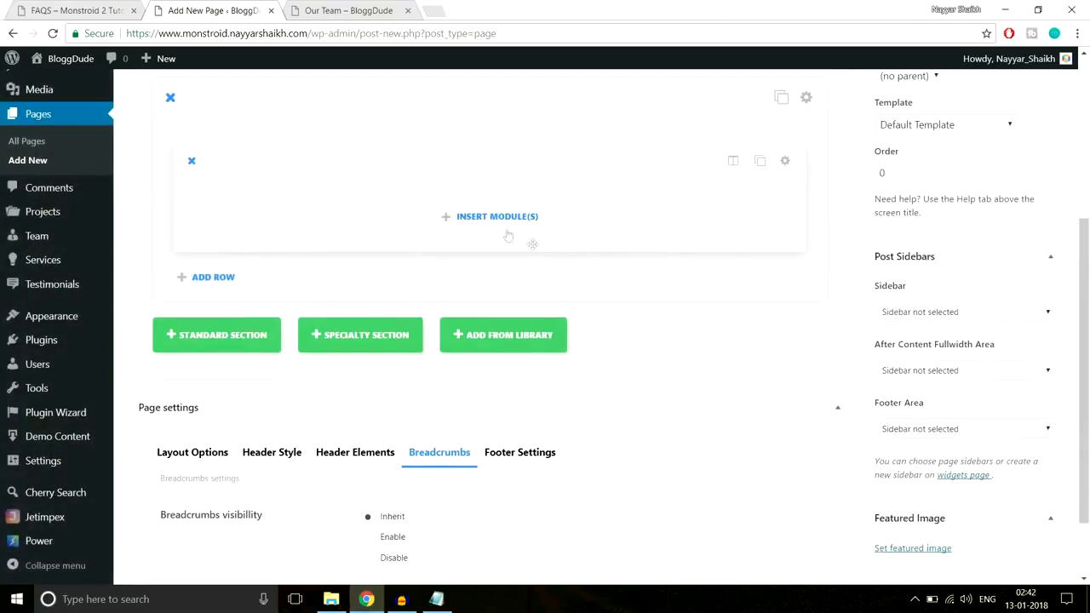
click(501, 220)
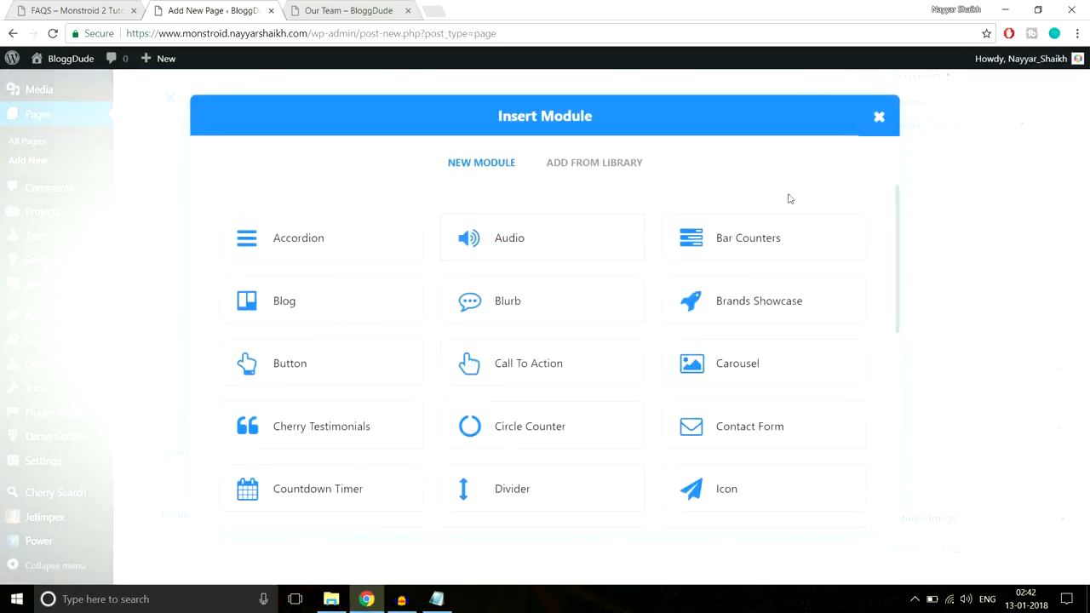
scroll(519, 360, down, 5)
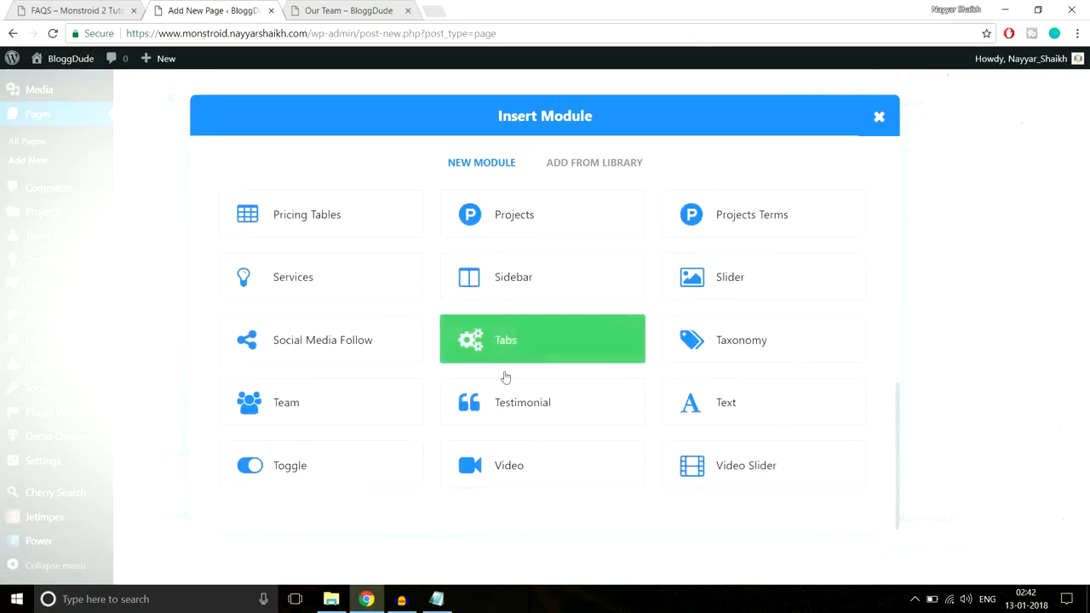
click(359, 473)
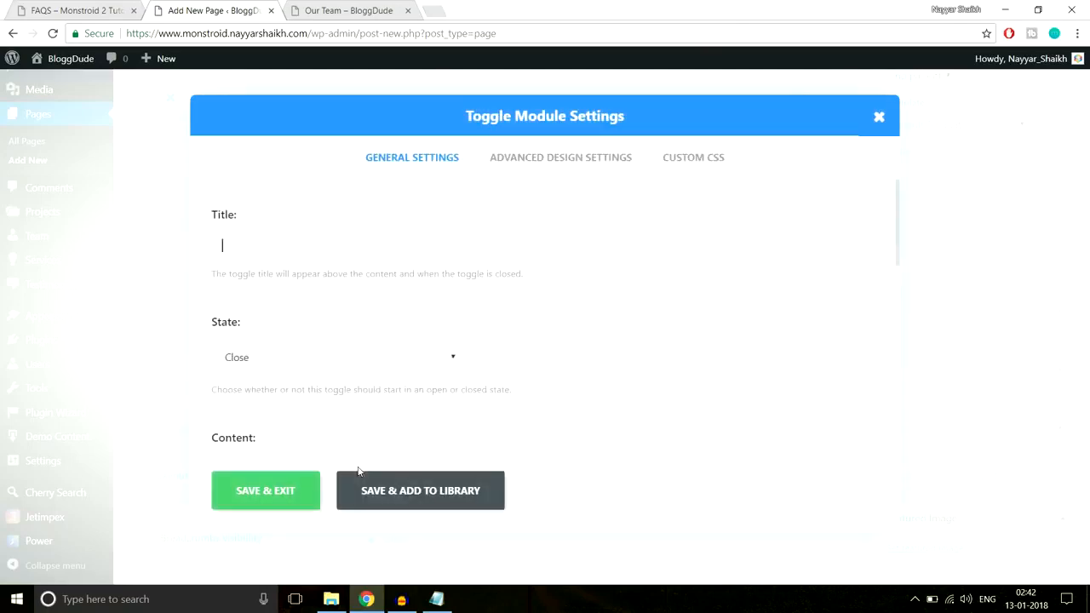
Title the toggle "Consistency is the Key", copied from the demo's FAQS page, and set its state to Open
click(76, 9)
drag(307, 250, 78, 245)
key(ctrl+c)
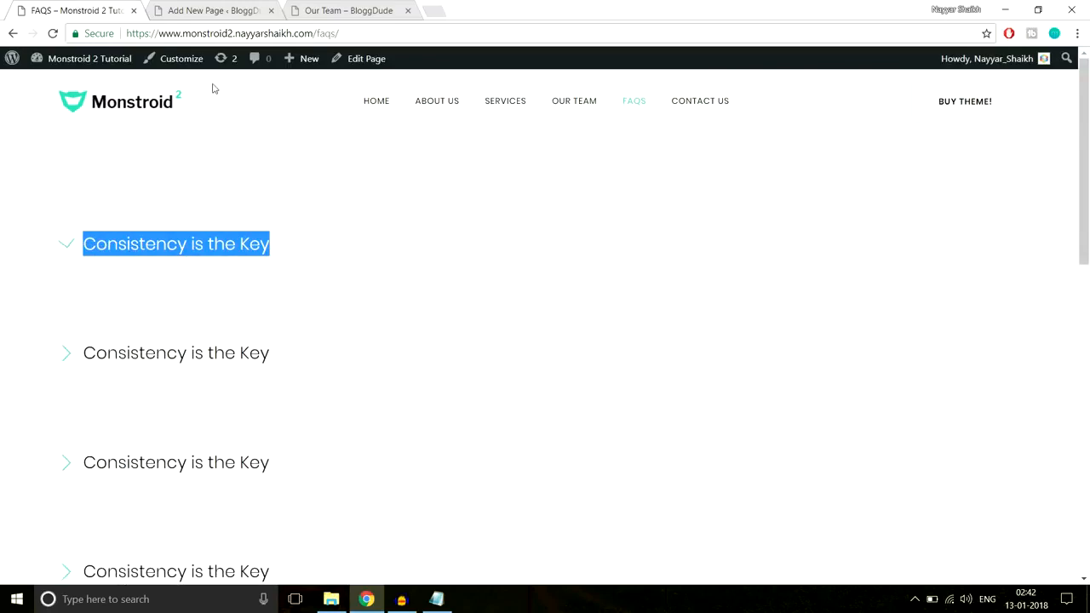
click(213, 10)
key(ctrl+v)
scroll(642, 293, down, 1)
scroll(642, 293, down, 1)
scroll(643, 294, up, 1)
click(304, 293)
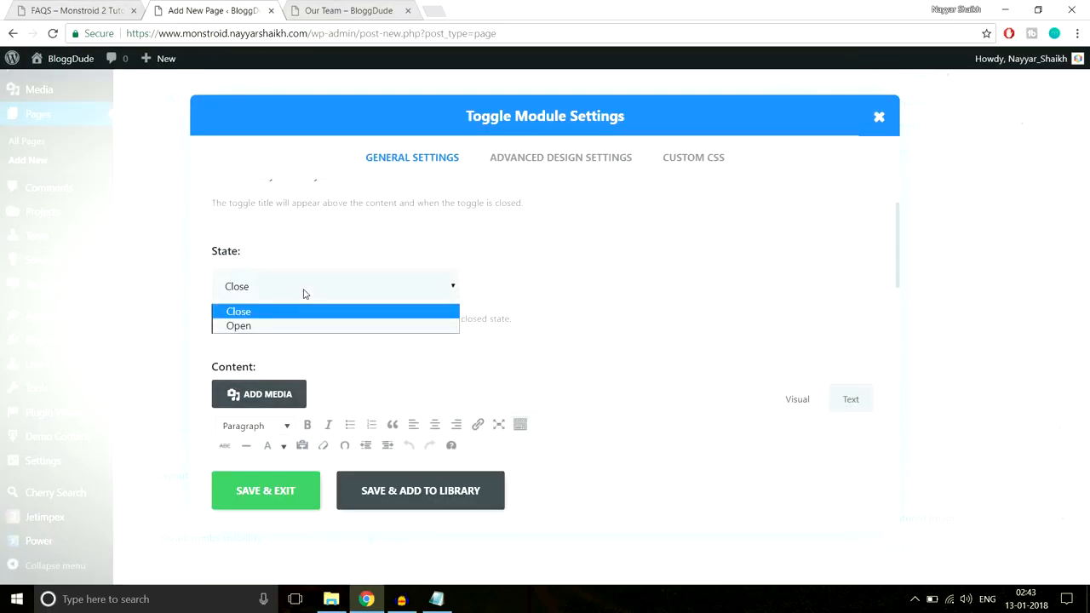
click(297, 327)
Examine how the demo's FAQS toggles start and how they expand and collapse, and return to the toggle module settings
click(84, 7)
click(214, 246)
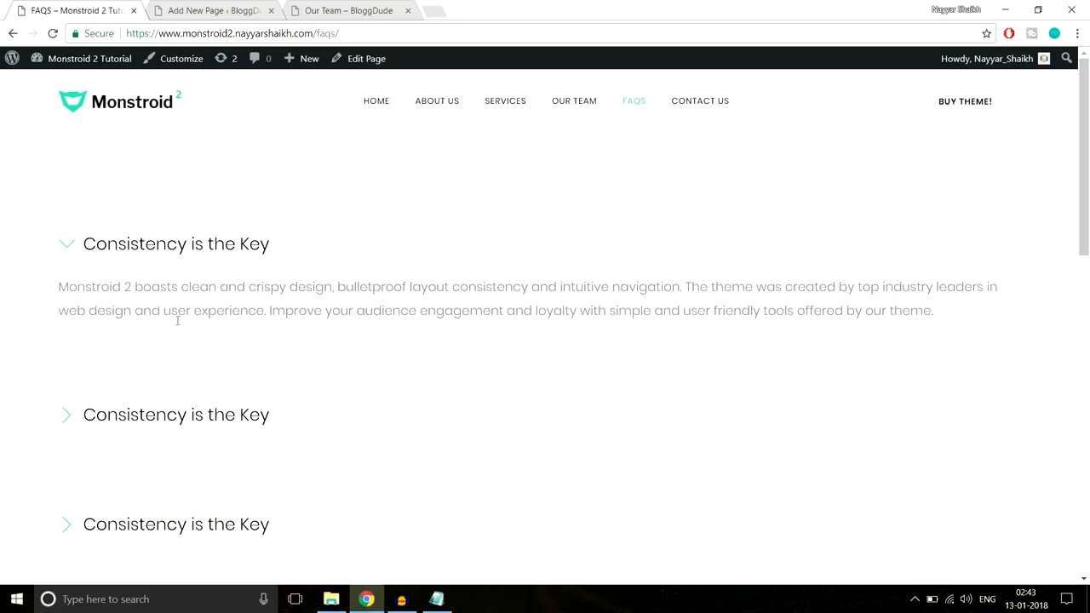
scroll(269, 383, down, 5)
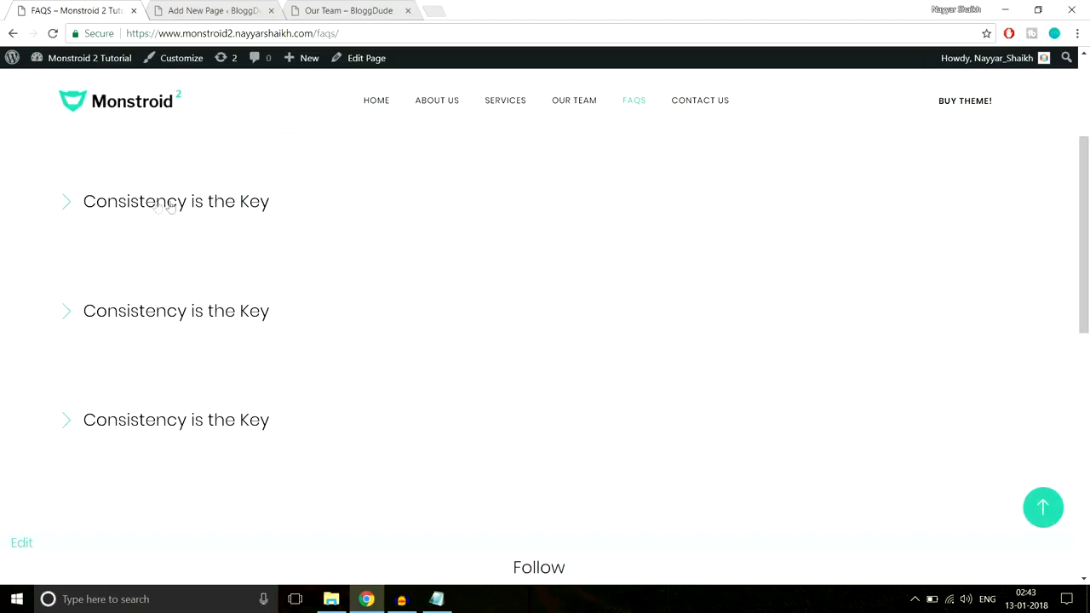
click(156, 209)
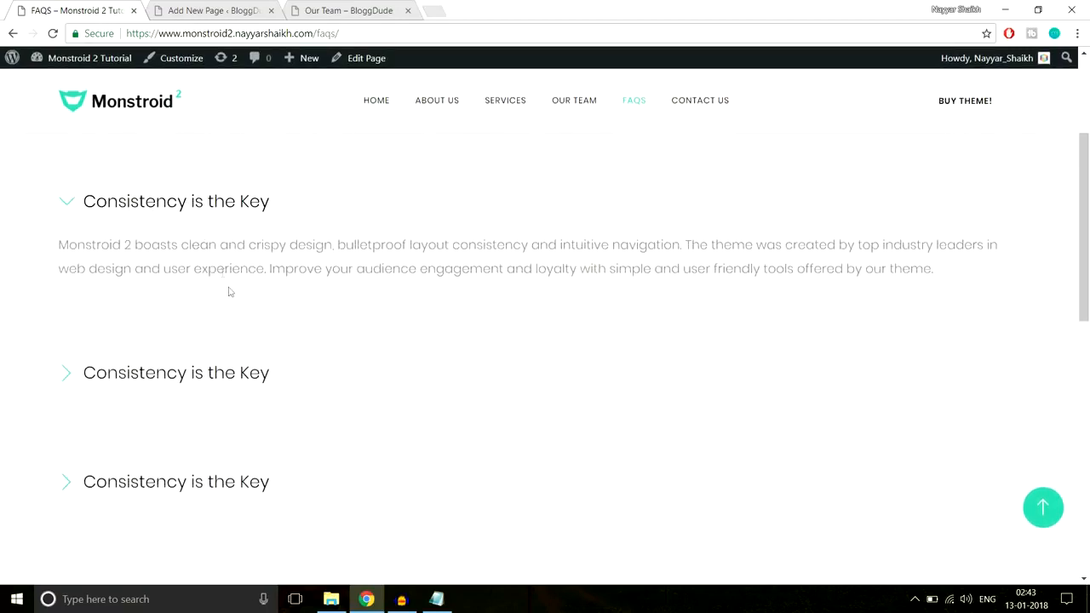
click(161, 210)
scroll(224, 302, up, 3)
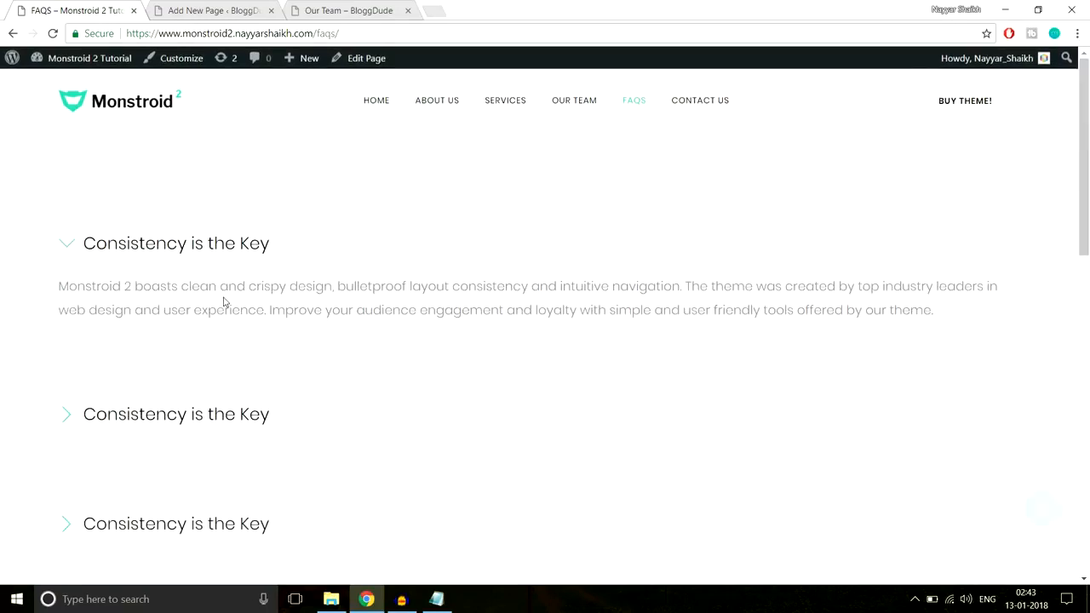
scroll(238, 313, down, 3)
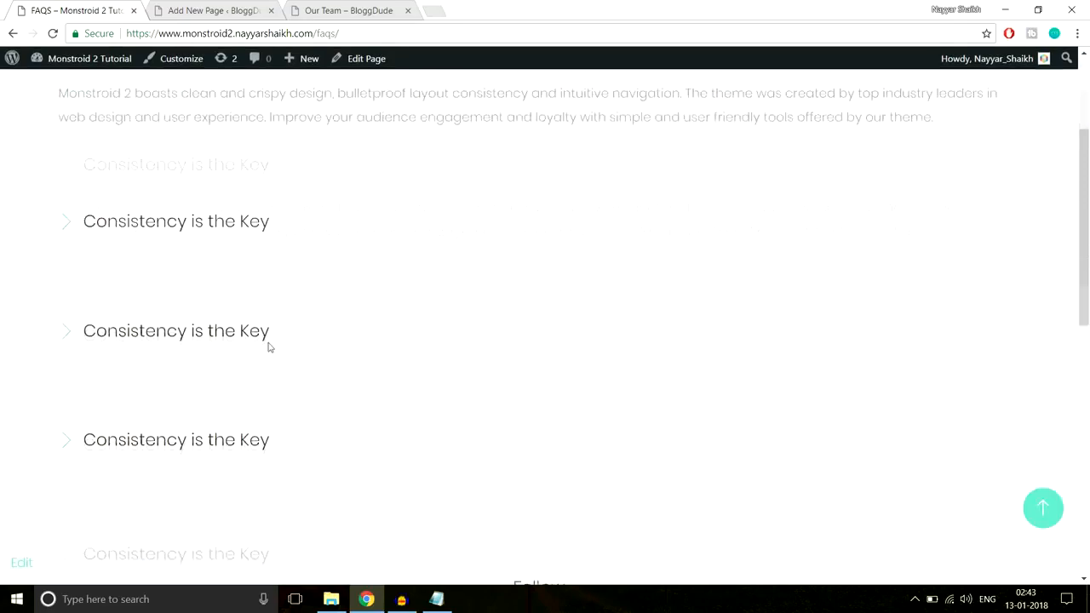
scroll(246, 340, up, 3)
click(211, 11)
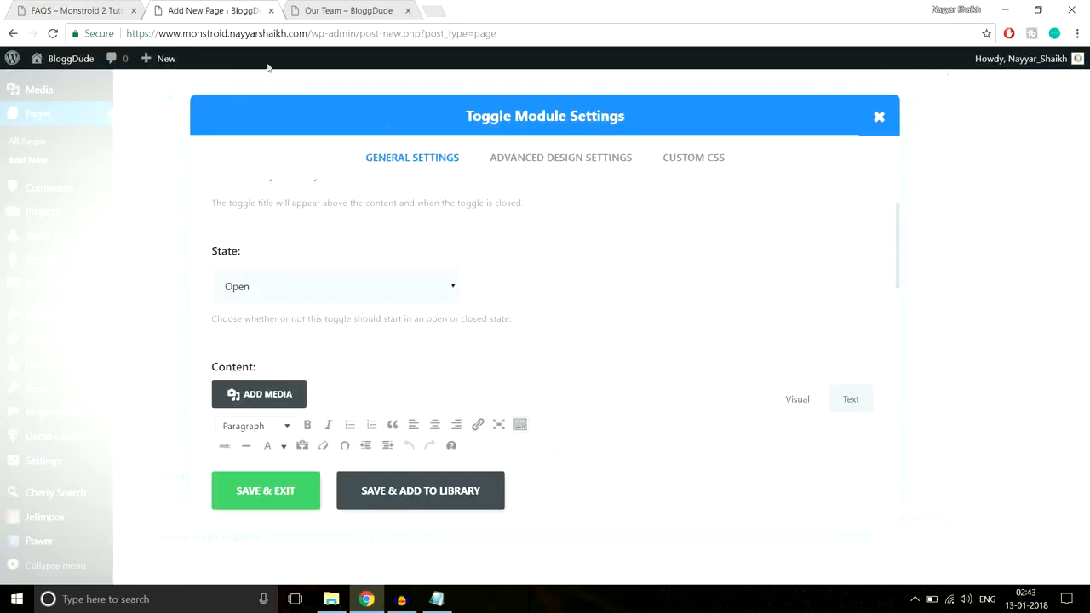
Fill the toggle's content with the "Monstroid 2 boasts clean and crispy design" paragraph copied from the demo's FAQS page, and save the module
scroll(372, 244, down, 1)
scroll(254, 309, up, 1)
scroll(513, 290, down, 2)
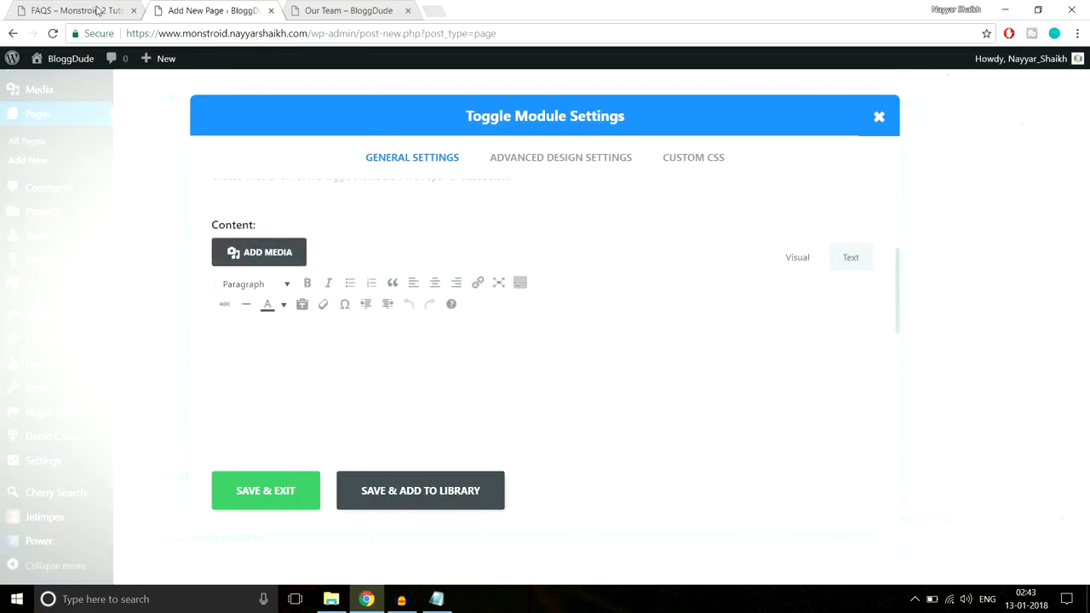
click(97, 11)
drag(40, 290, 952, 317)
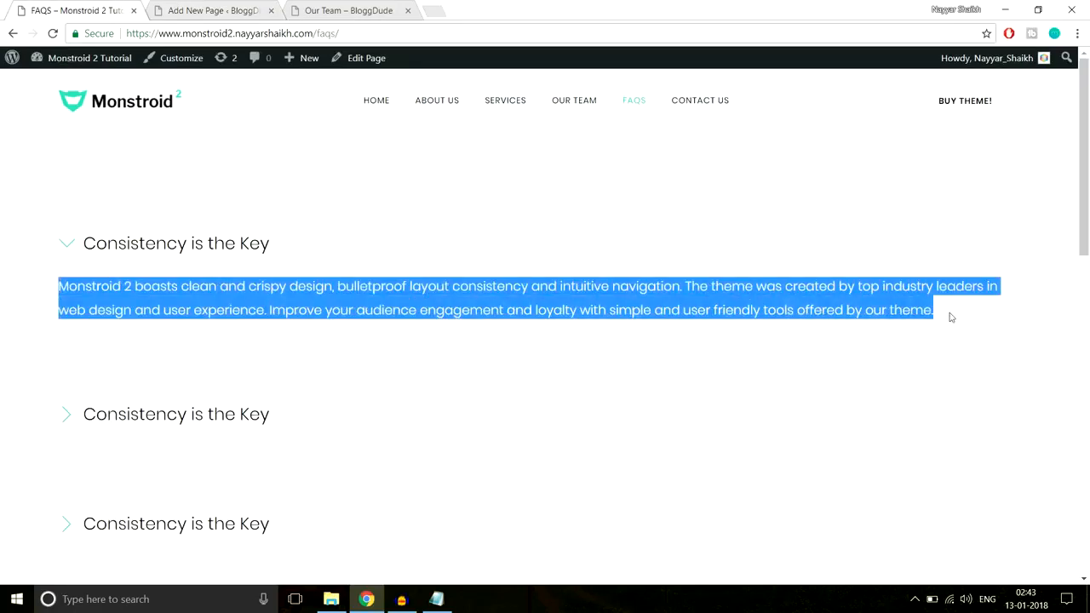
click(213, 11)
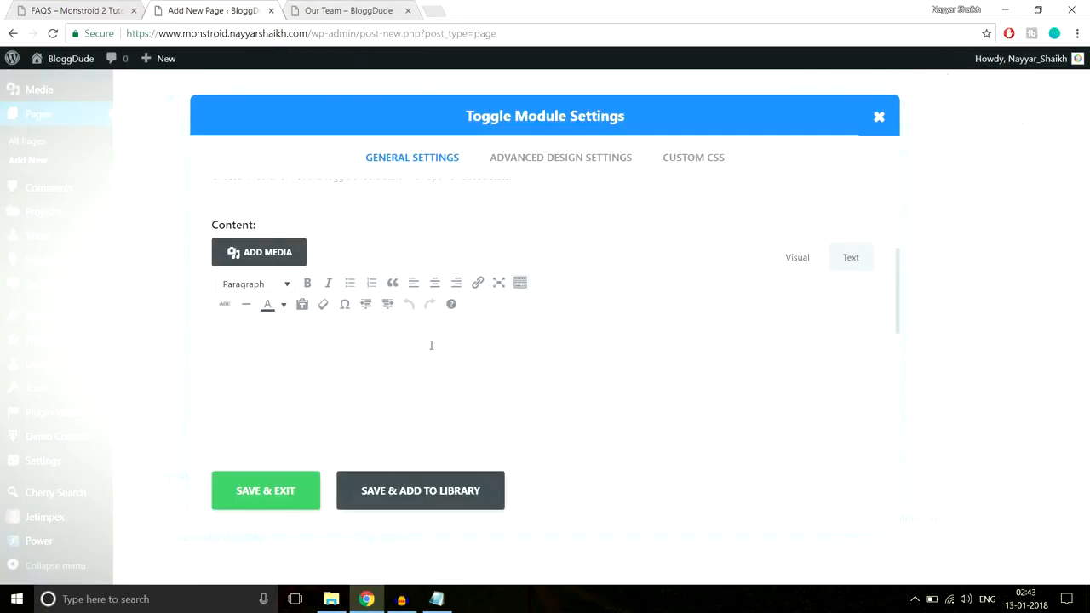
key(ctrl+v)
scroll(462, 382, down, 5)
scroll(465, 389, up, 10)
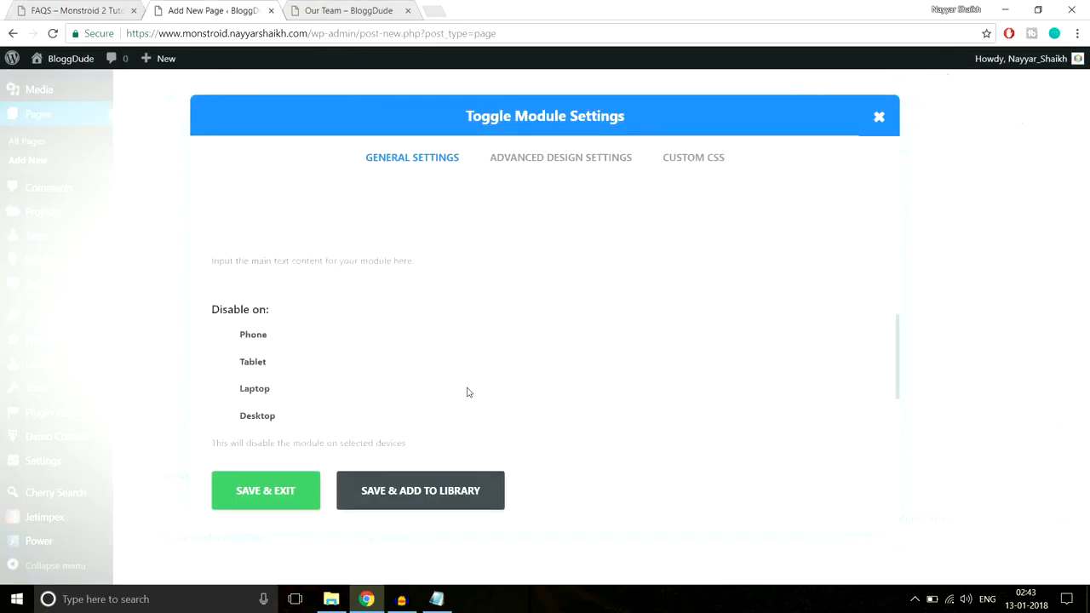
click(305, 481)
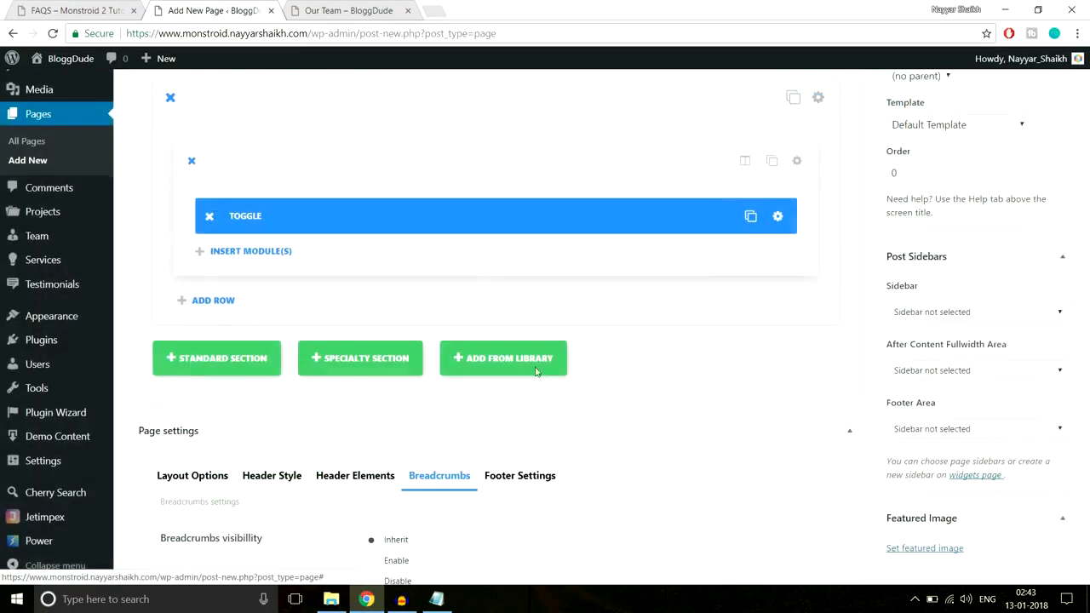
Duplicate the toggle module and delete the surplus copies so that two toggles are left in the row
click(739, 217)
click(738, 218)
click(739, 217)
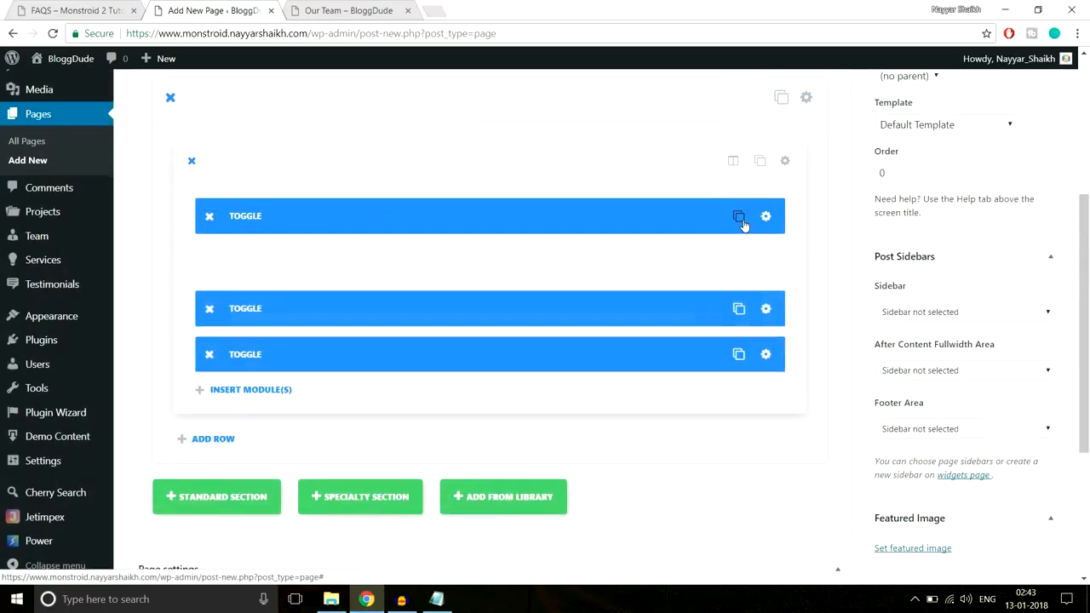
click(209, 309)
click(210, 308)
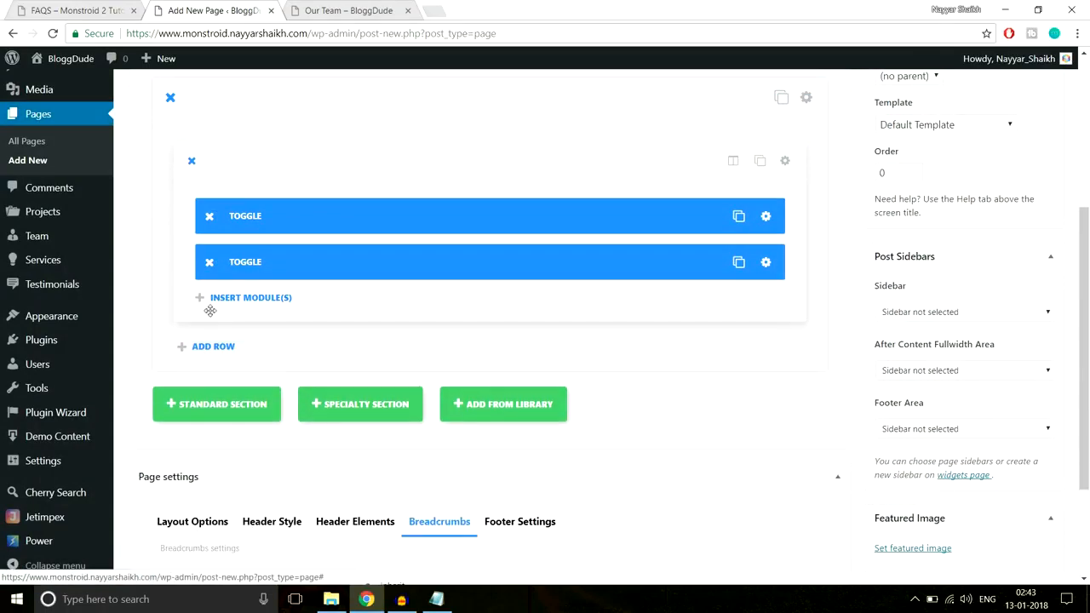
Set the second toggle's state to closed, save it, and duplicate it three times for five toggles in total
click(766, 263)
click(356, 358)
click(316, 379)
click(274, 506)
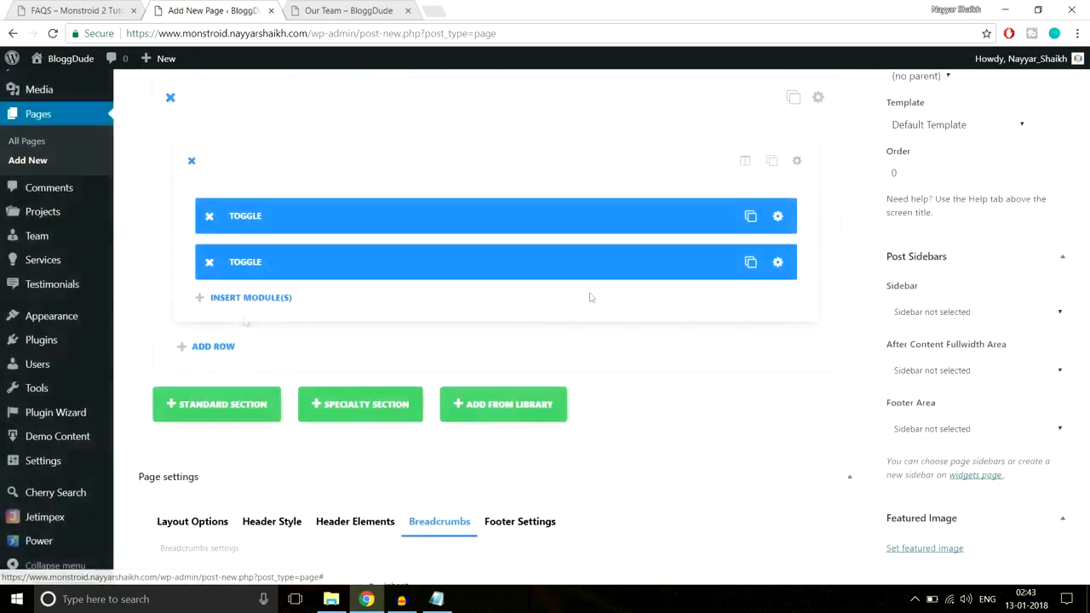
click(740, 263)
click(740, 263)
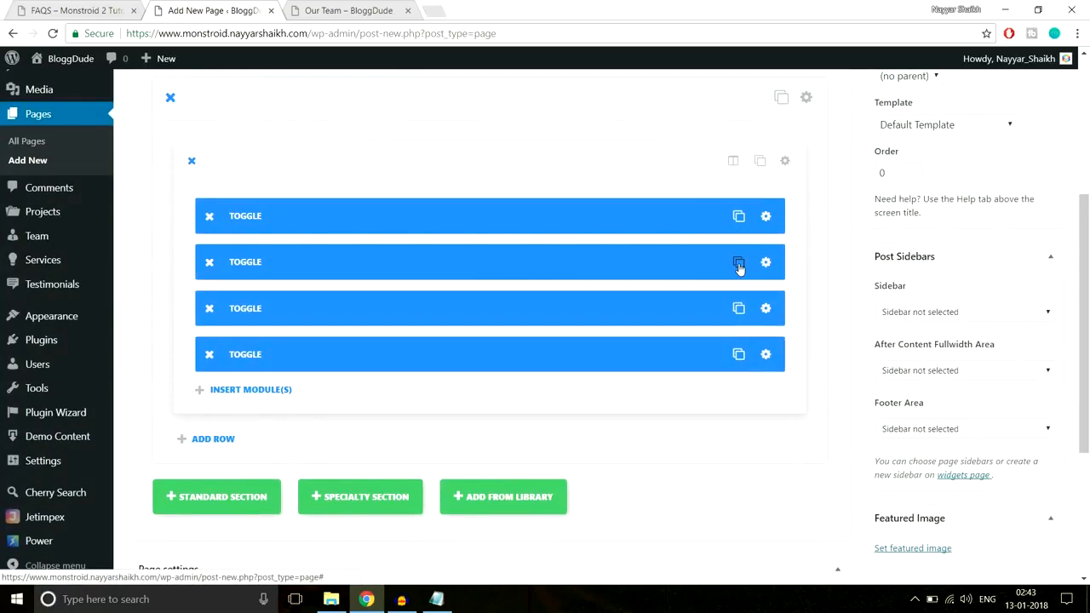
click(739, 263)
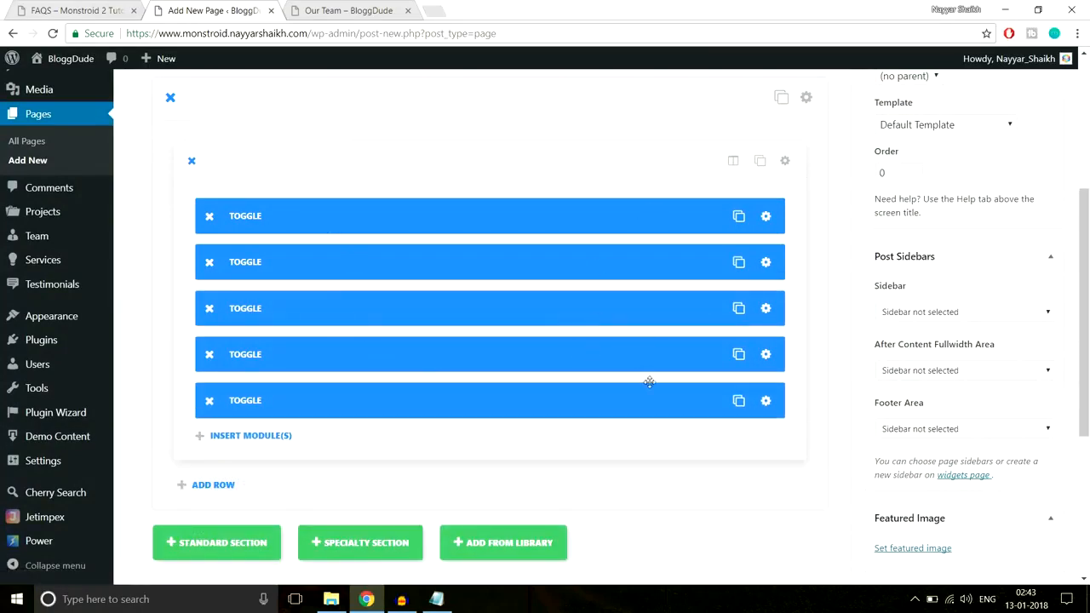
Set the section's custom padding to 90px at the top and 90px at the bottom, and save the section settings
scroll(649, 382, up, 3)
scroll(649, 383, down, 2)
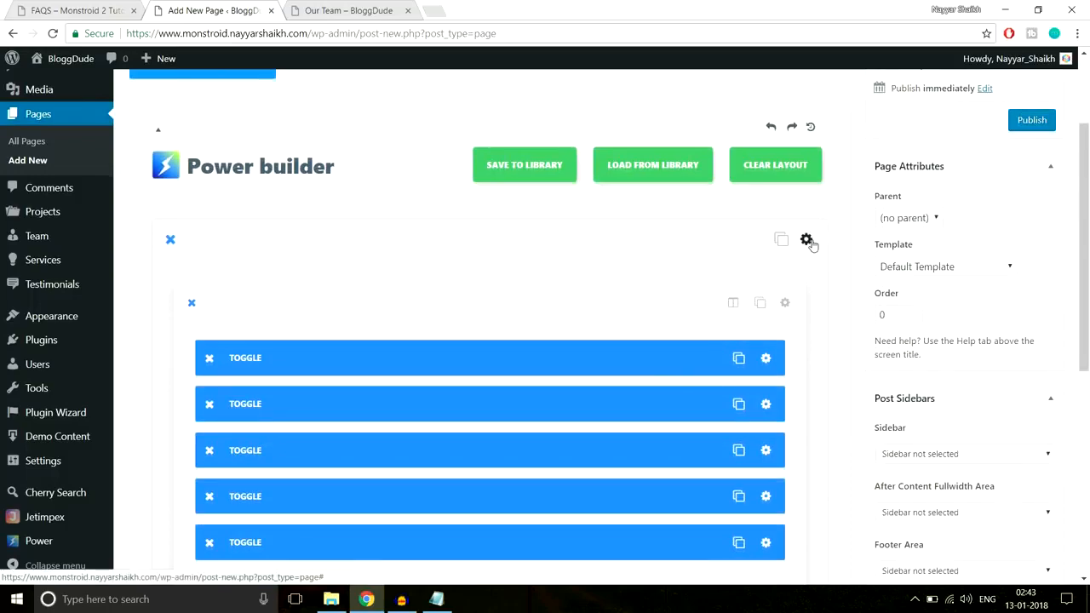
click(807, 240)
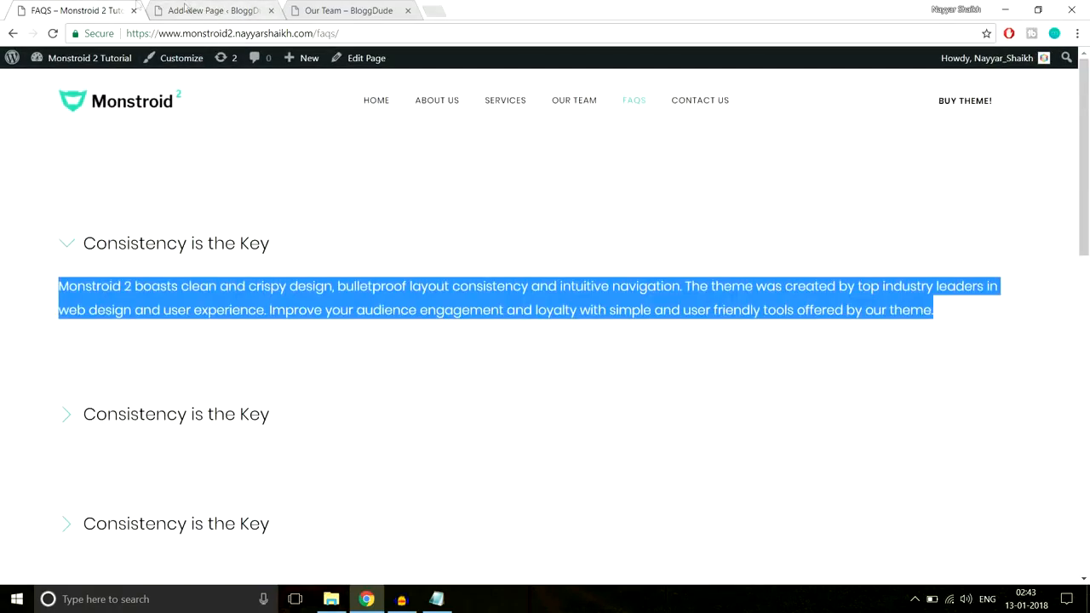
click(192, 8)
scroll(648, 306, down, 15)
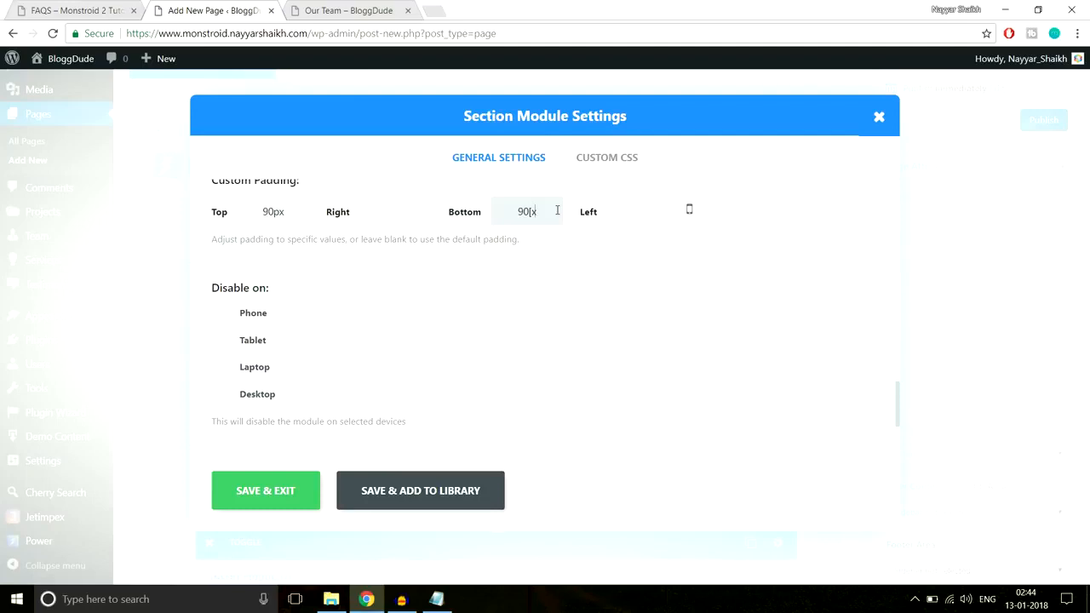
click(292, 484)
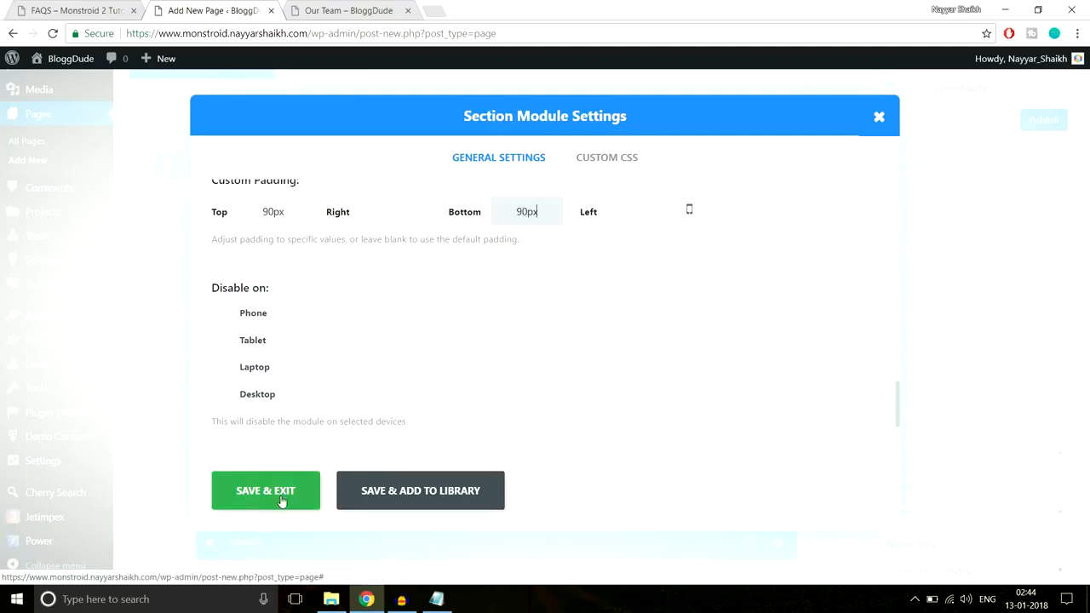
Disable the breadcrumbs in the FAQS page's settings and publish the page
scroll(683, 361, down, 5)
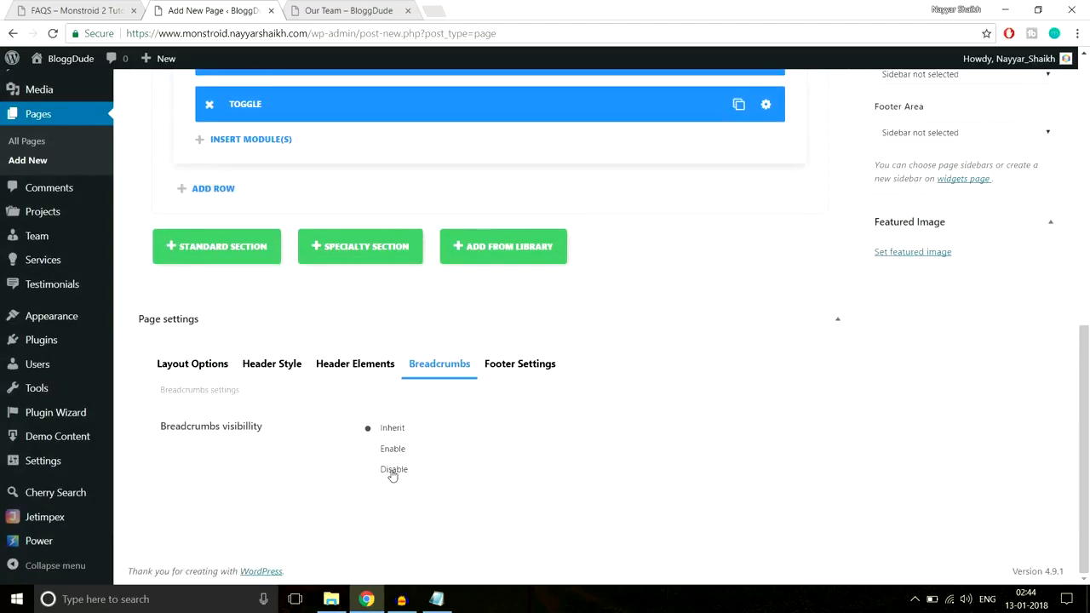
scroll(541, 476, up, 10)
click(1050, 264)
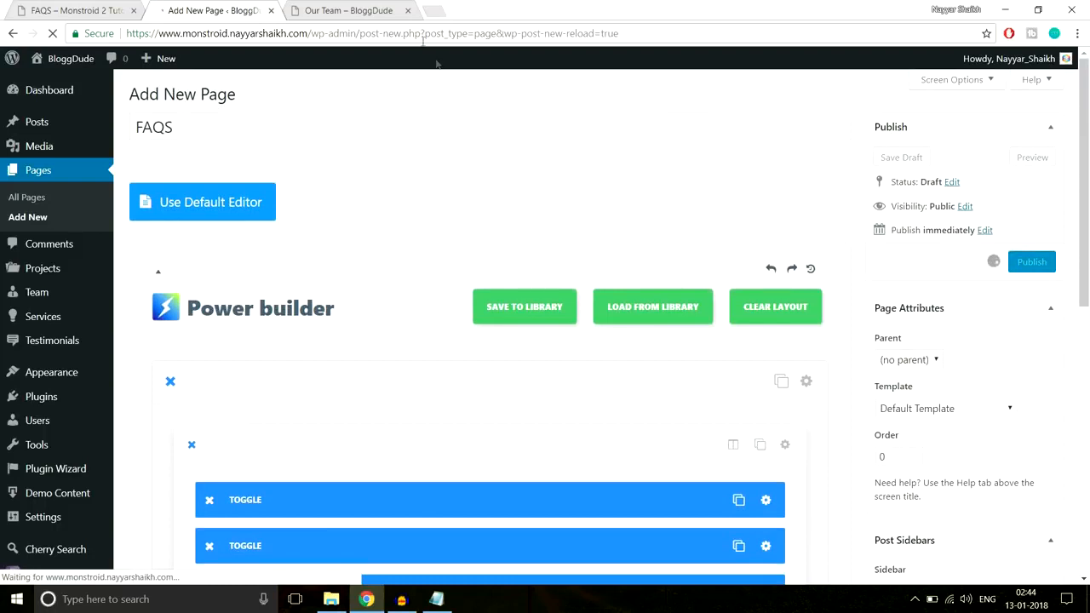
Close the Our Team page and check the published FAQS page, collapsing and expanding its first toggle
click(408, 11)
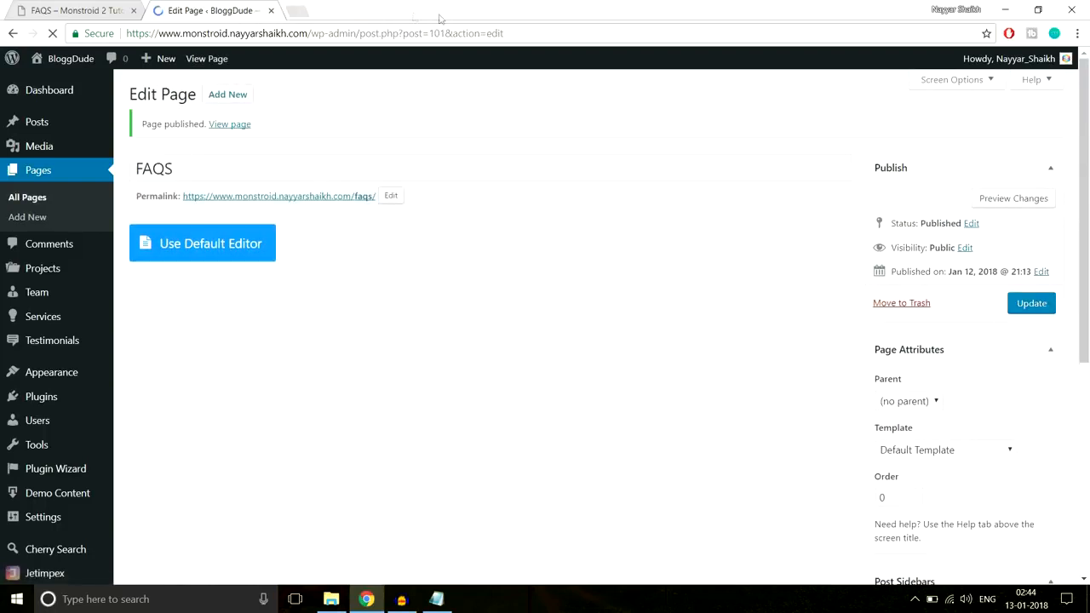
click(243, 125)
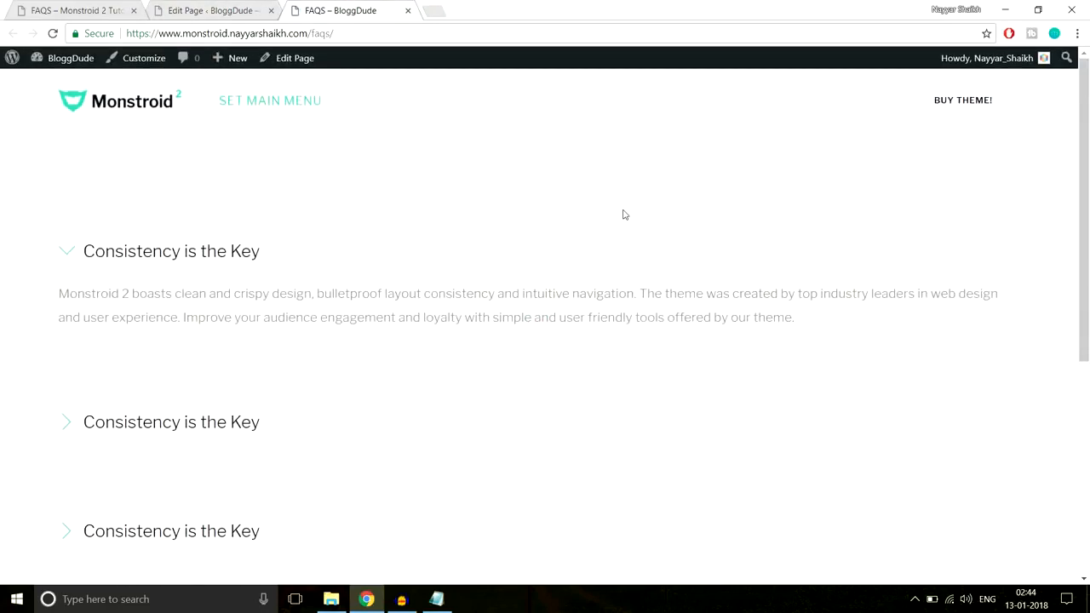
click(156, 253)
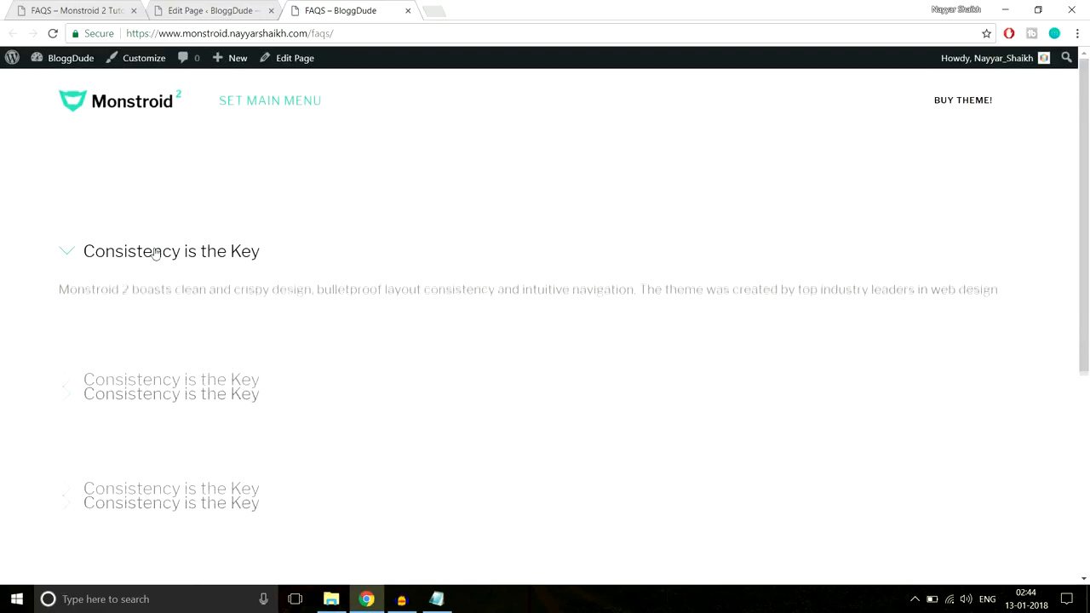
click(151, 253)
scroll(647, 291, down, 10)
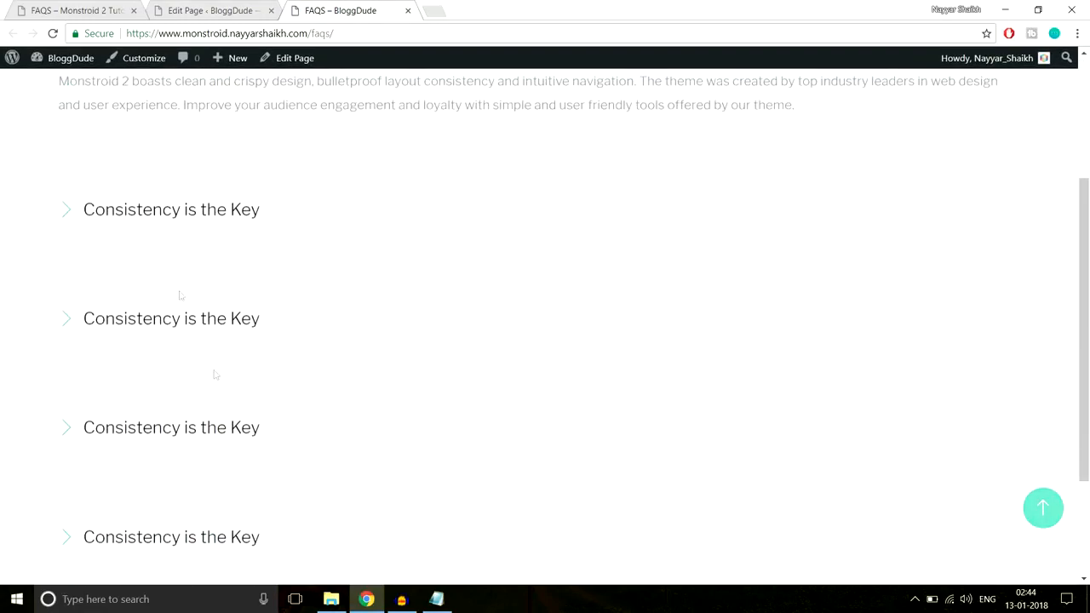
scroll(255, 366, up, 9)
scroll(281, 410, up, 1)
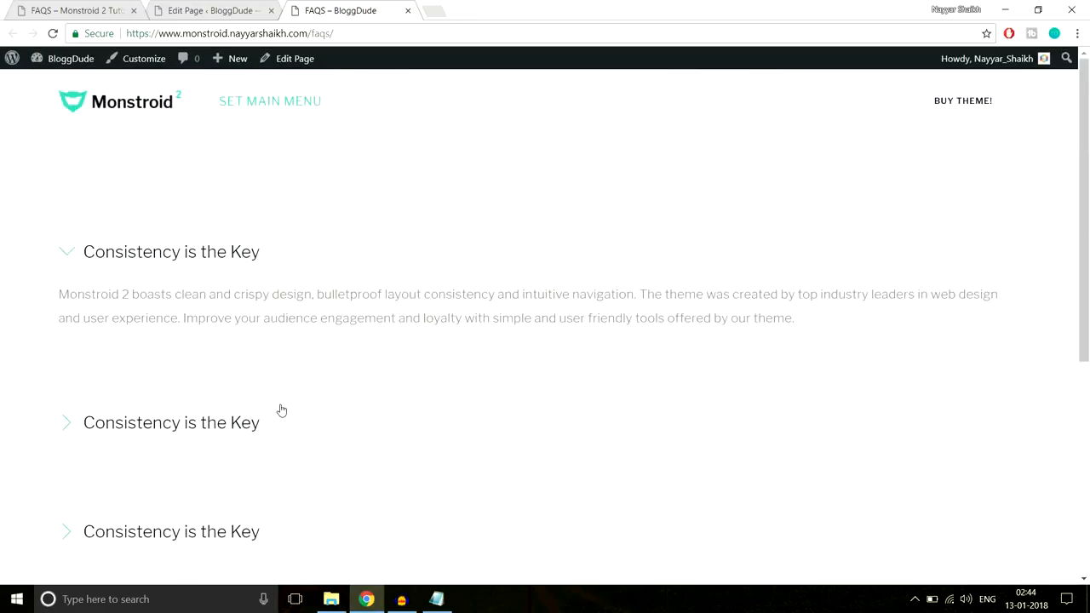
Open the Monstroid 2 demo's Contact Us page and examine its map, contact form and footer layout
click(96, 6)
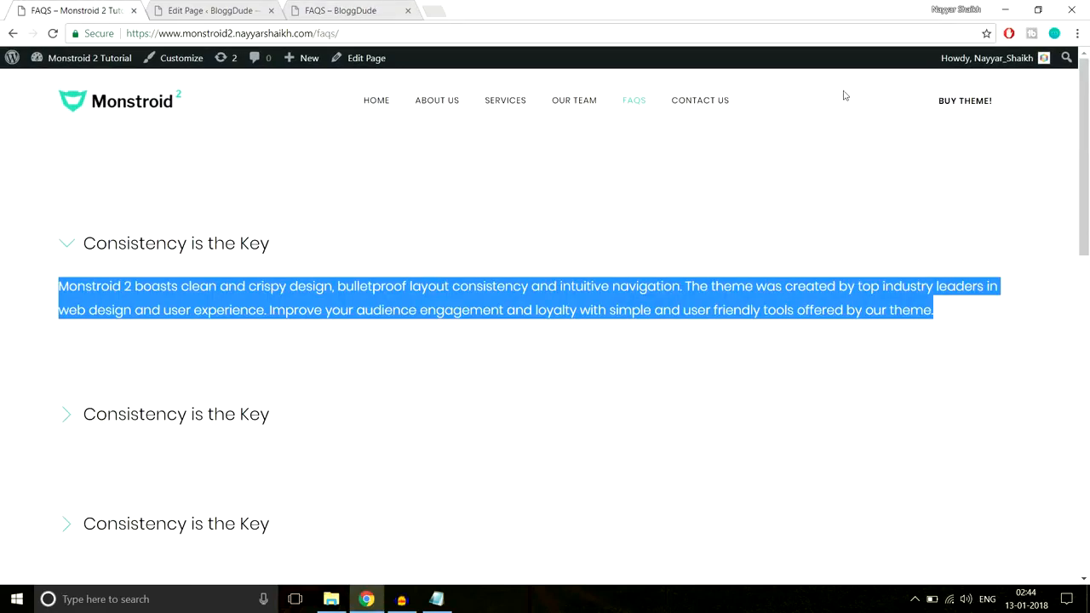
click(704, 100)
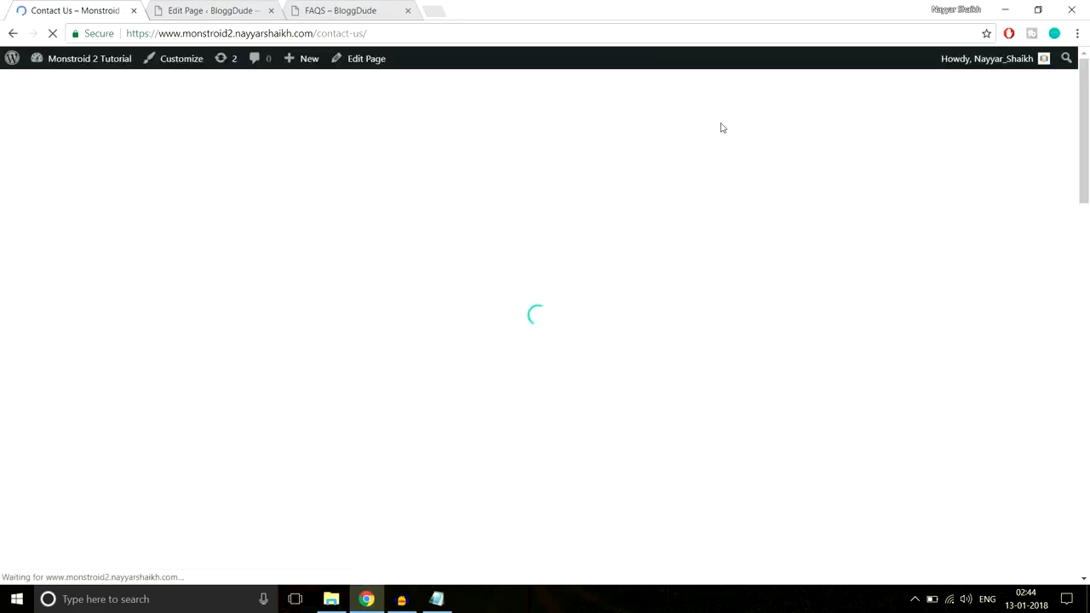
scroll(818, 227, down, 6)
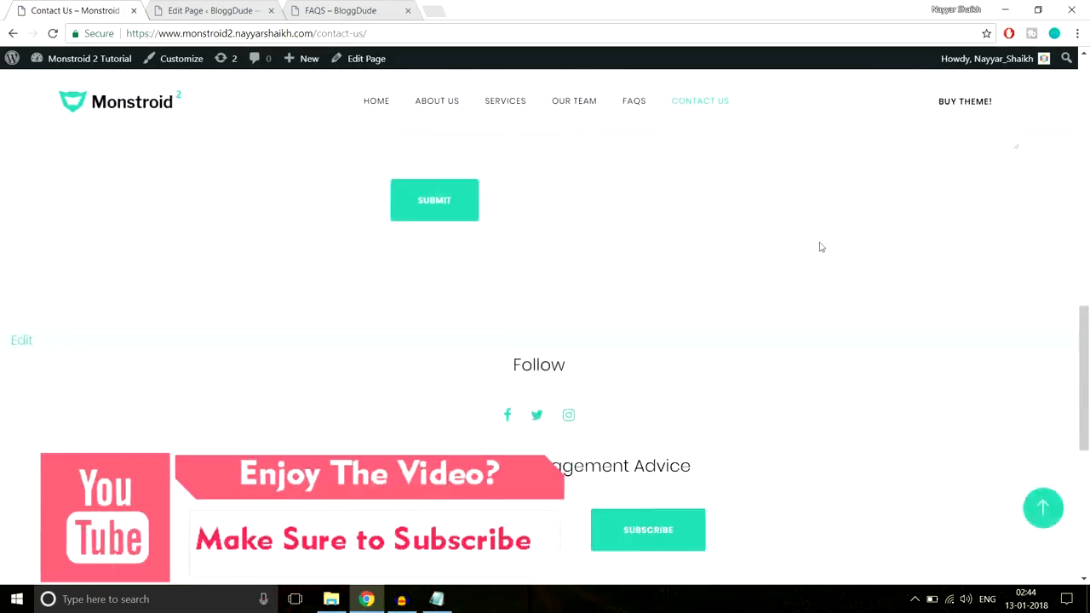
scroll(820, 243, up, 6)
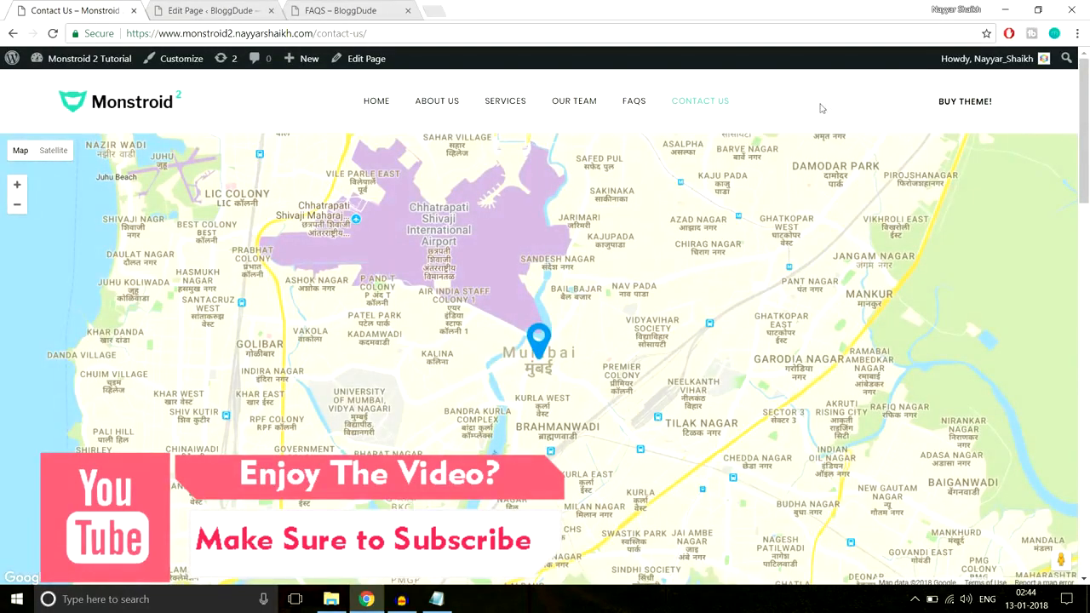
Open the Google APIs console in a new tab and cancel the project selection dialog
click(433, 10)
text(con)
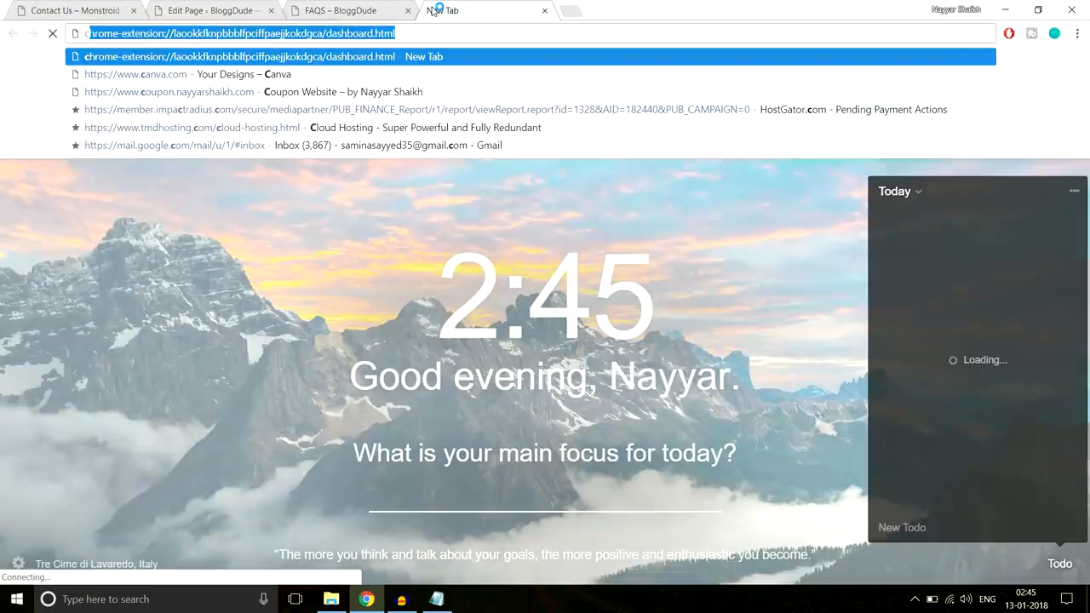
key(Return)
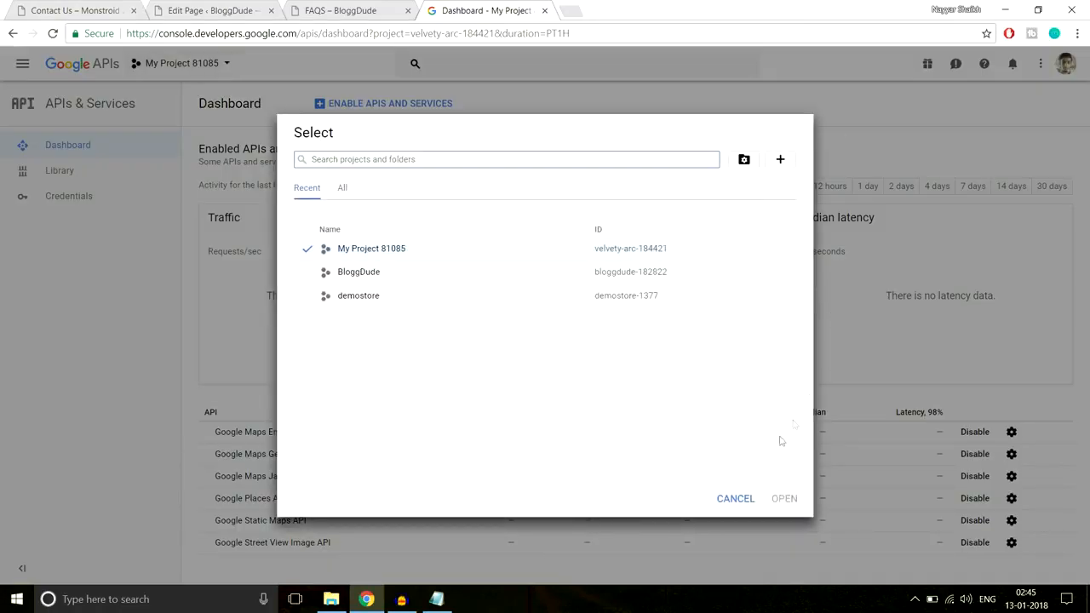
click(716, 500)
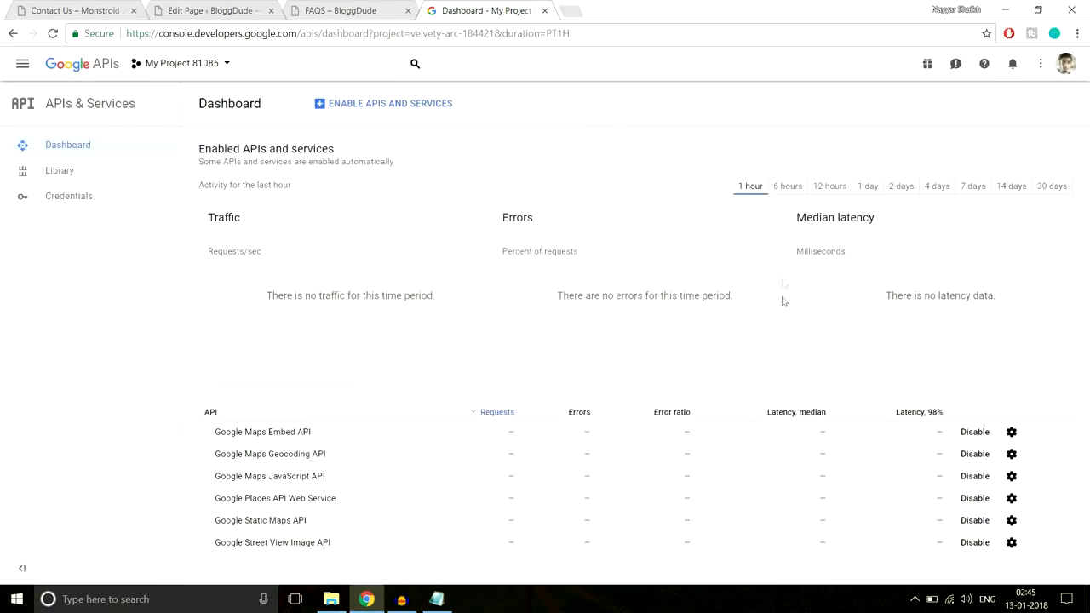
Open the API Library and search it for "google map"
click(108, 177)
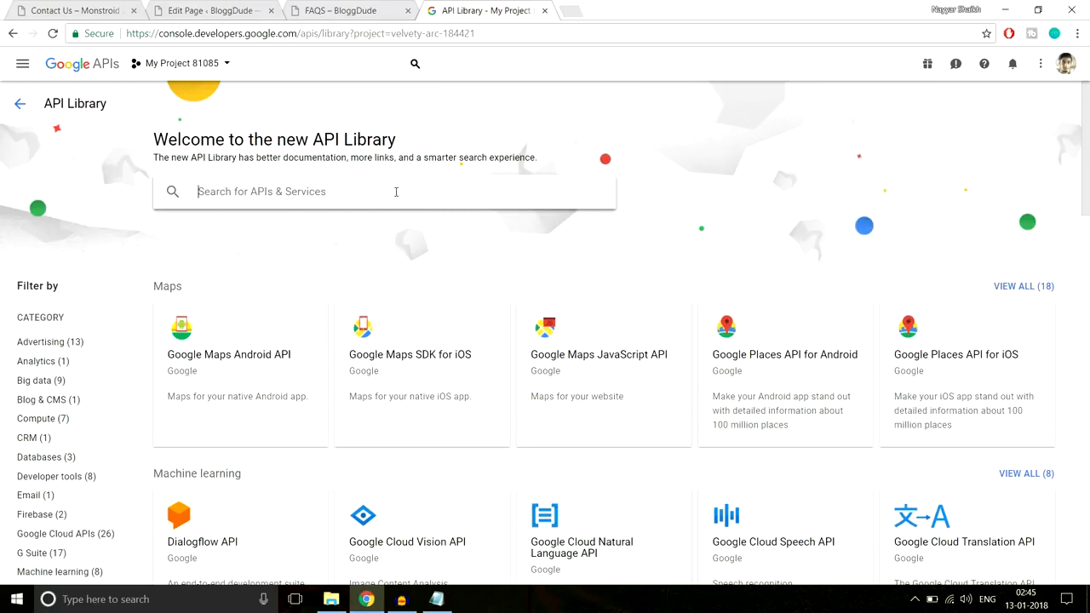
click(396, 191)
text(g)
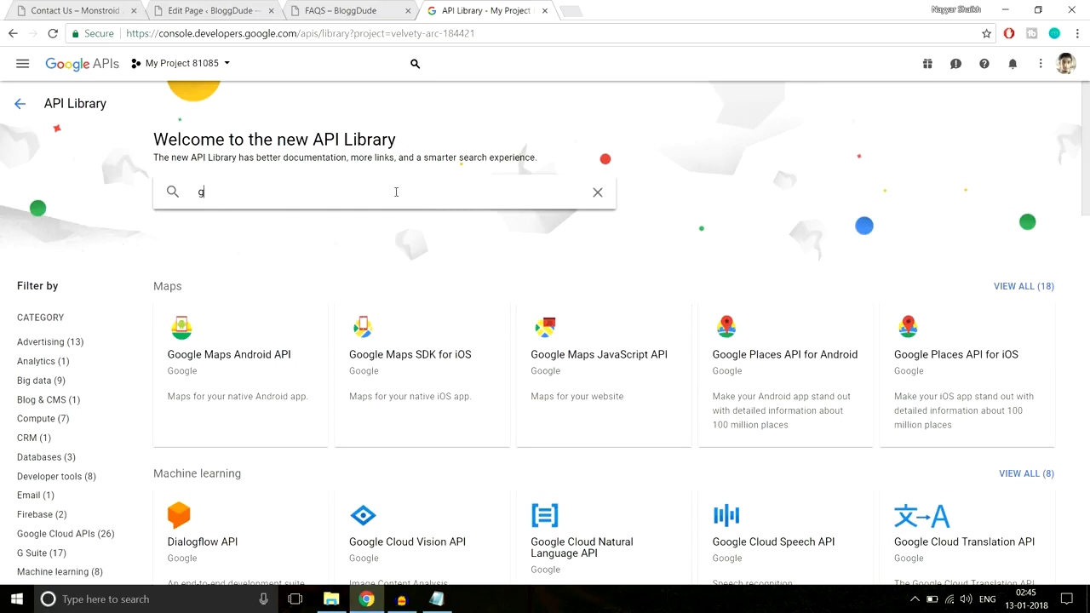
text(ogle map)
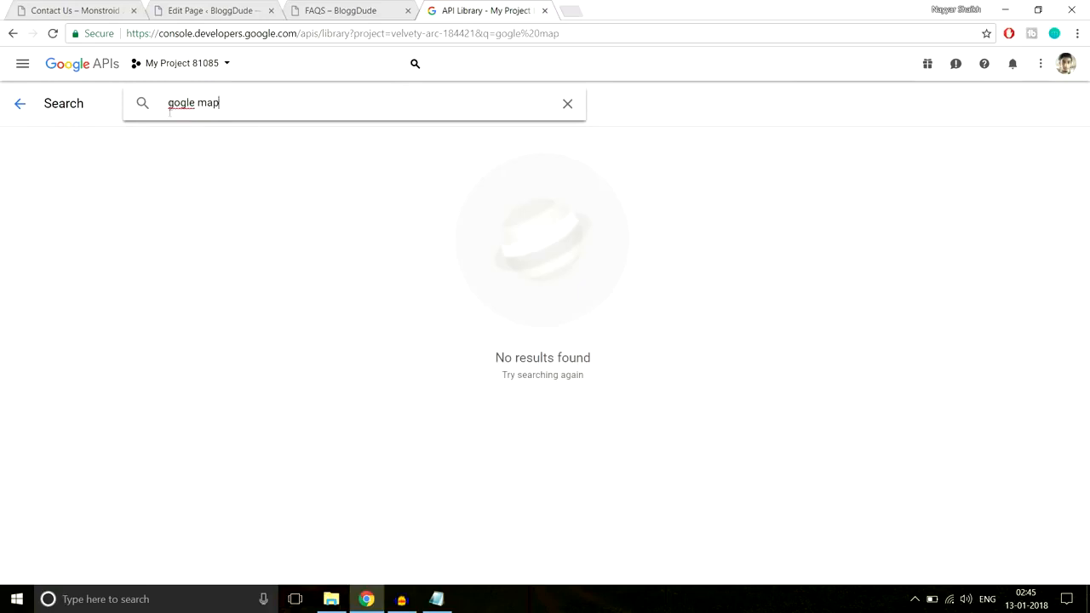
text(o)
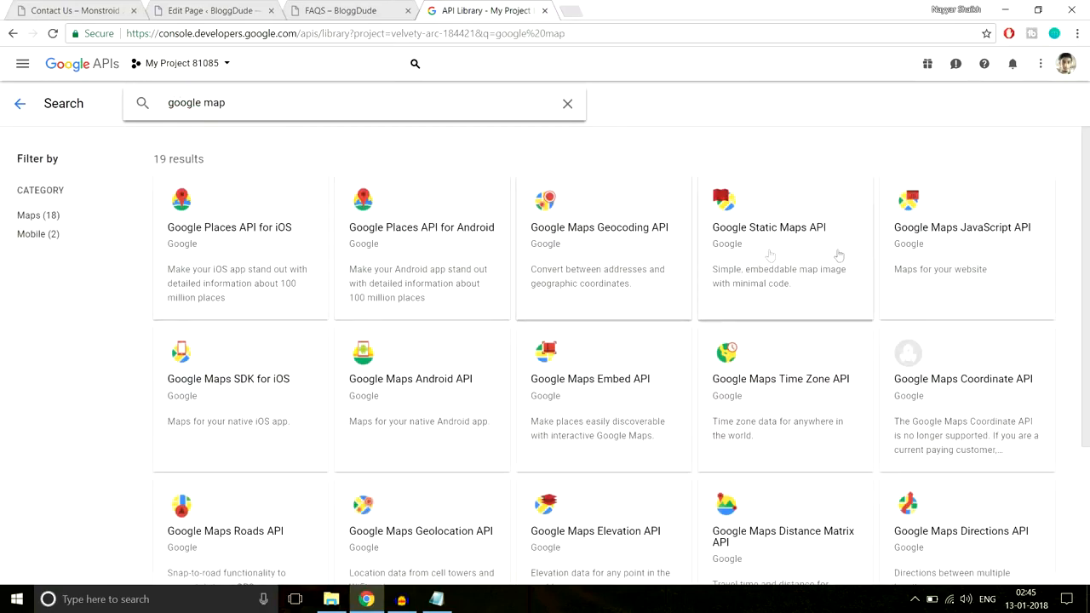
Check whether the Google Maps JavaScript API is enabled for the project, and return to the search results
click(977, 229)
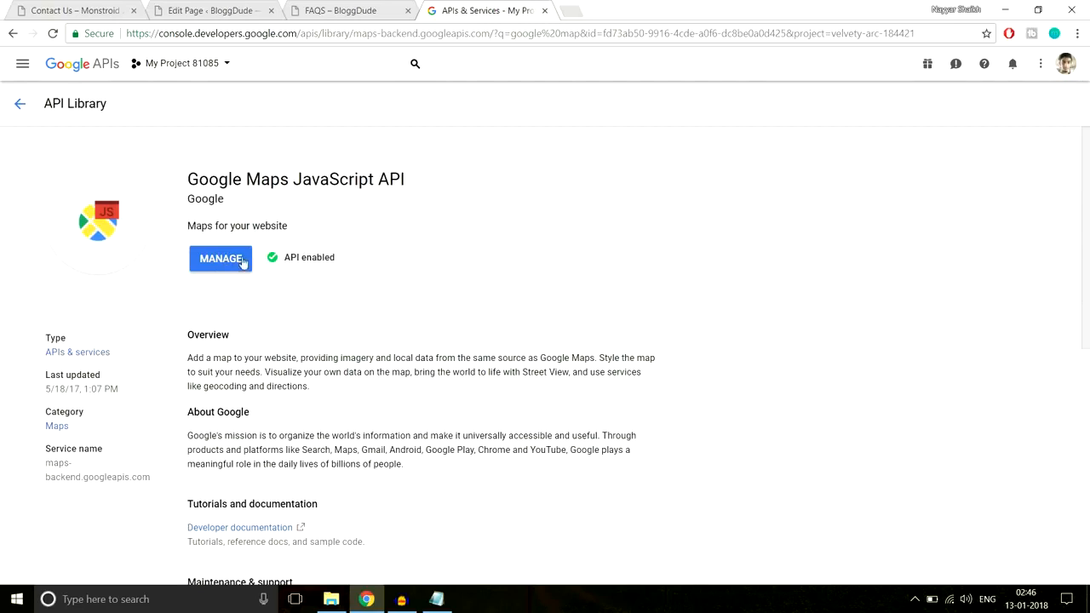
drag(341, 259, 281, 259)
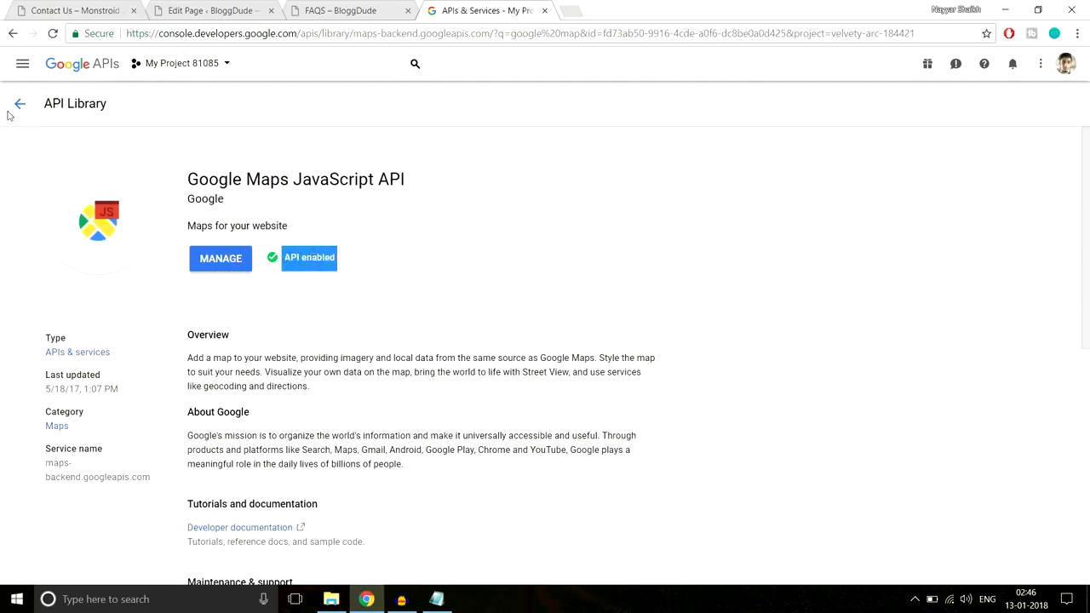
click(11, 112)
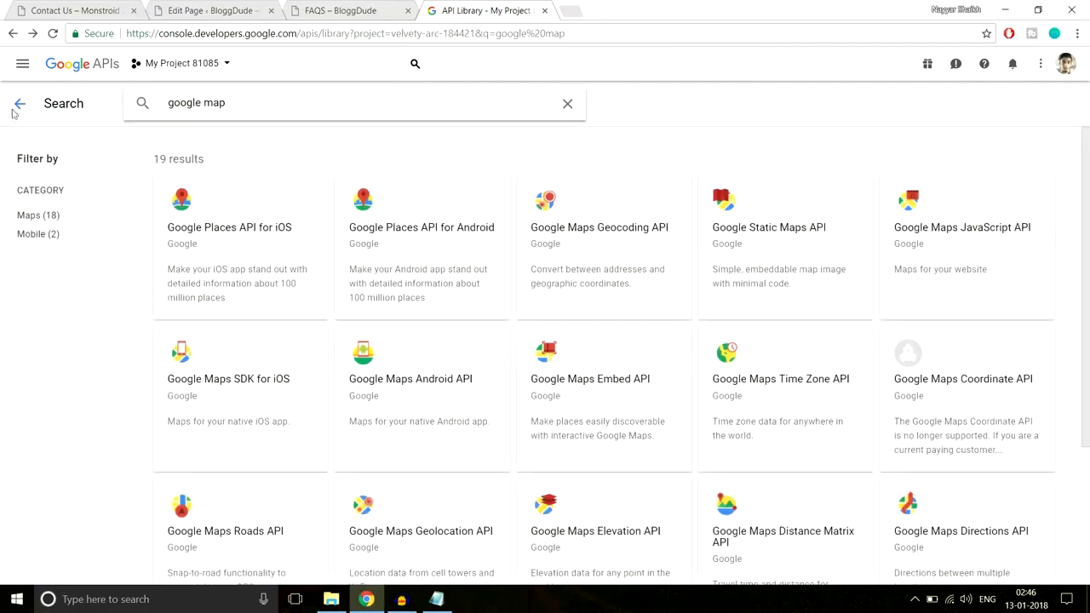
Leave the API Library search and create a new API key in the project's credentials, closing its confirmation without restricting the key
click(13, 113)
click(13, 112)
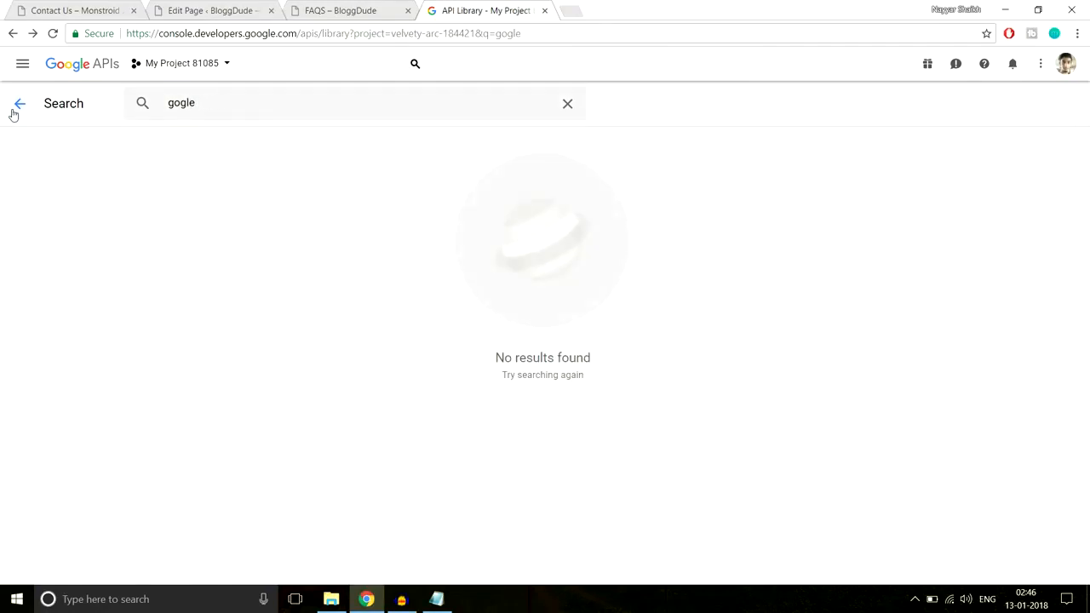
click(95, 73)
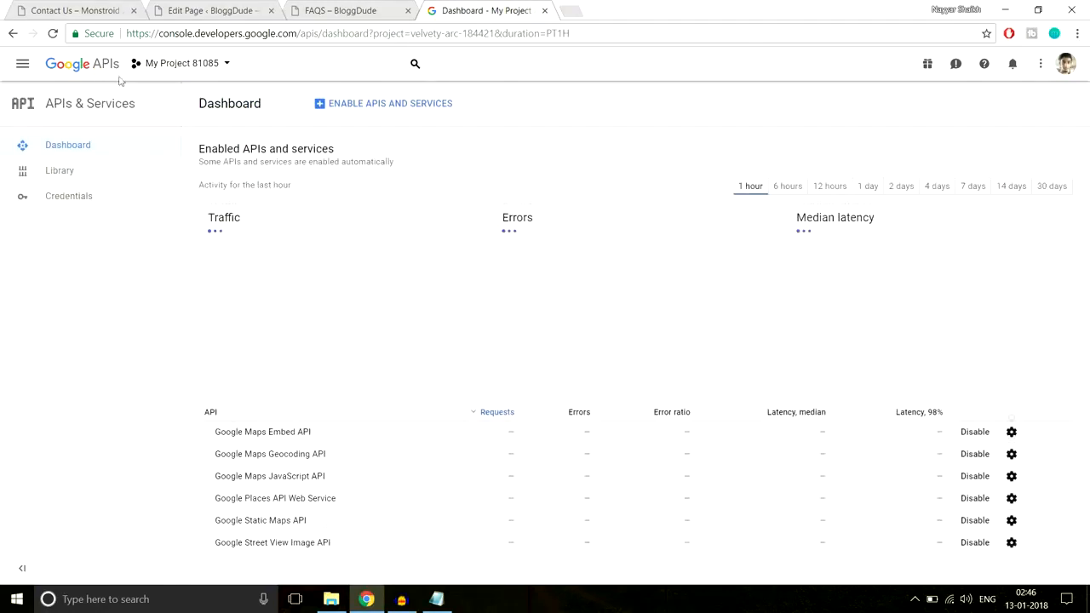
click(97, 201)
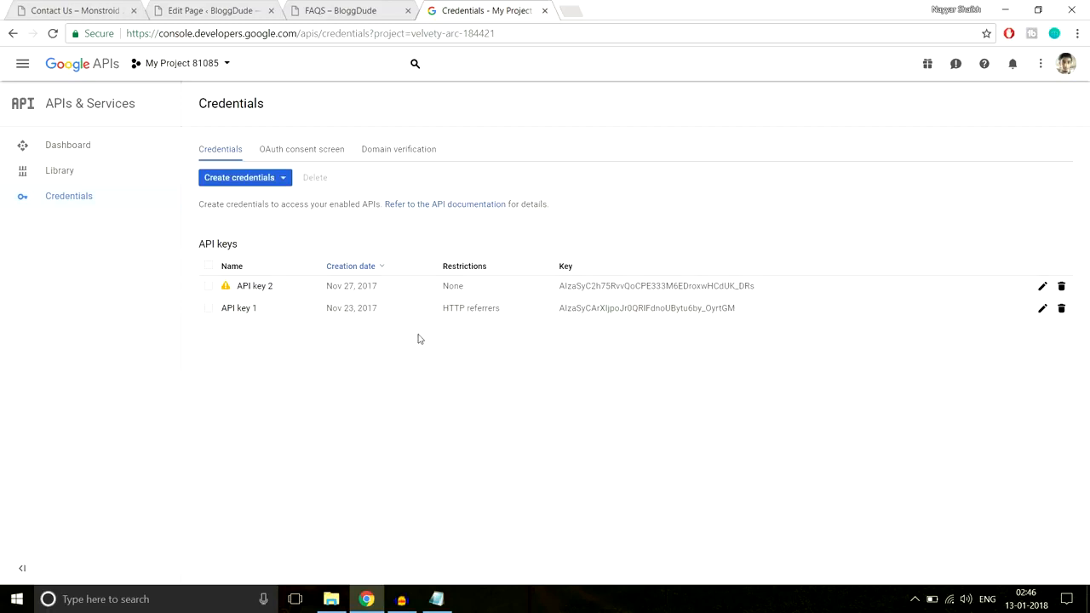
click(258, 186)
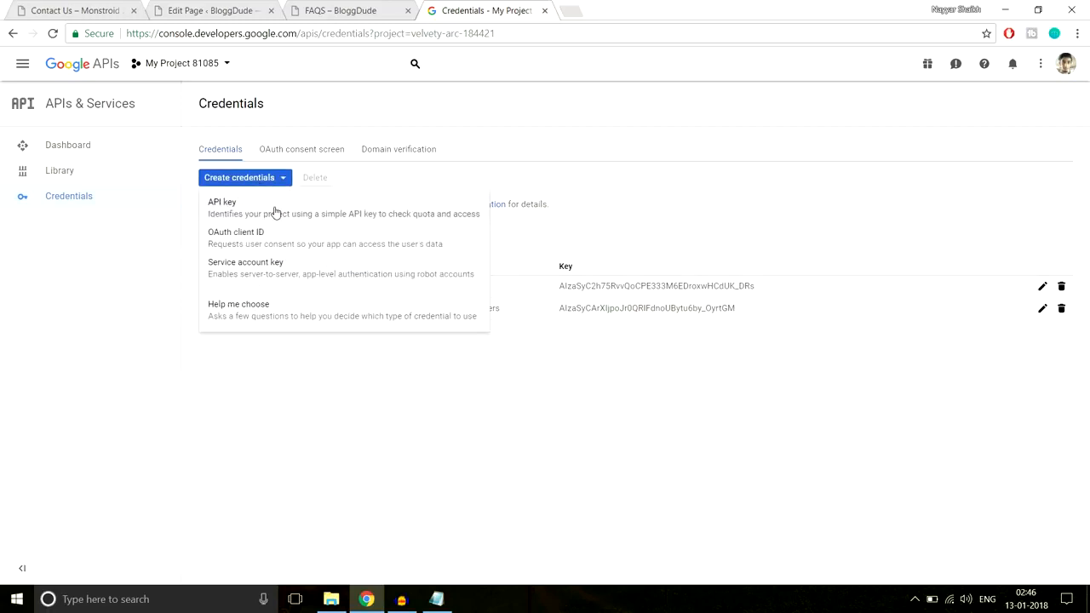
click(275, 212)
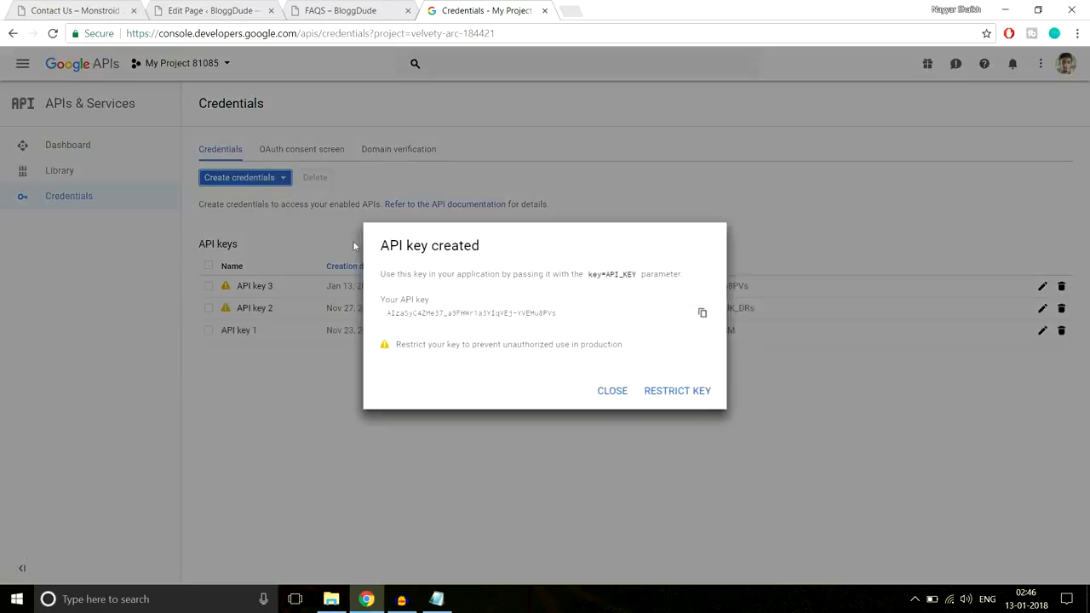
click(612, 391)
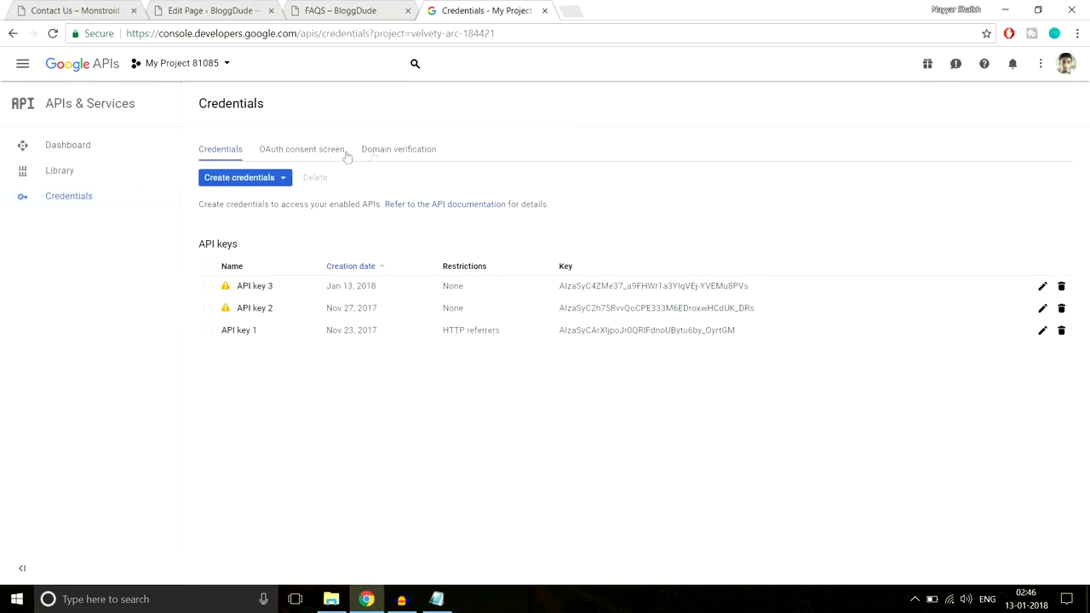
Add the BloggDude site's base URL, copied from the address of its FAQS edit page, as an allowed domain in the project's domain verification
click(400, 156)
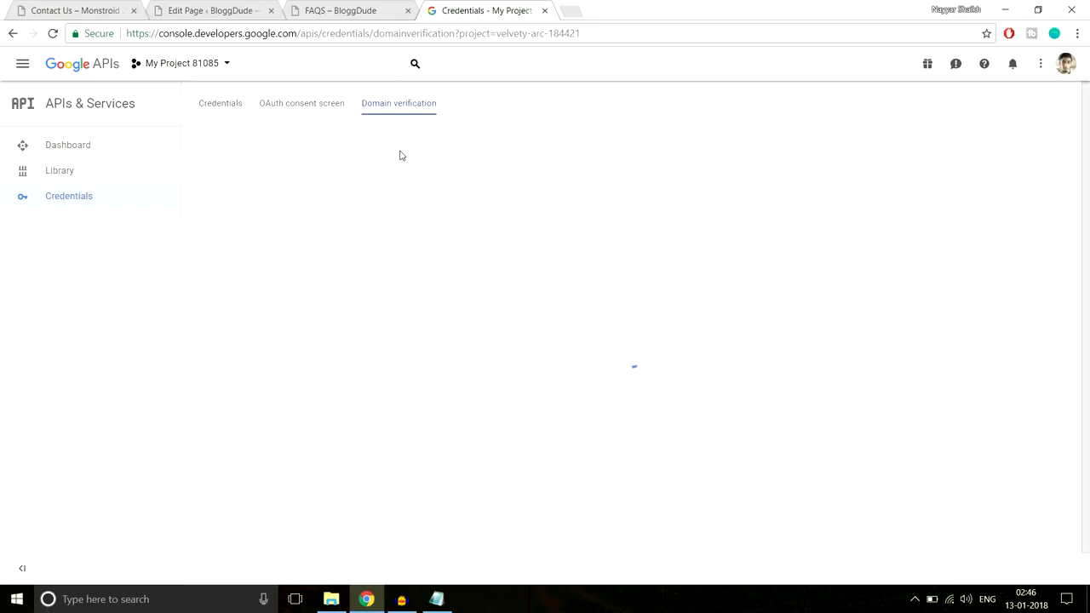
drag(345, 257, 227, 226)
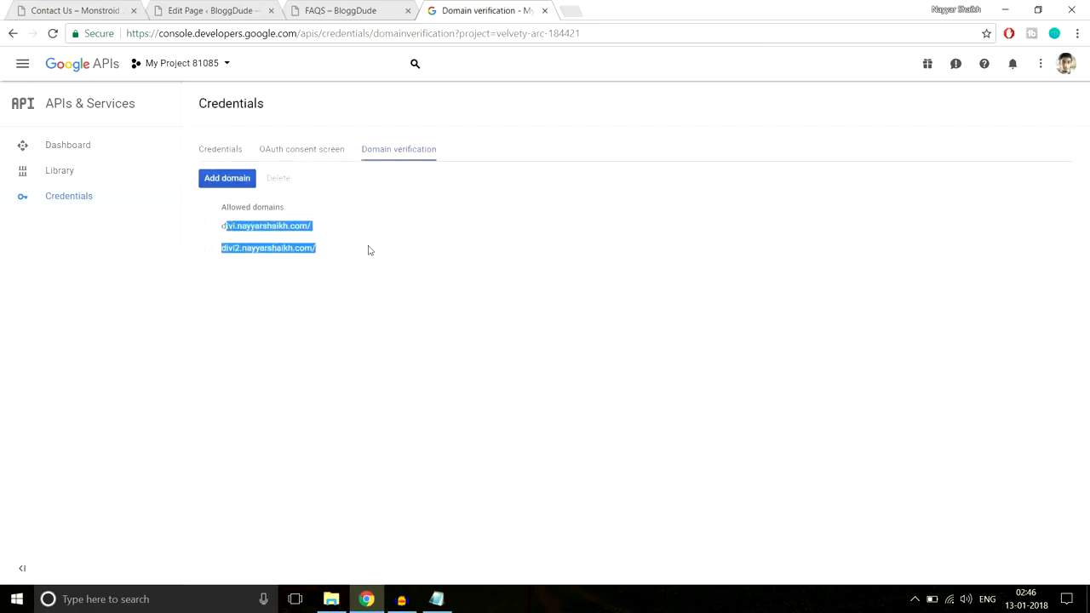
click(241, 181)
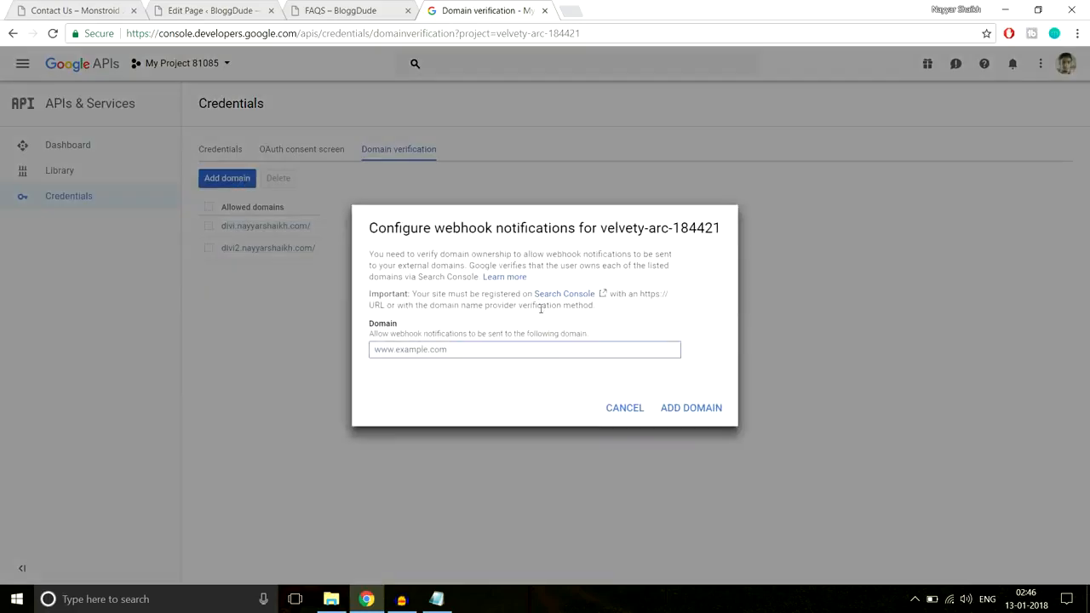
click(219, 8)
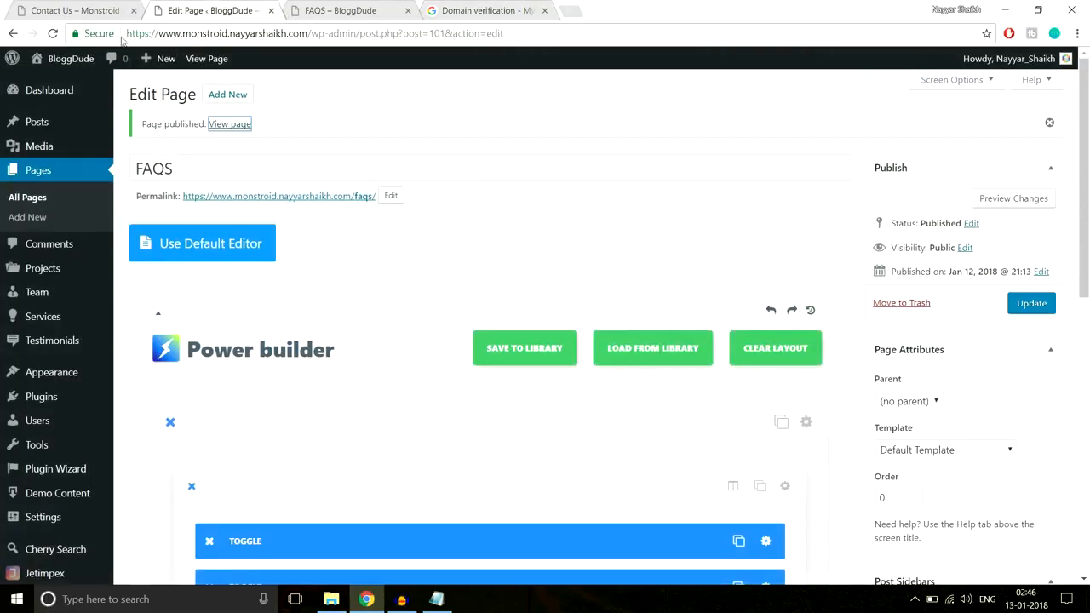
drag(128, 34, 314, 36)
key(ctrl+c)
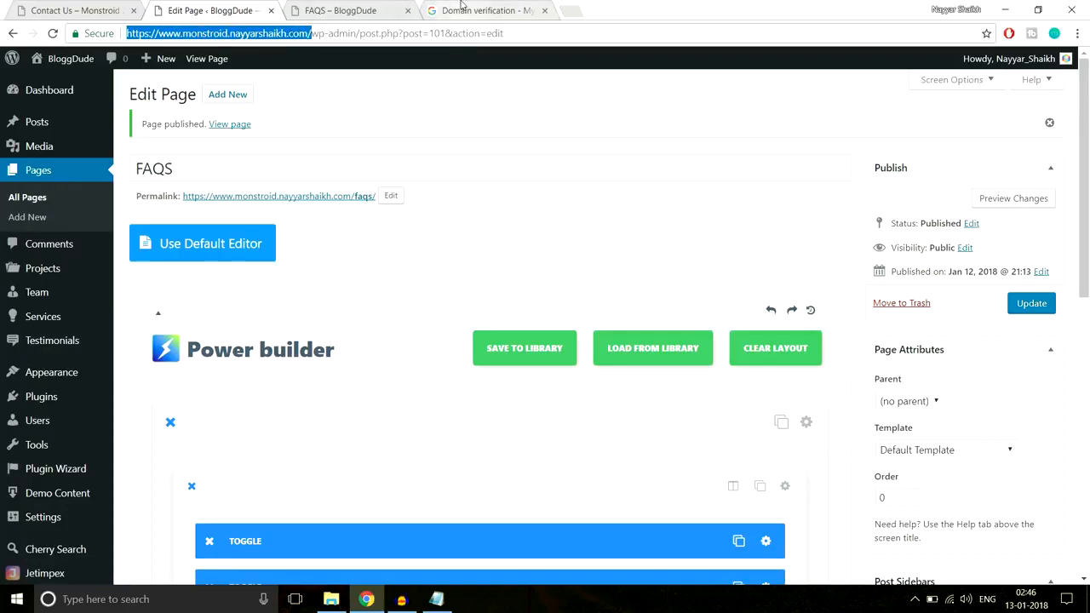
click(464, 9)
key(ctrl+v)
click(714, 414)
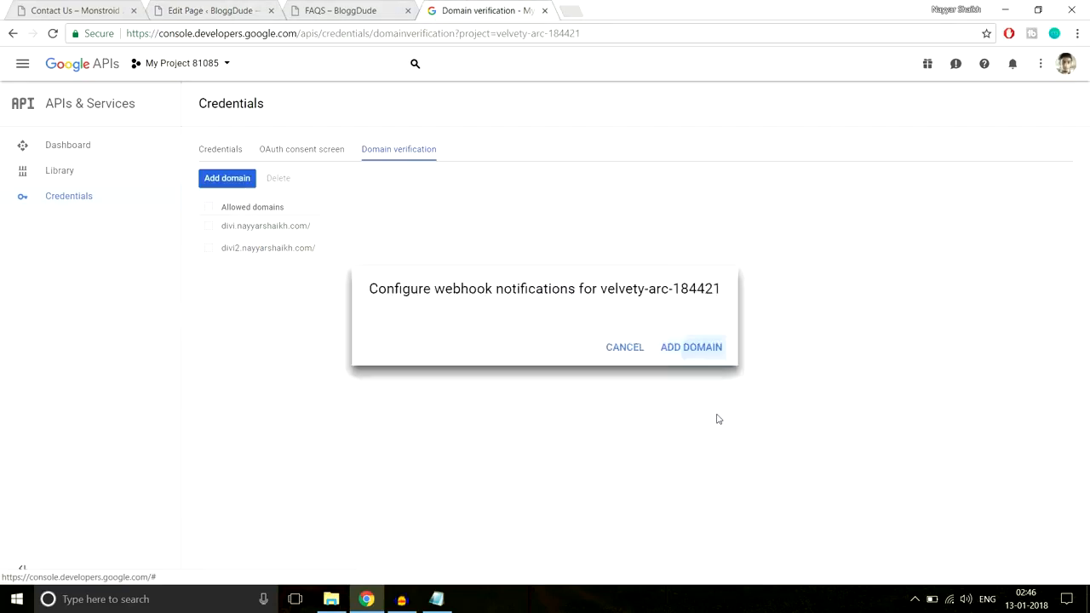
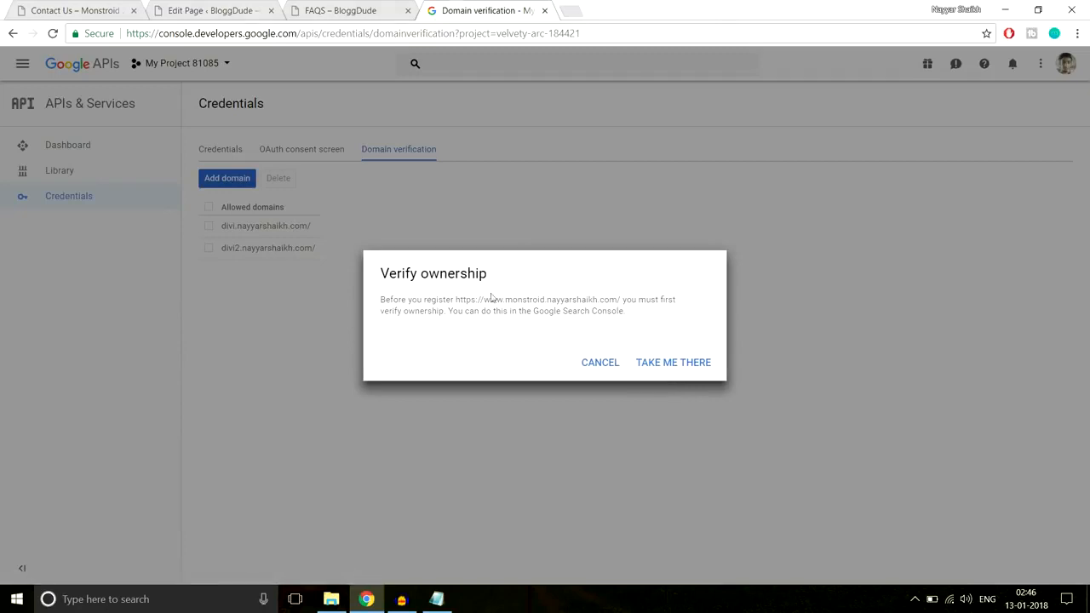
Go to ownership verification and add the BloggDude site's base URL as a new Webmaster Central property
click(670, 365)
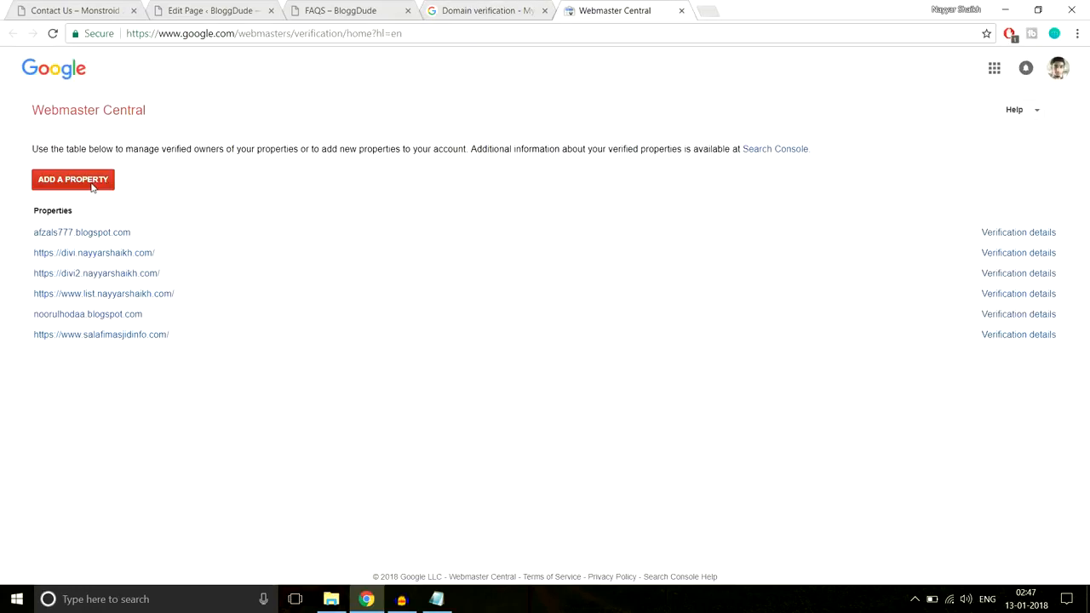
click(92, 184)
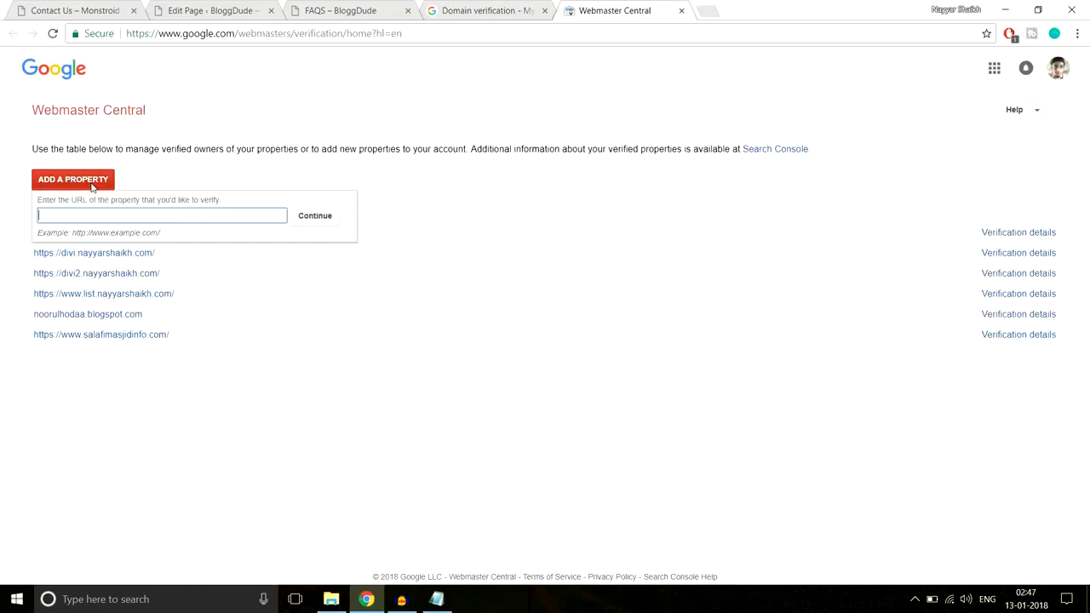
text(https://www.monstroid.nayyarshaikh.com/)
click(317, 219)
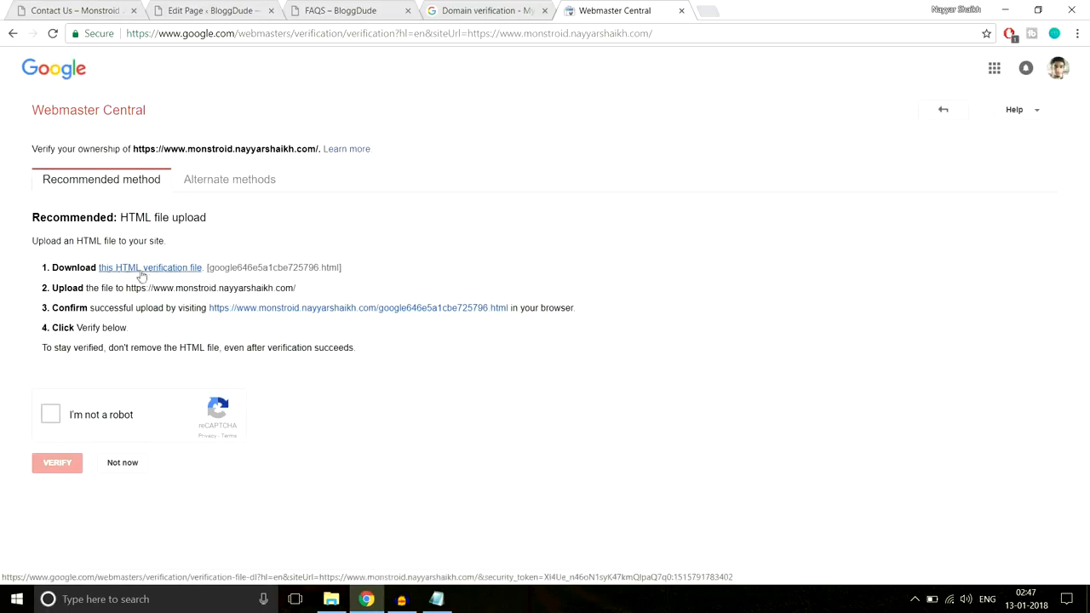
Download the HTML verification file for the property and copy it from the Downloads folder to the Desktop
click(141, 271)
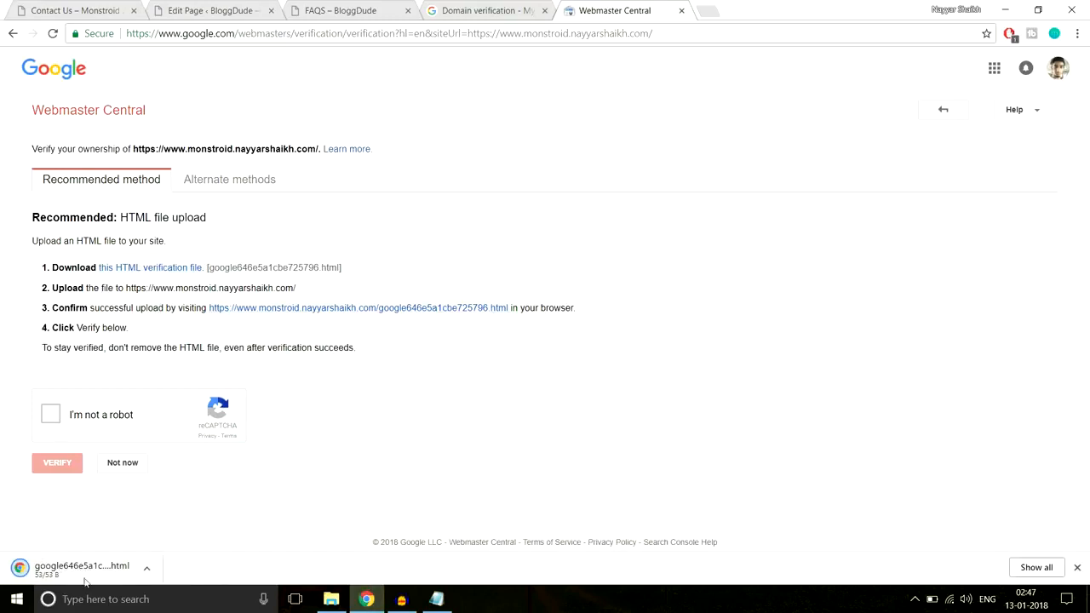
click(146, 571)
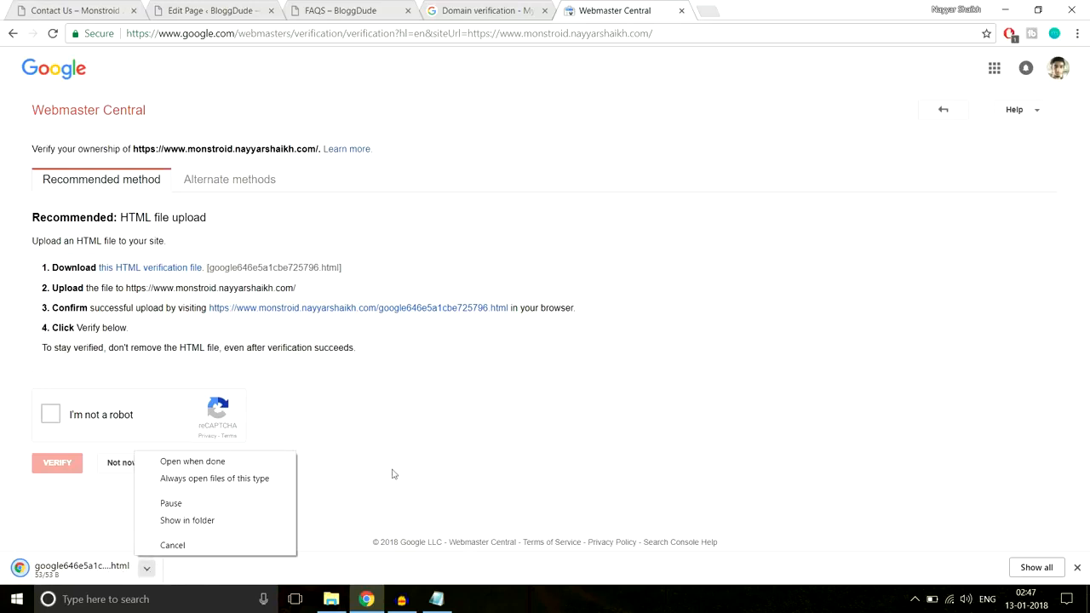
click(234, 521)
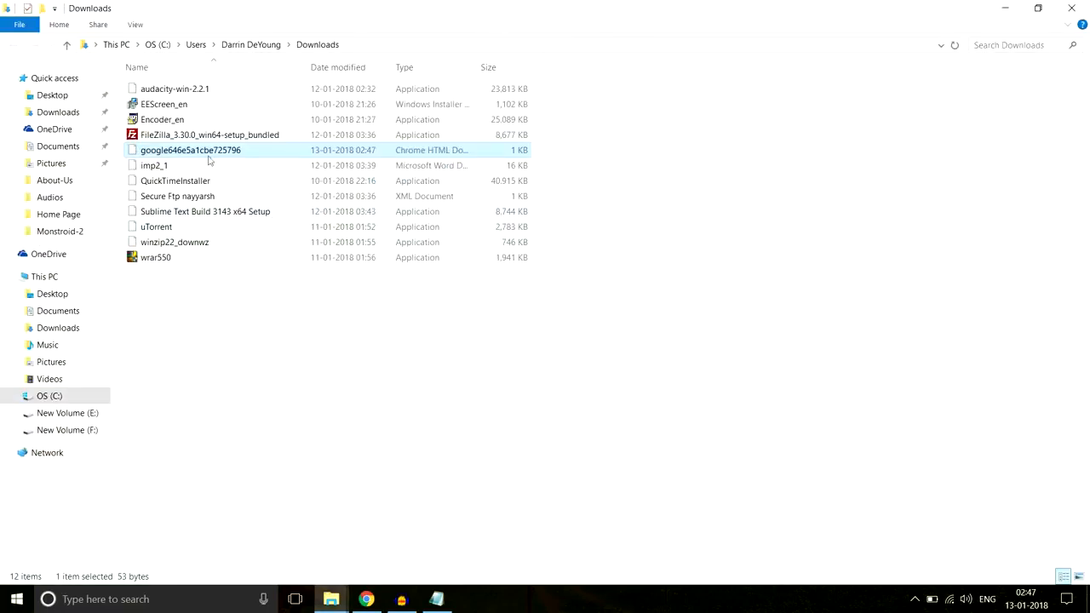
click(66, 97)
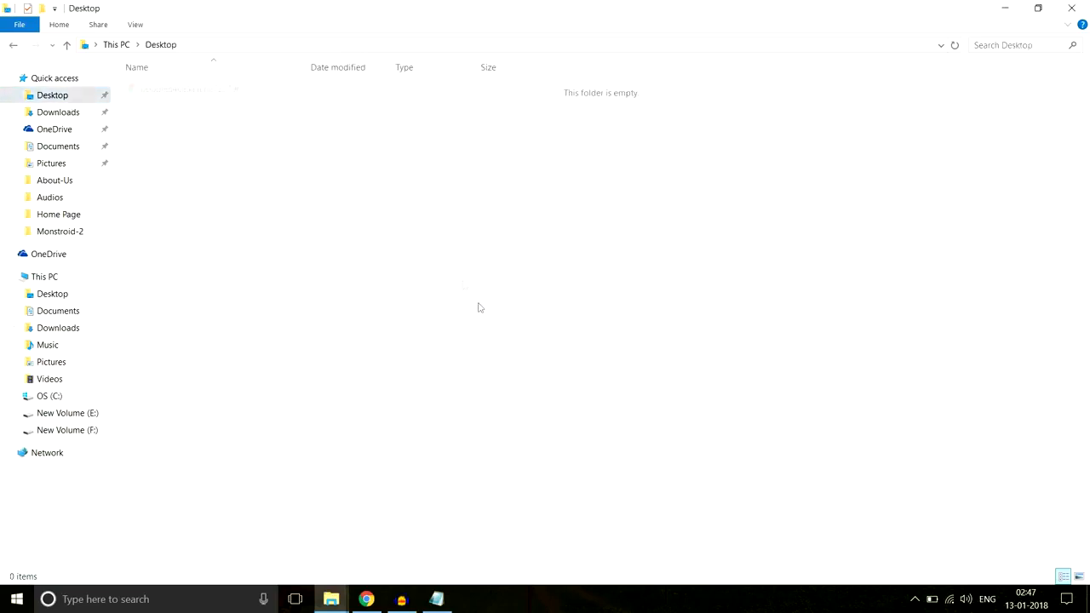
key(ctrl+v)
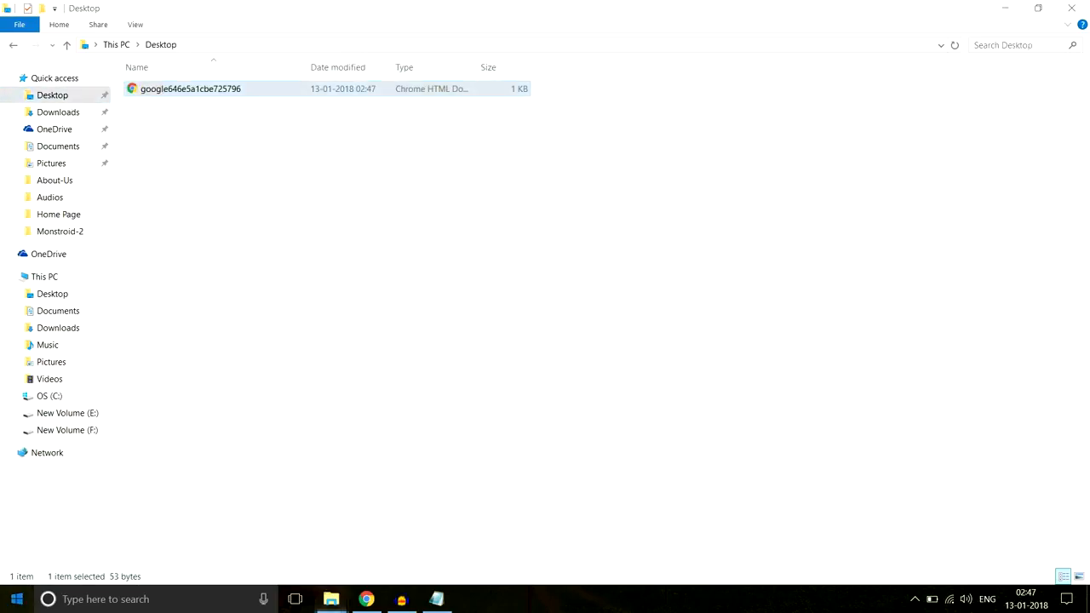
Launch FileZilla and connect to the hosting server with the saved Site Manager entry
click(10, 599)
click(644, 481)
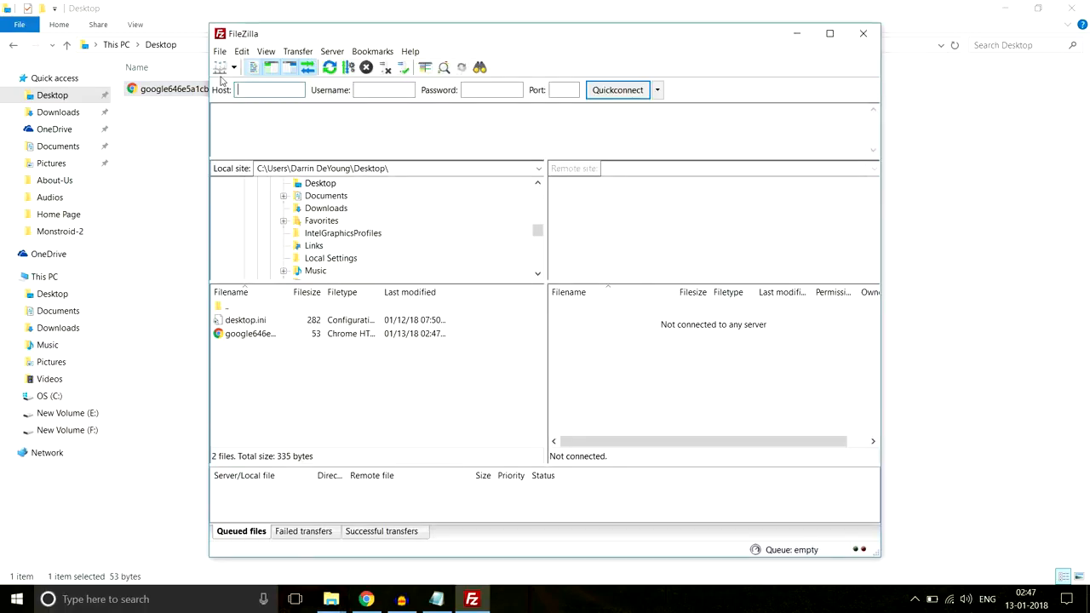
click(221, 68)
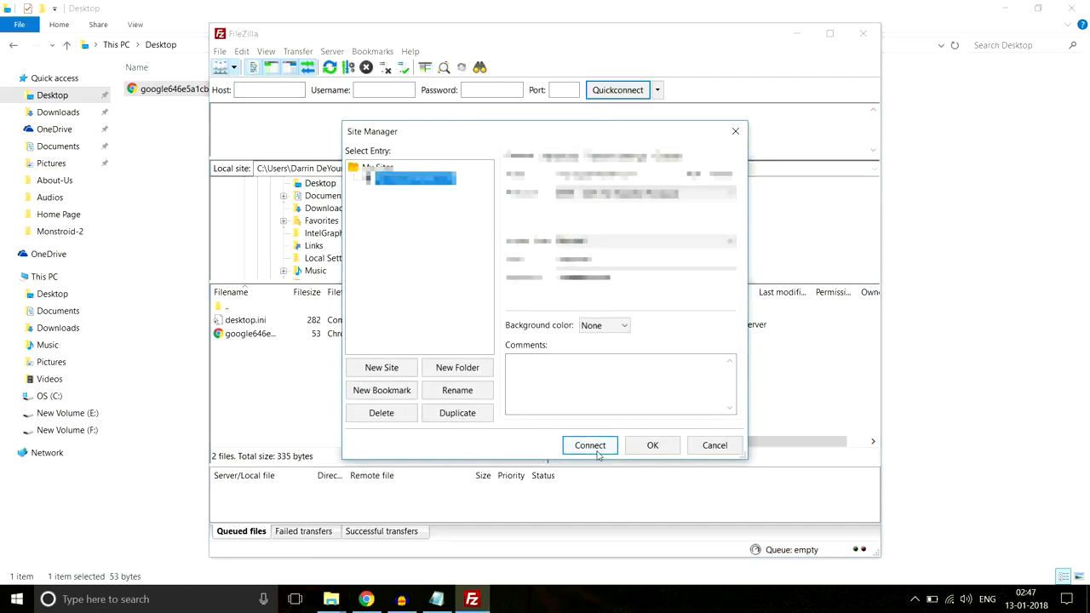
click(591, 446)
Upload the Google HTML verification file from the Desktop into the root of the server's monstroid site folder
scroll(642, 385, down, 5)
scroll(642, 385, down, 1)
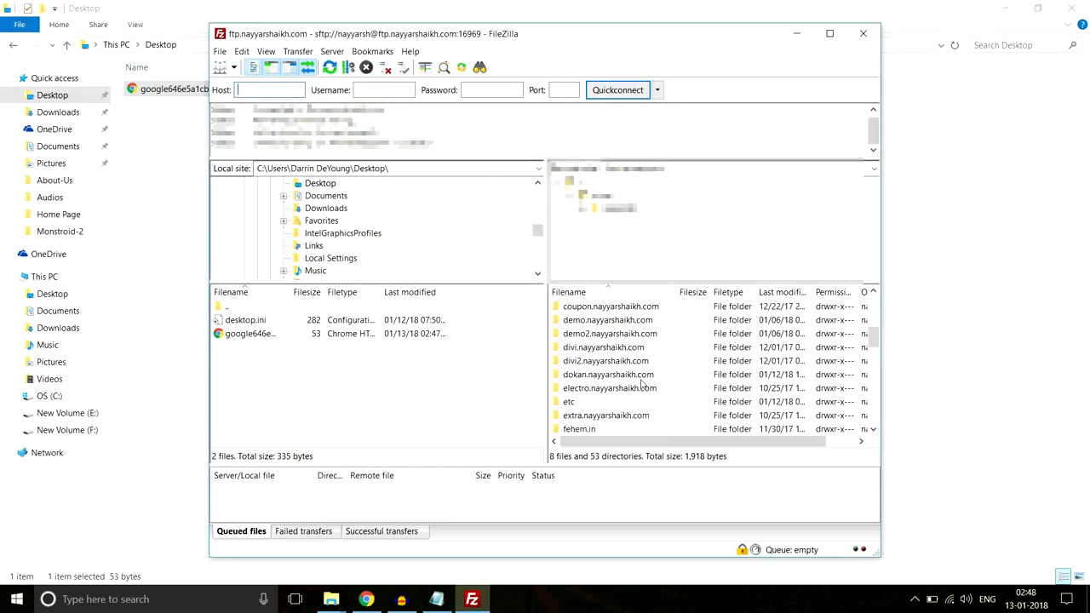
scroll(642, 385, down, 6)
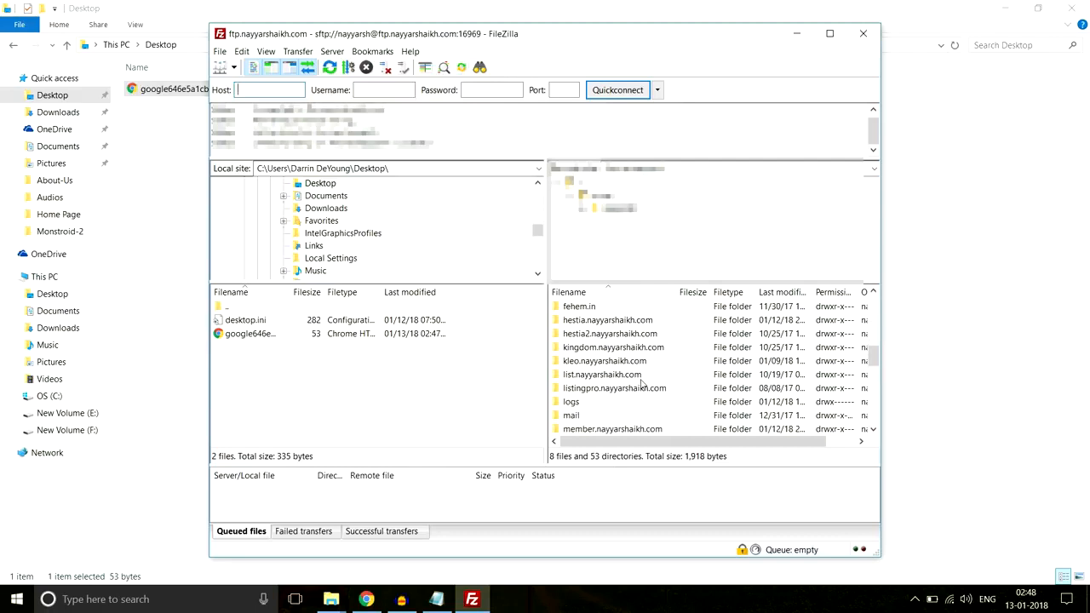
scroll(642, 384, down, 1)
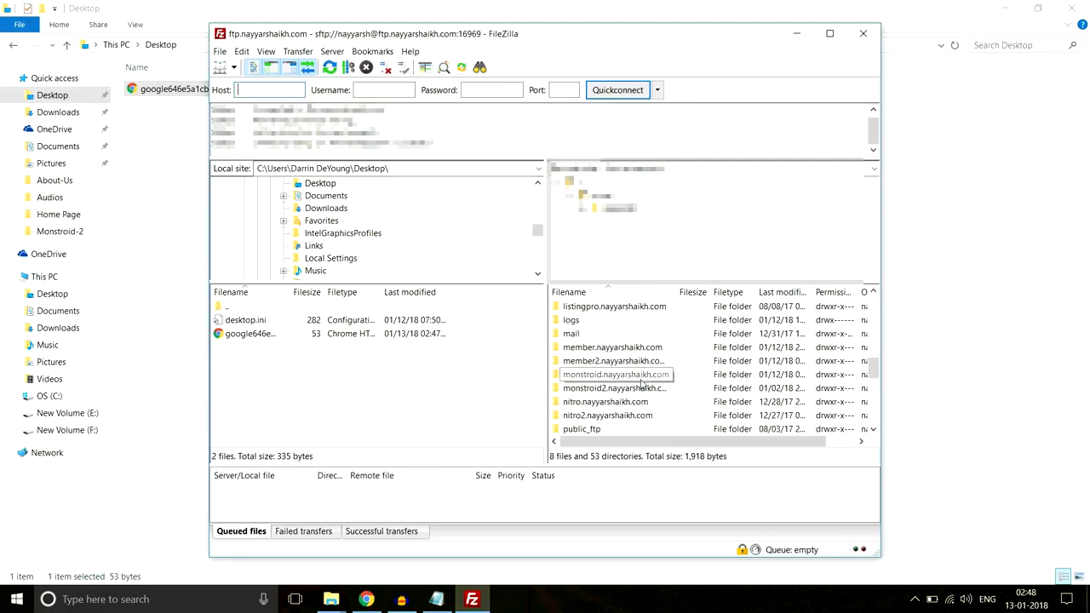
double_click(613, 377)
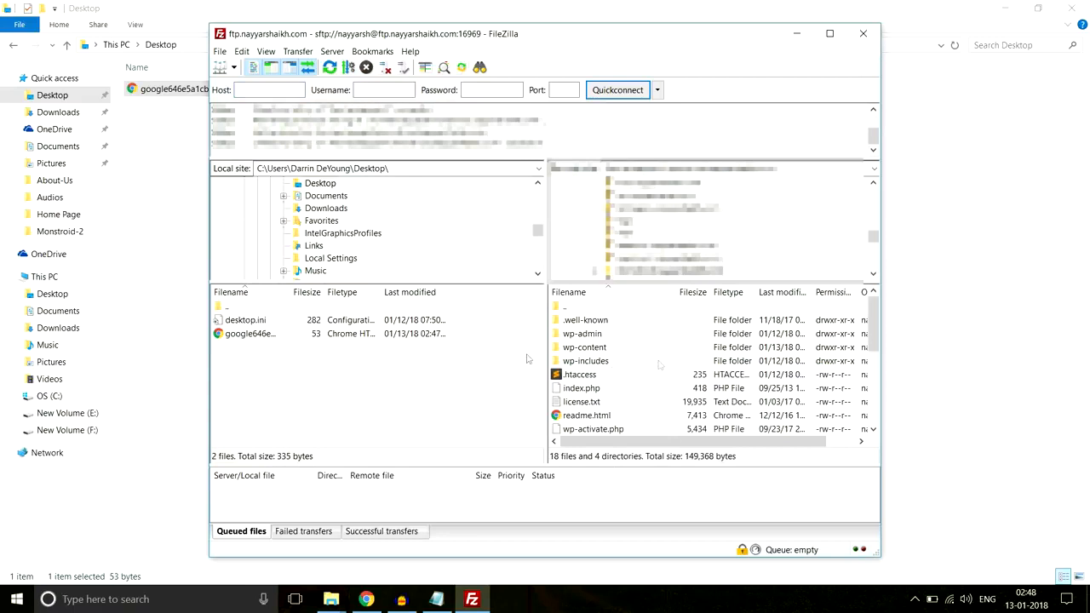
click(270, 335)
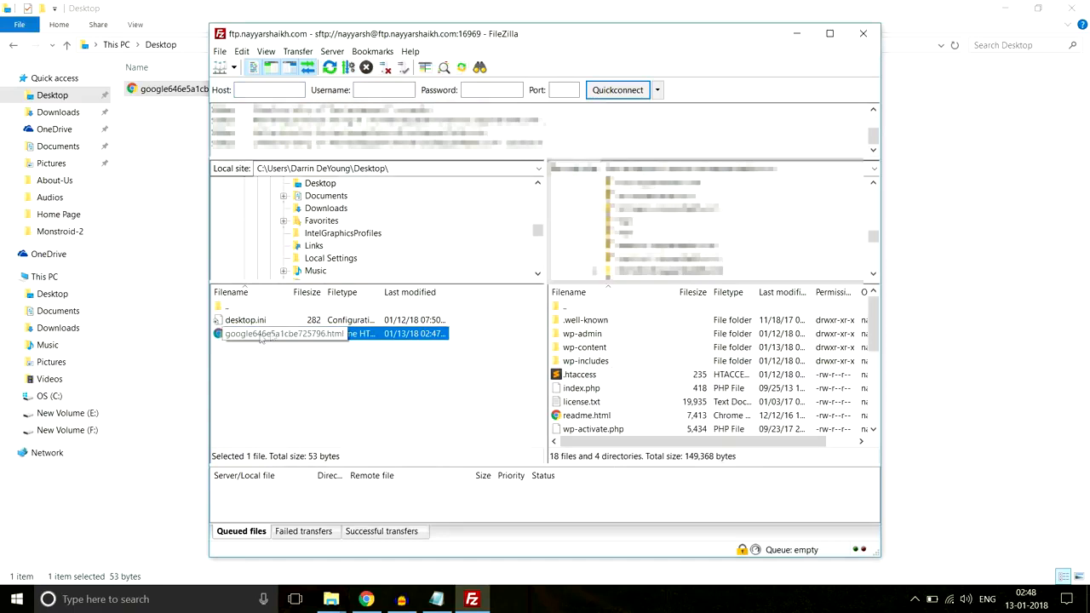
drag(253, 334, 668, 399)
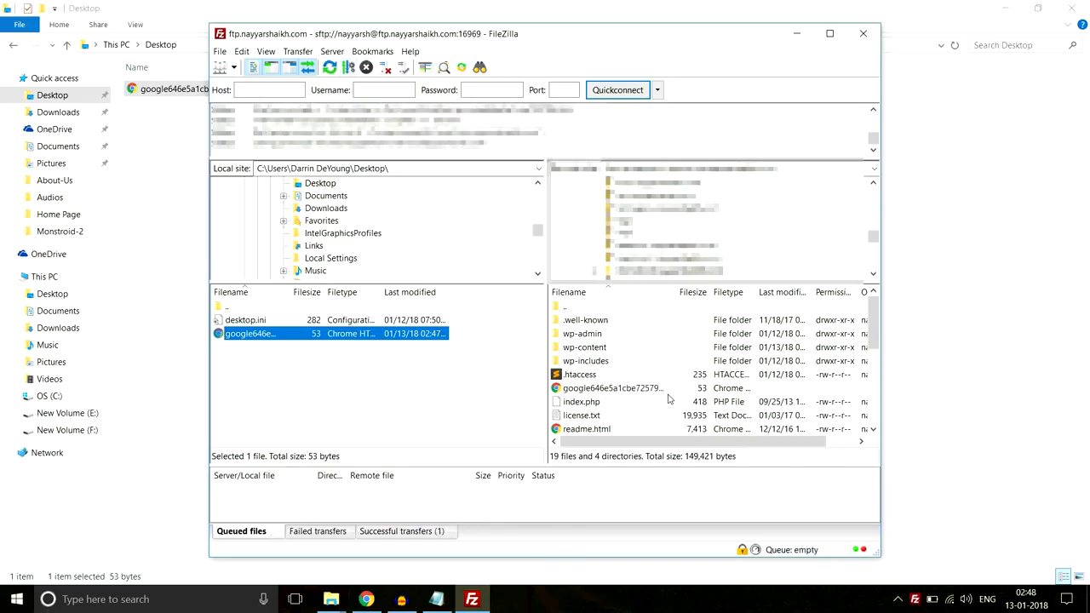
click(1077, 520)
Return to Chrome, pass the robot check, and check the uploaded verification file through its confirmation link
click(366, 600)
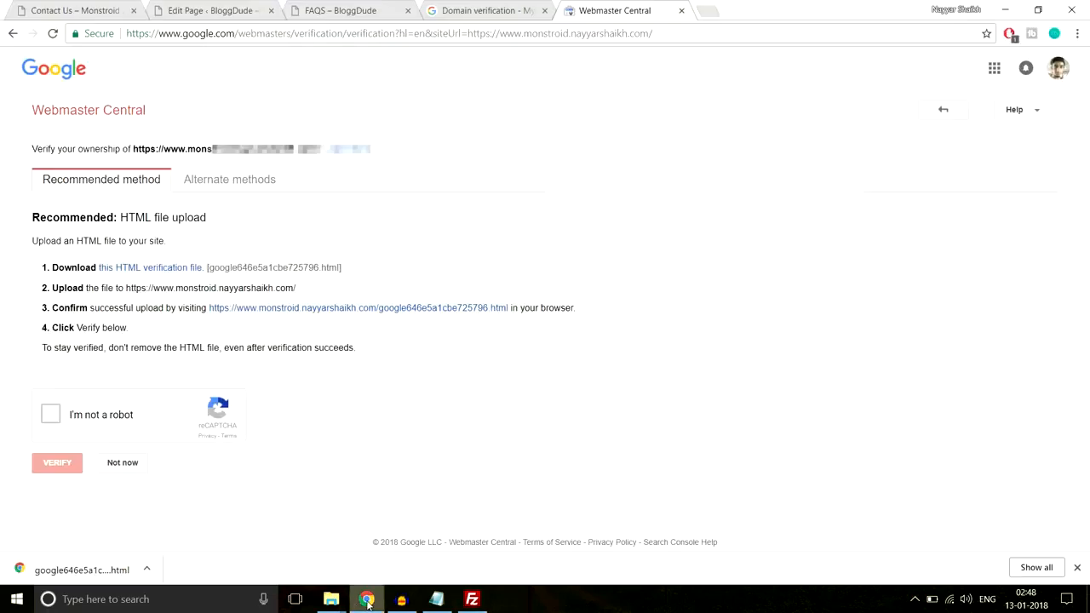
click(57, 416)
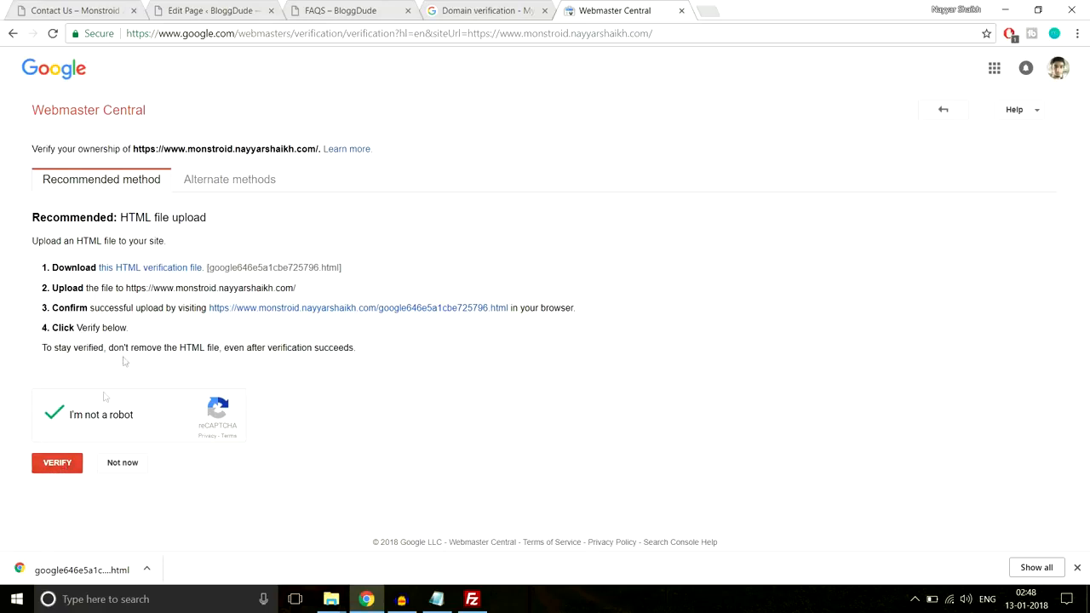
click(352, 308)
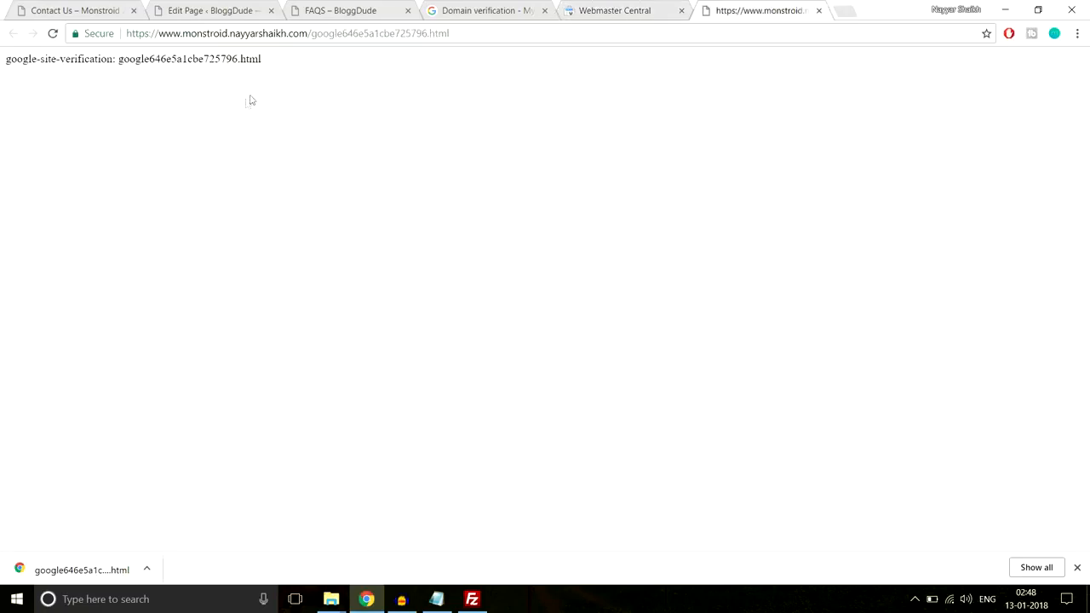
drag(306, 68, 5, 76)
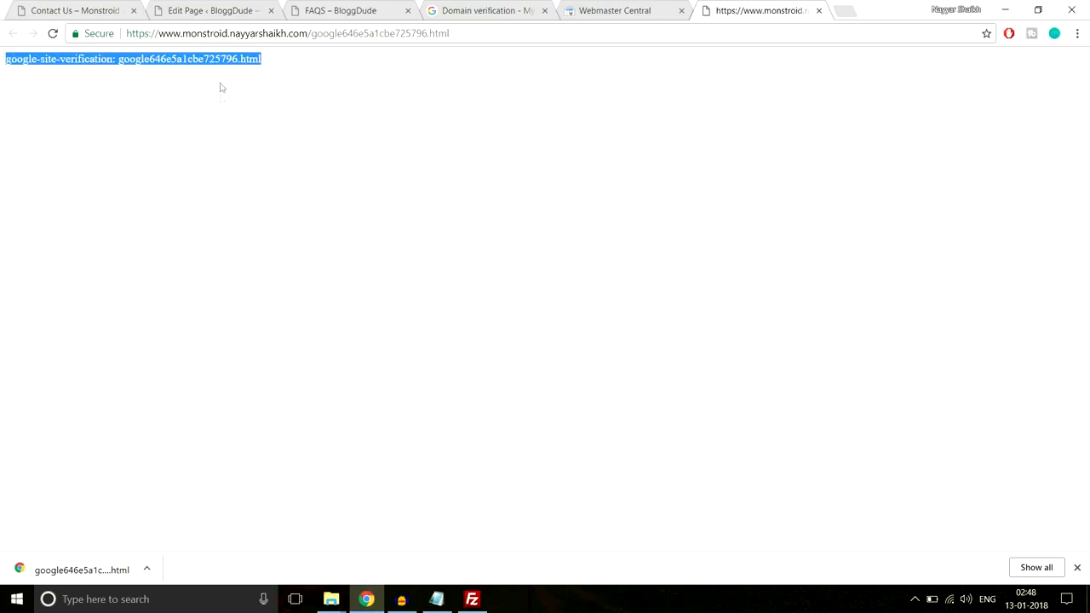
drag(287, 65, 2, 71)
click(819, 11)
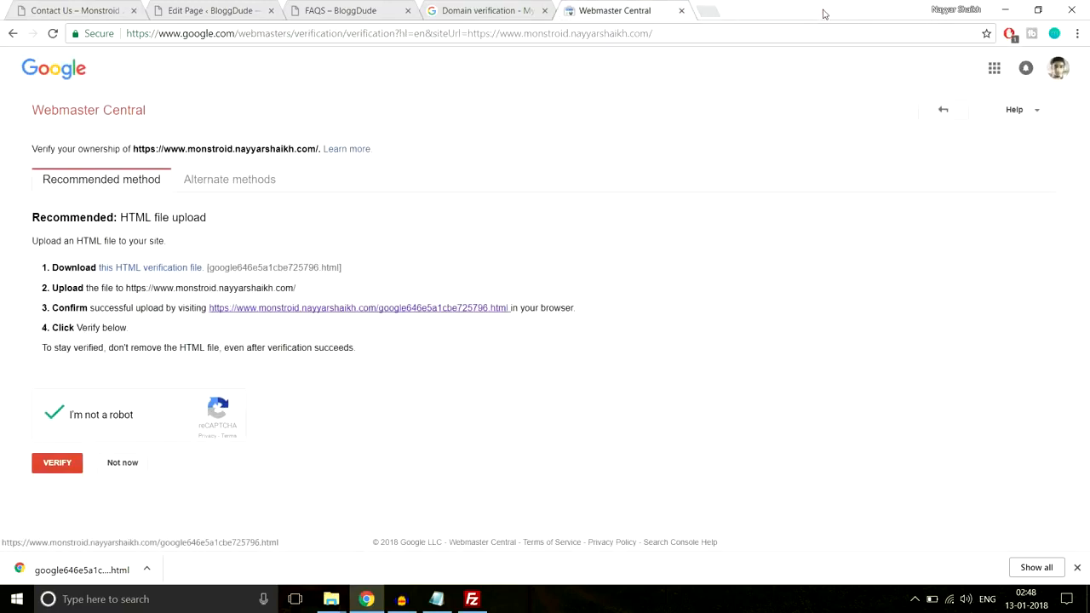
Verify ownership of the site property and add the site's base URL to the API project's allowed domains
click(50, 468)
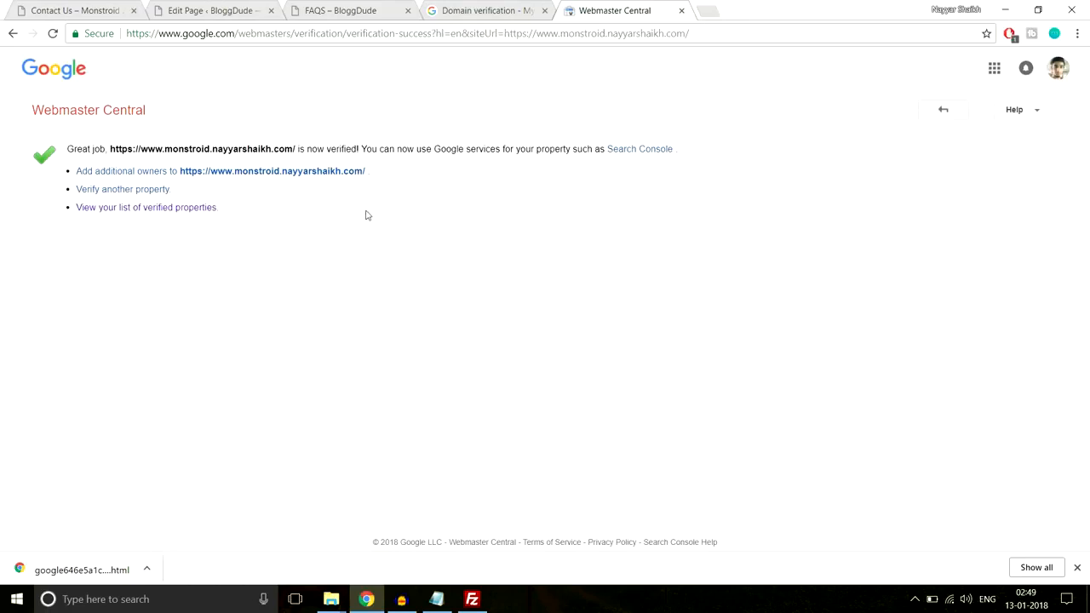
click(682, 11)
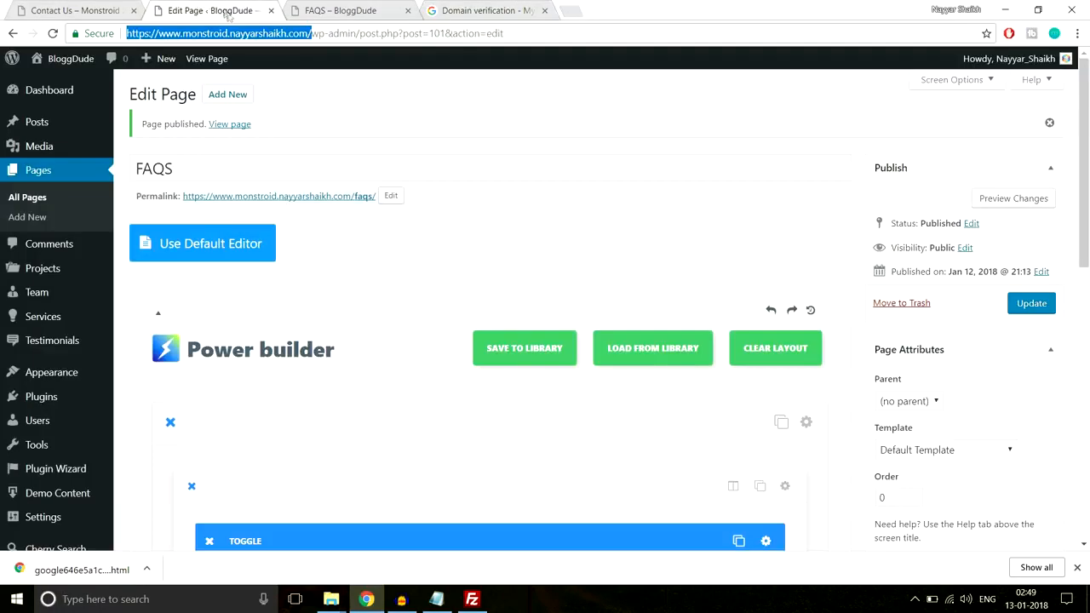
click(481, 10)
text(https://www.monstroid.nayyarshaikh.com/)
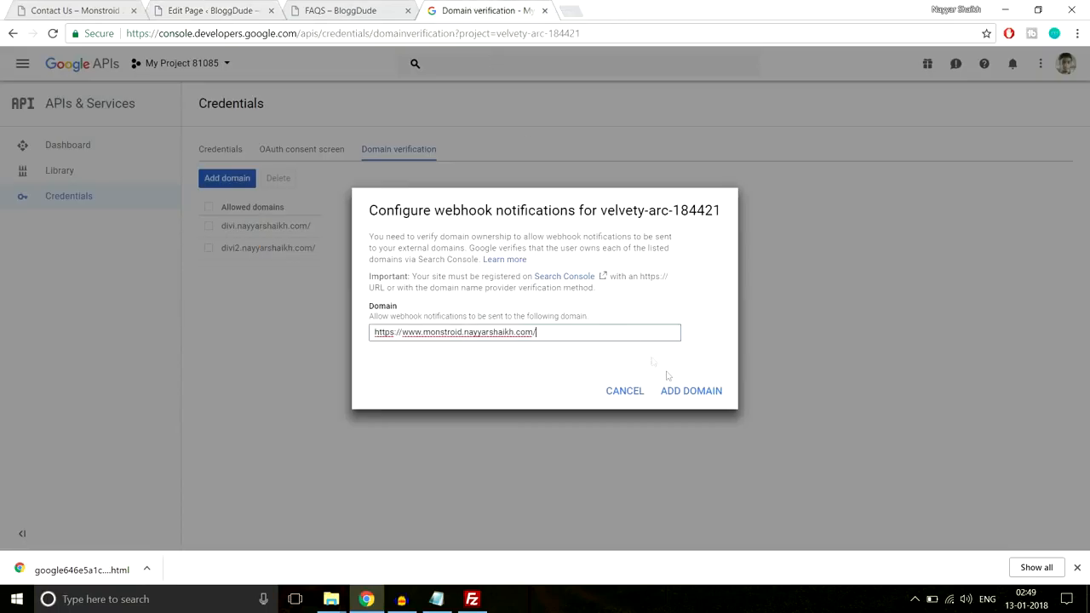
click(688, 394)
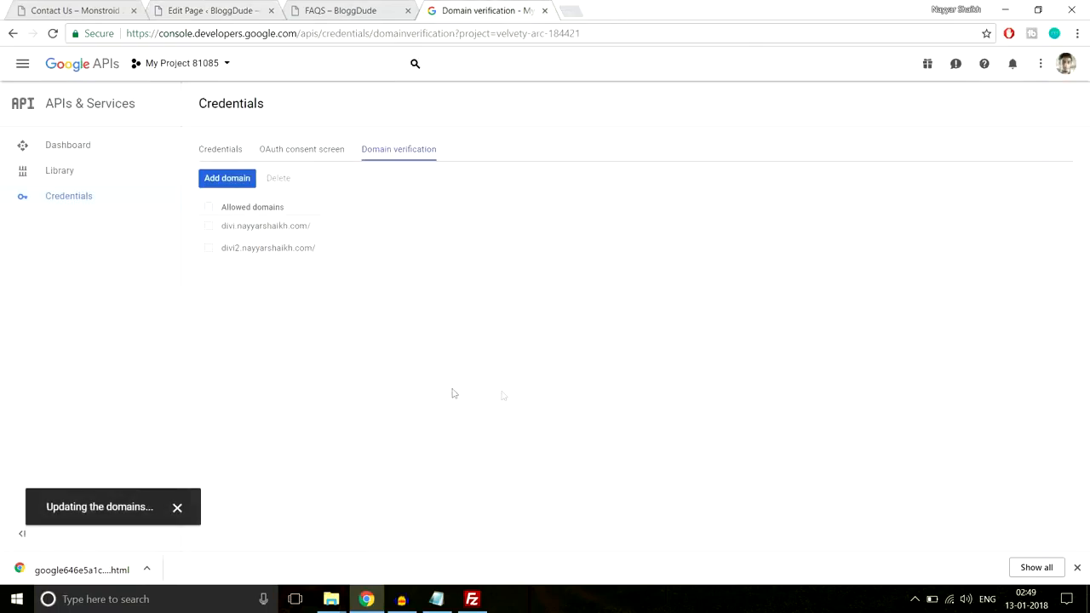
Copy the key value of API key 3 from the project's credentials and return to the FAQS edit page
click(227, 151)
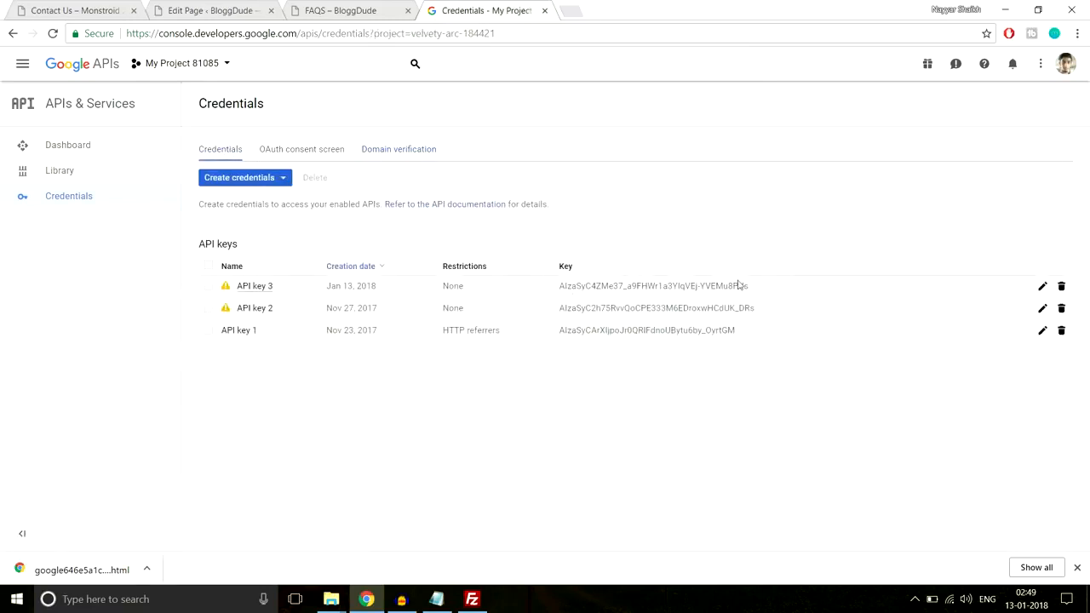
drag(778, 288, 565, 287)
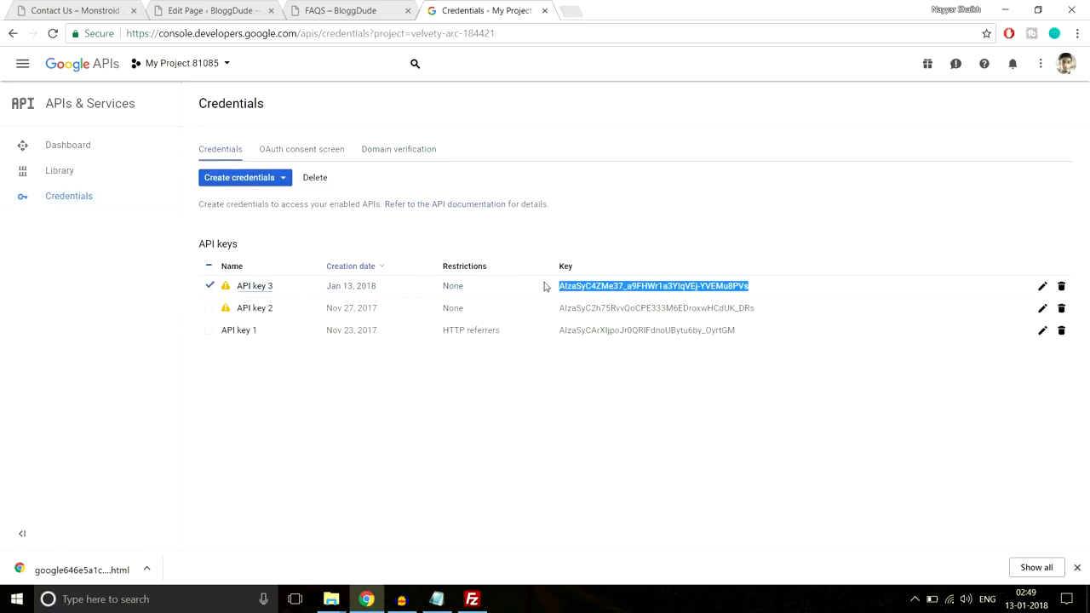
click(209, 10)
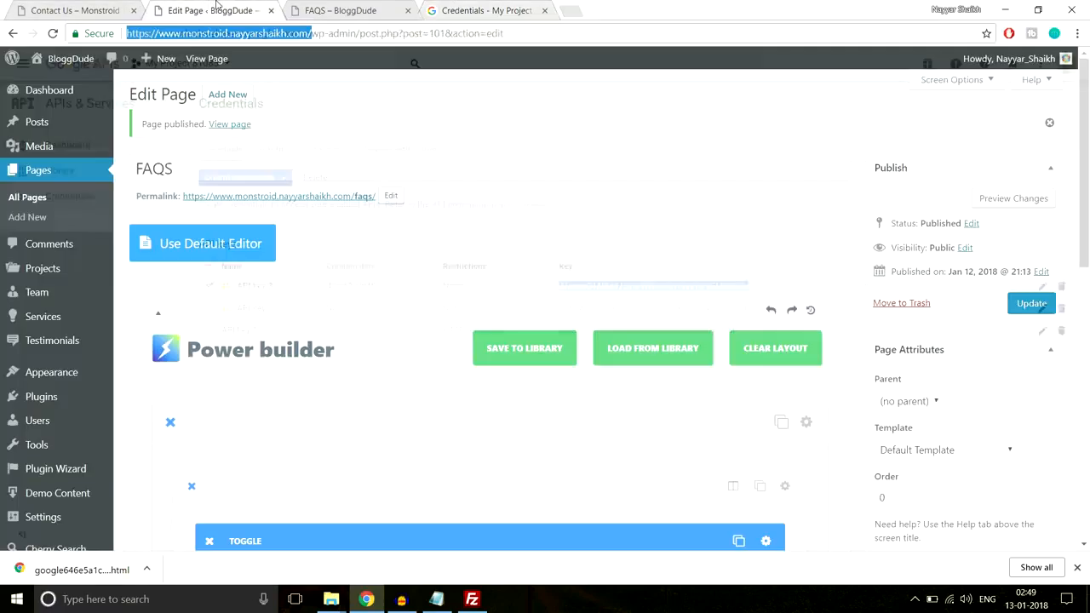
Paste the copied API key as the Google maps API key in the Power builder's additional settings and save
scroll(66, 414, down, 1)
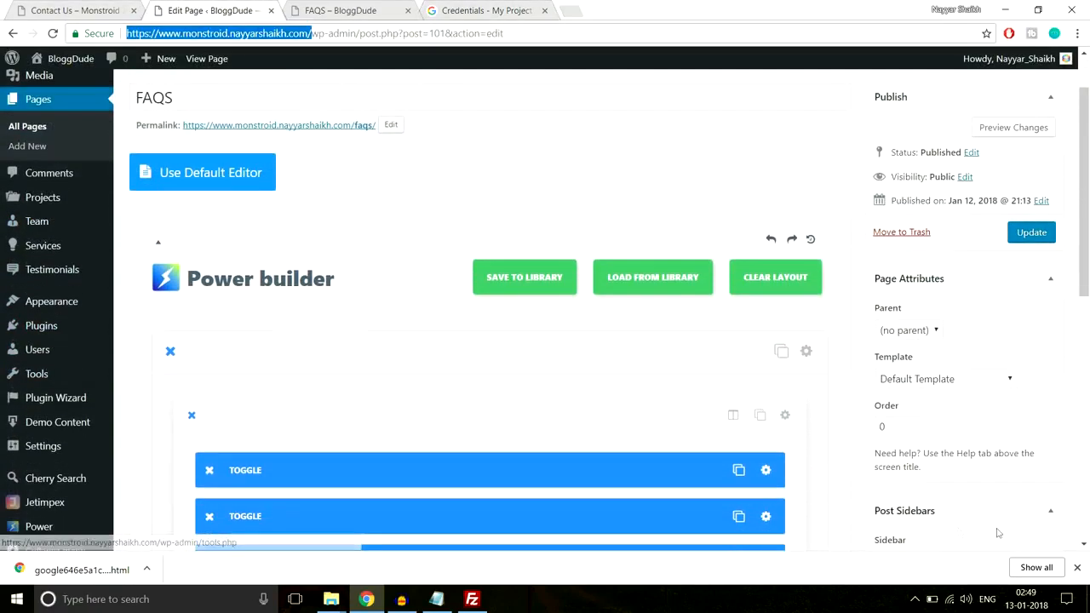
click(1077, 570)
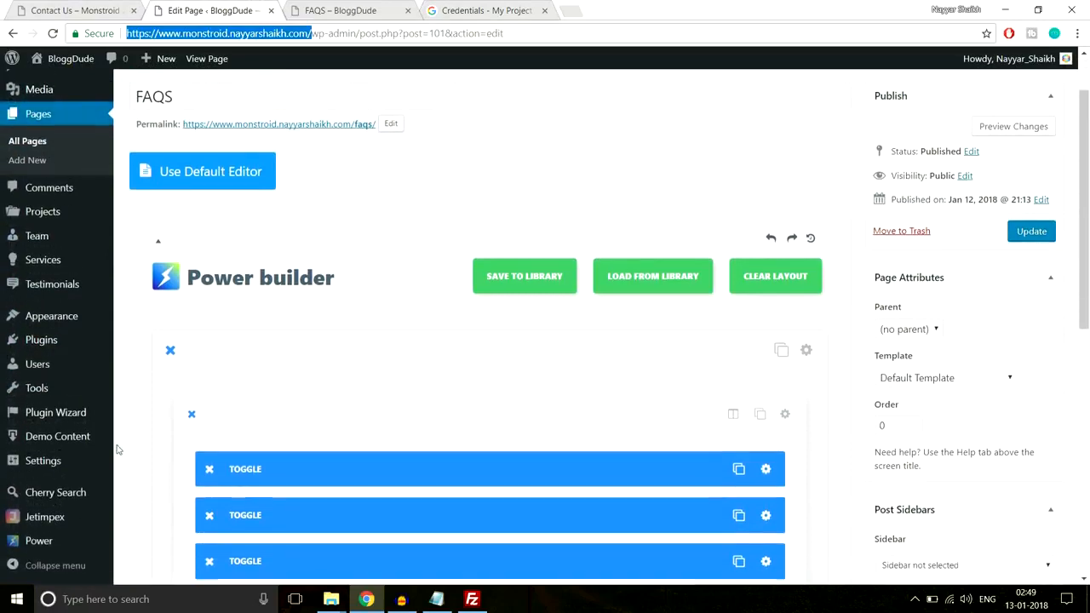
scroll(69, 553, down, 2)
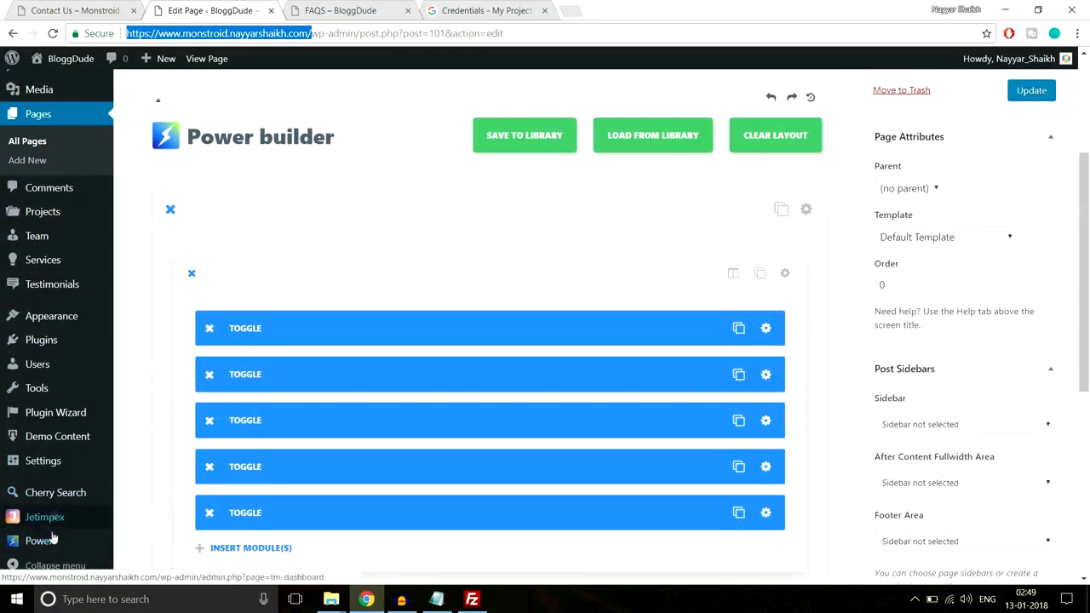
click(46, 544)
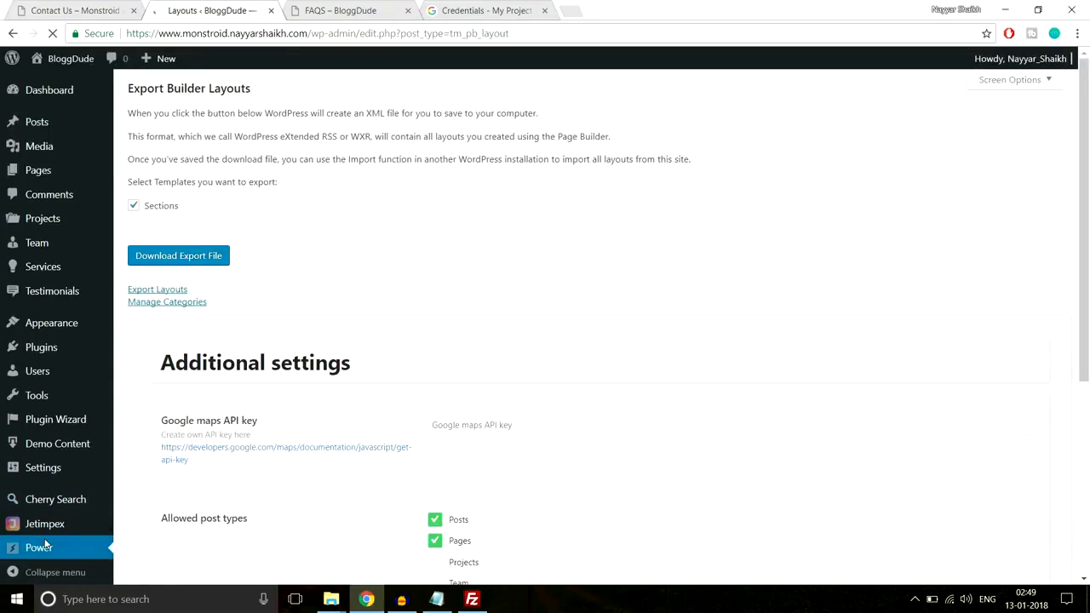
scroll(500, 426, down, 1)
scroll(500, 426, down, 1)
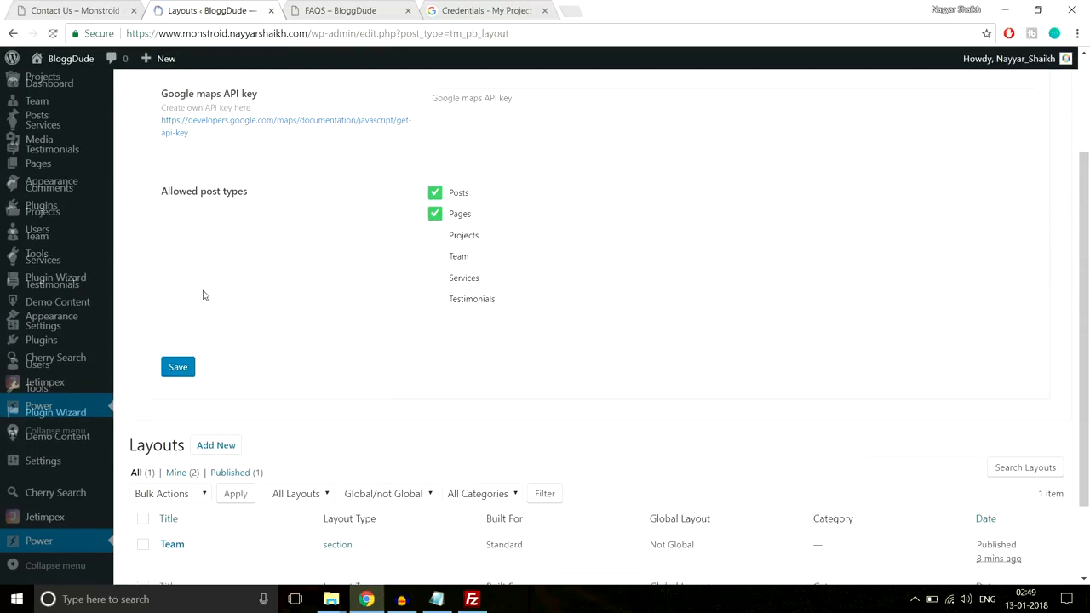
scroll(321, 400, up, 1)
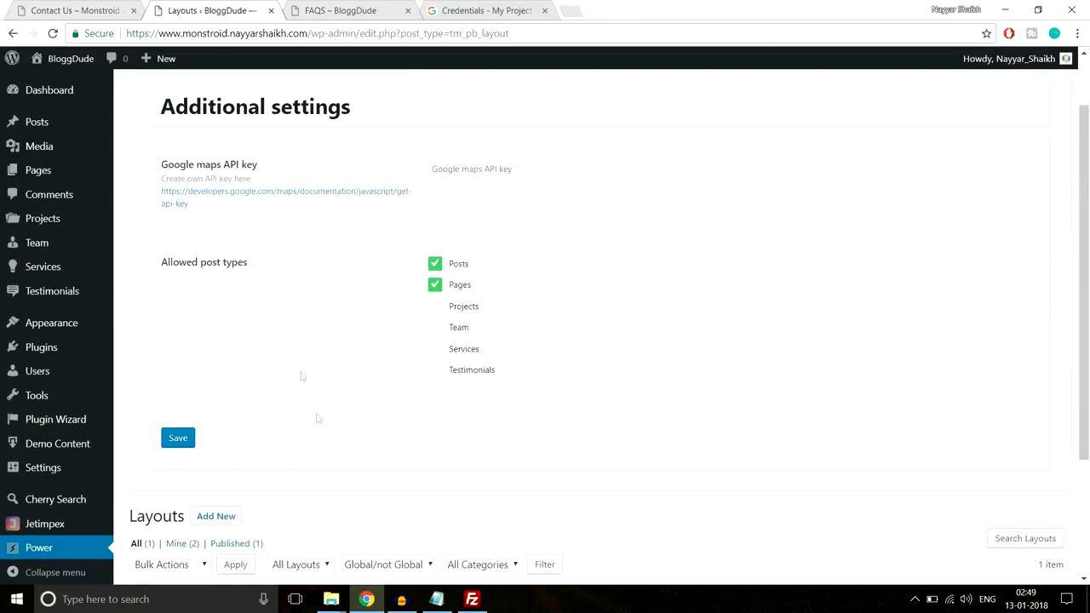
click(540, 168)
key(ctrl+v)
click(194, 436)
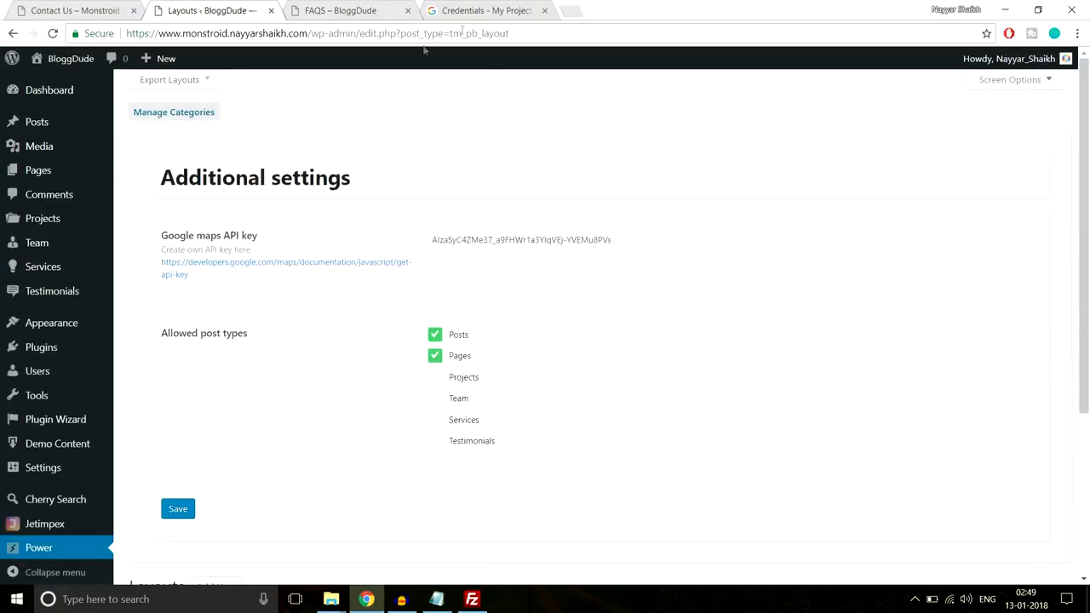
Close the API credentials page, create a new page titled Contact Us, and switch it to the Power builder
click(546, 11)
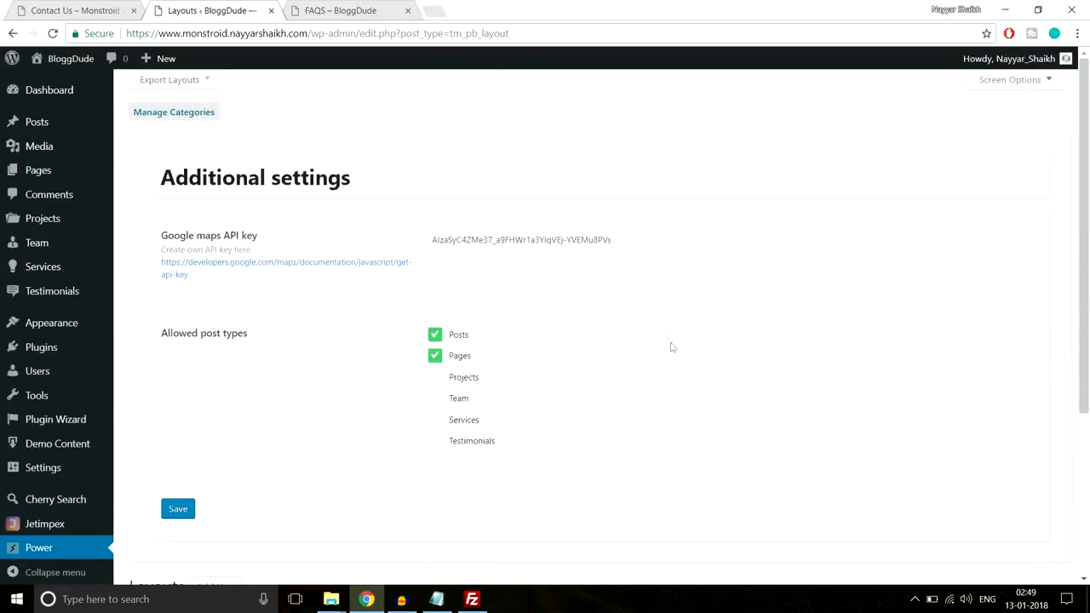
mouse_move(32, 176)
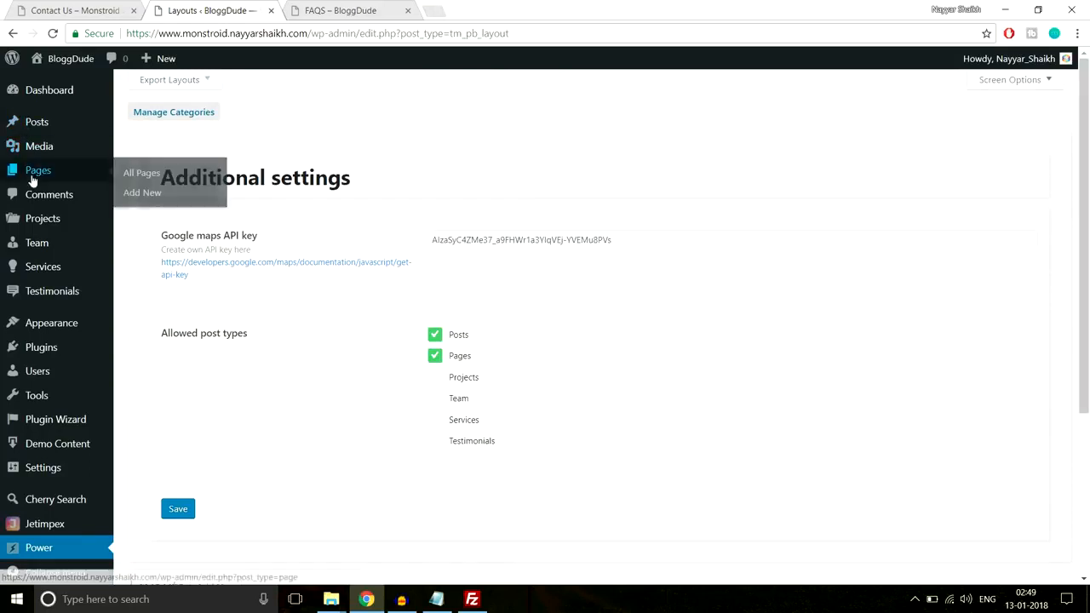
click(160, 192)
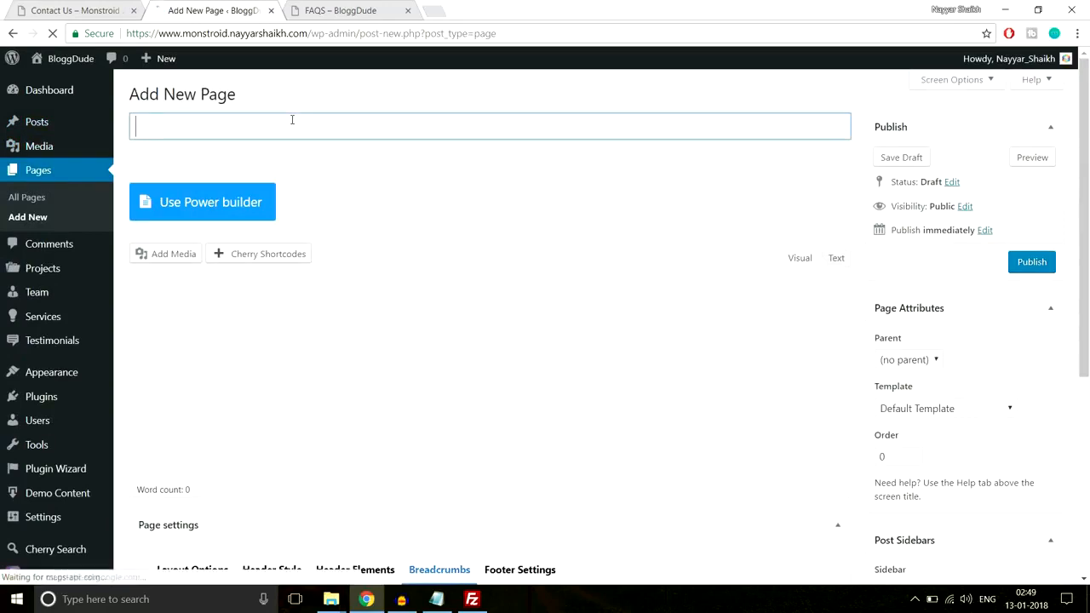
text(Contact Us)
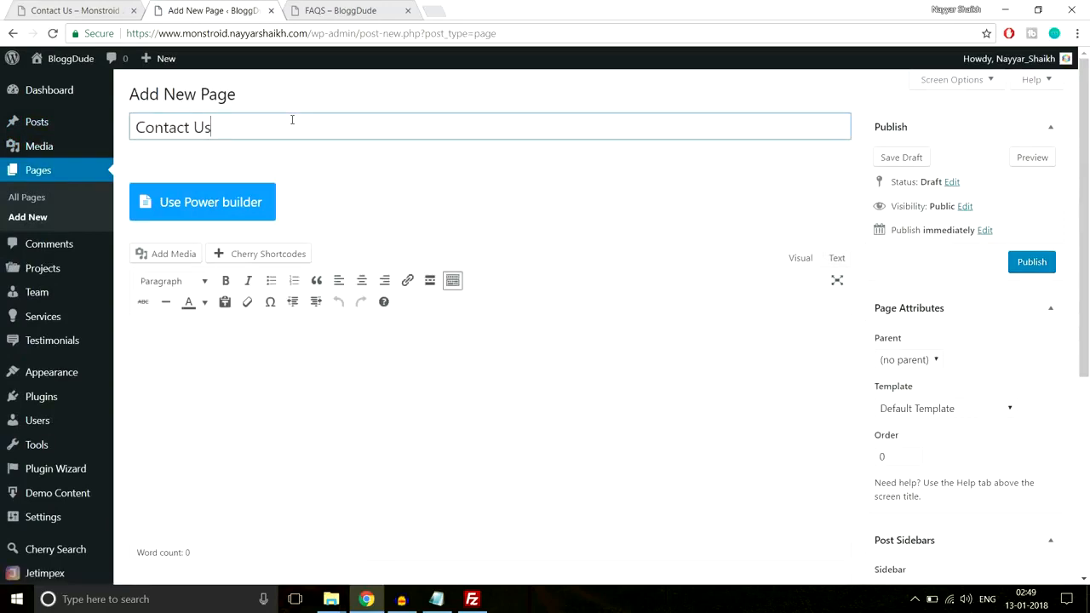
click(229, 202)
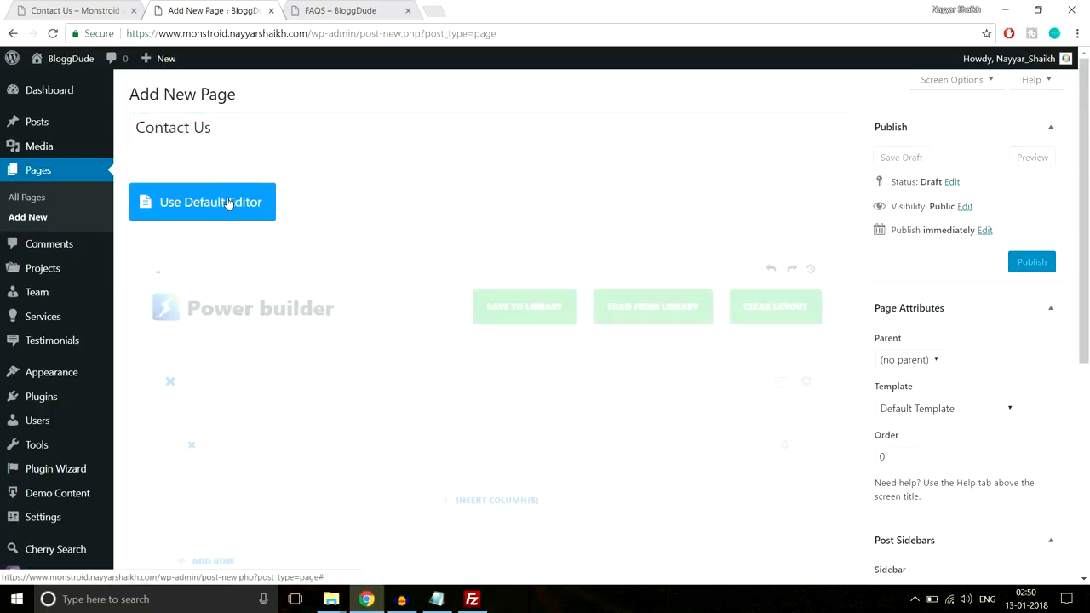
Insert a single full-width column in the empty row and add a Map module to it
scroll(579, 200, down, 2)
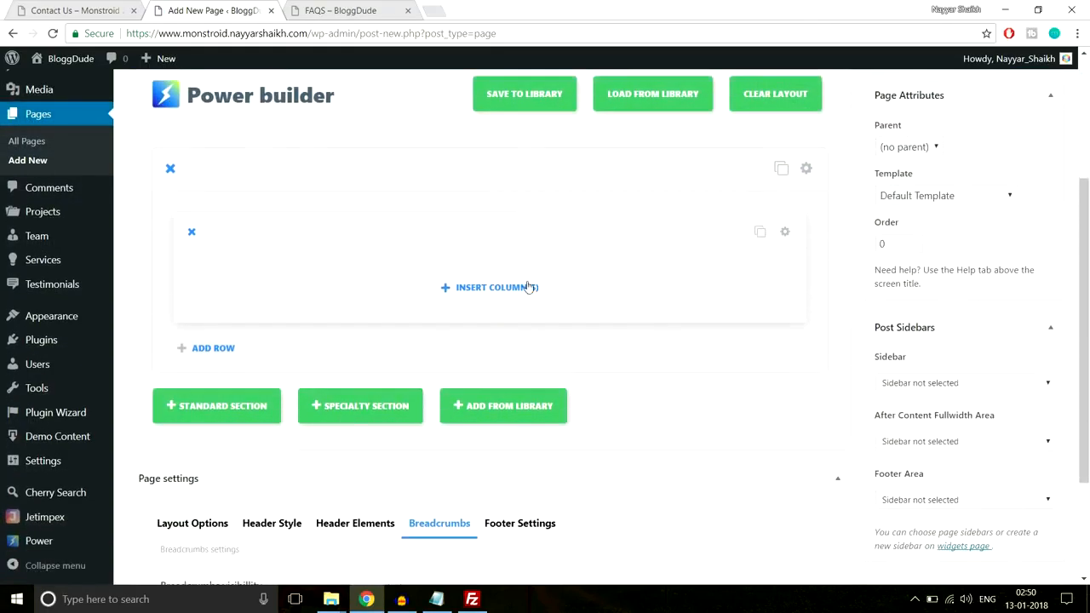
click(511, 214)
click(350, 261)
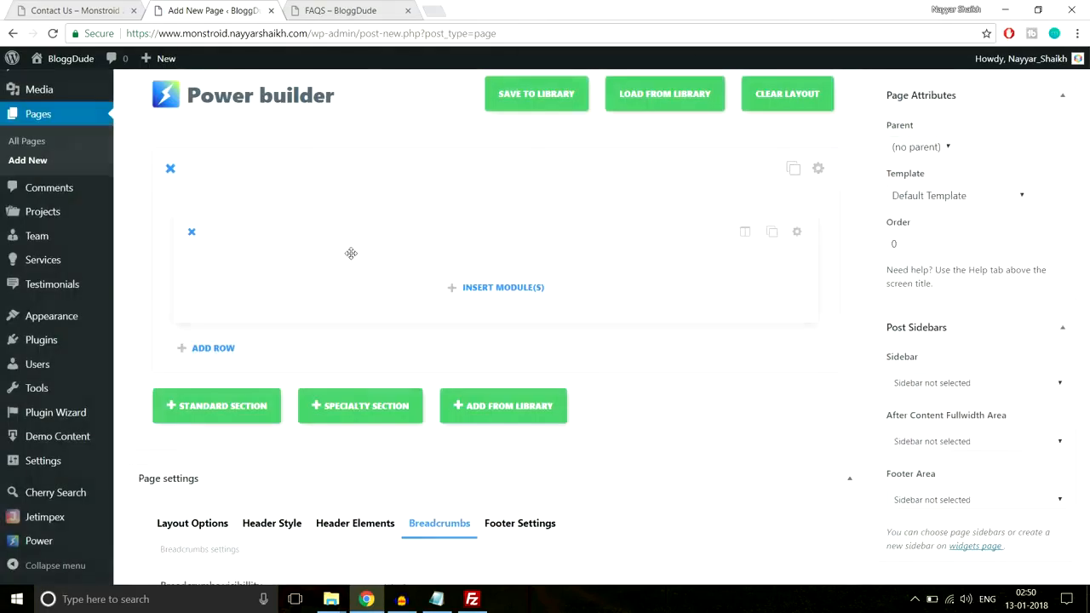
click(501, 295)
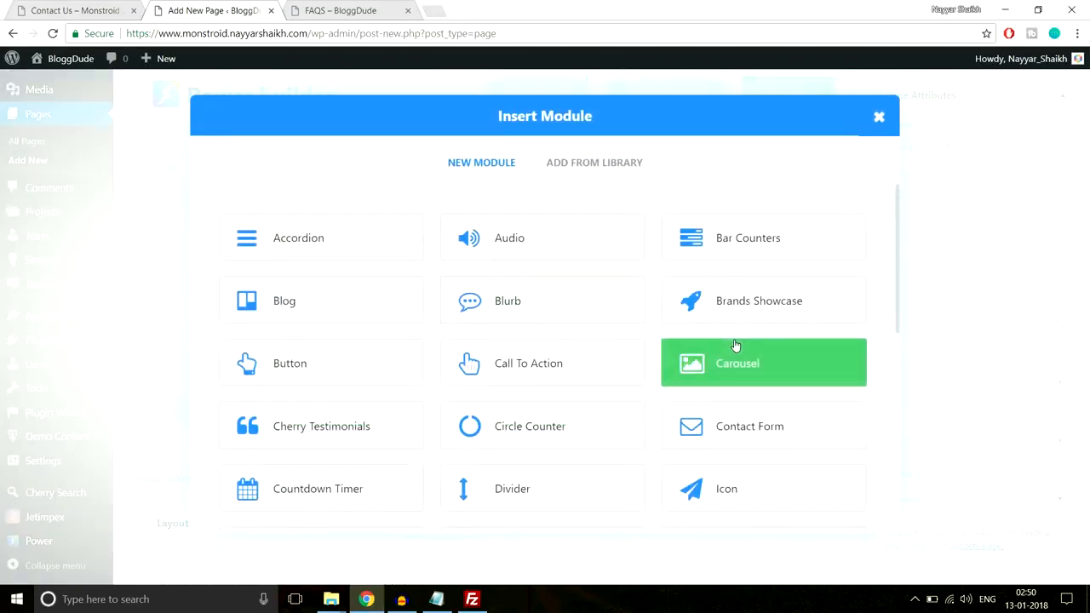
scroll(737, 348, down, 4)
scroll(732, 344, down, 3)
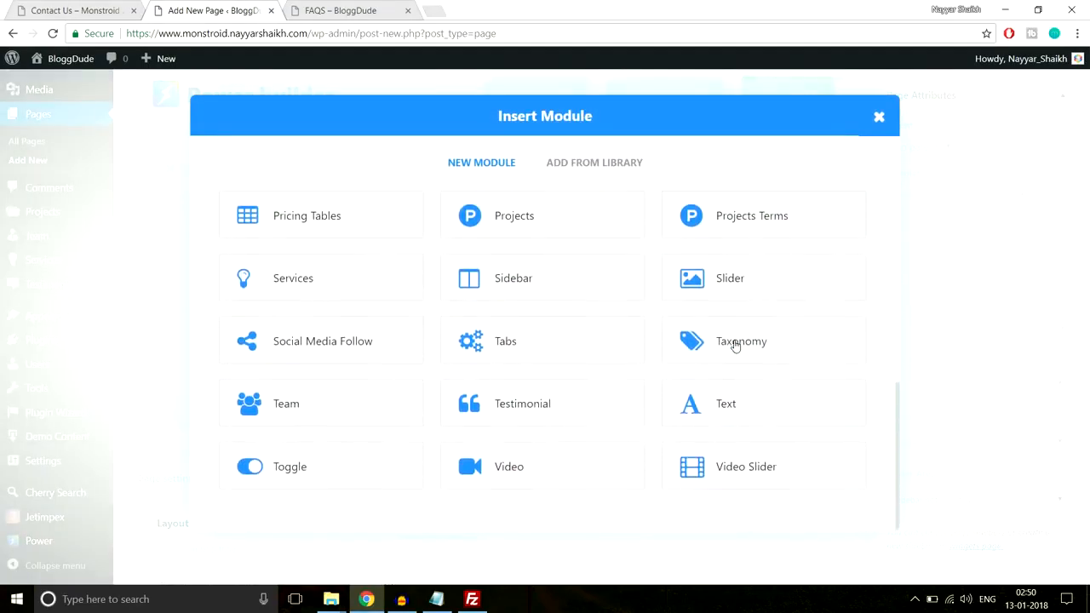
scroll(498, 311, up, 3)
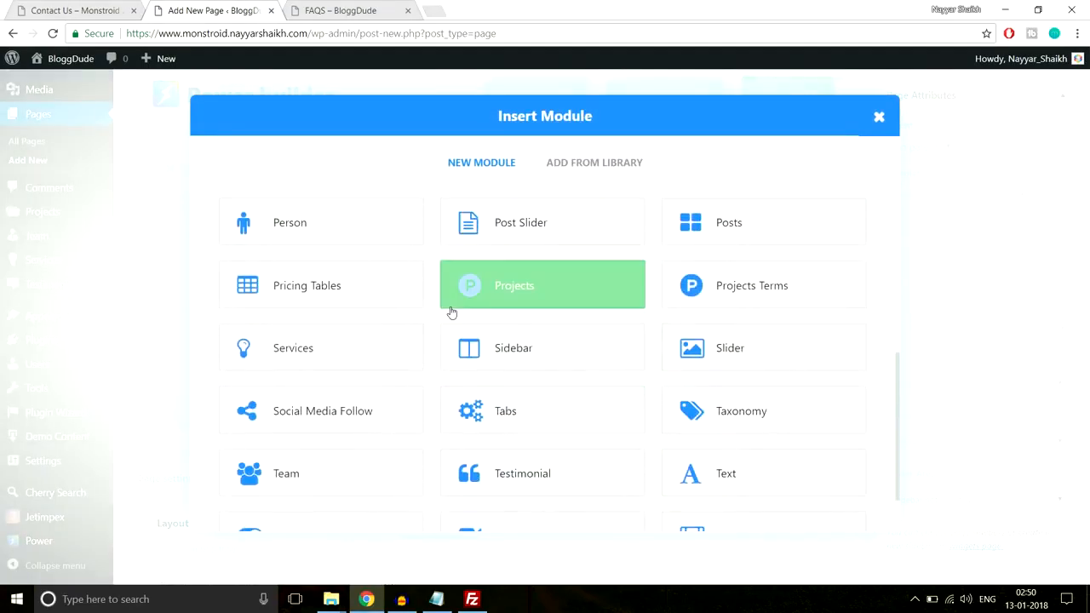
click(500, 314)
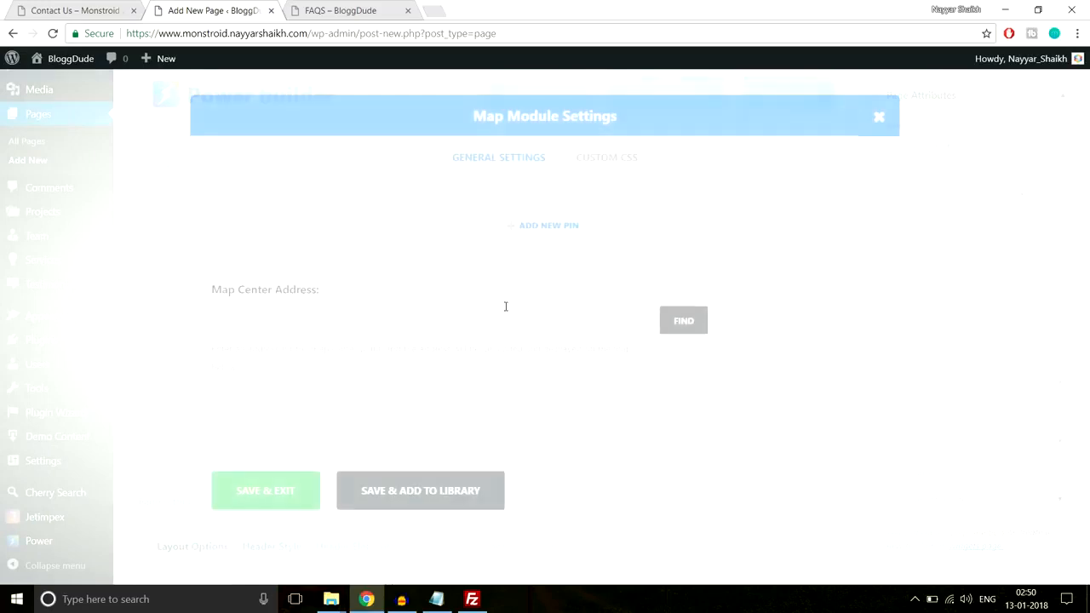
Examine the map pin's infobox on the demo Contact Us page and return to the map module settings
scroll(550, 290, down, 5)
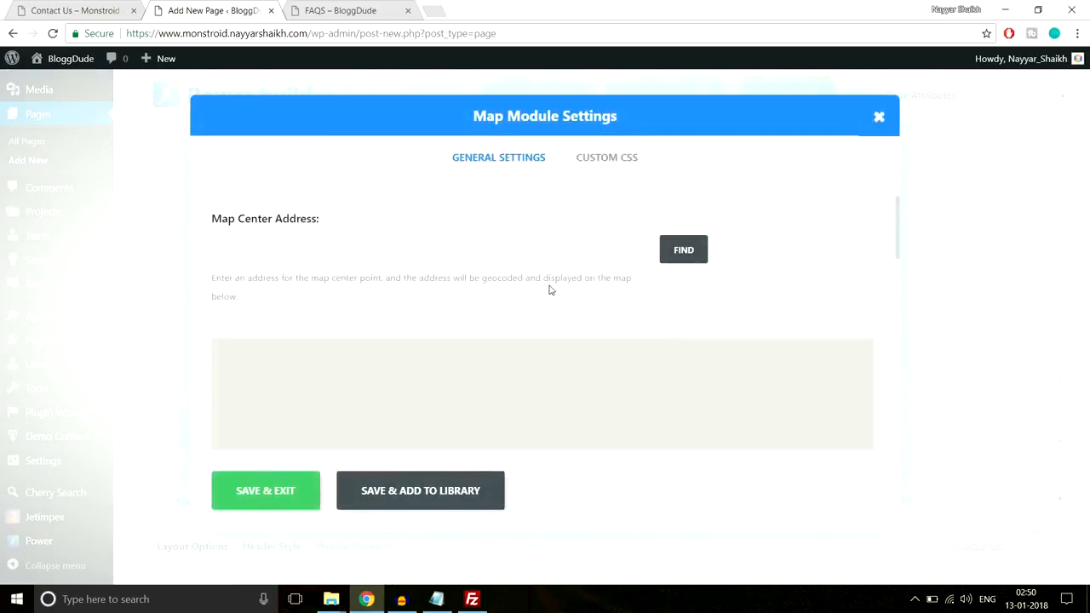
scroll(550, 287, up, 5)
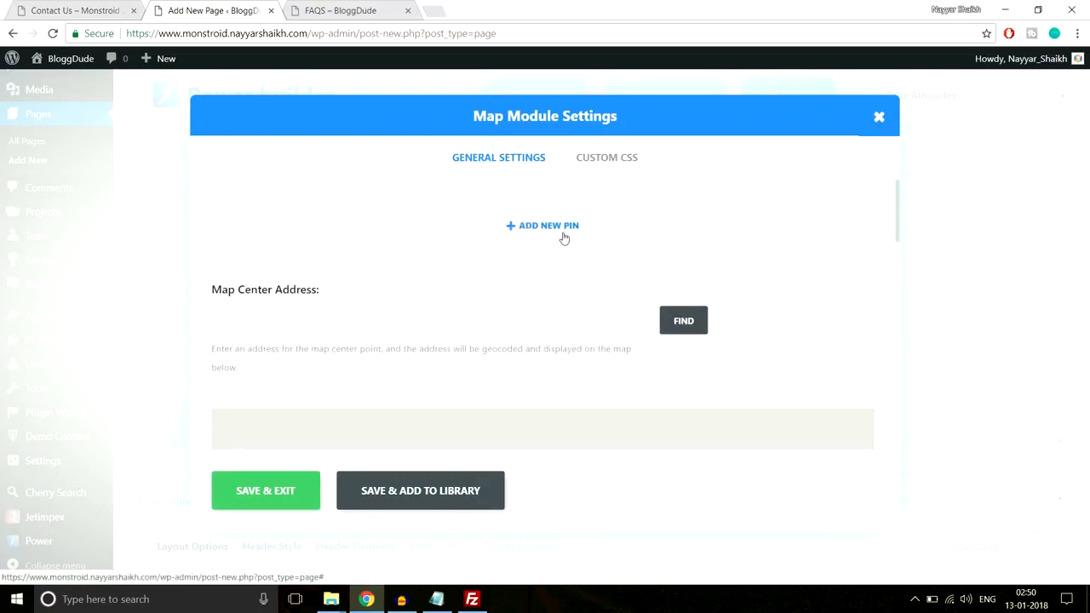
click(92, 11)
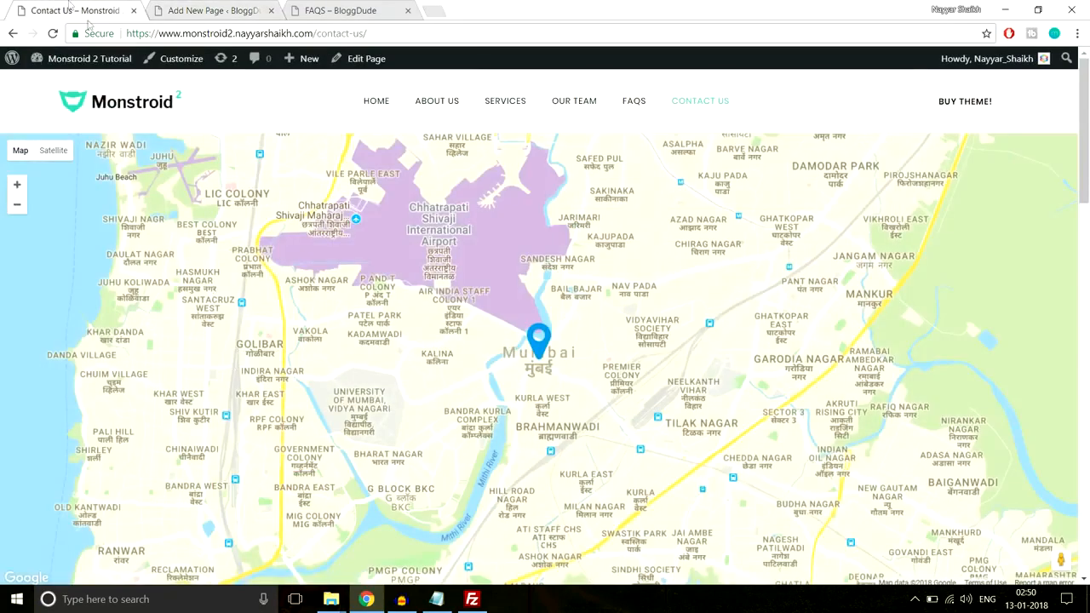
click(539, 340)
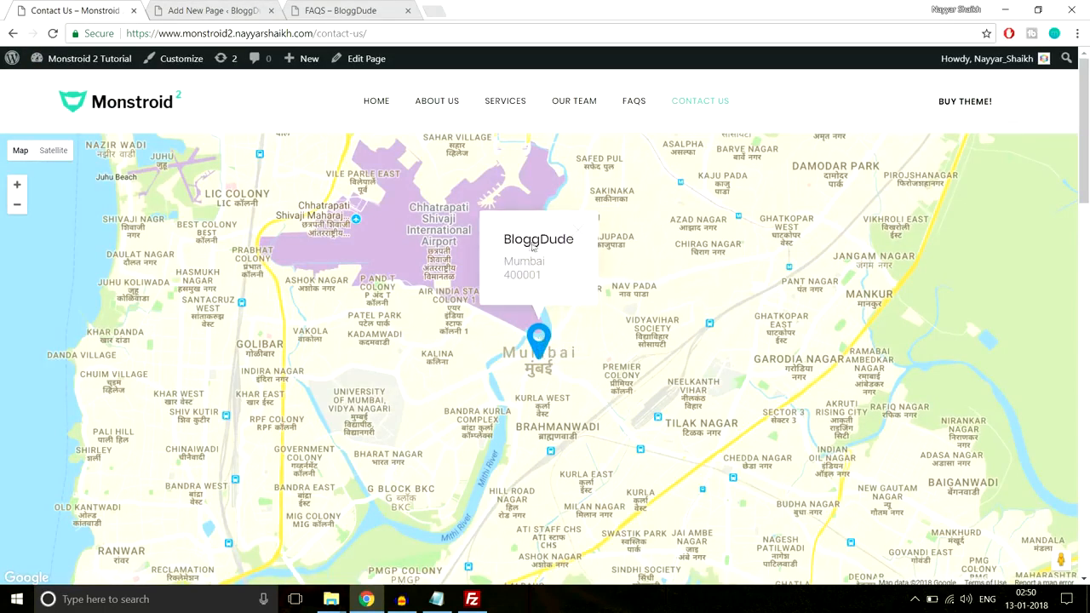
click(580, 232)
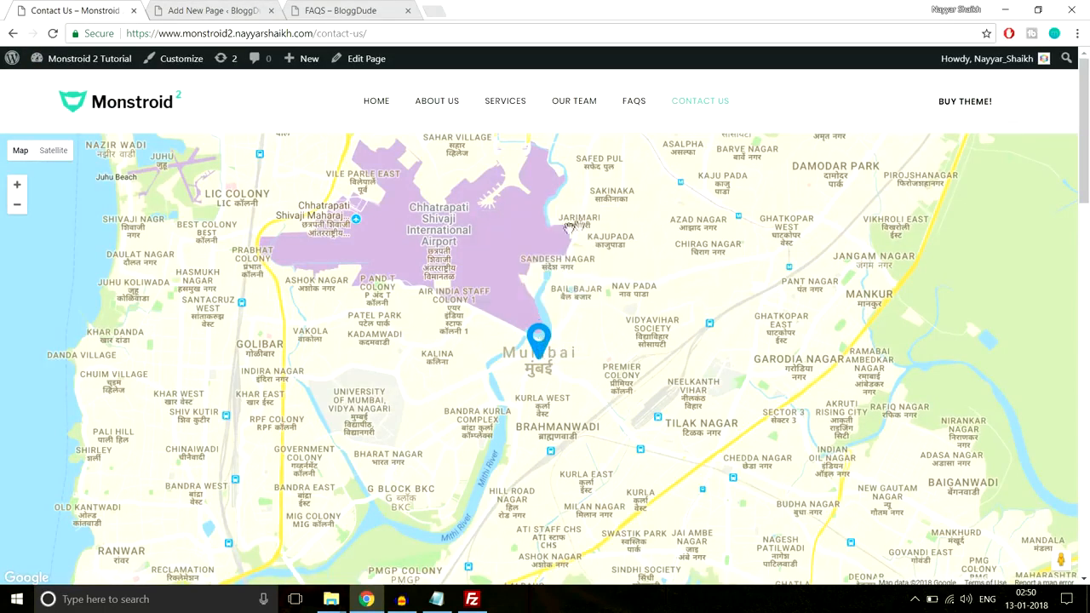
key(ctrl+Tab)
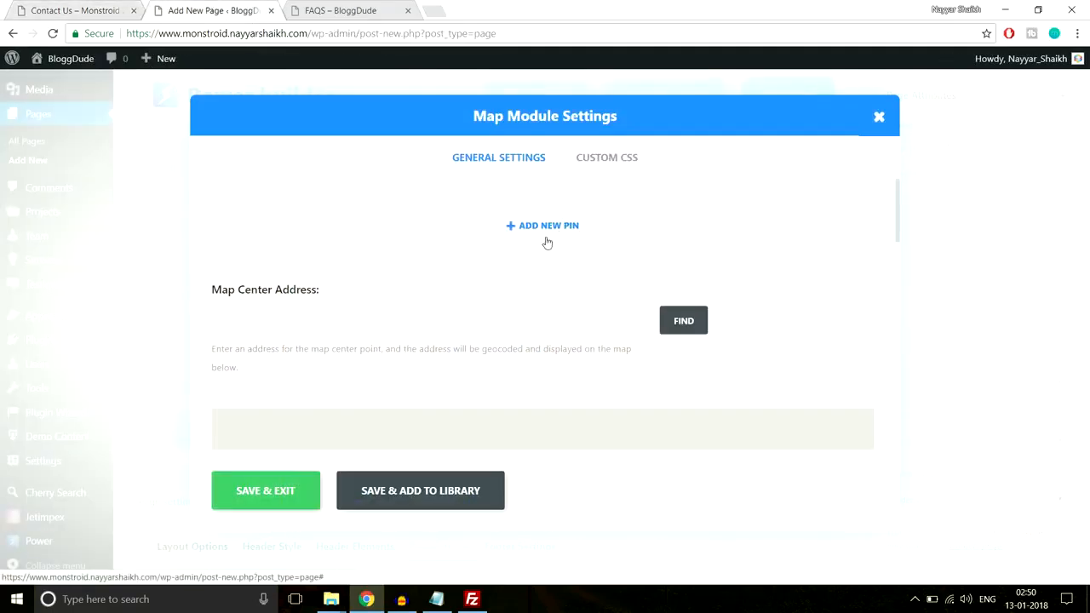
Set the map center address to Mumbai and locate it on the module's map
scroll(572, 309, down, 8)
scroll(579, 370, down, 5)
scroll(579, 369, up, 10)
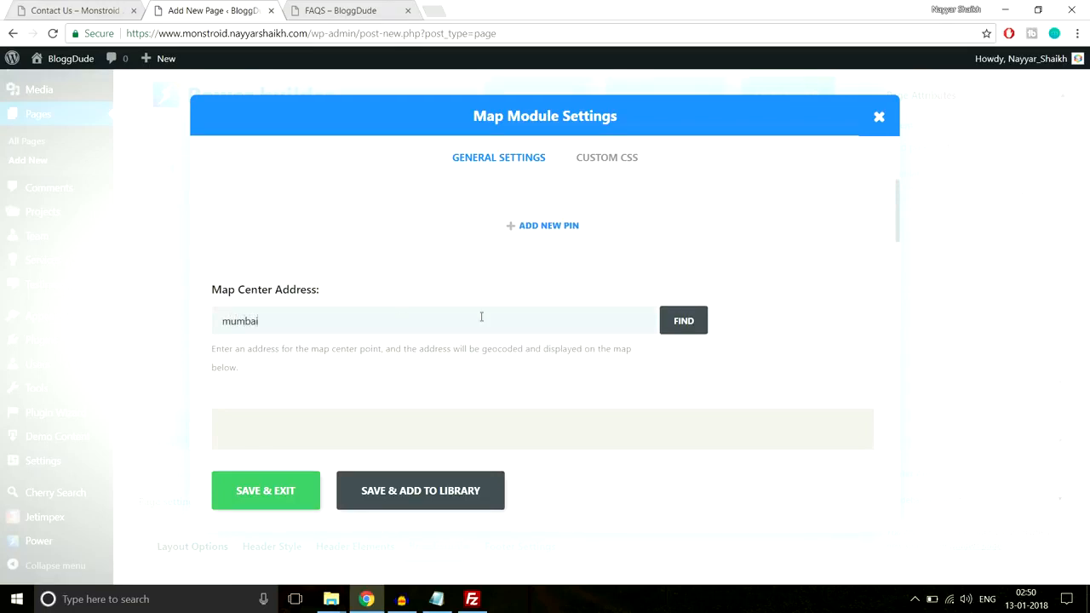
click(690, 332)
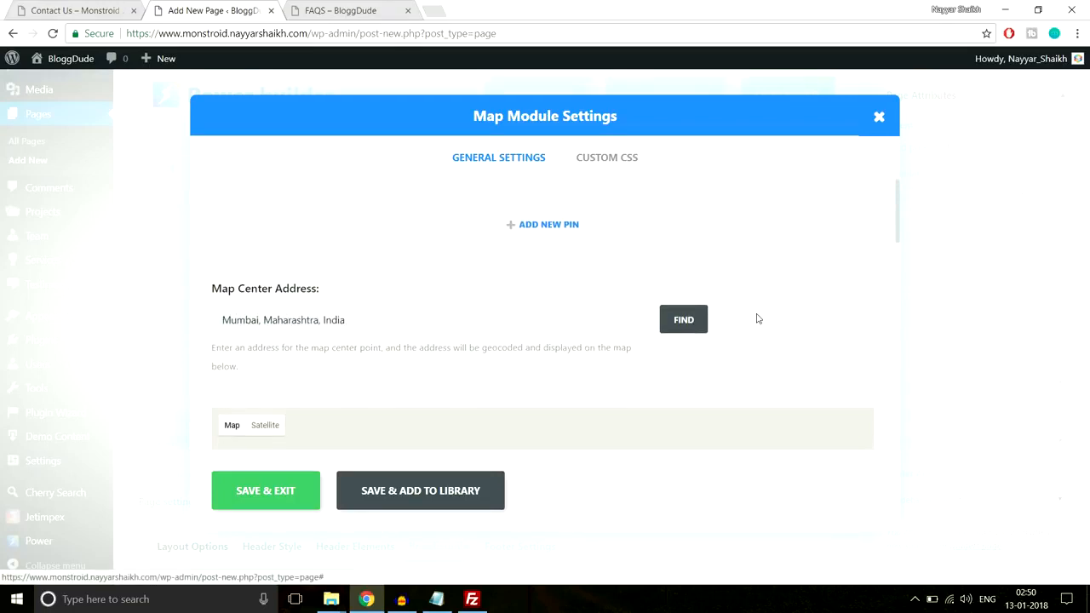
scroll(771, 329, down, 1)
scroll(771, 329, down, 5)
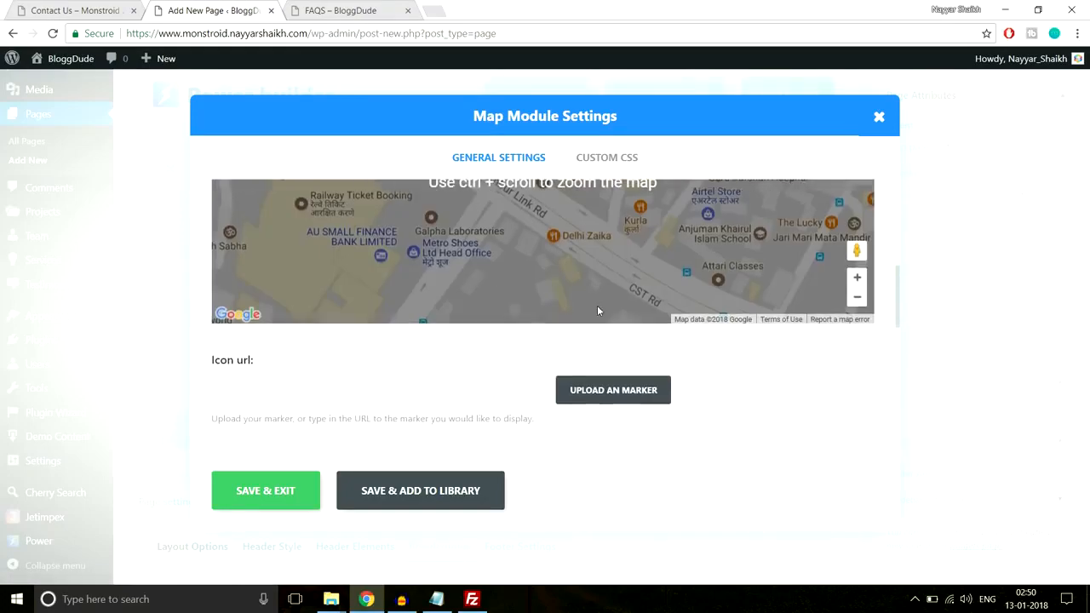
scroll(713, 338, up, 3)
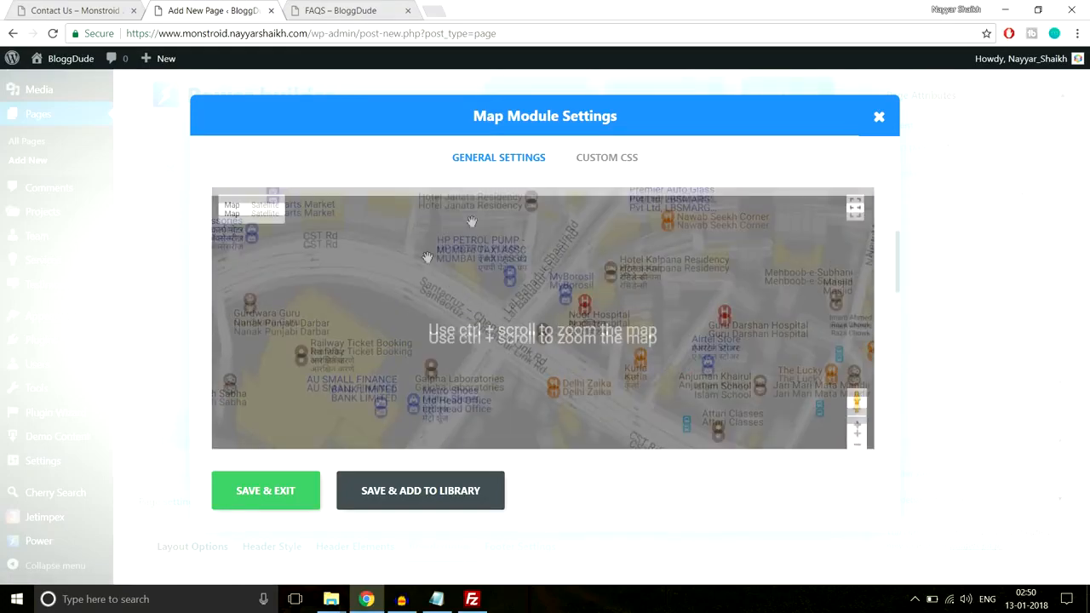
Review the map module's remaining options and select ultra-light-with-labels.json as the map style
scroll(663, 334, down, 3)
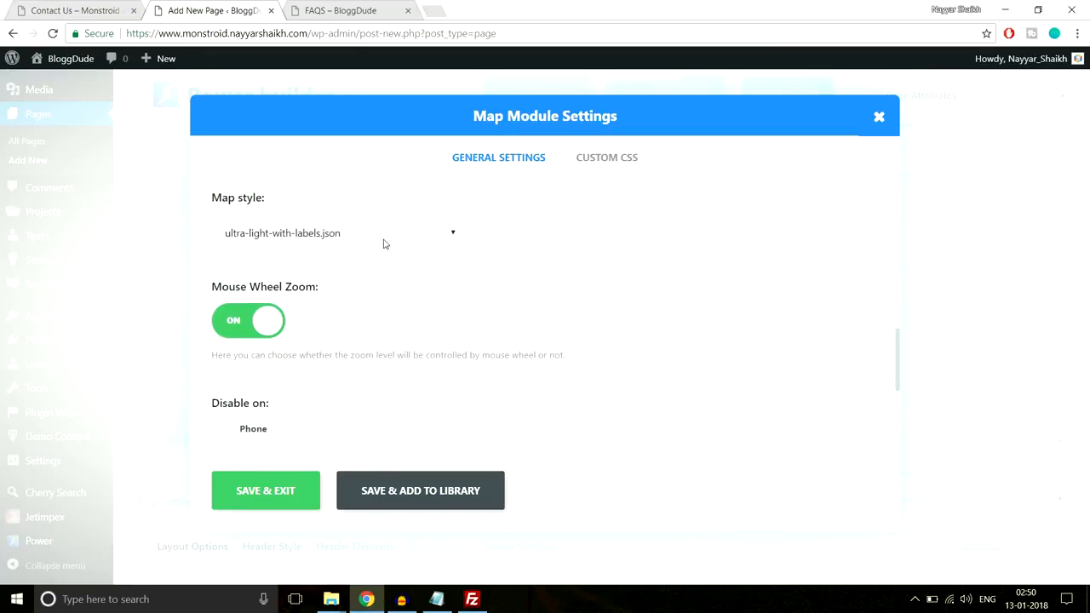
scroll(596, 335, up, 5)
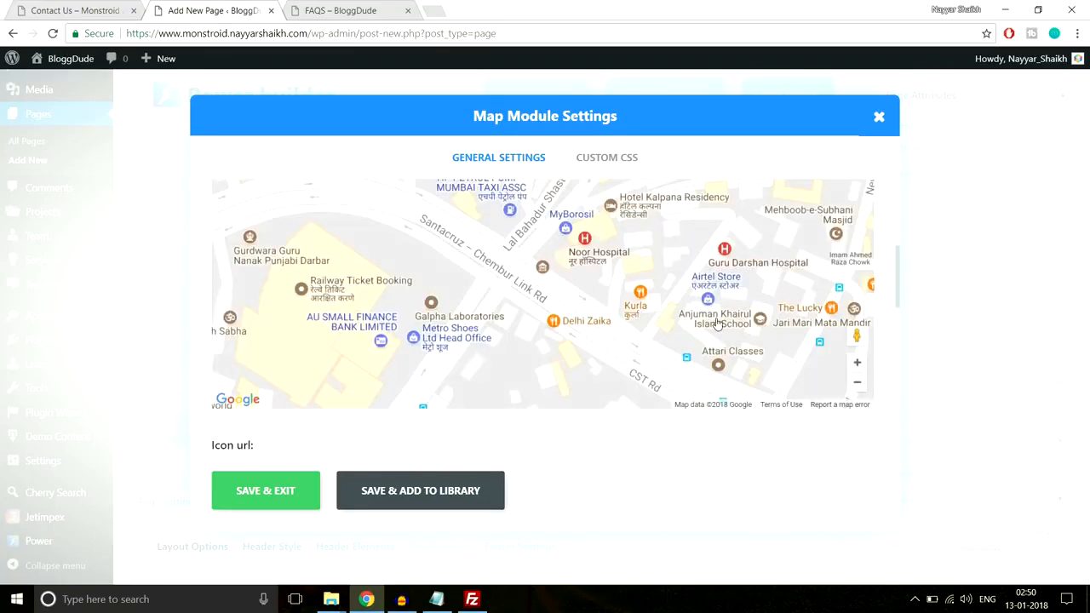
scroll(718, 322, down, 6)
scroll(407, 287, up, 2)
click(383, 305)
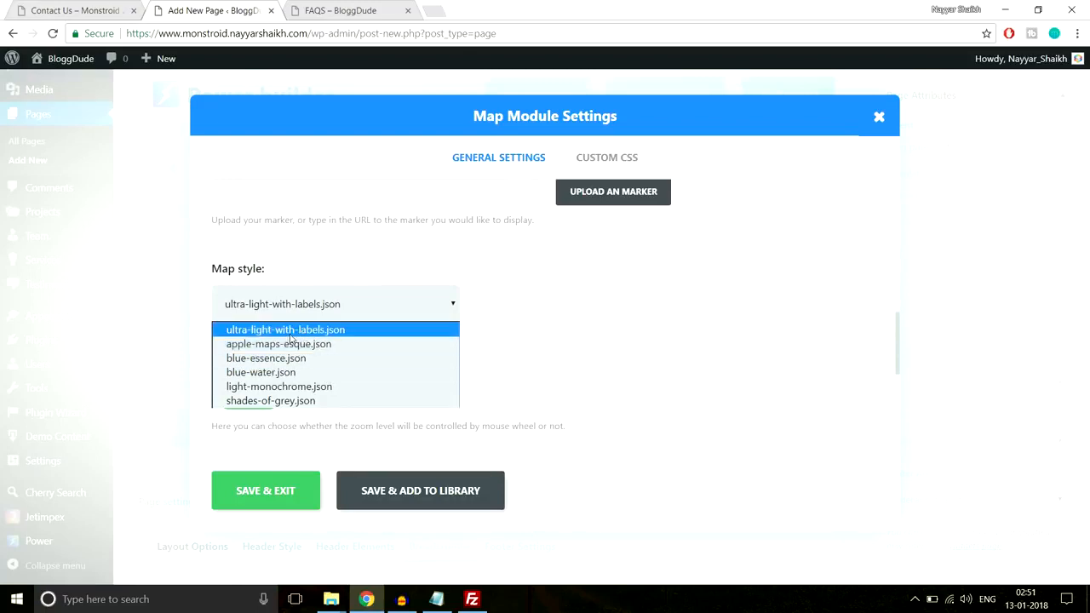
click(358, 334)
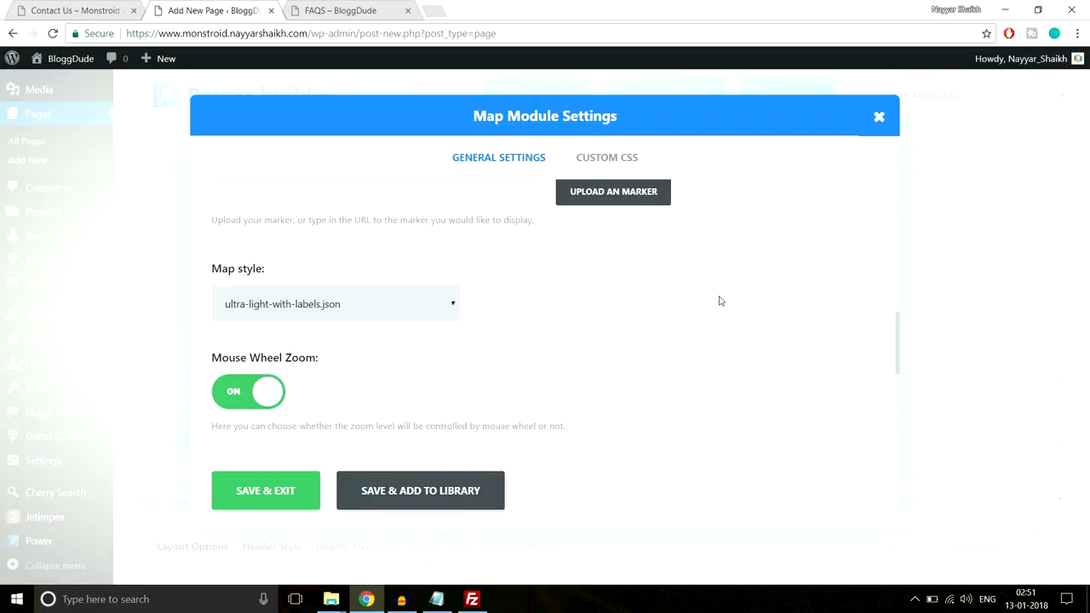
scroll(720, 301, down, 3)
scroll(720, 301, up, 6)
scroll(720, 296, up, 2)
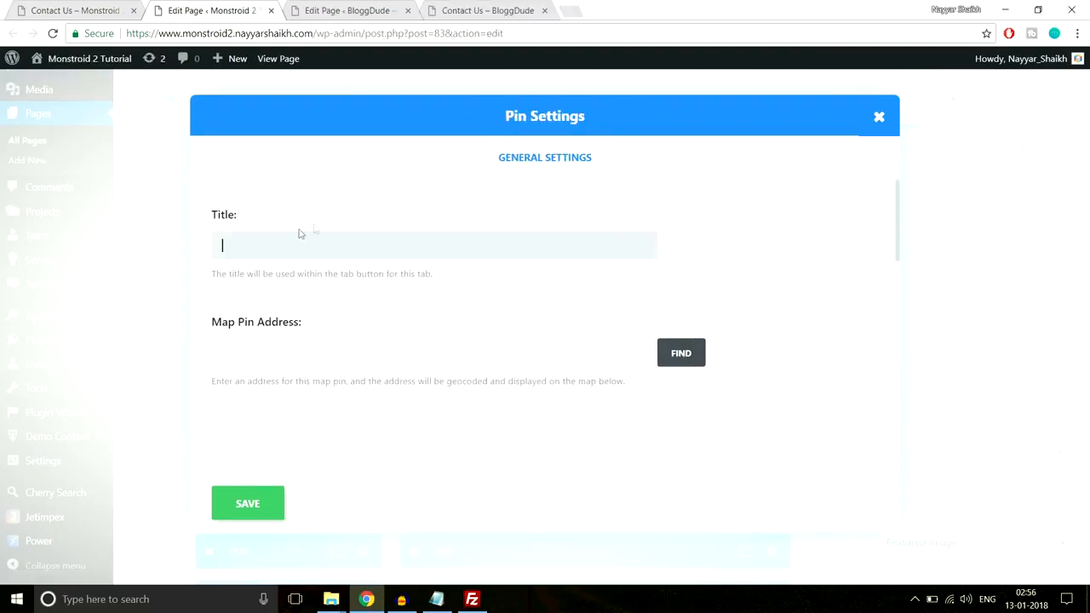
In the demo page's new pin settings, set the map pin address to Mumbai and find it on the map
click(329, 9)
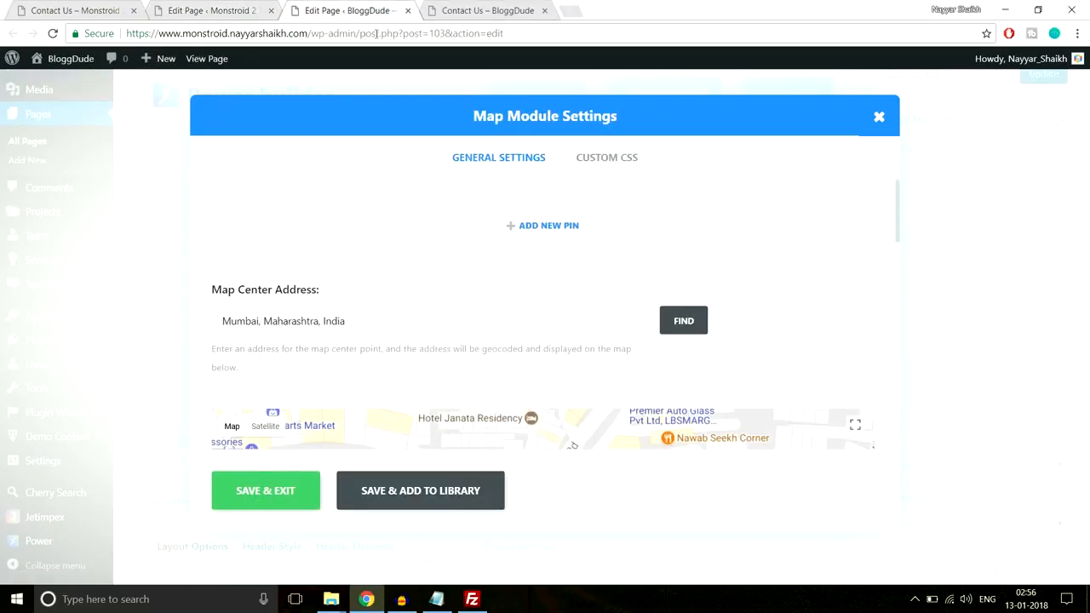
click(209, 11)
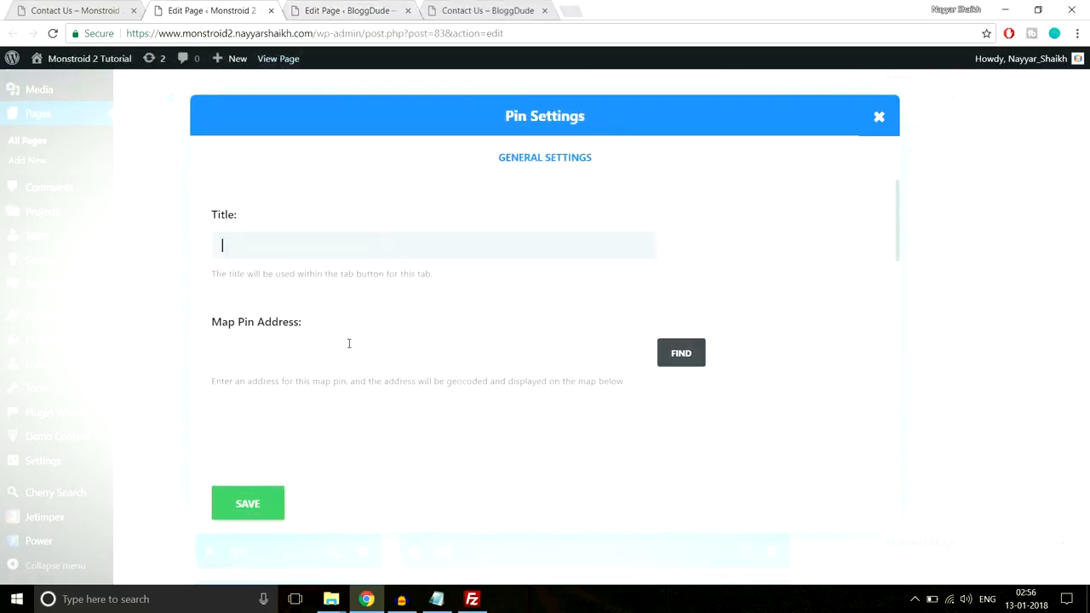
scroll(349, 343, down, 1)
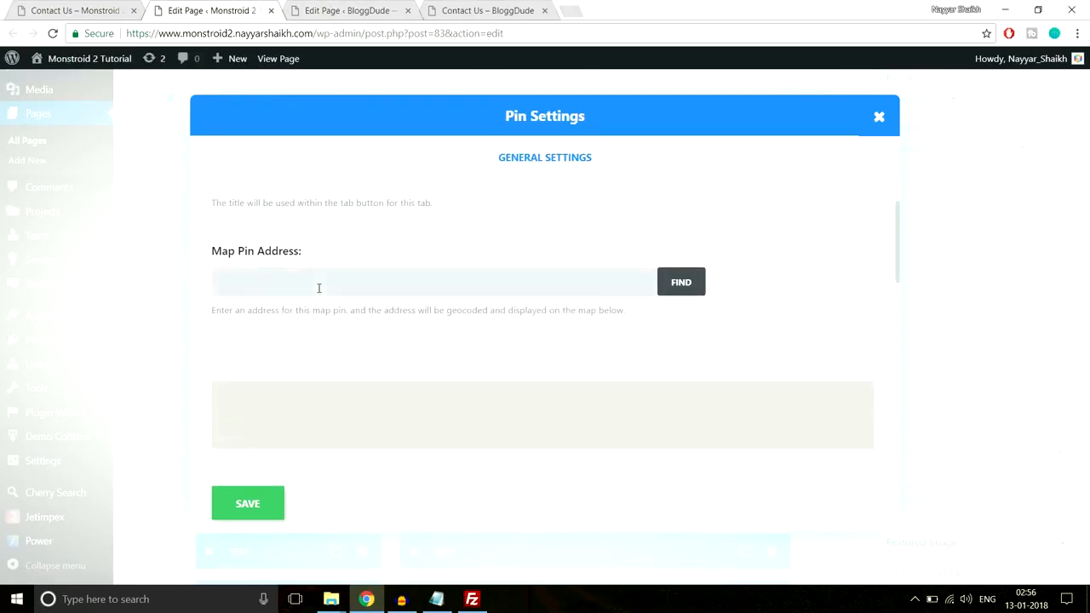
scroll(429, 284, down, 1)
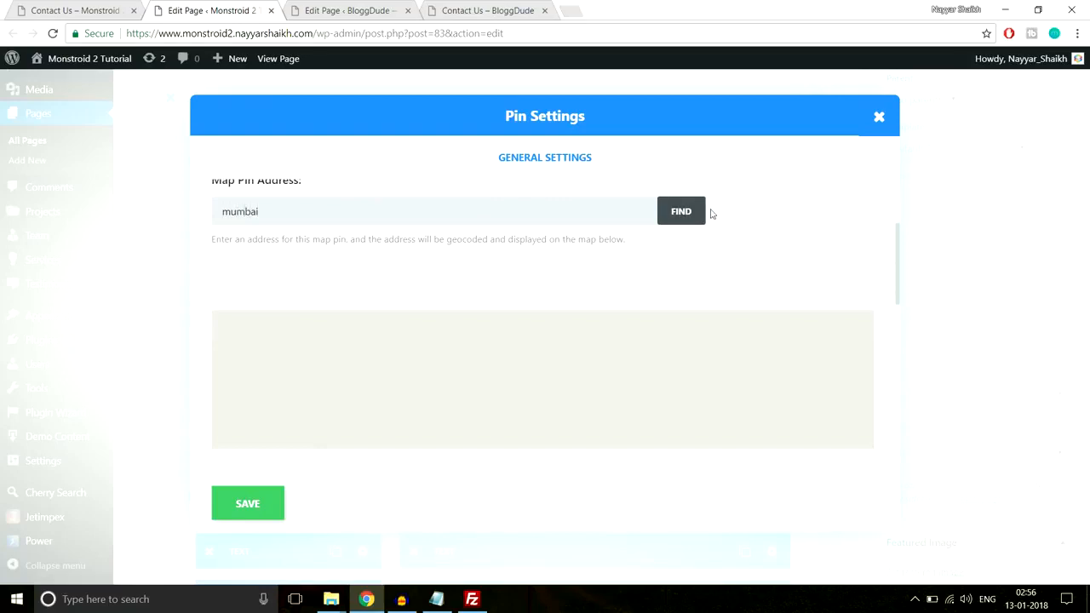
click(685, 213)
scroll(582, 381, down, 1)
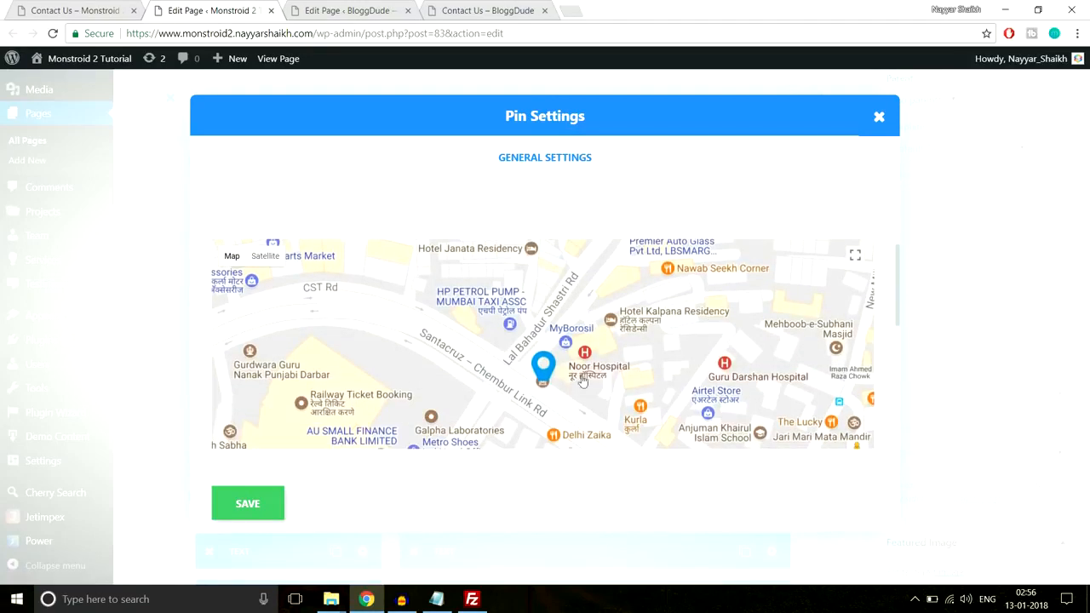
Title the pin BloggDude, enter Mumbai with its postal code as the infobox content, and save the pin
scroll(557, 372, down, 5)
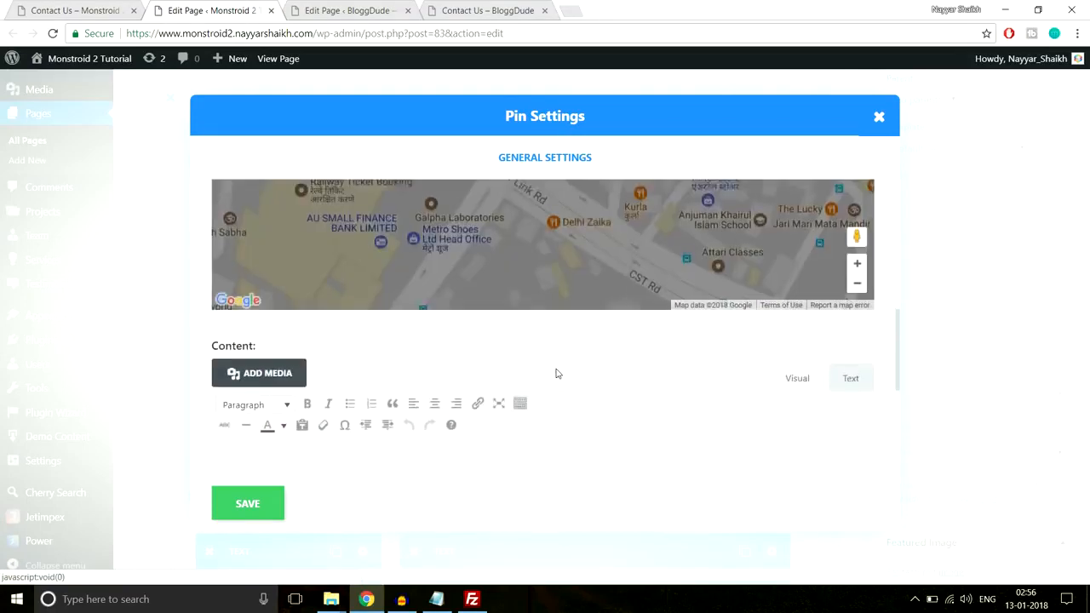
scroll(557, 372, up, 7)
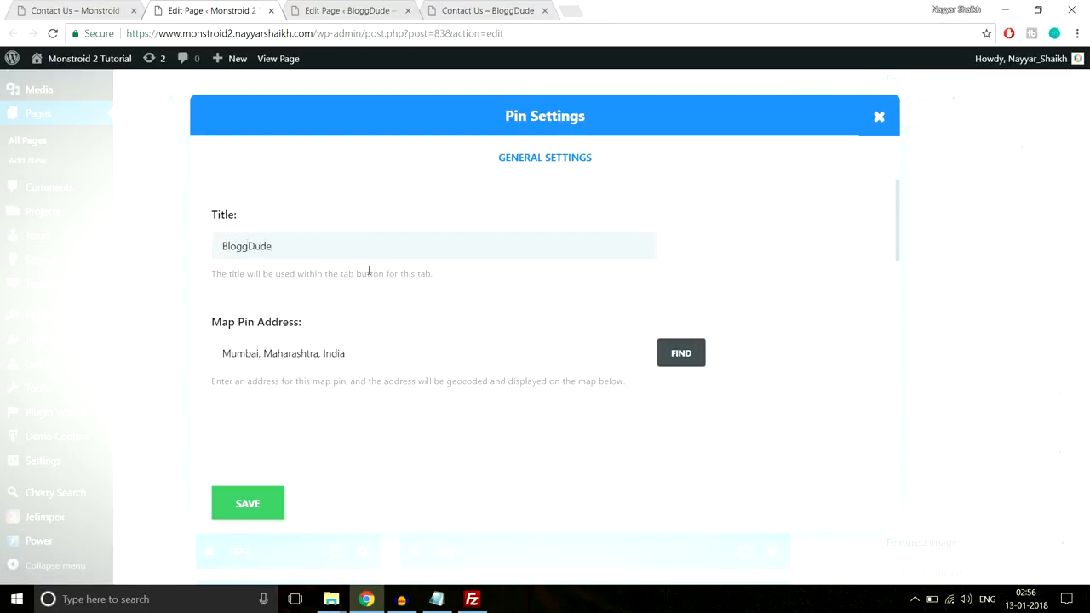
scroll(369, 271, down, 5)
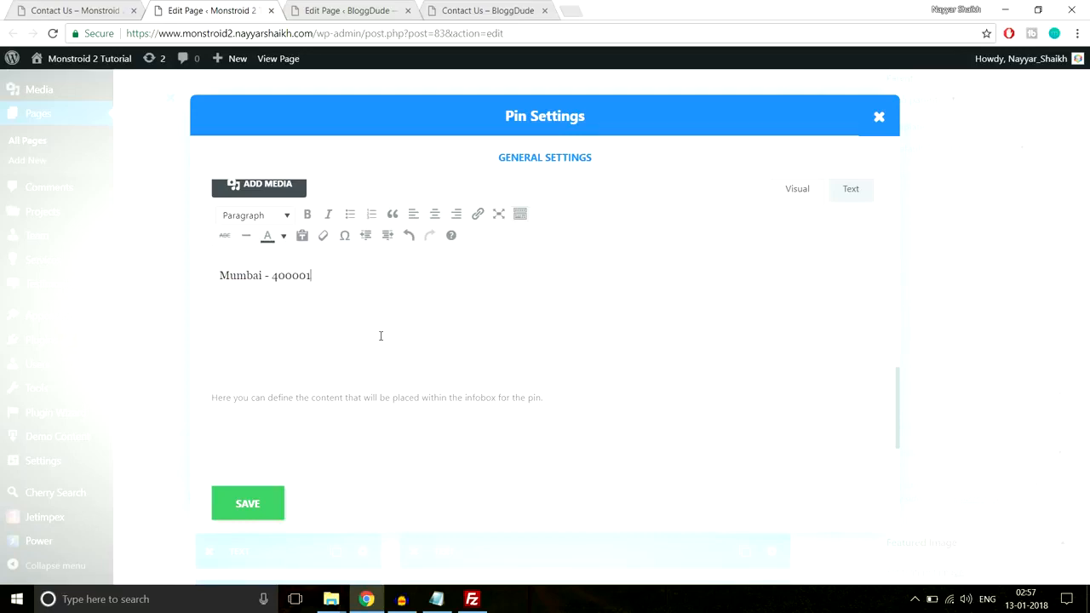
click(270, 496)
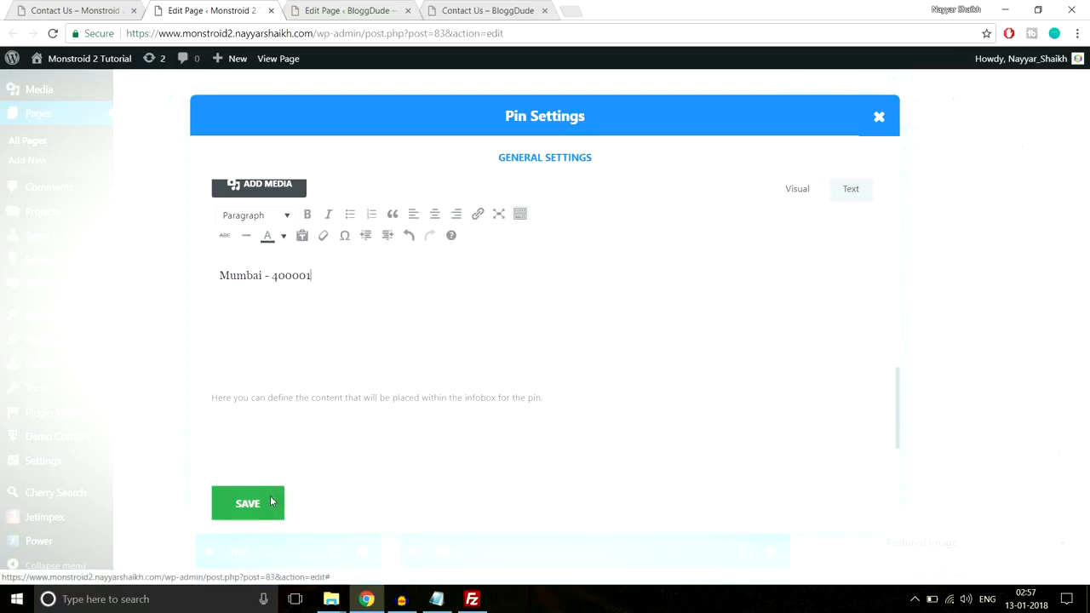
Save the BloggDude pin, then save and close the demo page's map module settings
scroll(771, 275, down, 4)
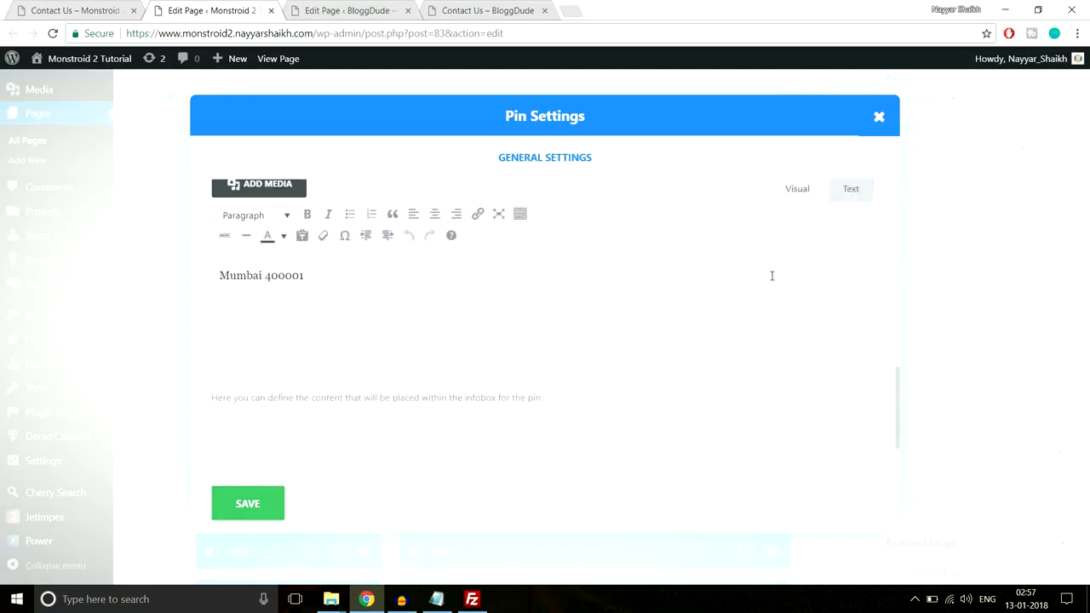
click(277, 514)
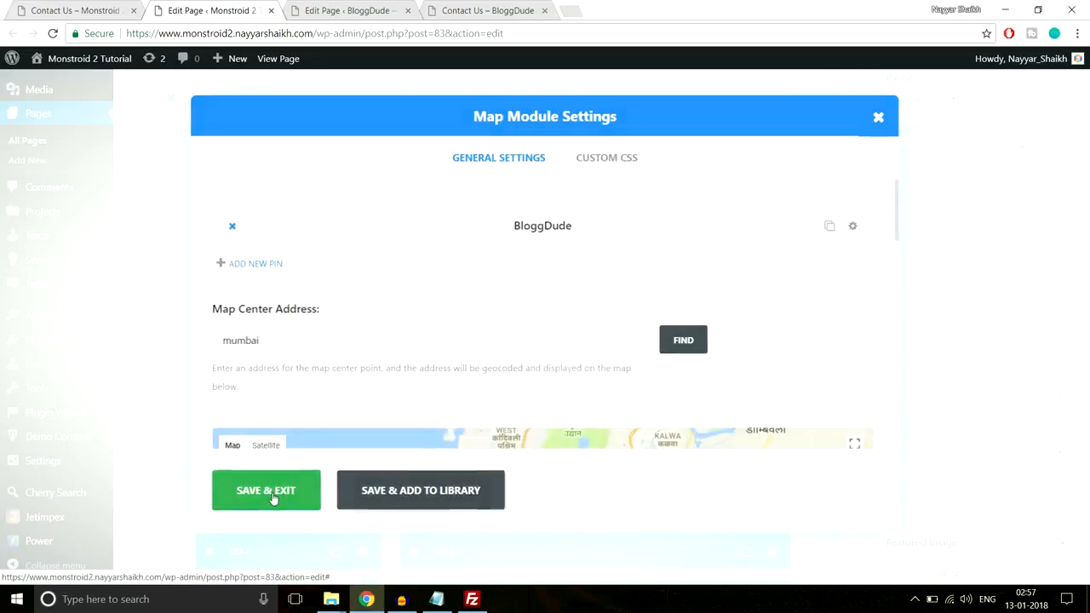
click(270, 493)
Examine the demo Contact Us page's section below the map, including the Contacts column and the Let's Get in Touch form
click(81, 10)
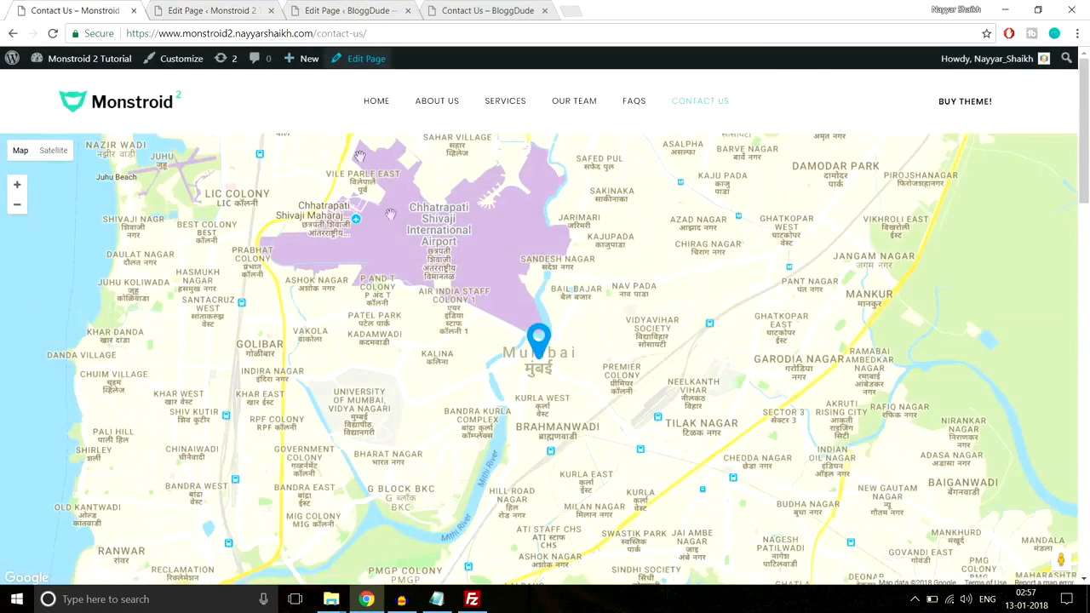
scroll(564, 340, down, 5)
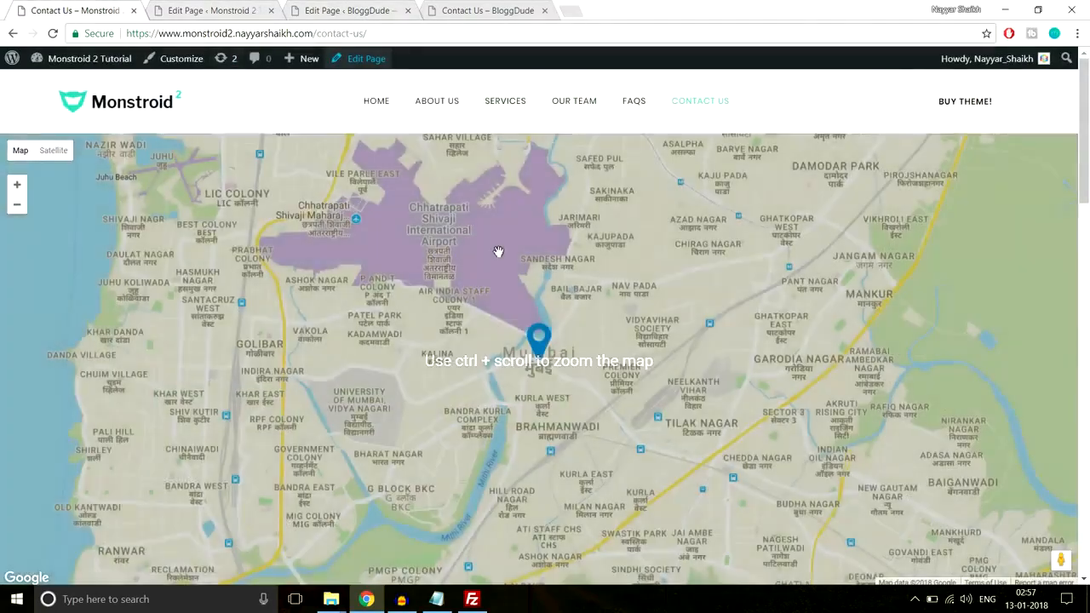
scroll(498, 252, down, 8)
scroll(207, 325, up, 2)
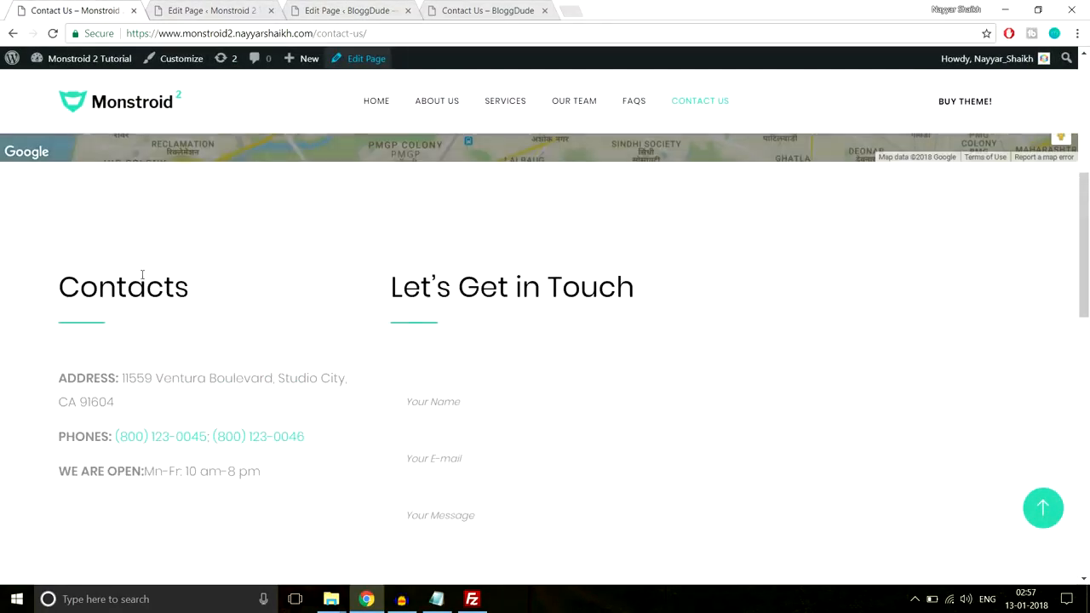
scroll(477, 298, down, 1)
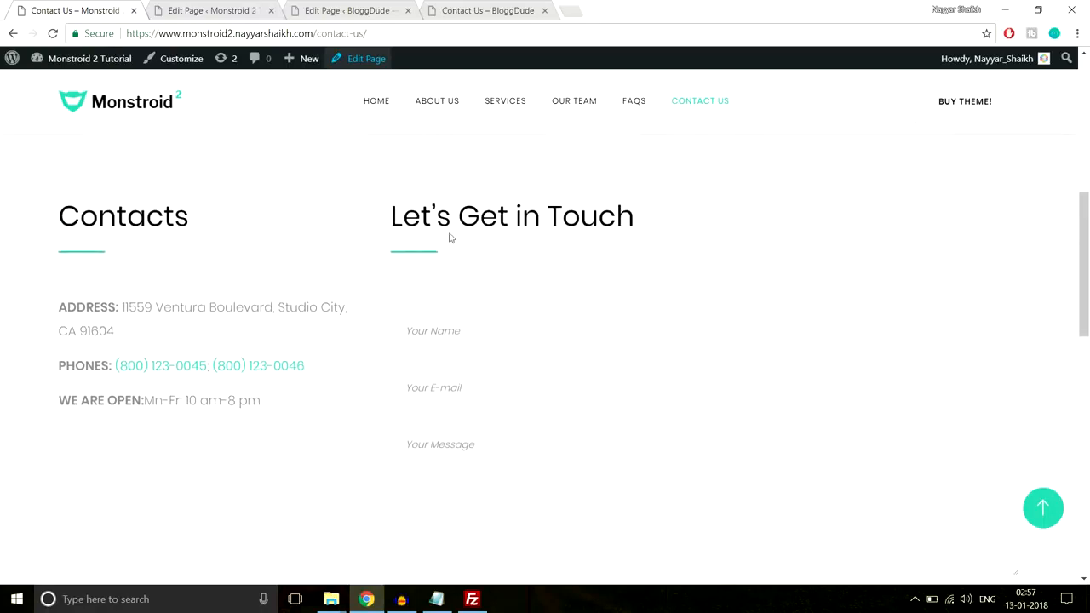
scroll(477, 337, down, 2)
scroll(566, 302, up, 1)
scroll(545, 281, down, 1)
scroll(518, 254, up, 1)
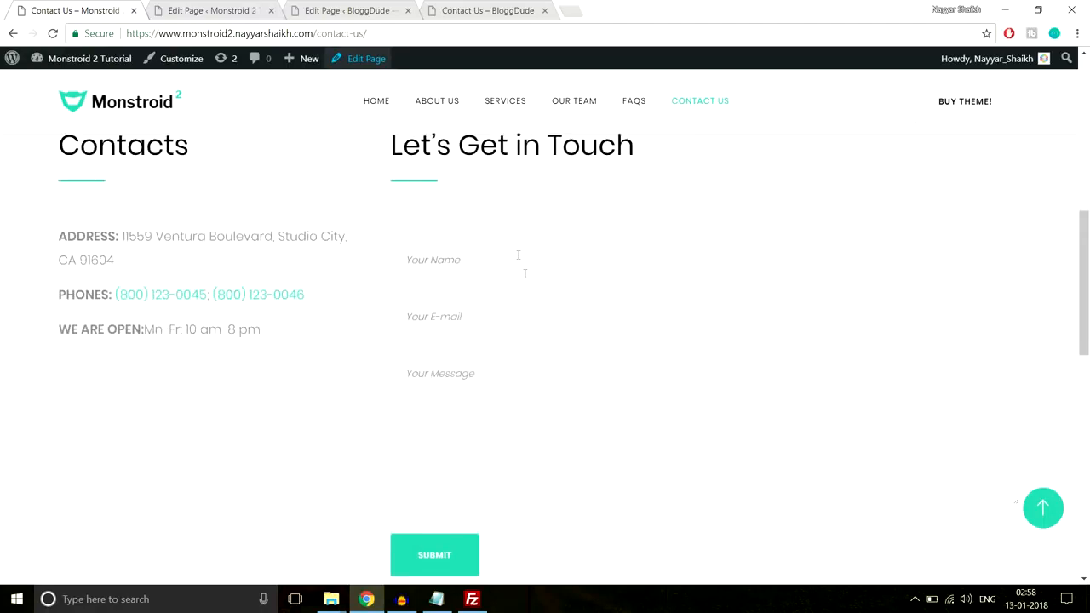
On the BloggDude Contact Us page, insert a 1/4 + 3/4 column preset into the empty row
click(306, 11)
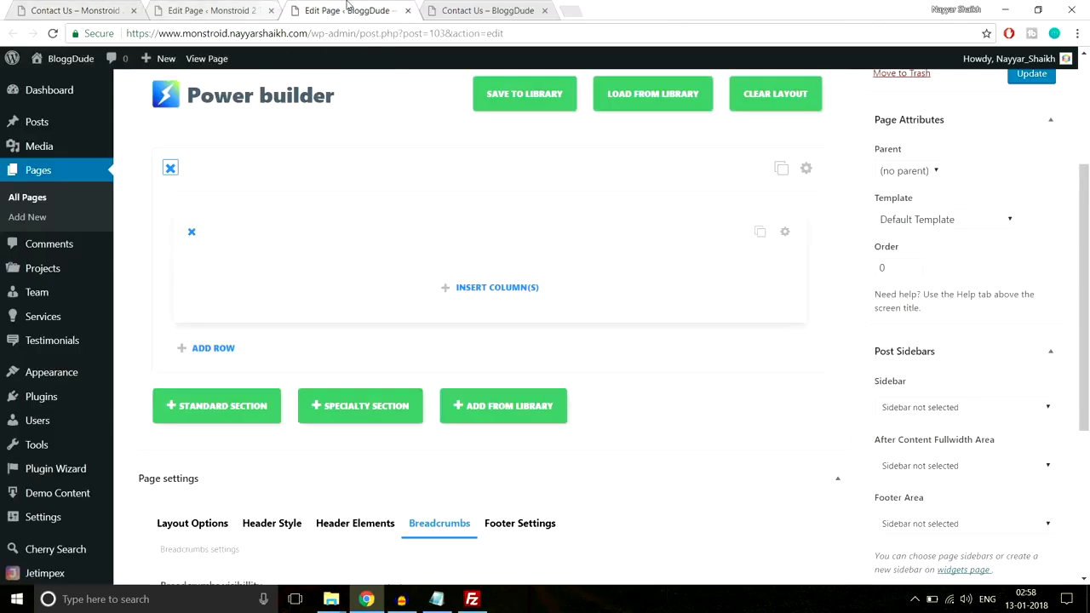
click(524, 289)
scroll(511, 340, down, 1)
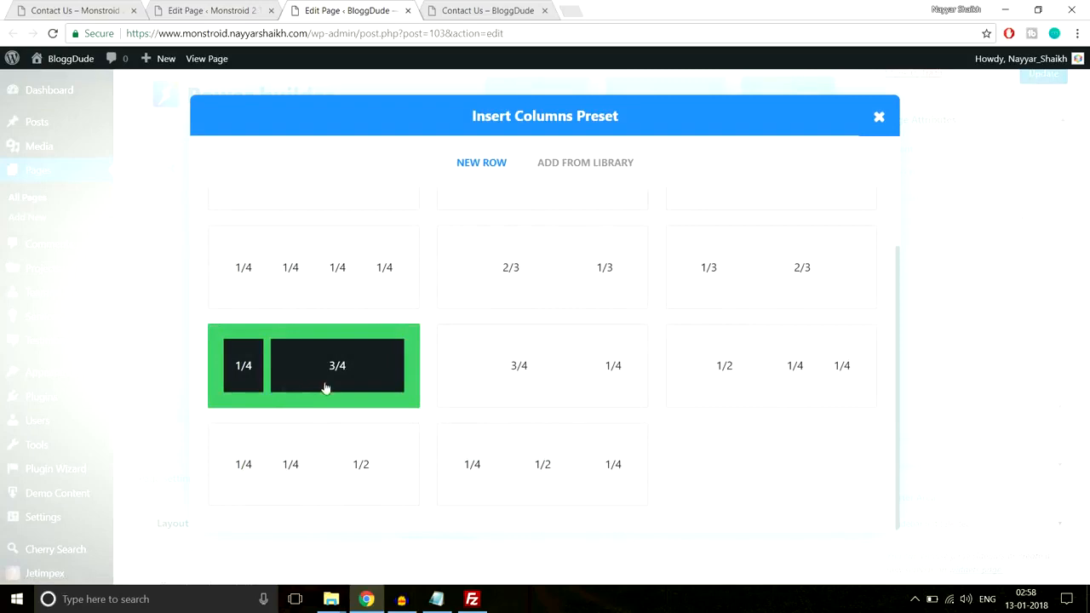
click(316, 380)
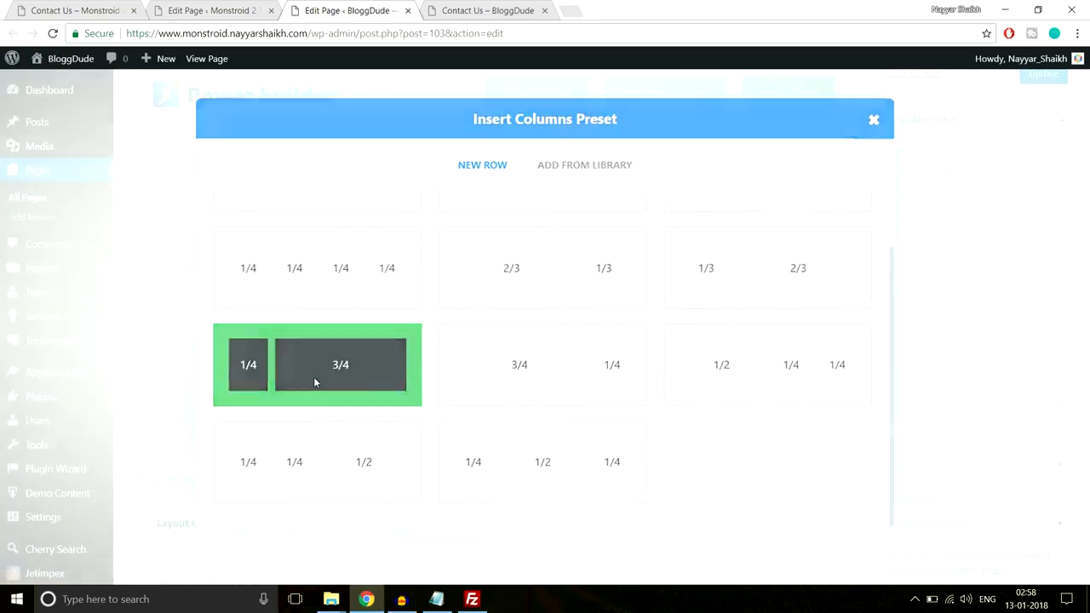
Copy the Contacts heading from the demo Contact Us page
click(75, 10)
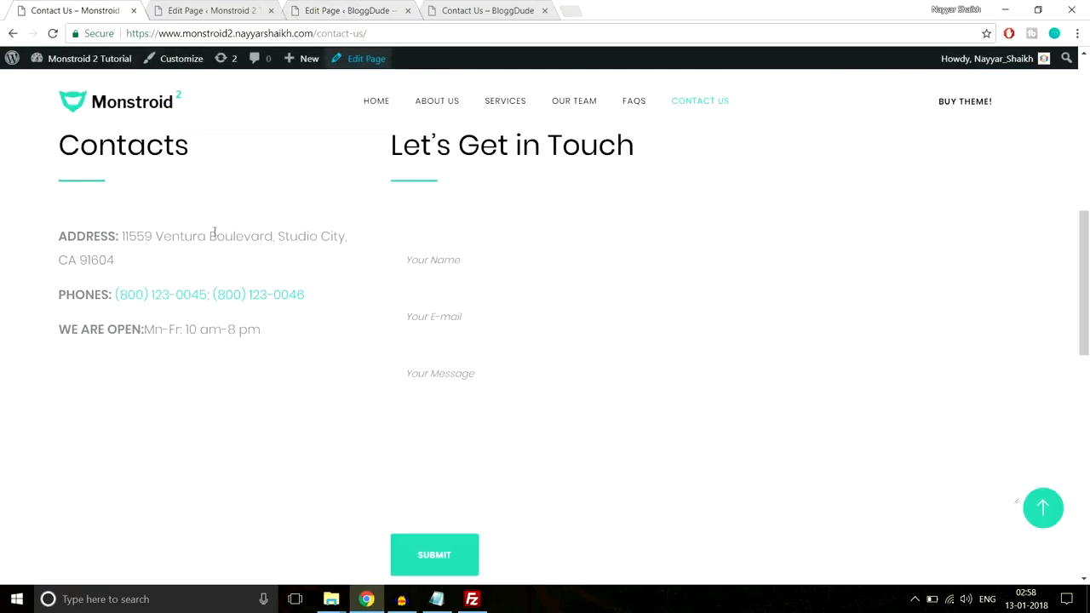
scroll(216, 244, up, 2)
scroll(219, 248, down, 1)
drag(64, 214, 202, 217)
key(ctrl+c)
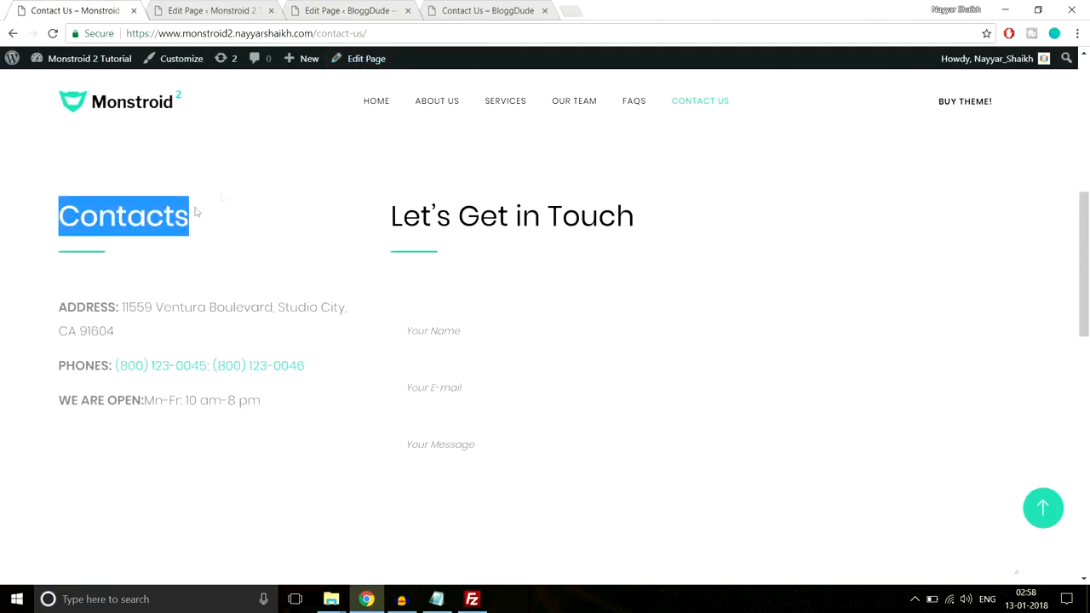
Add a Text module to the BloggDude row's 1/4 column and paste the Contacts heading as its content
click(323, 10)
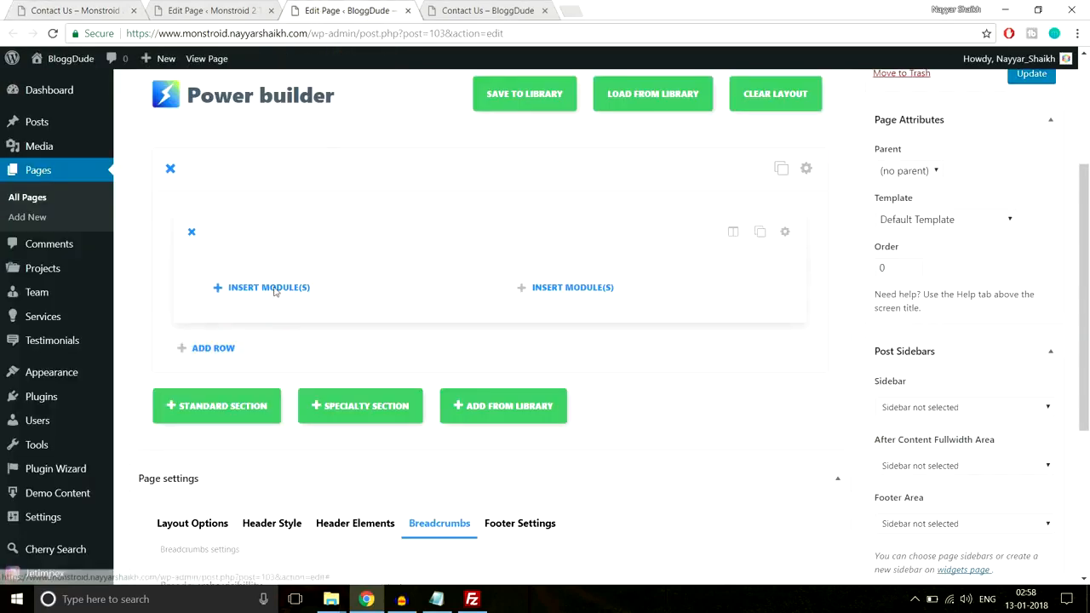
click(270, 287)
scroll(712, 340, down, 5)
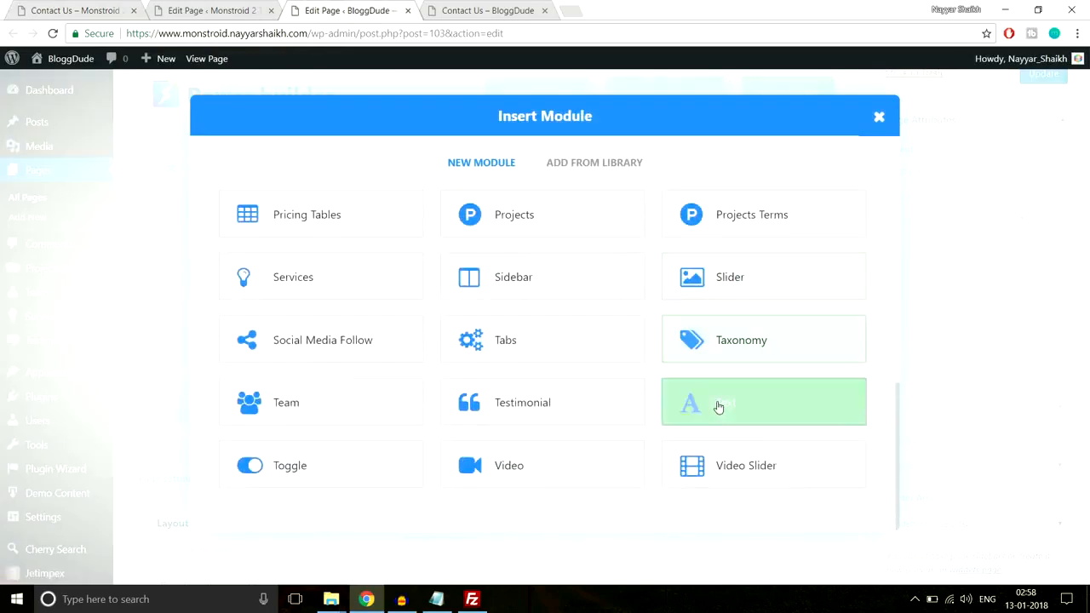
click(718, 407)
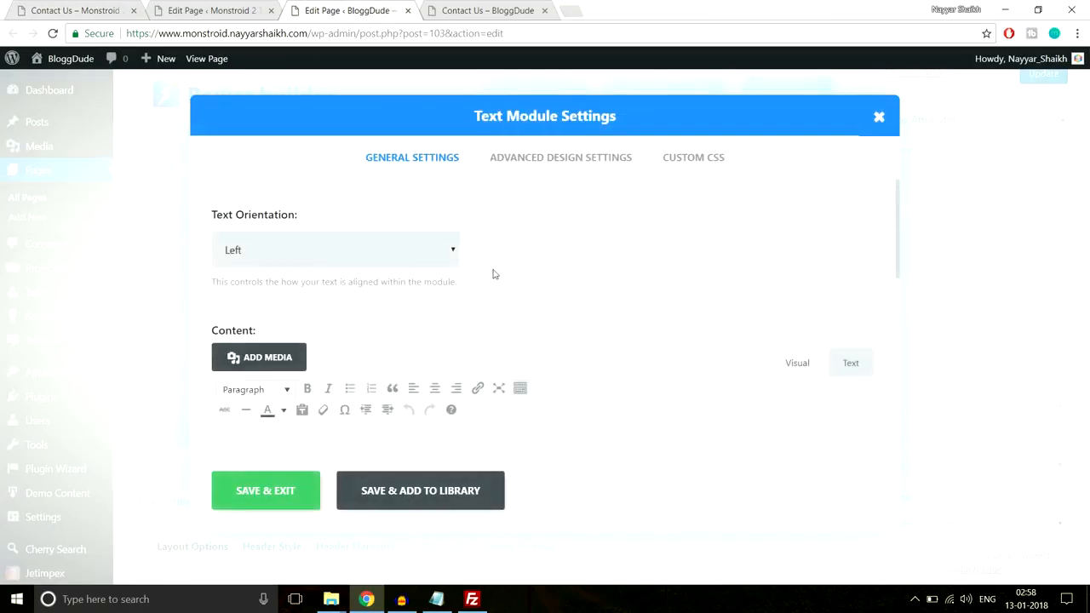
scroll(448, 313, down, 3)
key(ctrl+v)
scroll(448, 284, up, 3)
scroll(375, 312, down, 1)
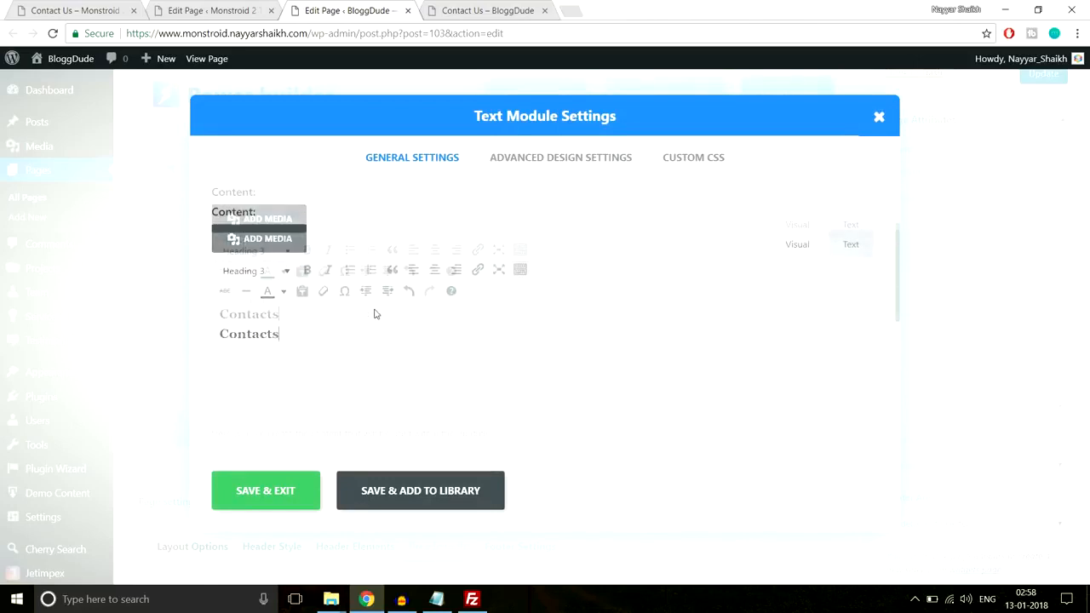
Copy the Line After Left CSS from the CSS notes into the Text module's After custom CSS and save the module
click(693, 159)
click(437, 599)
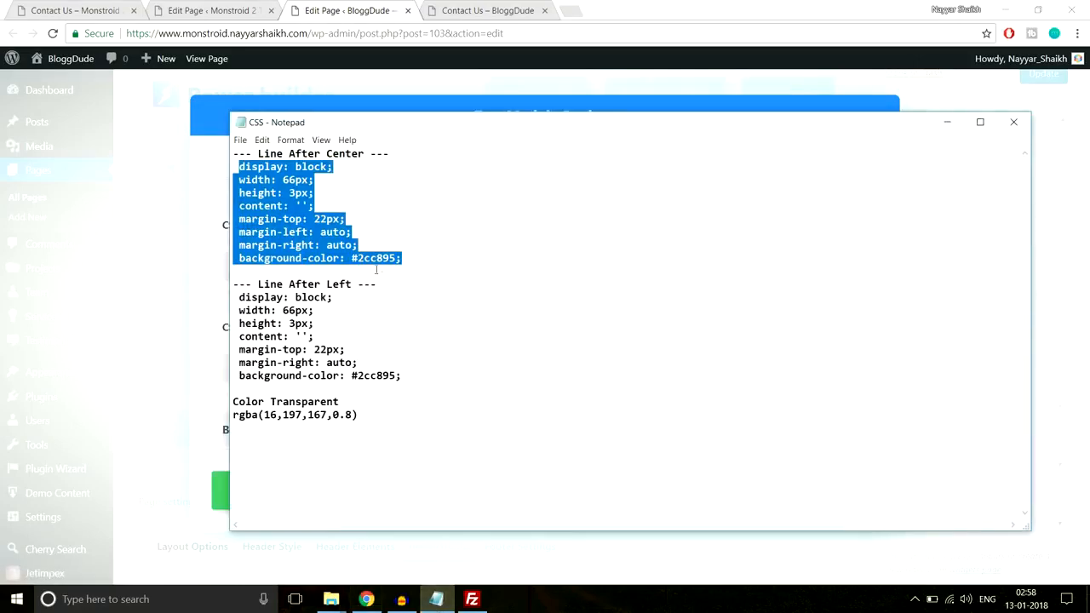
drag(426, 377, 236, 297)
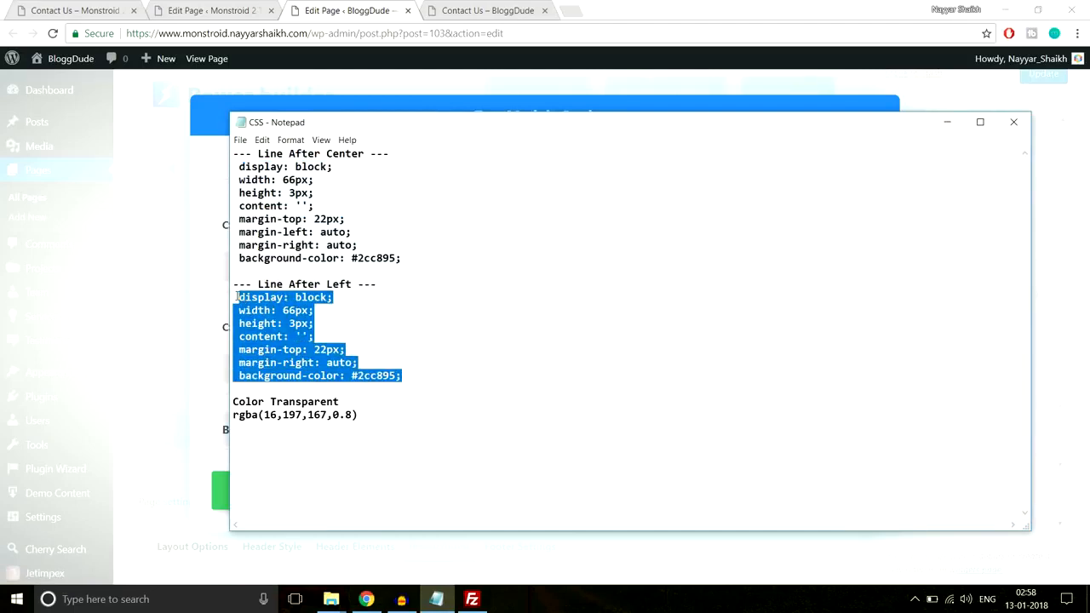
click(235, 9)
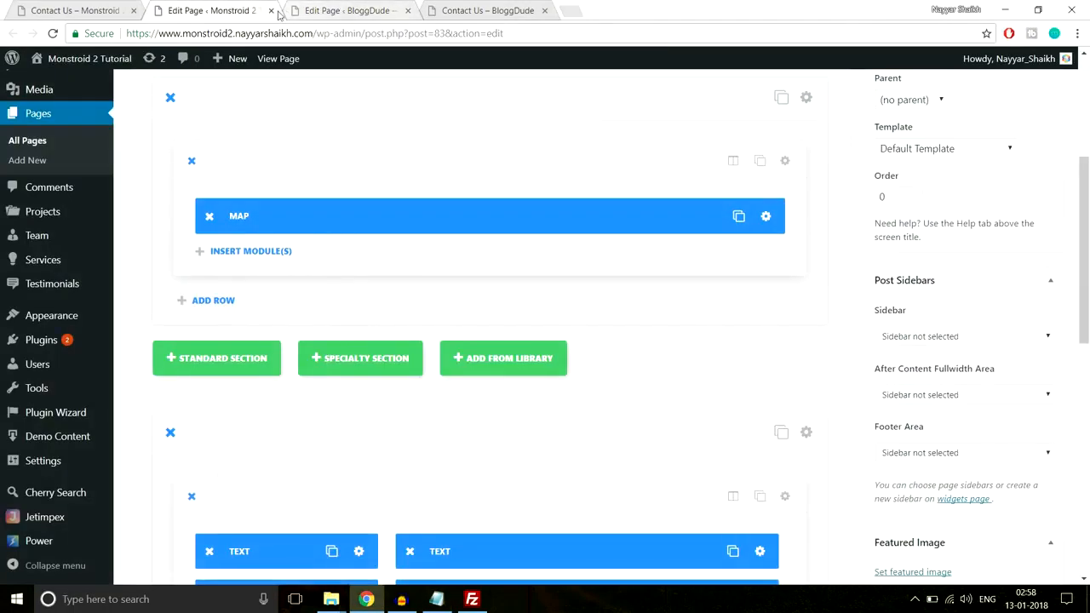
click(341, 8)
scroll(428, 408, down, 5)
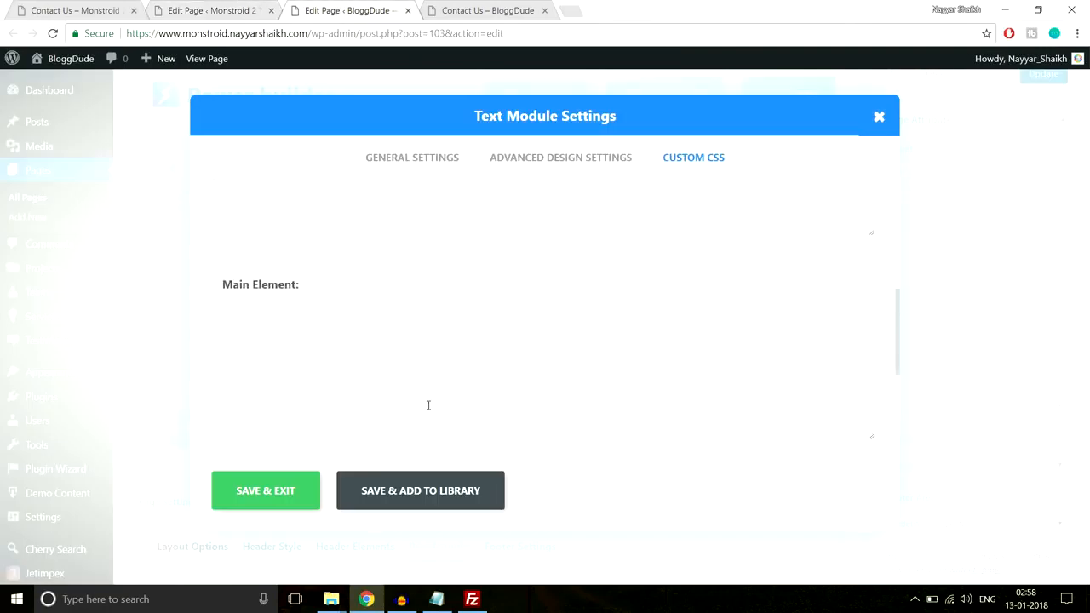
click(386, 360)
text(display: block;  width: 66px;  height: 3px;  content: '';  margin-top: 22px;  margin-right: auto;  background-color: #2cc895;)
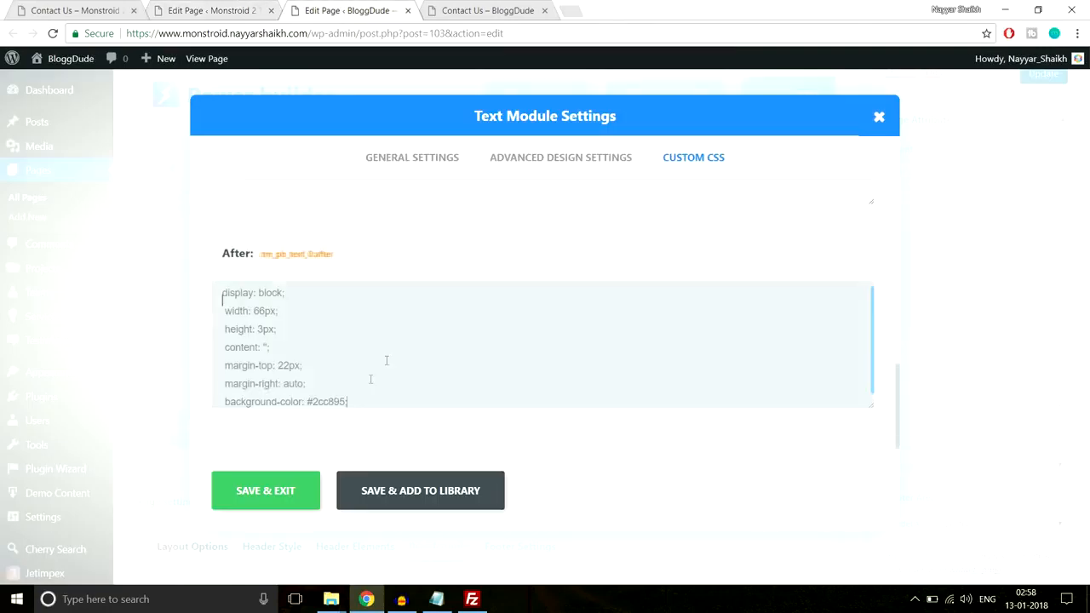
click(295, 489)
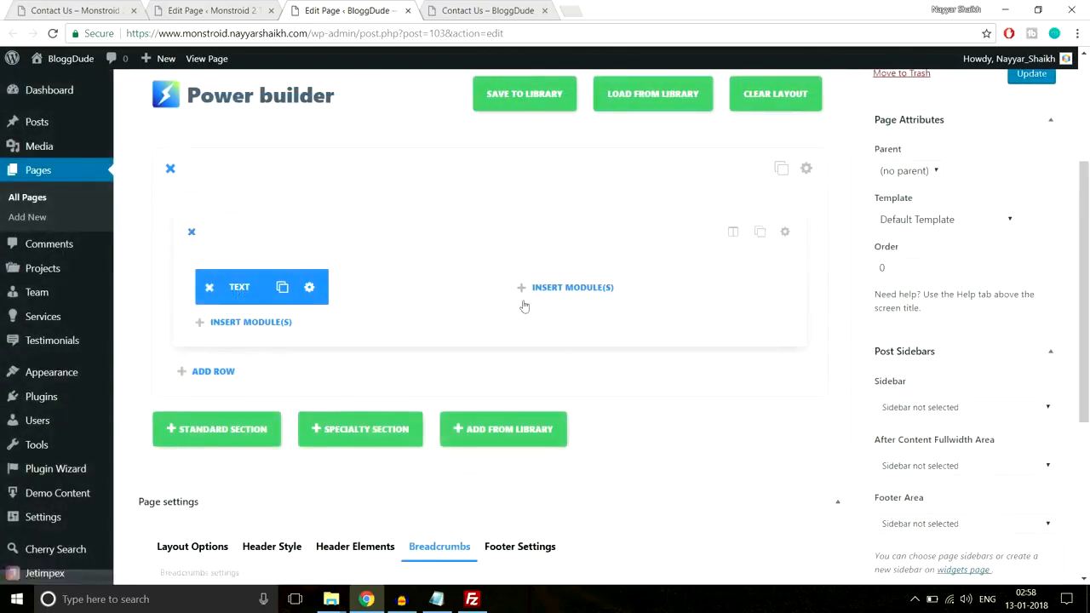
Copy the address, phone numbers and opening hours from the demo page's Contacts column
key(ctrl+1)
click(156, 259)
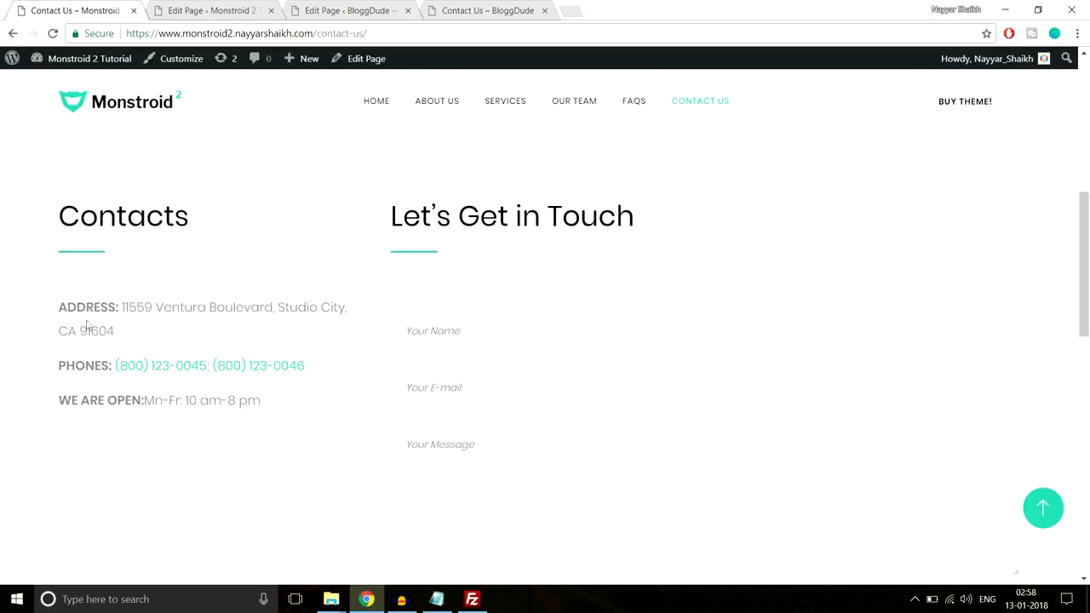
drag(64, 308, 302, 394)
key(ctrl+c)
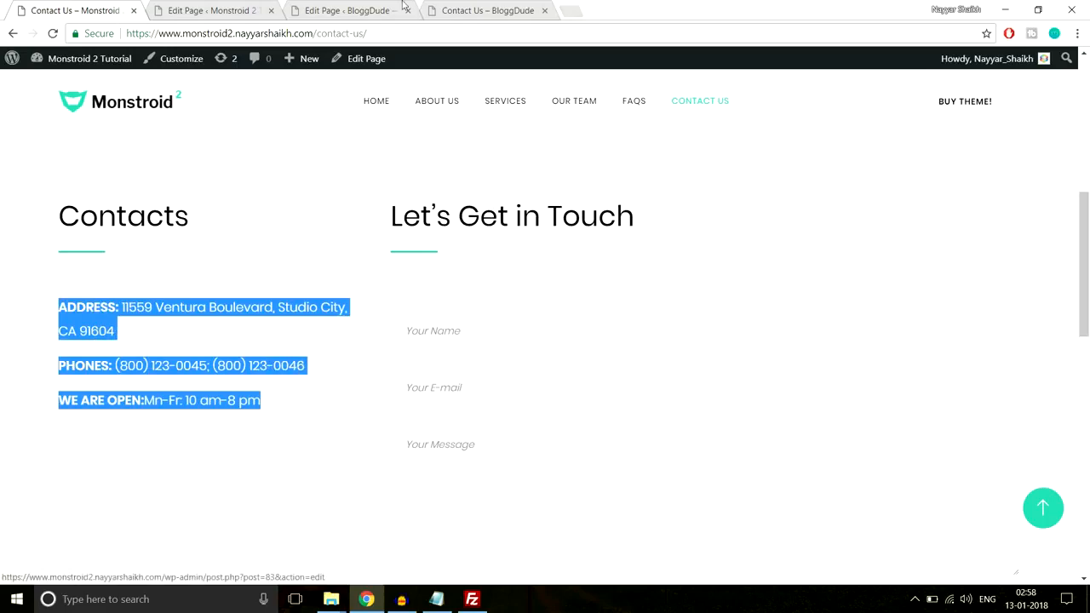
Add a Divider module below the Contacts heading with a 60px top custom margin and save it
click(351, 10)
click(275, 322)
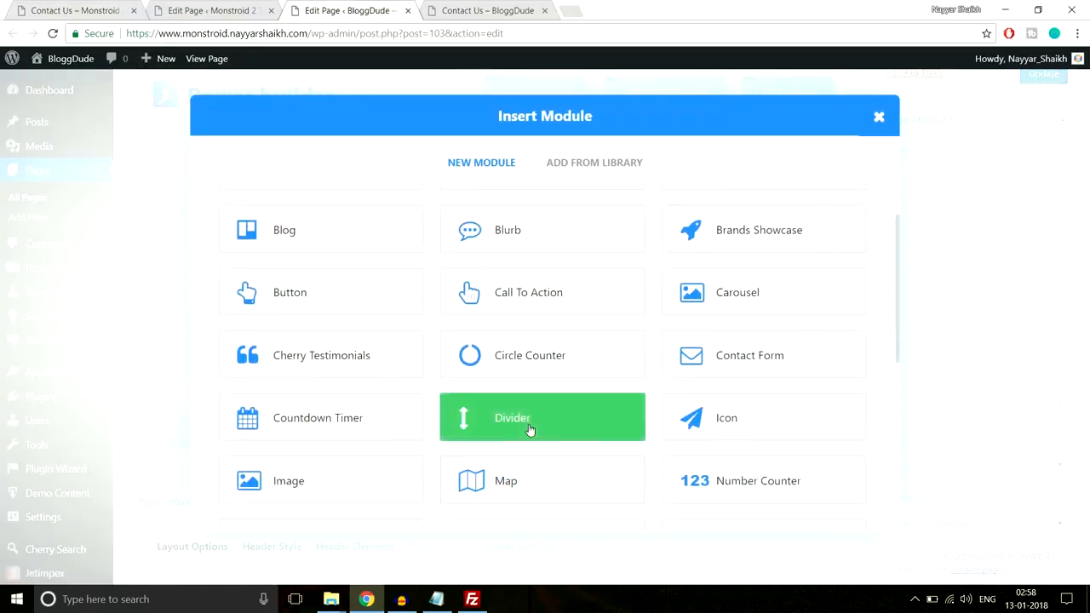
click(529, 430)
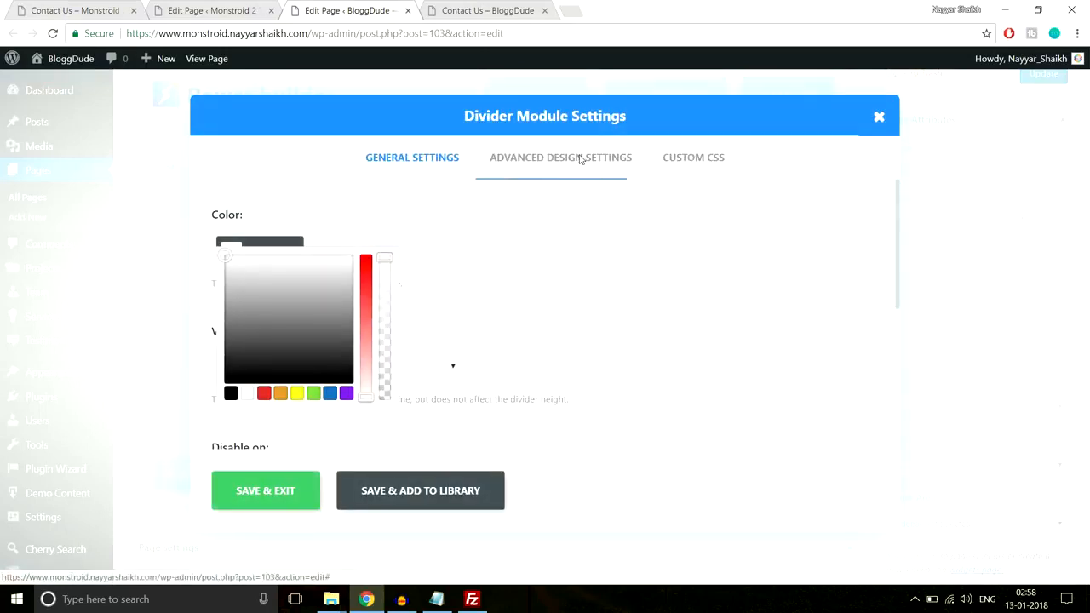
click(579, 159)
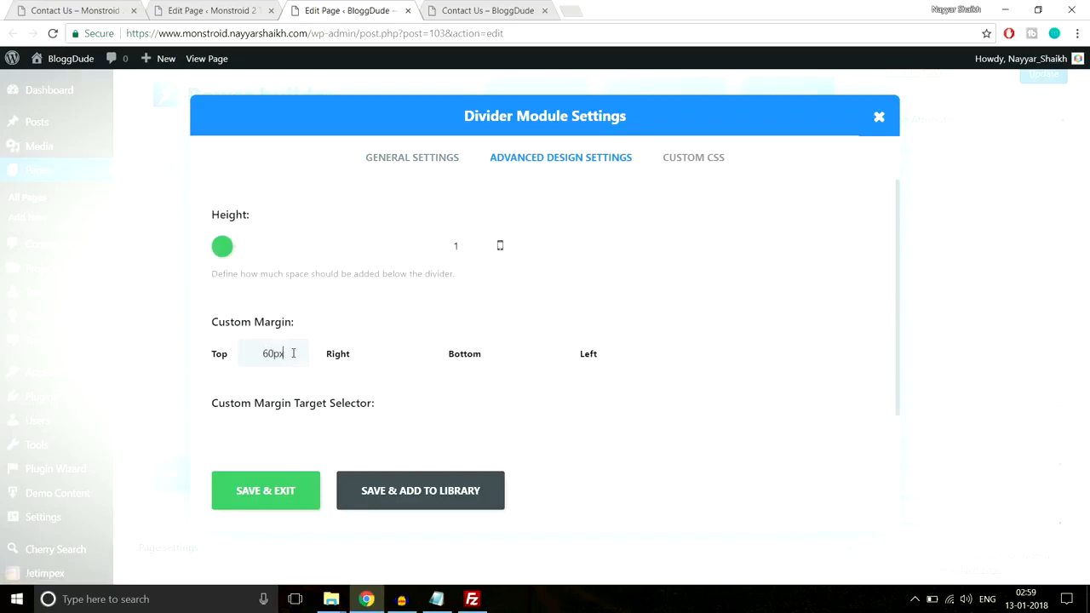
click(297, 492)
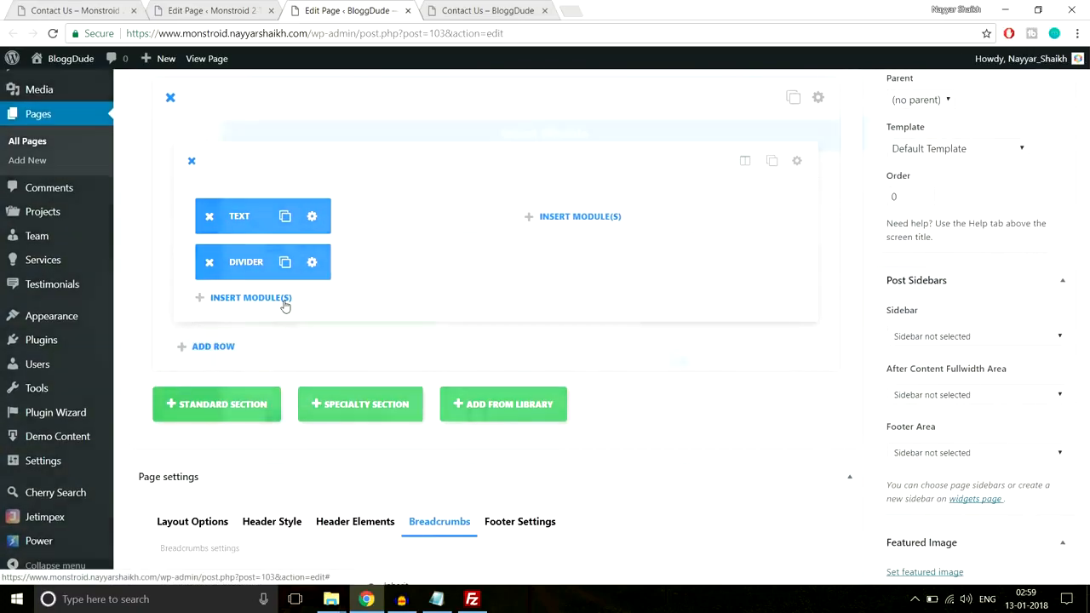
Add a Text module below the divider, paste the copied address, phone numbers and opening hours, and save the module
click(284, 300)
scroll(547, 329, down, 5)
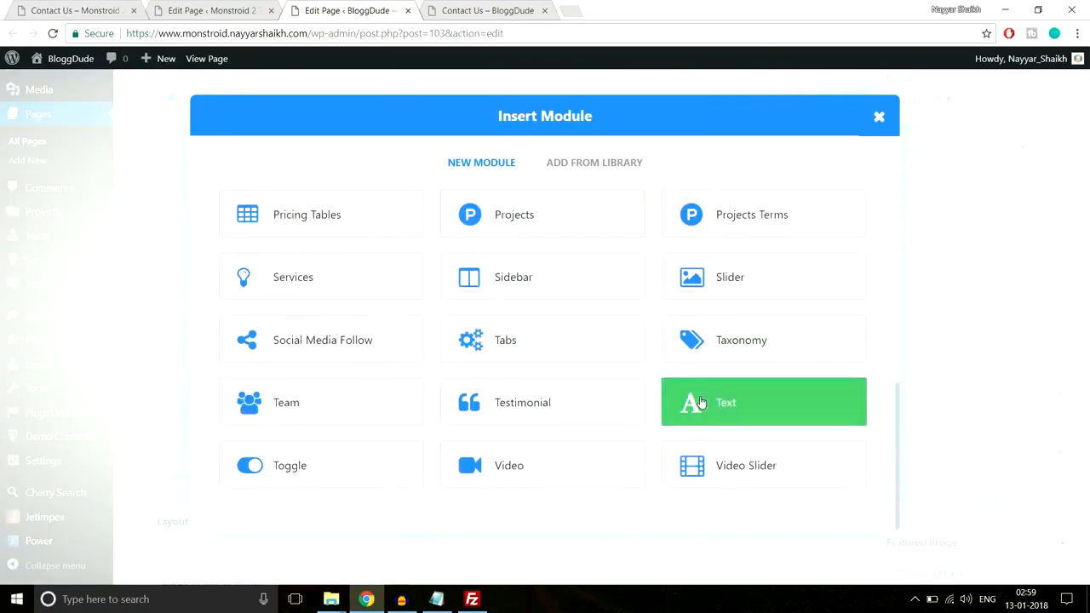
click(700, 402)
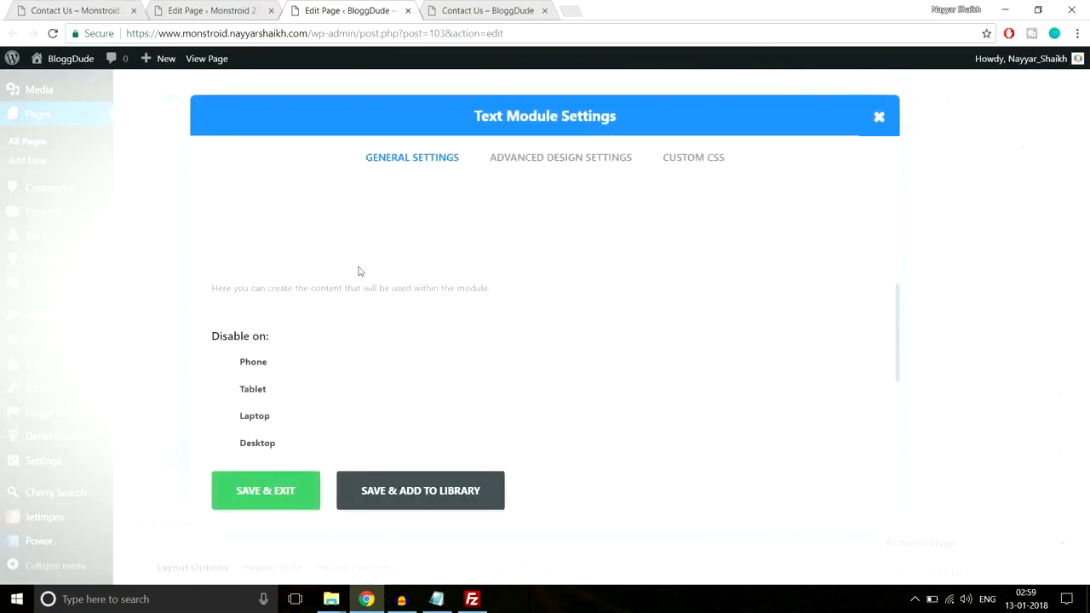
key(ctrl+v)
scroll(361, 407, down, 2)
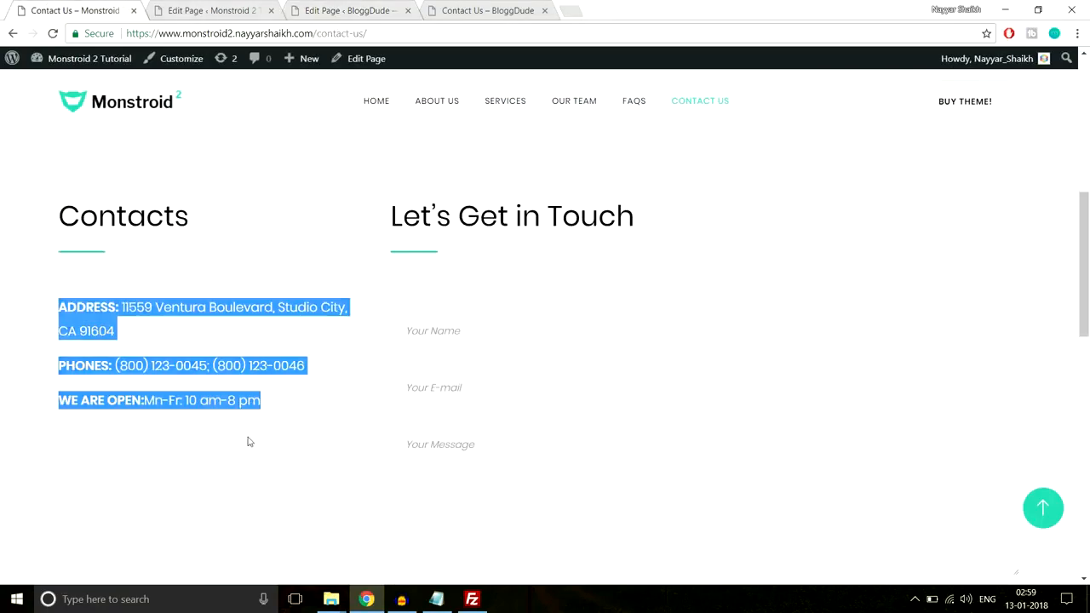
click(250, 441)
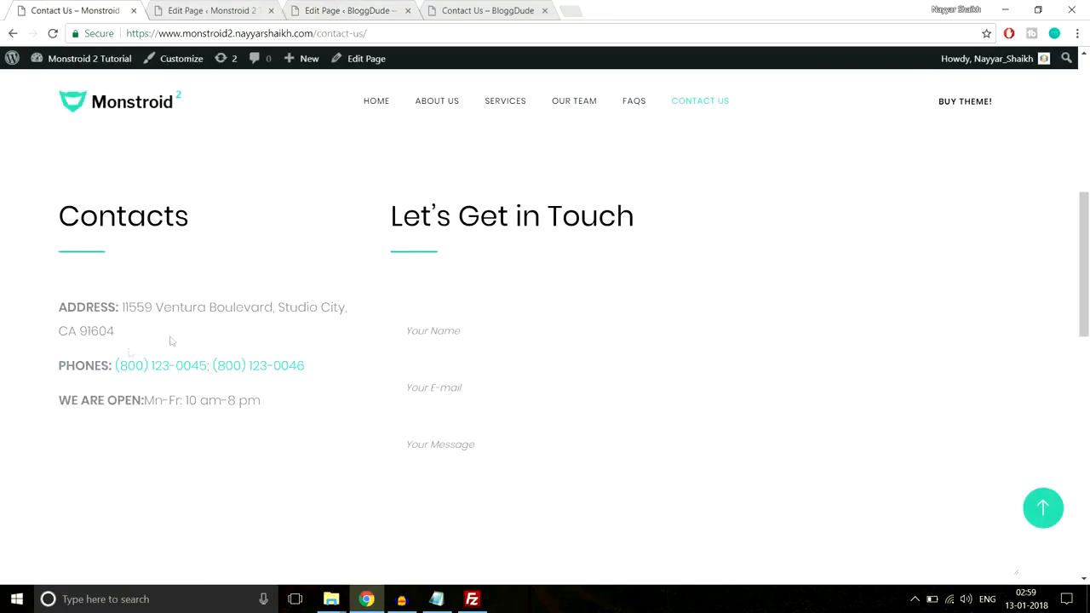
click(211, 10)
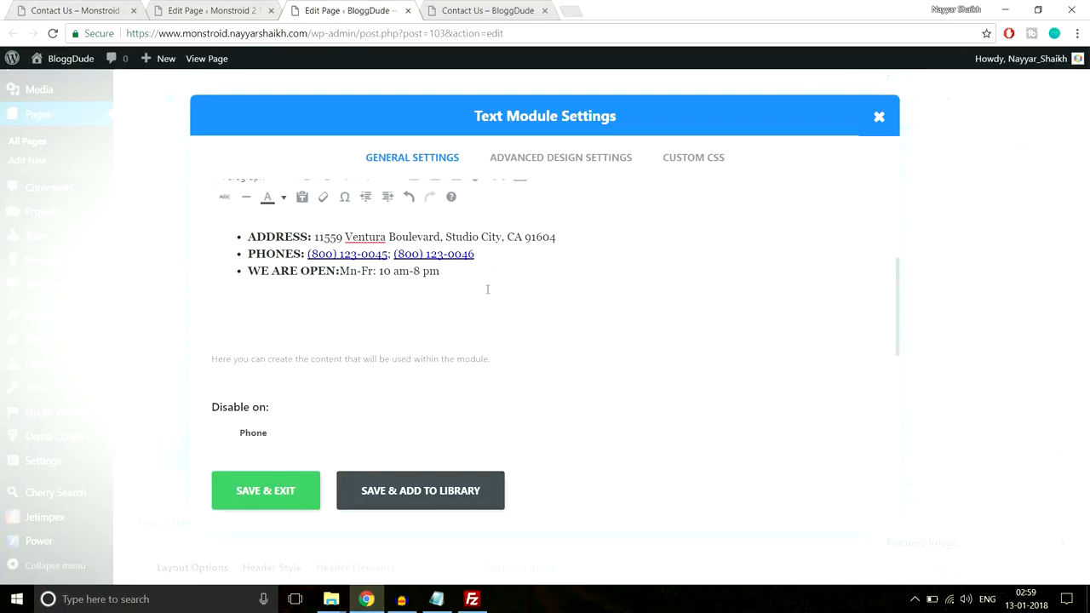
click(275, 502)
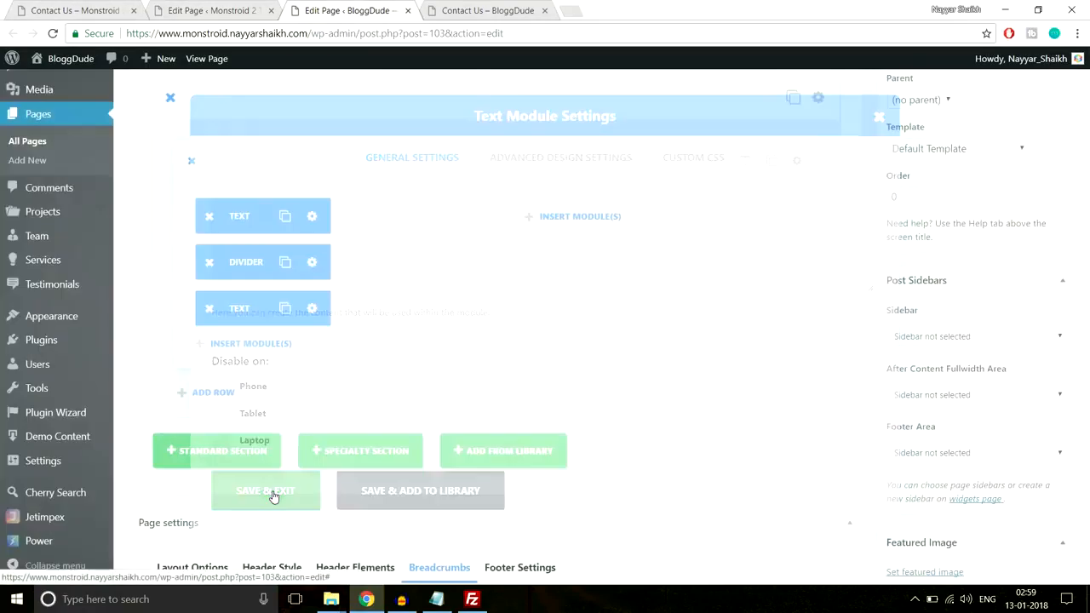
scroll(473, 332, up, 2)
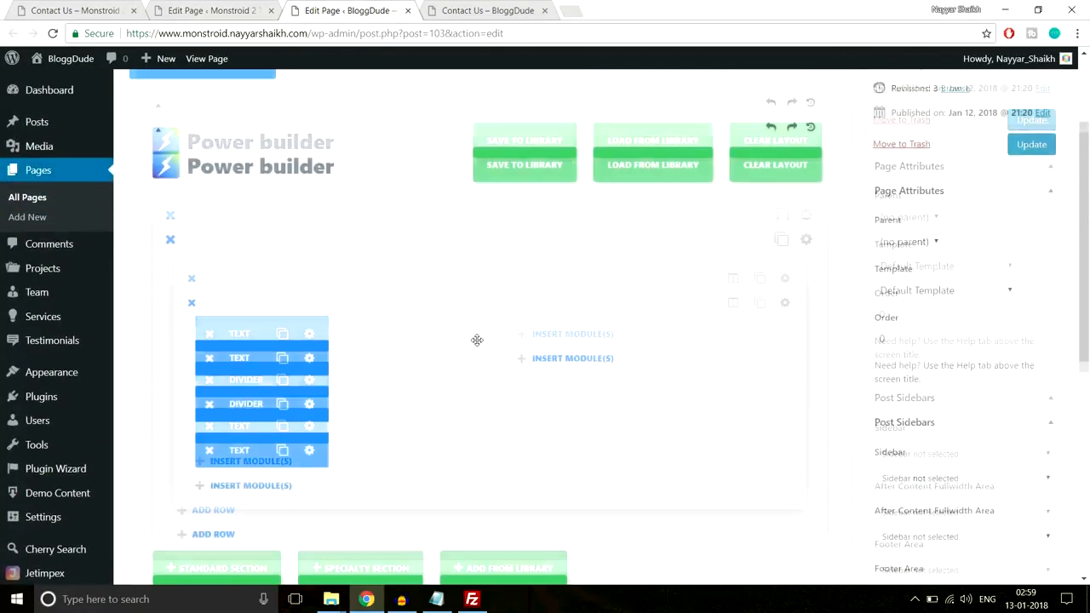
Duplicate the Contacts heading Text module and its Divider, and move the copies into the row's second column
click(281, 357)
drag(260, 358, 528, 362)
click(282, 404)
drag(256, 405, 508, 420)
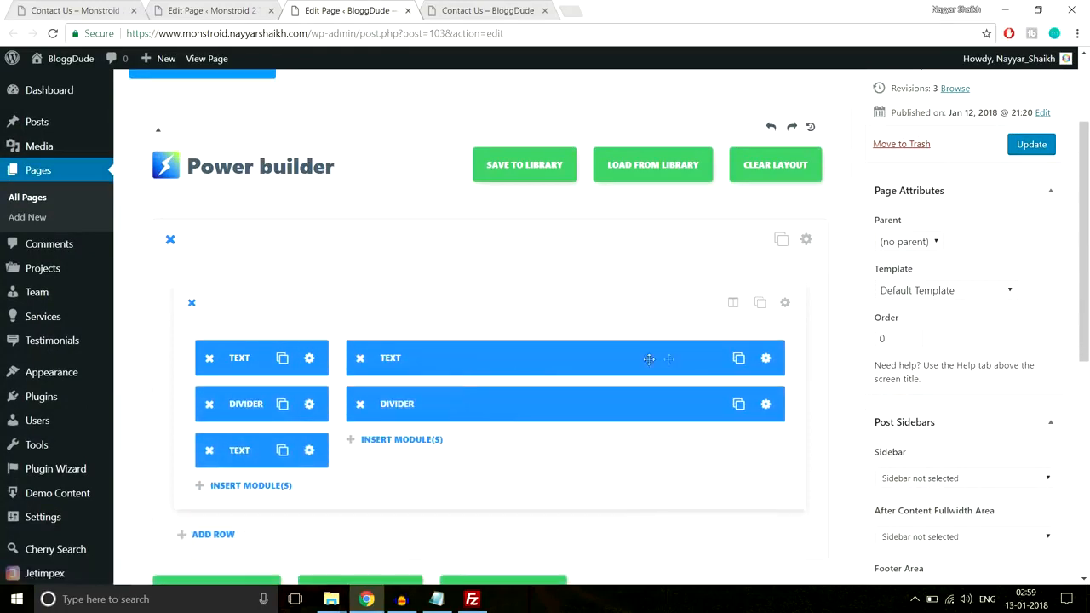
Replace the second column's heading with "Let's Get in Touch" copied from the demo page, save the module and update the page
click(766, 357)
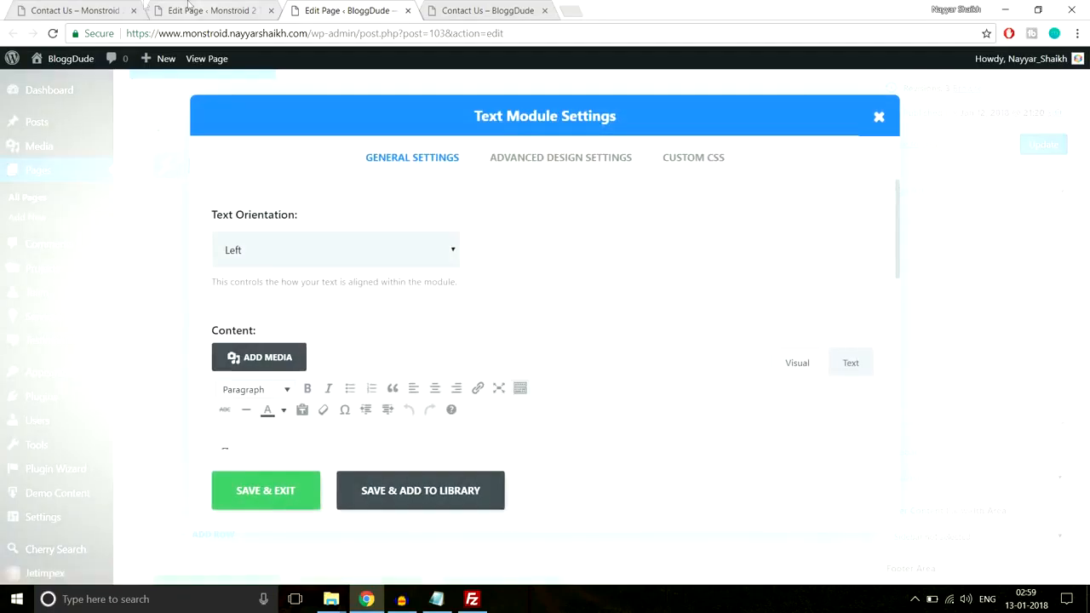
click(85, 10)
drag(663, 206, 627, 209)
key(ctrl+c)
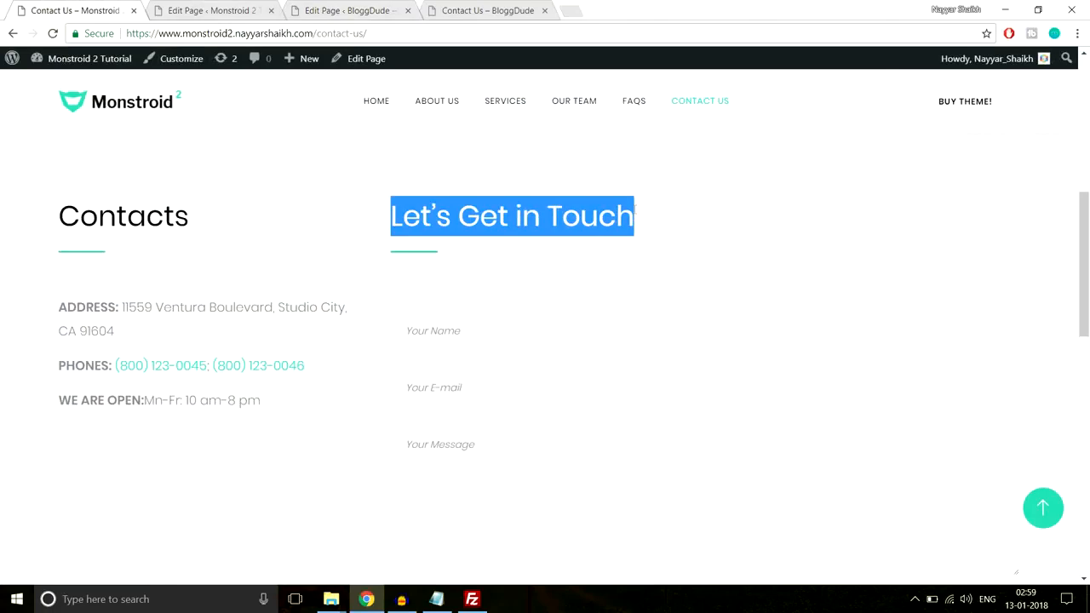
click(212, 10)
click(362, 6)
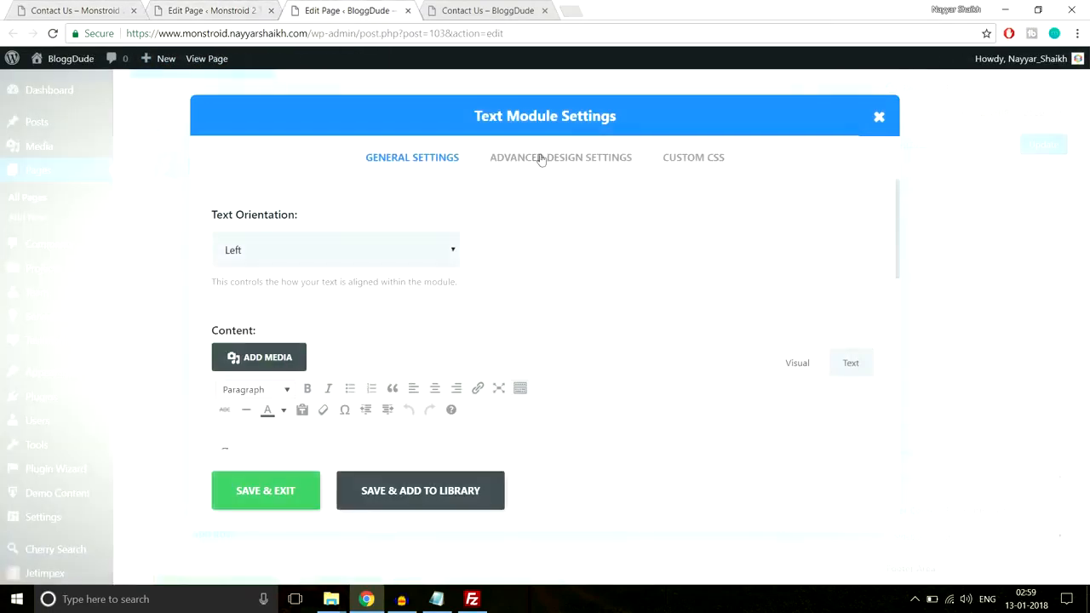
drag(309, 310, 197, 311)
key(ctrl+v)
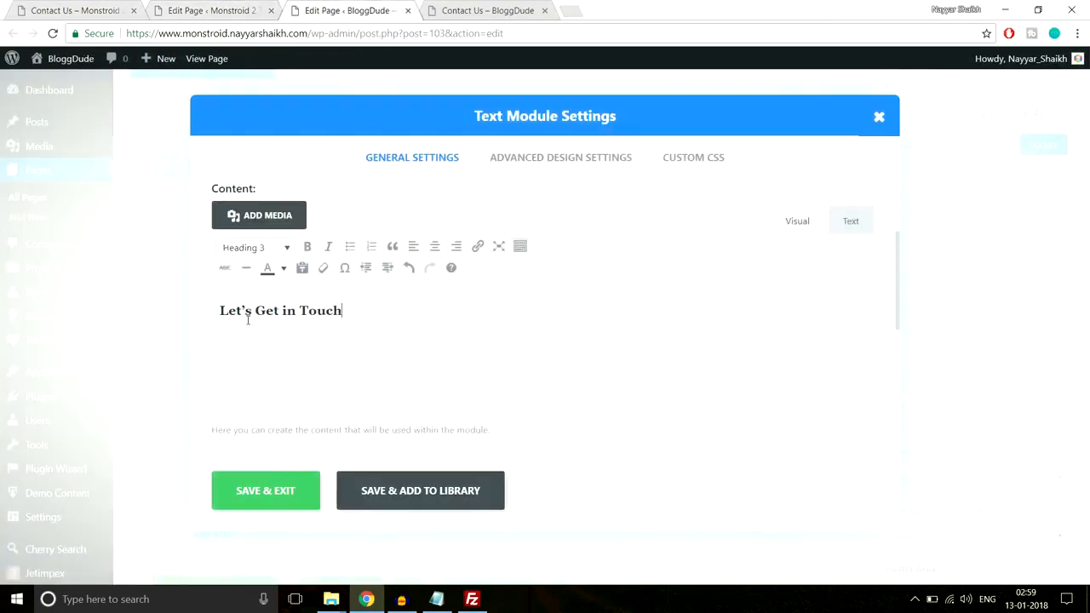
click(287, 486)
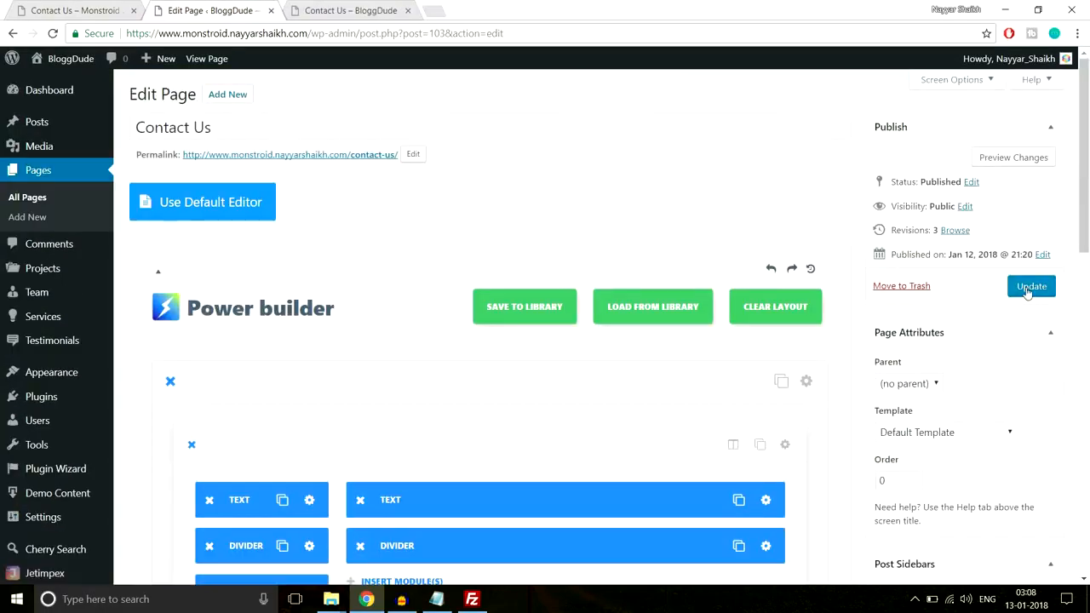
click(1029, 291)
Examine the contact form under "Let's Get in Touch" on the demo page and compare it with the Contact Us layout
click(81, 8)
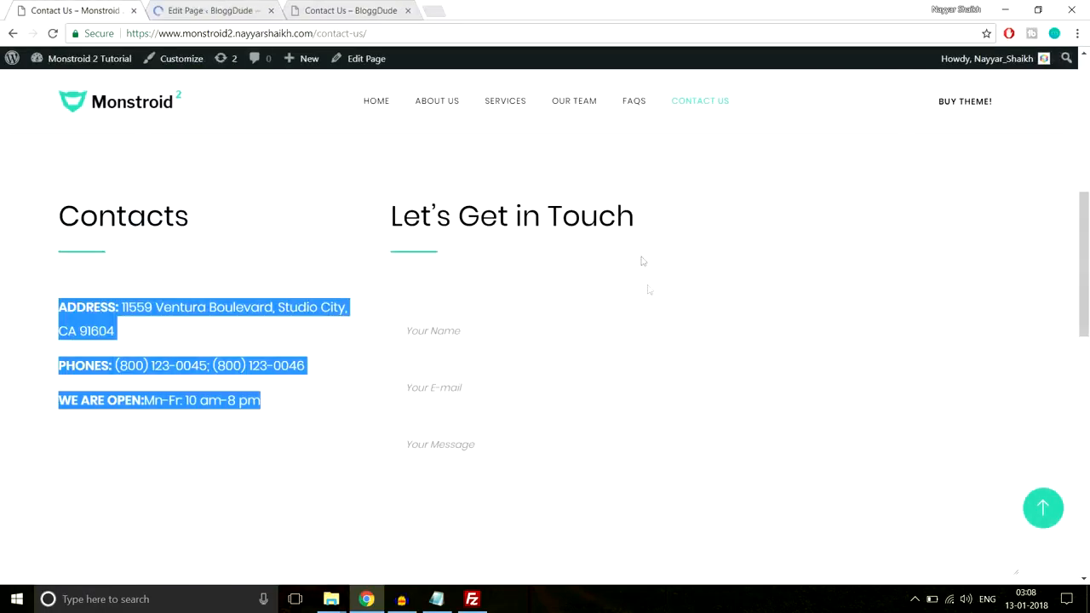
scroll(601, 313, down, 1)
click(519, 245)
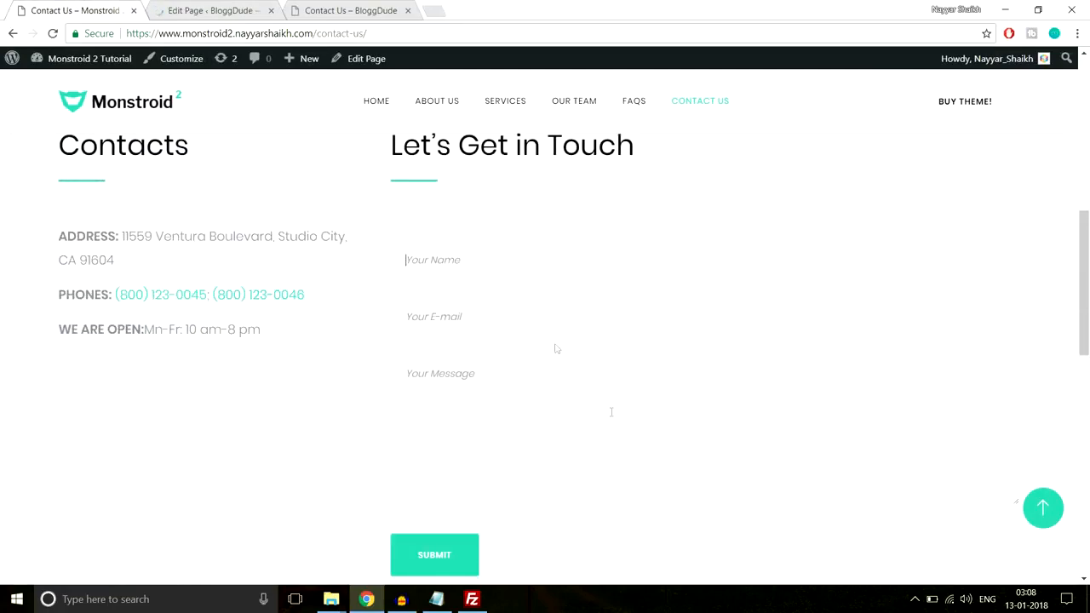
scroll(611, 412, down, 1)
scroll(612, 424, up, 1)
click(203, 10)
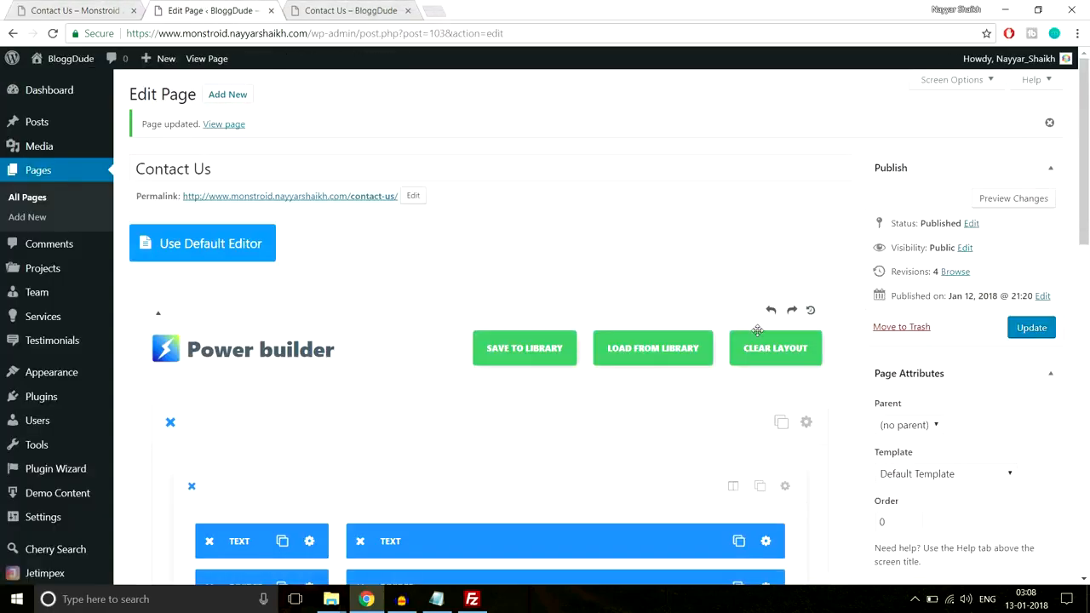
scroll(472, 383, down, 3)
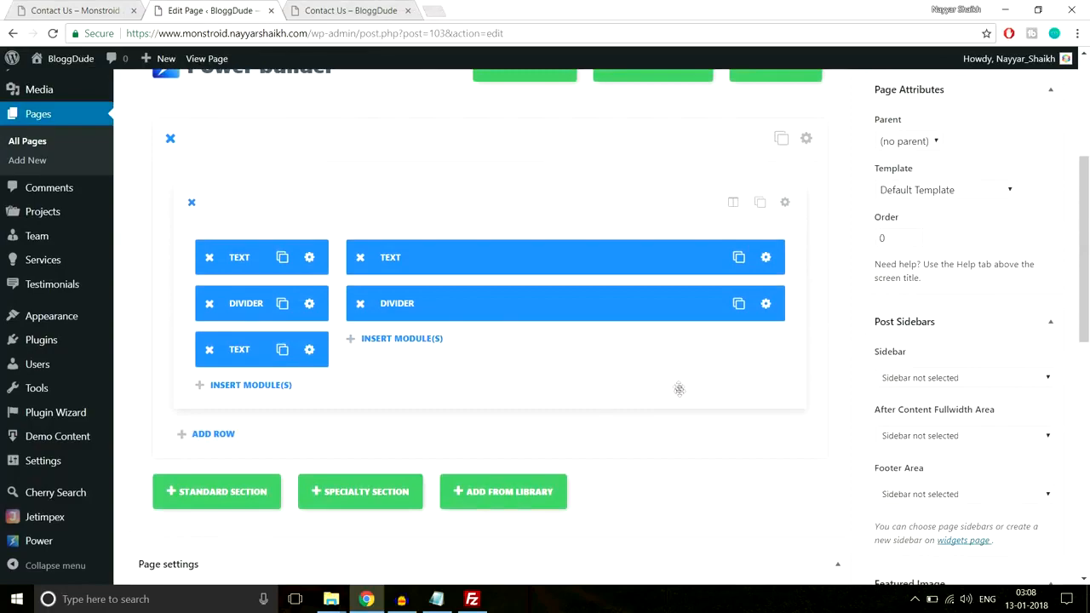
scroll(679, 386, up, 3)
scroll(679, 386, down, 2)
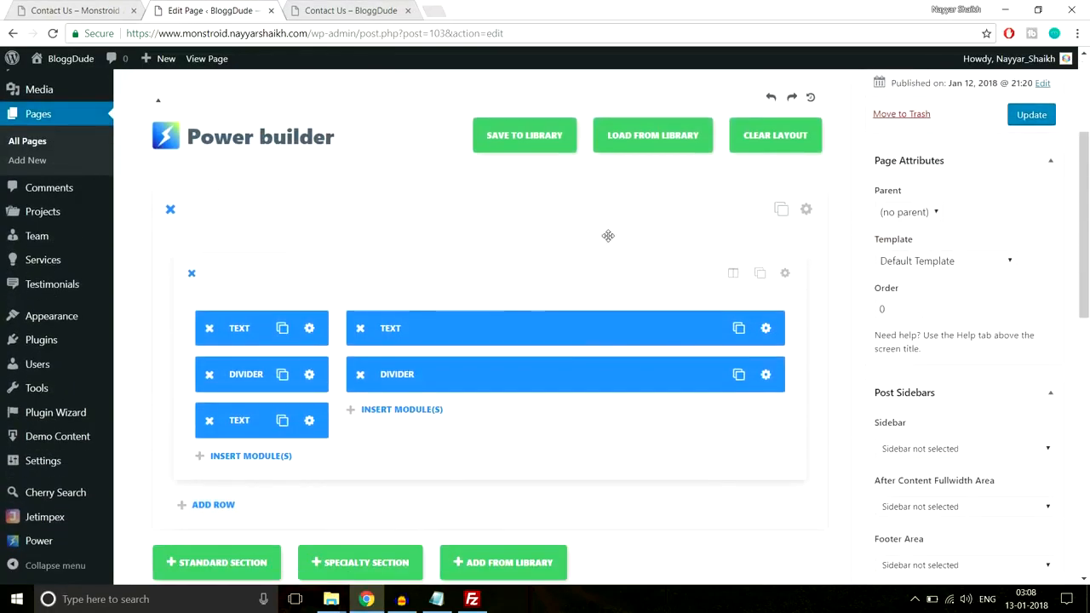
scroll(271, 303, up, 2)
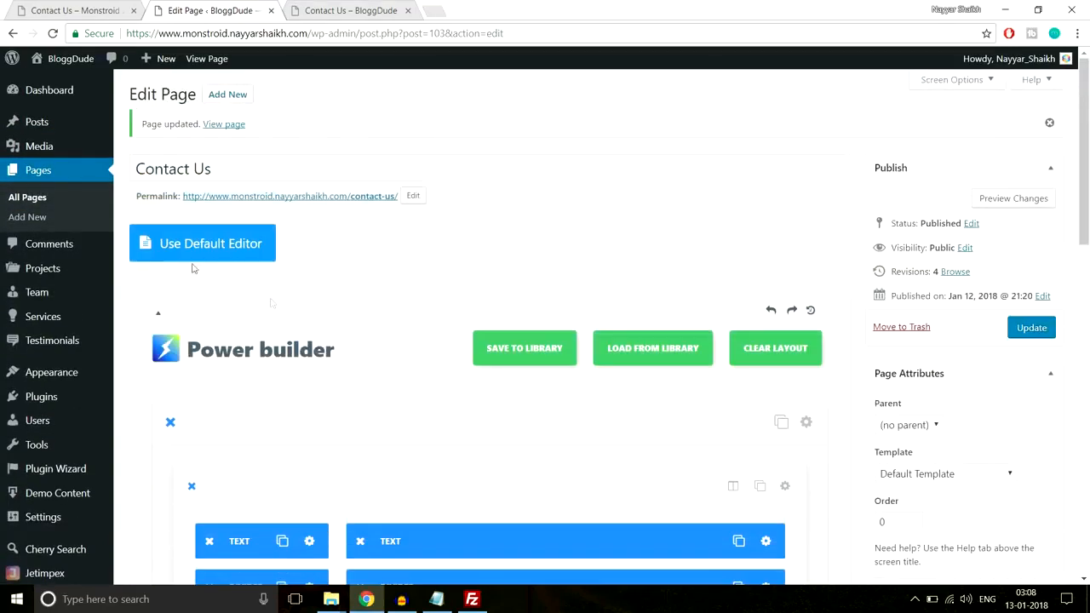
Open the Homepage for editing in a new tab and locate its section with the Contact Form module
right_click(29, 198)
click(60, 209)
click(320, 14)
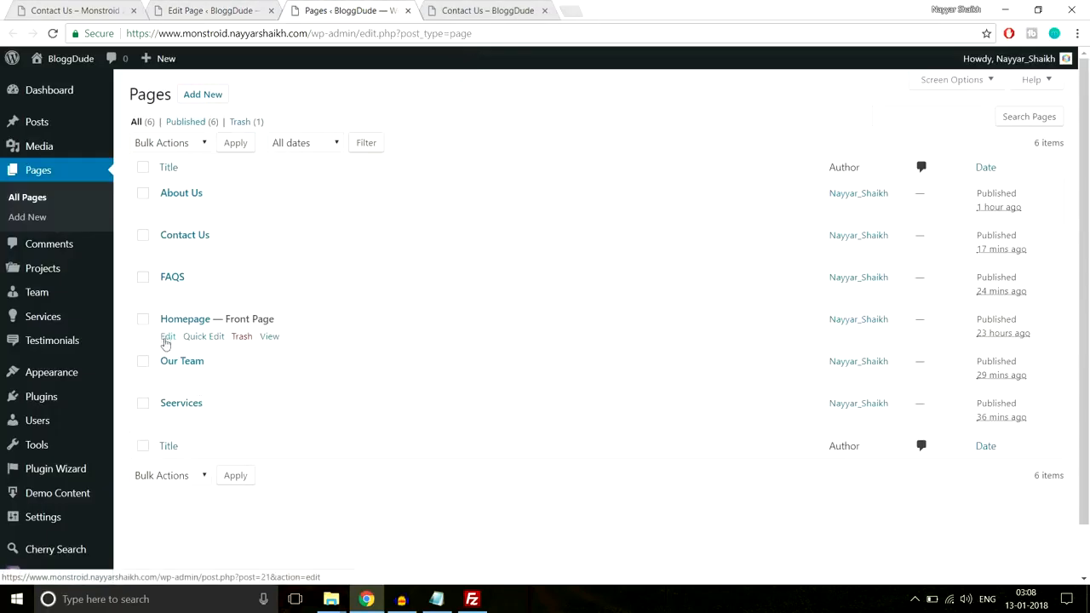
click(167, 338)
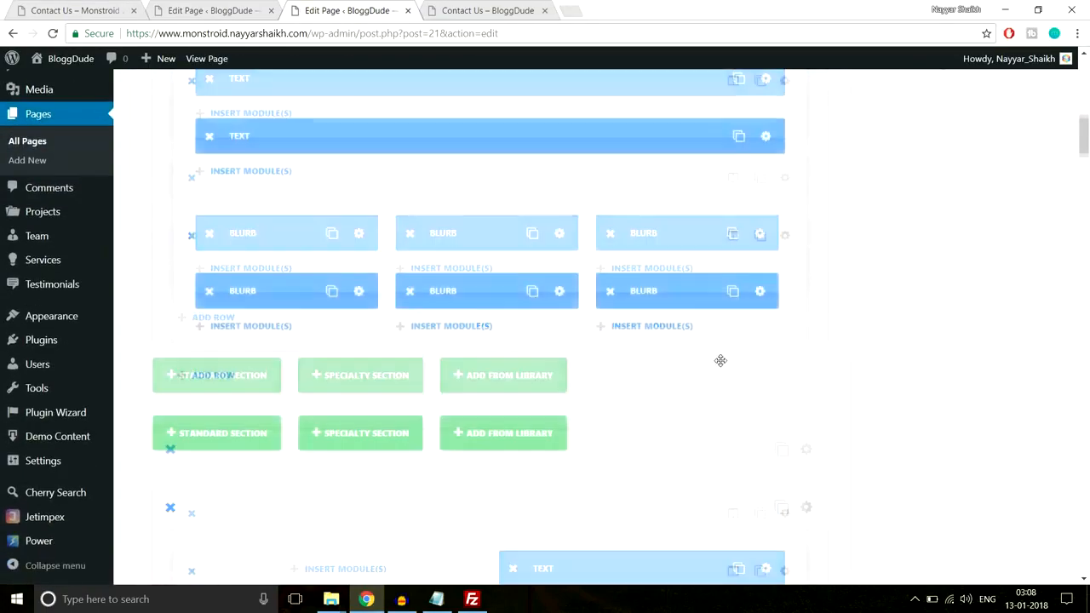
scroll(721, 361, down, 15)
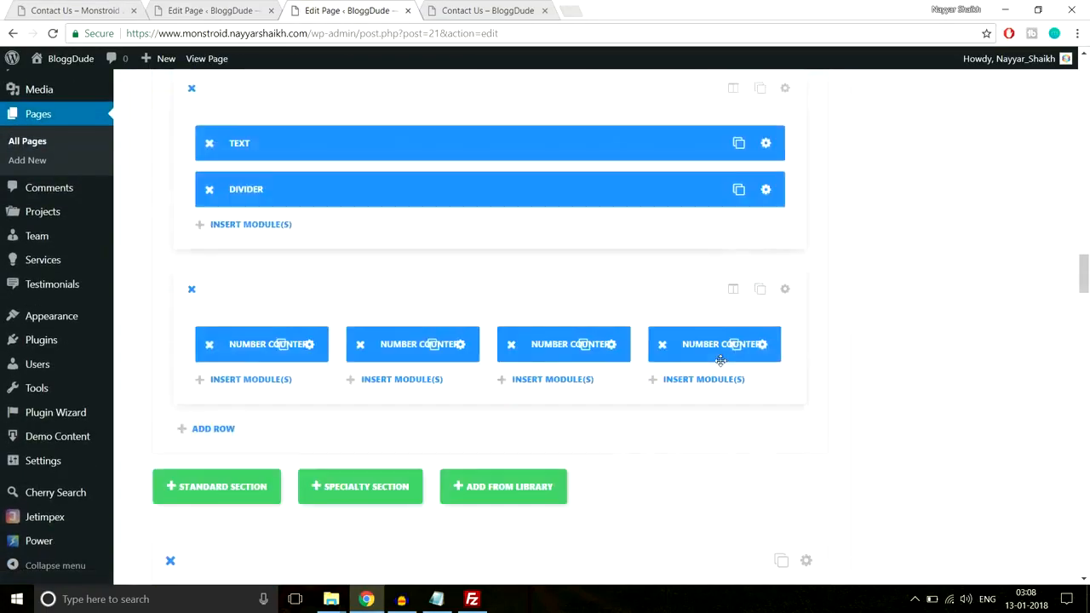
scroll(721, 360, down, 5)
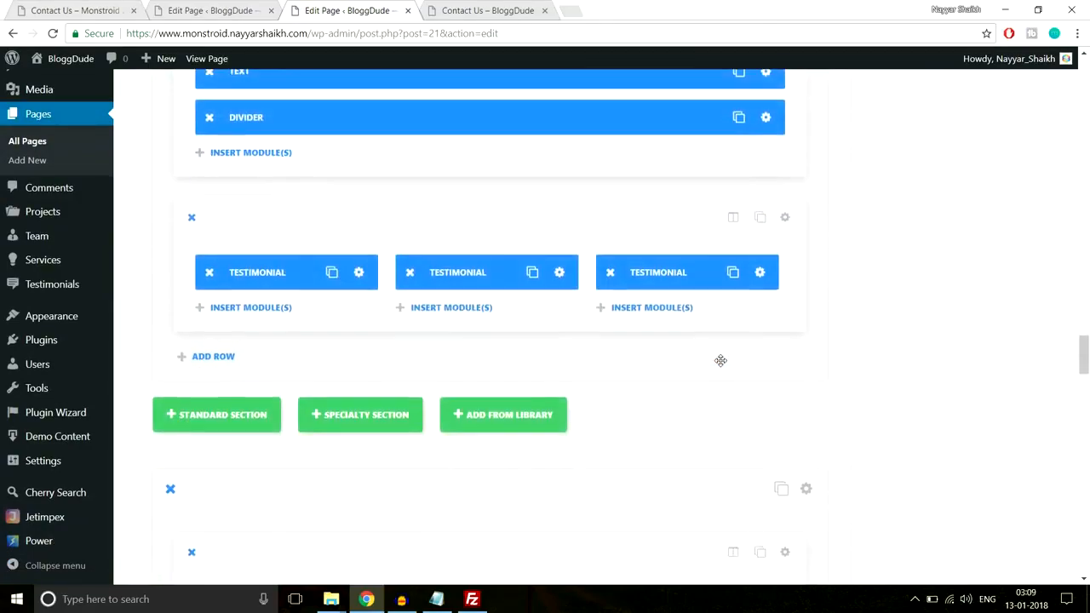
scroll(721, 360, down, 15)
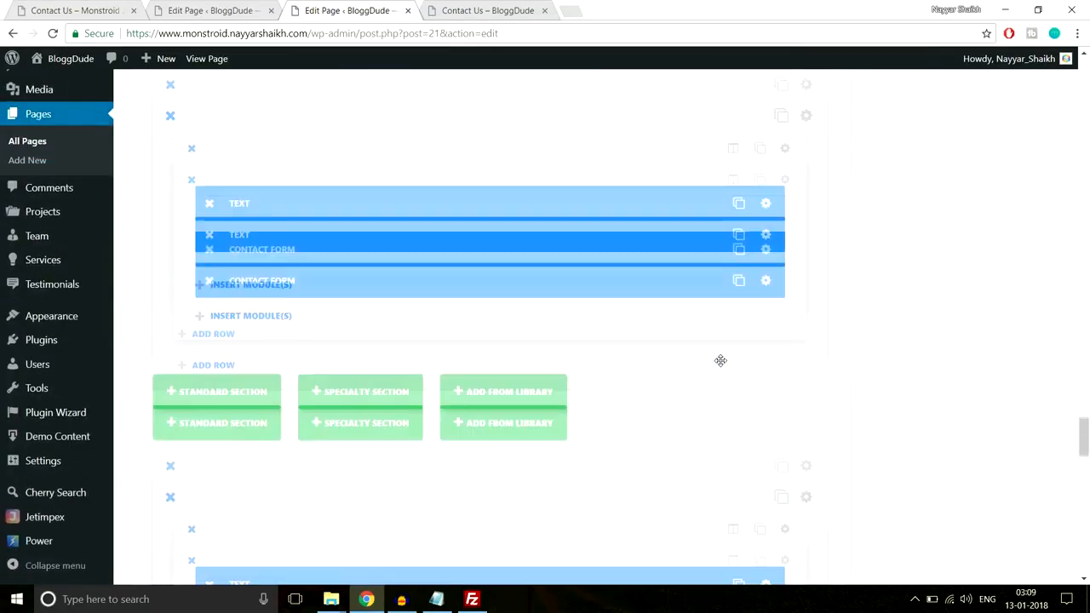
scroll(720, 365, up, 10)
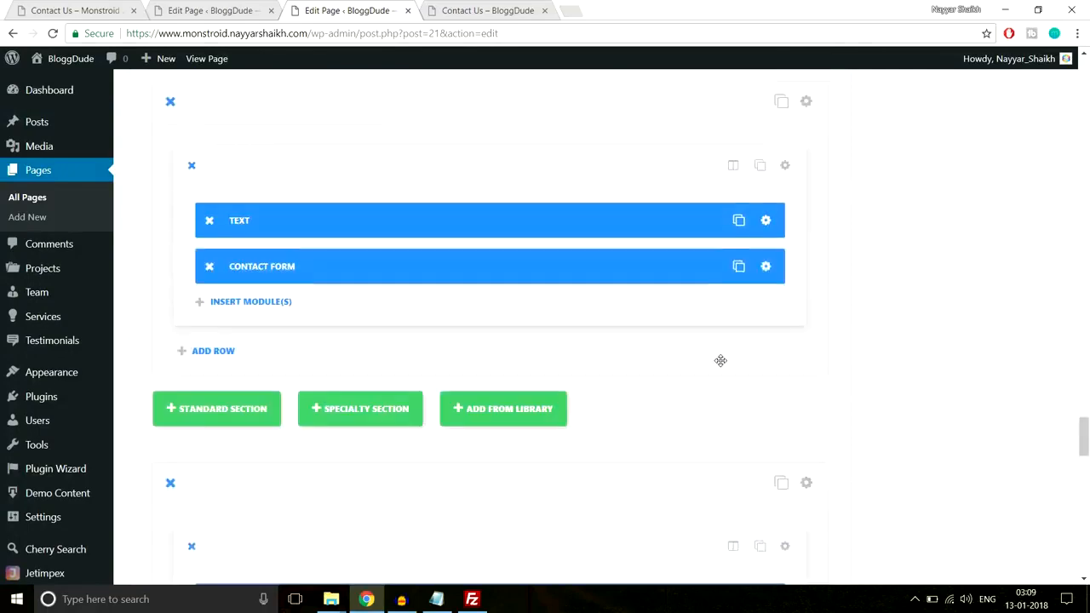
View the live BloggDude homepage in a new tab and check the contact form section near its end
right_click(209, 61)
click(218, 75)
click(508, 7)
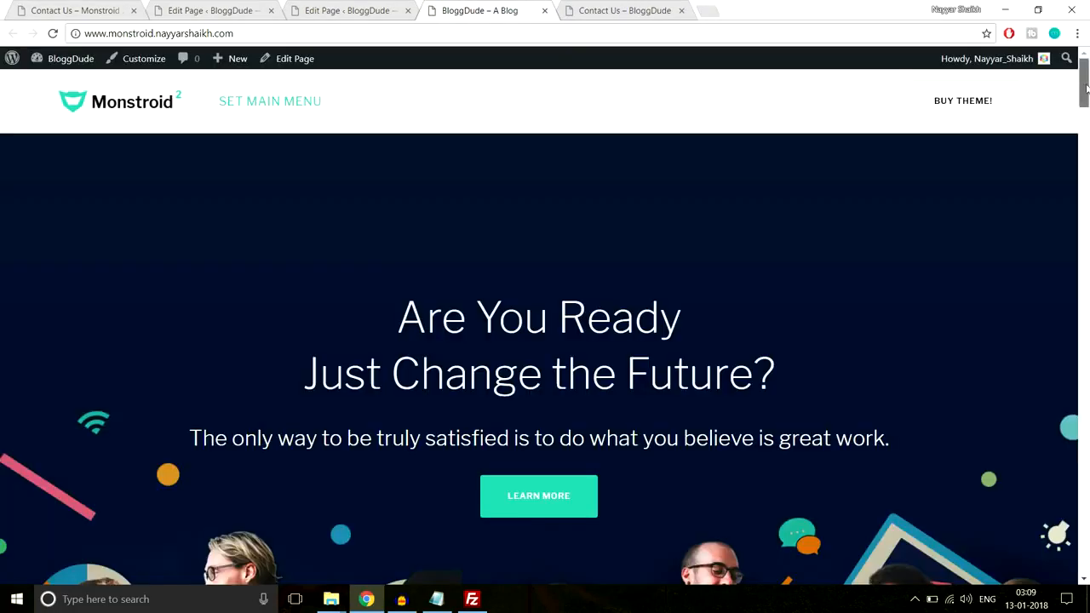
drag(1085, 82, 1089, 518)
scroll(539, 372, down, 1)
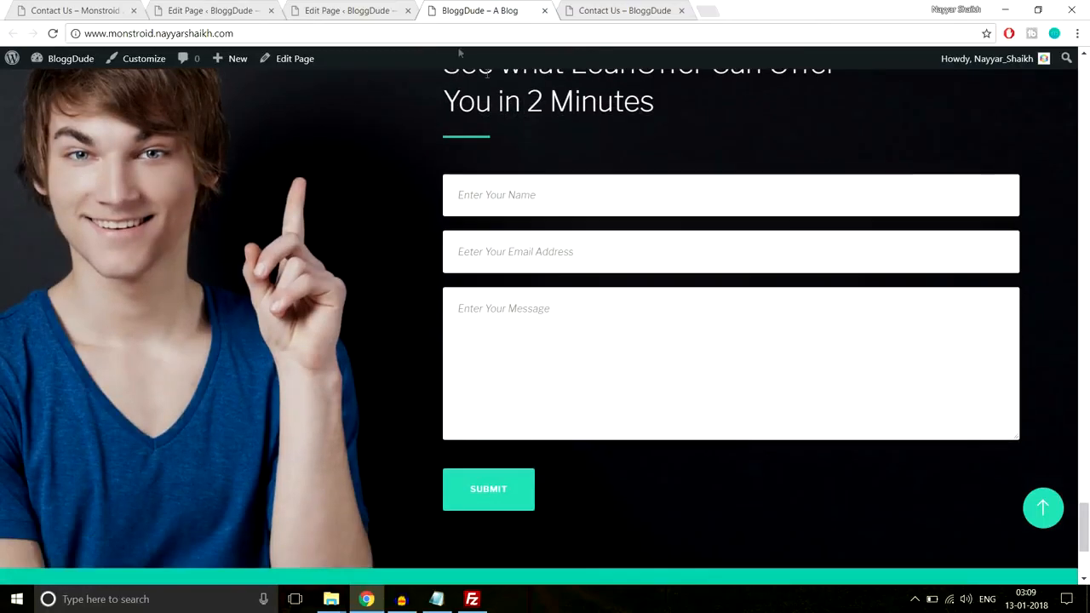
Save the Homepage's contact form section to the library as a template named "Contact Form"
click(340, 10)
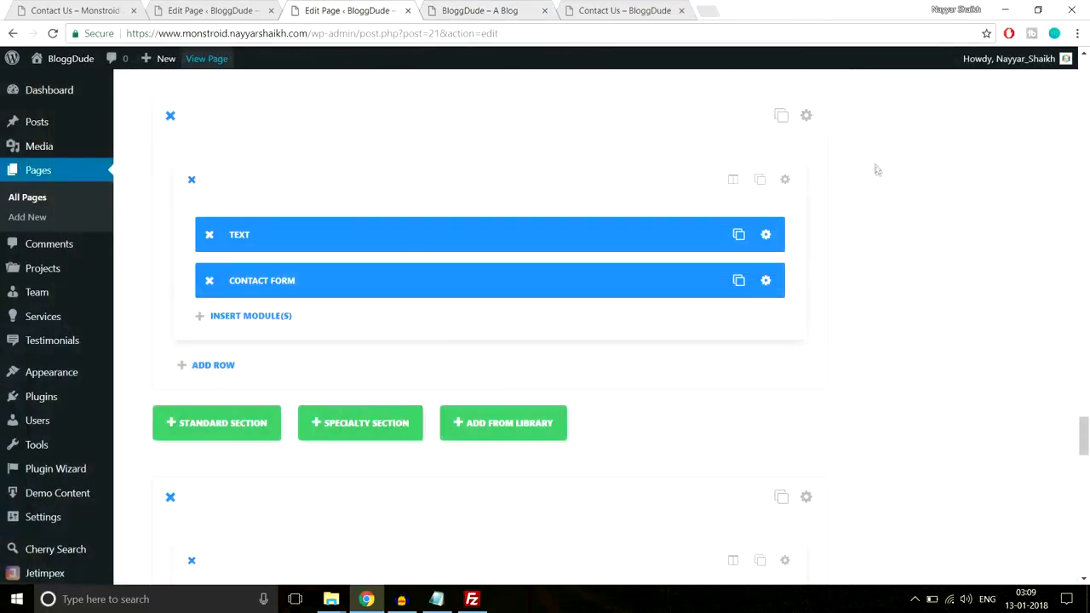
scroll(884, 206, up, 1)
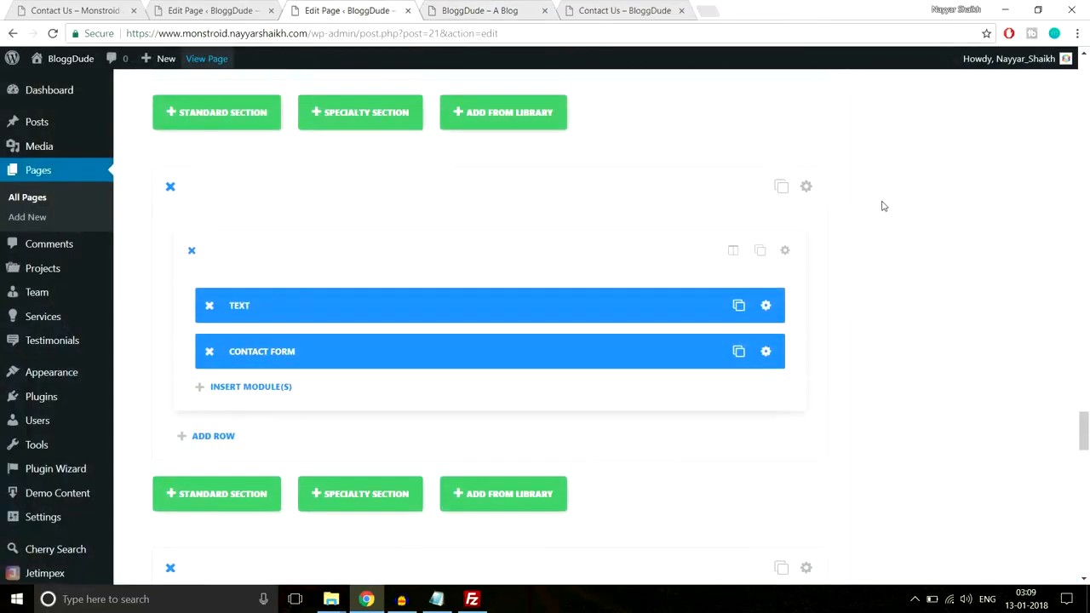
click(806, 188)
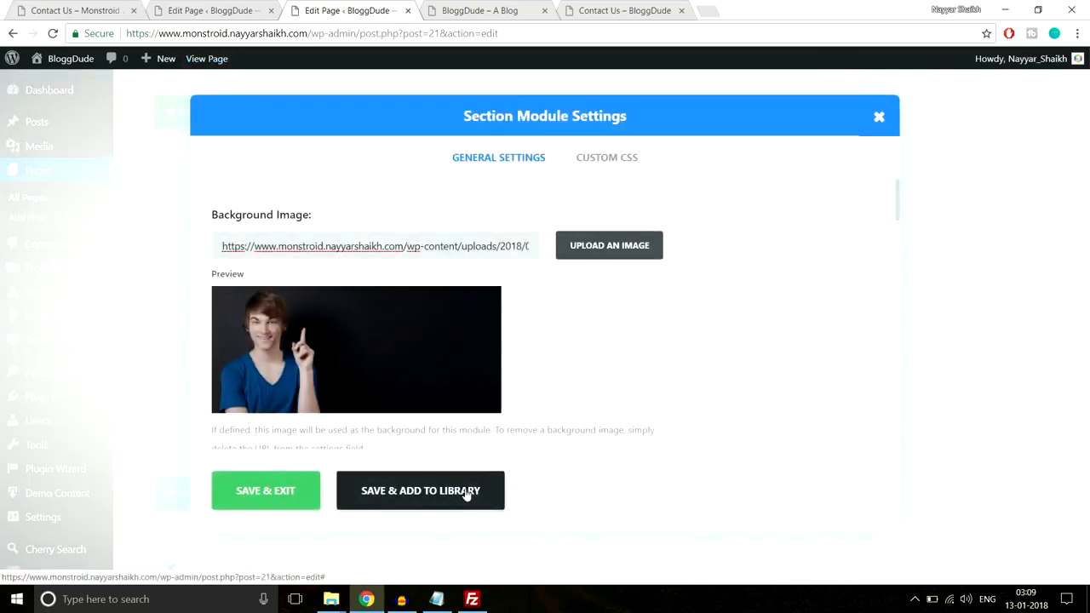
click(466, 493)
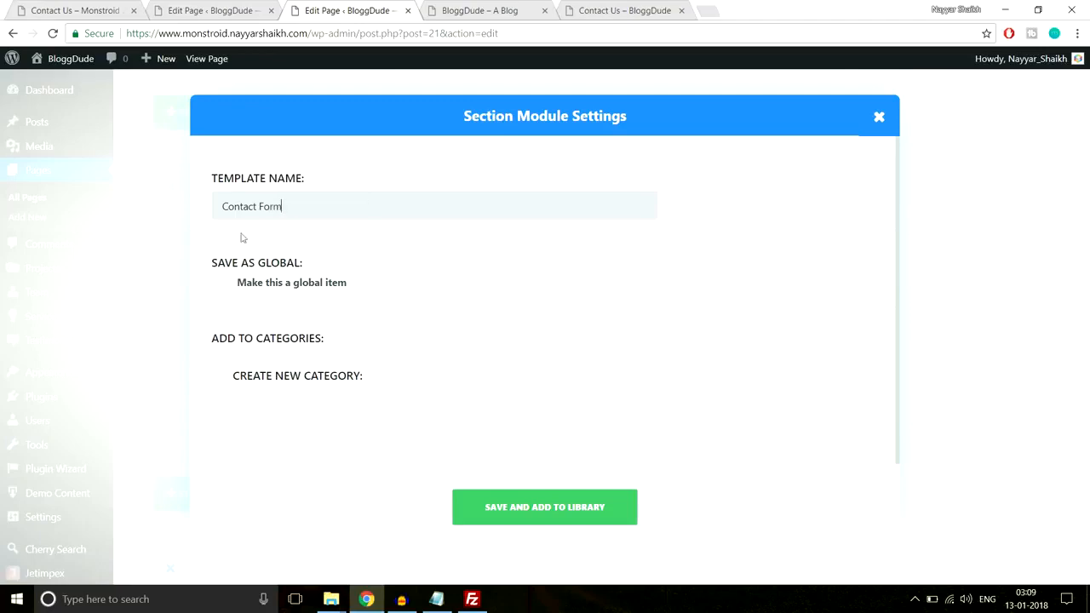
click(554, 506)
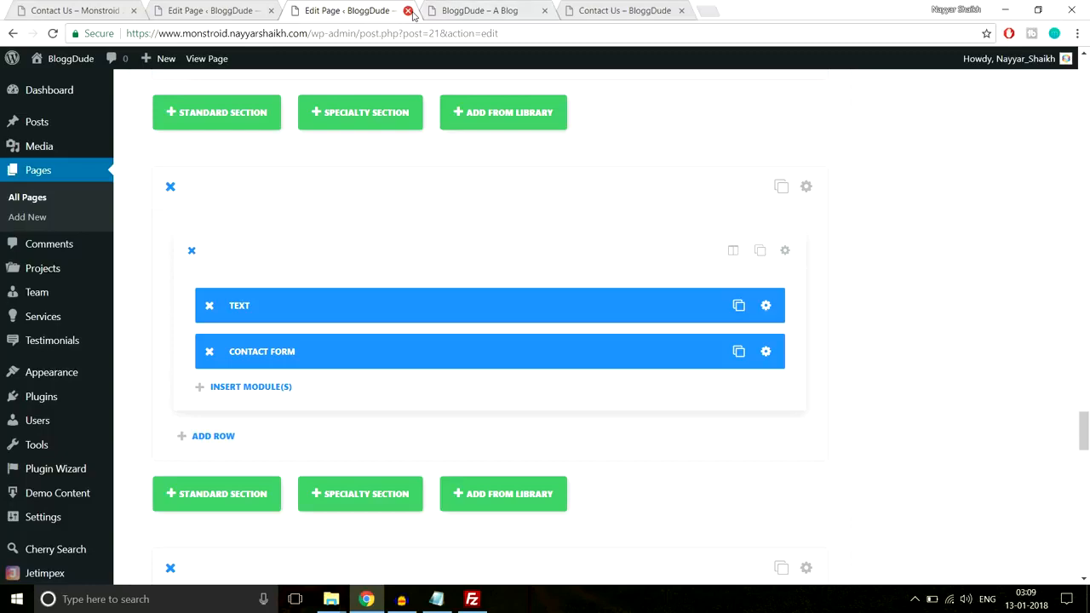
Close the homepage tabs, reload the Contact Us editor and add the saved "Contact Form" section from the library
click(409, 11)
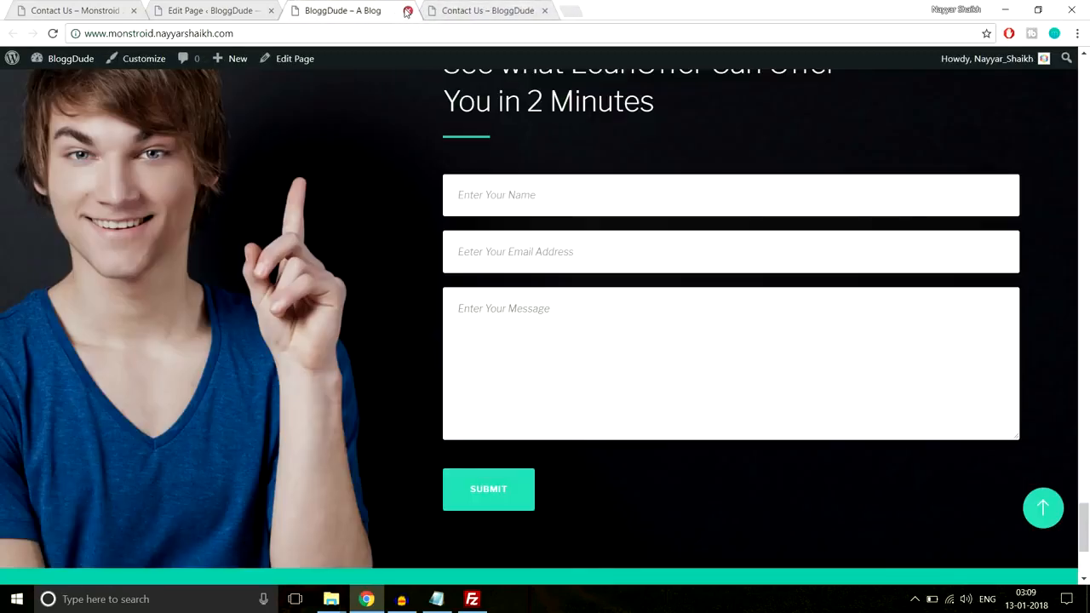
click(408, 11)
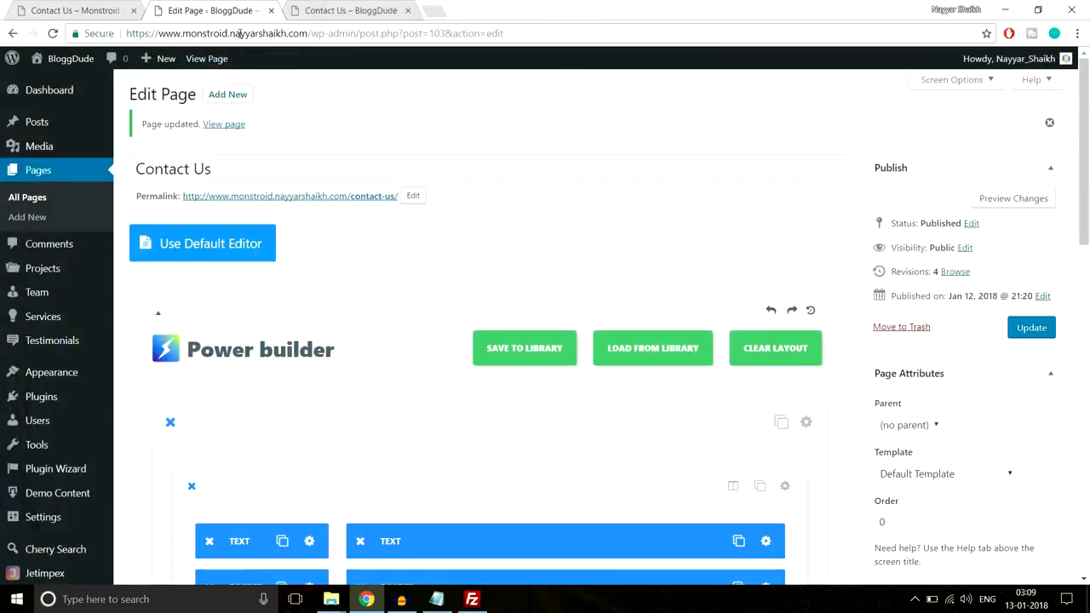
click(288, 32)
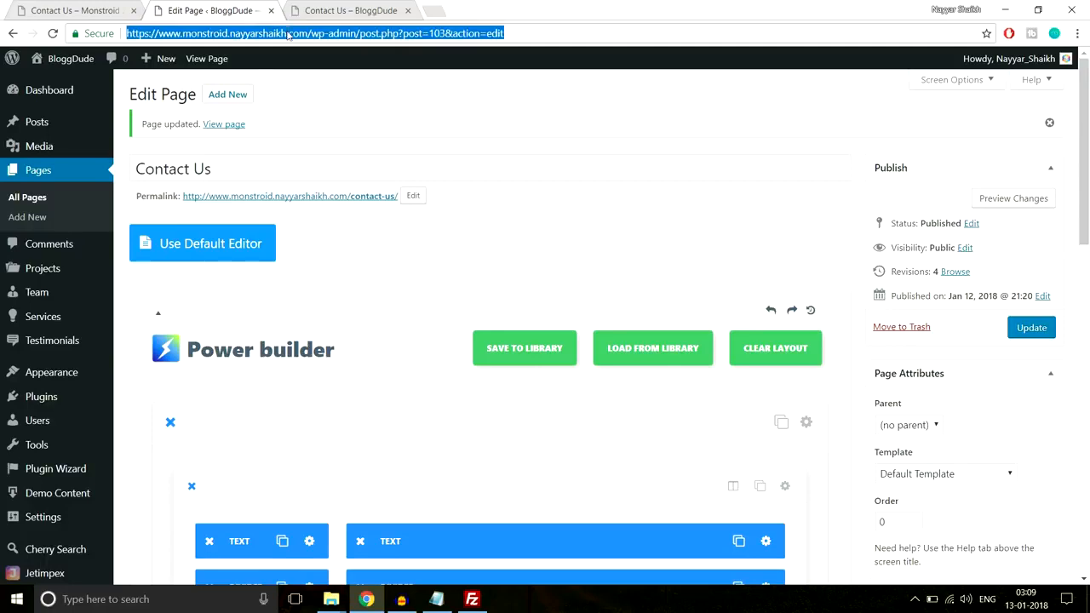
key(Return)
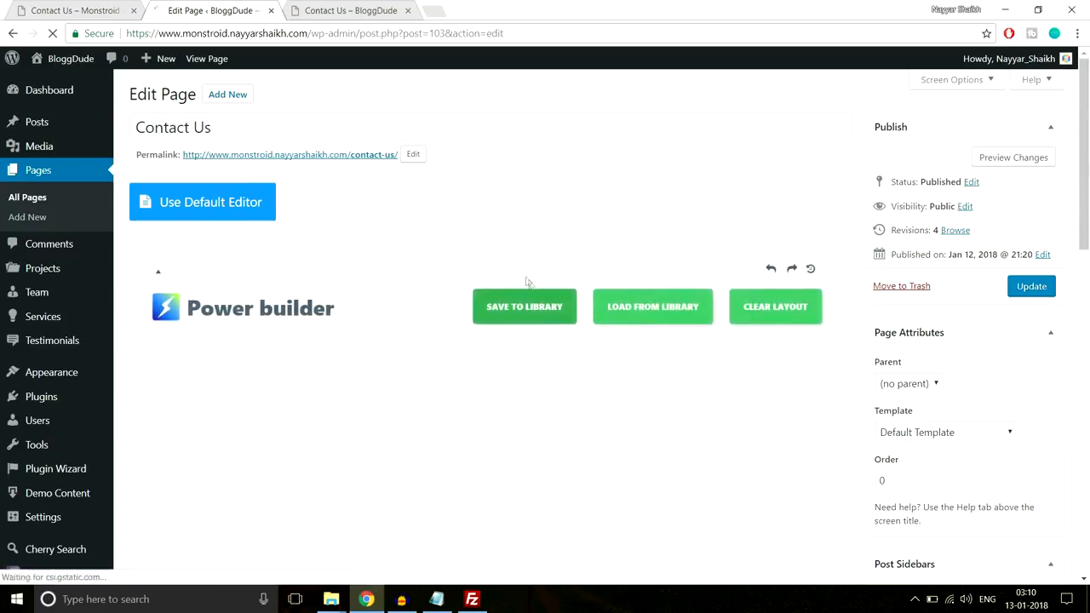
scroll(524, 298, down, 5)
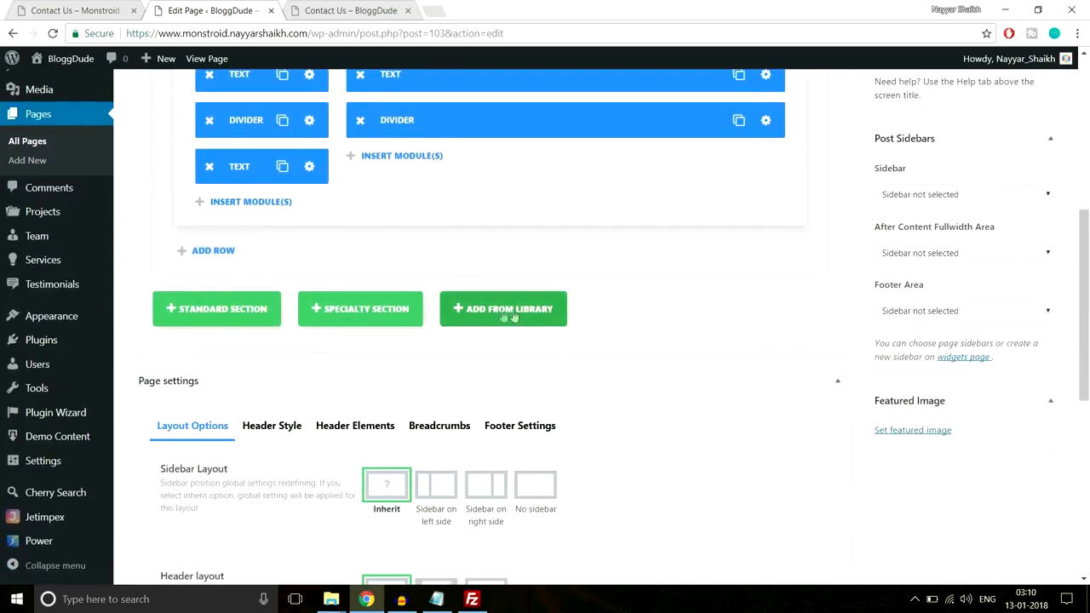
click(519, 317)
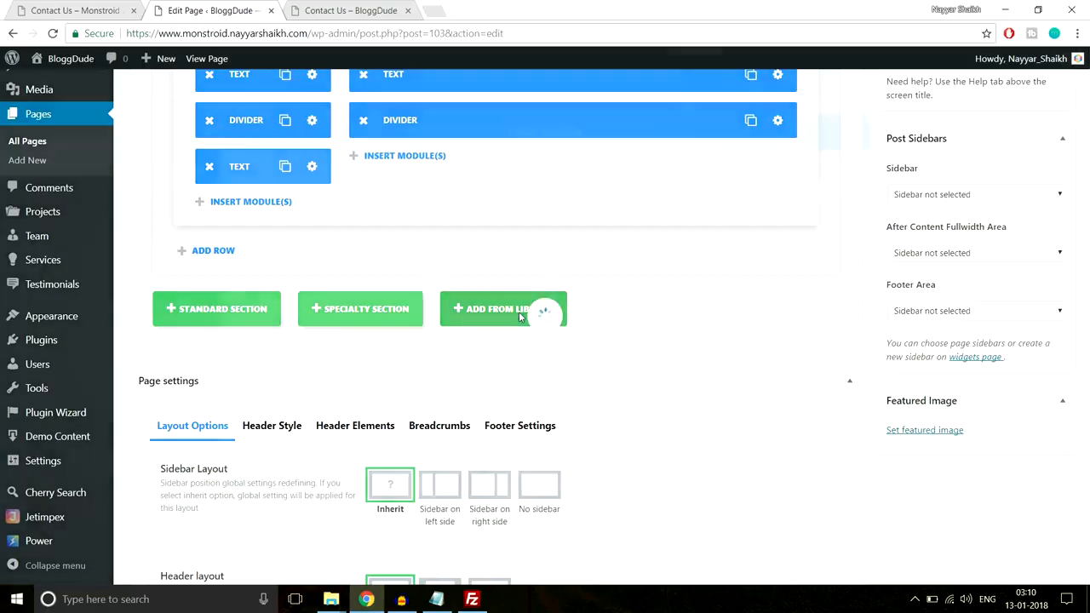
click(315, 291)
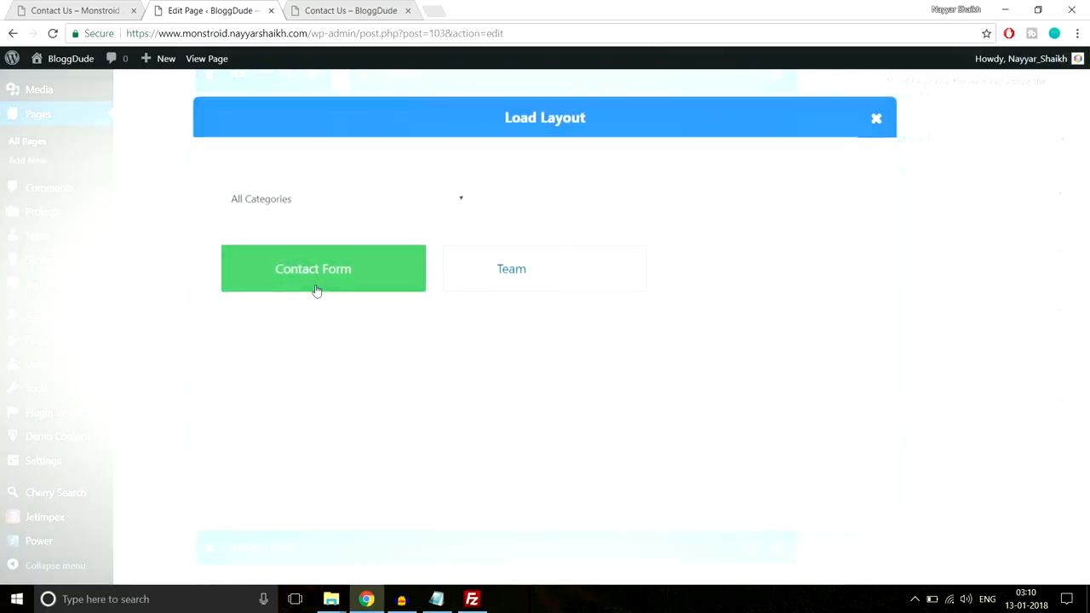
Move the Contact Form module below the second column's Divider, delete the leftover library section and update the page
scroll(358, 306, down, 2)
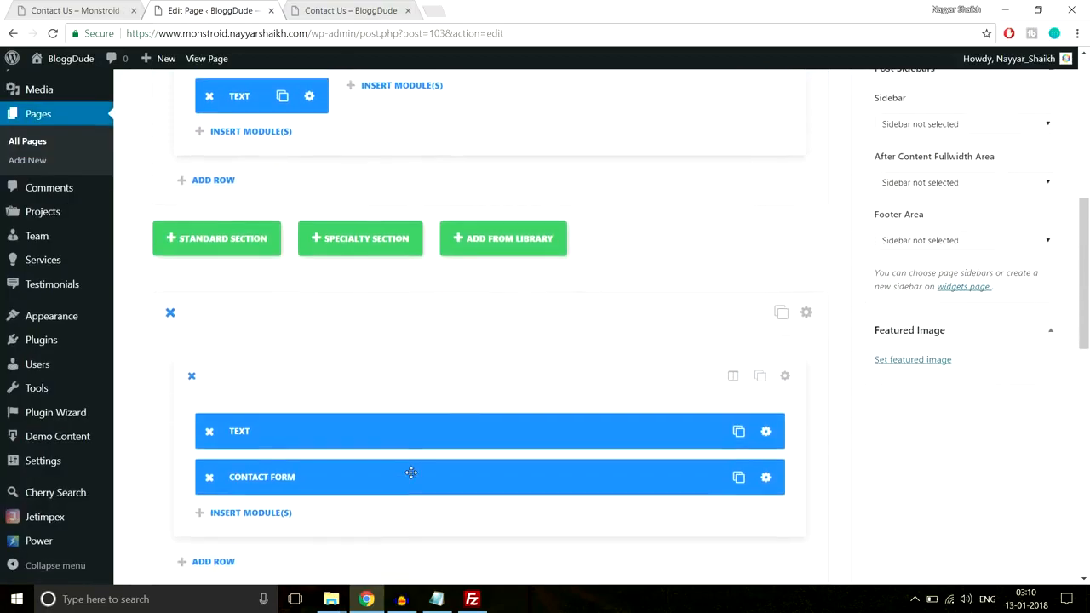
drag(278, 478, 460, 119)
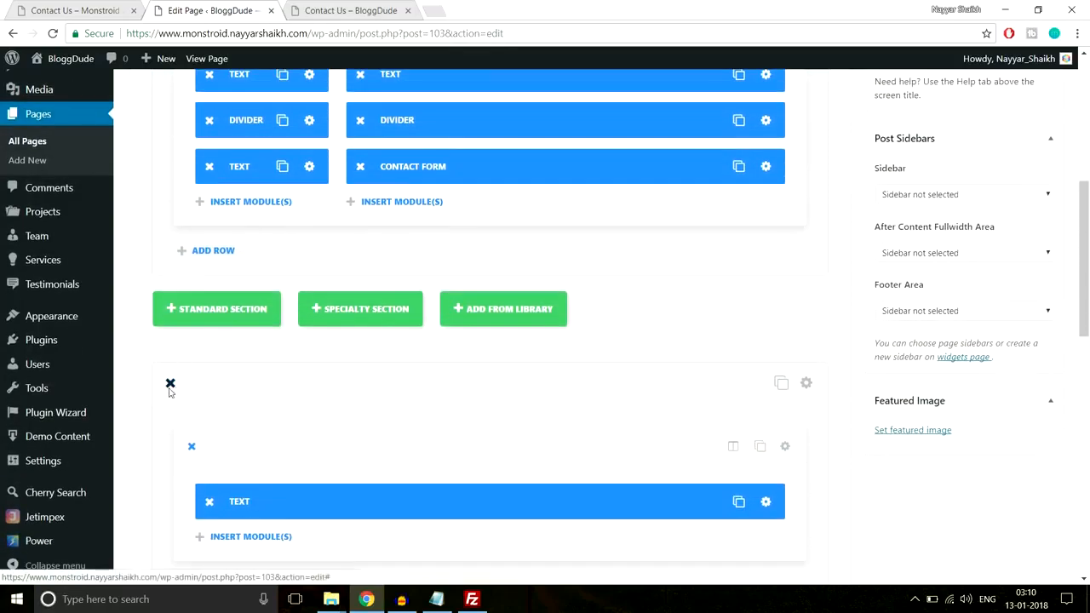
scroll(458, 375, up, 3)
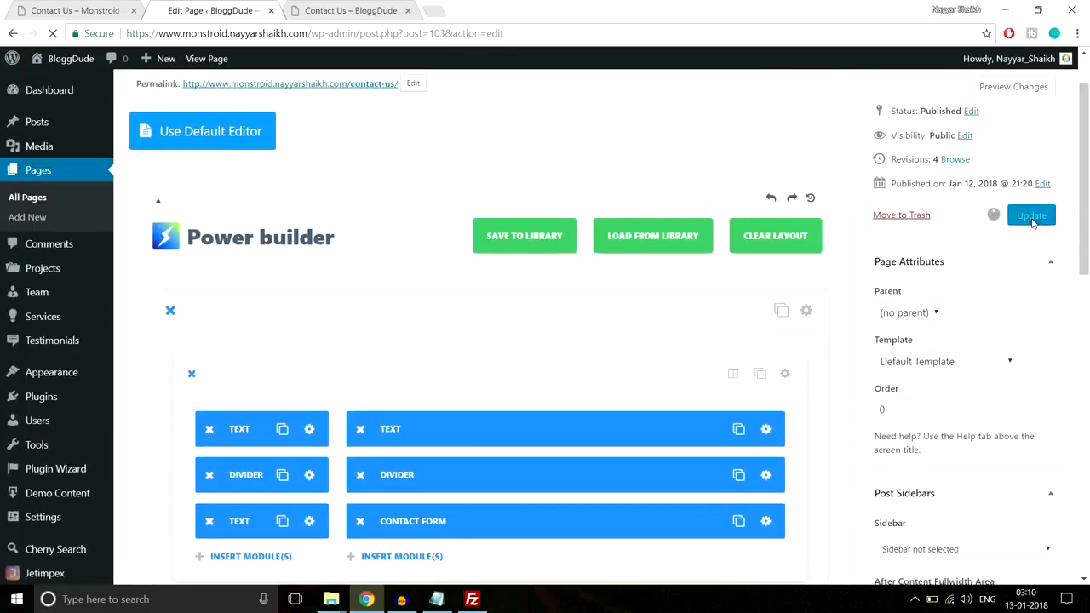
Reload the live BloggDude Contact Us page and check the contact form beside the Contacts column
click(360, 10)
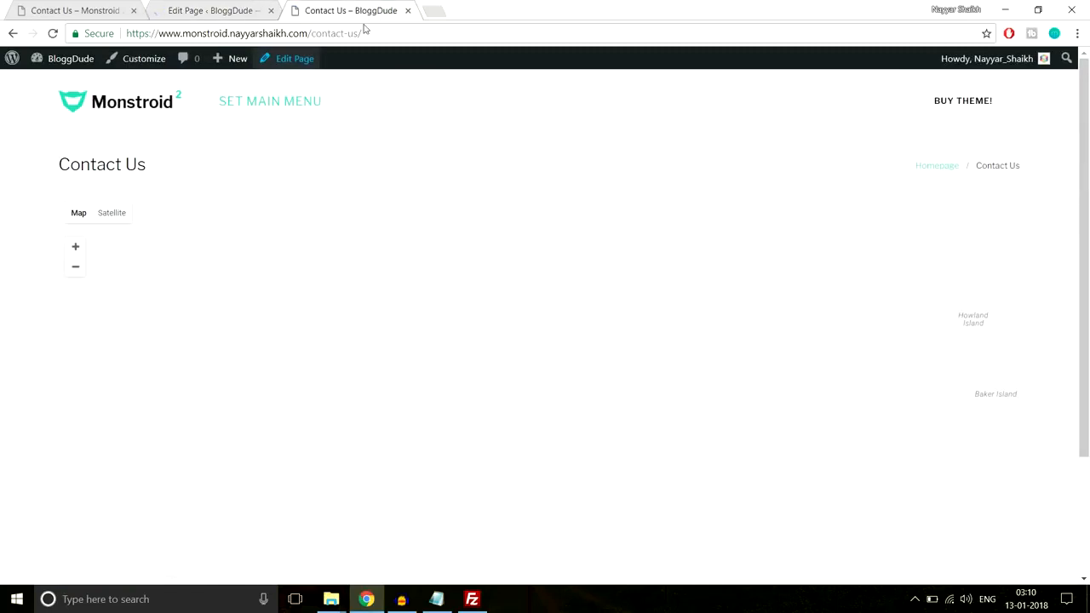
click(369, 31)
key(Return)
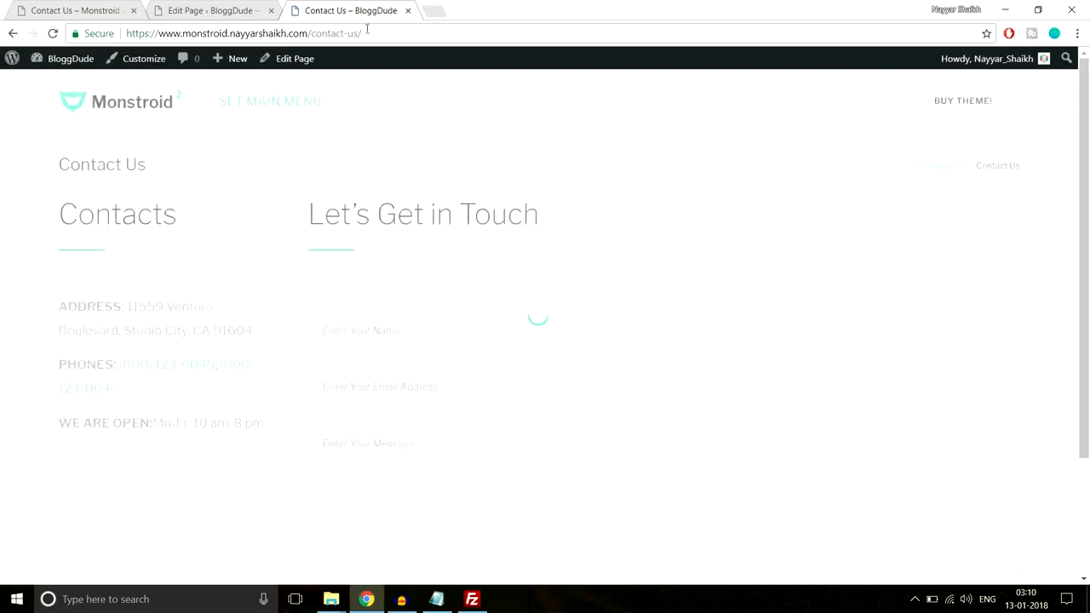
scroll(576, 228, down, 2)
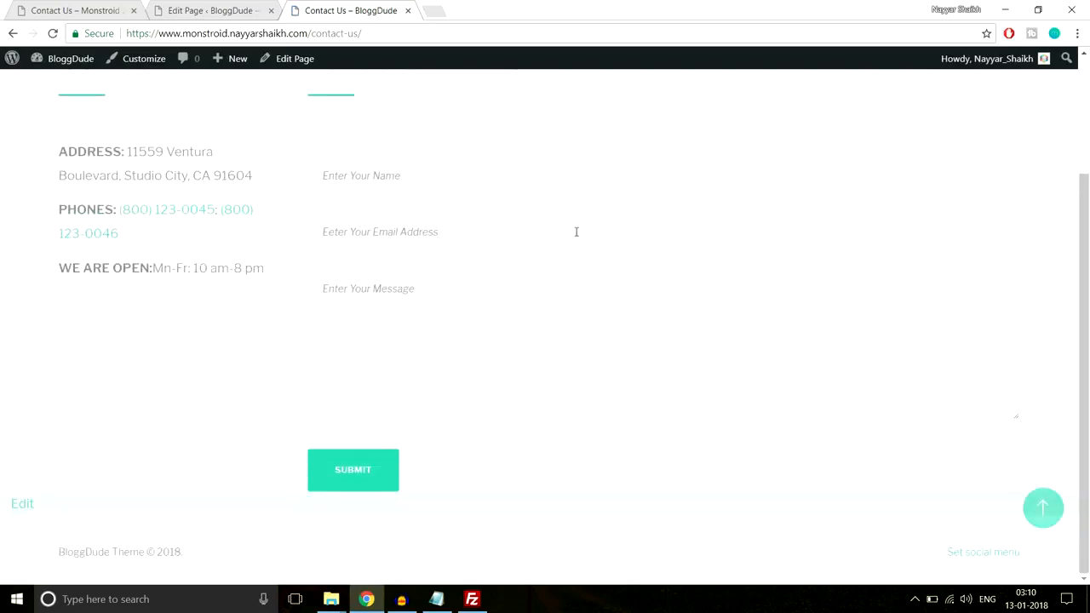
scroll(577, 231, up, 2)
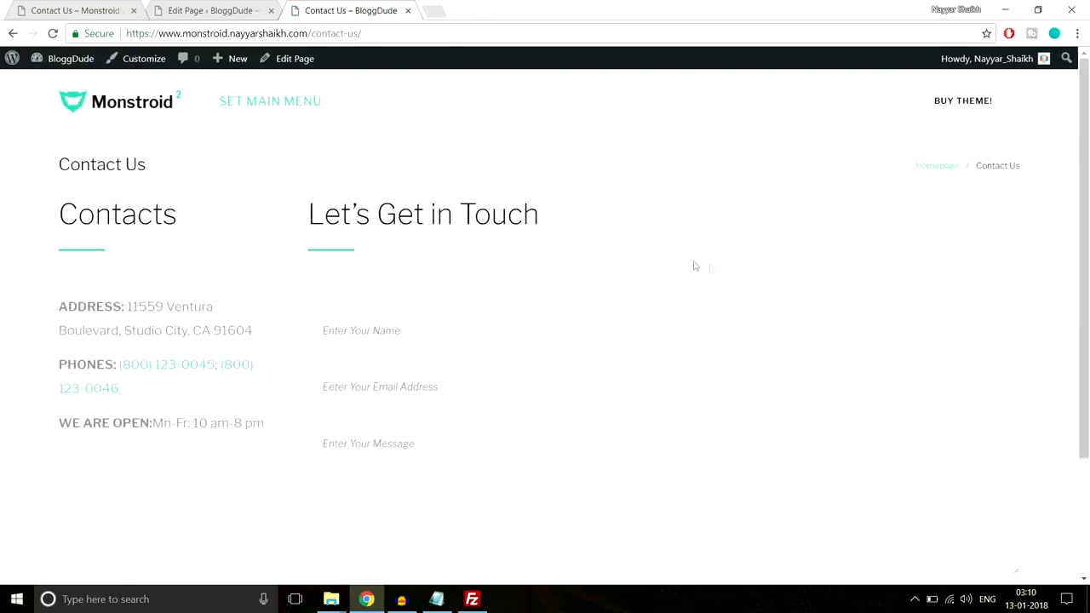
scroll(695, 266, down, 2)
scroll(732, 270, up, 2)
Return to the Contact Us page editor and look through its page settings, including the breadcrumbs visibility options
click(234, 9)
scroll(667, 305, down, 15)
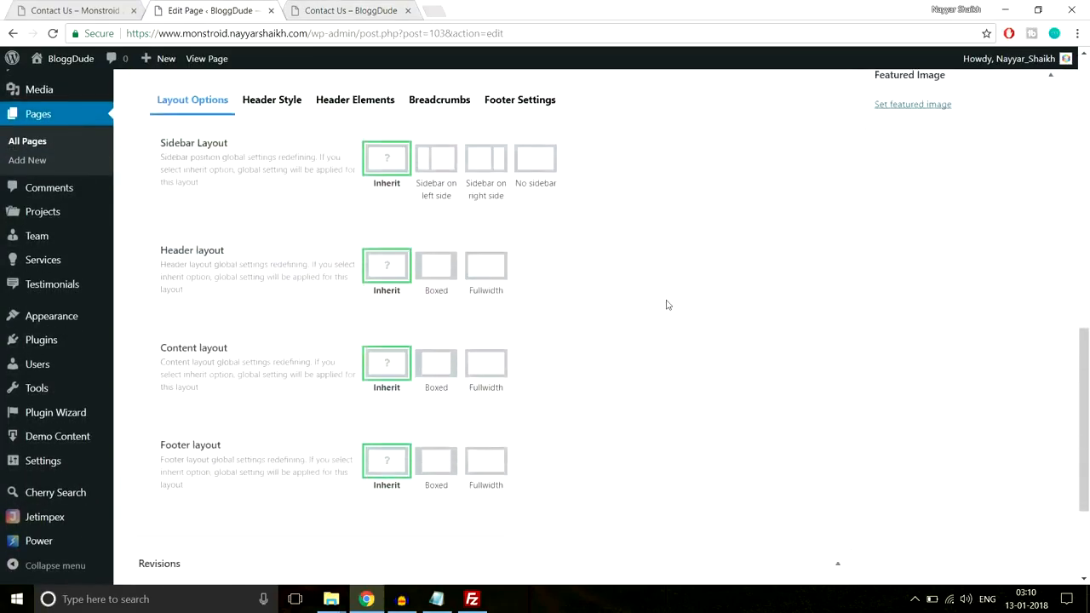
scroll(596, 303, up, 5)
click(430, 342)
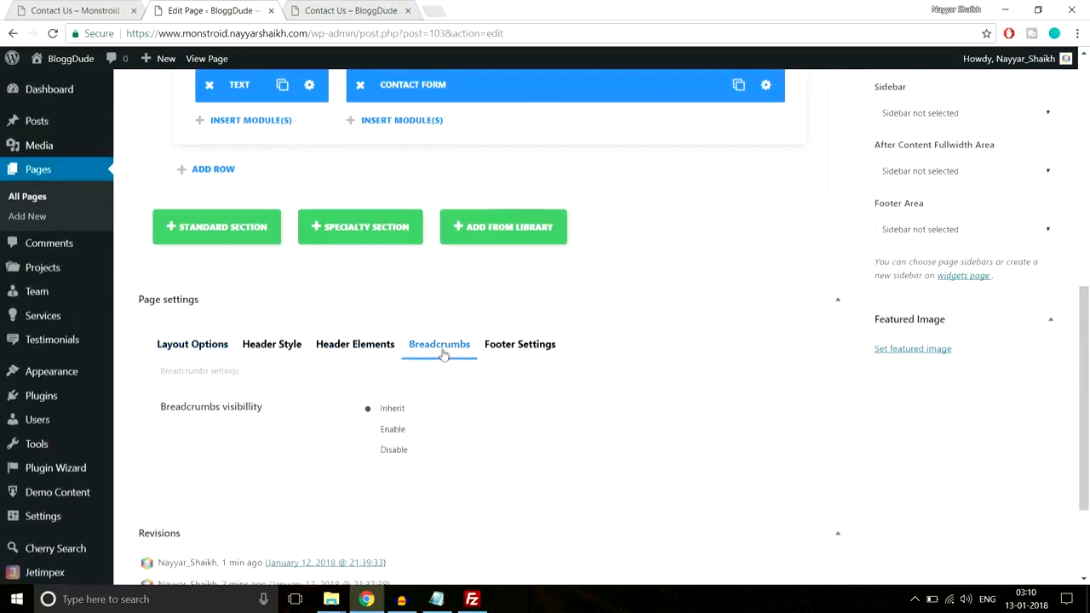
scroll(386, 395, down, 1)
scroll(489, 382, up, 7)
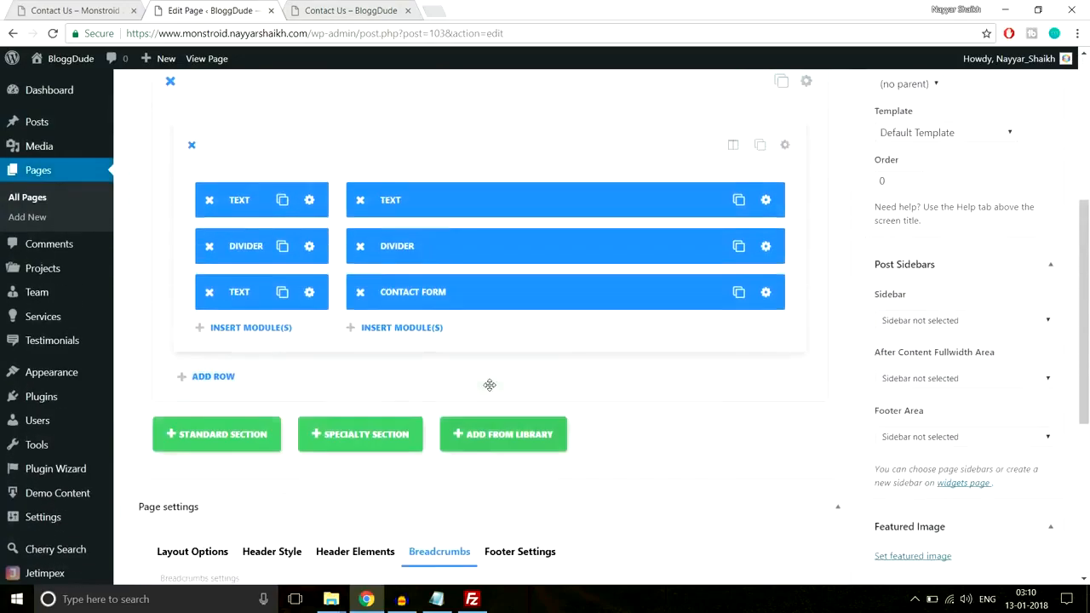
scroll(489, 382, down, 3)
Add custom bottom padding to the section holding the contact columns, save the section settings and update the page
click(809, 163)
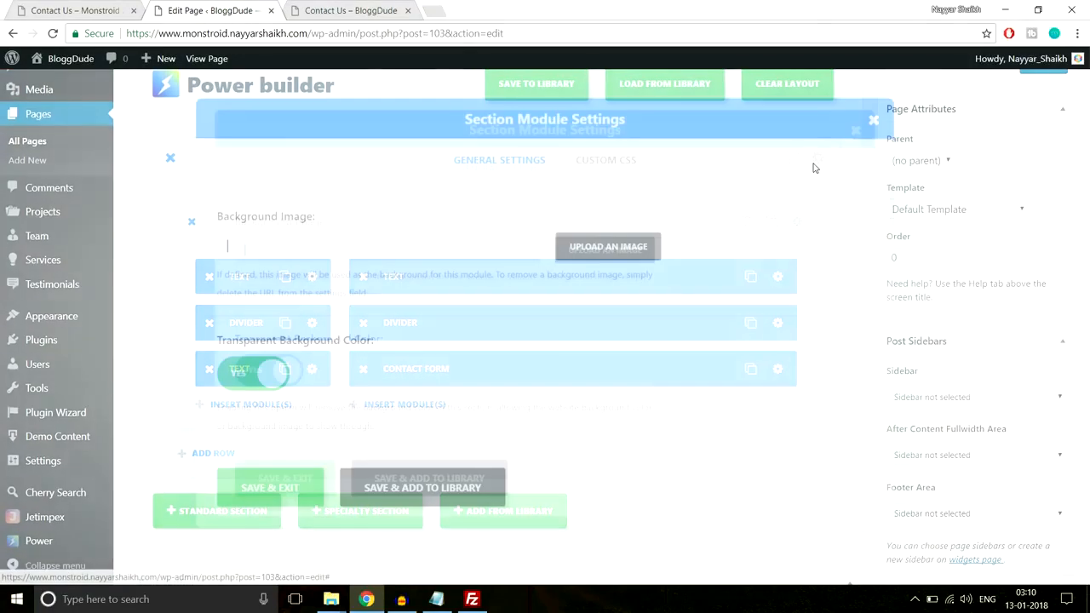
scroll(601, 289, down, 6)
scroll(601, 290, down, 4)
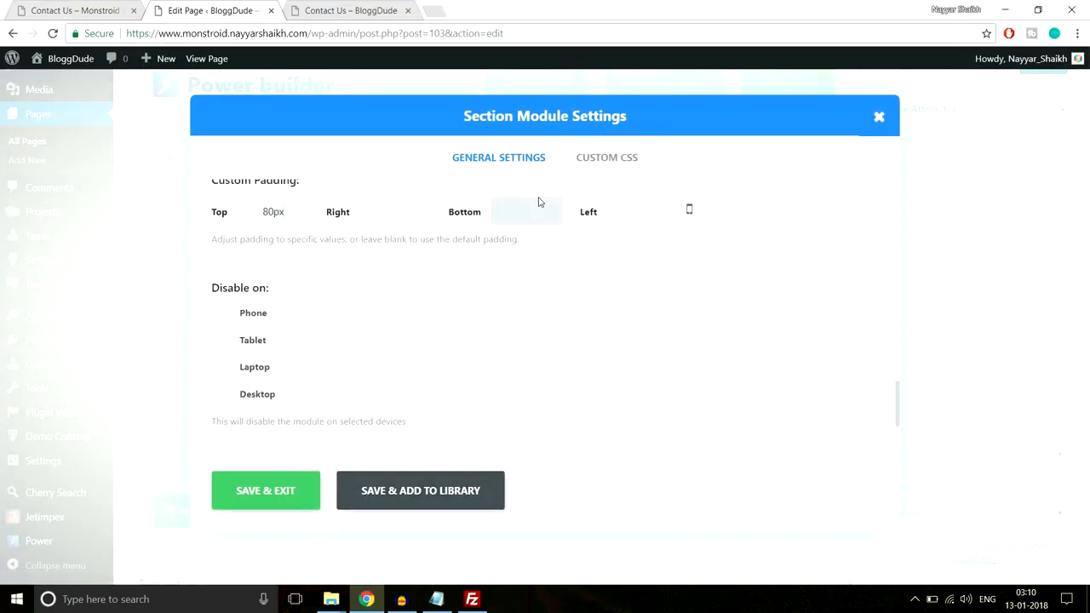
click(269, 494)
scroll(499, 545, up, 3)
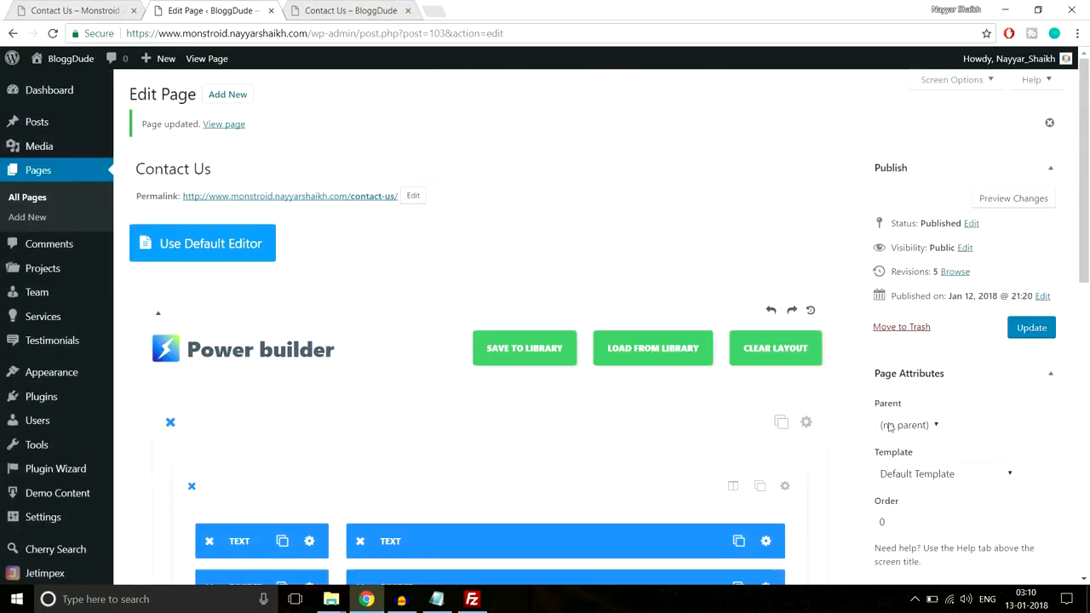
click(1031, 328)
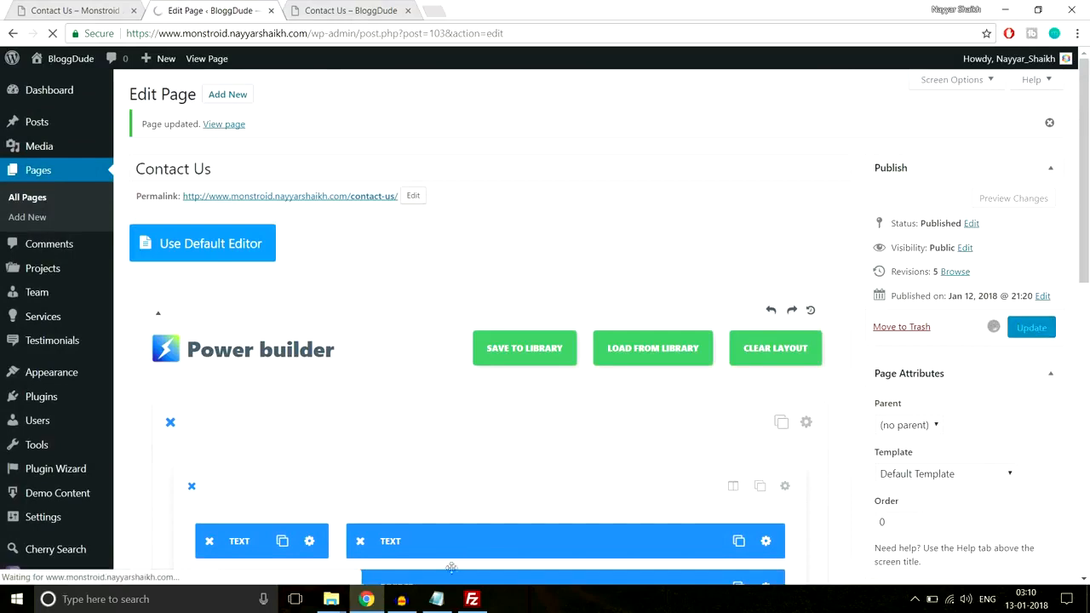
Reload the live BloggDude Contact Us page and check the spacing around the contact form section
click(349, 11)
click(365, 33)
key(Return)
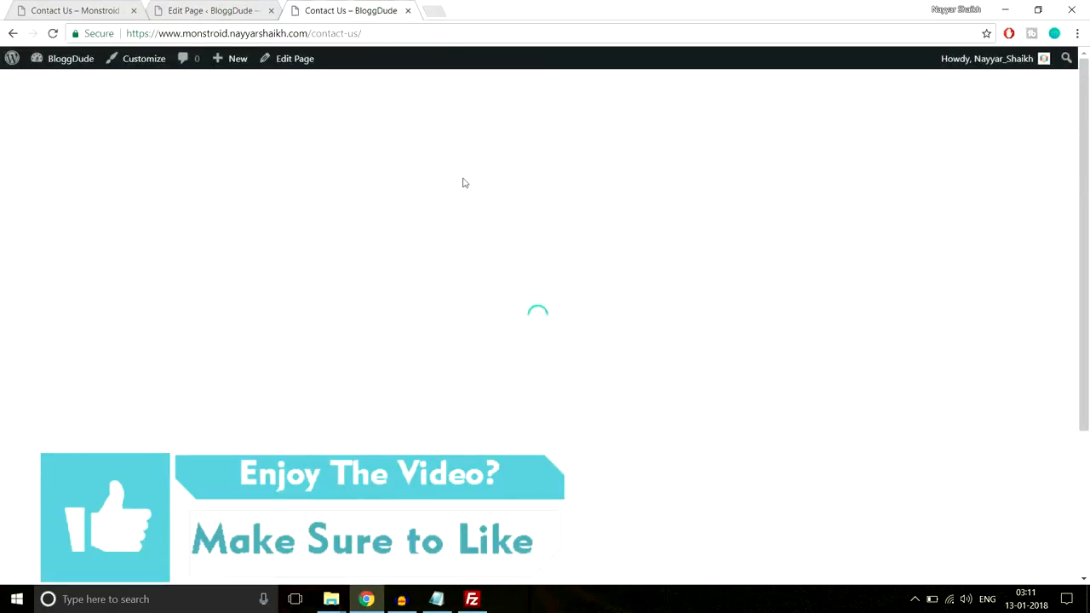
scroll(686, 258, down, 2)
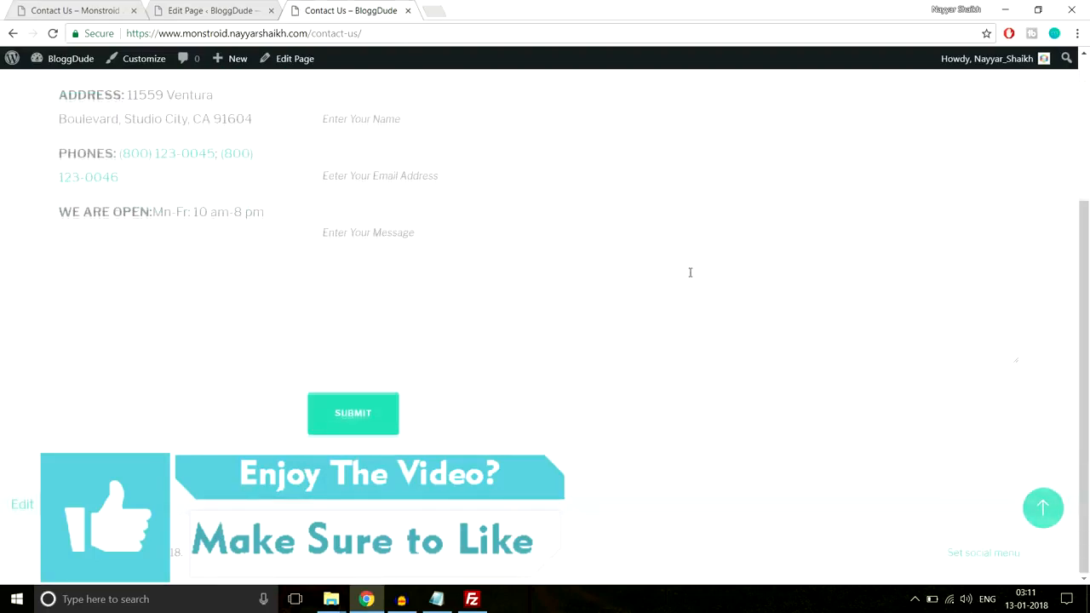
scroll(691, 275, up, 2)
scroll(690, 275, down, 2)
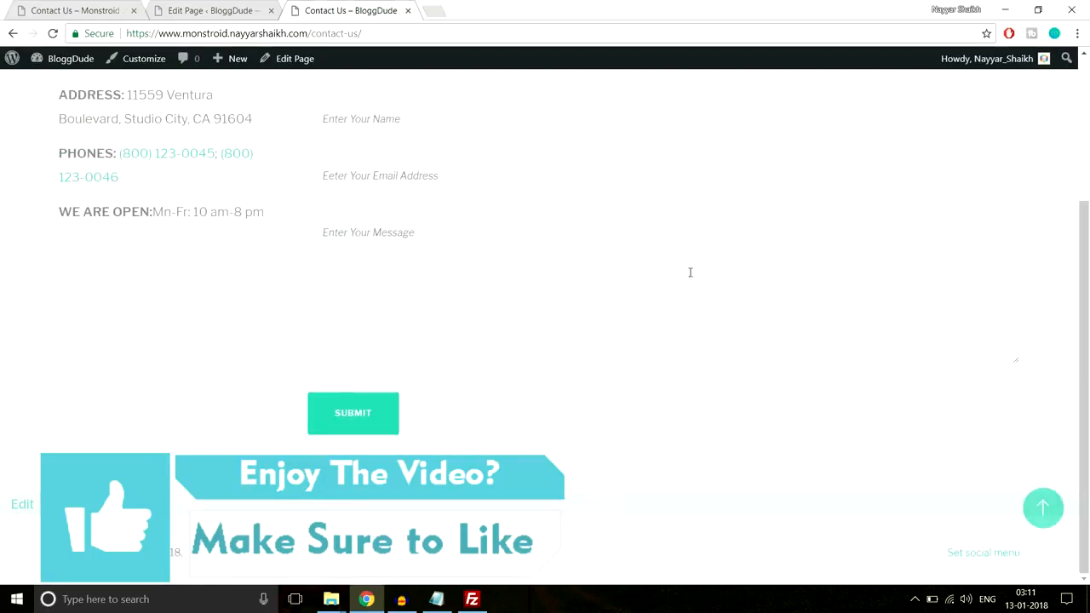
Examine the Follow and subscribe area and the footer columns near the end of the Monstroid 2 demo's Contact Us page
click(98, 4)
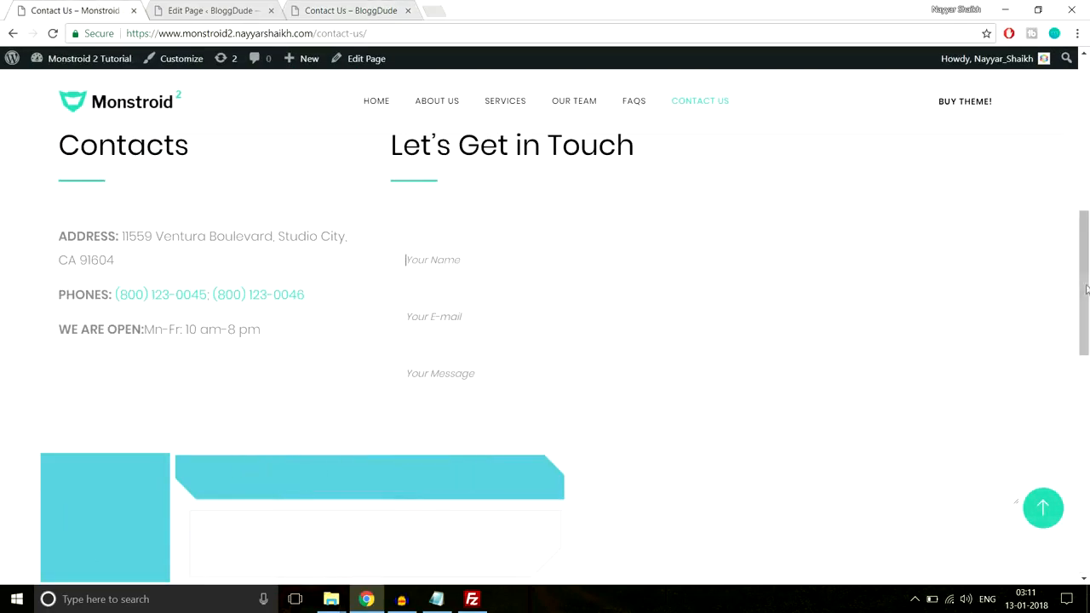
scroll(545, 340, down, 8)
drag(1087, 412, 1088, 401)
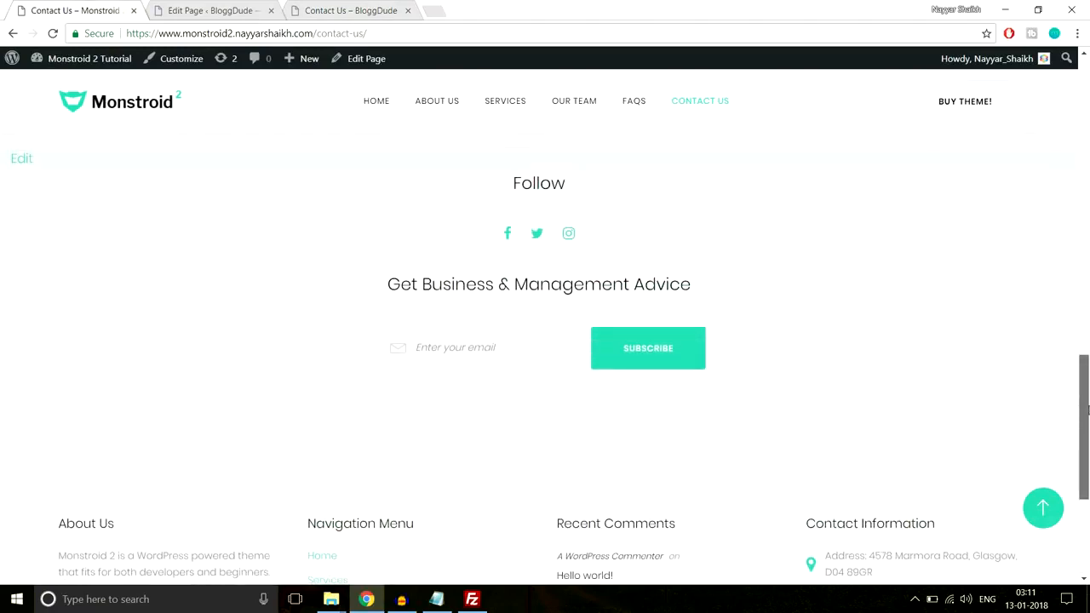
drag(461, 194, 808, 354)
click(807, 354)
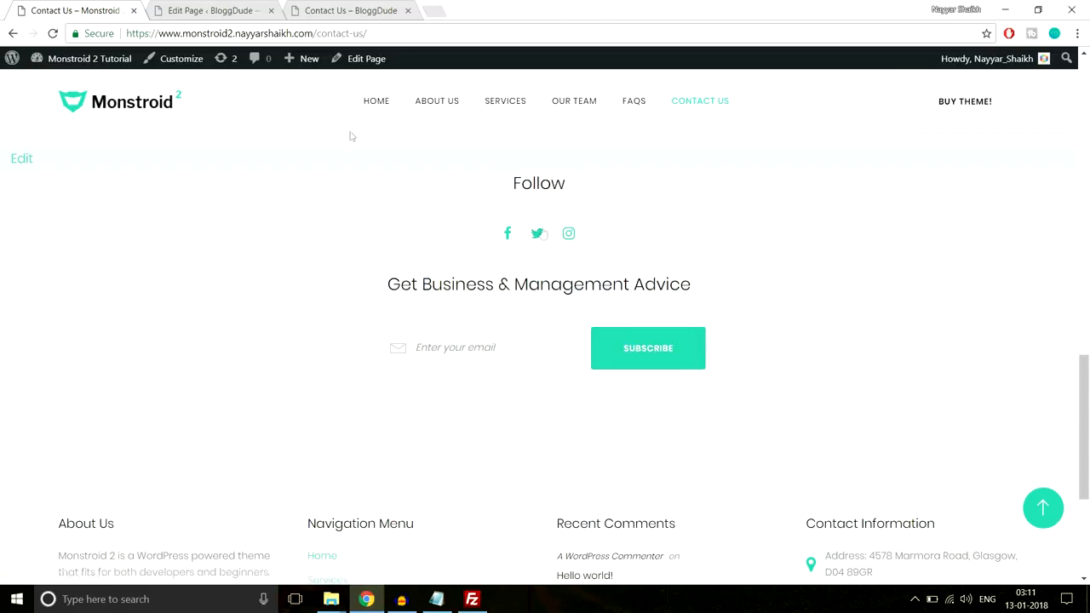
scroll(426, 358, down, 3)
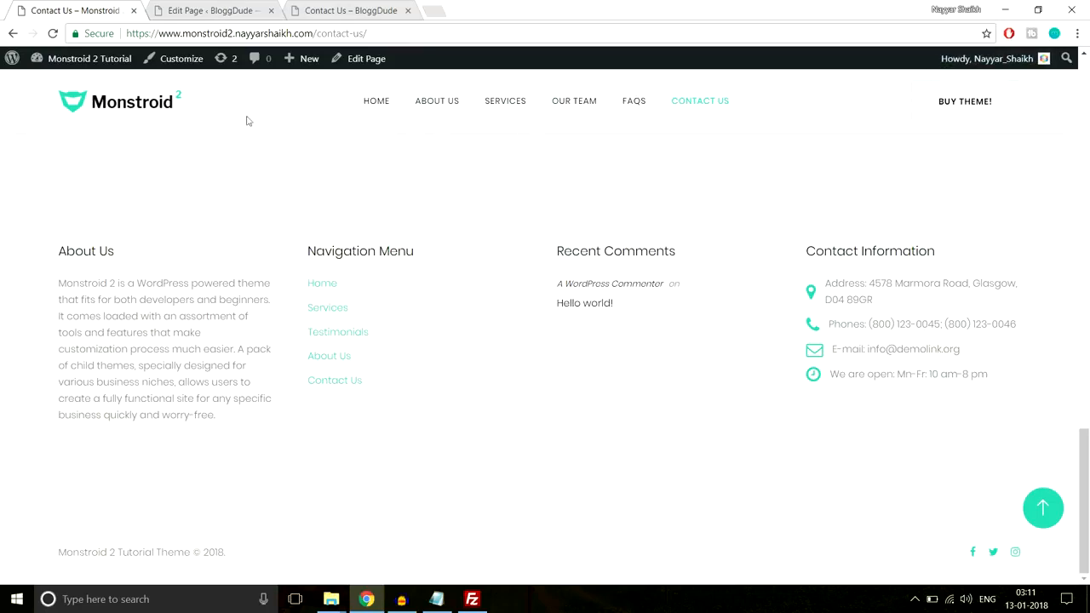
click(191, 10)
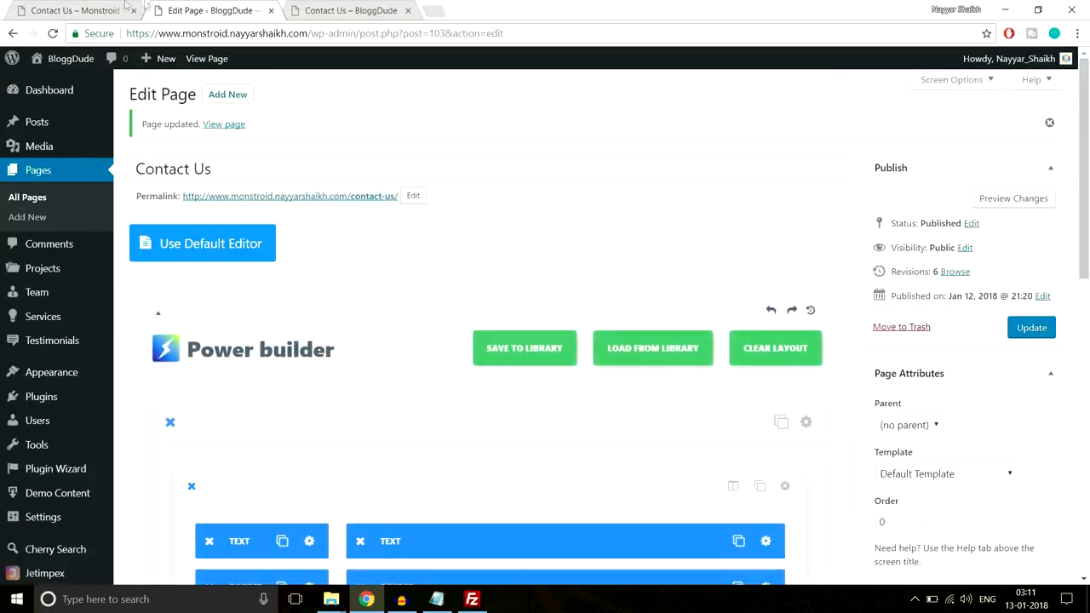
click(126, 7)
scroll(584, 416, up, 5)
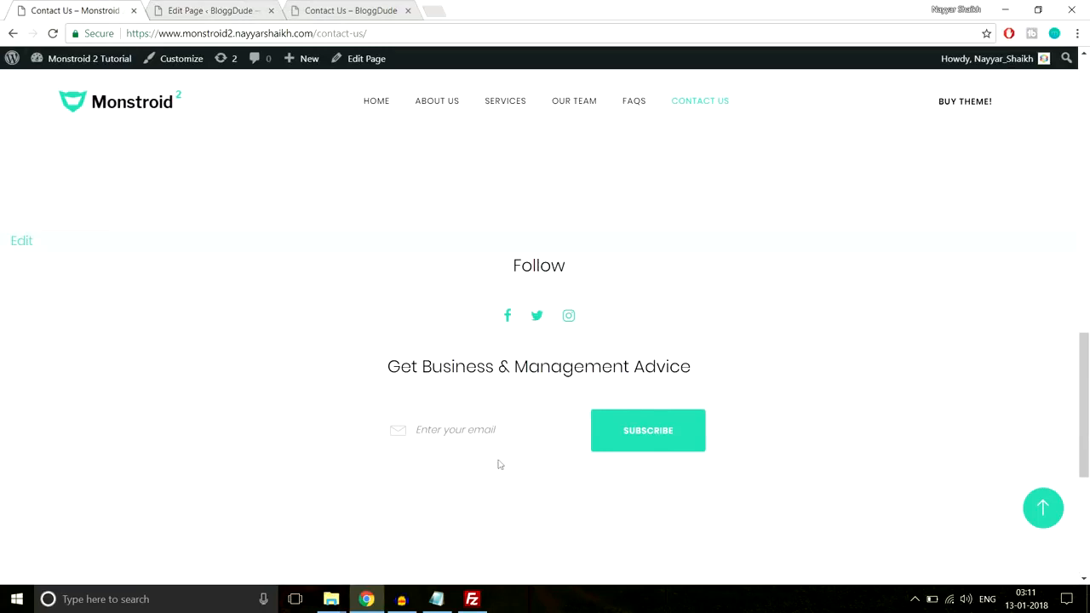
drag(359, 373, 773, 360)
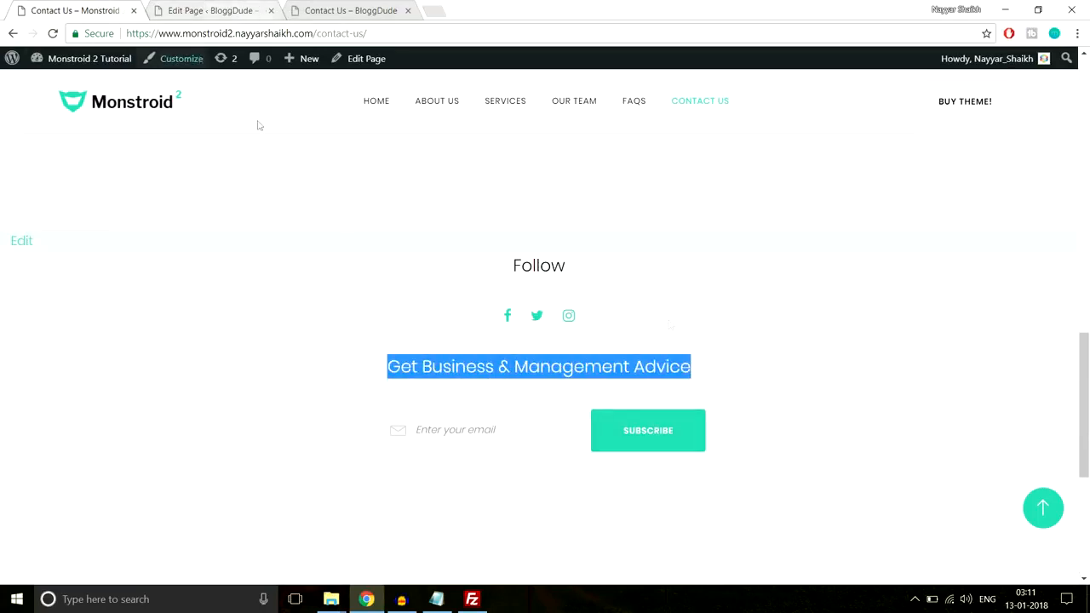
Open BloggDude's widget settings and add the Subscribe and Follow widget to the After Content Fullwidth Area
click(213, 11)
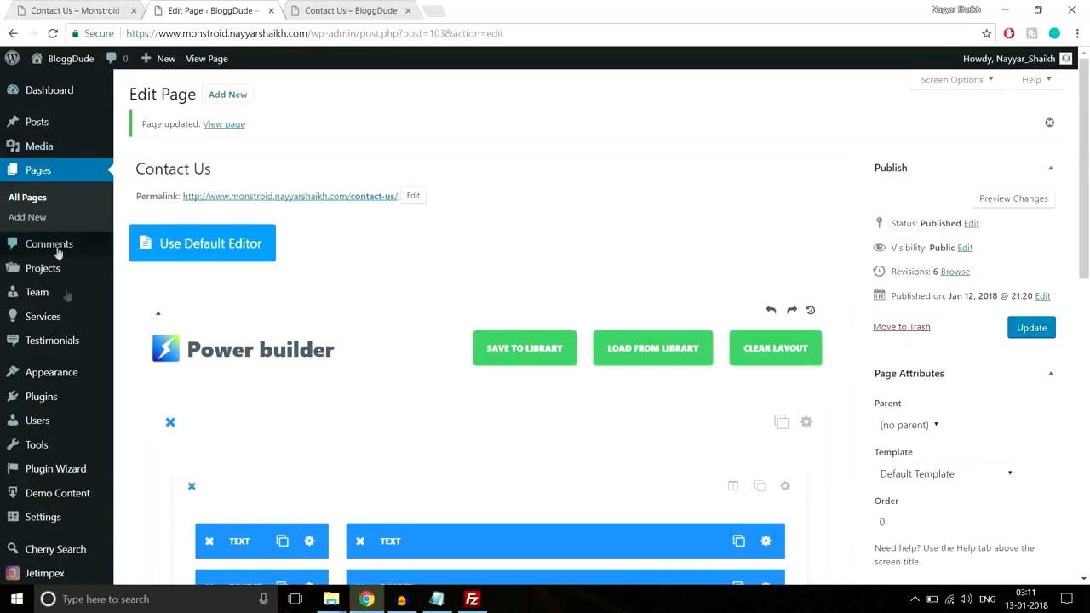
scroll(42, 290, down, 1)
mouse_move(61, 322)
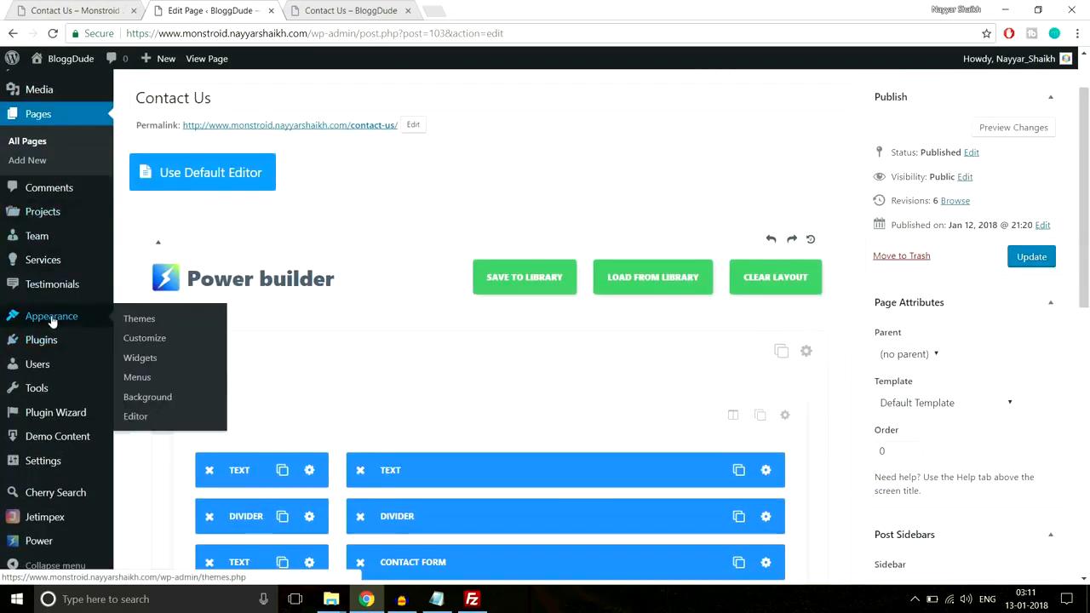
click(151, 361)
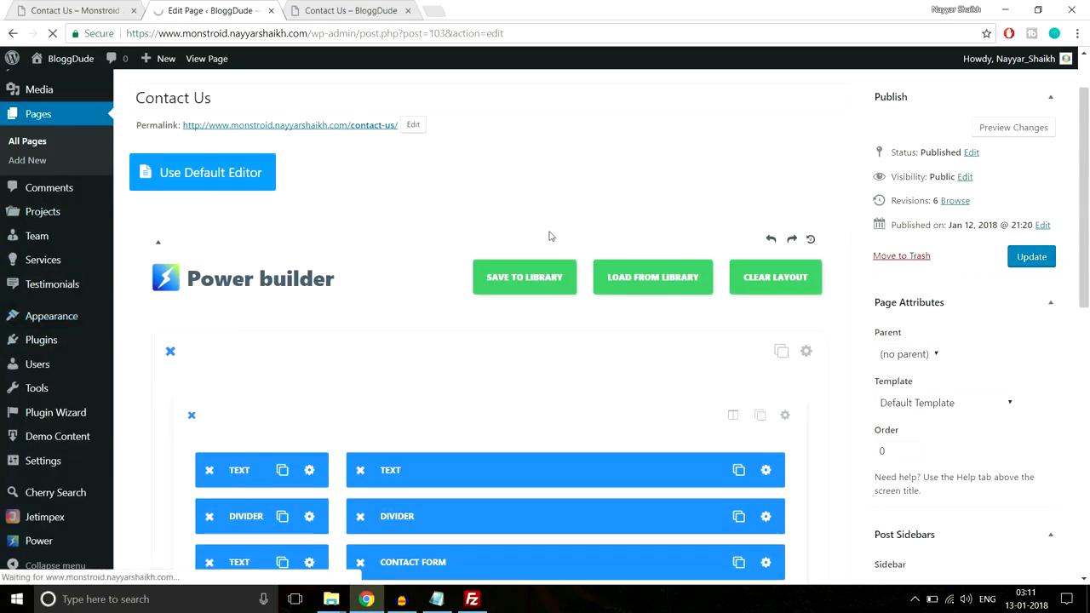
scroll(229, 366, down, 9)
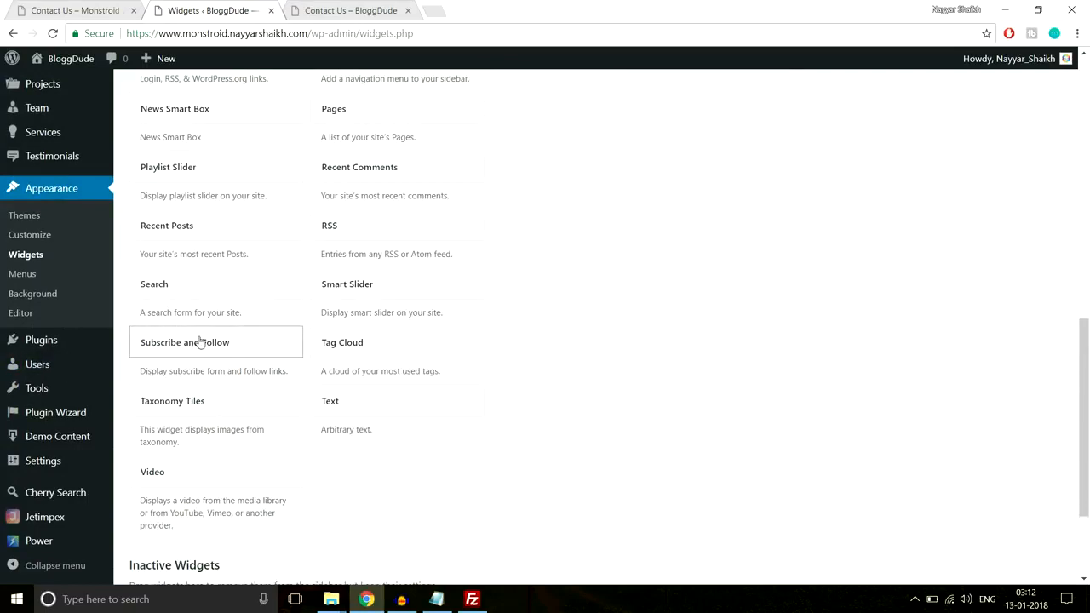
click(197, 343)
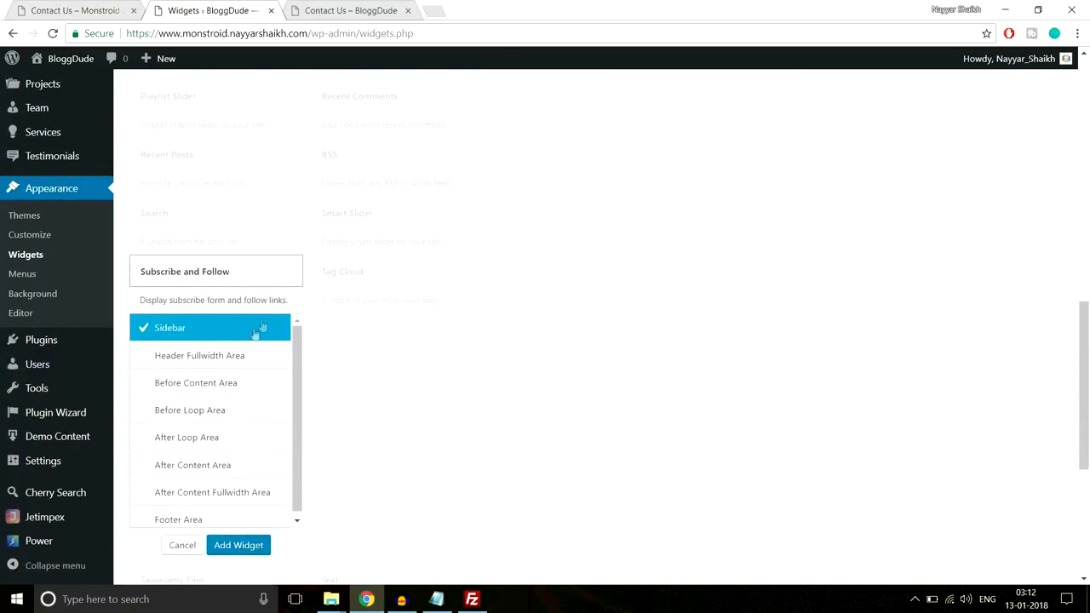
scroll(201, 402, down, 1)
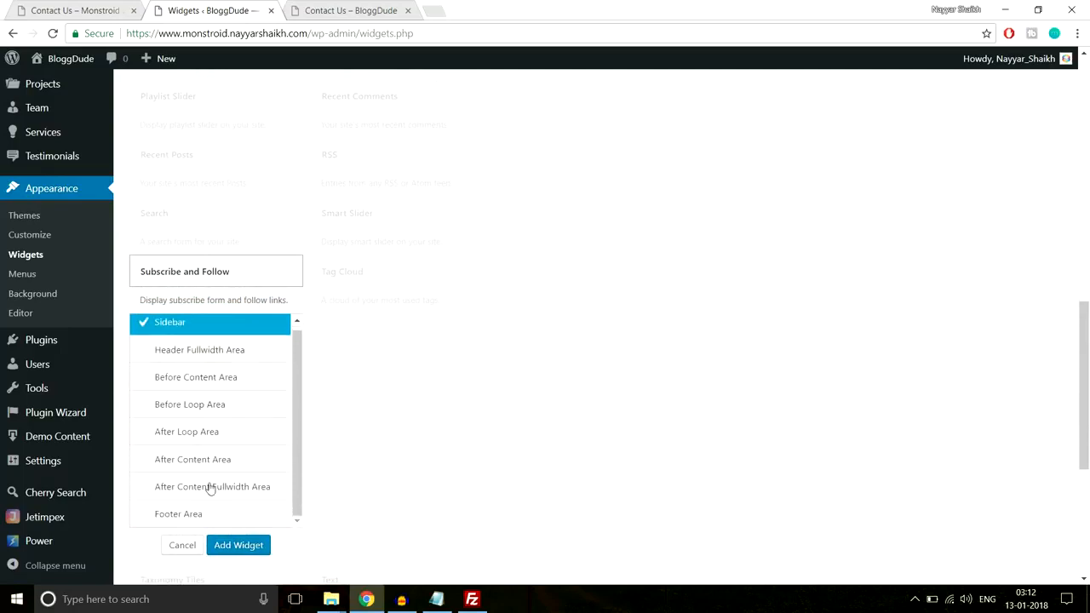
click(173, 493)
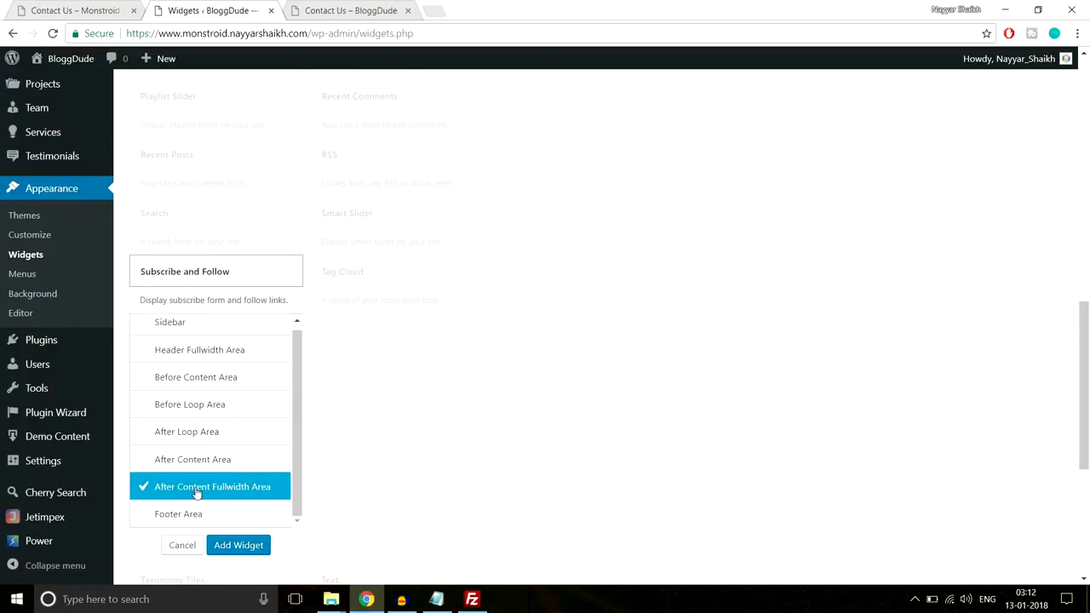
click(238, 546)
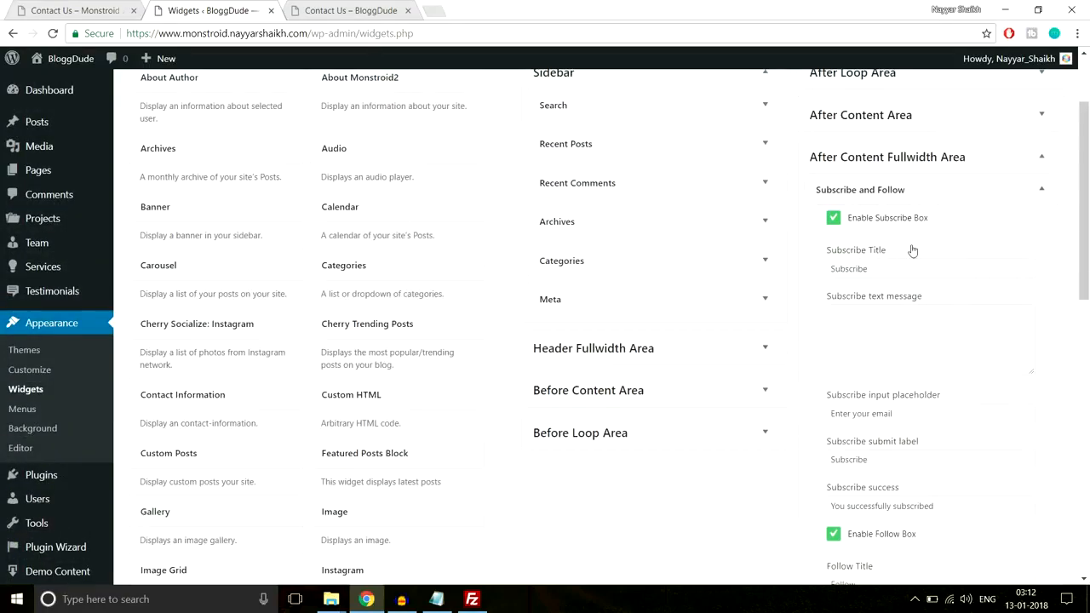
Set the widget's Subscribe Title to "Get Business & Management Advice", copied from the Monstroid 2 demo's Contact Us page
scroll(902, 230, down, 1)
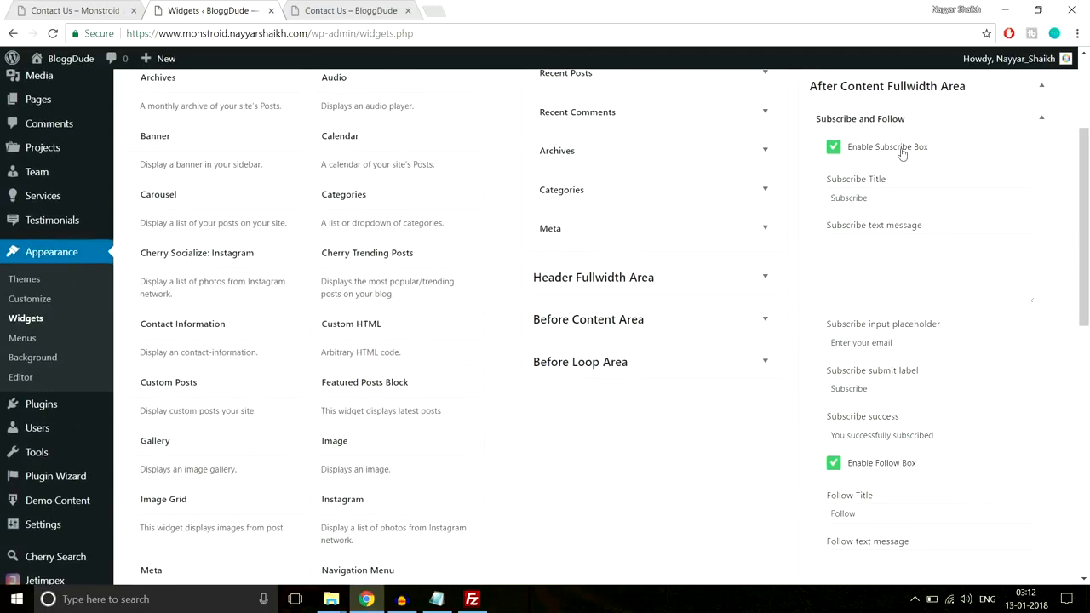
key(ctrl+Tab)
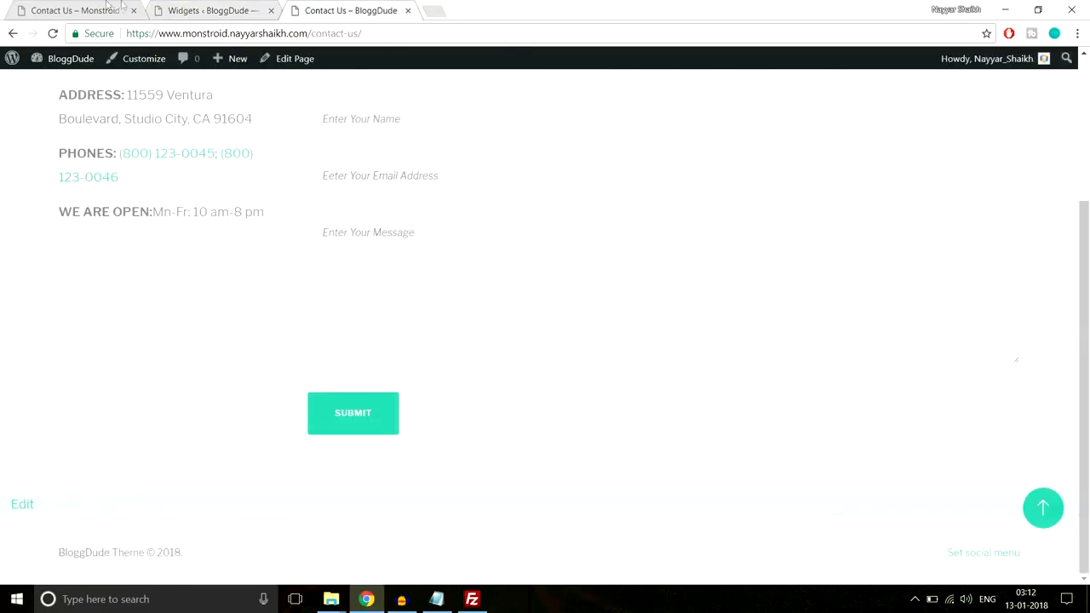
key(ctrl+Tab)
click(480, 443)
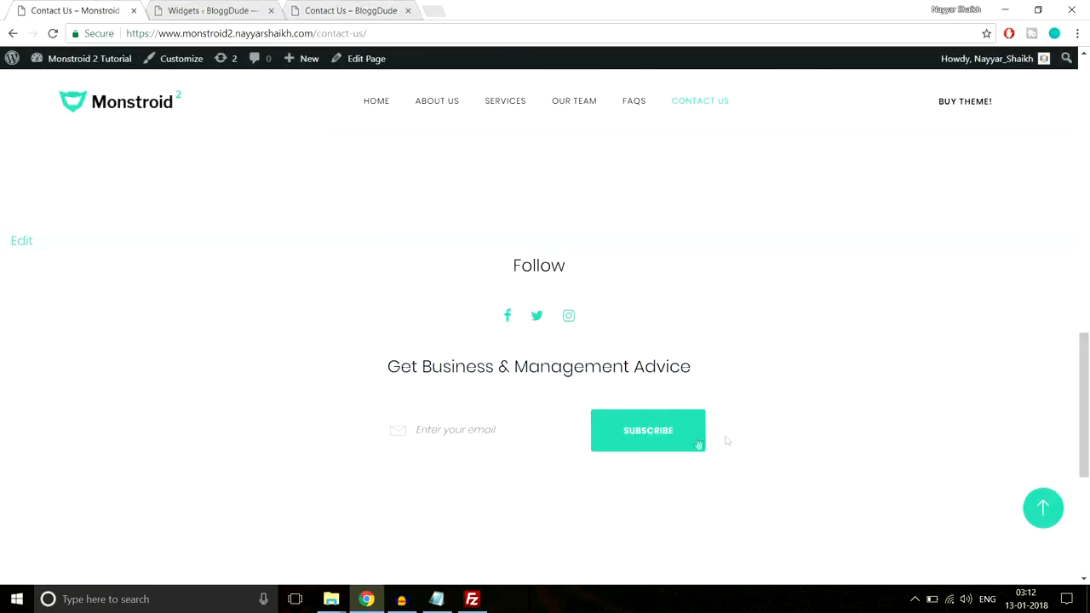
drag(418, 362, 695, 361)
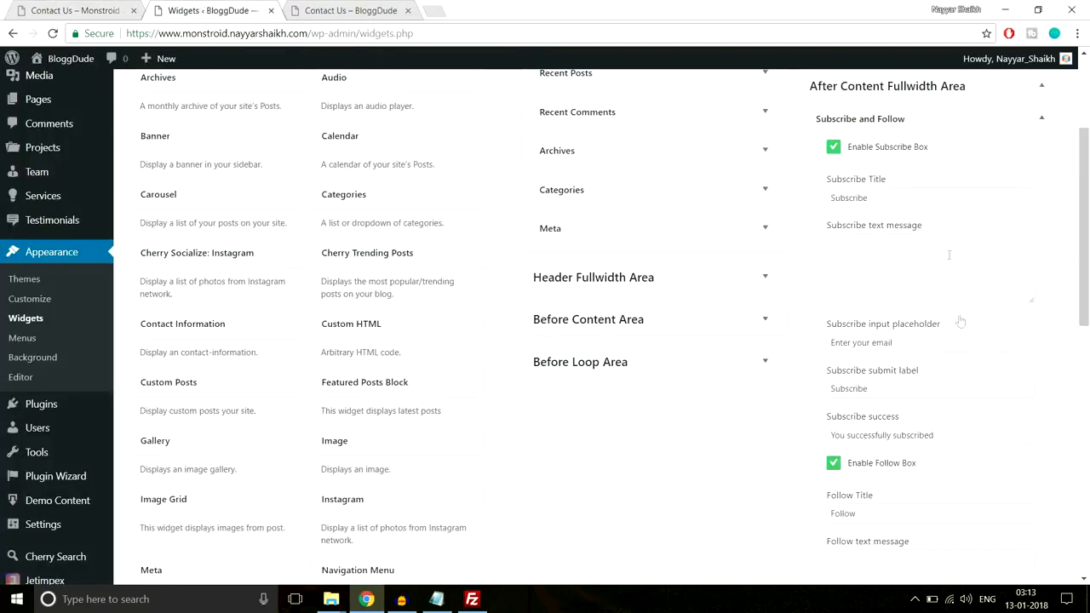
scroll(967, 315, down, 1)
scroll(967, 314, up, 1)
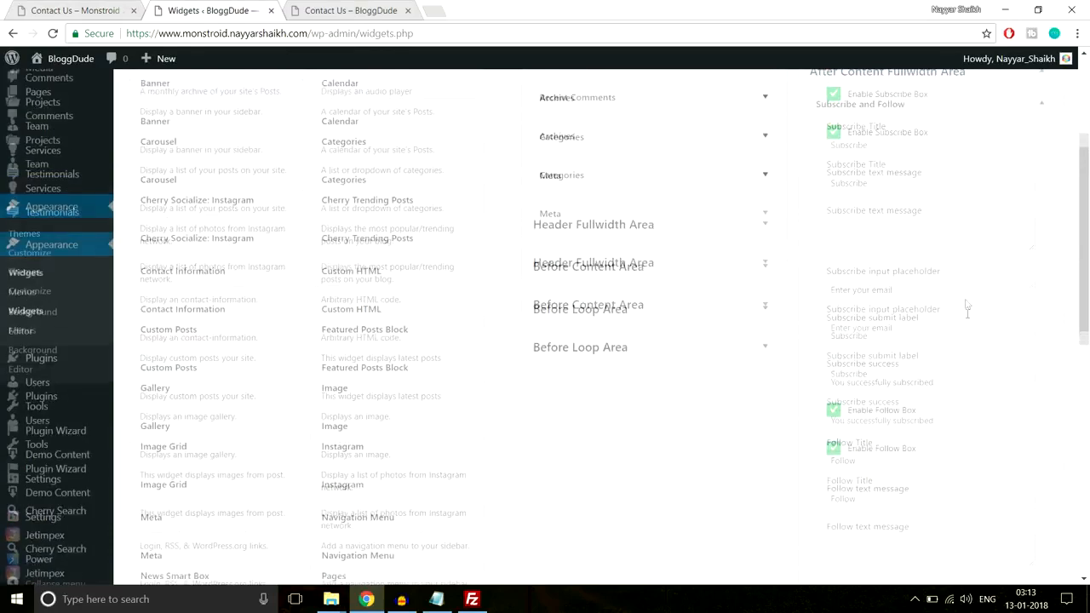
drag(911, 198, 790, 203)
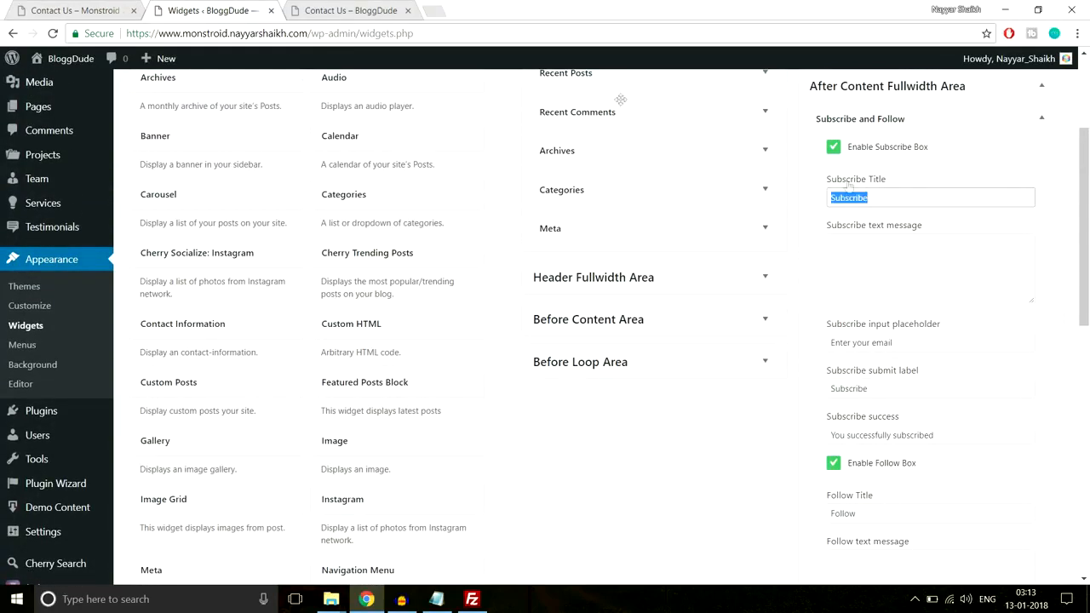
click(117, 6)
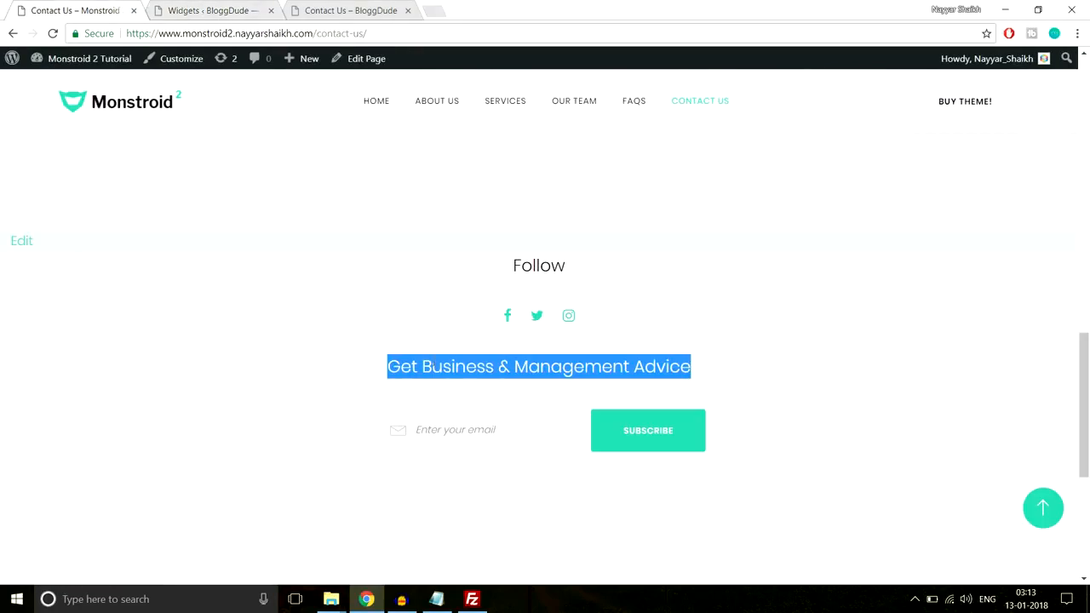
key(ctrl+c)
click(212, 9)
key(ctrl+v)
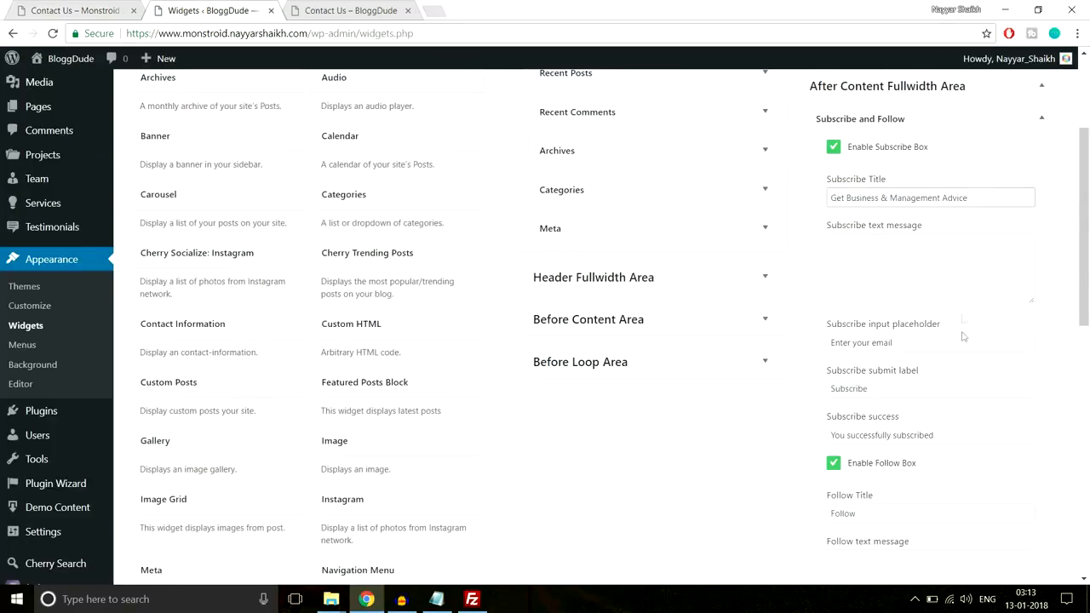
Check the widget's remaining subscribe and follow options against the demo, keep them as they are and save the widget
scroll(963, 358, down, 1)
drag(922, 268, 800, 271)
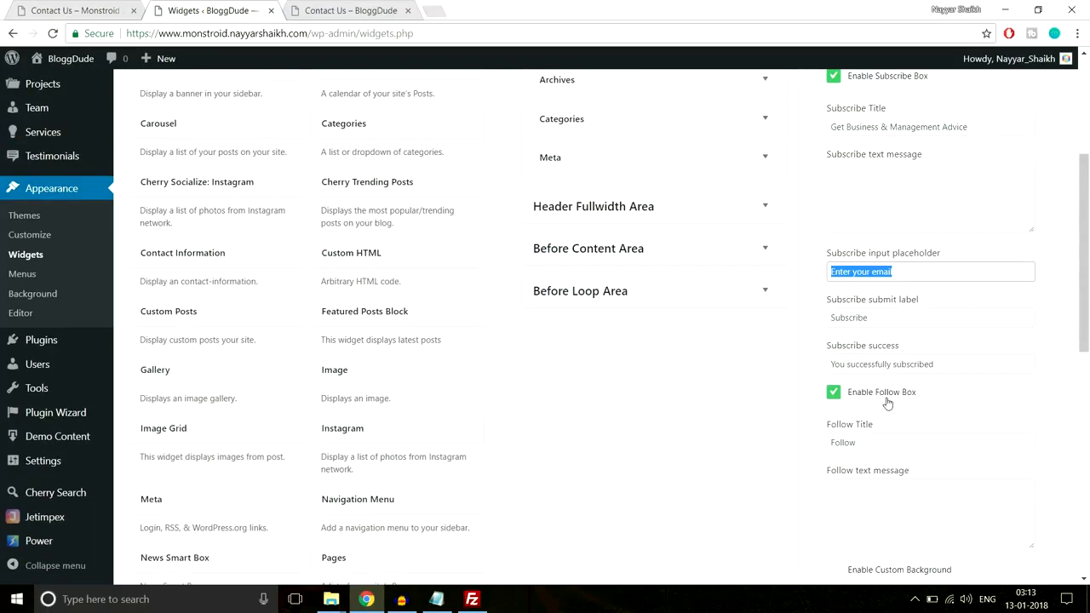
scroll(888, 403, down, 1)
click(94, 10)
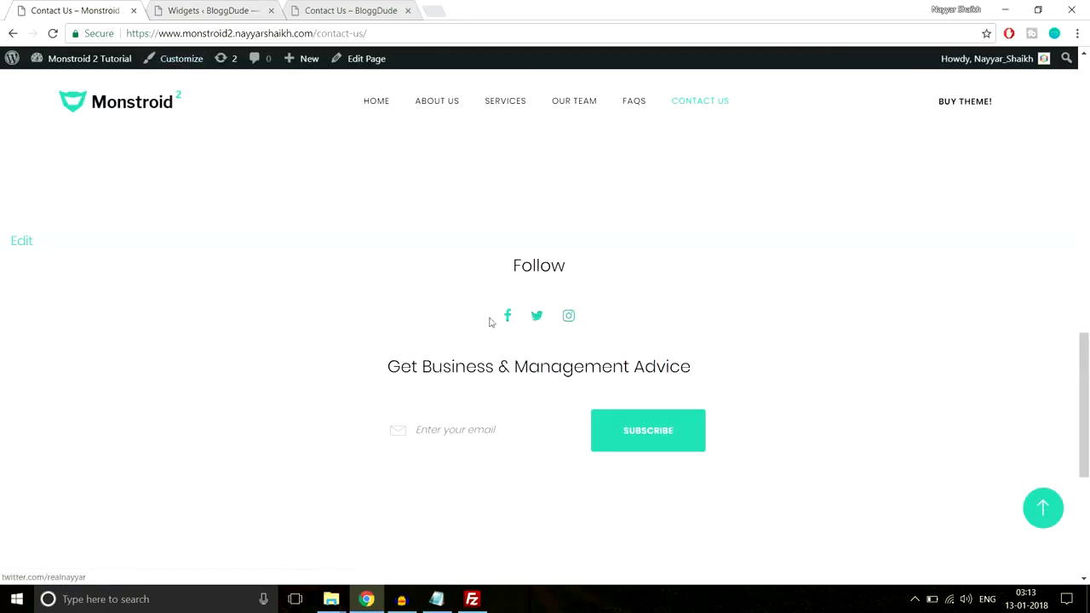
click(209, 9)
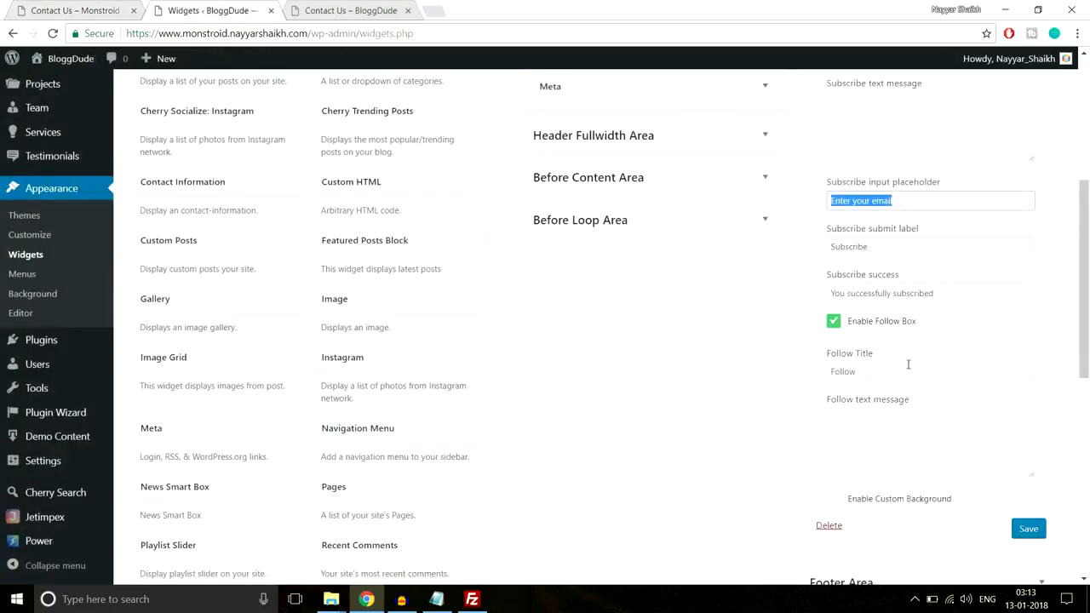
scroll(935, 438, up, 2)
scroll(935, 437, down, 3)
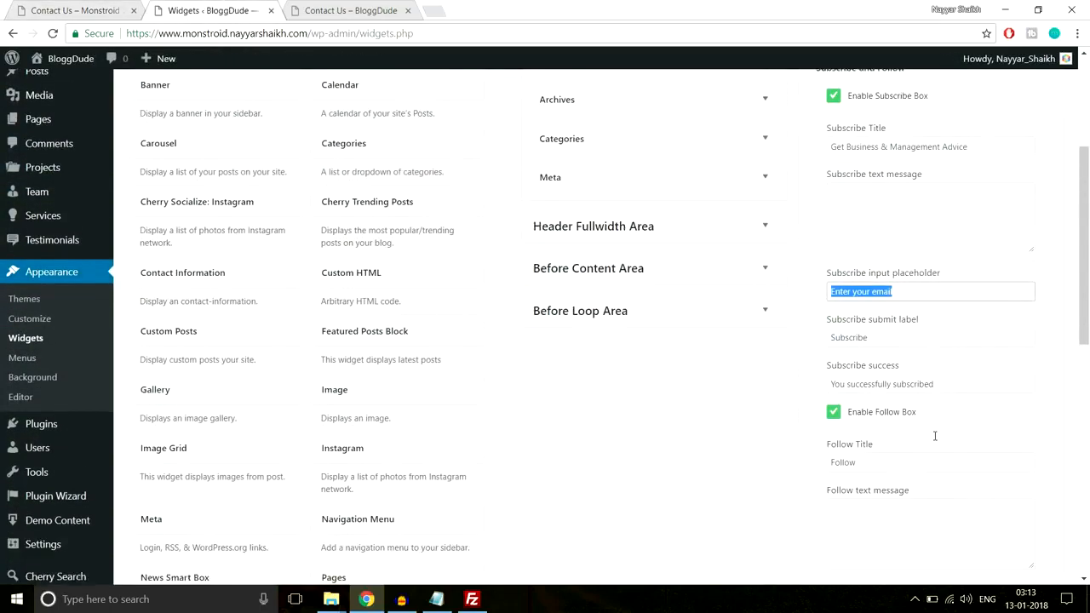
click(1037, 460)
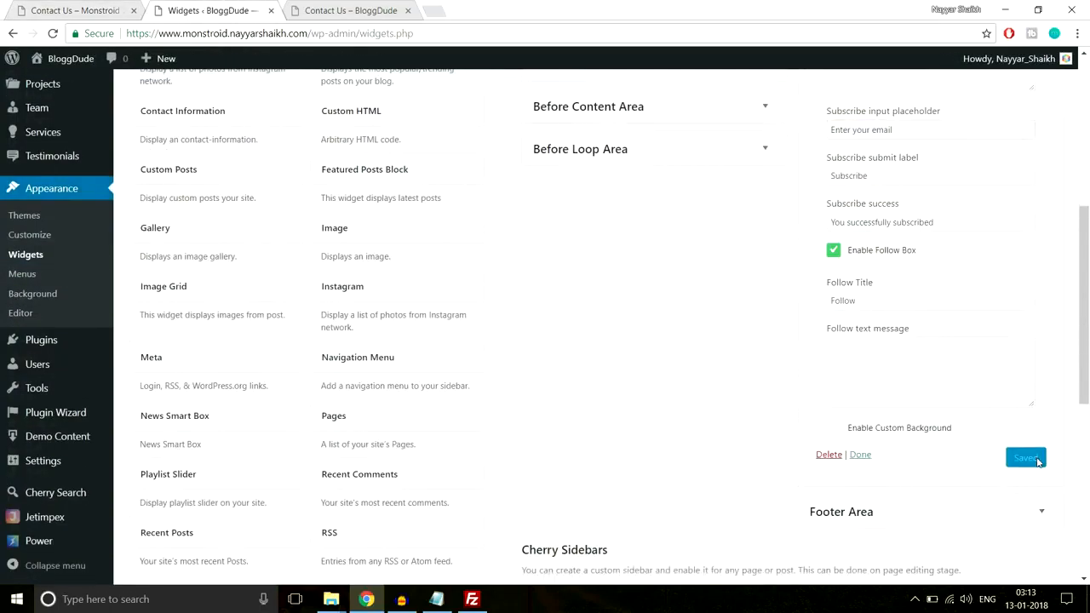
Reload the live BloggDude Contact Us page and examine the Follow and subscribe area below the contact form
click(353, 10)
click(370, 28)
key(Return)
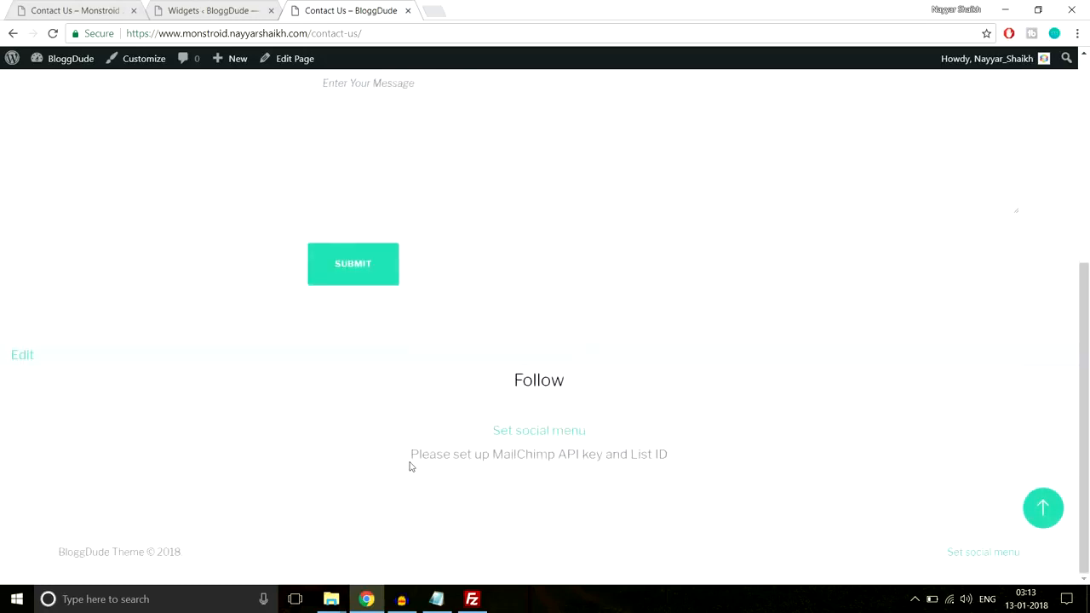
drag(440, 456, 706, 458)
click(639, 469)
drag(493, 457, 669, 456)
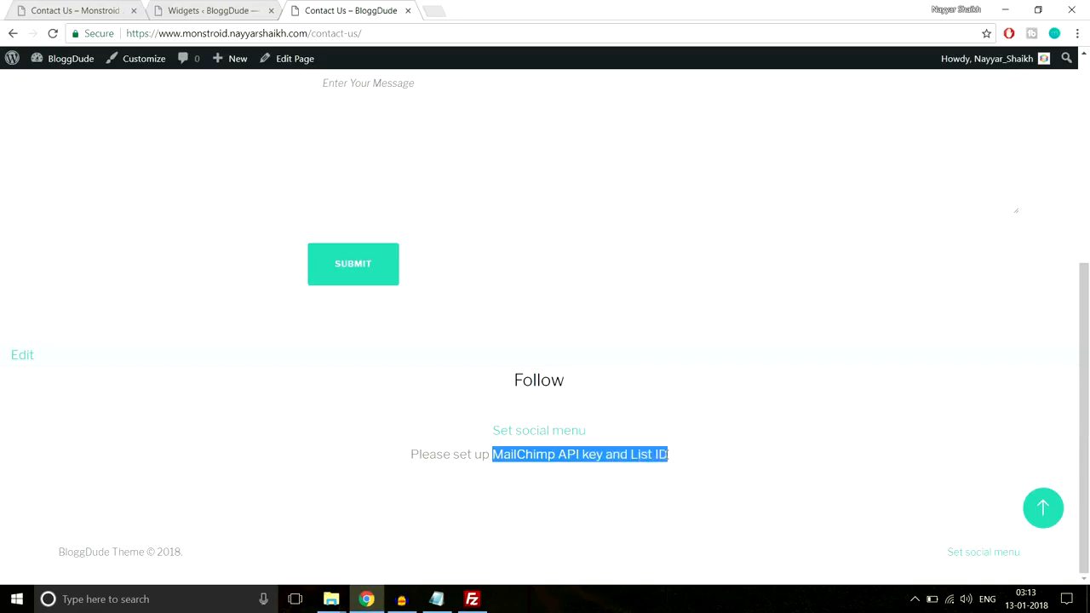
click(669, 455)
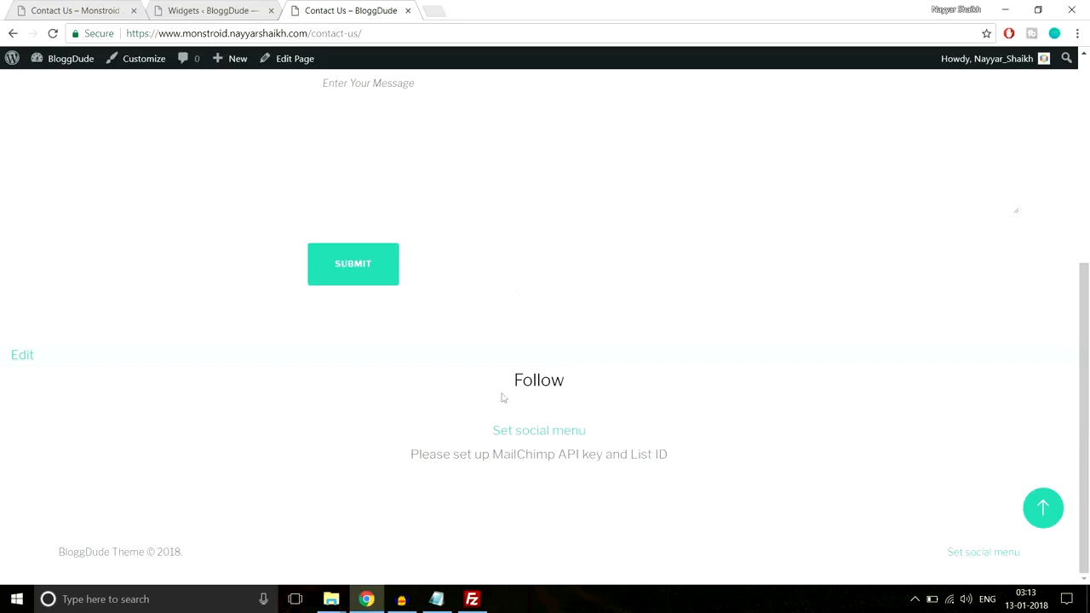
Open the MailChimp website in a new browser tab and log in to the account with the saved credentials
click(445, 10)
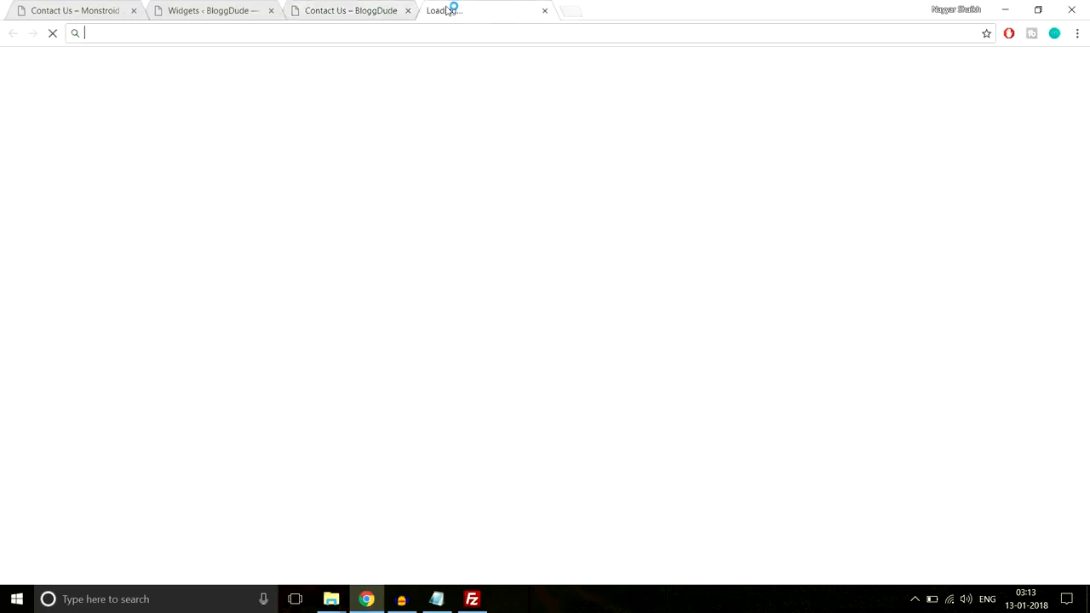
text(mail)
text(c)
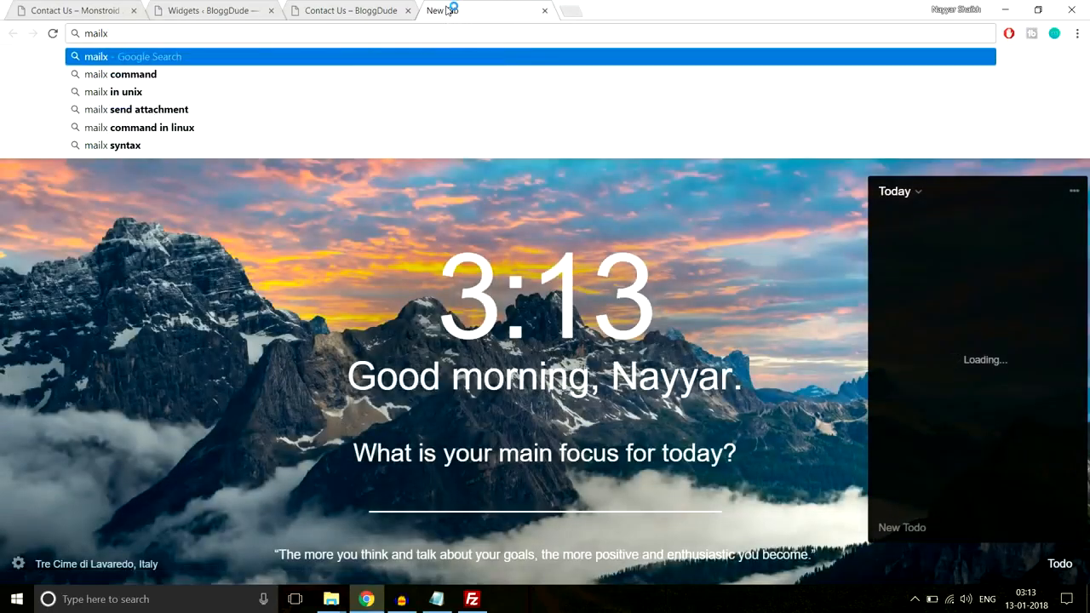
key(Return)
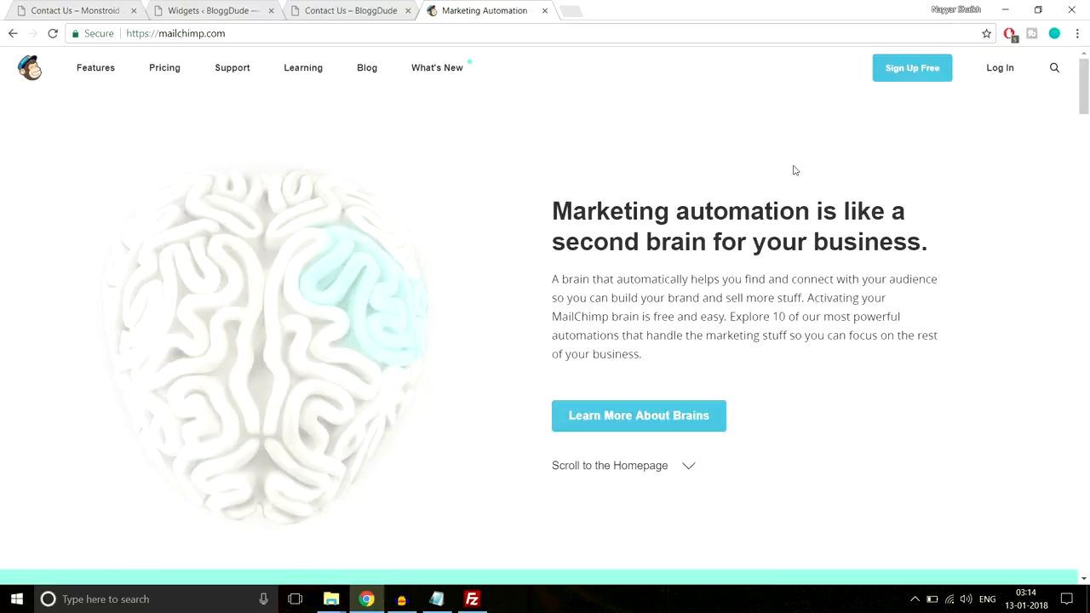
click(1000, 68)
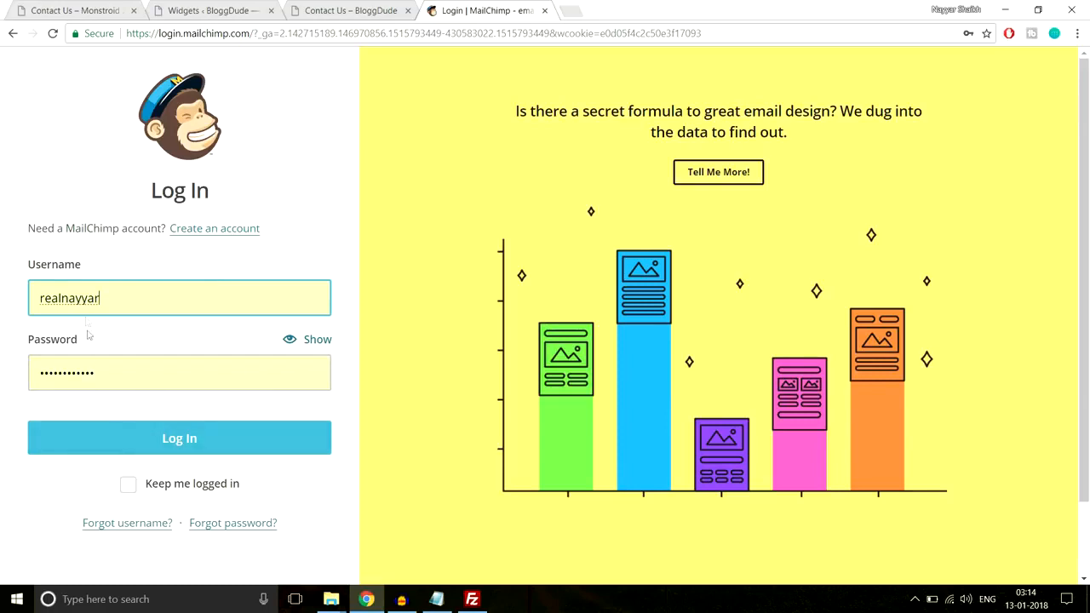
click(143, 443)
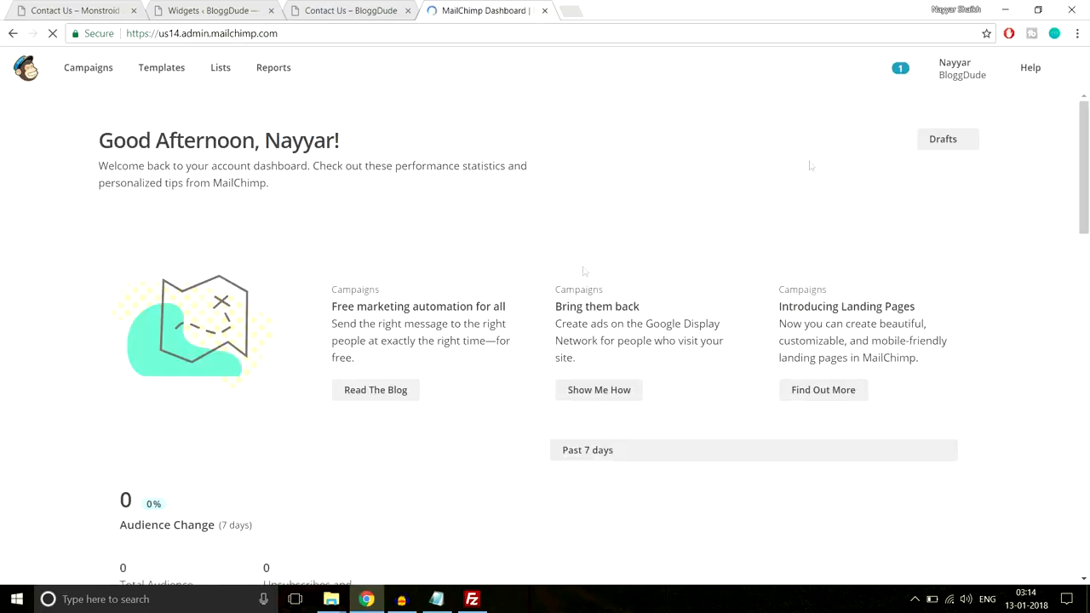
Open the API keys page in MailChimp's account extras and copy the existing API key
click(960, 72)
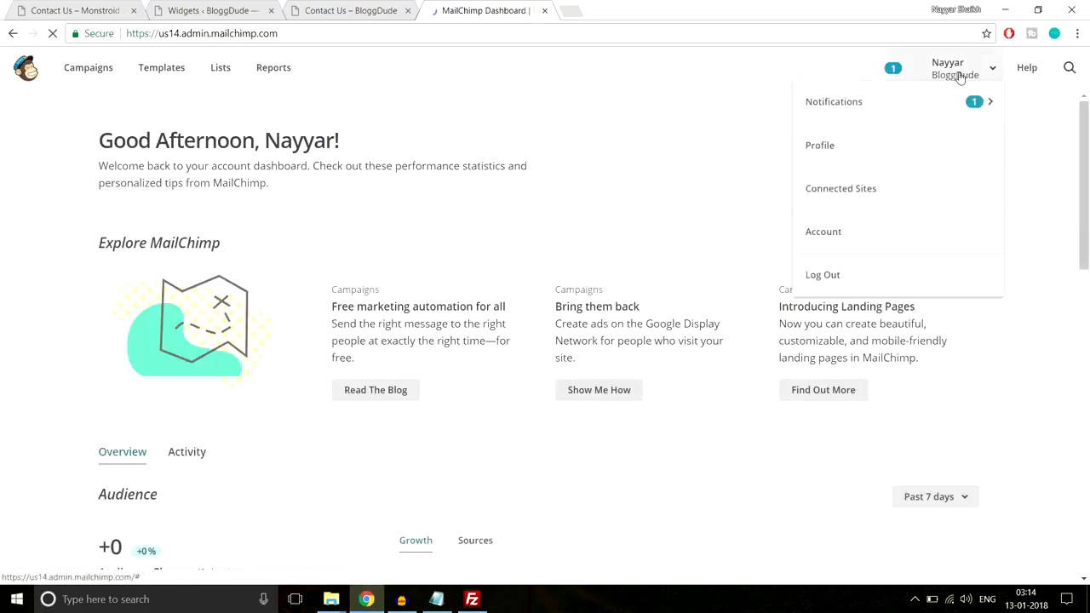
click(852, 255)
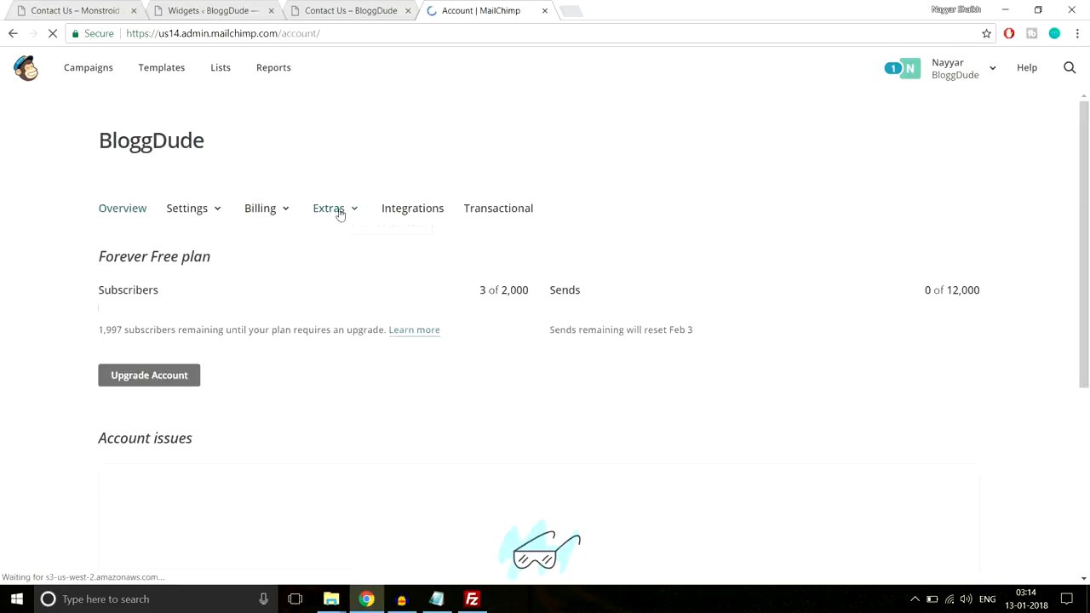
click(346, 212)
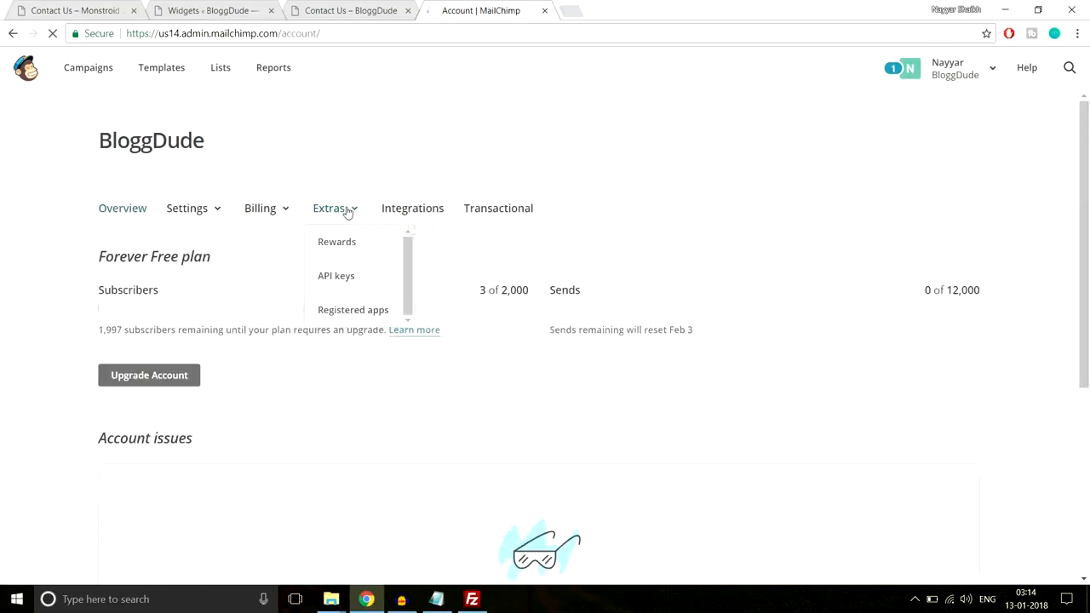
click(350, 279)
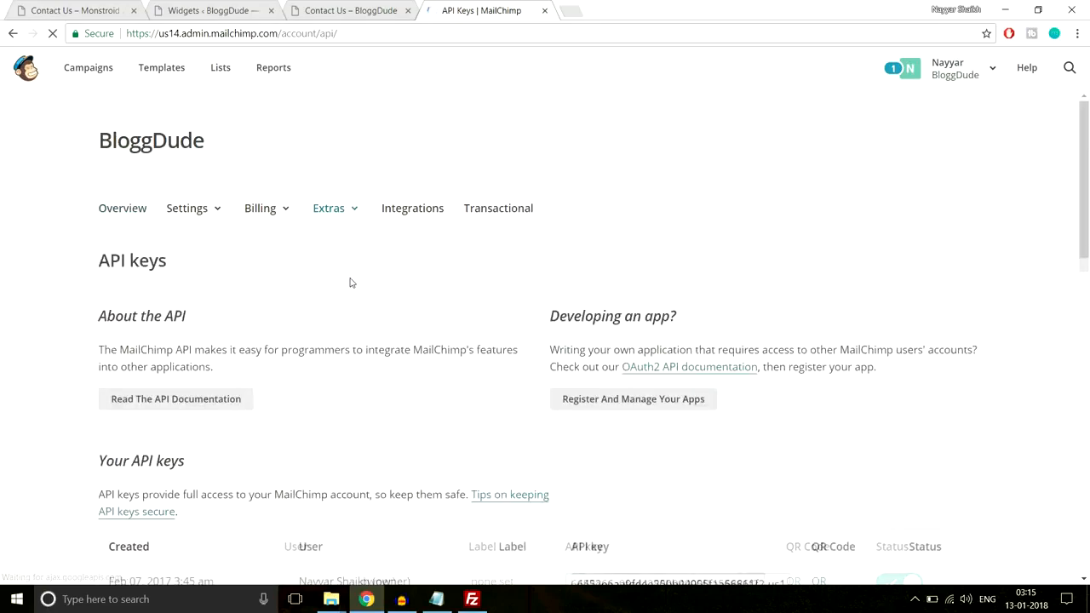
scroll(624, 344, down, 3)
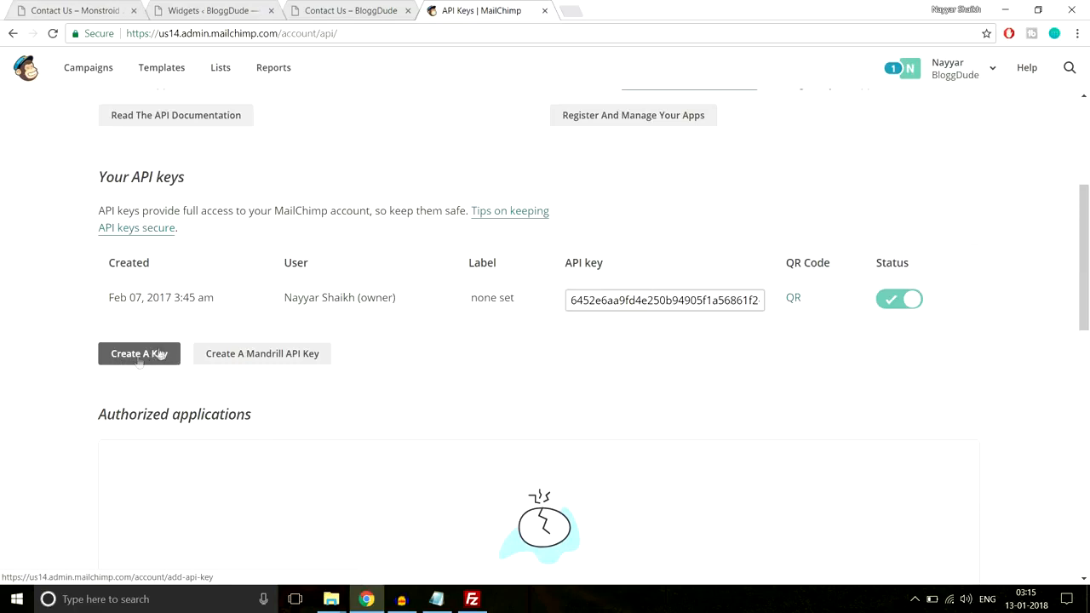
click(614, 298)
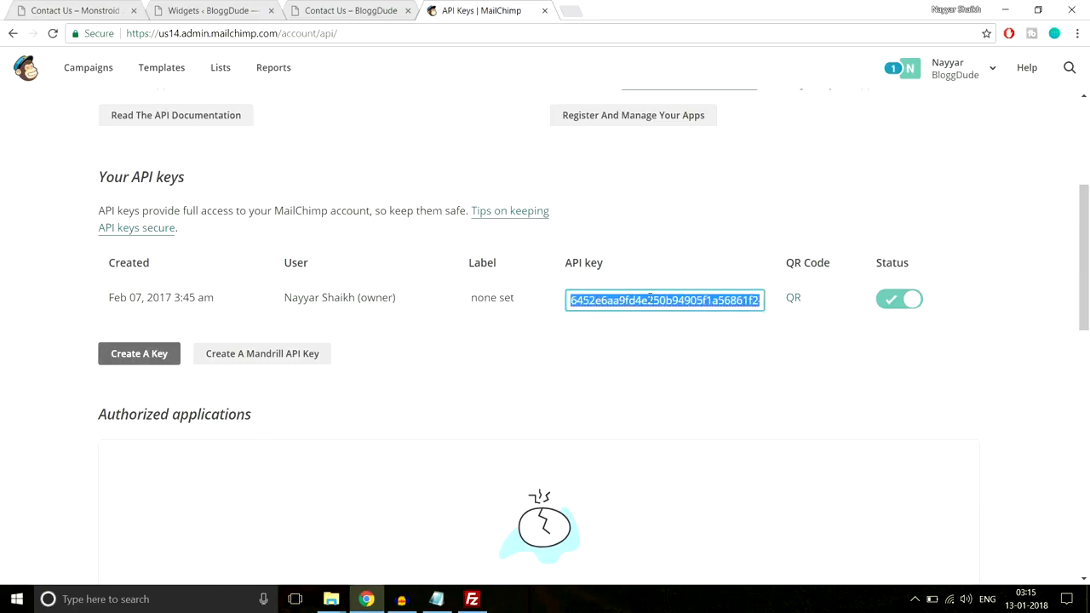
Open the theme customizer from BloggDude's Contact Us page and paste the API key into the MailChimp API key setting
click(334, 9)
scroll(349, 303, up, 4)
click(153, 64)
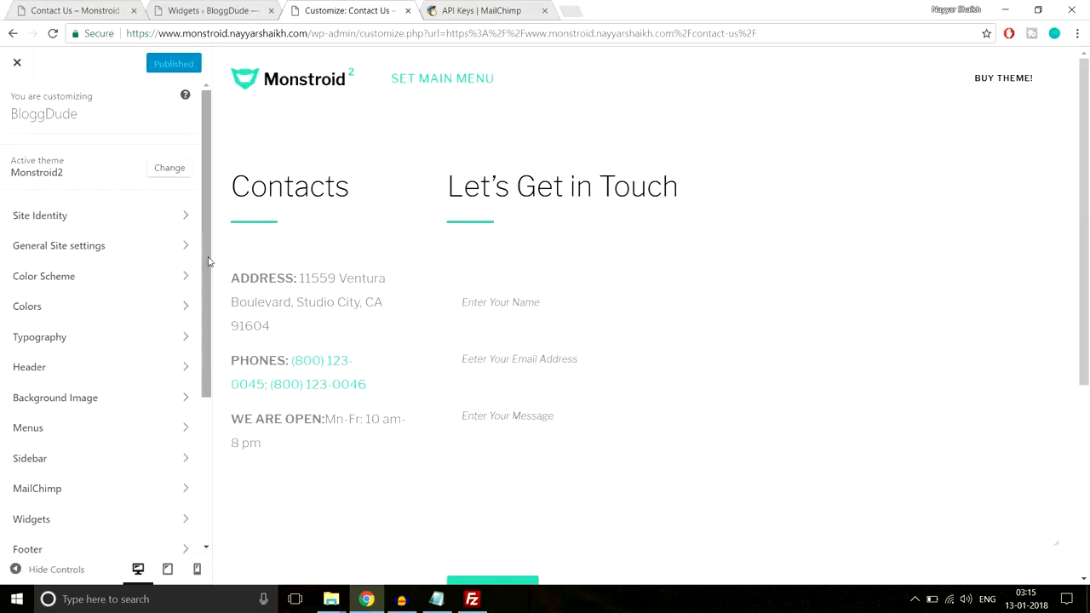
scroll(533, 271, down, 4)
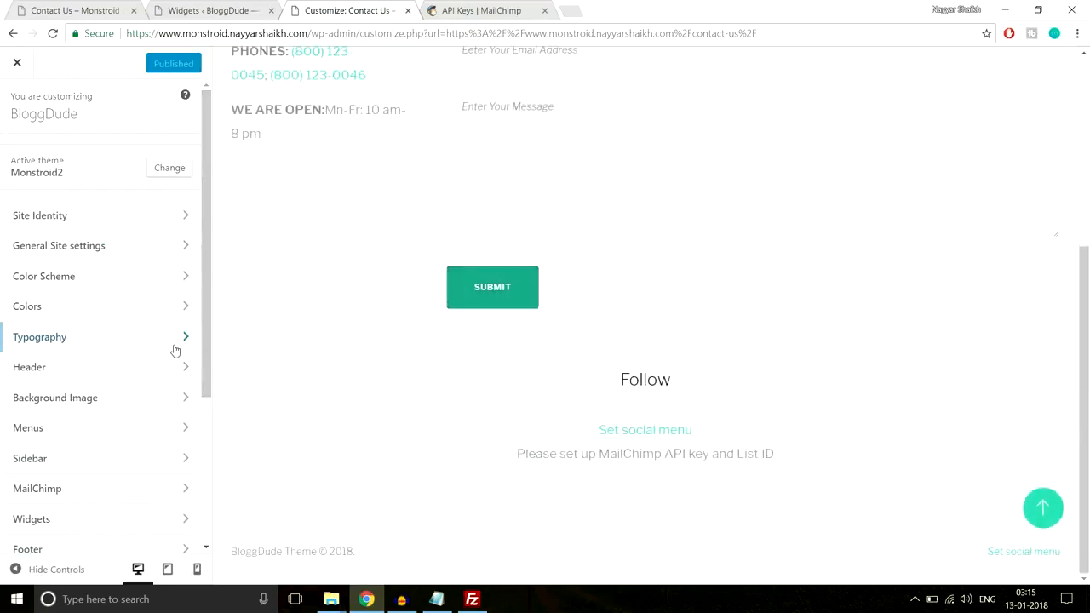
scroll(178, 350, down, 2)
scroll(178, 350, down, 2)
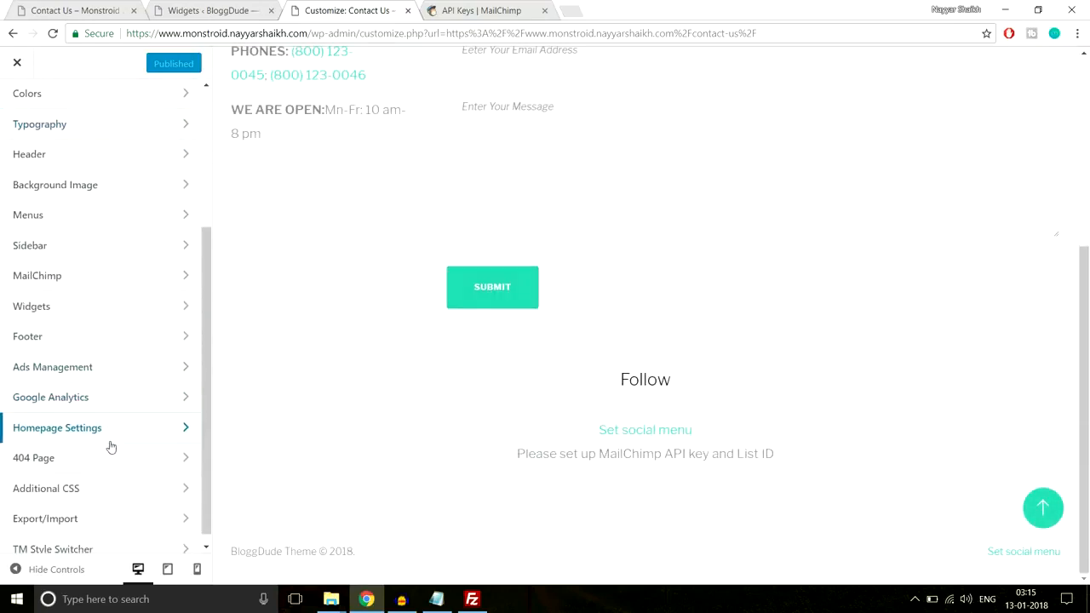
click(83, 284)
click(97, 201)
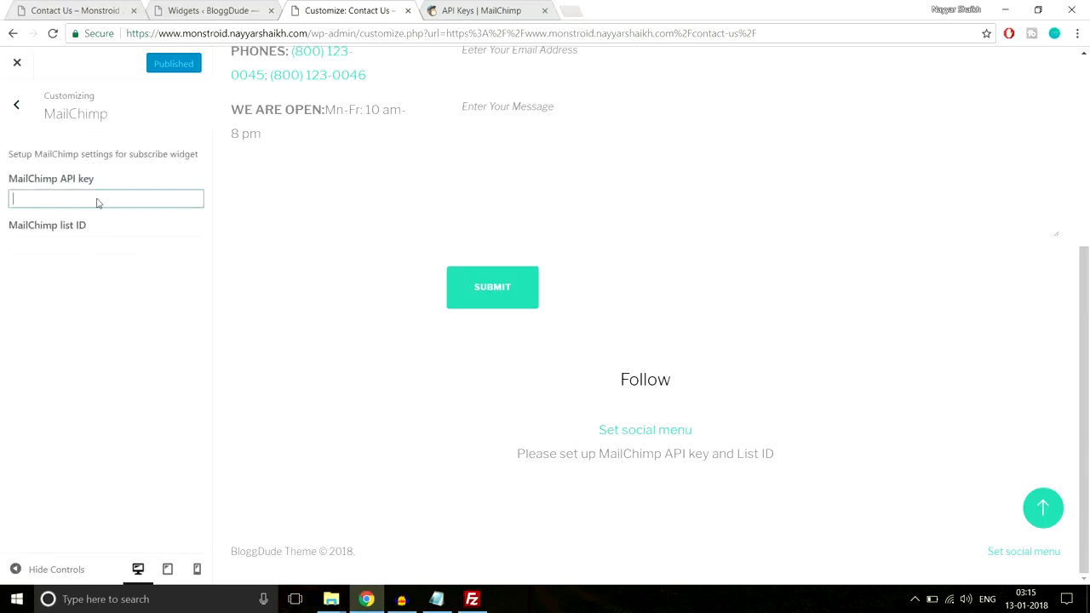
key(ctrl+v)
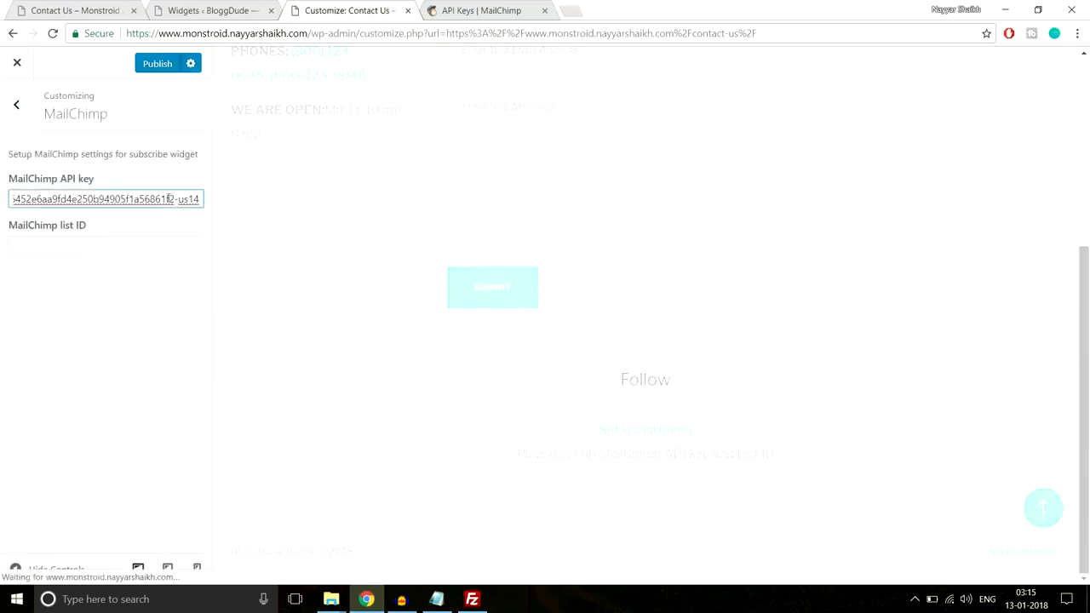
Open the first subscriber list in MailChimp and copy its list ID from the page address
scroll(424, 252, up, 3)
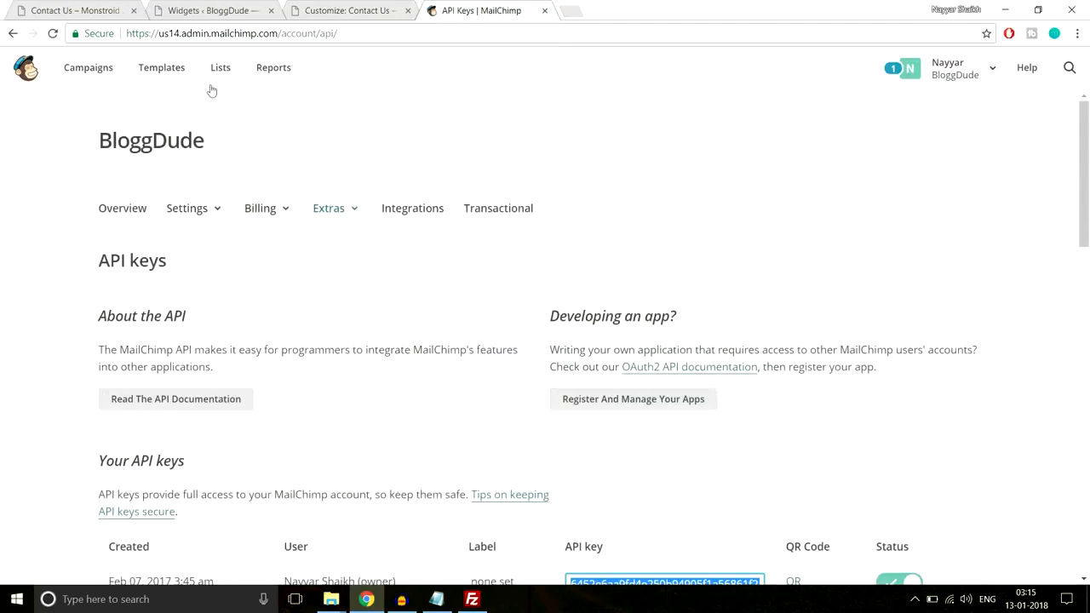
click(221, 68)
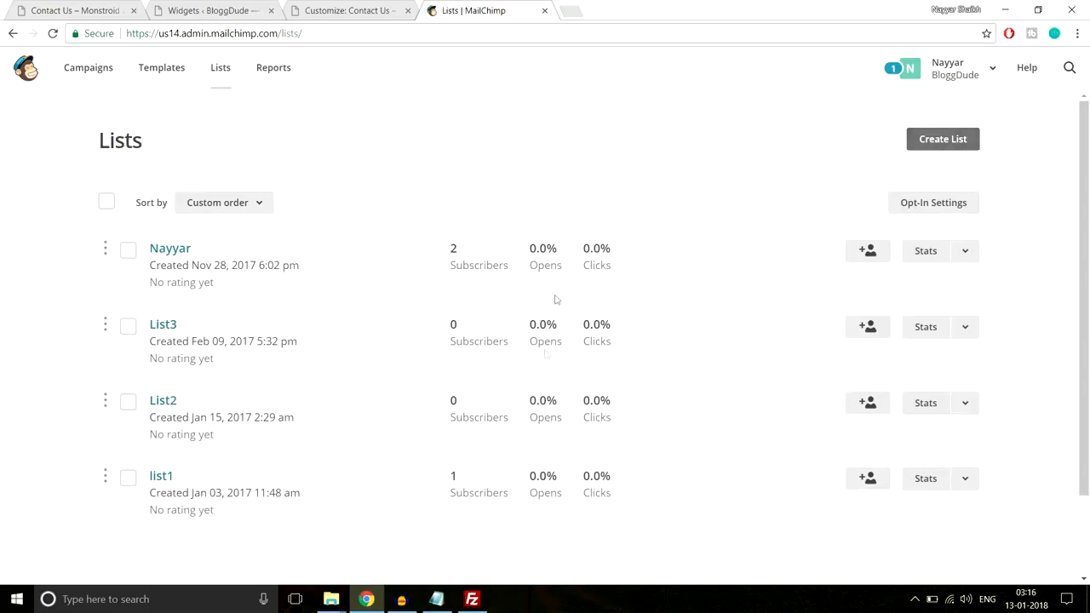
click(172, 251)
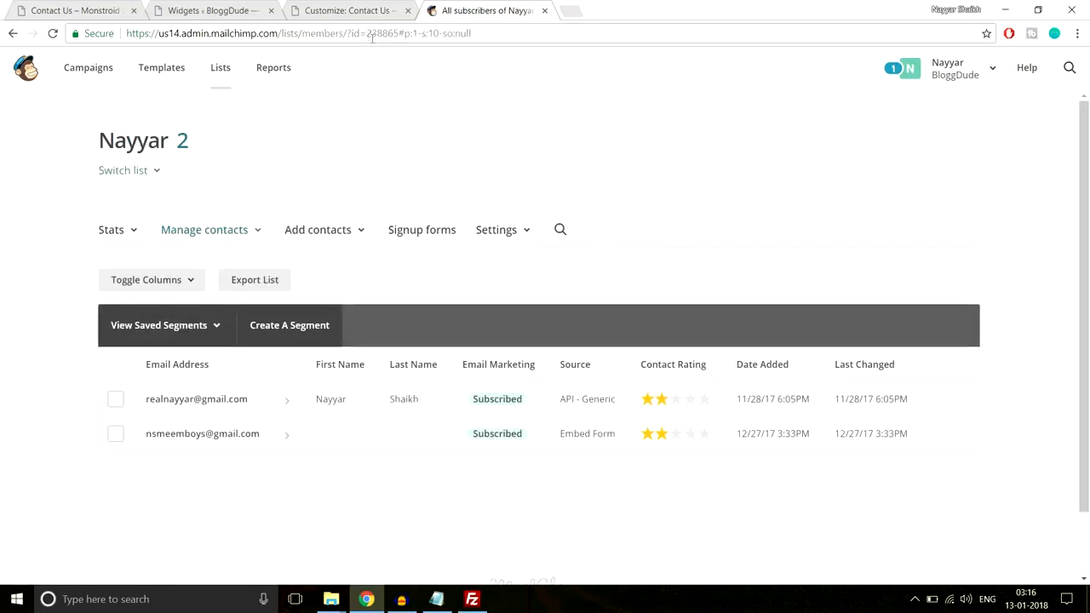
drag(346, 32, 400, 33)
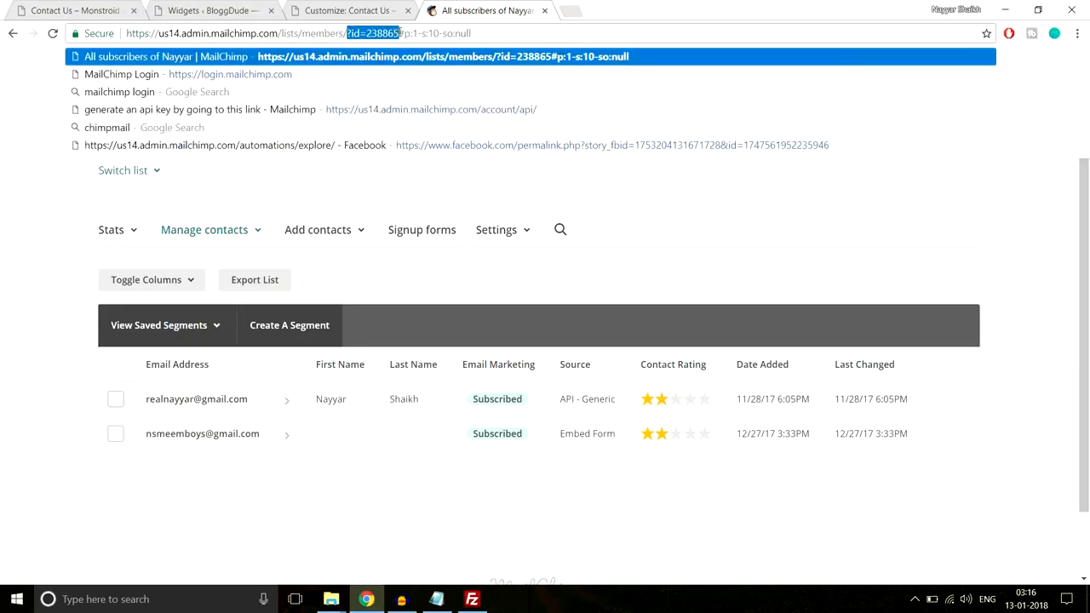
click(381, 32)
drag(379, 32, 398, 32)
key(ctrl+c)
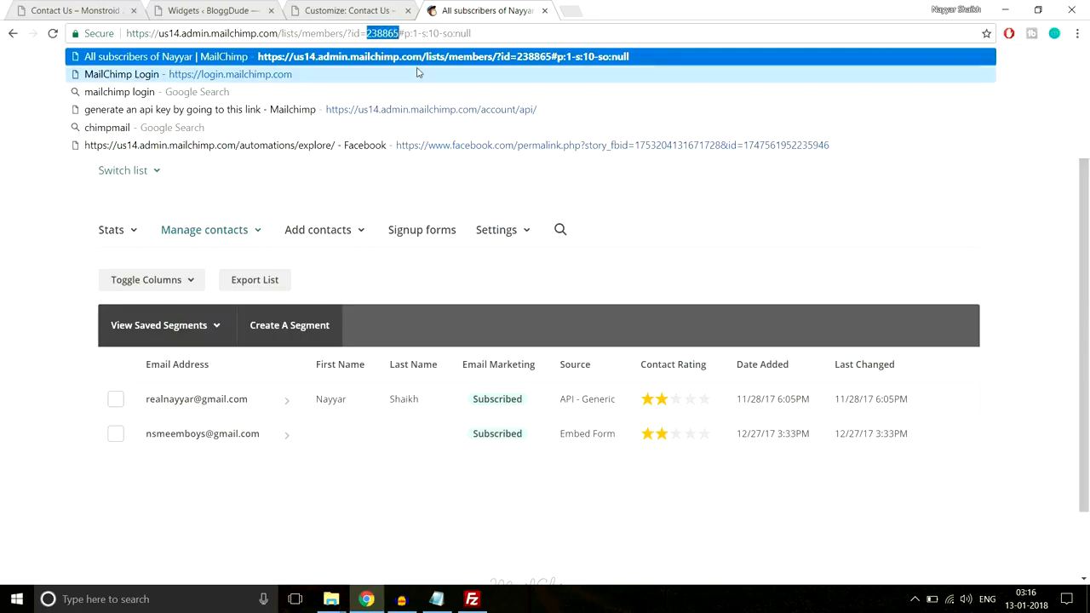
Paste the copied ID into the MailChimp list ID setting in BloggDude's customizer and publish the changes
click(351, 10)
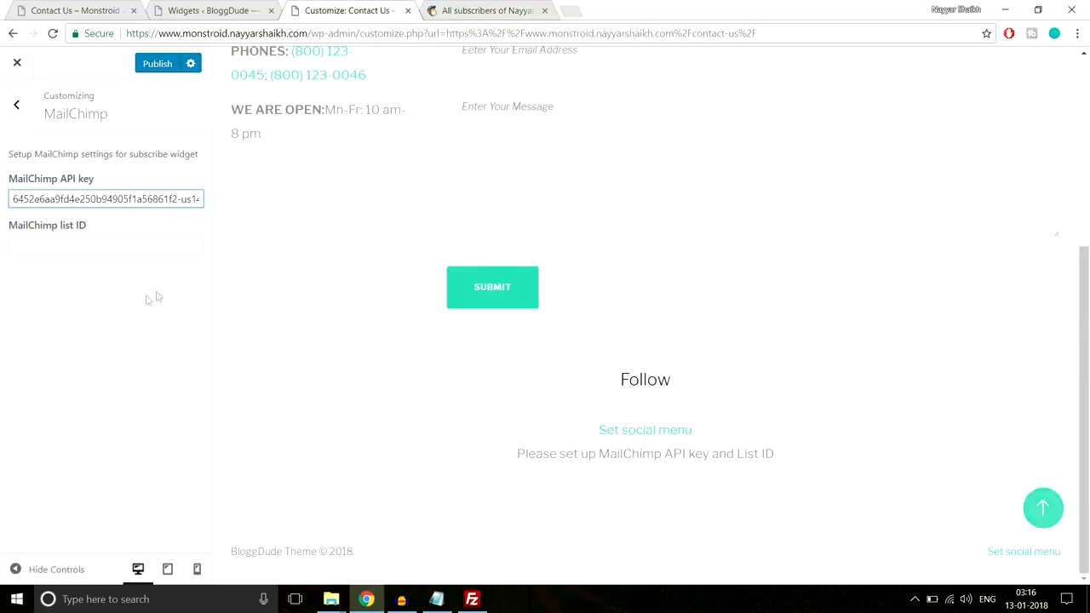
click(122, 249)
key(ctrl+v)
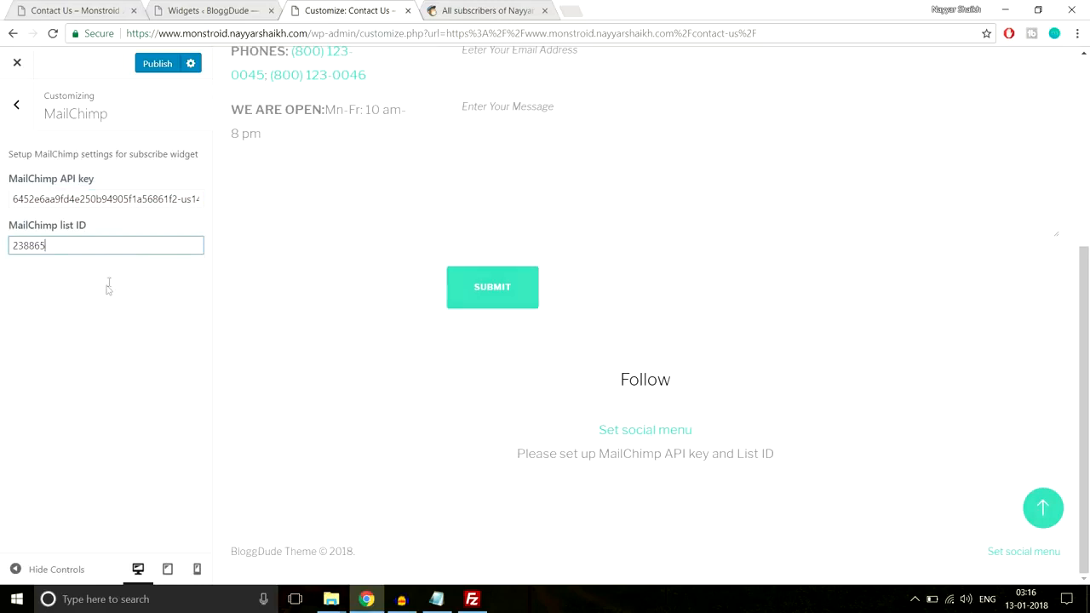
click(157, 64)
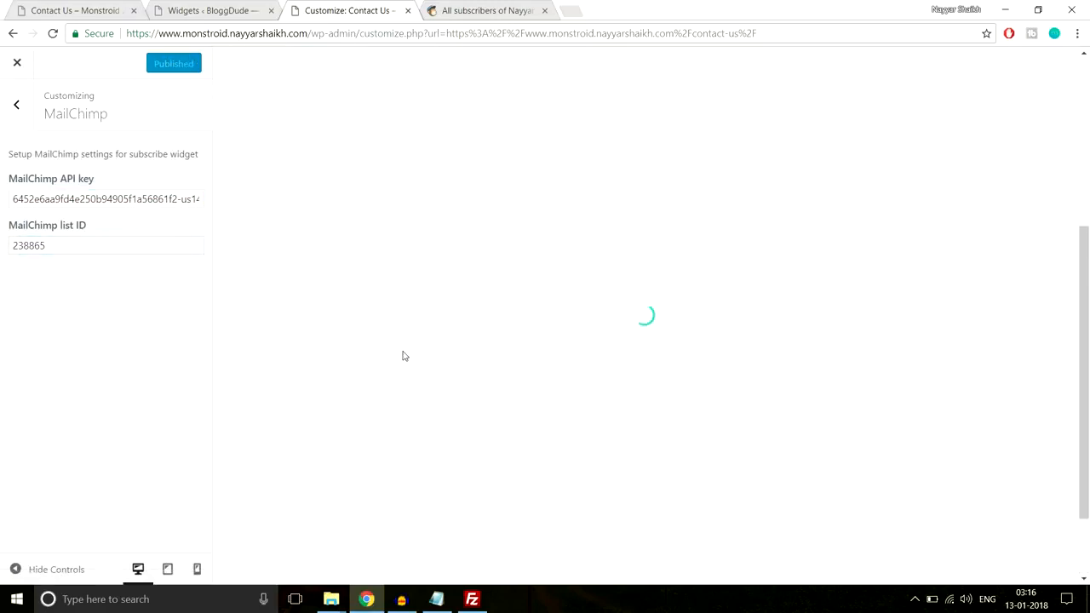
Check the subscribe form in the preview, close the customizer, and view the form on BloggDude's live Contact Us page
scroll(489, 339, down, 2)
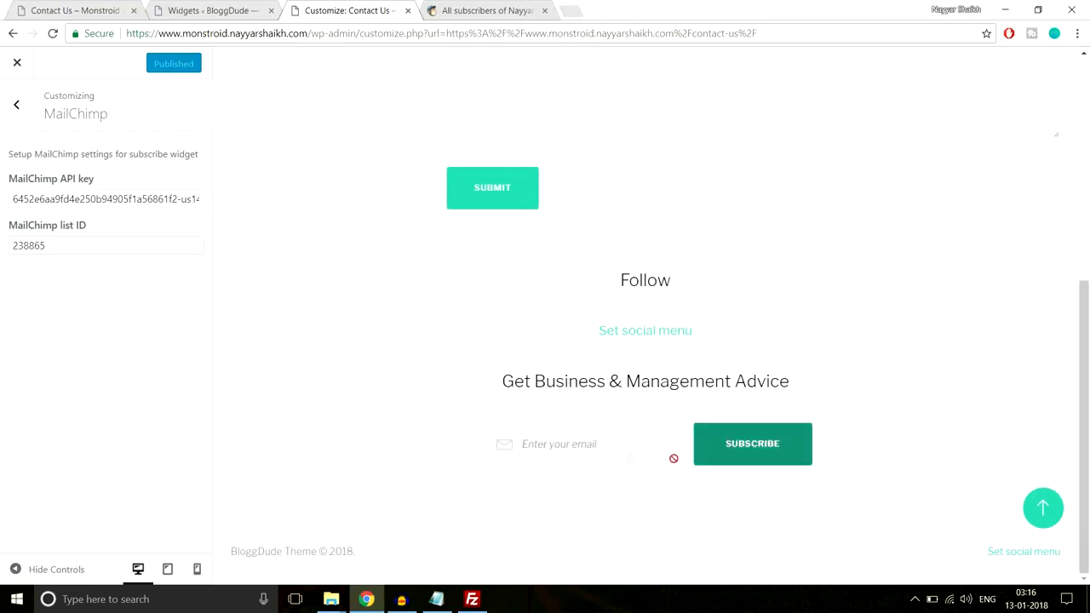
click(732, 434)
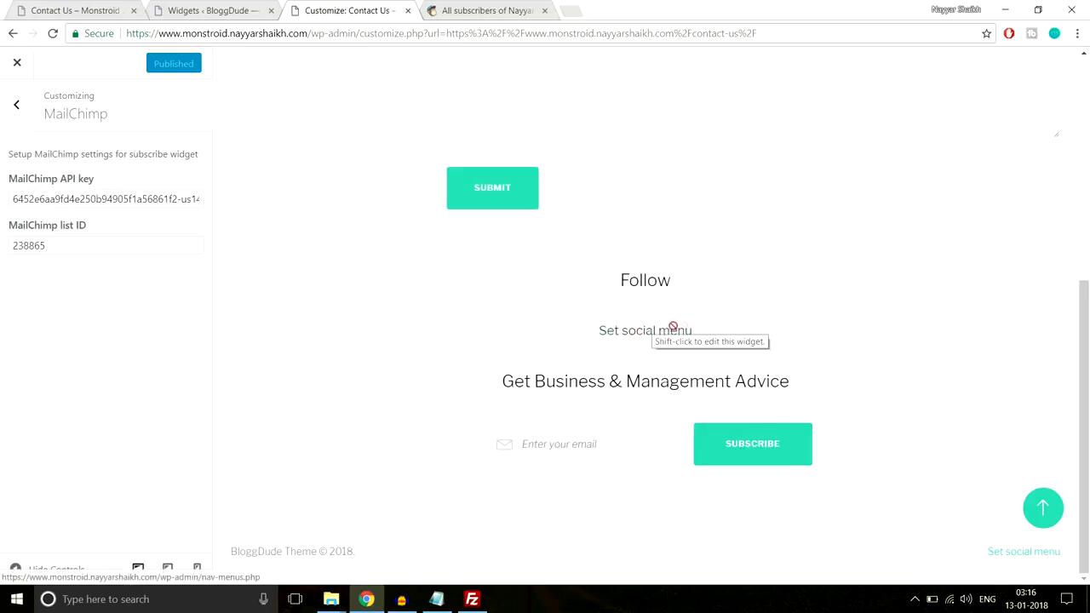
scroll(765, 366, up, 3)
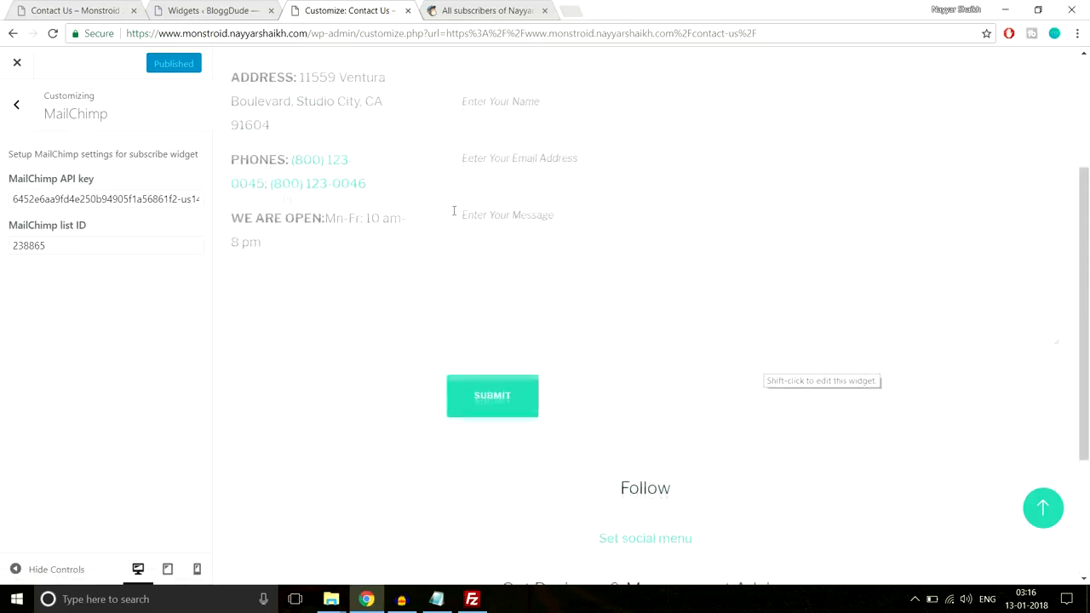
click(11, 71)
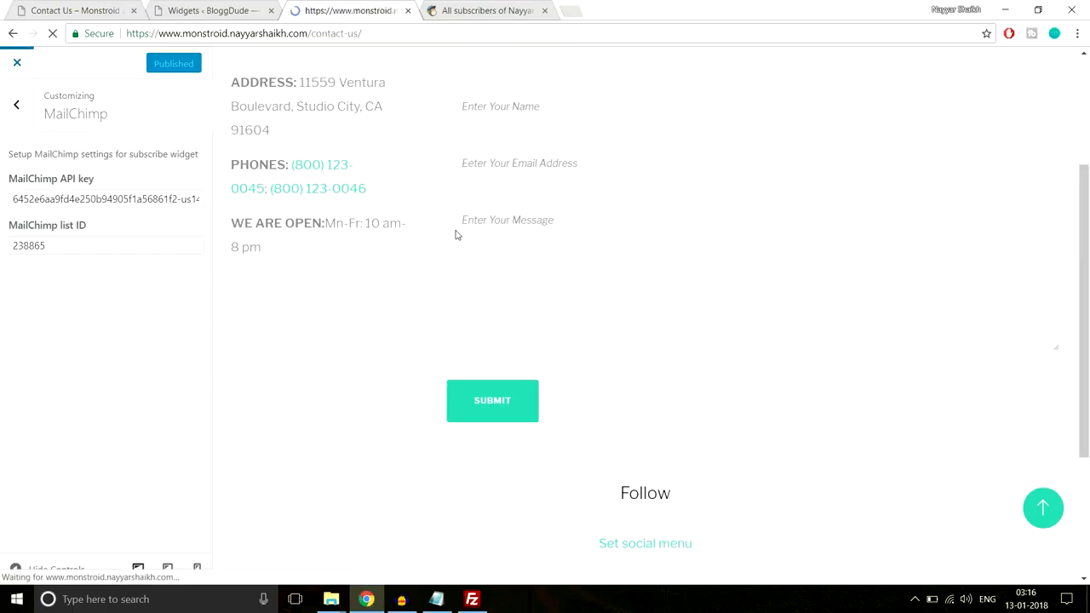
scroll(484, 304, down, 6)
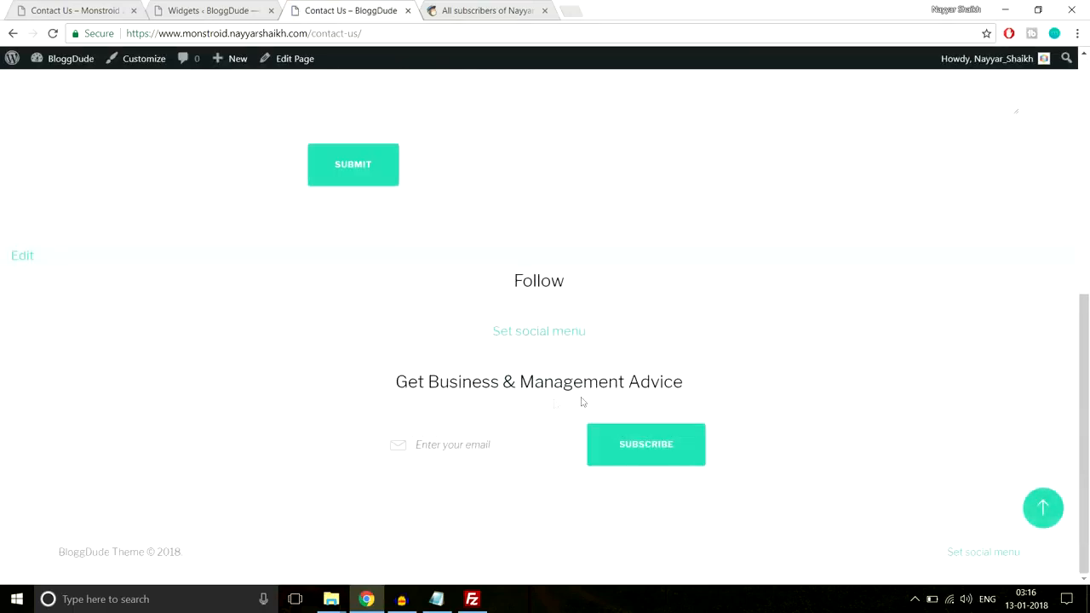
Close the MailChimp tab and examine the footer columns on the Monstroid 2 demo's Contact Us page
click(469, 9)
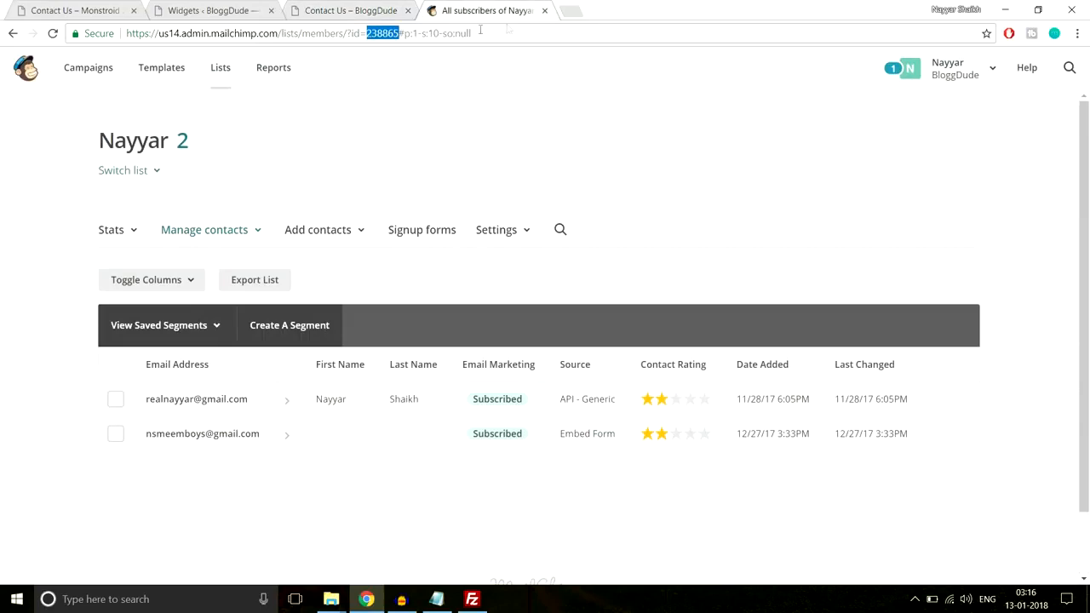
click(544, 11)
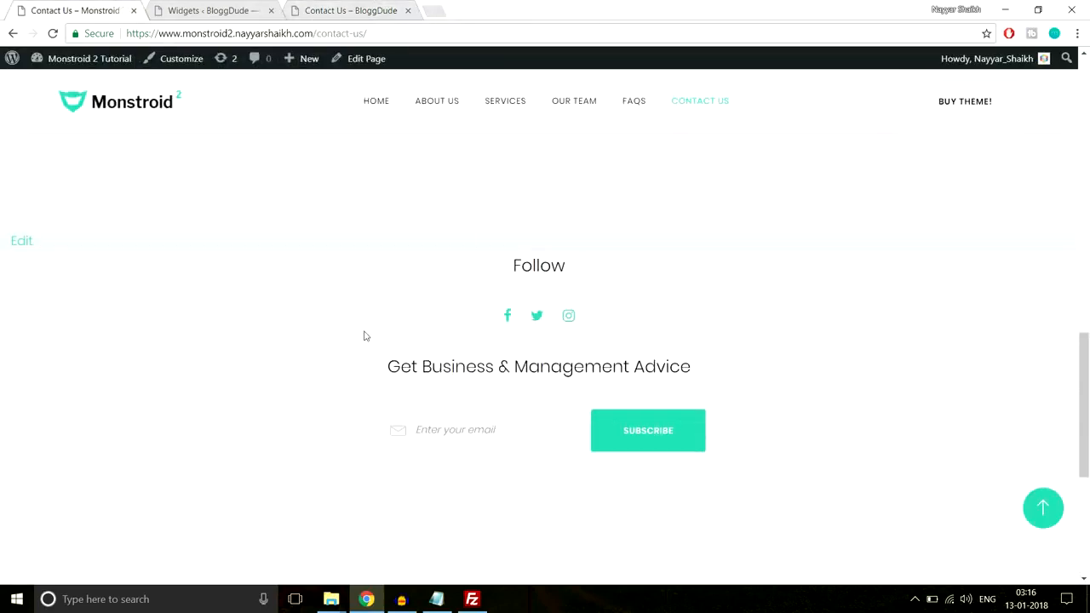
scroll(366, 358, down, 4)
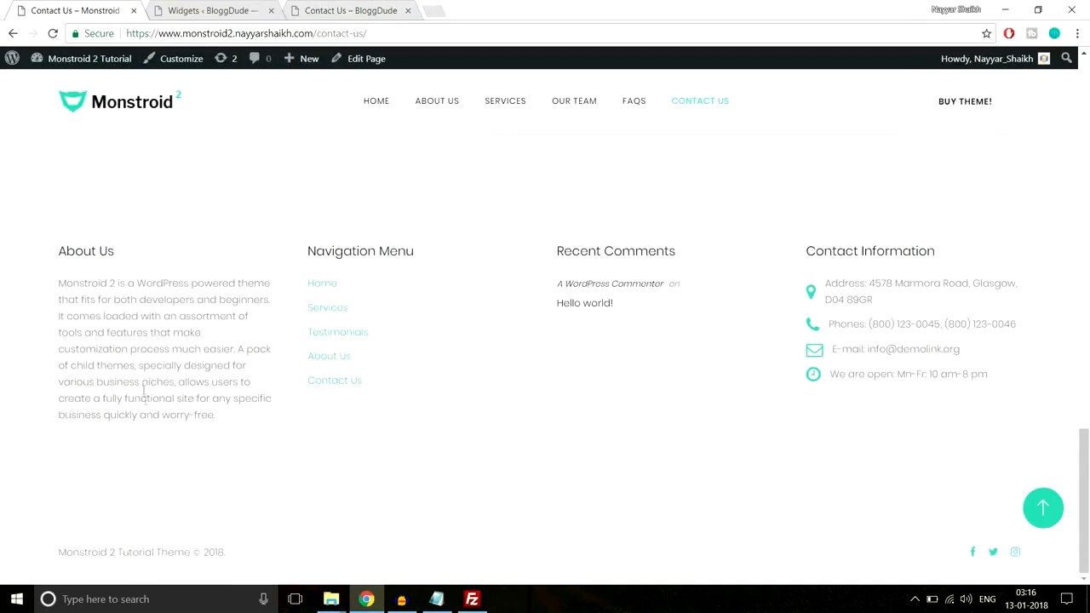
click(205, 11)
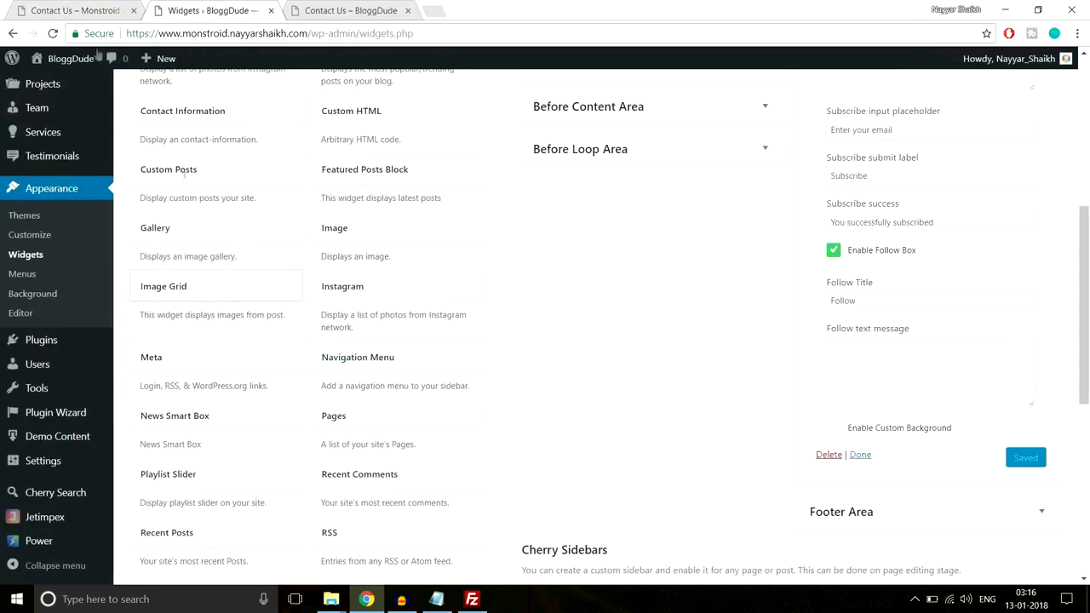
click(77, 9)
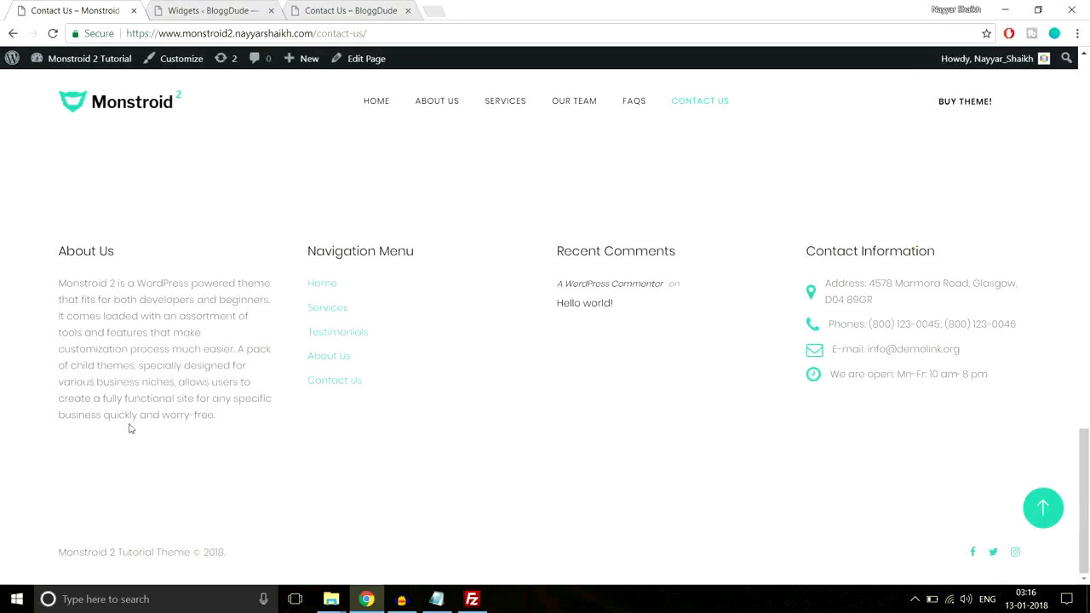
On BloggDude's Widgets page, collapse the Subscribe and Follow widget and its After Content Fullwidth Area, and expand the Footer Area
click(238, 10)
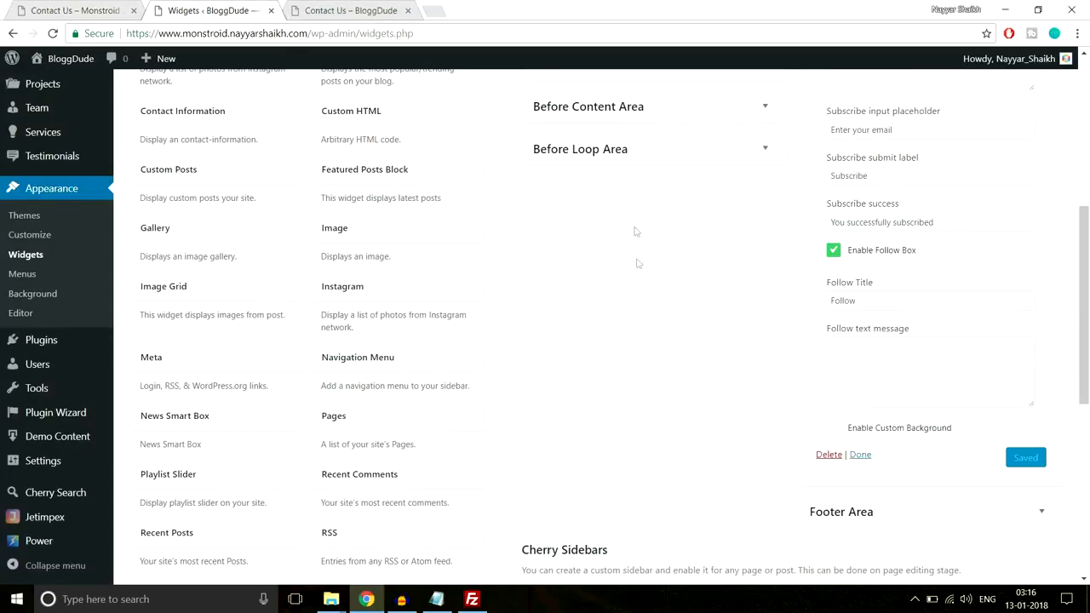
scroll(655, 281, up, 4)
click(1041, 188)
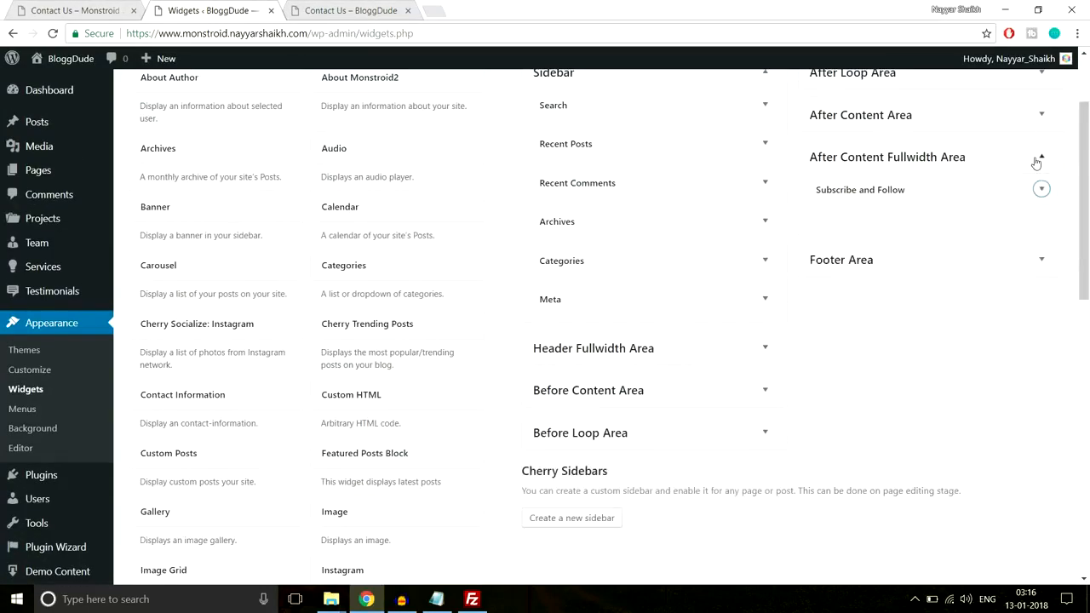
click(1040, 158)
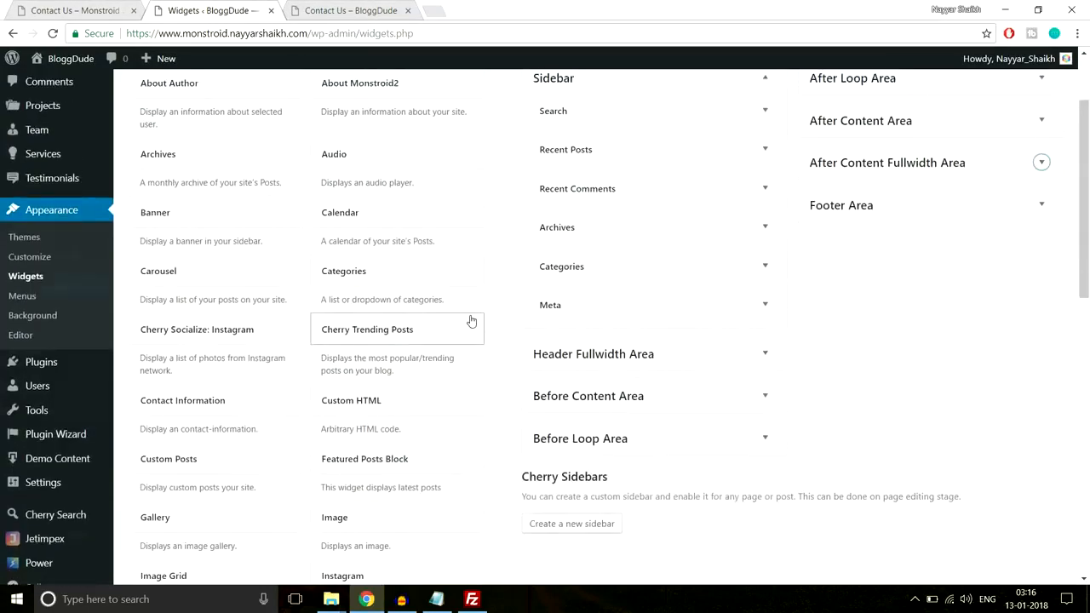
scroll(469, 250, up, 2)
click(990, 317)
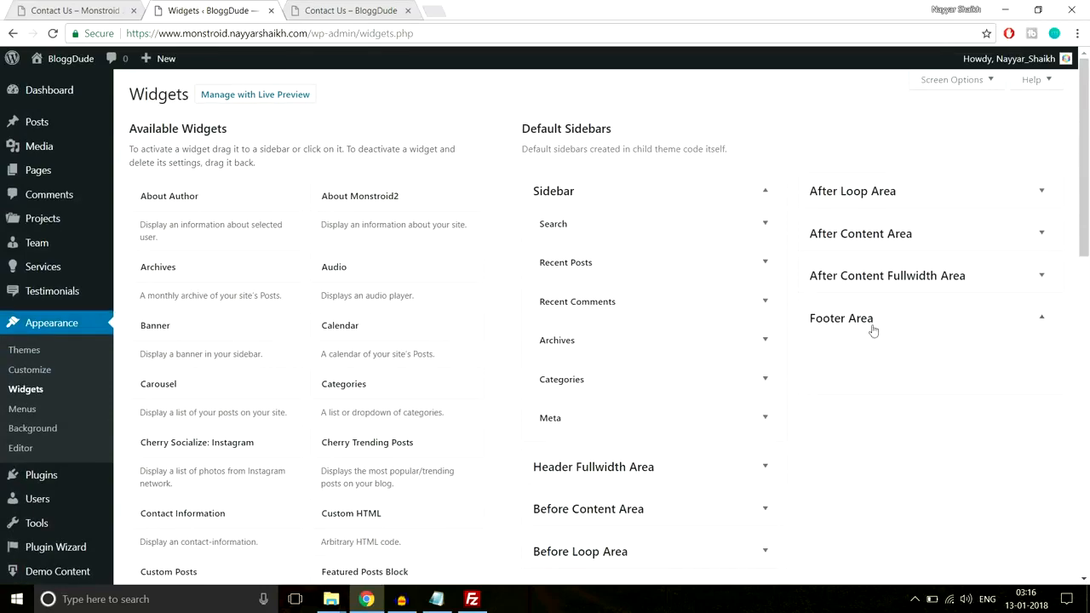
Copy the About Us paragraph from the Monstroid 2 demo's footer and return to BloggDude's Widgets page
click(86, 7)
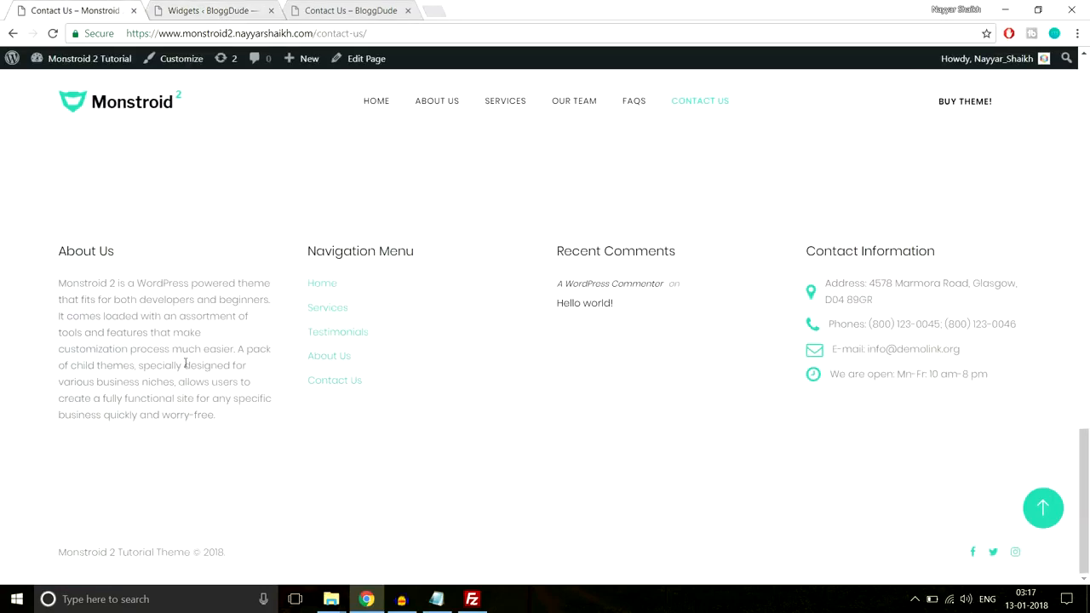
drag(56, 288, 224, 417)
key(ctrl+c)
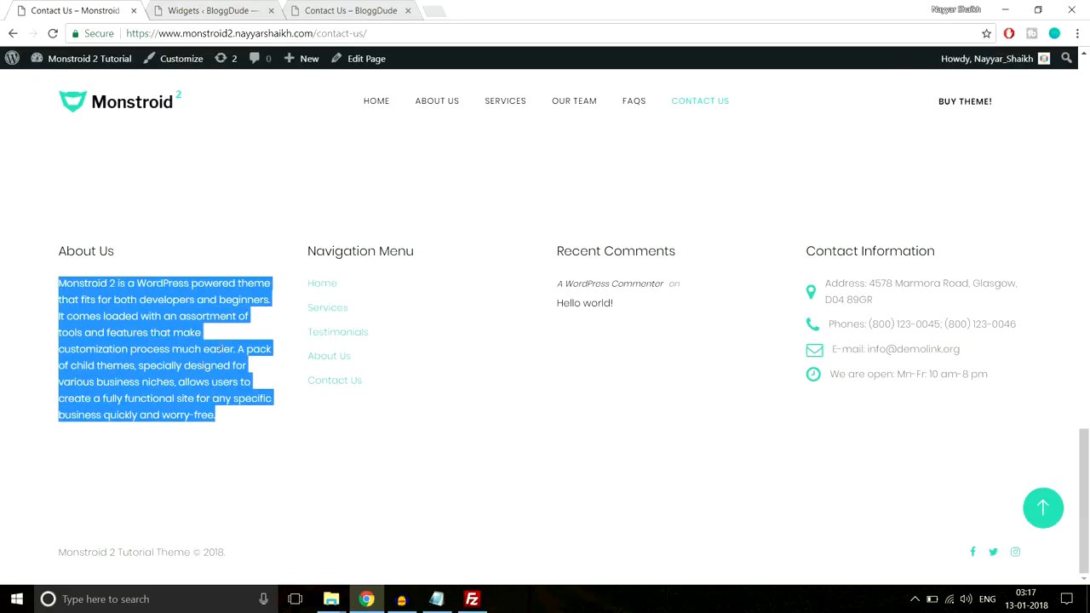
click(226, 7)
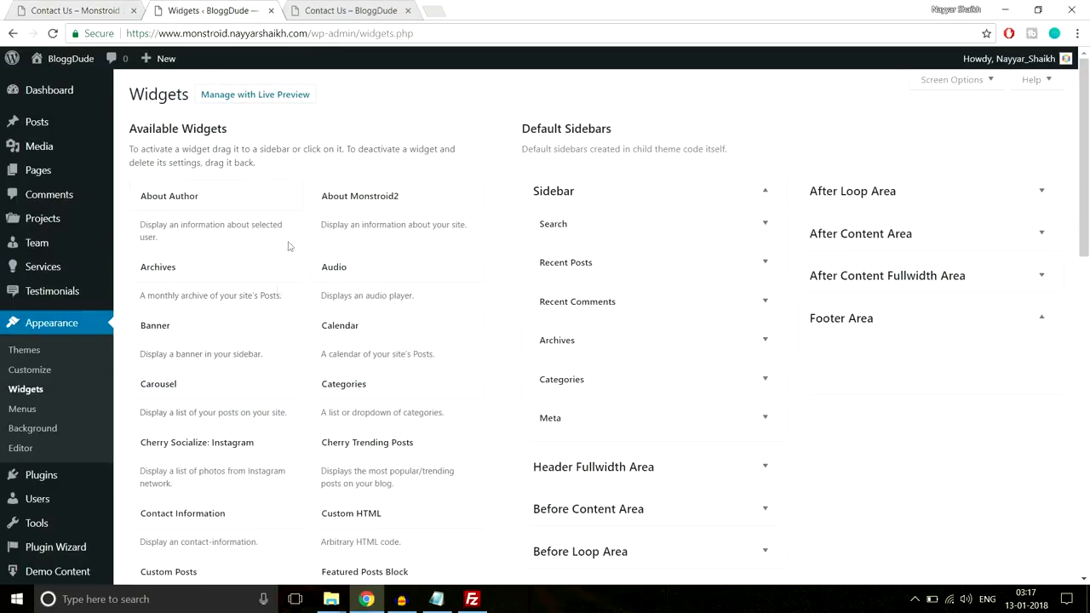
Add a Text widget to the Footer Area and paste the copied About Us paragraph as its content
scroll(259, 383, down, 5)
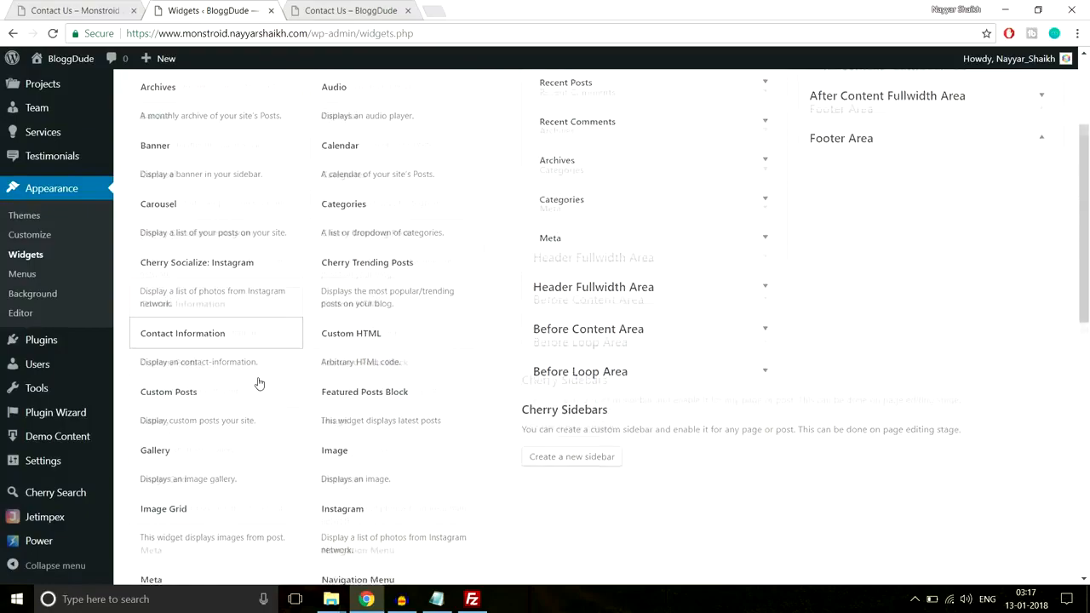
scroll(260, 383, down, 3)
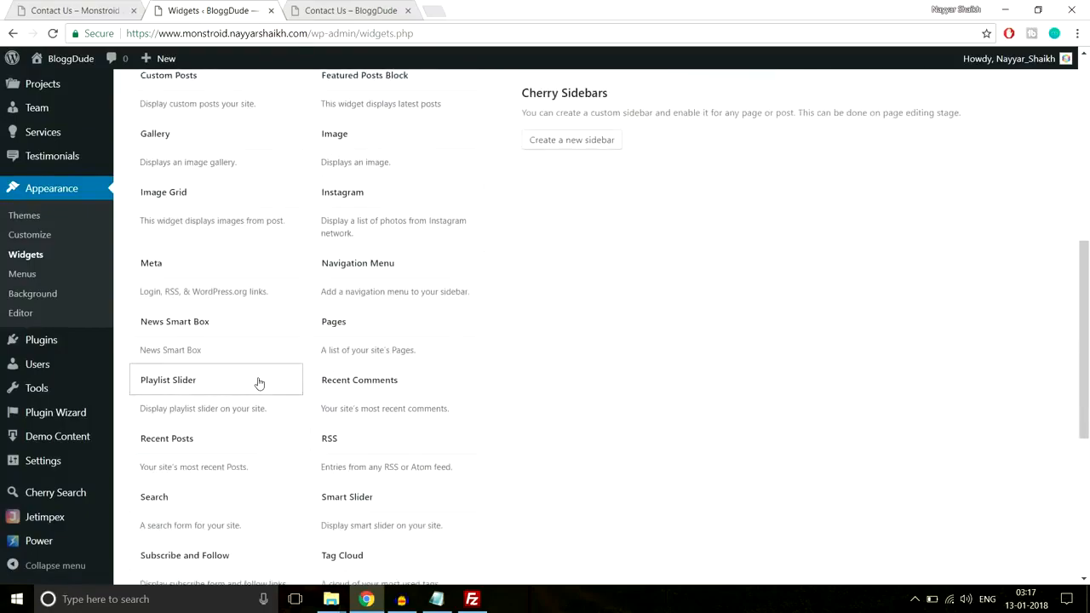
scroll(256, 431, up, 3)
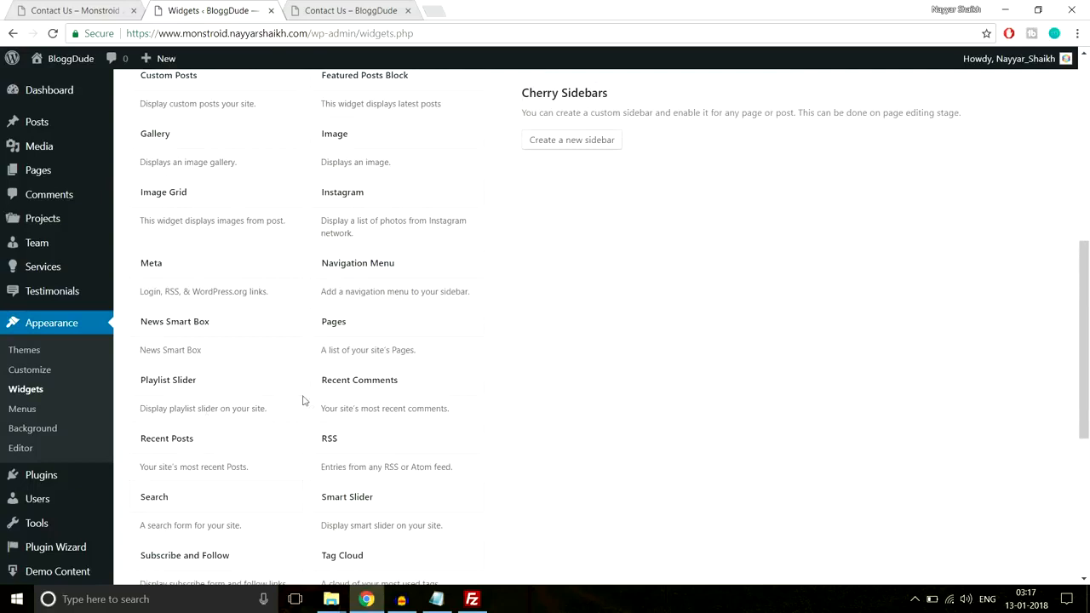
scroll(304, 400, down, 3)
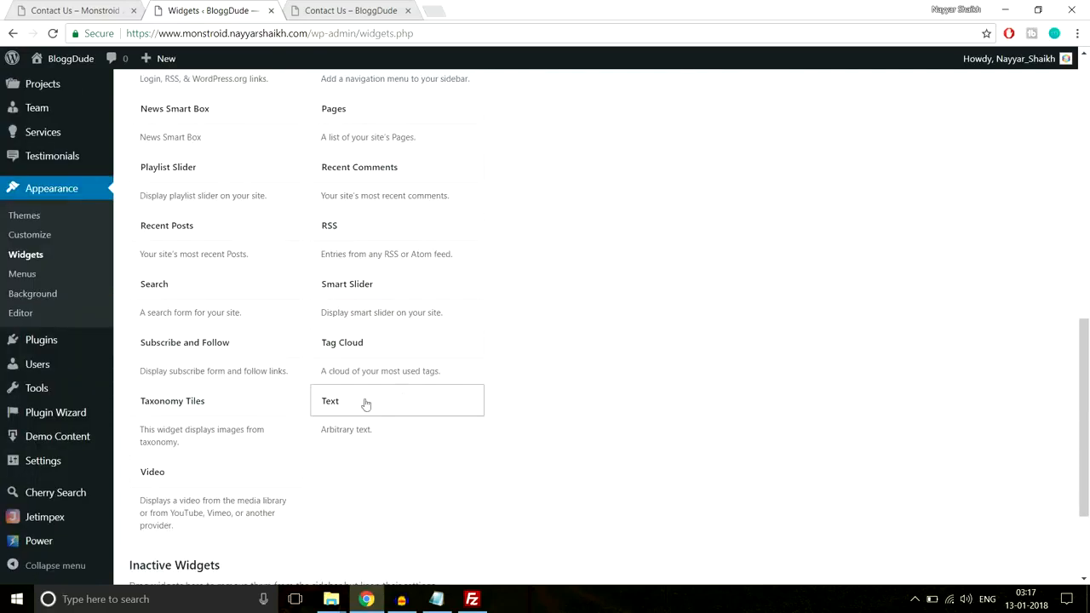
click(403, 397)
scroll(426, 328, down, 1)
click(392, 341)
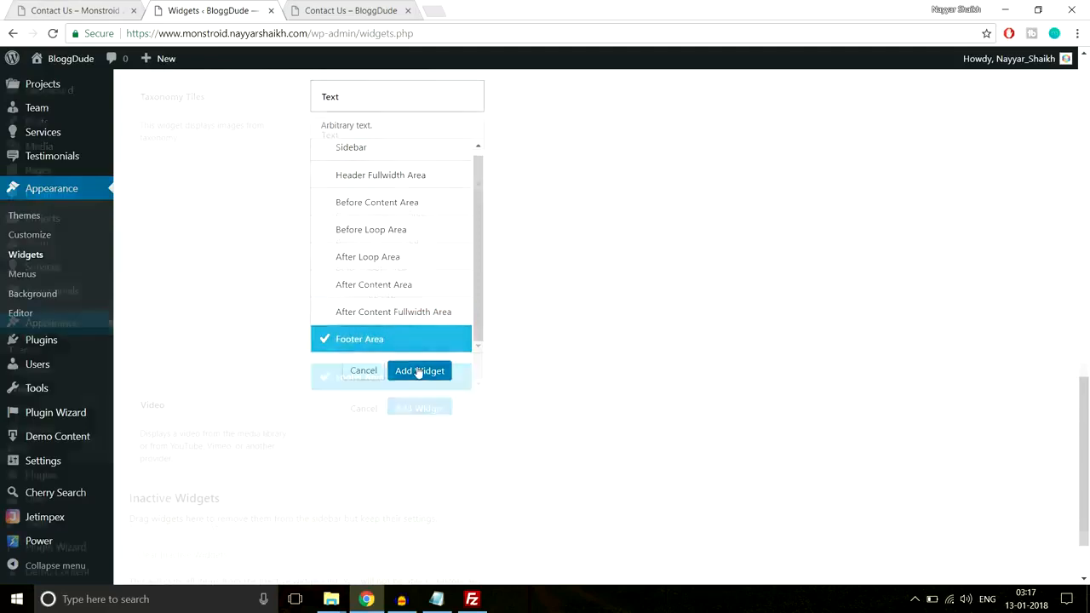
click(418, 371)
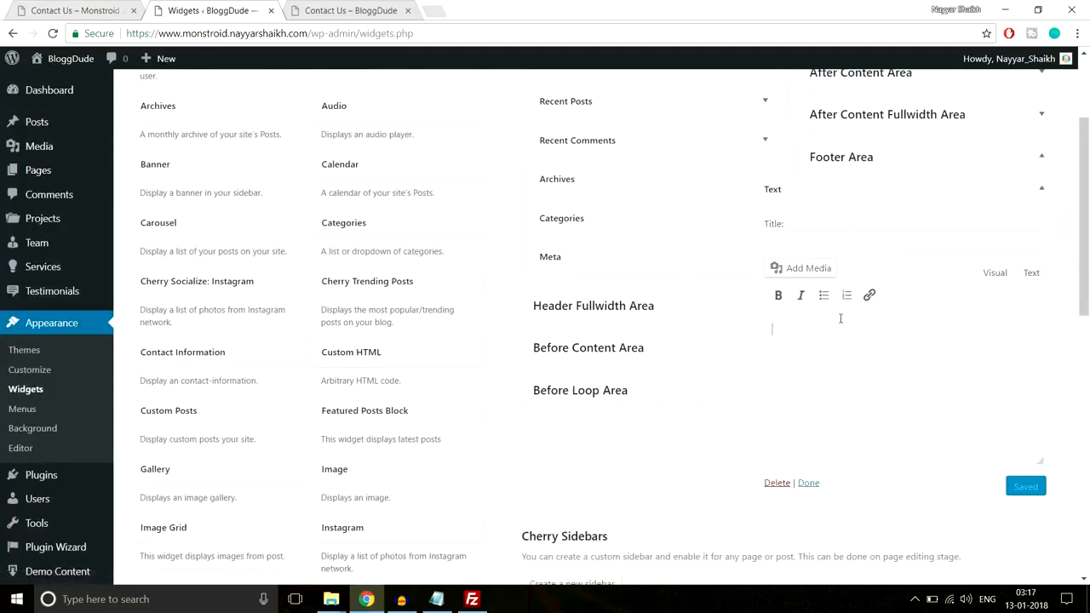
key(ctrl+v)
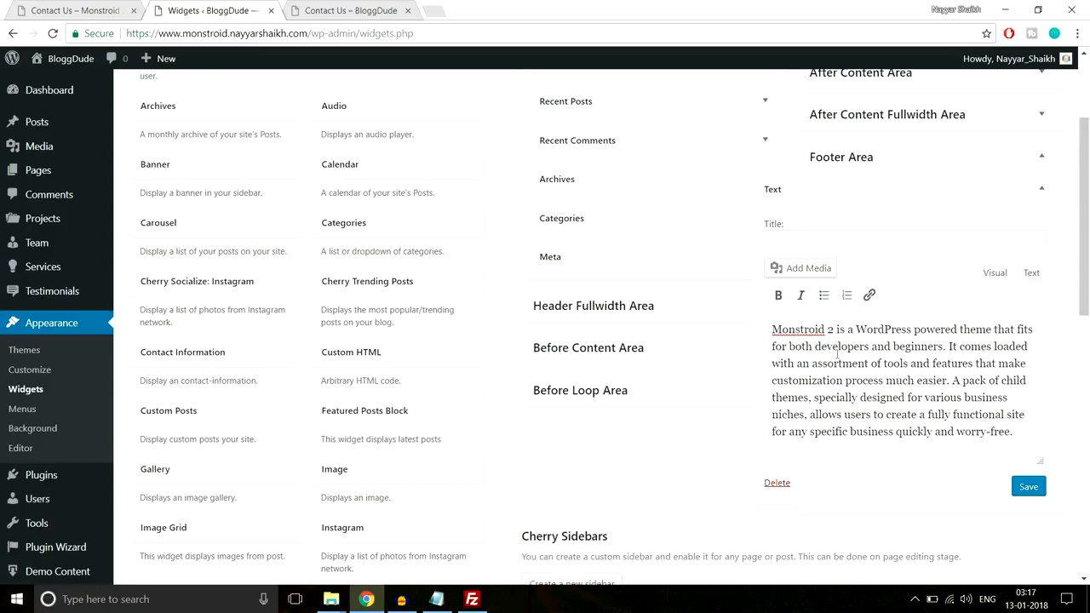
Copy the demo's "About Us" footer heading into the Text widget's title, save the widget, and collapse it
click(808, 236)
click(76, 11)
click(134, 241)
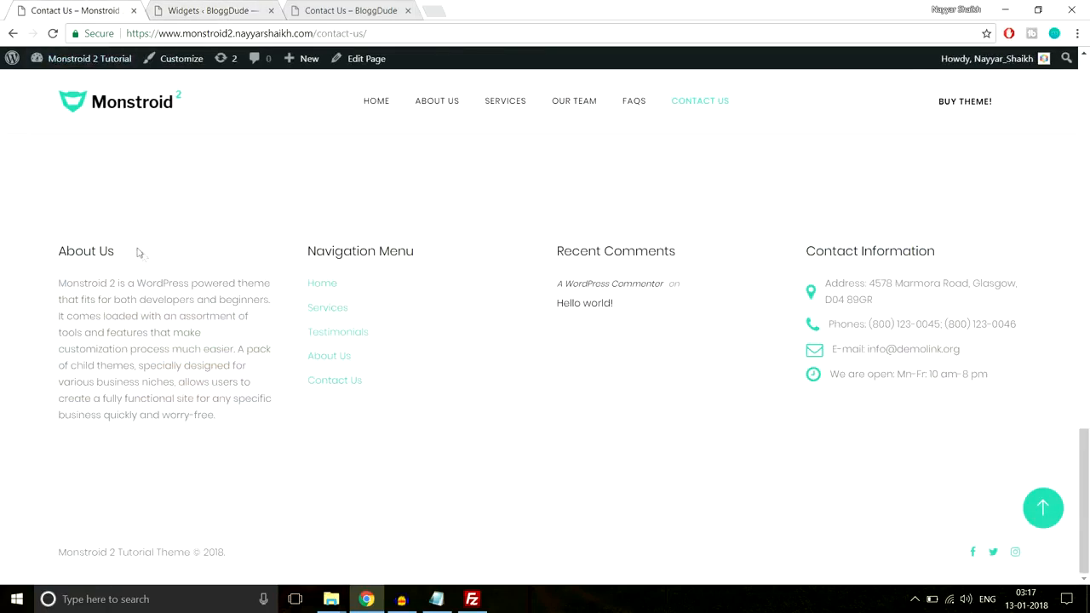
drag(138, 252, 58, 252)
key(ctrl+c)
click(300, 11)
click(230, 11)
key(ctrl+v)
click(1028, 488)
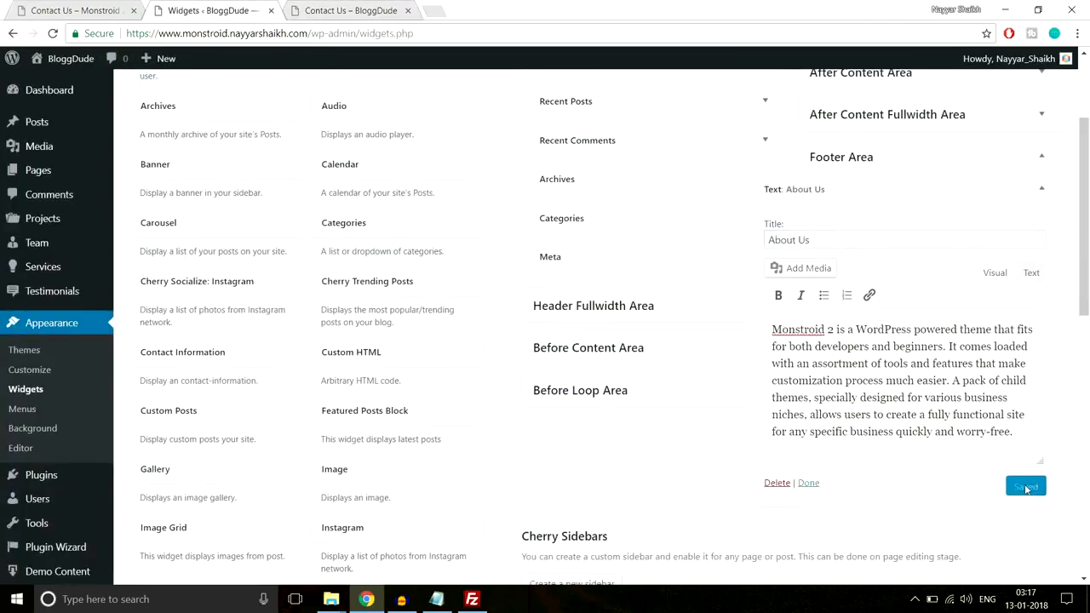
click(1042, 191)
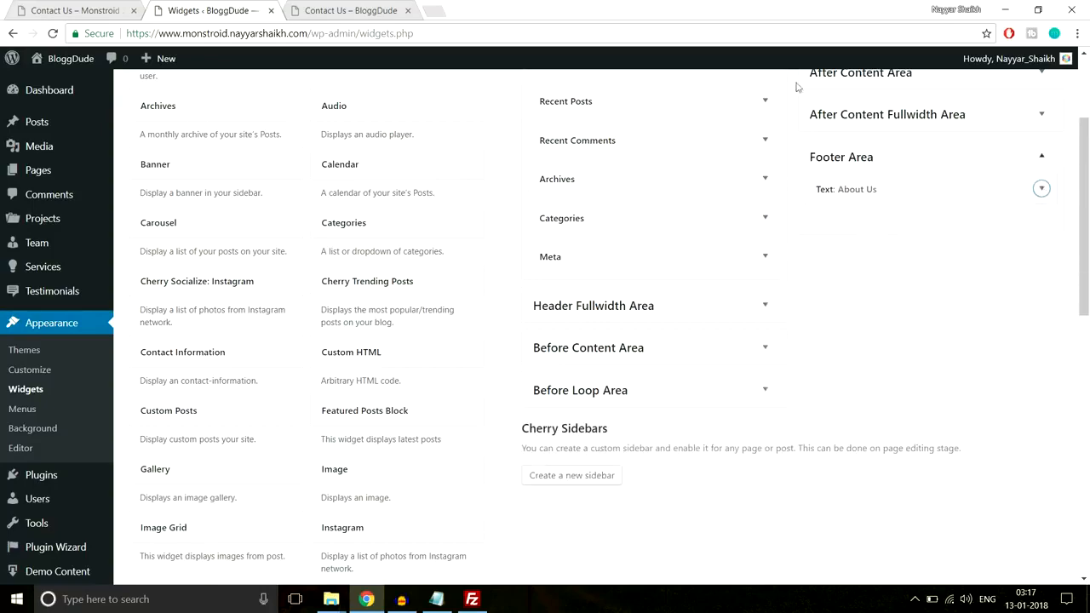
Examine the Navigation Menu footer column and the Follow social links on the Monstroid 2 demo's Contact Us page
click(76, 10)
drag(430, 394, 298, 283)
click(378, 299)
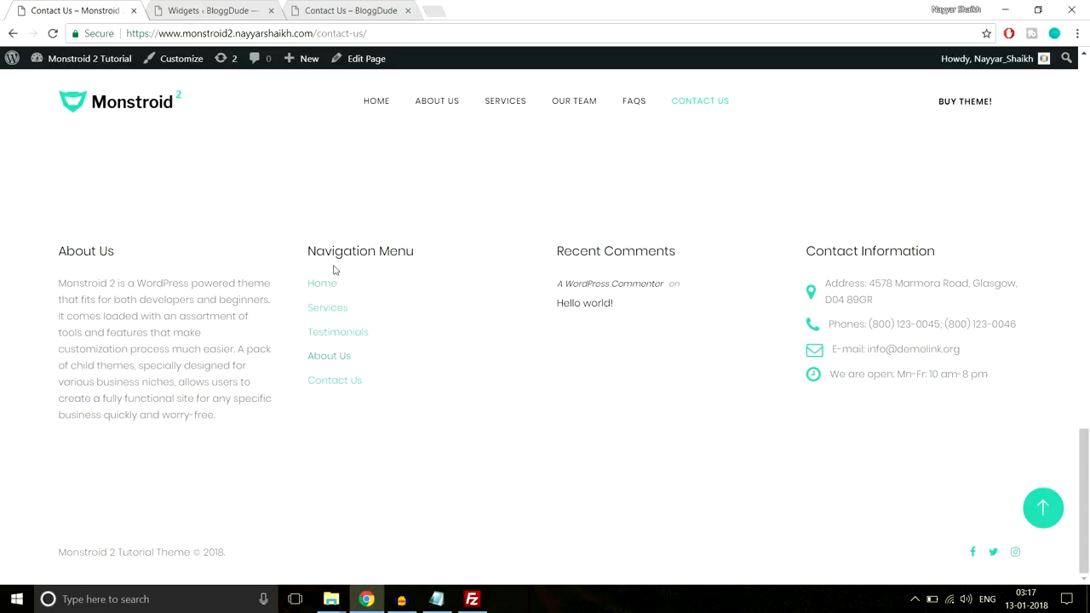
scroll(385, 460, up, 3)
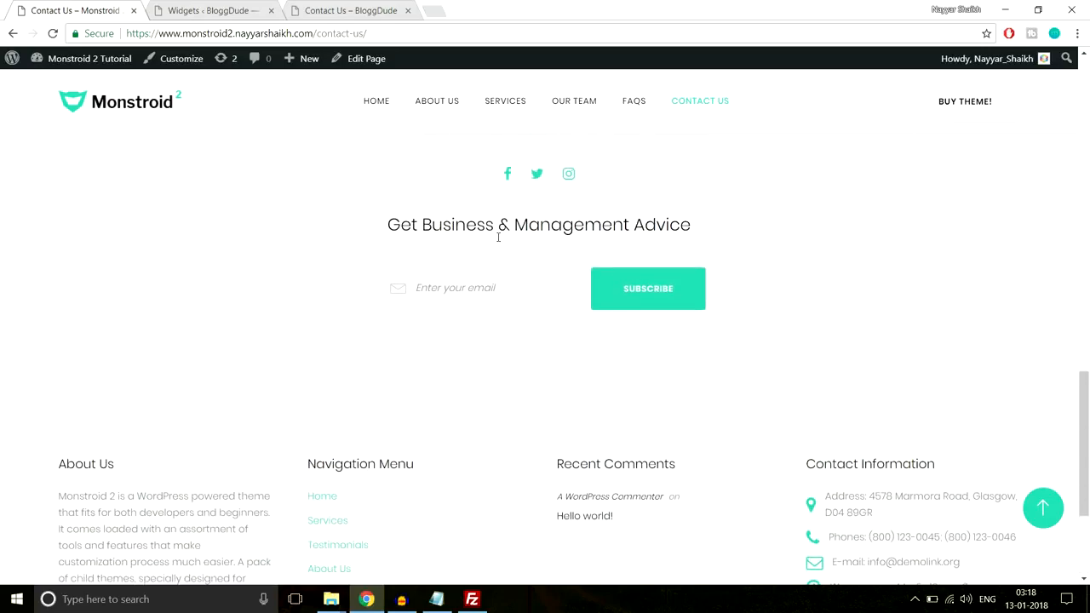
scroll(511, 275, up, 1)
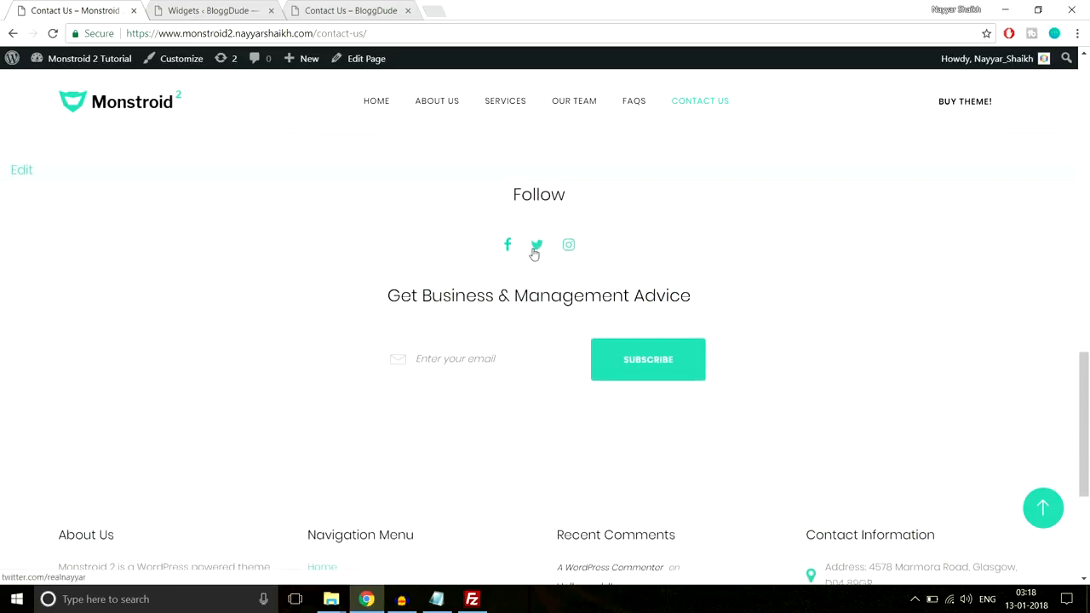
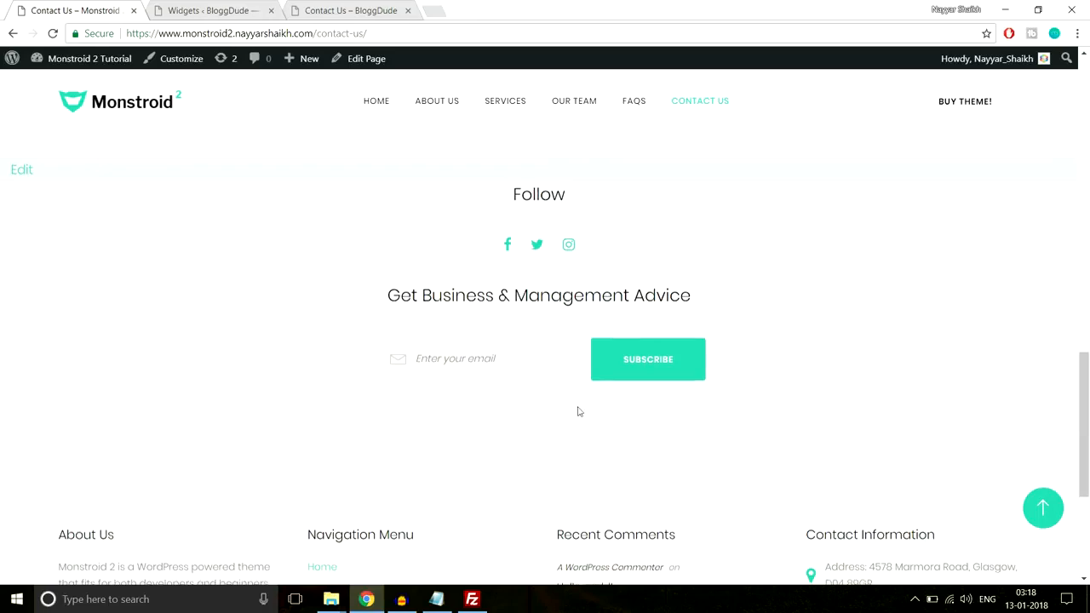
Look over the demo's footer columns and open the Menus page in BloggDude's dashboard
scroll(578, 411, down, 4)
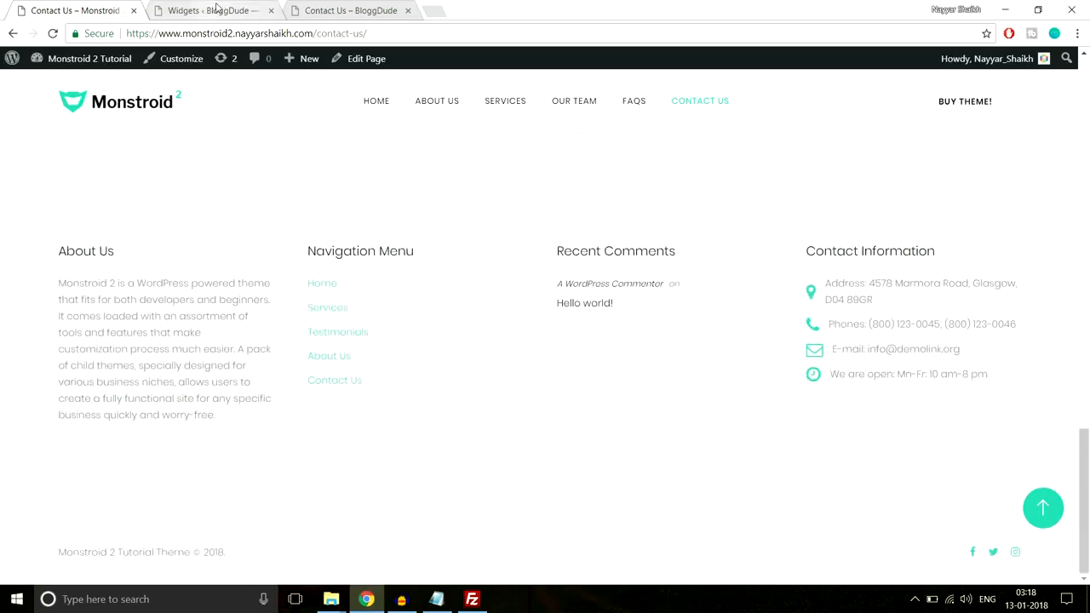
click(217, 9)
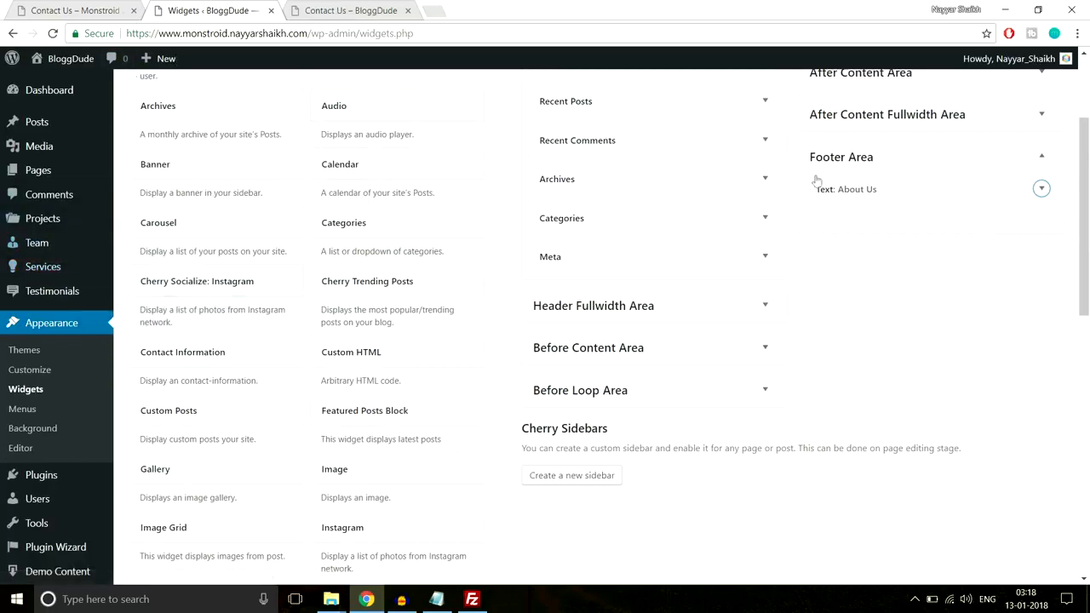
scroll(858, 284, down, 2)
scroll(858, 284, up, 2)
click(20, 412)
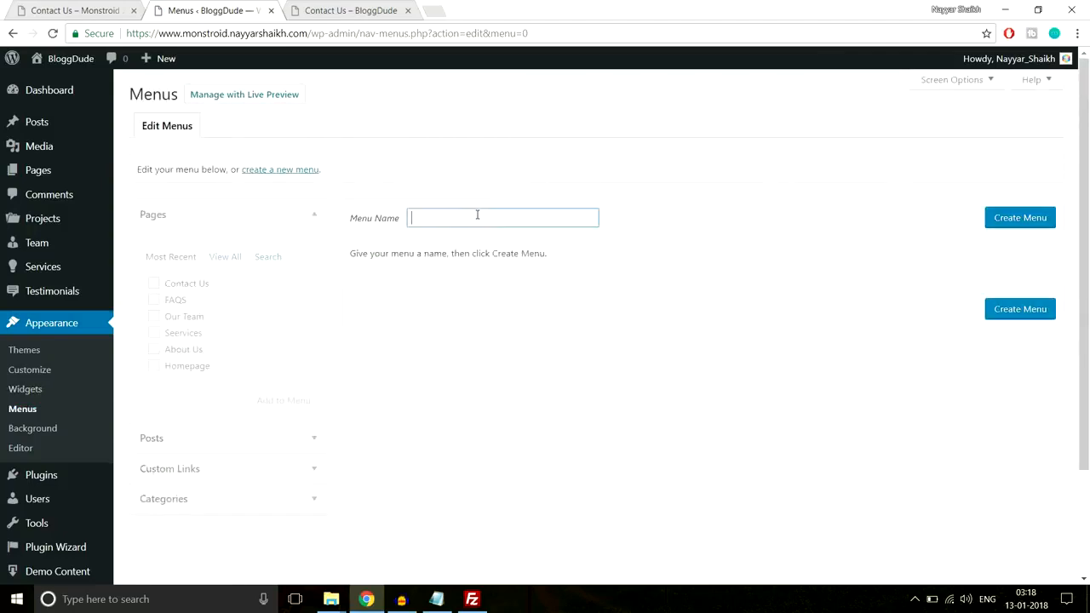
Check the links in the demo footer's Navigation Menu and create a menu named Footer Menu on BloggDude
click(85, 17)
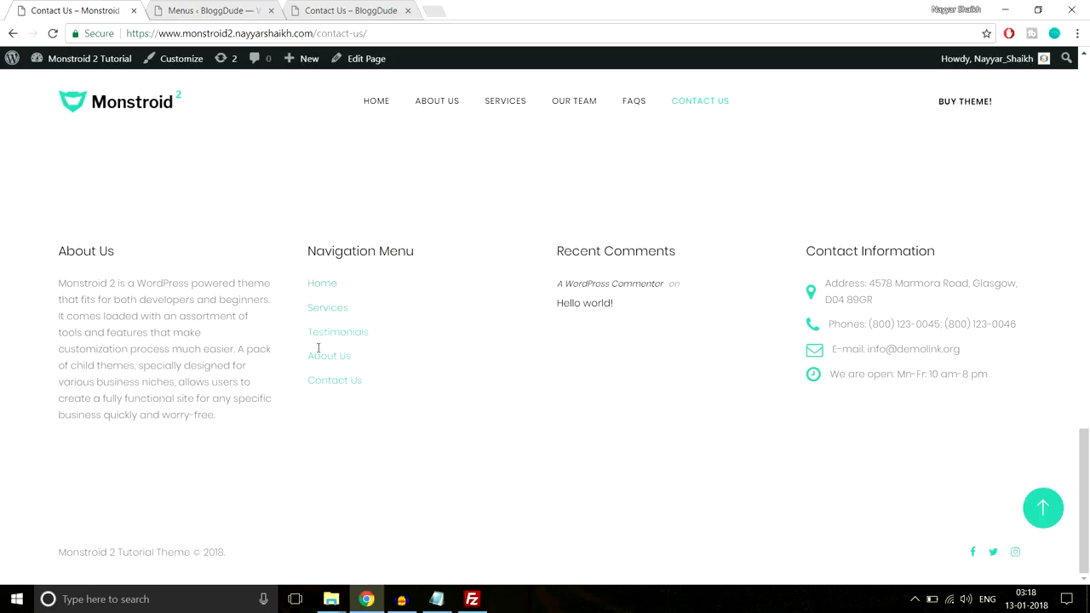
drag(392, 388, 287, 289)
click(407, 269)
scroll(409, 351, up, 2)
click(218, 10)
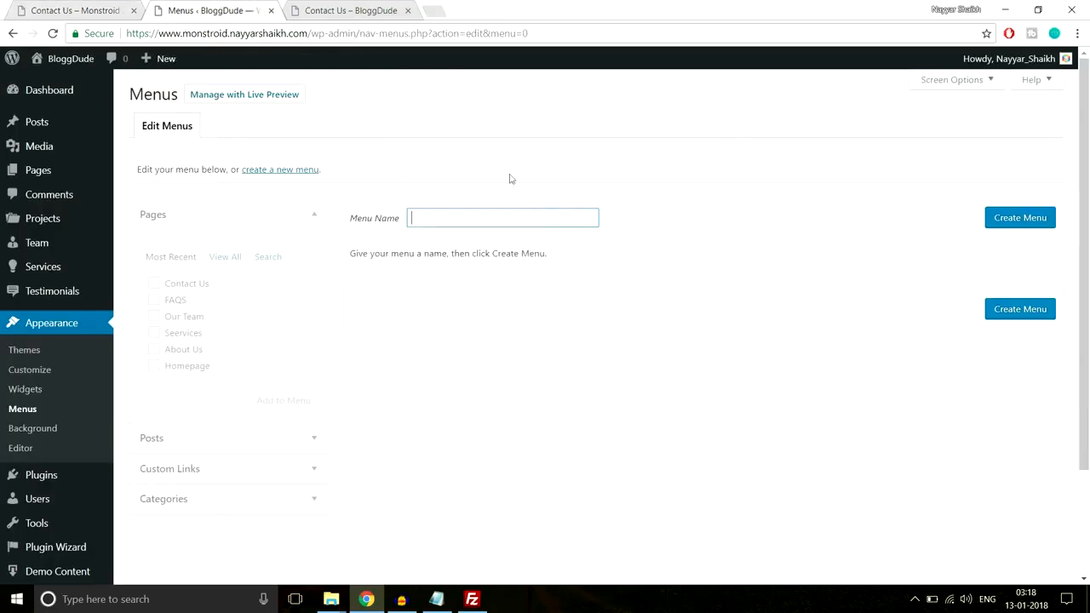
text(Footer )
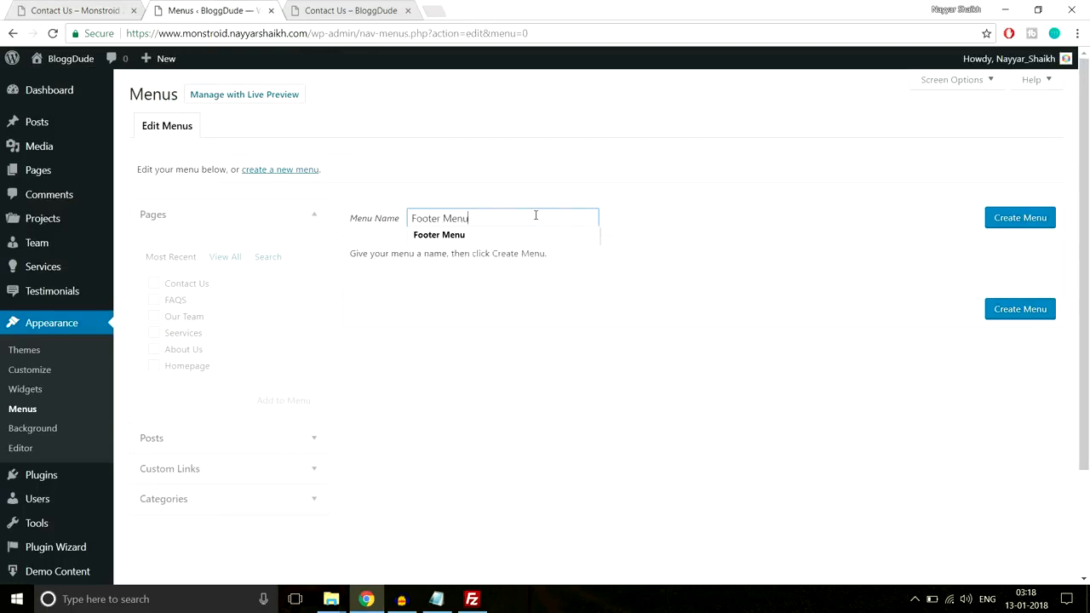
text(Menu)
click(1026, 225)
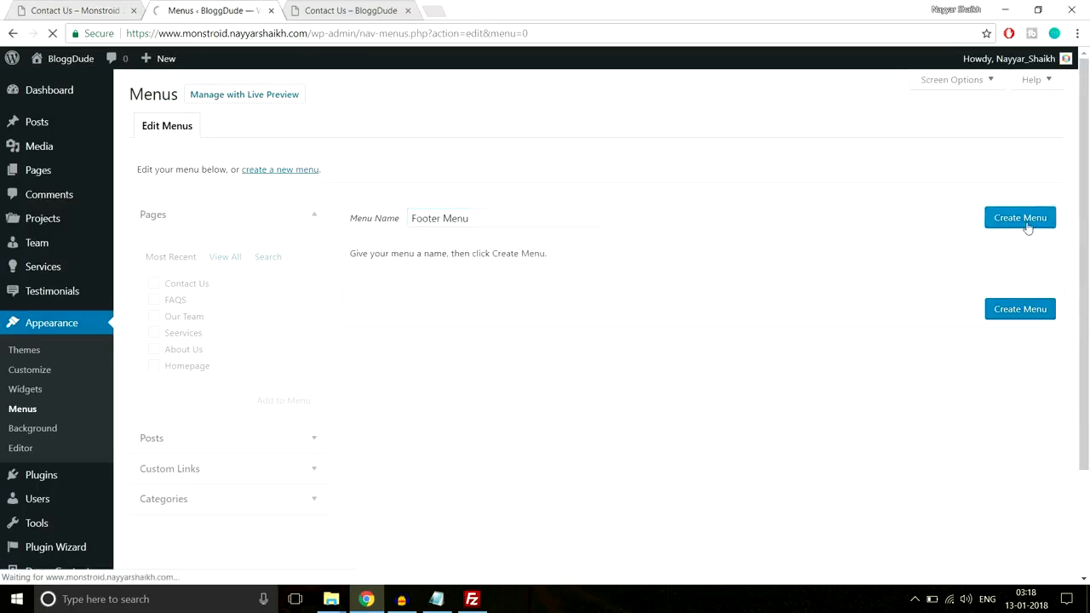
Add the Contact Us, FAQS, Our Team, Seervices and About Us pages to Footer Menu and save it
scroll(737, 272, down, 1)
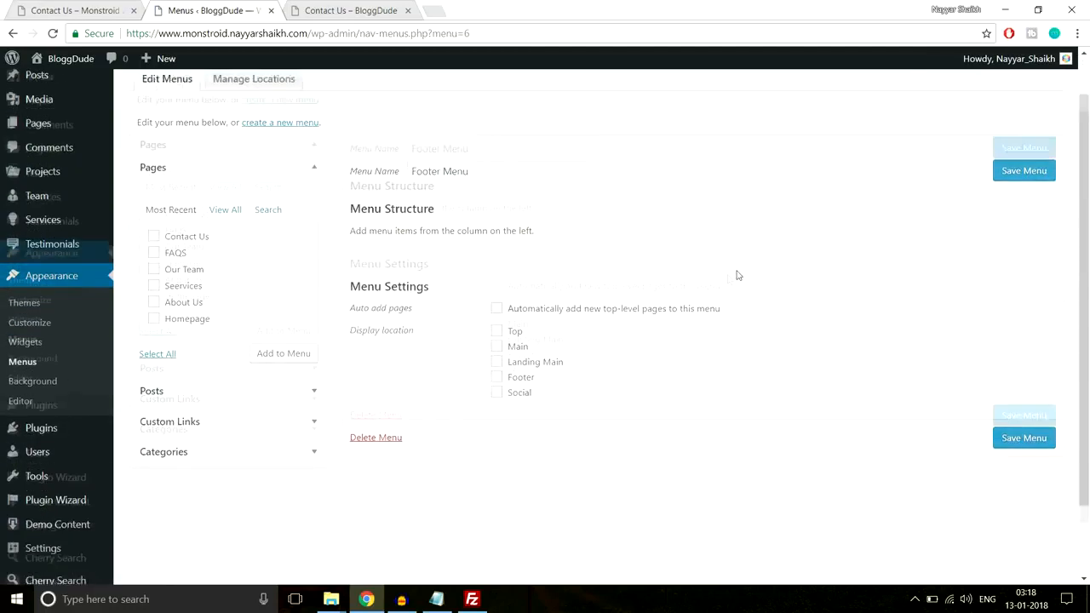
click(171, 213)
click(170, 230)
click(170, 246)
click(178, 264)
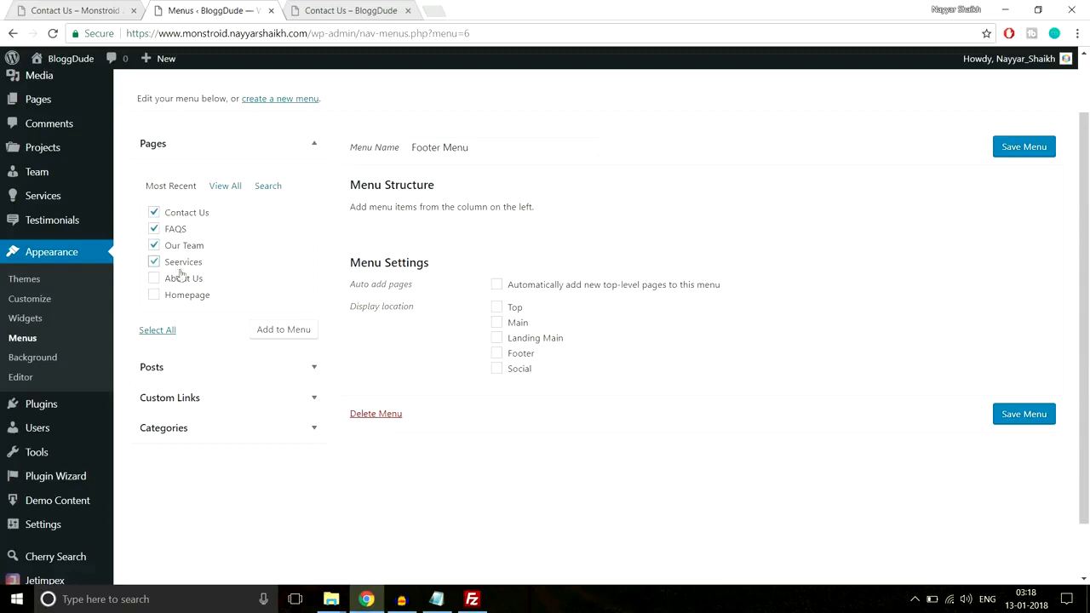
click(181, 286)
click(280, 329)
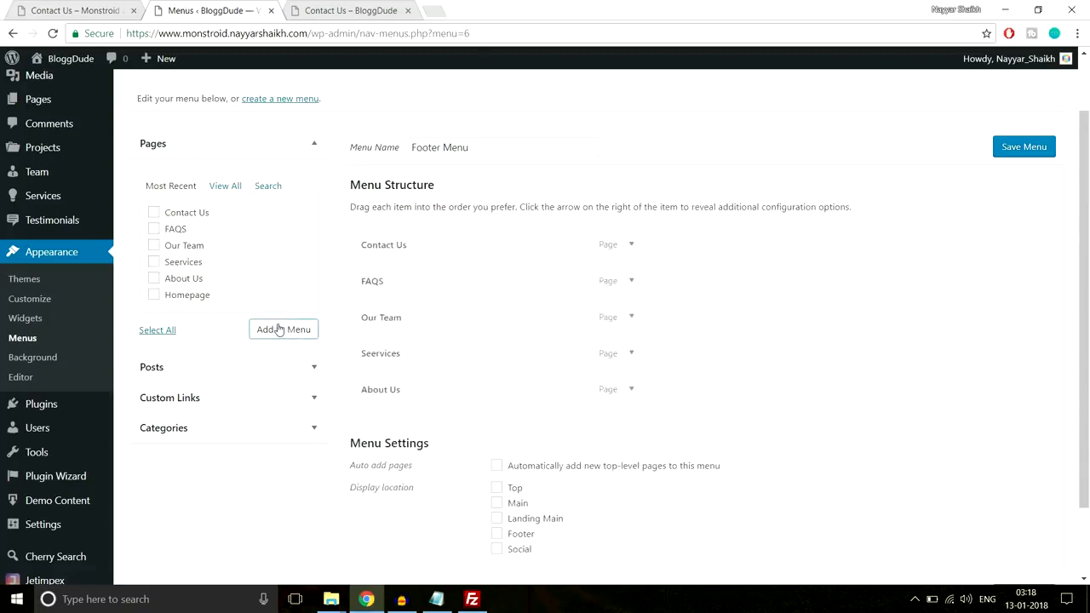
scroll(596, 357, down, 2)
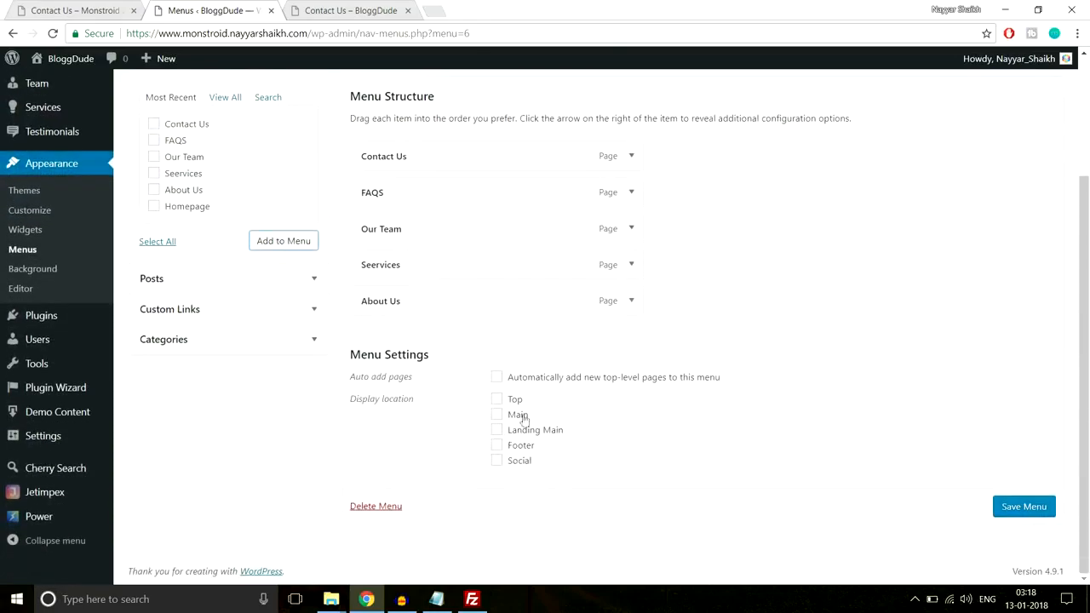
scroll(523, 418, up, 3)
scroll(523, 419, down, 3)
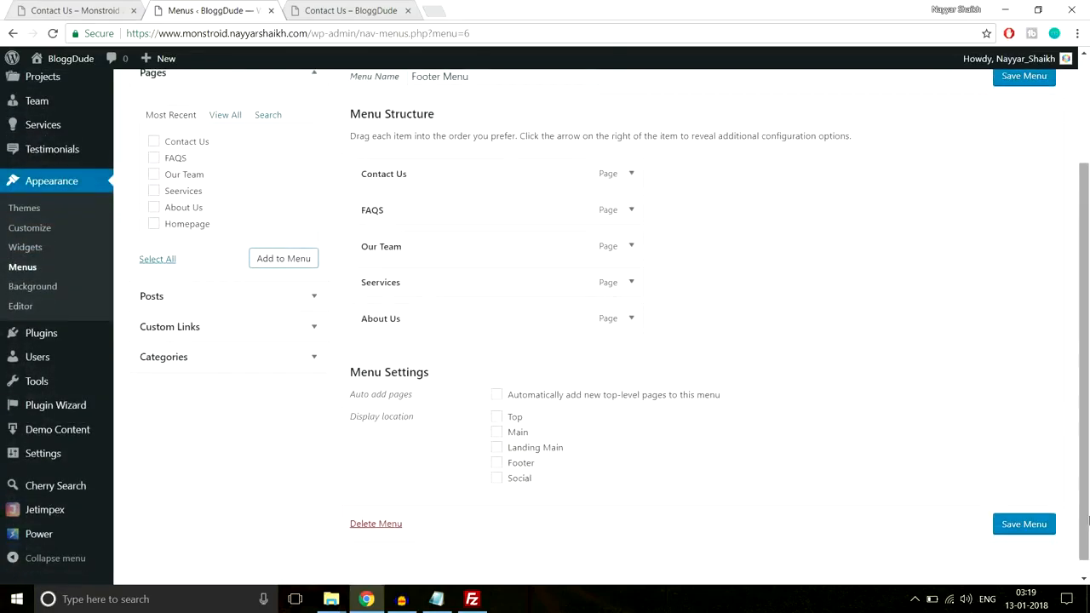
click(1026, 524)
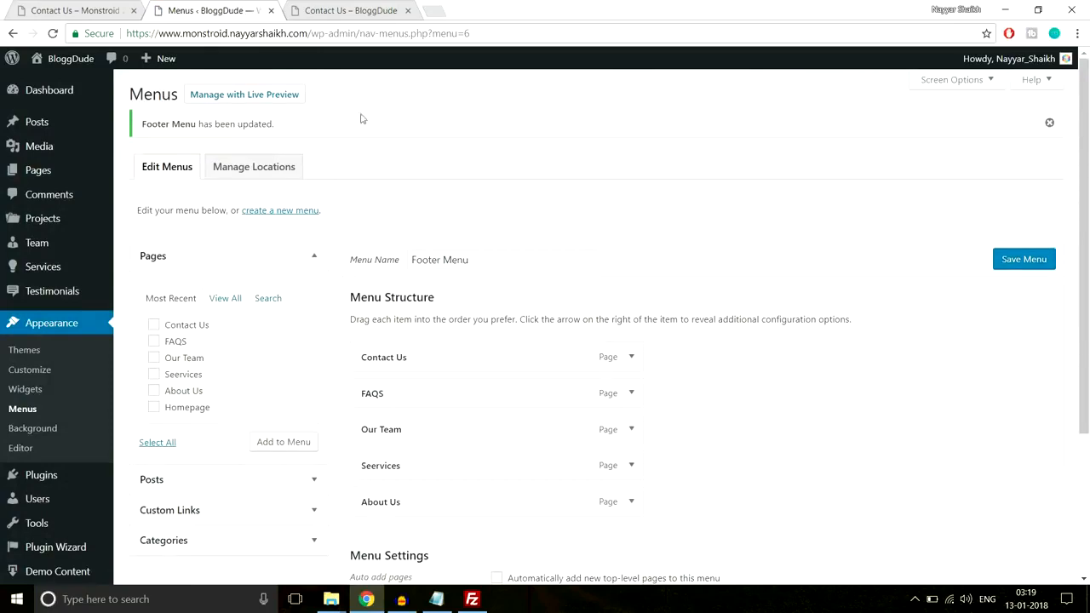
Create another menu named Social Menu on BloggDude and assign it to the Social display location
click(85, 9)
scroll(530, 323, up, 2)
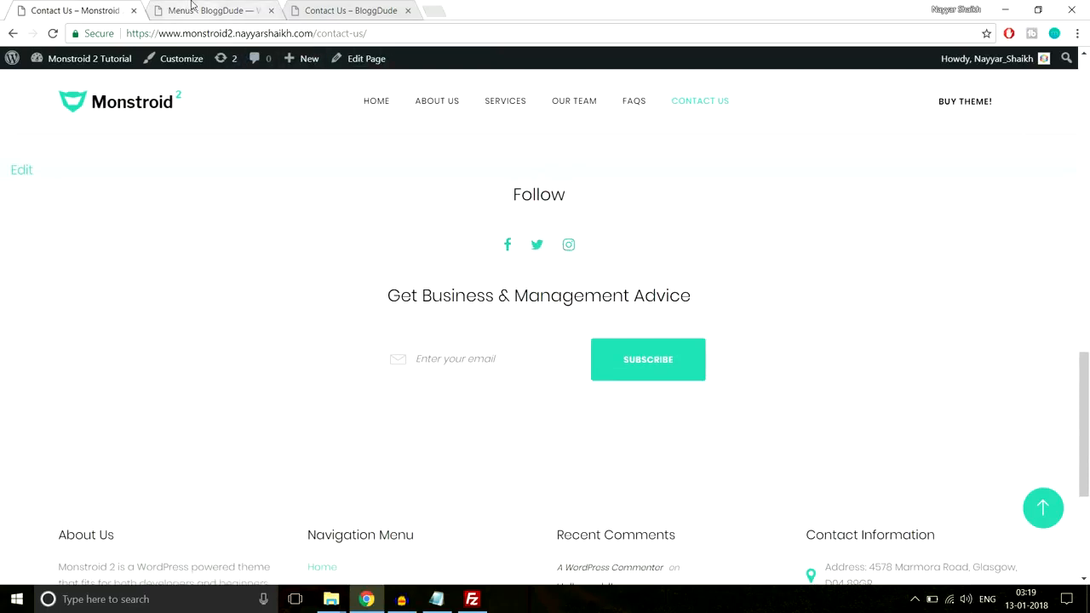
click(192, 7)
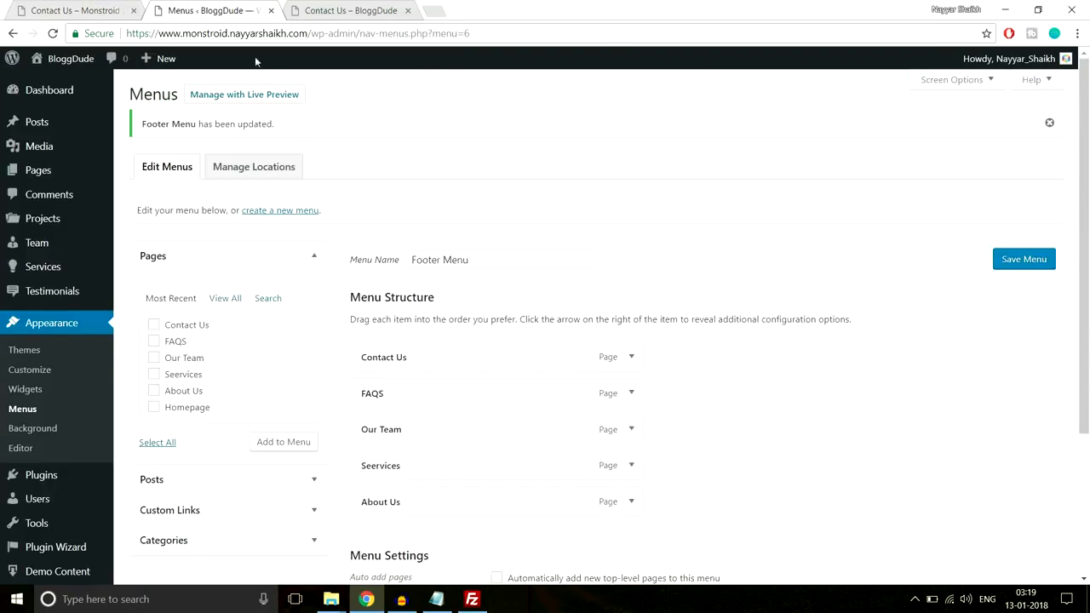
click(291, 214)
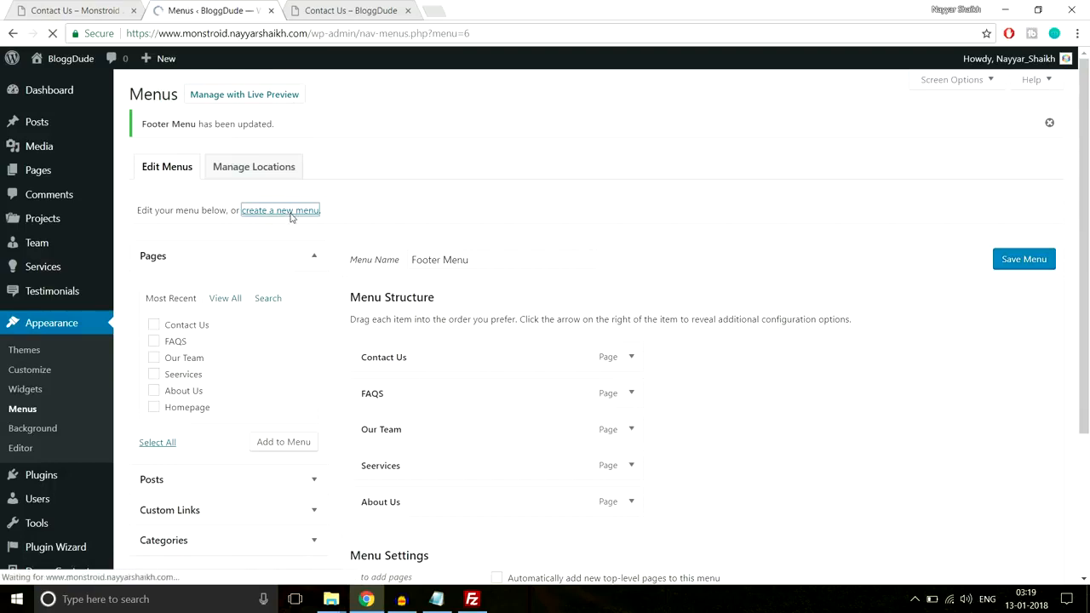
click(450, 214)
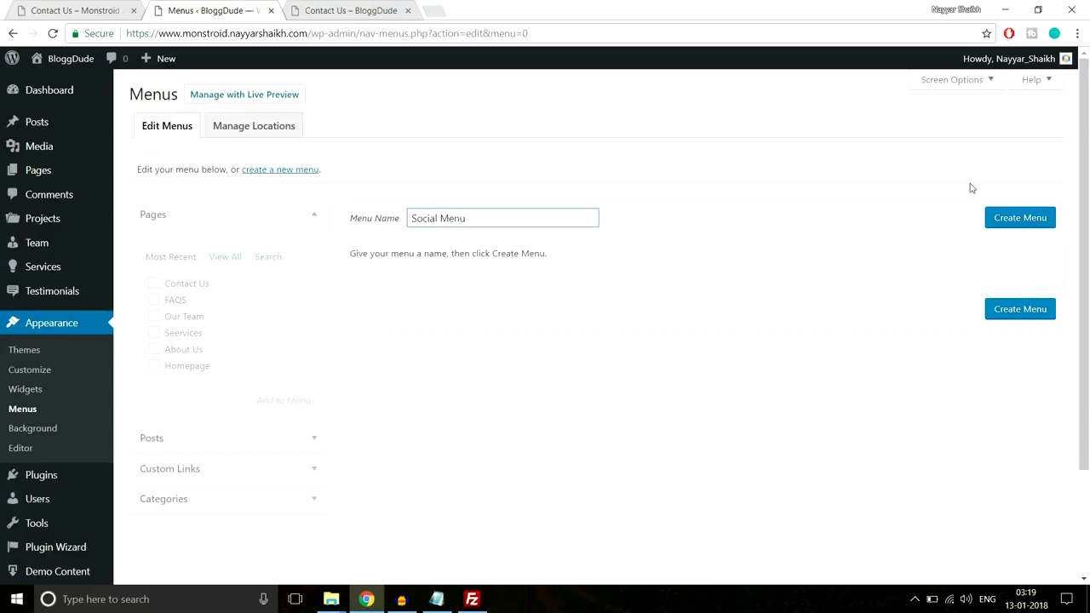
click(1011, 217)
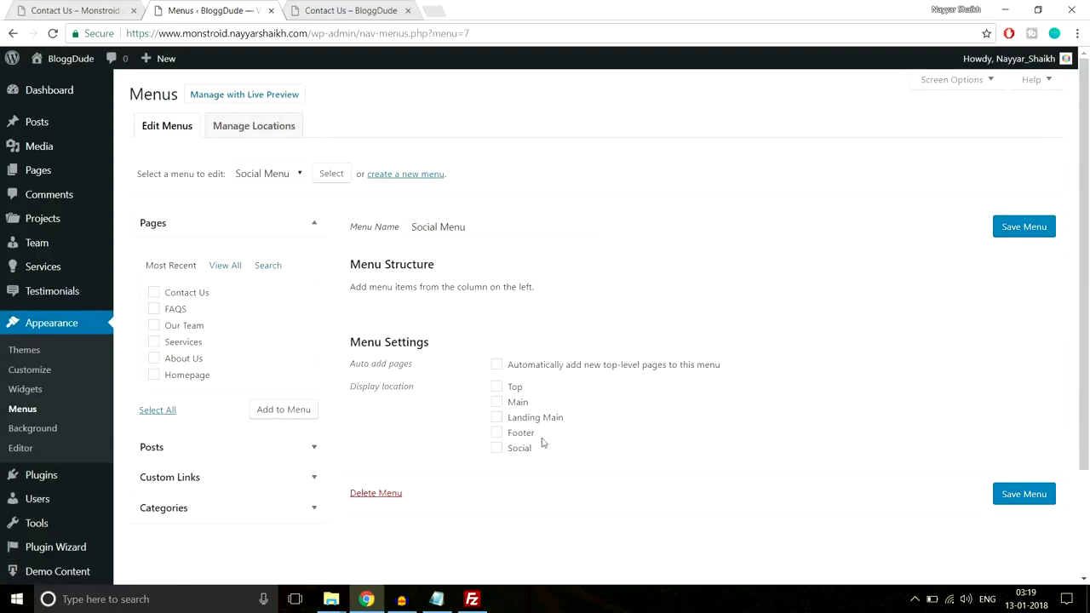
click(520, 451)
scroll(227, 409, down, 1)
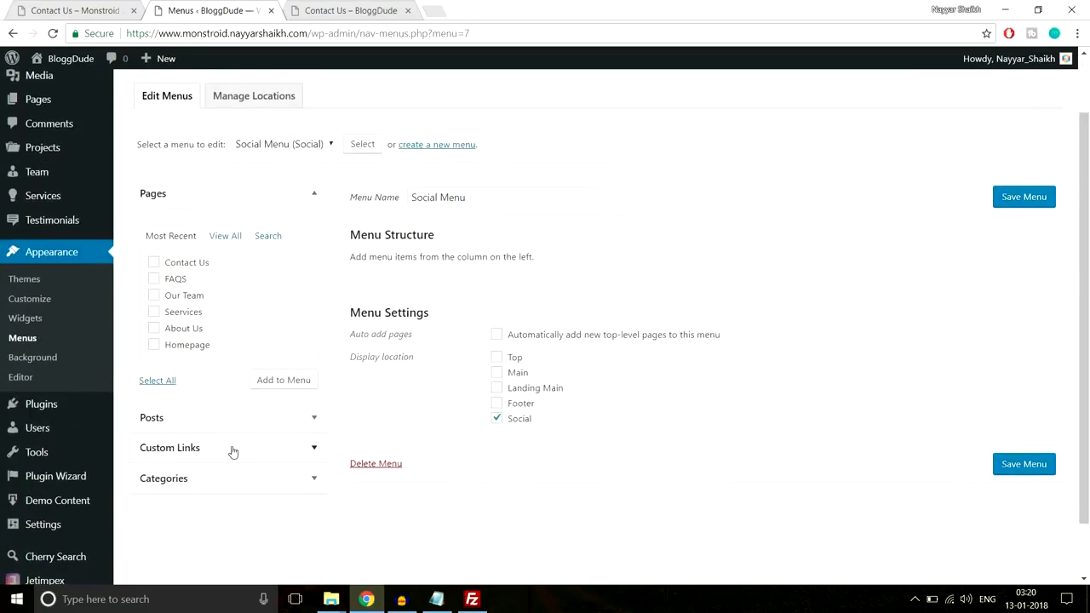
click(233, 449)
click(267, 301)
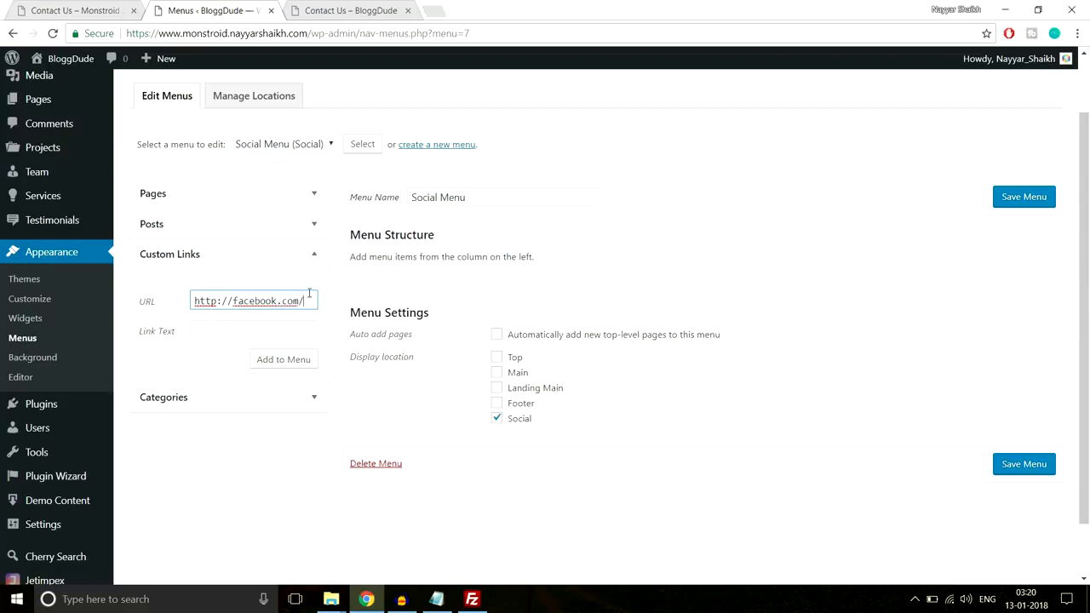
text(bloggdude)
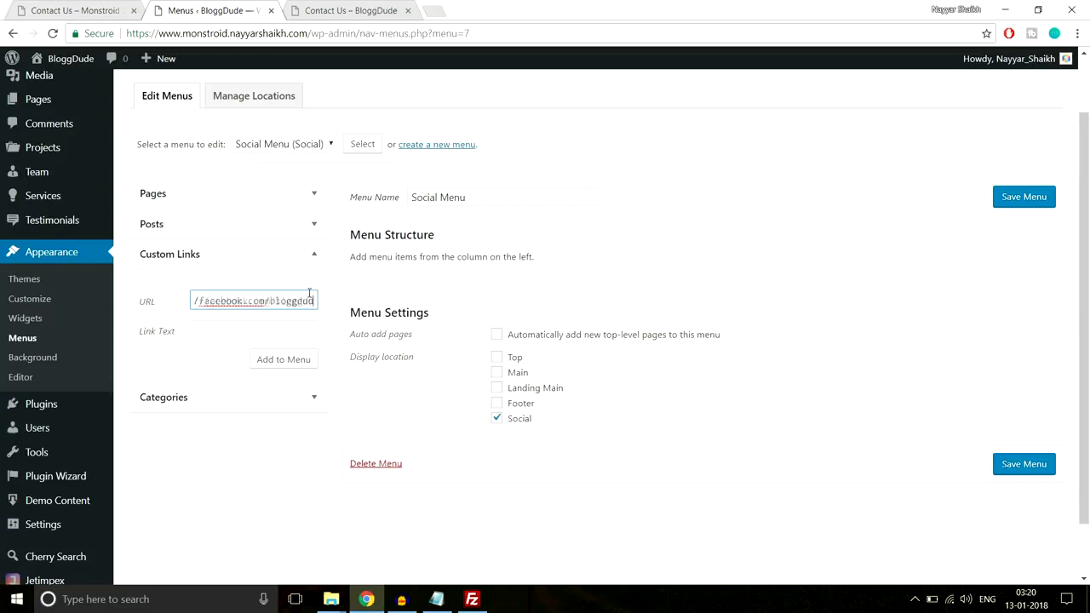
click(289, 324)
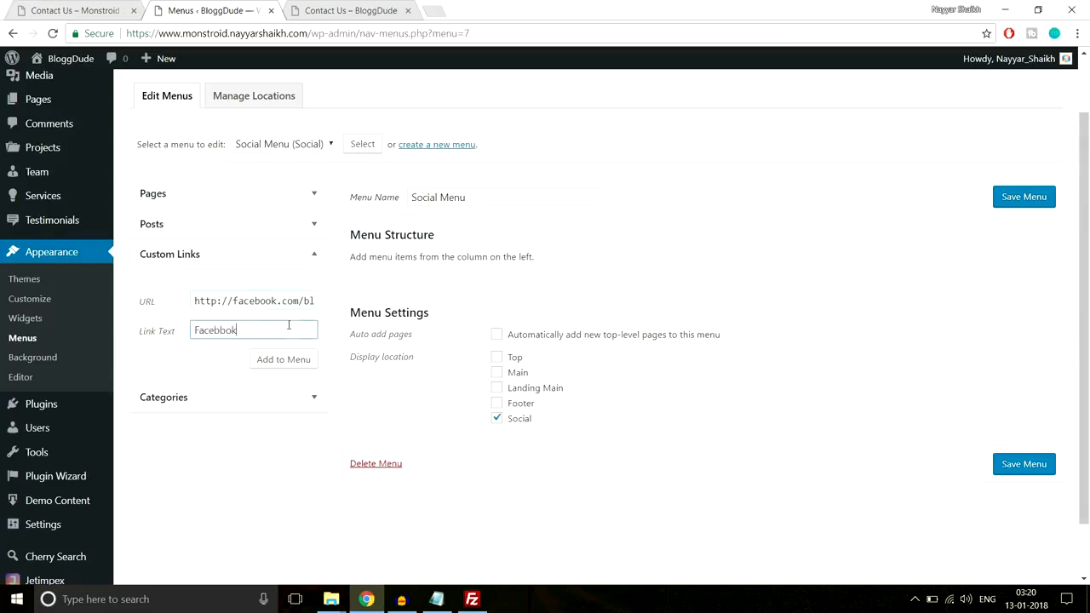
click(266, 359)
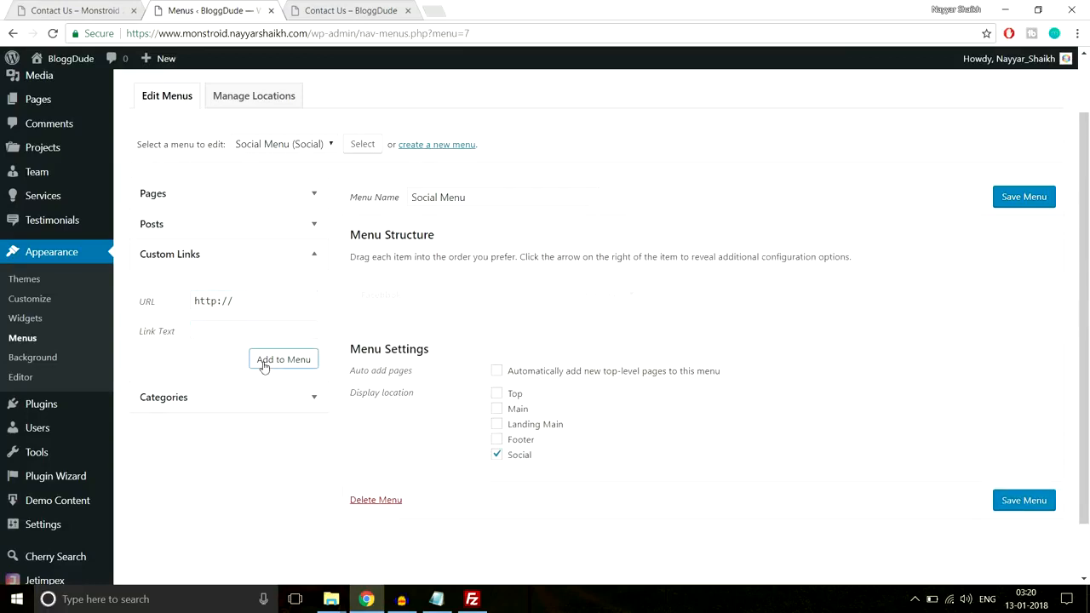
Add a custom link to the site owner's twitter.com profile with the link text Twitter to Social Menu
click(275, 298)
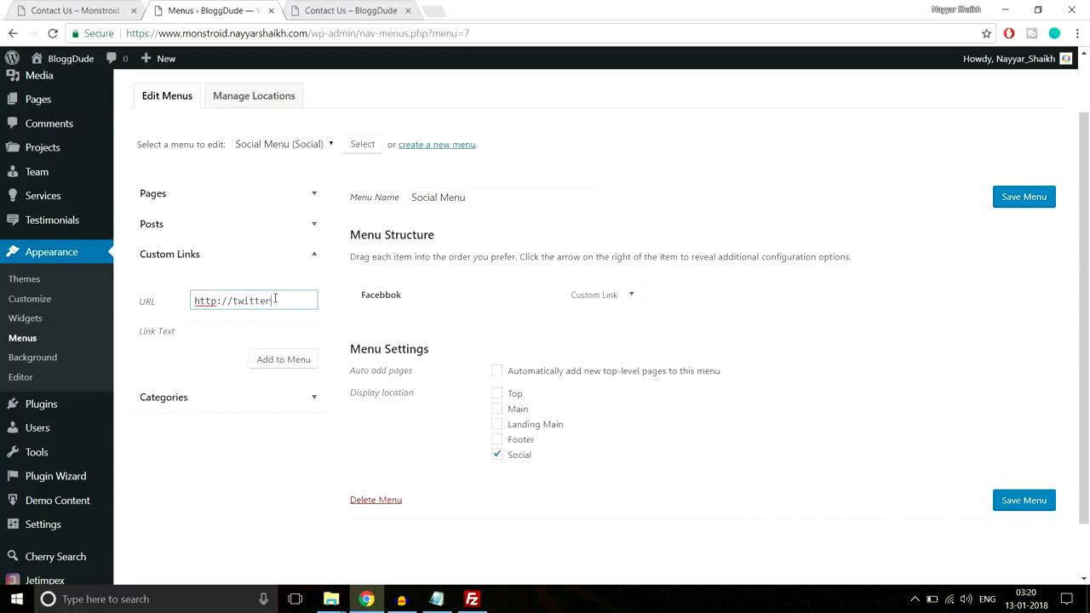
text(twitter.com/realnayyar)
key(Tab)
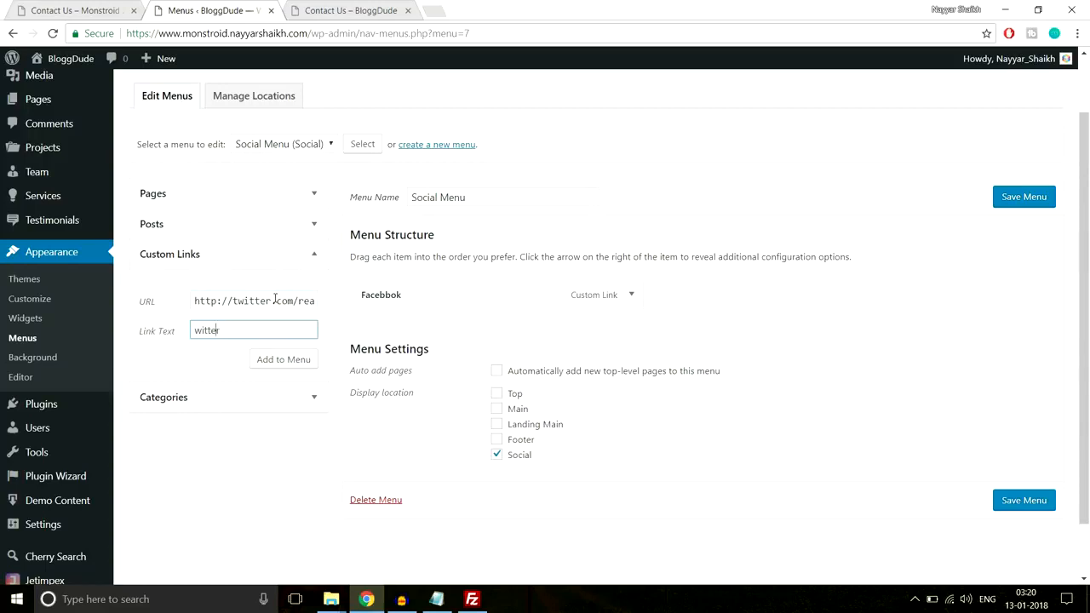
key(Left)
text(T)
click(309, 359)
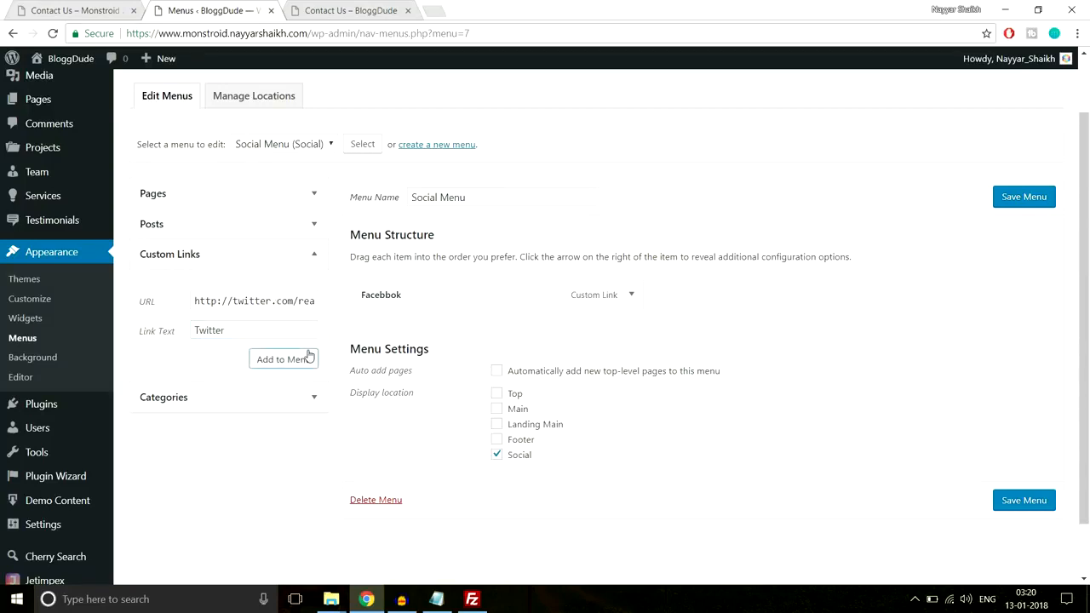
click(284, 361)
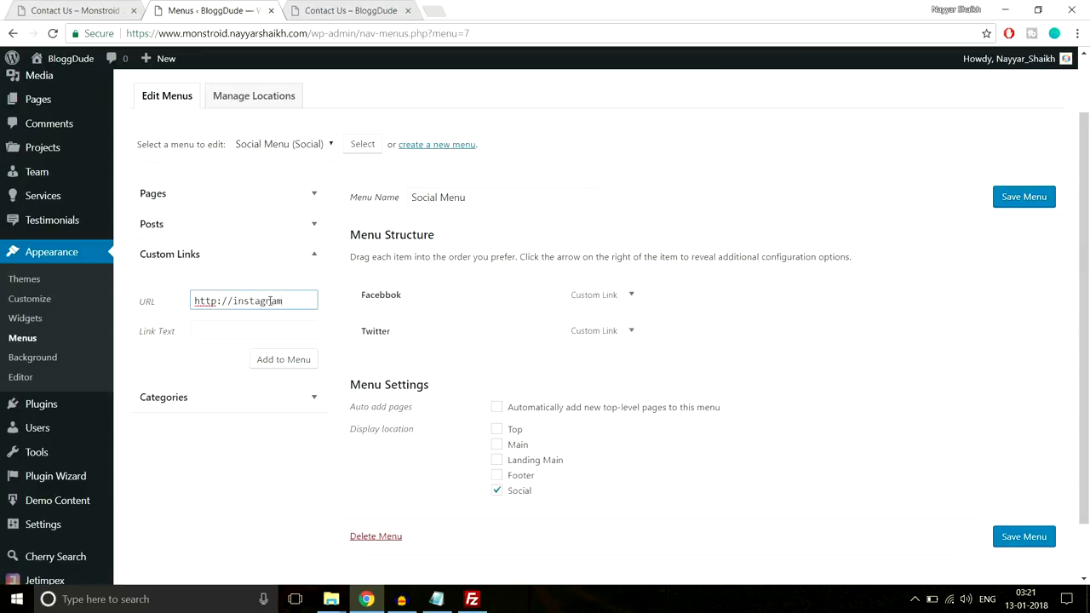
click(267, 333)
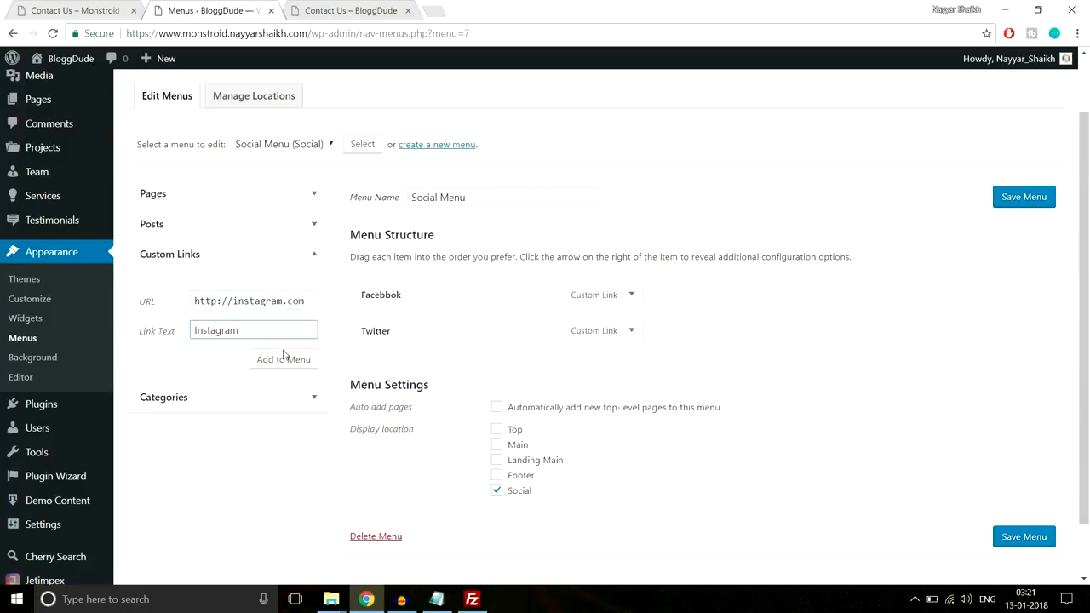
click(300, 364)
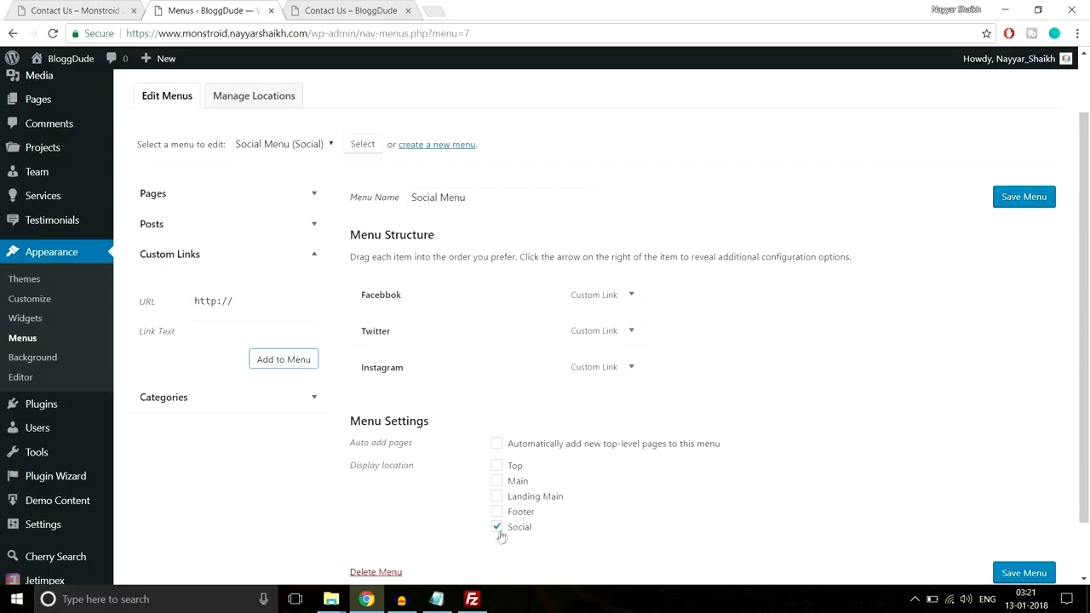
click(1039, 573)
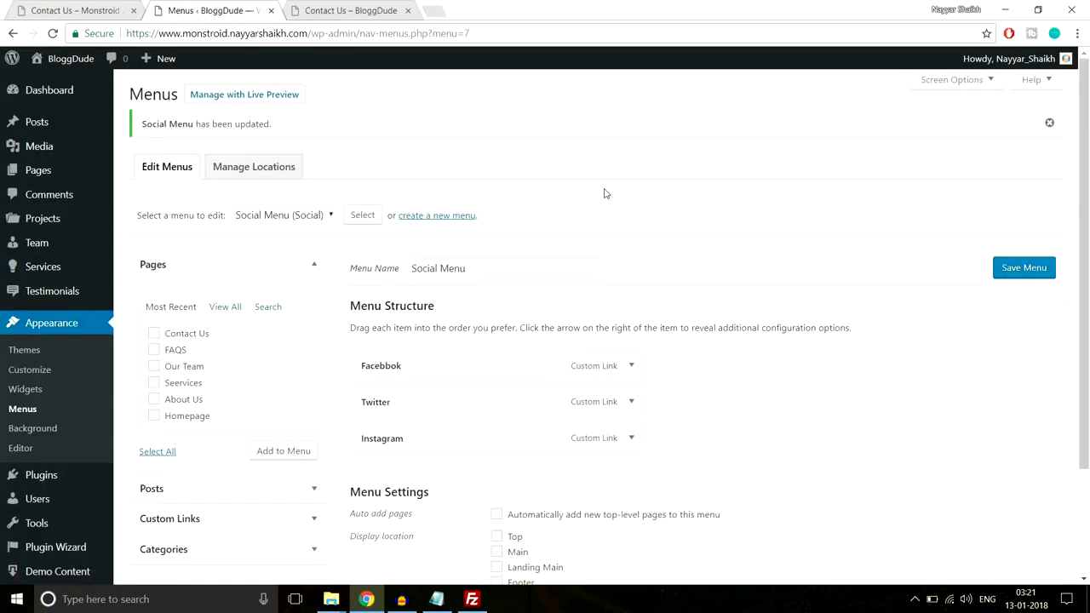
Reload BloggDude's Contact Us page to check its Follow icons and header, and compare it with the demo's Contact Us page
click(352, 9)
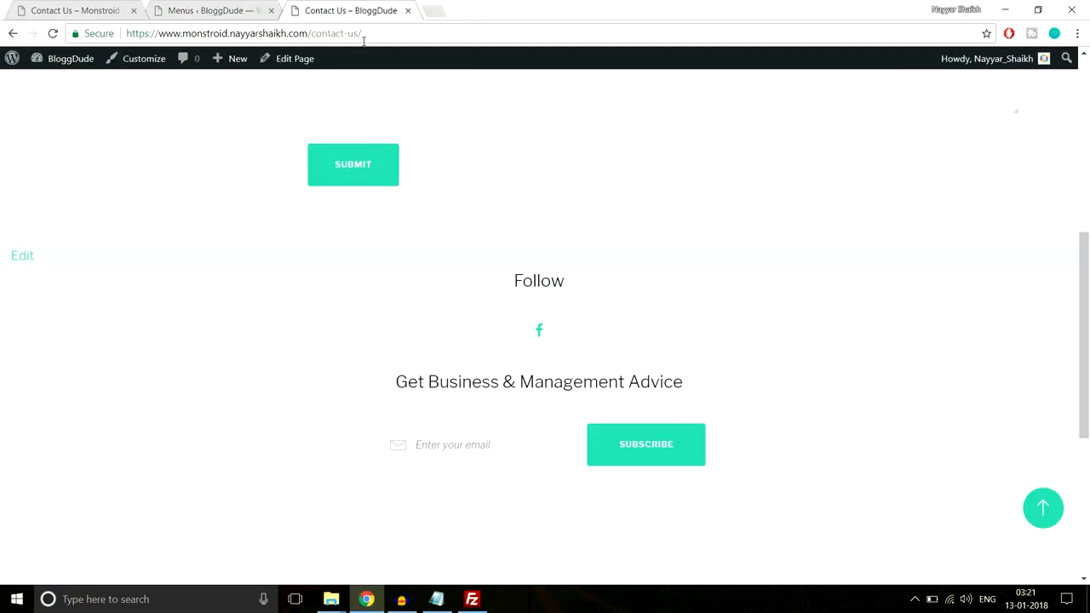
click(365, 40)
key(Return)
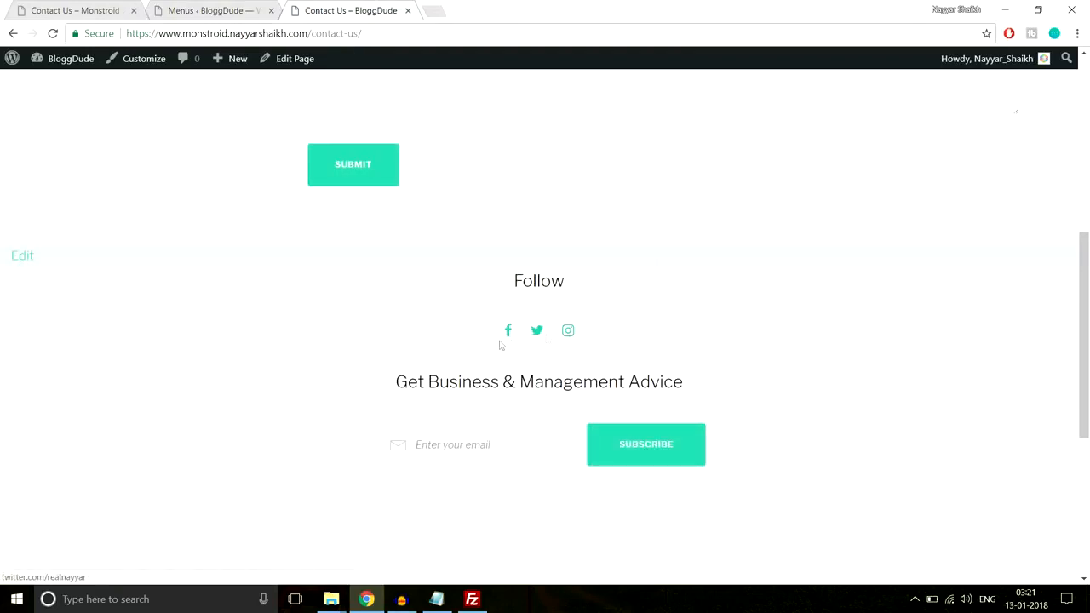
scroll(587, 322, up, 5)
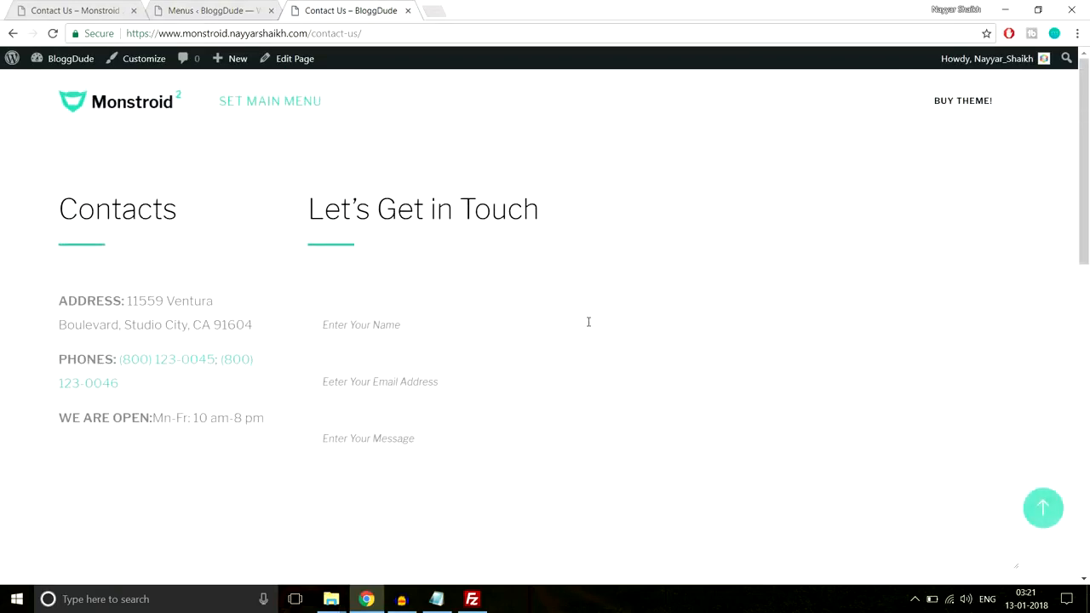
click(84, 10)
scroll(407, 209, up, 4)
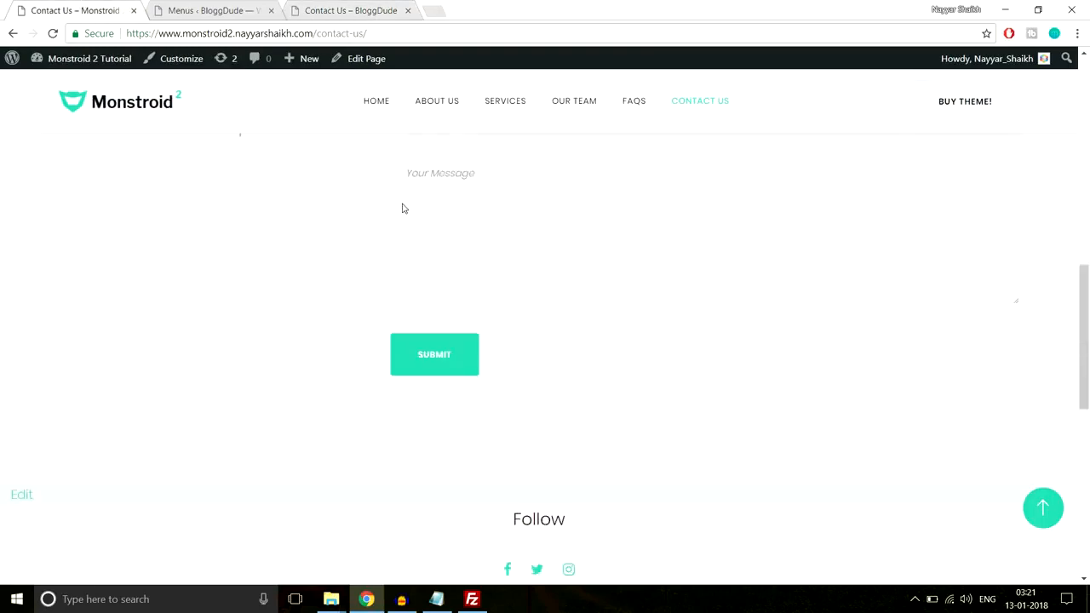
Create a menu named Normal Menu and add the Contact Us, FAQS, Our Team, Seervices and About Us pages to it
scroll(407, 209, up, 5)
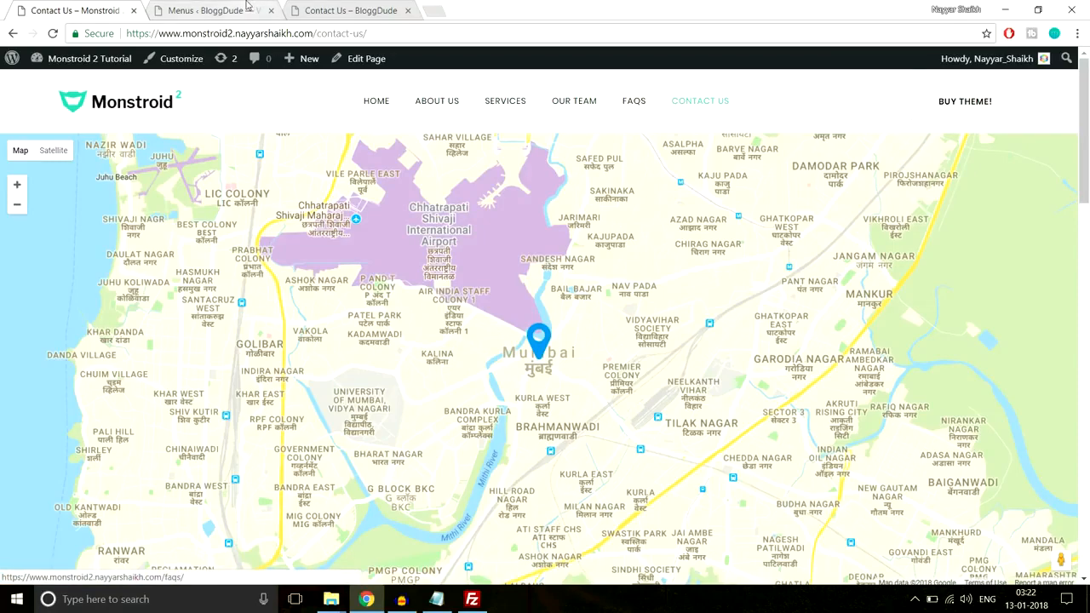
click(213, 10)
scroll(606, 206, down, 2)
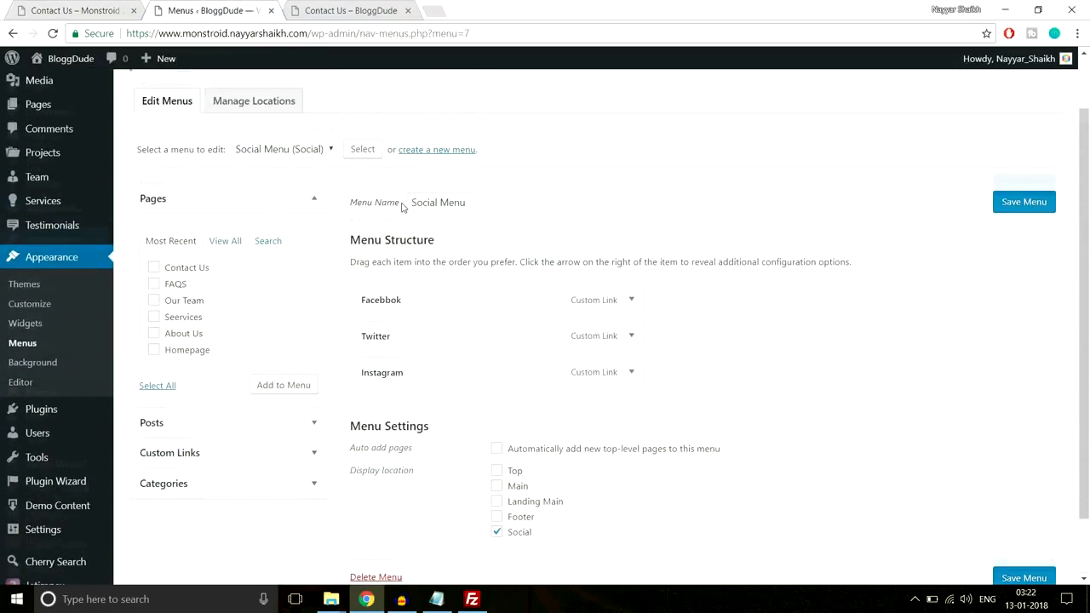
click(435, 151)
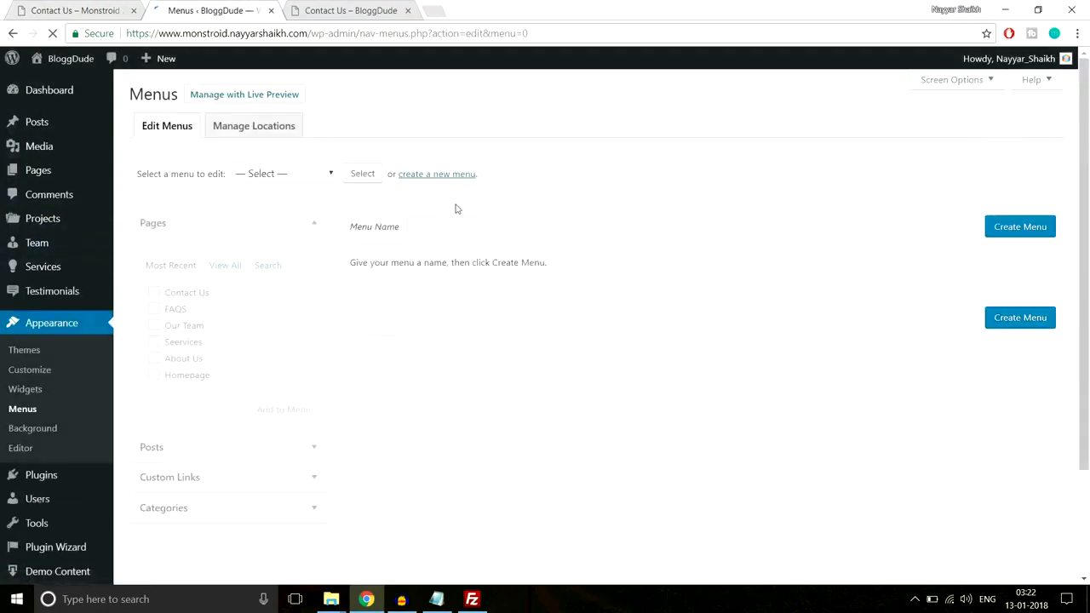
click(473, 226)
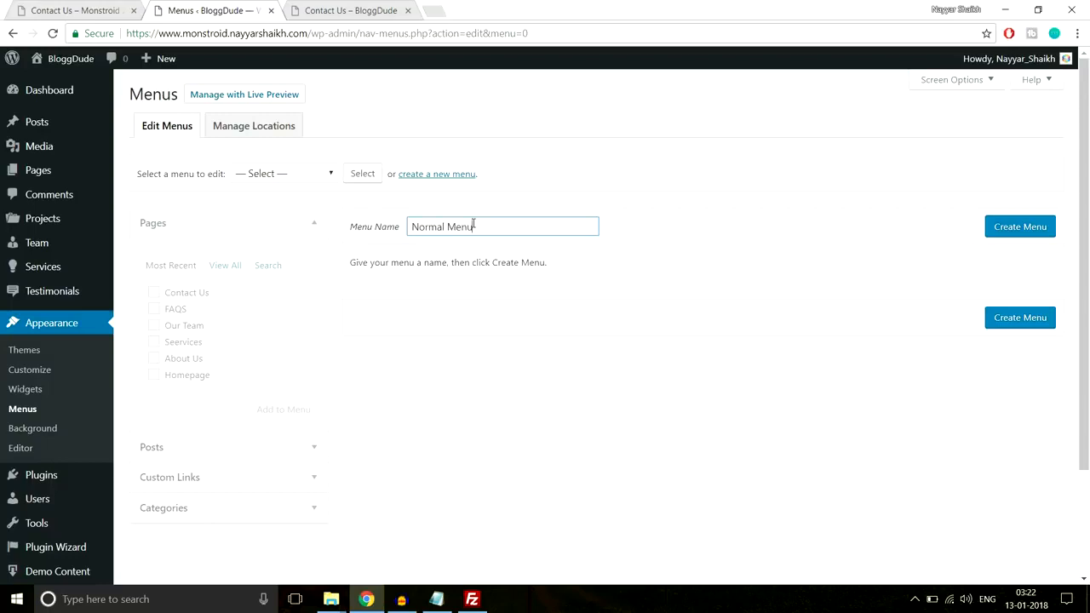
click(1036, 232)
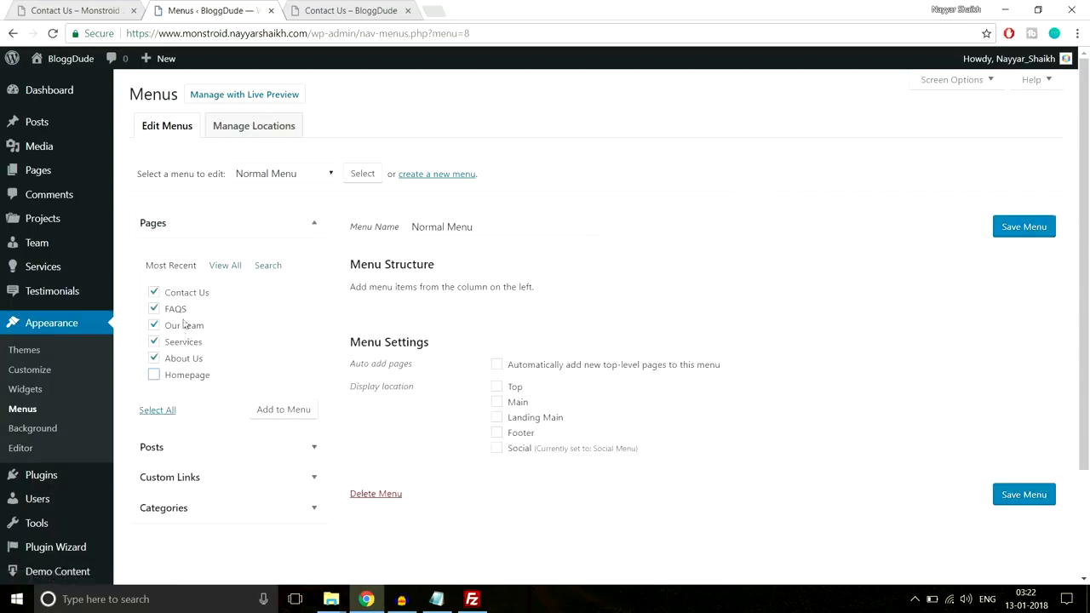
click(296, 420)
Add a custom link to BloggDude's root URL with the link text Home and move it to the first position in Normal Menu
click(265, 477)
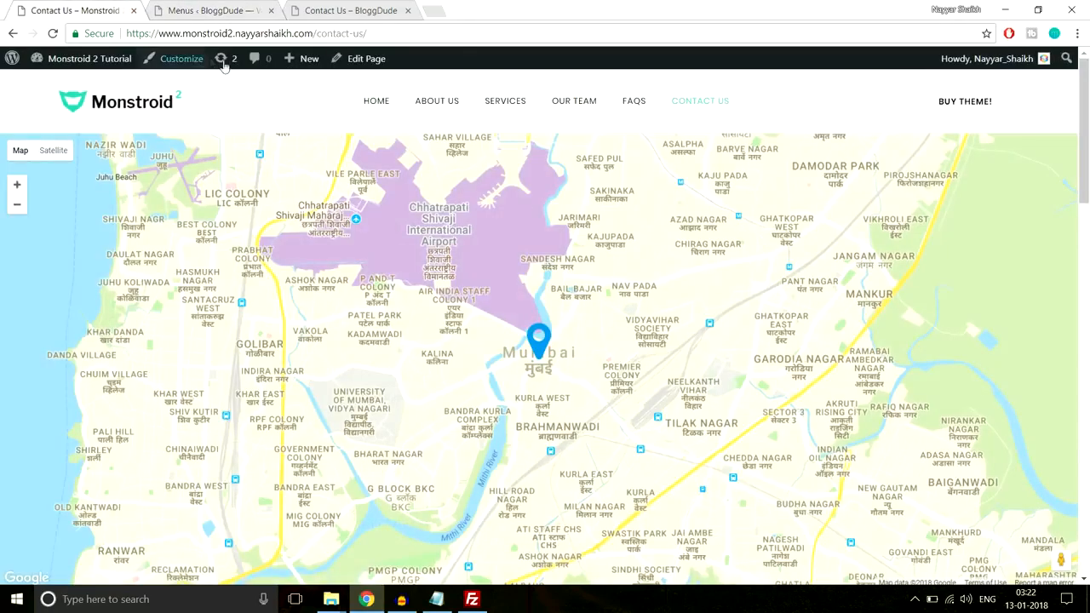
click(98, 10)
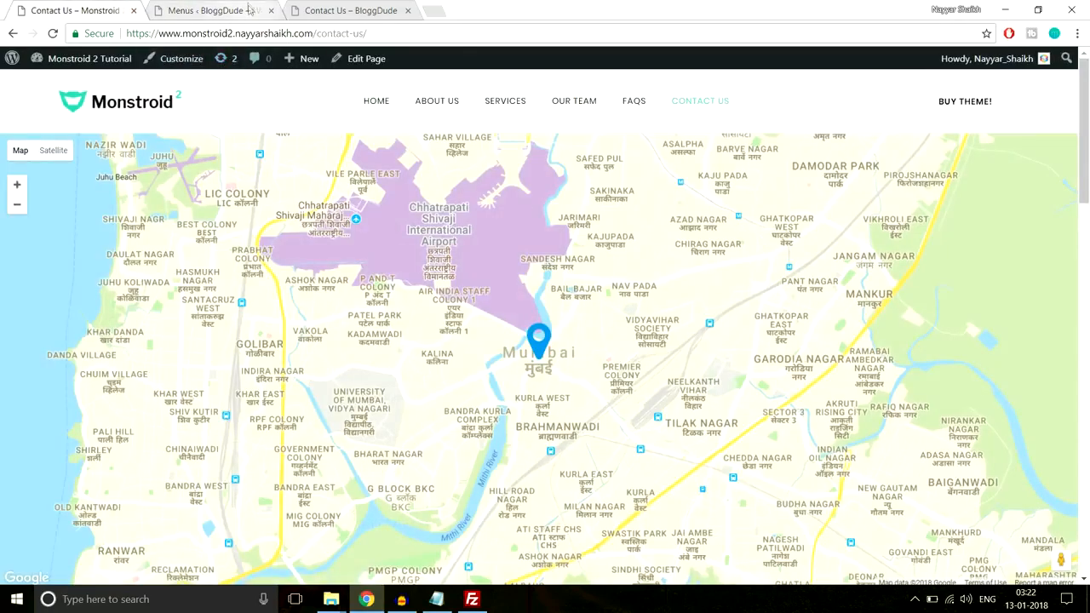
click(250, 10)
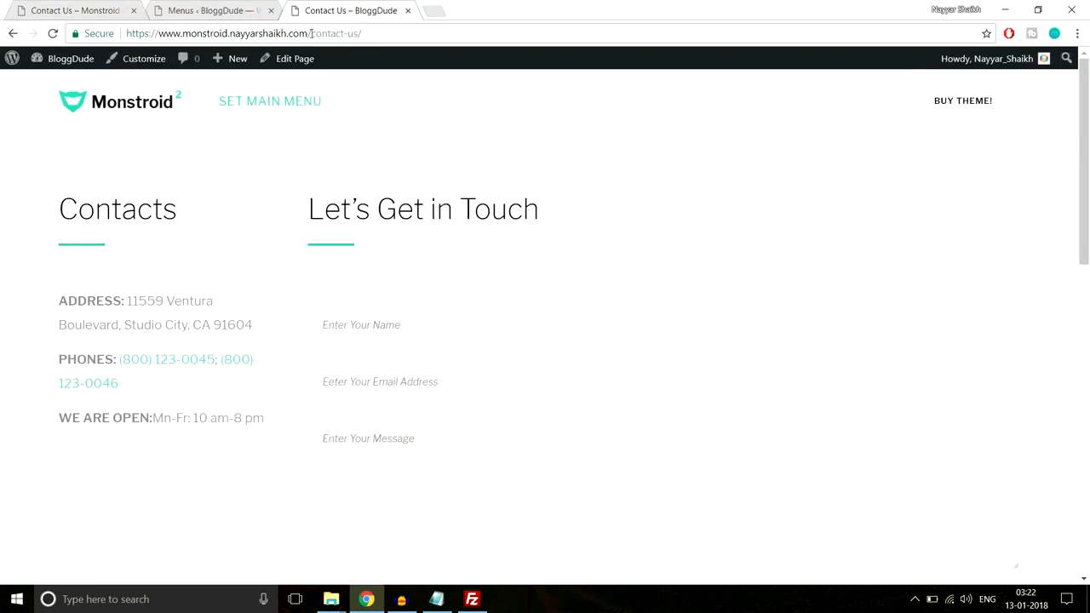
drag(312, 33, 123, 34)
key(ctrl+c)
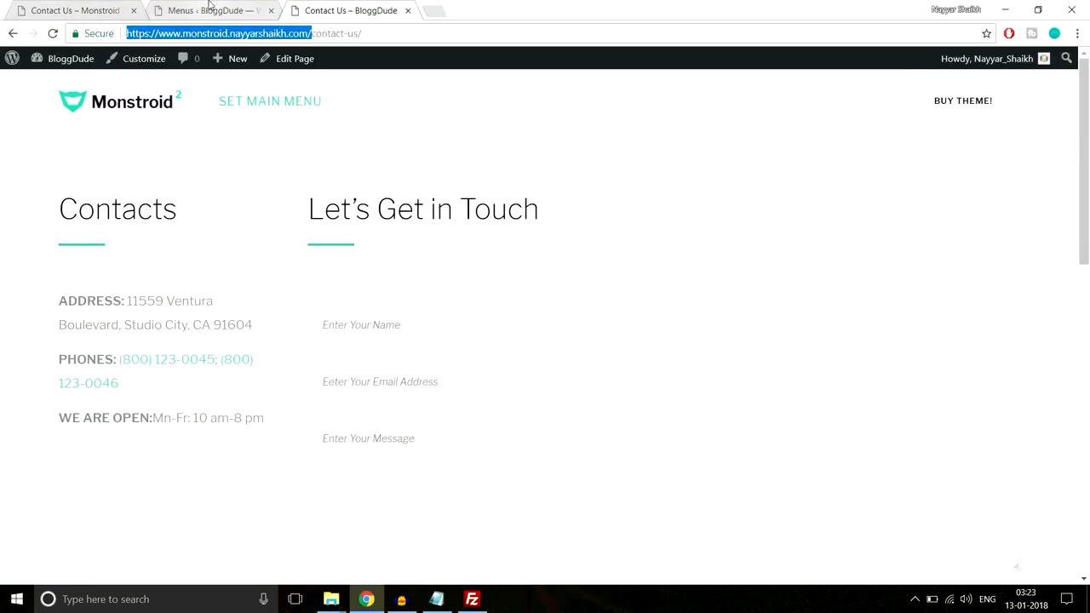
click(209, 10)
drag(242, 336, 111, 336)
key(ctrl+v)
click(281, 361)
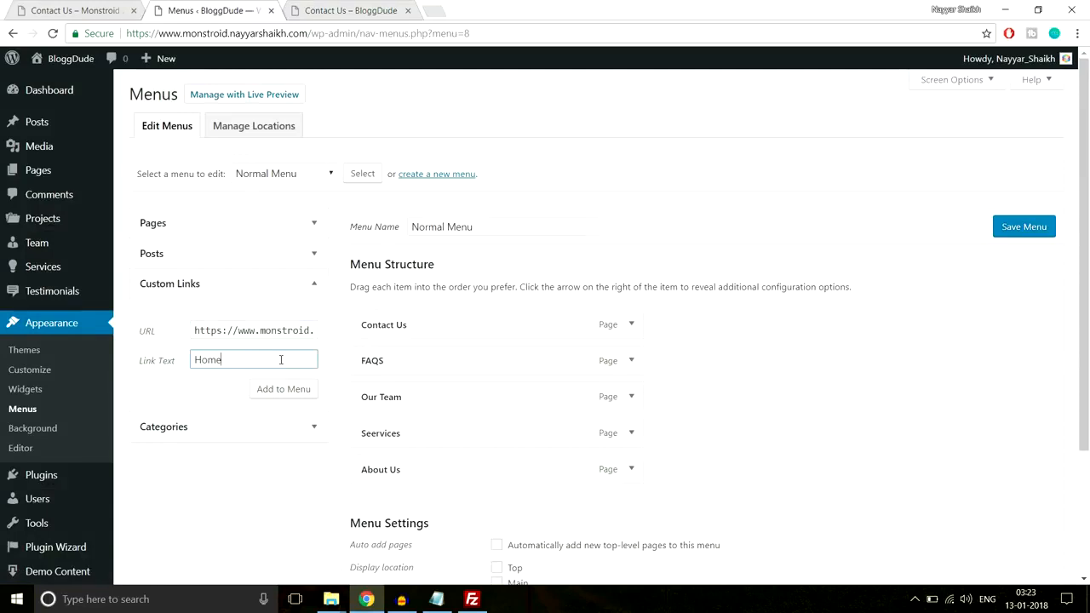
text(Home)
click(284, 389)
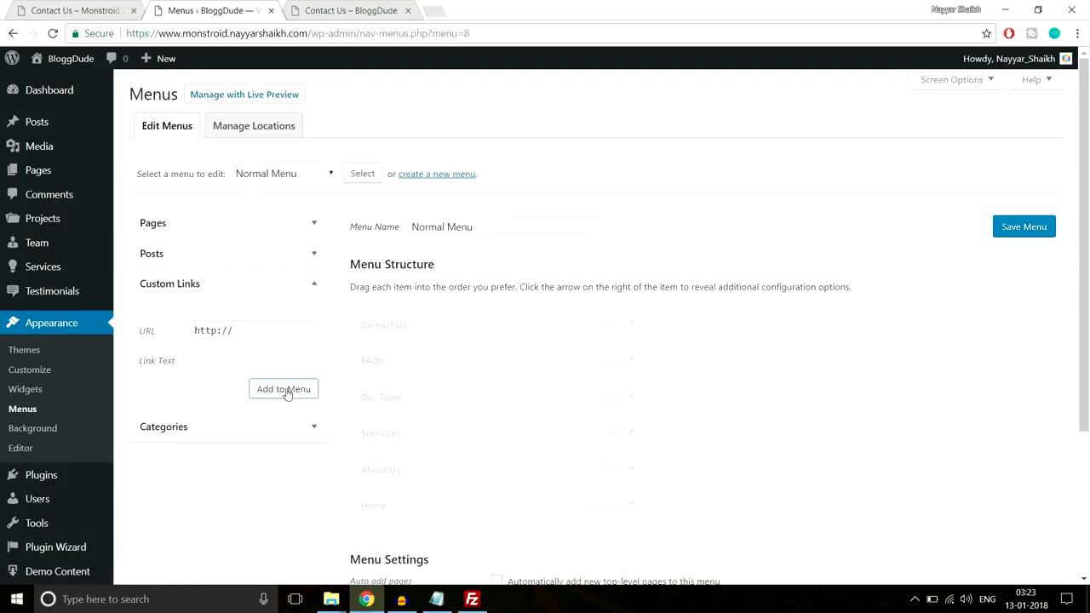
drag(464, 509, 465, 323)
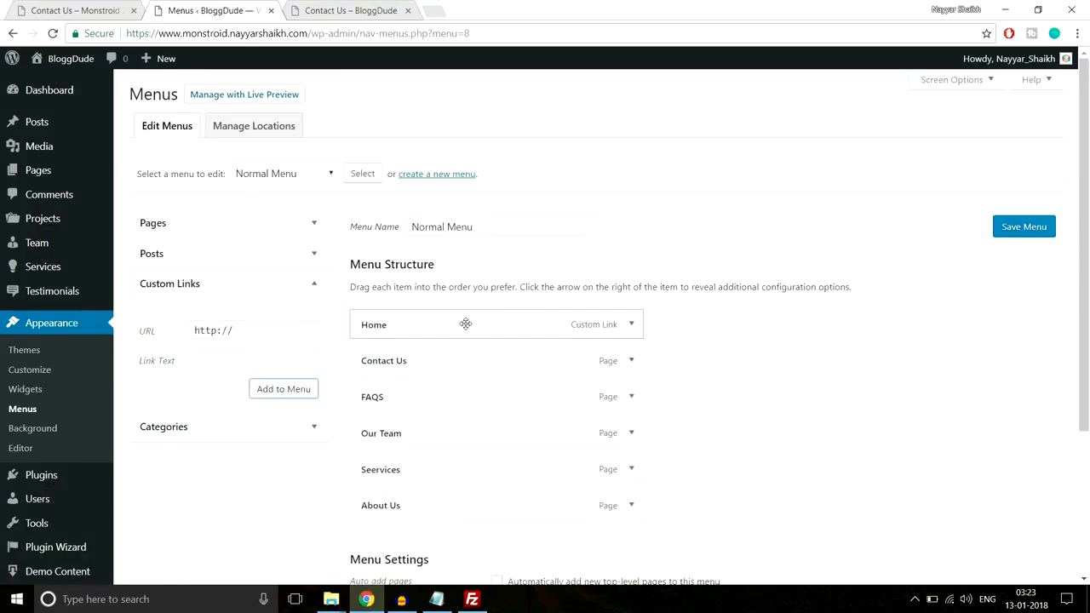
Assign Normal Menu to the Main display location and save the menu
scroll(846, 345, down, 1)
scroll(847, 345, down, 2)
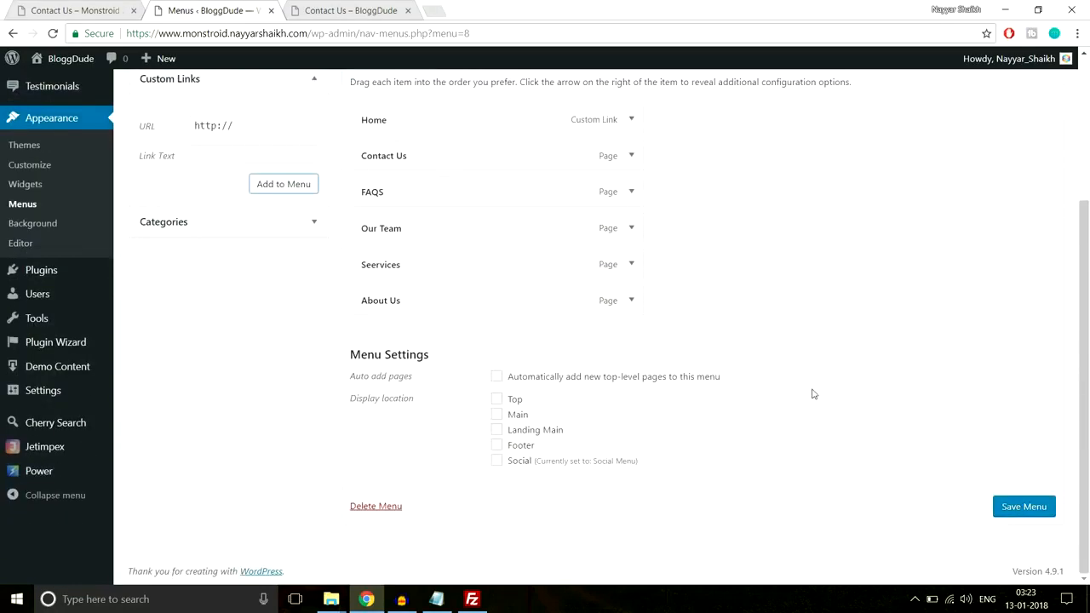
click(511, 419)
click(1006, 506)
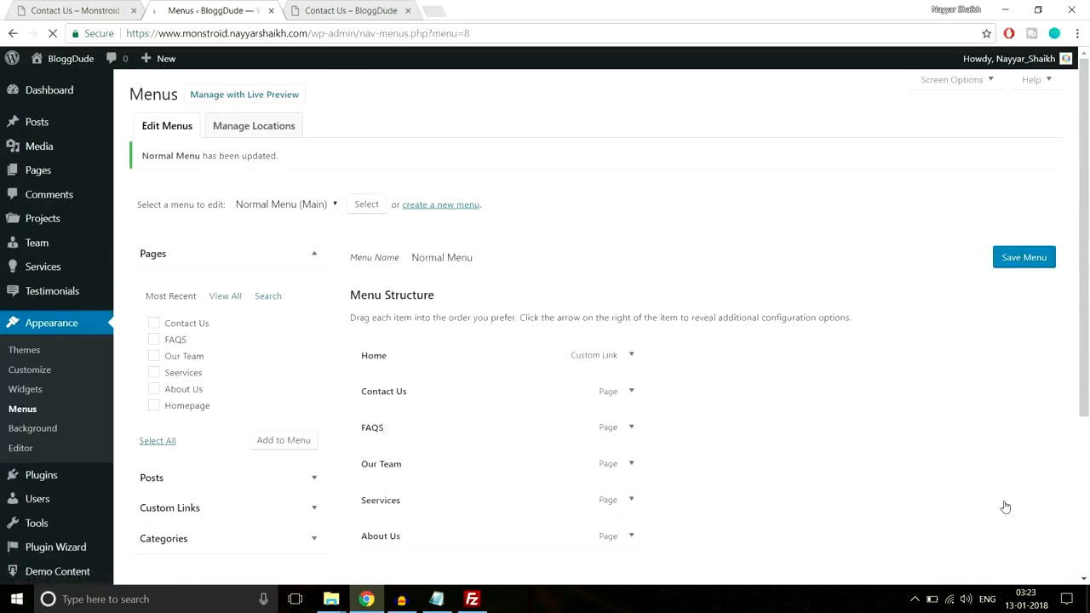
Examine the demo homepage's navigation, including where Why Us and Contact lead and which entries Pages contains
click(366, 10)
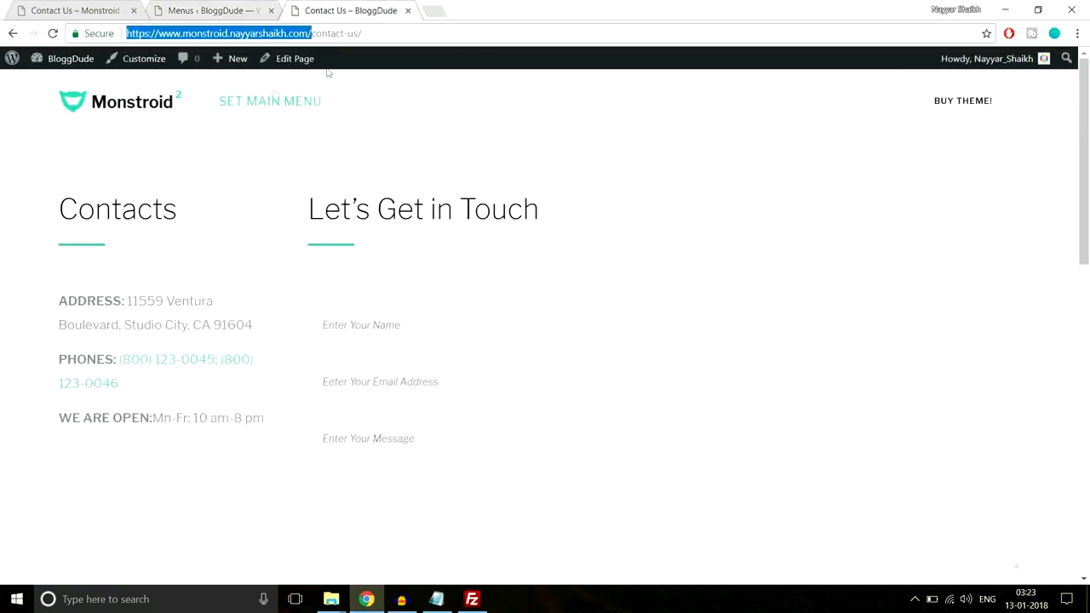
click(85, 10)
scroll(149, 149, up, 2)
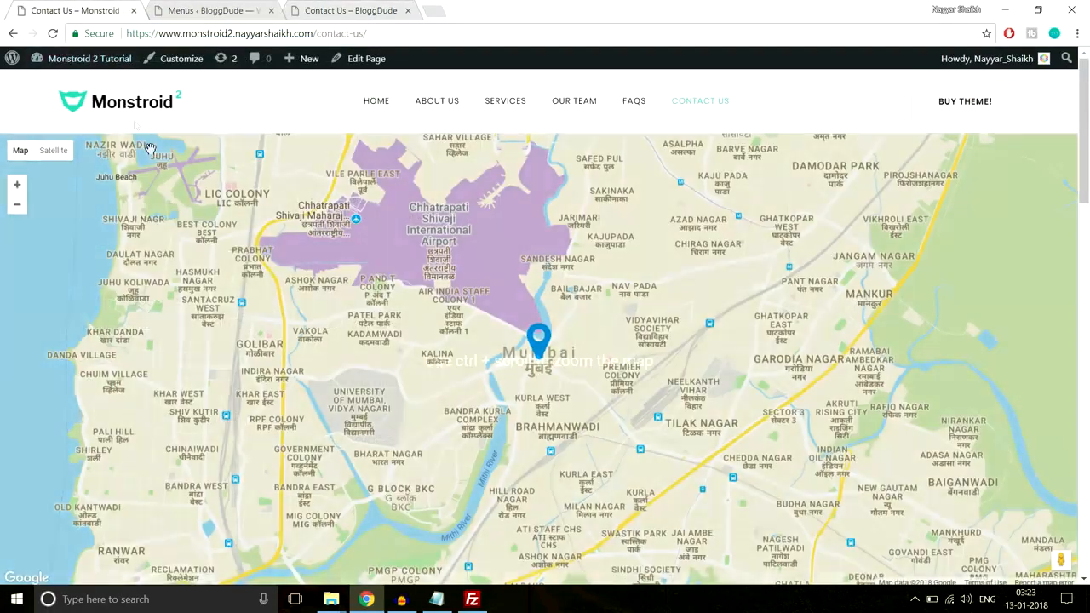
click(130, 109)
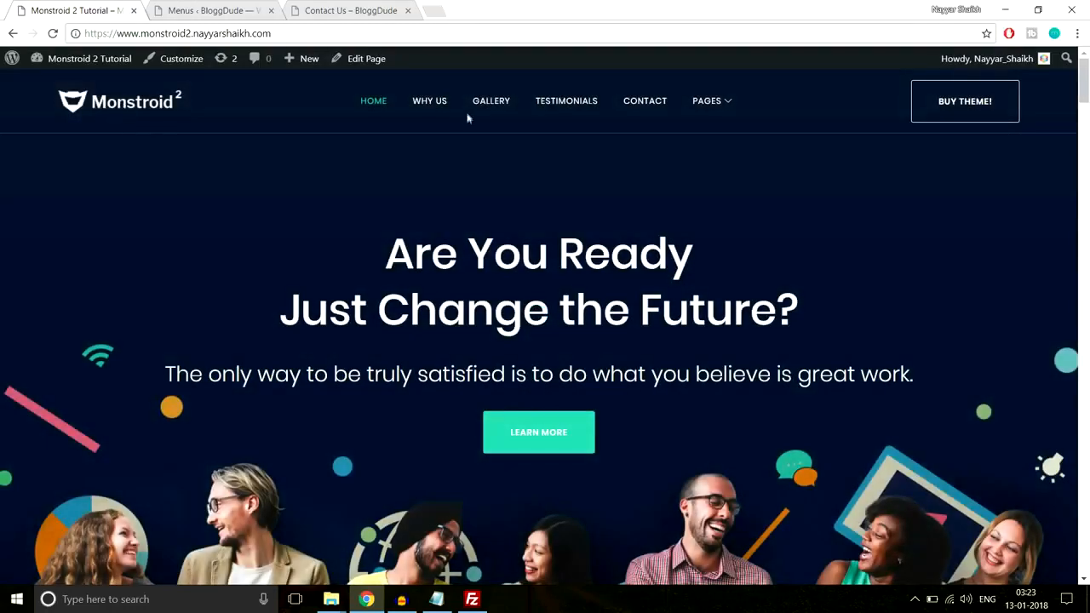
click(422, 106)
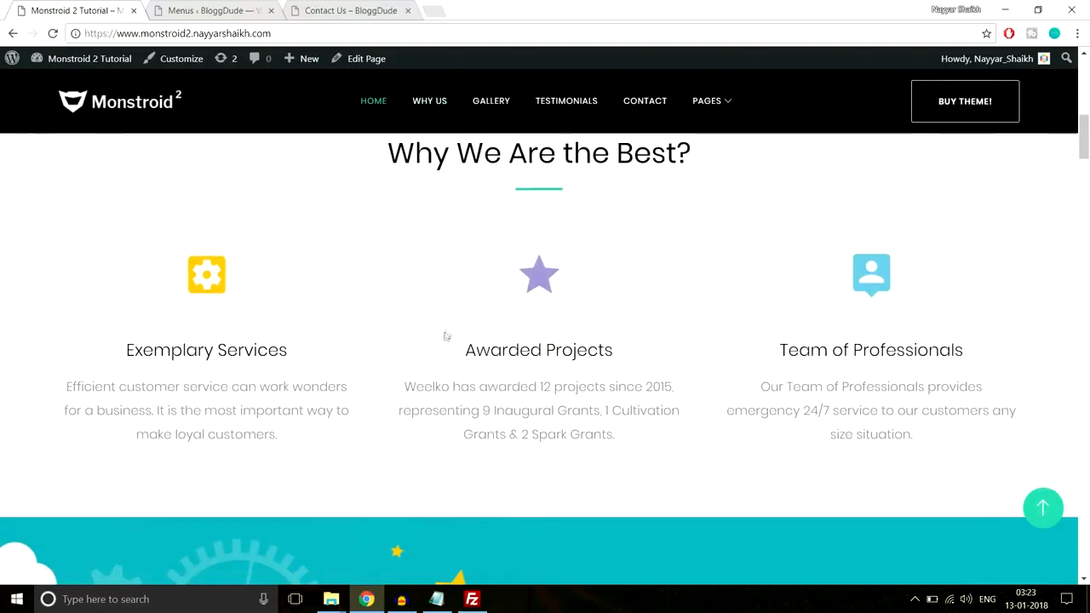
scroll(545, 366, down, 1)
scroll(490, 298, up, 2)
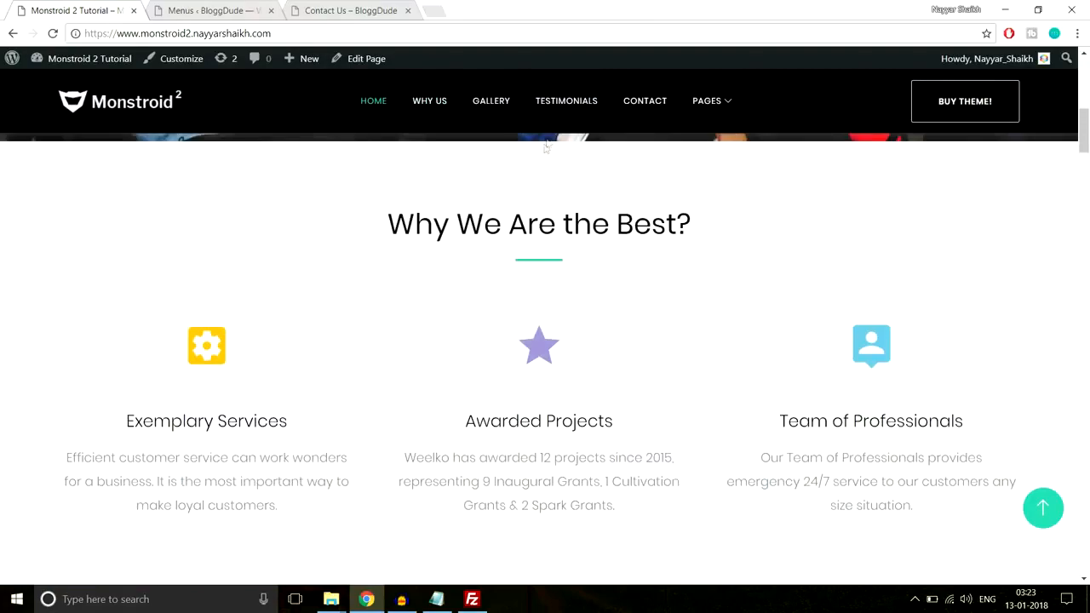
click(651, 105)
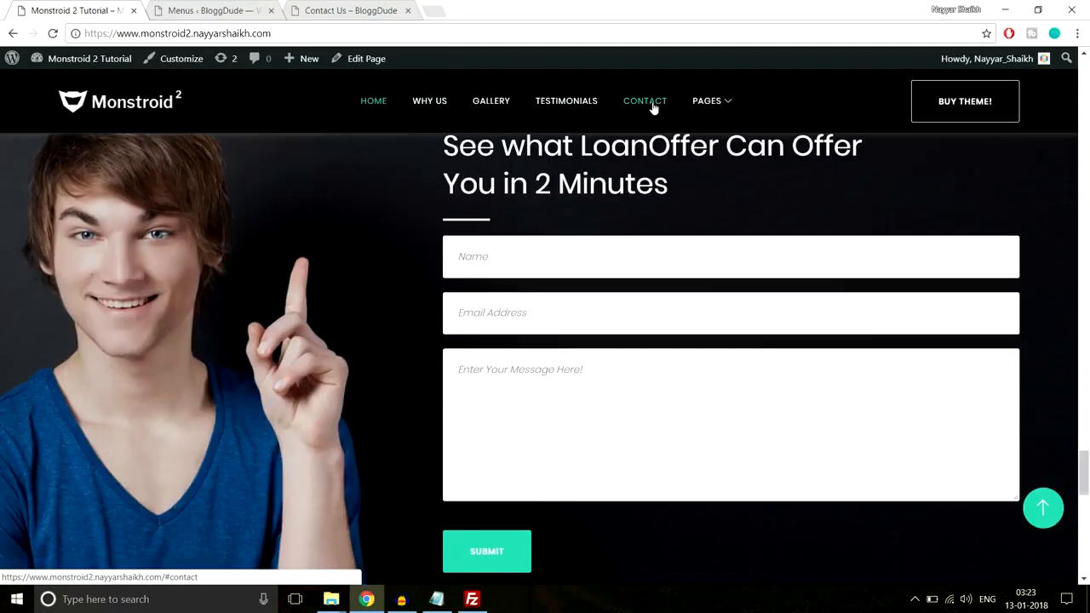
mouse_move(707, 100)
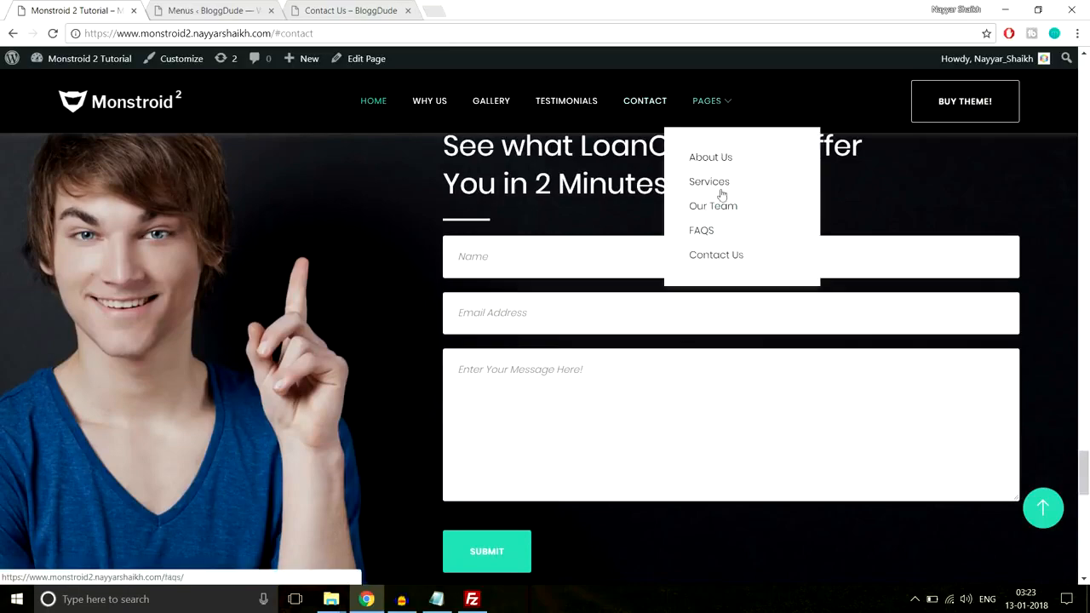
click(1051, 510)
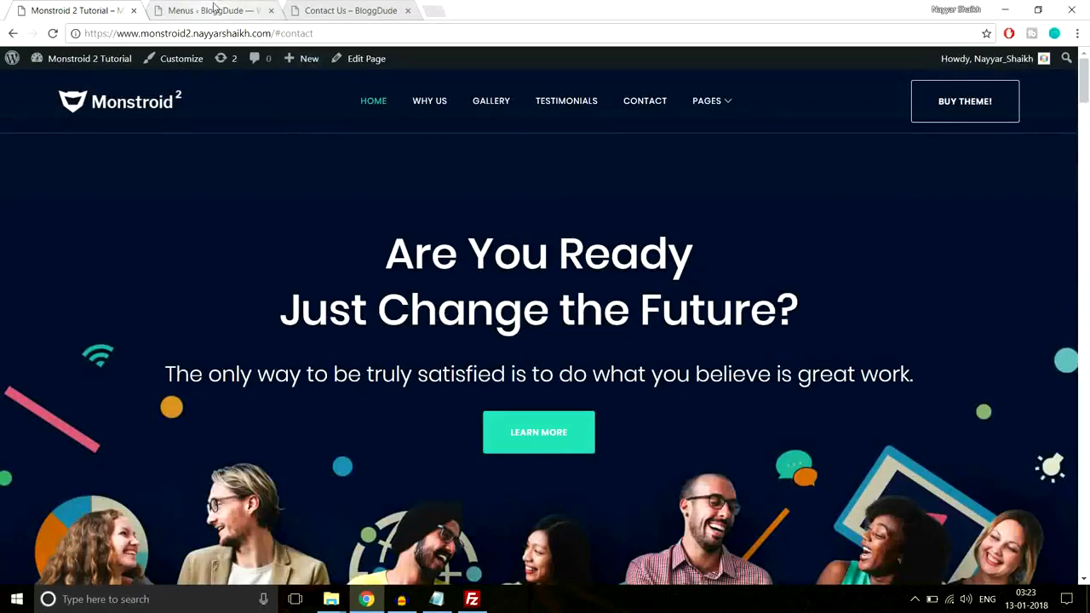
Create a menu named Landing Page menu and set its display location to Landing Main
click(212, 10)
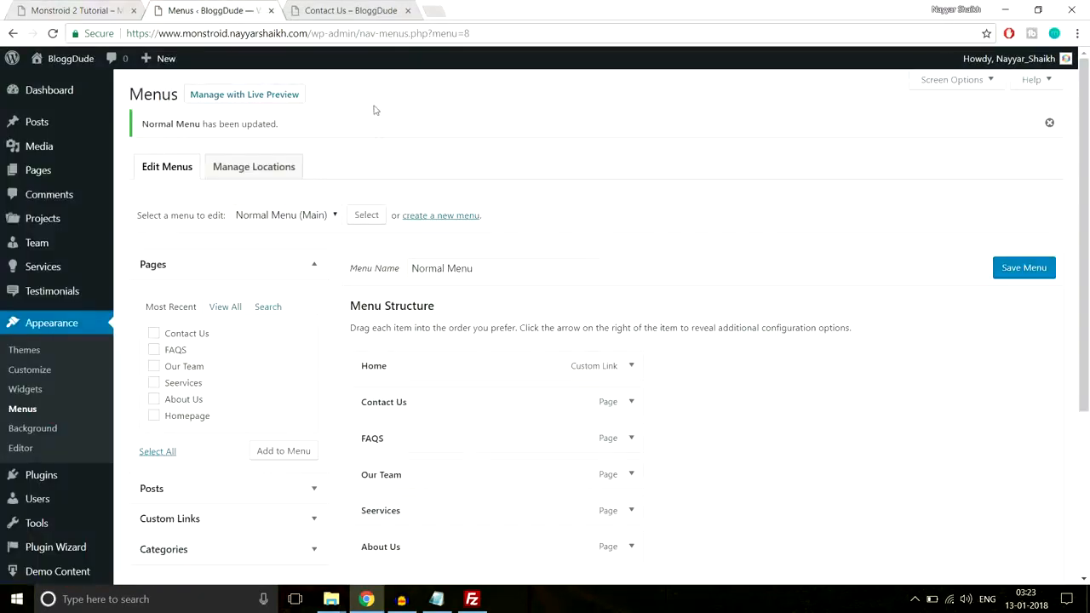
click(435, 216)
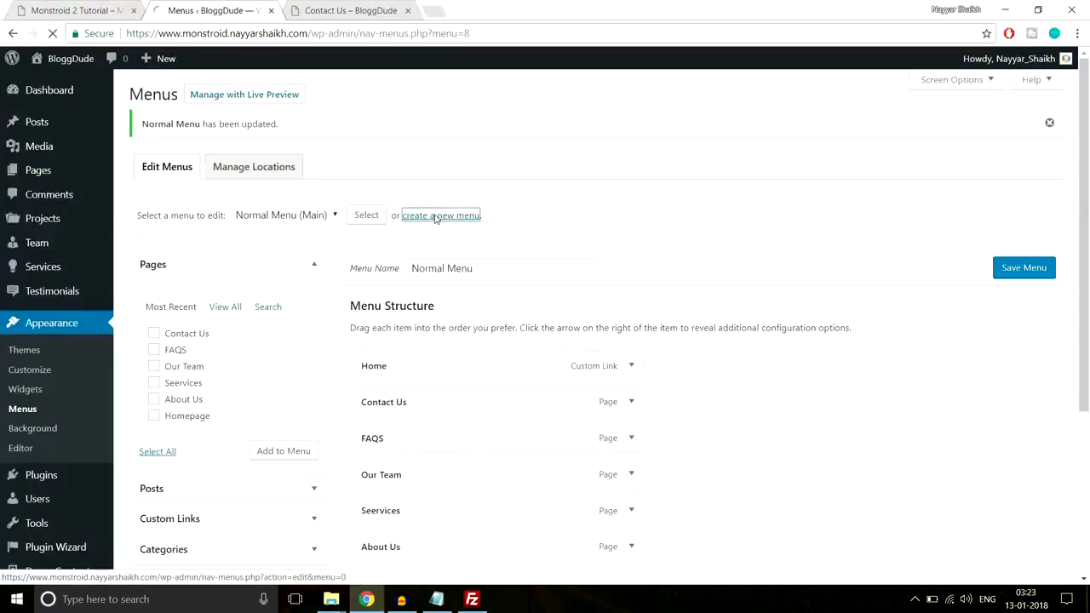
click(449, 231)
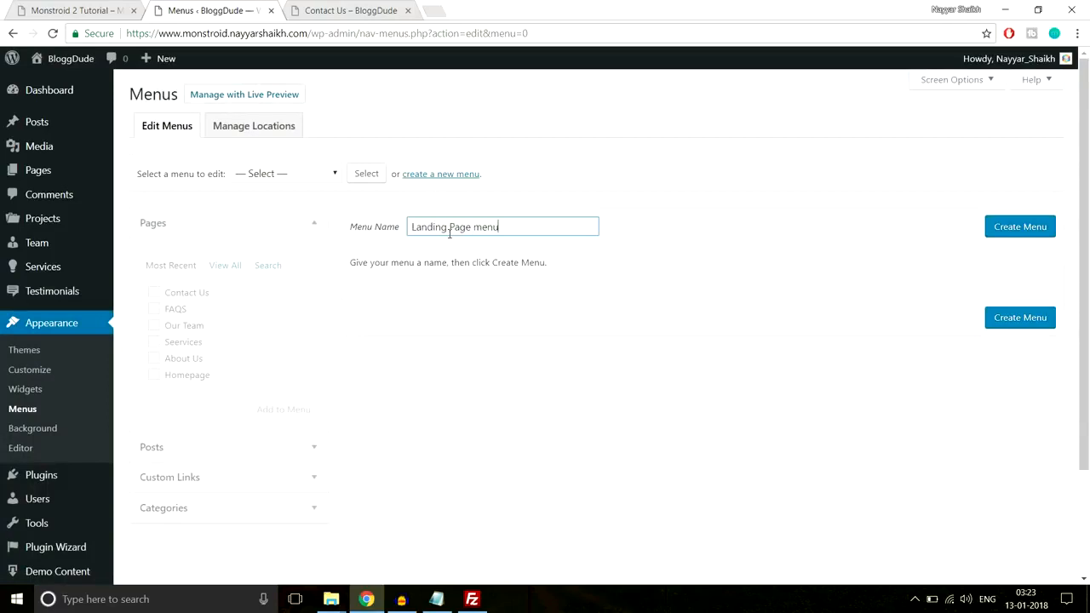
click(1037, 226)
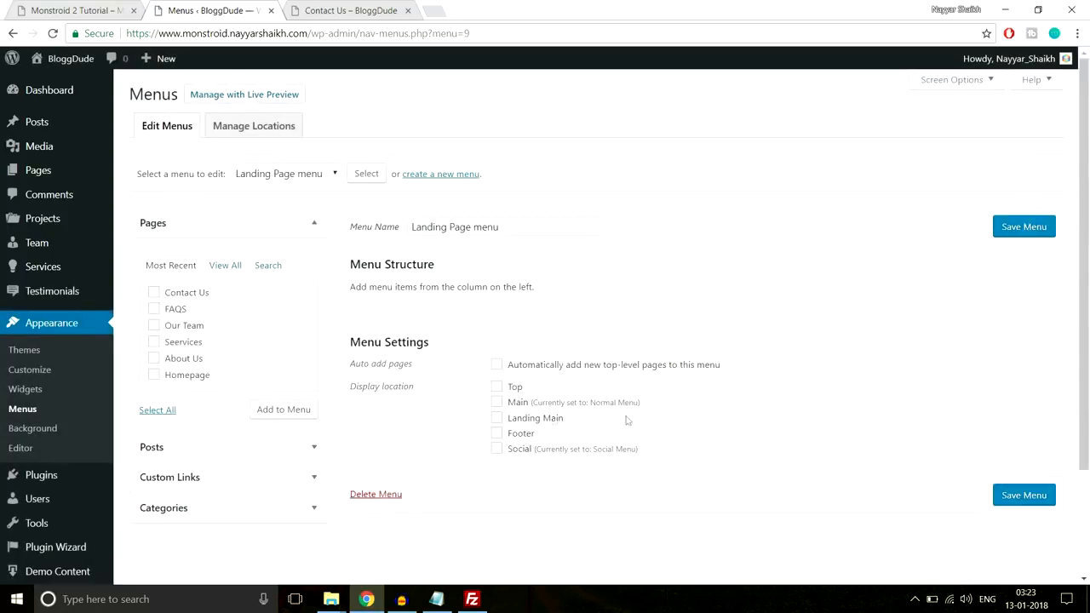
click(527, 421)
Start a custom link for Landing Page menu using BloggDude's root URL
click(230, 480)
click(345, 10)
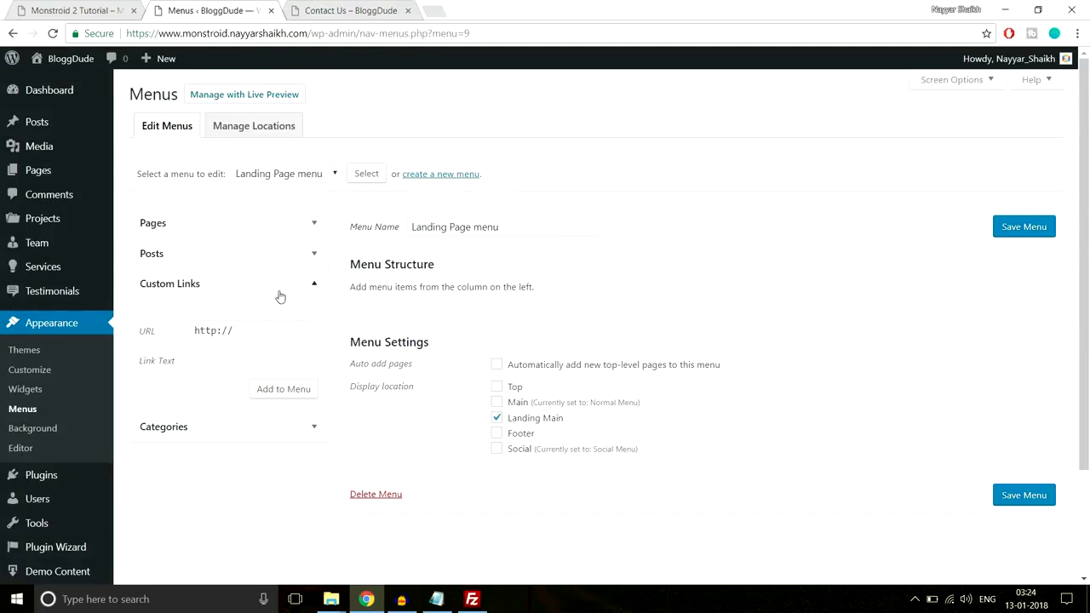
triple_click(247, 330)
key(ctrl+v)
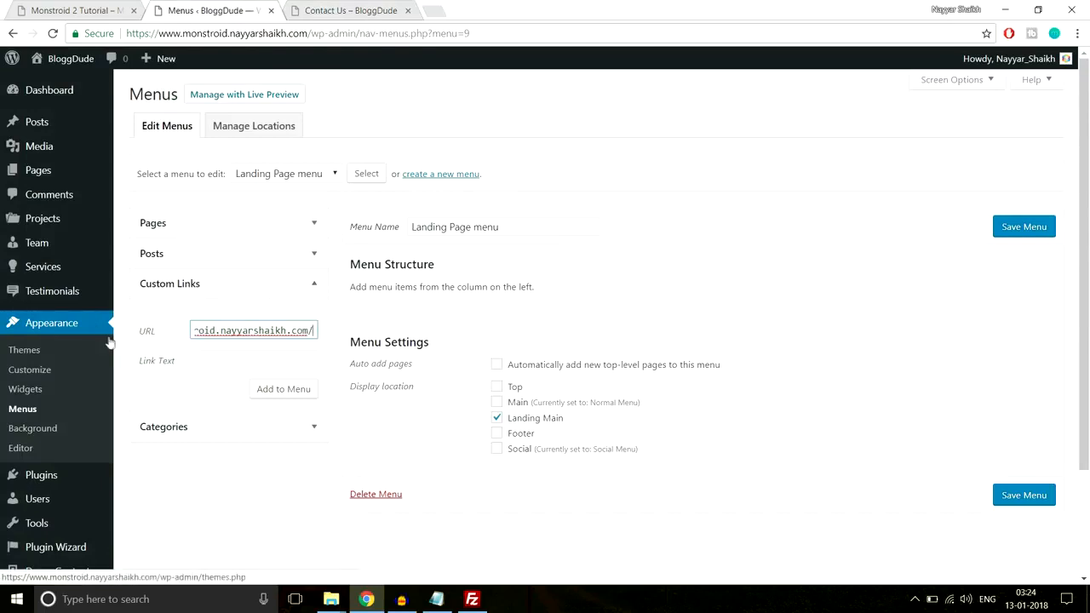
Open BloggDude's homepage and examine the order of its sections from the hero banner down to We Believe
click(363, 8)
click(136, 110)
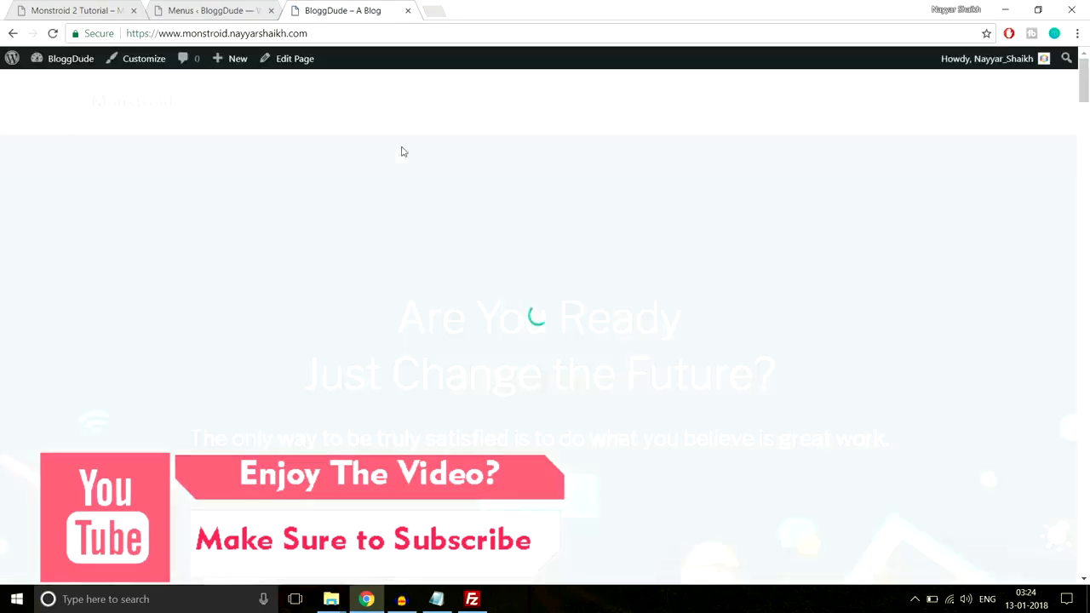
scroll(567, 310, down, 3)
scroll(567, 309, down, 6)
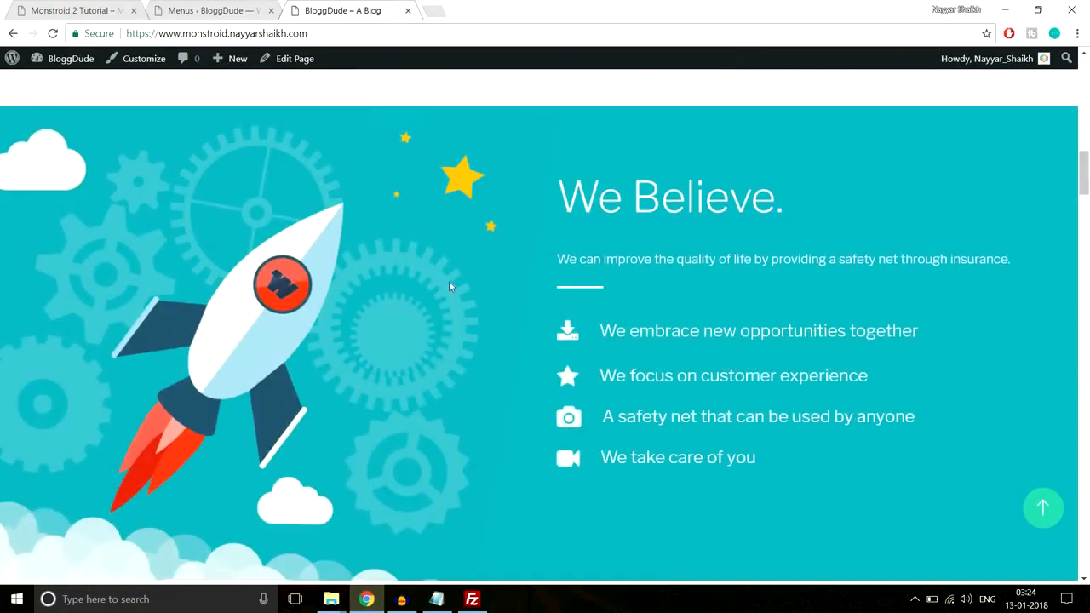
scroll(607, 406, up, 5)
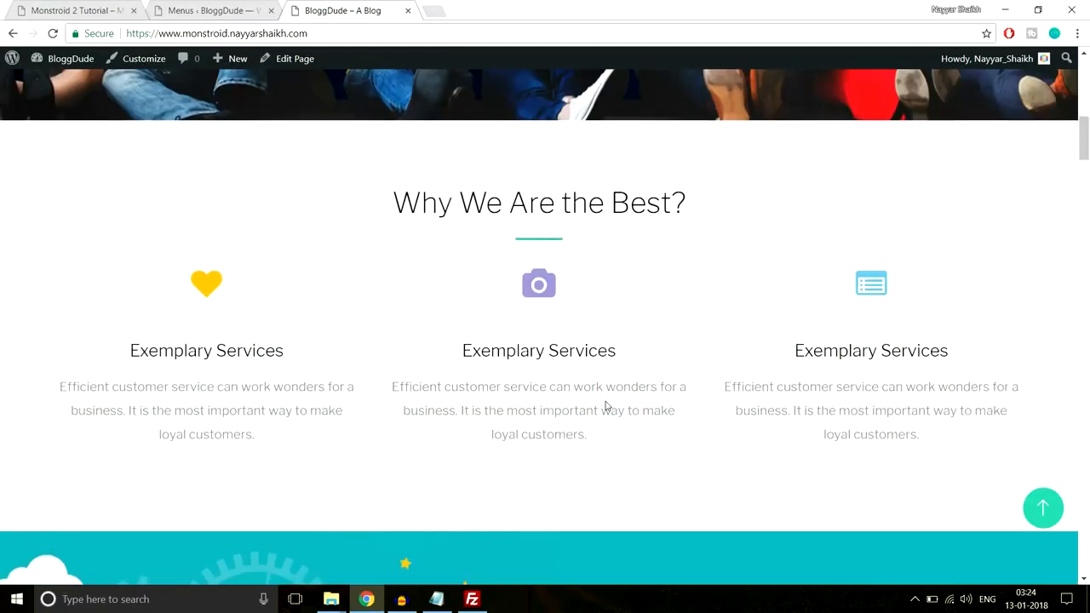
scroll(606, 405, down, 10)
scroll(606, 405, up, 5)
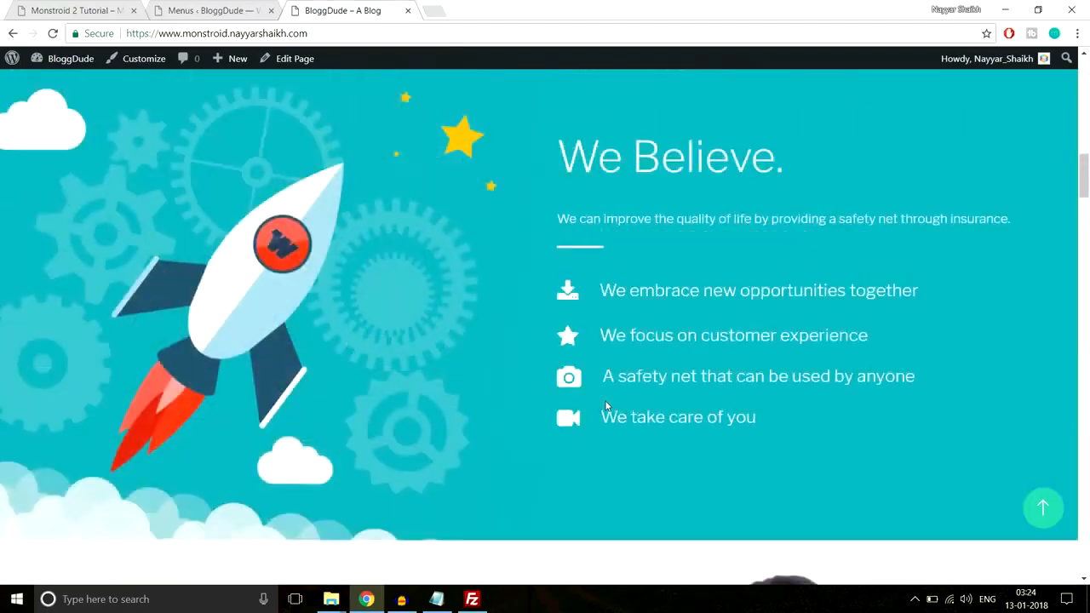
scroll(605, 406, up, 1)
scroll(595, 356, down, 1)
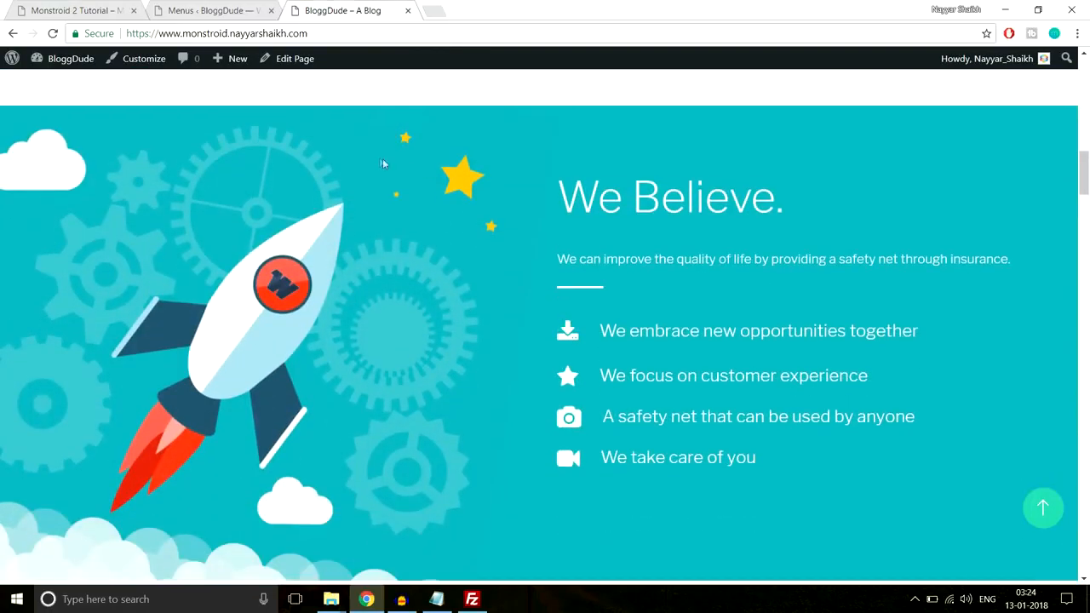
Complete the custom link's URL with section-3 after BloggDude's root address and set its link text to We Believe
click(211, 9)
click(307, 333)
key(Right)
key(Right)
key(Right)
key(Right)
key(Right)
key(Right)
key(Right)
key(Right)
key(Right)
key(Right)
key(Right)
key(Right)
key(Right)
key(Right)
key(Right)
key(Right)
key(Right)
key(Right)
key(Right)
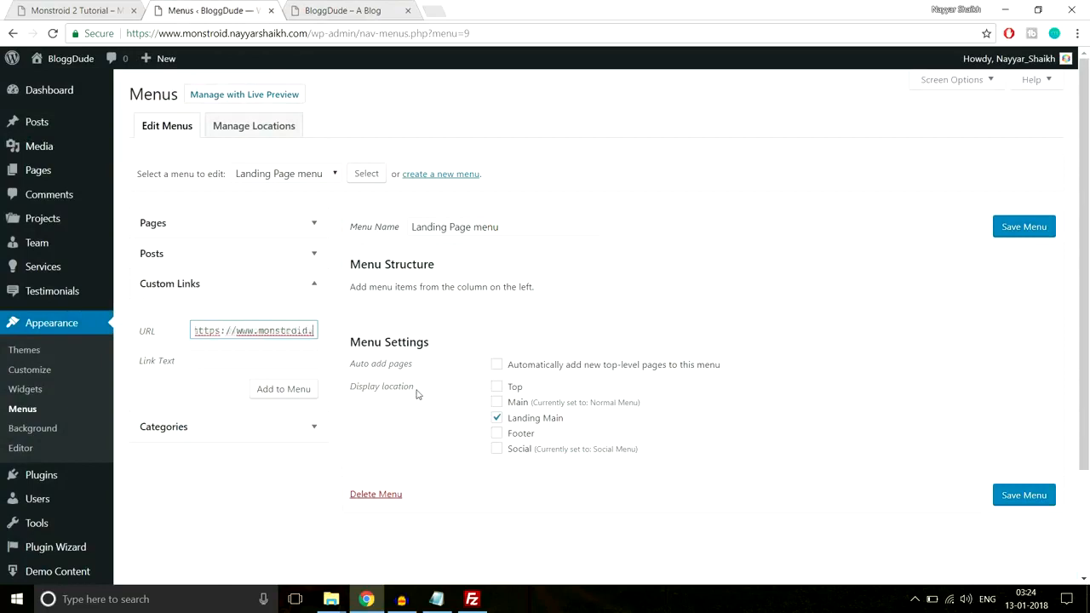
text(section-3)
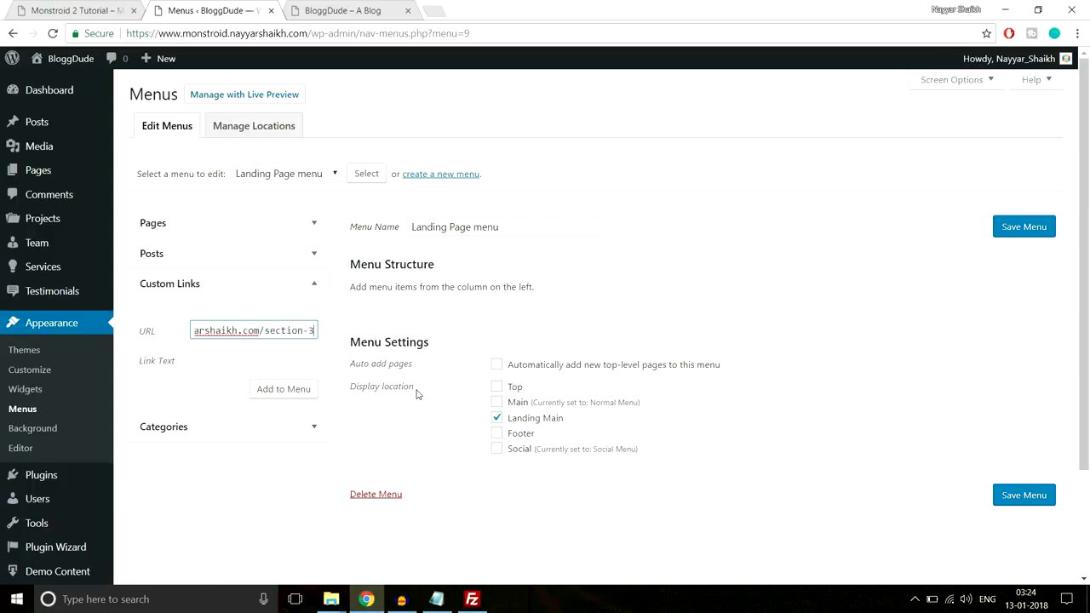
click(264, 364)
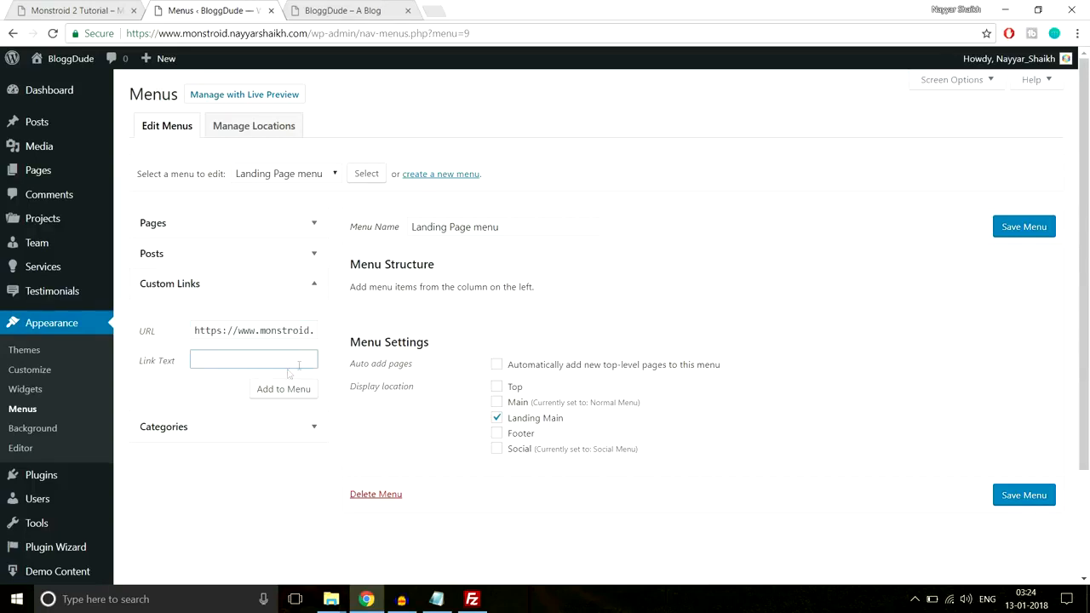
click(339, 11)
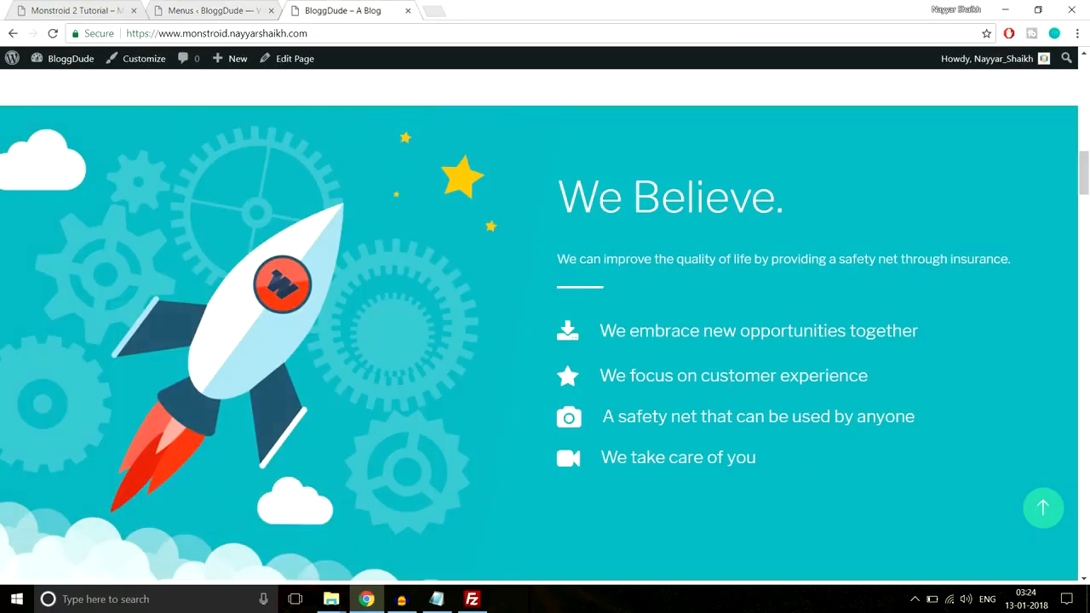
click(219, 7)
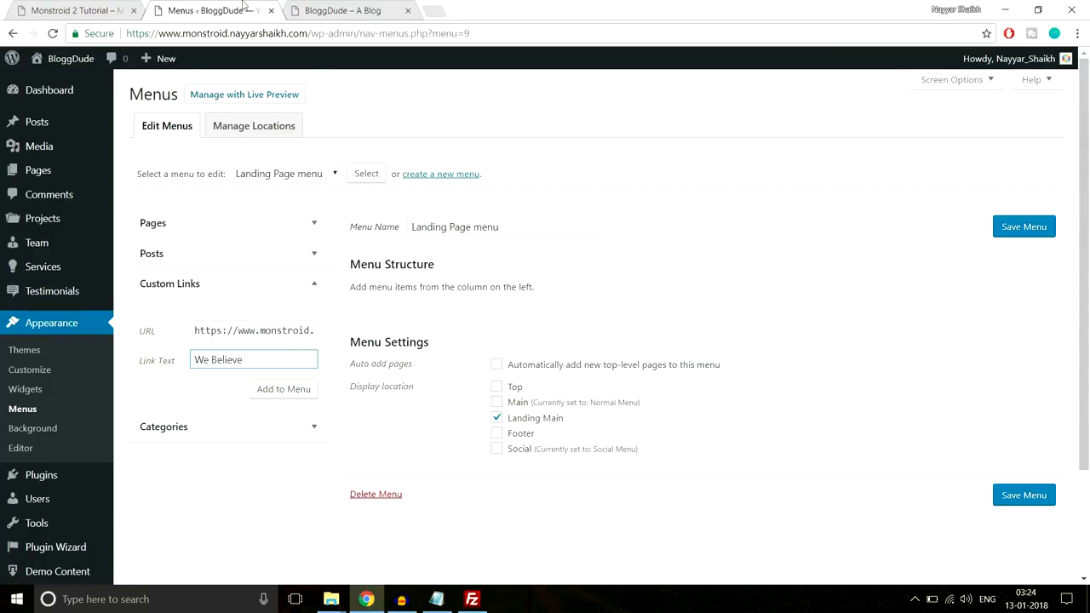
Compare where the demo's Why Us entry leads with the section-3 ending of the We Believe link's URL
click(63, 7)
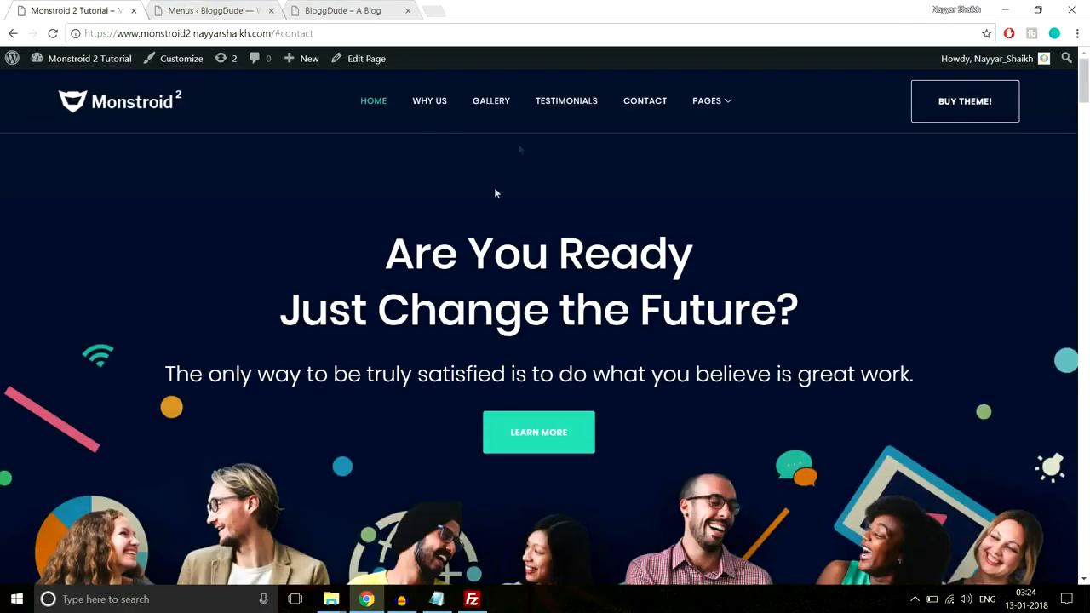
click(438, 108)
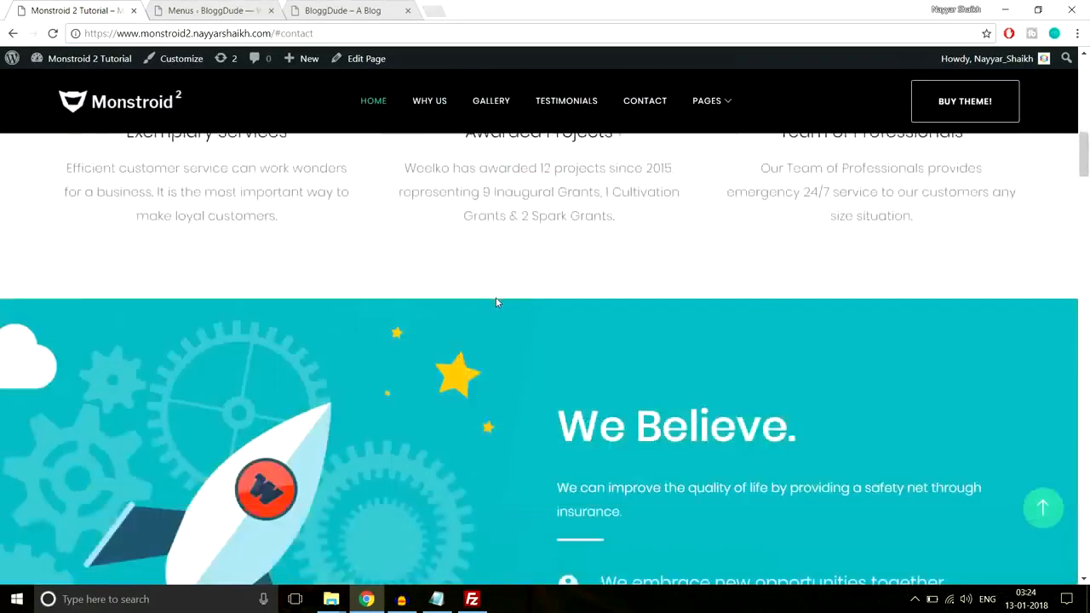
scroll(426, 281, down, 2)
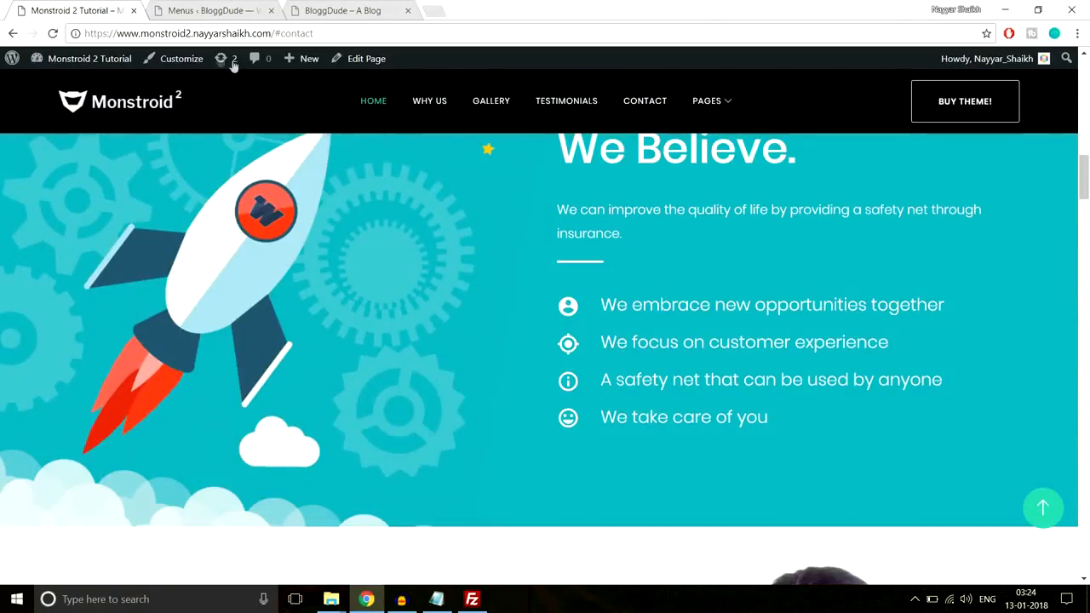
click(226, 10)
click(304, 331)
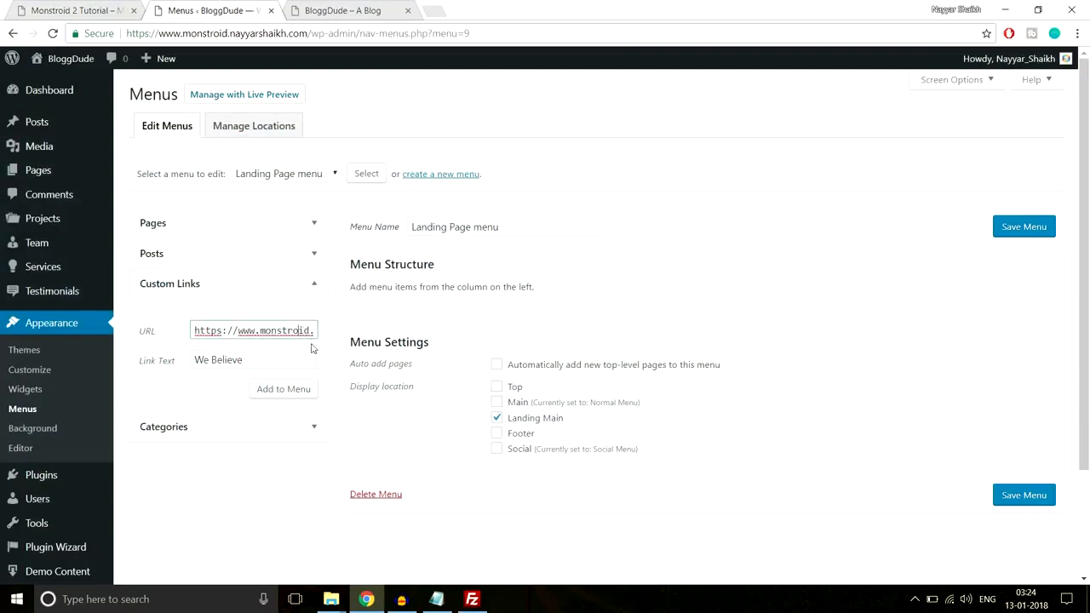
key(Right)
key(Right)
key(Right)
key(Right)
key(Right)
key(Right)
key(Right)
key(Right)
key(Right)
key(Right)
key(Right)
key(Right)
key(Right)
key(Right)
key(Right)
key(Right)
key(Right)
key(Right)
key(Right)
key(Right)
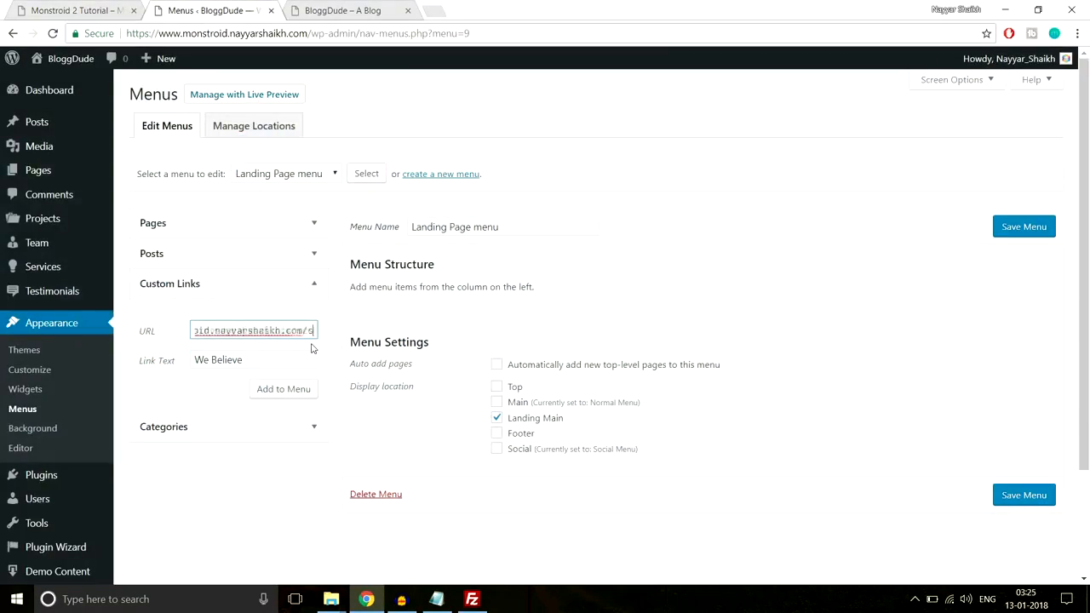
drag(266, 330, 337, 330)
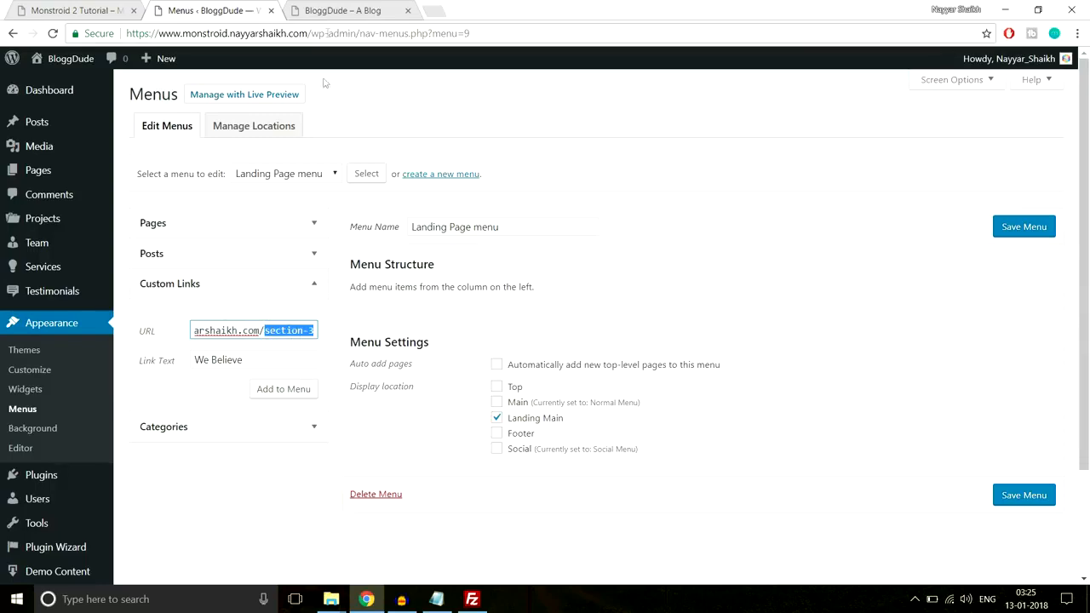
Recheck the demo's We Believe section and add the We Believe custom link to Landing Page menu
click(330, 19)
click(54, 7)
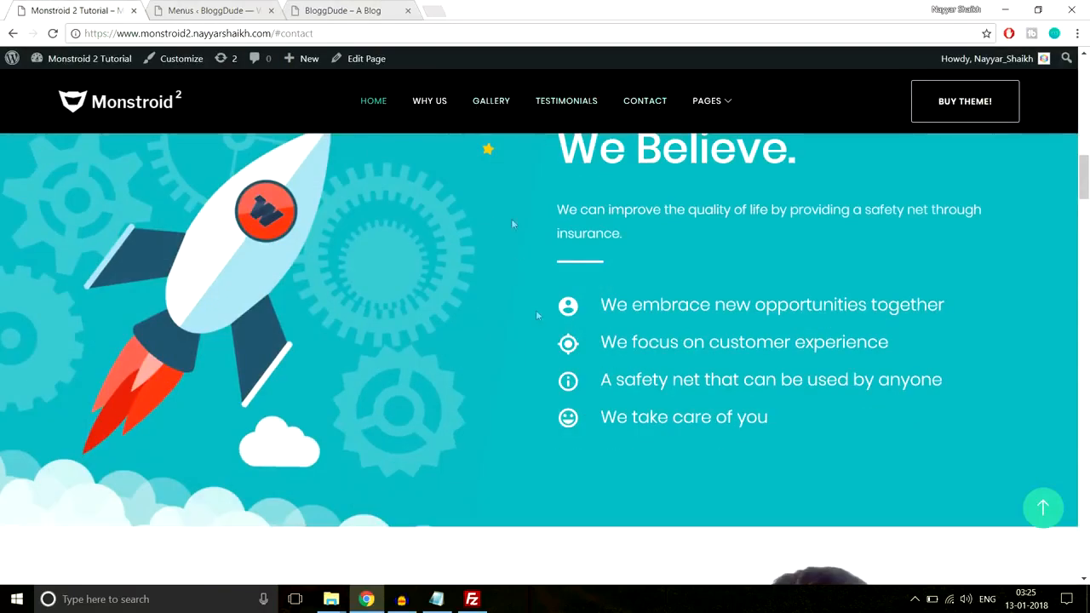
click(208, 9)
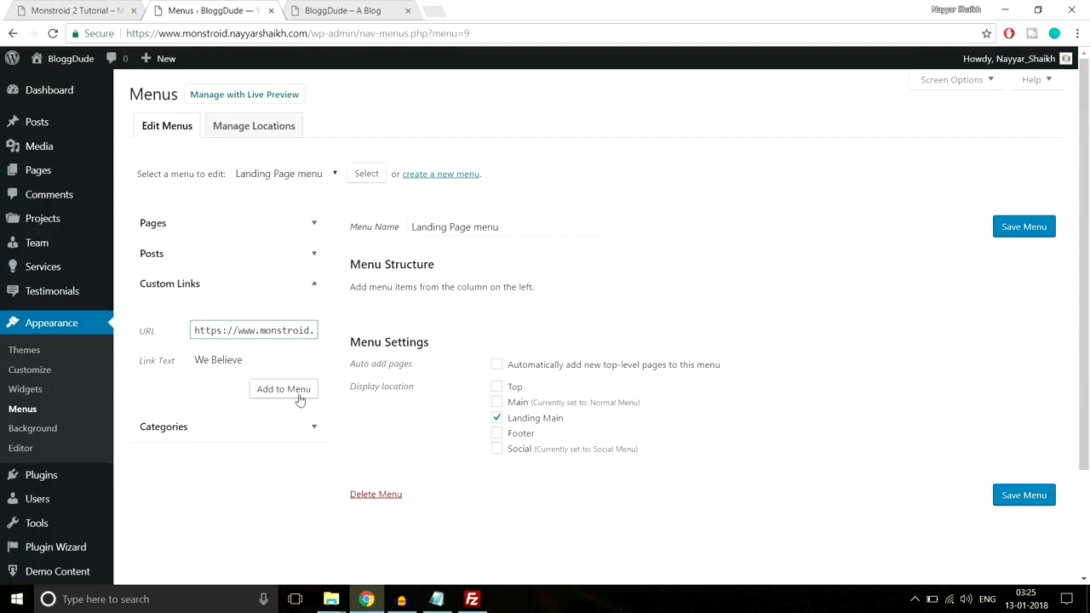
click(296, 398)
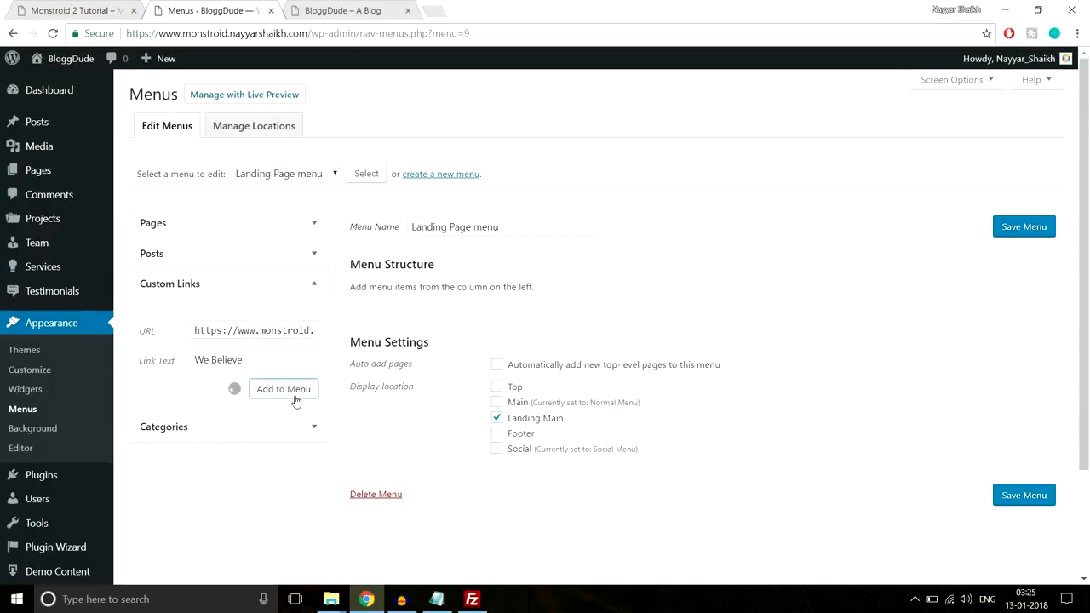
Add a Home custom link with BloggDude's root URL and place it above We Believe
drag(259, 330, 78, 337)
text(http://www.monstroid.nayyarshaikh.com/)
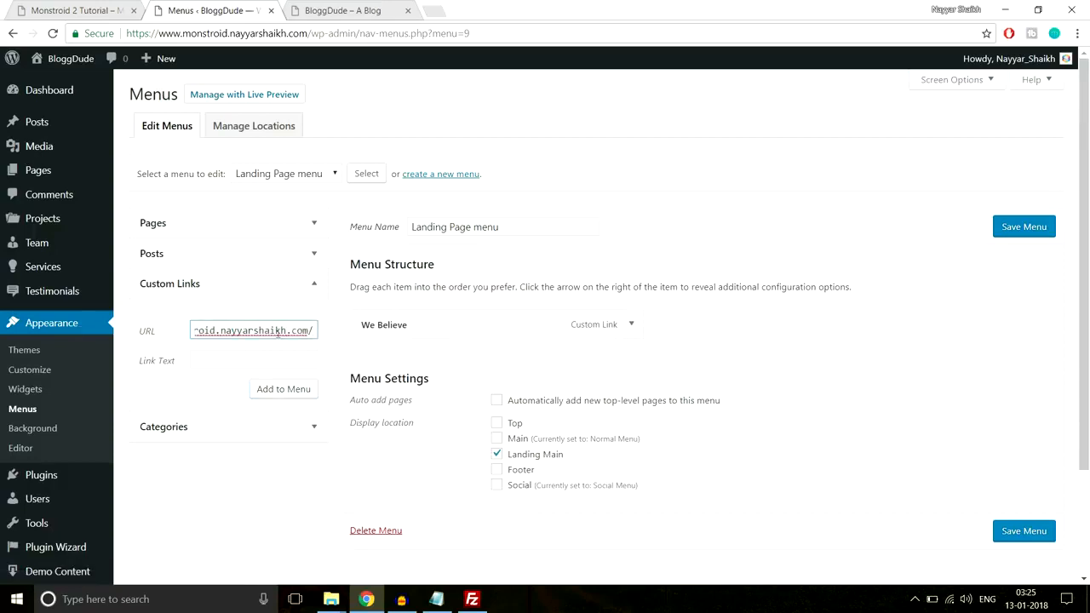
click(283, 363)
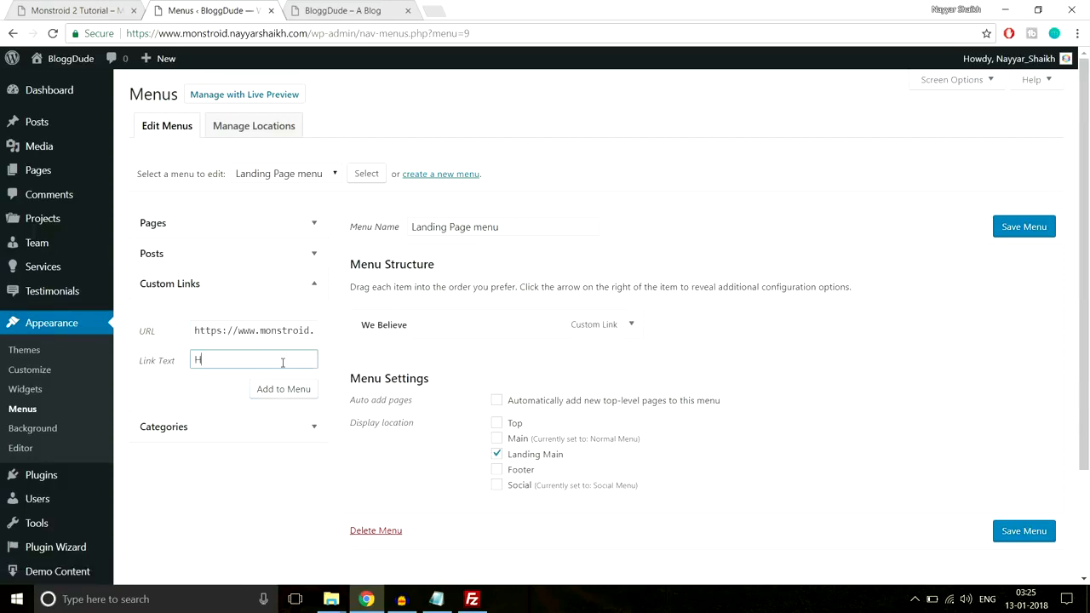
key(Return)
drag(426, 358, 419, 322)
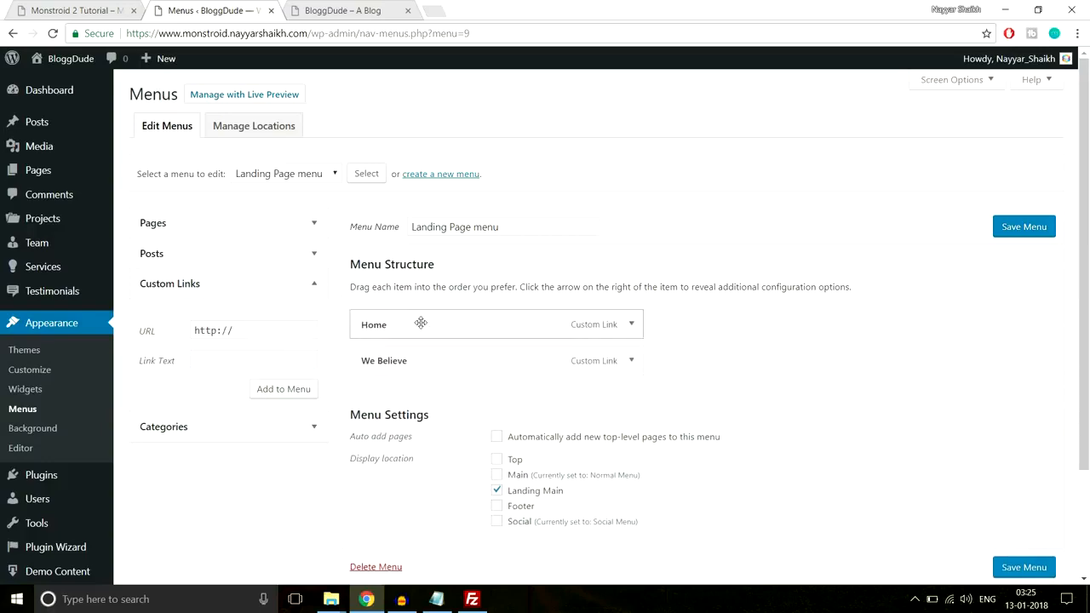
Check the demo's image gallery section and add a Gallery custom link whose URL is BloggDude's root address plus gallery
click(109, 8)
drag(1088, 156, 1086, 241)
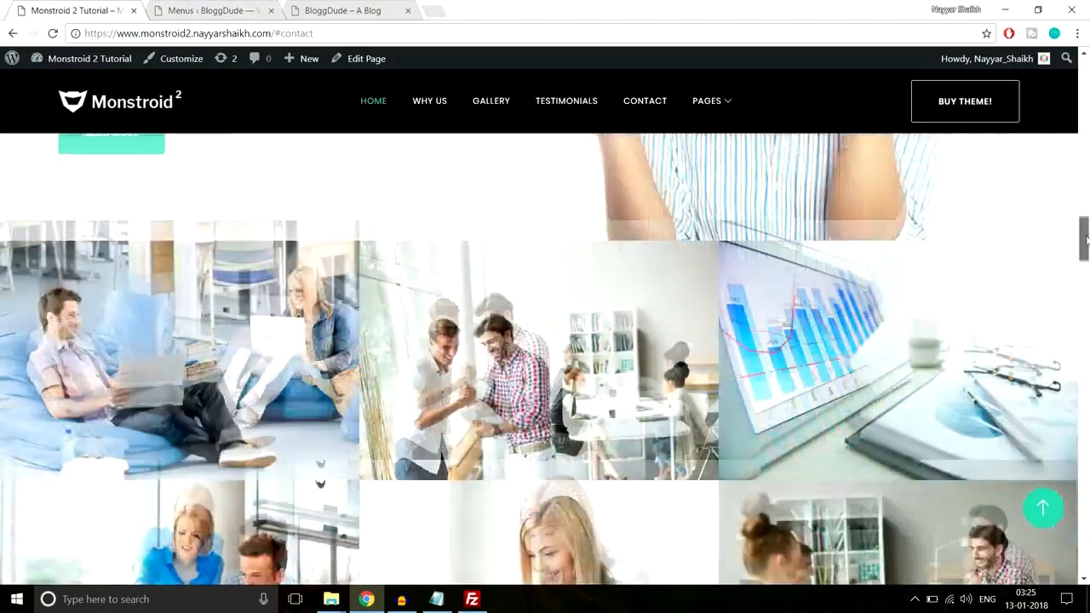
click(208, 10)
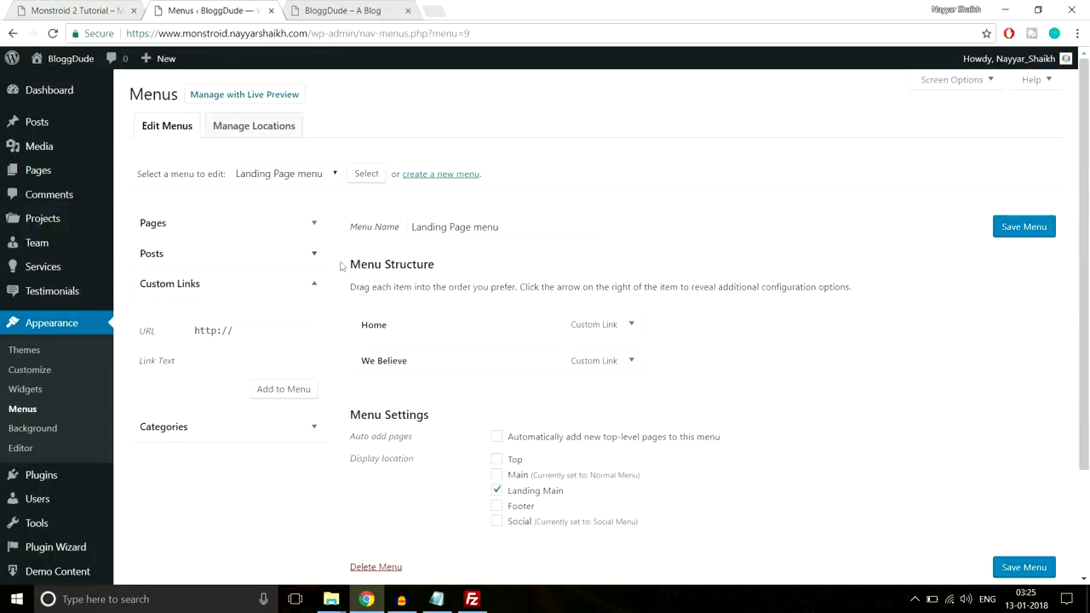
triple_click(275, 330)
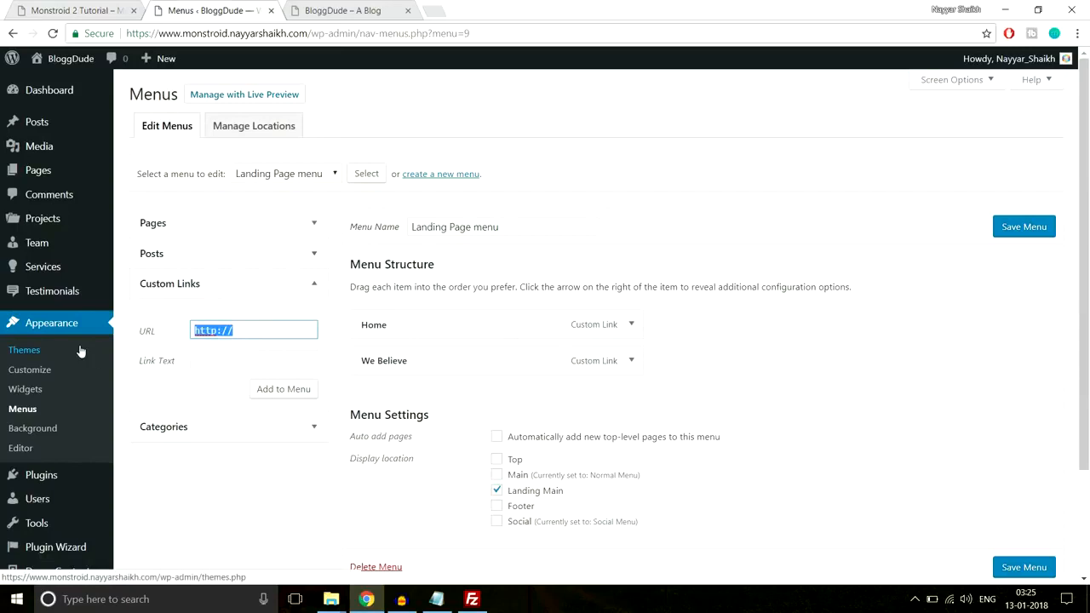
key(ctrl+v)
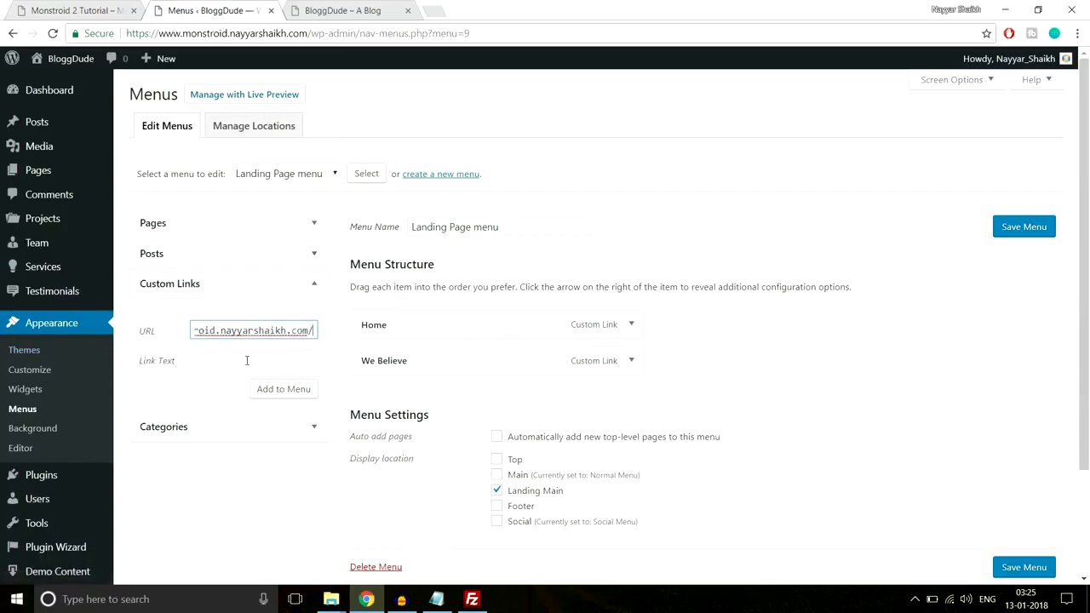
text(ga)
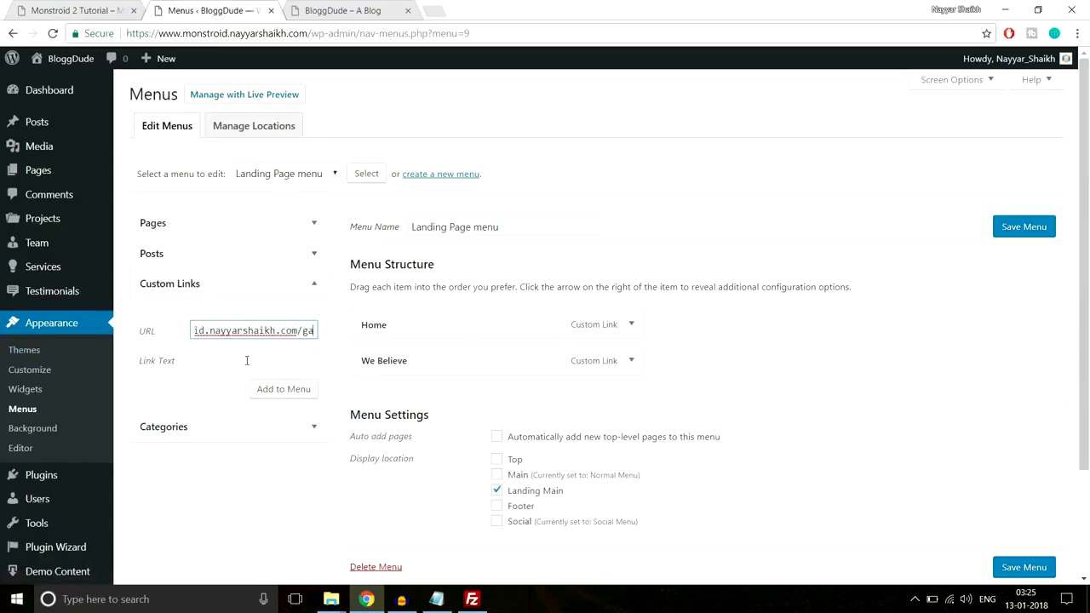
text(llery)
click(246, 360)
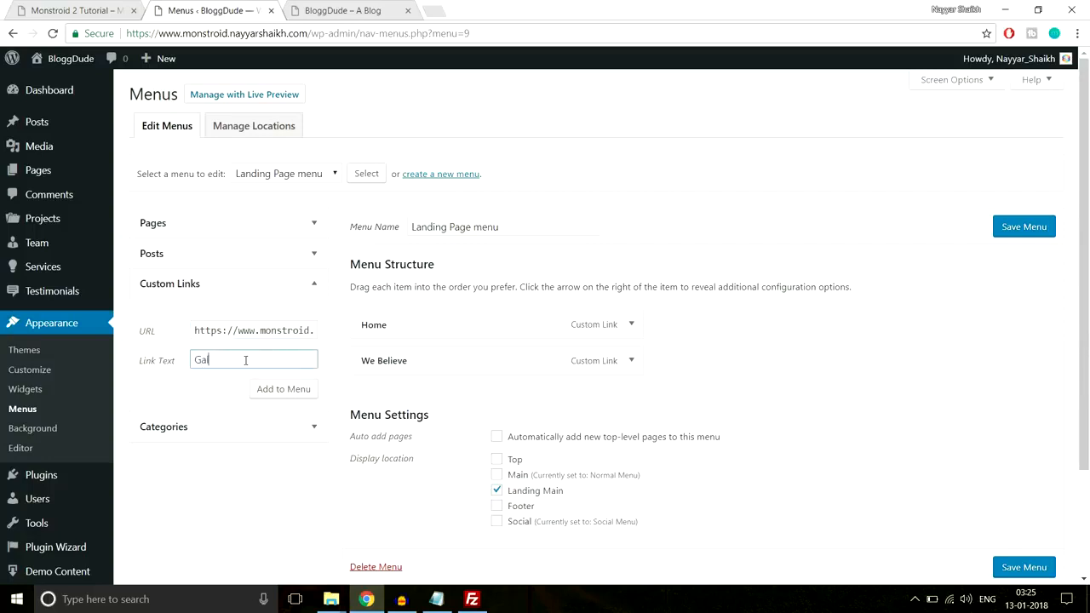
click(269, 390)
Check the demo's contact section and add a Contact Us custom link whose URL is BloggDude's root address plus contact-us
drag(277, 332, 141, 342)
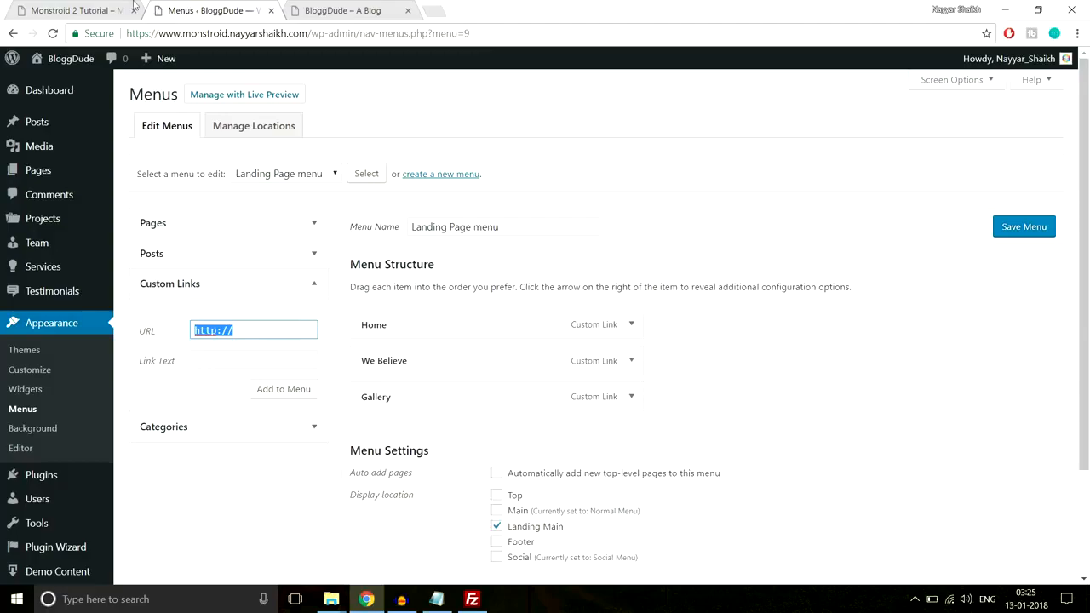
click(134, 5)
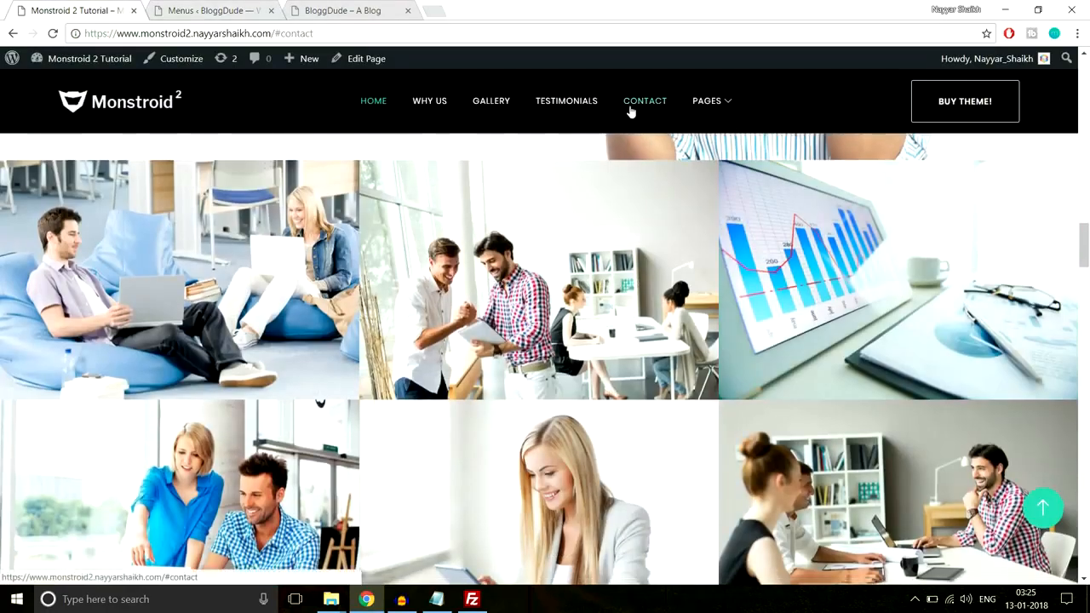
click(629, 108)
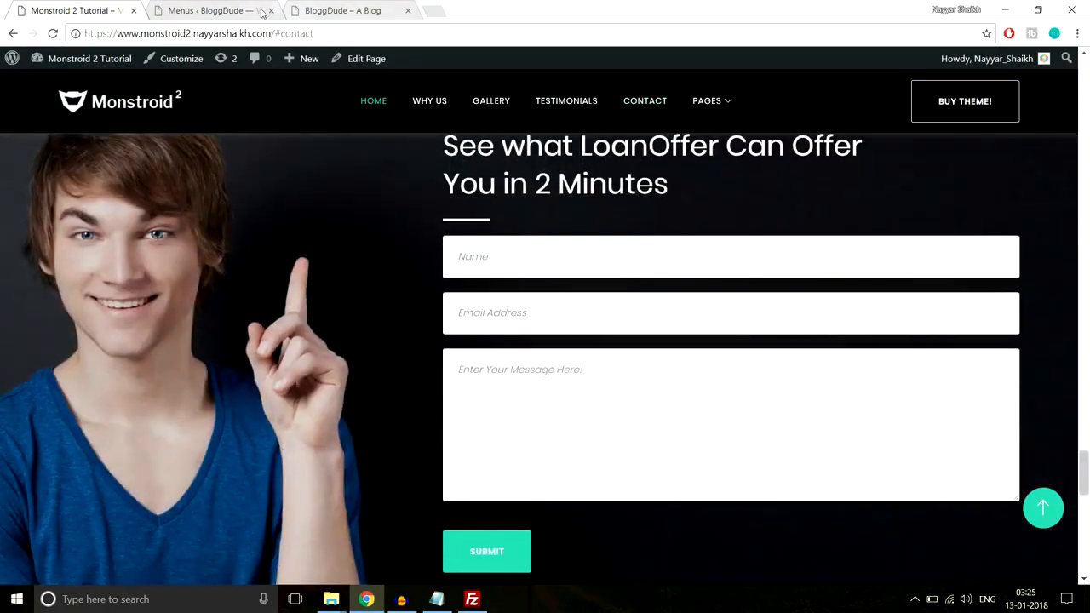
click(256, 11)
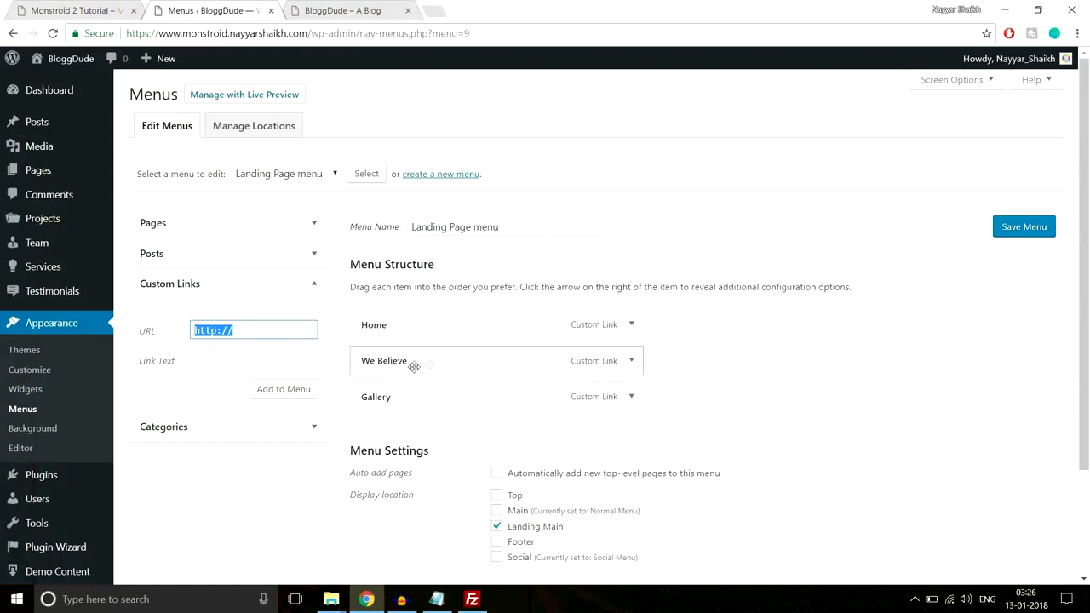
key(ctrl+v)
text(c)
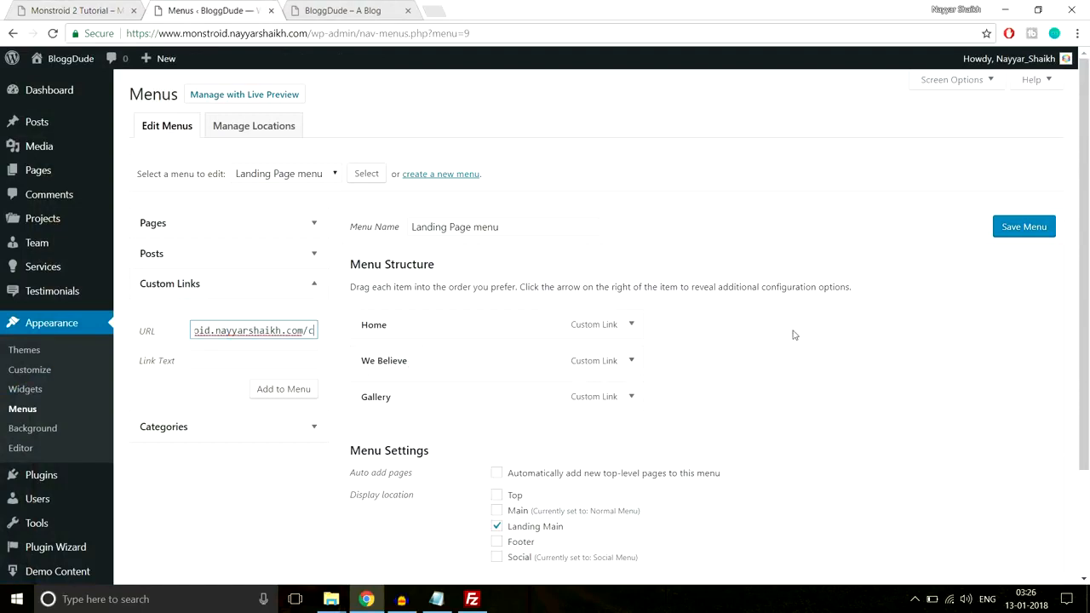
text(ontact-us)
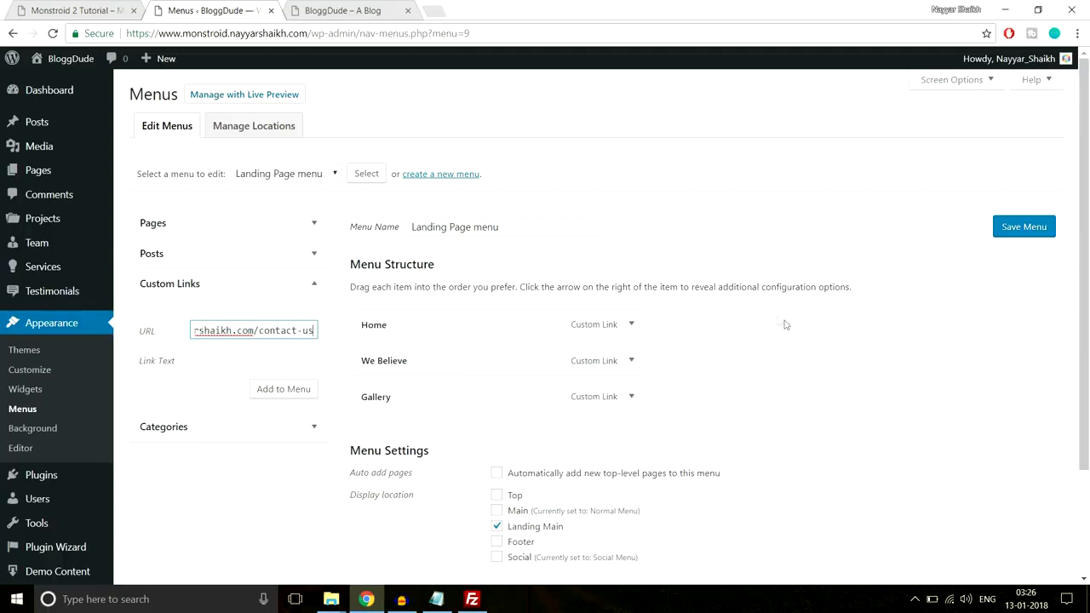
click(296, 358)
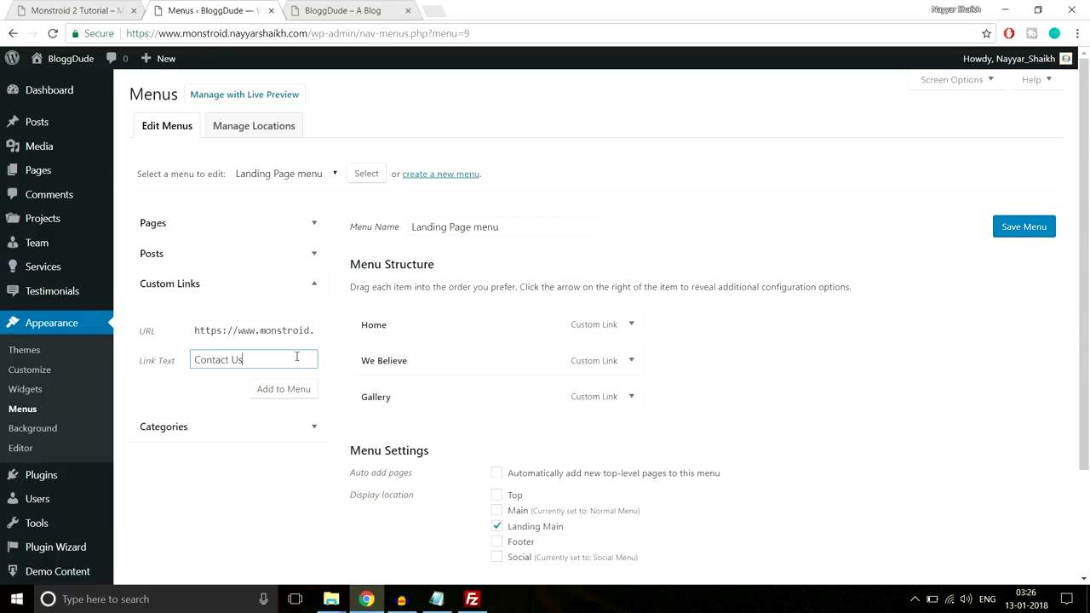
click(293, 389)
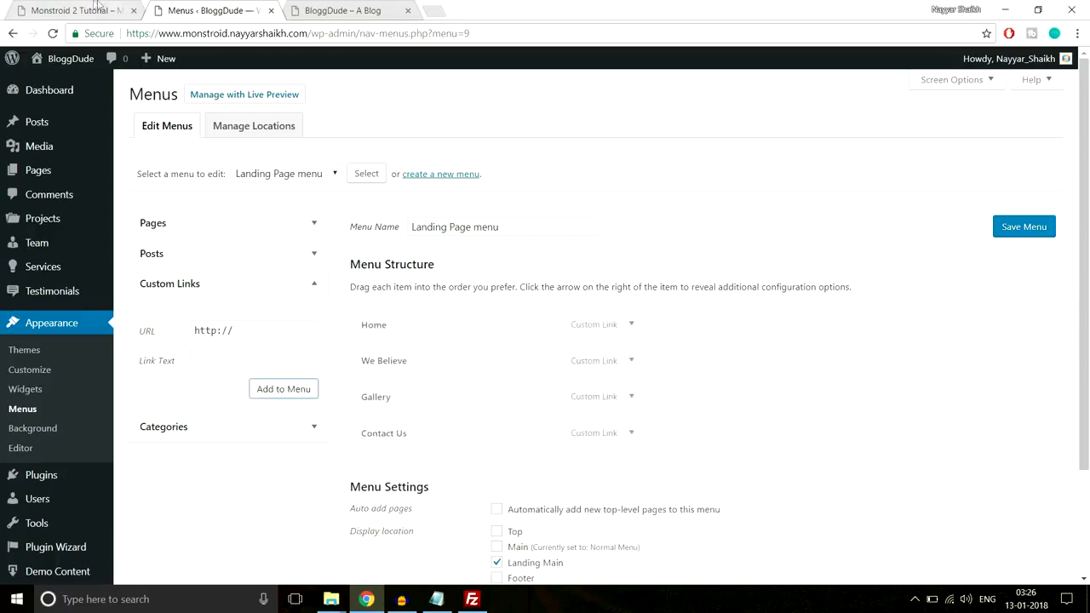
Check the demo's Pages dropdown and add a custom link named Pages with URL # to the Landing Page menu
click(98, 10)
mouse_move(720, 103)
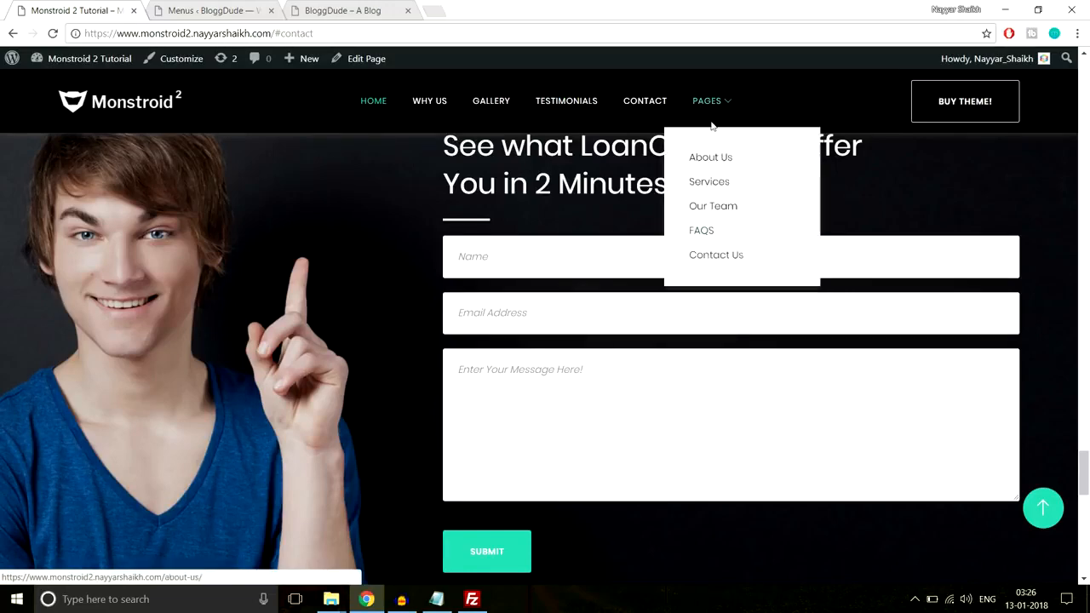
click(246, 8)
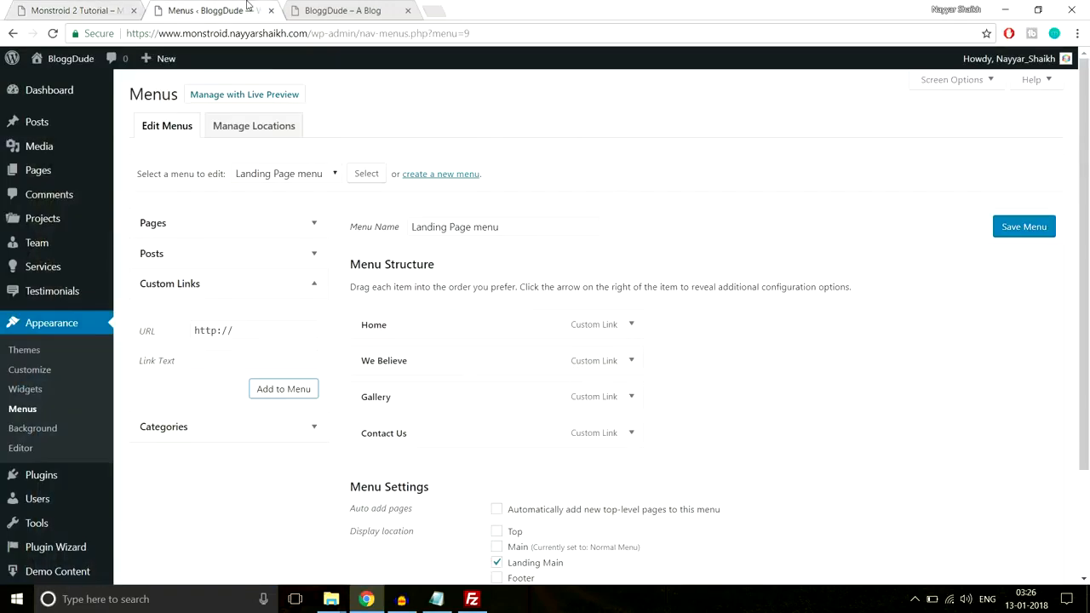
triple_click(266, 329)
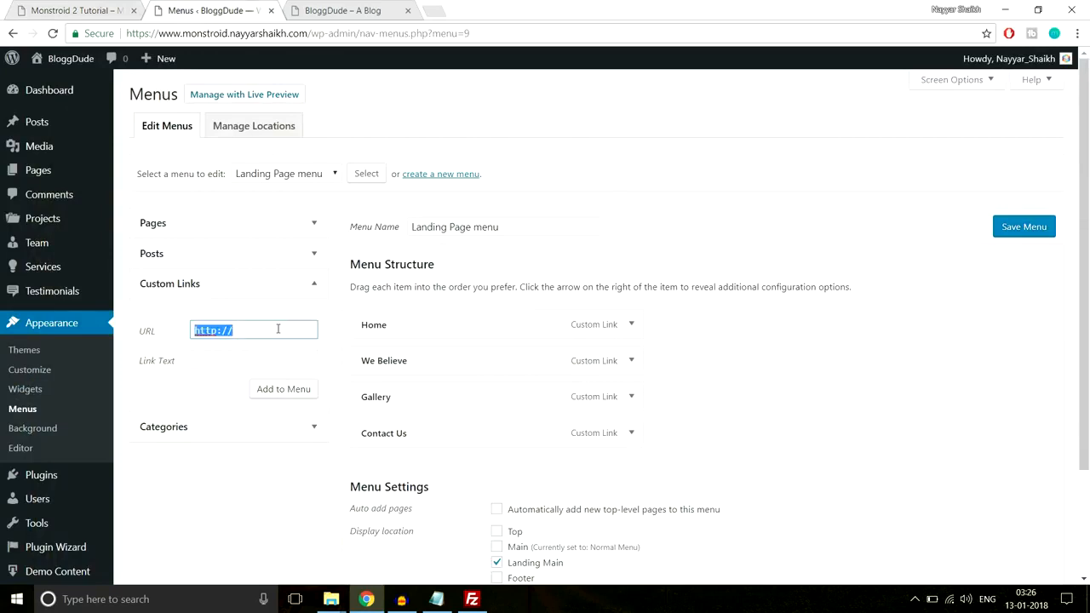
text(#)
key(Tab)
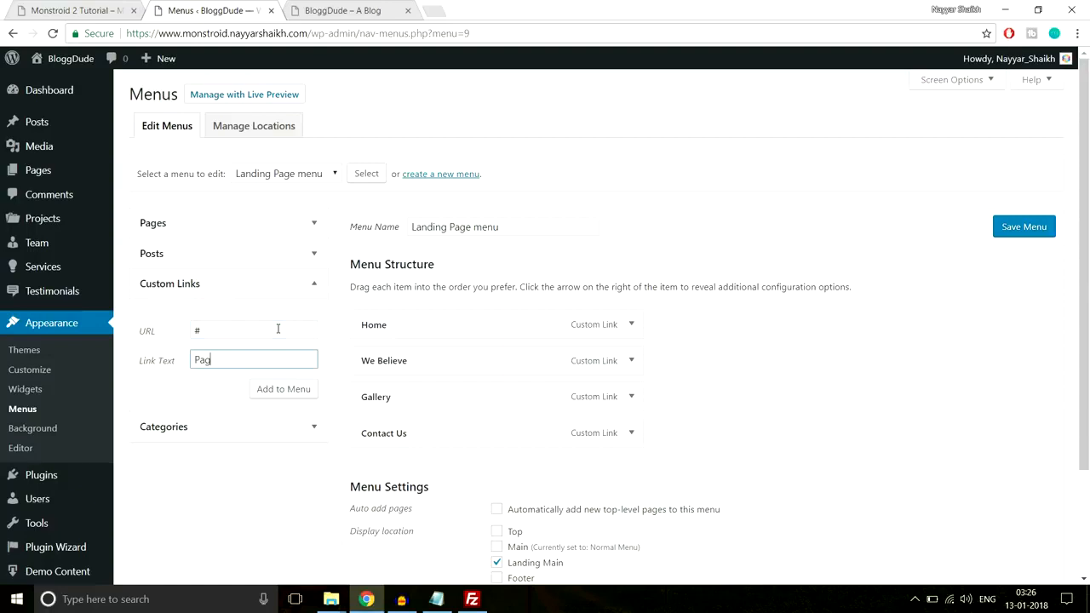
click(300, 390)
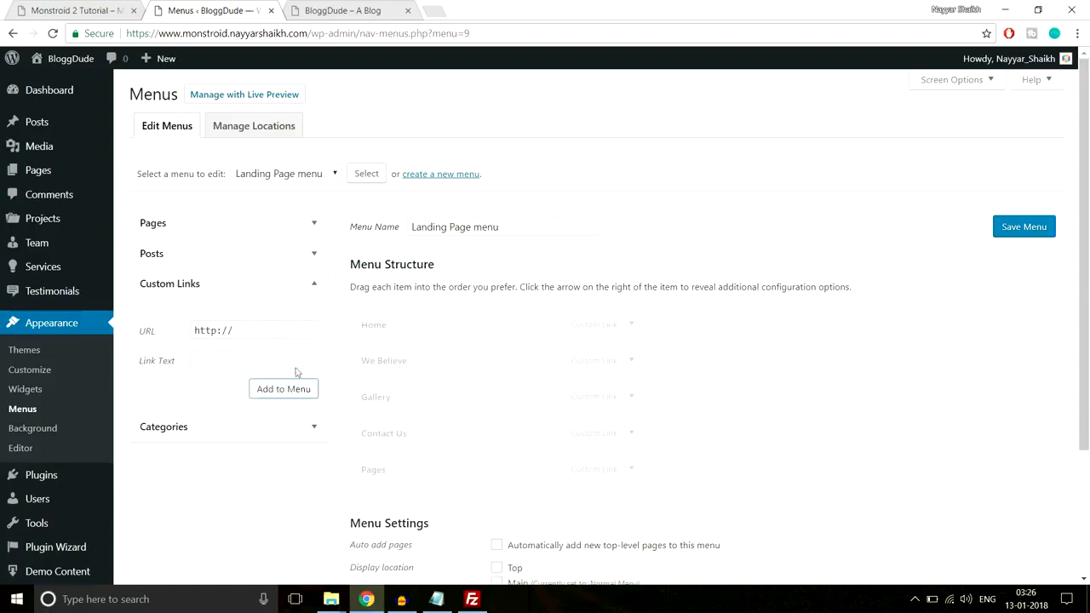
Add the Contact Us, FAQS, Our Team, Seervices and About Us pages to the Landing Page menu
click(289, 226)
click(184, 293)
click(176, 310)
click(177, 328)
click(178, 361)
click(182, 342)
click(266, 409)
Nest Contact Us, FAQS, Our Team, Seervices and About Us as sub items under Pages and save the menu
scroll(318, 388, down, 3)
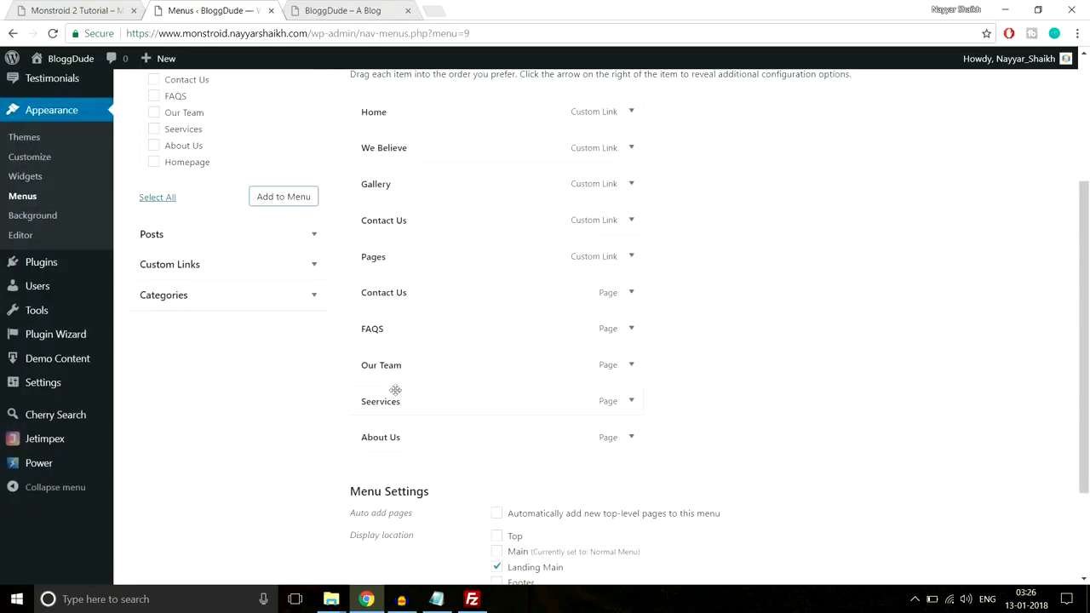
drag(397, 296, 422, 357)
drag(381, 401, 405, 401)
drag(376, 440, 407, 436)
scroll(688, 423, down, 3)
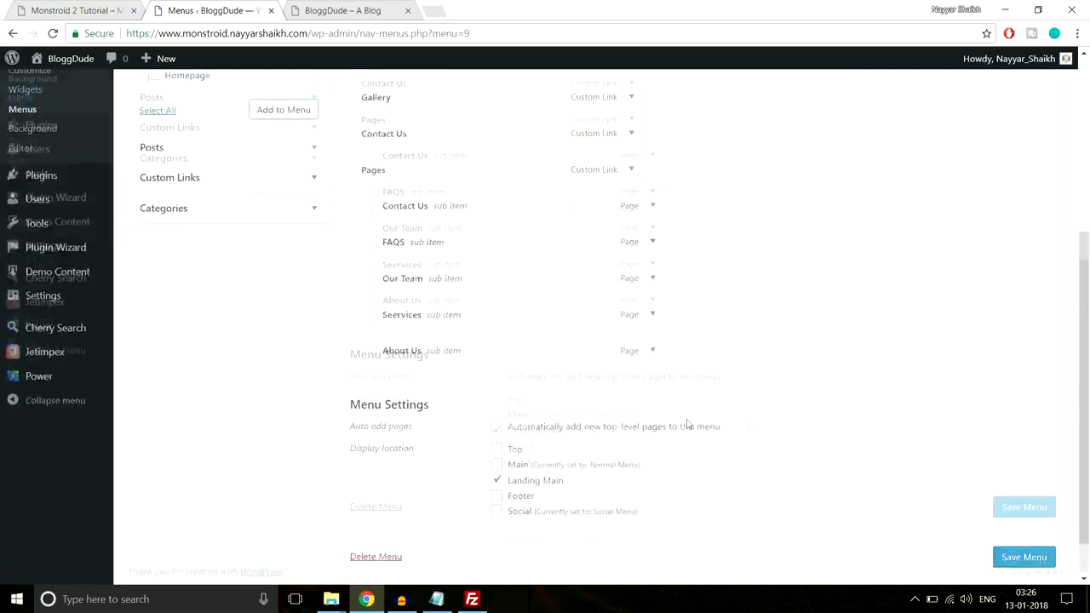
click(1022, 507)
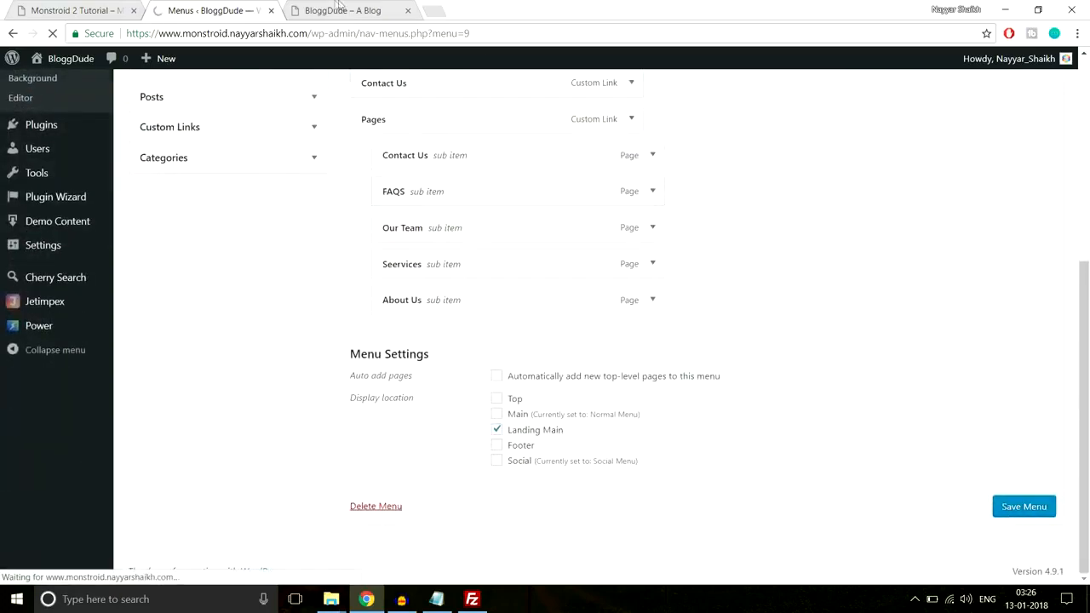
Reload the BloggDude homepage and test the We Believe link in its navigation
click(358, 11)
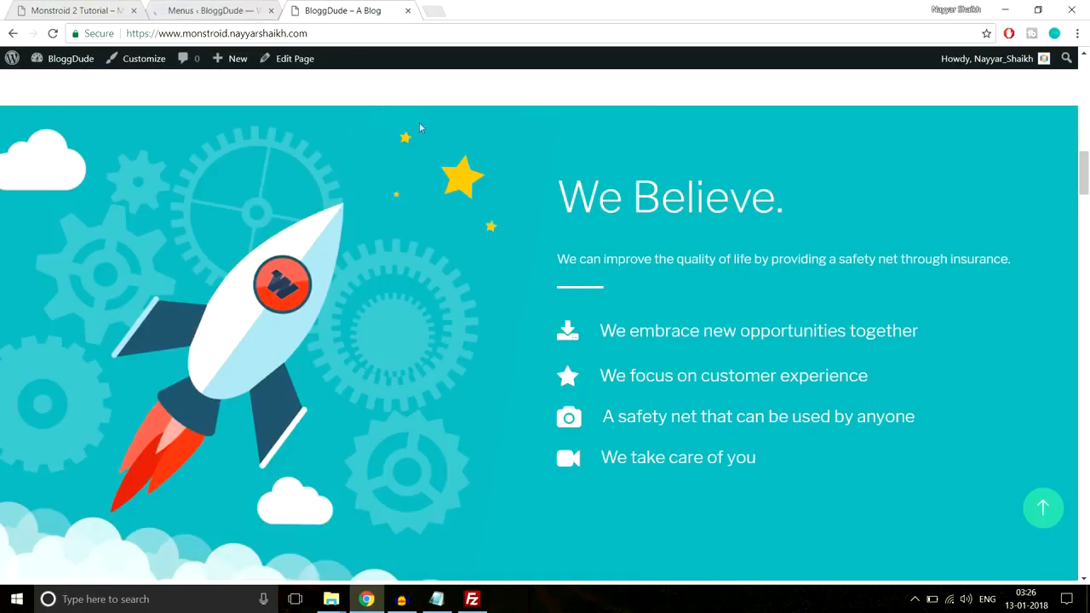
click(1043, 508)
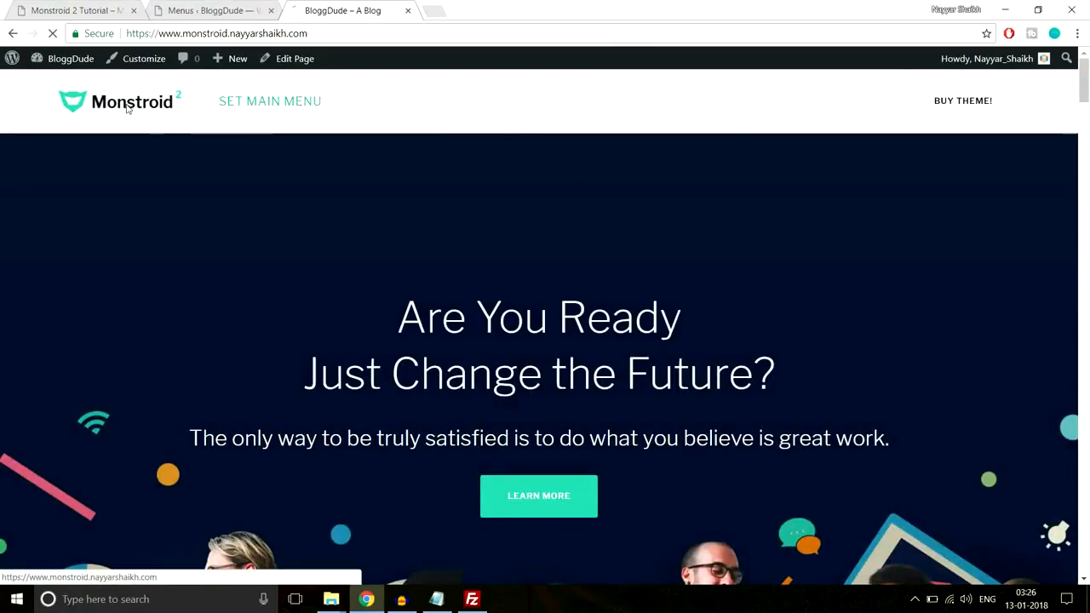
click(117, 106)
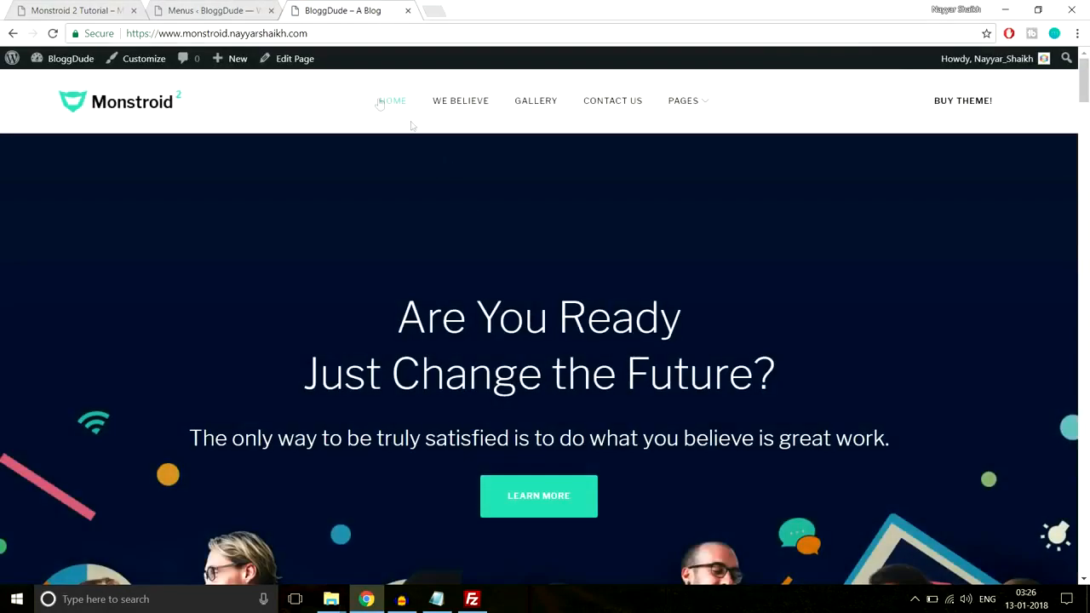
click(456, 110)
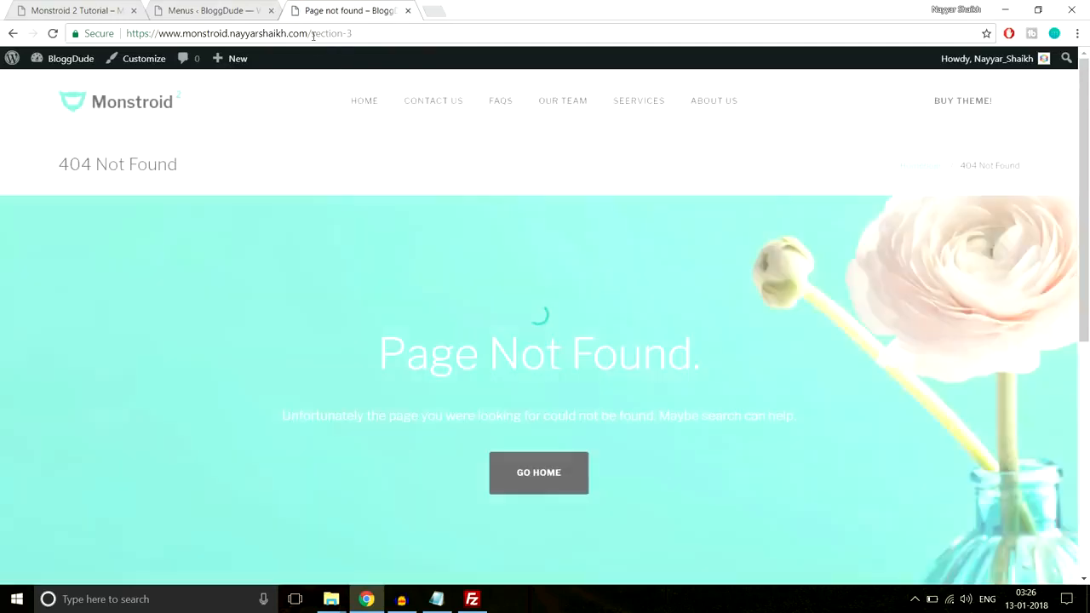
Compare the section-3 part of BloggDude's We Believe address with the #contact anchor in the demo's address
drag(312, 33, 394, 34)
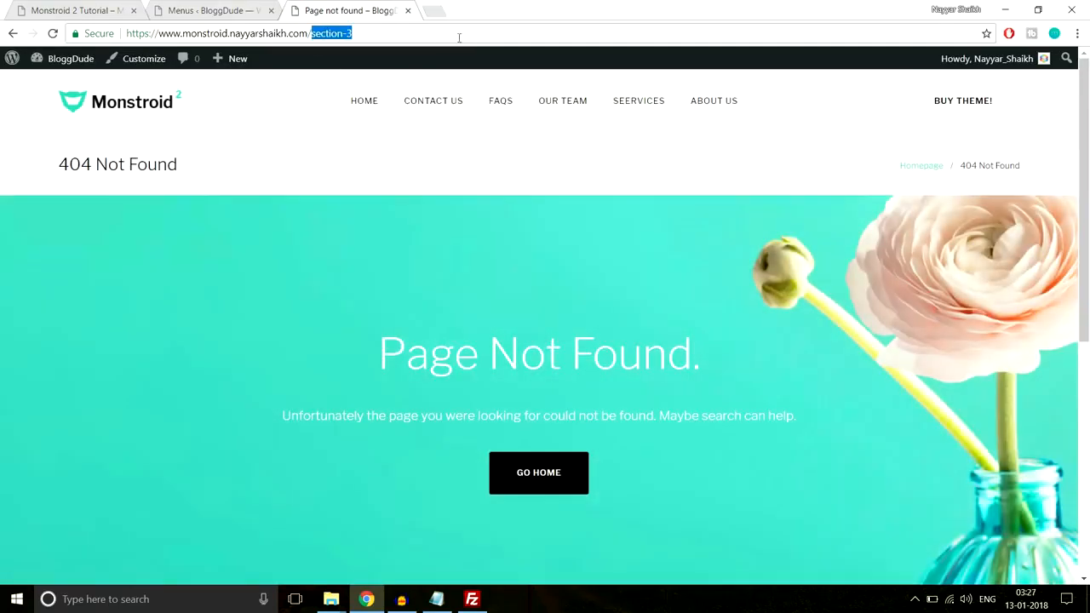
click(392, 32)
scroll(689, 318, down, 8)
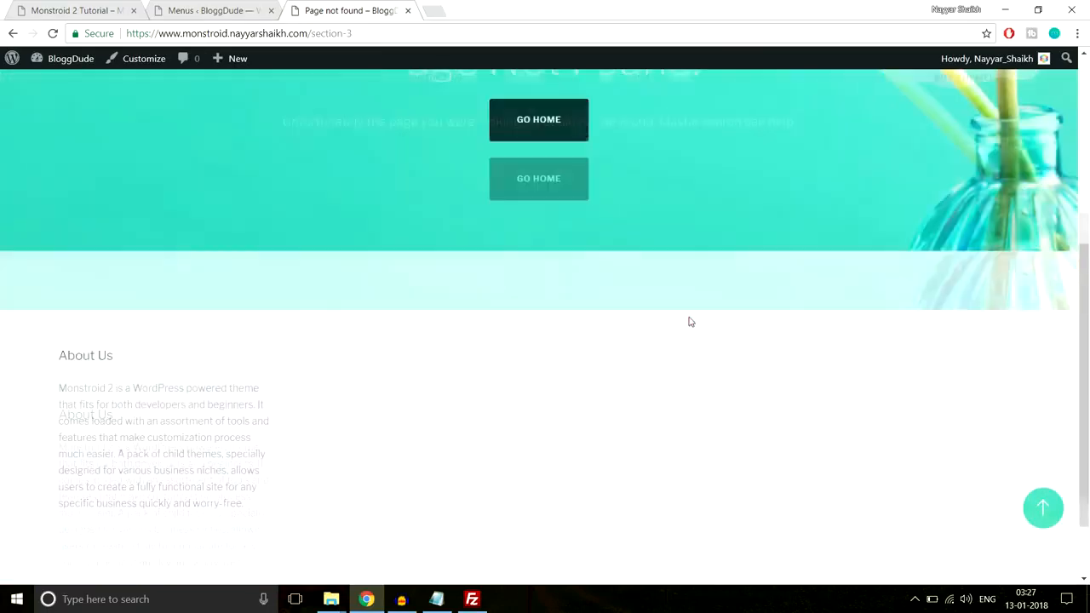
scroll(689, 333, up, 8)
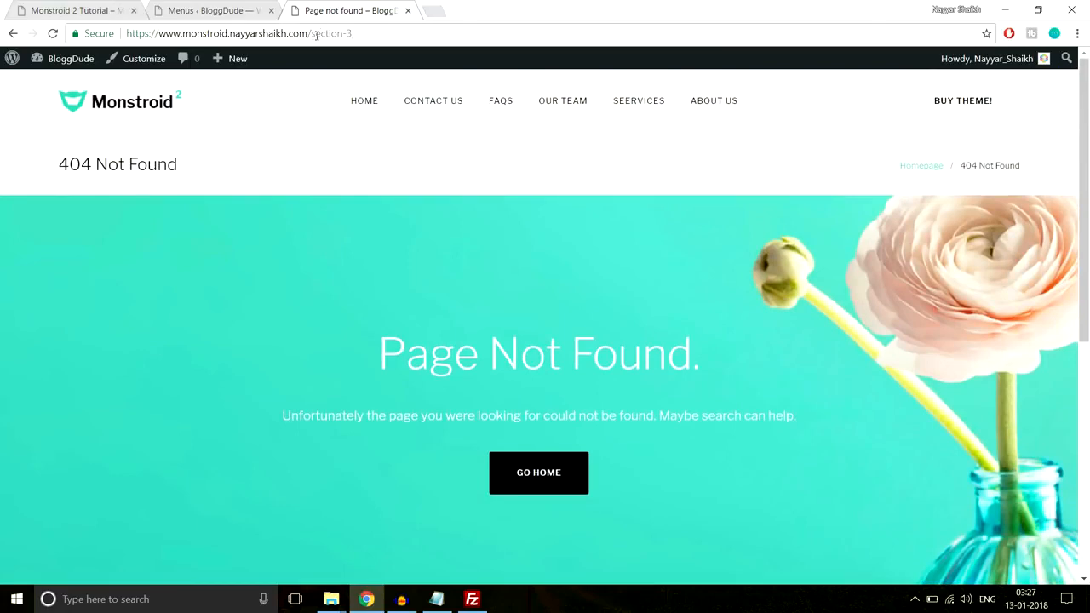
click(68, 10)
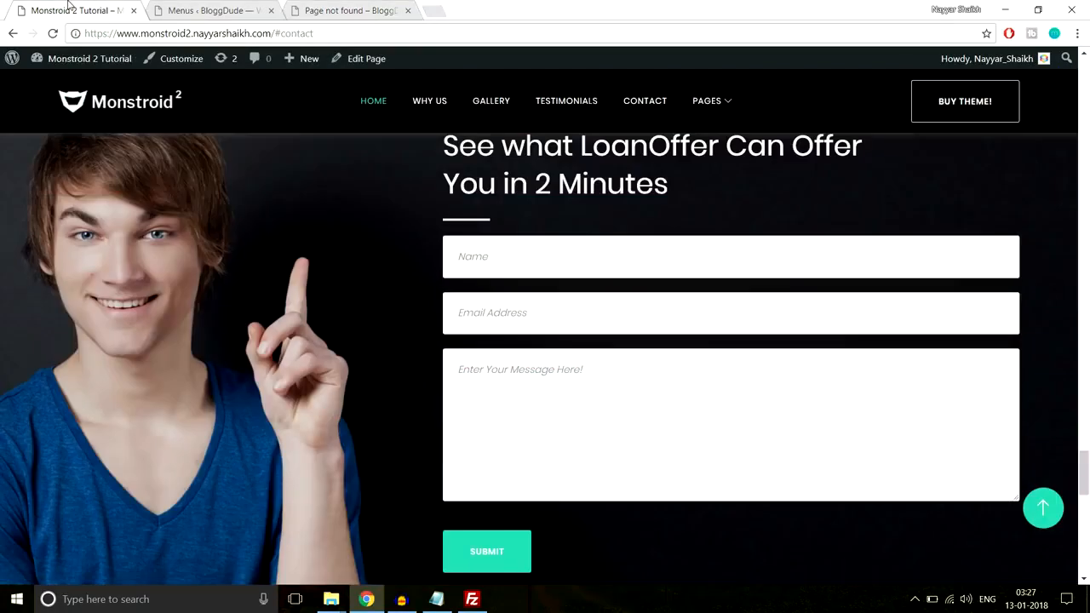
drag(273, 33, 348, 32)
click(349, 11)
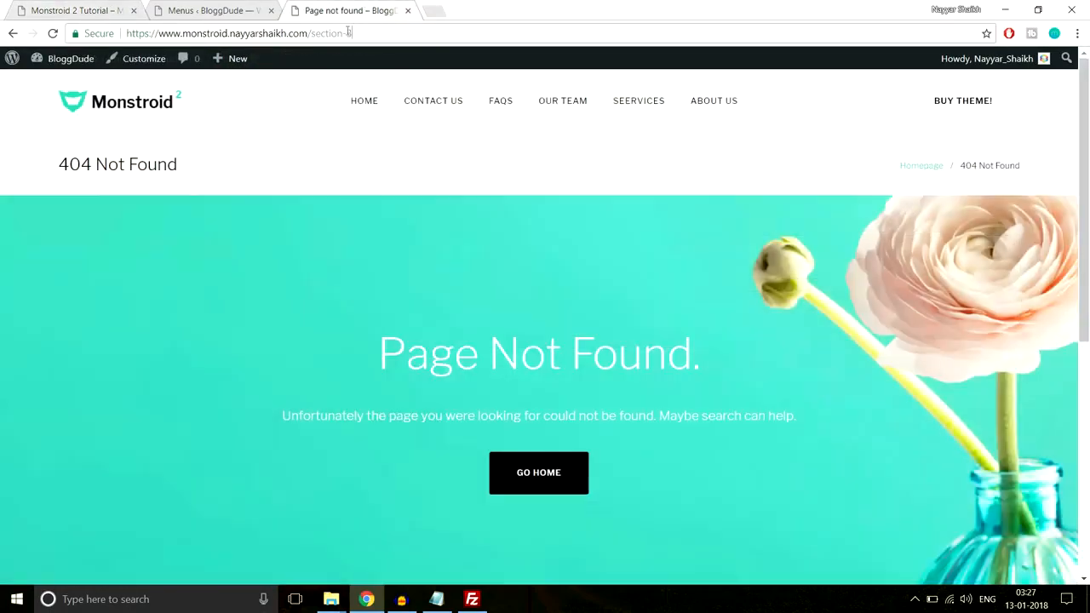
Change the ending of the We Believe menu item's URL to #section-3 in the Landing Page menu
click(209, 10)
scroll(742, 255, down, 3)
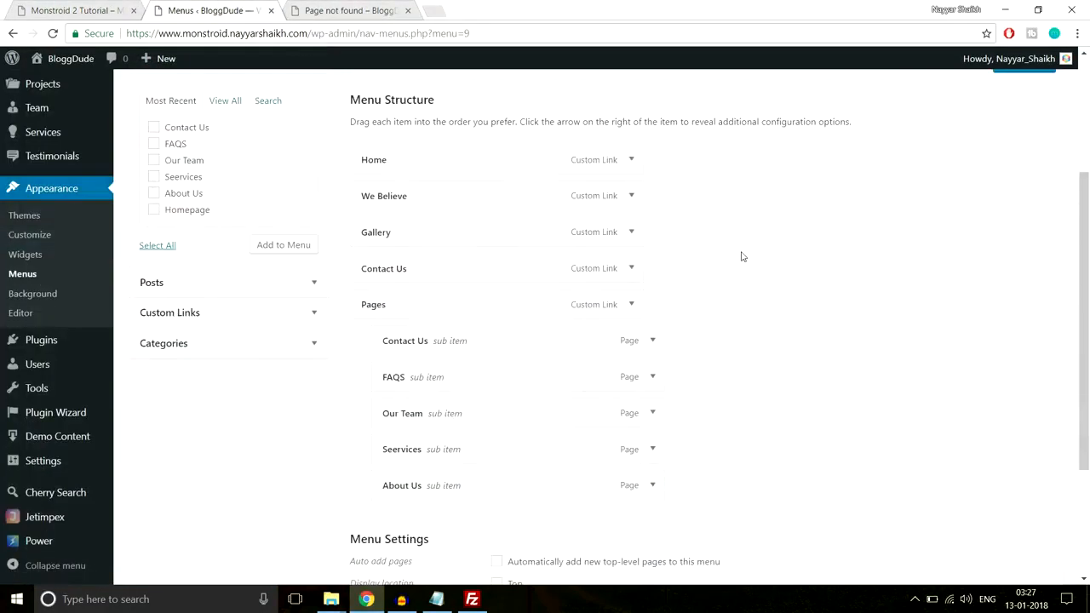
click(631, 189)
click(575, 239)
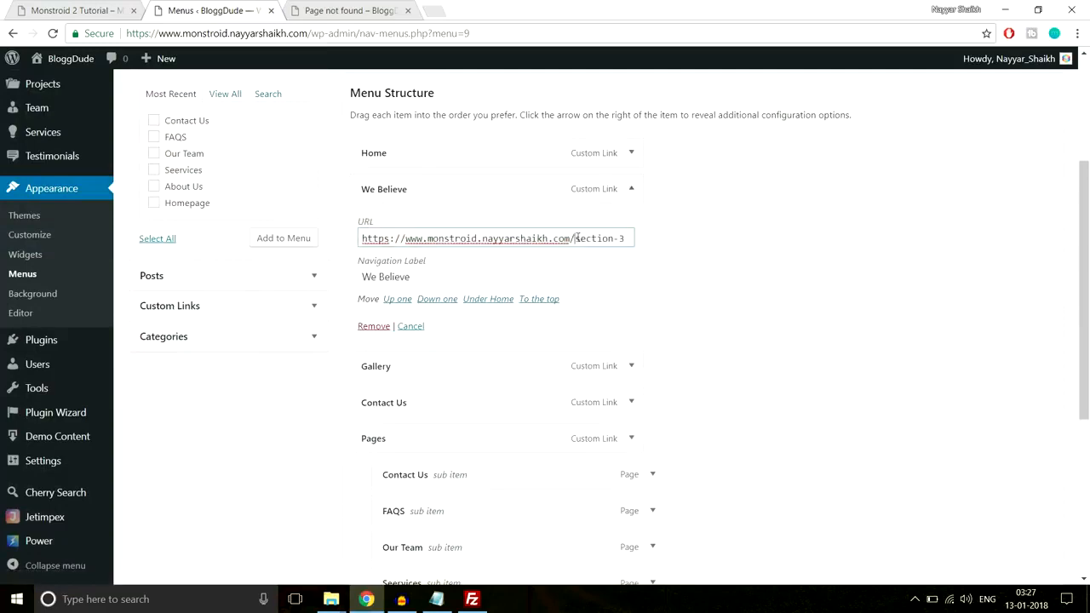
text(#)
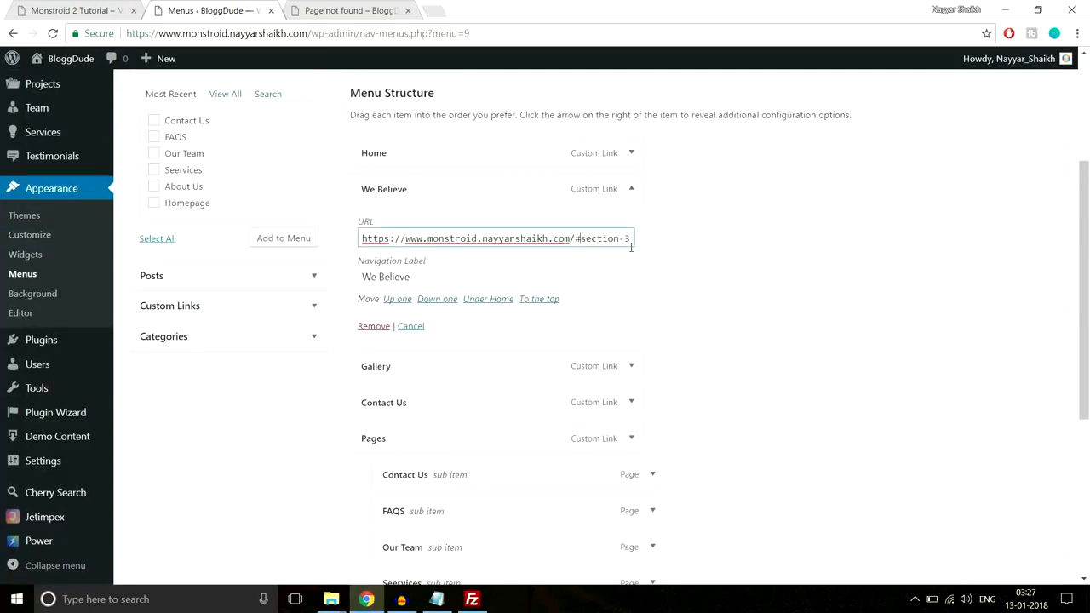
click(631, 189)
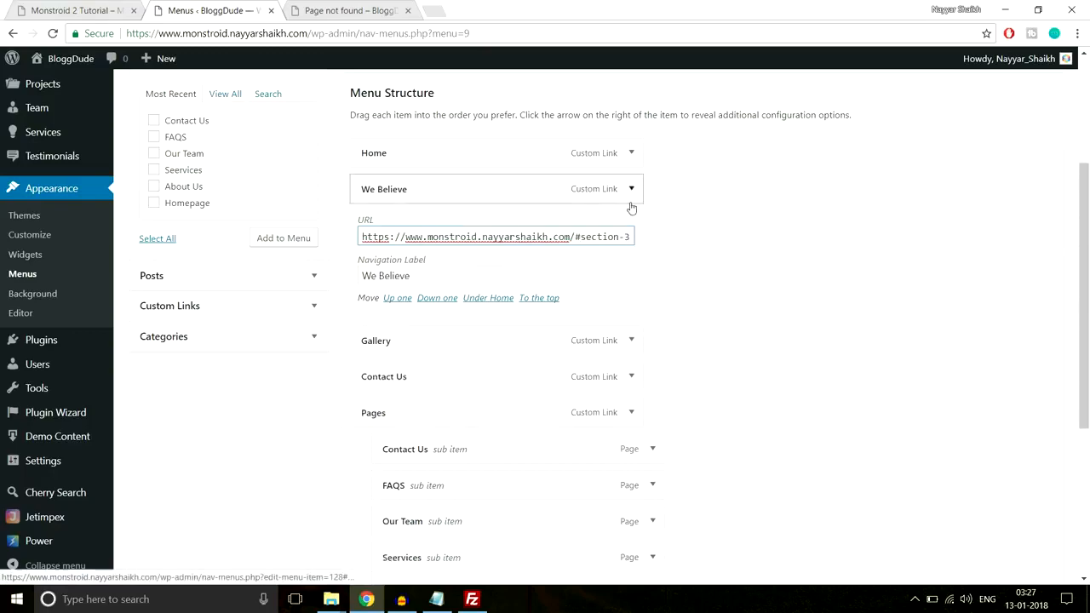
Change the ending of the Gallery menu item's URL to #gallery
click(632, 224)
click(573, 273)
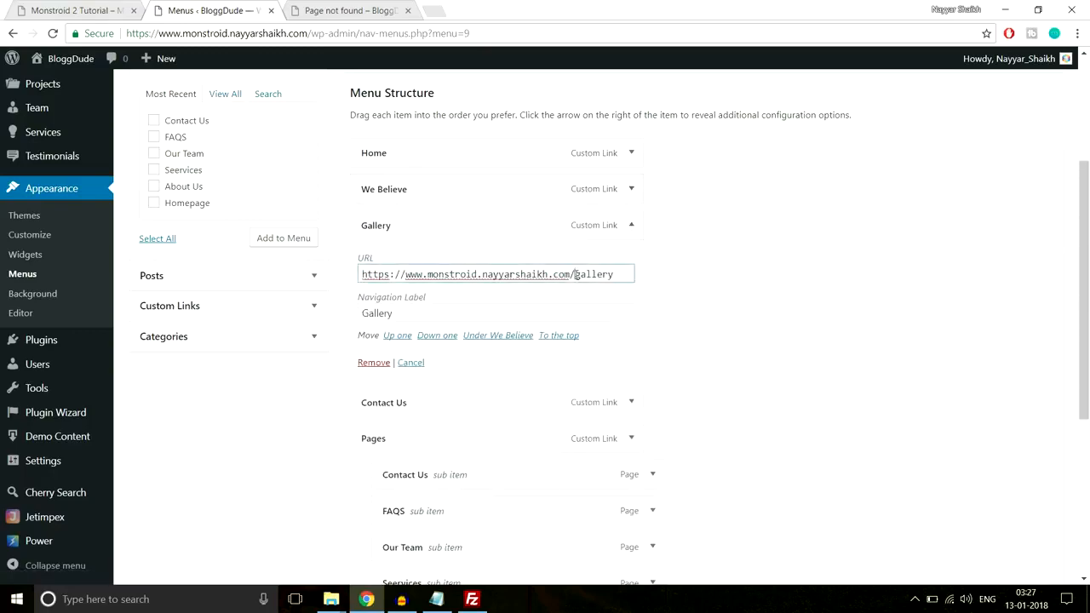
text(#)
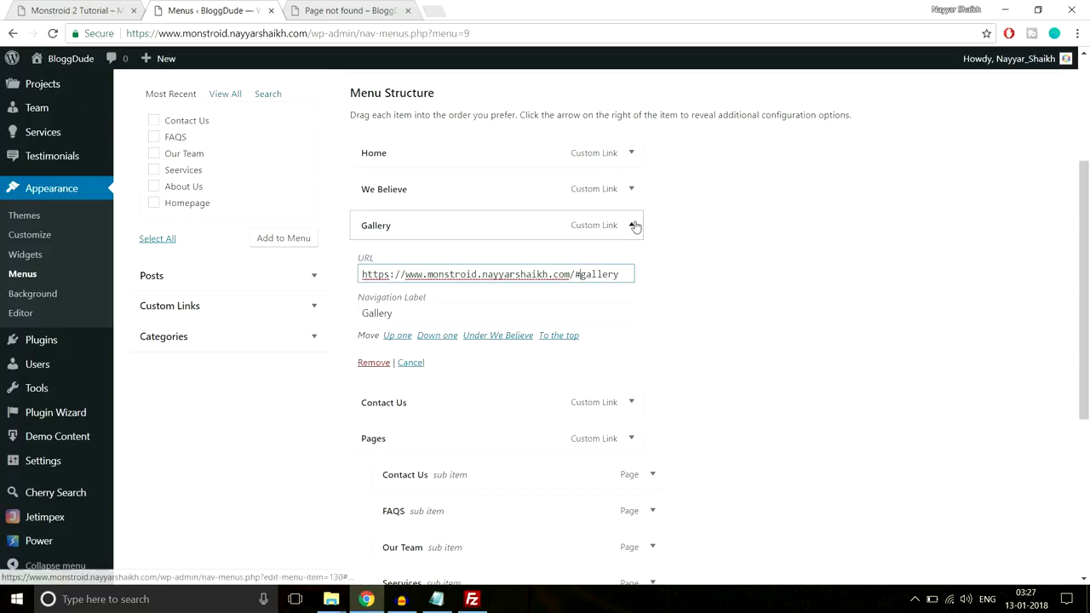
click(631, 224)
Insert # before contact-us in the Contact Us custom link's URL and save the Landing Page menu
click(619, 269)
click(577, 311)
text(#contact-u)
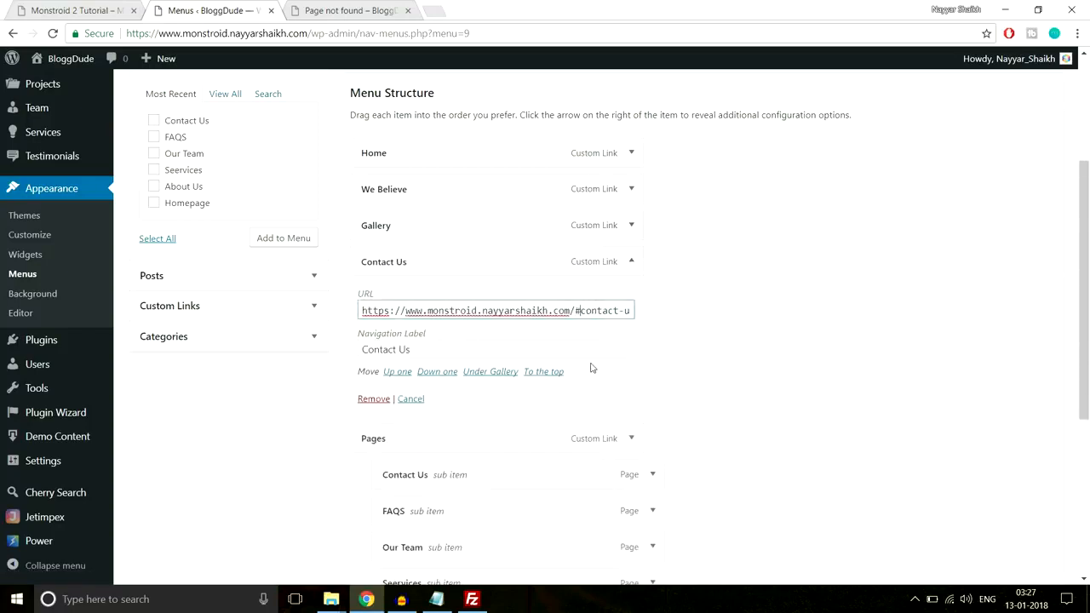
click(631, 261)
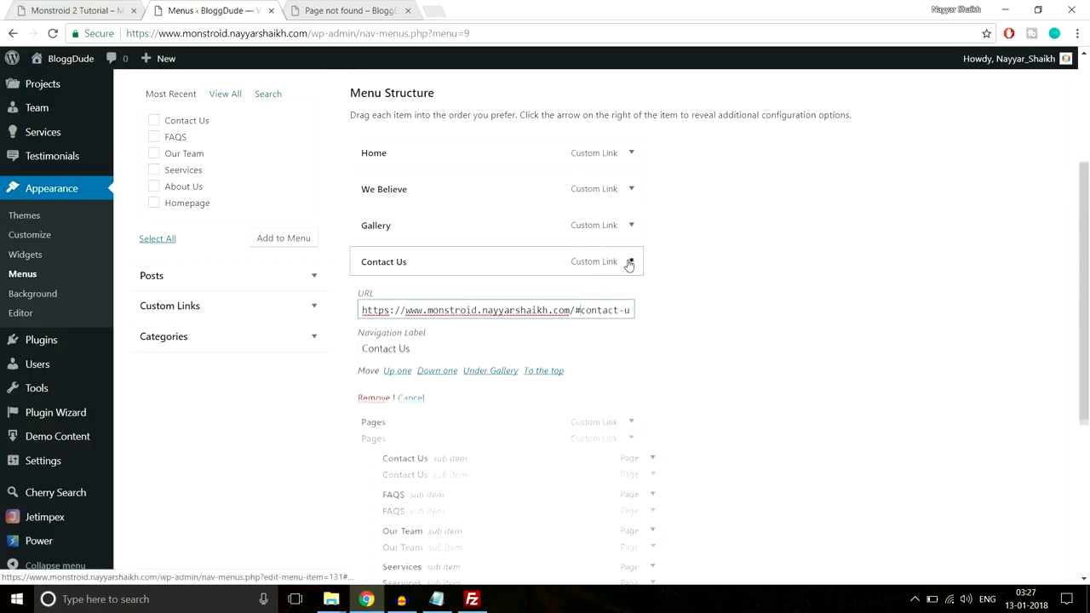
scroll(771, 372, down, 1)
scroll(771, 372, down, 2)
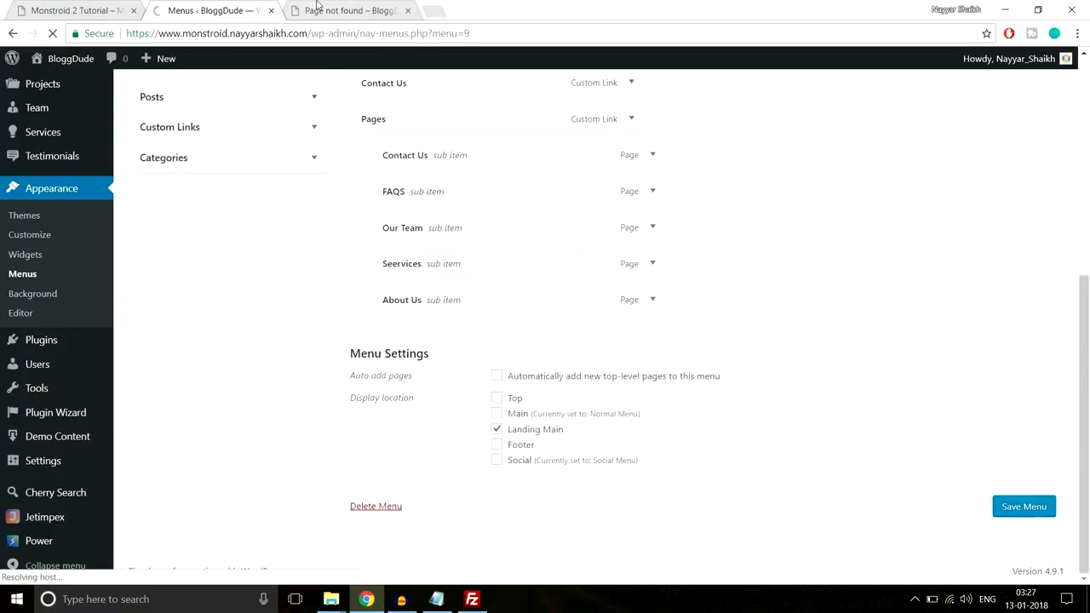
Reload BloggDude's homepage and retest the We Believe link with its #section-3 anchor
click(345, 10)
click(158, 103)
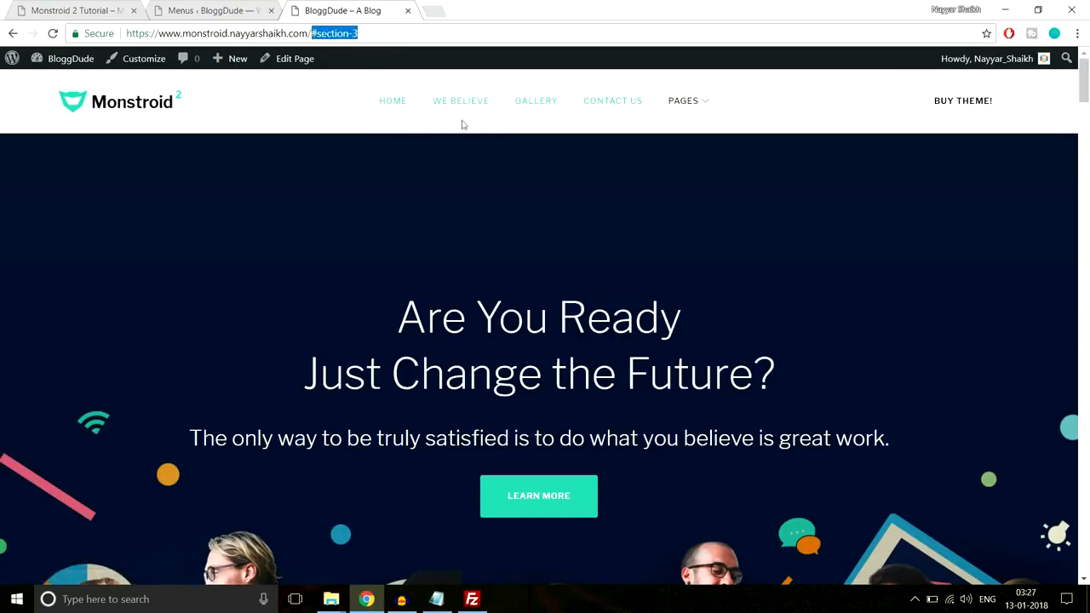
click(330, 92)
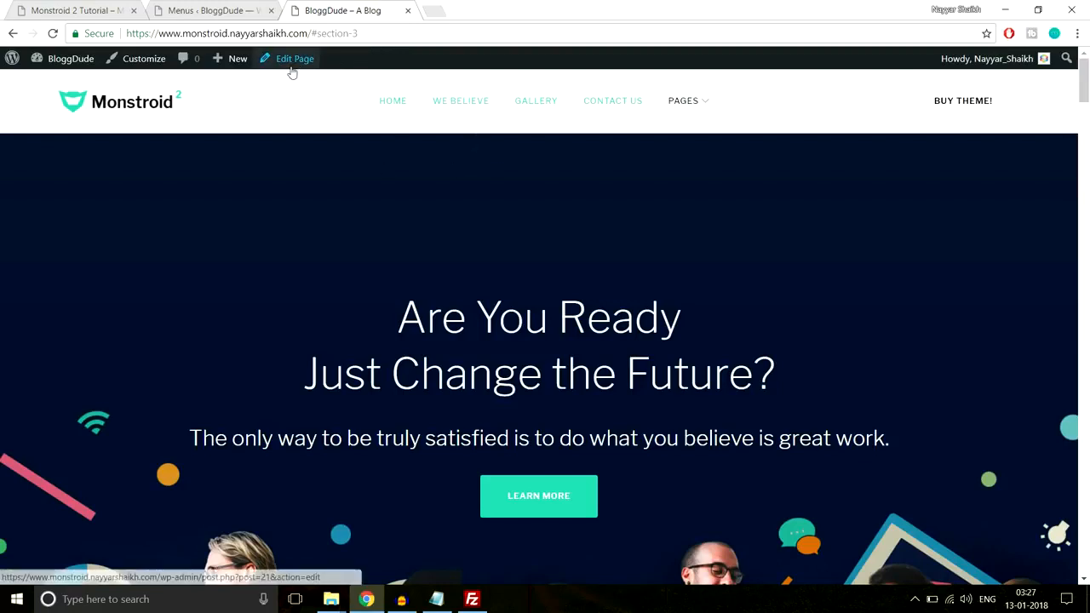
Open the BloggDude homepage for editing in a new browser tab
right_click(292, 68)
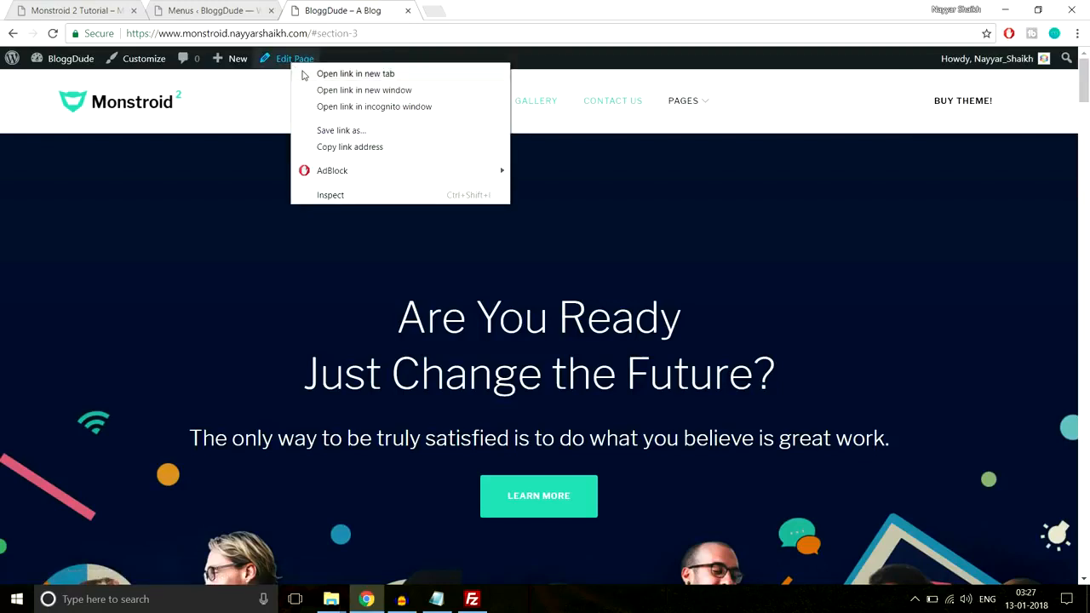
click(355, 74)
click(463, 10)
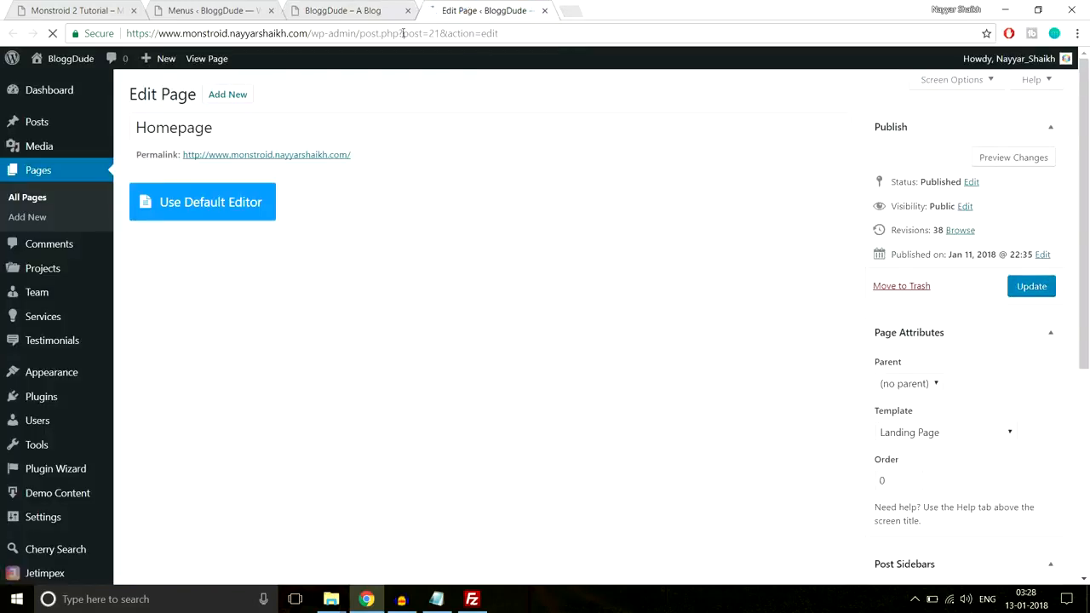
Check the #section-3 anchor in the homepage's address and view the We Believe section it should reach
click(339, 7)
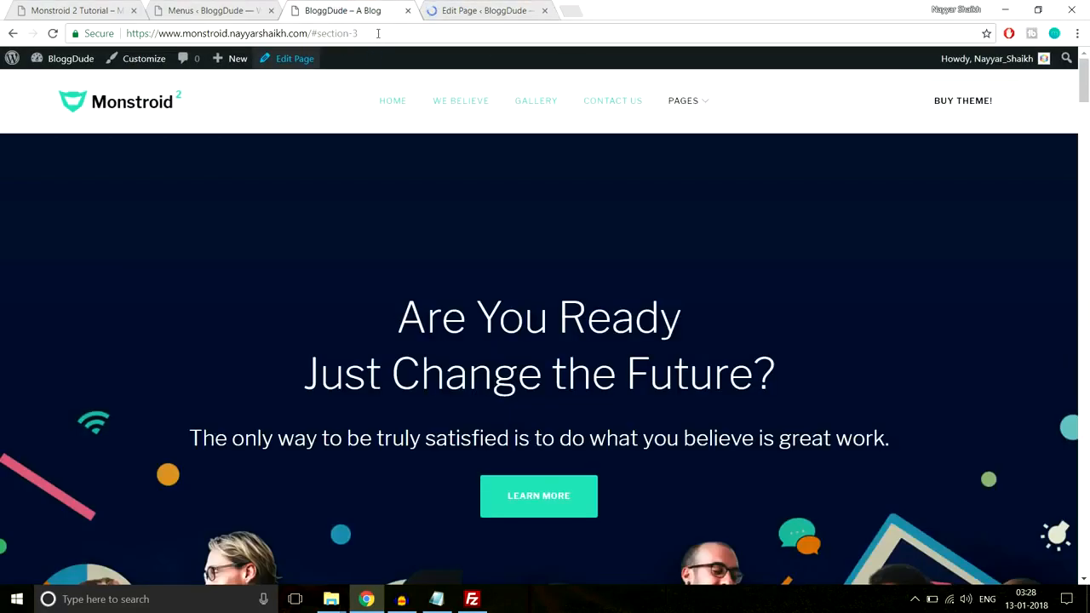
drag(359, 33, 322, 33)
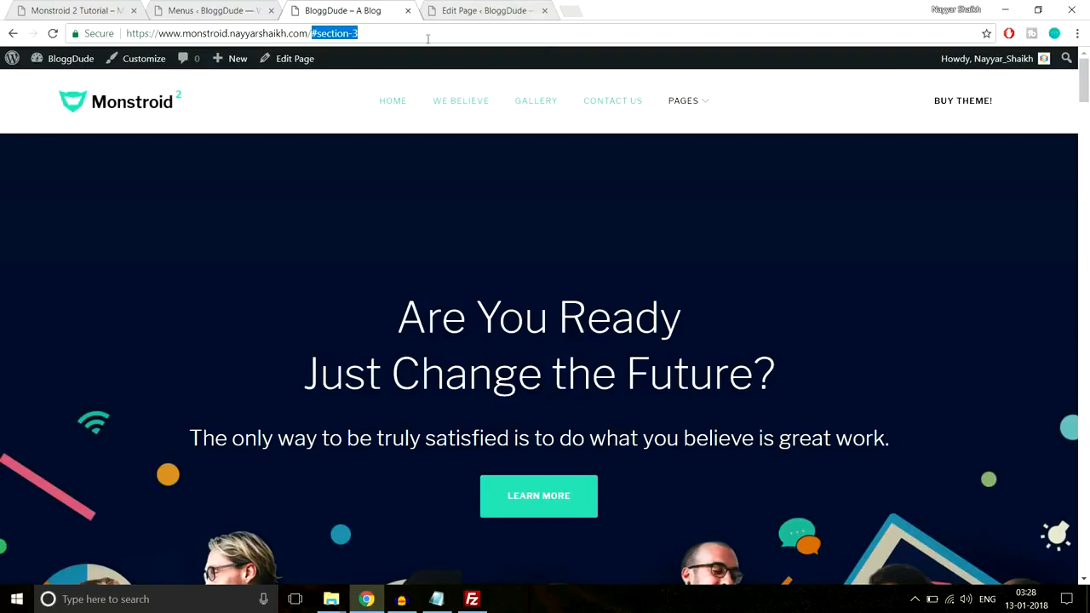
click(464, 10)
click(345, 10)
scroll(446, 216, down, 10)
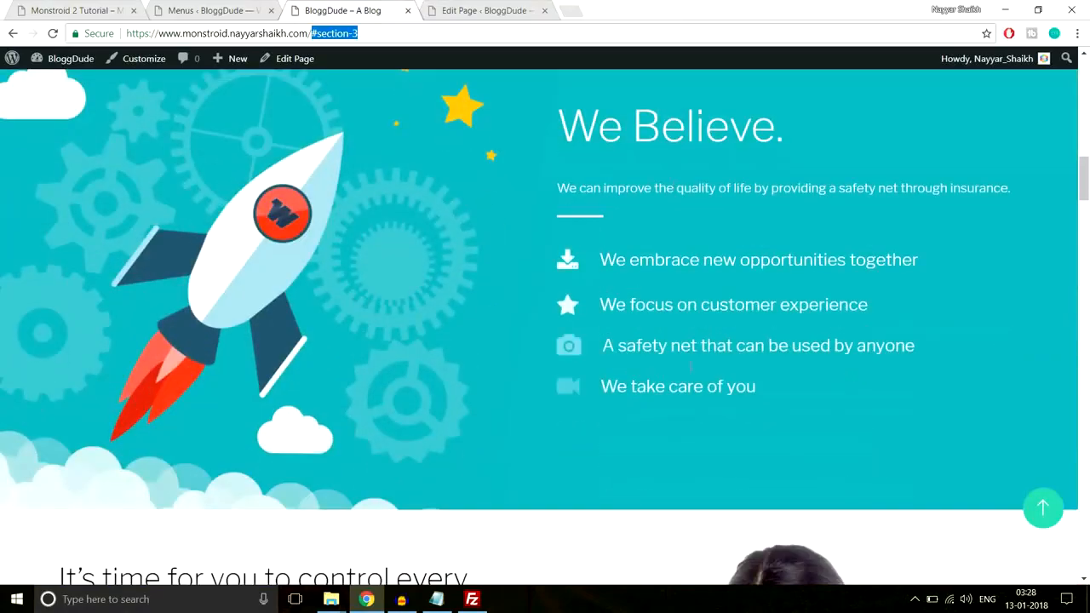
click(464, 10)
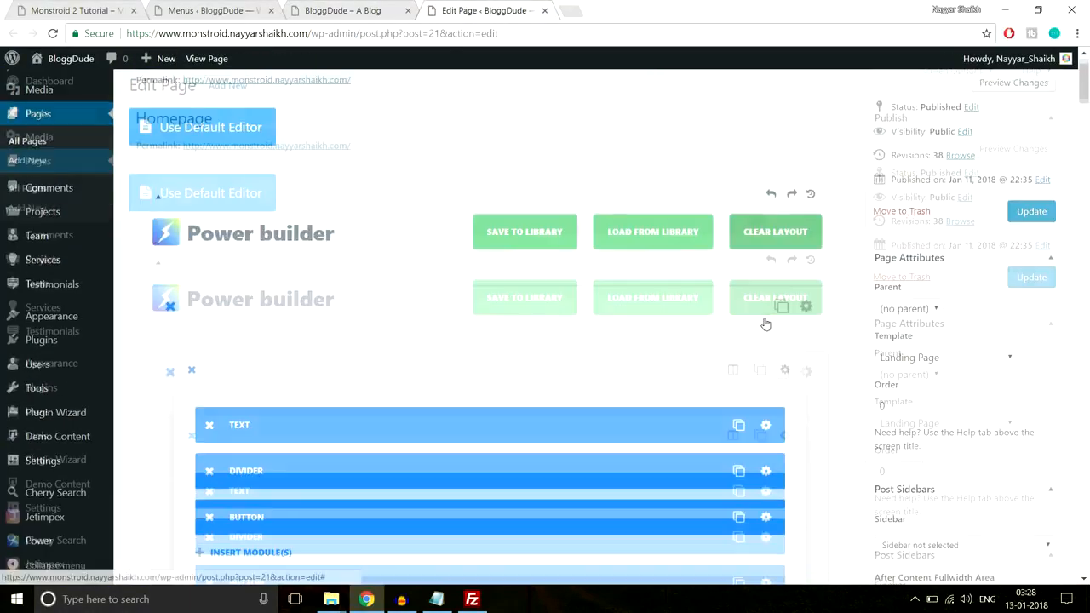
Give the homepage's We Believe section the CSS ID section-3 and save the section settings
scroll(765, 324, down, 10)
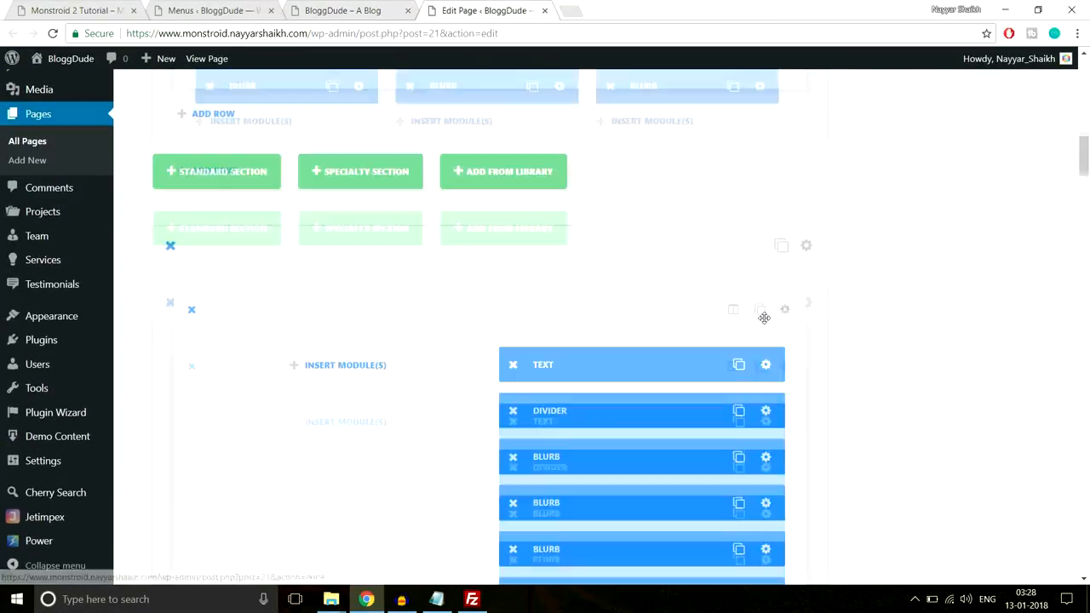
scroll(764, 317, down, 2)
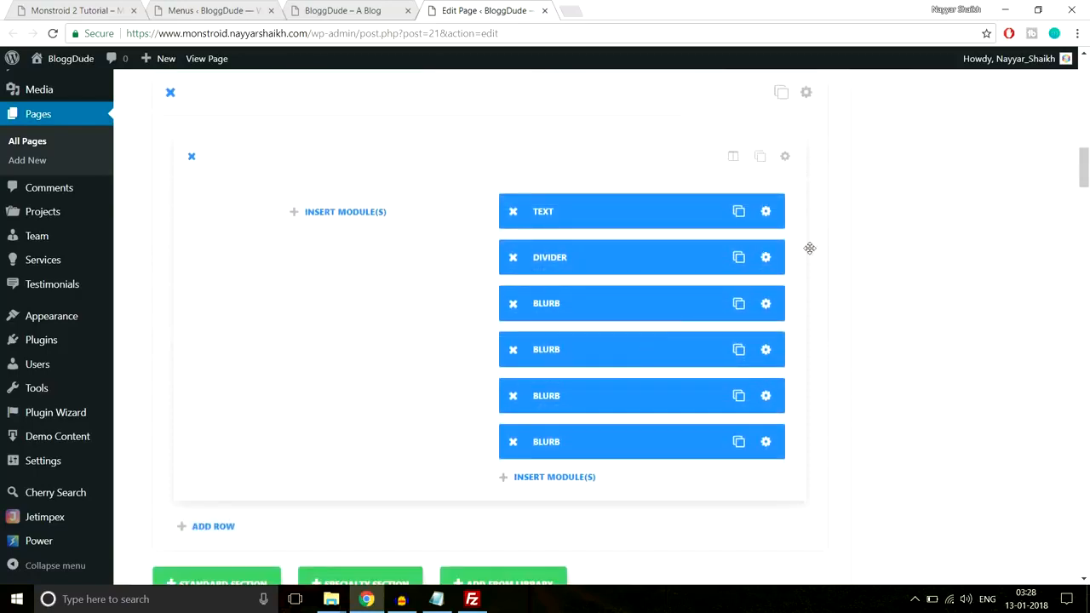
scroll(810, 248, up, 1)
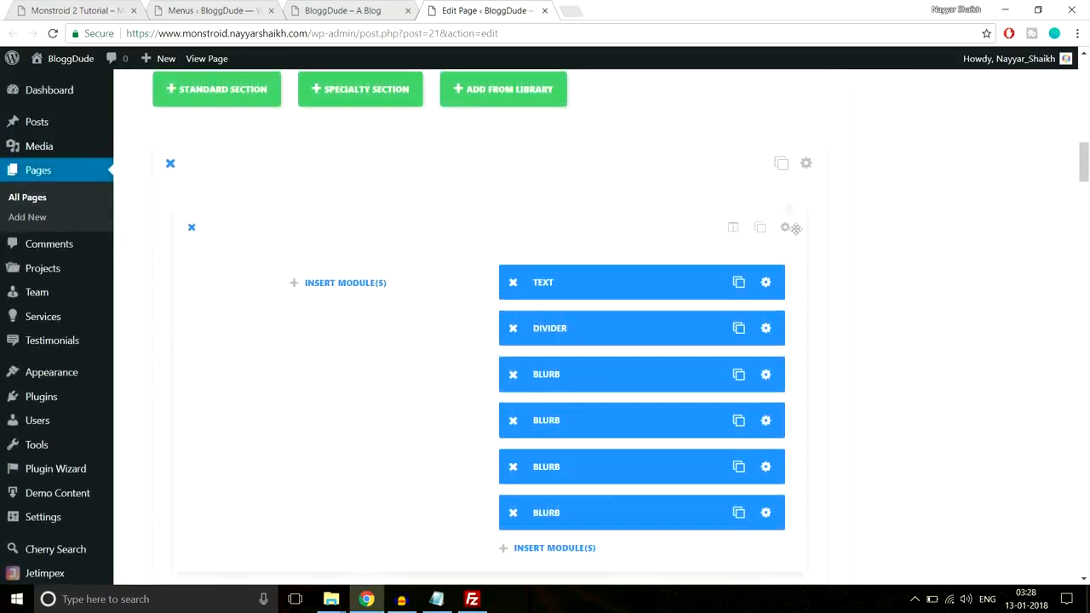
click(806, 164)
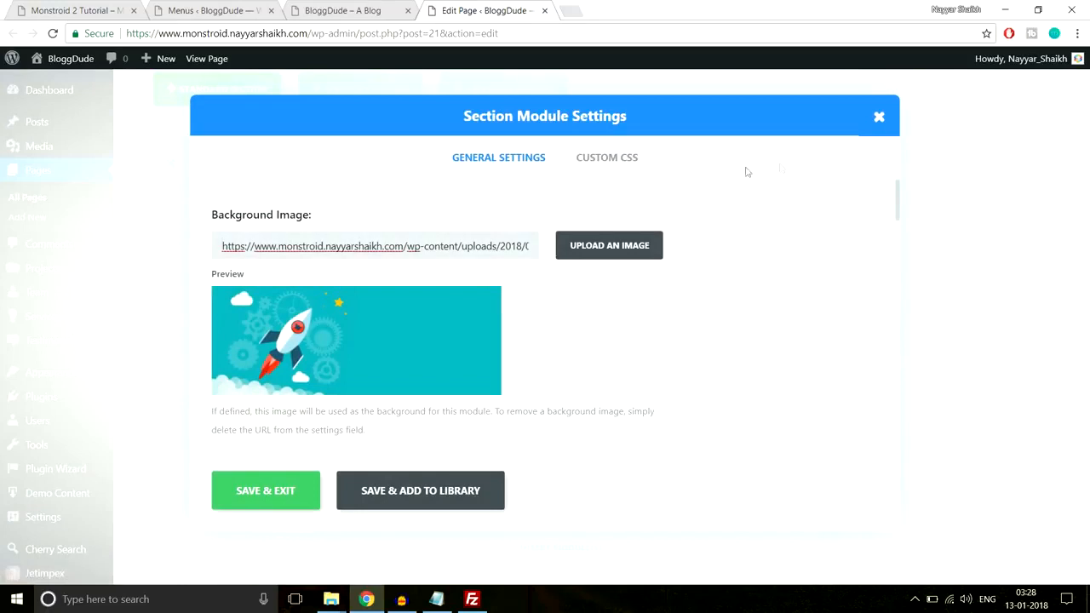
click(607, 168)
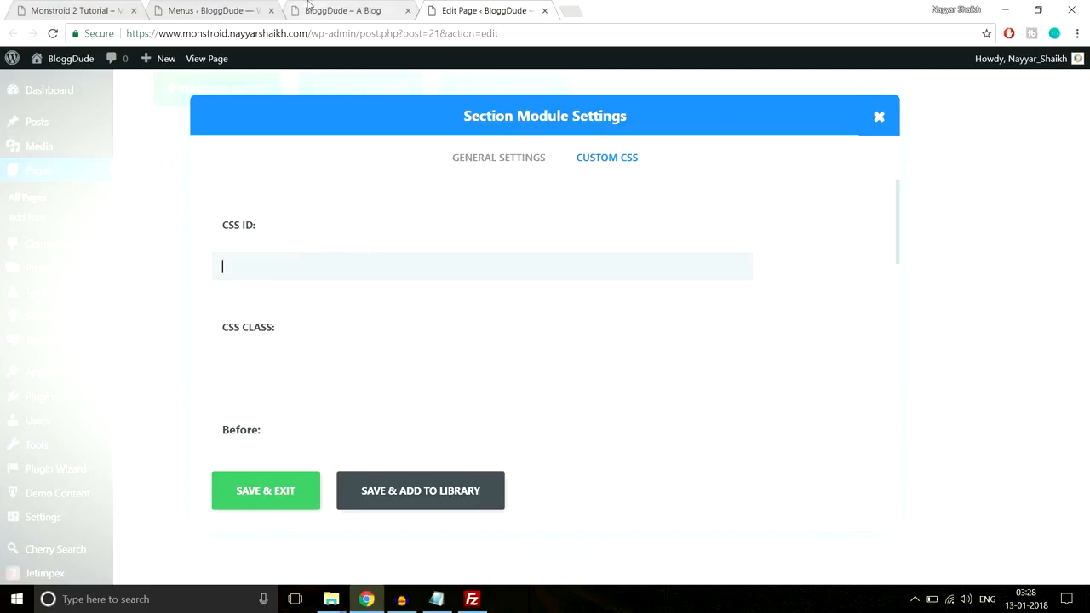
click(308, 11)
click(385, 33)
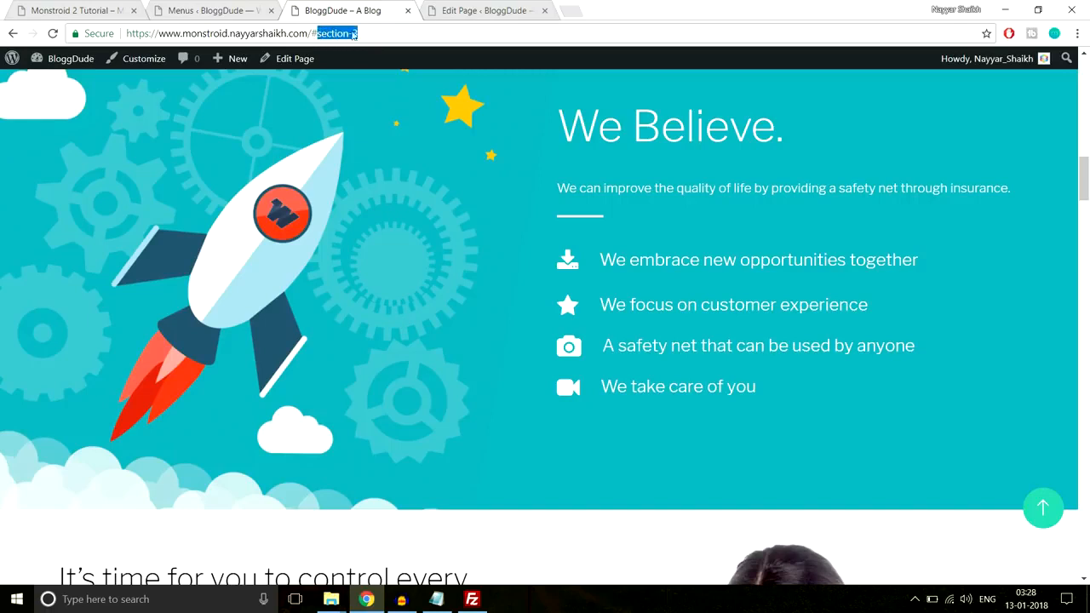
click(481, 10)
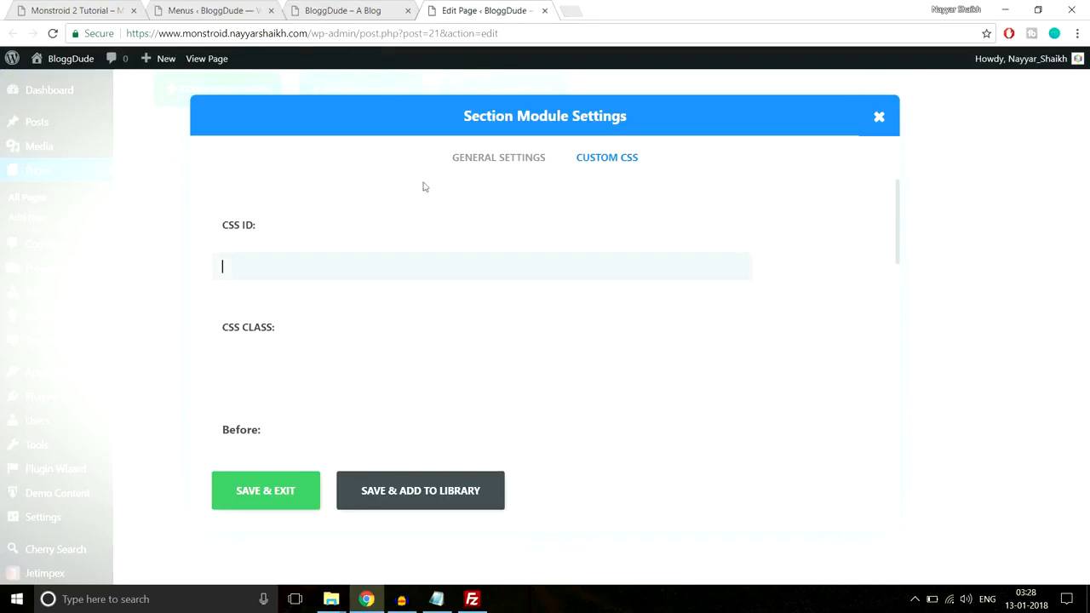
click(290, 506)
Give the homepage section holding two rows of three images the CSS ID gallery and save its settings
click(340, 10)
scroll(656, 283, up, 15)
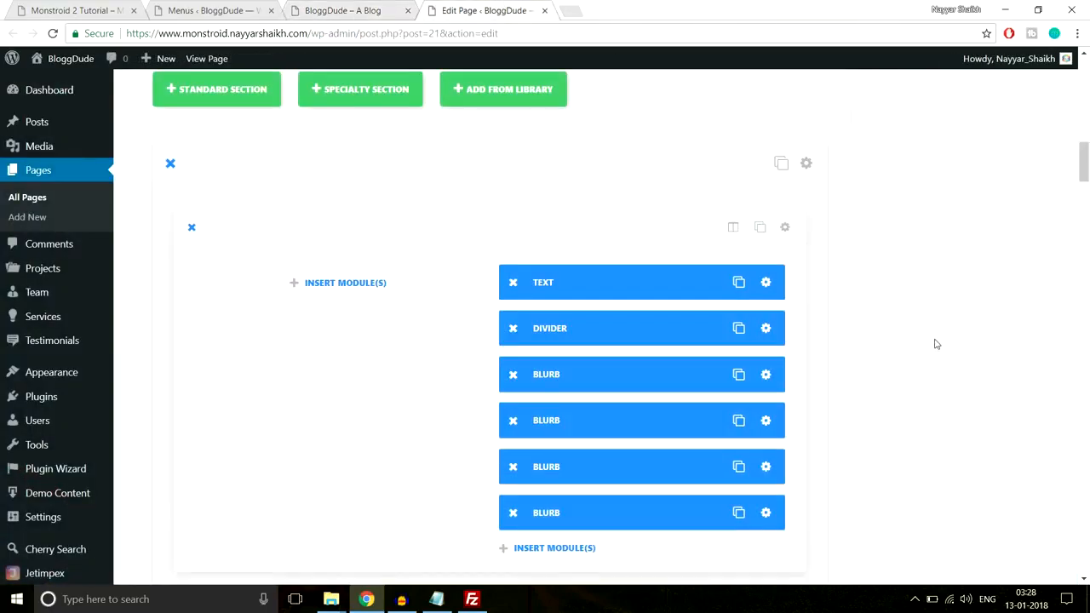
scroll(937, 344, down, 10)
scroll(937, 344, down, 10)
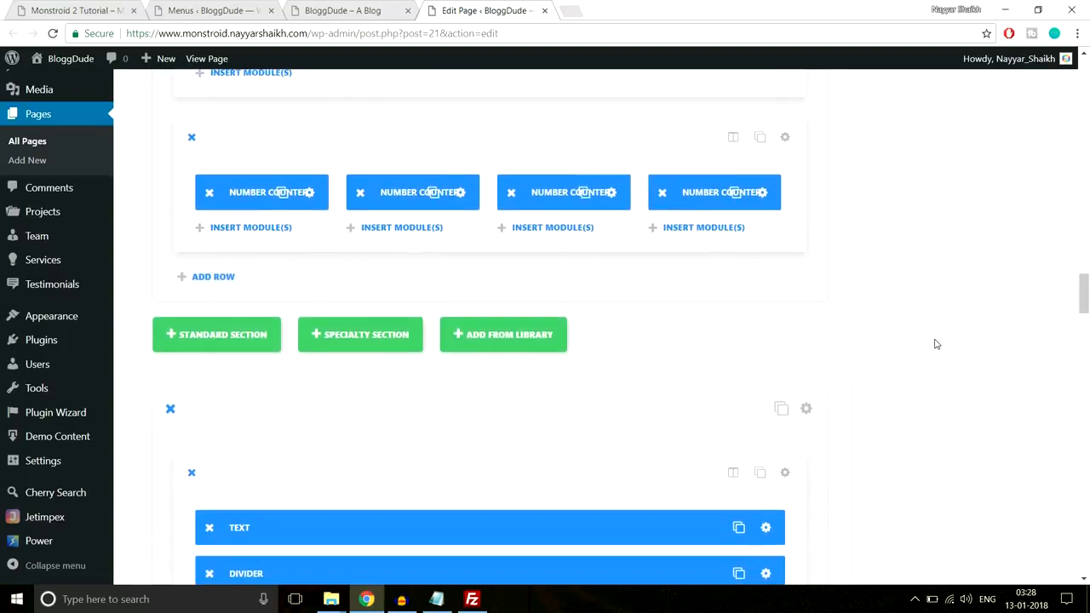
scroll(937, 344, down, 10)
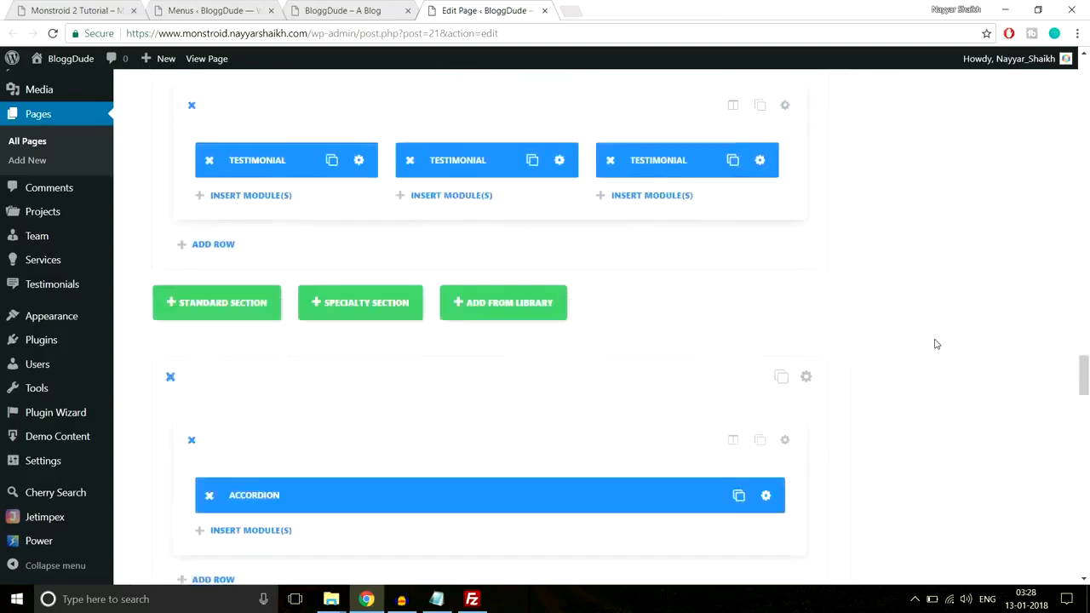
scroll(937, 344, down, 6)
scroll(937, 344, up, 13)
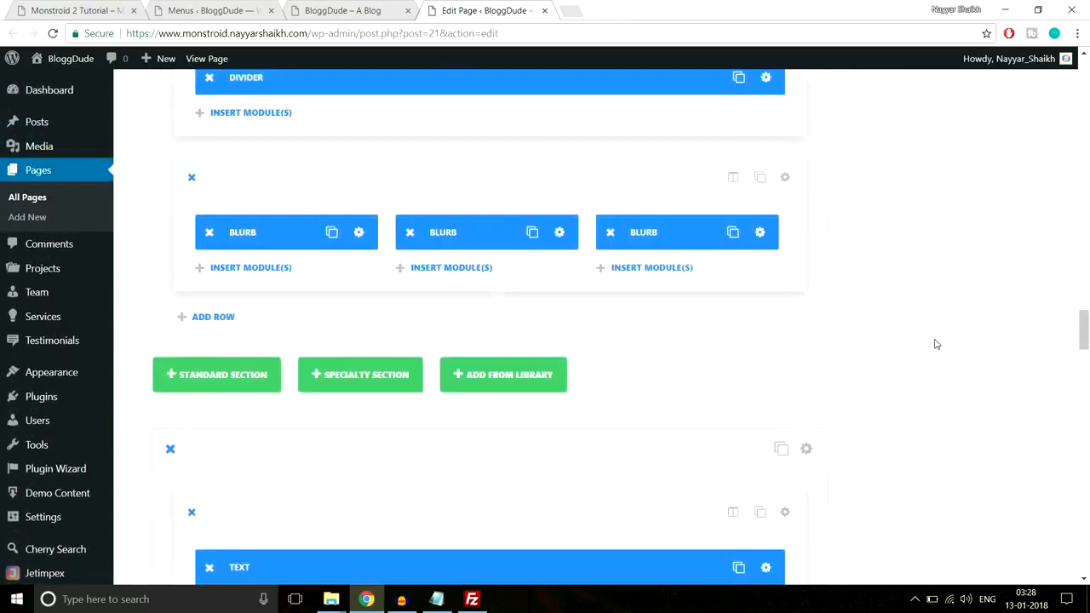
scroll(937, 344, up, 10)
scroll(936, 344, up, 2)
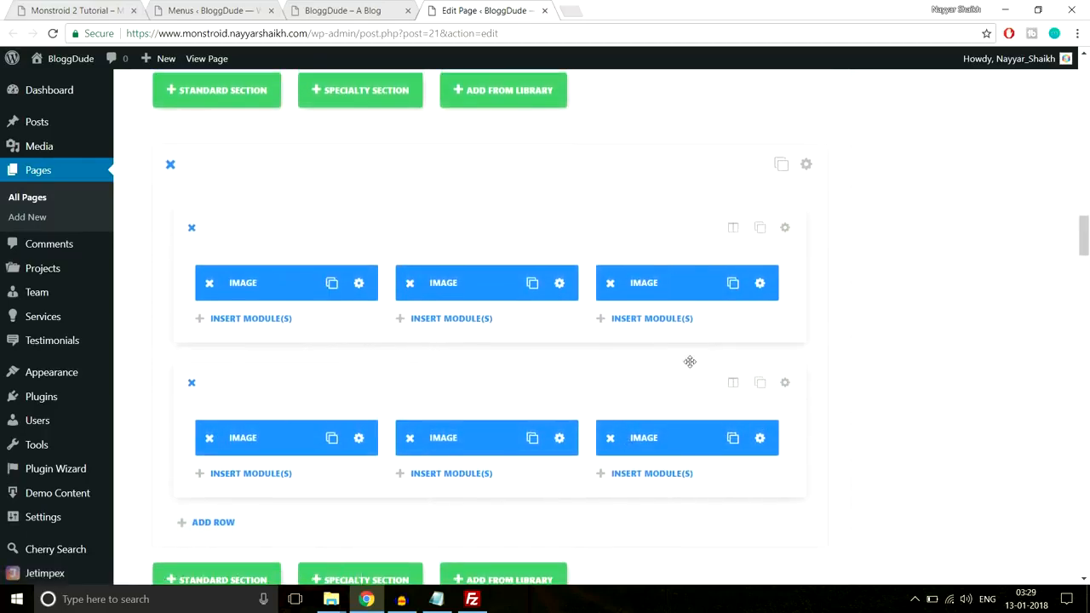
scroll(766, 290, up, 1)
click(806, 238)
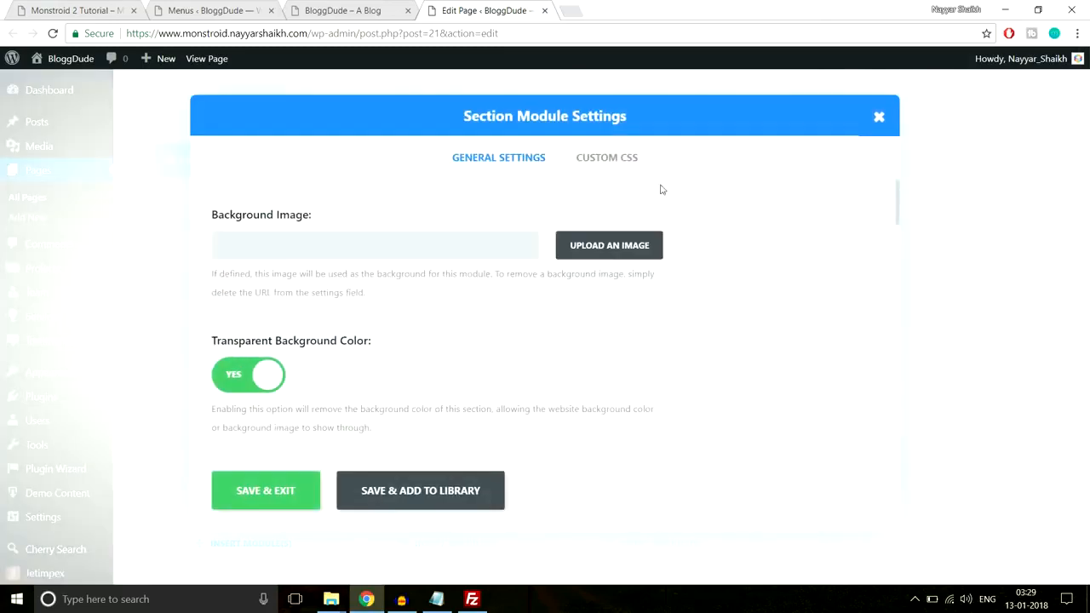
click(610, 174)
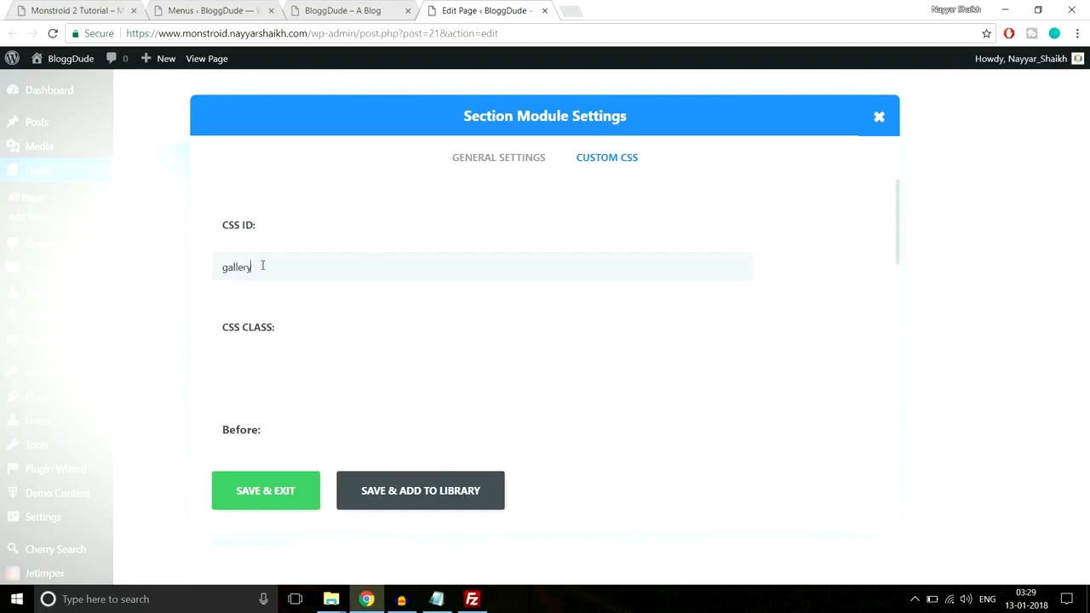
click(381, 8)
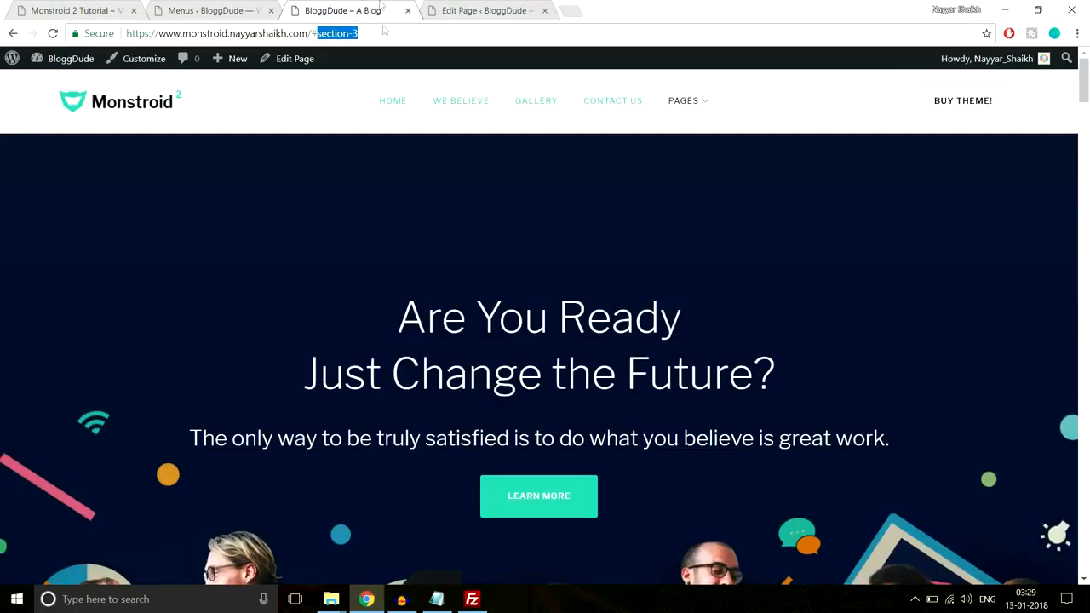
click(550, 104)
click(462, 8)
click(264, 494)
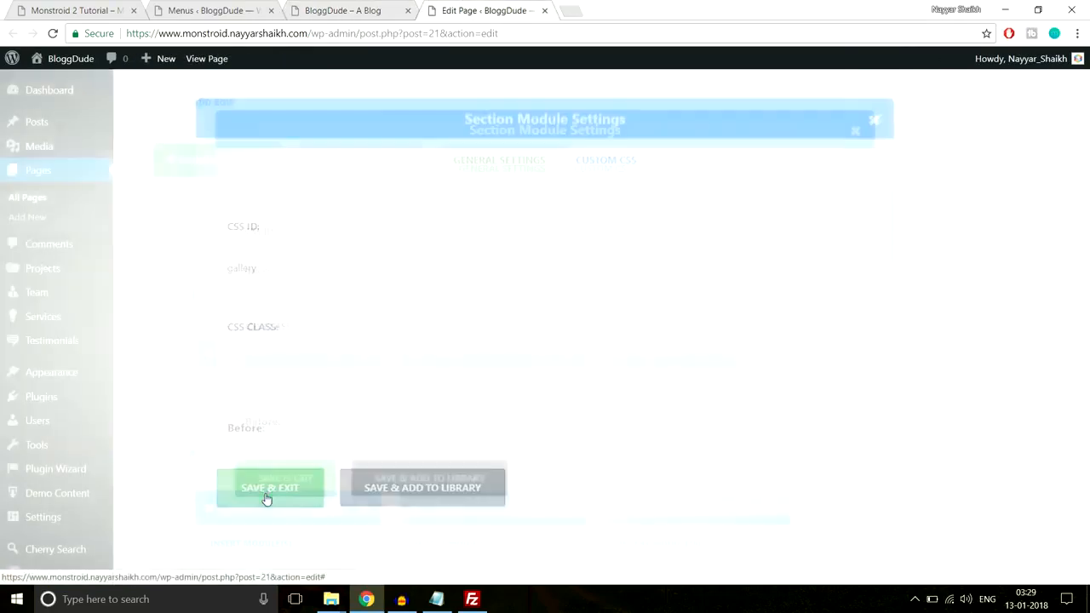
Give the contact form section the CSS ID contact-us, save its settings and update the homepage
scroll(740, 328, down, 5)
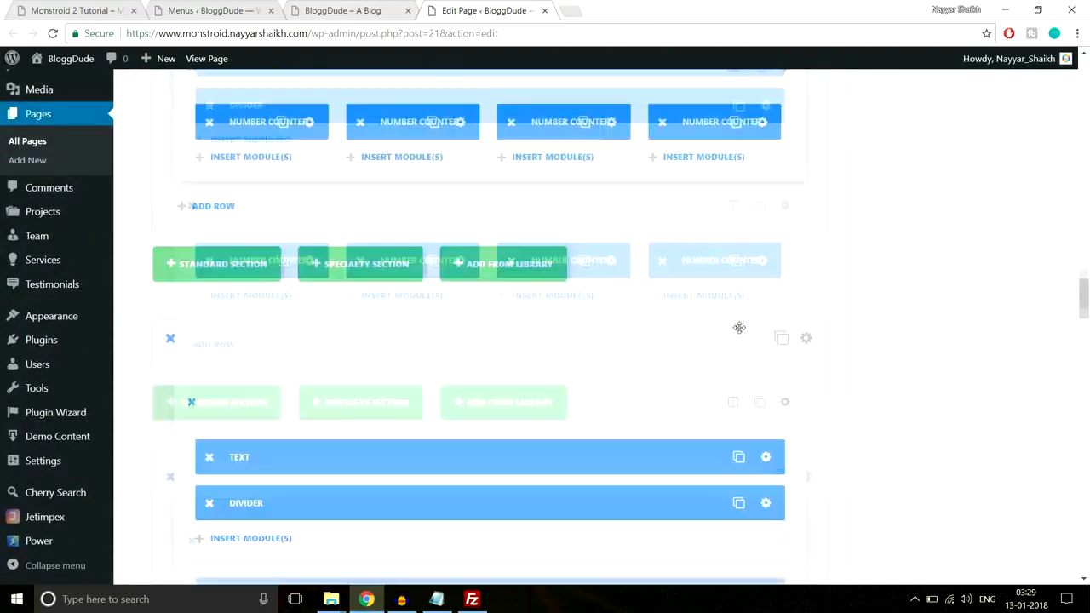
scroll(739, 328, down, 10)
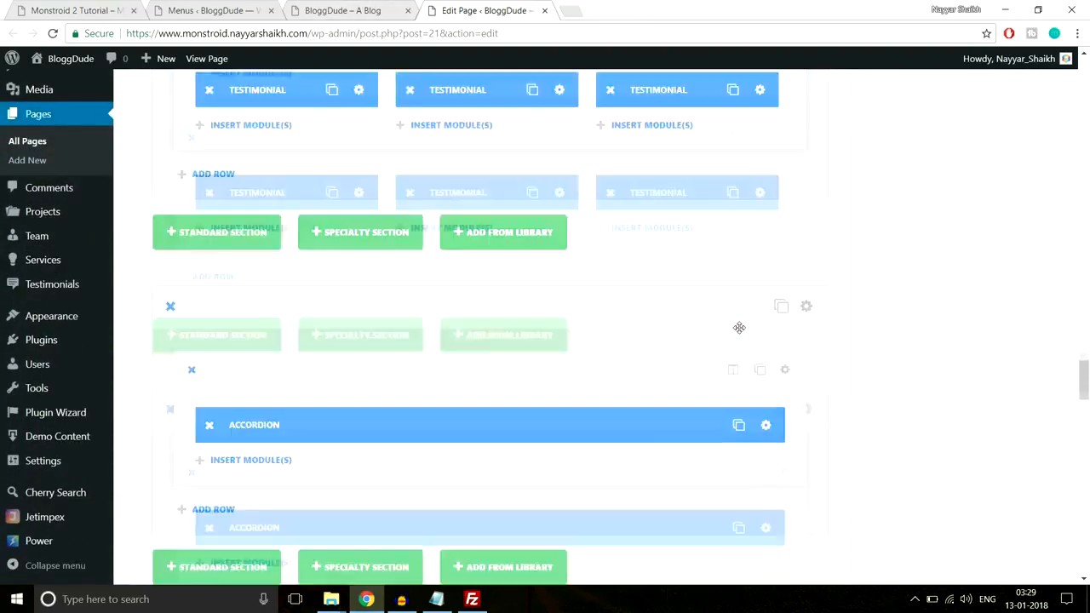
scroll(739, 333, down, 5)
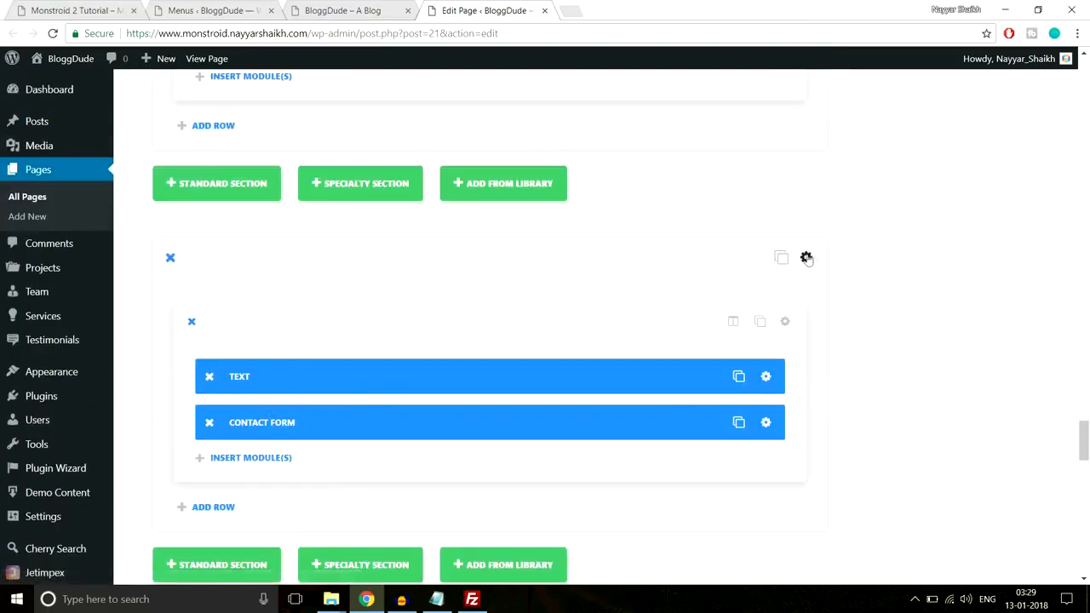
click(806, 258)
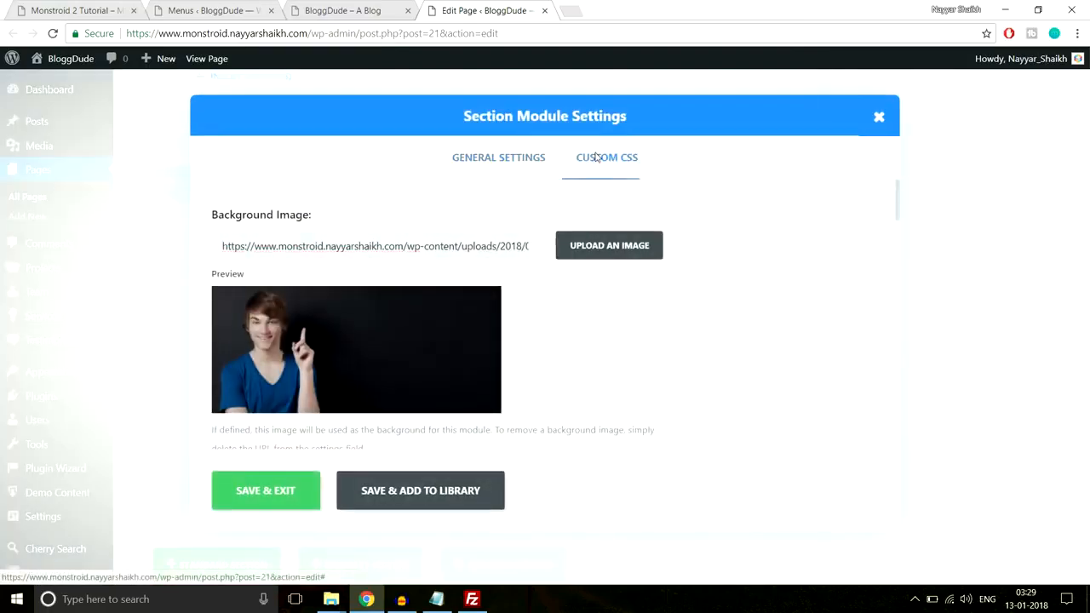
click(596, 157)
click(434, 269)
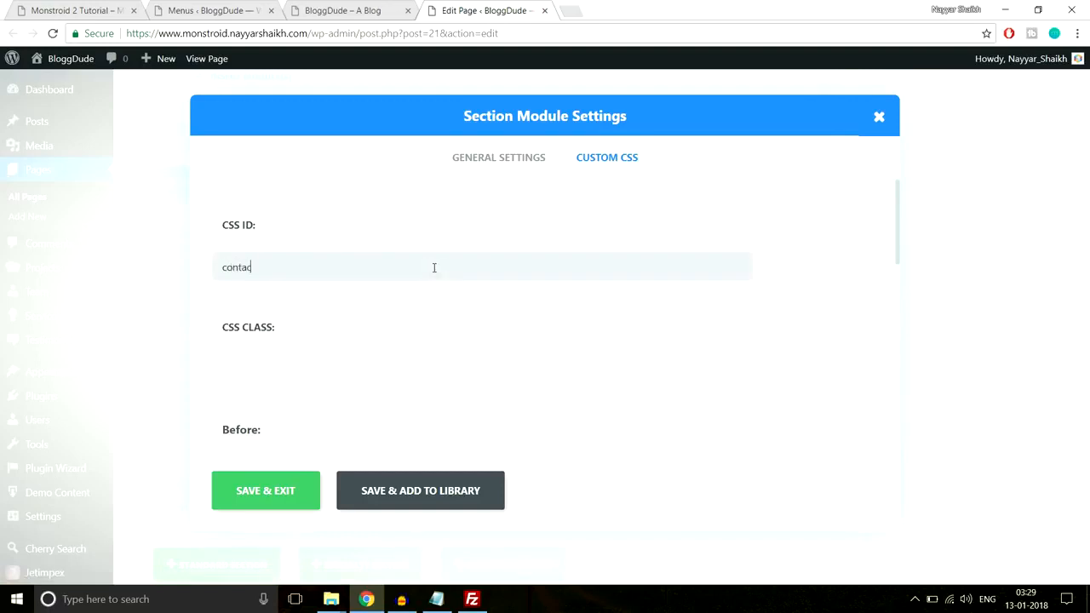
click(266, 491)
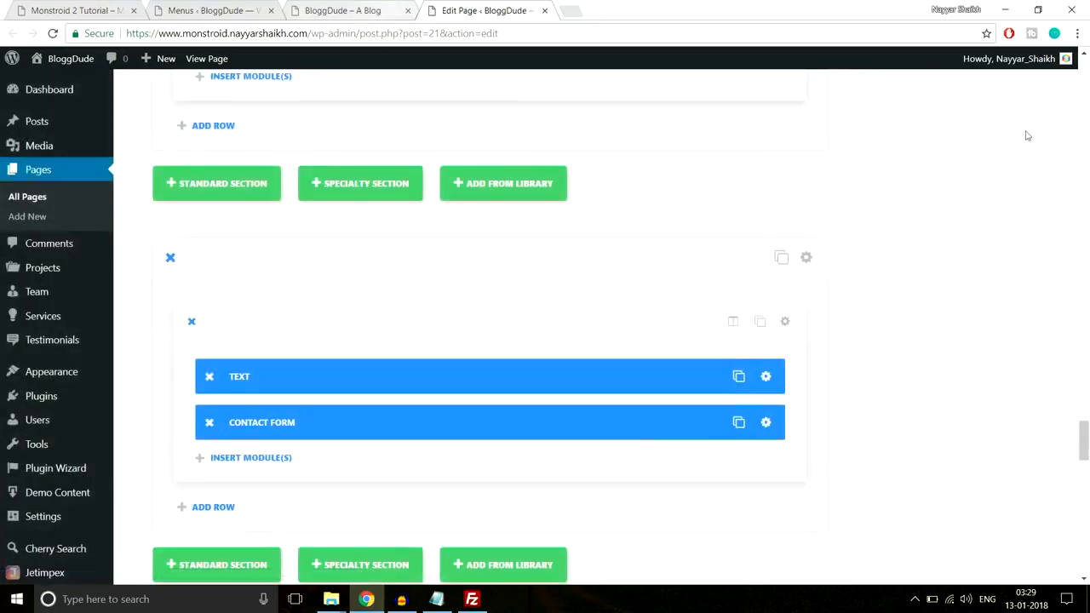
drag(1084, 438, 1080, 81)
click(1032, 286)
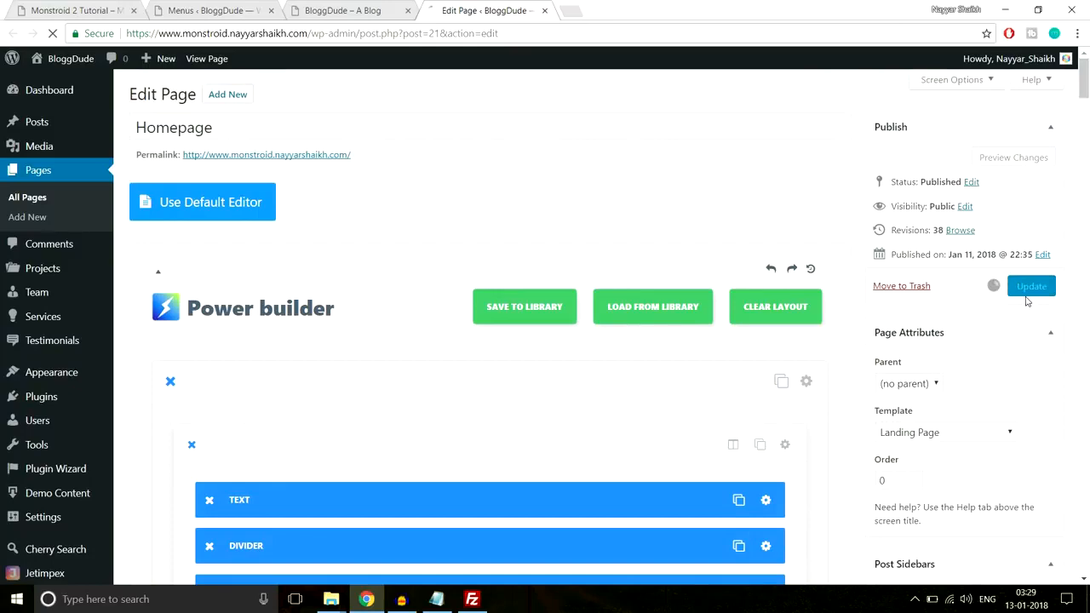
Load the live homepage without its anchor and test the We Believe and Gallery navigation links, returning to the top after each
click(352, 5)
key(BackSpace)
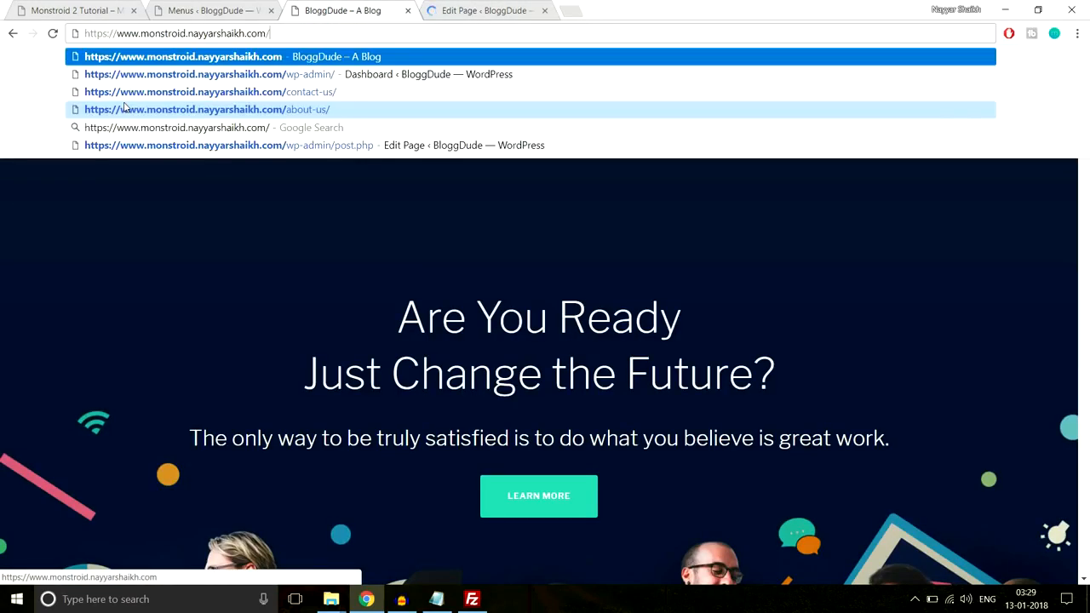
key(Return)
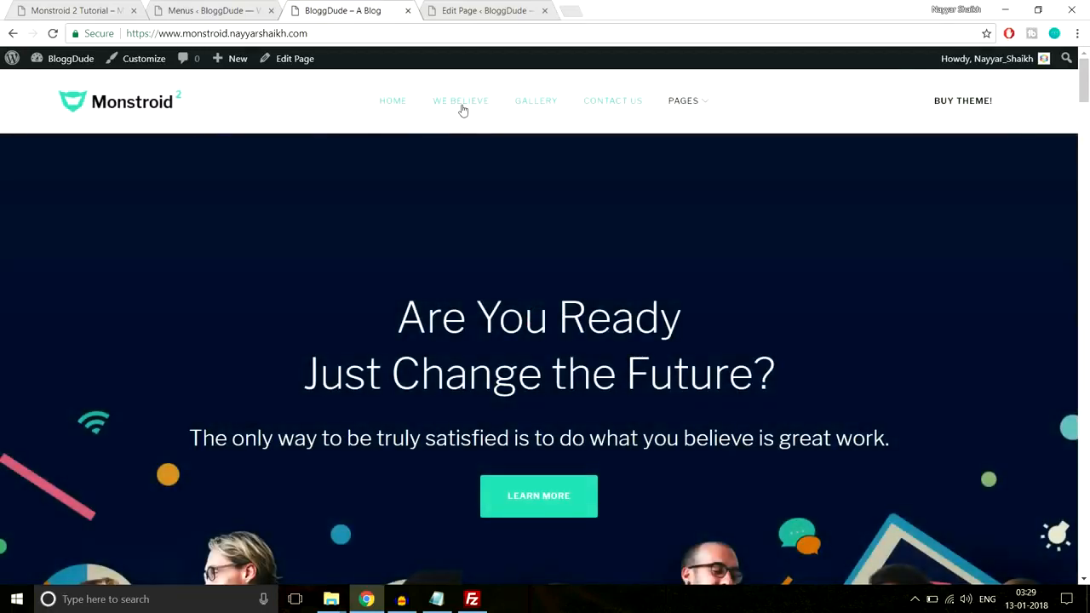
click(462, 102)
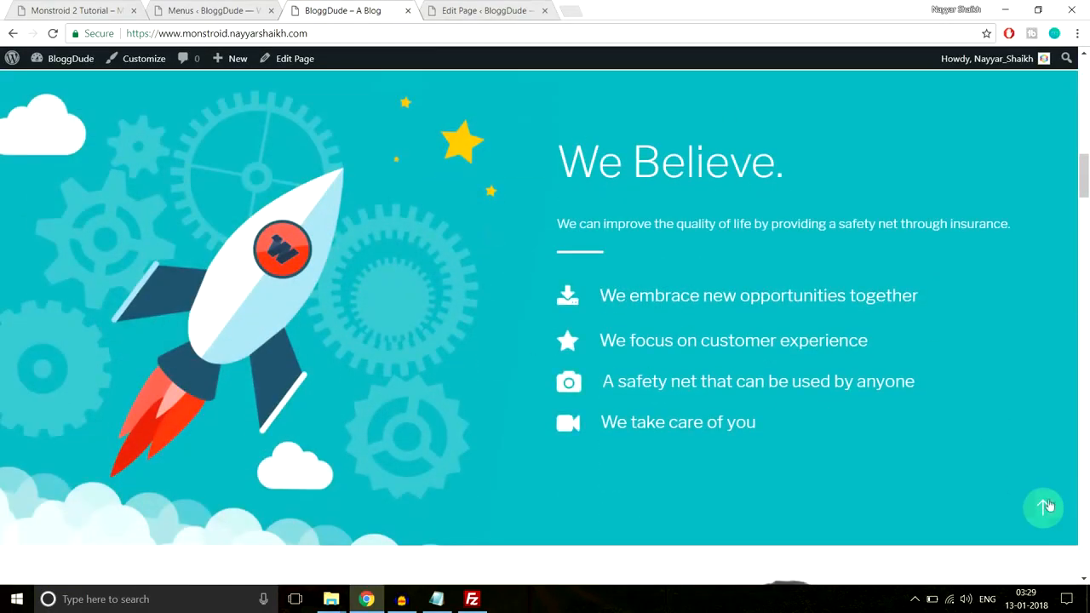
click(1045, 507)
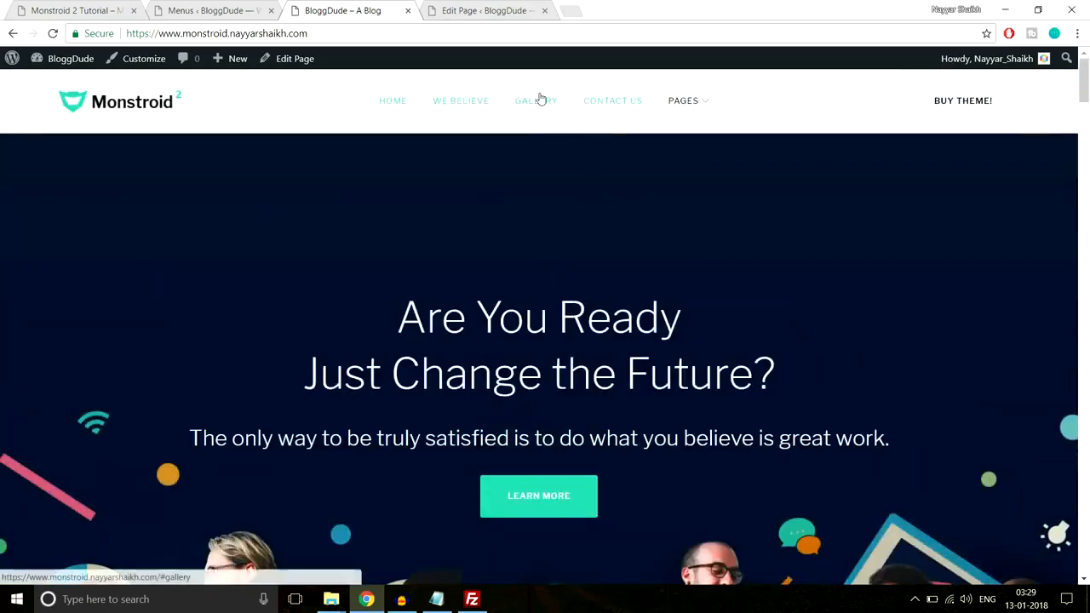
click(540, 100)
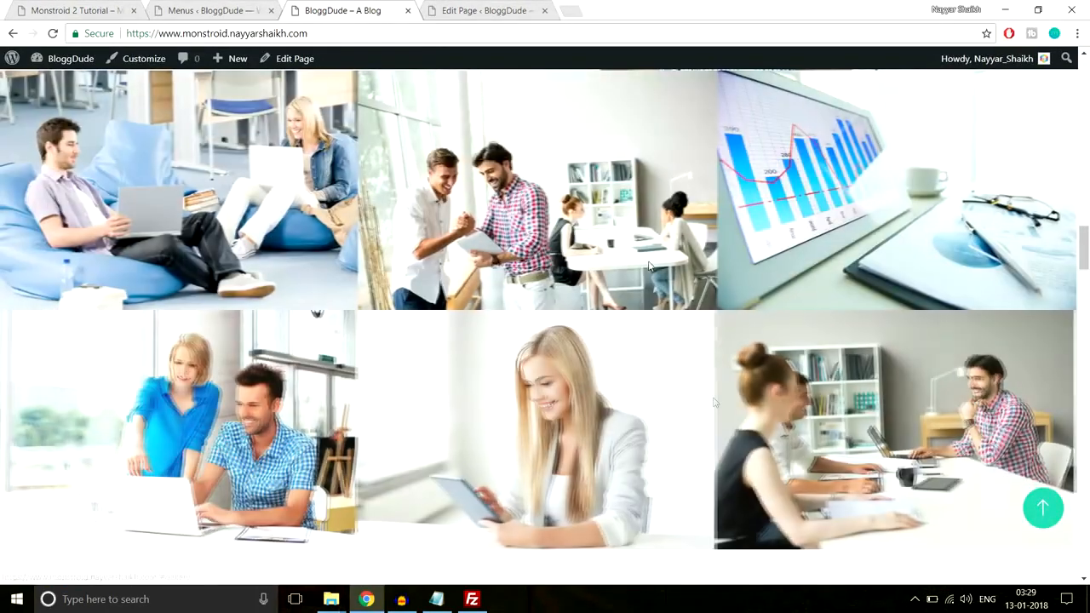
click(1041, 508)
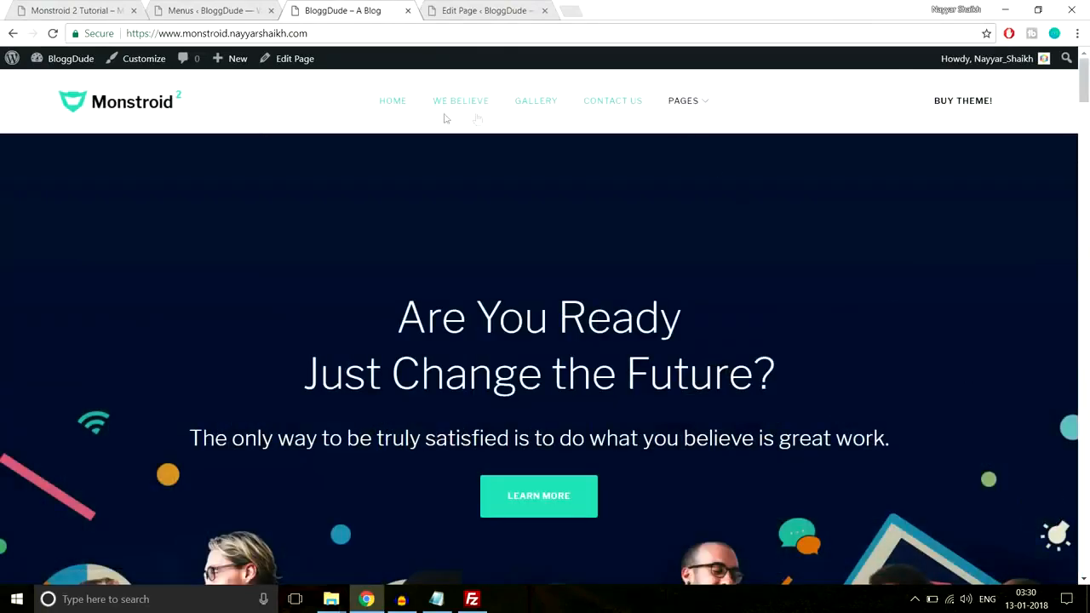
Open the live Contact Us page through its entry under Pages in the site navigation
mouse_move(694, 108)
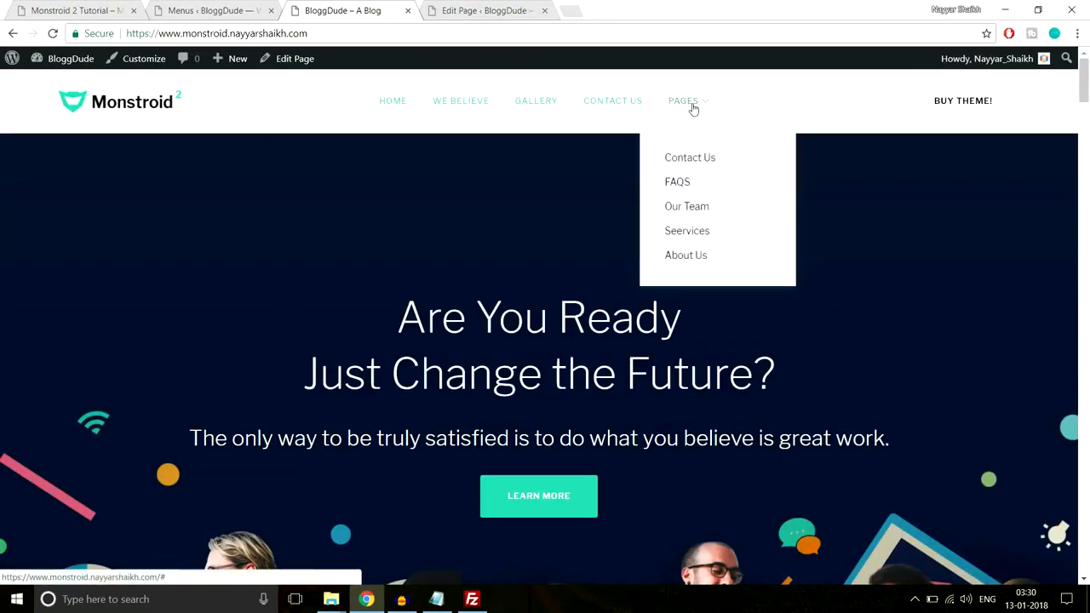
click(718, 159)
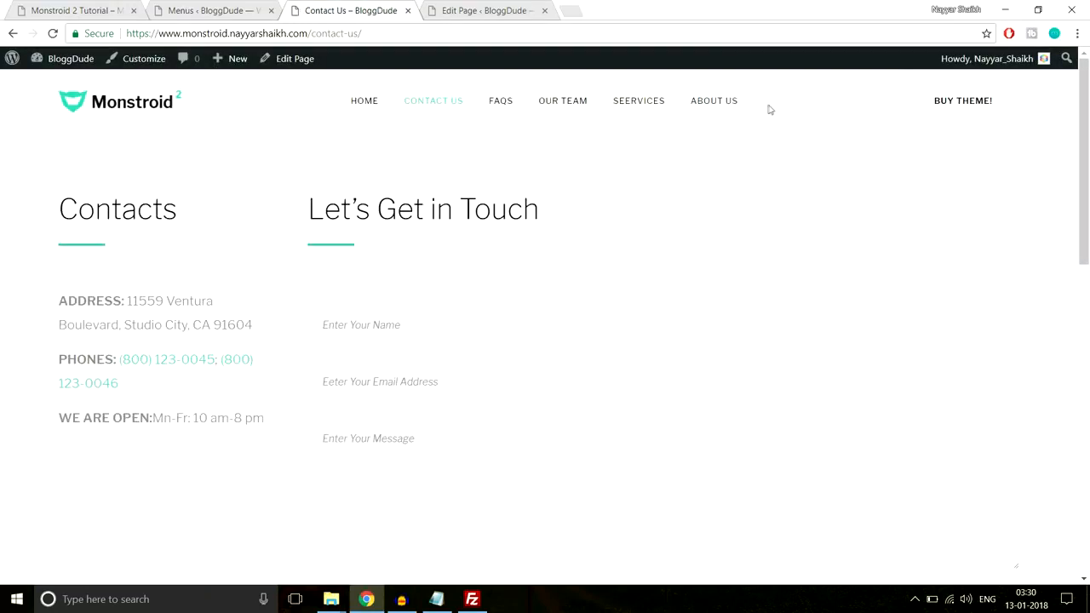
Examine the live Contact Us page down to its footer and return to the top
scroll(980, 136, down, 5)
scroll(596, 346, down, 4)
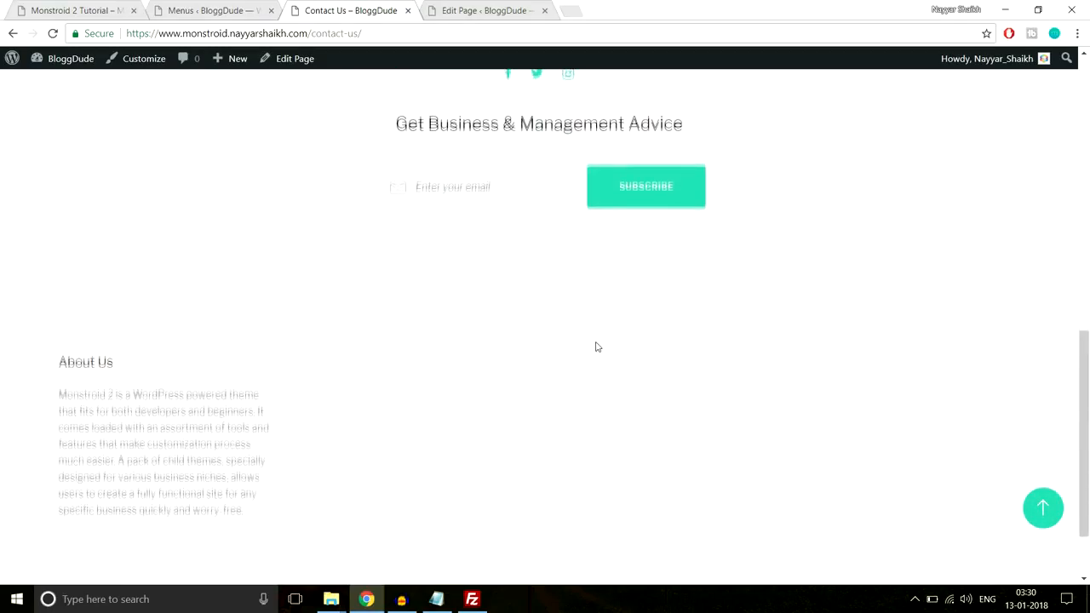
scroll(504, 291, up, 3)
scroll(505, 291, down, 3)
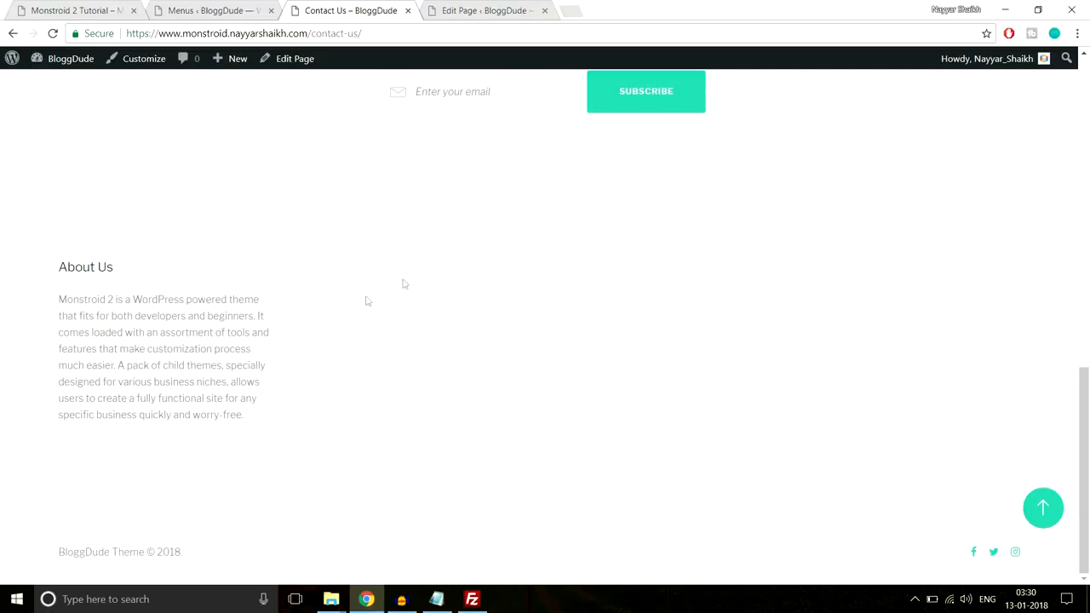
click(1042, 508)
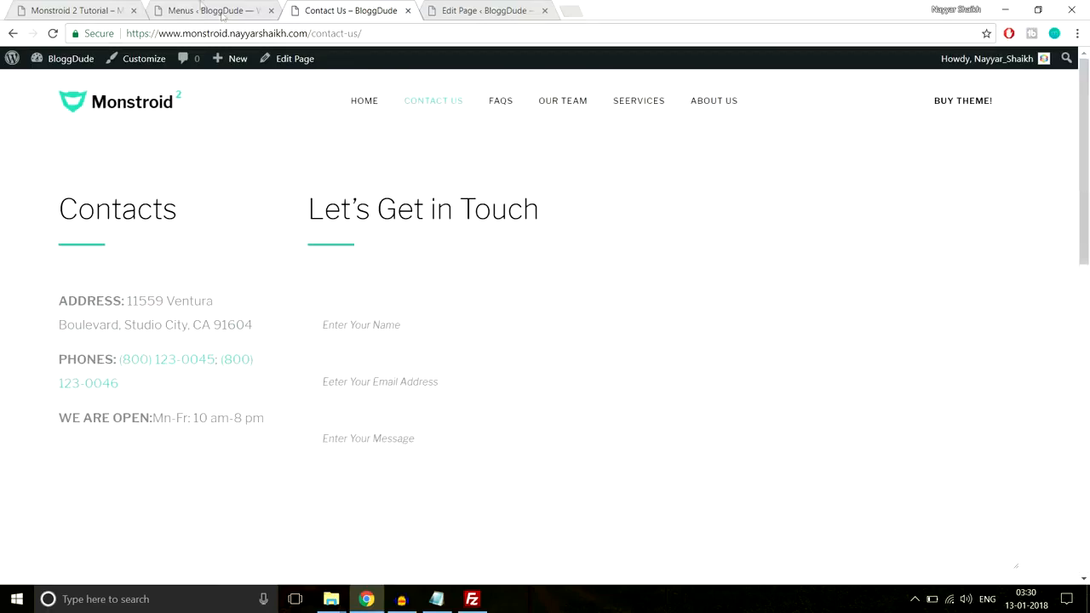
In BloggDude's widget settings, add a Navigation Menu widget to the Footer Area, following the demo footer's second column
click(205, 9)
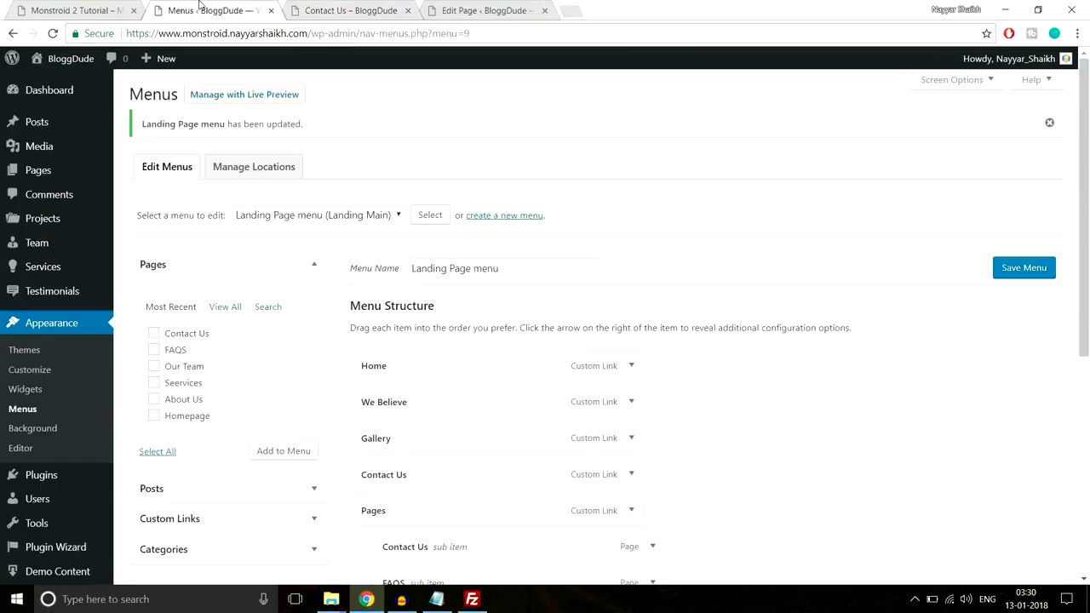
click(22, 391)
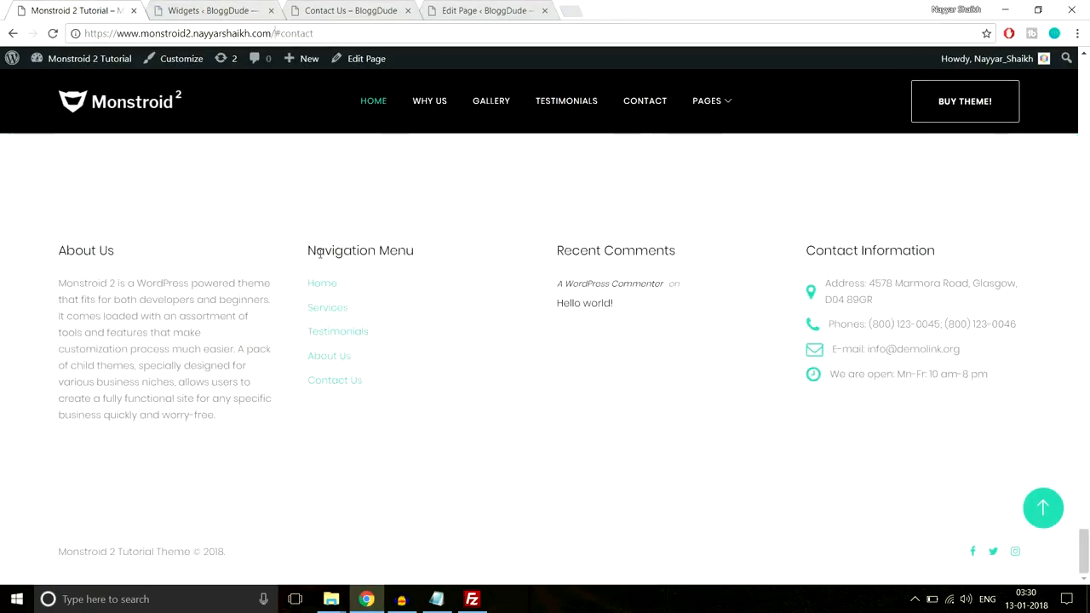
drag(305, 250, 420, 250)
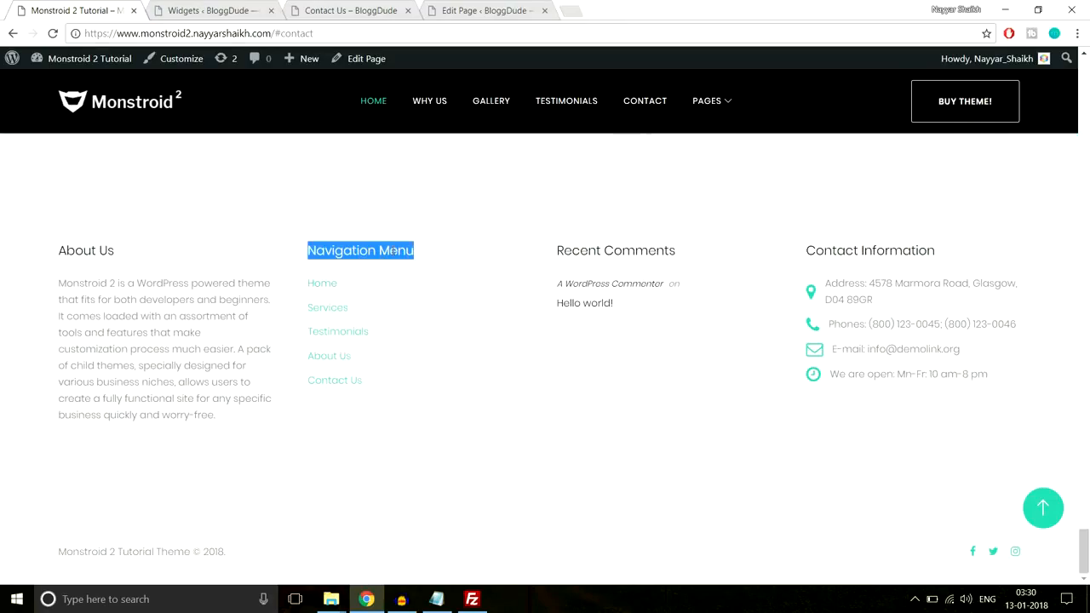
click(316, 9)
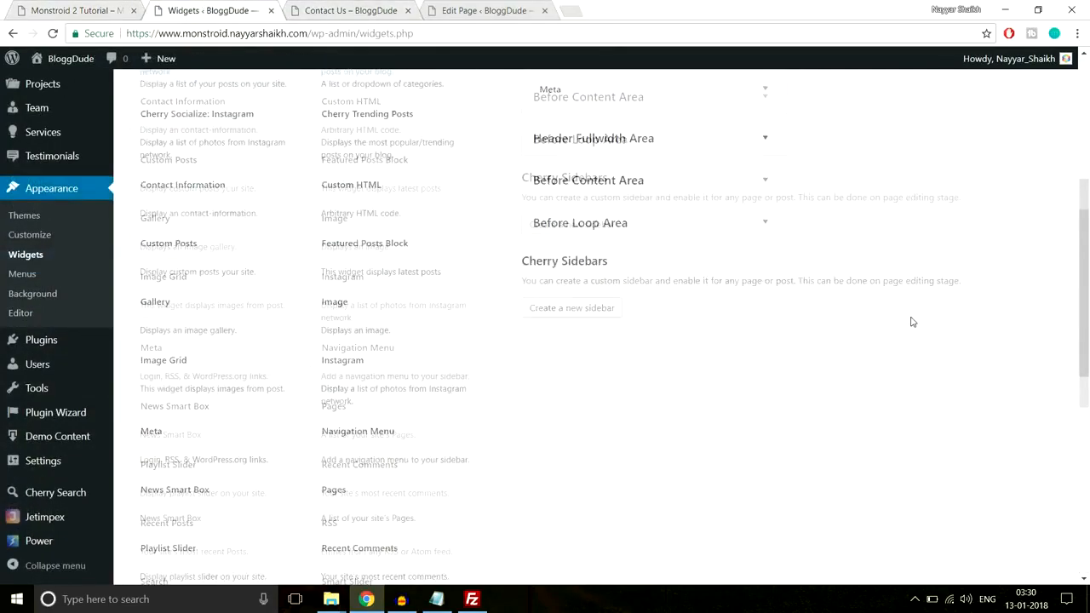
click(377, 339)
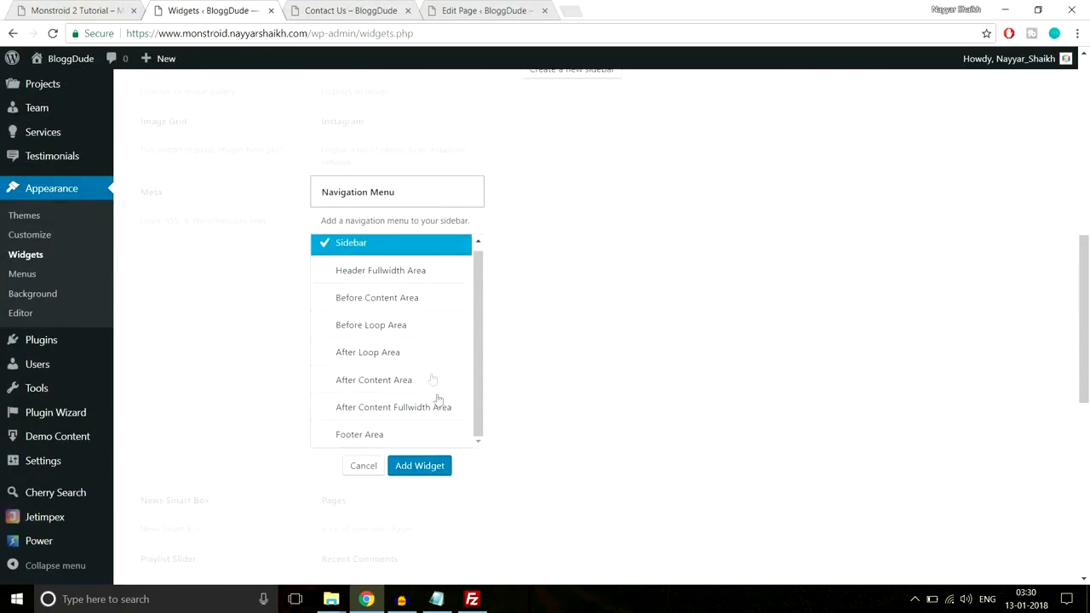
click(383, 364)
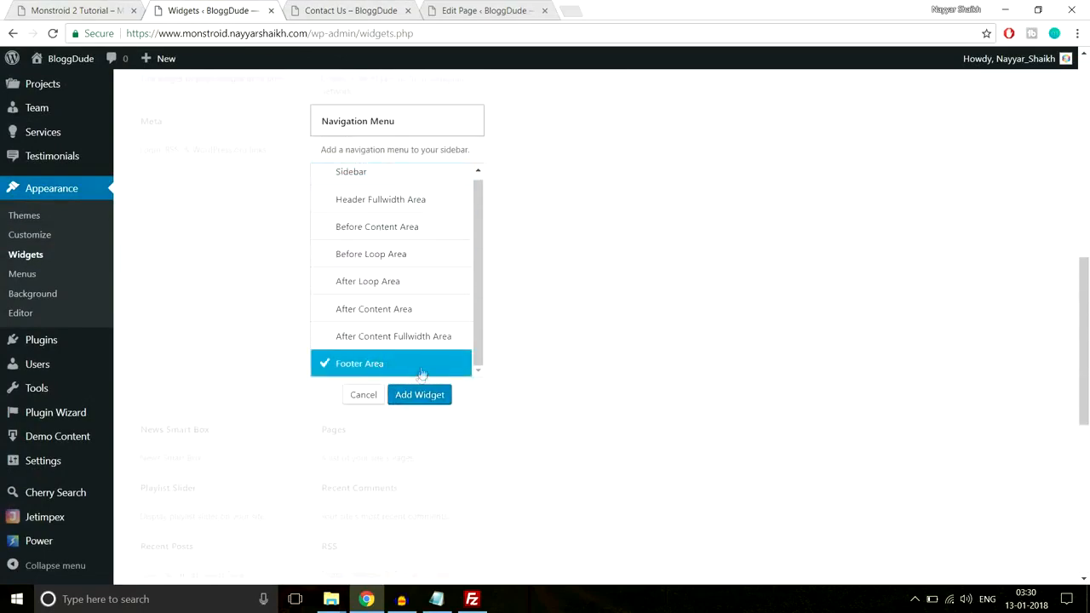
click(421, 395)
Title the footer menu widget Navigation Menu, assign it the Footer Menu, save it and collapse it
click(890, 277)
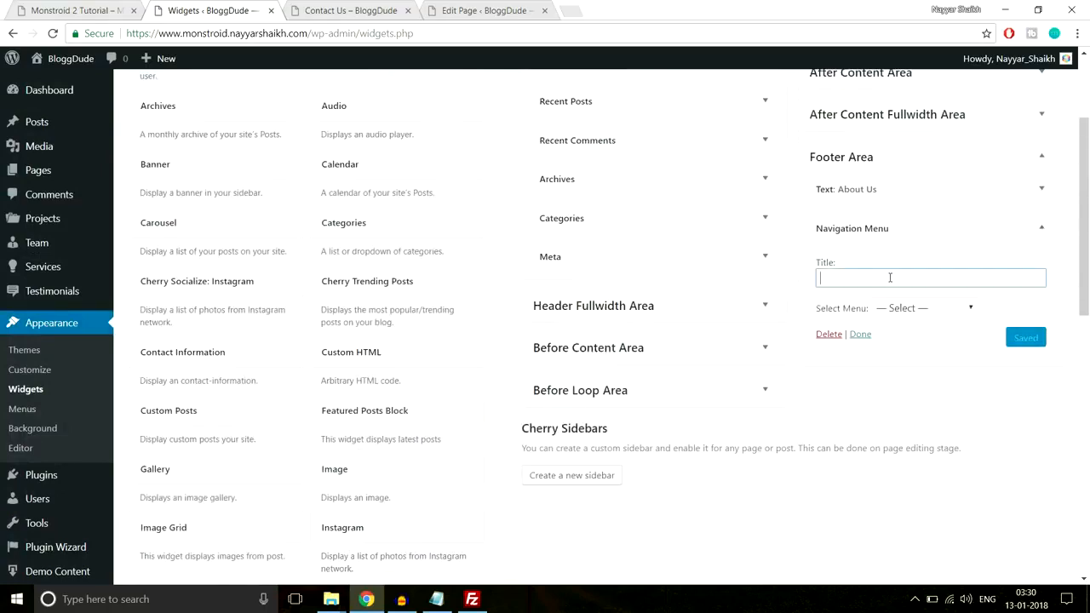
text(Navigation Menu)
click(941, 265)
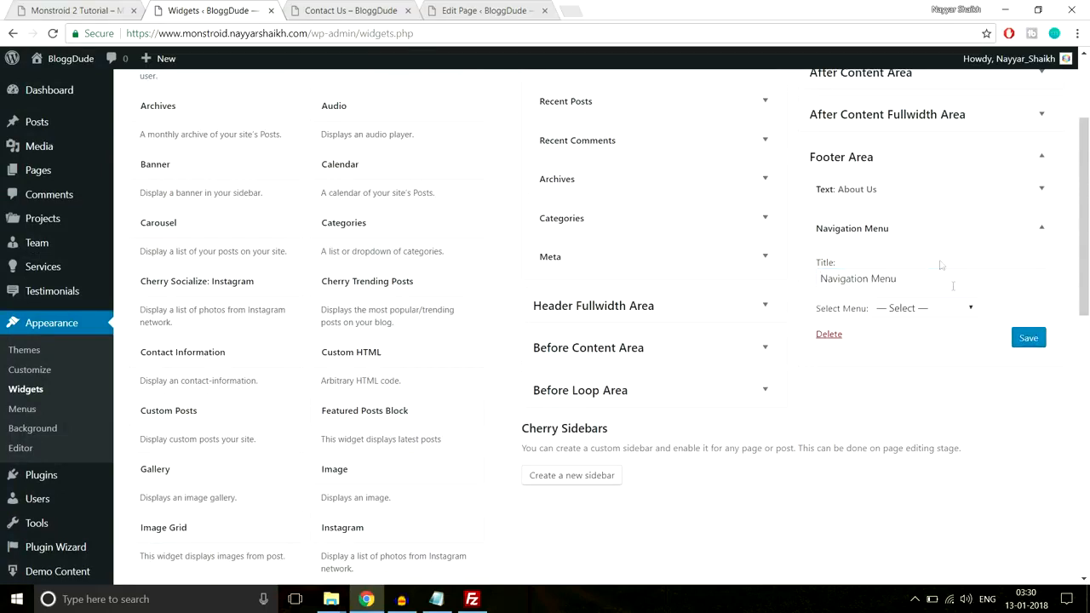
click(906, 316)
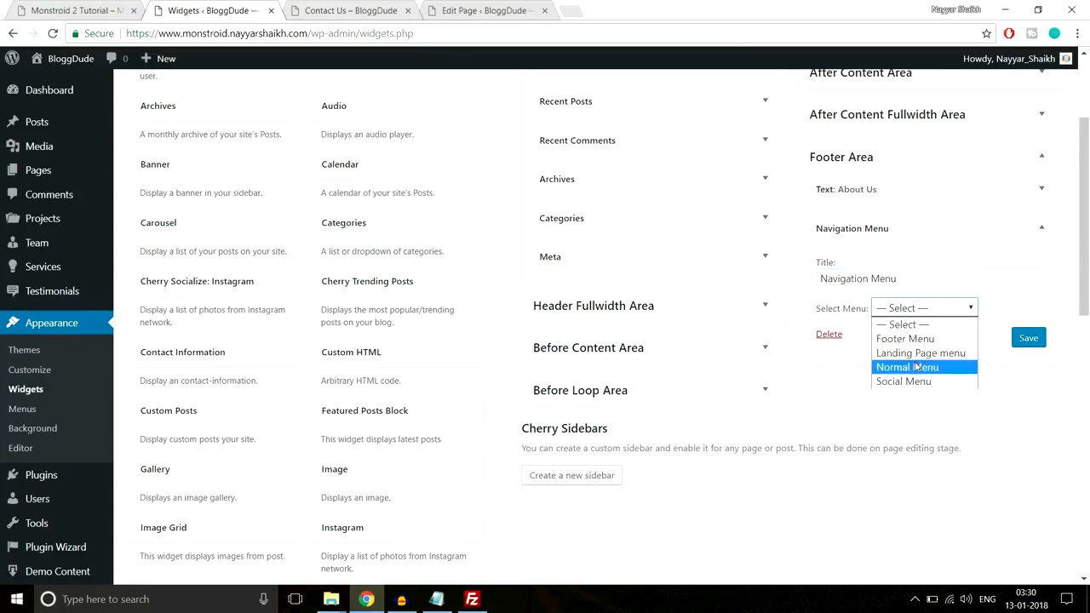
click(902, 340)
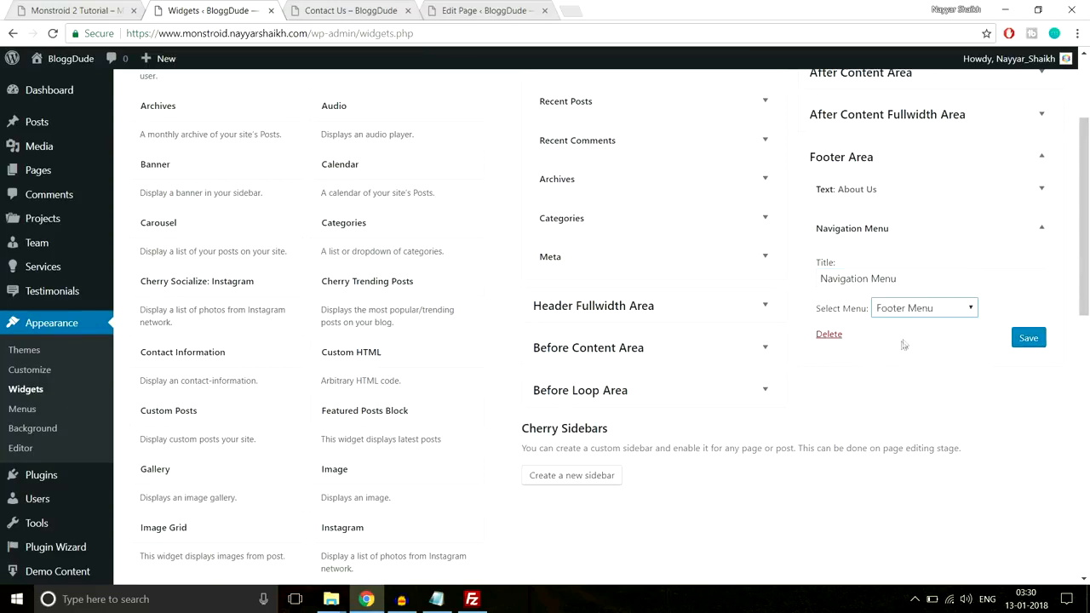
click(1029, 338)
click(1041, 227)
Check the demo footer's third column and add a Recent Comments widget to the Footer Area
click(100, 7)
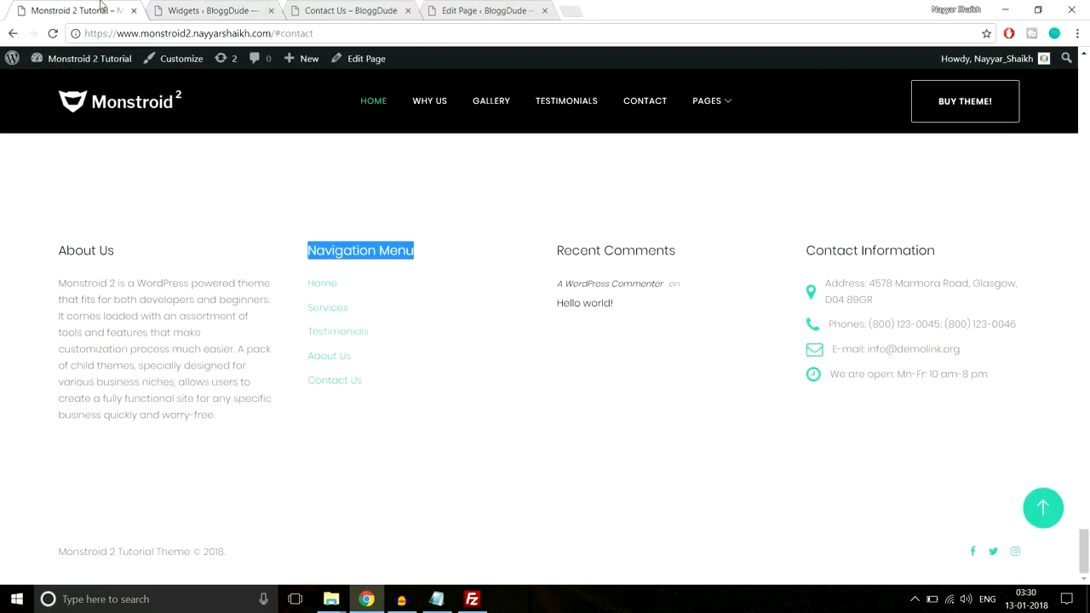
drag(644, 315, 553, 268)
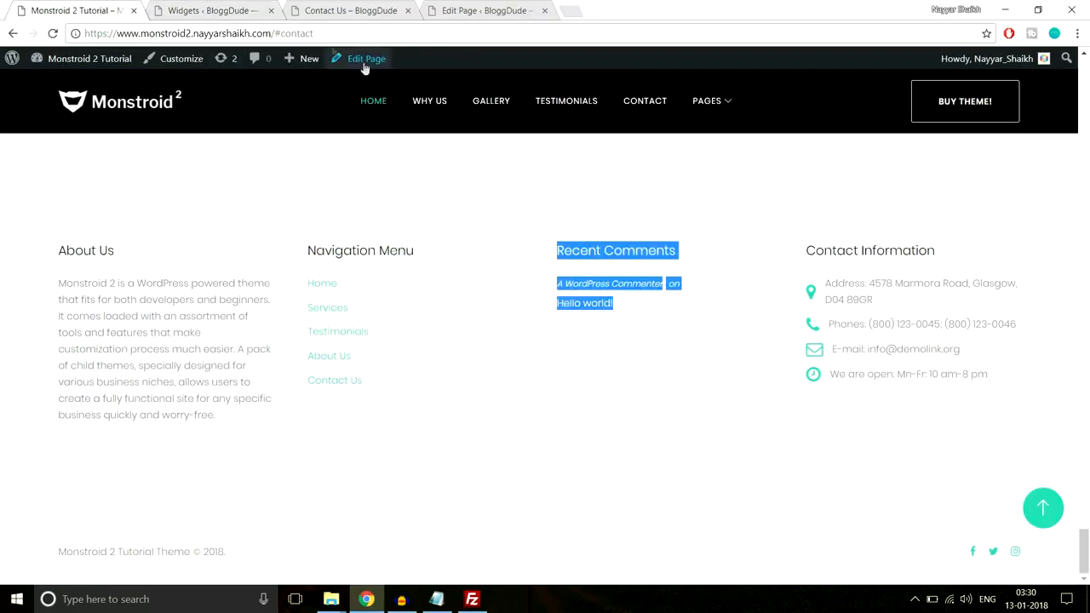
click(224, 6)
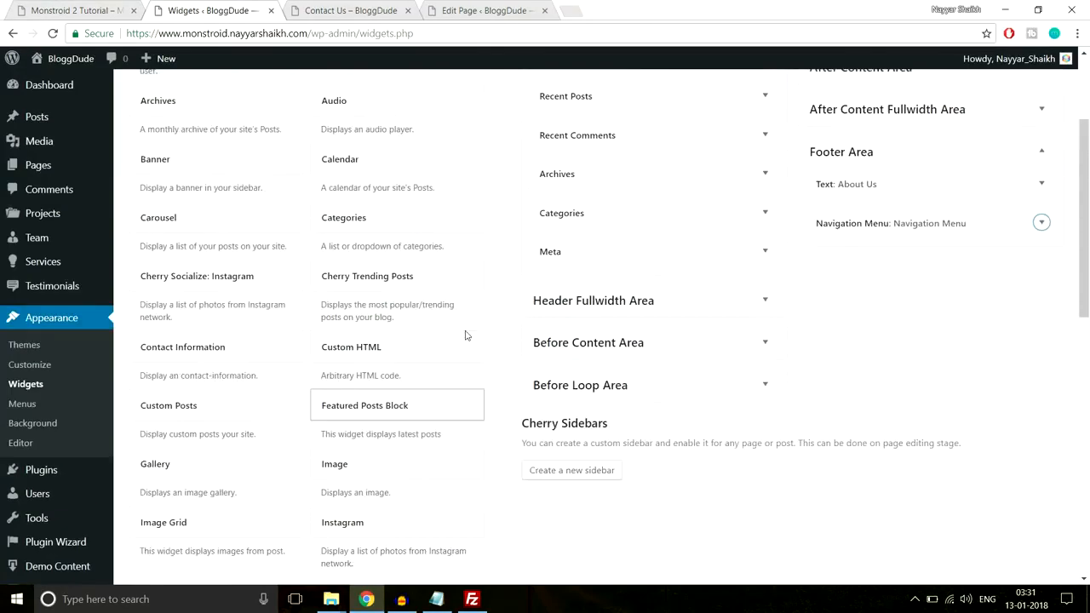
scroll(264, 291, up, 1)
scroll(370, 309, up, 1)
scroll(391, 315, down, 4)
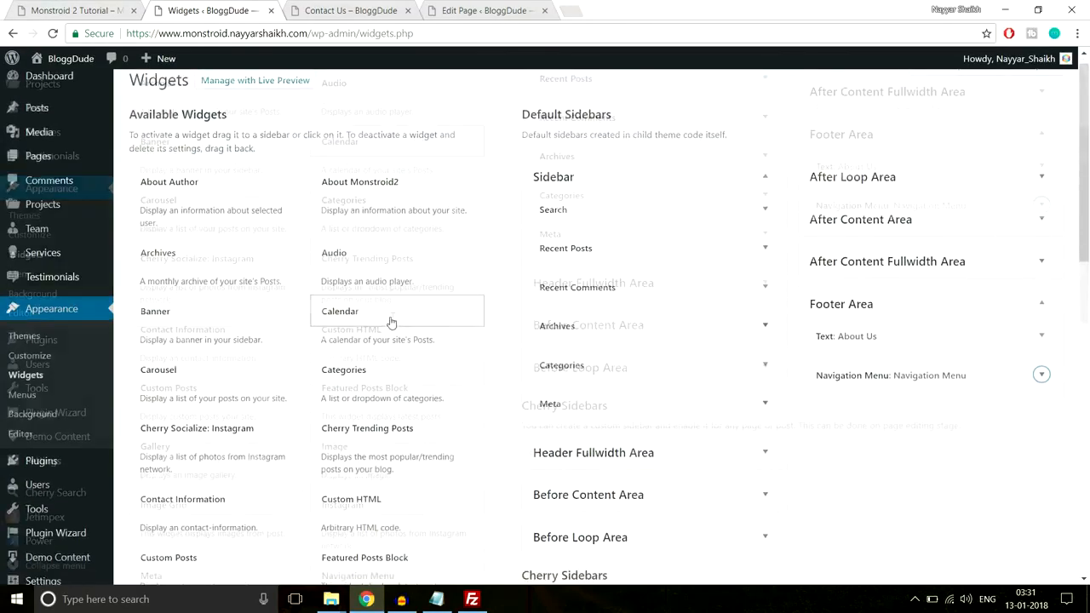
scroll(409, 326, down, 2)
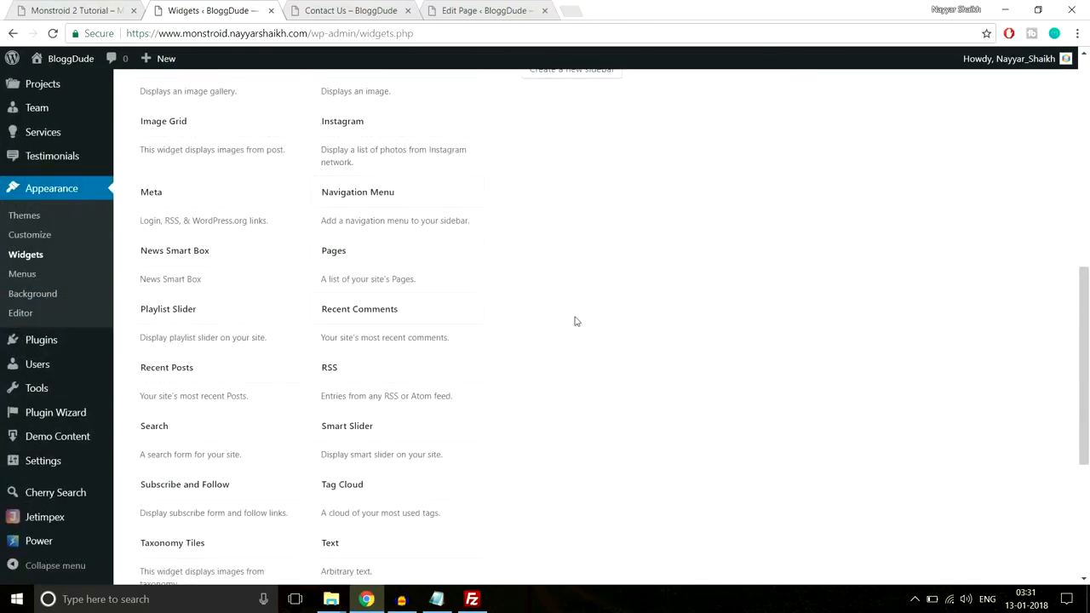
scroll(475, 261, down, 1)
click(426, 237)
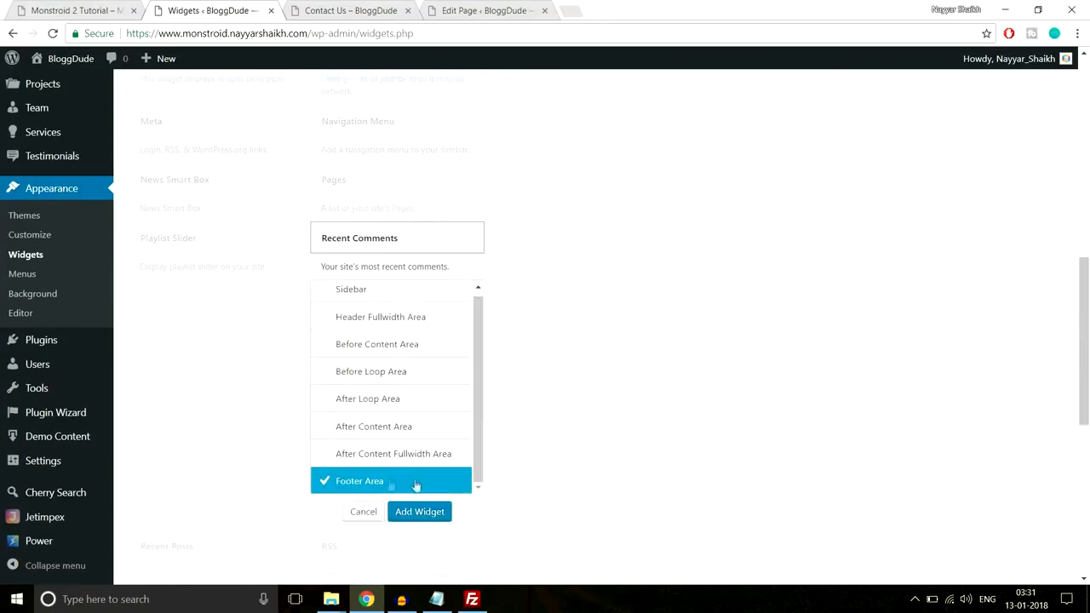
click(419, 512)
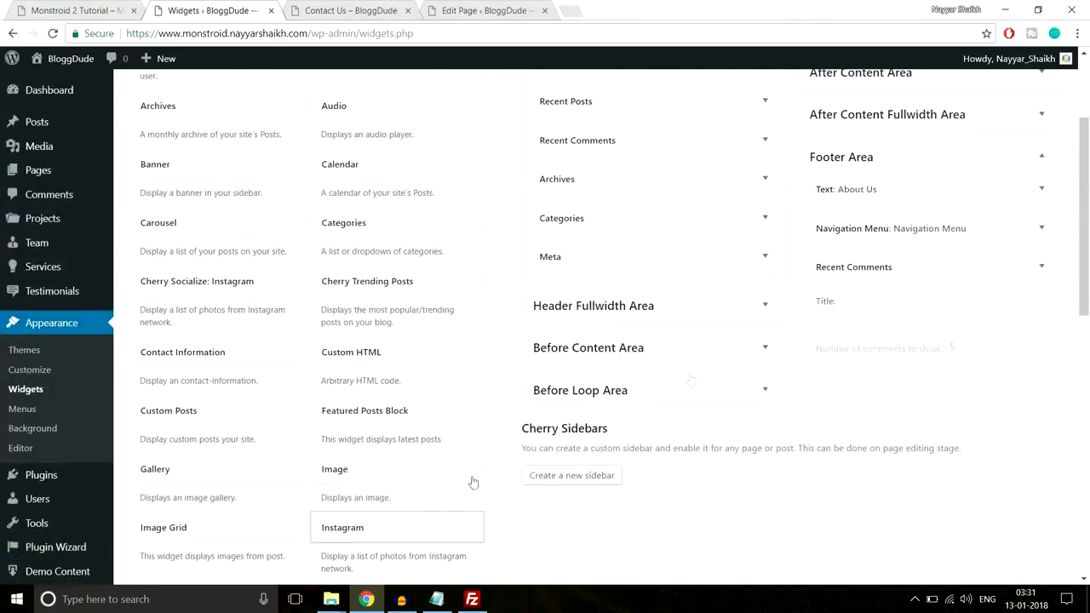
Title the footer comments widget Recent Comments and save it
click(910, 317)
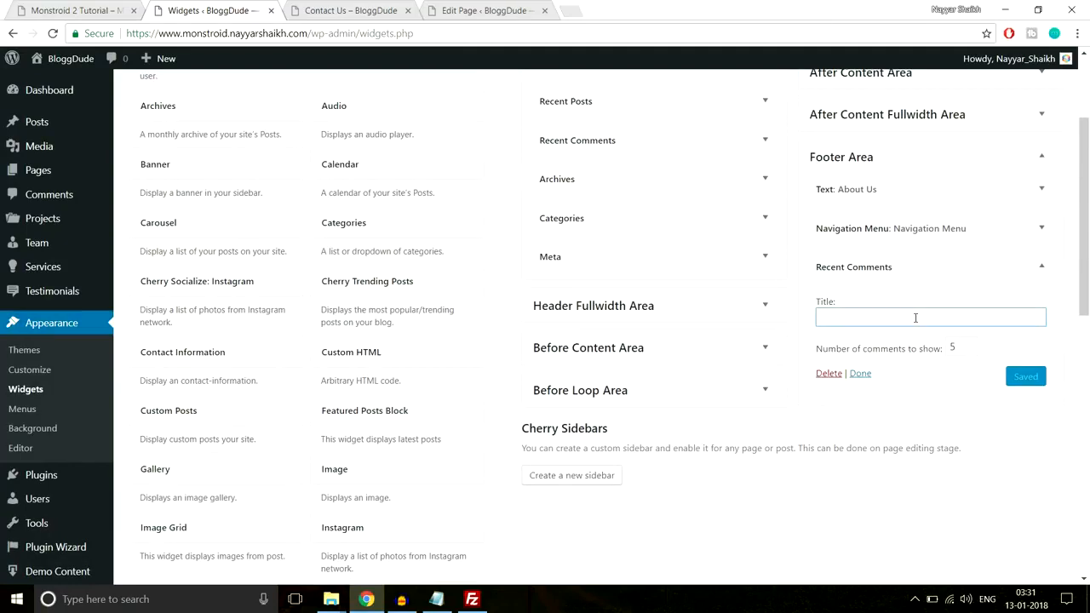
text(Re)
click(901, 341)
double_click(957, 347)
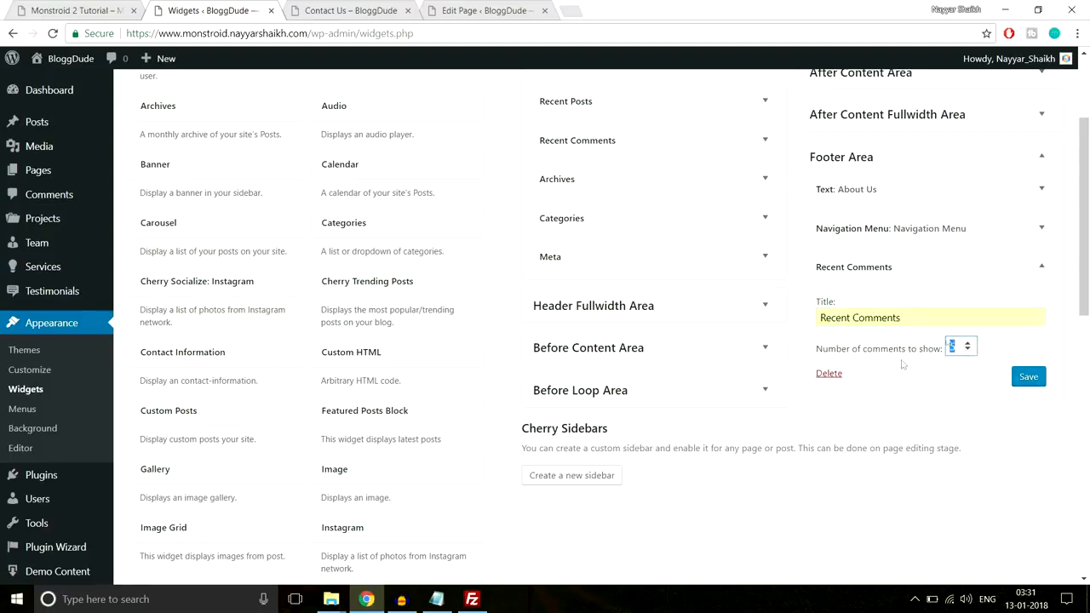
click(1028, 377)
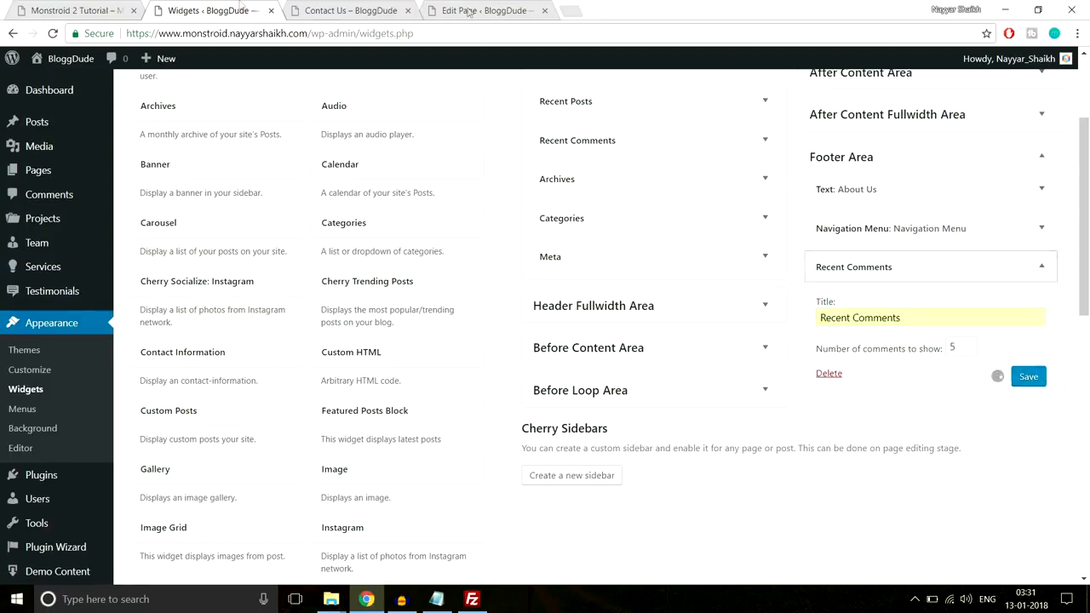
Add a Contact Information widget to the Footer Area, following the demo footer's last column
click(94, 10)
drag(810, 247, 942, 250)
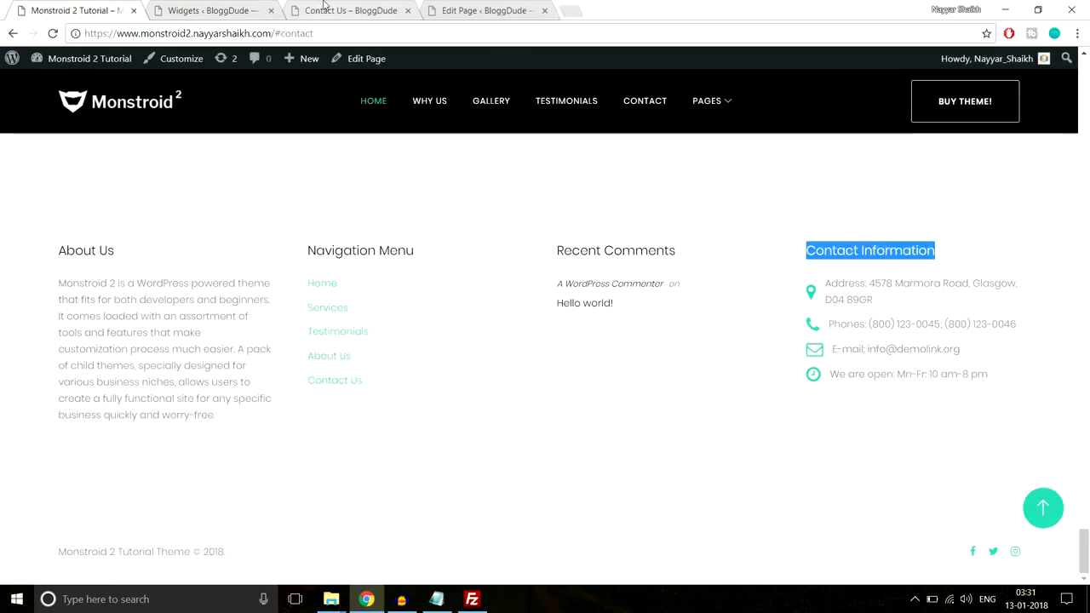
click(228, 9)
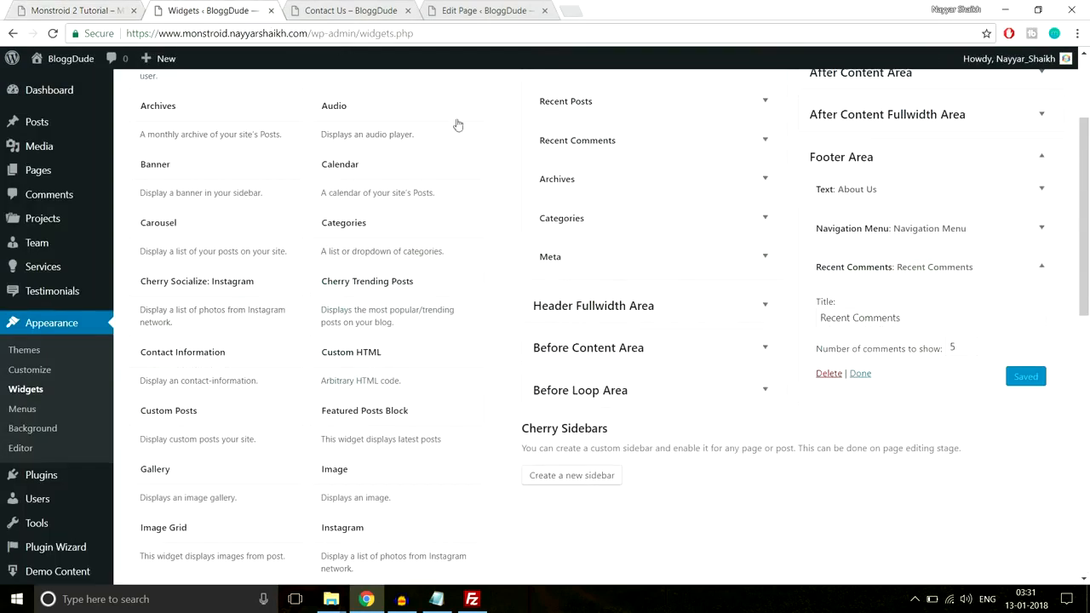
click(1022, 267)
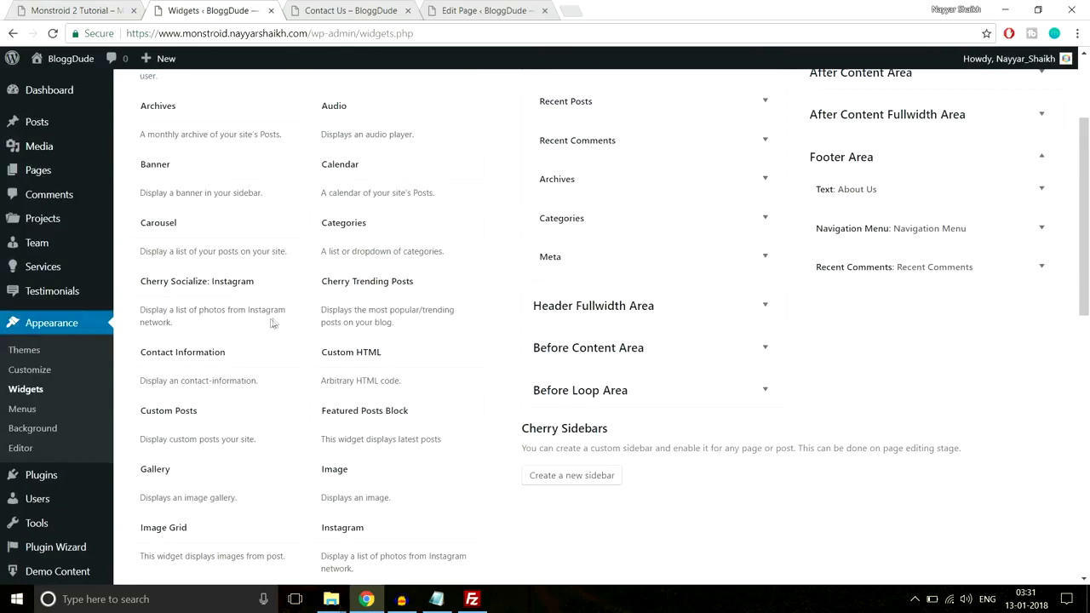
click(189, 360)
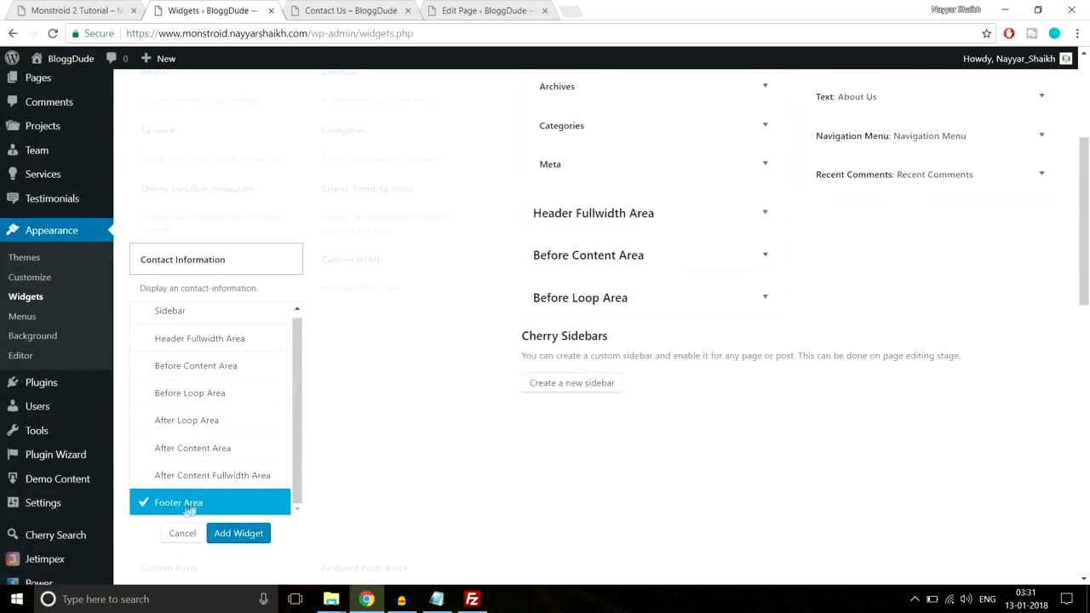
click(223, 533)
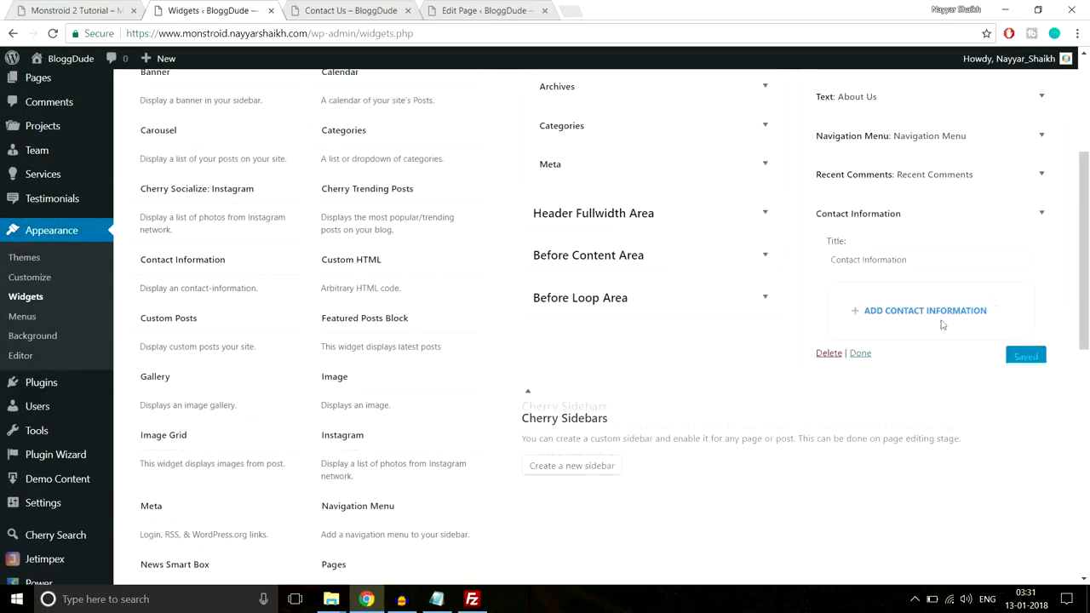
drag(941, 259, 793, 271)
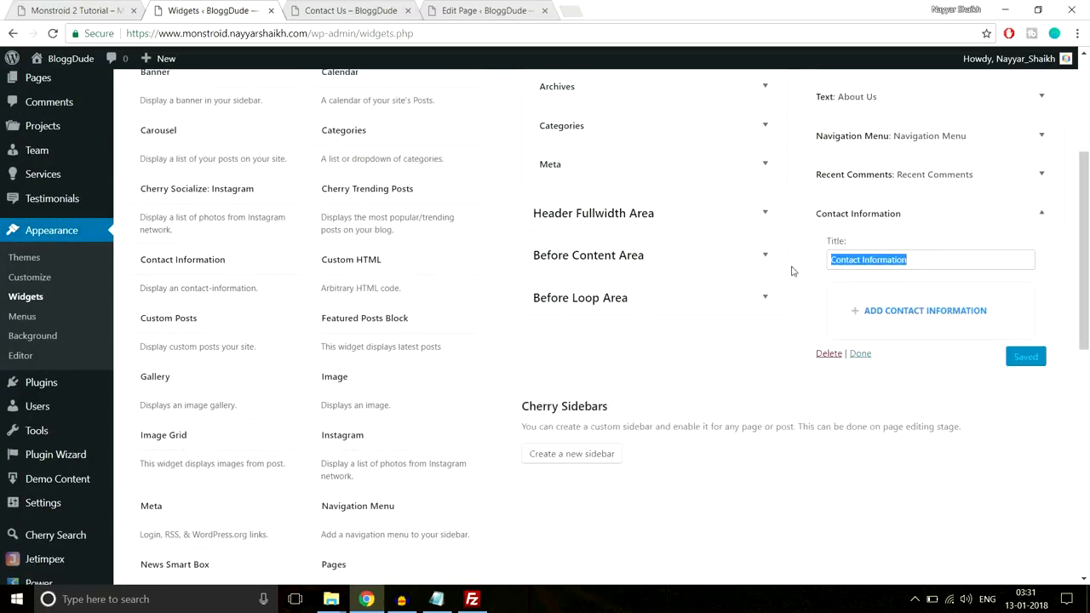
click(838, 277)
Add a contact entry to the footer Contact Information widget and copy the address line from the demo footer
scroll(1010, 304, down, 1)
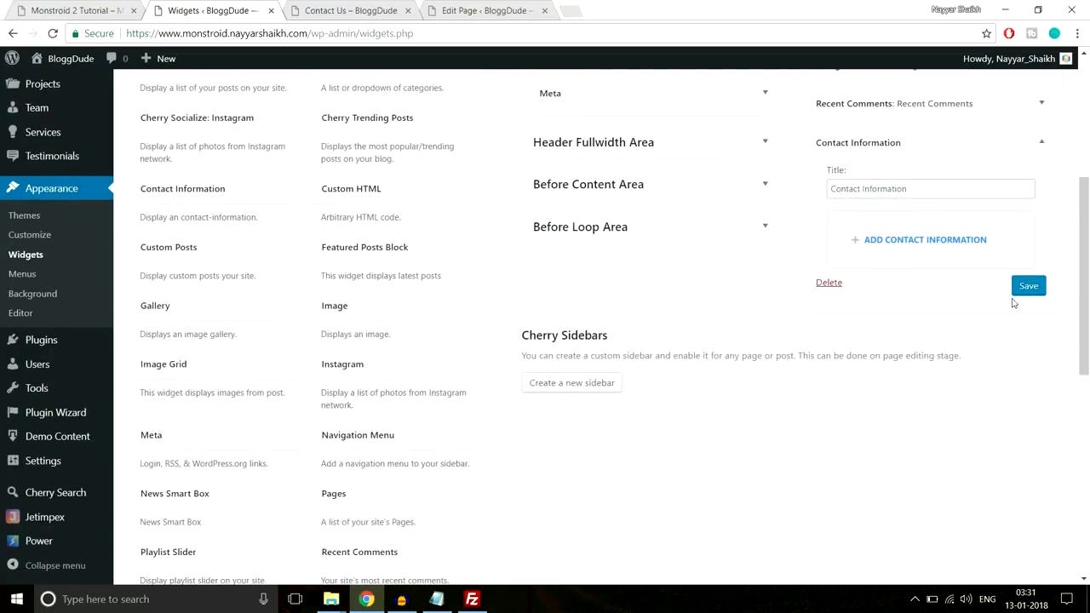
click(903, 240)
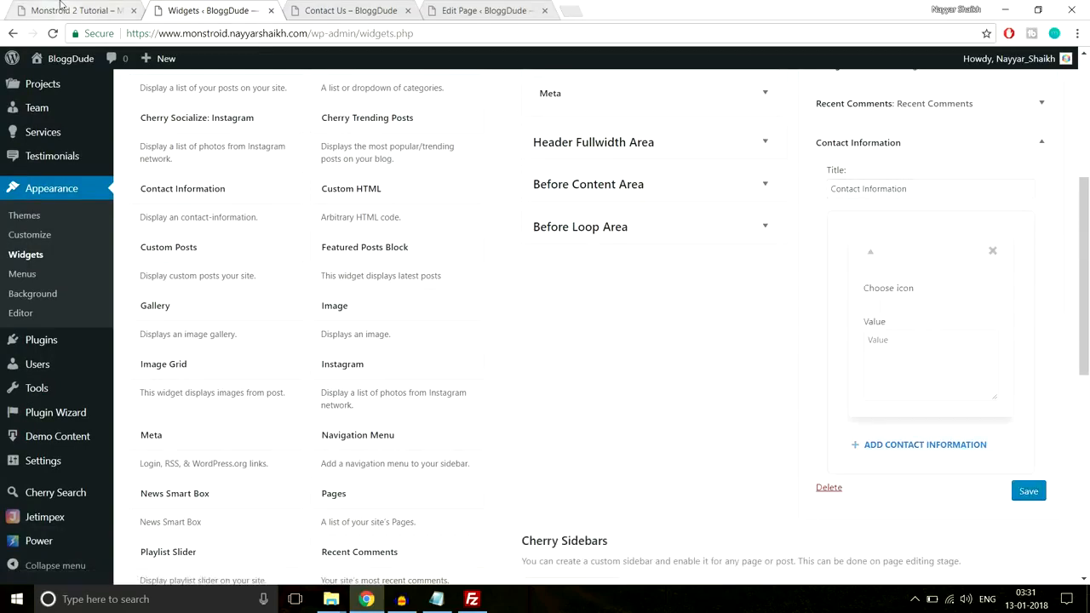
key(ctrl+1)
click(840, 294)
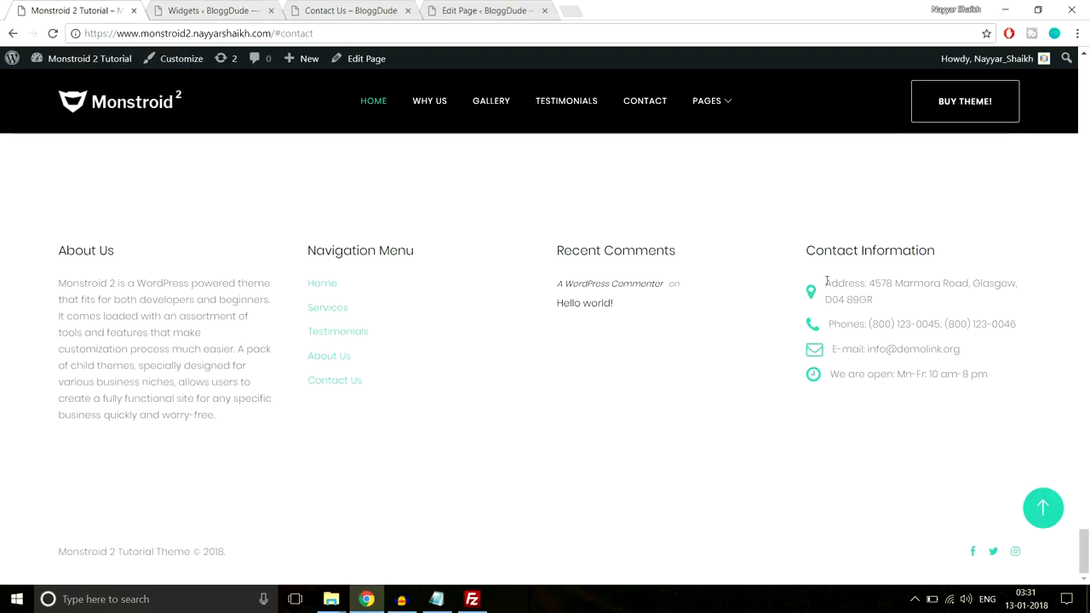
drag(826, 282, 888, 298)
key(ctrl+c)
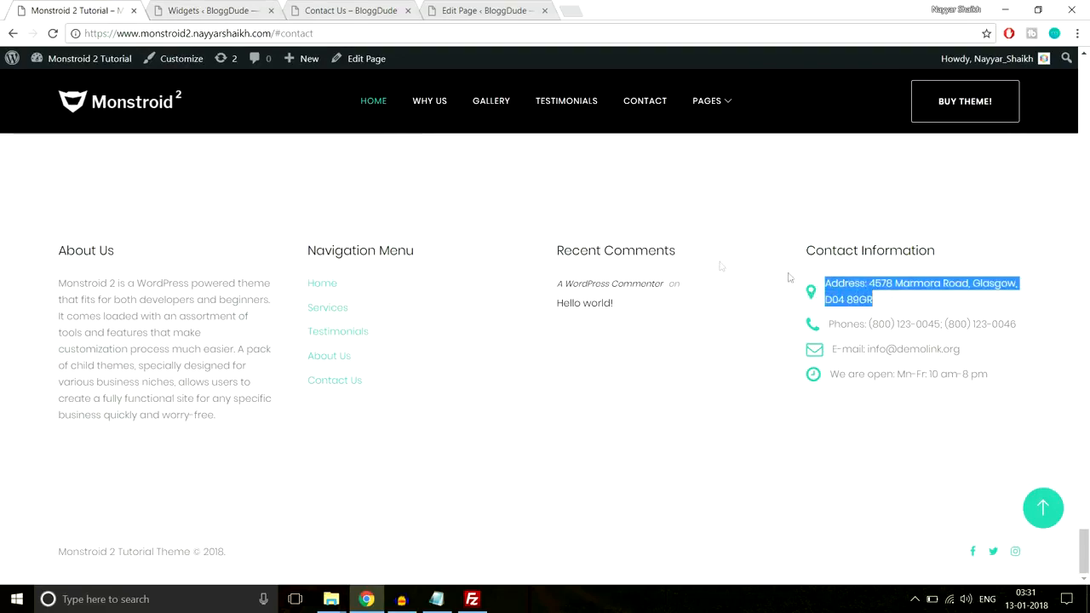
click(229, 9)
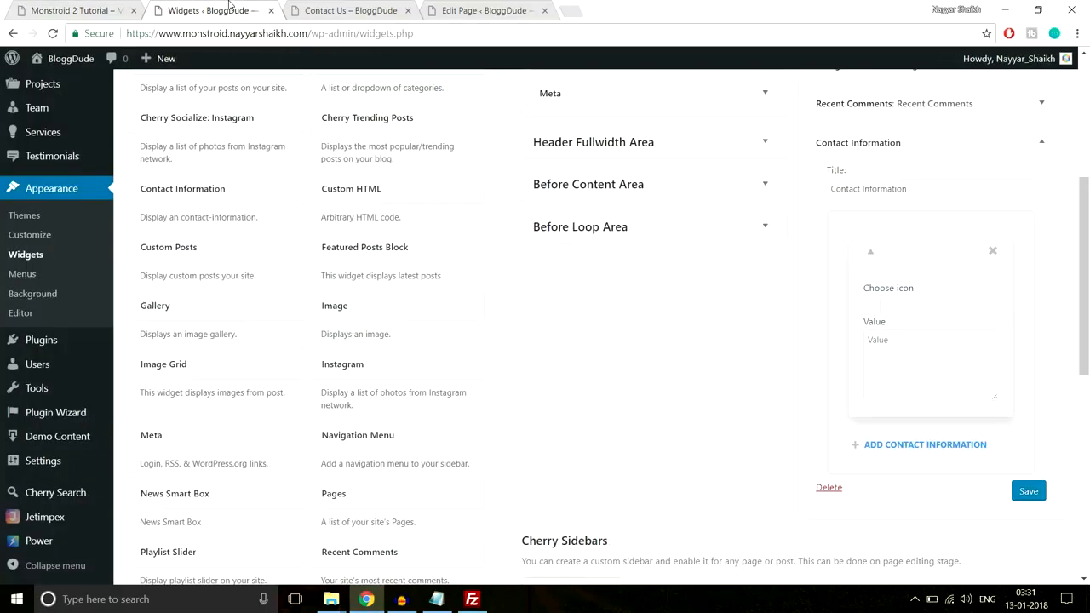
Give the first contact entry the fa-map-marker icon and paste the copied address line as its value
click(887, 307)
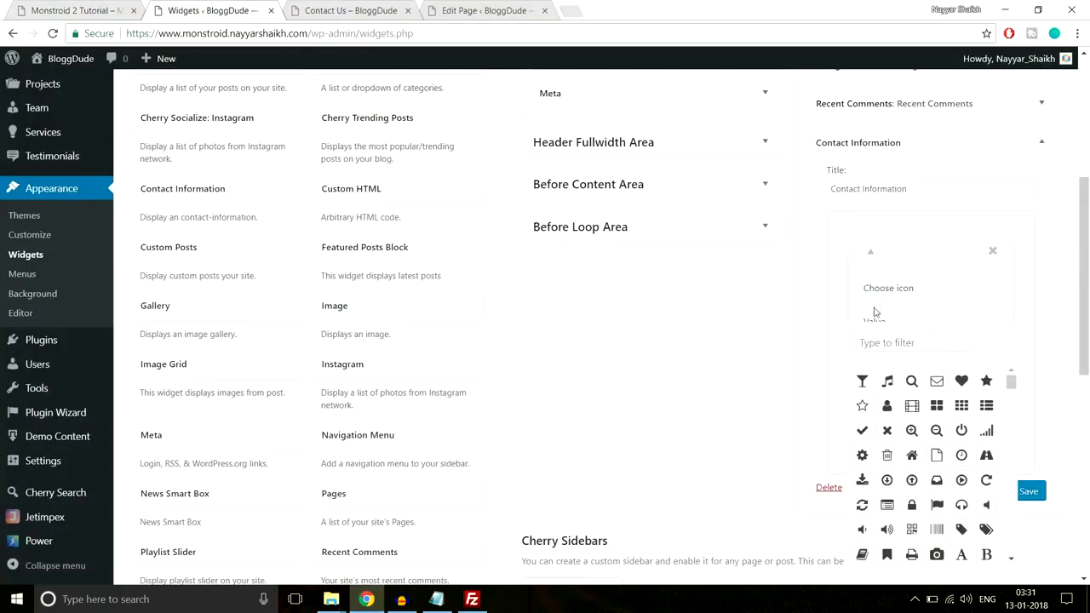
scroll(875, 310, down, 1)
click(892, 272)
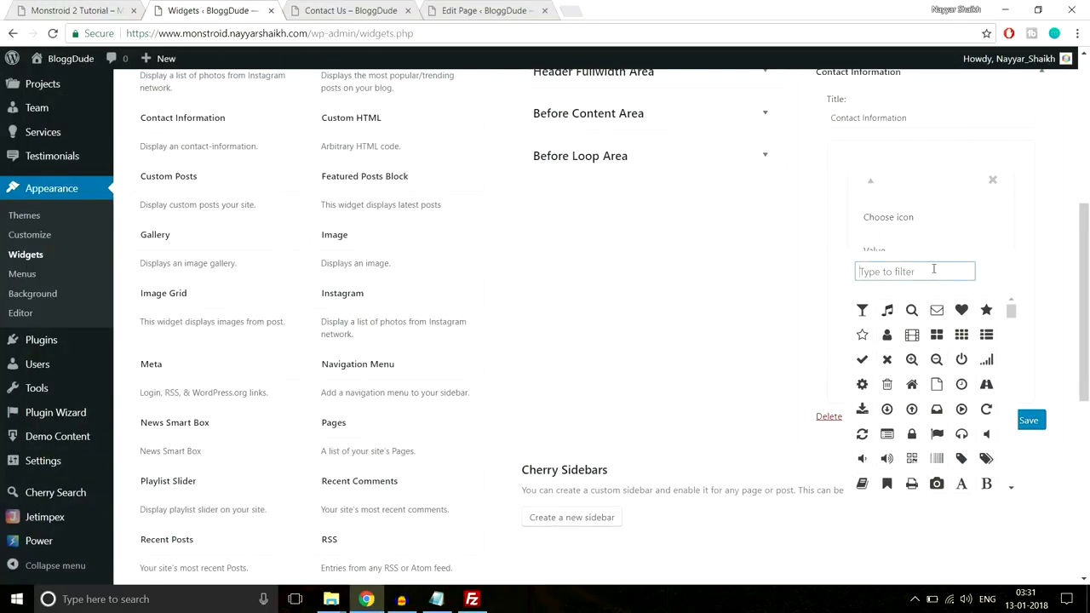
text(map)
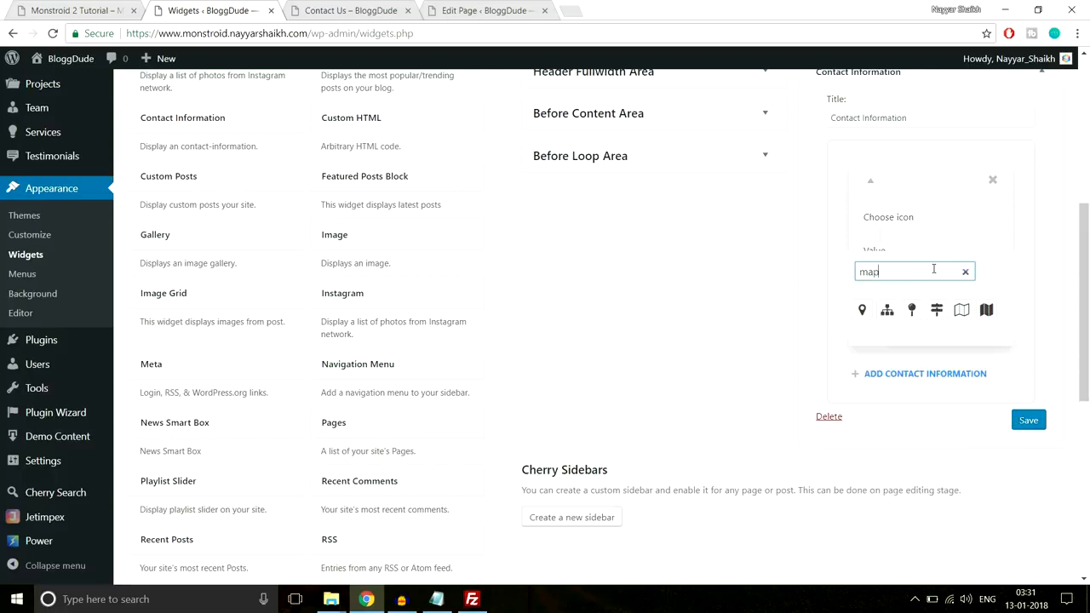
click(862, 311)
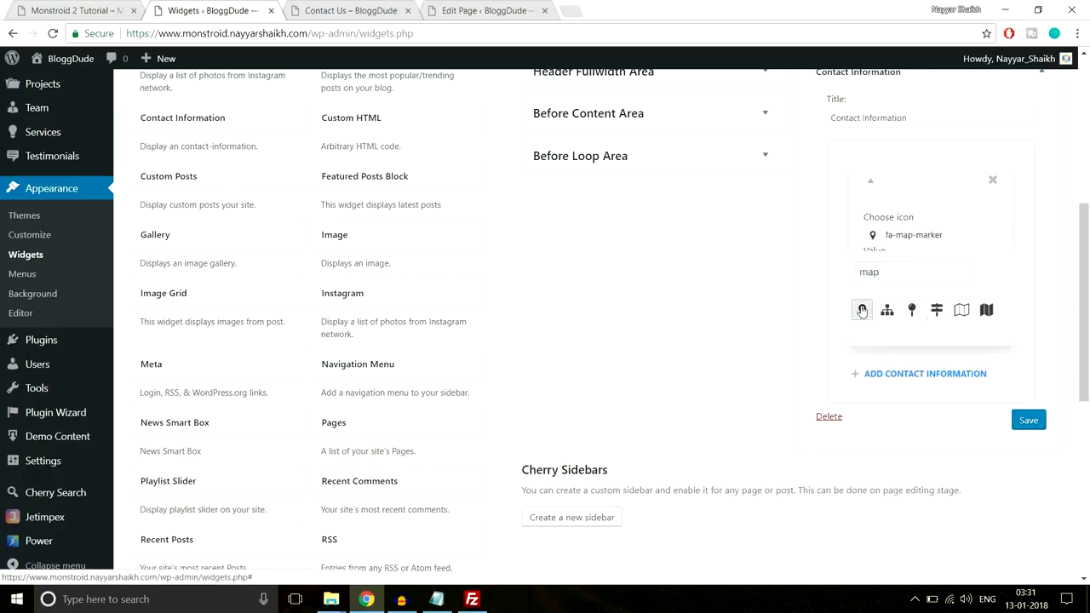
click(960, 230)
click(1020, 242)
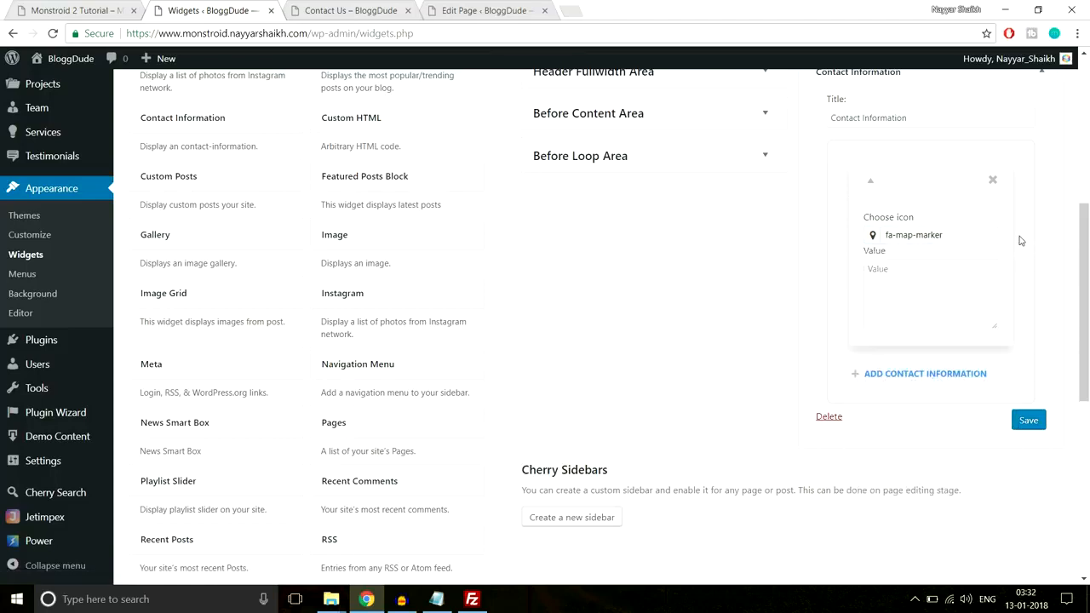
click(910, 297)
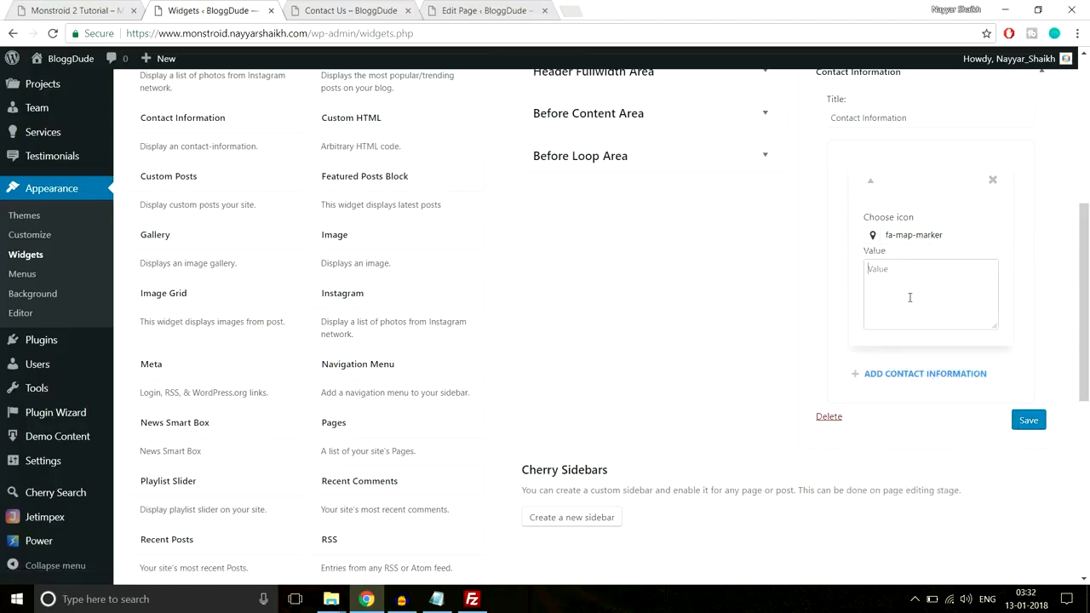
key(ctrl+v)
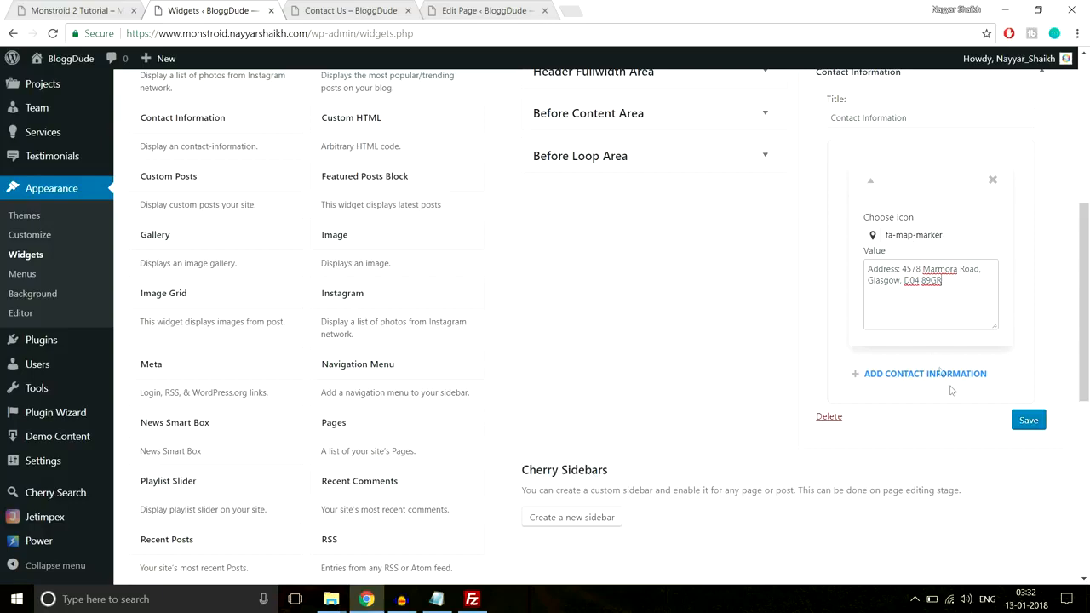
Copy the phones line from the demo footer and add a second contact entry to the widget
click(100, 9)
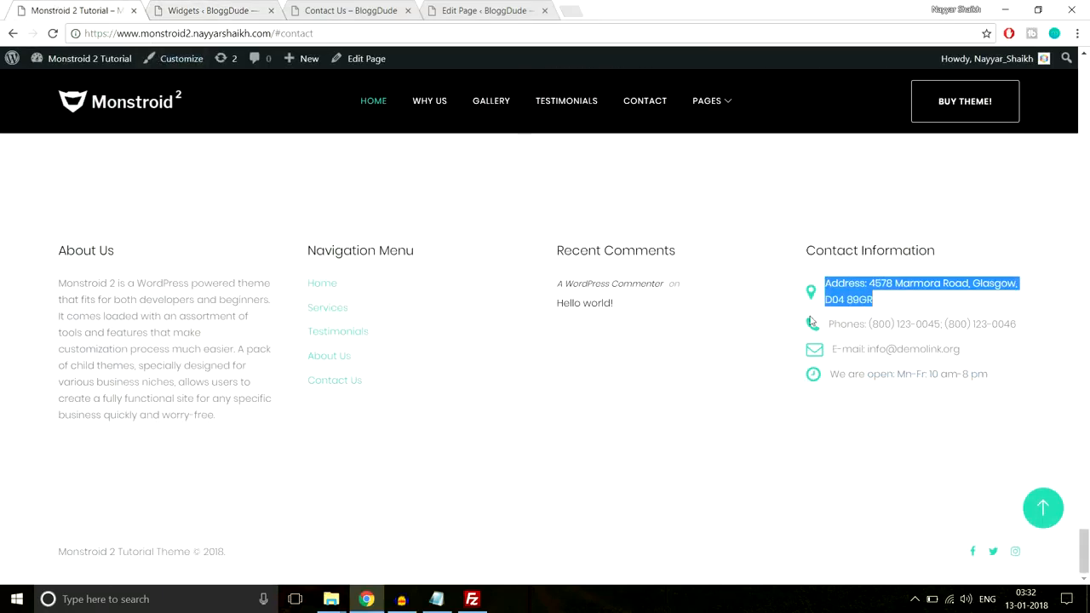
drag(1012, 323, 824, 324)
key(ctrl+c)
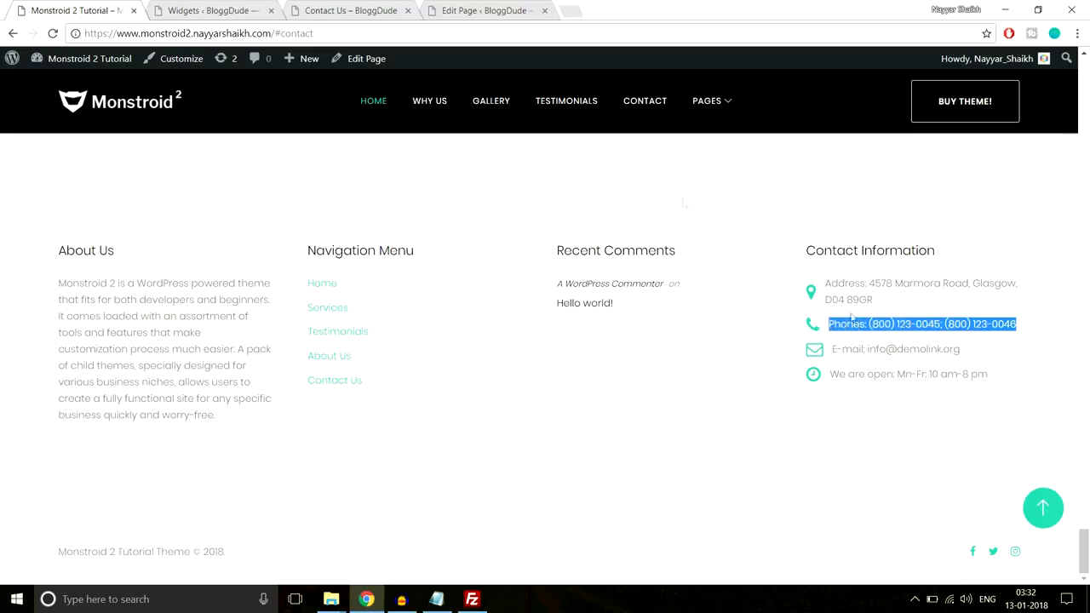
key(ctrl+Tab)
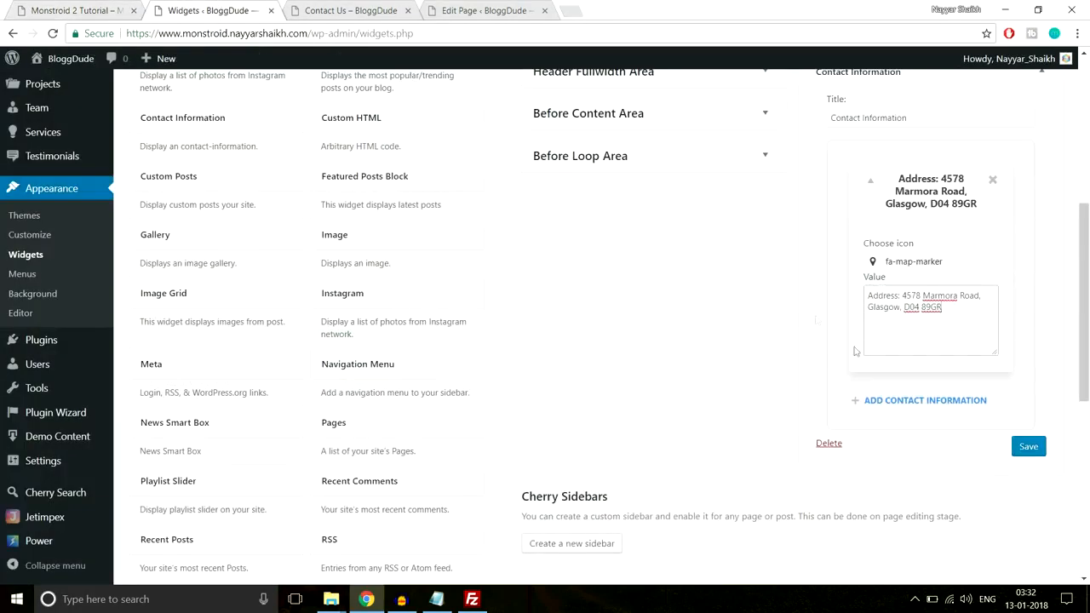
click(894, 404)
Give the second contact entry the fa-phone icon and paste the copied phones line as its value
scroll(951, 393, down, 1)
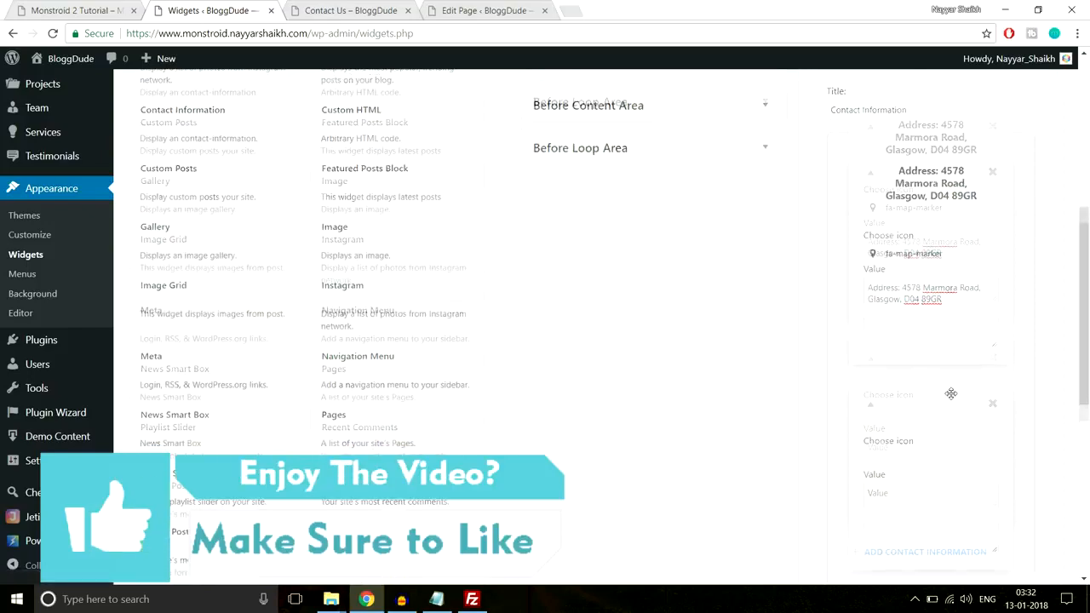
scroll(952, 394, down, 2)
click(872, 328)
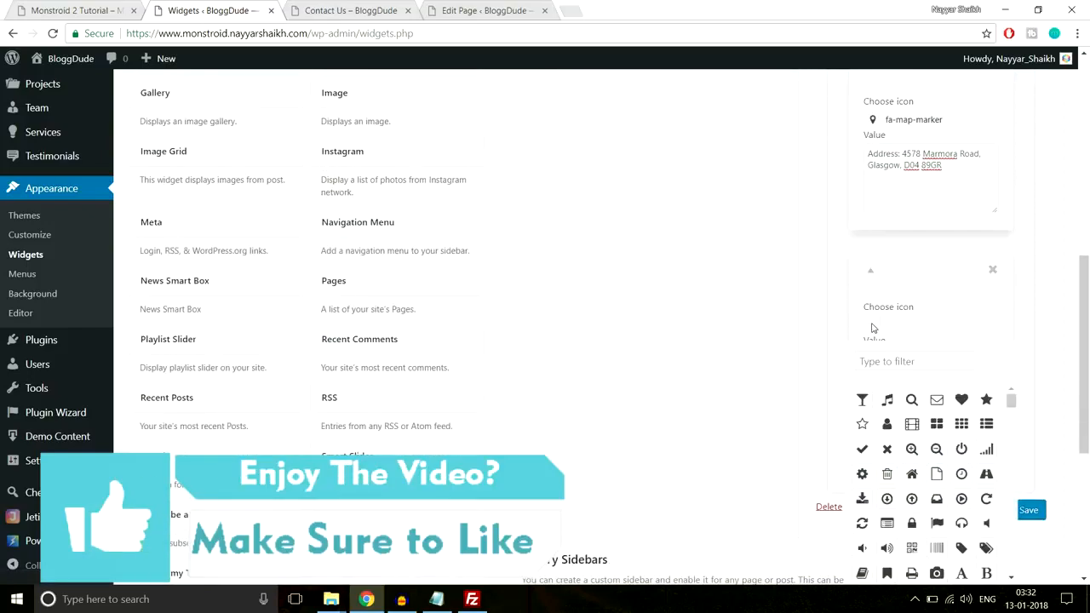
scroll(954, 346, down, 1)
click(912, 294)
text(pho)
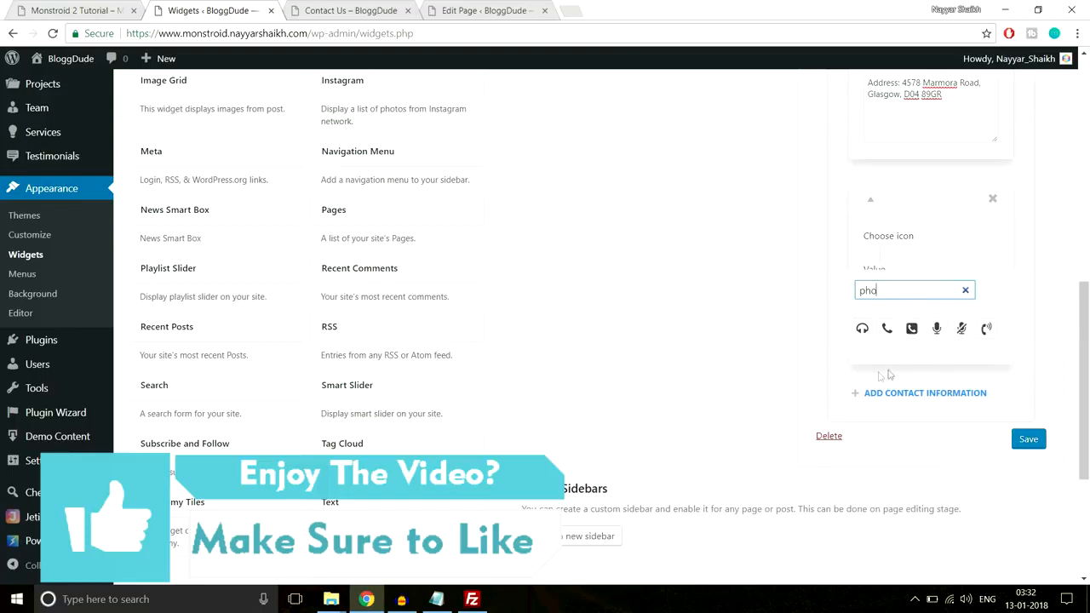
click(886, 329)
click(944, 232)
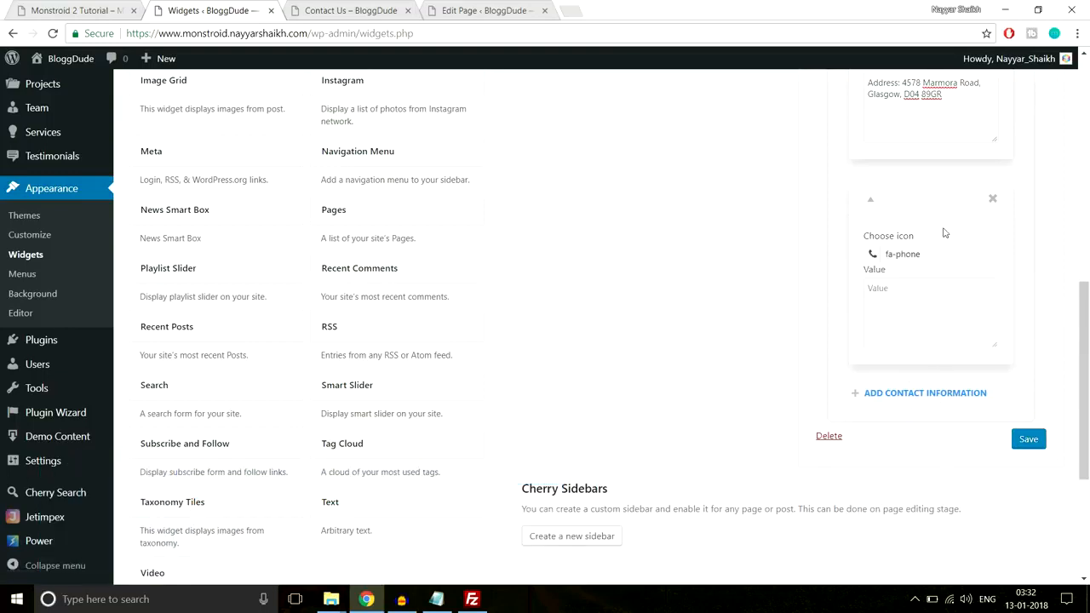
click(931, 299)
key(ctrl+v)
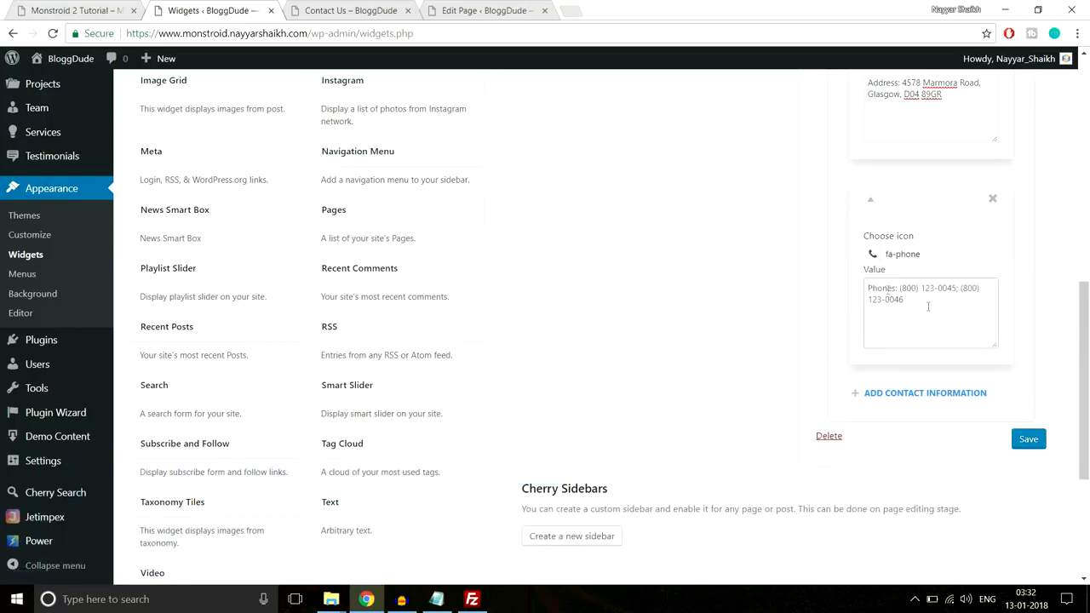
drag(928, 307, 869, 280)
click(1045, 333)
Add a third contact entry to the widget and copy the e-mail line from the demo footer
scroll(1050, 325, down, 3)
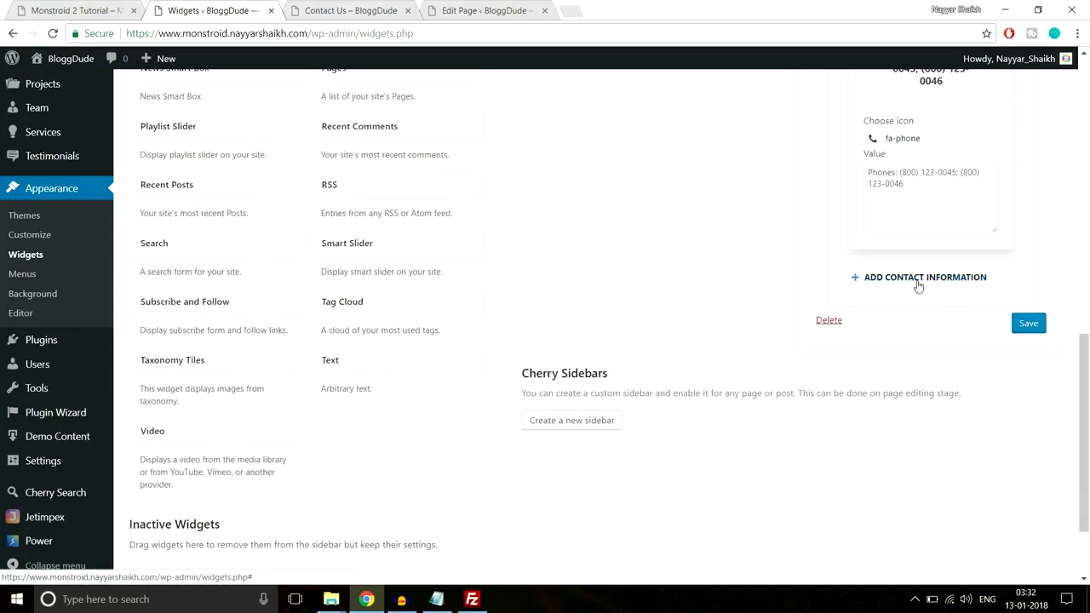
click(930, 278)
click(104, 9)
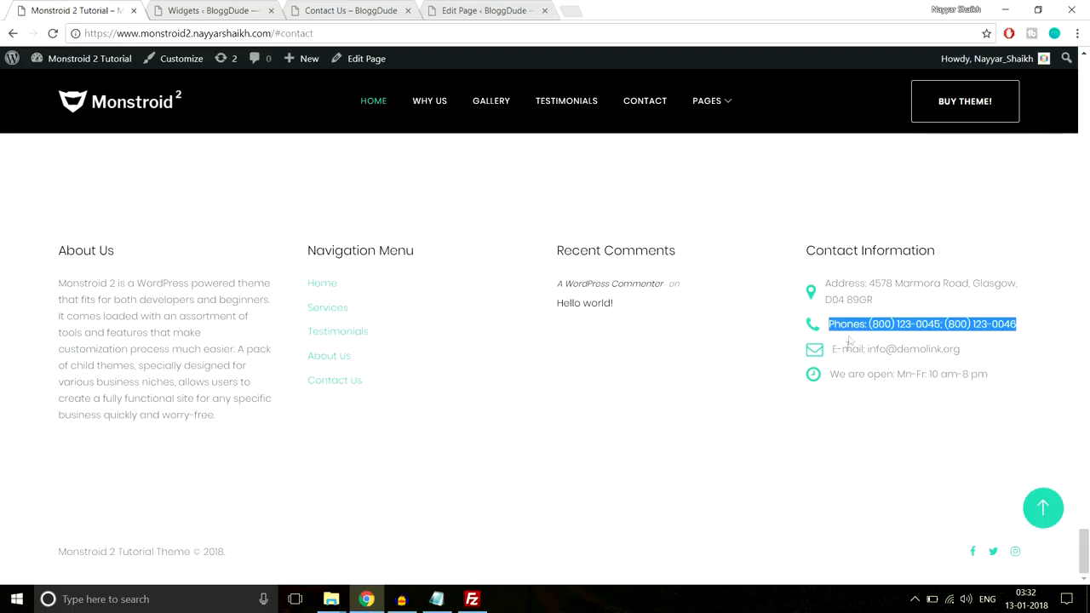
drag(985, 346, 833, 351)
key(ctrl+c)
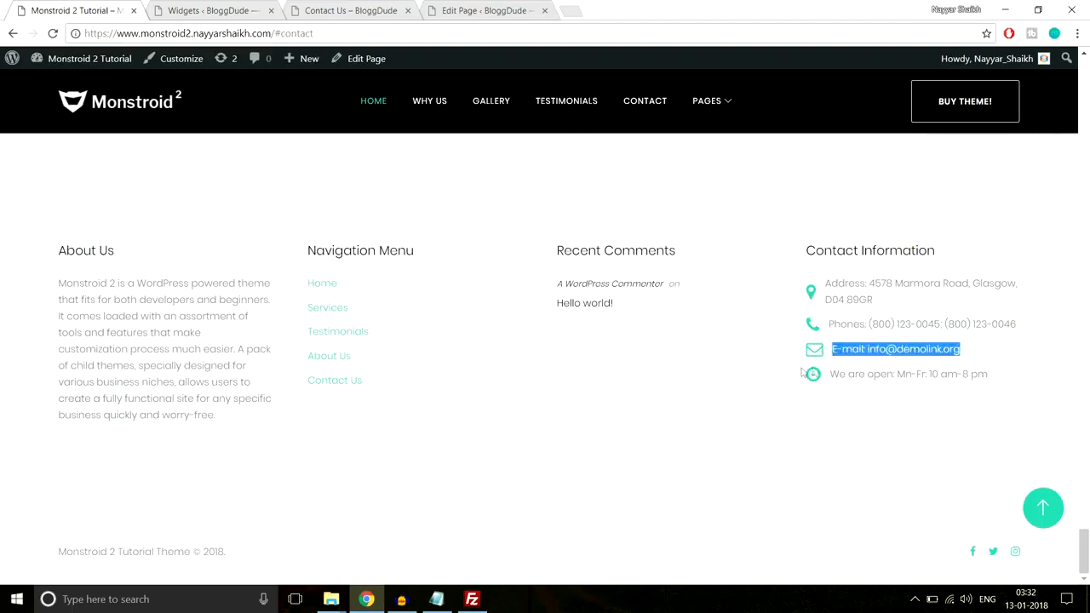
click(256, 10)
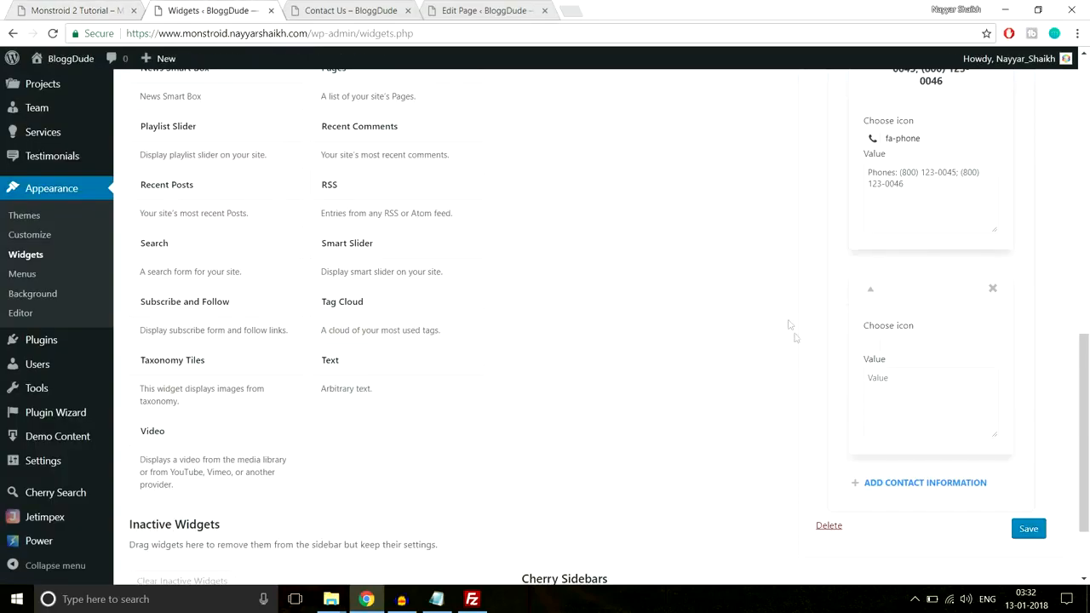
Give the third contact entry the fa-envelope-o icon and paste the copied e-mail line as its value
click(874, 351)
text(envel)
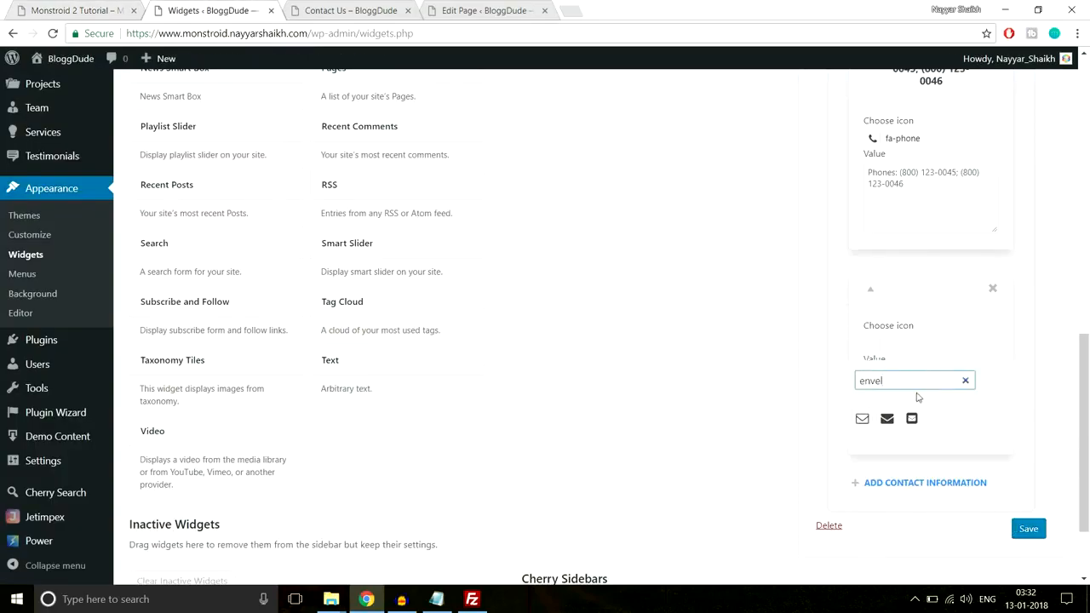
click(862, 418)
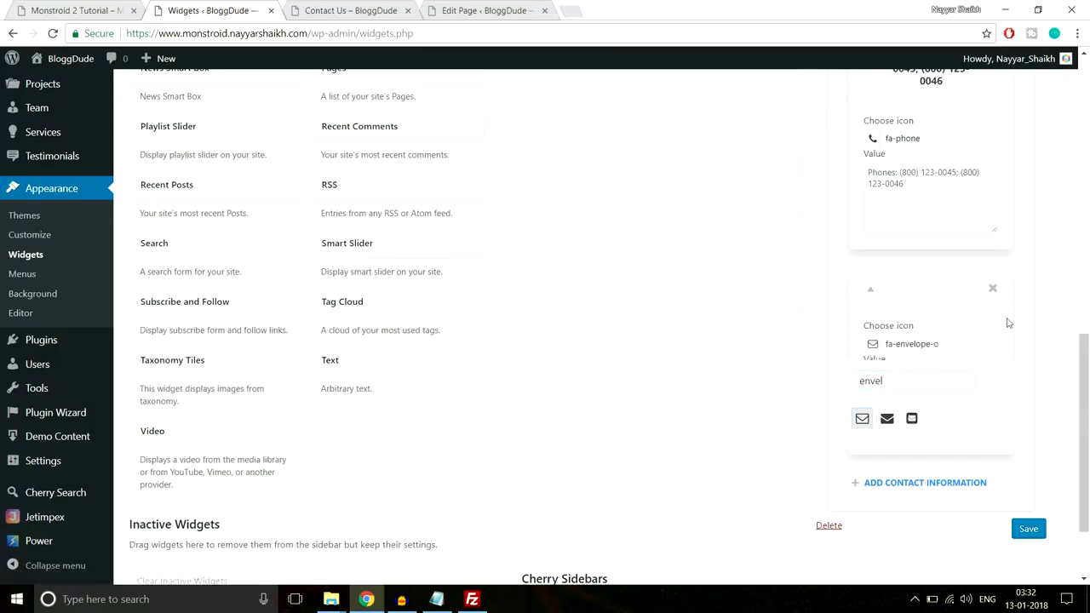
click(955, 336)
key(ctrl+v)
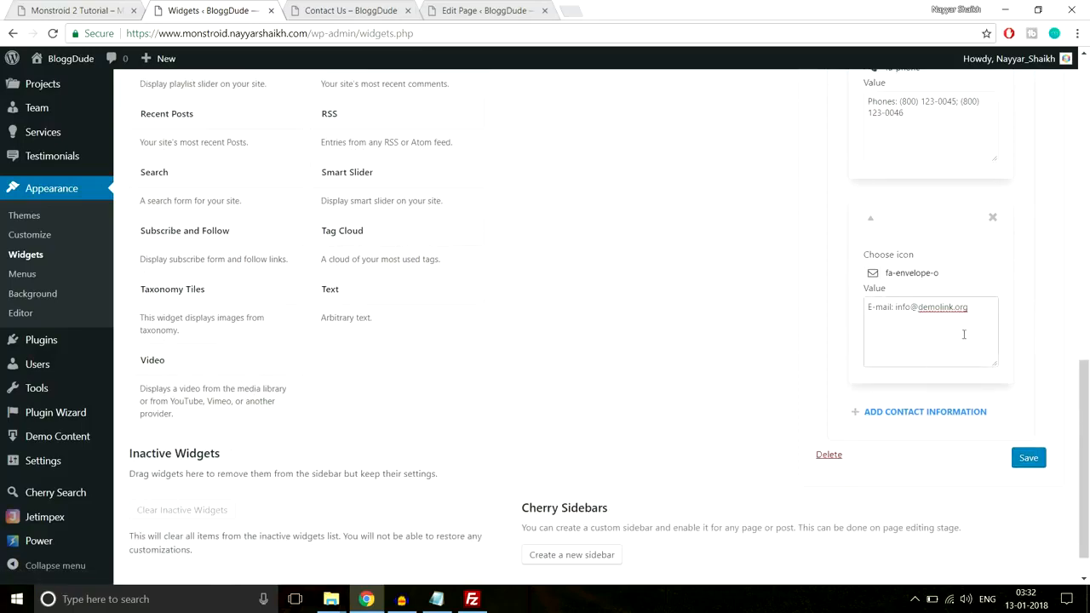
Copy the demo footer's opening hours into a fourth contact entry as "We are open: Mn-Fr: 10 am-8 pm"
click(85, 8)
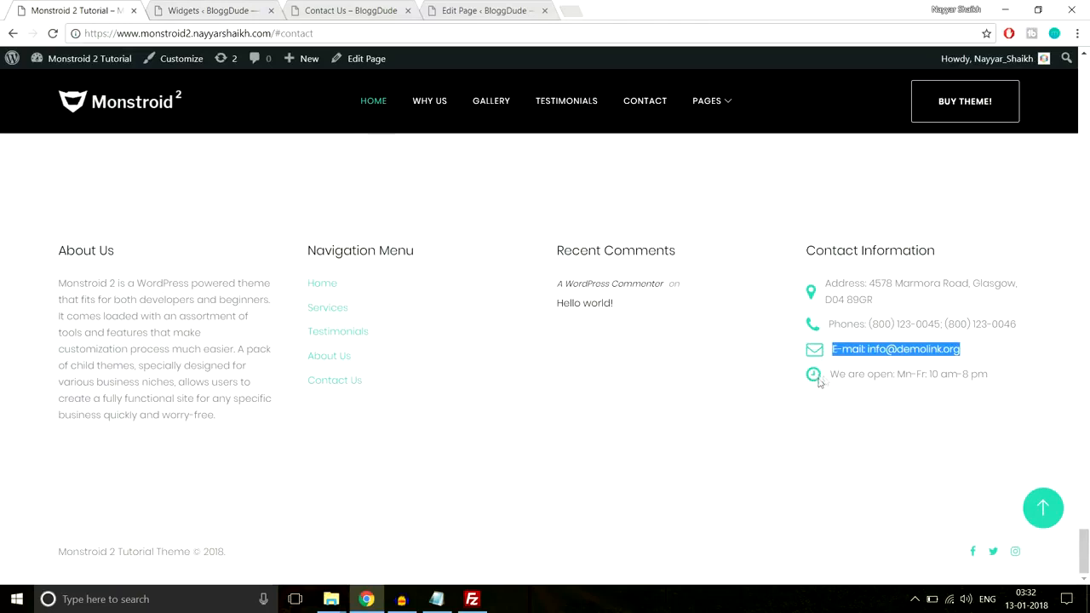
drag(991, 384, 817, 396)
key(ctrl+c)
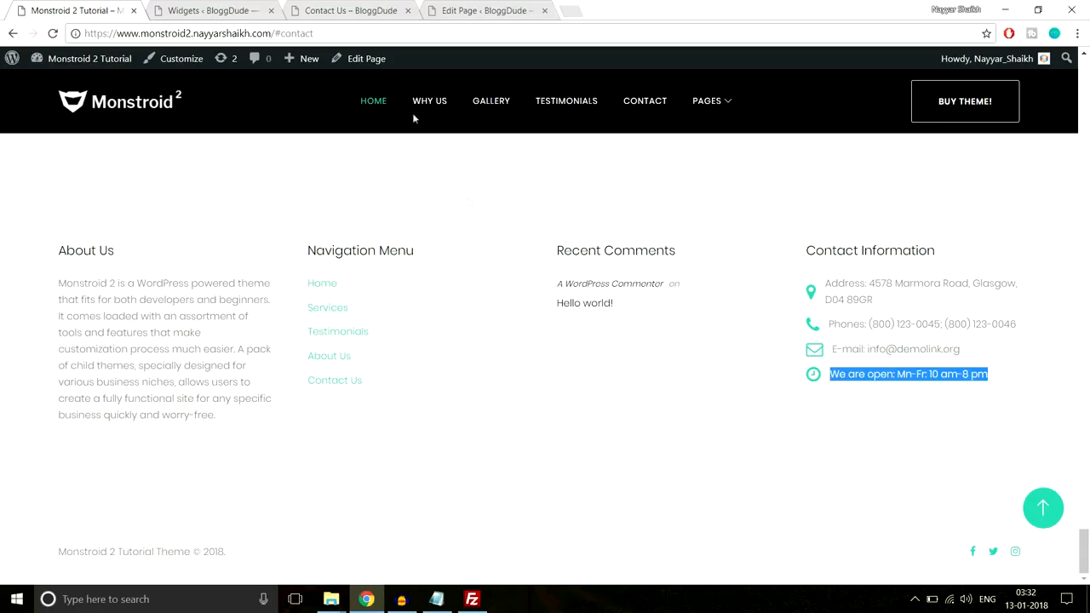
click(208, 10)
click(925, 425)
scroll(929, 413, down, 3)
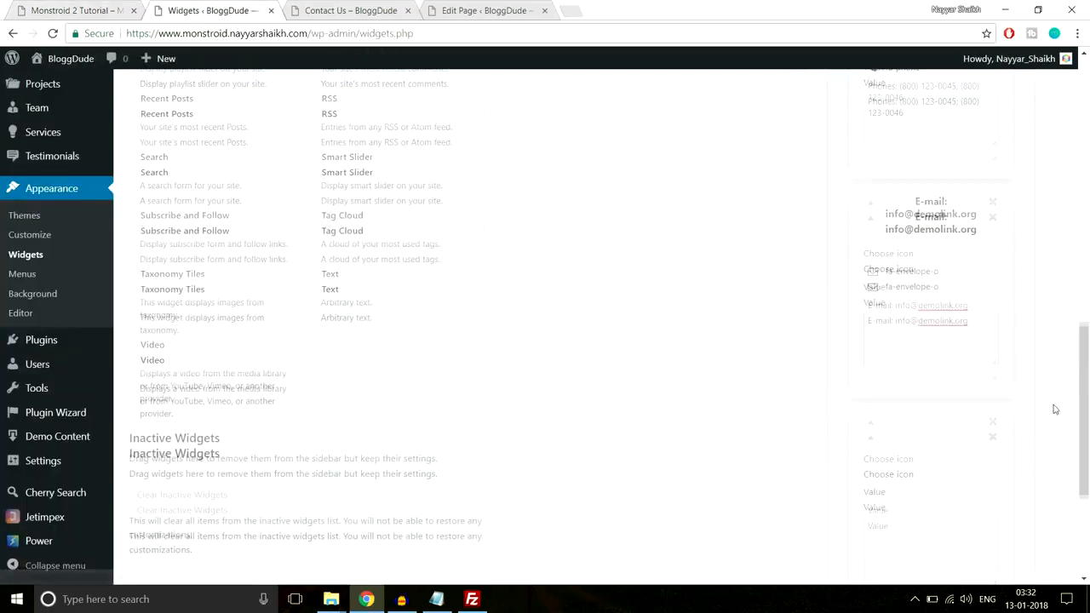
click(925, 366)
key(ctrl+v)
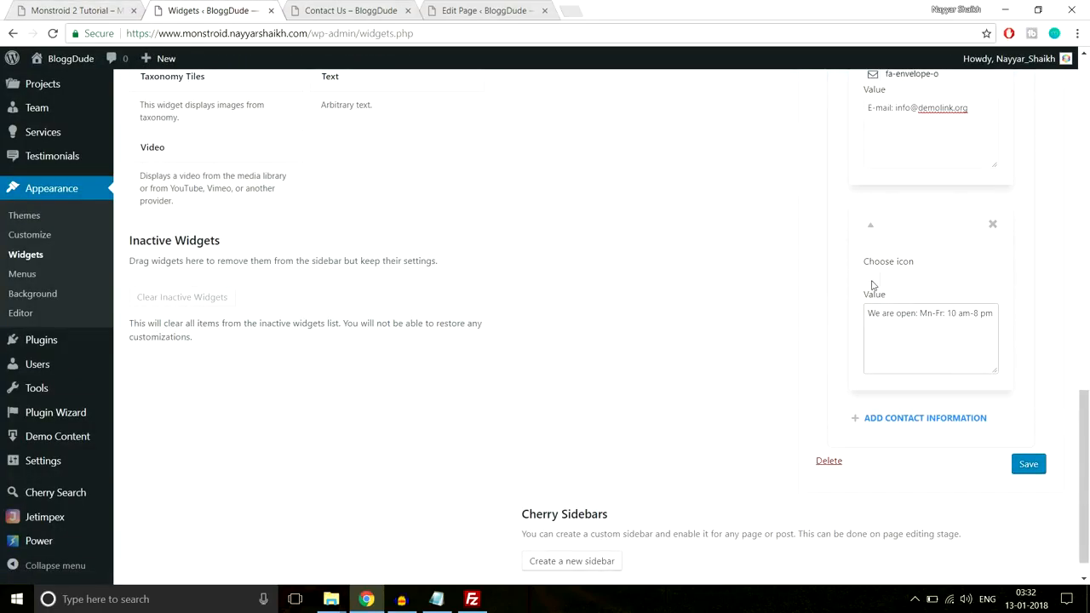
Give the opening hours entry the fa-clock-o icon and save the Contact Information widget
click(878, 296)
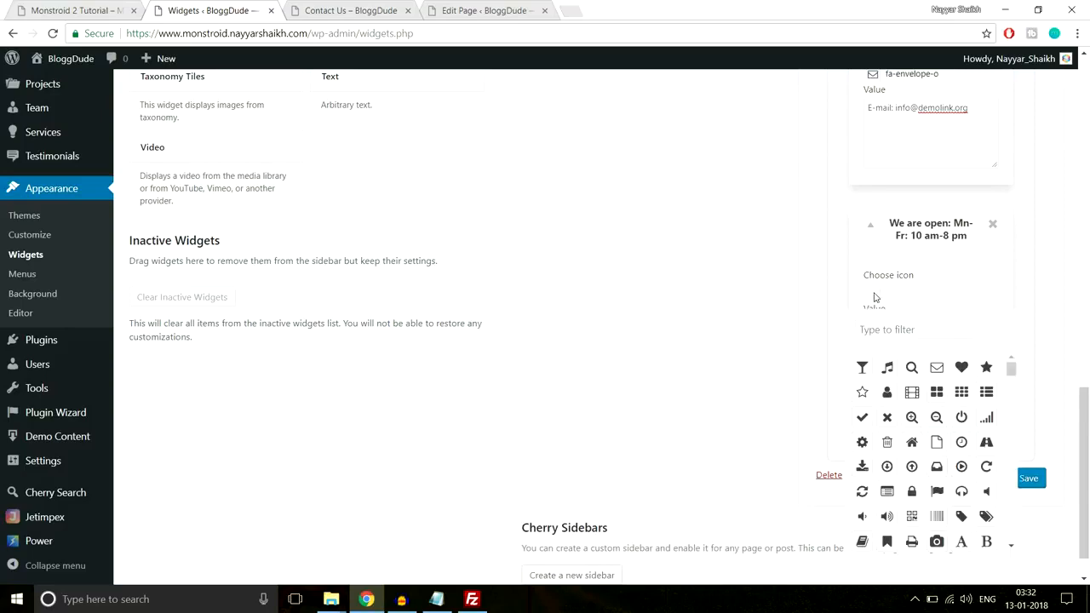
click(892, 333)
text(time)
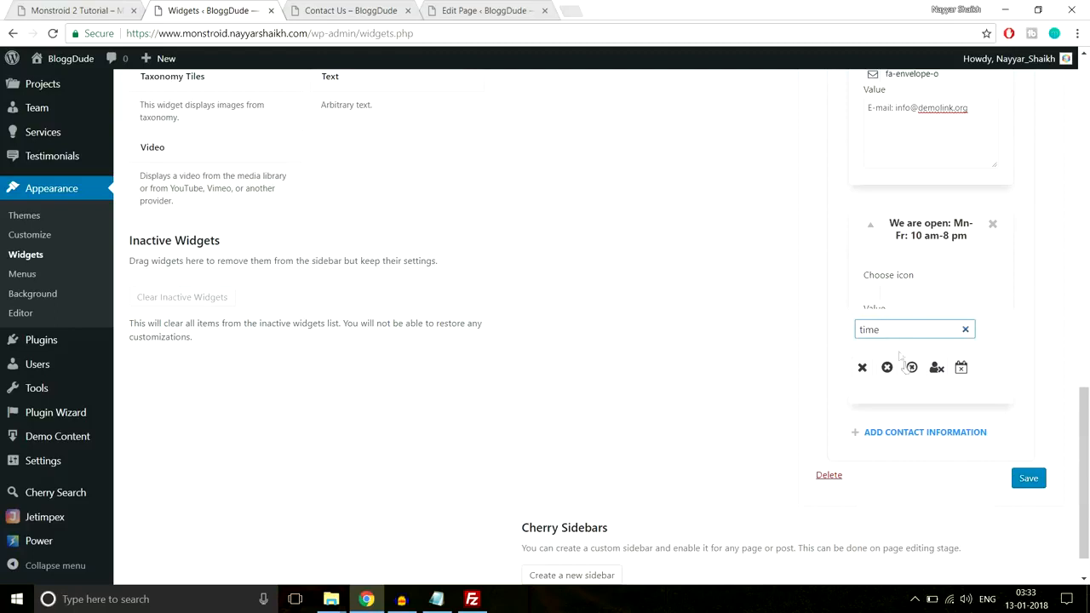
key(ctrl+a)
text(cloc)
click(862, 367)
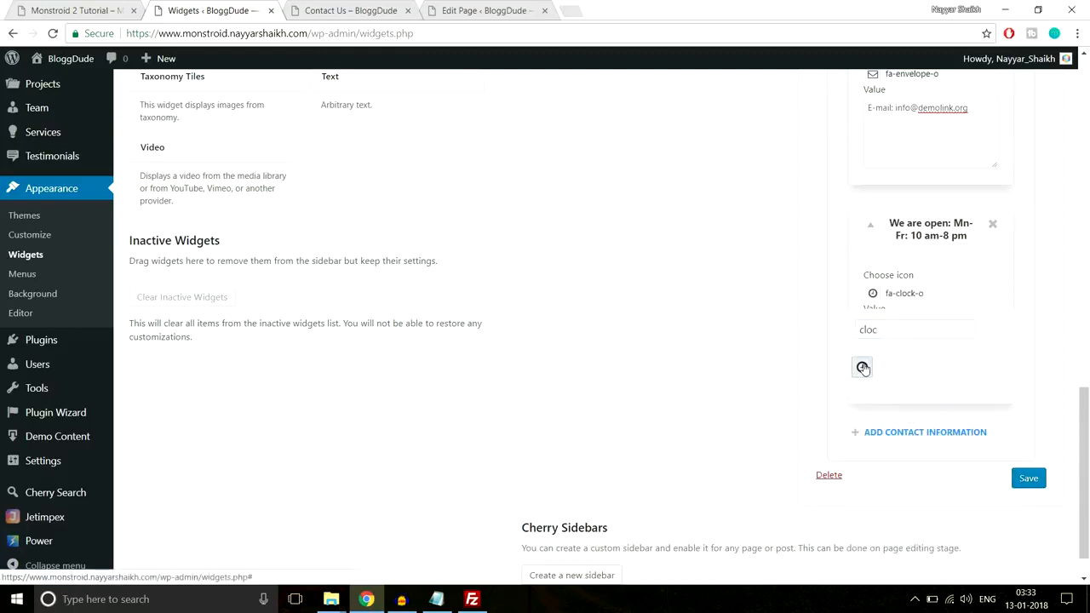
click(1038, 482)
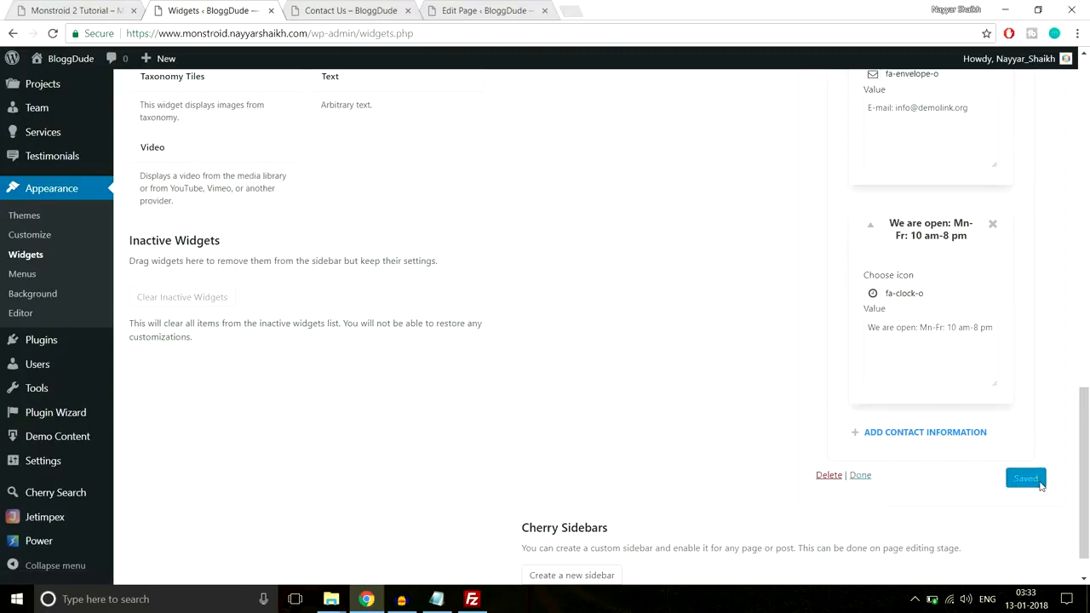
Reload the site's Contact Us page and check the footer widgets on it
click(346, 33)
key(Return)
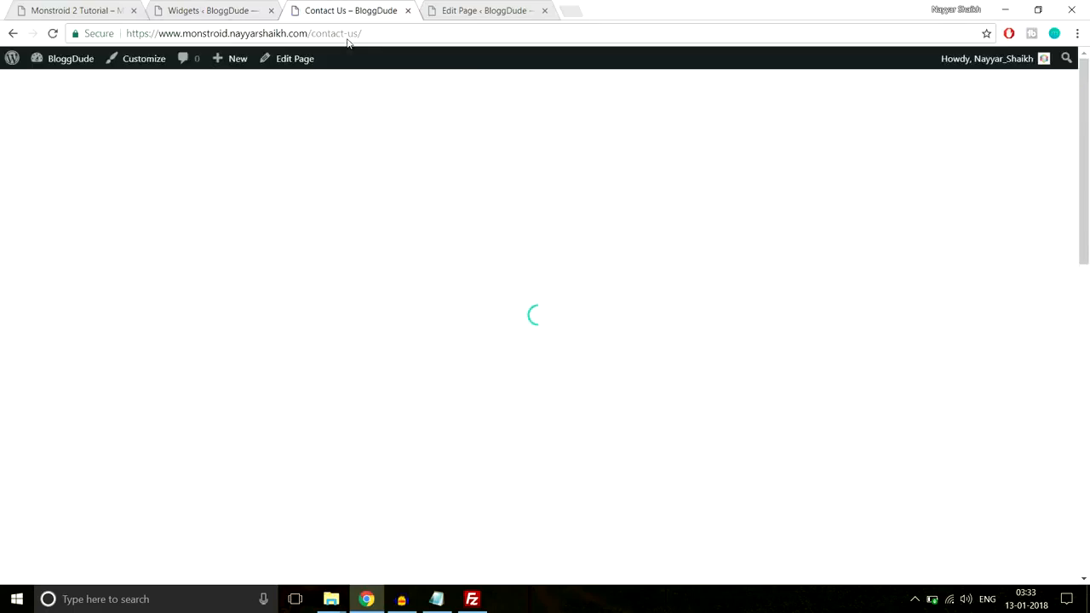
scroll(637, 320, down, 10)
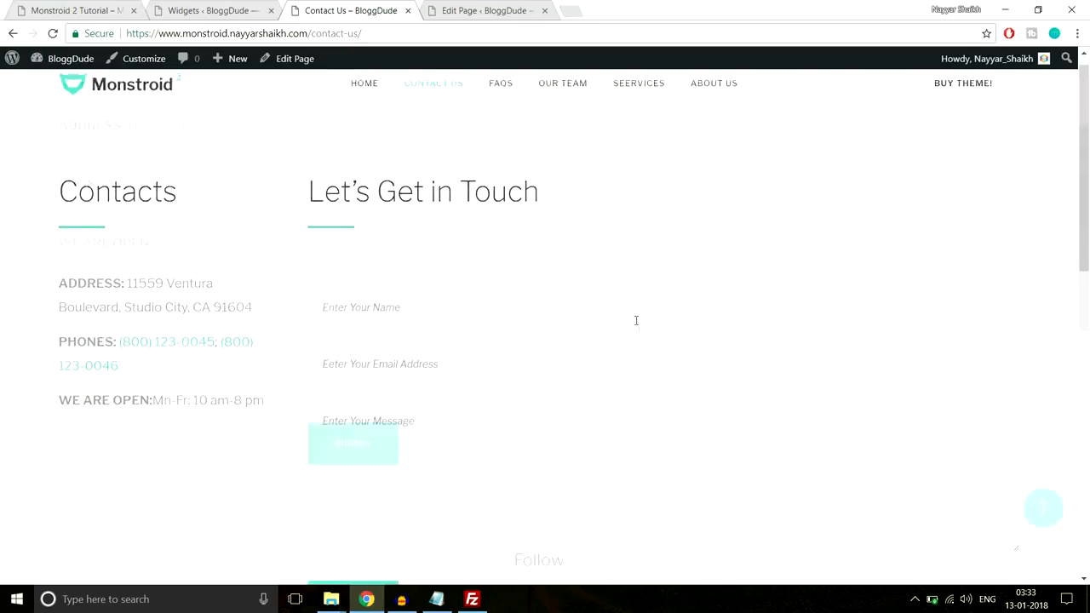
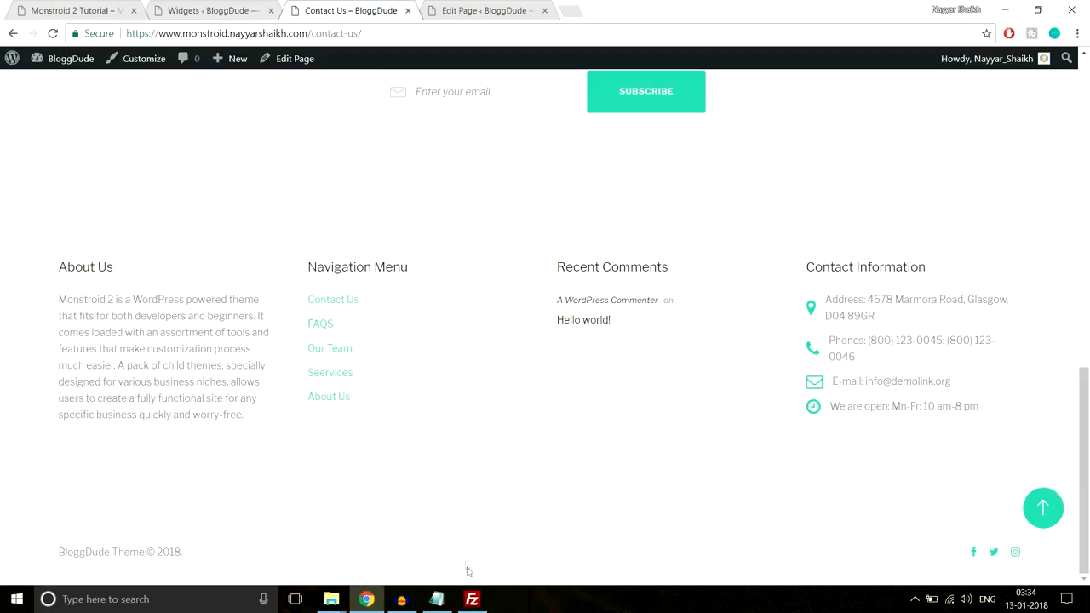
Open the theme customizer for the Contact Us page and review the site title and tagline under Site Identity
click(1046, 511)
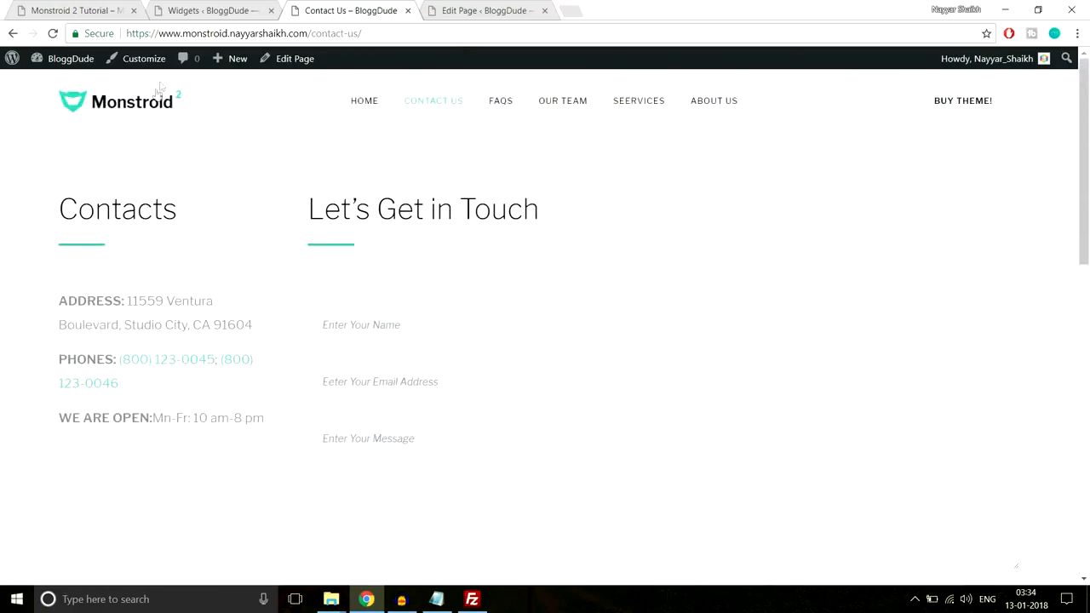
click(144, 59)
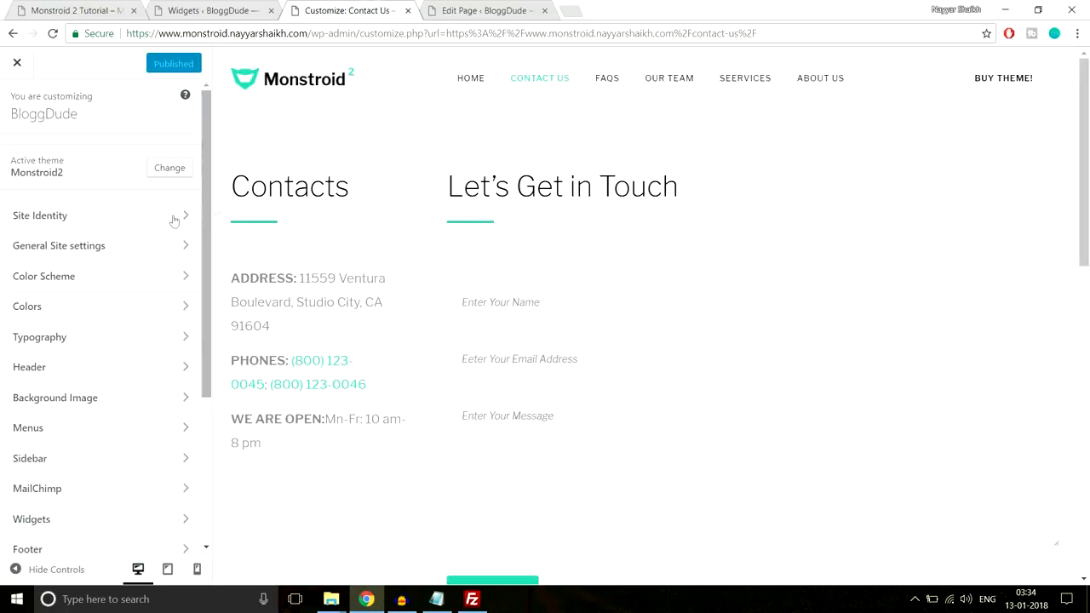
click(145, 224)
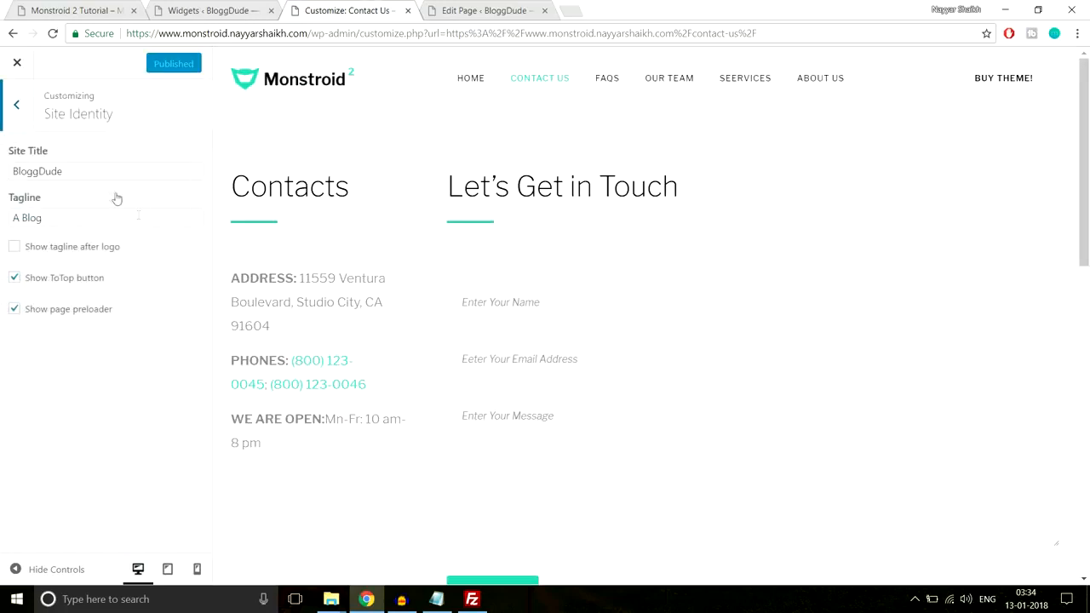
drag(102, 171, 2, 177)
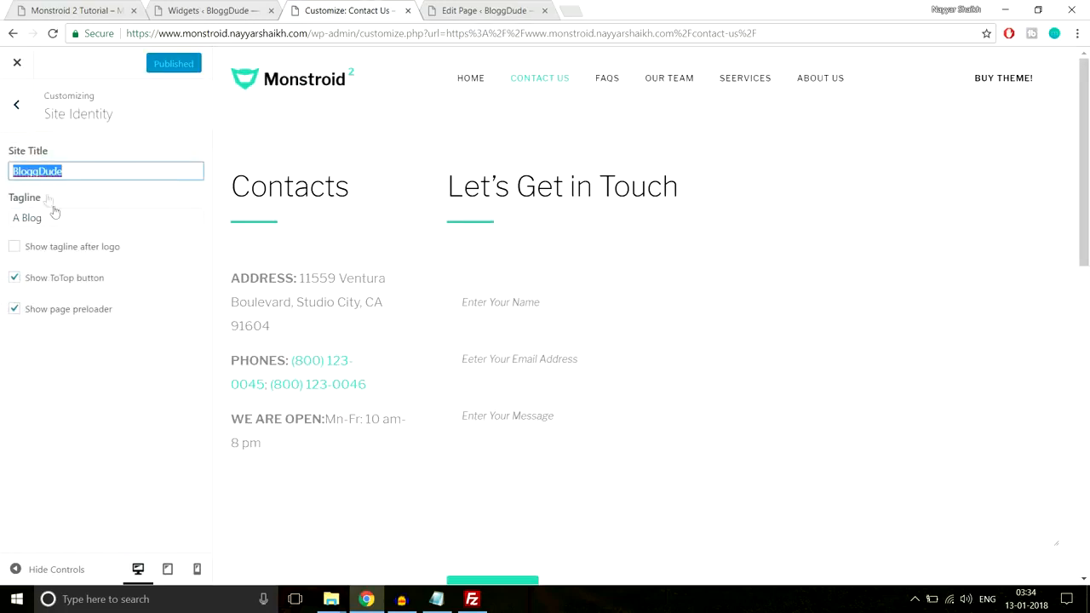
drag(58, 218, 2, 221)
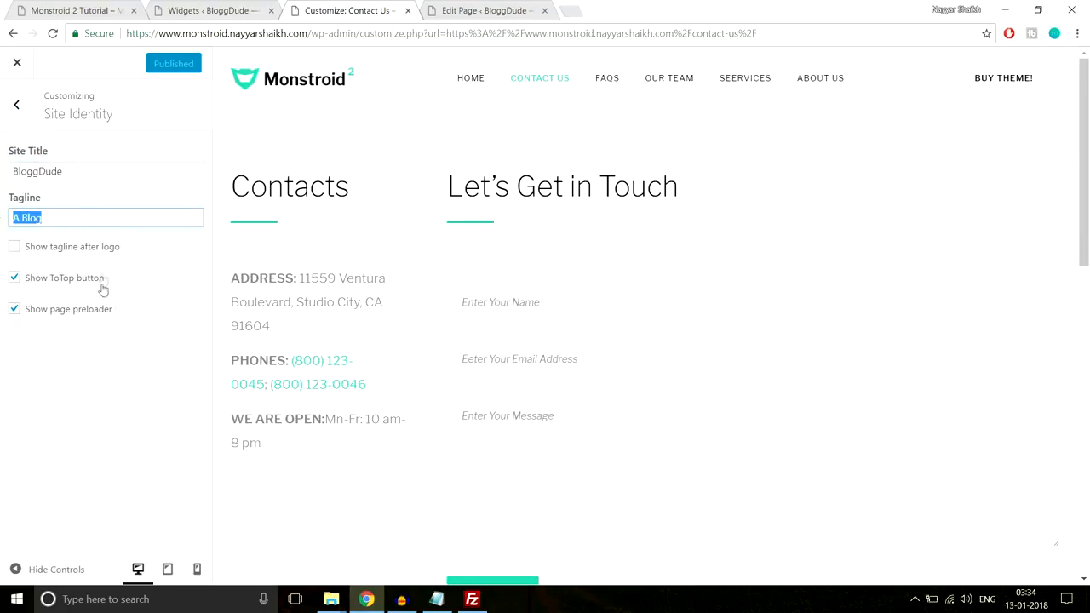
click(13, 114)
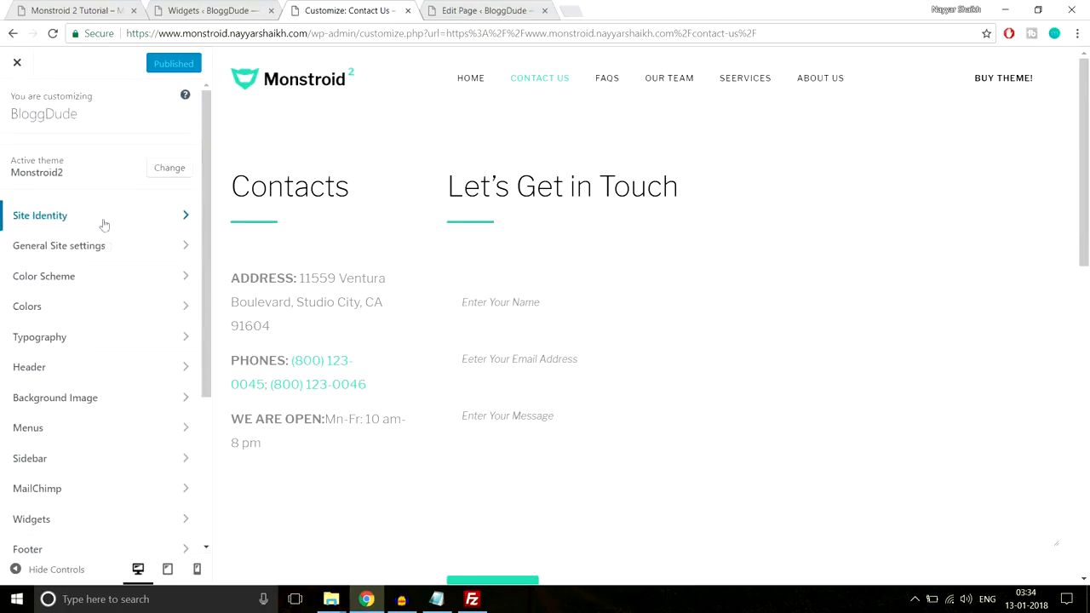
Try the Text logo type in the Logo & Favicon section of General Site settings and restore the Image type
click(102, 247)
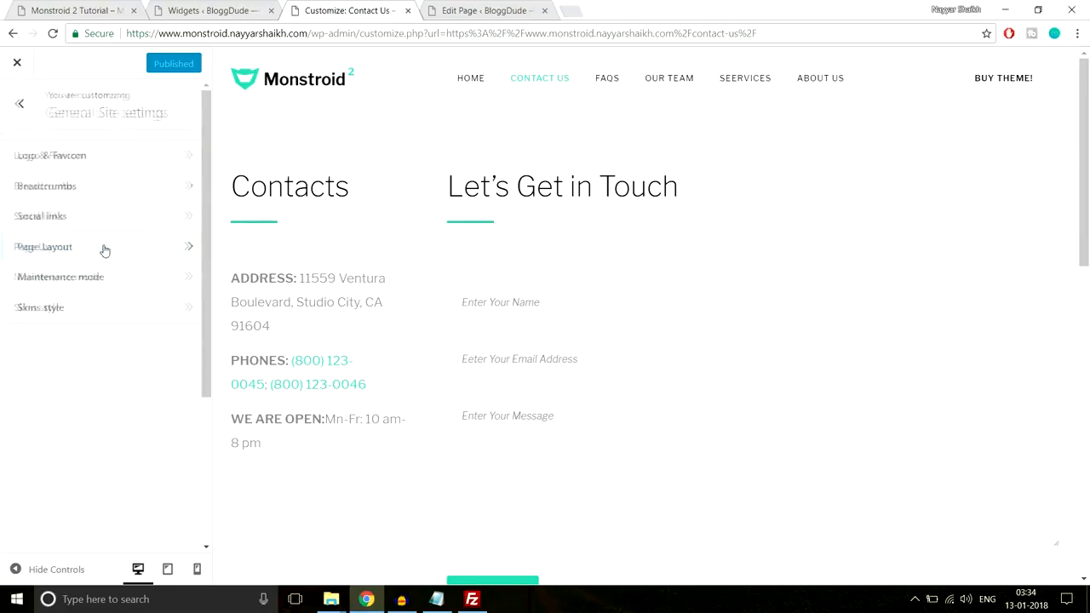
click(101, 157)
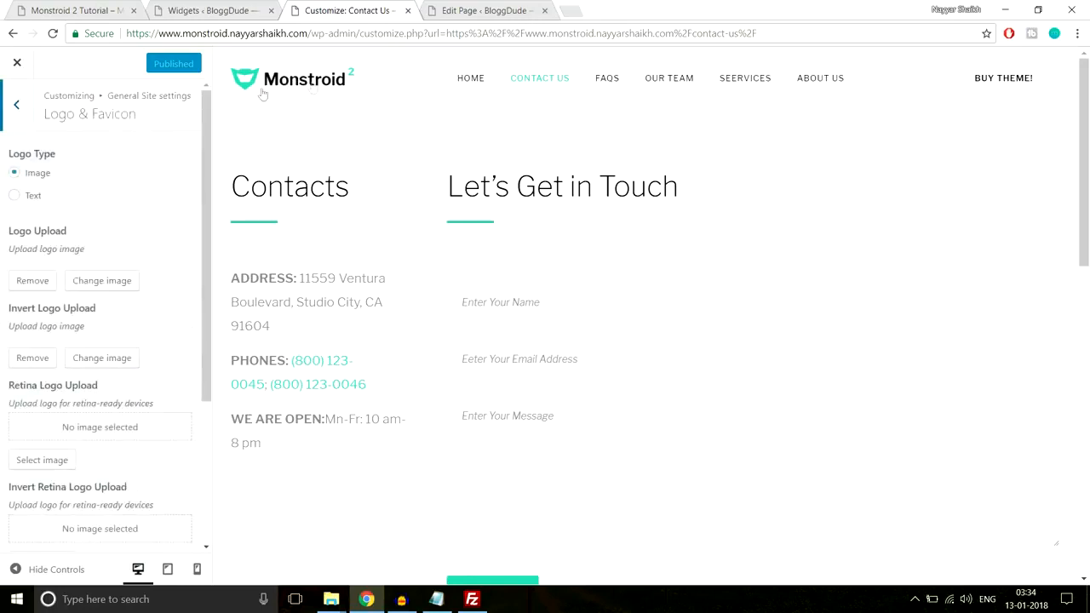
click(38, 202)
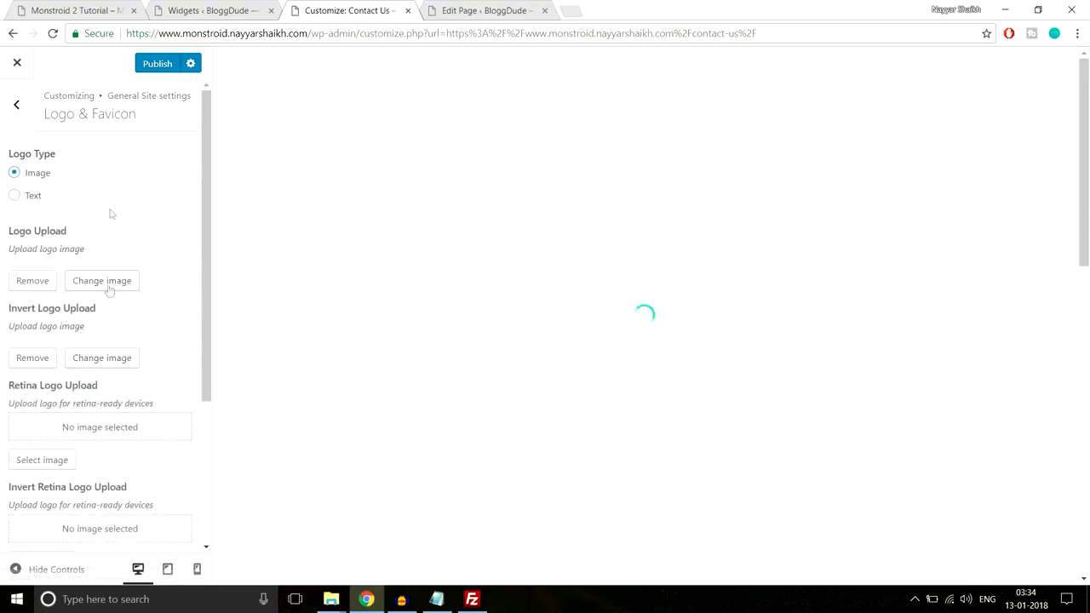
scroll(92, 256, down, 2)
scroll(92, 247, up, 3)
click(16, 104)
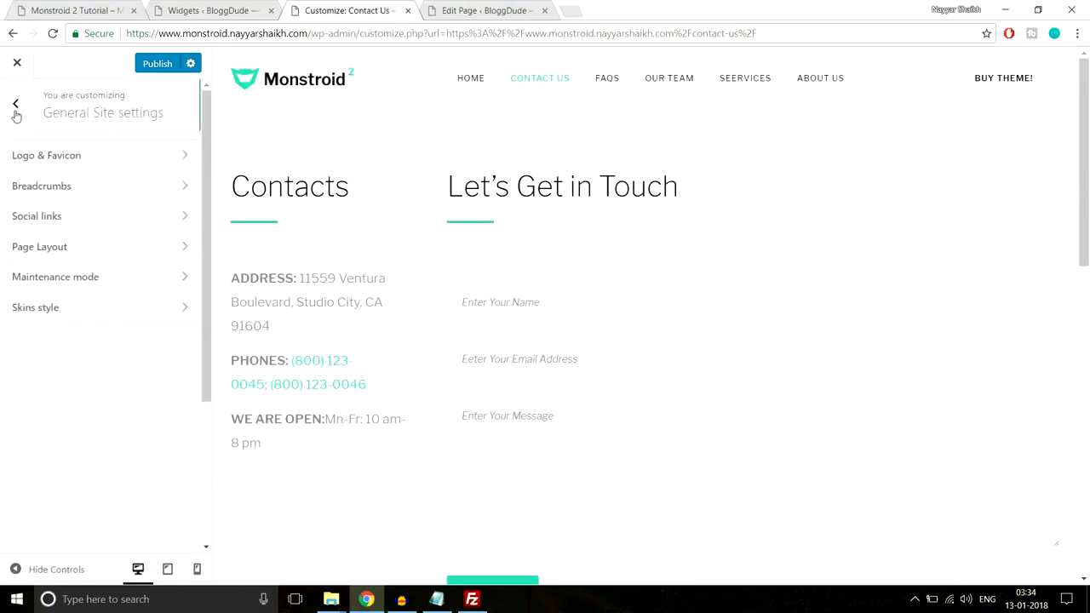
Review the Breadcrumbs, Social links and Maintenance mode options in the General Site settings
click(96, 195)
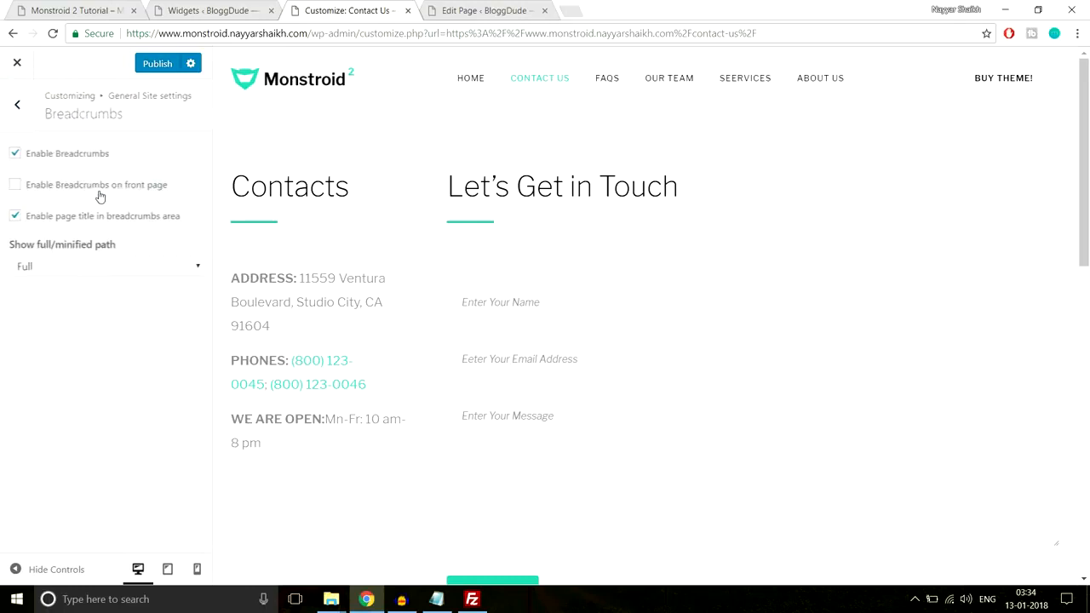
click(15, 106)
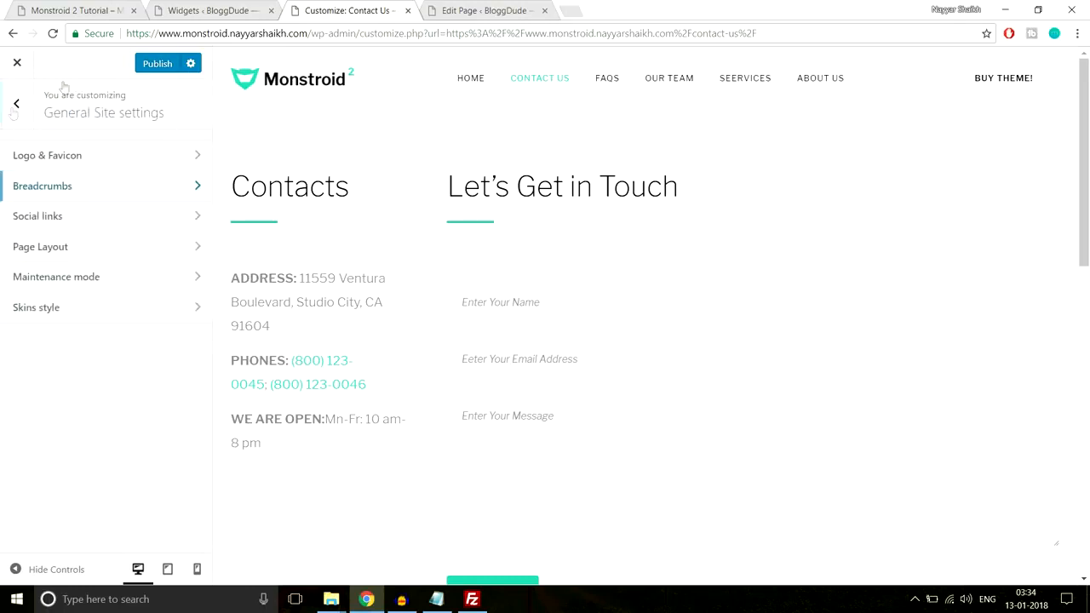
click(62, 225)
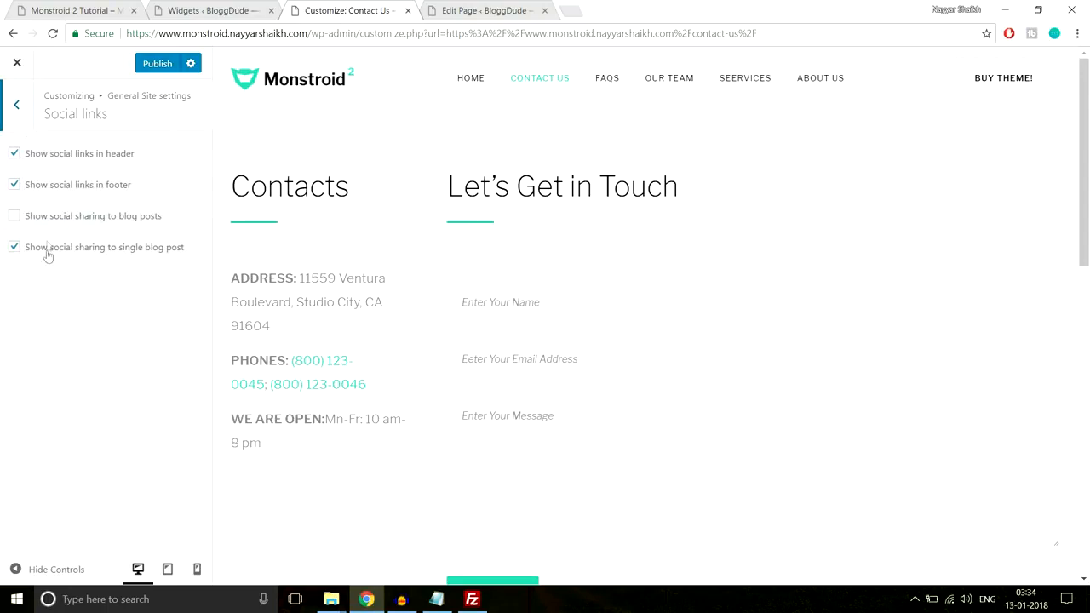
click(19, 109)
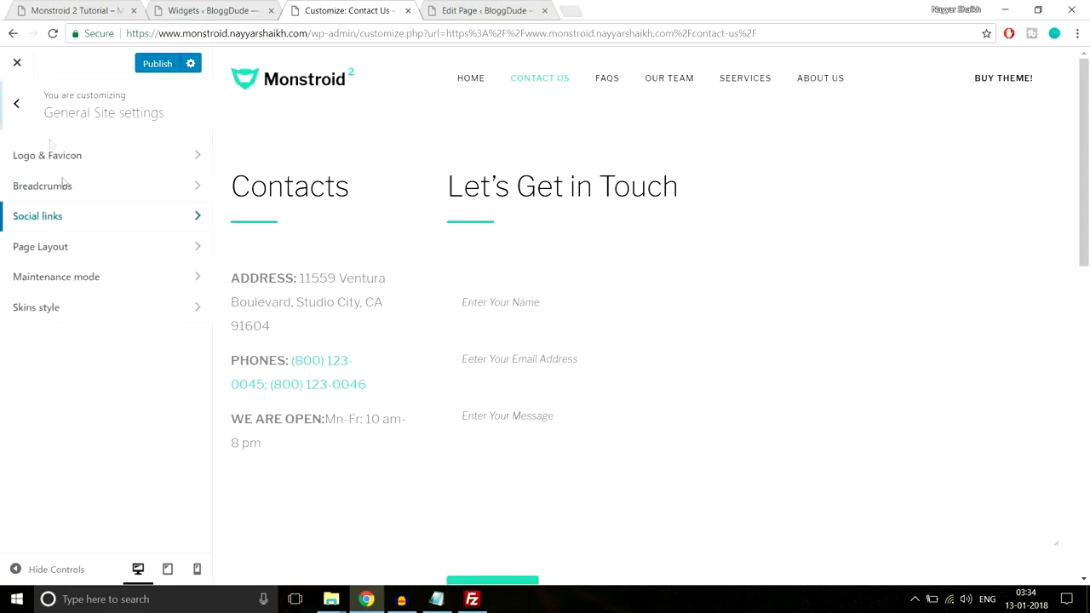
click(102, 286)
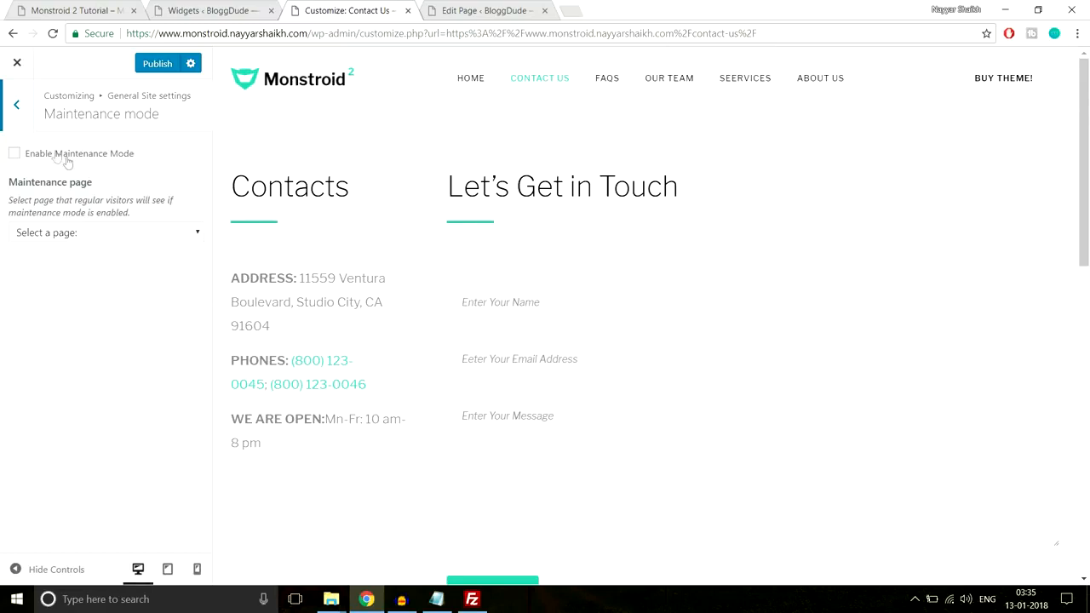
click(15, 107)
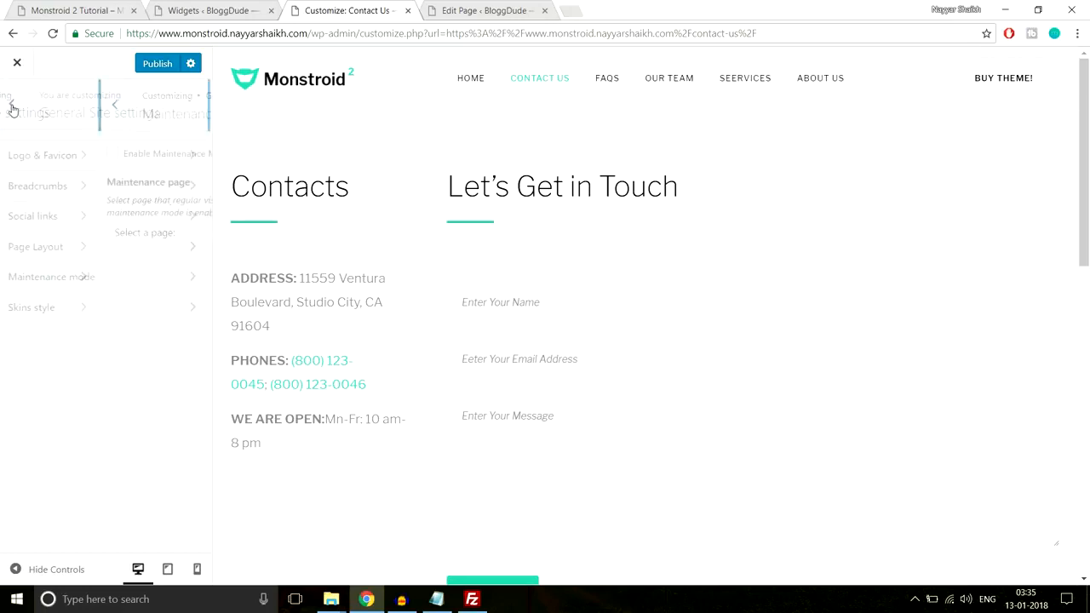
click(14, 106)
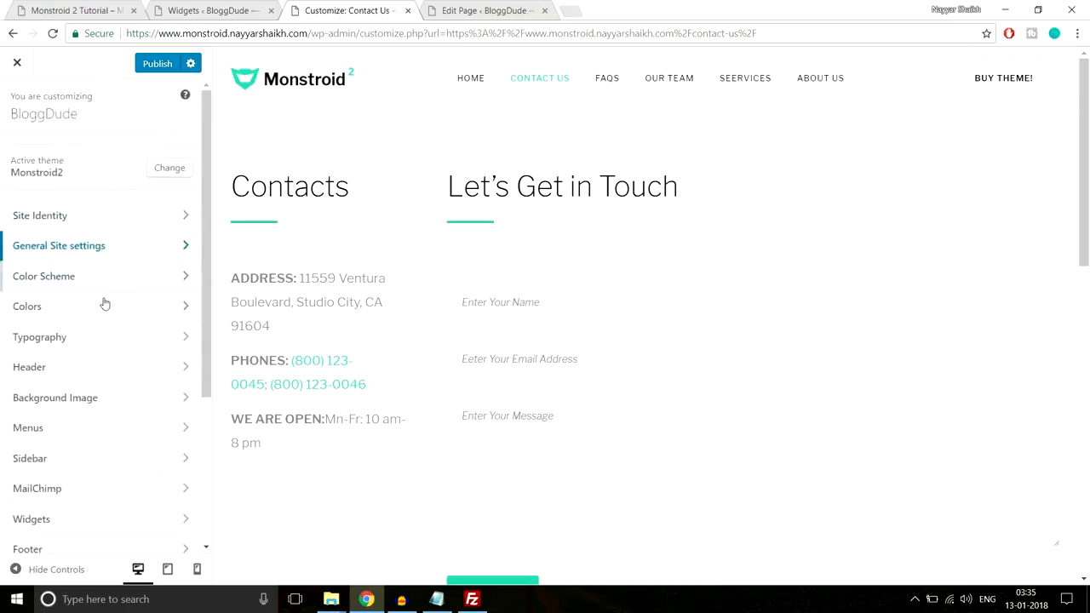
Check the body background color option in the Colors section of the customizer
scroll(129, 305, down, 1)
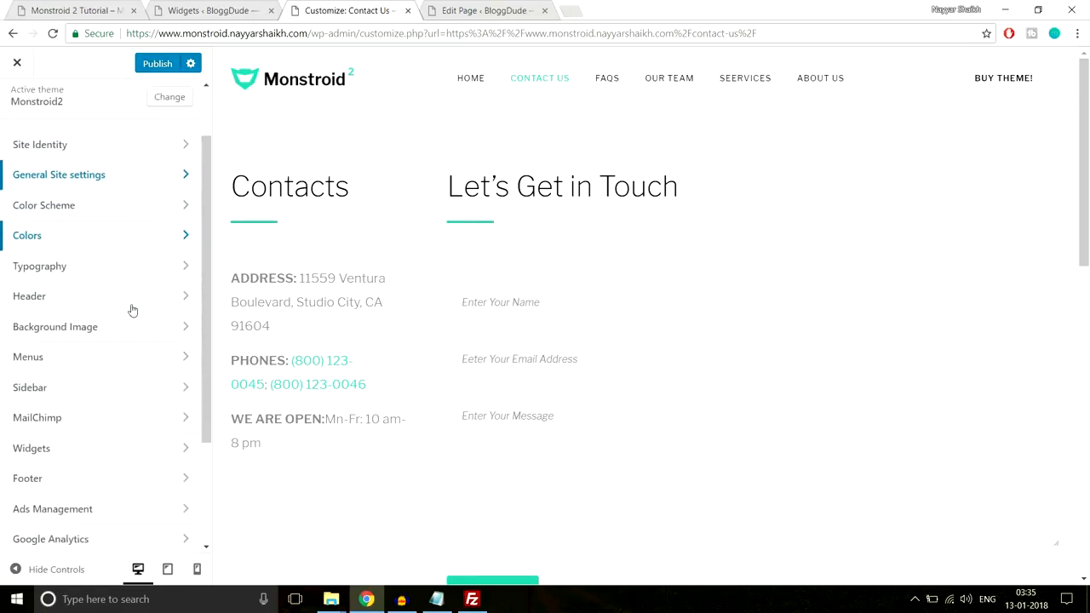
click(115, 237)
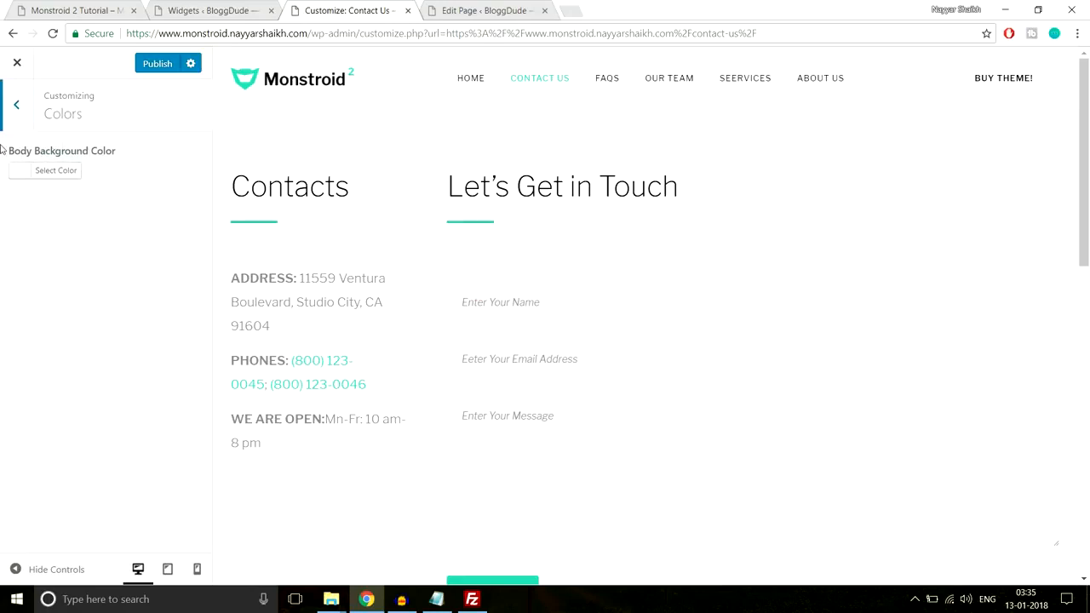
click(17, 105)
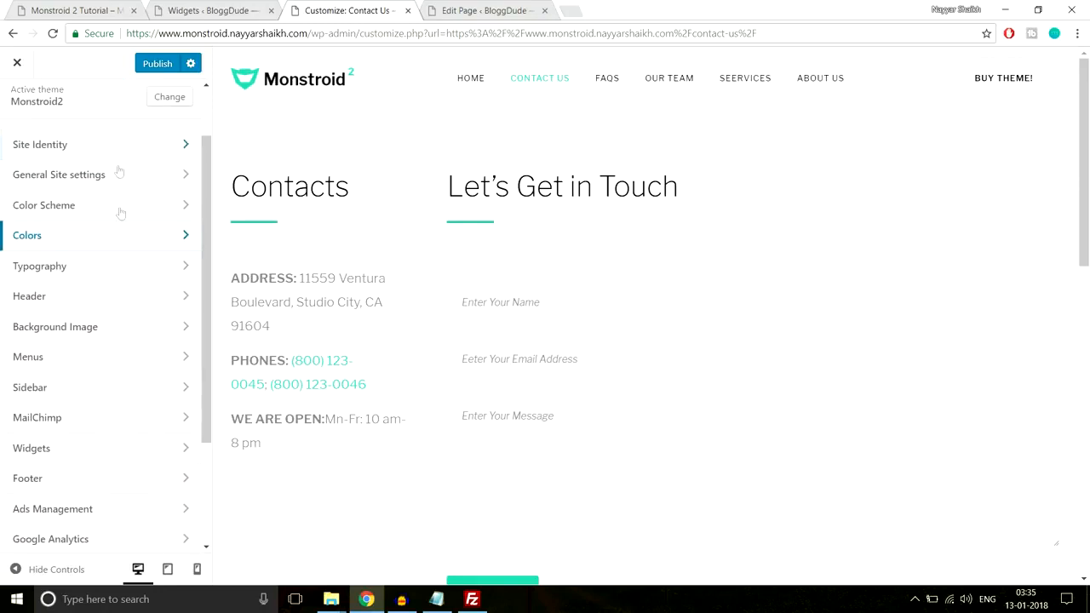
Examine the H2 Heading typography options, including the available font families, against the Contacts heading in the preview
click(117, 269)
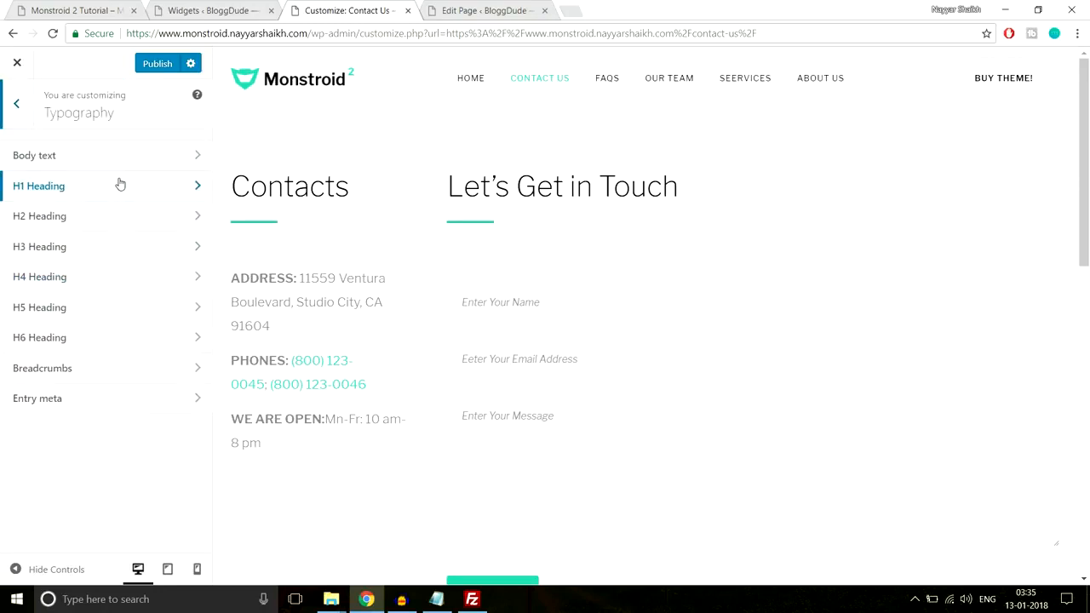
double_click(350, 184)
click(66, 219)
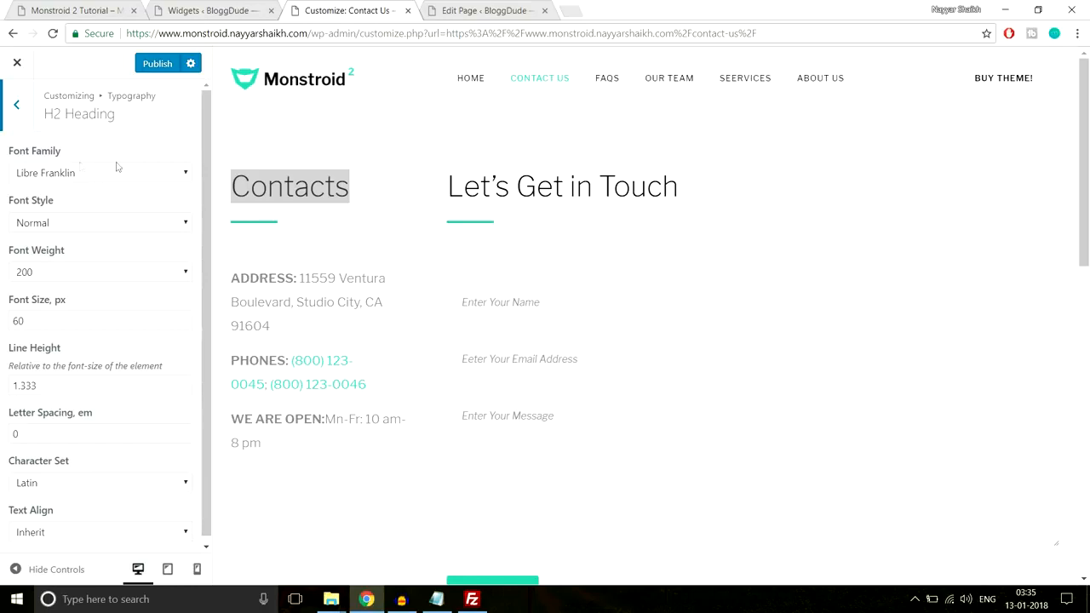
click(74, 174)
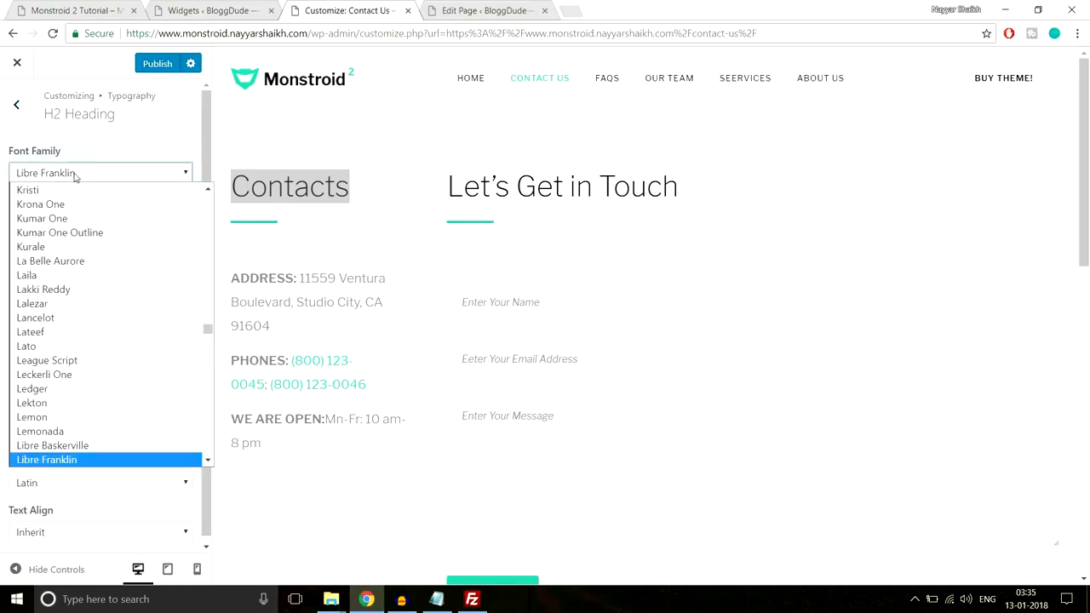
click(164, 162)
click(332, 182)
drag(409, 182, 214, 187)
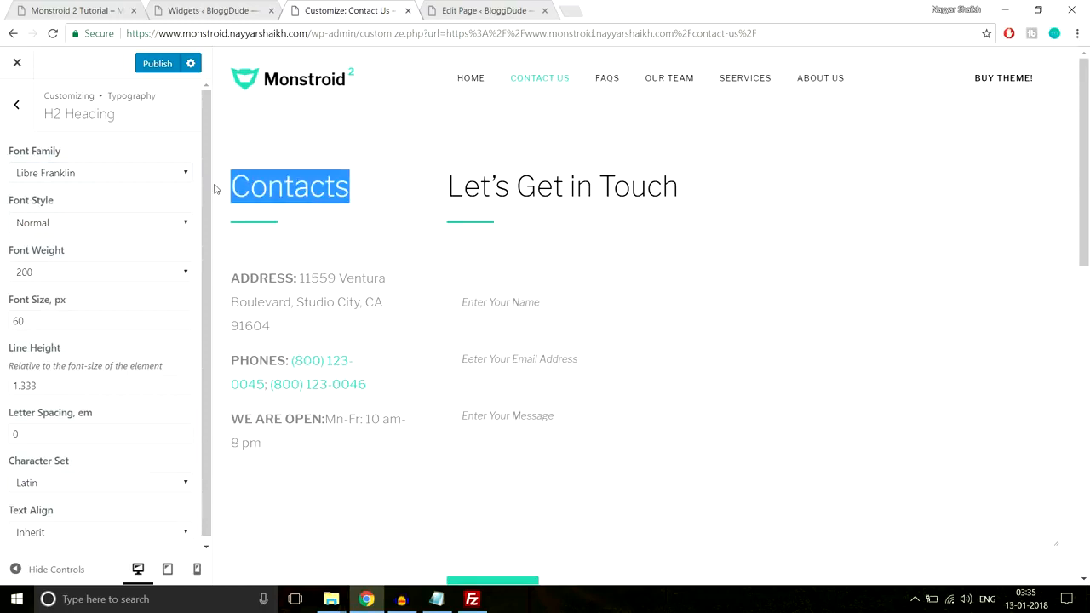
click(17, 104)
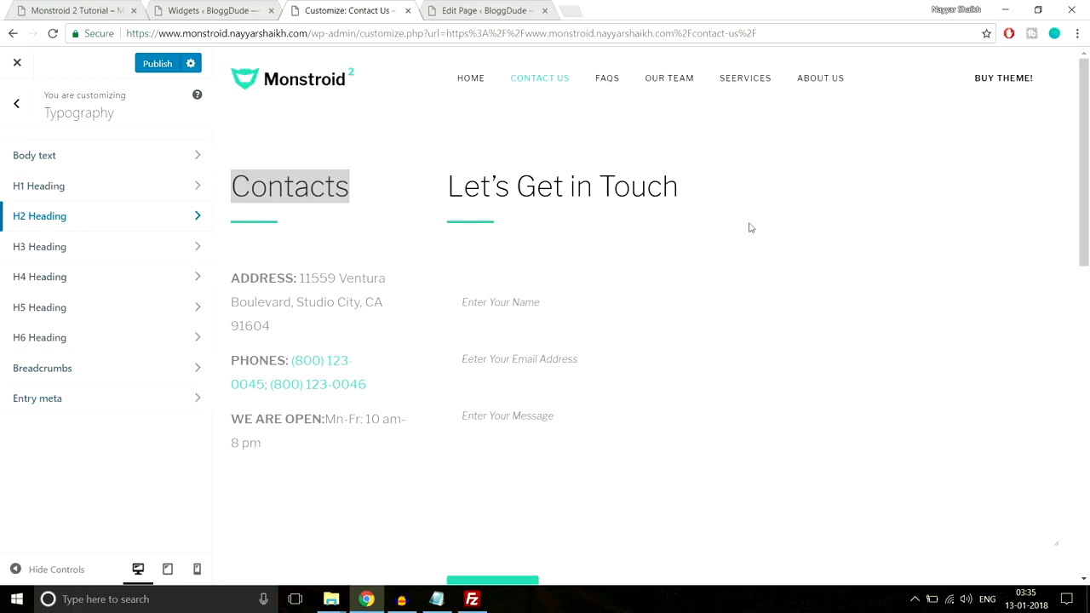
click(397, 80)
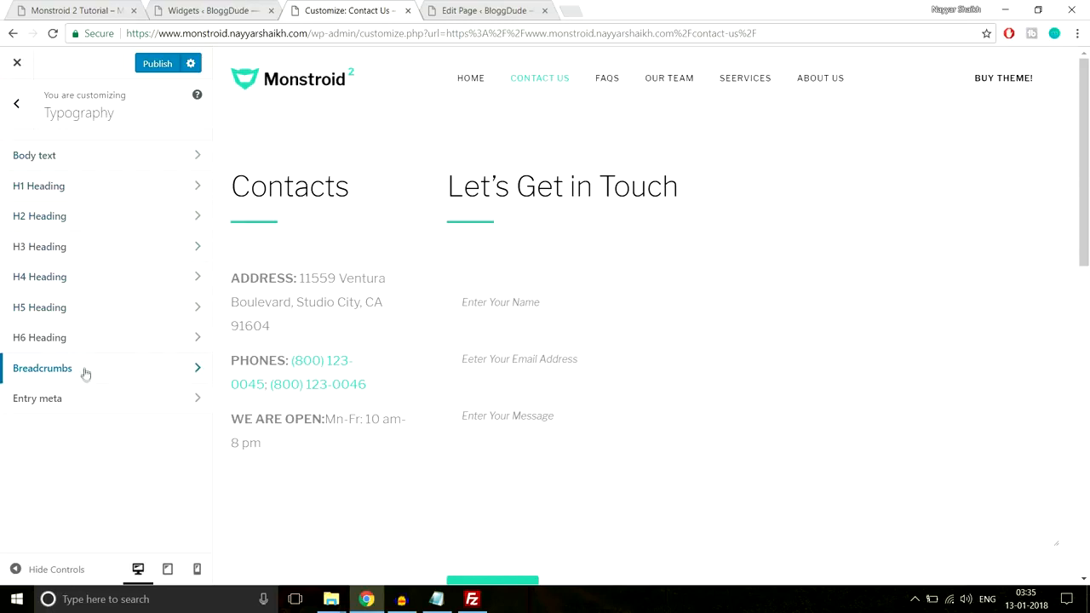
click(18, 106)
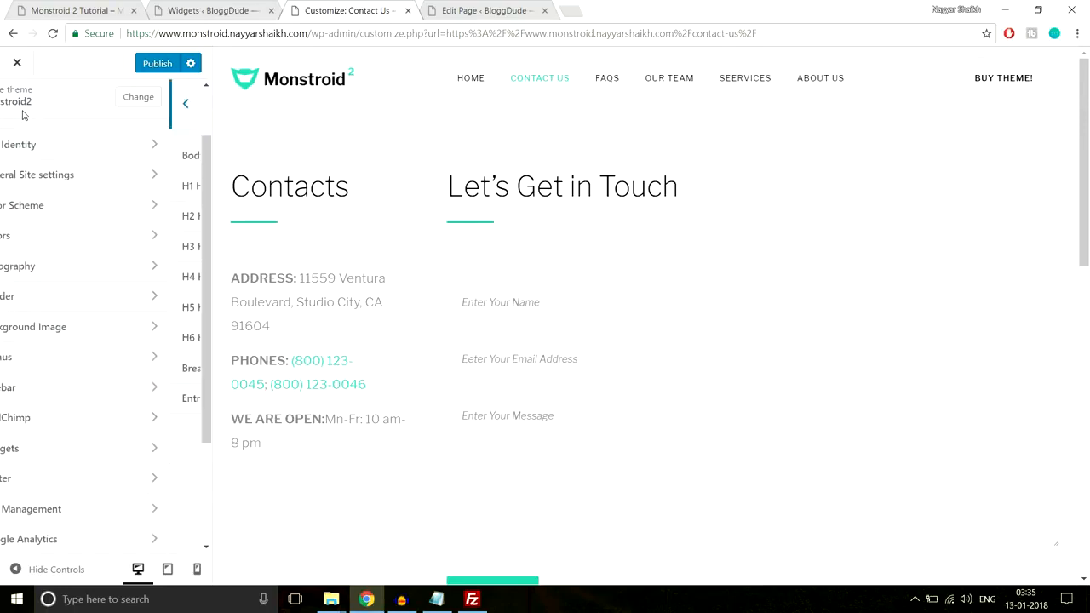
Enable the top panel in the customizer's Header settings
click(132, 306)
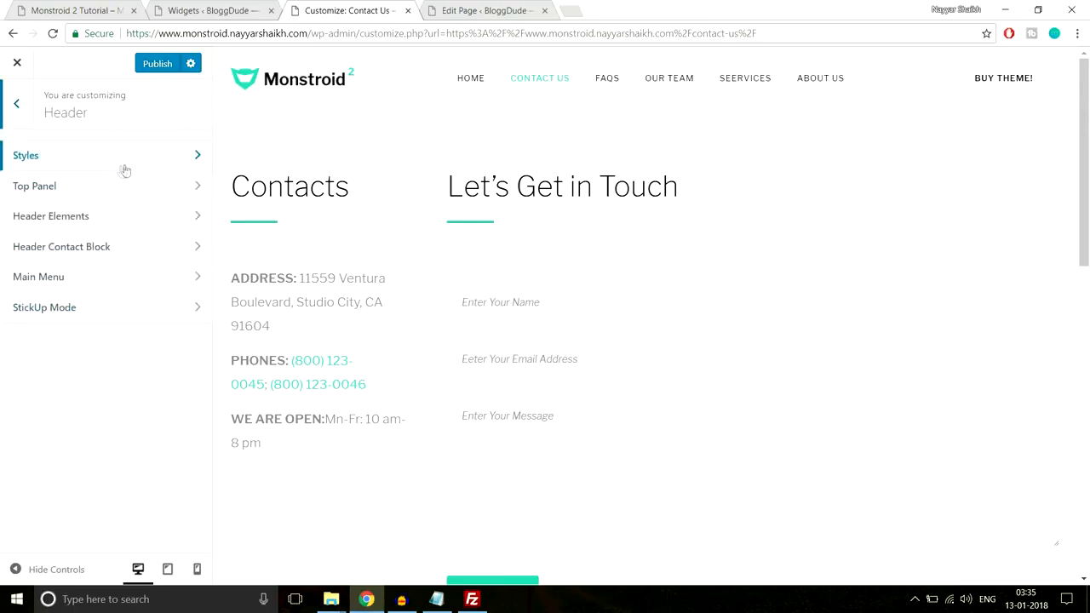
click(110, 198)
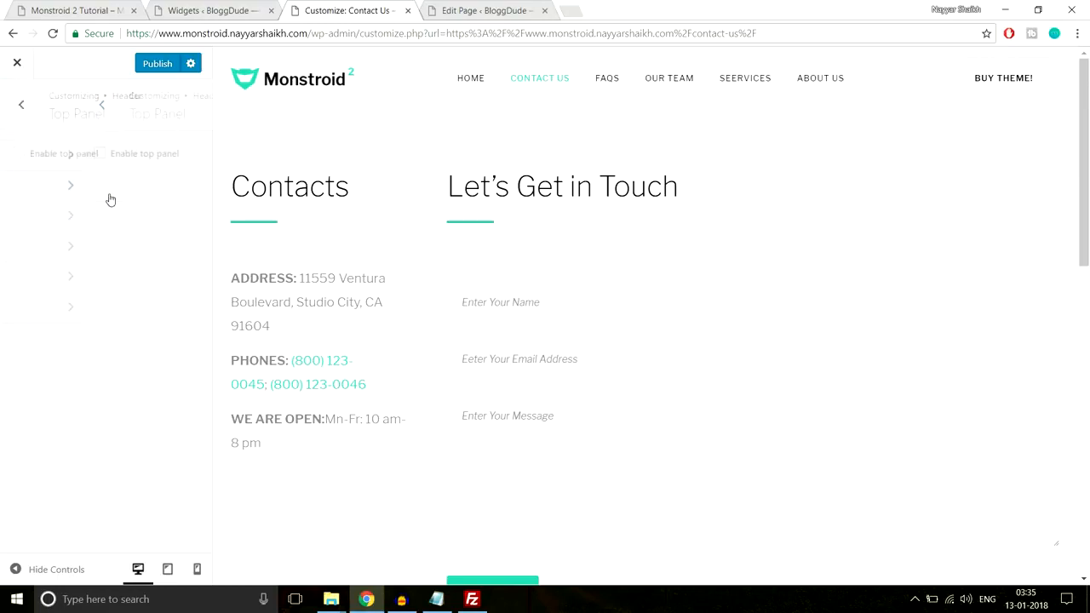
click(30, 154)
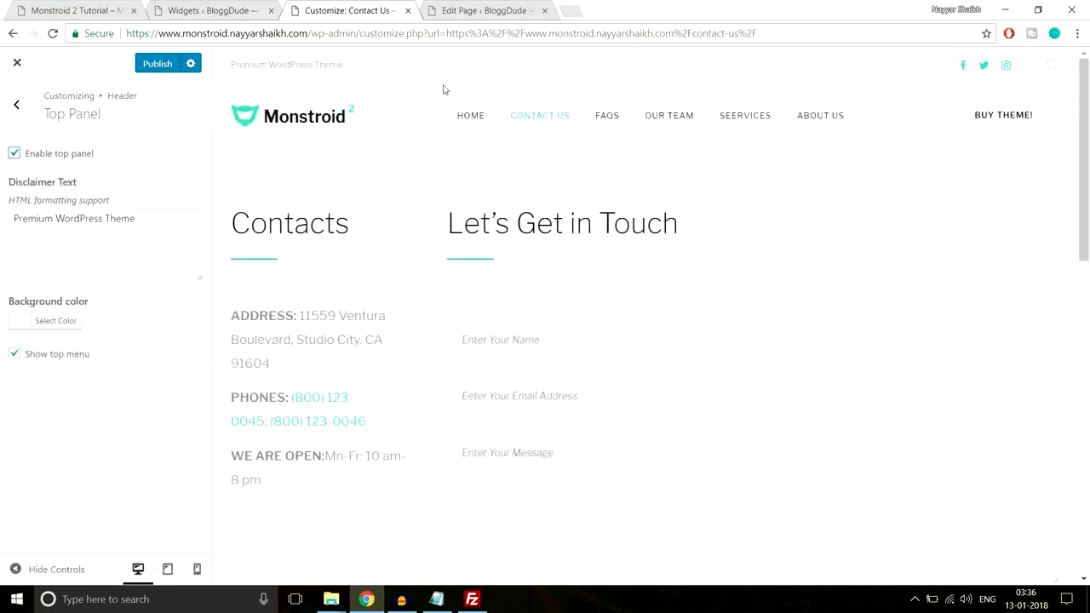
Inspect the top panel's disclaimer text and search icon, and disable the top panel
drag(232, 67, 355, 66)
click(357, 65)
click(1056, 70)
click(1057, 70)
drag(143, 223, 2, 224)
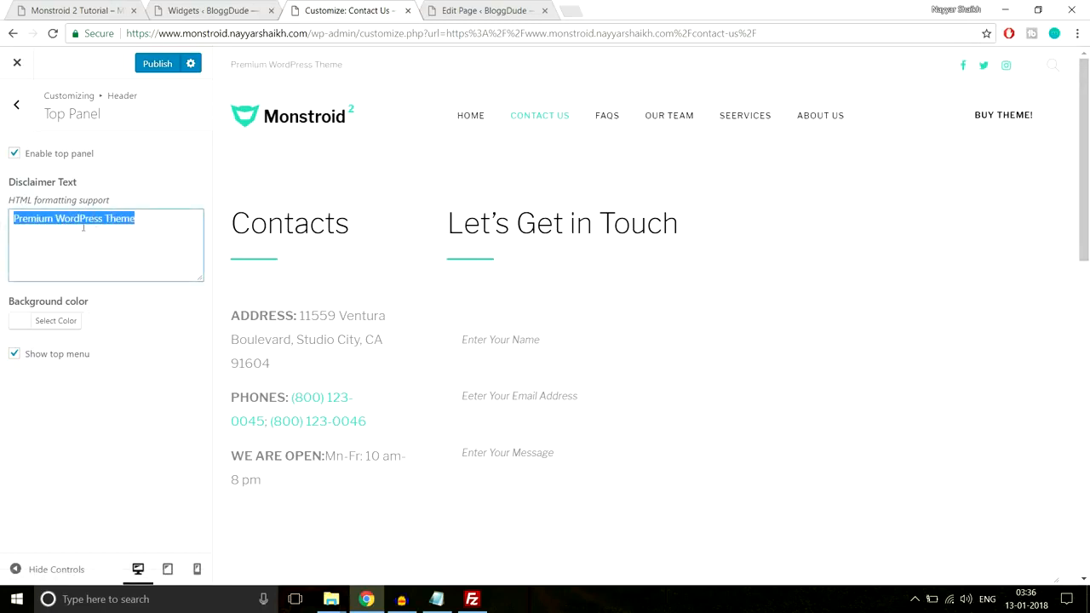
click(15, 155)
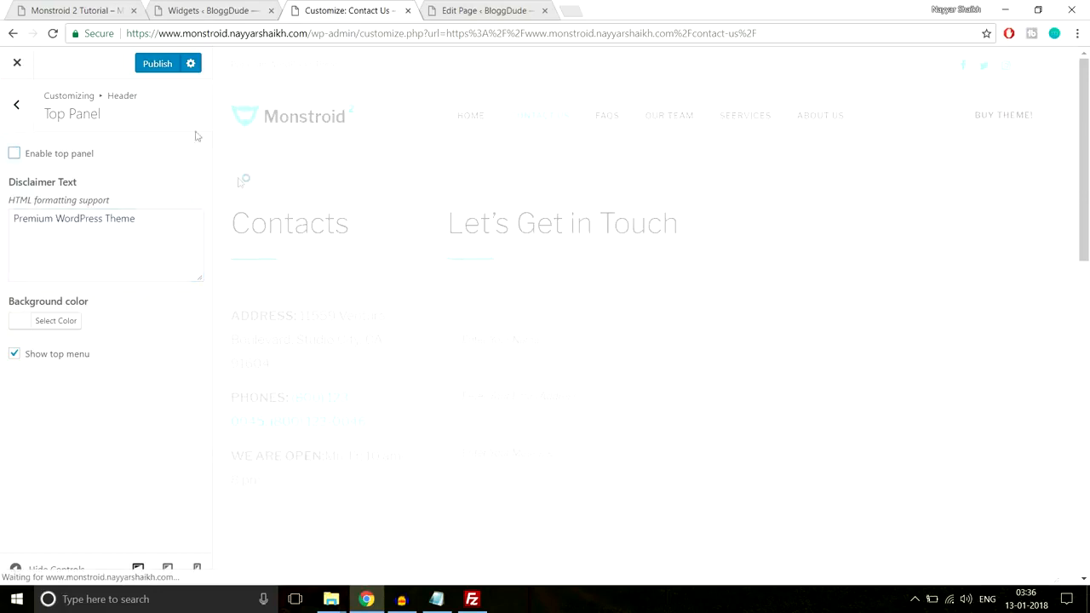
Inspect the Header Elements settings, including the call to action button's text and URL
click(31, 115)
click(76, 220)
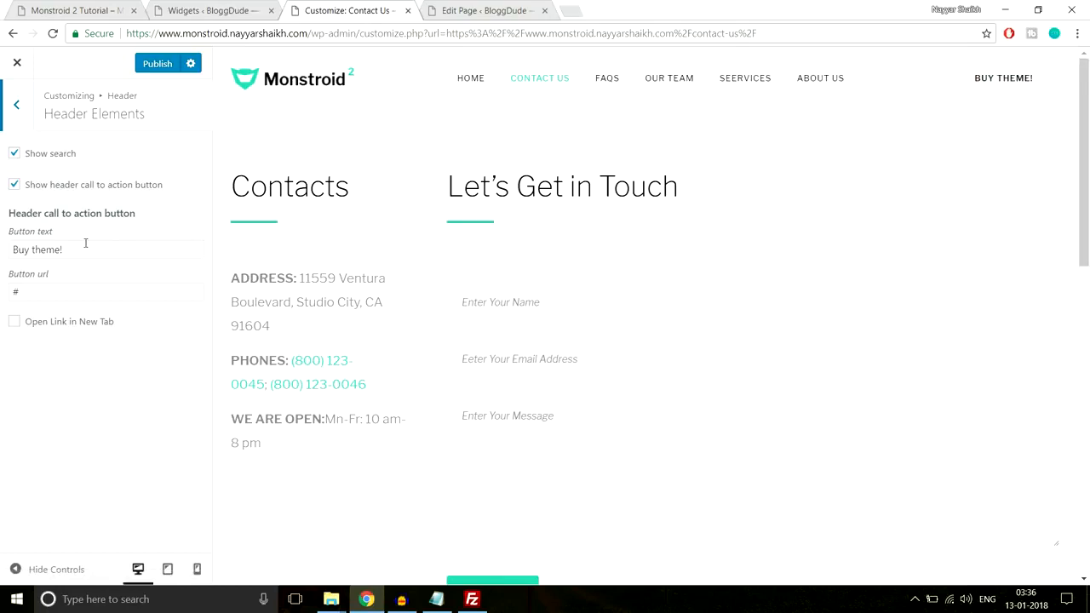
drag(85, 249, 2, 250)
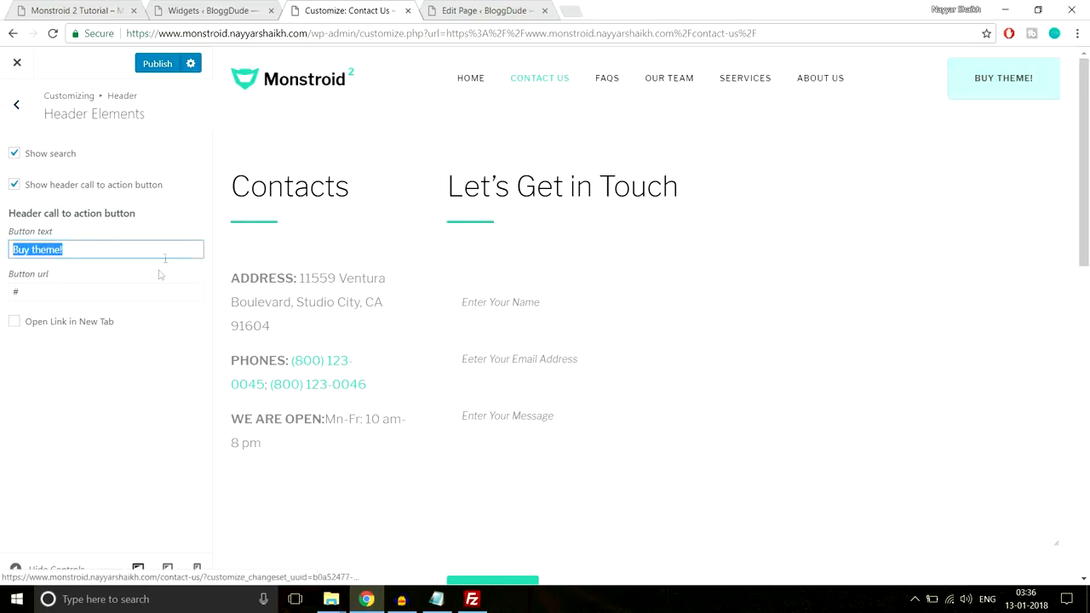
click(9, 291)
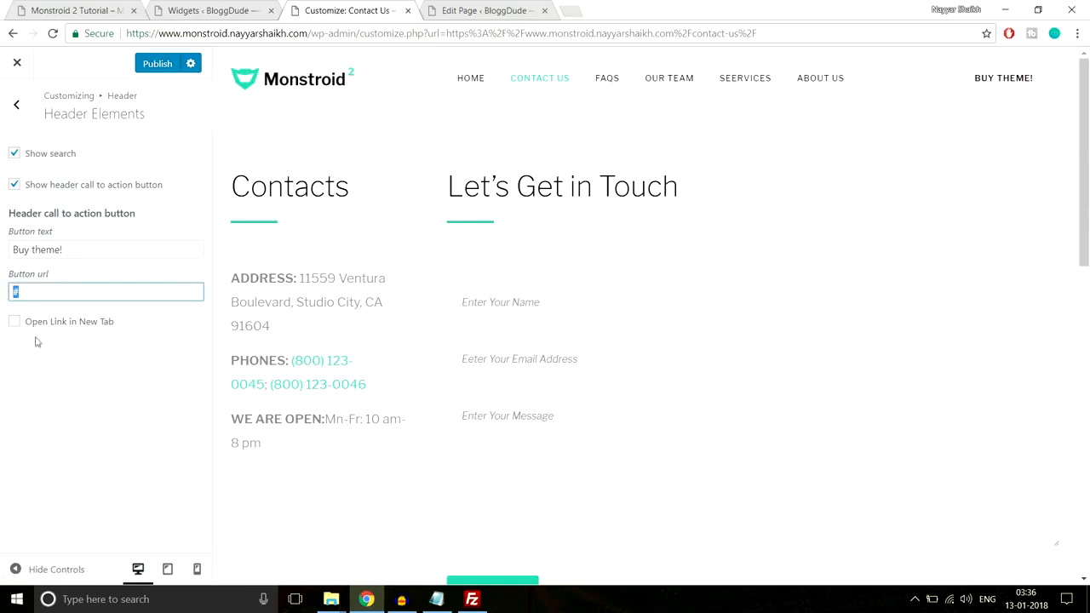
click(24, 116)
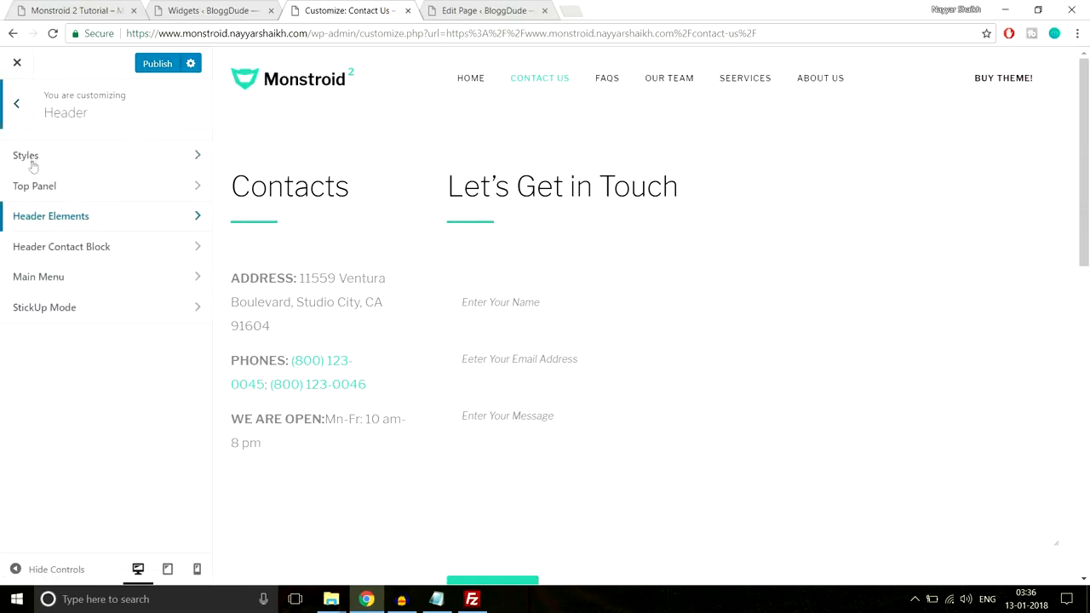
Look through the Header Contact Block and Main Menu settings of the header
click(110, 250)
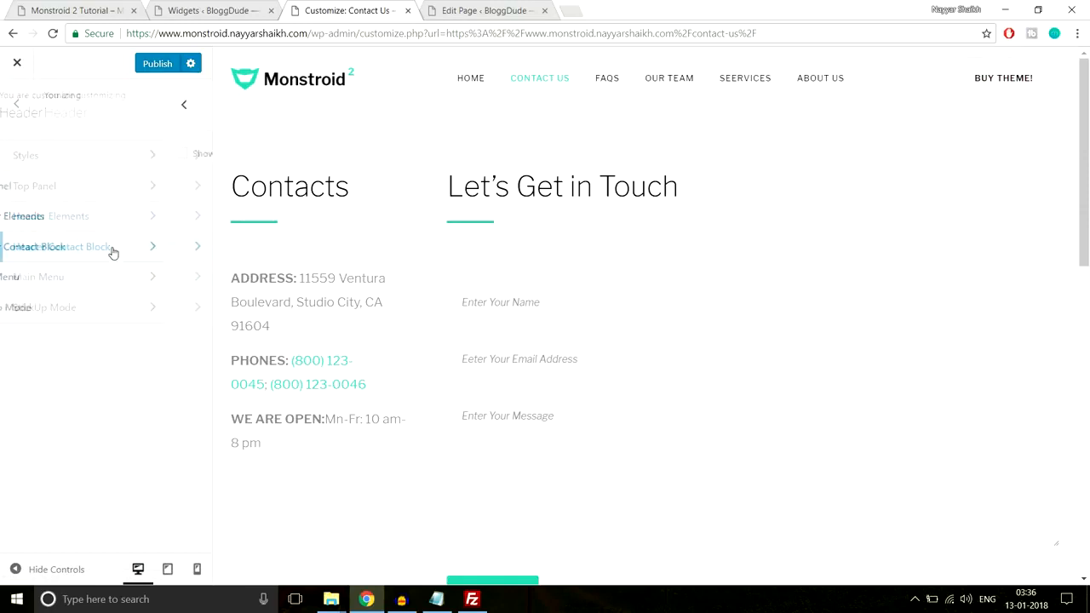
click(16, 105)
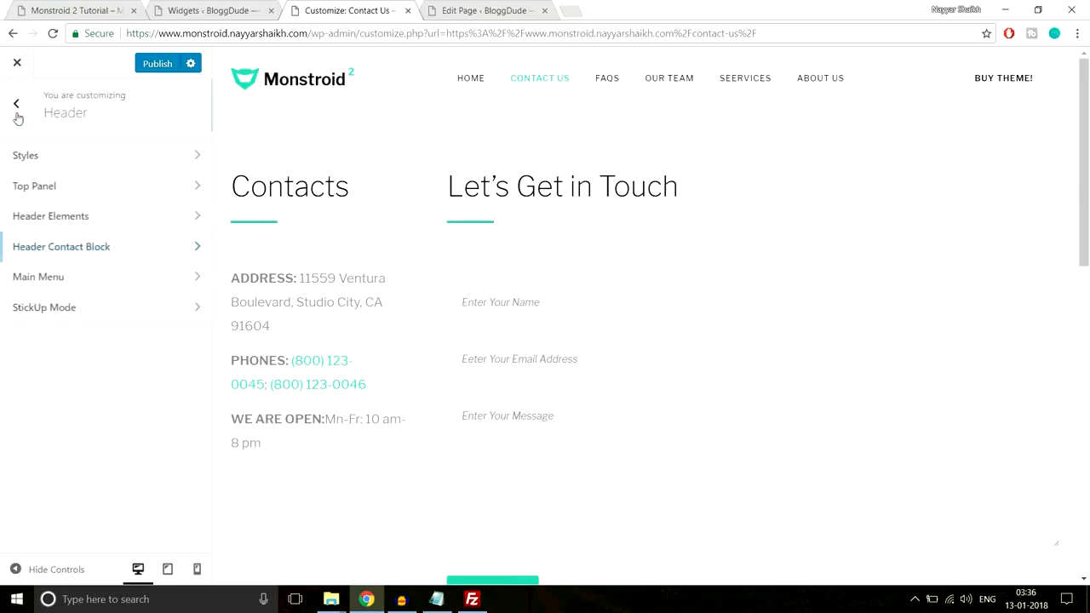
click(101, 293)
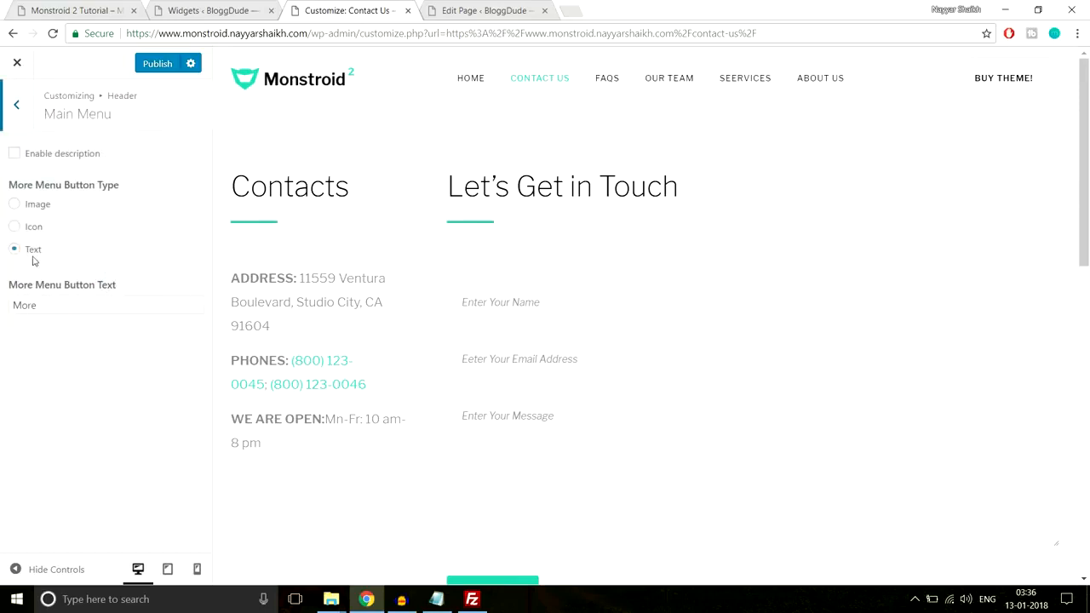
click(13, 113)
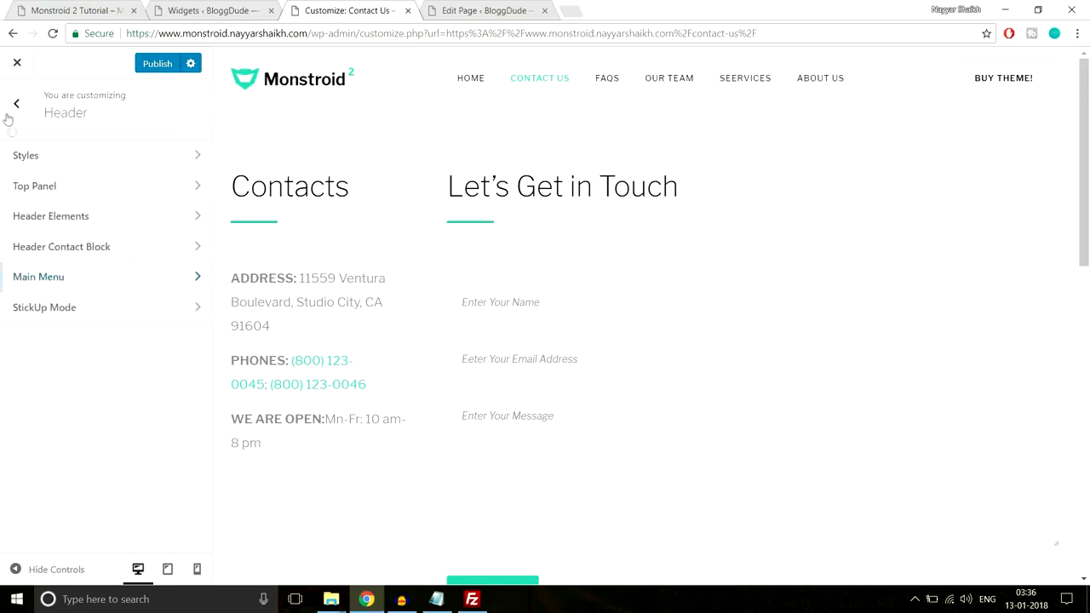
Enable sticky mode in the header's StickUp Mode settings and check the menu's behaviour in the page preview
click(81, 321)
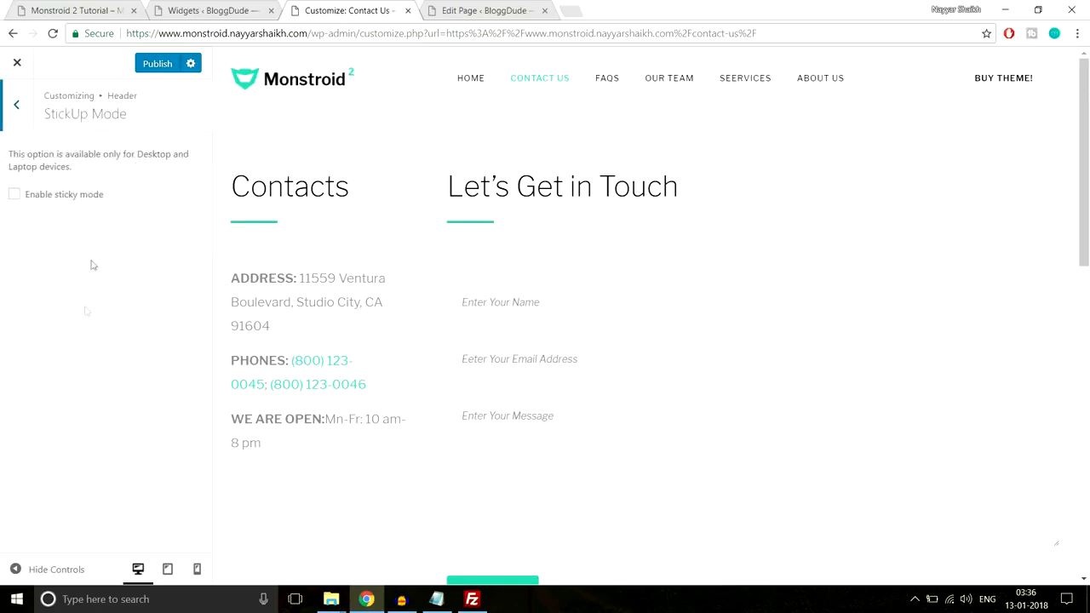
click(70, 198)
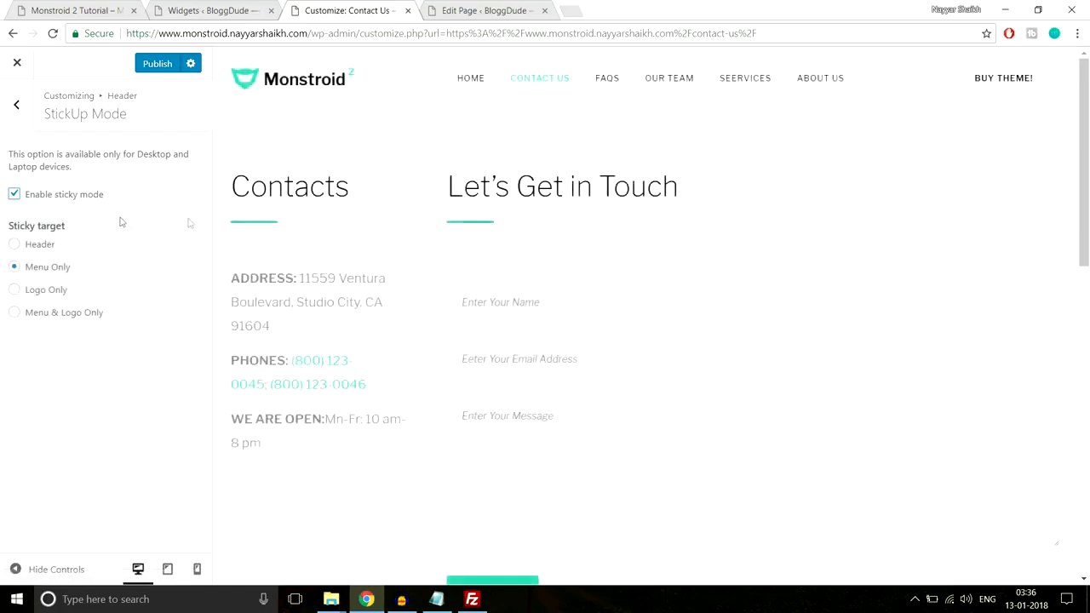
scroll(406, 326, down, 3)
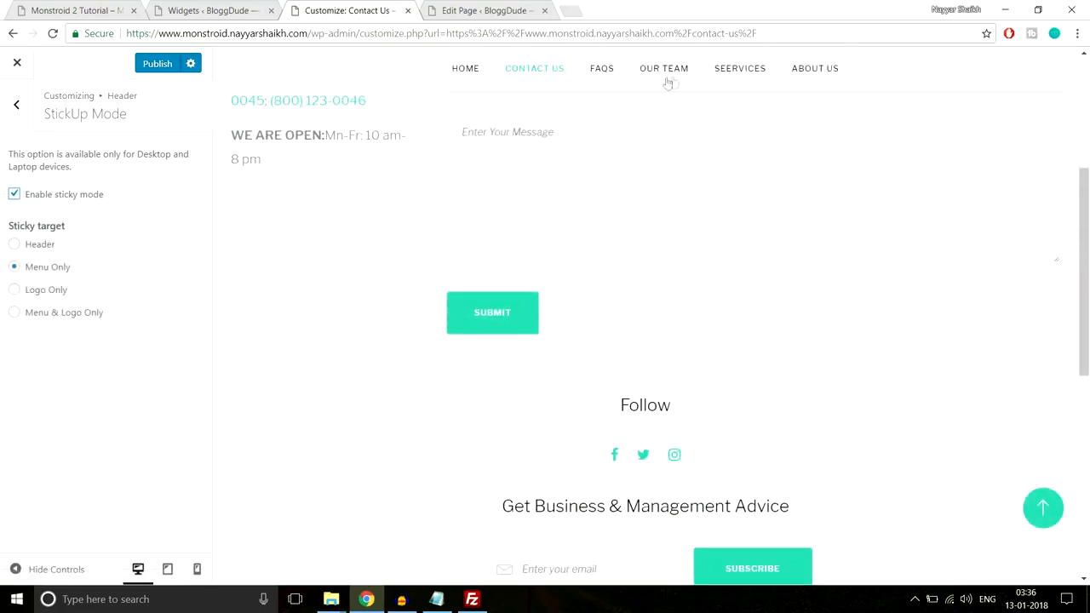
scroll(475, 287, down, 3)
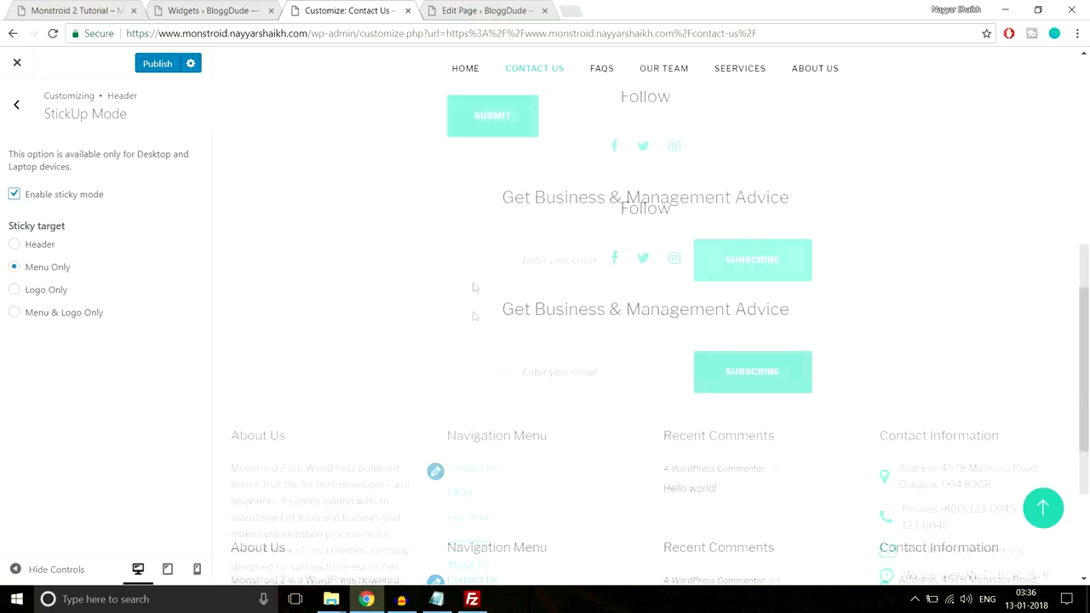
scroll(496, 373, up, 9)
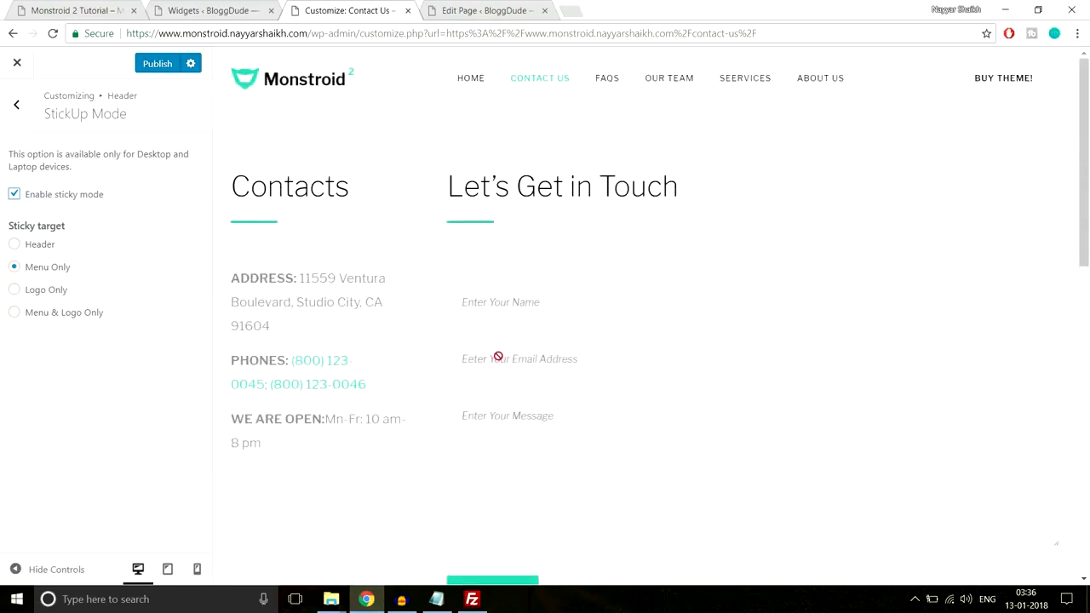
scroll(499, 360, down, 6)
scroll(499, 361, up, 6)
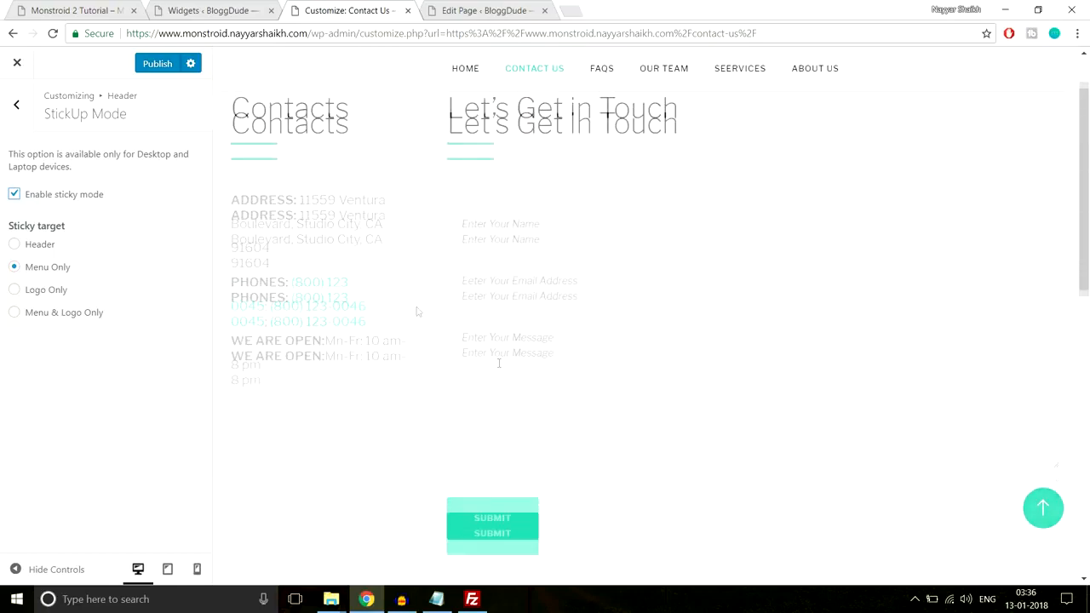
click(20, 113)
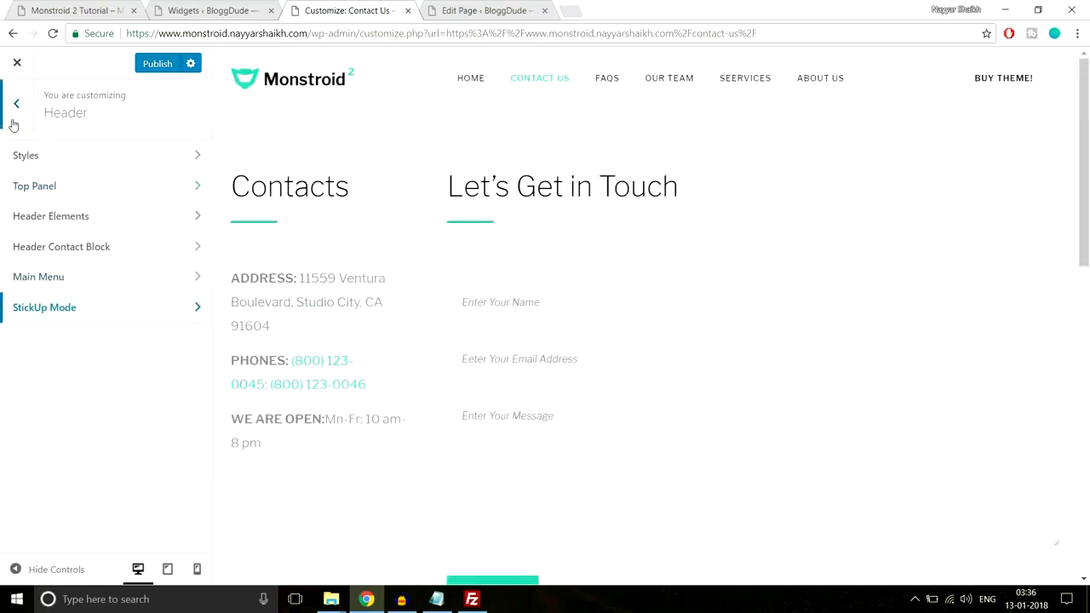
Review the Background Image settings and the MailChimp settings for the subscribe widget
click(14, 123)
scroll(164, 320, down, 2)
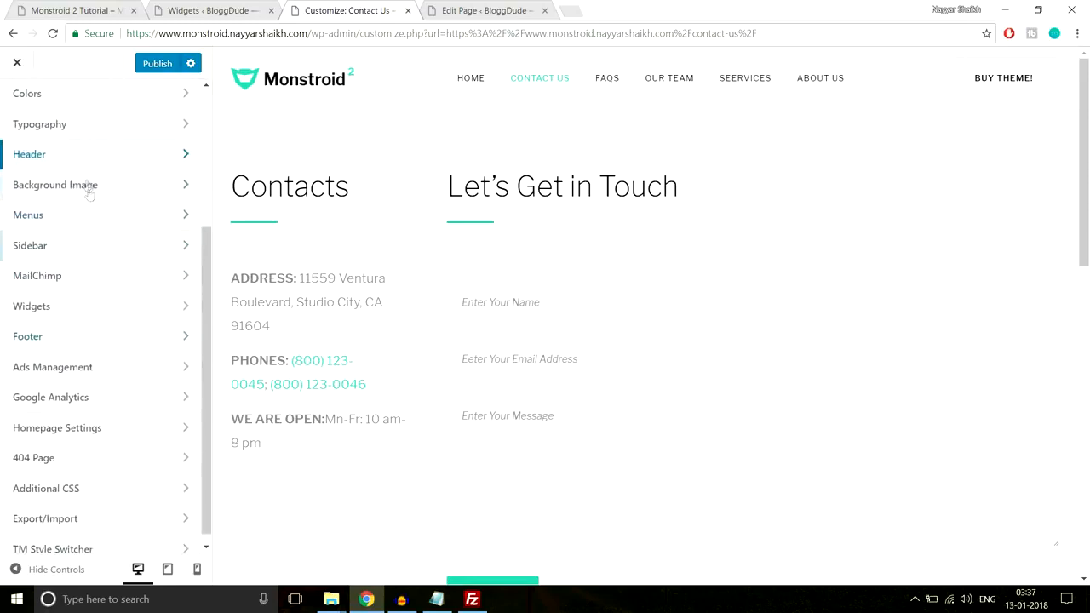
click(87, 183)
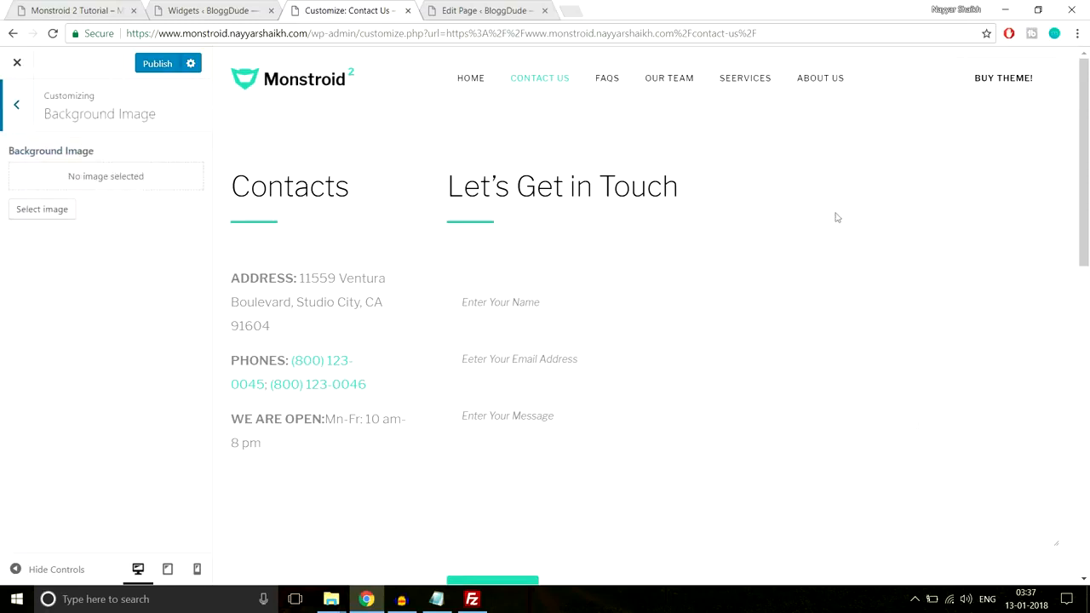
click(17, 104)
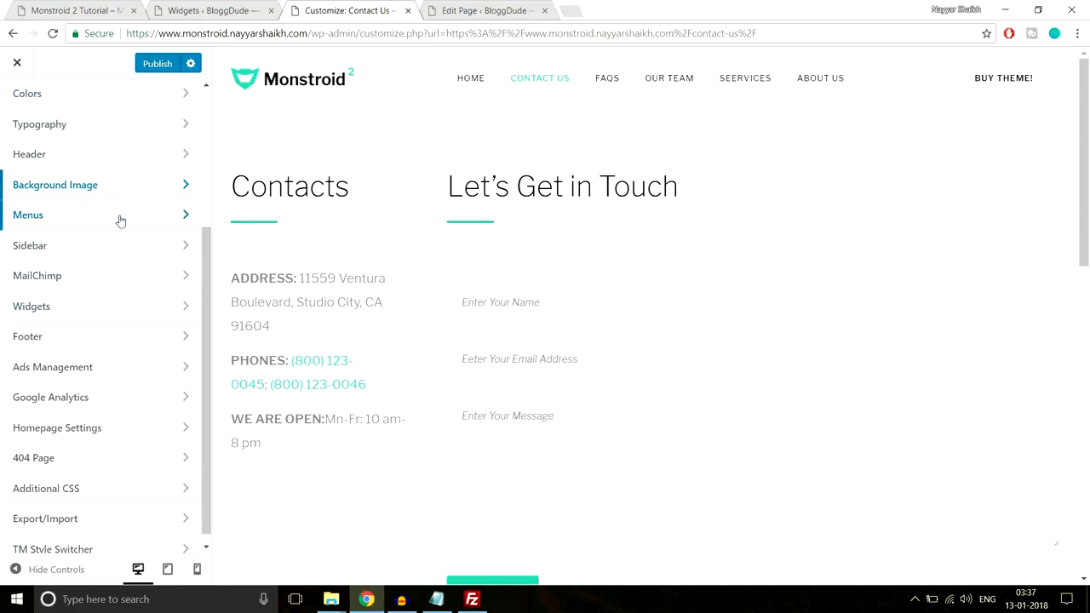
click(100, 273)
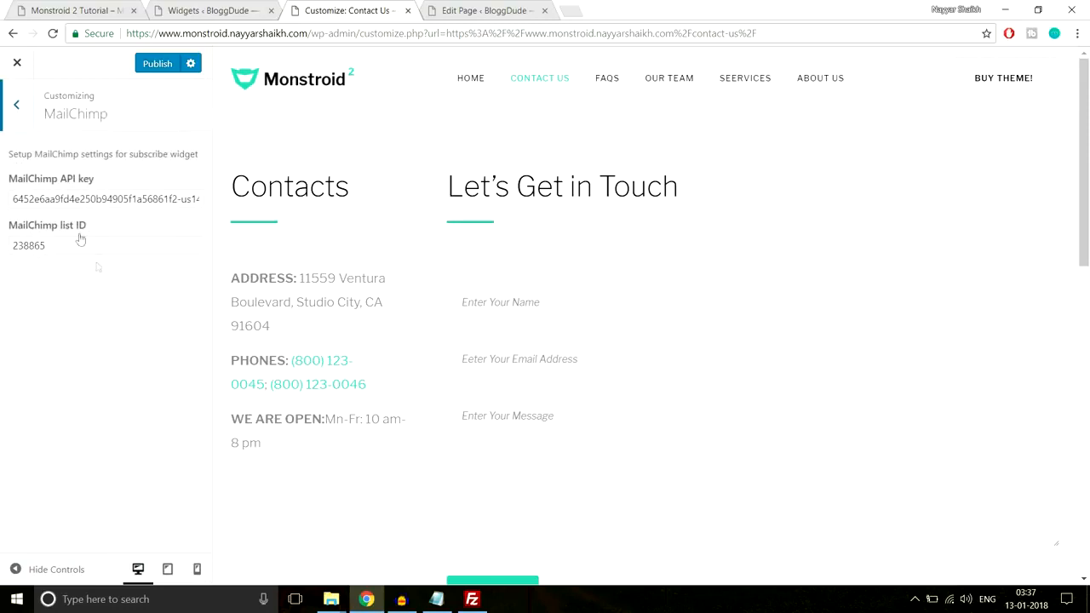
click(11, 124)
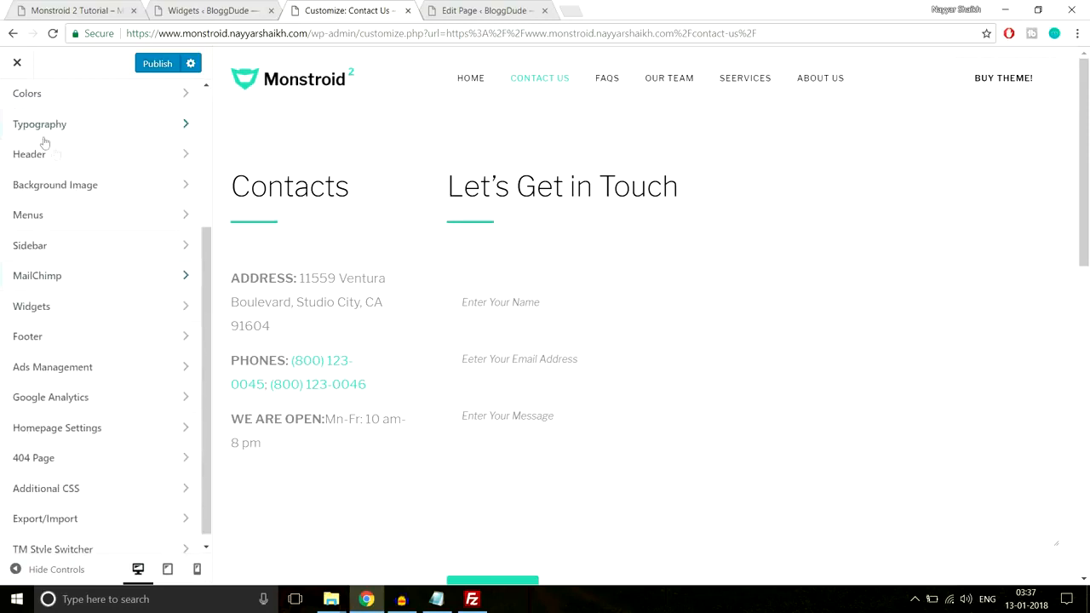
Review the list of widget areas available in the Widgets section
scroll(162, 285, down, 1)
click(149, 296)
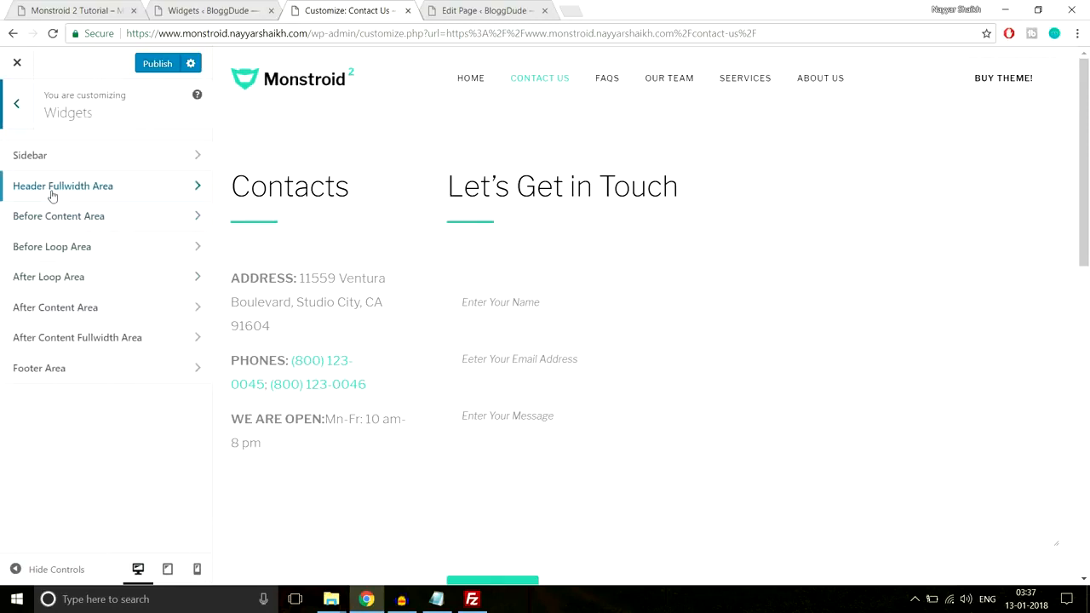
click(17, 103)
Inspect the page footer in the preview, open the Footer section and highlight the footer's copyright line
scroll(539, 424, down, 10)
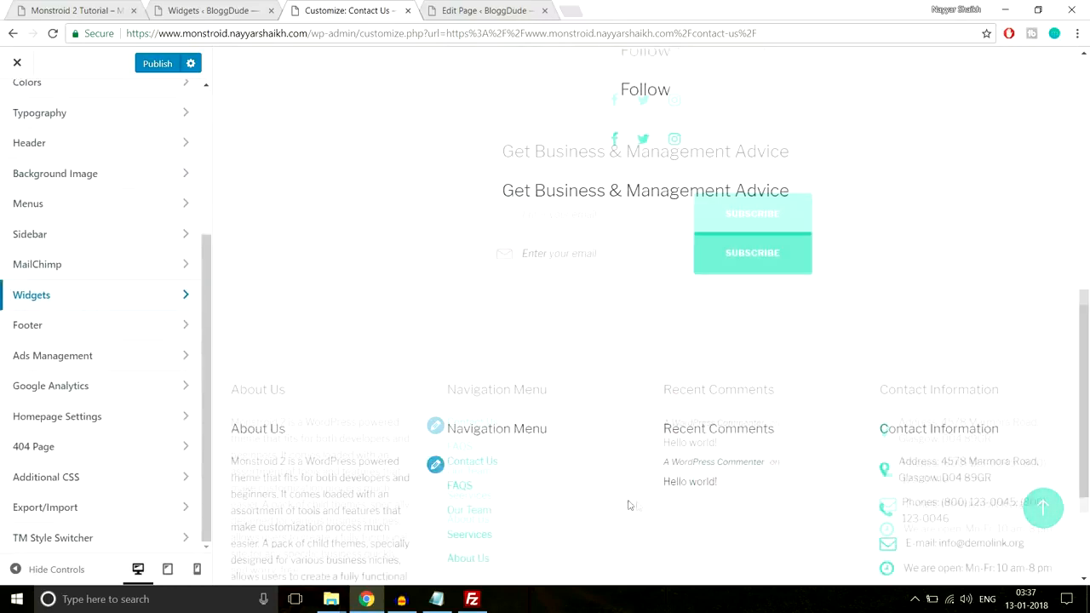
scroll(562, 344, down, 2)
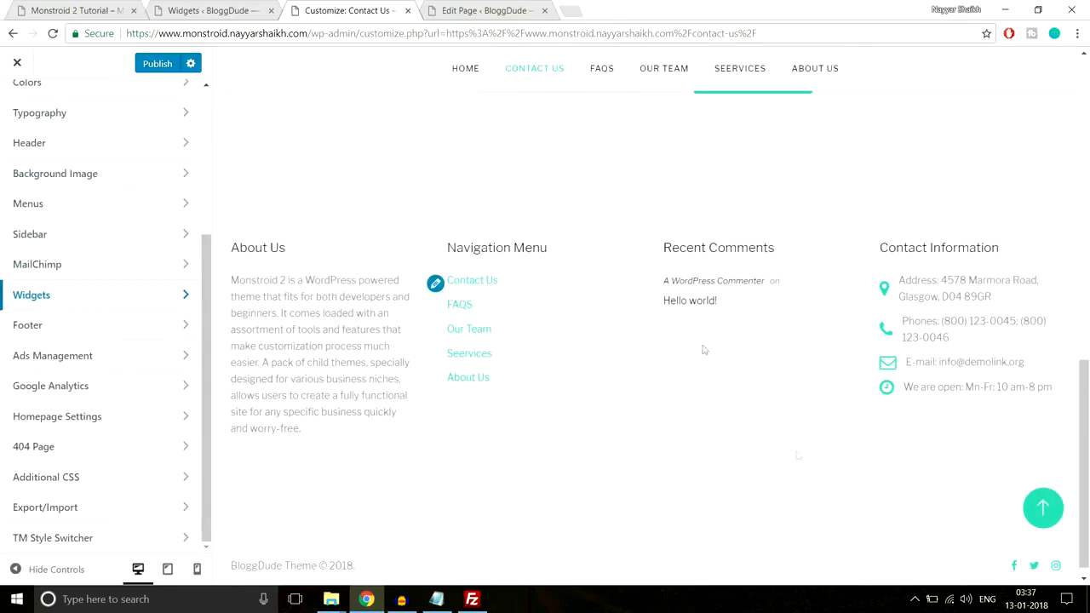
click(129, 326)
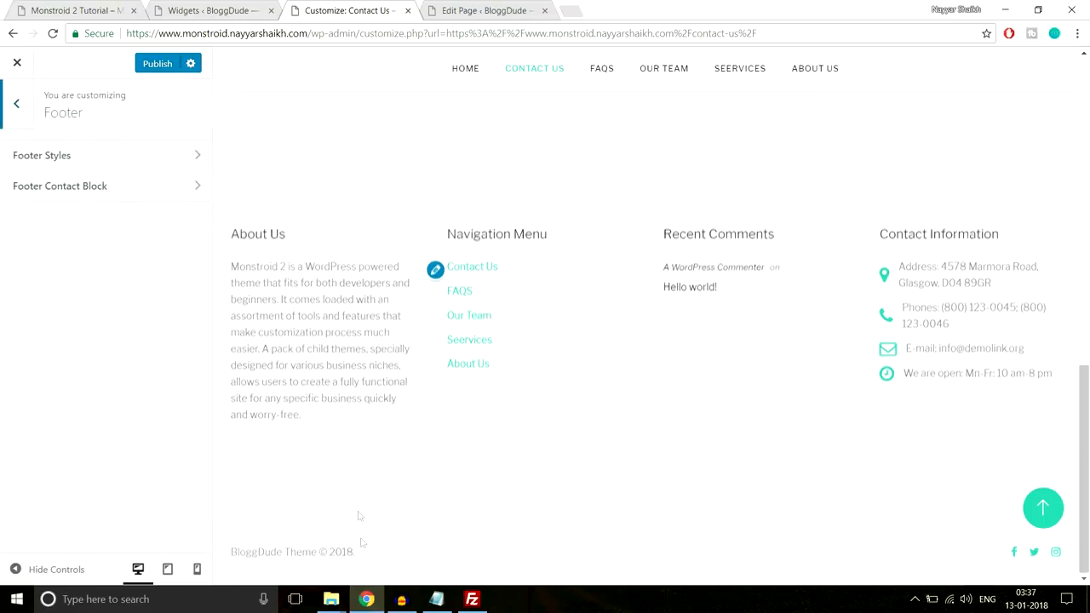
drag(418, 555, 228, 554)
click(224, 555)
drag(356, 553, 241, 553)
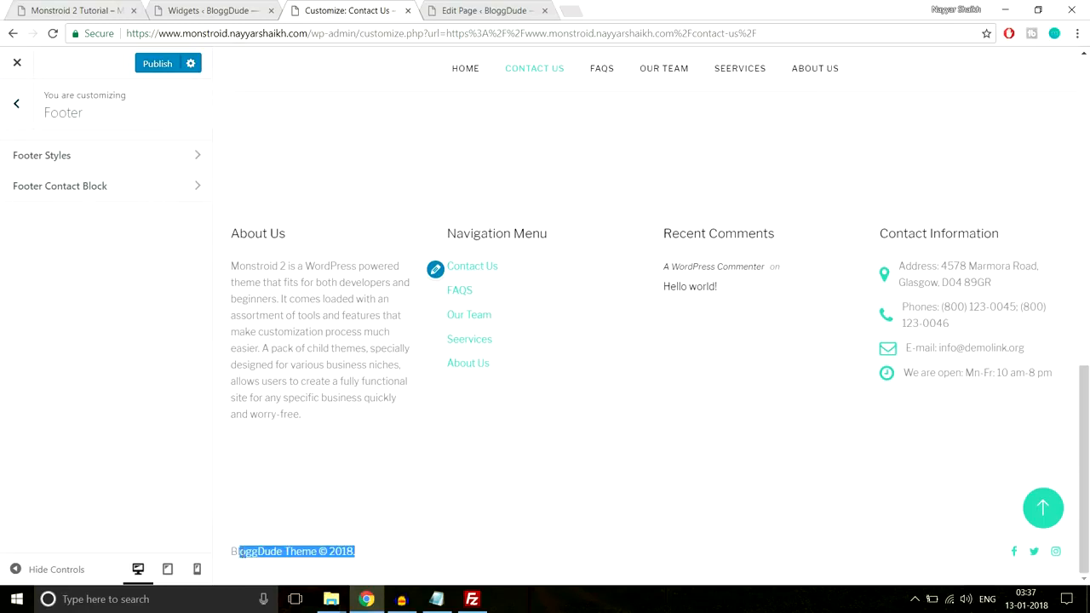
Open Footer Styles and examine the placeholders in the copyright text against the footer line in the preview
click(136, 156)
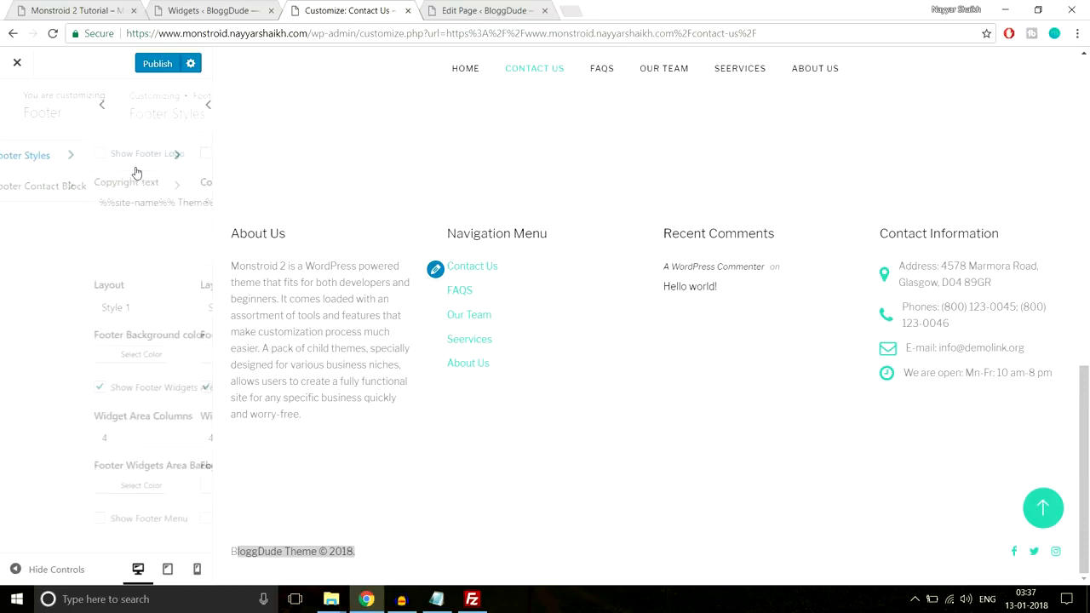
drag(30, 202, 109, 204)
click(123, 202)
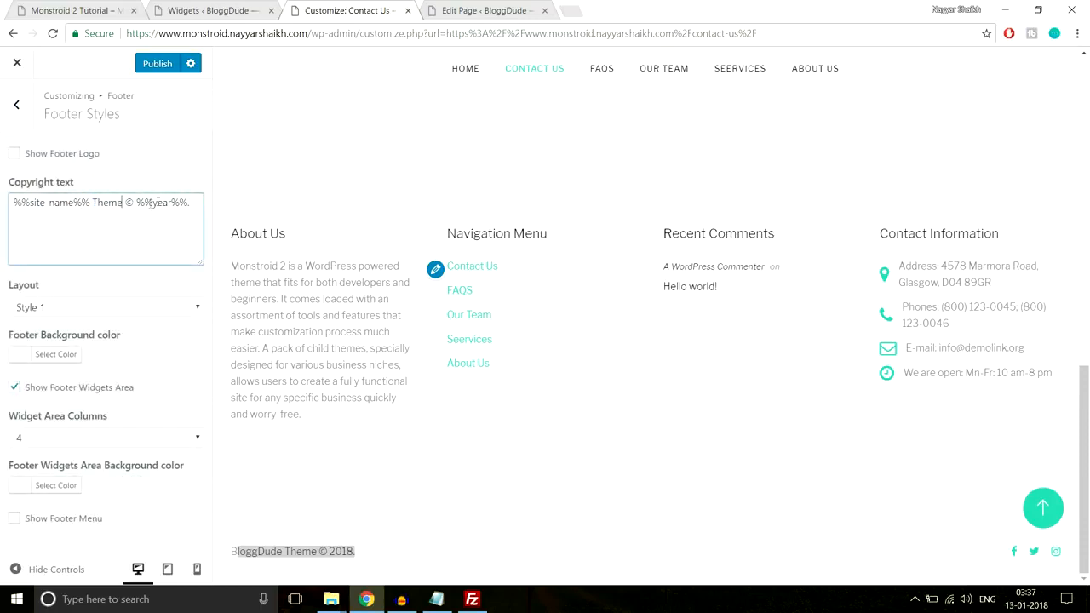
drag(191, 204, 122, 204)
click(391, 552)
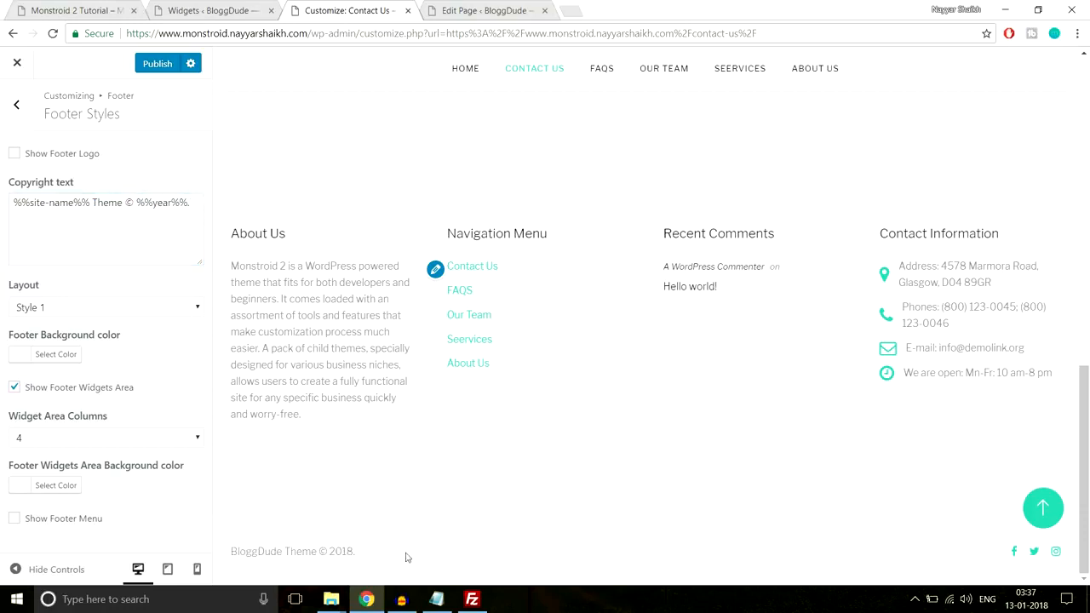
drag(122, 204, 2, 219)
click(103, 209)
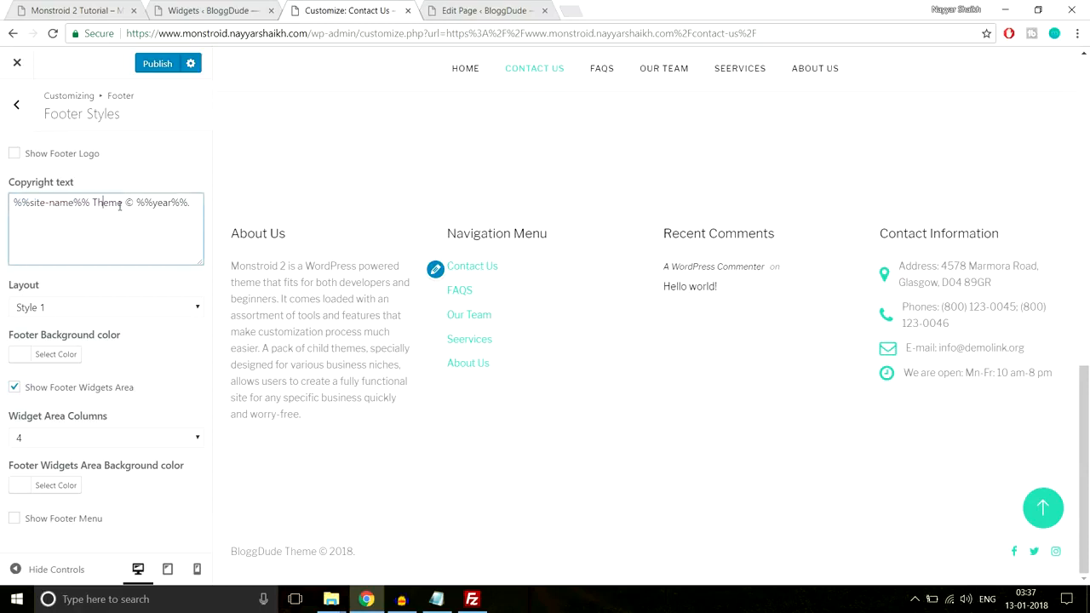
Change the footer copyright text to "All Rights Reserved %%site-name%% © %%year%%." and check it in the preview
drag(122, 202, 109, 203)
key(BackSpace)
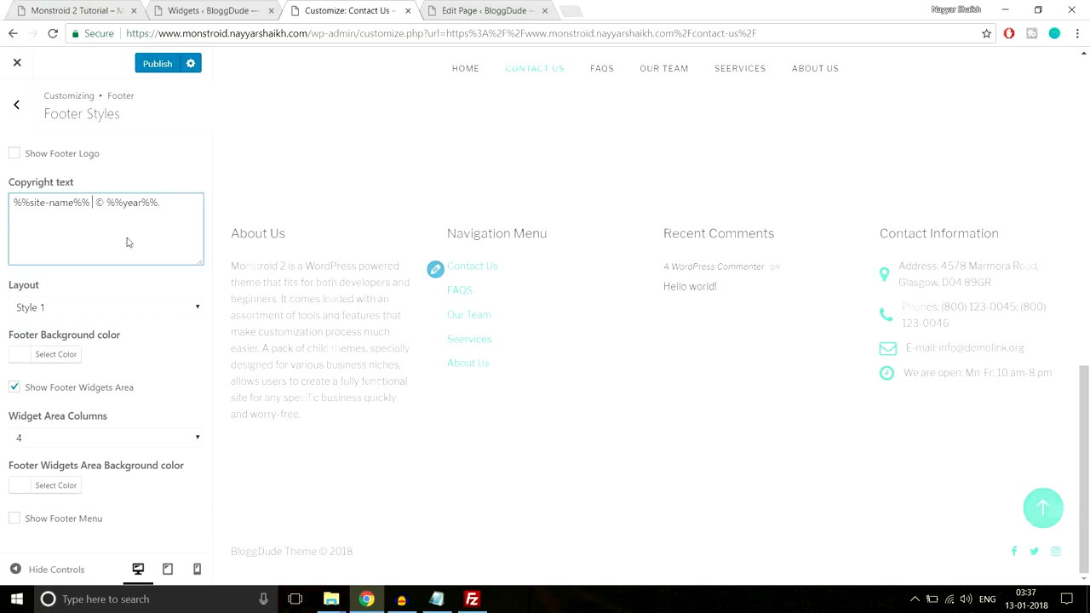
text(A)
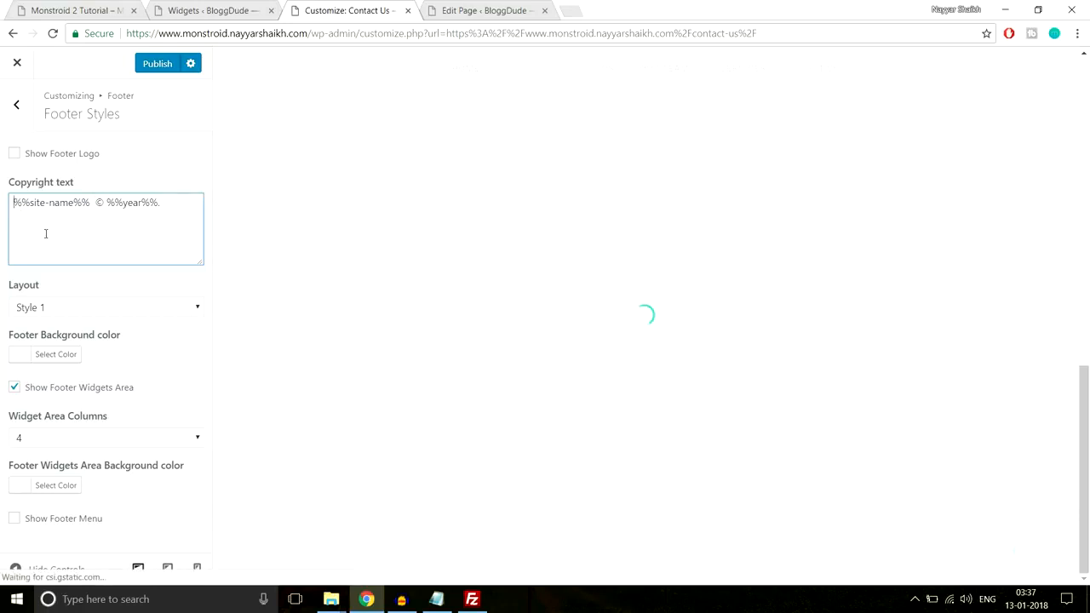
text(ll R)
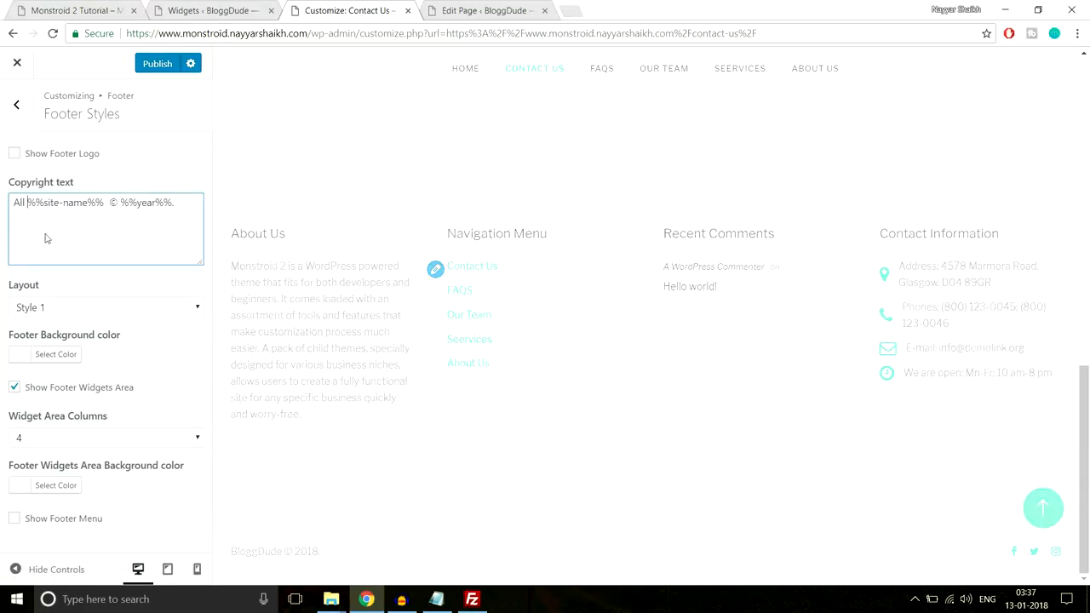
text(ight%%s)
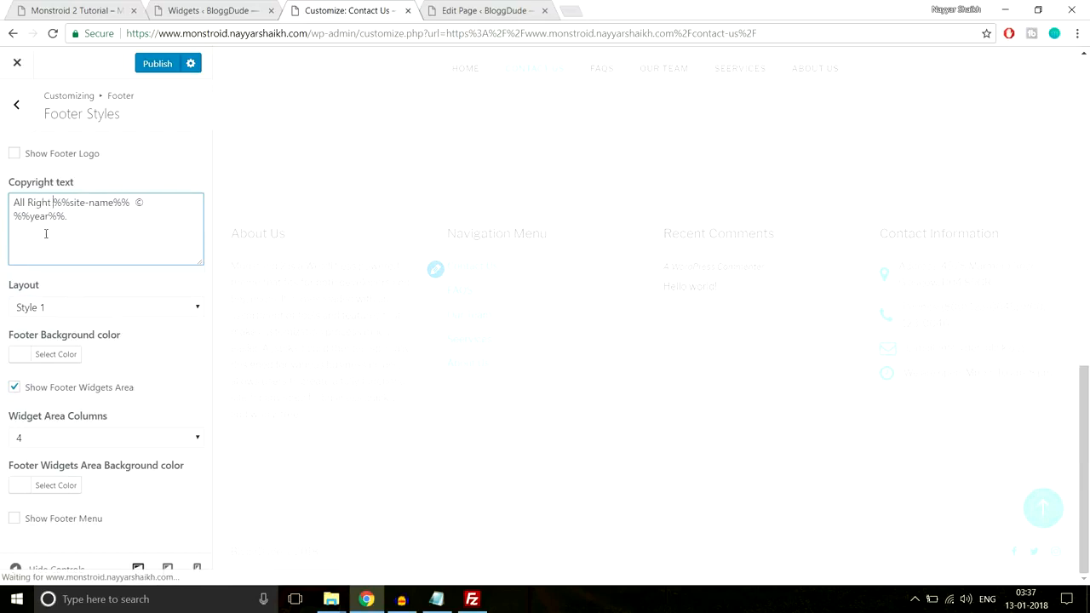
key(BackSpace)
text(s Re)
text(ser)
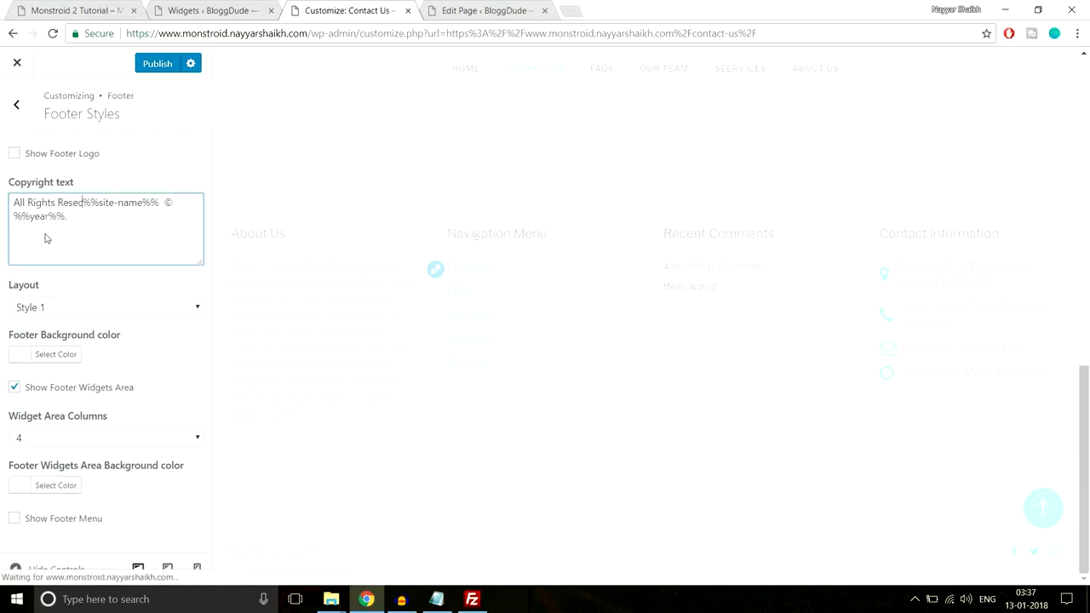
text(ved)
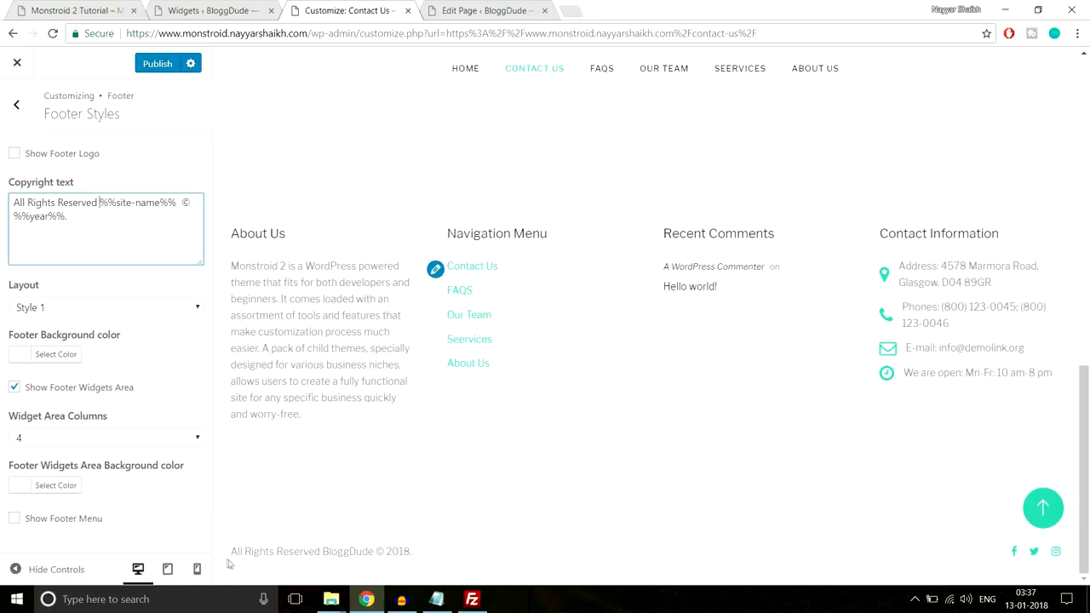
drag(412, 552, 289, 551)
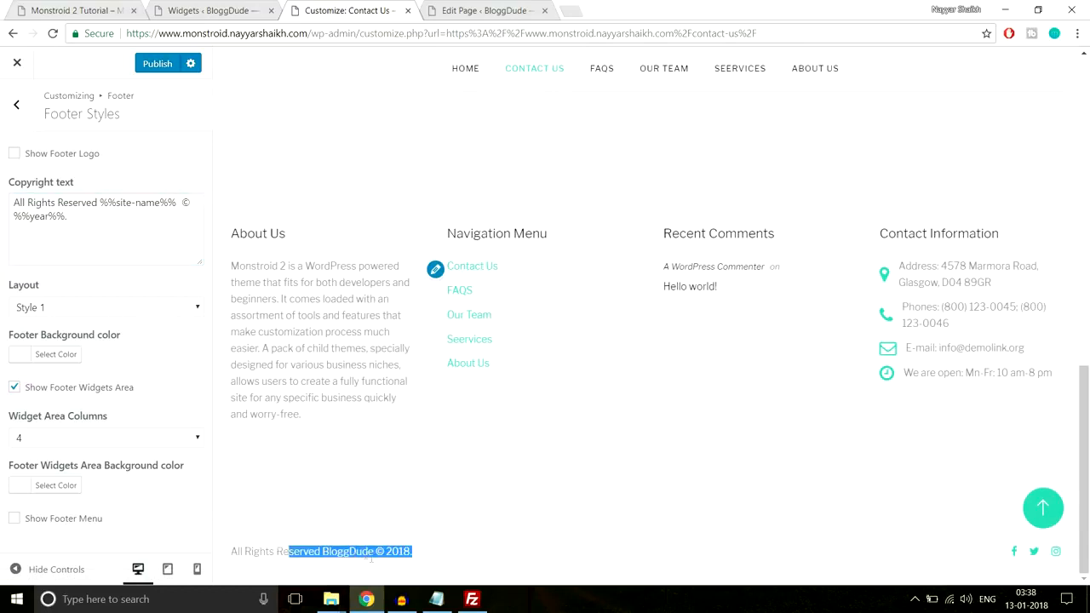
Leave the footer settings for the main customizer sections and examine the ad placement fields in Ads Management
click(479, 547)
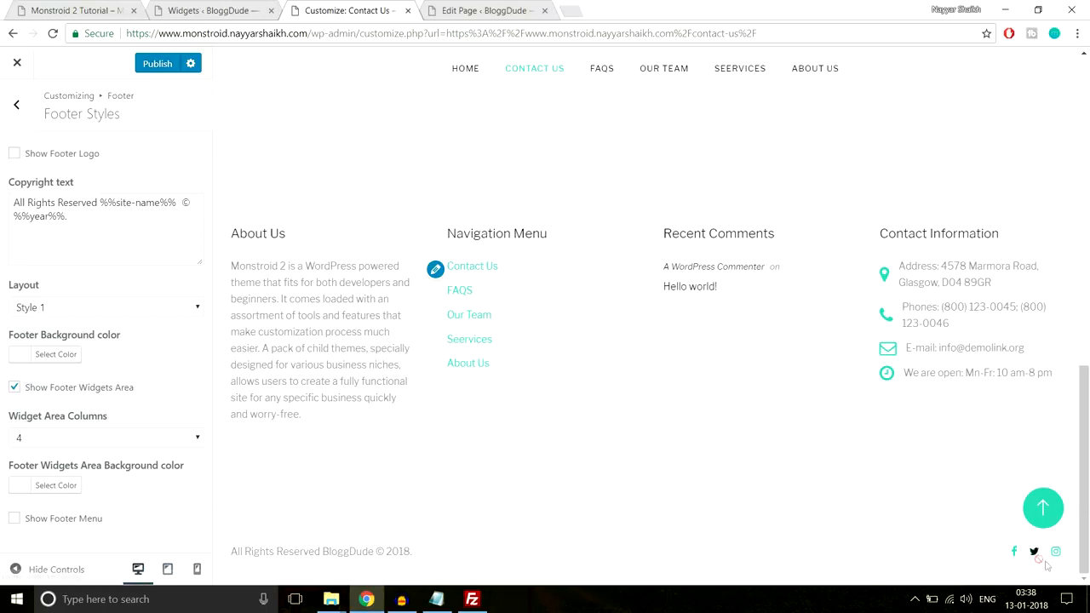
click(9, 101)
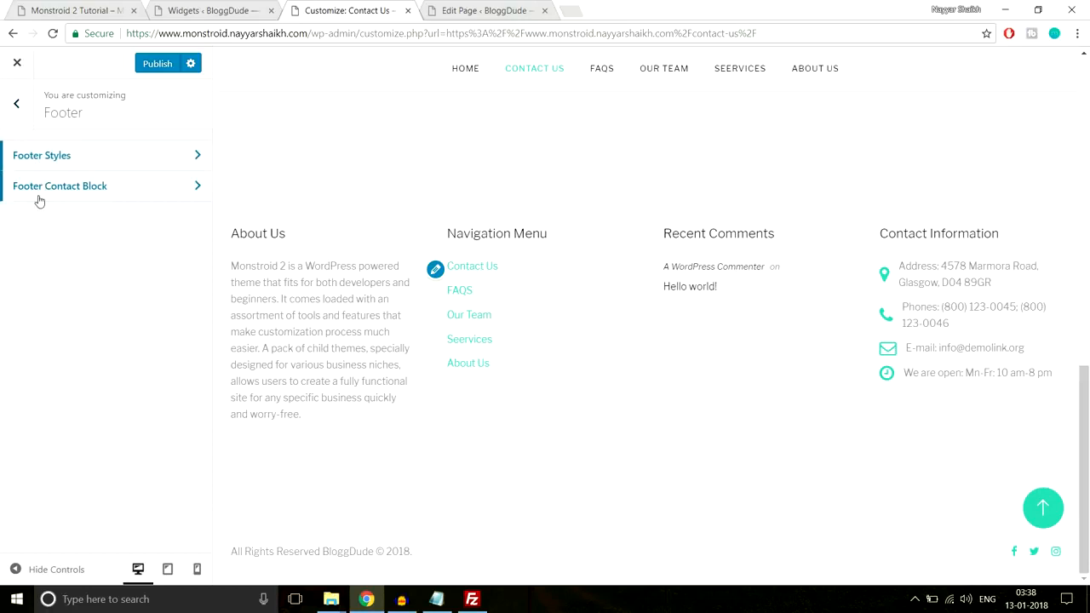
click(16, 103)
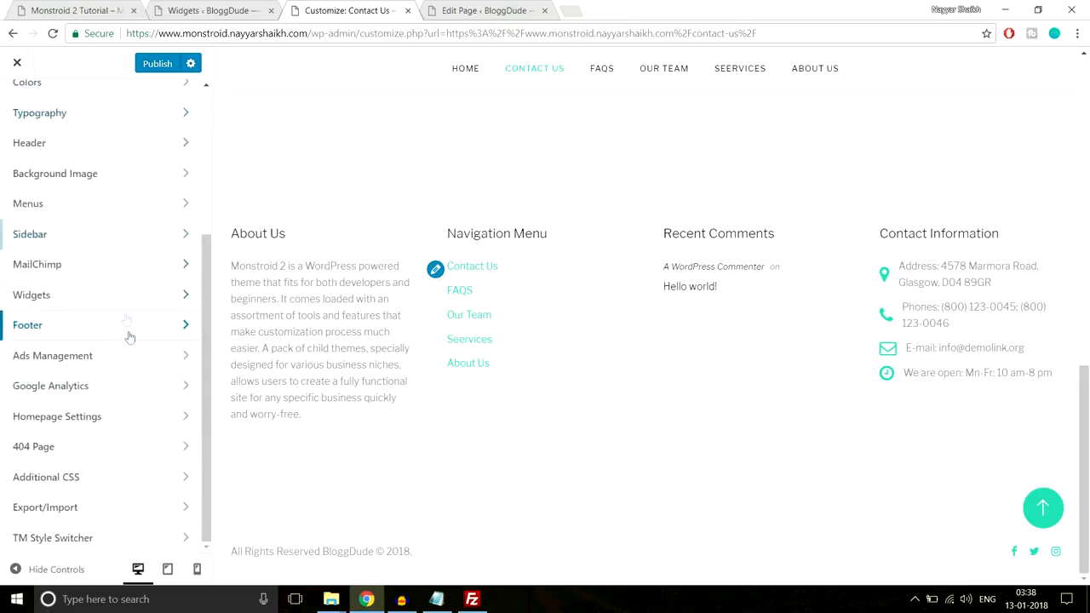
click(125, 361)
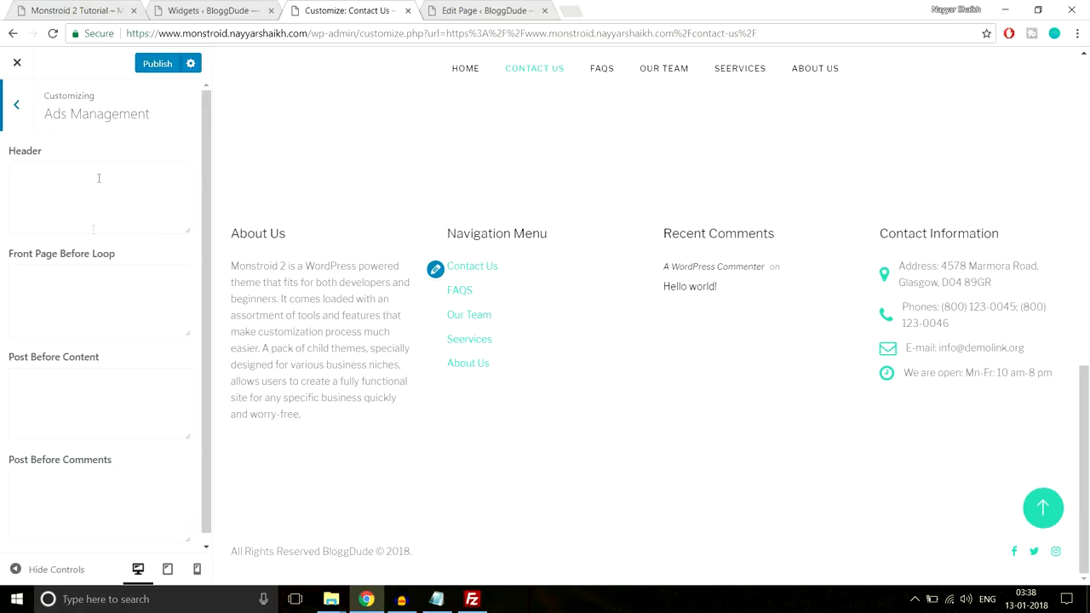
click(63, 199)
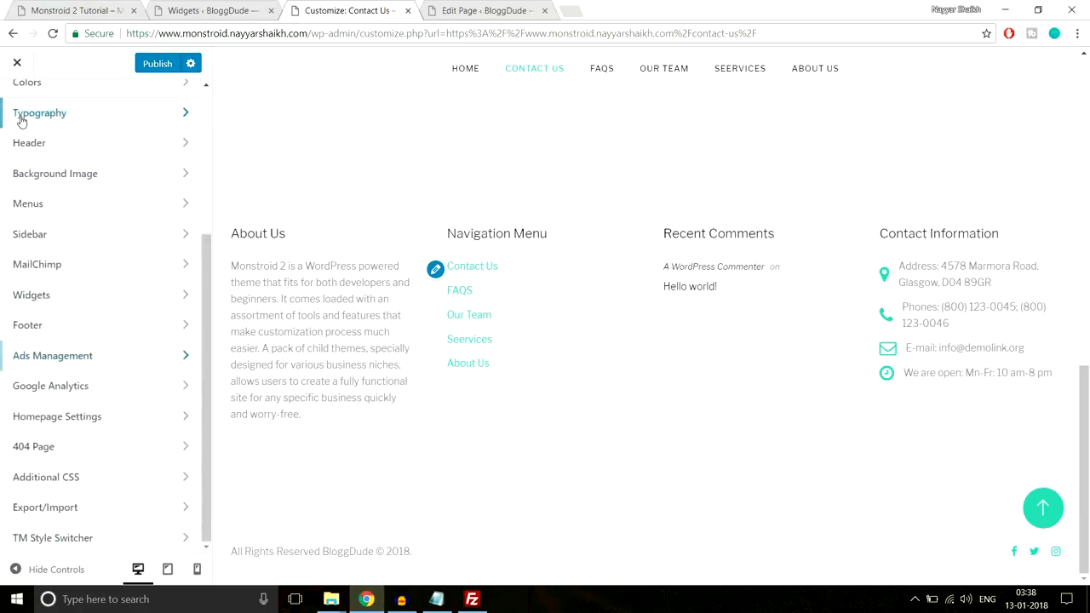
Review the tracking code field in Google Analytics and the homepage display options in Homepage Settings
click(89, 389)
click(38, 228)
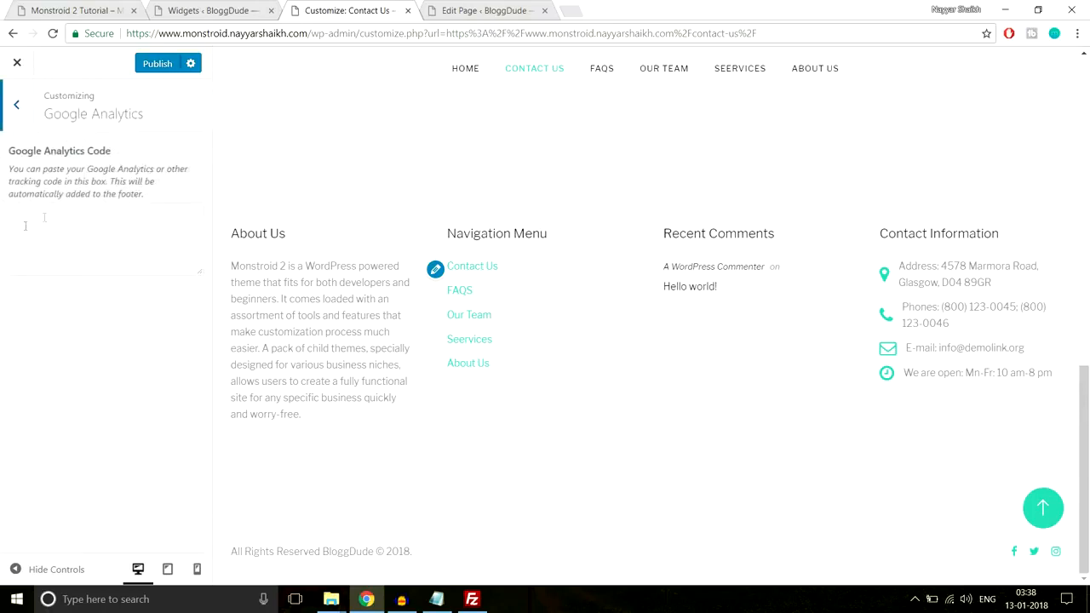
click(12, 125)
click(138, 426)
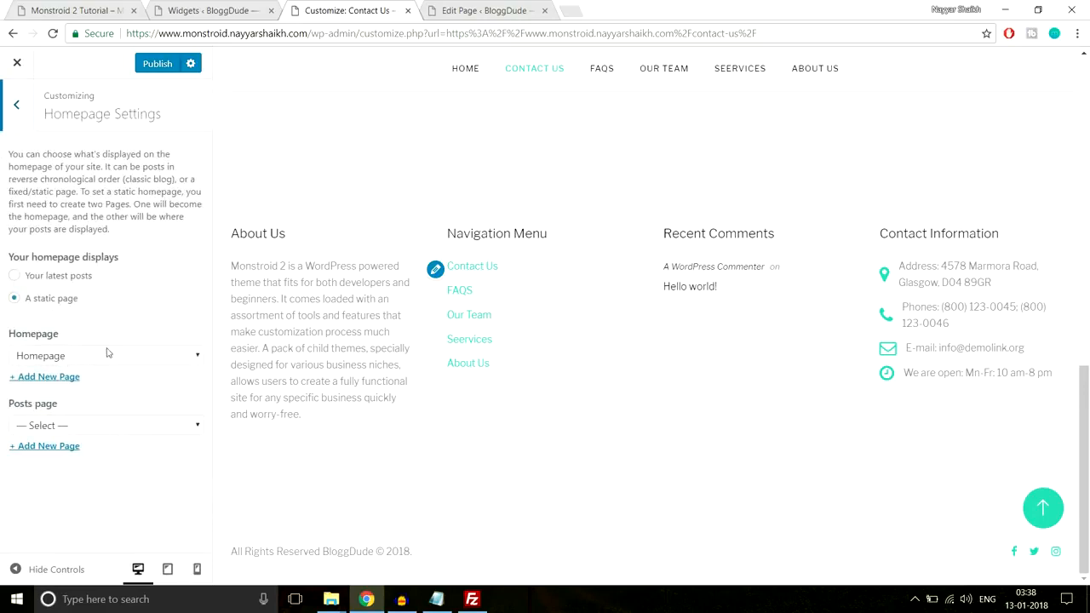
click(7, 112)
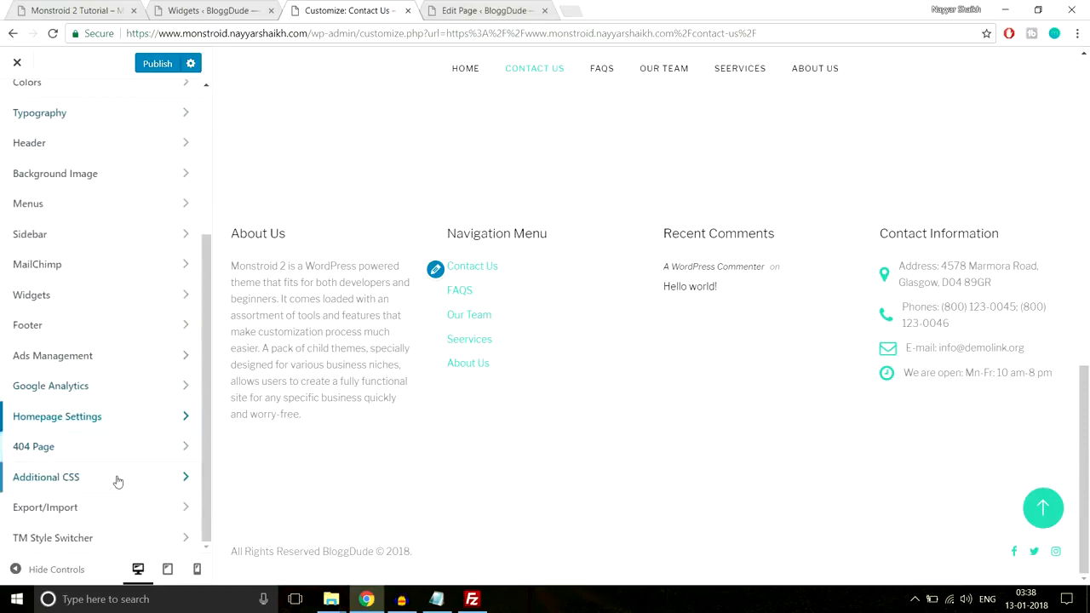
Publish the customizer changes to the site
scroll(114, 515, up, 3)
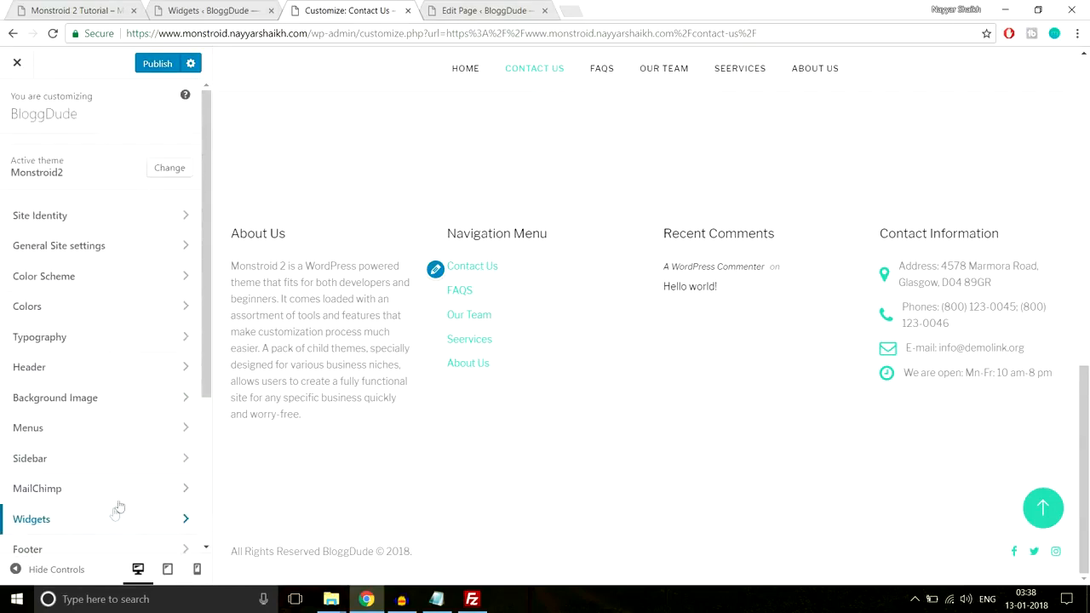
scroll(300, 460, up, 5)
scroll(300, 461, up, 3)
click(159, 71)
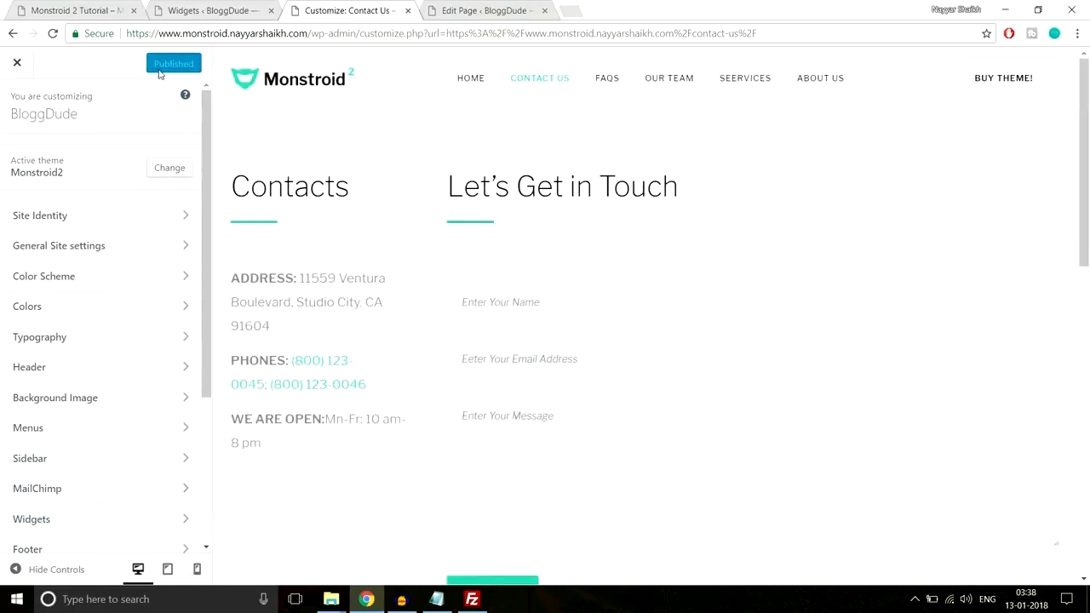